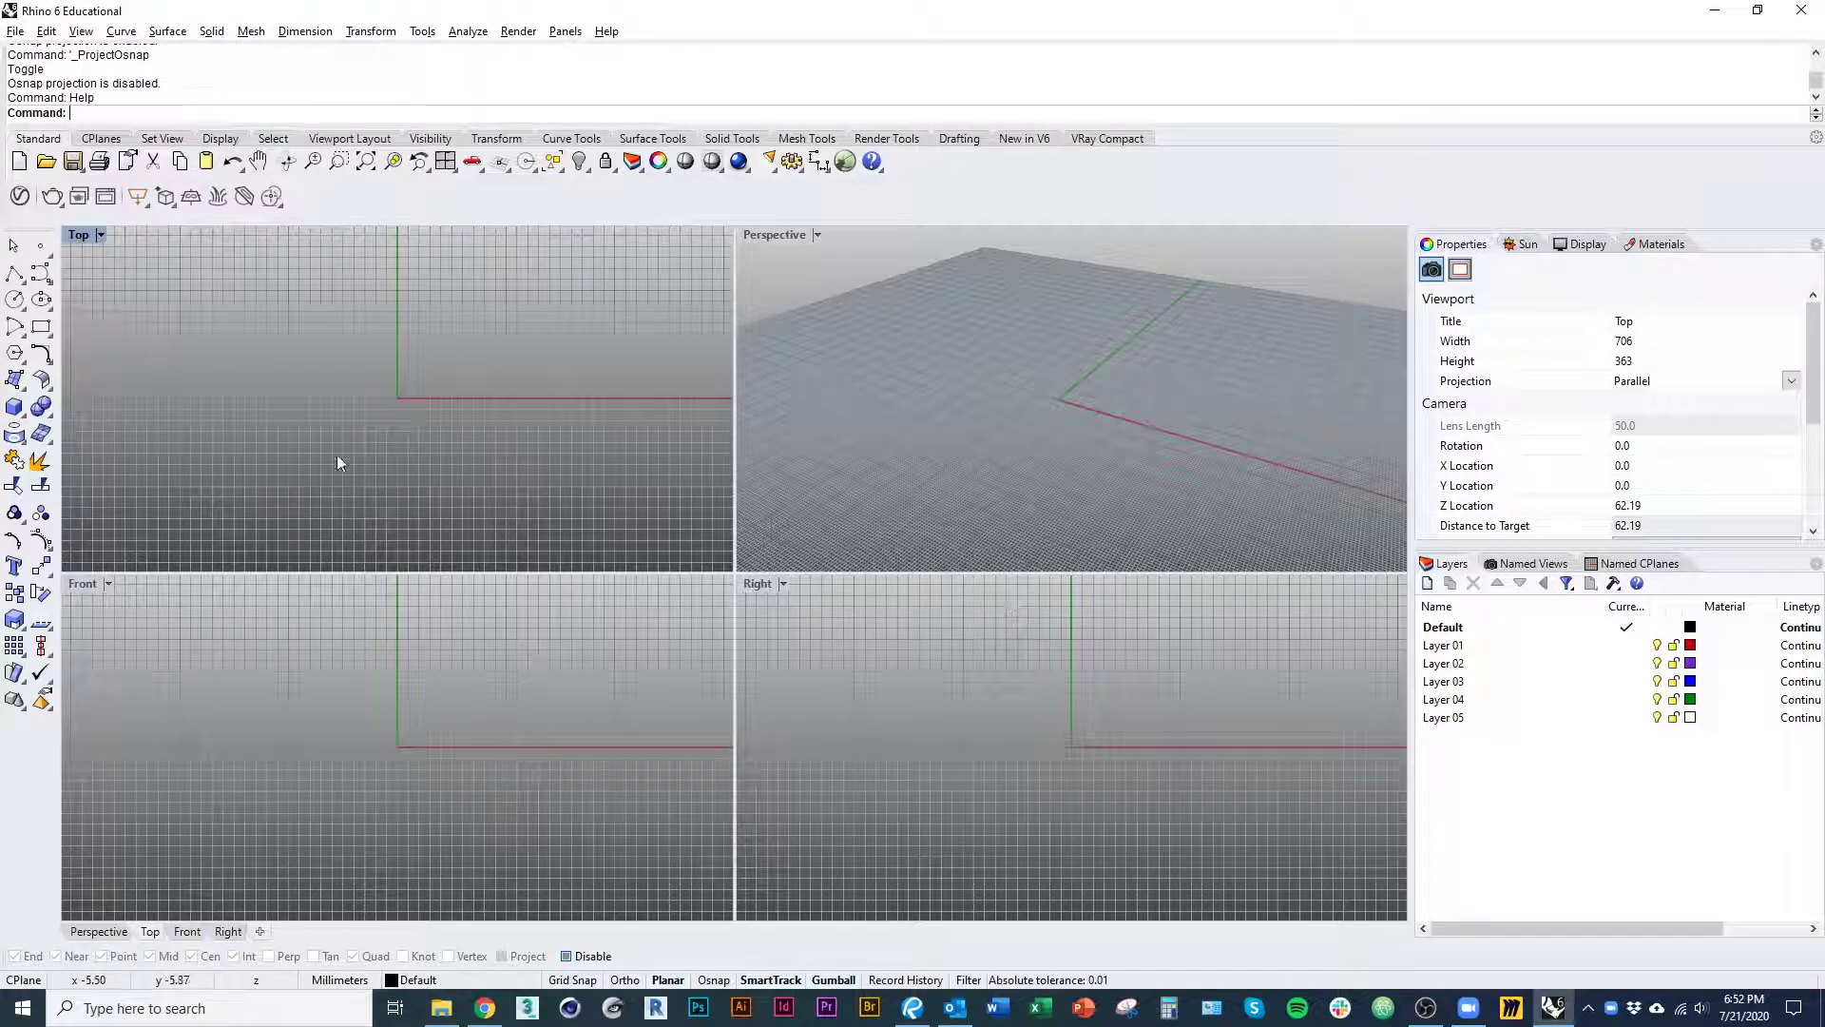
- Create a solid box in the Perspective viewport, starting its base near the origin
click(14, 407)
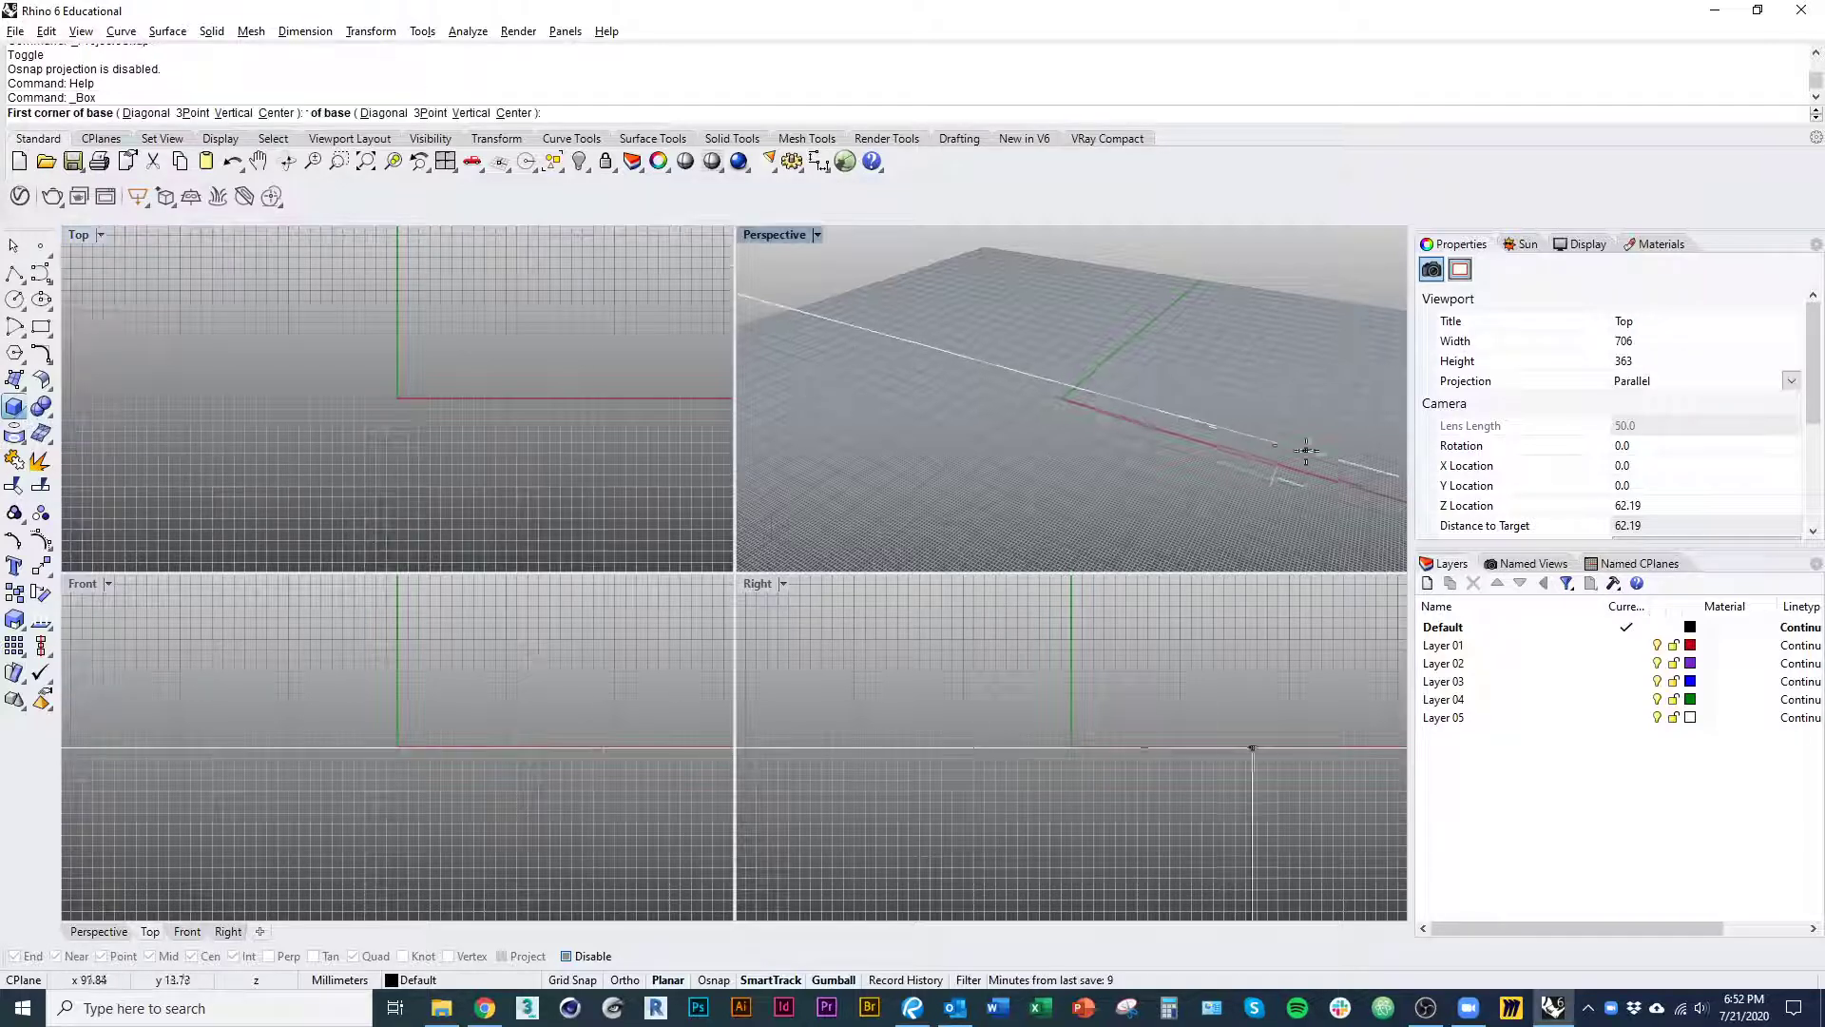
click(1059, 401)
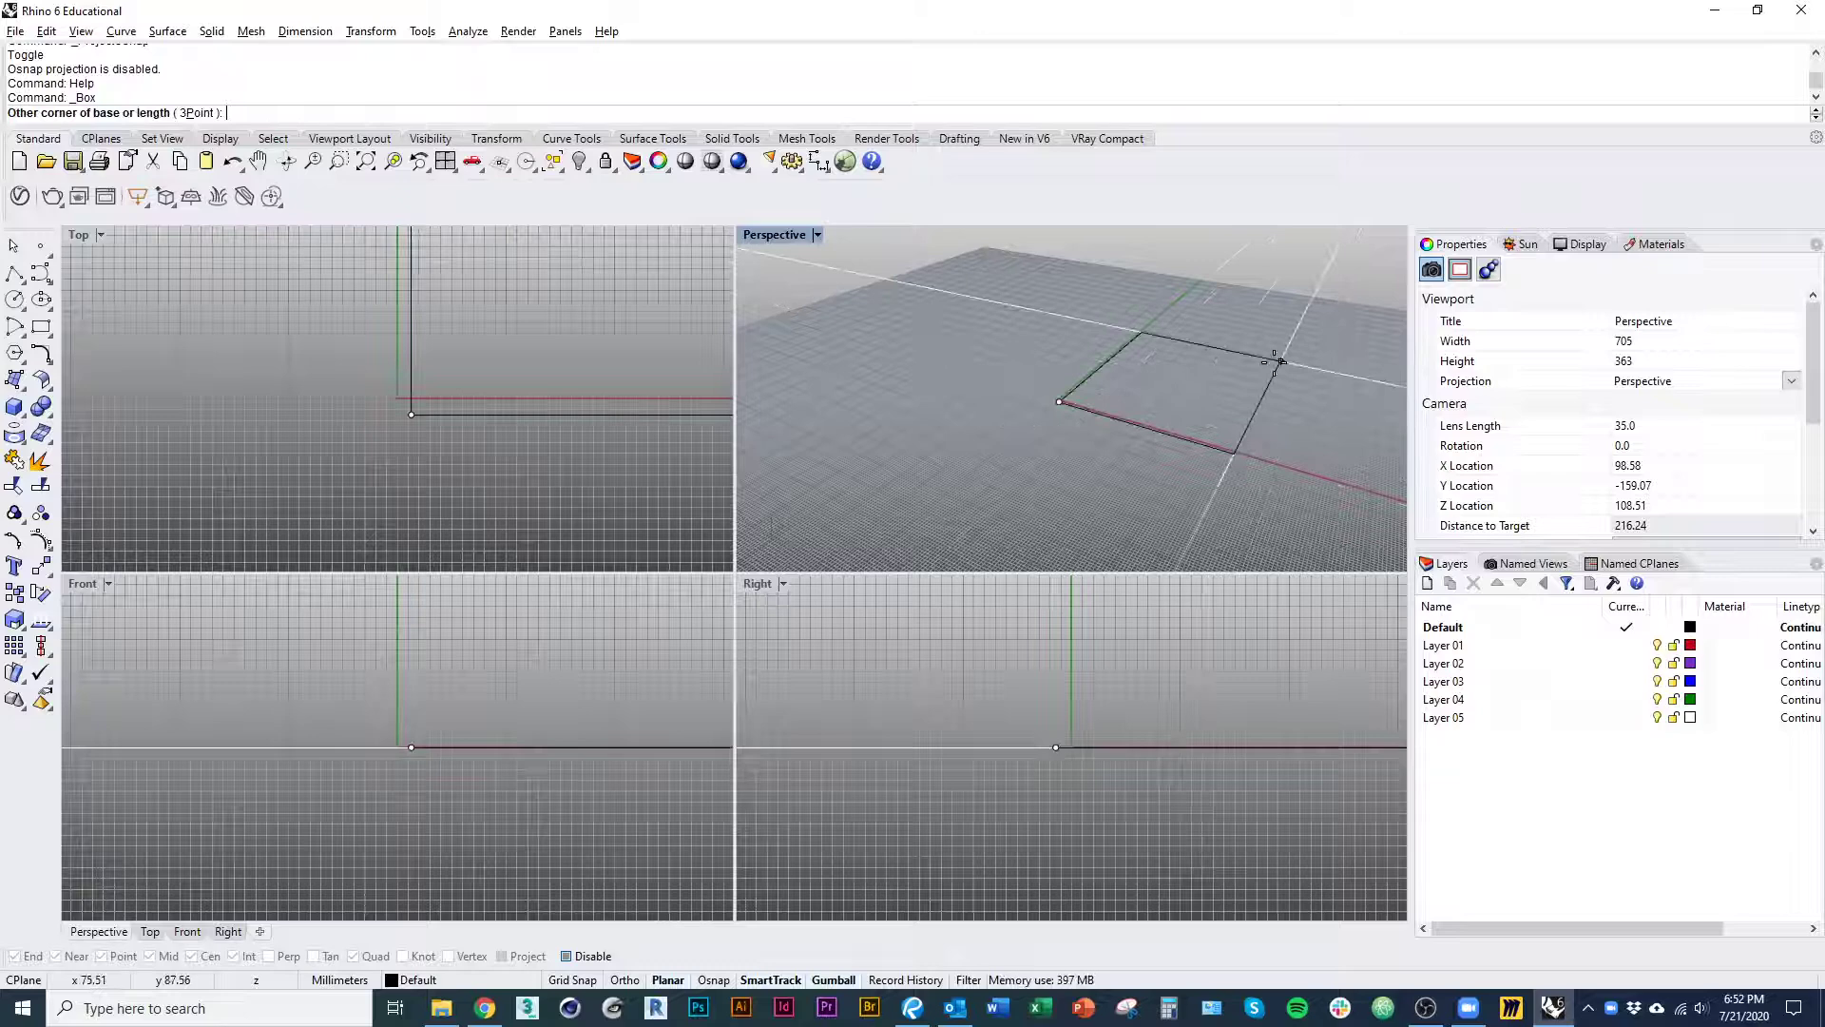
click(1195, 394)
click(1053, 627)
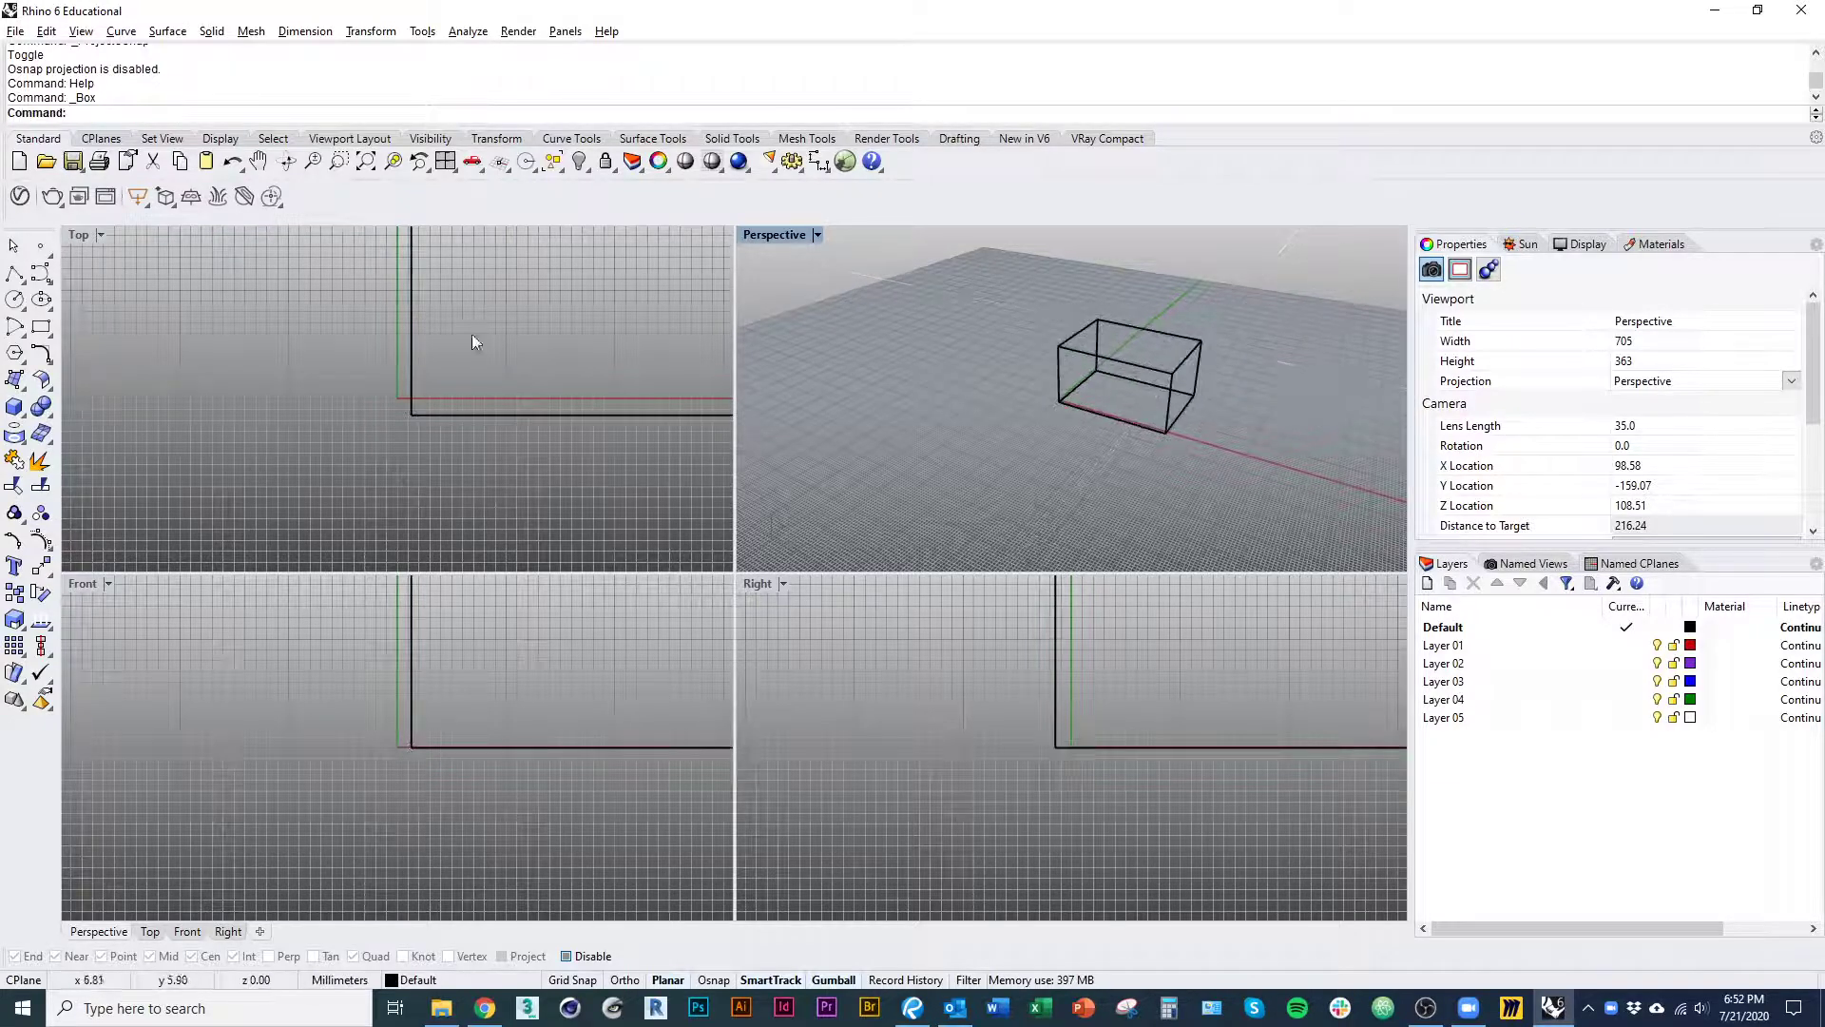
- Examine the box's outline in the Top, Front and Right viewports, framing it fully in each one
right_drag(401, 432, 344, 496)
scroll(339, 476, down, 10)
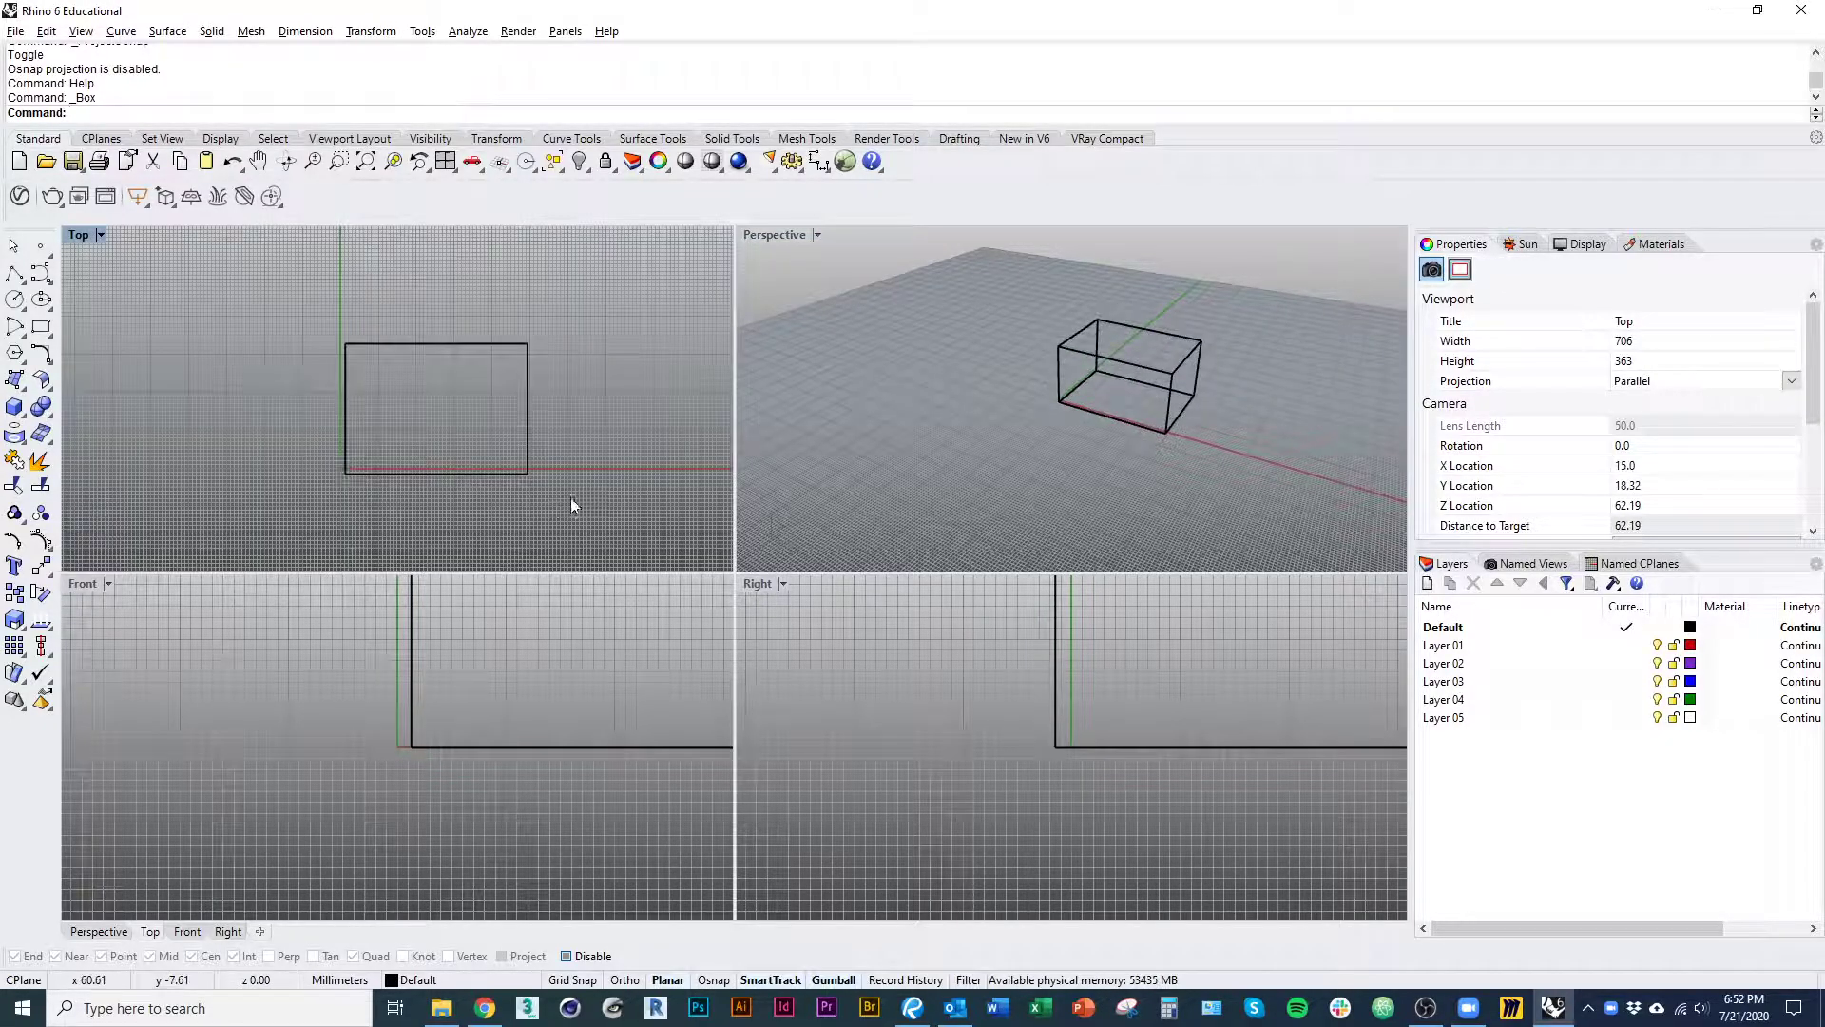
right_drag(574, 501, 535, 483)
right_drag(587, 748, 348, 804)
scroll(429, 743, down, 6)
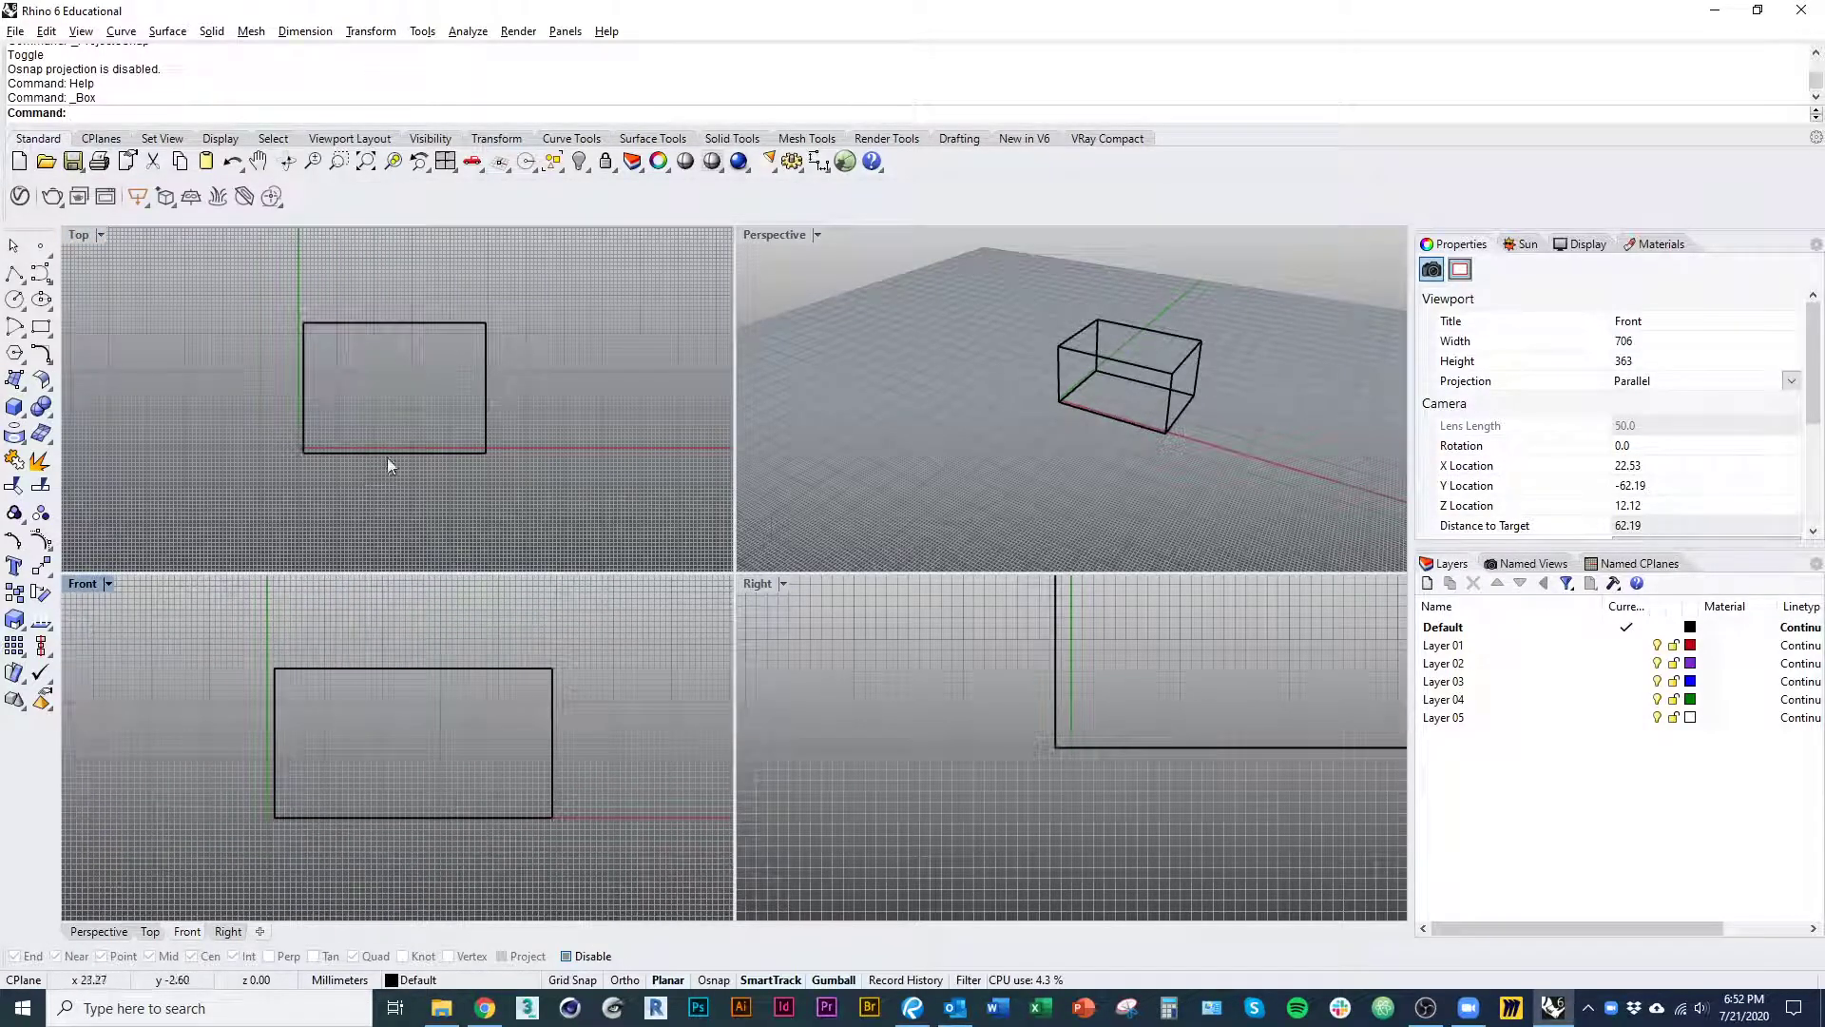
right_drag(842, 658, 834, 814)
scroll(860, 732, down, 4)
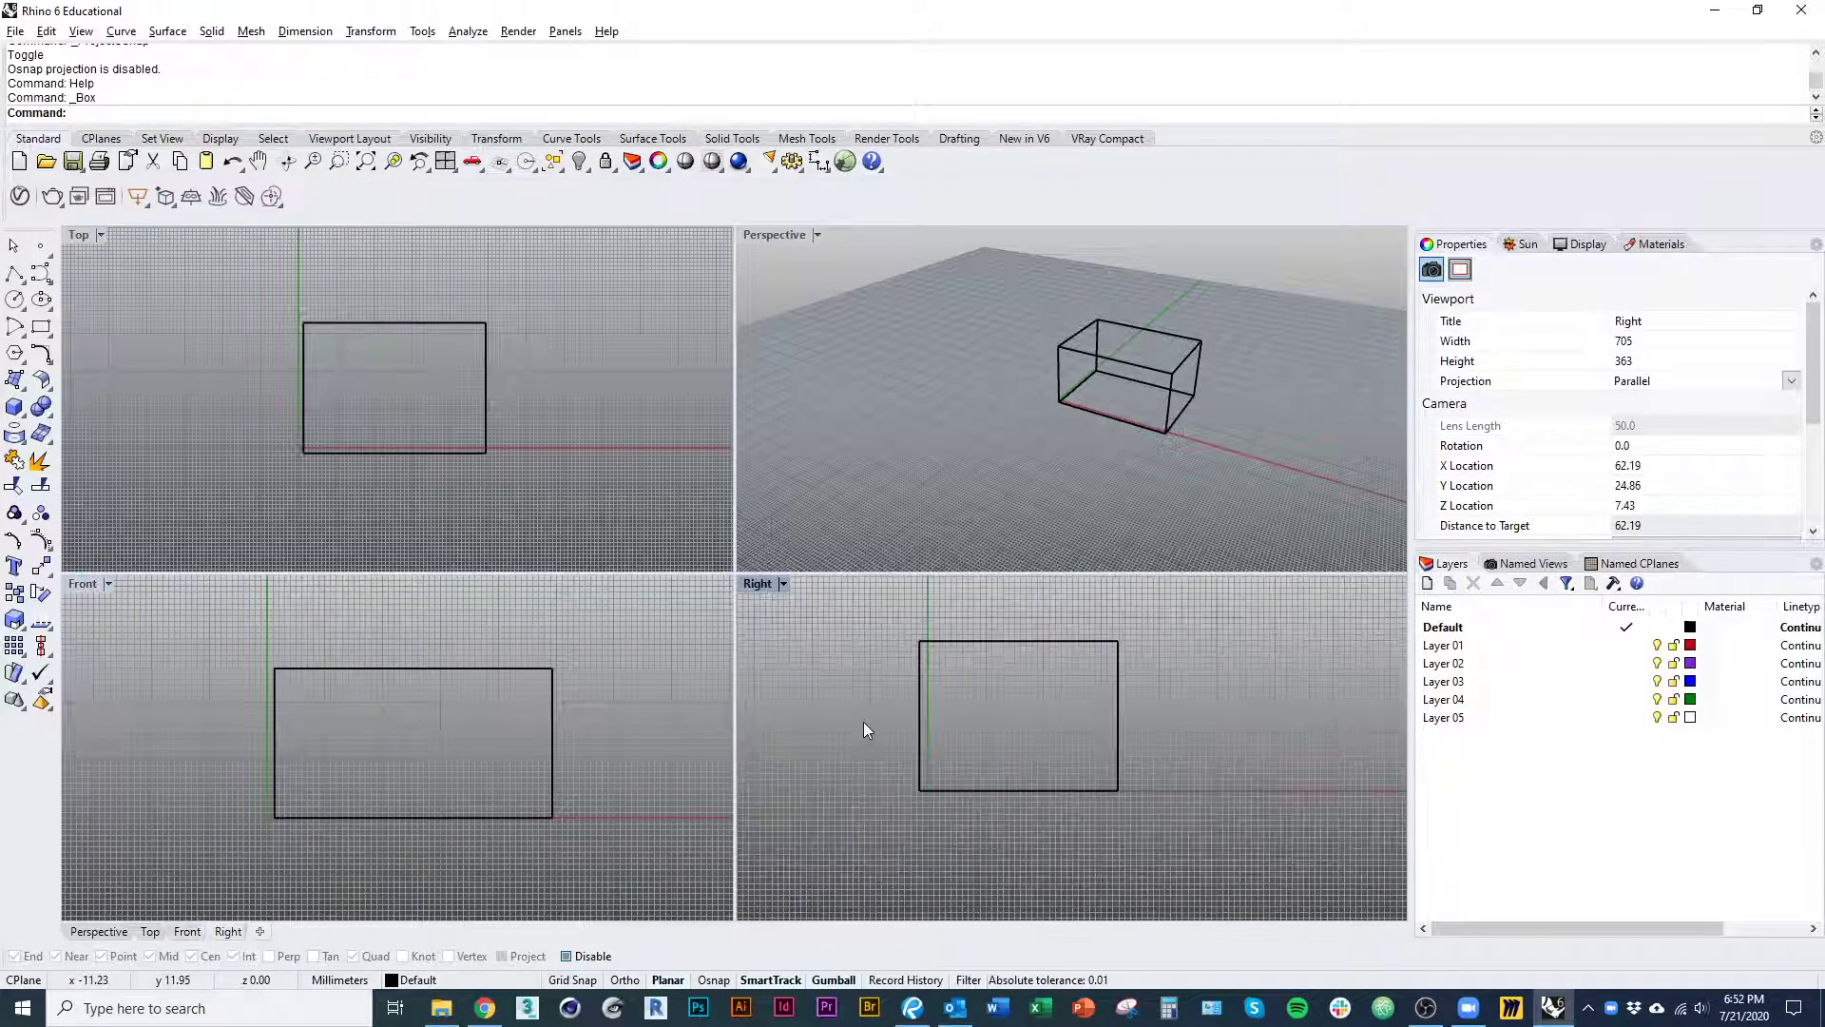
right_drag(863, 721, 850, 740)
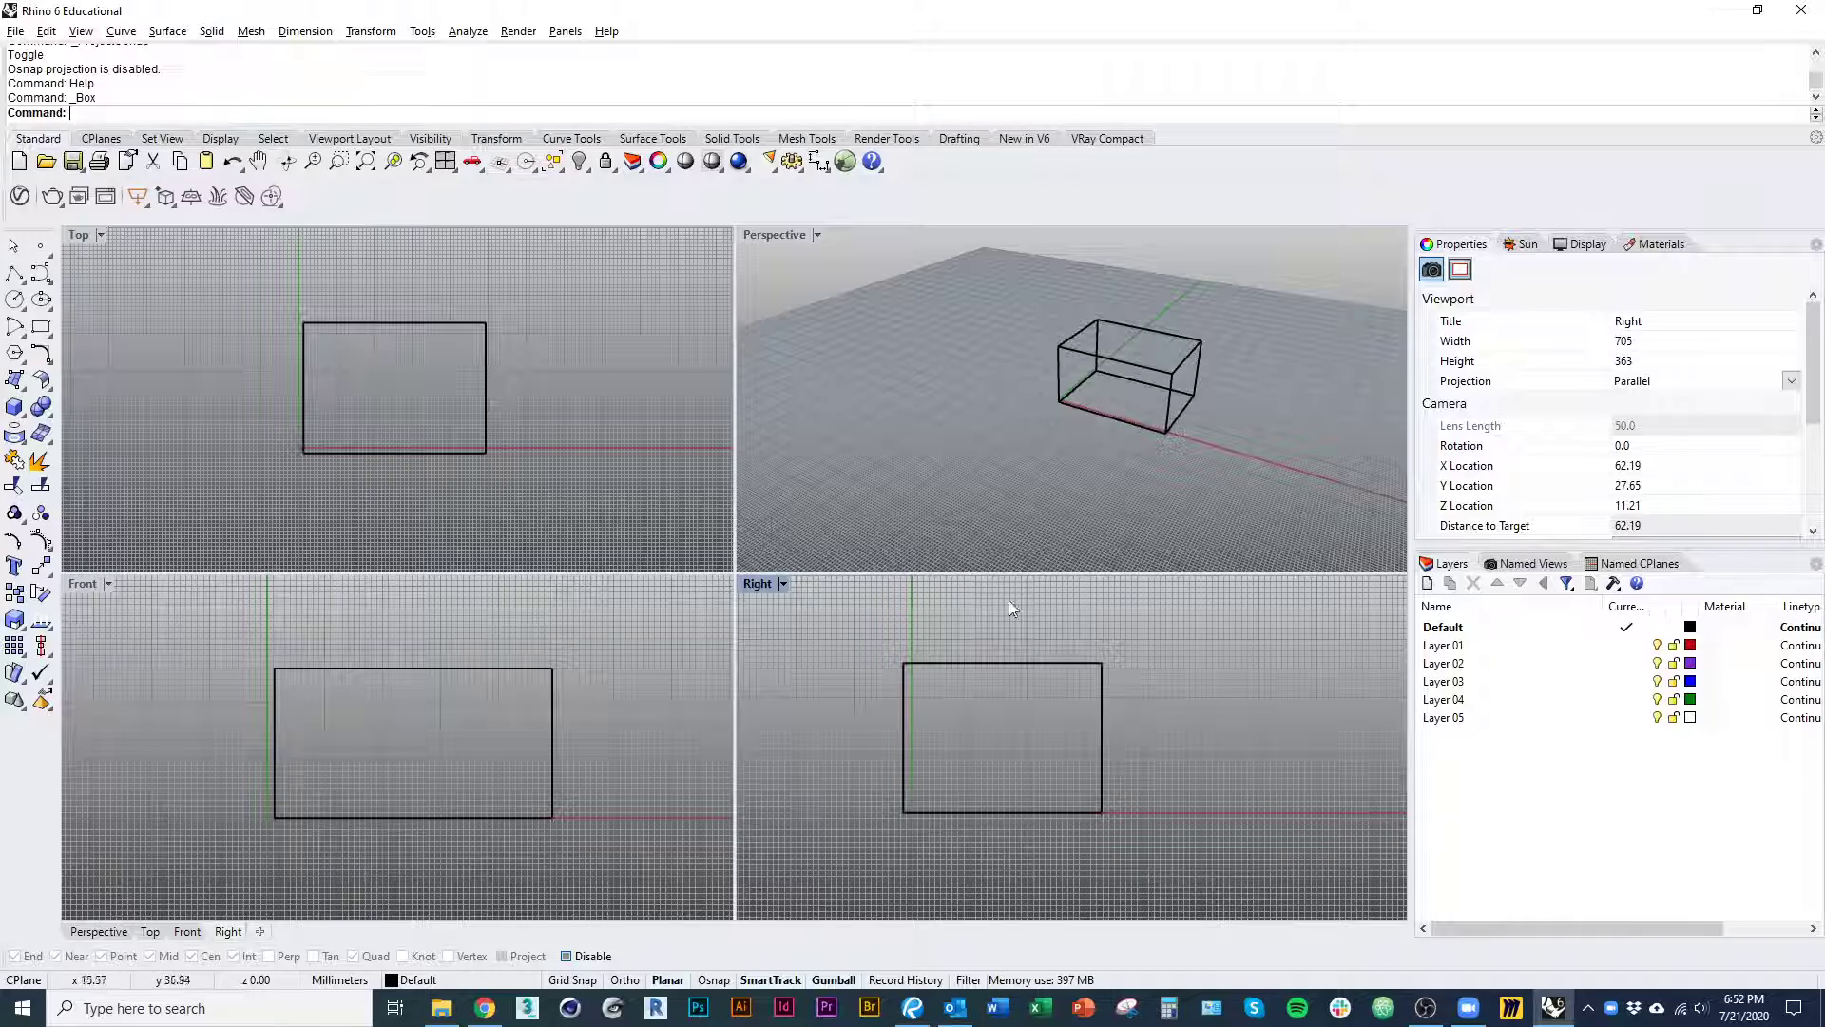
- Examine the box up close from several angles in the Perspective viewport, including straight from the front
click(867, 377)
right_drag(1209, 415, 1080, 388)
scroll(1175, 442, up, 6)
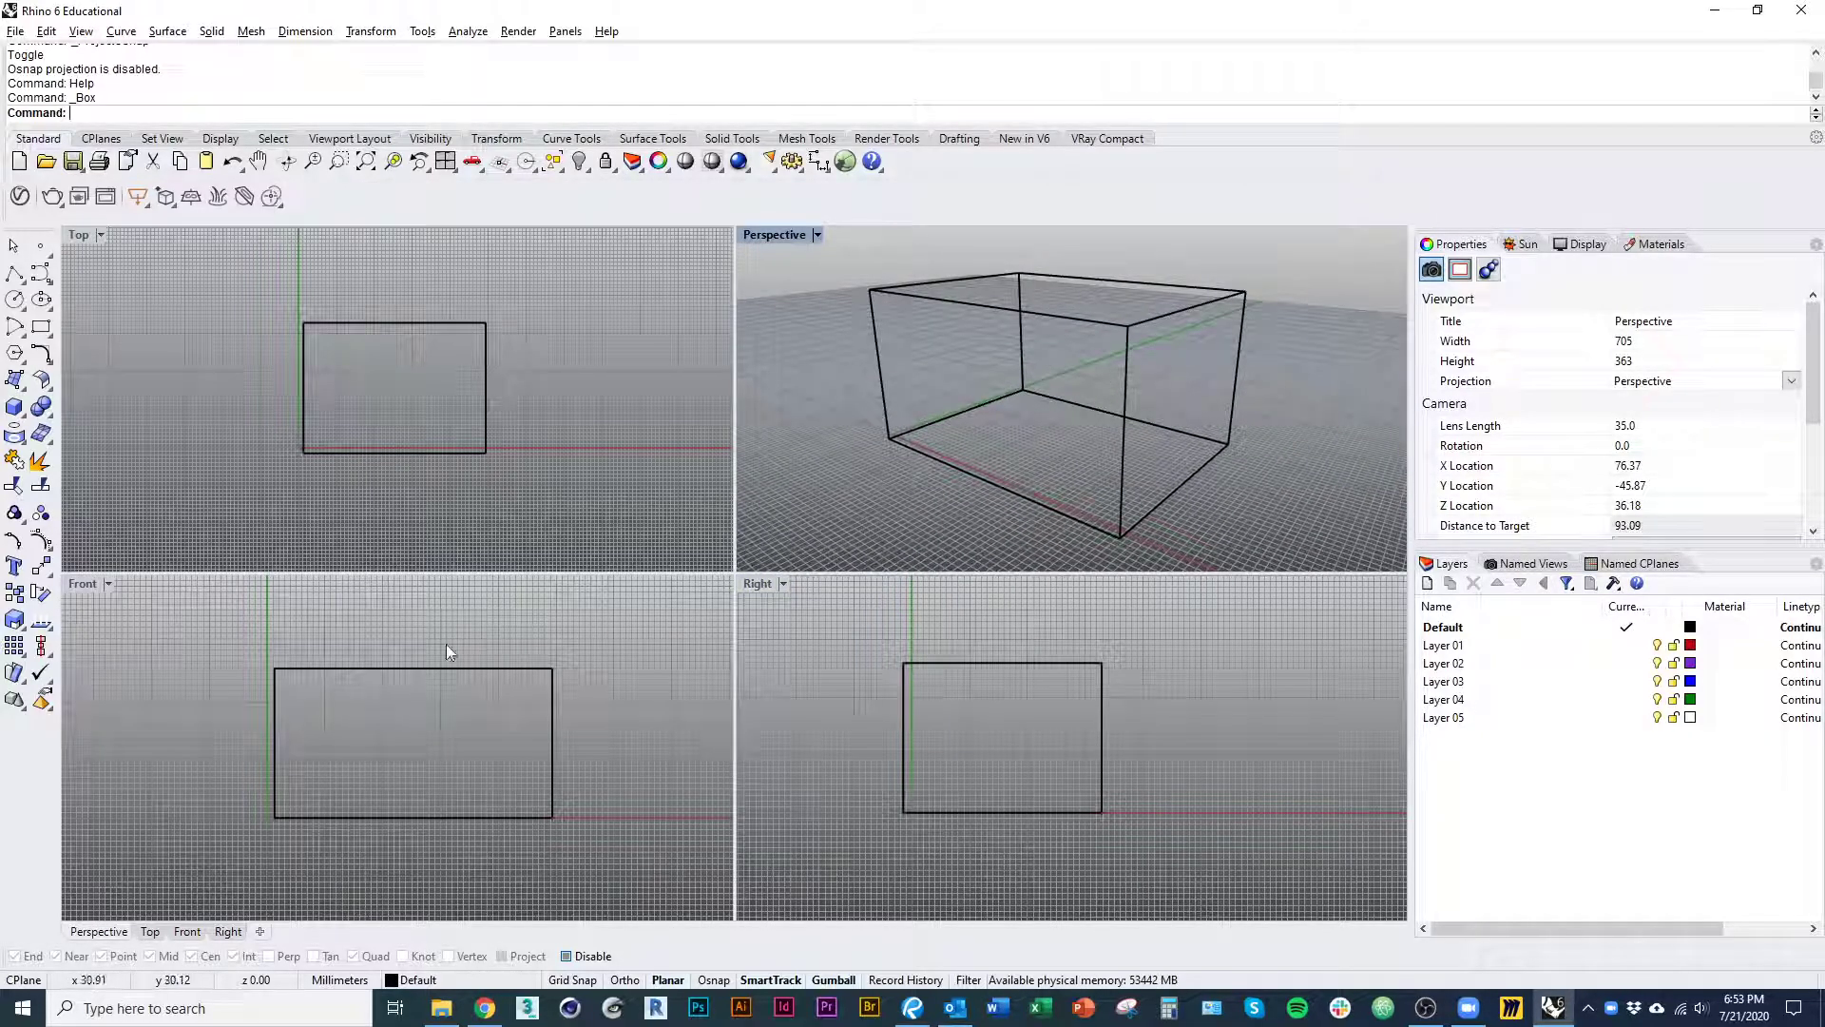
click(339, 391)
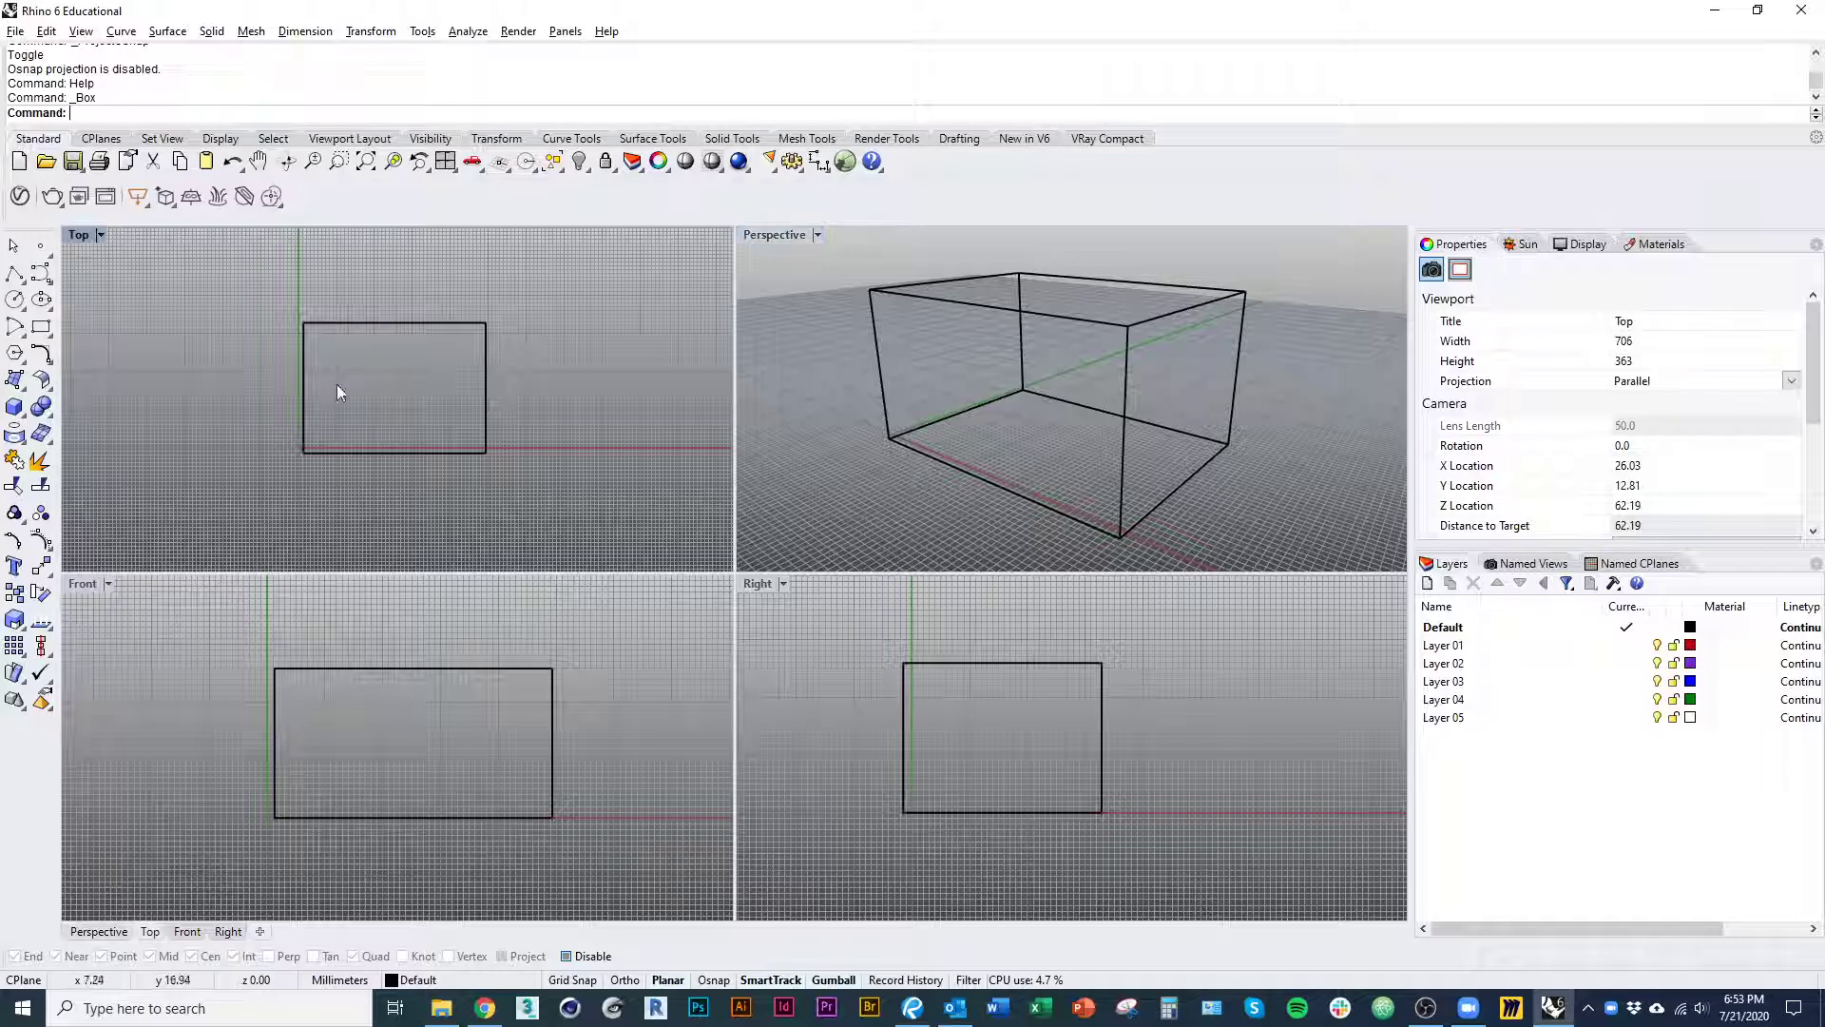
right_drag(969, 471, 371, 568)
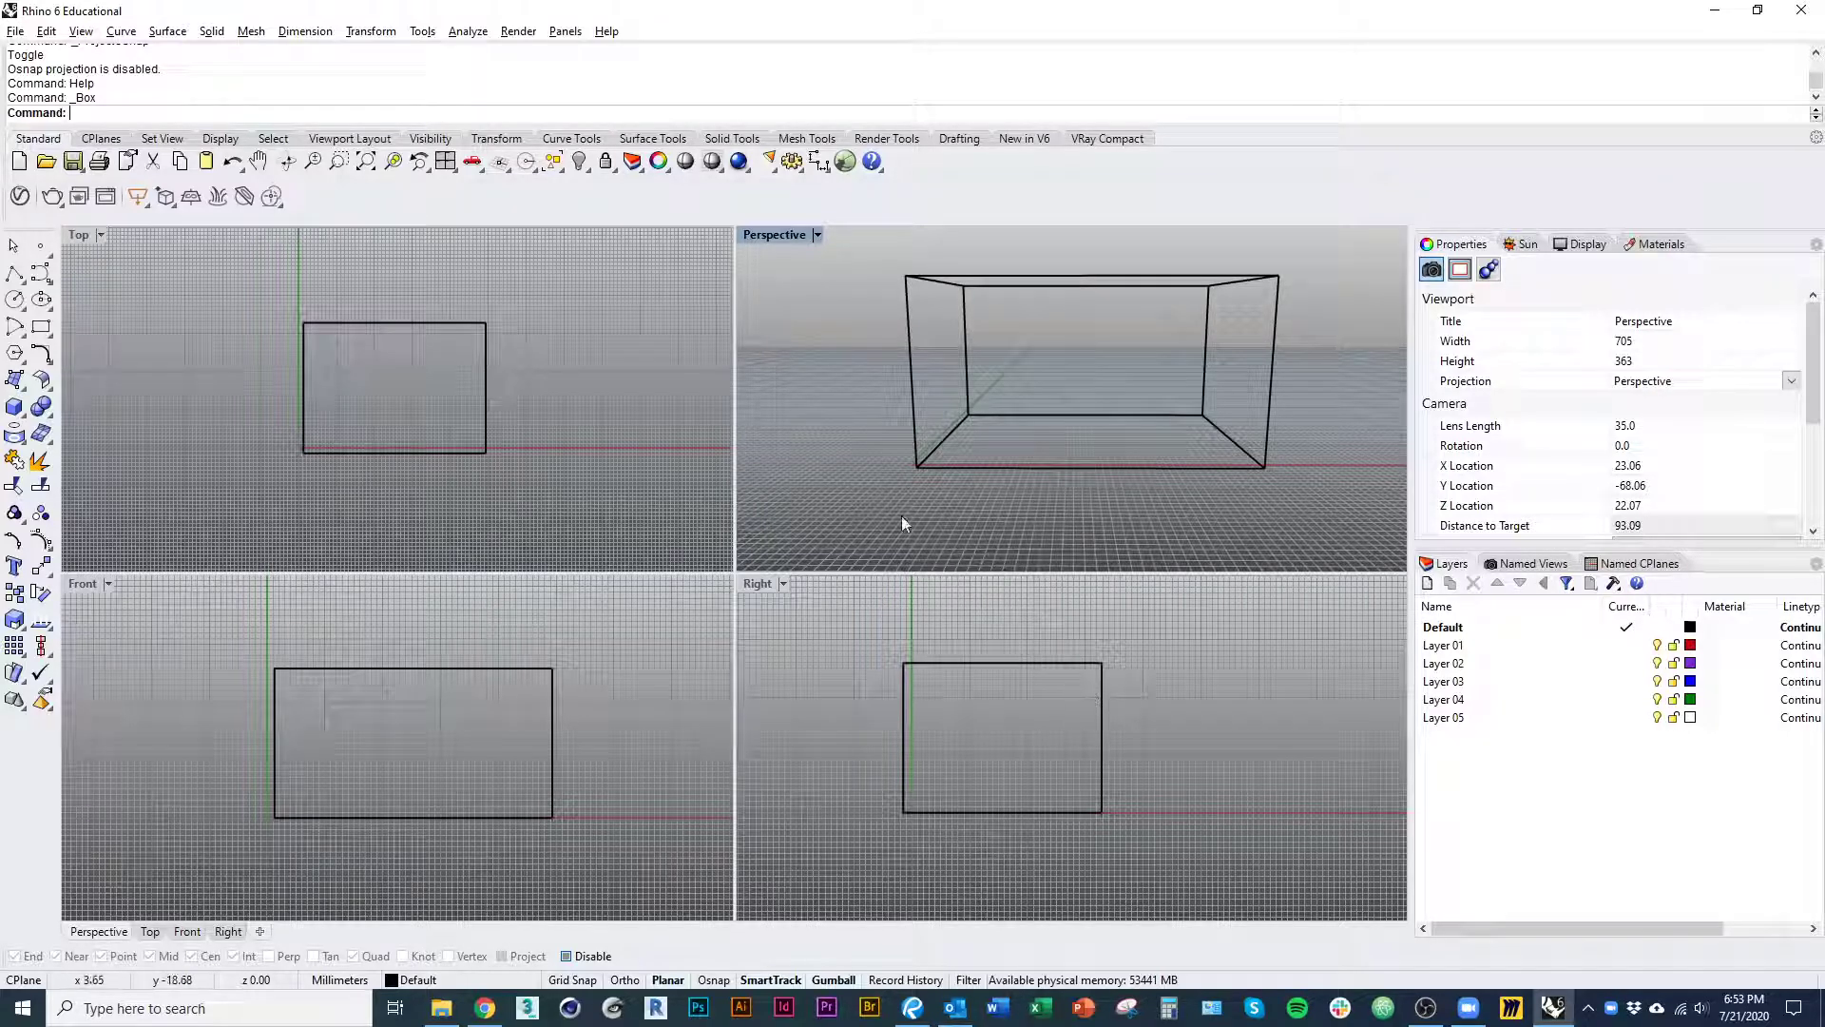
right_drag(902, 523, 1065, 503)
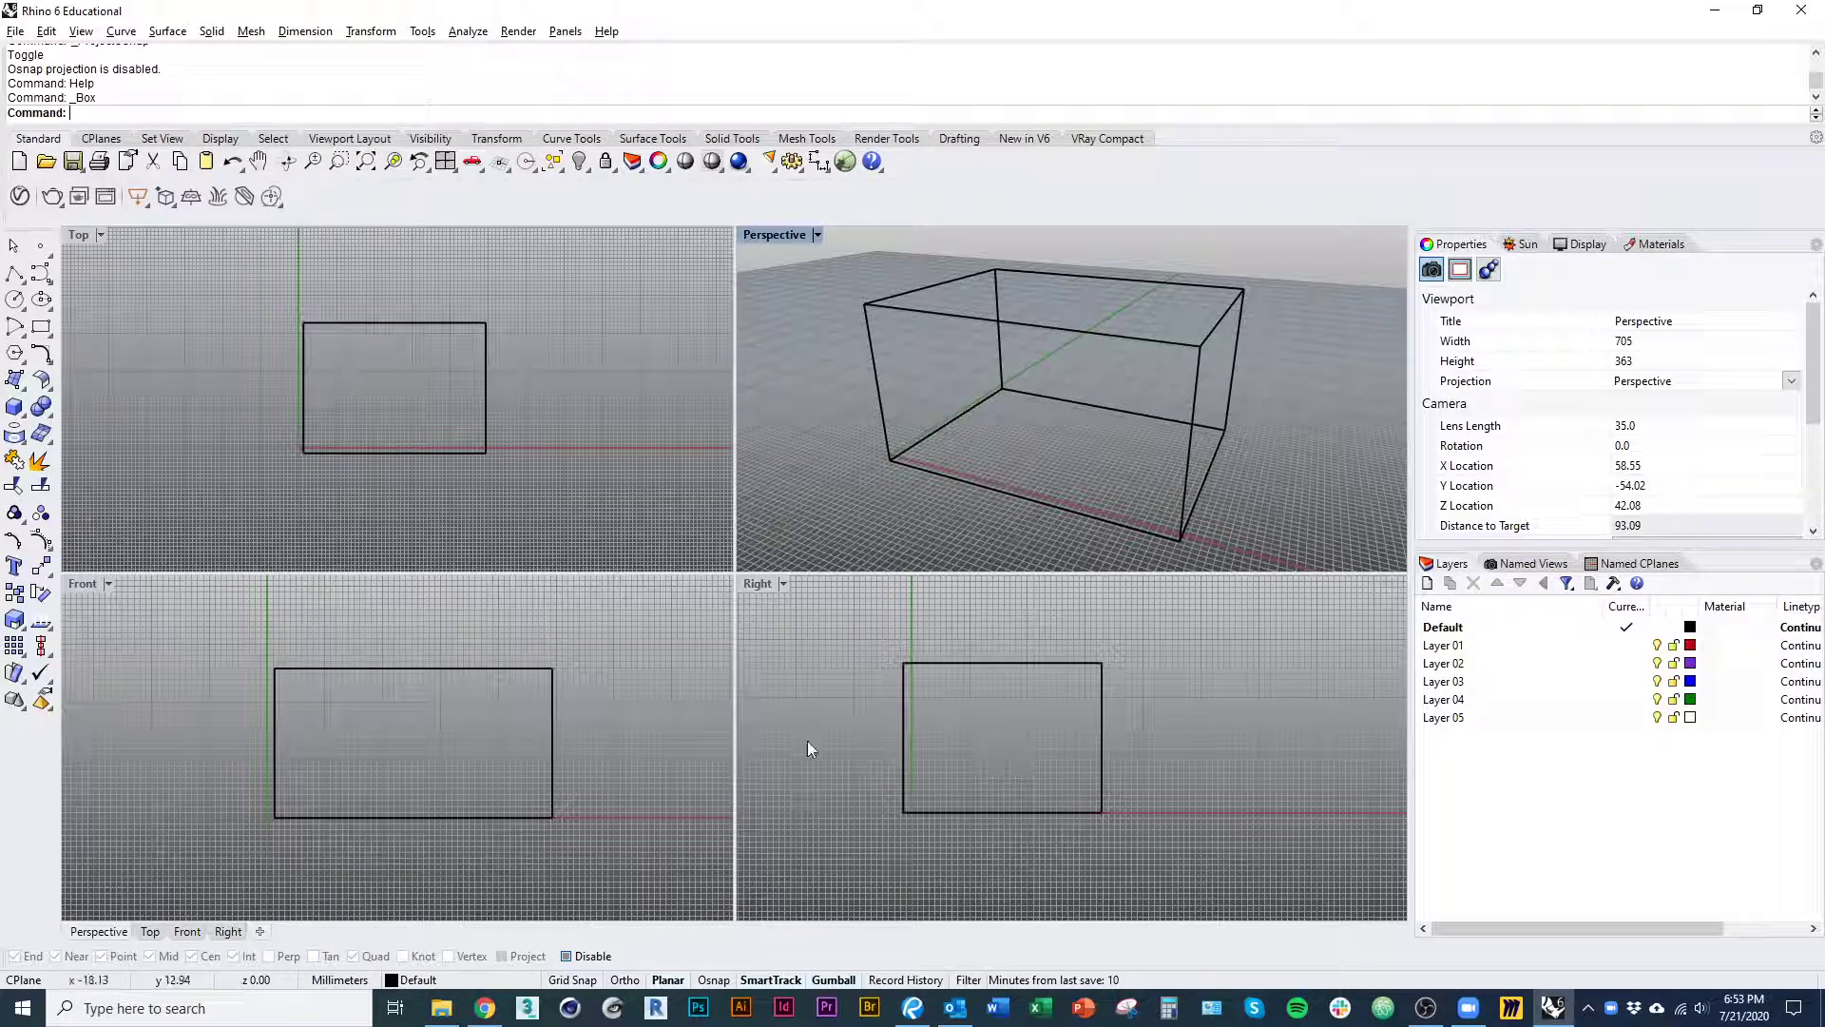
- Delete the box
drag(485, 507, 397, 386)
key(Delete)
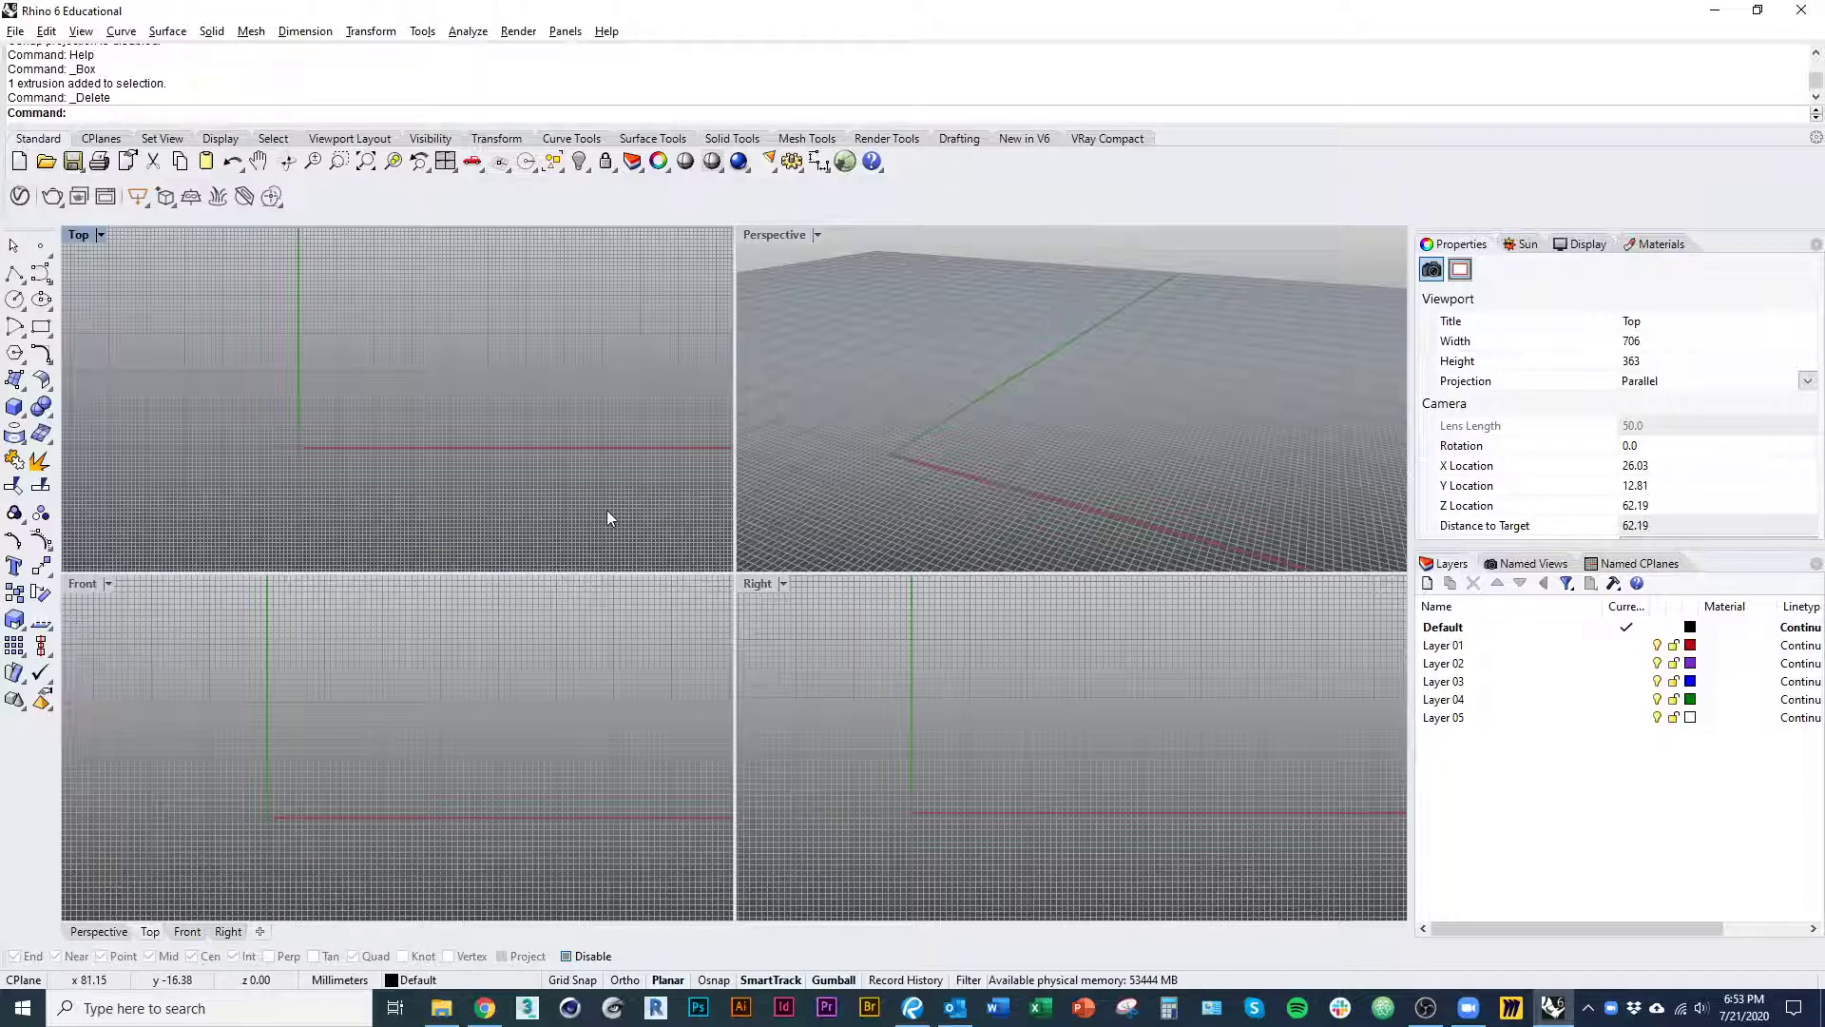
- Activate the Front and Right viewports in turn, and try maximizing the Top and Perspective viewports
click(603, 775)
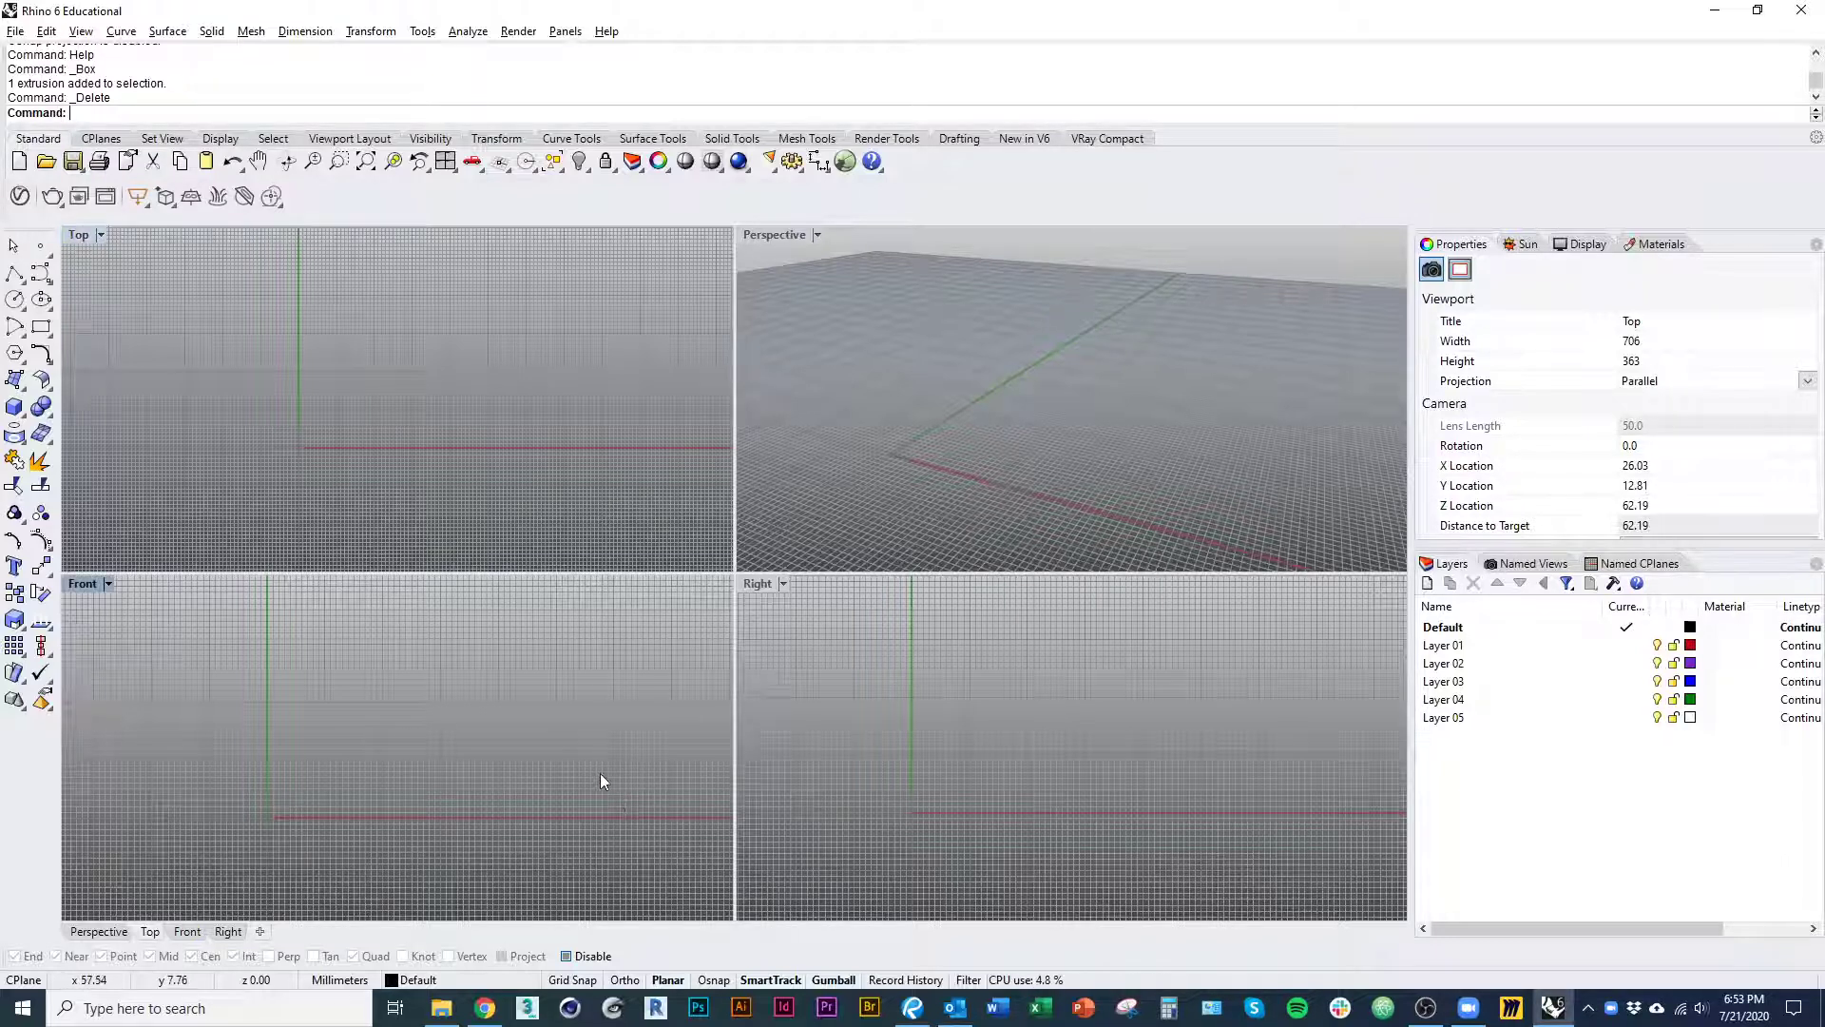
click(984, 813)
click(631, 693)
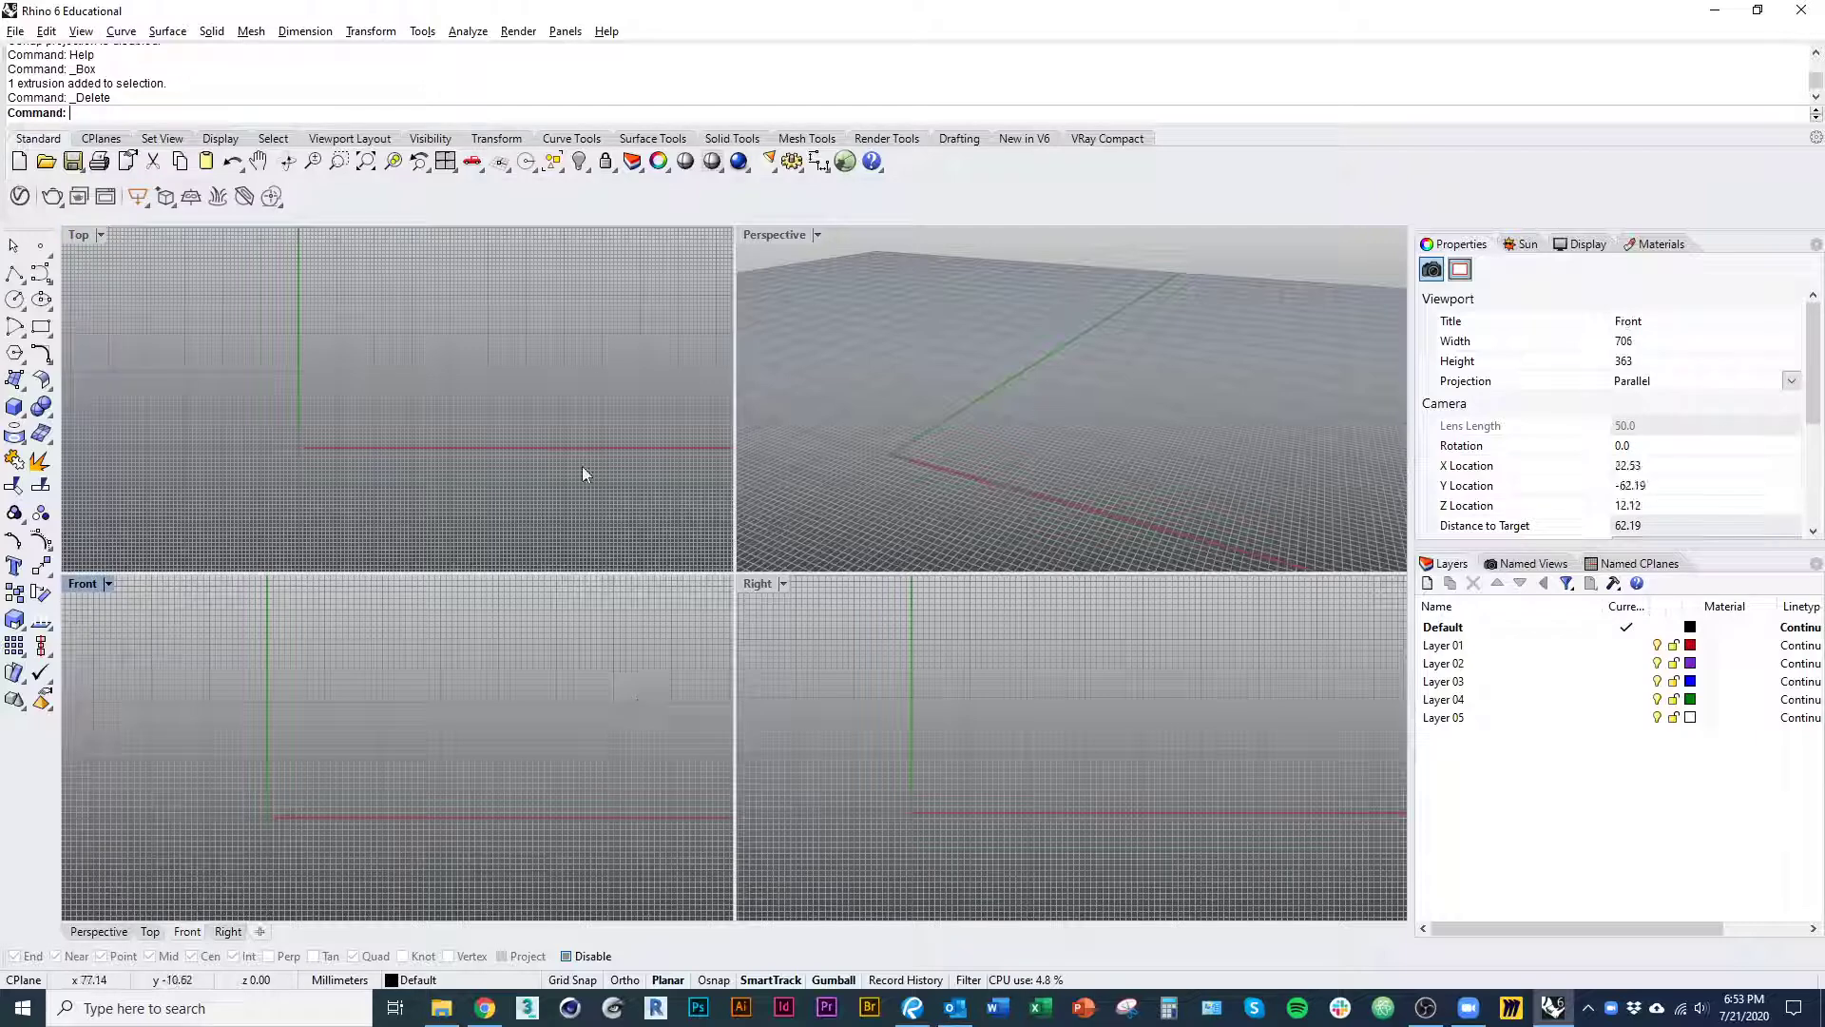
double_click(82, 238)
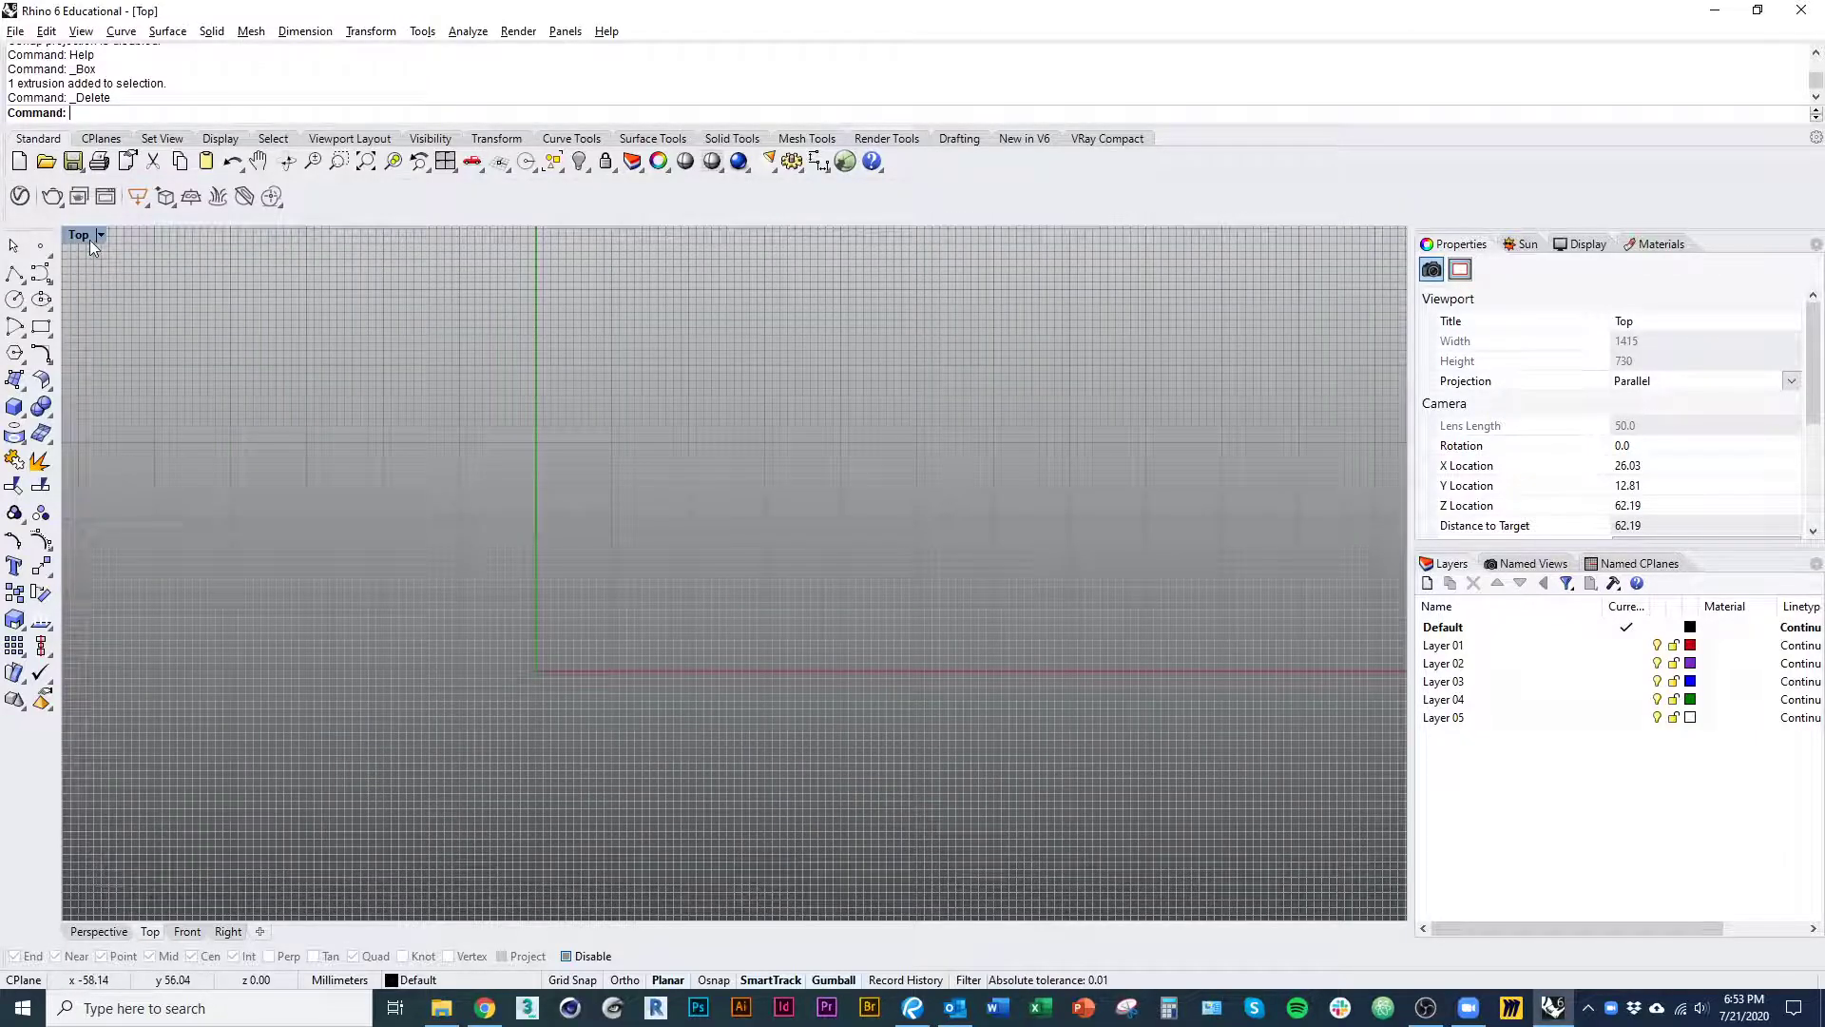
double_click(89, 240)
double_click(783, 238)
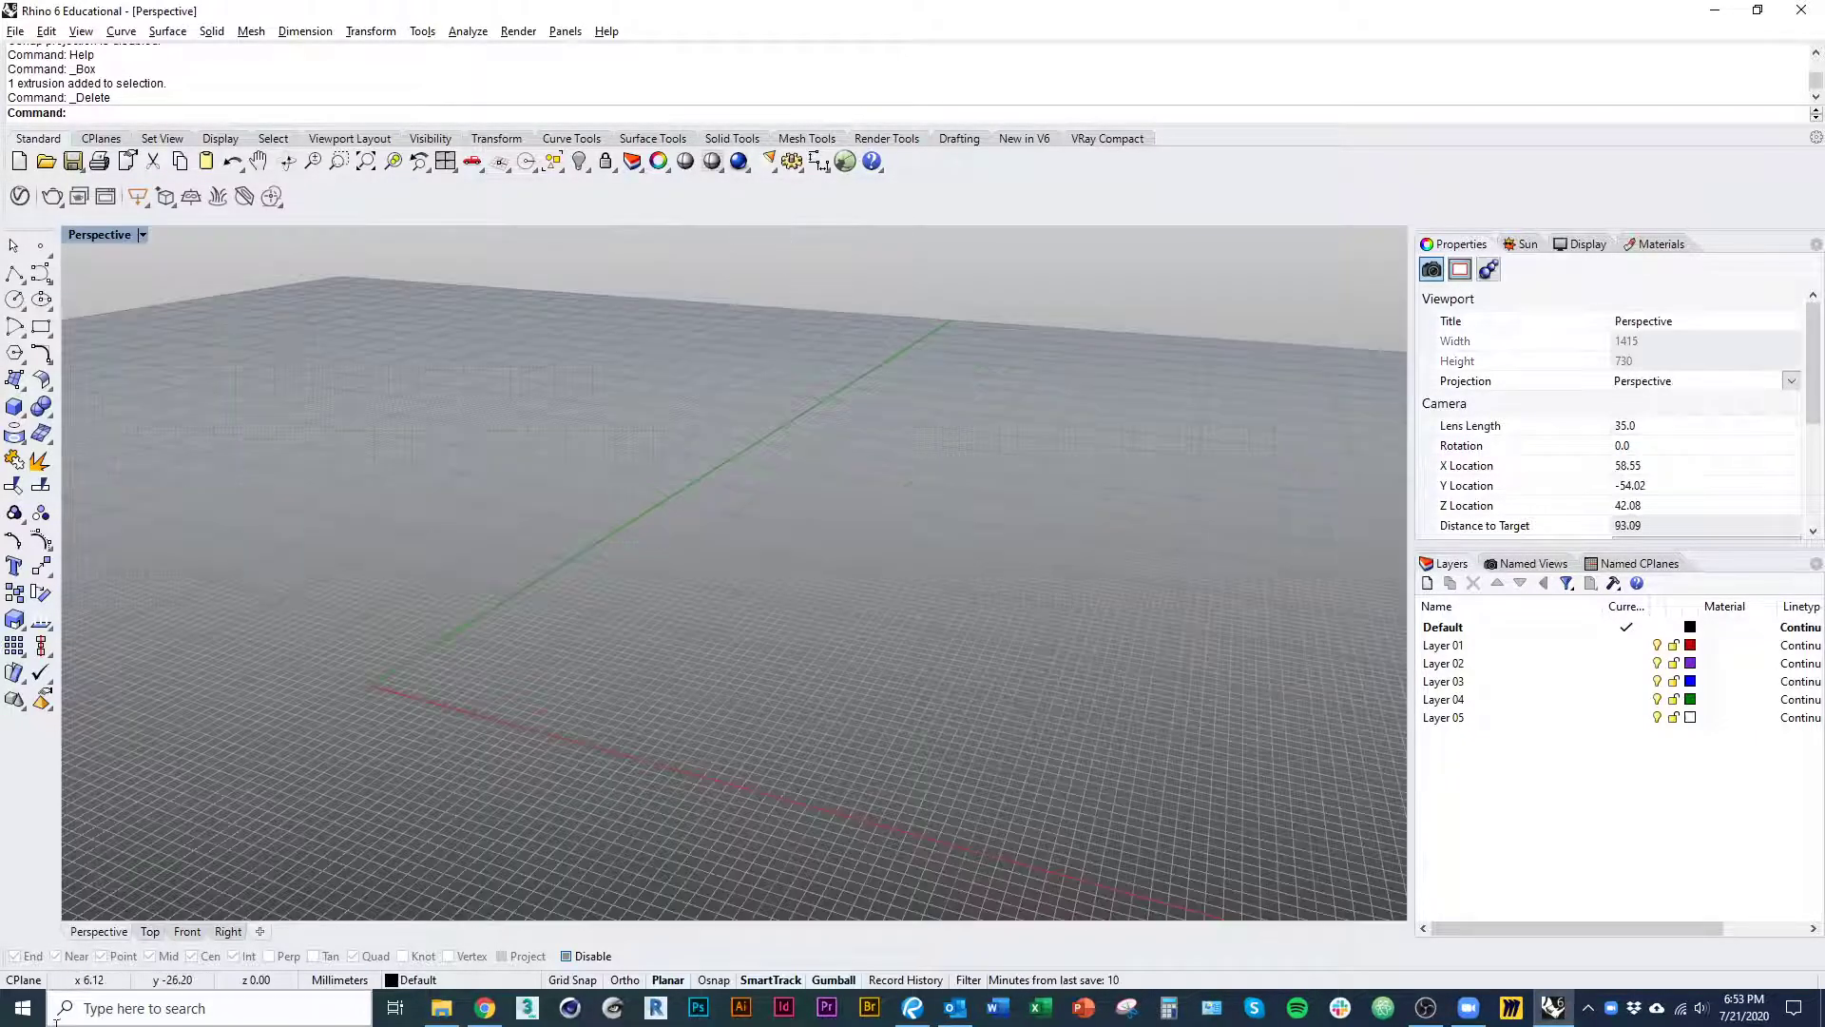
- Cycle through the maximized Top, Front, Right and Perspective views, ending on Top
click(150, 931)
click(188, 931)
click(229, 933)
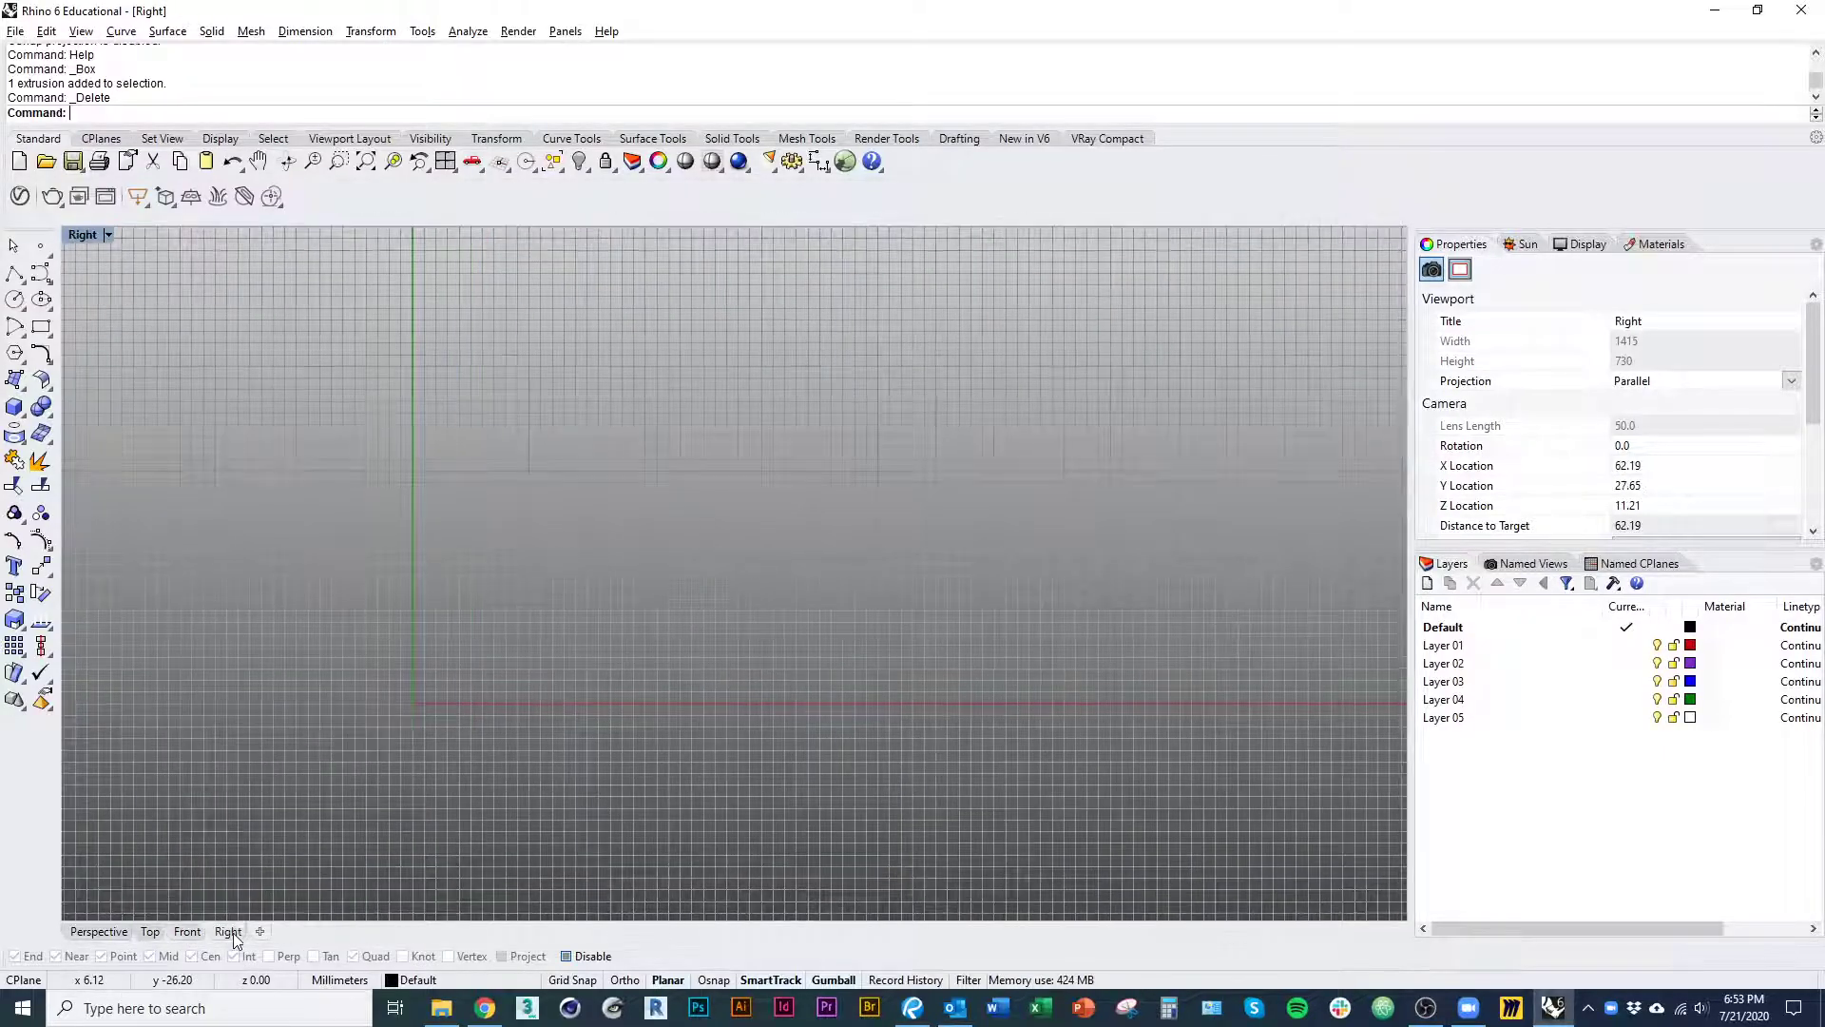
click(179, 933)
click(150, 932)
click(114, 933)
click(151, 933)
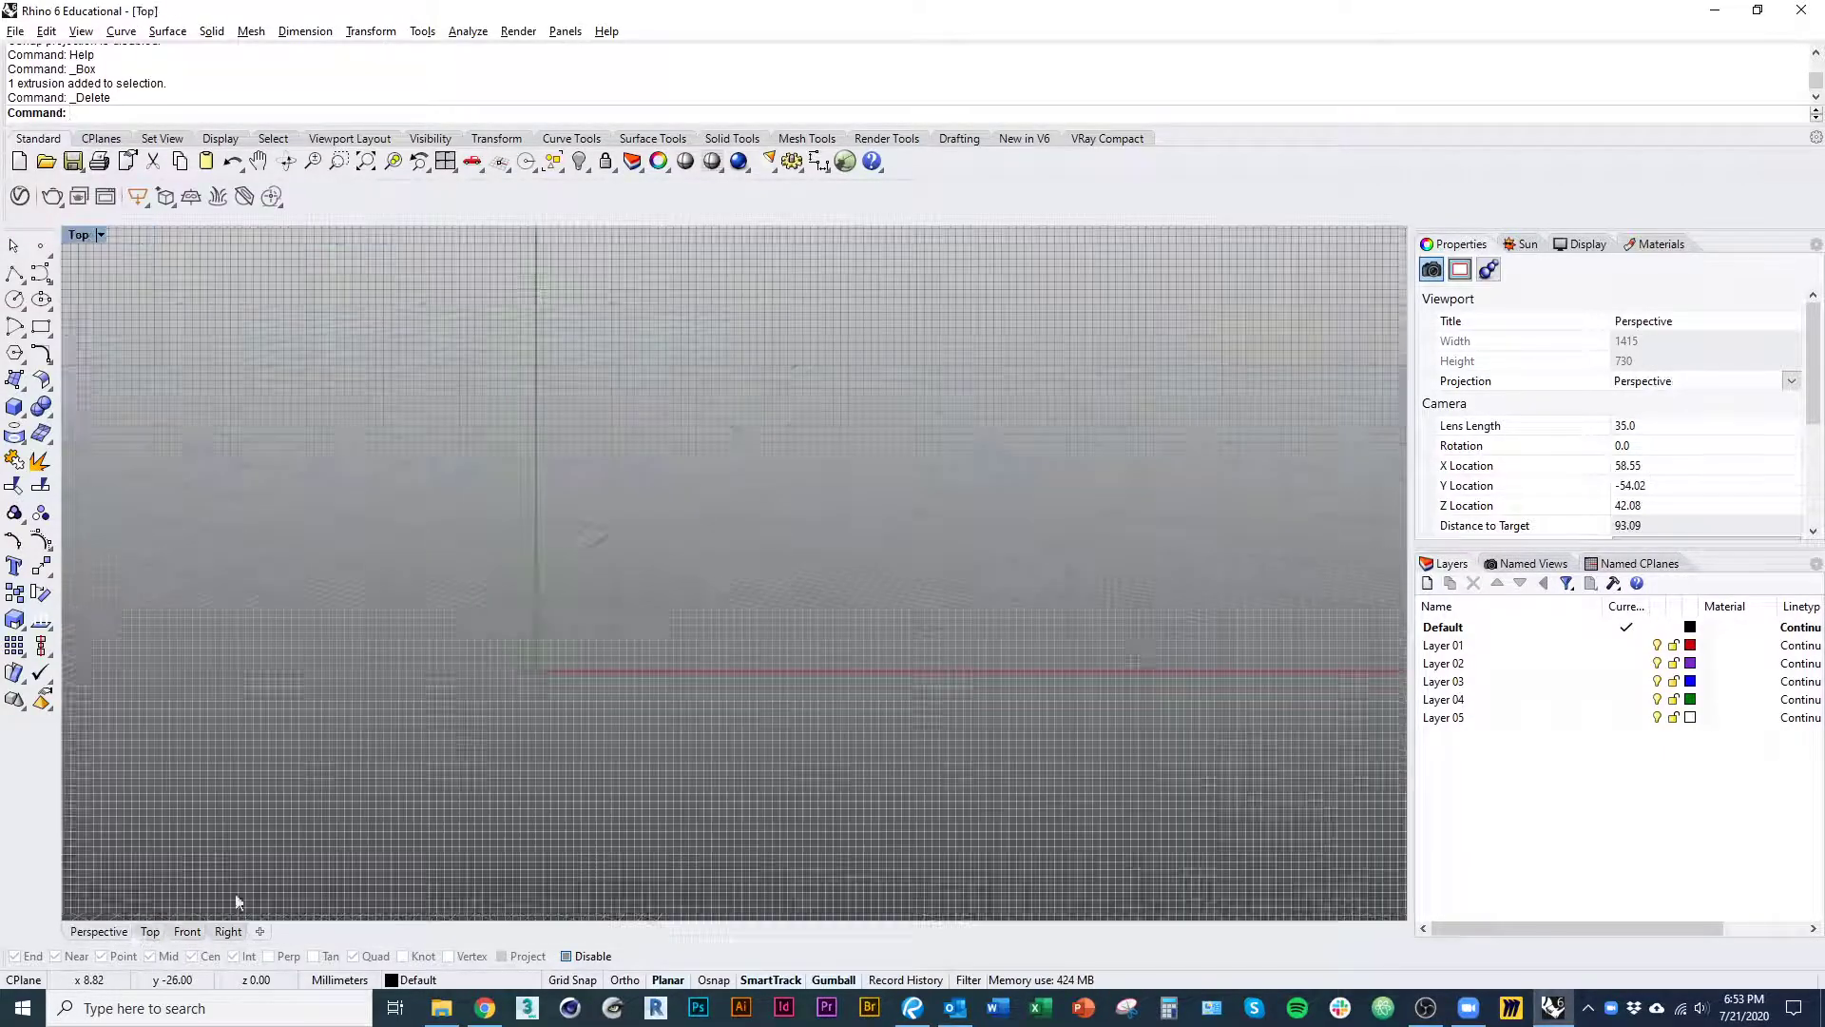
- Examine the construction grid in the Top view, from the axis origin out to the grid's edges
right_drag(675, 529, 542, 554)
scroll(541, 554, down, 10)
right_drag(634, 638, 681, 696)
scroll(559, 687, up, 15)
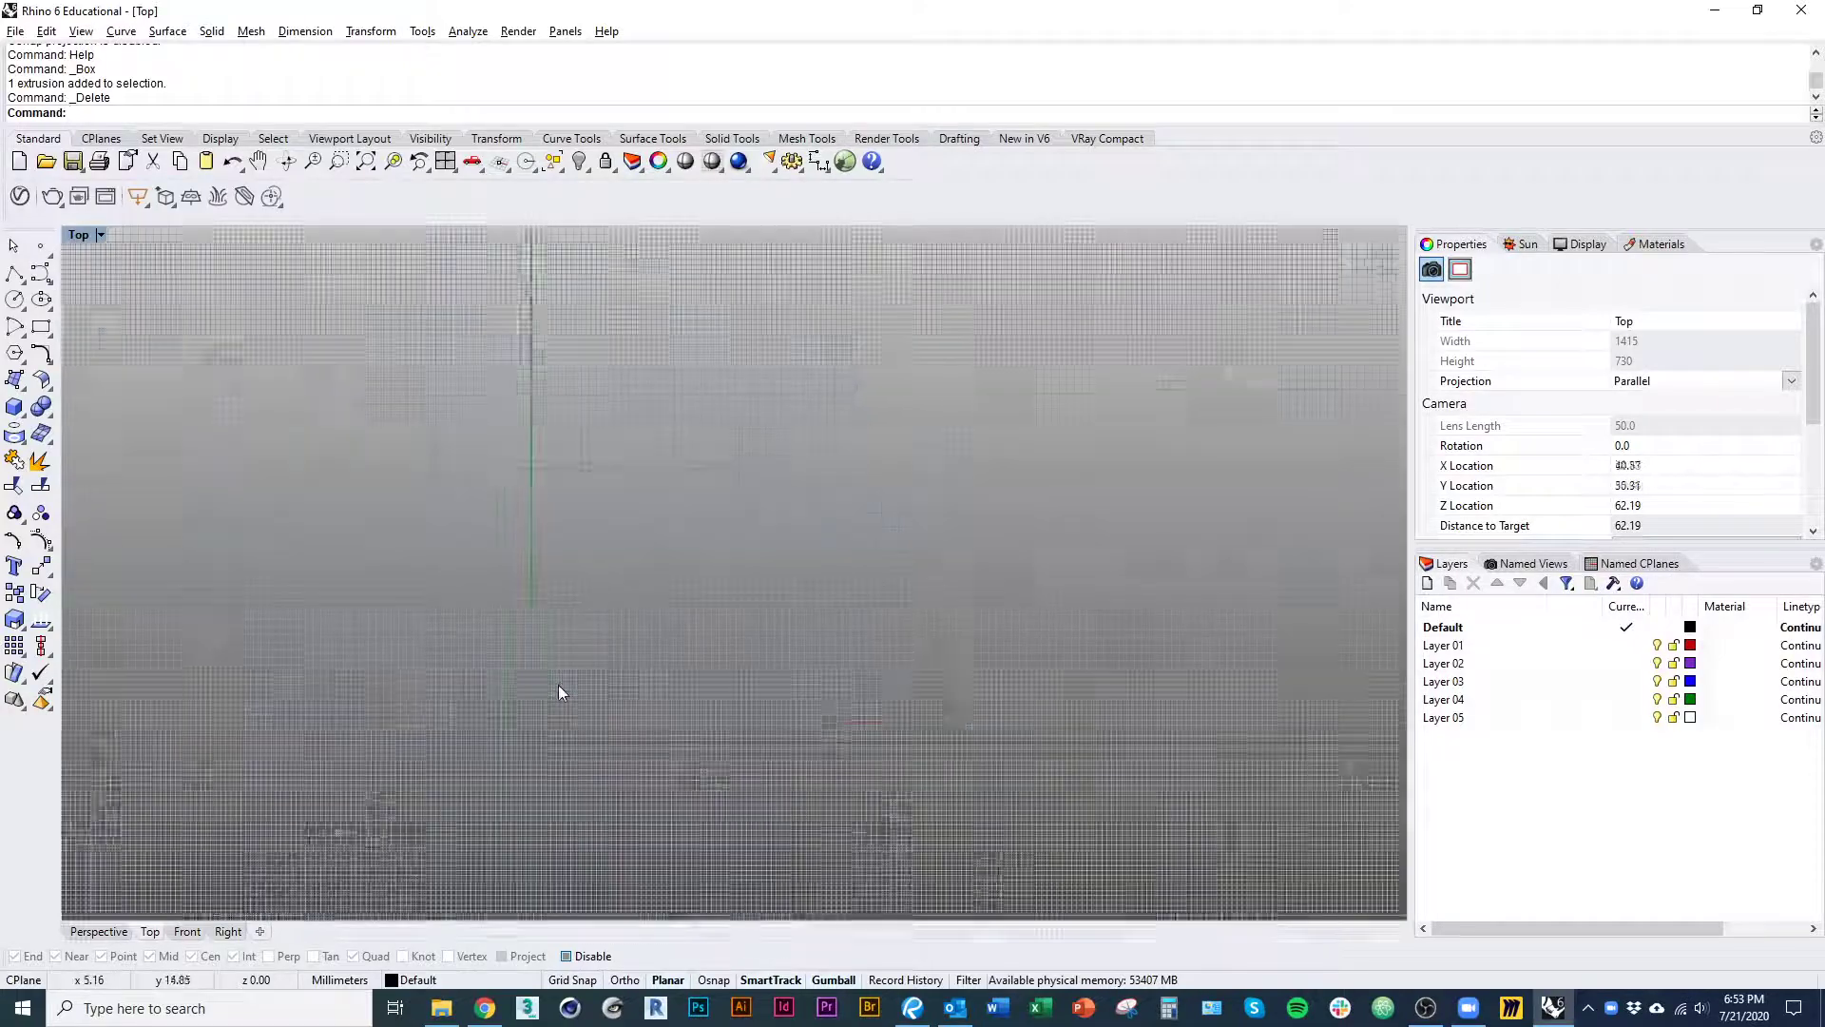
right_drag(559, 687, 616, 656)
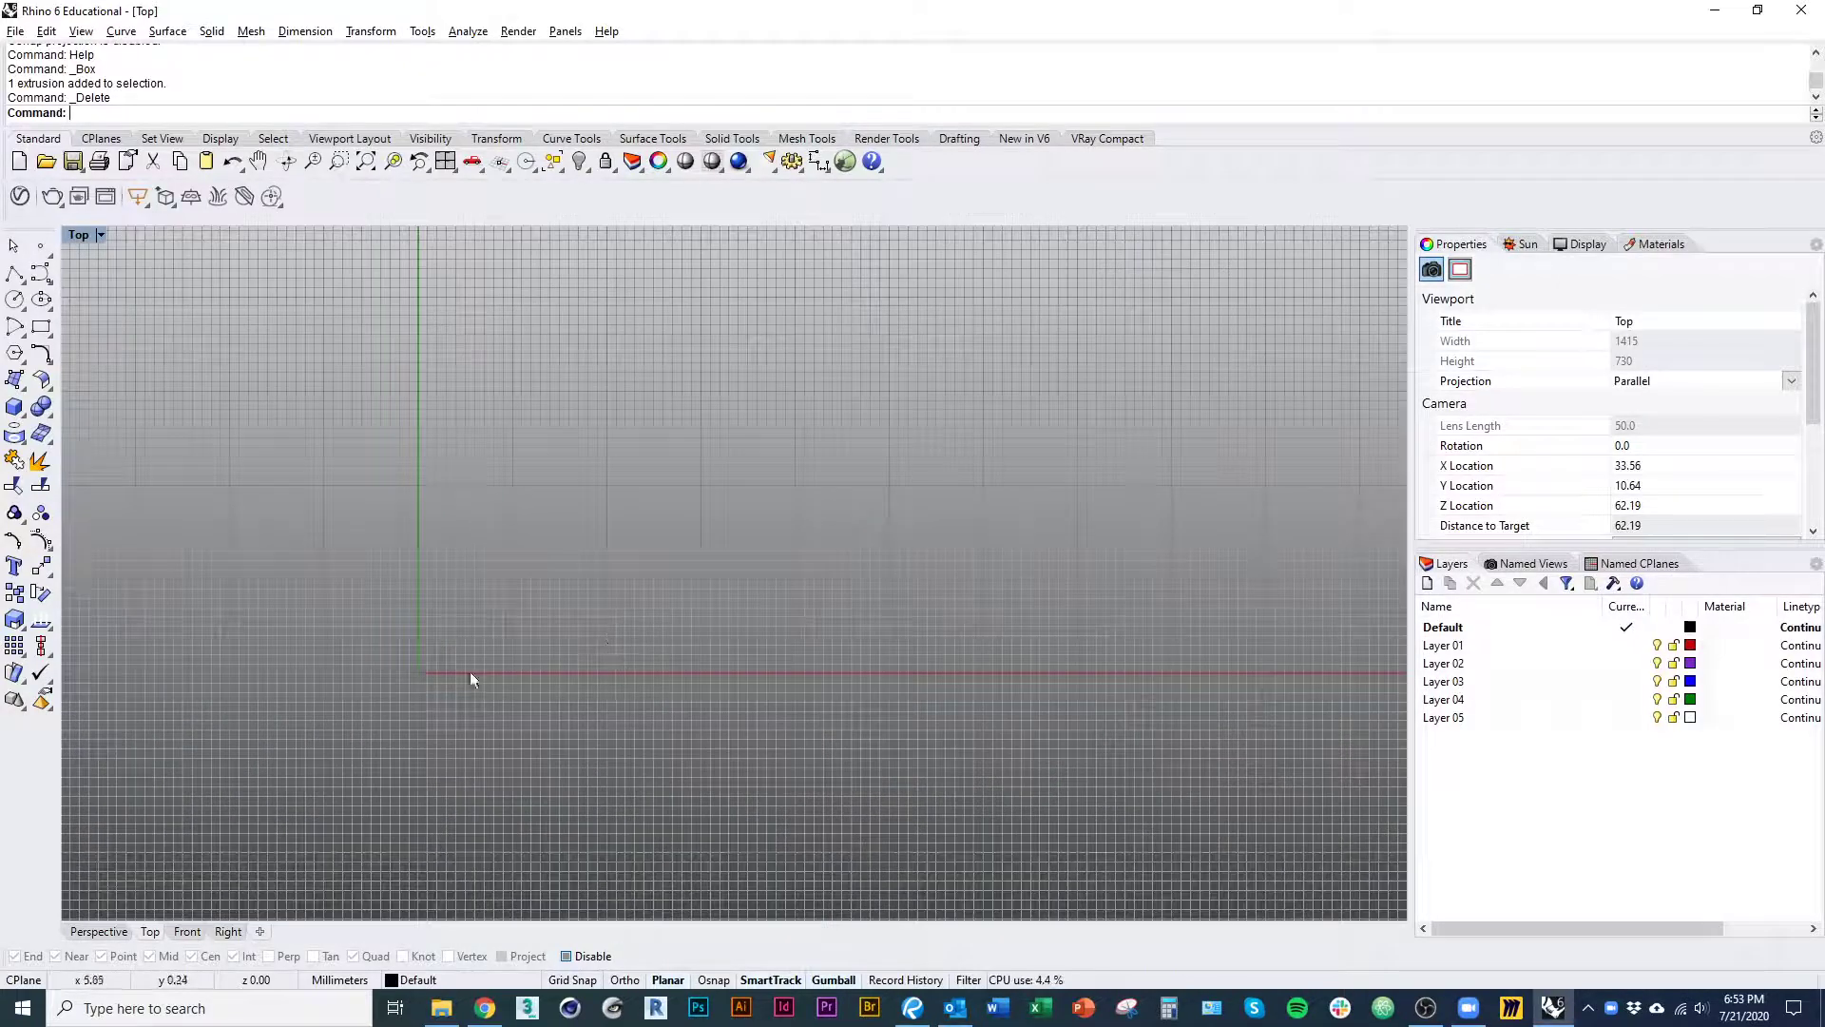
scroll(432, 662, down, 10)
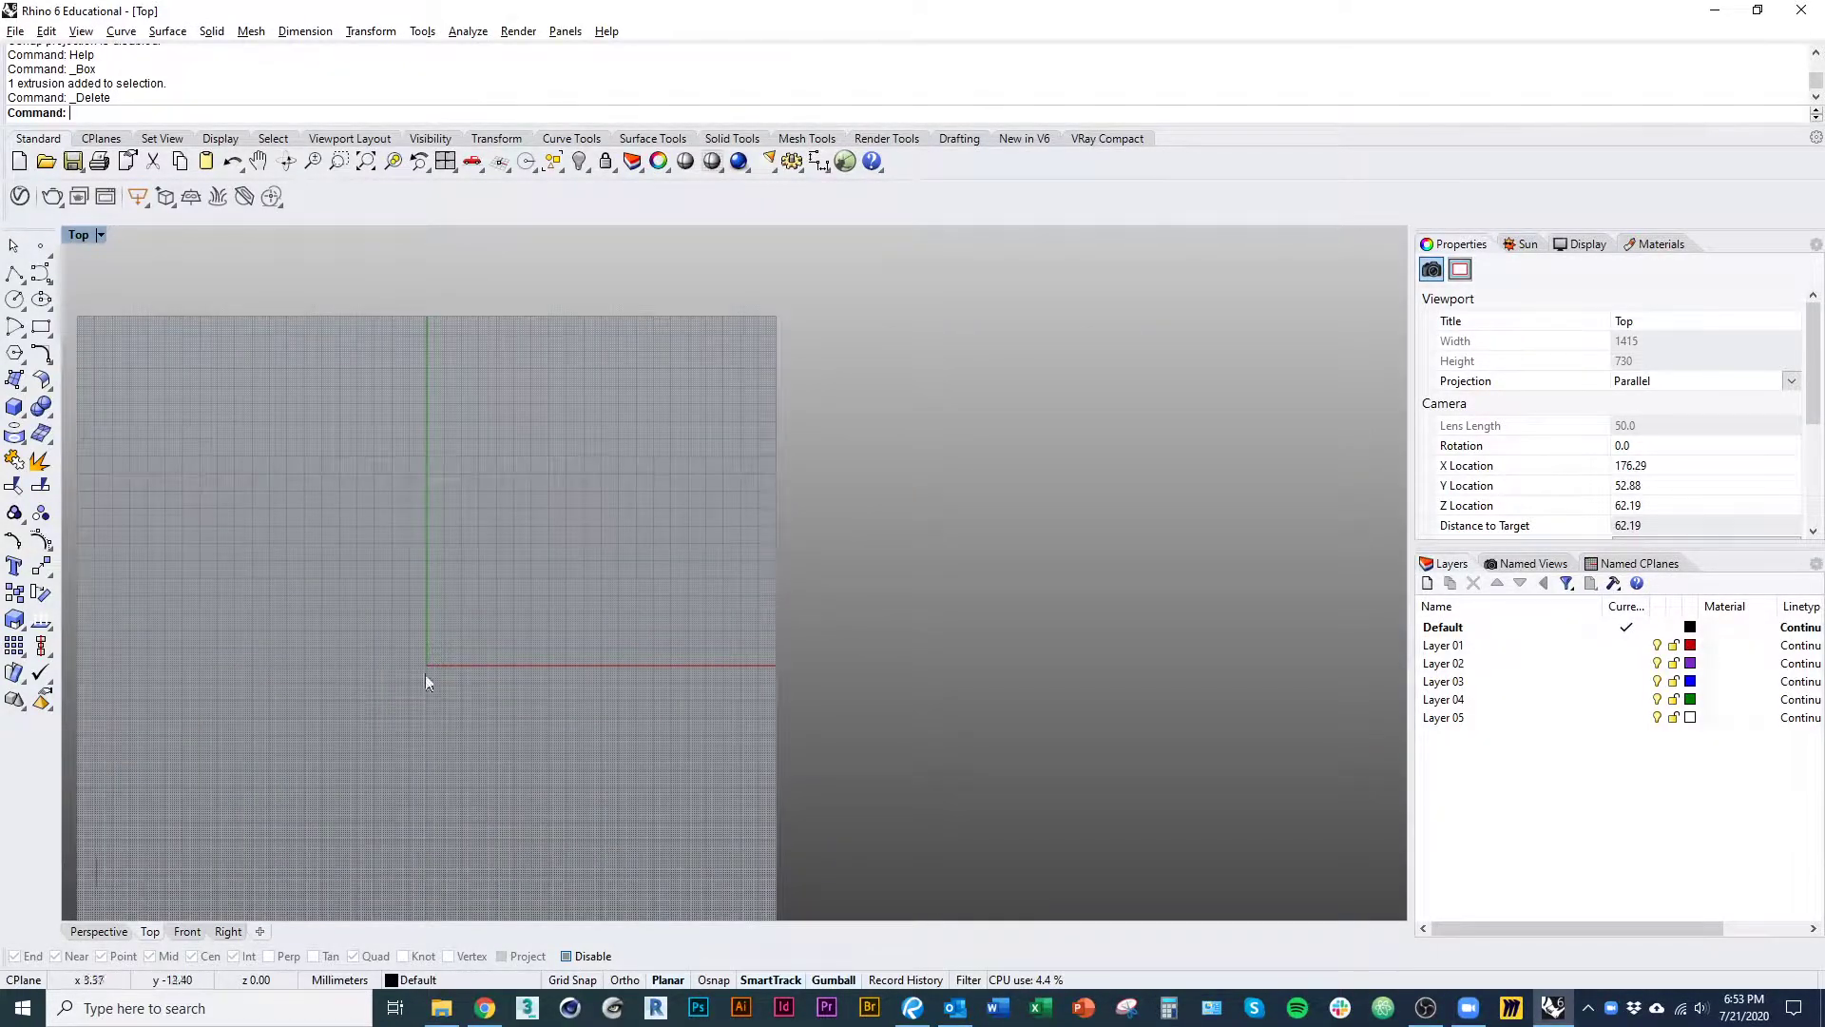
scroll(425, 675, up, 5)
scroll(439, 688, down, 2)
right_drag(439, 688, 480, 715)
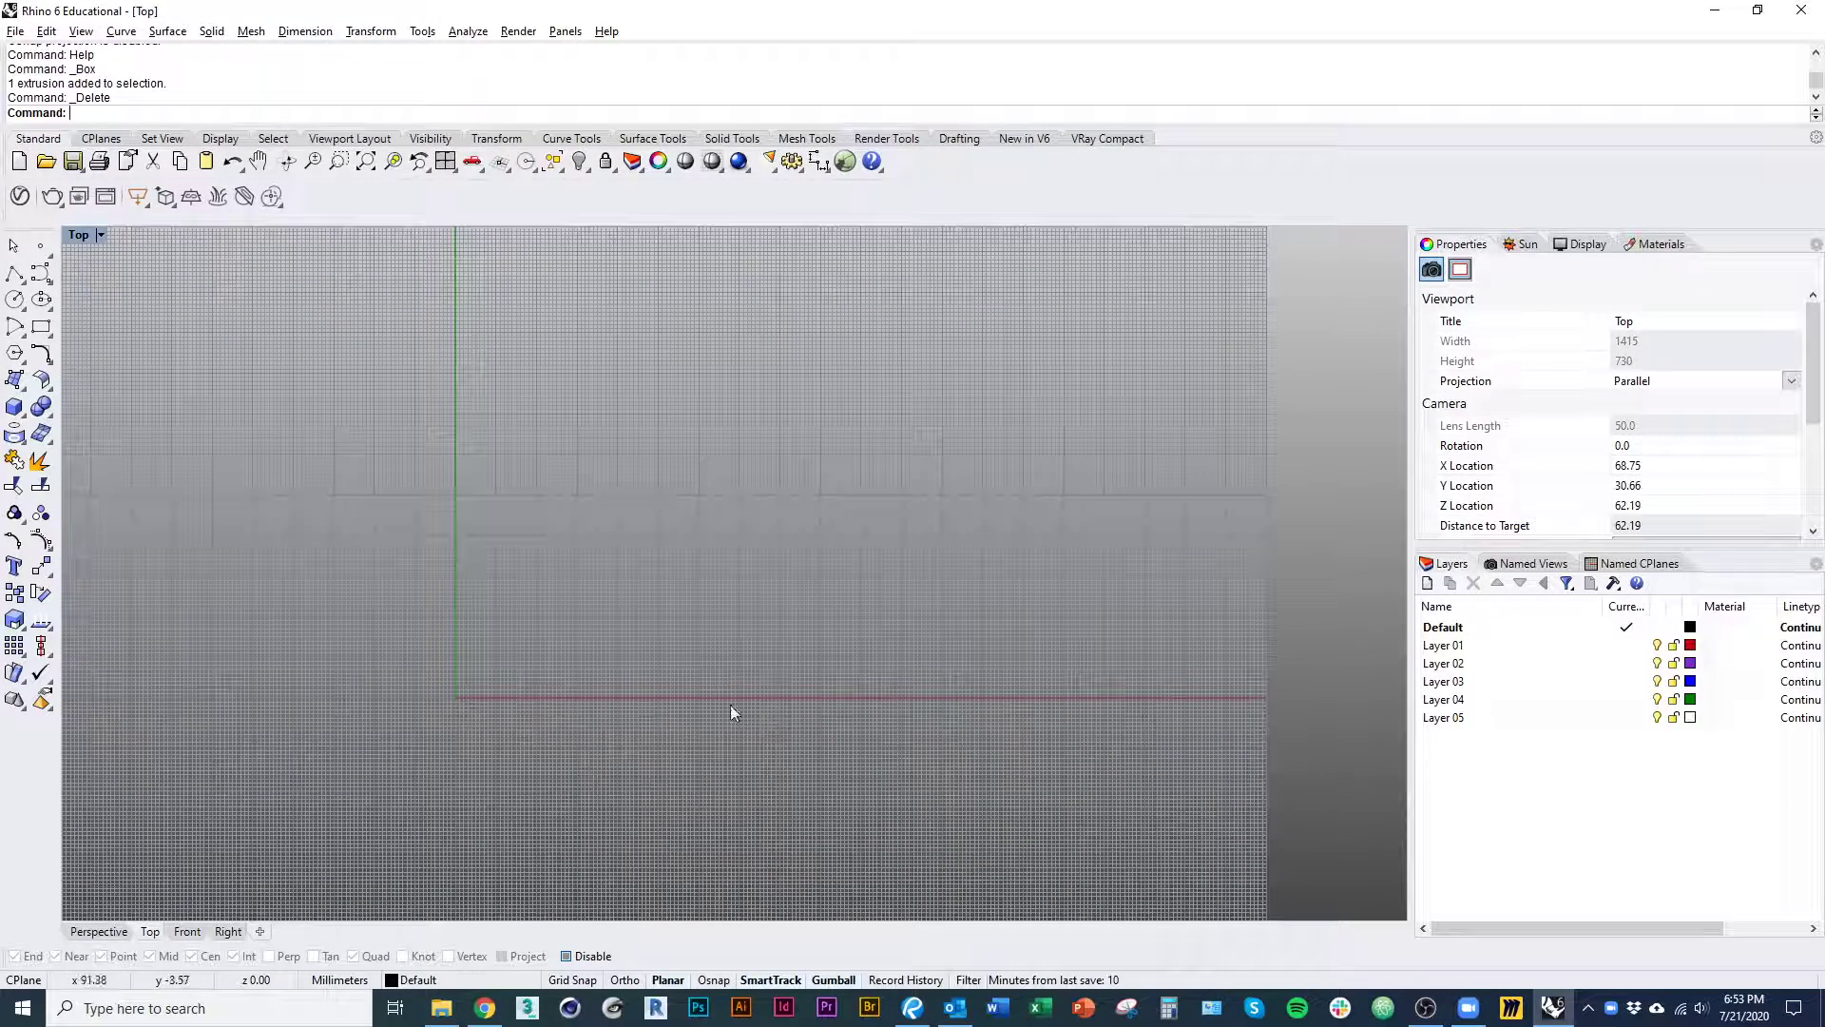
scroll(452, 709, up, 2)
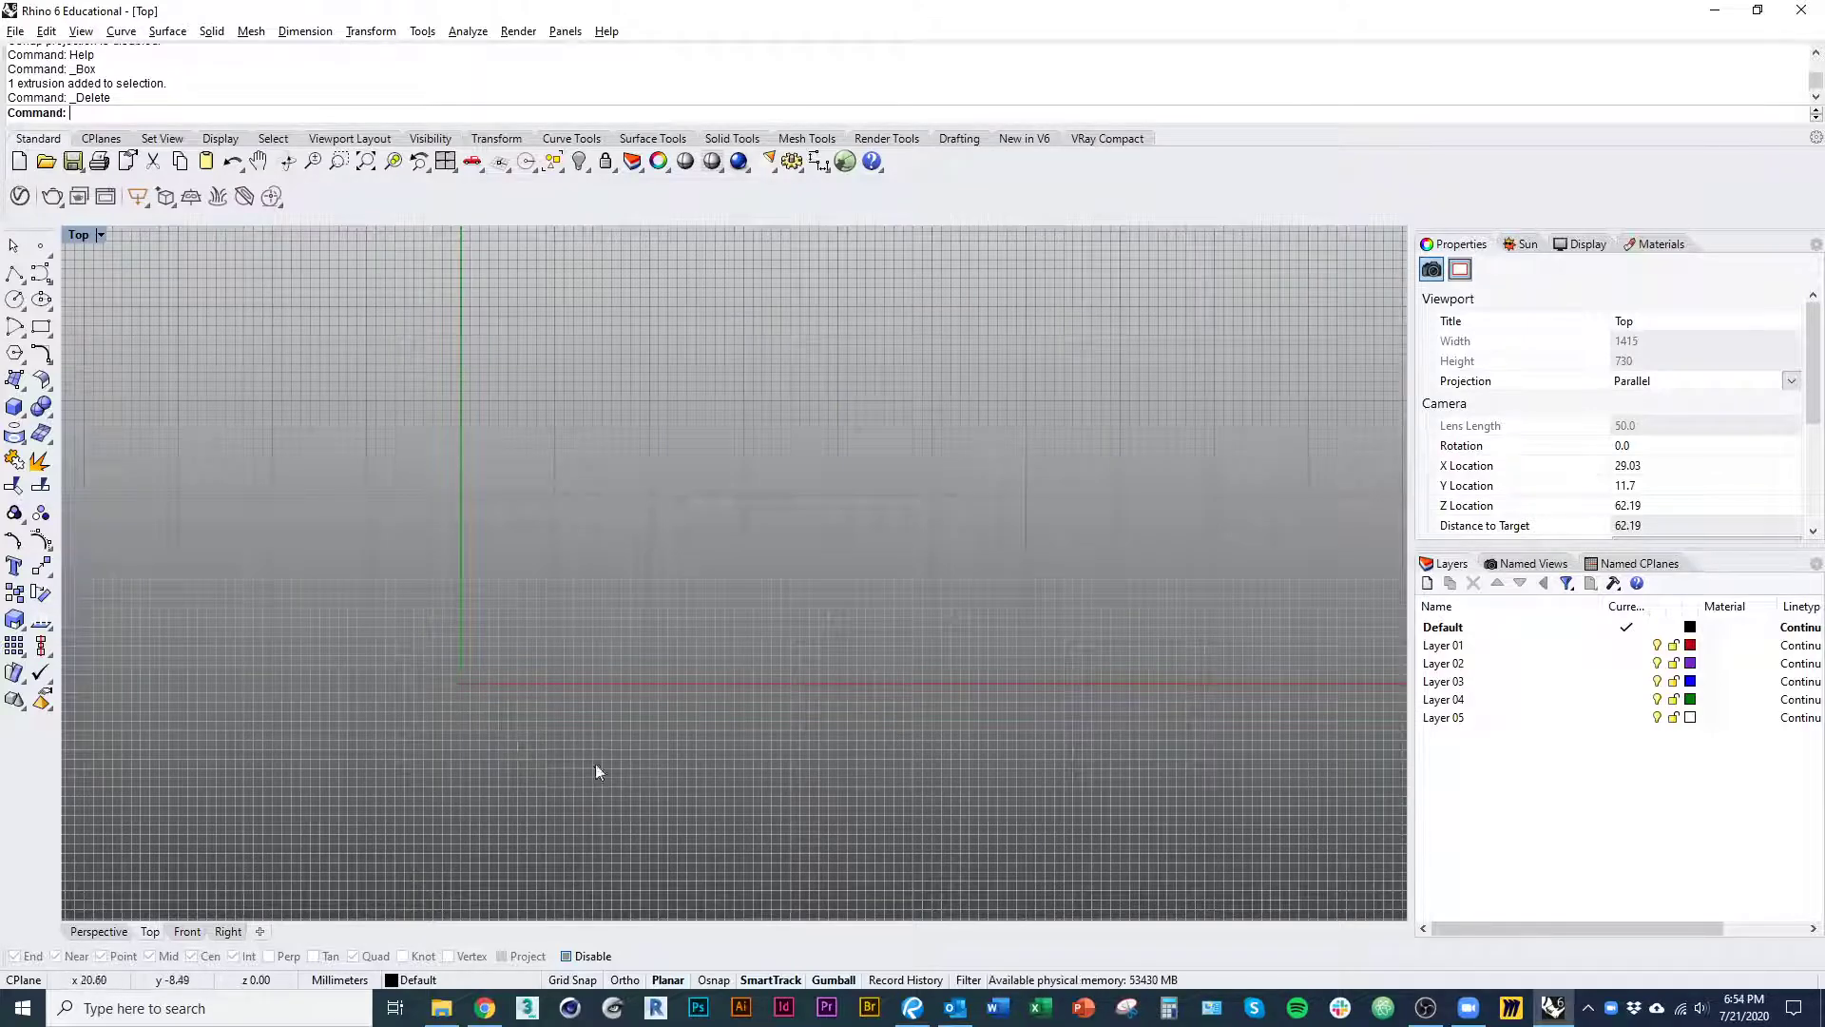
scroll(420, 755, down, 3)
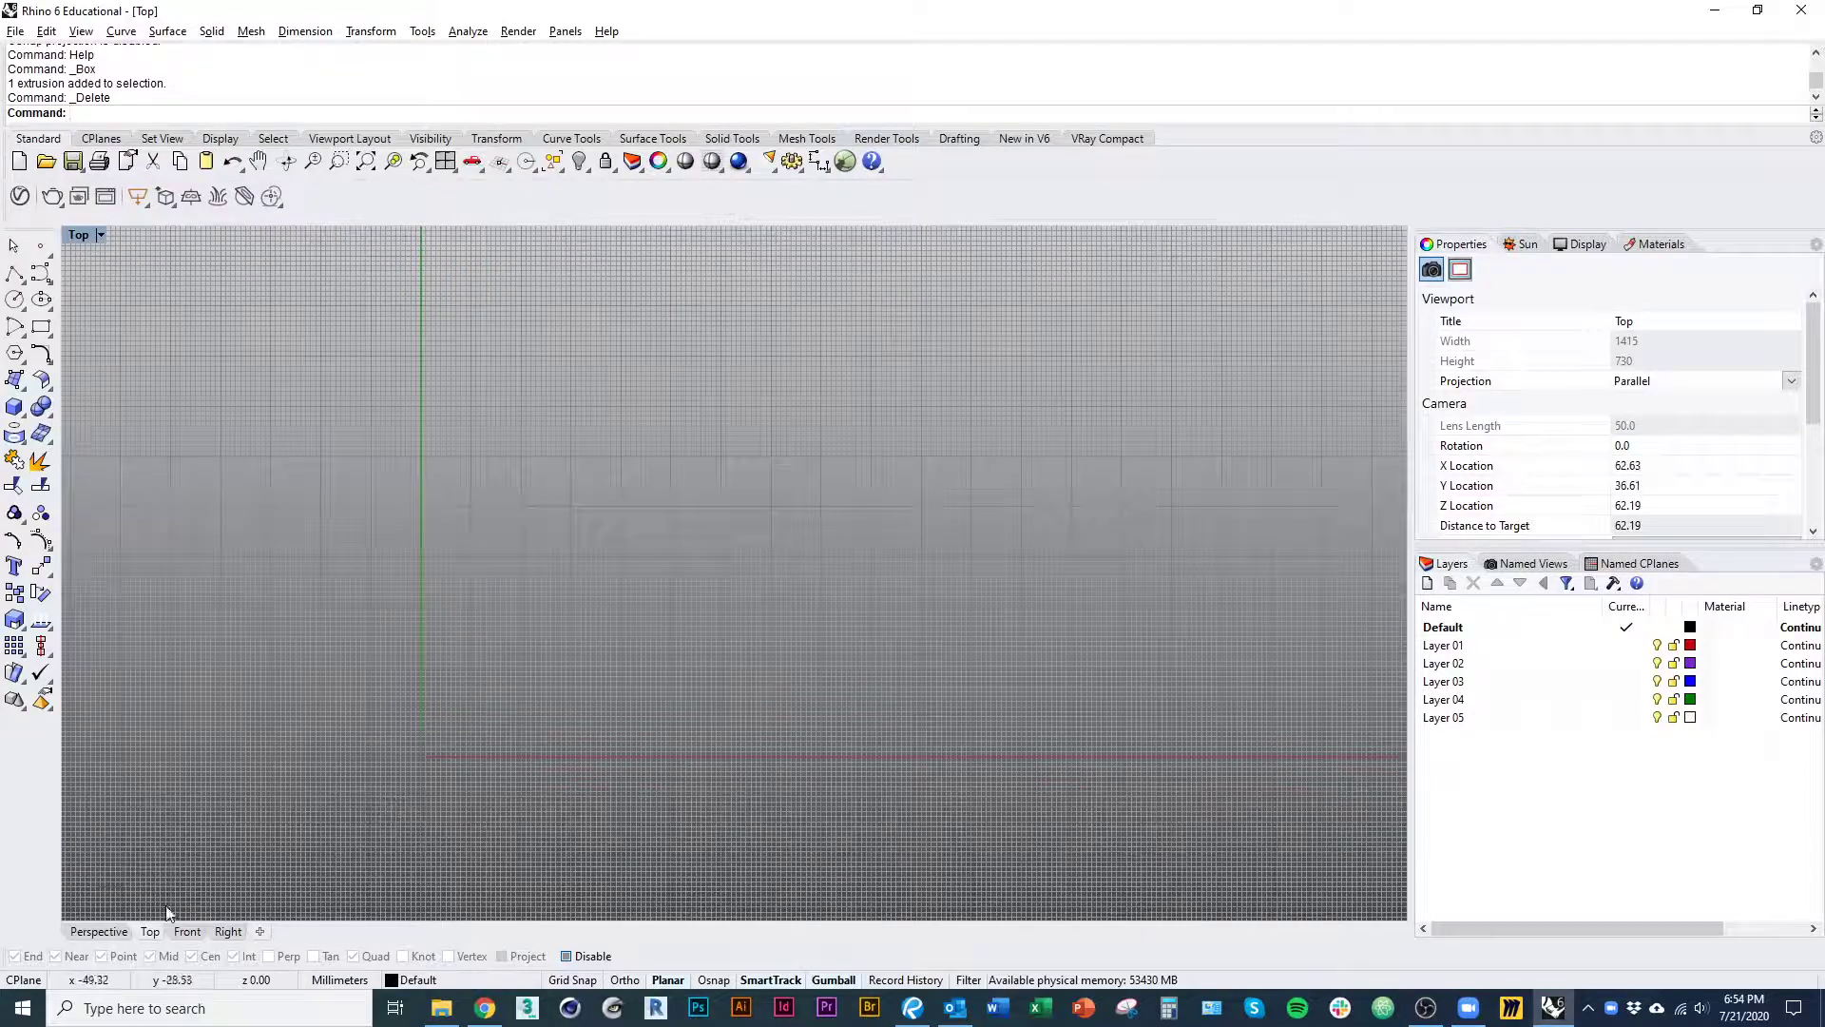
mouse_move(370, 774)
right_down()
mouse_move(297, 827)
mouse_move(363, 808)
right_up()
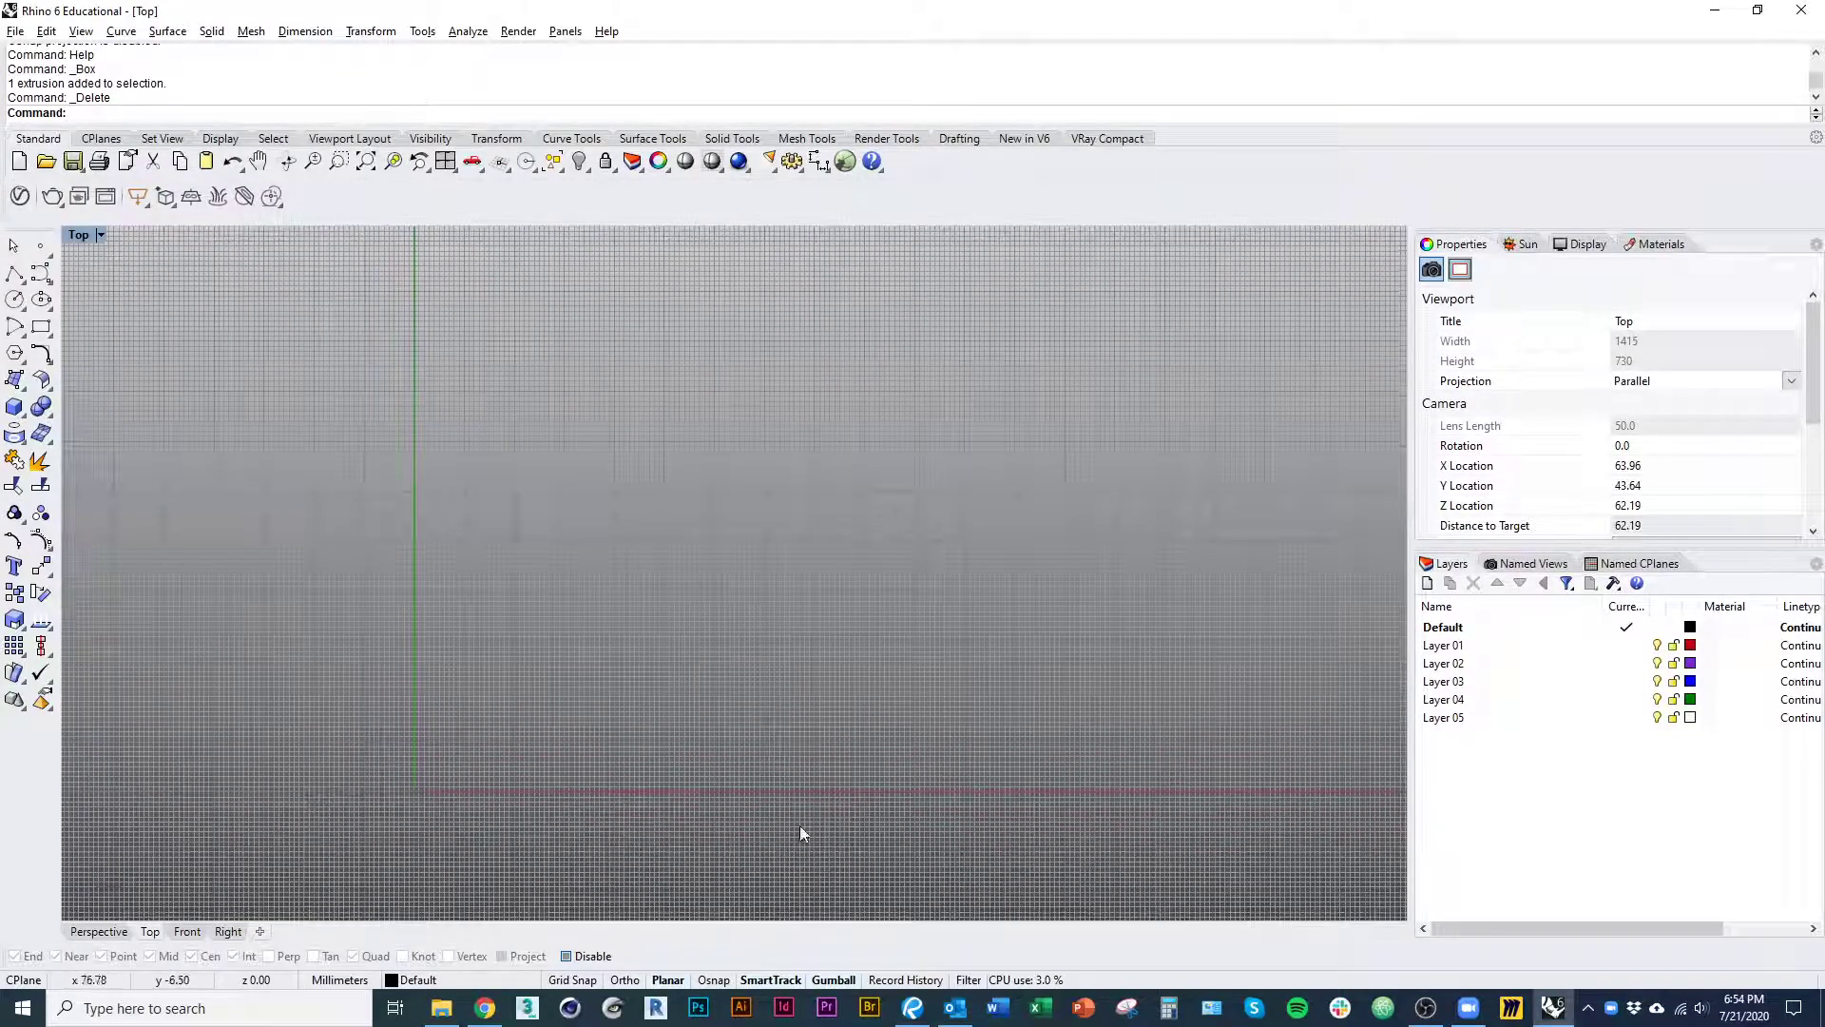
scroll(420, 620, down, 3)
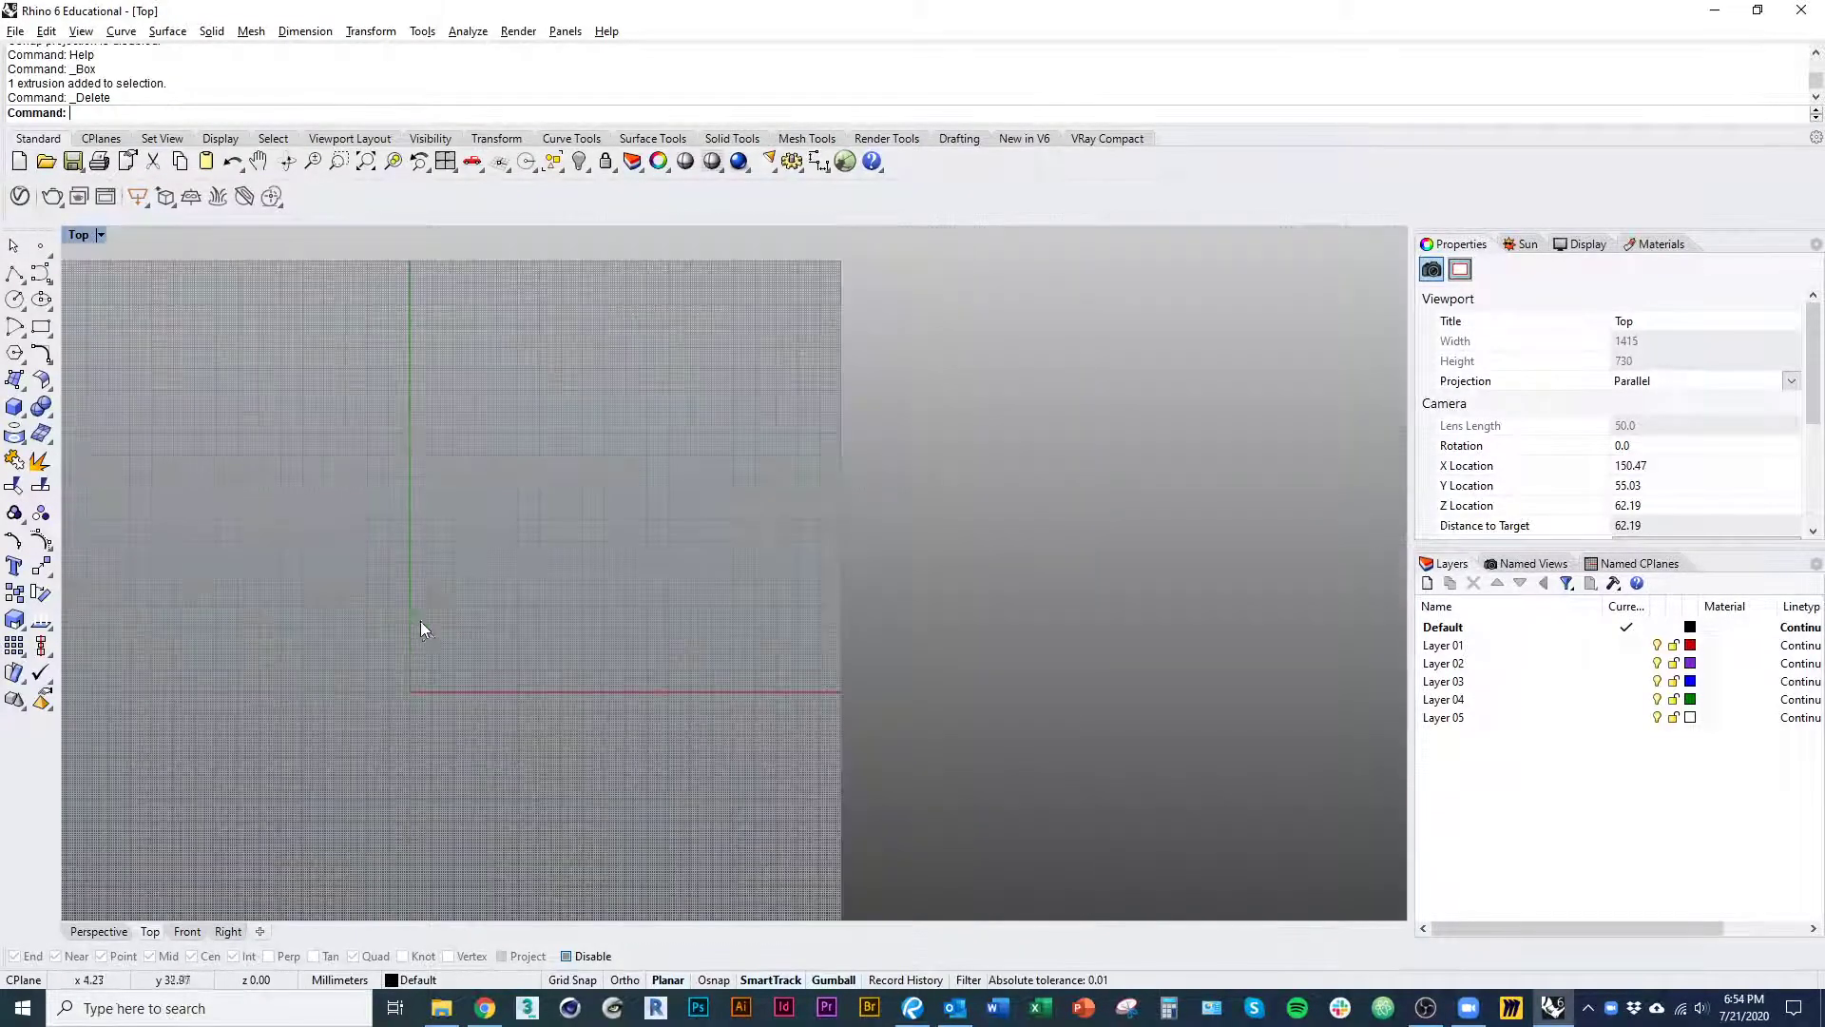
- Draw an open five-segment polyline in the Top view, in the empty area beyond the grid's positive X edge
click(14, 273)
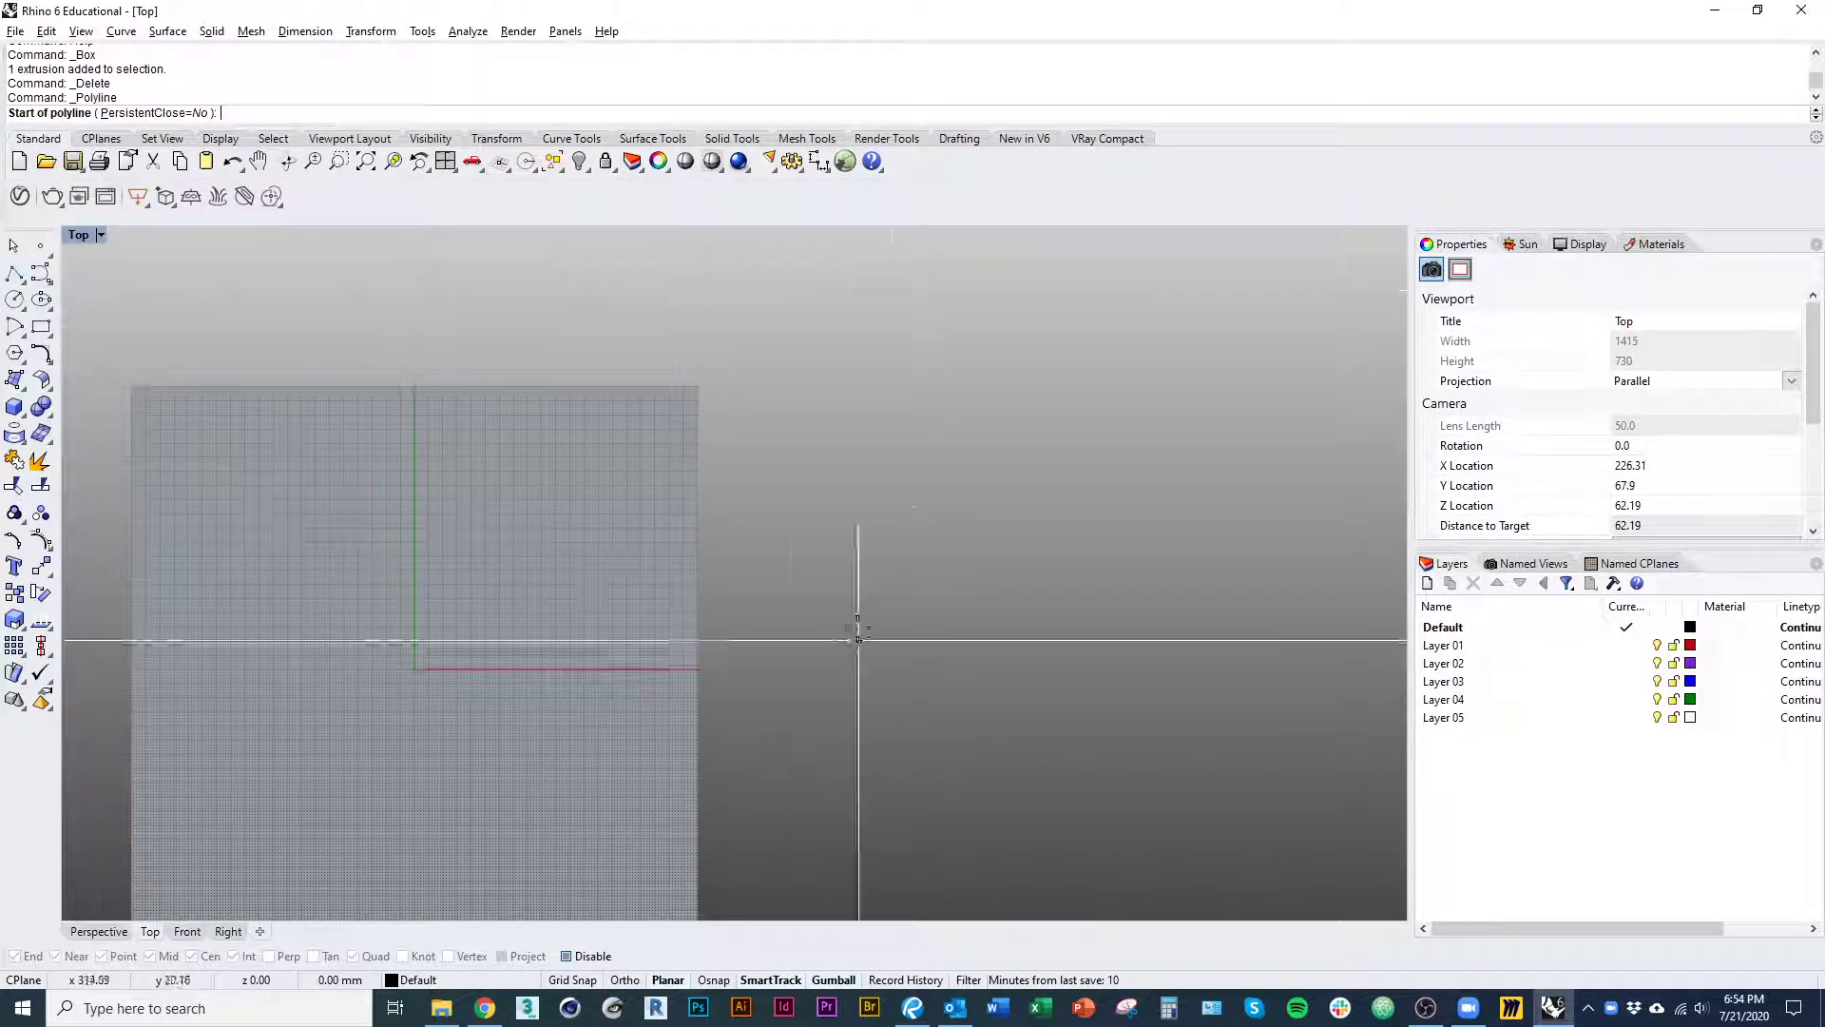
click(891, 460)
click(789, 551)
click(754, 421)
click(1010, 365)
click(1045, 528)
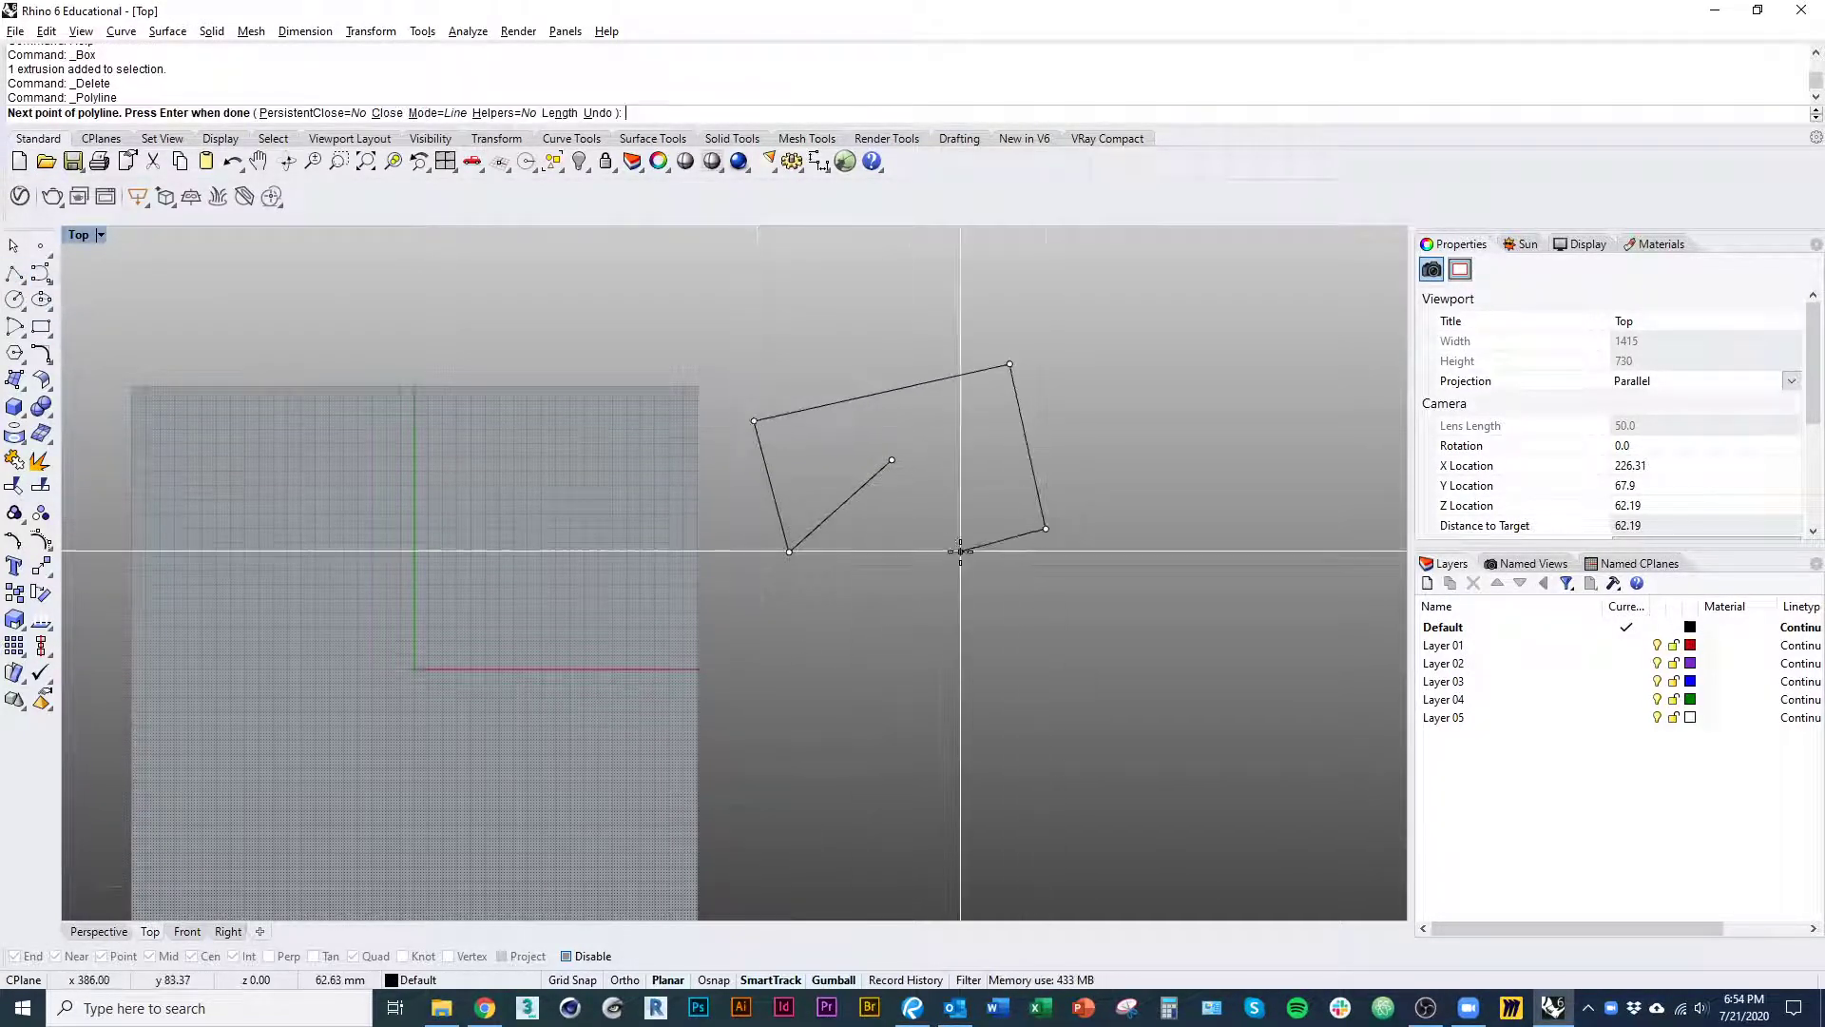
click(960, 551)
key(Return)
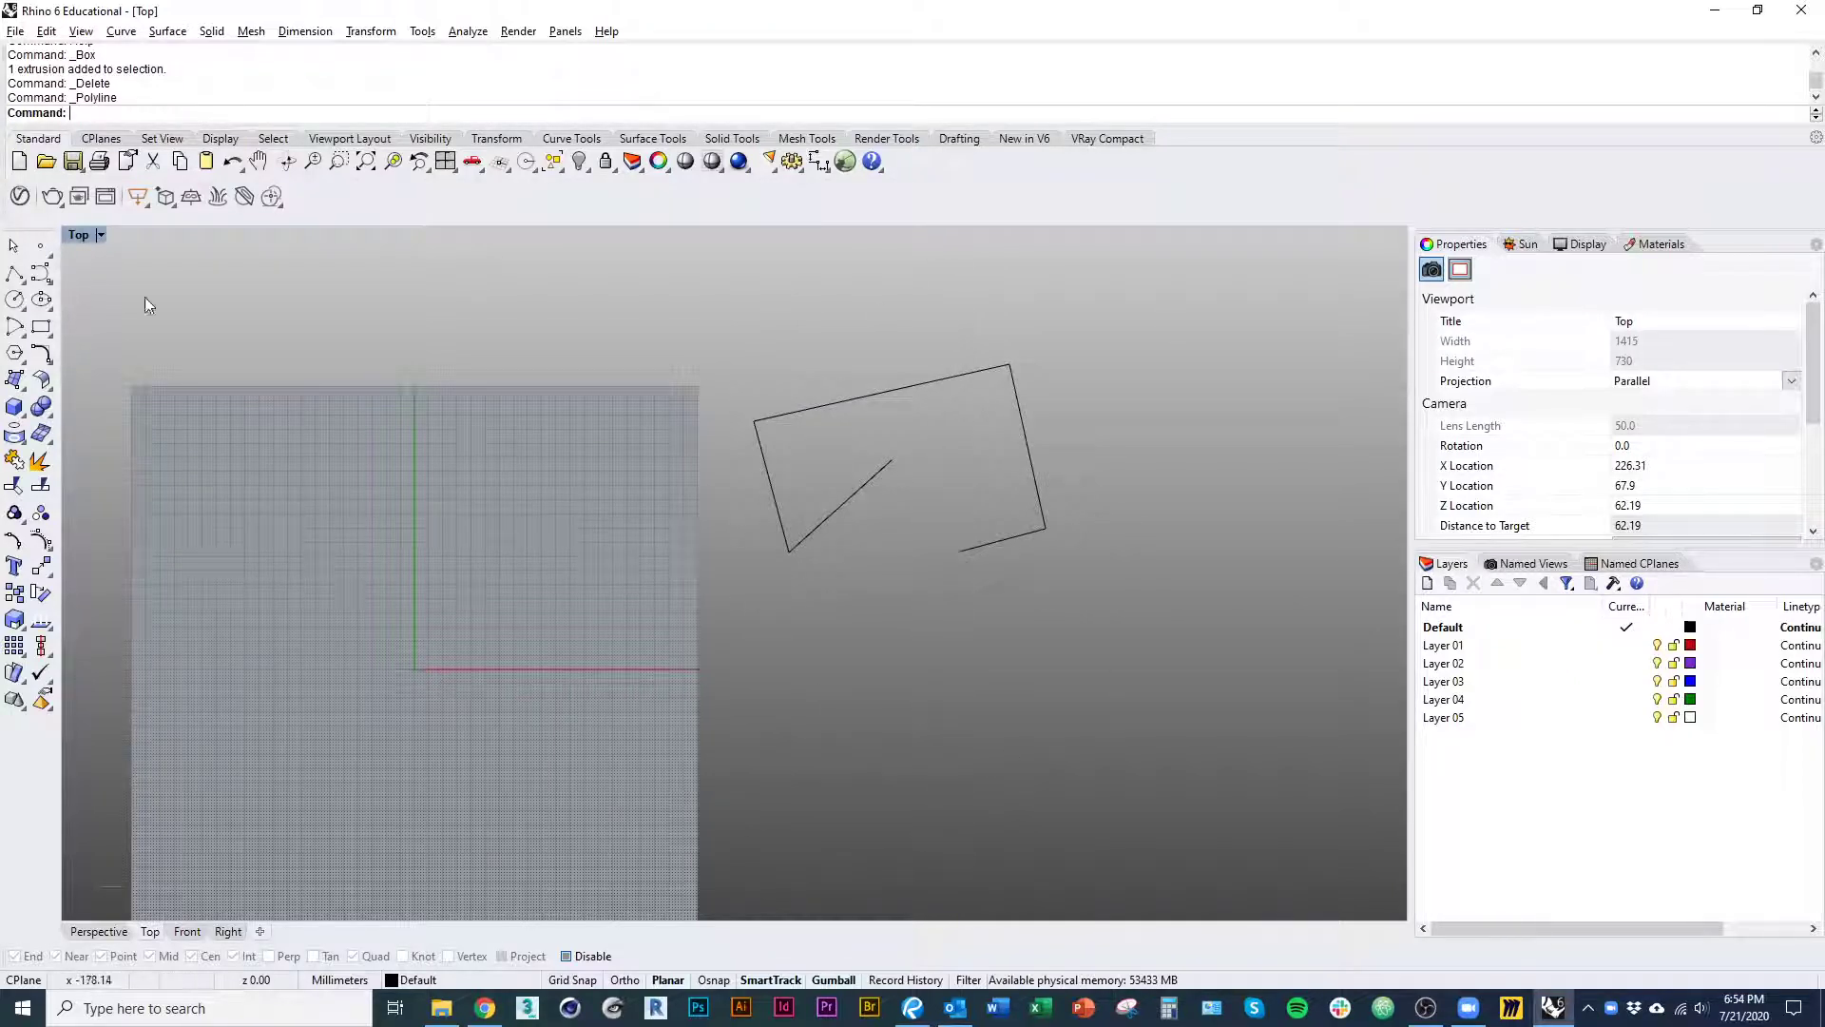
- Inspect the polyline from low and raised angles in the Perspective viewport, and return to the maximized Top view
double_click(79, 234)
right_drag(1017, 443, 1178, 428)
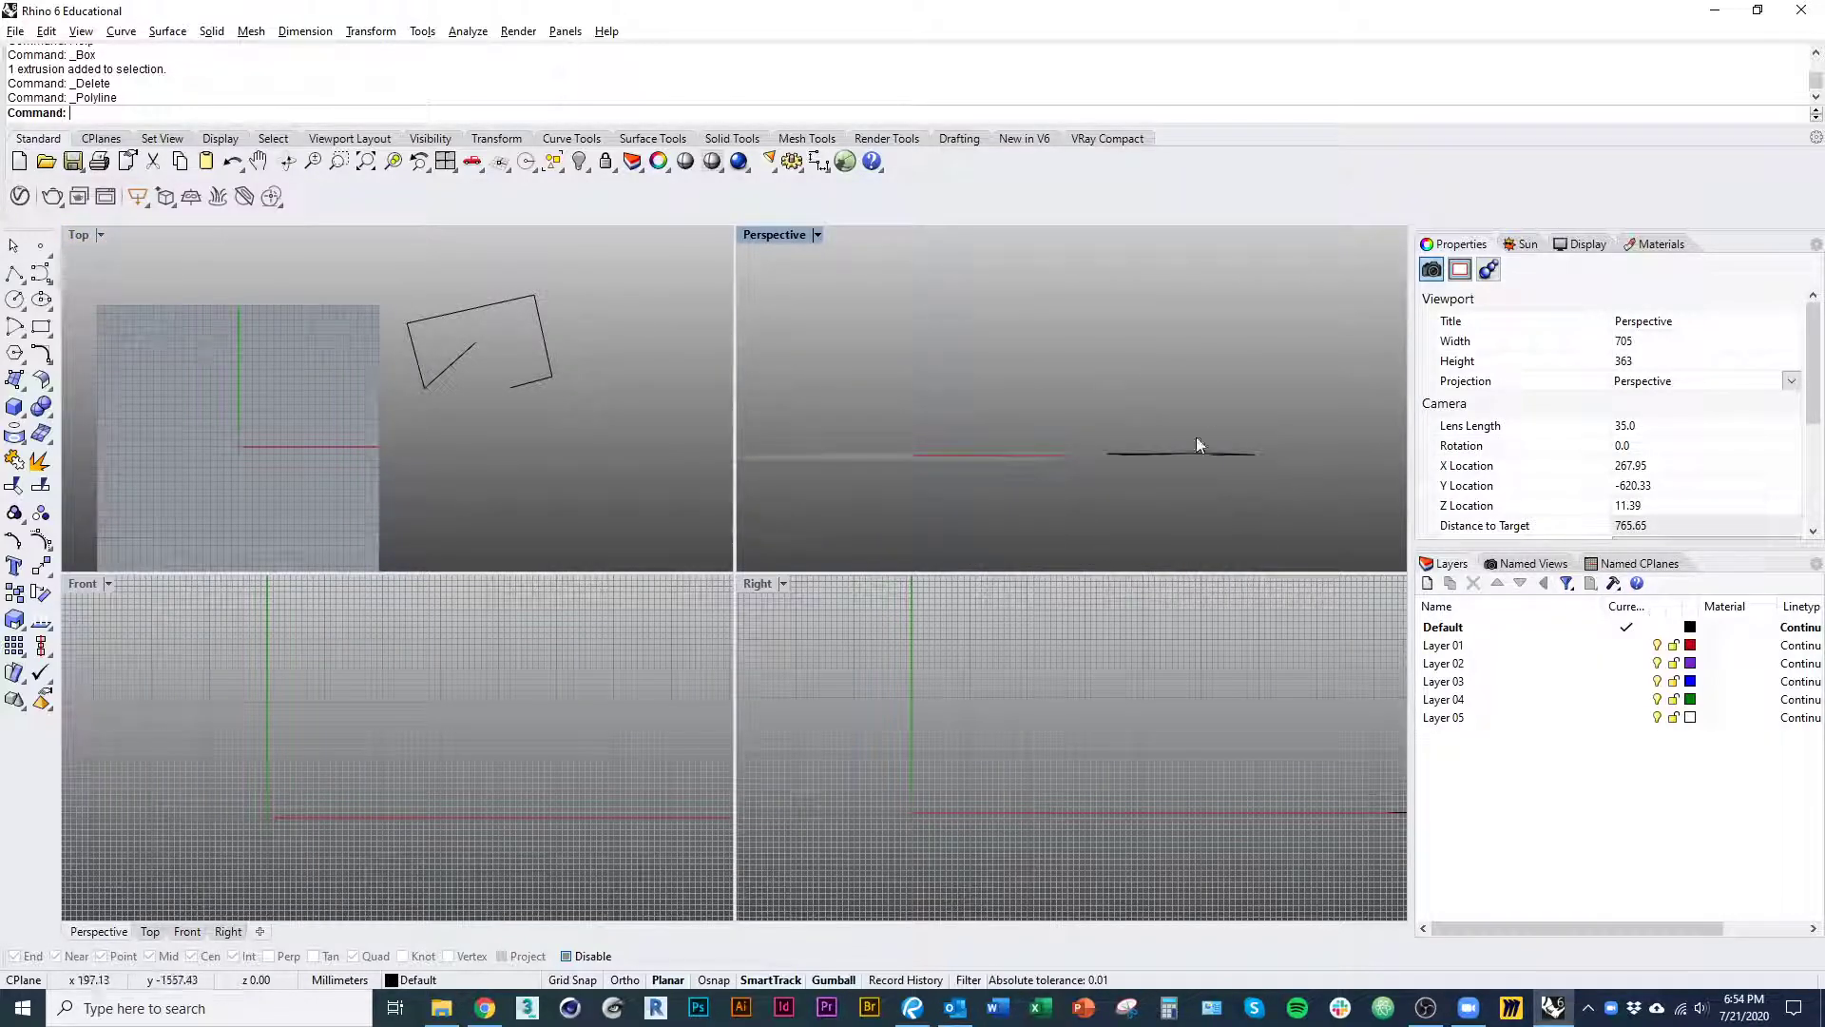
right_drag(1027, 410, 1064, 495)
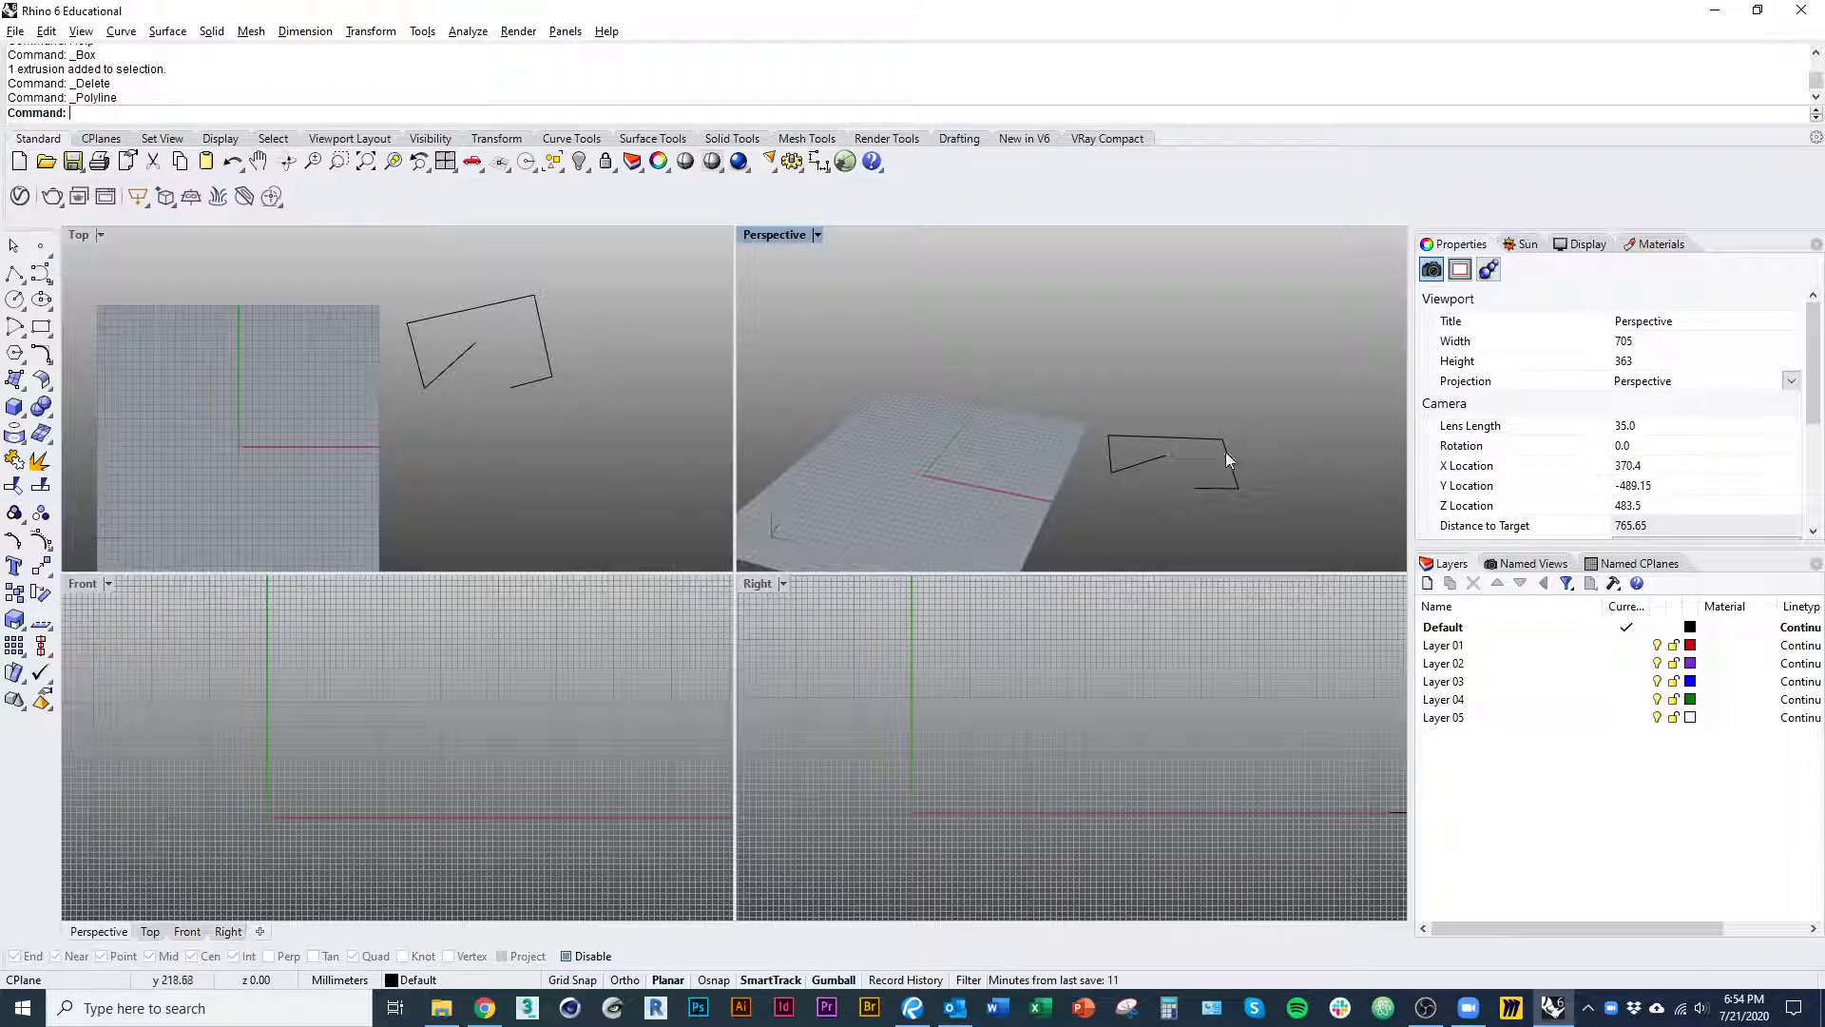
click(566, 492)
double_click(80, 235)
right_drag(586, 654, 665, 779)
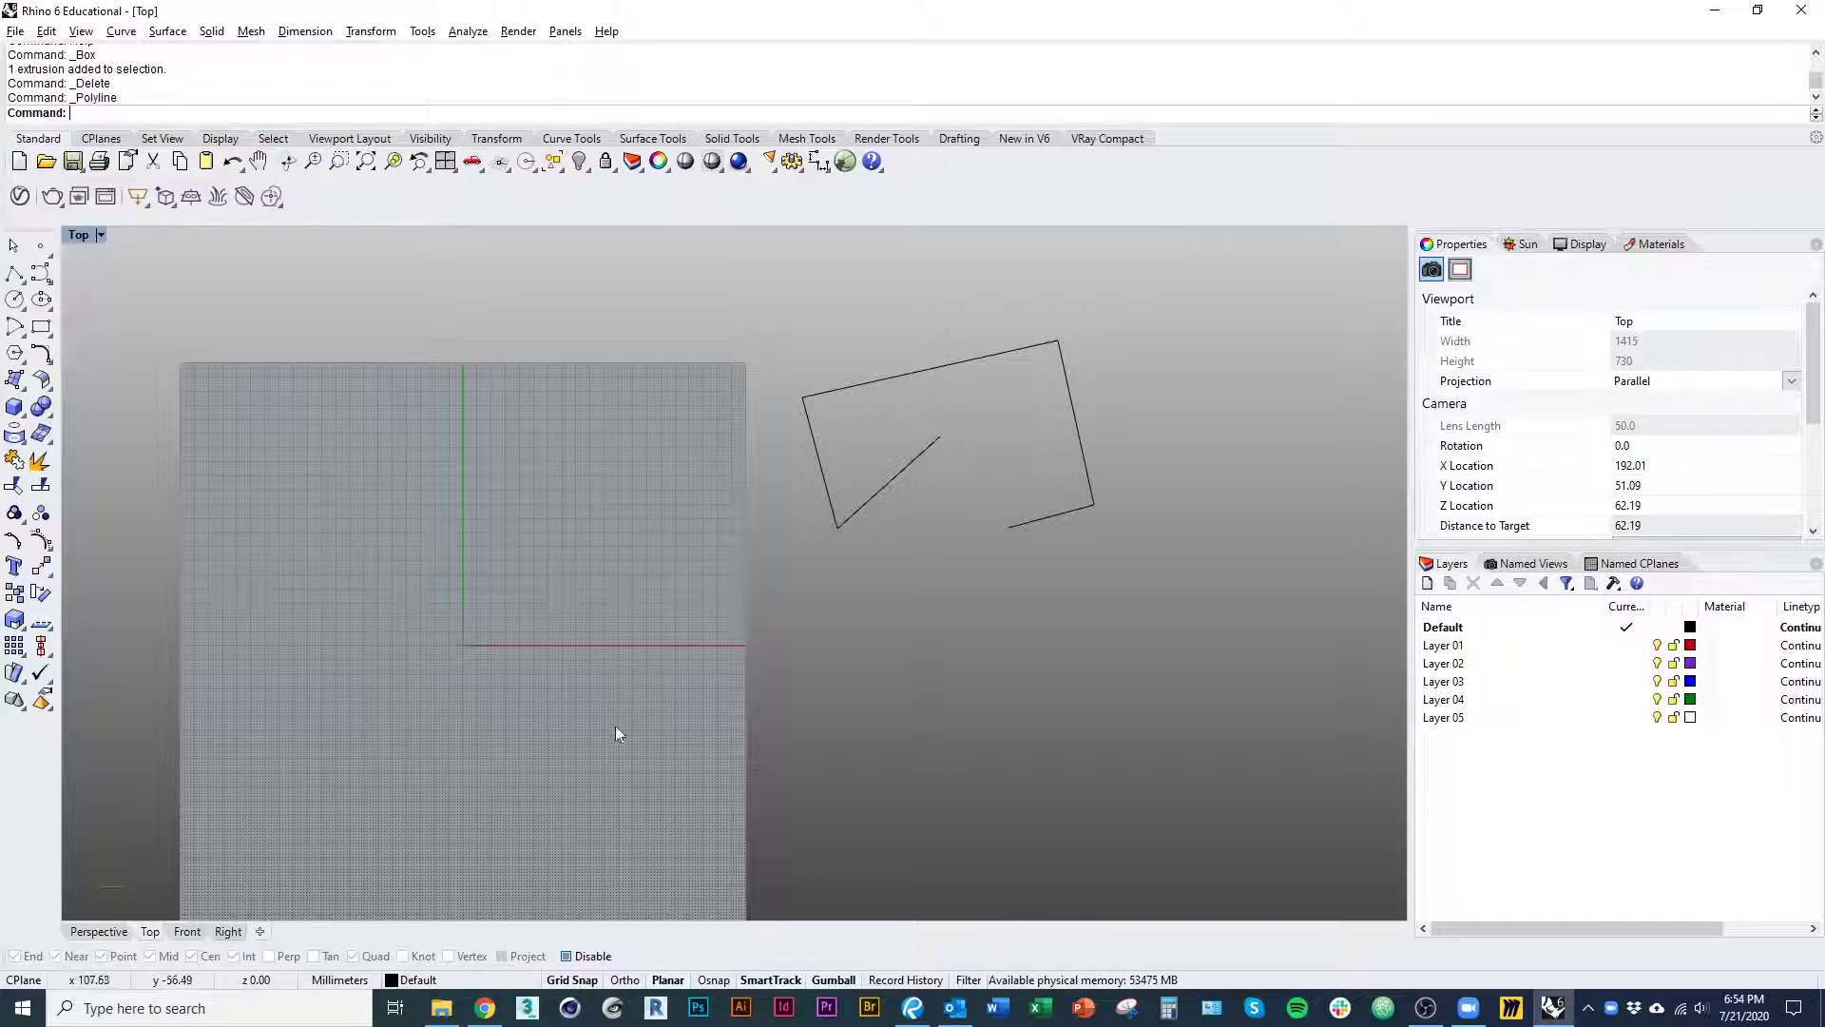
- Test Grid Snap with the start point of a new polyline at close zoom, cancel the command and turn Grid Snap off
click(15, 274)
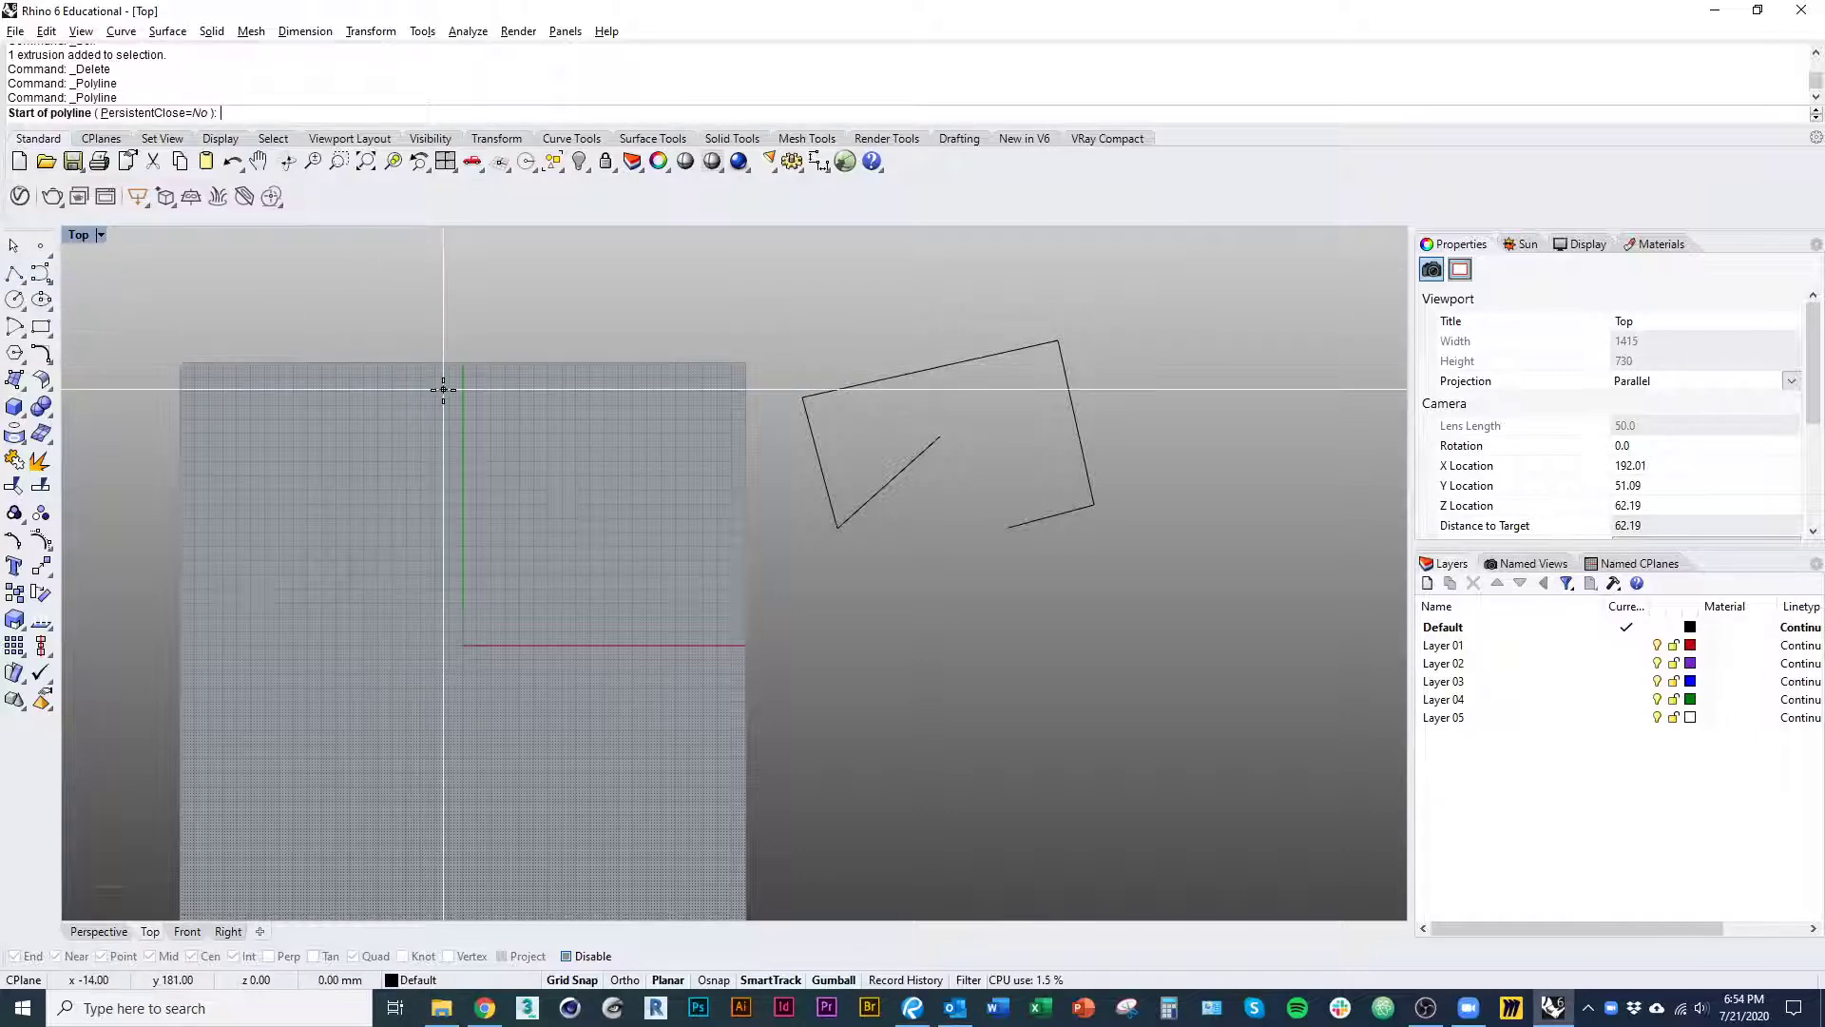
scroll(465, 402, up, 20)
scroll(513, 501, down, 5)
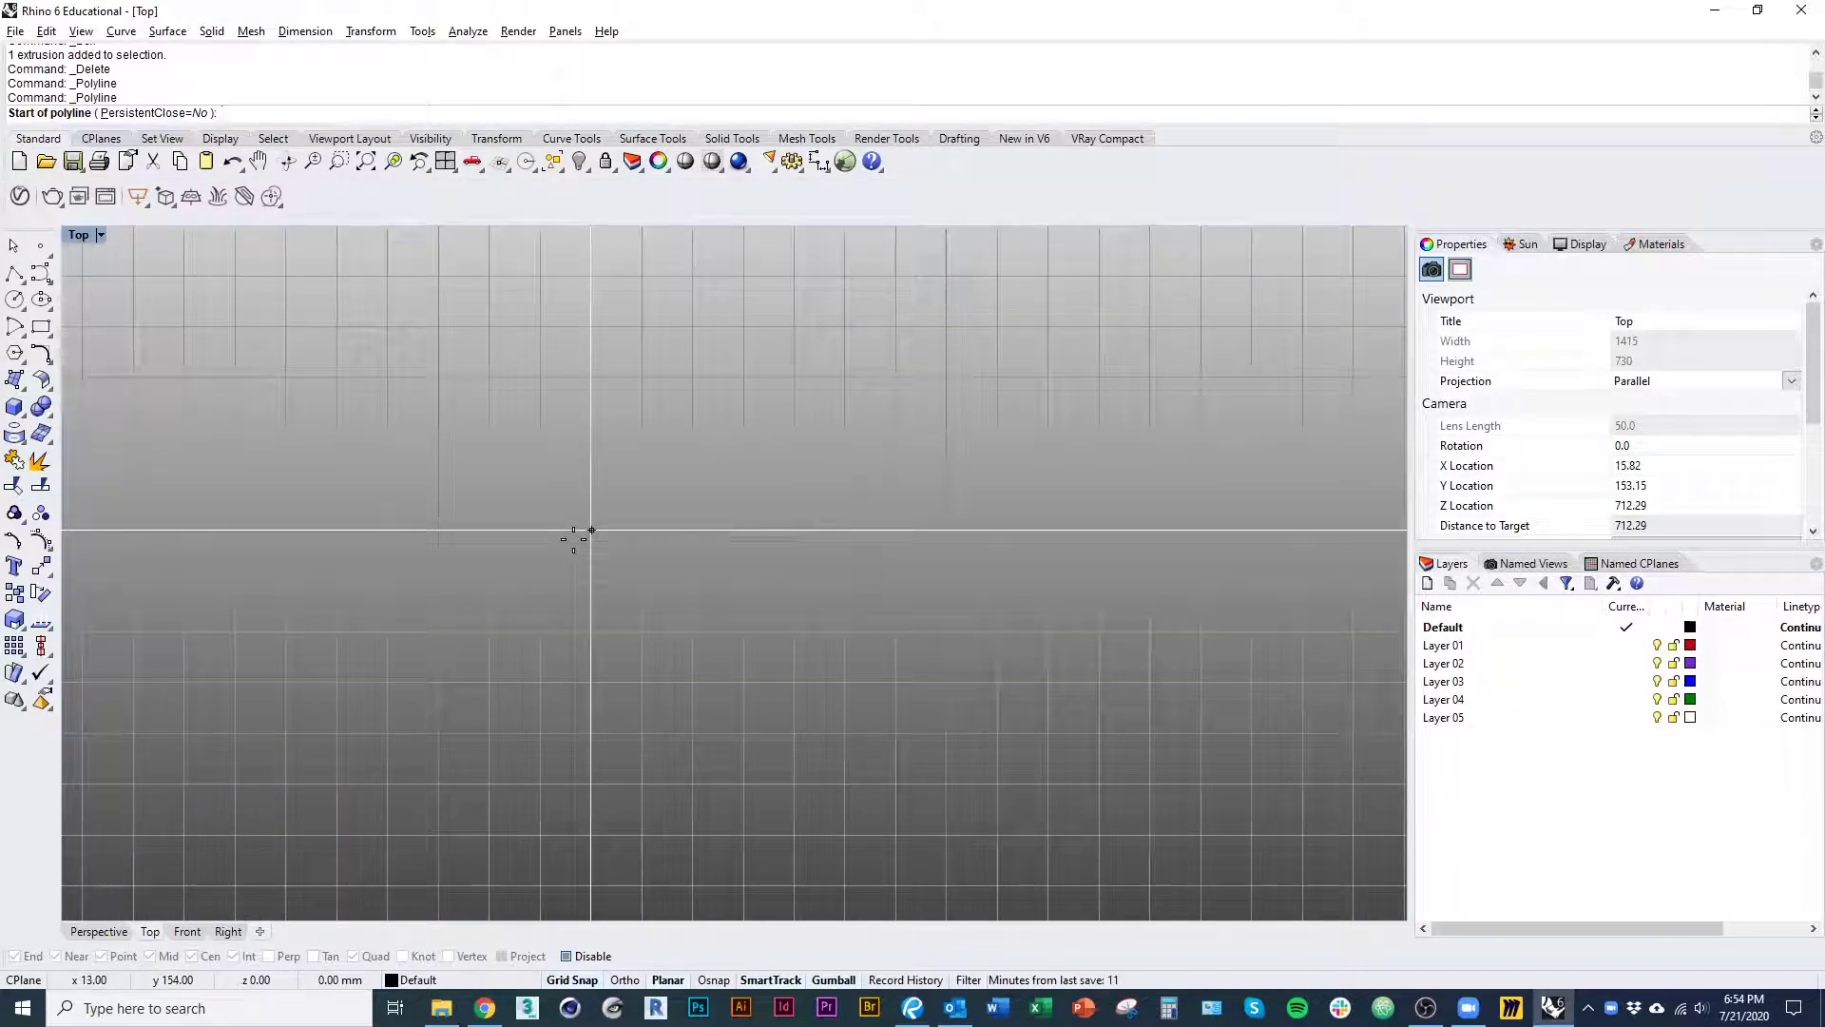
key(Escape)
click(591, 981)
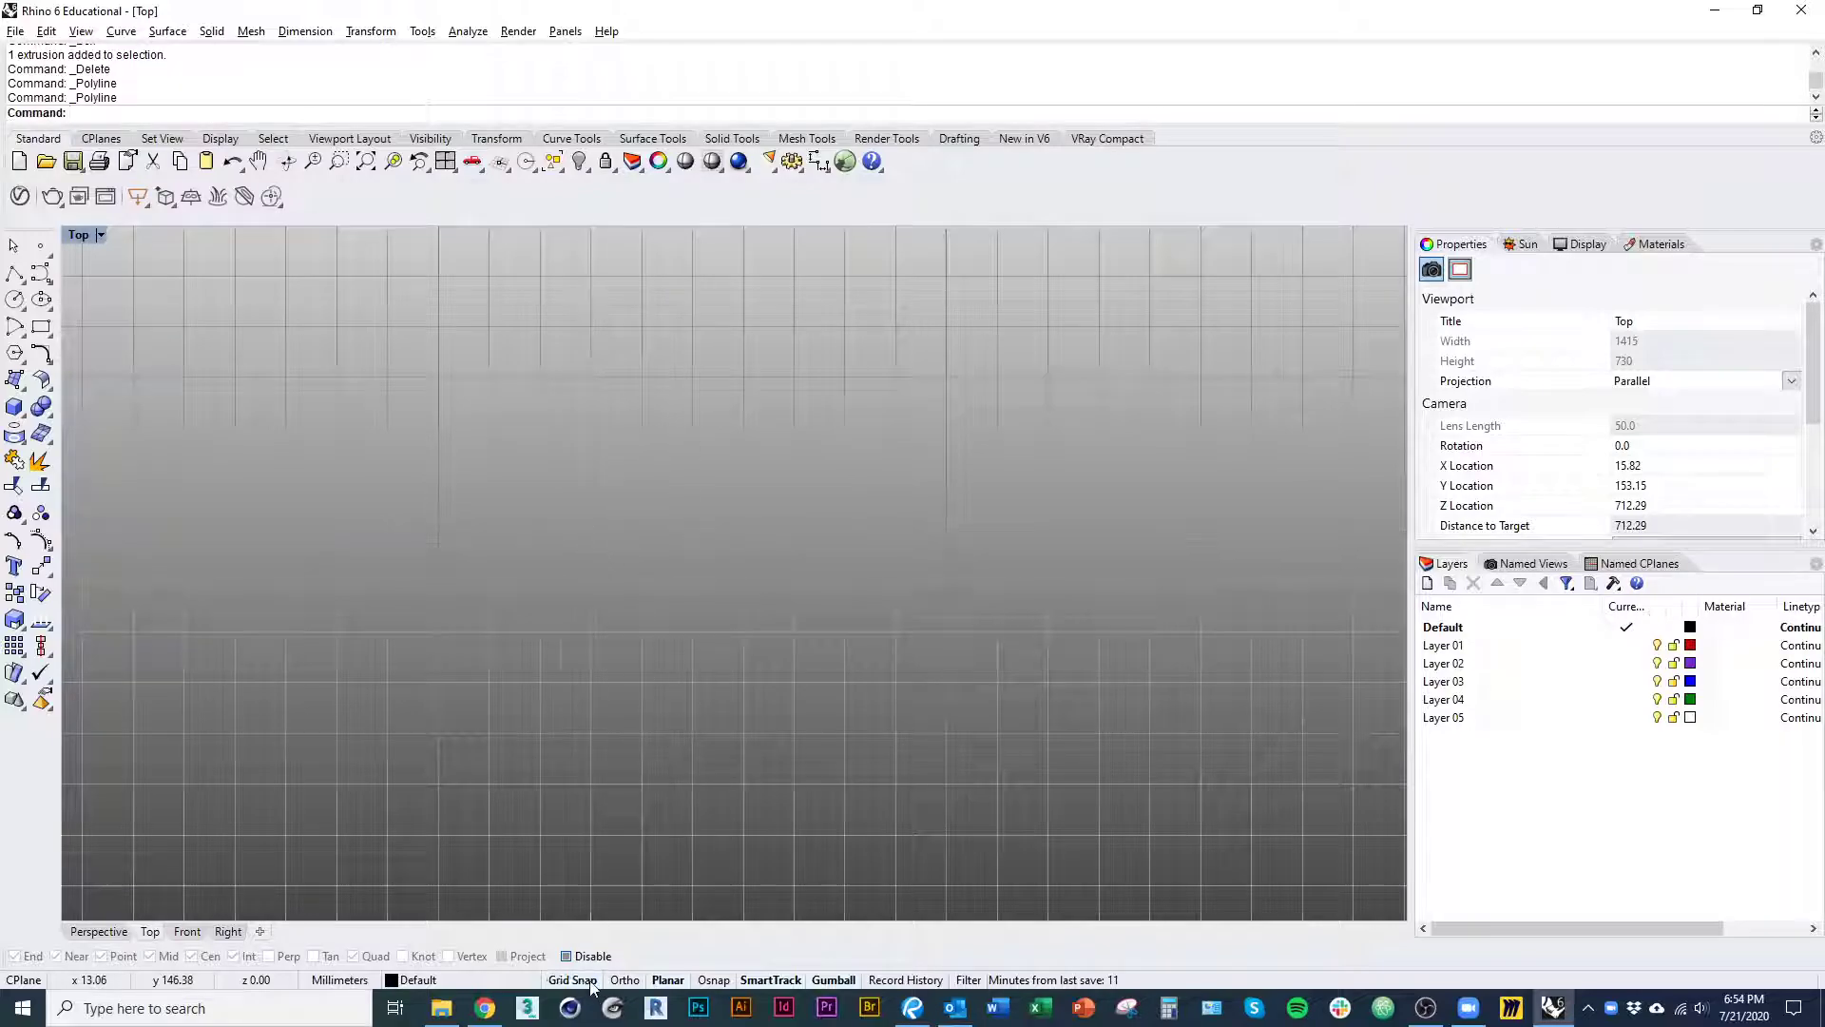
- Turn Ortho on, try it with a new polyline inside the grid, cancel the command and turn Ortho off
click(624, 980)
scroll(521, 522, down, 3)
click(14, 273)
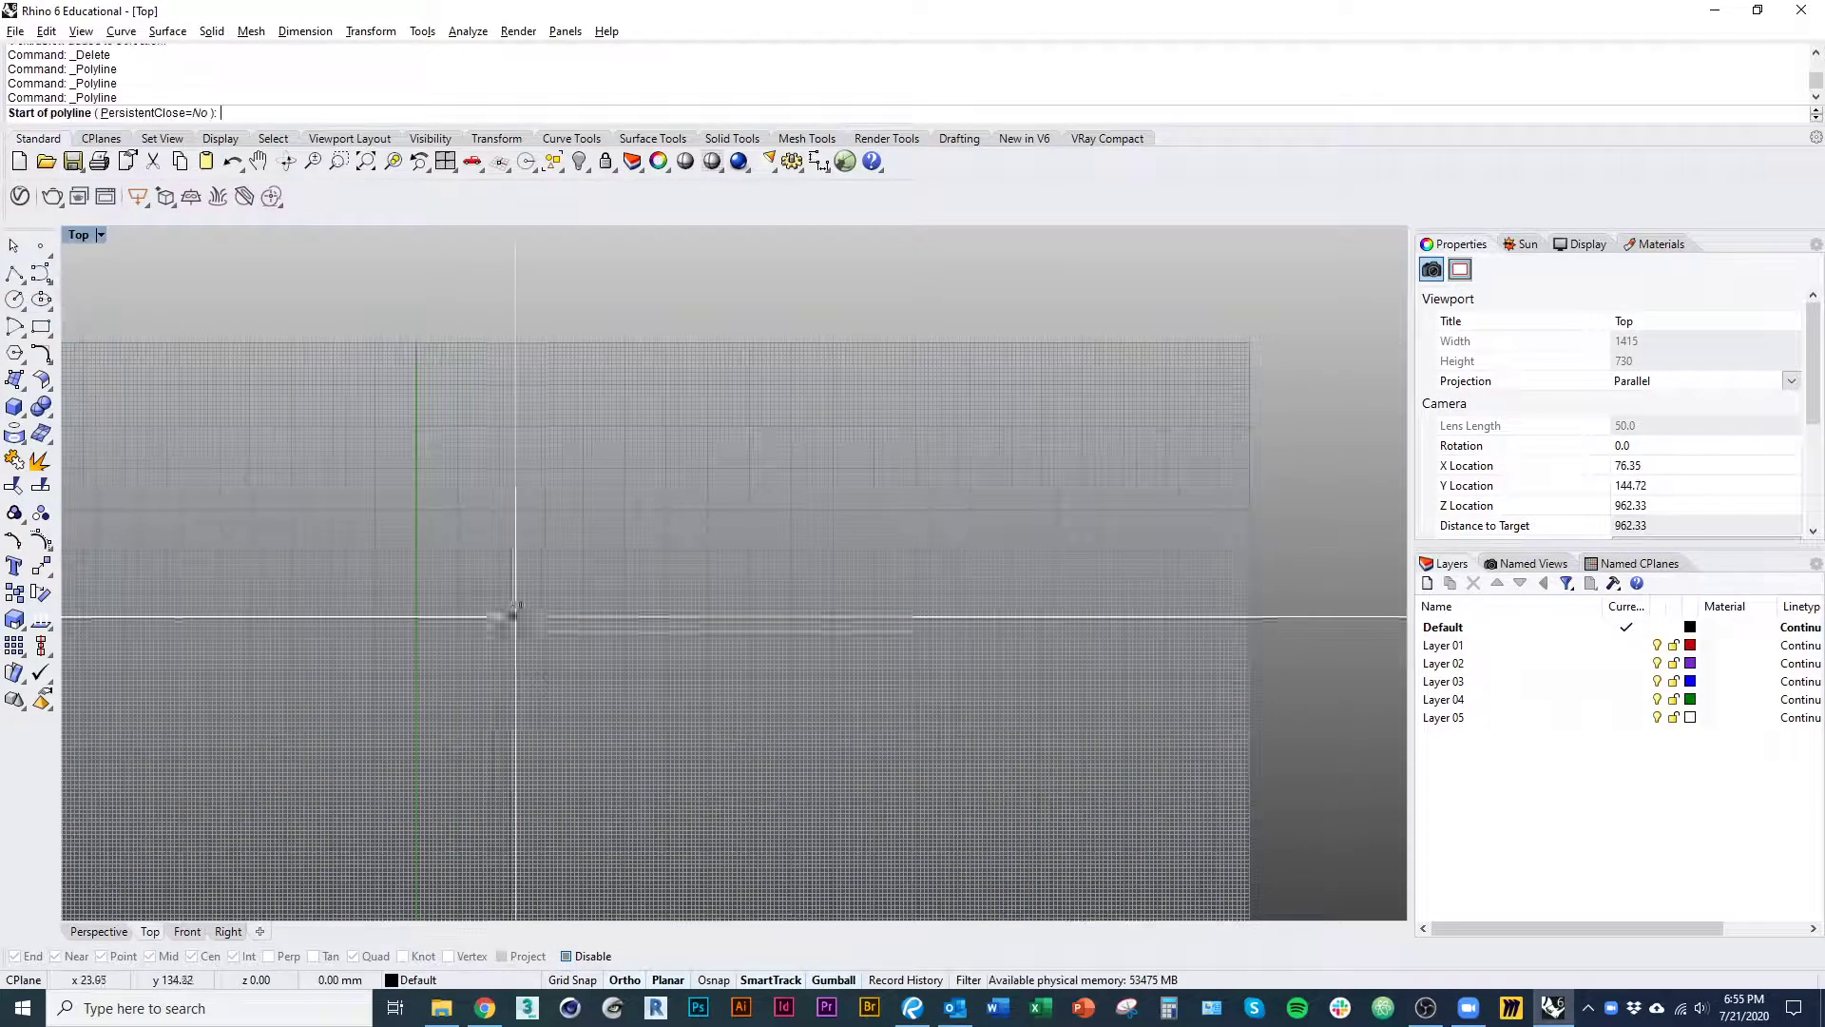
click(509, 577)
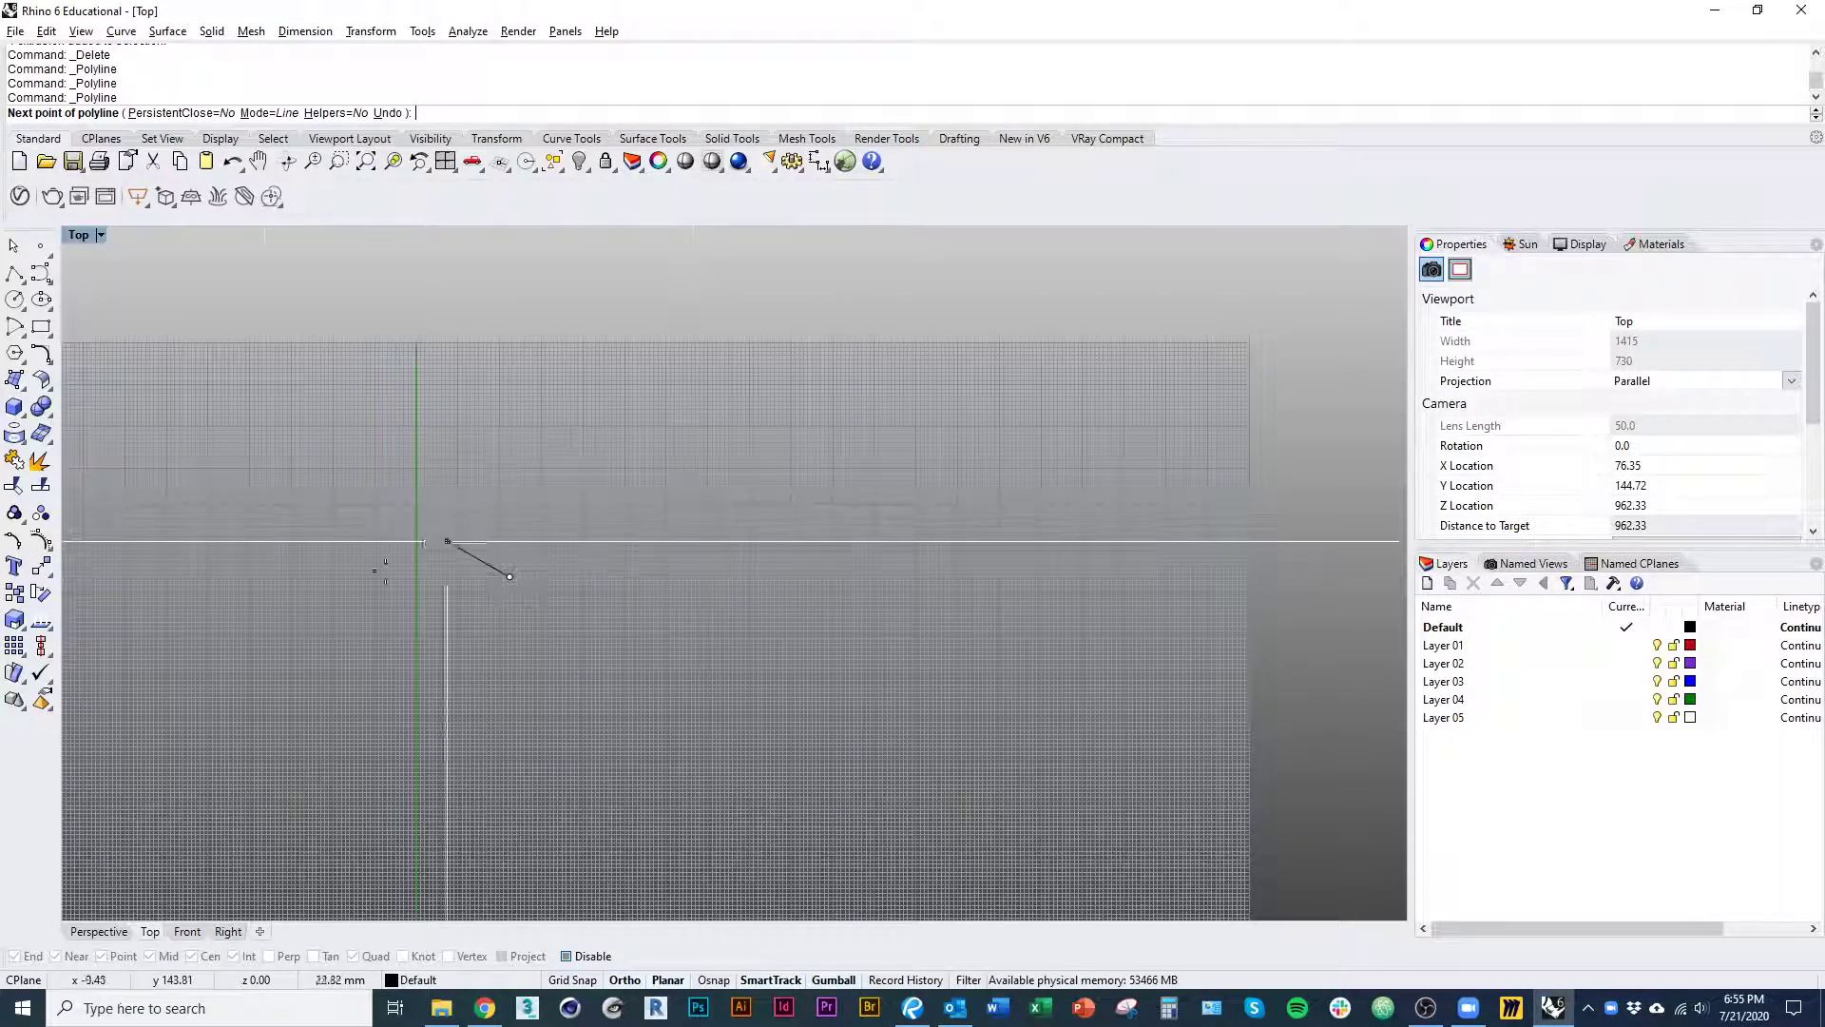
key(Escape)
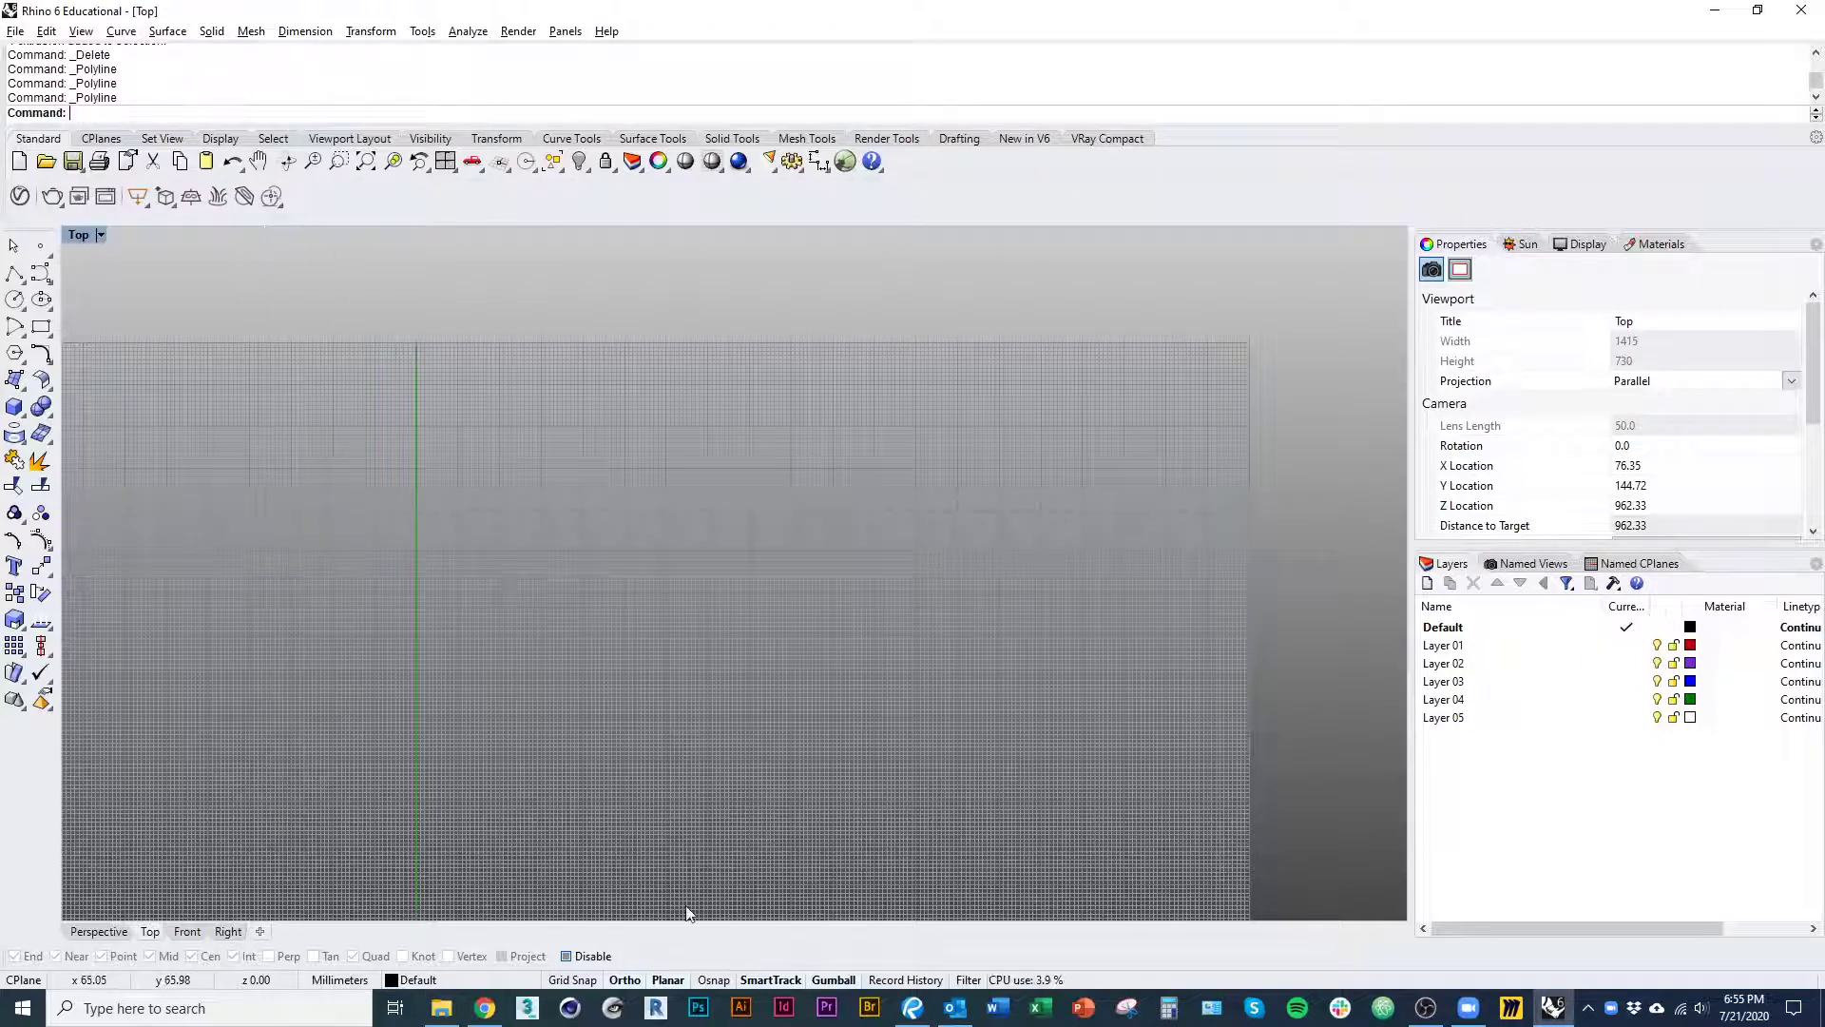
click(625, 980)
- Try a free-angle polyline with Ortho off from a point near the Y axis, and cancel it
click(15, 274)
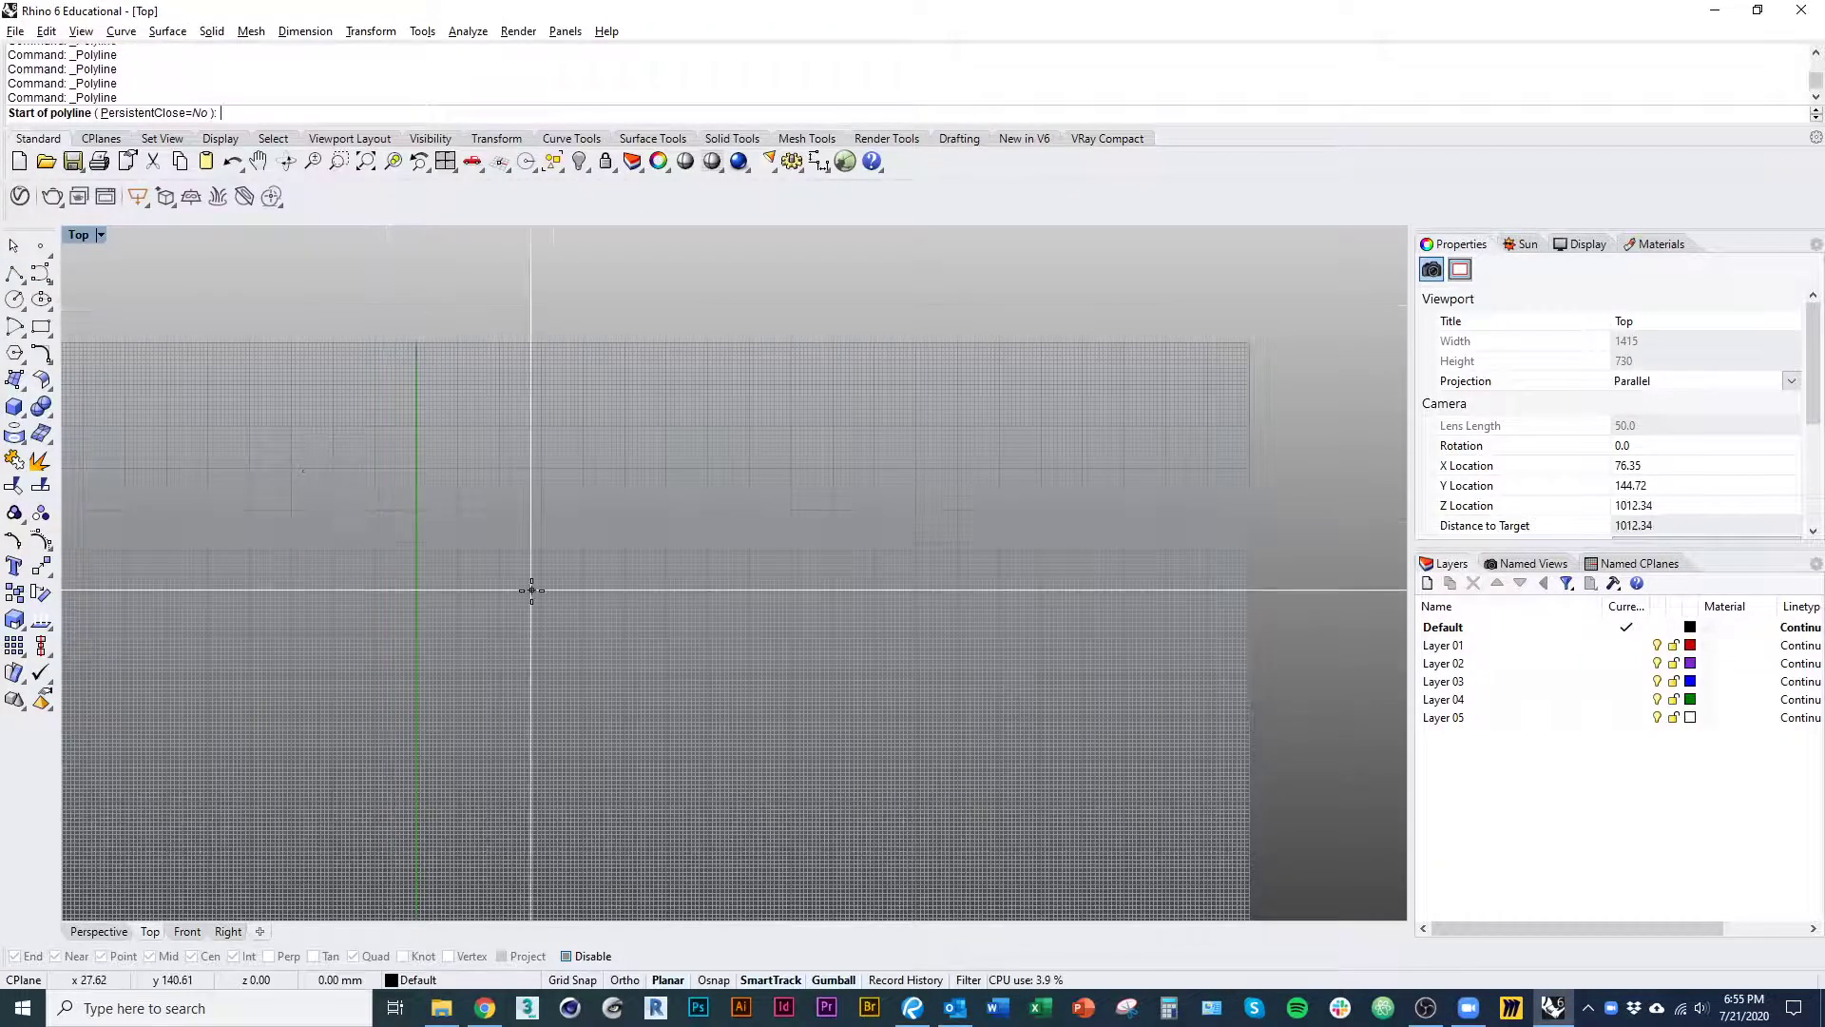
click(462, 570)
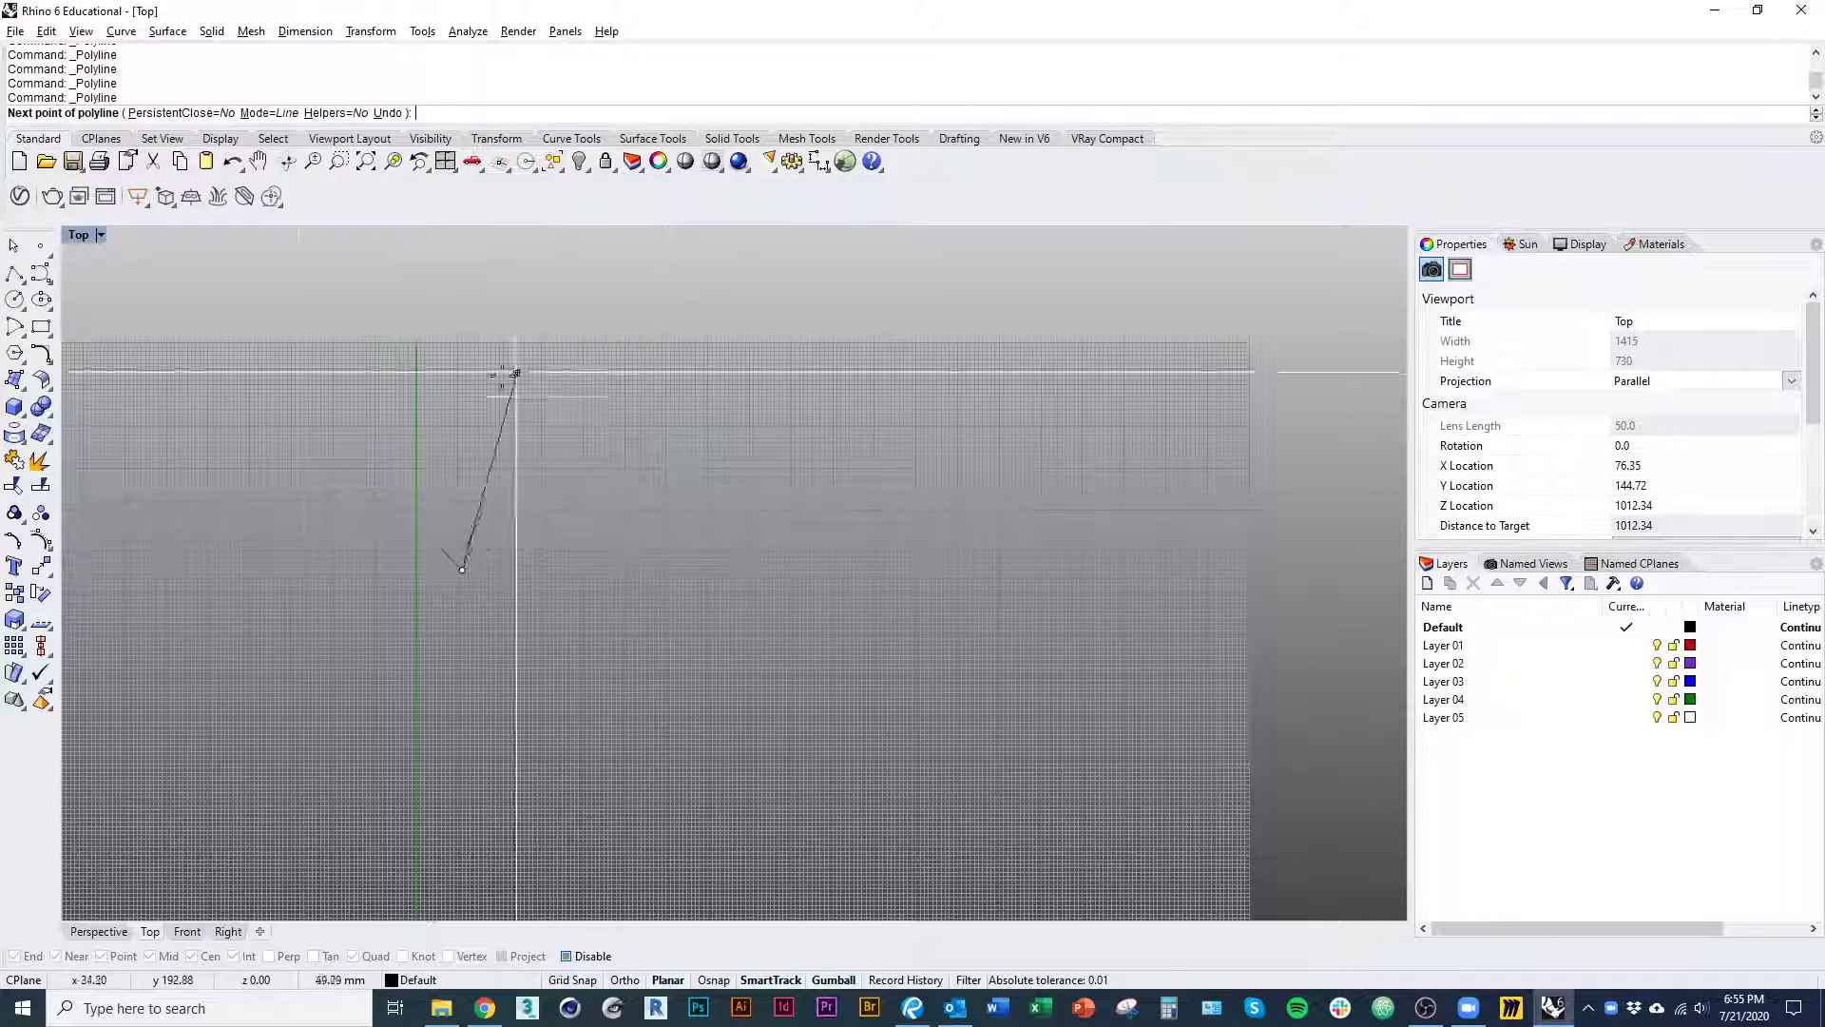
key(F8)
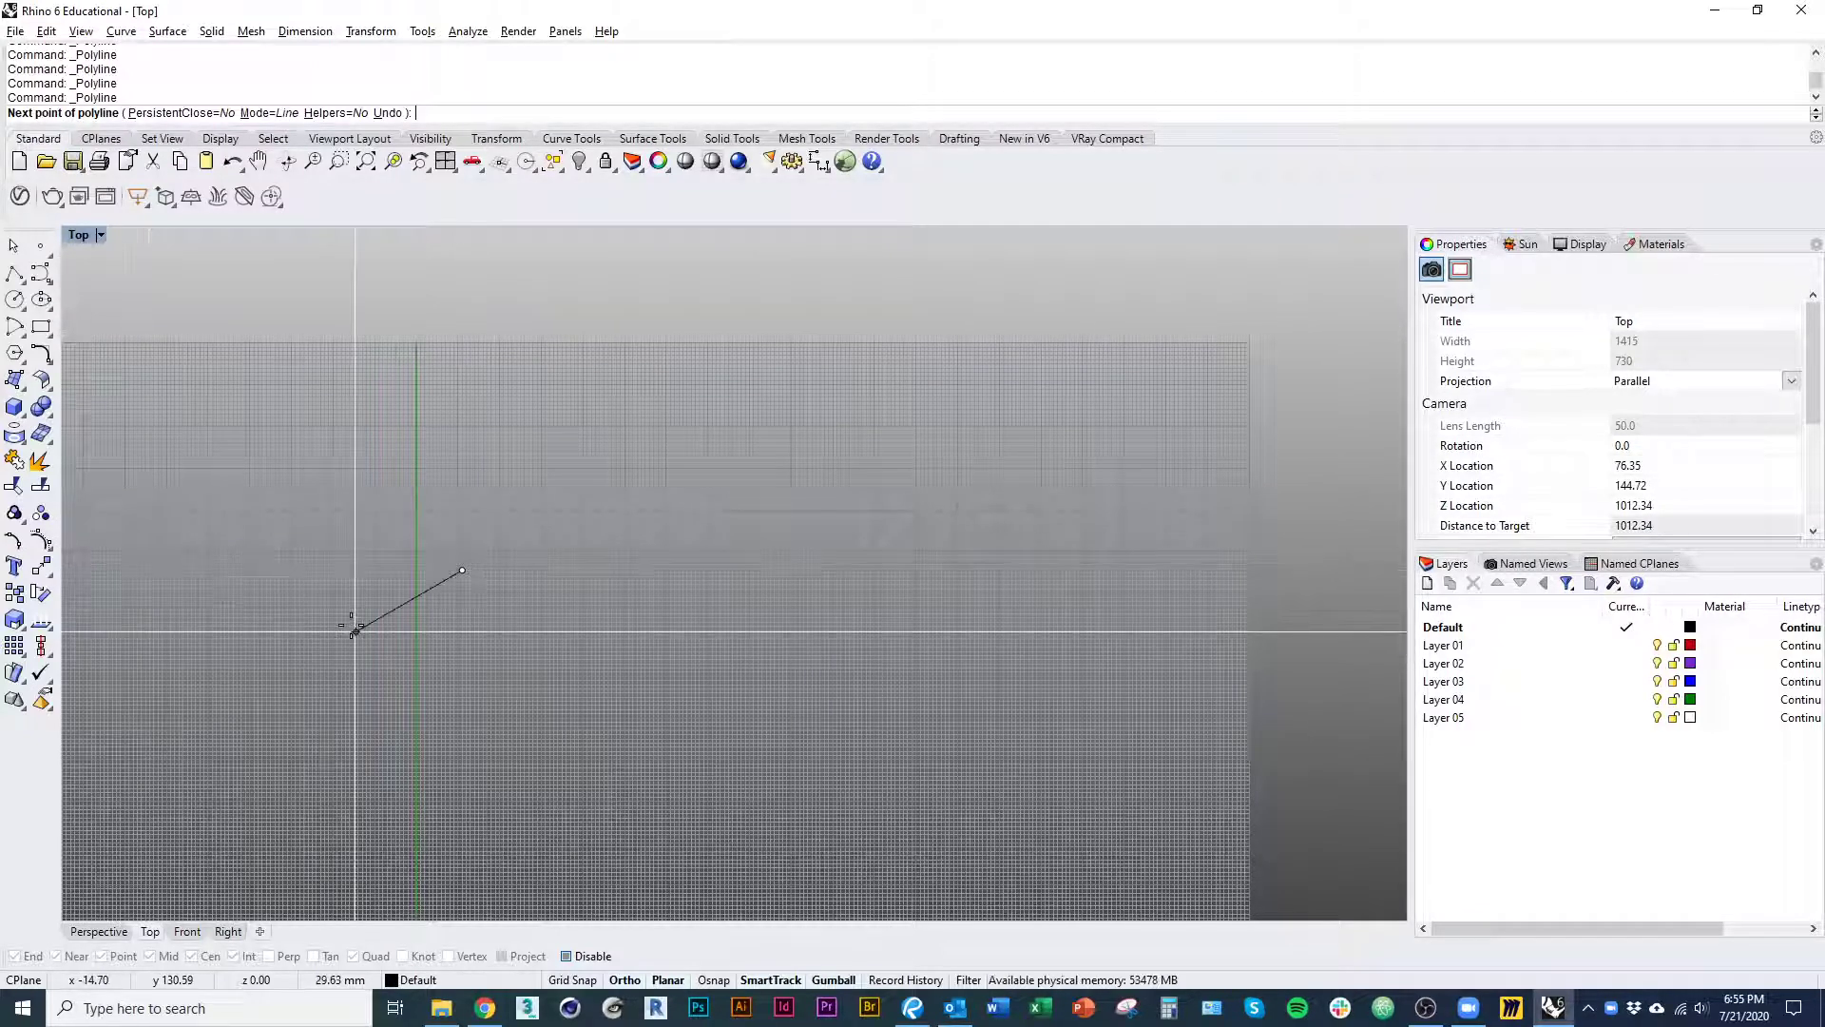
key(Escape)
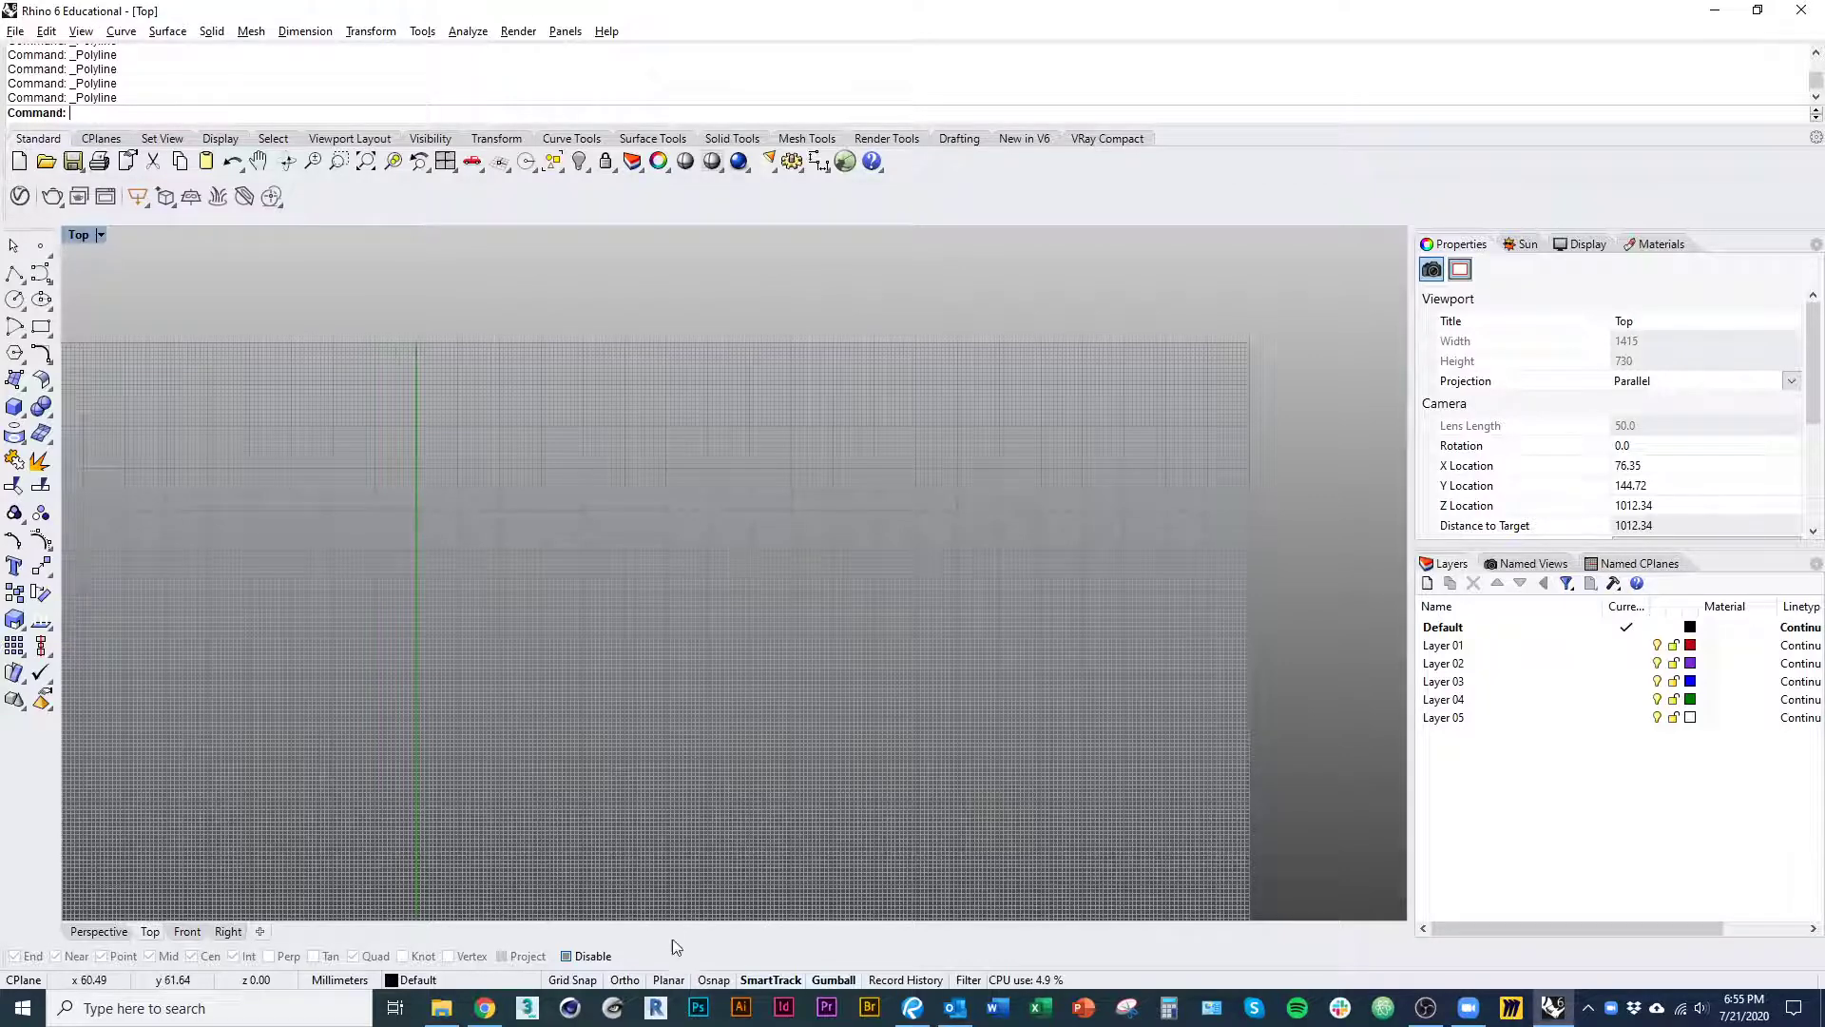
- Draw a box in the tilted Top view, with its first base corner at the grid origin
ctrl+shift+right_drag(547, 817, 741, 722)
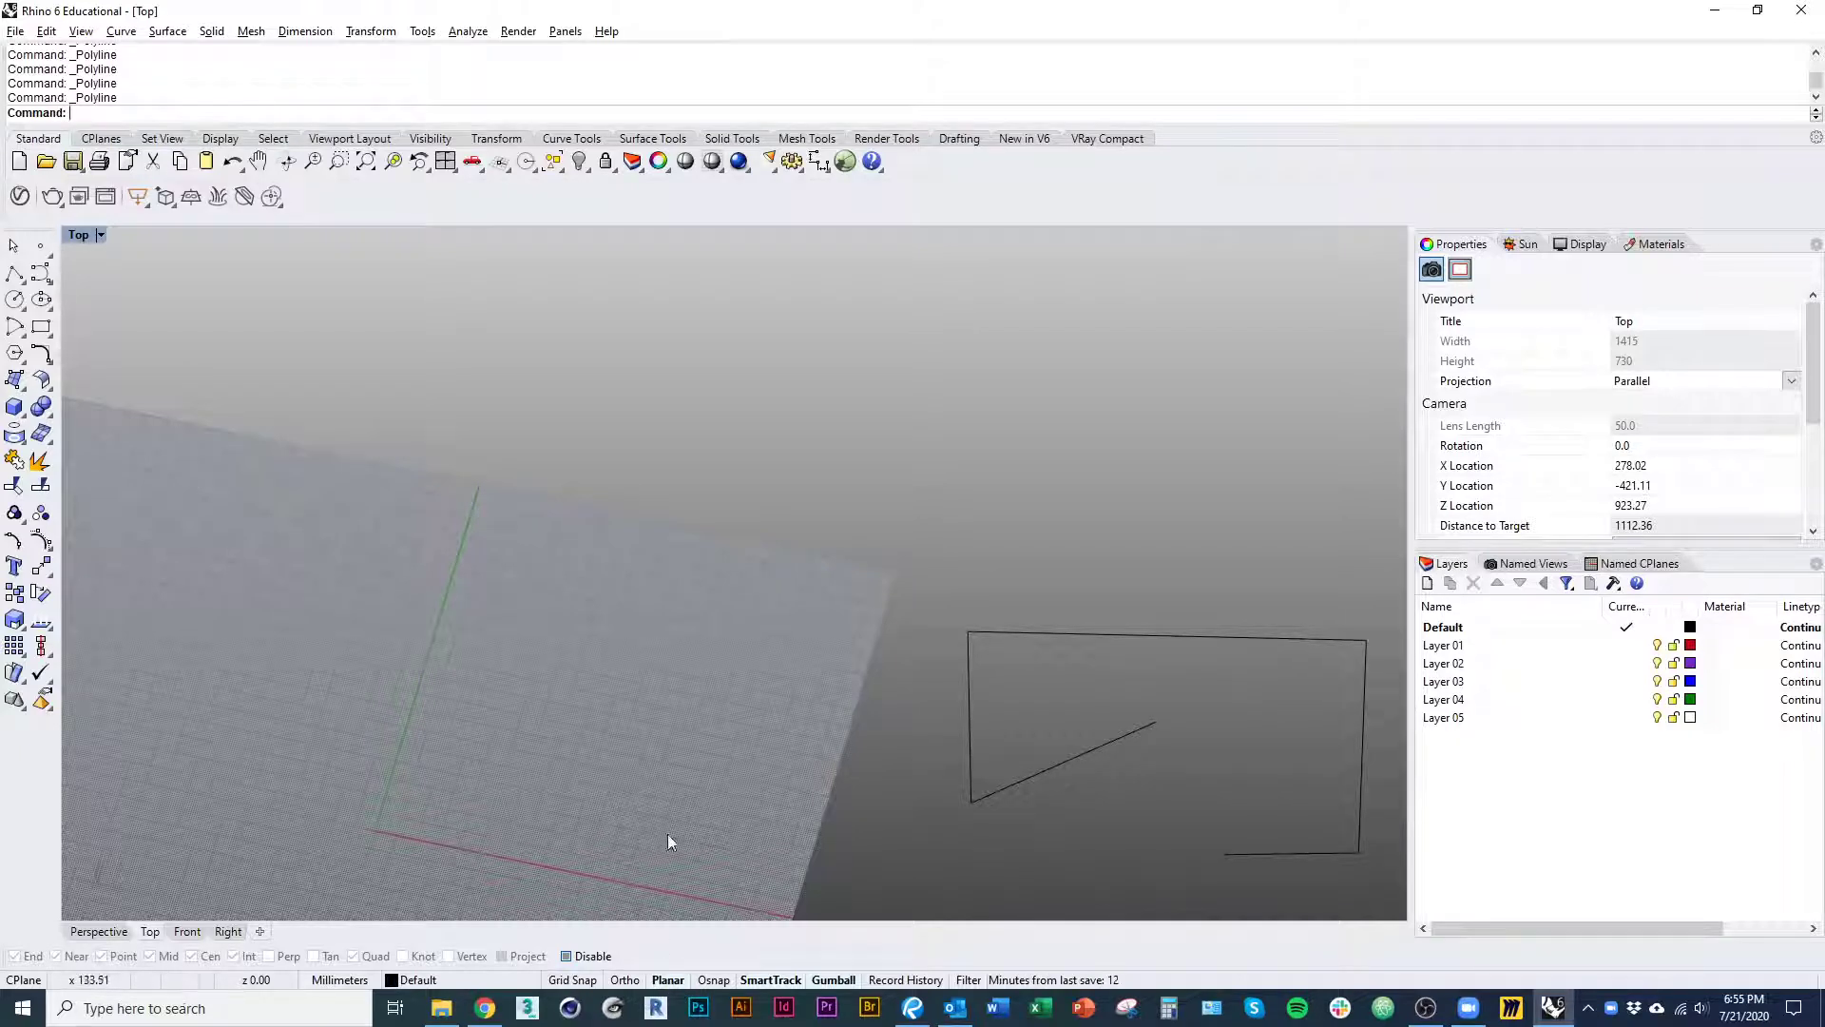
click(12, 415)
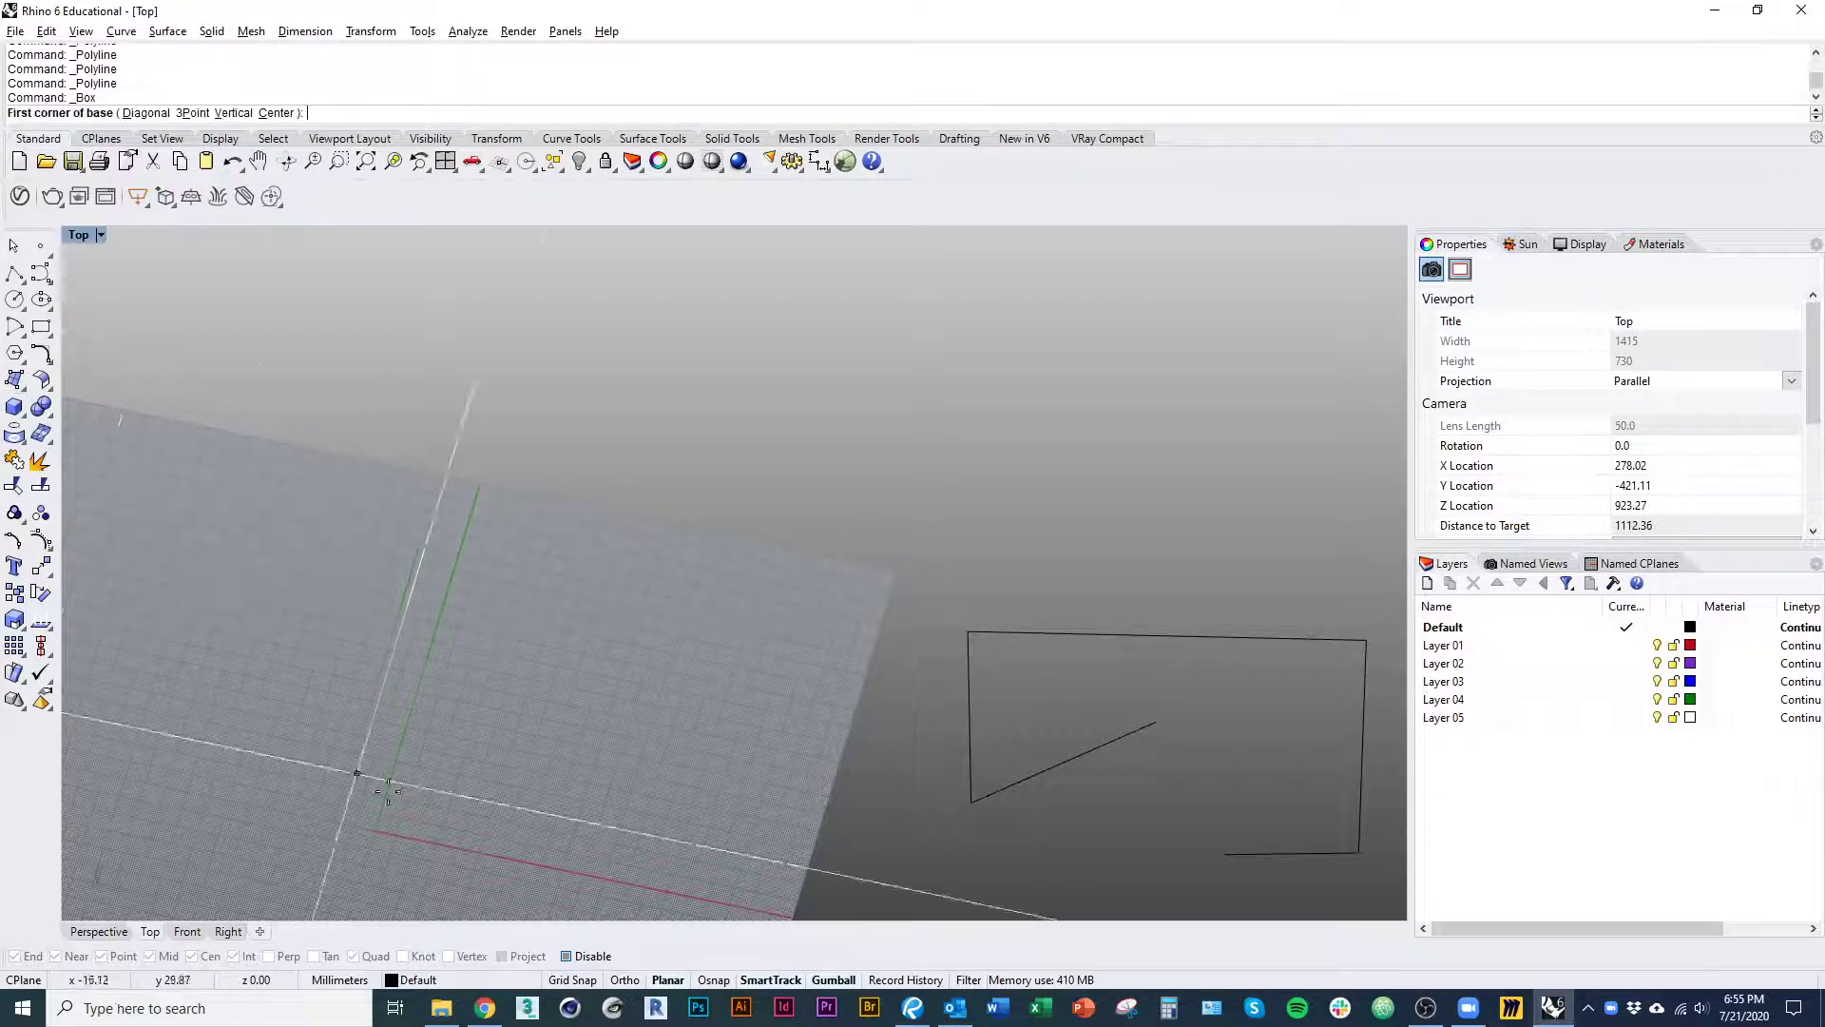
right_drag(379, 831, 369, 750)
click(372, 752)
click(591, 647)
click(591, 512)
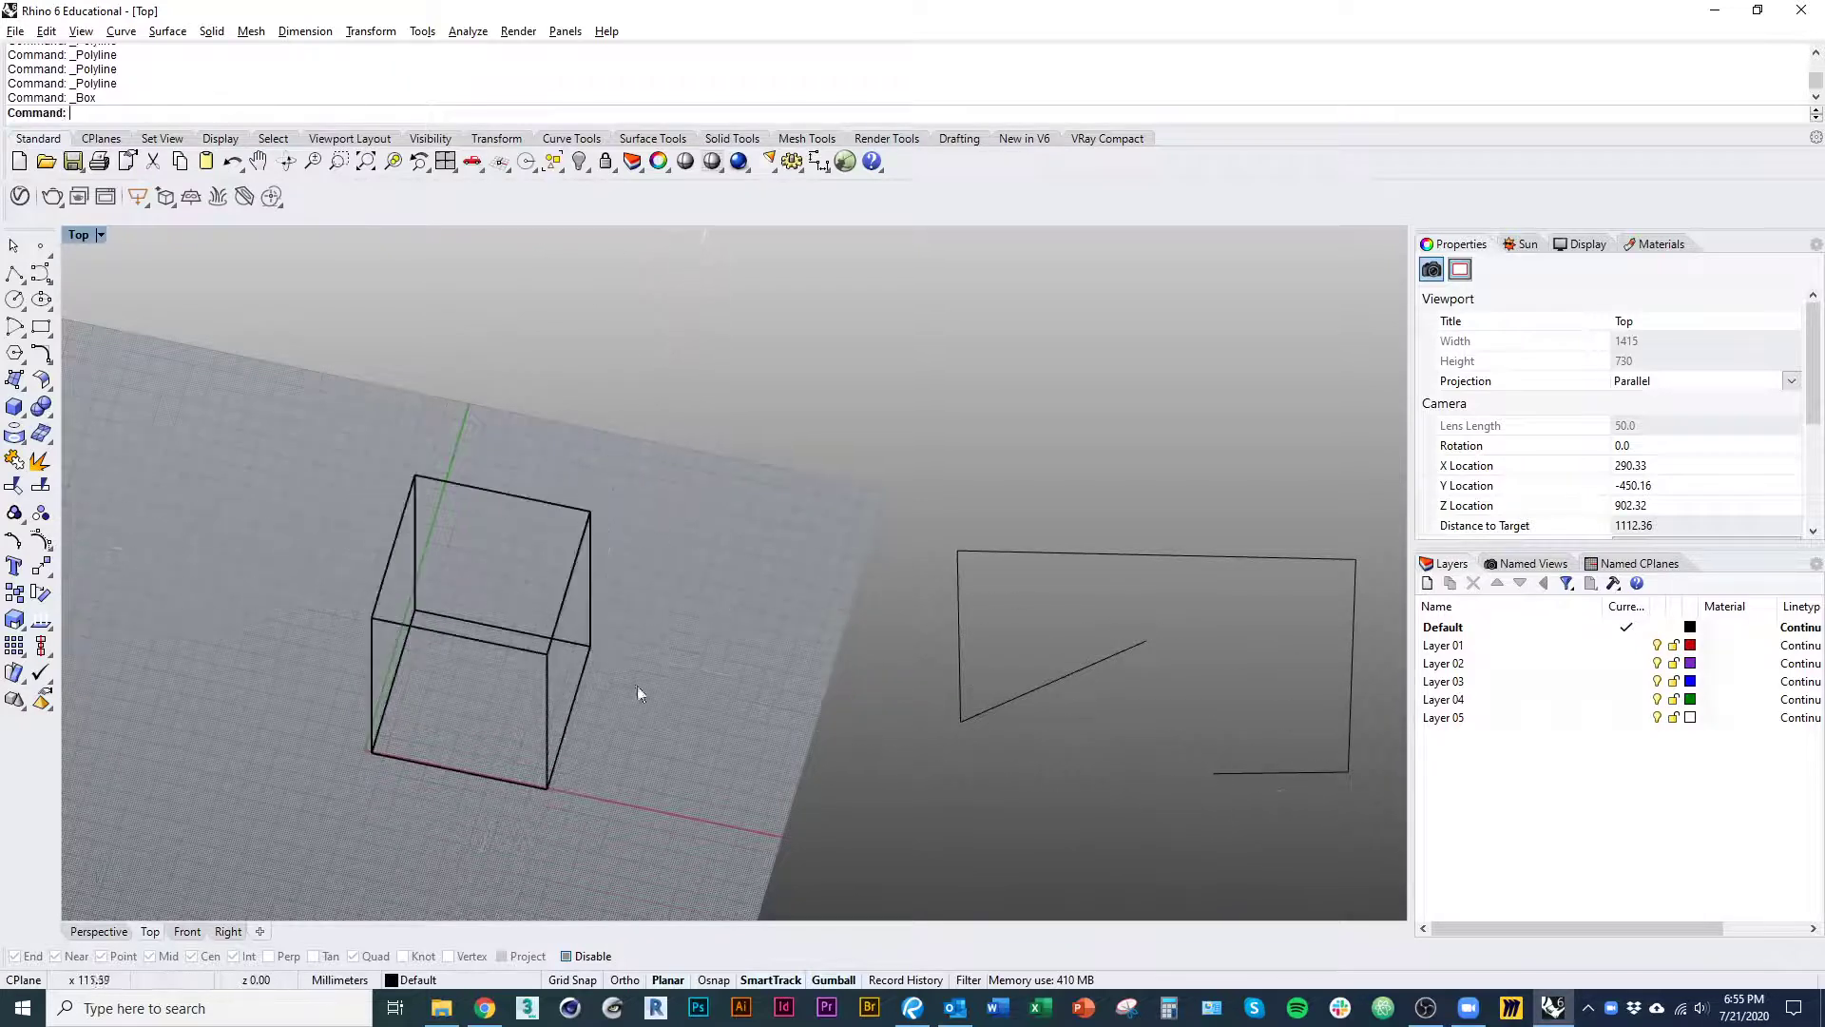
- Test starting a polyline at the box's top back corner with object snaps off, and cancel the command
right_drag(637, 686, 692, 710)
click(16, 275)
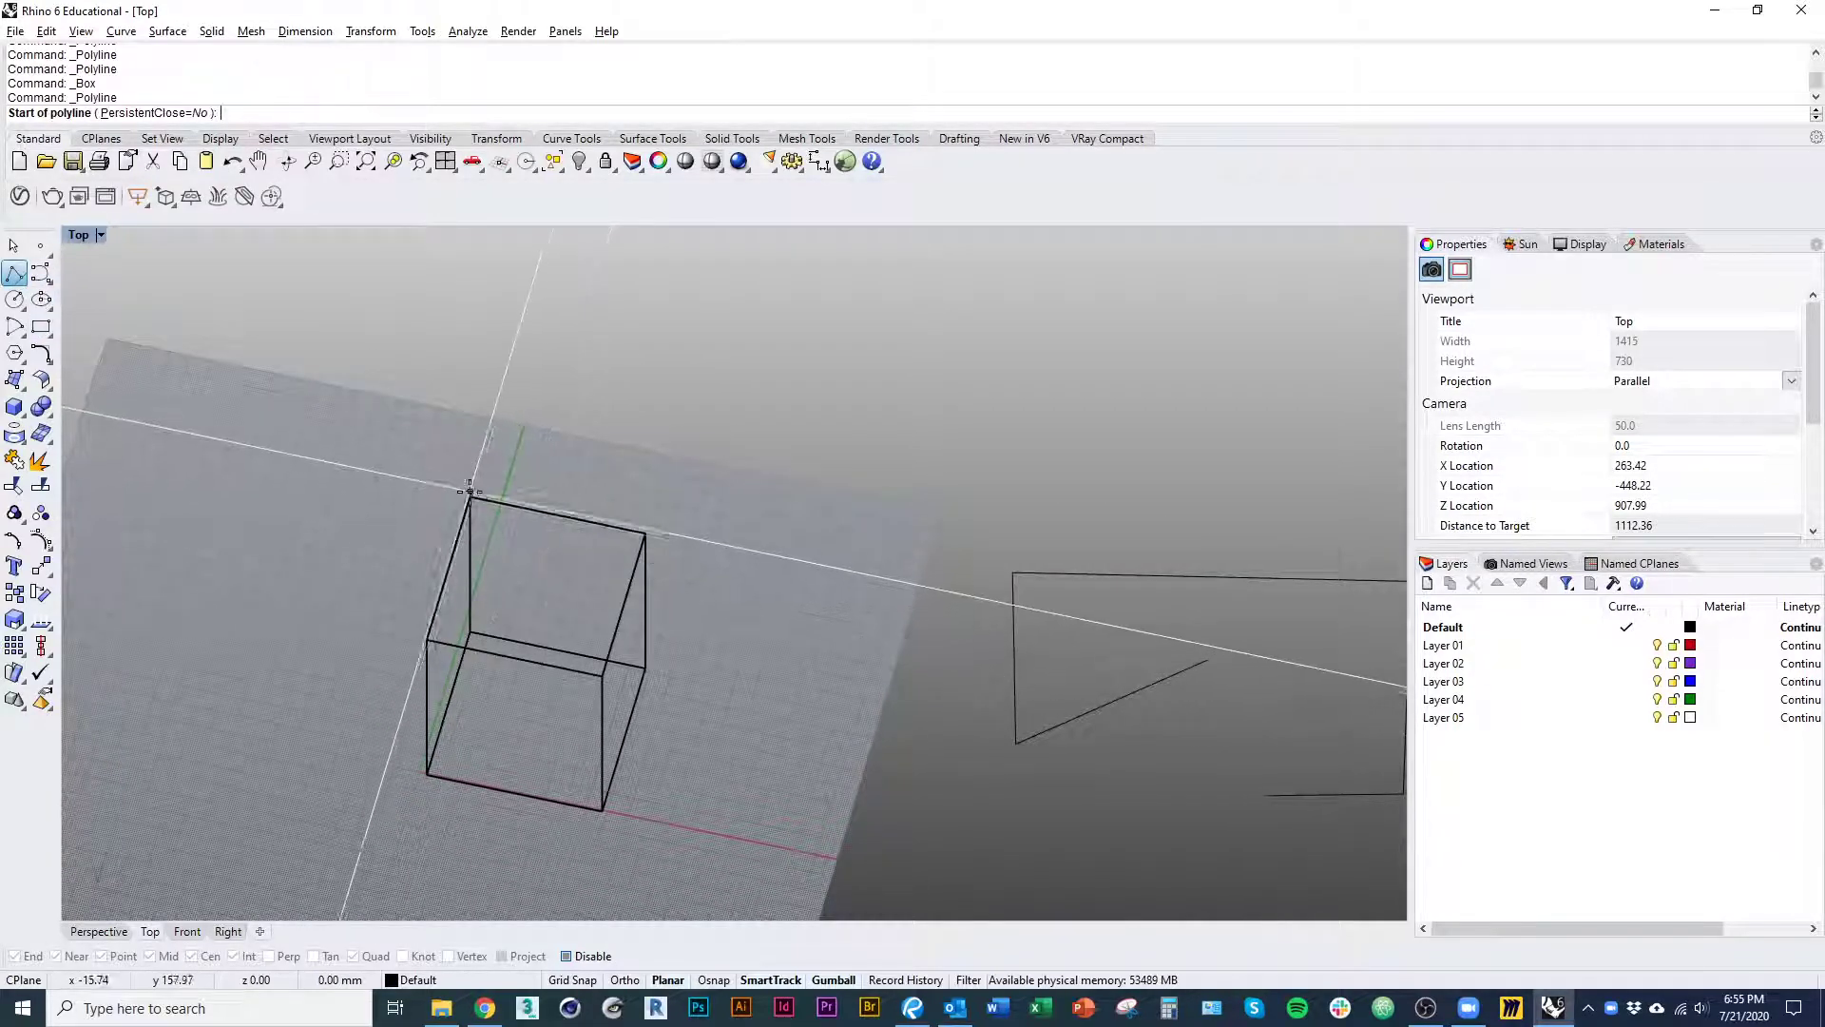
key(Escape)
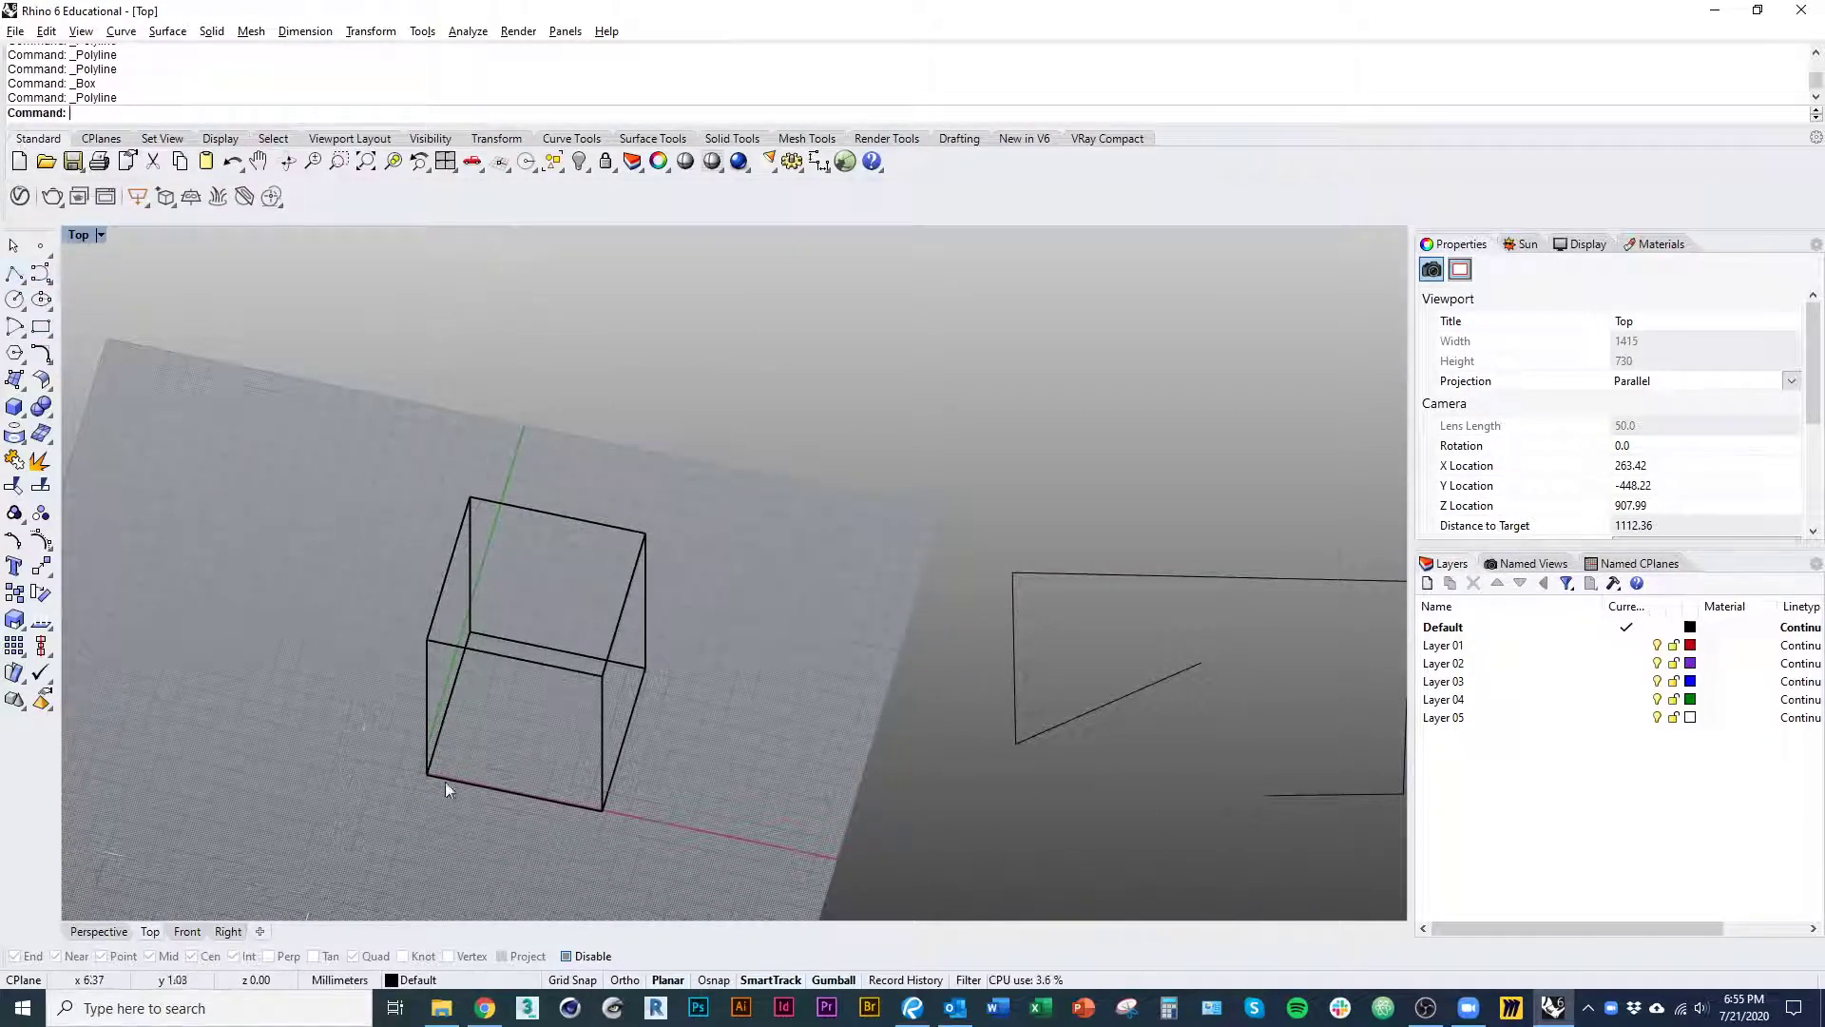
- Turn on Osnap and draw a short single-segment polyline near the grid's far corner on the negative X side
right_drag(579, 836, 567, 797)
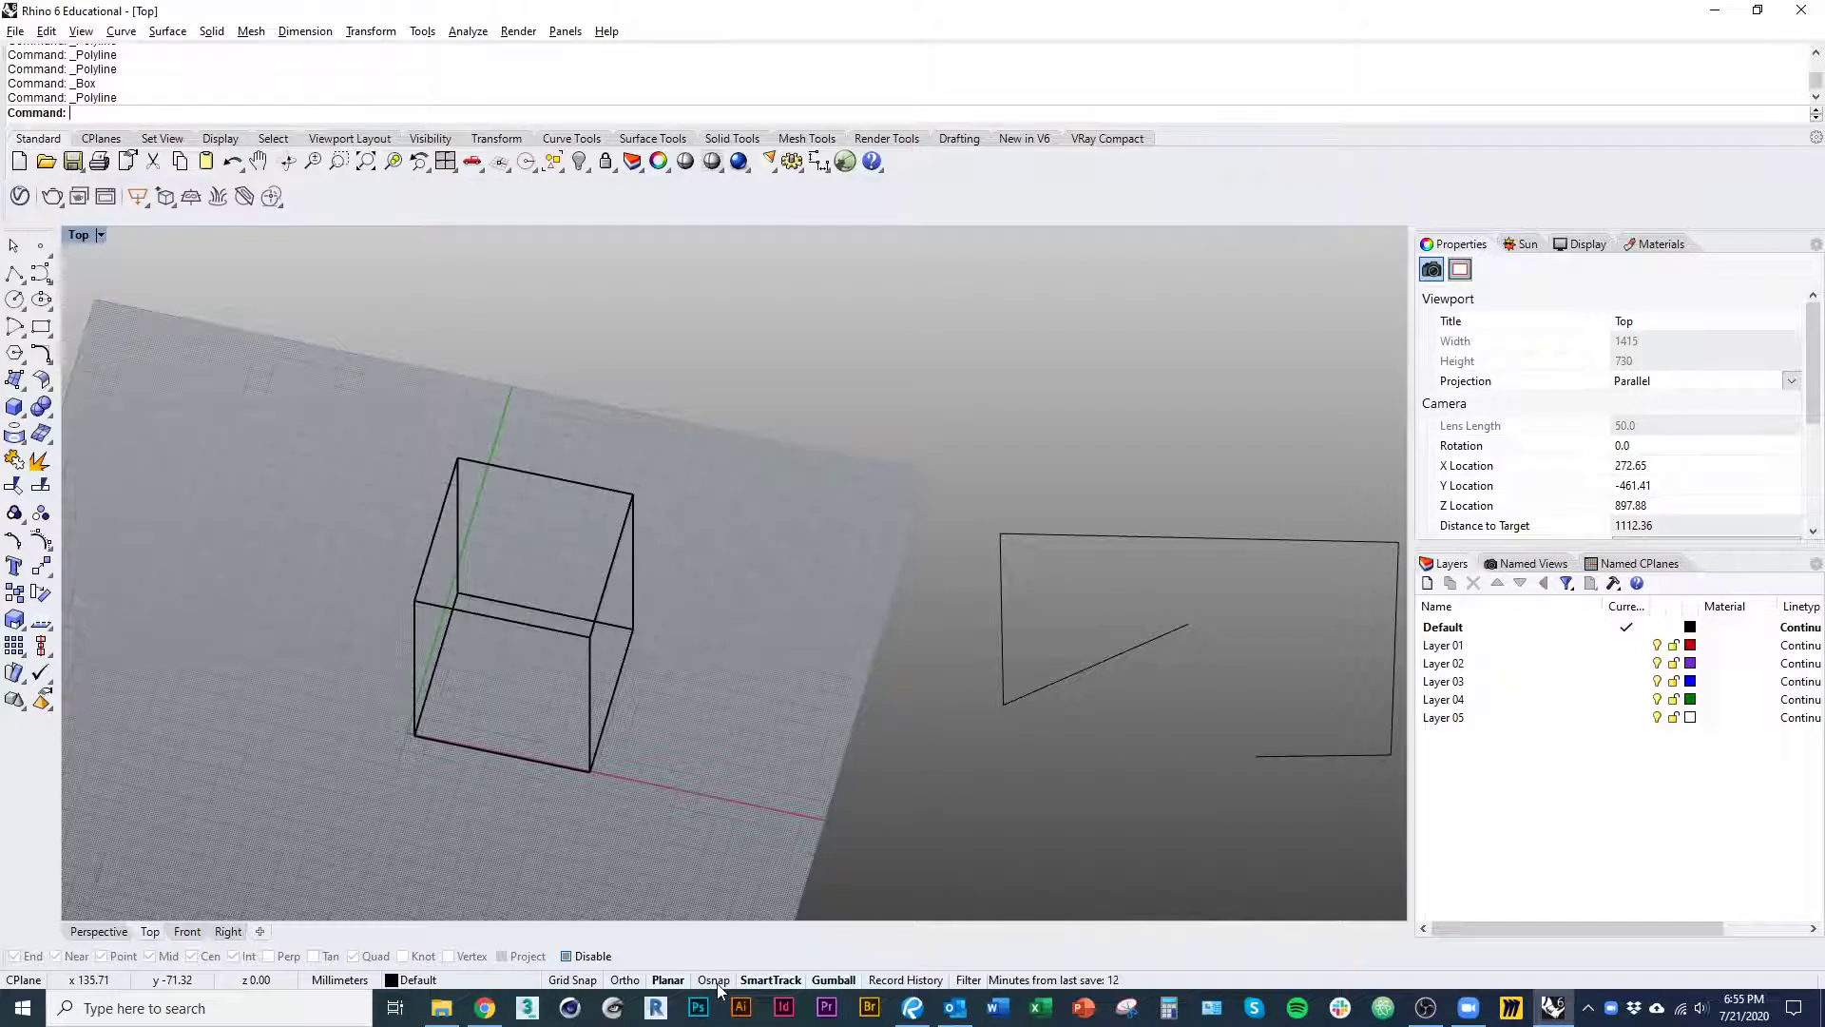
click(715, 981)
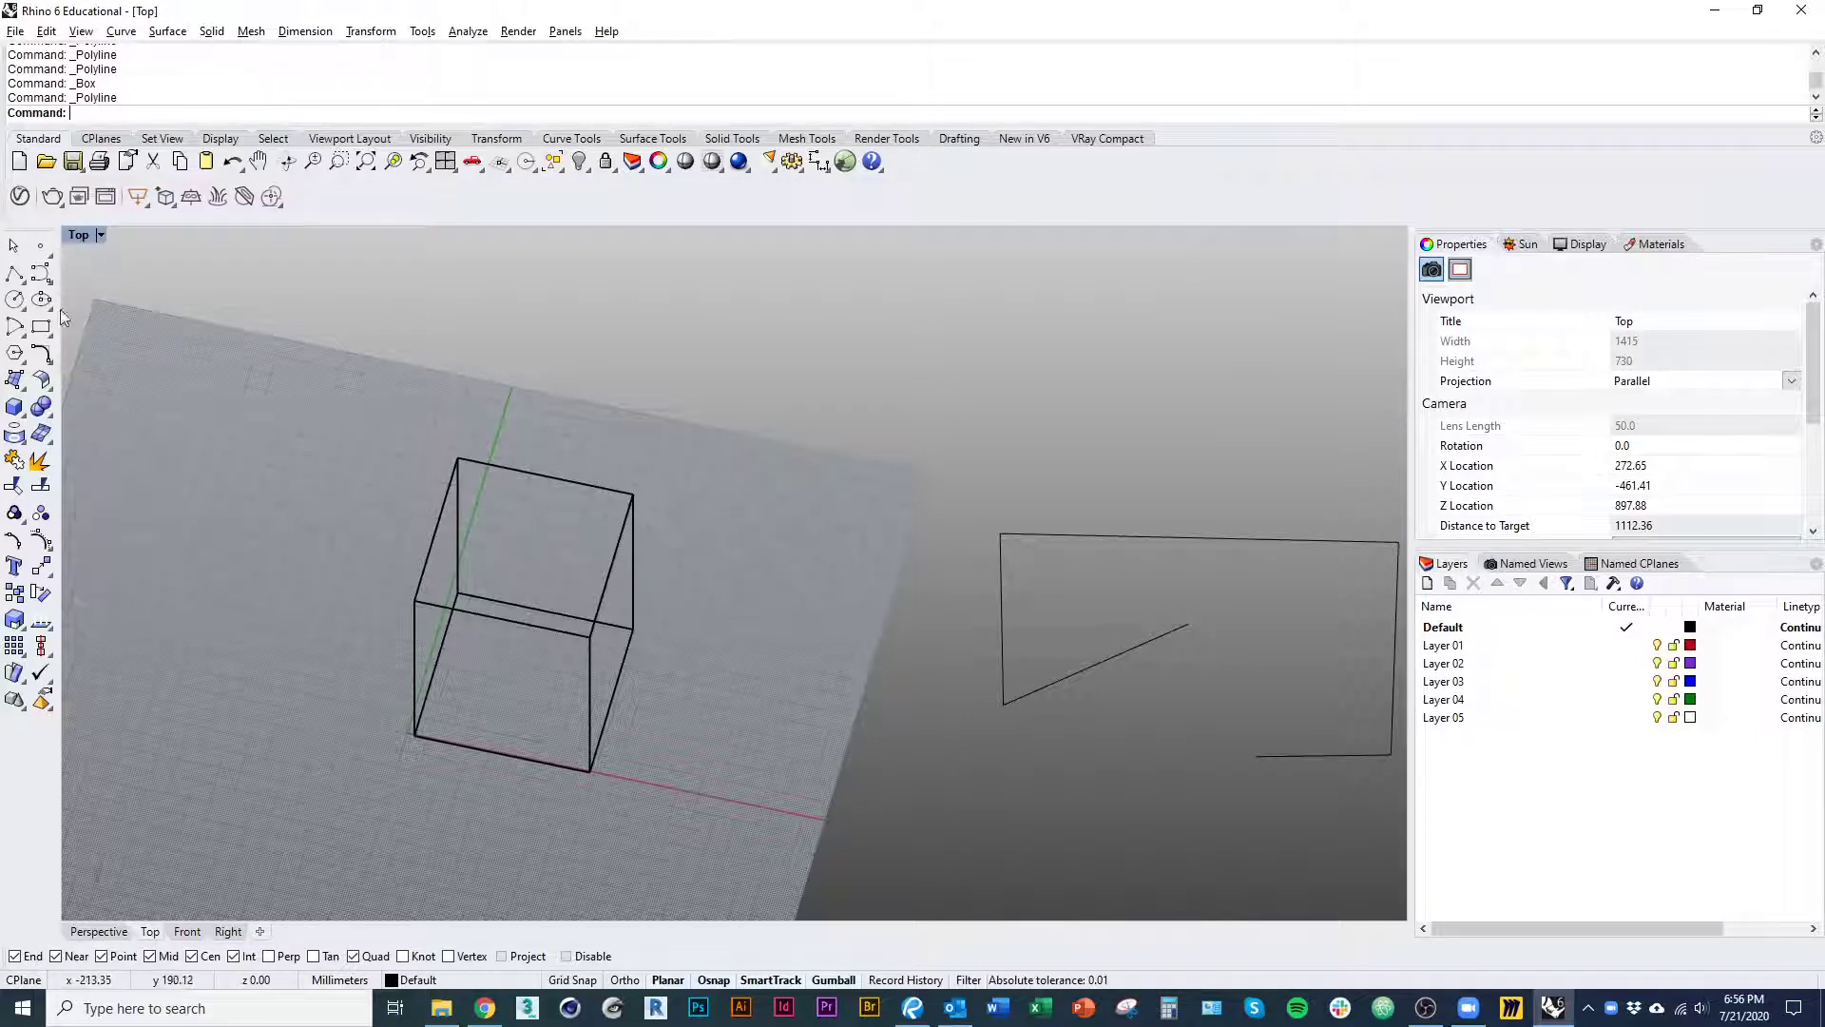
click(14, 274)
click(153, 374)
click(247, 393)
key(Return)
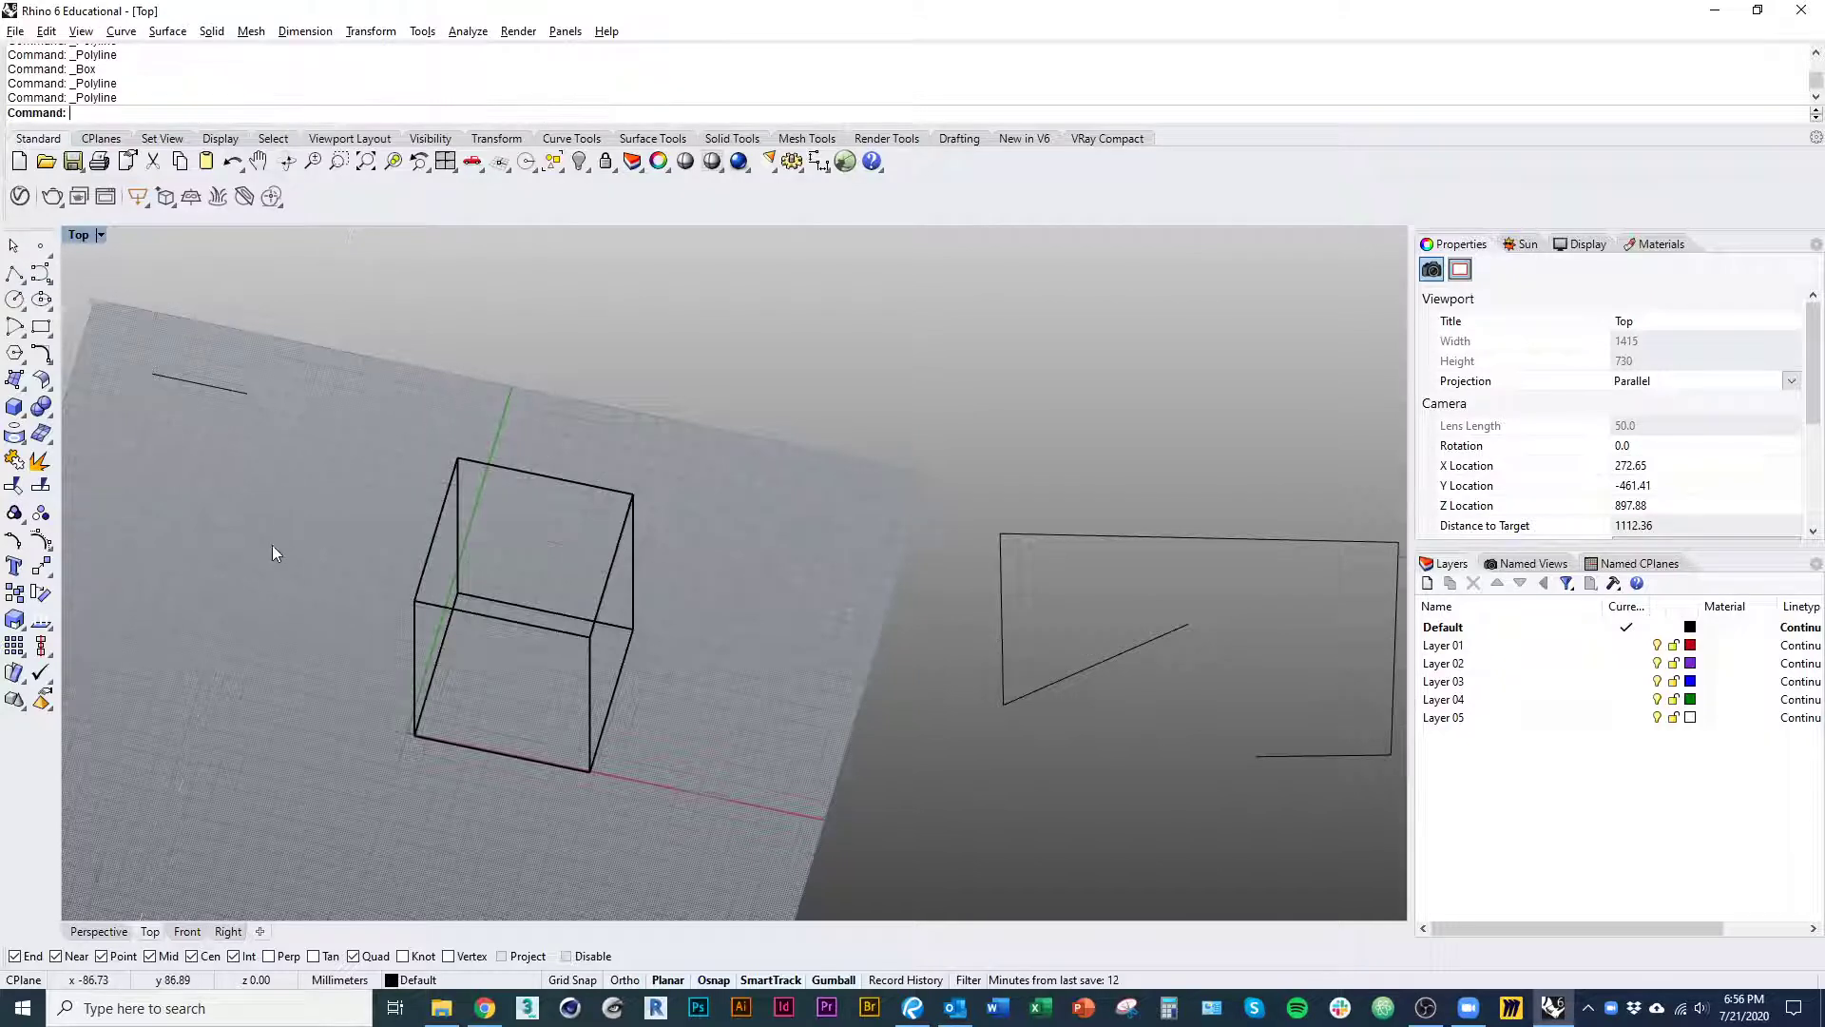
- Test the End snap by starting a polyline at the short line's end nearest the box, and cancel it
right_drag(272, 546, 382, 608)
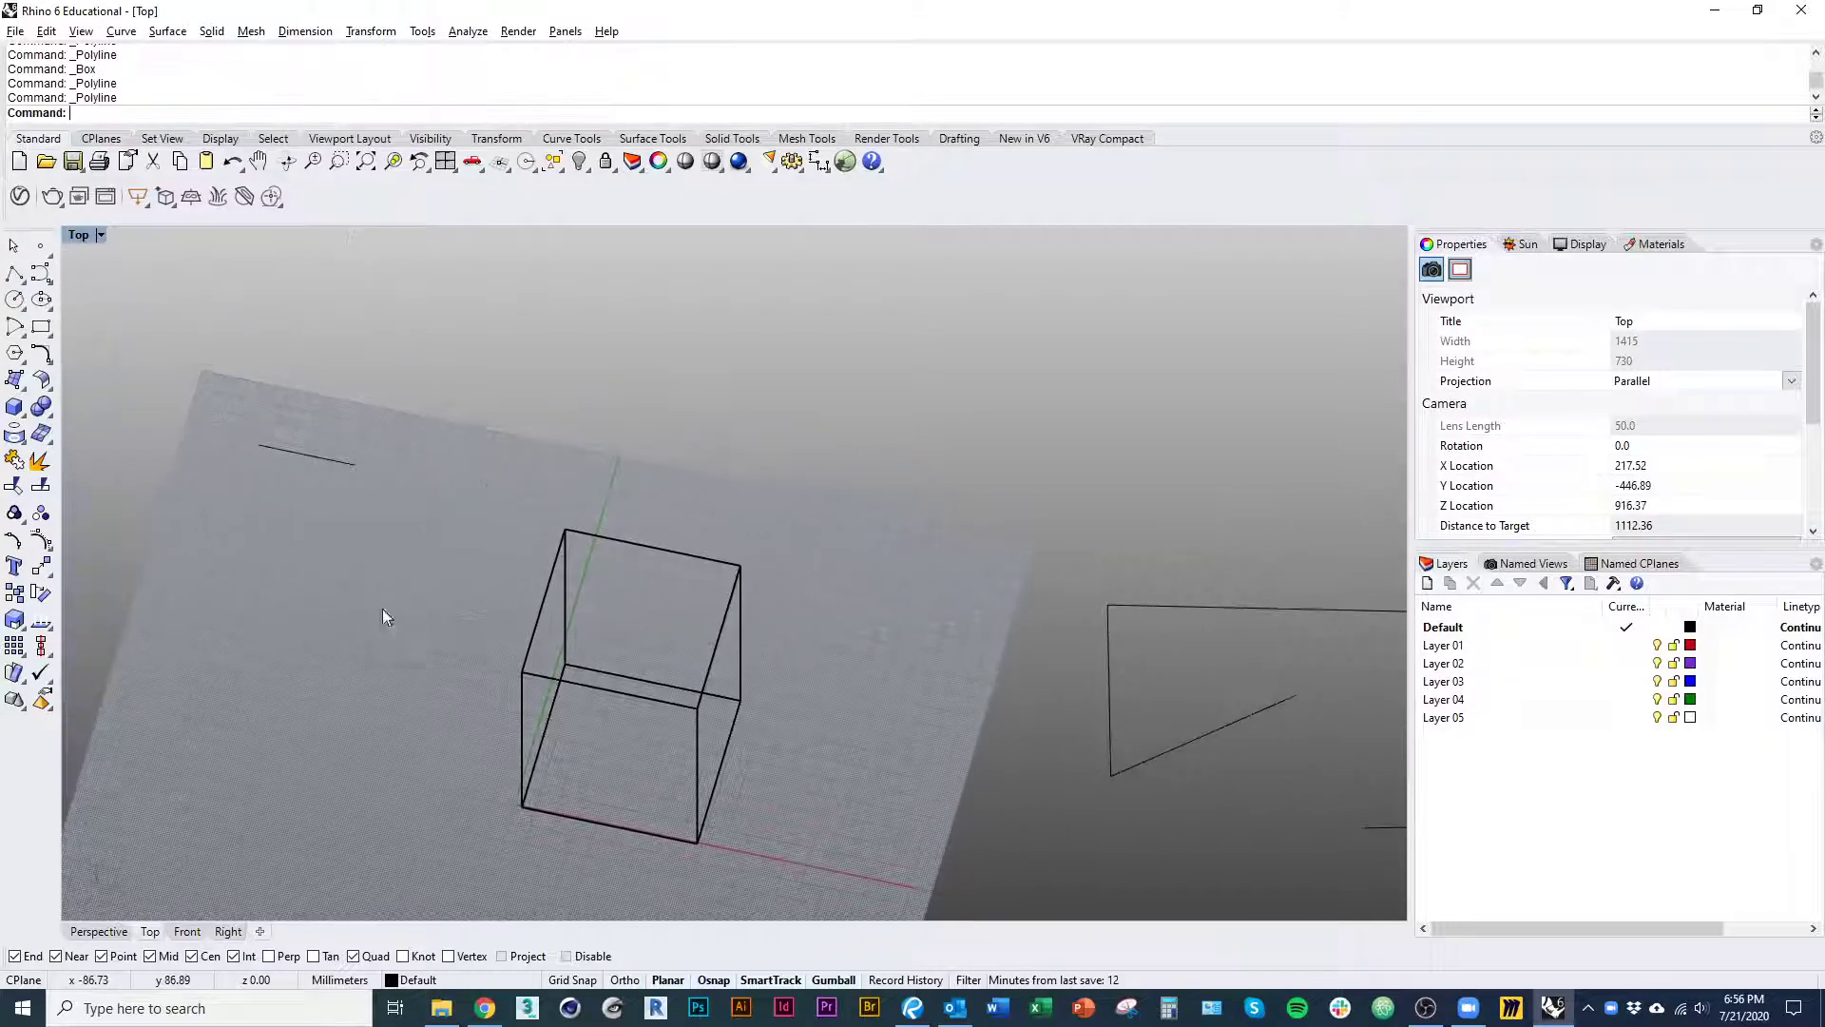
click(16, 276)
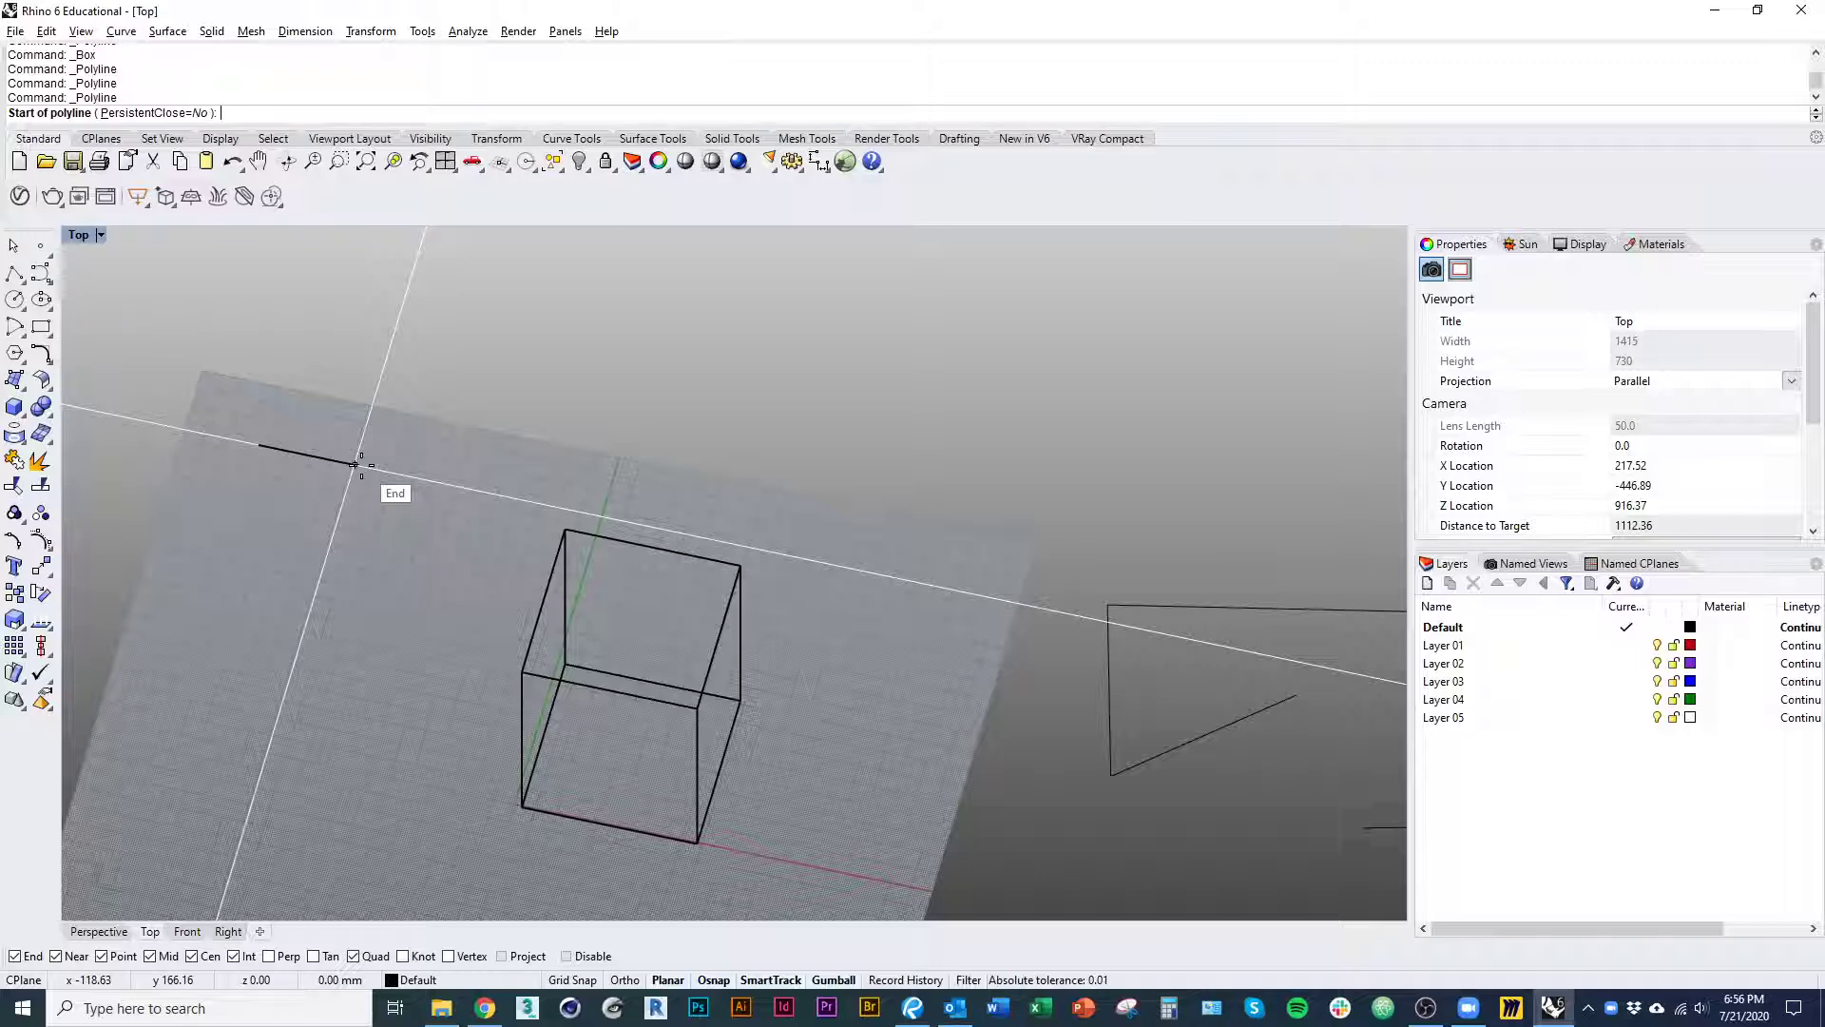
right_drag(357, 466, 520, 494)
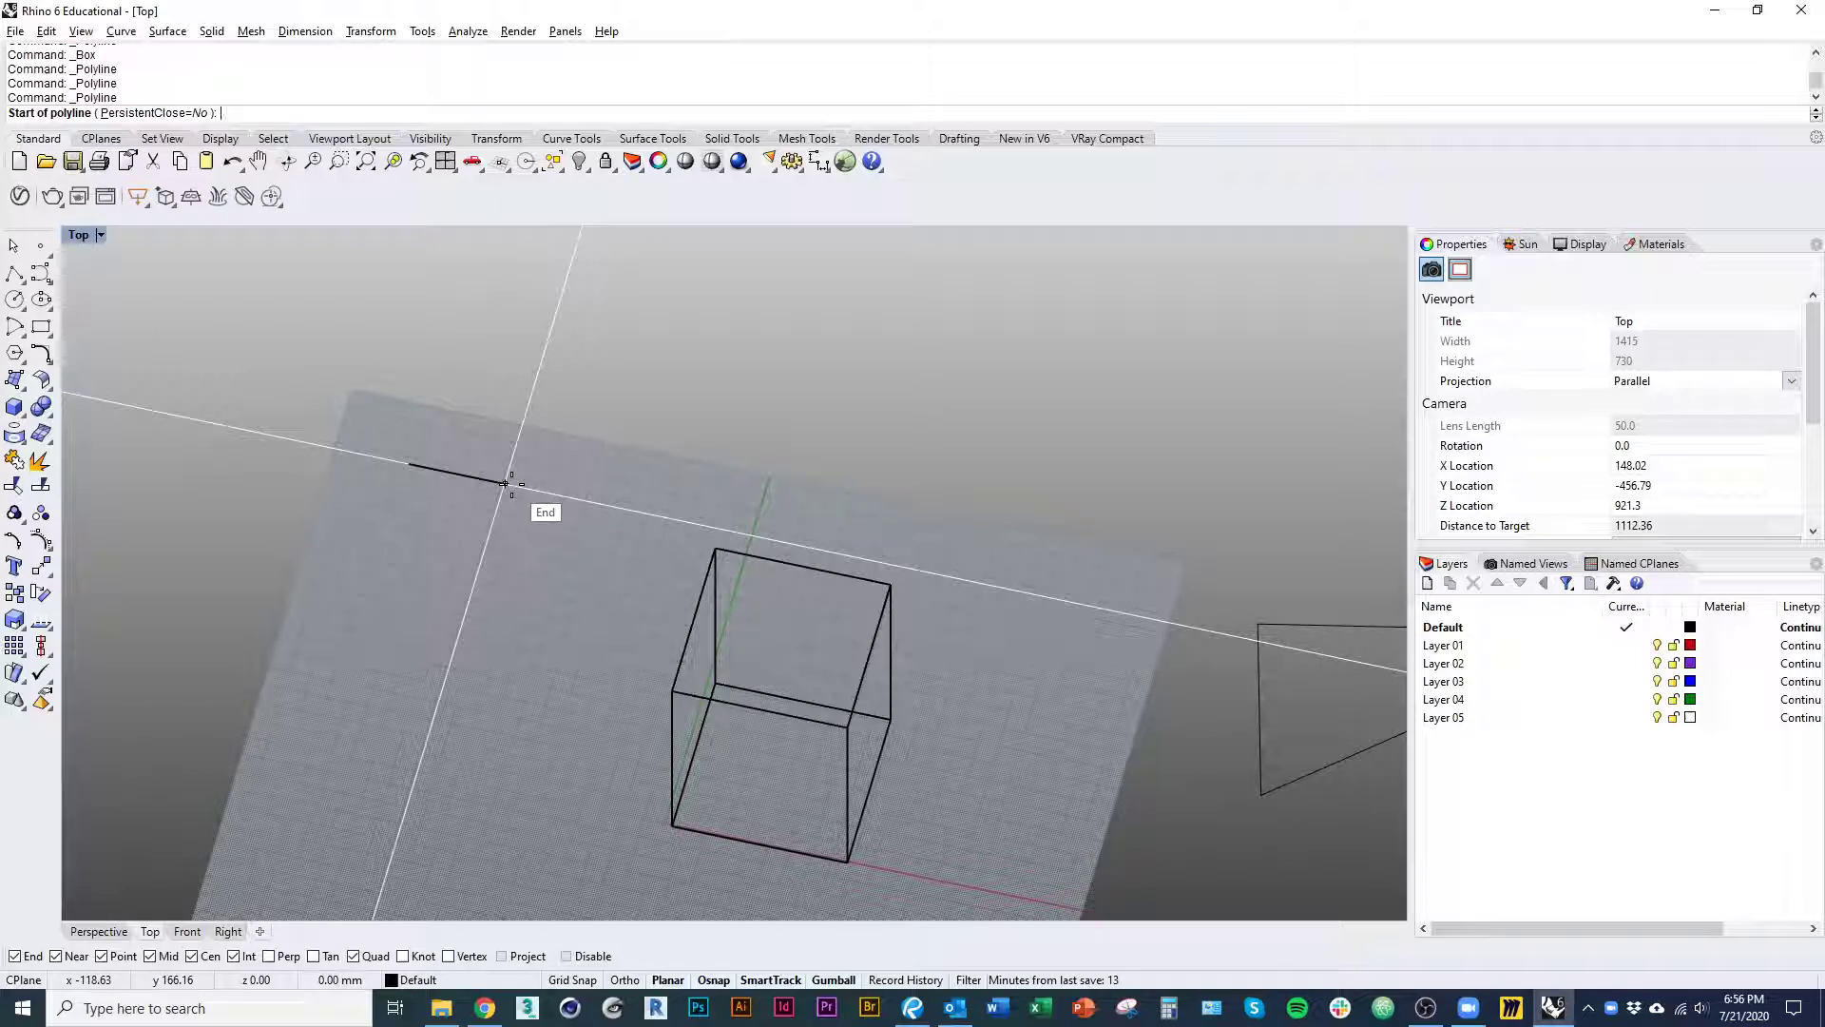
click(505, 483)
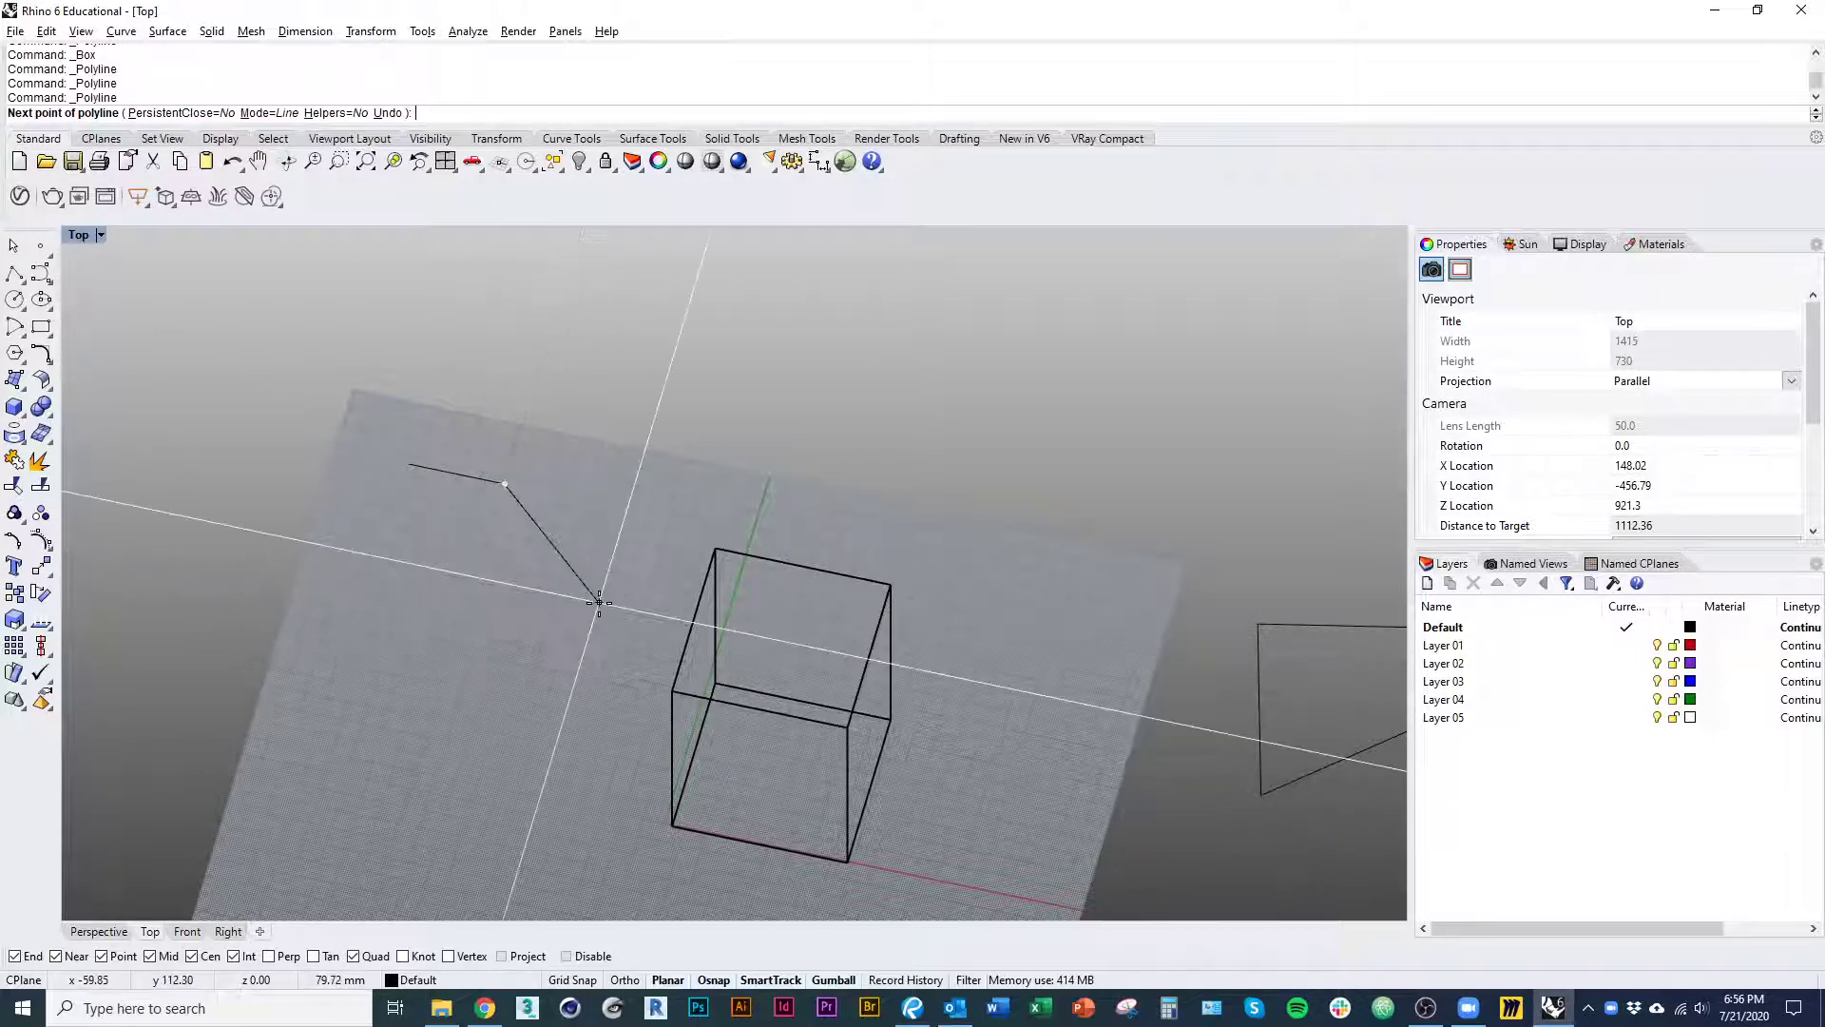
key(Escape)
right_drag(536, 728, 419, 714)
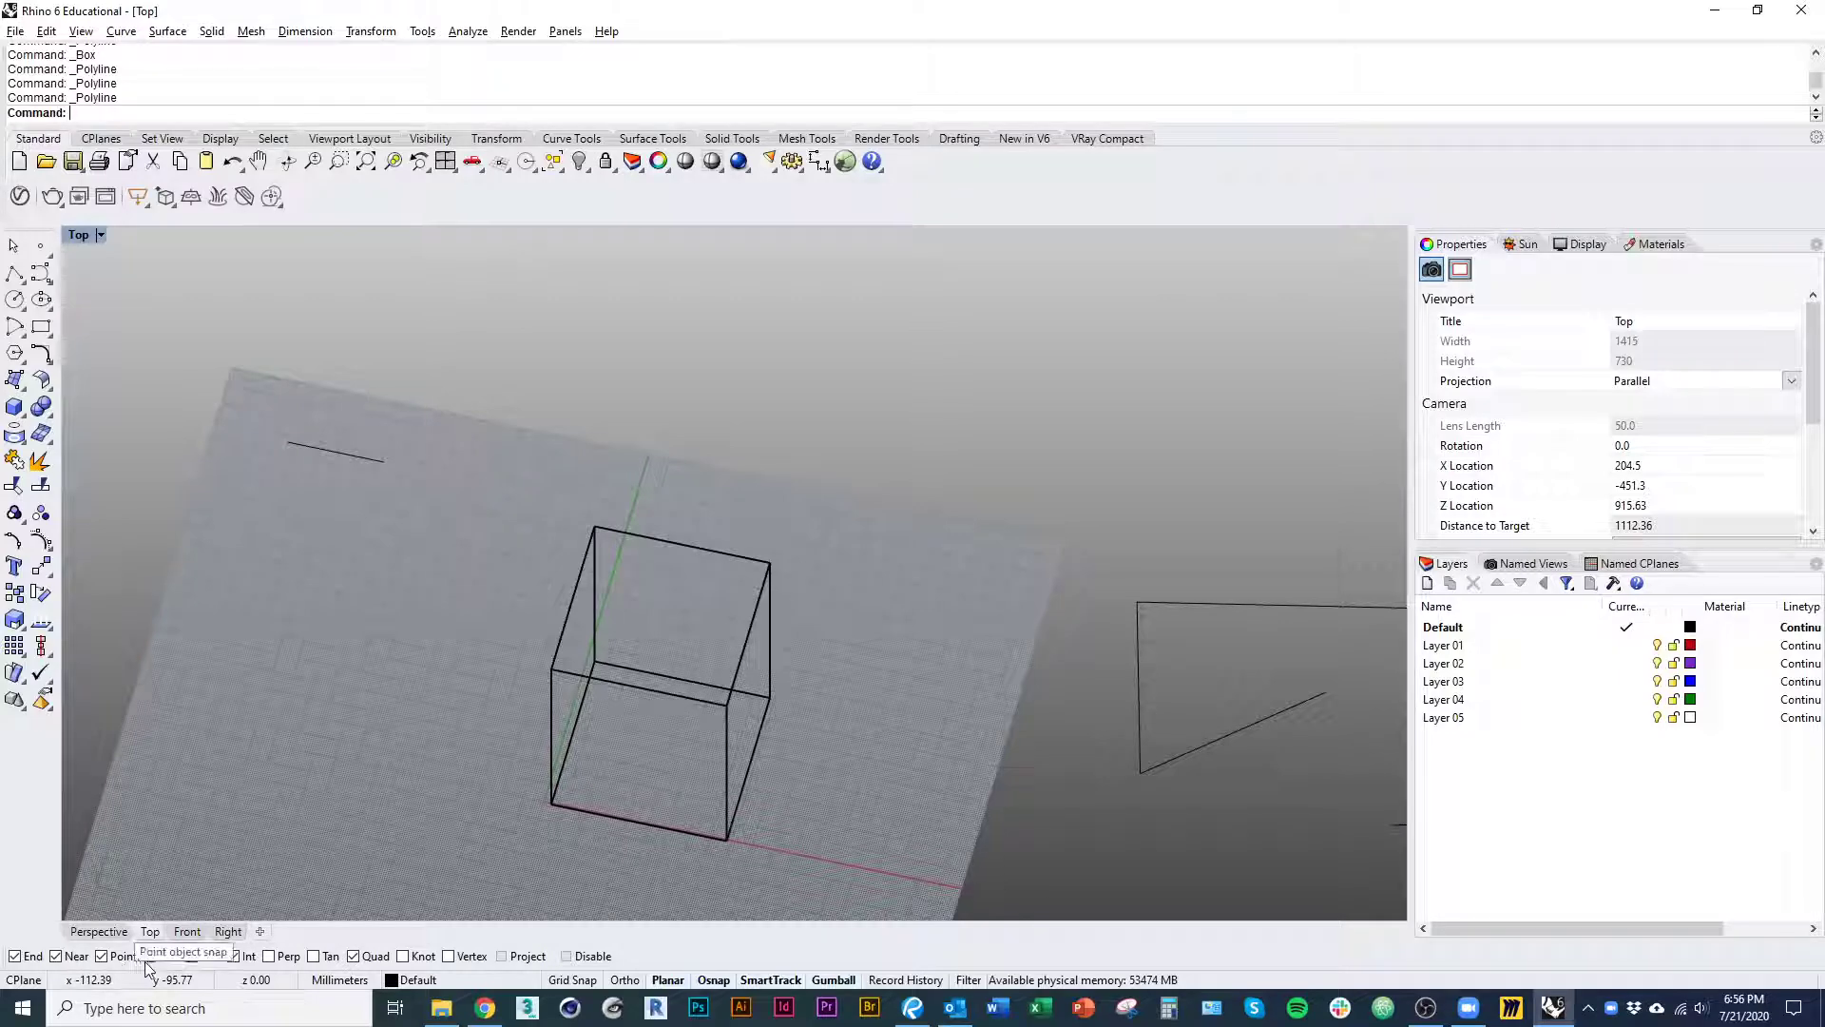
- Enable the Perp object snap while drawing a test polyline toward the short line, try the snap and cancel the polyline
right_drag(347, 562, 361, 614)
right_click(377, 543)
scroll(376, 539, up, 5)
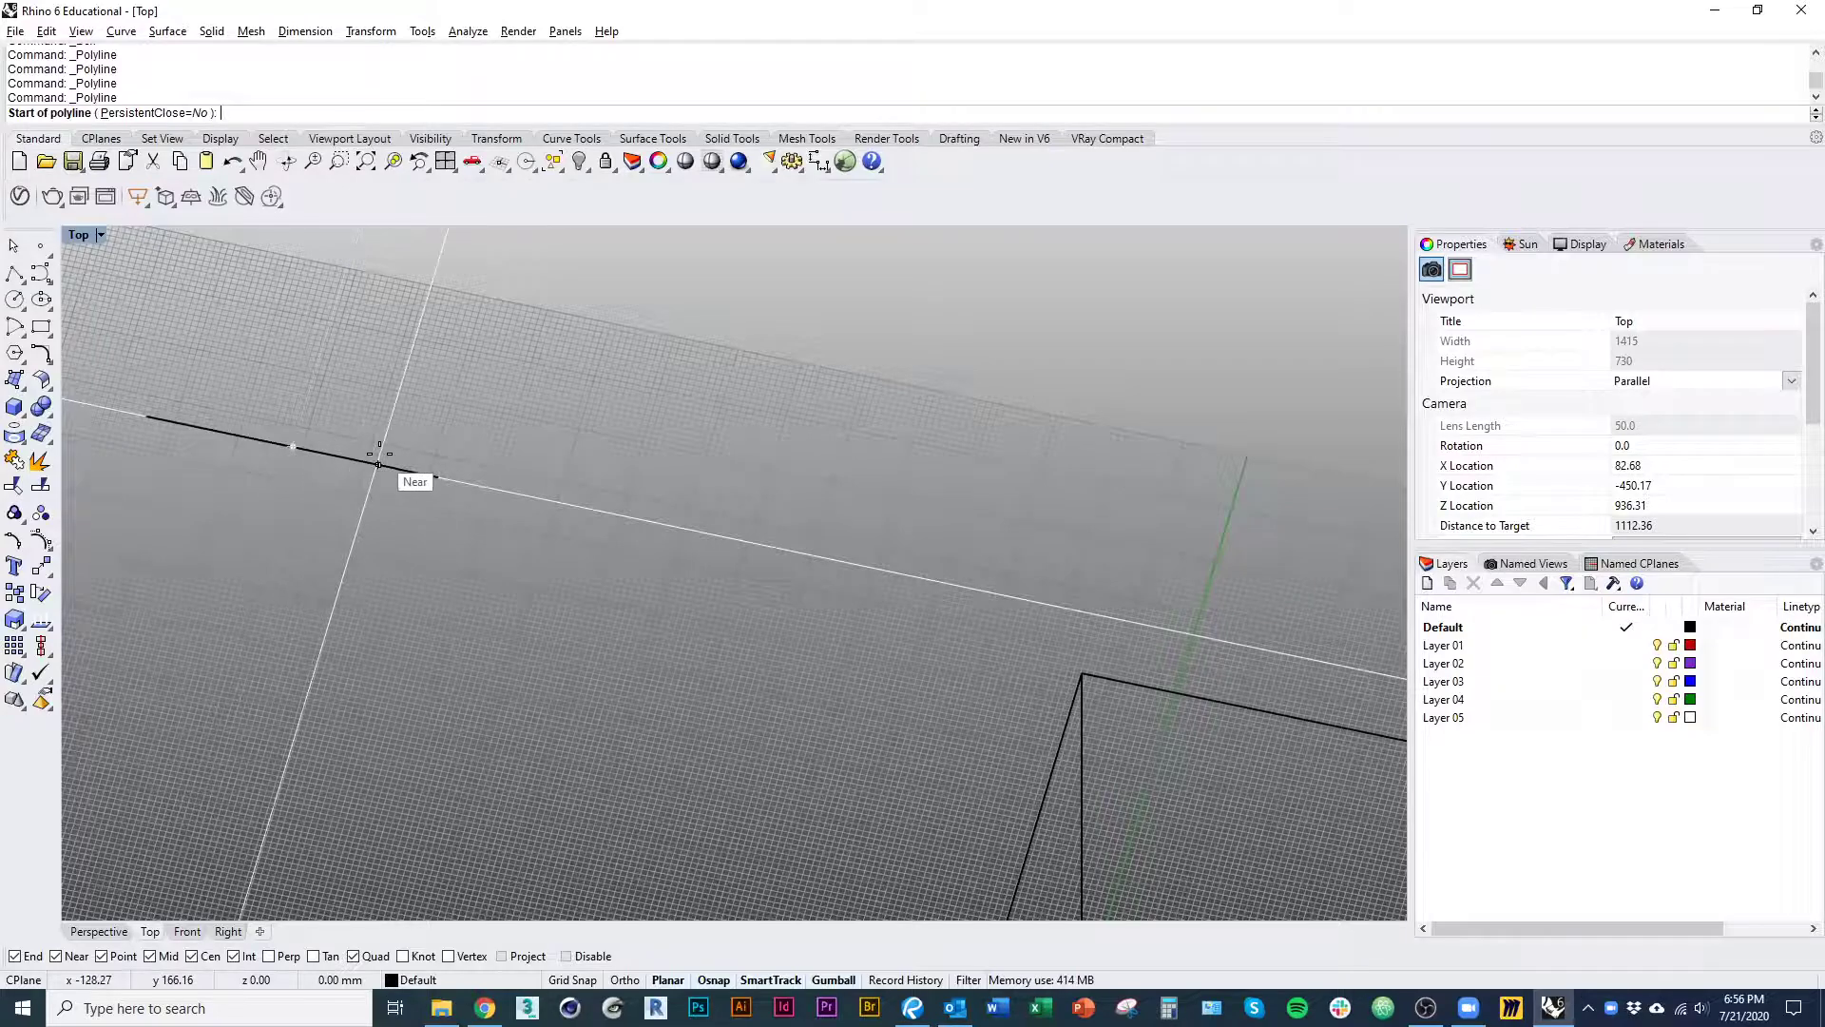
click(275, 617)
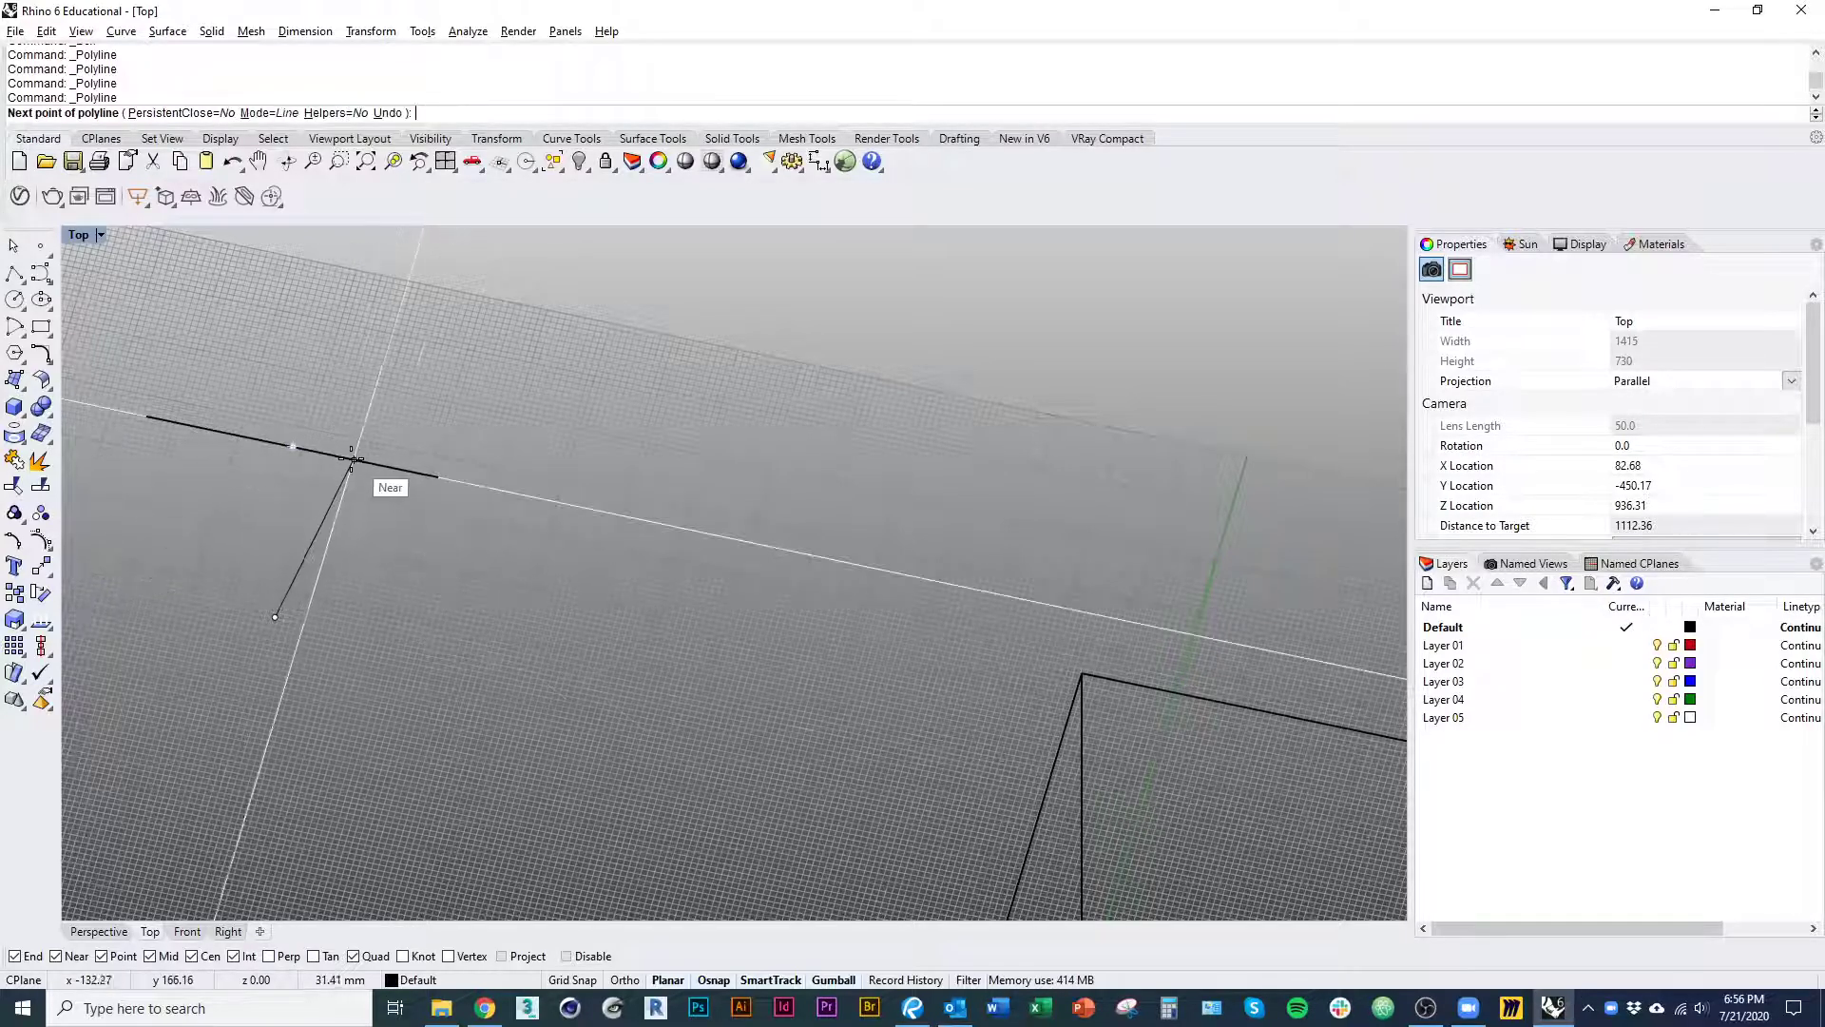
click(270, 956)
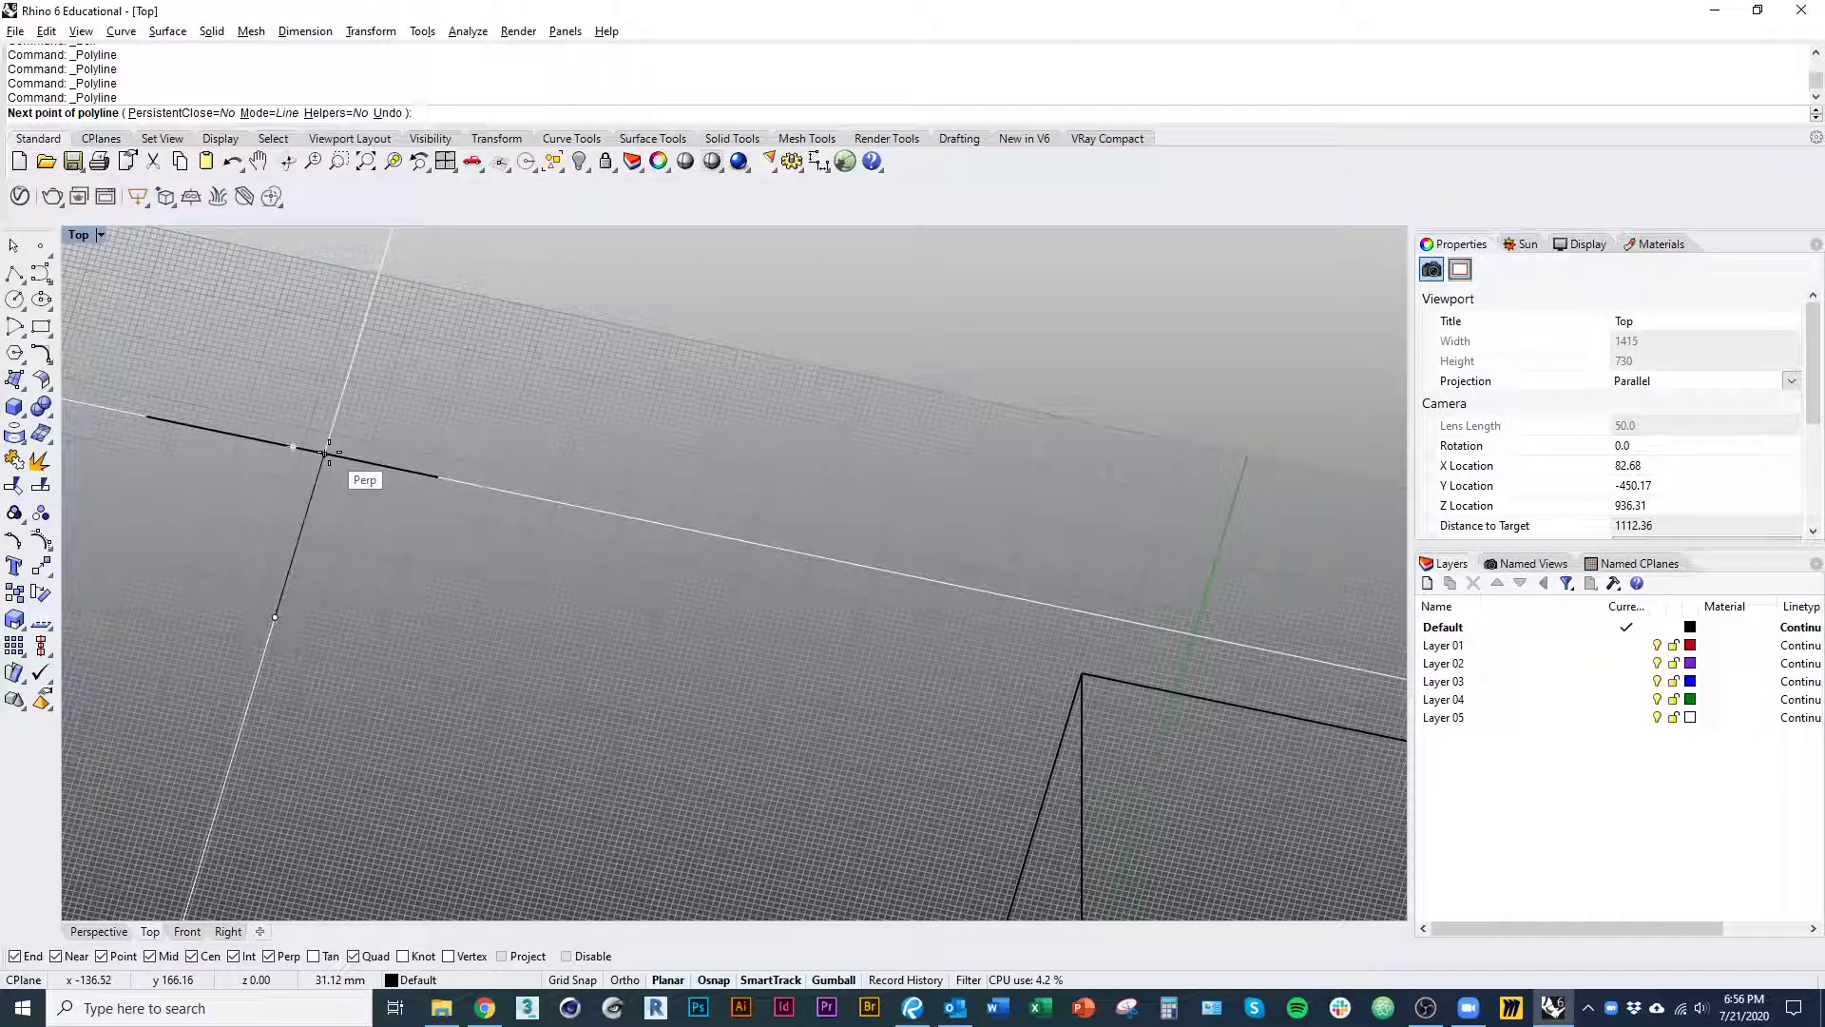
key(Escape)
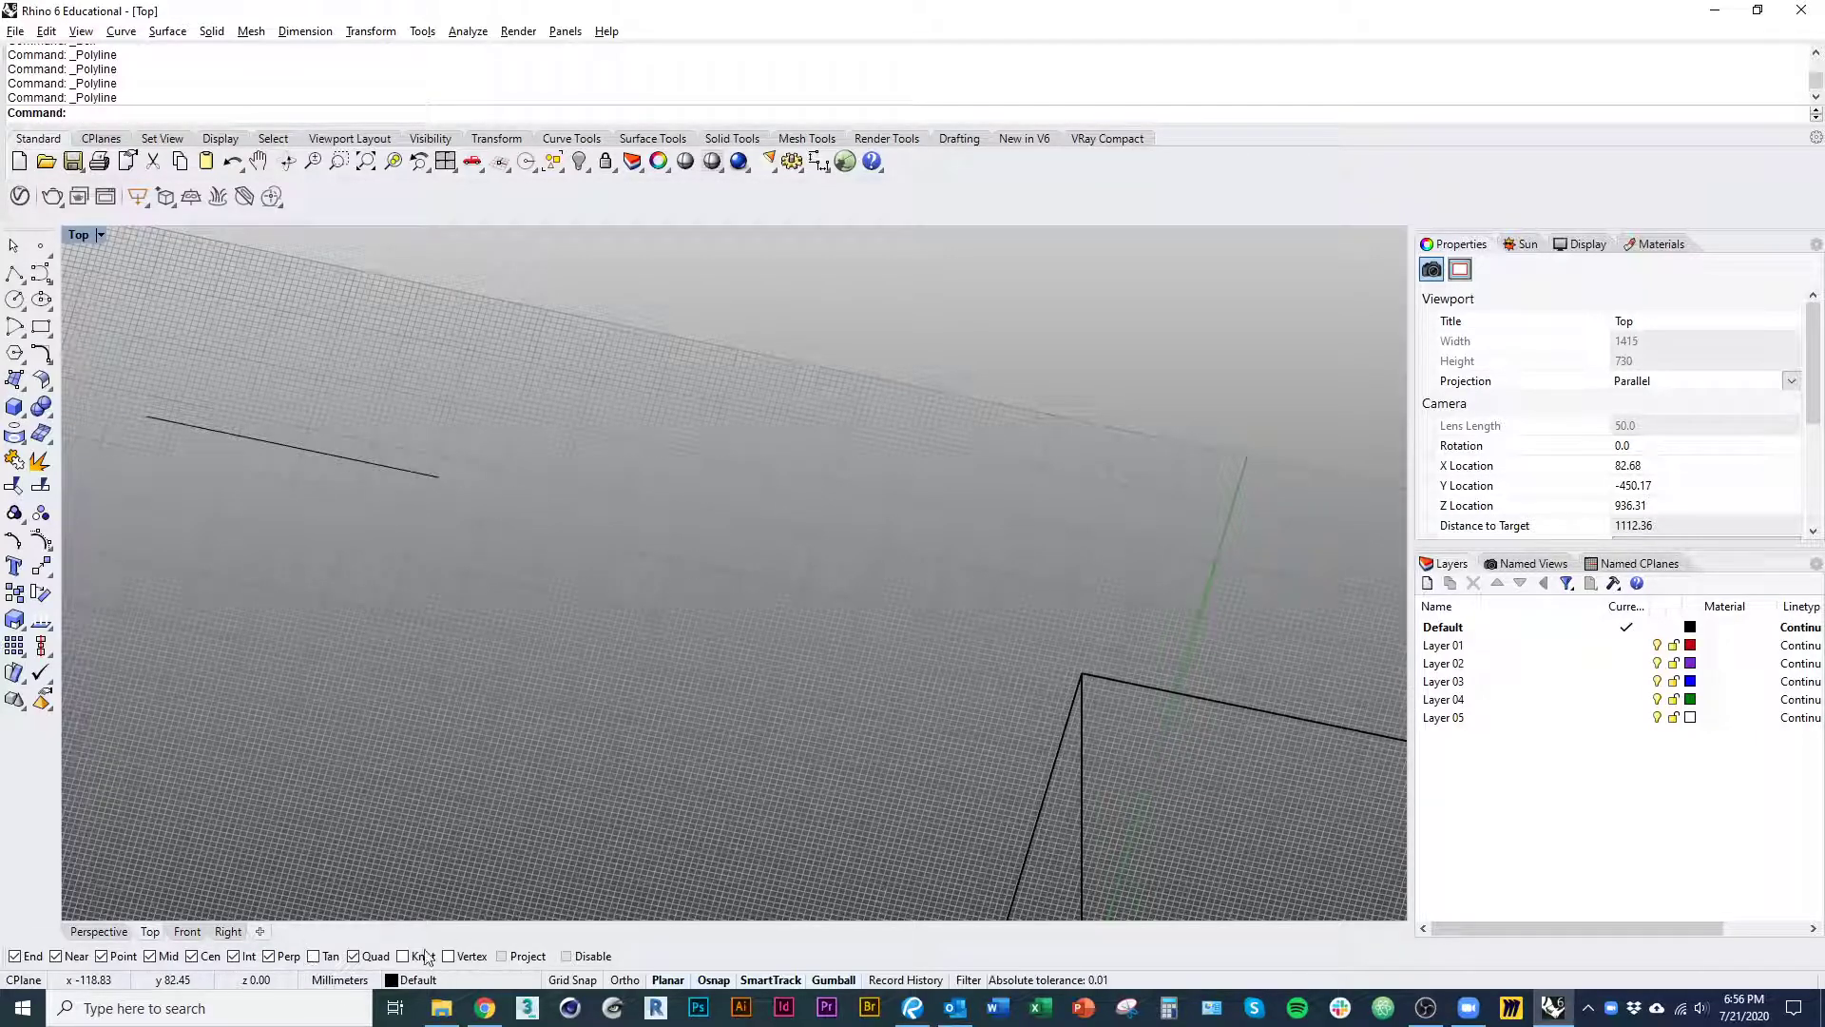
- Turn off the Cen object snap
right_drag(513, 682, 400, 655)
scroll(493, 669, down, 7)
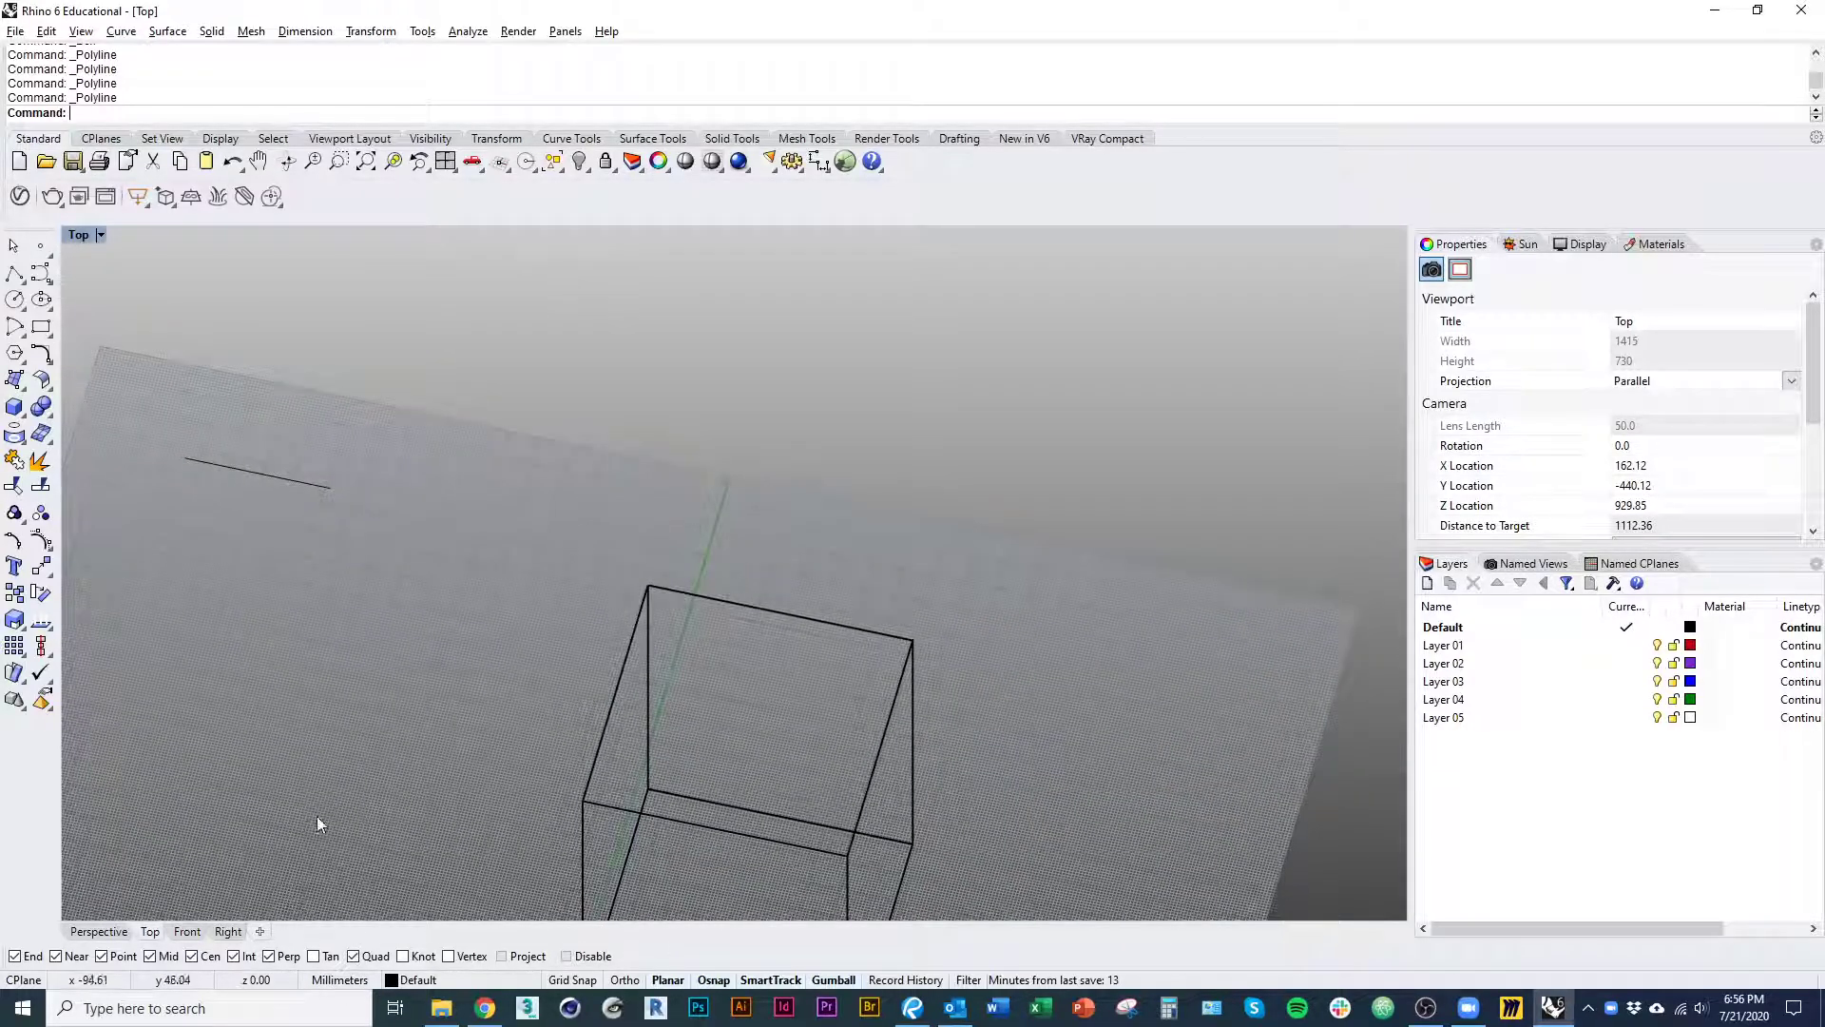
right_drag(316, 816, 388, 802)
click(193, 957)
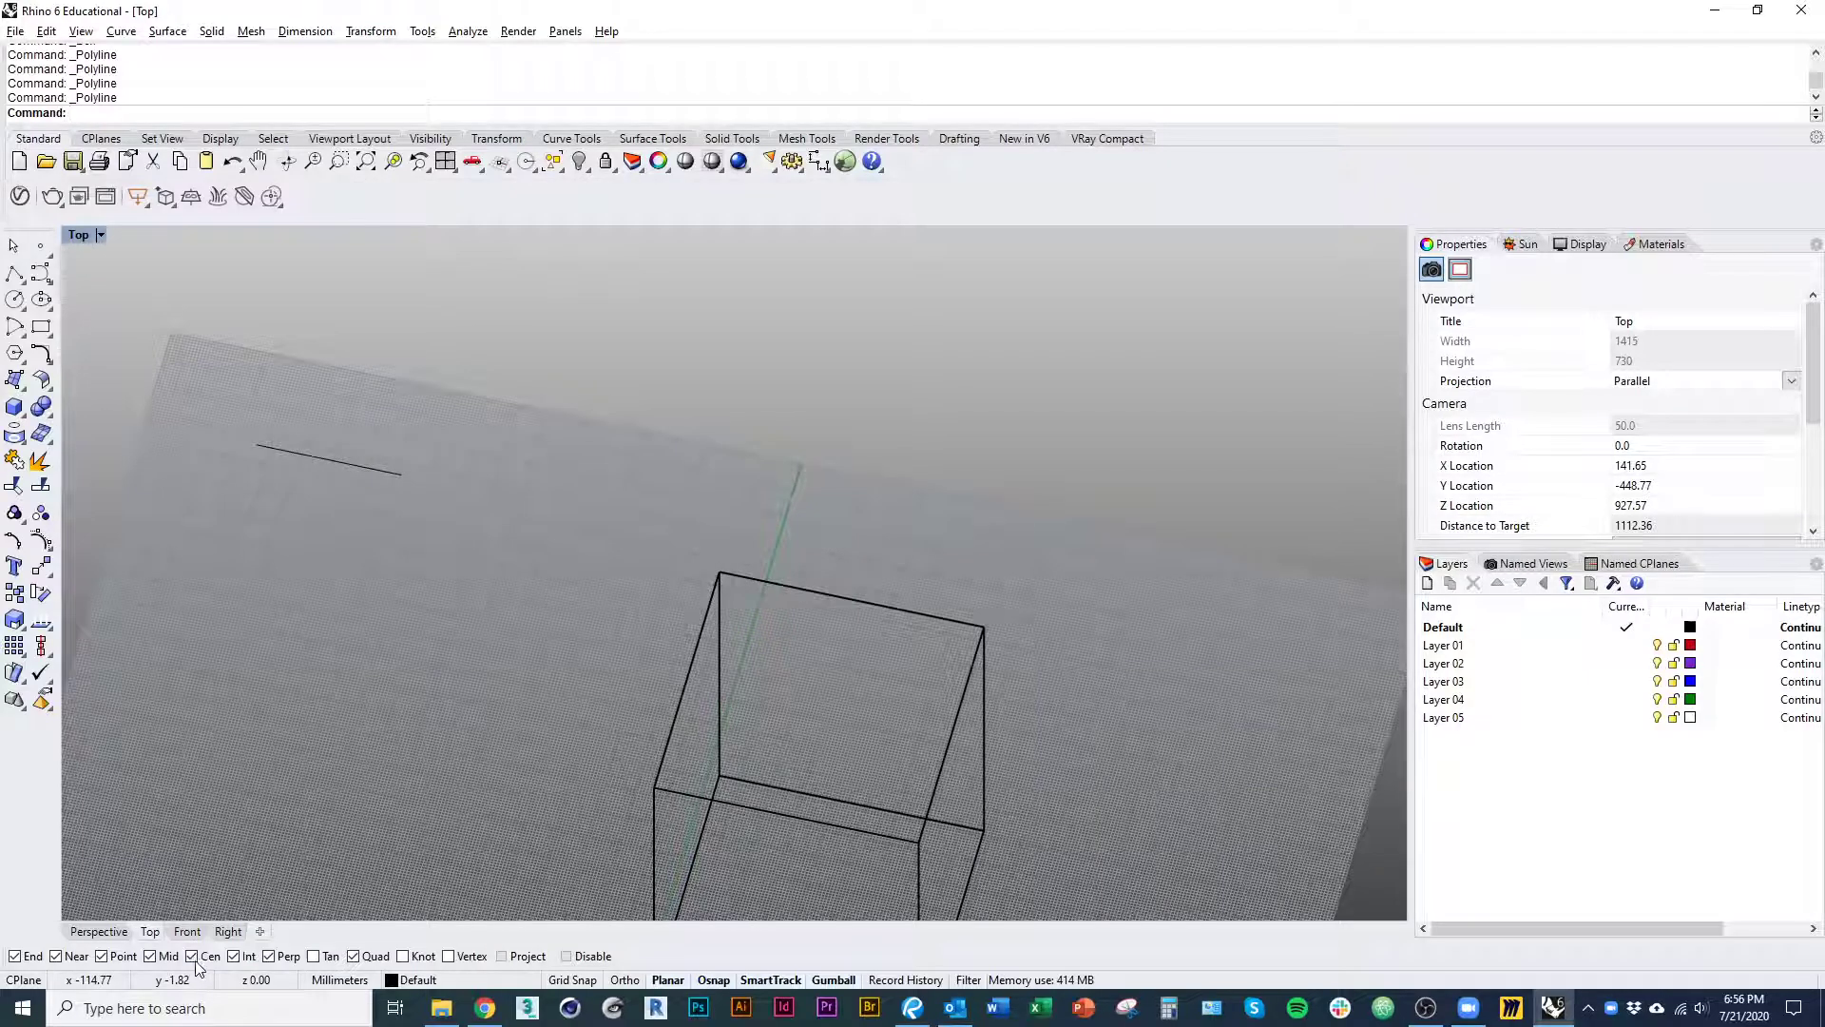
right_drag(326, 892, 416, 730)
right_drag(578, 722, 574, 722)
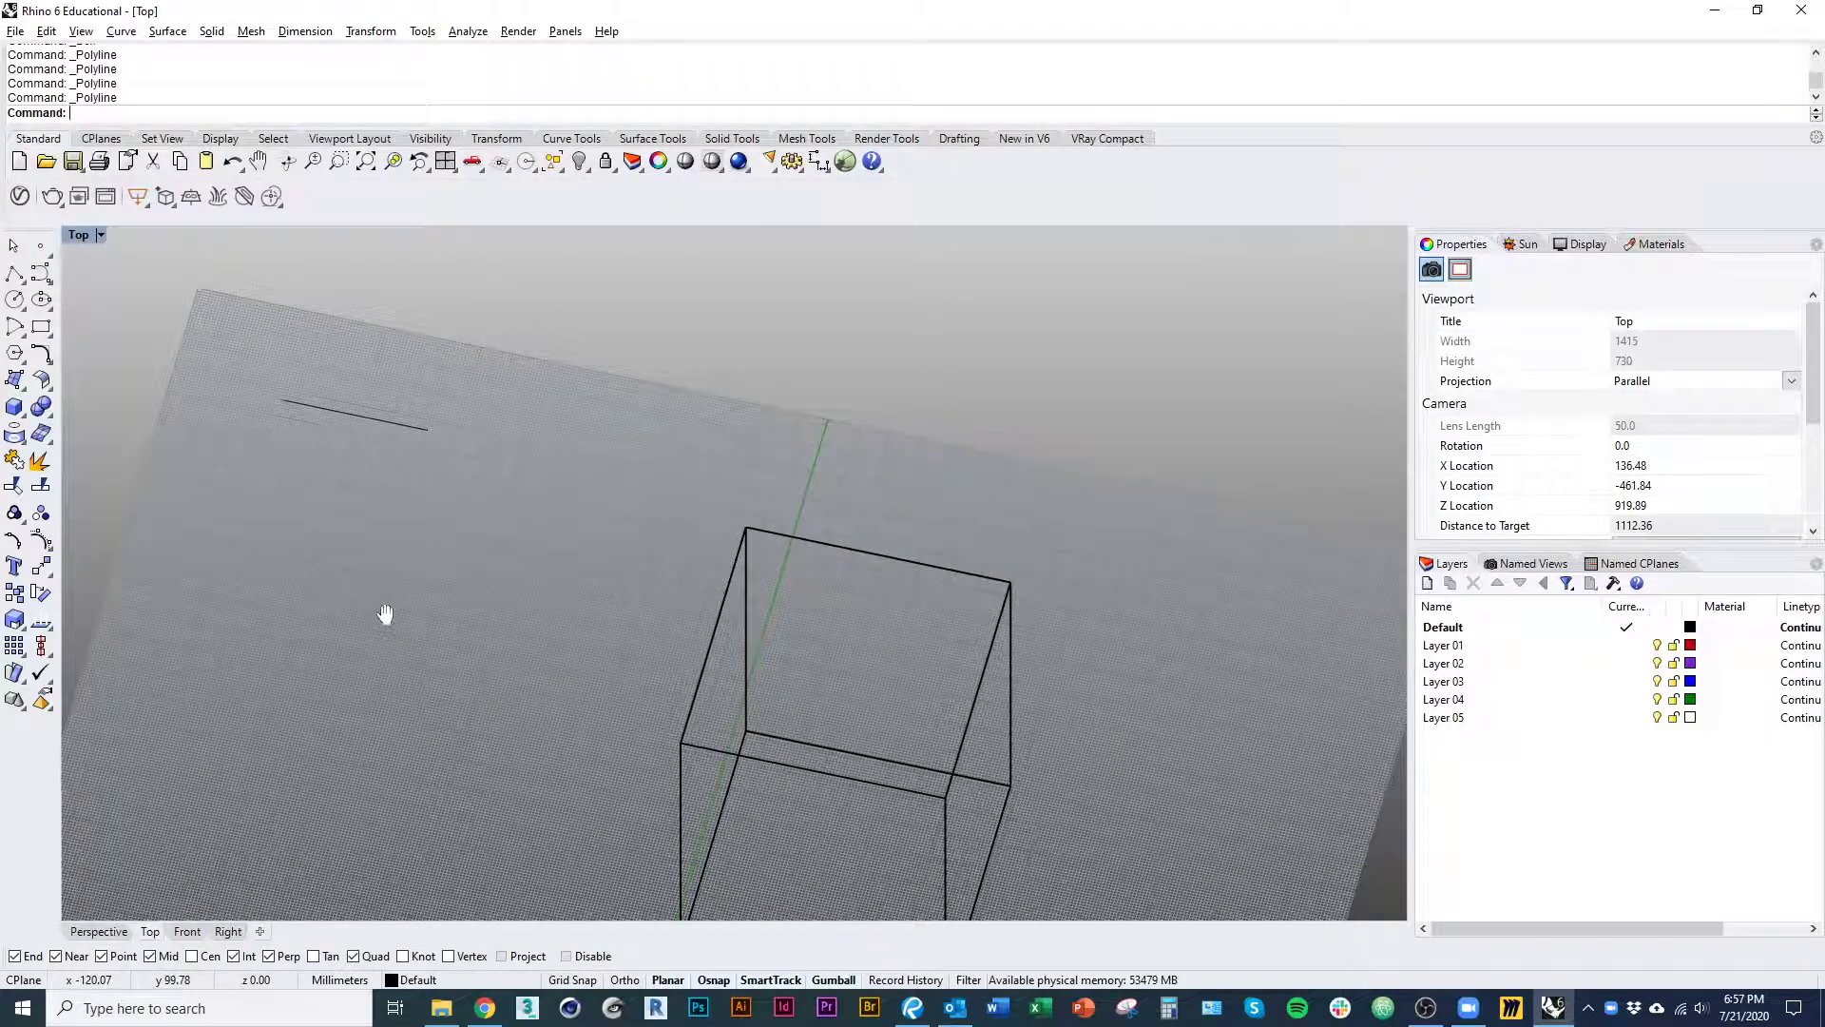
right_drag(385, 614, 415, 627)
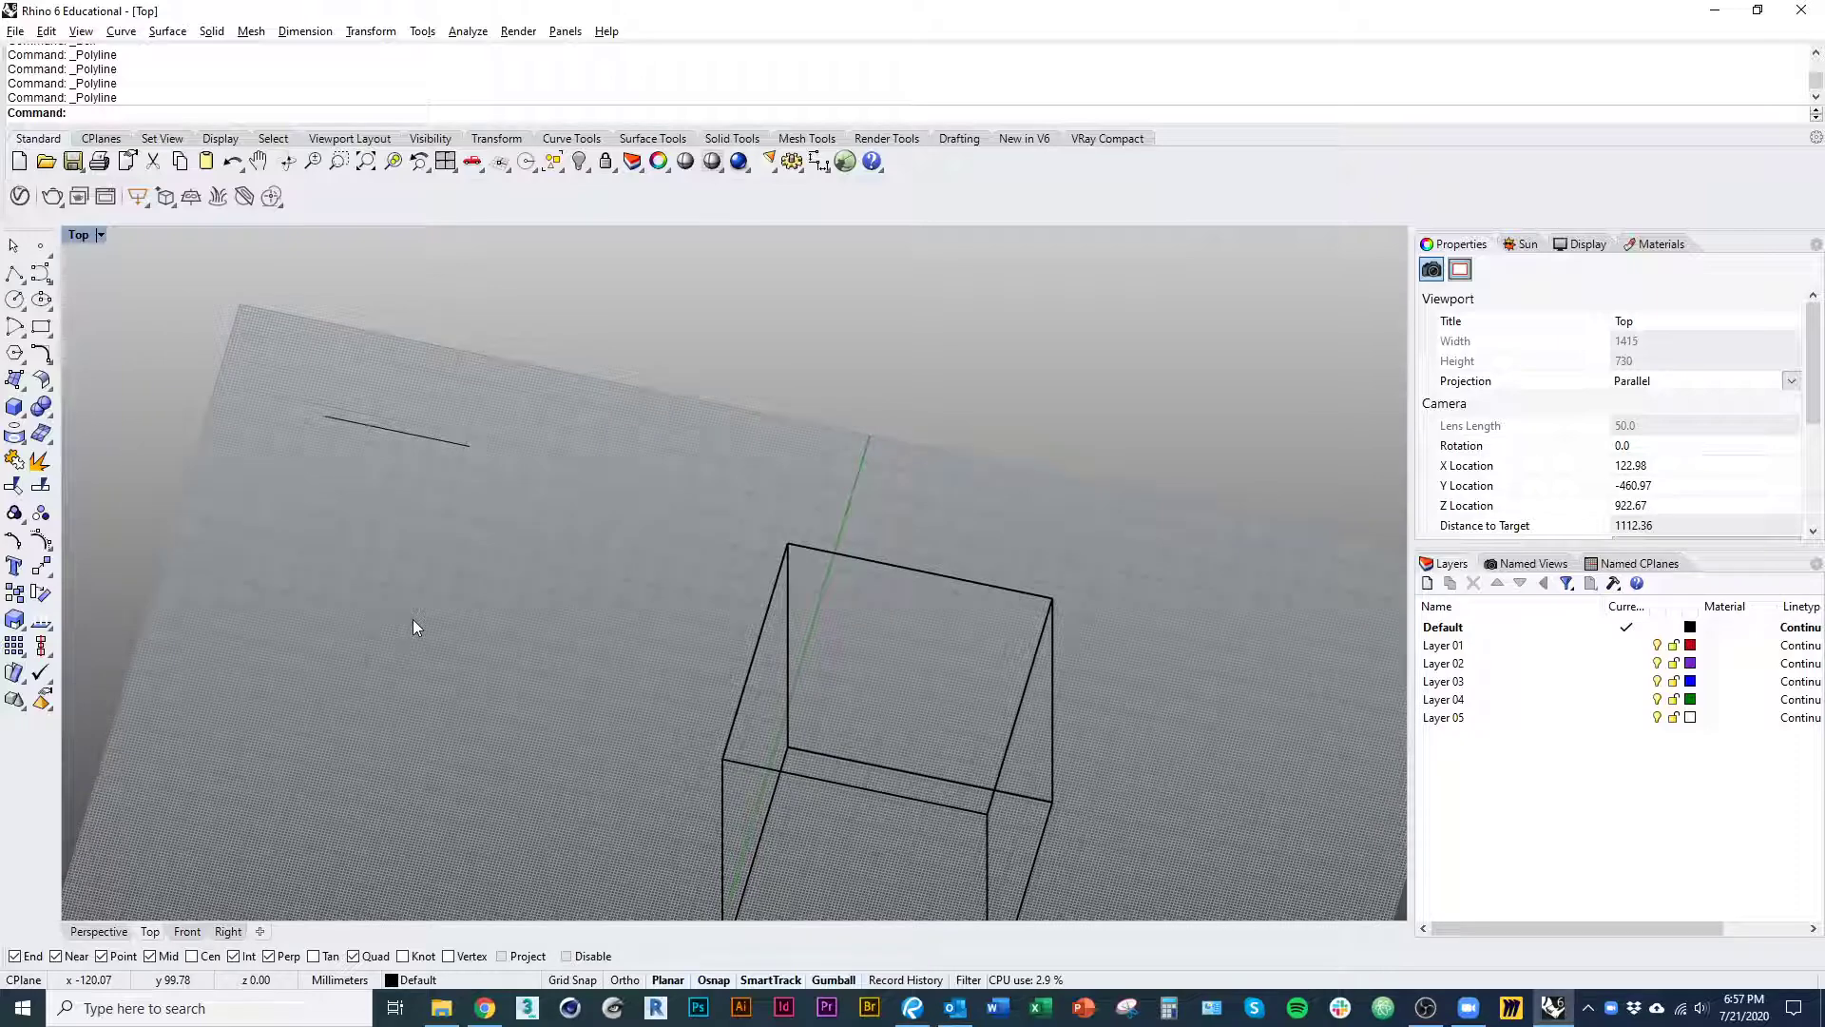
- Draw a closed polyline from the box's top back corner through three free points and the adjacent top front corner
right_drag(597, 739, 644, 774)
right_click(680, 609)
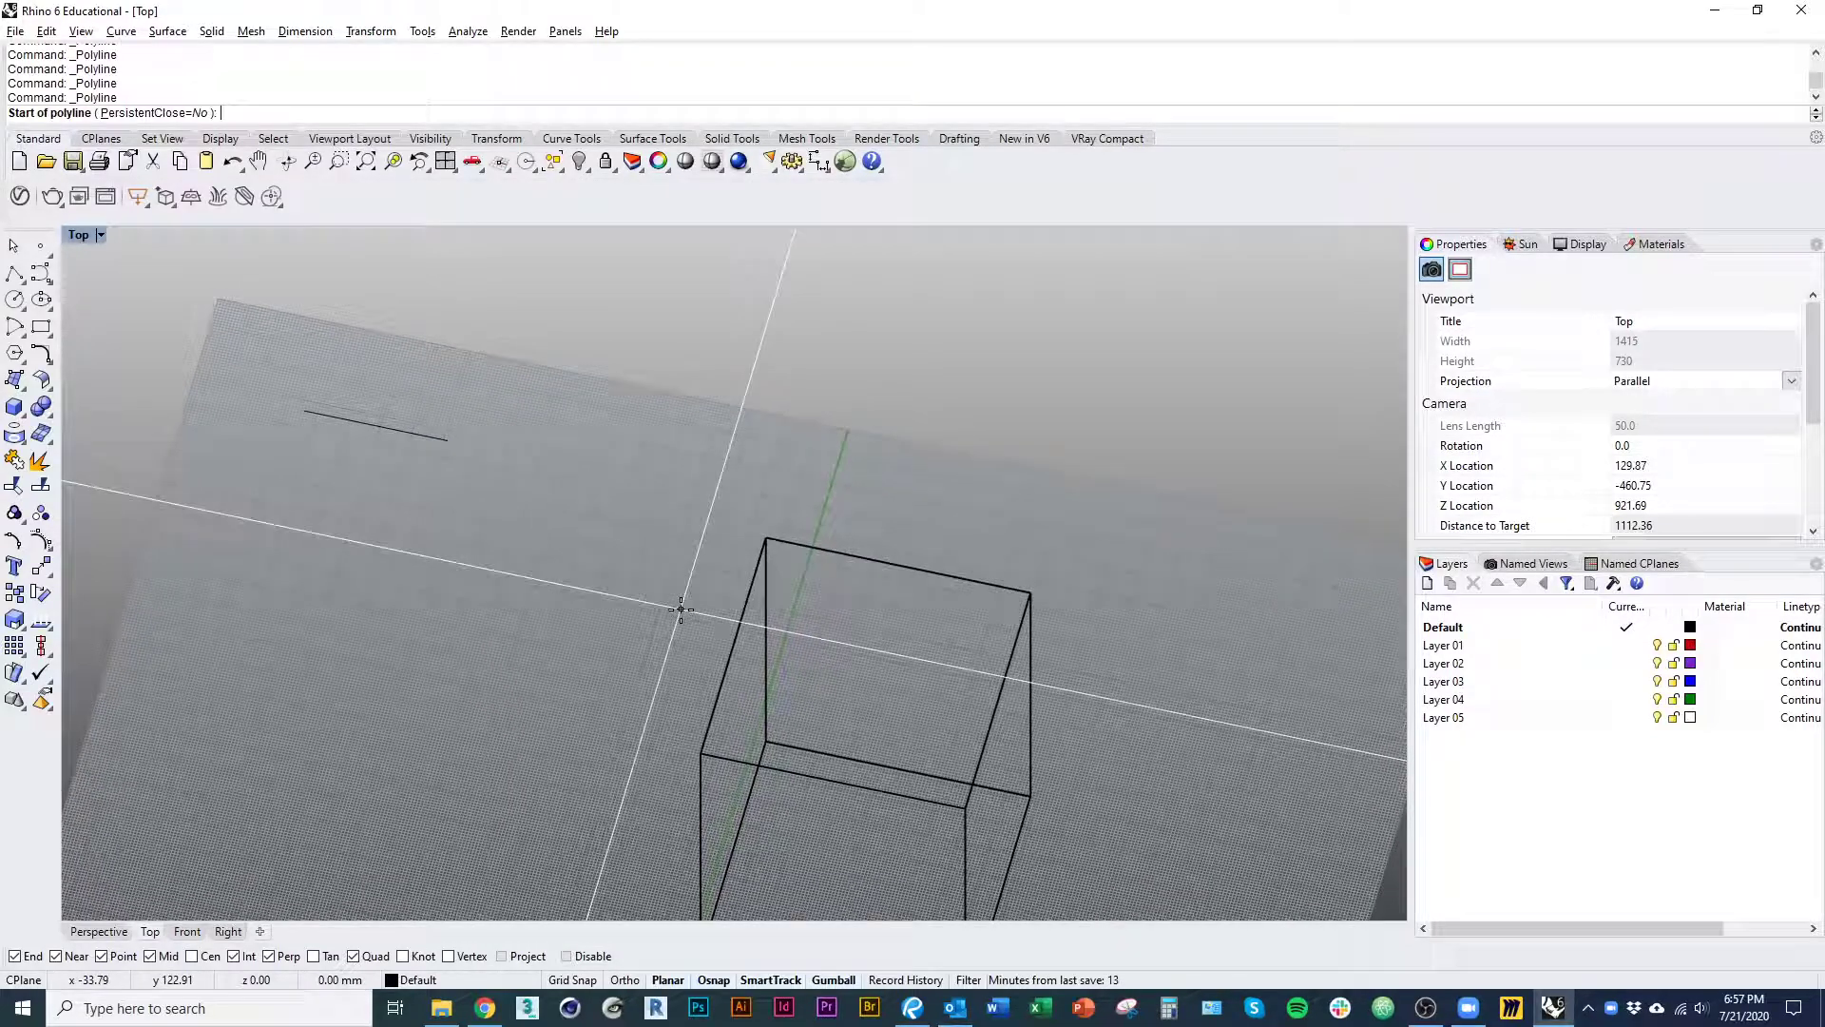
click(764, 538)
right_drag(1072, 522, 904, 522)
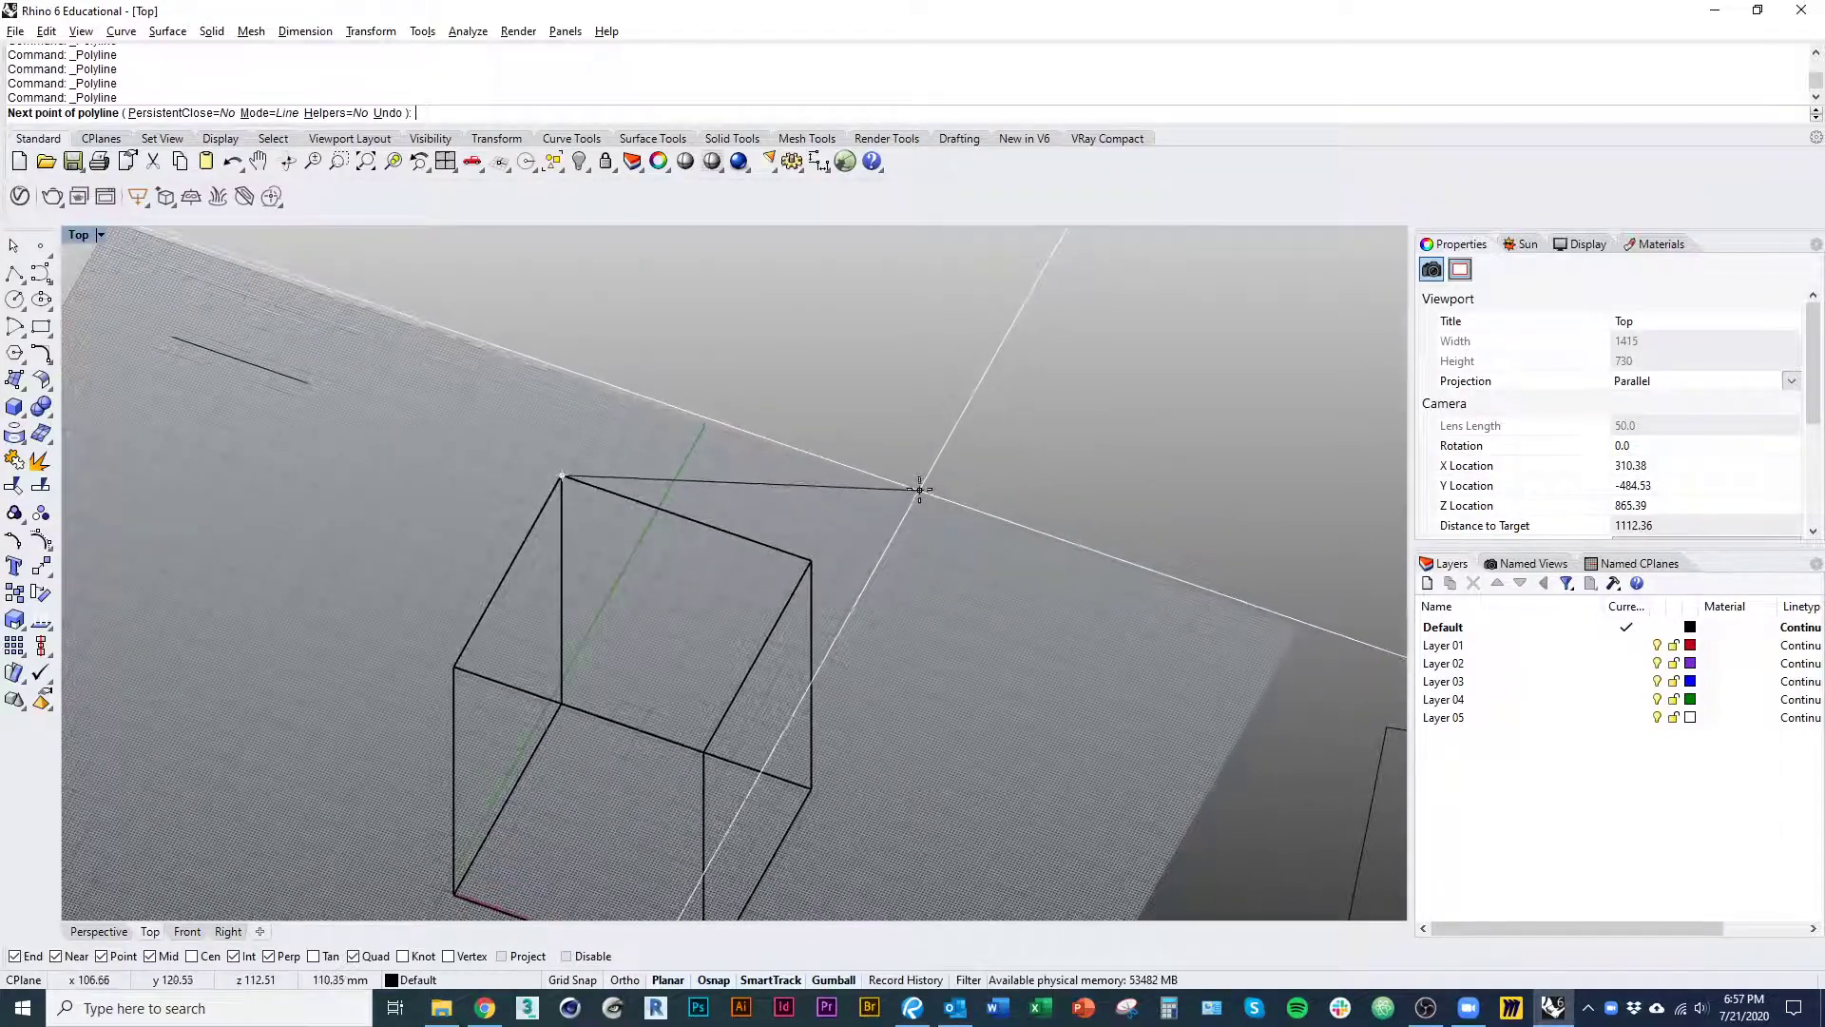
click(919, 487)
click(893, 341)
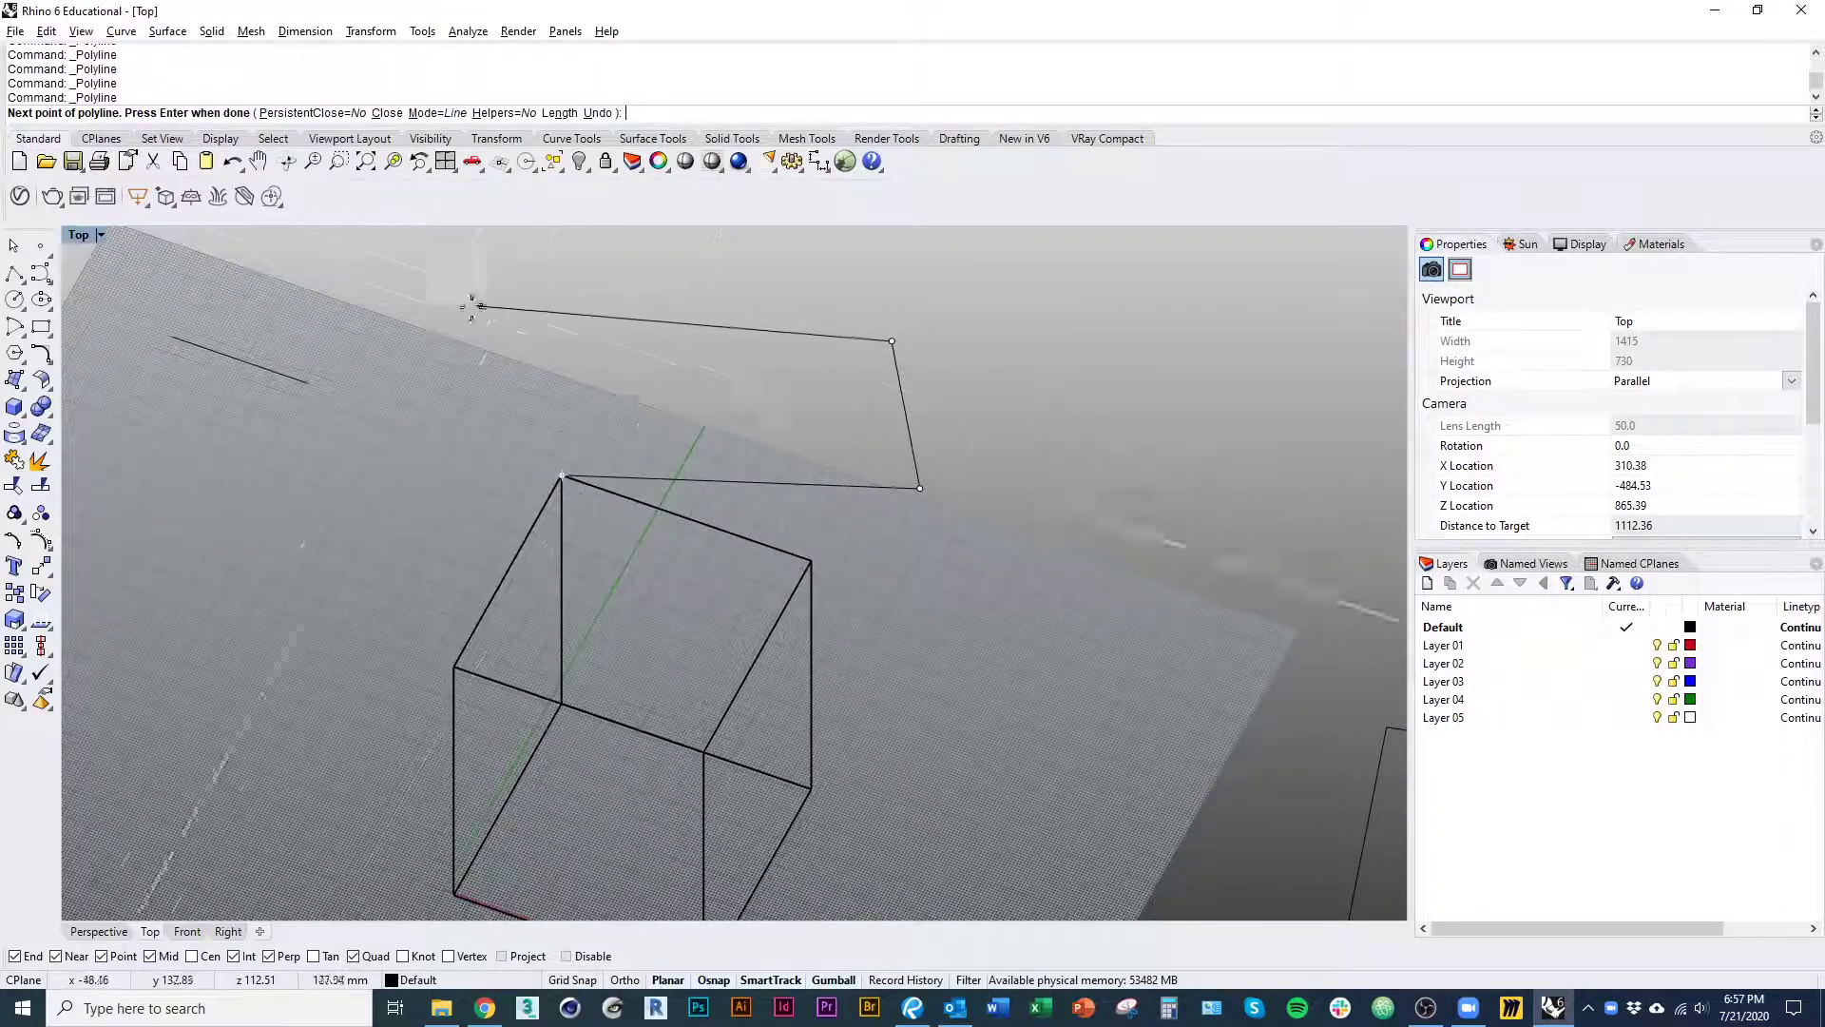
click(436, 307)
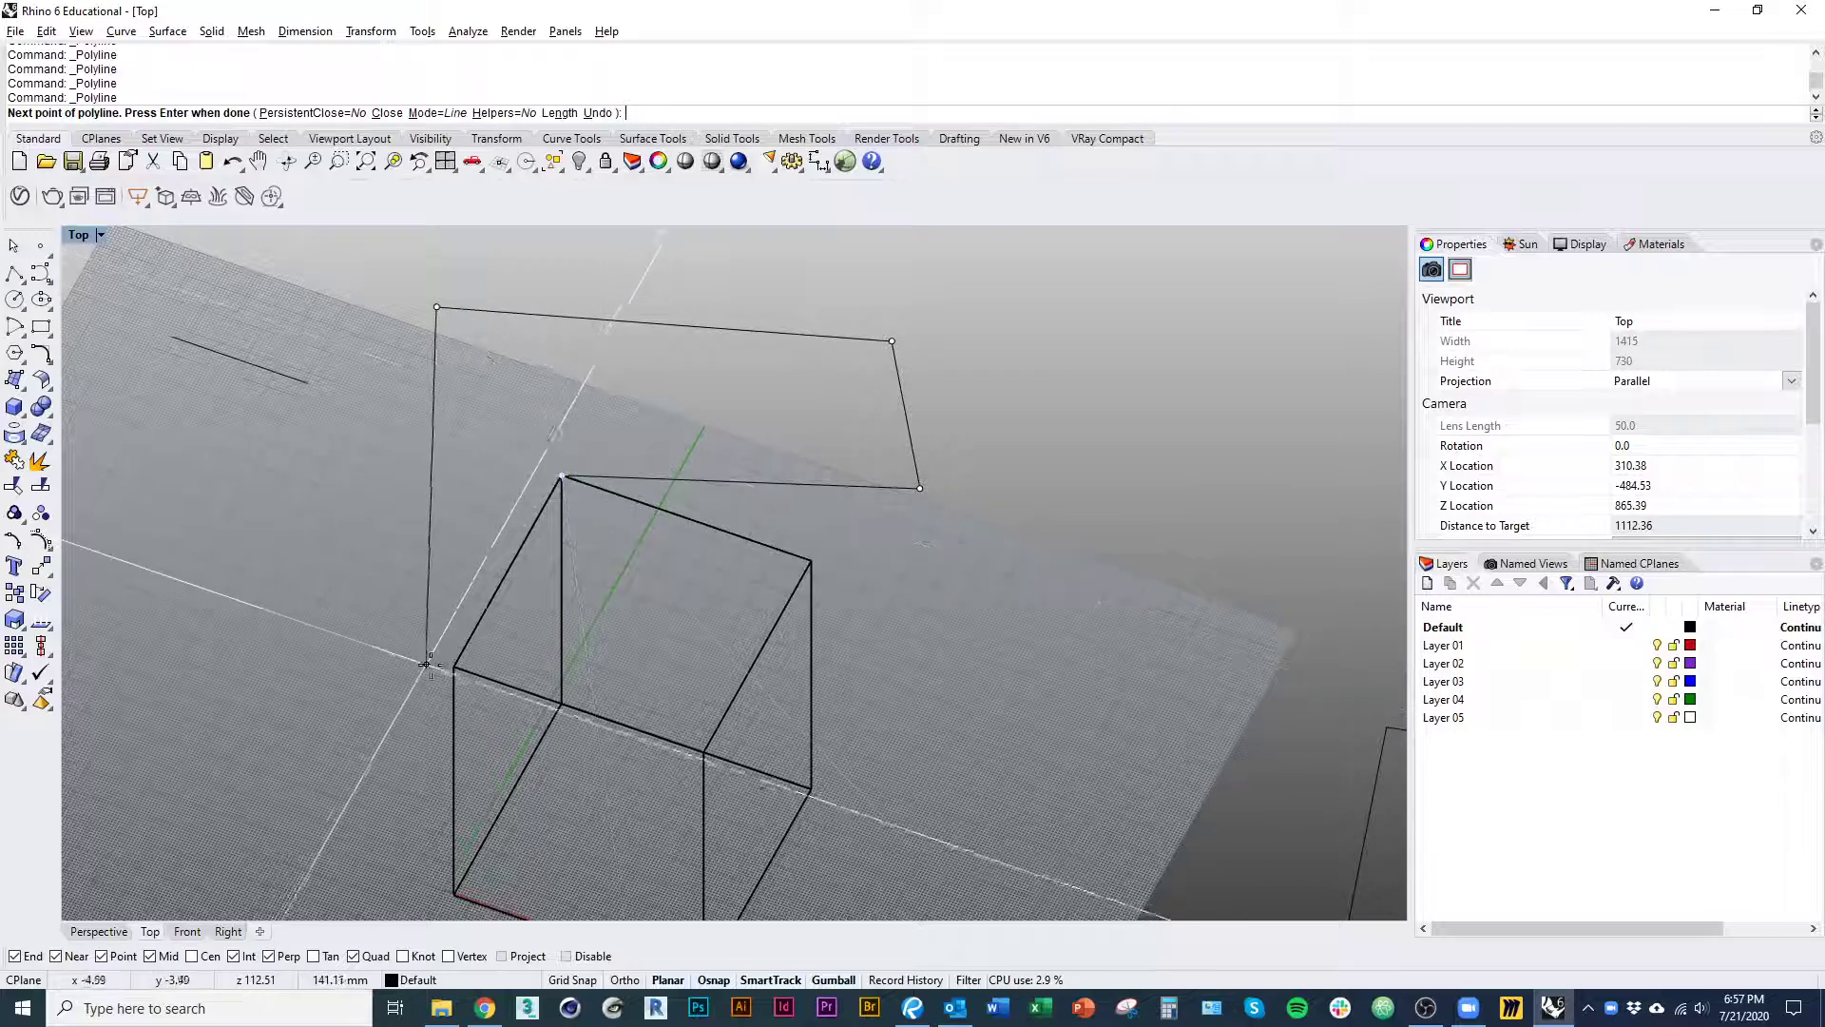
click(454, 665)
click(561, 472)
- Delete the closed polyline attached to the box's top corners
right_drag(578, 509, 703, 634)
click(787, 515)
key(Delete)
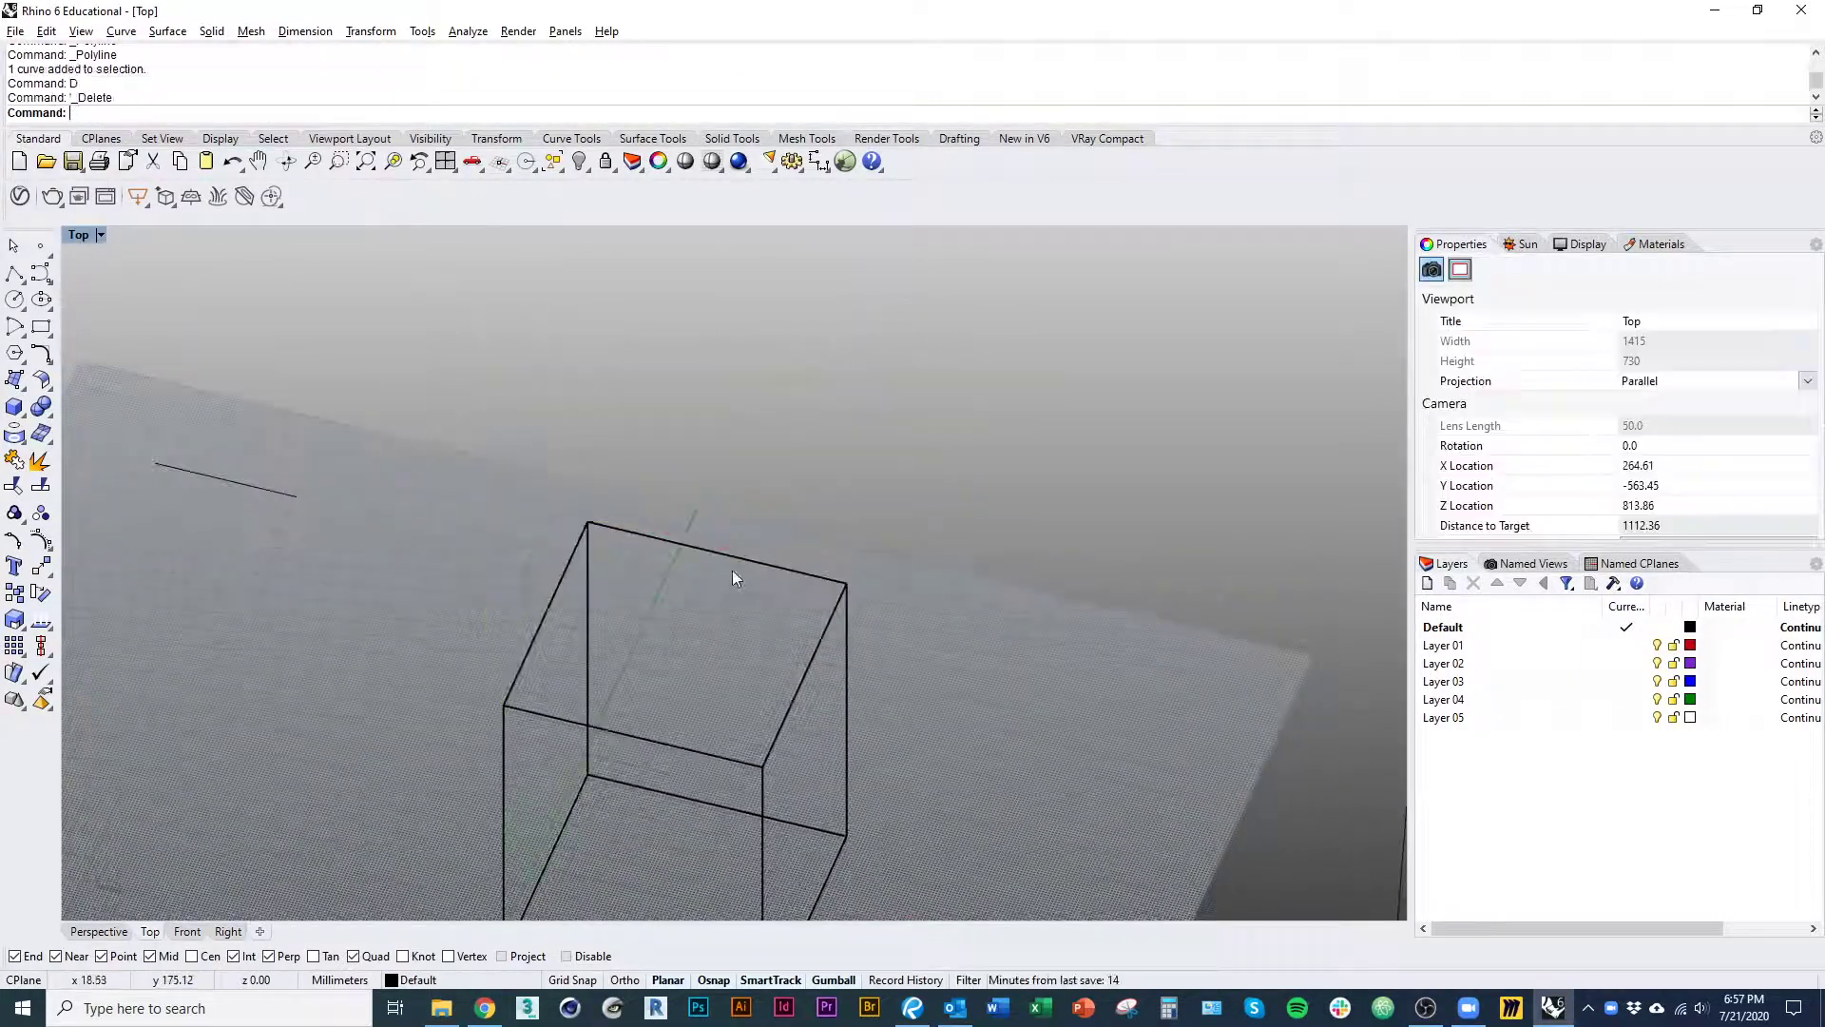
right_drag(732, 568, 653, 502)
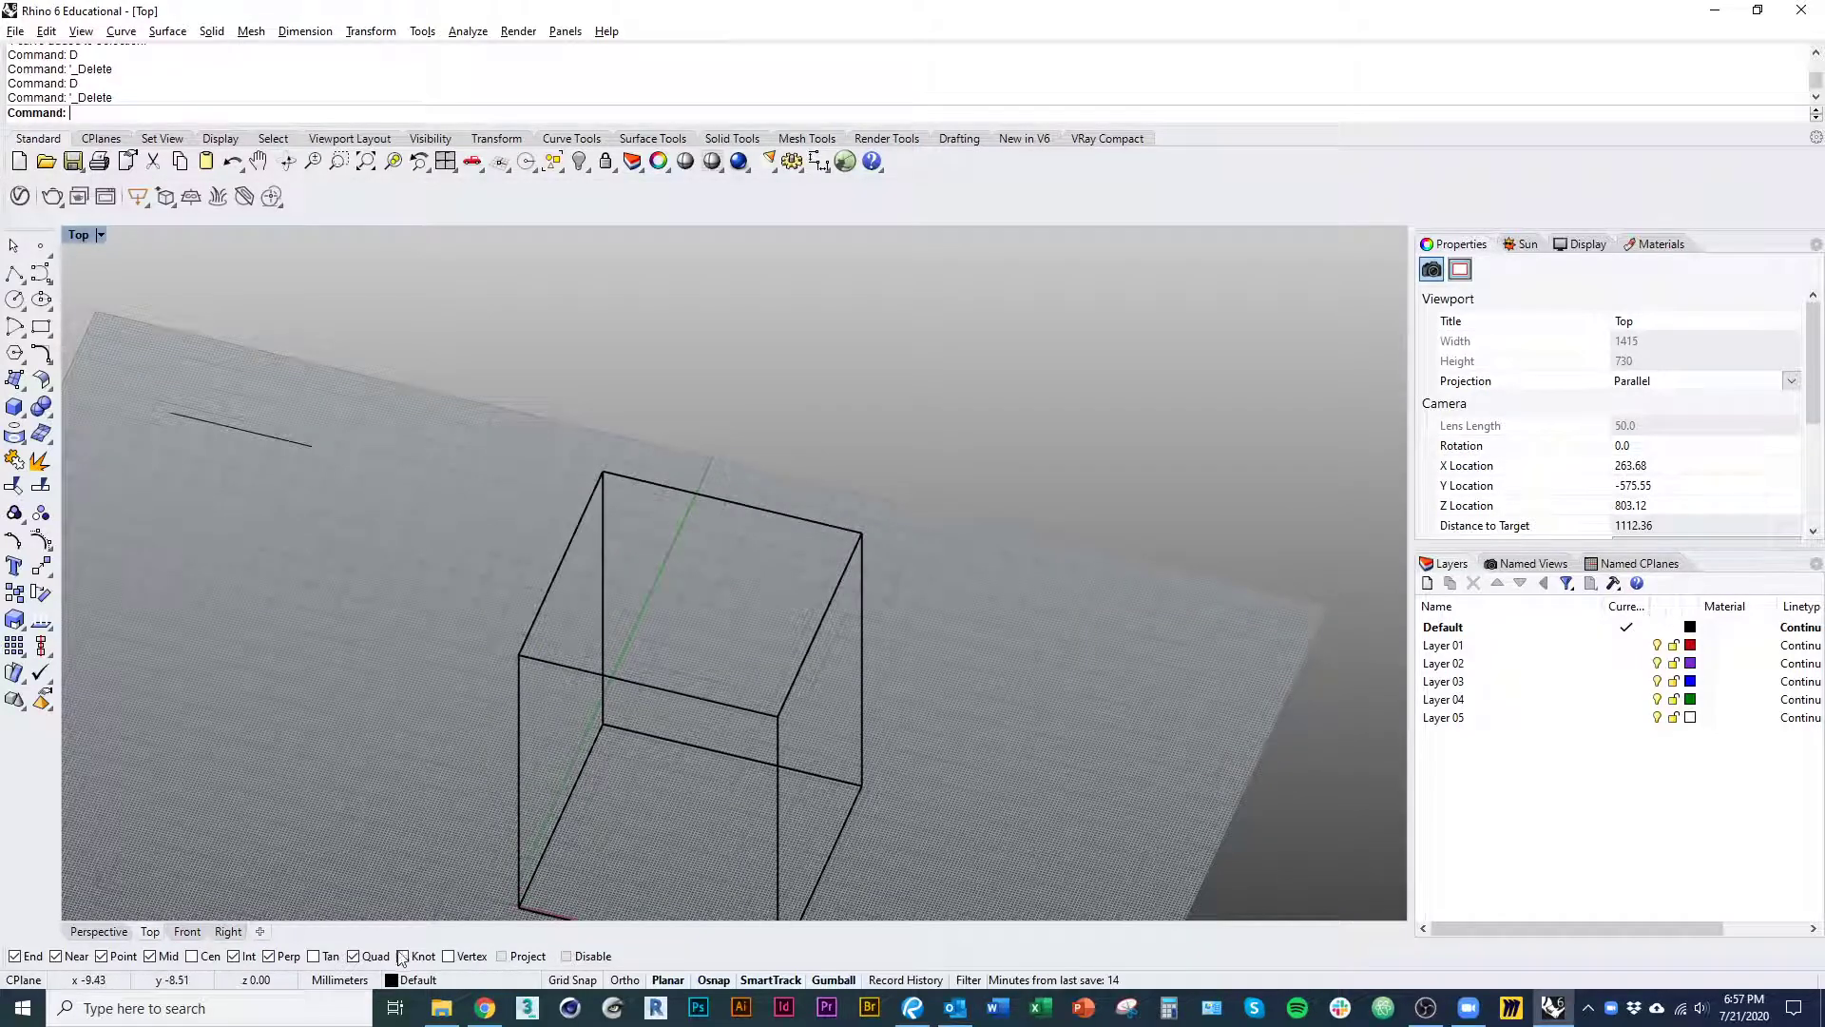
click(15, 276)
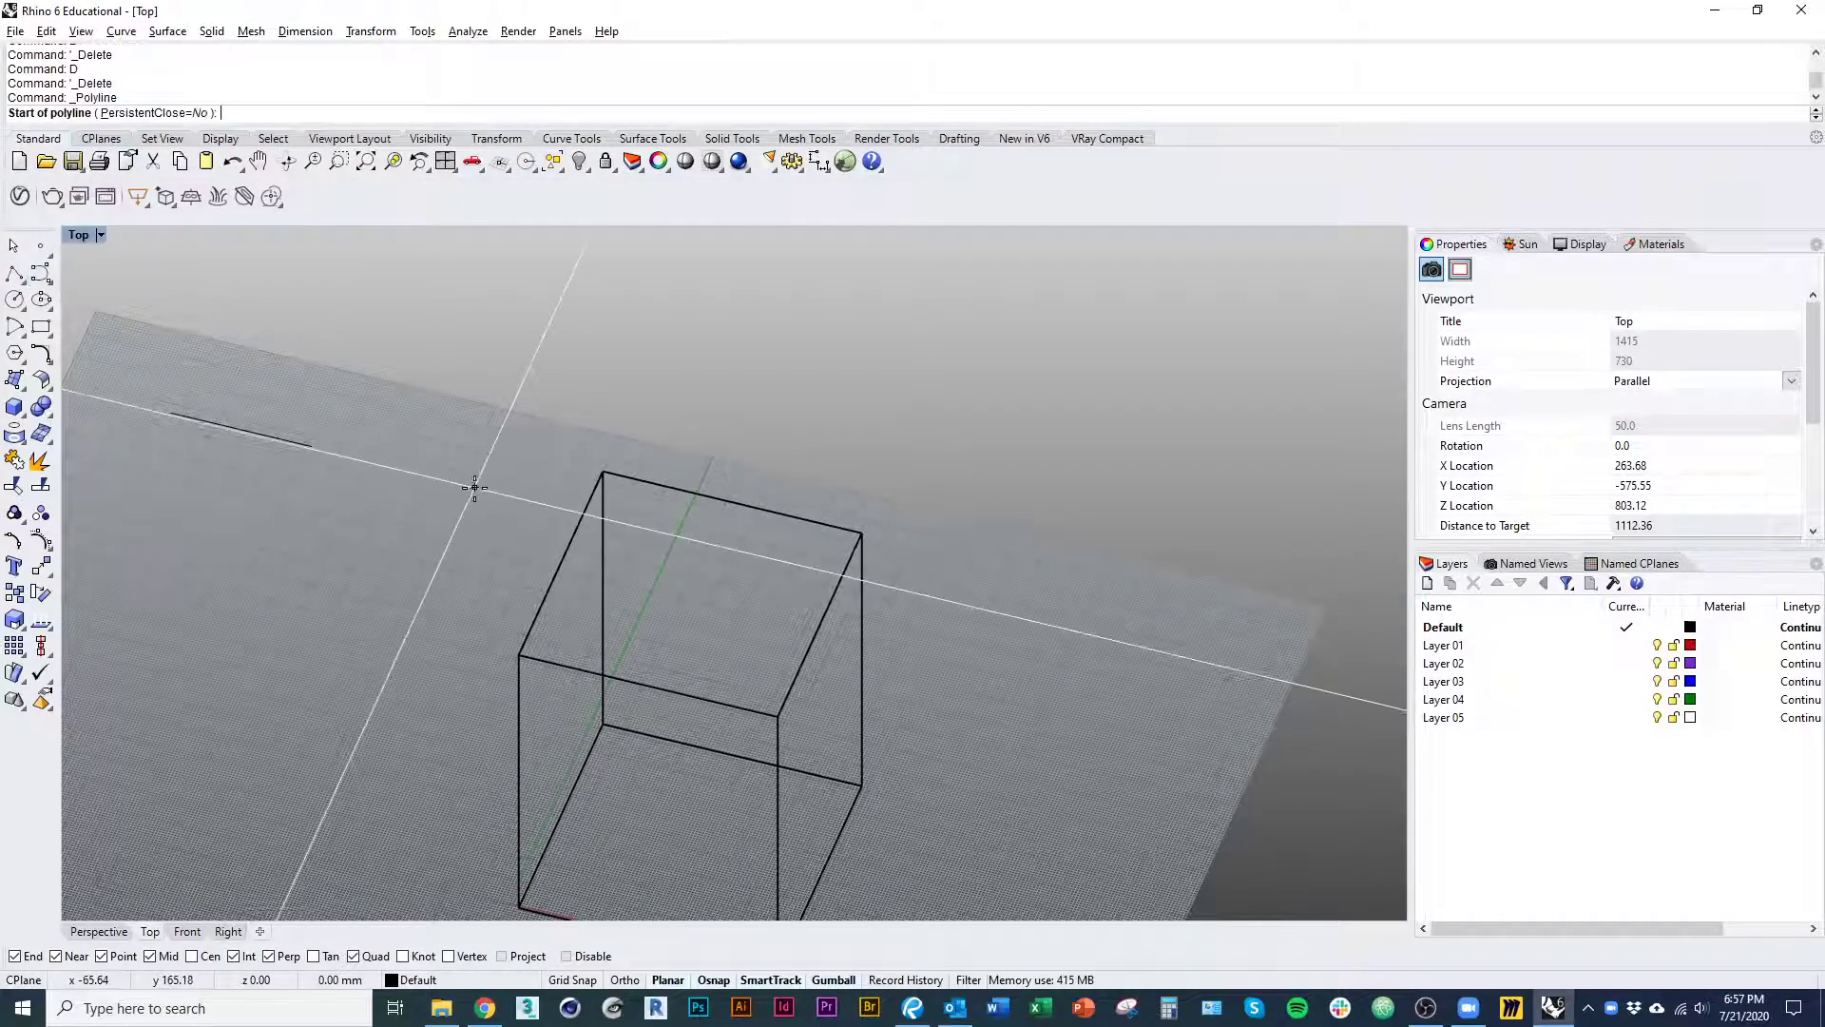
right_drag(475, 501, 456, 540)
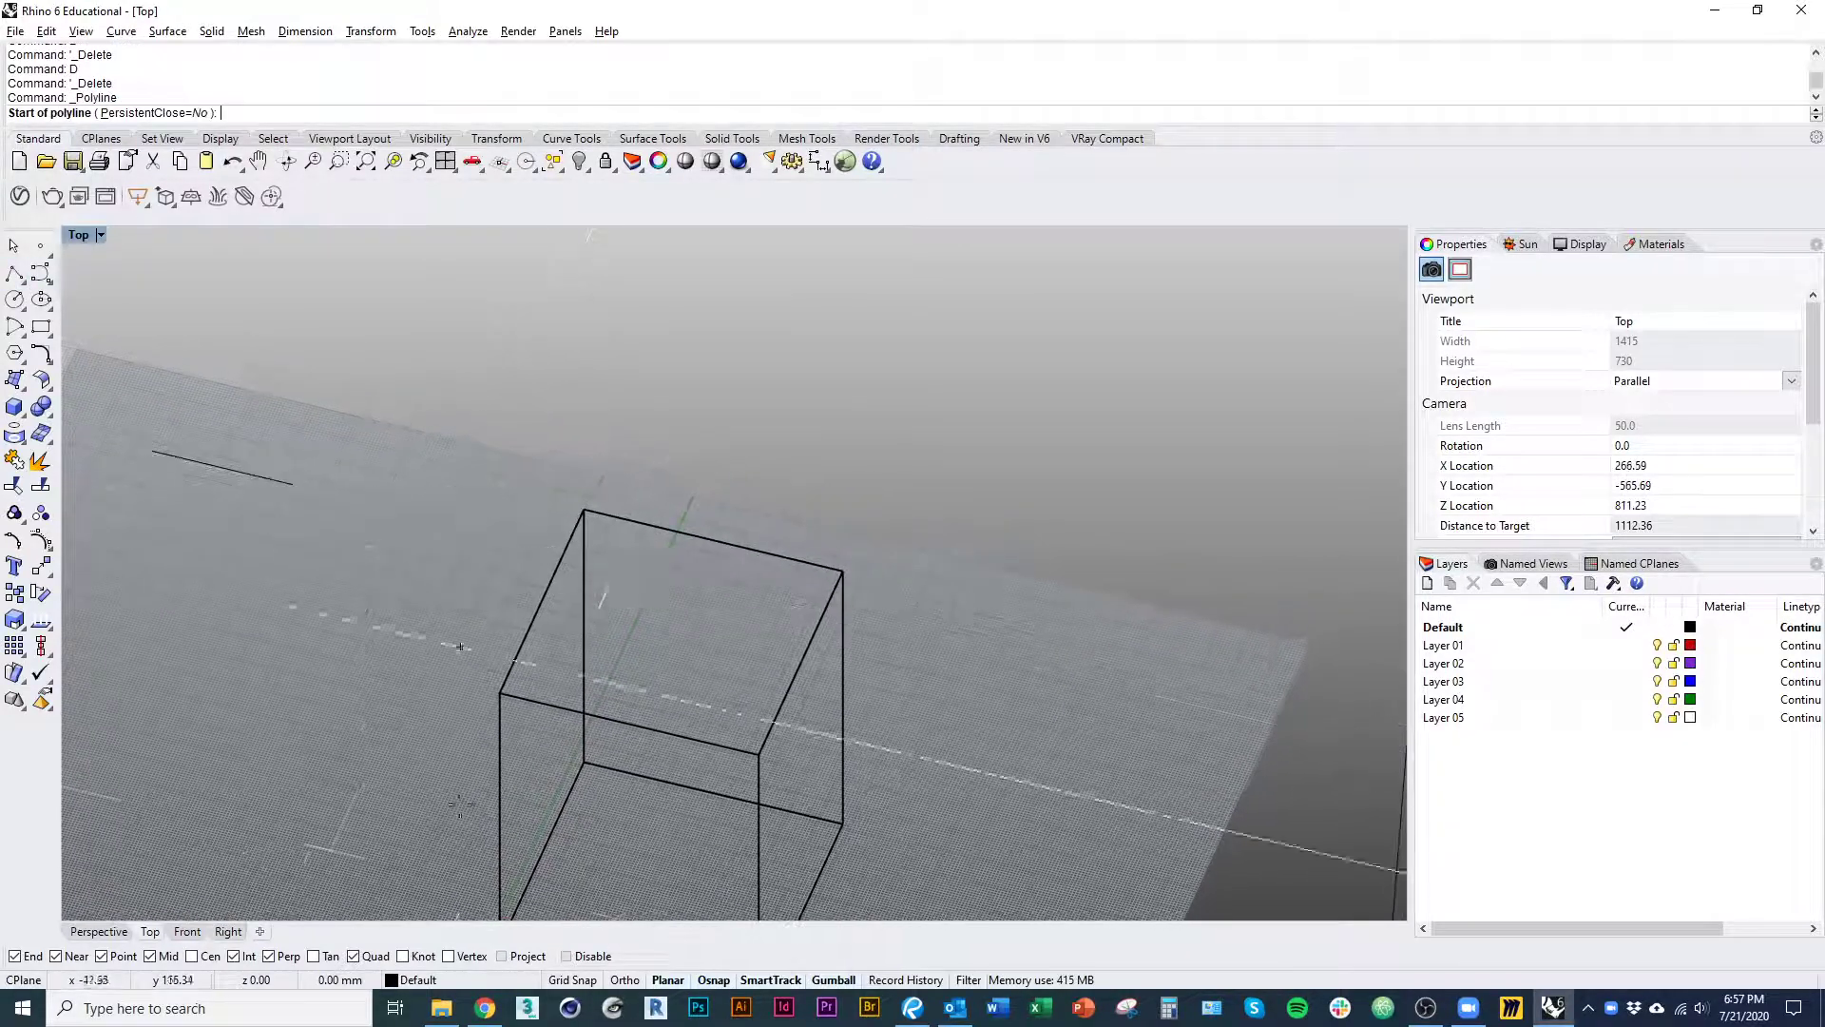
click(584, 511)
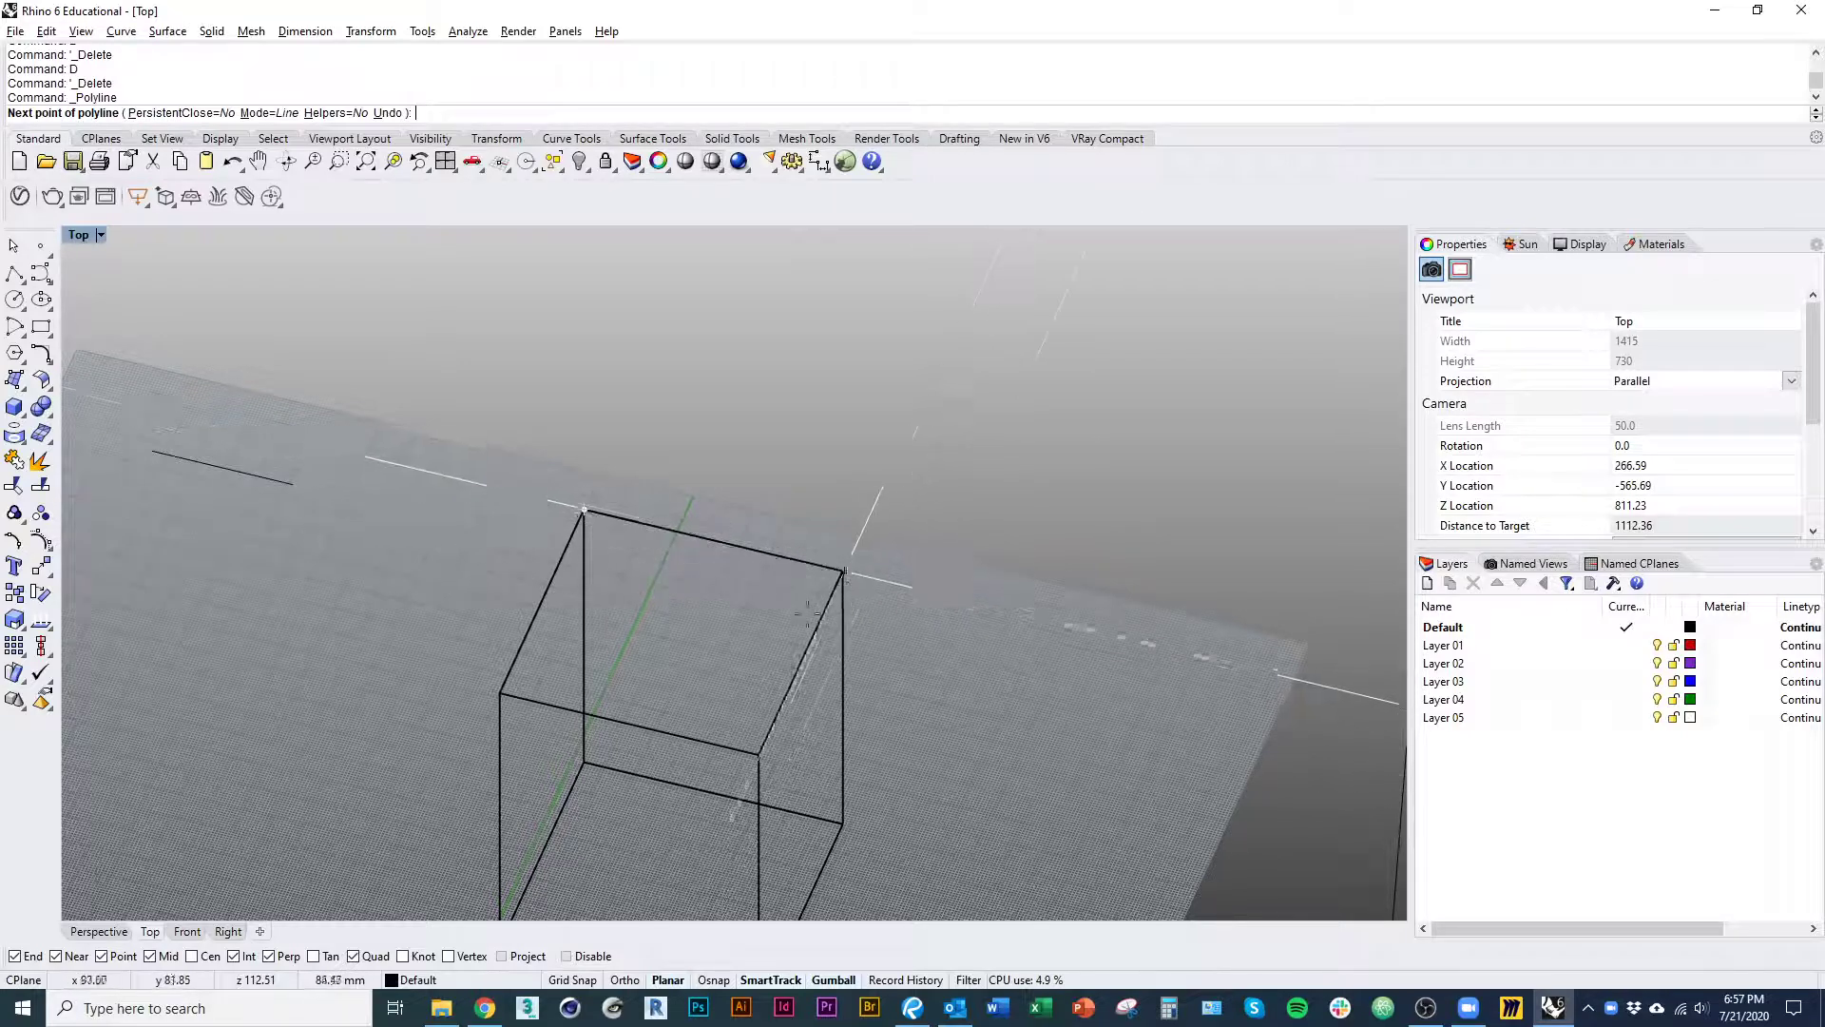
key(Escape)
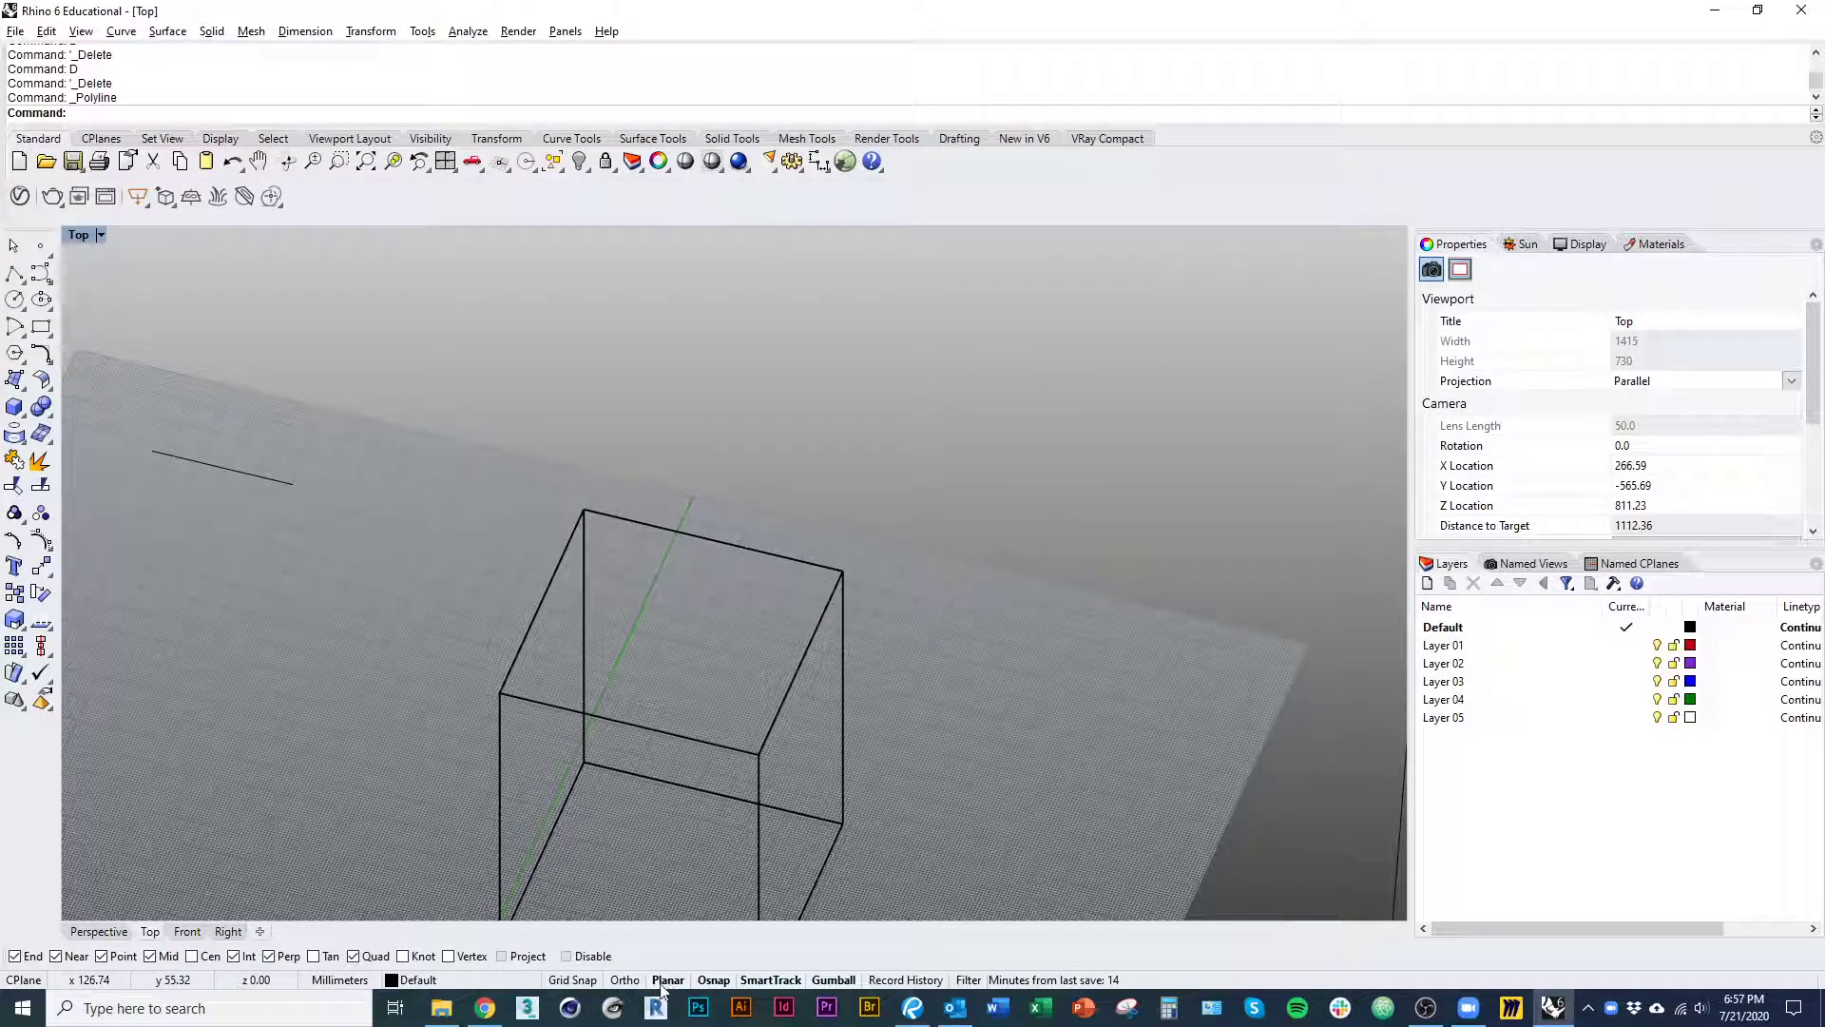
- Draw a closed polyline with Planar on, starting and ending at the box's top back-left corner and passing through five free points
right_drag(792, 833, 816, 640)
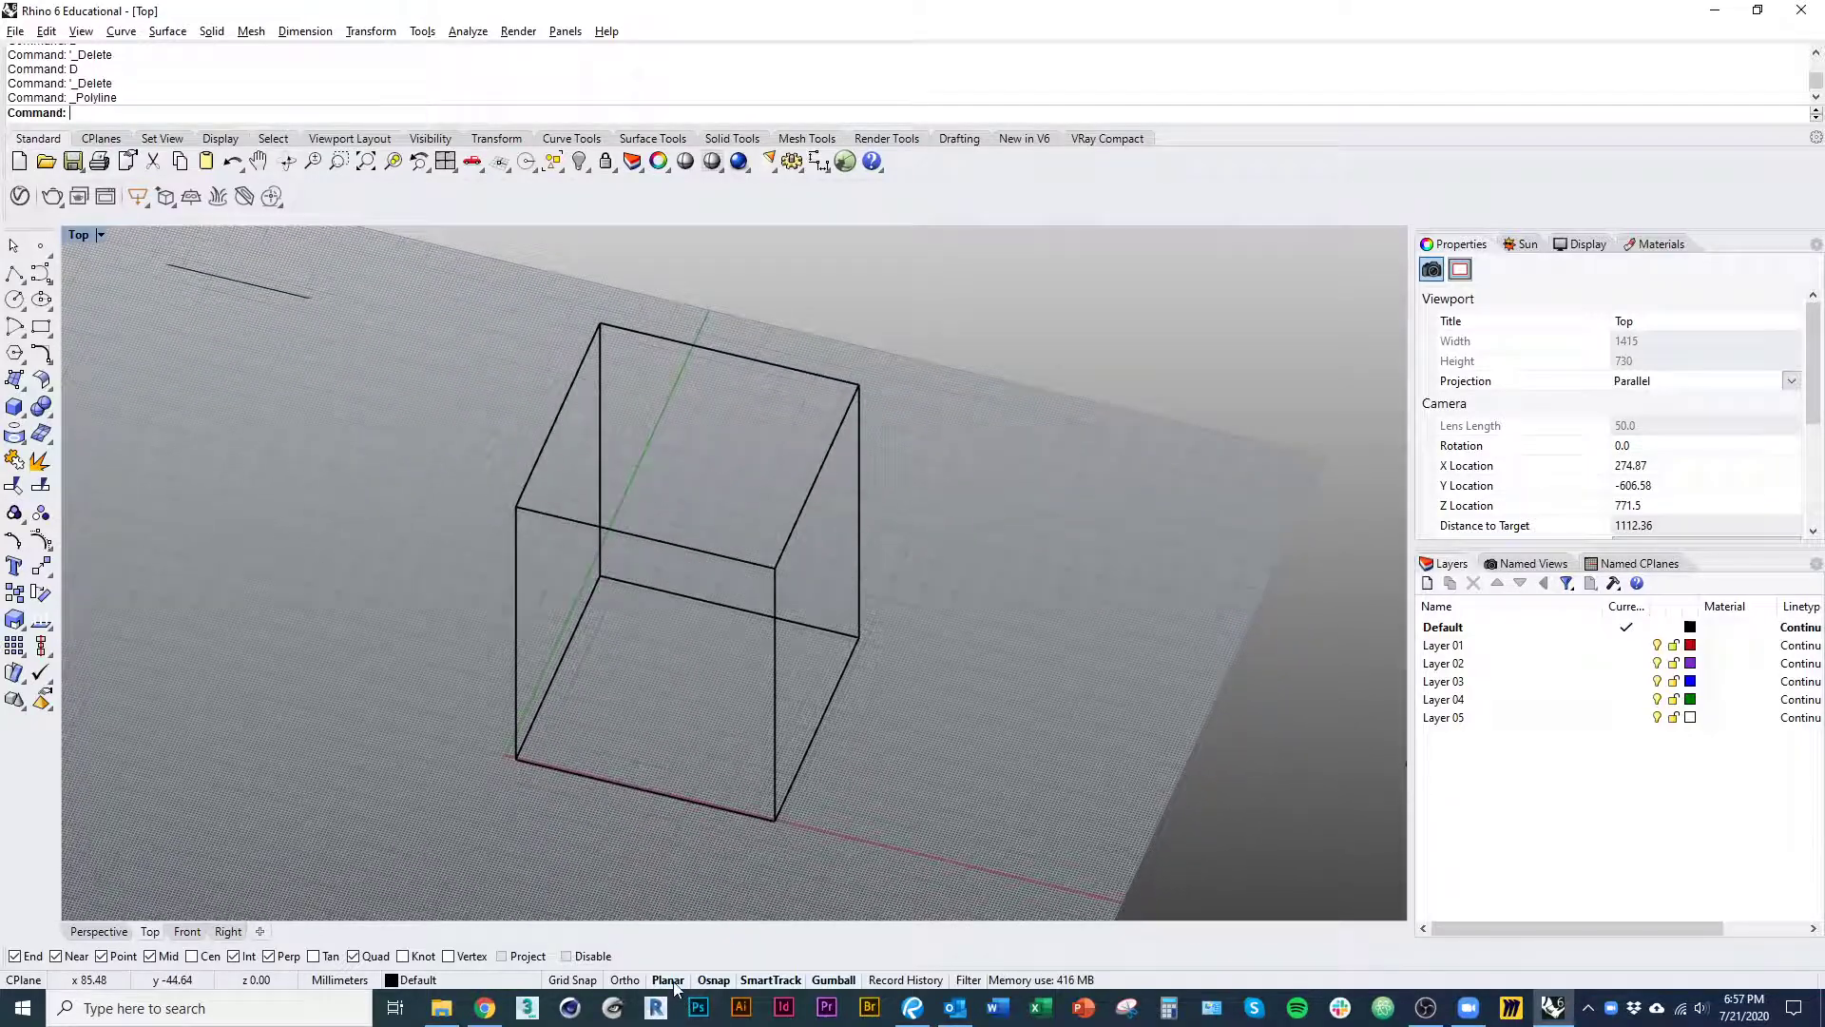
right_drag(844, 804, 727, 699)
shift+right_drag(672, 525, 708, 781)
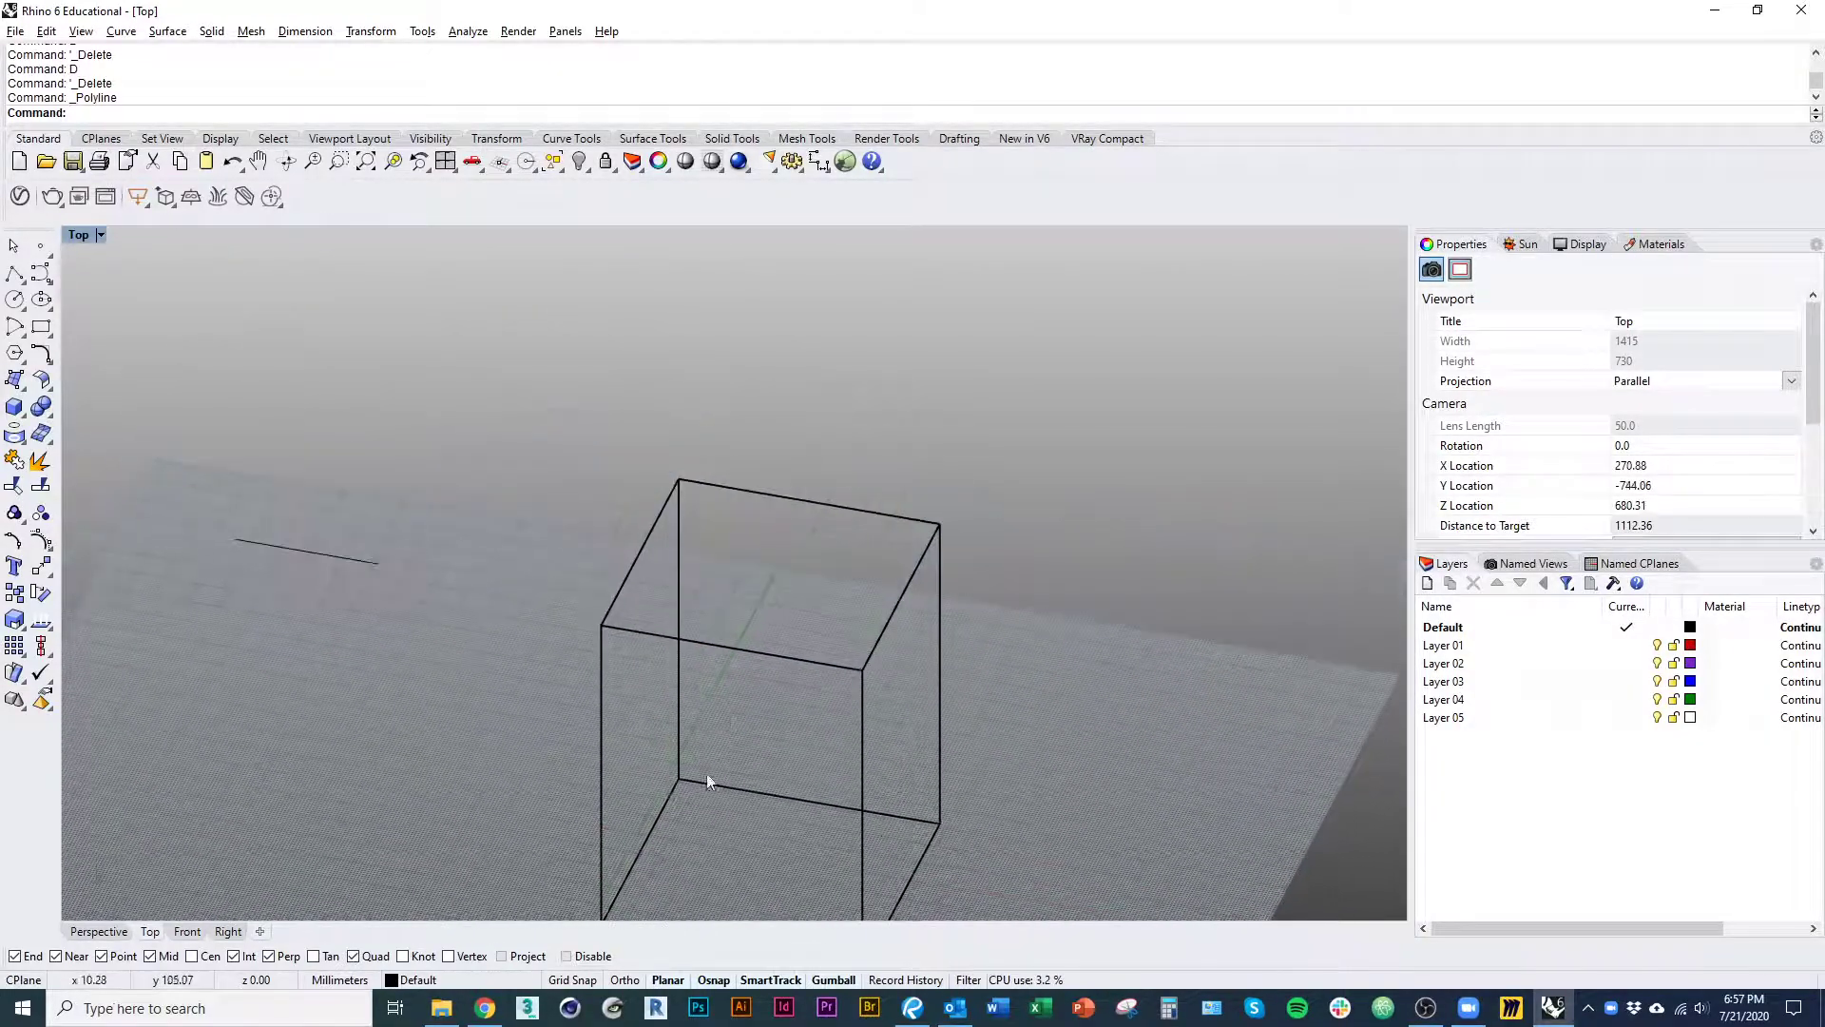
click(13, 275)
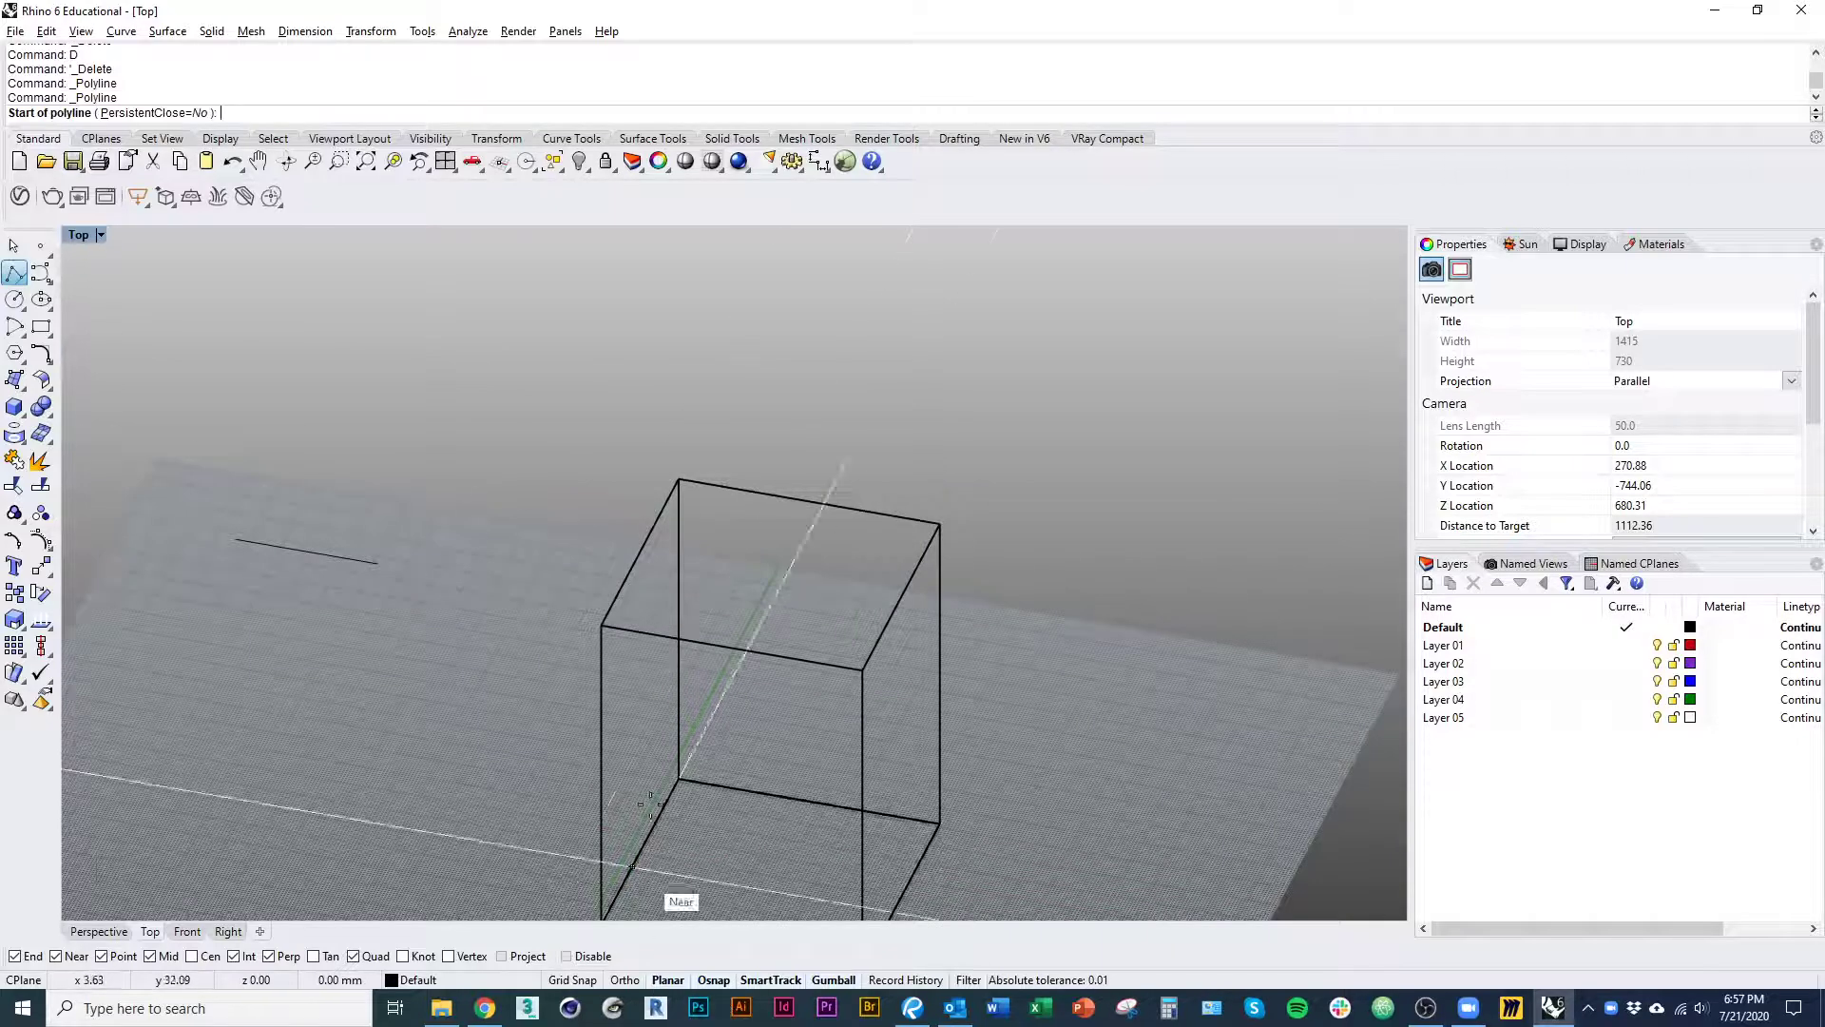
click(678, 480)
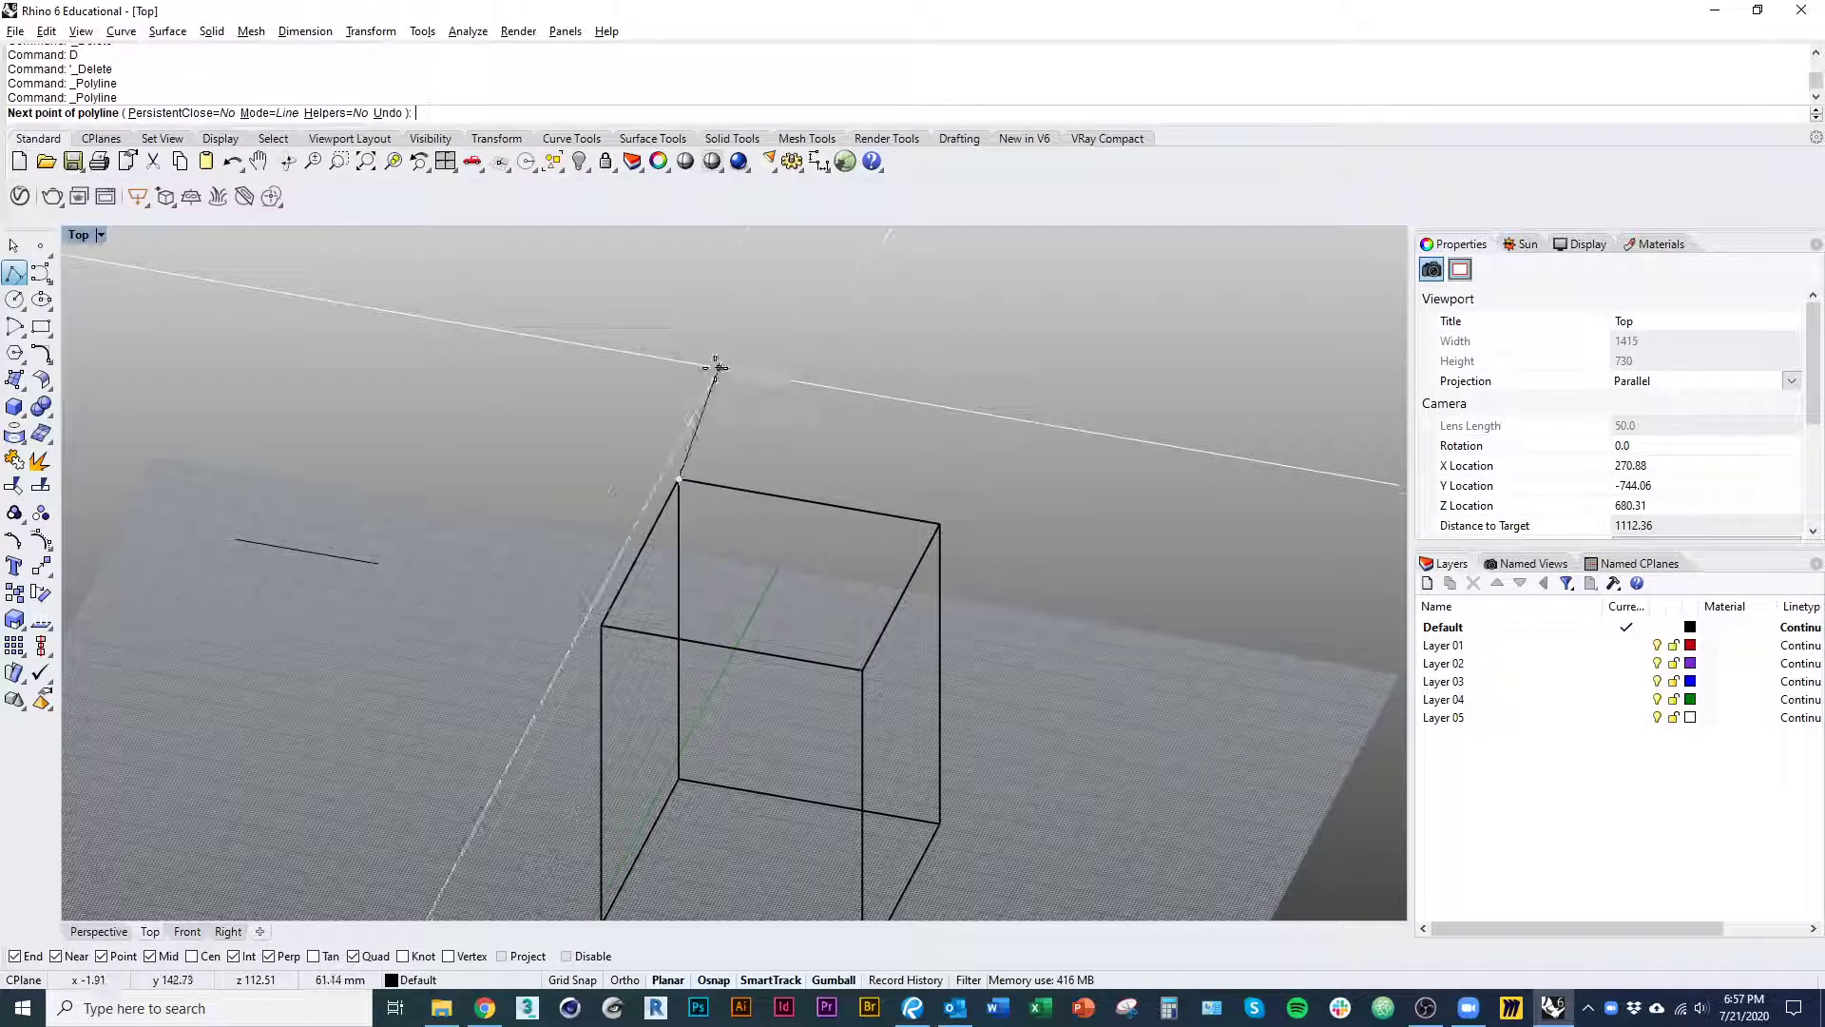
click(668, 366)
click(963, 381)
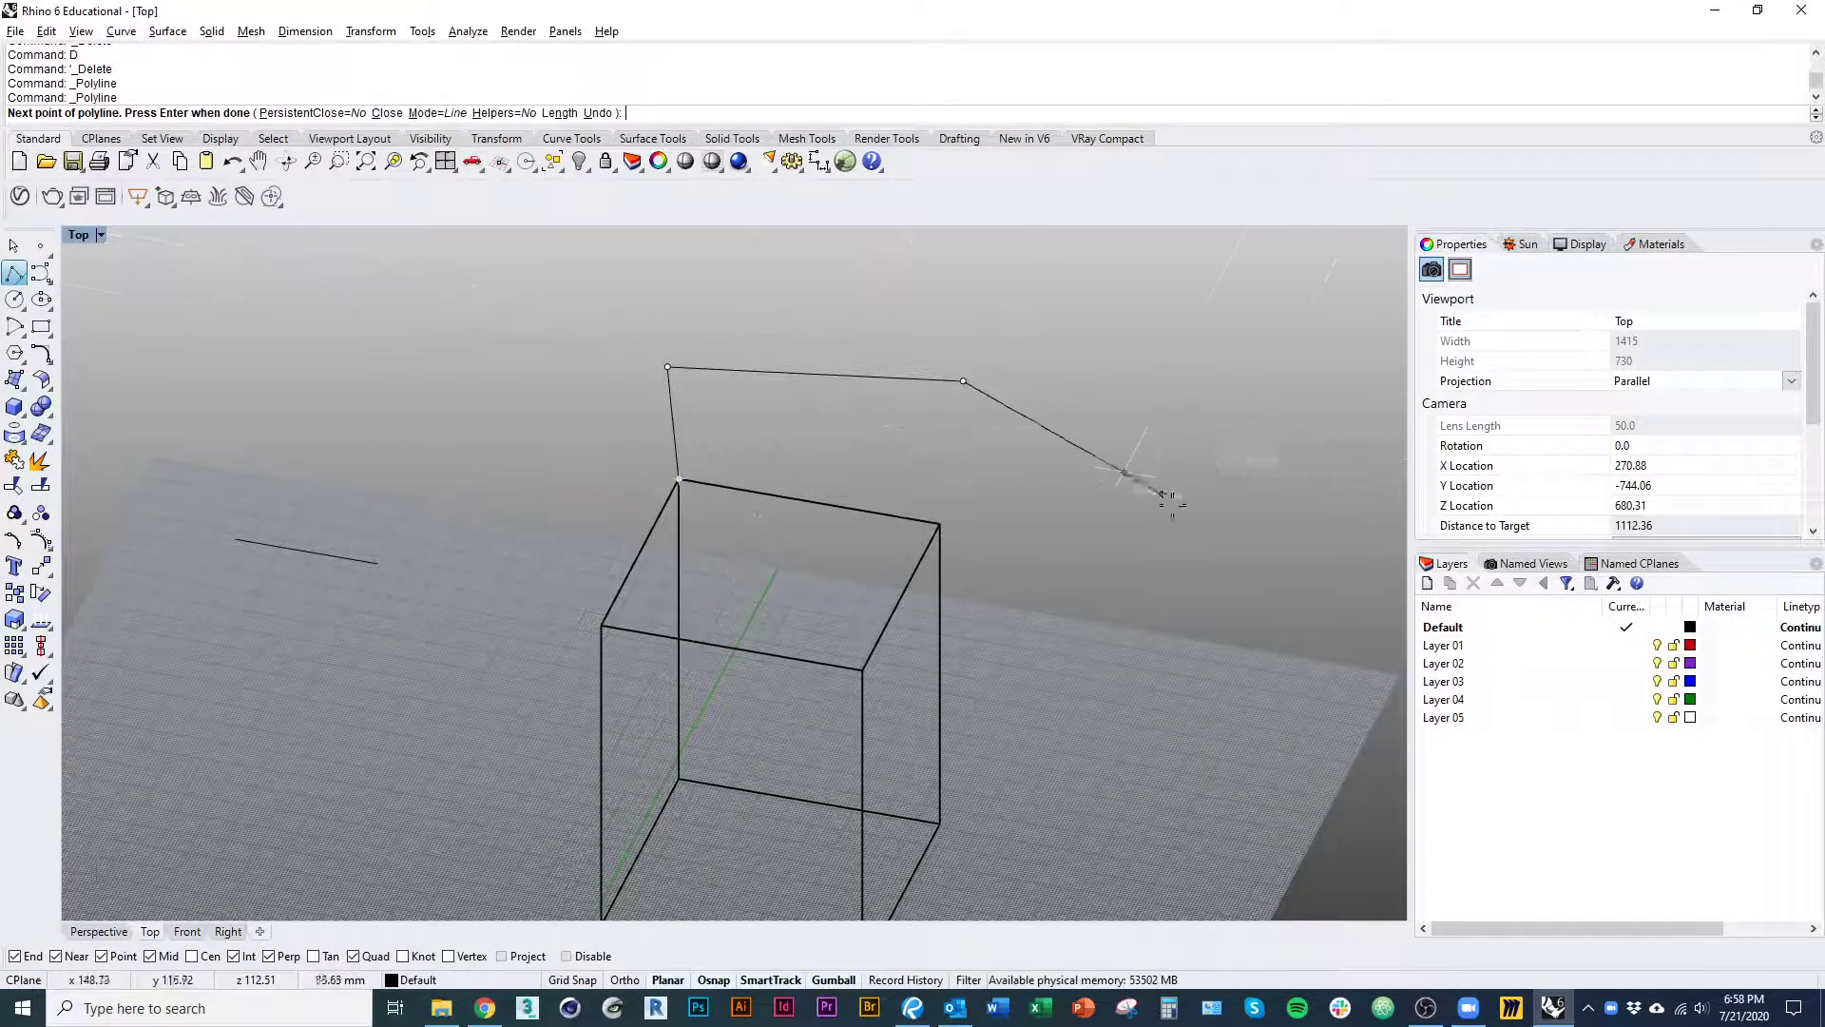
click(1141, 506)
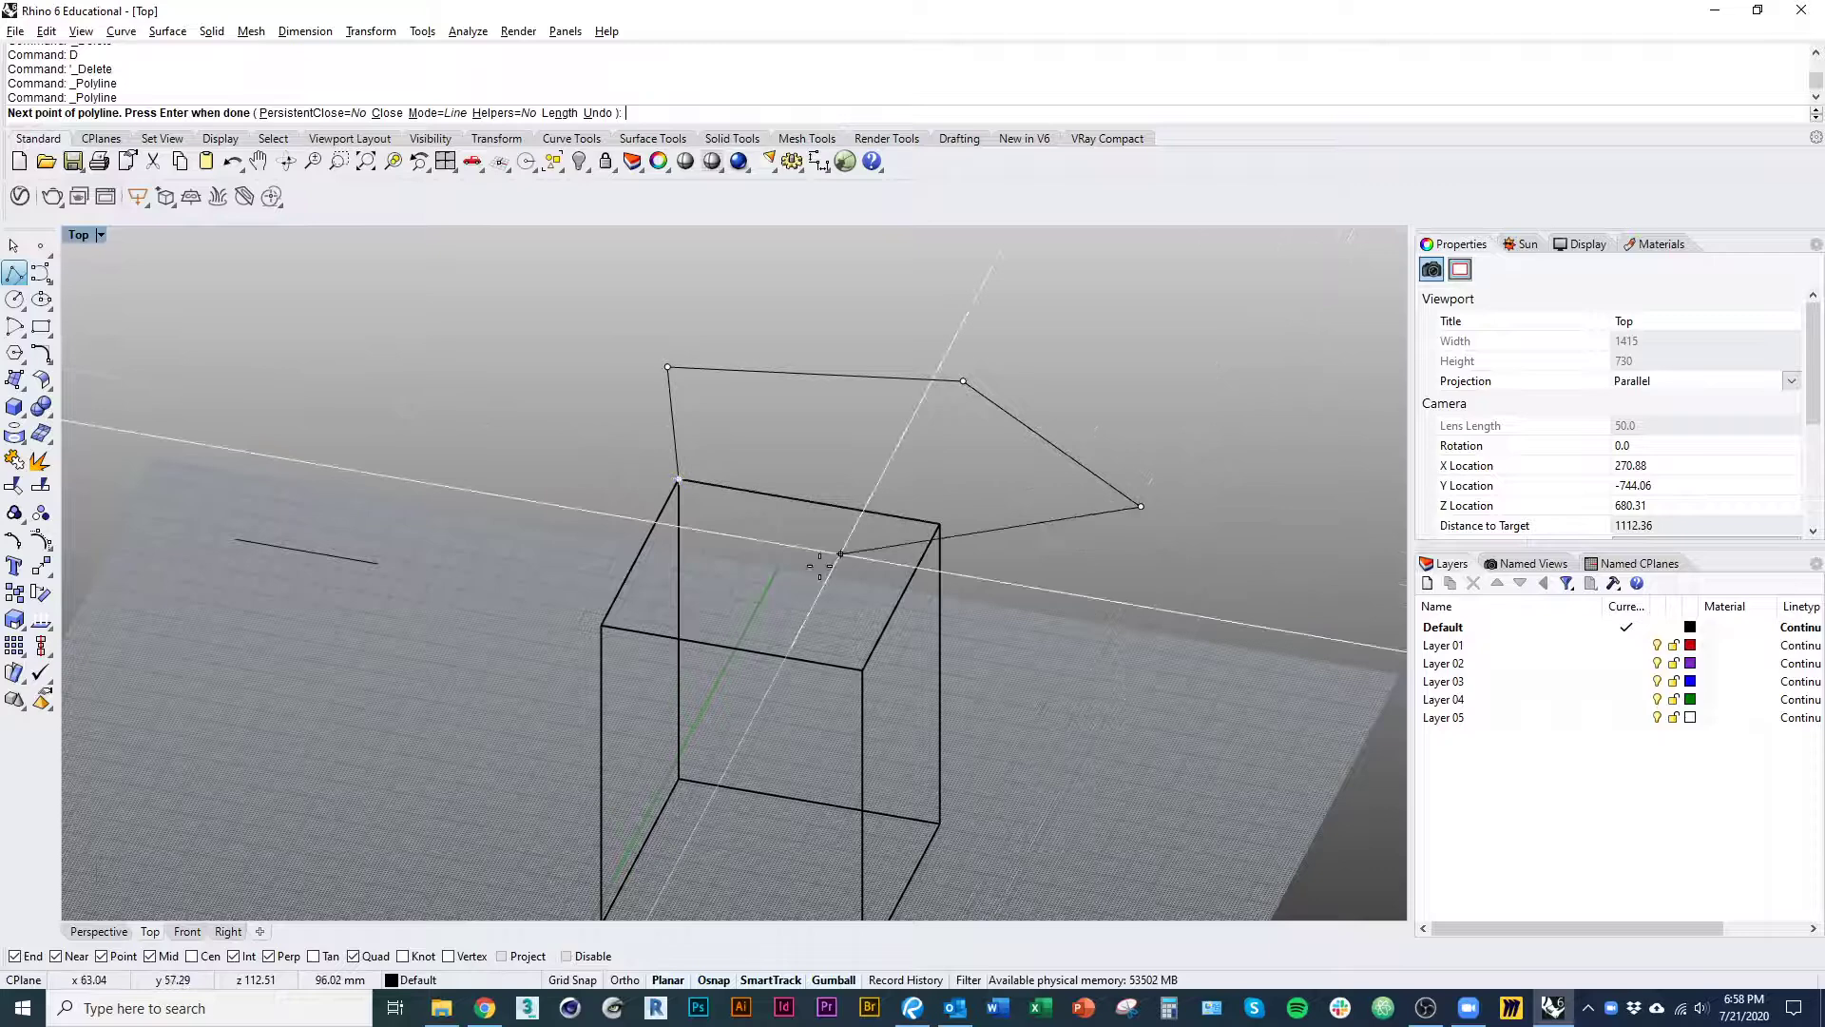
click(767, 578)
click(528, 478)
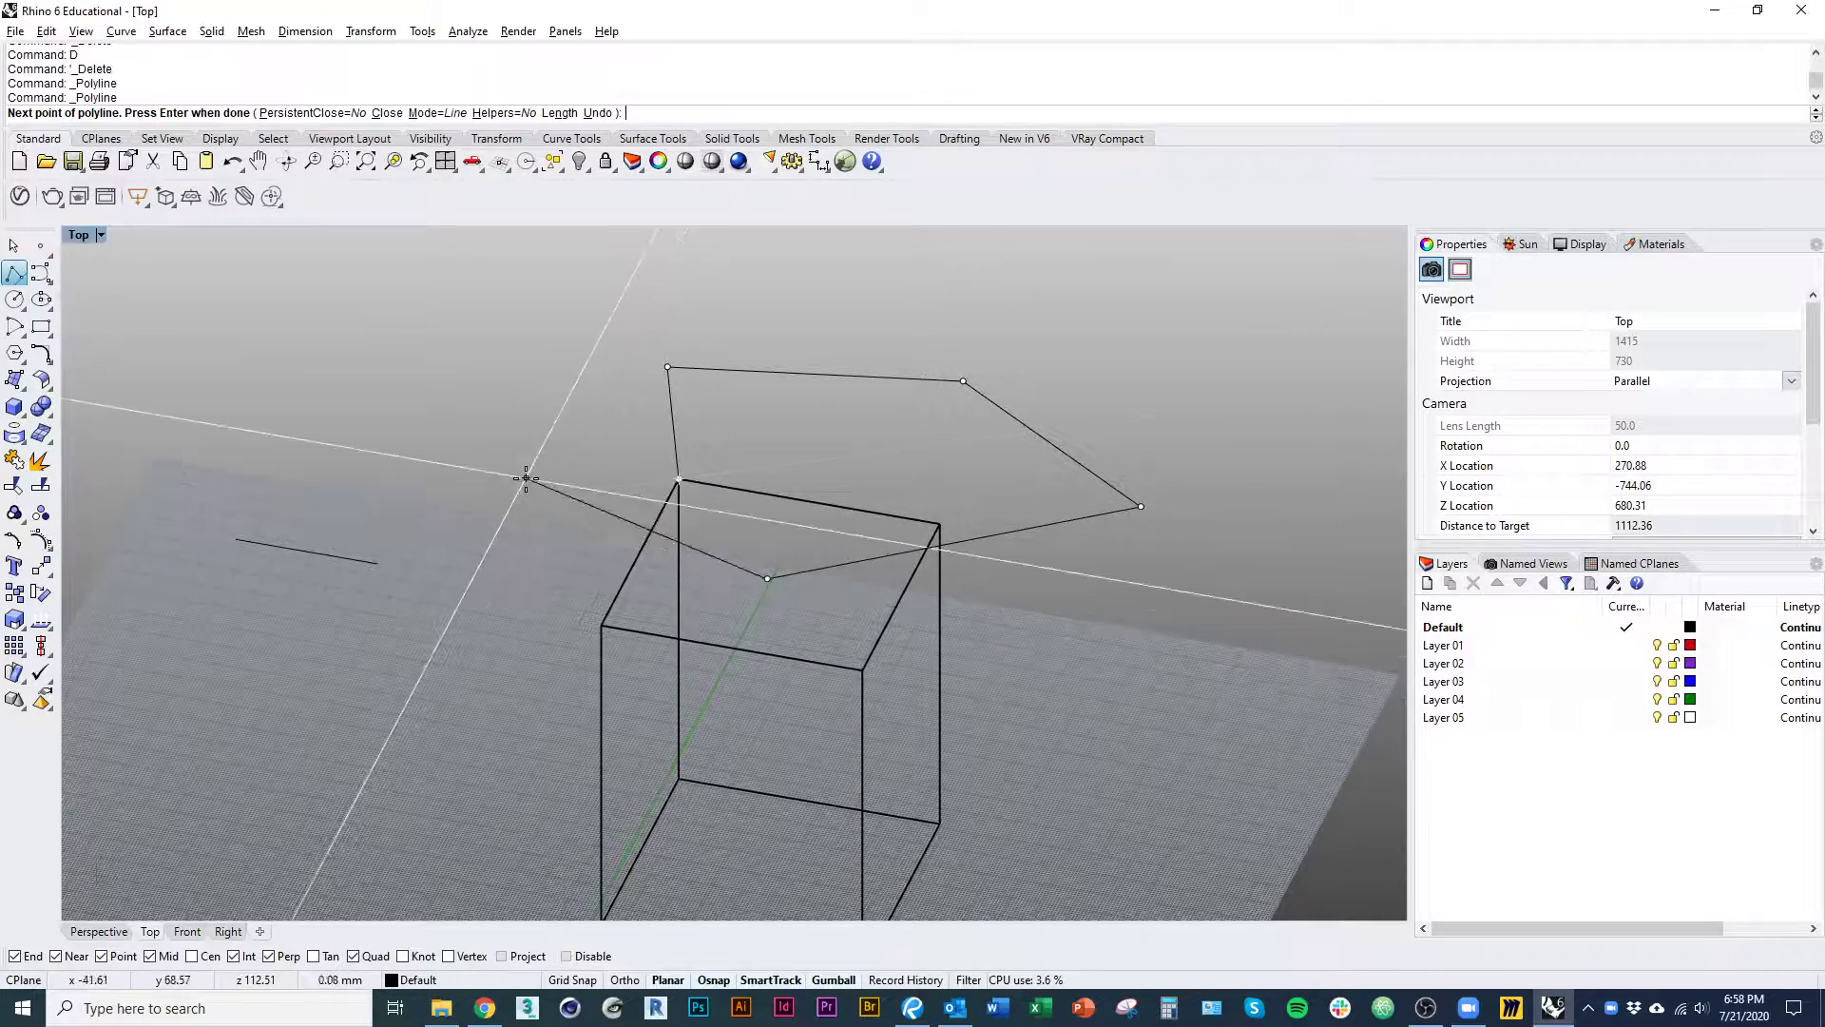
click(679, 480)
- View the closed planar polyline edge-on against the box, and turn off Planar
scroll(705, 581, down, 6)
mouse_move(702, 587)
ctrl+shift+right_down()
mouse_move(760, 521)
mouse_move(713, 574)
ctrl+shift+right_up()
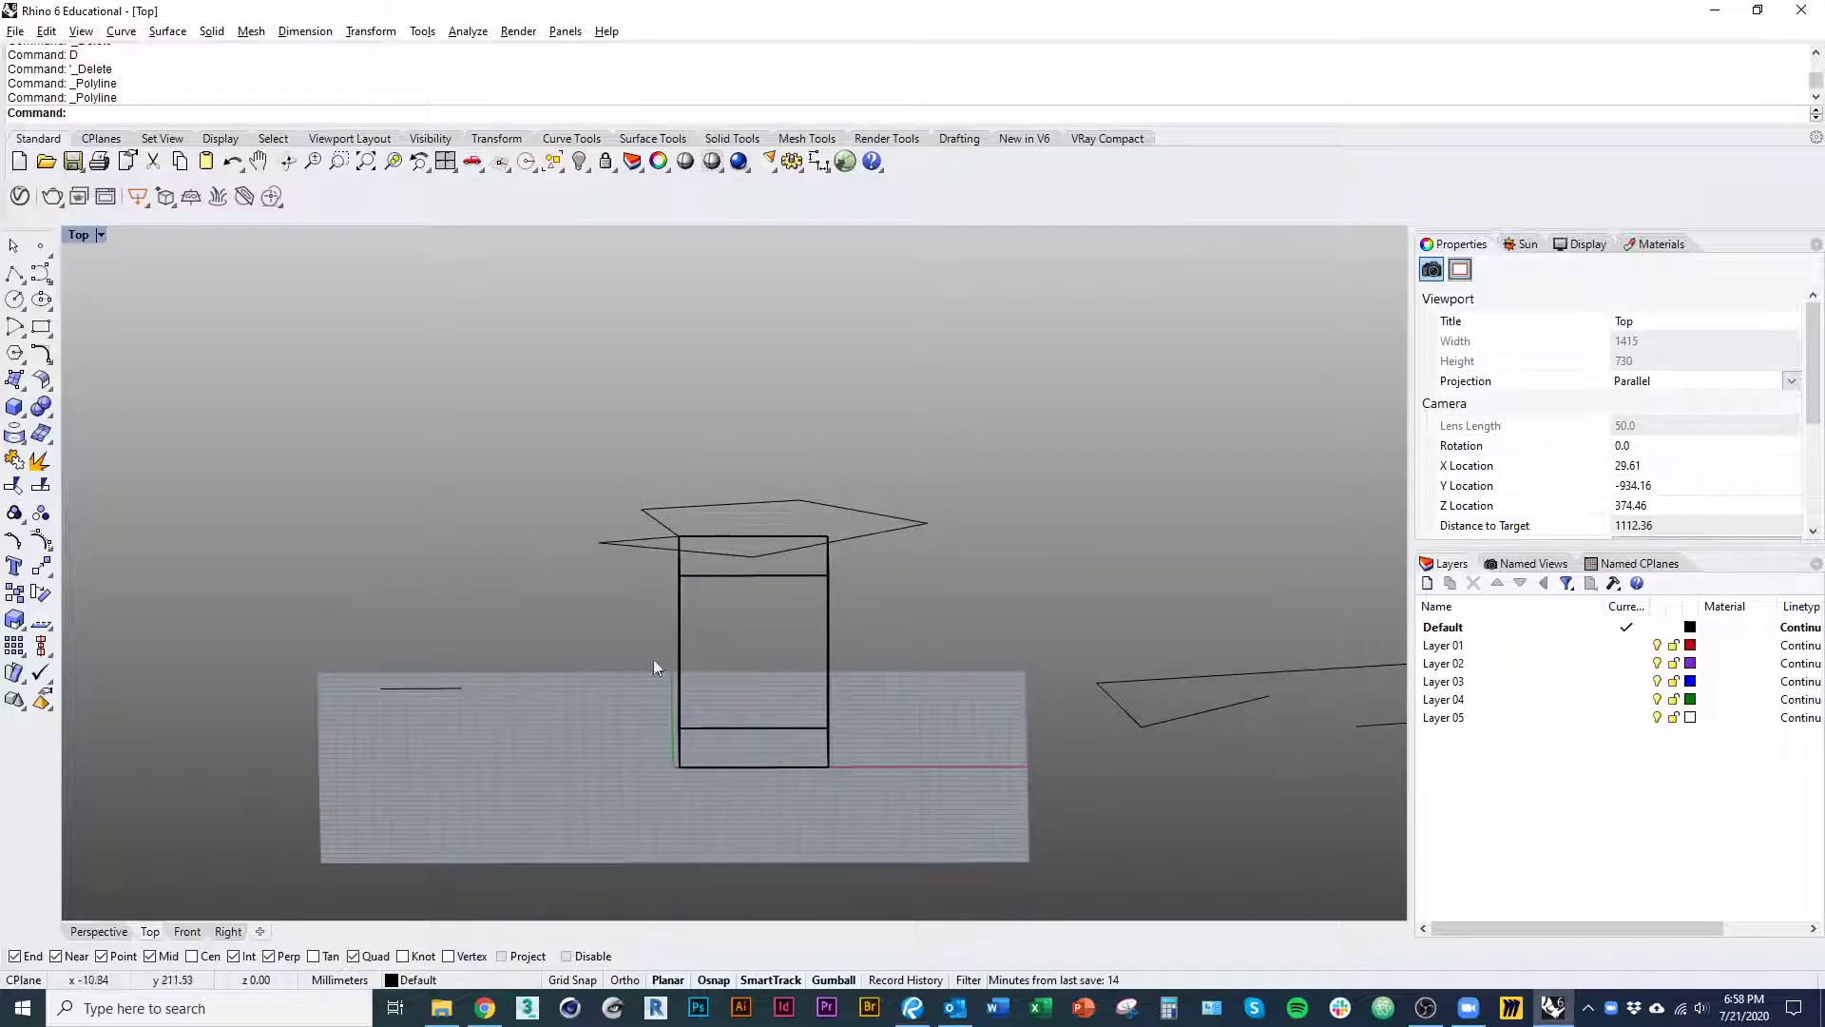
shift+right_drag(846, 835, 708, 823)
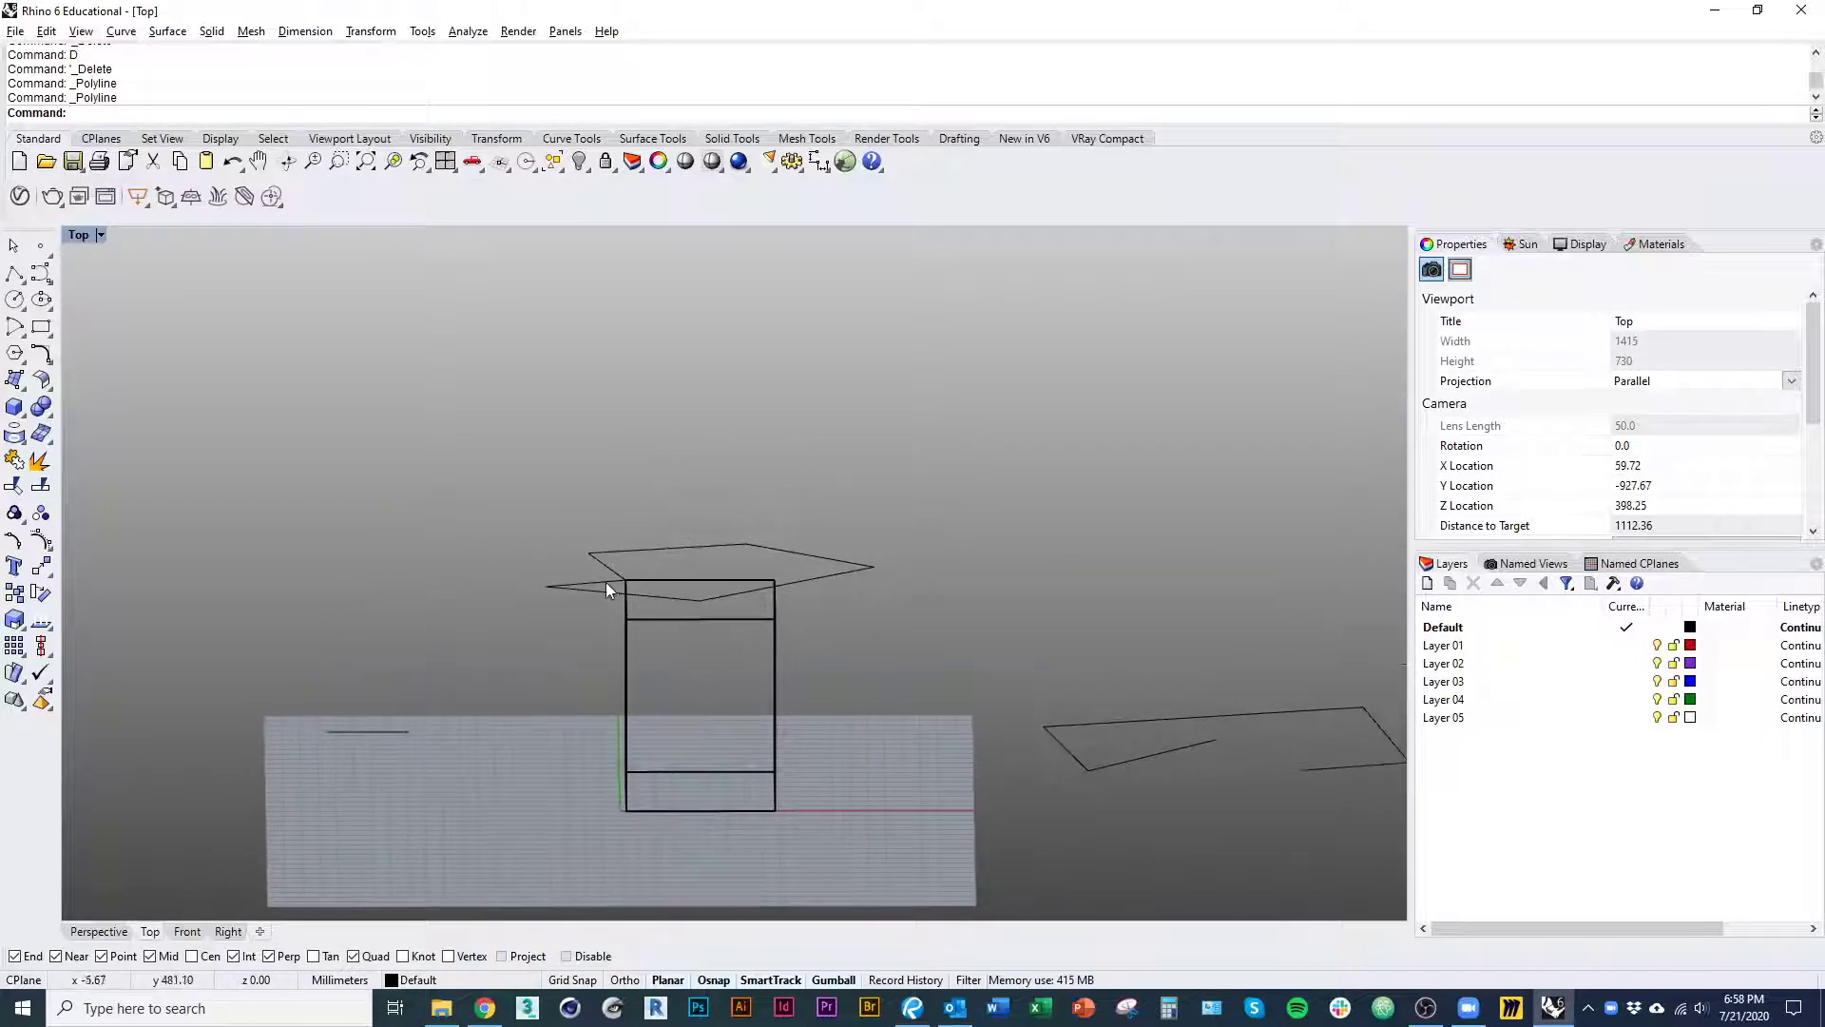
ctrl+shift+right_drag(741, 587, 761, 899)
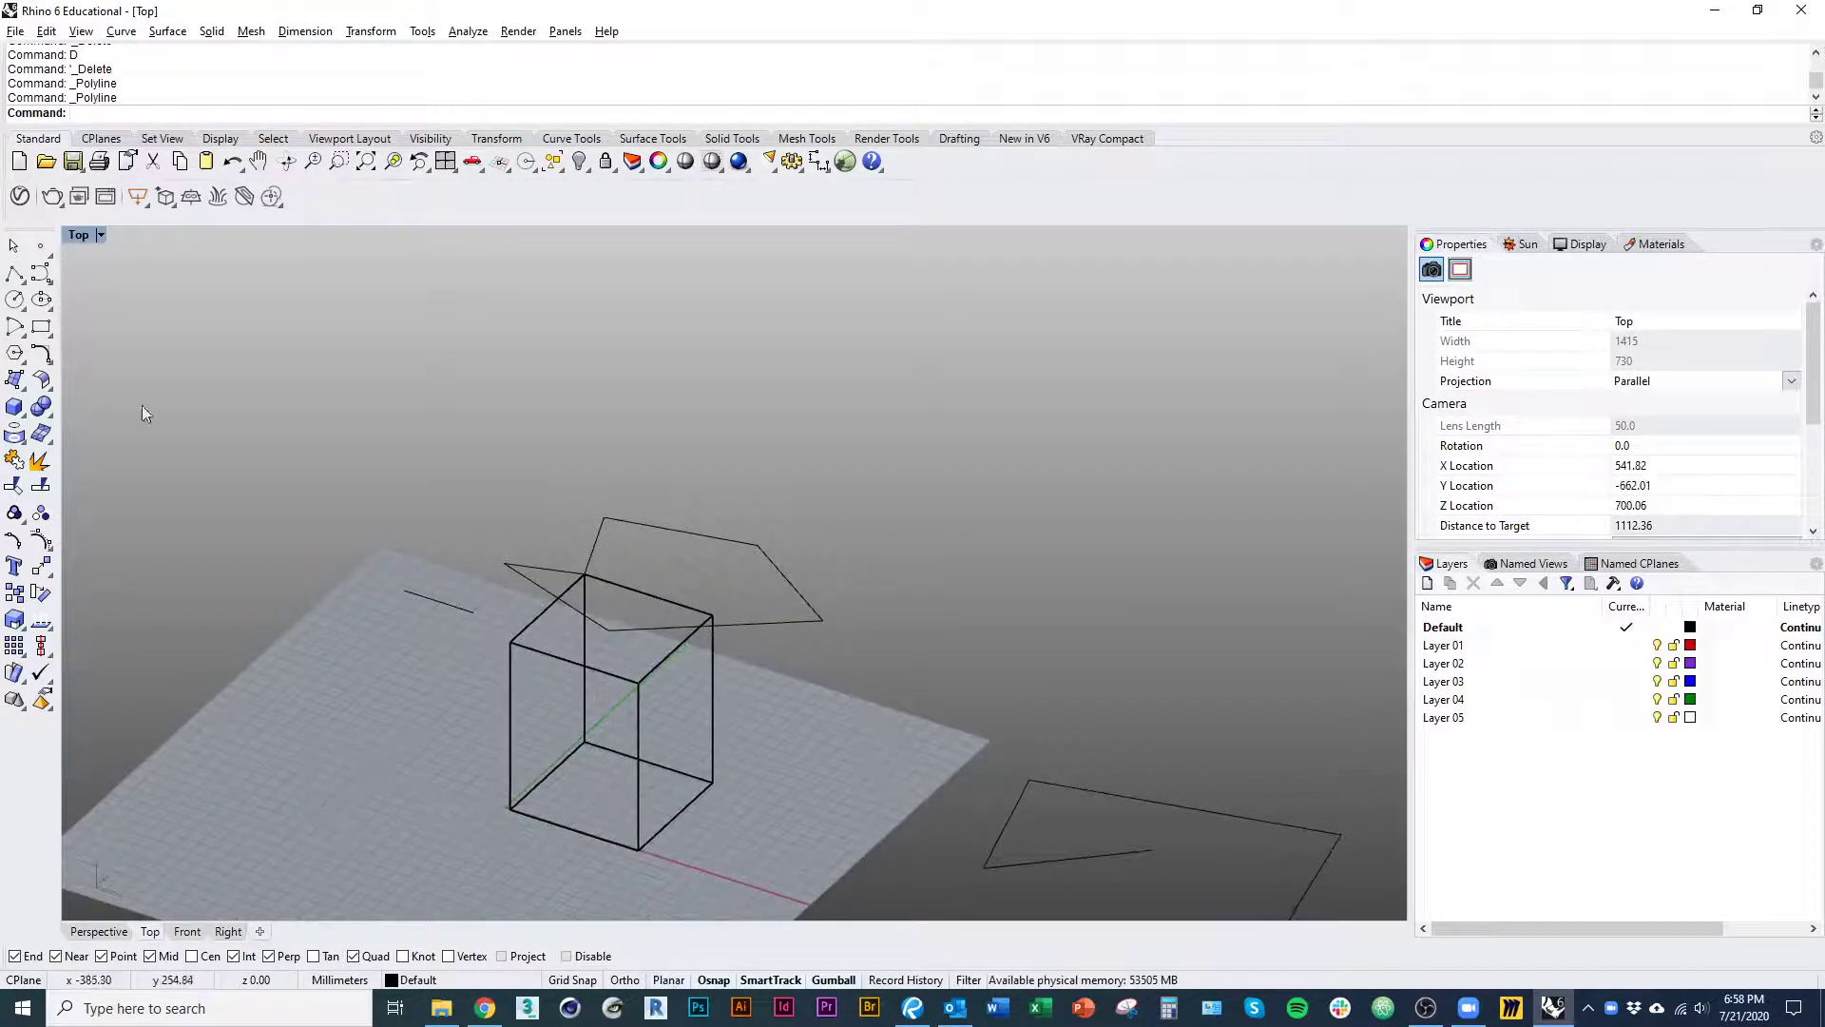
- Draw a closed polyline with Planar off, from the box's top front-left corner through four free points and back to that corner
click(16, 275)
click(511, 643)
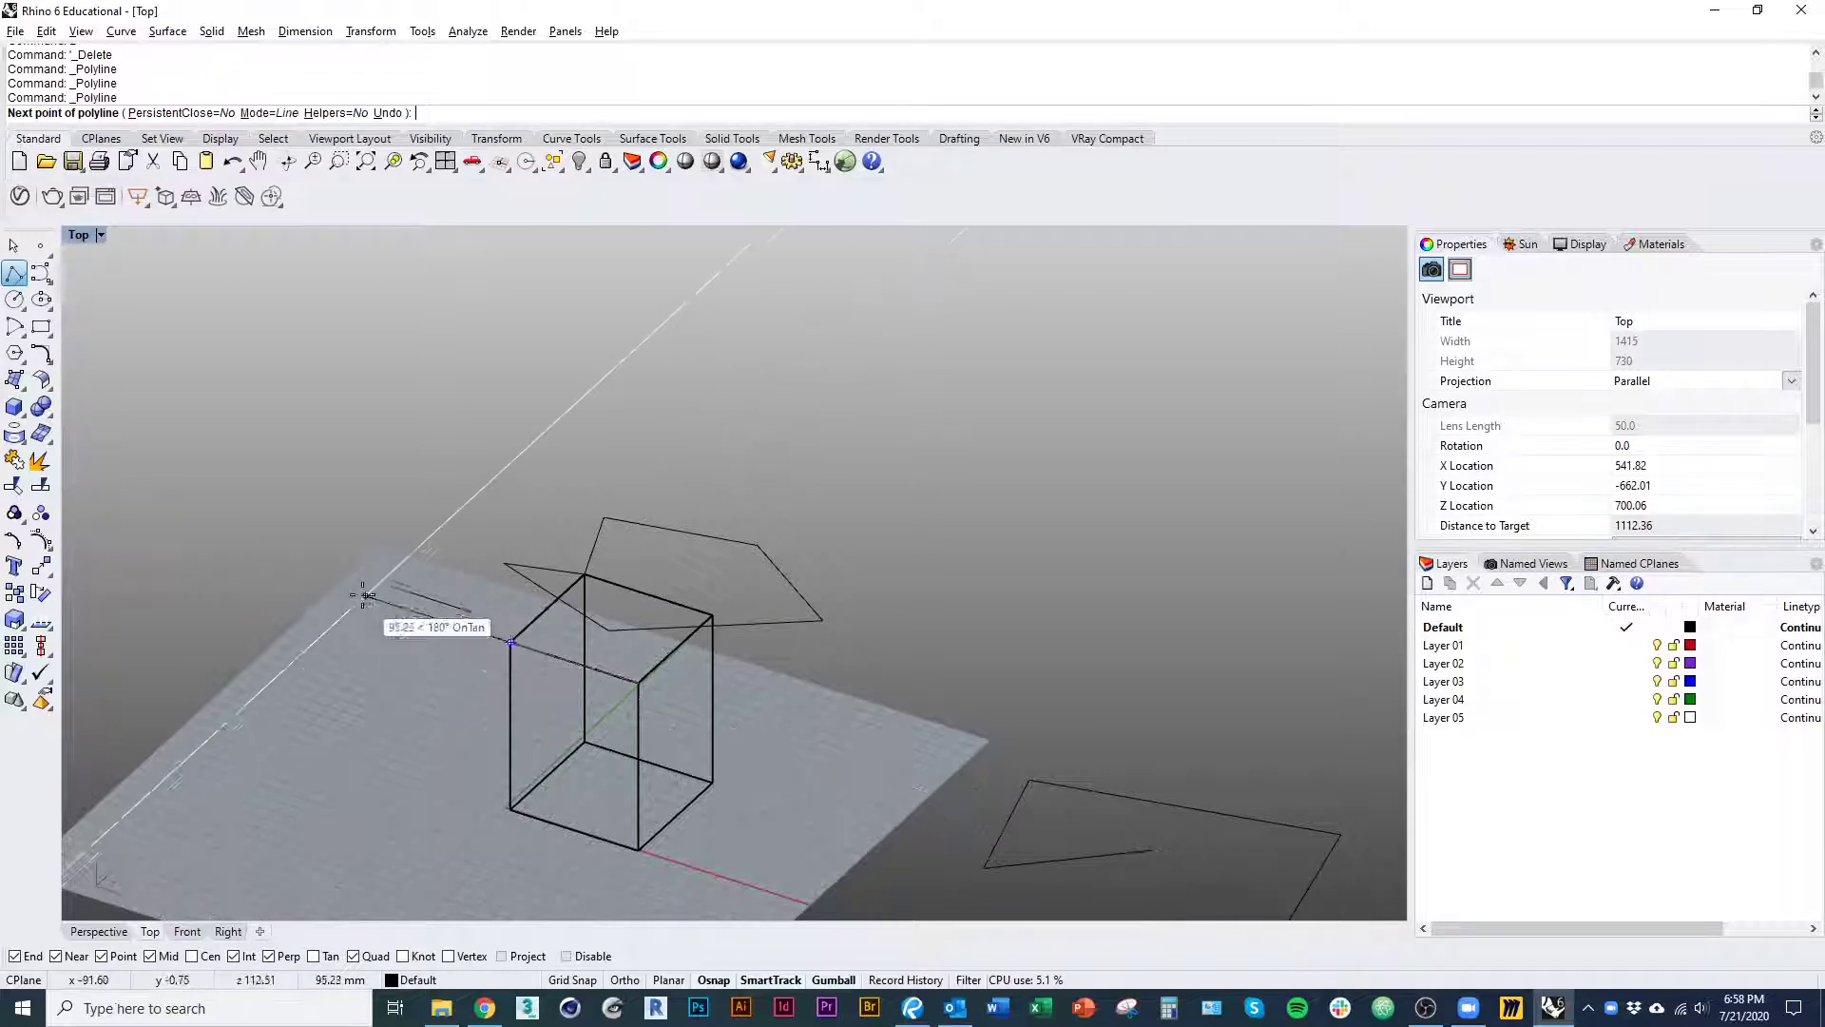
click(346, 626)
ctrl+shift+right_drag(436, 788, 684, 746)
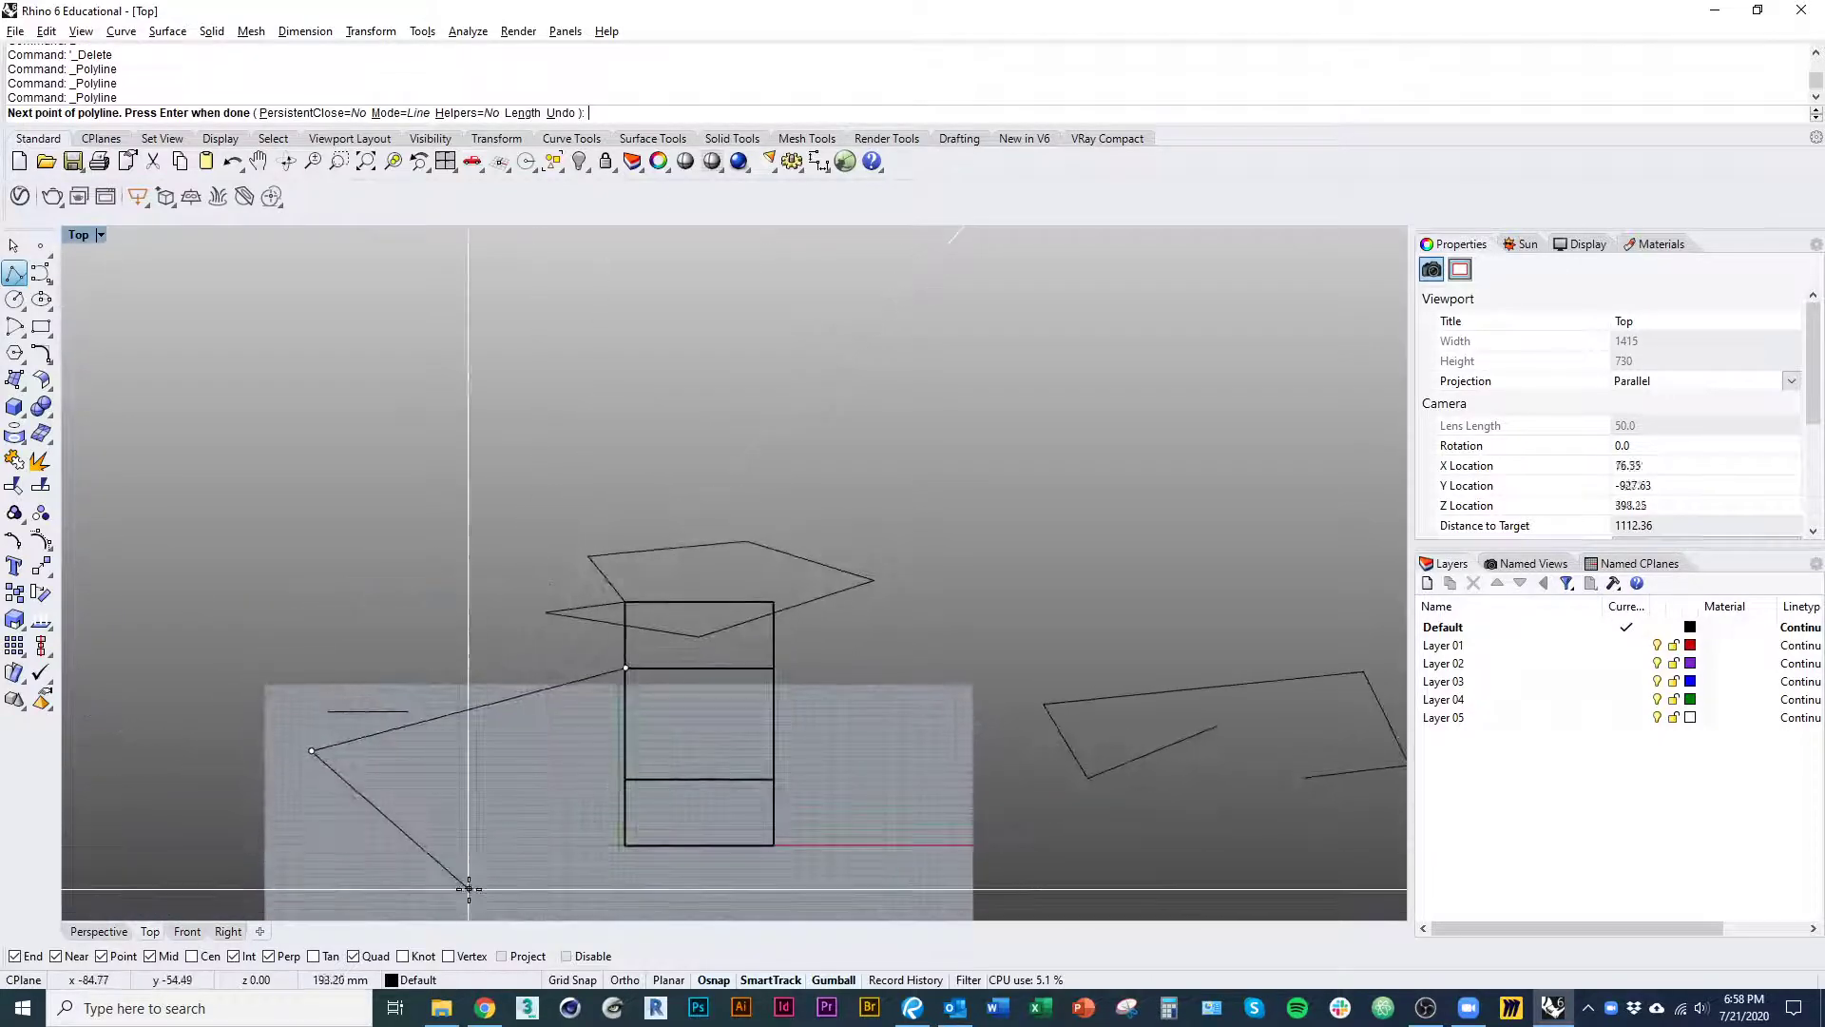
click(470, 888)
shift+right_drag(565, 864, 529, 682)
click(666, 767)
click(754, 713)
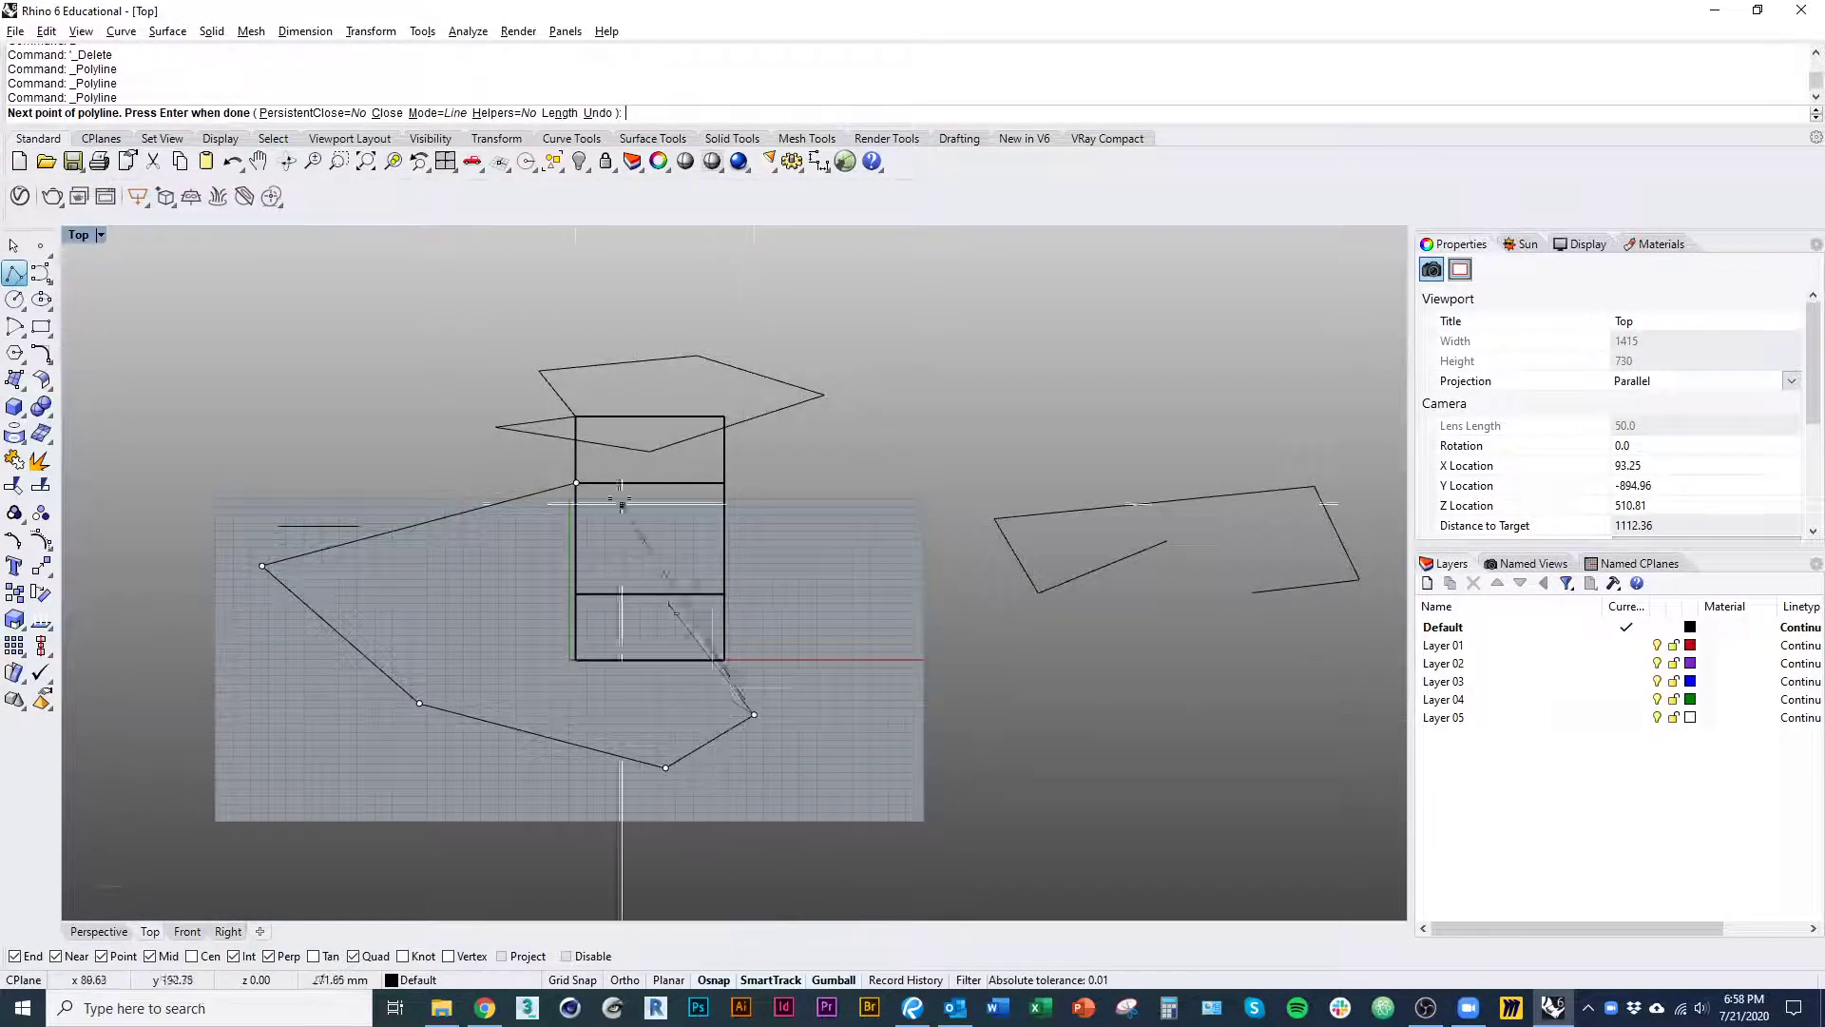
click(577, 484)
- Delete both closed polylines attached to the box's top corners
ctrl+shift+right_drag(686, 698, 614, 719)
click(614, 716)
key(Delete)
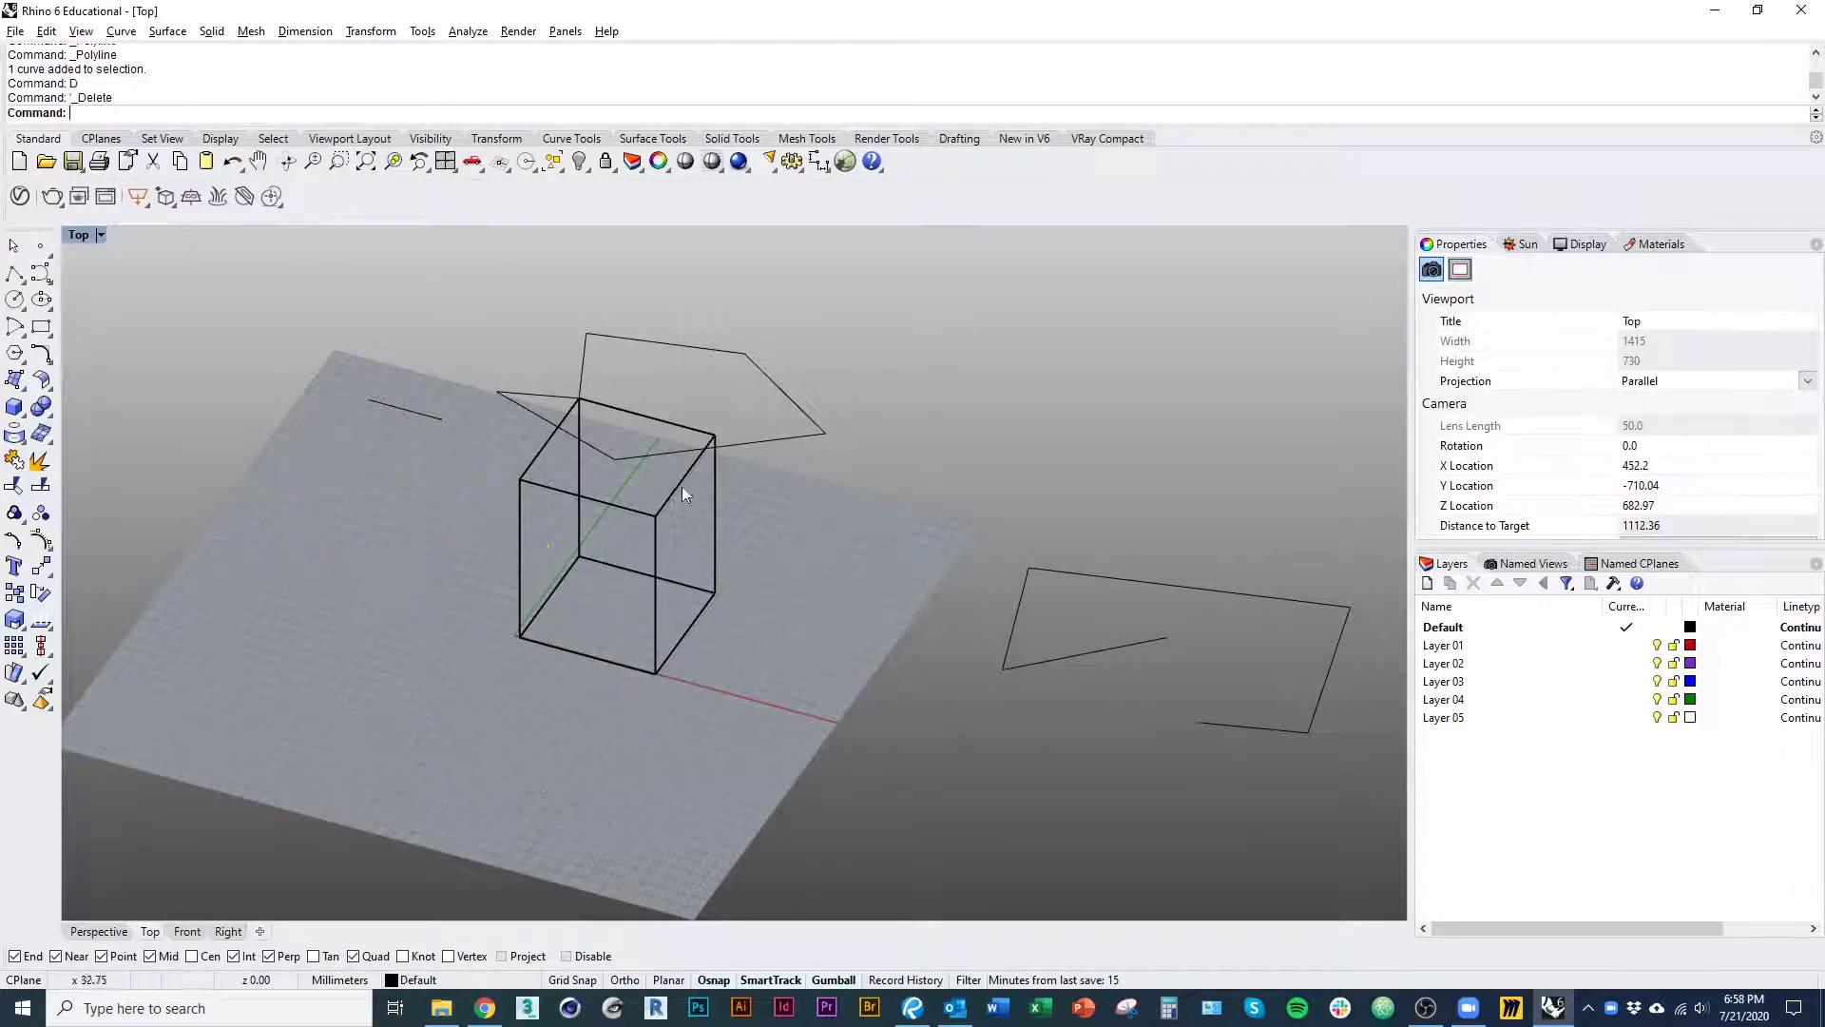
click(658, 454)
text(d)
key(space)
- Enable the Project object snap and draw a closed polyline from the box's top back-right corner through four free points
right_drag(644, 558, 692, 624)
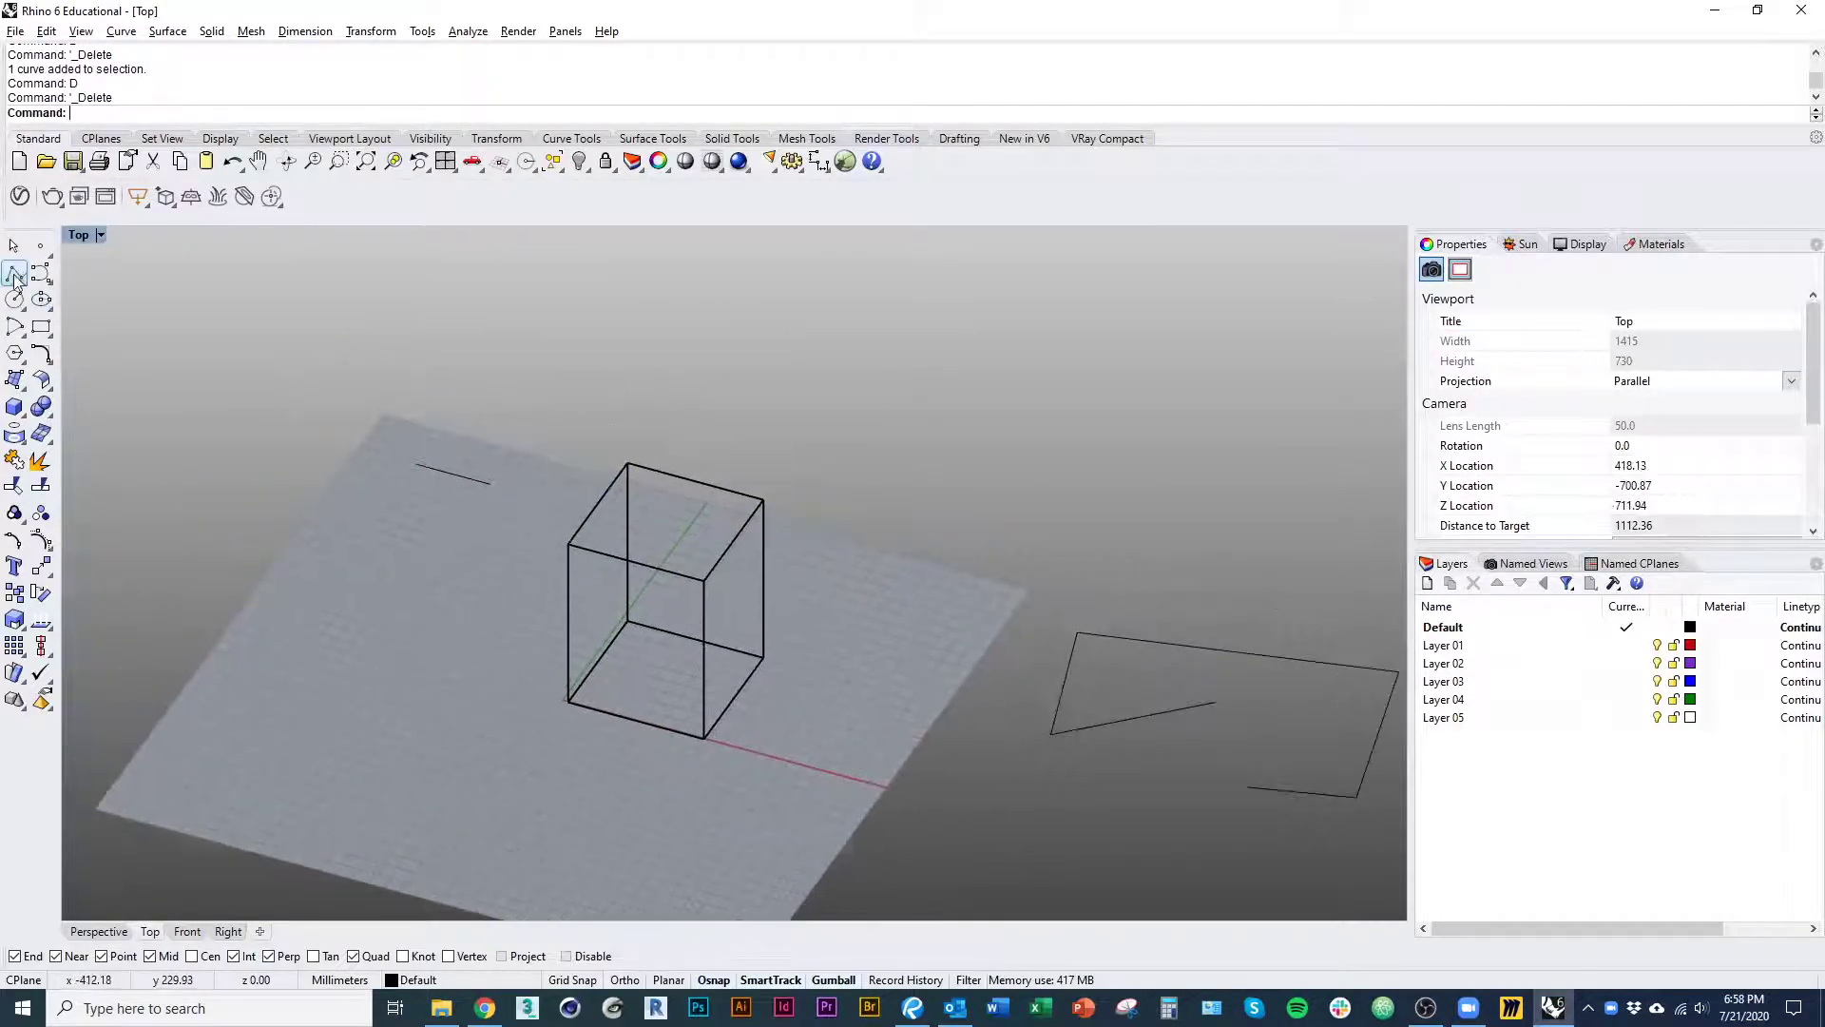
click(14, 277)
right_drag(631, 732, 623, 718)
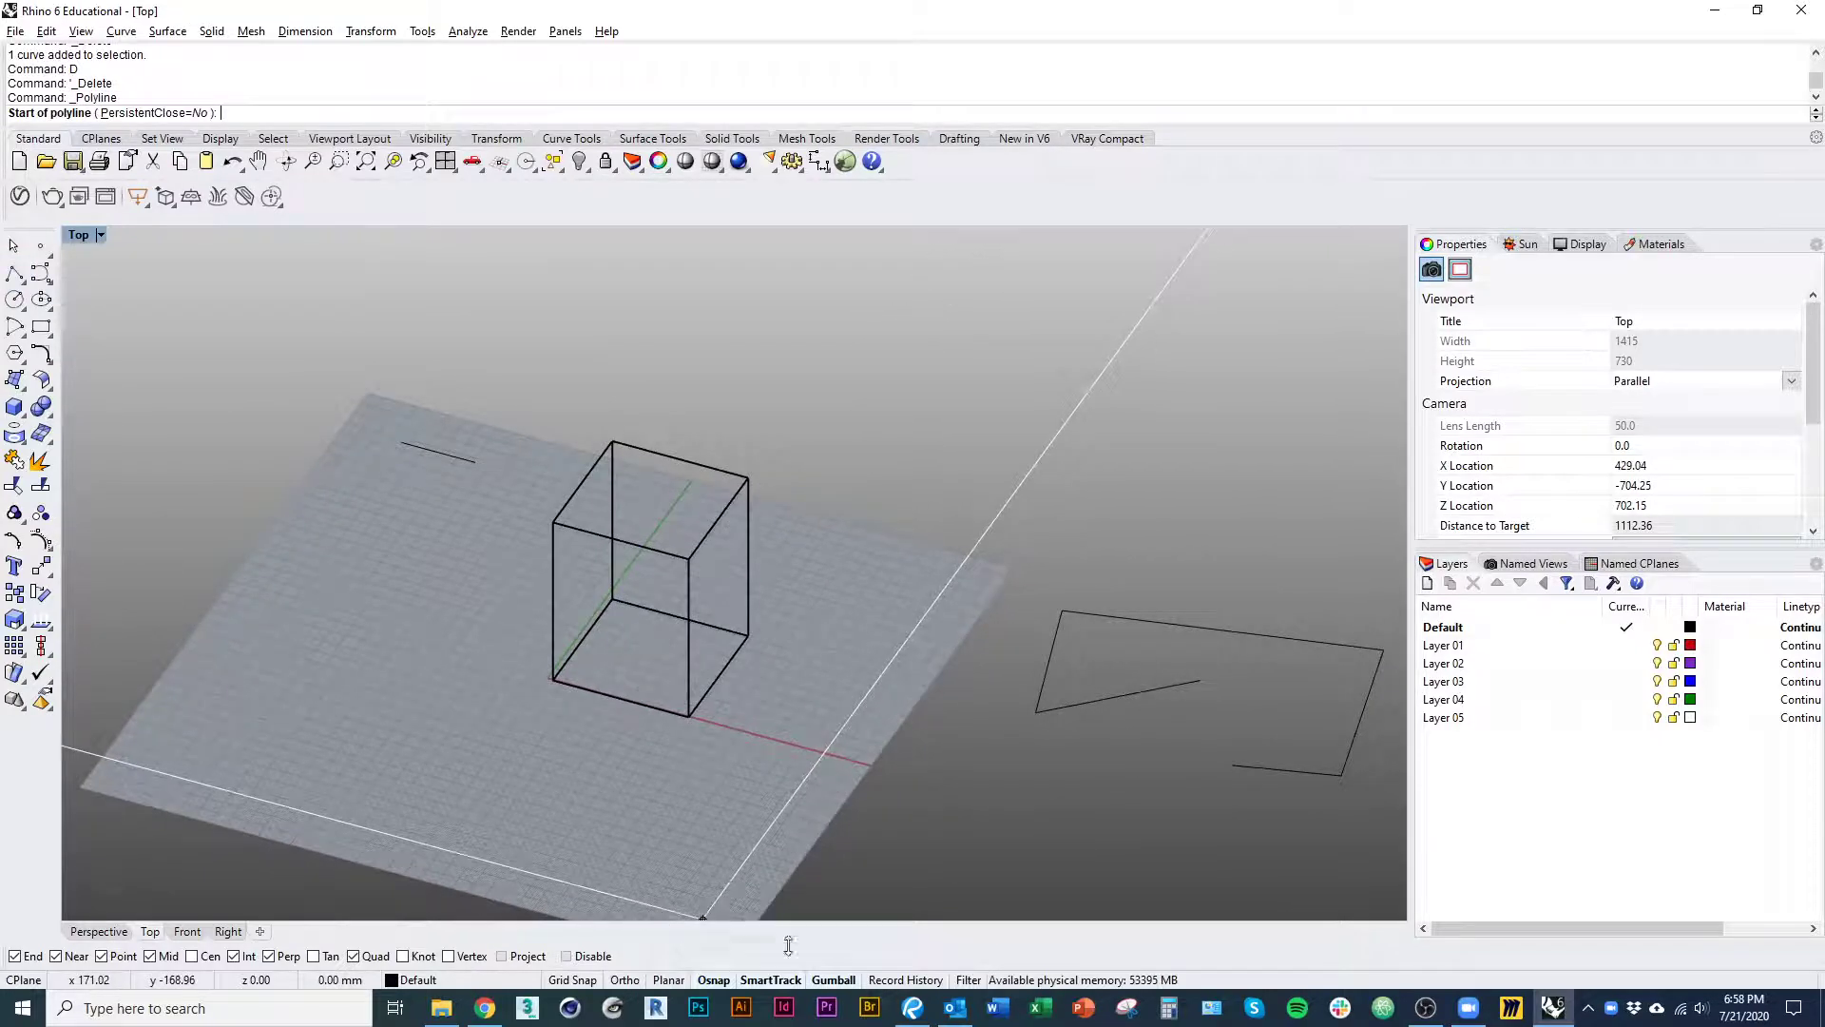
click(501, 956)
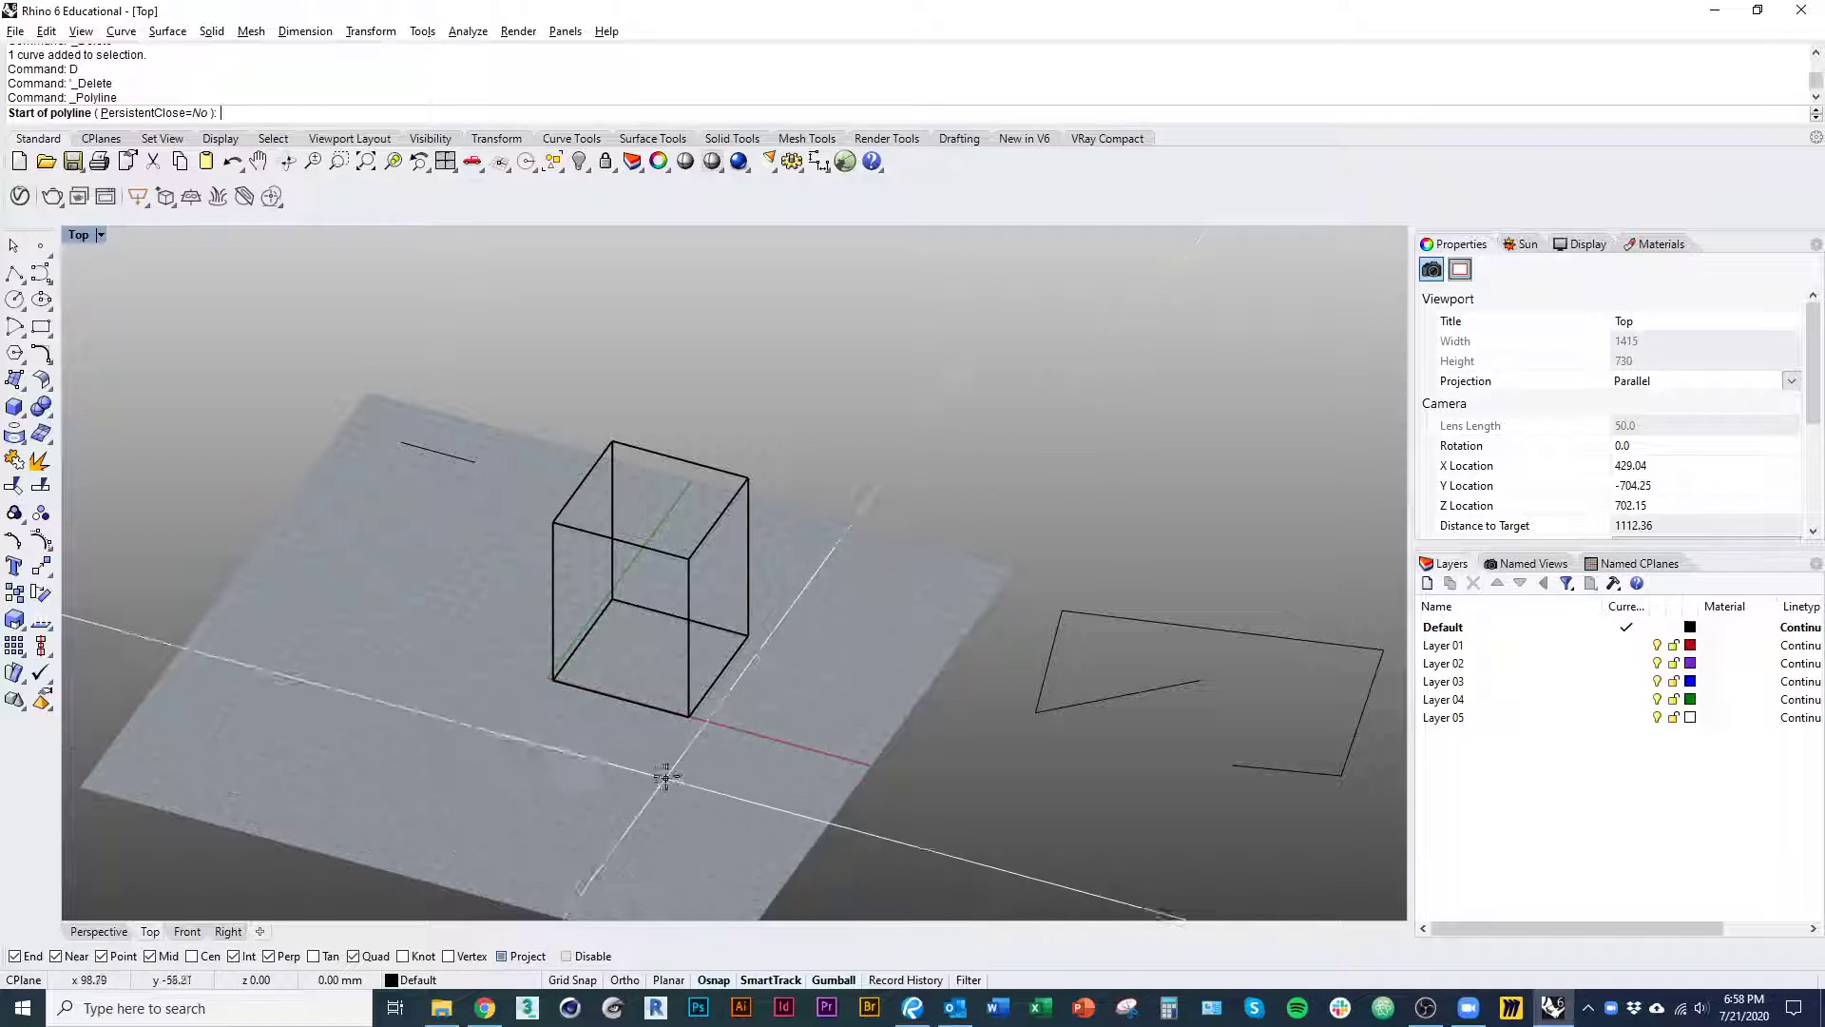
right_drag(664, 766, 594, 808)
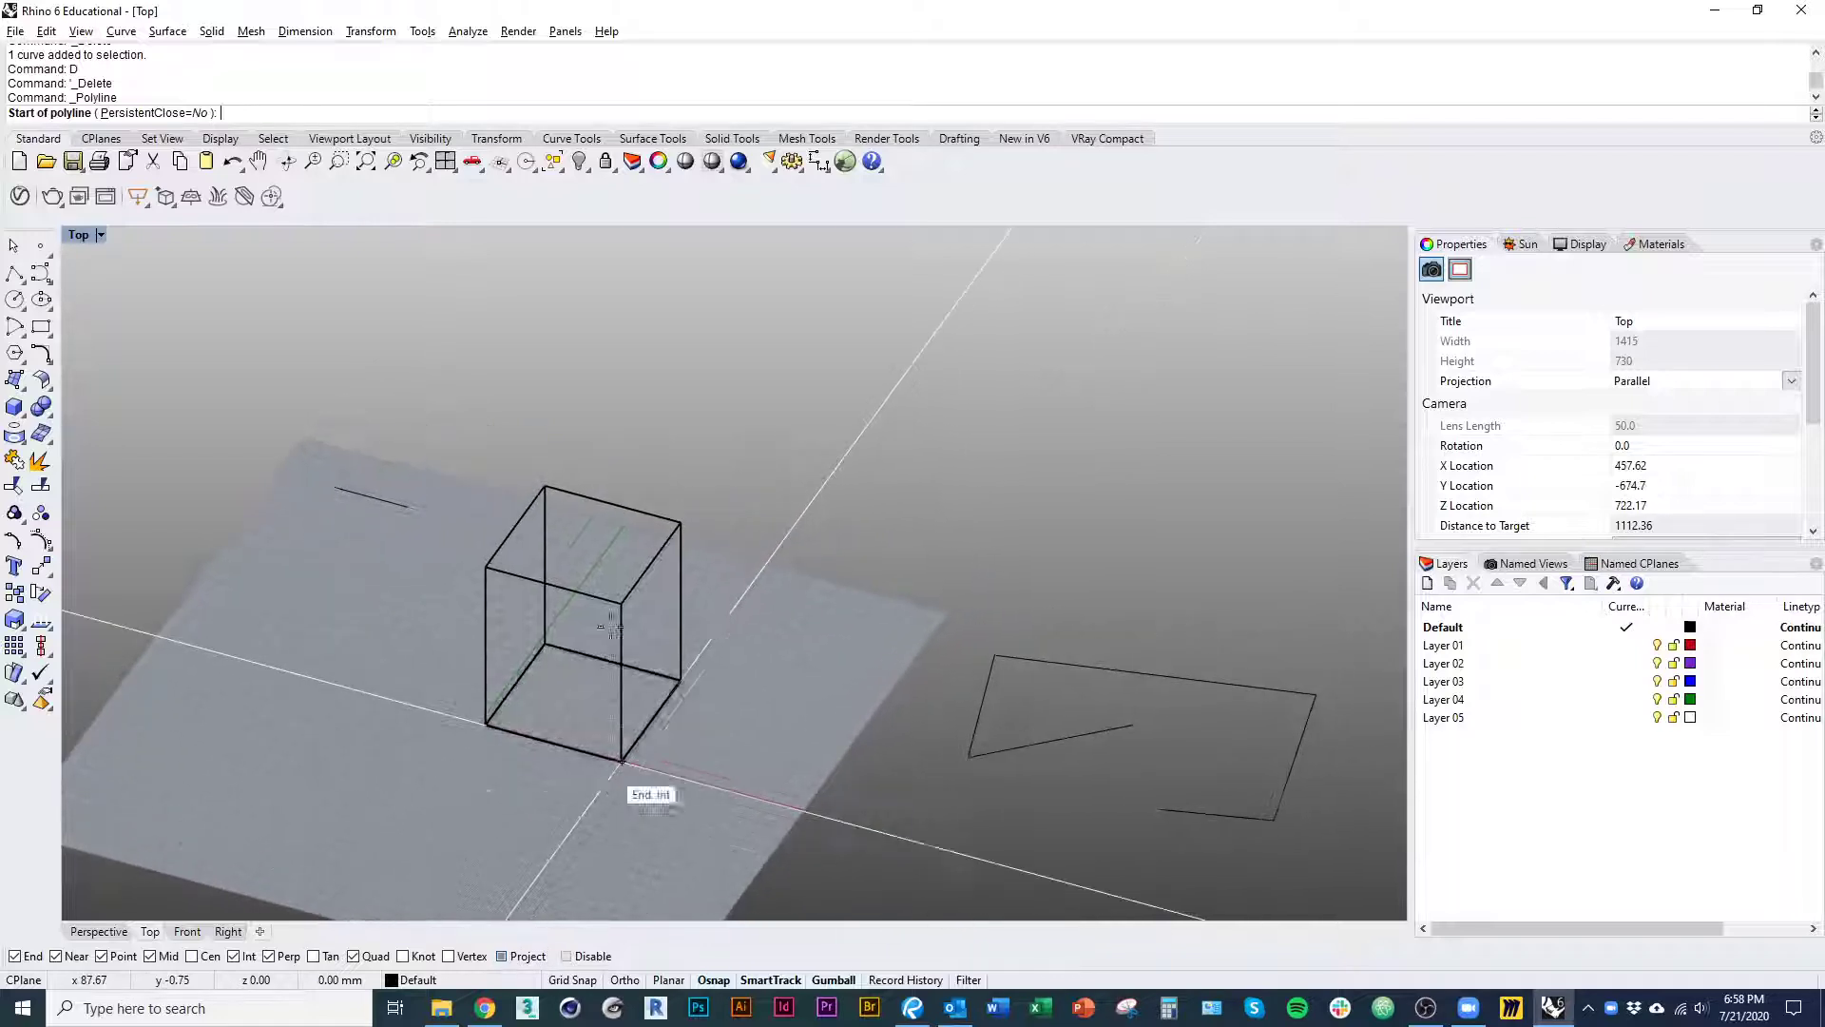
click(683, 522)
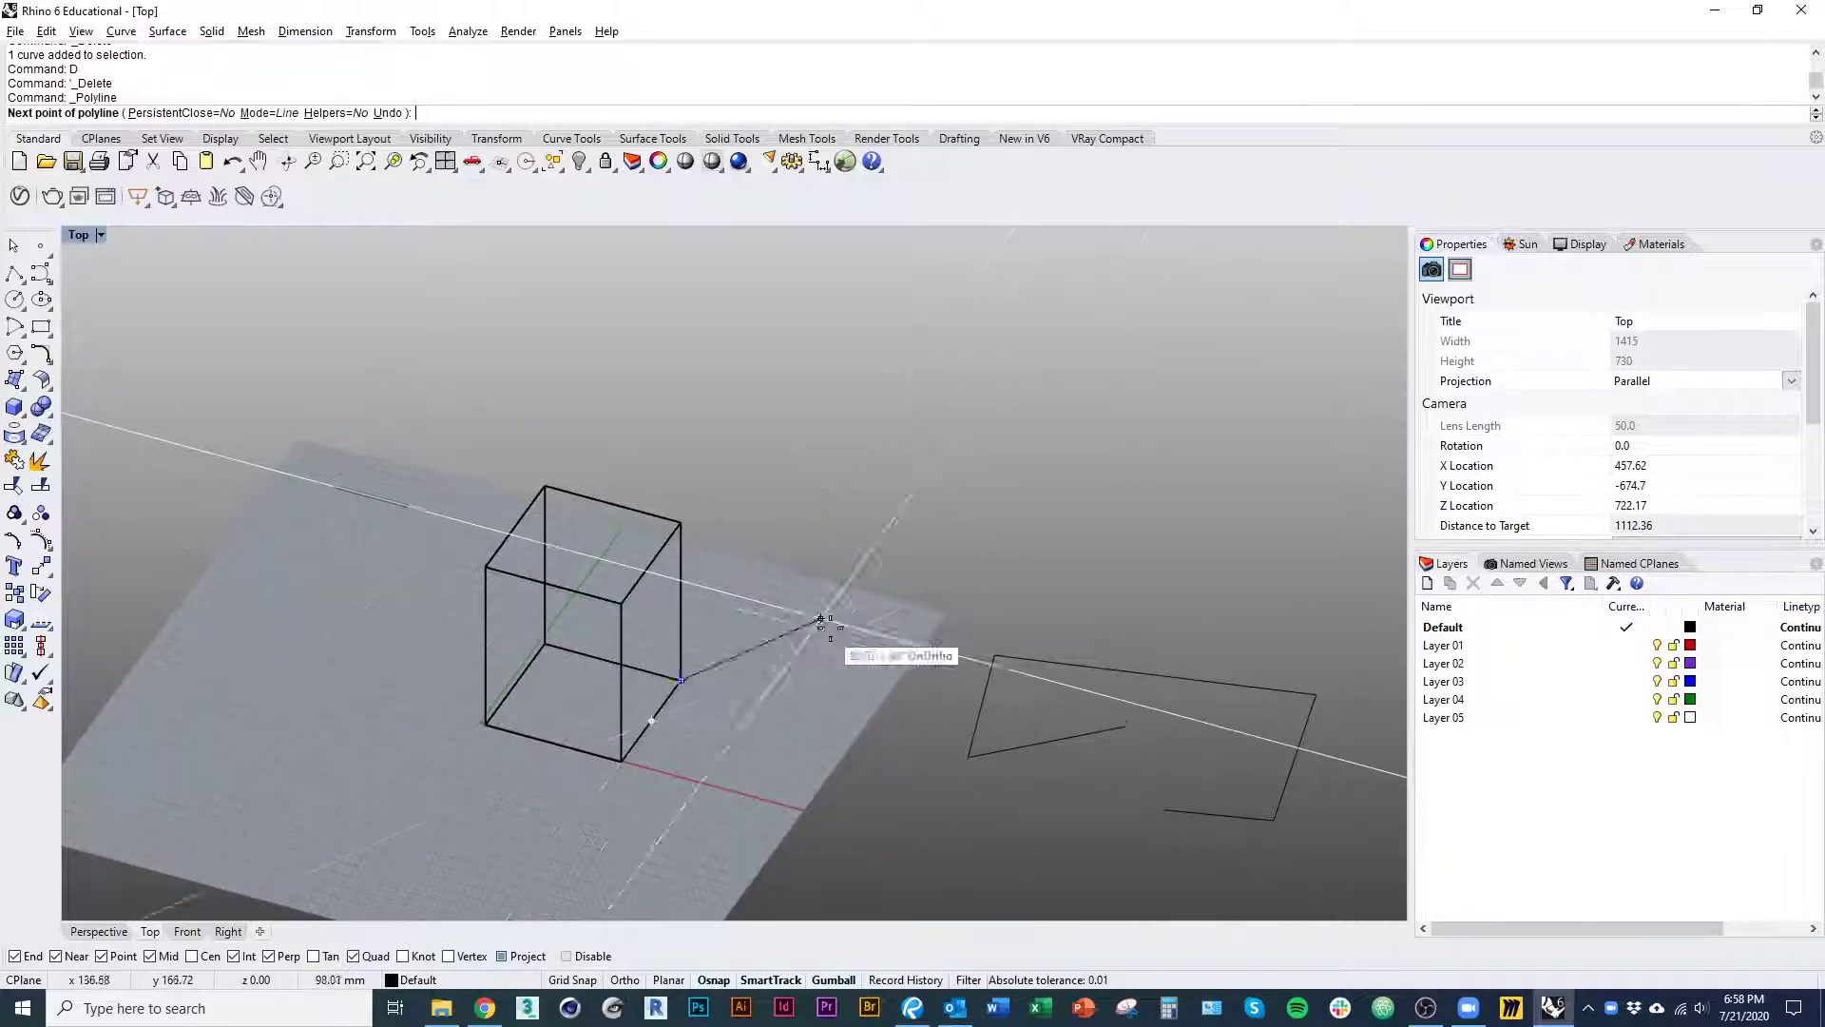
click(862, 628)
click(839, 813)
click(549, 860)
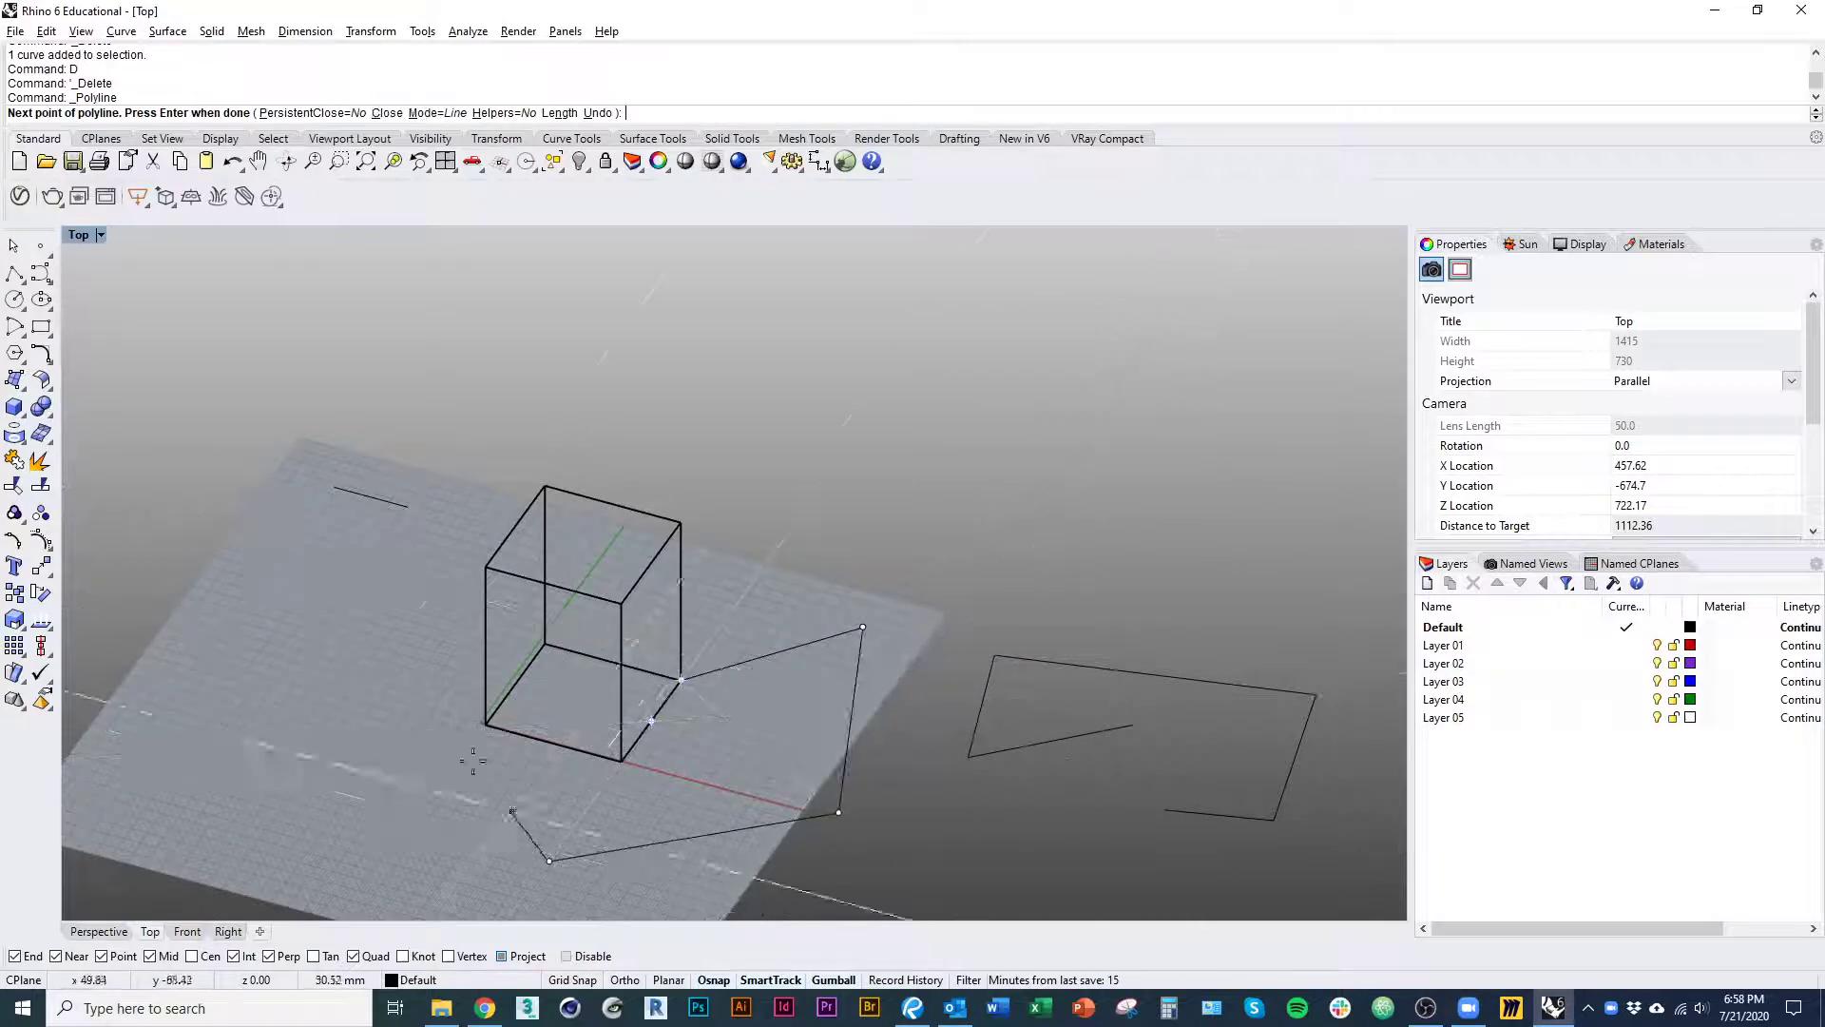
click(379, 665)
click(680, 679)
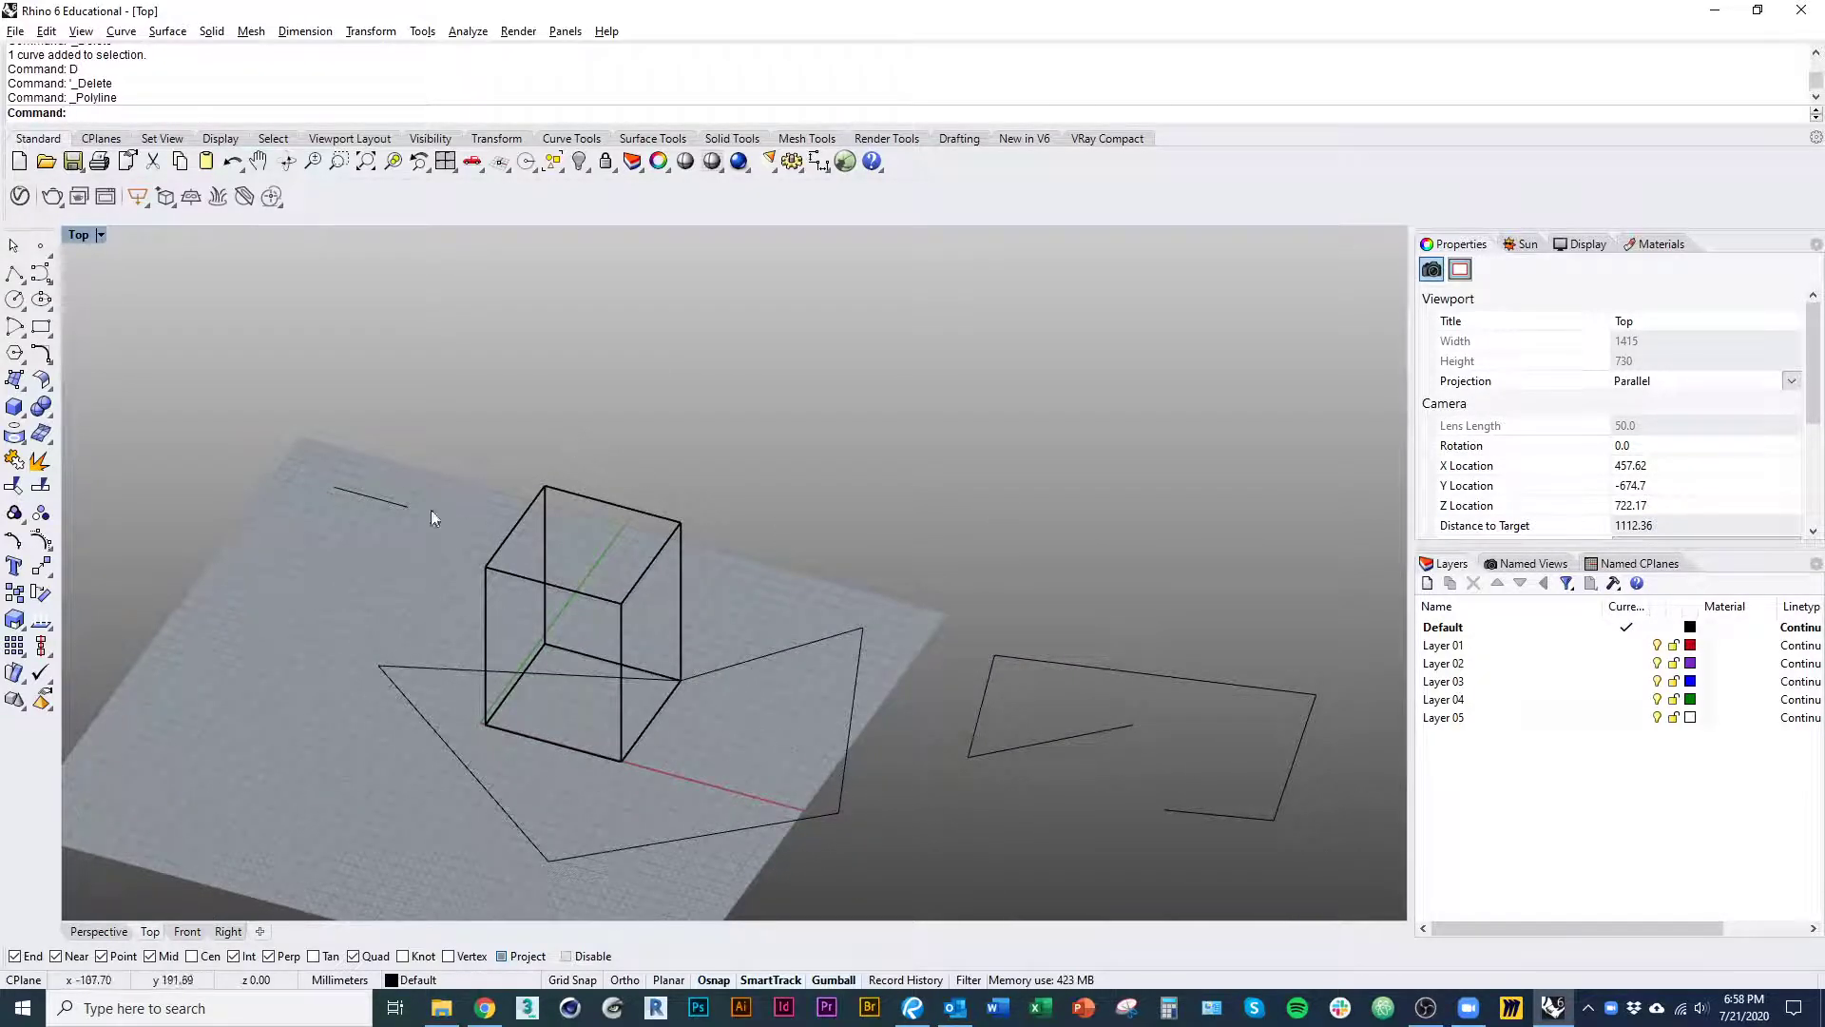
- Delete the projected closed polyline and turn off Project
ctrl+shift+right_drag(787, 825, 745, 807)
click(737, 811)
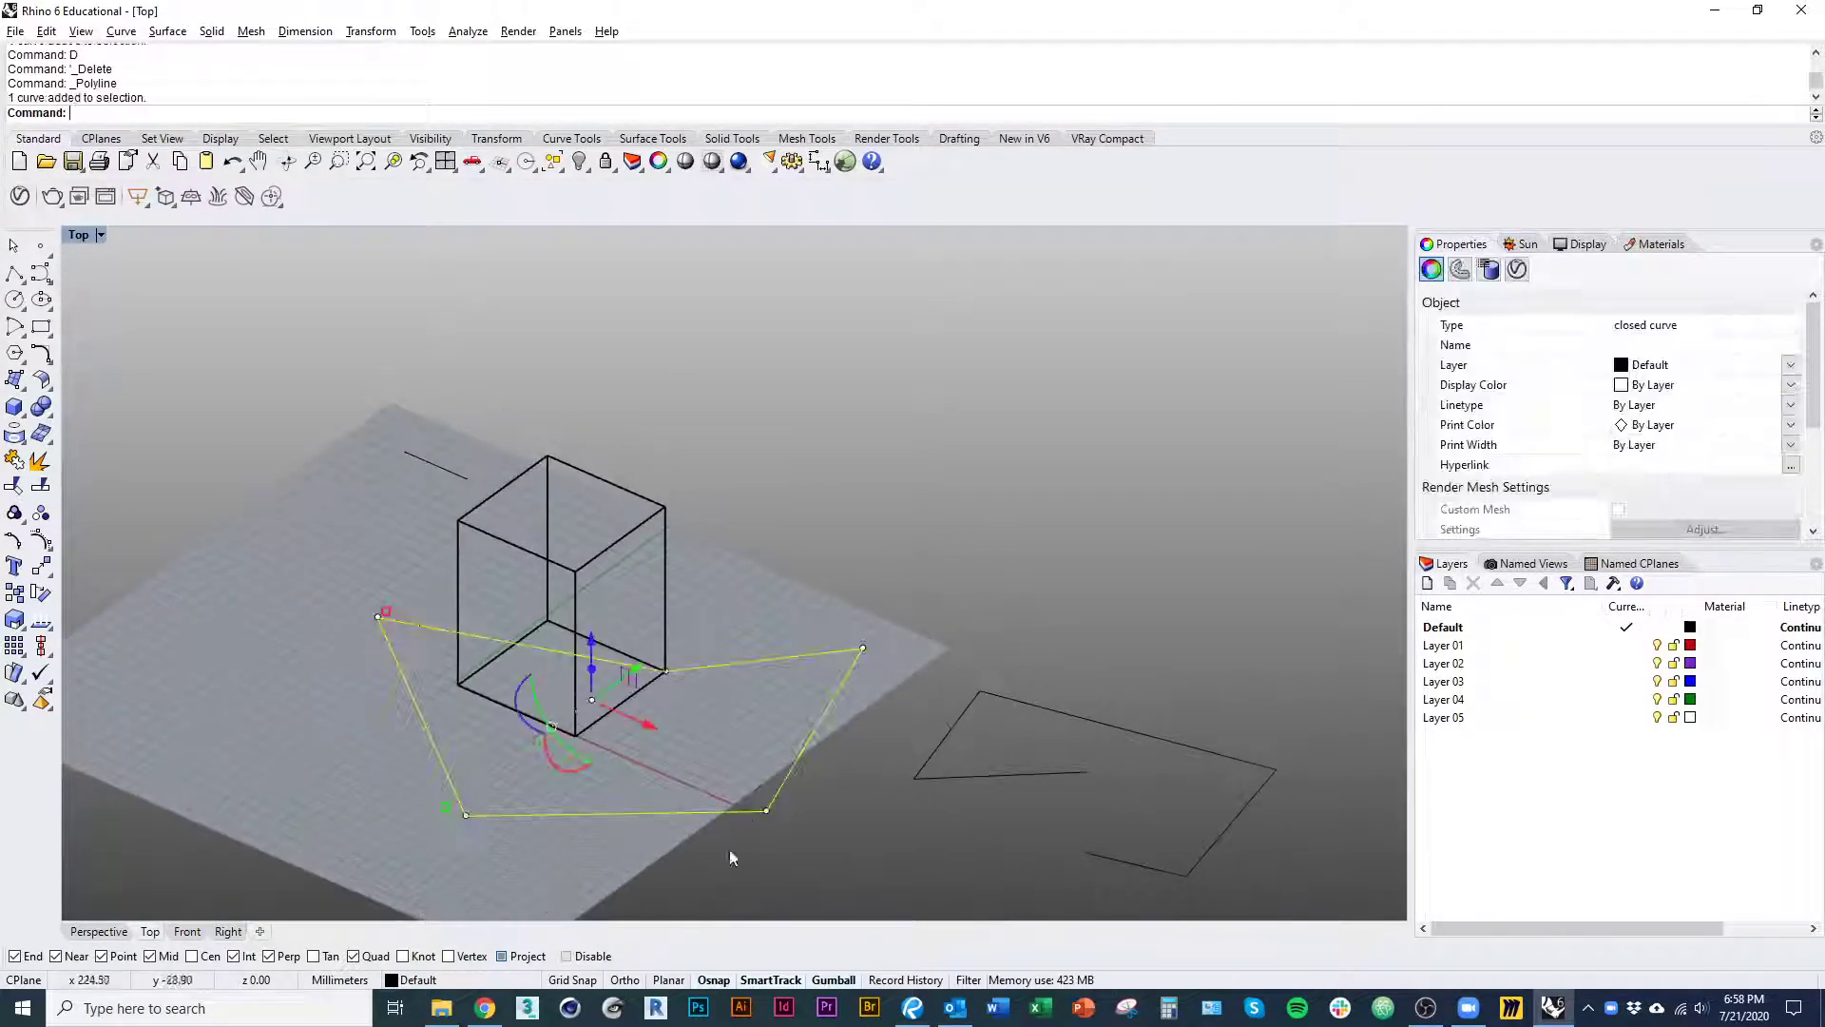
text(D)
key(Return)
- Delete the open polyline beside the grid and the box, keeping only the short line
right_drag(666, 853, 599, 796)
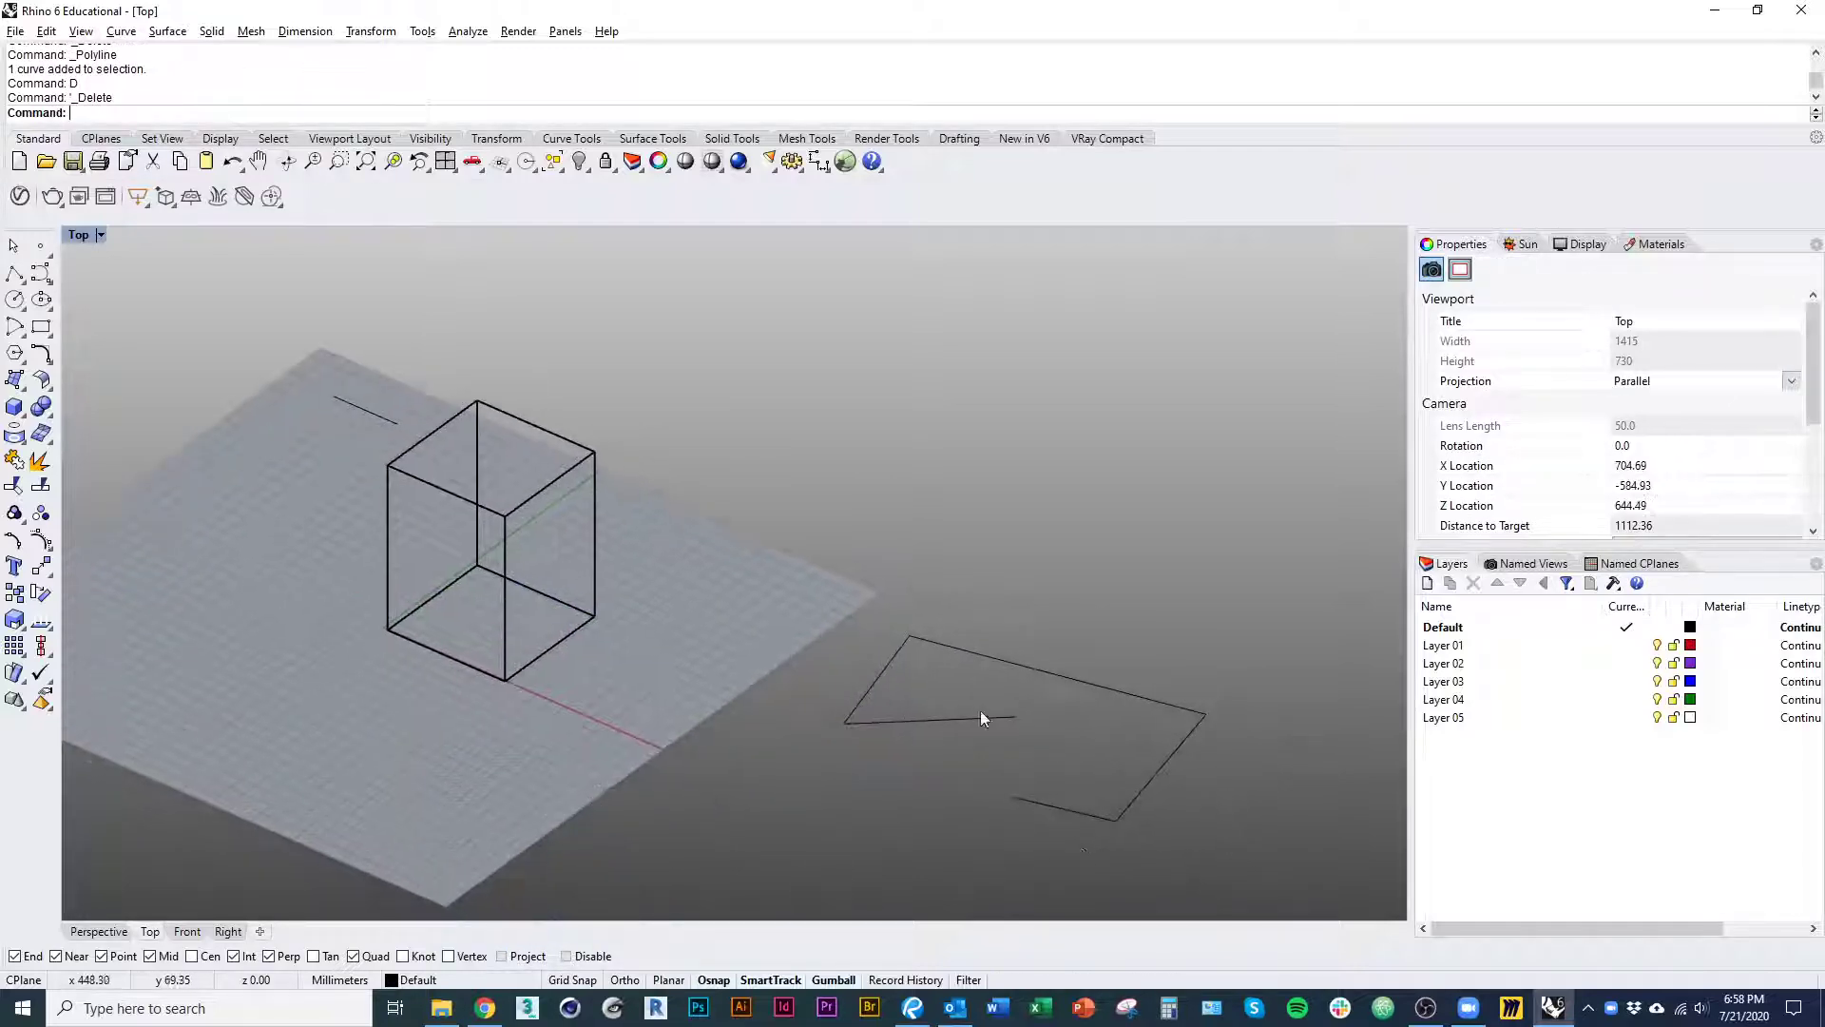
click(979, 713)
text(D)
key(Return)
right_drag(528, 694, 670, 793)
click(684, 726)
key(d)
key(Return)
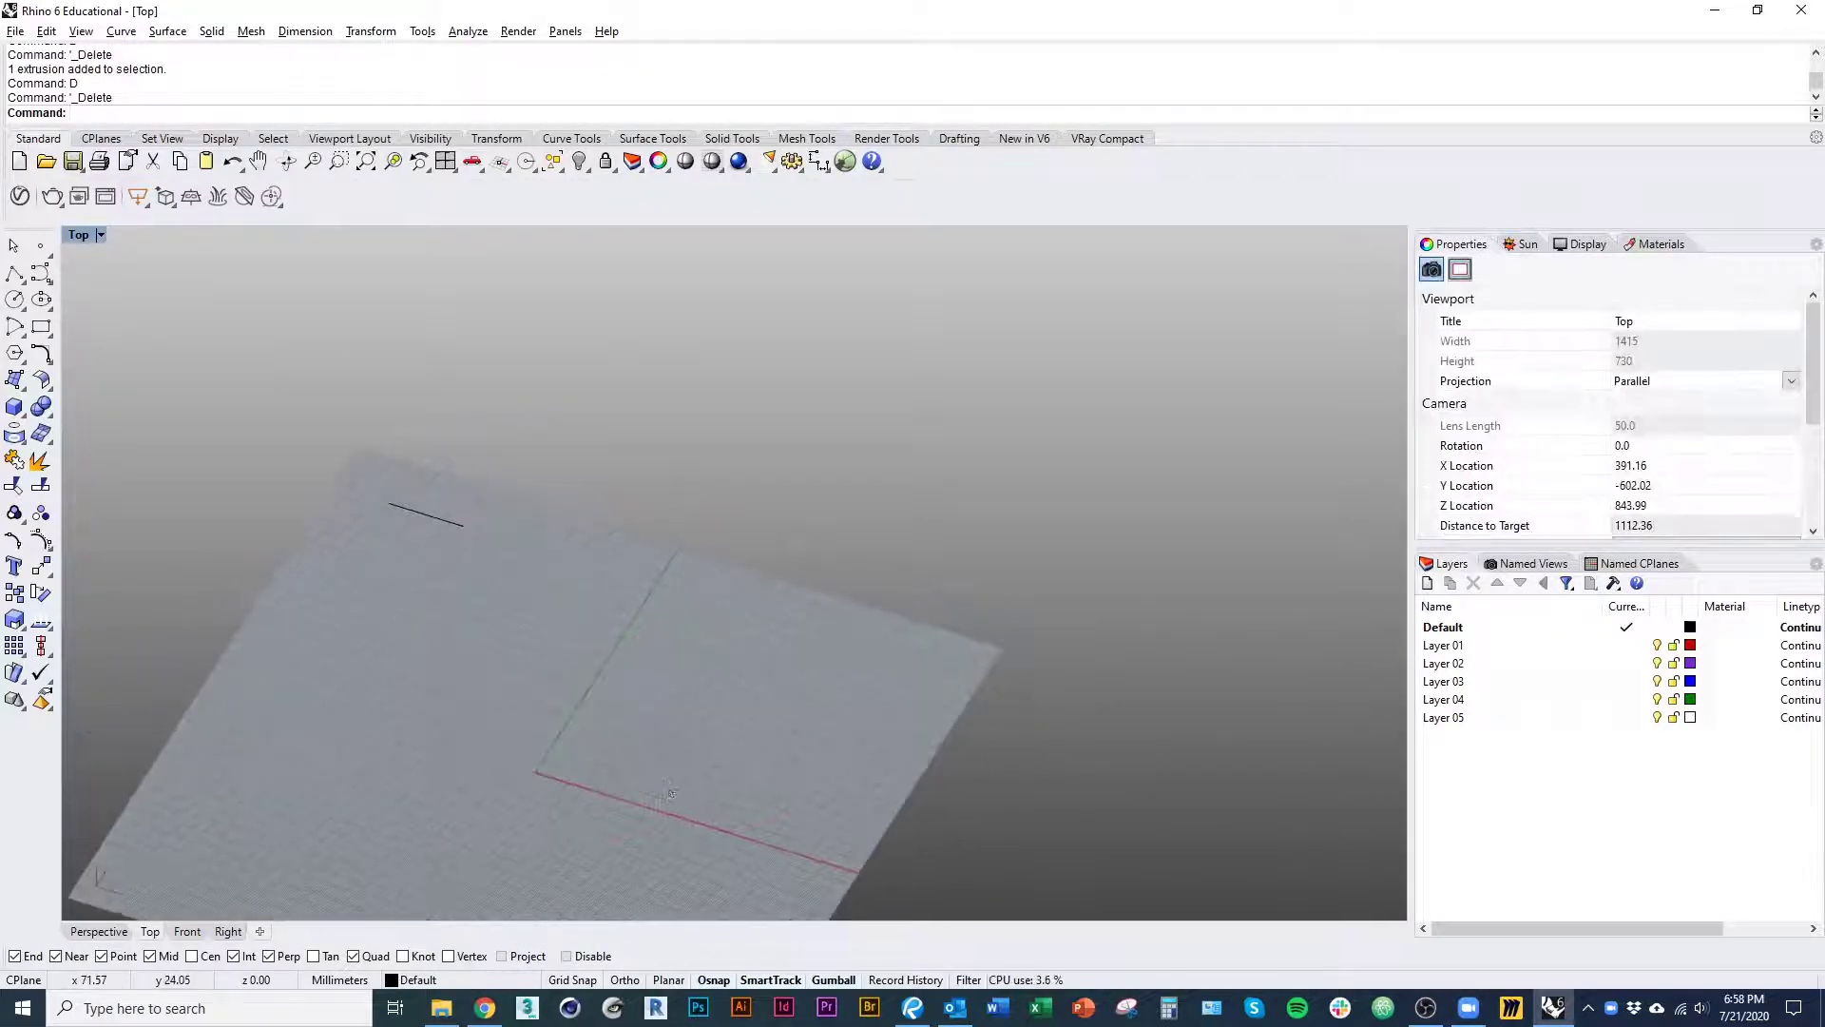
- Return the tilted viewport to the world Top view and frame the grid
right_drag(730, 758, 733, 730)
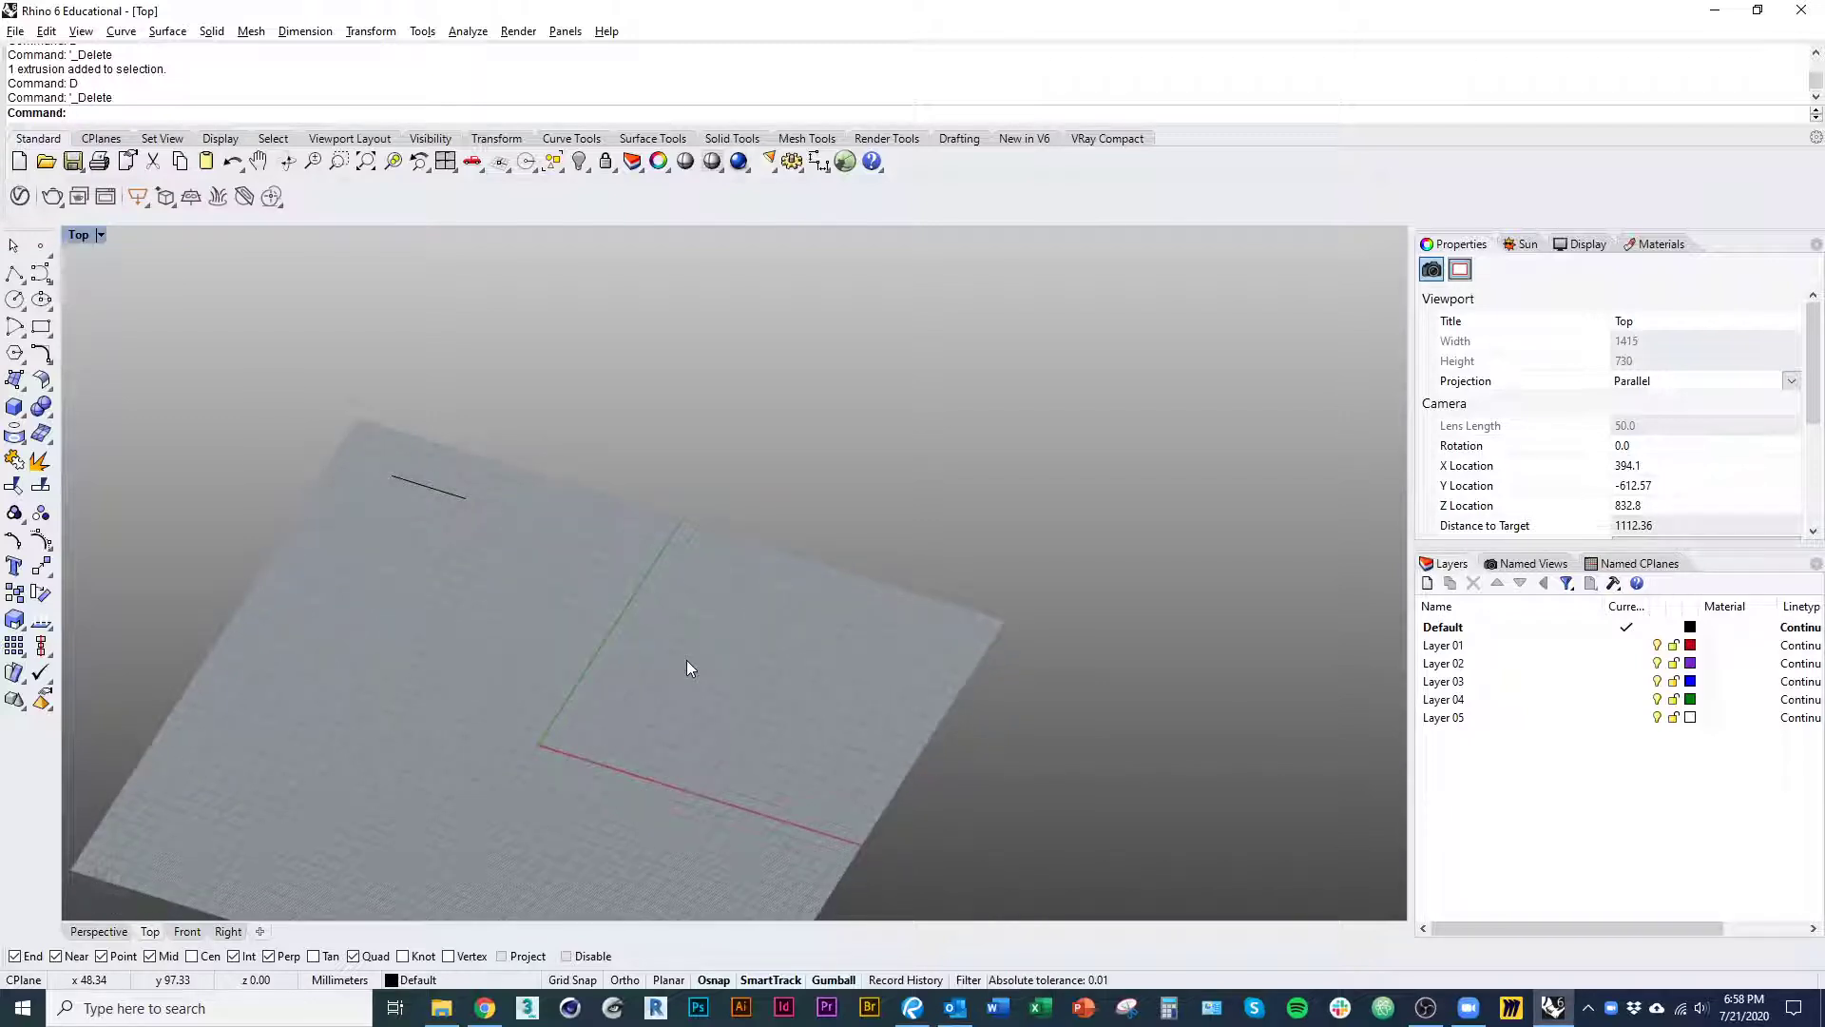
text(Top)
key(Return)
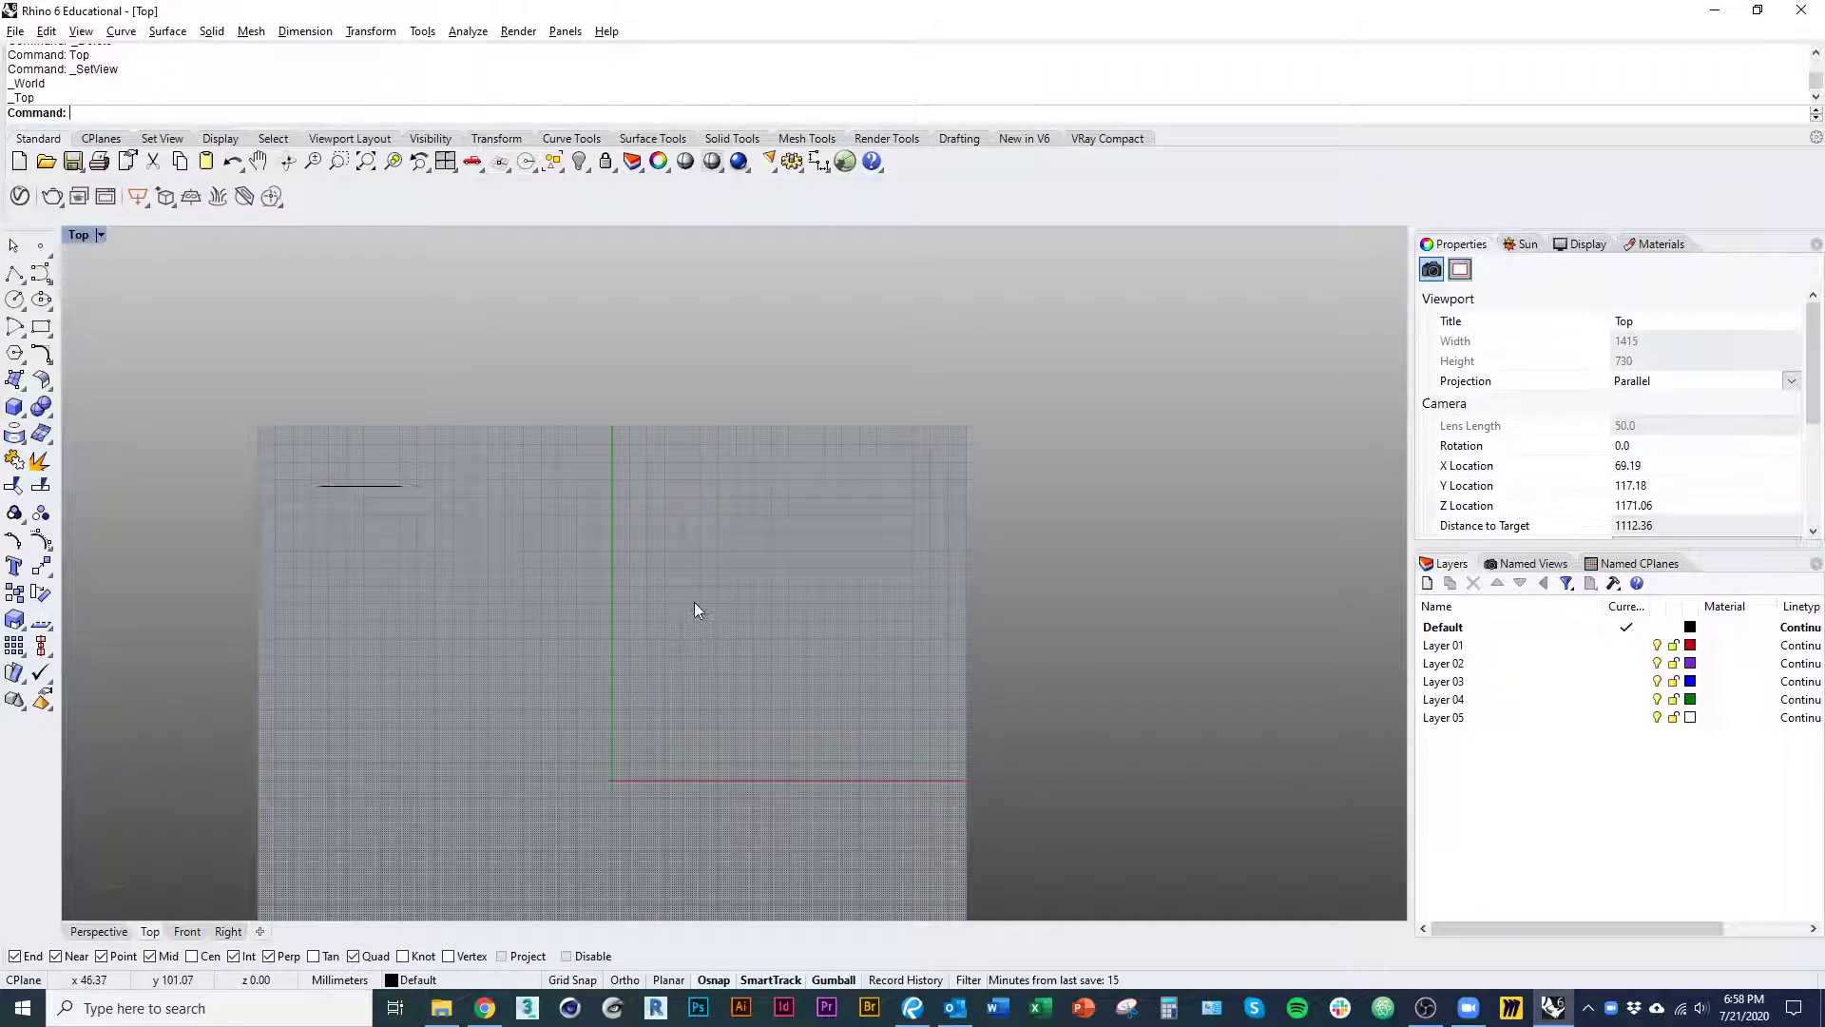
right_drag(664, 639, 694, 529)
right_drag(831, 504, 966, 523)
scroll(580, 517, up, 3)
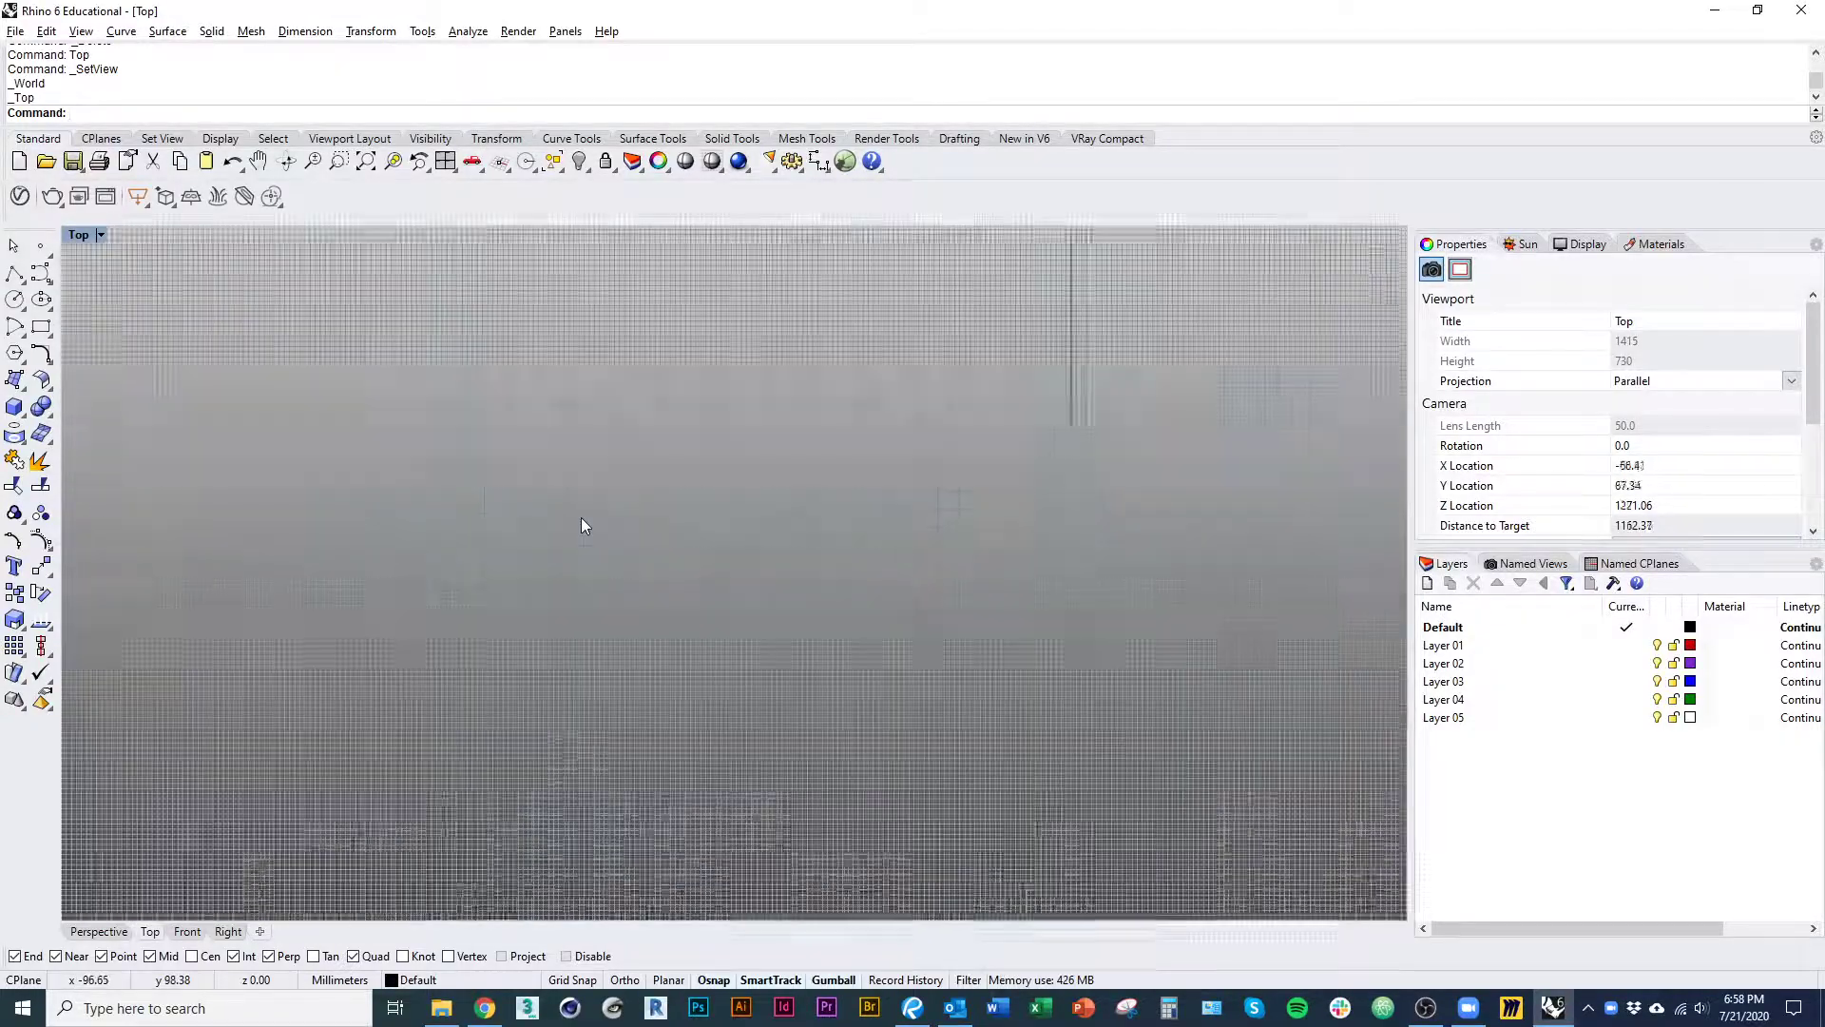
scroll(580, 517, down, 3)
scroll(579, 518, up, 2)
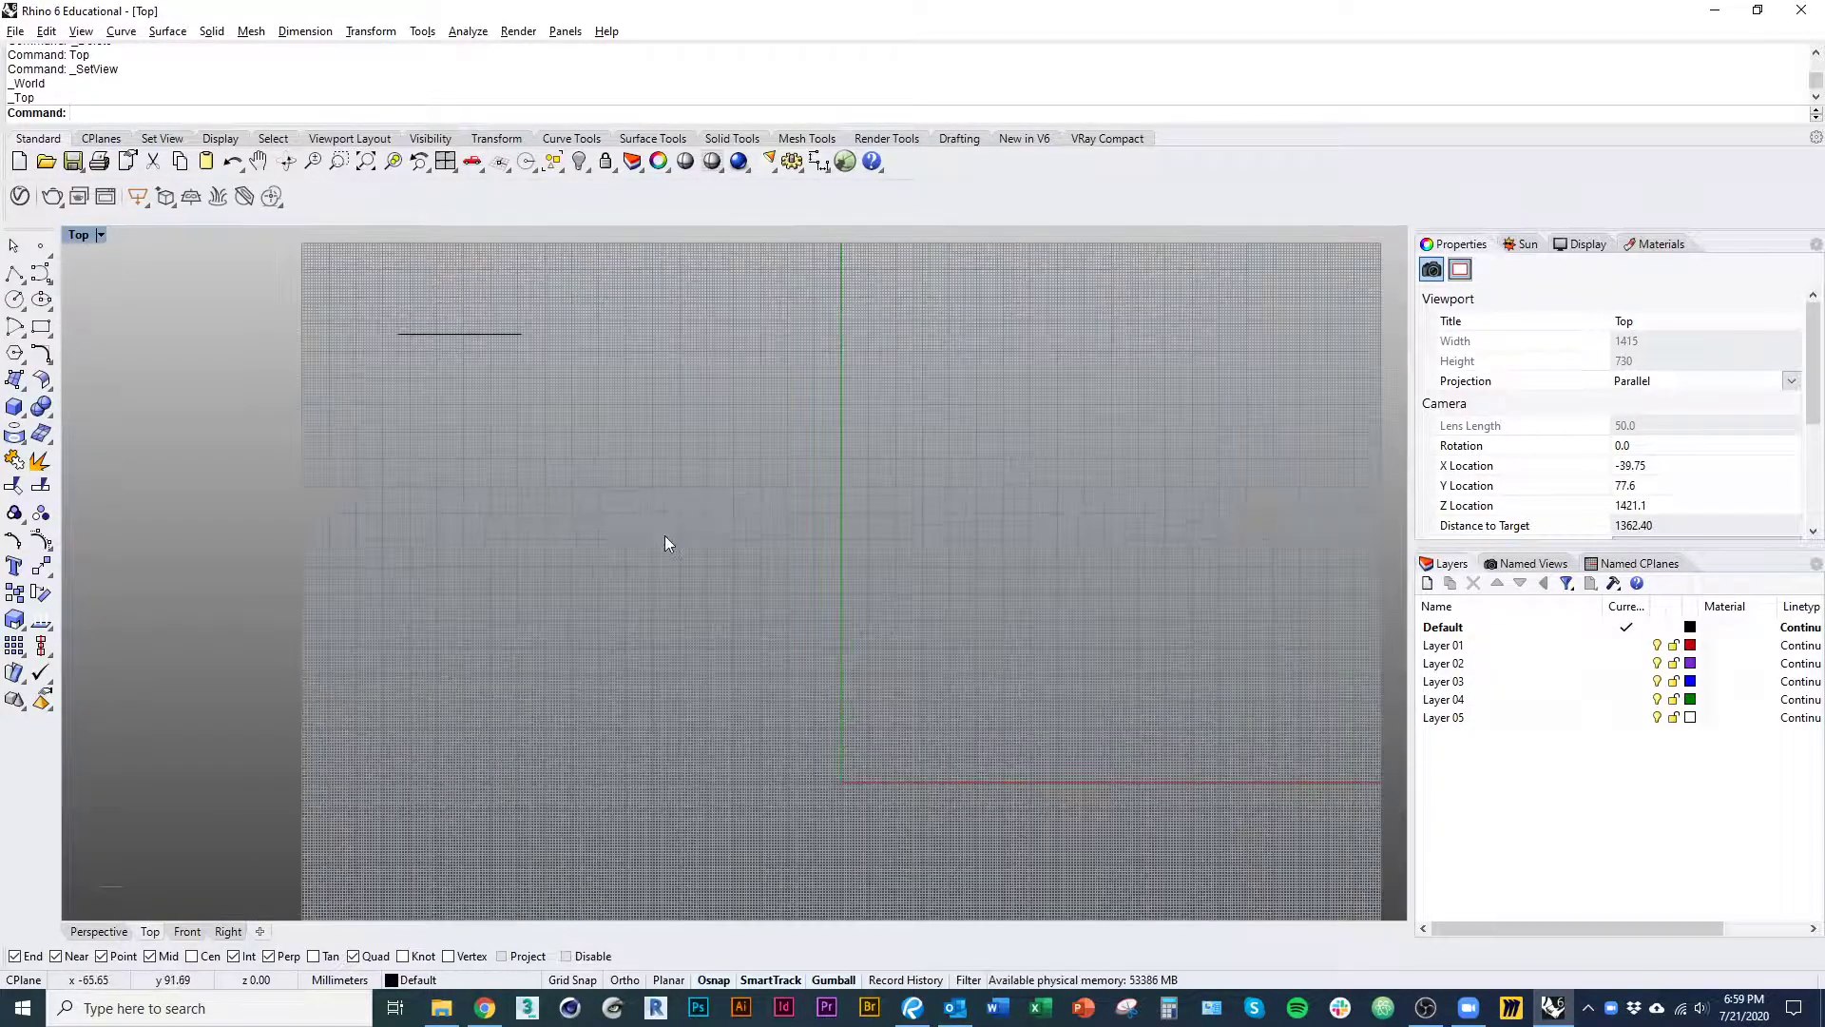
ctrl+right_drag(655, 529, 808, 588)
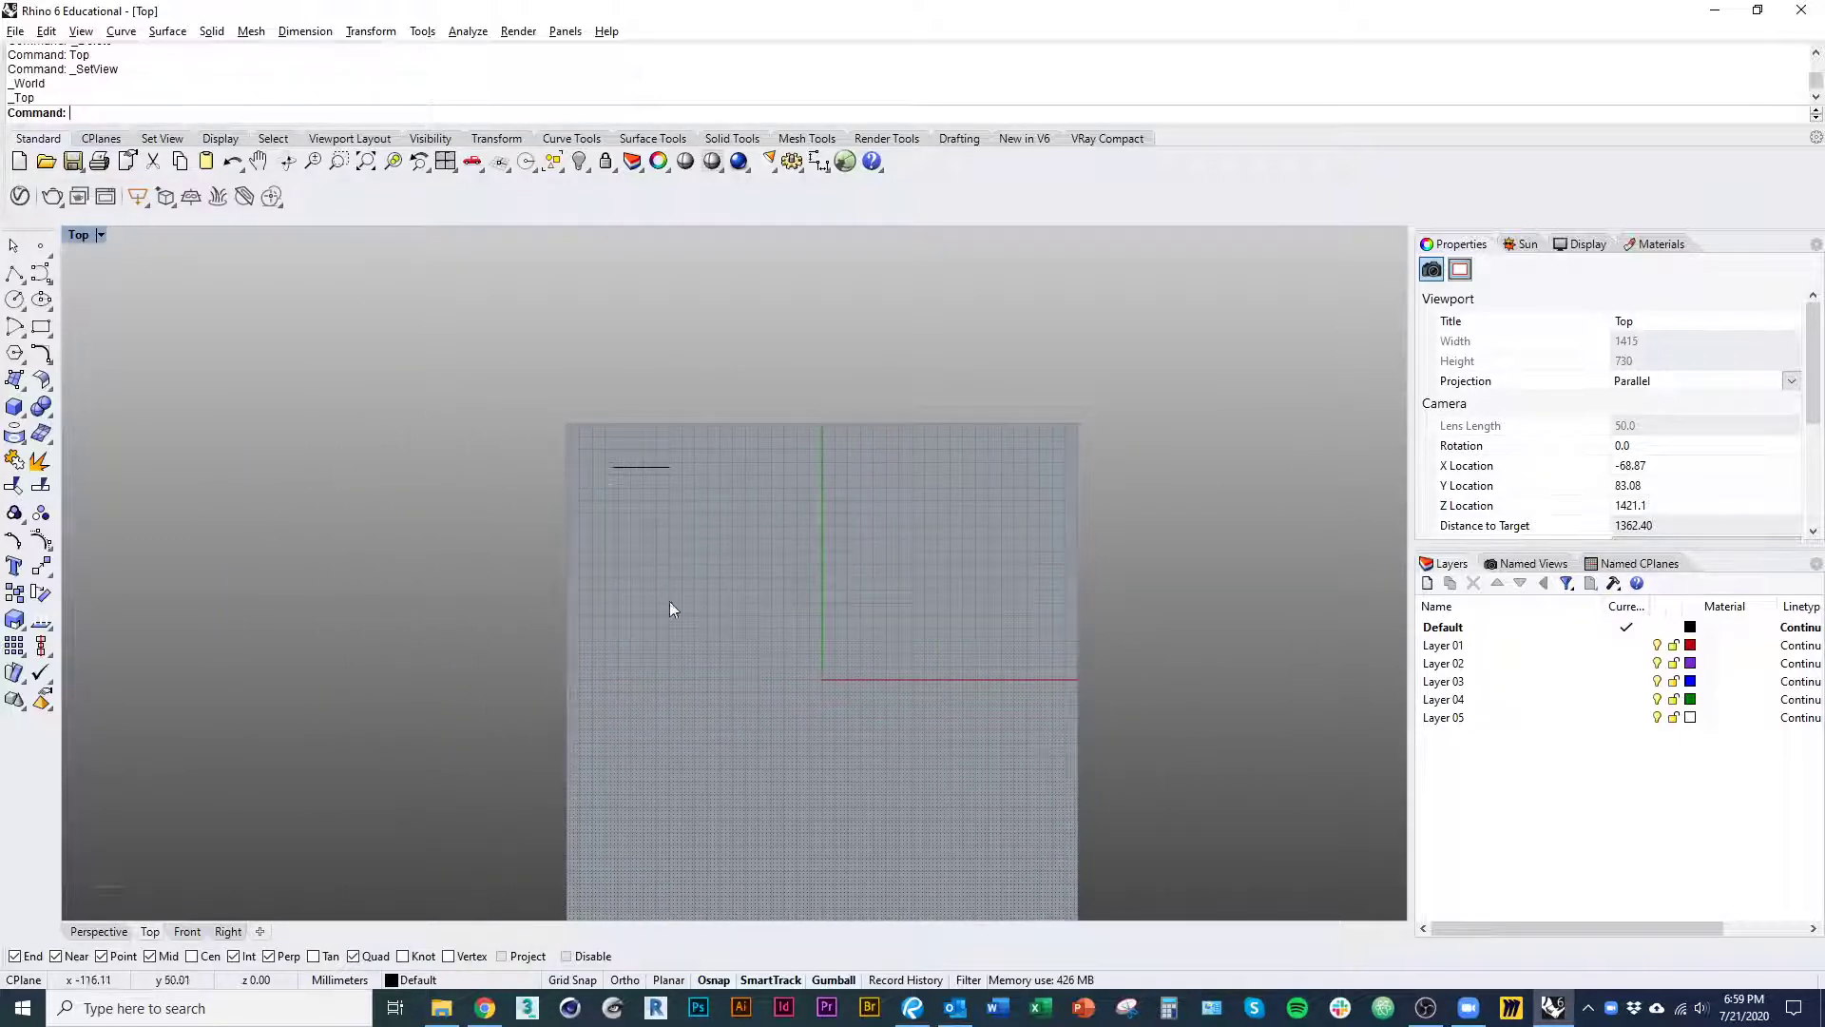
right_drag(669, 601, 645, 584)
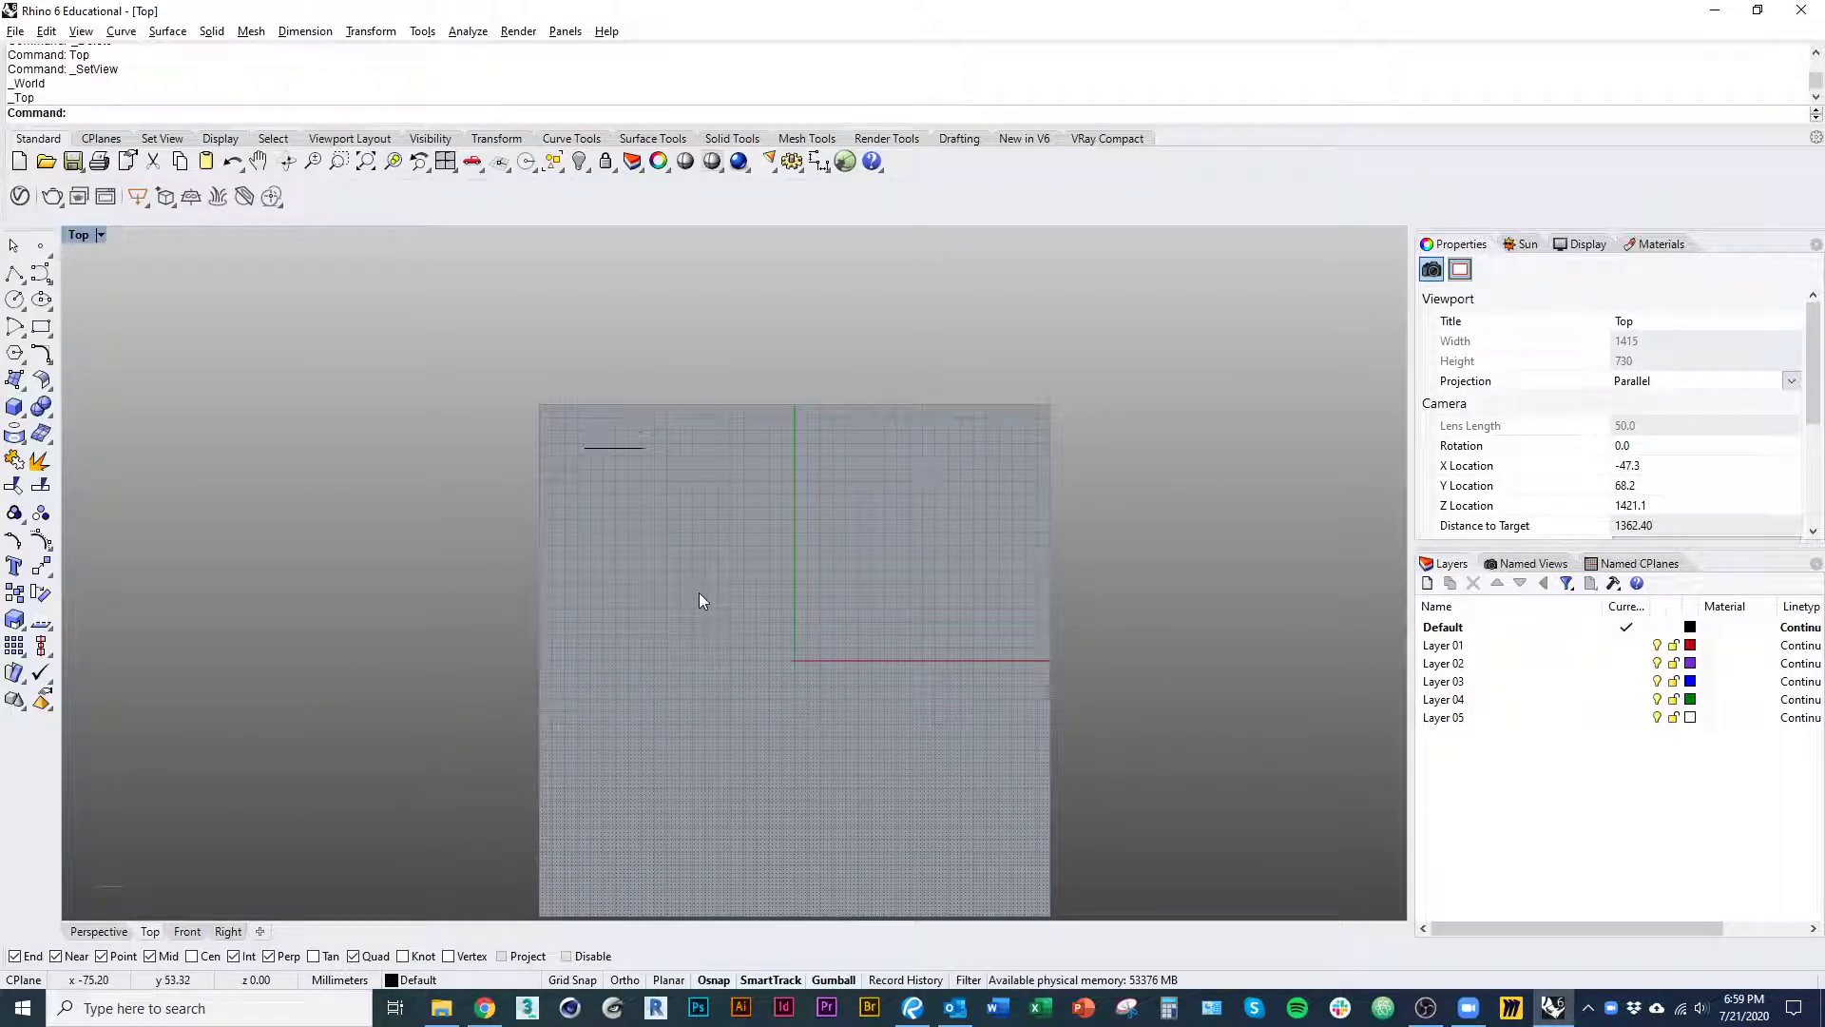
- Tilt the Top viewport and draw a tall, narrow box standing on the grid just behind the X axis, straddling the Y axis
ctrl+shift+right_drag(965, 522, 587, 461)
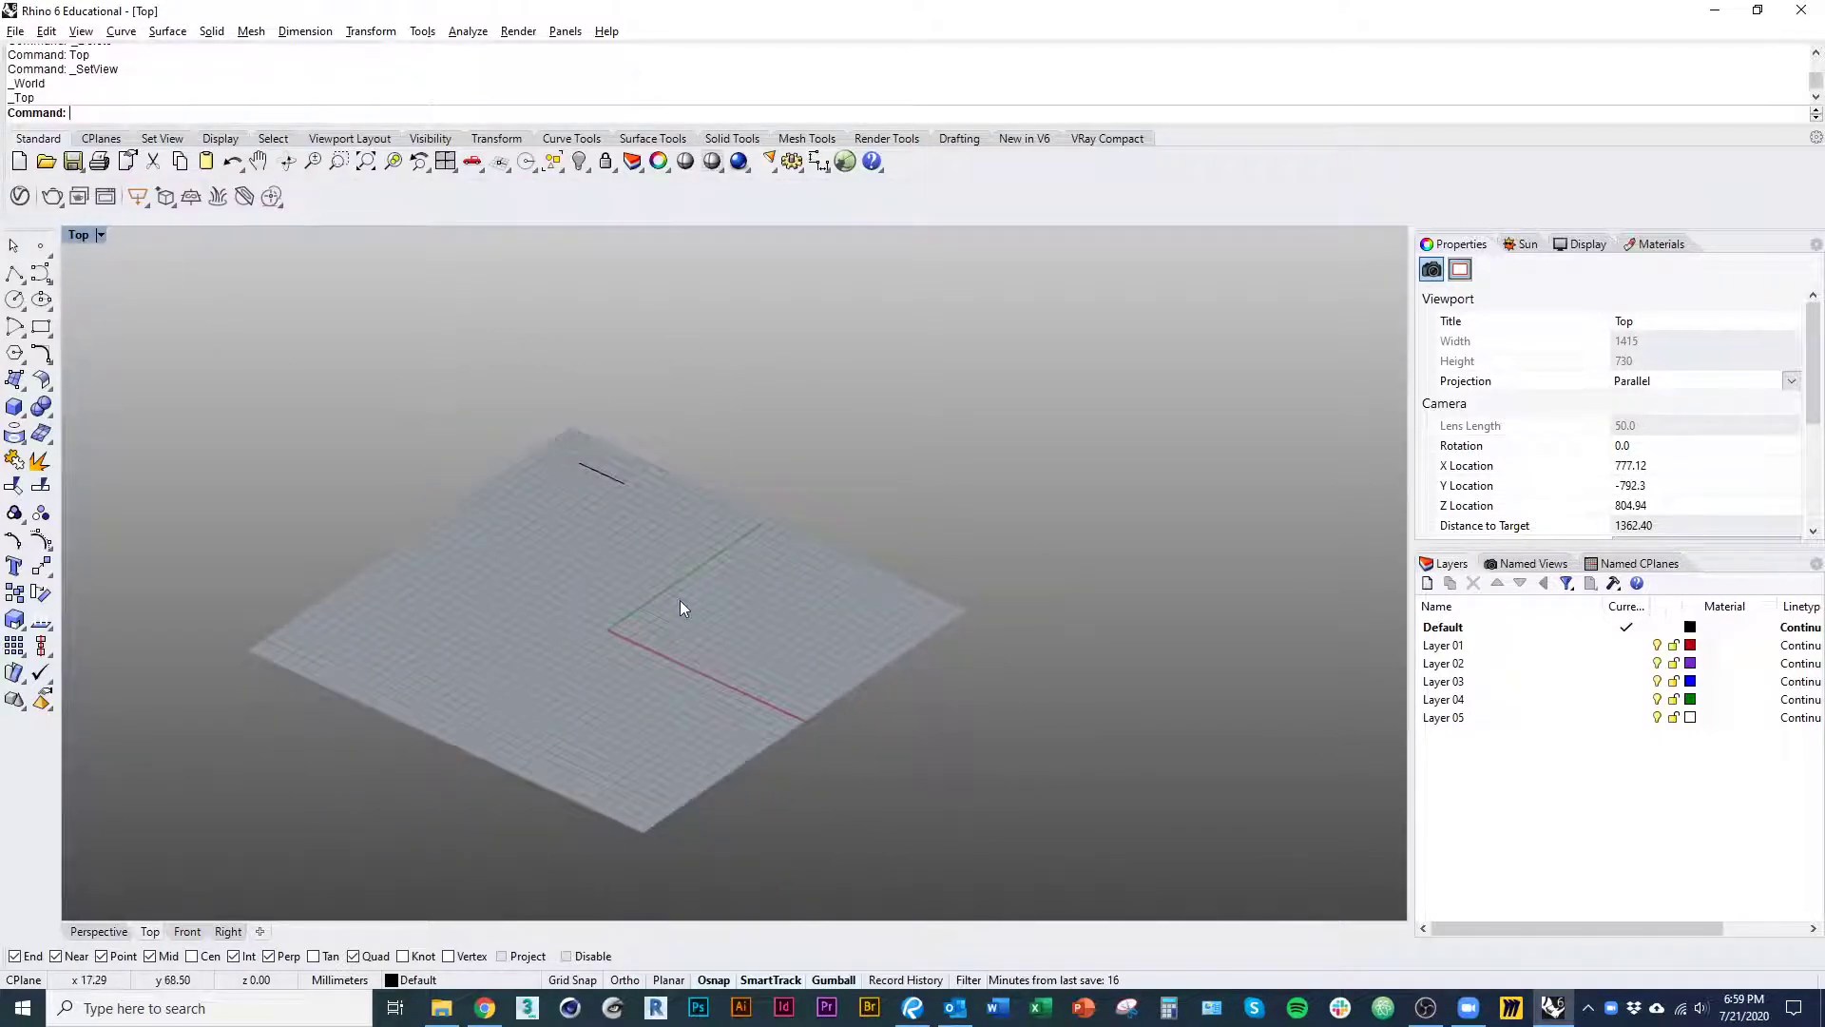
right_drag(713, 611, 646, 714)
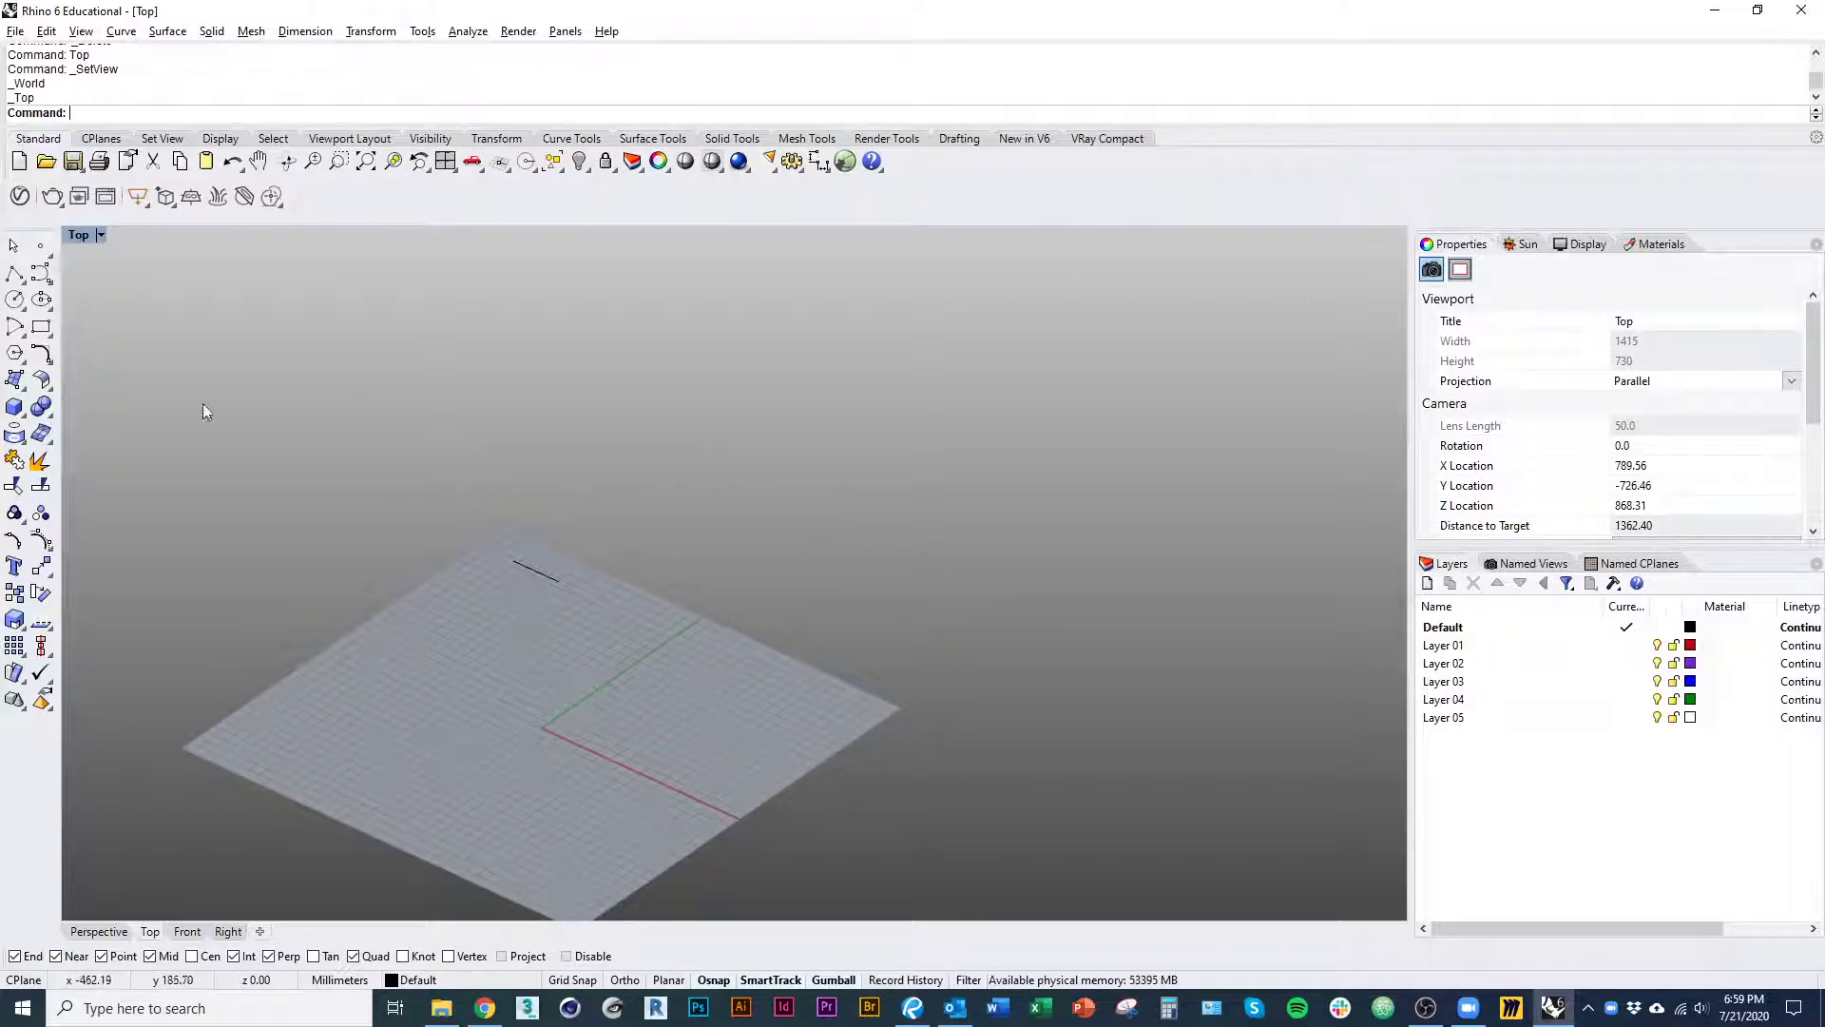
click(14, 406)
click(514, 708)
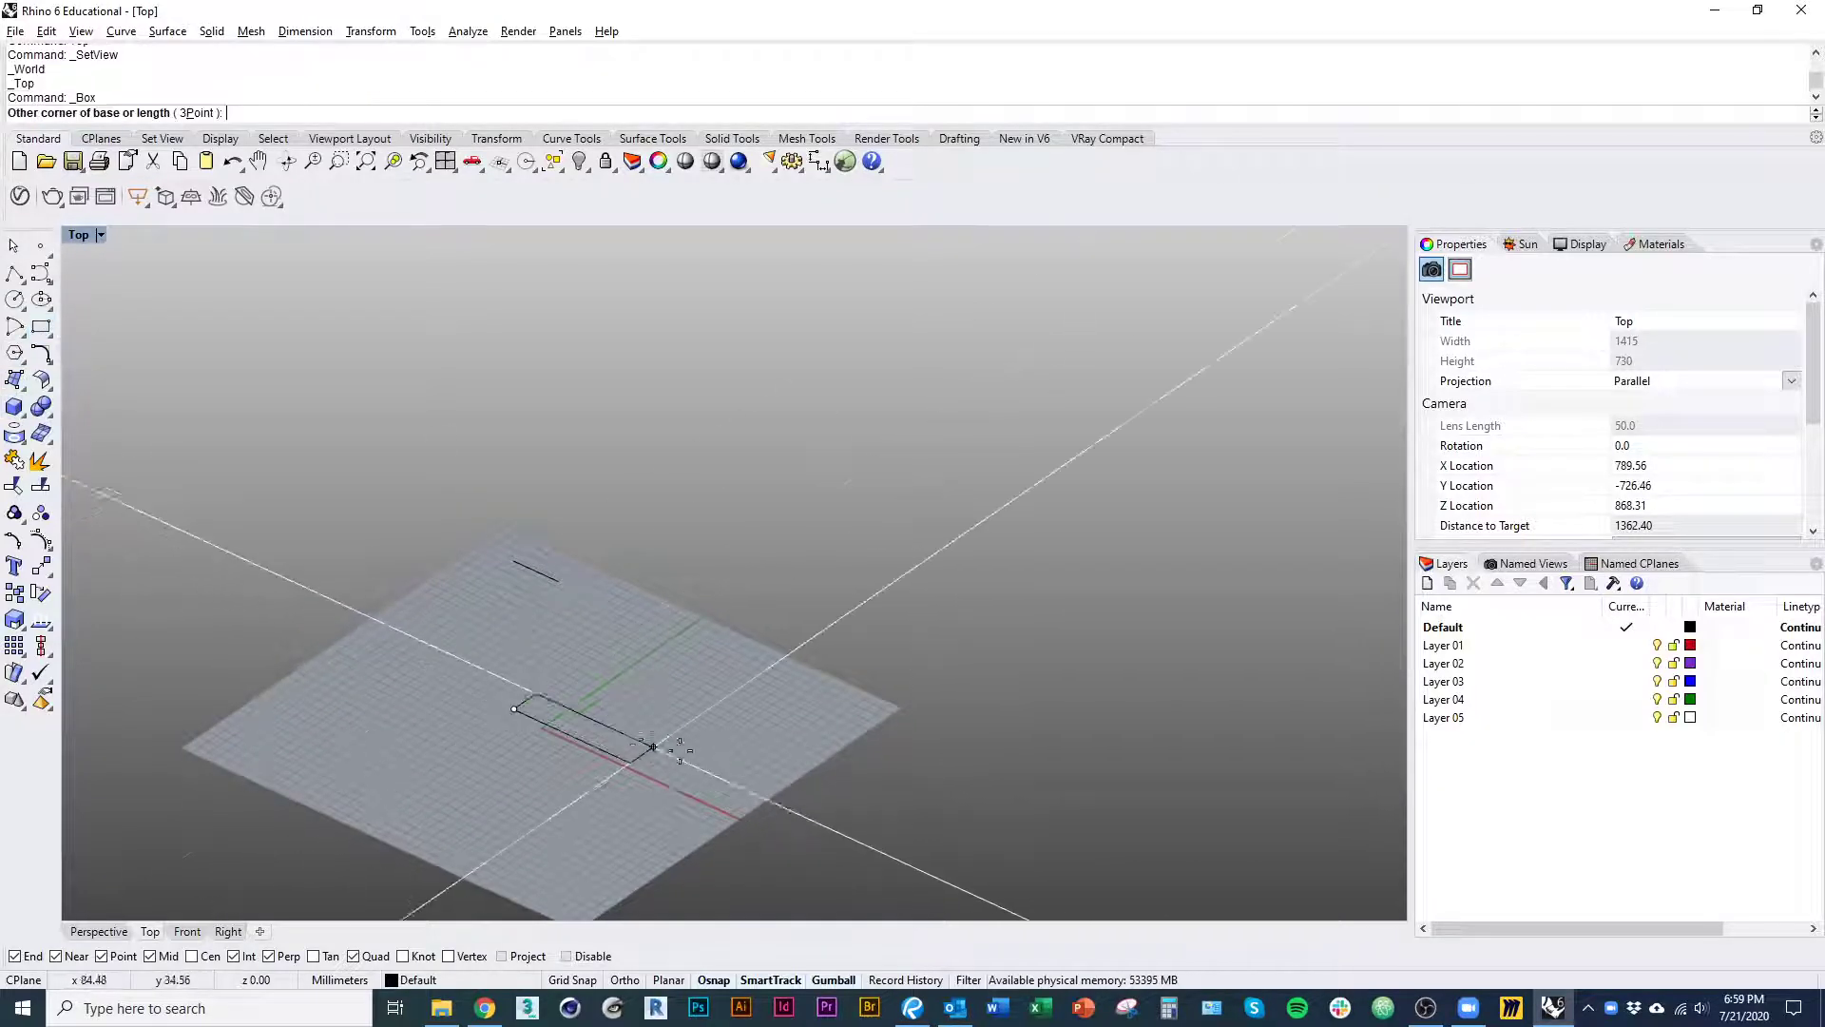
click(653, 748)
click(699, 705)
scroll(652, 694, up, 3)
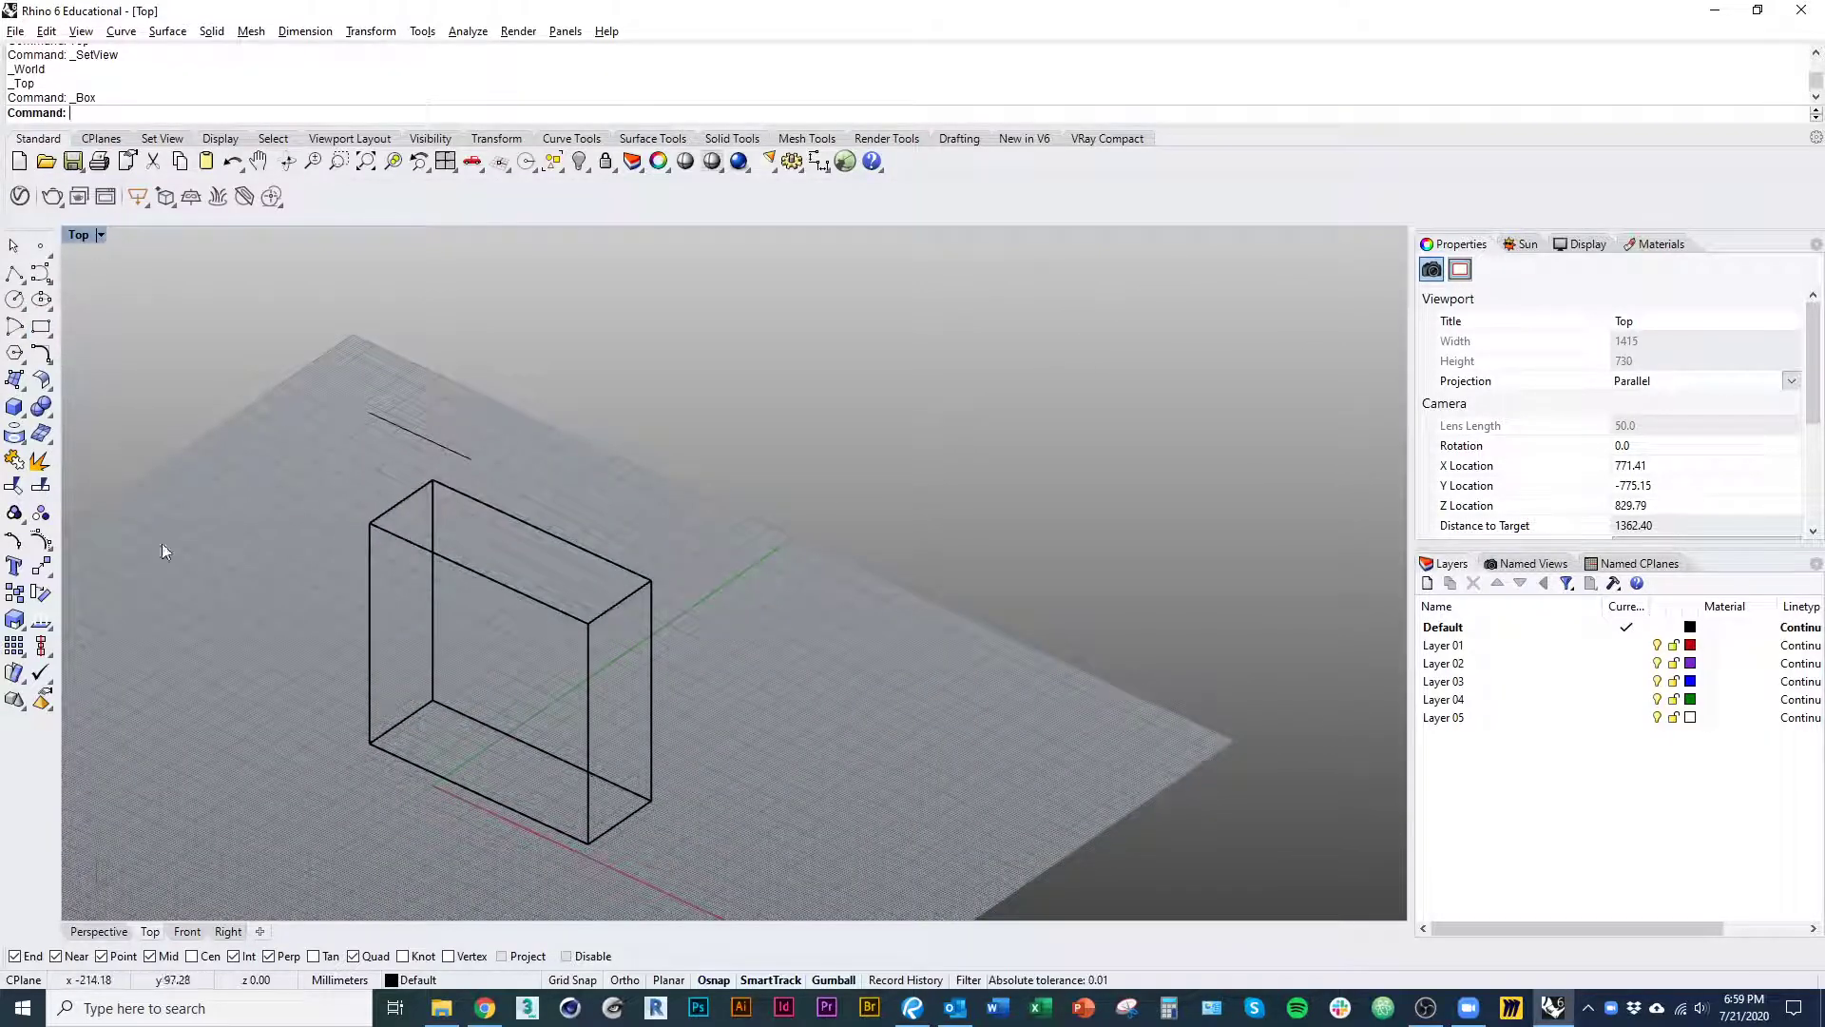
- Inspect the box in the Perspective viewport, return to the Top viewport and select the box
click(99, 931)
right_drag(437, 728, 522, 733)
click(150, 931)
mouse_move(677, 748)
right_down()
mouse_move(746, 711)
mouse_move(670, 762)
right_up()
click(671, 761)
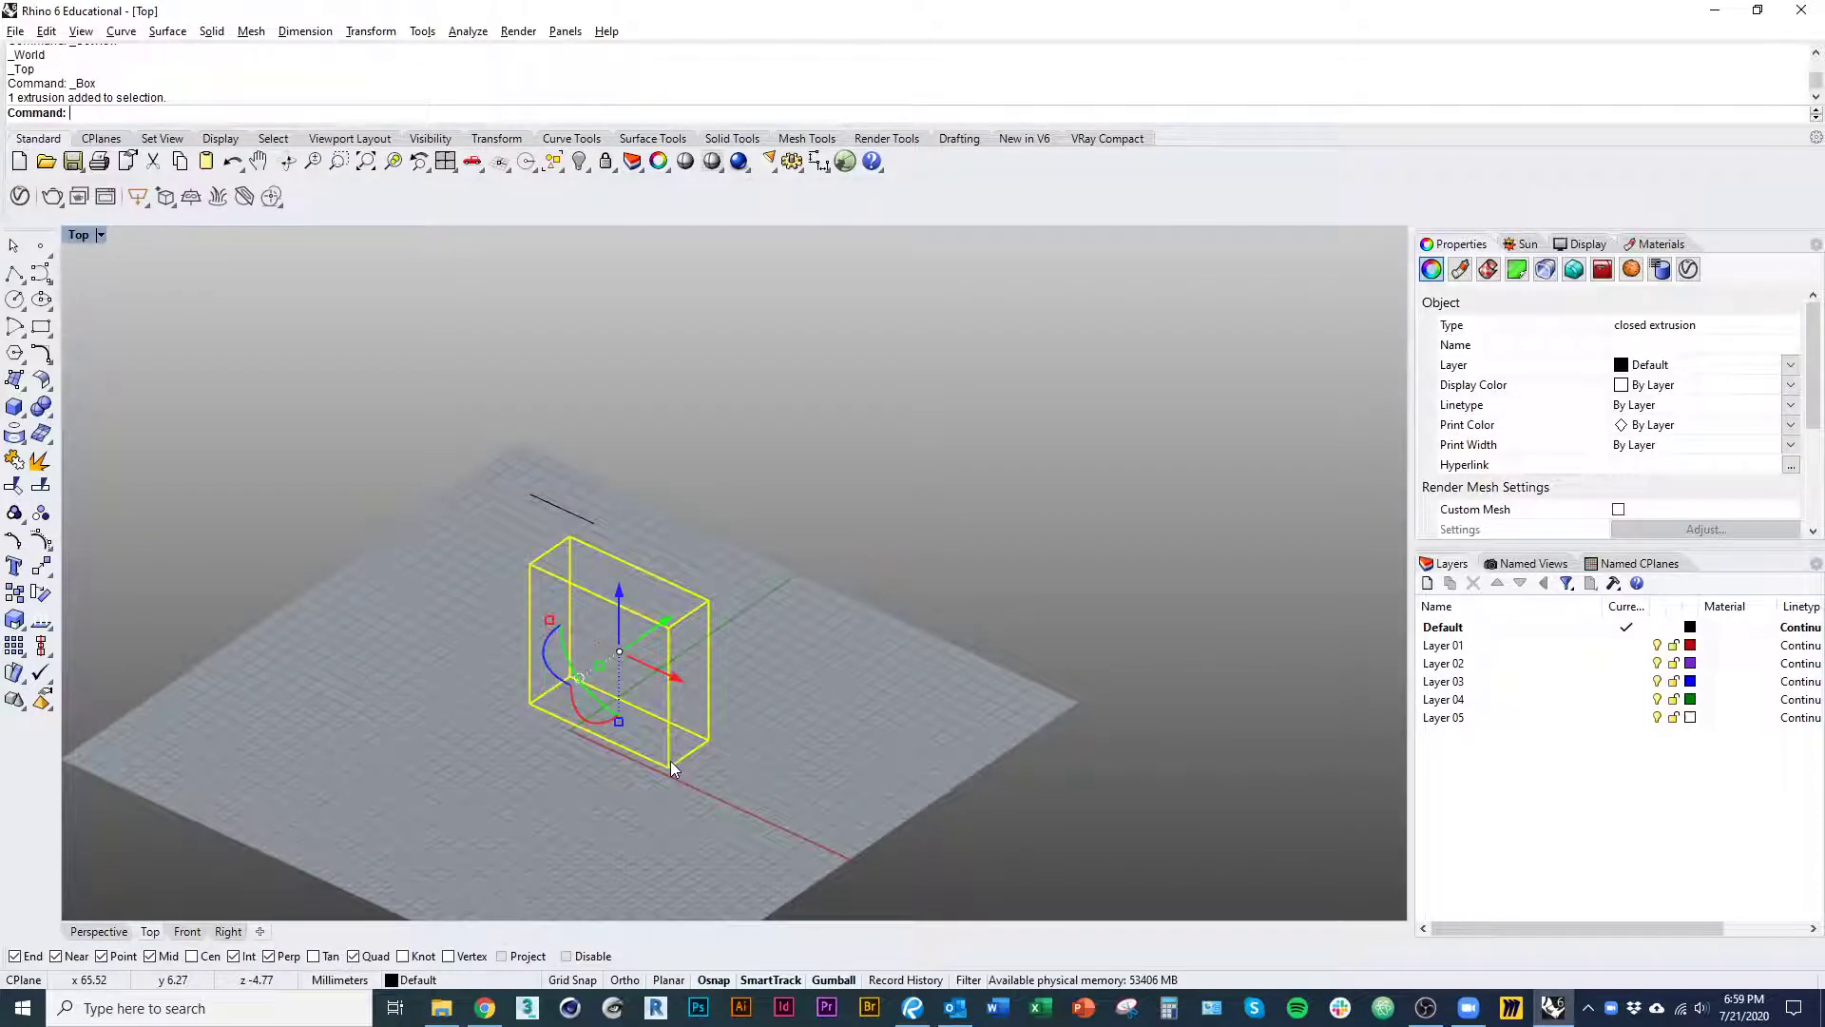
- Set the tilted viewport to the world Top view using the SetView command
text(Top)
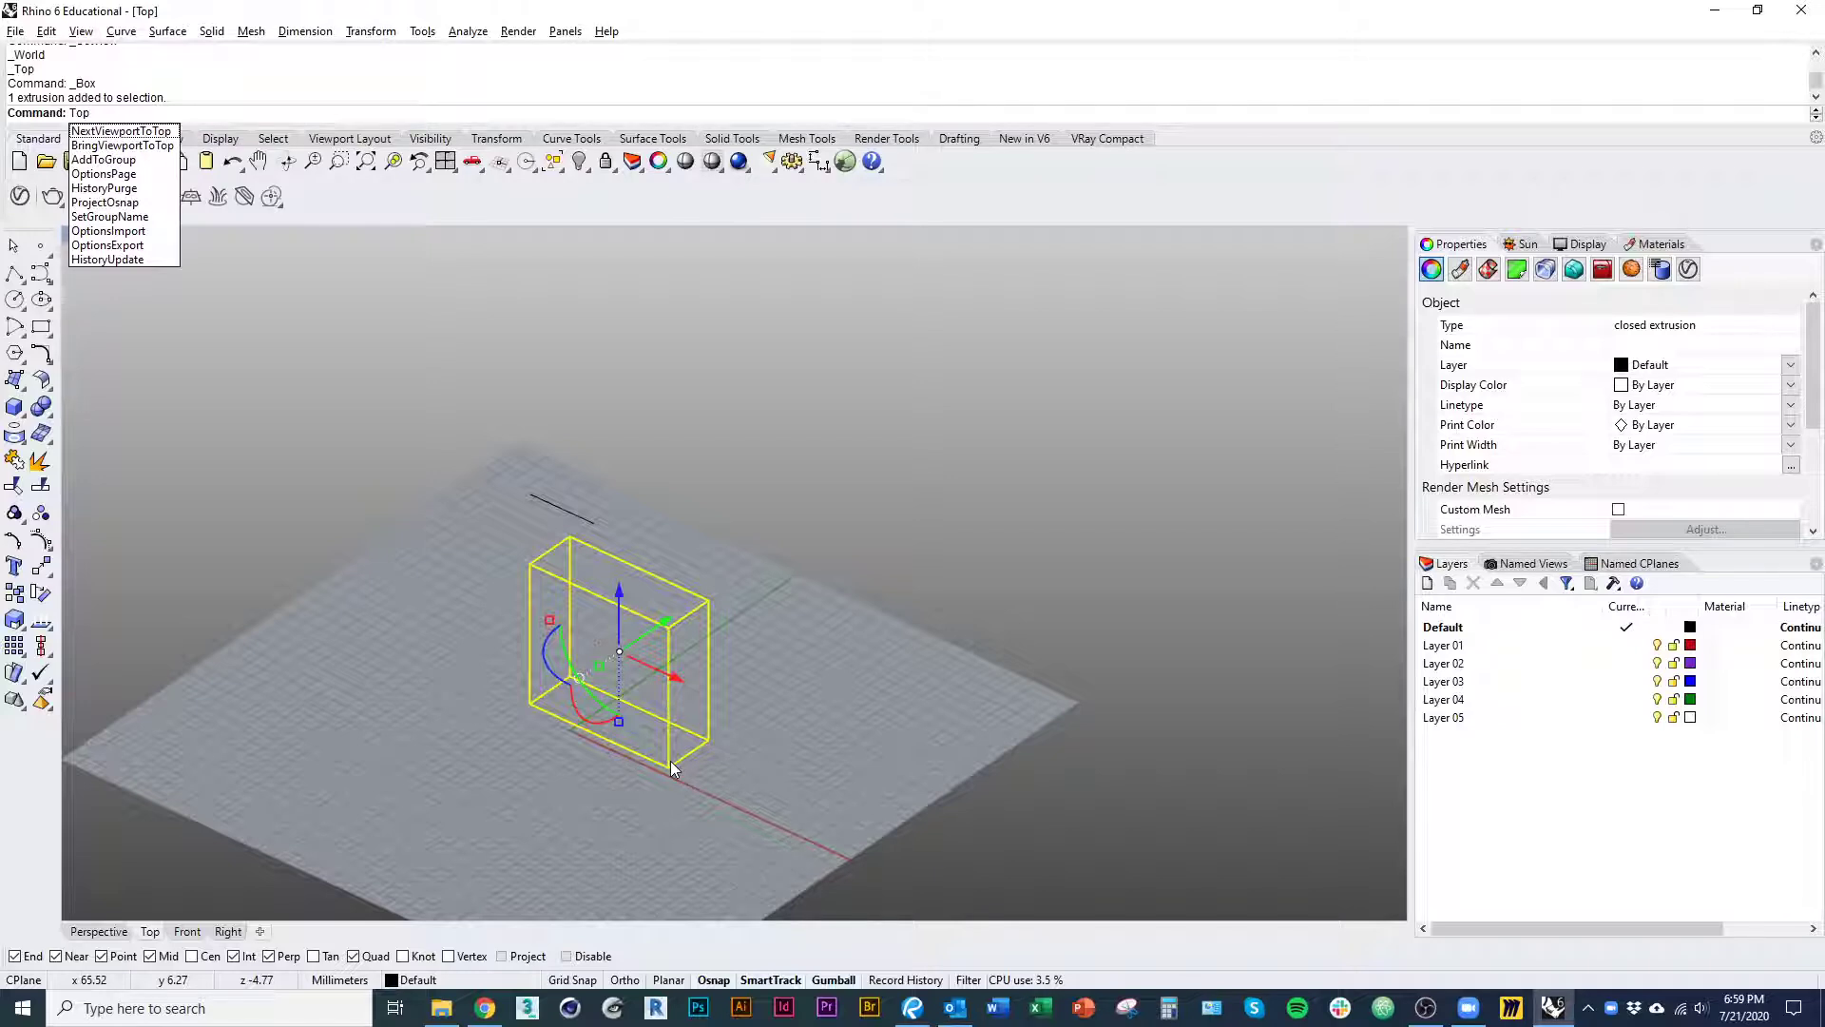
key(Escape)
text(SetView)
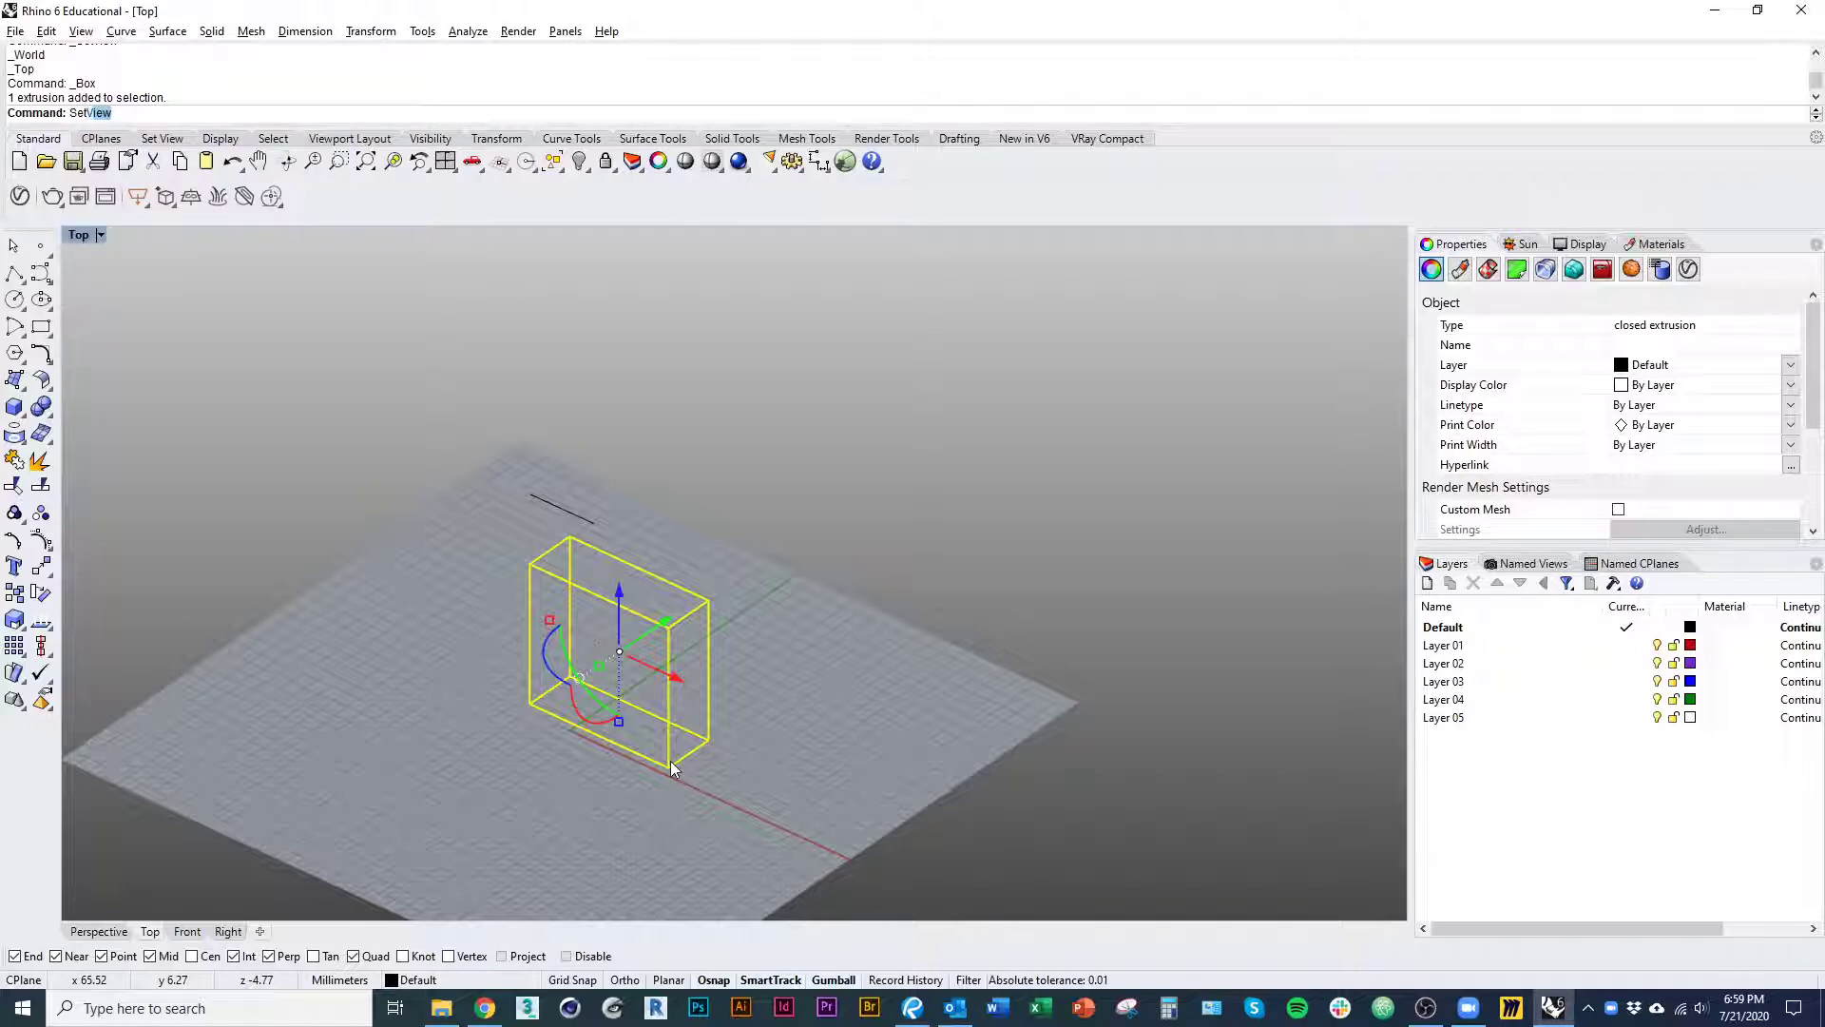
key(Return)
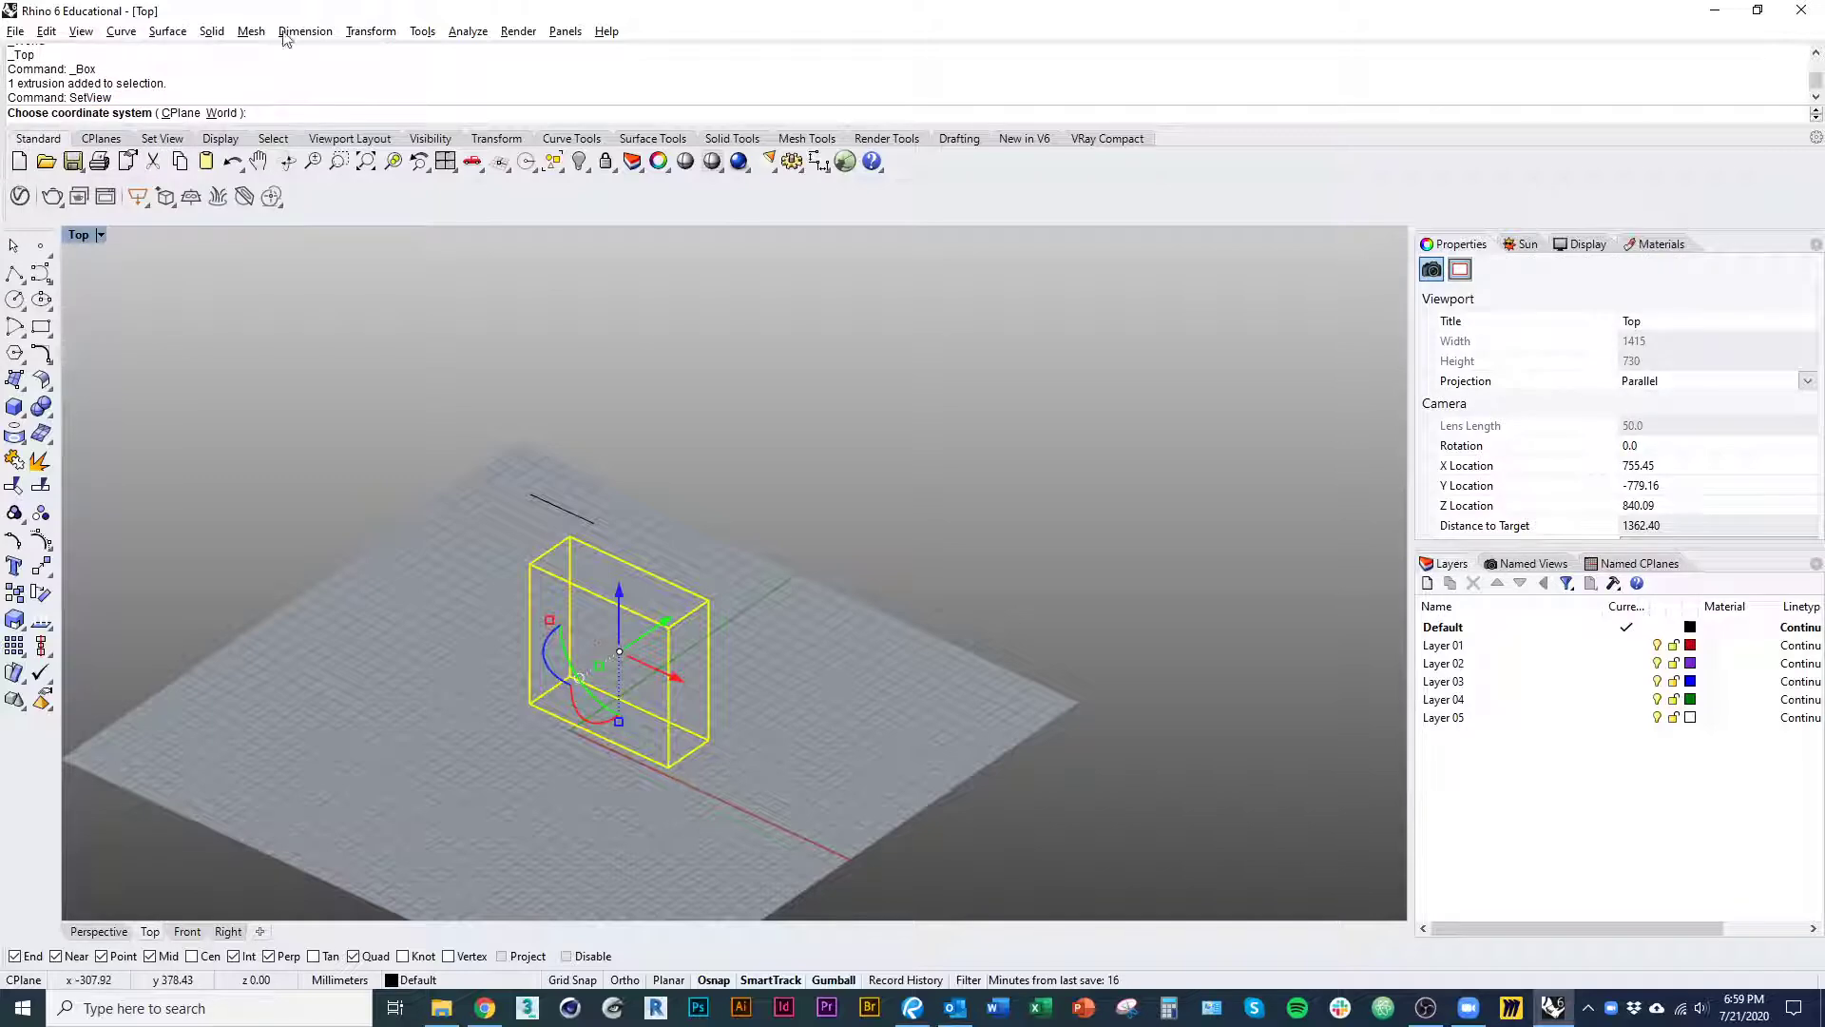
click(222, 113)
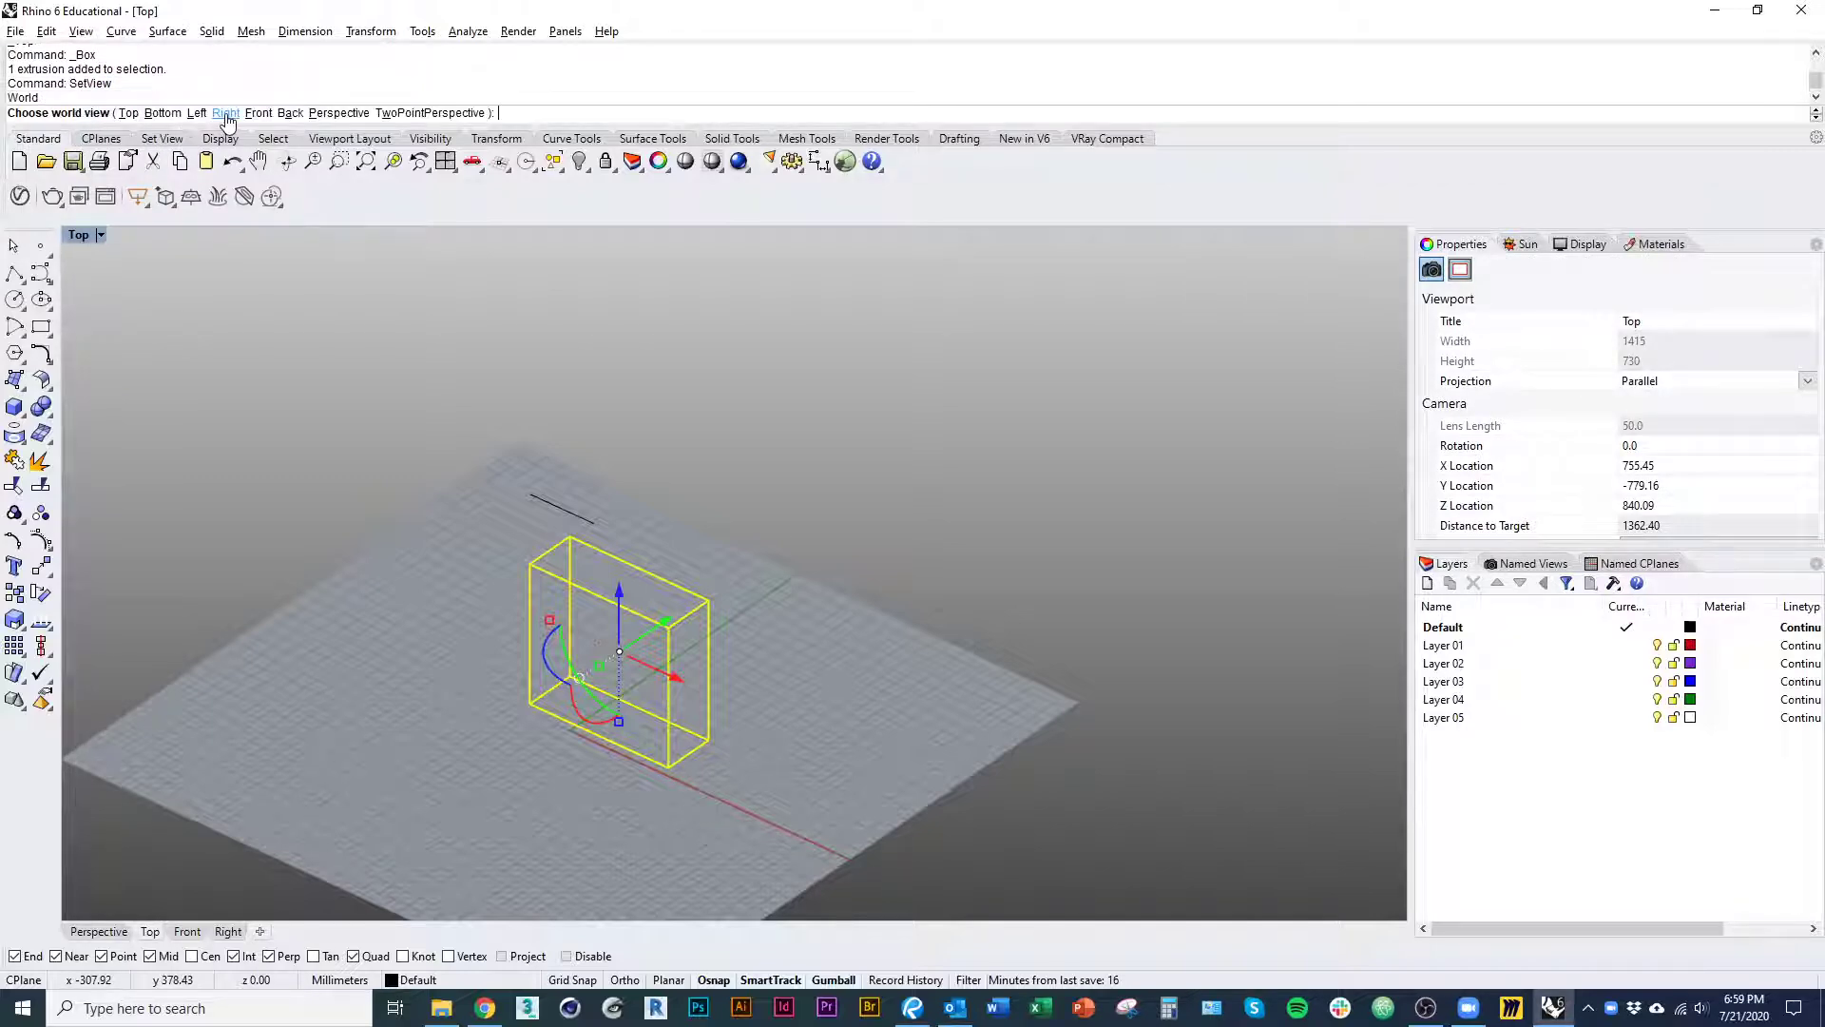
click(128, 113)
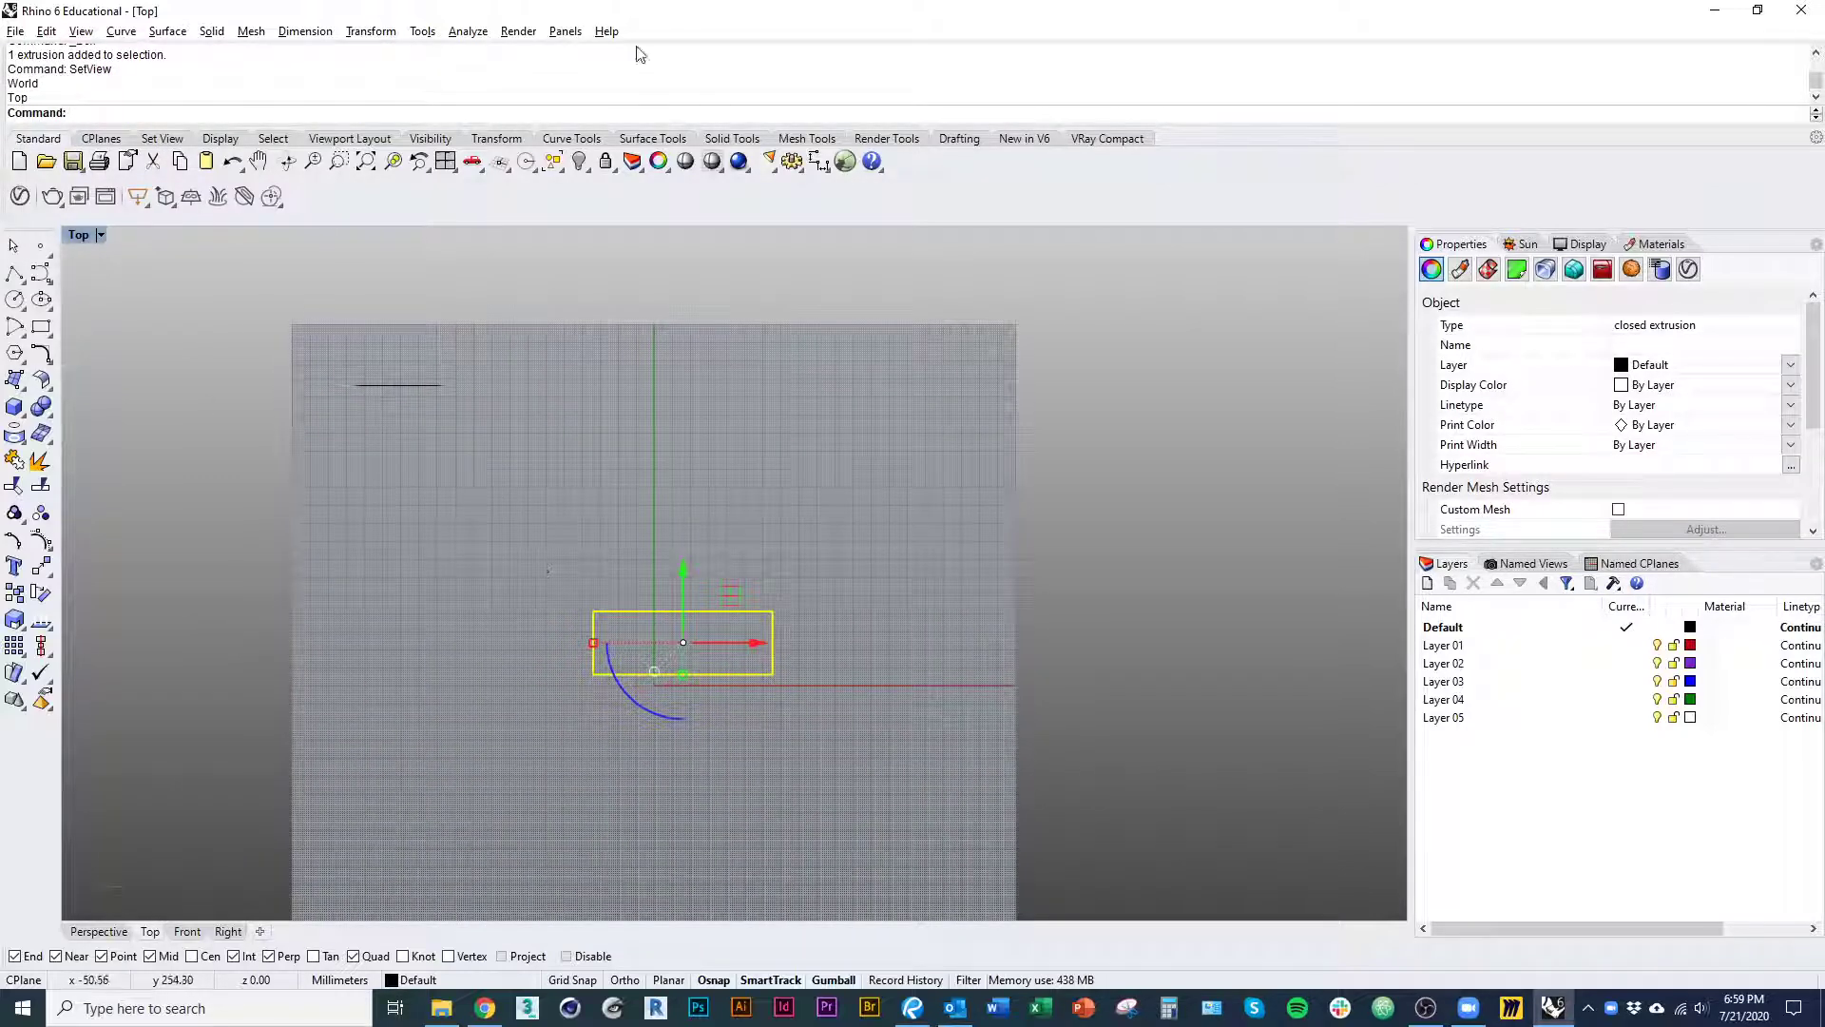
- Deselect the box, tilt the viewport and restore the world Top view with the Top command
right_drag(748, 424, 759, 366)
ctrl+shift+right_drag(884, 860, 761, 739)
click(836, 787)
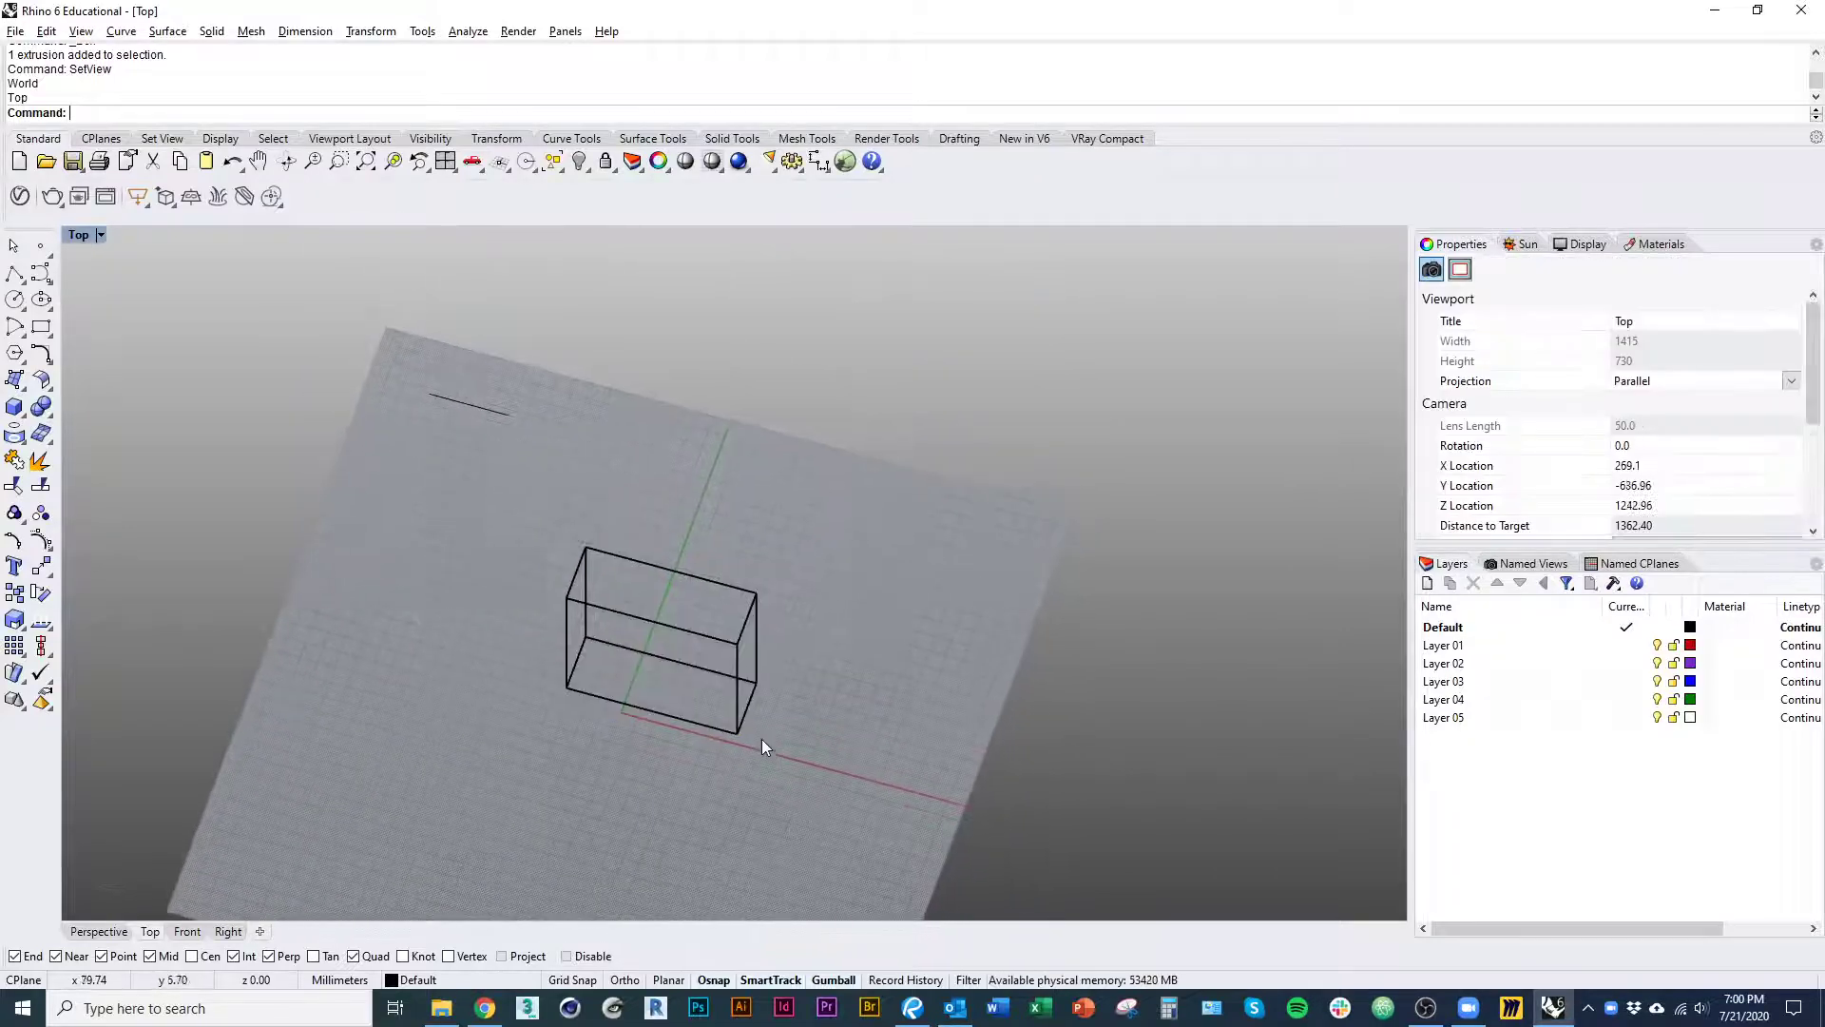
scroll(762, 739, up, 5)
text(Top)
key(Return)
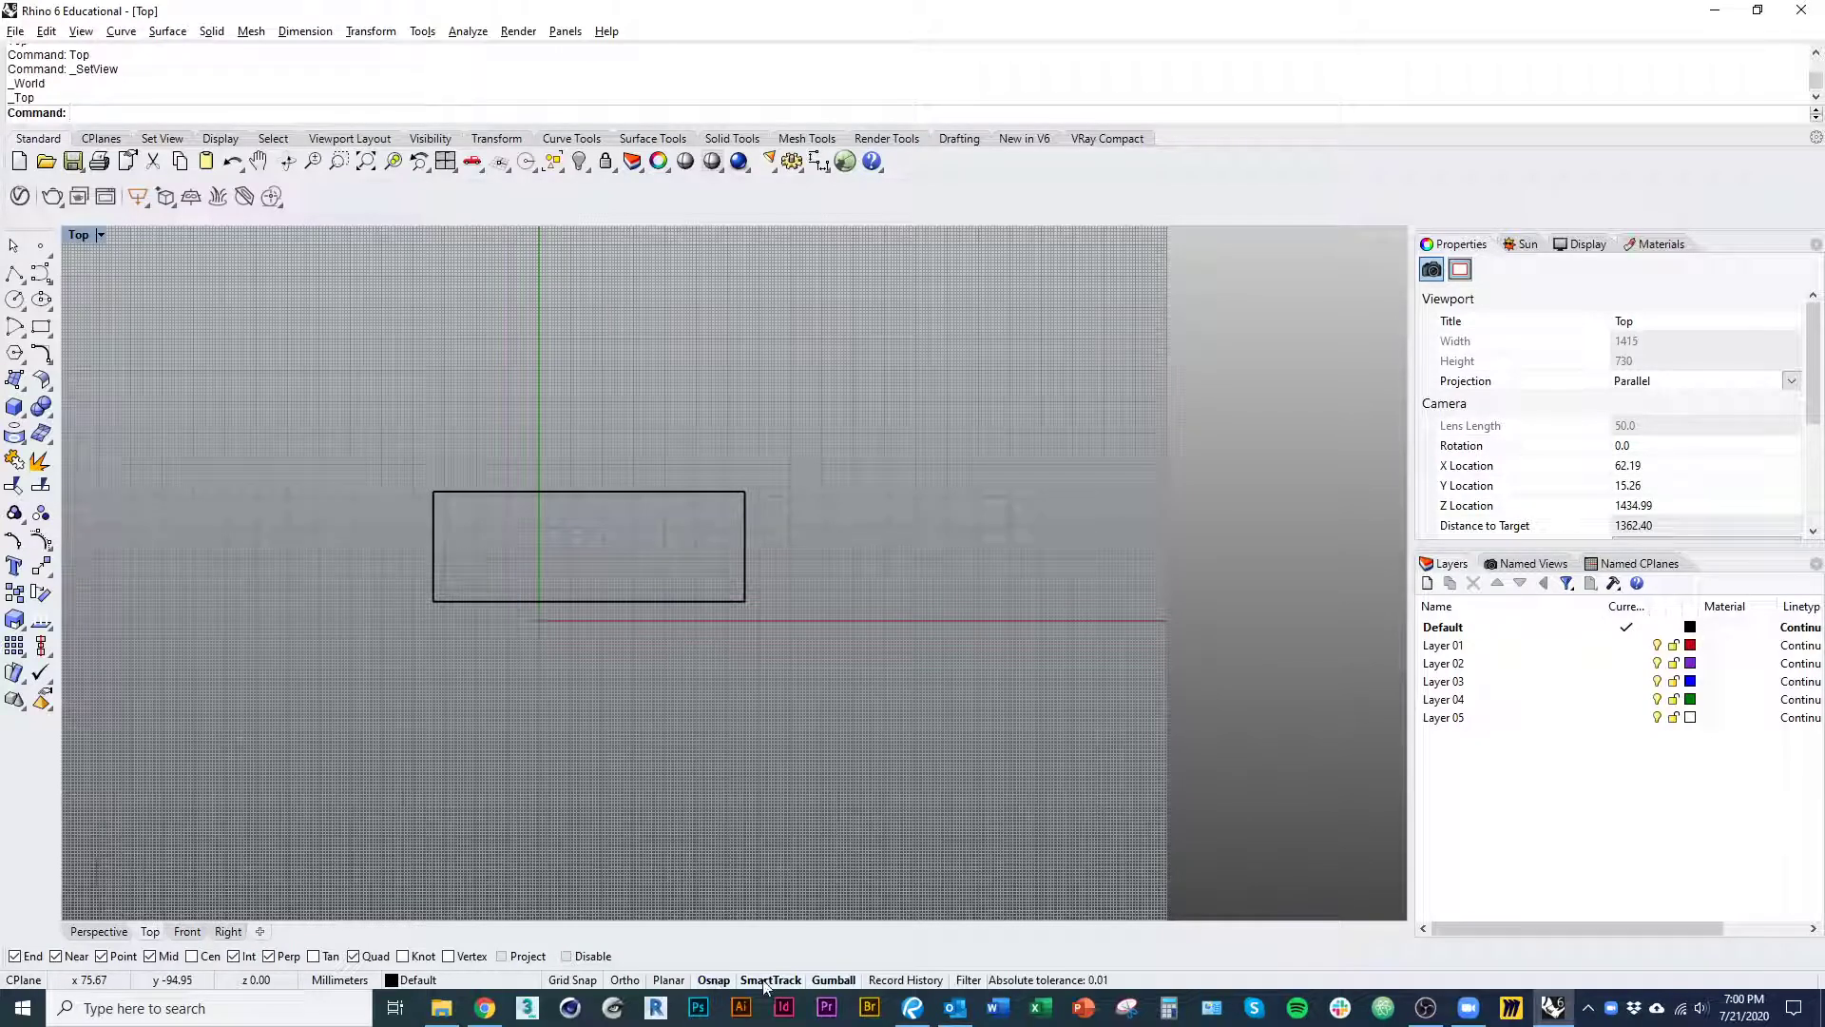
- Tilt the view and draw a single-segment polyline about 39 mm long just in front of the existing short line
ctrl+shift+right_drag(791, 835, 539, 675)
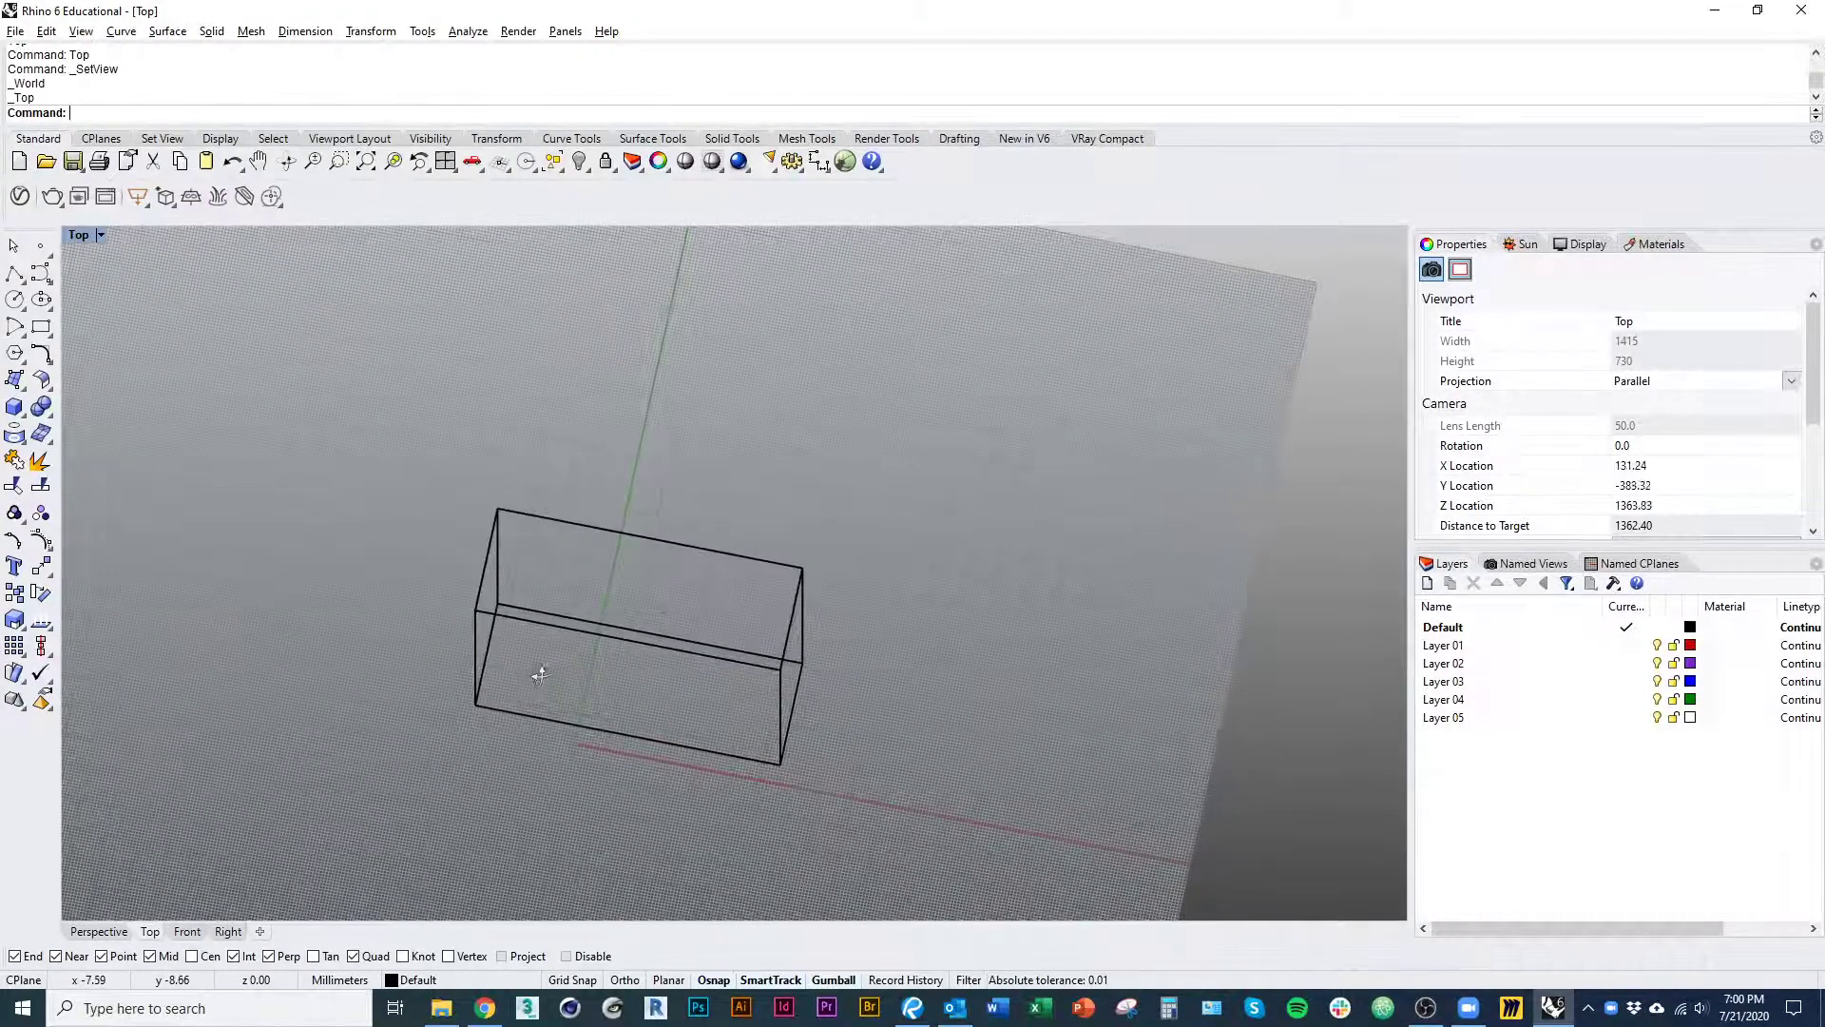
click(23, 272)
right_drag(301, 424, 445, 587)
click(312, 365)
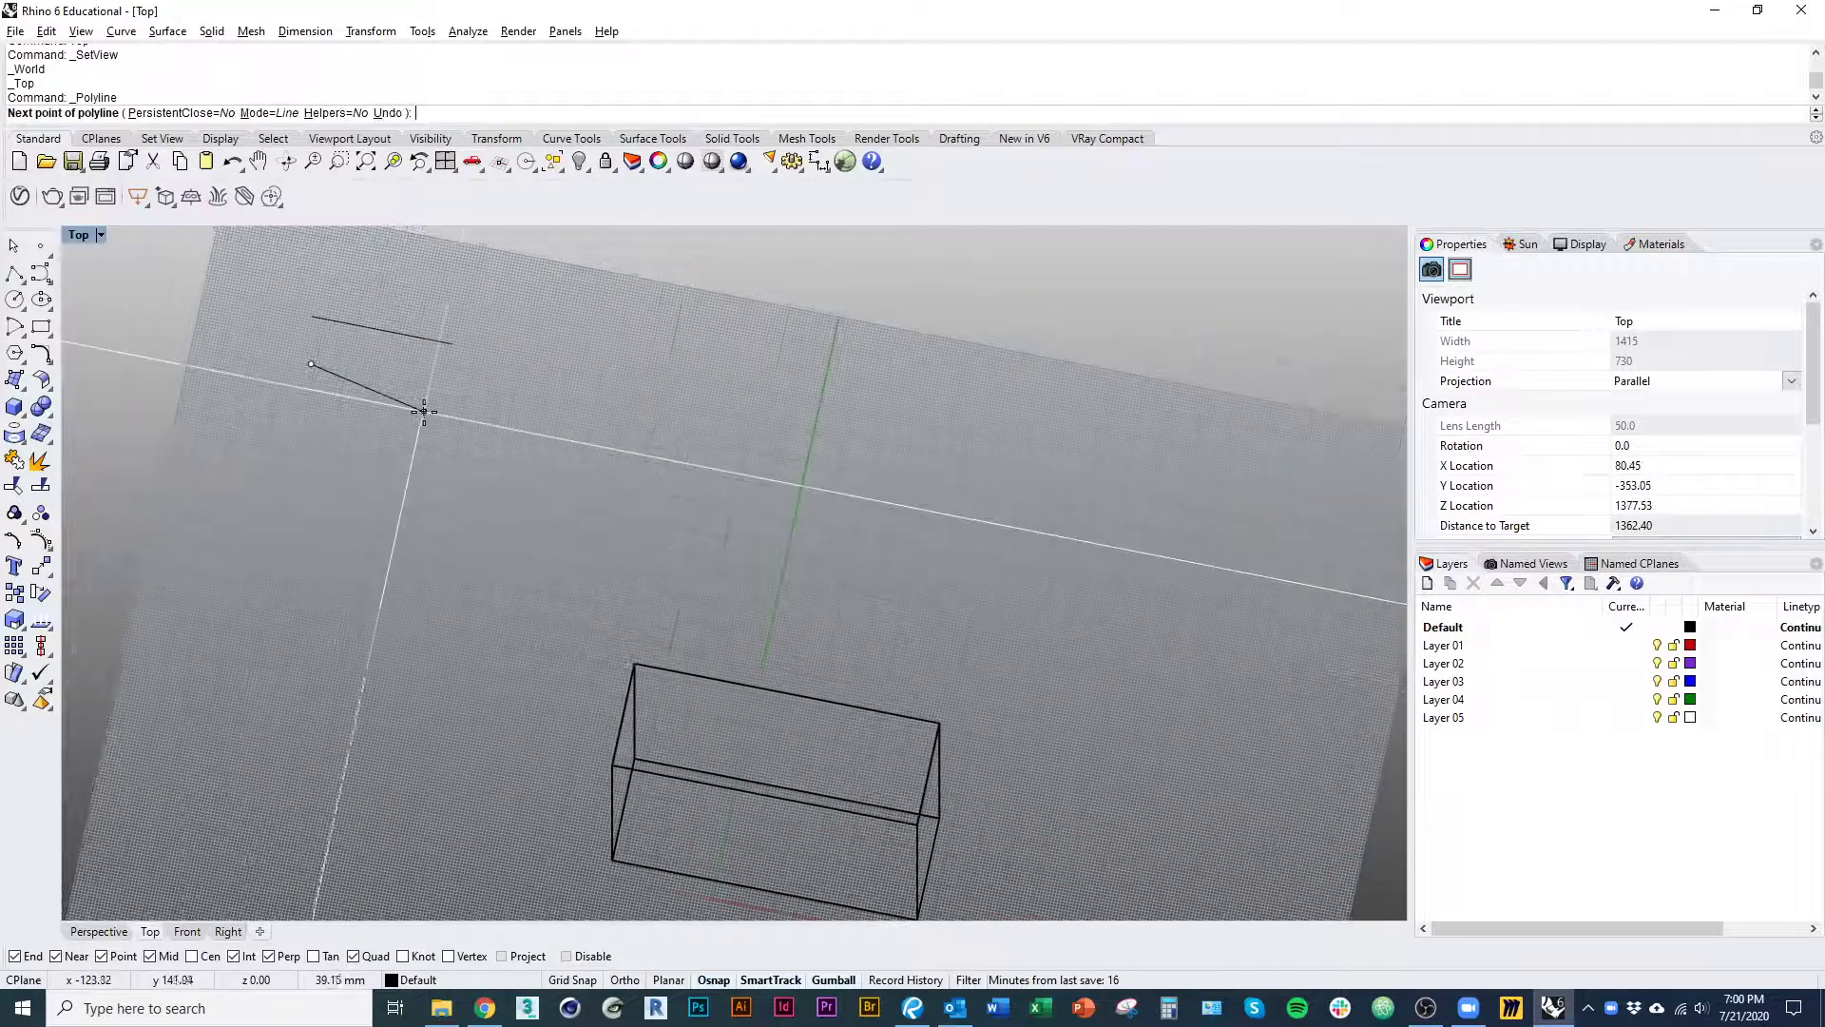
click(425, 413)
right_drag(420, 442, 443, 573)
right_click(444, 572)
- Begin another polyline at the new line's inner end, turn off SmartTrack and end the command without adding a segment
right_click(446, 565)
click(448, 542)
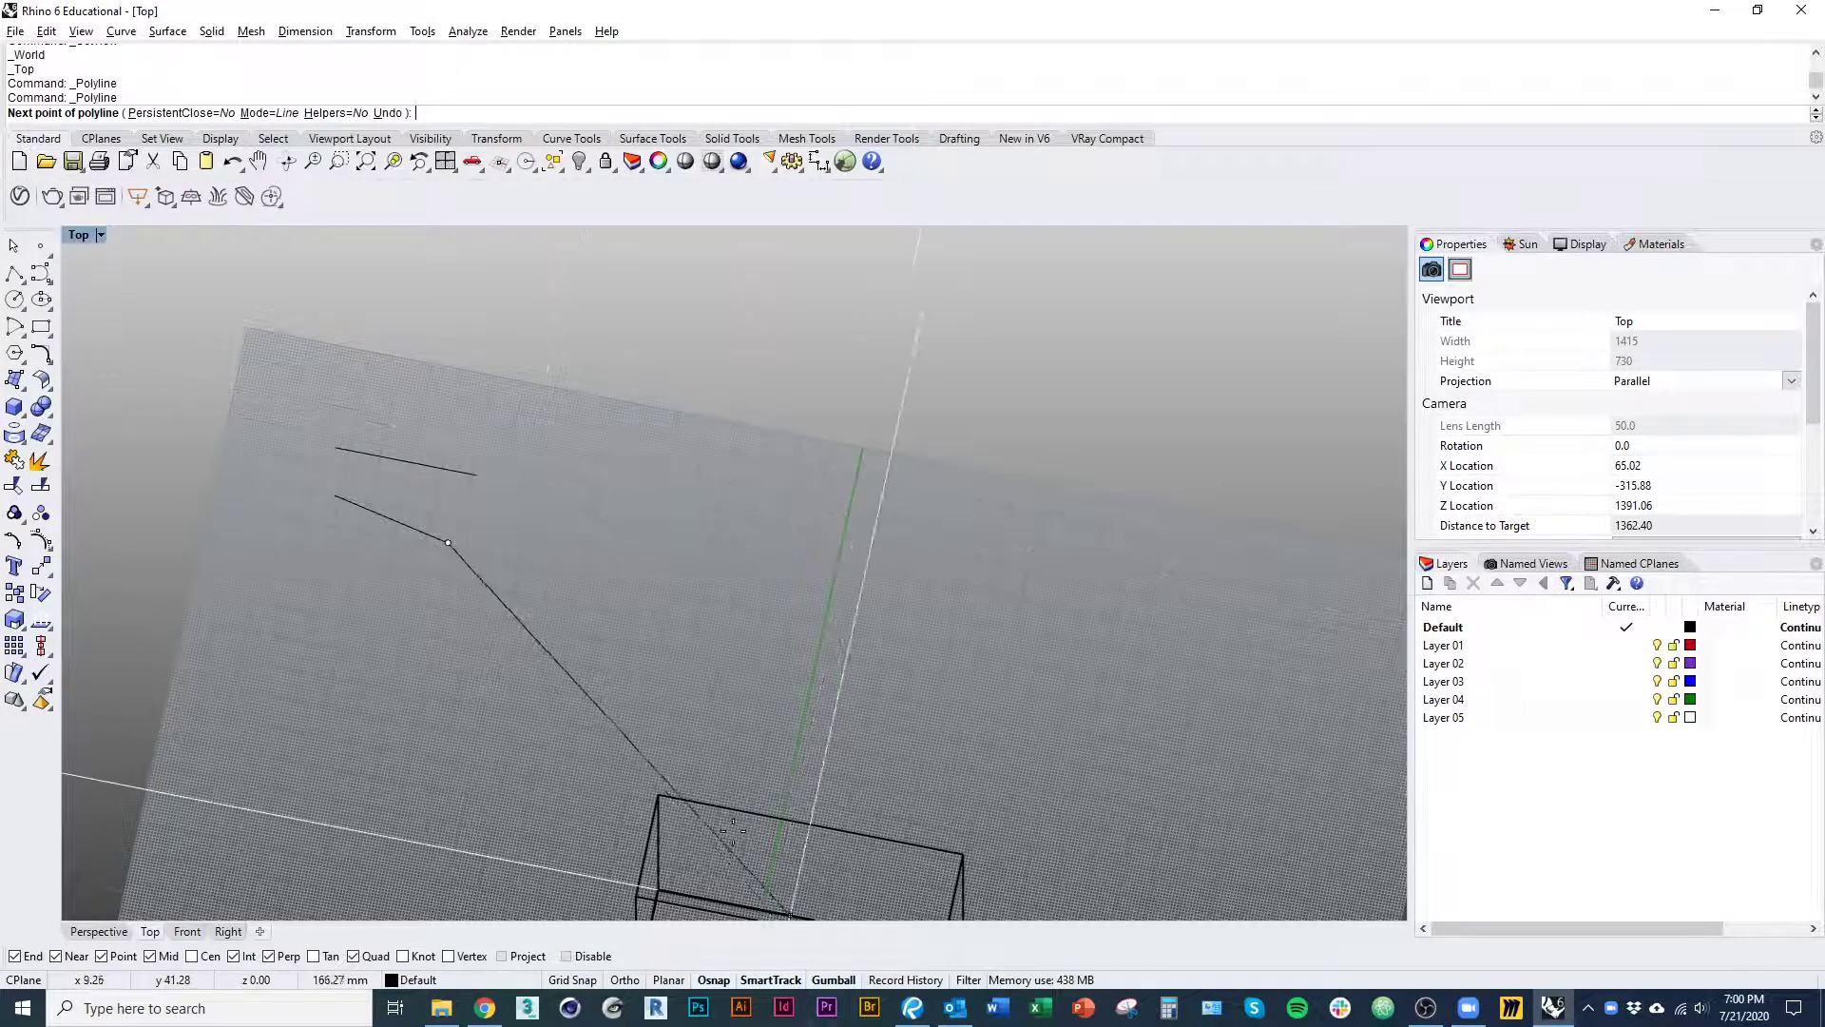
click(772, 985)
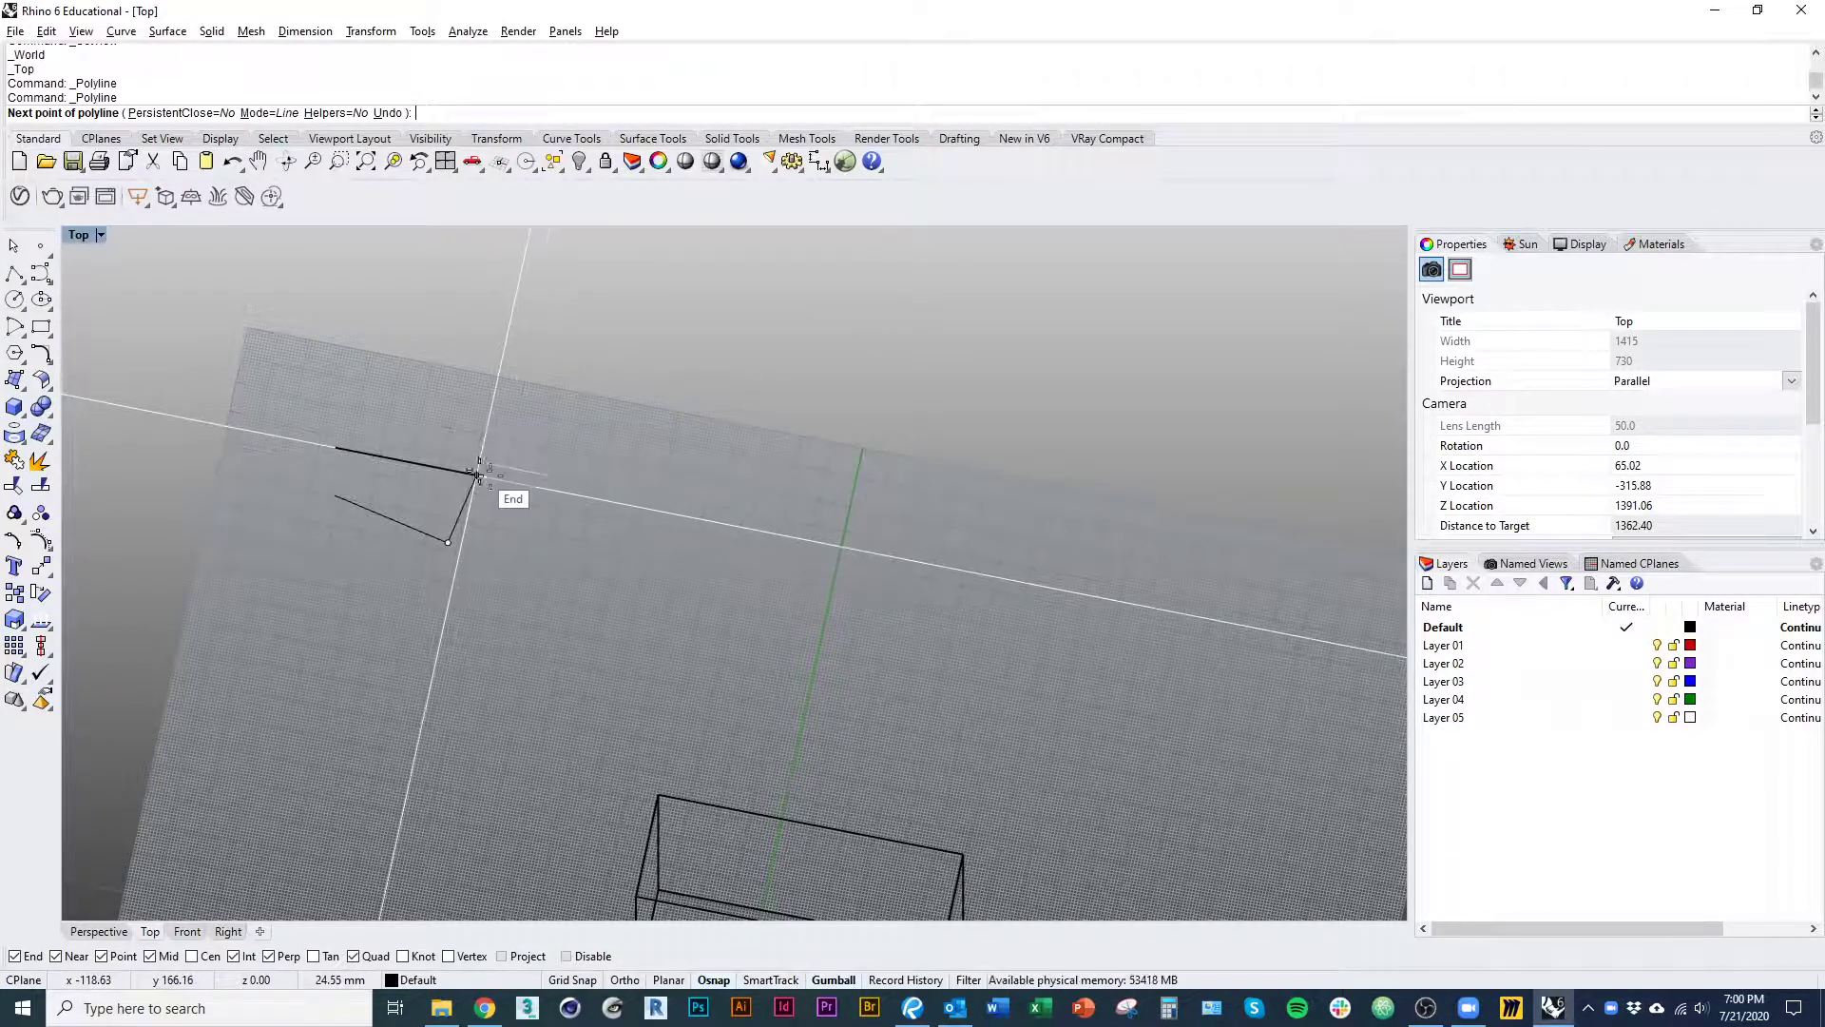
key(Return)
- Select the box and move it a short distance across the grid with the gumball
right_drag(625, 526, 529, 249)
click(574, 682)
right_drag(725, 762, 685, 664)
ctrl+shift+right_drag(751, 837, 719, 744)
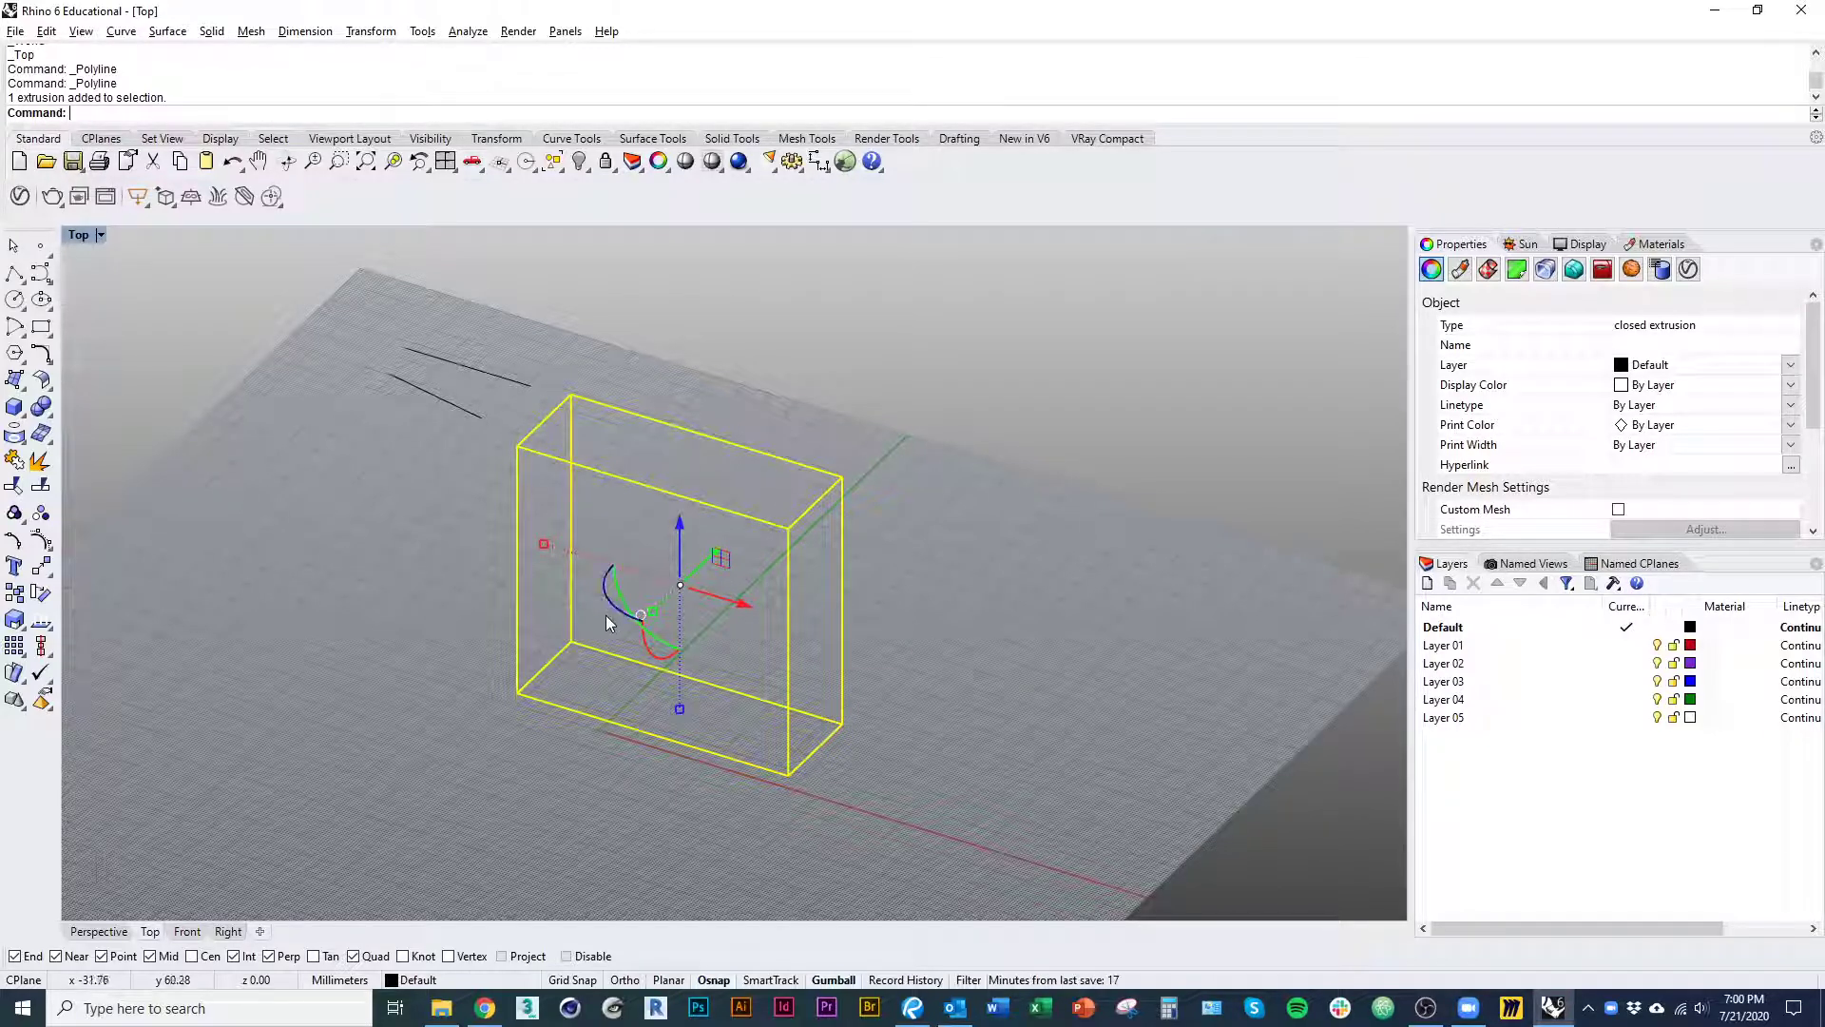
click(481, 642)
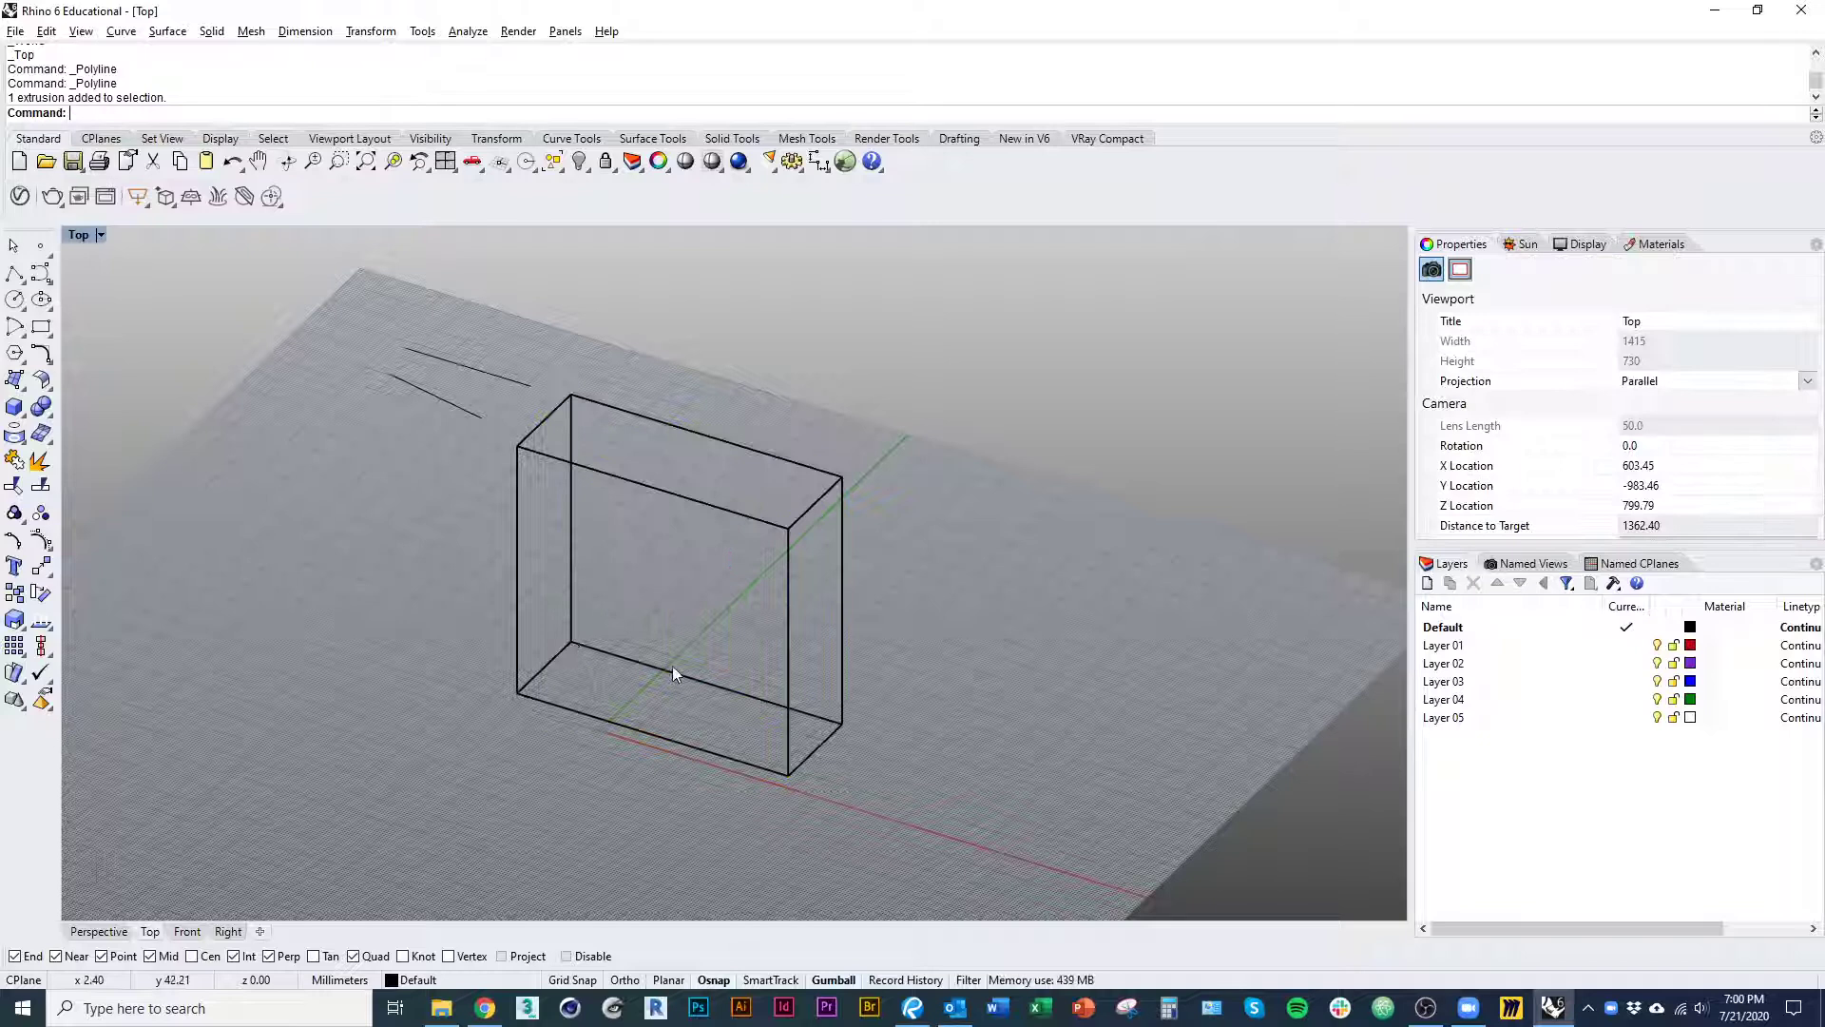
click(717, 695)
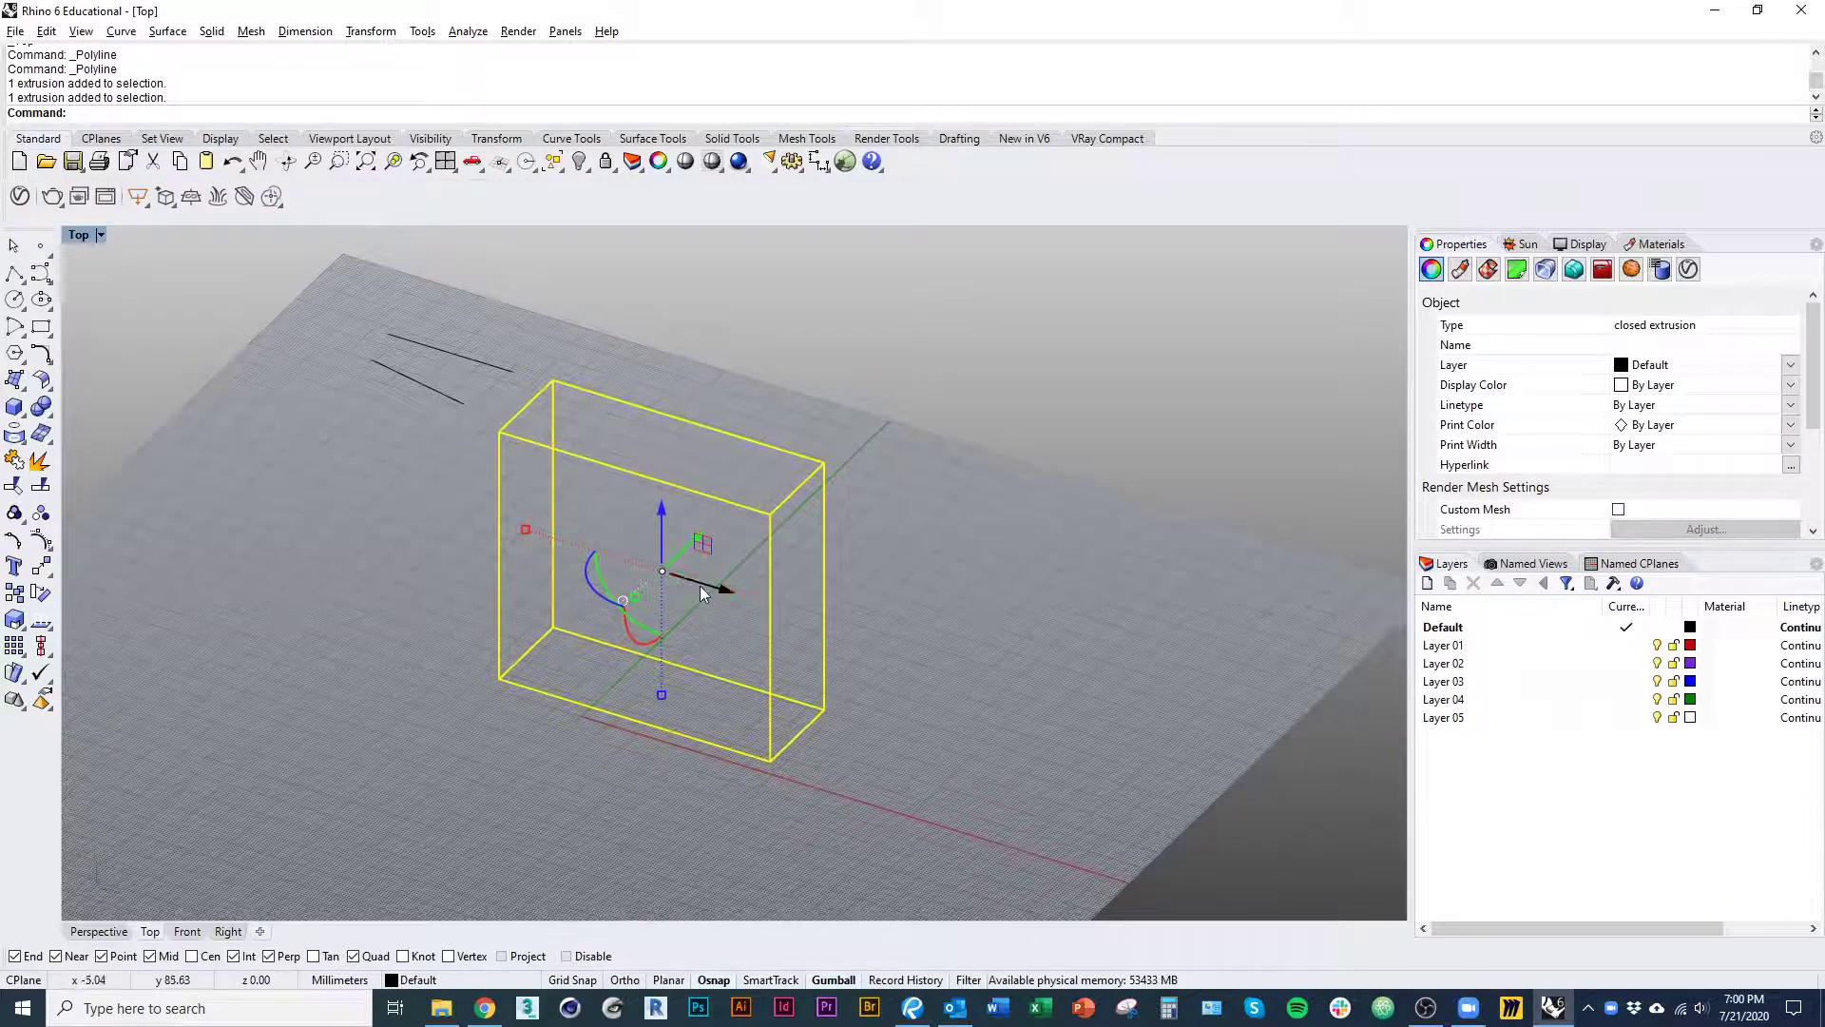
drag(709, 589, 825, 575)
- Try rotating the box about different axes with the gumball arcs, undoing each rotation
right_drag(844, 582, 722, 640)
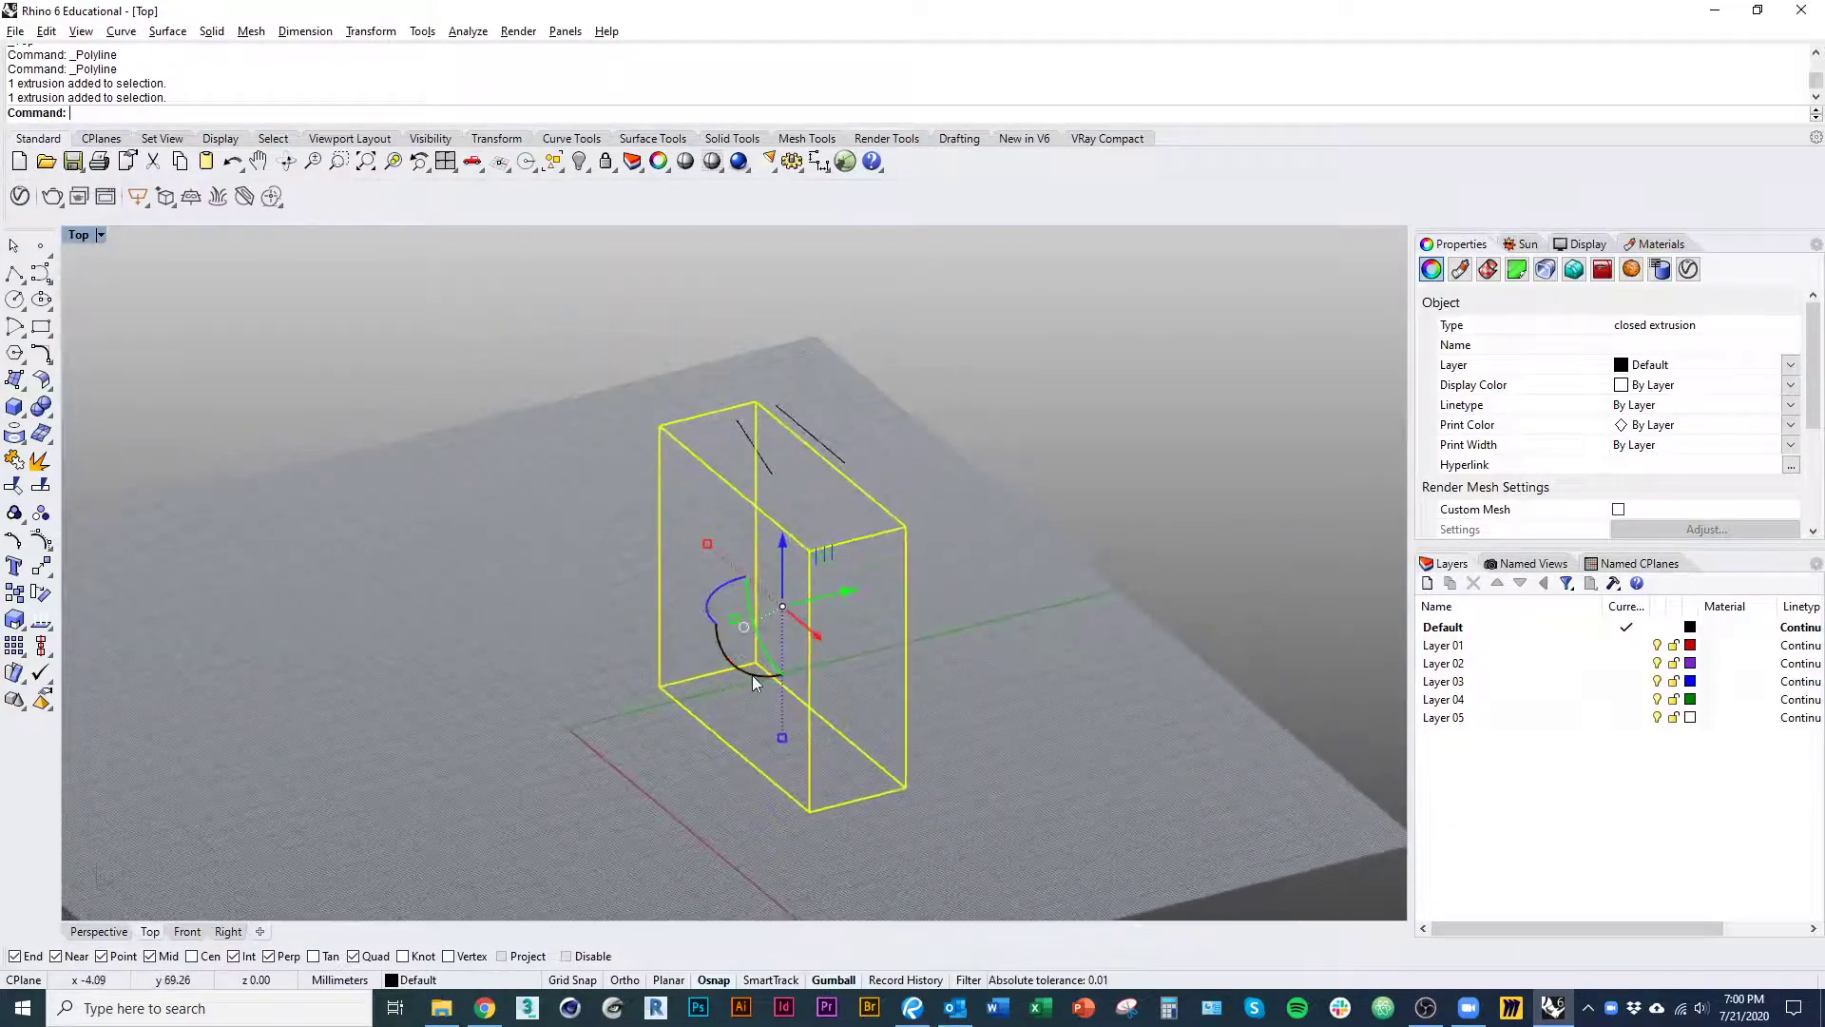
drag(751, 675, 875, 756)
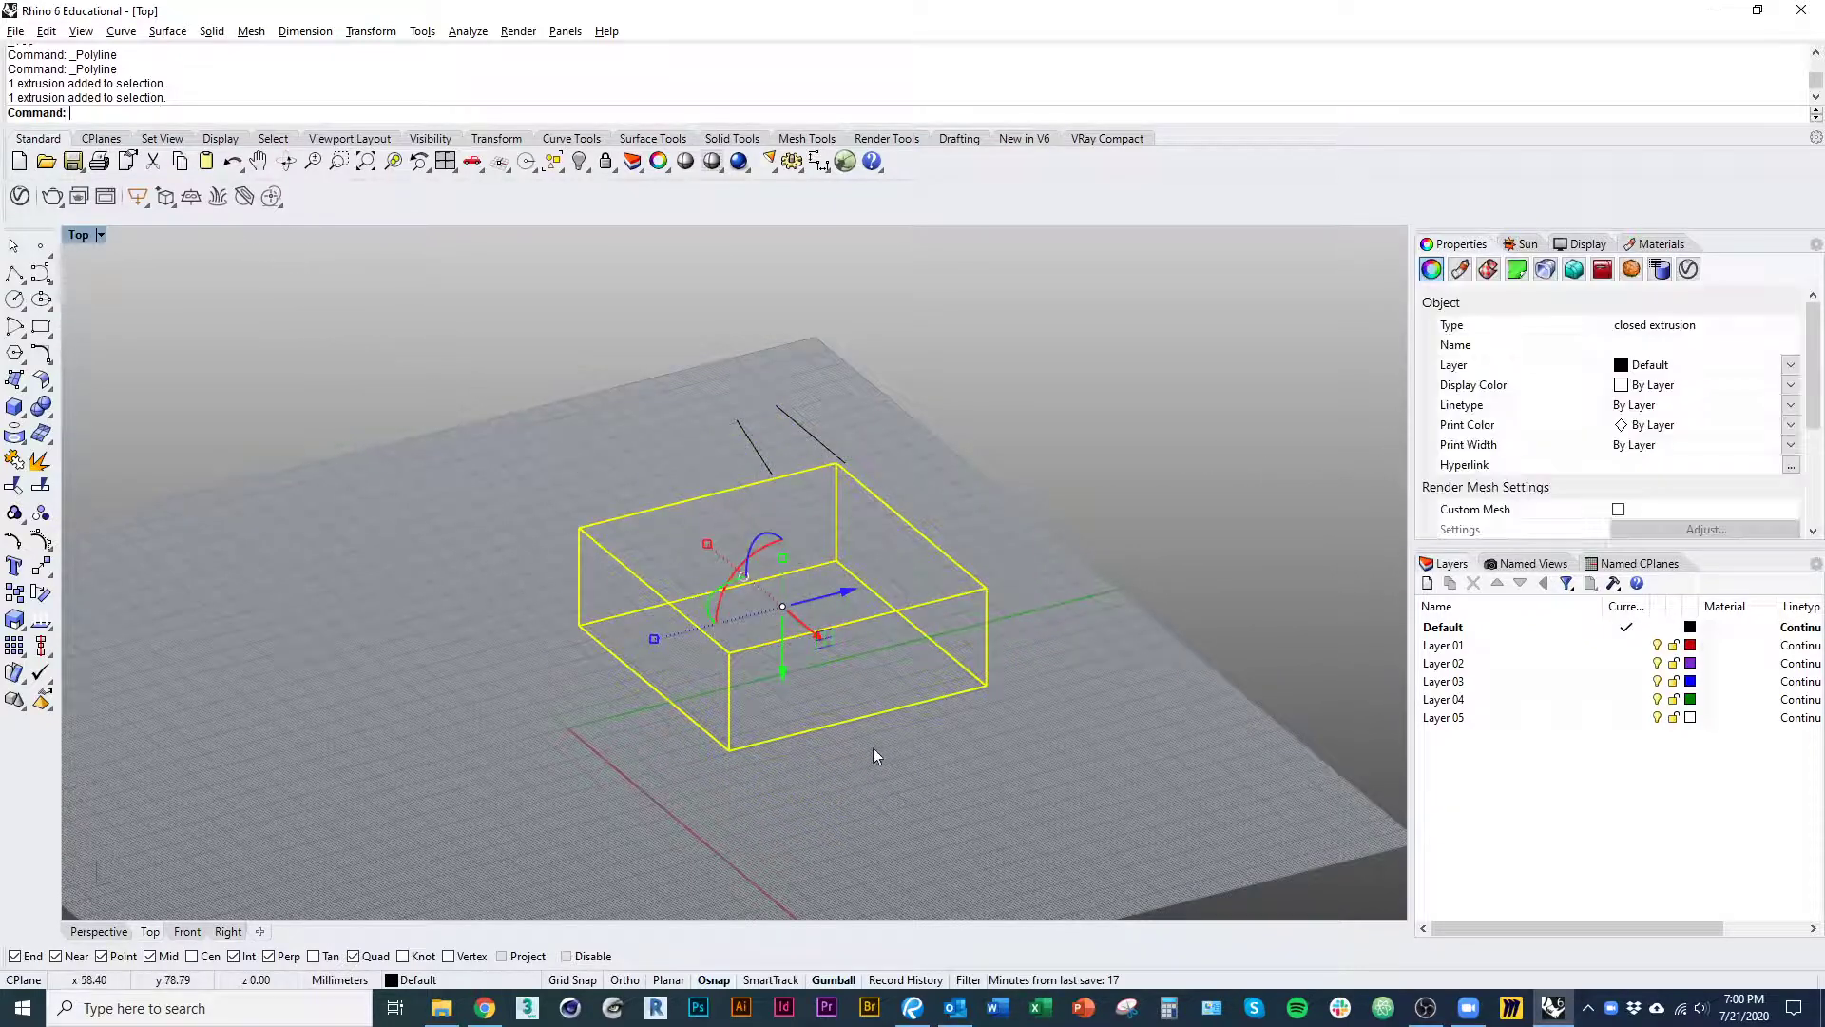
key(ctrl+z)
right_drag(736, 675, 756, 659)
drag(715, 622, 856, 709)
key(ctrl+z)
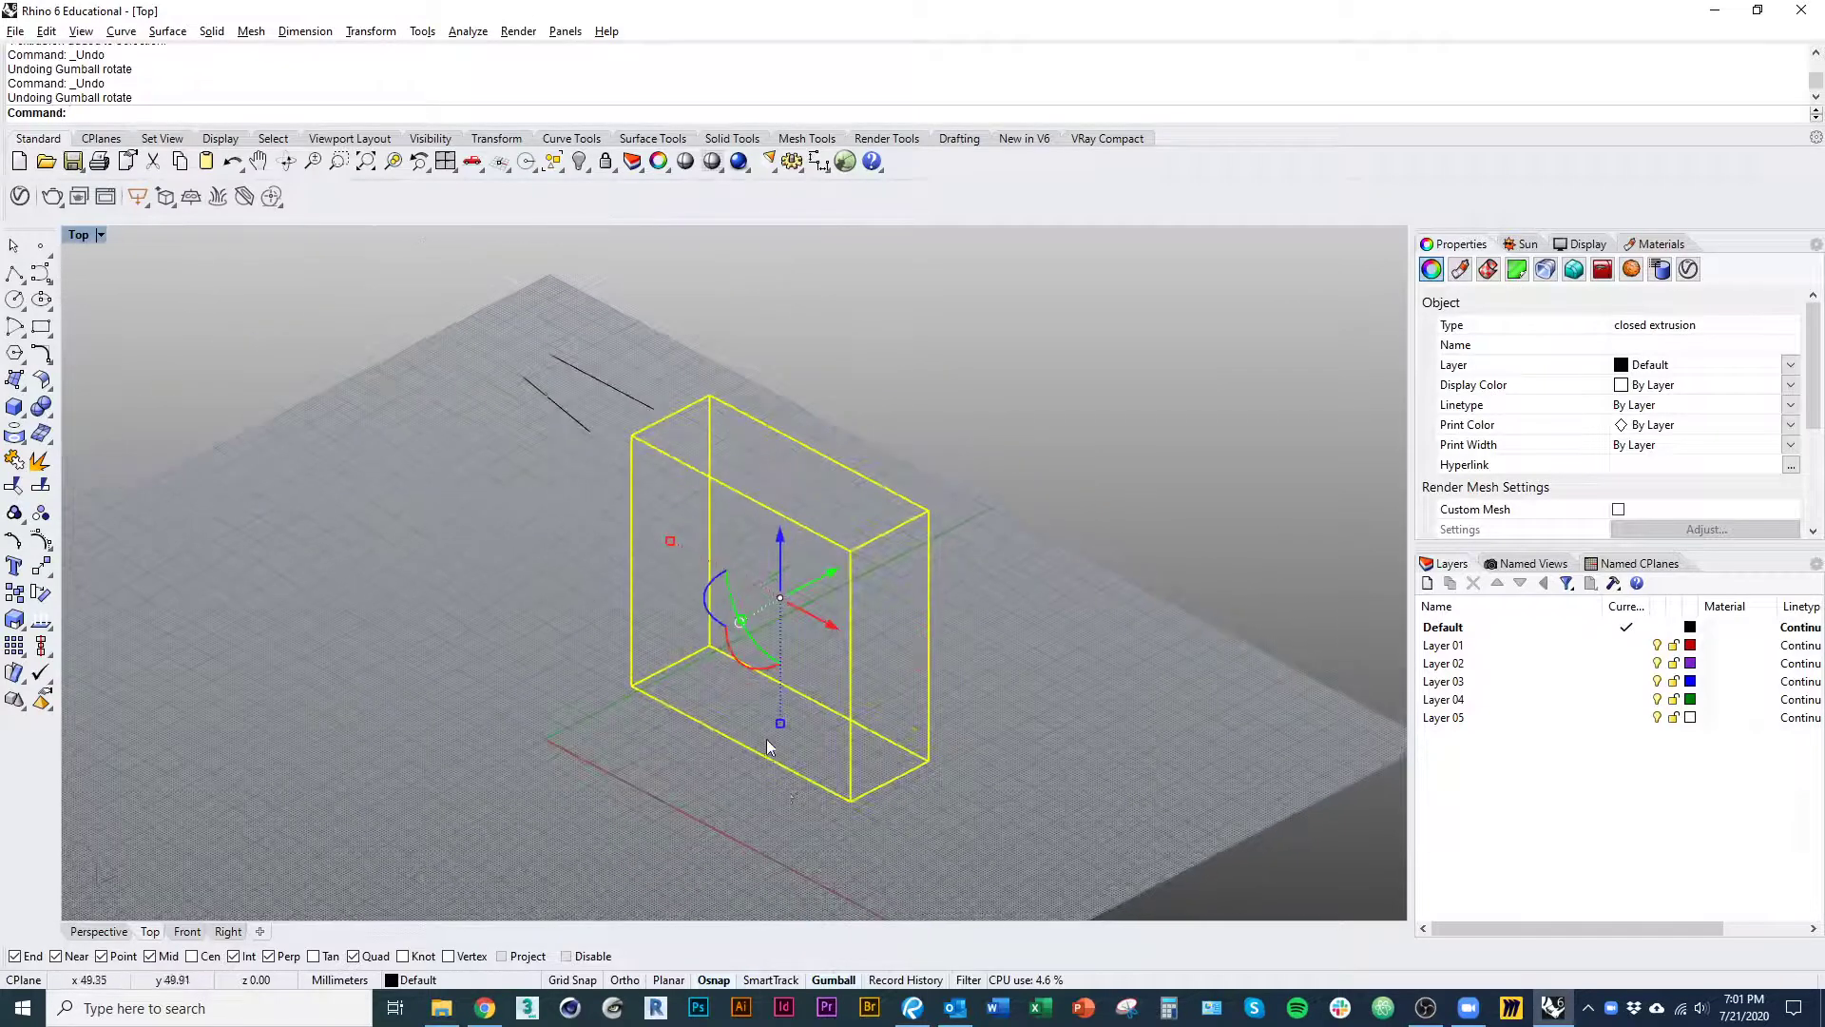
- Scale the box narrower along its X axis with the gumball
drag(677, 549, 763, 715)
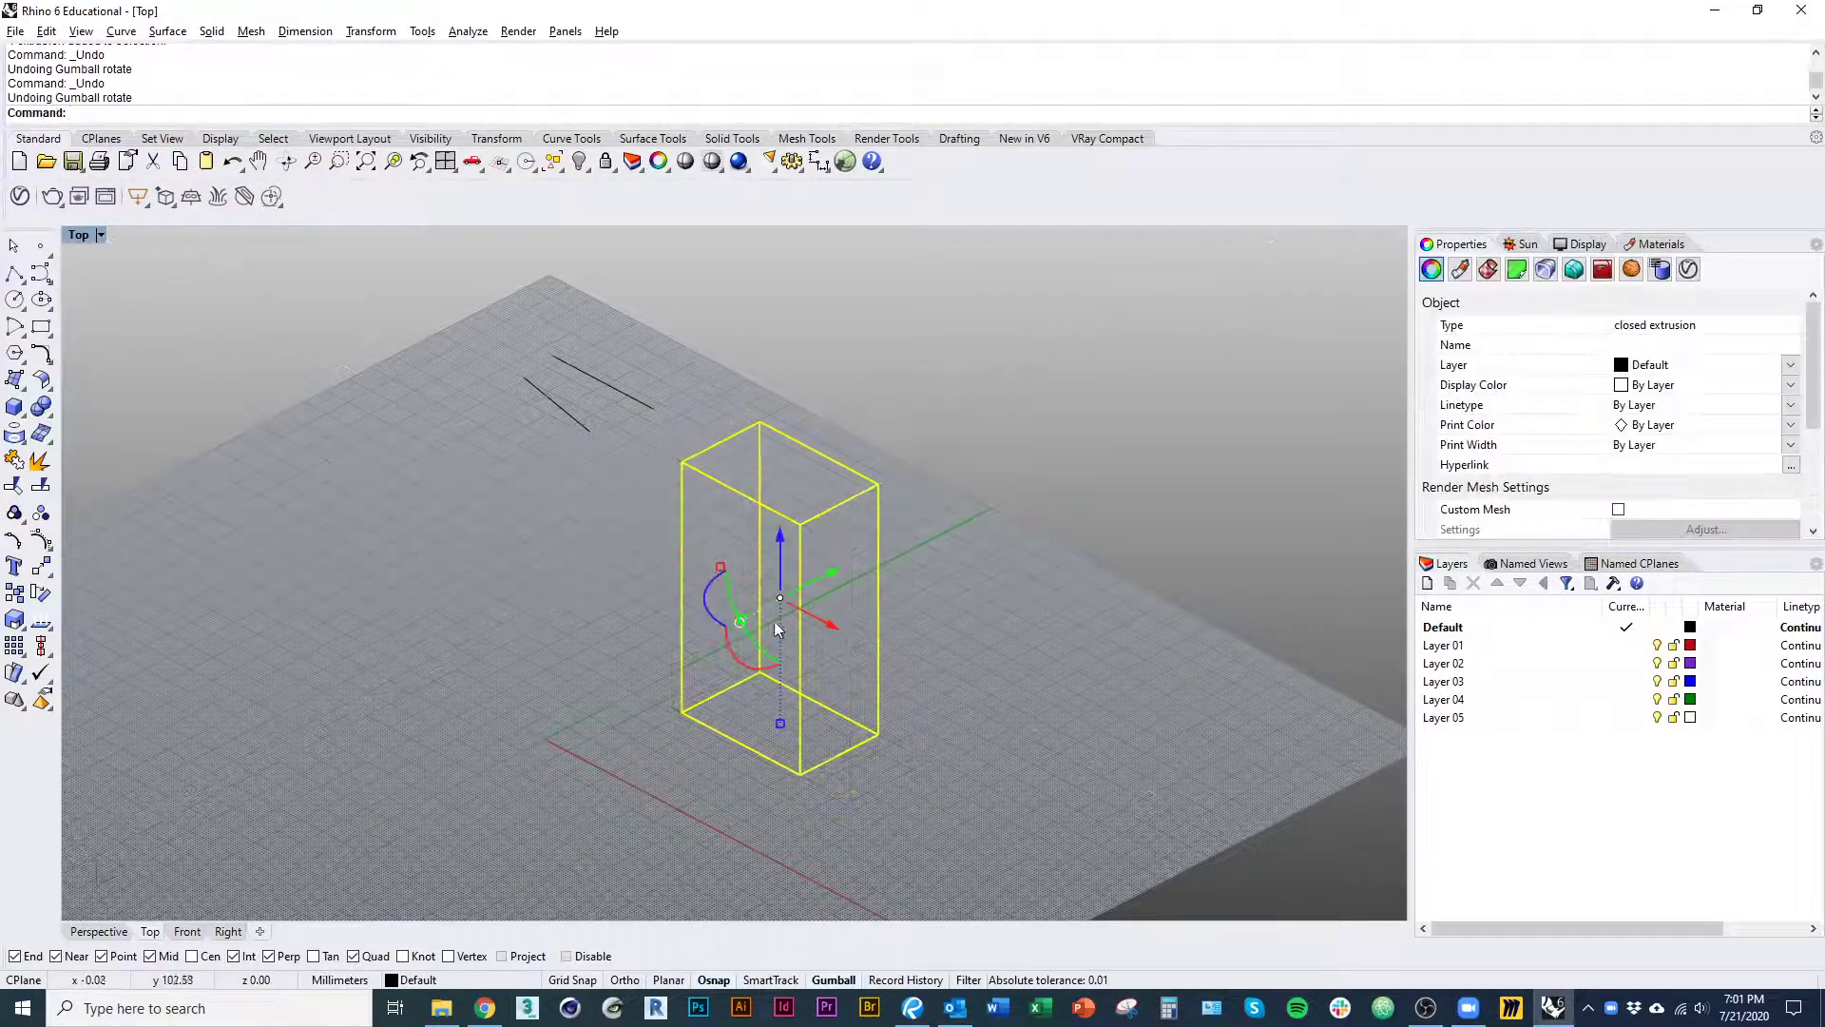
scroll(732, 636, up, 5)
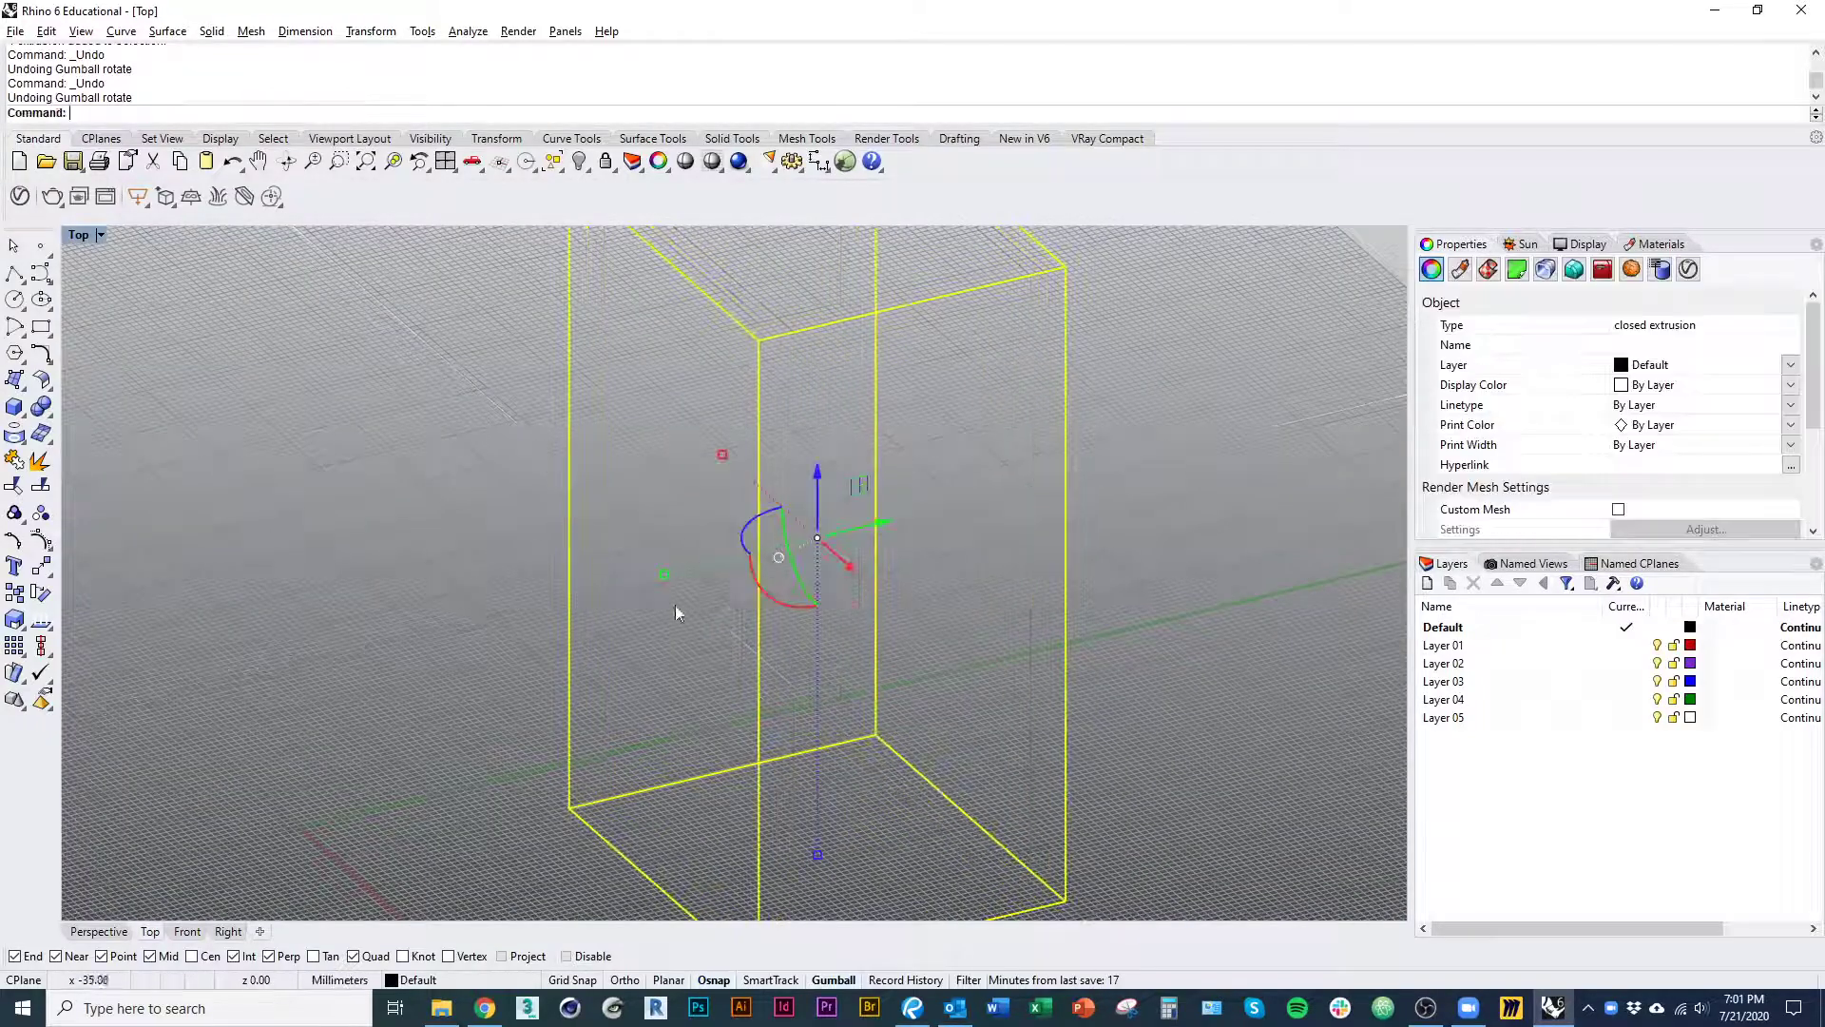
scroll(750, 596, down, 8)
right_drag(733, 709, 859, 601)
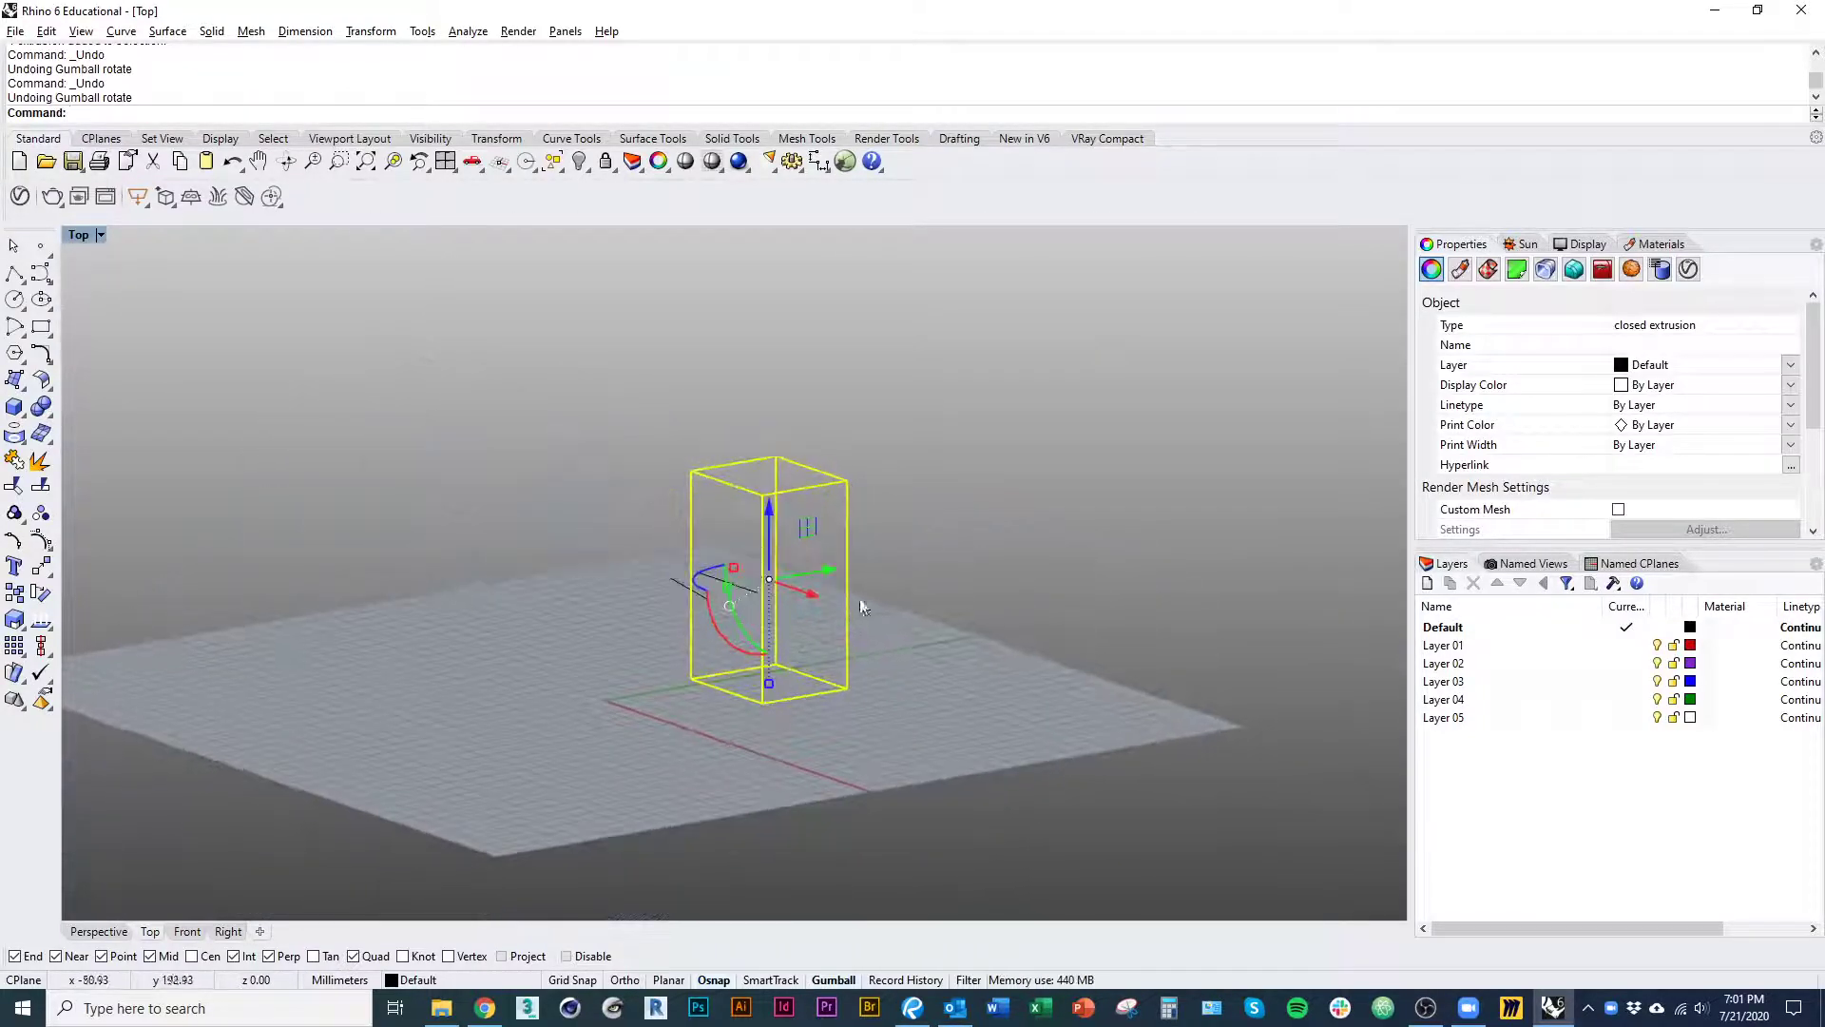
scroll(861, 606, up, 3)
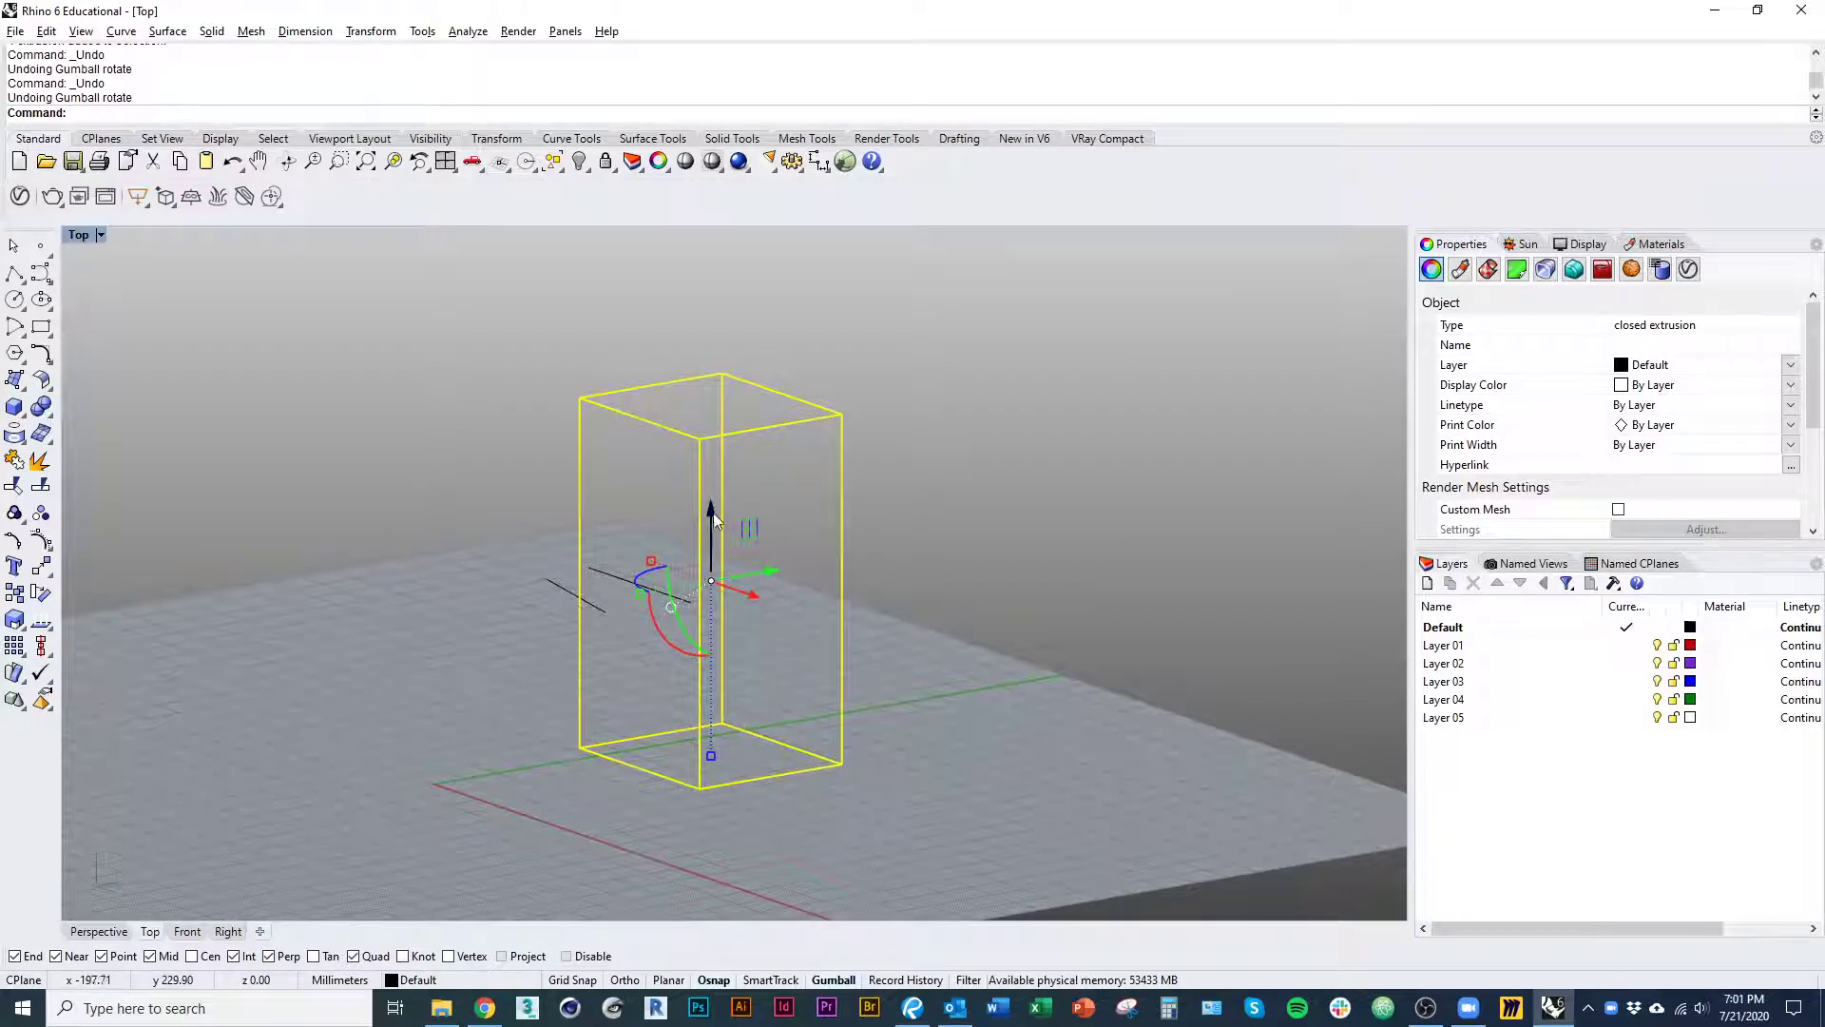
- Move the box backward and up off the grid within the YZ plane using the gumball
drag(750, 530, 932, 343)
shift+right_drag(903, 487, 870, 844)
scroll(842, 842, down, 2)
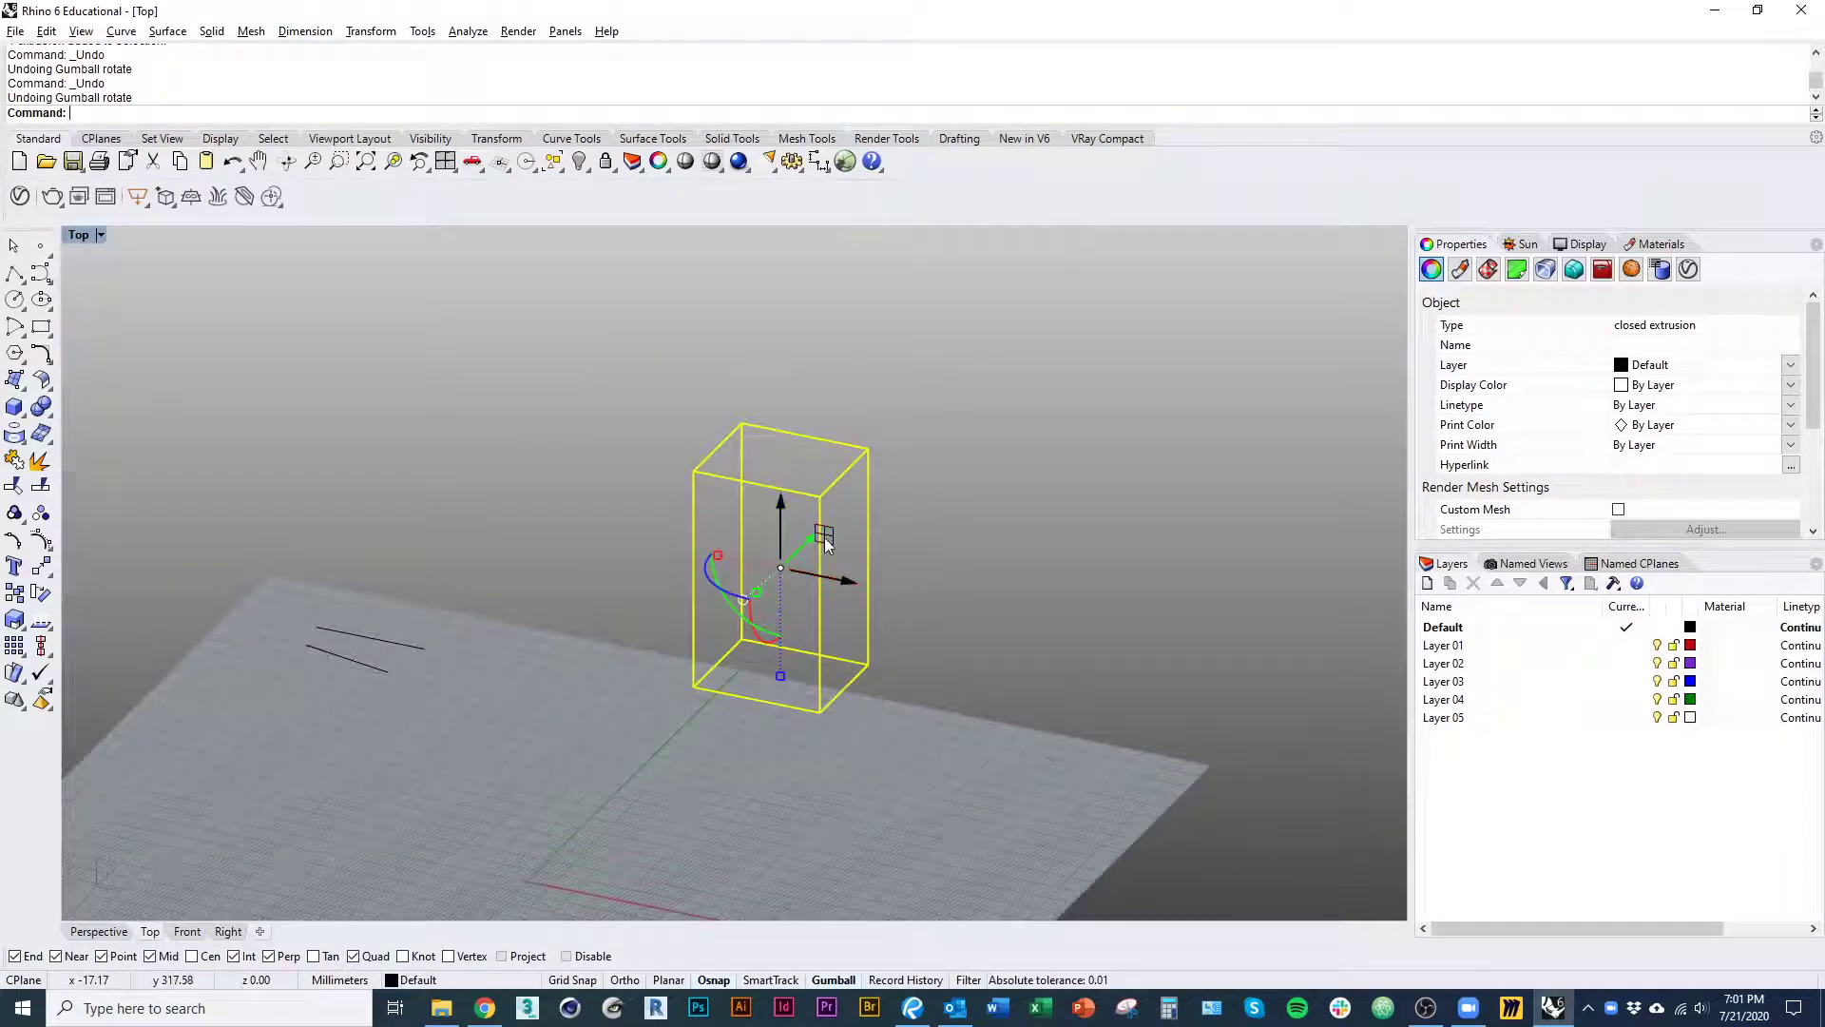
- Turn off the Gumball and deselect the box
click(840, 979)
click(702, 748)
shift+right_drag(699, 747, 680, 832)
scroll(675, 746, down, 5)
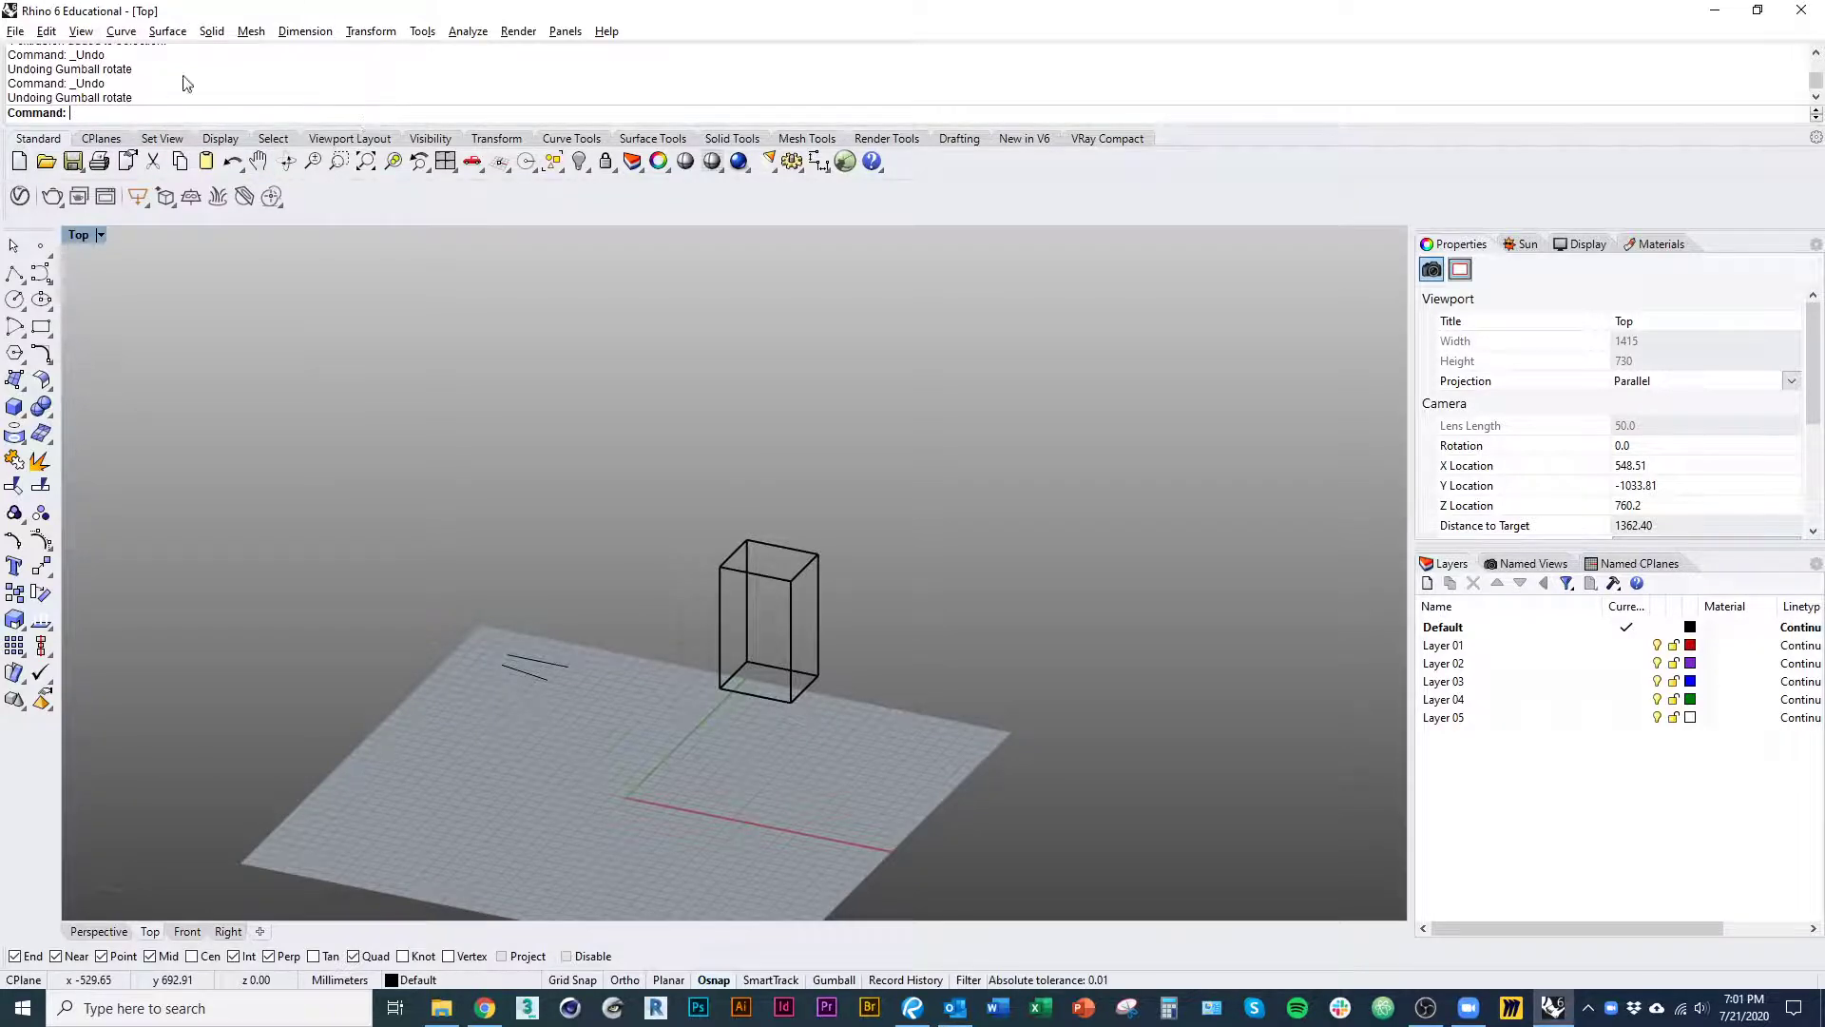
- Return the viewport to the world Top view using the Top command
right_drag(587, 556, 488, 627)
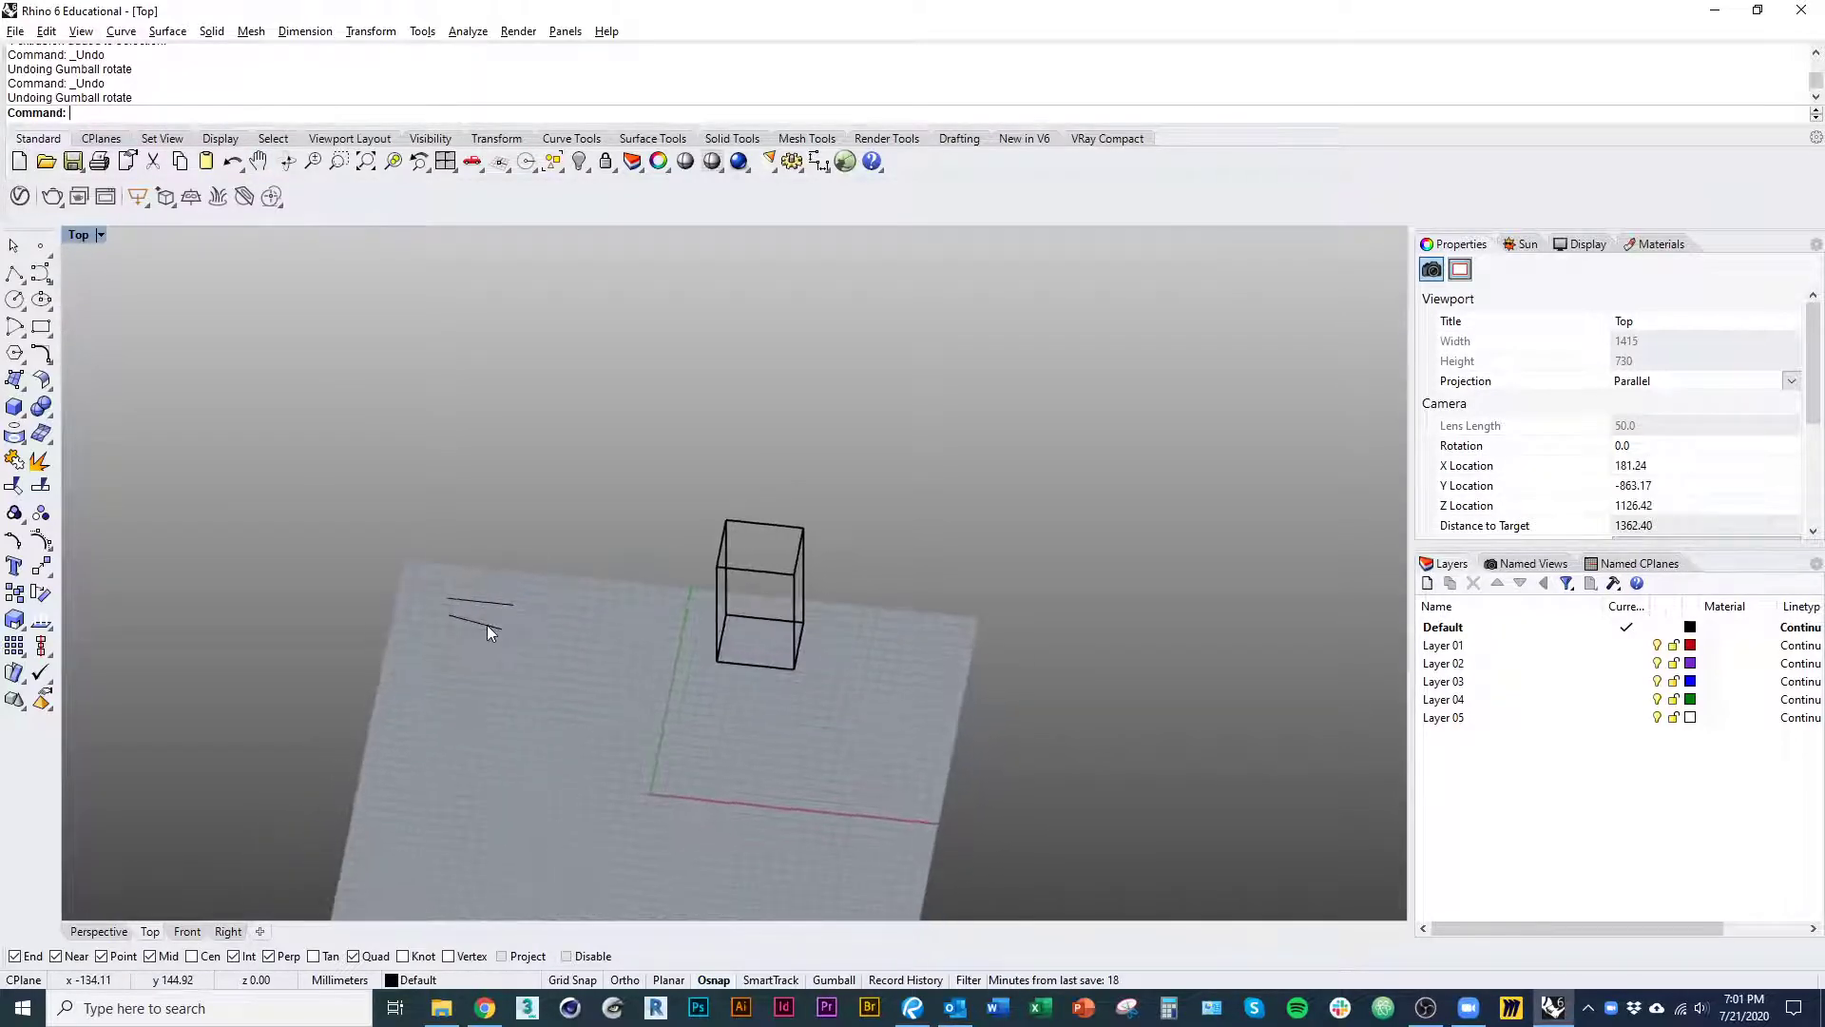
text(Top)
key(Return)
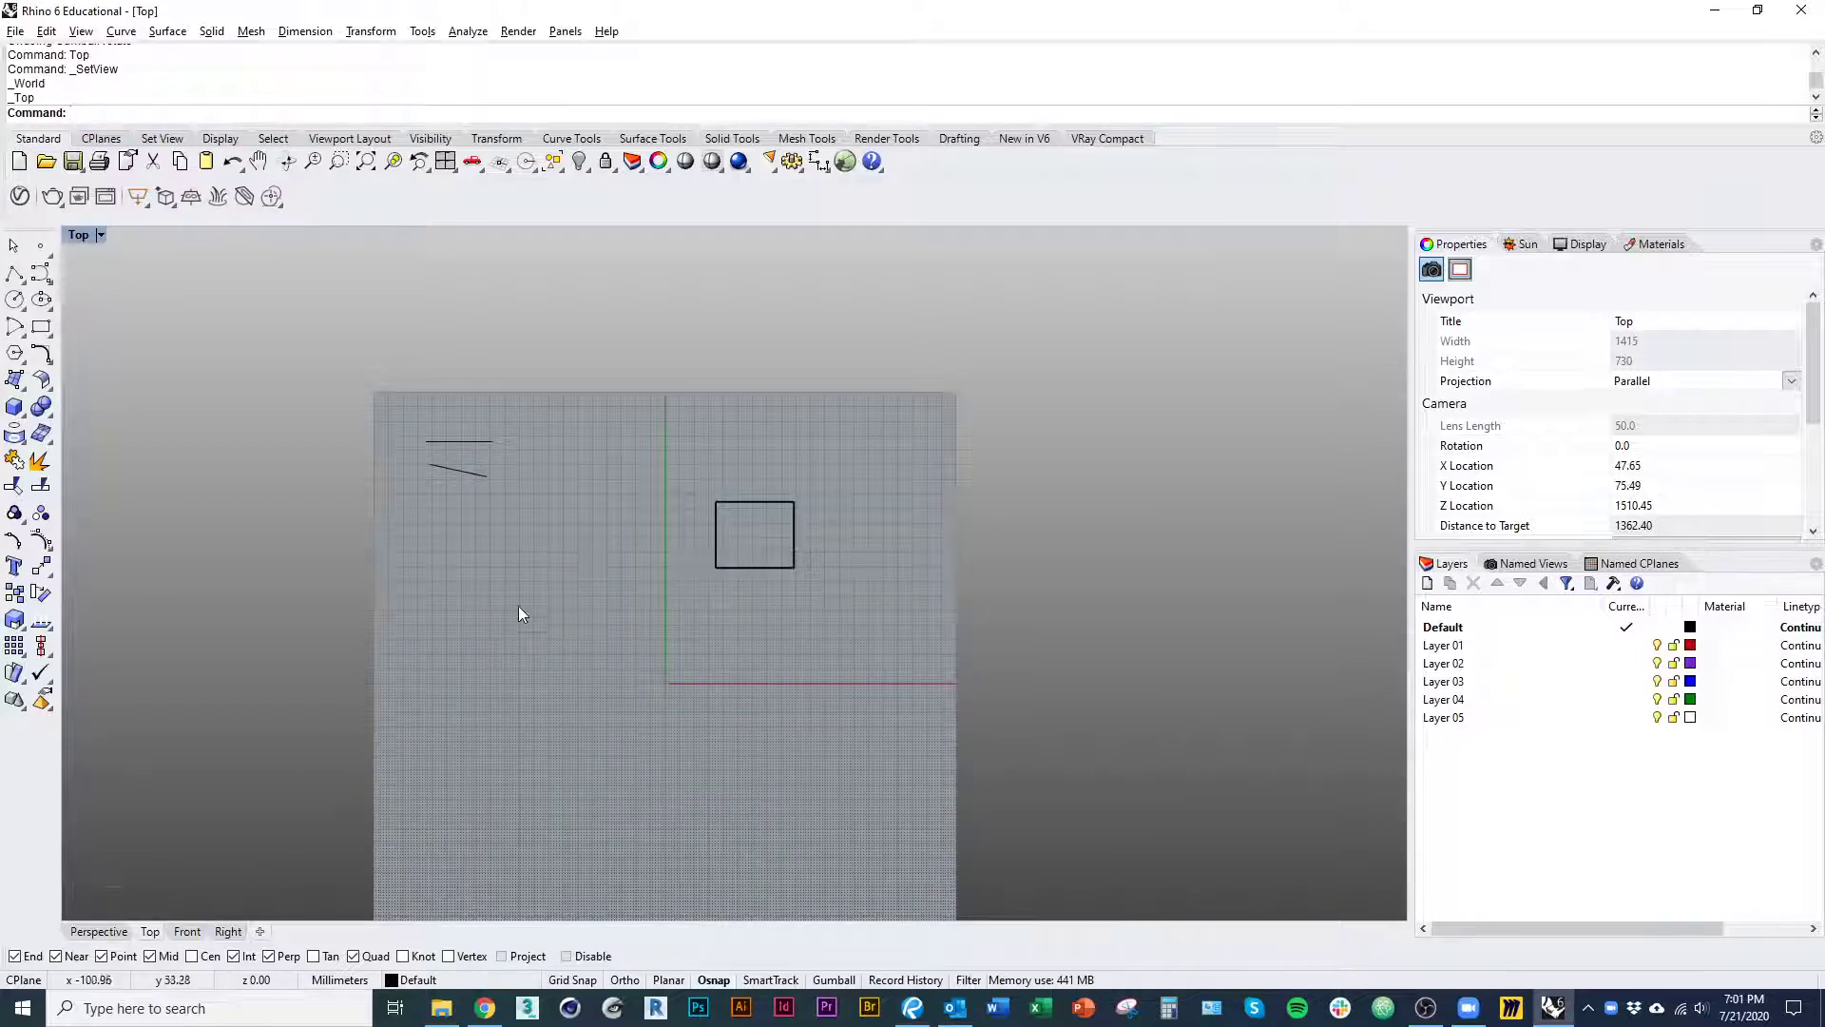
right_drag(543, 632, 542, 626)
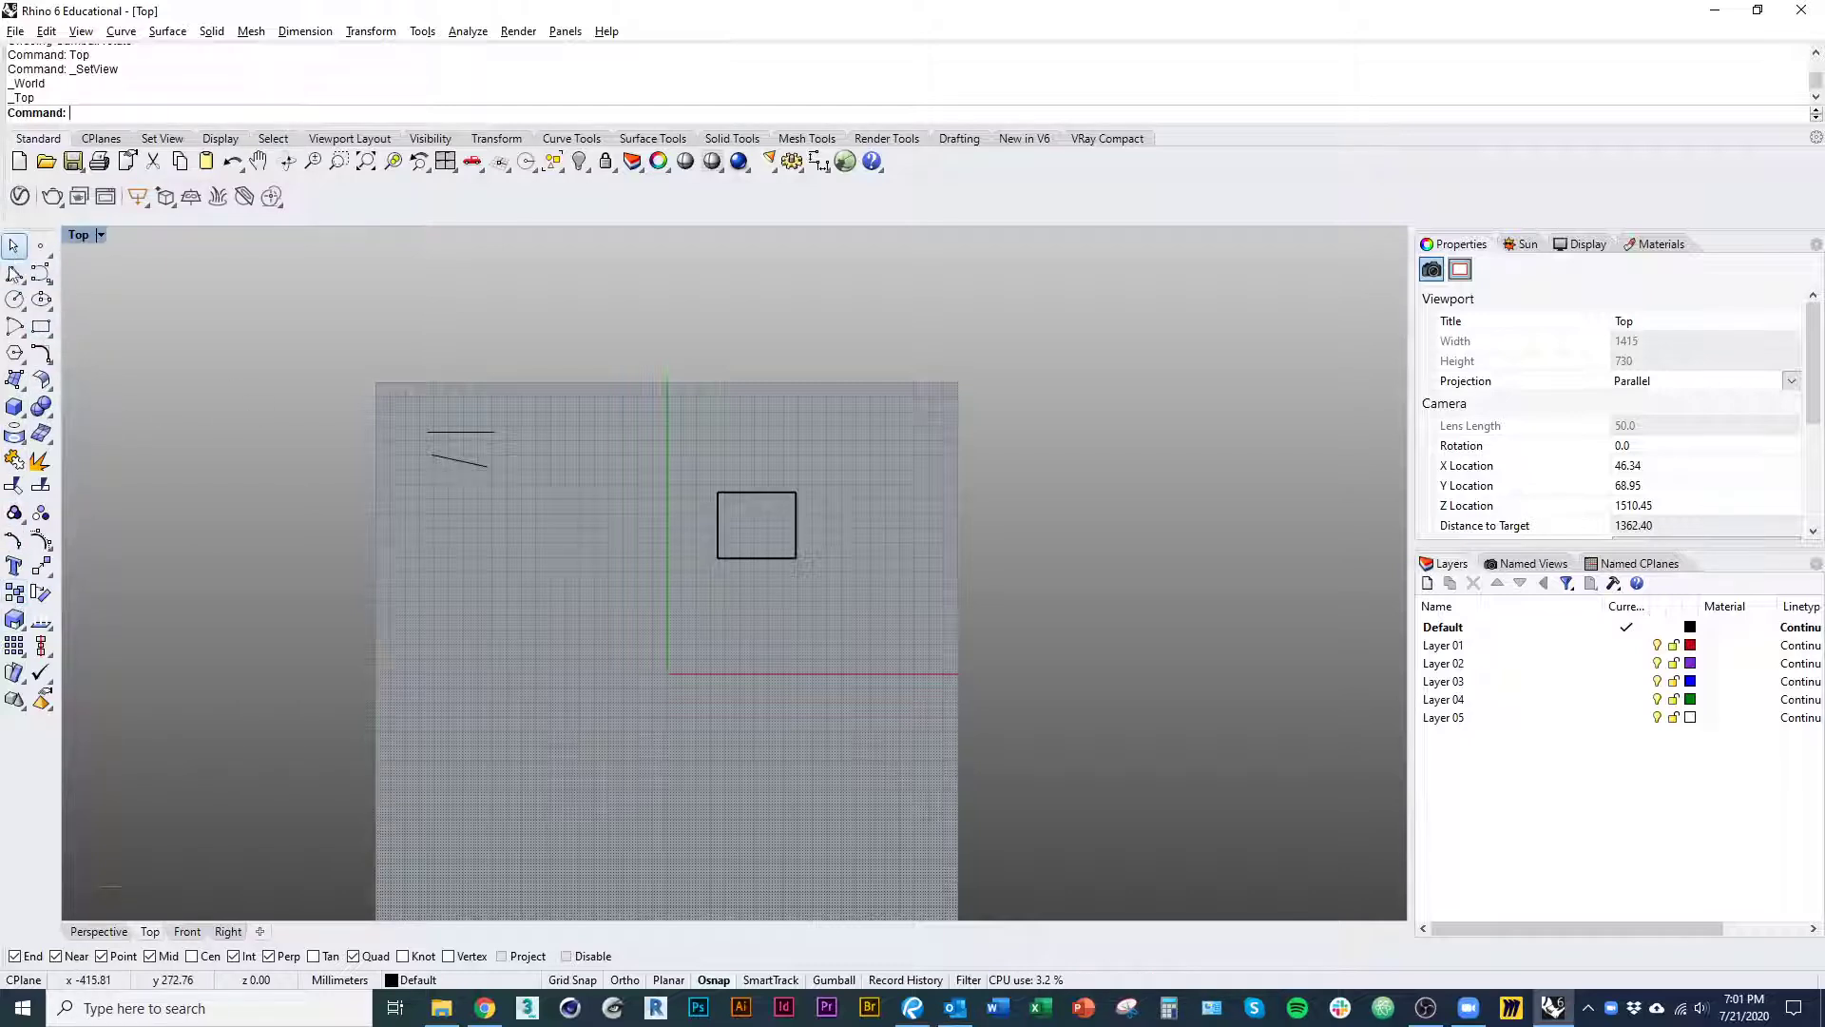
- Browse the available tool sets, including CPlanes, Set View, Display, Select, Viewport Layout, Visibility, Transform, Curve Tools and Surface Tools
click(103, 138)
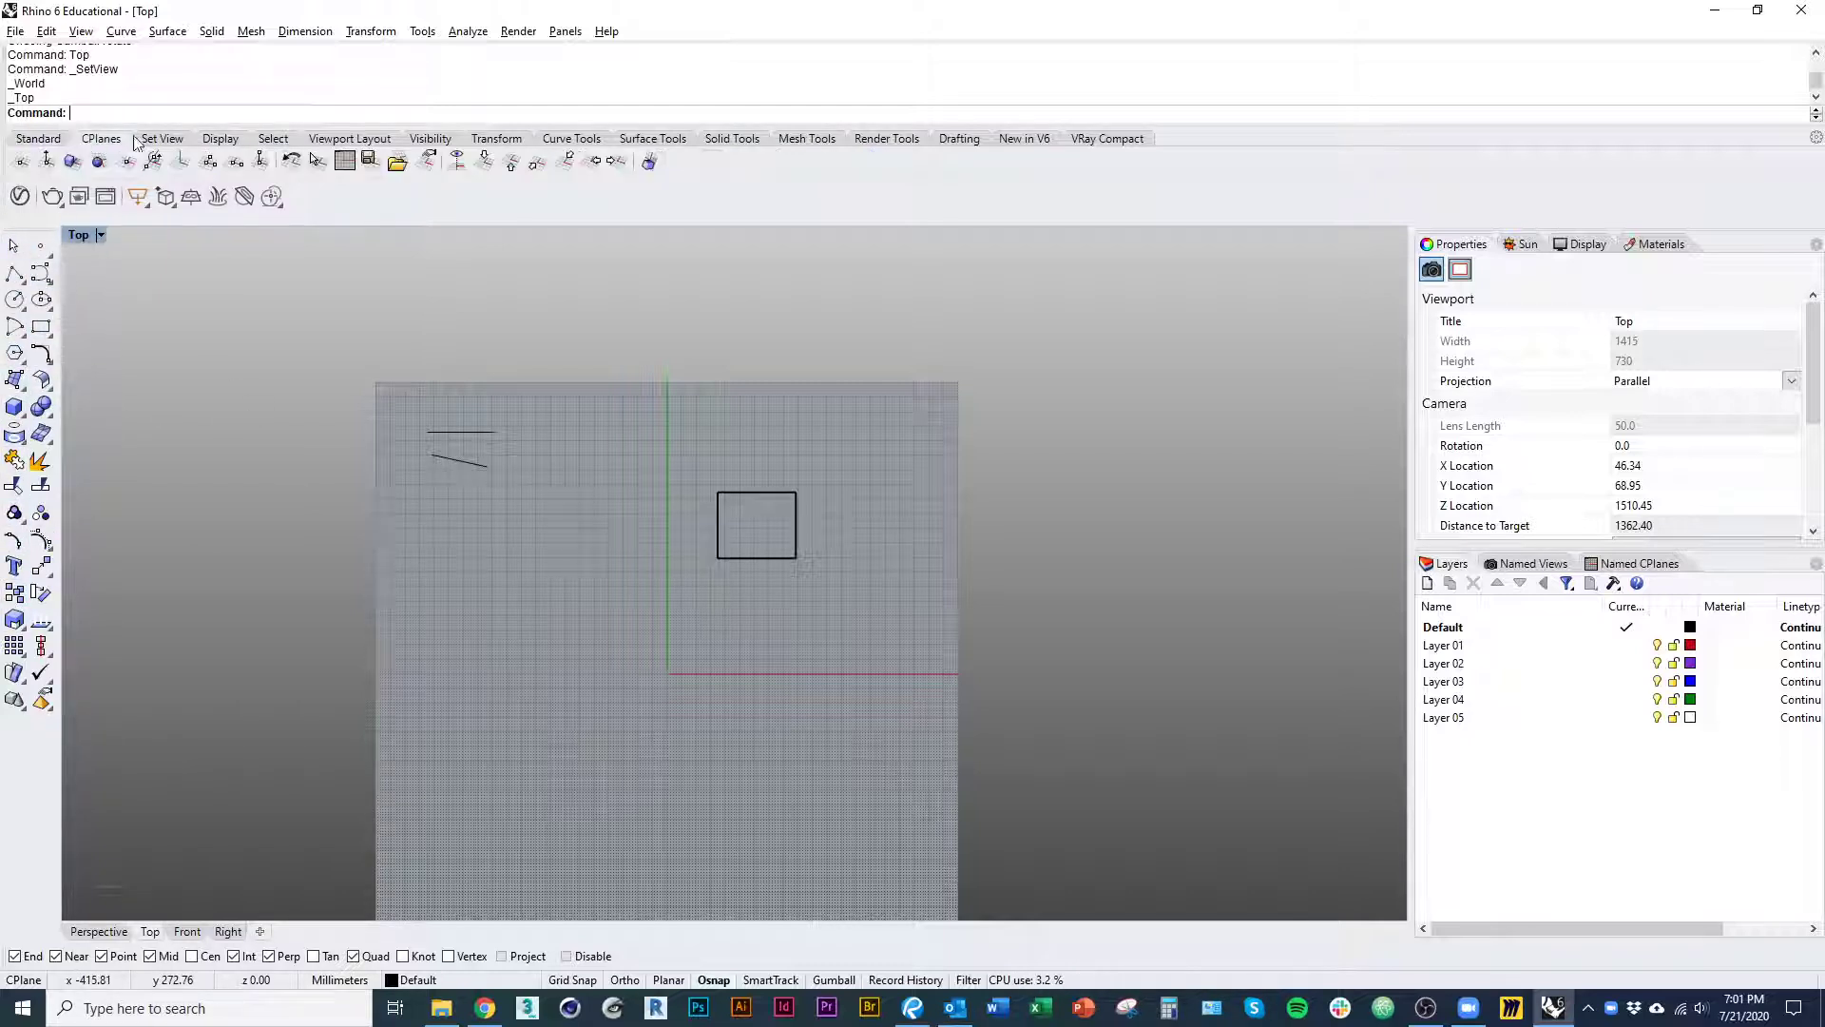
click(162, 139)
click(210, 140)
click(281, 141)
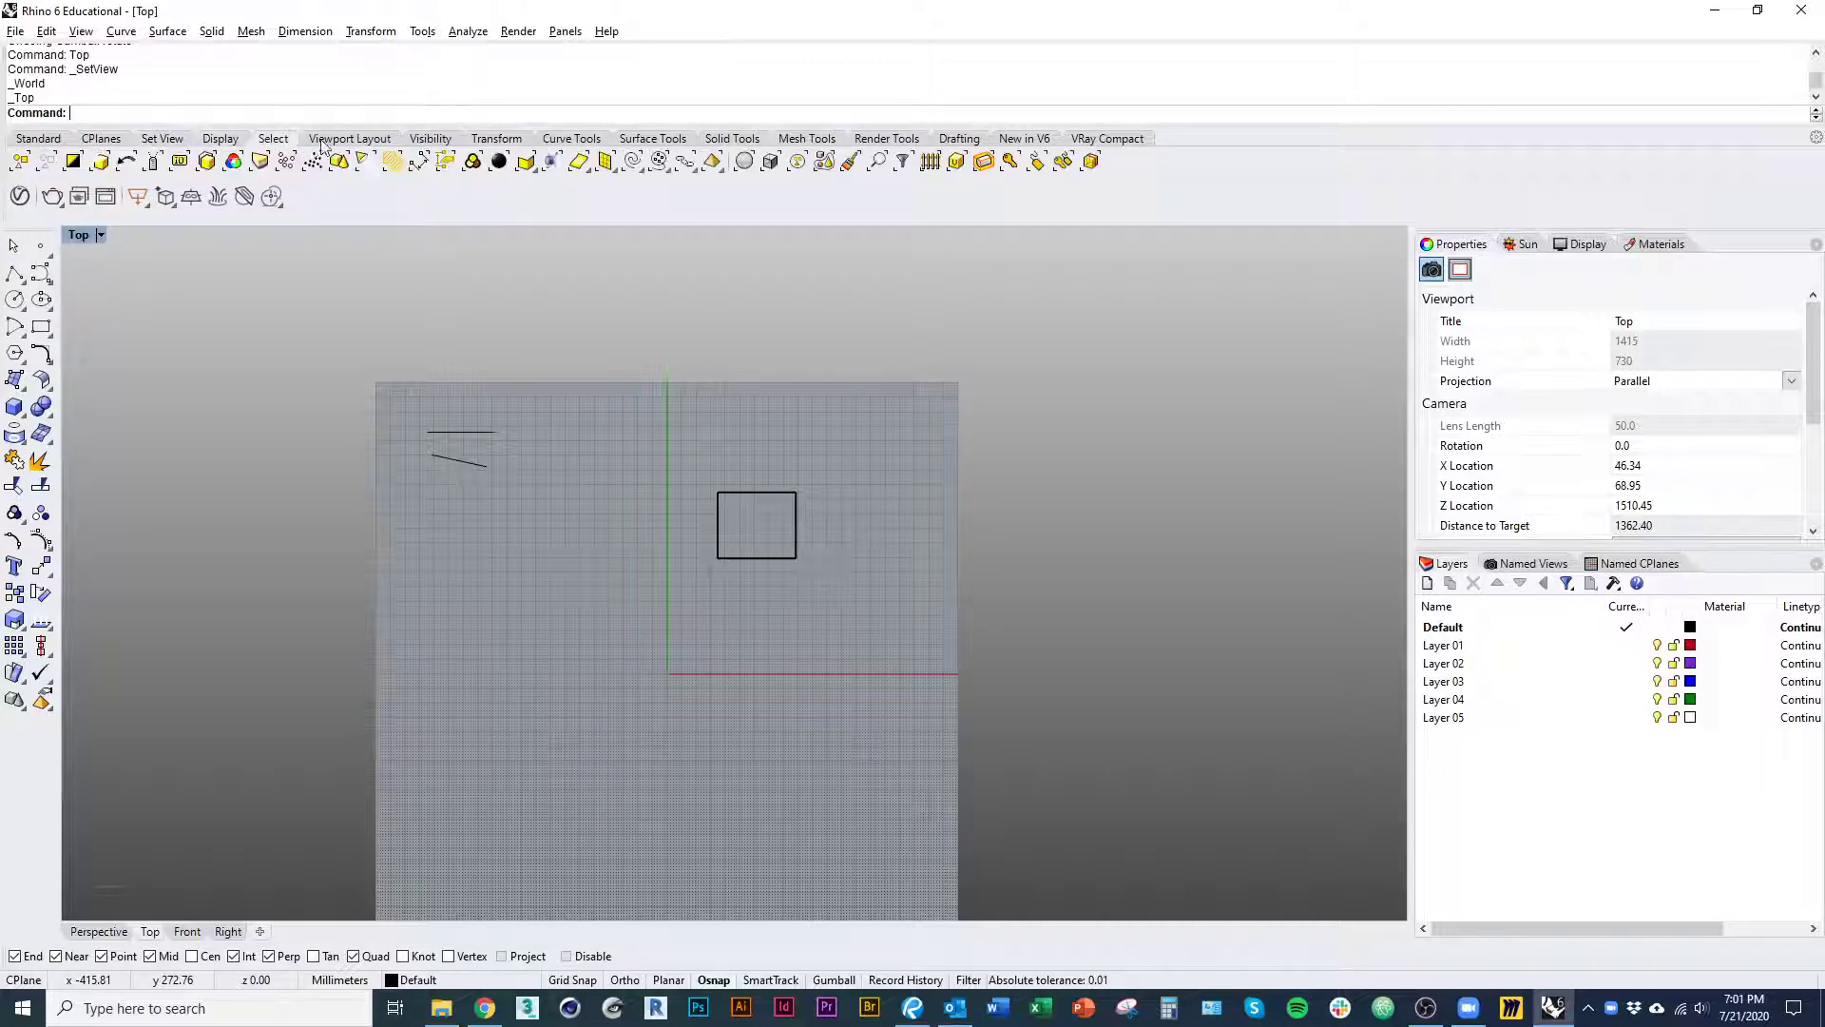
click(350, 139)
click(441, 139)
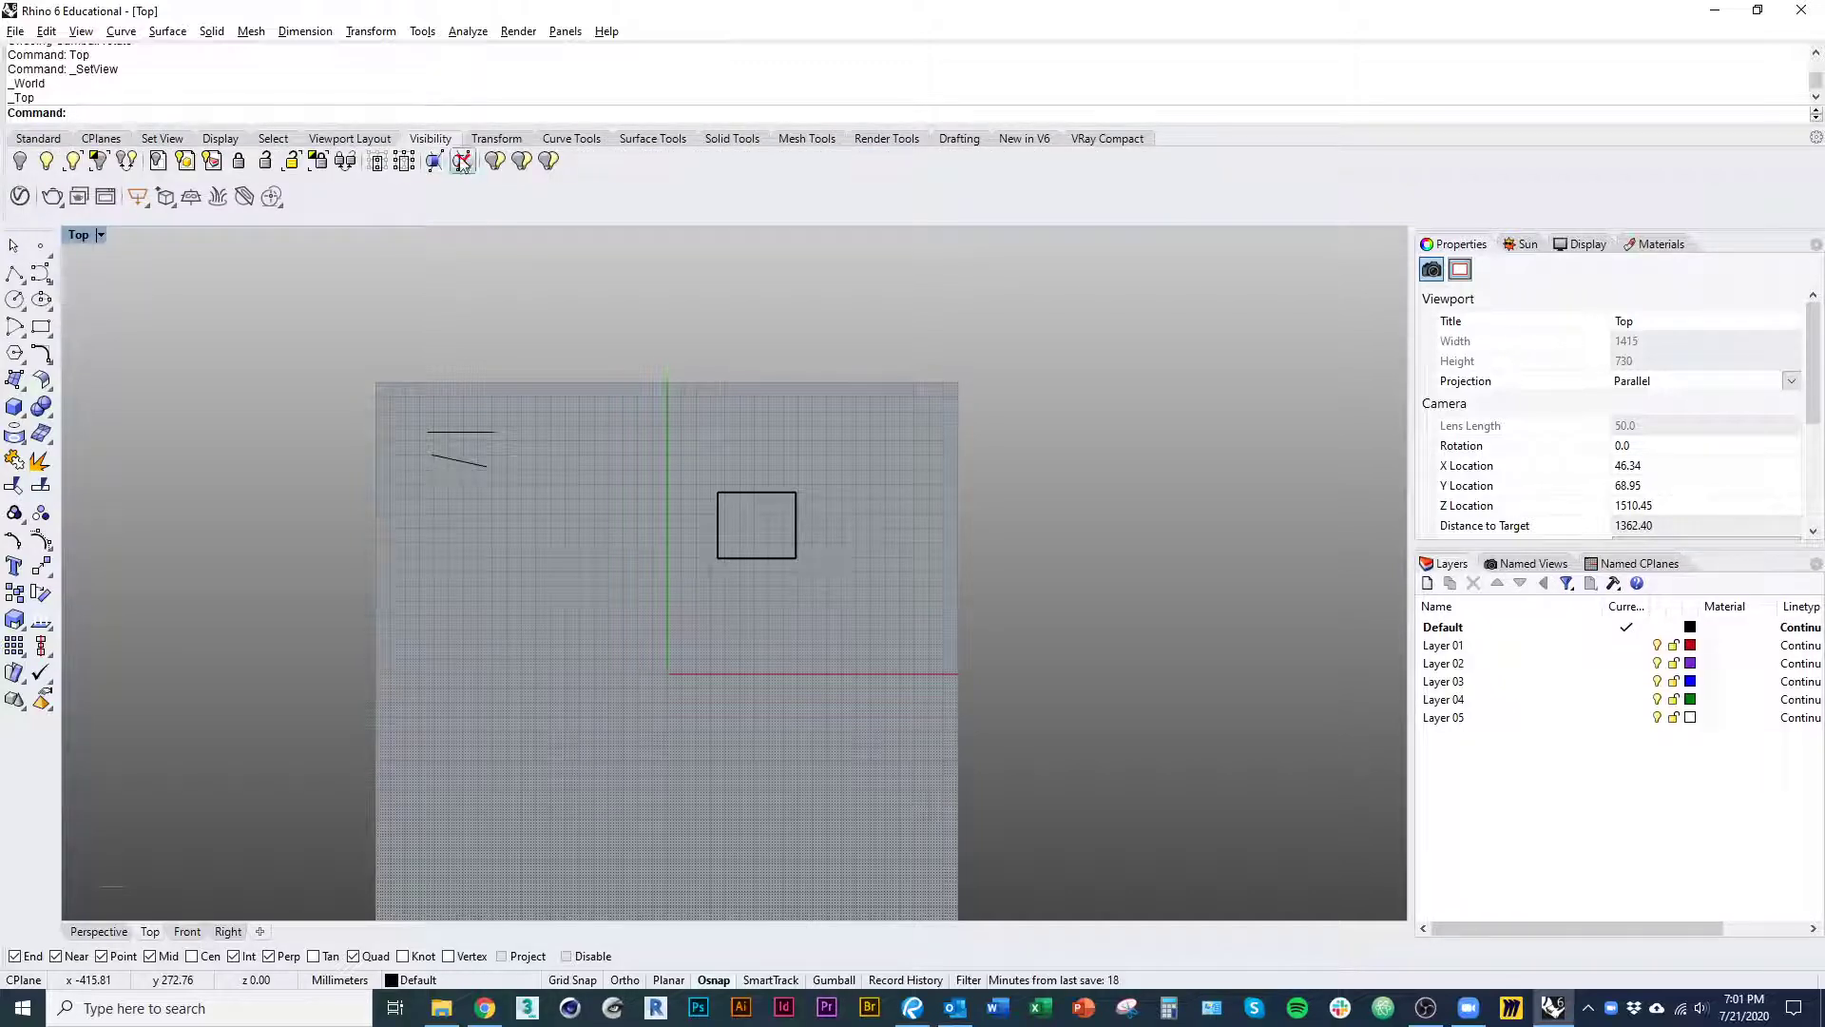
click(496, 139)
click(561, 141)
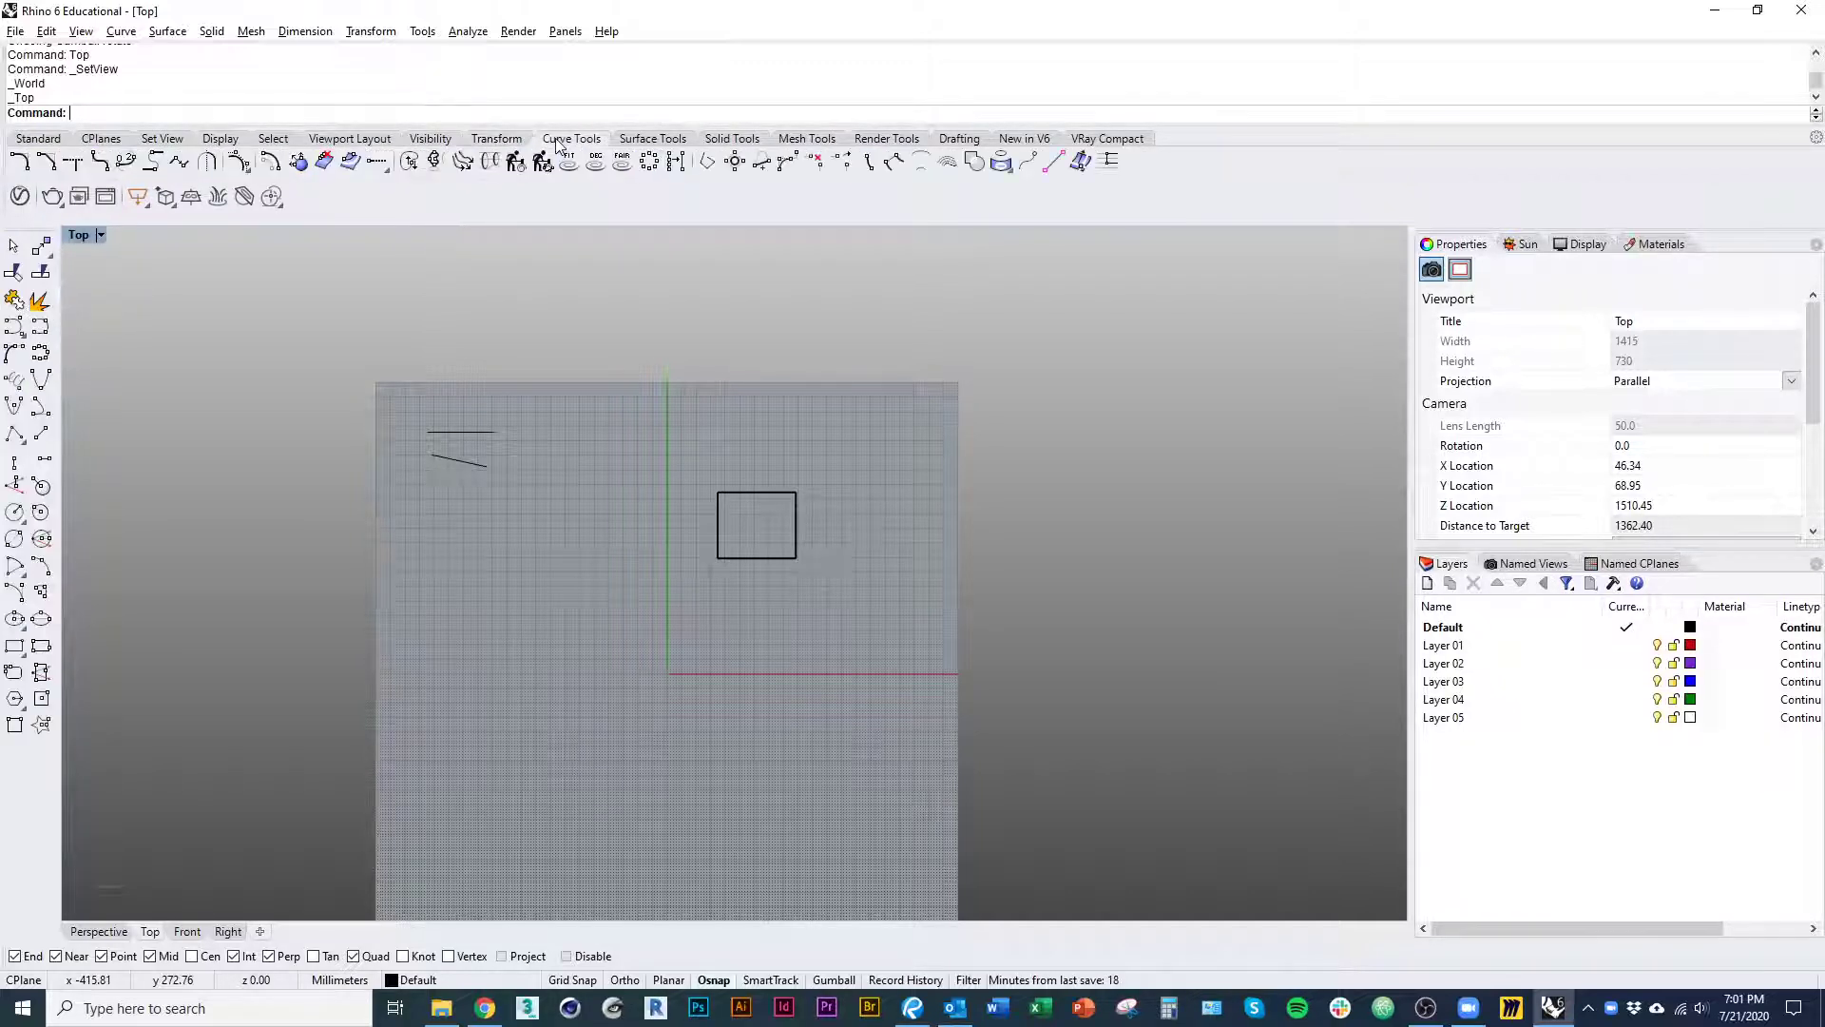
click(639, 140)
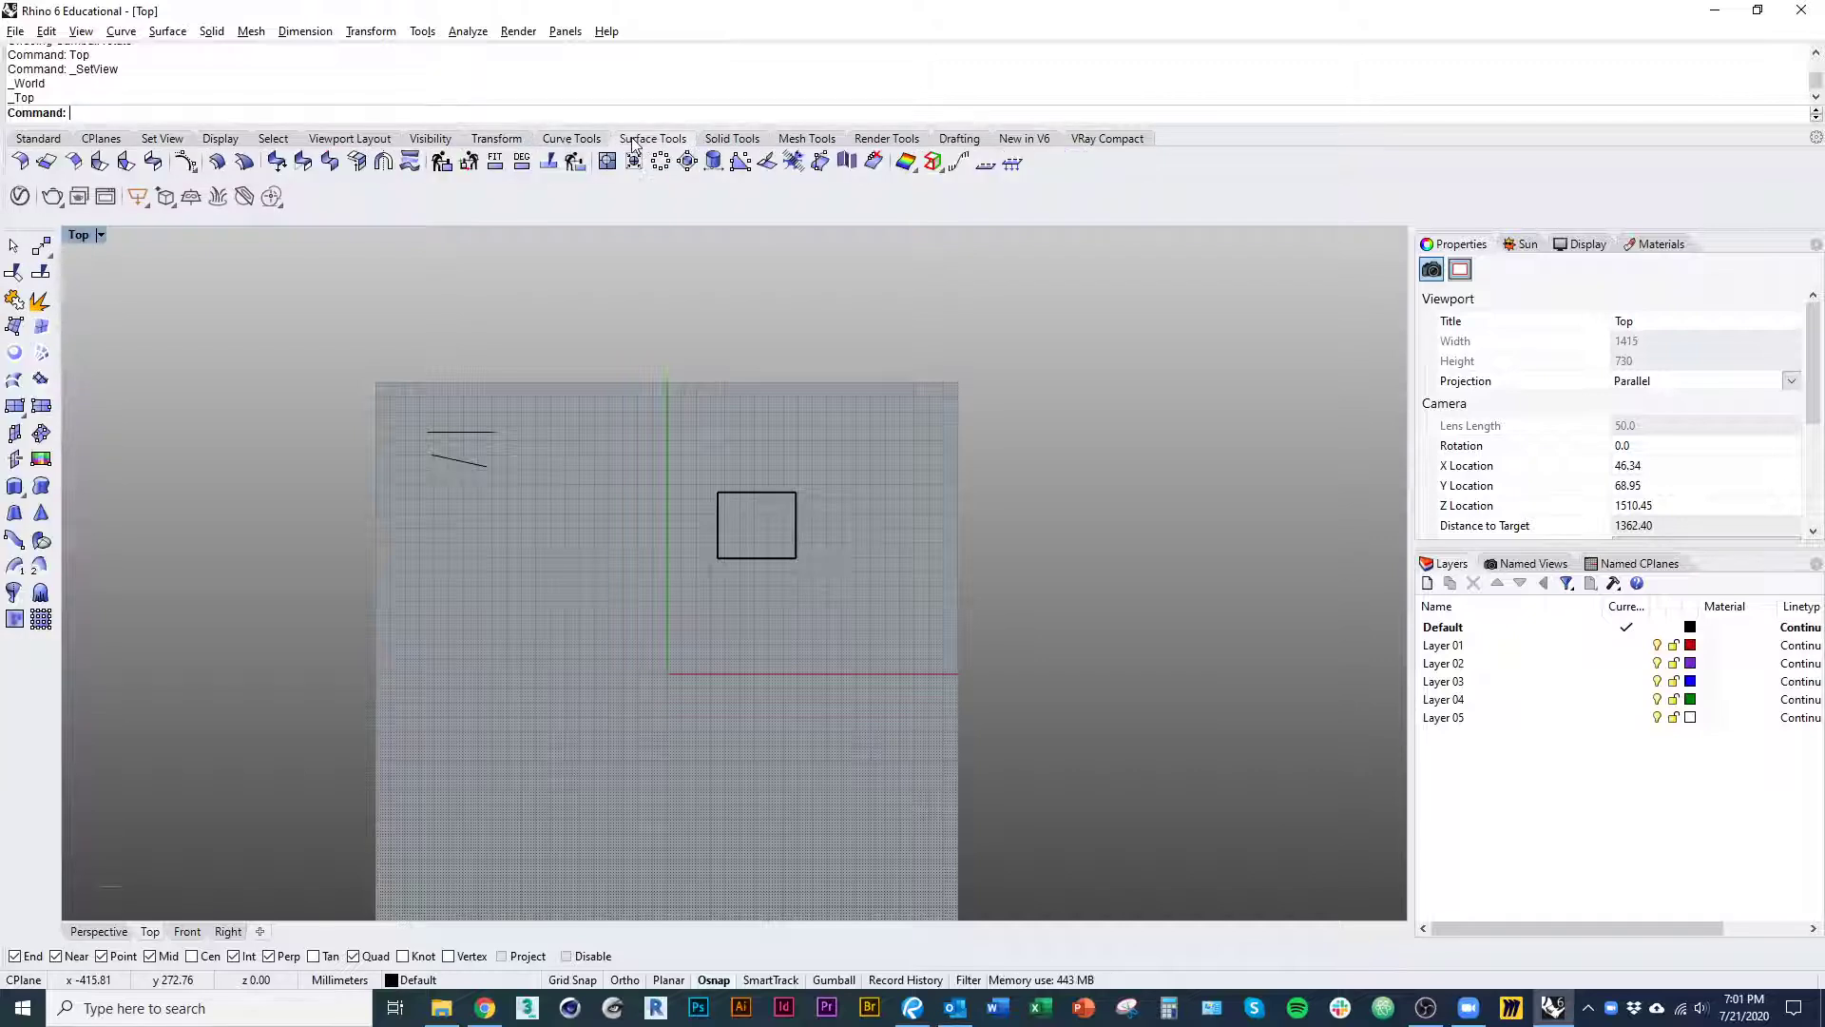
click(43, 140)
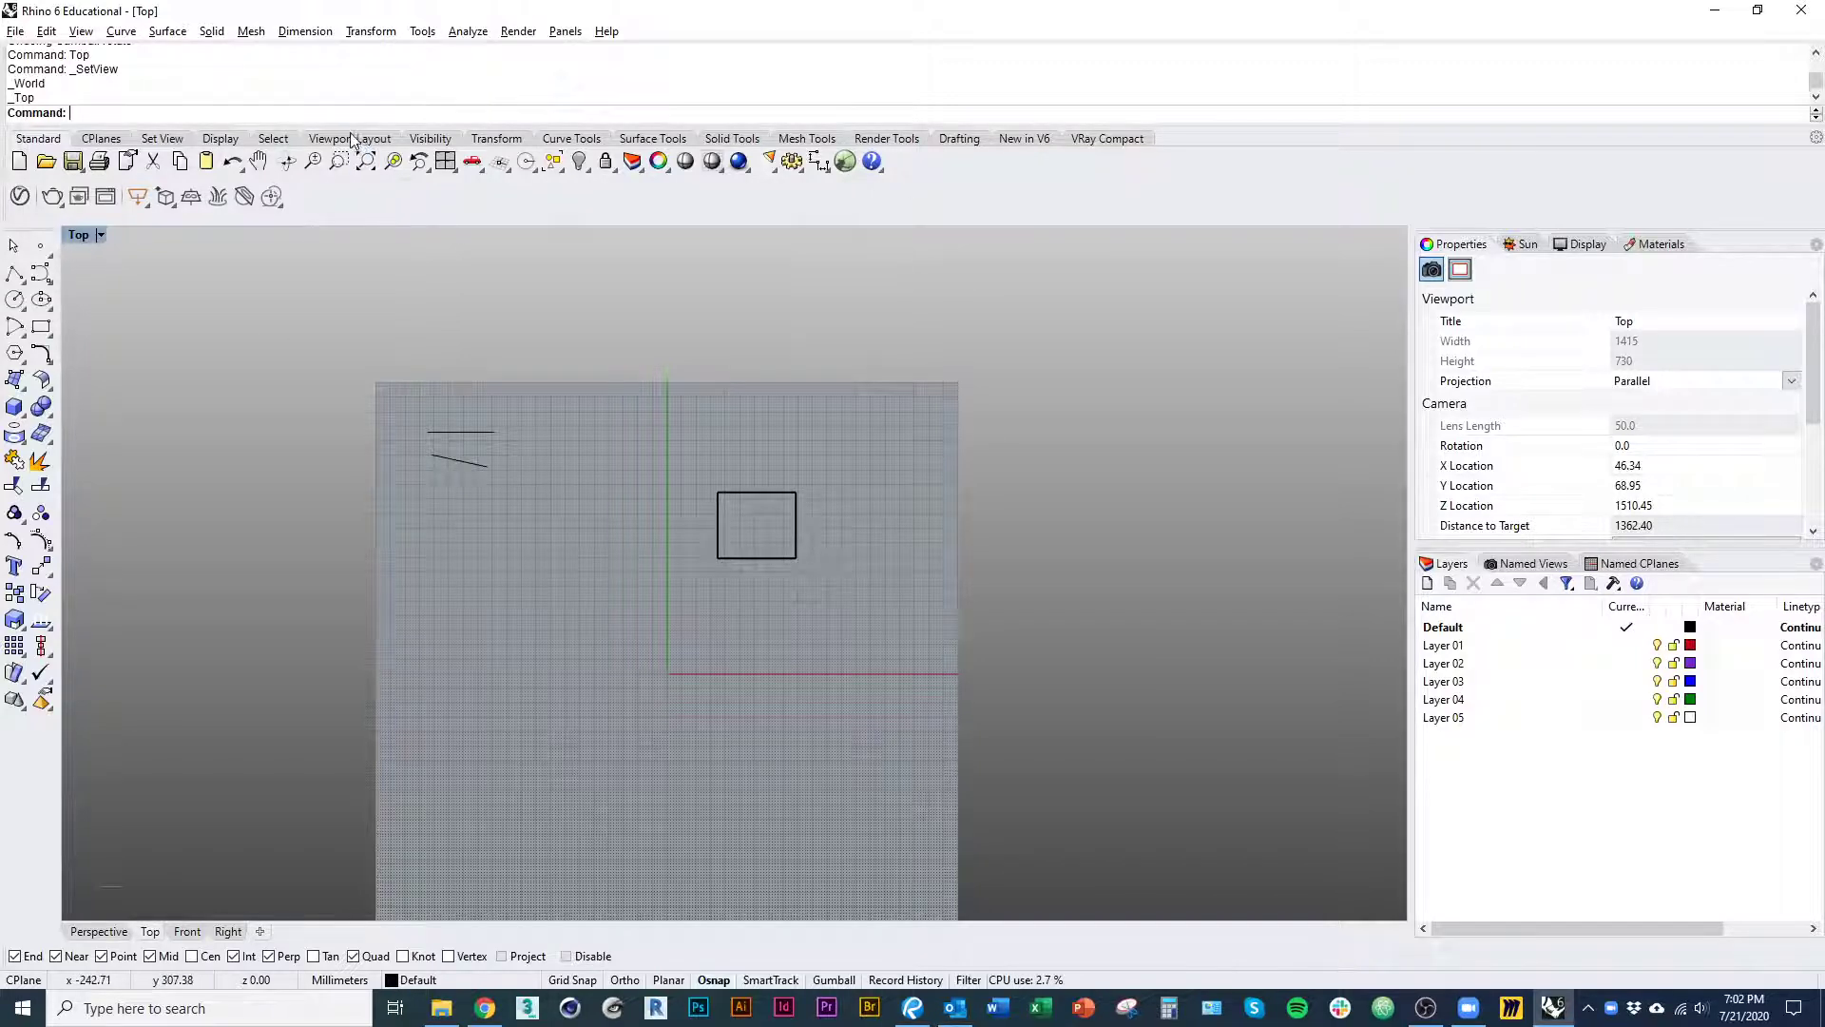
click(315, 139)
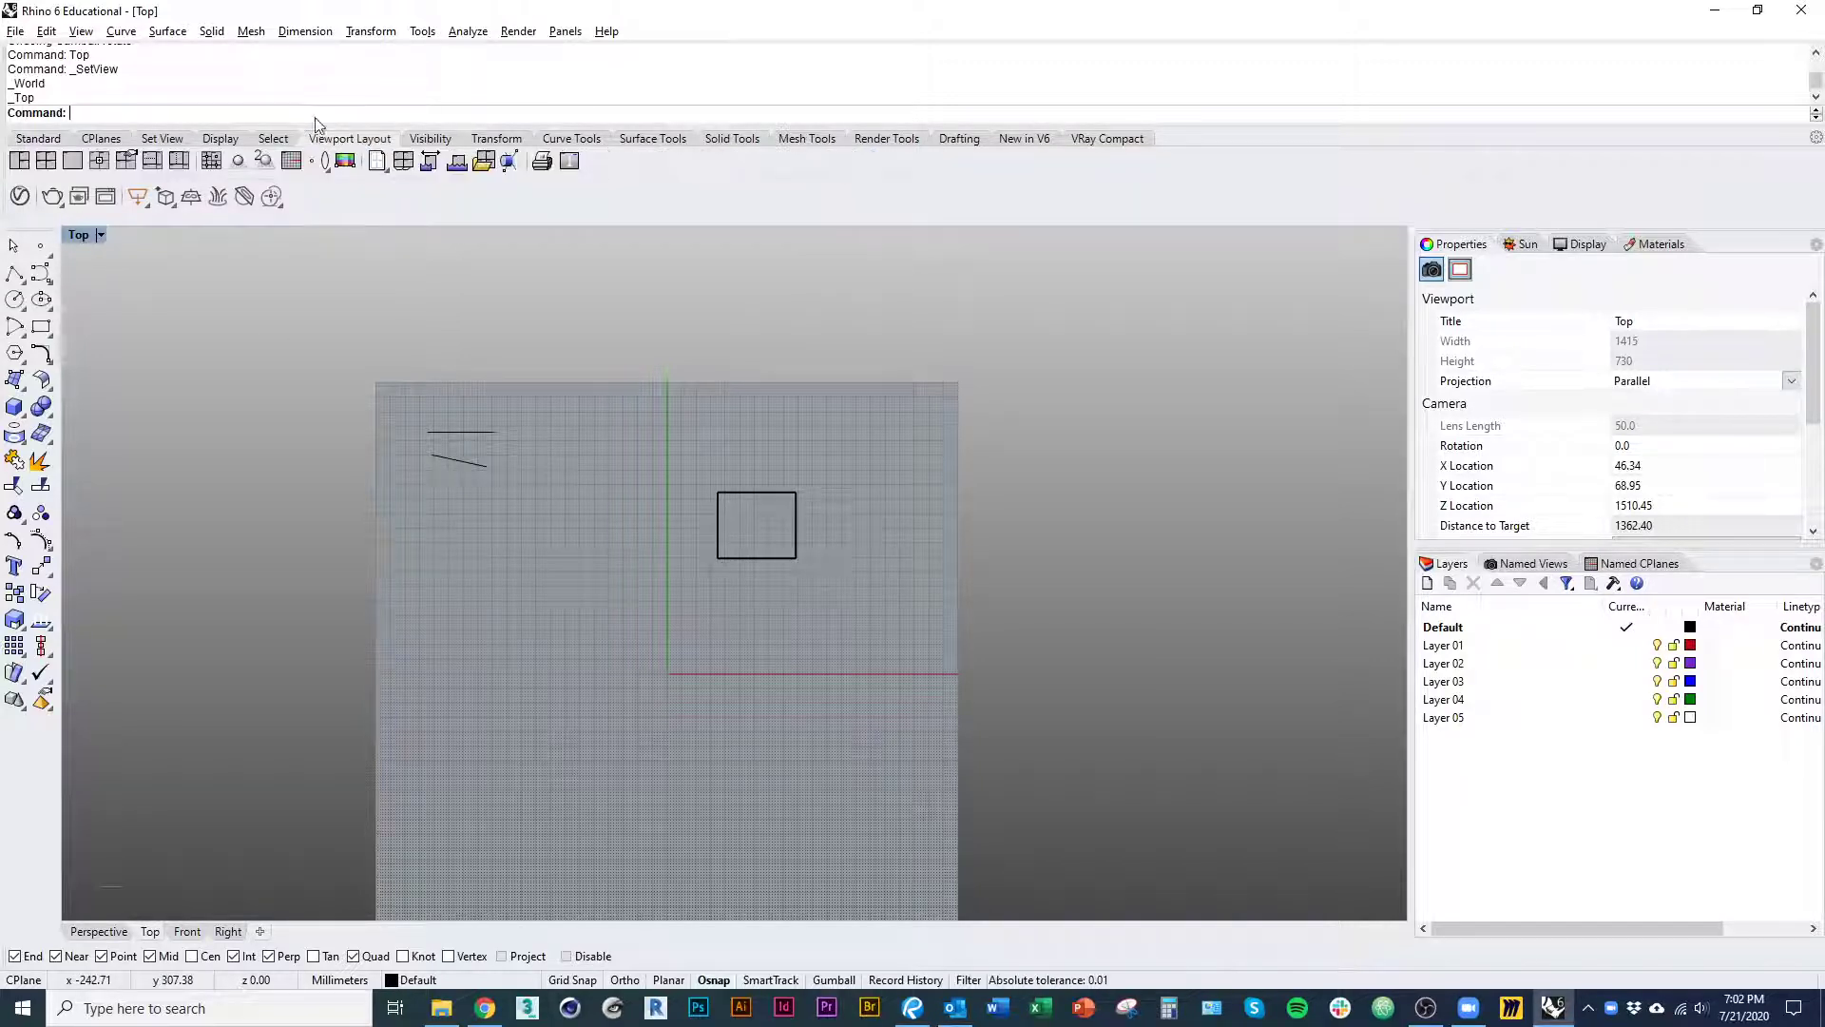
scroll(268, 133, up, 4)
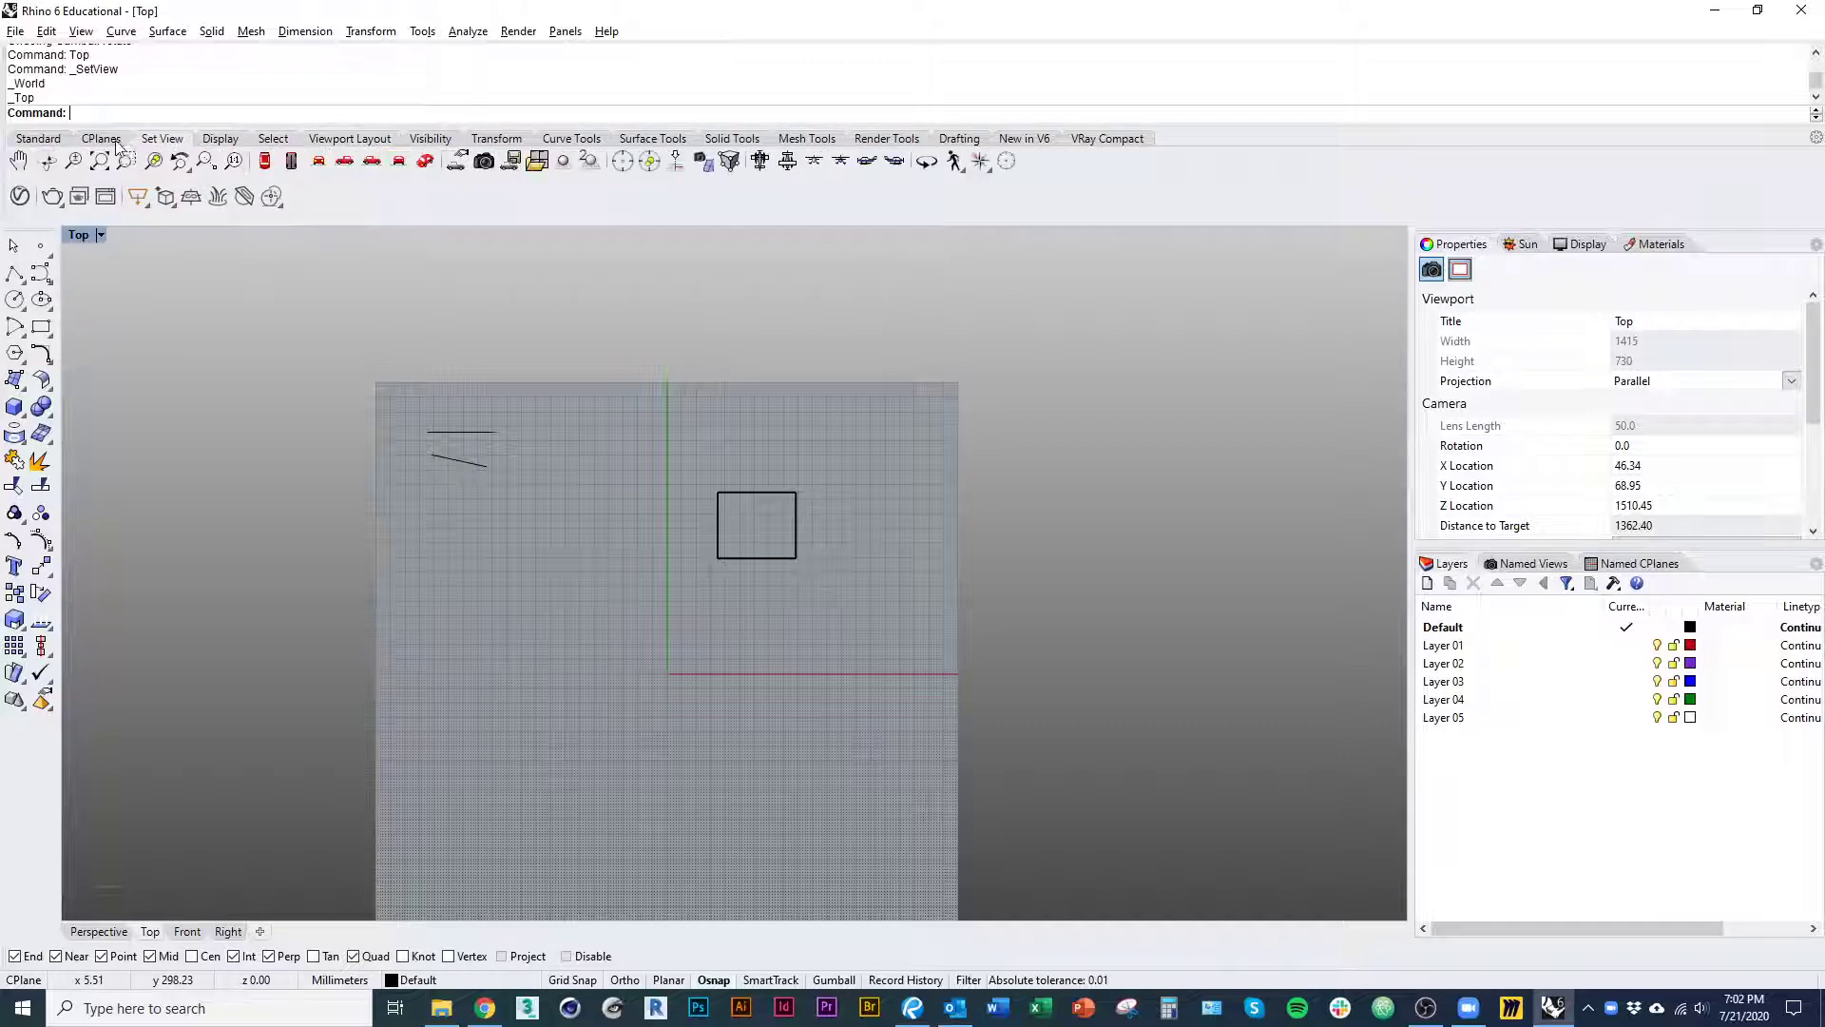
- Look through the available Surface, Solid and Dimension commands
click(178, 35)
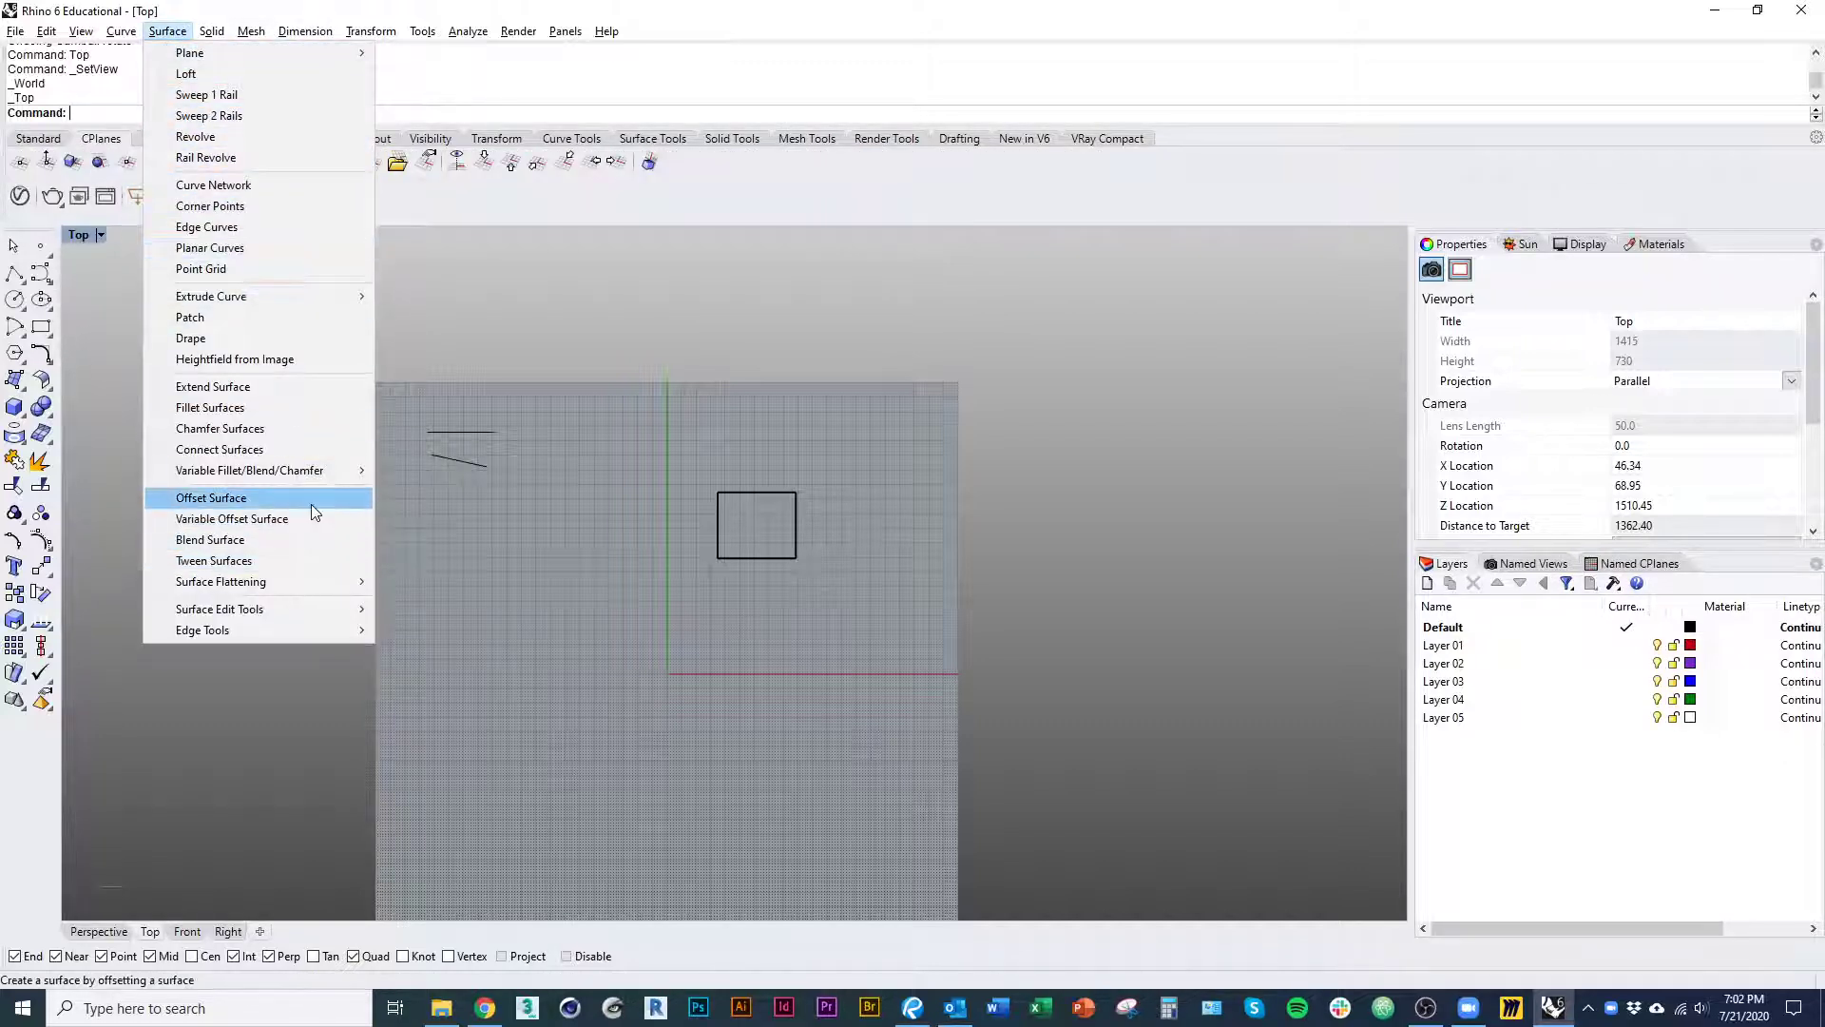
mouse_move(333, 608)
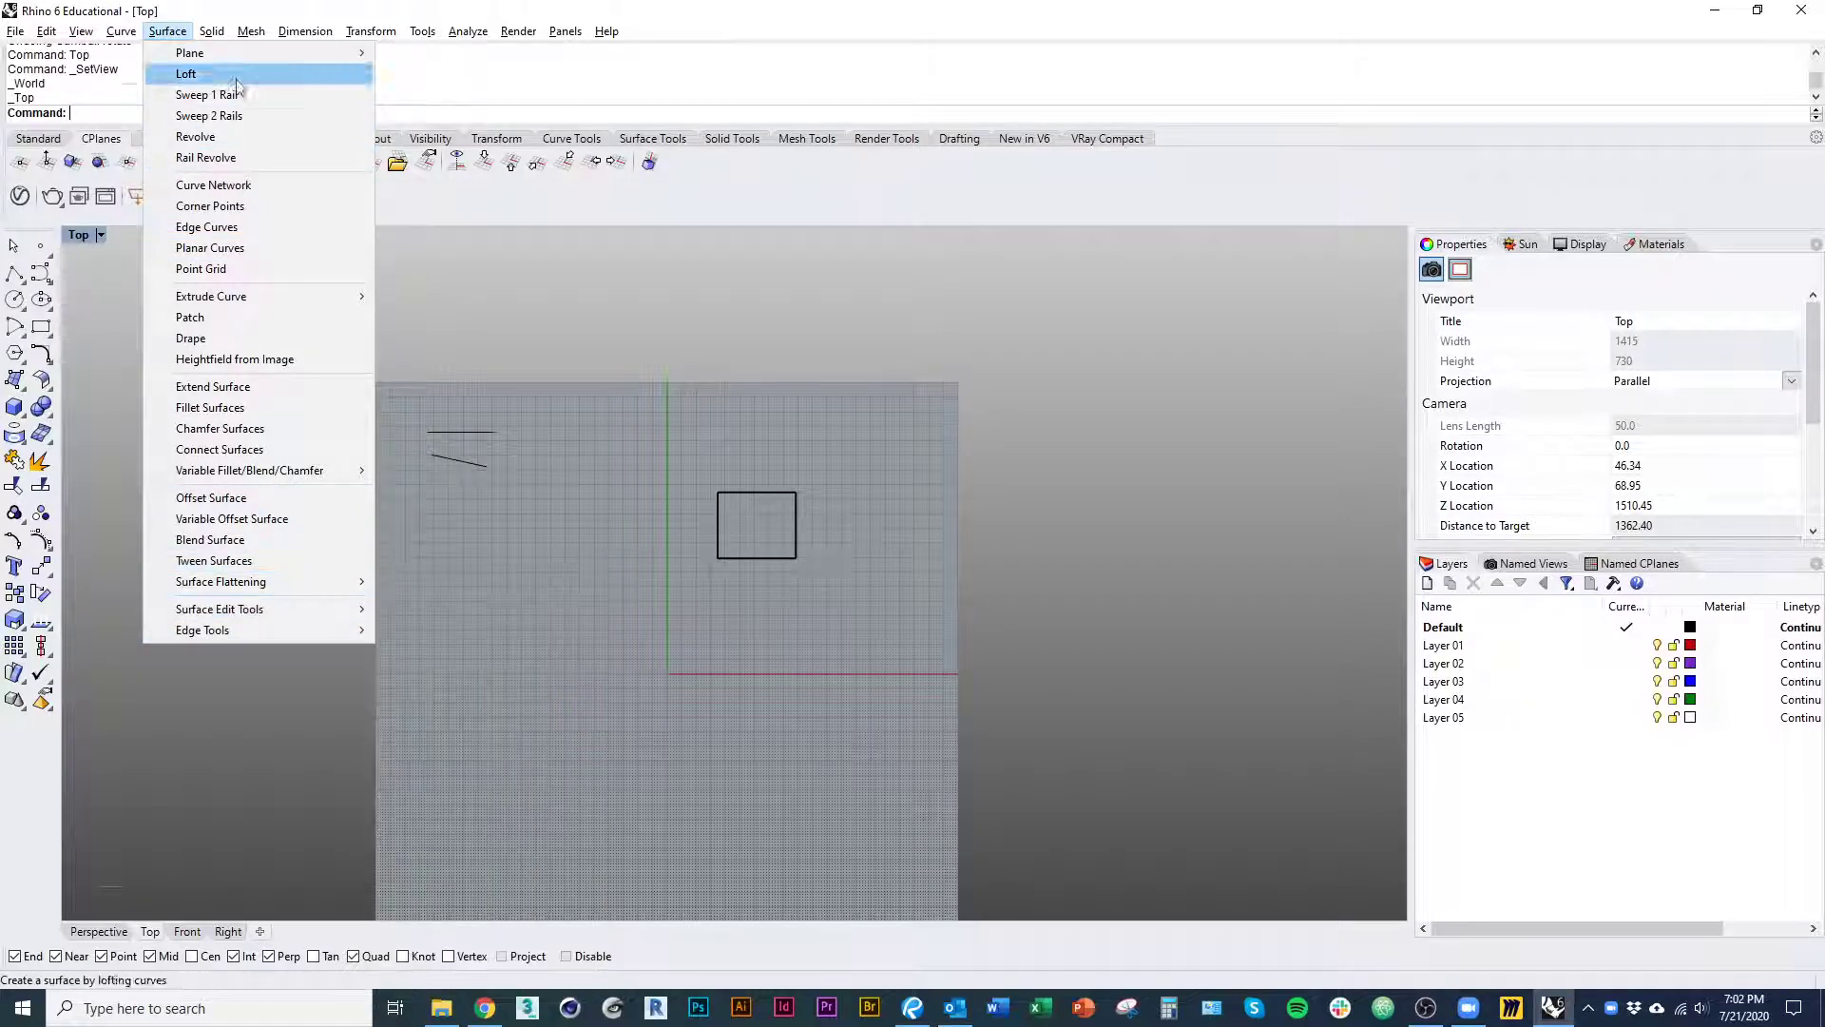
mouse_move(211, 31)
click(513, 333)
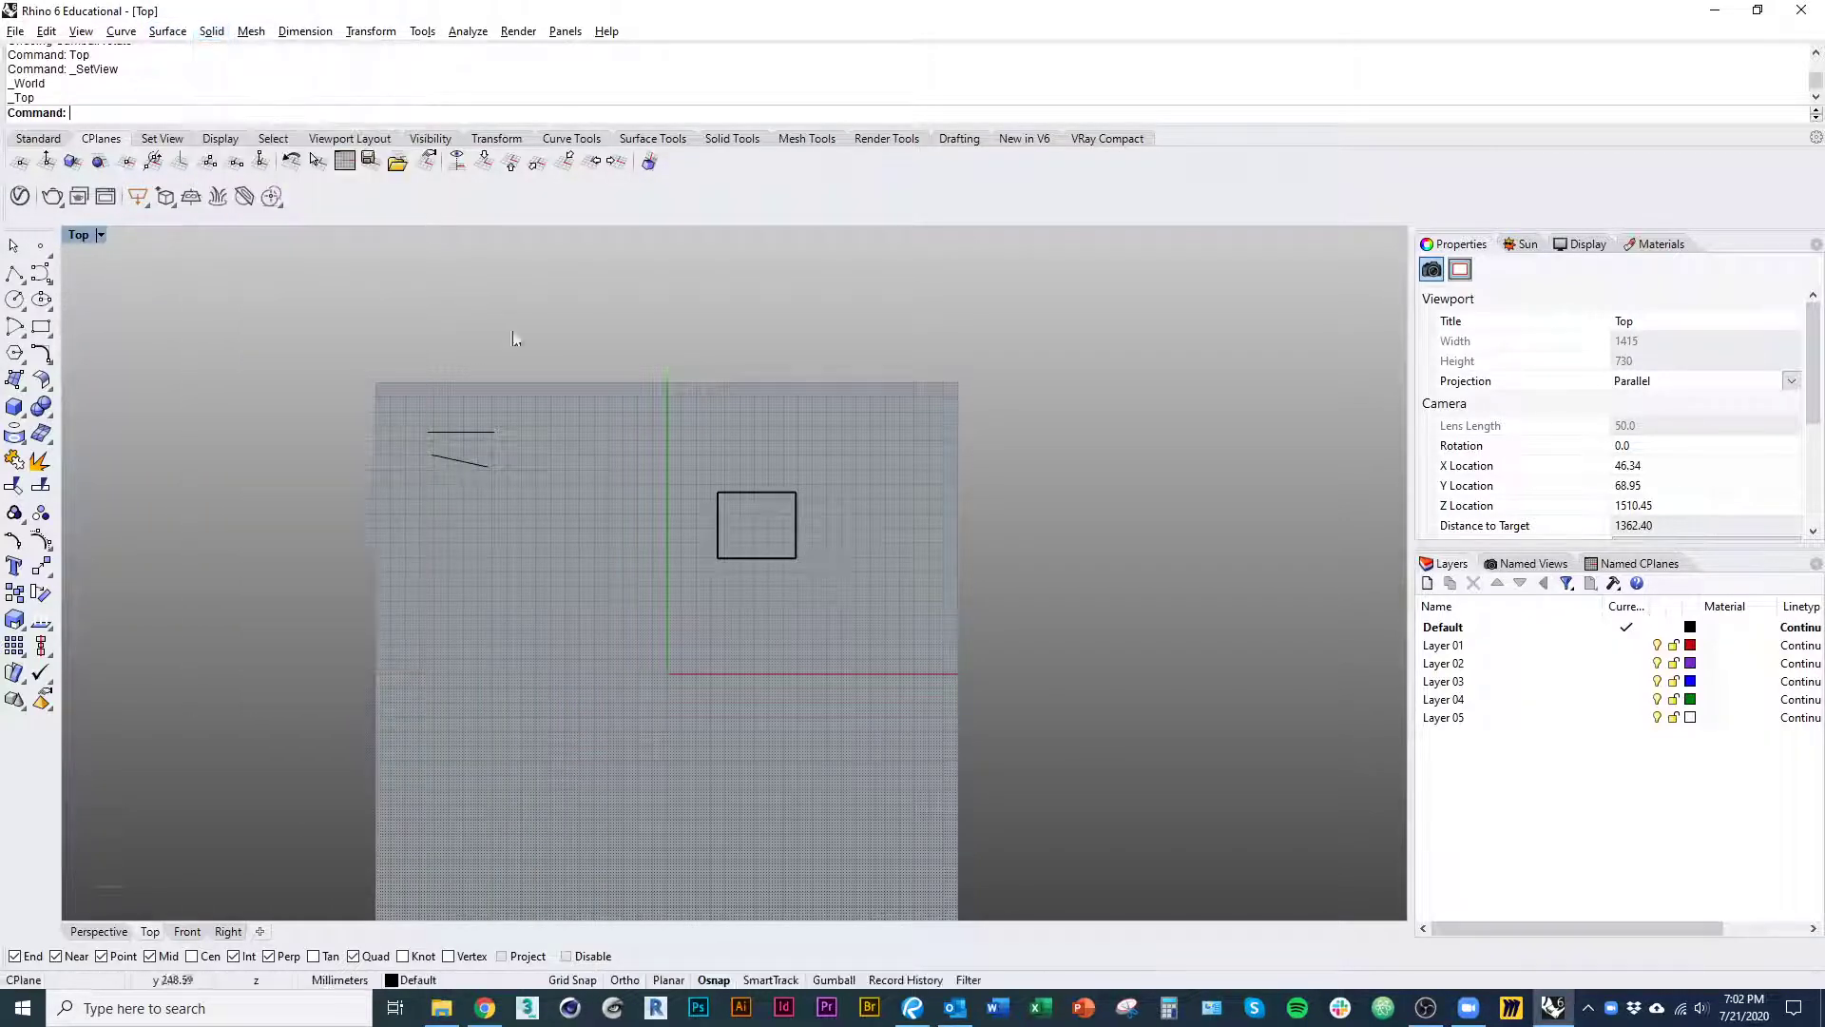
right_drag(618, 624, 616, 638)
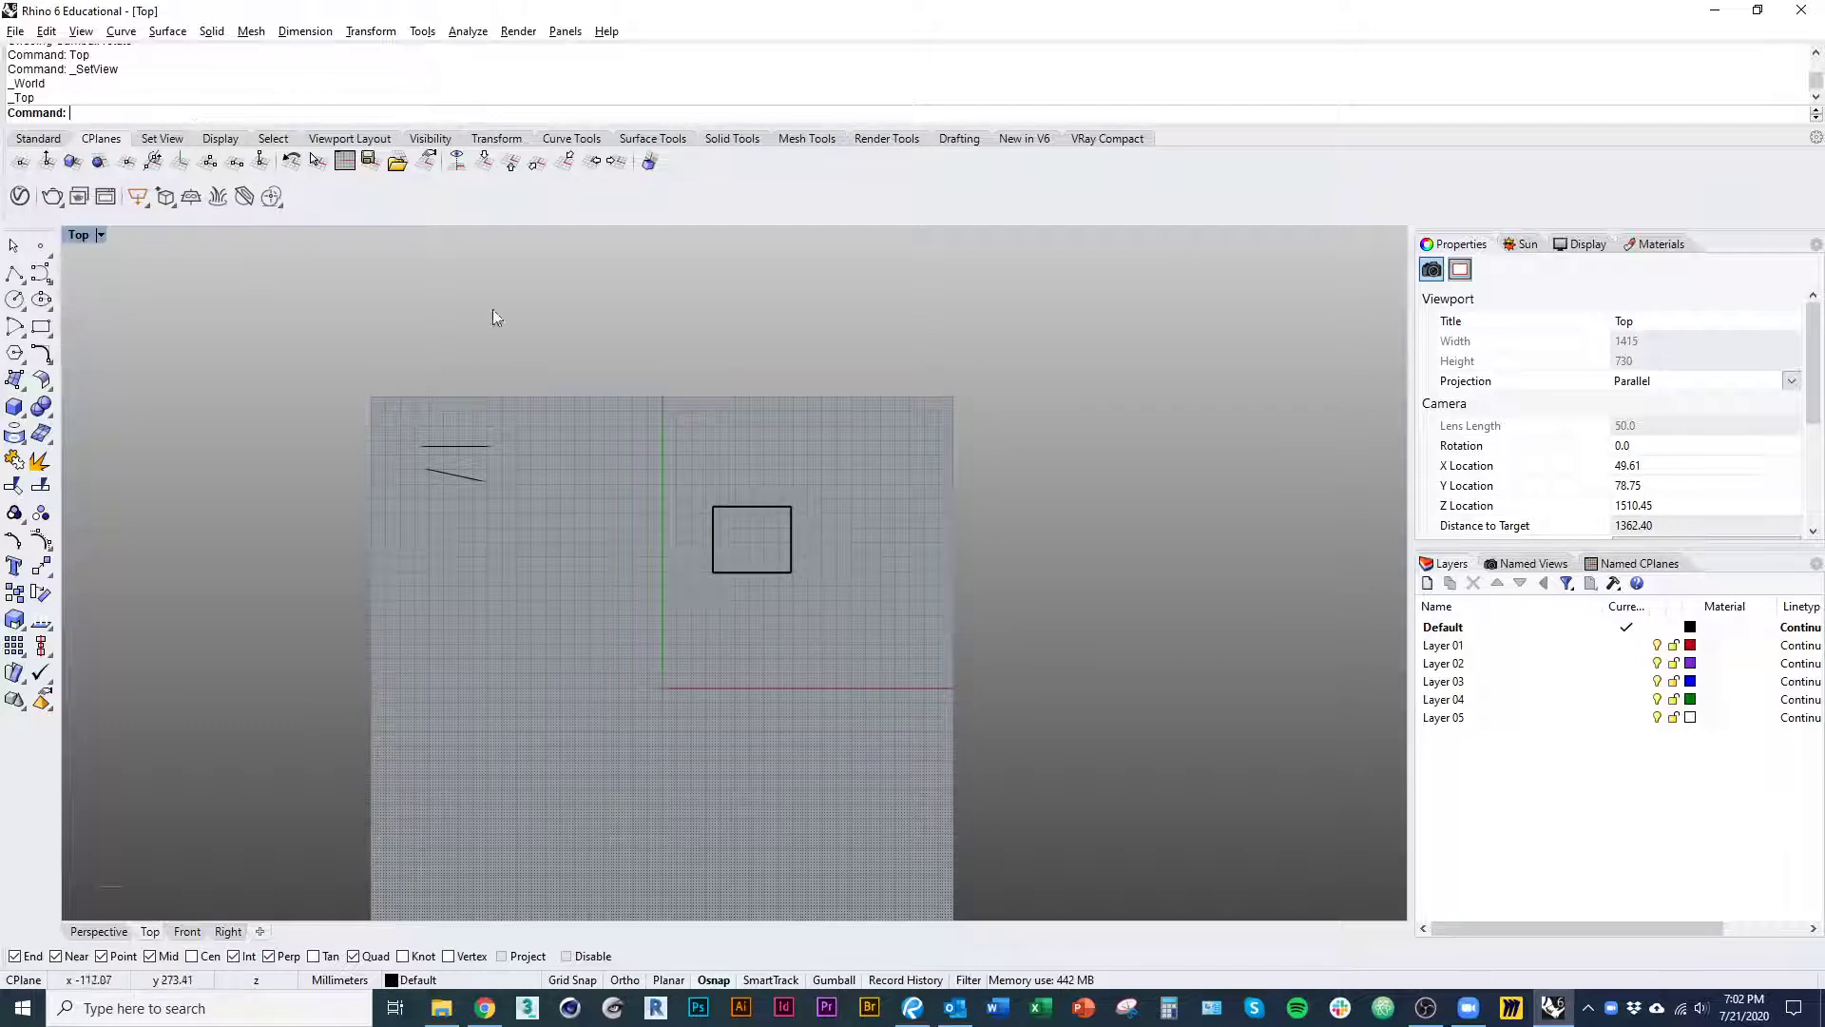
right_drag(549, 595, 475, 644)
ctrl+shift+right_drag(785, 698, 680, 623)
scroll(702, 696, up, 4)
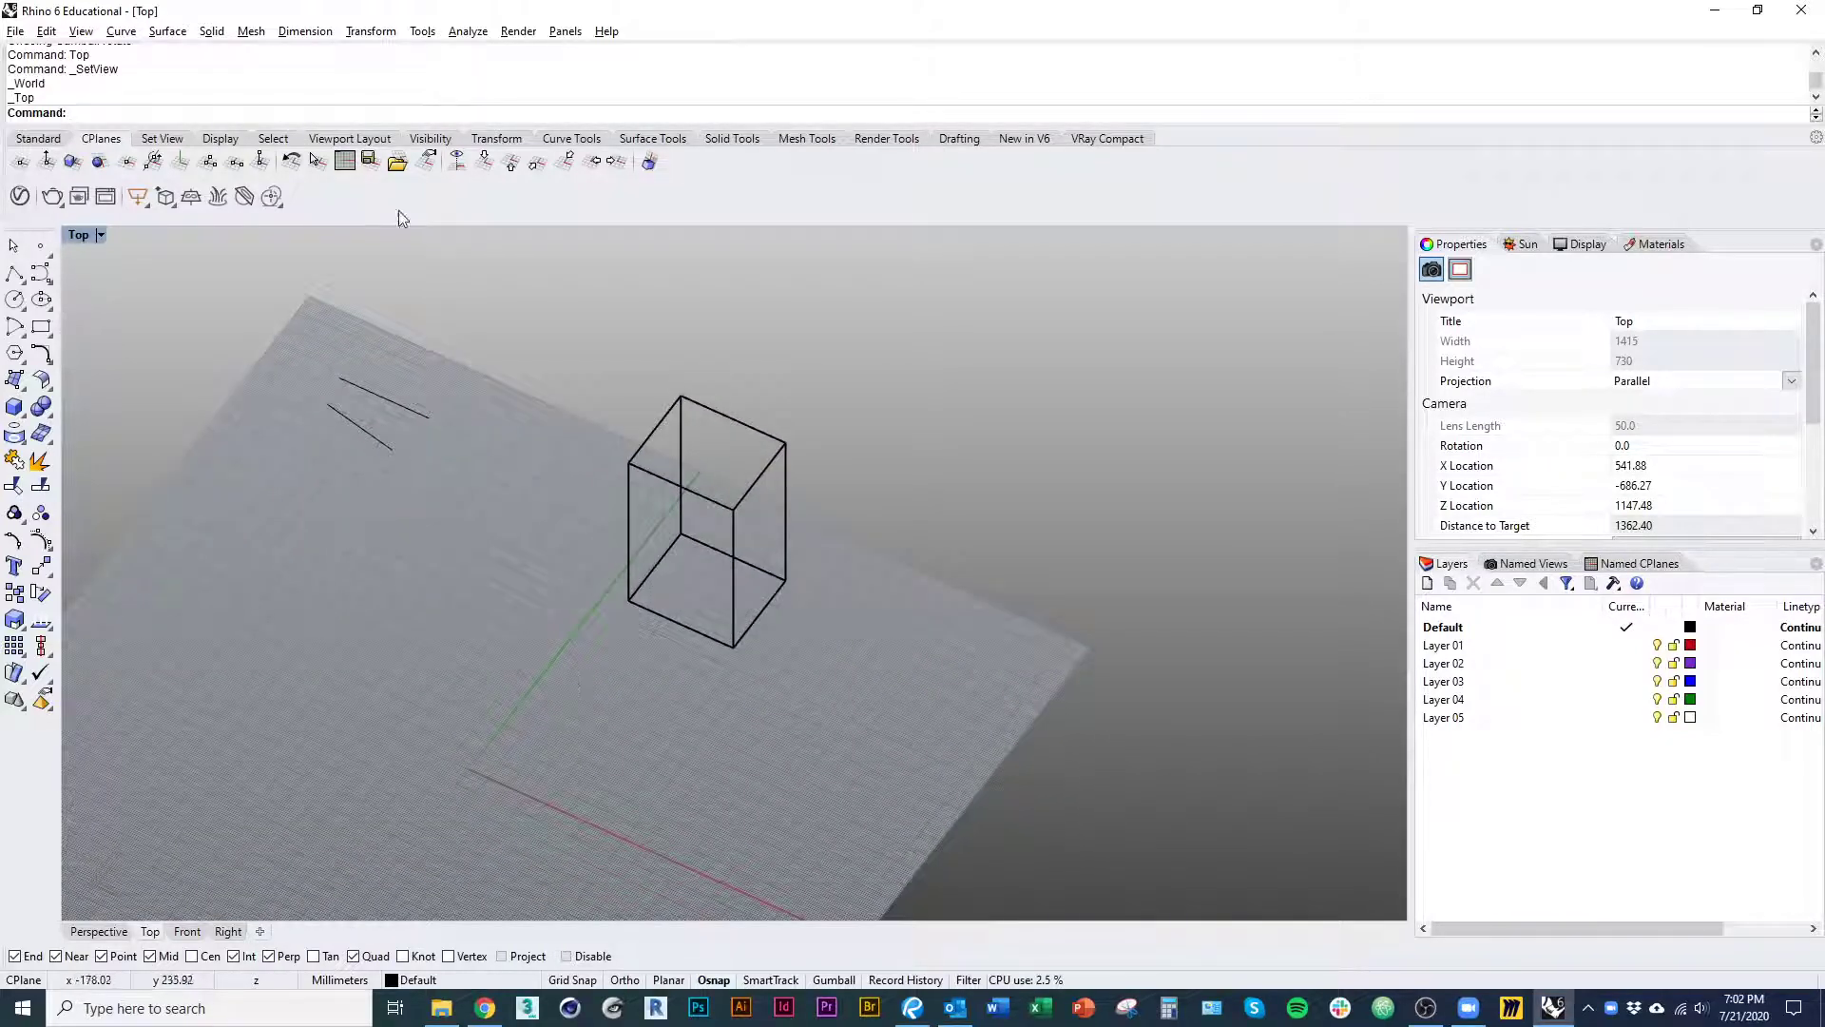
click(211, 31)
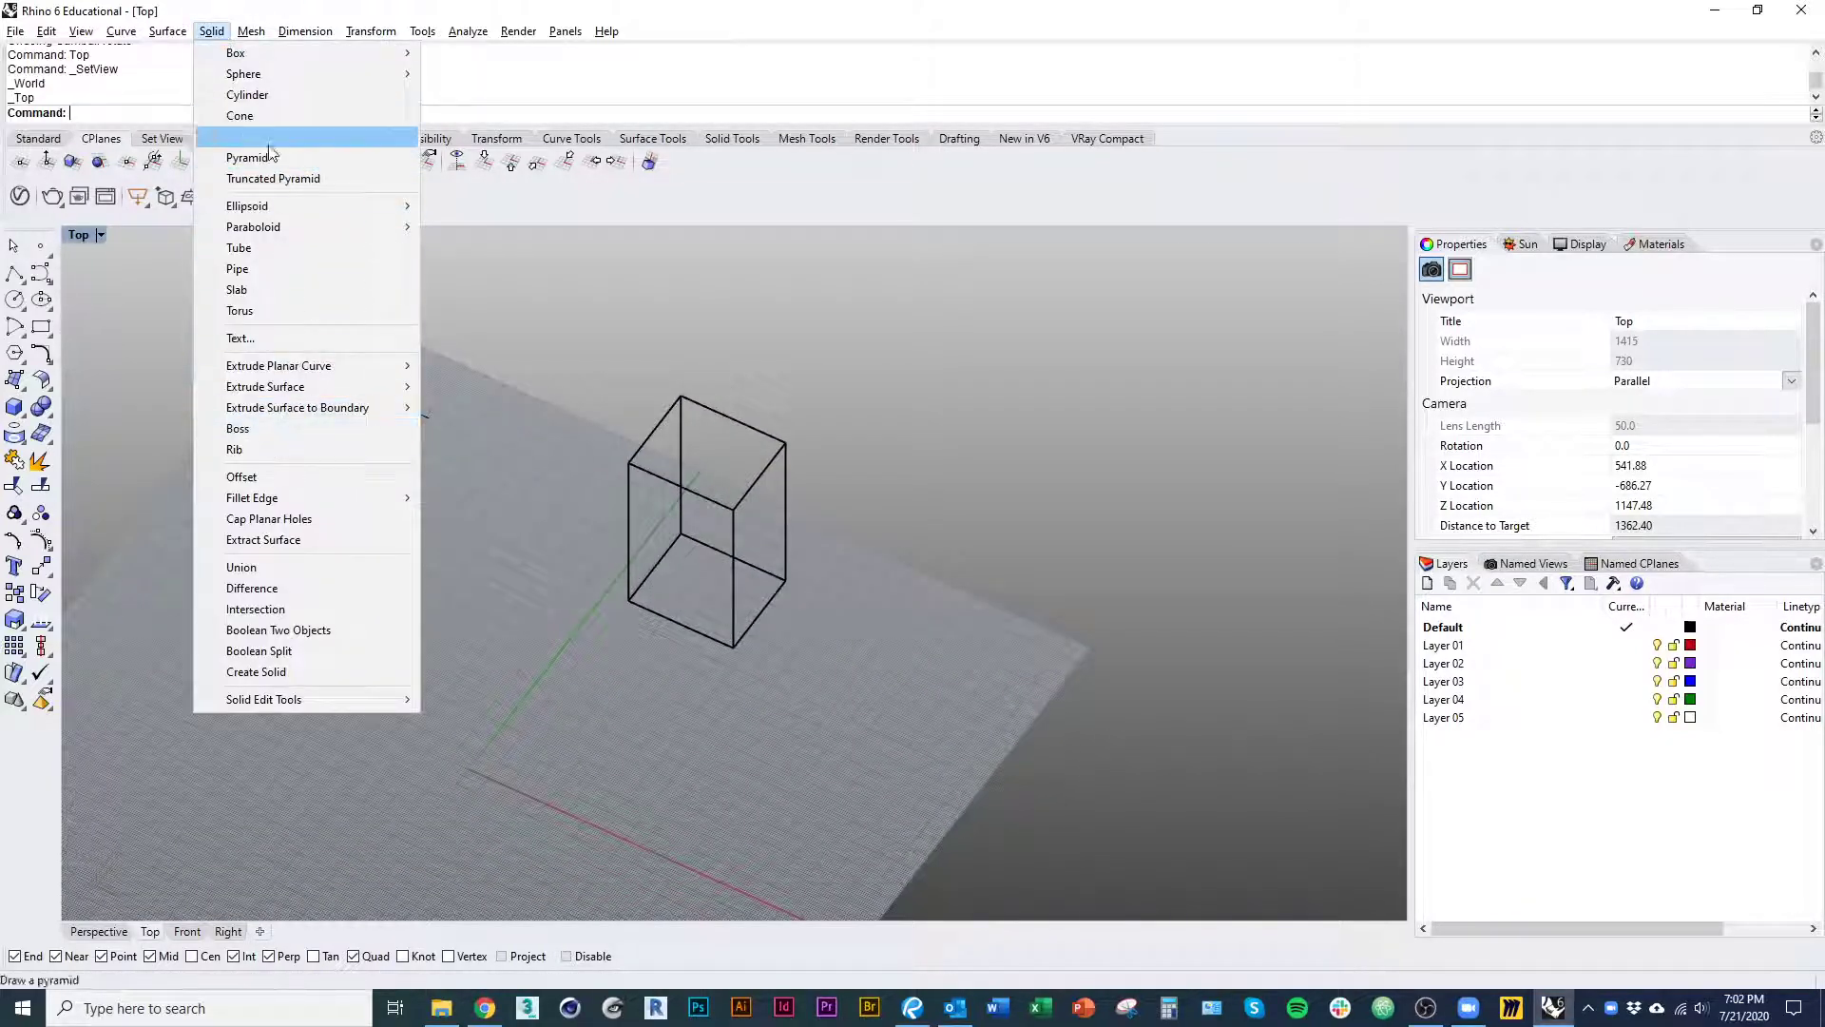
click(508, 370)
right_drag(508, 371, 469, 421)
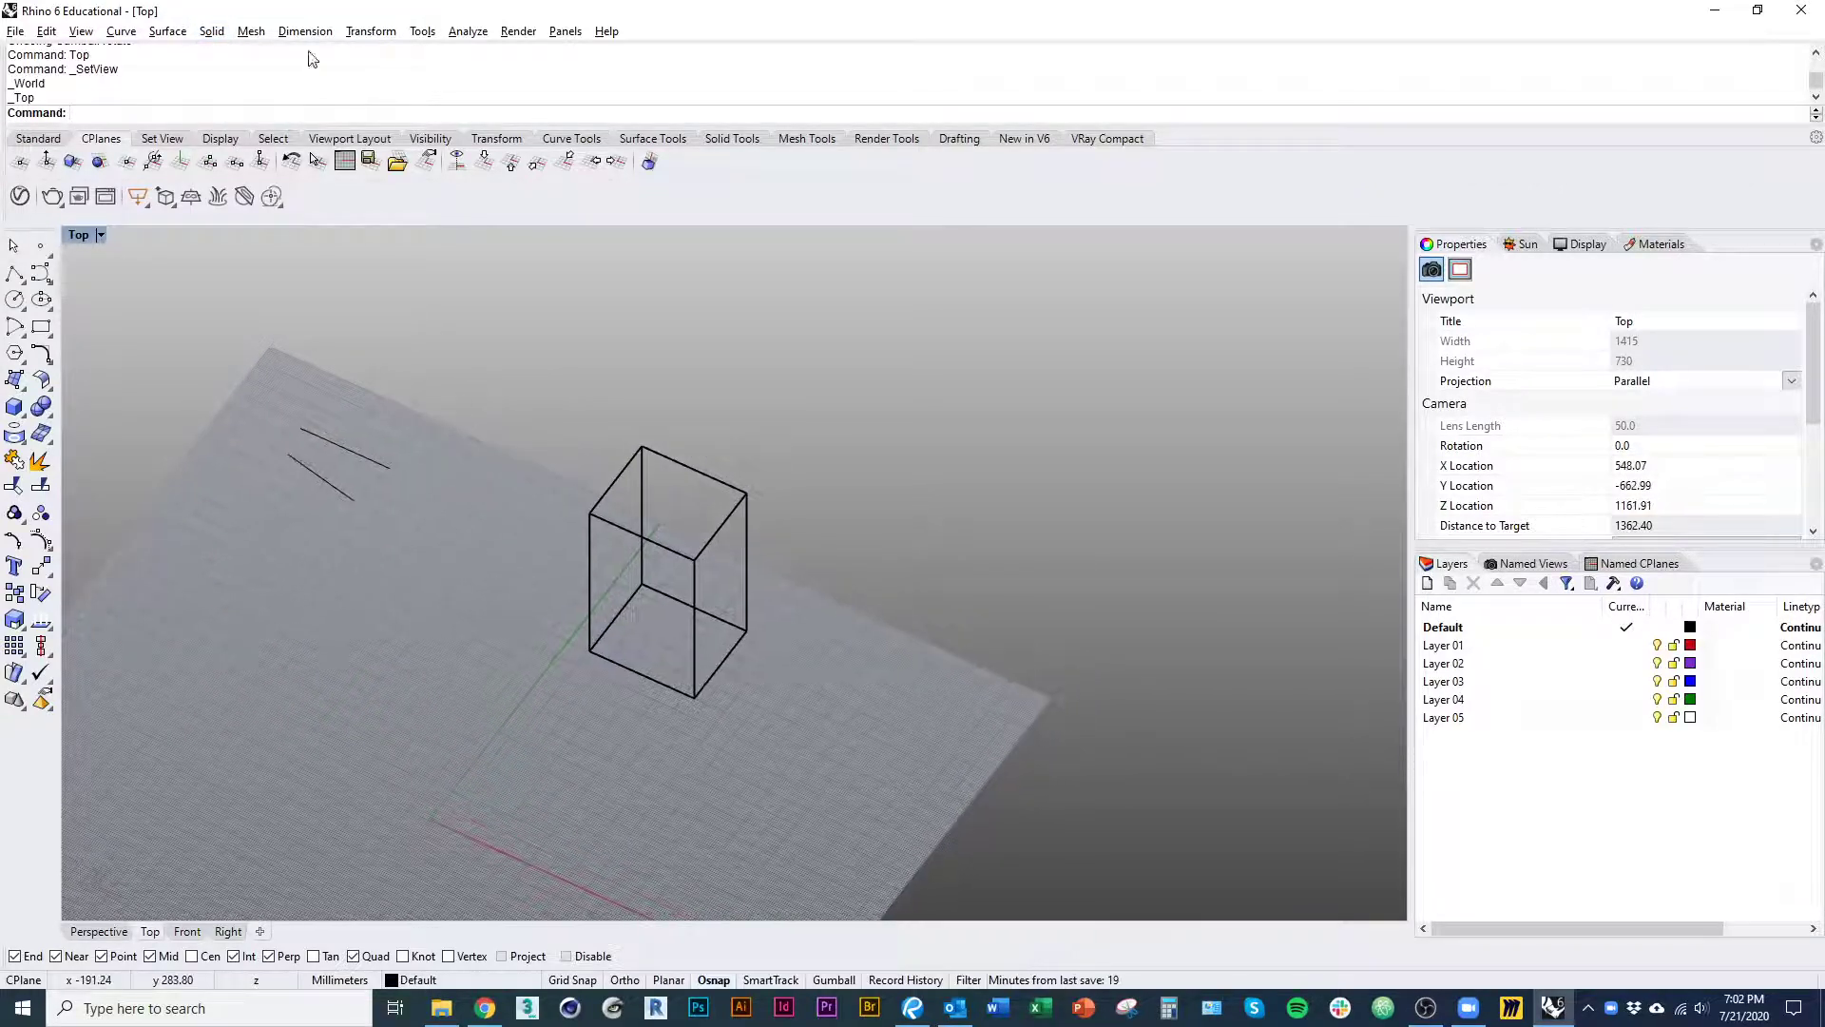
click(305, 32)
click(591, 417)
right_drag(649, 582, 1052, 619)
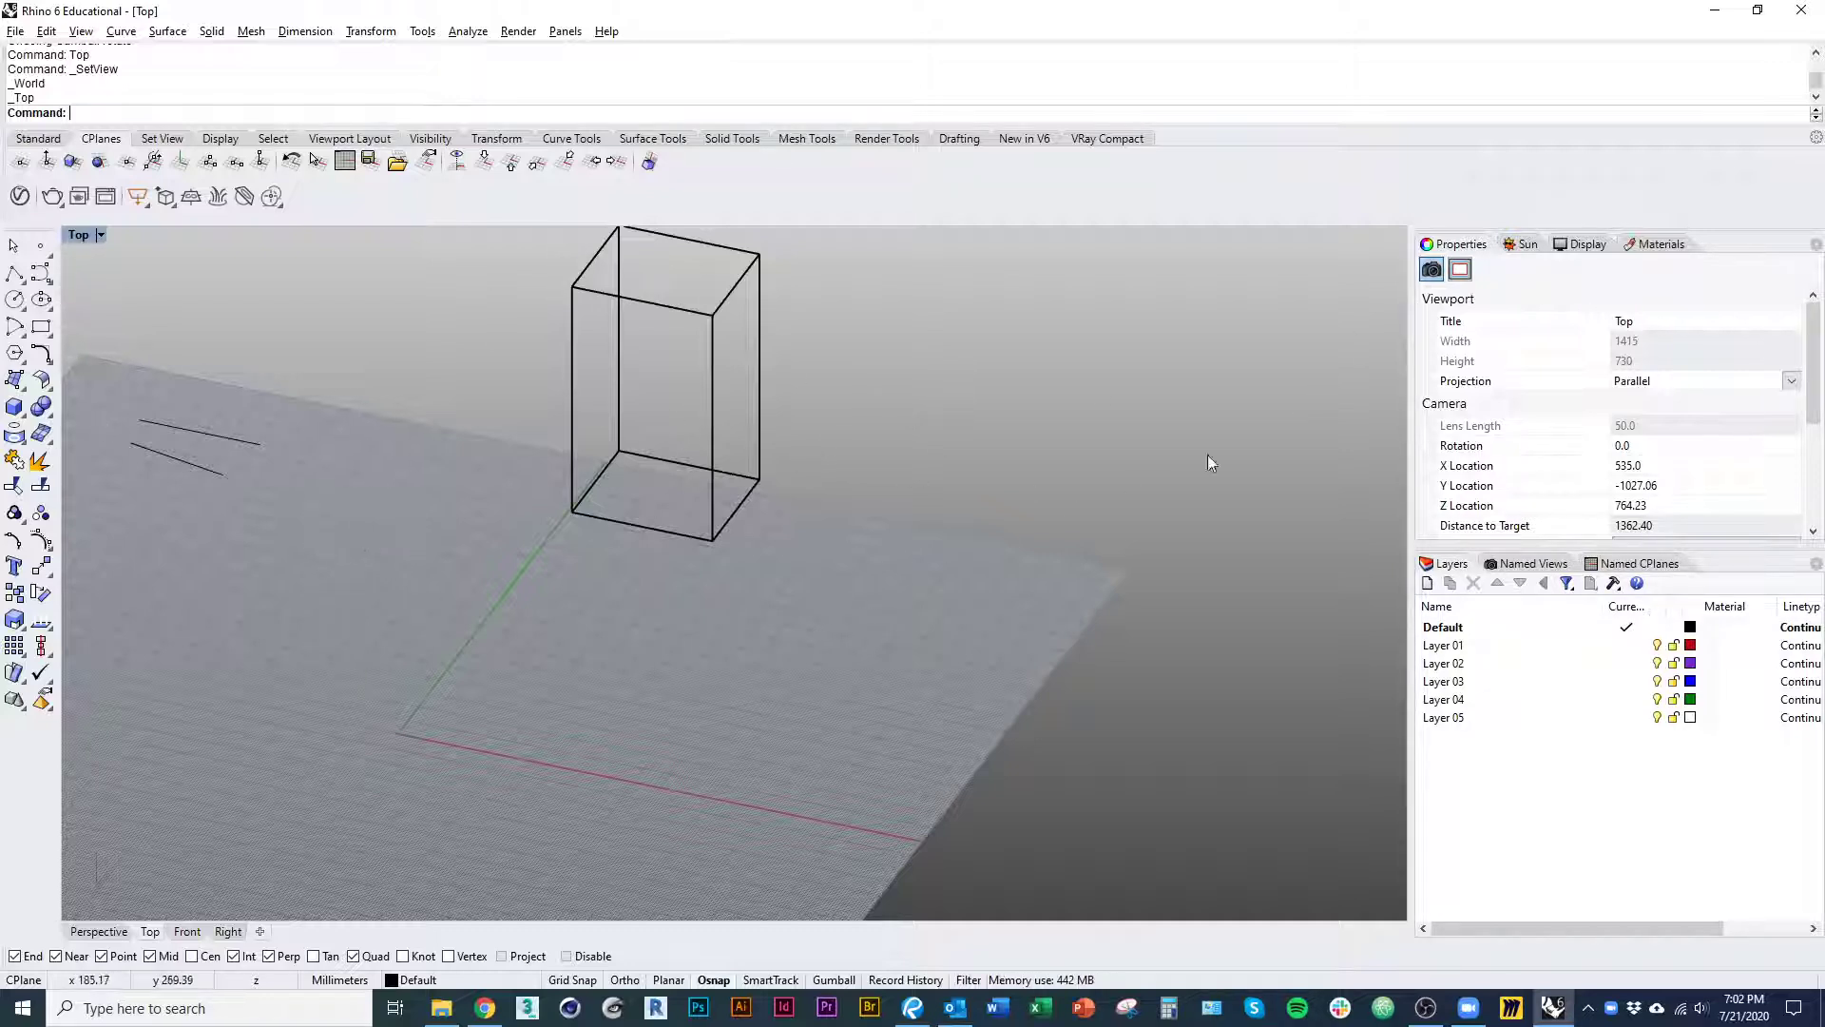
- Try the safe frame on and off in the Top and Perspective viewports, and return to the viewport's camera properties
click(1460, 270)
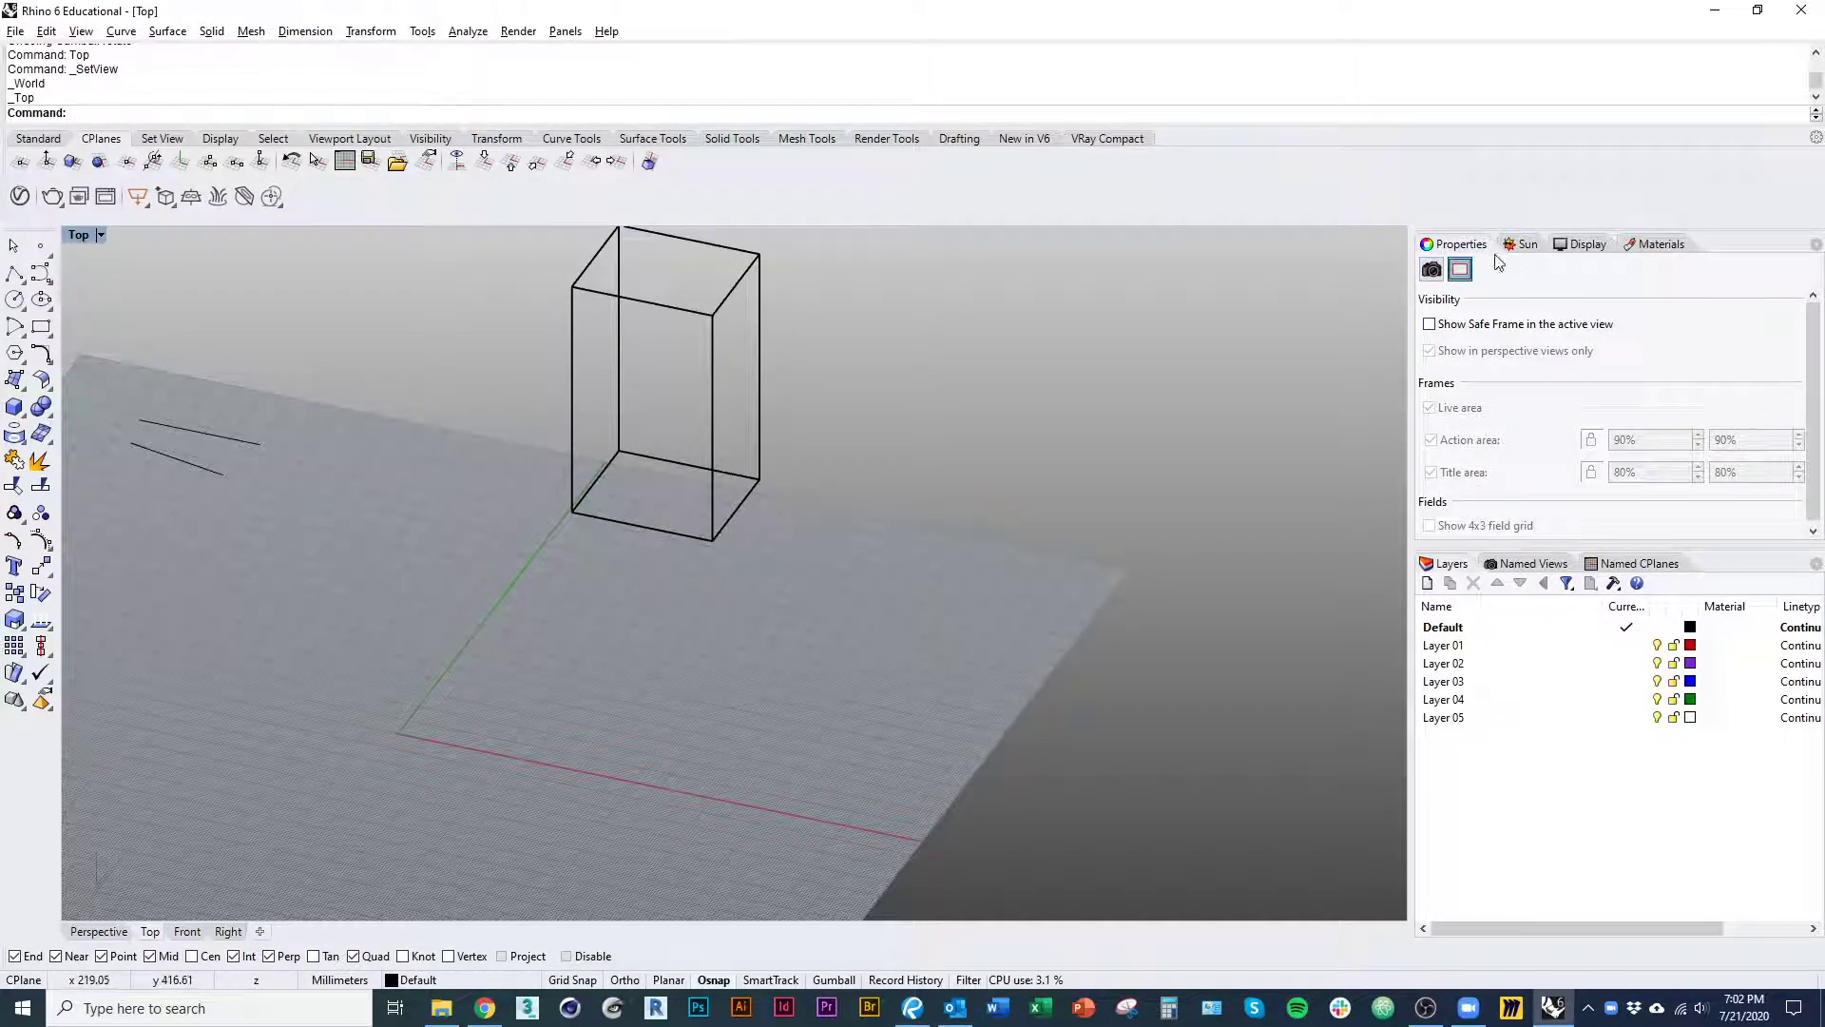
click(1463, 325)
click(1463, 326)
click(113, 937)
click(1463, 325)
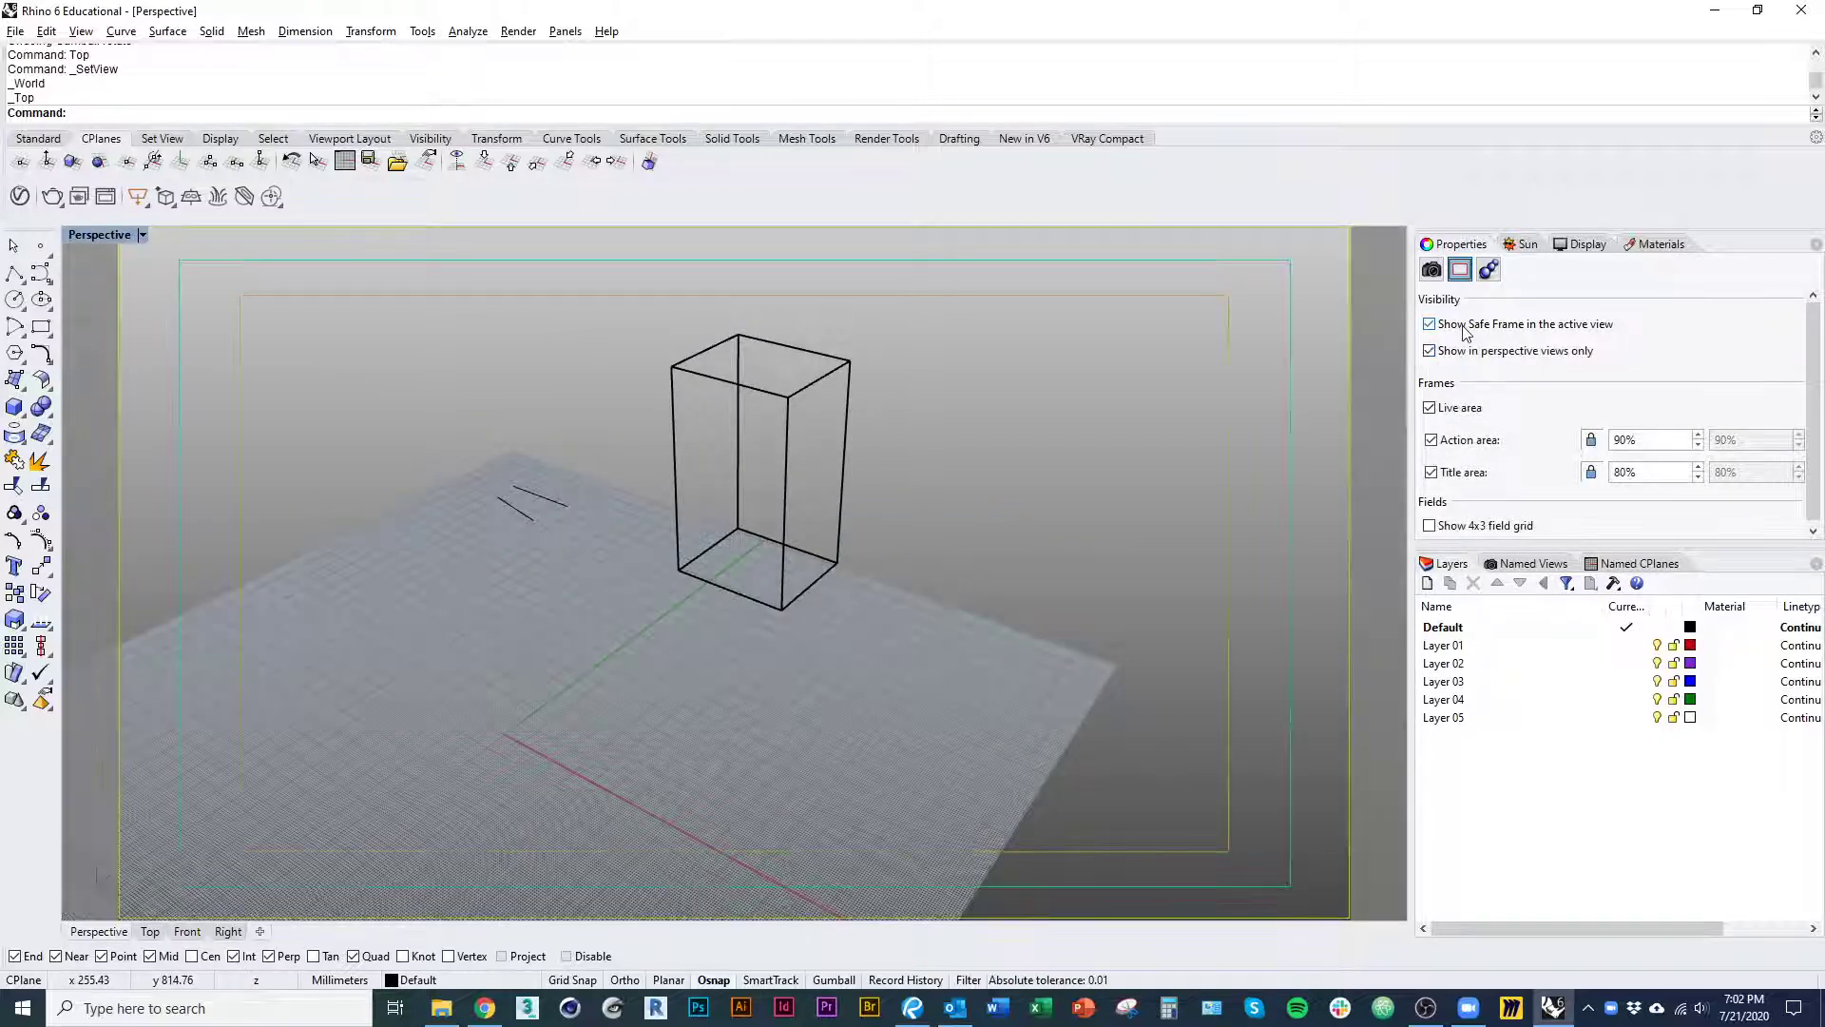
click(1525, 325)
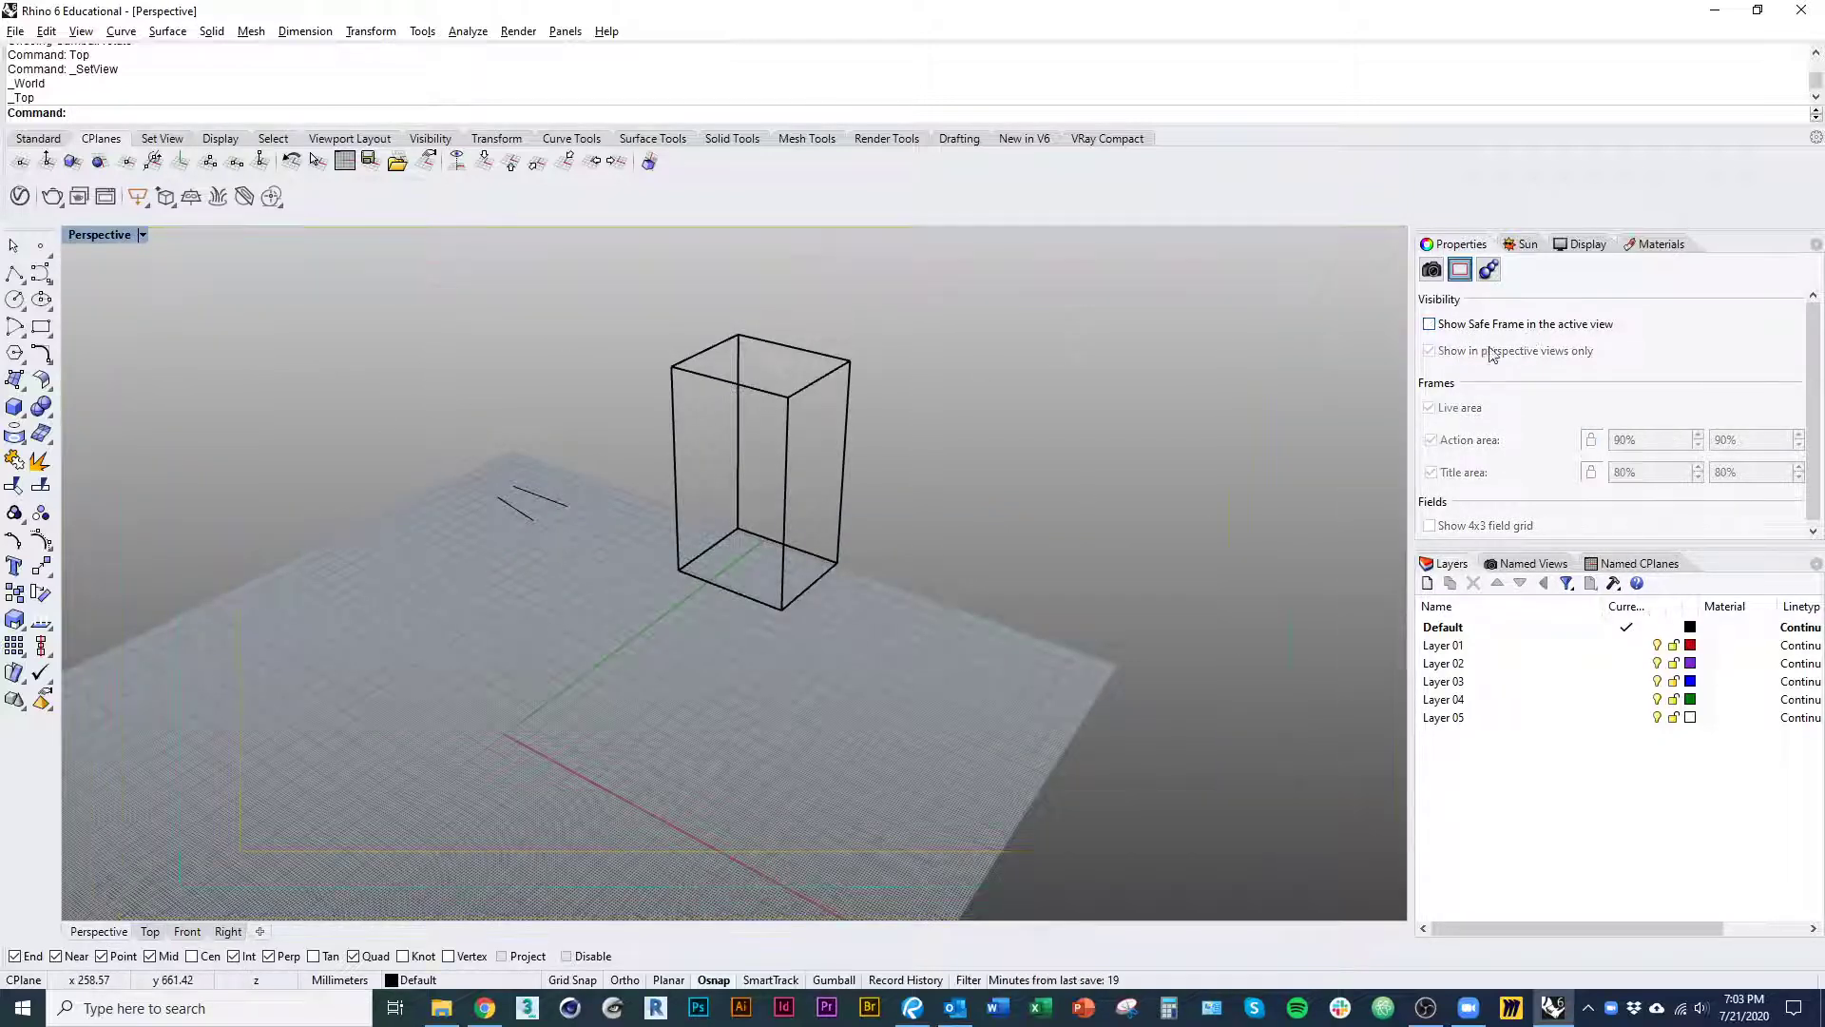
click(1432, 269)
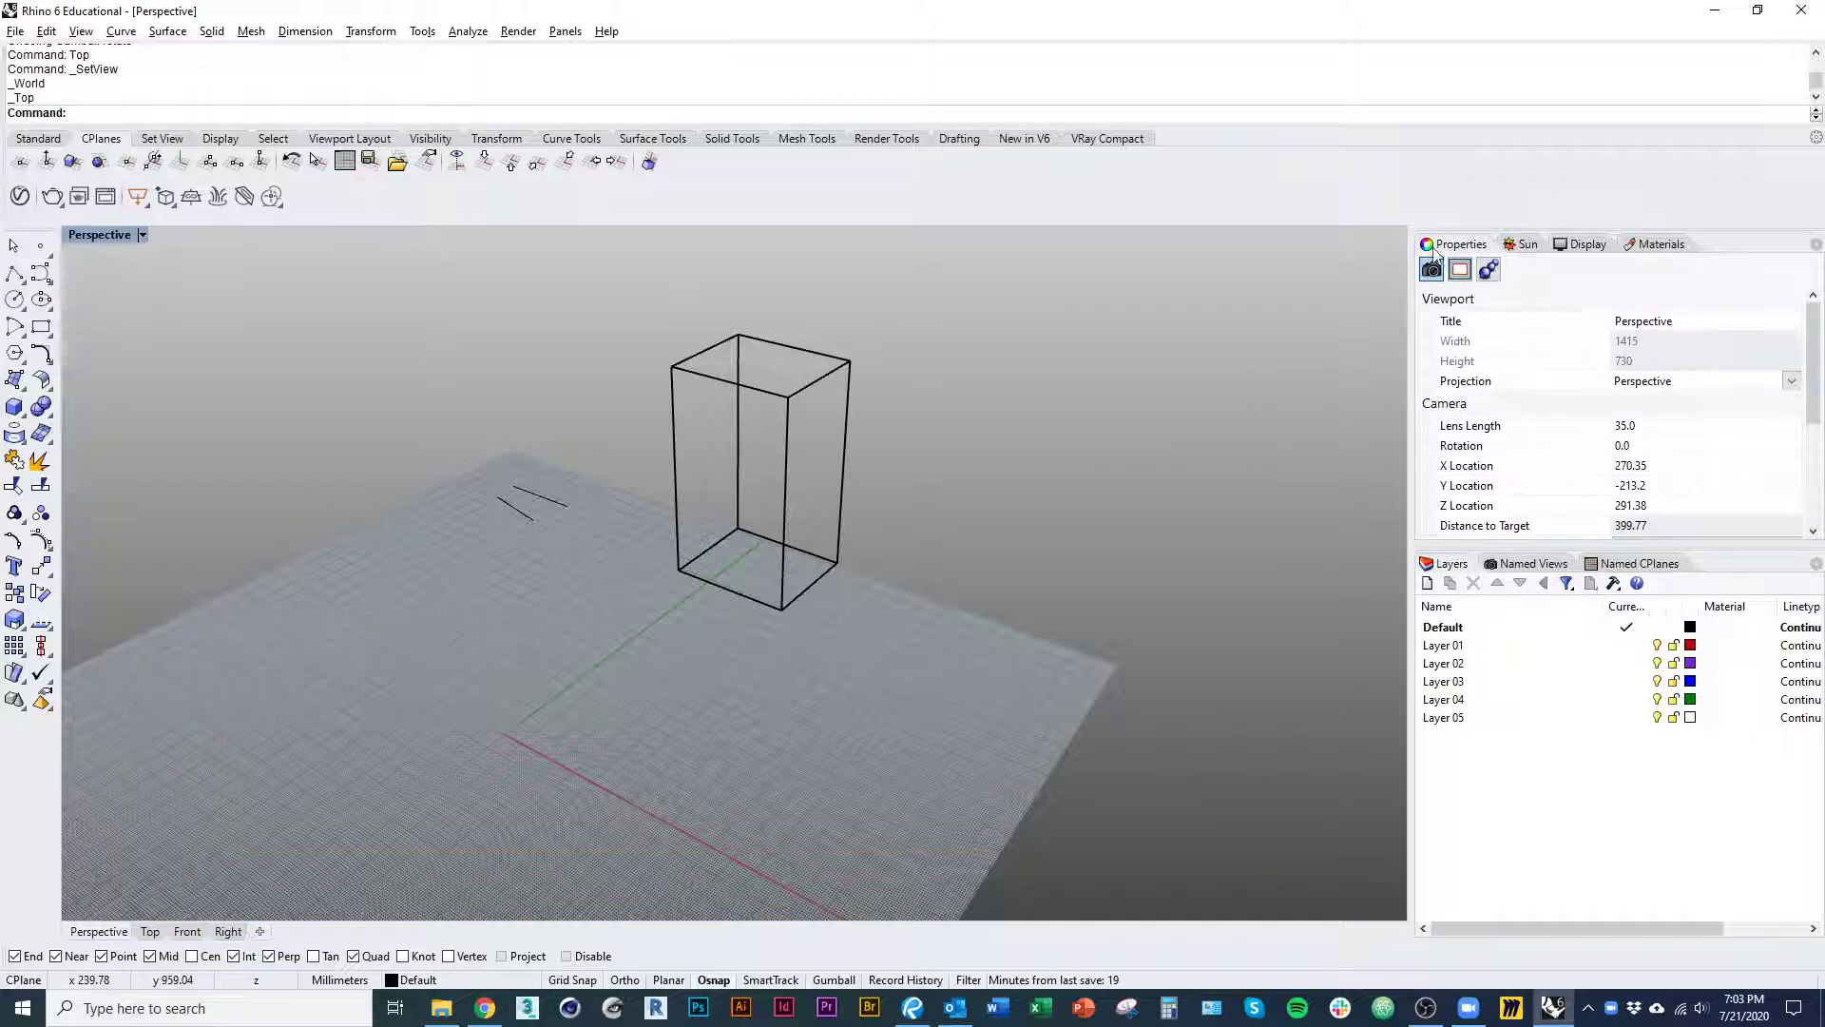
- Select the box in the Top viewport, examine its object, material and texture mapping properties, and deselect it
click(147, 931)
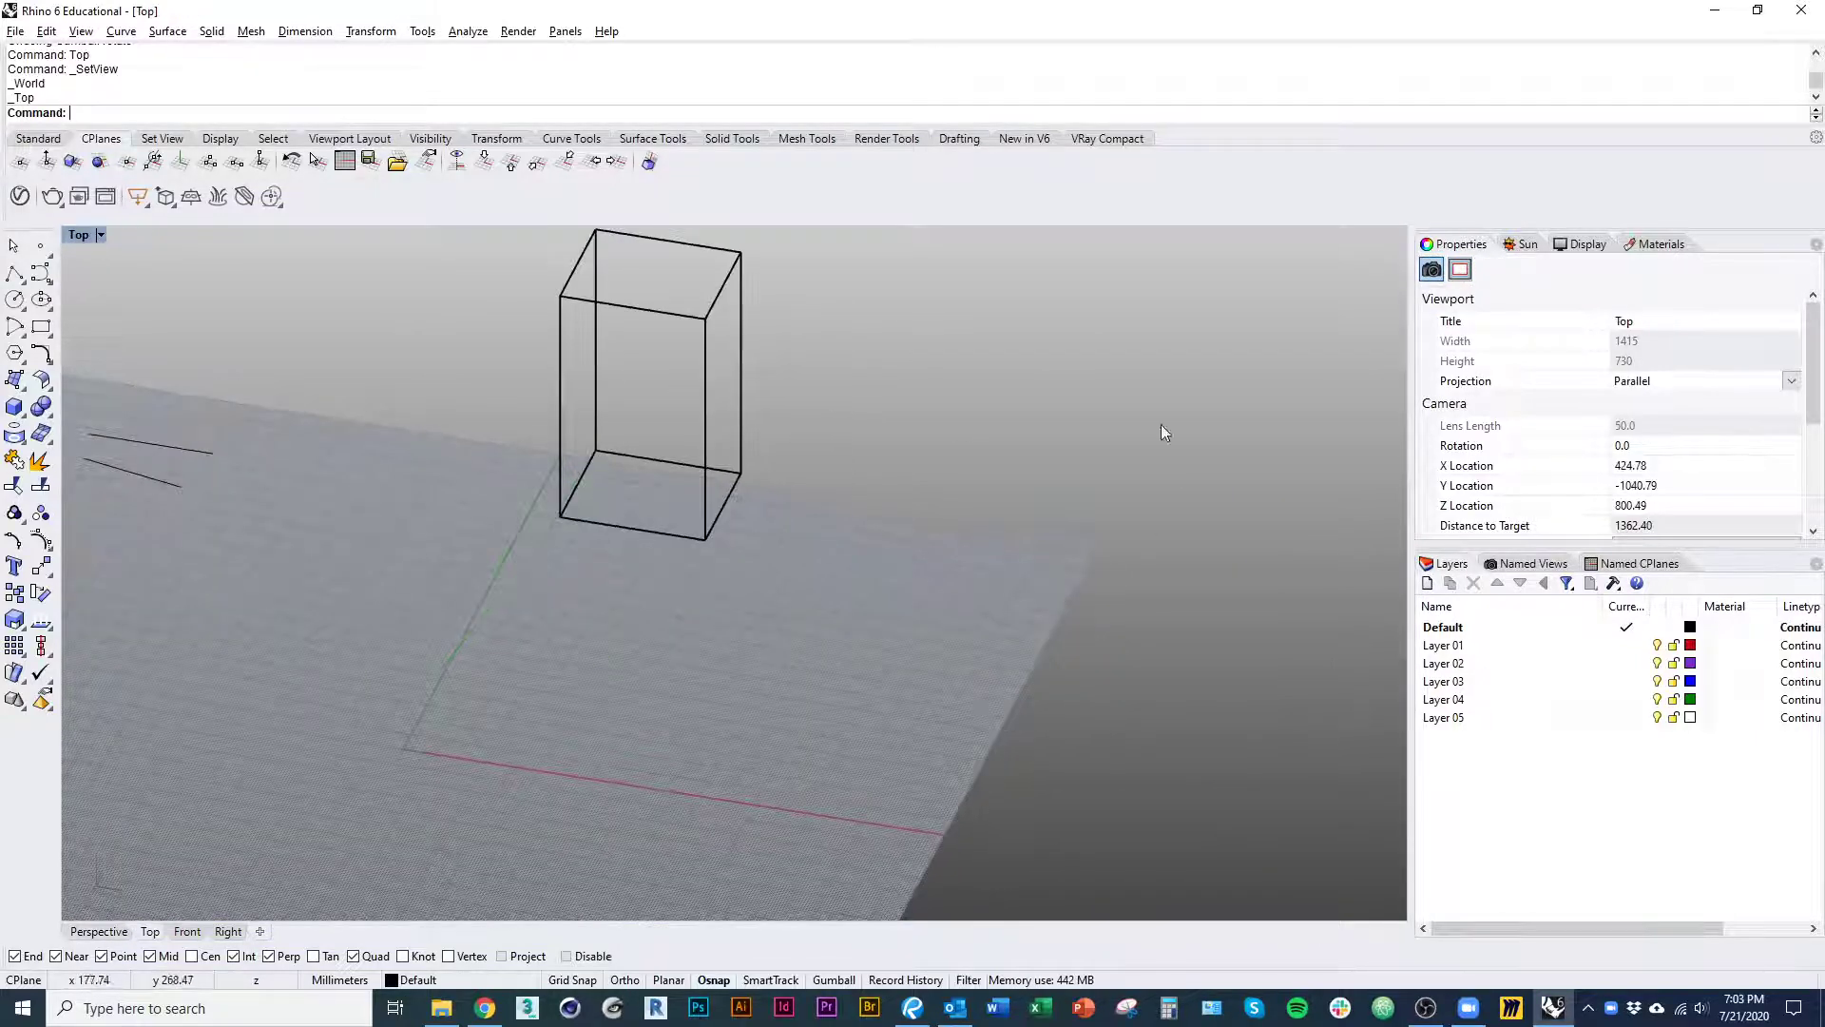
click(740, 467)
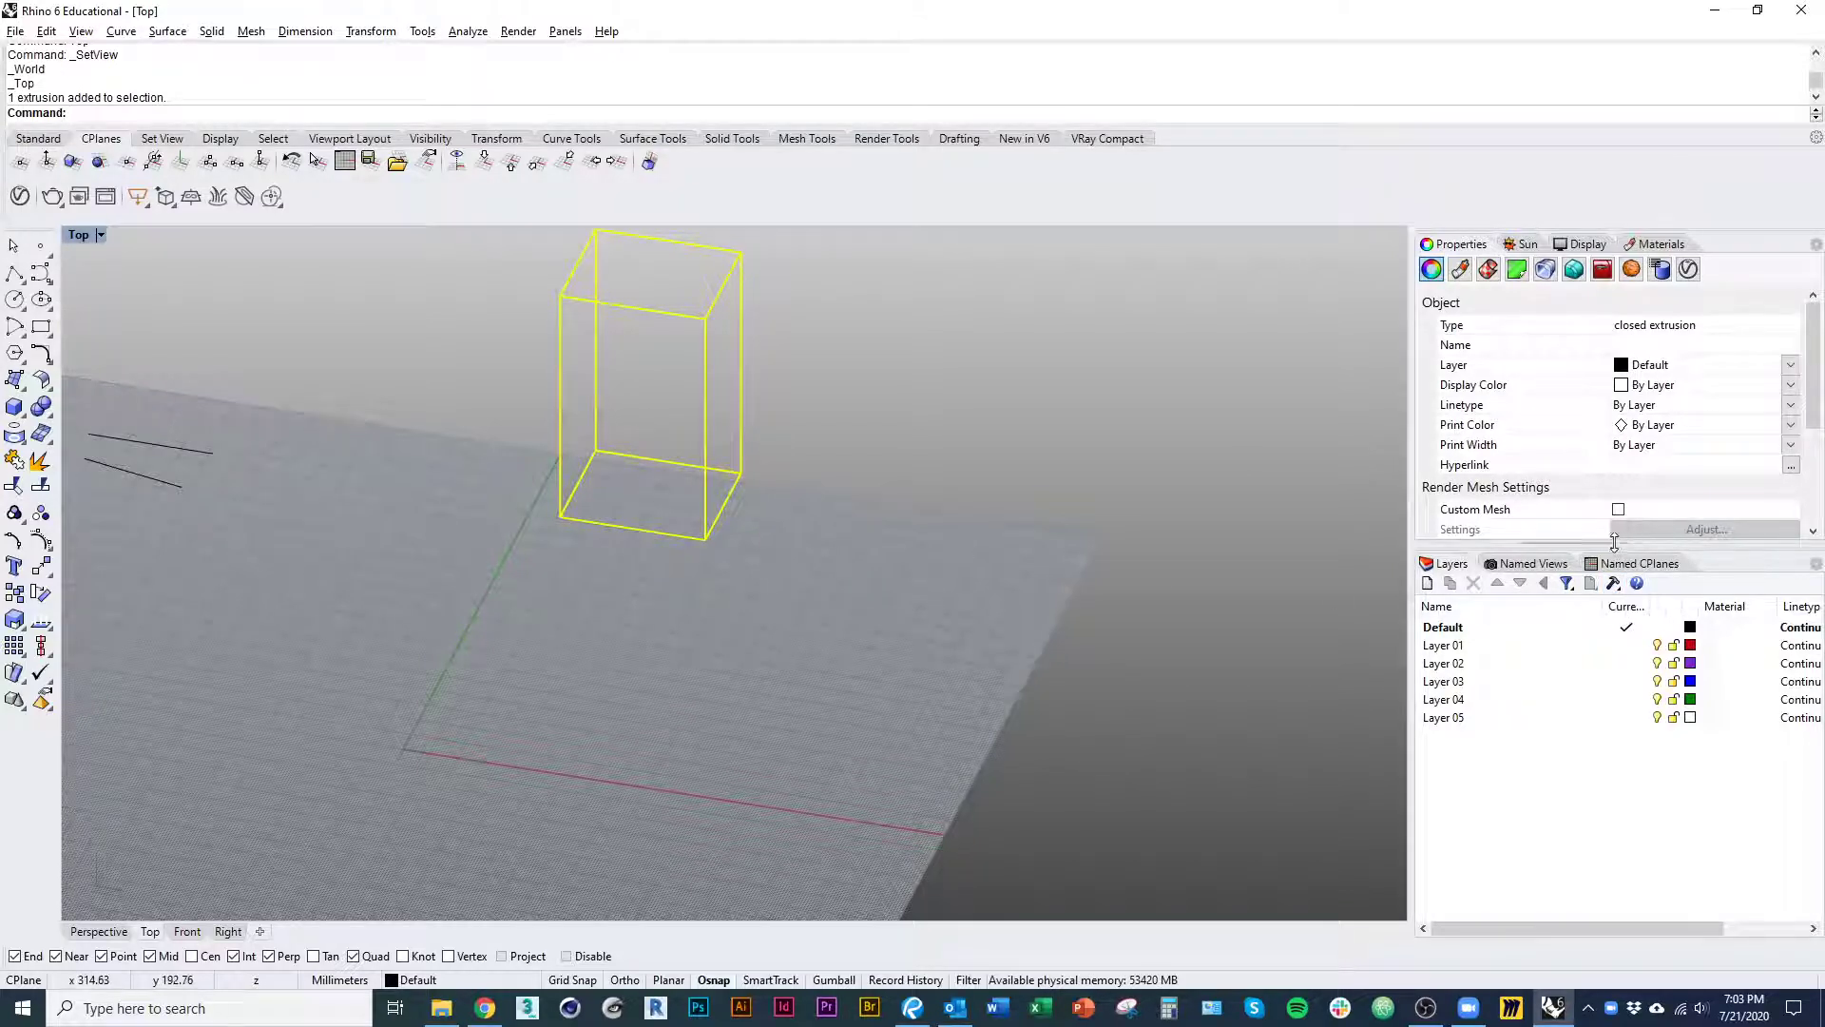
drag(1606, 541, 1606, 632)
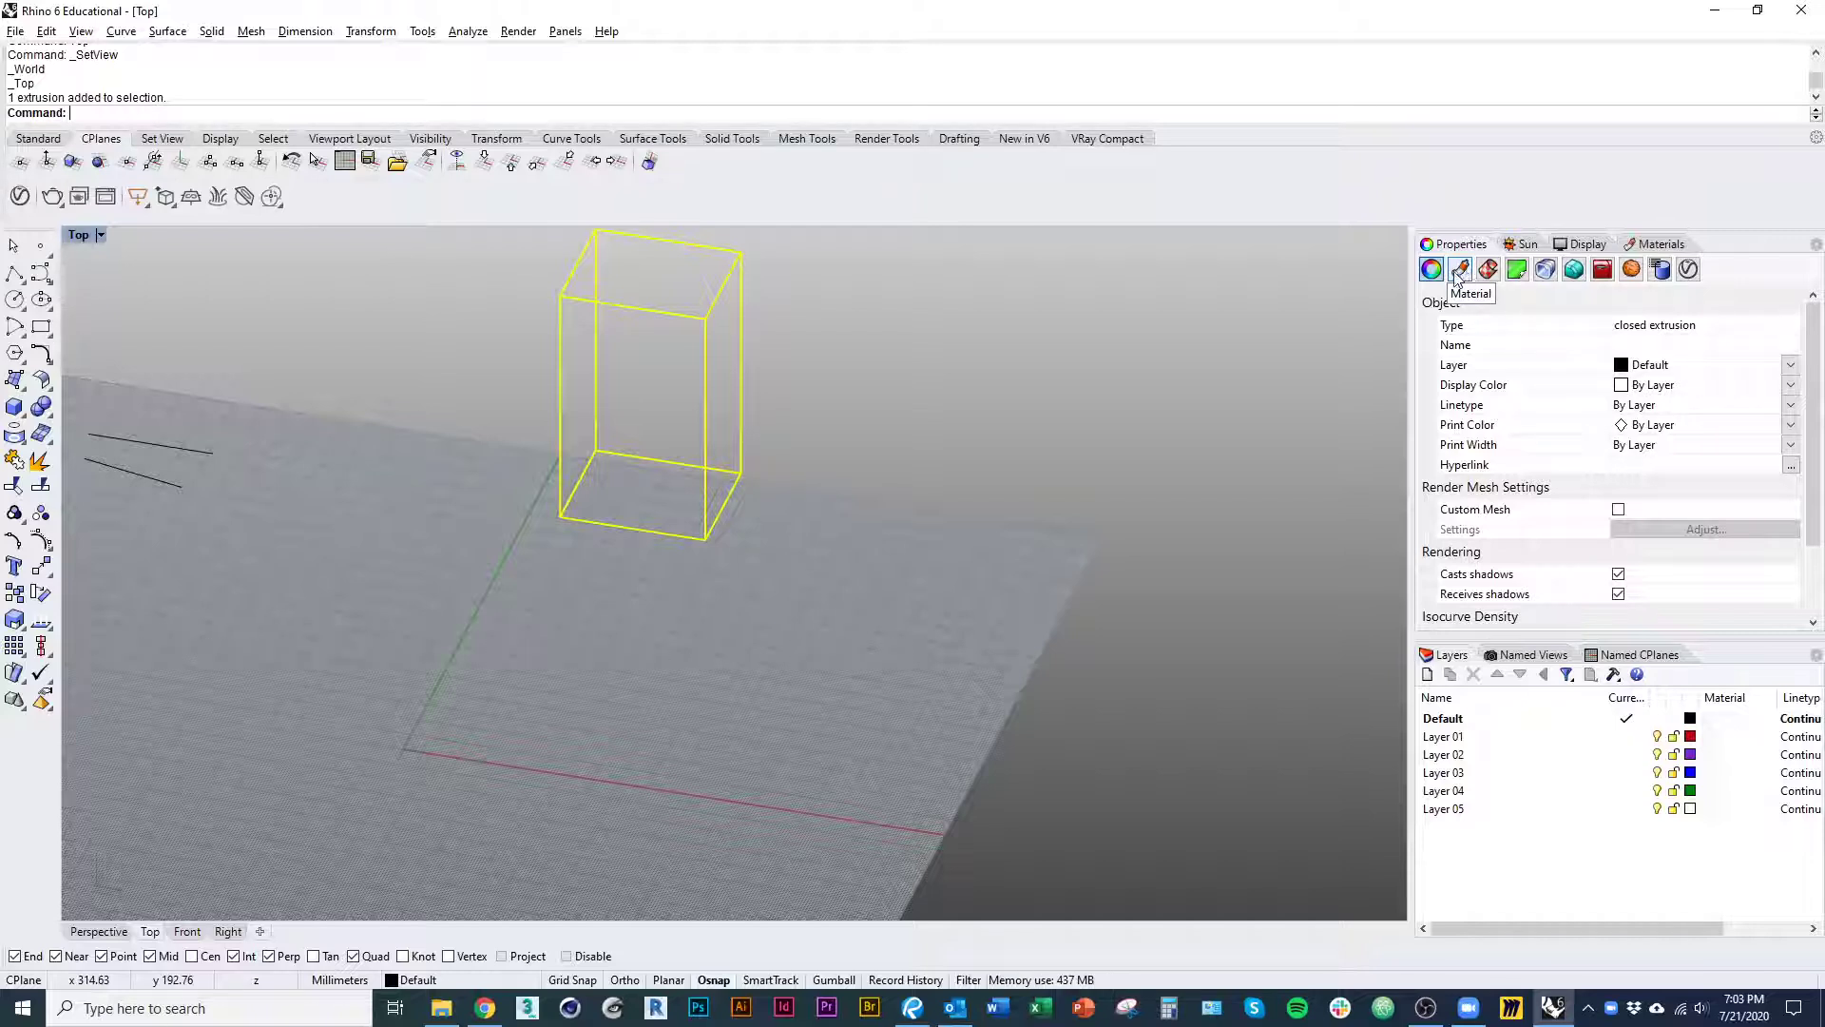
click(1514, 276)
click(1462, 272)
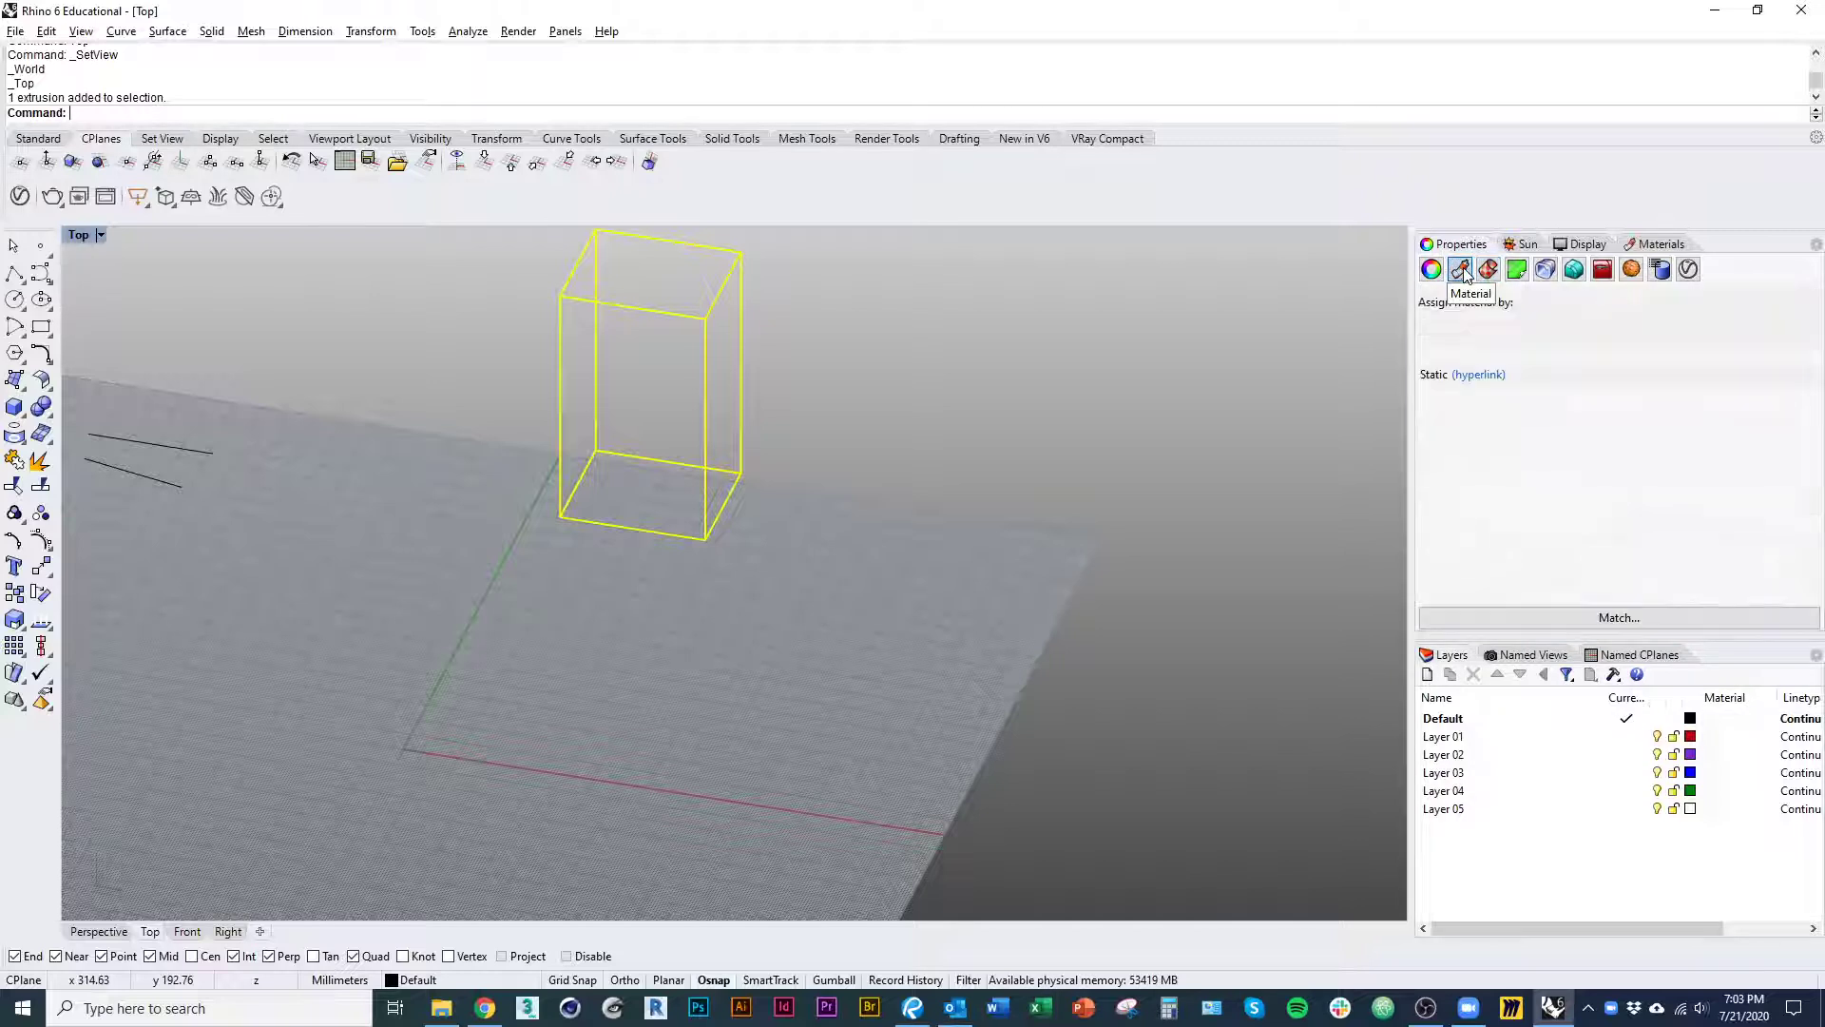
click(1431, 271)
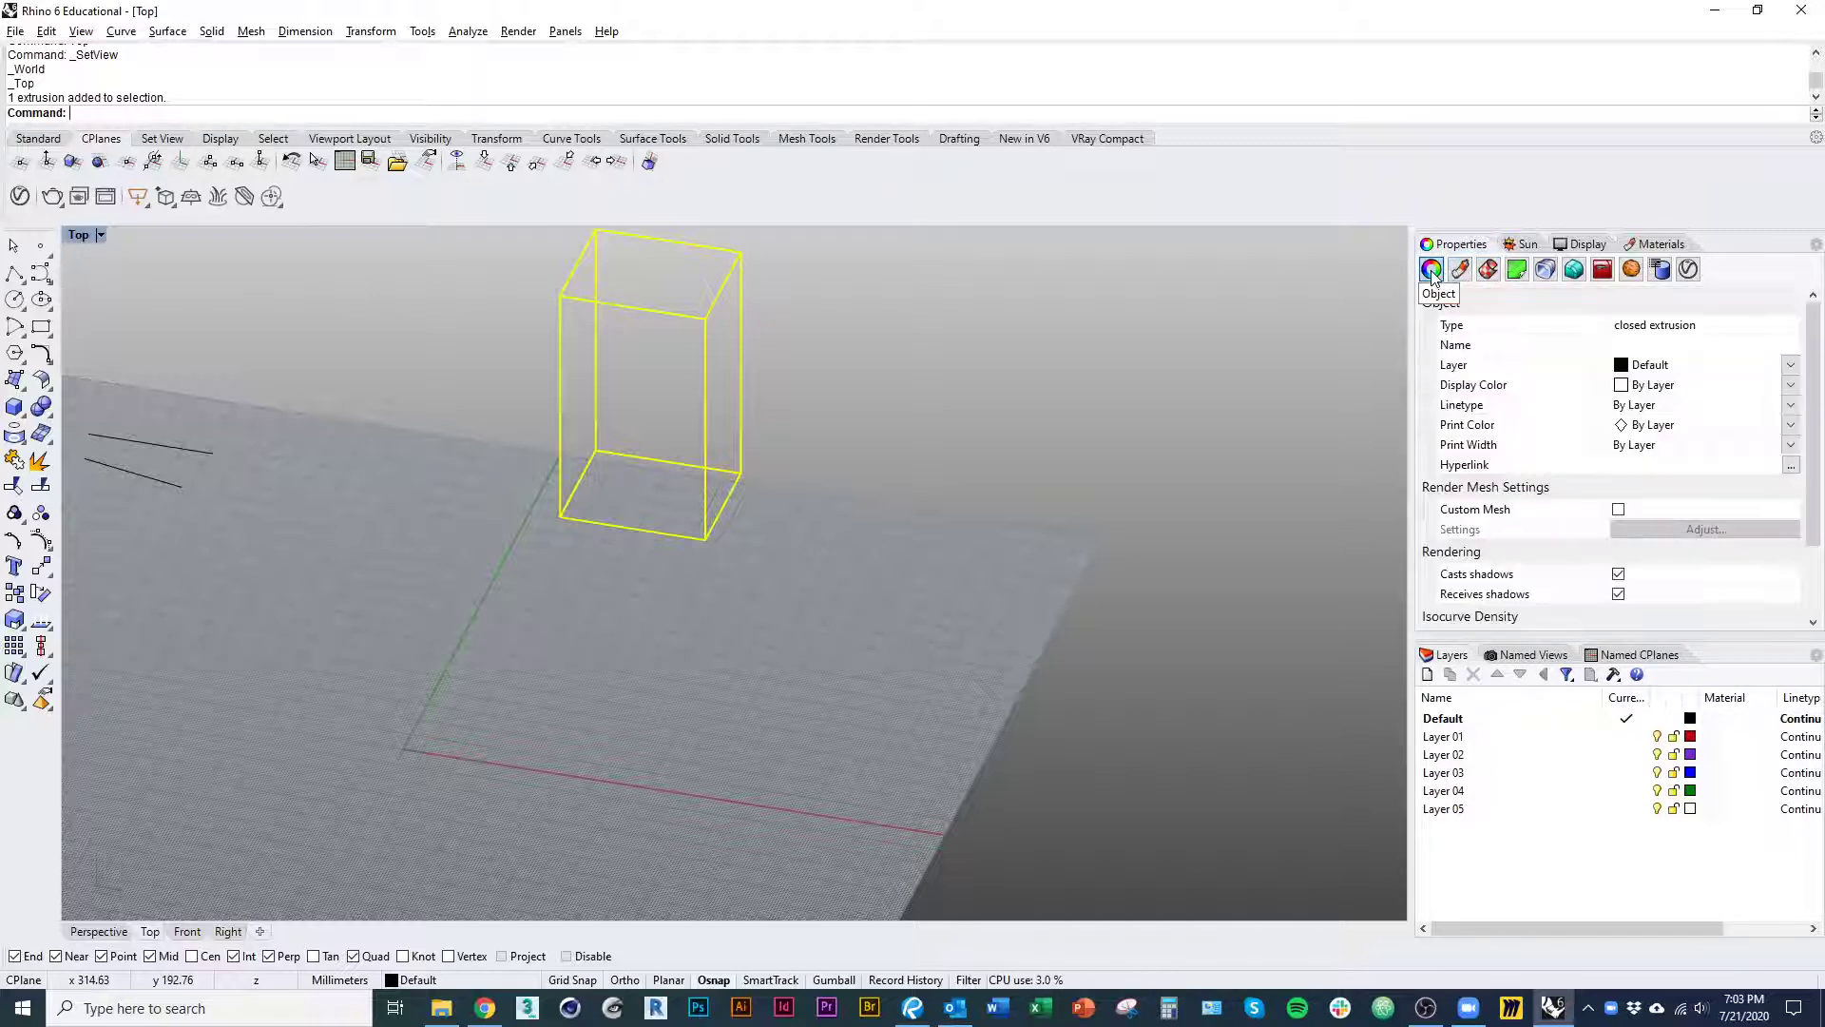
click(1460, 270)
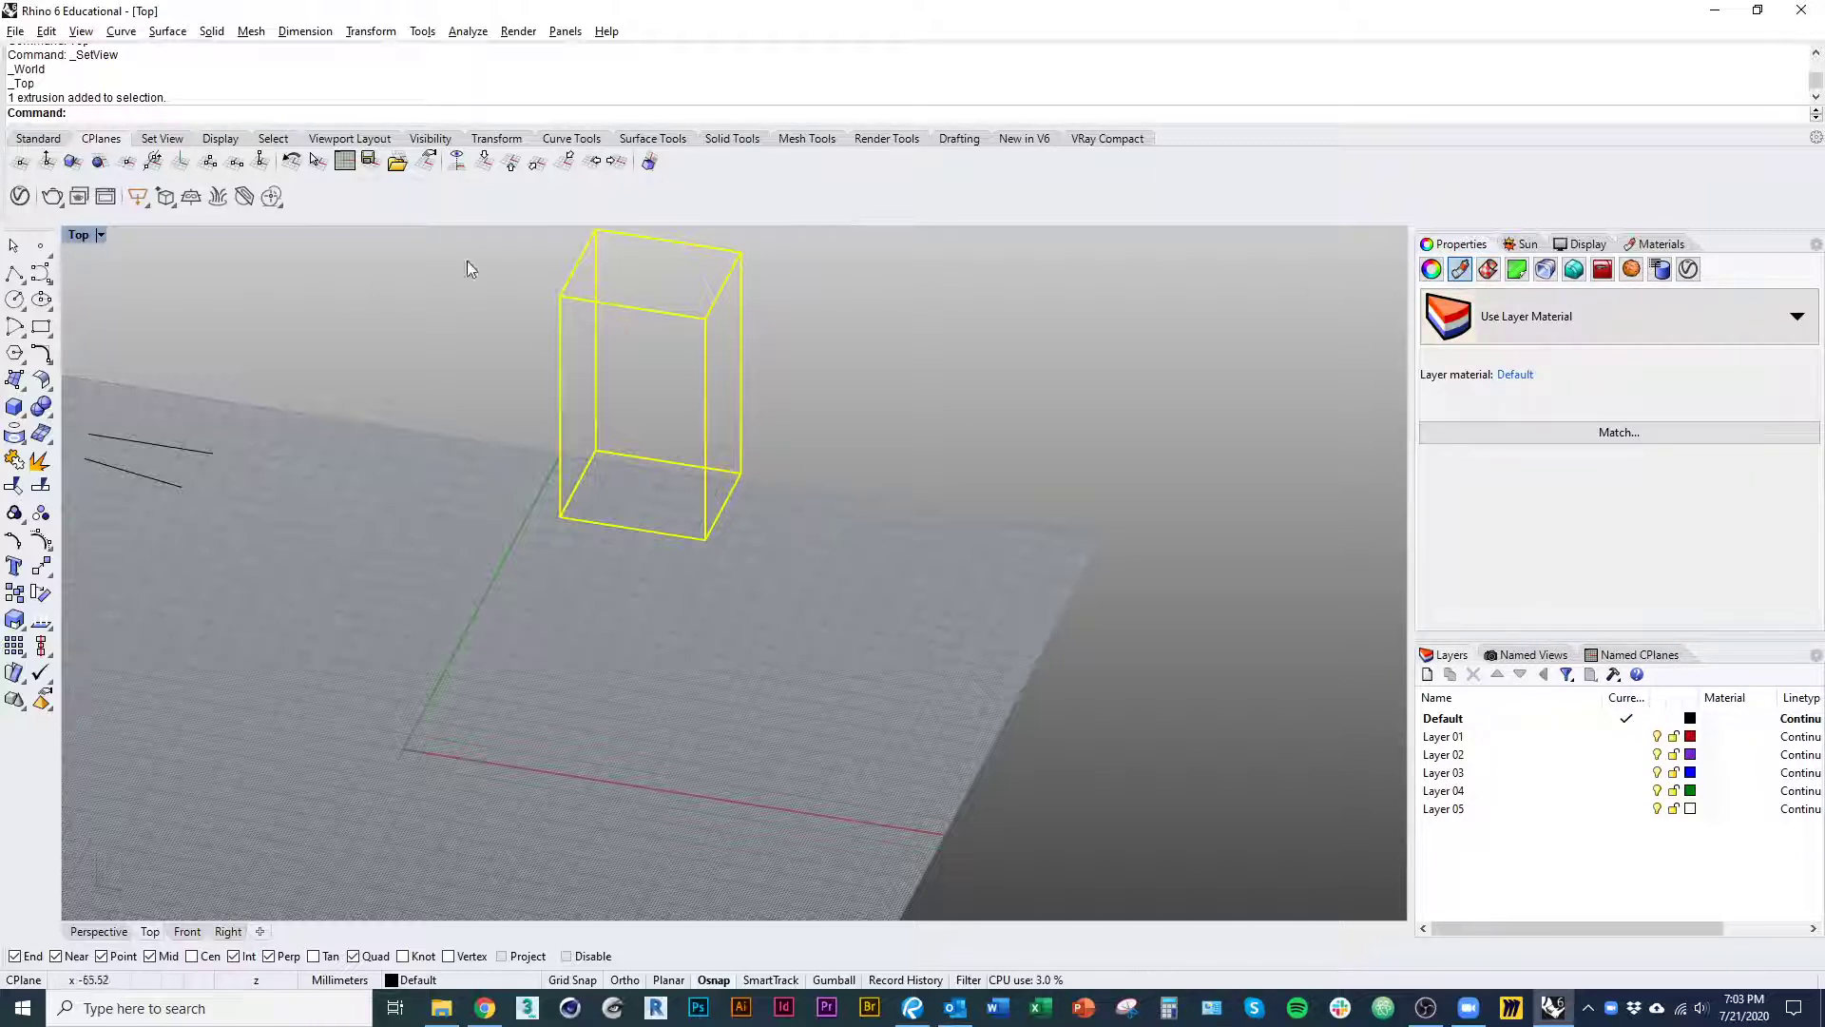
click(1489, 270)
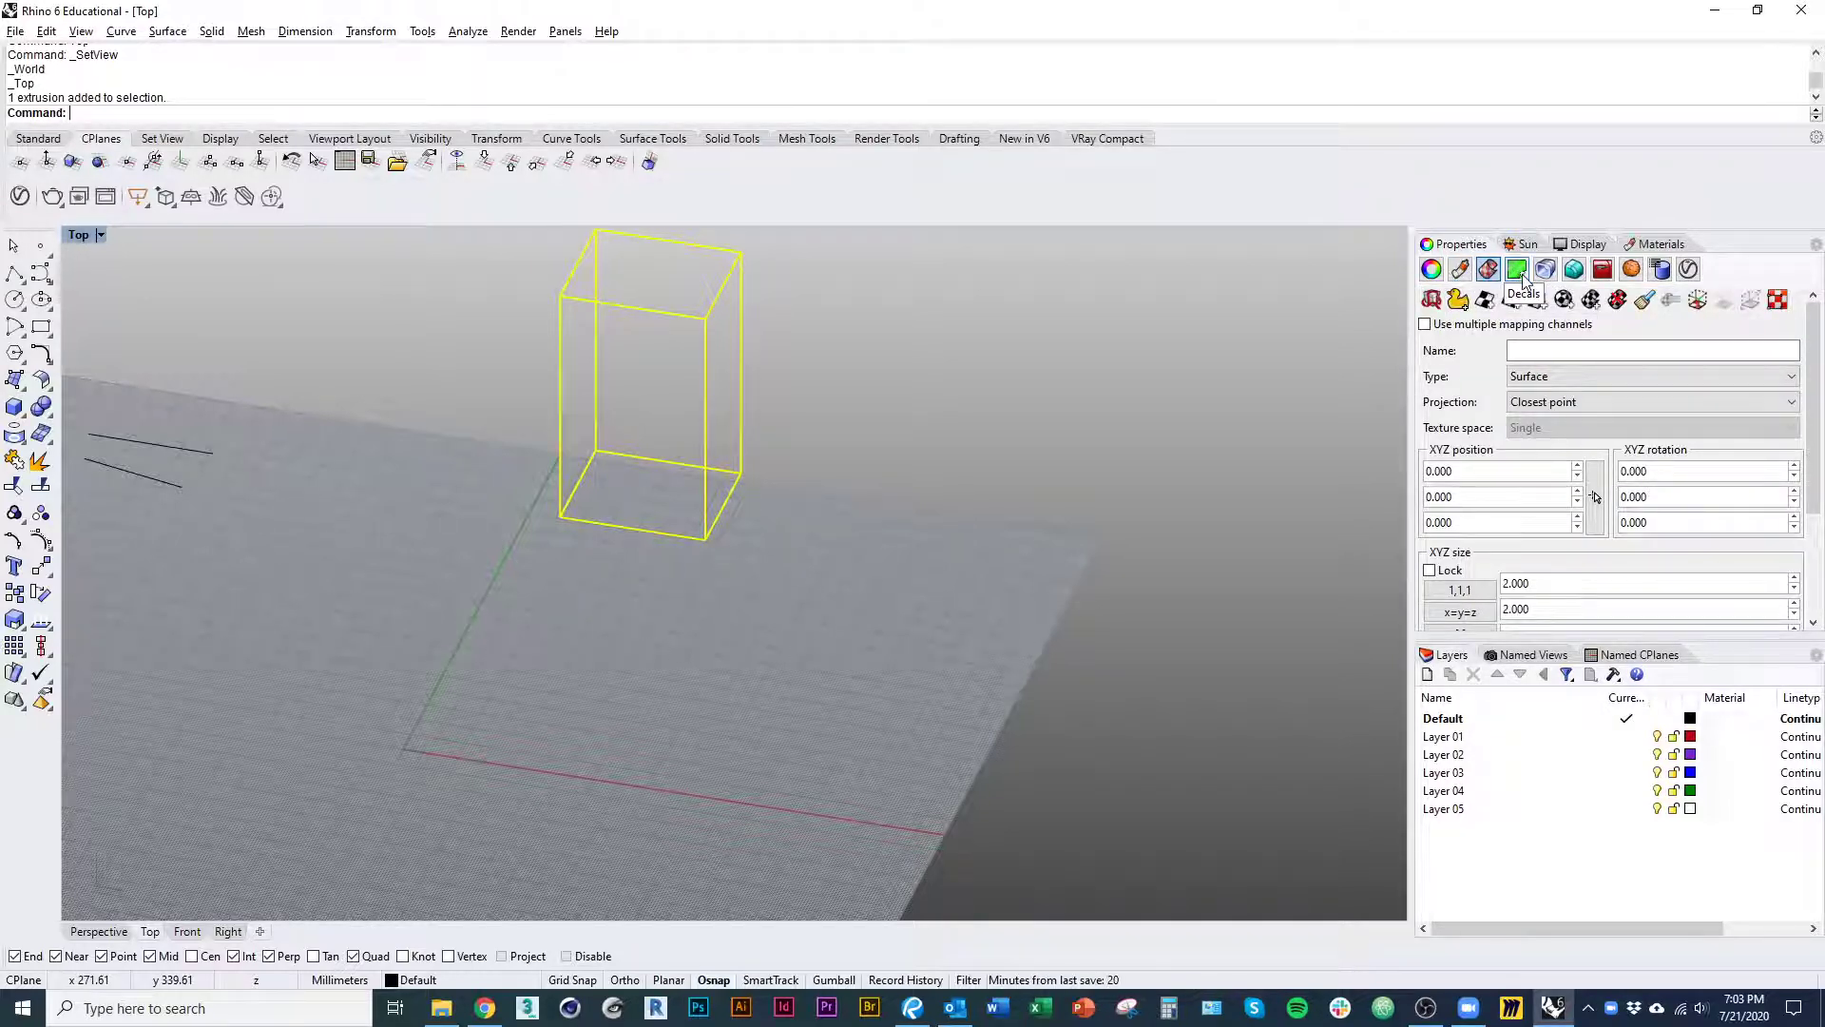
click(1442, 272)
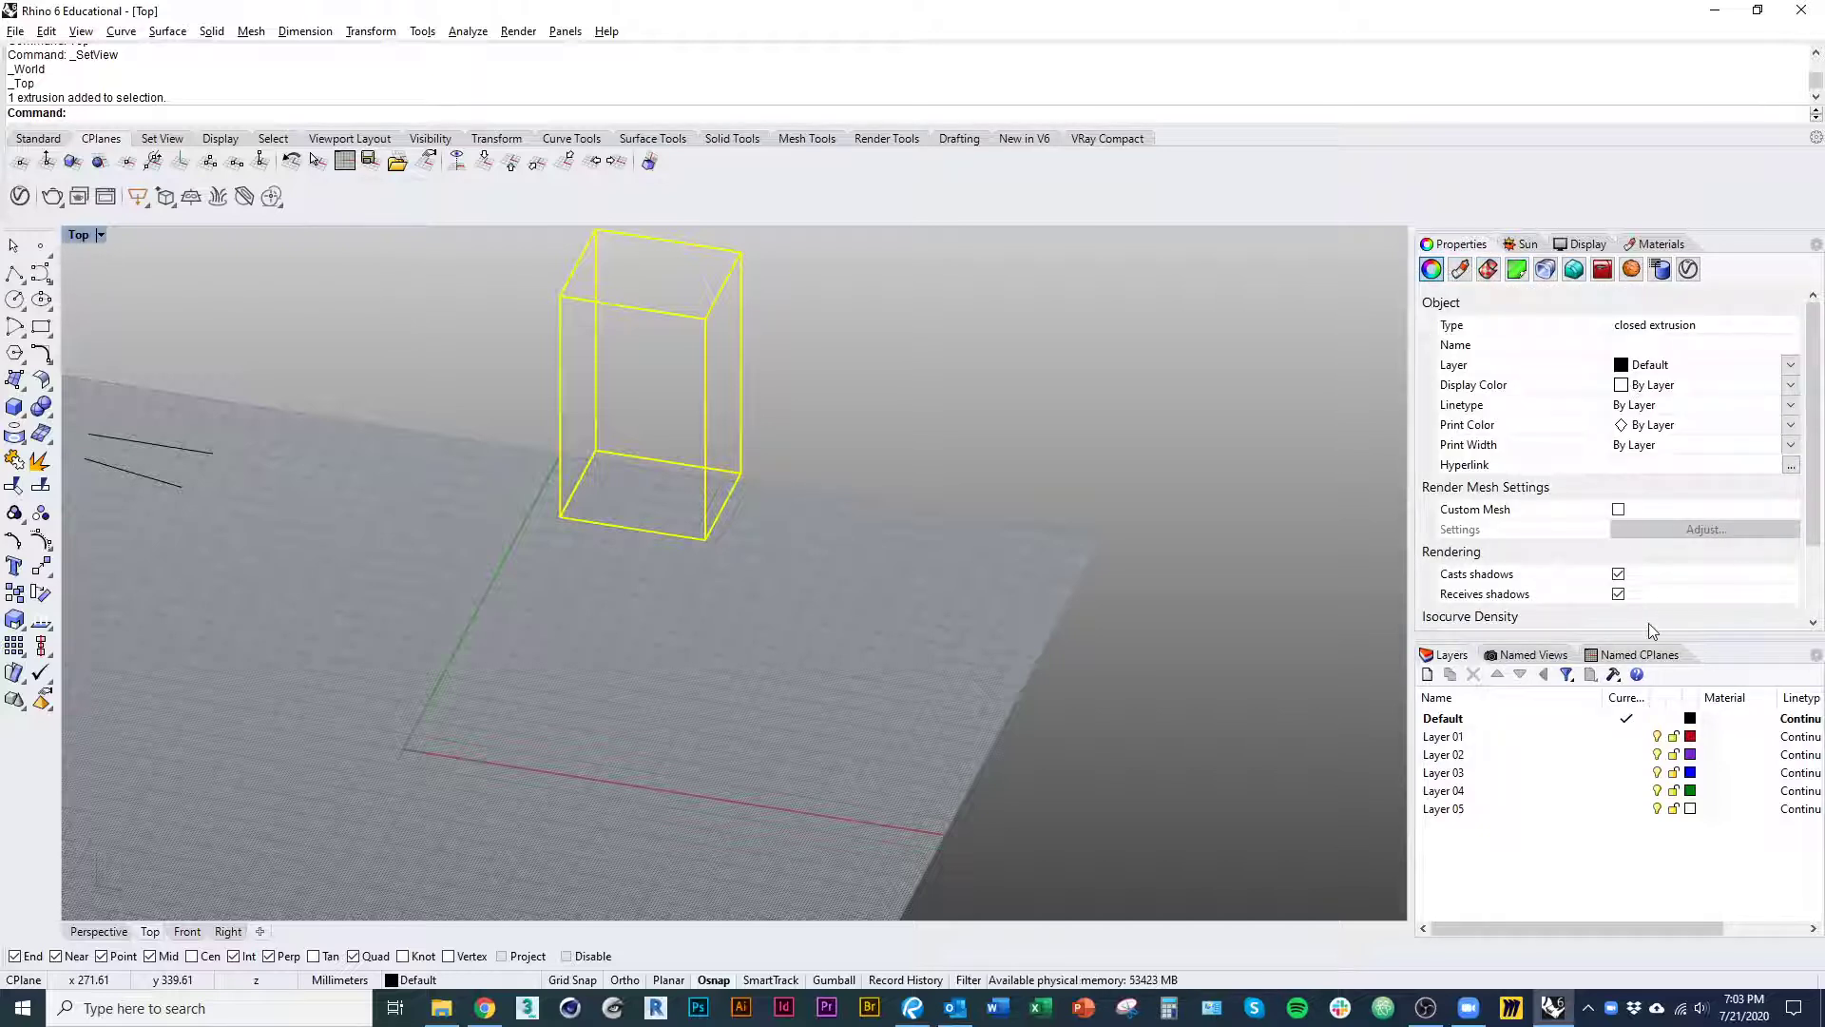
drag(1648, 632, 1664, 587)
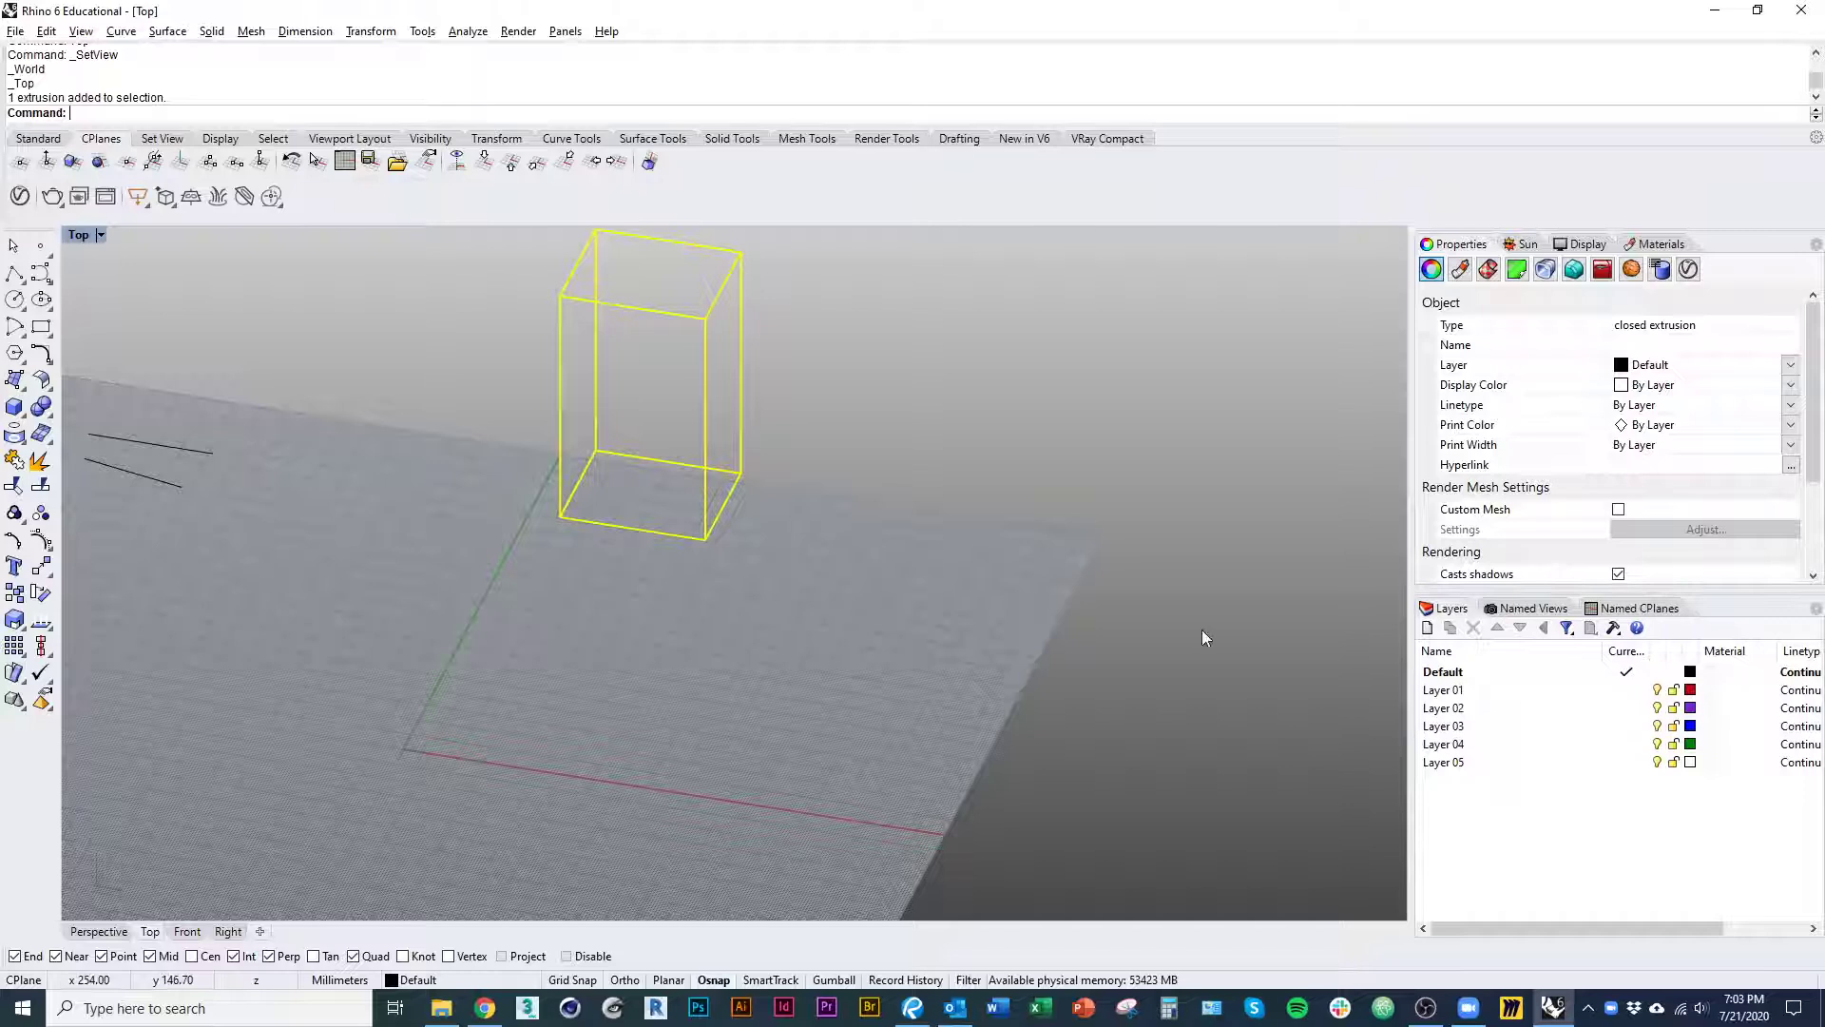
click(820, 514)
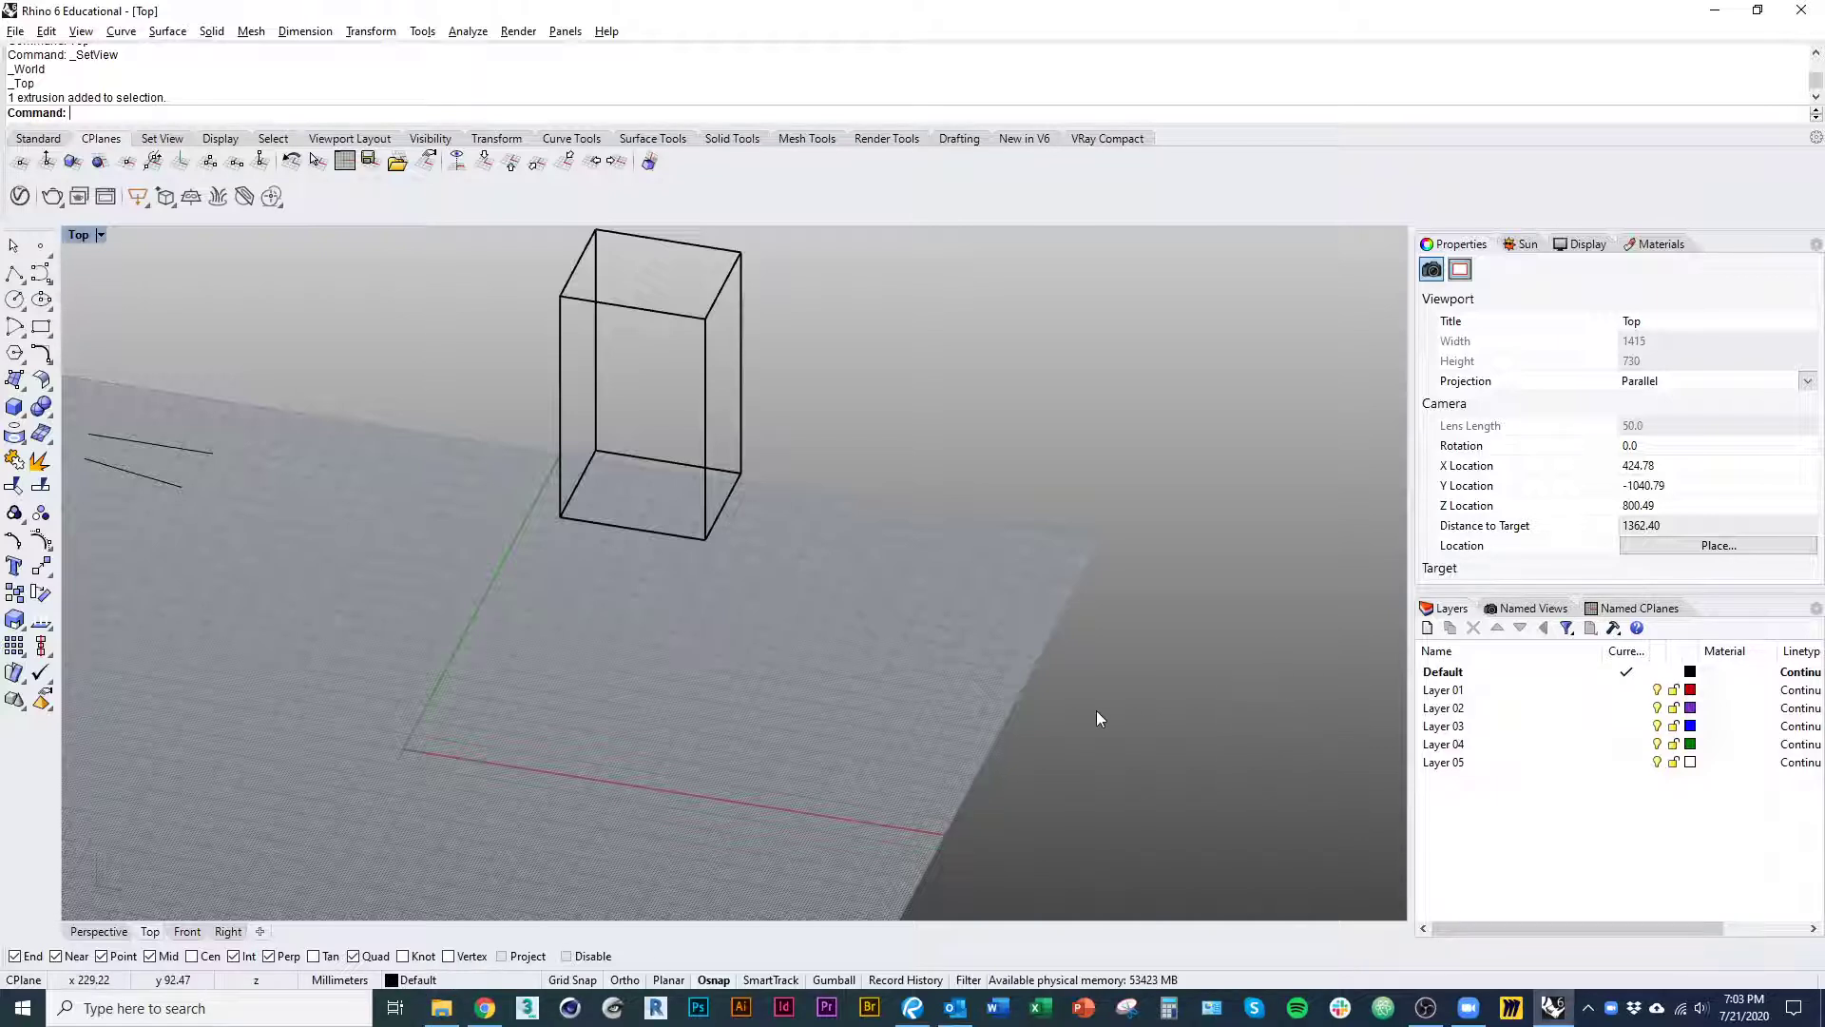
- Bring up the Layers panel with the Layer command, detach it as a floating window and close it
text(ayer)
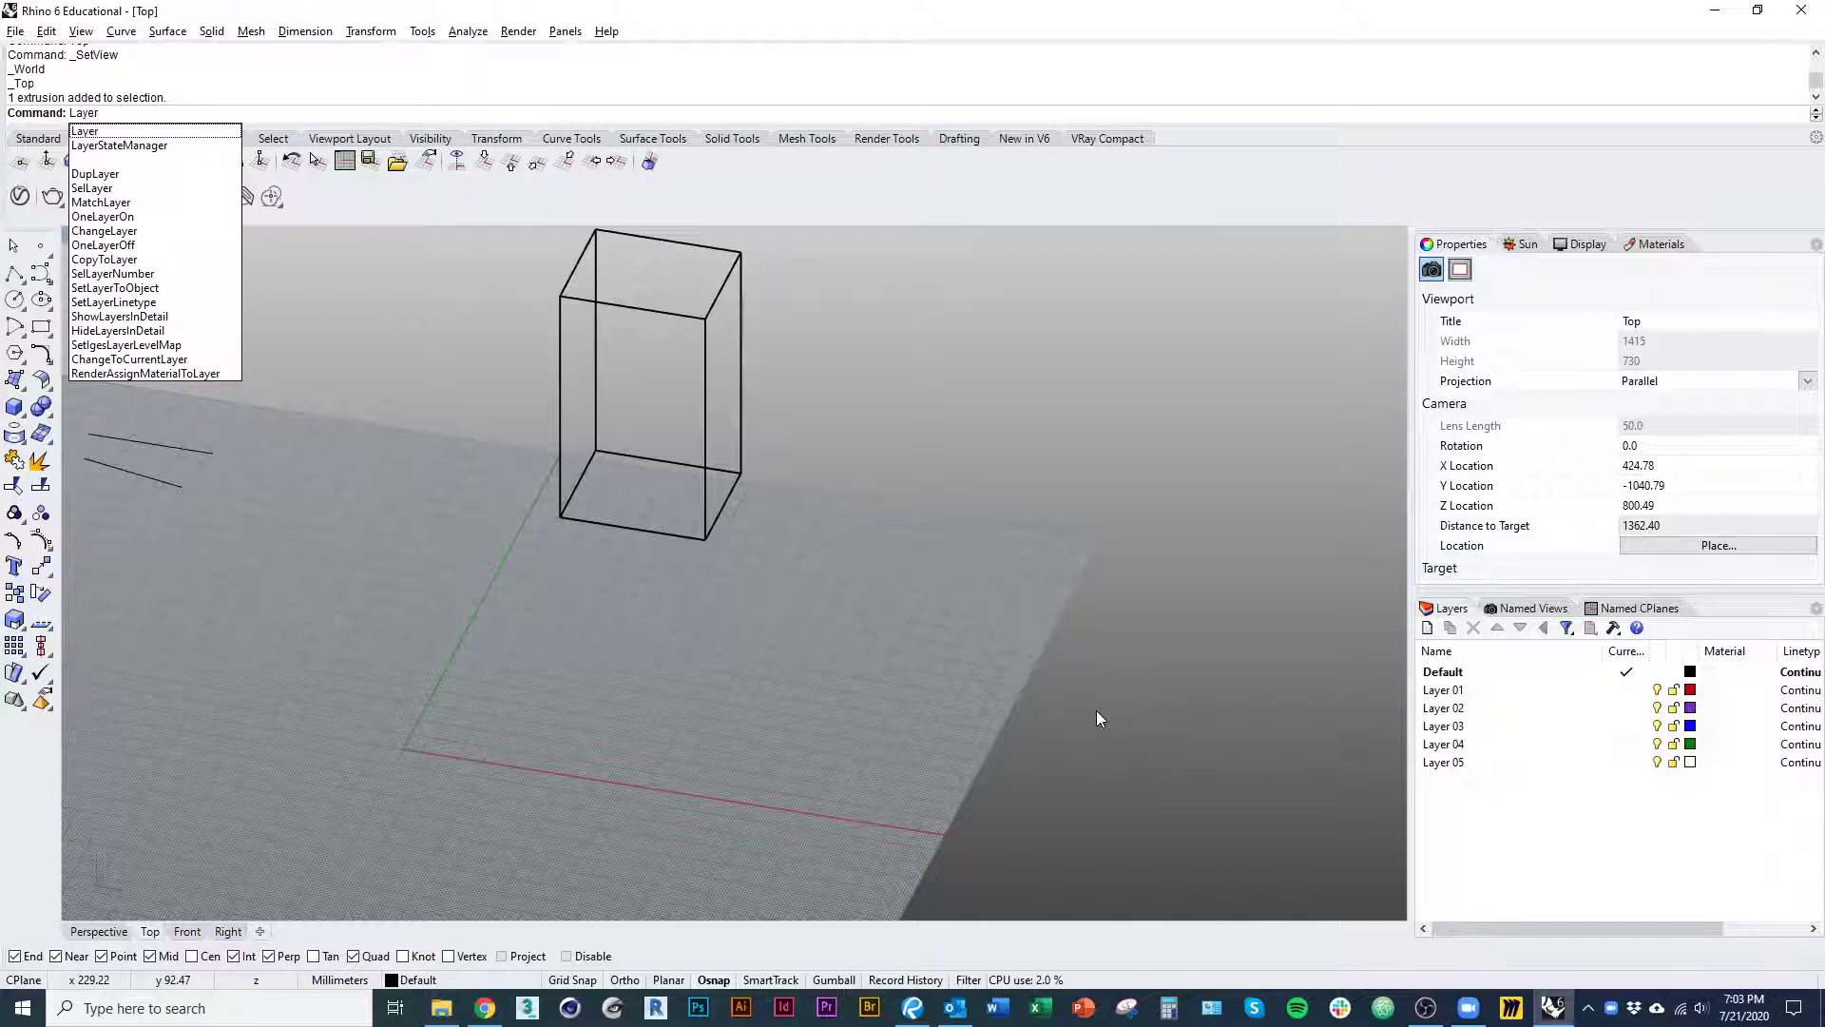
key(Return)
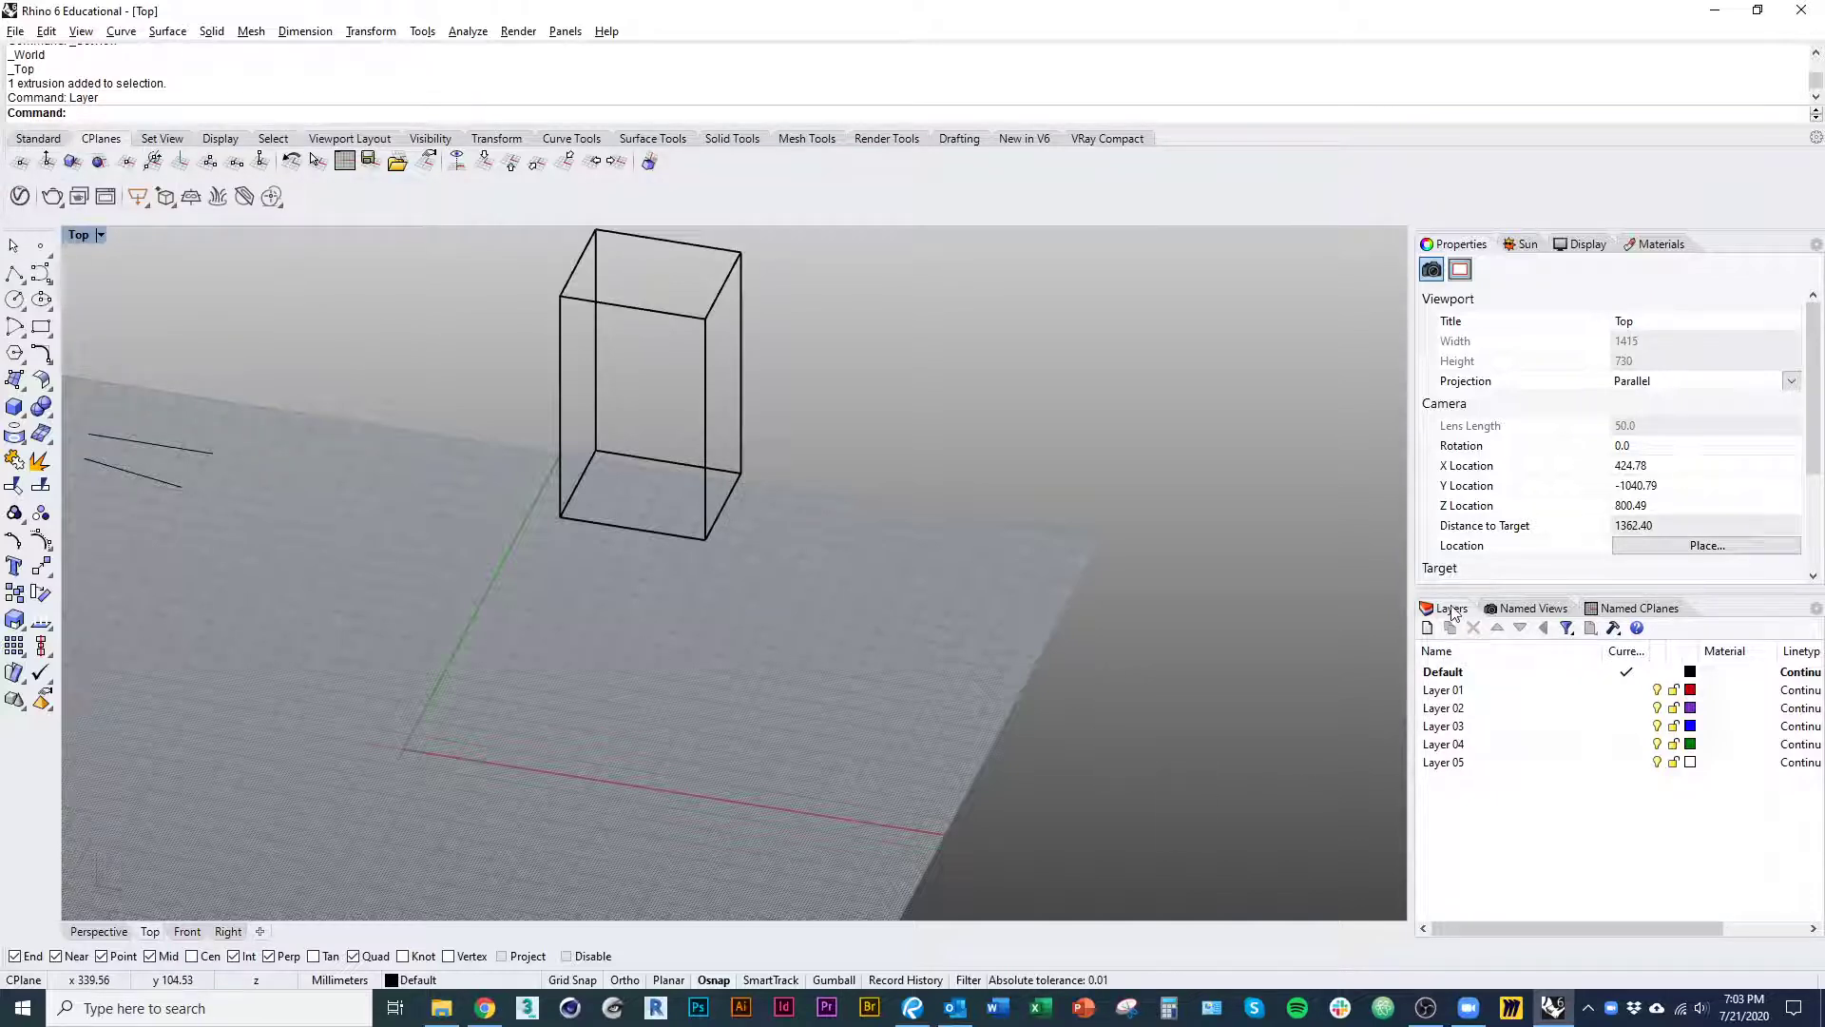
drag(1451, 607, 641, 551)
click(989, 535)
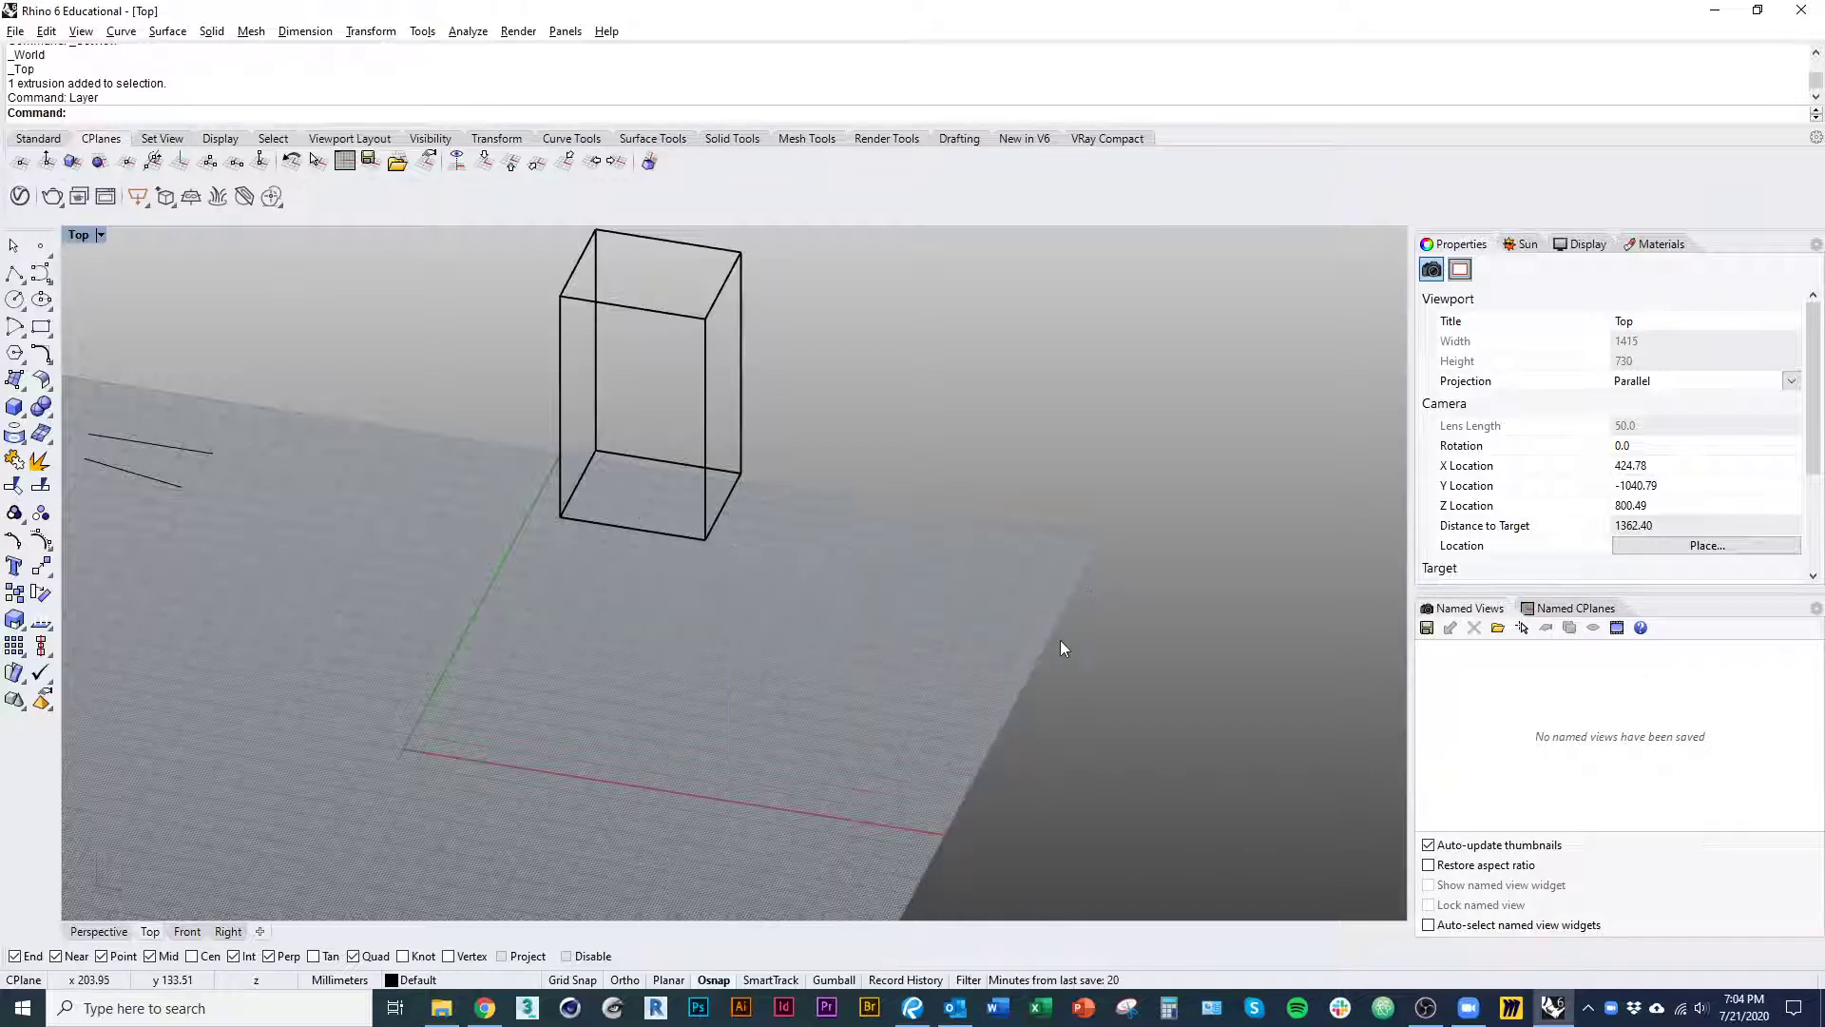
- Reopen the layer list with the Layer command and dock it back in front of Named Views
text(Layer)
key(Return)
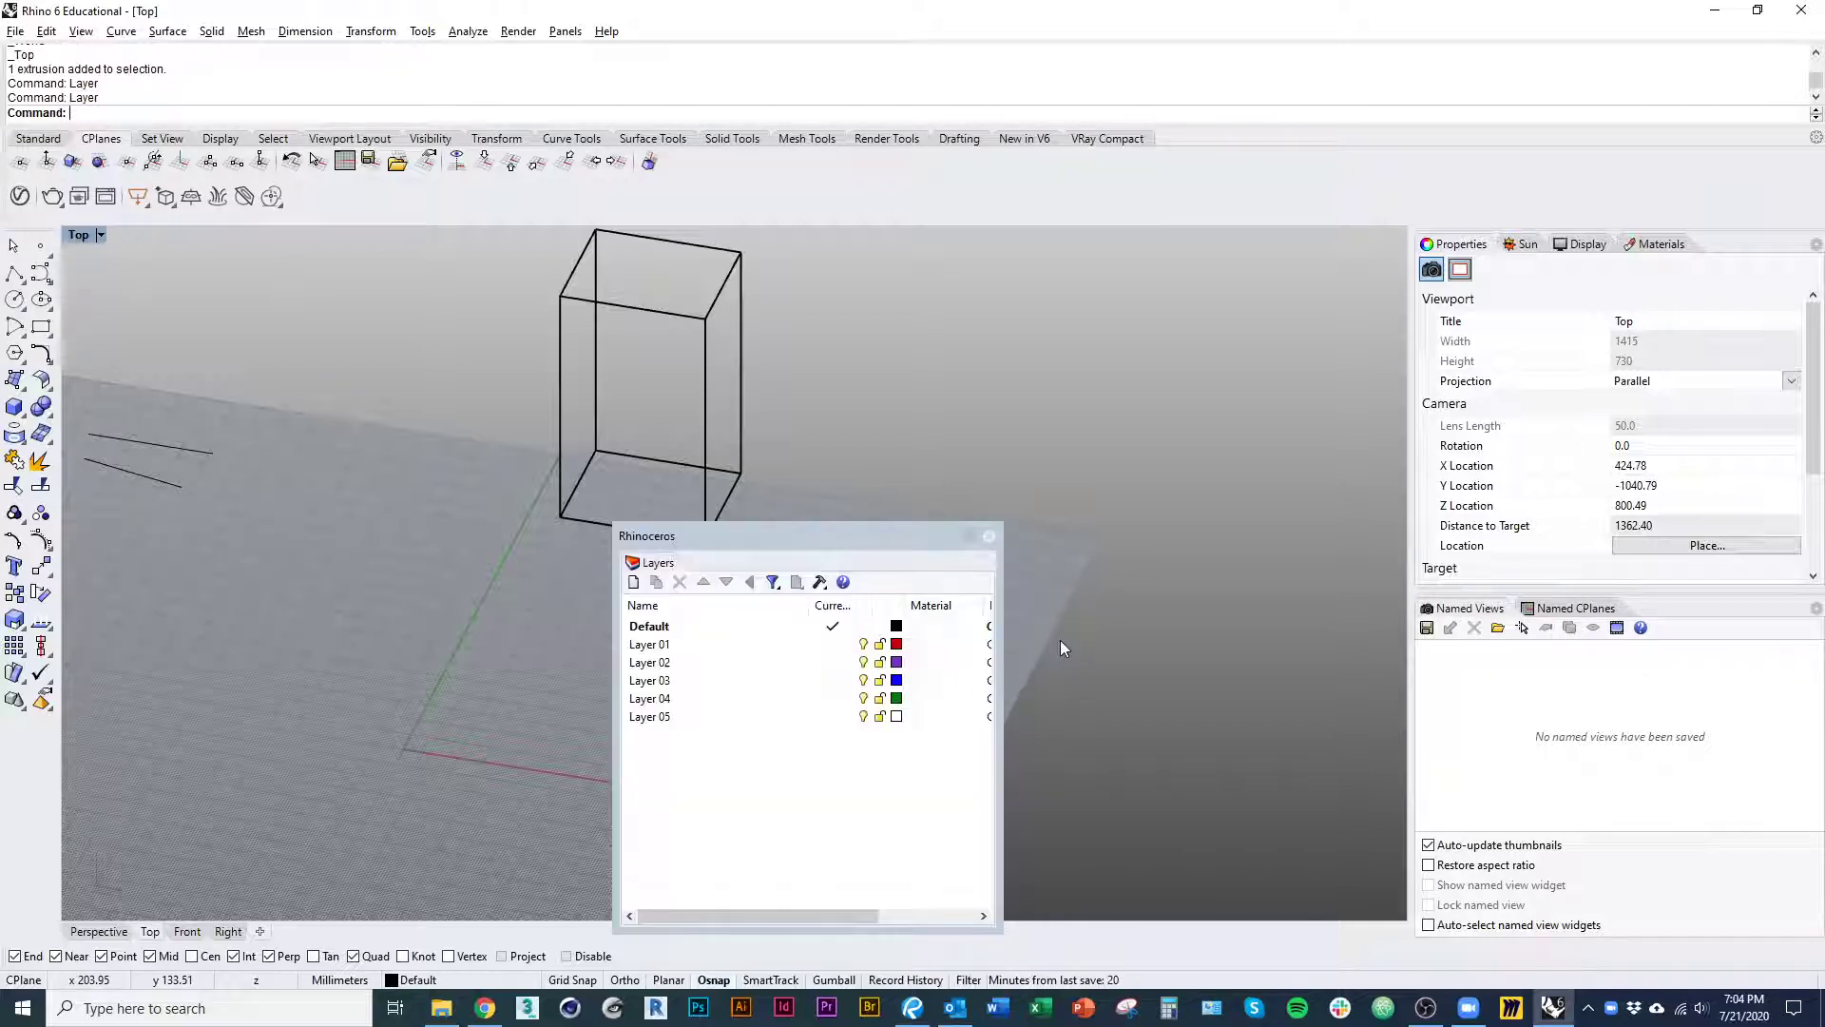
drag(665, 569, 1406, 618)
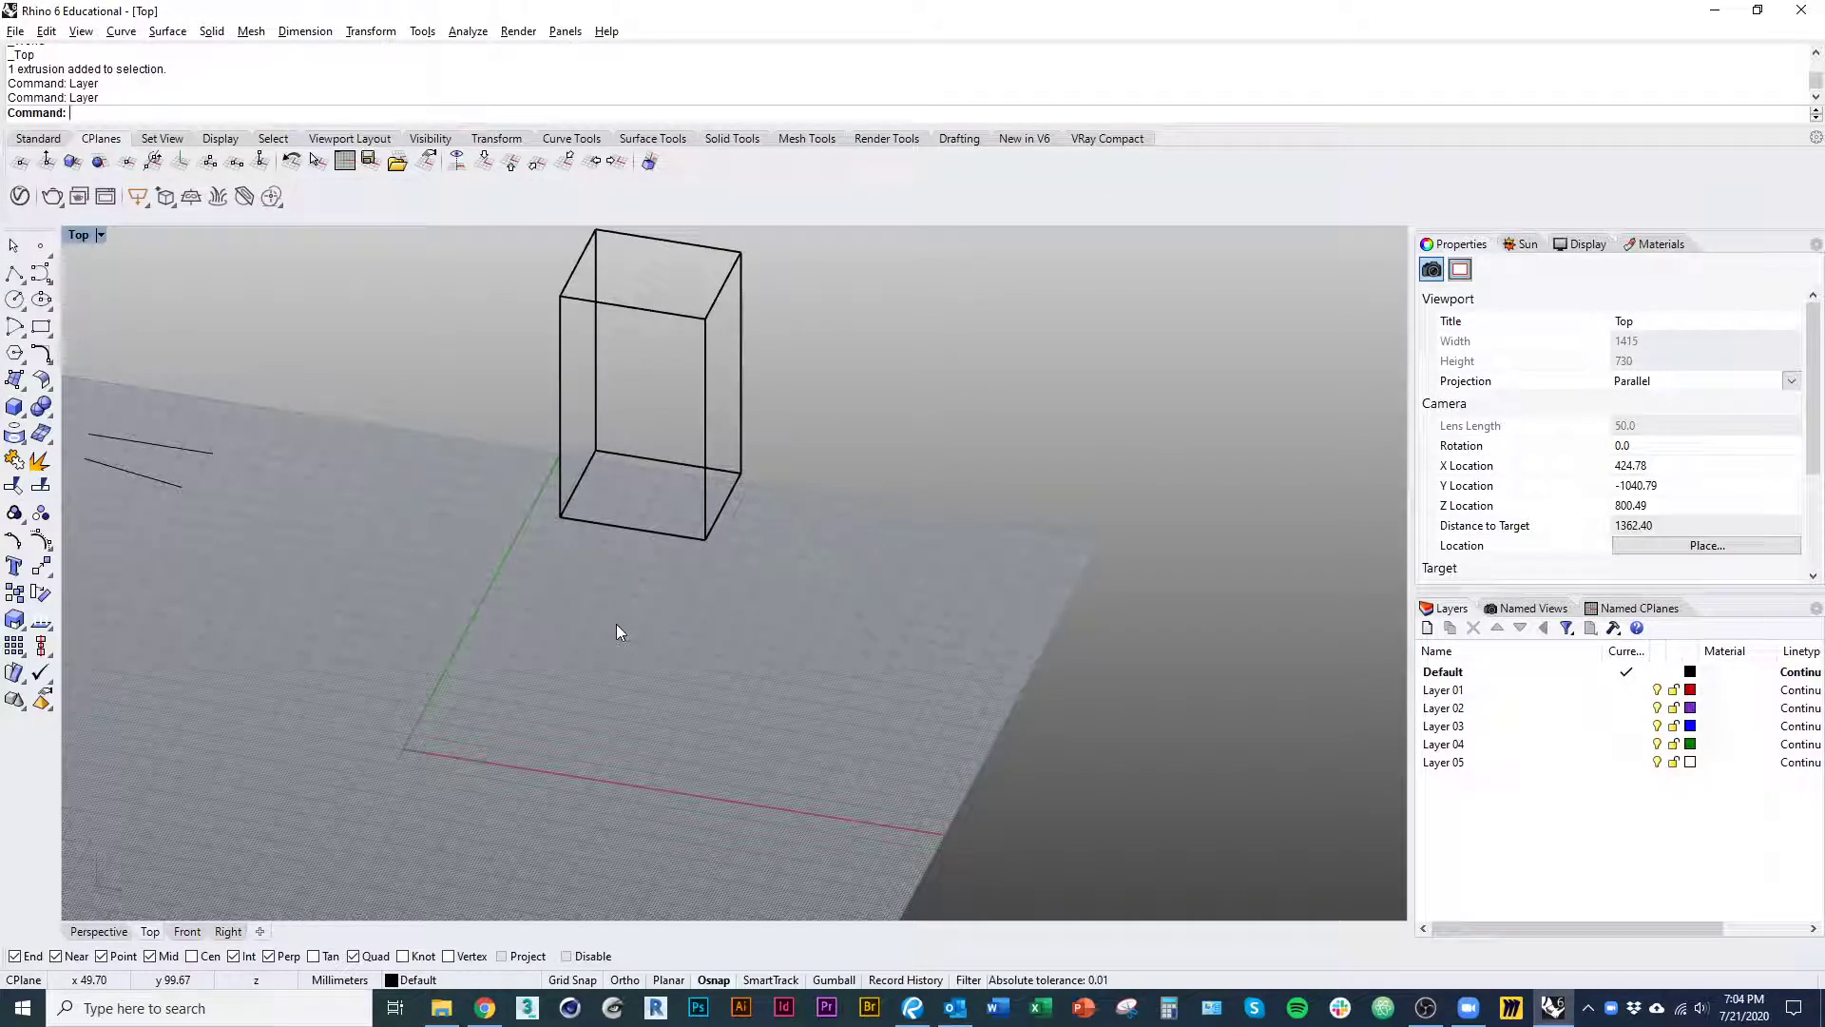
- Try Layer 01 and Layer 02 as the current layer, and finish with Layer 03 as current
click(1512, 709)
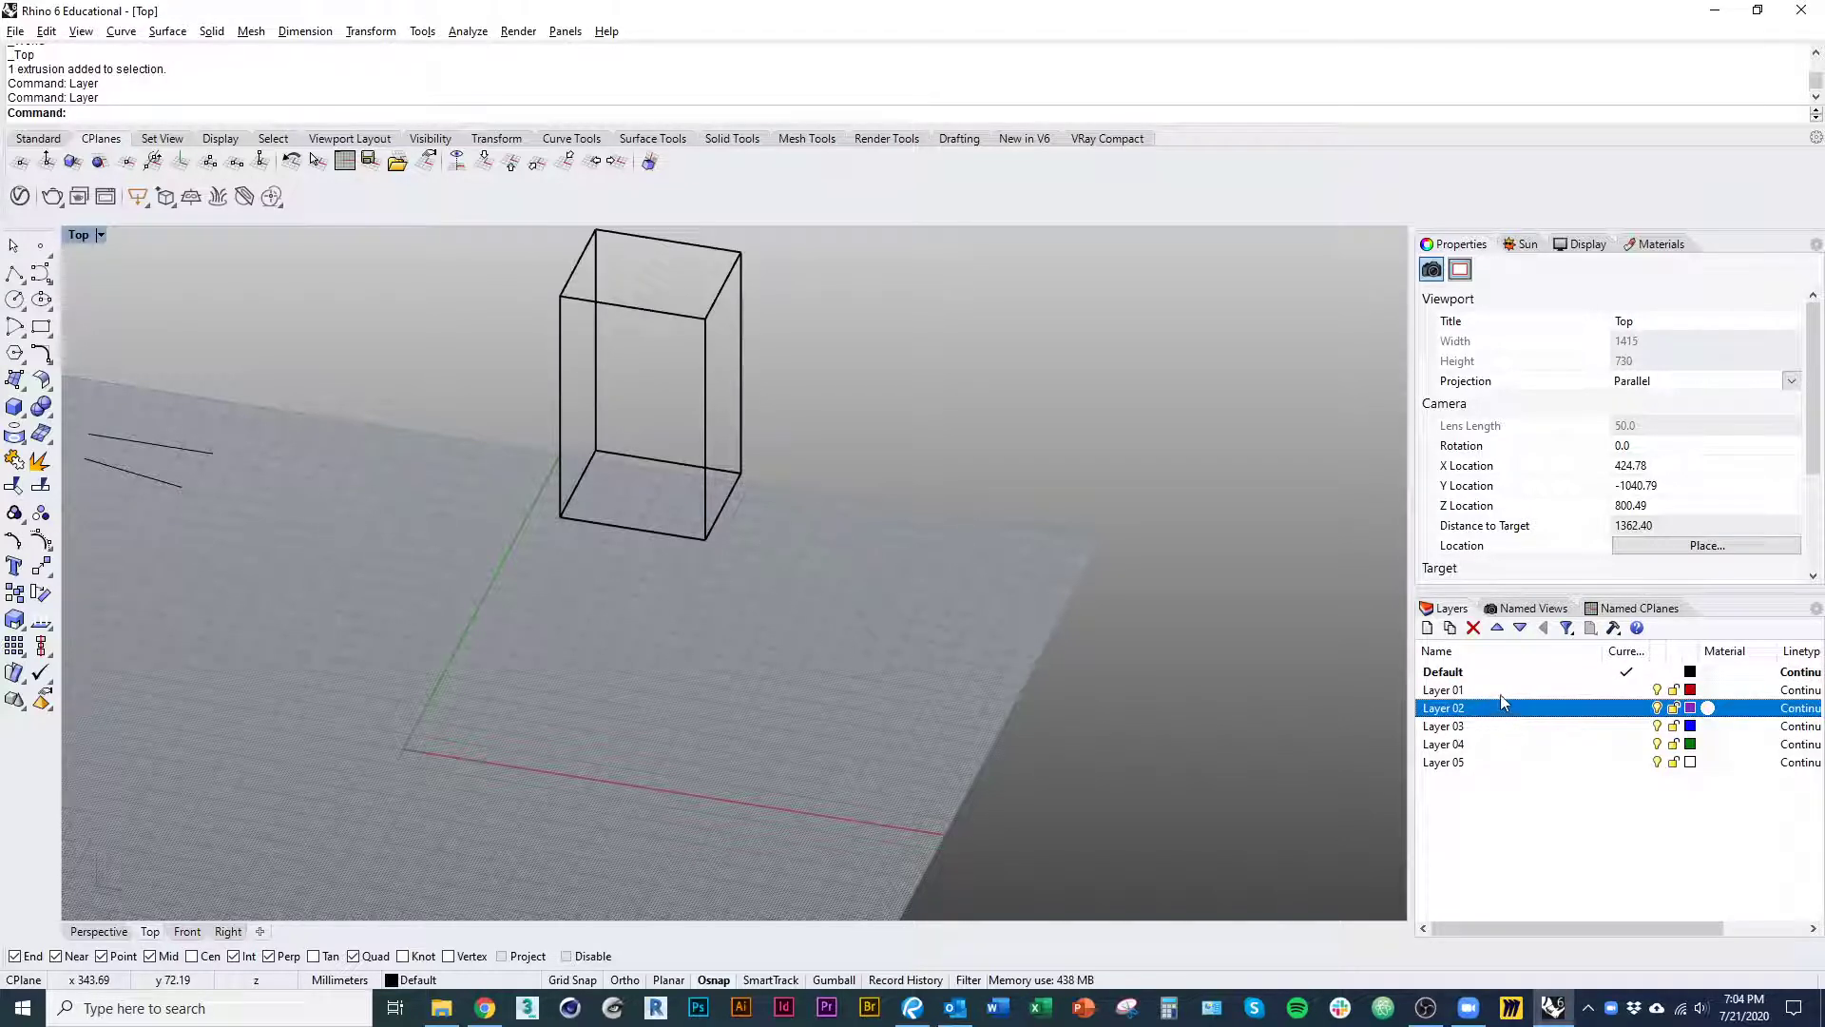
click(1500, 696)
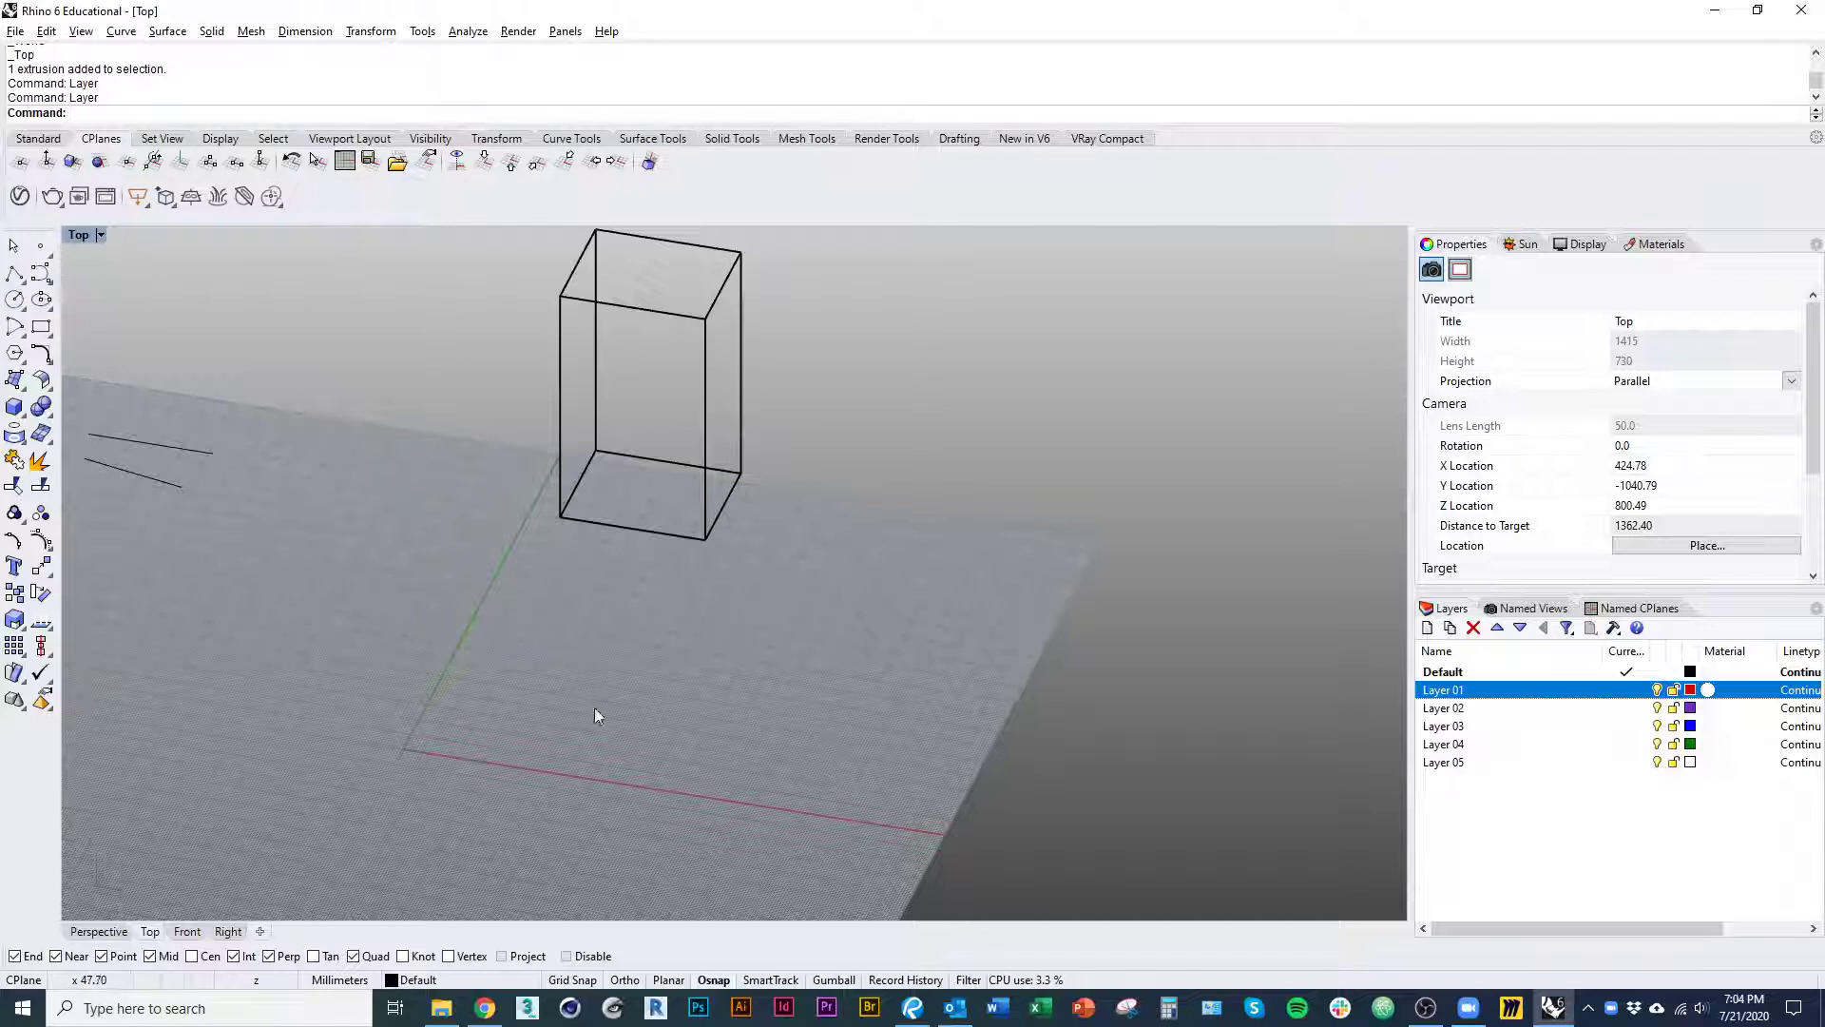
click(1626, 689)
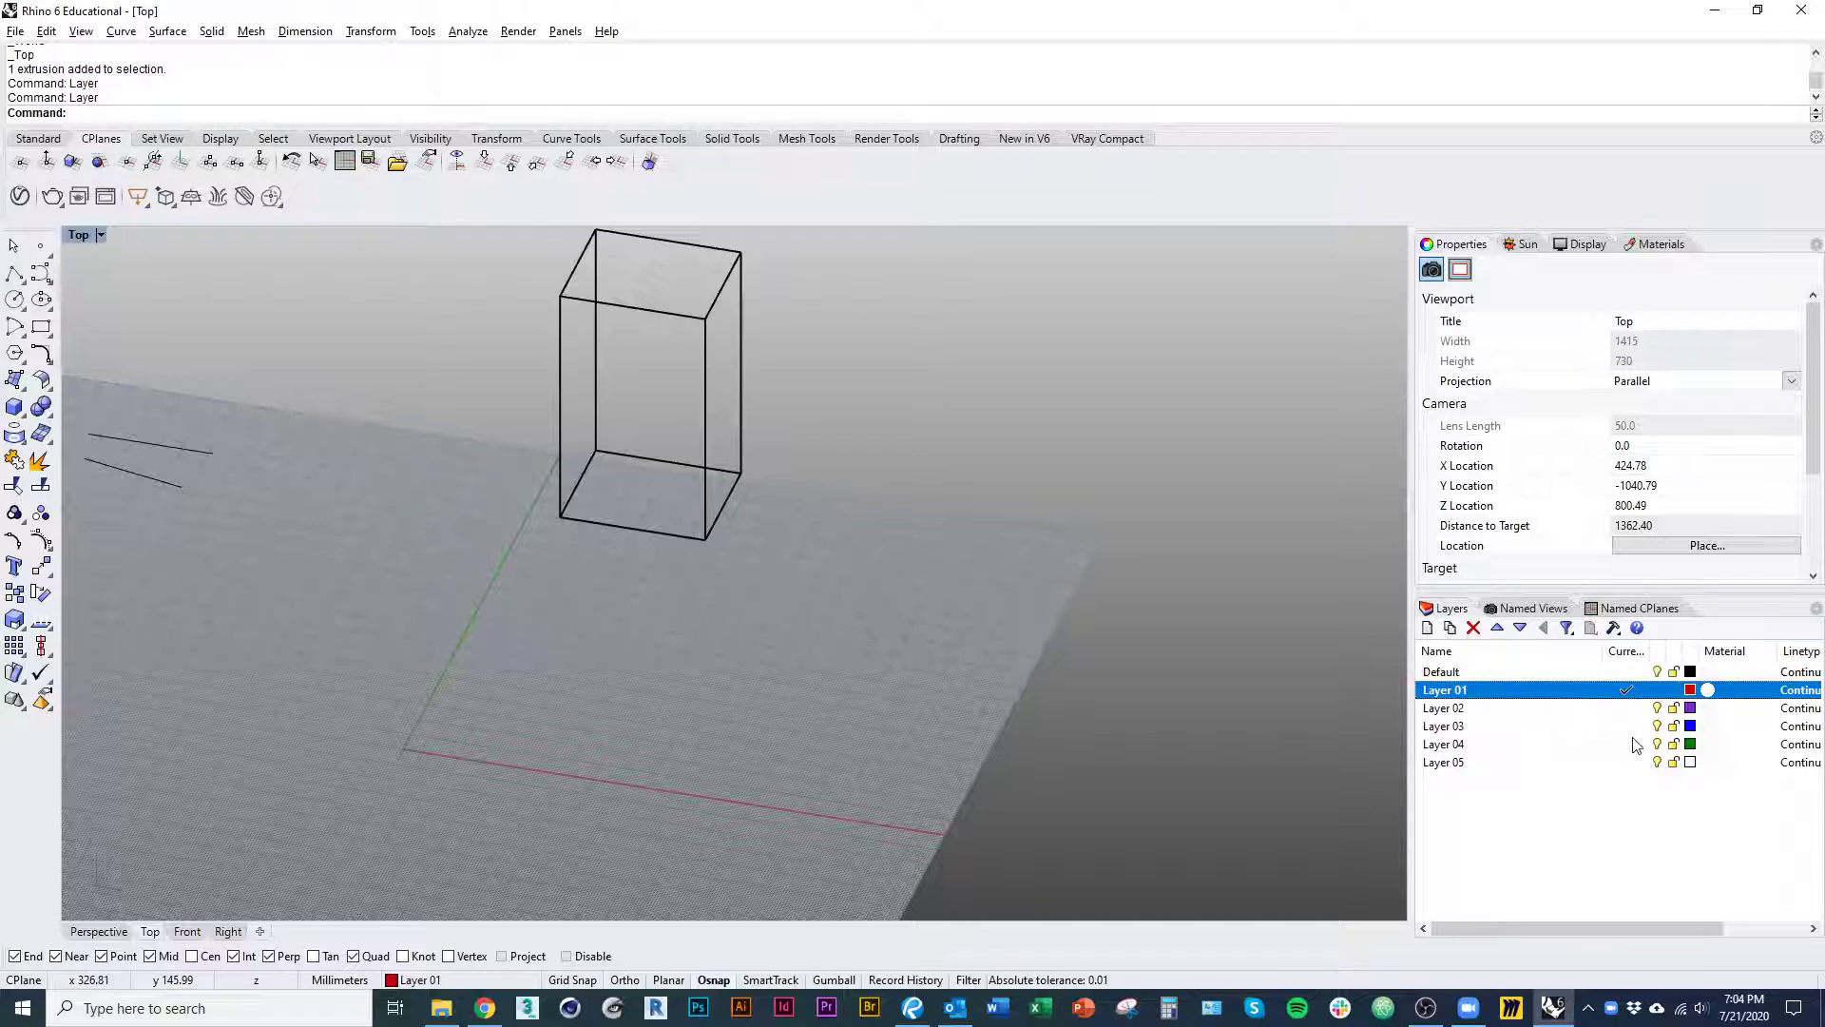
click(1626, 707)
click(1626, 725)
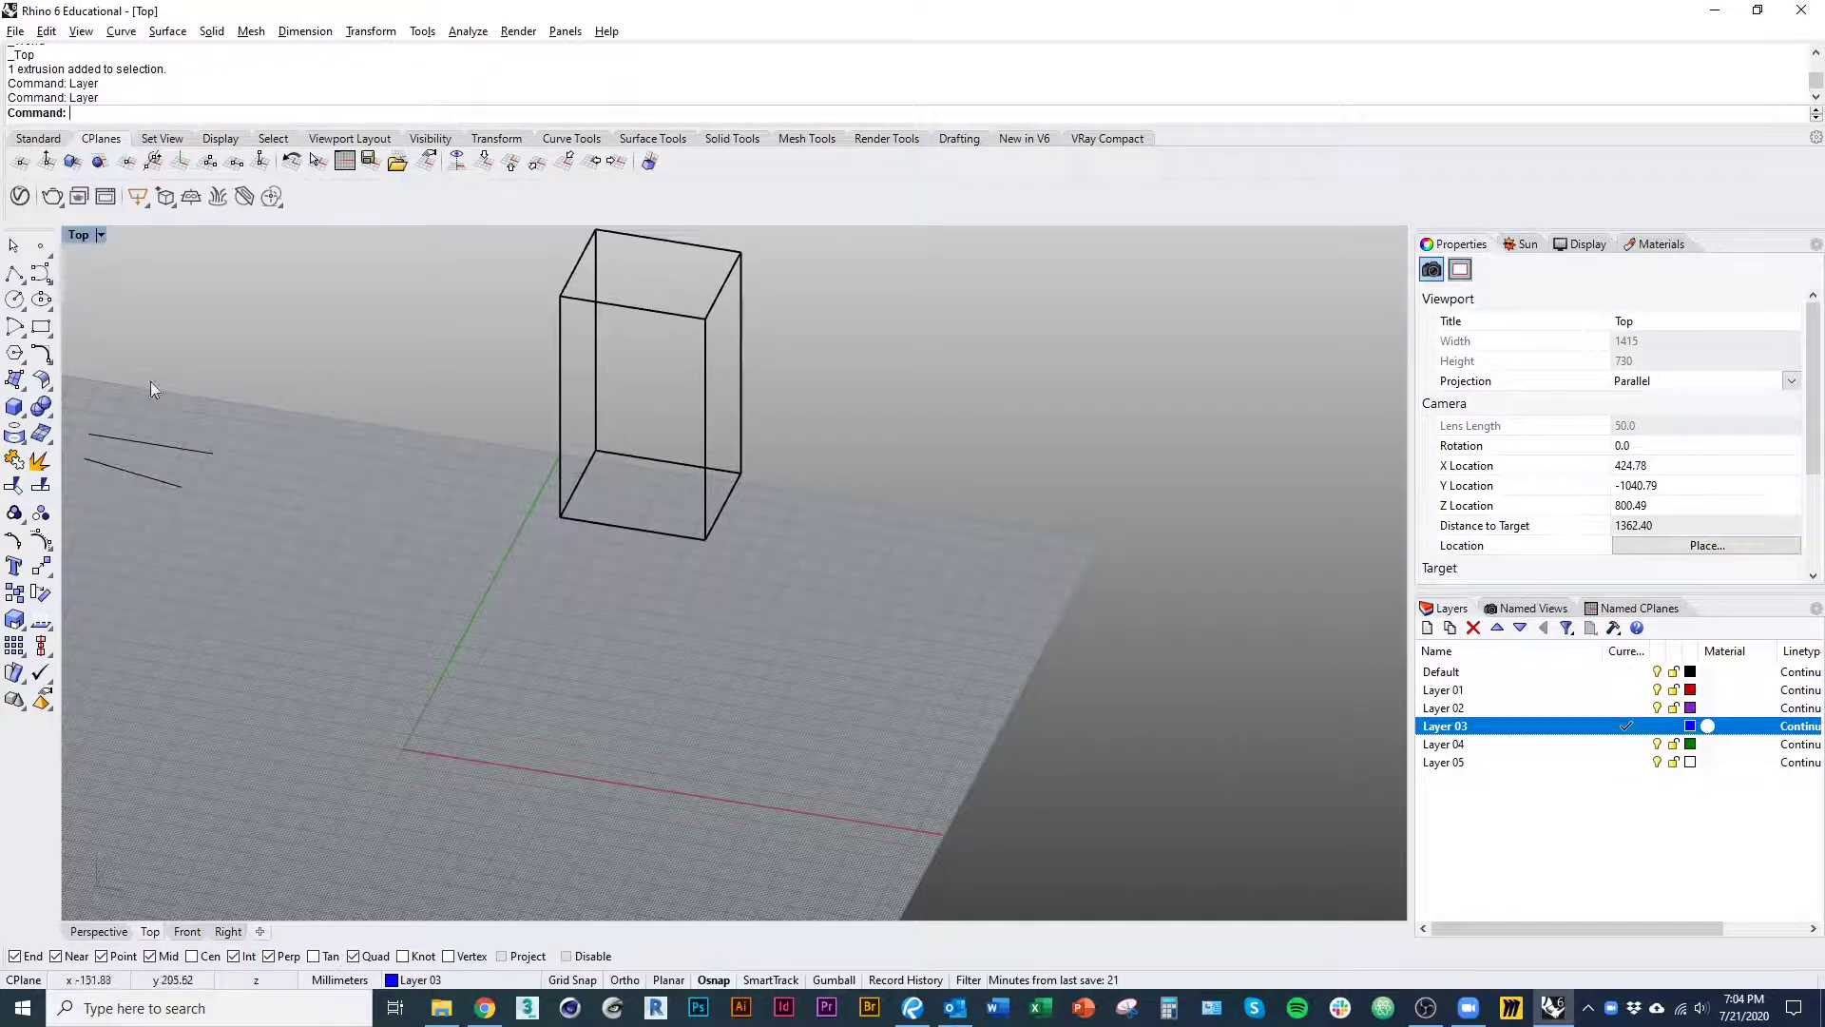
- Draw a second box about 54 mm high on Layer 03, beside the existing tall box in the Top viewport
click(14, 407)
click(880, 552)
click(991, 624)
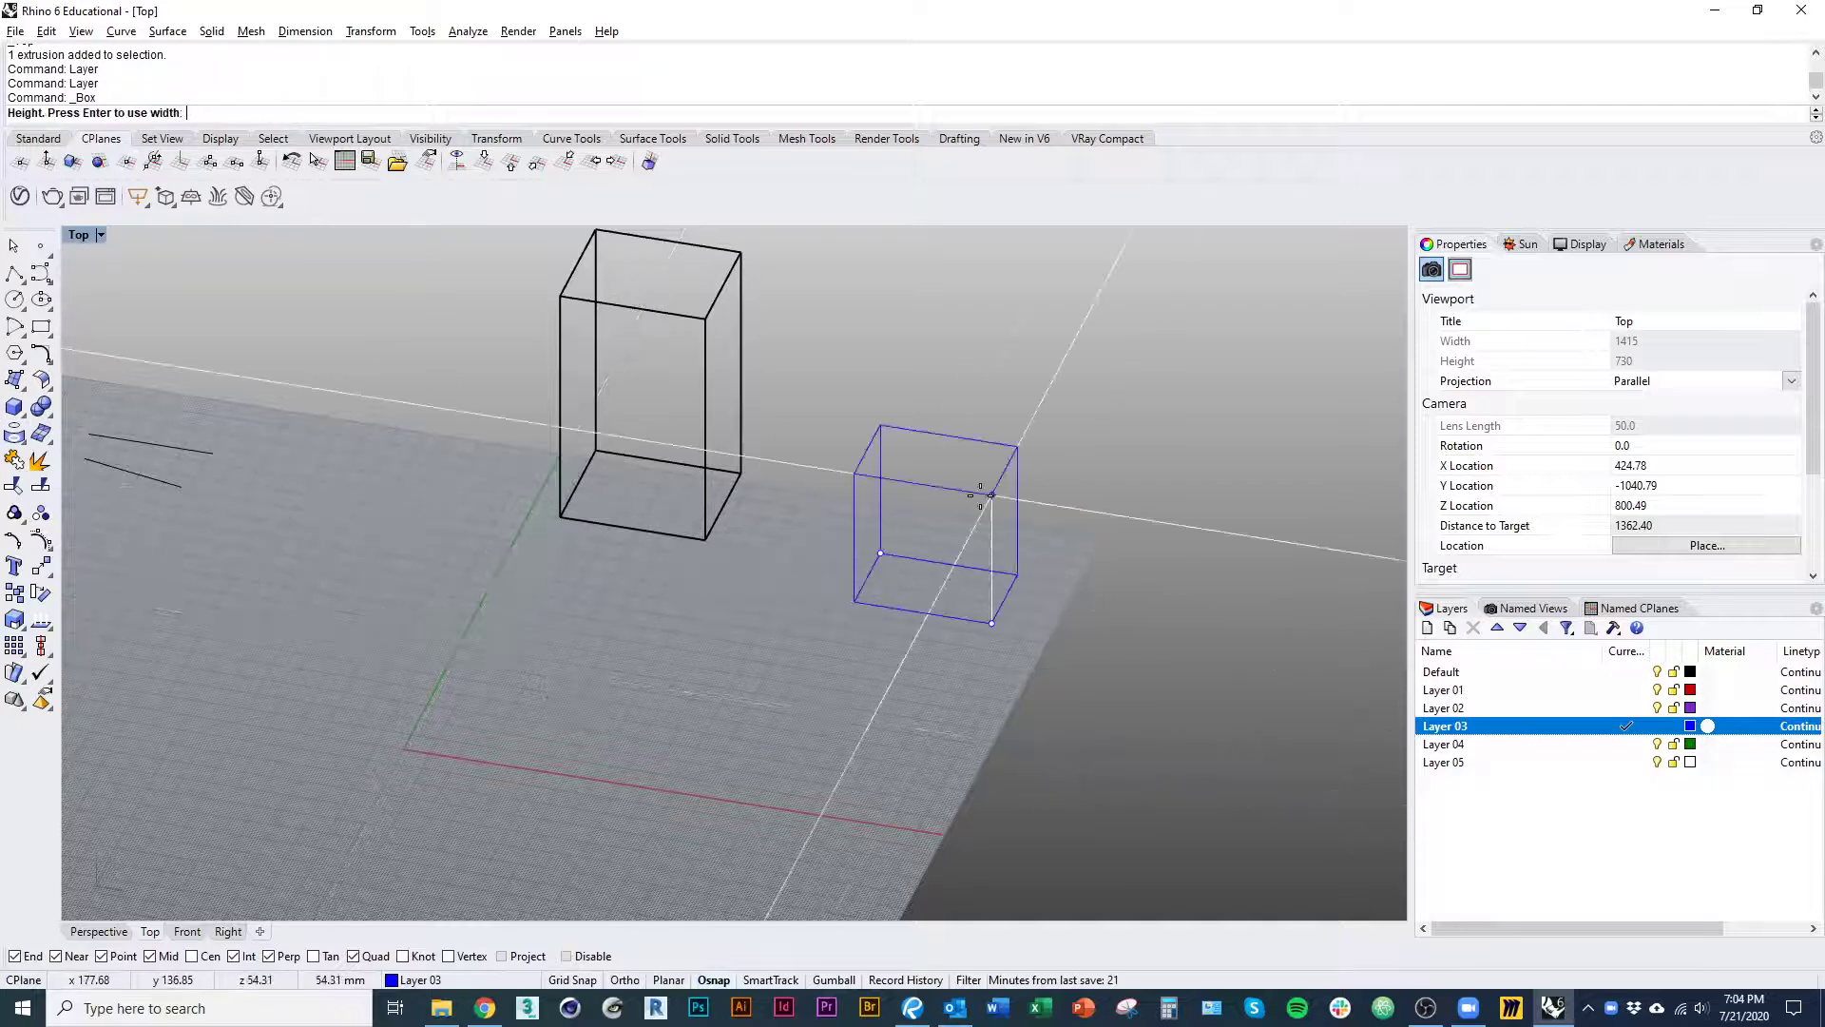
click(990, 495)
right_drag(1049, 599, 1068, 683)
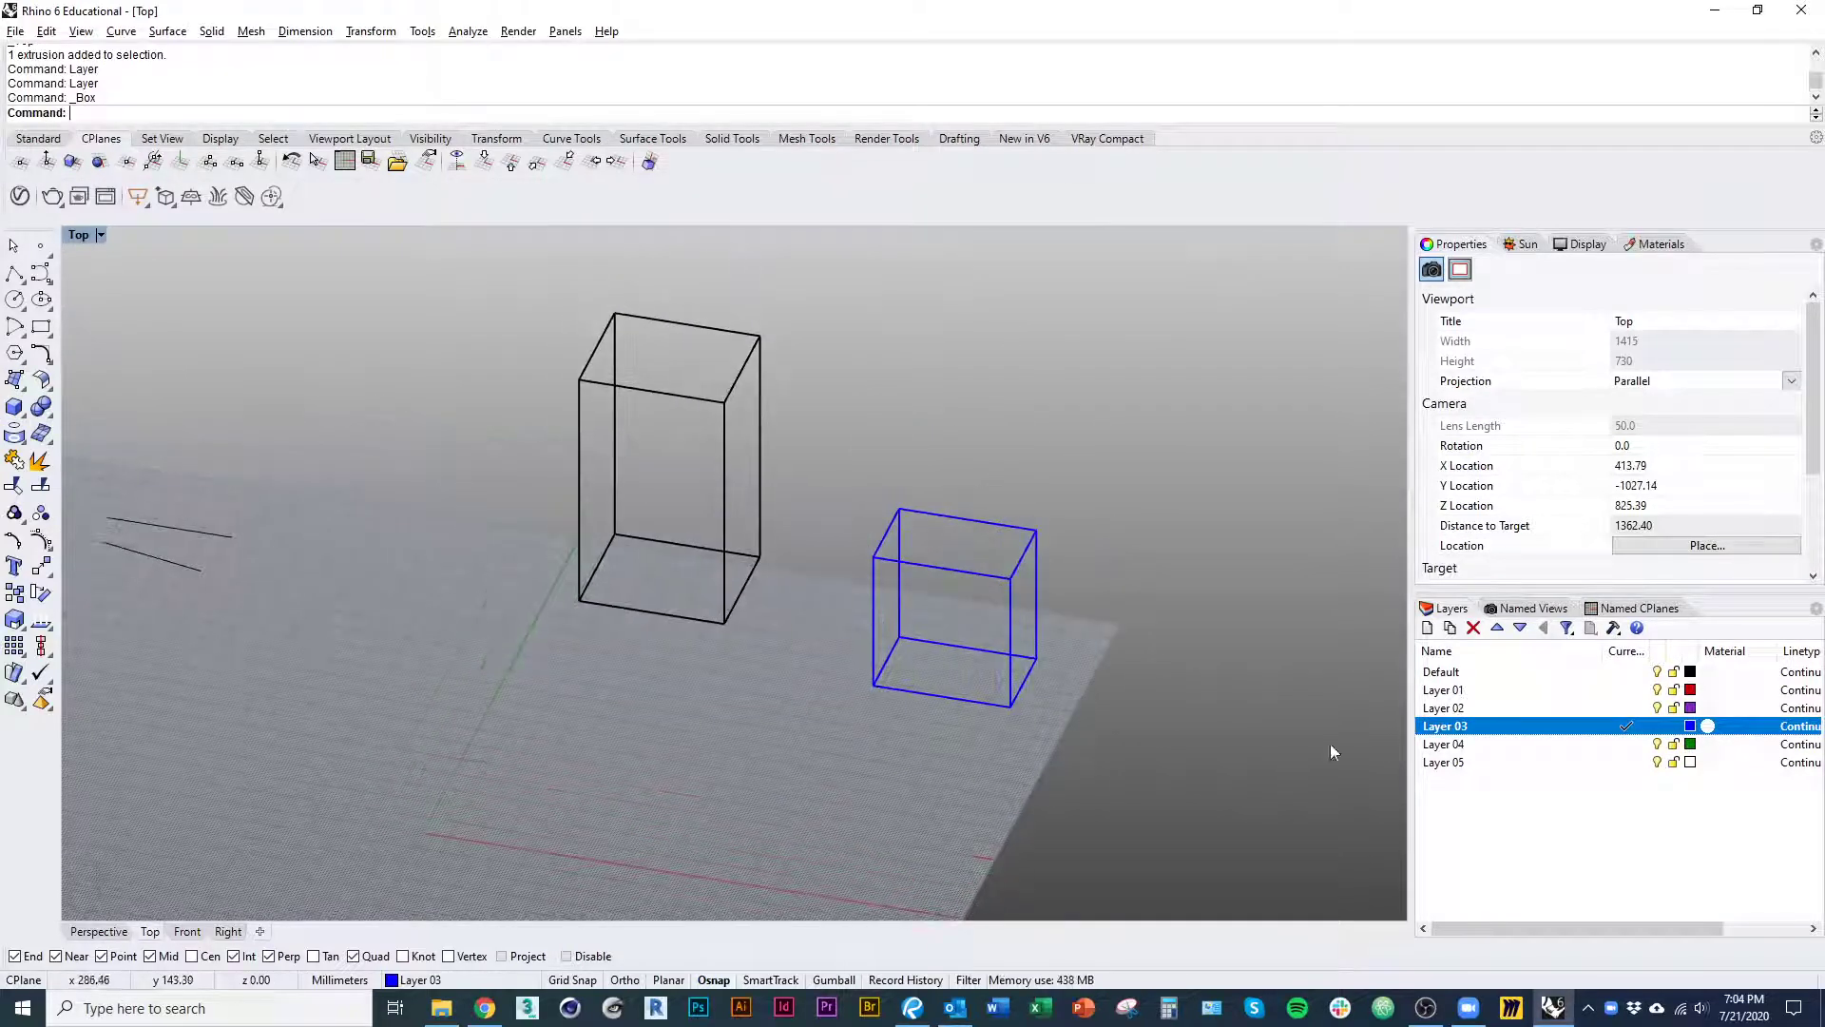
- Try hiding and locking the Default layer, restoring its visibility and unlocking it again
click(1657, 671)
click(1656, 671)
click(1672, 672)
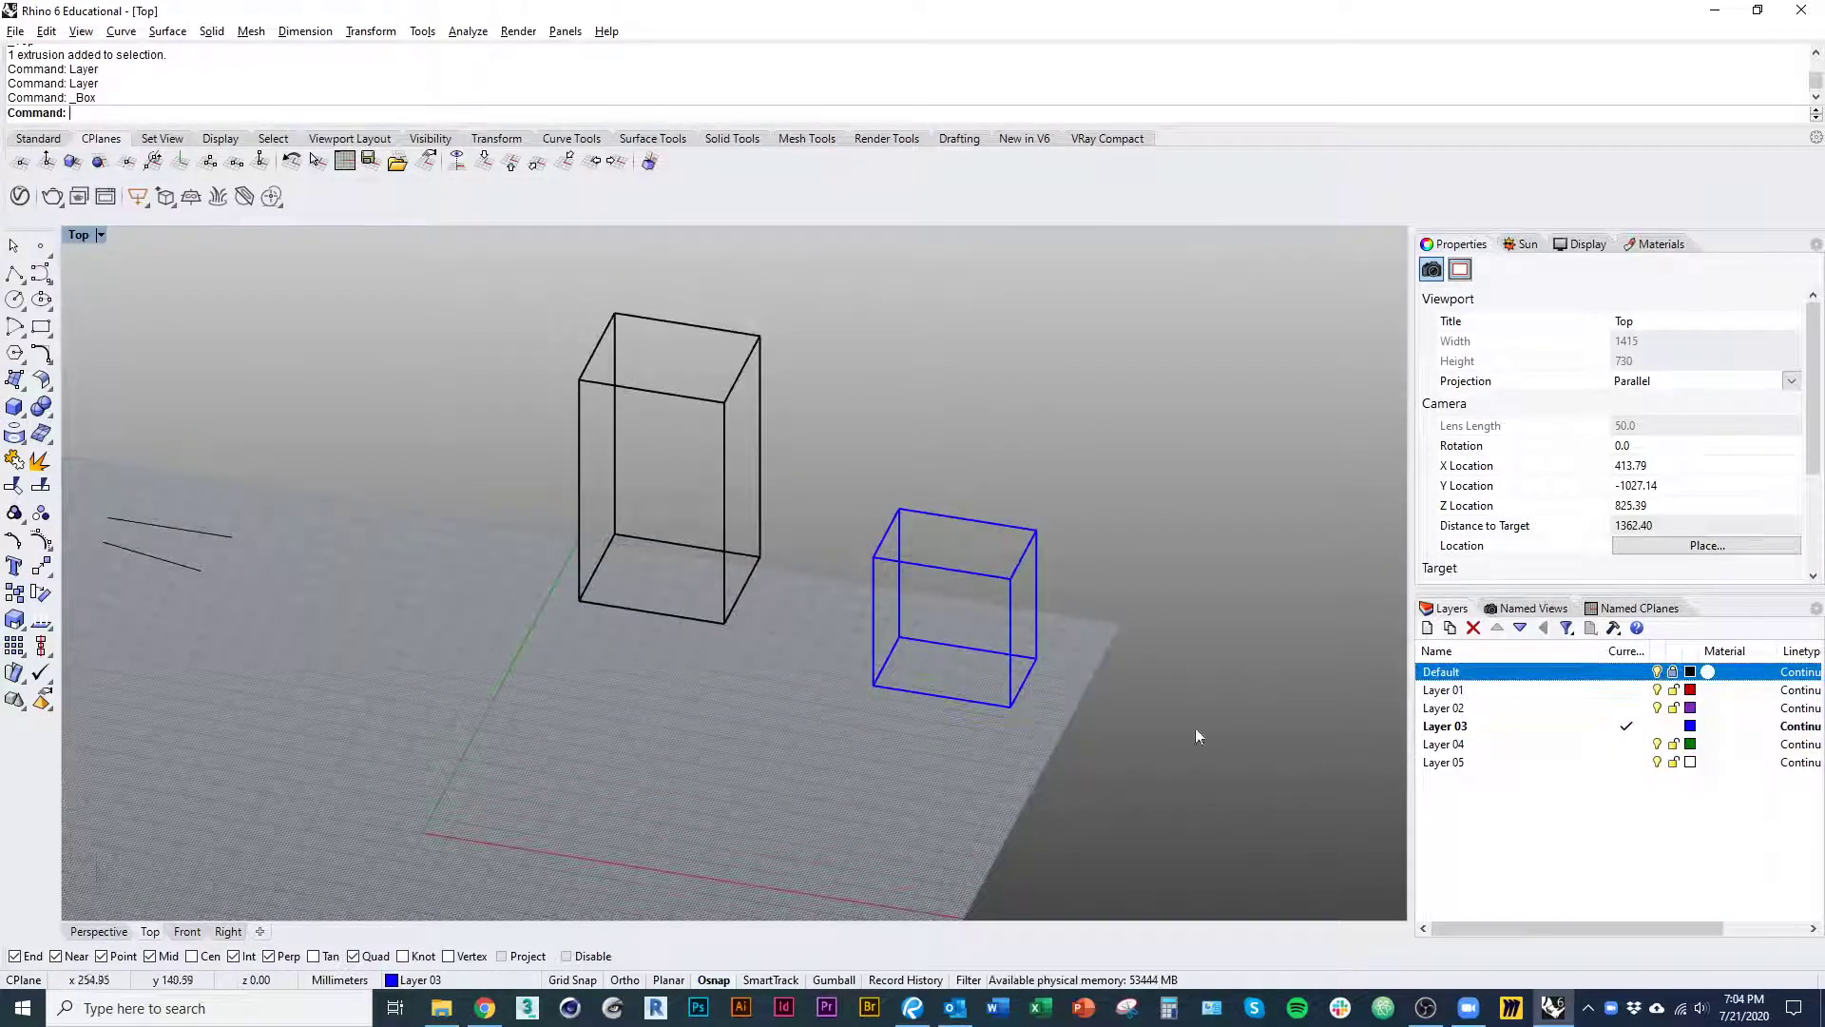
click(1673, 671)
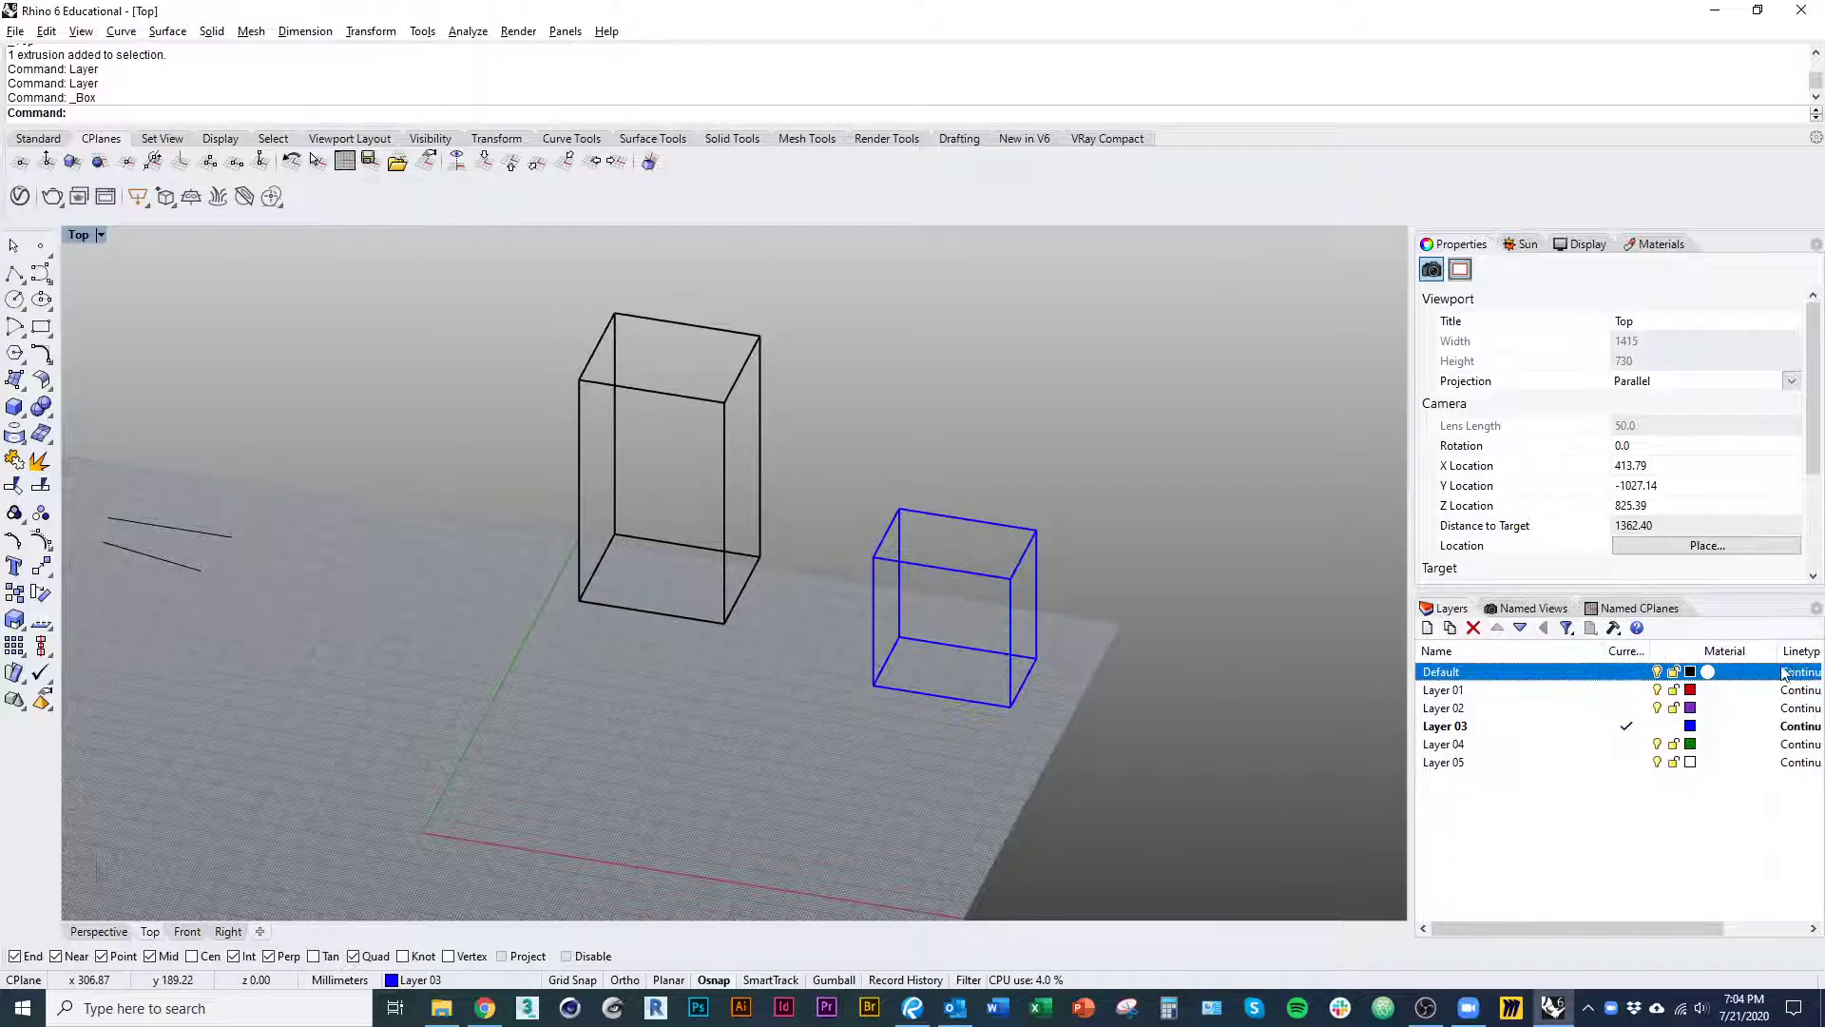
- Narrow the layer list's Material column, and try the other layers as current before returning to Layer 03
drag(1777, 650, 1732, 651)
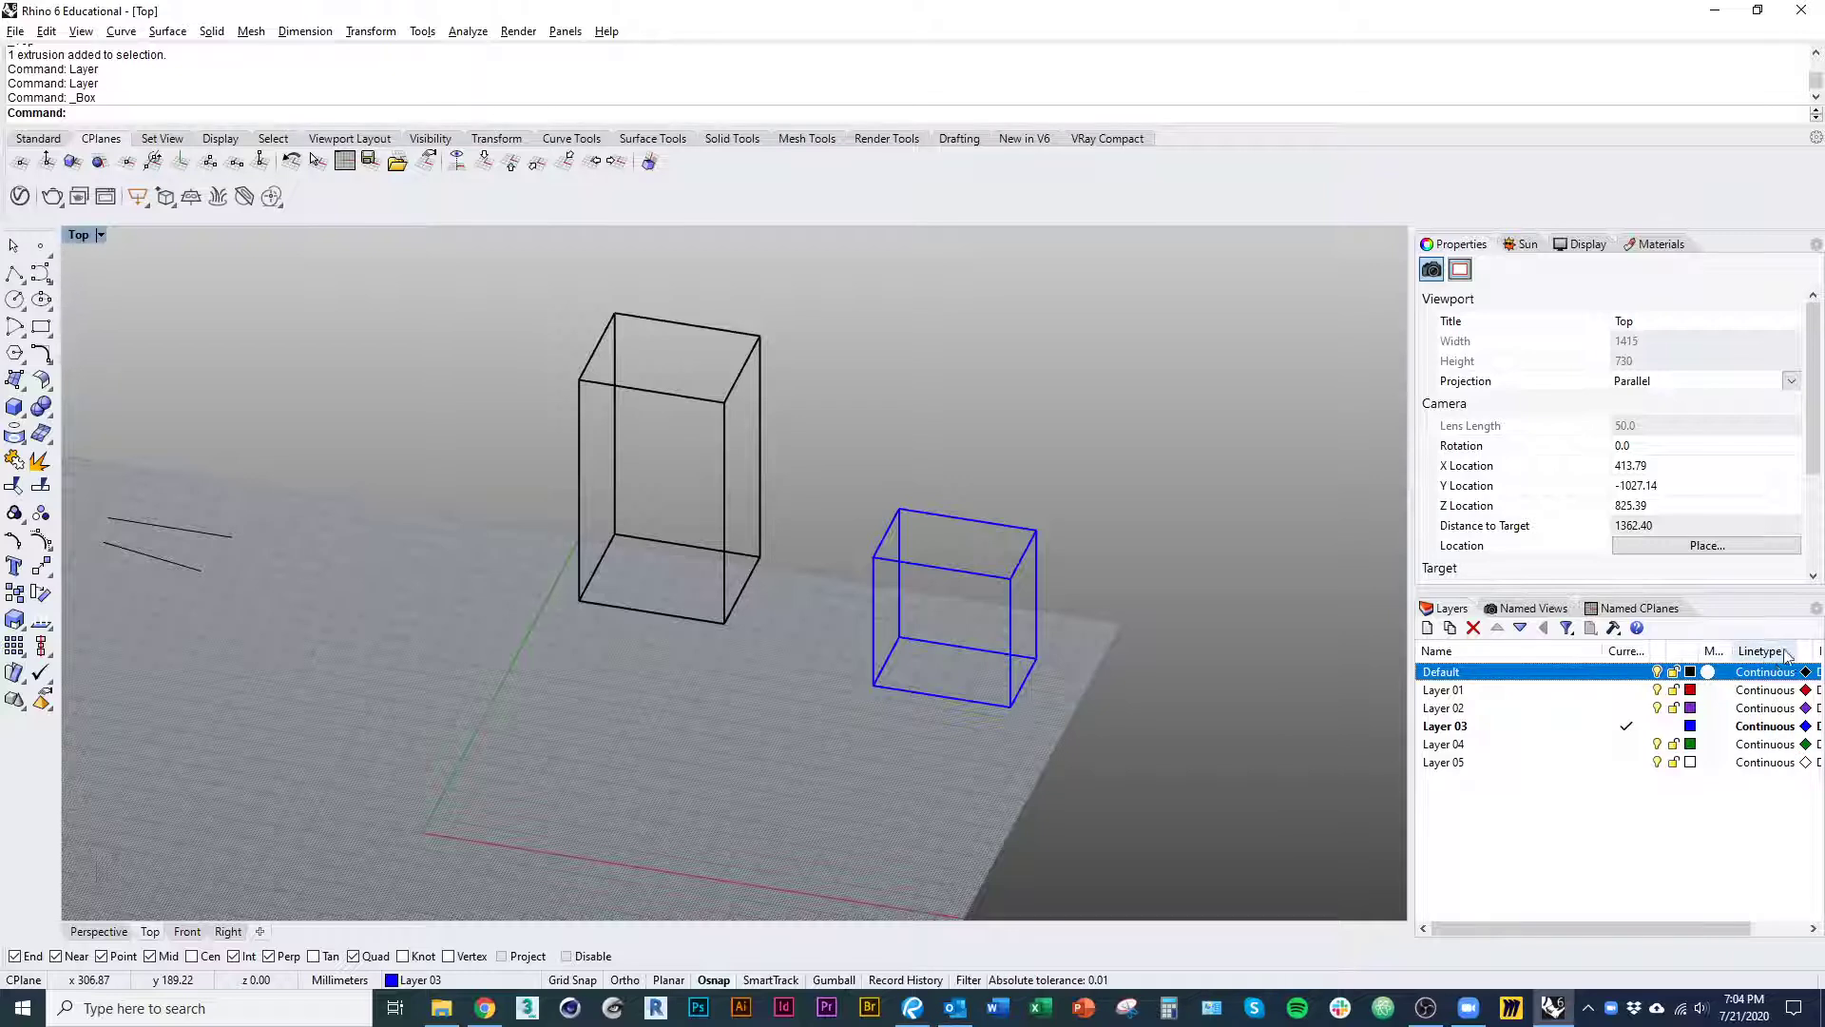
mouse_move(1726, 929)
mouse_down()
mouse_move(1777, 930)
mouse_move(1726, 937)
mouse_up()
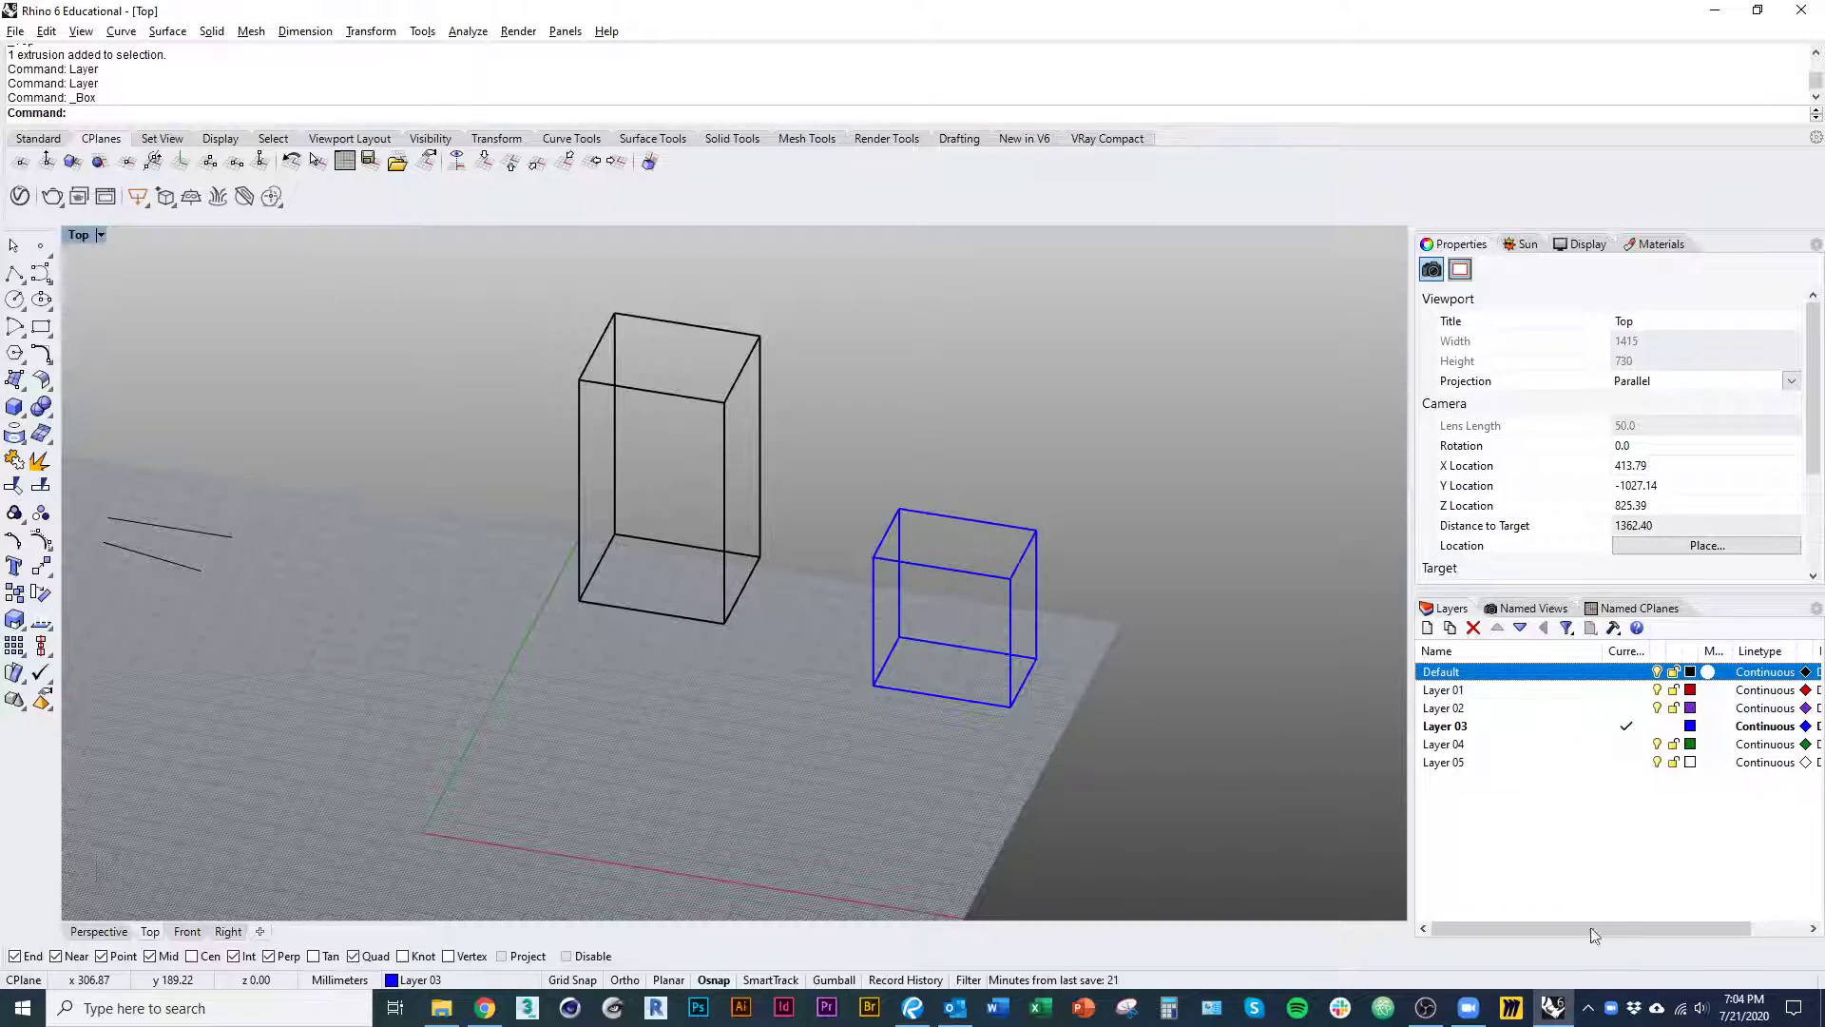
click(1626, 709)
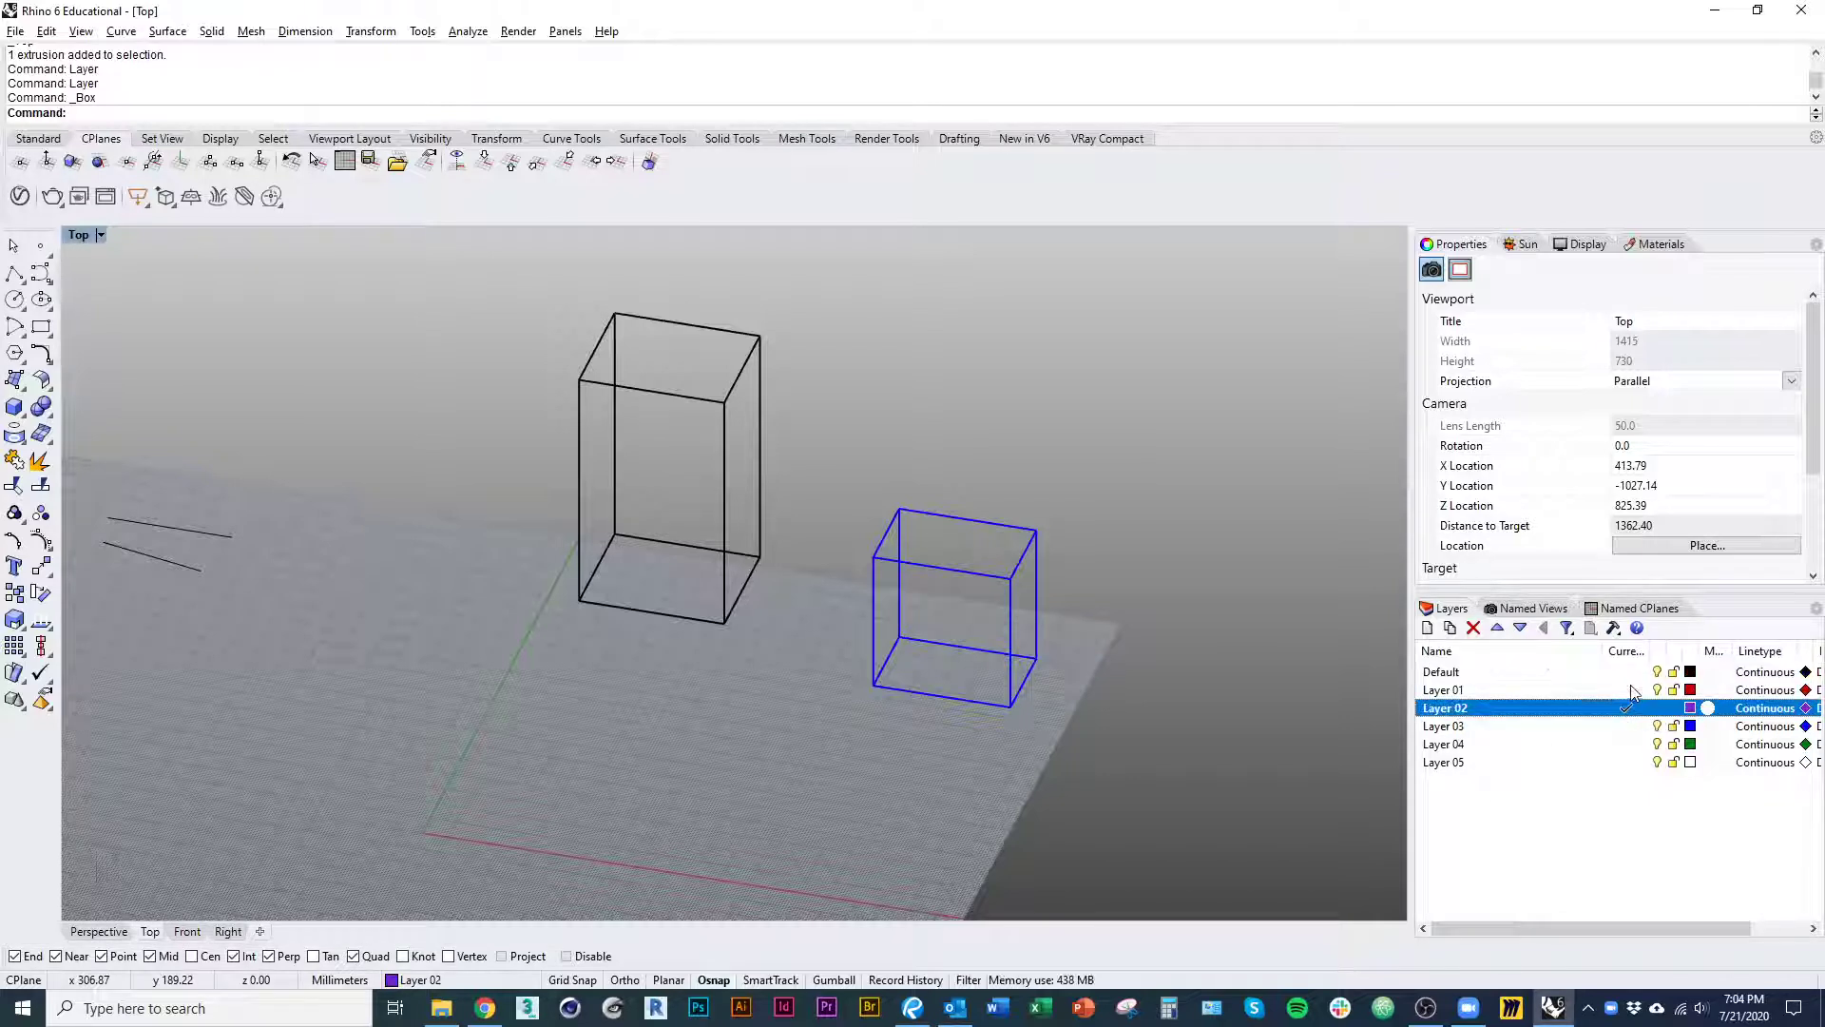
click(1628, 691)
click(1628, 672)
click(1628, 708)
click(1628, 744)
click(1628, 762)
click(1629, 726)
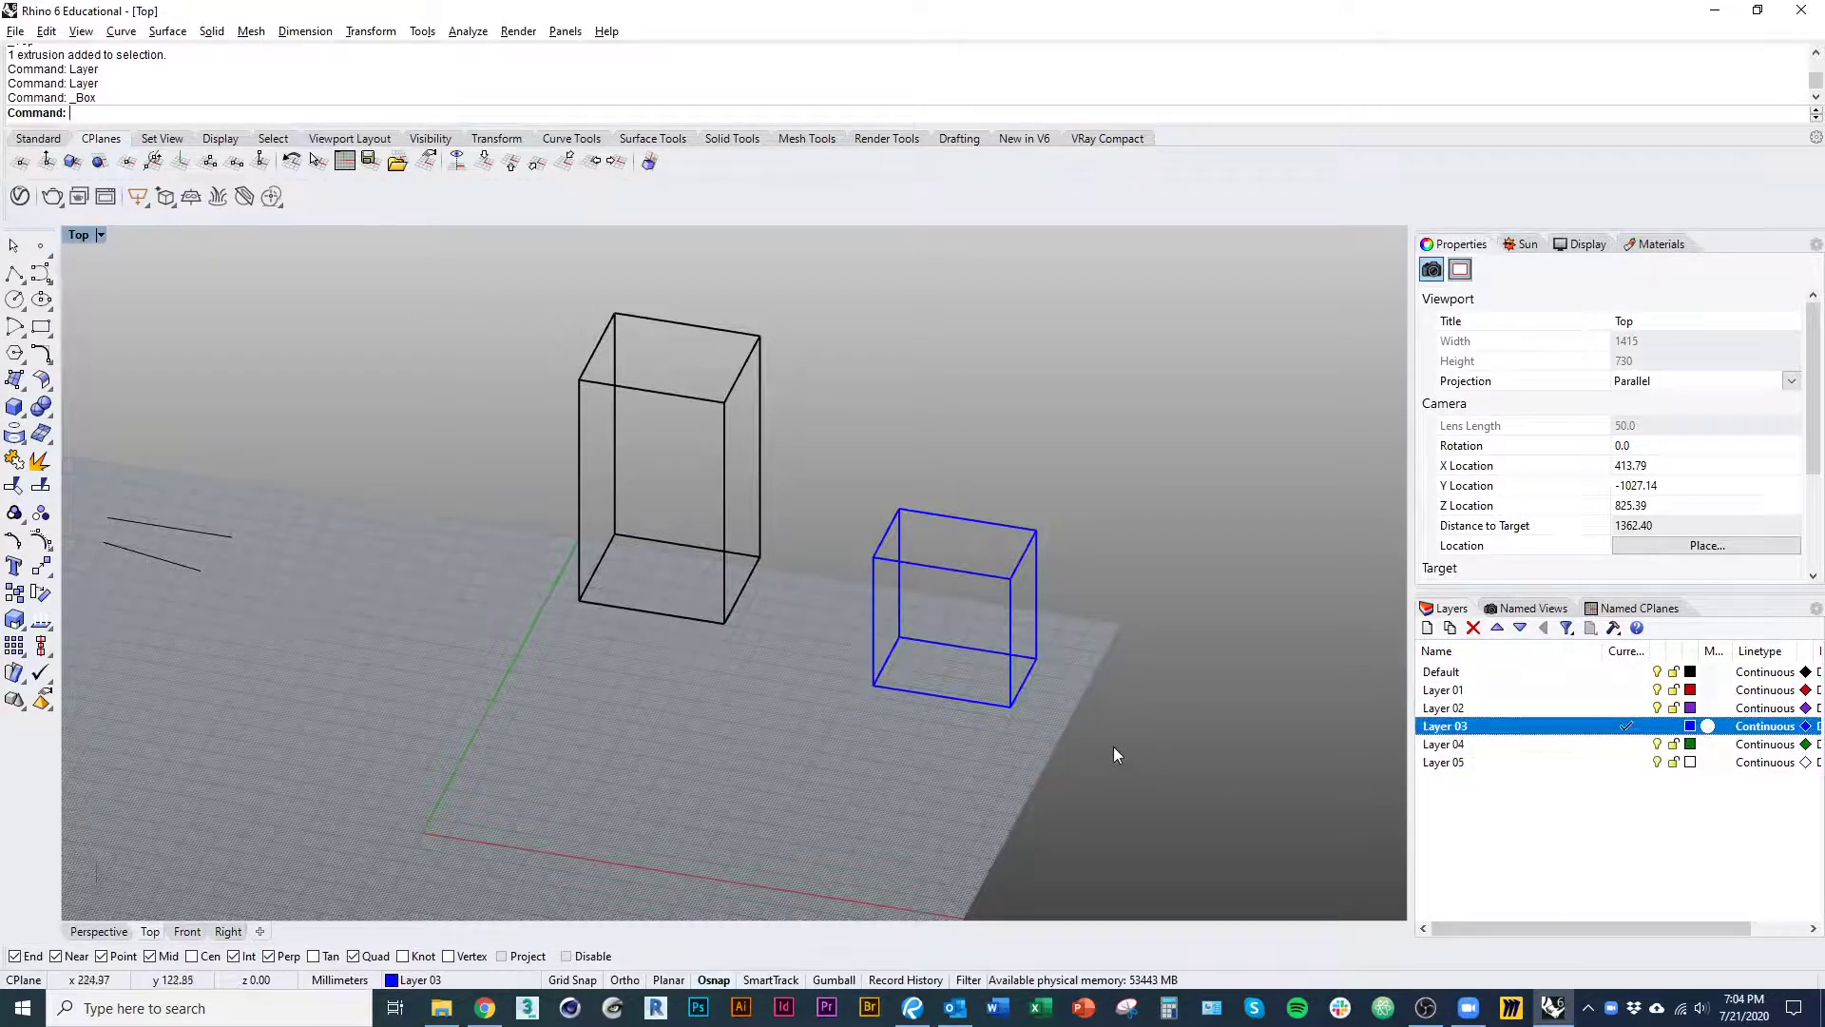
- Select the blue box and change its object layer to Layer 01
click(1008, 707)
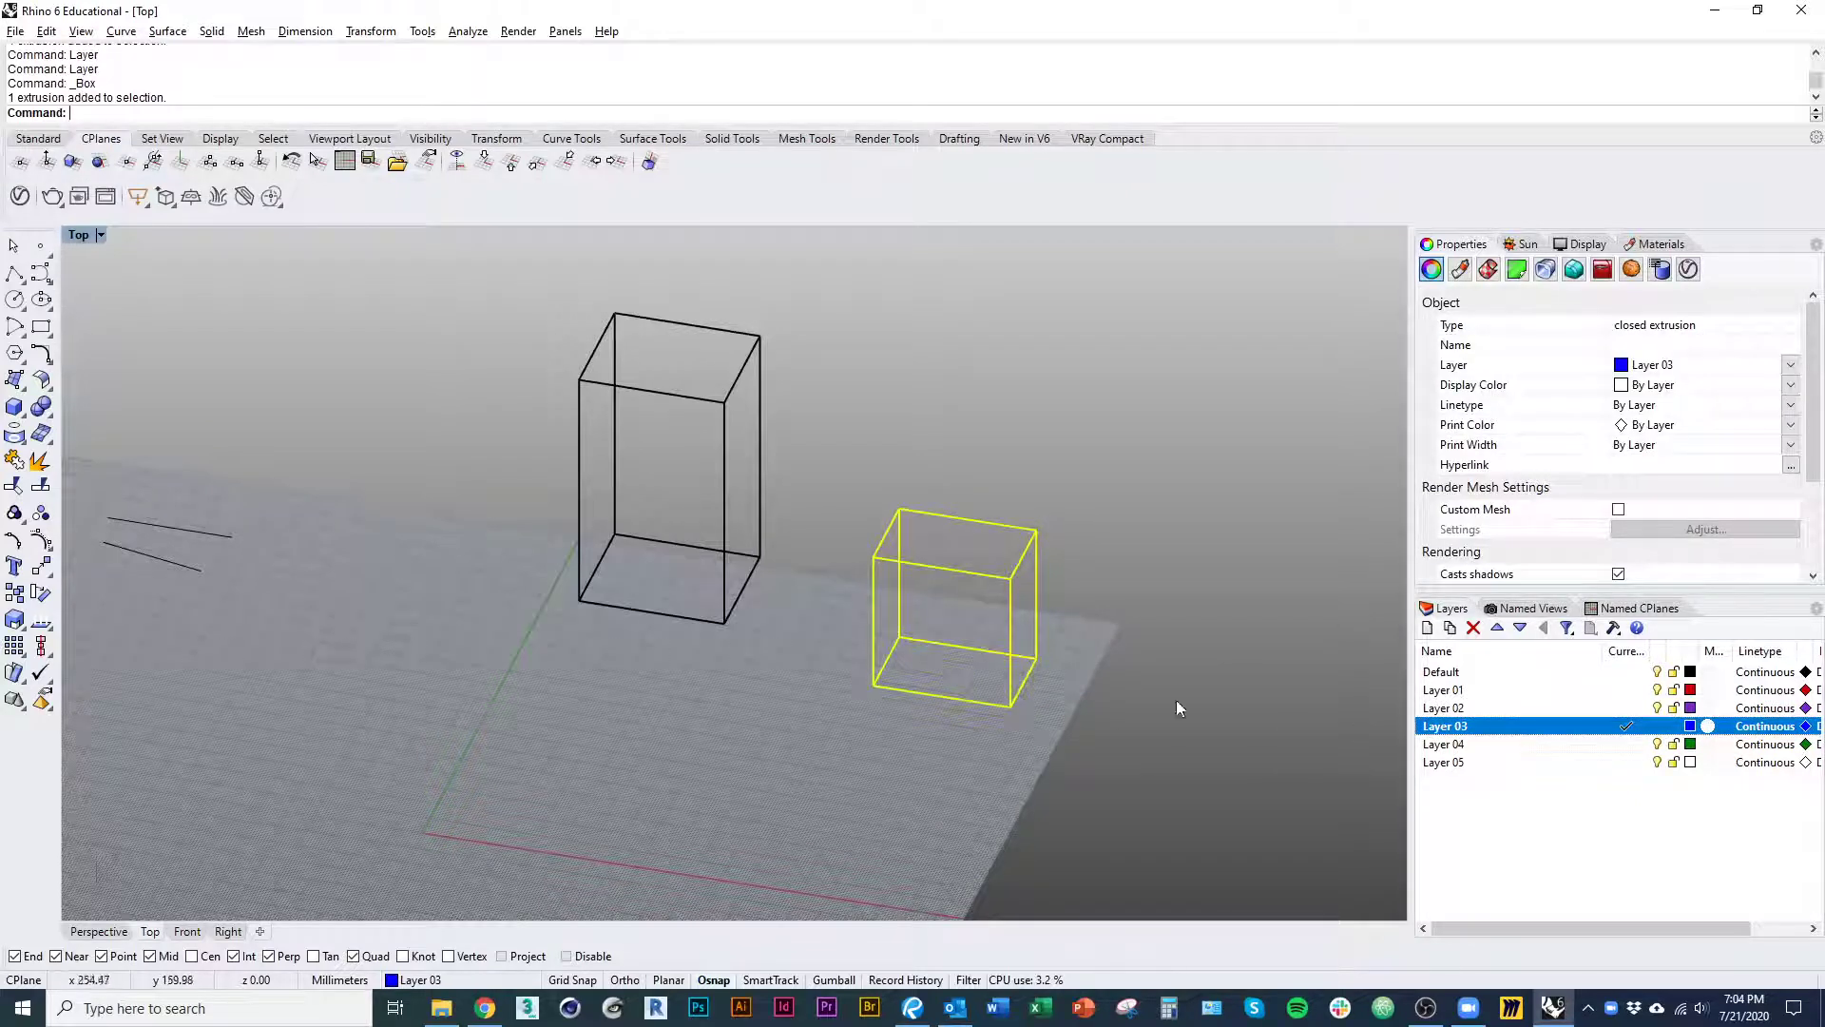
right_click(1519, 690)
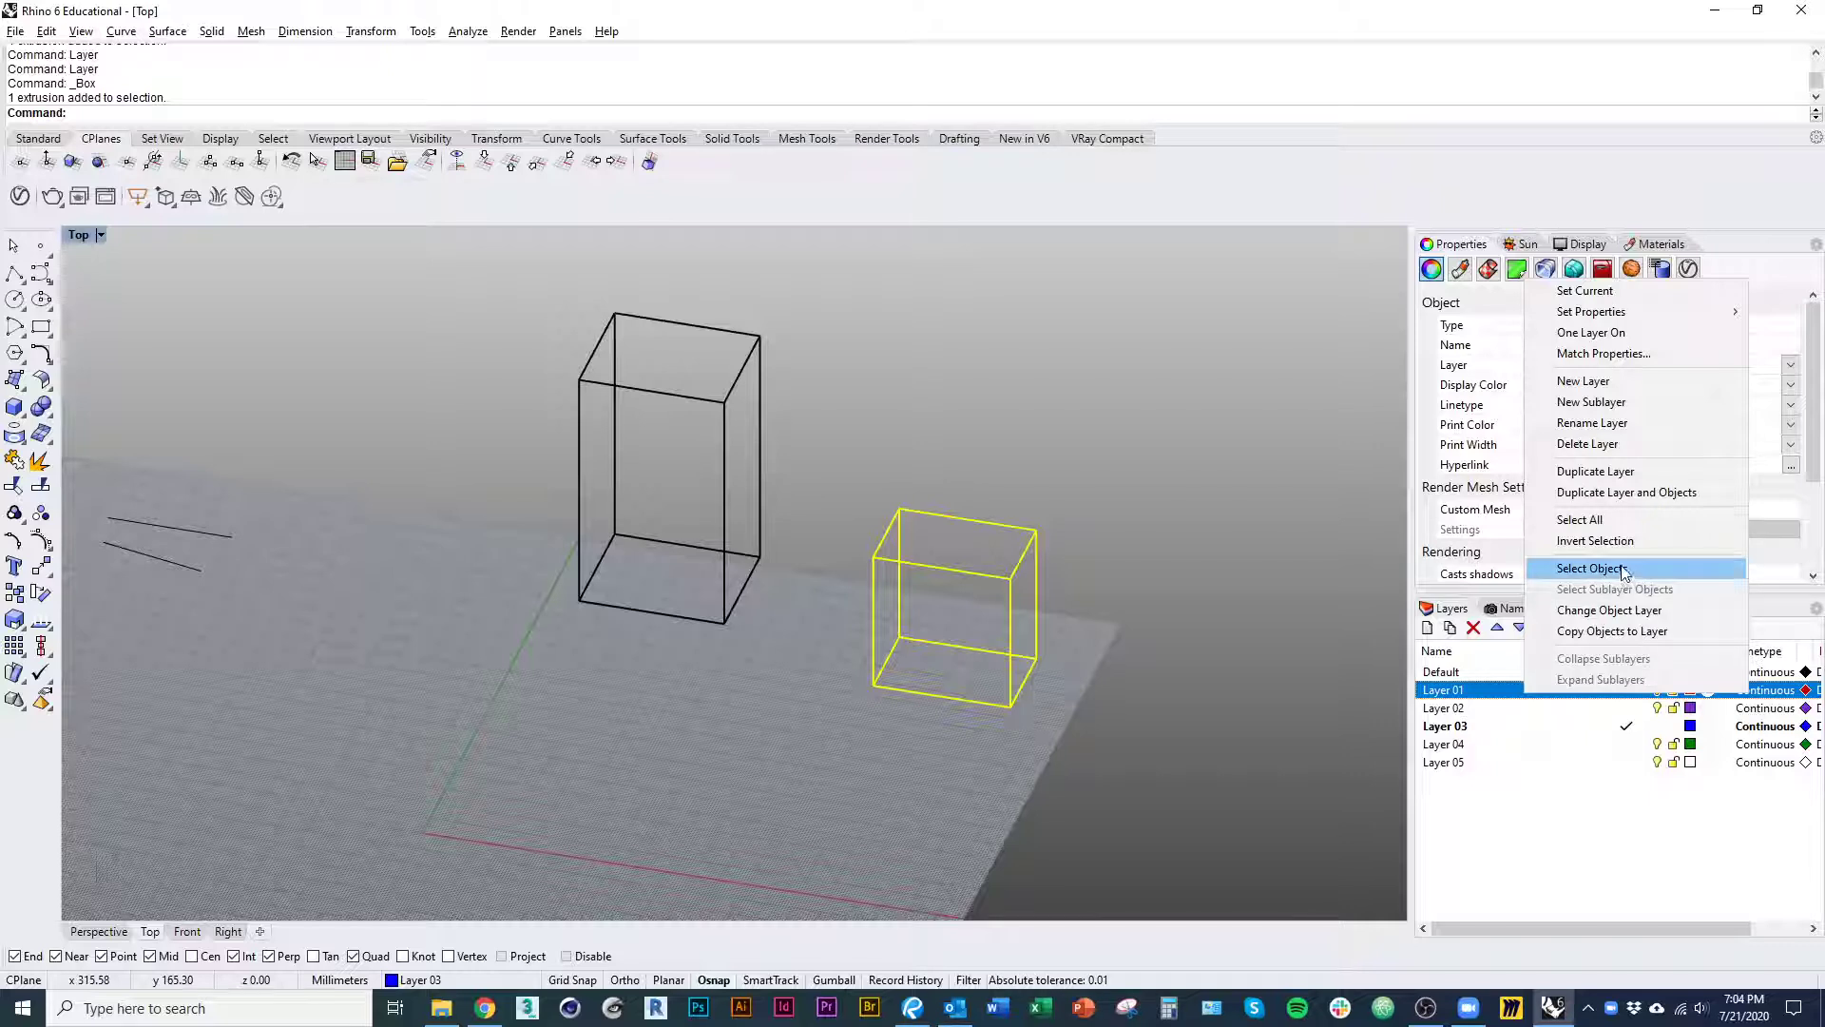
click(1605, 613)
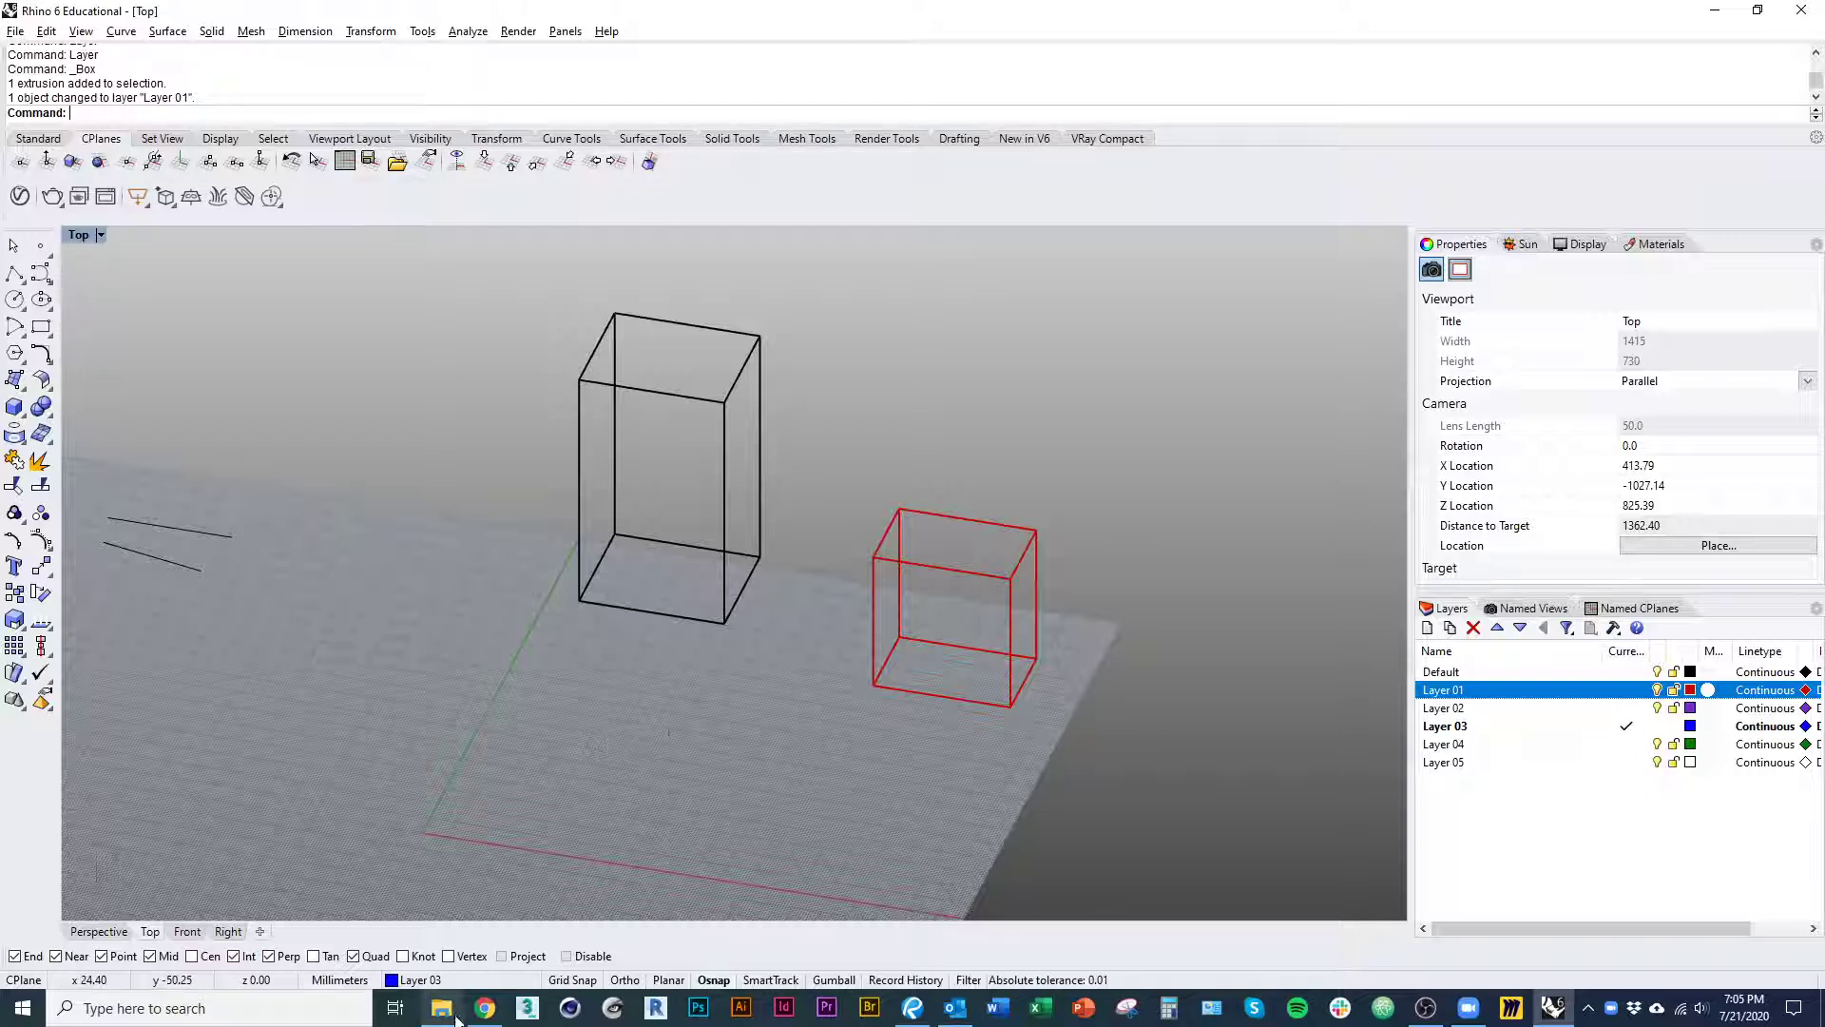
- Delete both boxes and the two lines in the Top viewport
drag(1034, 772, 155, 403)
key(Delete)
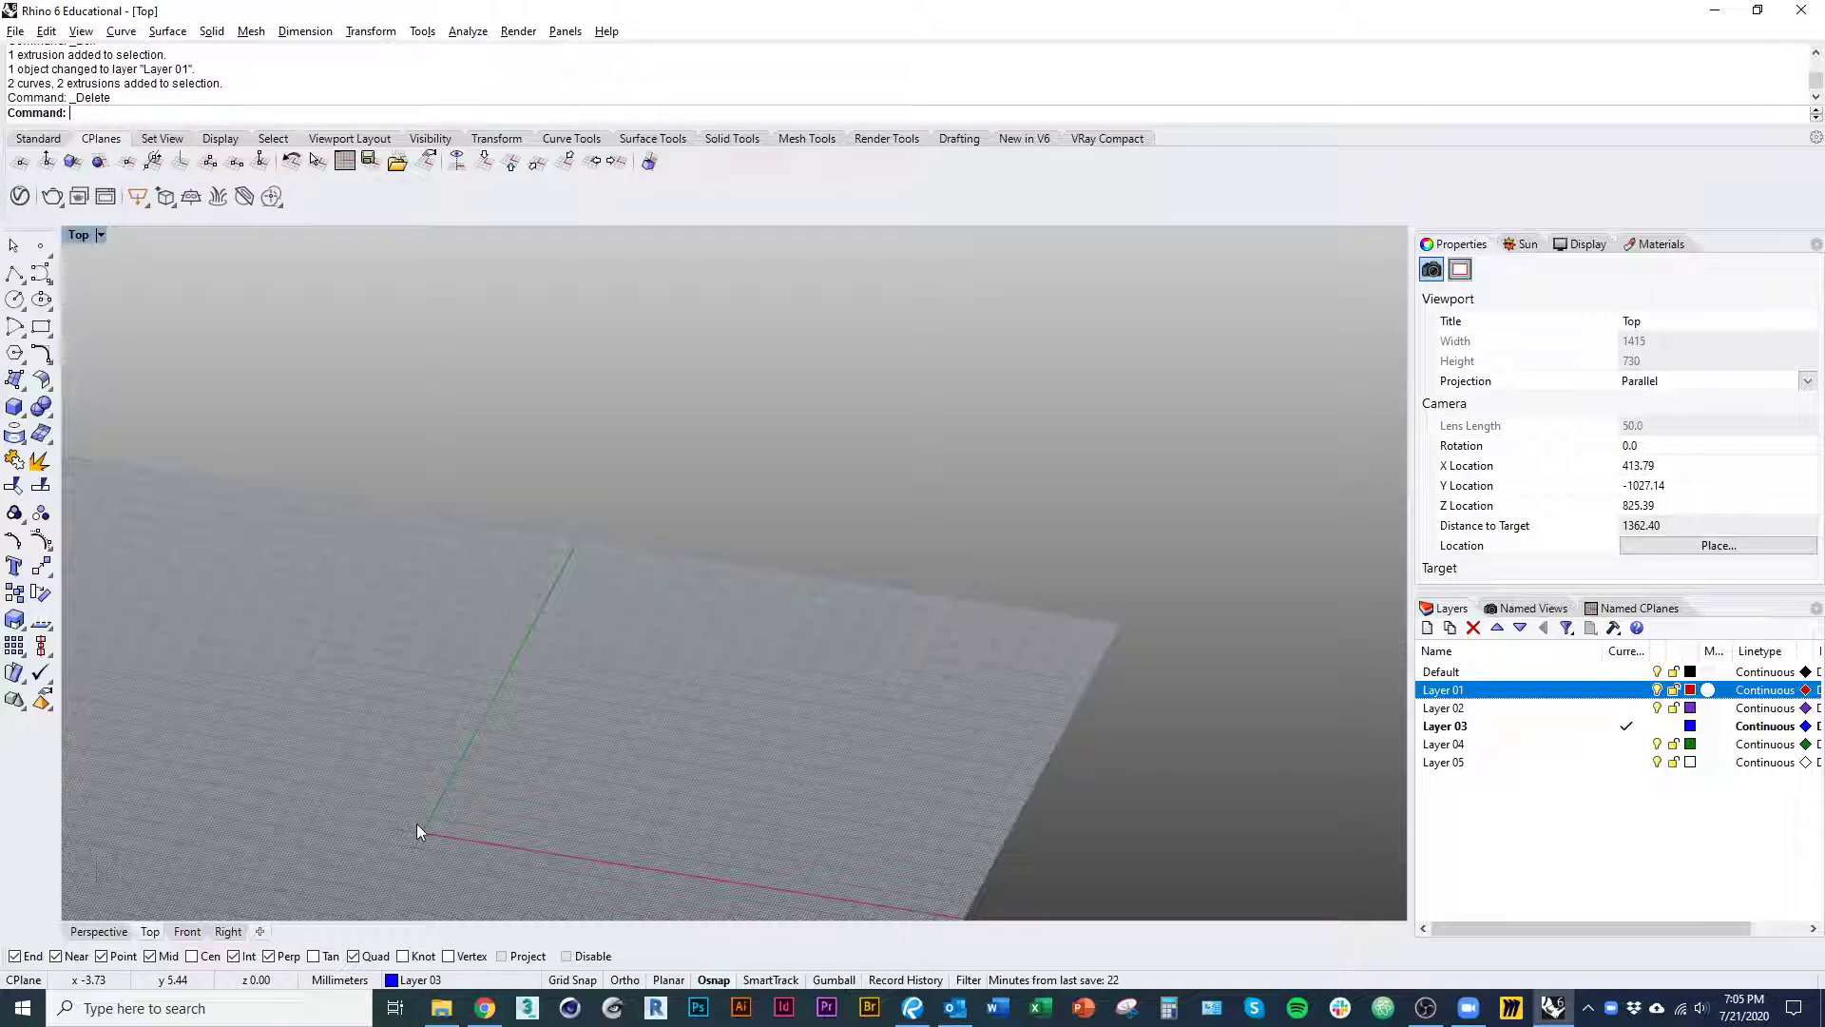
- Bring up the model unit settings with the Units command, look through the Document Properties categories, and close the dialog
text(Units)
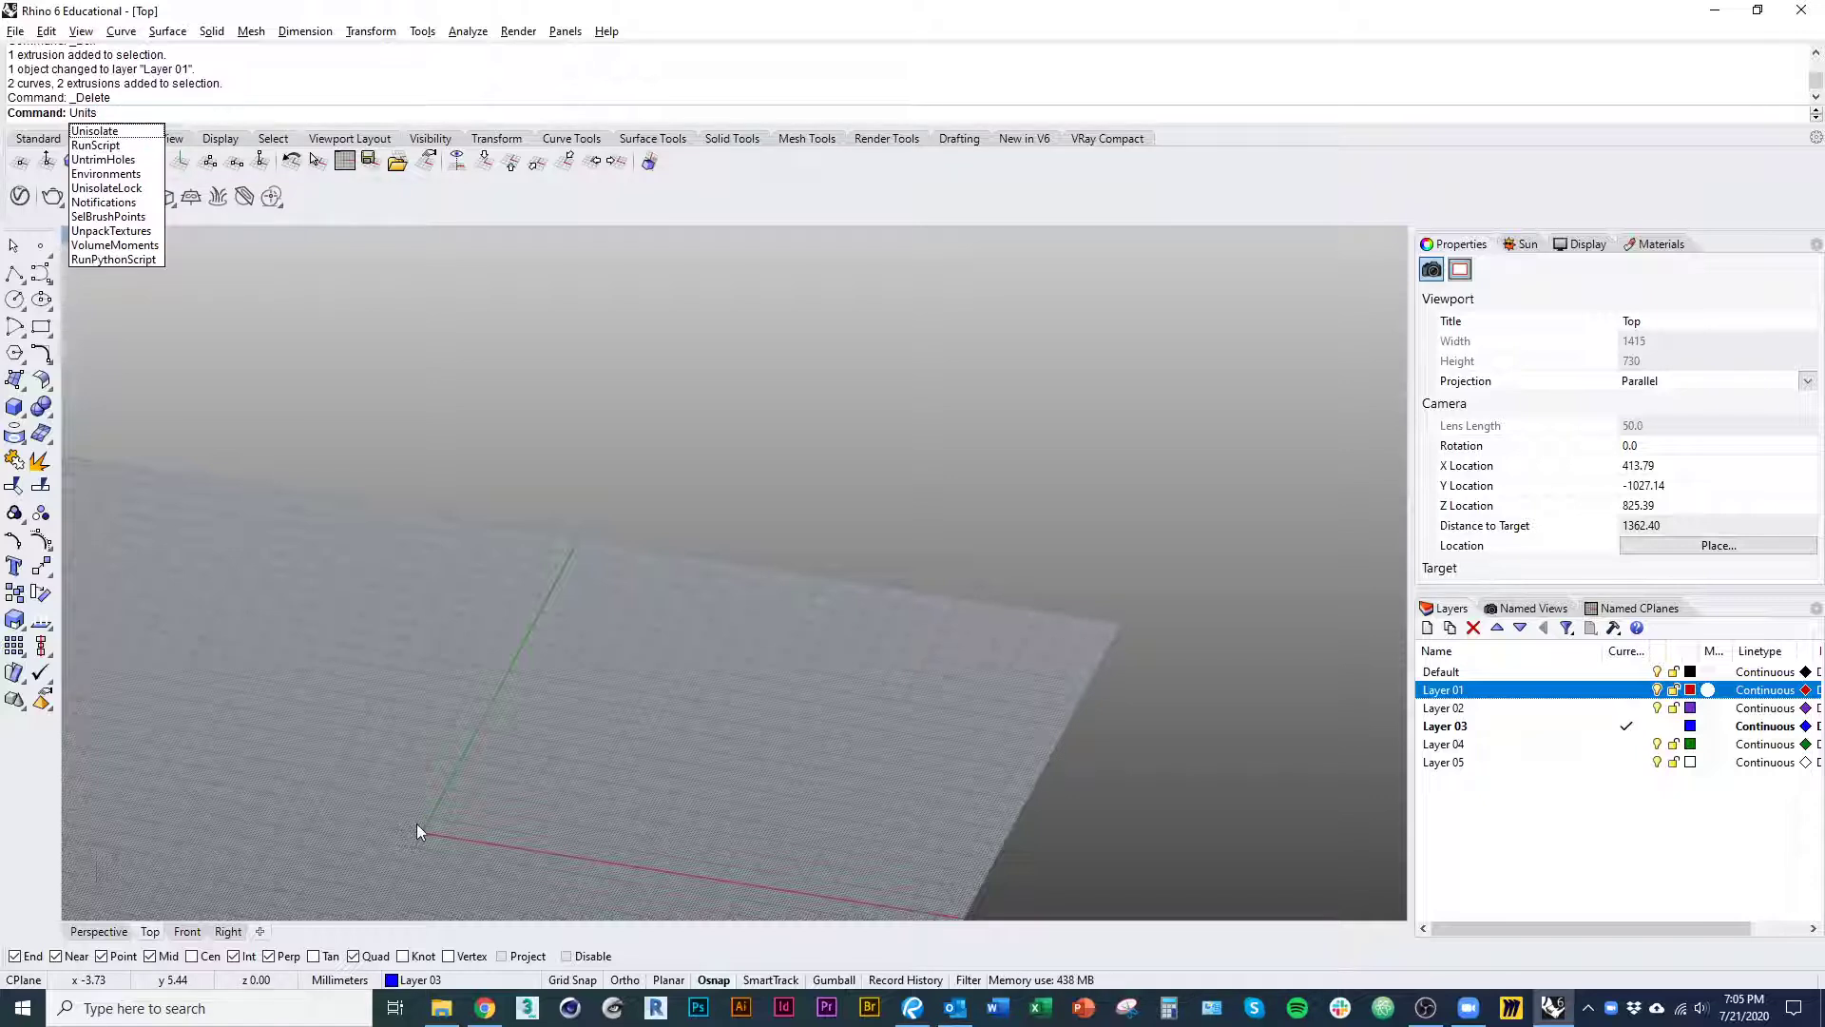
key(Return)
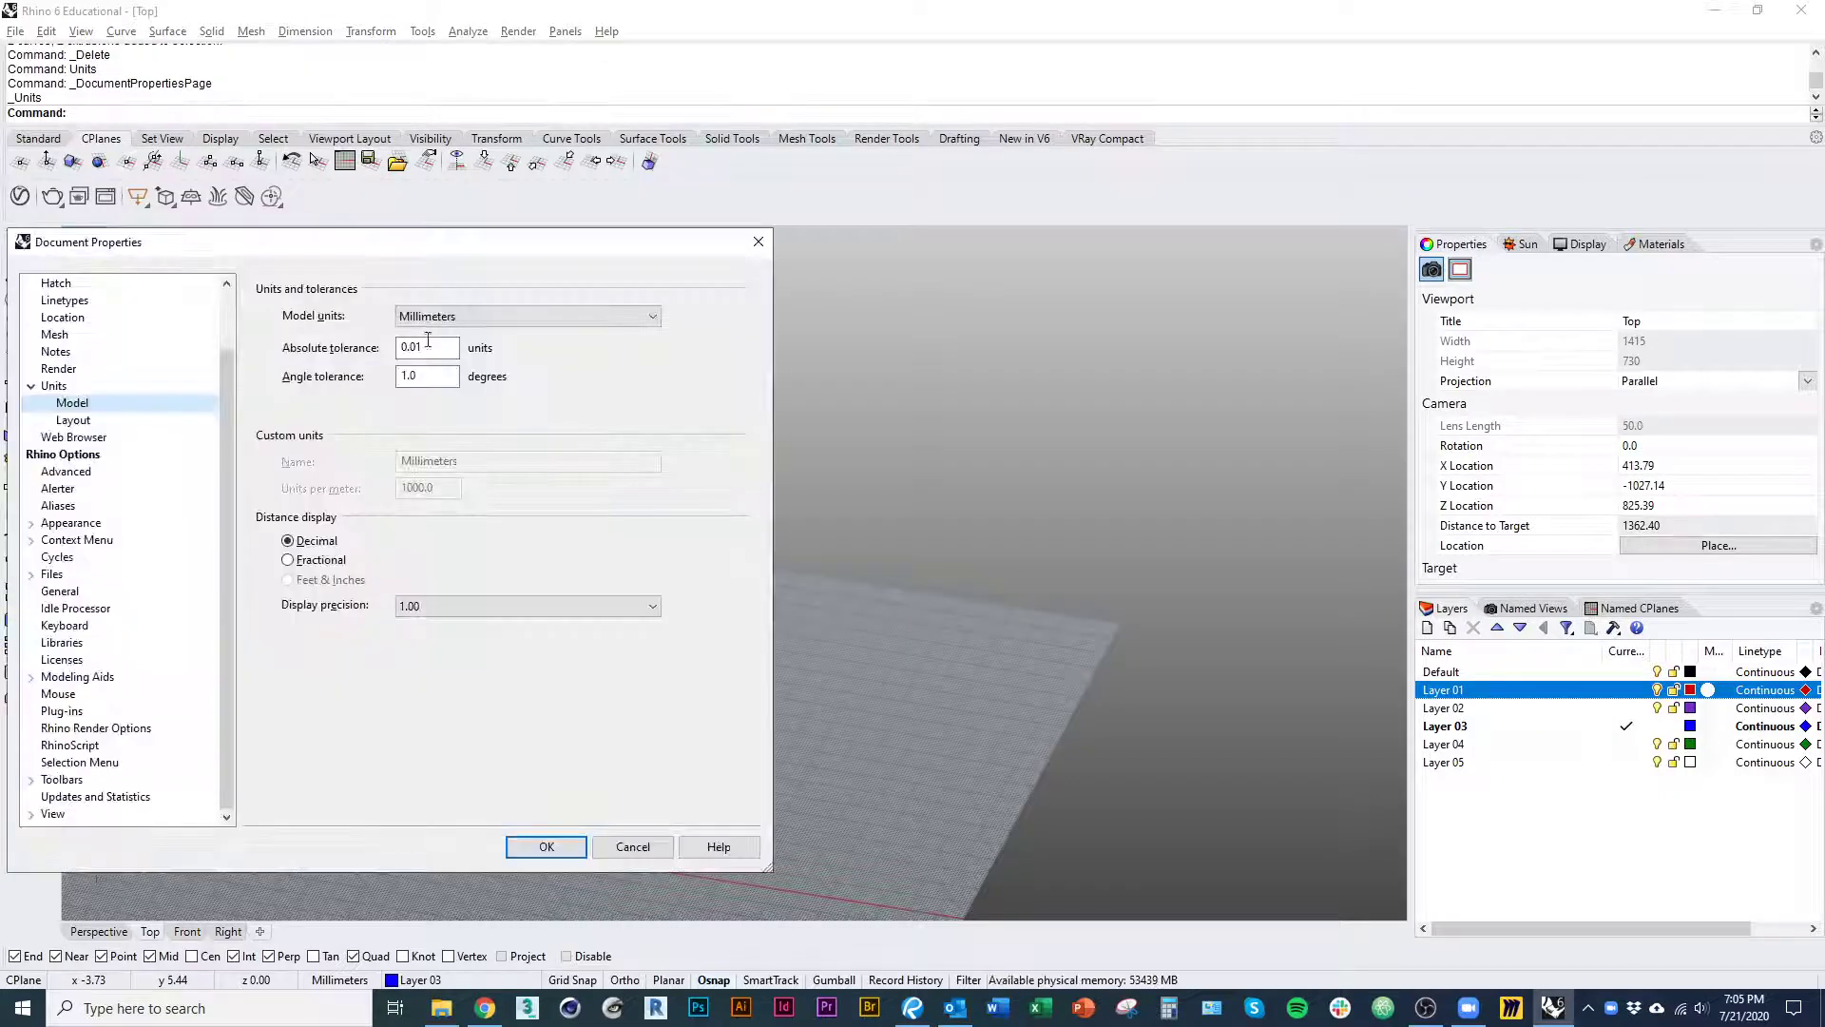
drag(441, 247, 813, 250)
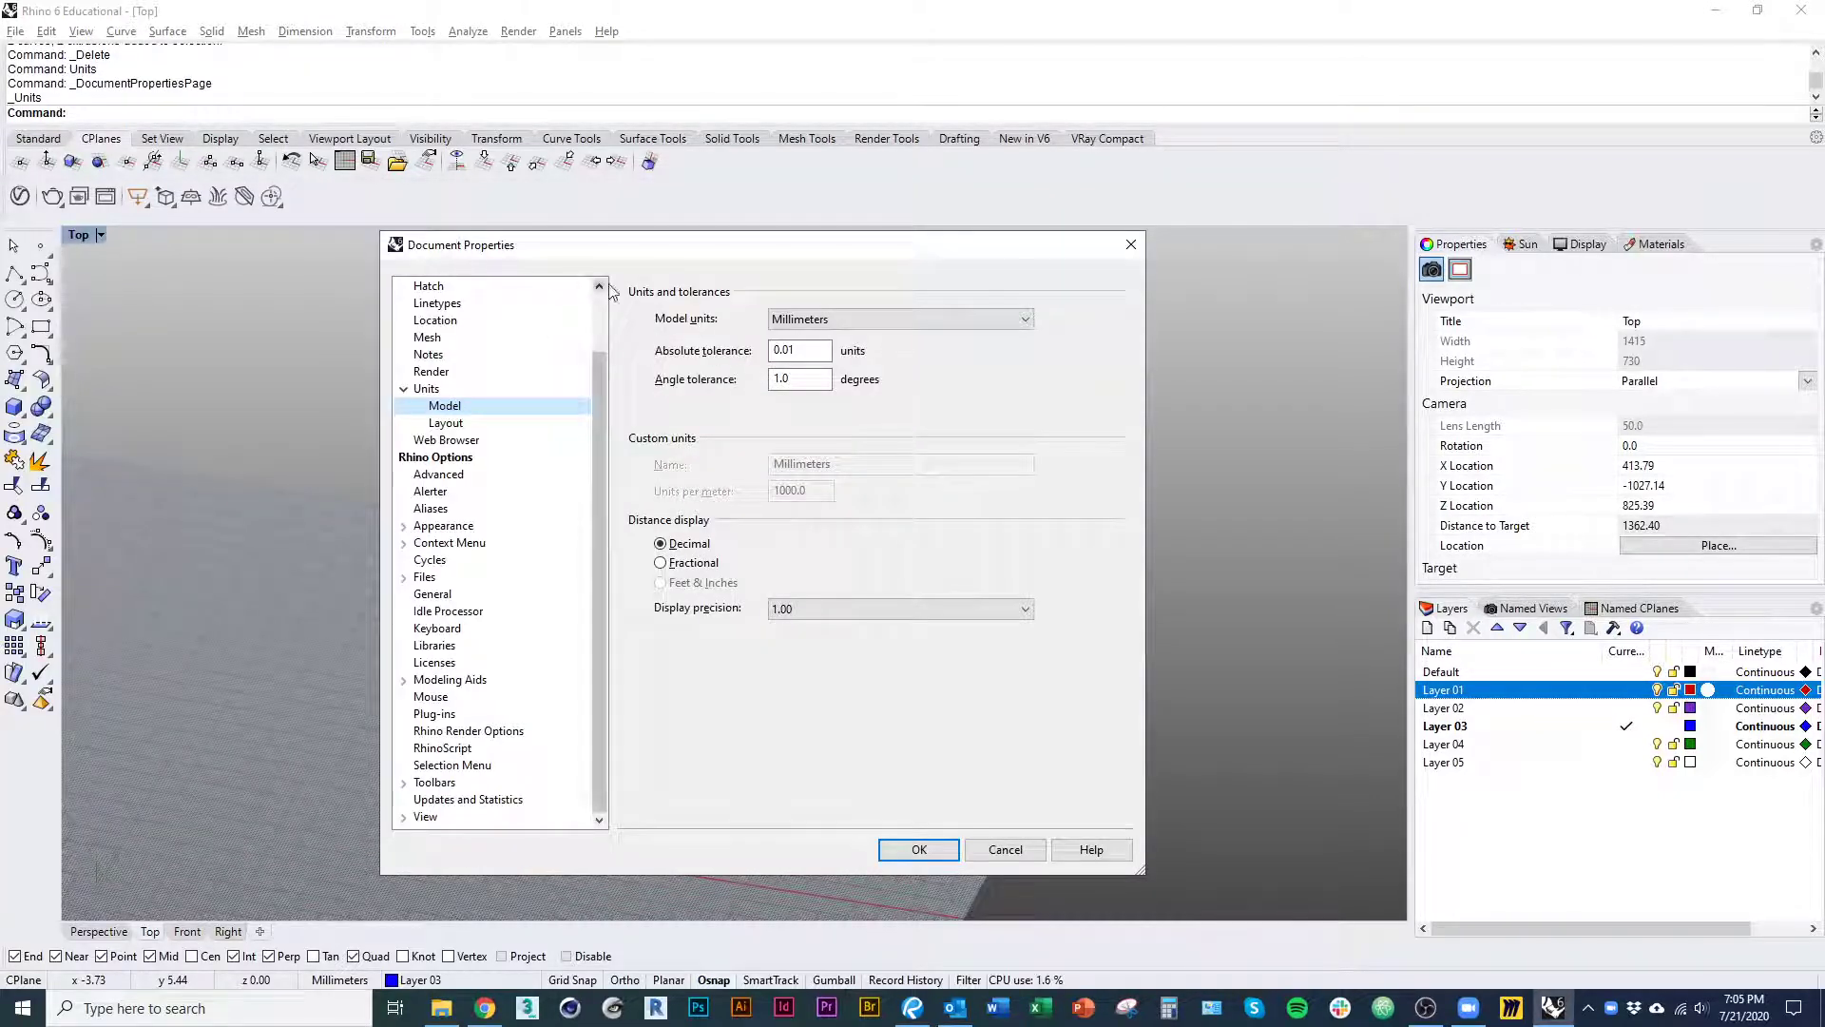
scroll(602, 380, up, 2)
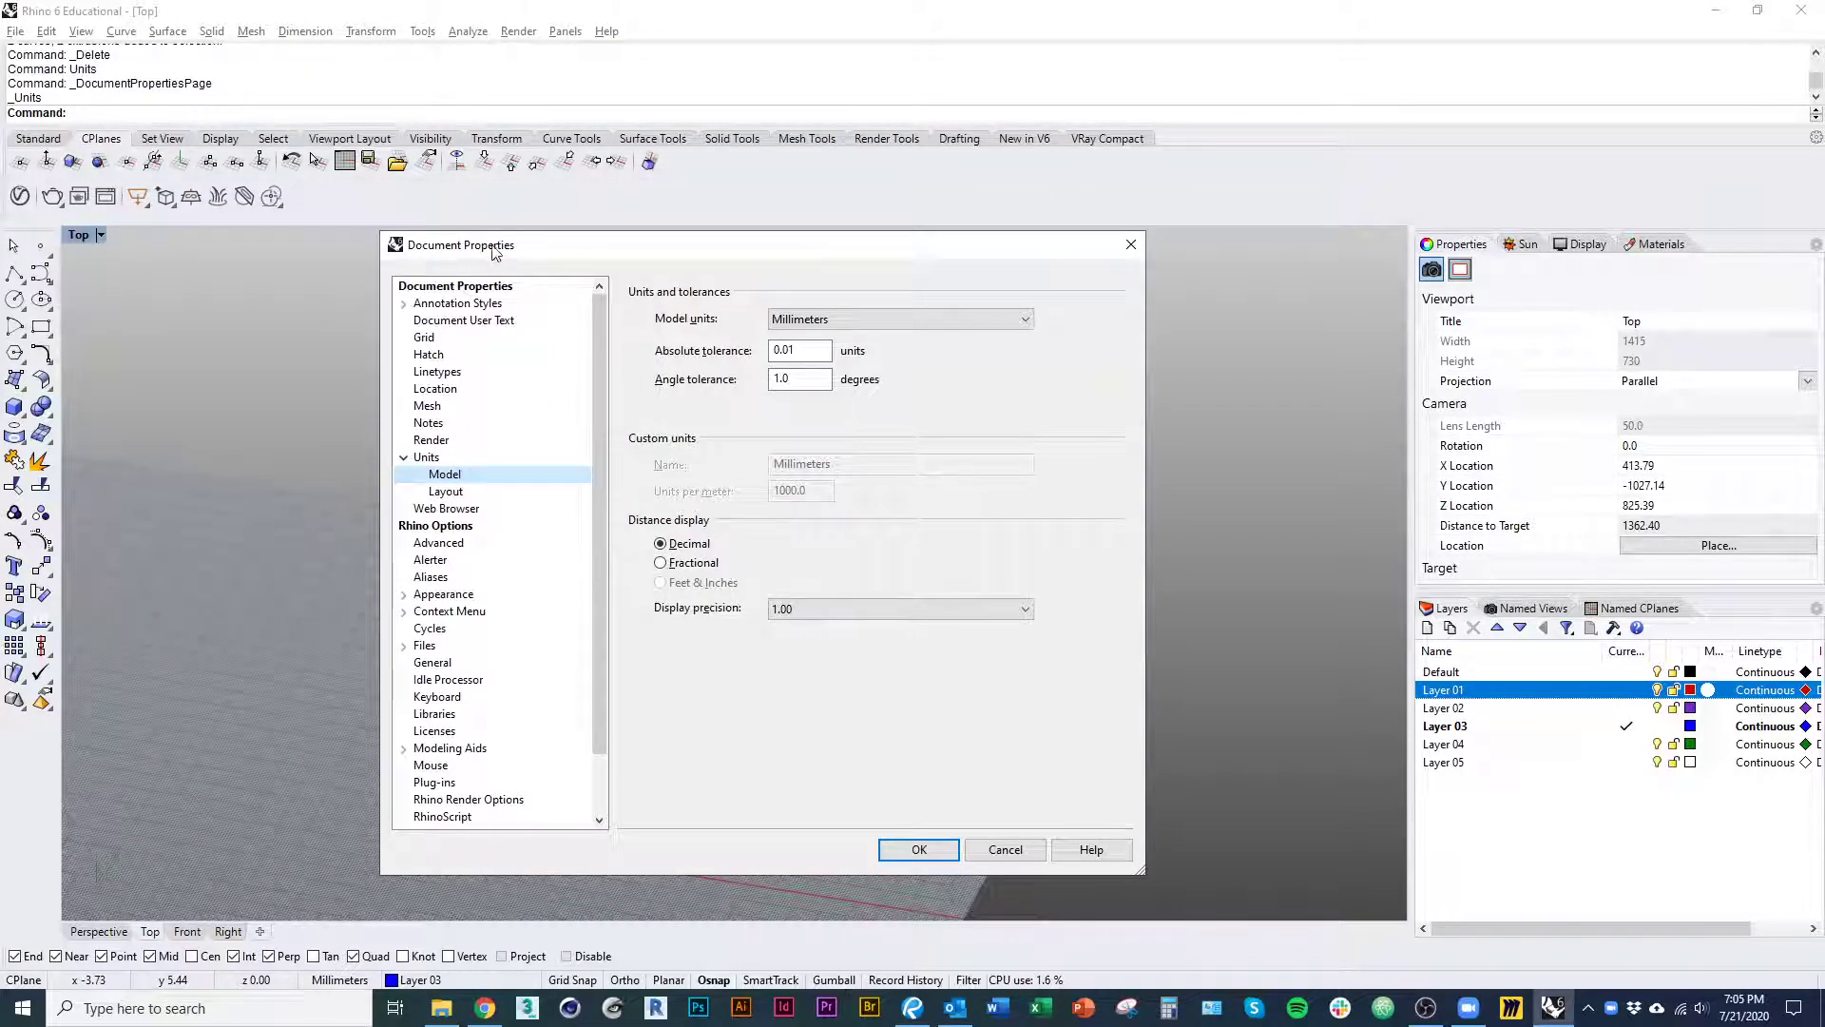
click(1130, 244)
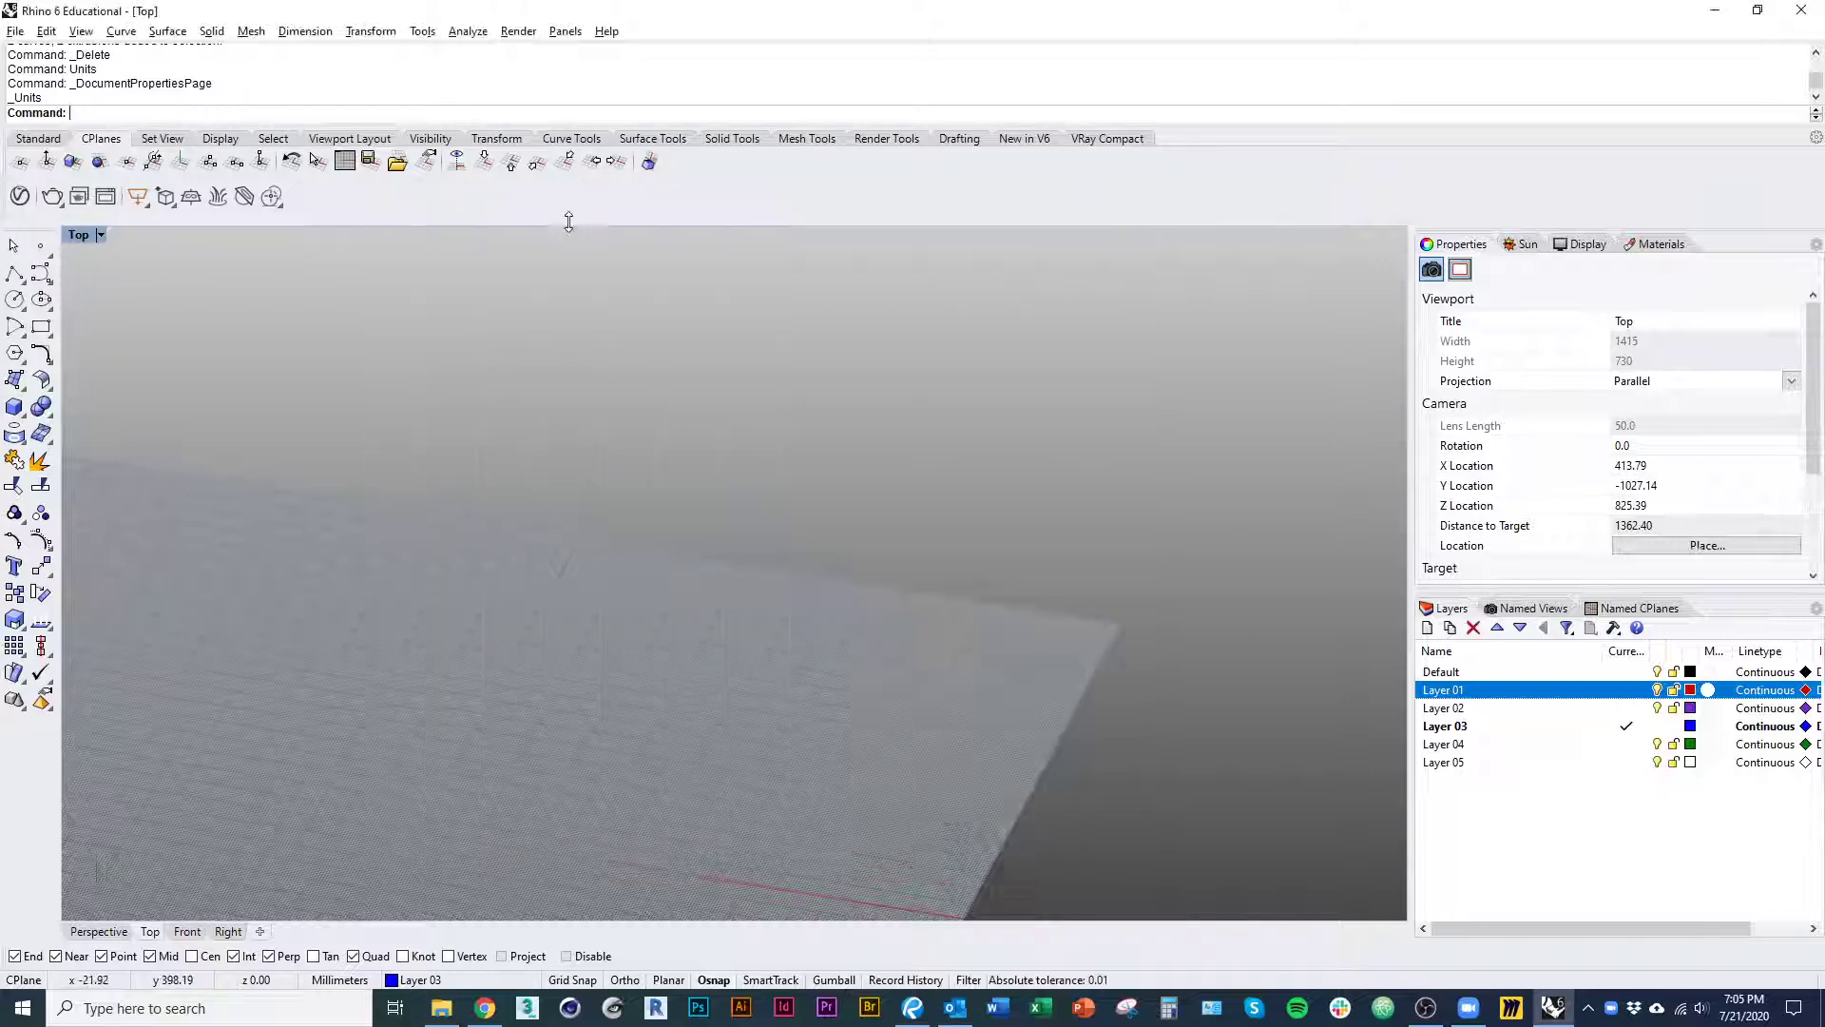
- Reopen the file's document properties, look through the categories and examine the Modeling Aids settings
click(46, 30)
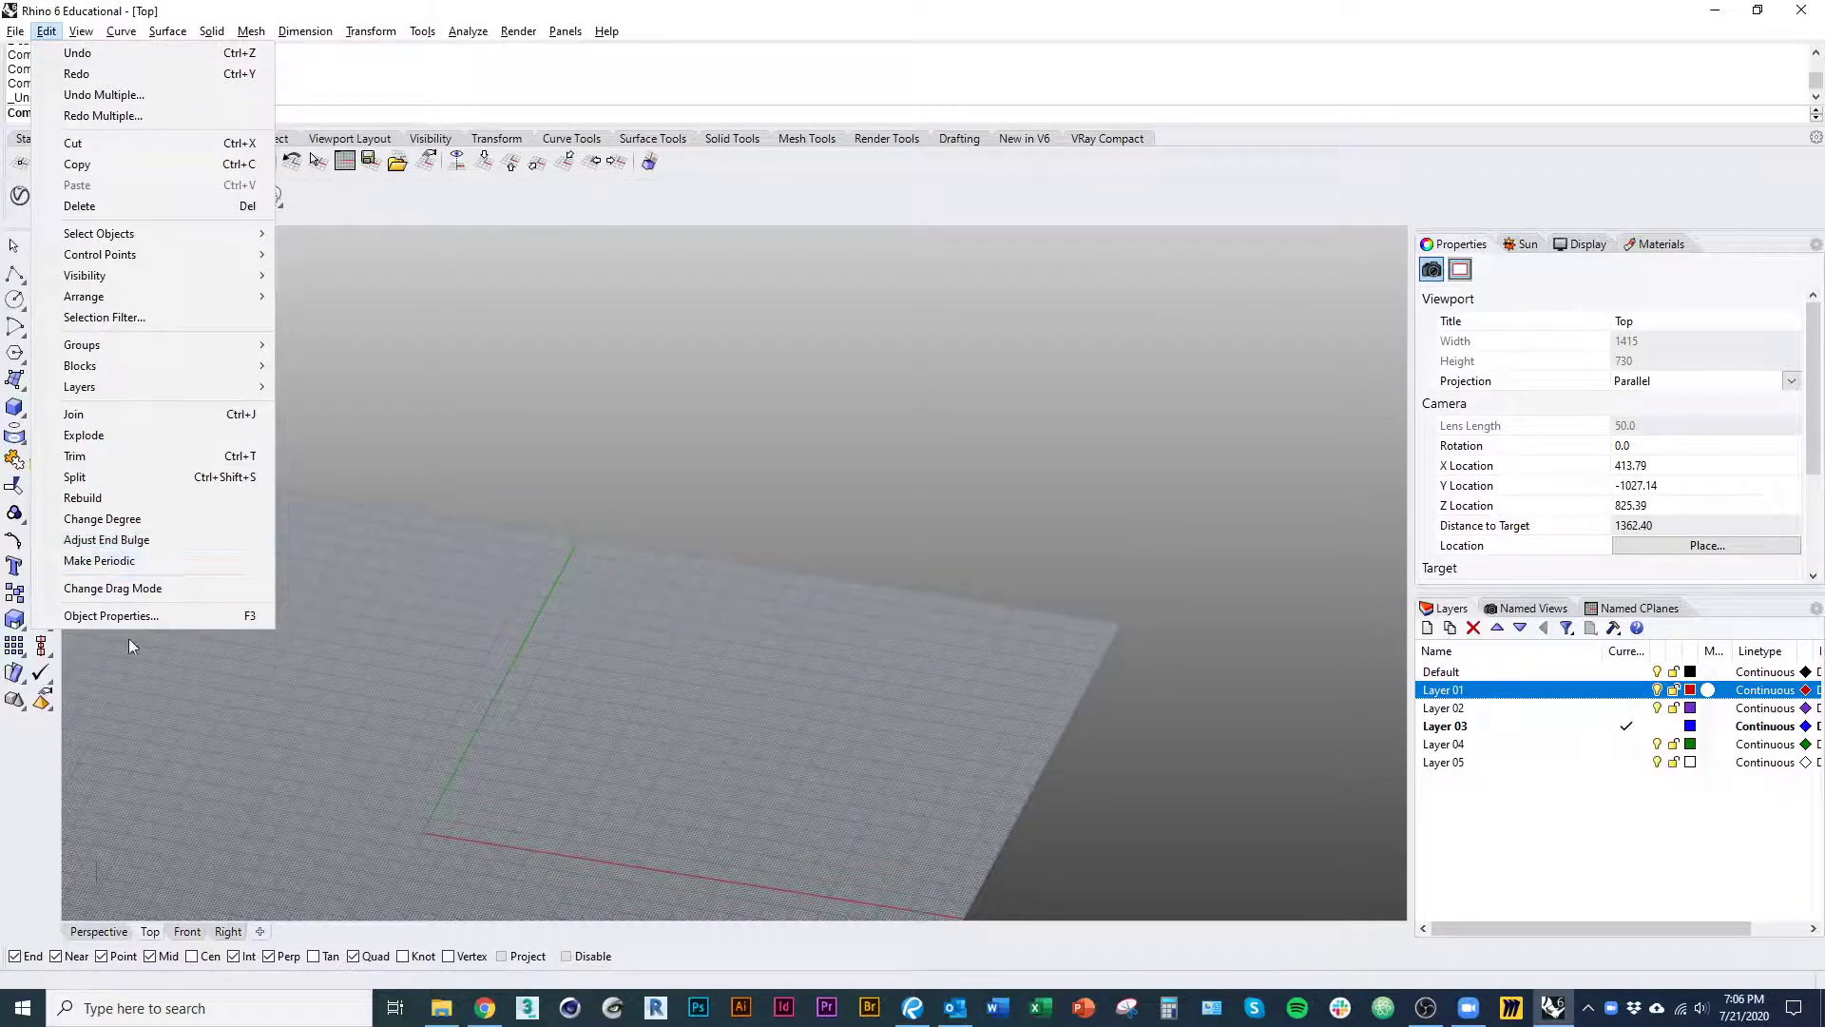
click(111, 618)
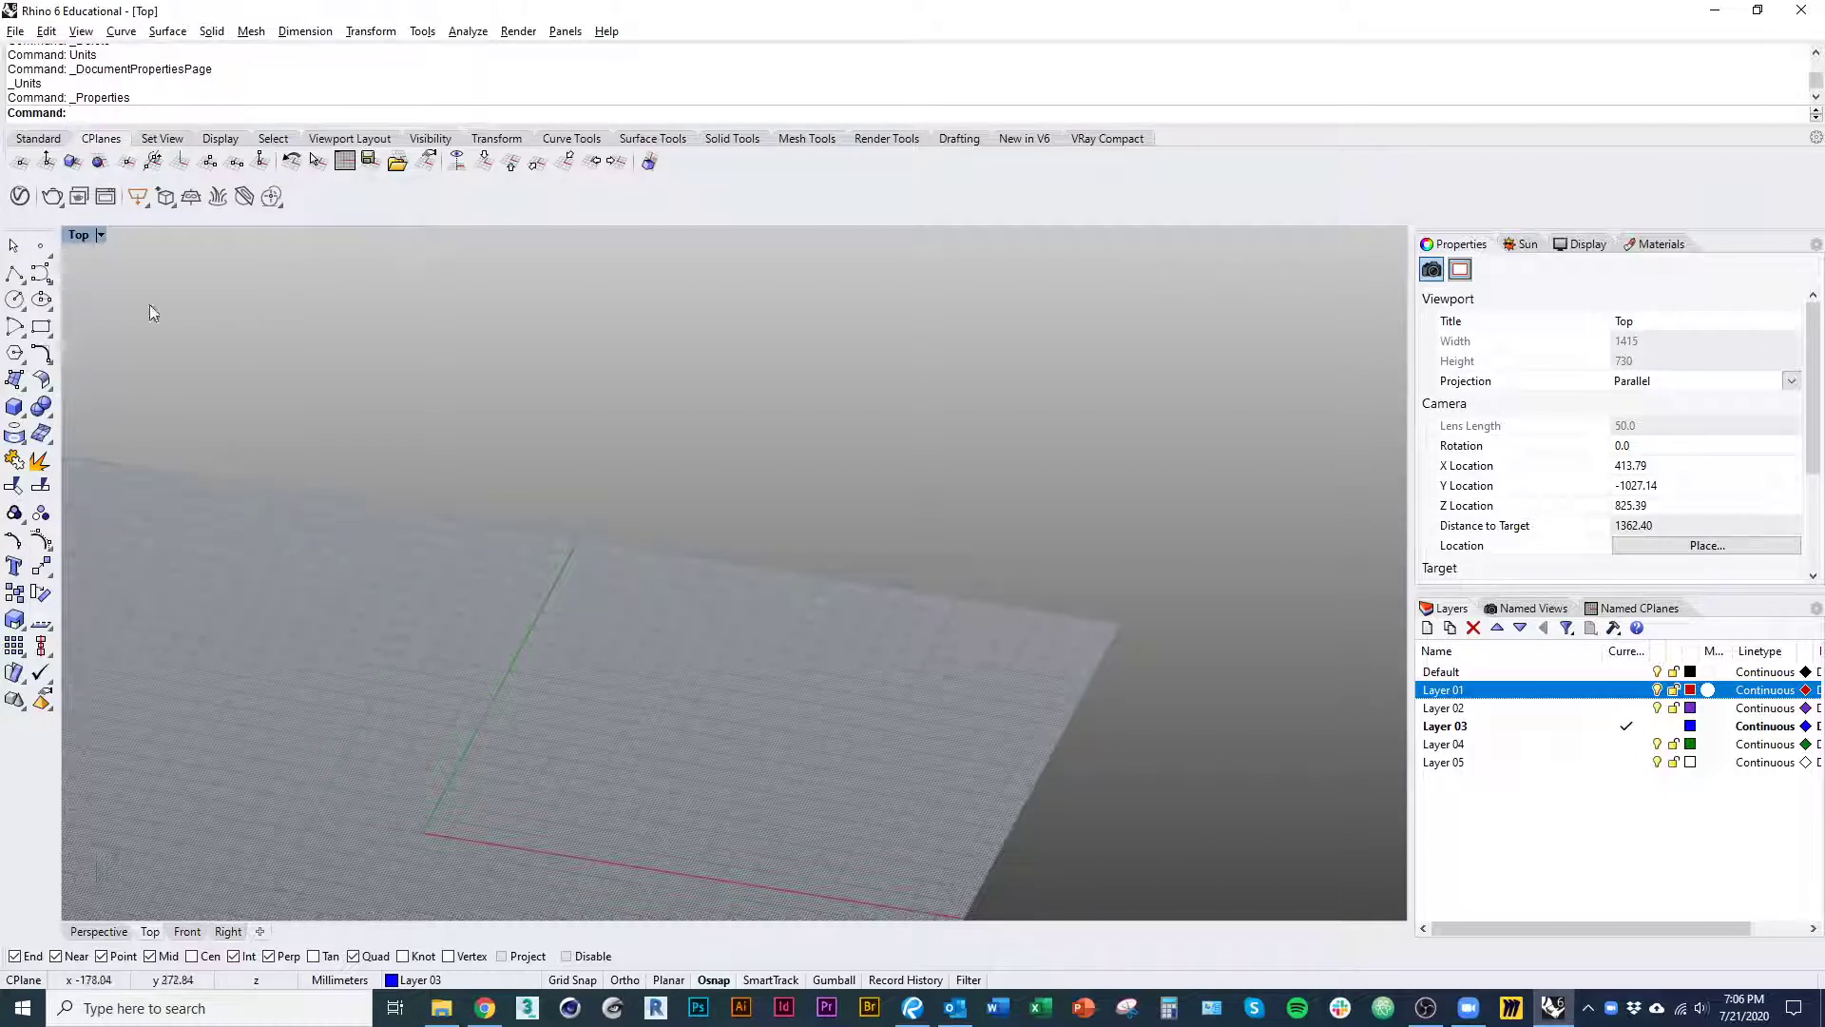
click(16, 31)
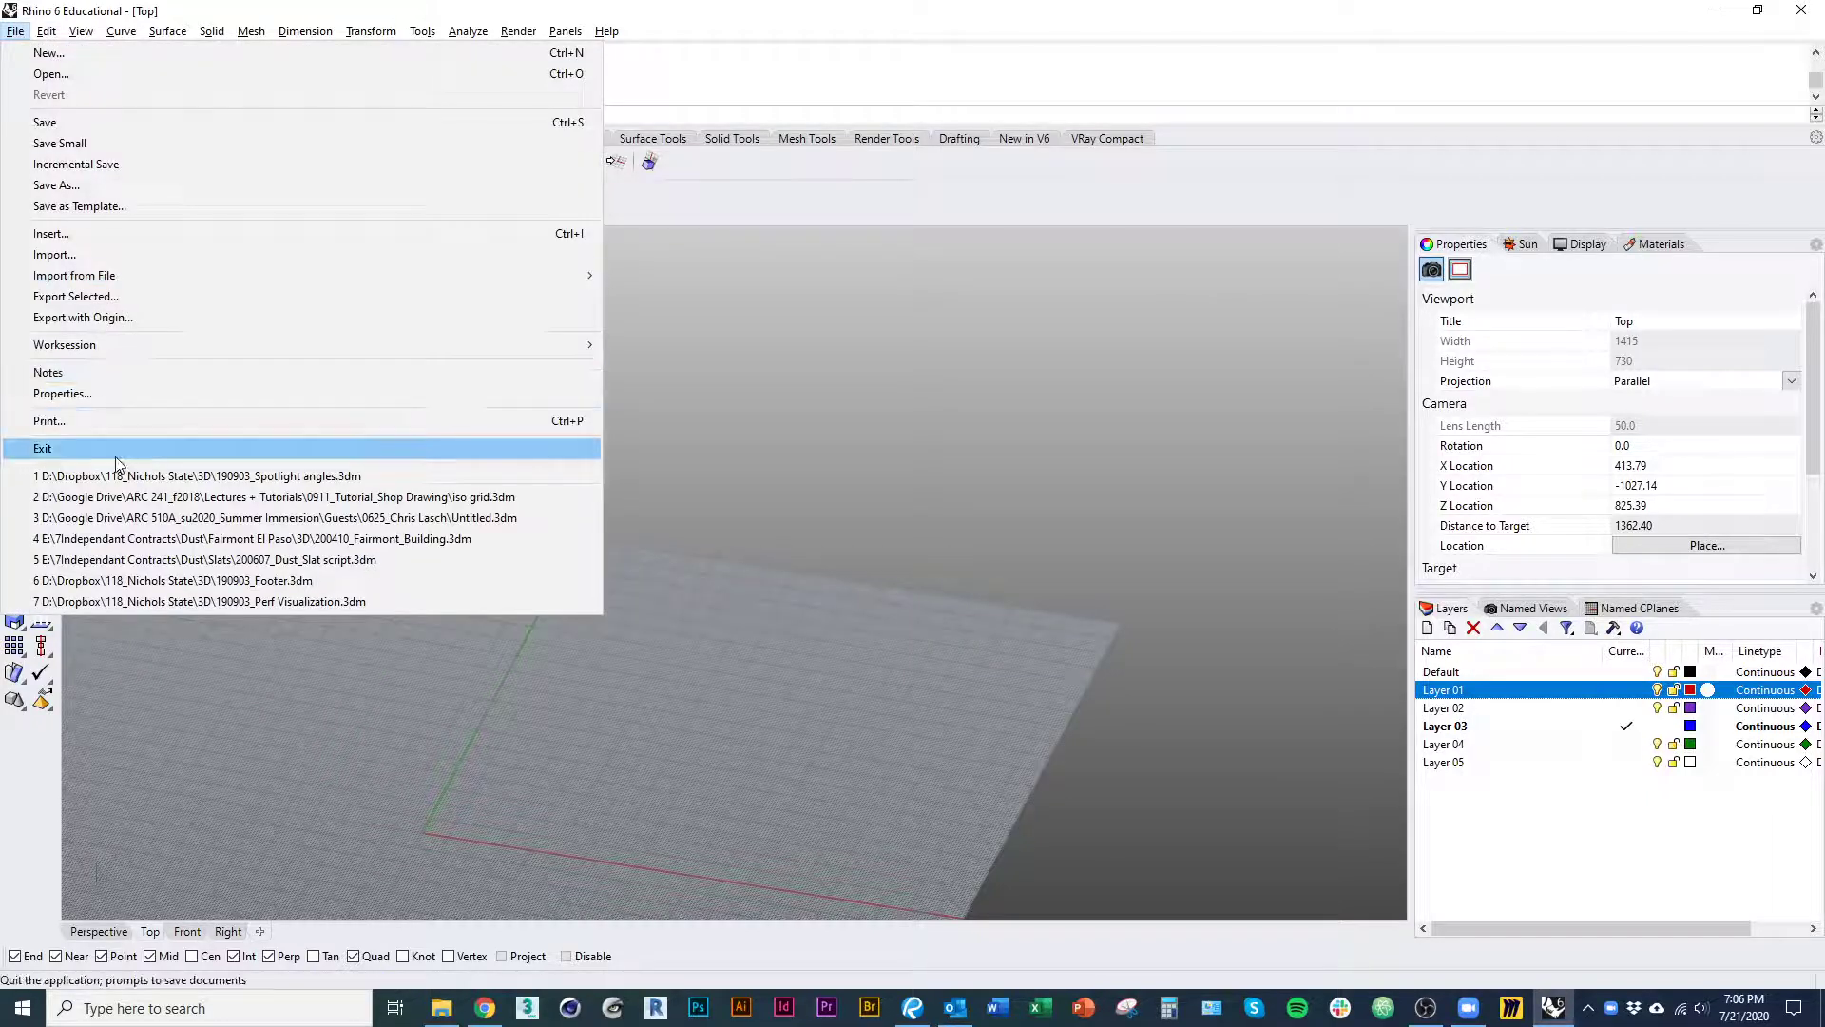
click(112, 394)
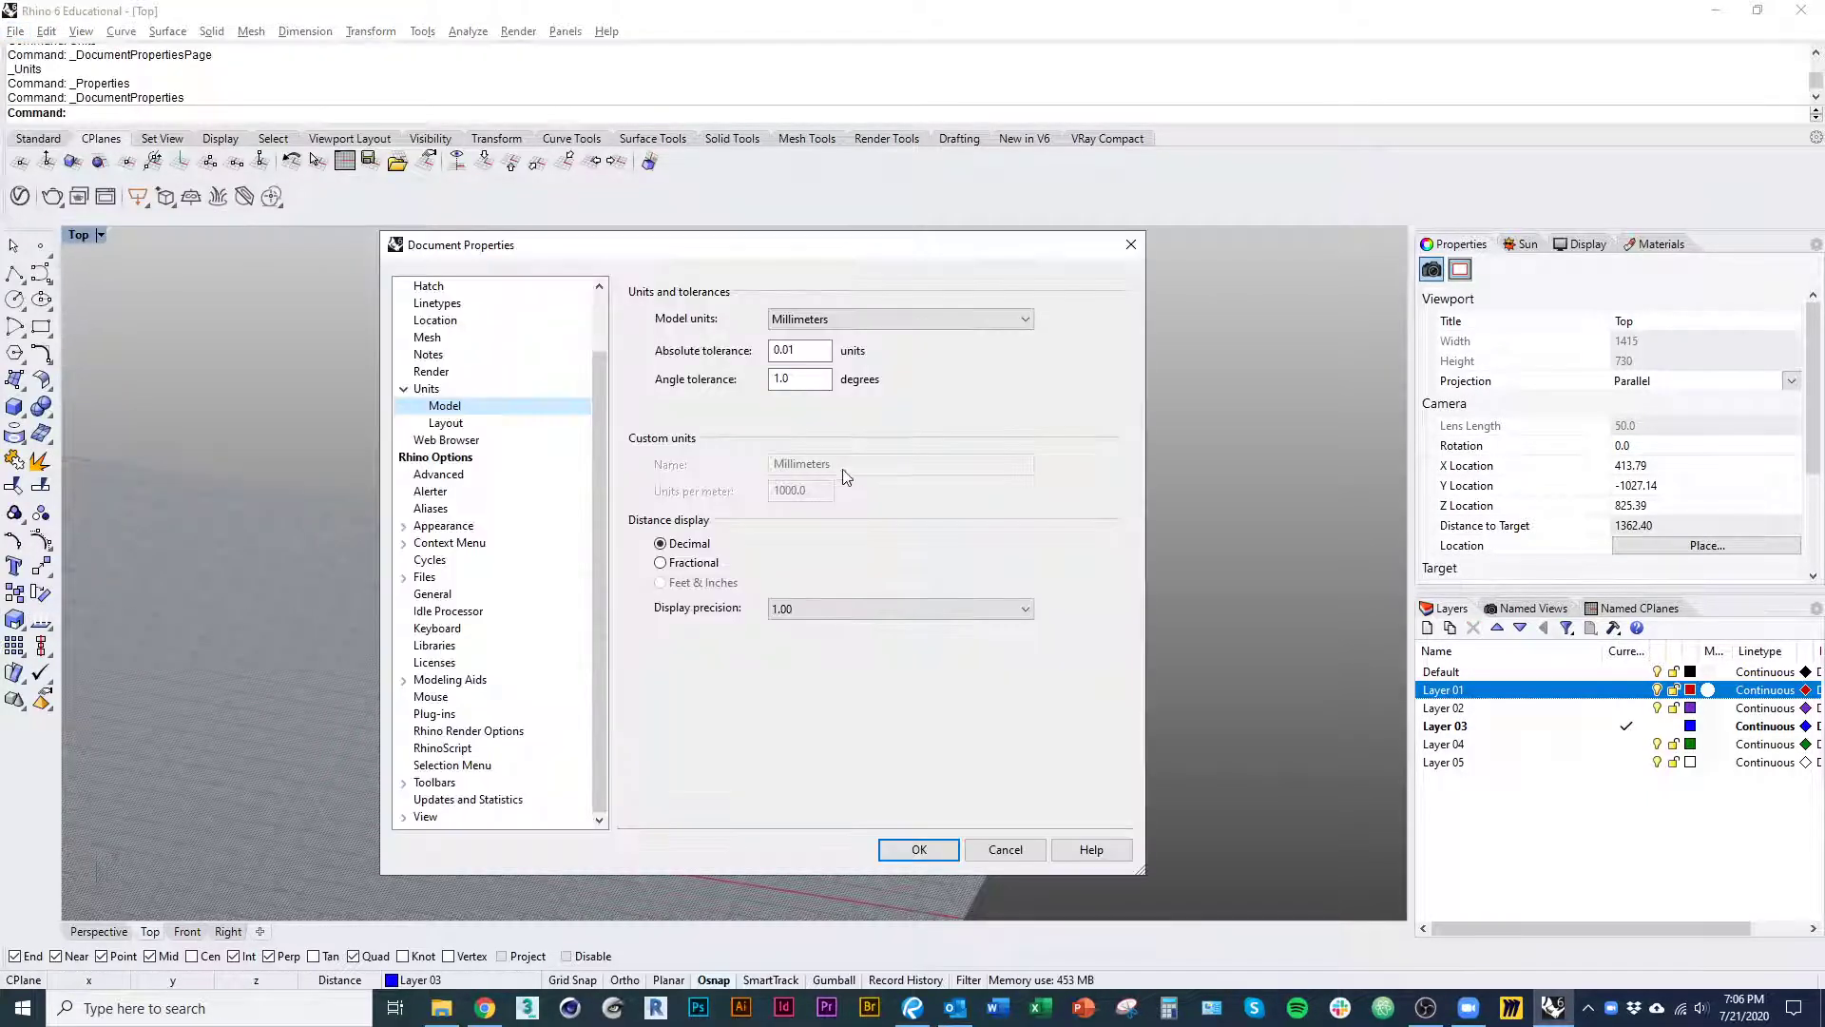
scroll(599, 409, up, 2)
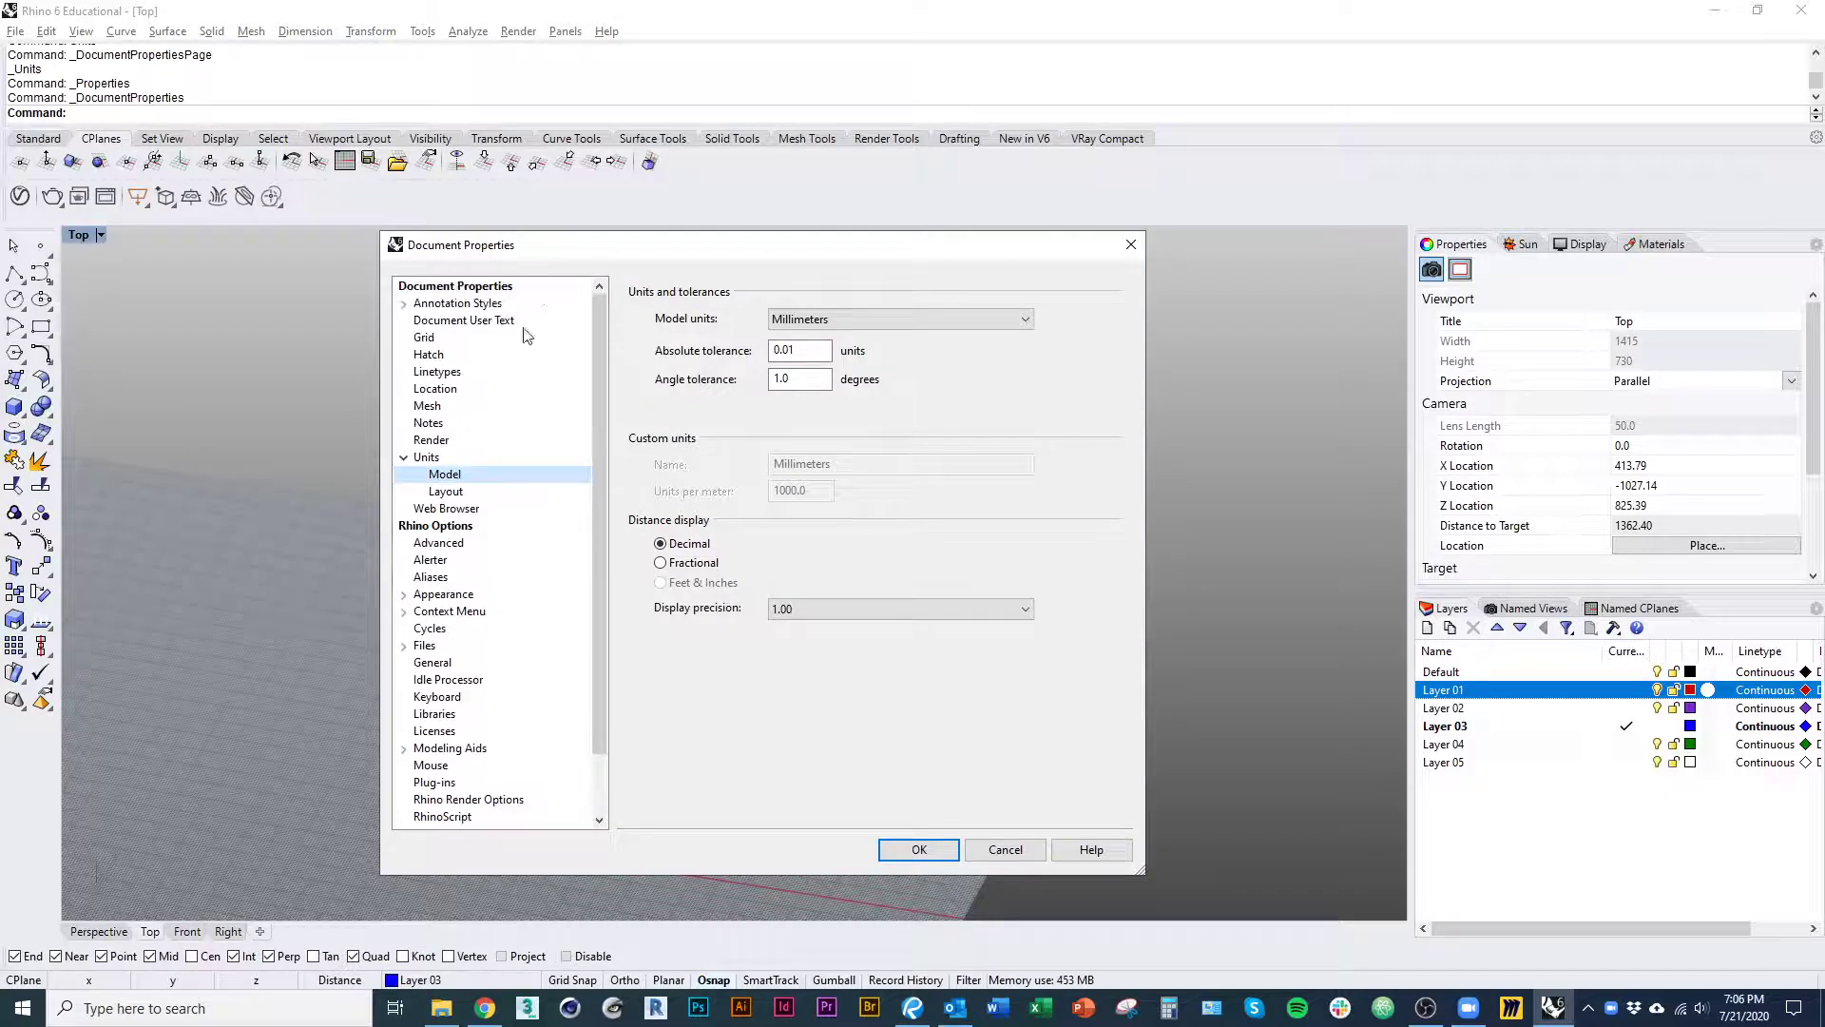
drag(599, 515, 591, 650)
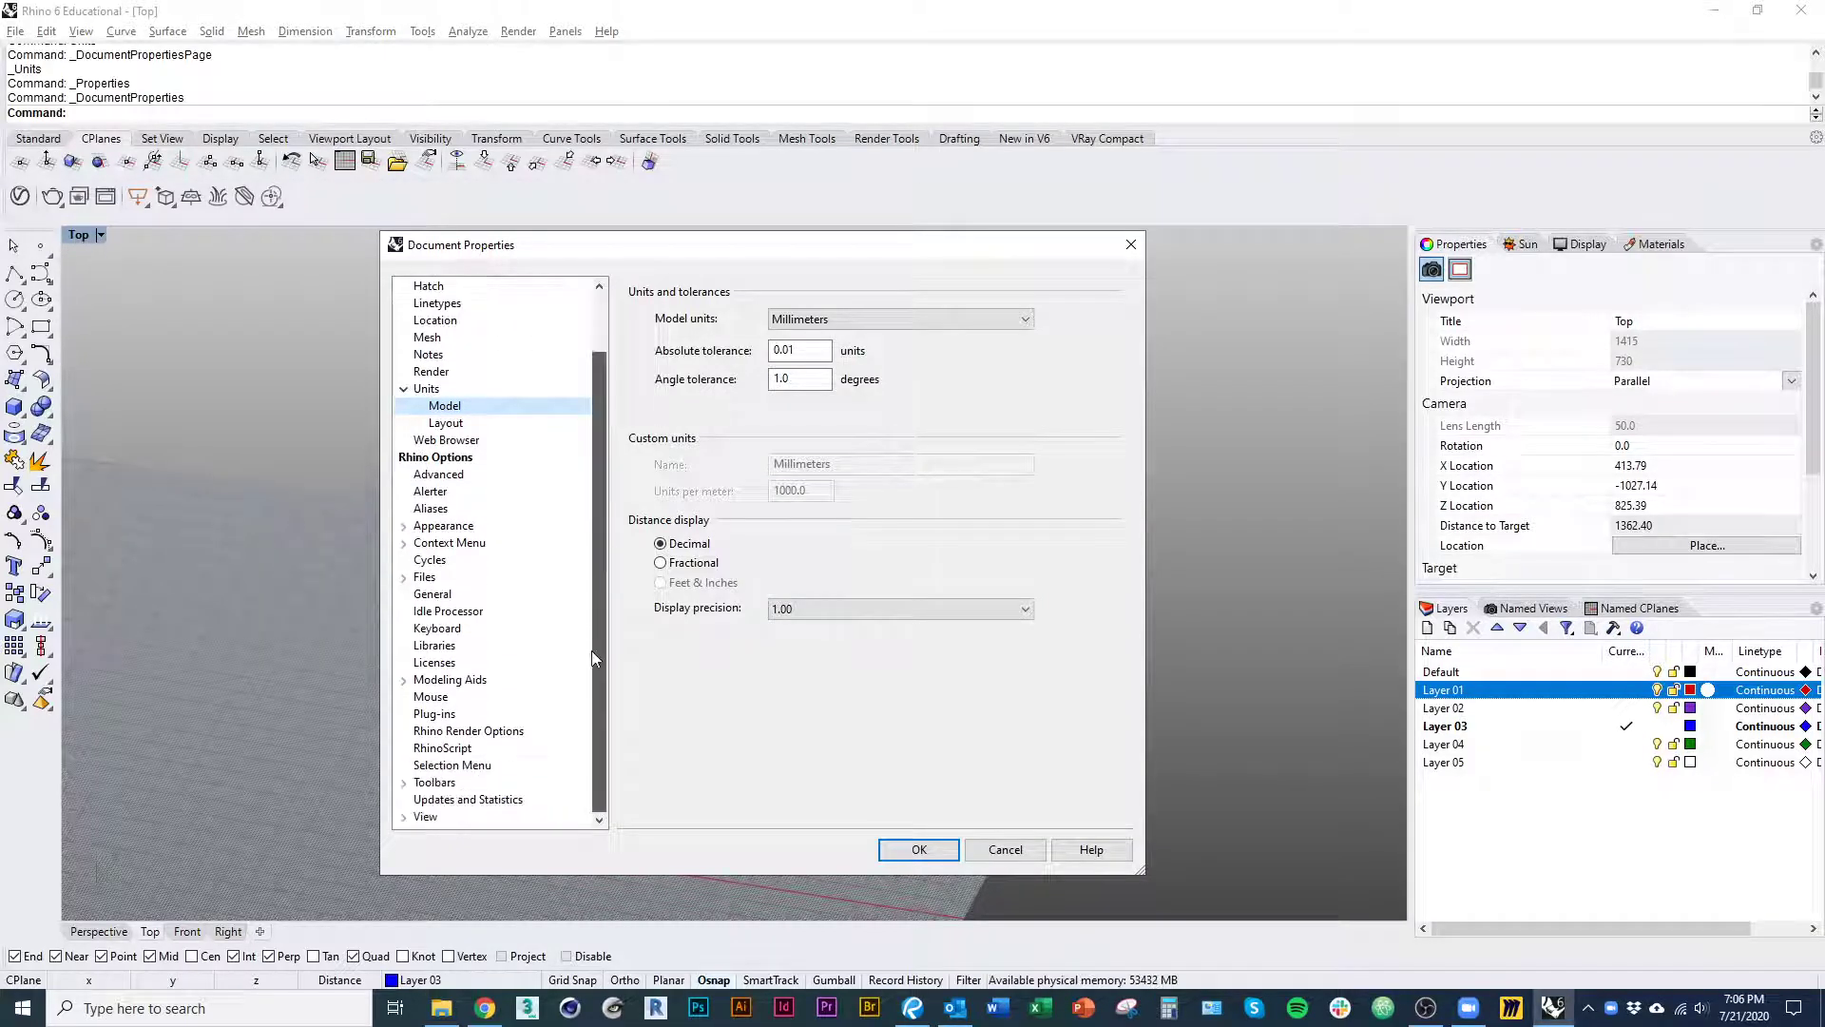
click(453, 680)
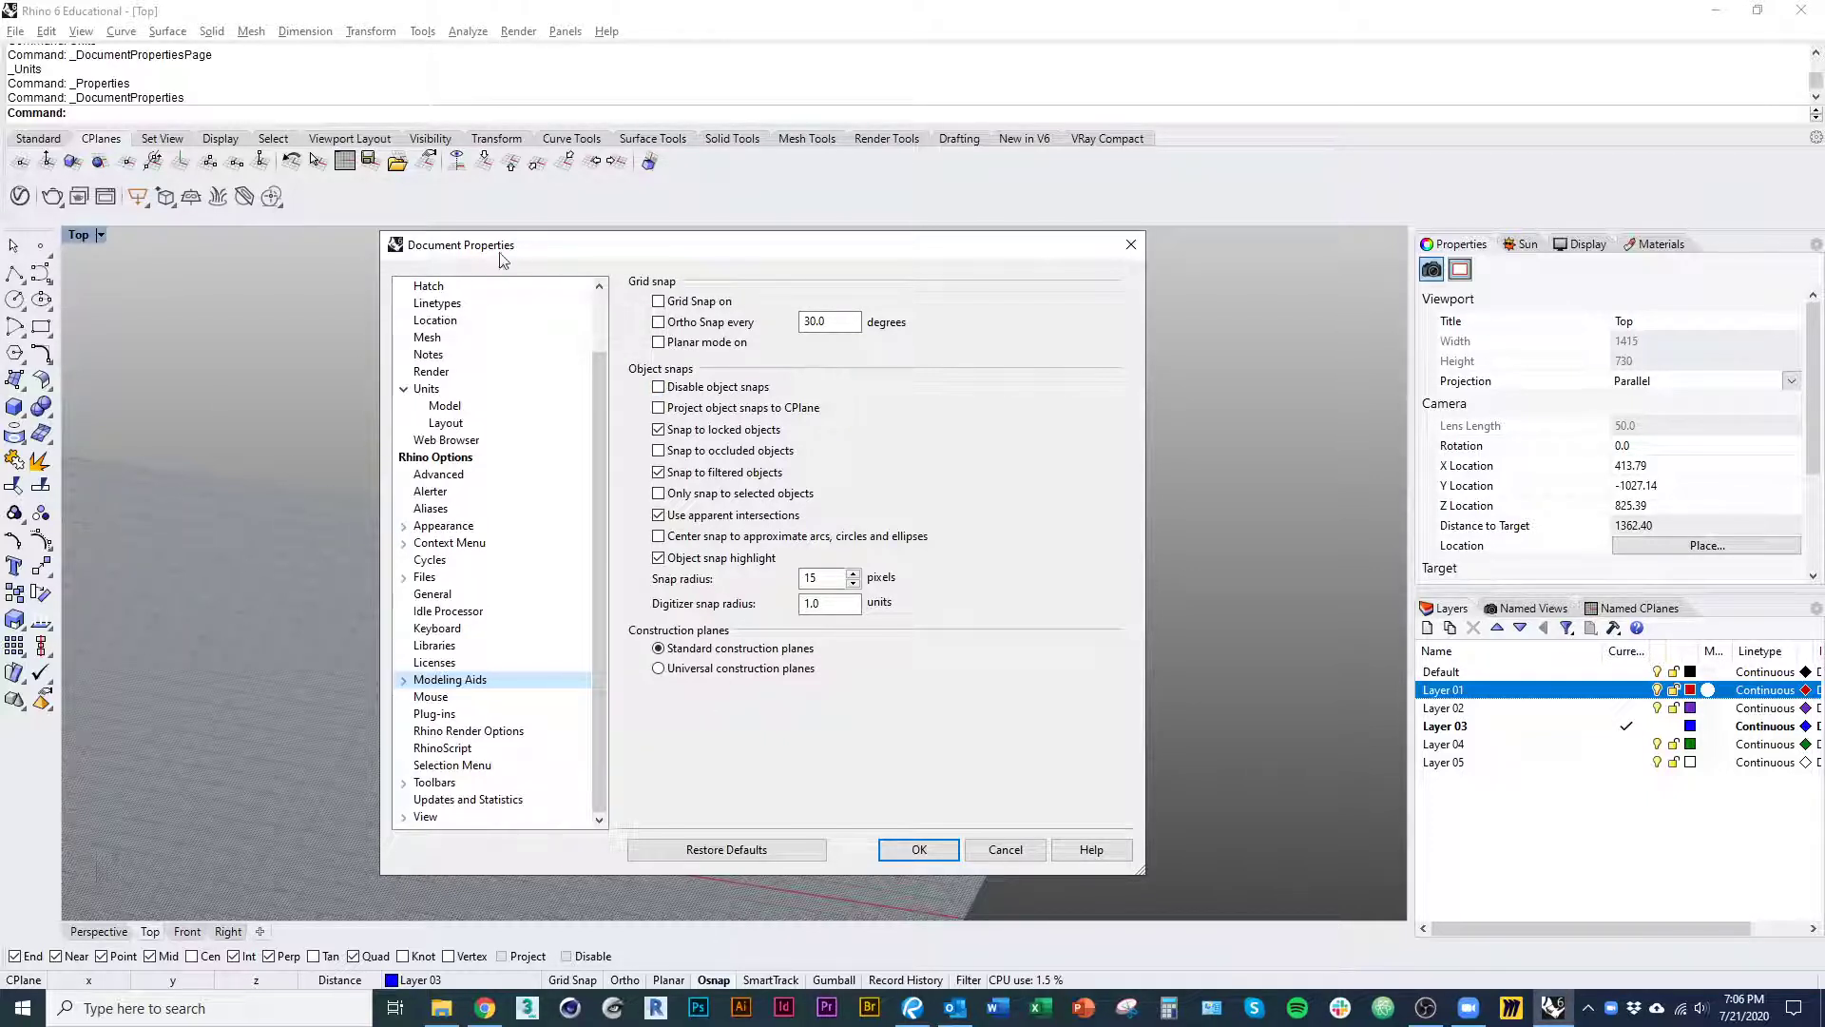
- Compare the Model and Layout unit settings in the document properties, returning to the Model page
scroll(504, 385, up, 2)
click(425, 459)
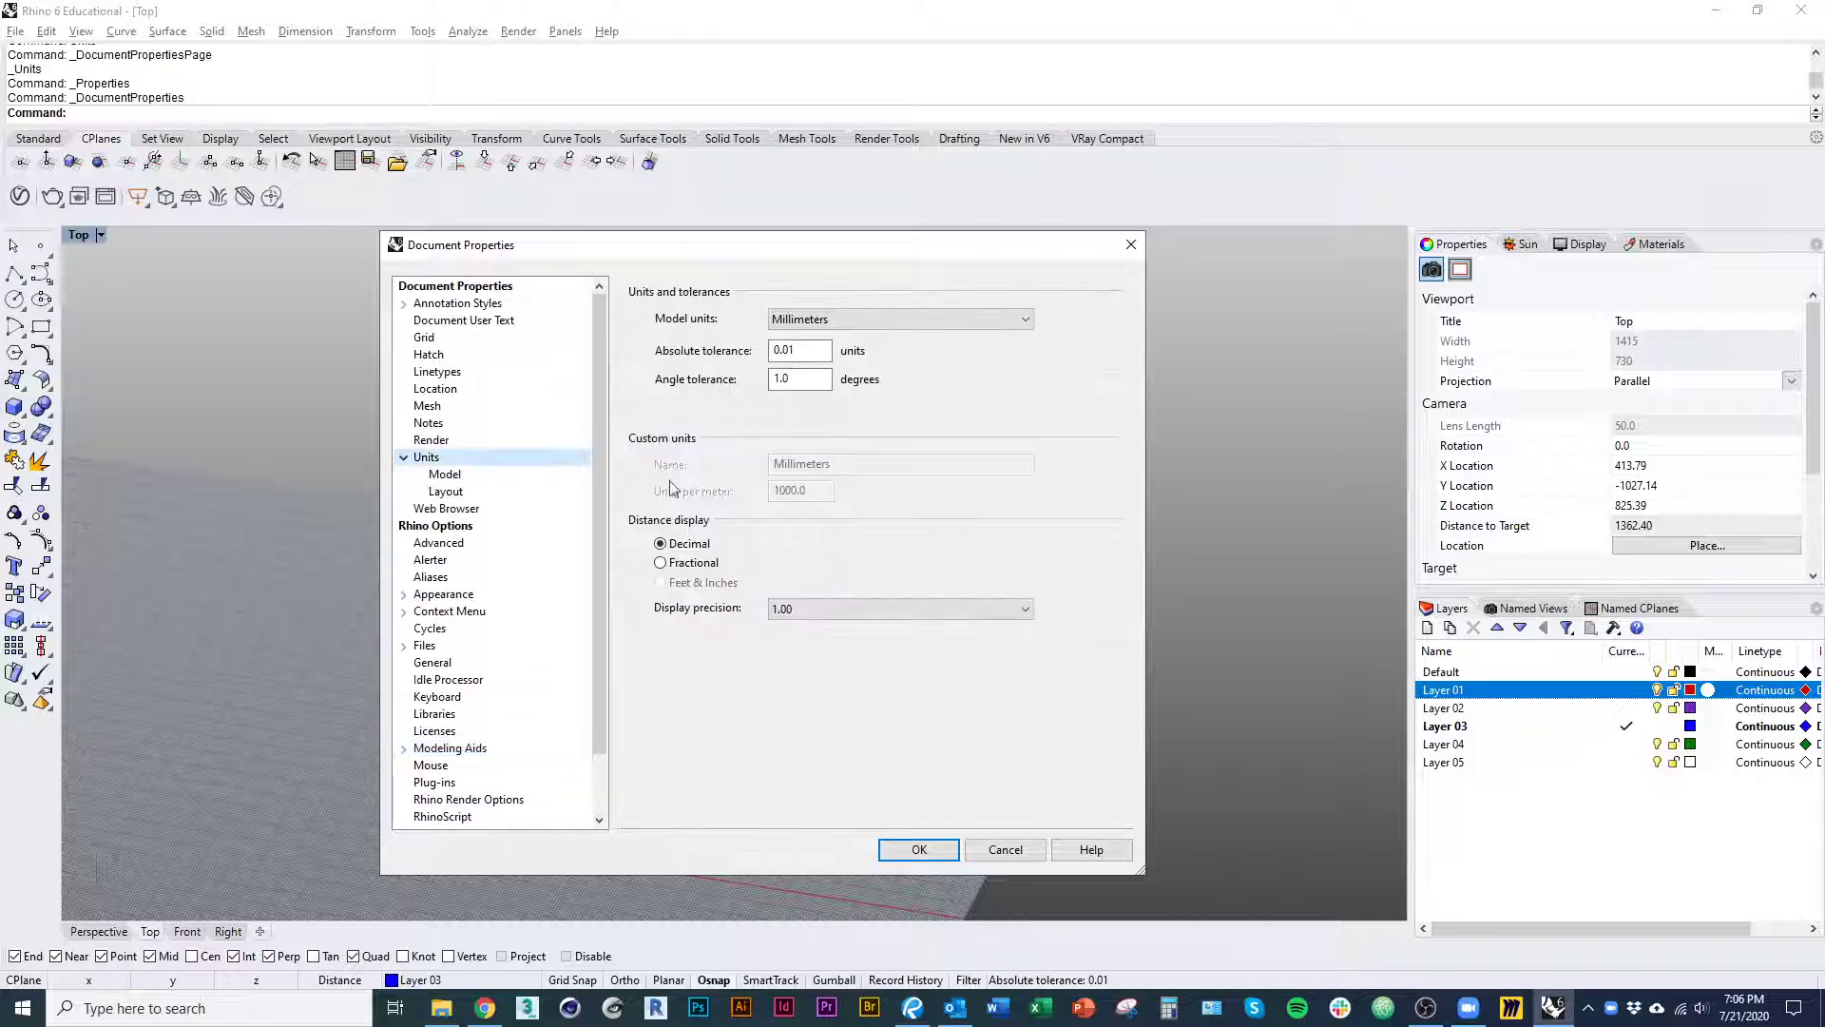
click(439, 478)
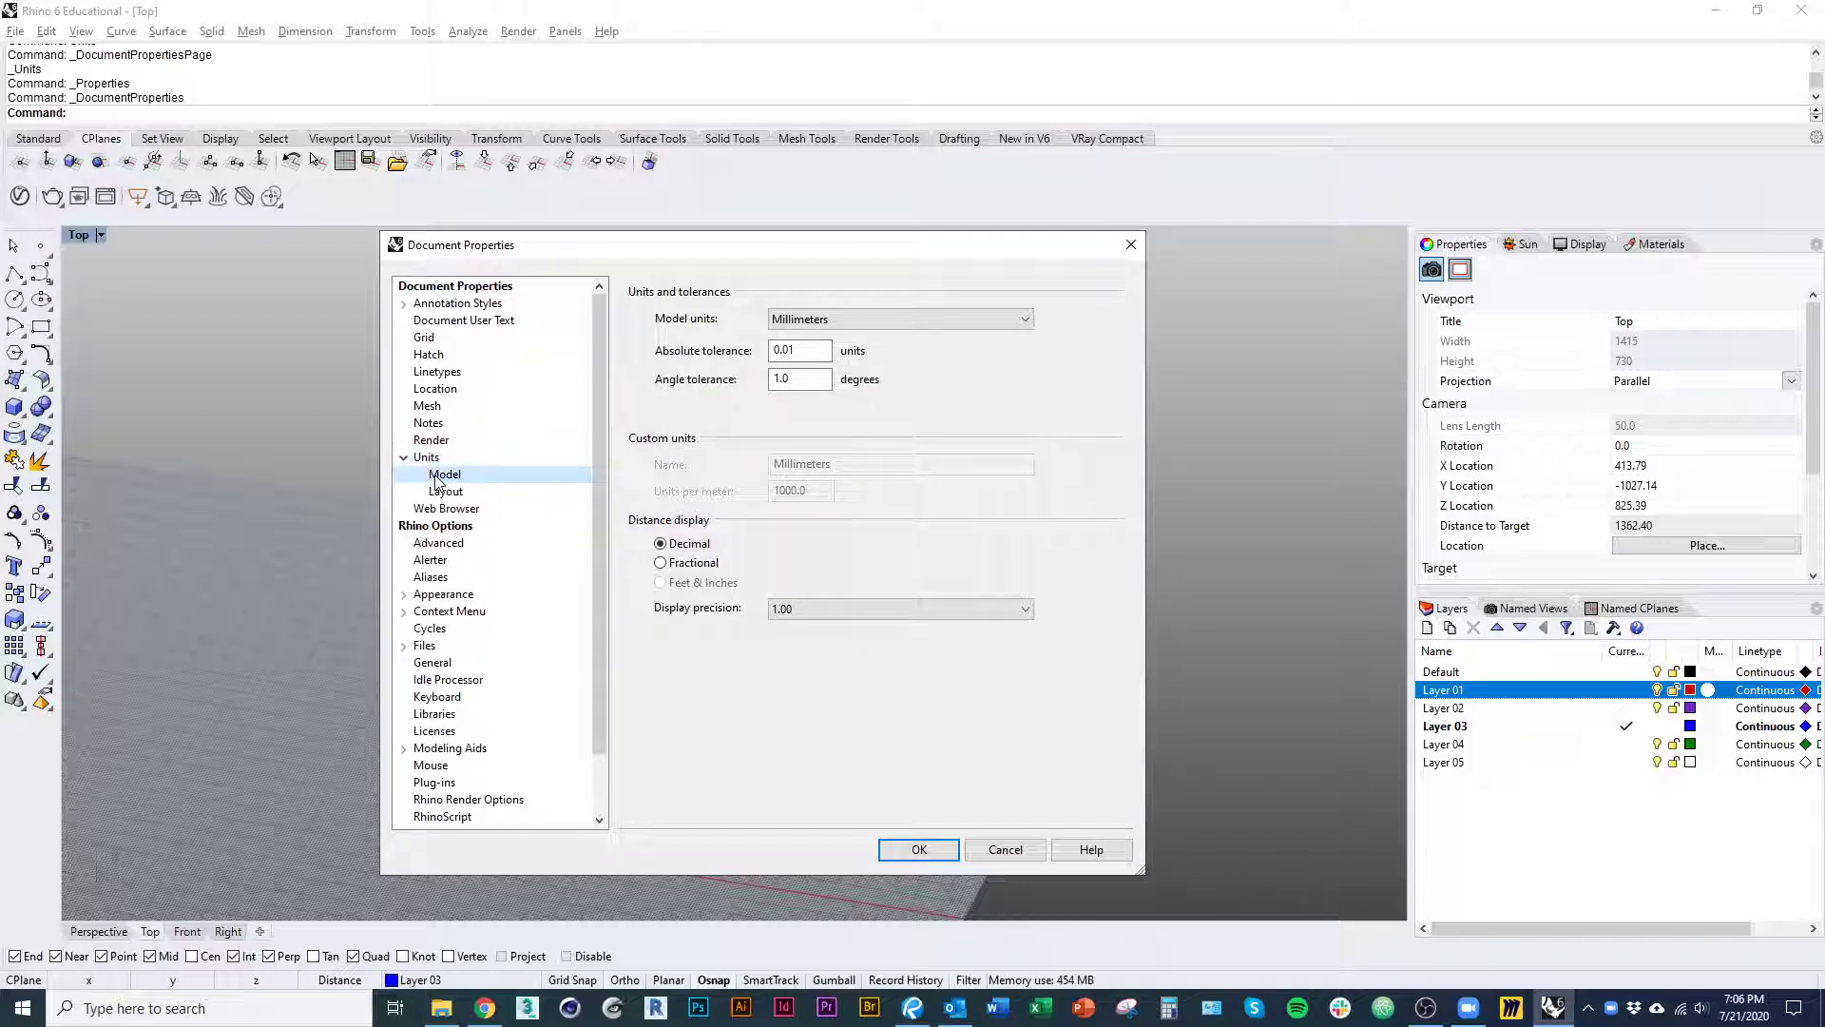
click(443, 496)
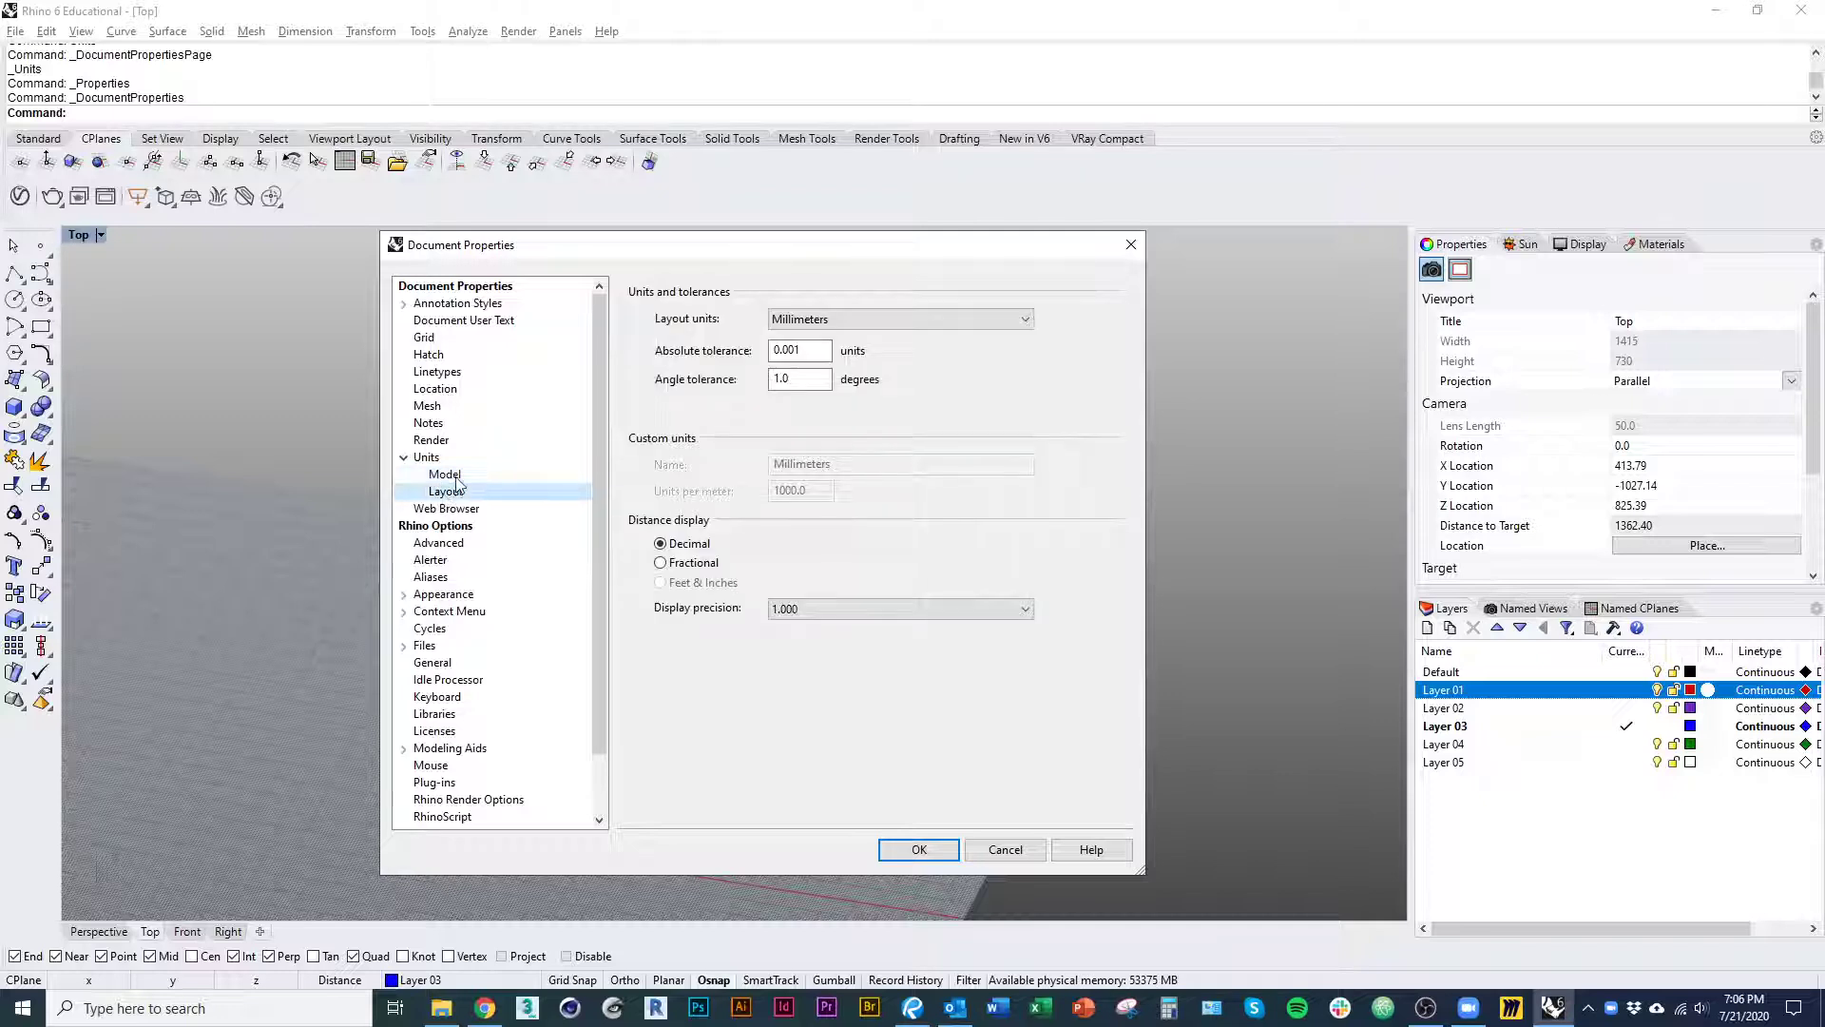
click(454, 476)
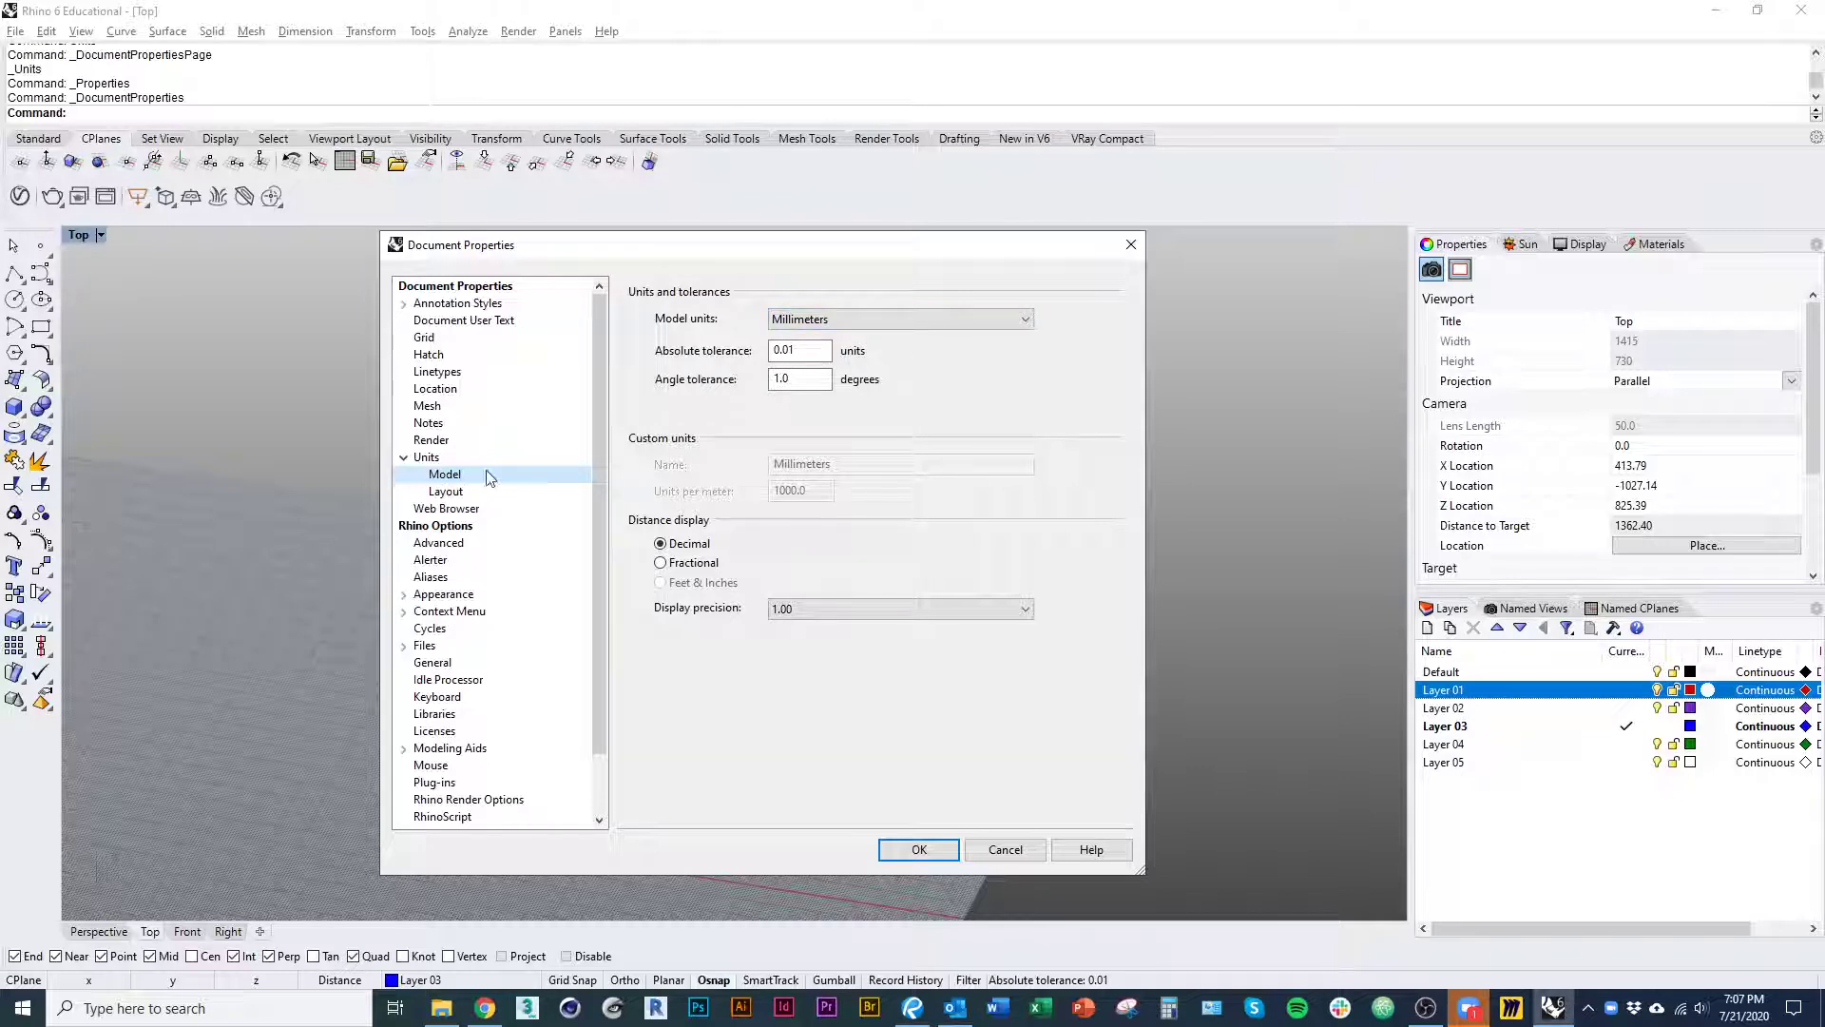
- Set the model units to Feet with an absolute tolerance of 0.001, apply the settings and accept scaling the model
click(865, 324)
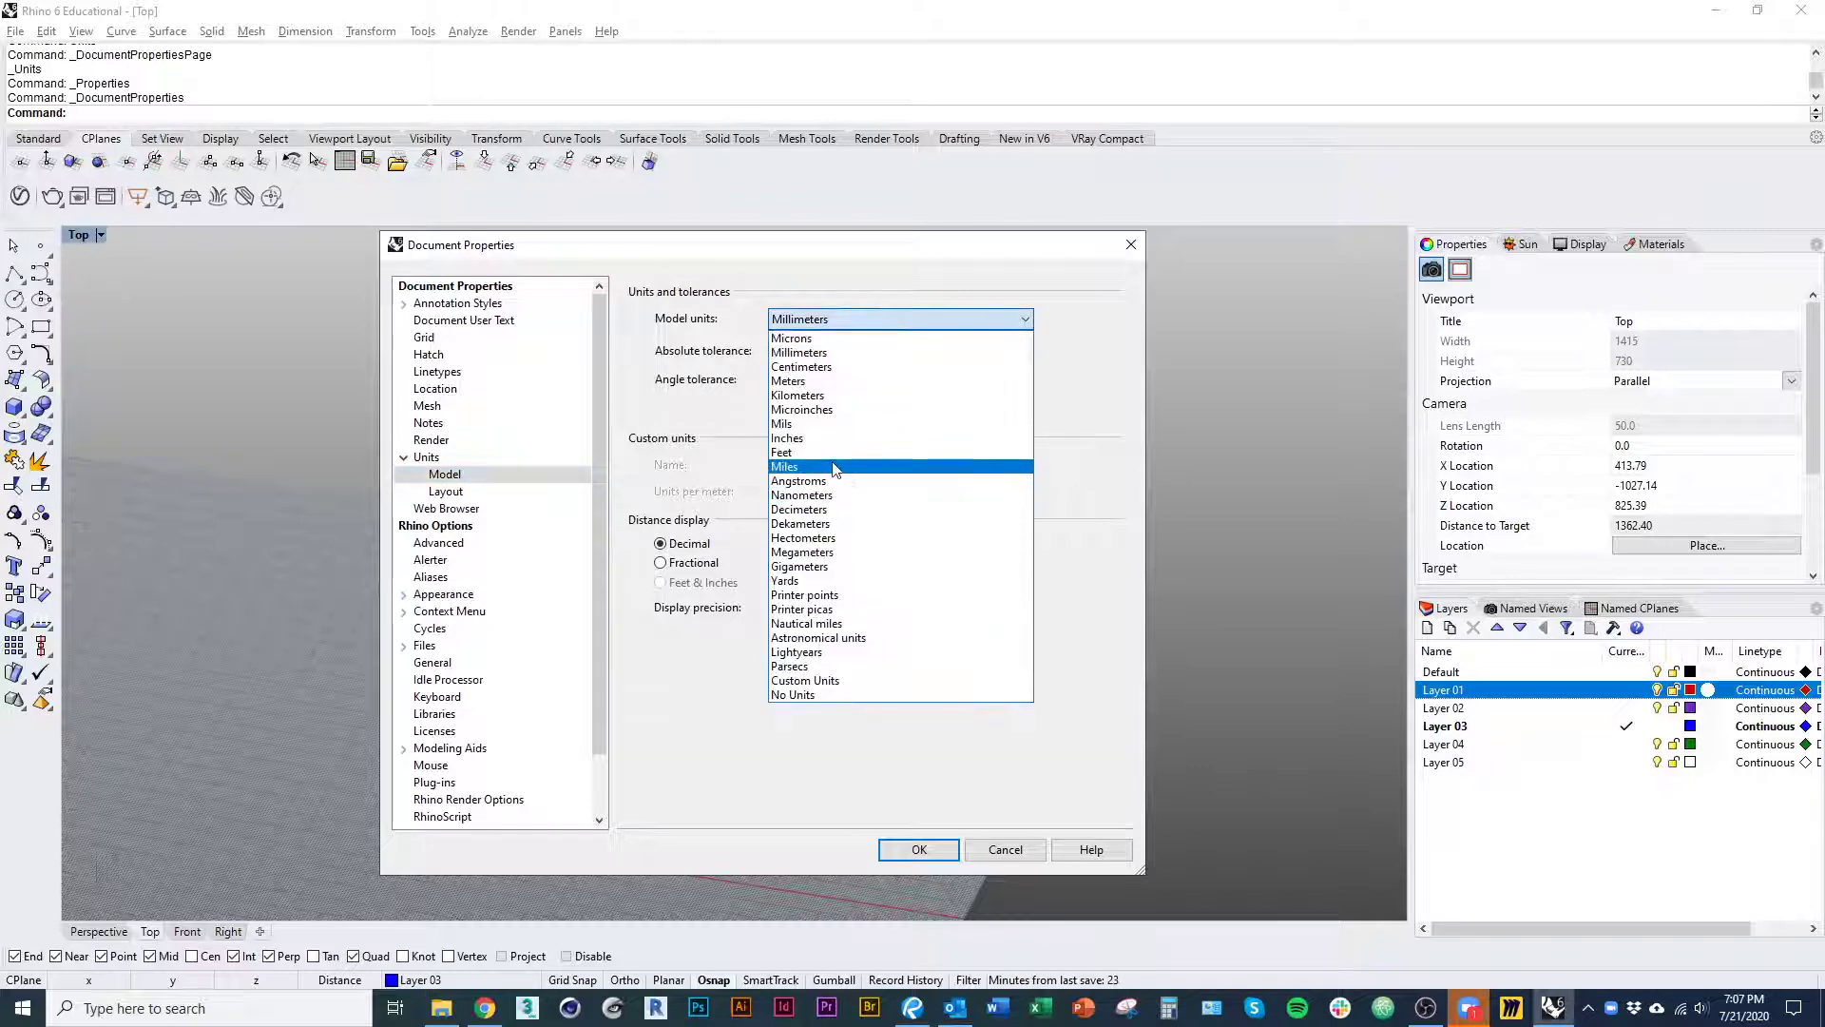
click(808, 456)
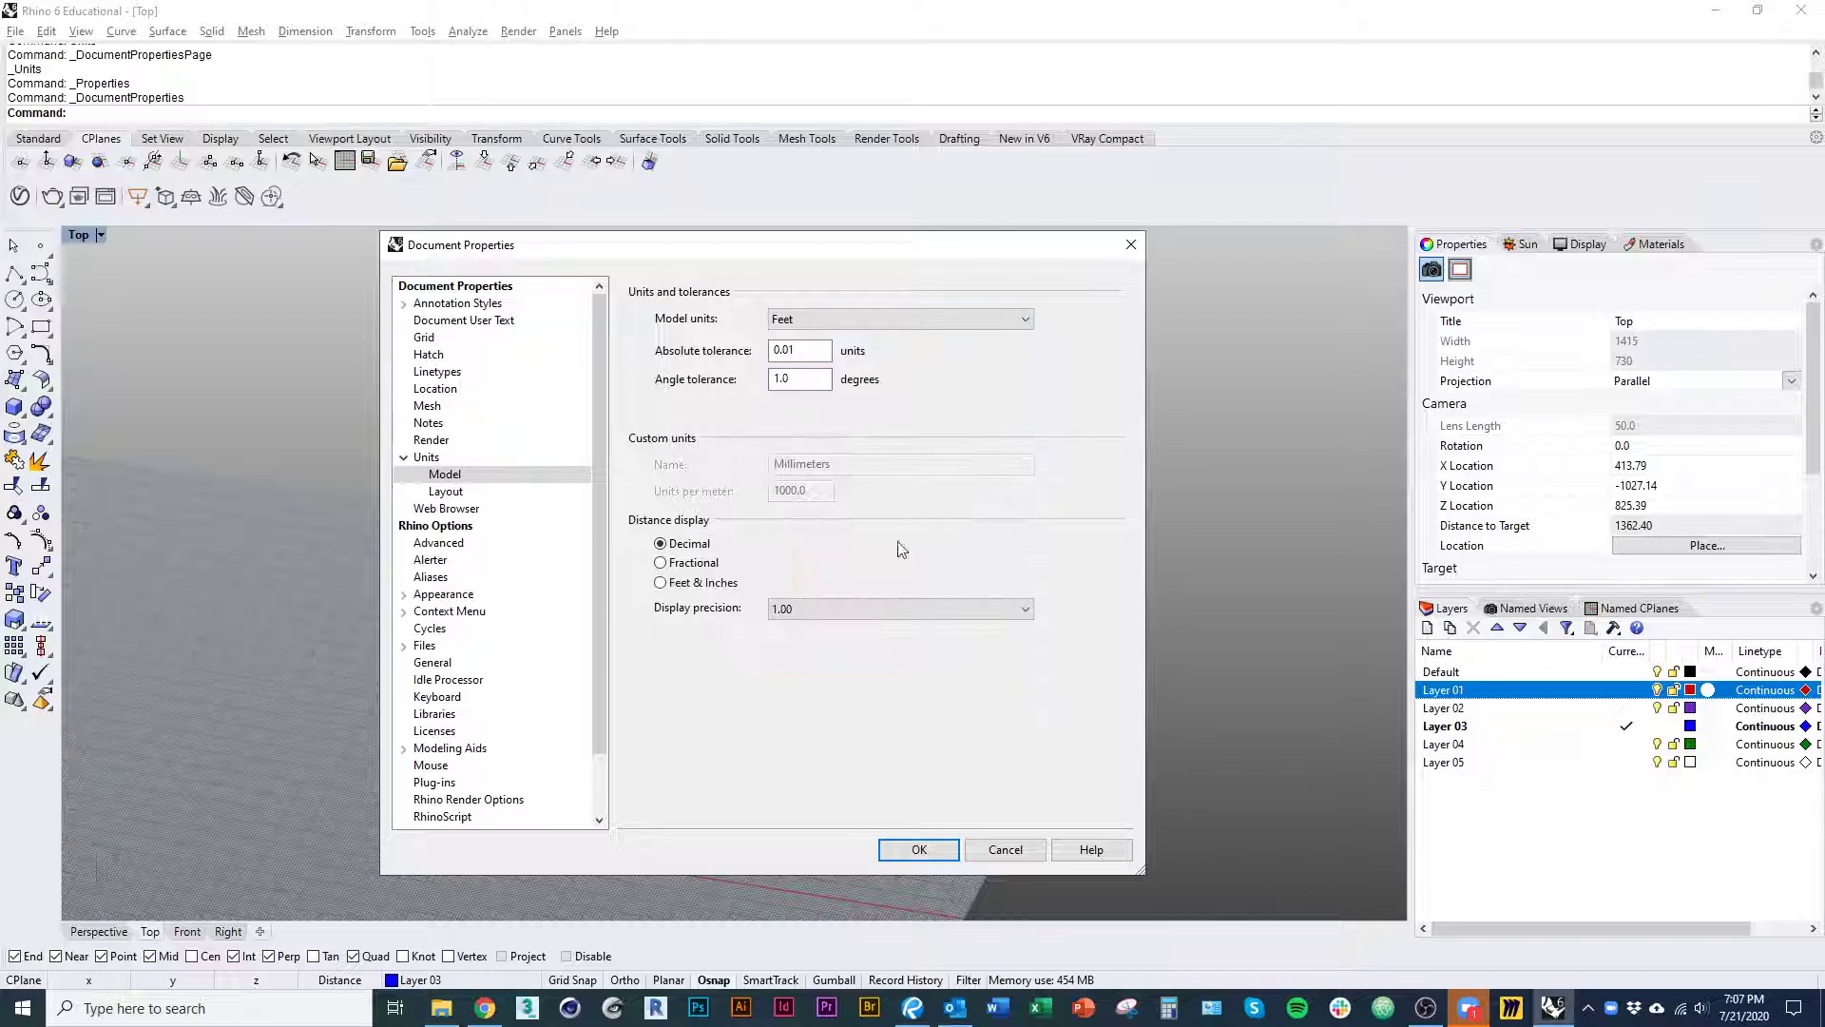
click(797, 380)
click(789, 351)
text(0)
click(929, 855)
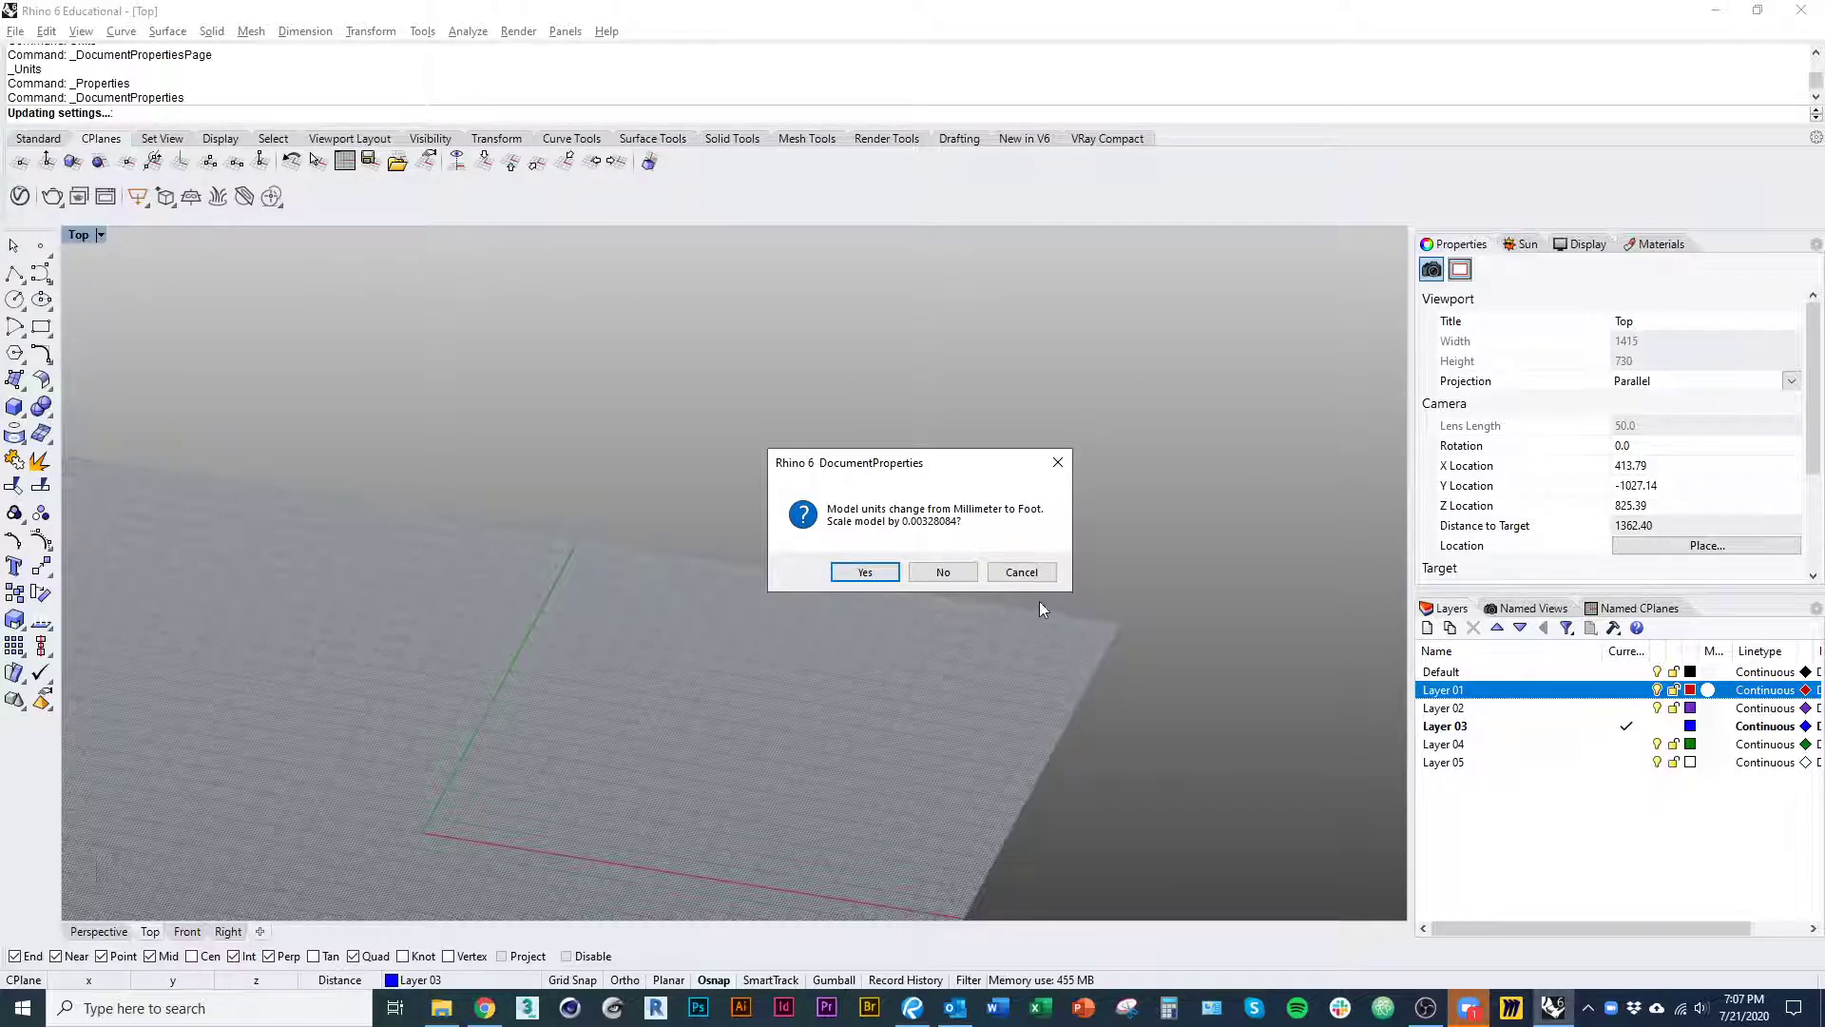
click(849, 577)
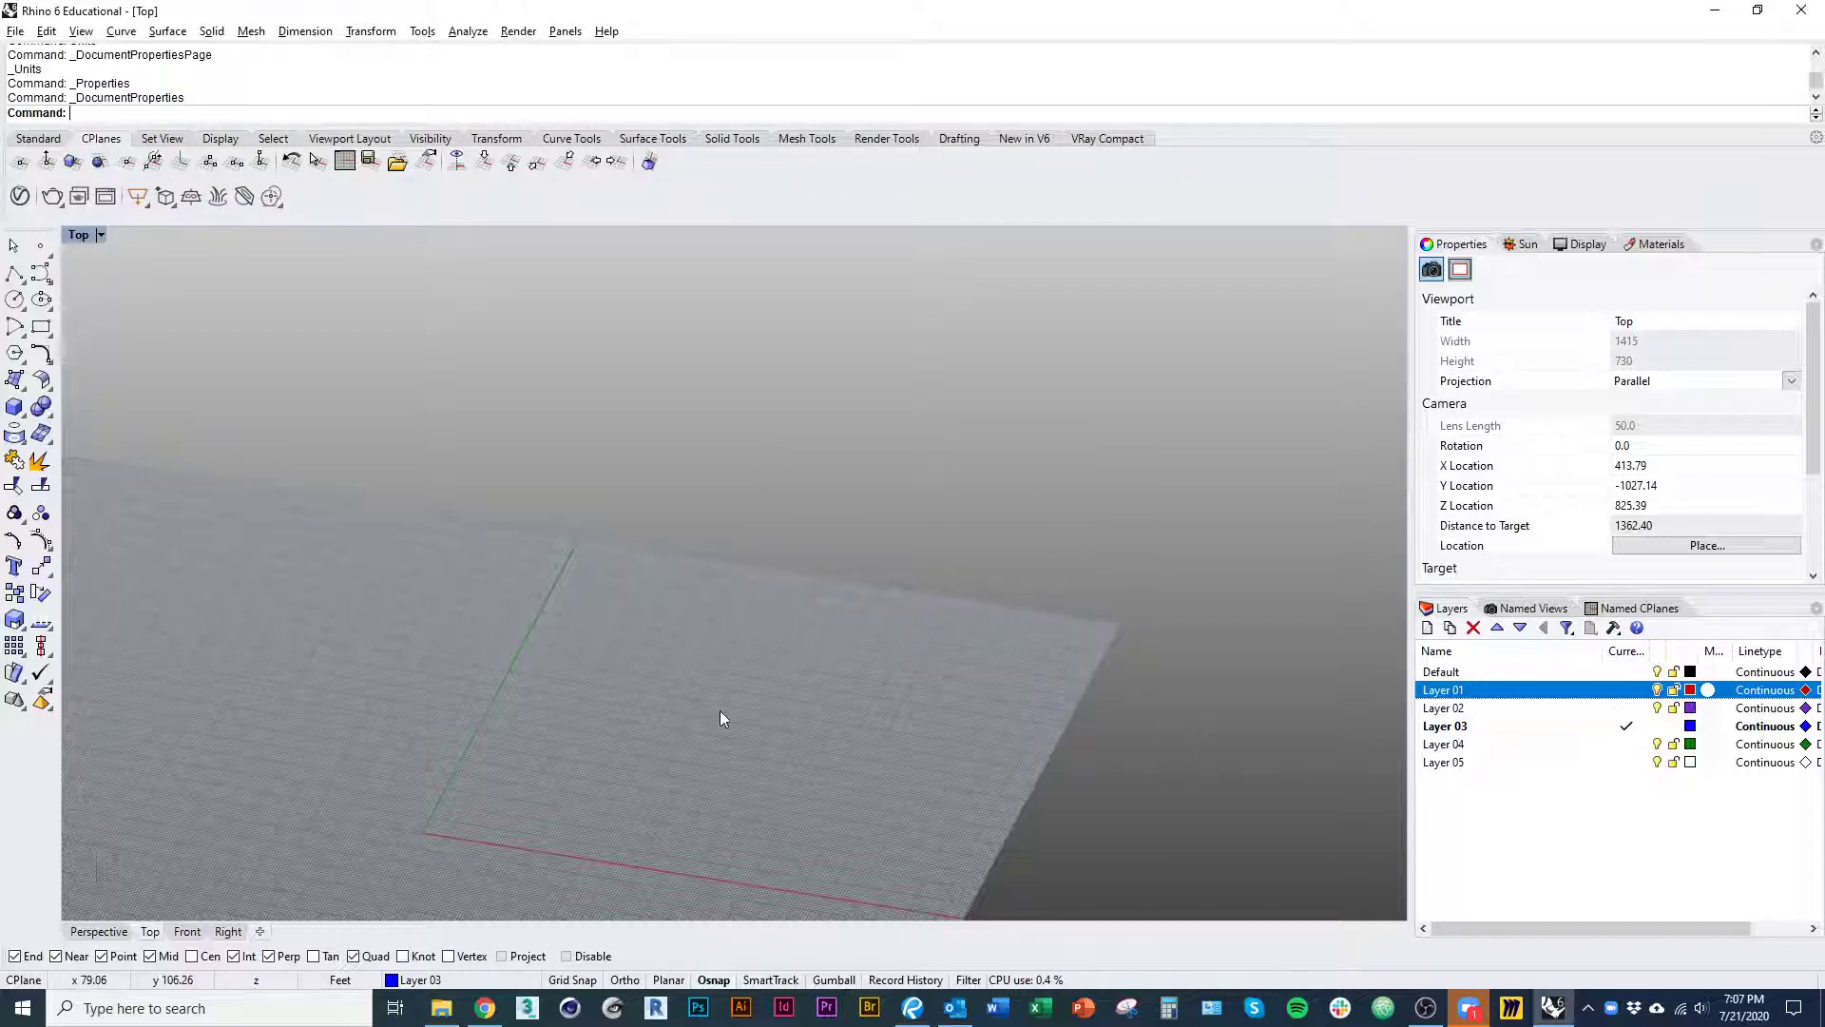
- Restore the tilted Top viewport to the straight plan view with the Top command
right_drag(646, 766, 652, 717)
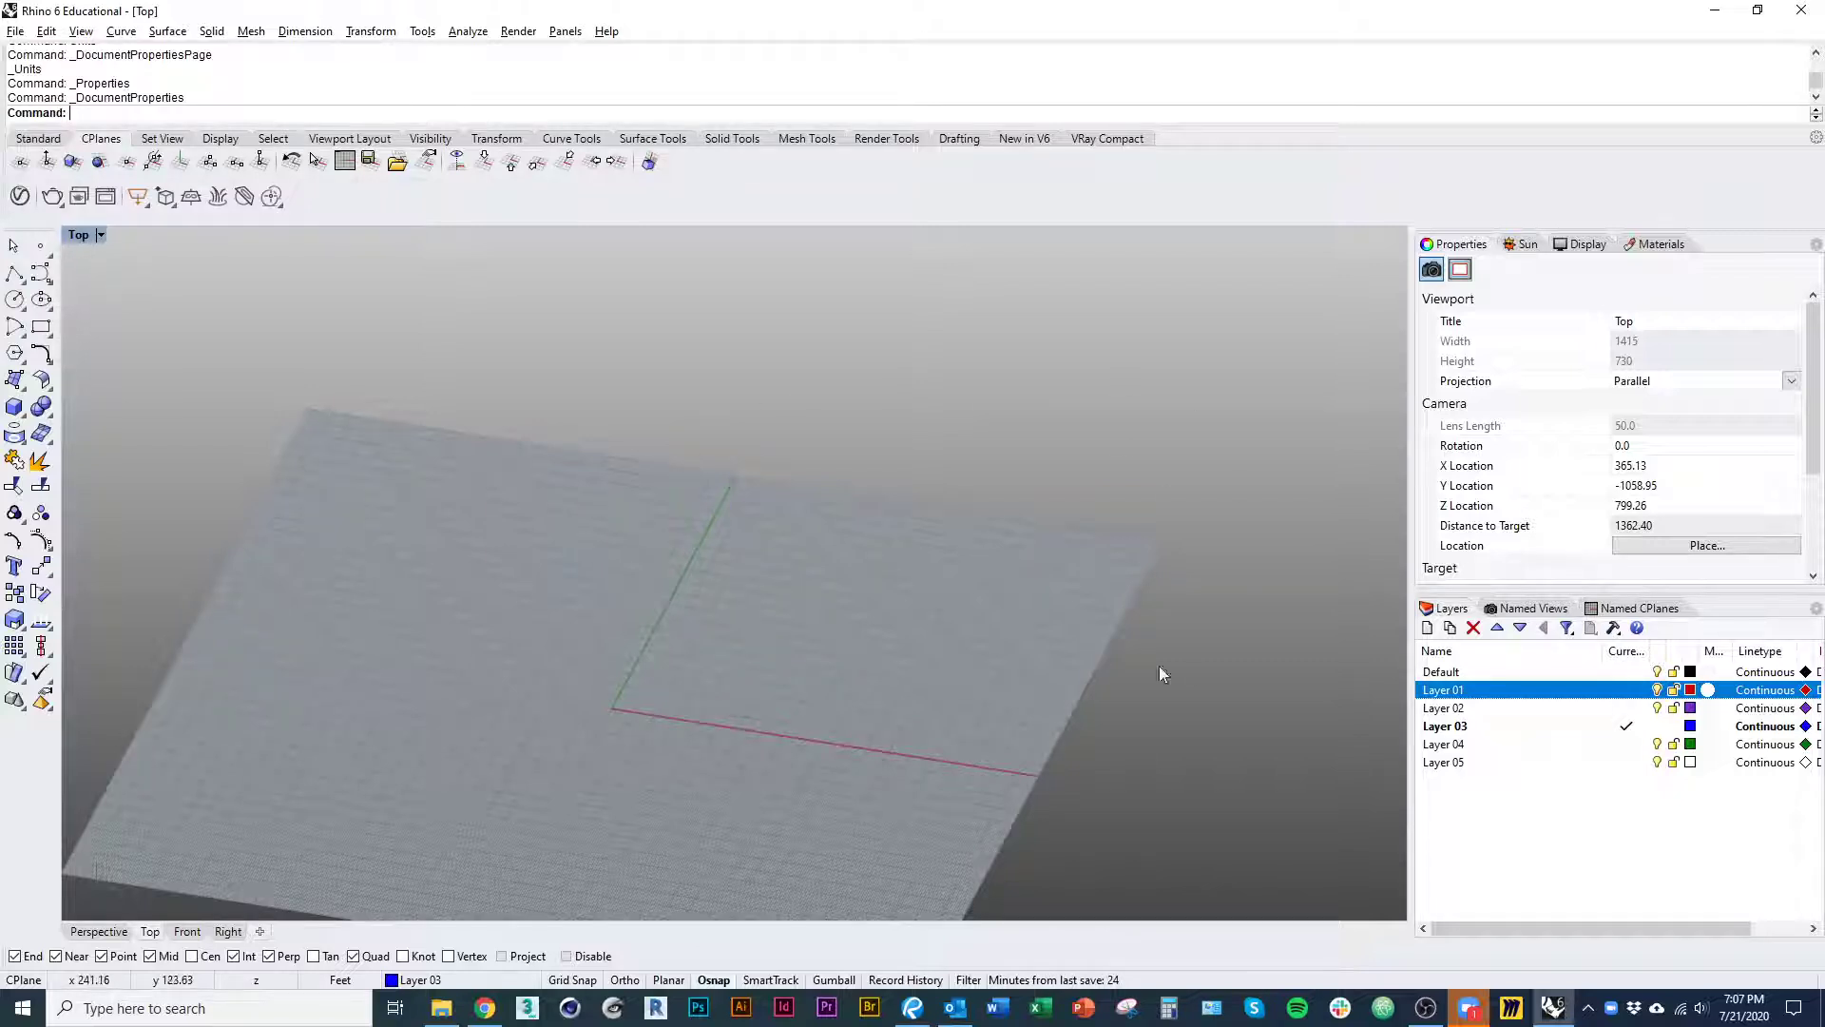
right_drag(857, 709, 787, 693)
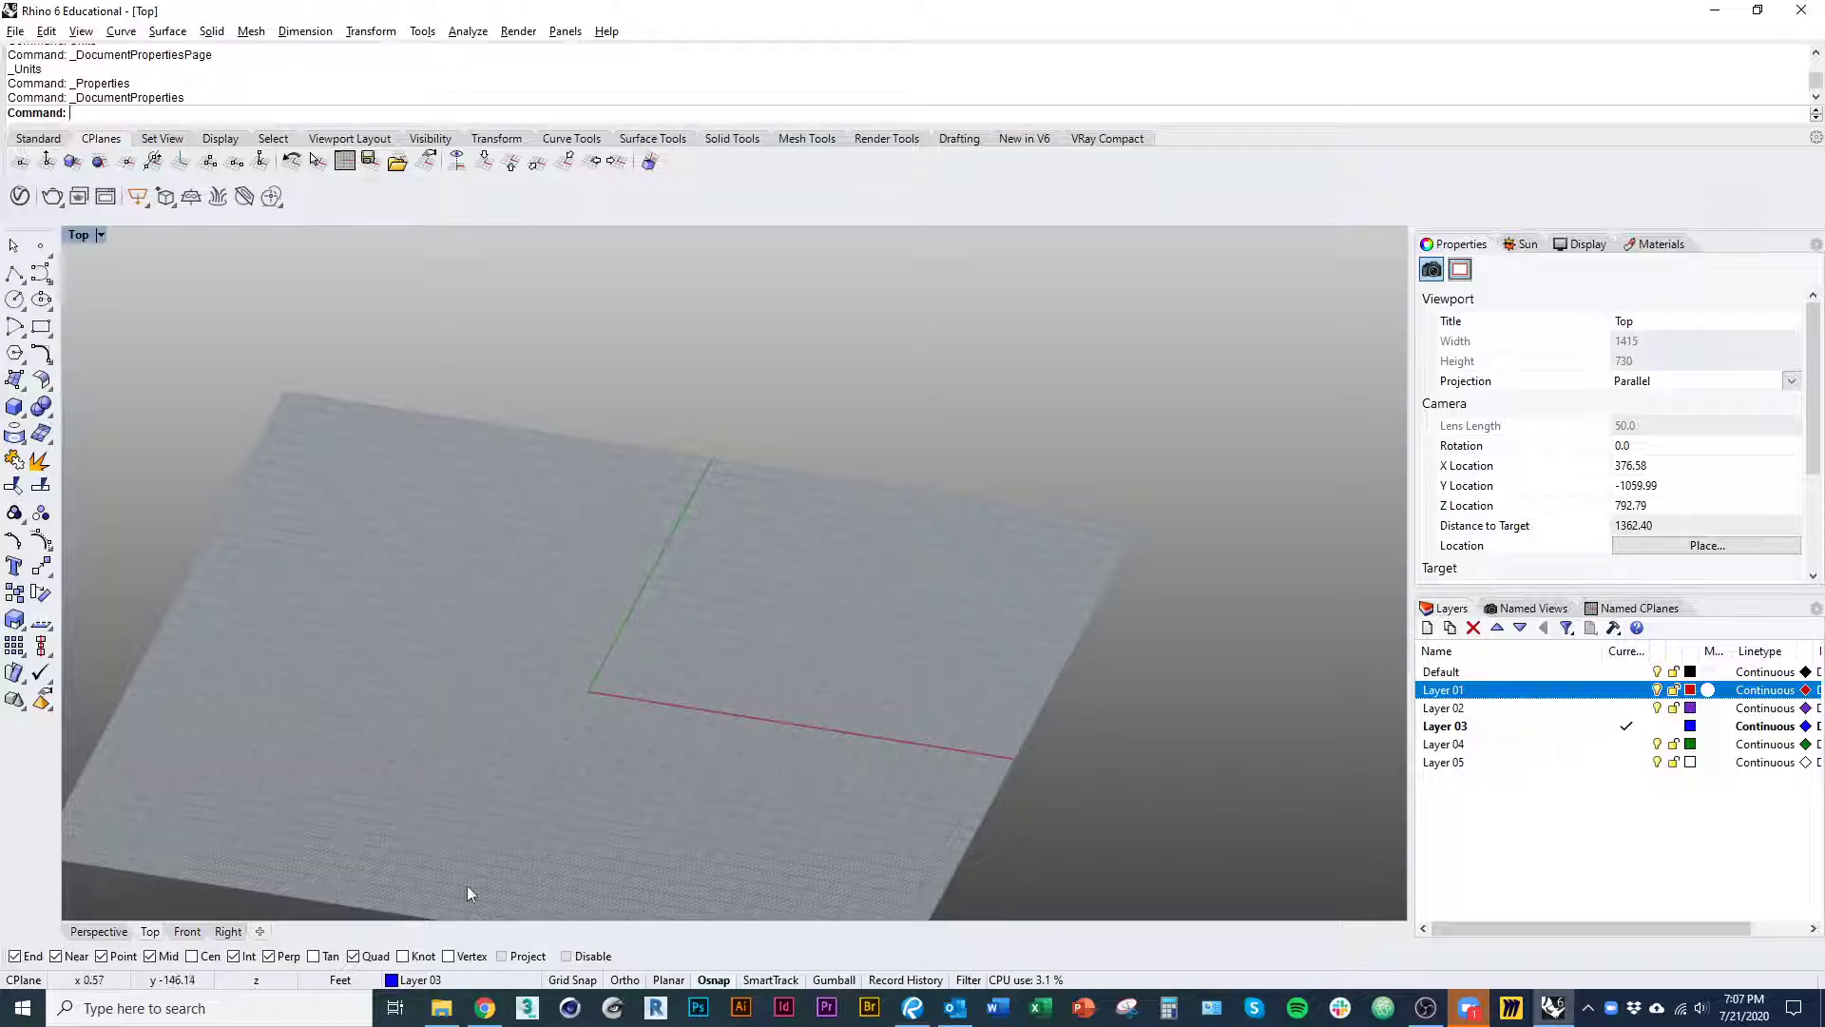
right_drag(719, 676, 768, 711)
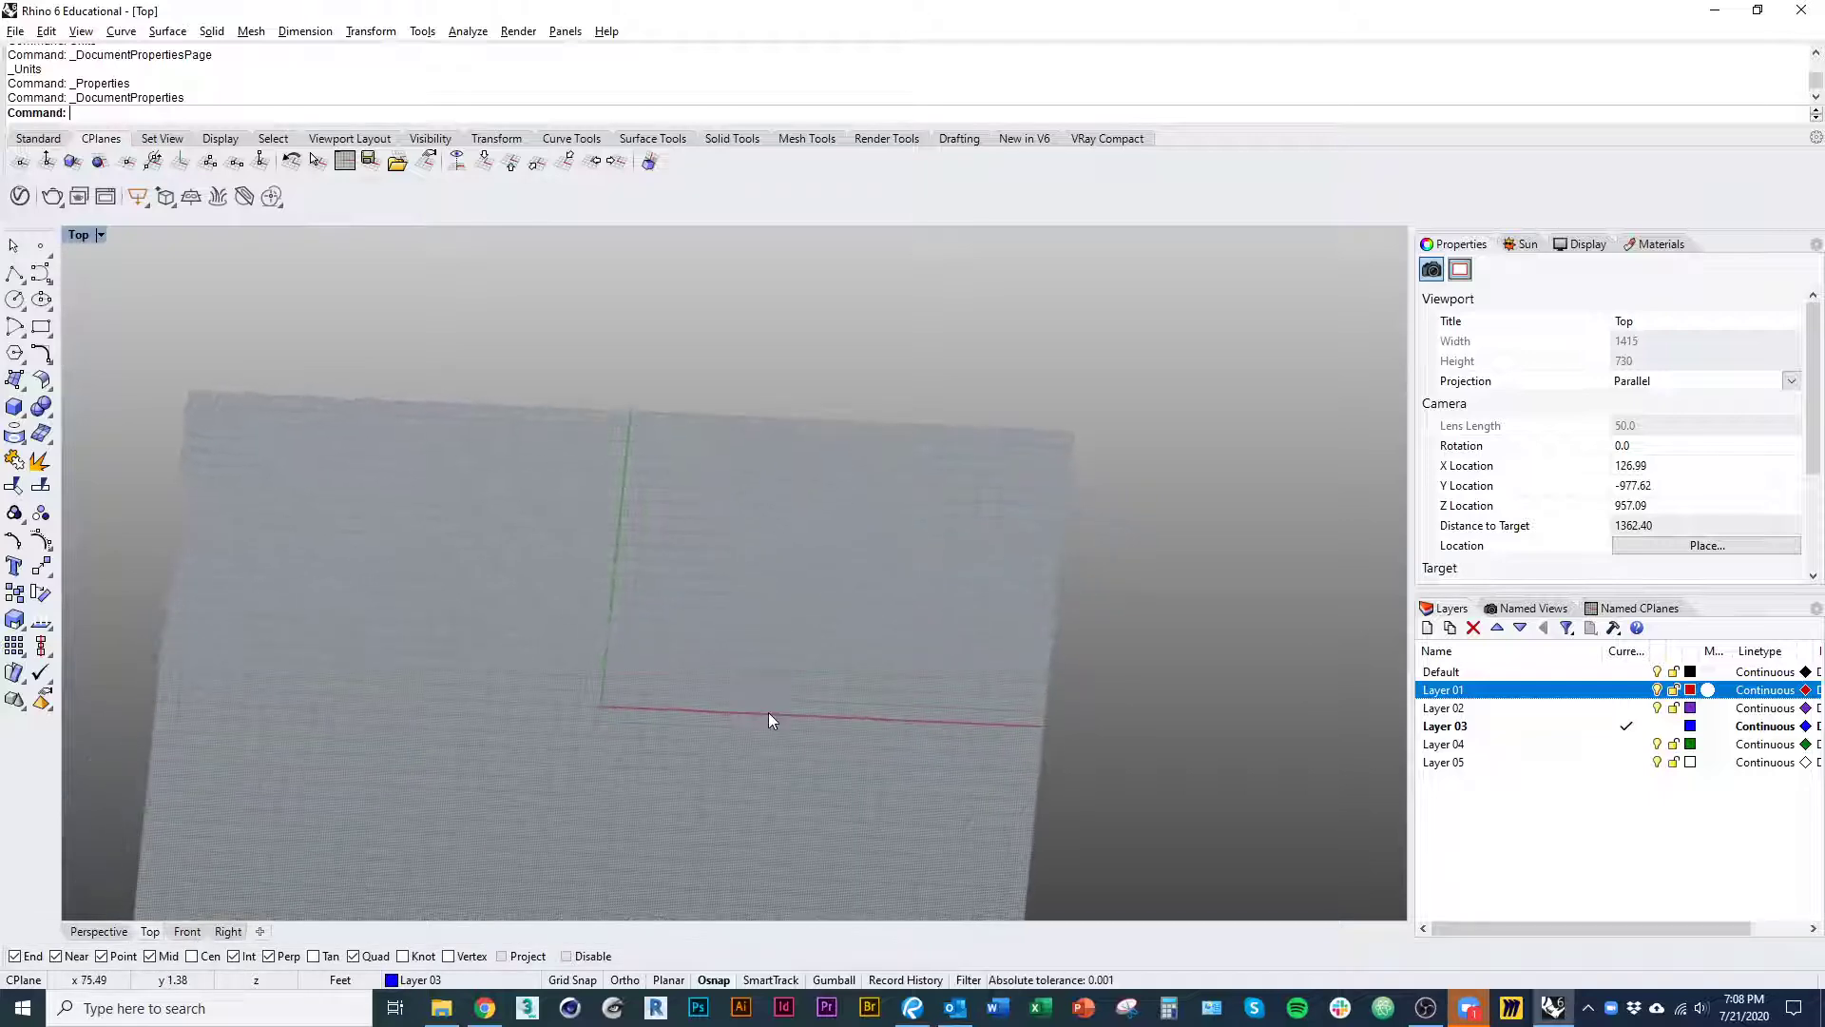
text(Top)
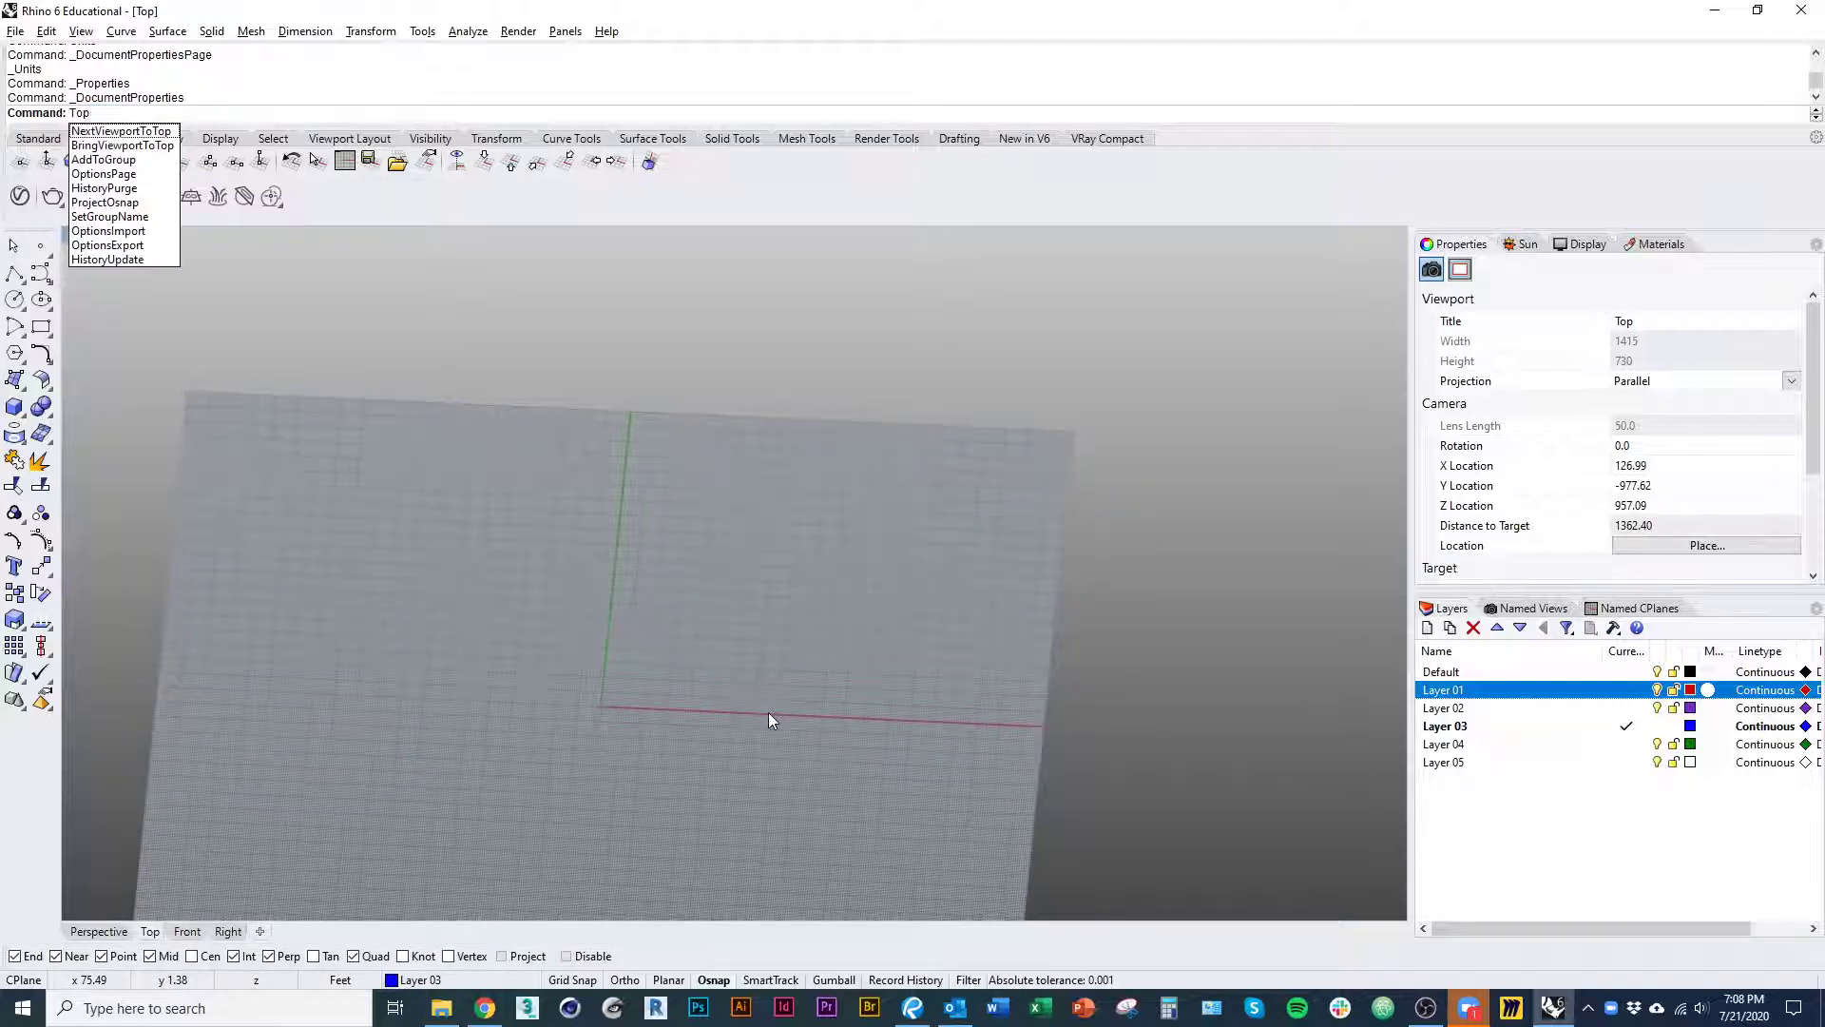
key(Return)
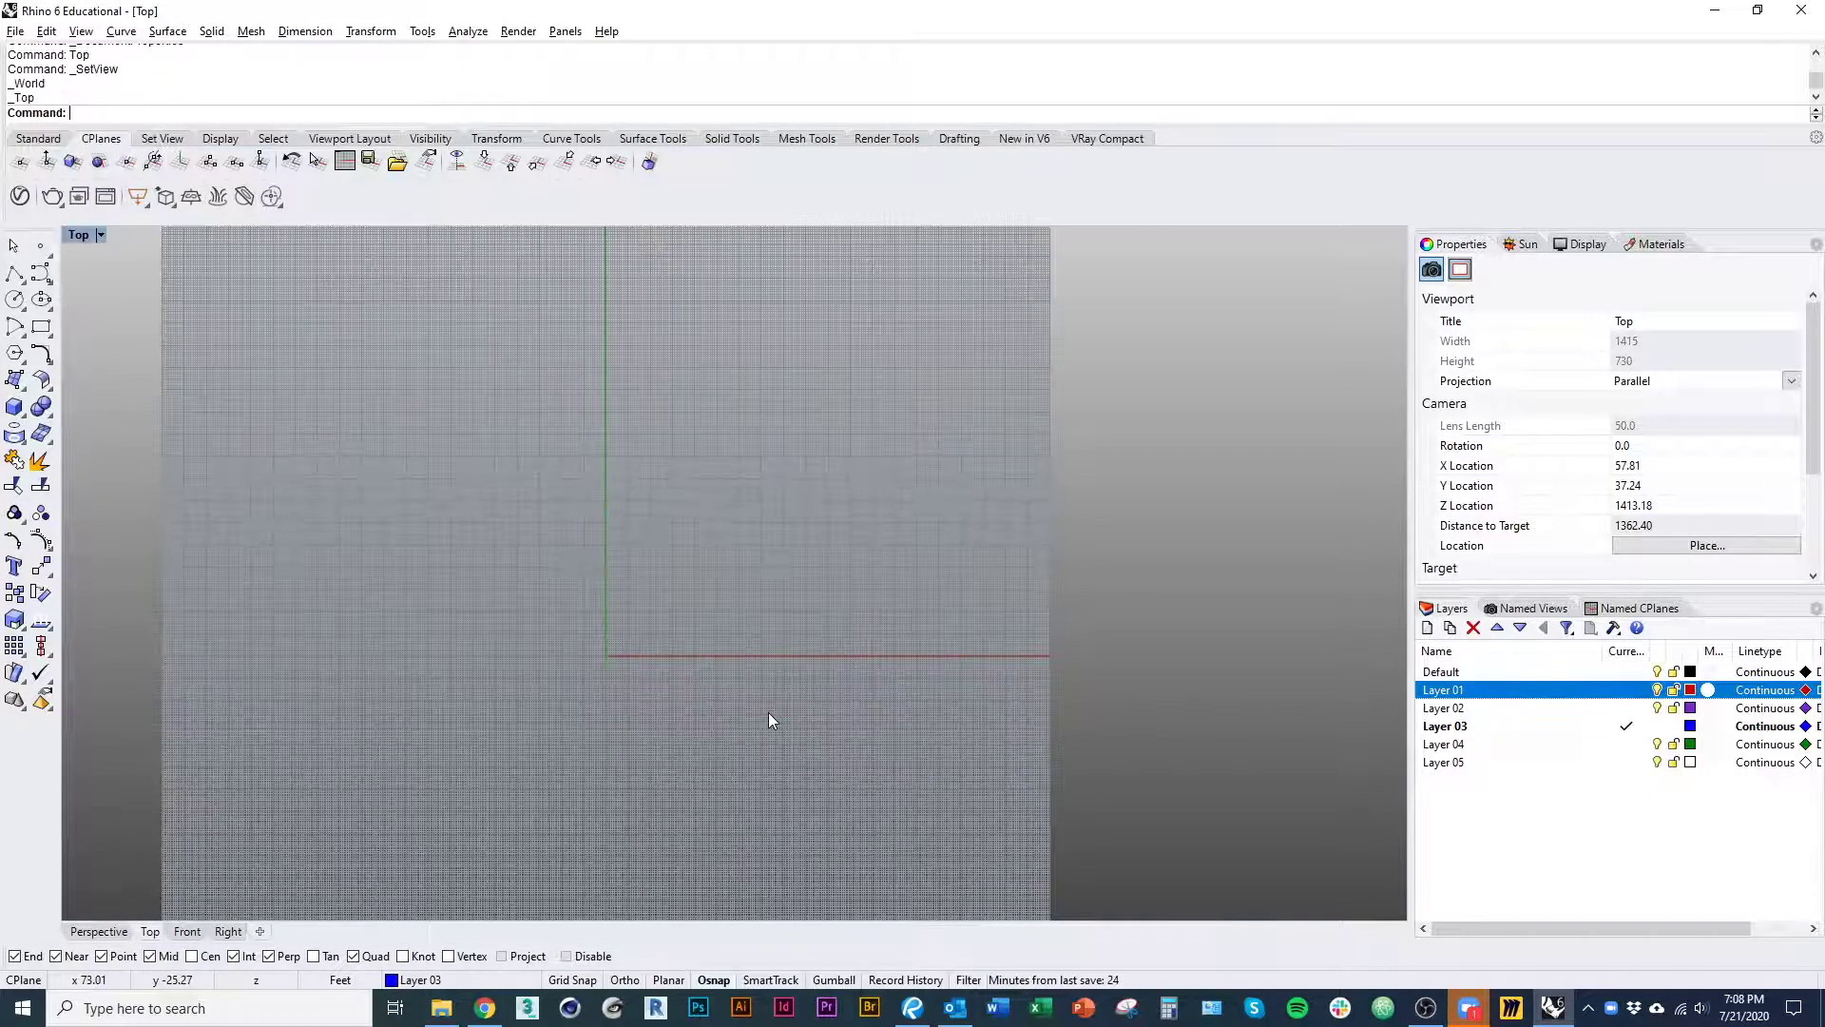
right_drag(757, 747, 644, 641)
- Switch to Chrome and examine the Pictometry aerial photo of the corner building and its surroundings
mouse_move(484, 1008)
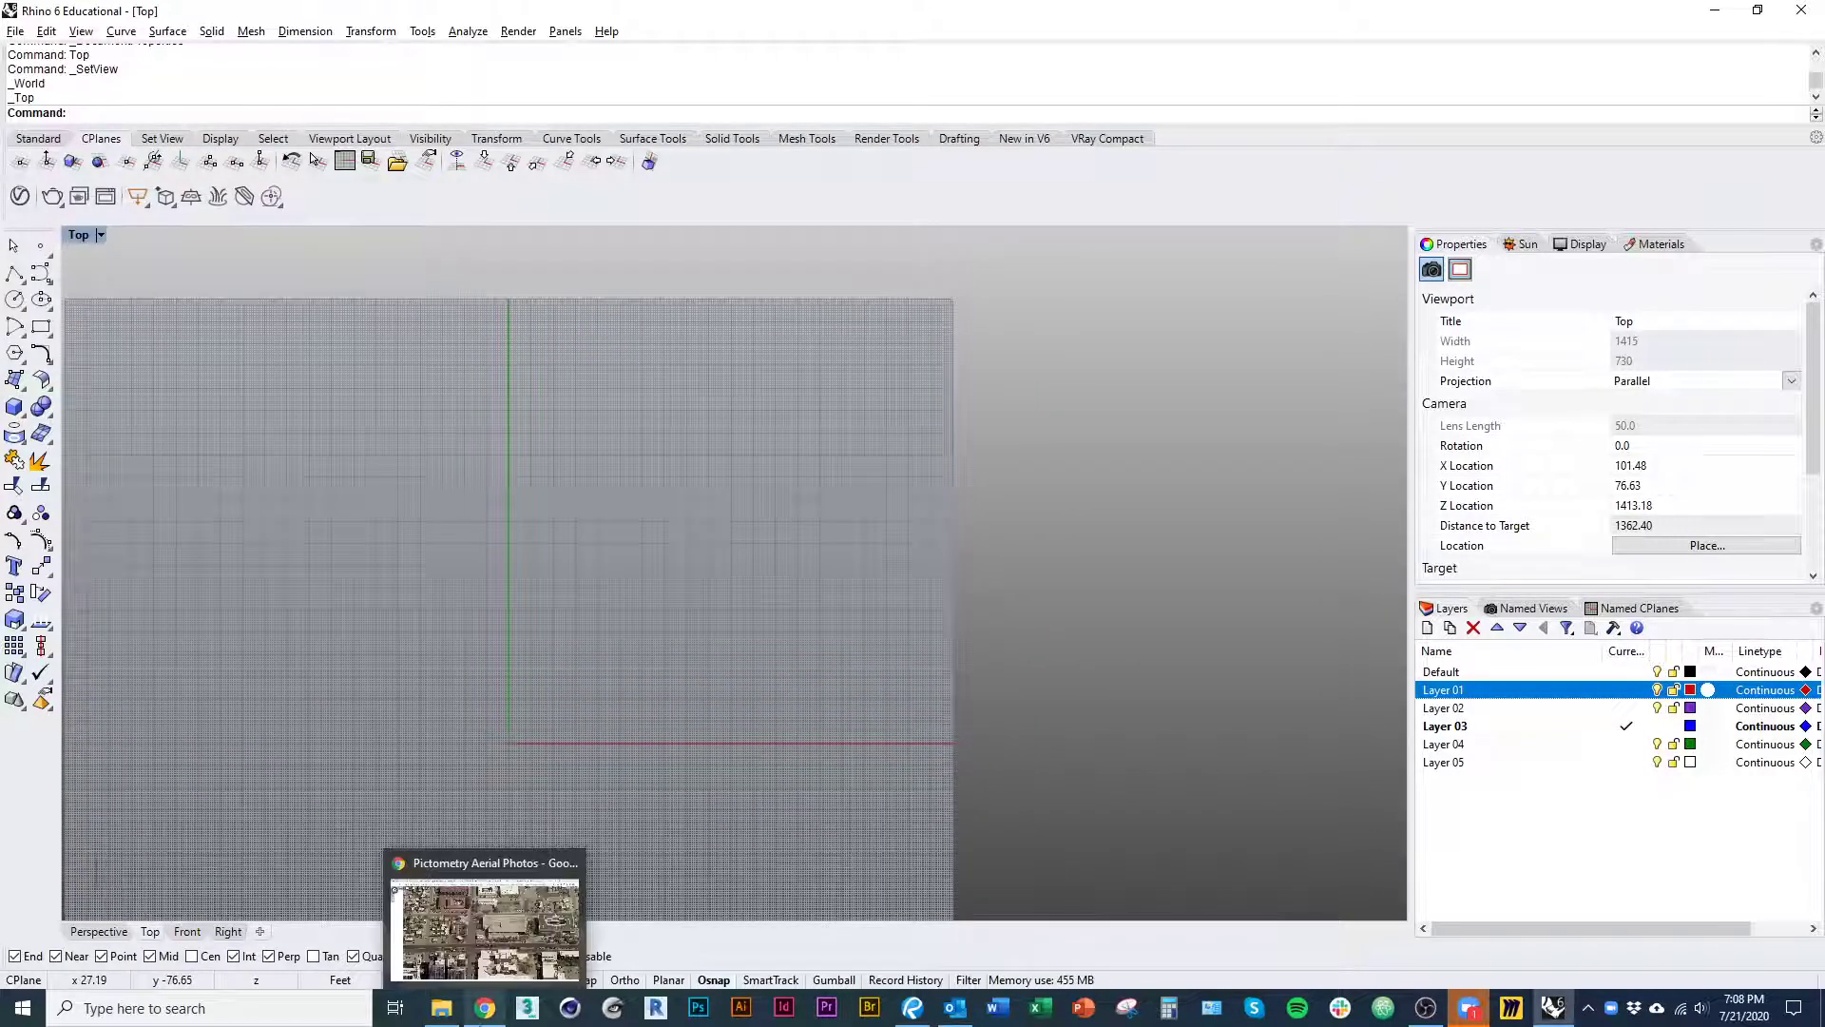
click(465, 933)
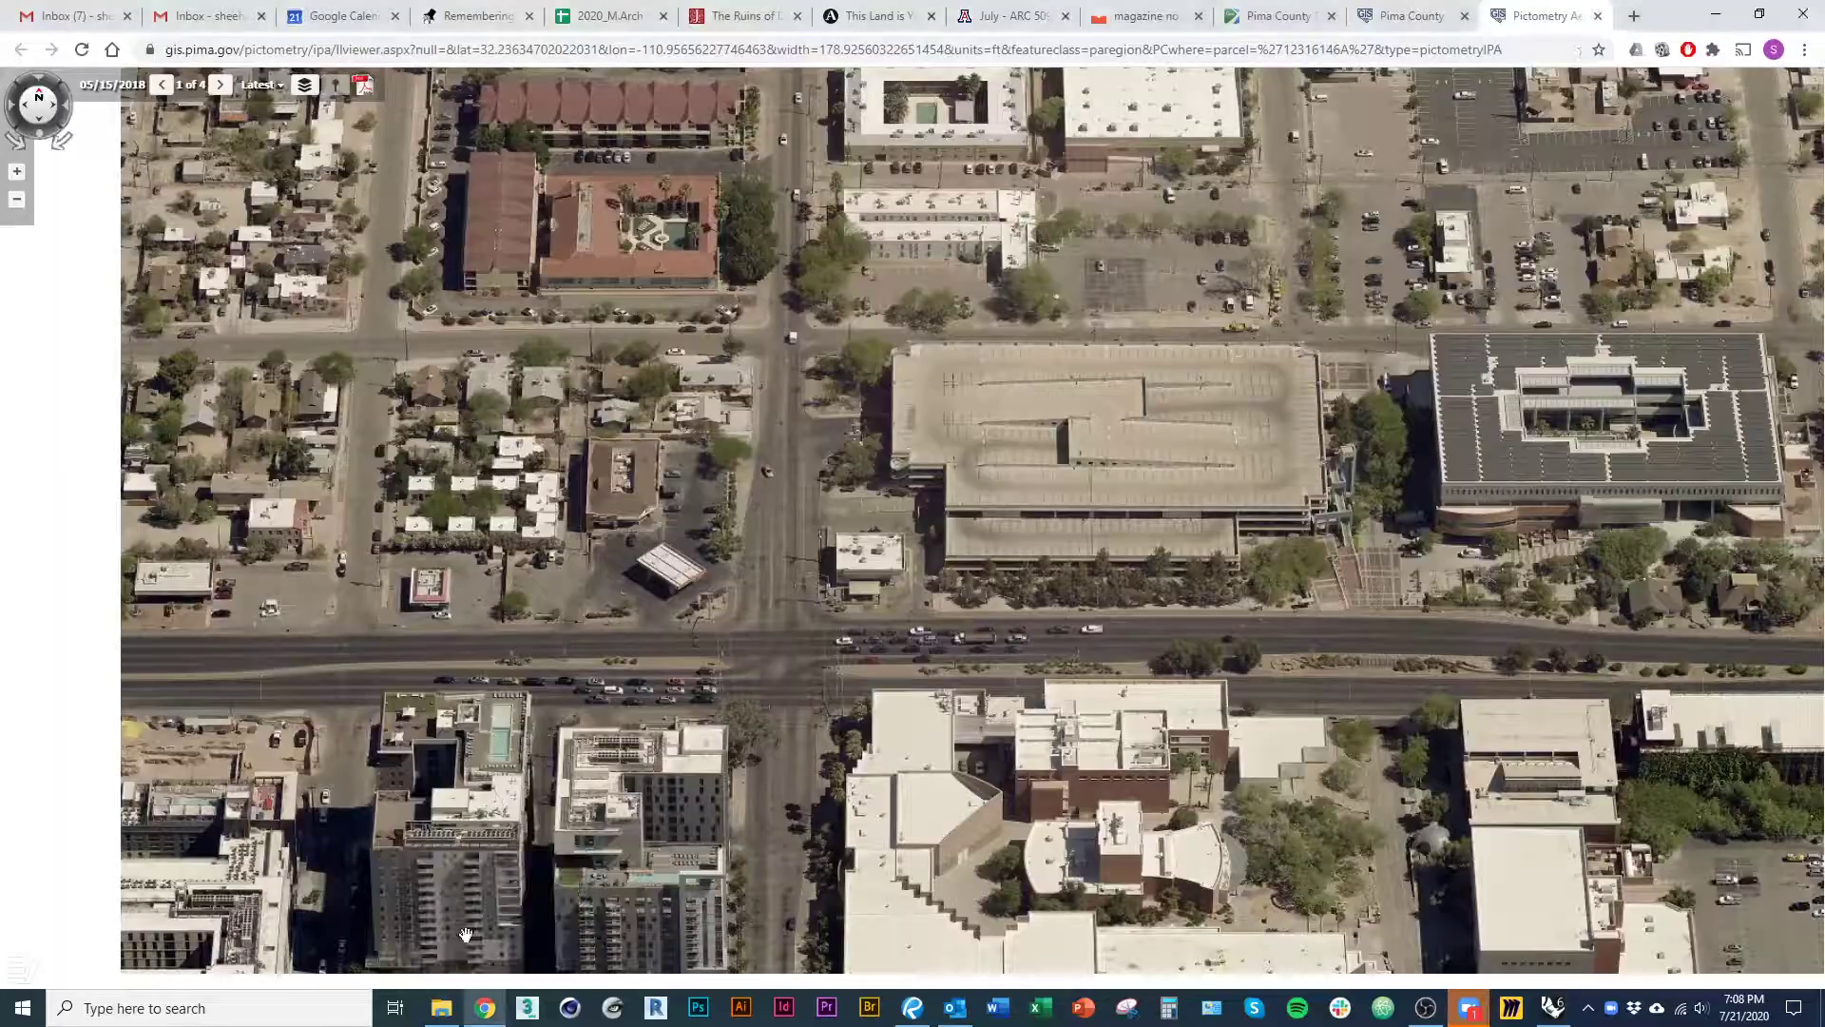
scroll(891, 532, up, 3)
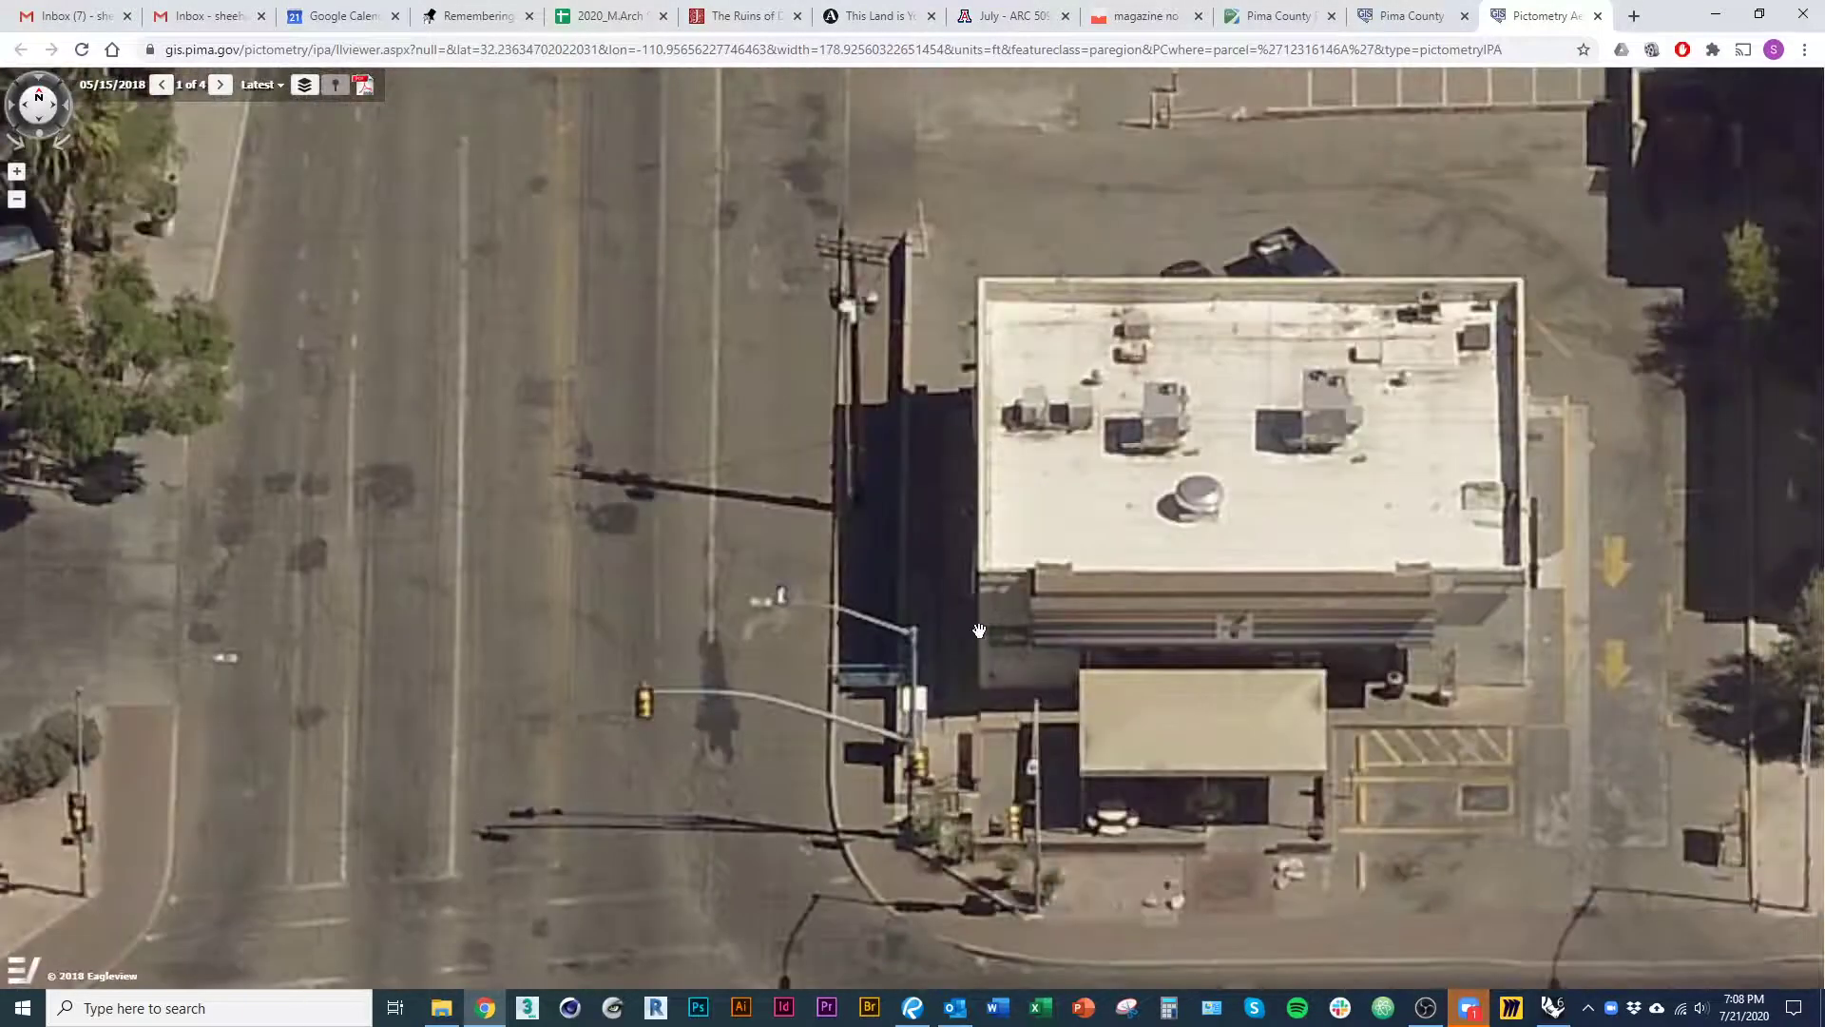
scroll(1061, 467, down, 2)
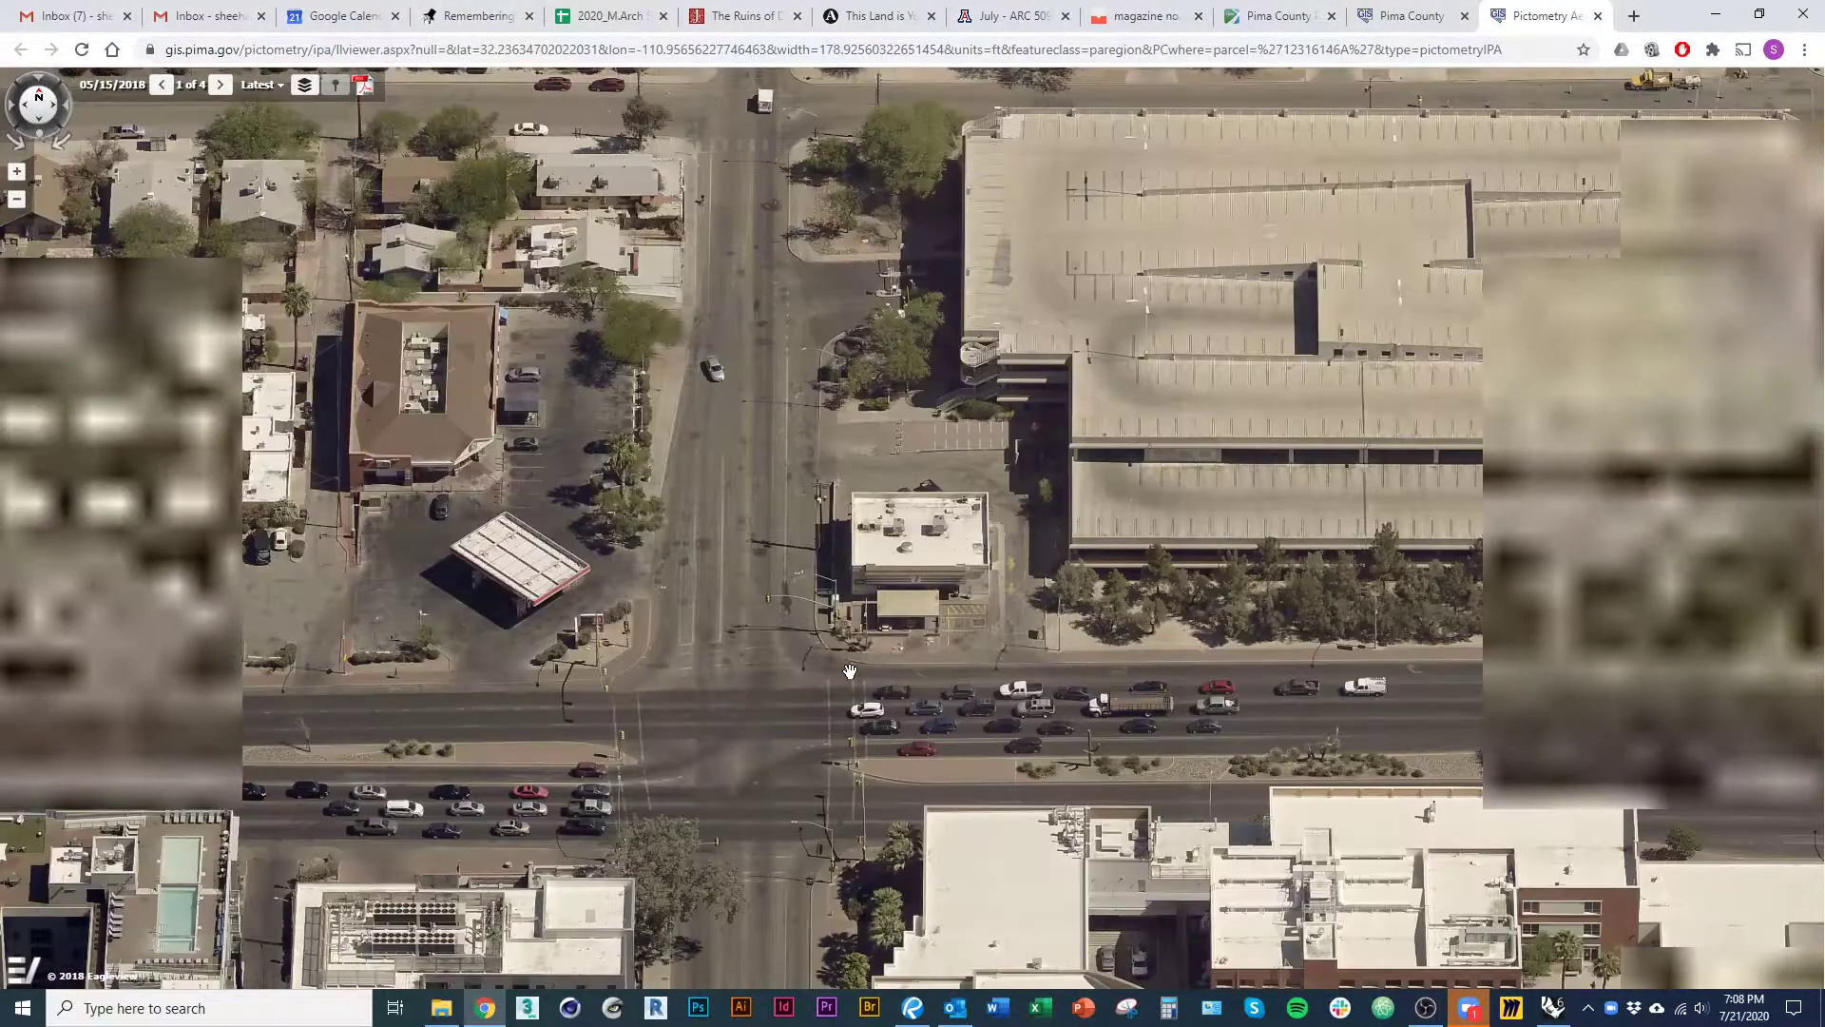
scroll(509, 772, down, 1)
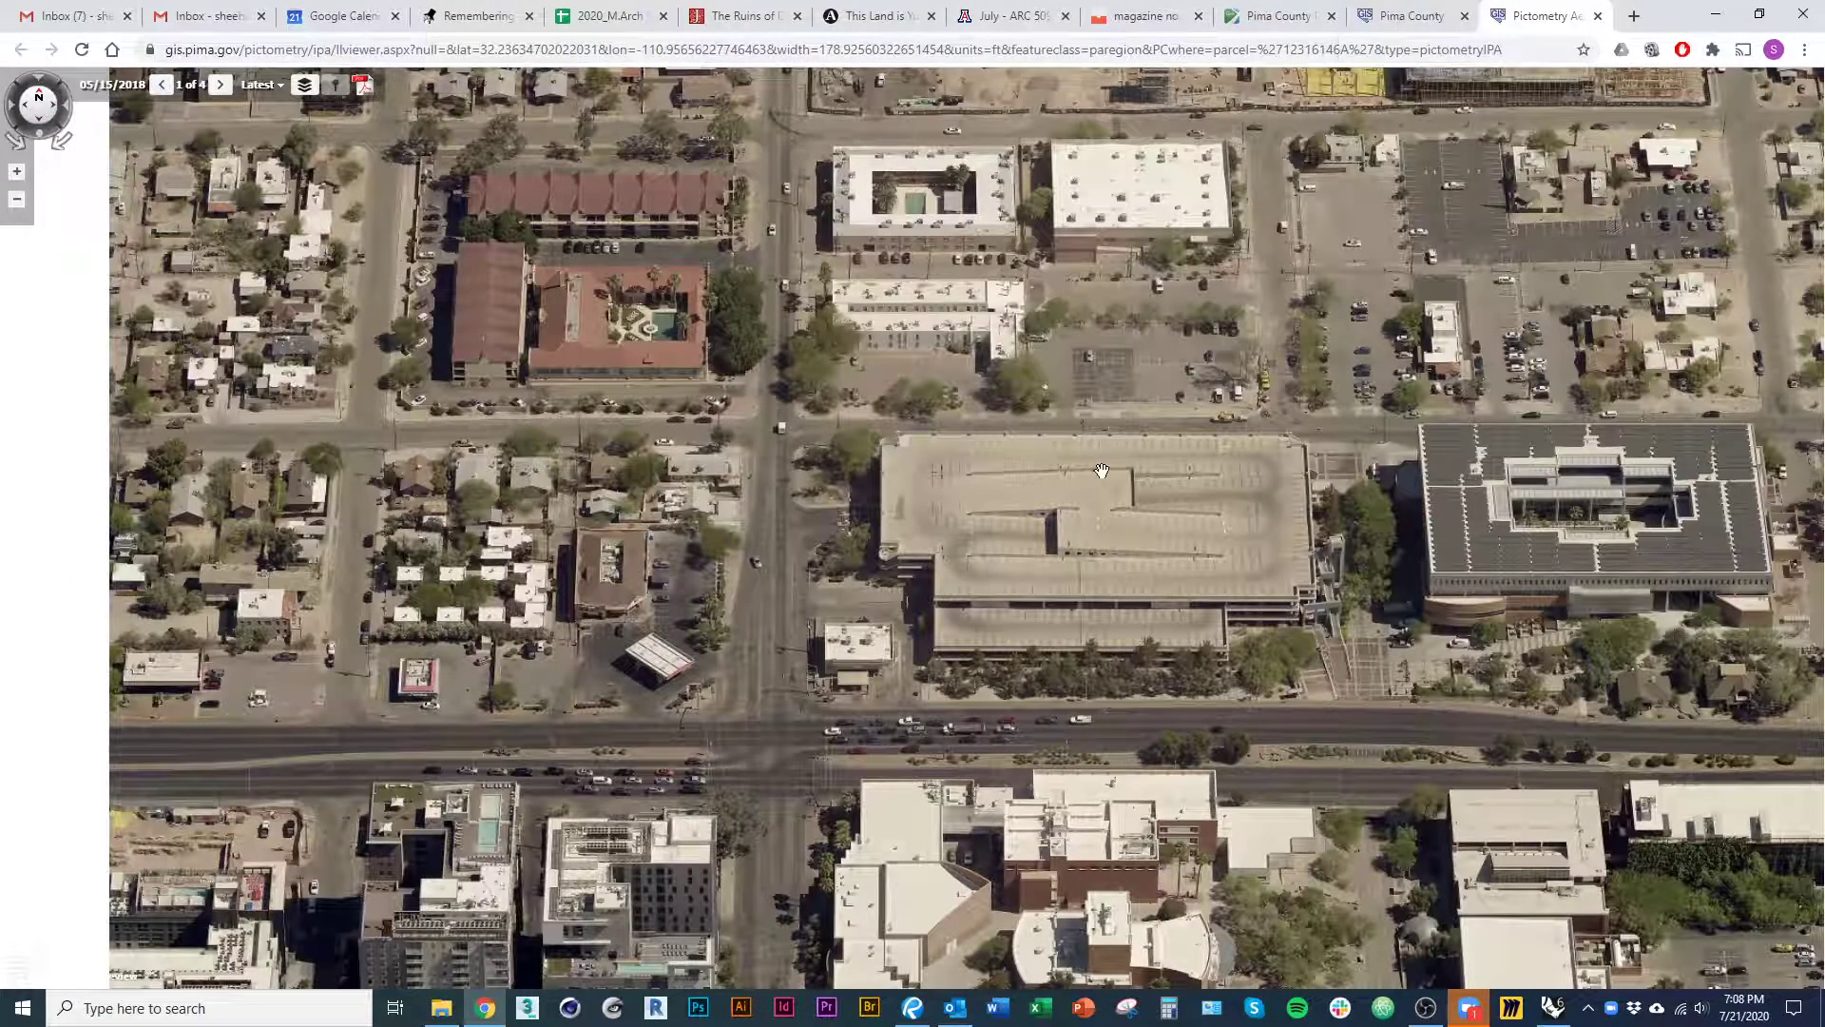
scroll(860, 685, up, 2)
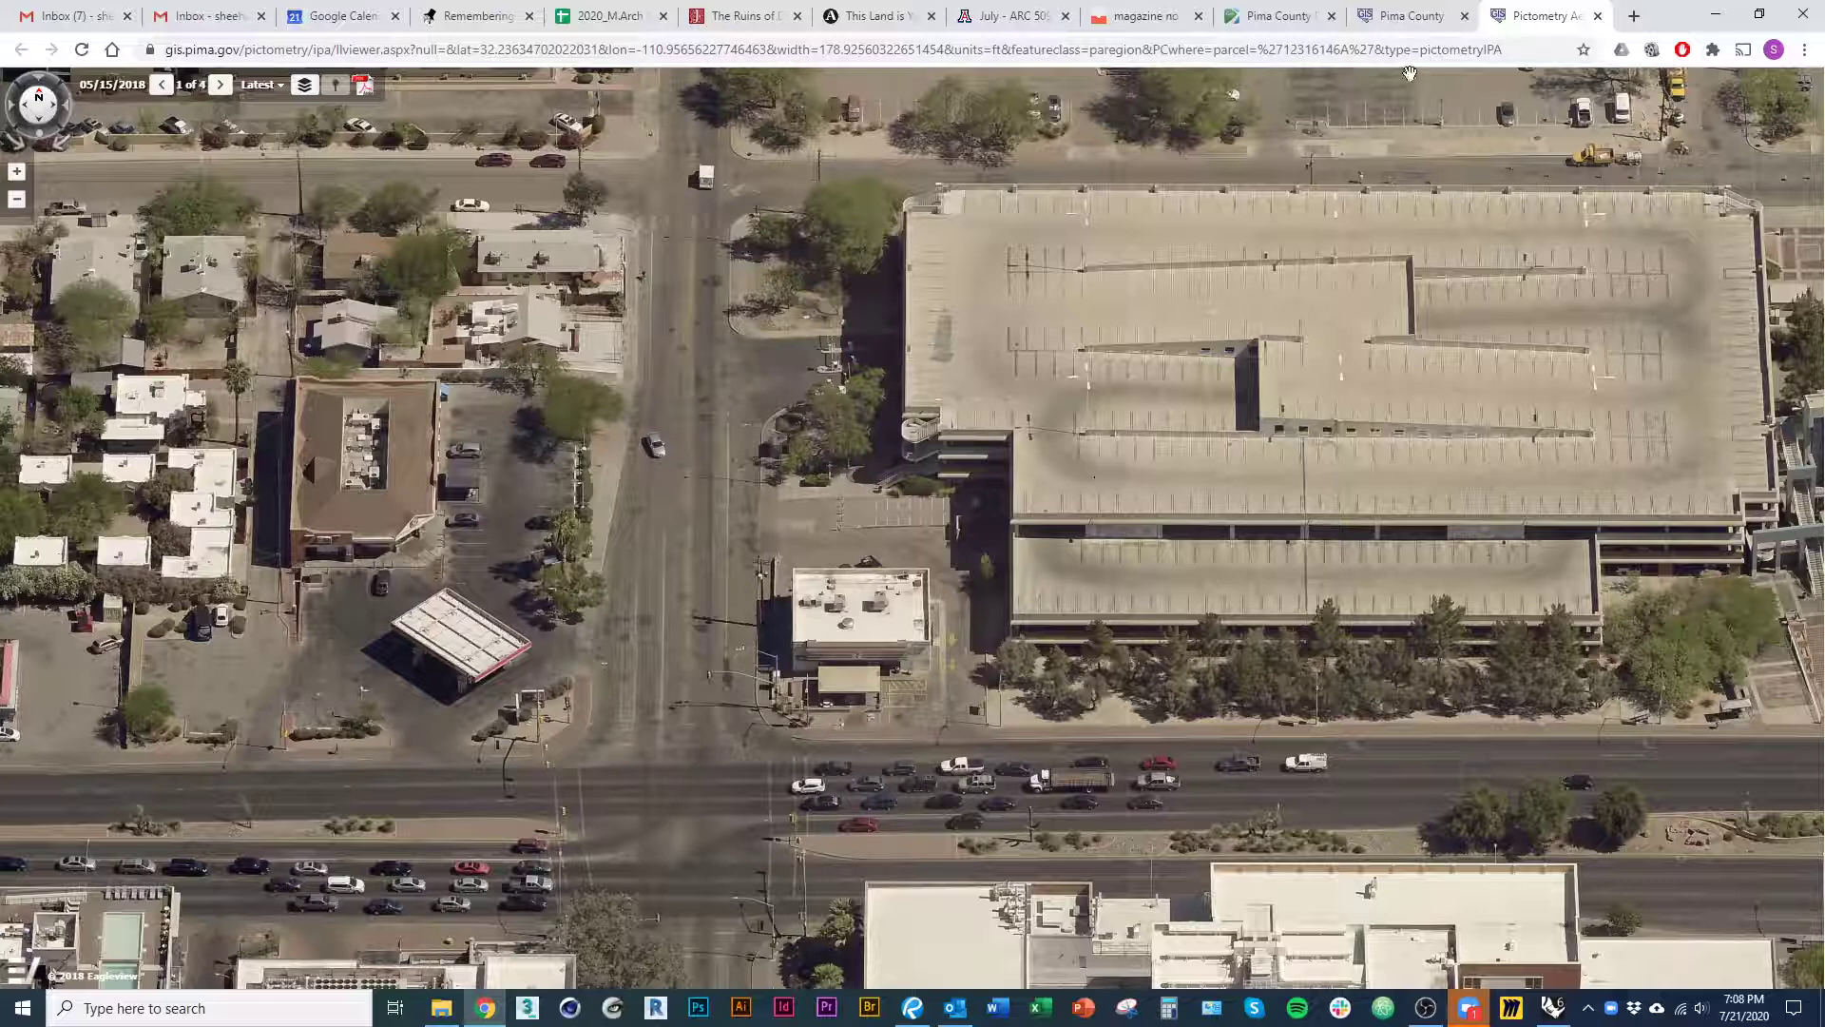
- Go to the PimaMaps page and select the highlighted corner parcel at N Park Av and E Speedway Bl
click(1278, 17)
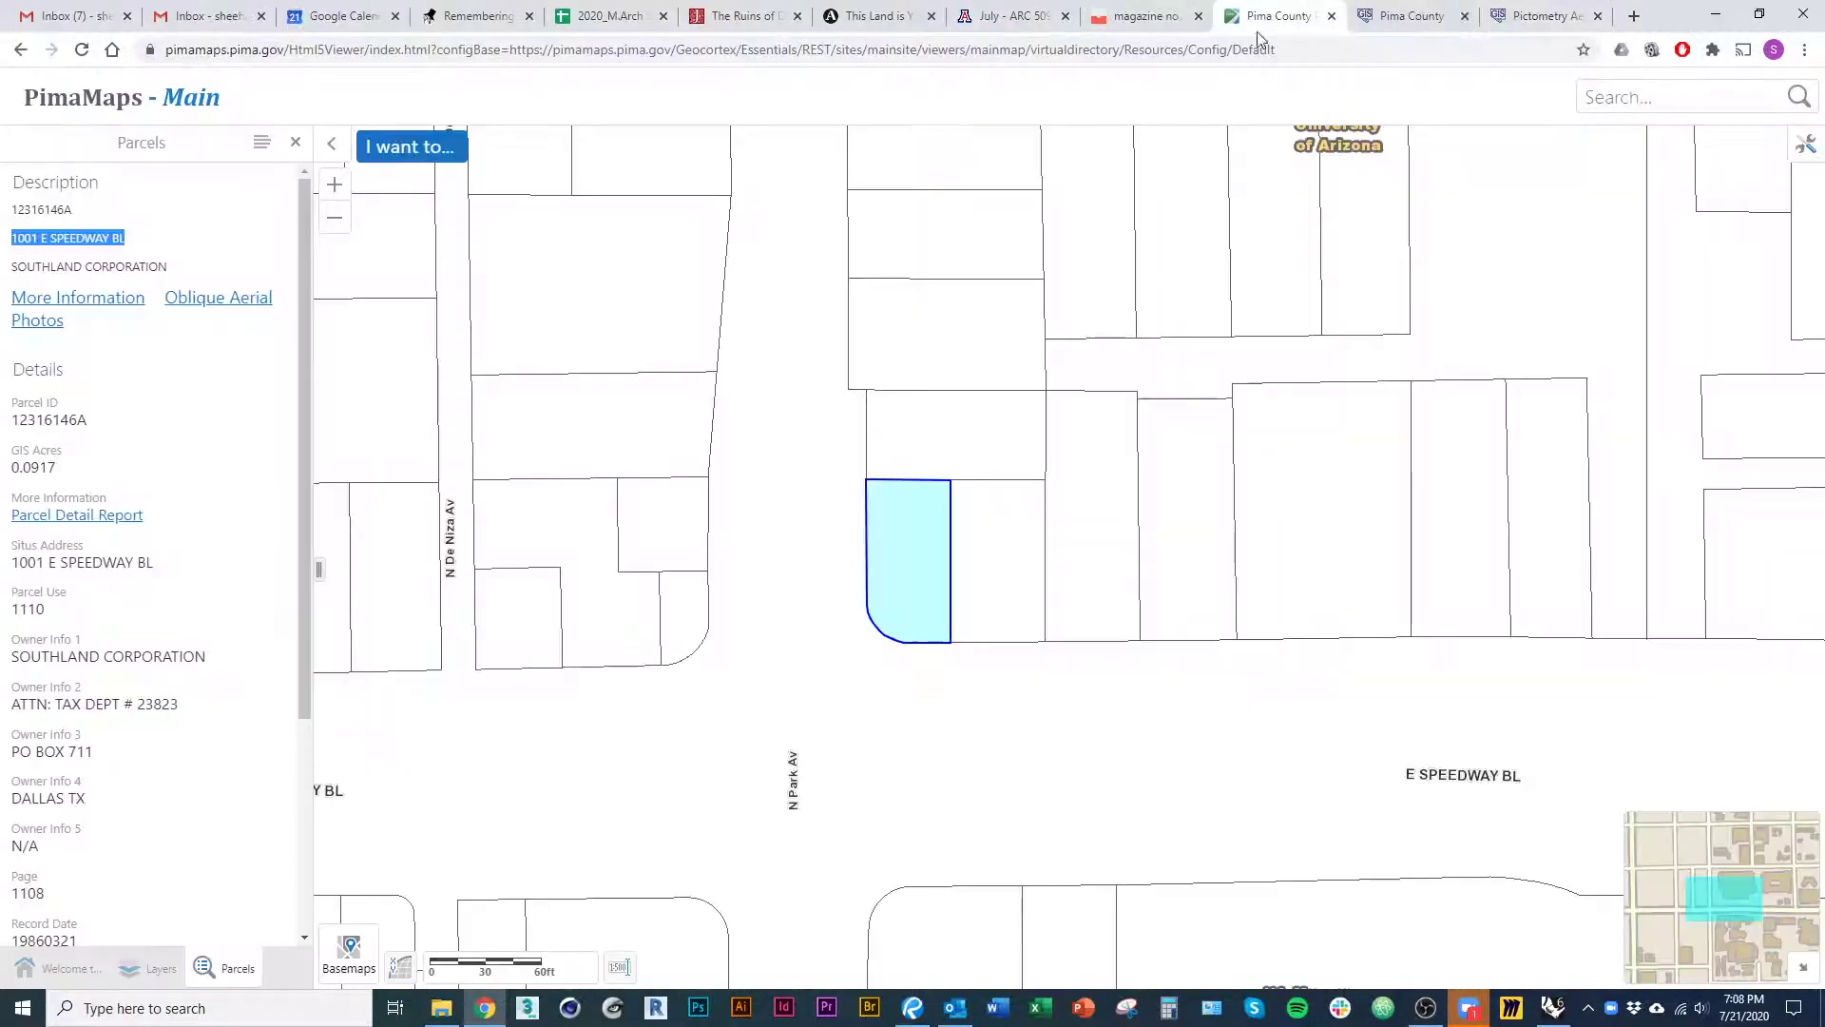
scroll(799, 484, down, 2)
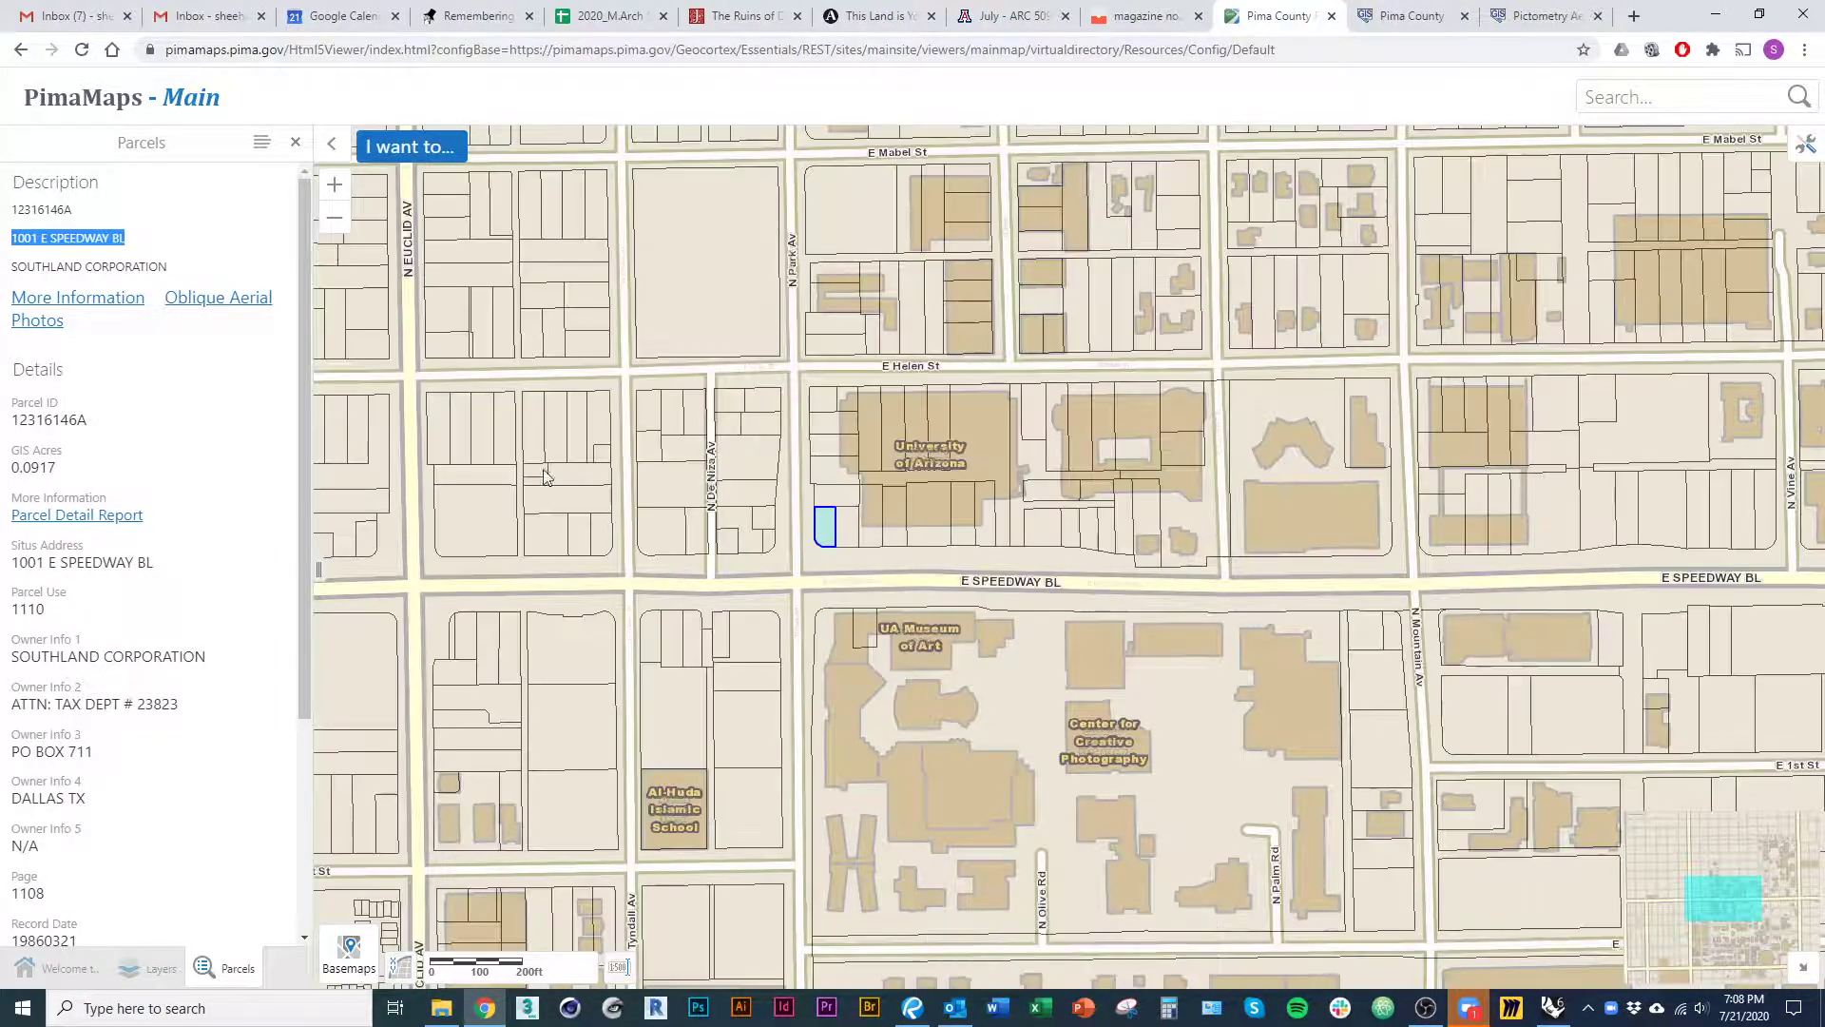
scroll(836, 568, up, 2)
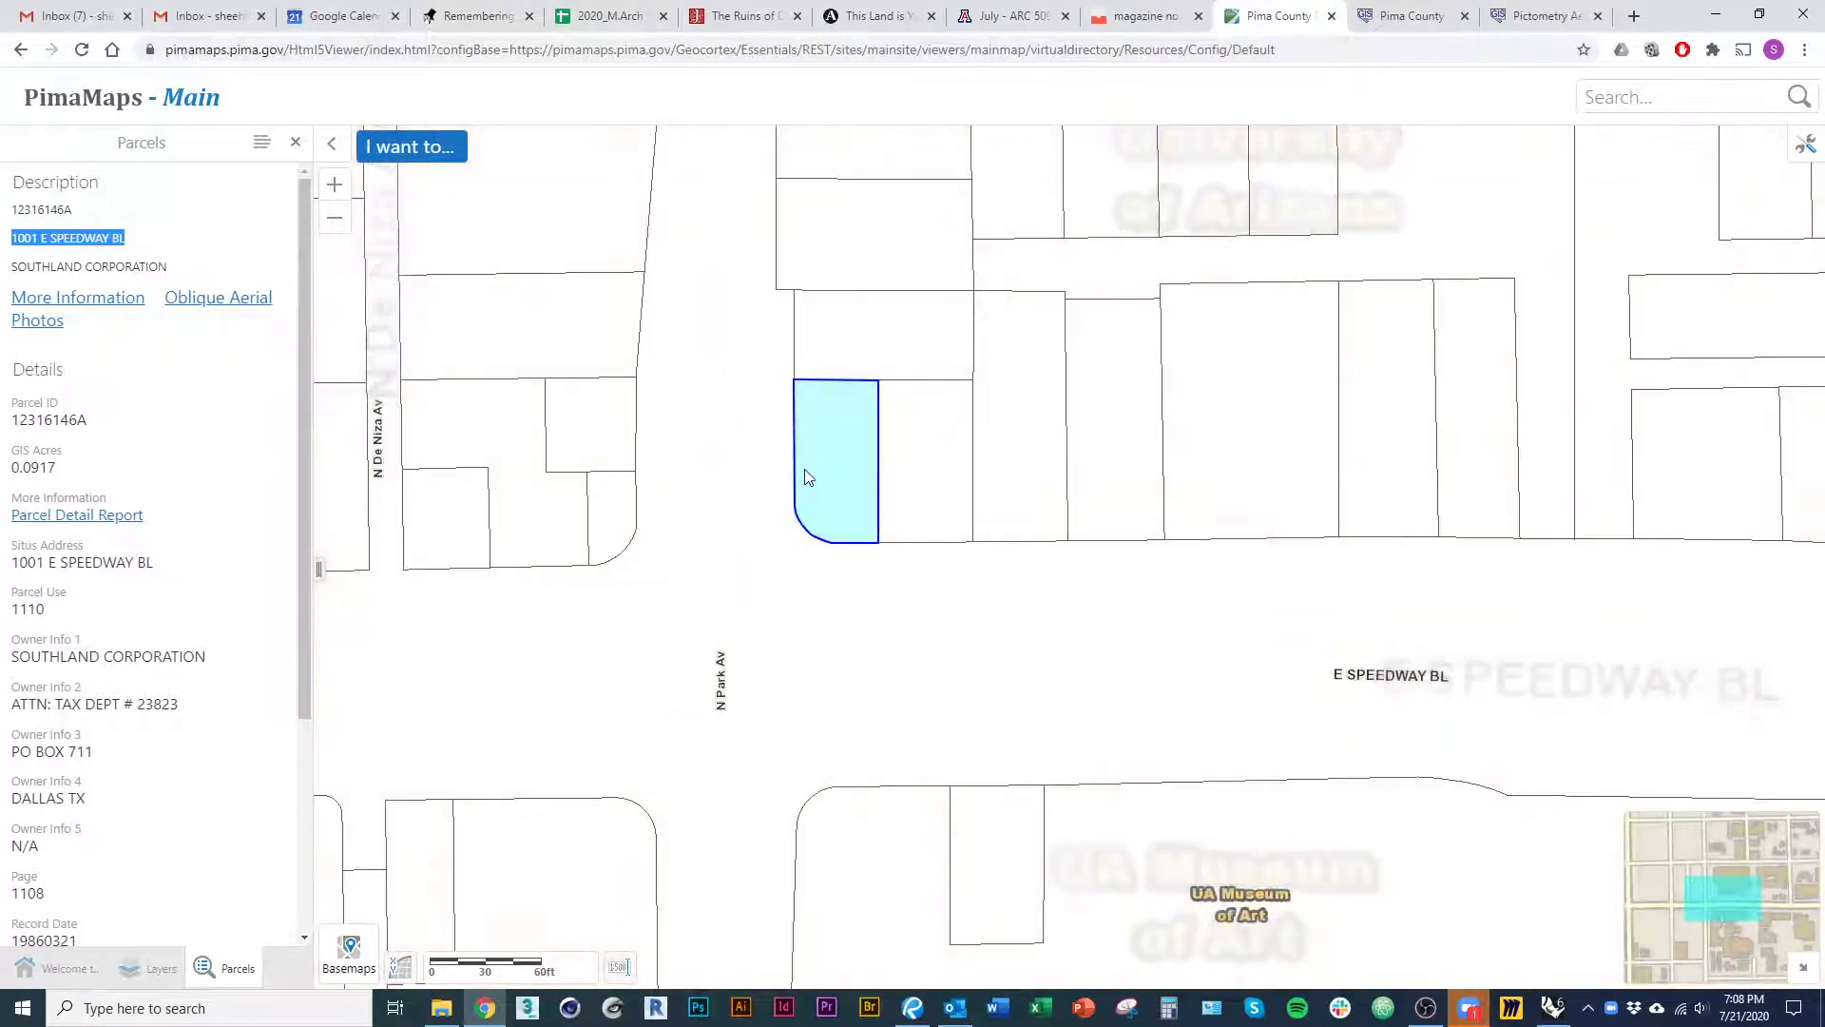
scroll(833, 518, down, 1)
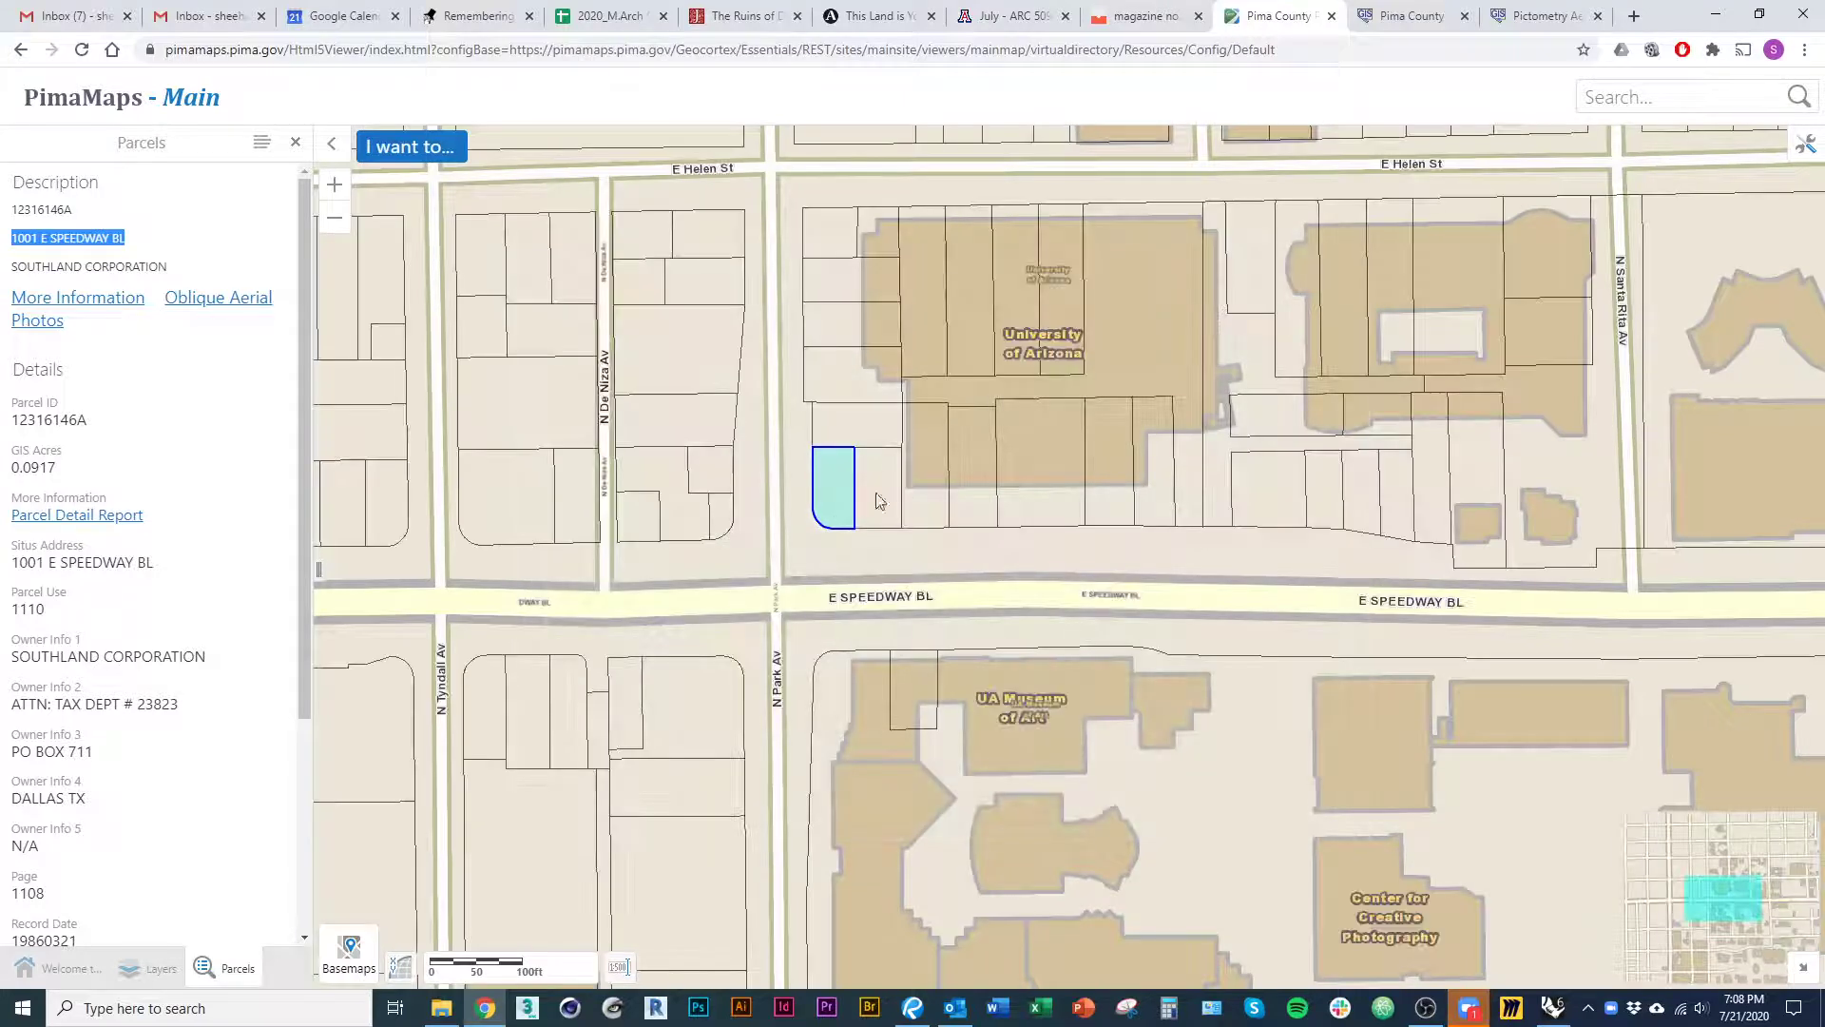
click(842, 510)
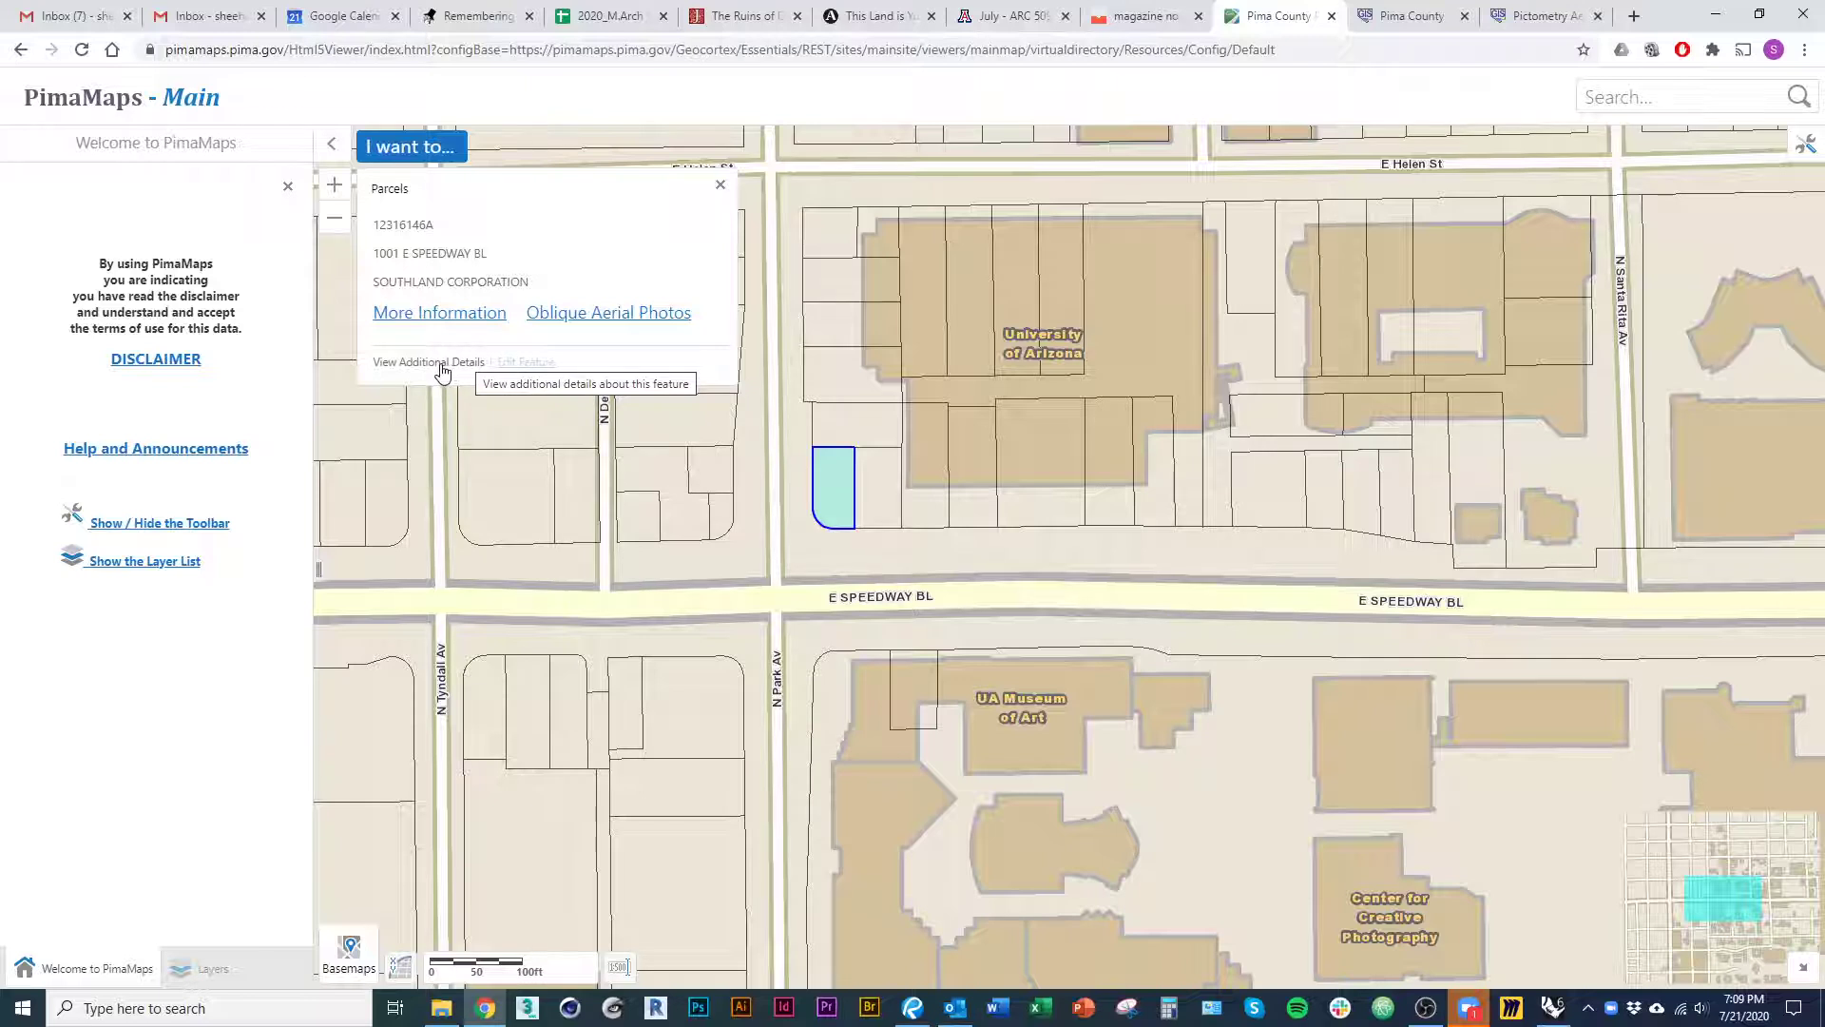
- Copy the street address from the selected parcel's information
drag(496, 262, 374, 254)
click(495, 272)
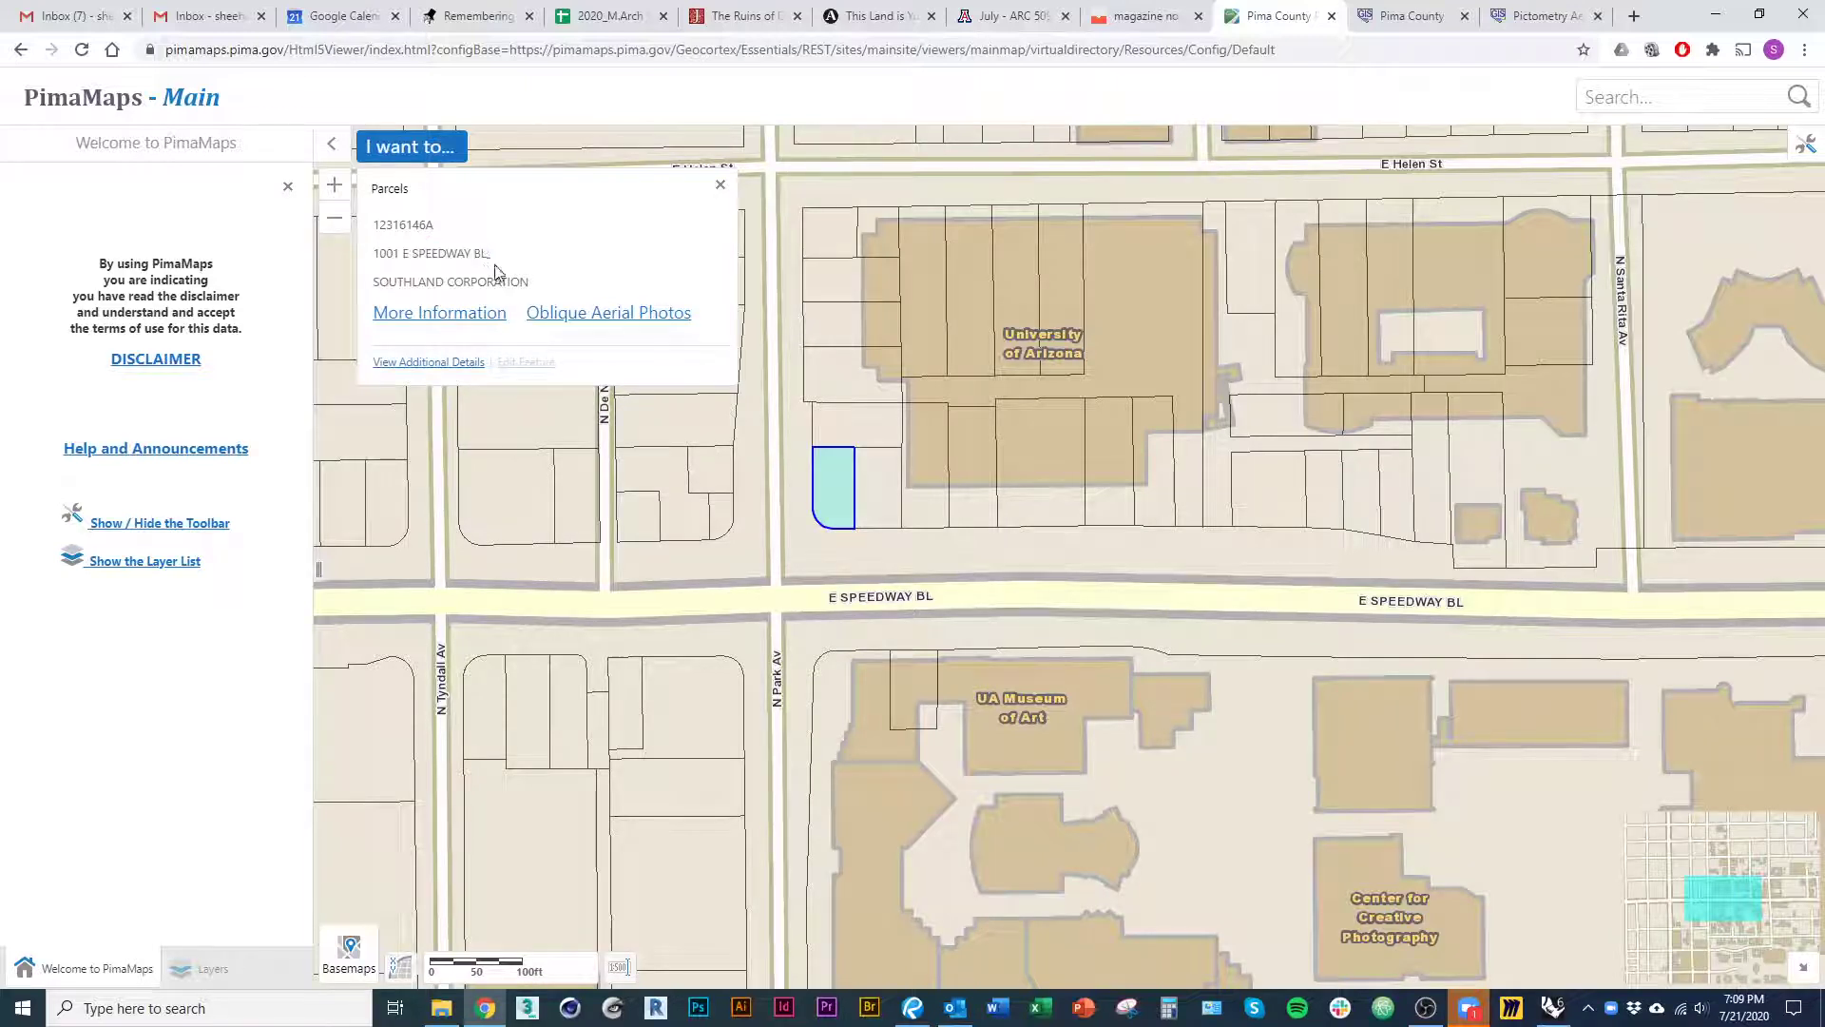
drag(485, 254, 382, 251)
right_click(376, 250)
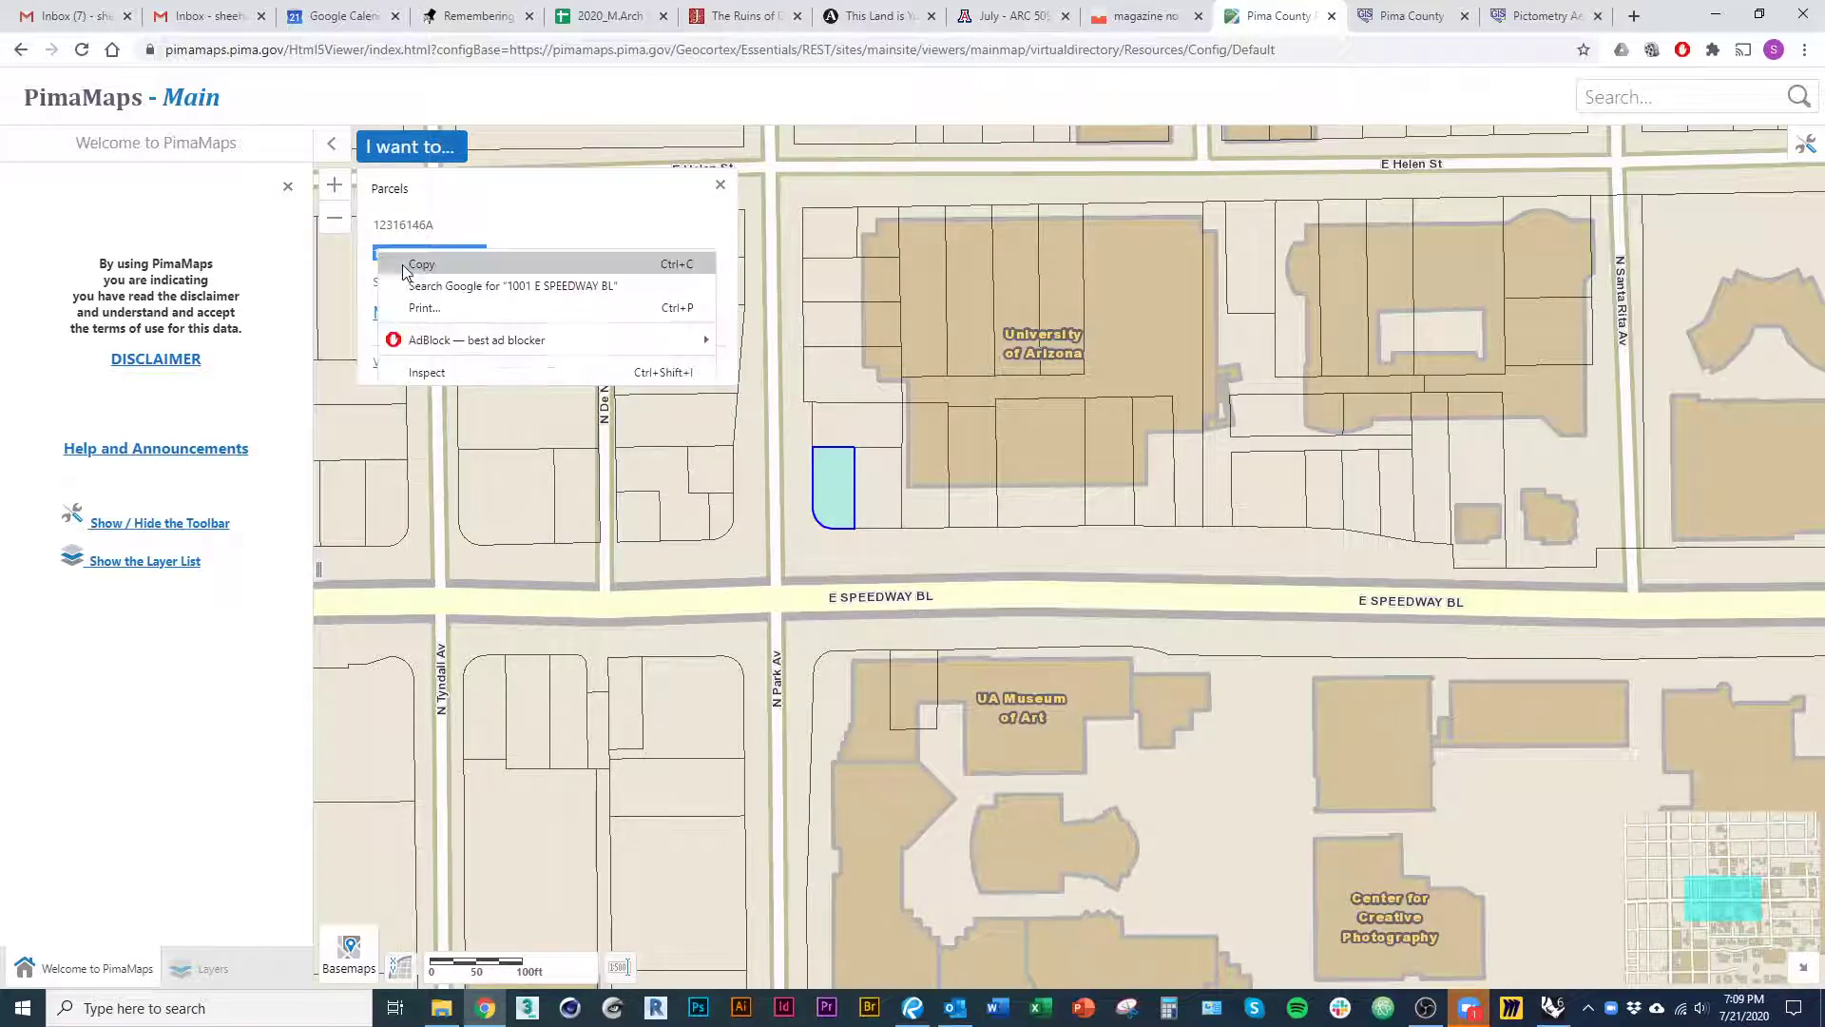
click(409, 262)
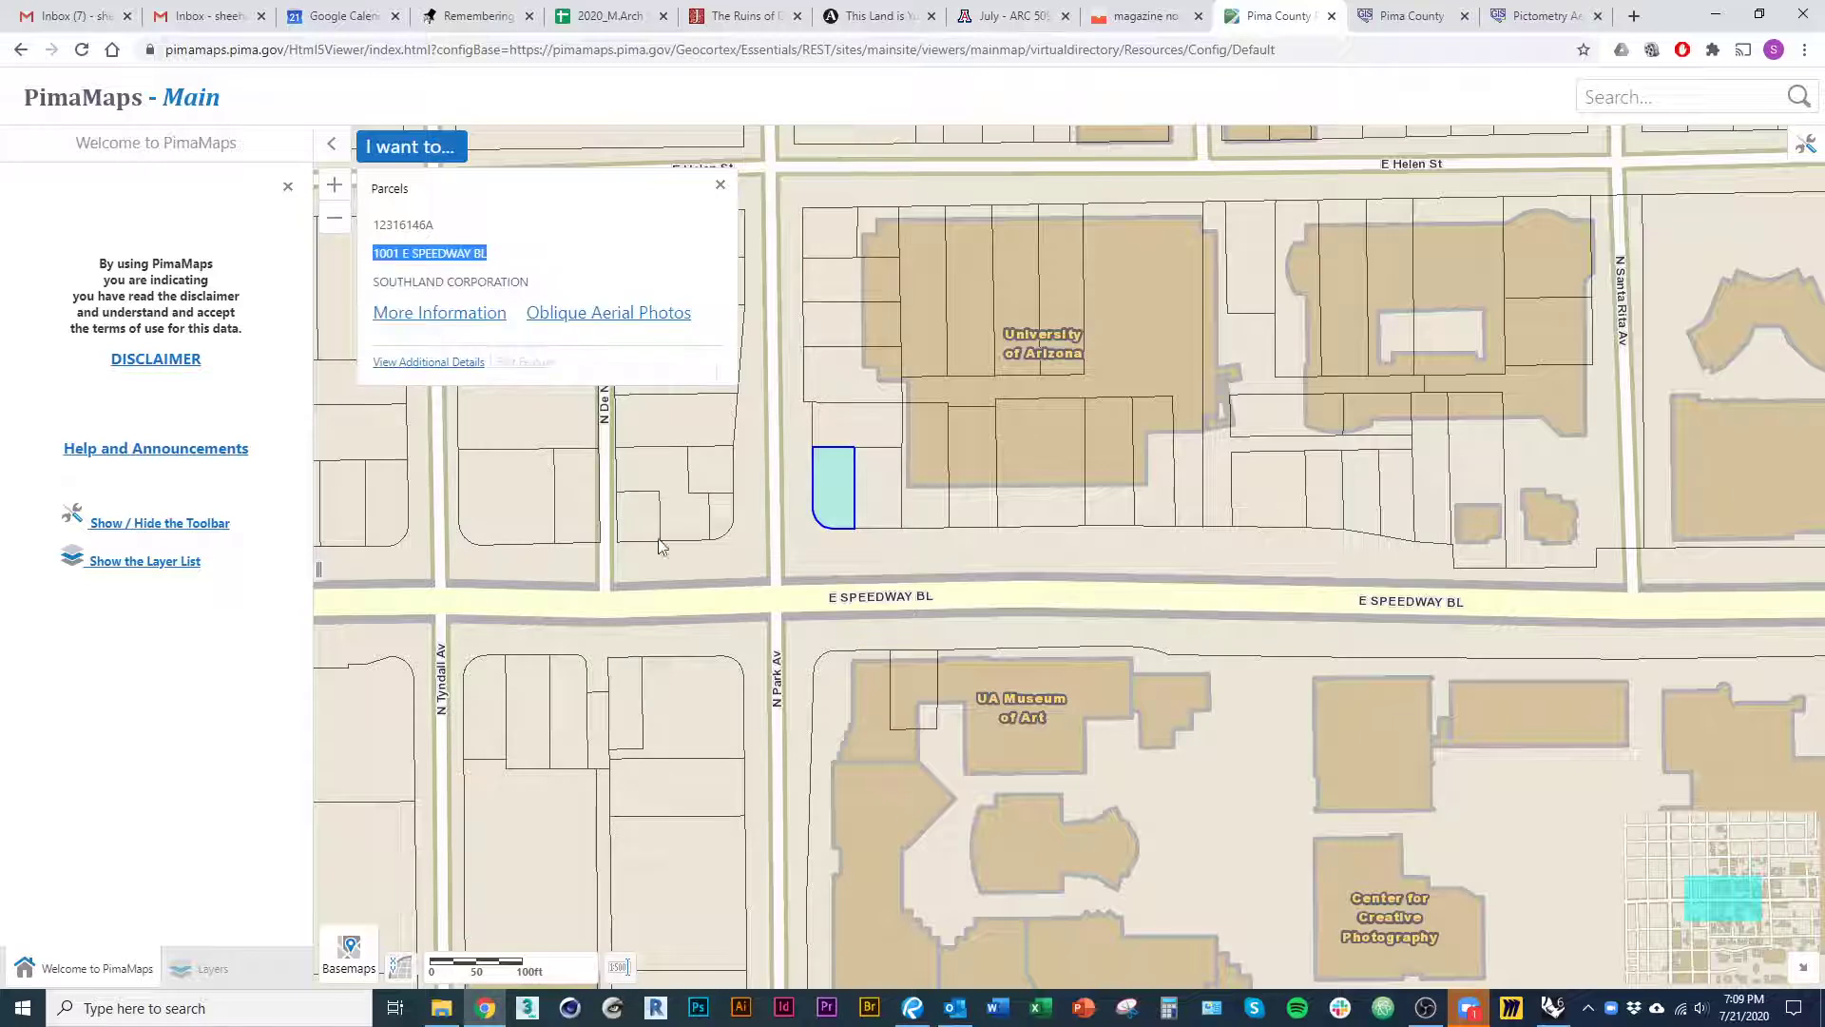
- View the parcel's additional details, open its More Information page and follow the link to Property Research Online
click(428, 362)
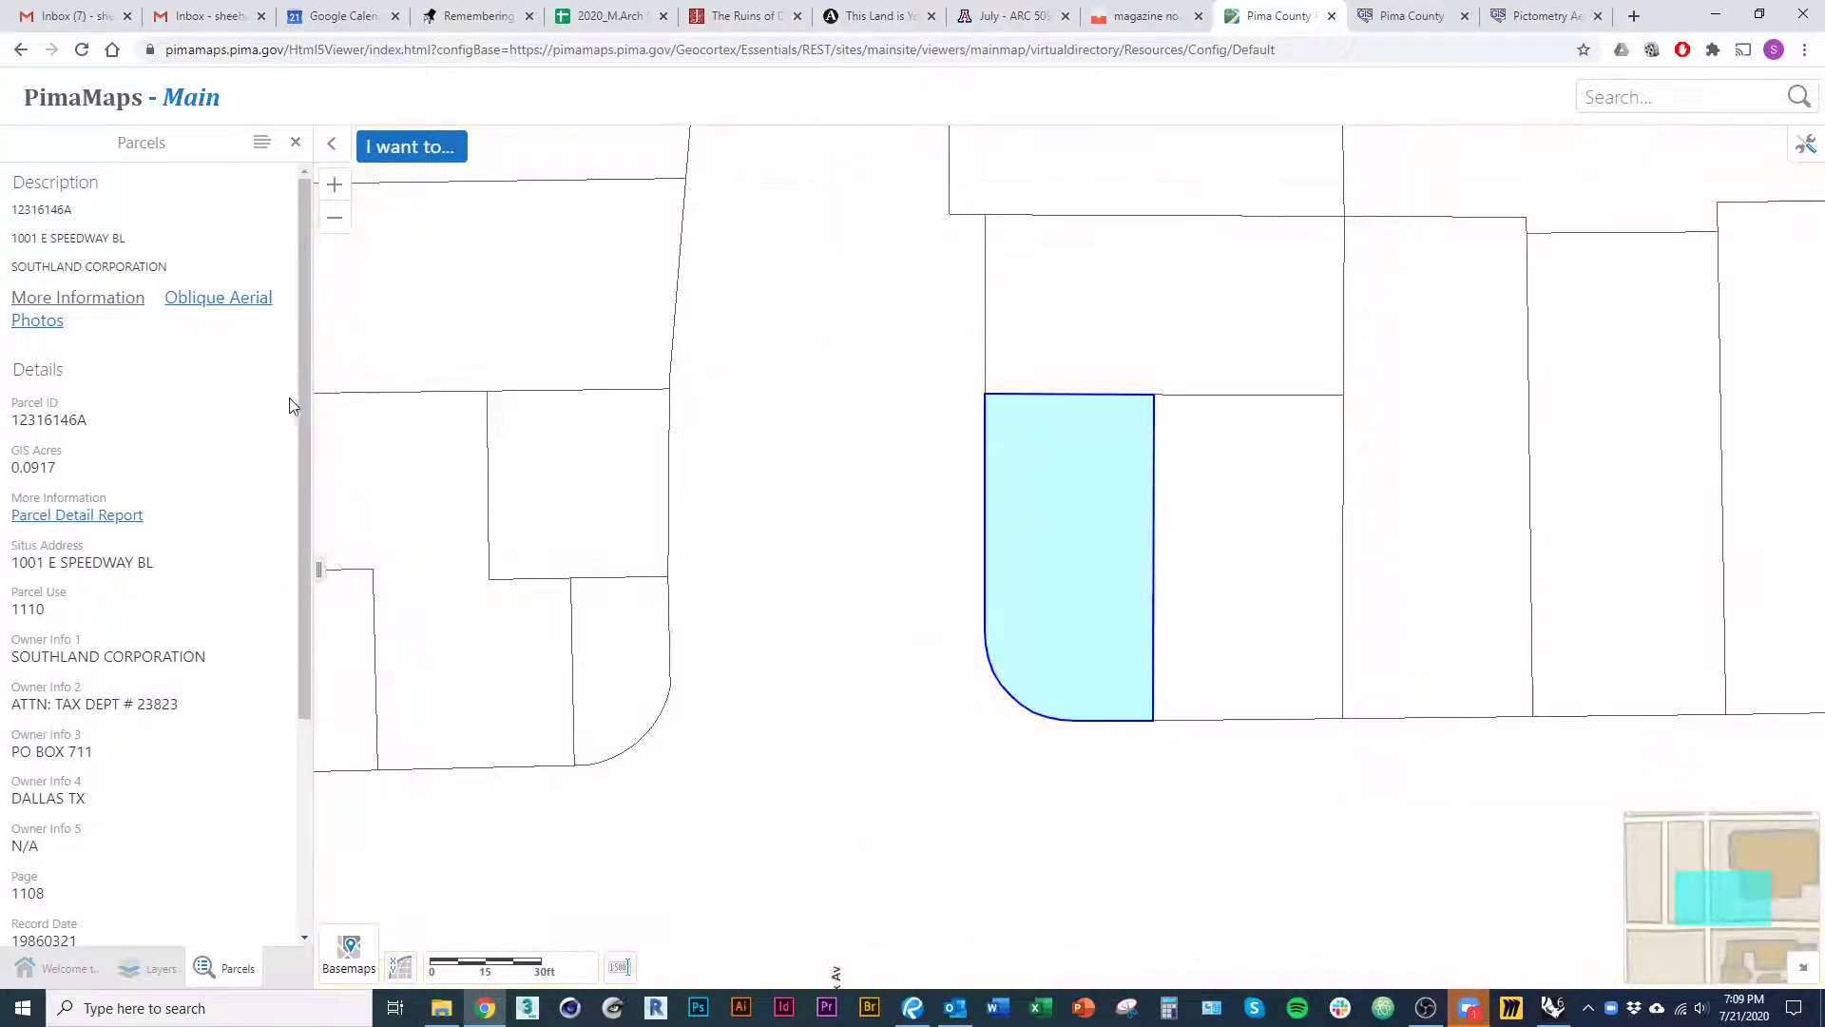
drag(305, 412, 299, 318)
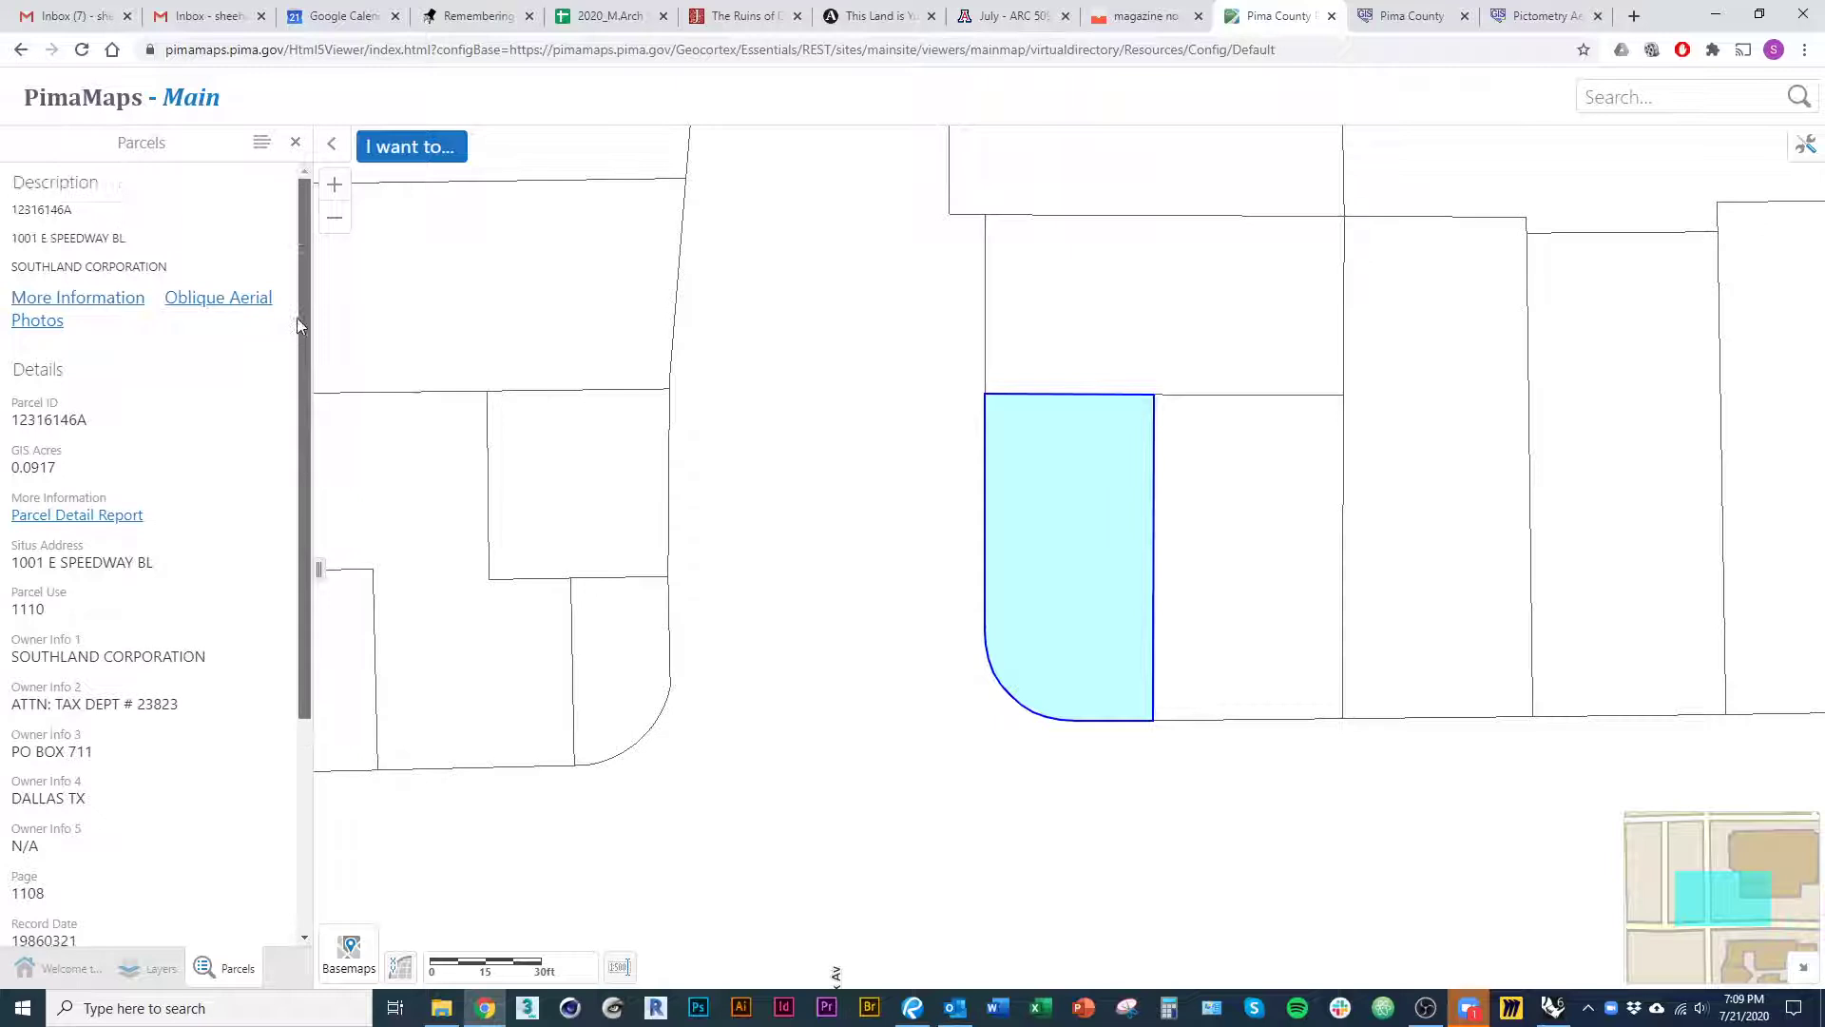
click(52, 296)
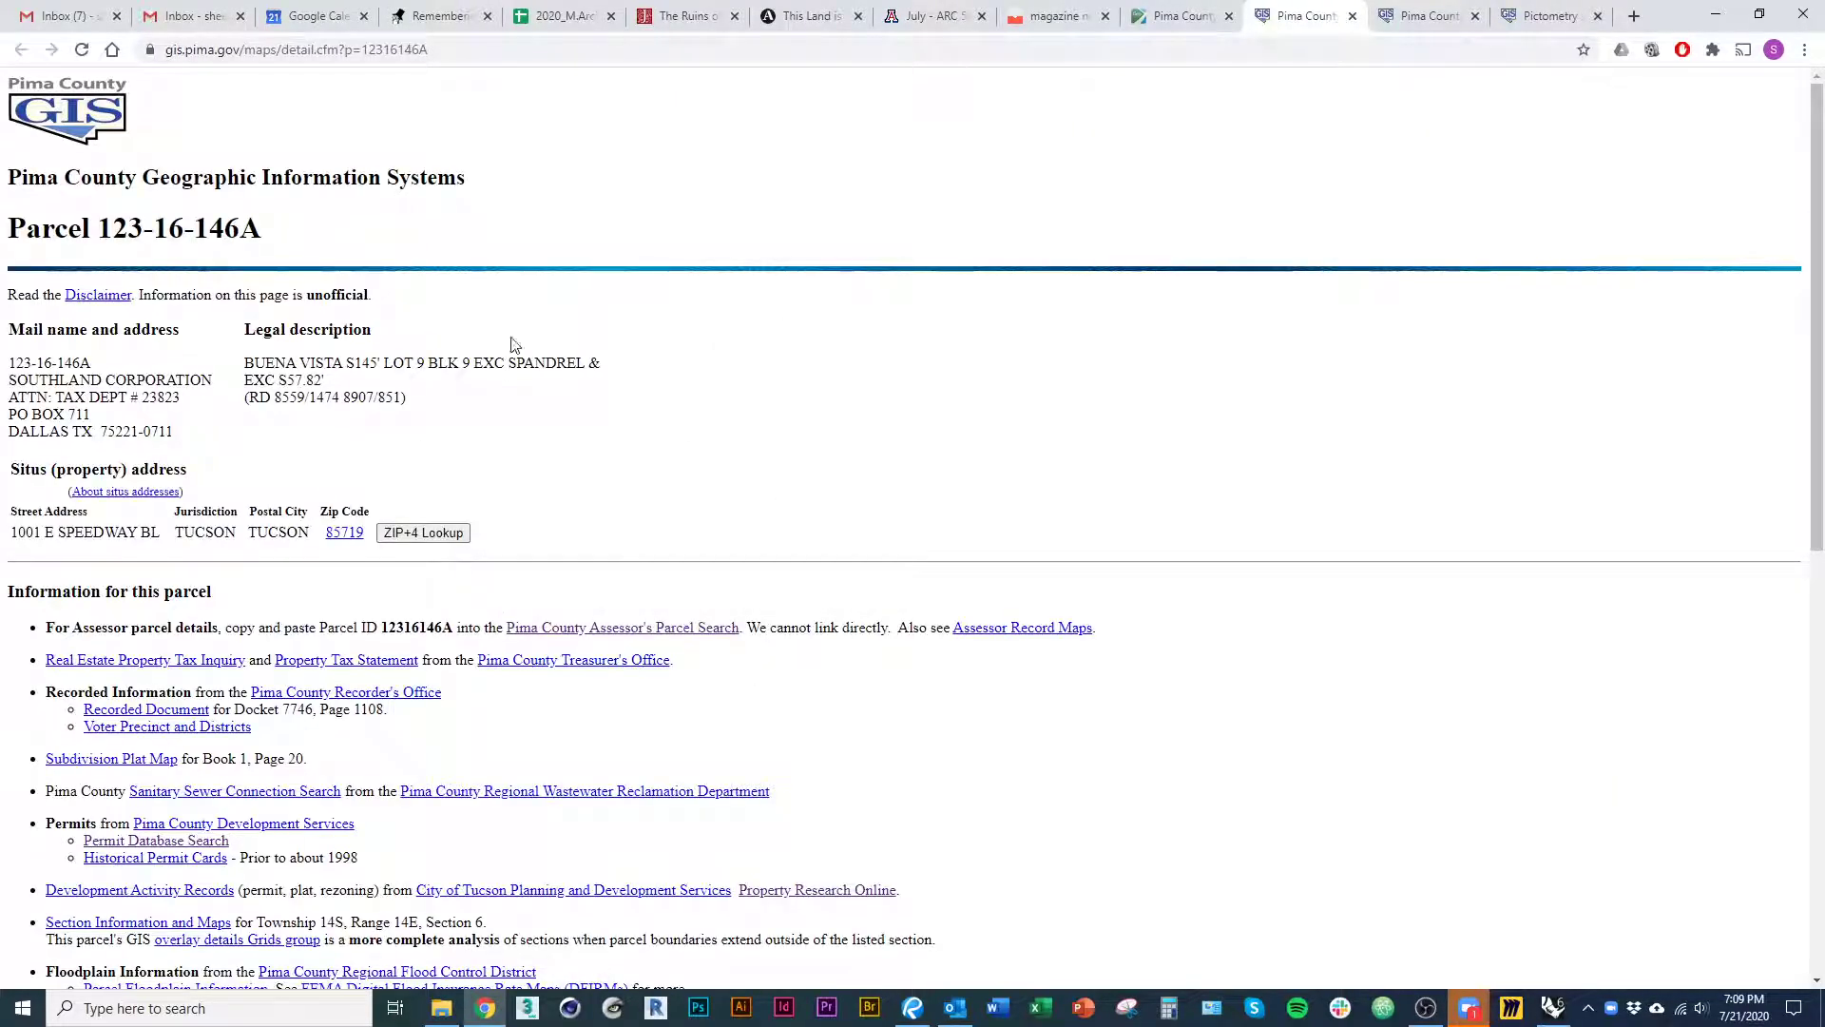
scroll(554, 560, down, 3)
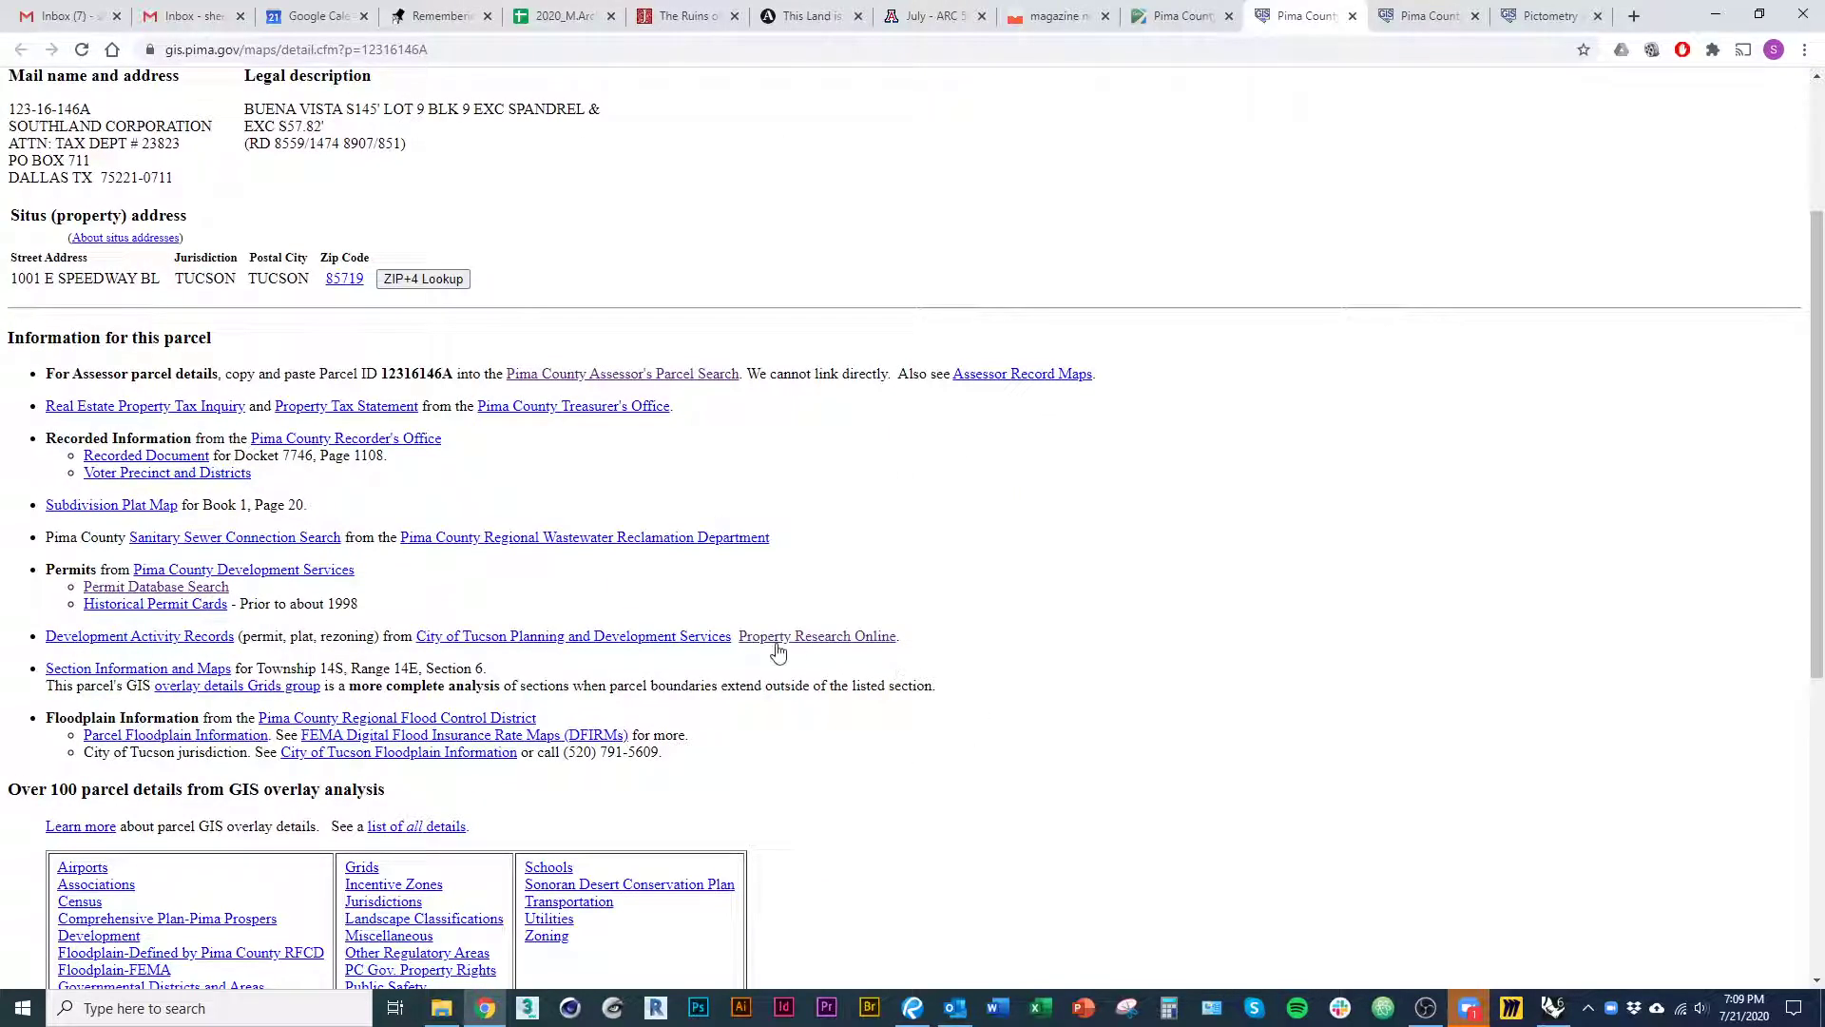
click(866, 647)
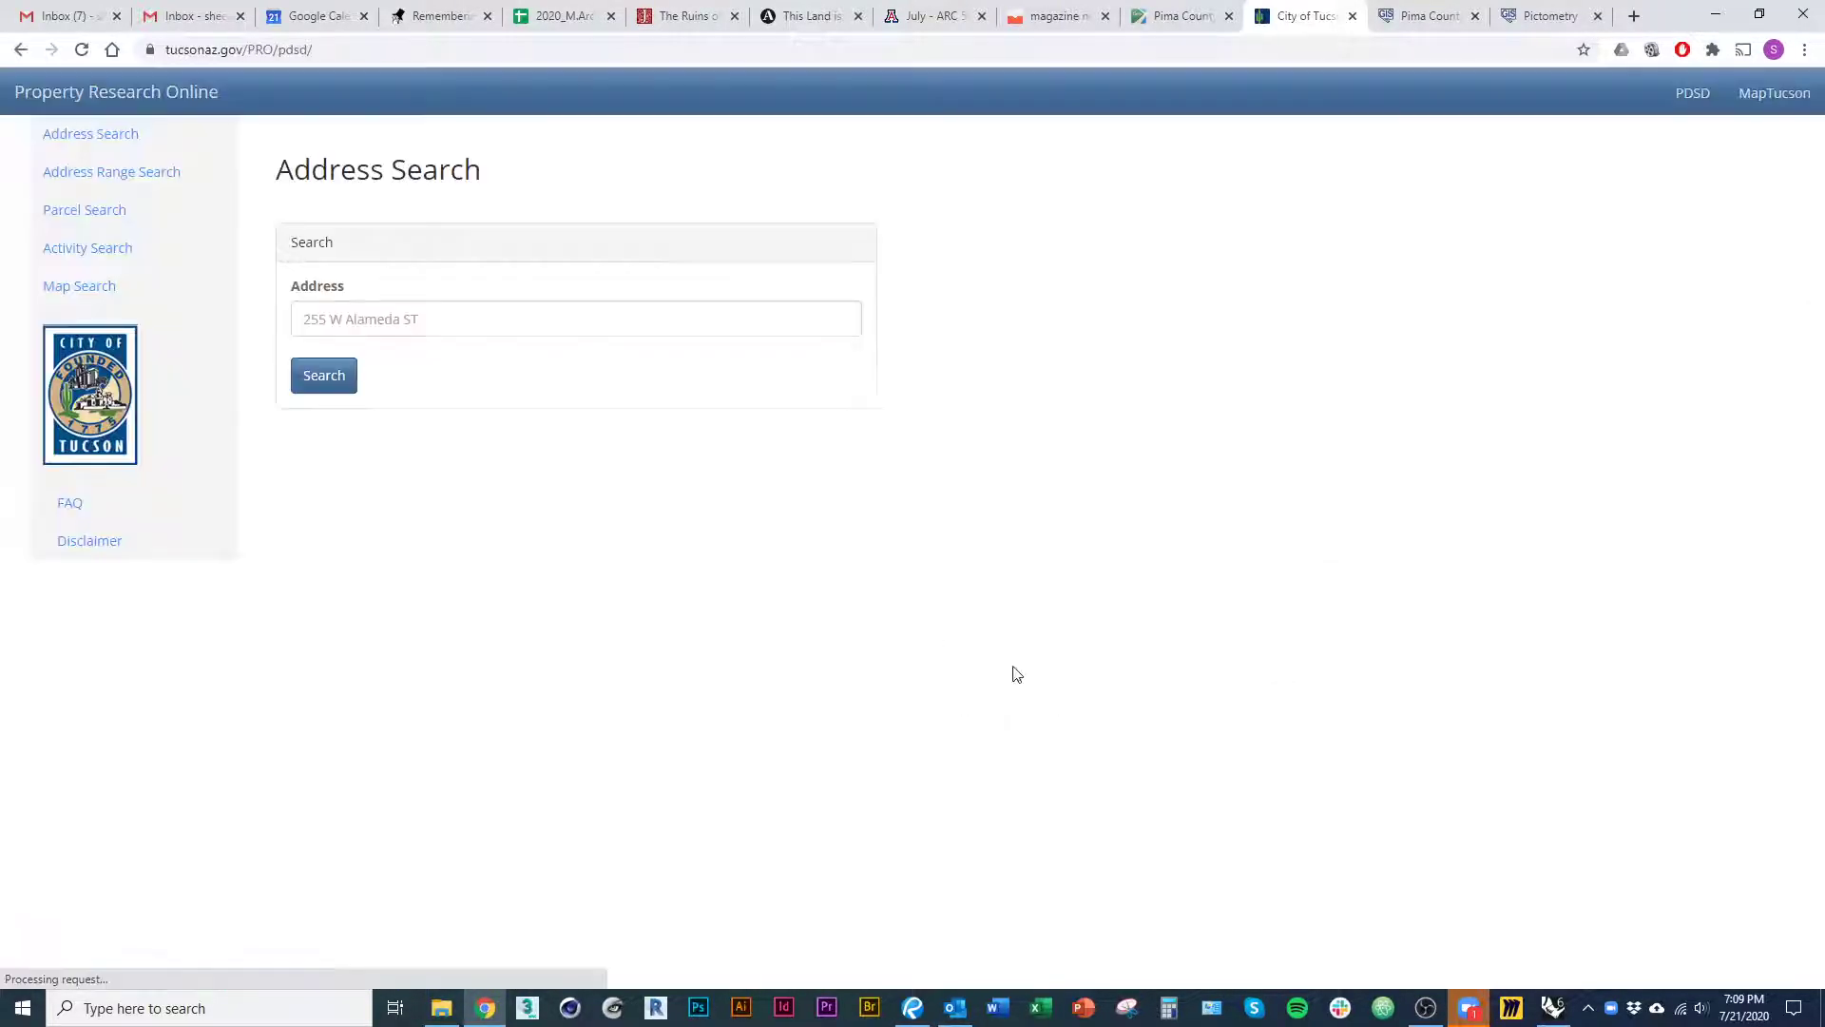
- Paste the copied street address into the Address Search and run the search
click(420, 323)
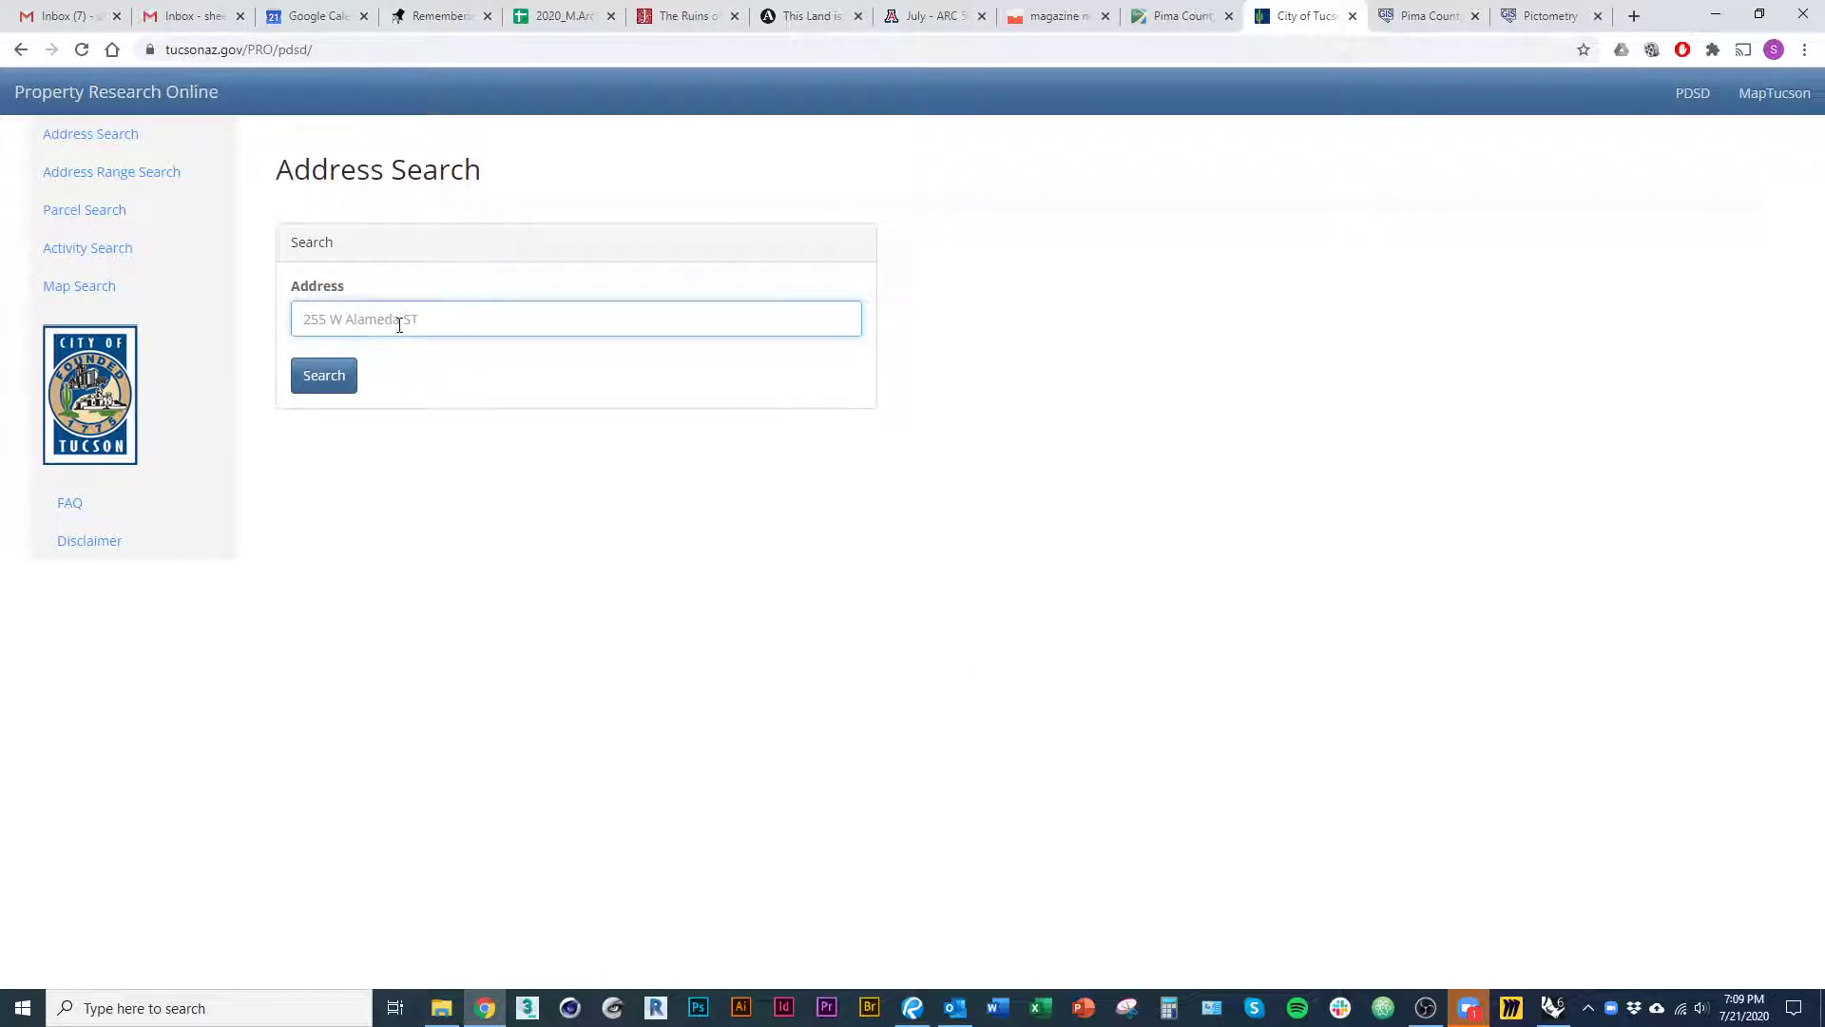
right_click(397, 324)
click(360, 316)
right_click(363, 320)
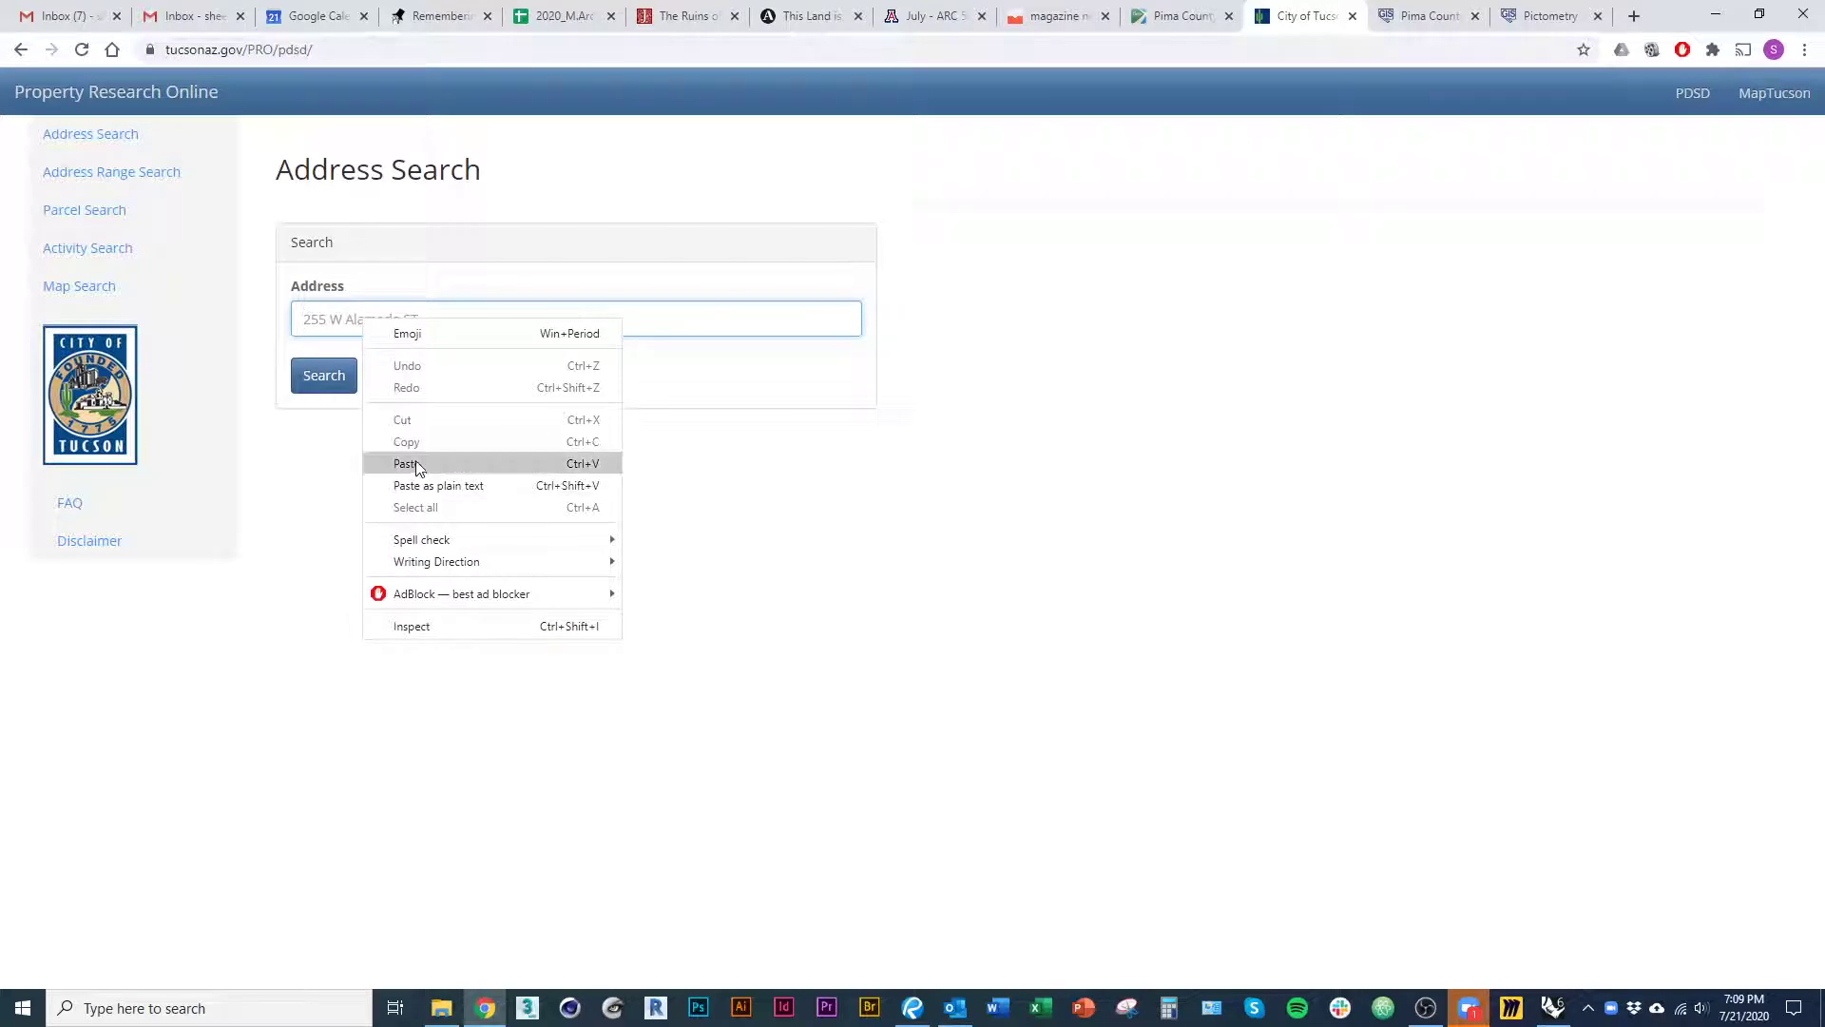
click(405, 464)
click(391, 554)
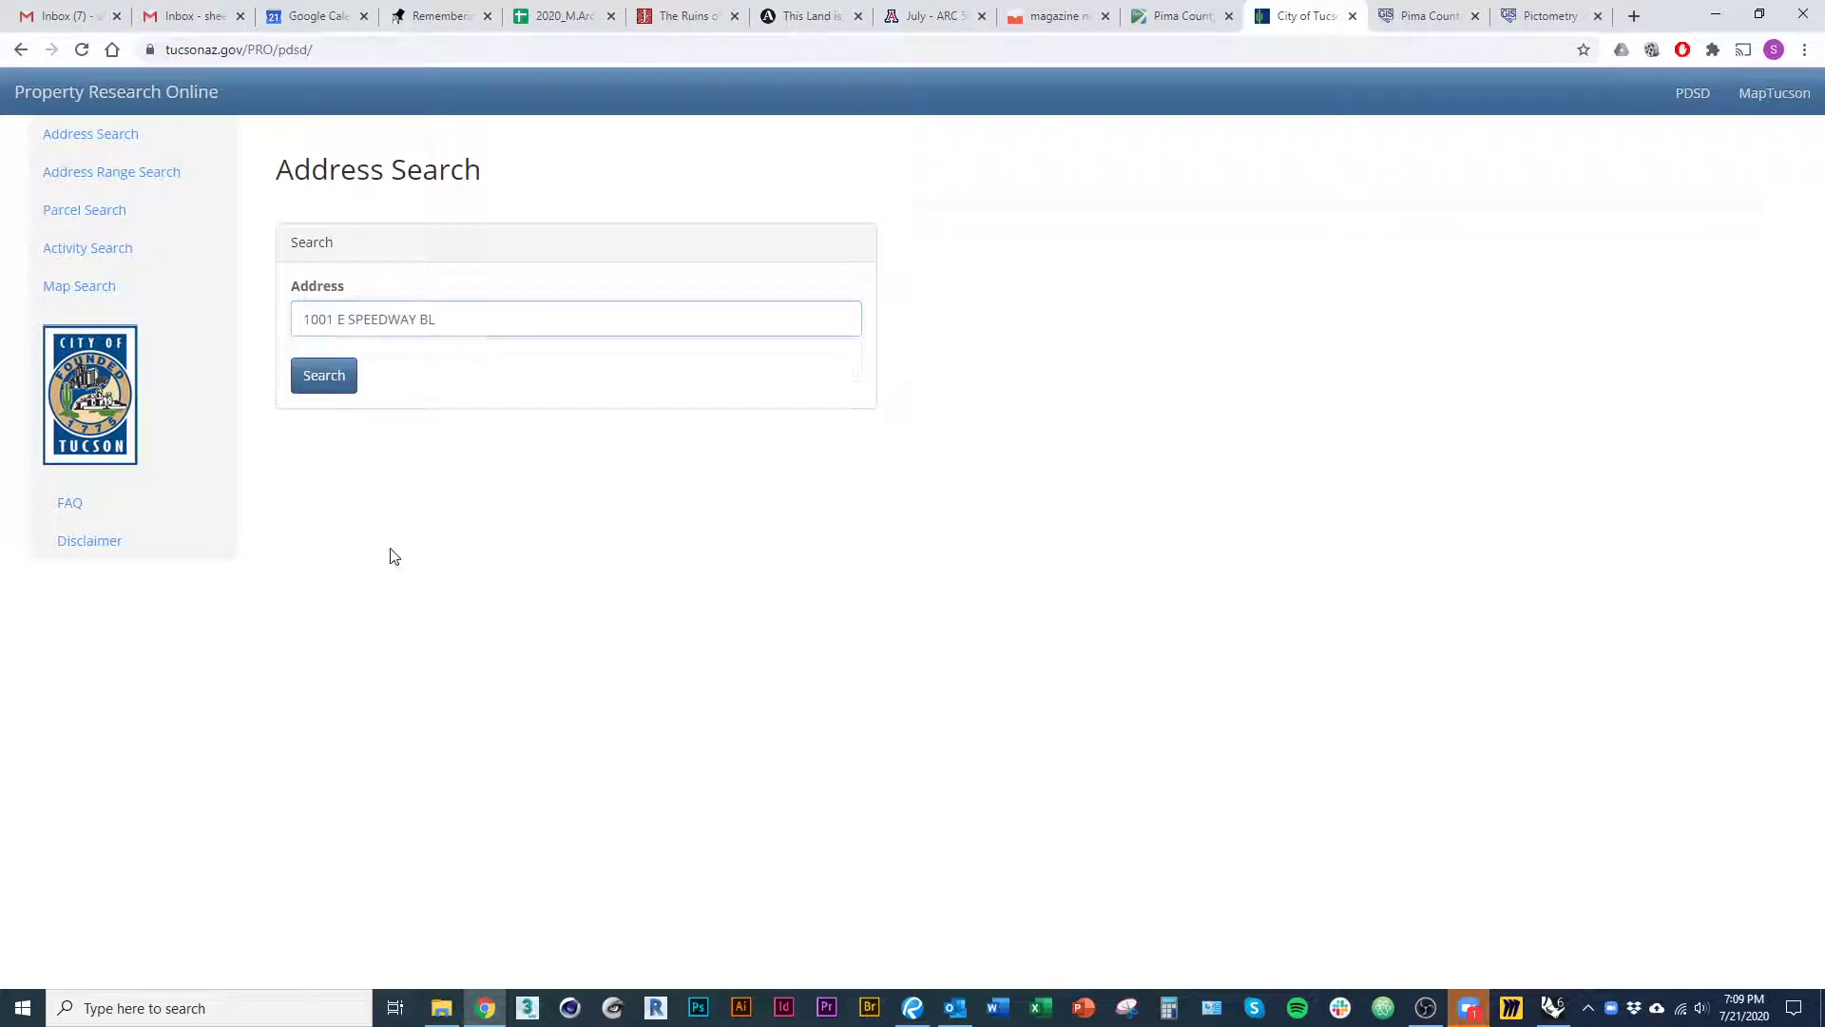
click(324, 377)
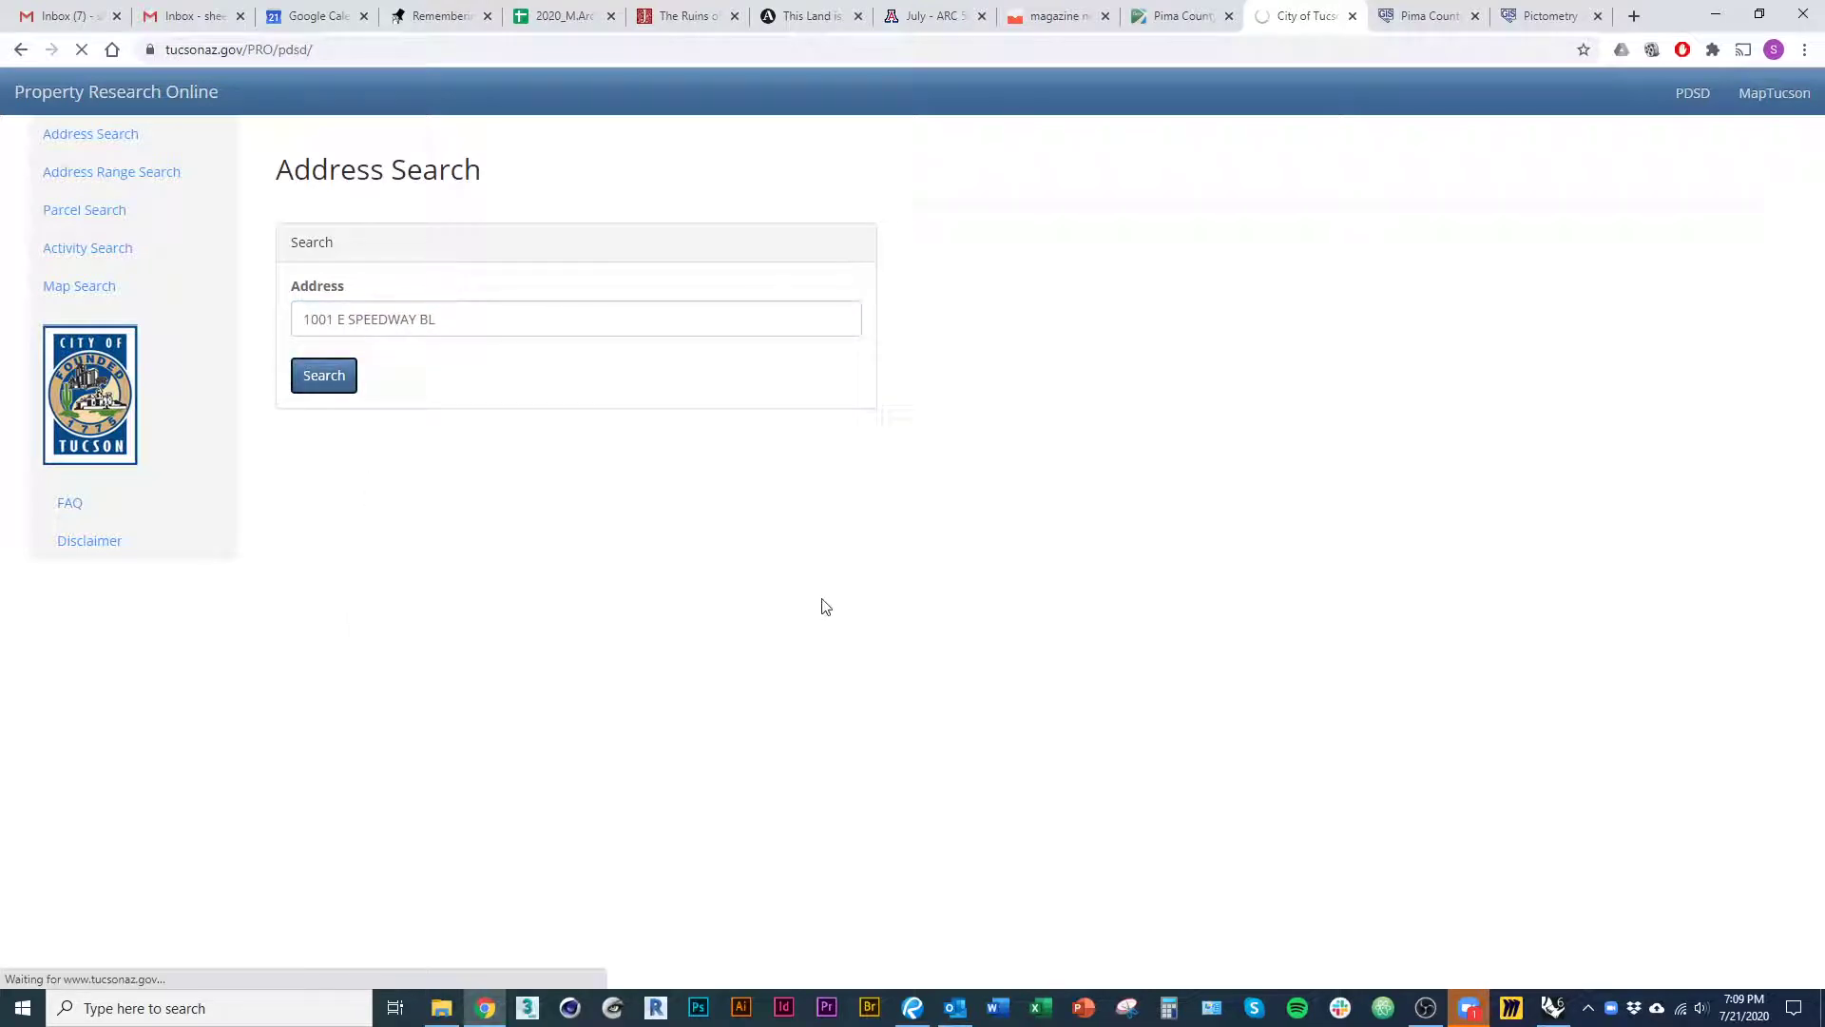
- Review the zoning, development request and permit records for the address, and open the CO2 SYSTEM INSTALL permit entered 01/30/2018
scroll(810, 604, down, 5)
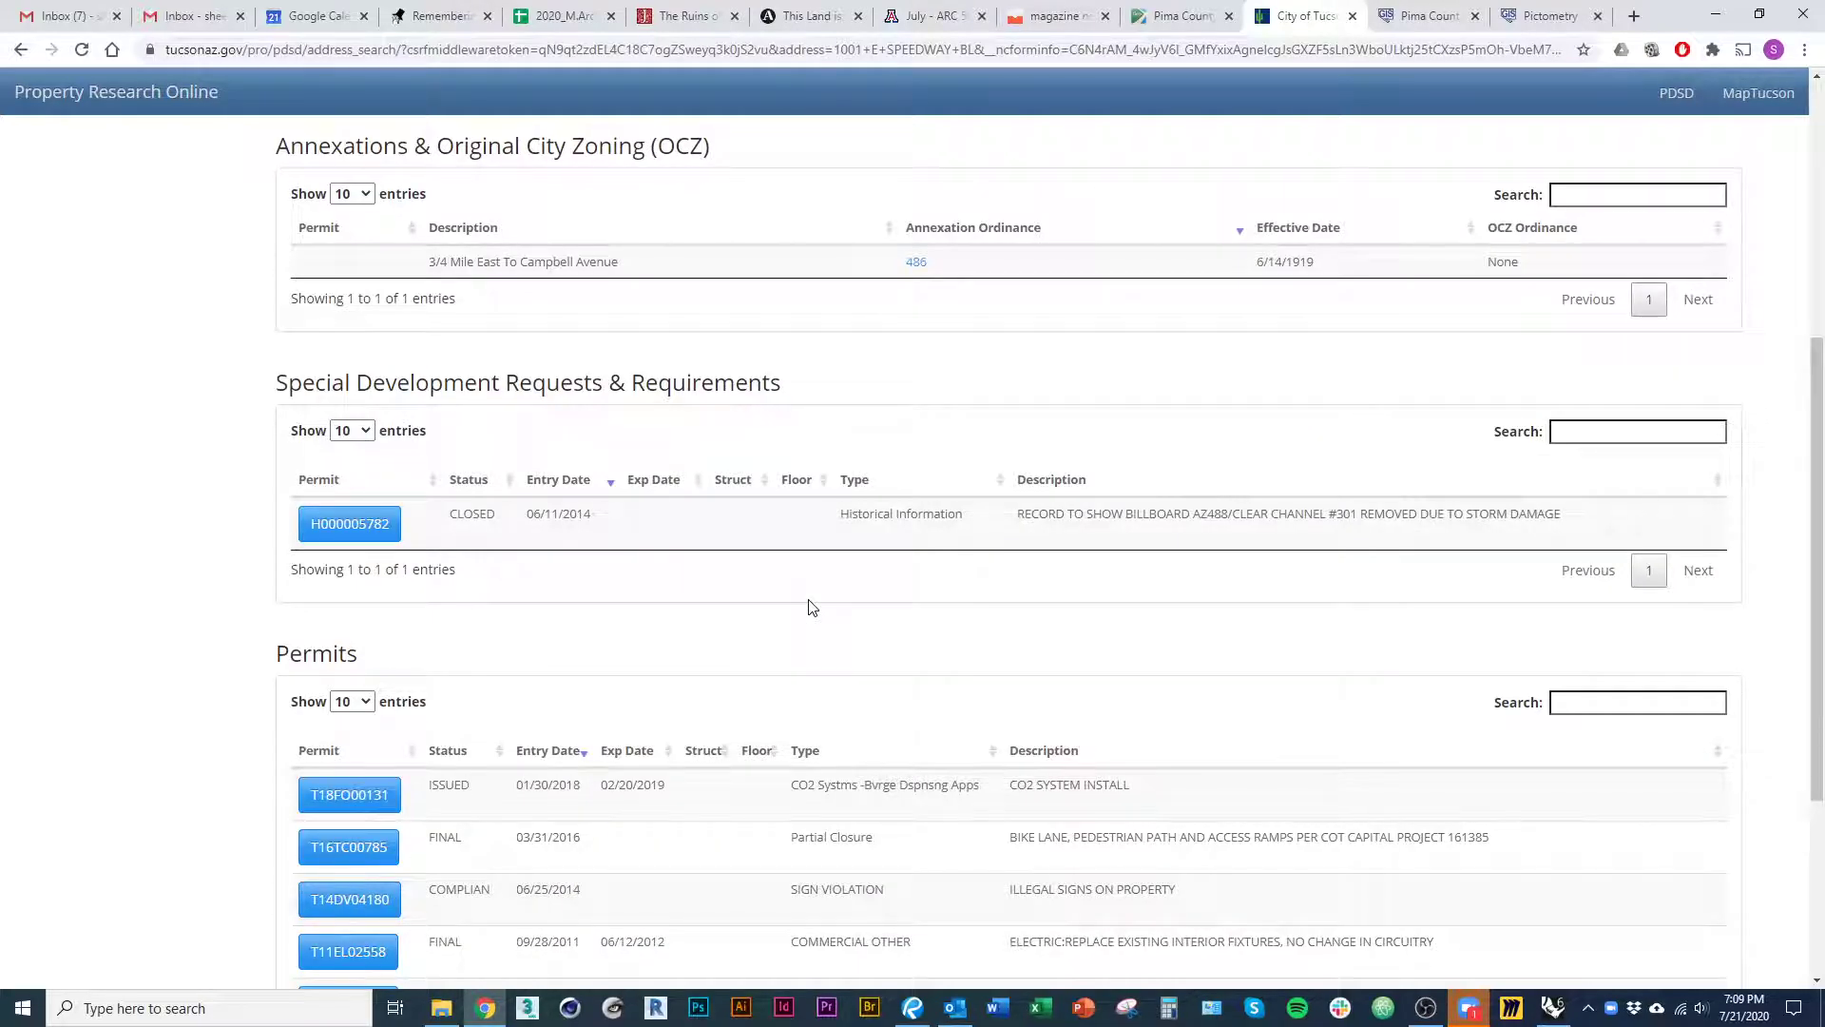
scroll(810, 607, up, 5)
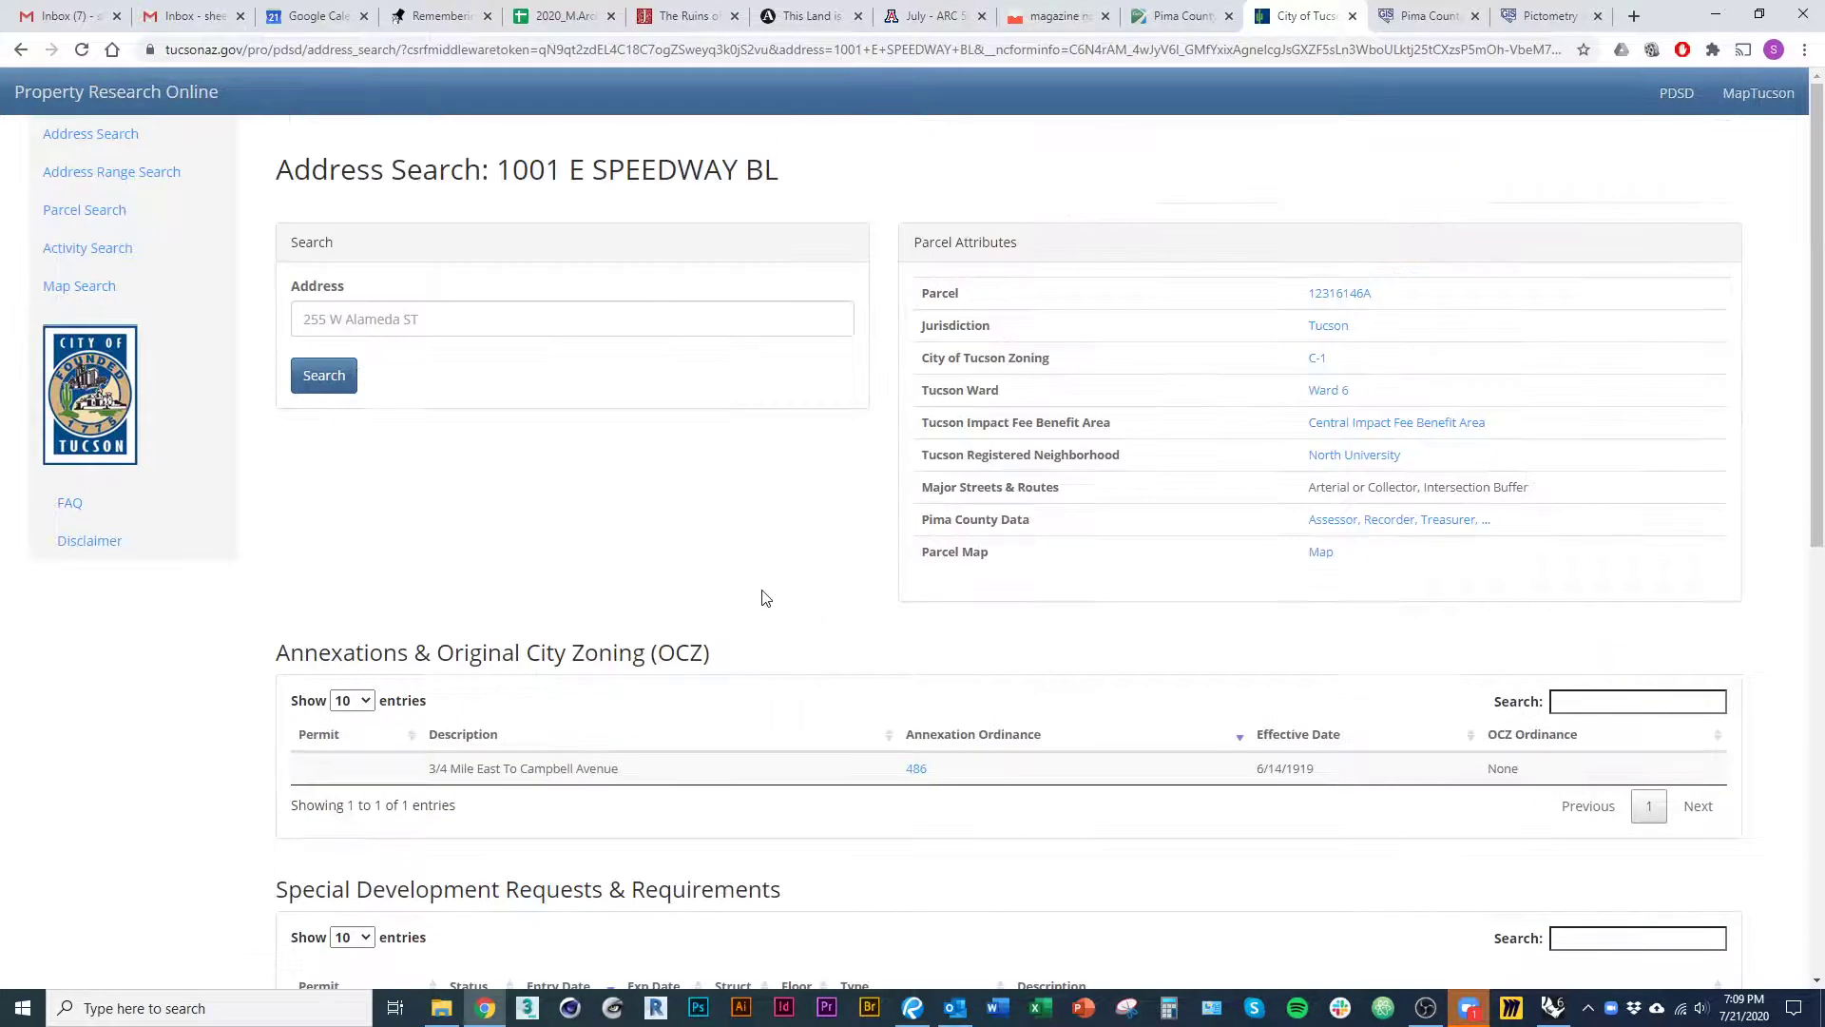
scroll(765, 597, down, 5)
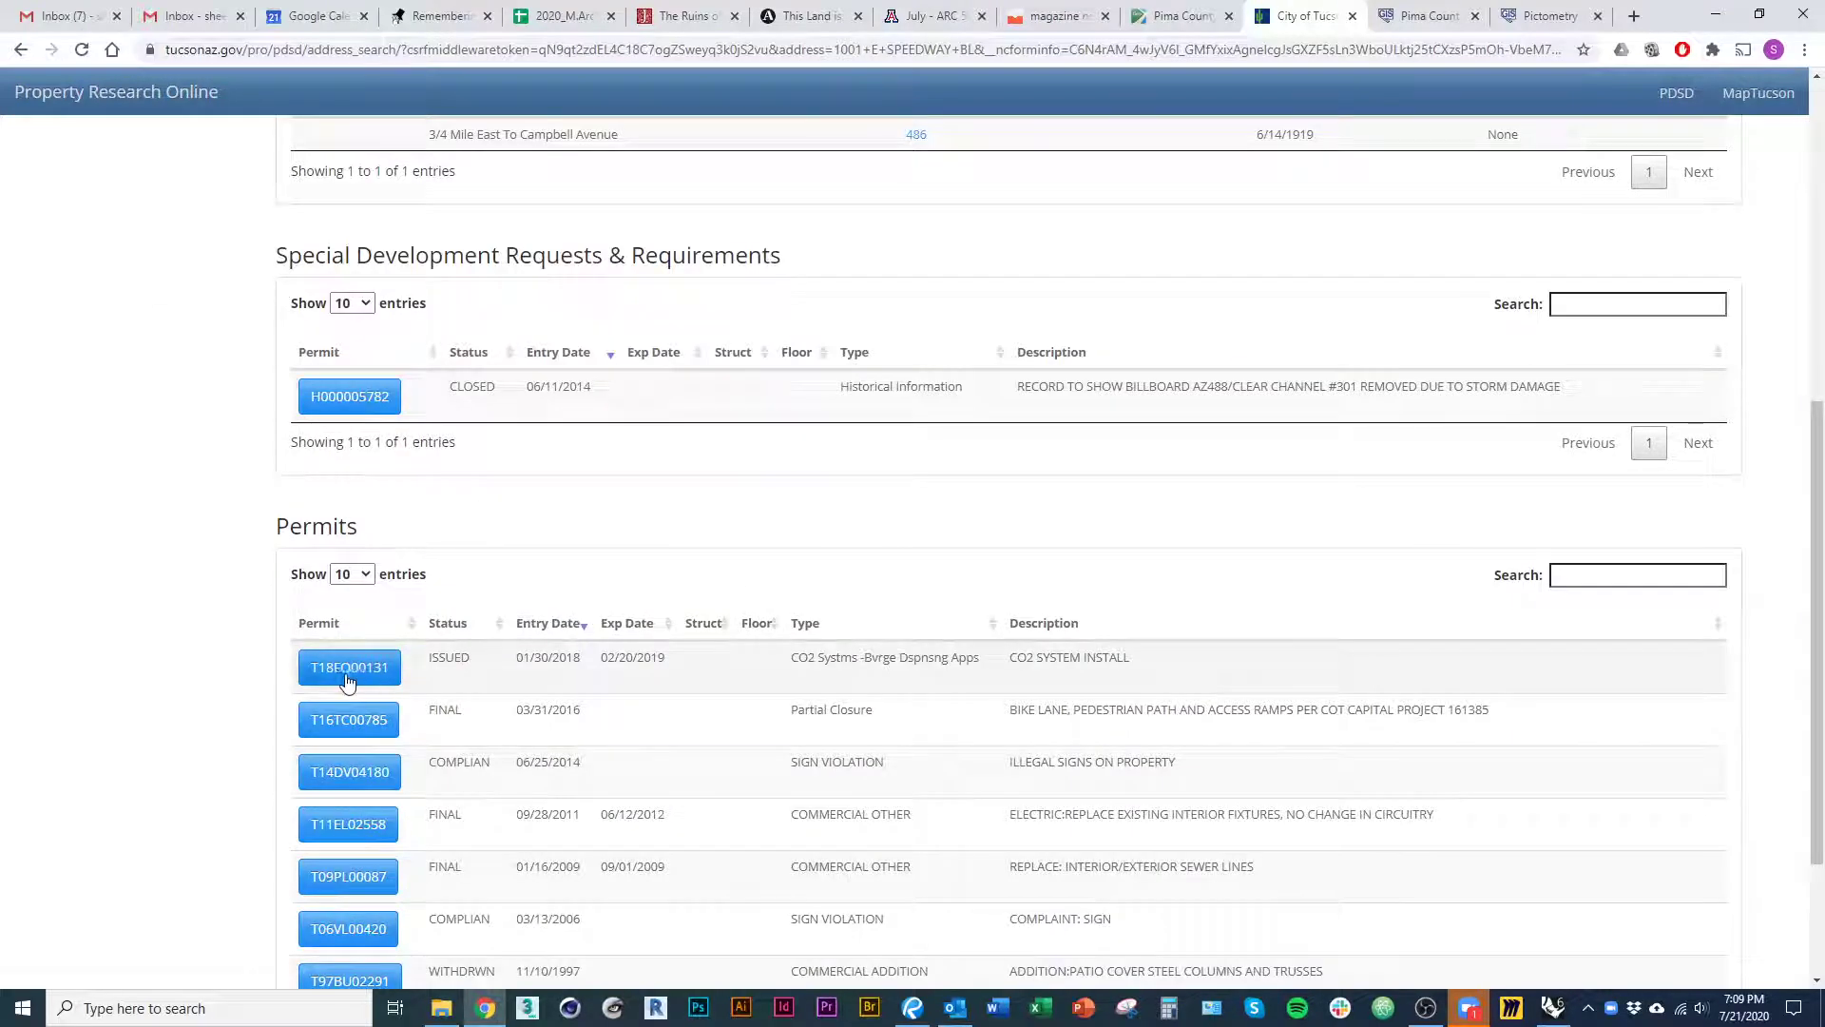
click(347, 663)
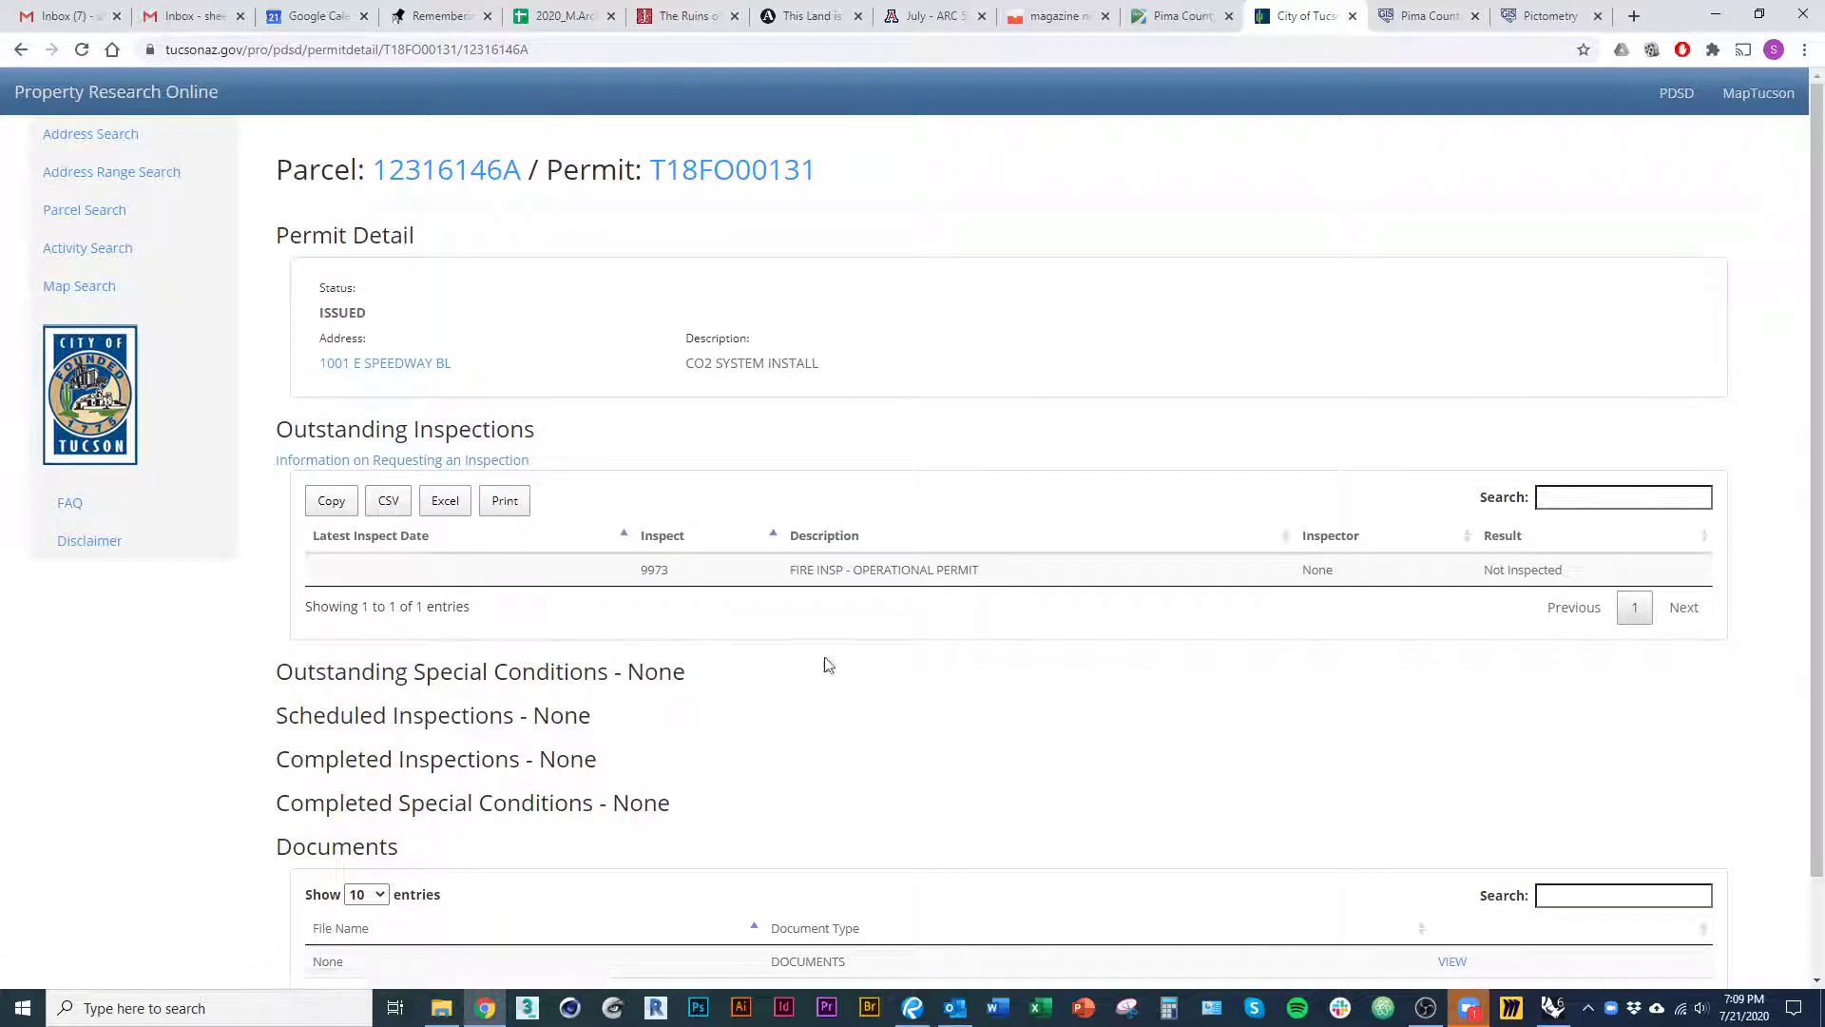
- Review the permit's details, open its FIRE PLANS document and look over the scanned store floor plan
scroll(1303, 851, down, 2)
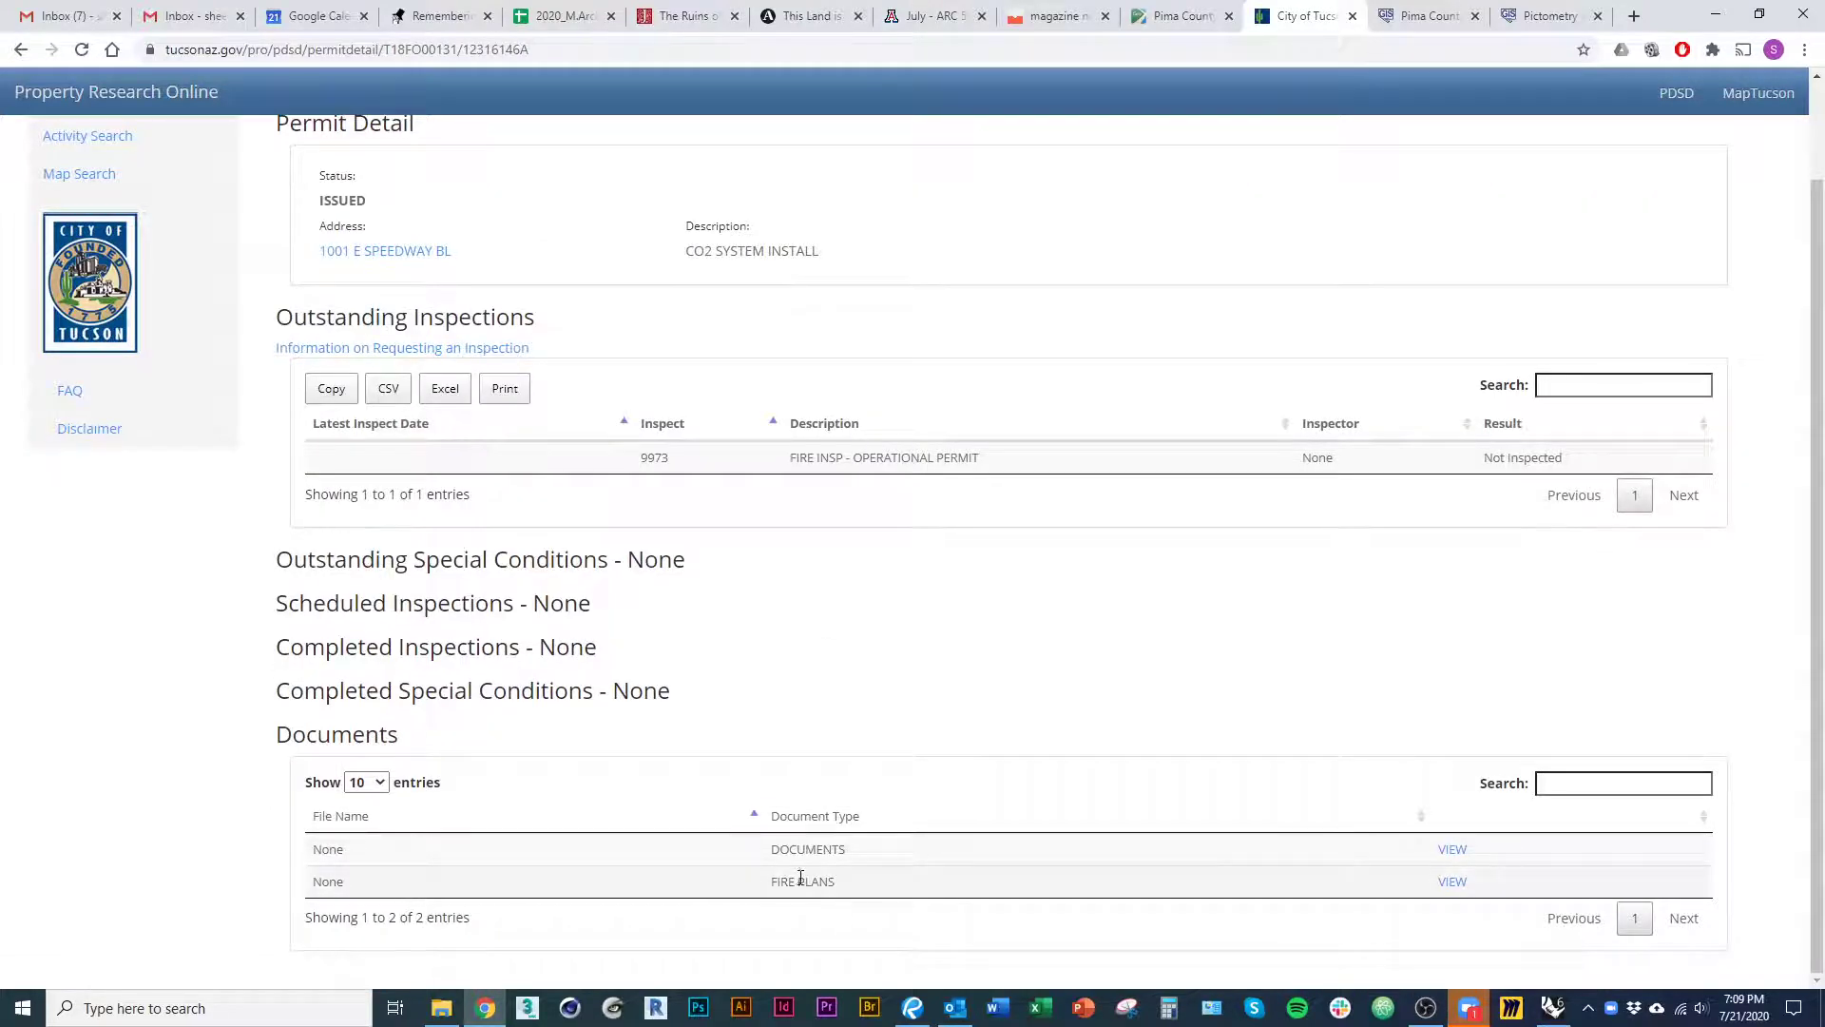
drag(775, 884, 835, 883)
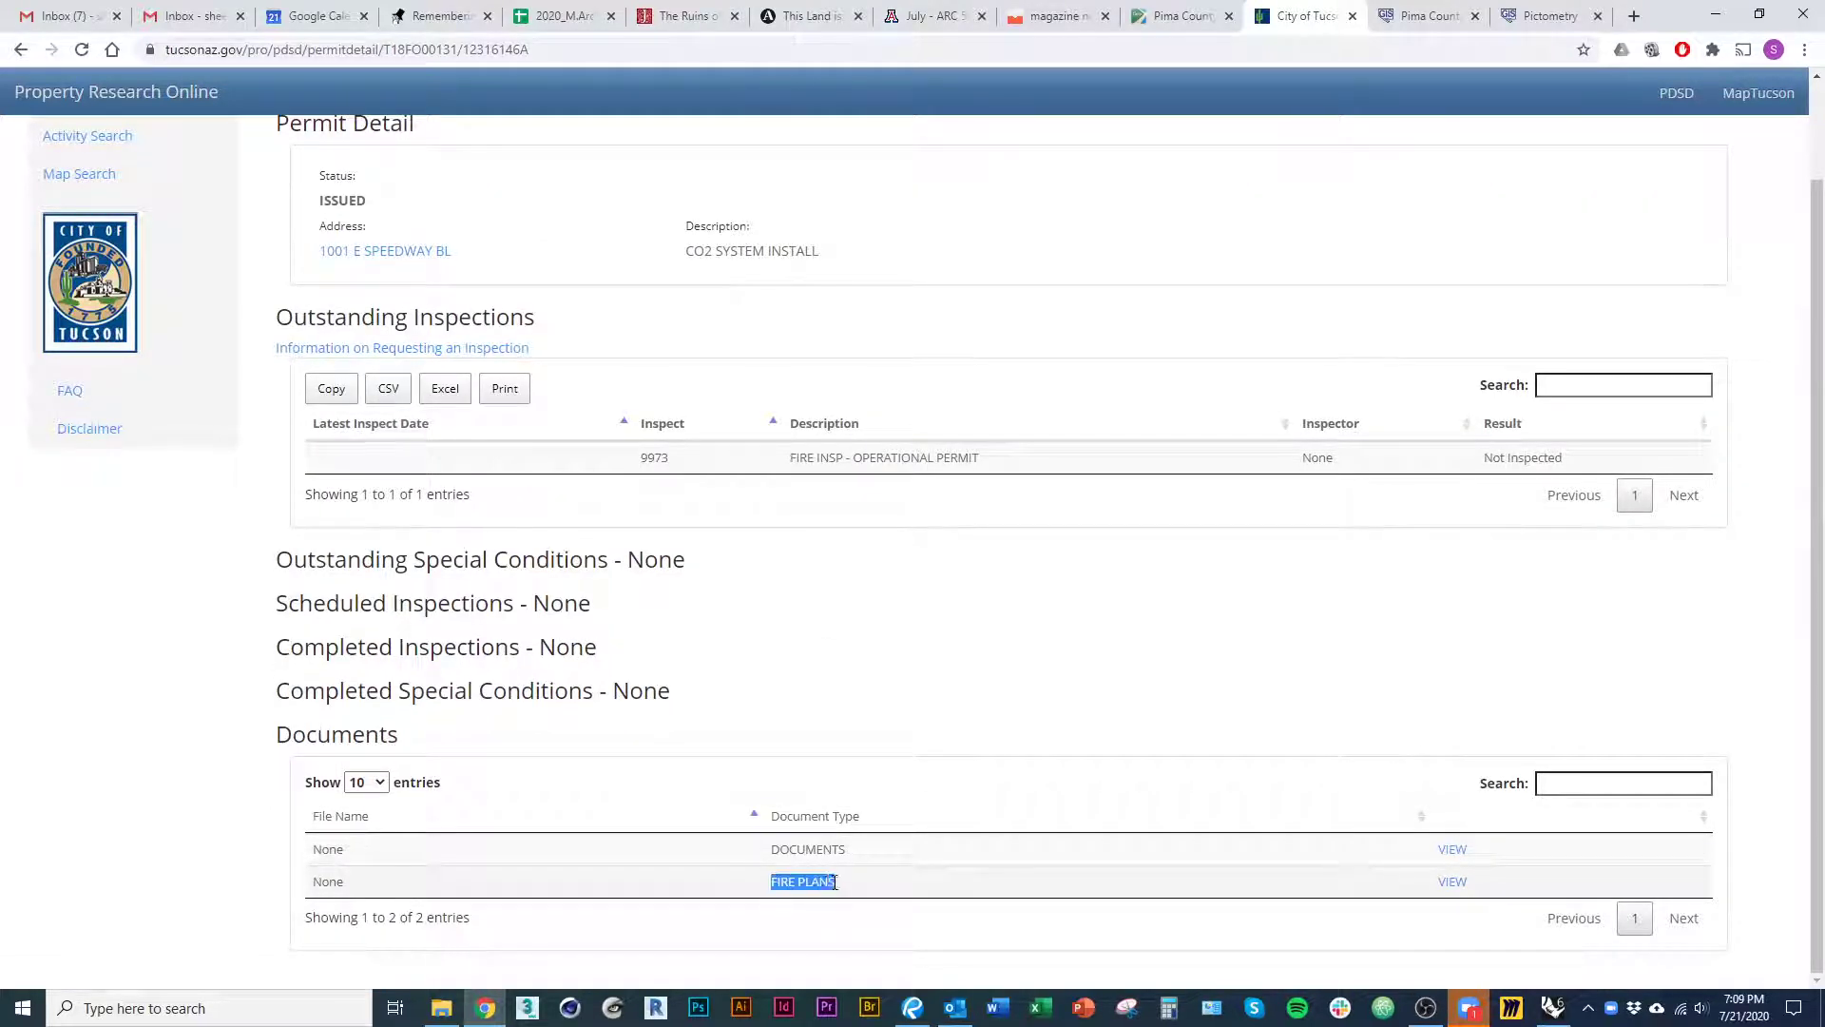
click(1308, 882)
scroll(790, 486, up, 2)
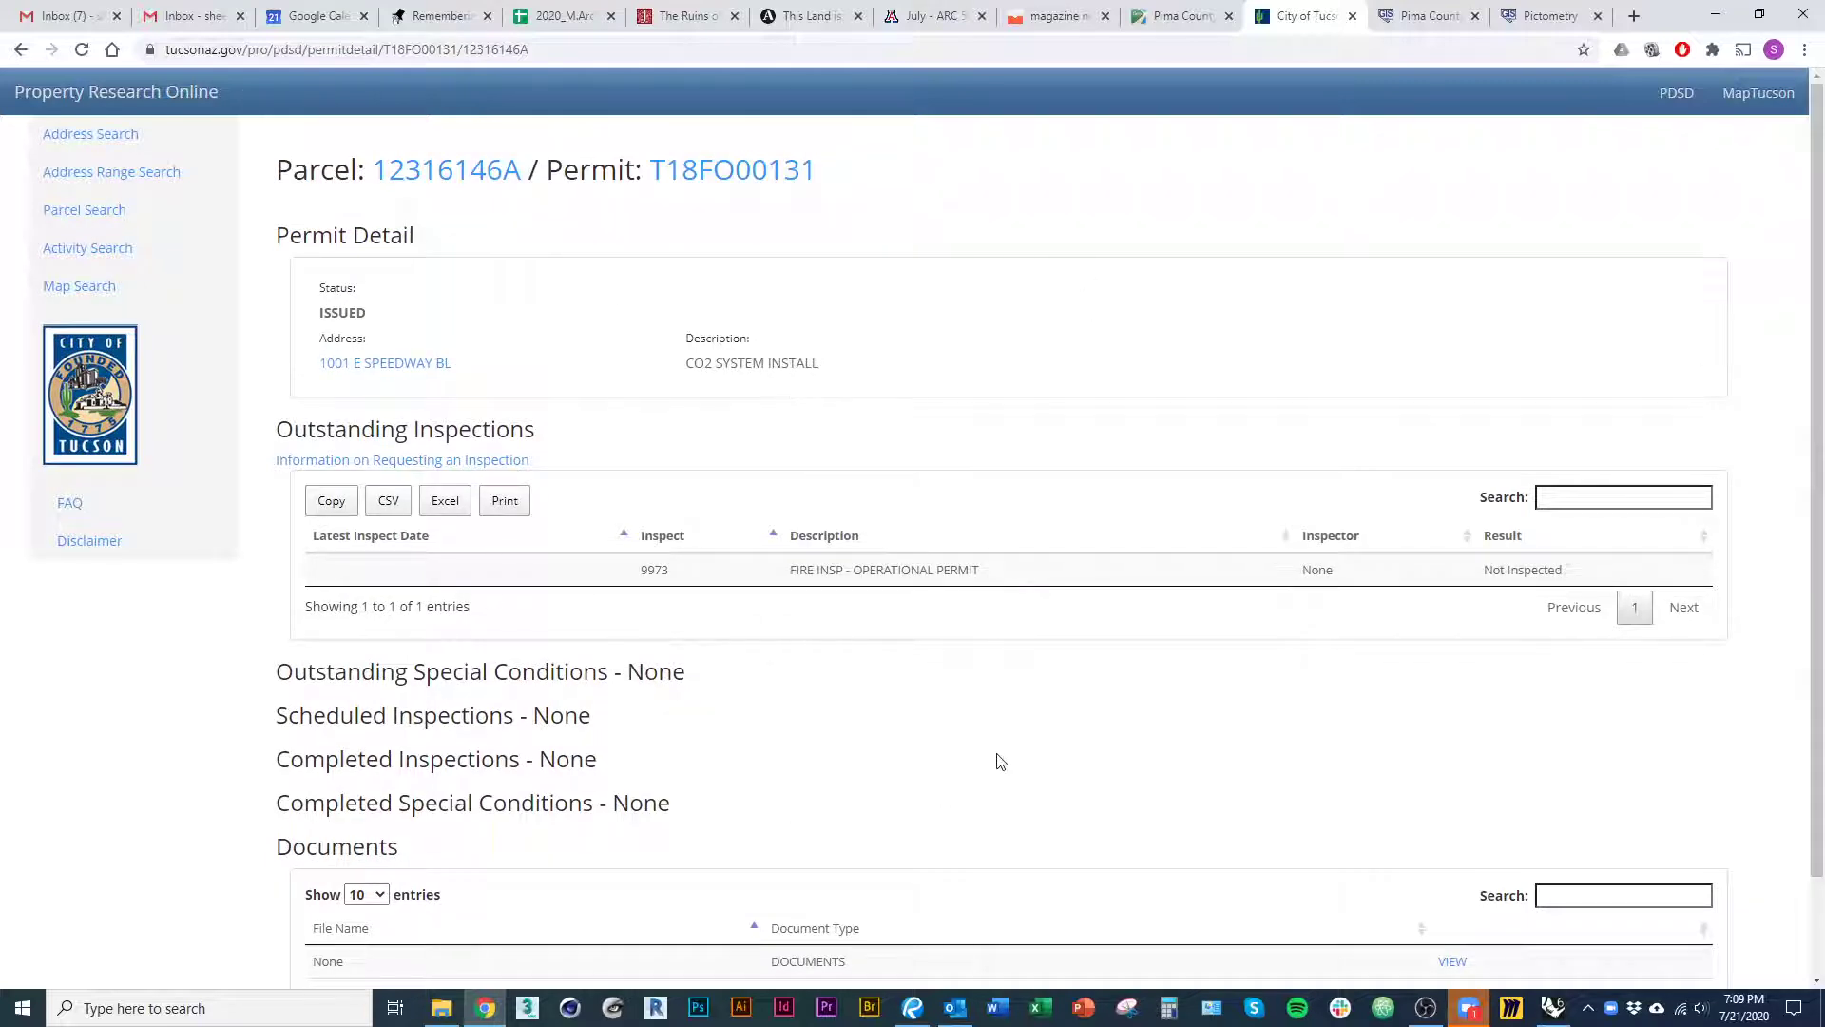
scroll(1000, 762, down, 2)
click(1450, 880)
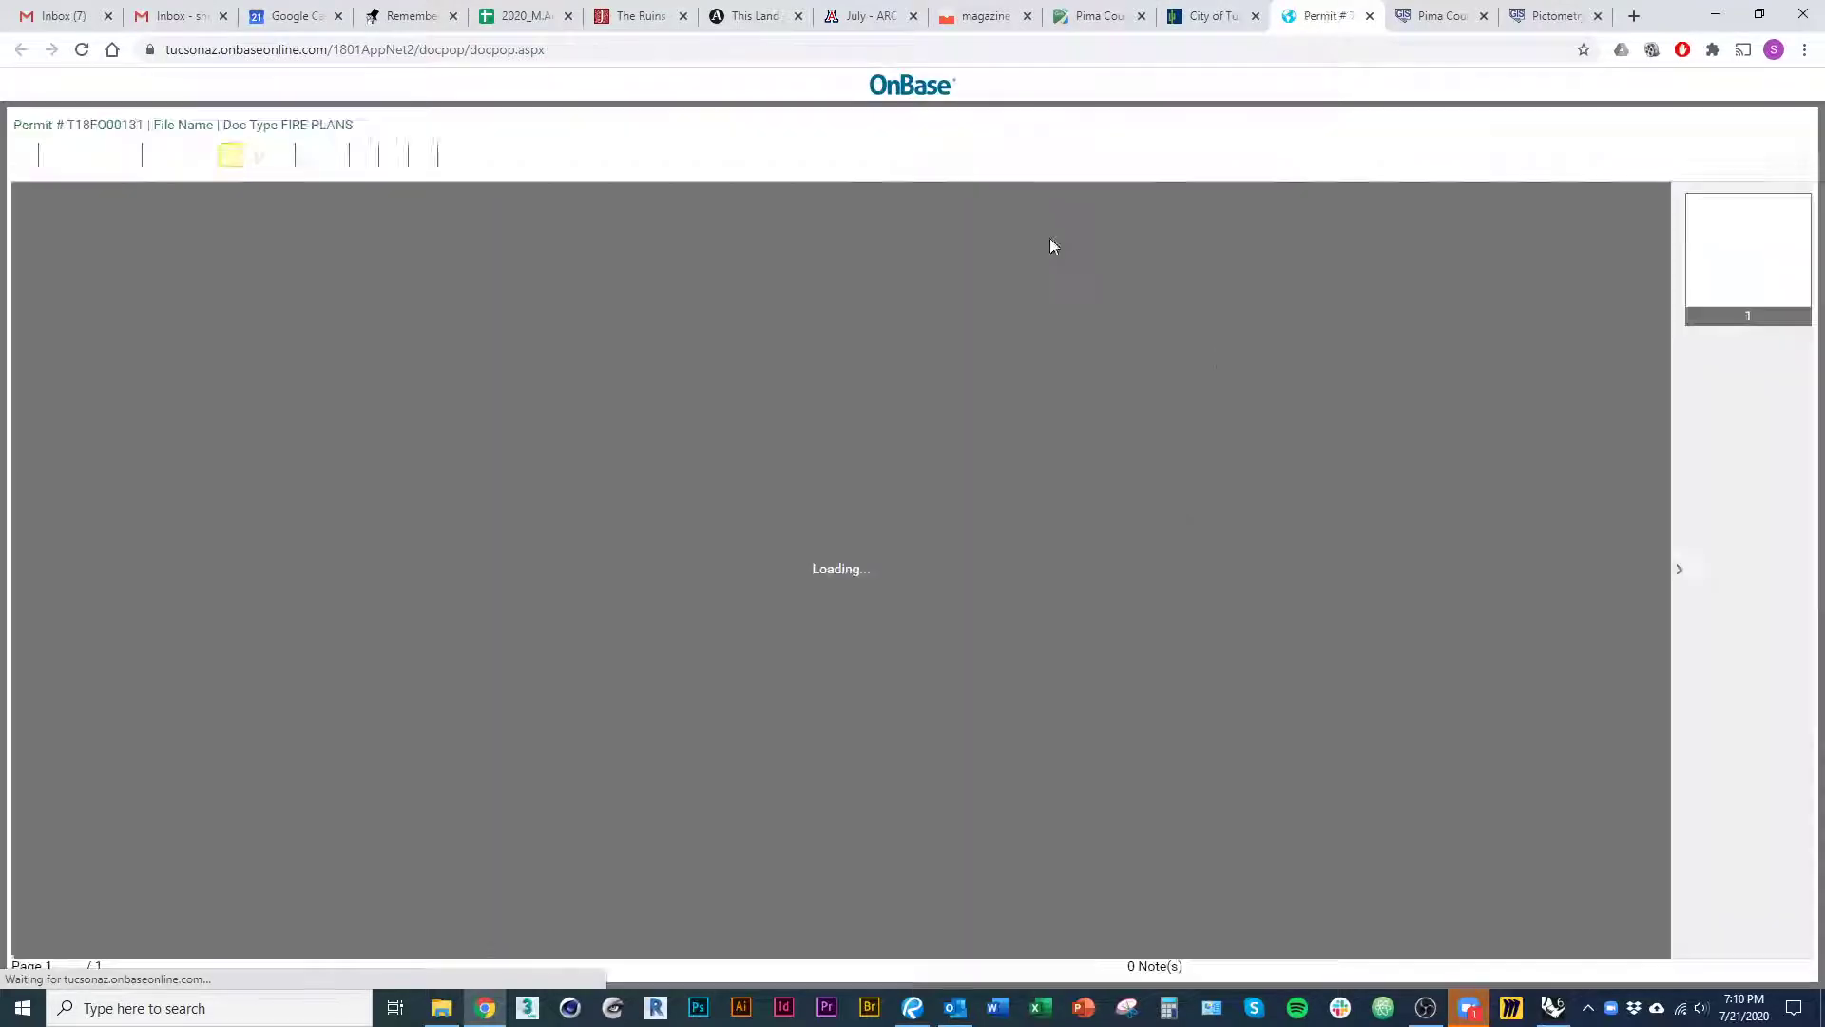
scroll(613, 678, down, 2)
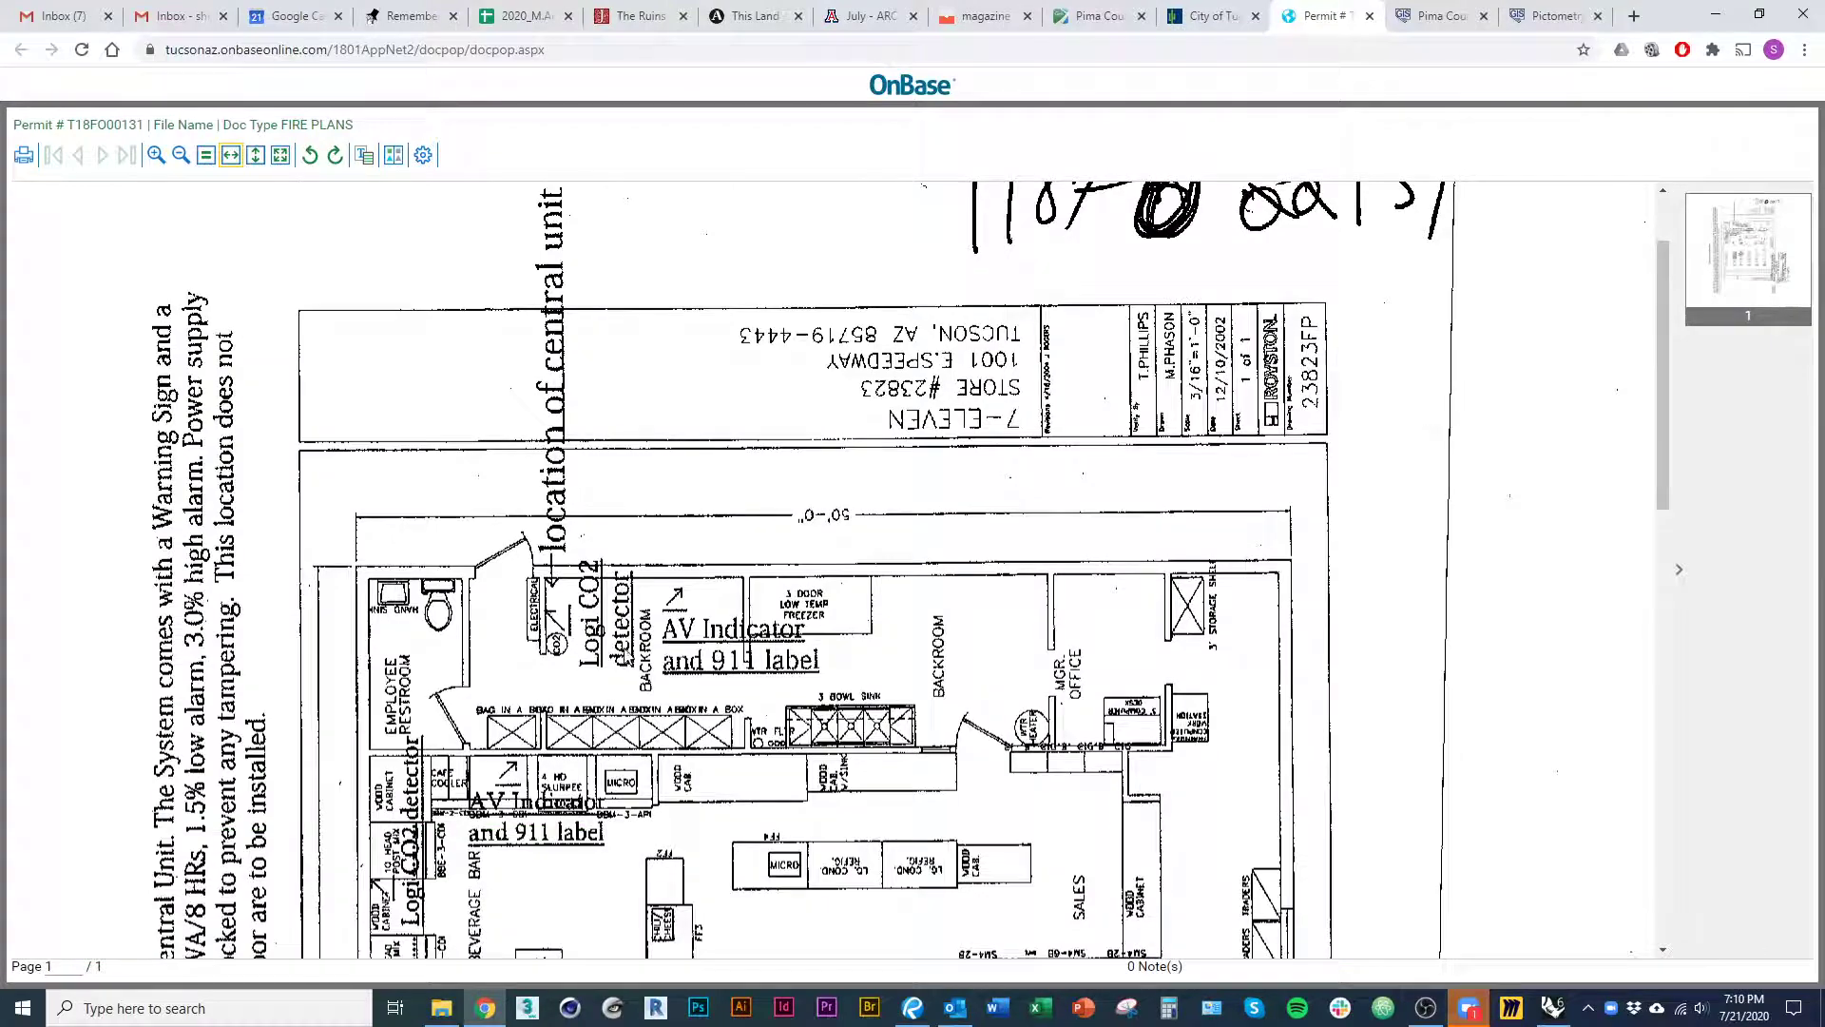
scroll(623, 651, down, 9)
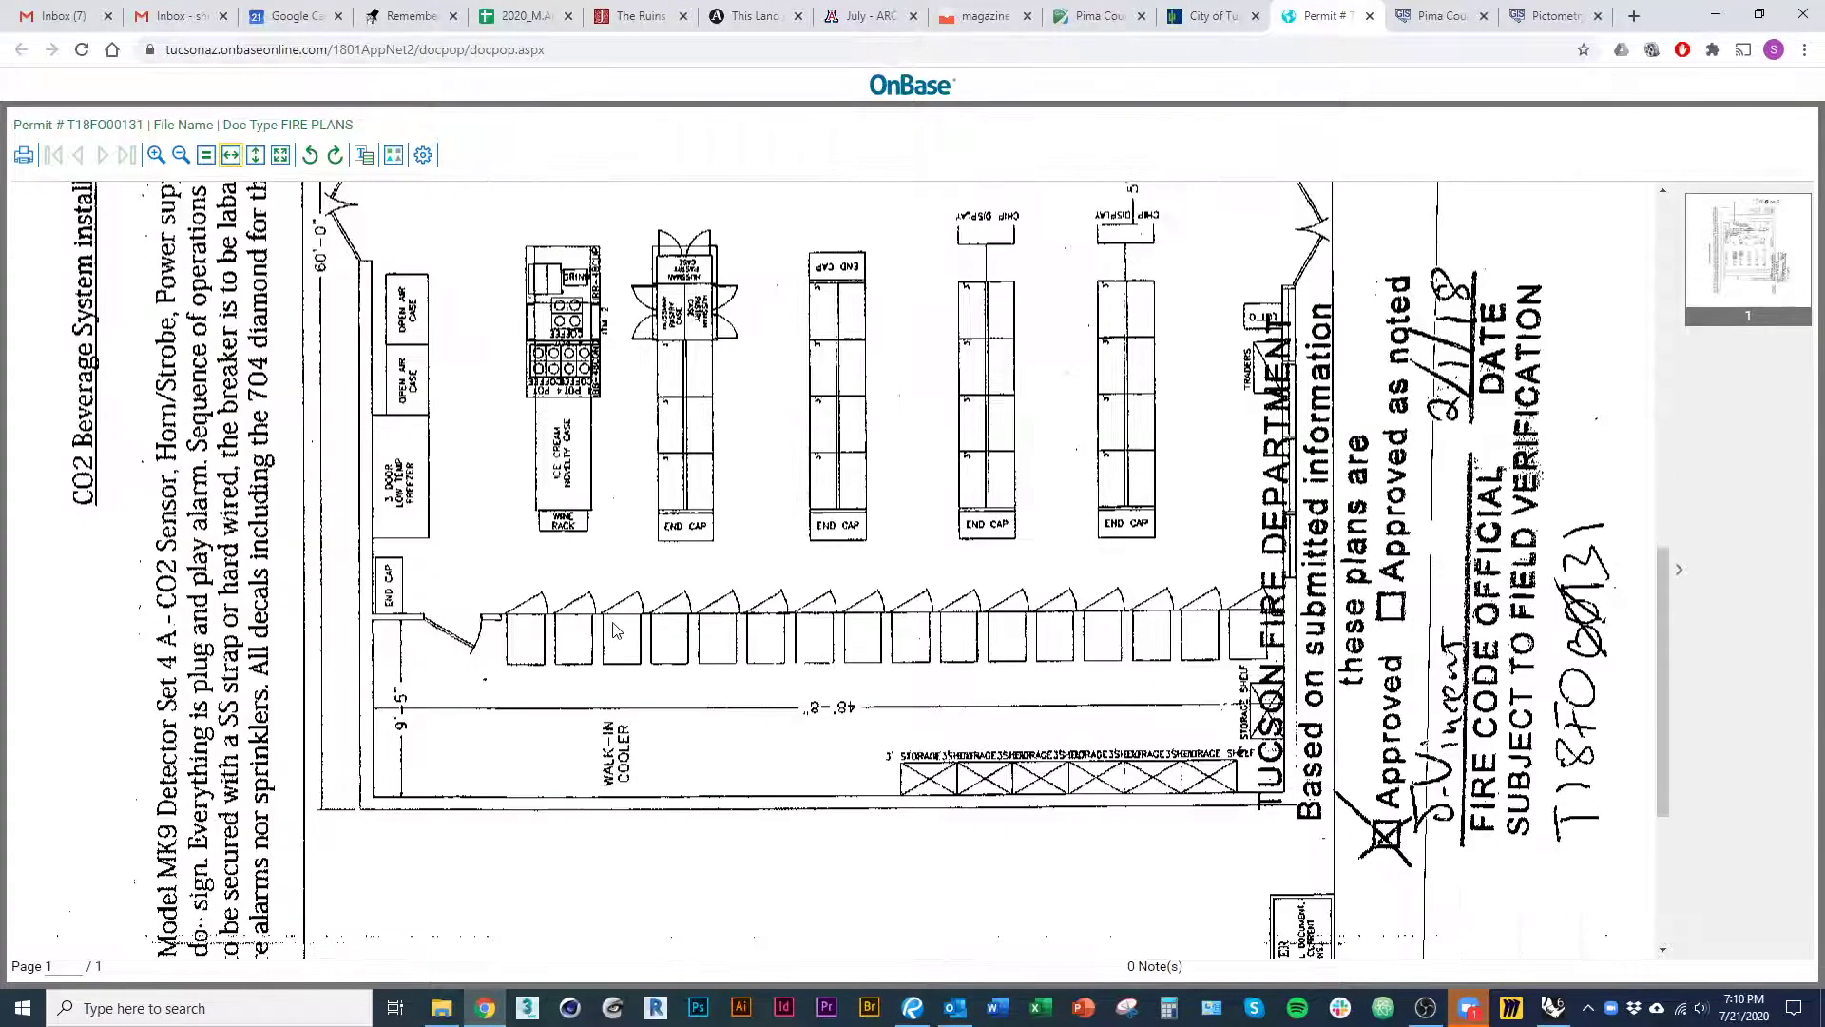
scroll(613, 629, up, 5)
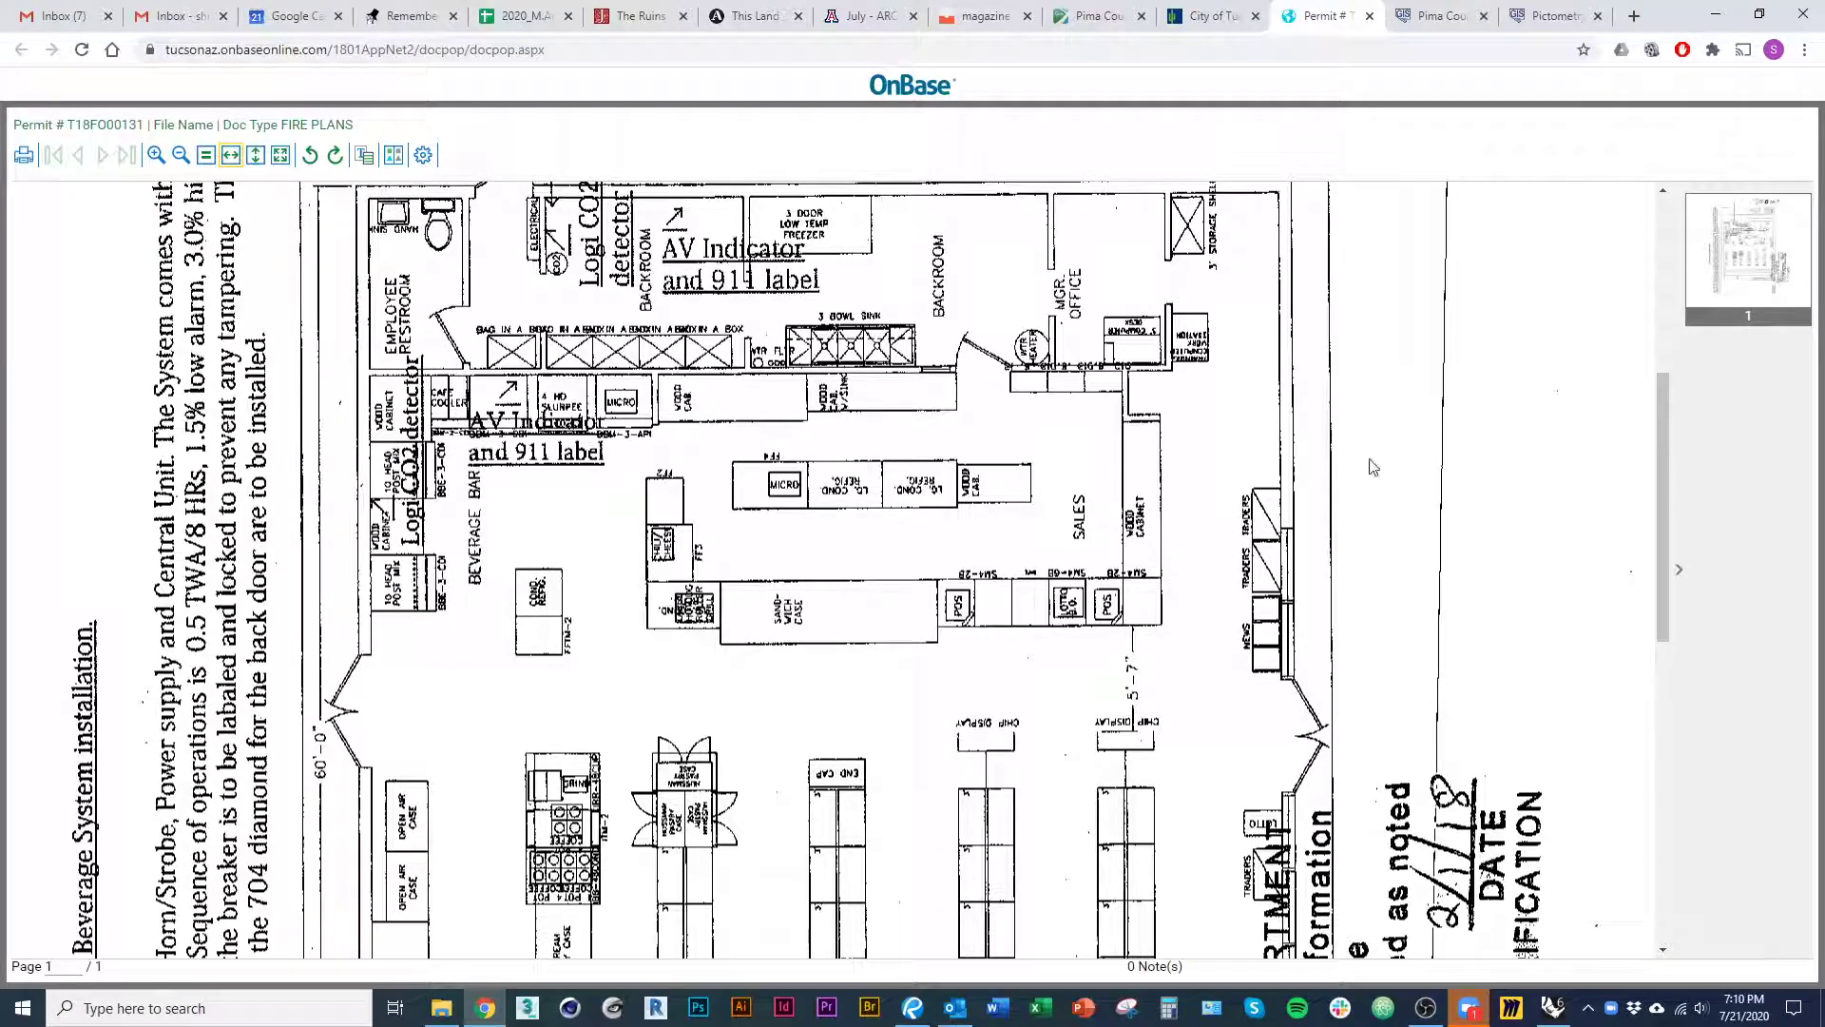
- Switch to Revu and examine the upright copy of the fire plan, including its room layout and overall dimensions
mouse_move(1553, 1007)
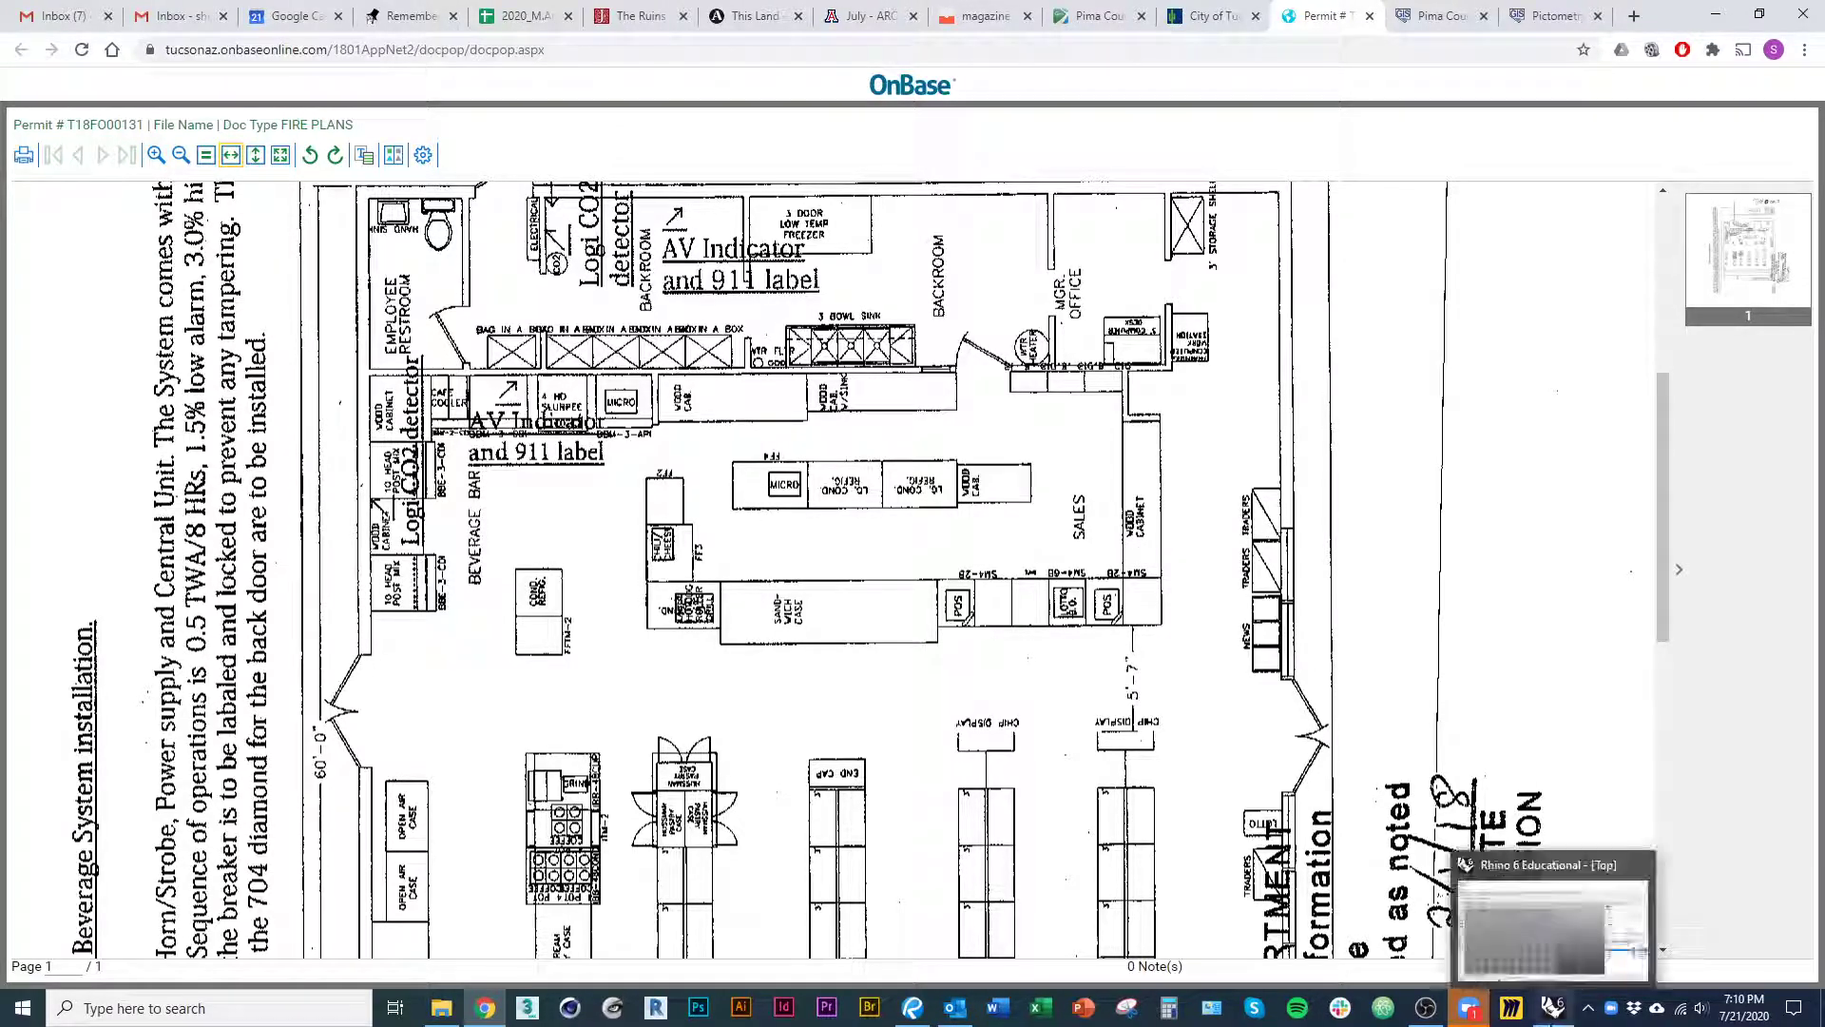
click(914, 1009)
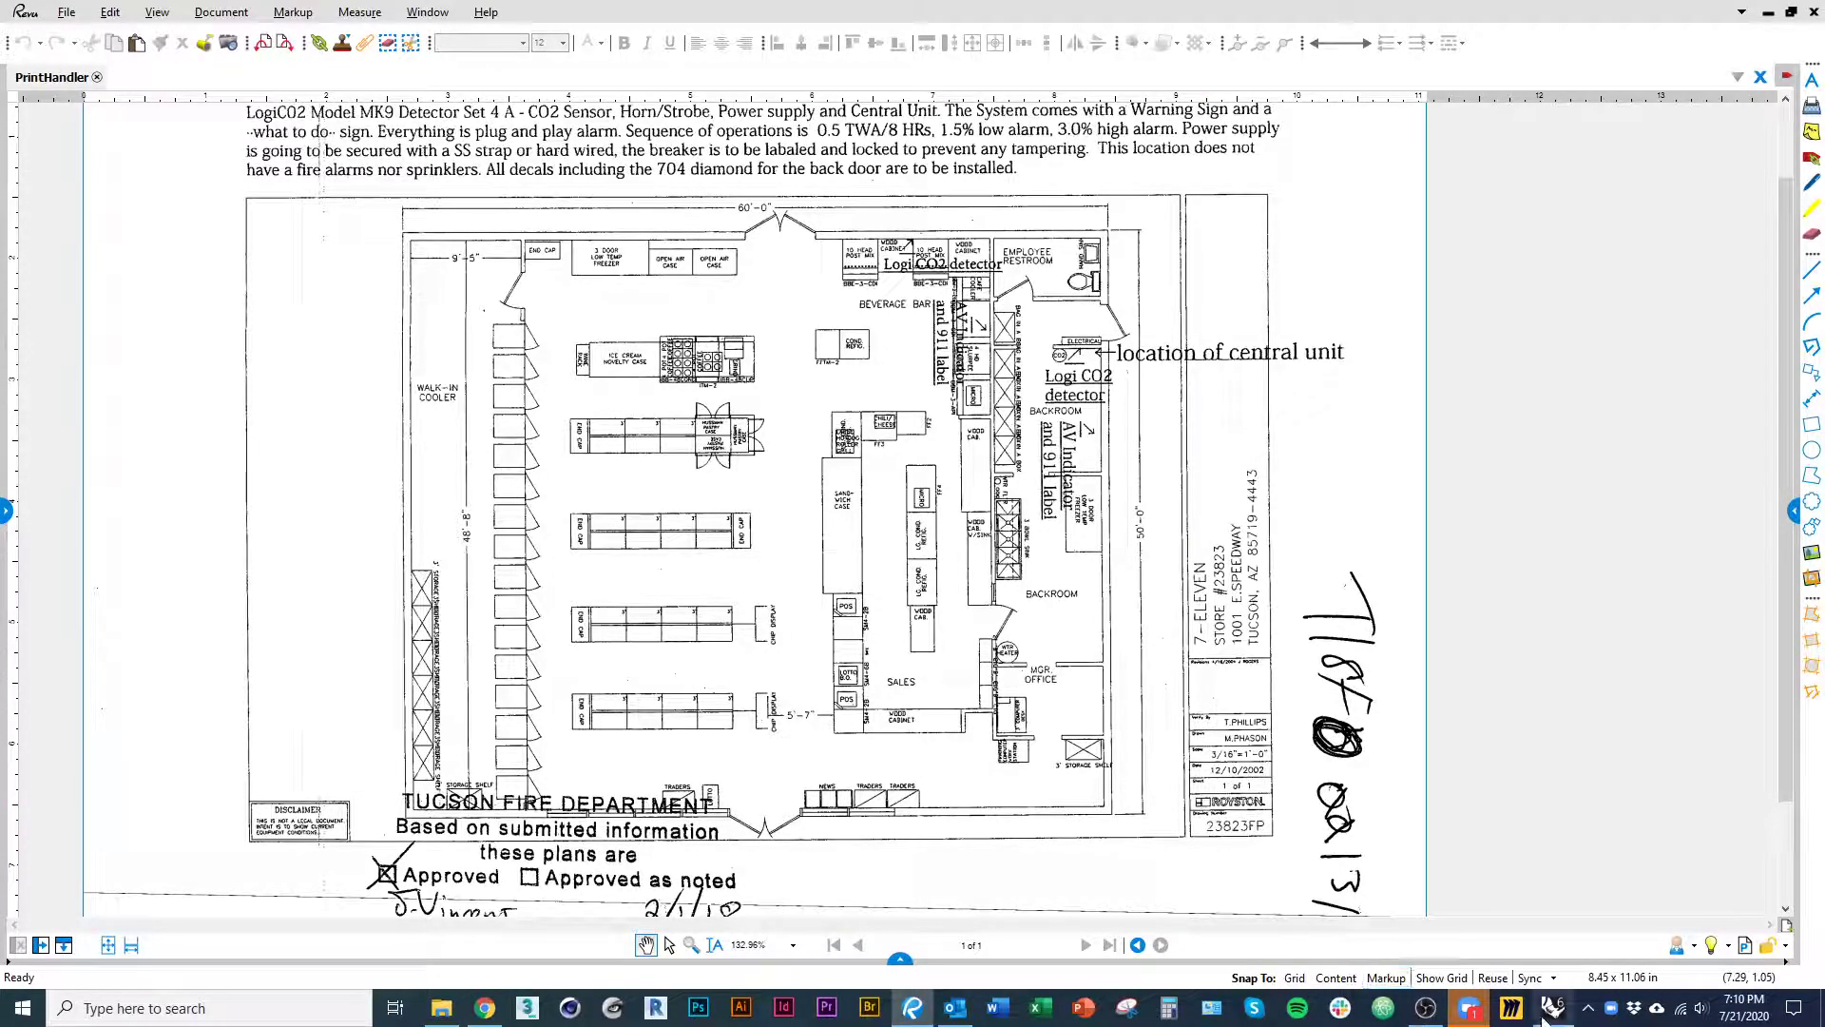
scroll(1138, 551, up, 2)
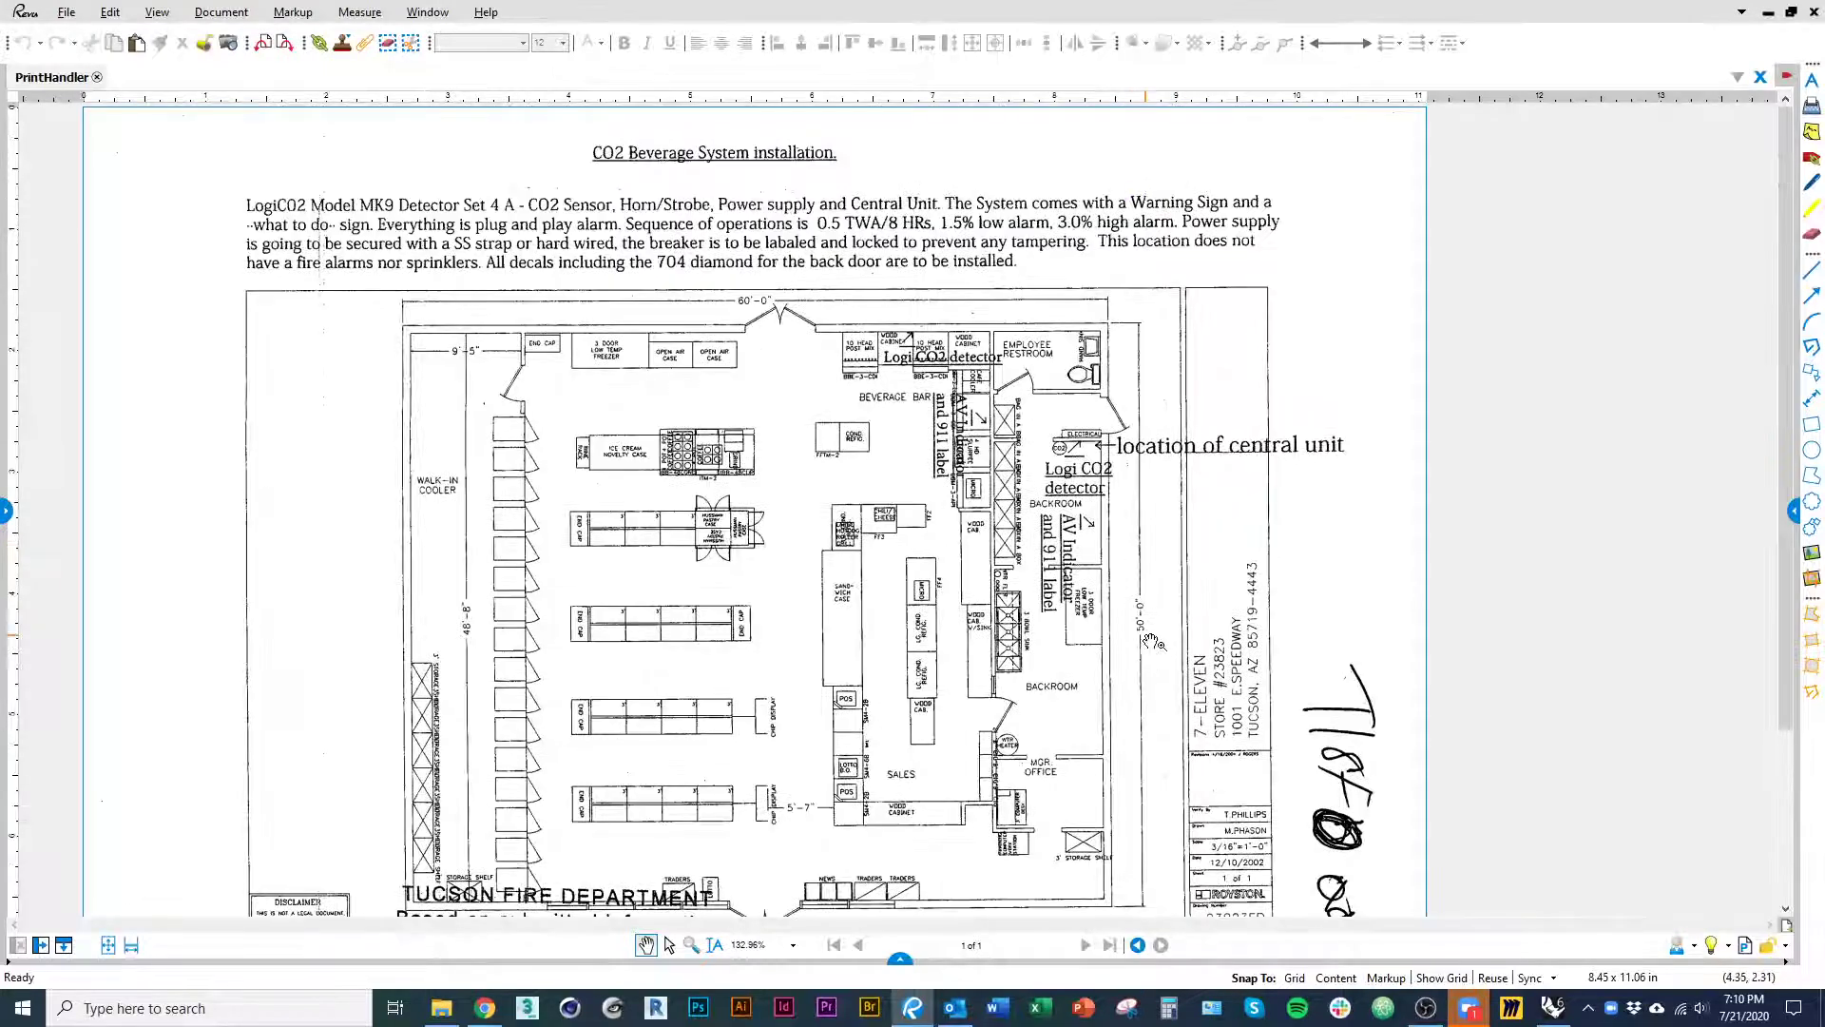
ctrl+scroll(1153, 644, up, 2)
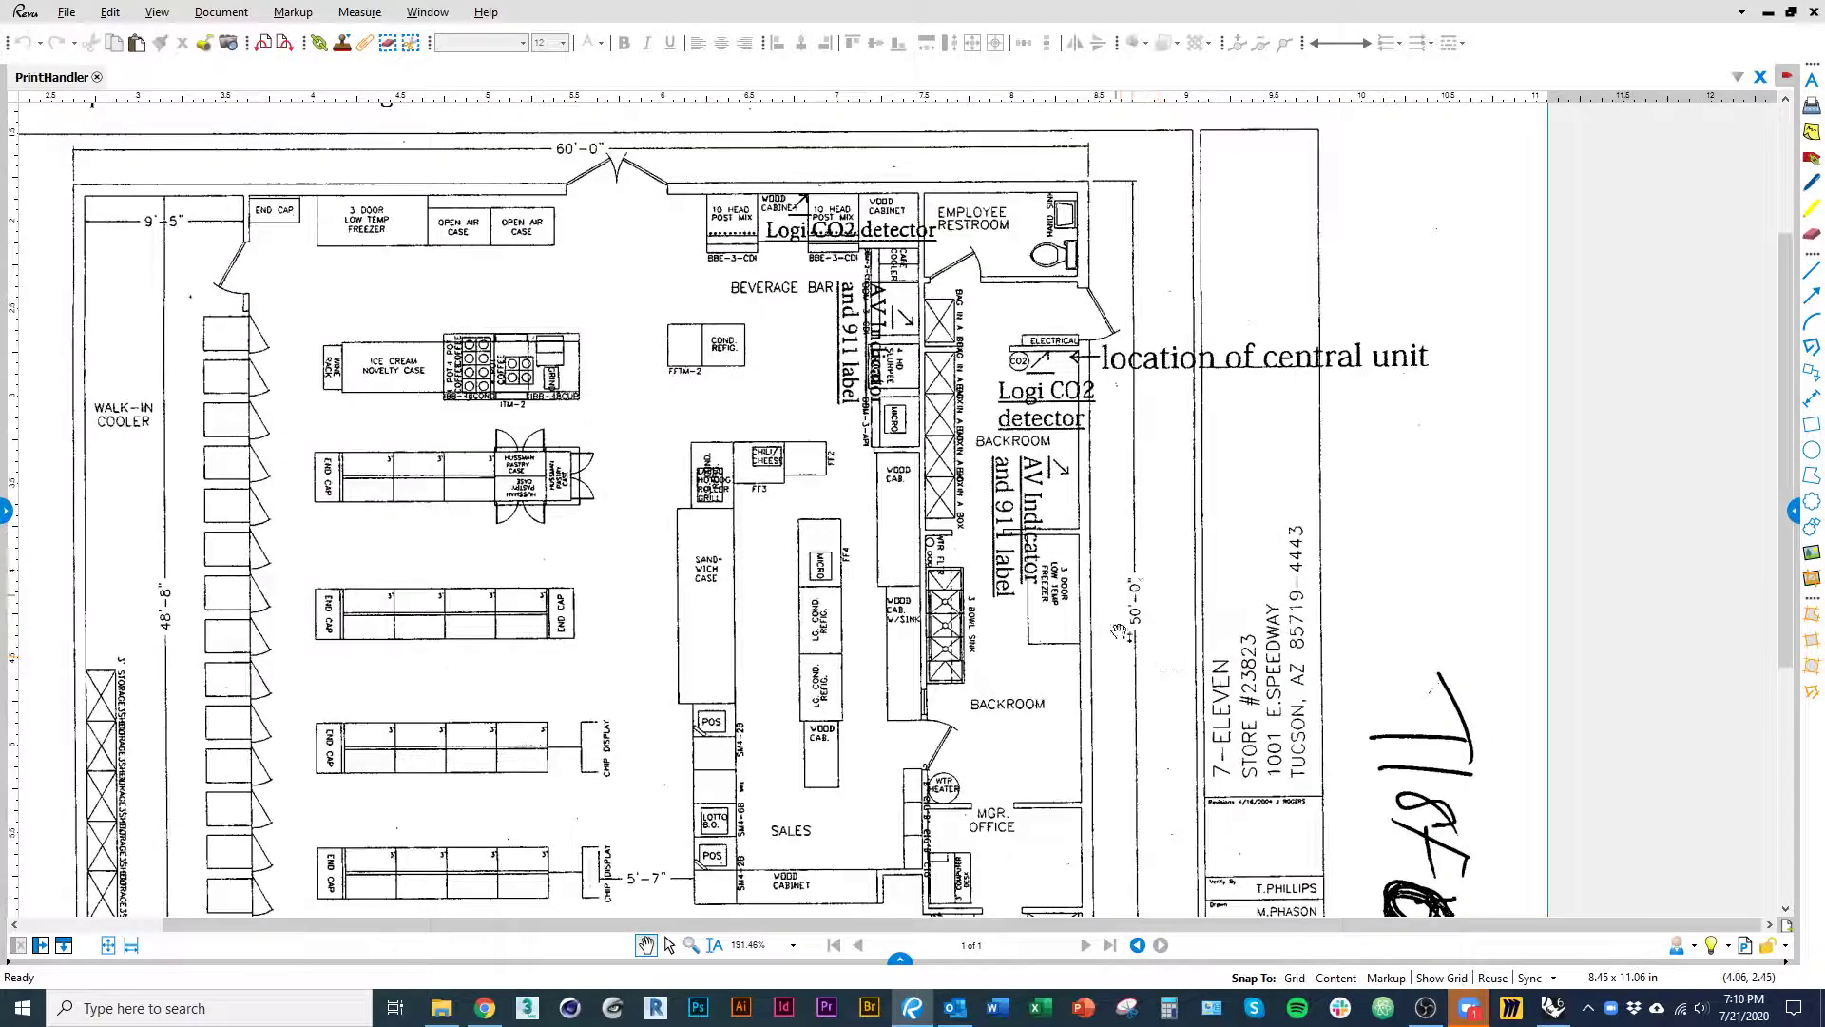
drag(764, 379, 942, 429)
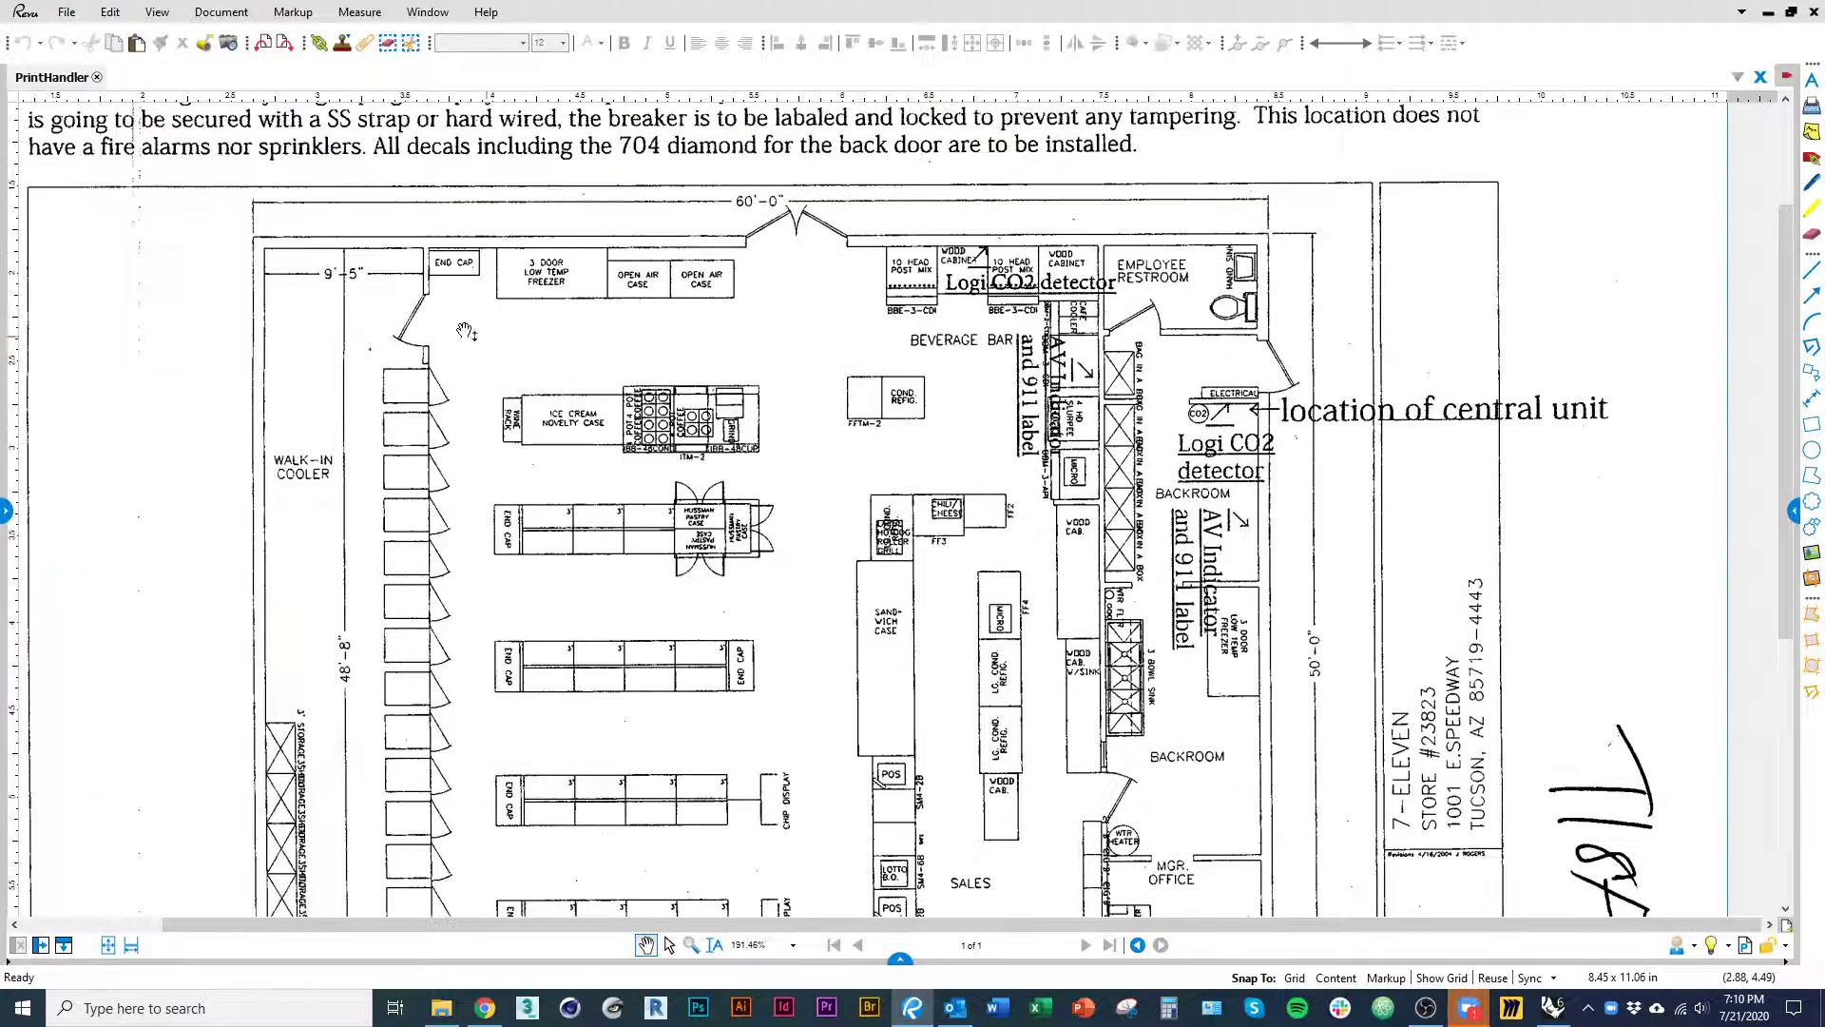
drag(1065, 533, 1117, 379)
scroll(670, 699, down, 3)
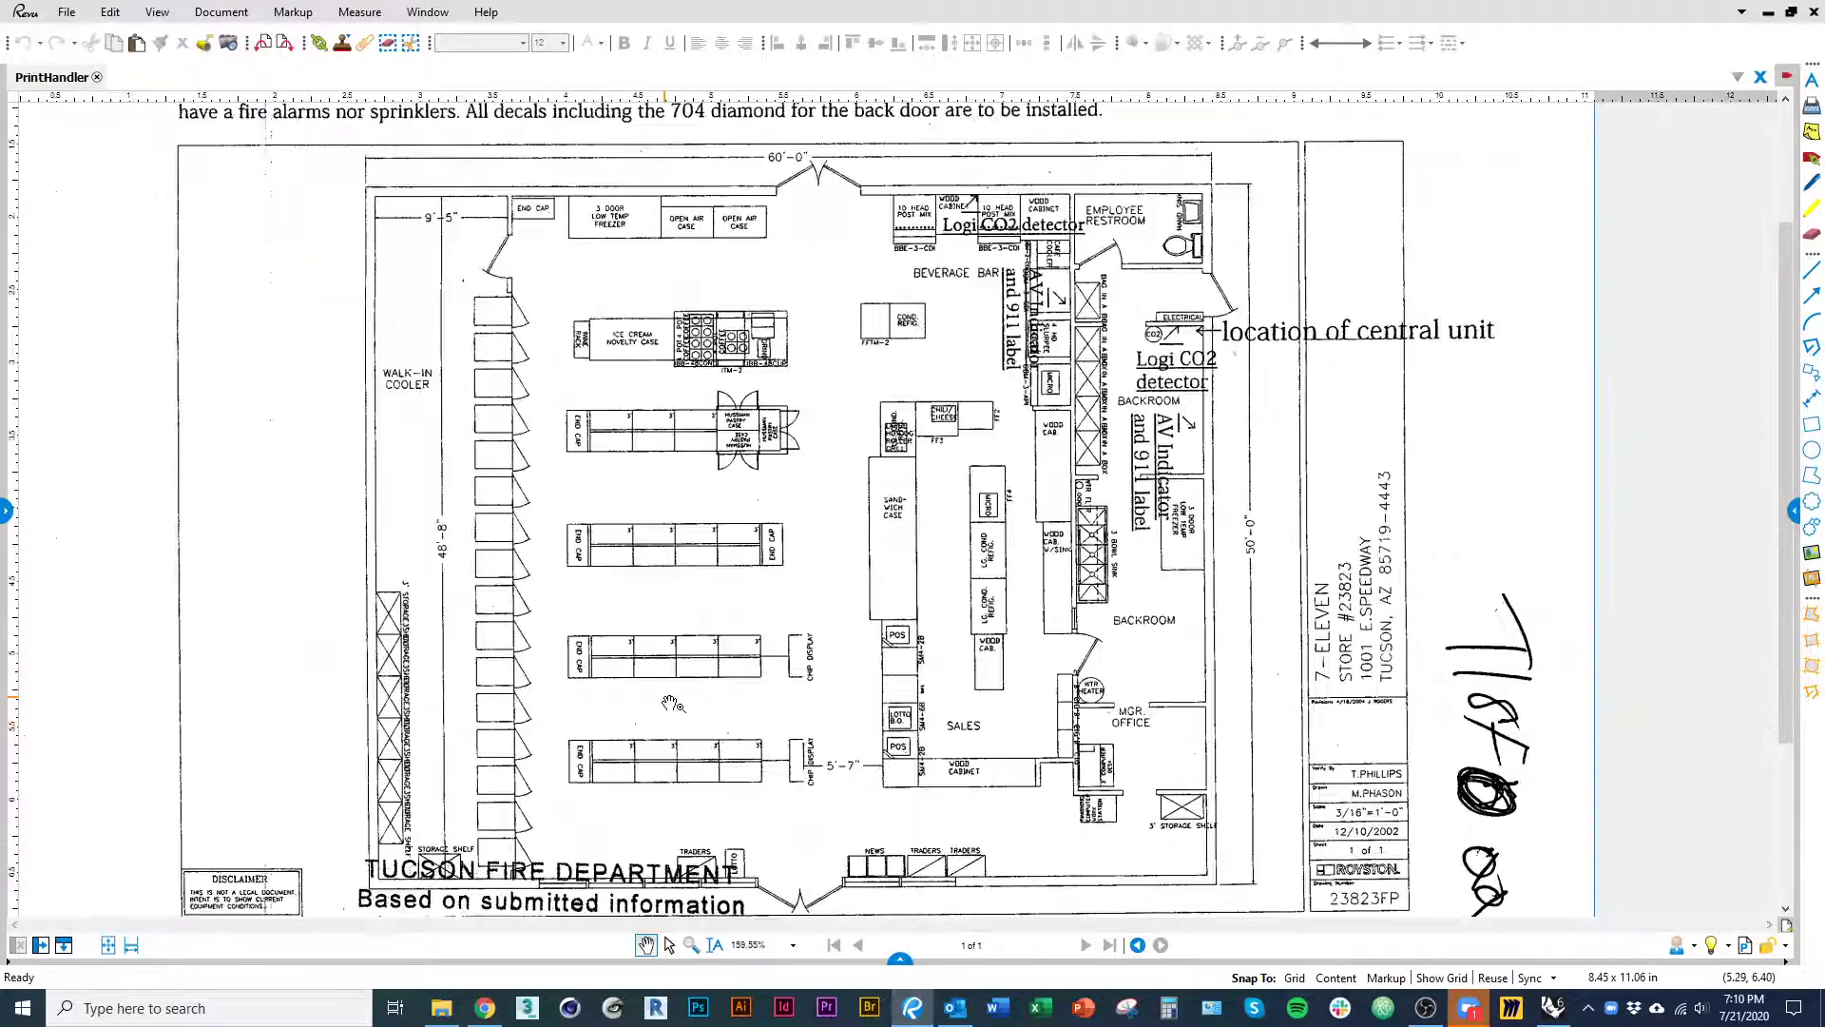
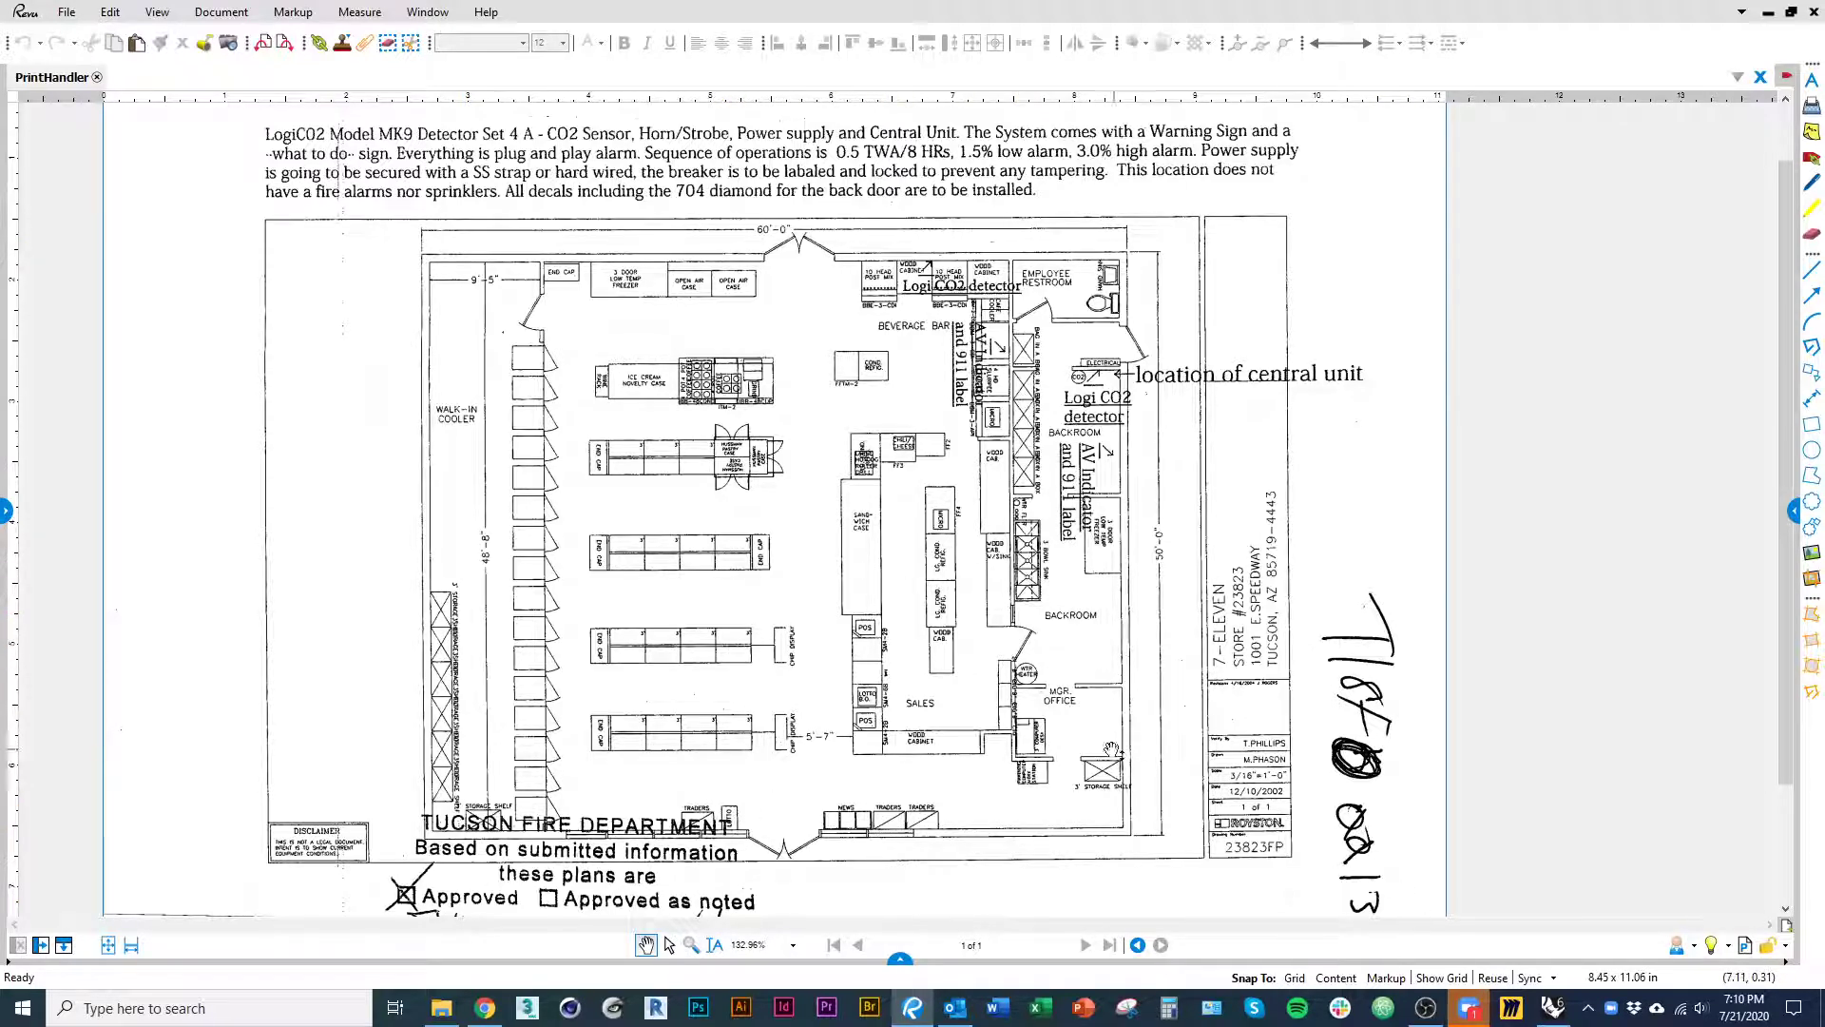
- Switch to Rhino, run the Picture command and load Fire plan.JPG from the Lectures + Tutorials folder's 0721_Tutorial_Rhino subfolder
click(1552, 1008)
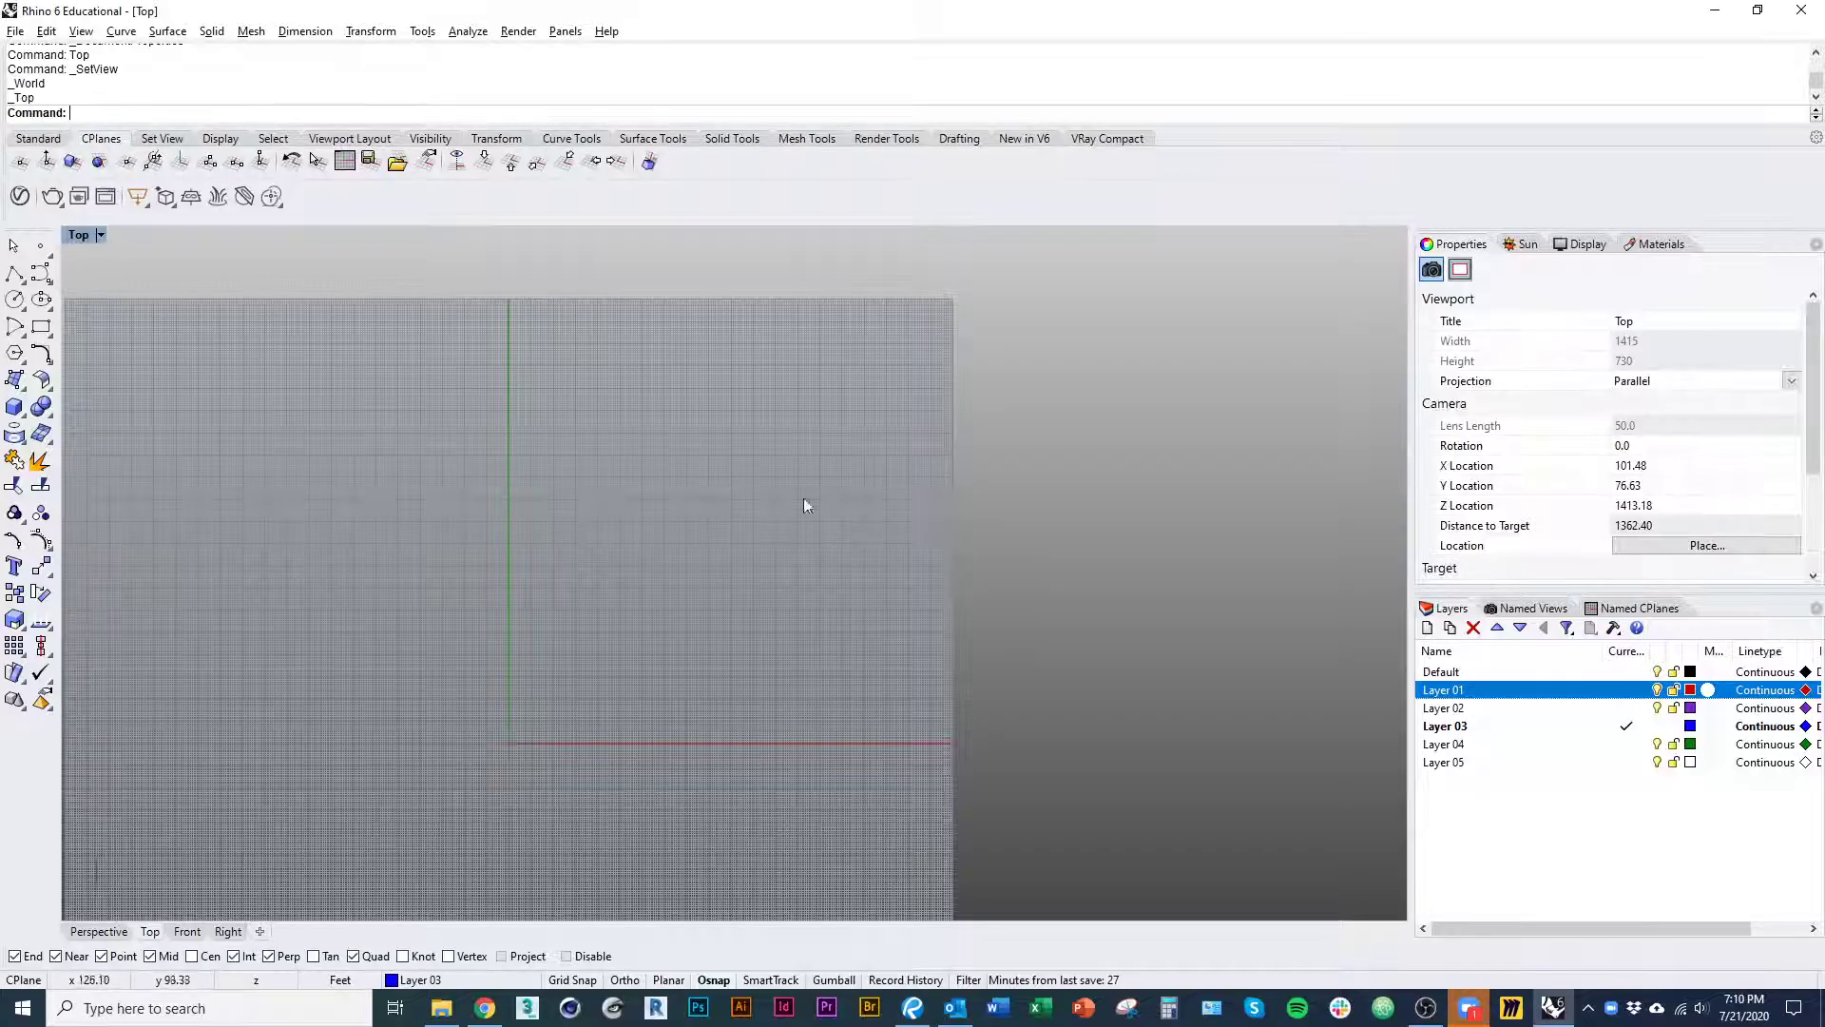
right_drag(581, 674, 627, 646)
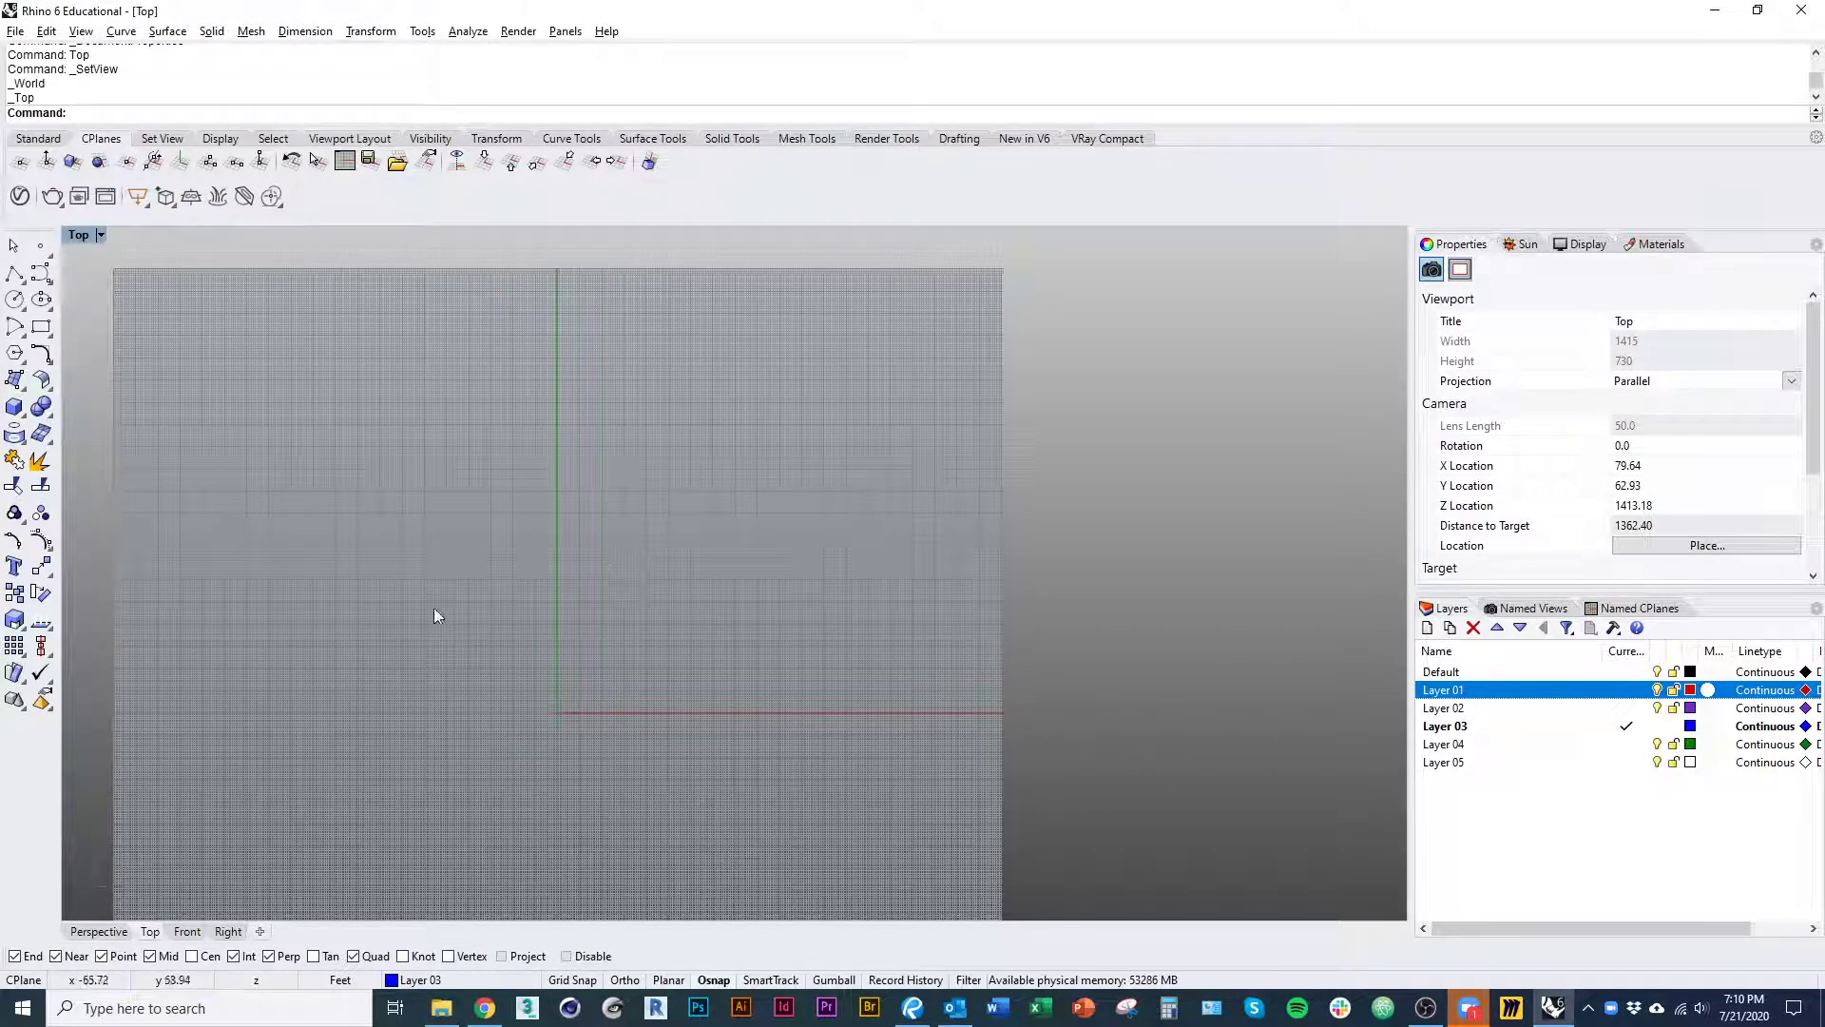
text(Picture)
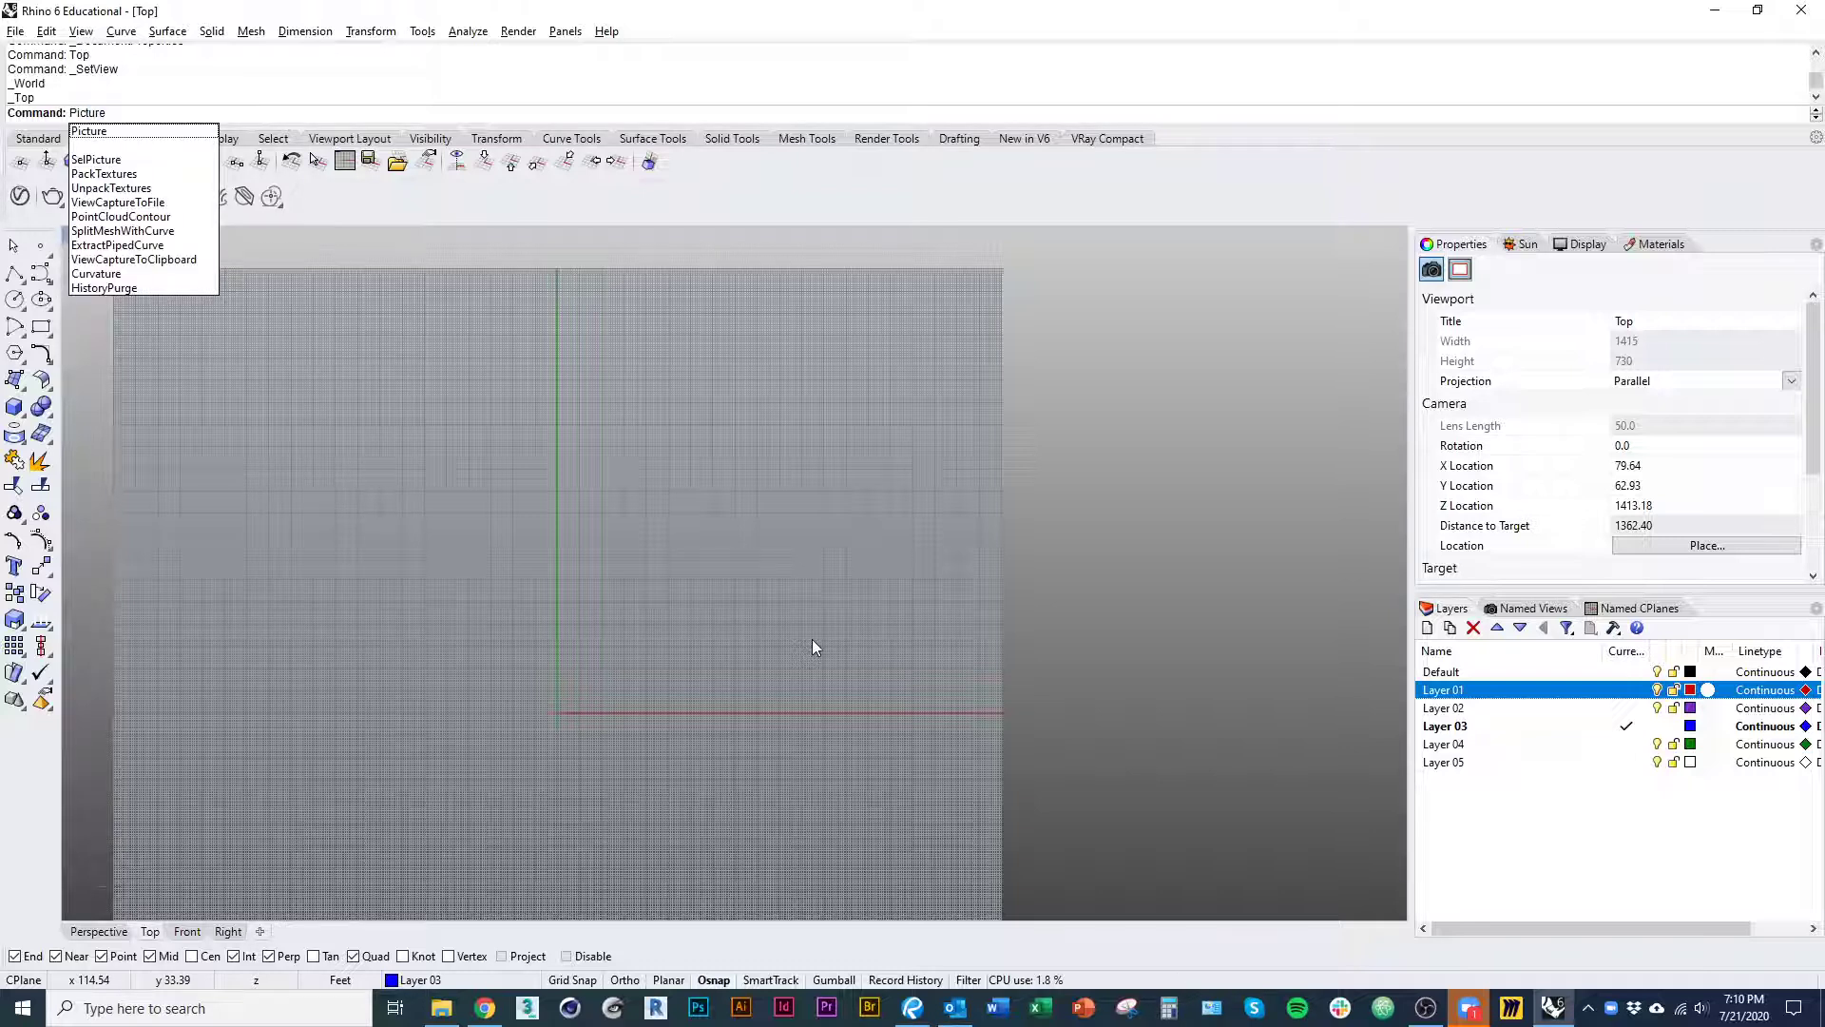
key(Return)
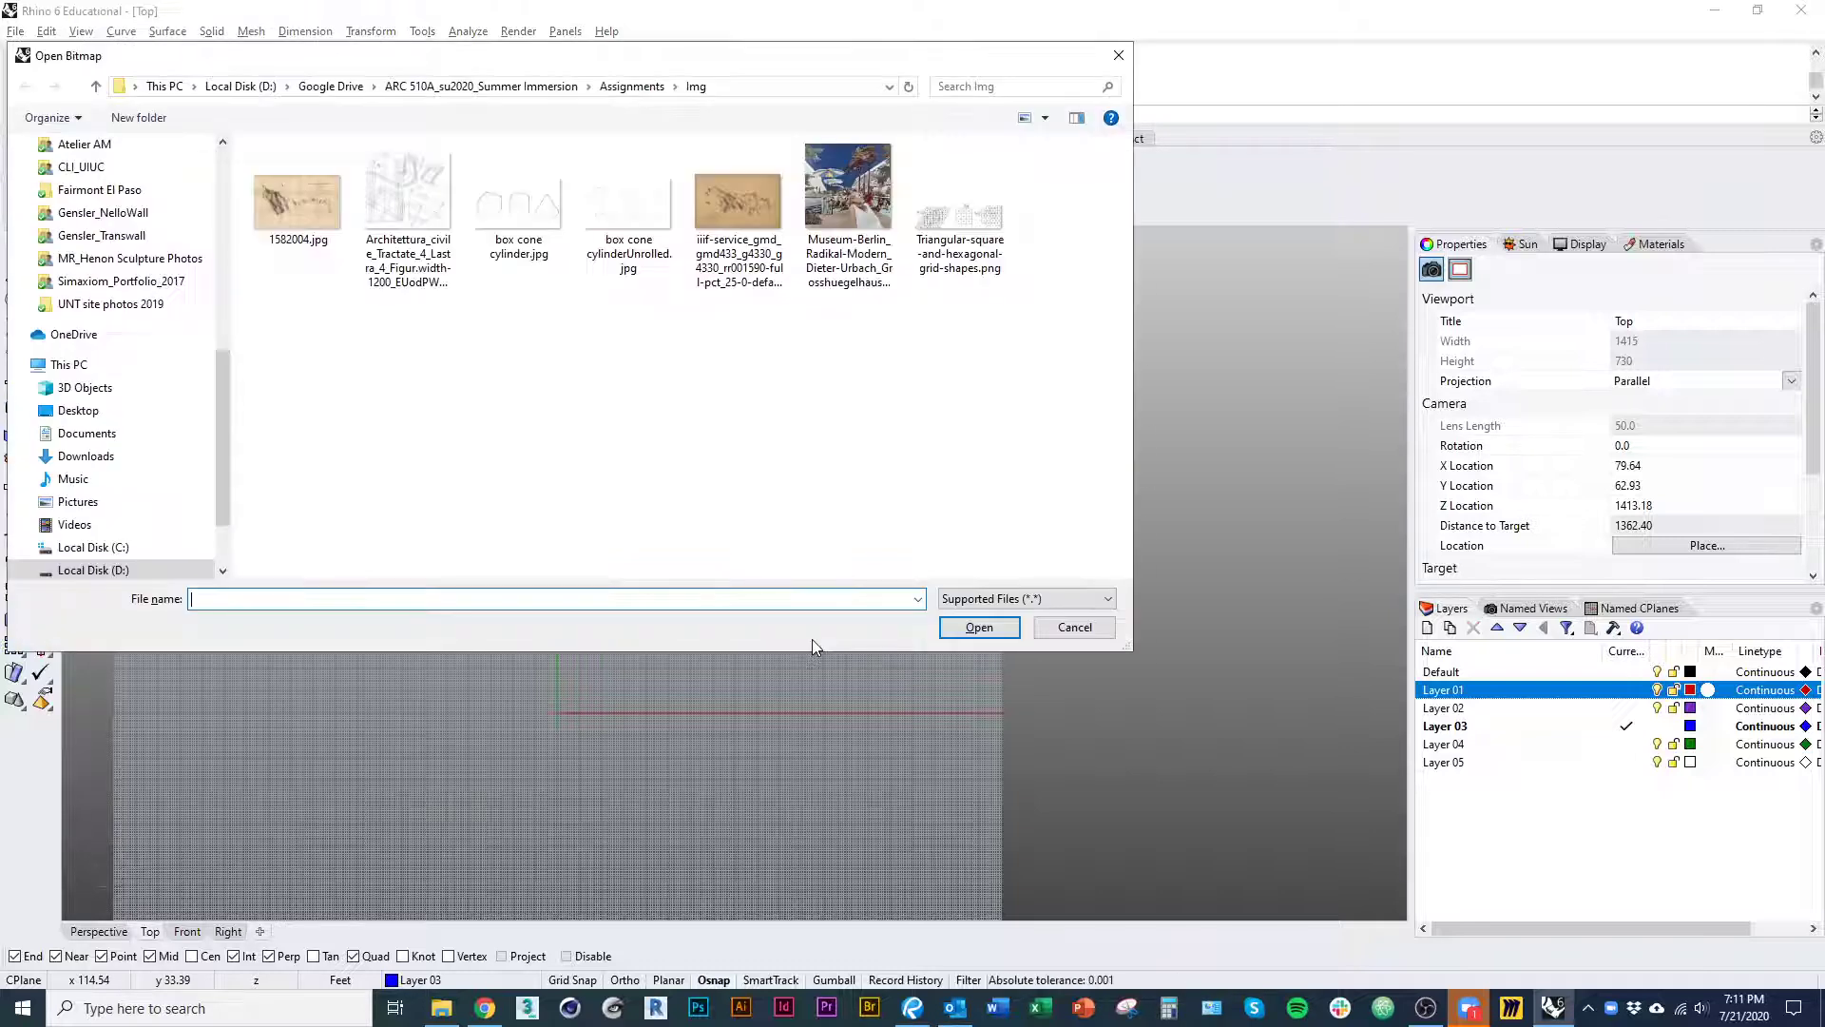
click(495, 86)
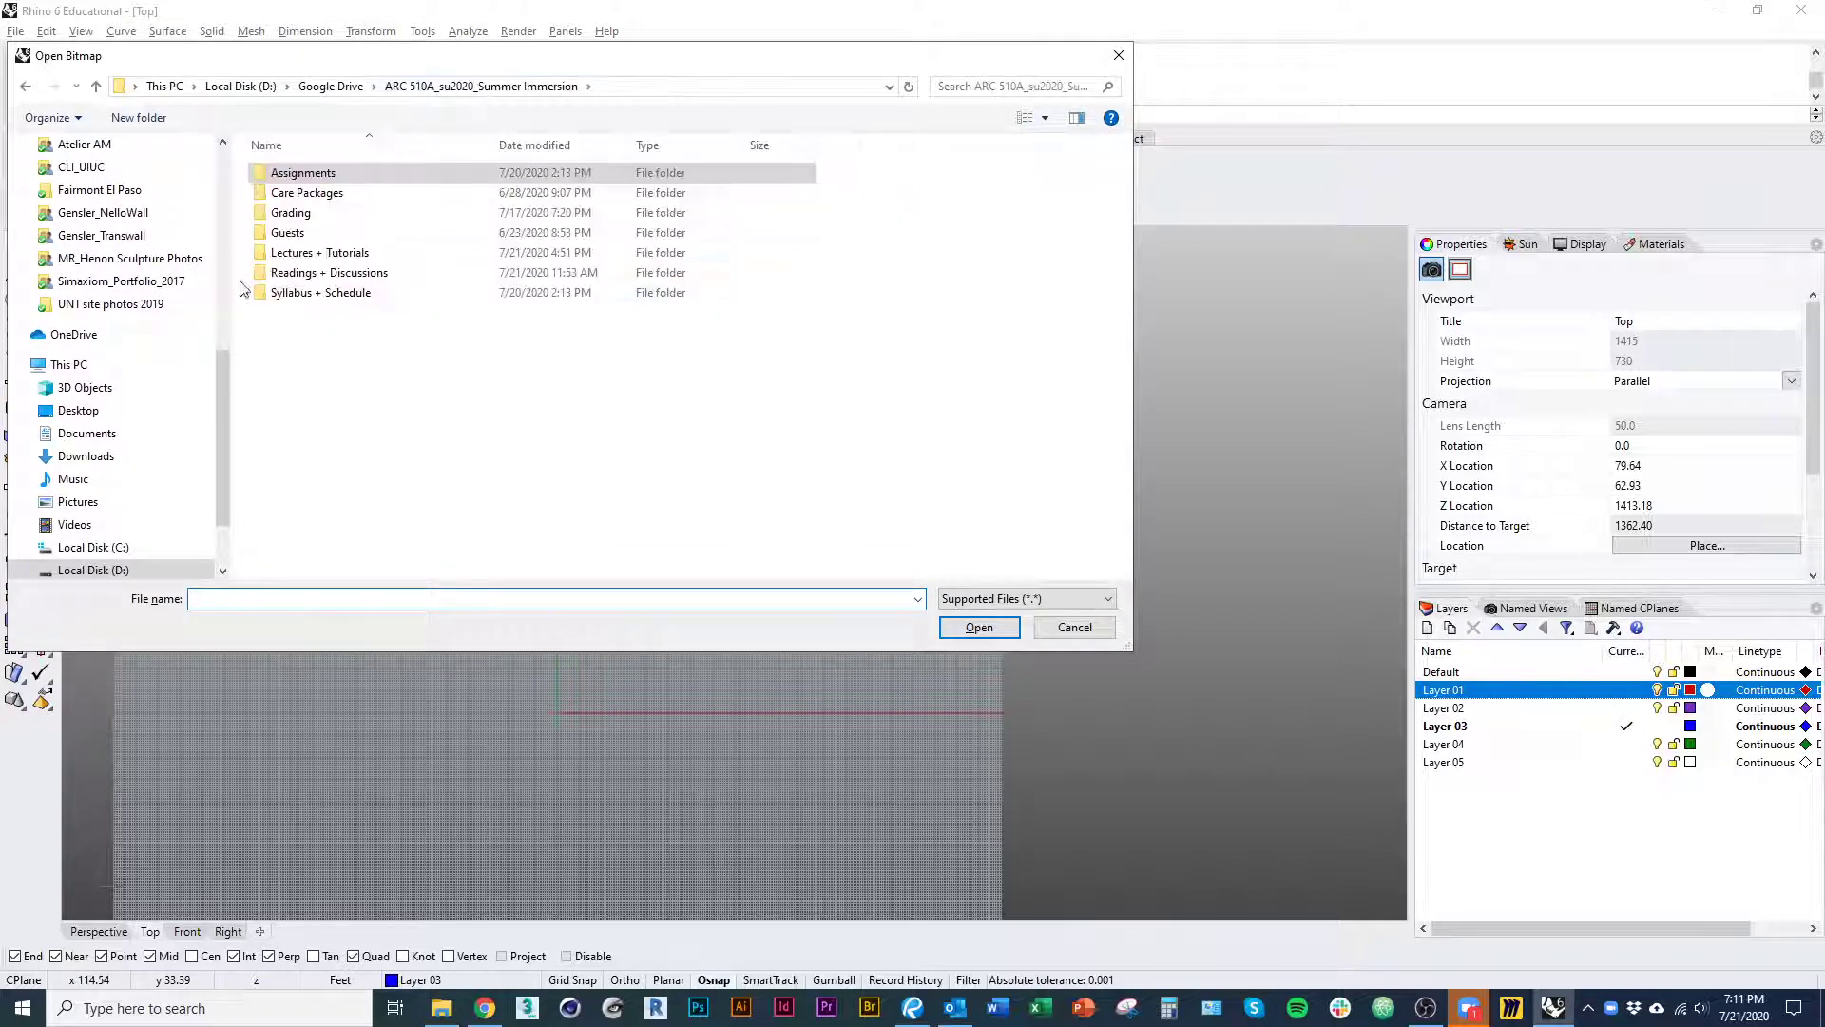
double_click(338, 254)
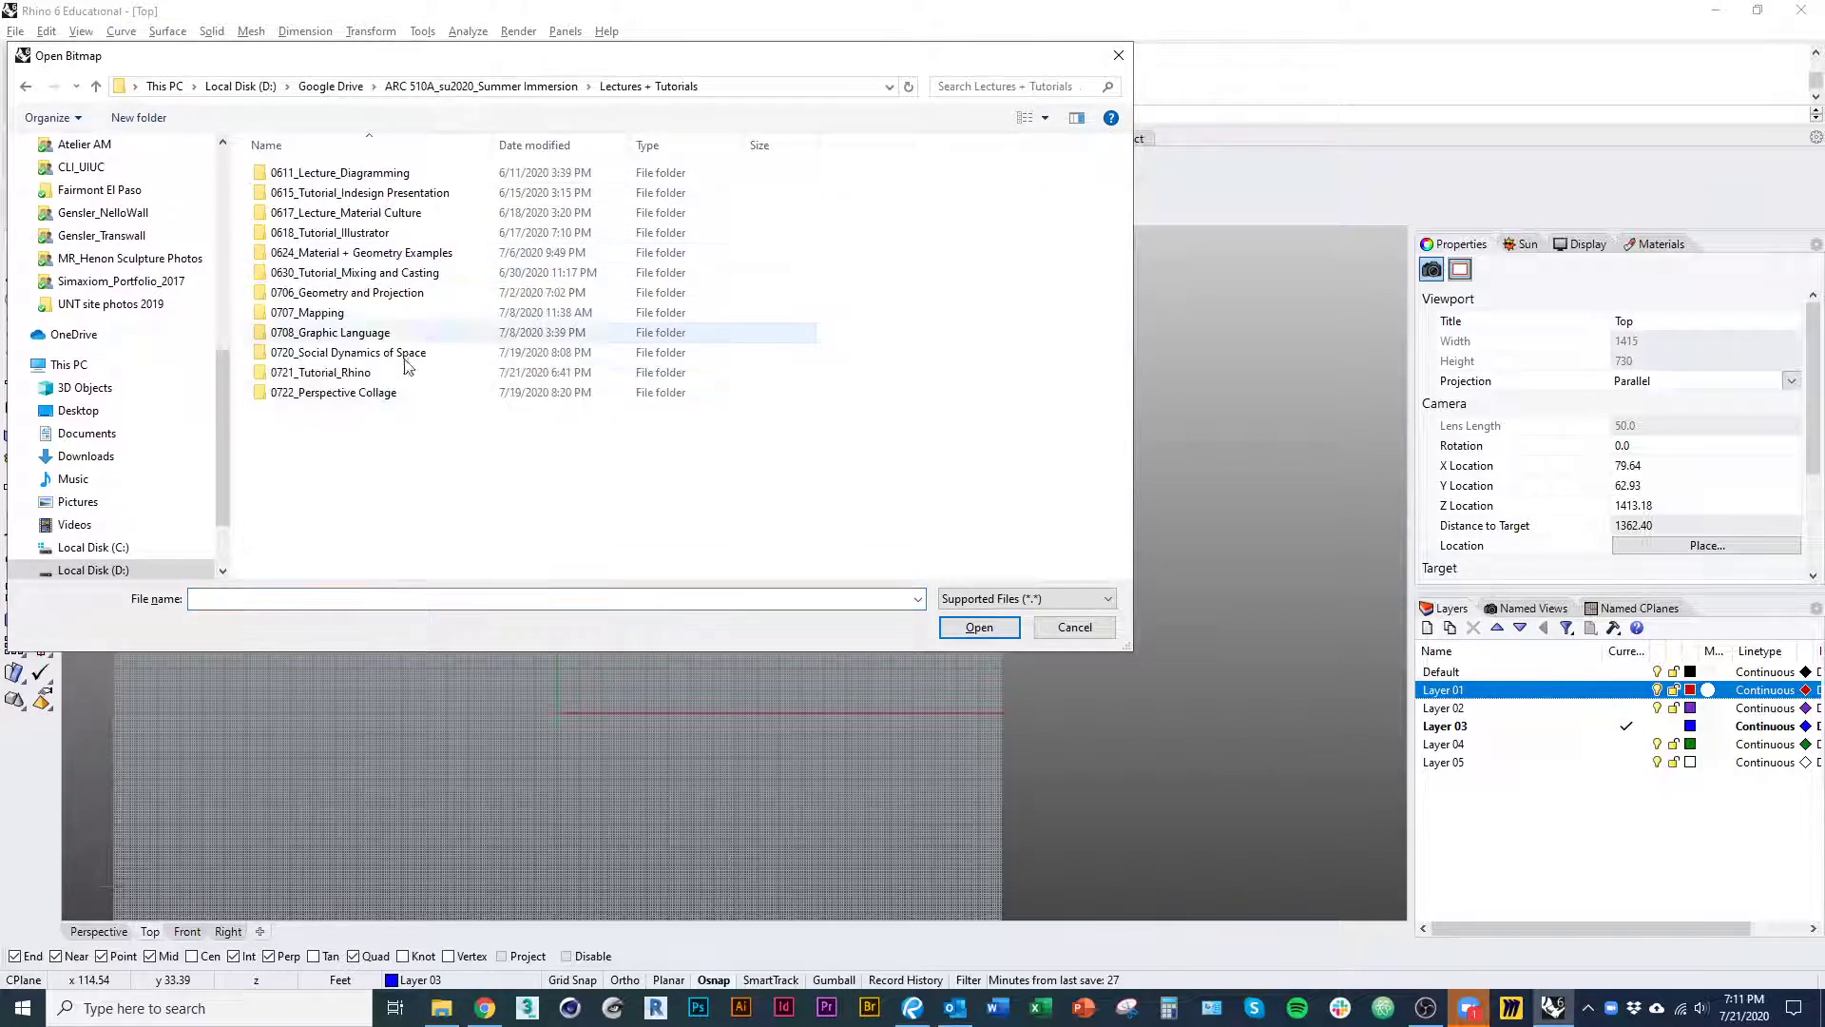
click(342, 373)
click(313, 224)
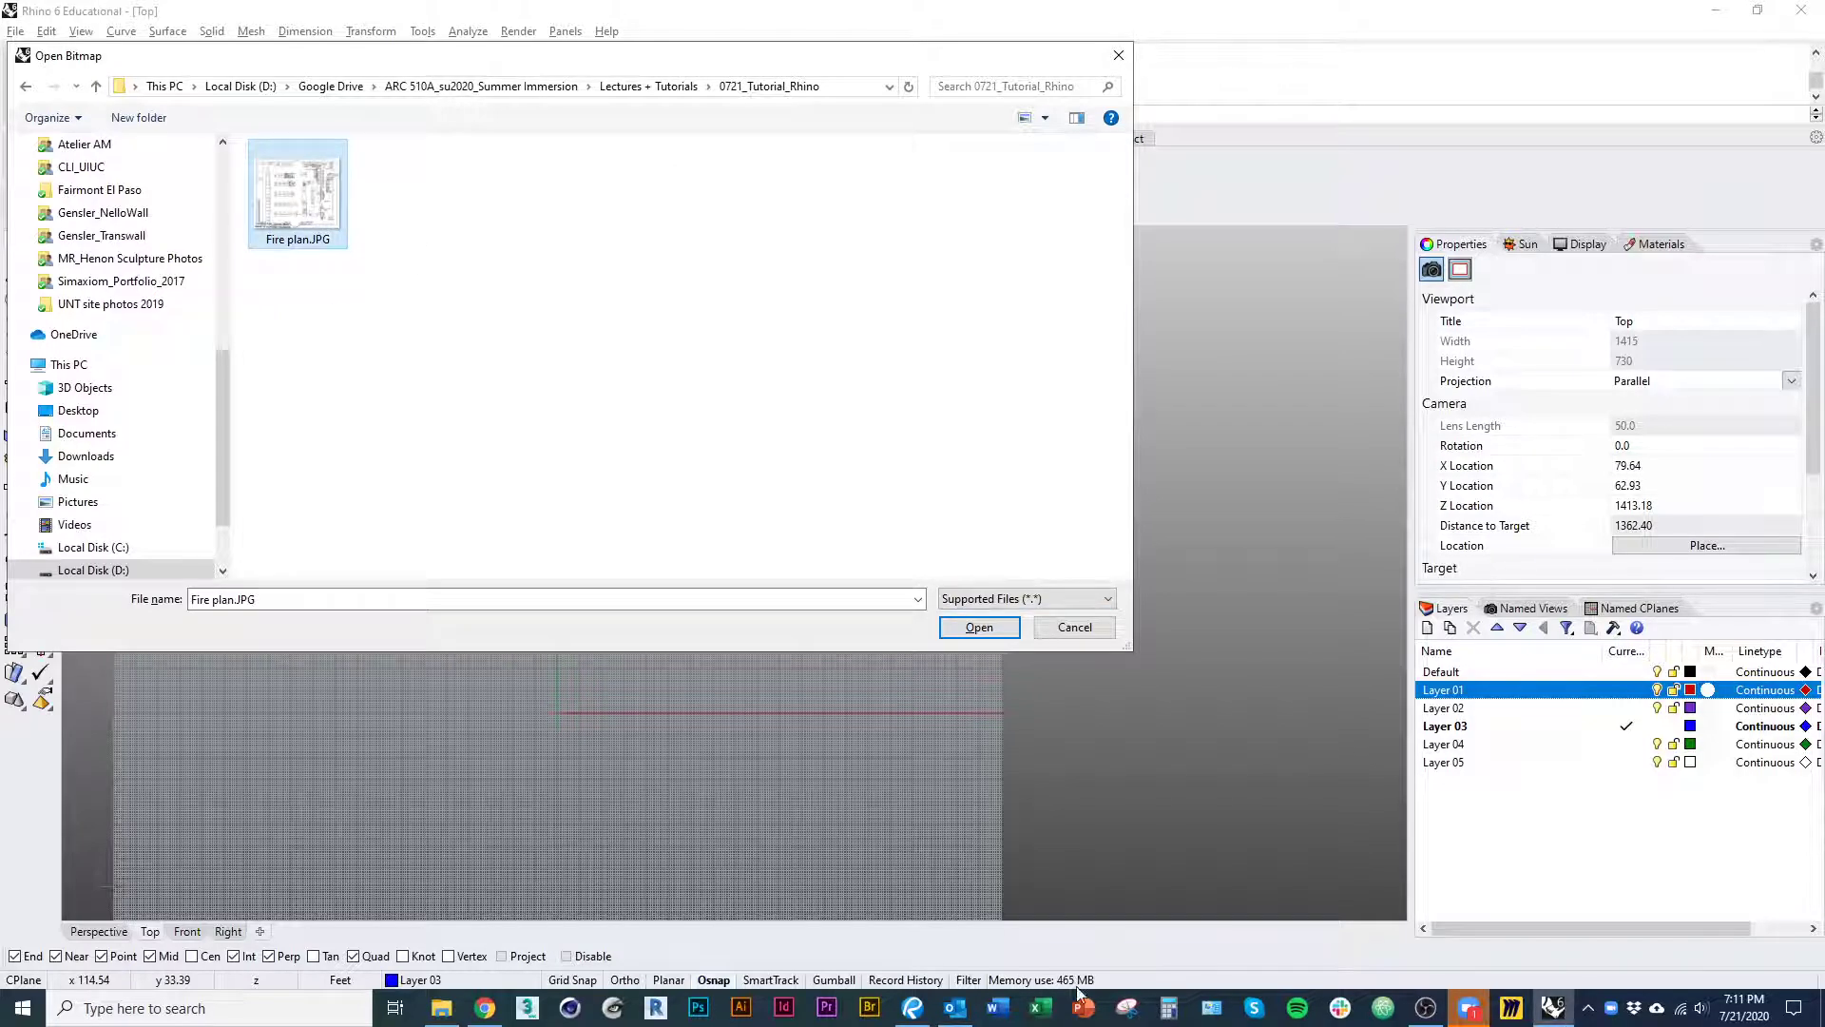
click(912, 1008)
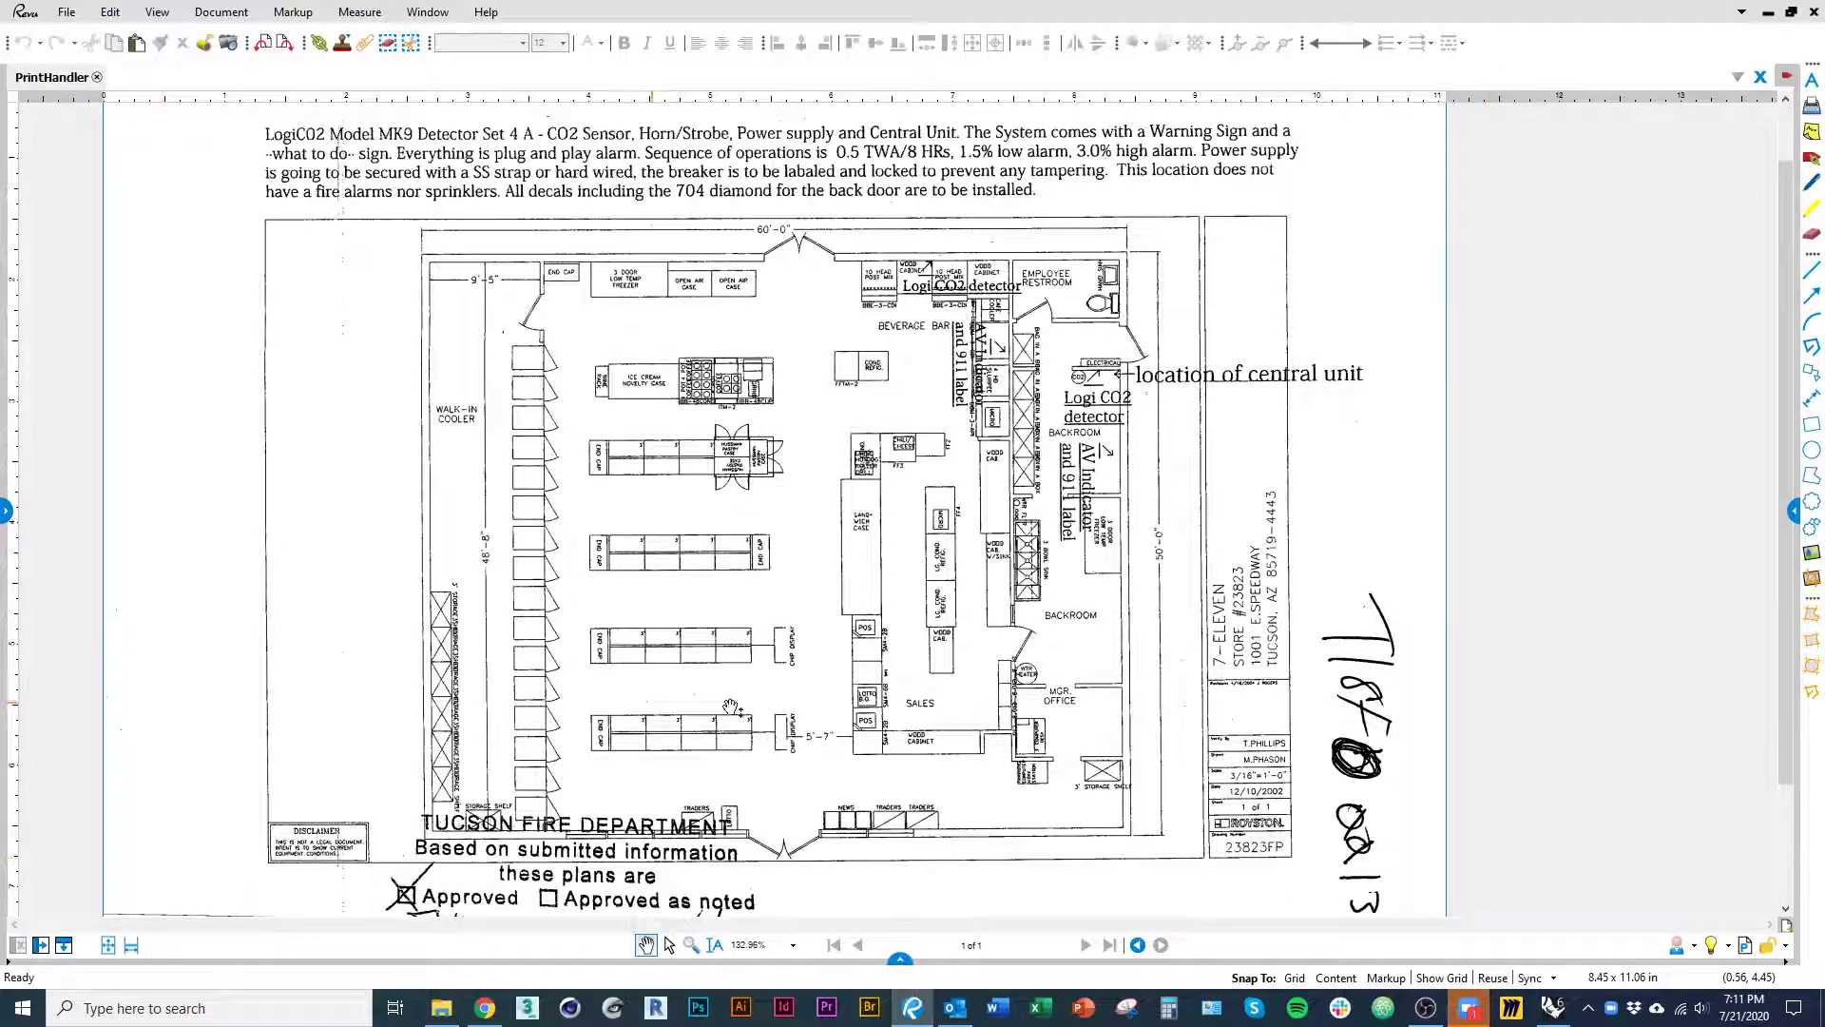
key(alt+Tab)
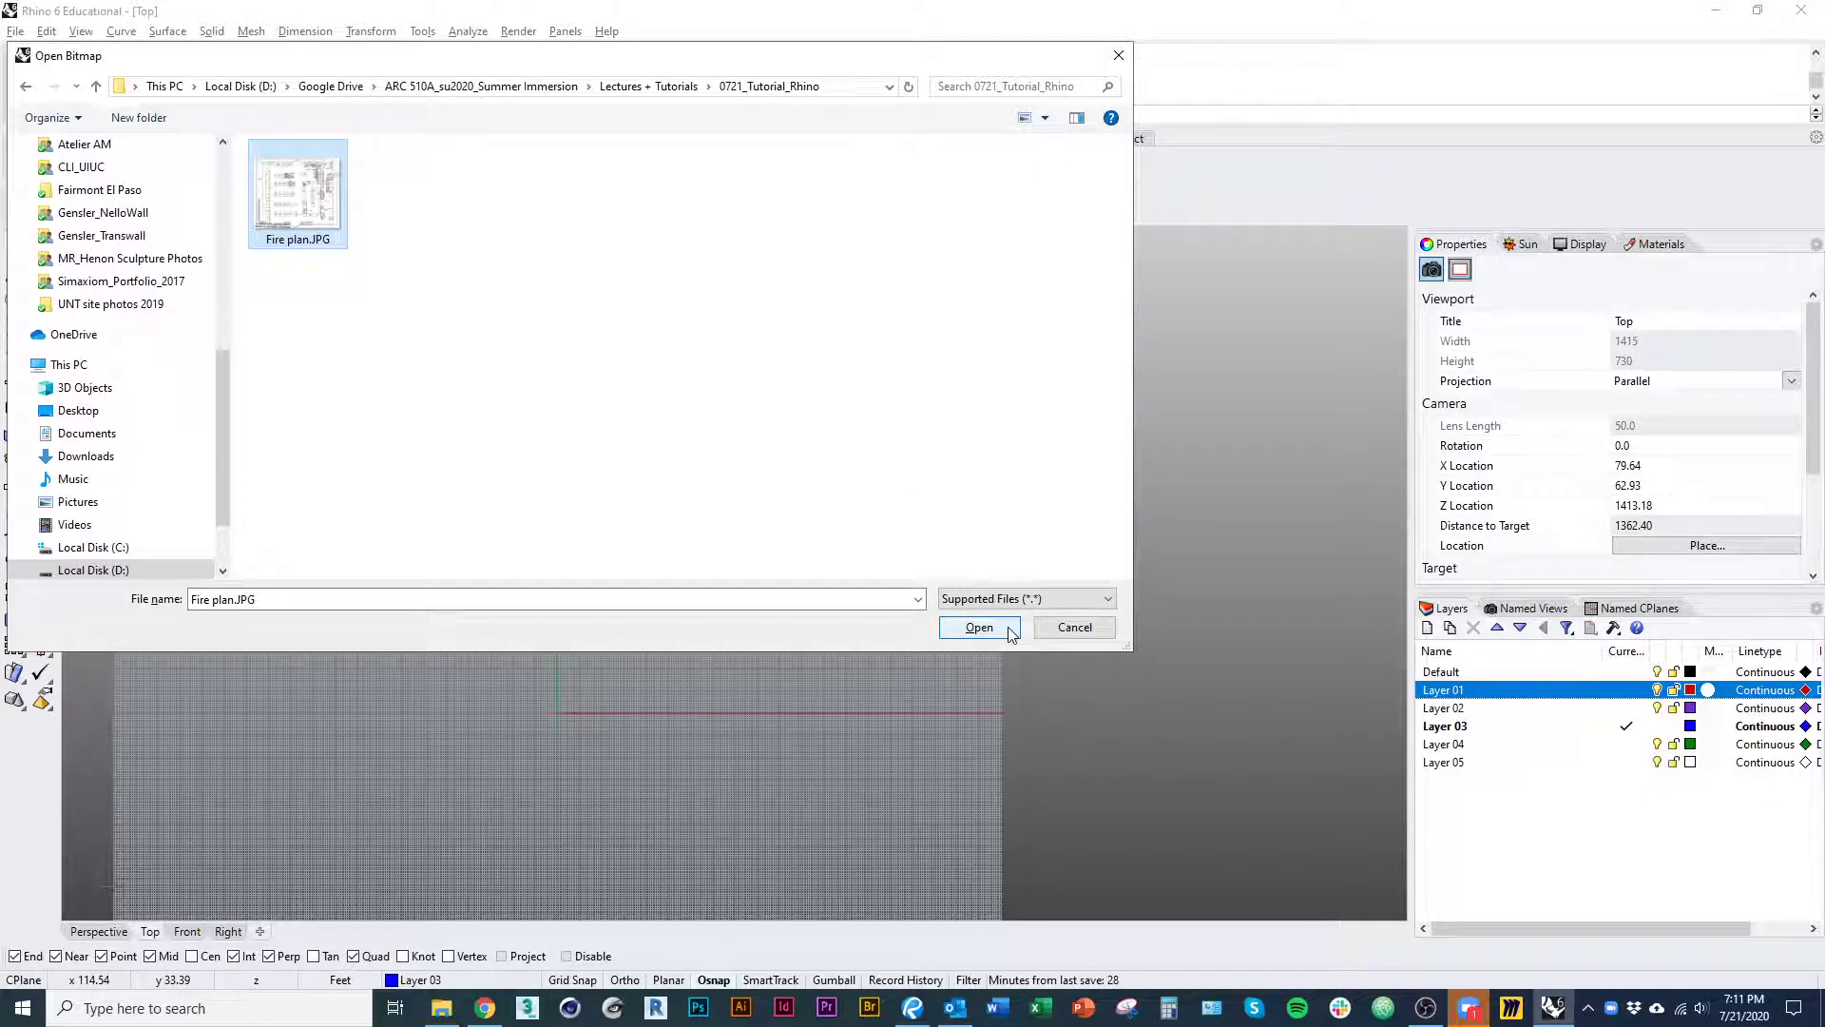
click(979, 628)
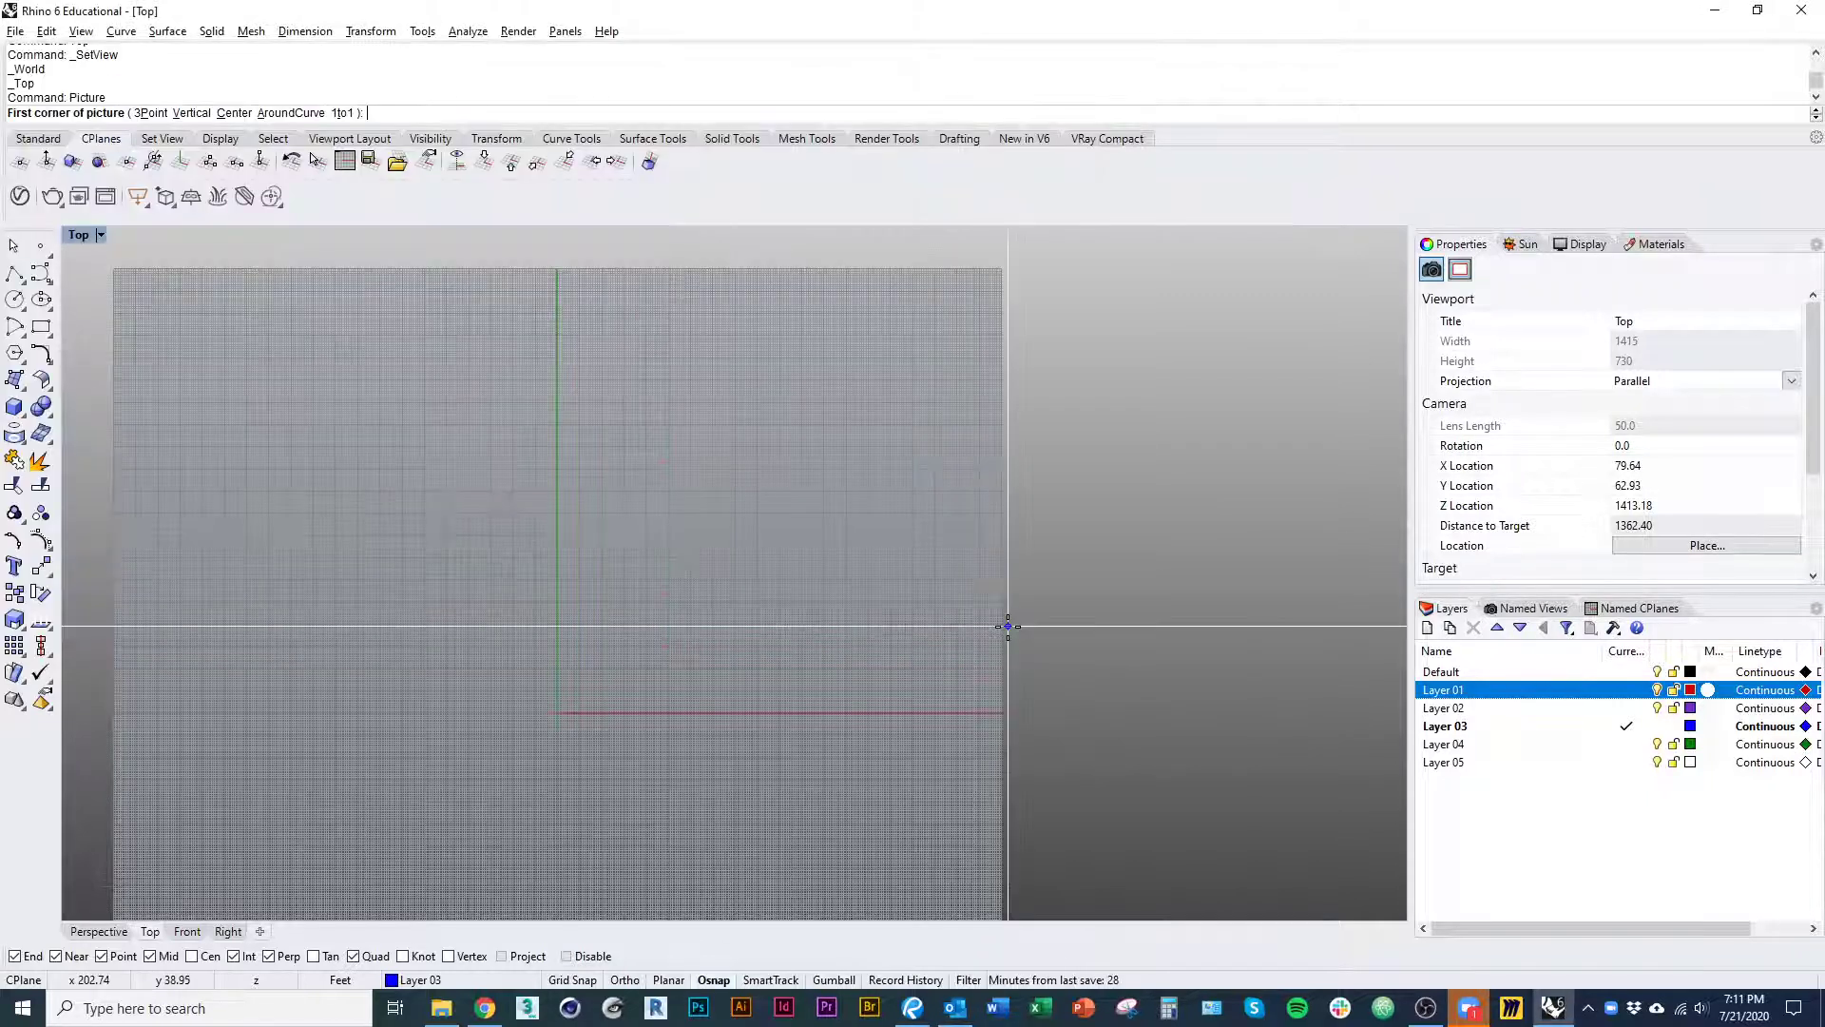
- Place the fire plan picture in the Top view just above and to the right of the origin, extending to about x 184 feet
click(588, 671)
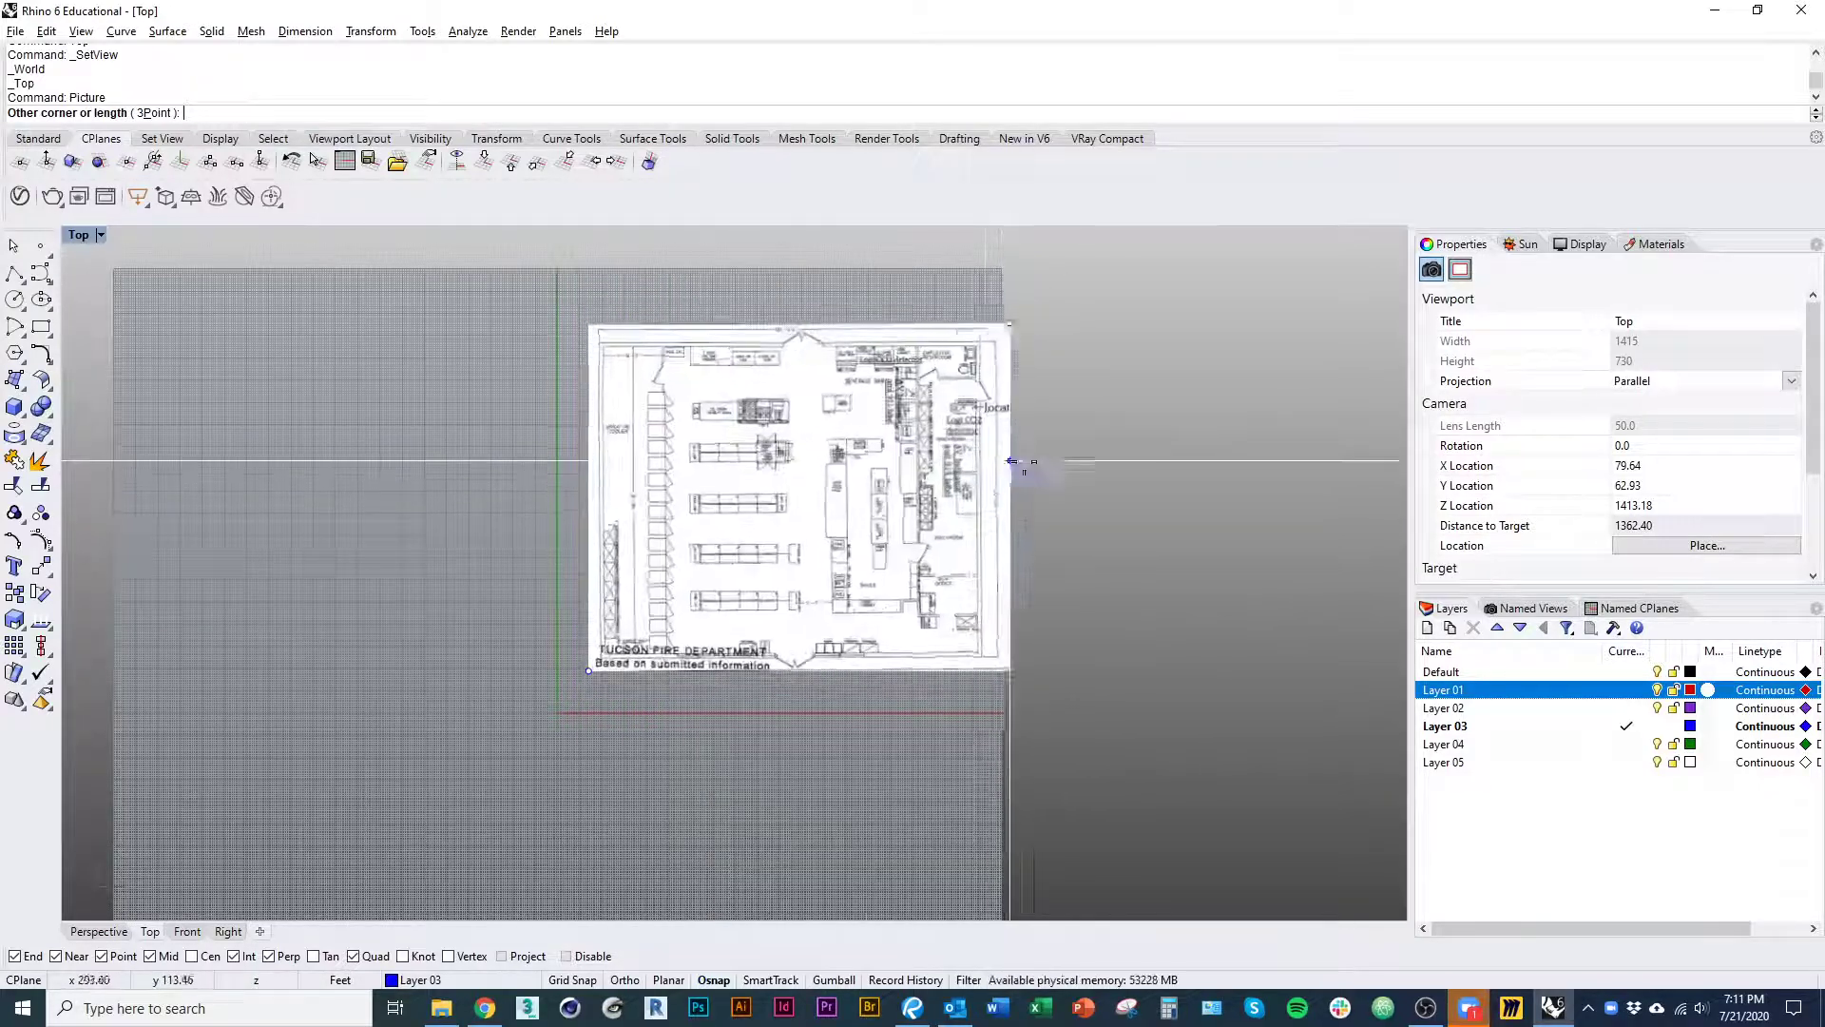
click(967, 541)
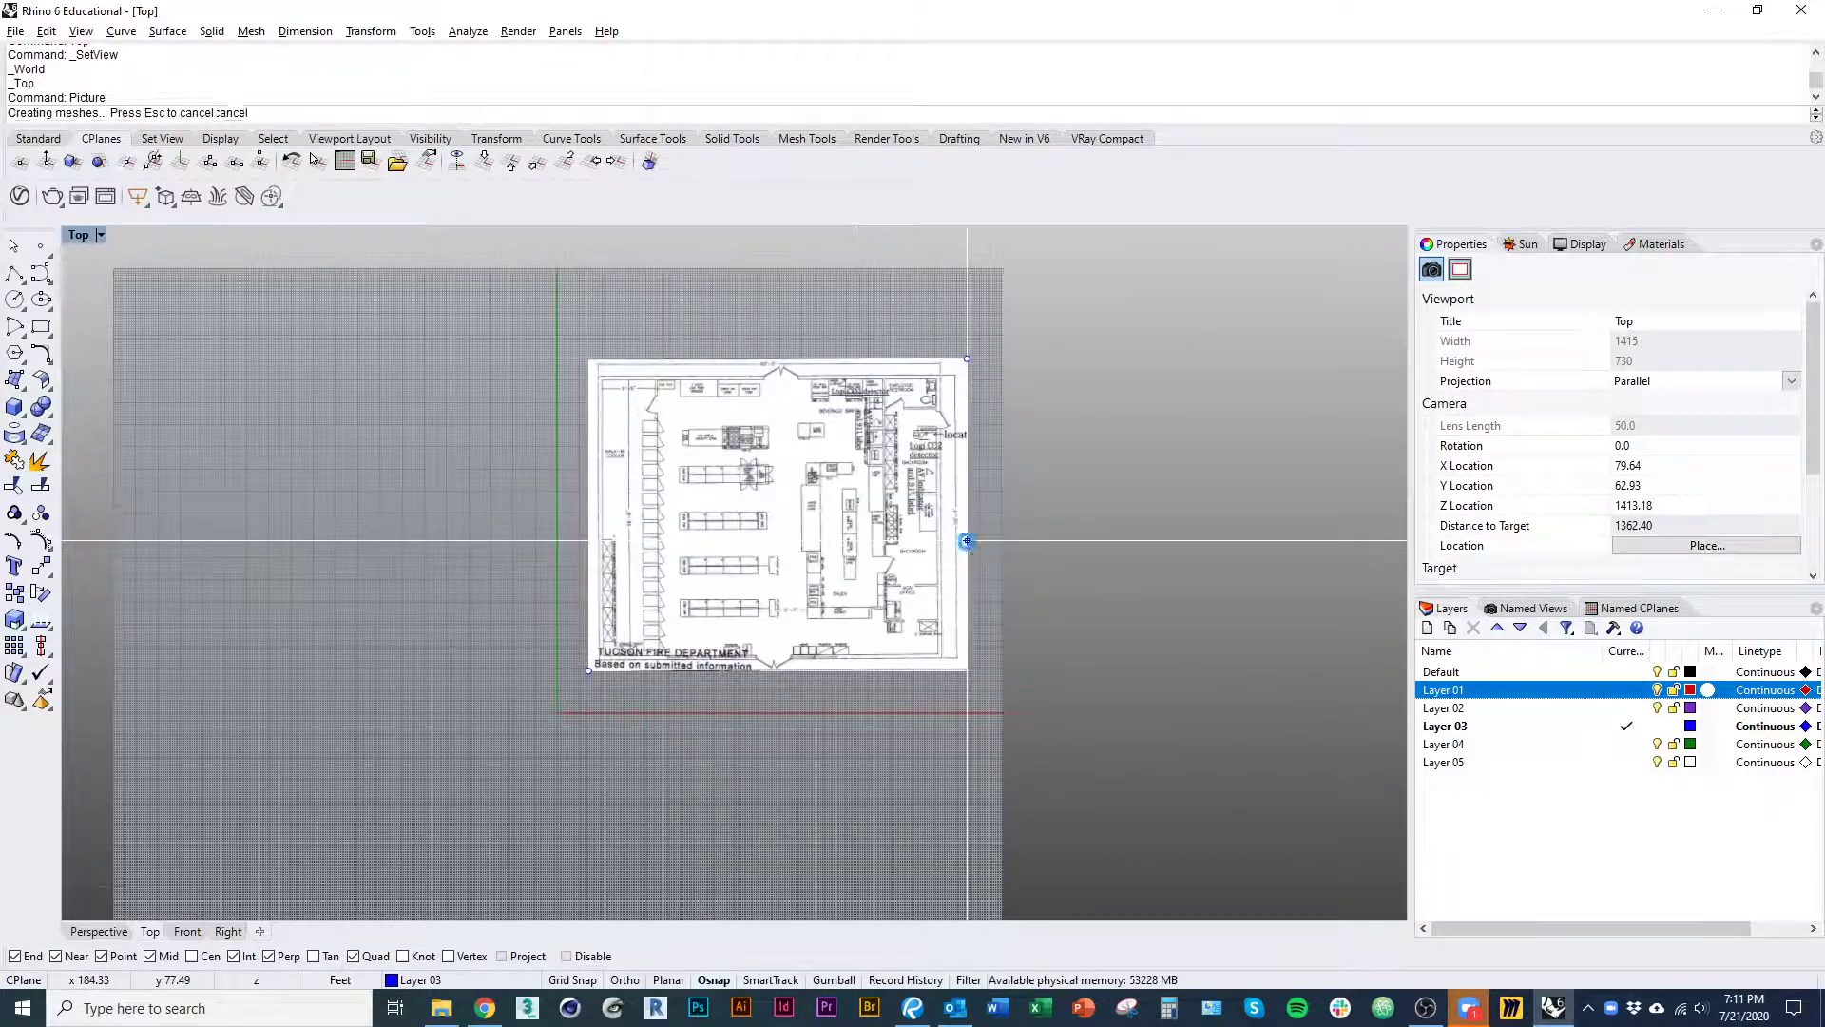
right_drag(892, 755, 911, 818)
scroll(884, 677, up, 6)
right_drag(979, 685, 952, 658)
scroll(733, 720, up, 6)
right_drag(766, 711, 720, 854)
scroll(732, 702, down, 6)
right_drag(898, 557, 869, 619)
right_drag(706, 664, 713, 608)
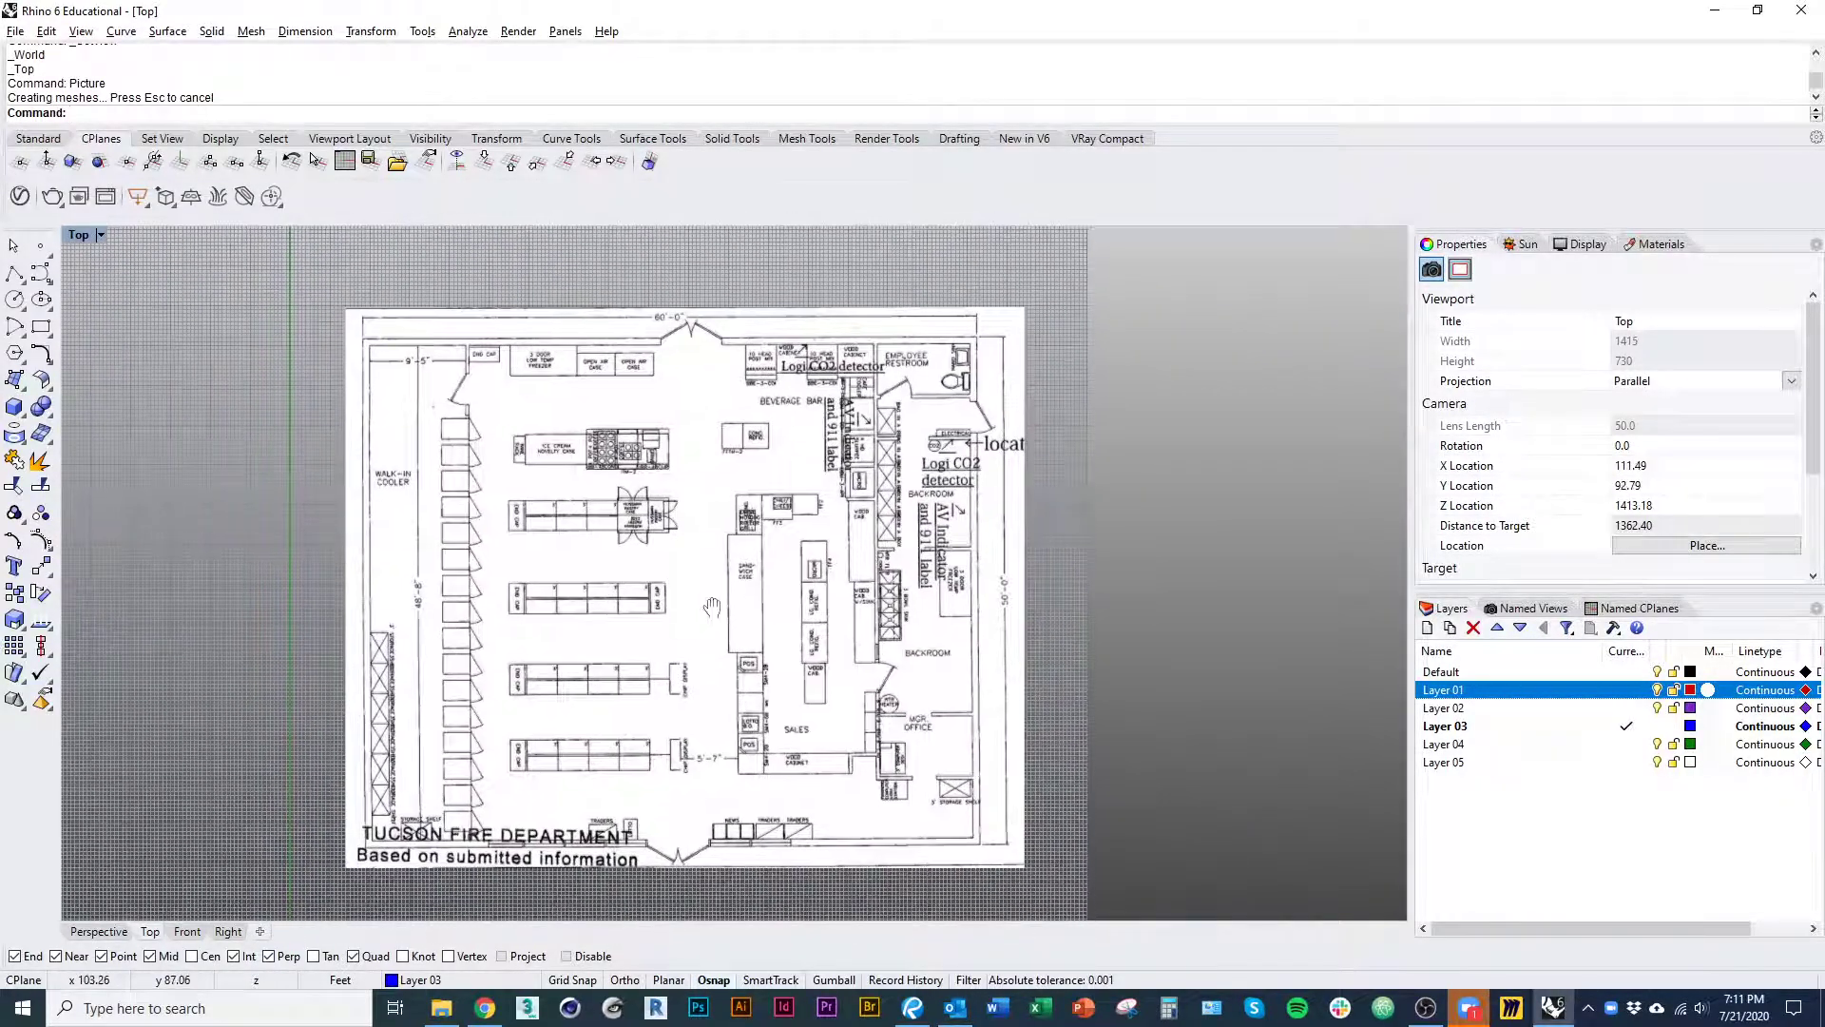
- View the placed fire plan in the Perspective viewport from a lower angle and select the picture surface
click(99, 932)
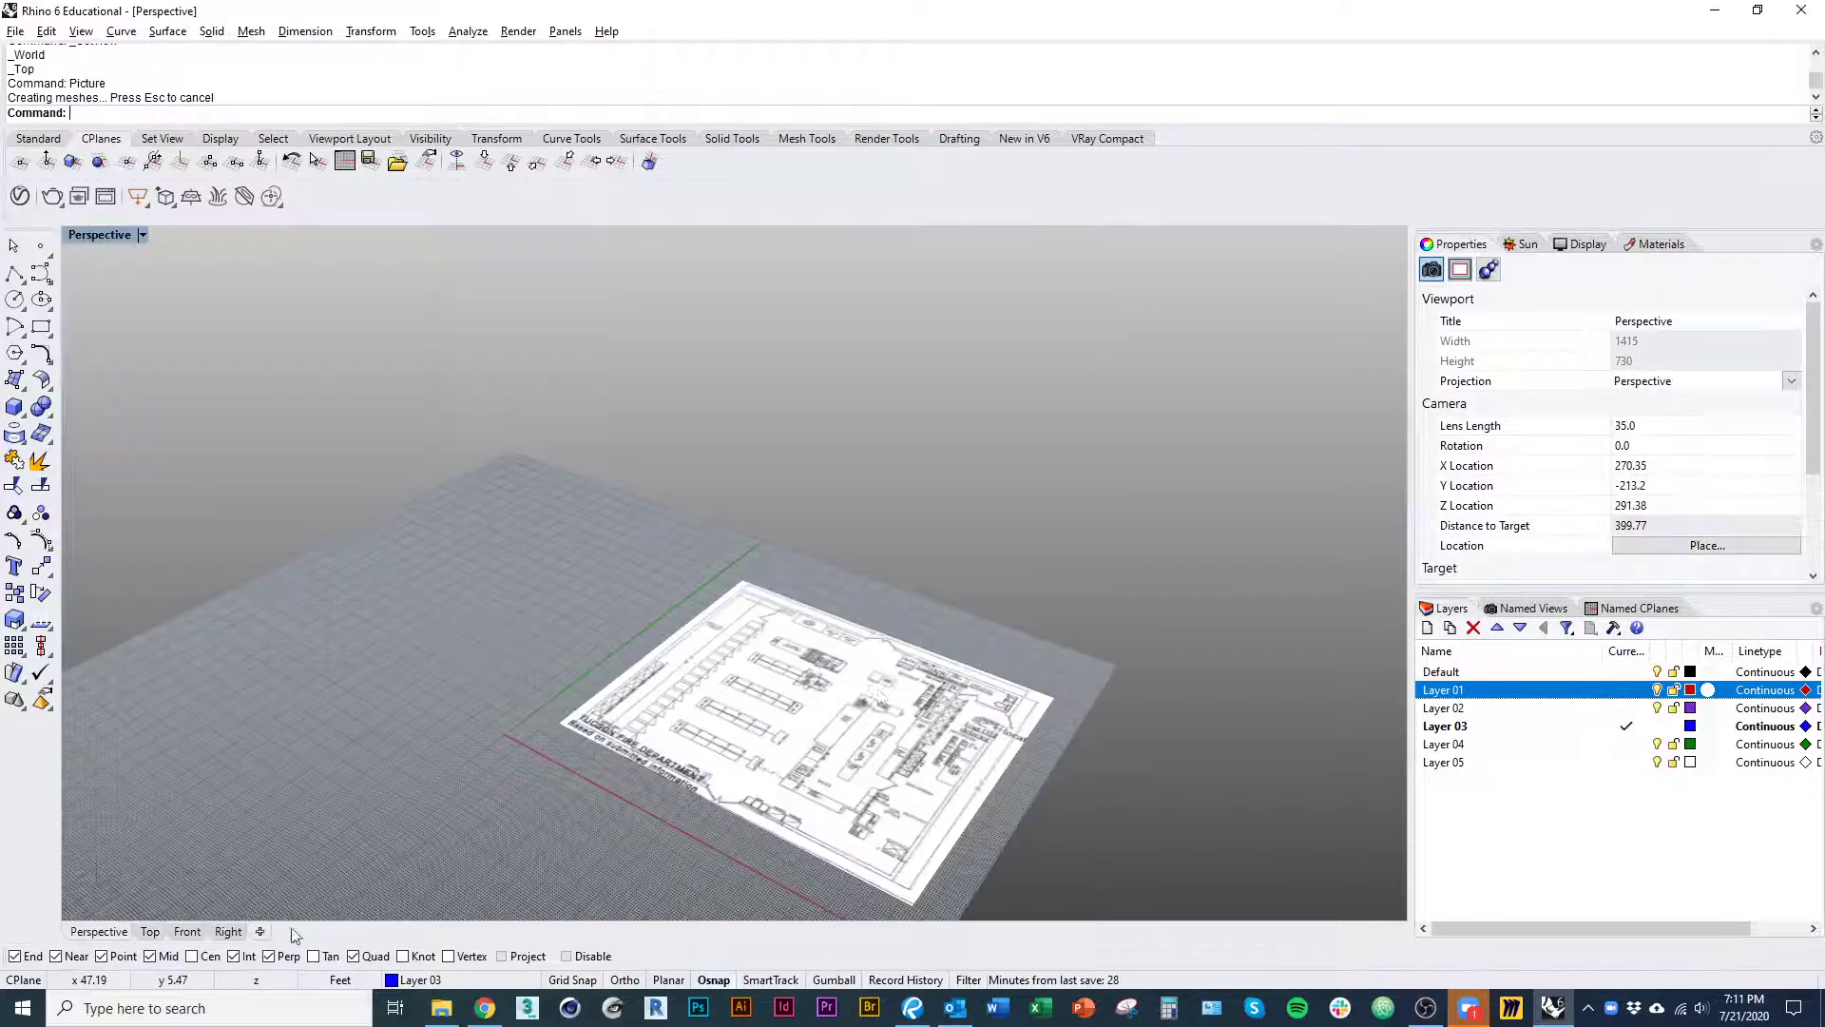
right_drag(656, 761, 727, 639)
click(722, 724)
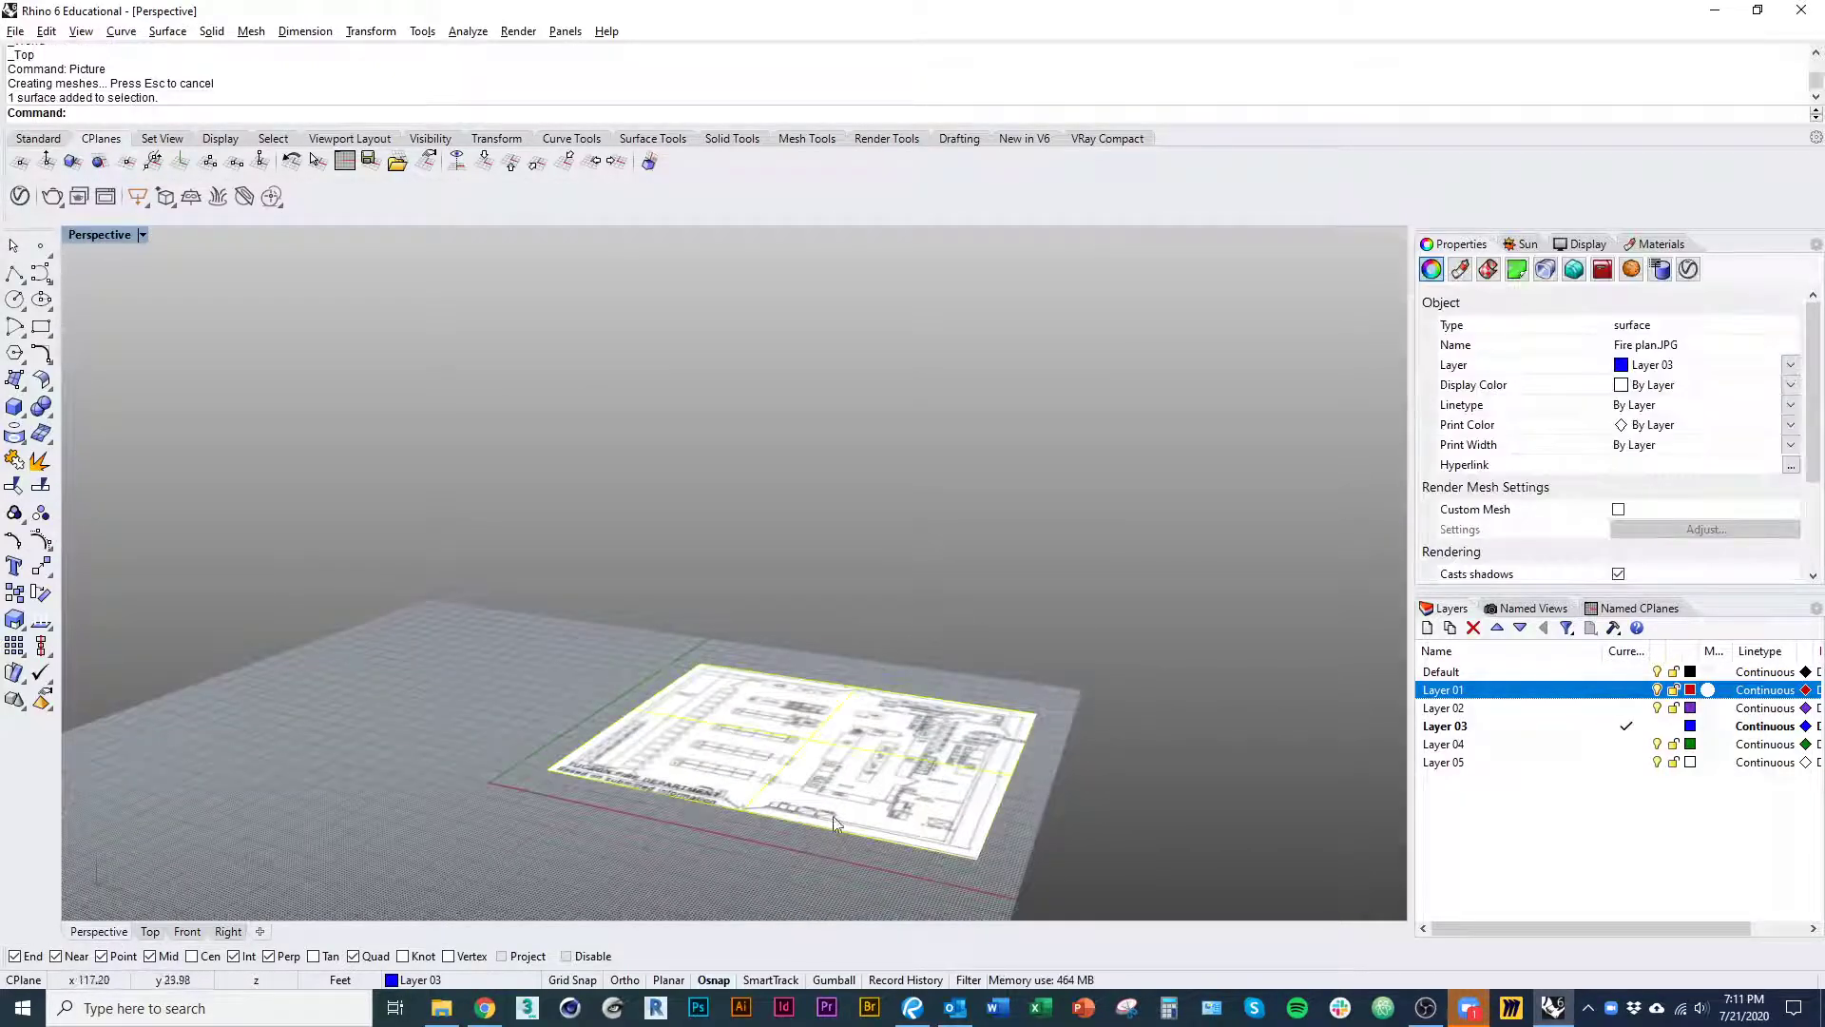
click(970, 622)
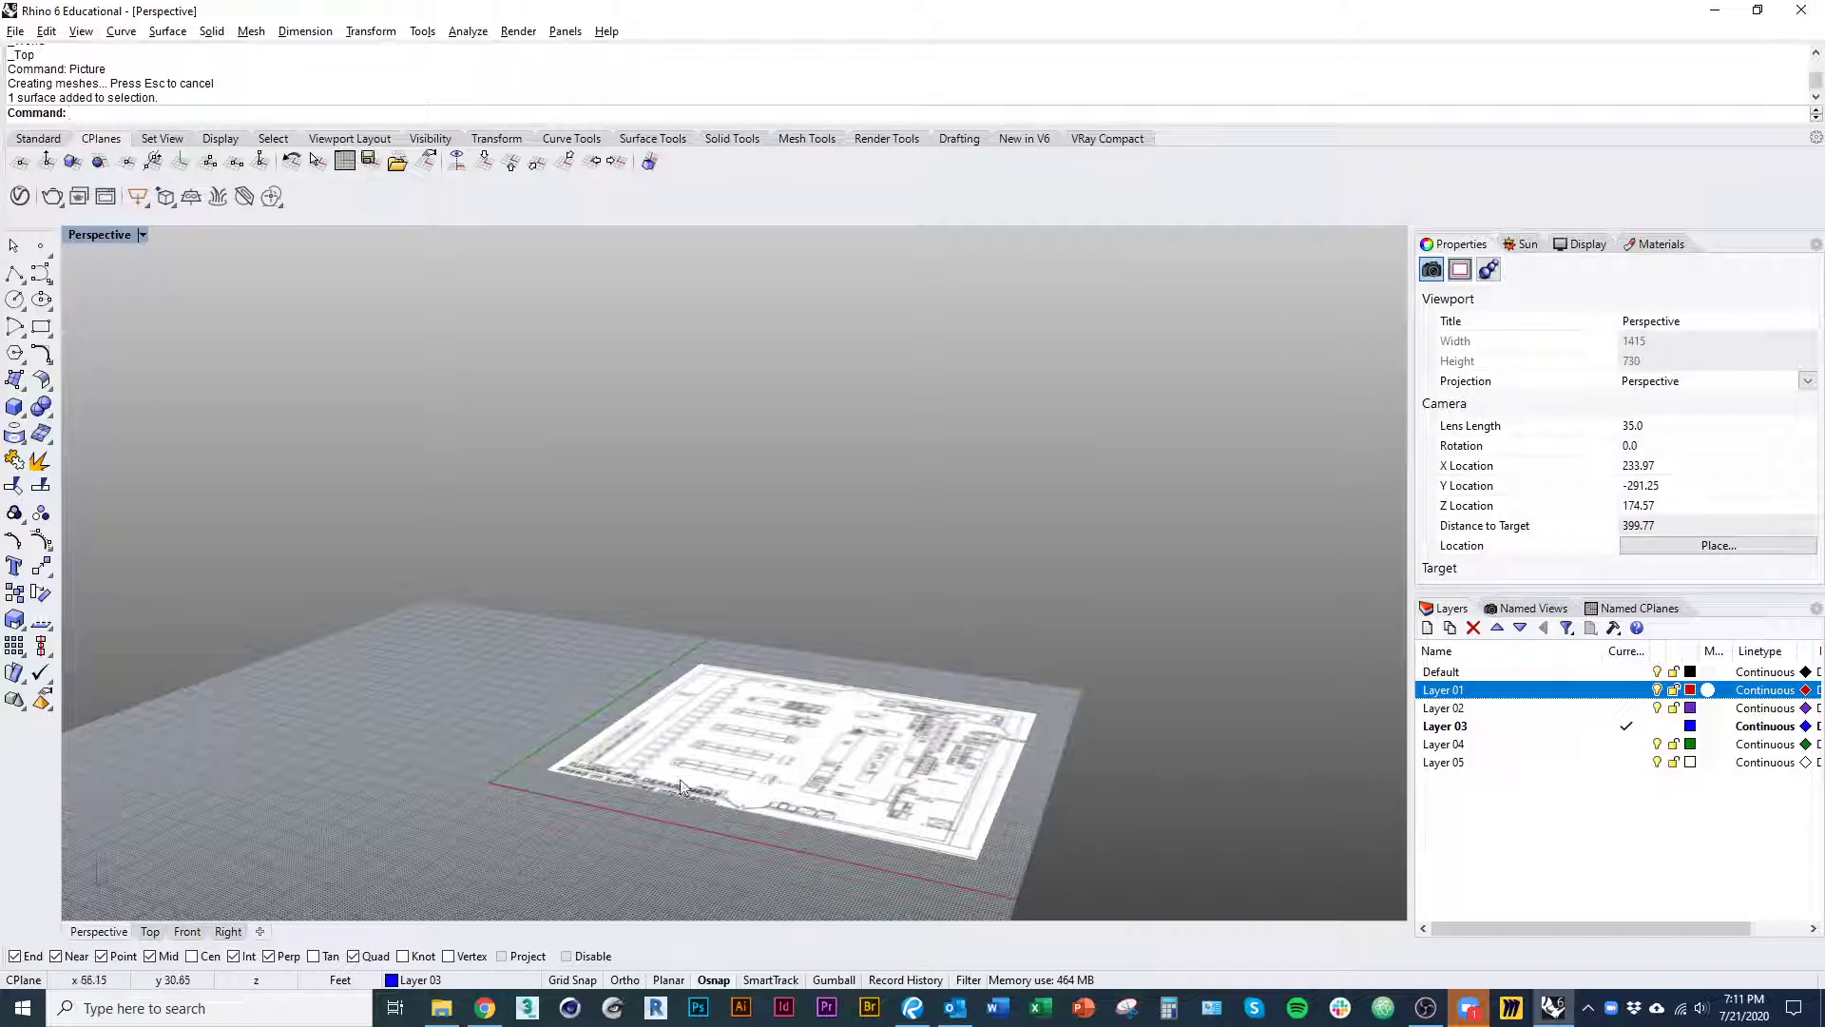
click(787, 824)
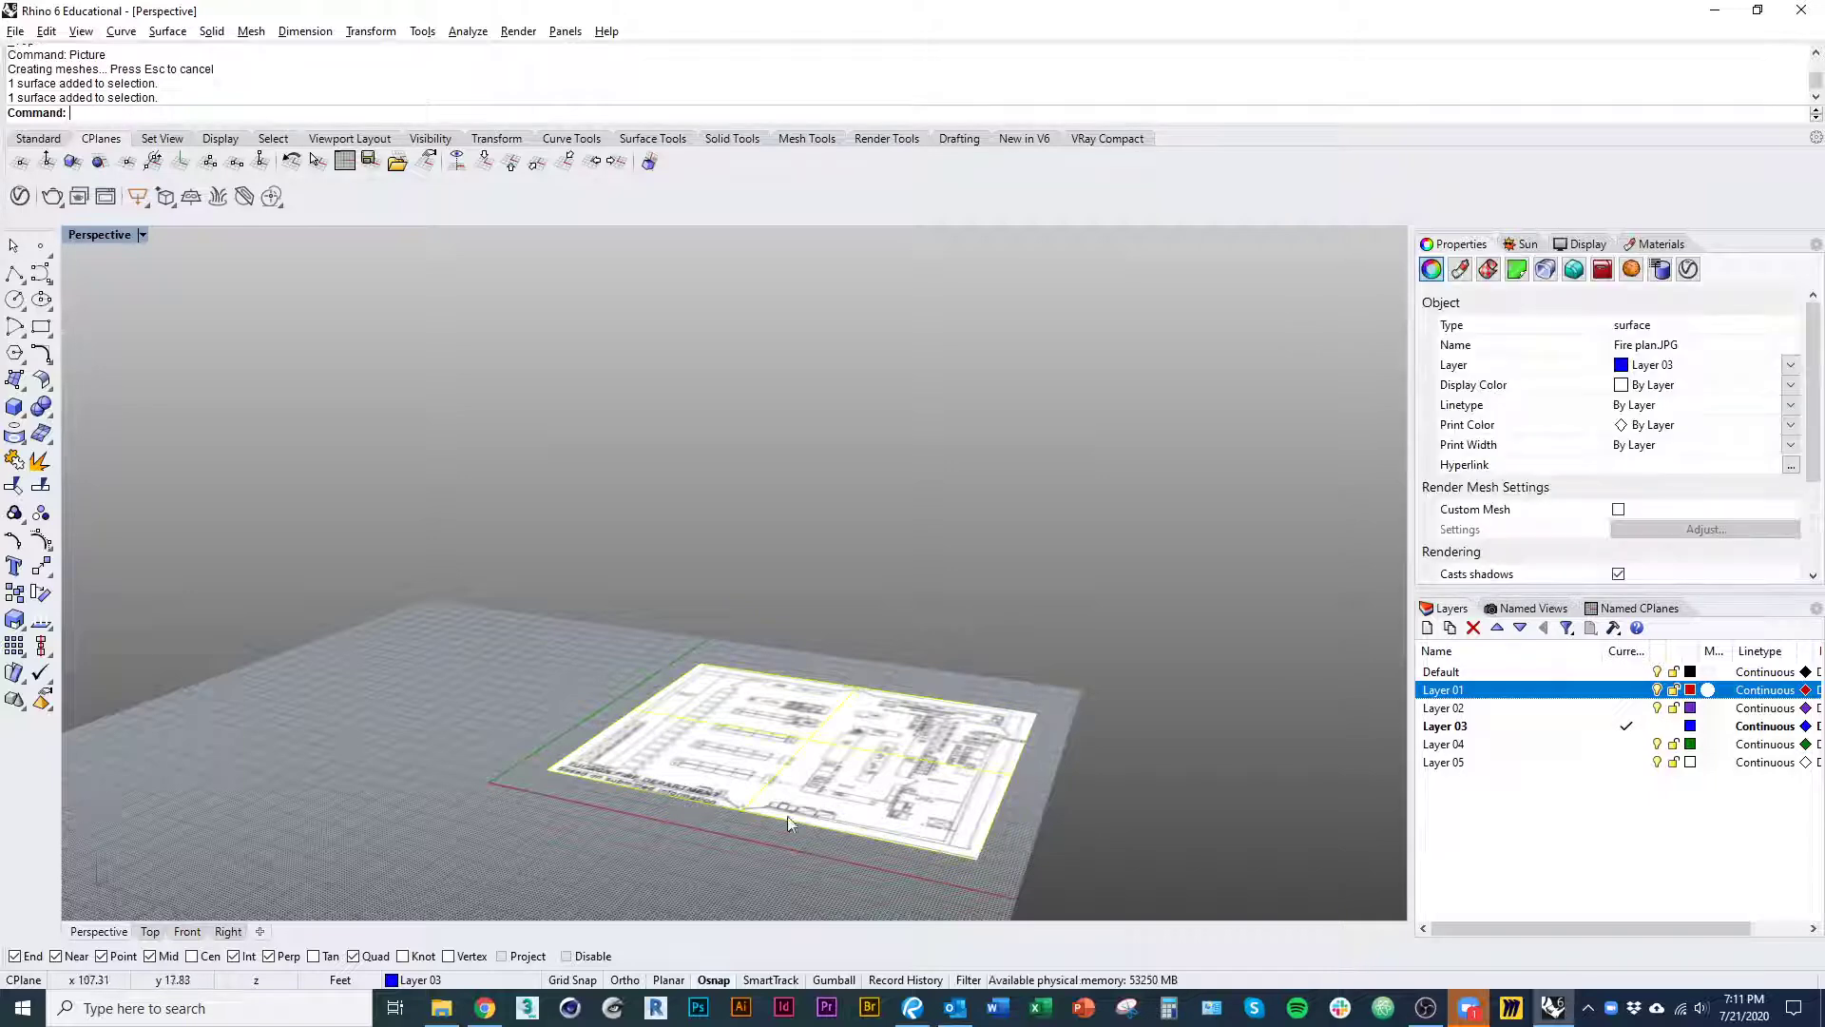
- Examine the fire plan in the Top view, following the 50'-0" dimension along the building's right side between its outer corners
click(152, 934)
right_drag(743, 780, 778, 705)
click(770, 837)
right_drag(770, 842, 714, 873)
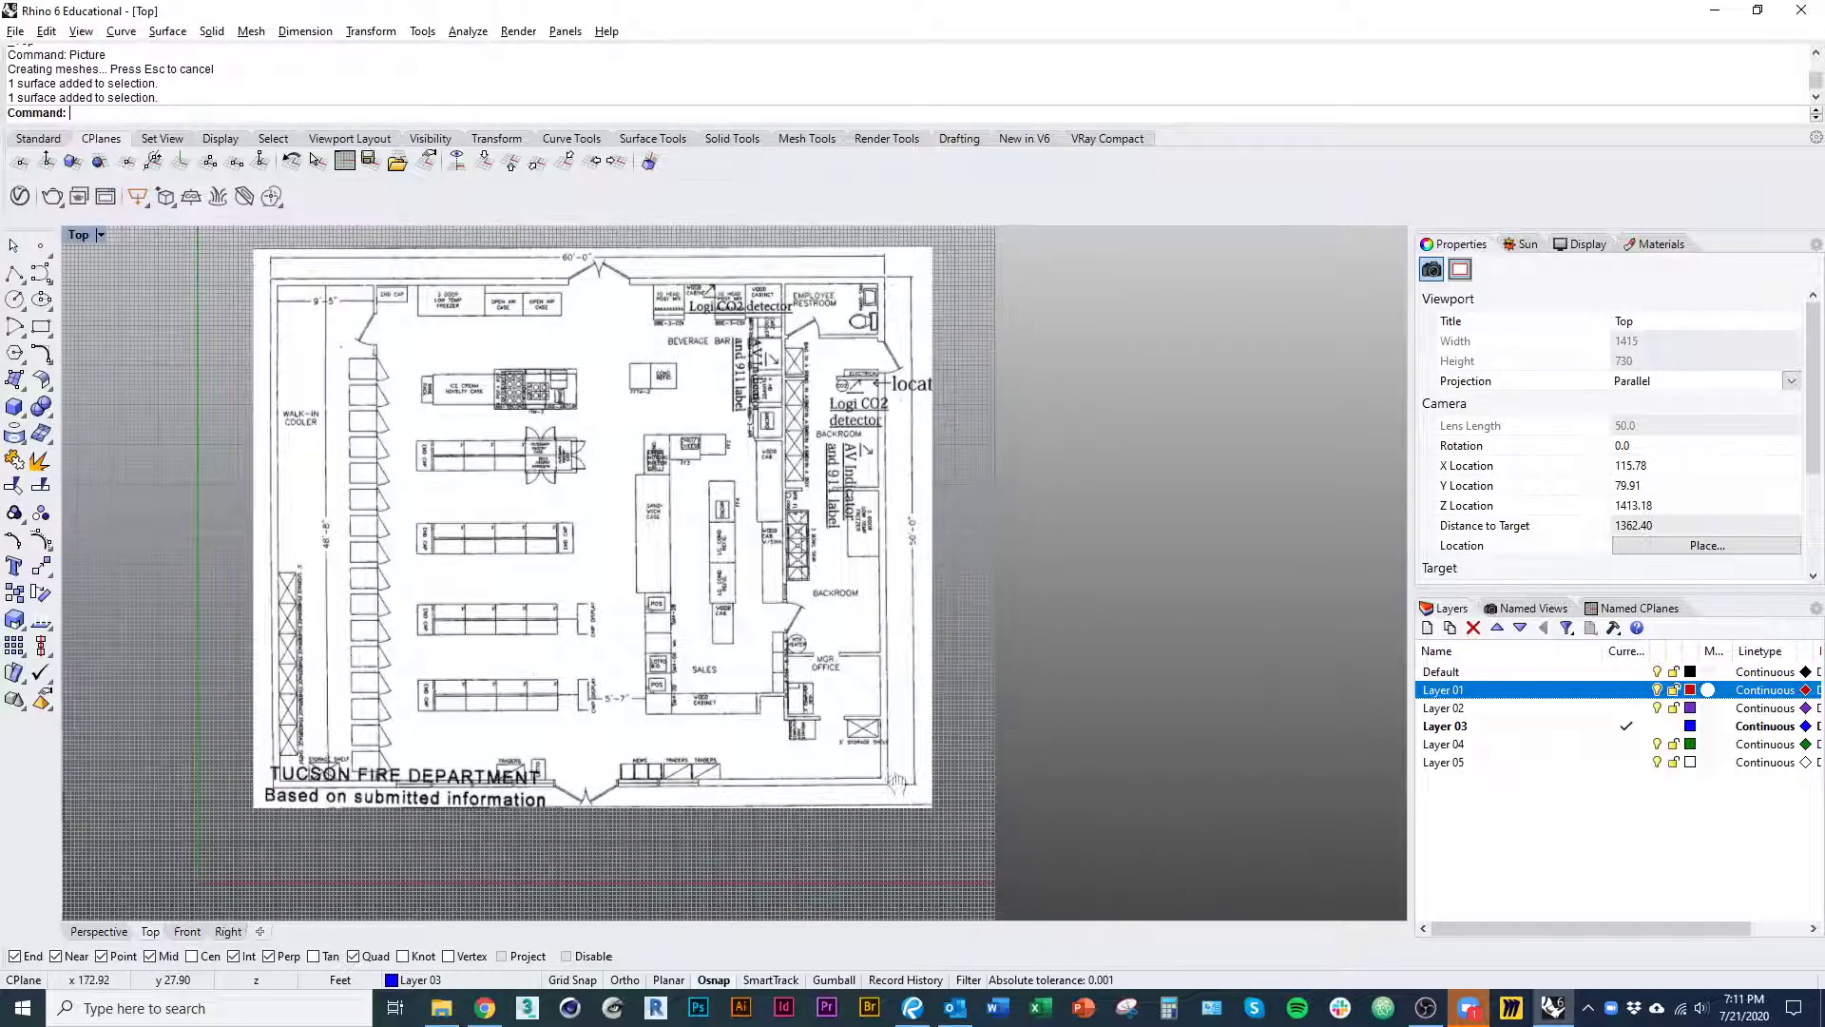
right_drag(960, 782, 886, 773)
mouse_move(886, 774)
right_down()
mouse_move(886, 834)
mouse_move(888, 809)
right_up()
scroll(915, 587, up, 5)
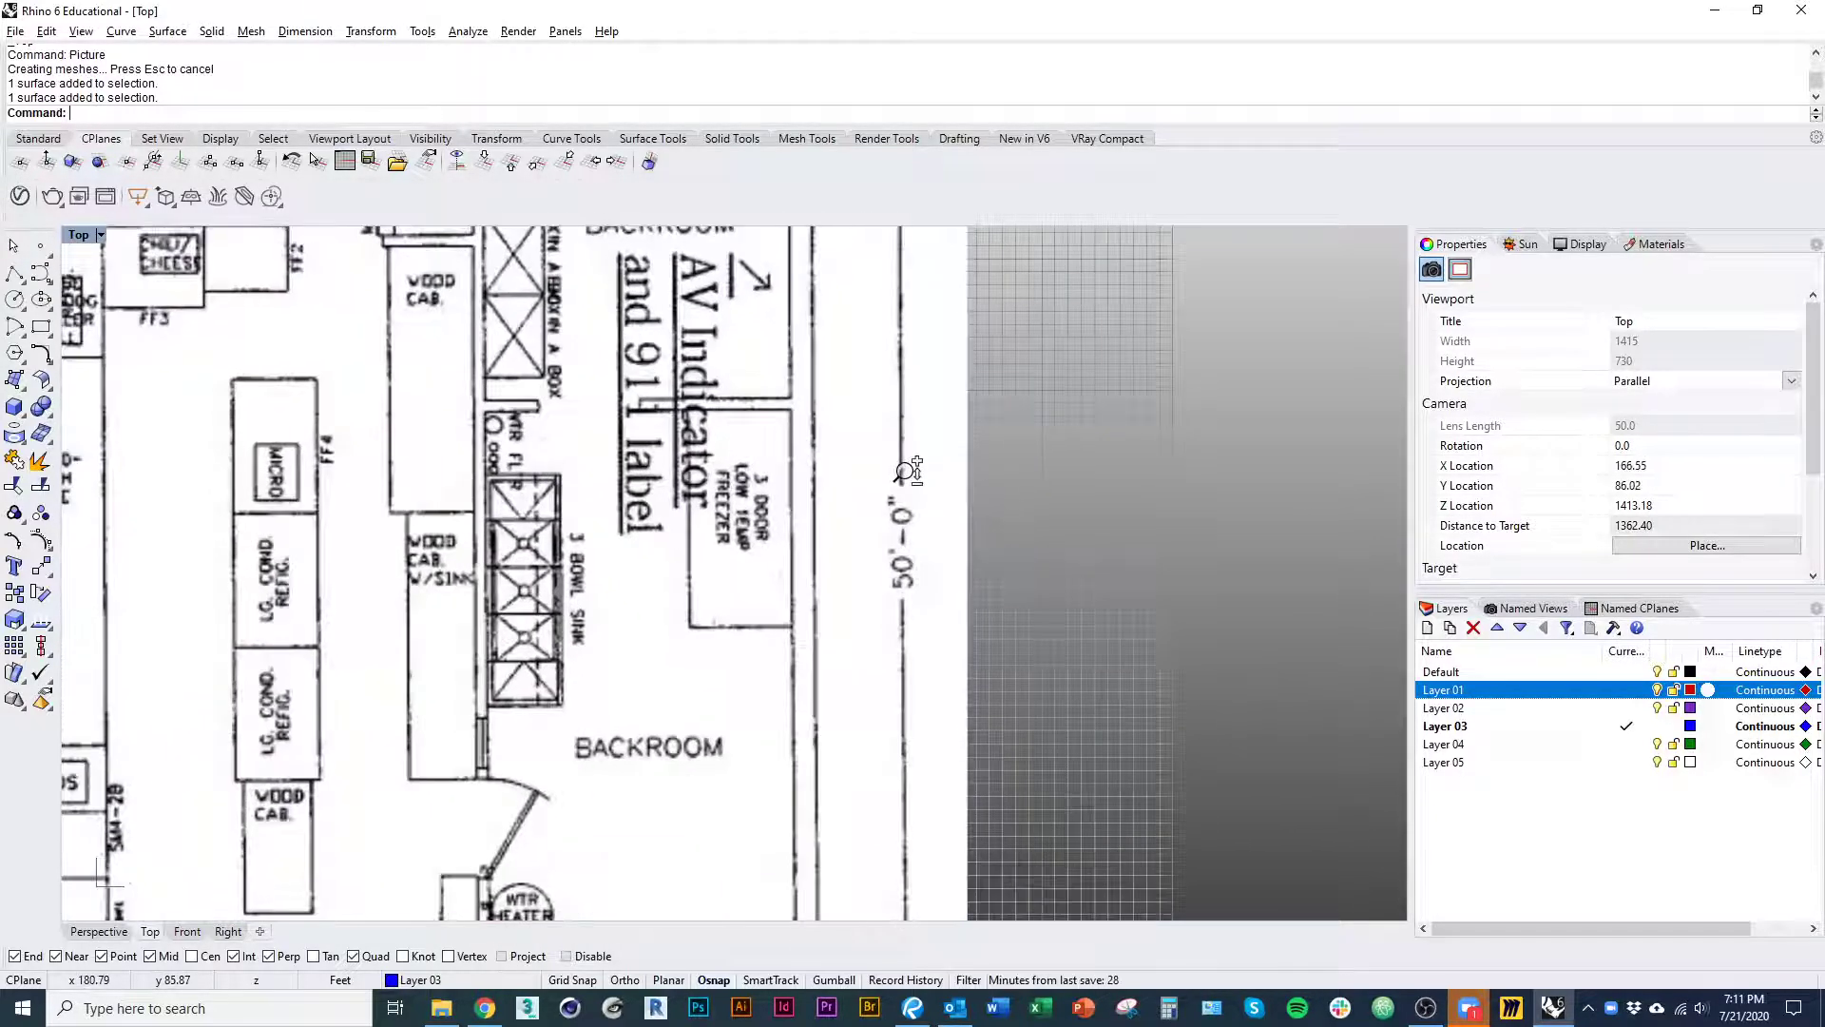
right_drag(825, 285, 827, 651)
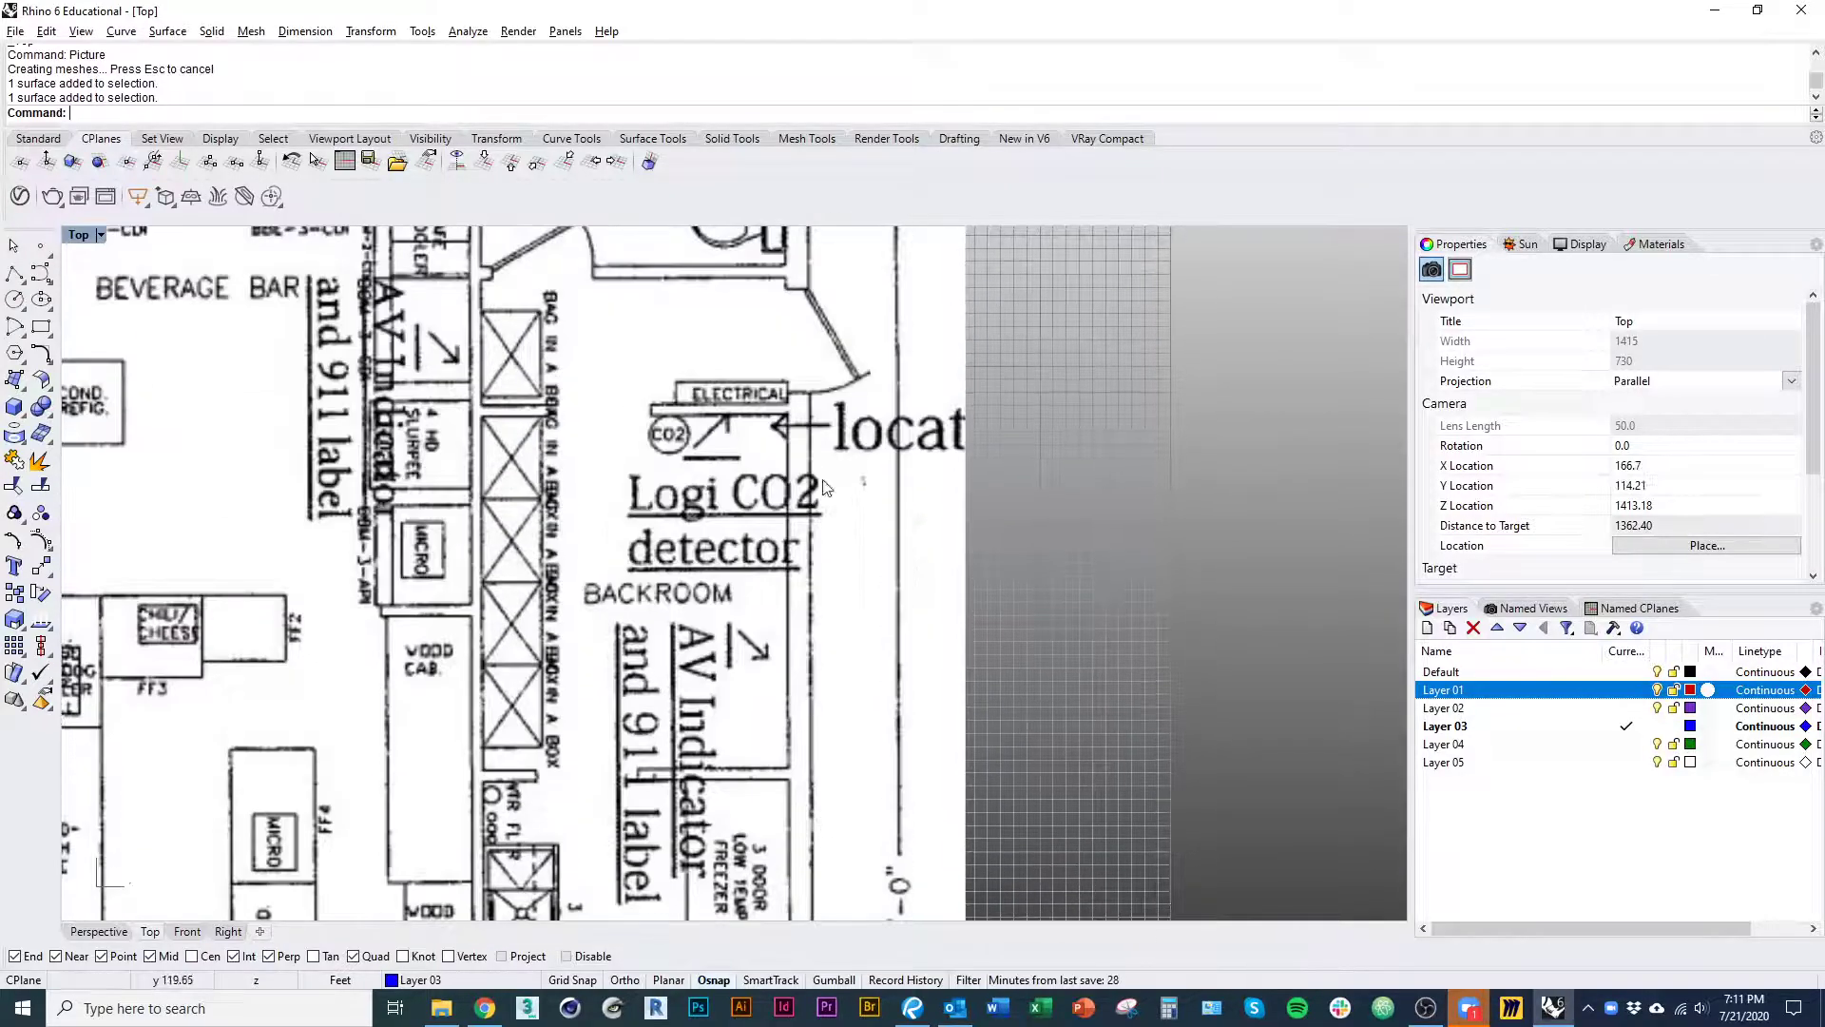
right_drag(853, 247, 898, 380)
scroll(878, 494, down, 10)
right_drag(875, 618, 891, 541)
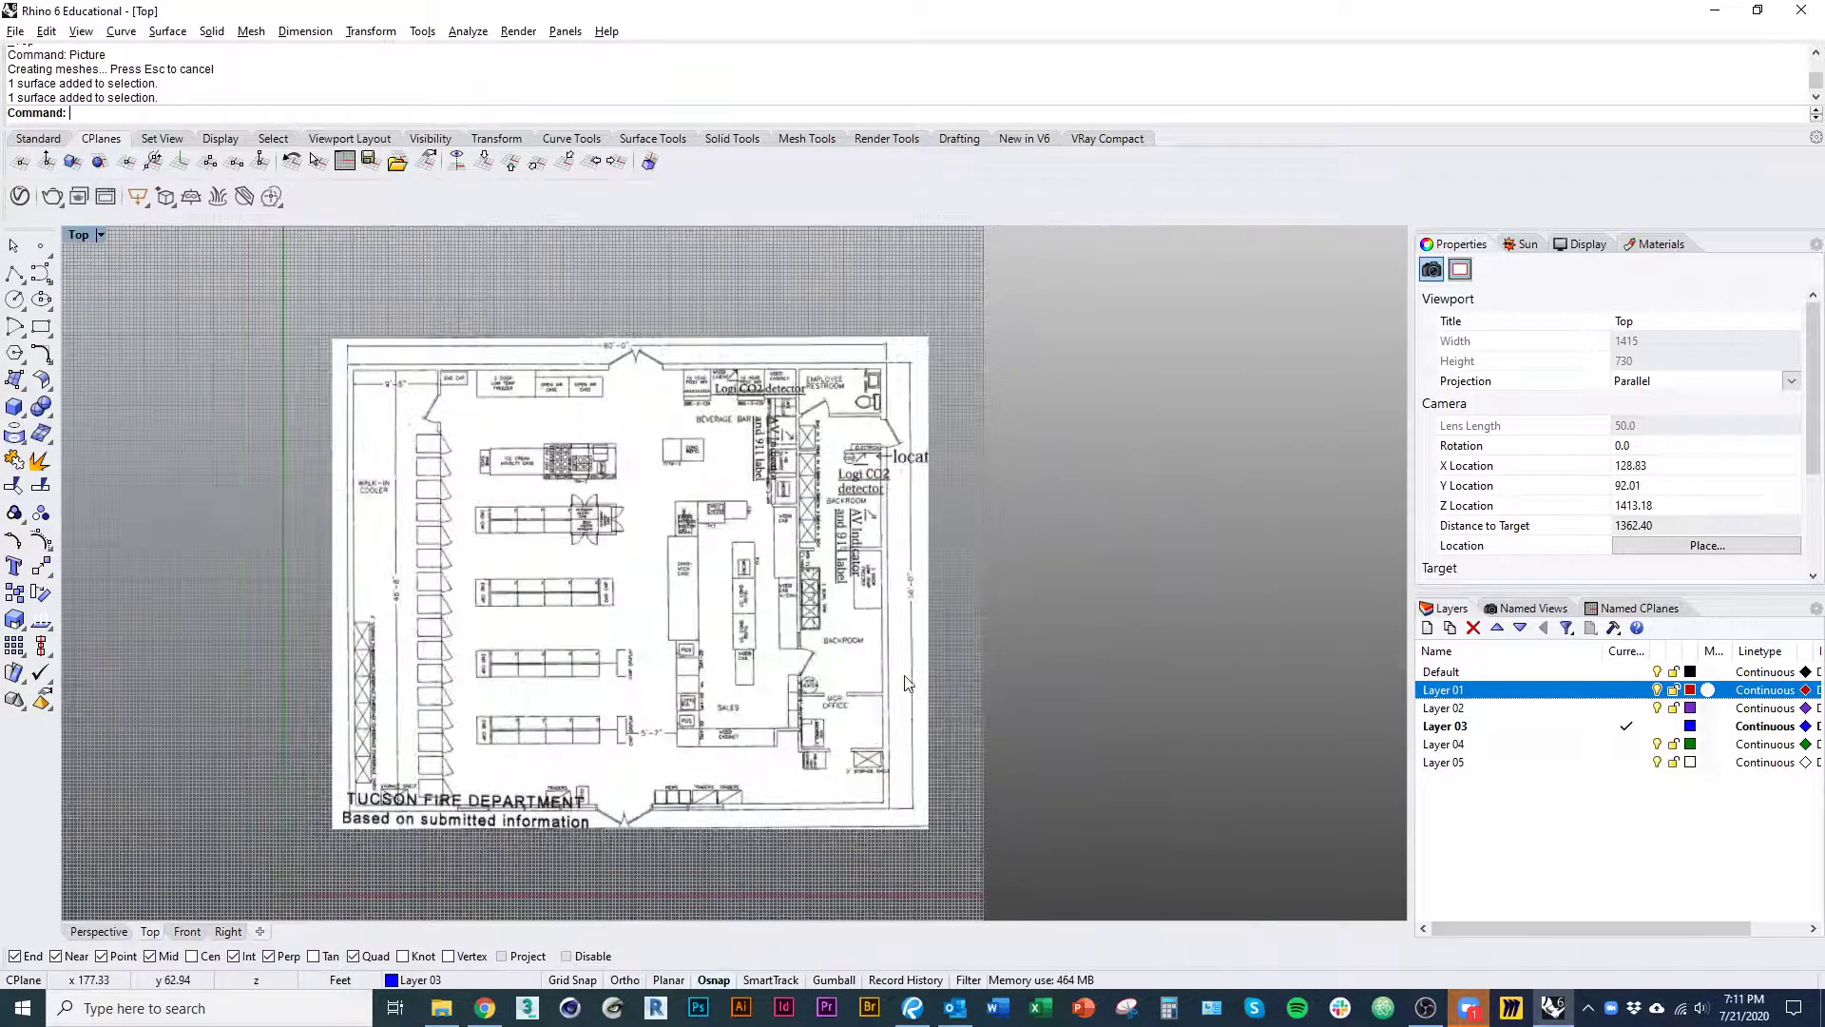
right_drag(908, 683, 885, 698)
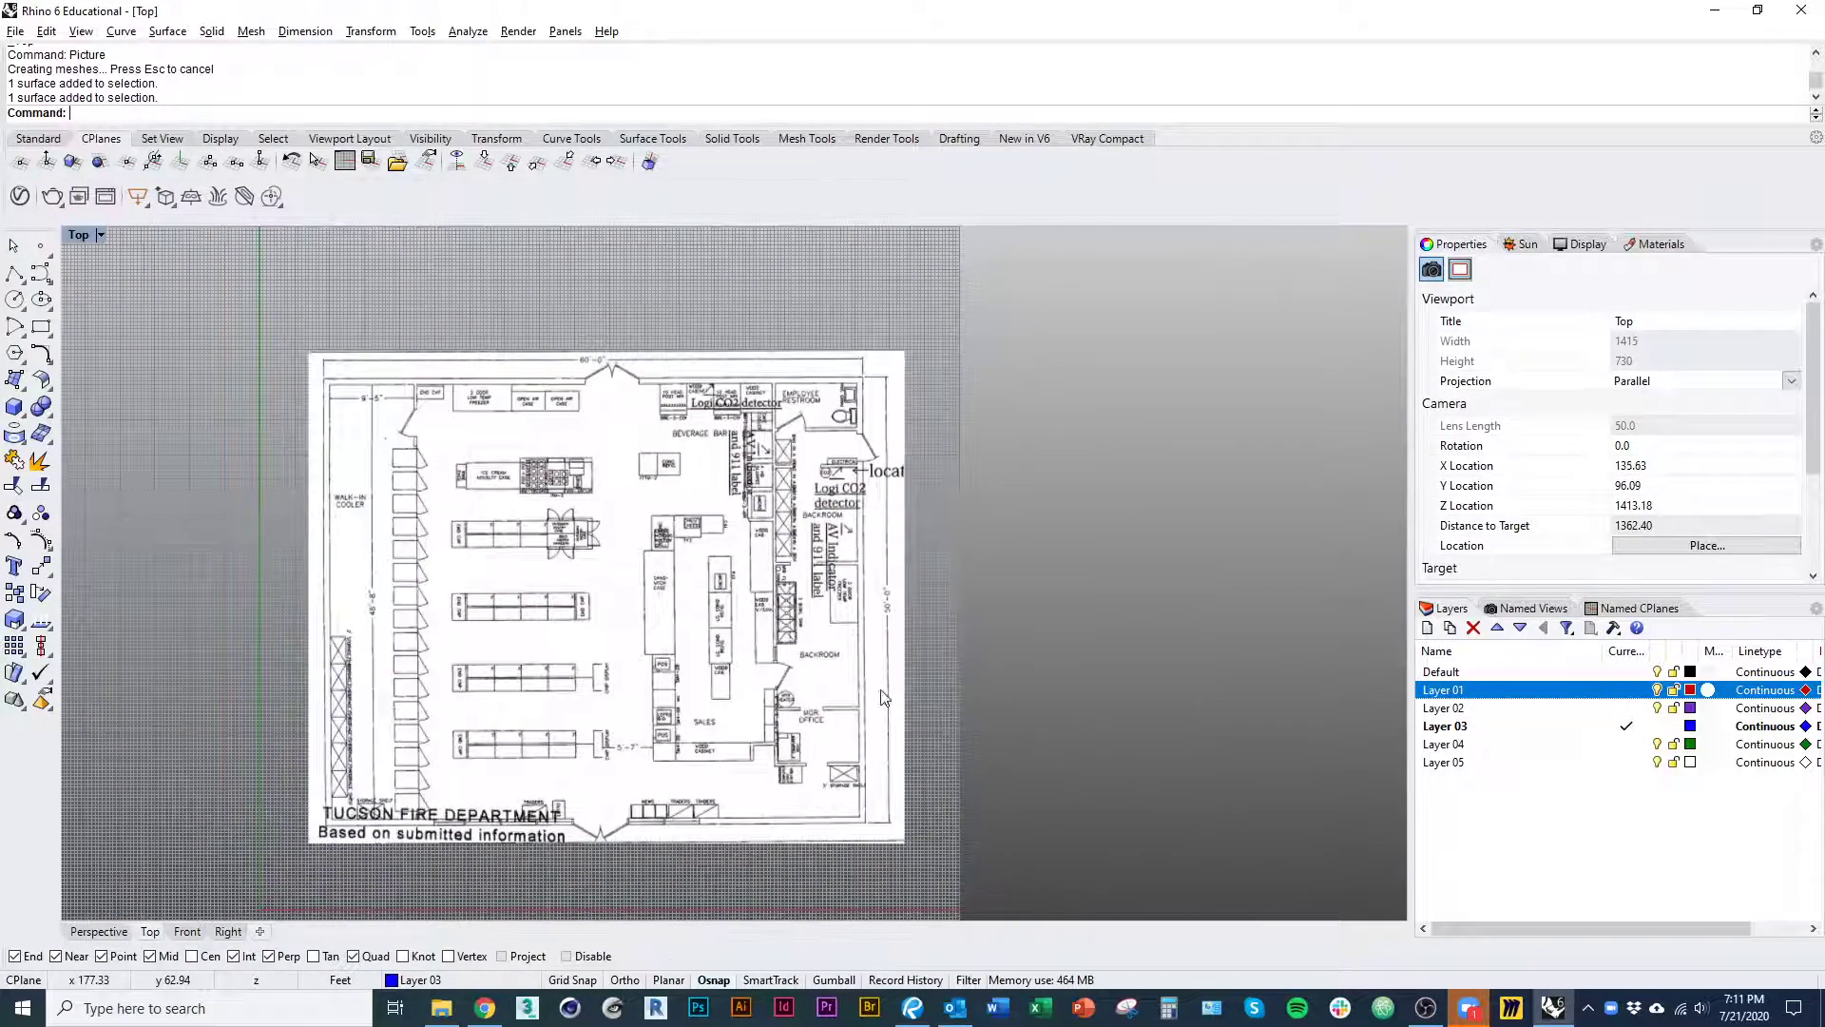
- Try scaling the fire plan picture by a factor of 2 from the building's lower-right outer corner, and undo it
click(788, 746)
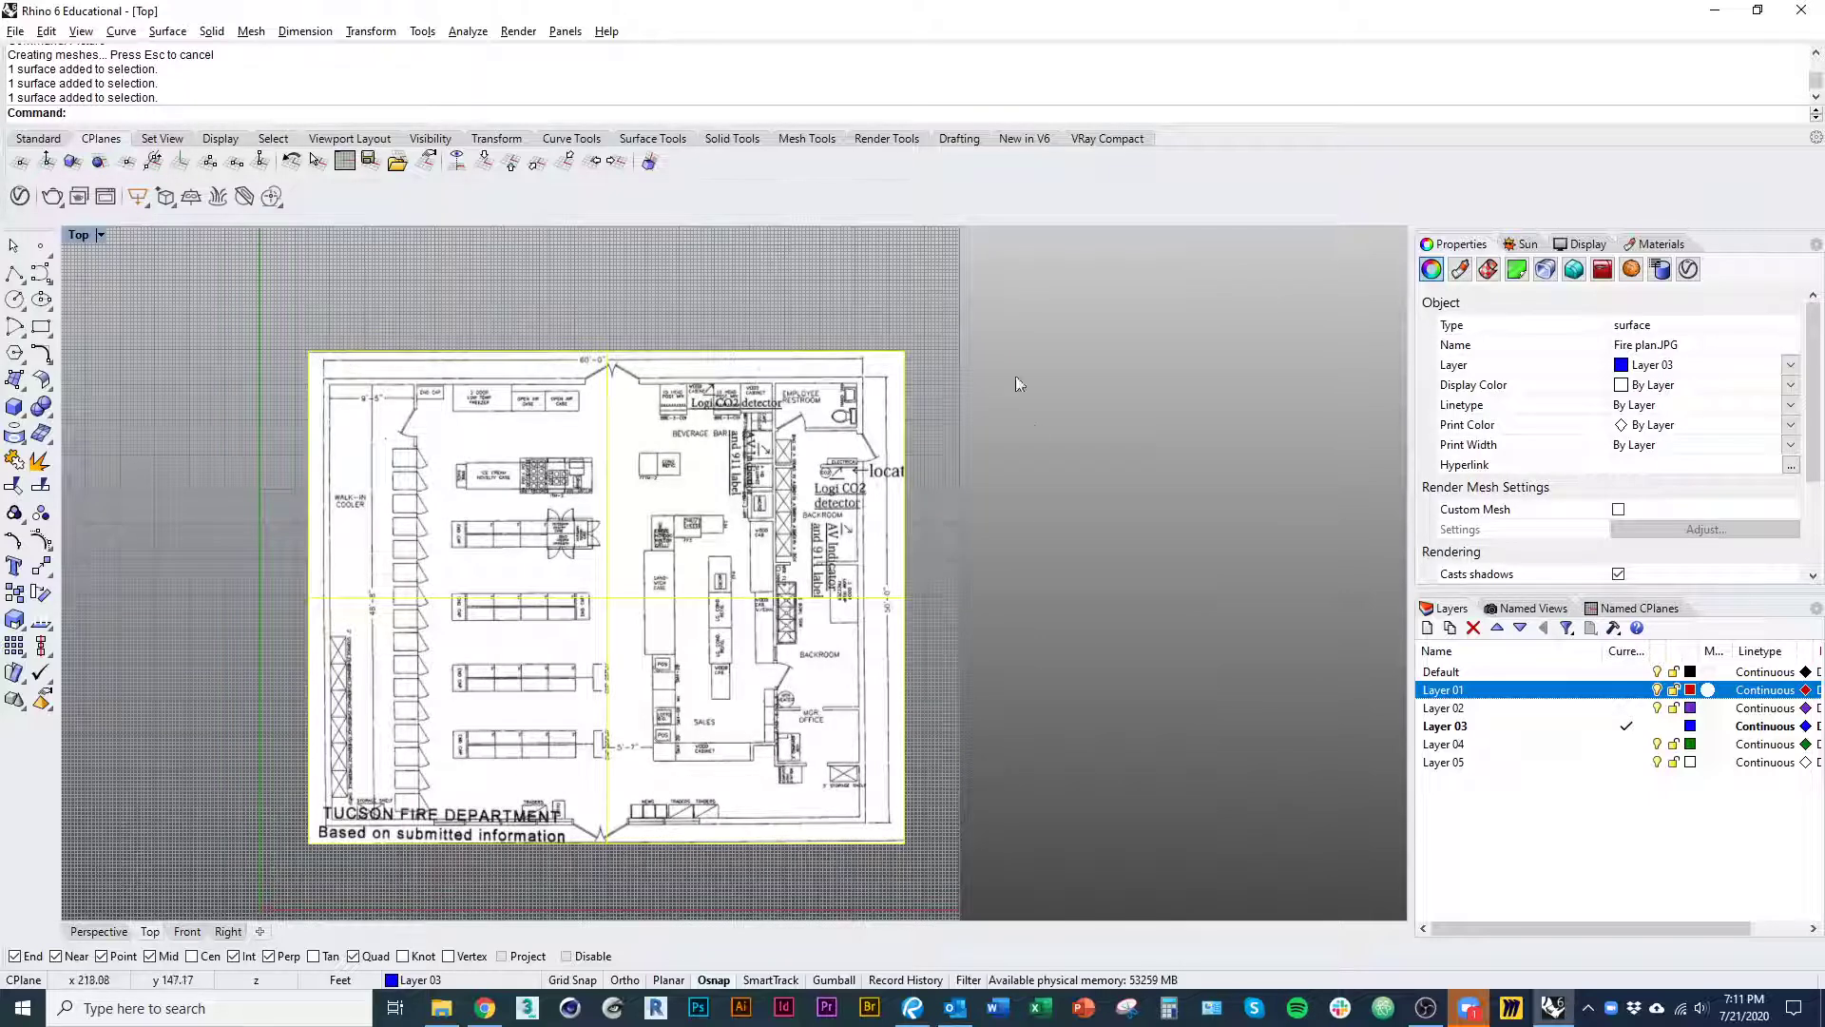
text(Scale)
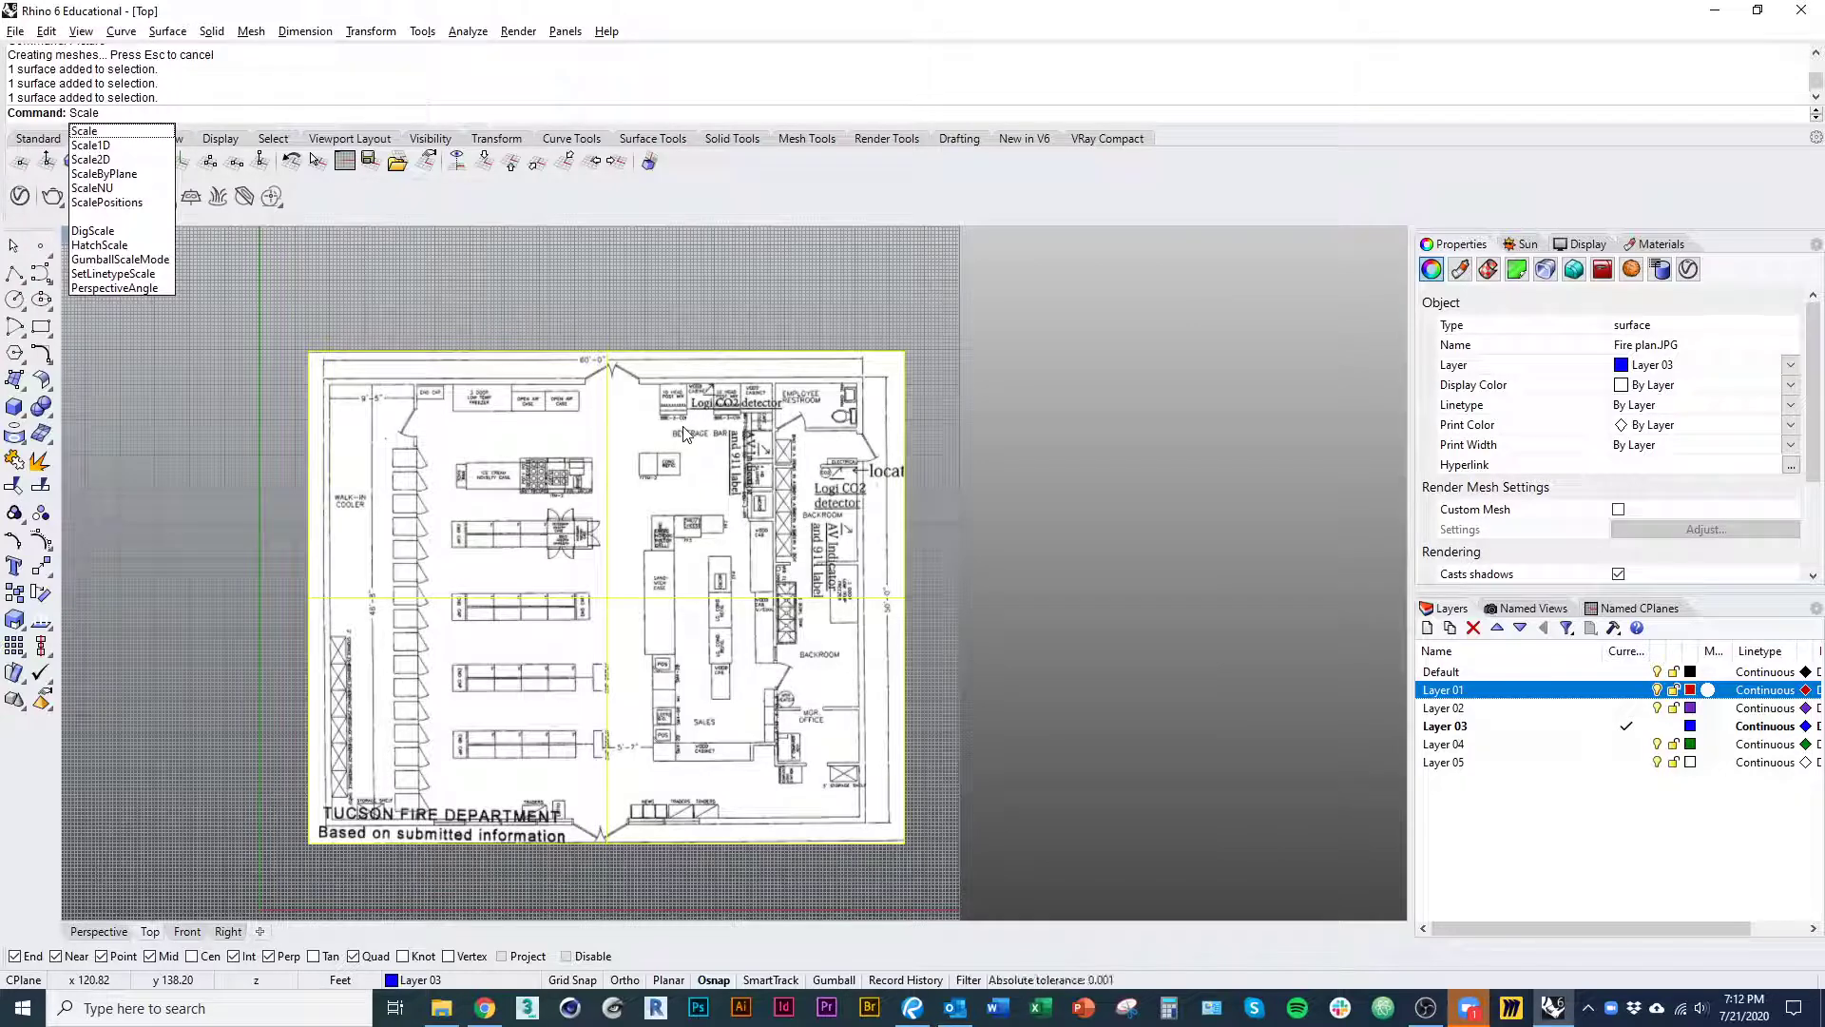
key(Return)
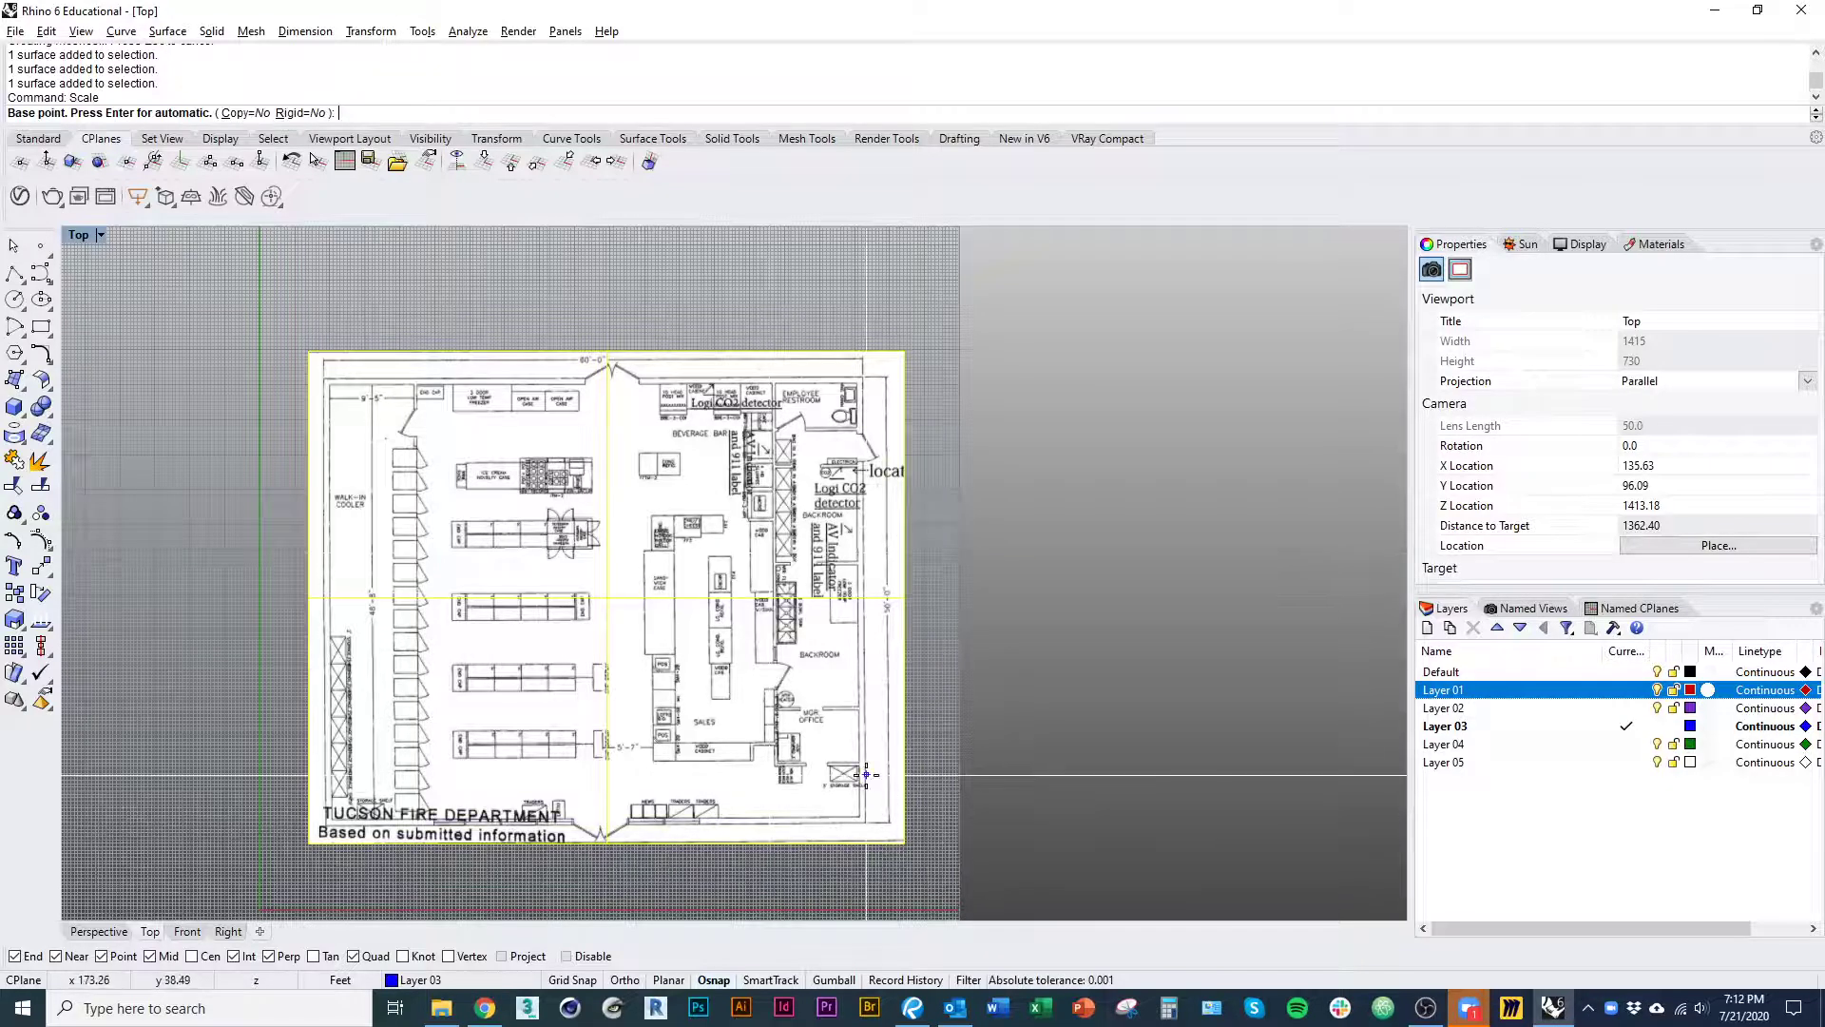
scroll(884, 821, up, 10)
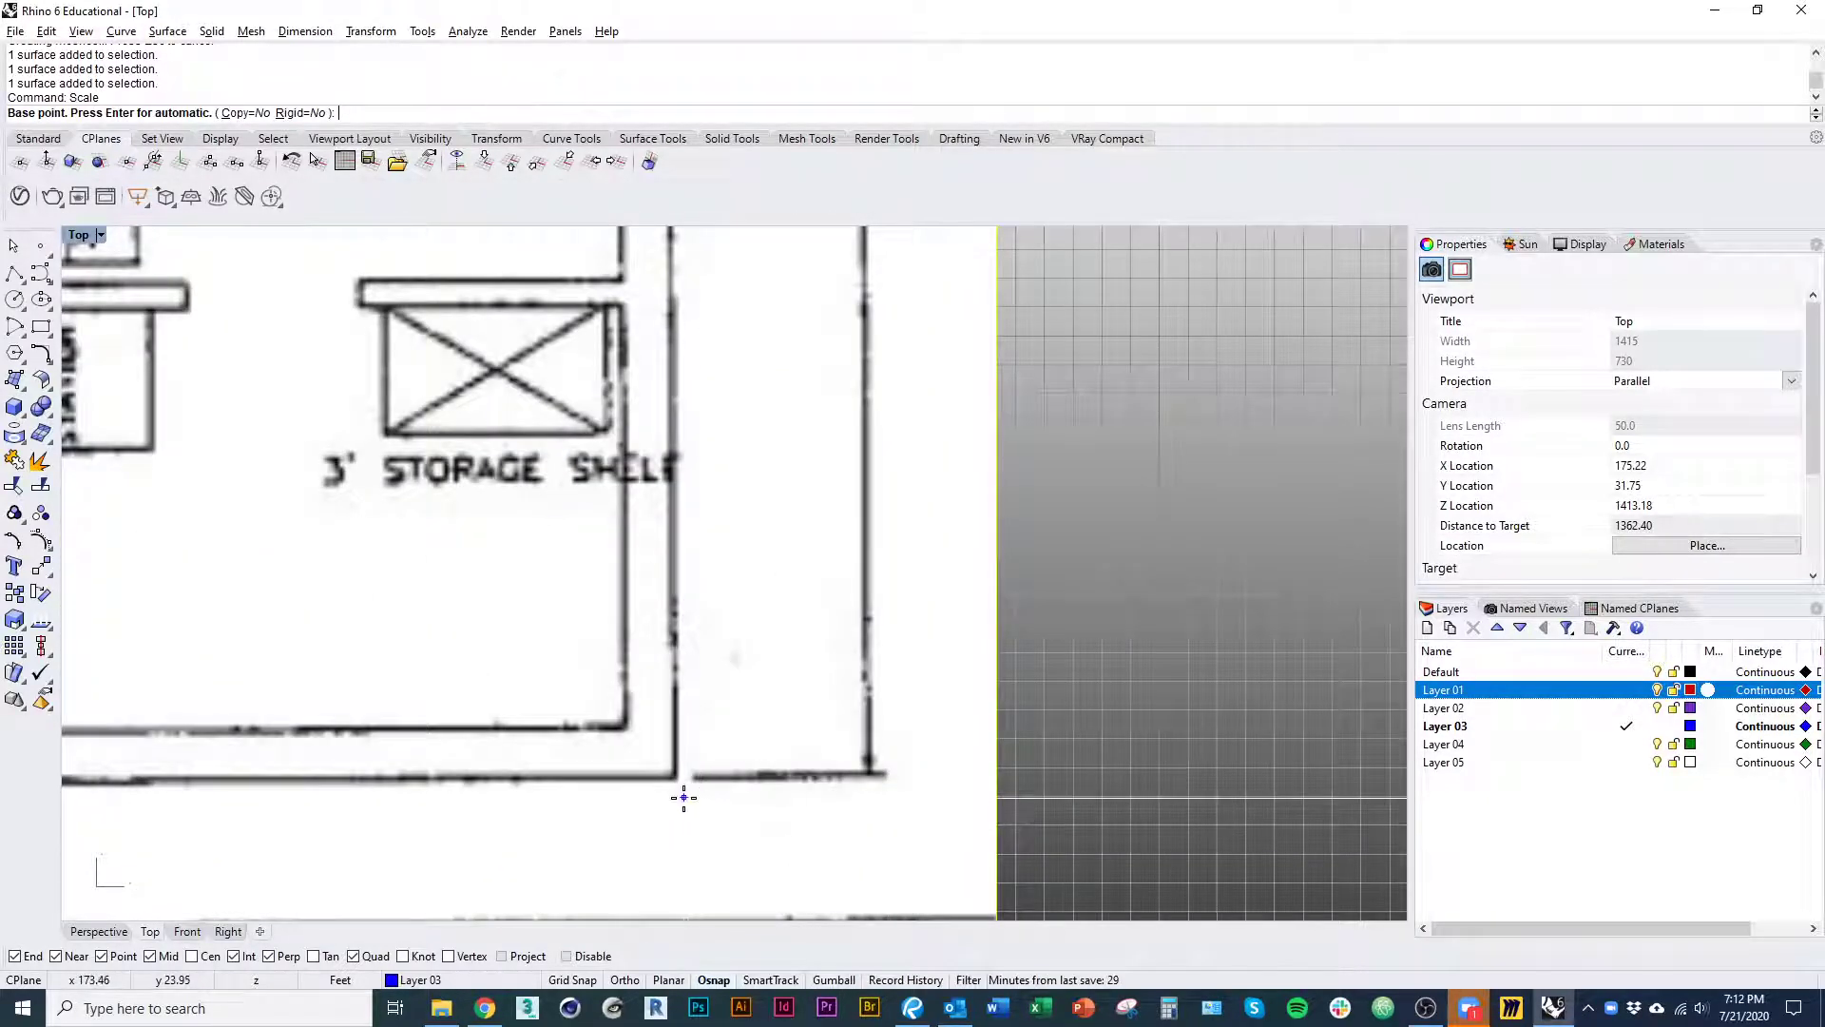
scroll(684, 796, up, 1)
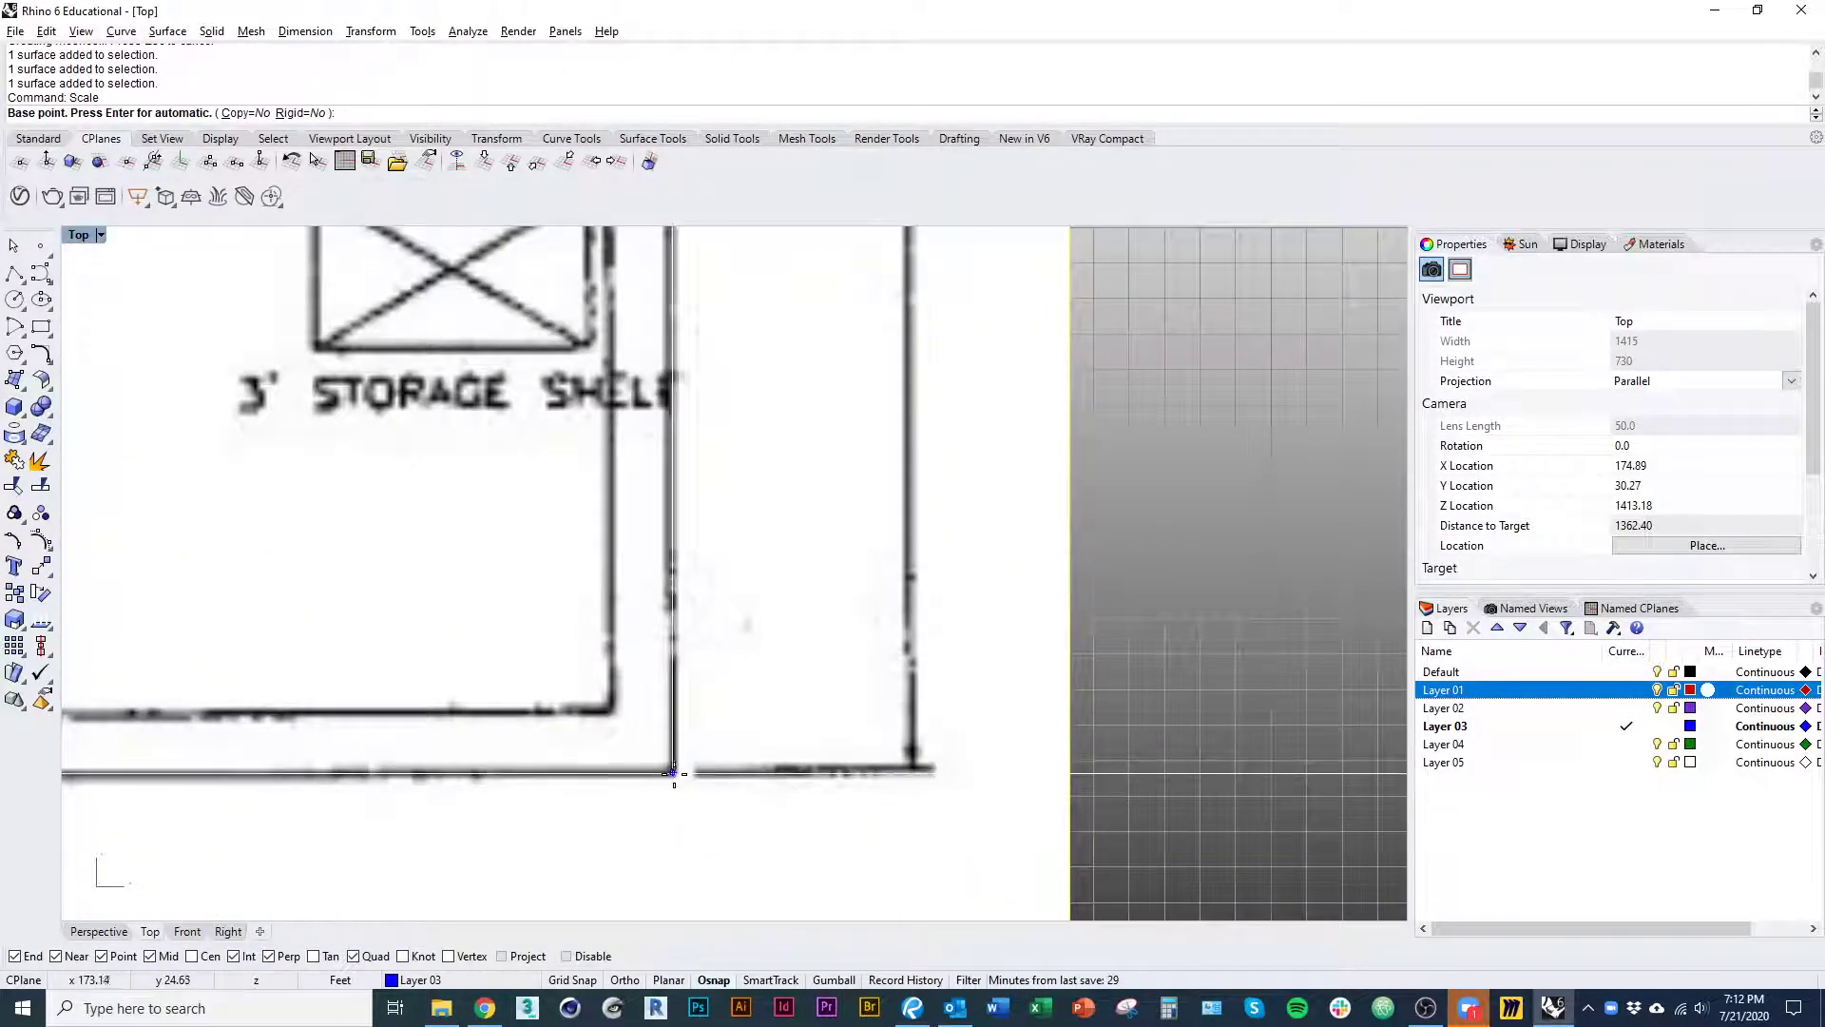
click(672, 773)
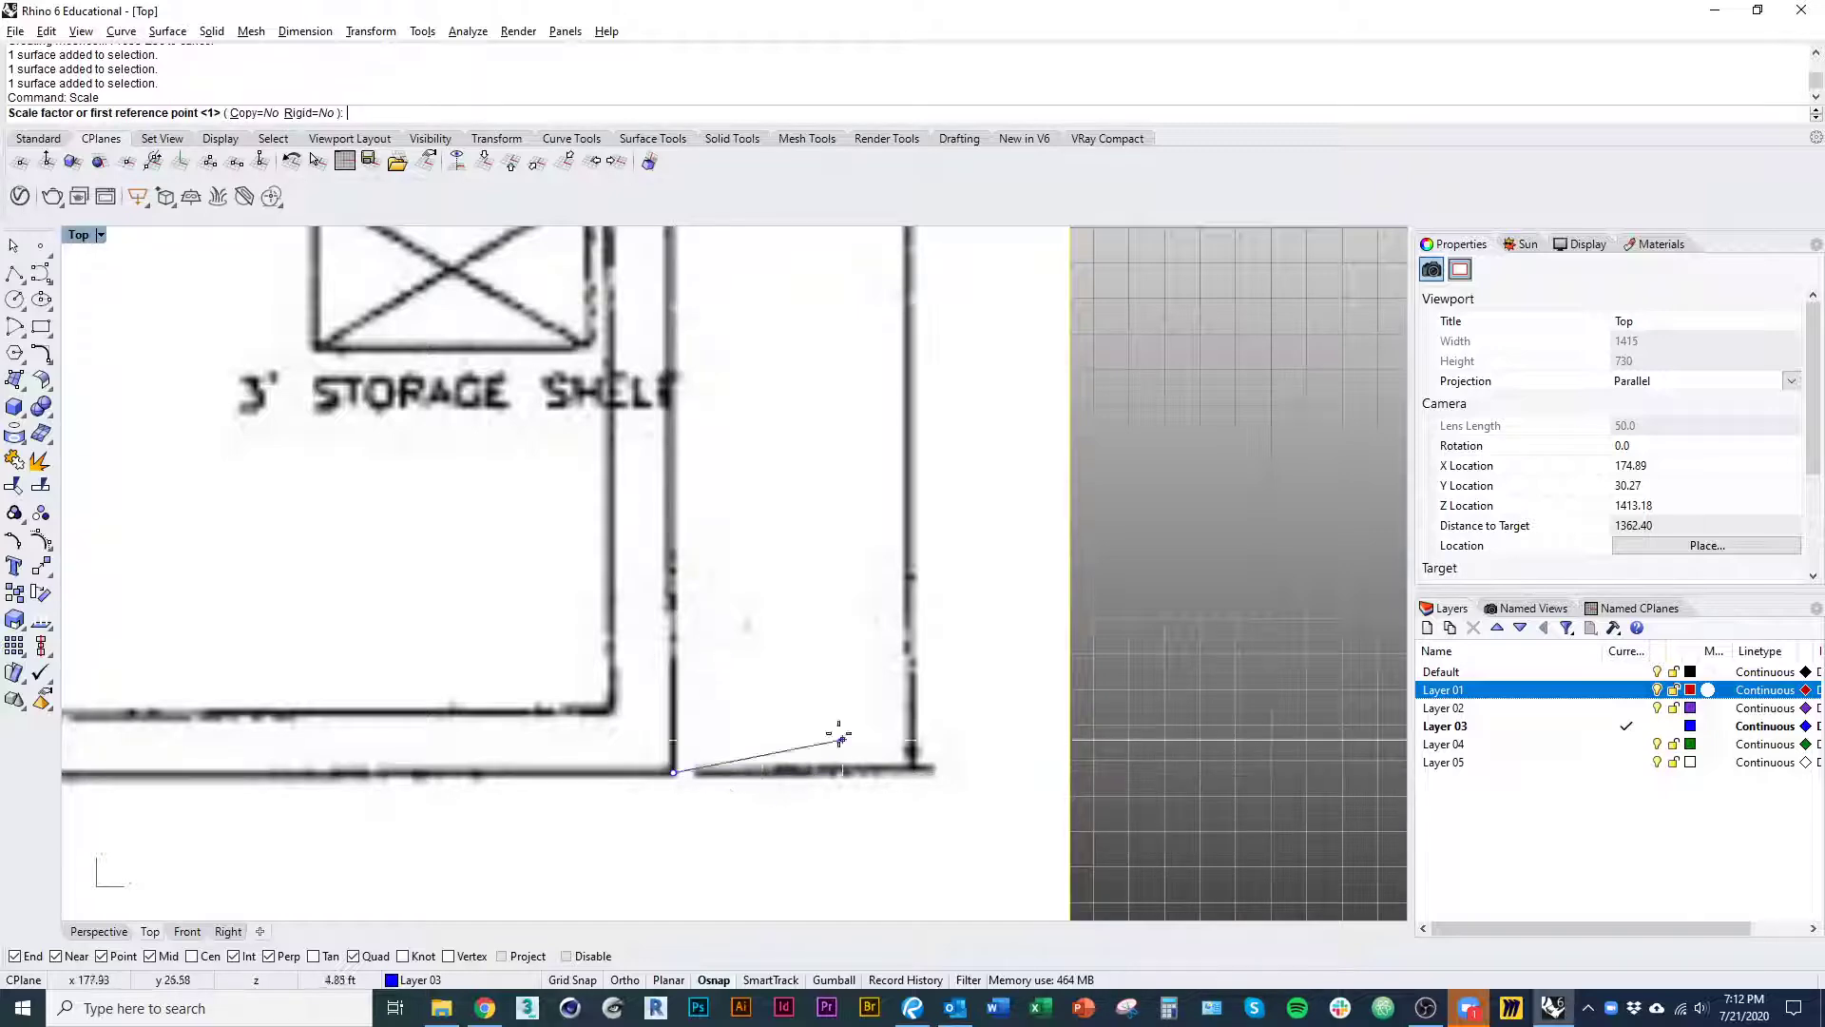
scroll(723, 751, down, 3)
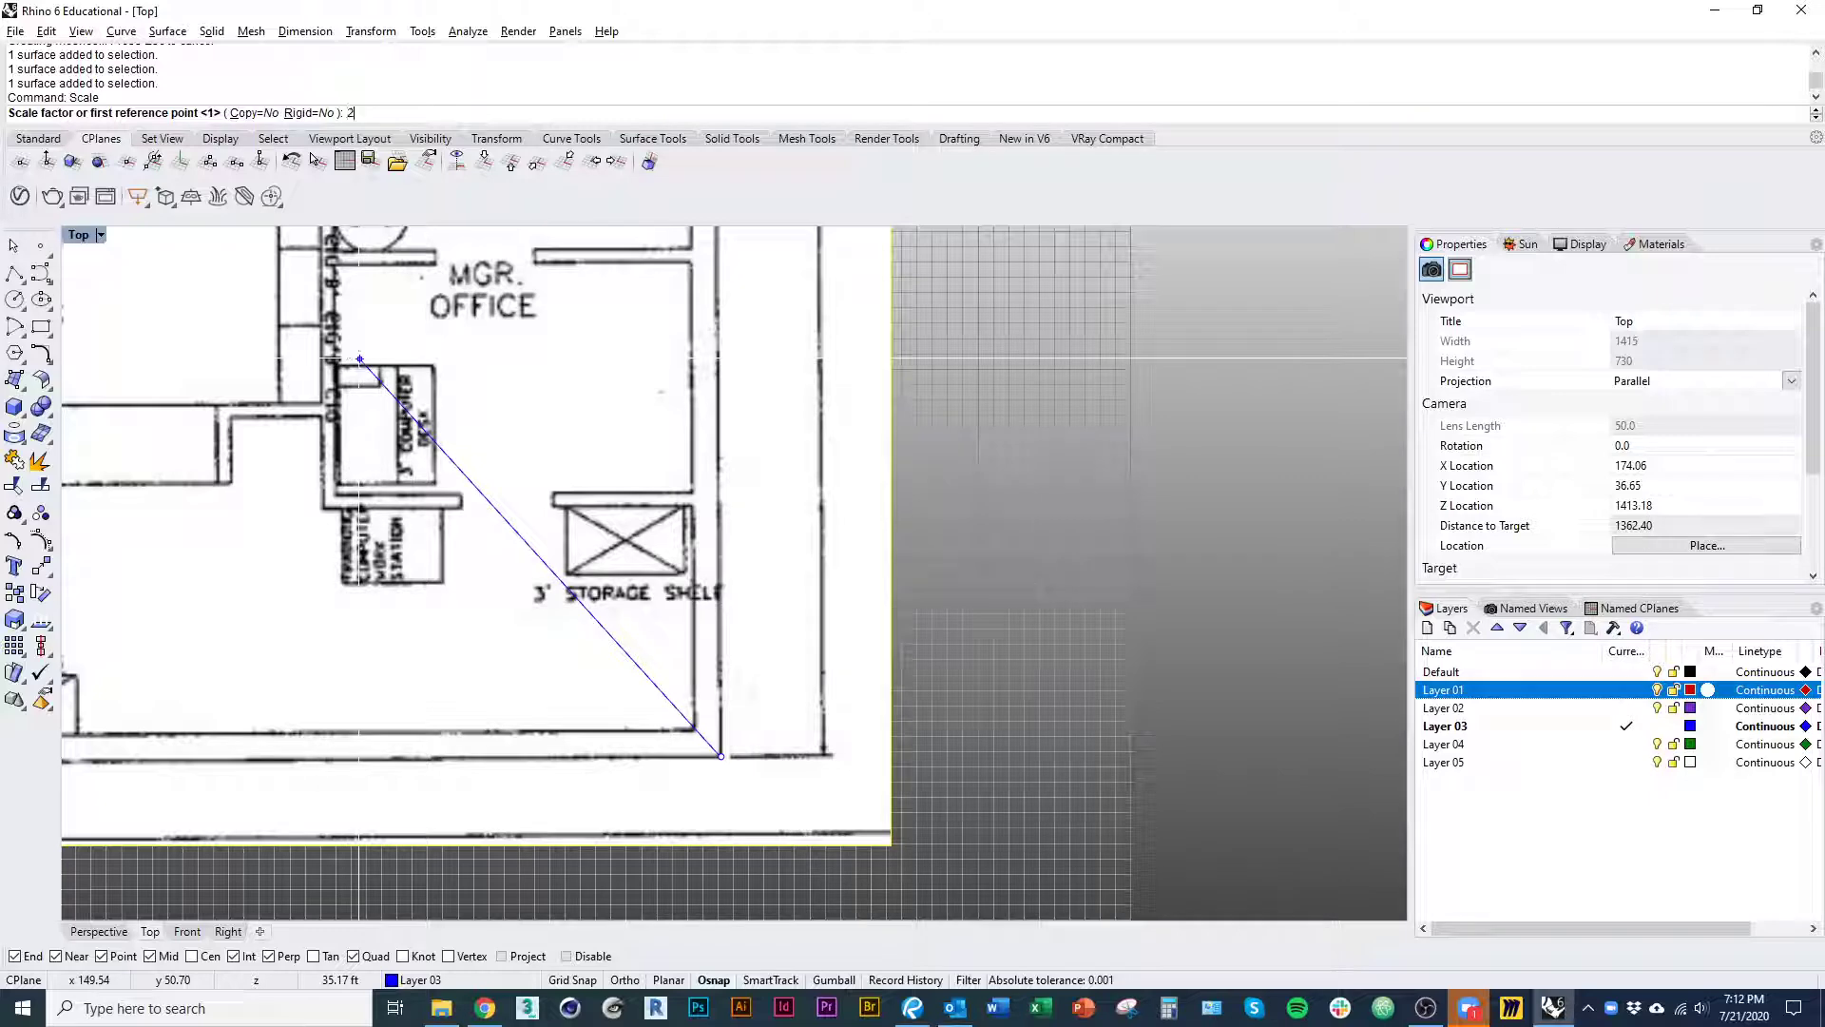
key(Return)
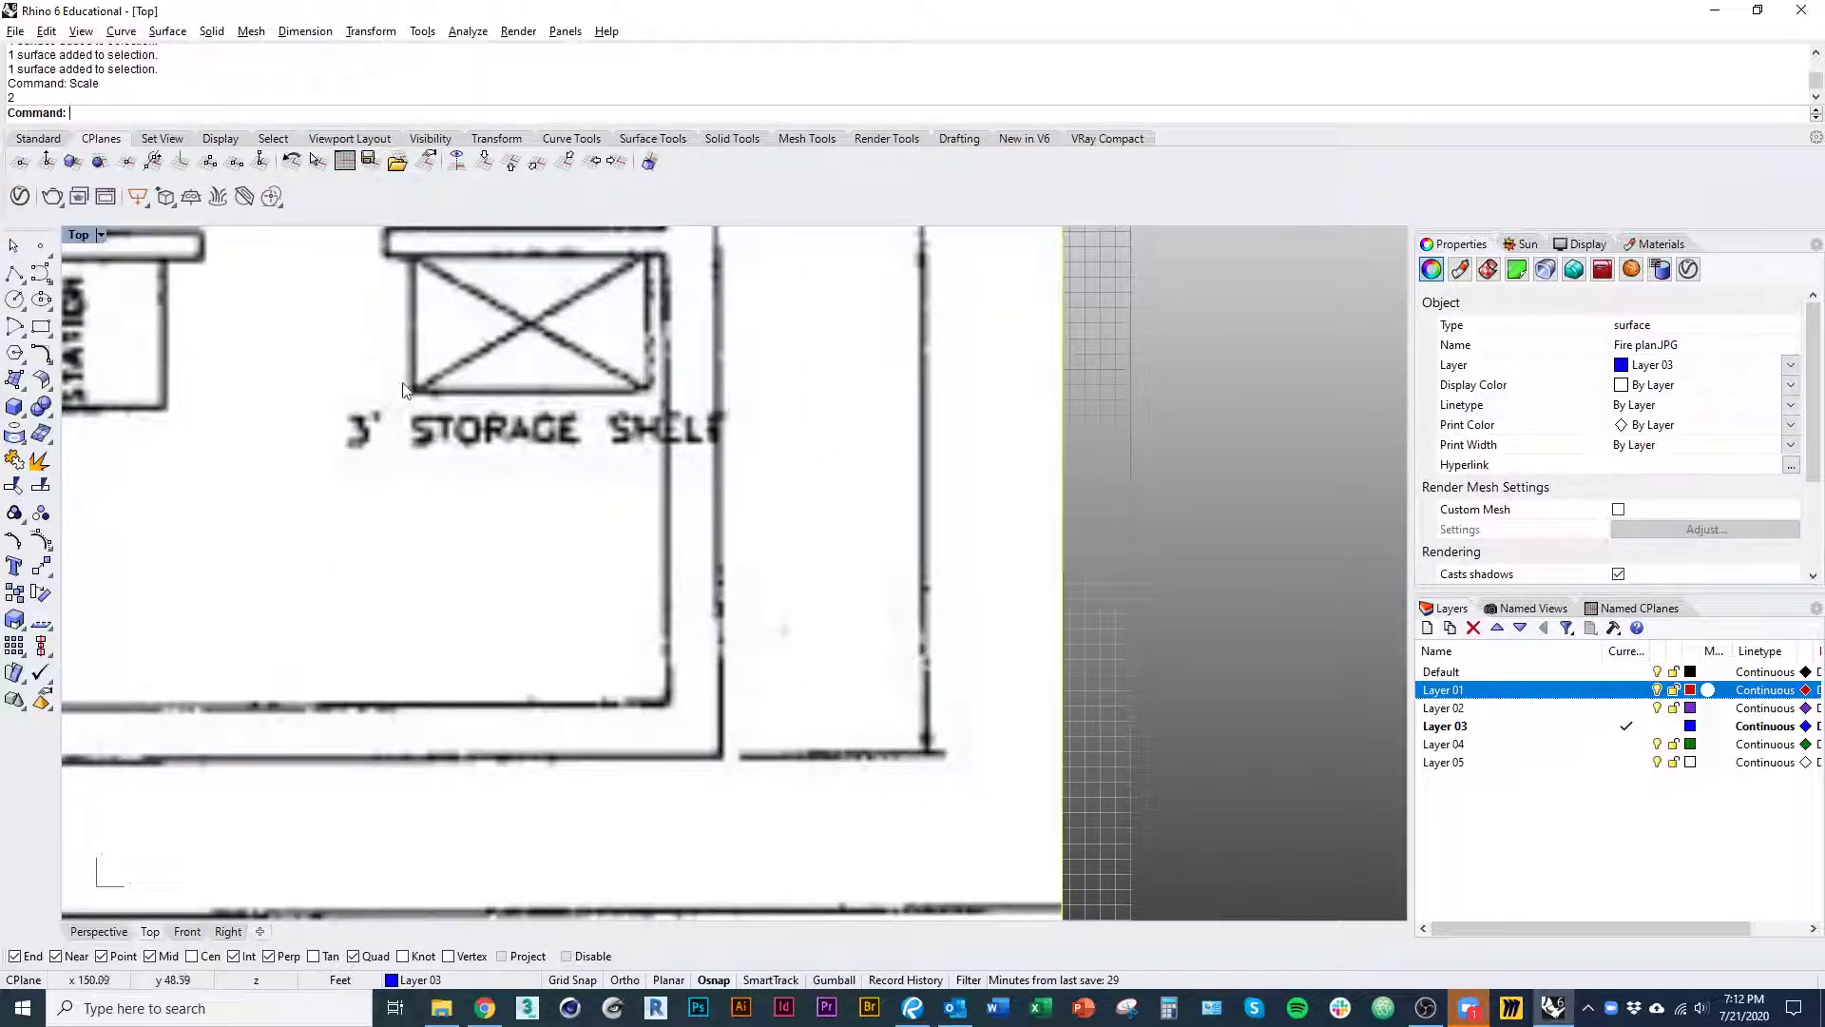
key(ctrl+z)
- Start Scale on the picture with the building's lower-right outer corner as base point and its upper-right outer corner as first reference point
right_drag(787, 728, 806, 738)
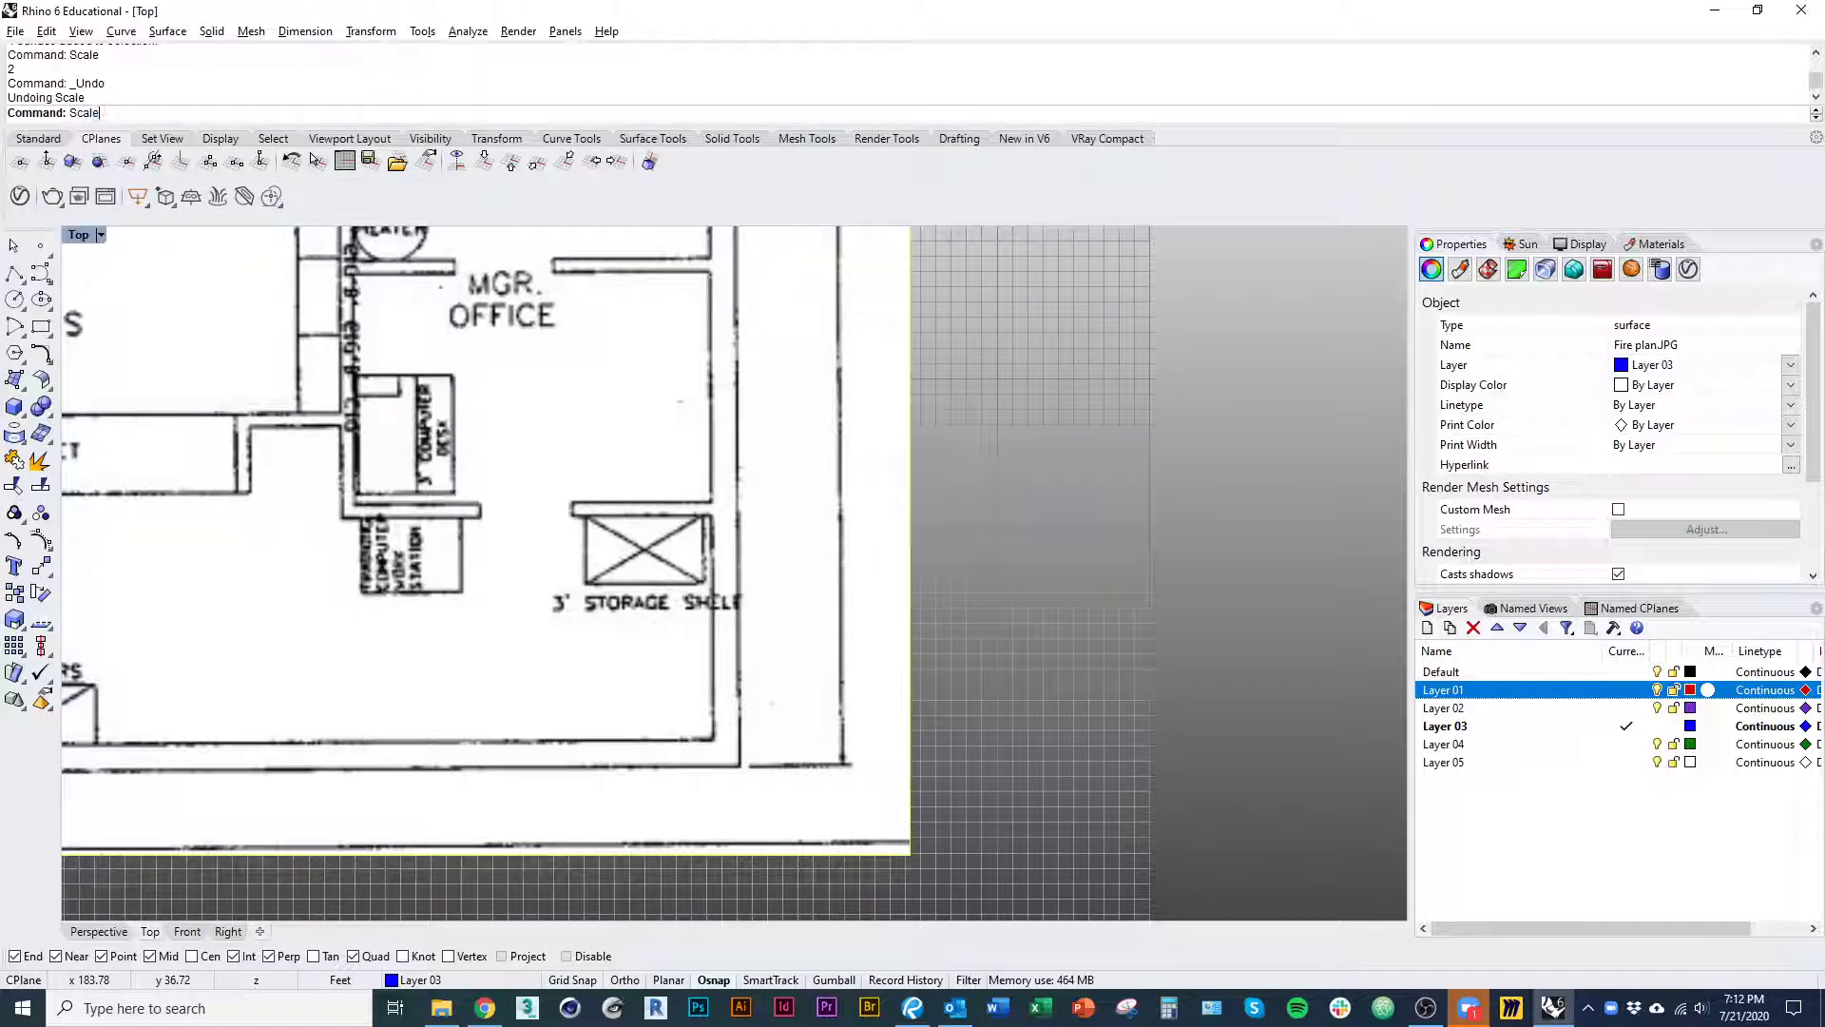
text(Scale)
key(Return)
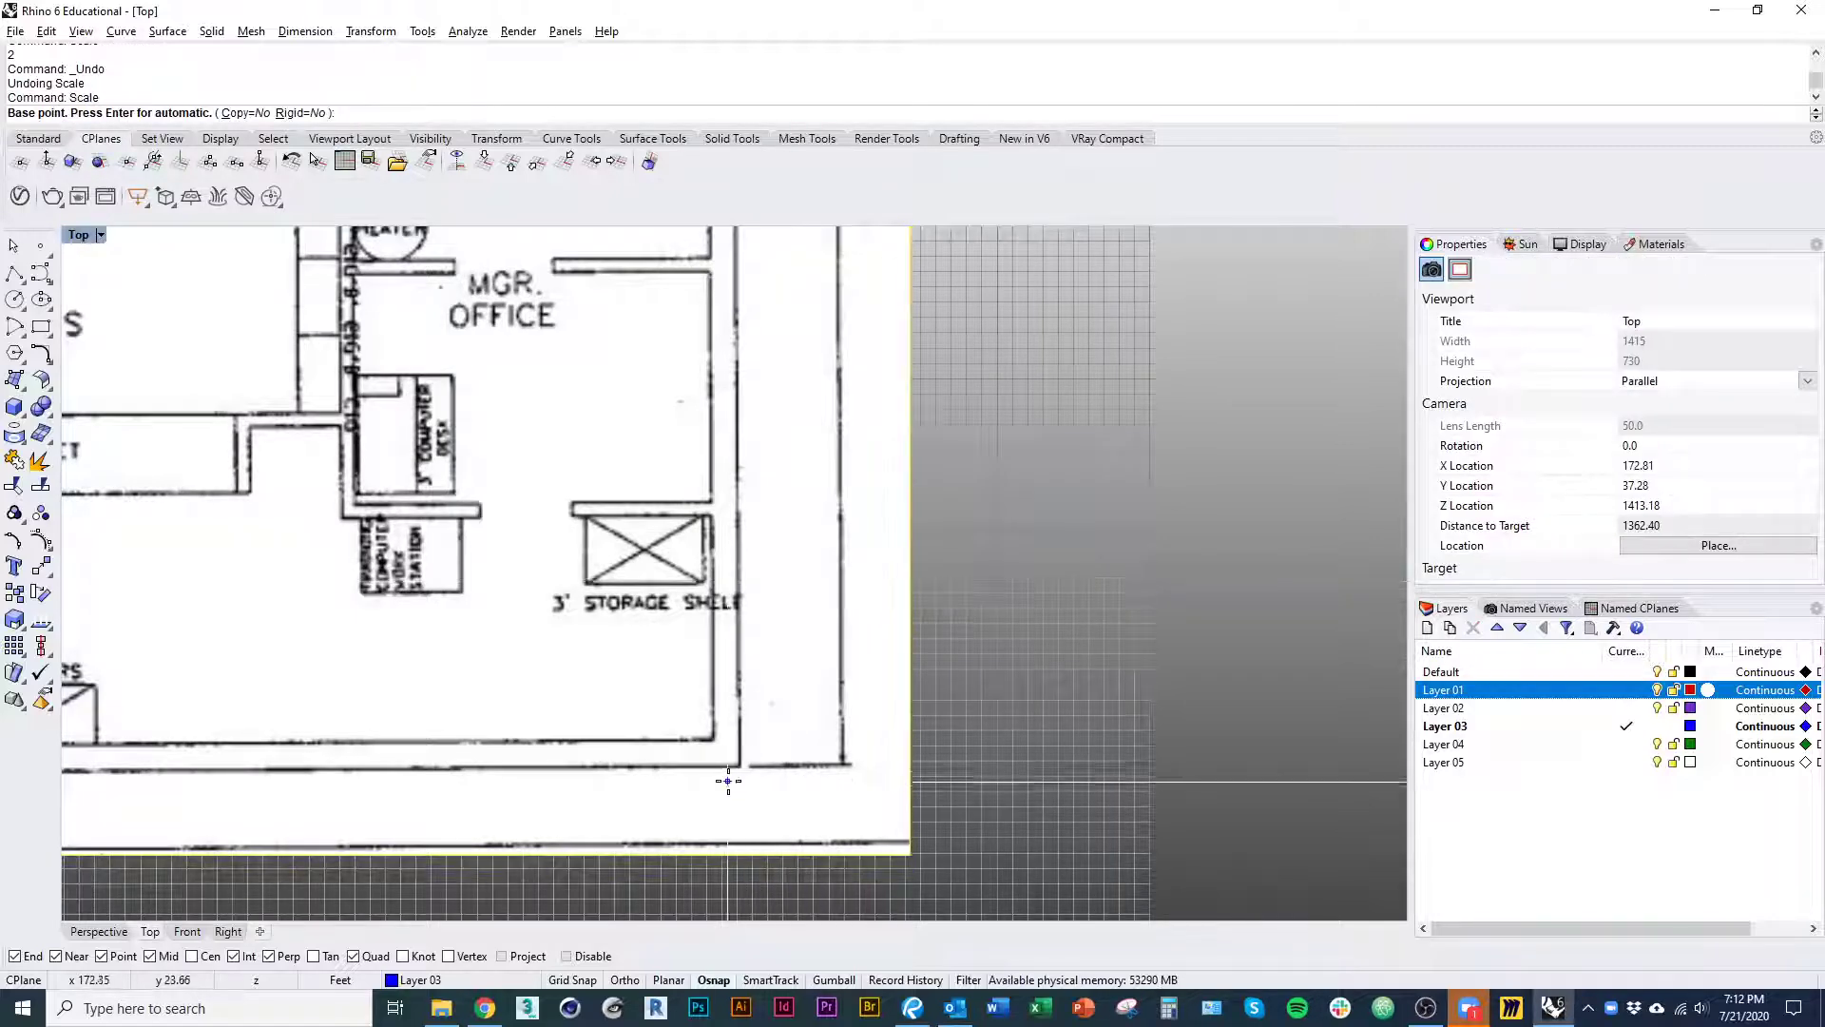
scroll(728, 781, up, 5)
click(695, 813)
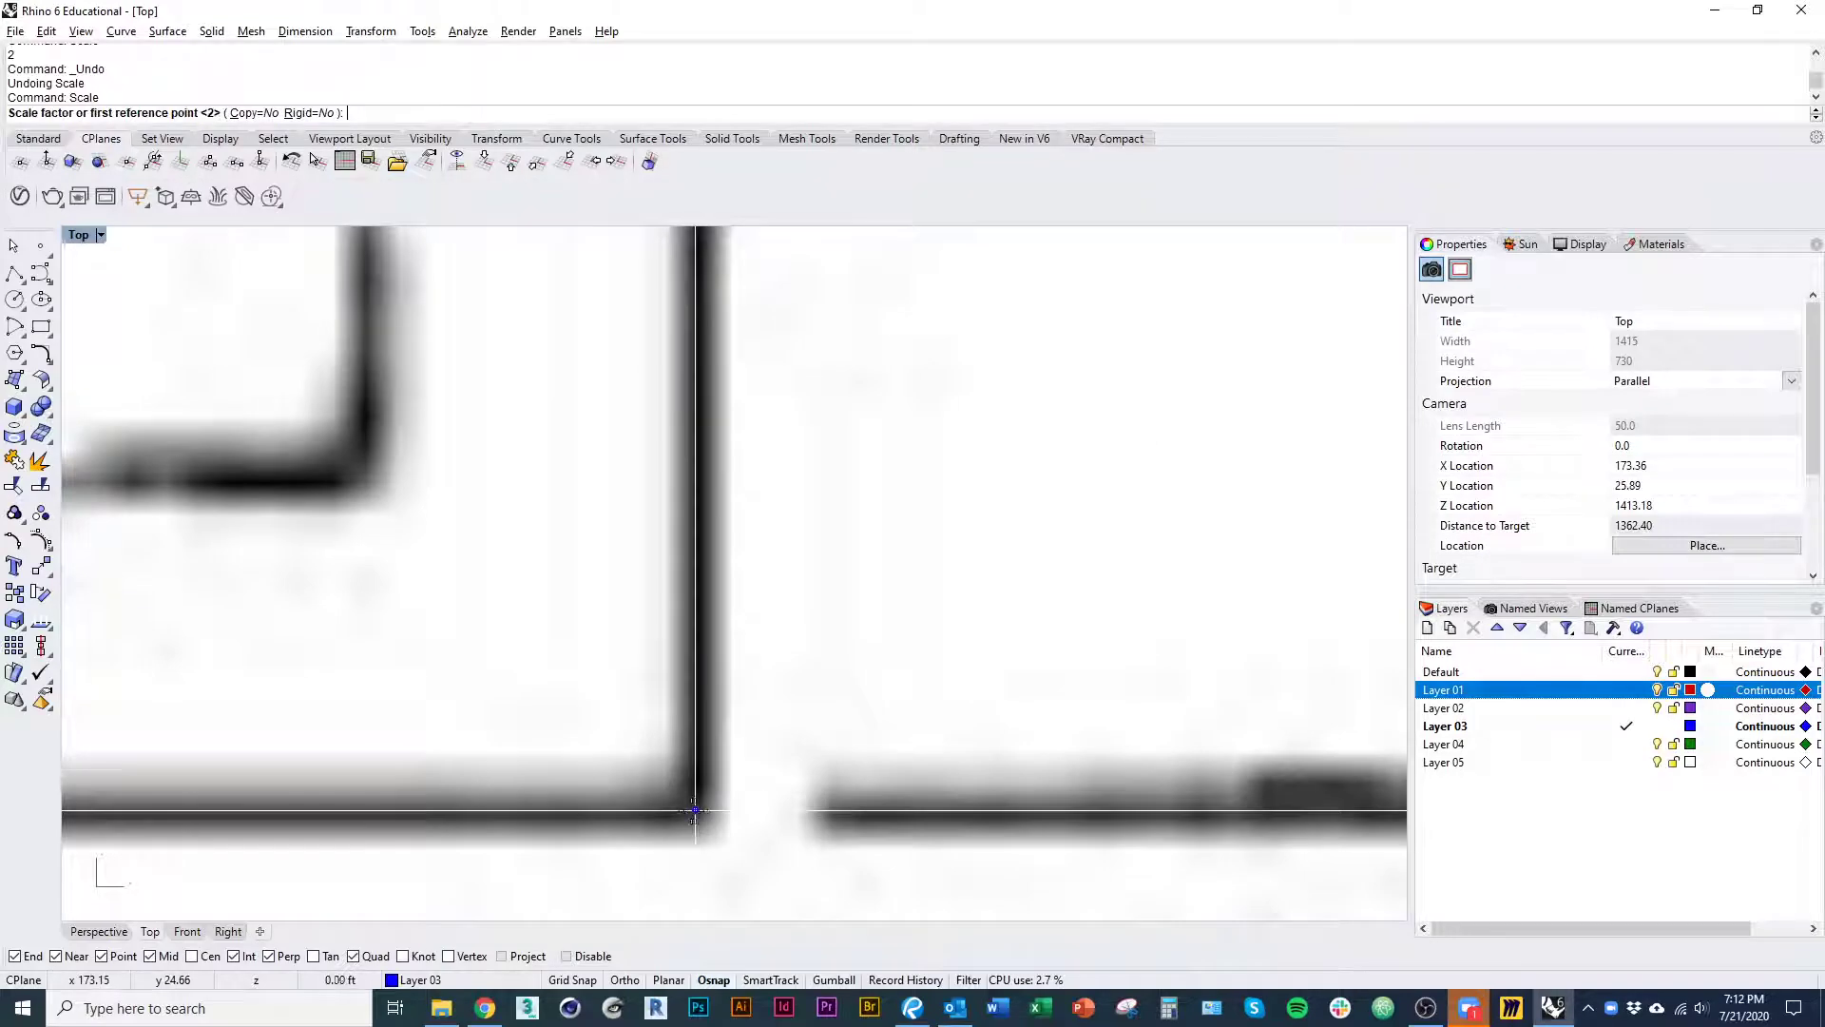
scroll(695, 813, down, 5)
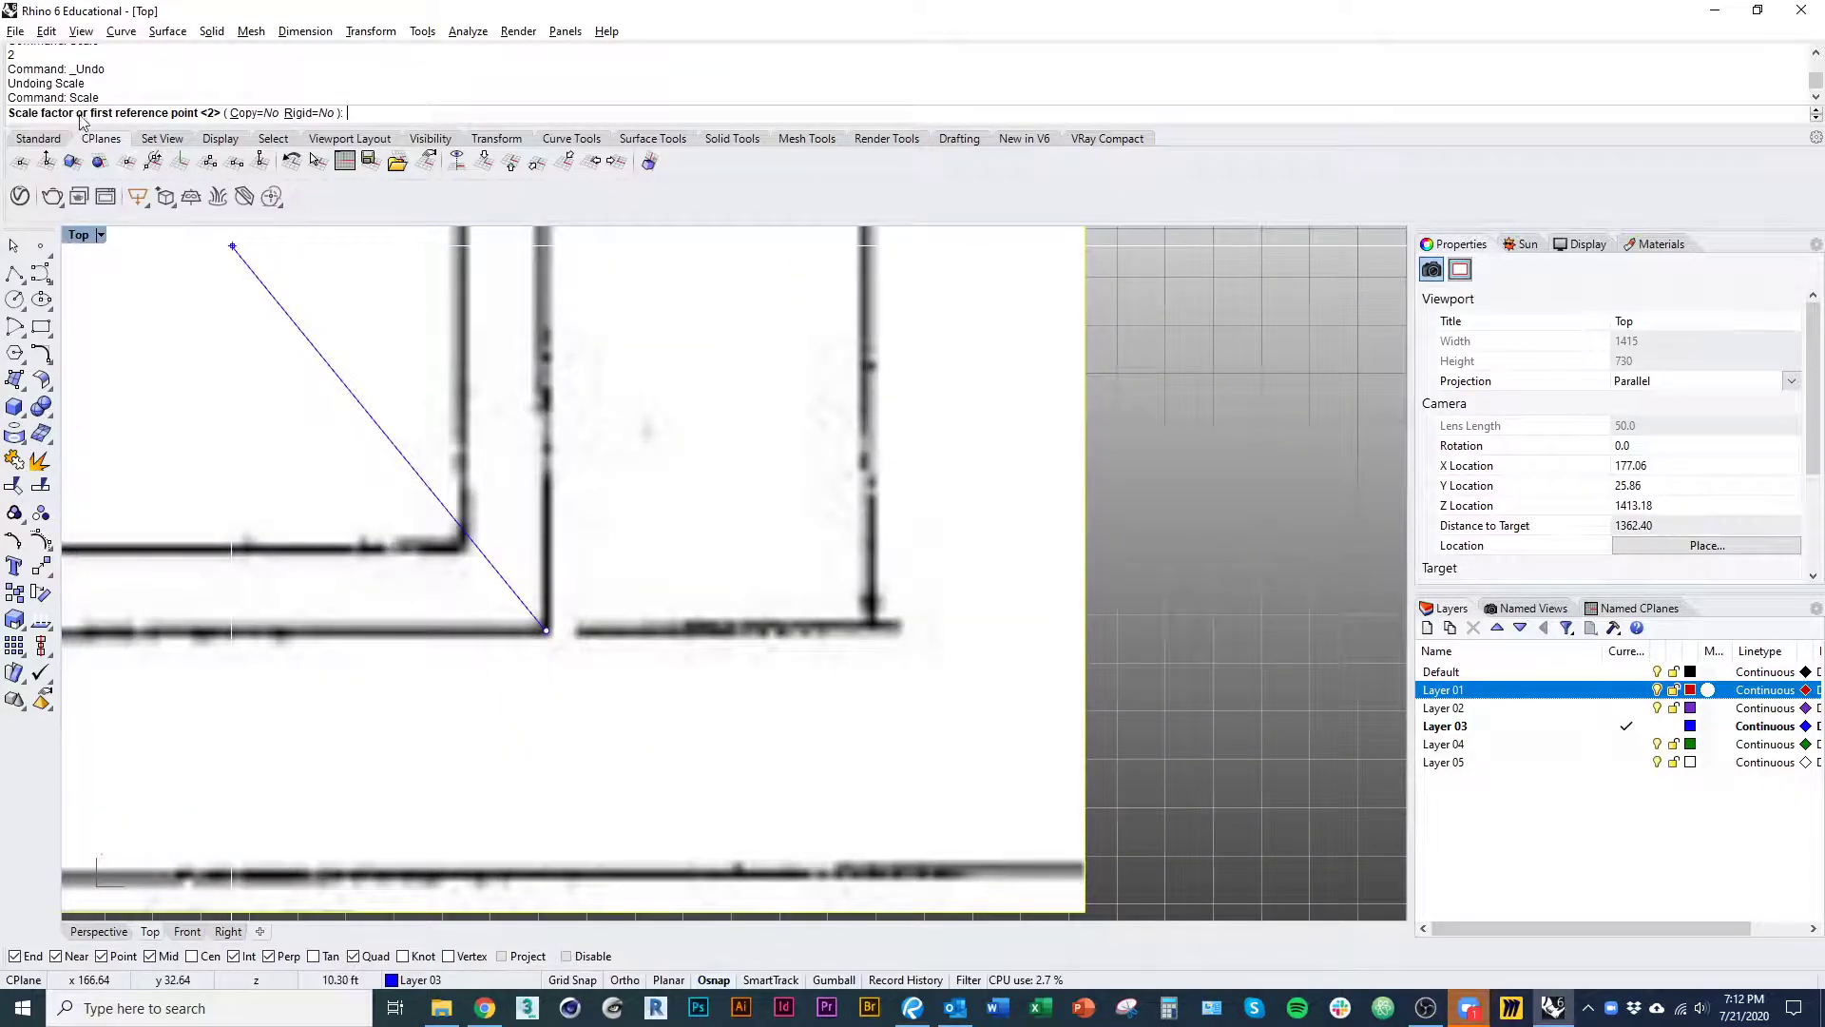
scroll(554, 689, down, 15)
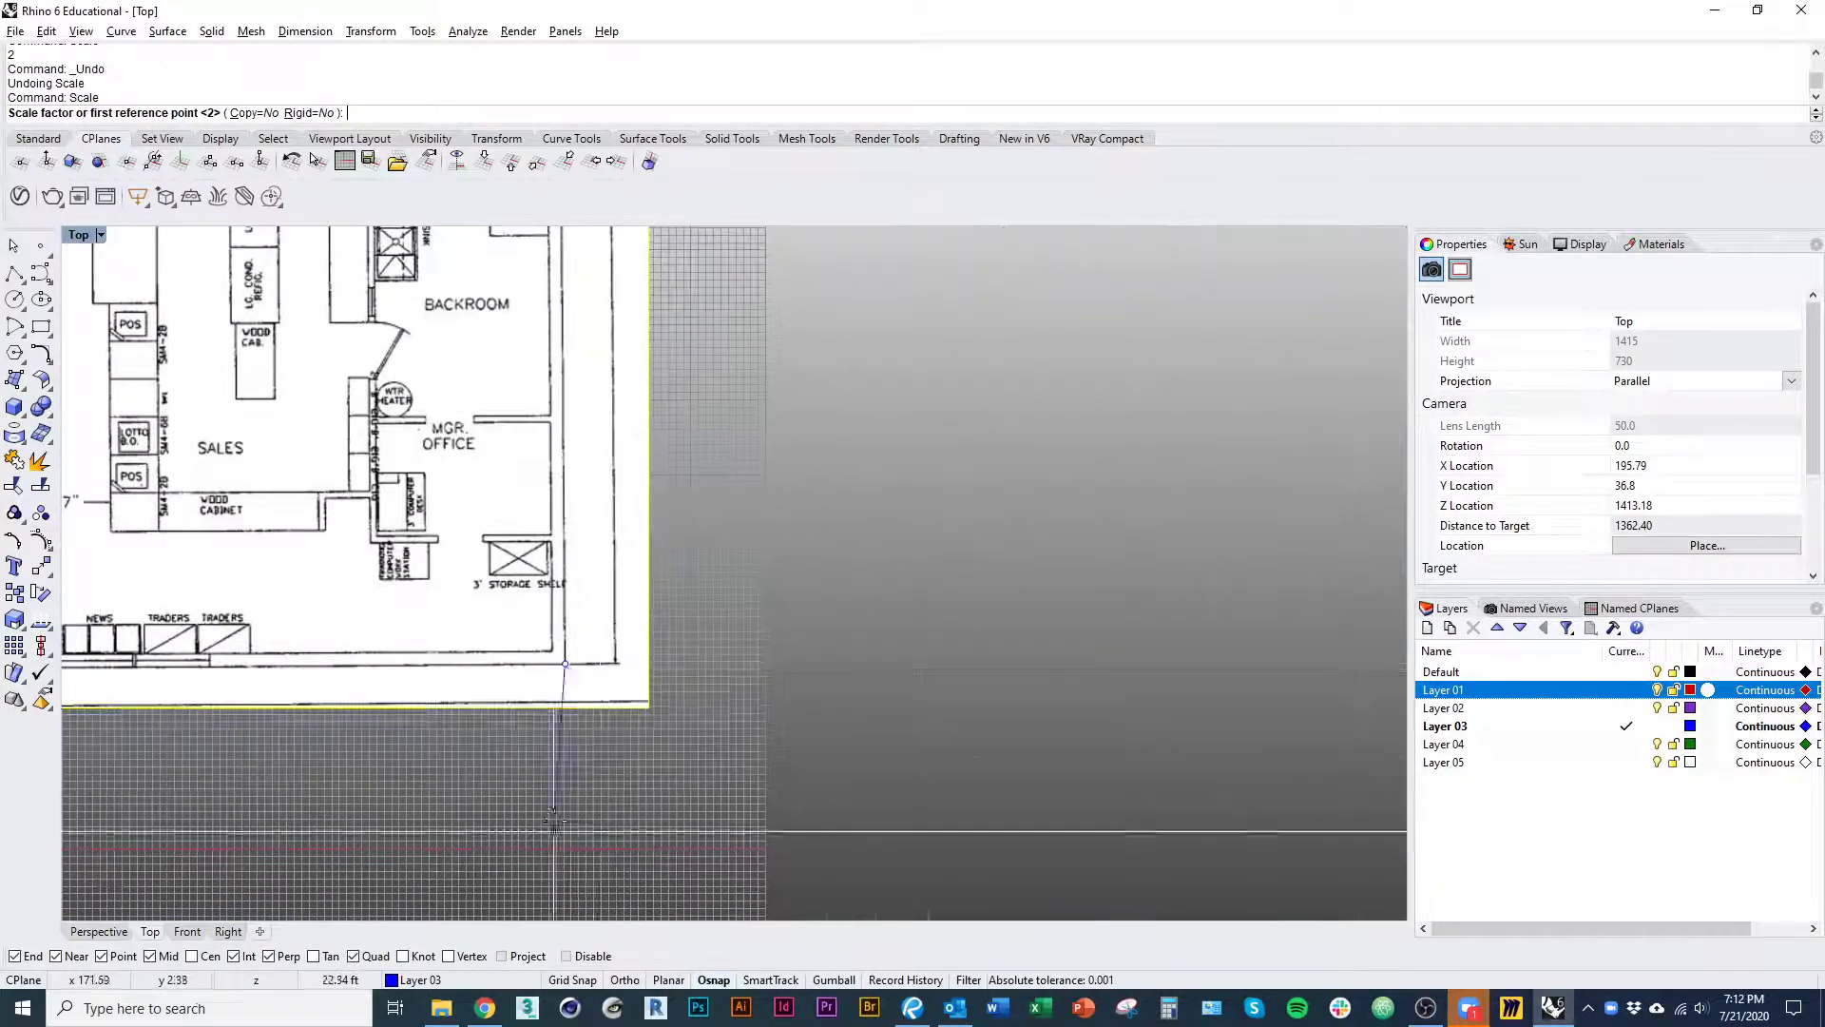
scroll(587, 479, down, 4)
right_drag(584, 371, 584, 375)
scroll(594, 392, up, 10)
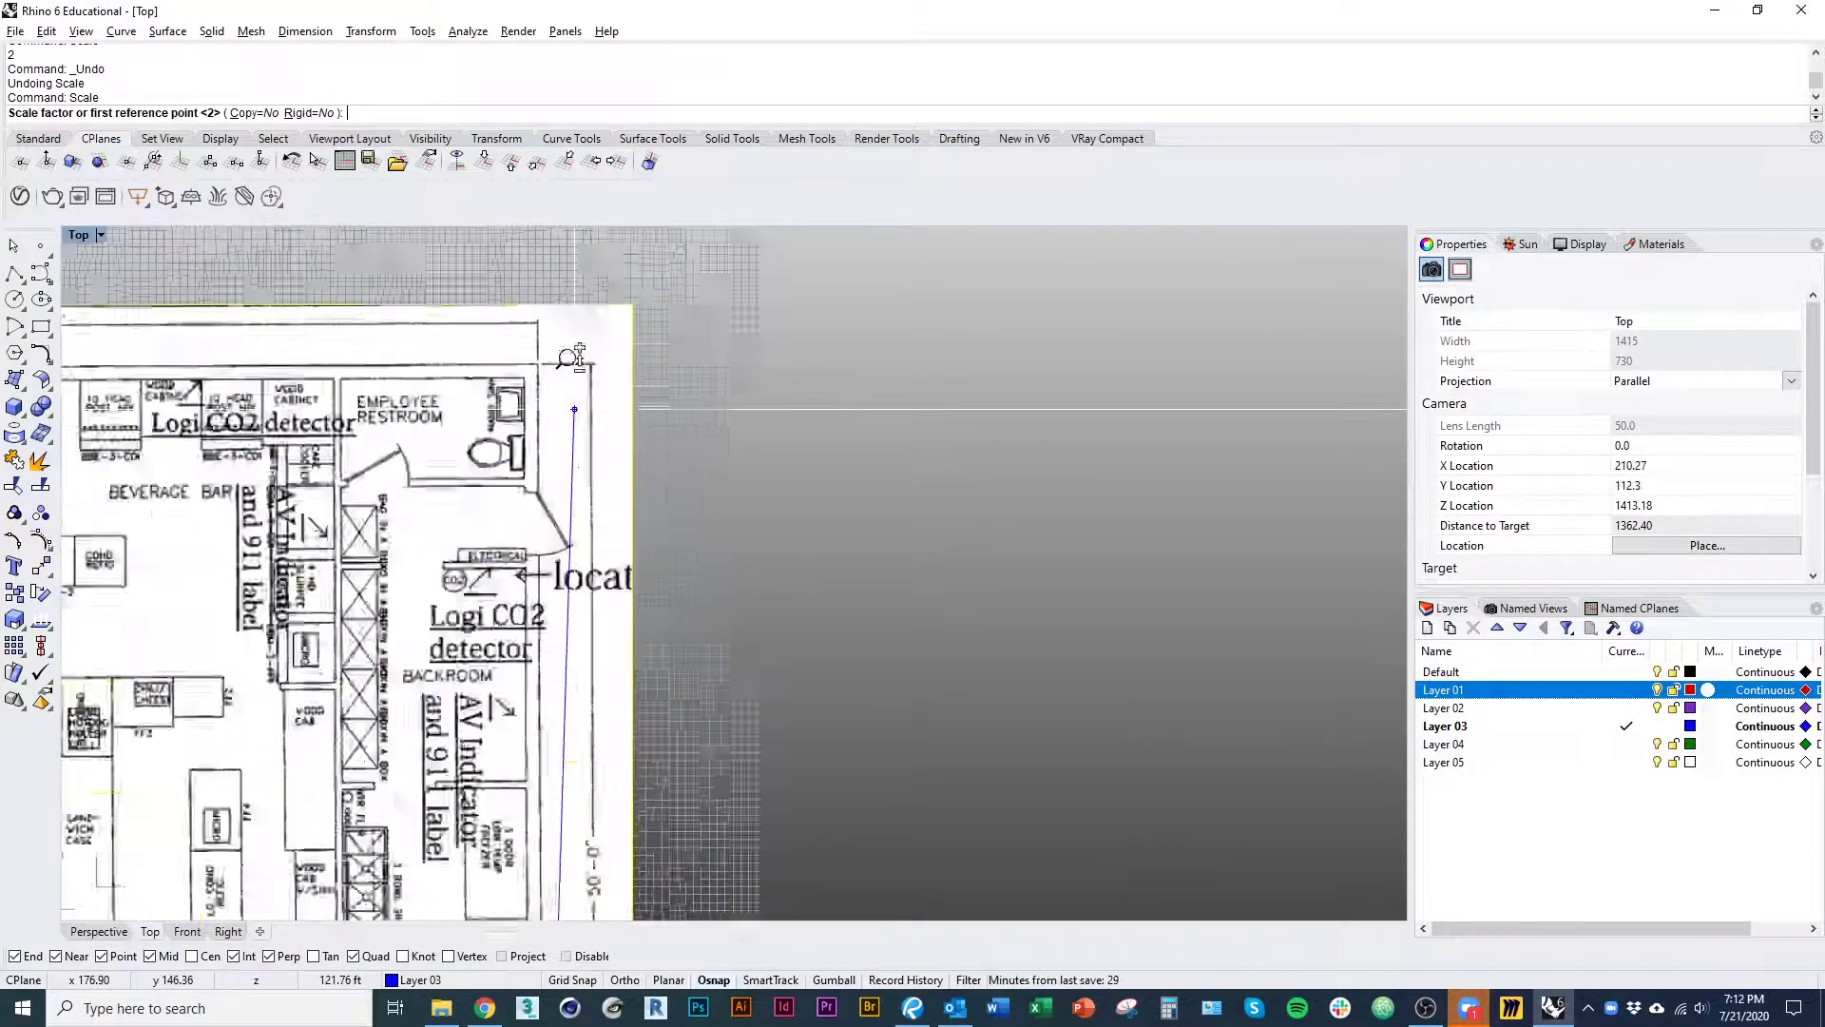
scroll(532, 423, up, 6)
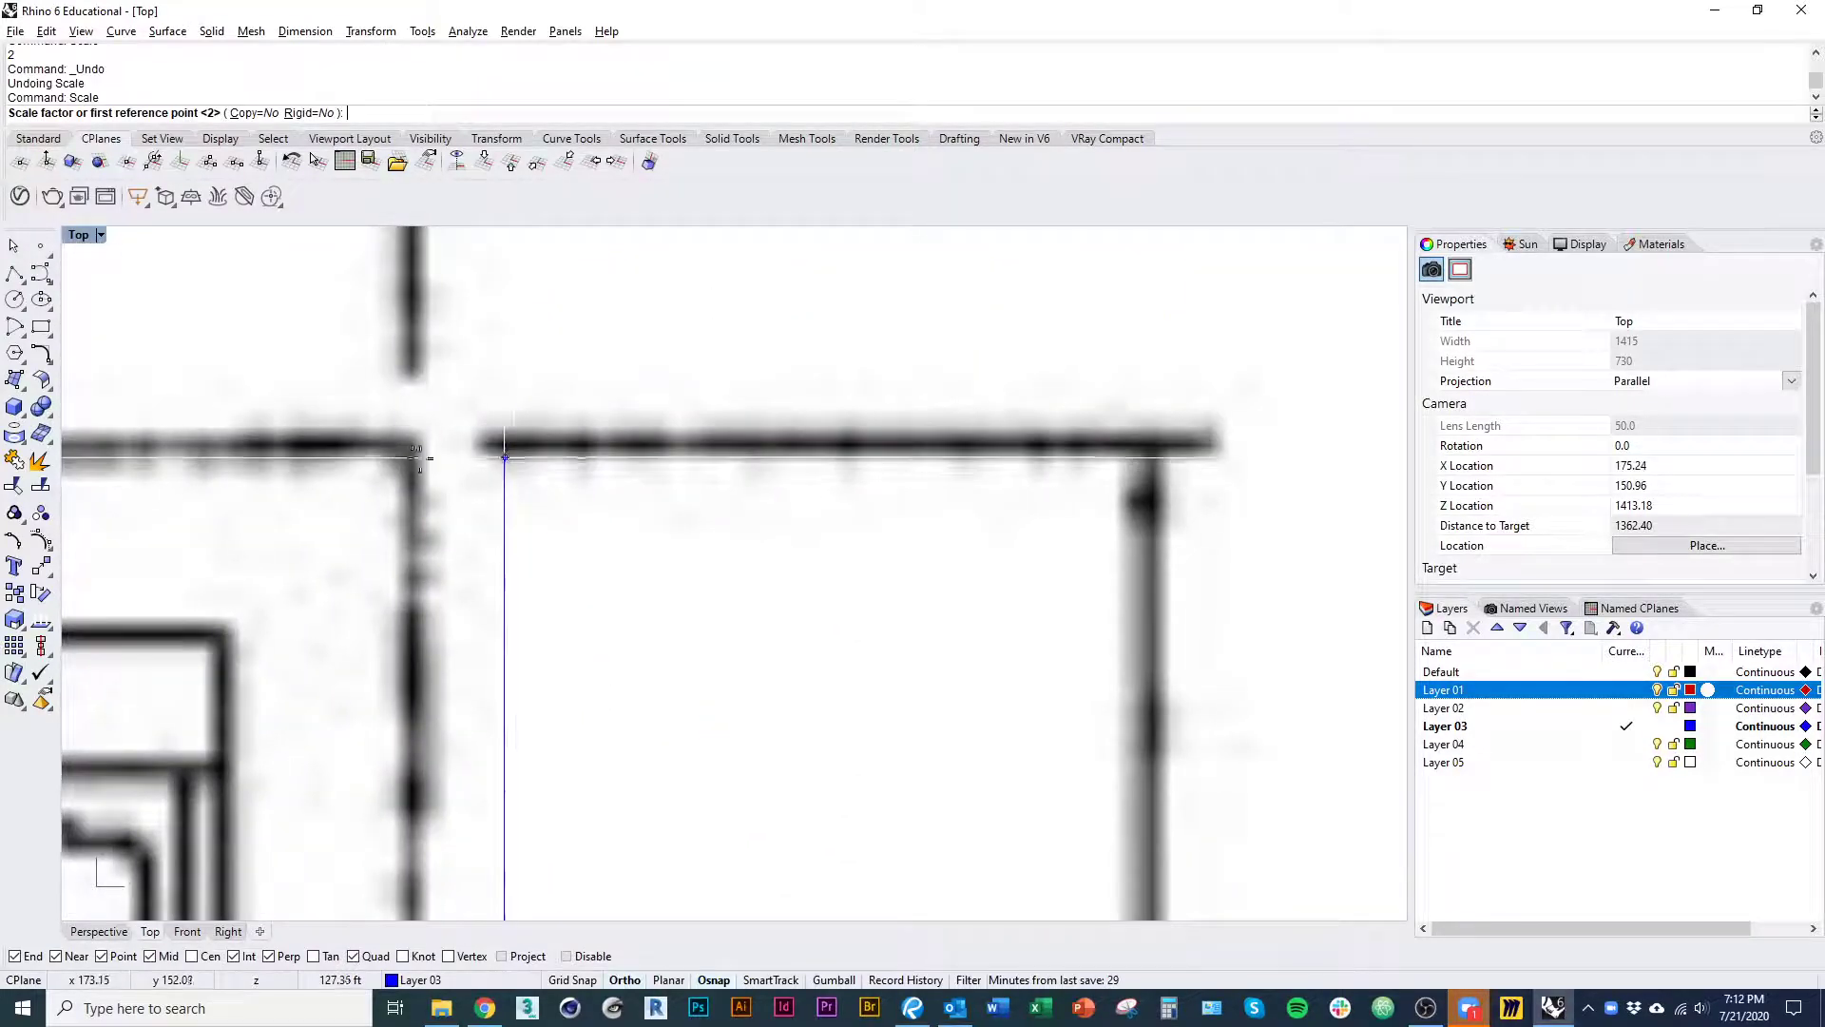
click(412, 447)
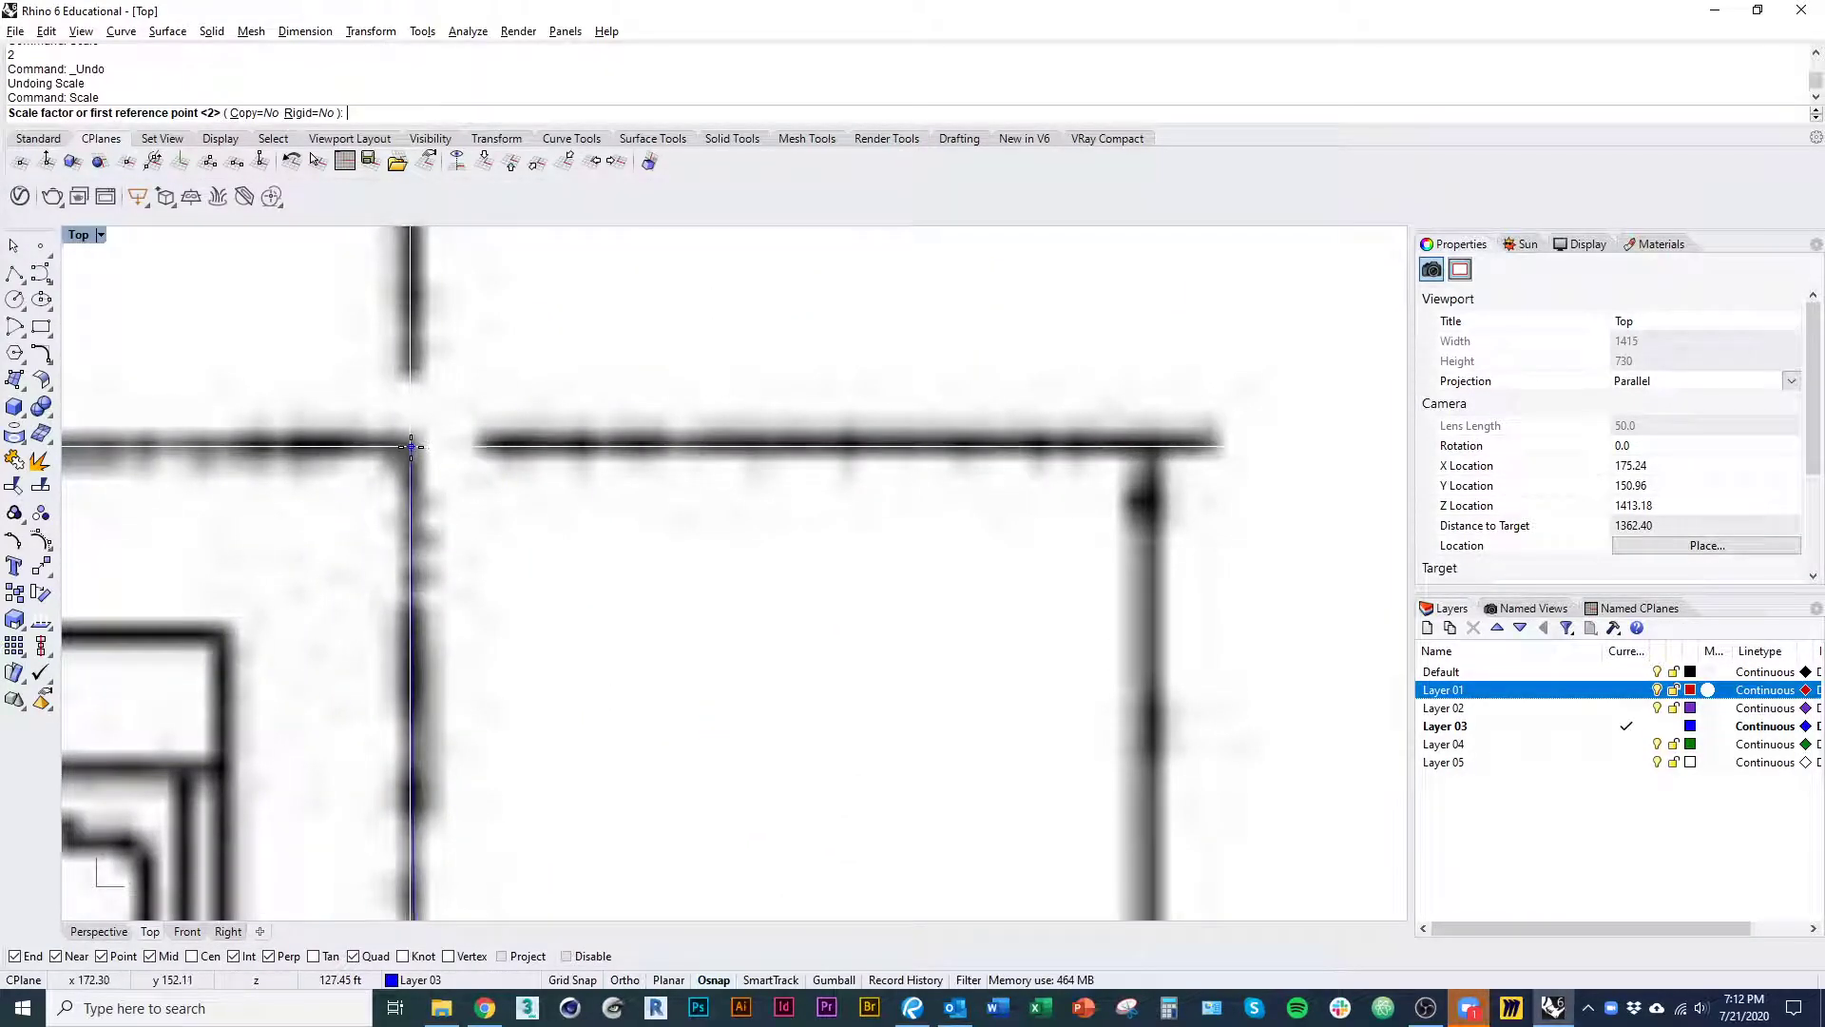
- Complete the picture's scaling by setting the second reference distance to 50 feet
scroll(551, 389, down, 6)
scroll(594, 494, down, 10)
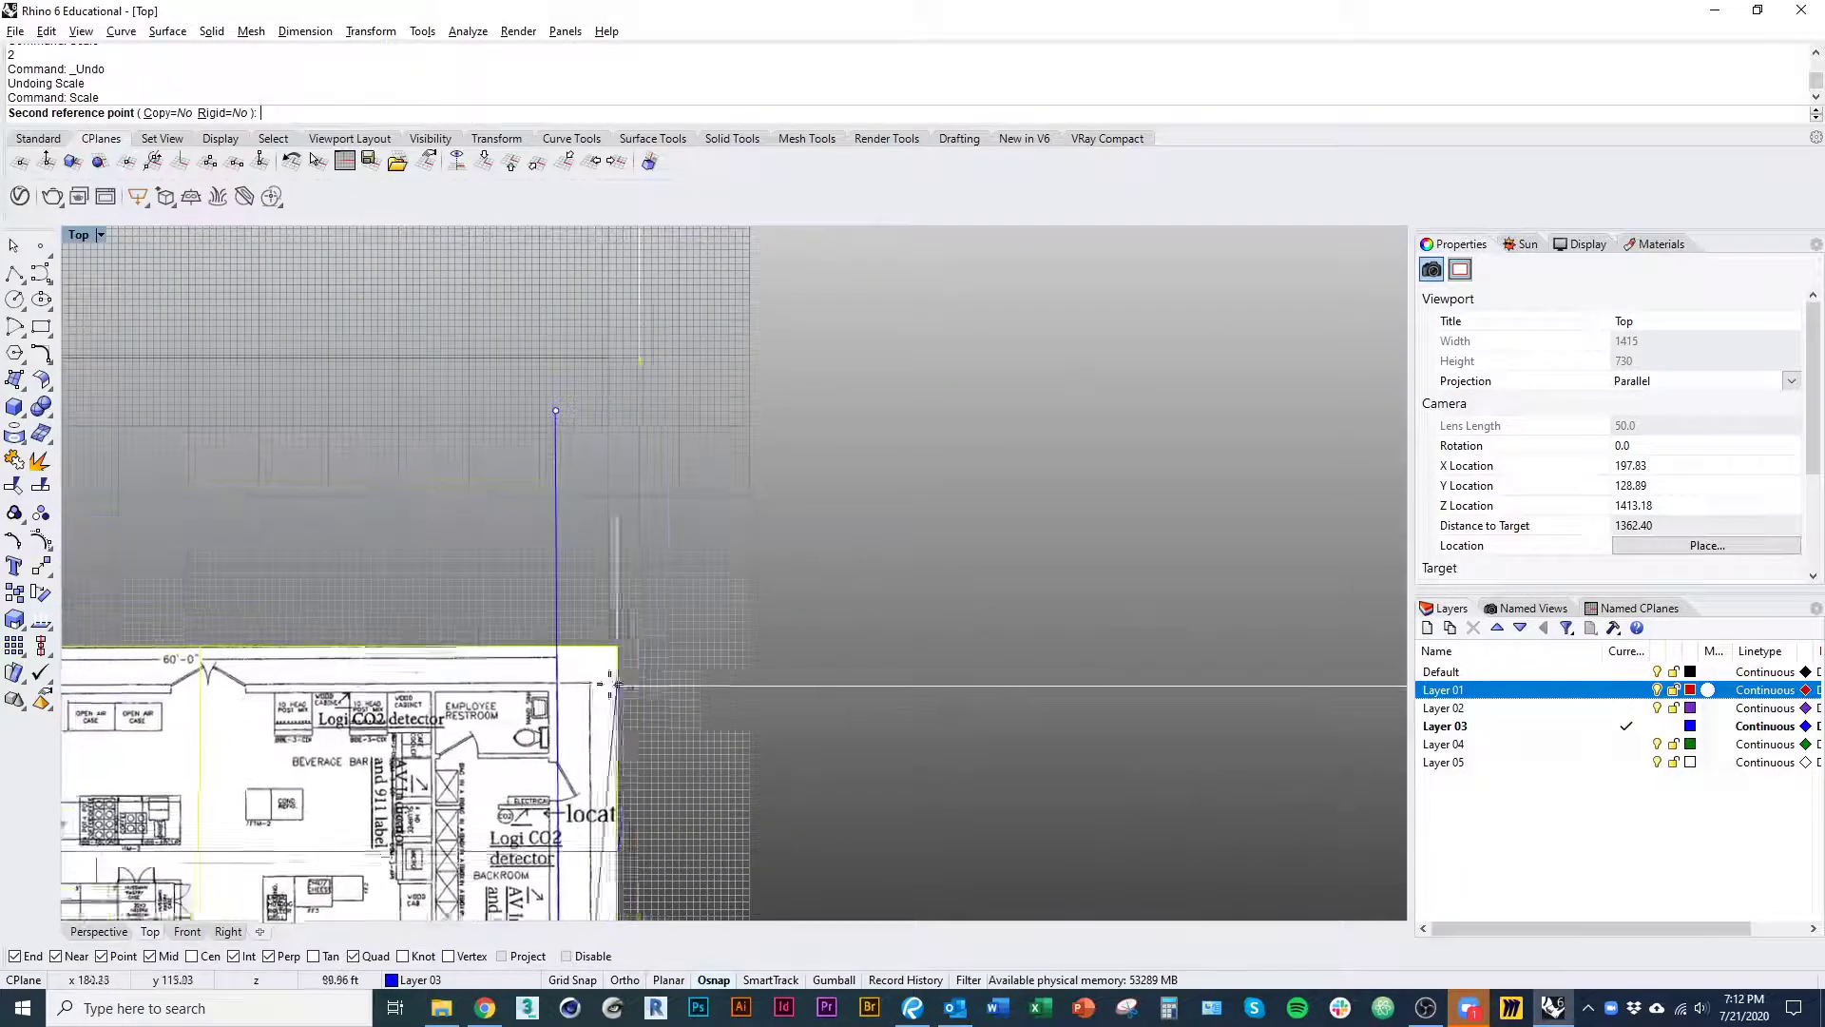
scroll(571, 821, up, 6)
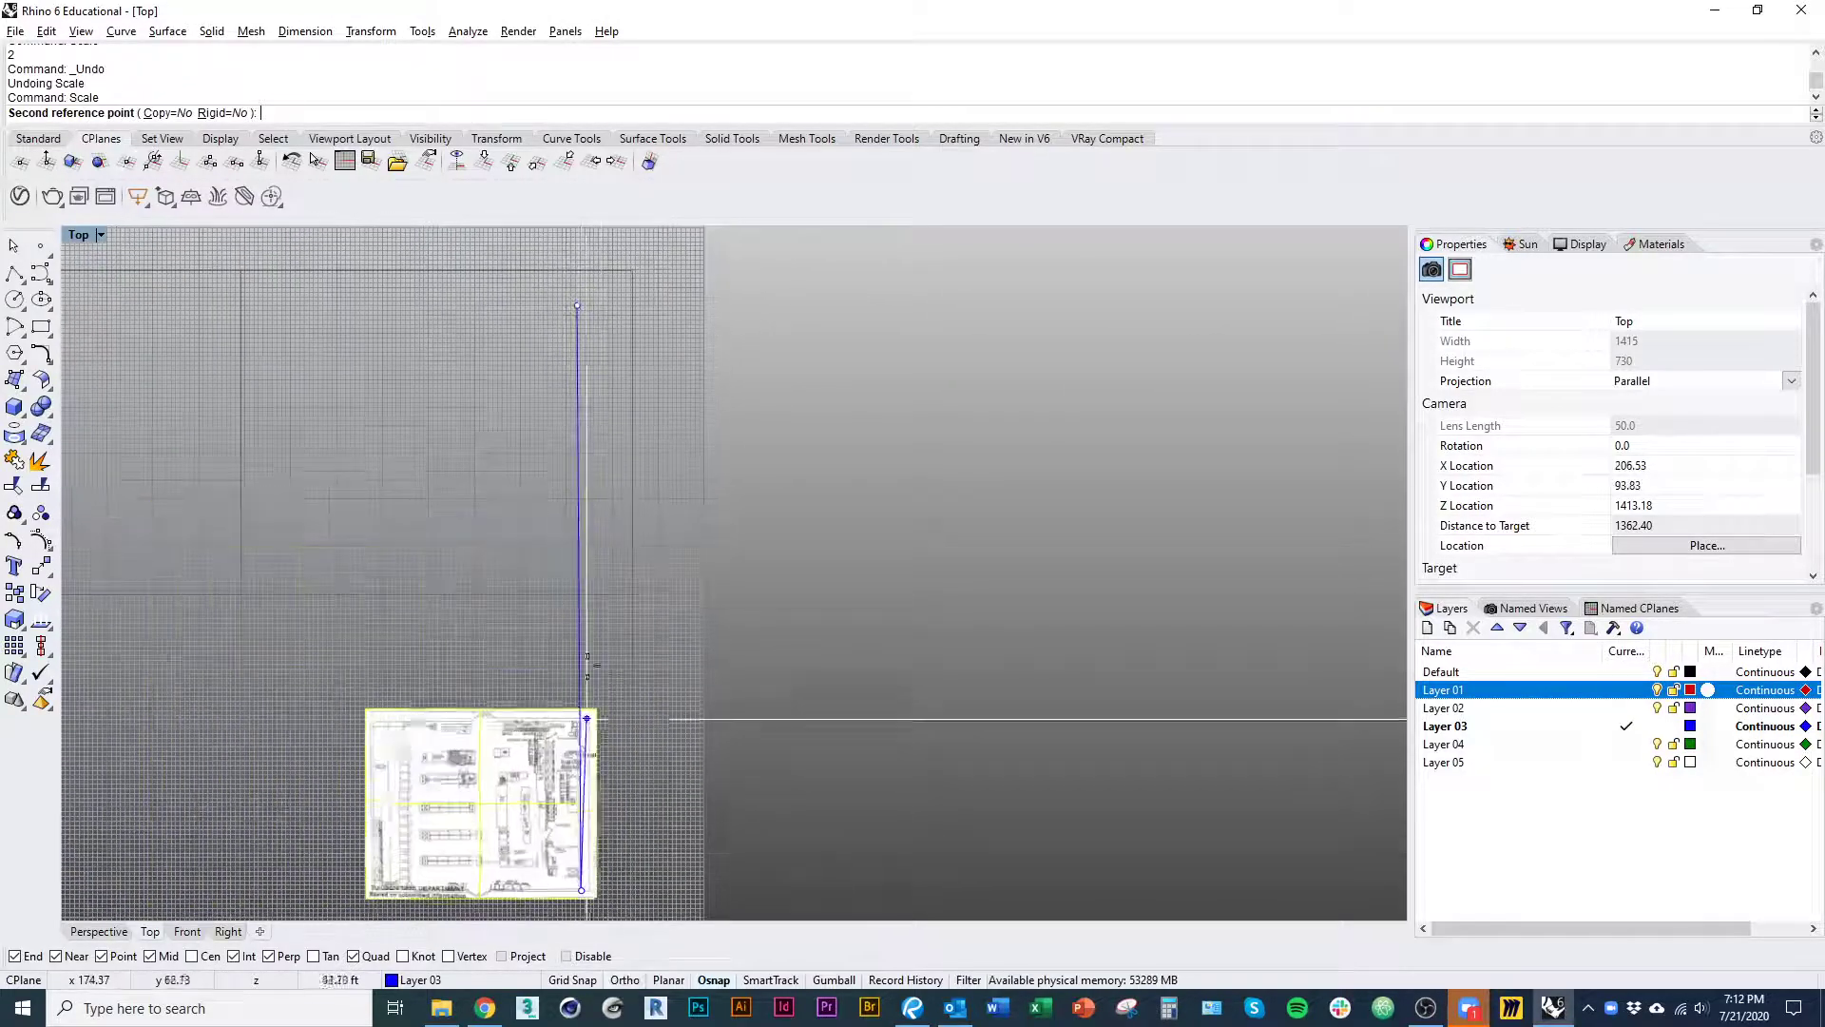
scroll(567, 796, down, 6)
scroll(567, 796, up, 8)
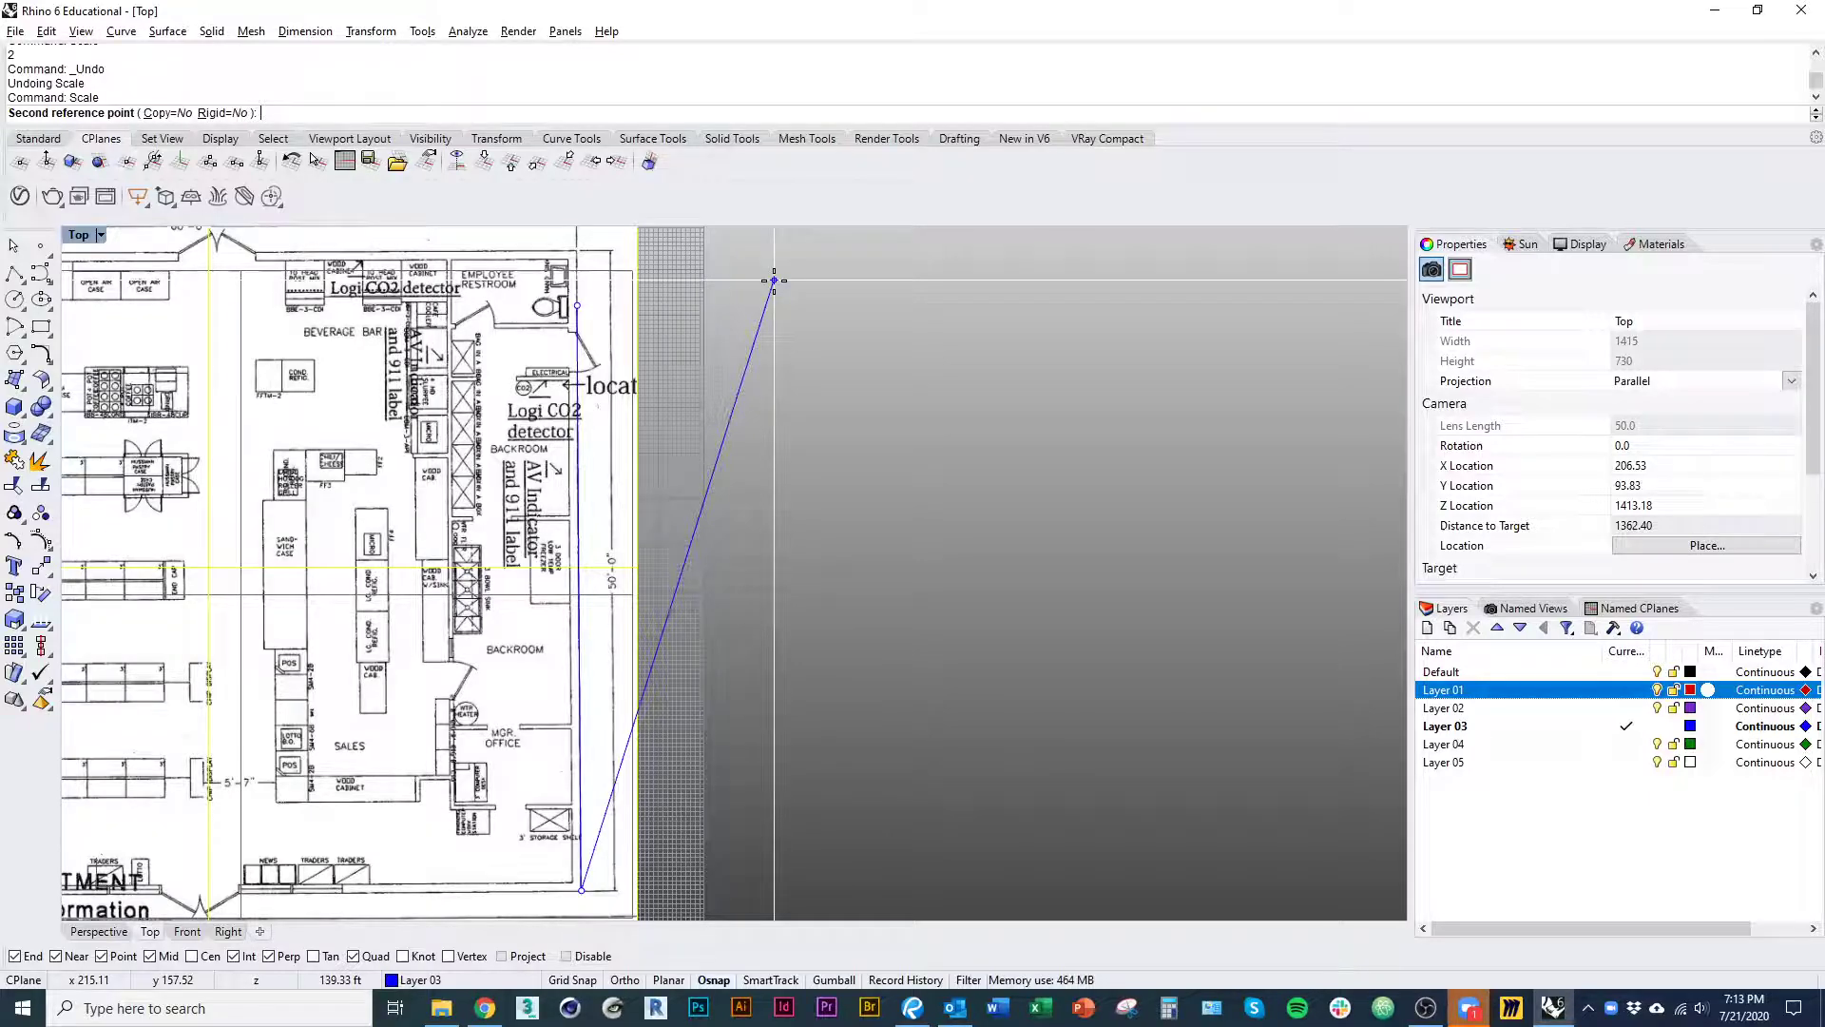
scroll(774, 280, down, 5)
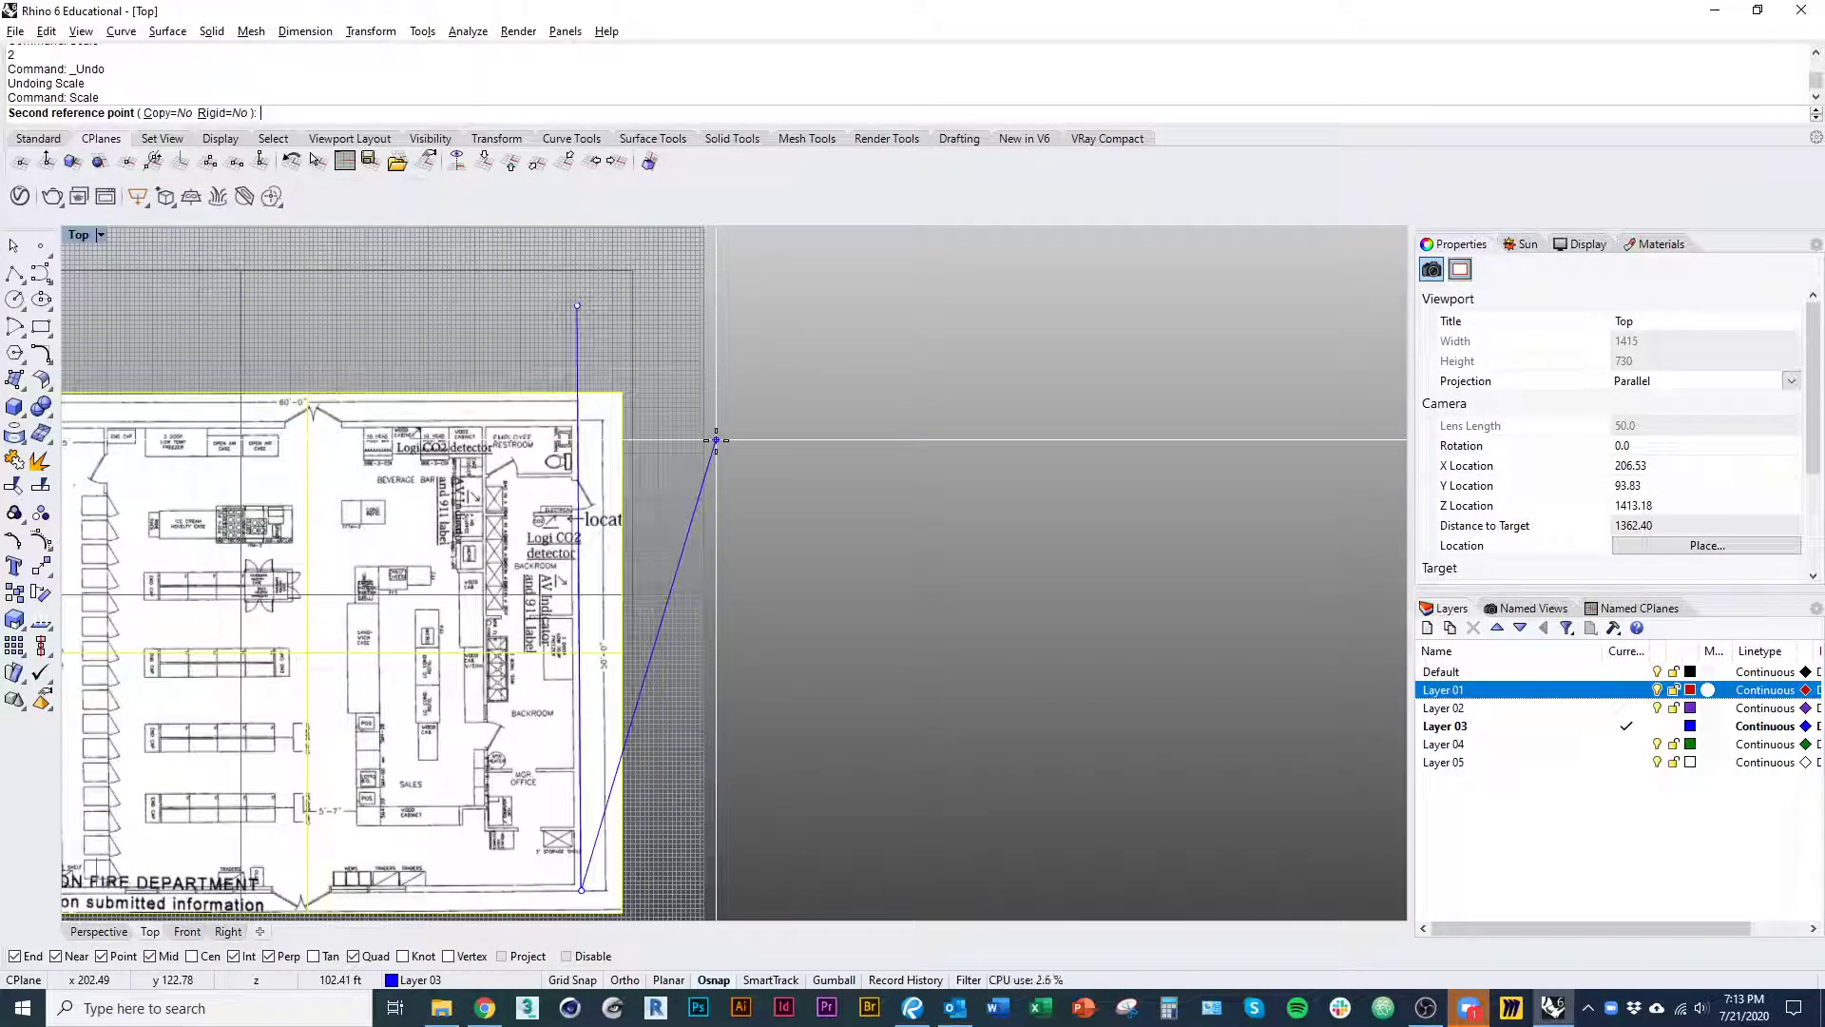
text(5)
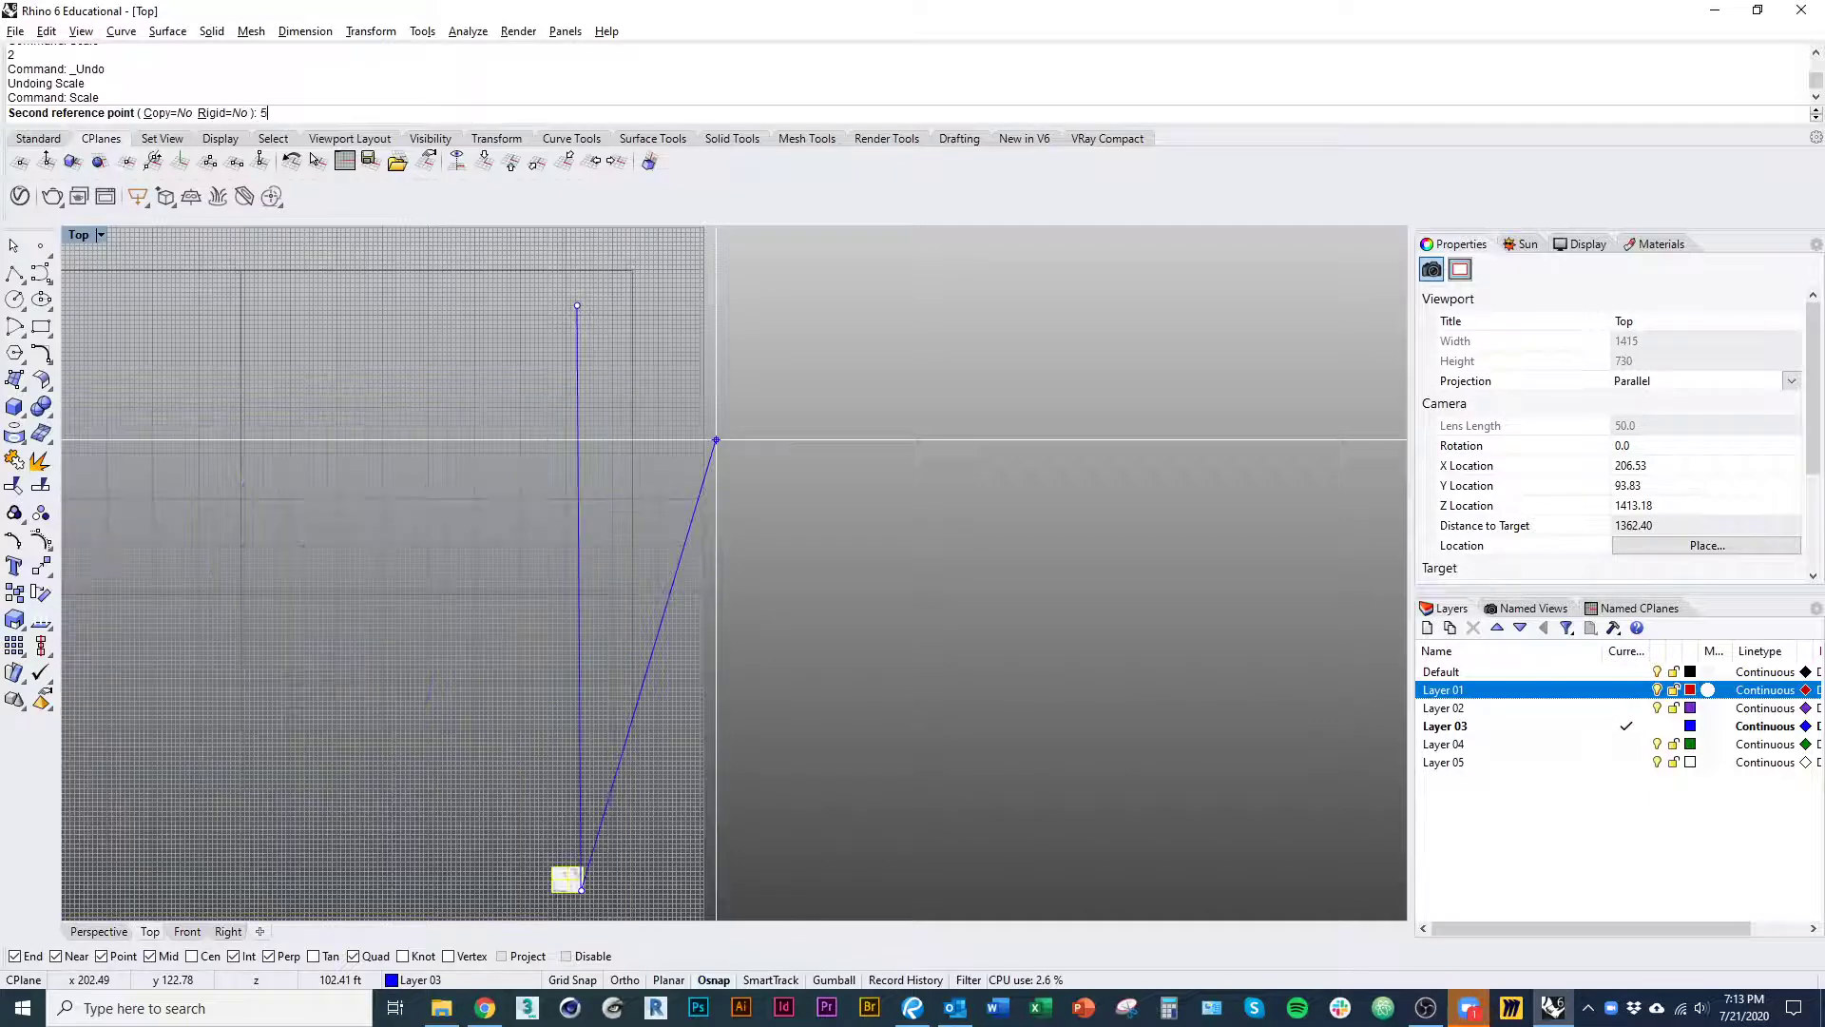
text(0)
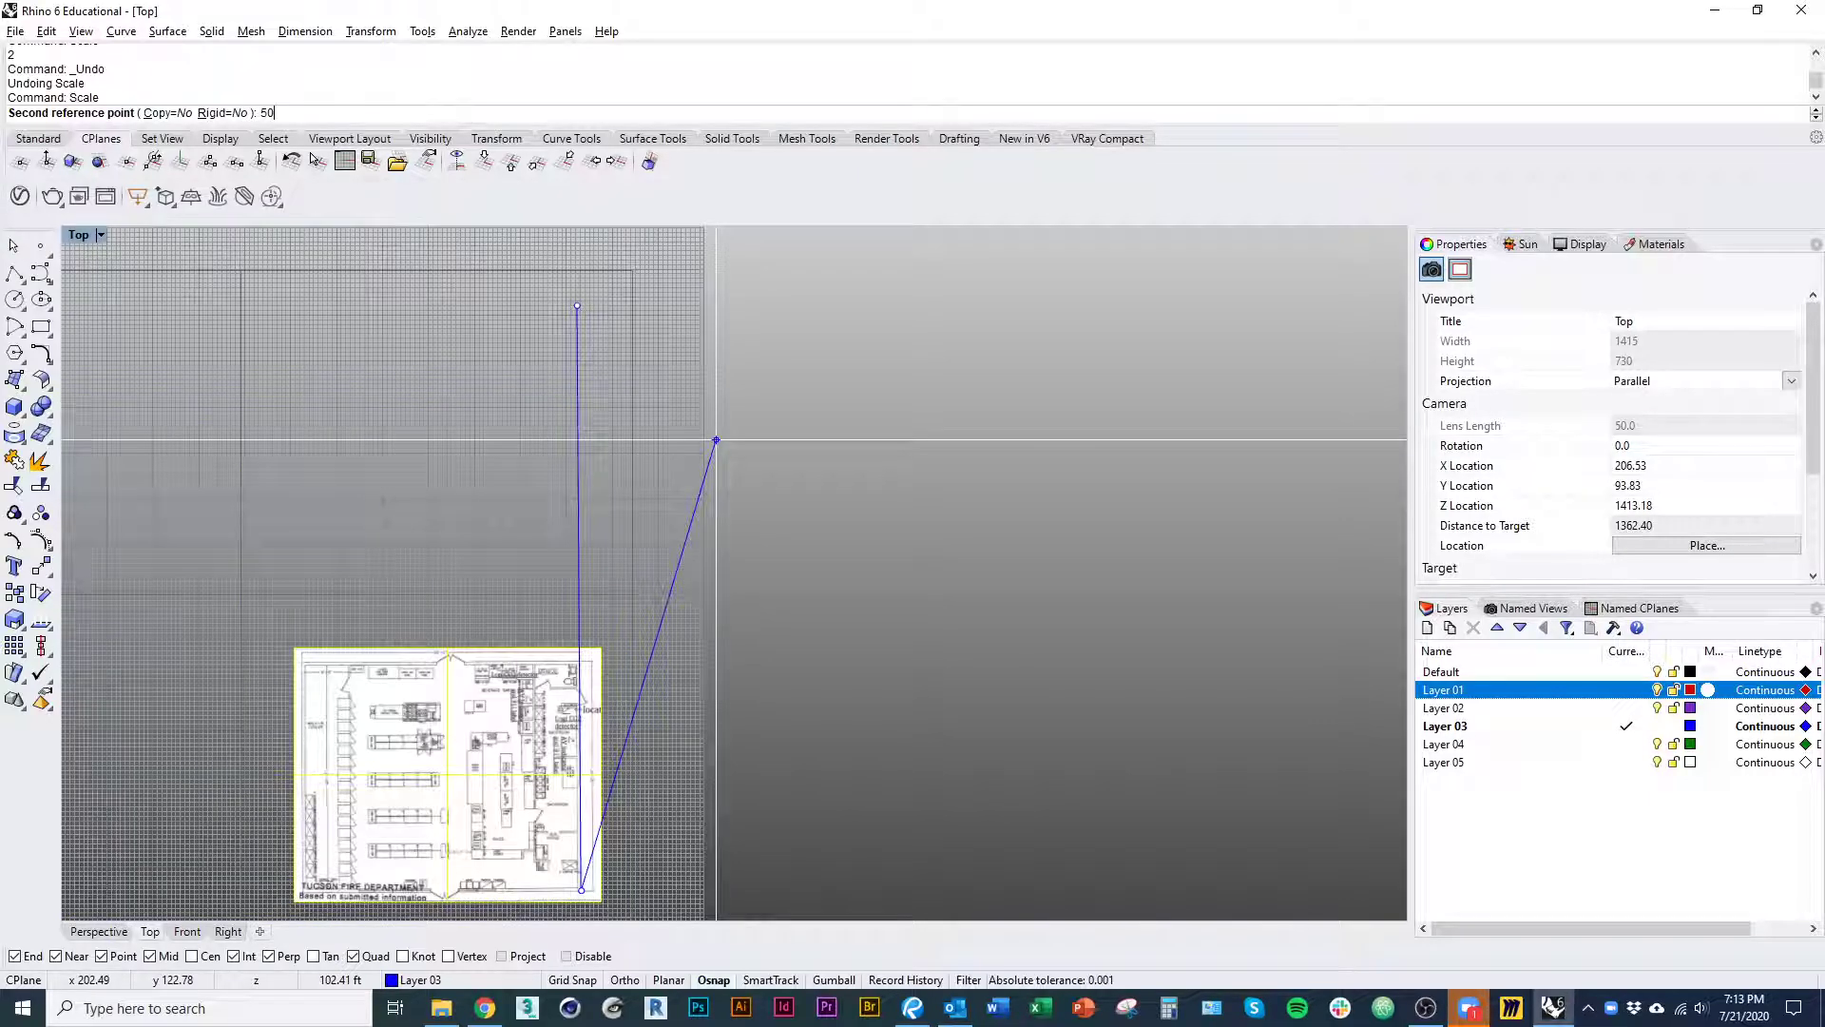
key(Return)
- Measure the distance between the building's lower-right and upper-right outer corners on the scaled fire plan
scroll(628, 660, up, 8)
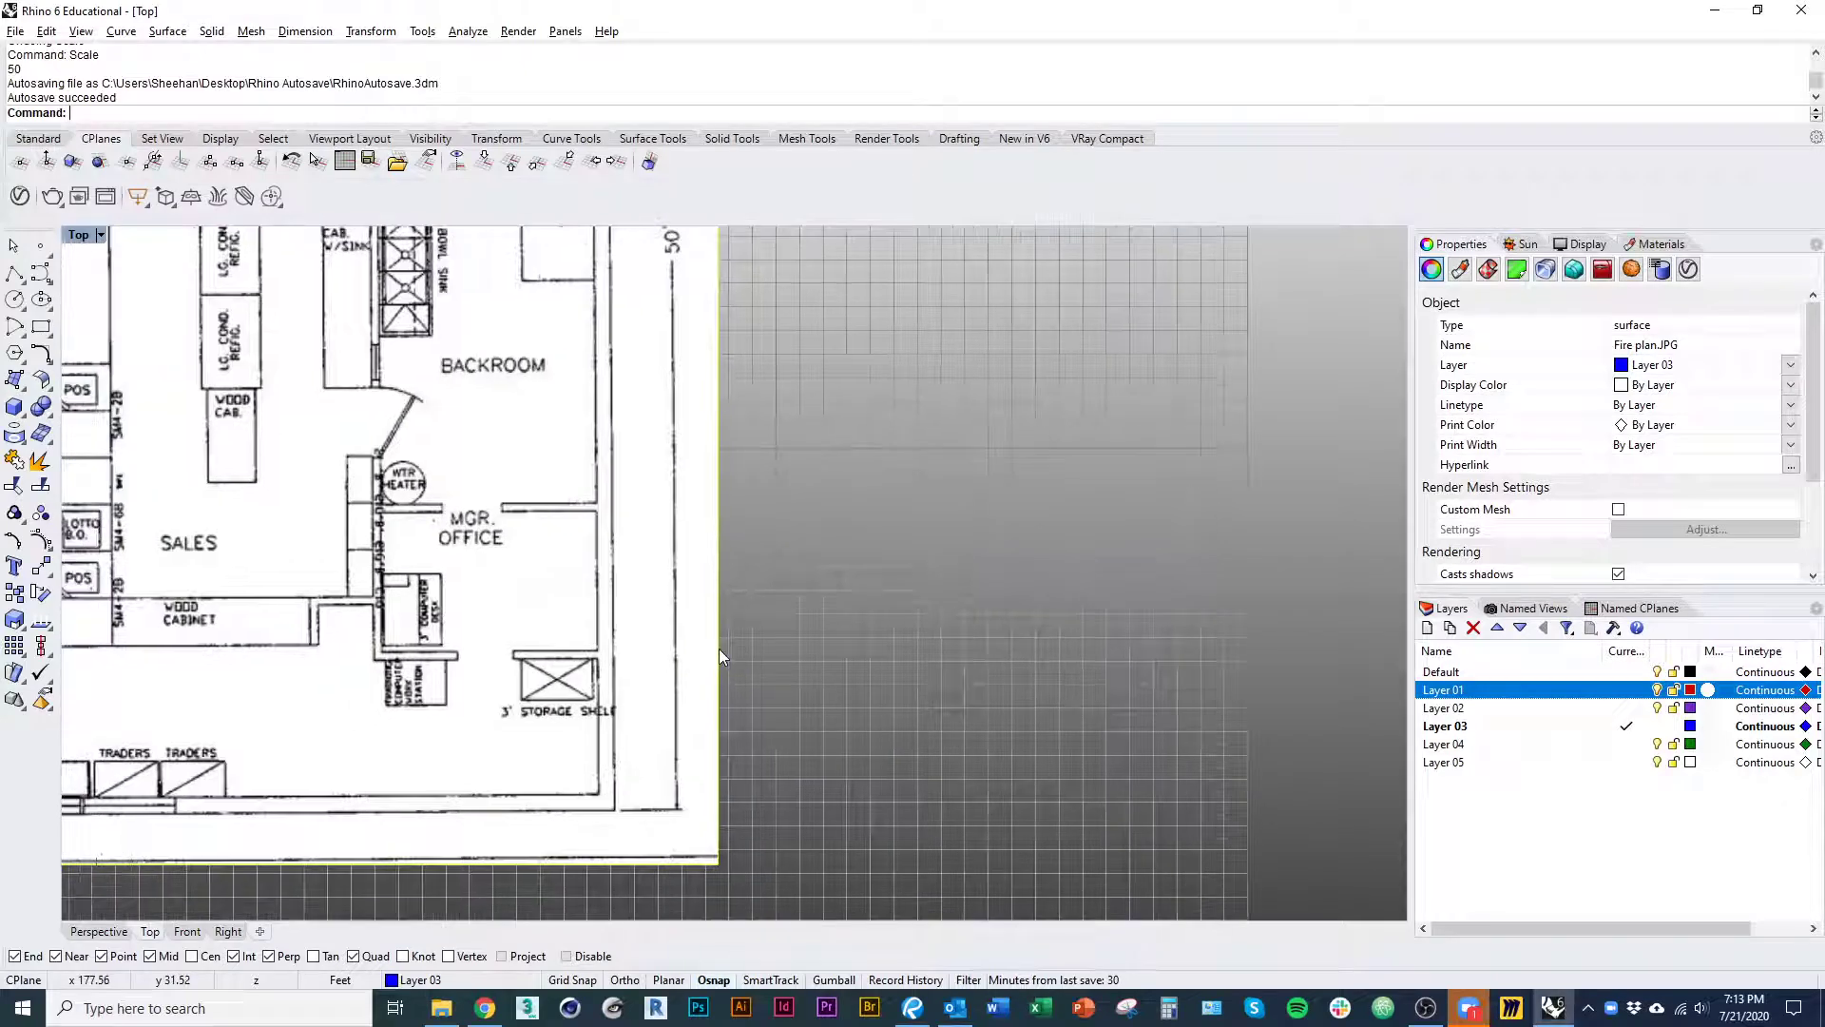
text(Distance)
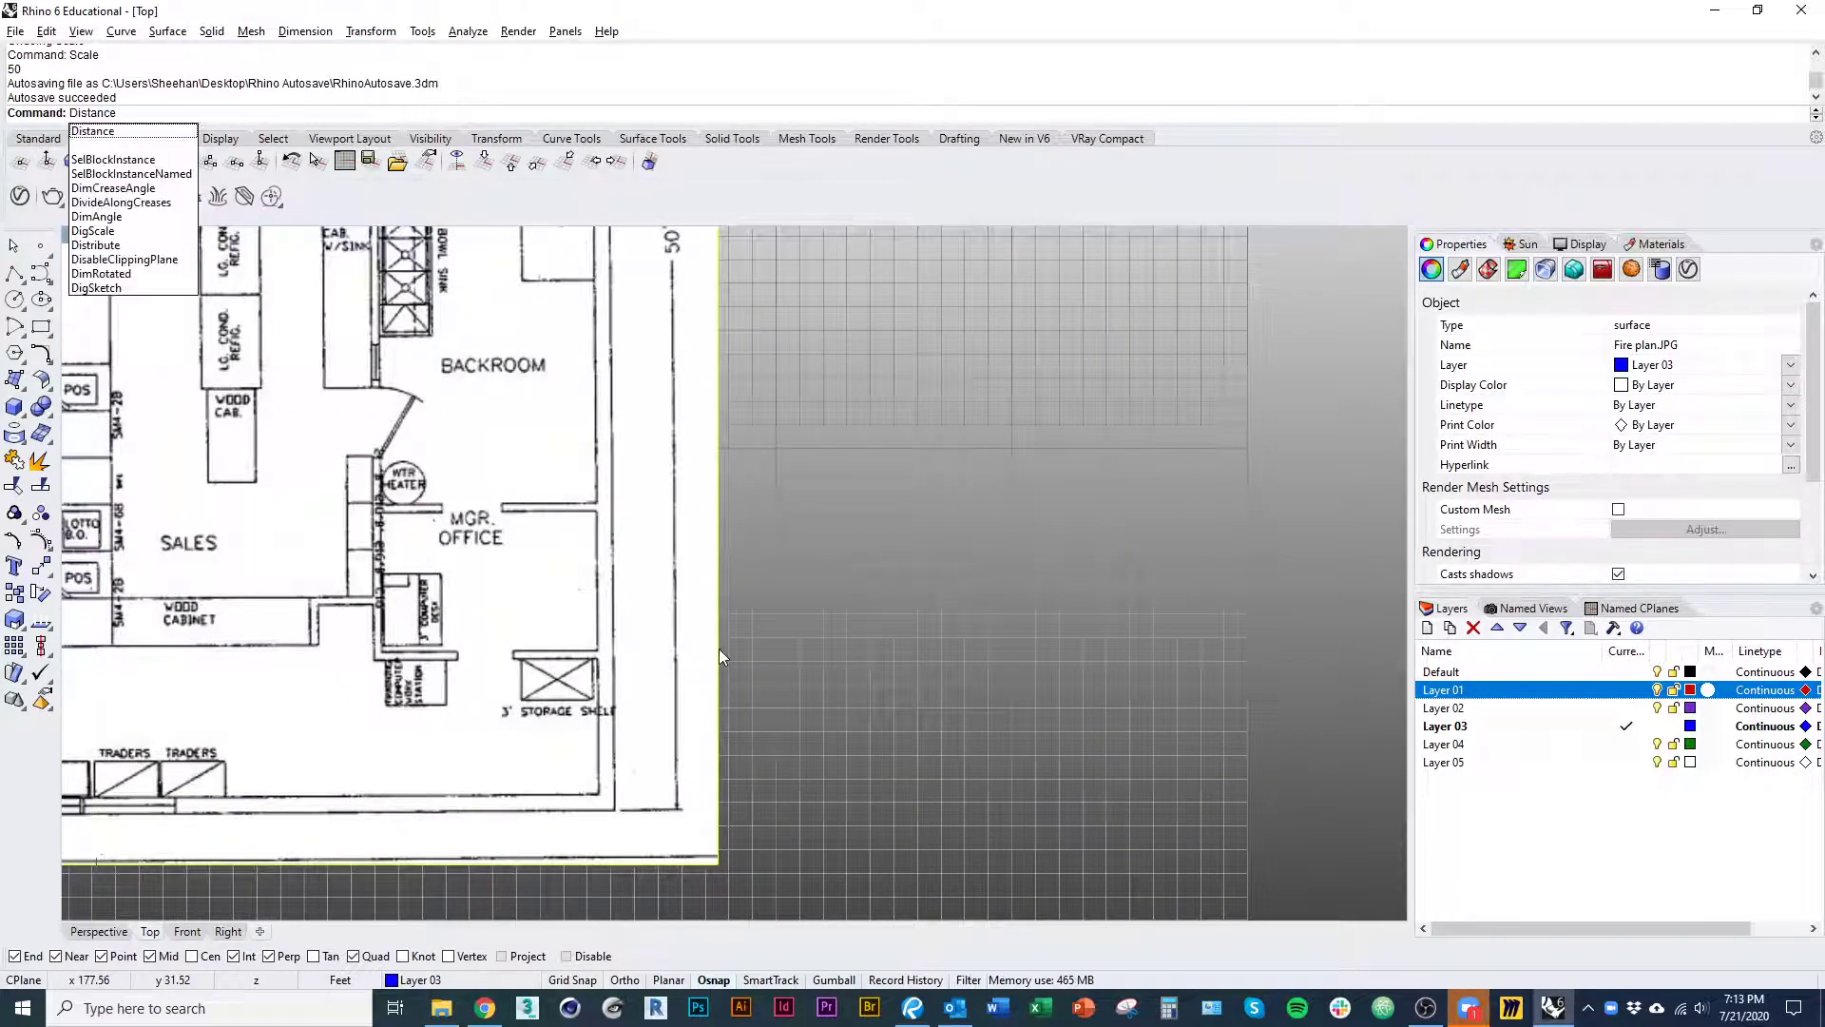
key(Return)
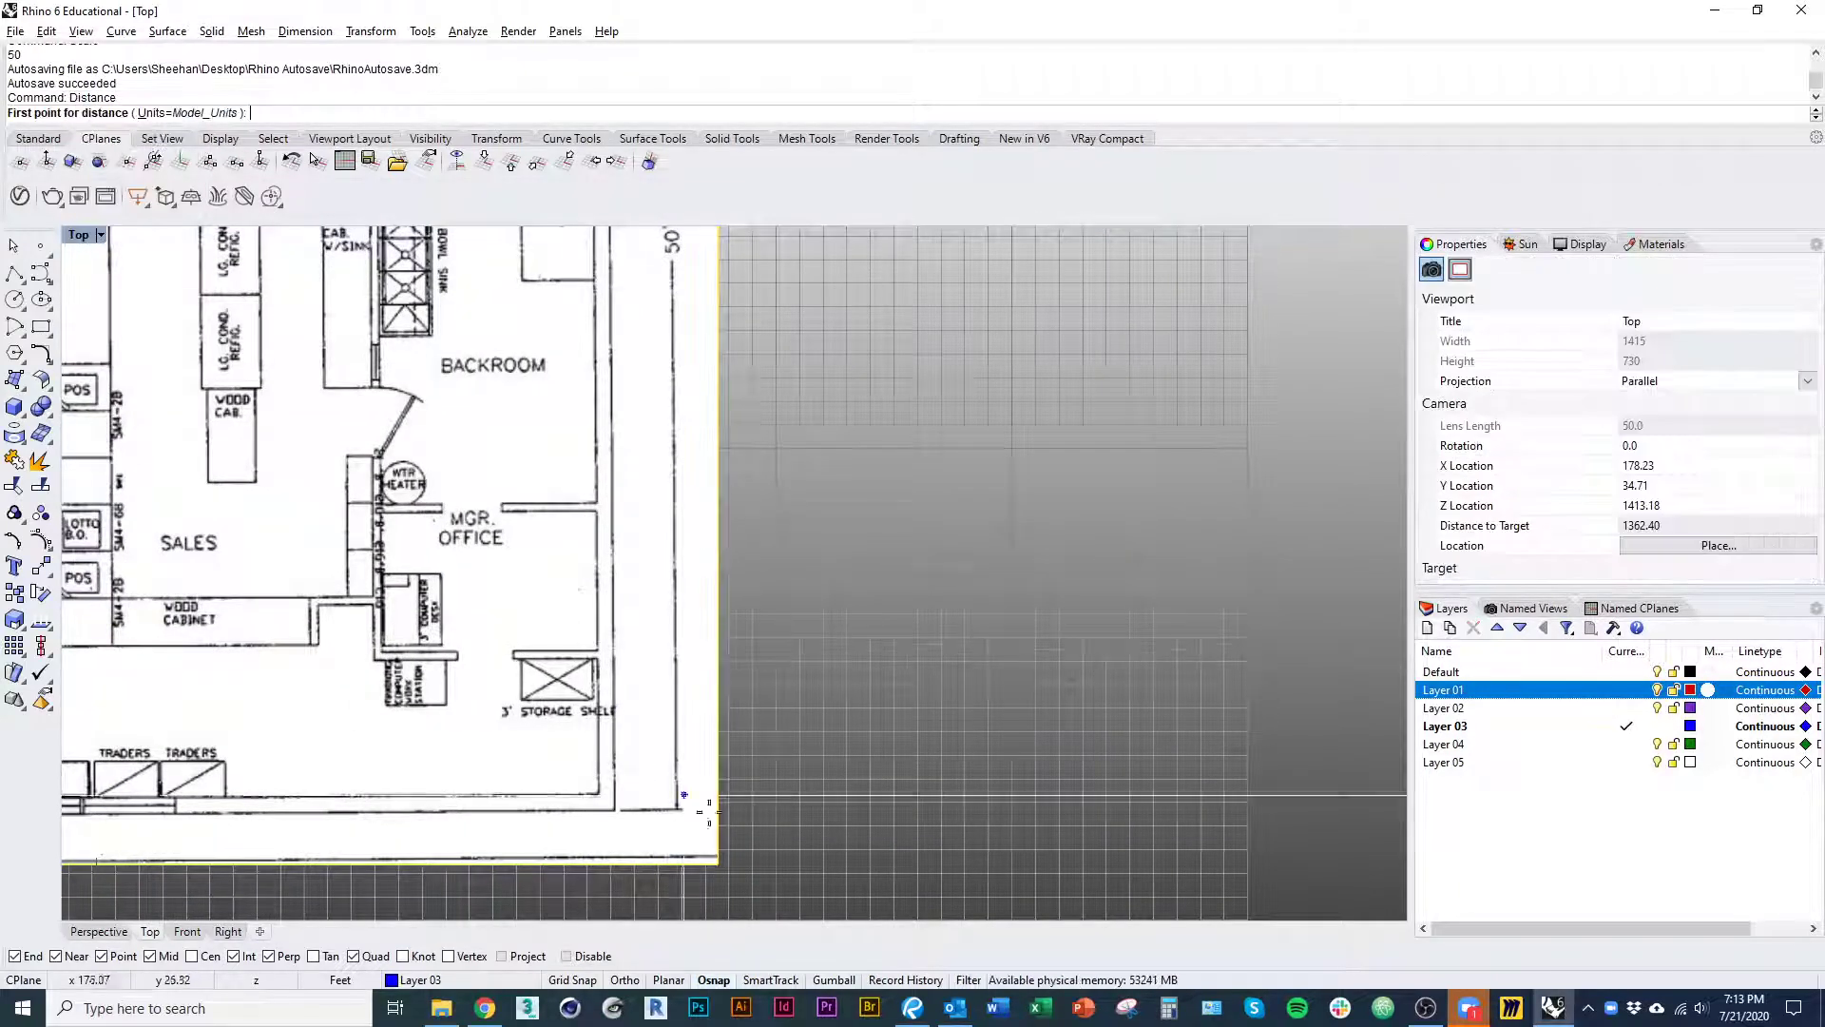
right_drag(730, 821, 784, 792)
scroll(699, 791, up, 10)
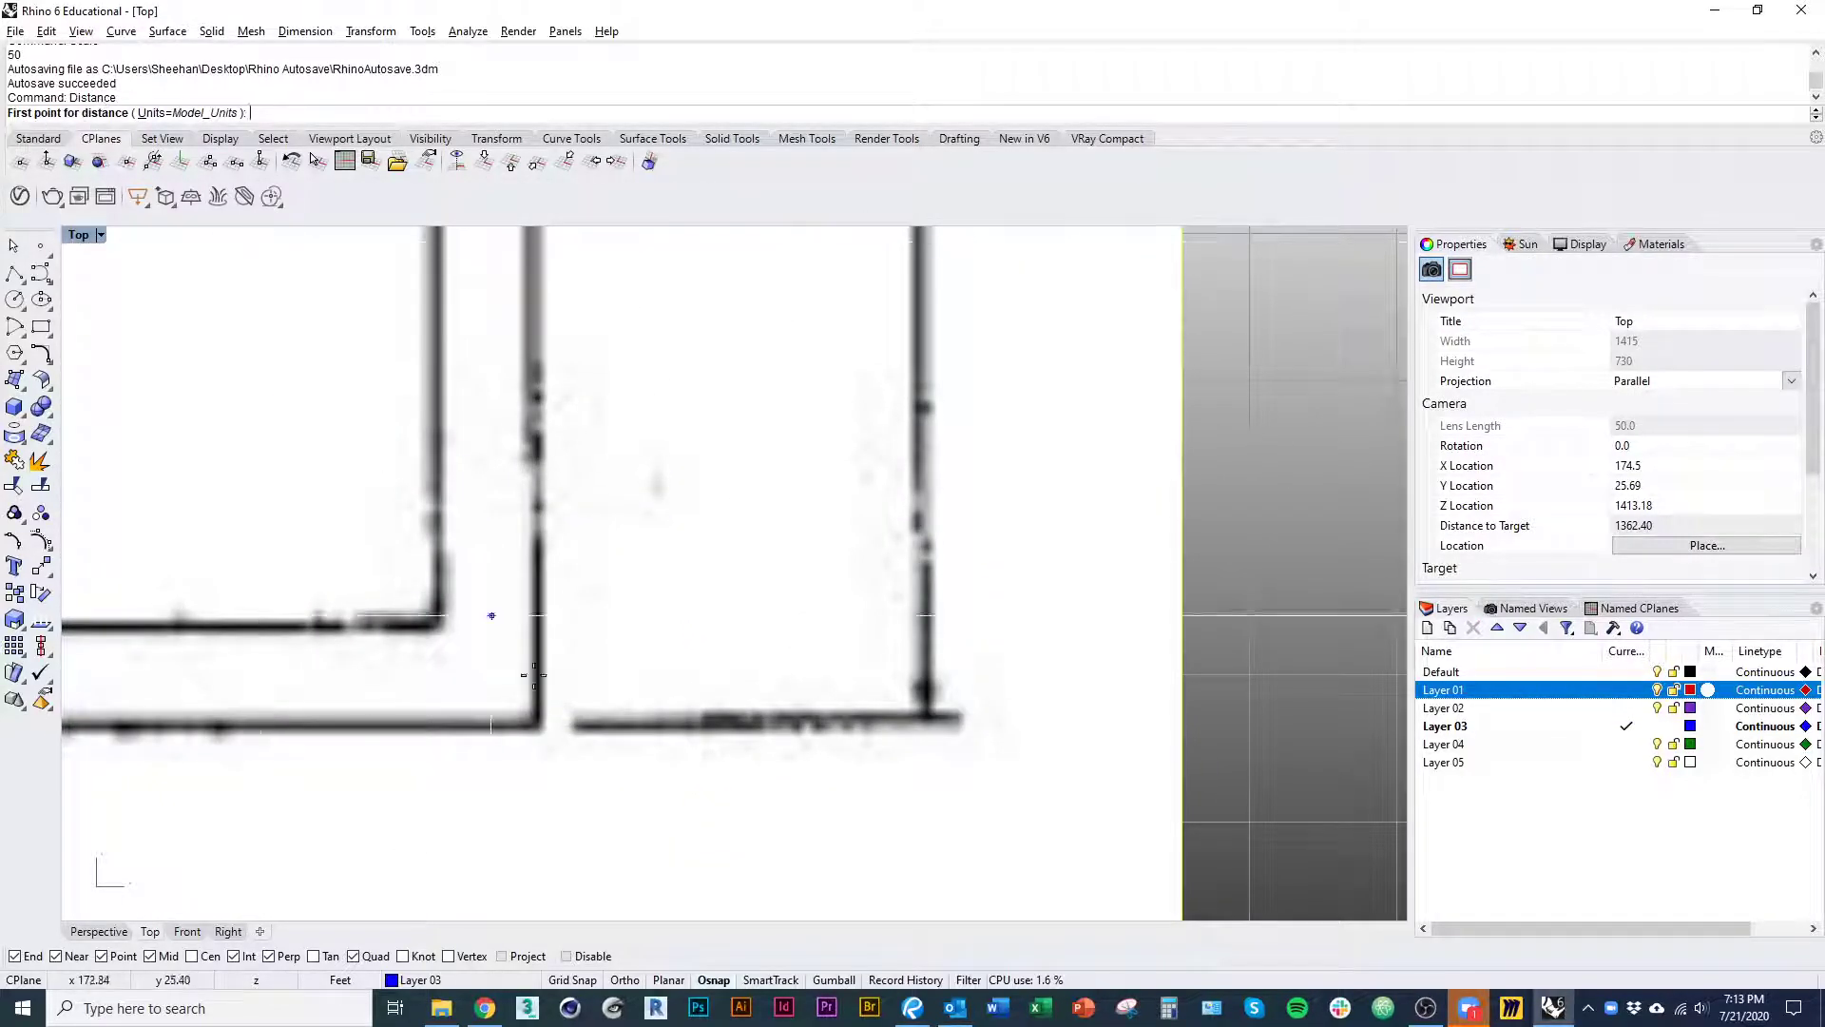
click(535, 725)
scroll(665, 798, down, 10)
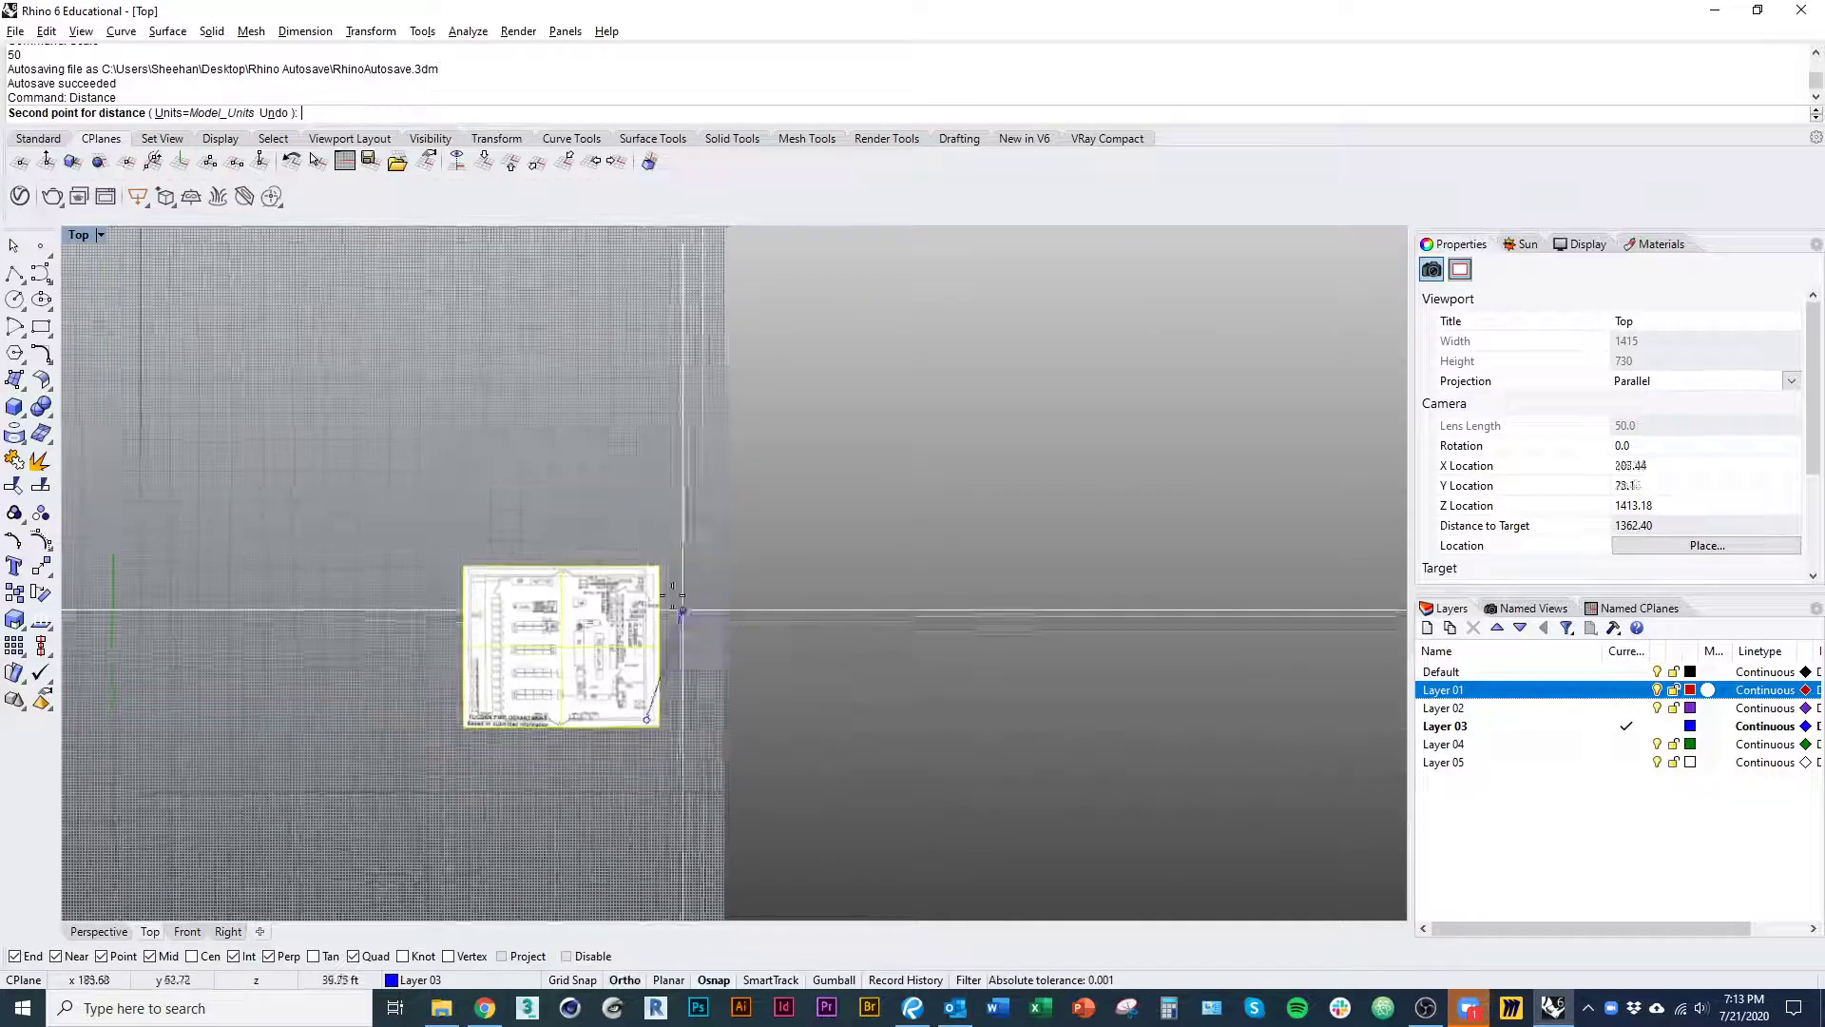
scroll(665, 675, up, 10)
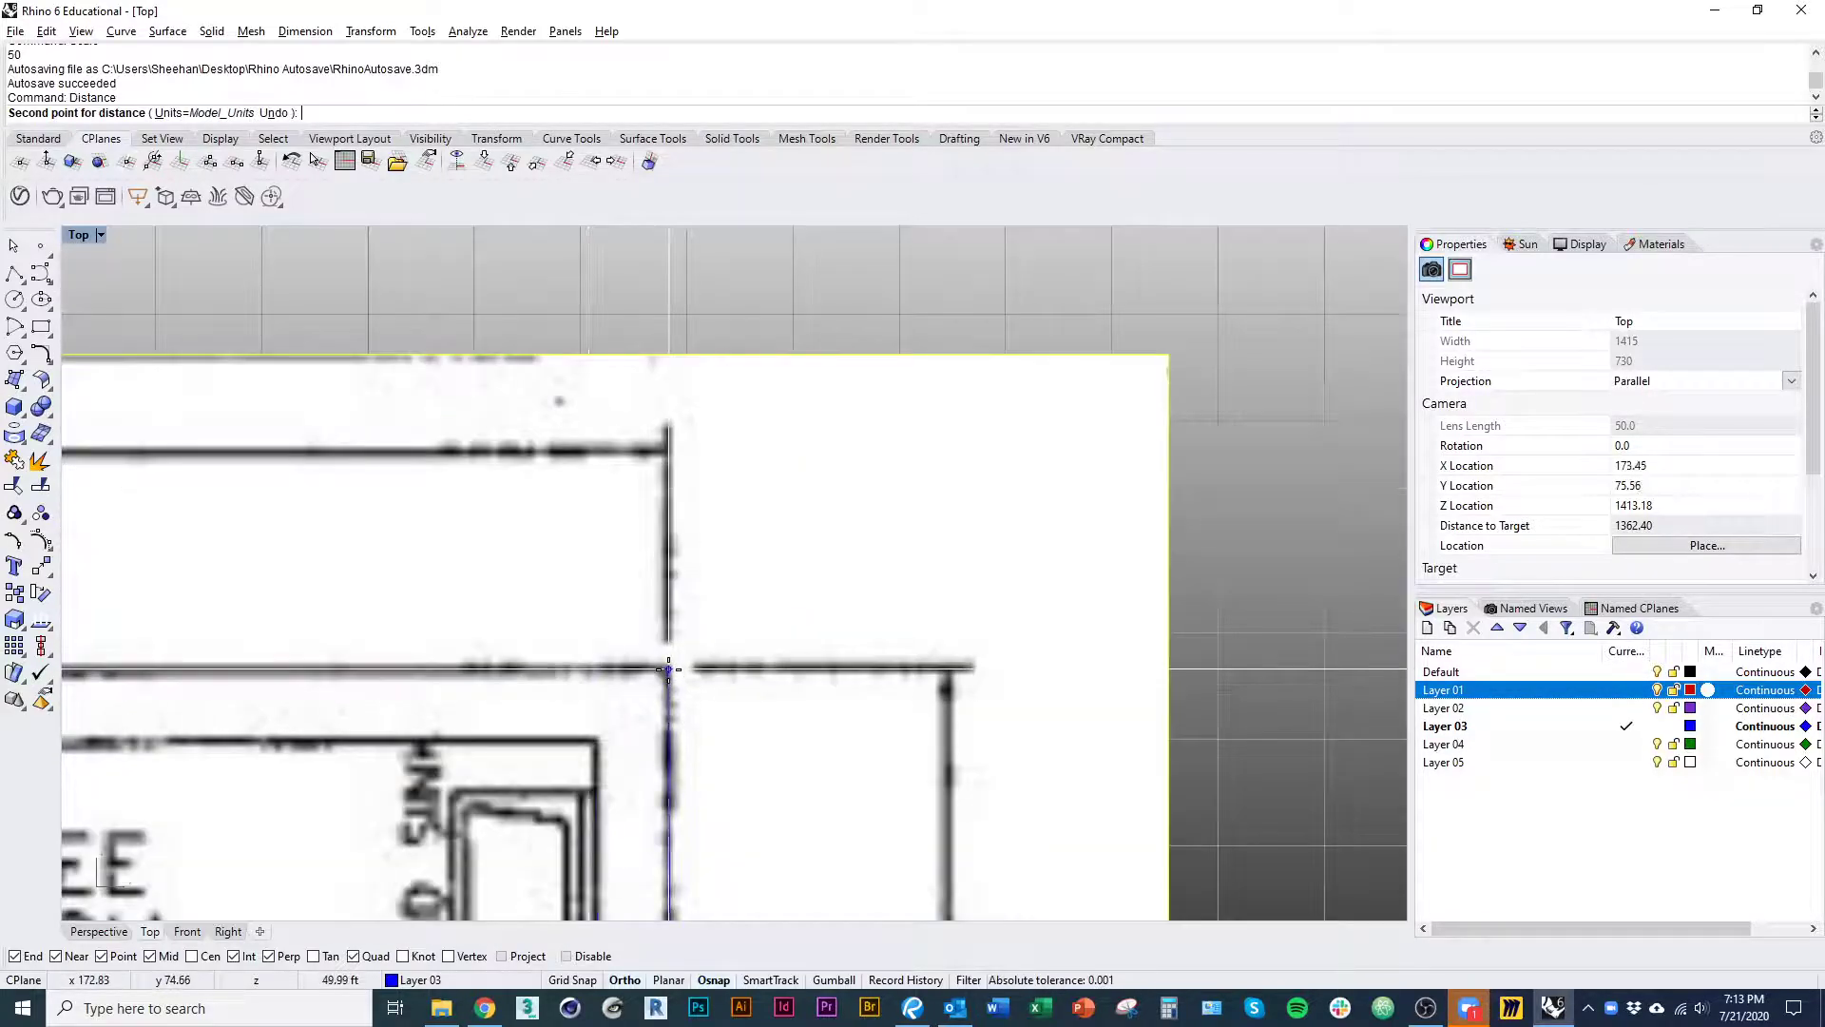
click(668, 670)
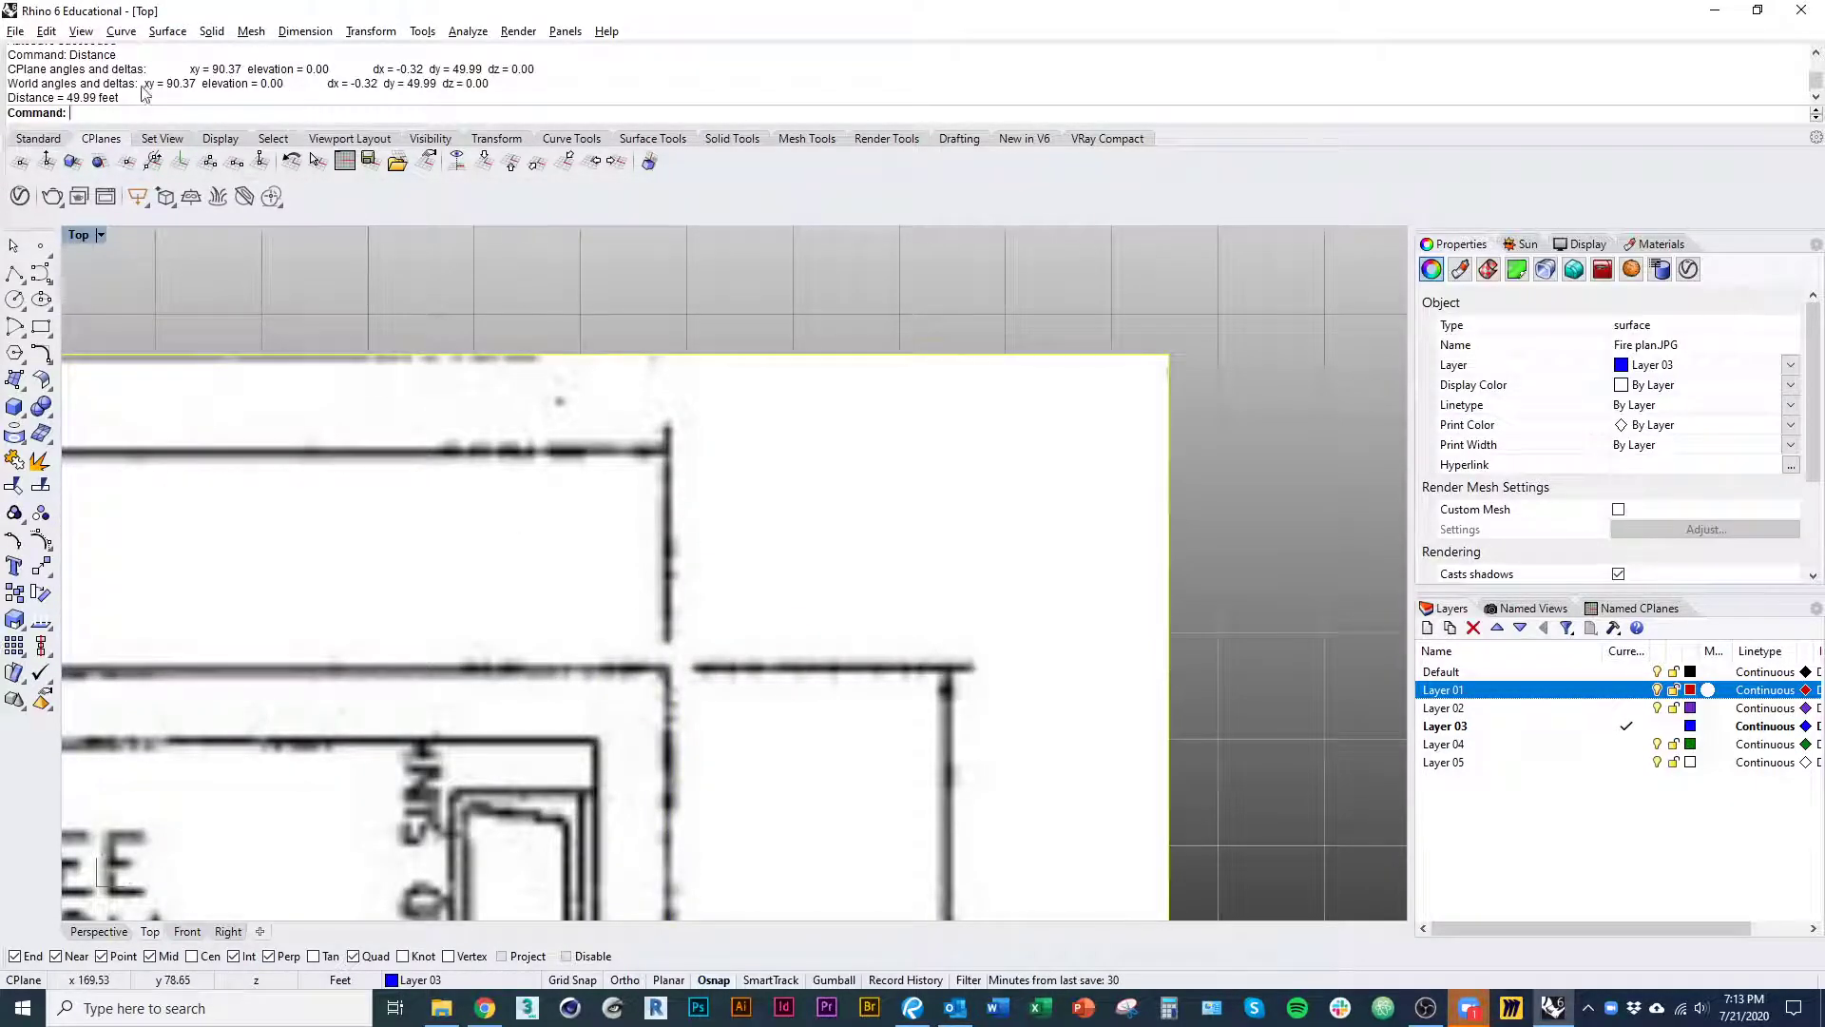
scroll(827, 568, down, 10)
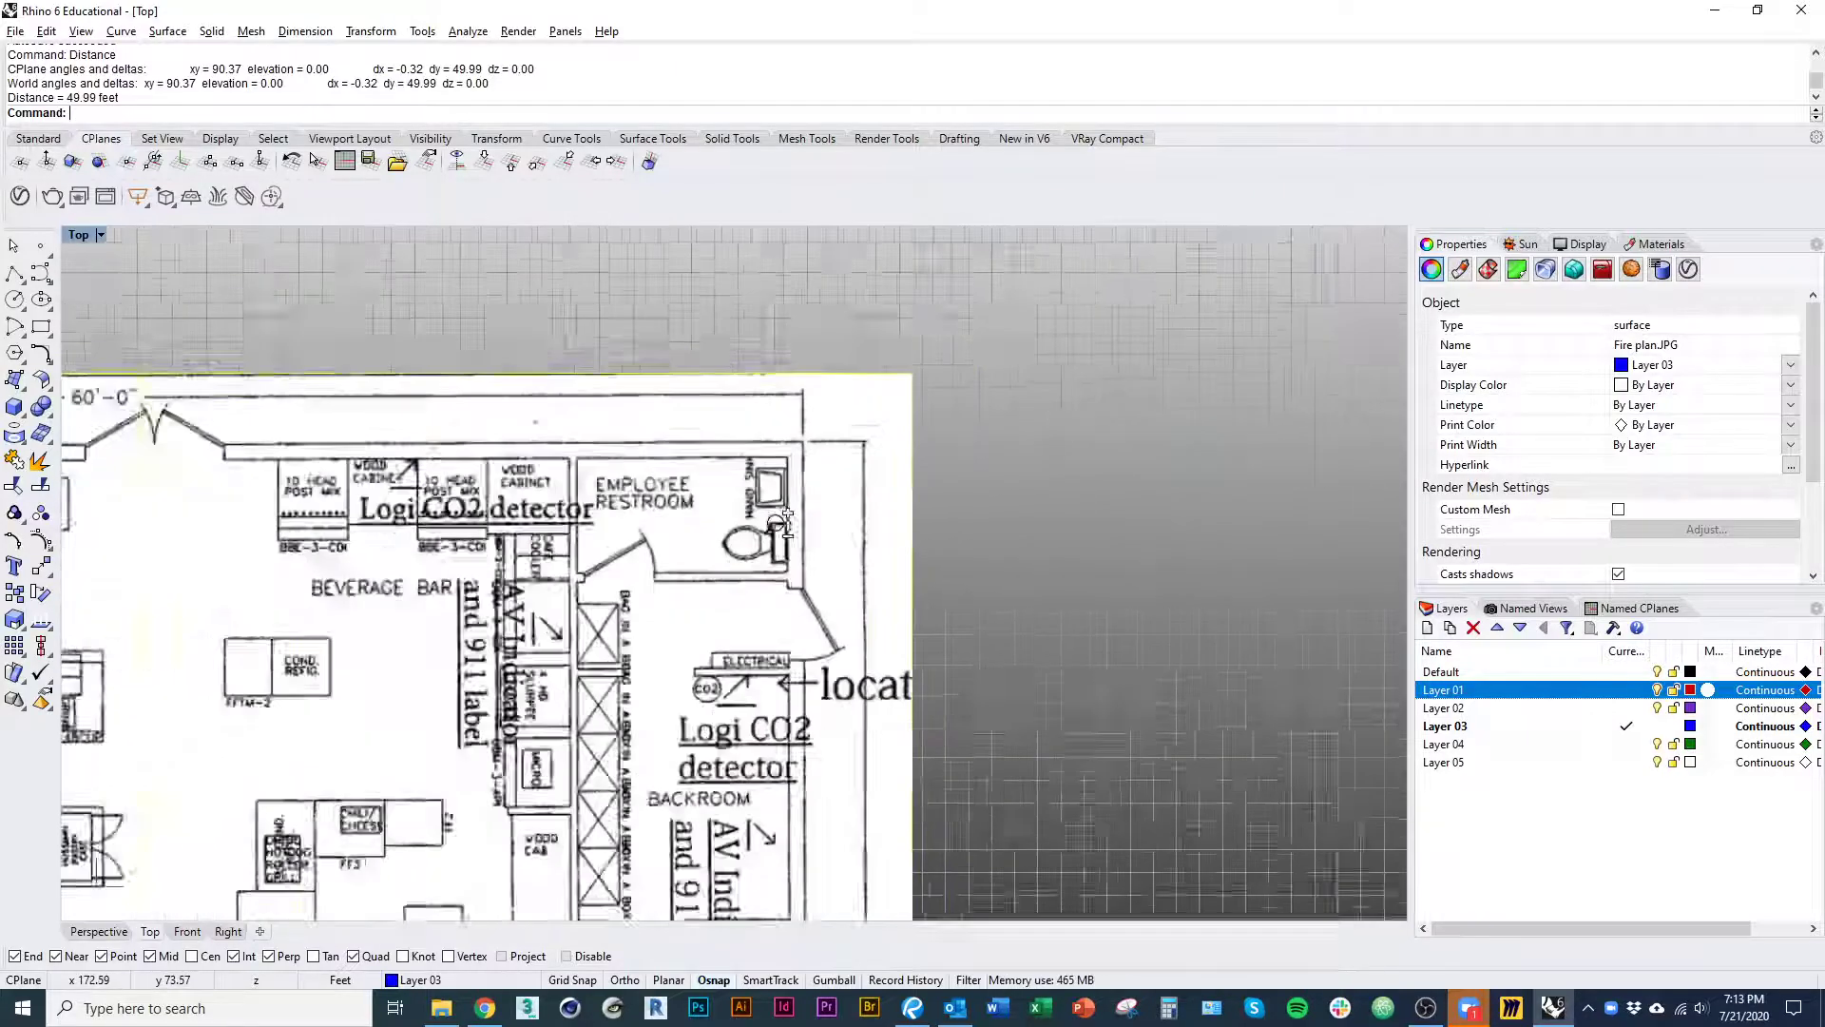
- Deselect the fire plan picture
right_drag(1148, 620, 1171, 603)
click(1171, 603)
right_drag(1045, 623, 1051, 532)
right_drag(669, 465, 649, 514)
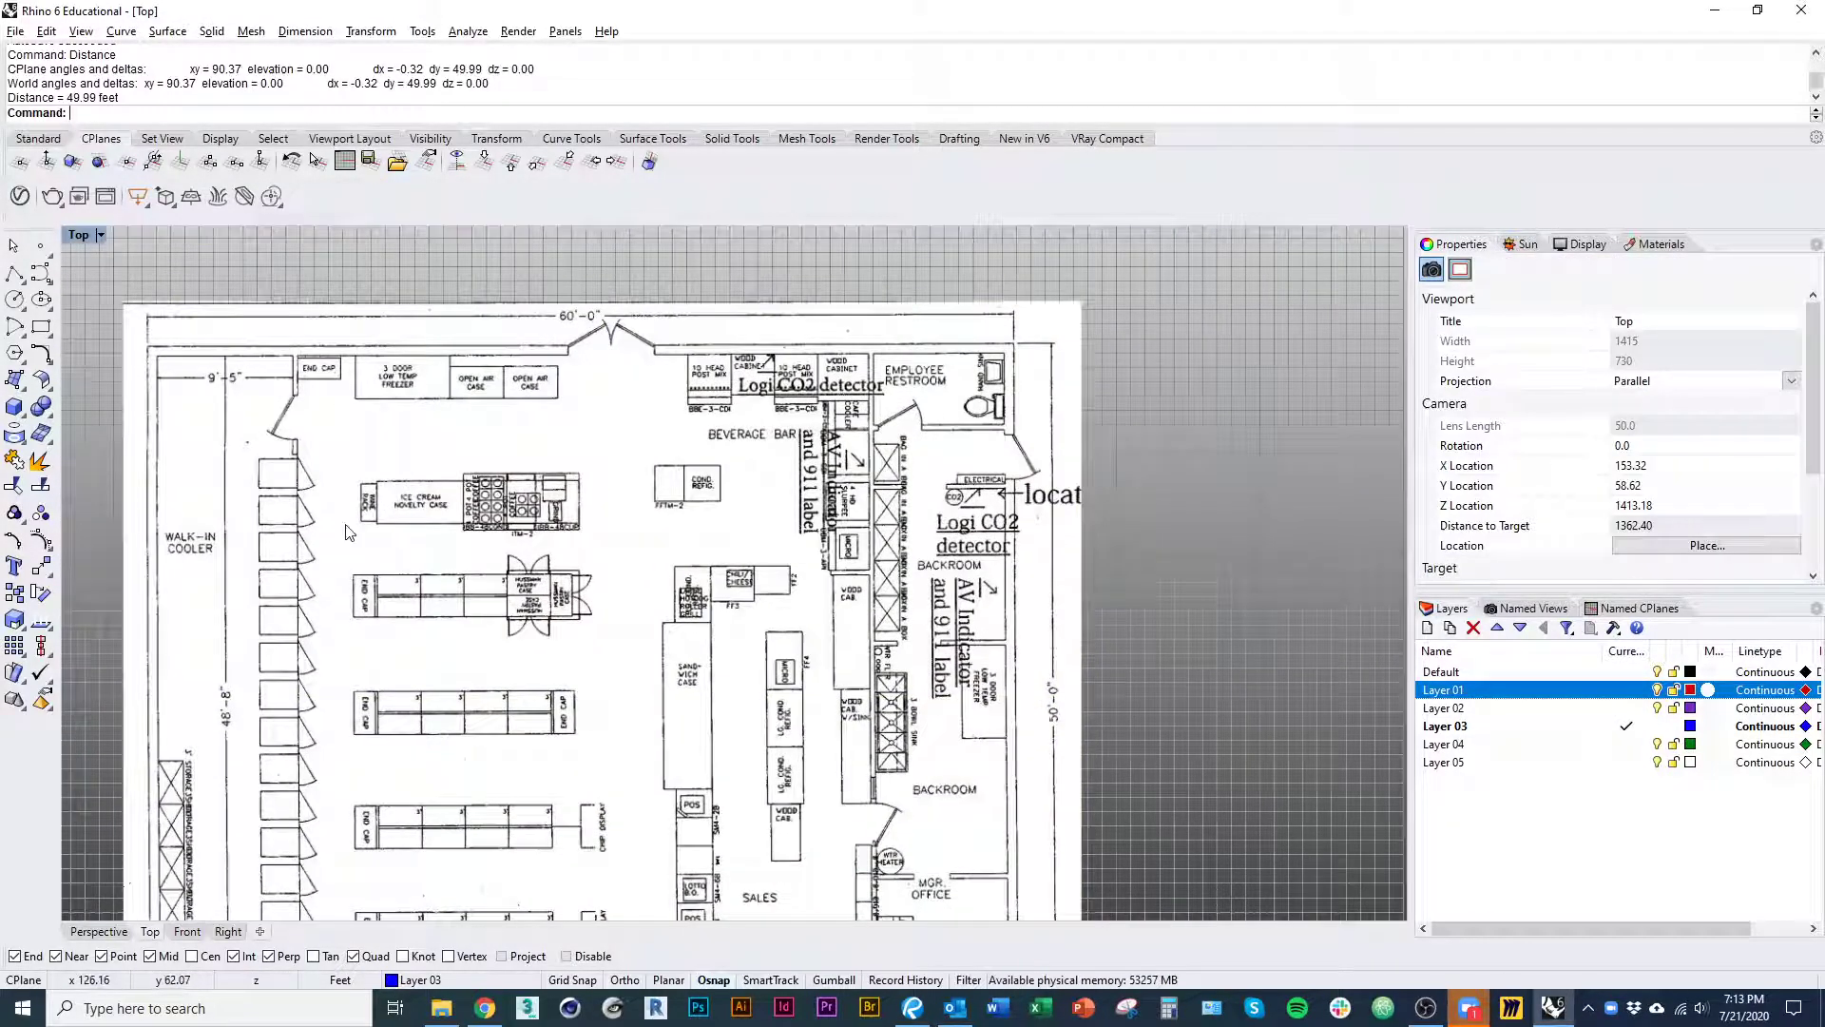
right_drag(530, 535, 536, 515)
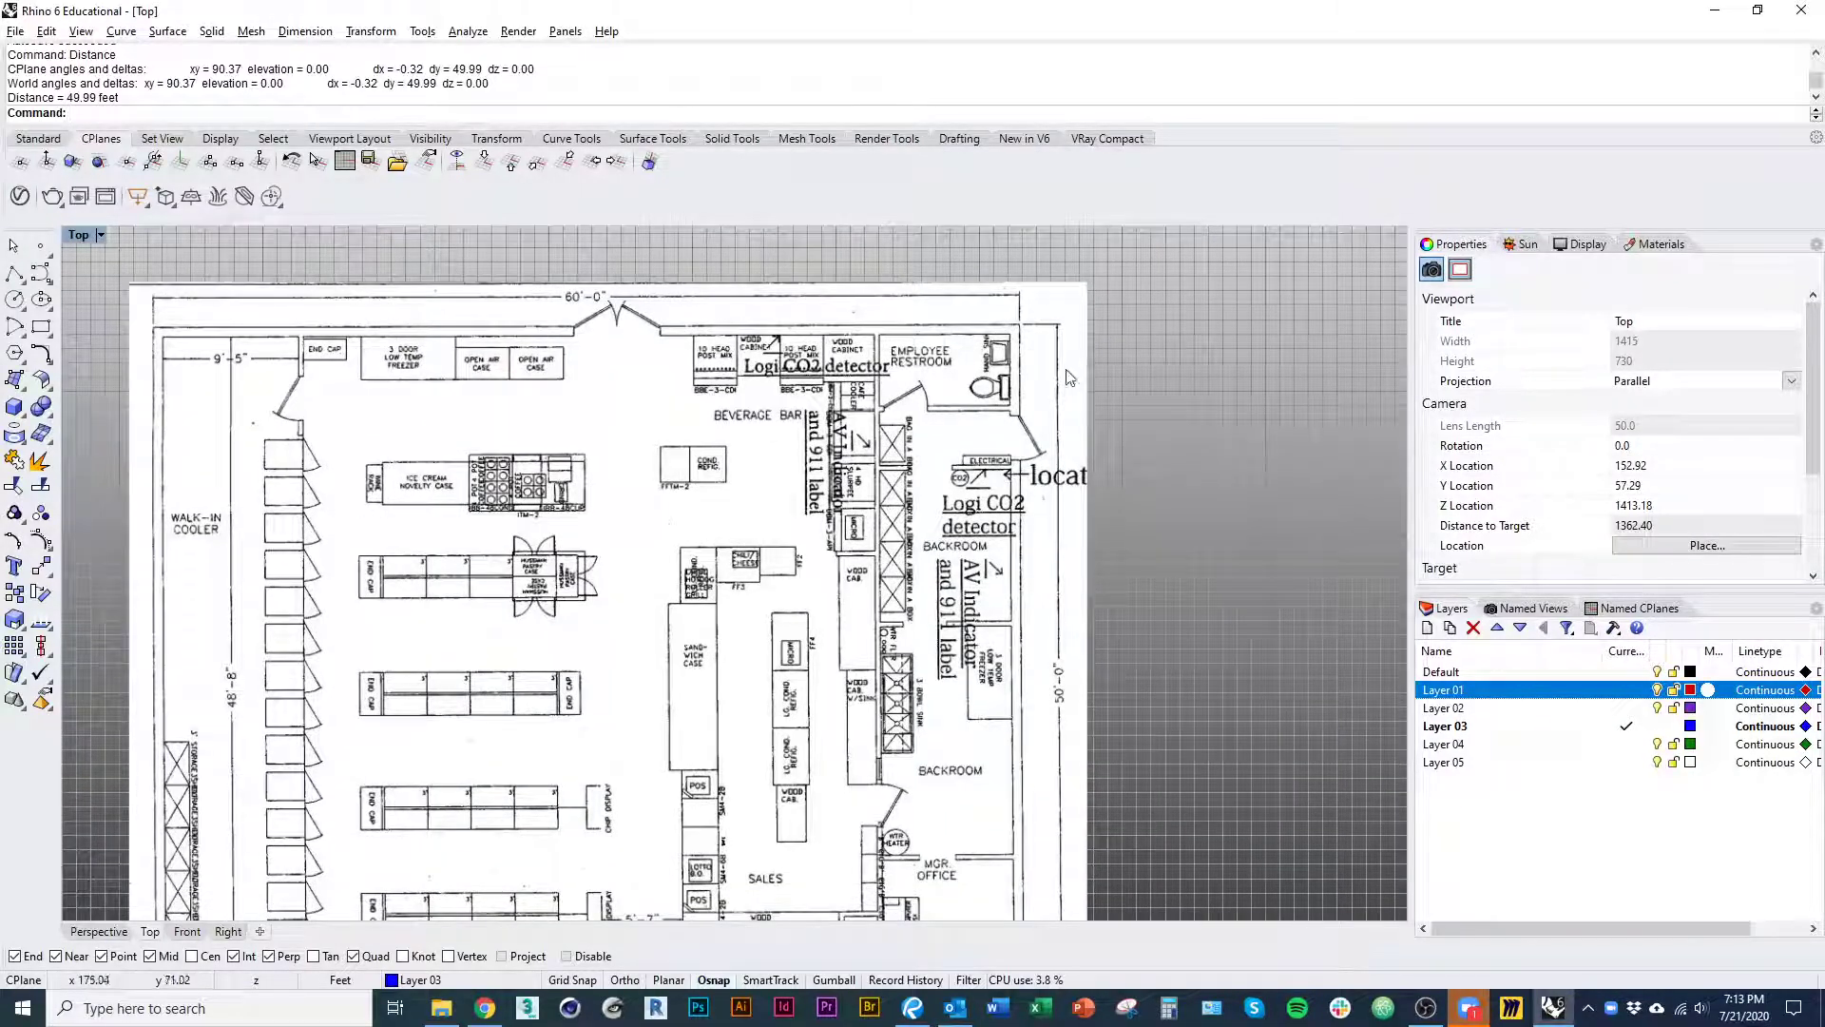
right_drag(1067, 488, 998, 404)
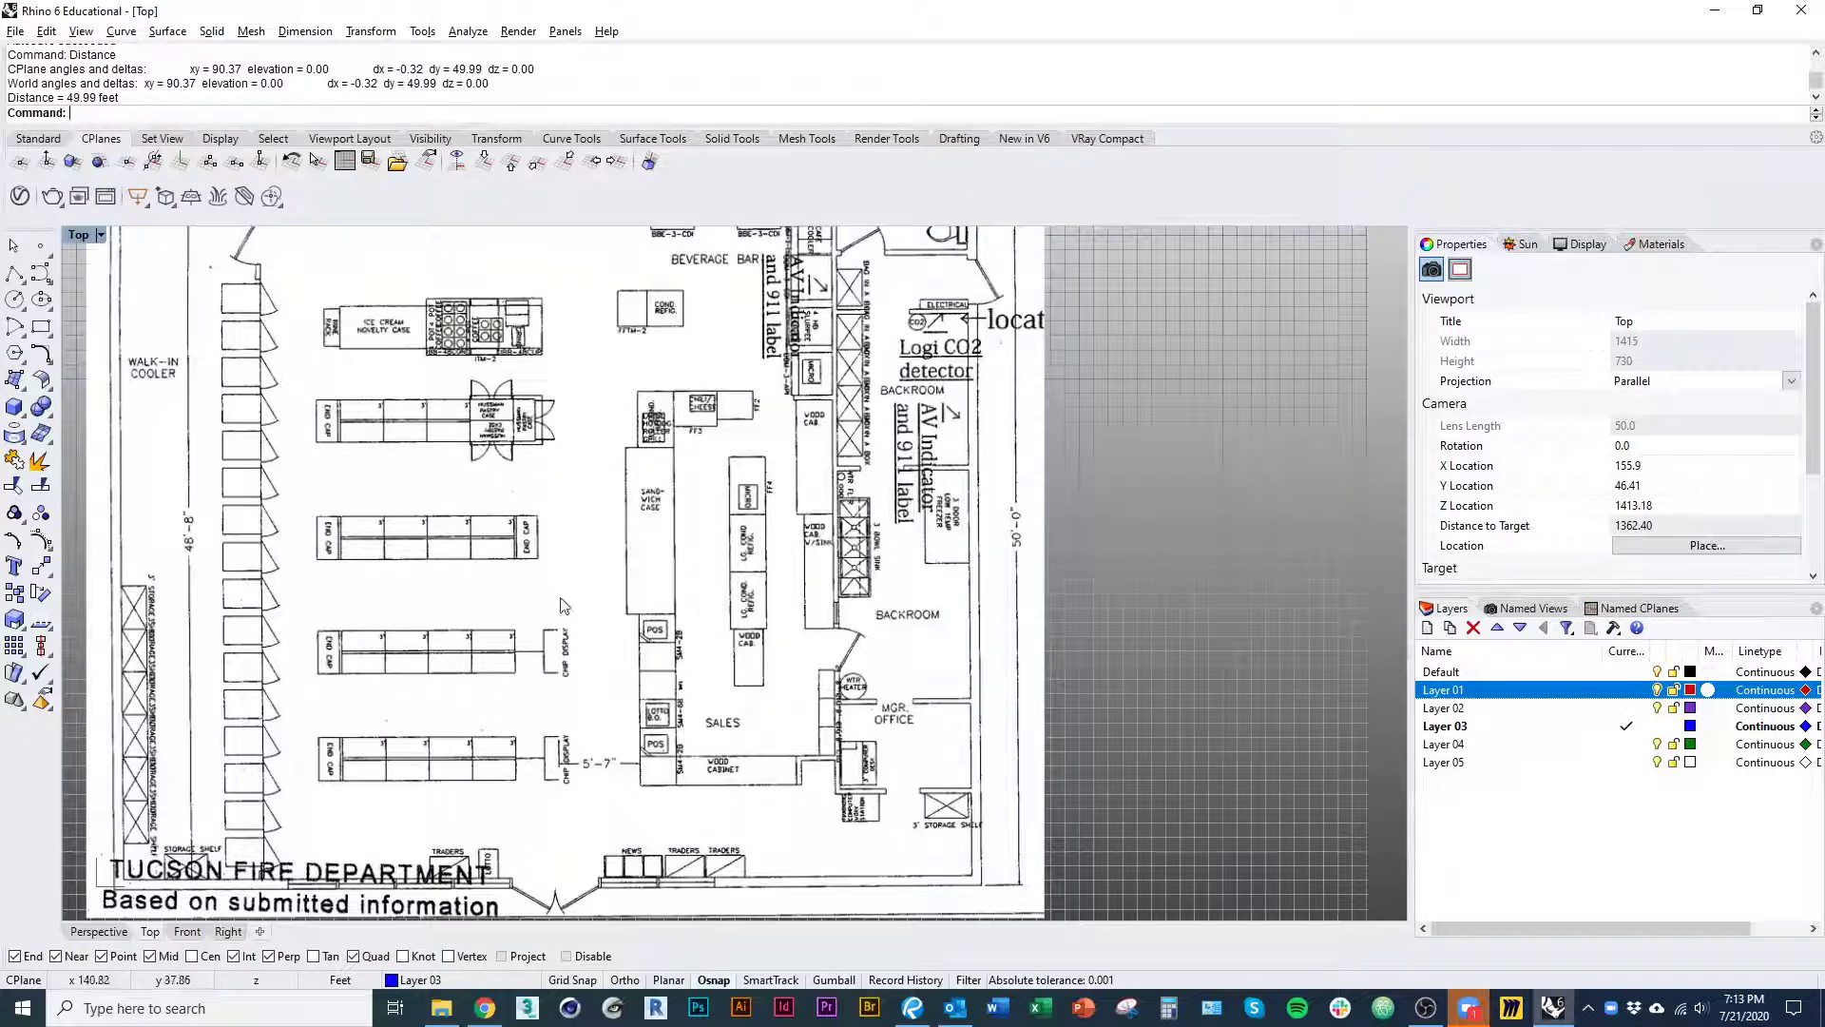
- Draw a straight horizontal guide polyline from the building's lower-right outer corner along the bottom wall, past the picture's left edge
click(14, 276)
scroll(979, 855, up, 3)
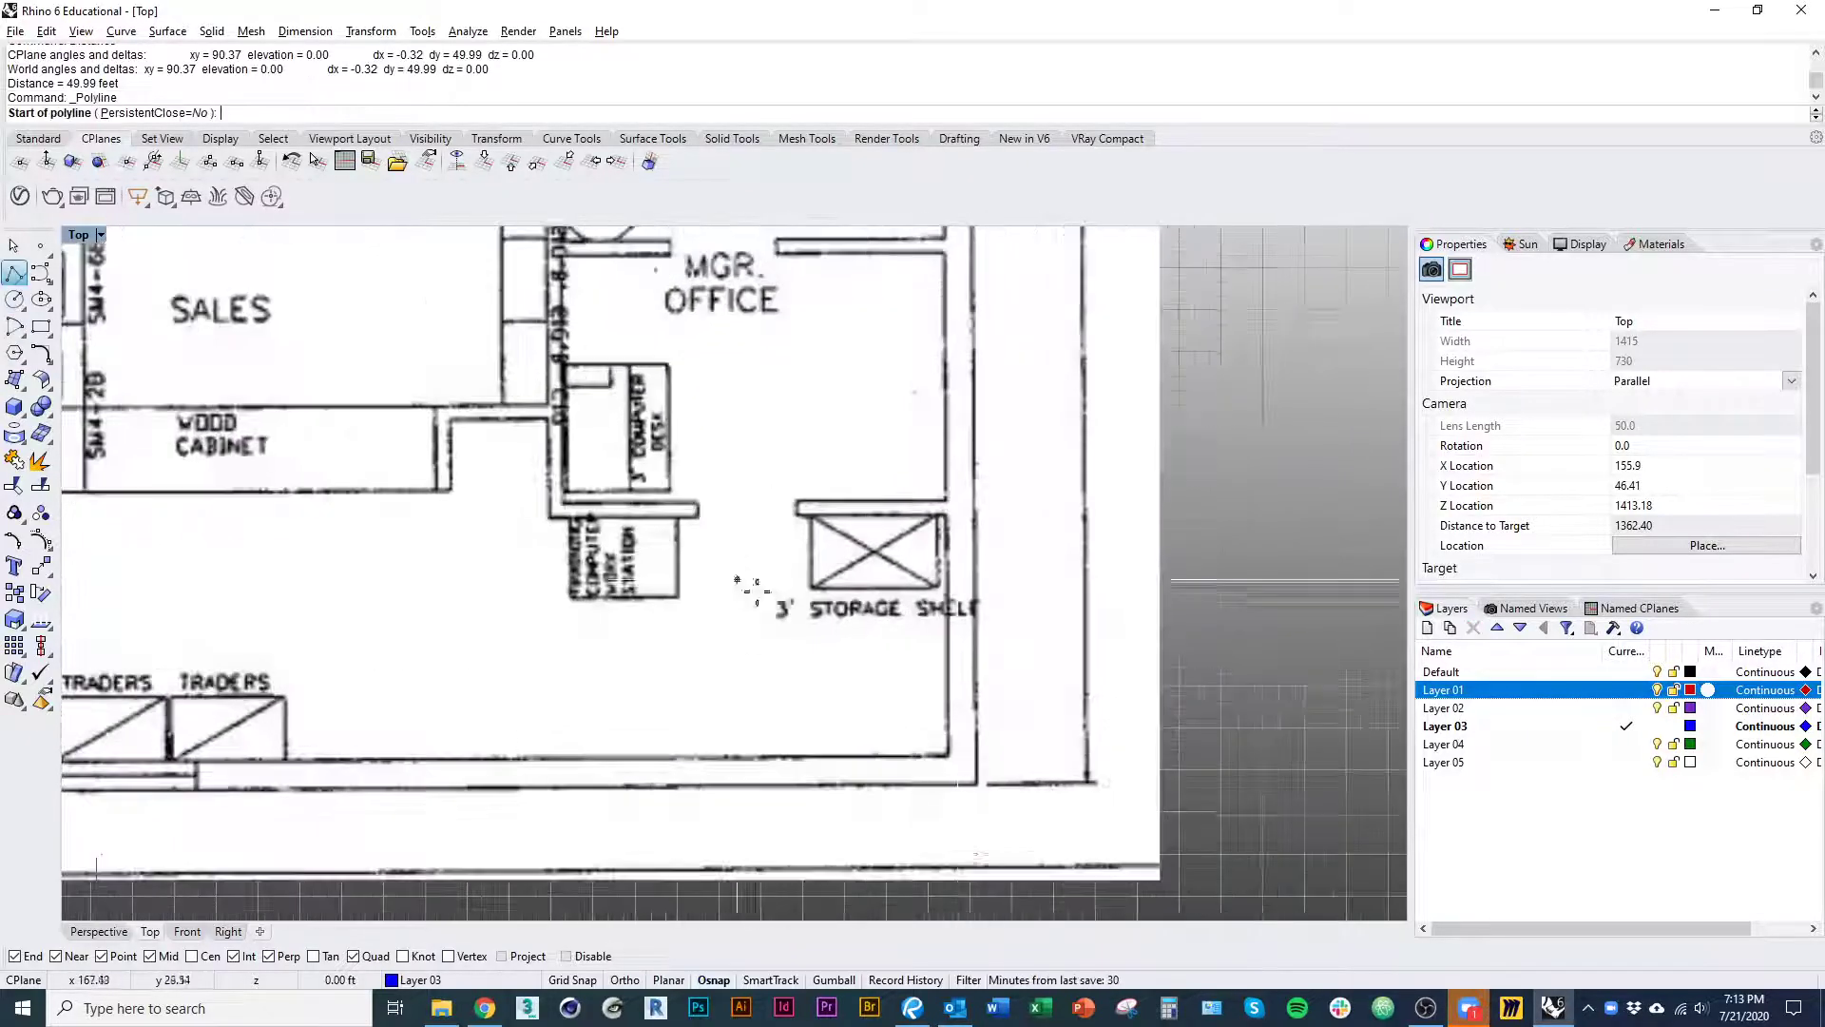
click(977, 784)
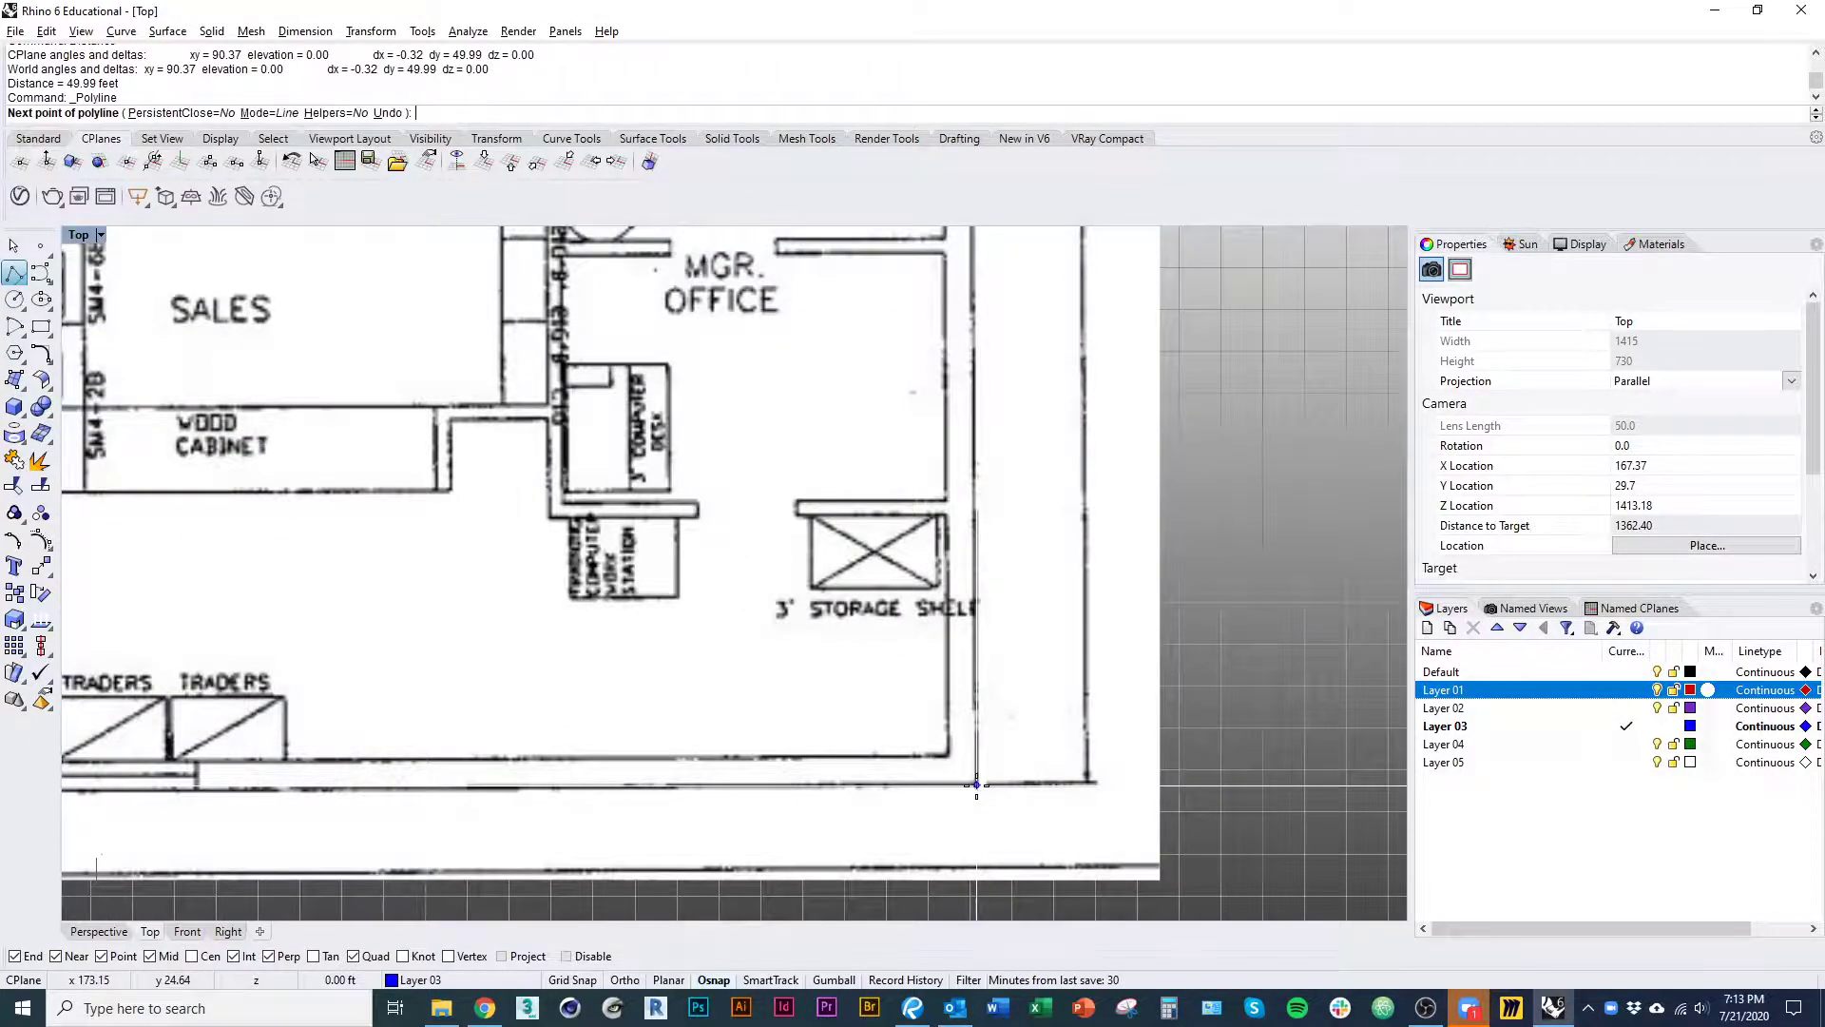
scroll(1063, 715, down, 5)
shift+click(363, 741)
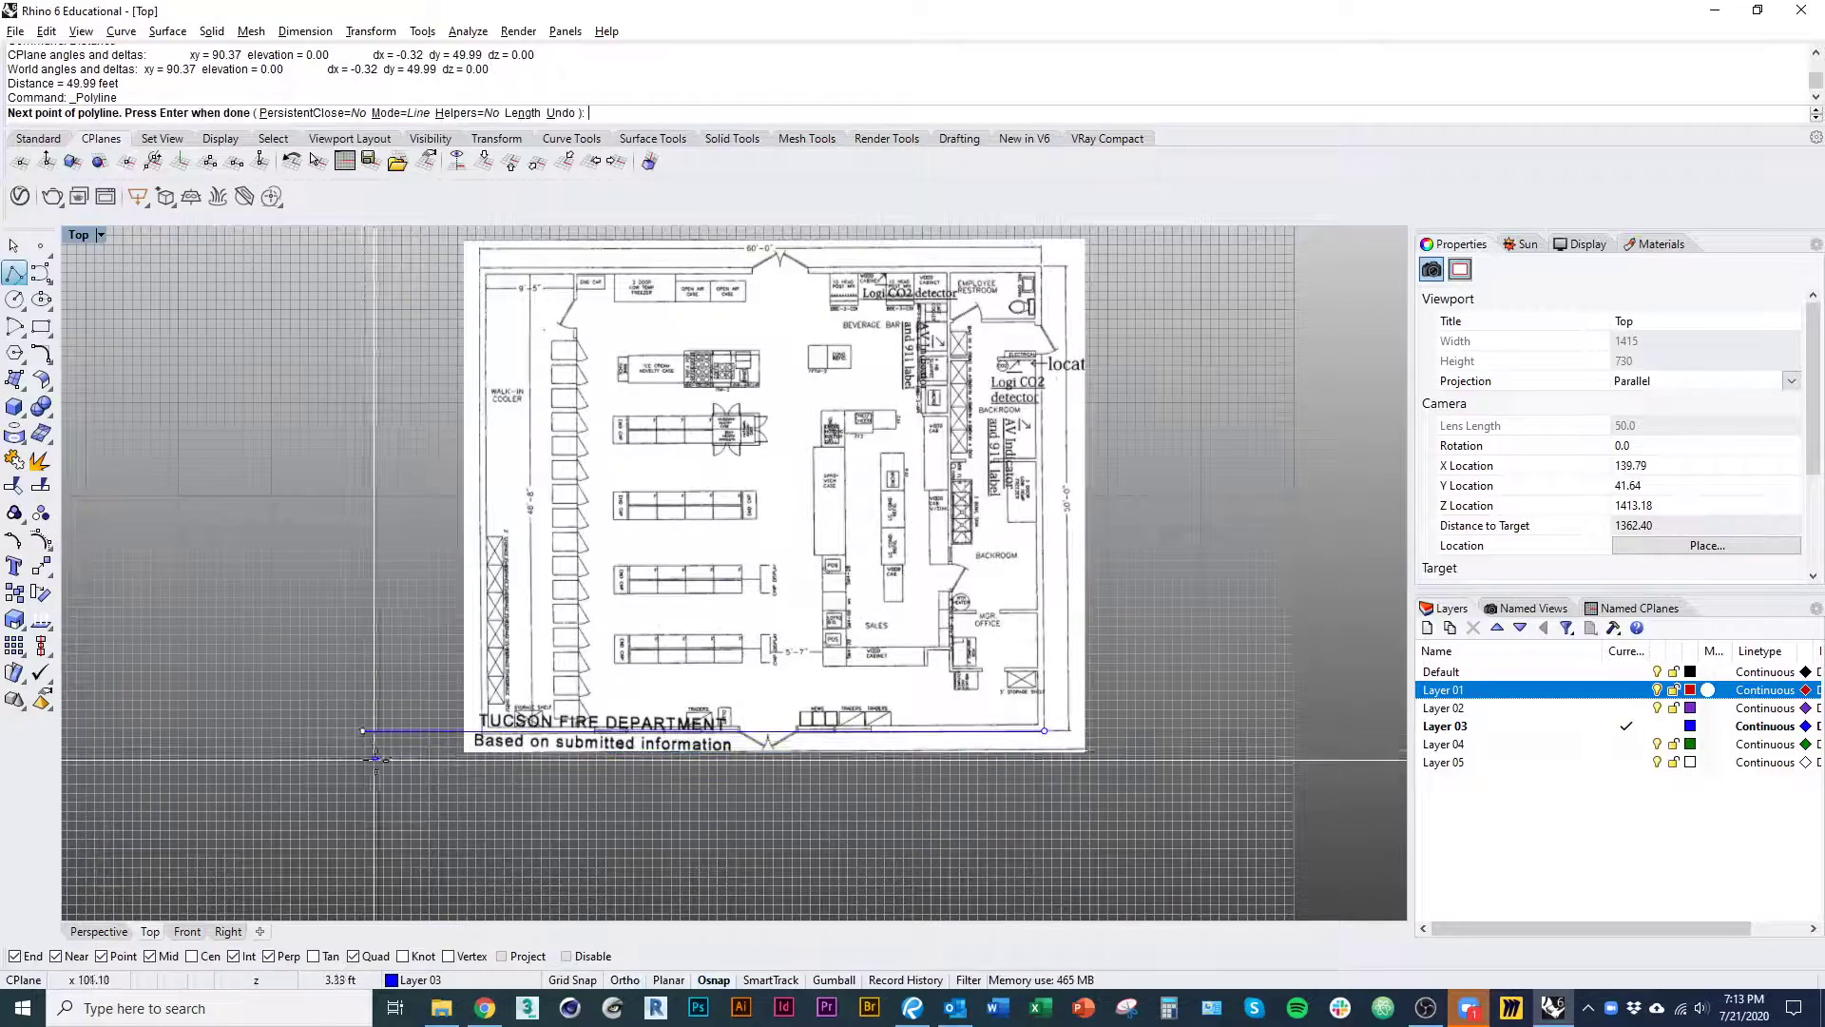
right_click(376, 756)
- Draw a straight vertical guide polyline from the building's lower-right outer corner upward, past the picture's upper edge
ctrl+right_drag(1053, 774, 1055, 870)
right_click(1048, 701)
click(1045, 695)
right_drag(1059, 715, 1019, 817)
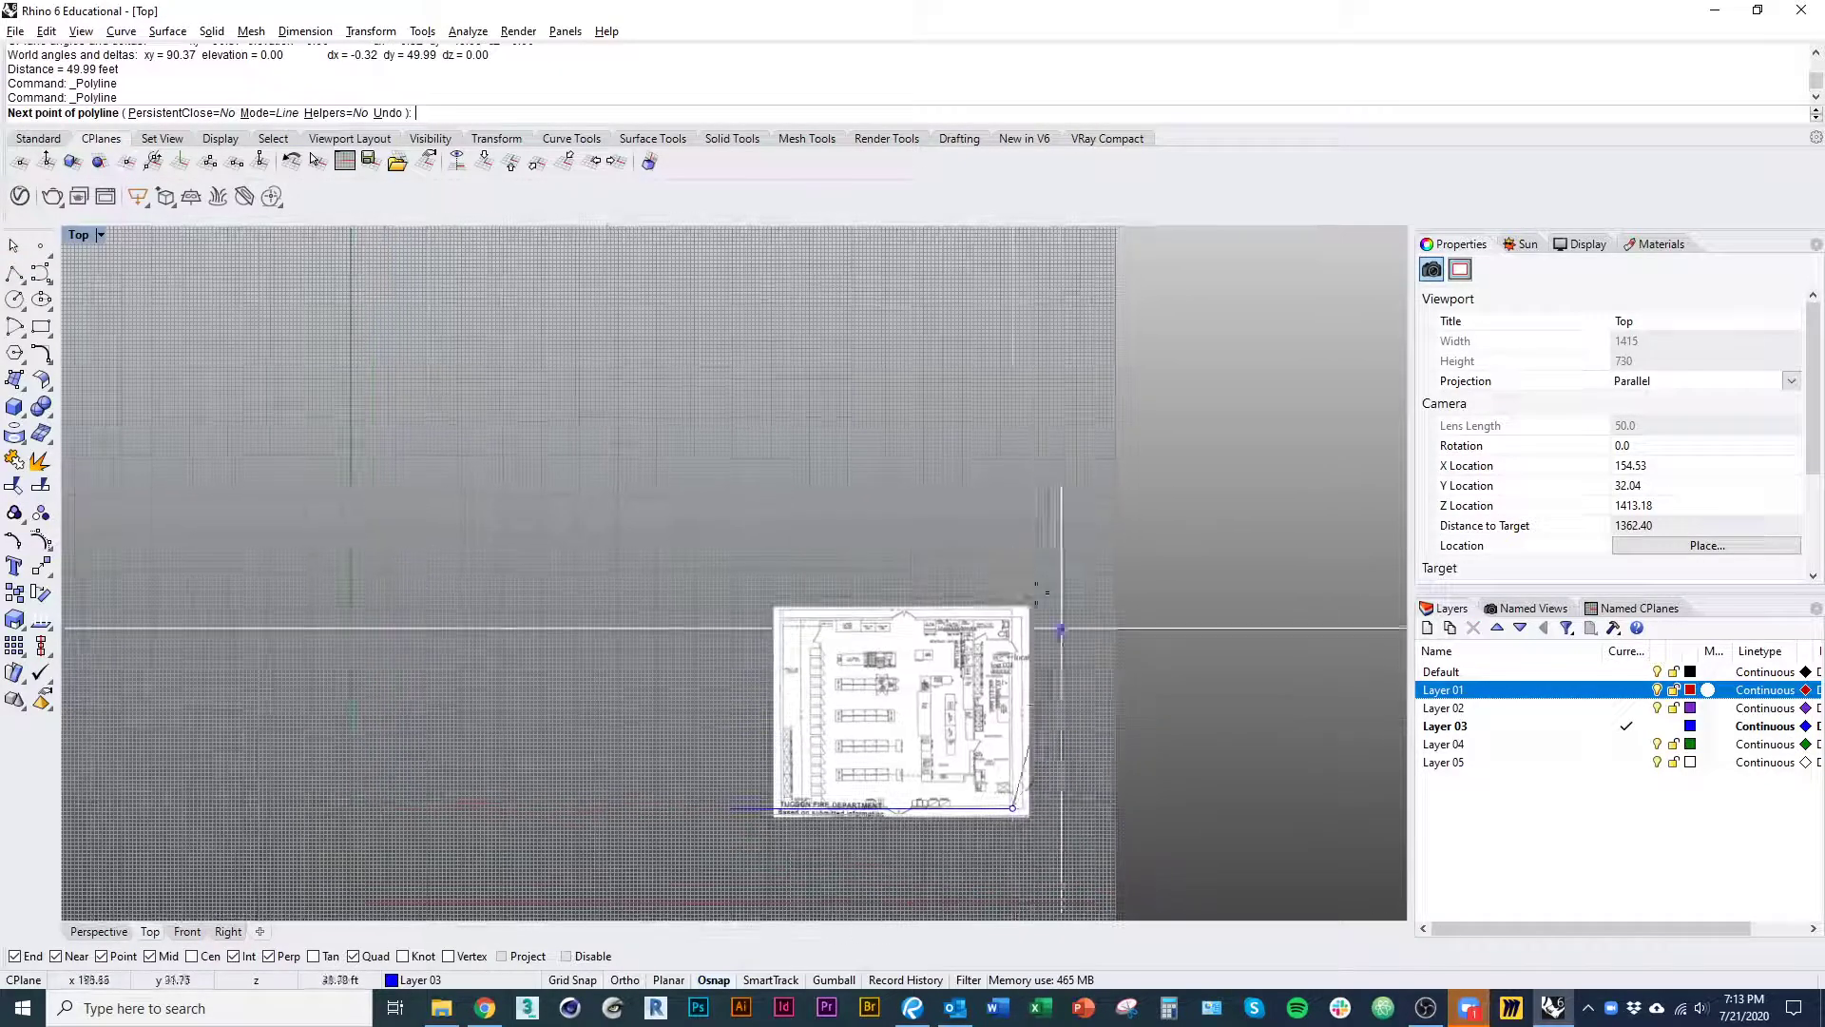
shift+click(1014, 528)
right_click(1017, 534)
- Draw a horizontal guide polyline along the top outer wall, from the vertical guide past the picture's left edge
ctrl+right_drag(1046, 639, 1009, 381)
right_drag(860, 556, 843, 580)
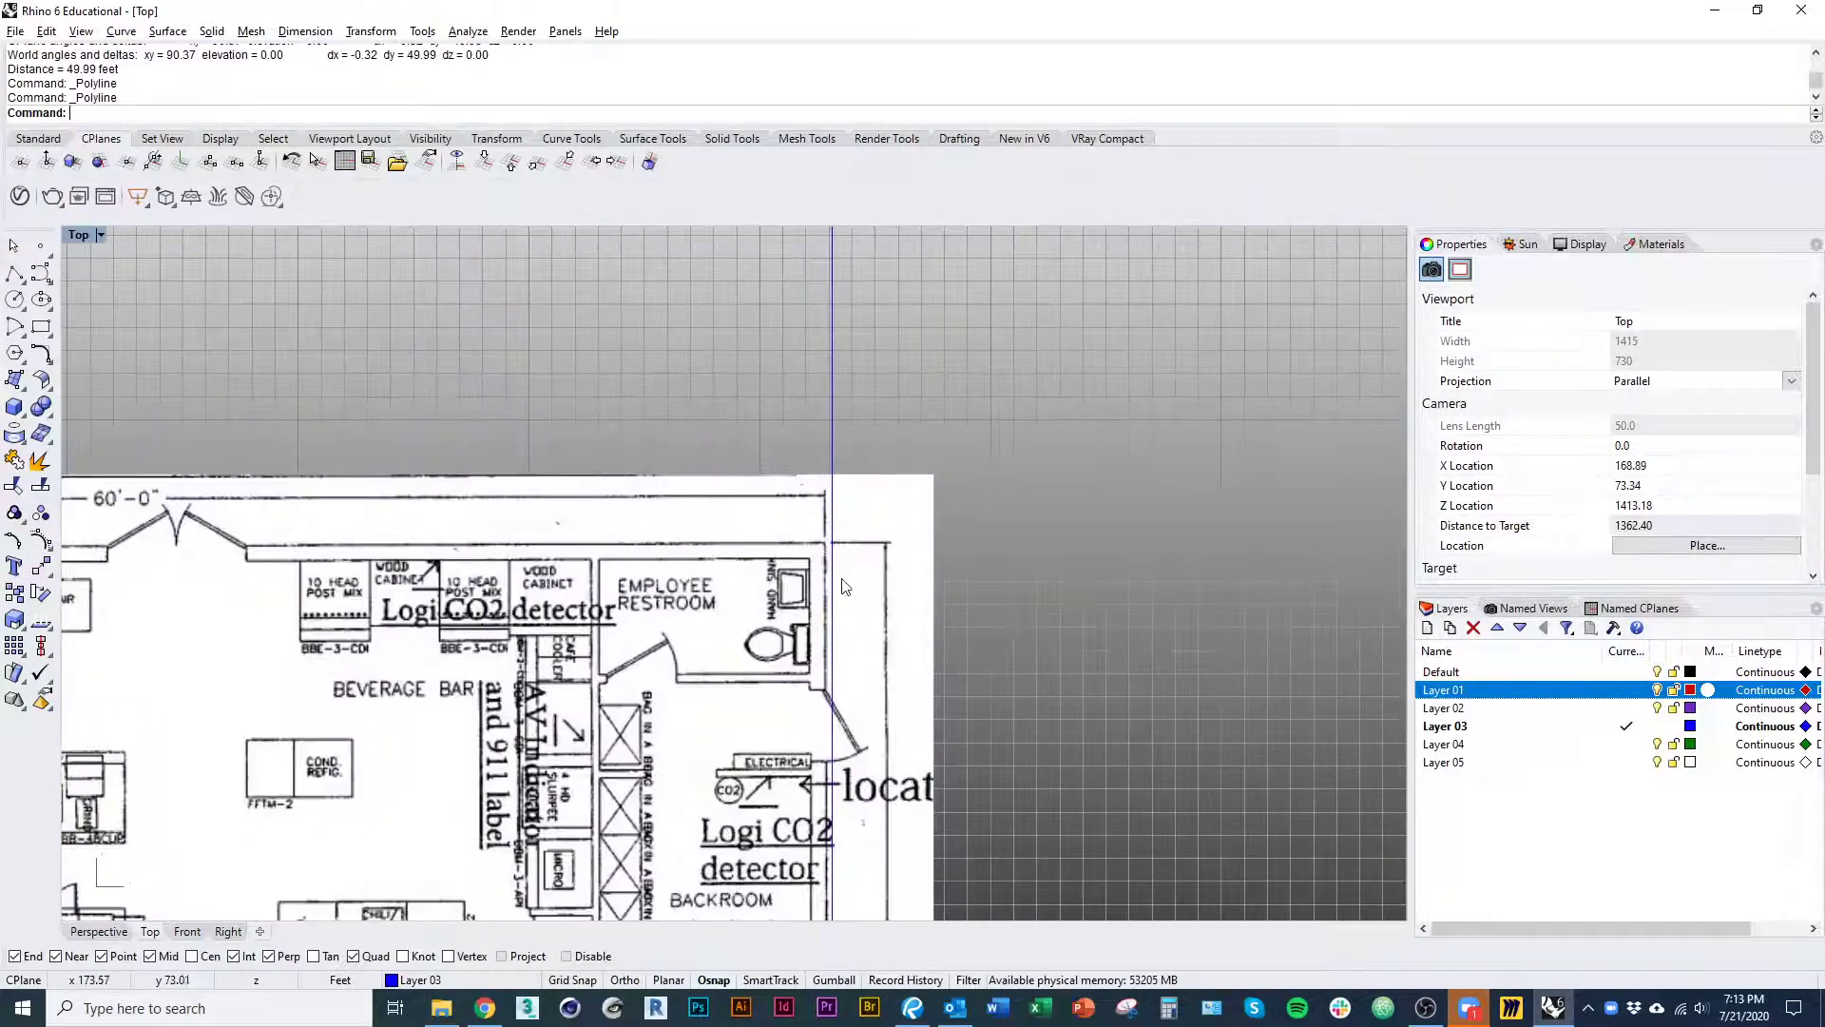
scroll(843, 578, up, 10)
scroll(822, 539, down, 4)
right_click(816, 482)
click(816, 480)
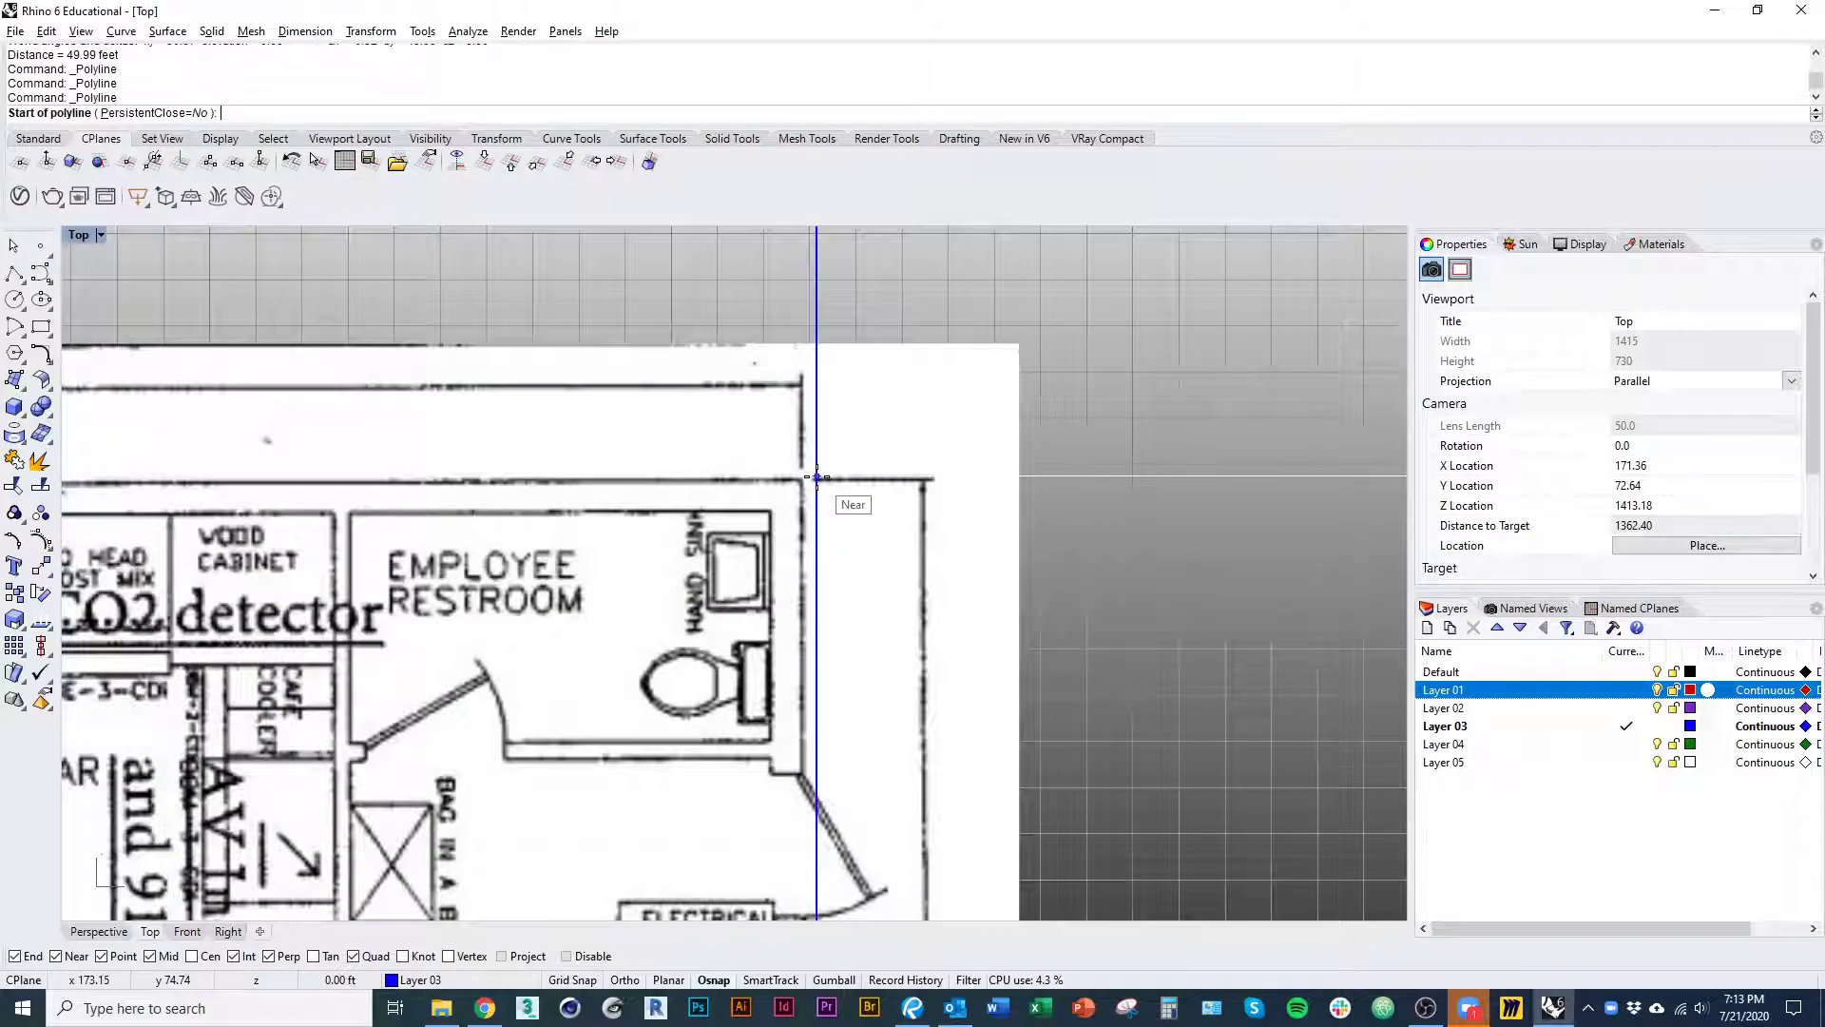
scroll(817, 485, down, 6)
right_click(365, 485)
- Check the top guide line against the outer wall, and delete that guide
scroll(665, 432, up, 11)
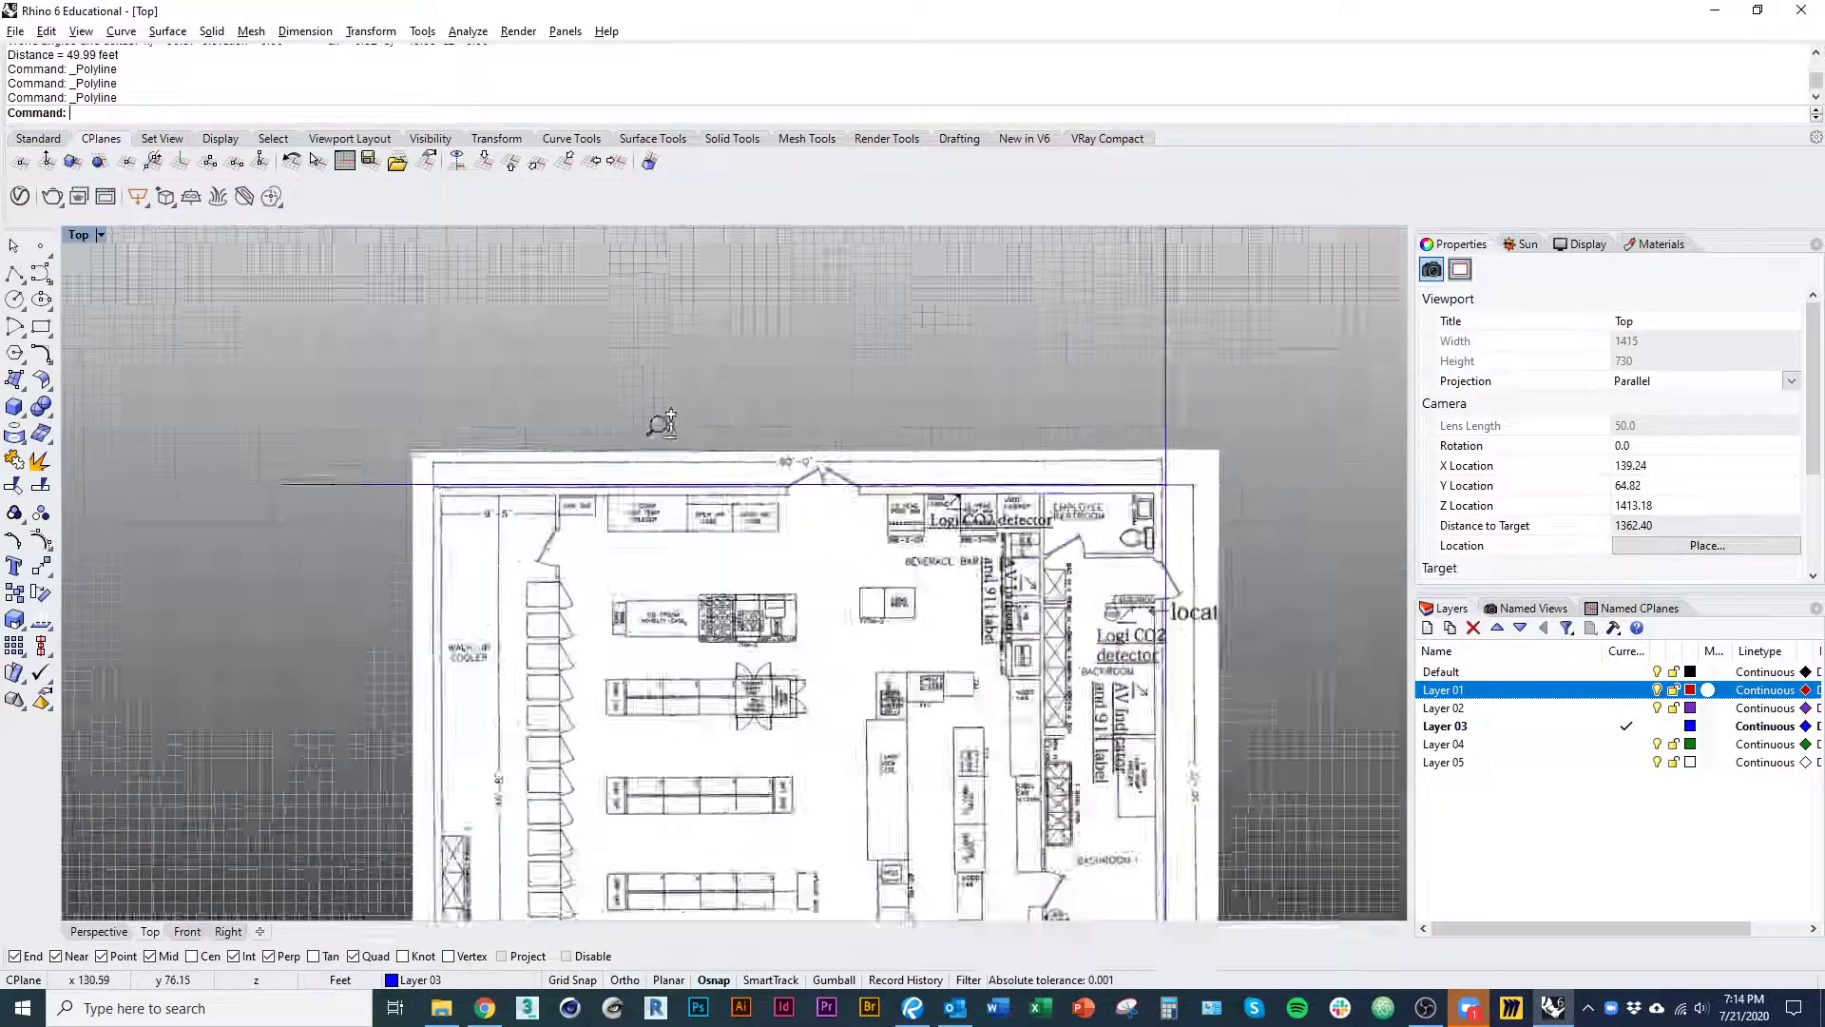
right_drag(231, 571, 708, 525)
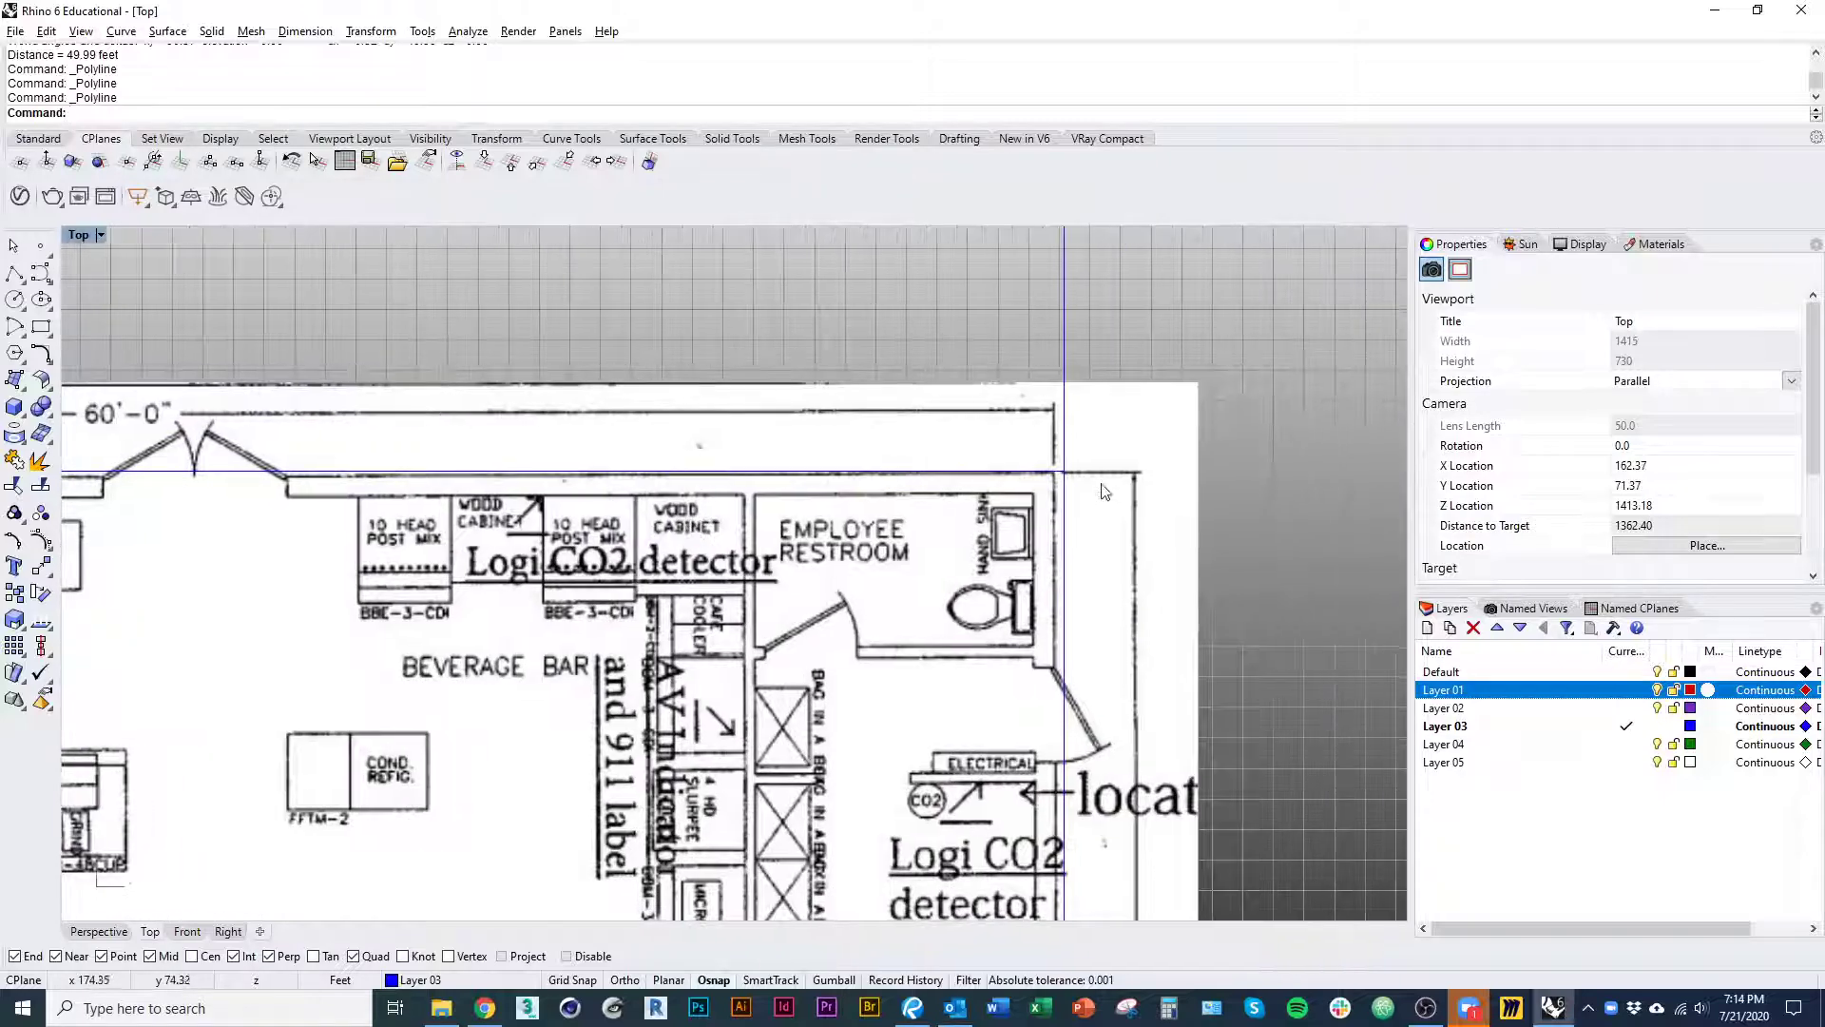
right_drag(486, 481, 974, 451)
scroll(974, 452, down, 7)
right_drag(665, 530, 597, 478)
scroll(570, 478, down, 3)
drag(304, 473, 293, 372)
text(d)
key(space)
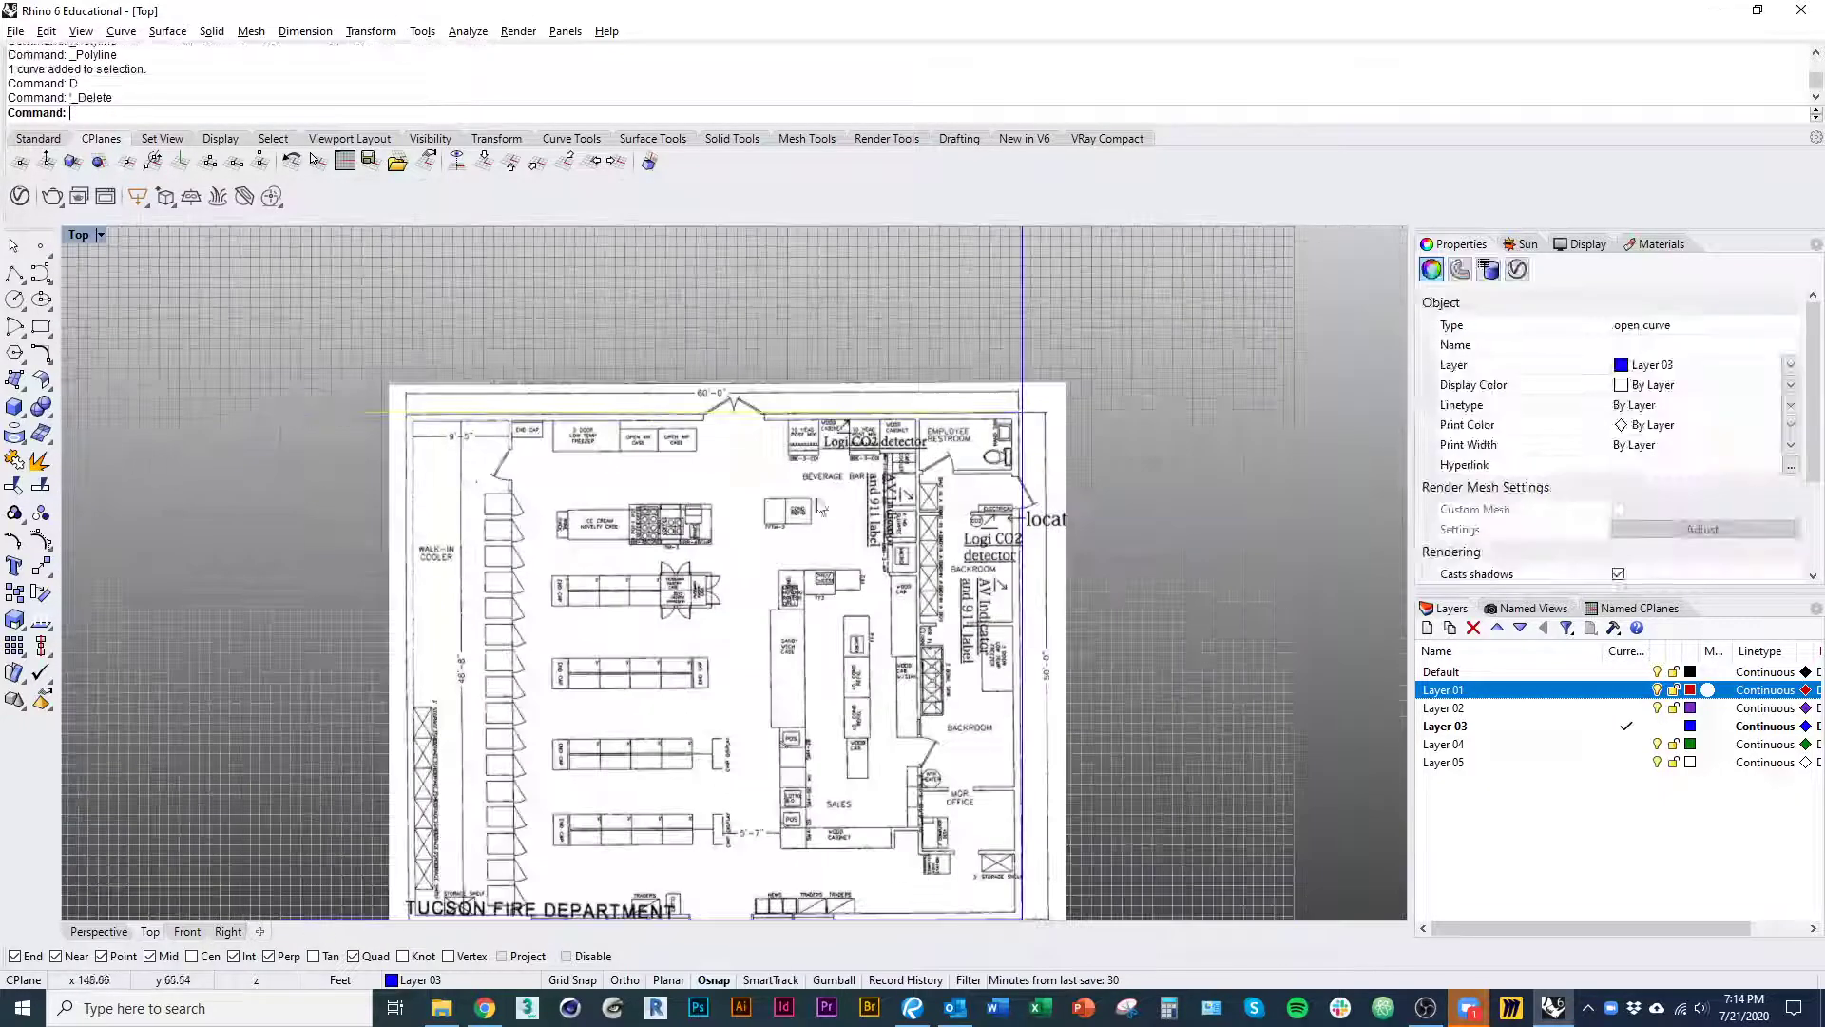
- Delete the vertical guide along the right wall and the horizontal guide along the bottom wall
right_drag(1057, 299, 1057, 397)
drag(1057, 398, 993, 385)
text(d)
key(space)
right_drag(912, 751, 901, 616)
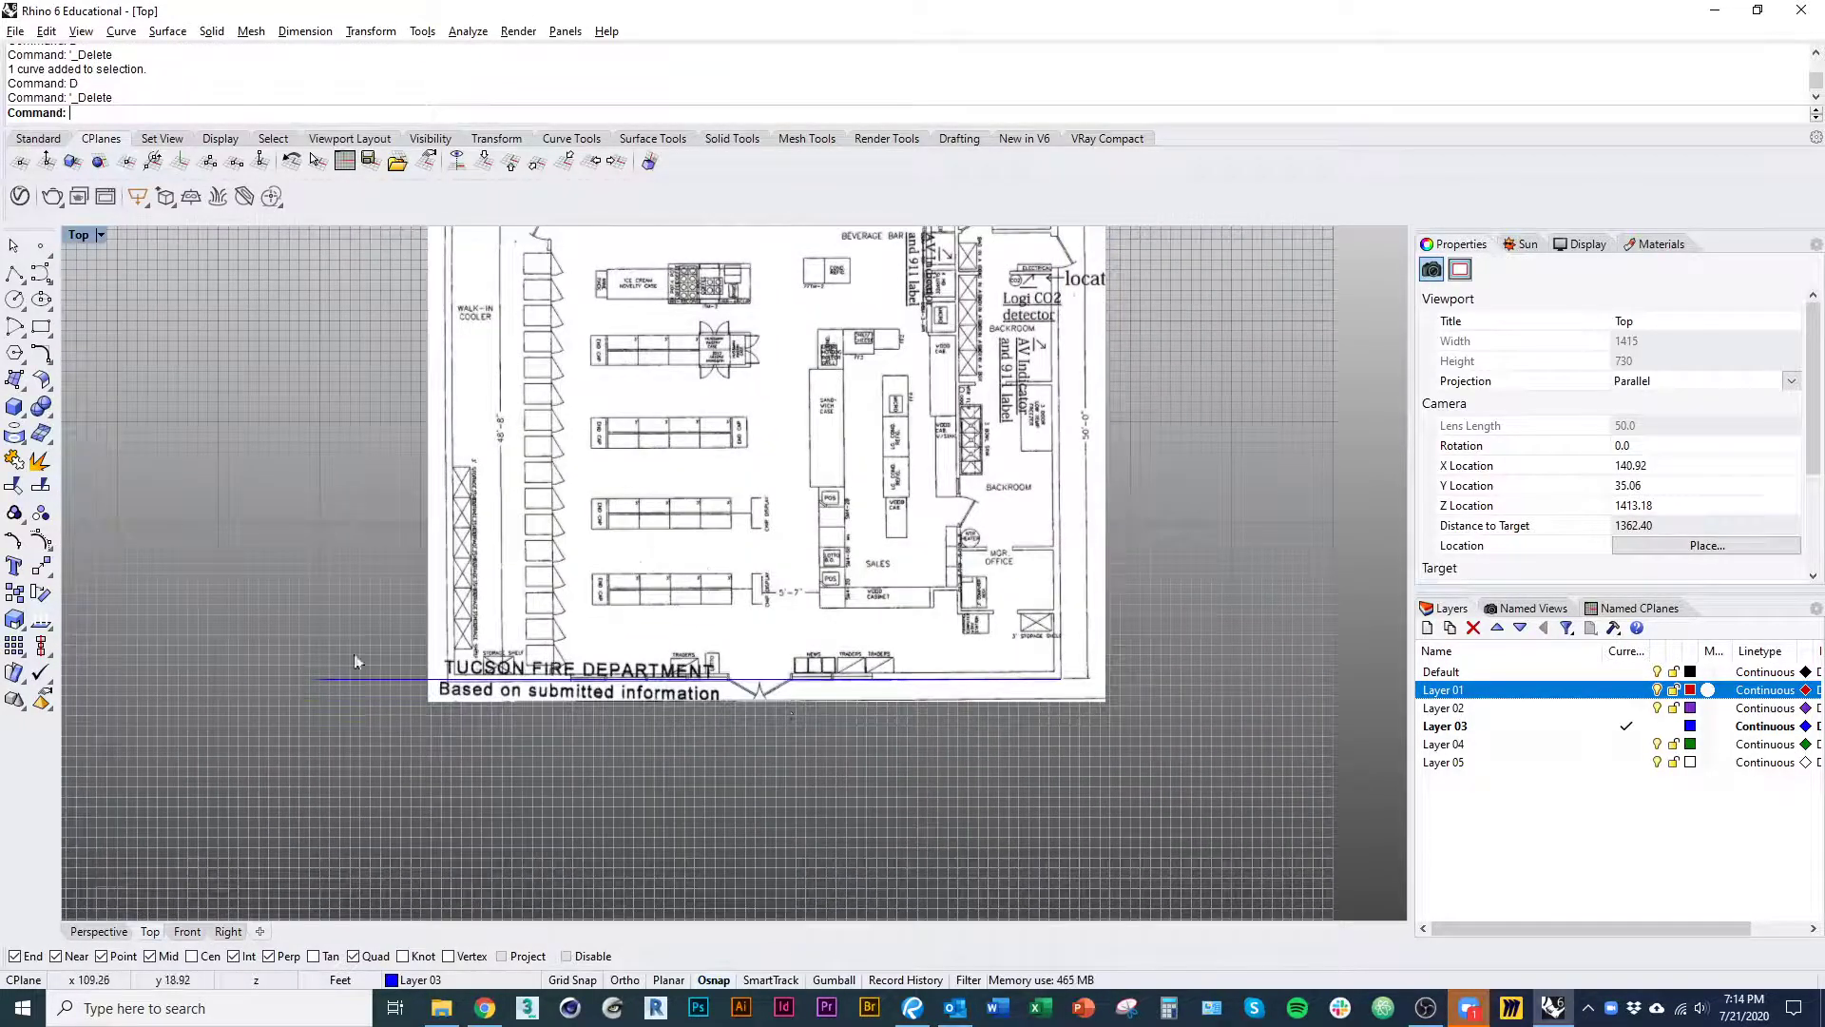
drag(357, 657, 328, 706)
text(d)
key(space)
right_drag(768, 628, 653, 806)
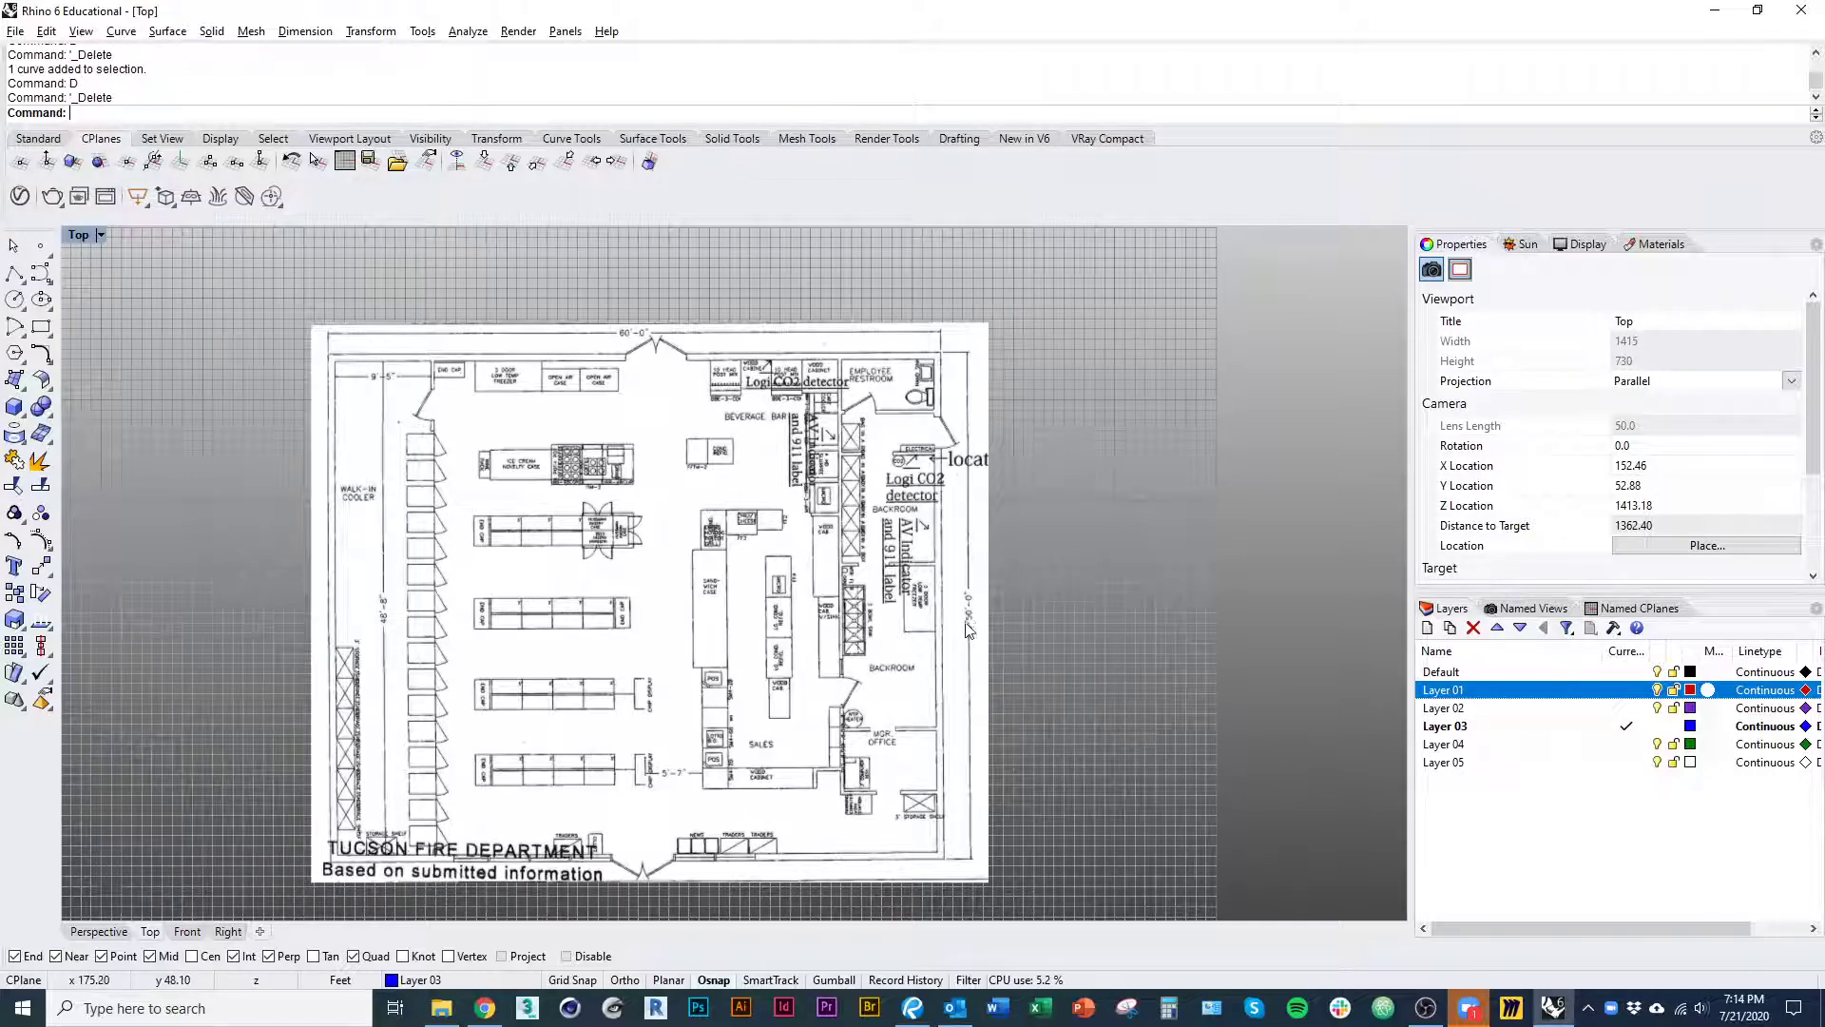
right_drag(968, 629, 980, 618)
text(Re)
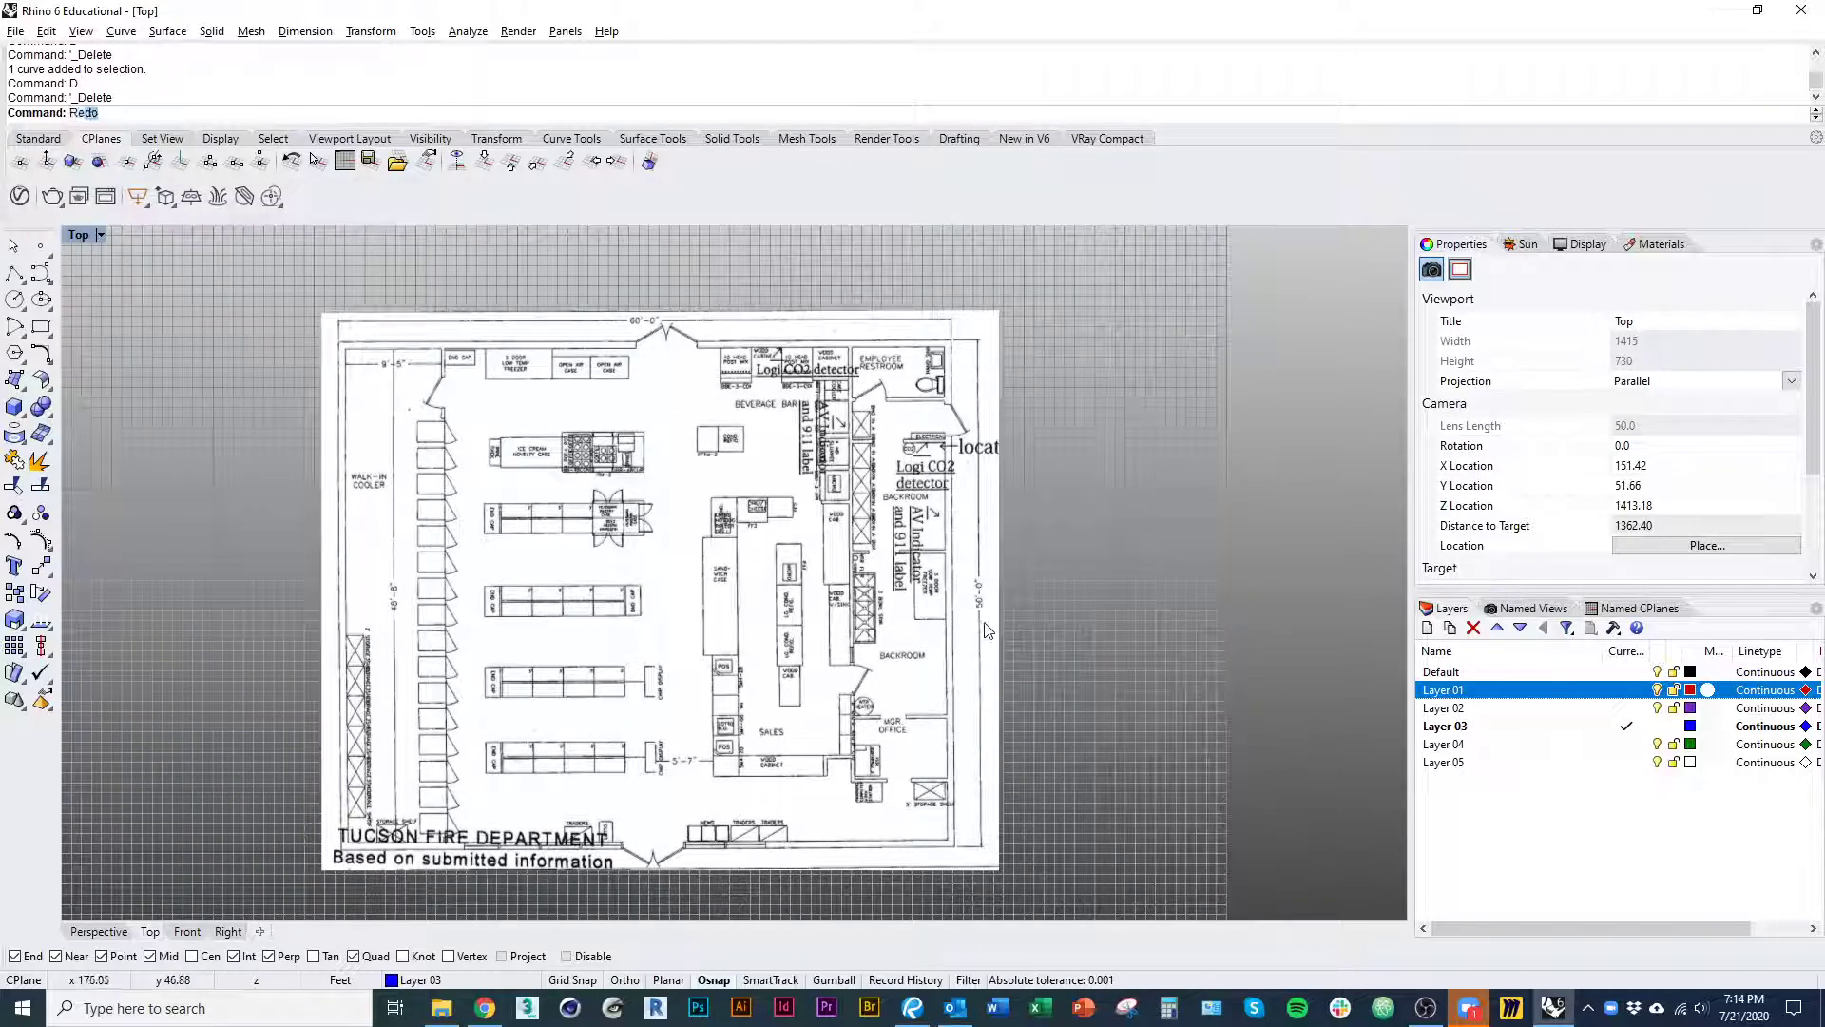
text(ctangle)
key(Escape)
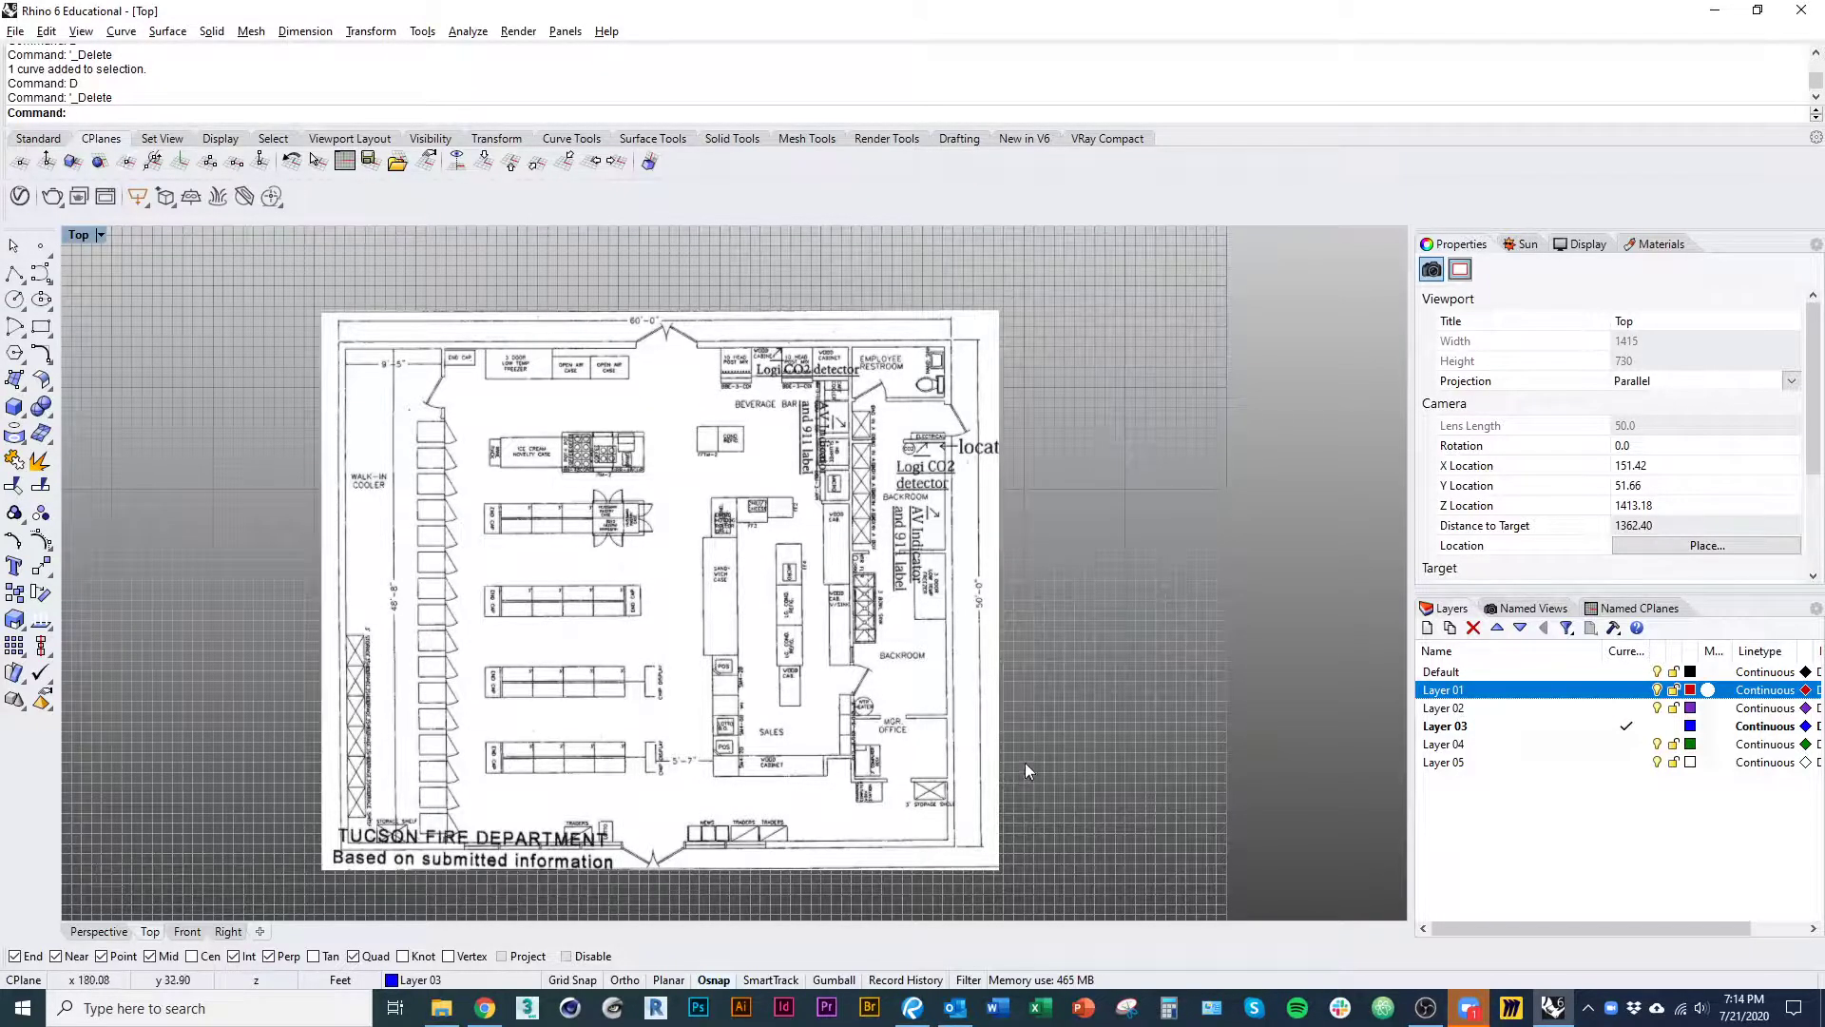
- Start a rectangle with its first corner at the building's lower-right outer corner on the fire plan
scroll(969, 584, up, 5)
scroll(968, 585, down, 10)
right_drag(829, 608, 764, 605)
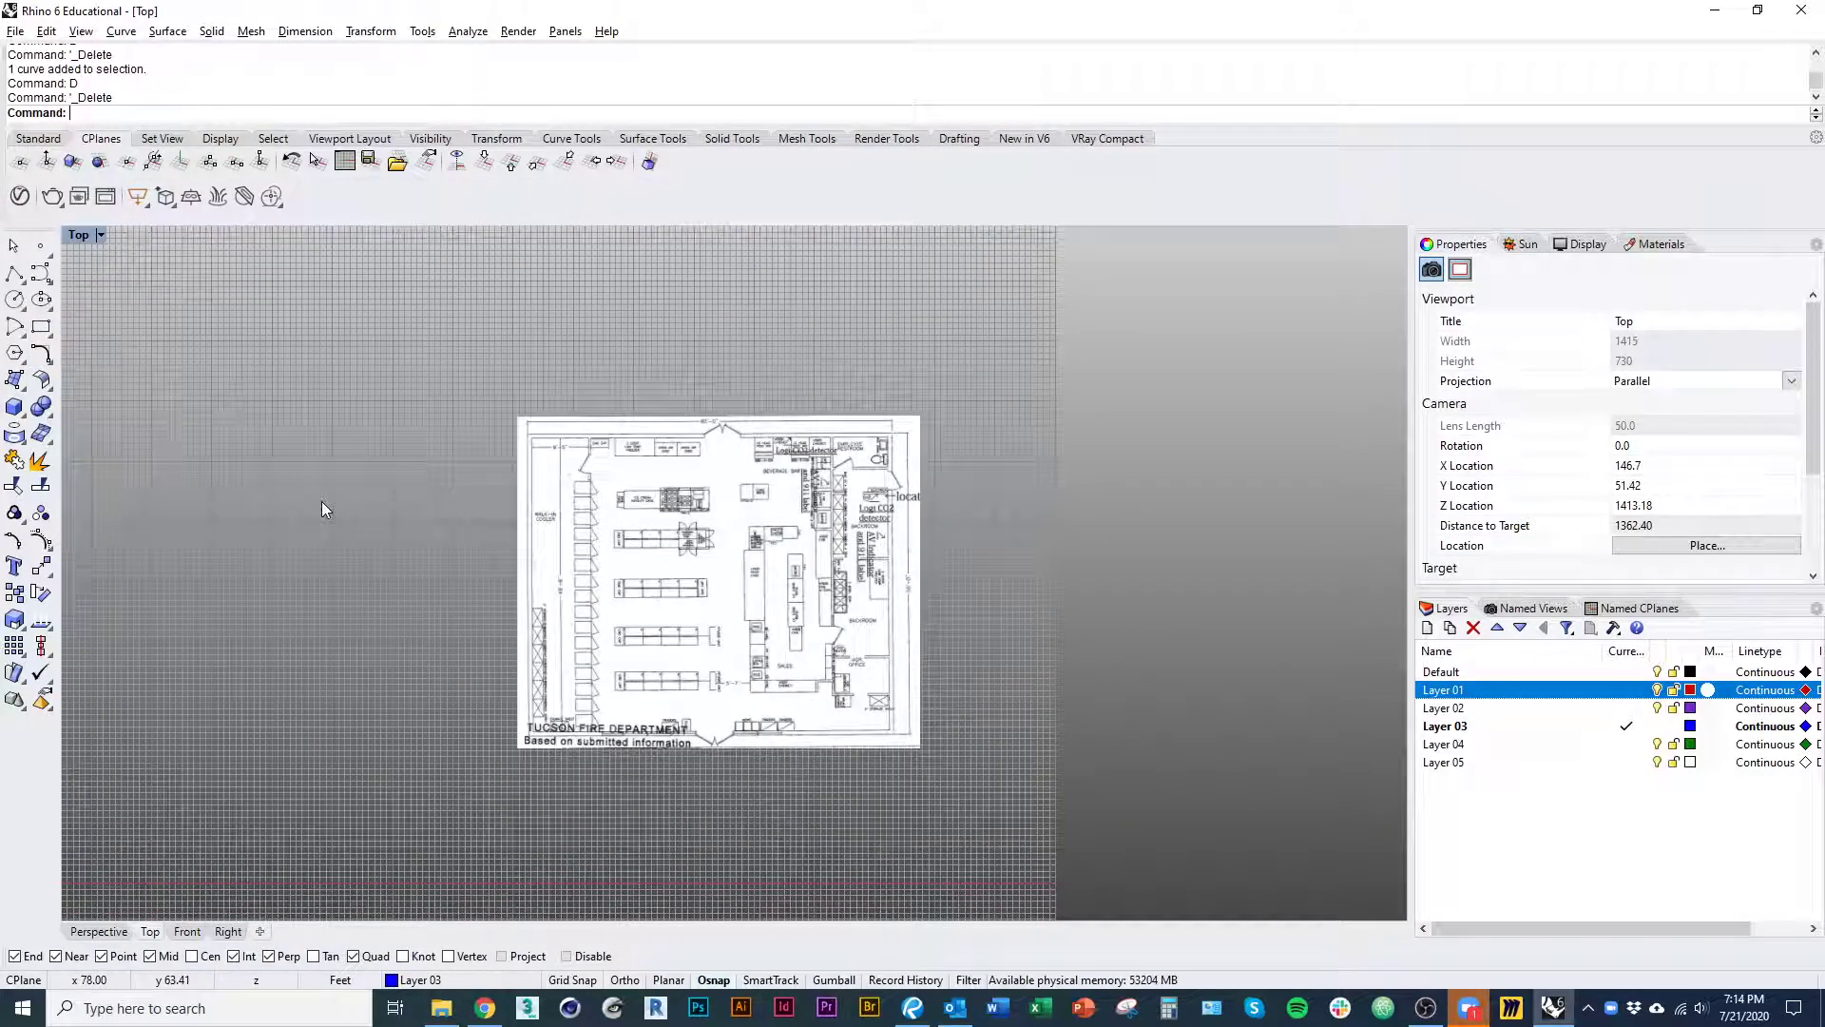
text(ectangle)
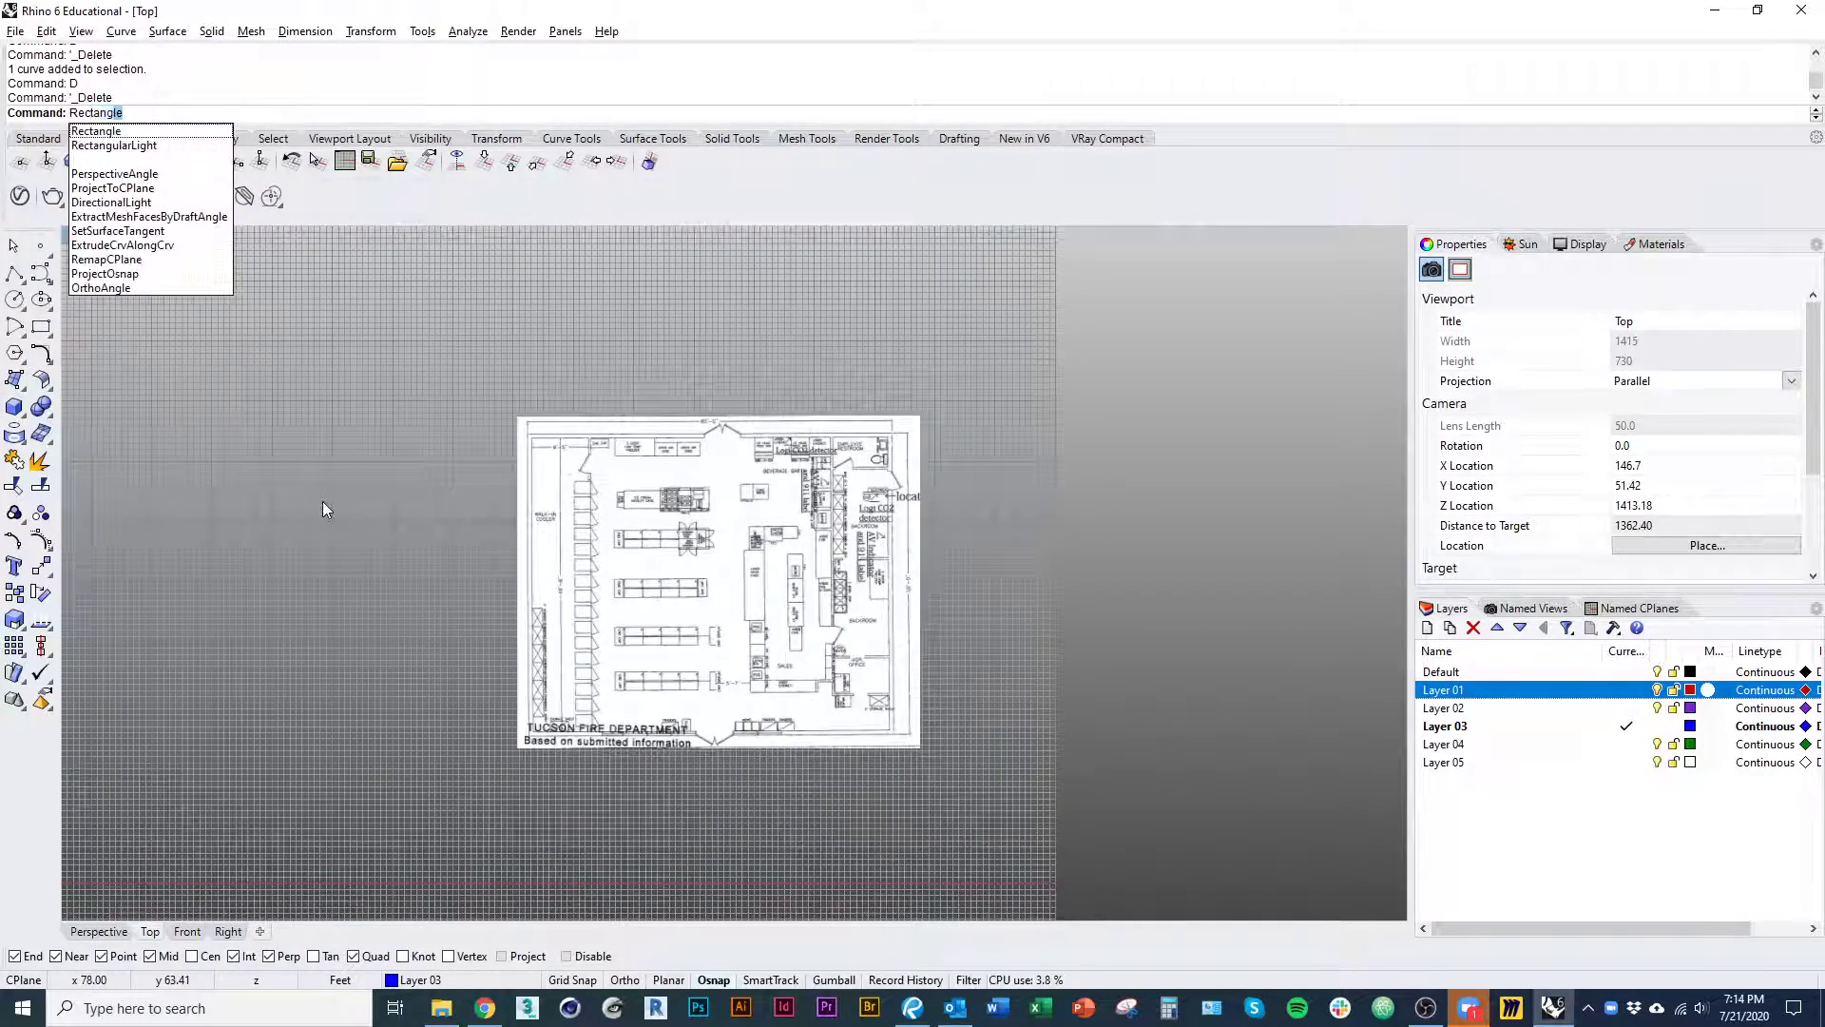
key(Return)
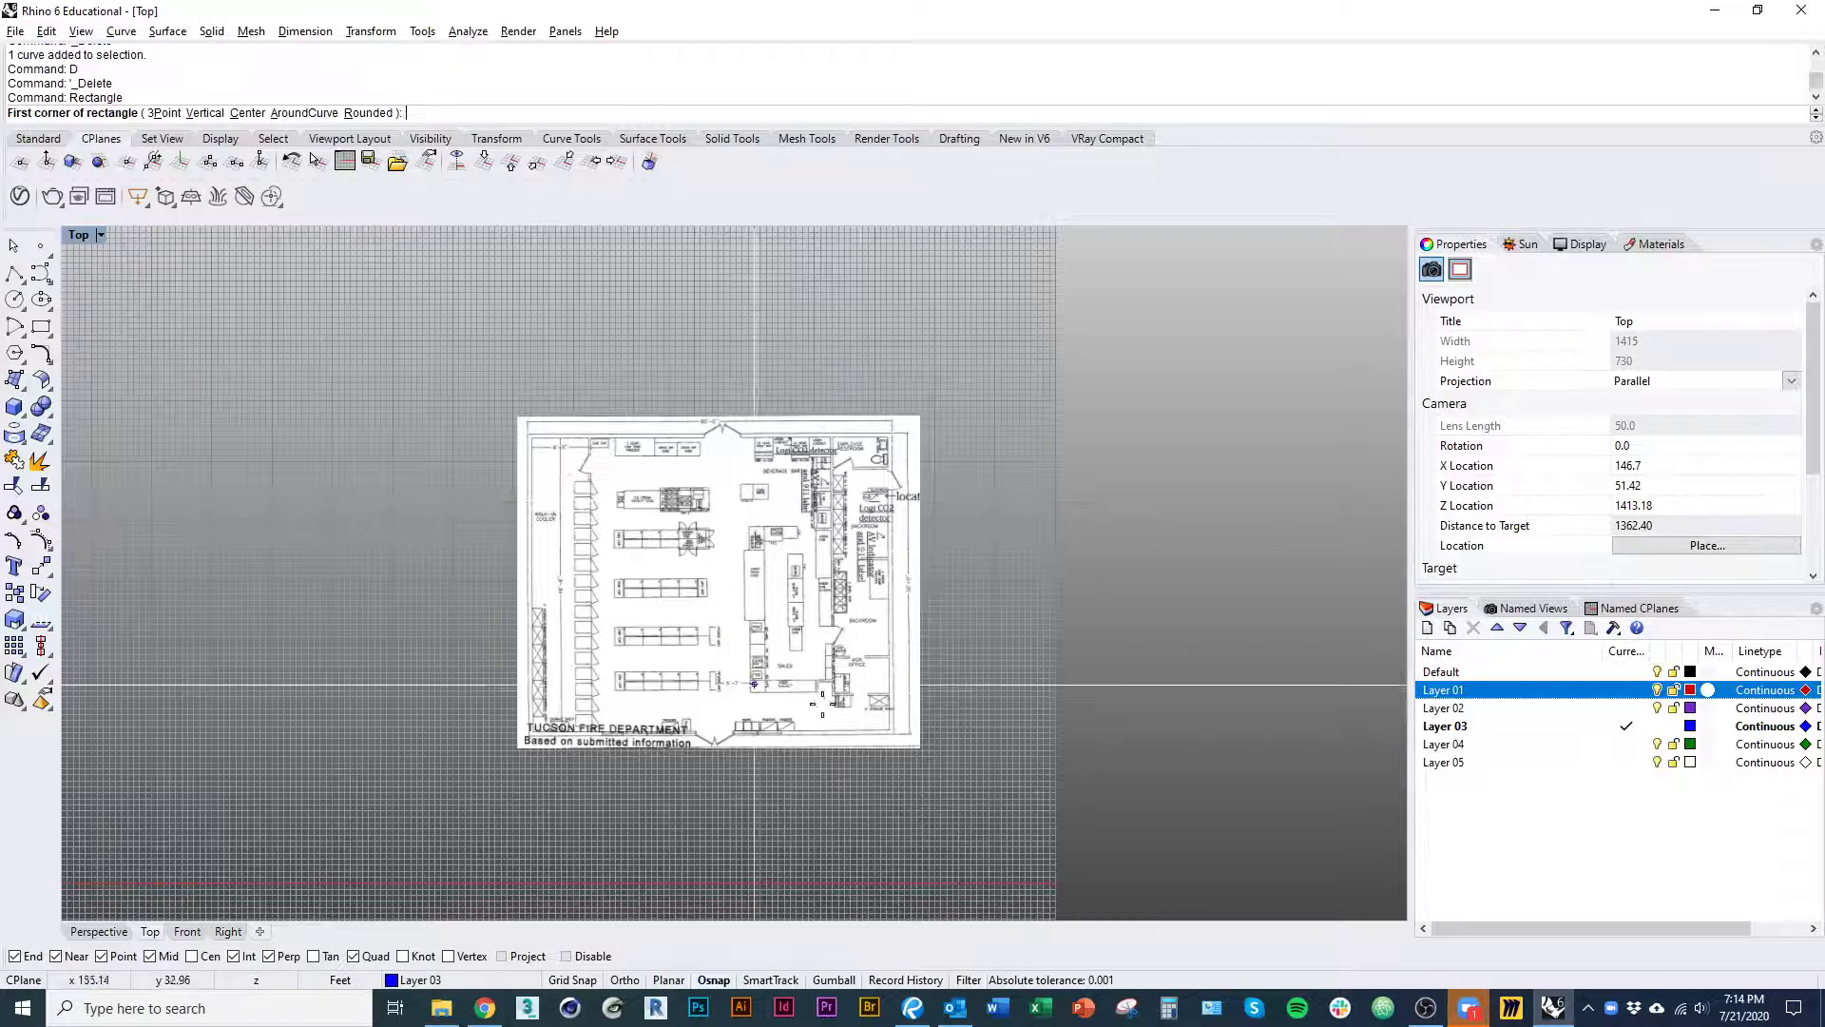
scroll(909, 750, up, 6)
scroll(909, 750, up, 4)
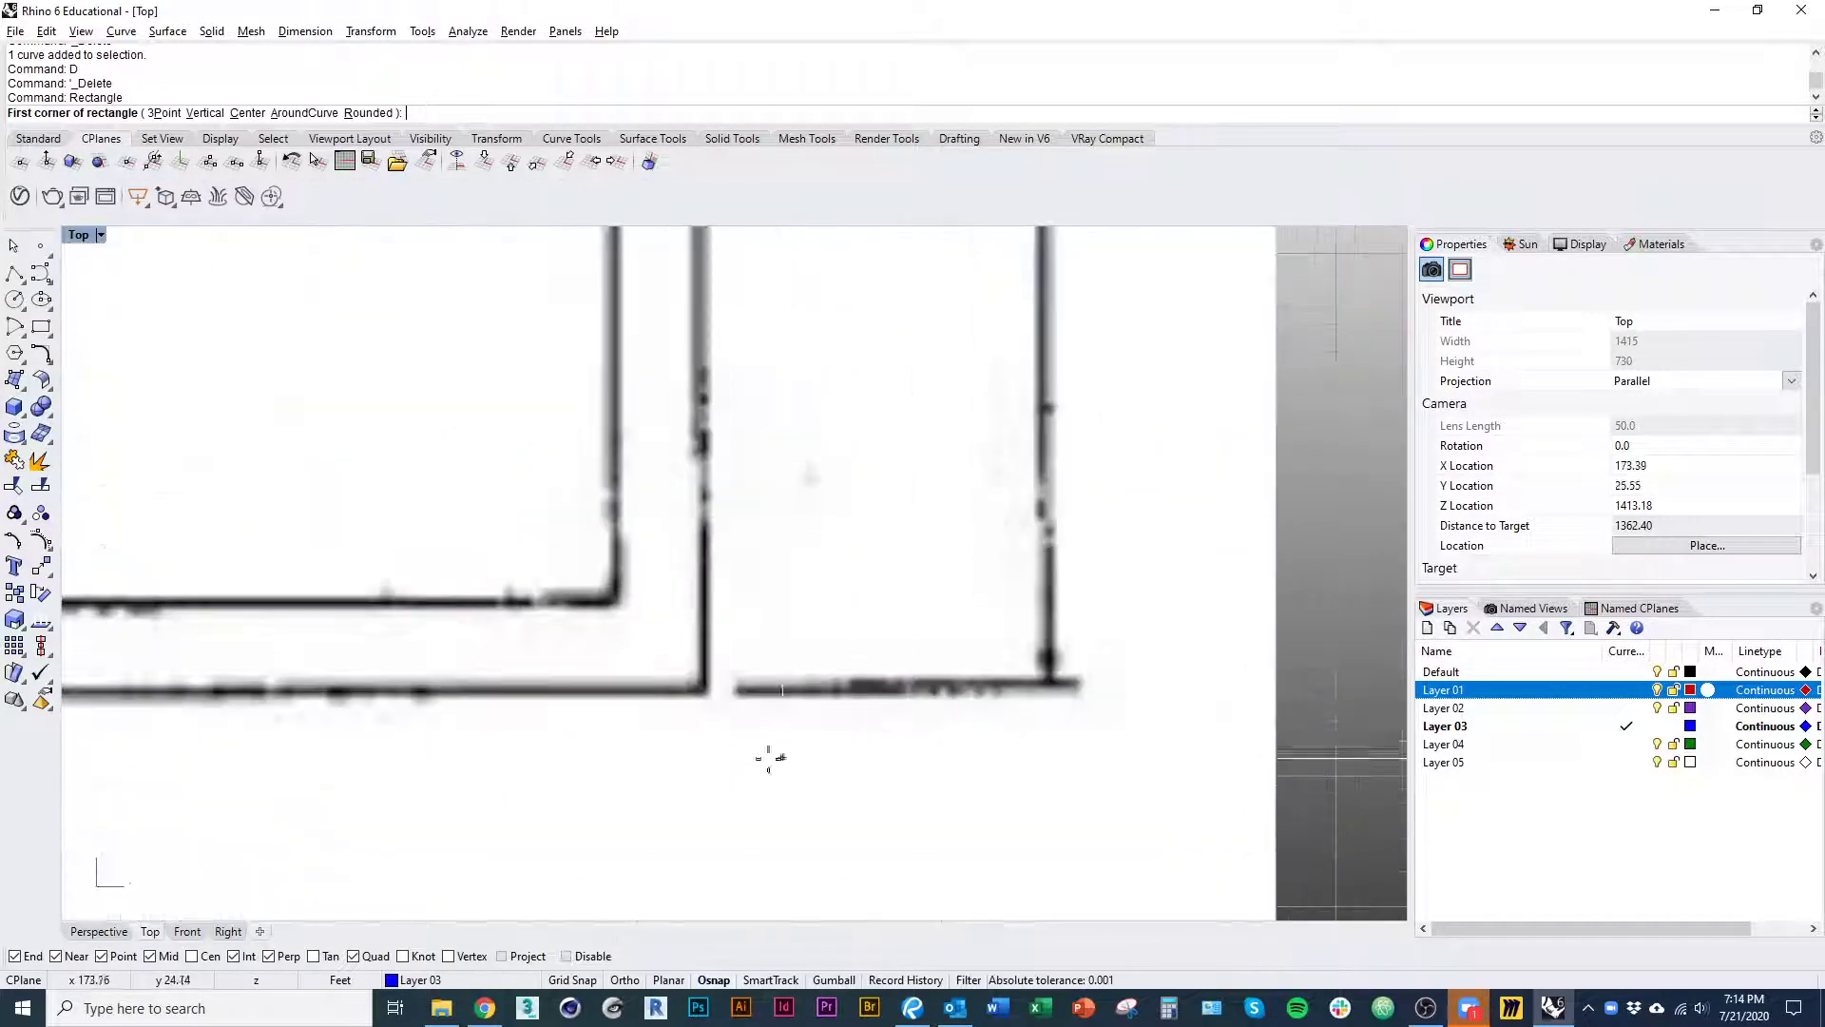
click(706, 691)
- Set the rectangle's length to 60 feet
scroll(912, 761, down, 6)
right_drag(931, 374, 1065, 680)
right_drag(418, 553, 471, 544)
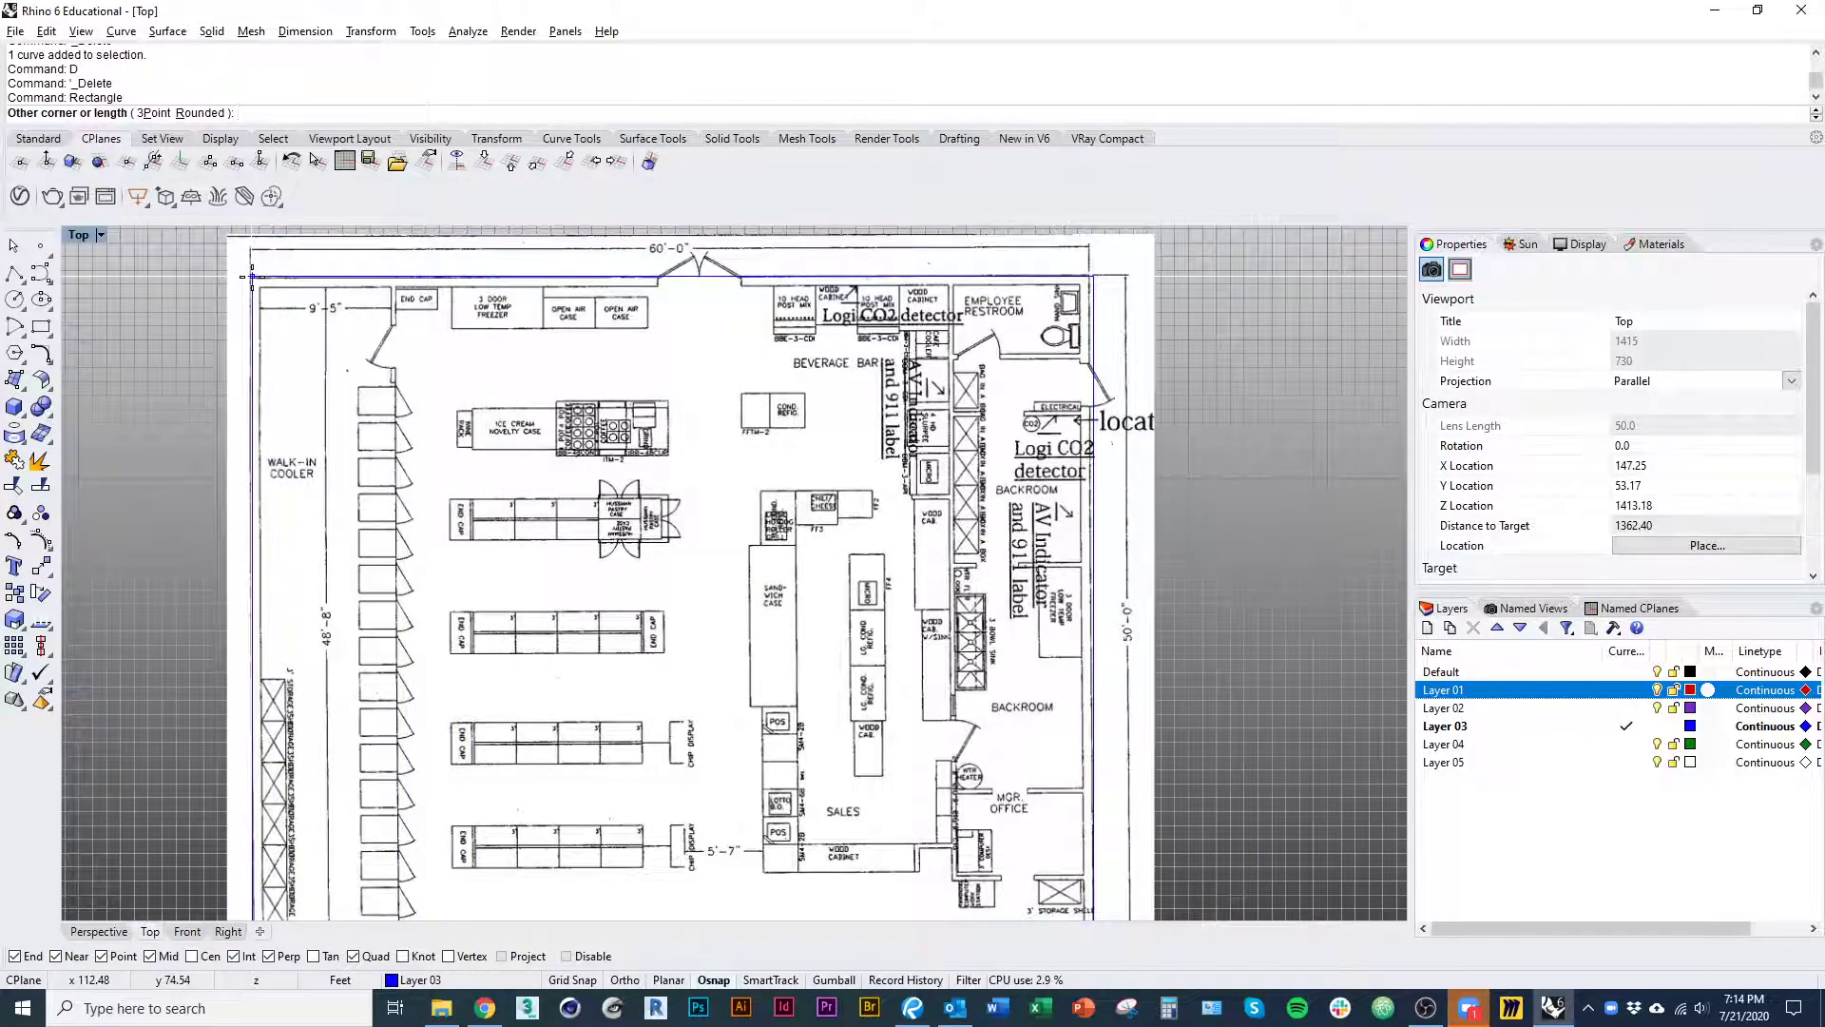
right_drag(332, 528, 235, 608)
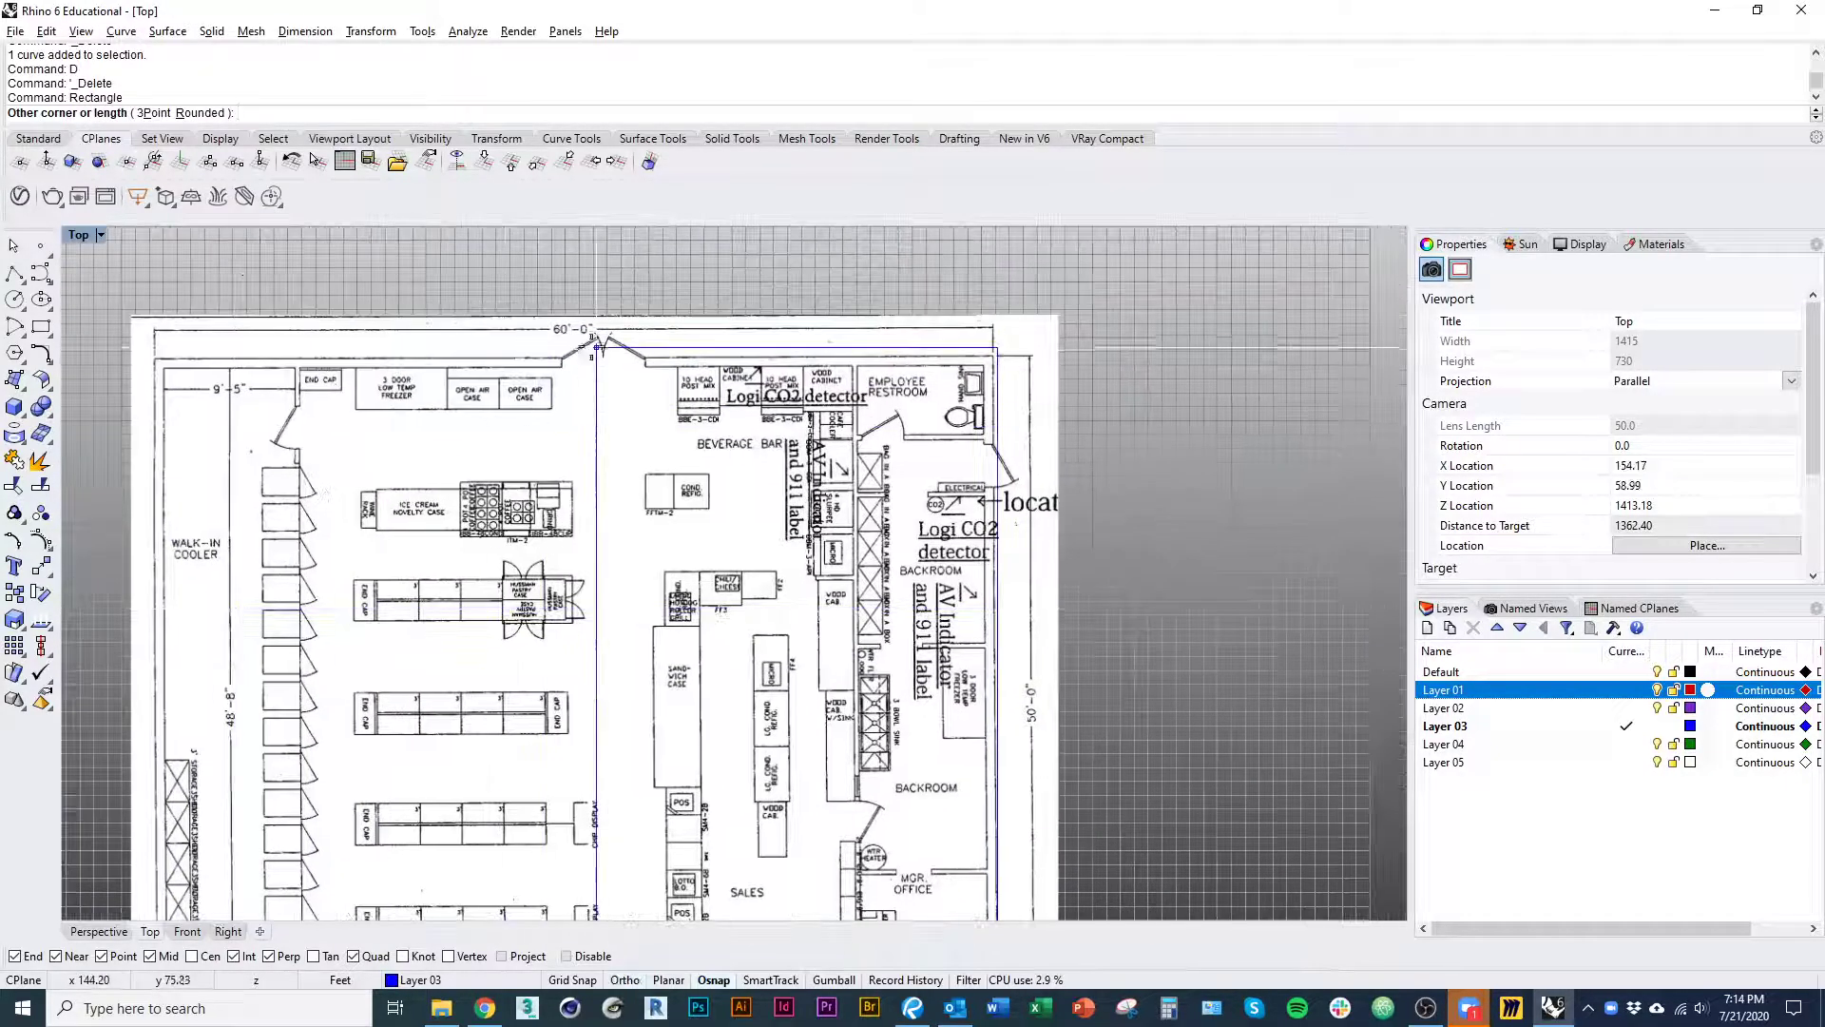
right_drag(1036, 730, 1050, 658)
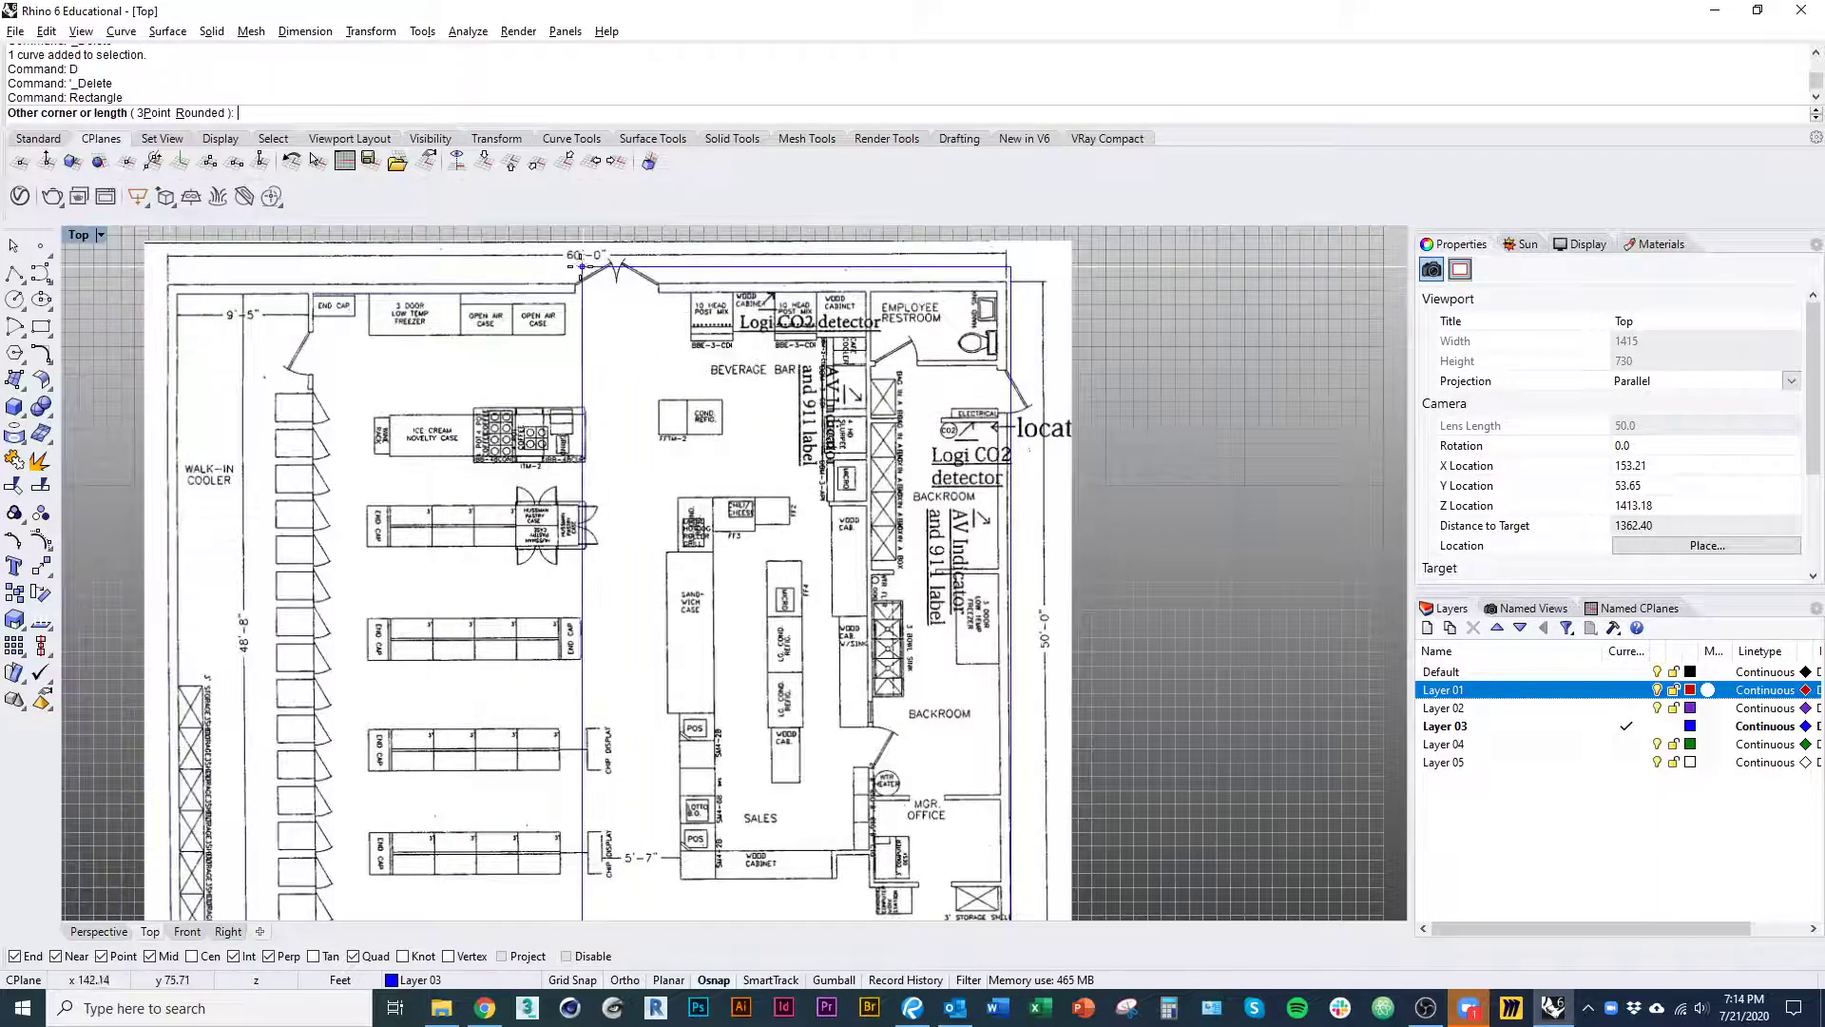
text(60)
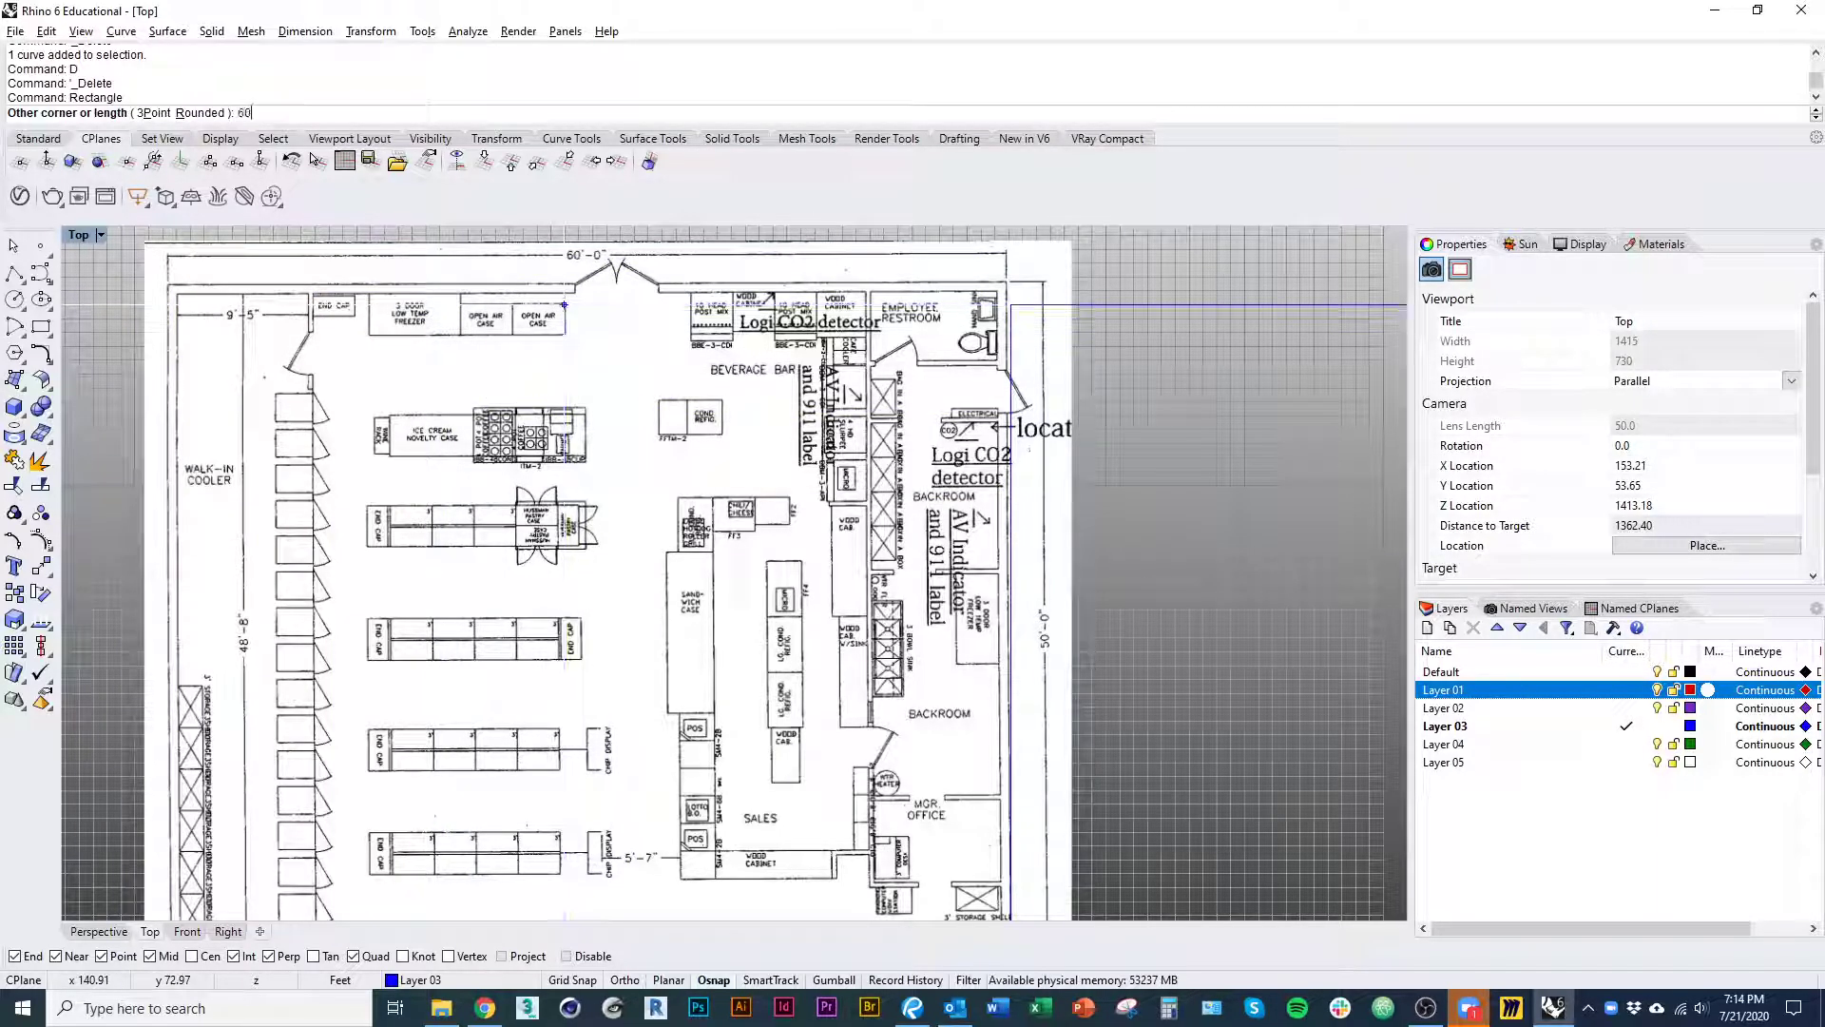
key(Return)
- Complete the rectangle to the right of the building, extending upward with a width of 50 feet
scroll(813, 574, down, 4)
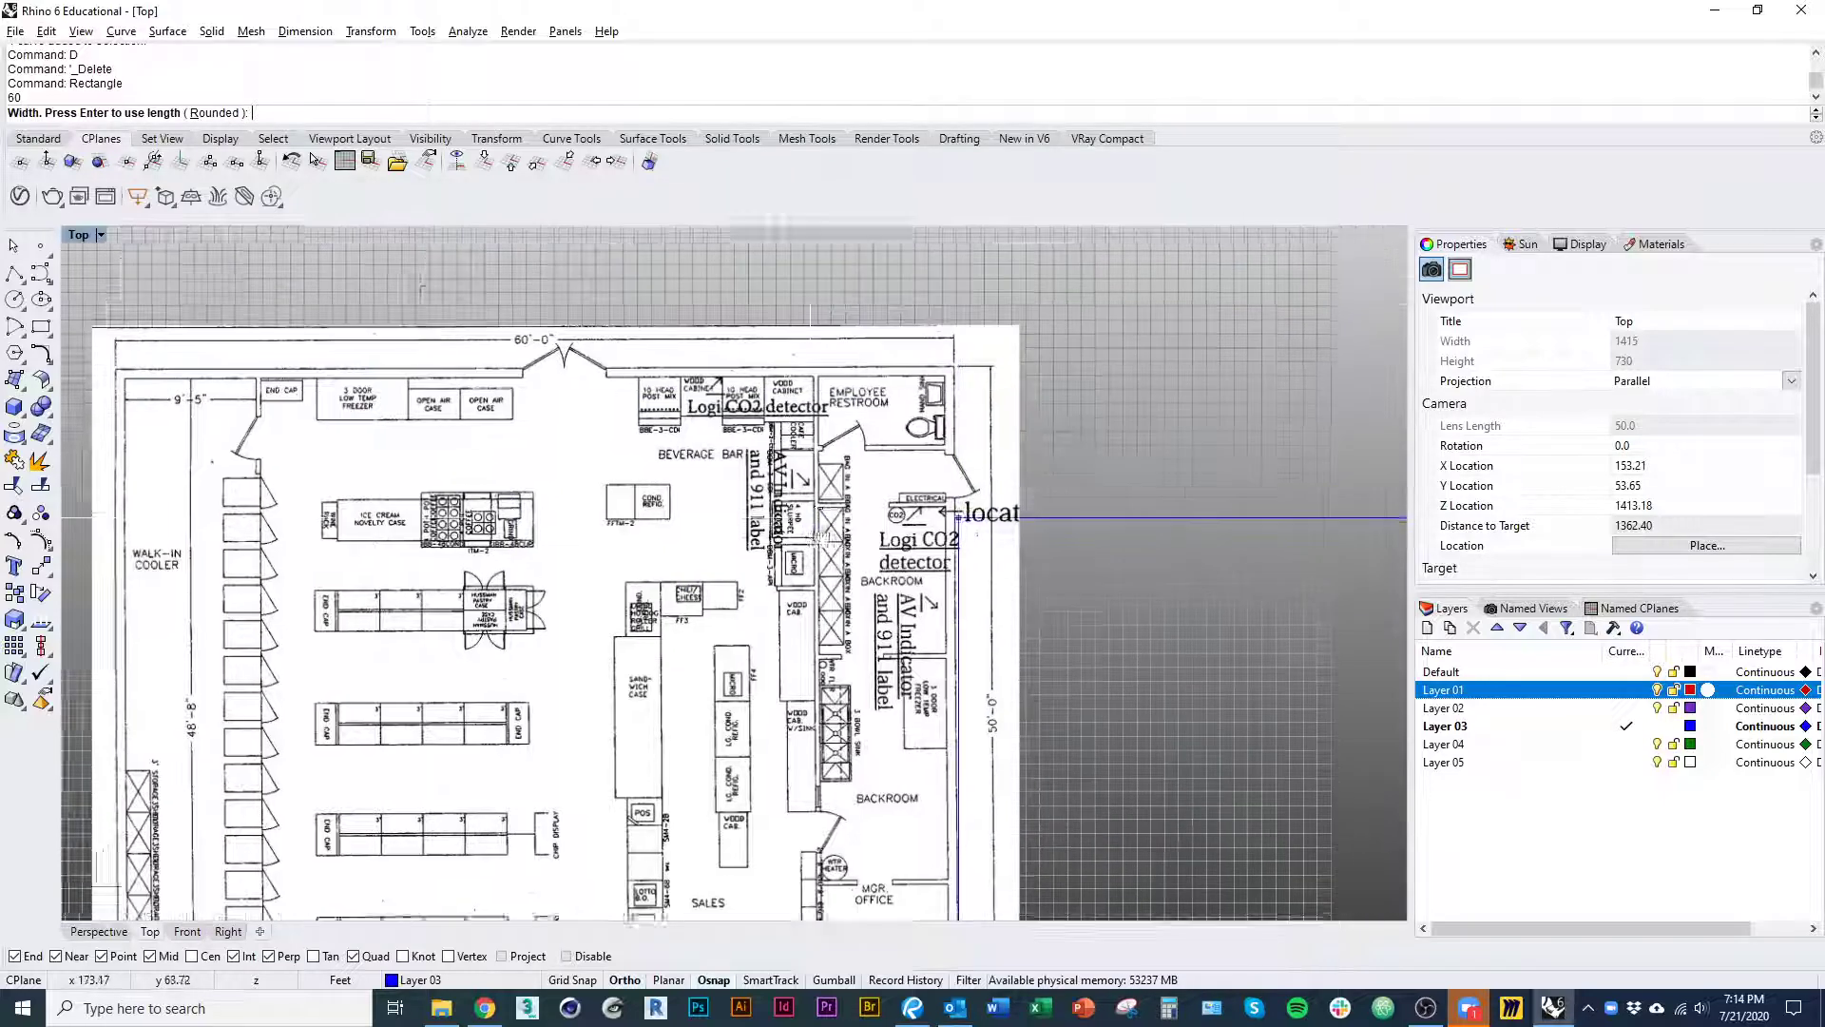
right_drag(810, 574, 418, 500)
right_drag(570, 392, 672, 424)
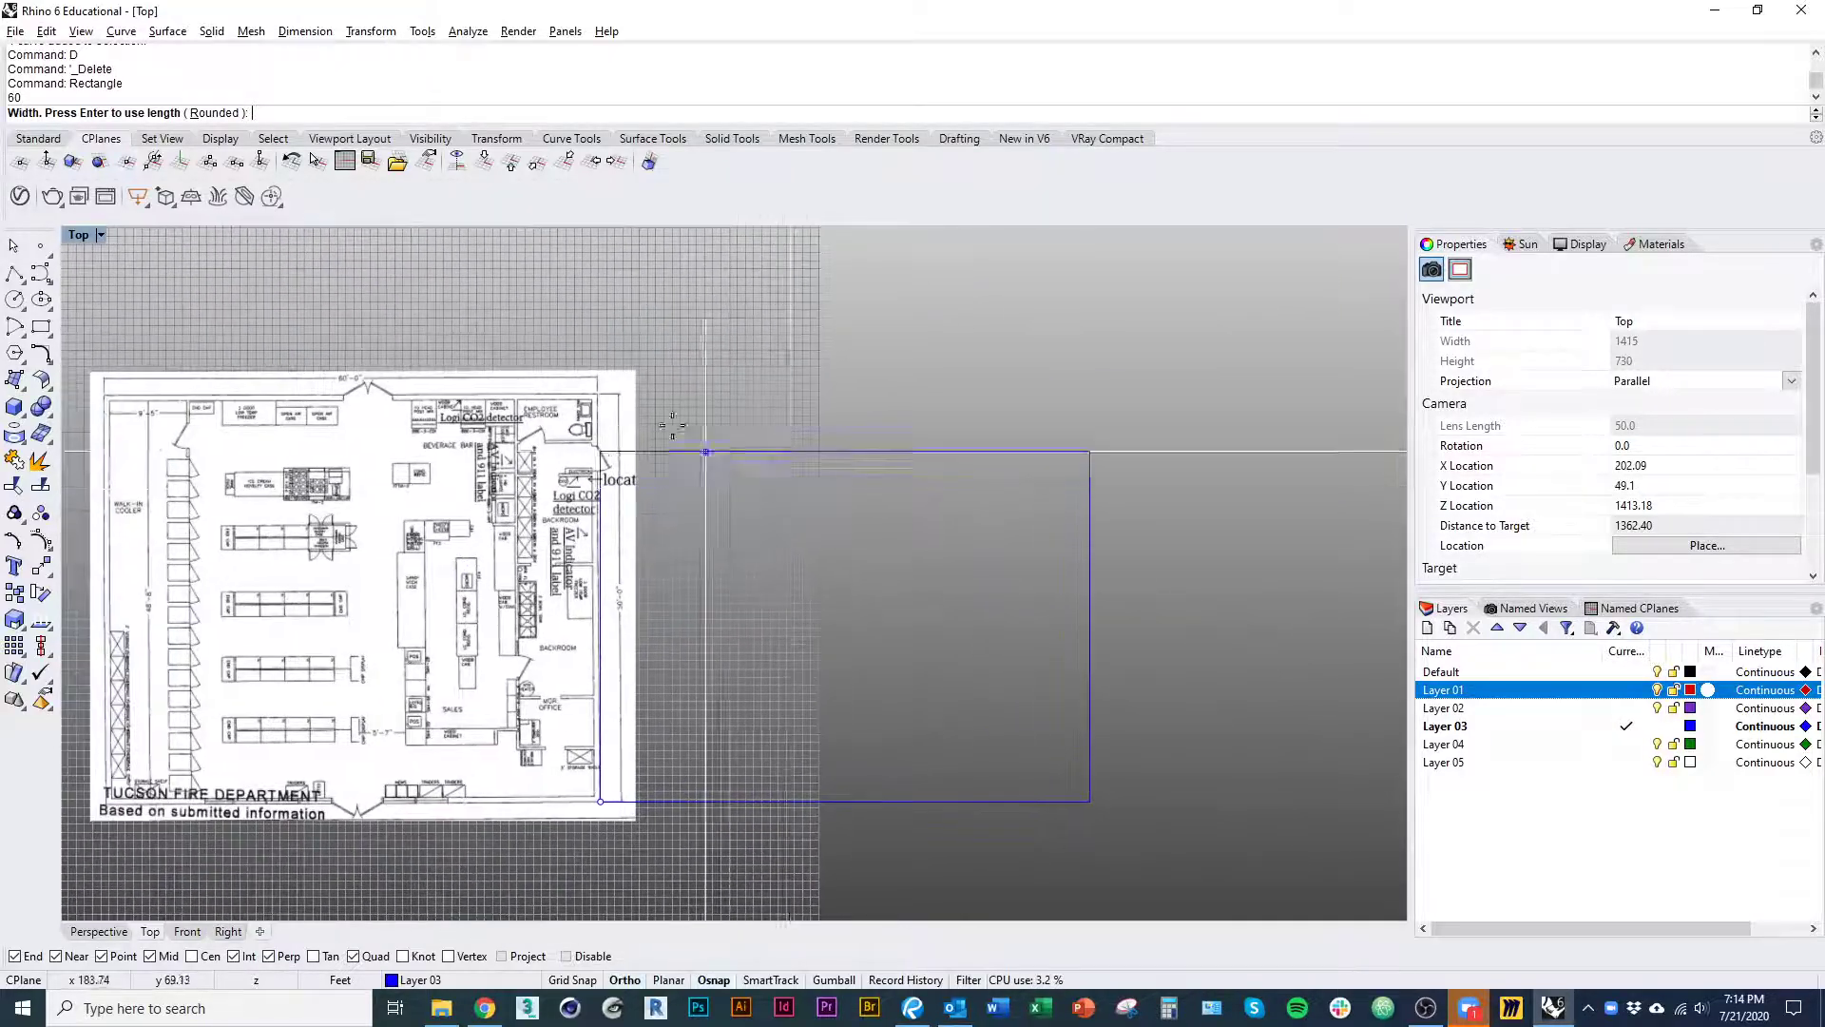
scroll(672, 418, up, 5)
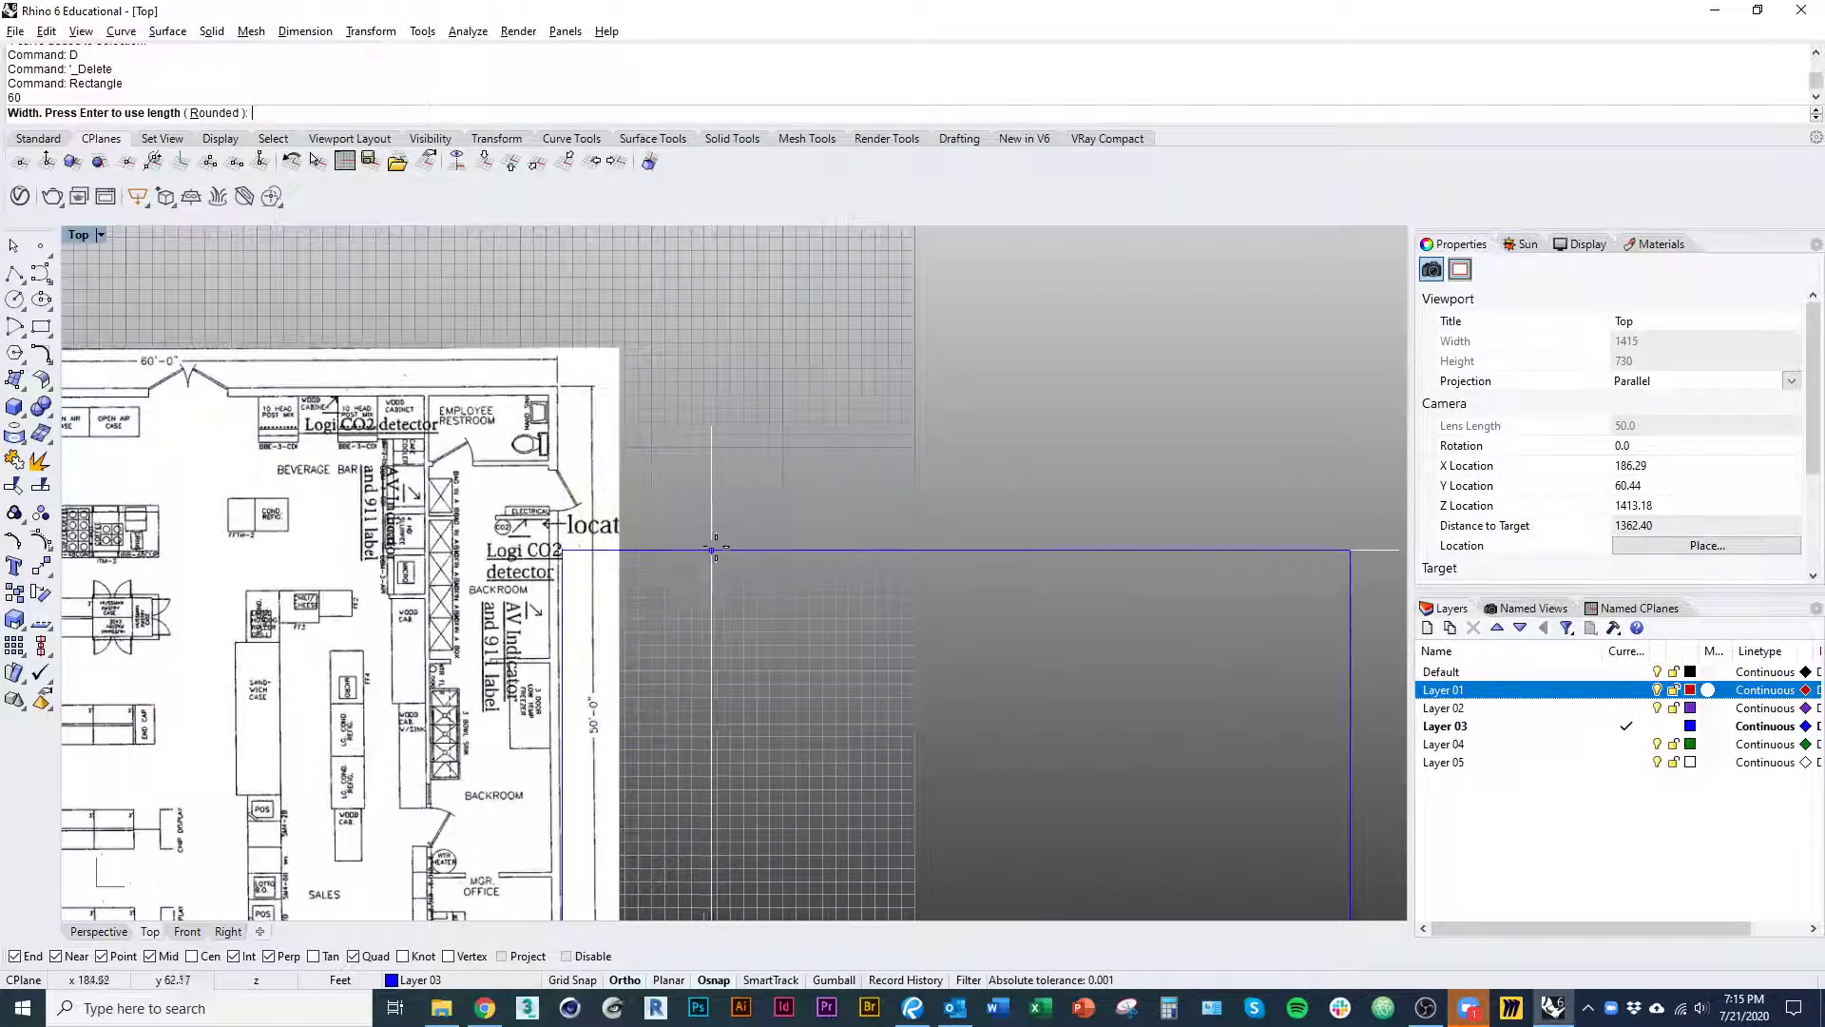
text(50)
key(Return)
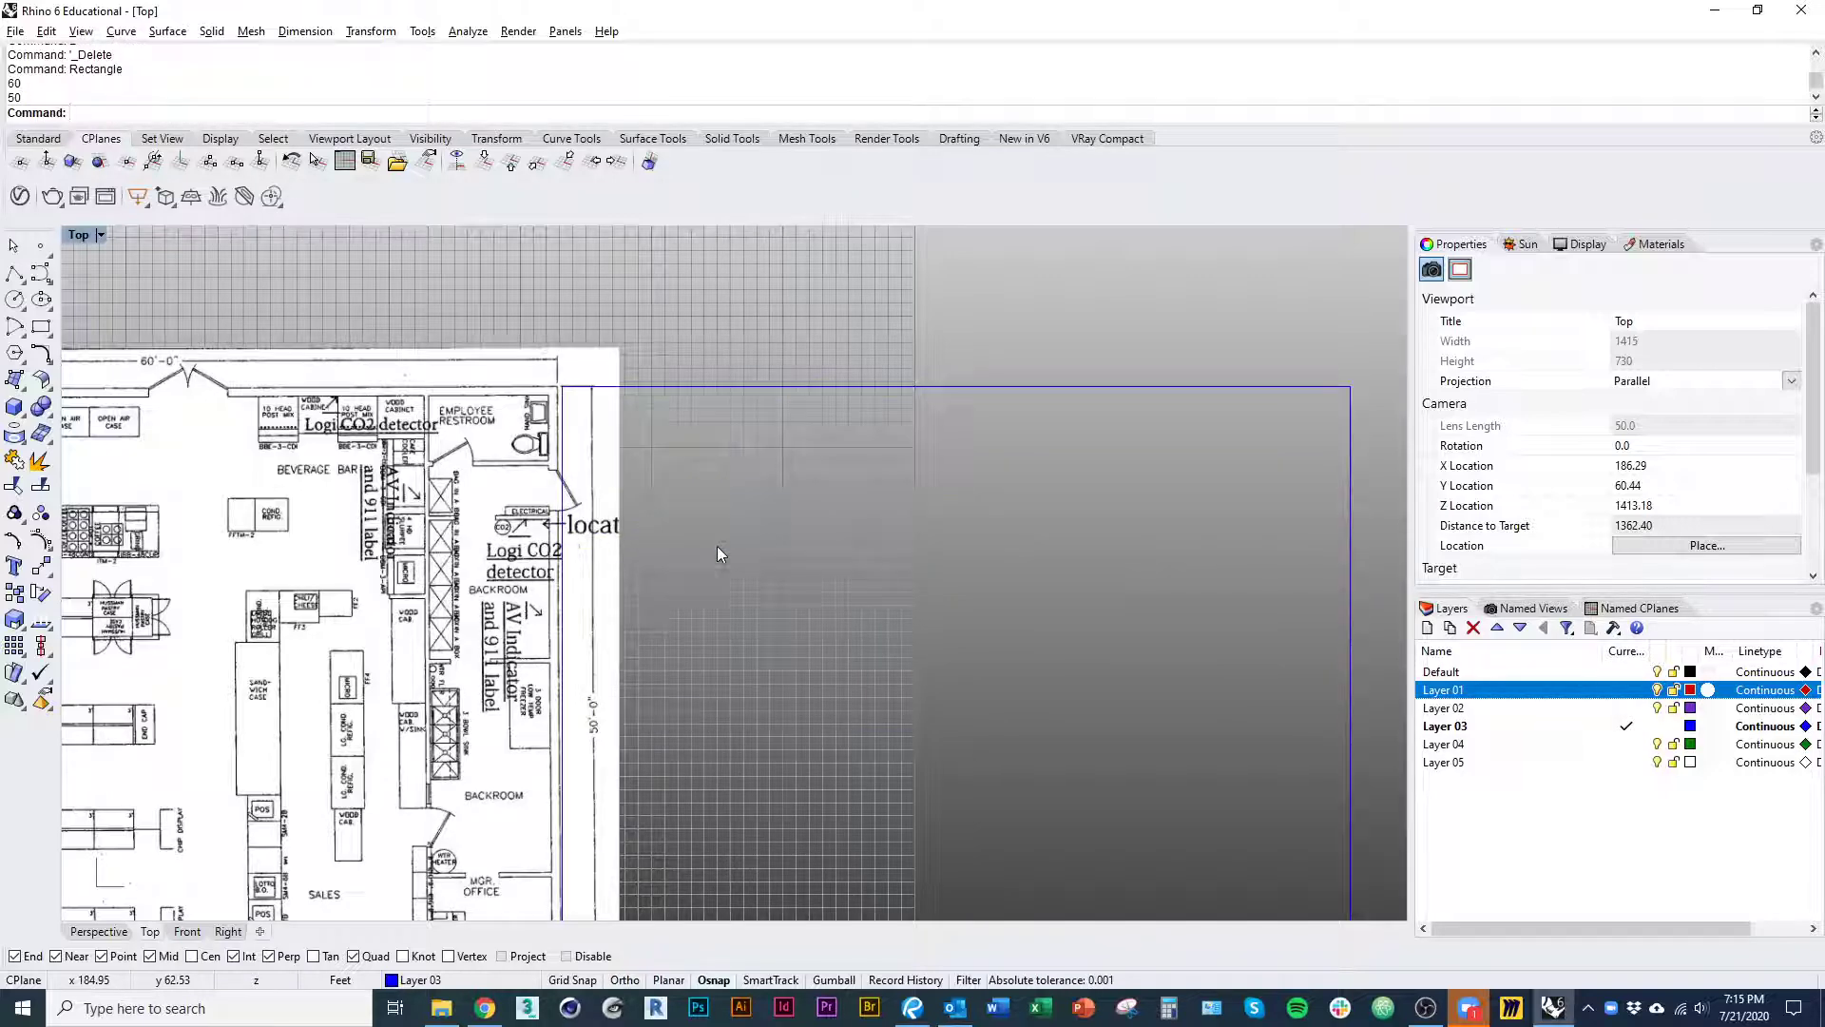
- Select and deselect the new rectangle, comparing its extents with the building outline on the fire plan
right_drag(688, 581, 689, 491)
scroll(689, 492, down, 3)
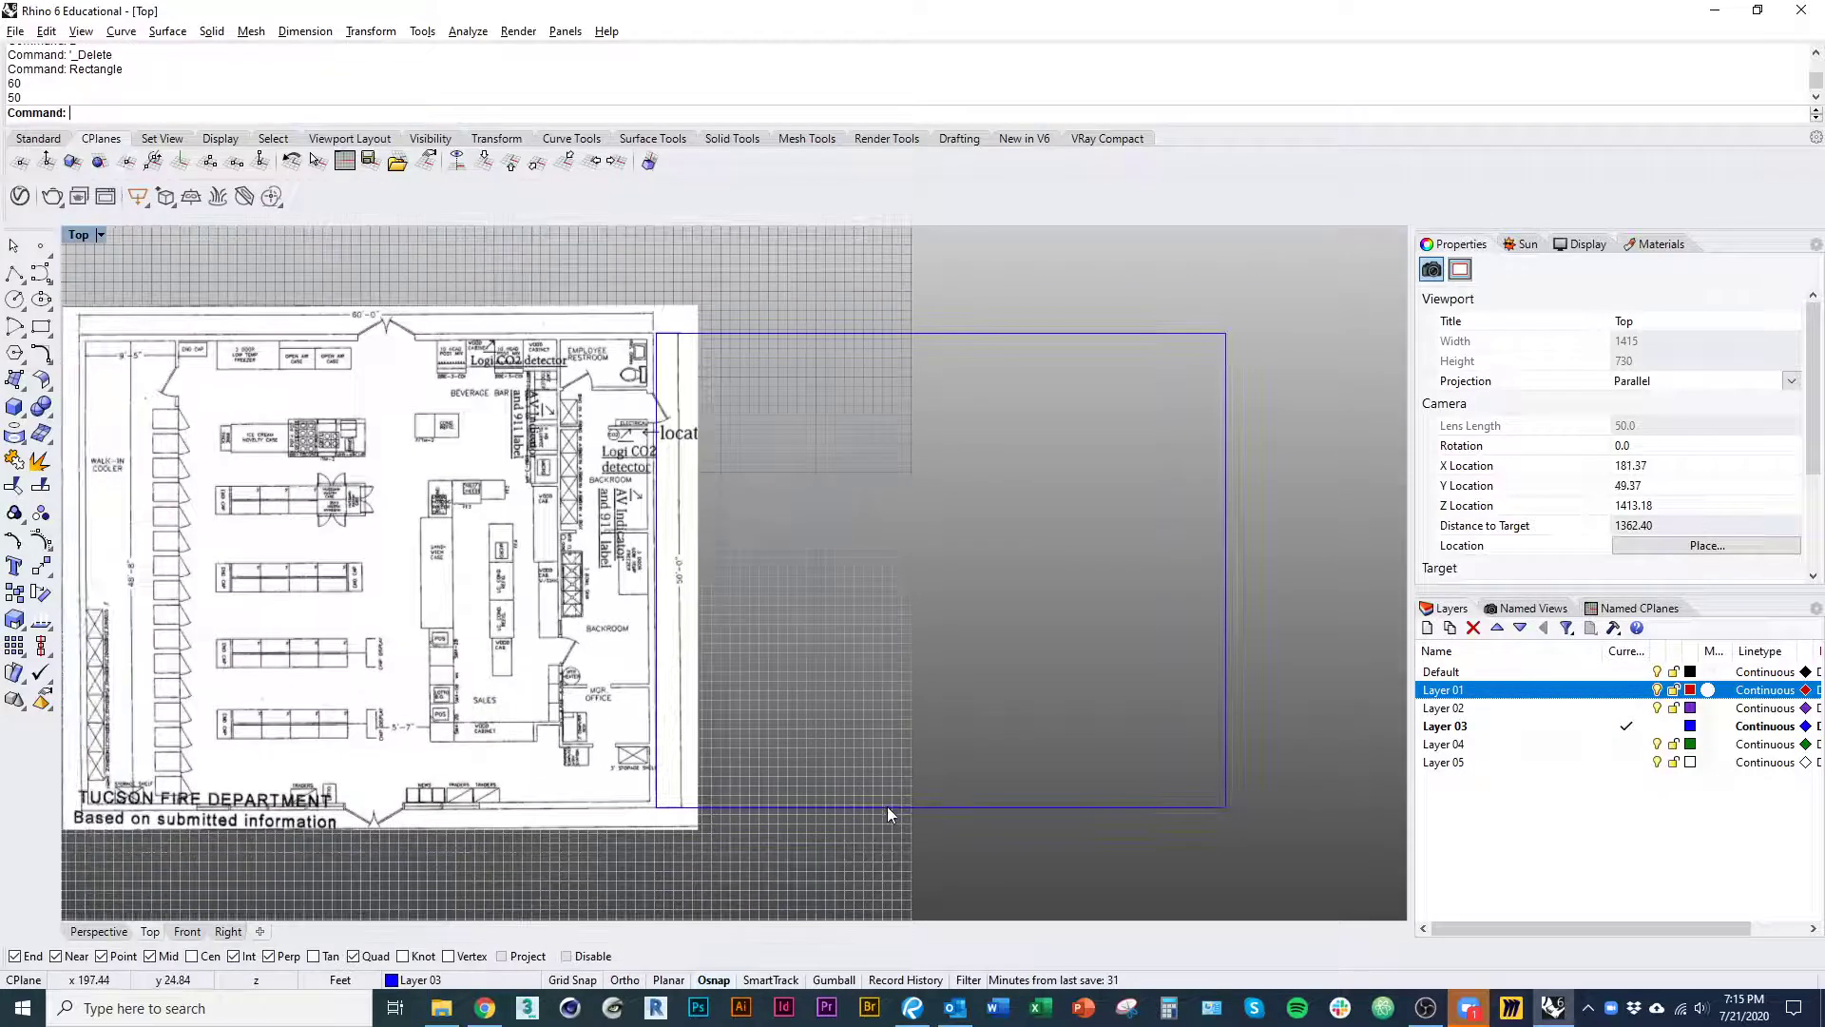
right_drag(726, 845, 836, 853)
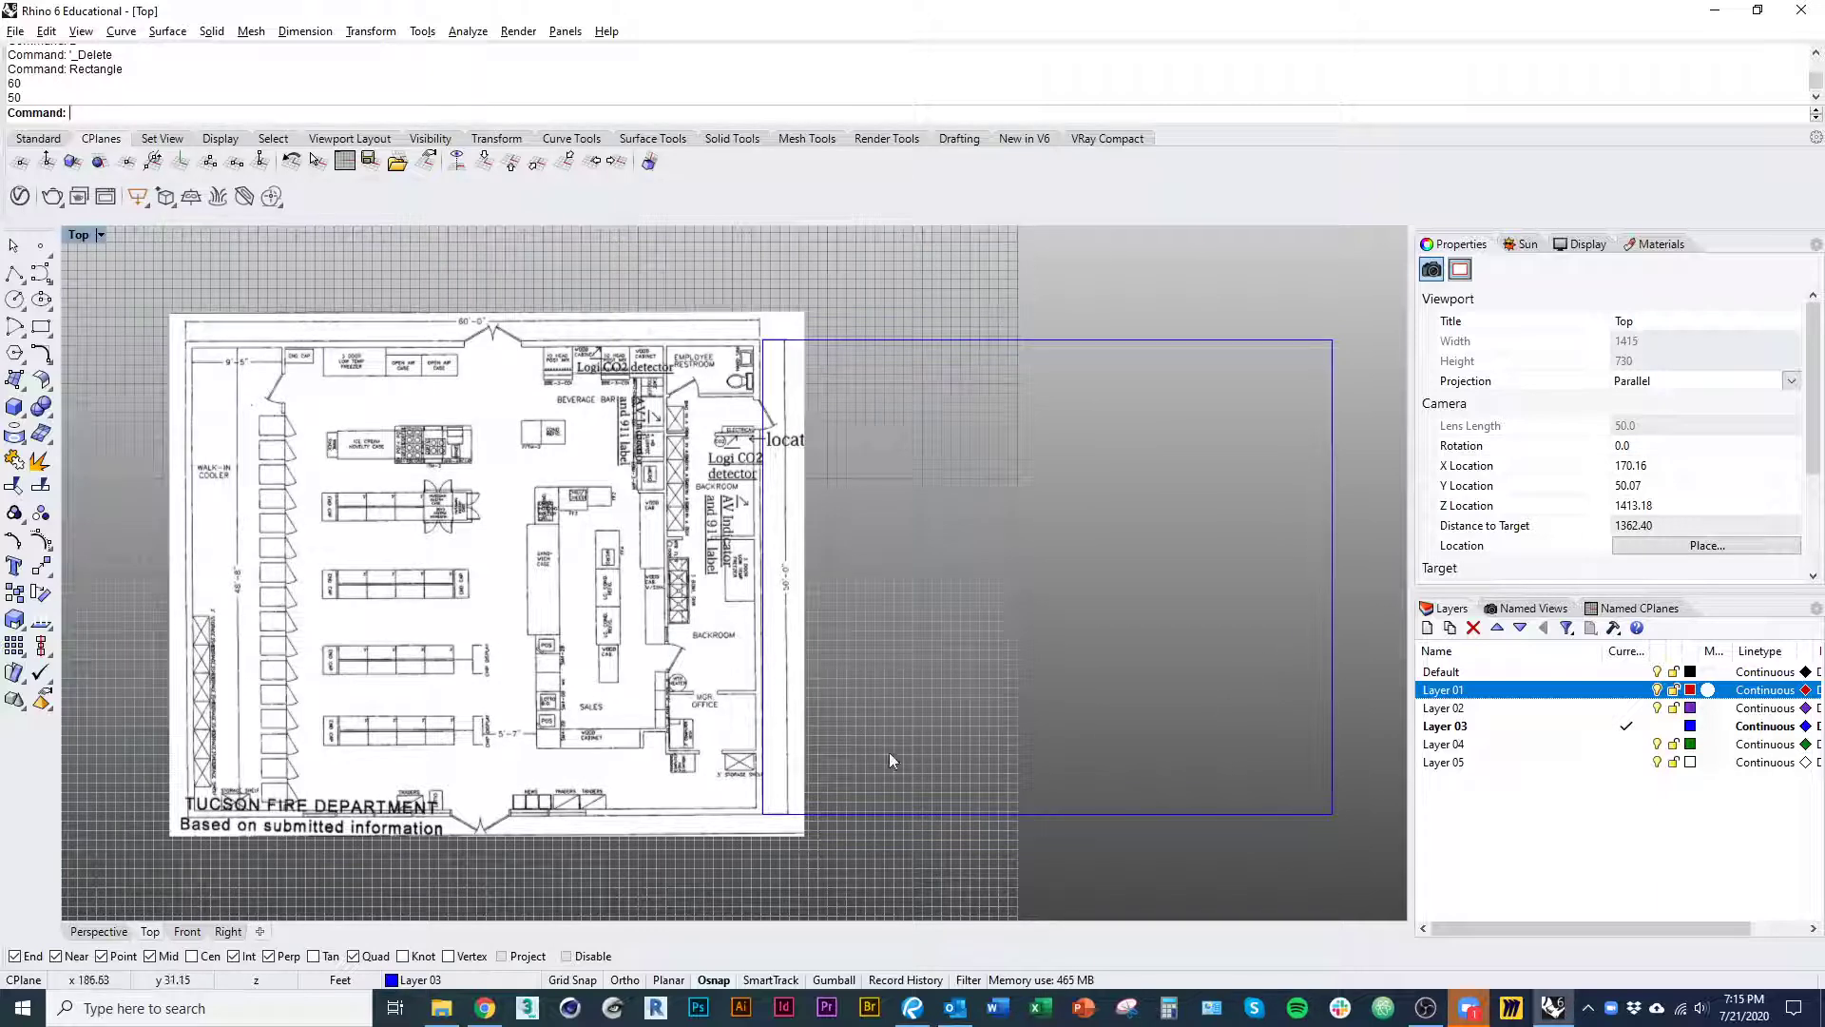
click(979, 813)
right_drag(998, 835, 888, 795)
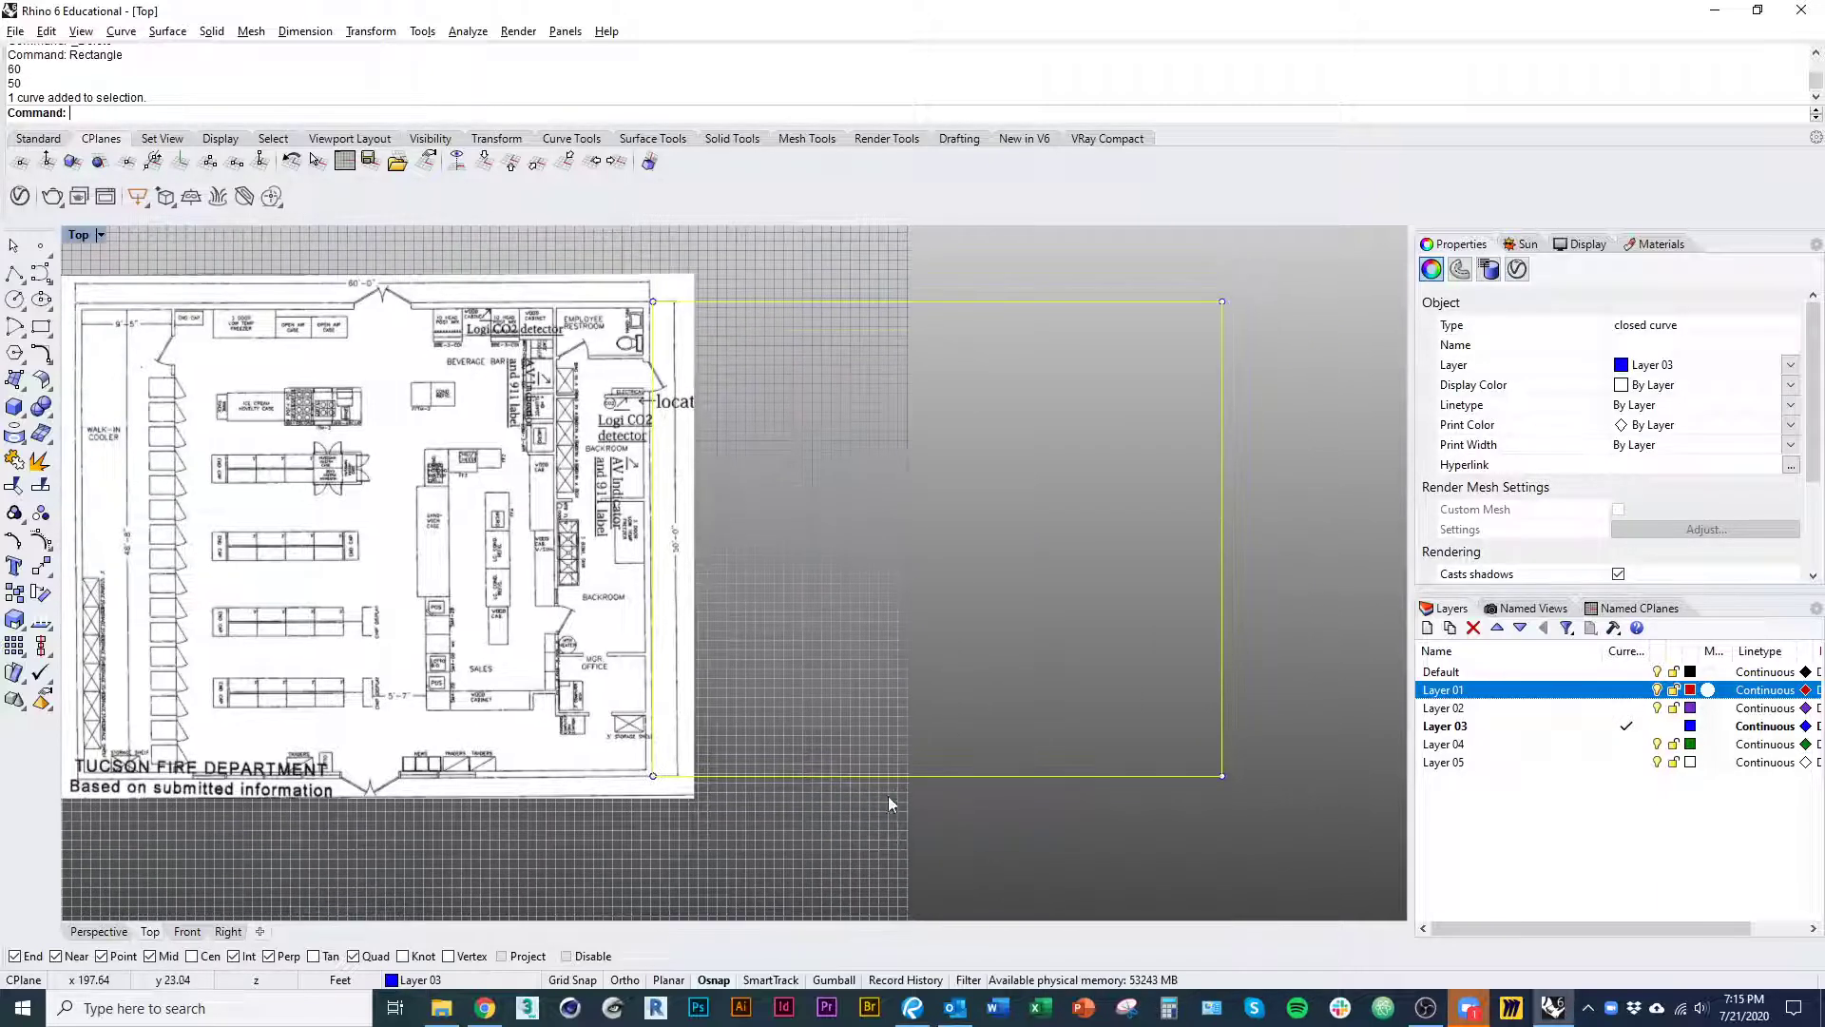
click(904, 865)
right_drag(783, 829, 953, 872)
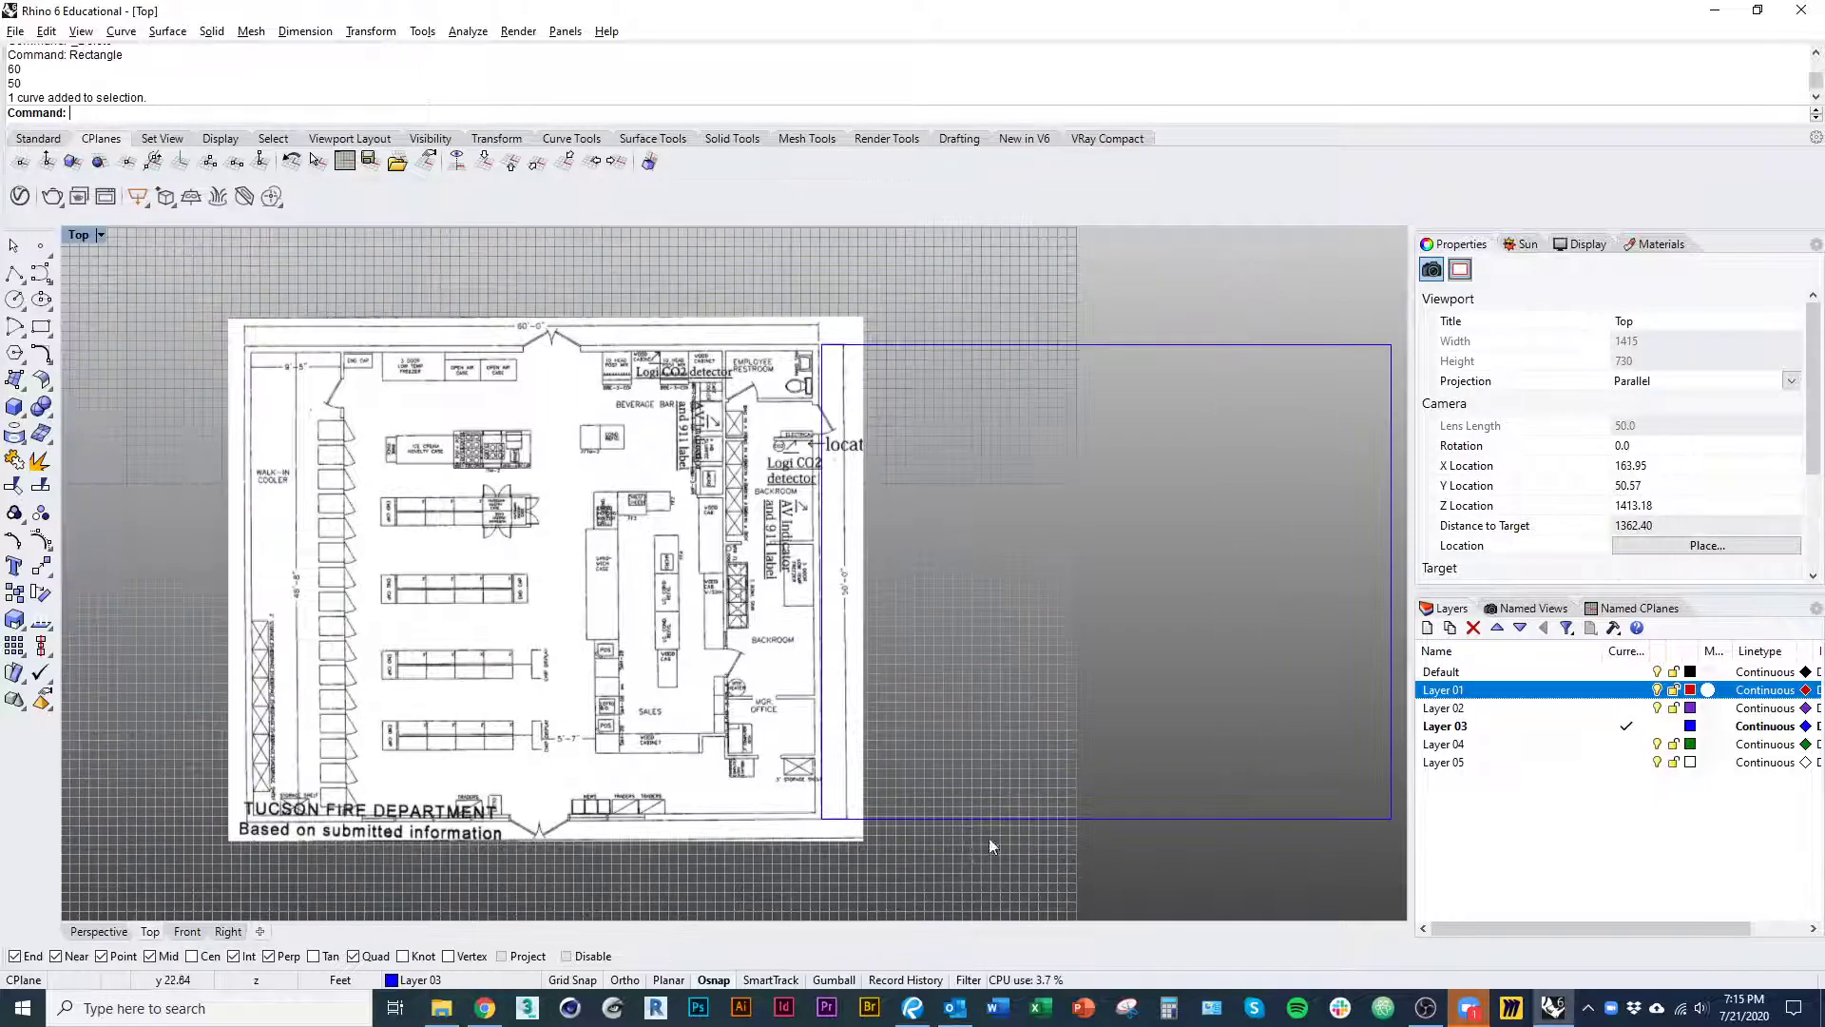
- Try moving the rectangle freehand away from the building corner, and undo the move
drag(1030, 818, 1188, 382)
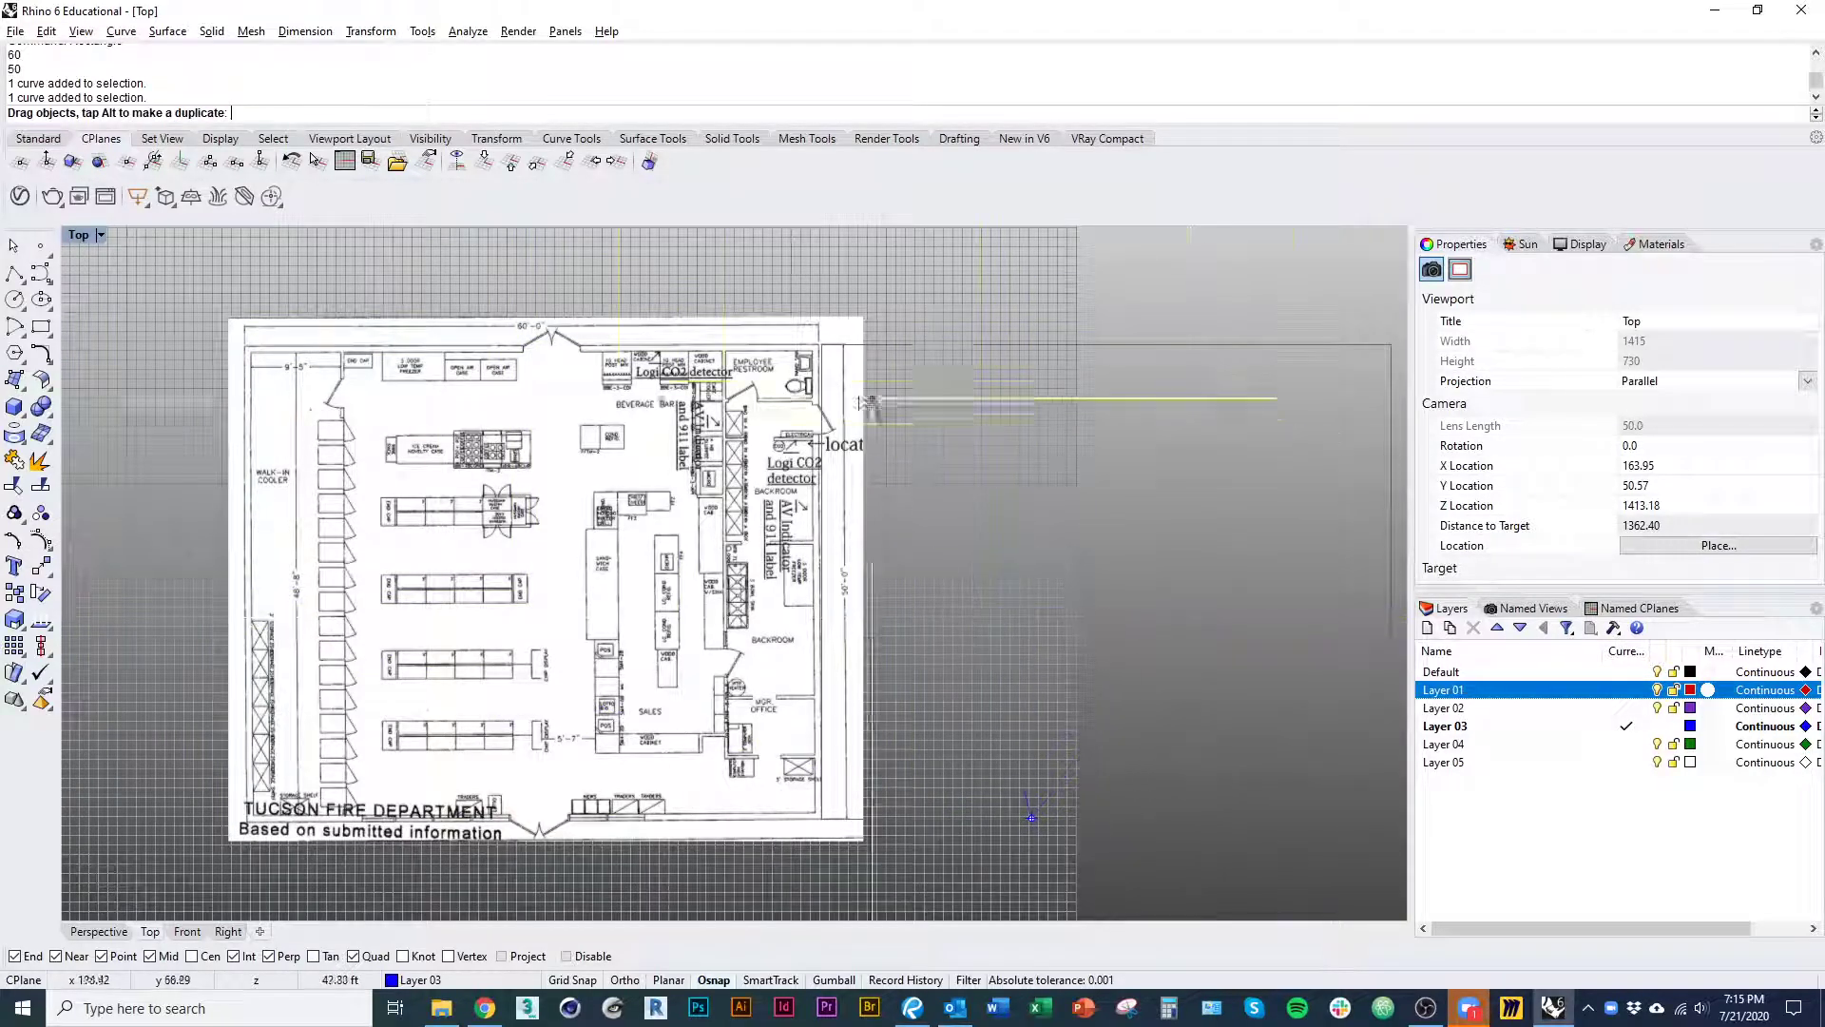
key(ctrl+z)
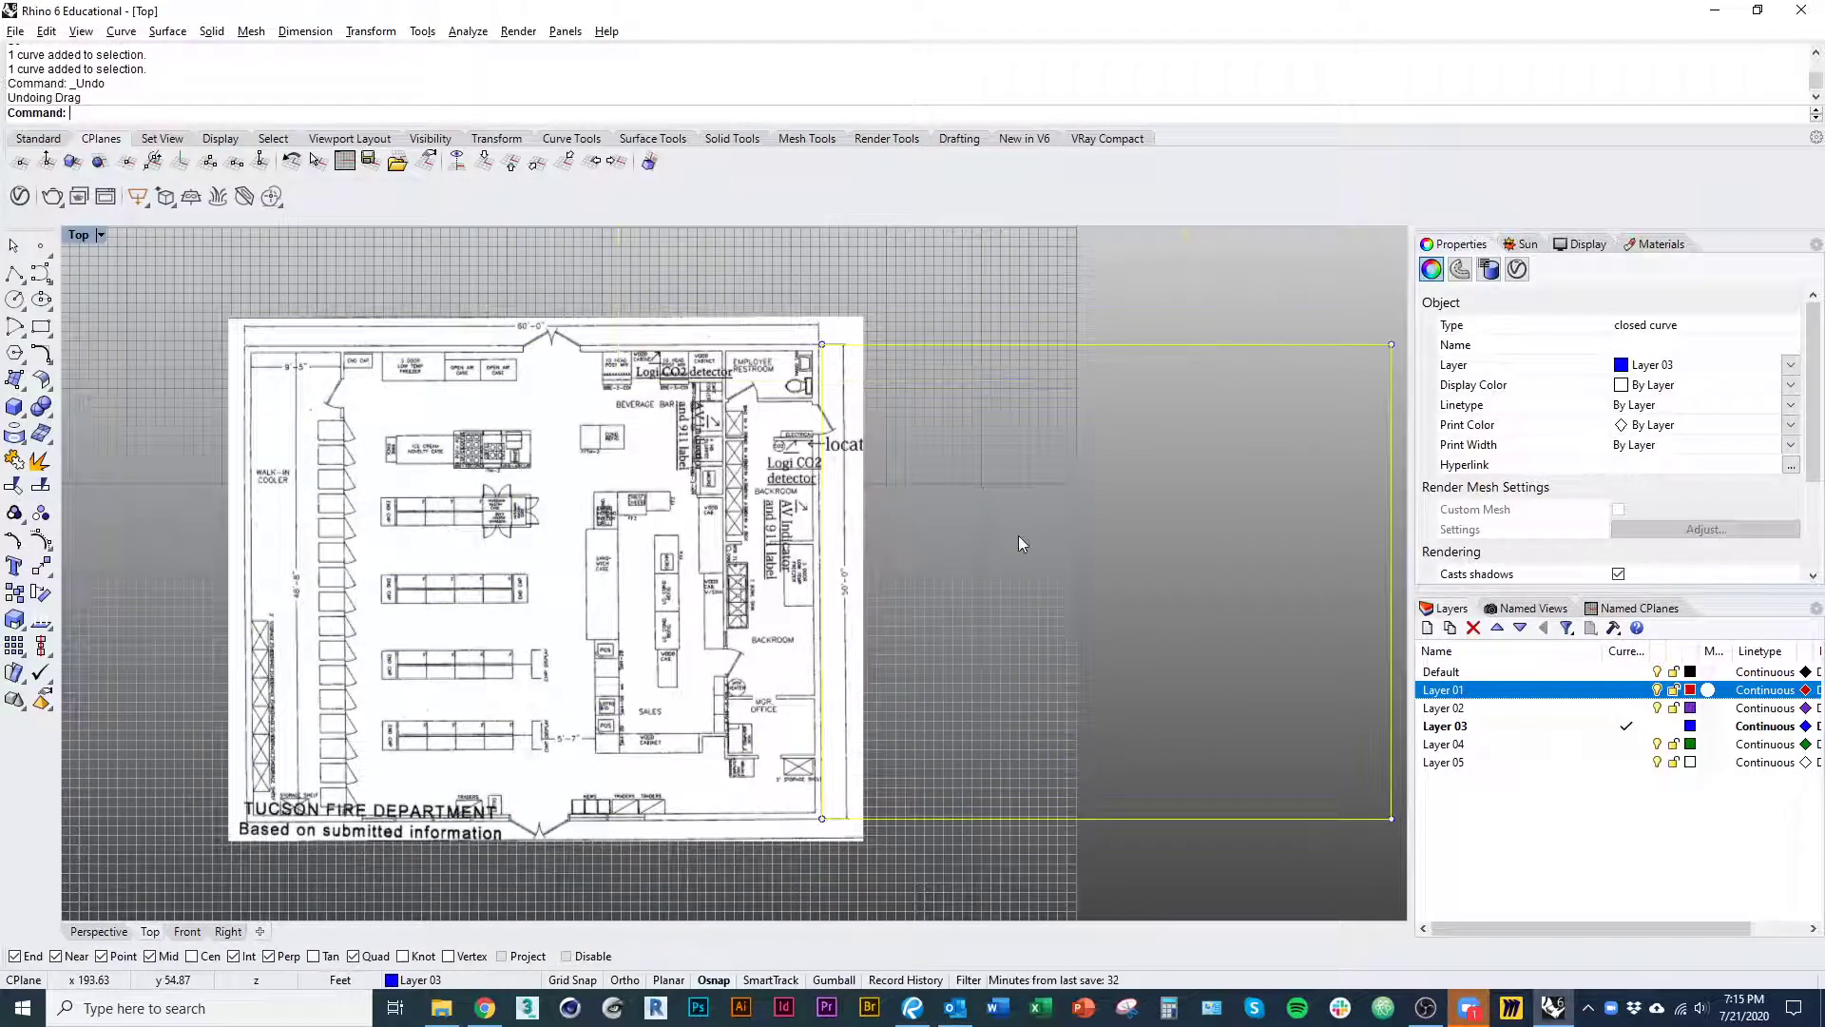
right_drag(1091, 726, 1012, 711)
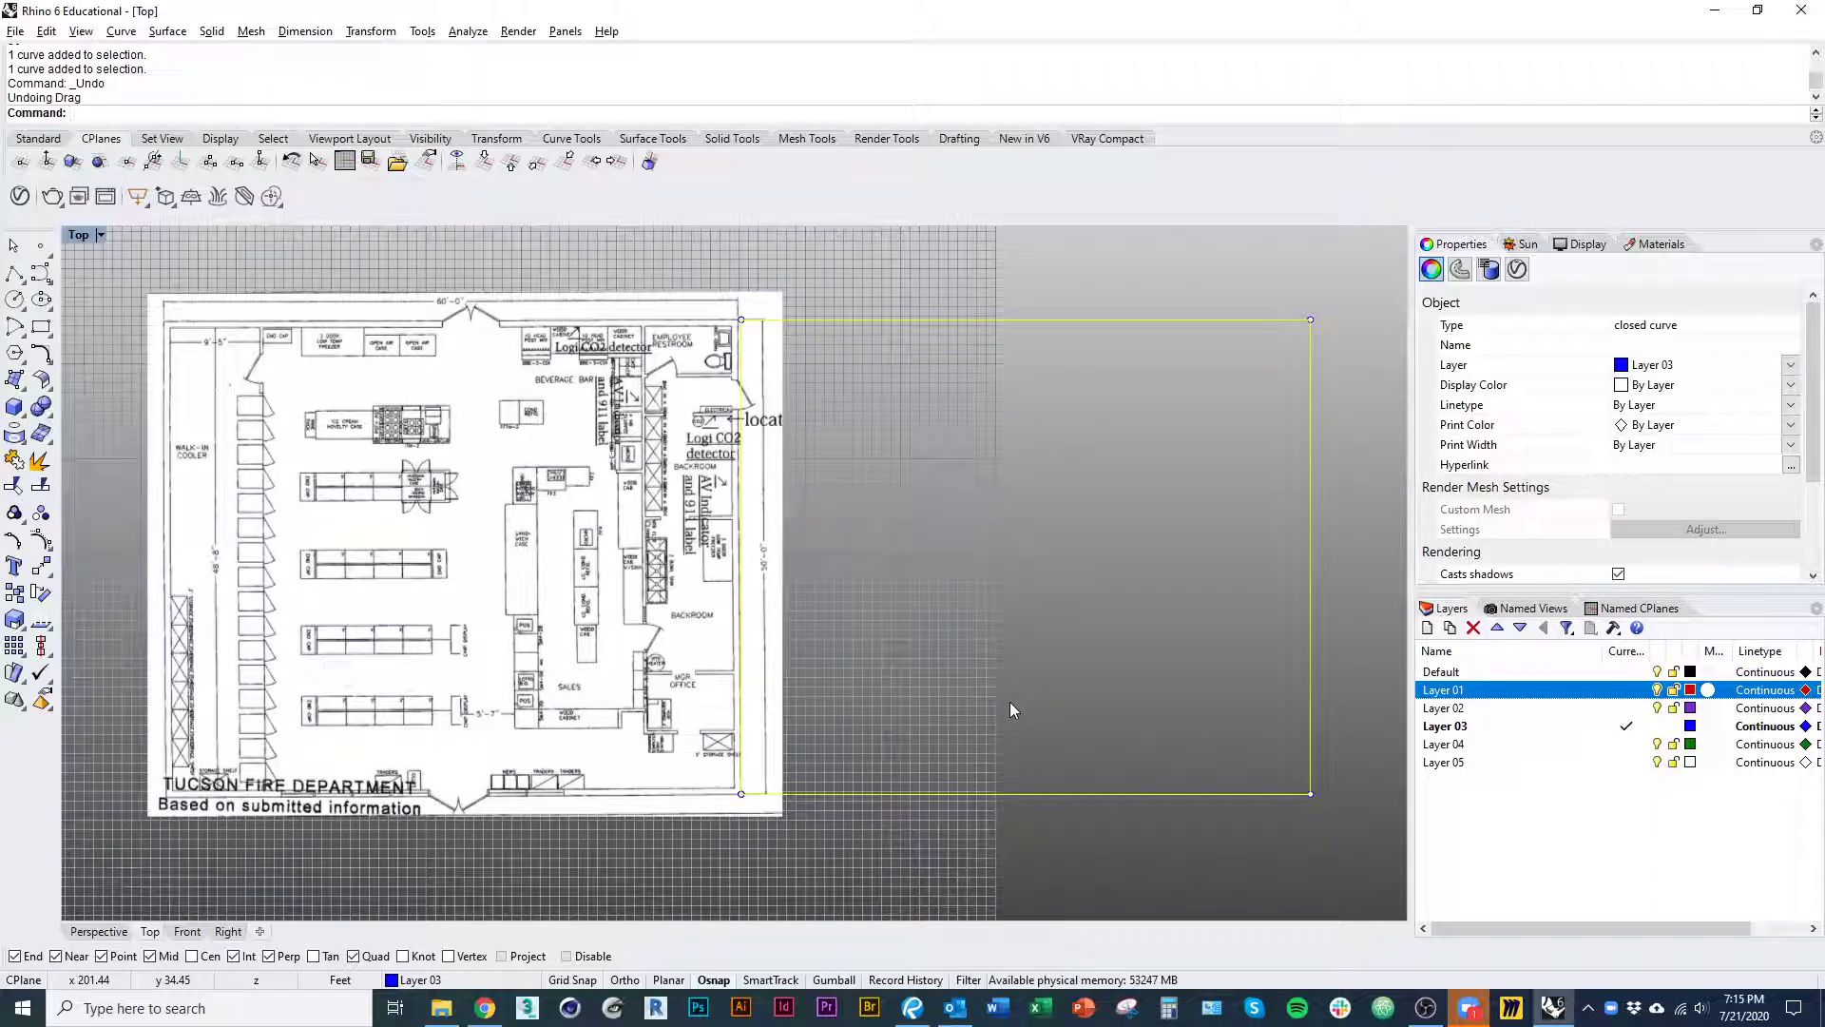
text(Move)
key(Return)
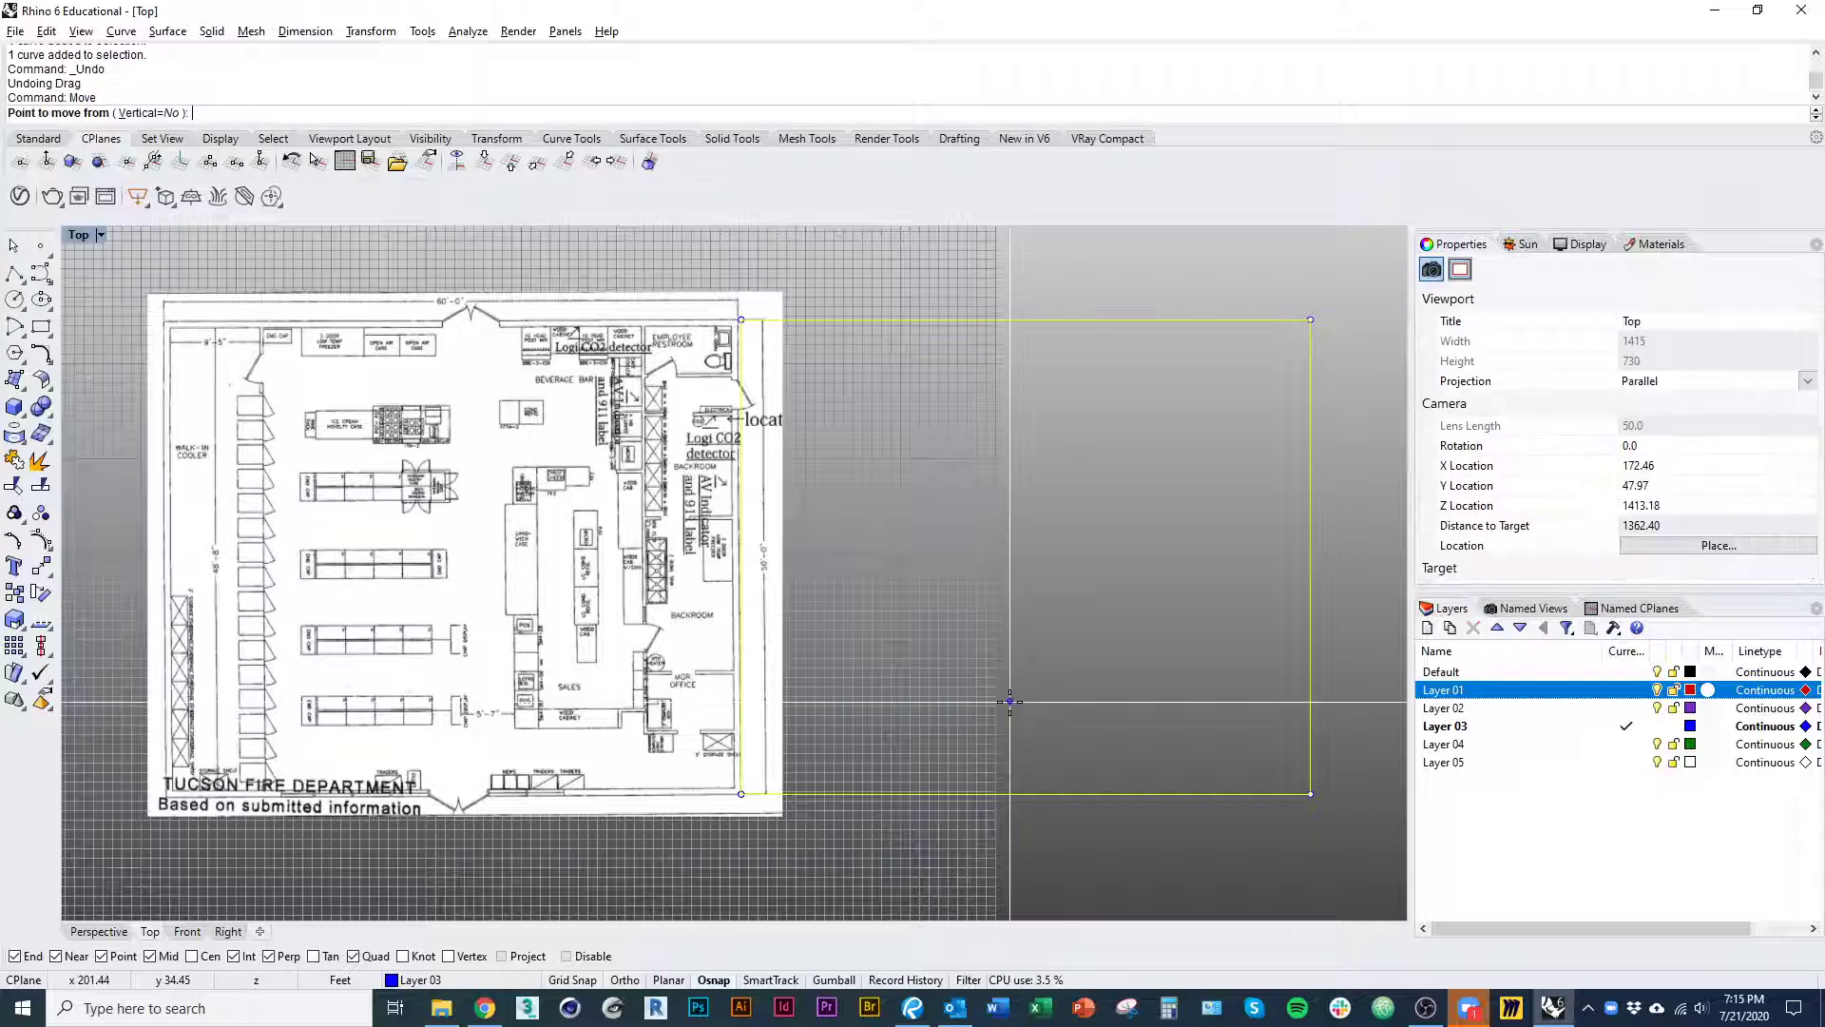
click(1312, 795)
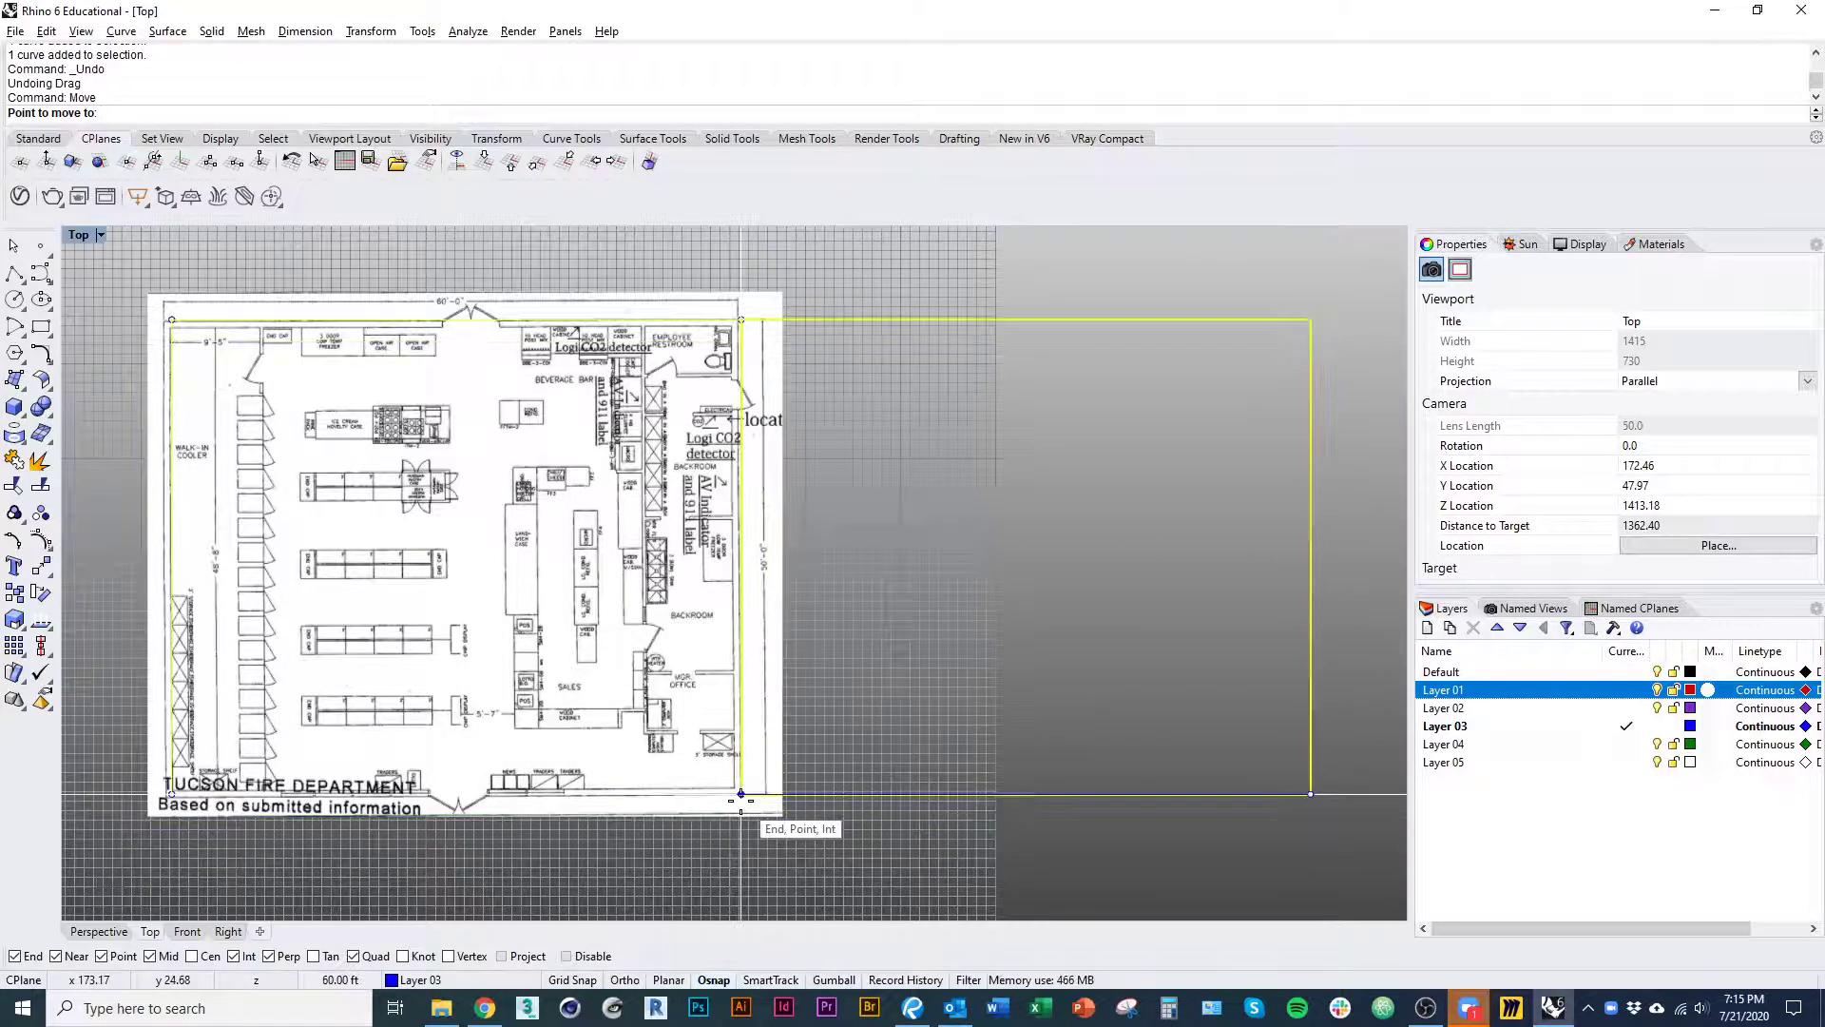
key(Escape)
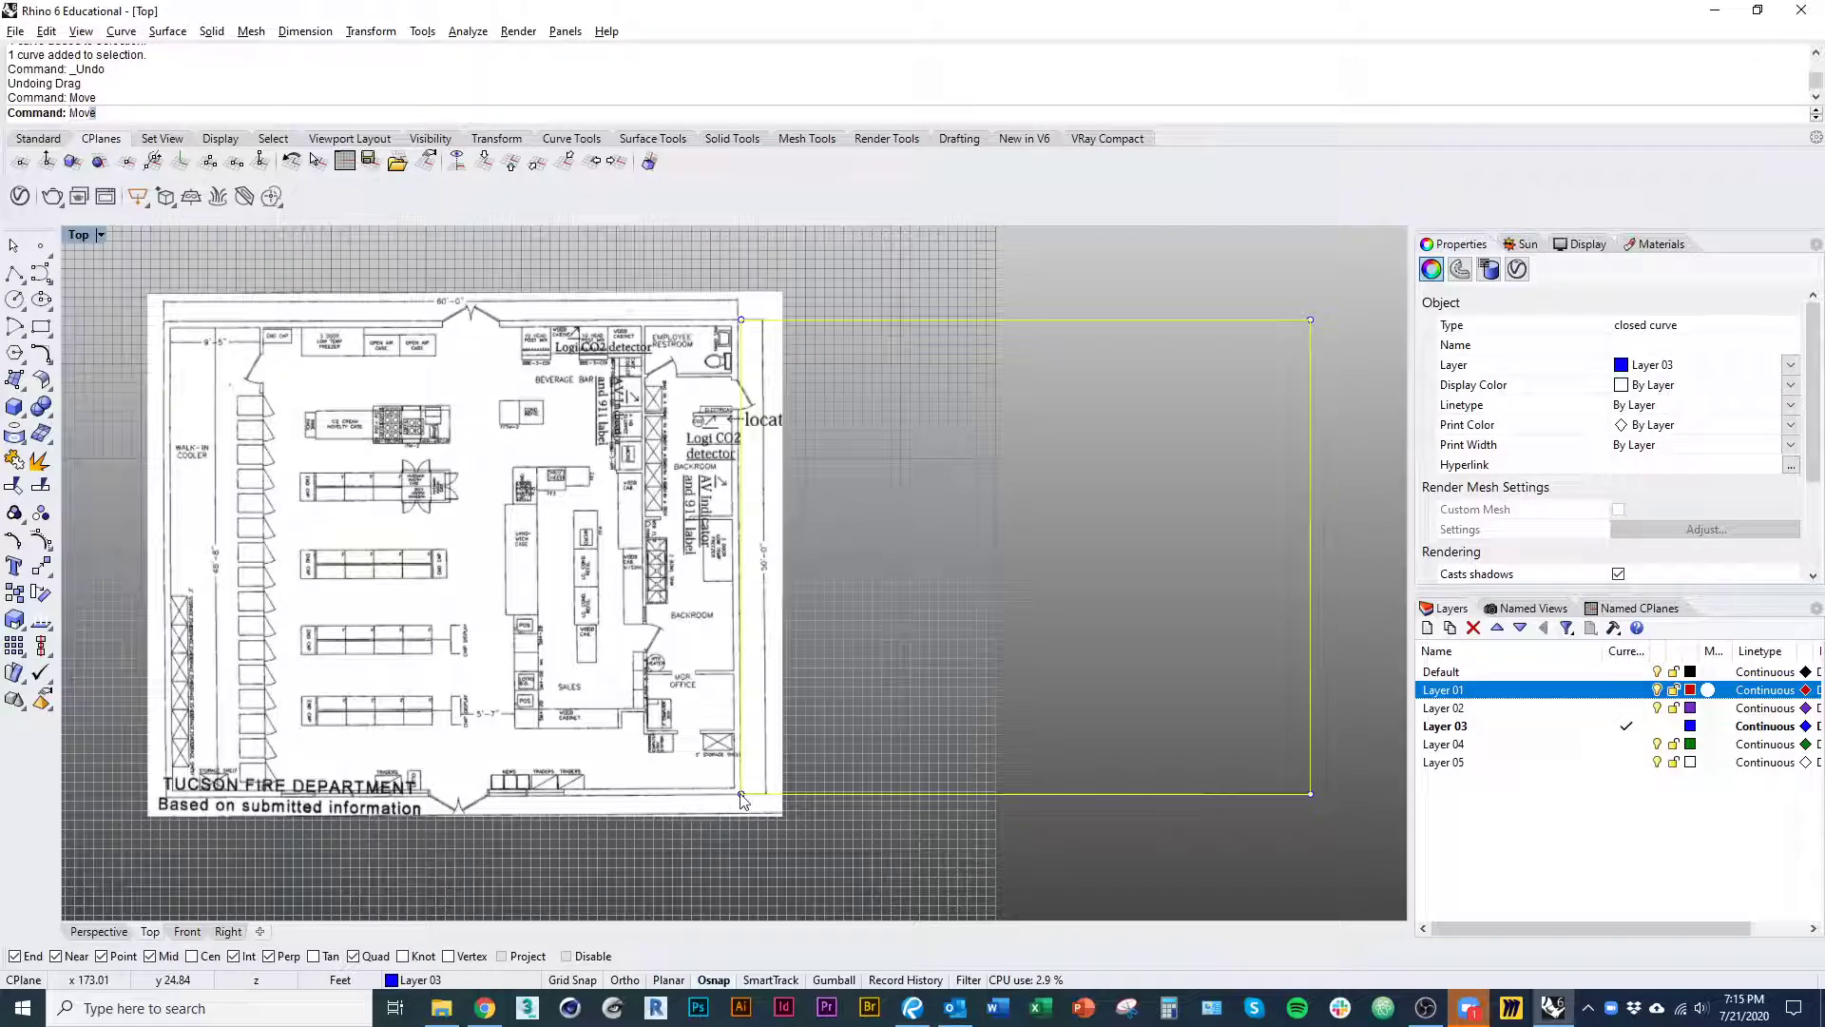
- Move the rectangle from its lower-right corner onto the lower-right corner of the building outline on the fire plan
key(Return)
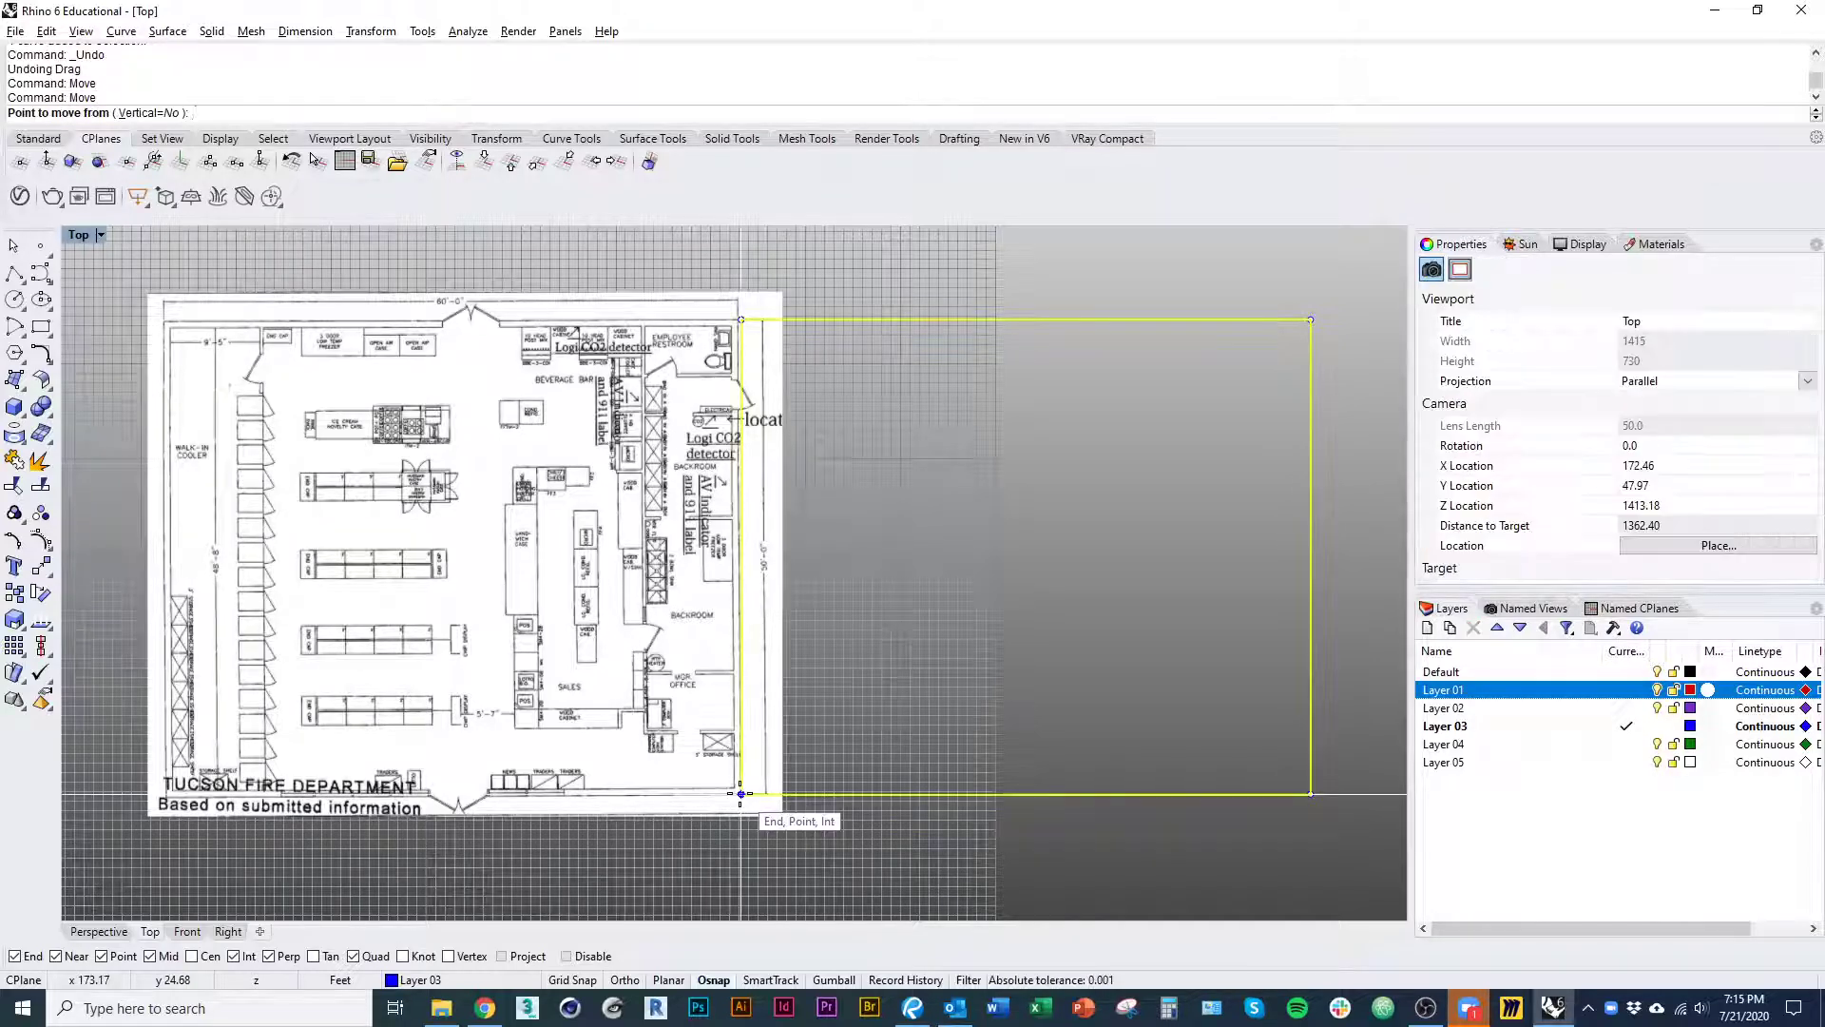
click(1310, 793)
click(740, 793)
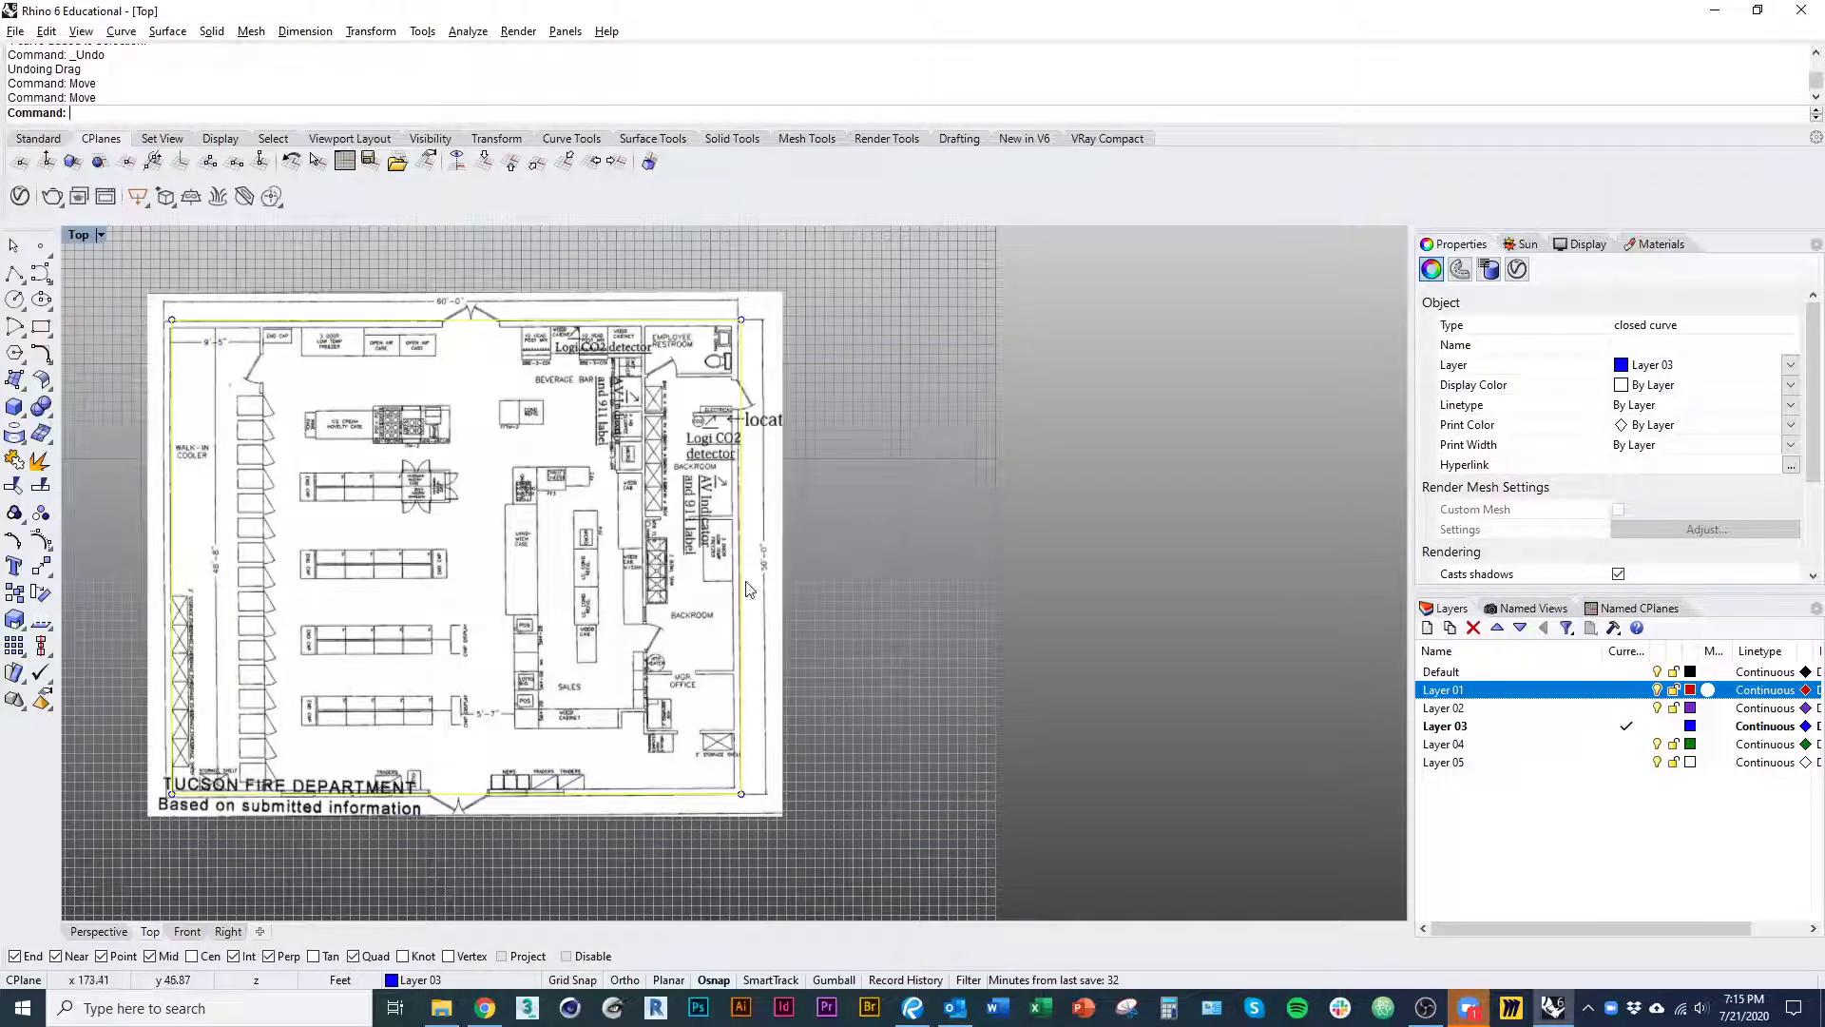
- Examine how the rectangle's edges and corners line up with the exterior walls drawn on the fire plan
scroll(747, 588, up, 3)
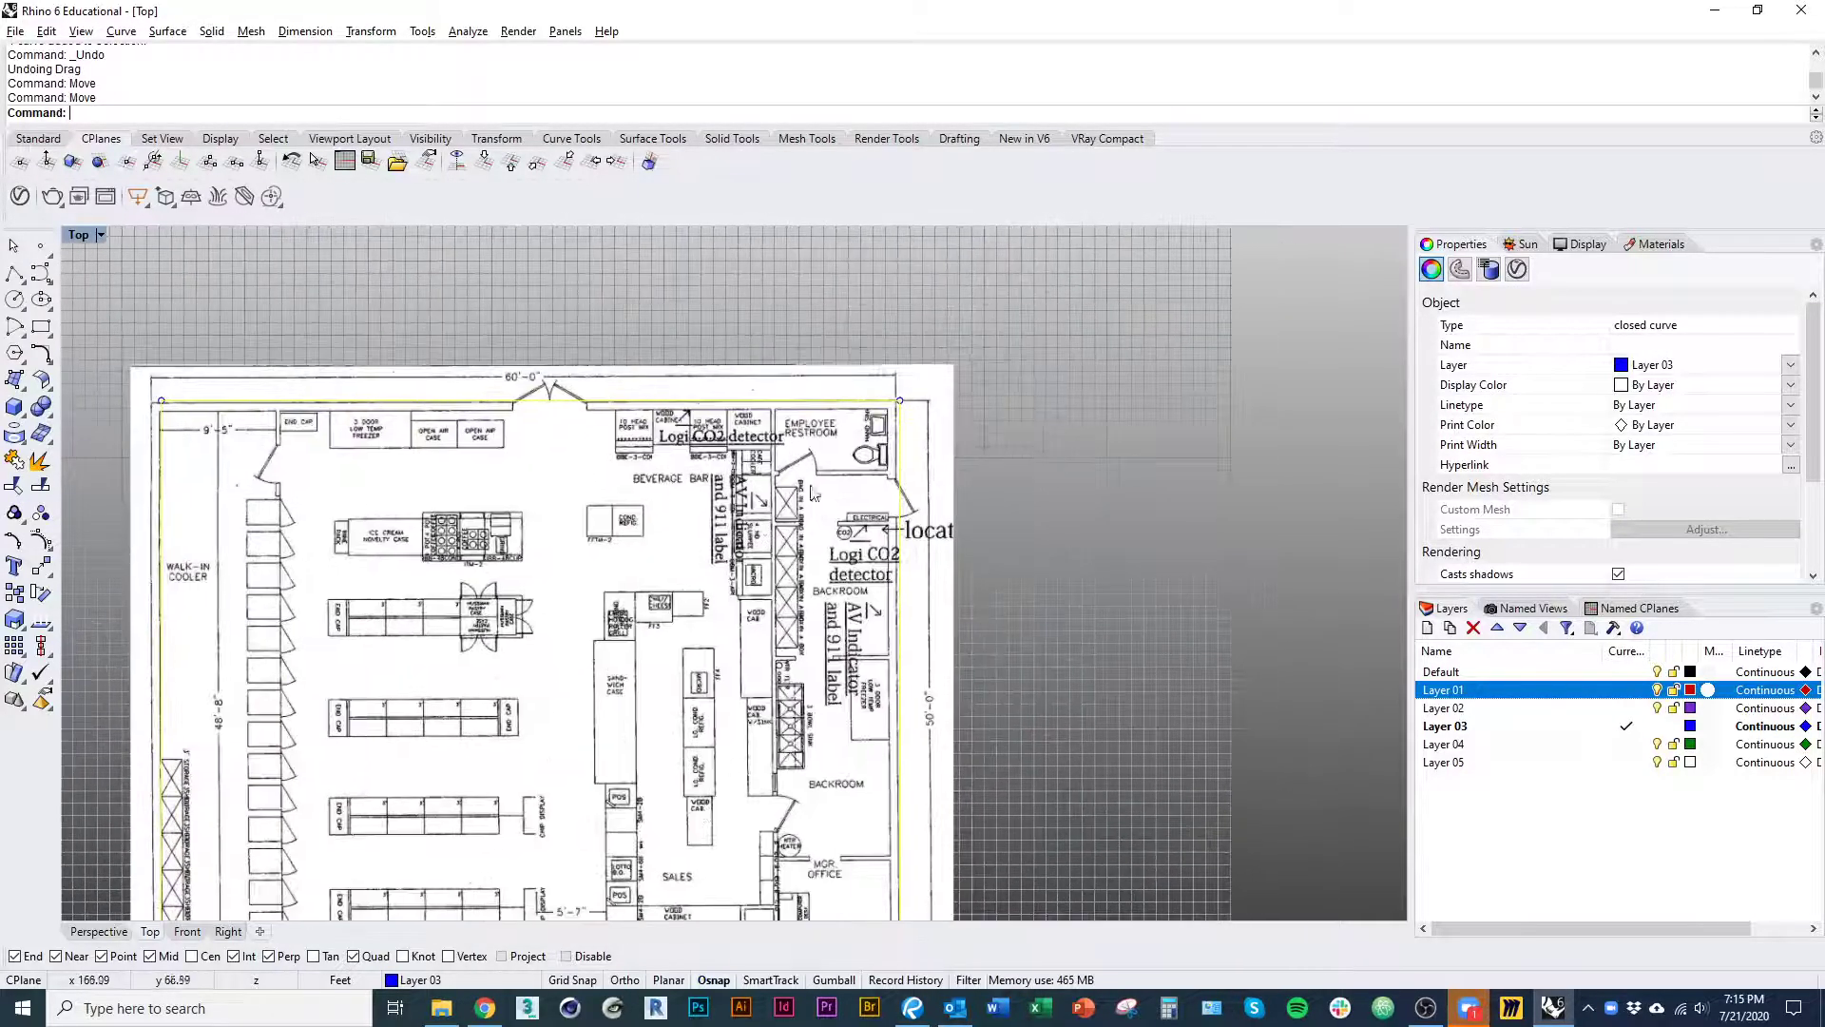
scroll(699, 568, up, 4)
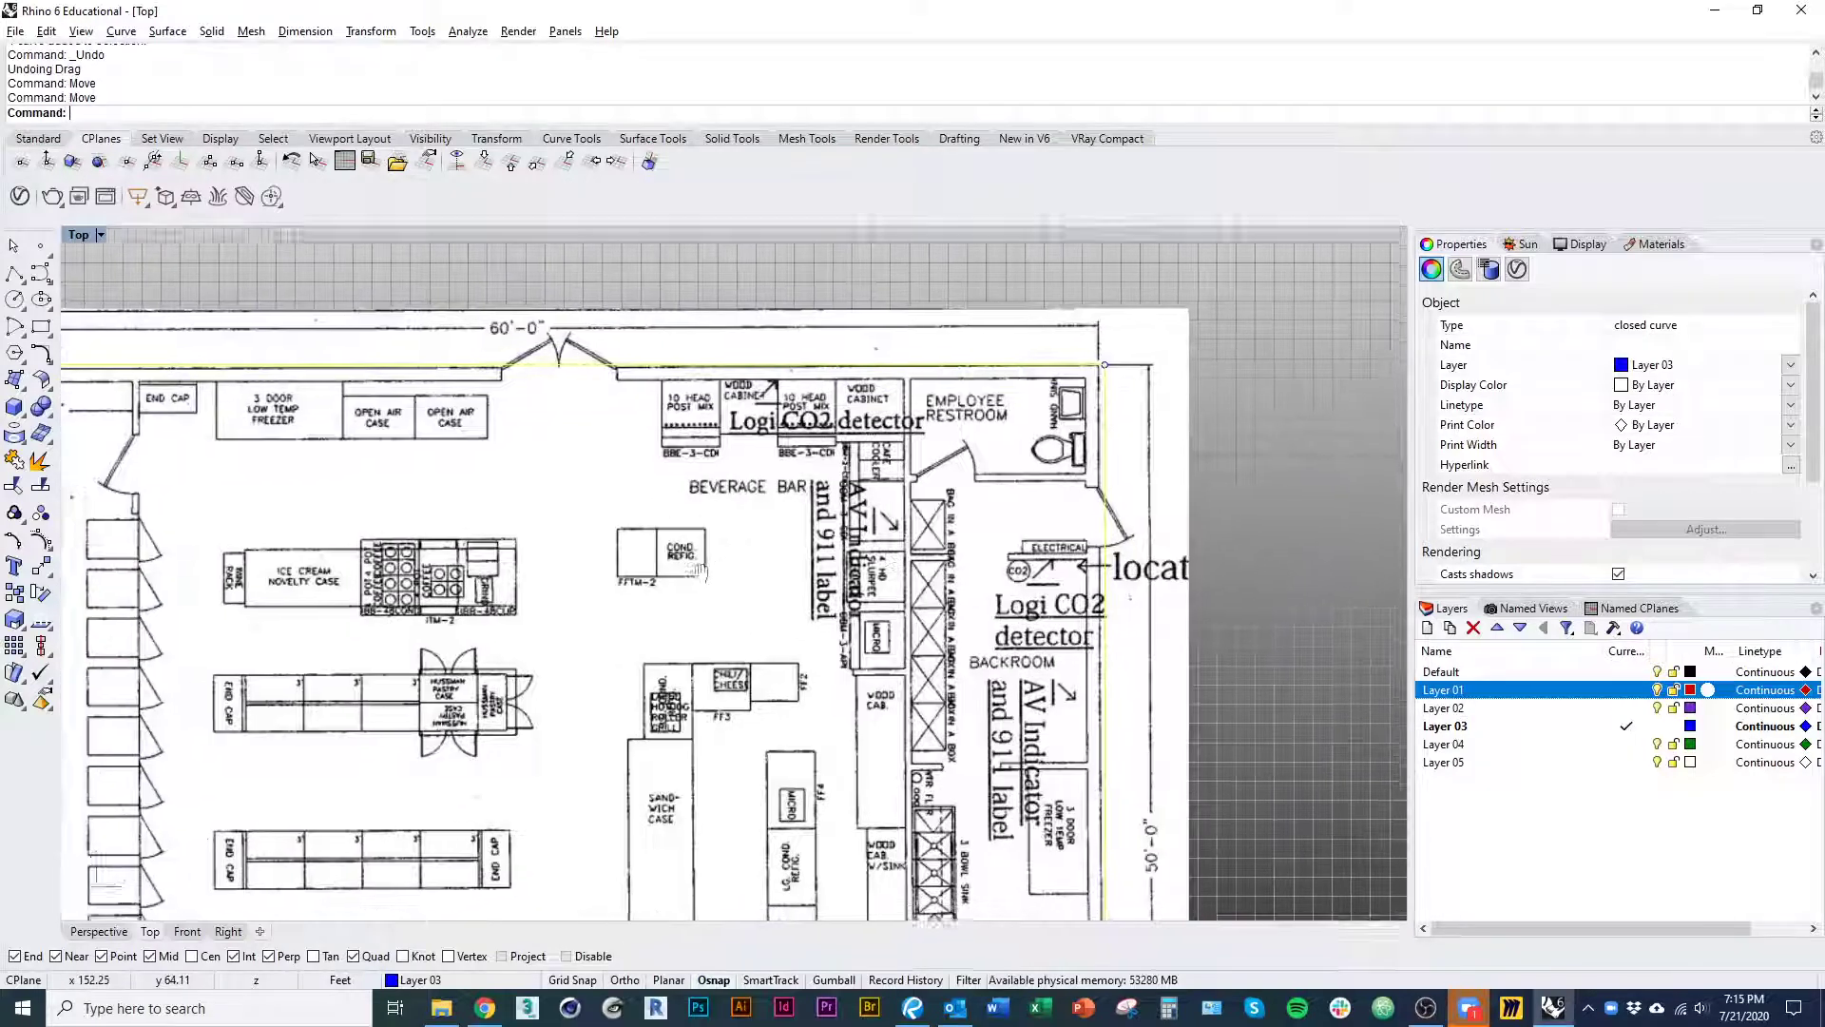
right_drag(700, 570, 935, 645)
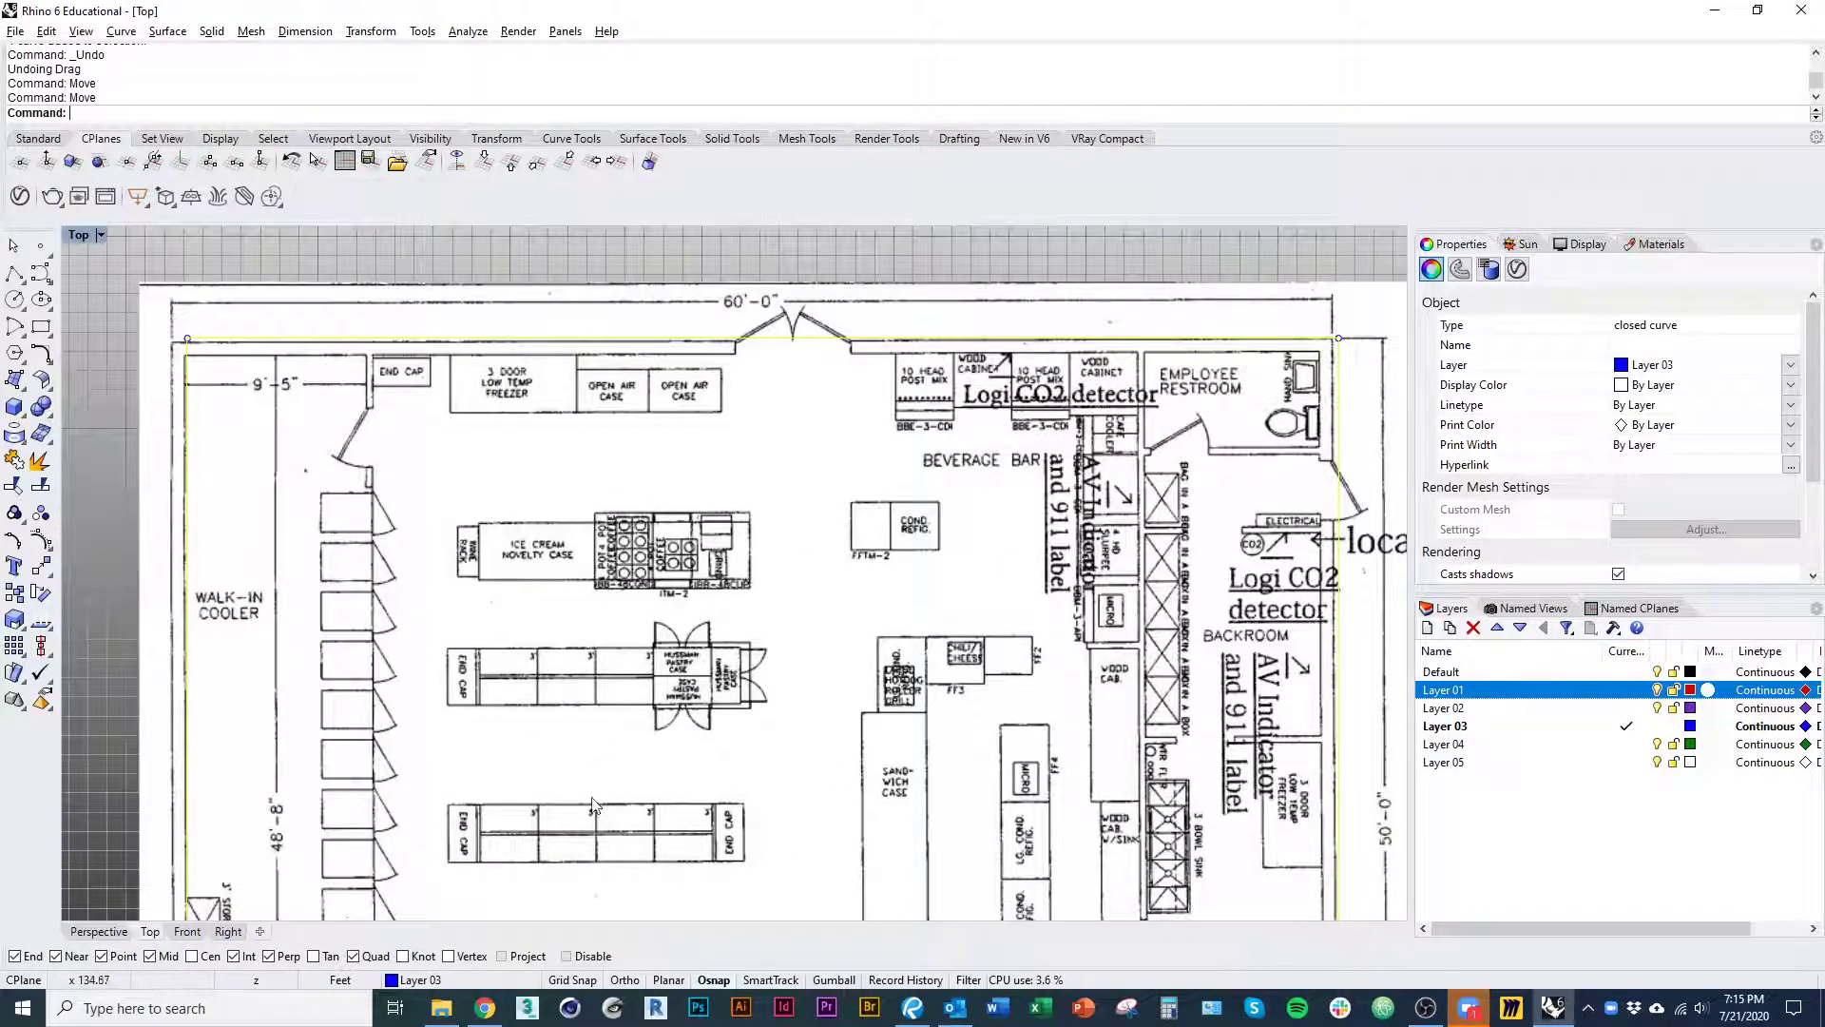
right_drag(591, 806, 827, 694)
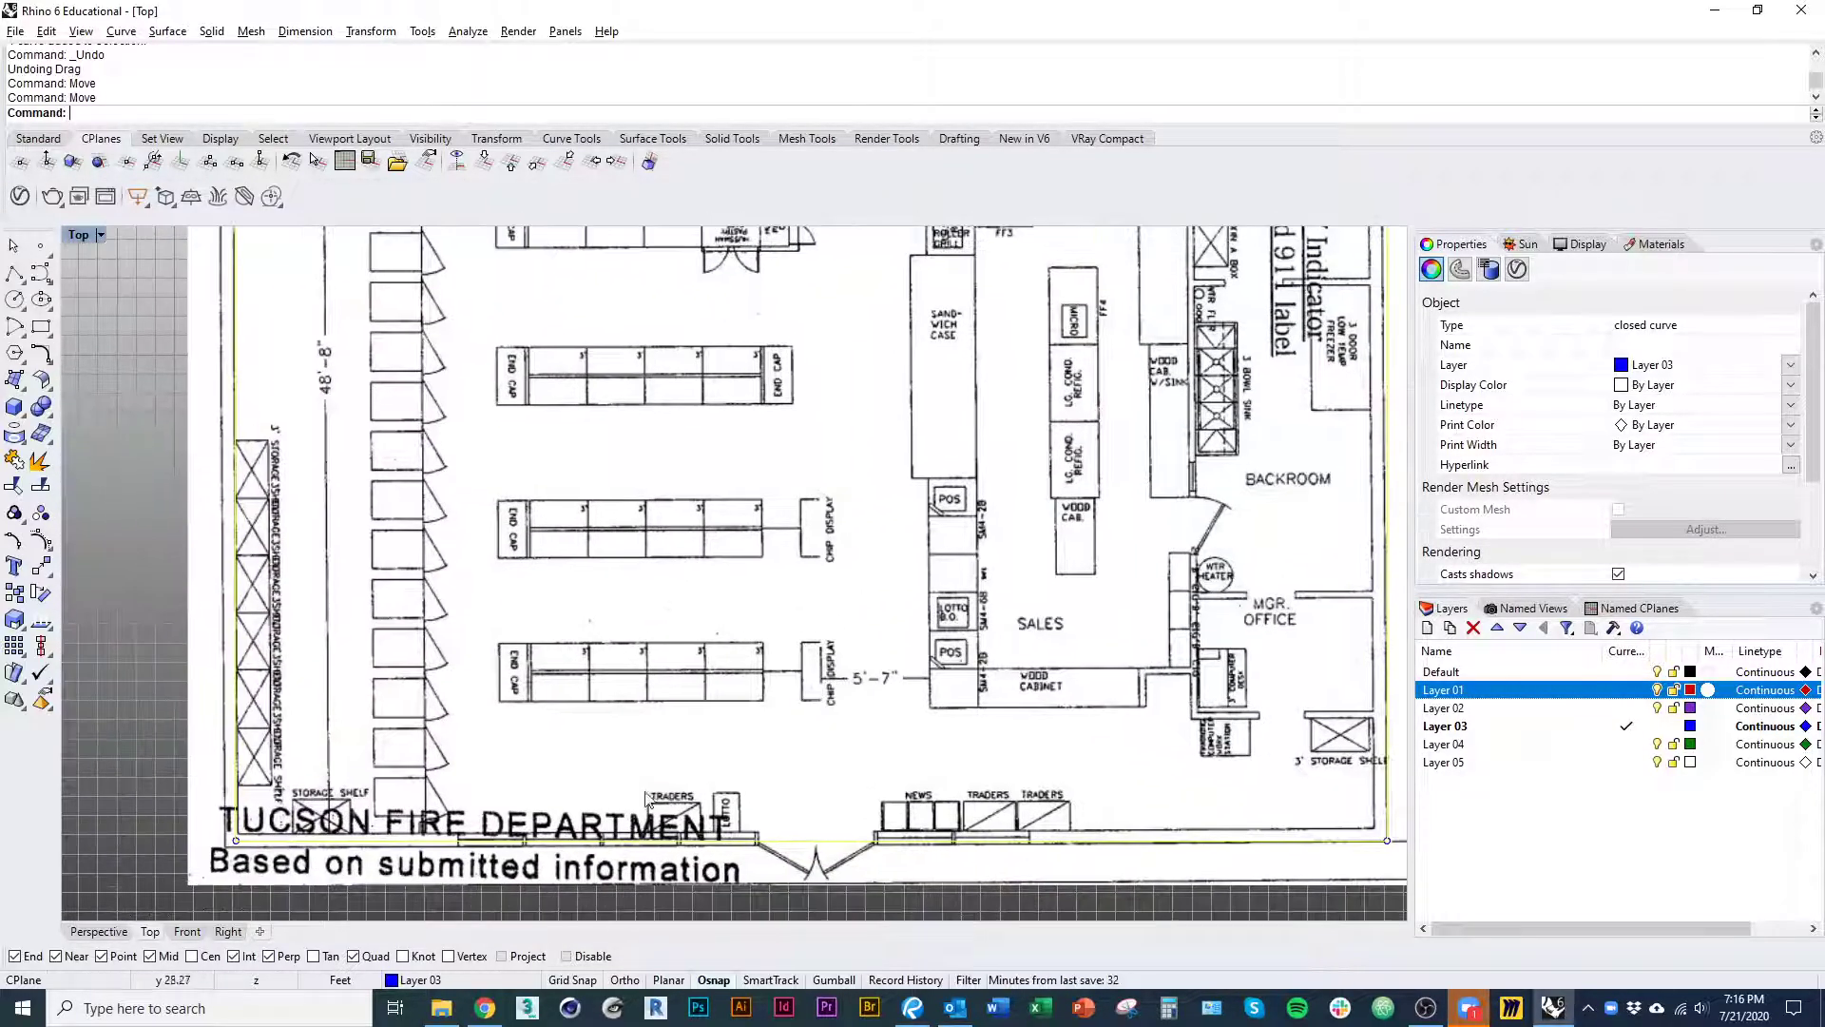
ctrl+right_drag(262, 859, 341, 862)
right_drag(999, 835, 572, 857)
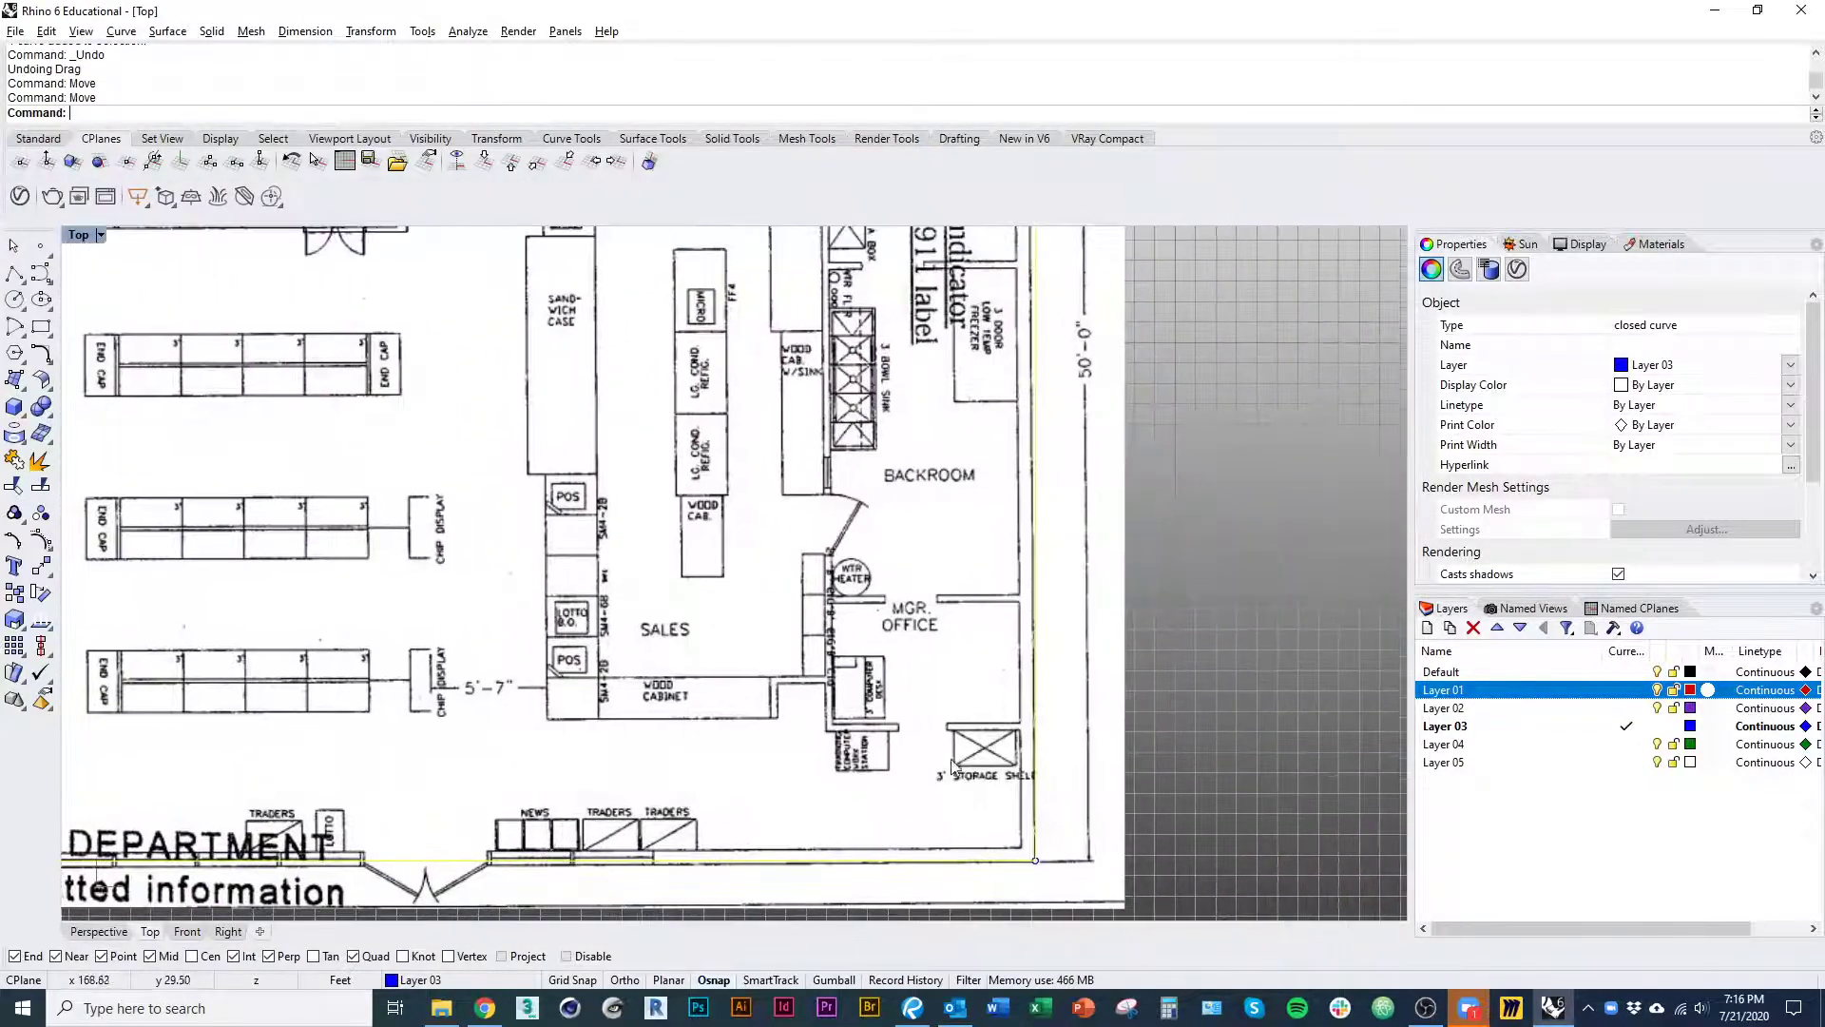
right_drag(953, 765, 1040, 736)
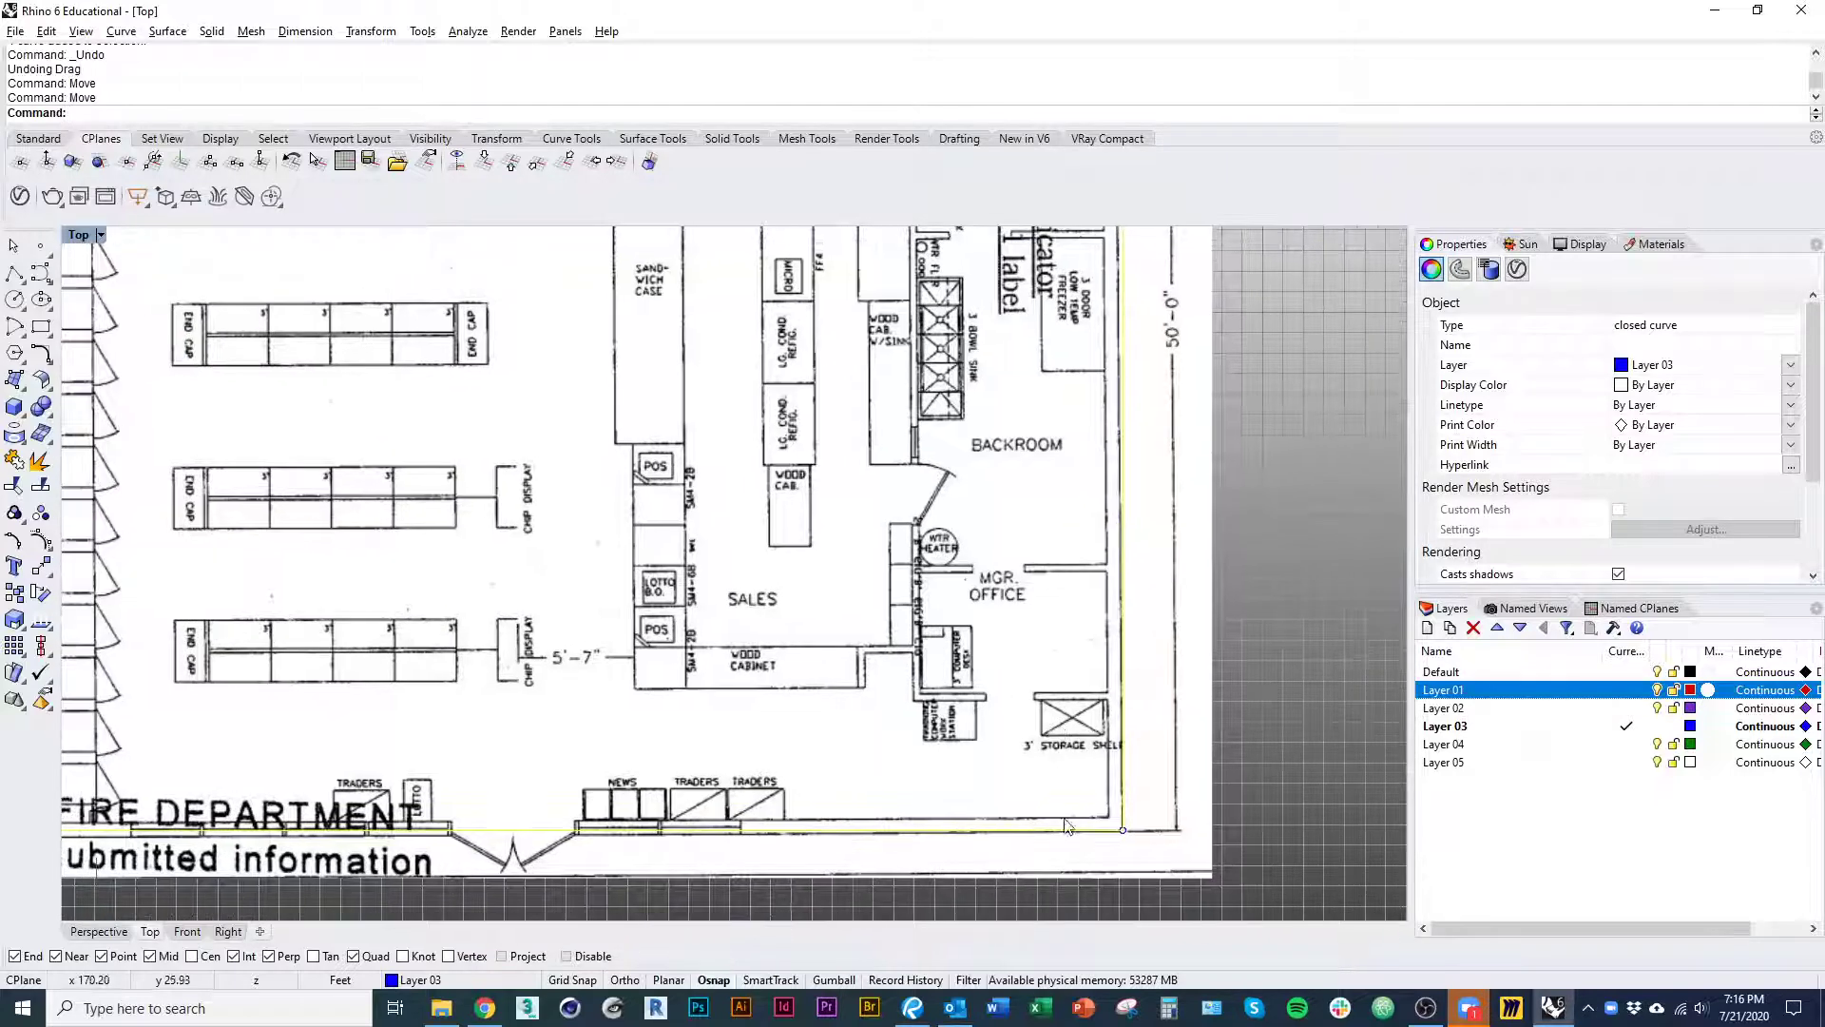
ctrl+right_drag(1066, 826, 1080, 684)
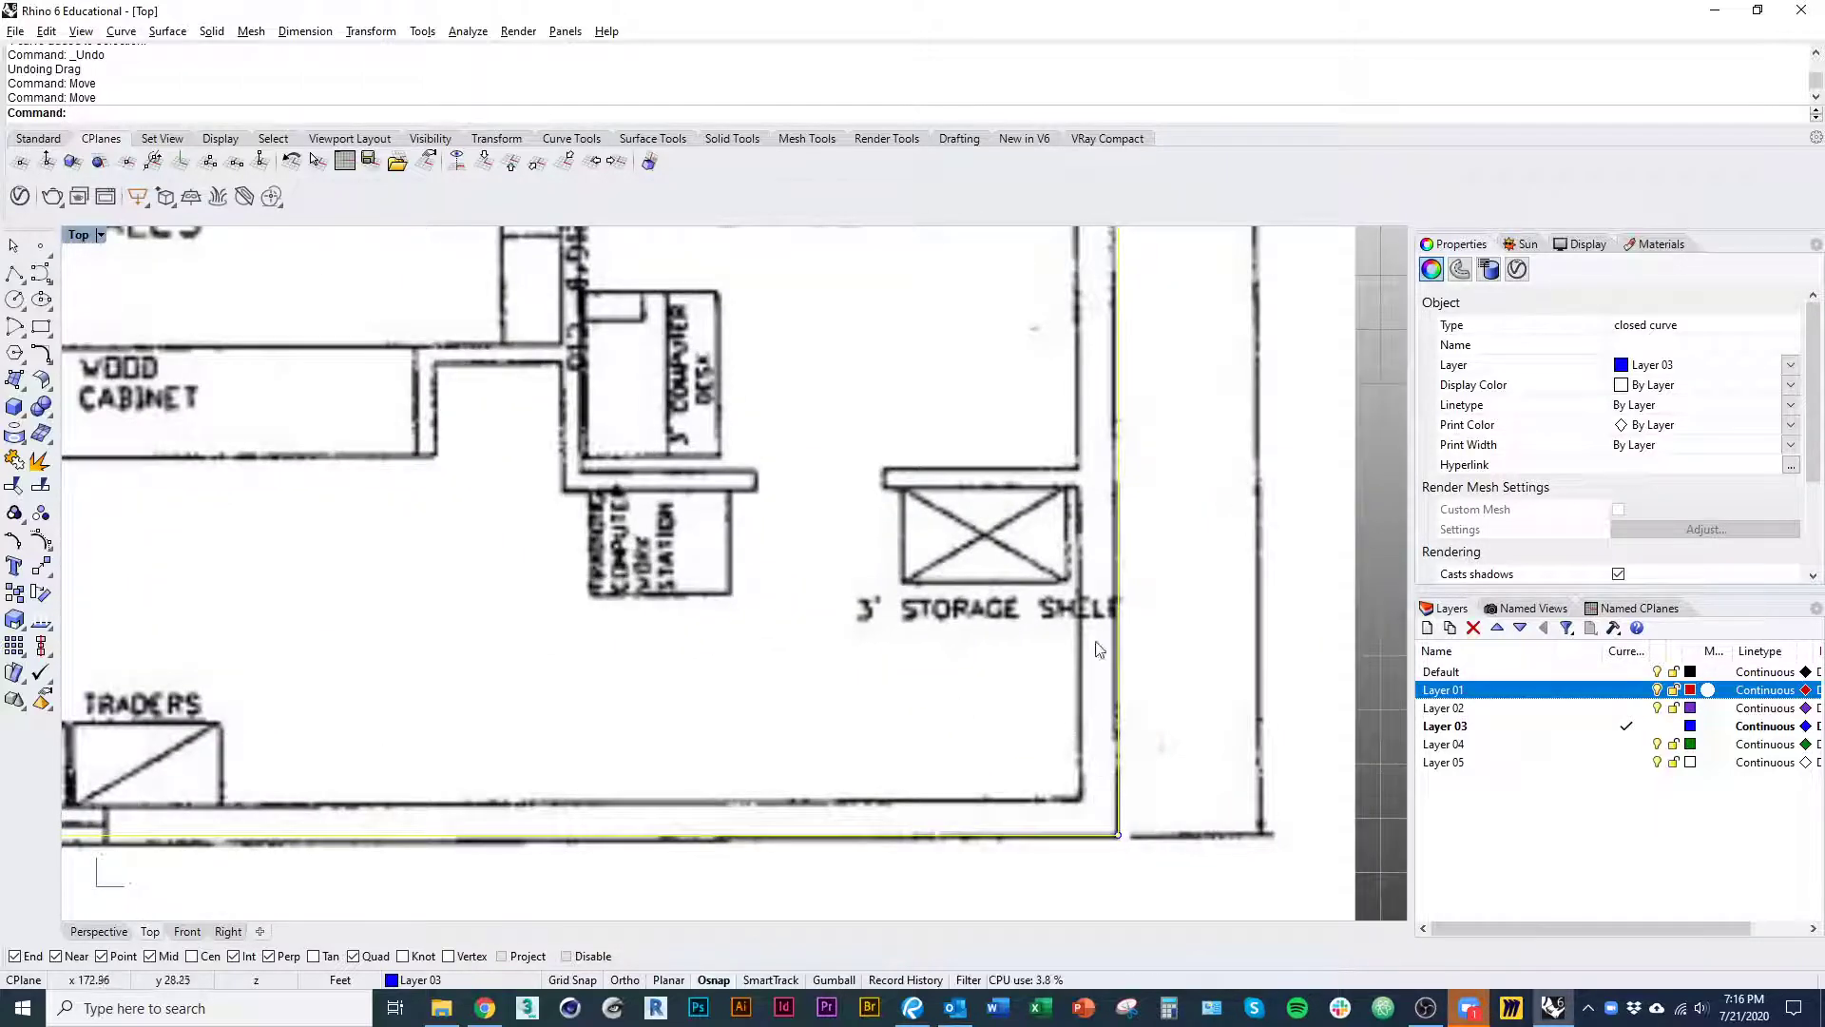
ctrl+right_drag(1056, 623, 1044, 784)
right_drag(971, 514, 997, 568)
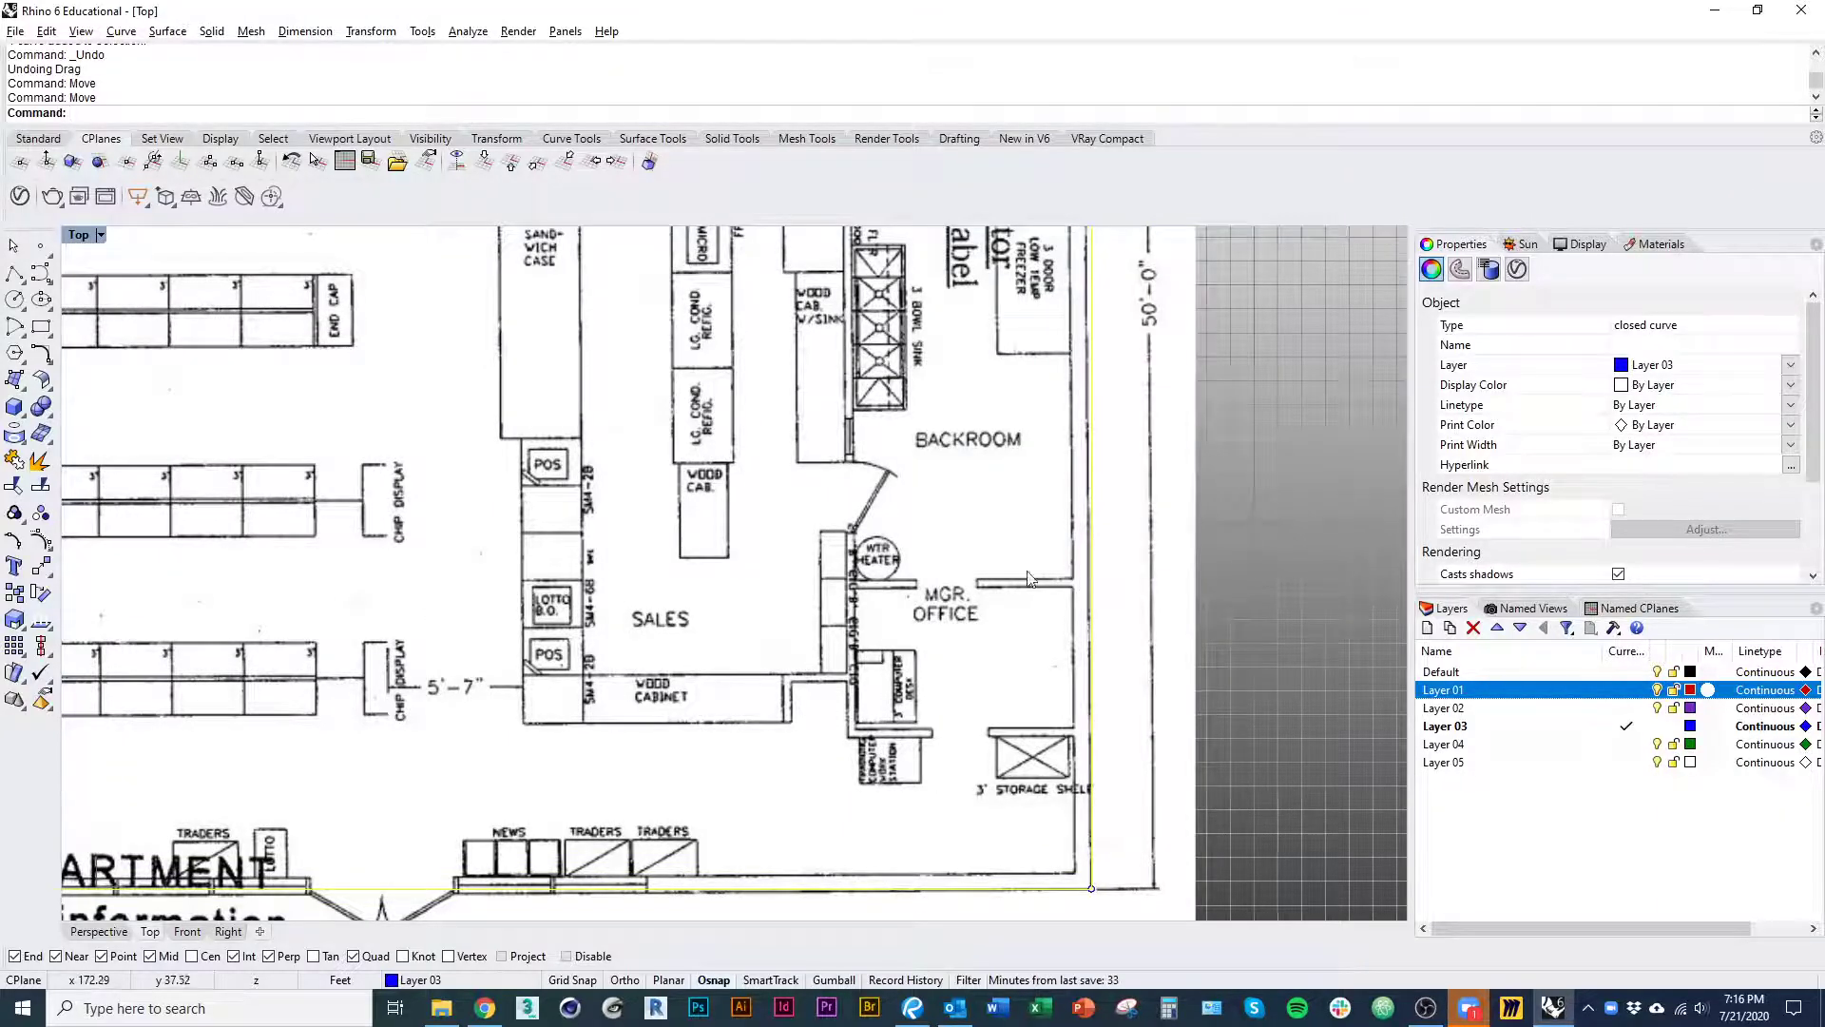
right_drag(842, 259, 902, 715)
scroll(933, 644, down, 3)
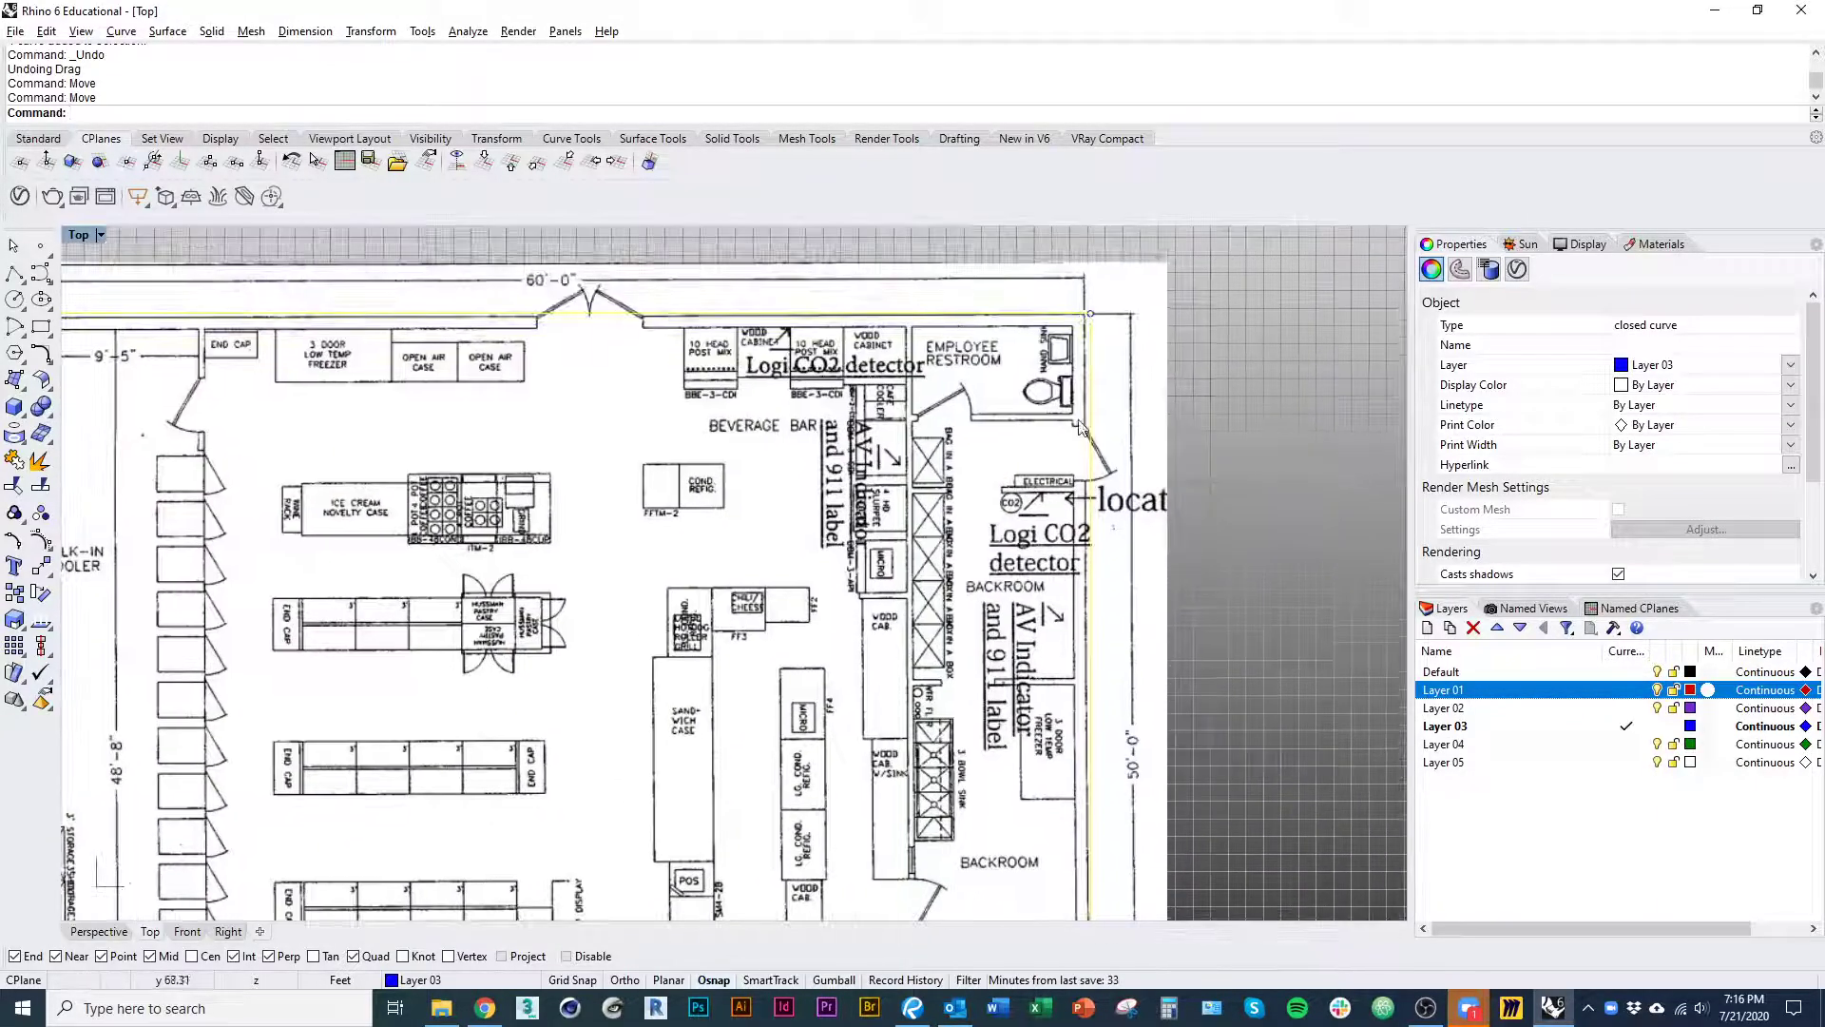
right_drag(495, 548, 914, 550)
scroll(599, 356, up, 2)
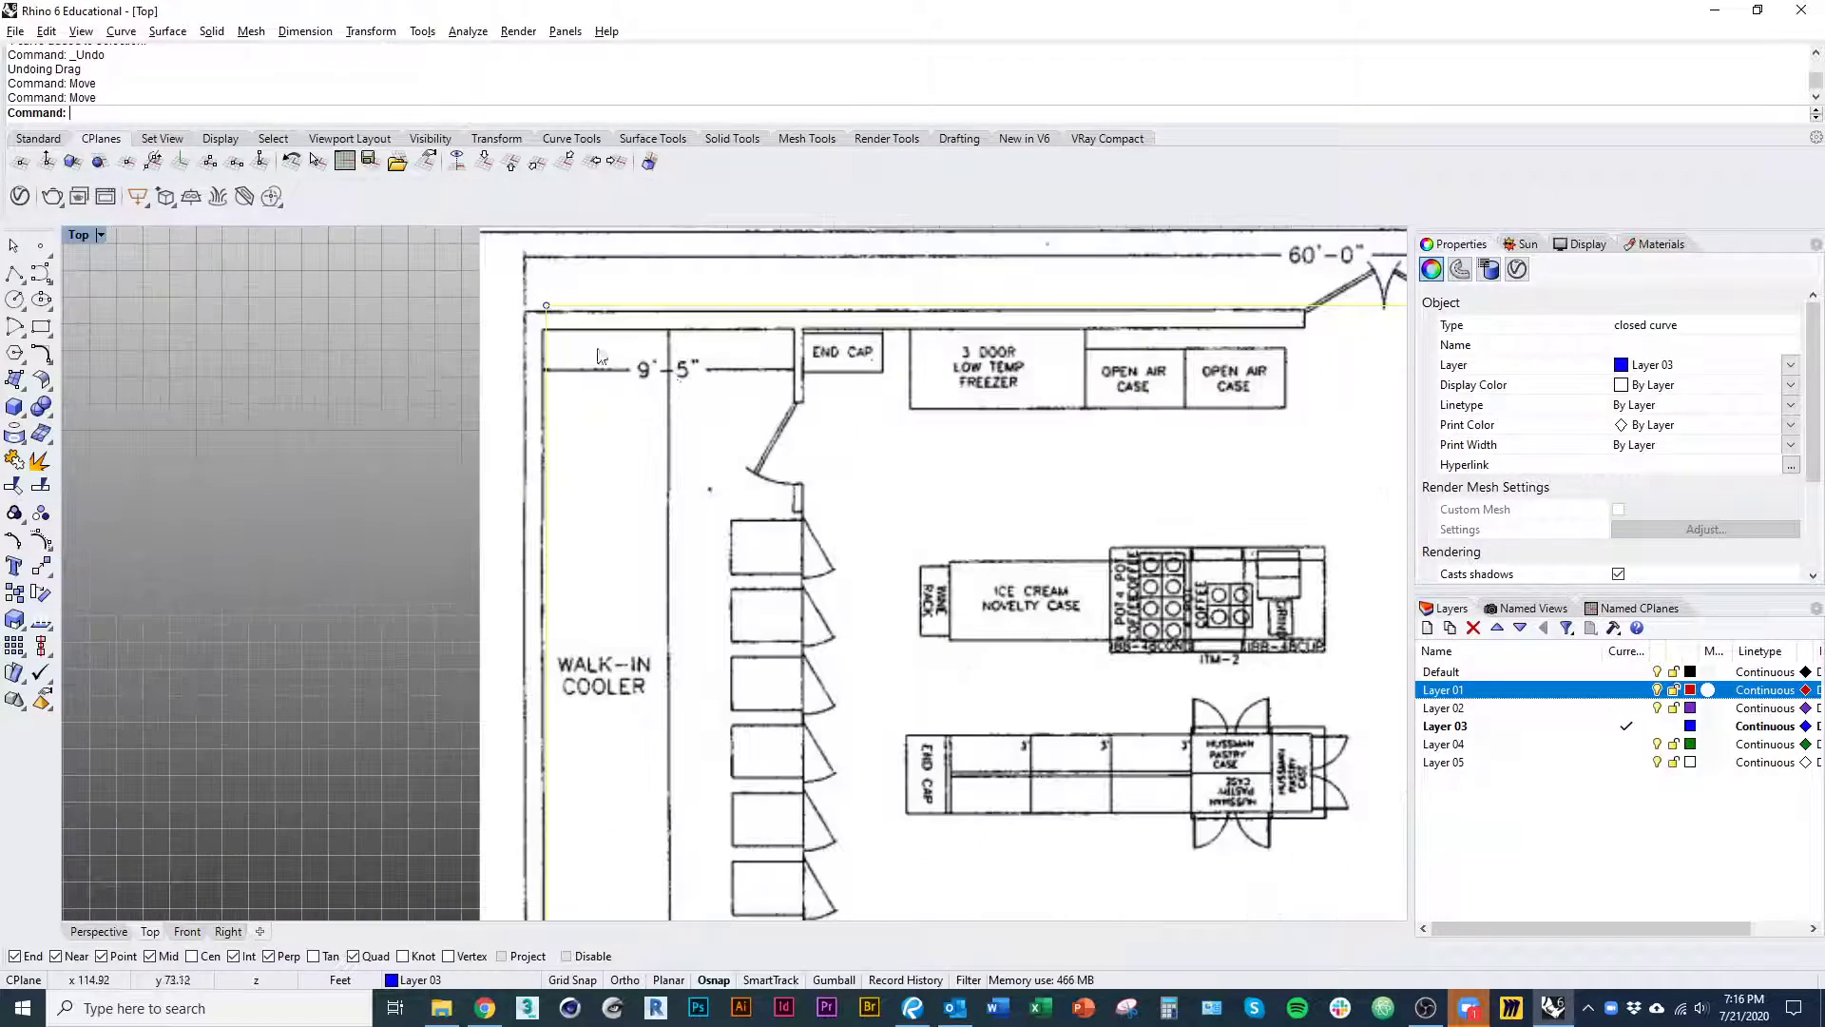
- Compare the plan's interior depth dimension beside the walk-in cooler with the overall depth dimension on the opposite side of the building
right_drag(796, 534, 772, 328)
scroll(772, 328, down, 4)
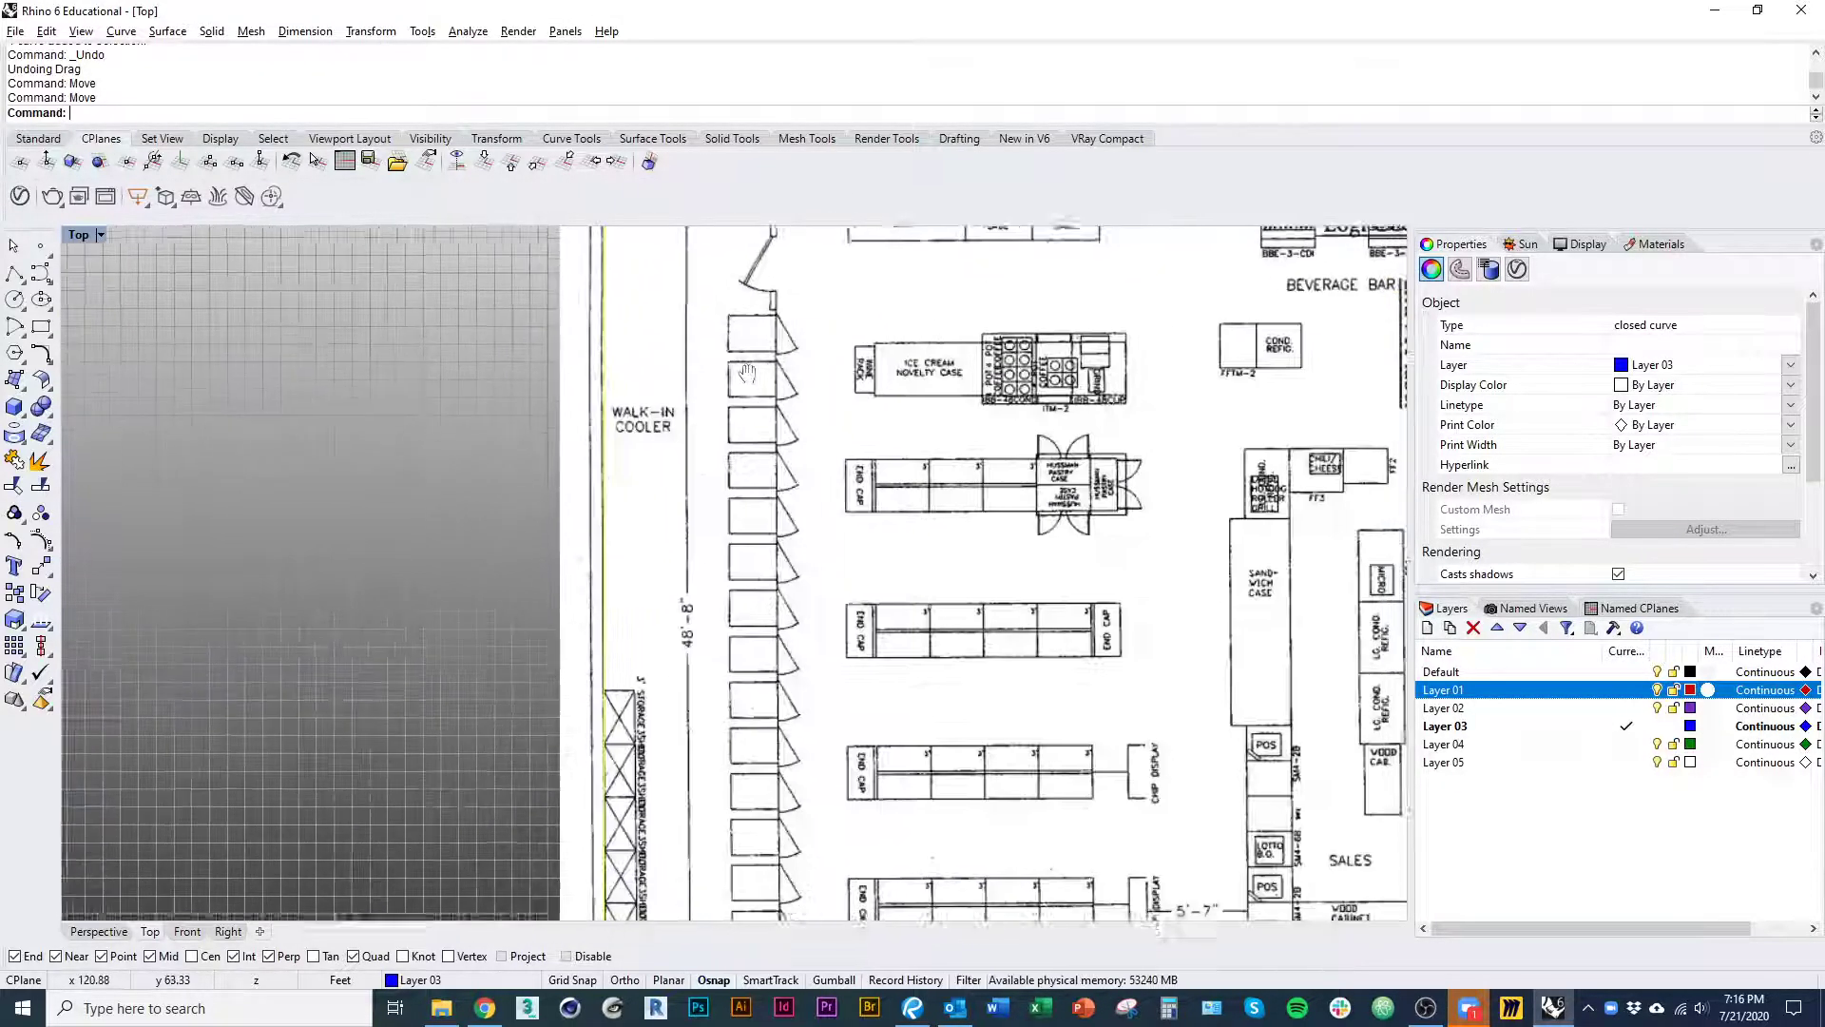
right_drag(697, 566, 689, 548)
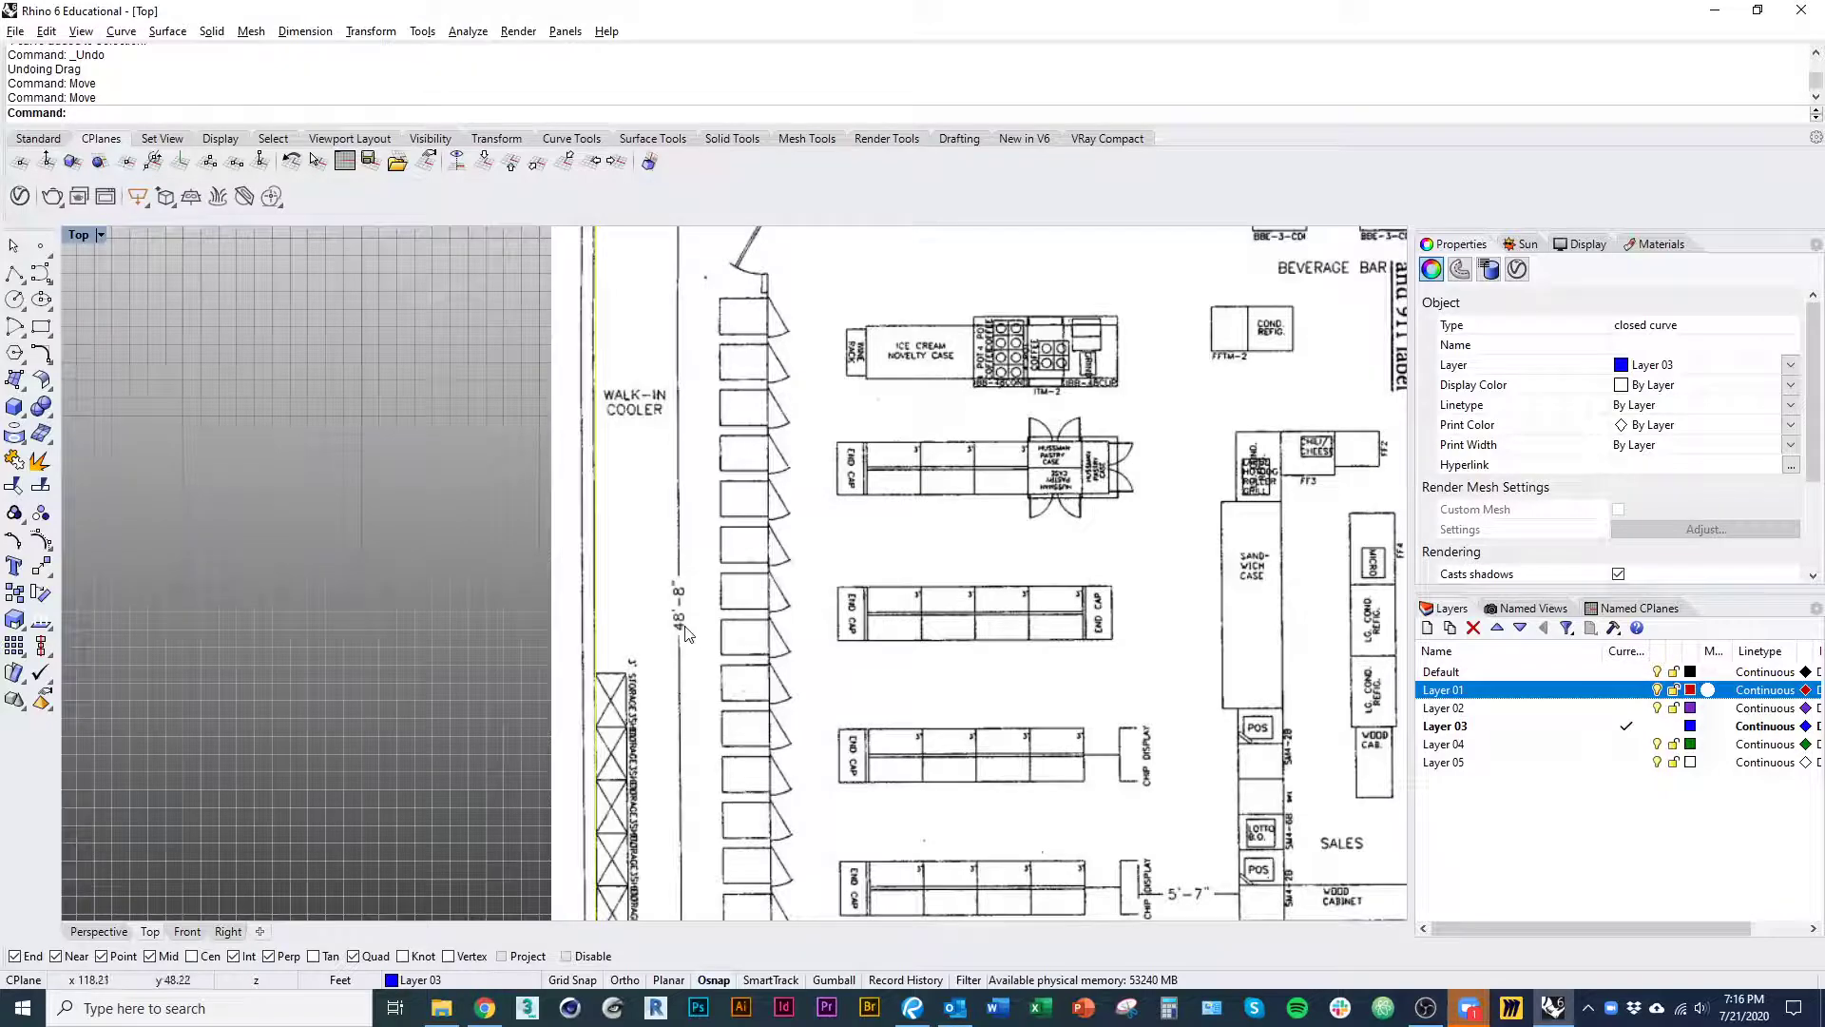
scroll(684, 634, down, 2)
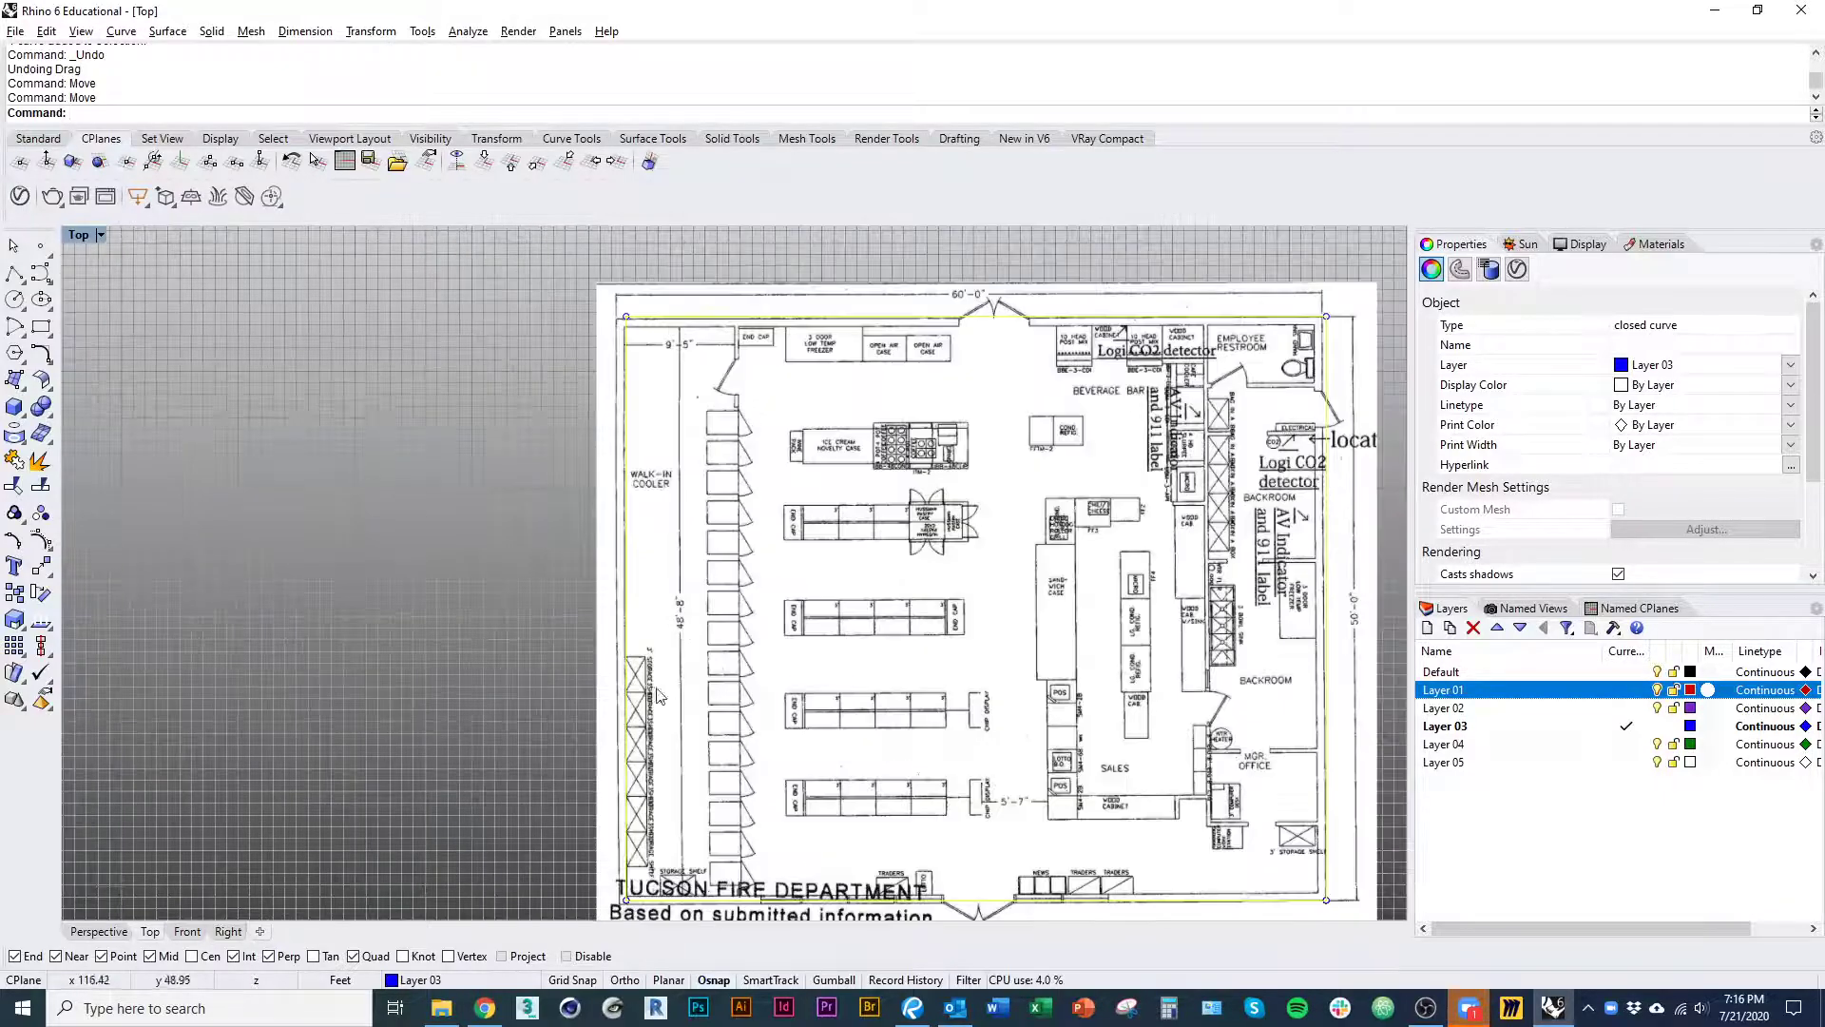
scroll(683, 632, up, 4)
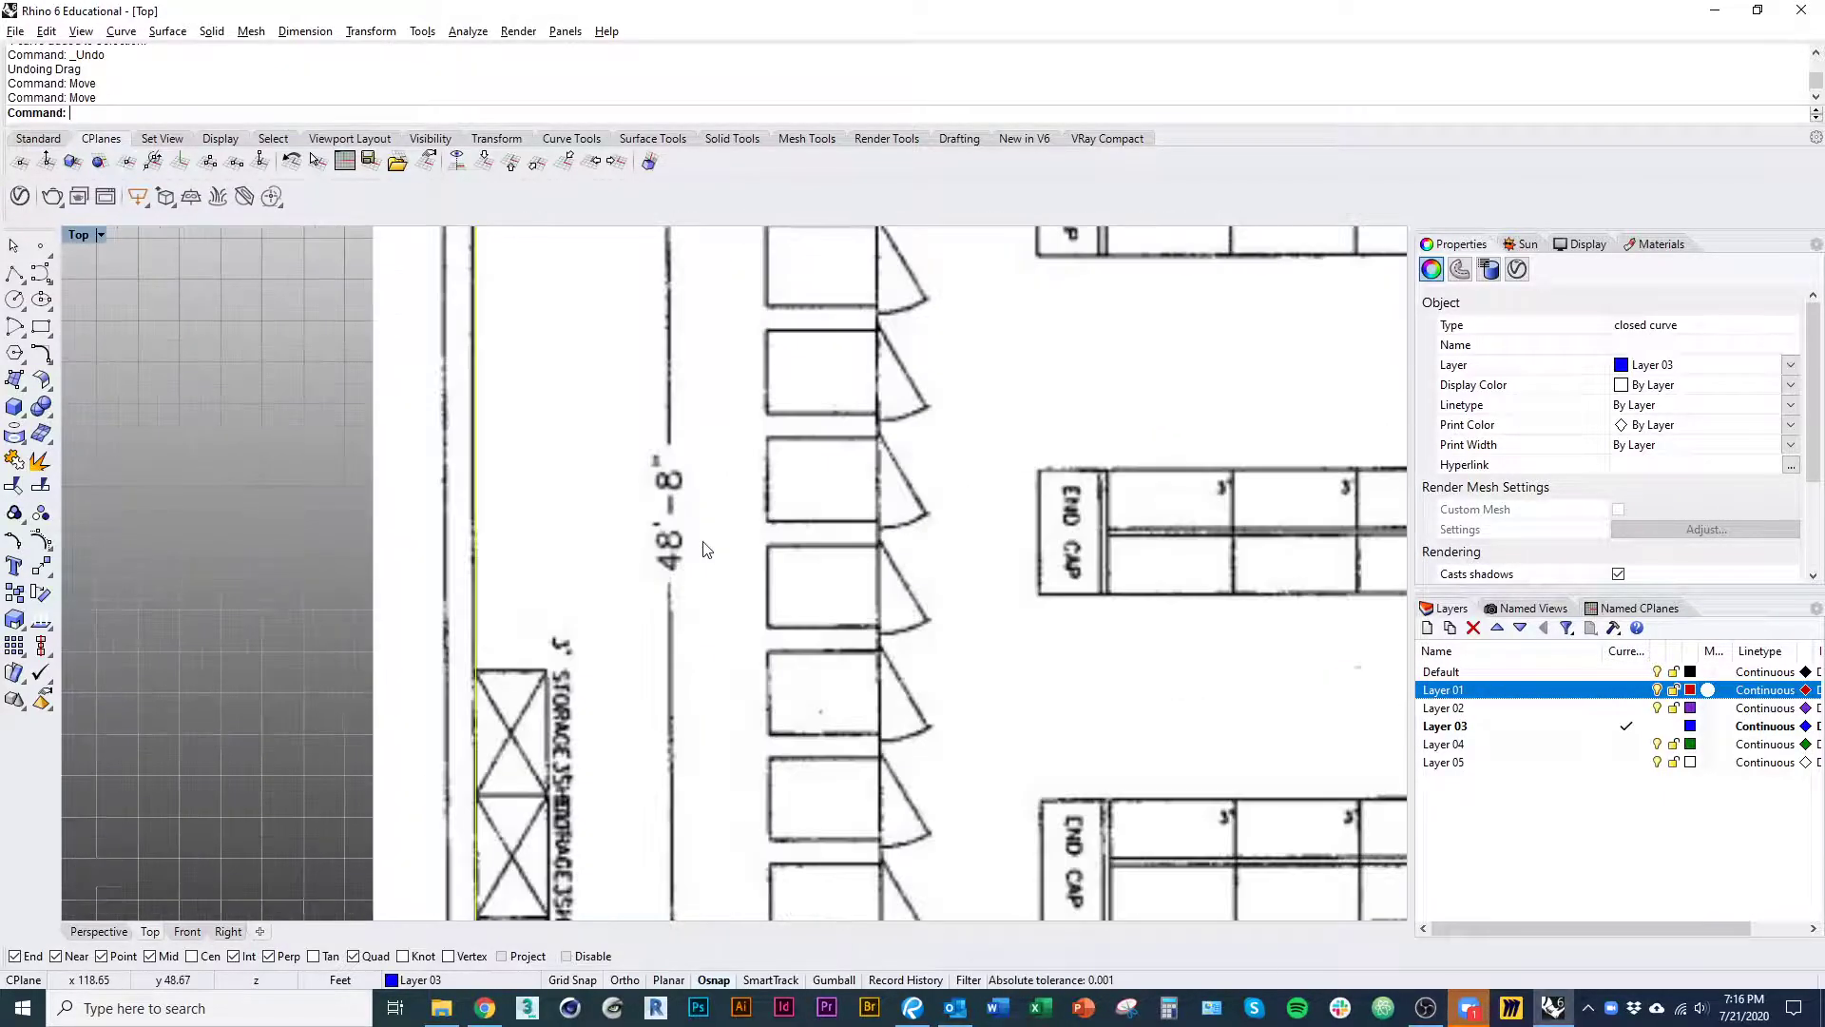
scroll(665, 656, down, 4)
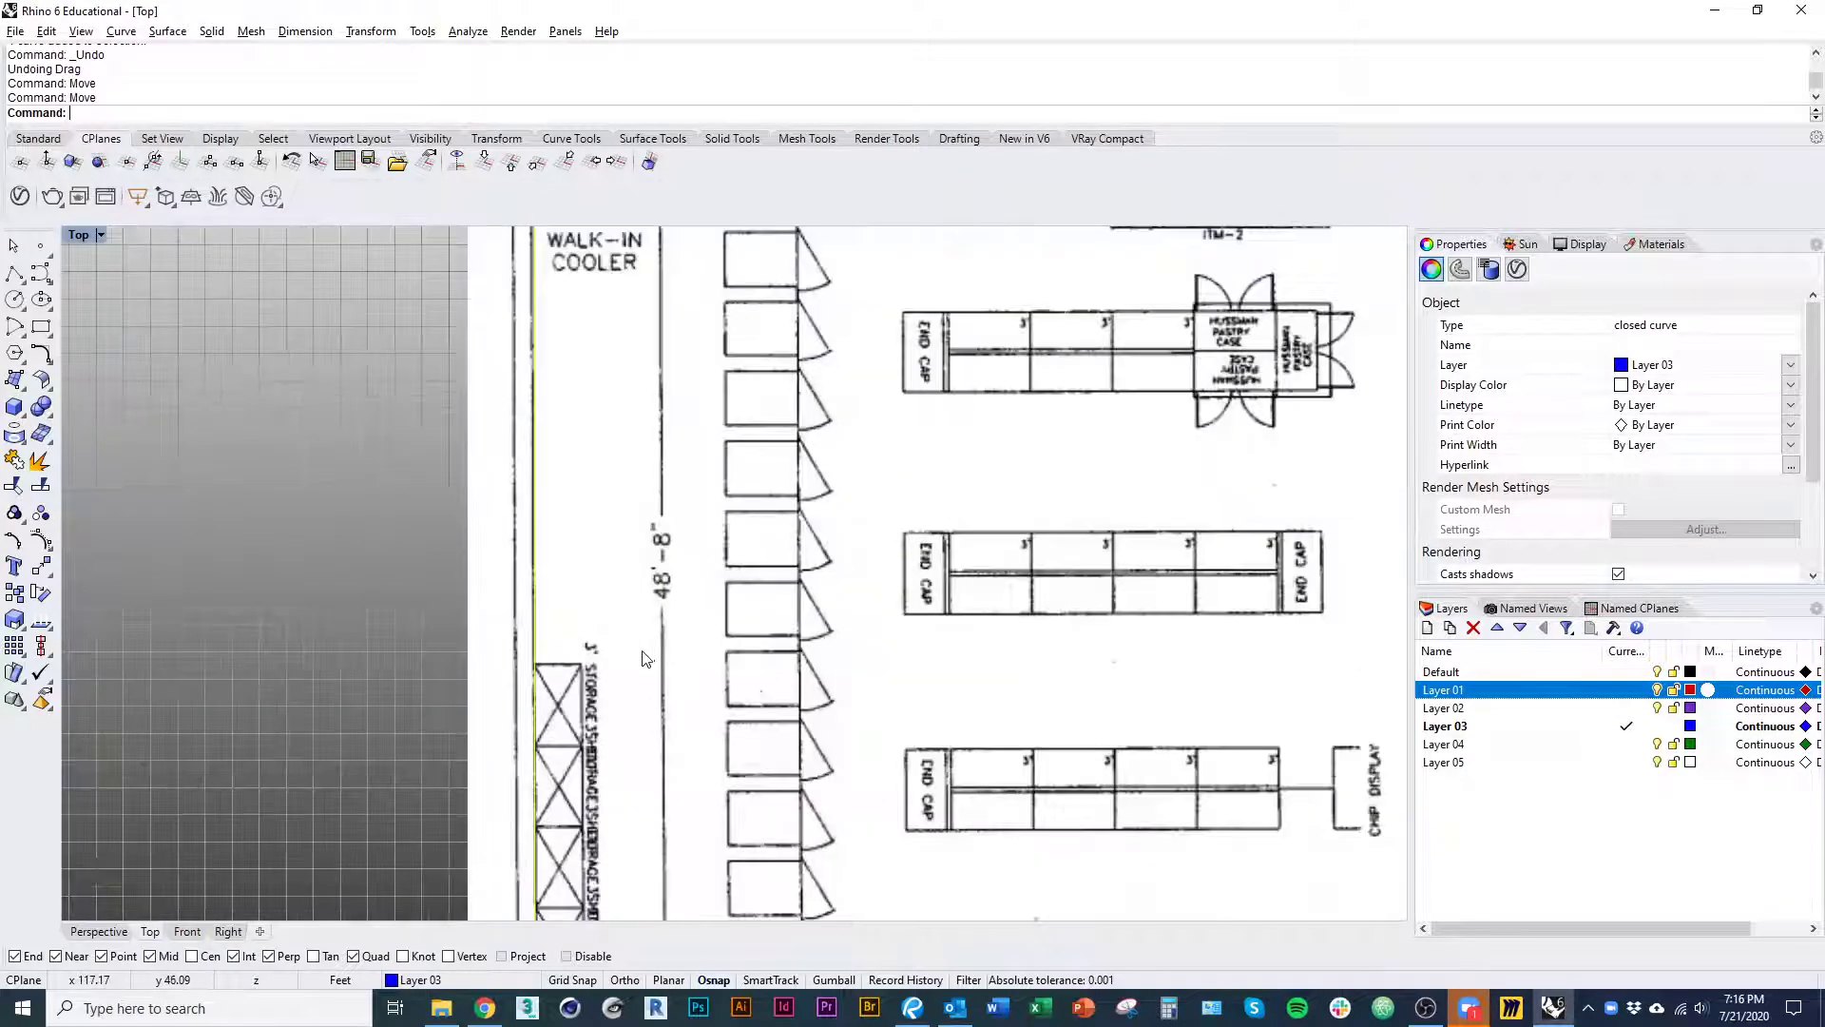
right_drag(960, 723, 440, 666)
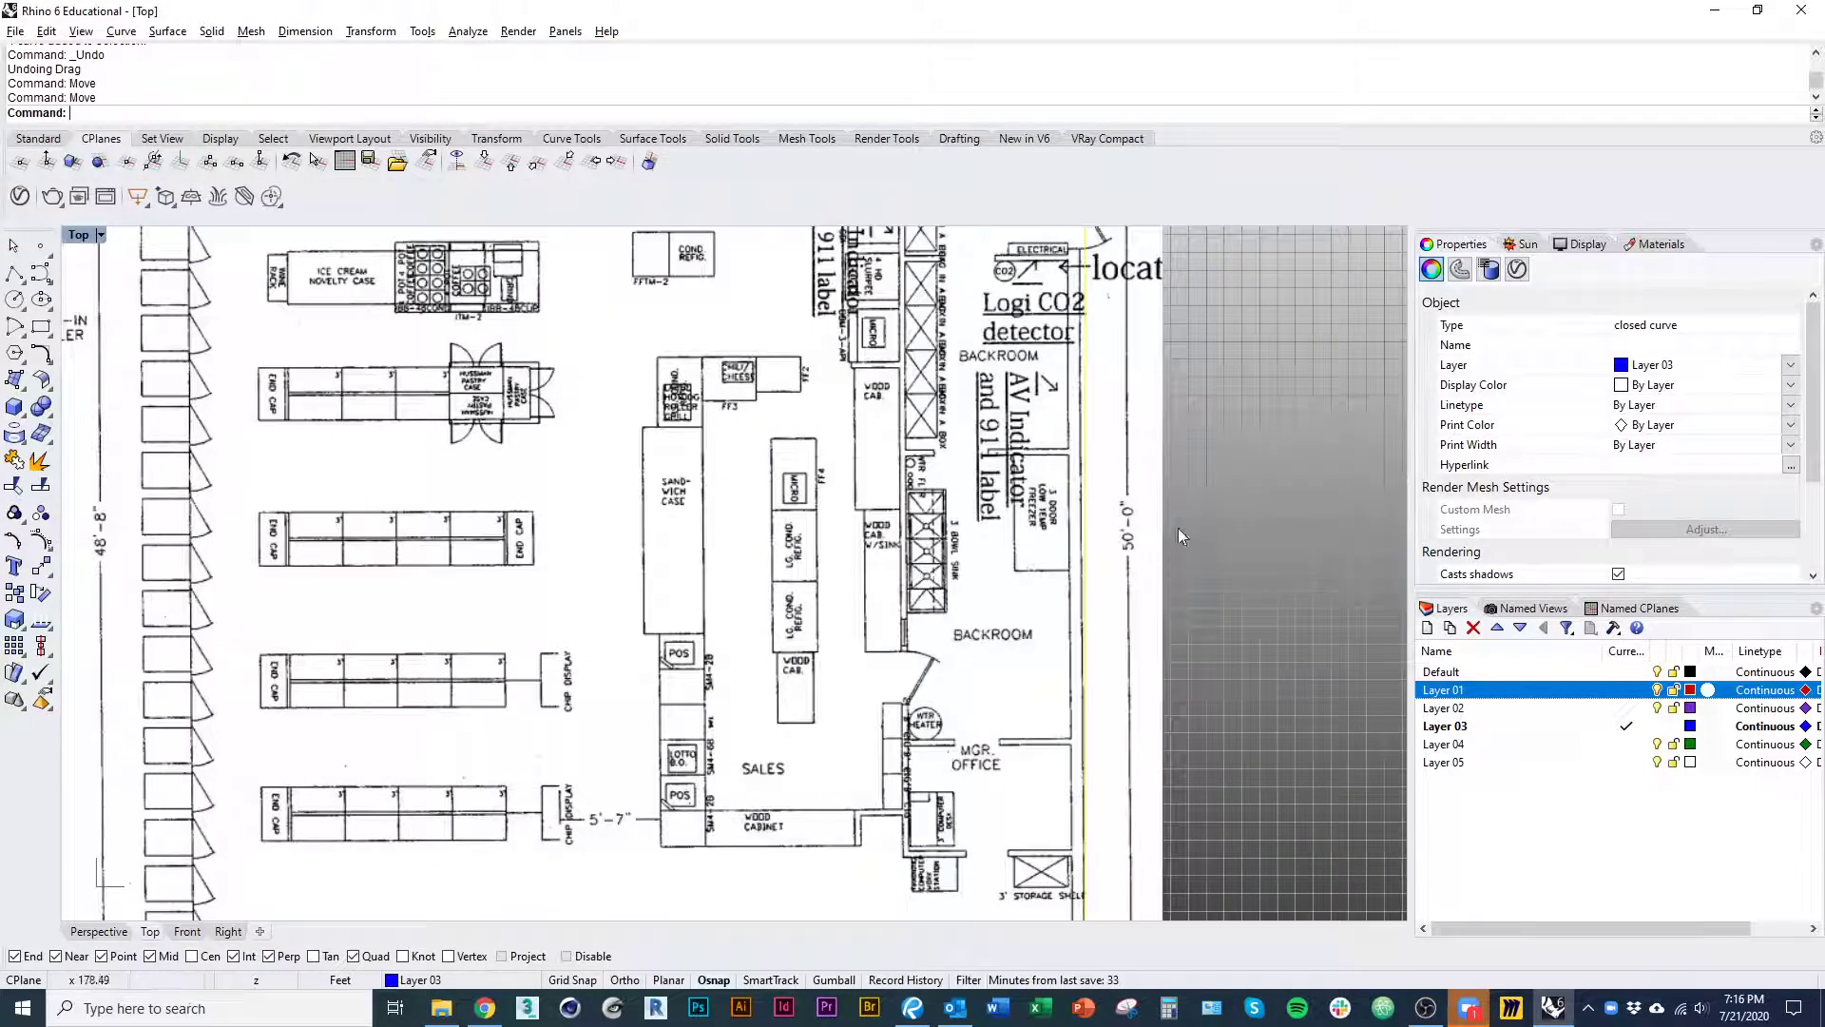
right_drag(536, 618, 568, 641)
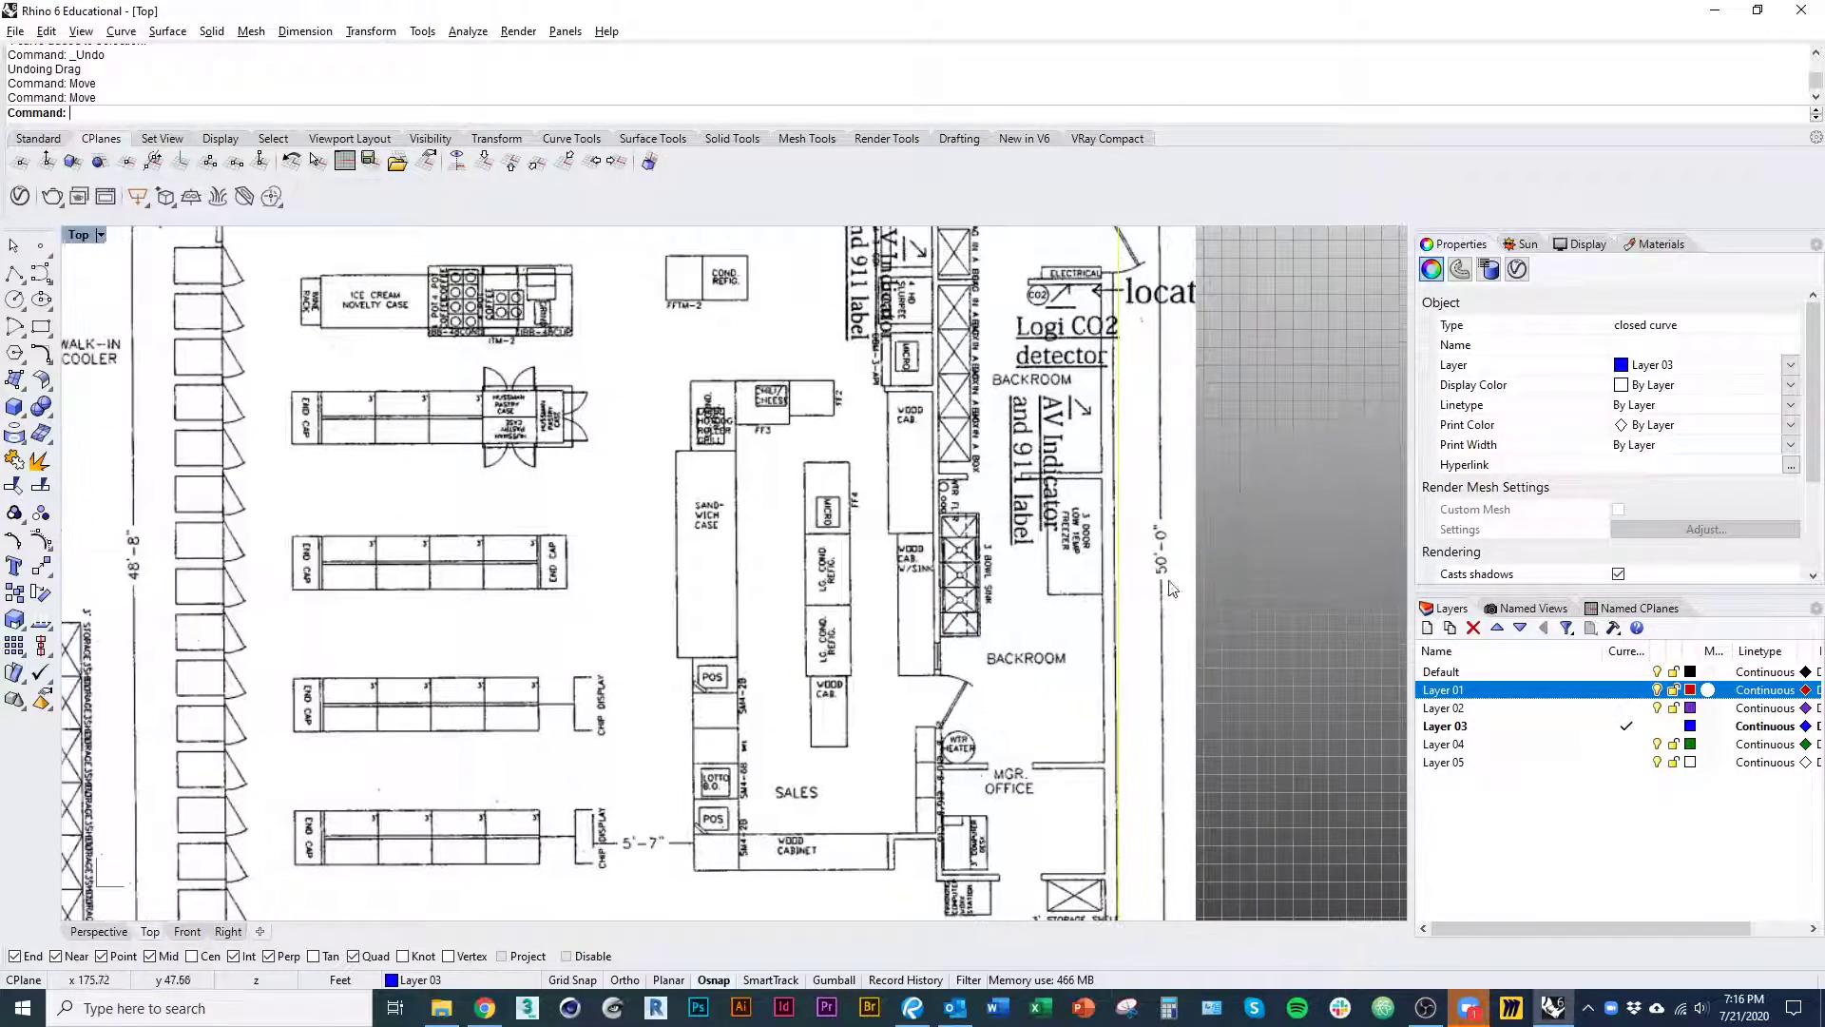
right_drag(342, 639, 439, 644)
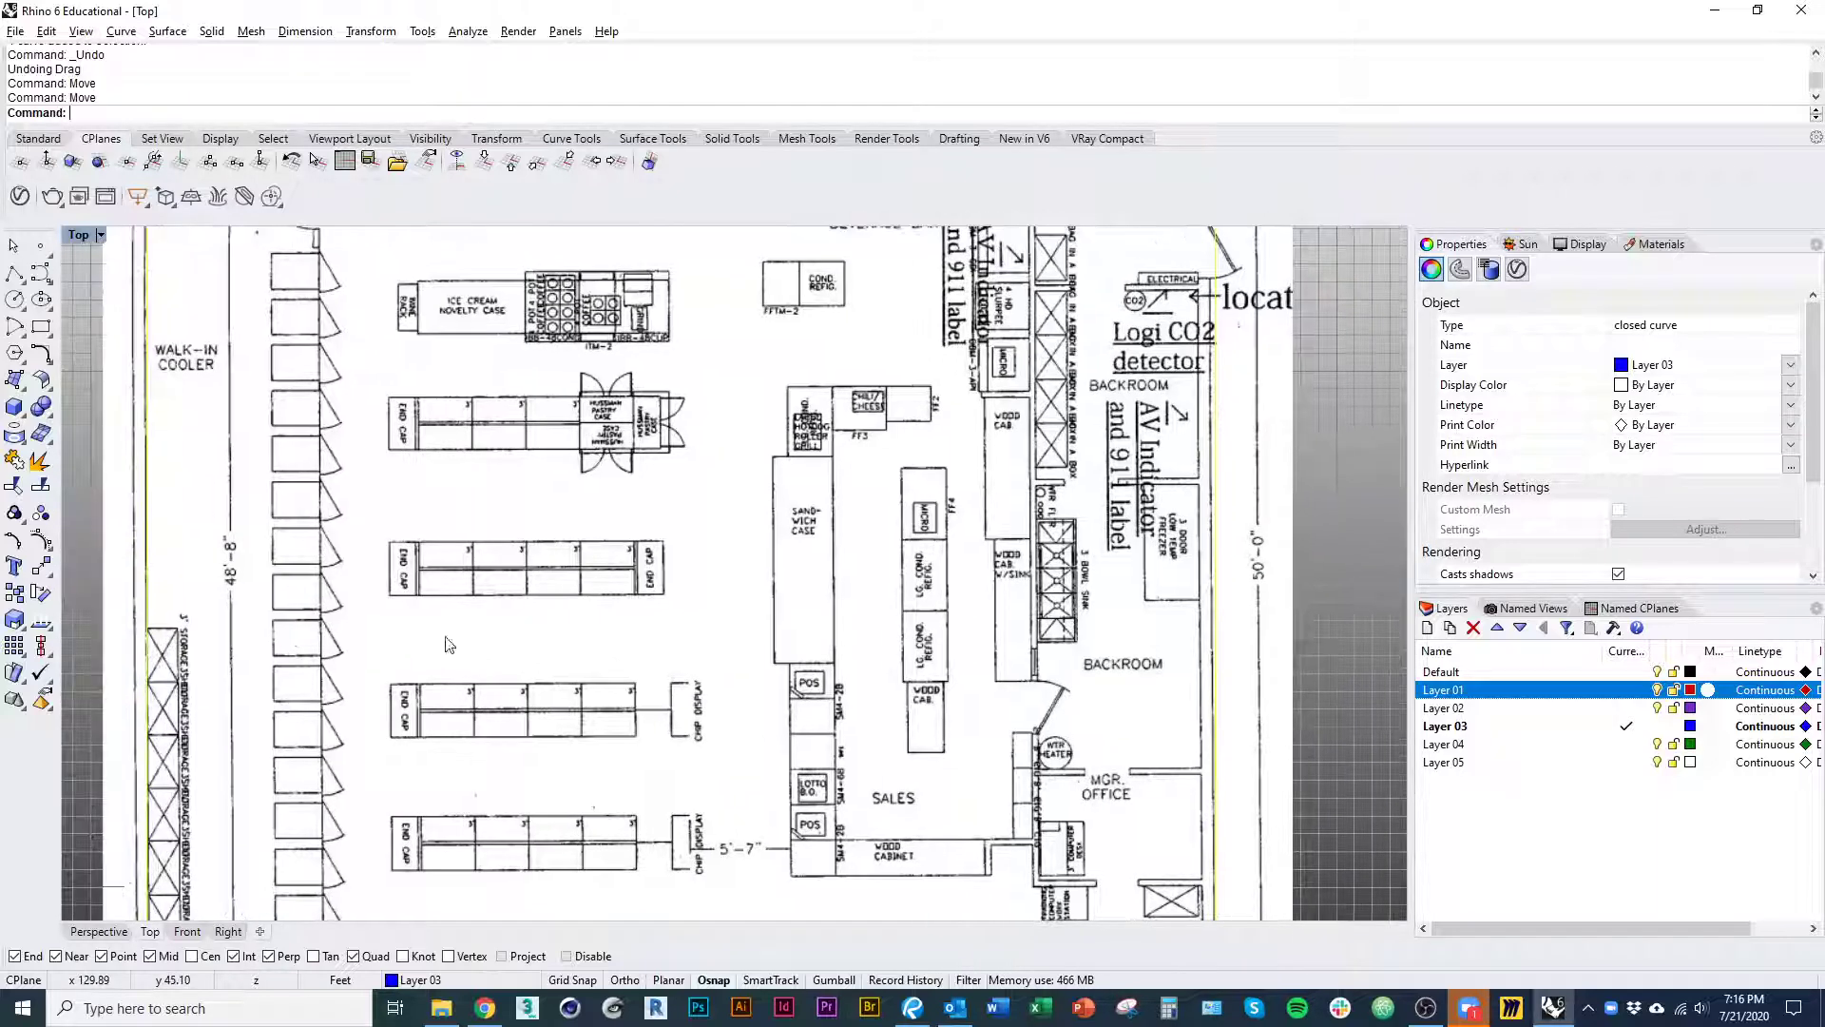
right_drag(370, 559, 439, 620)
right_drag(335, 520, 346, 670)
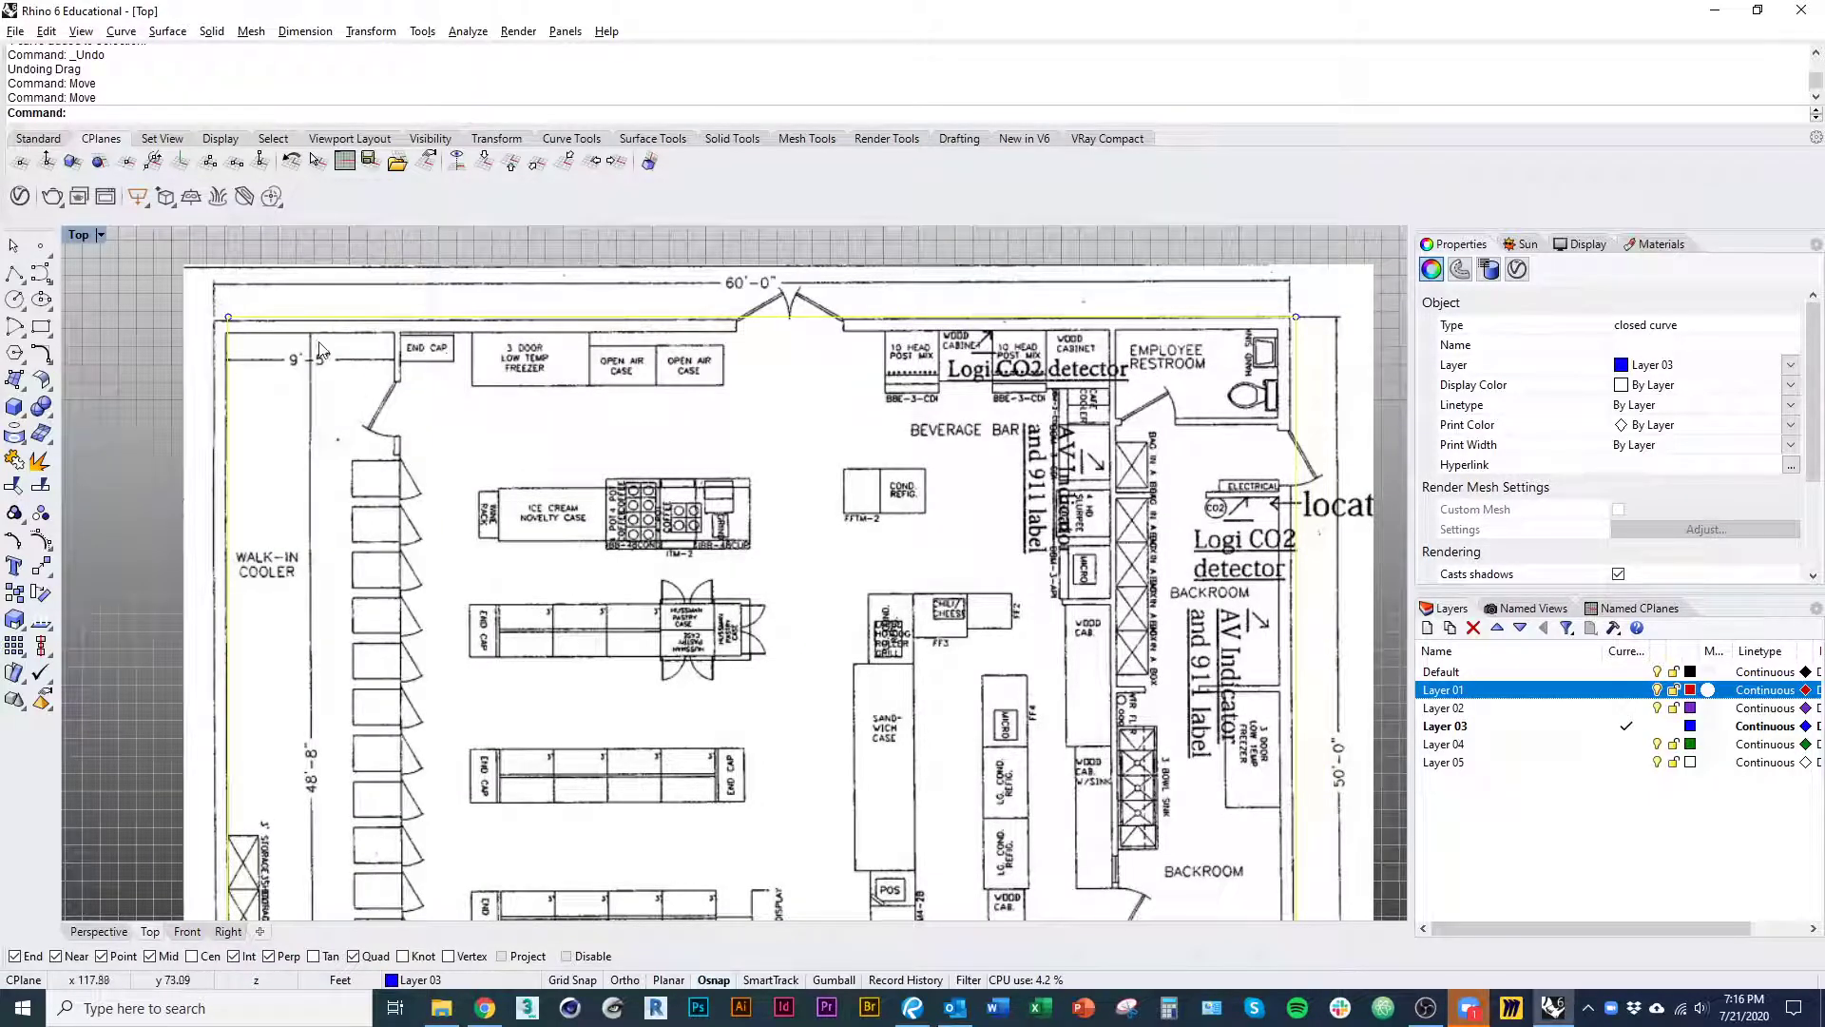
right_drag(451, 793, 500, 377)
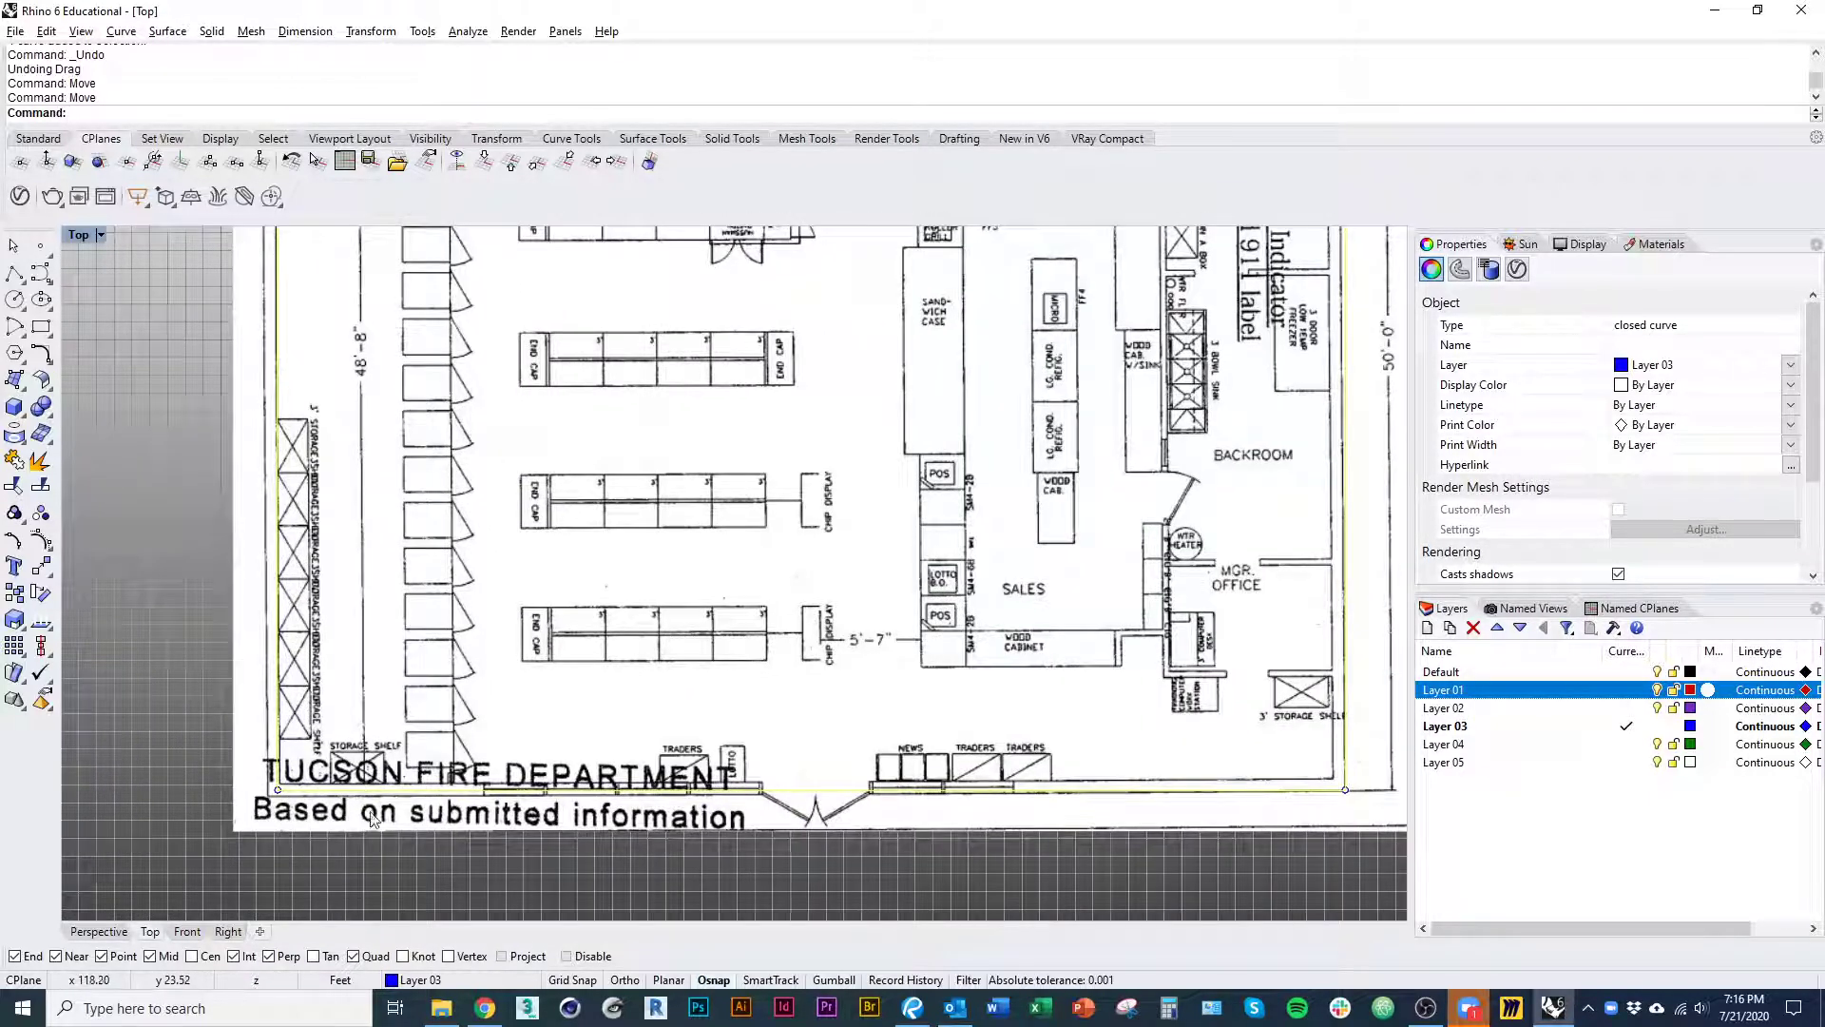
- Start offsetting the selected building outline and set the offset distance to 8
scroll(385, 827, down, 3)
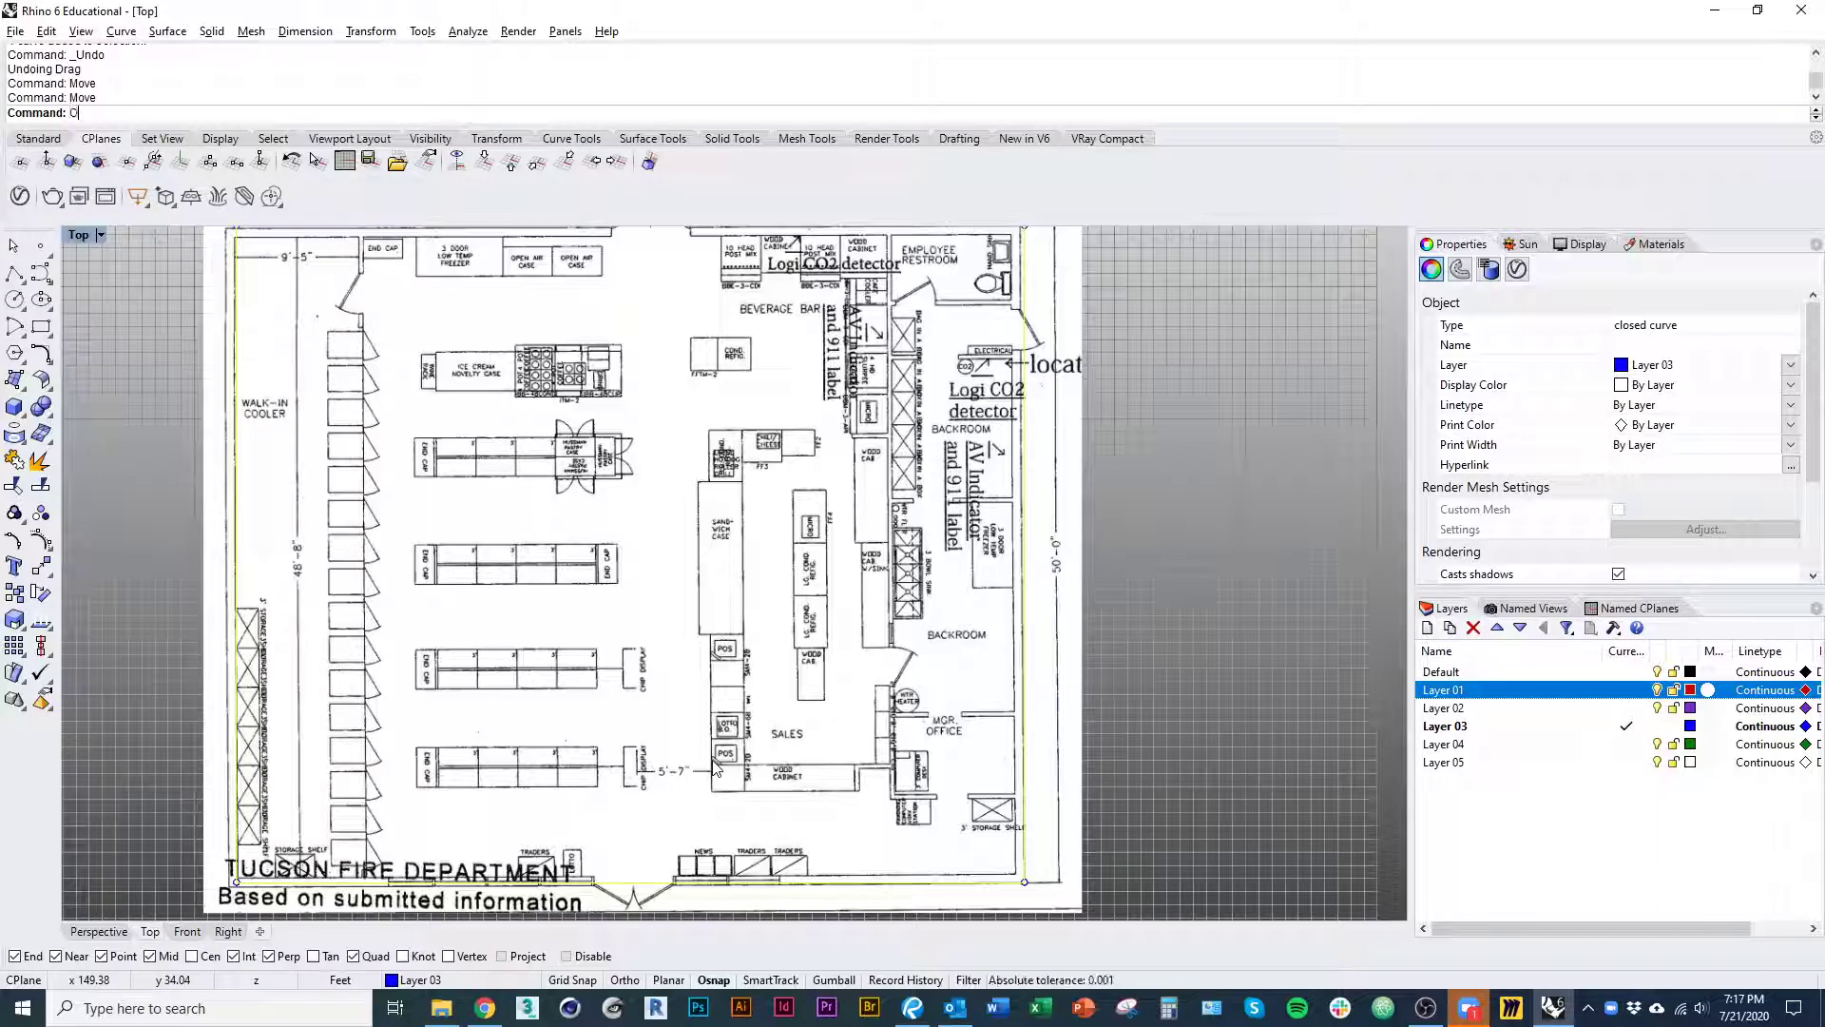
text(ffset)
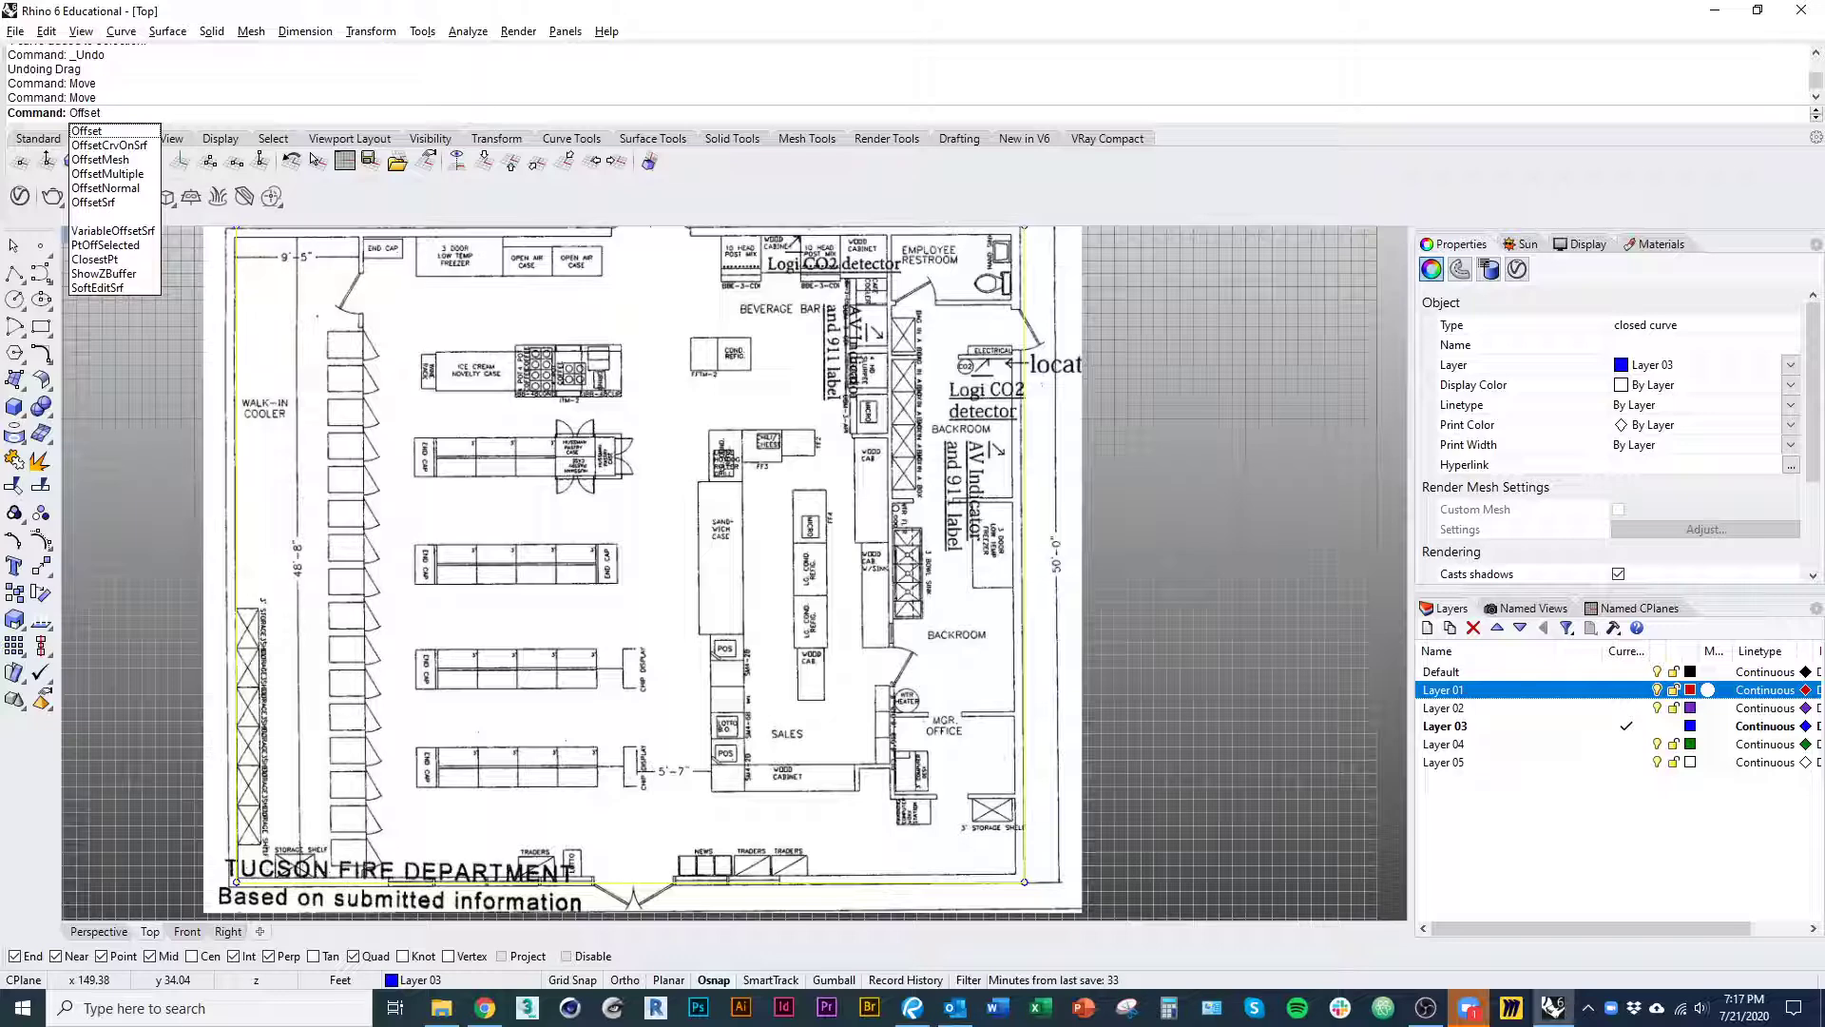
key(Return)
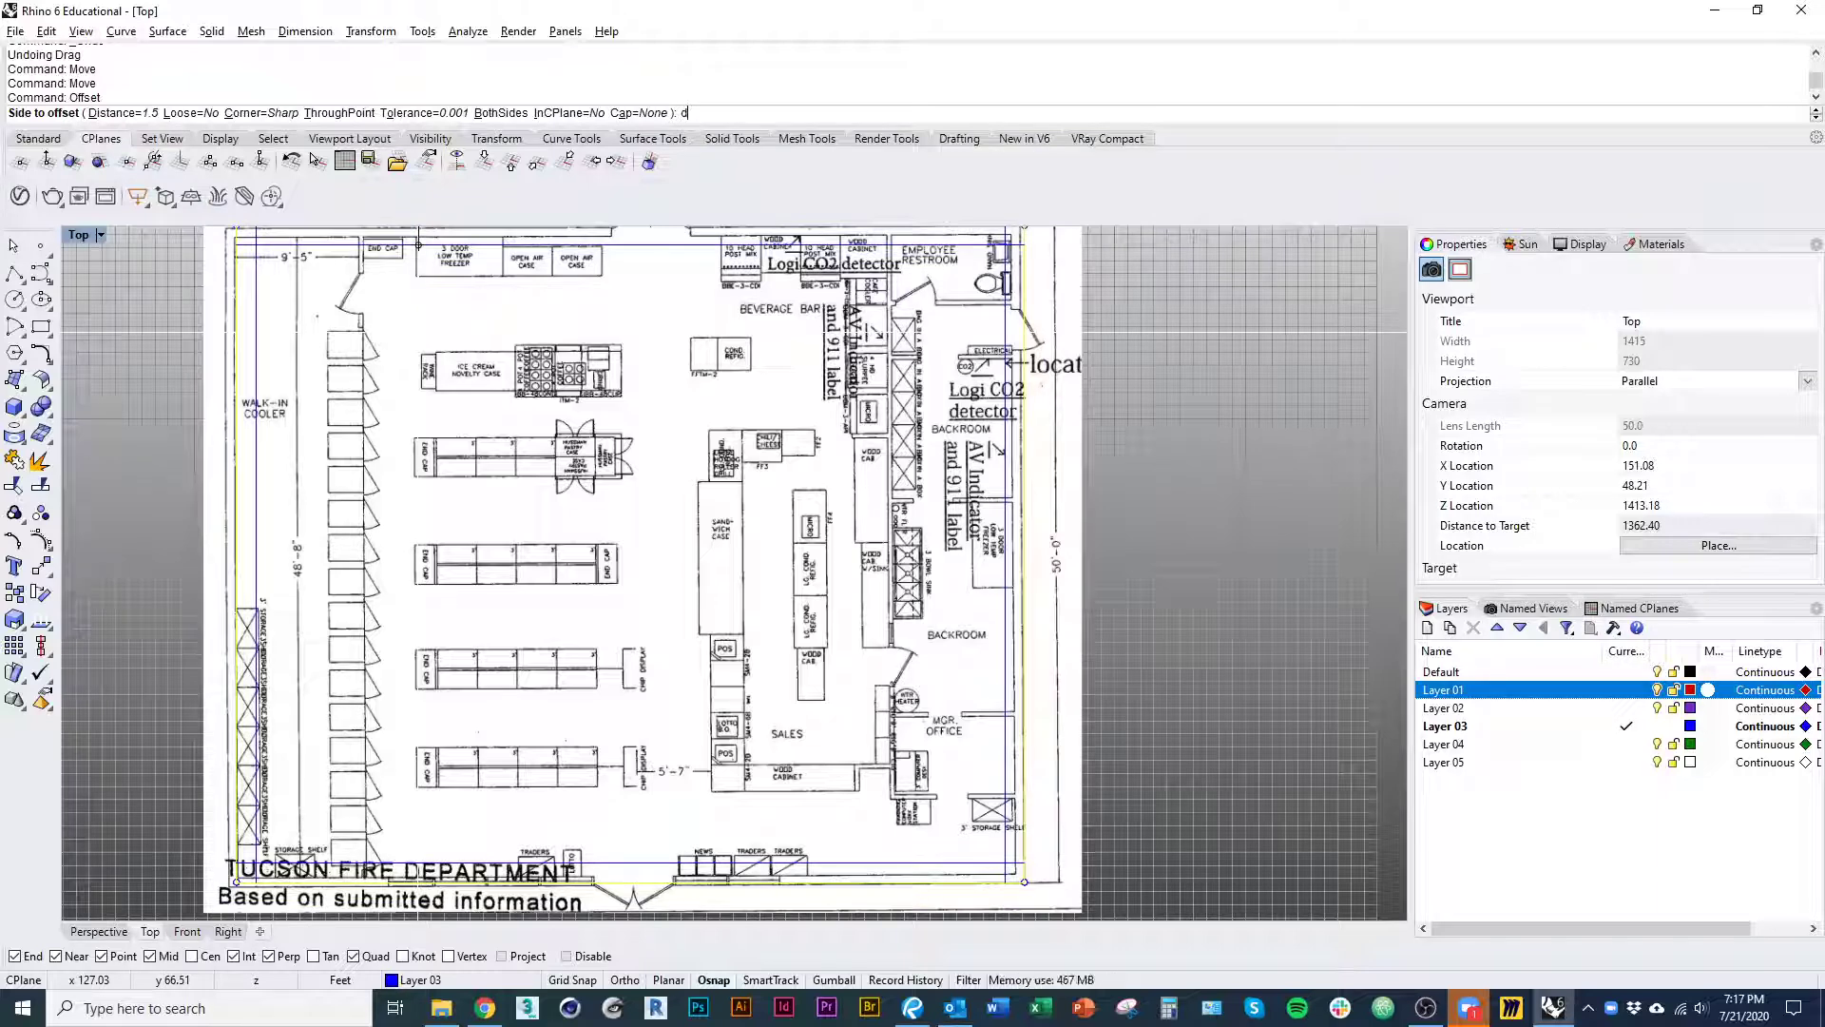
key(Return)
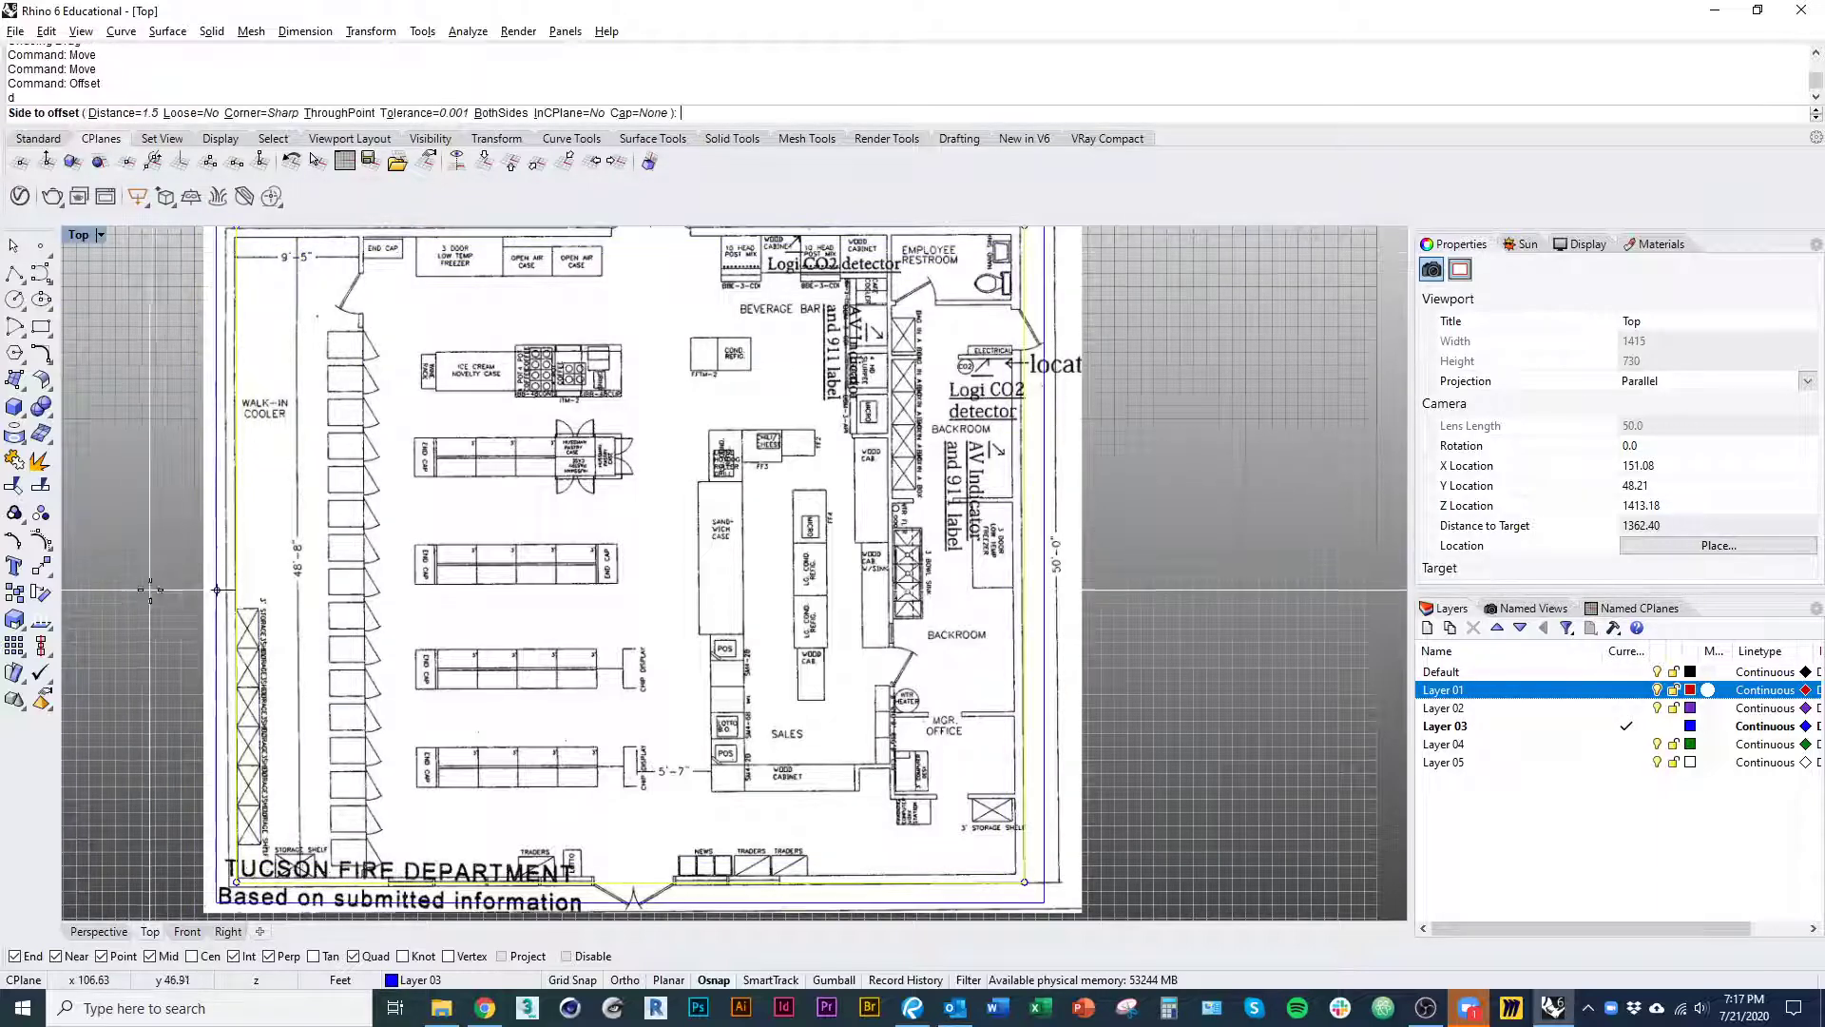
key(Return)
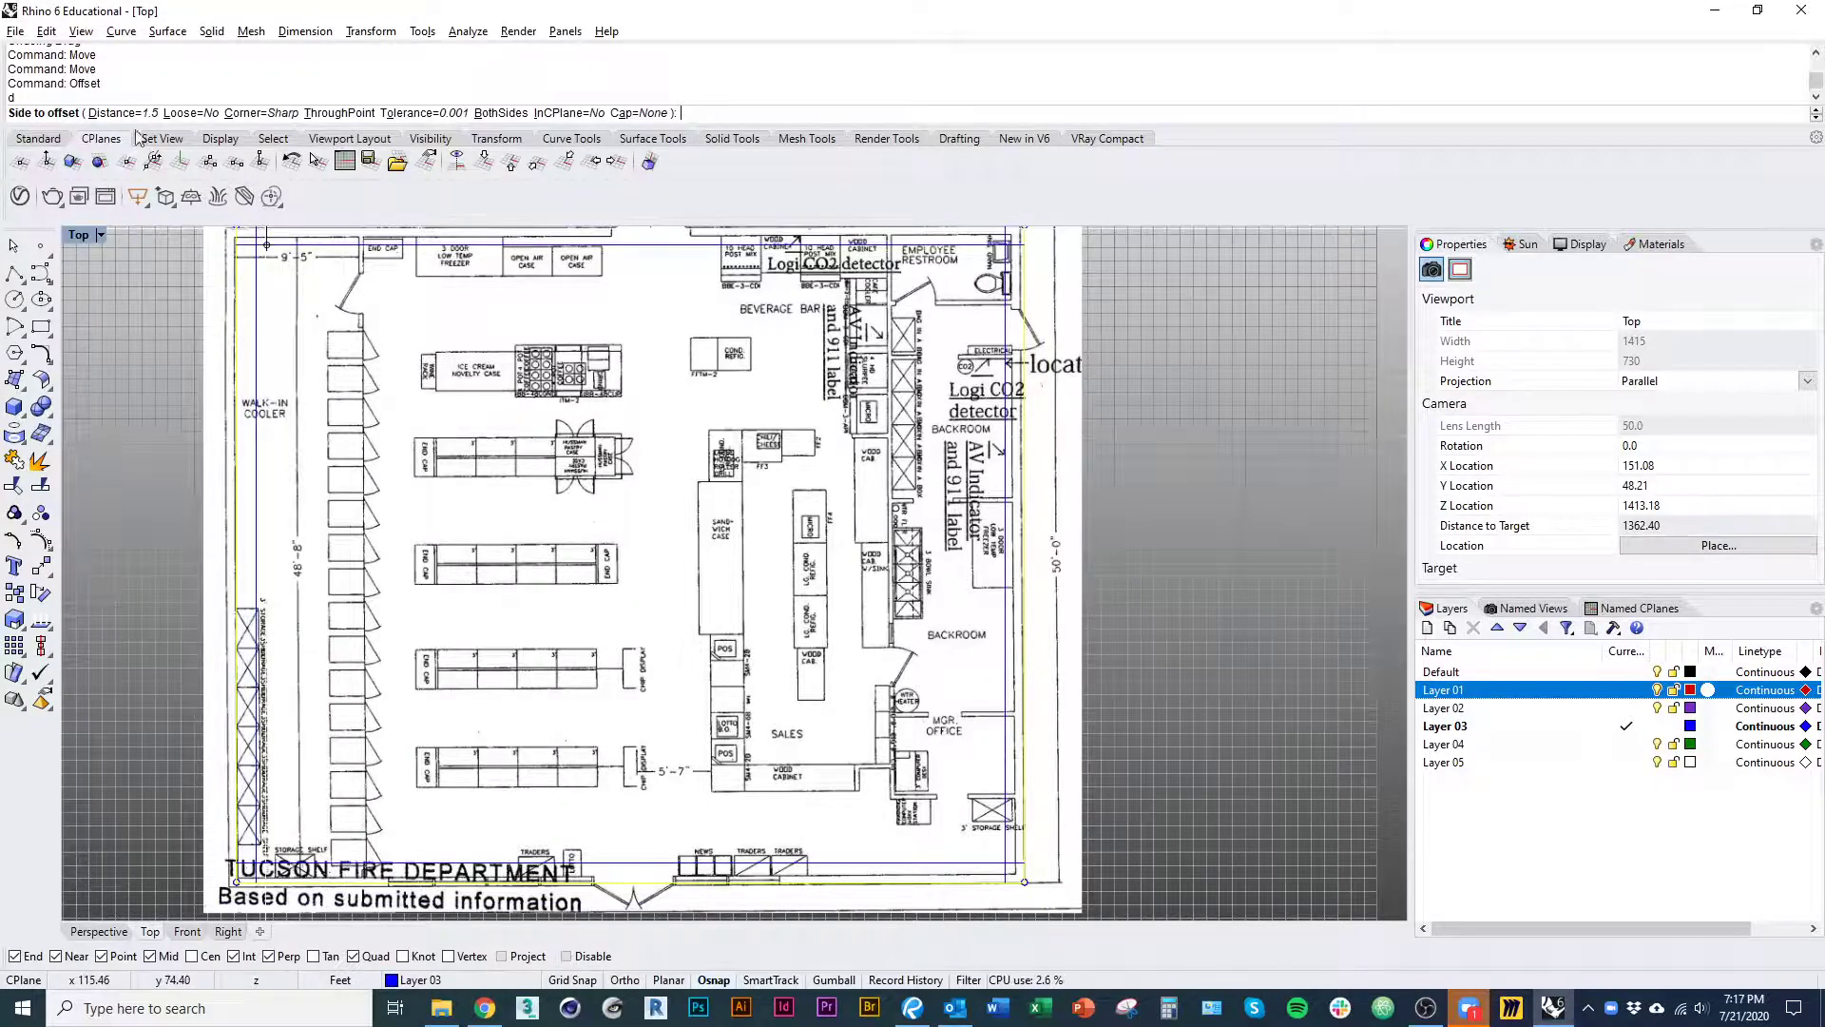
click(124, 113)
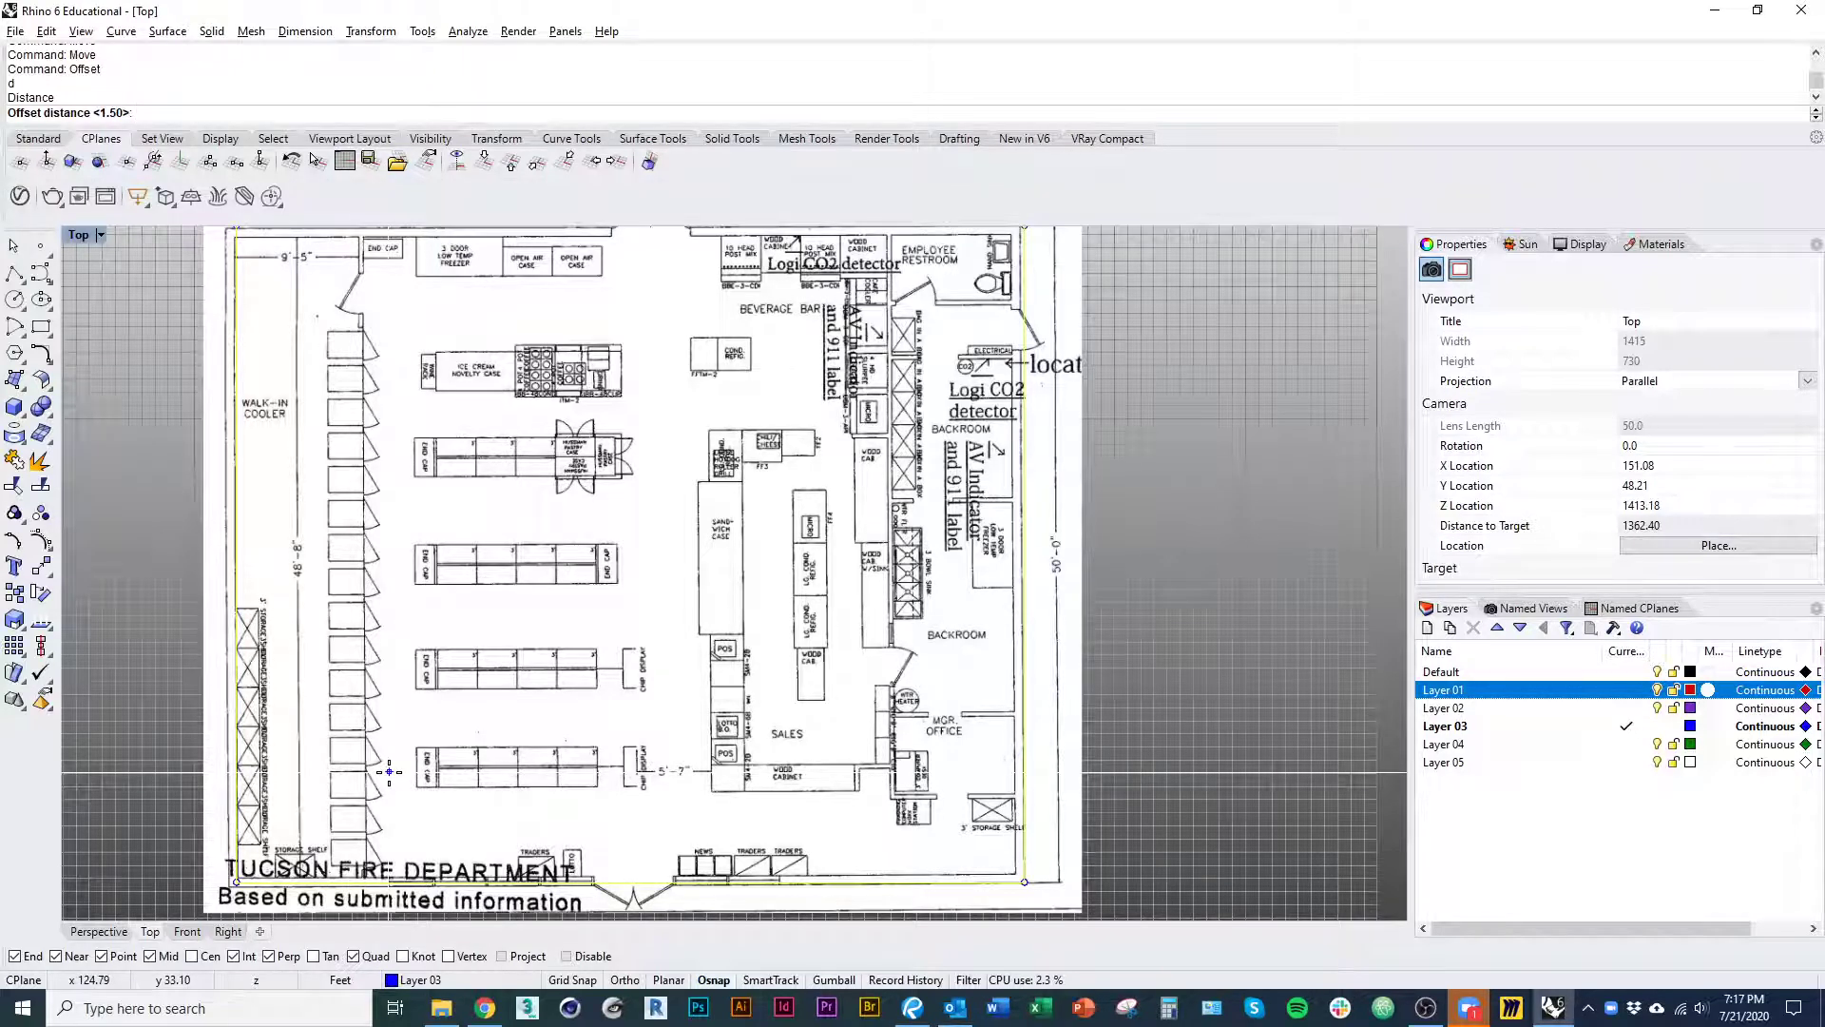
text(8)
key(Return)
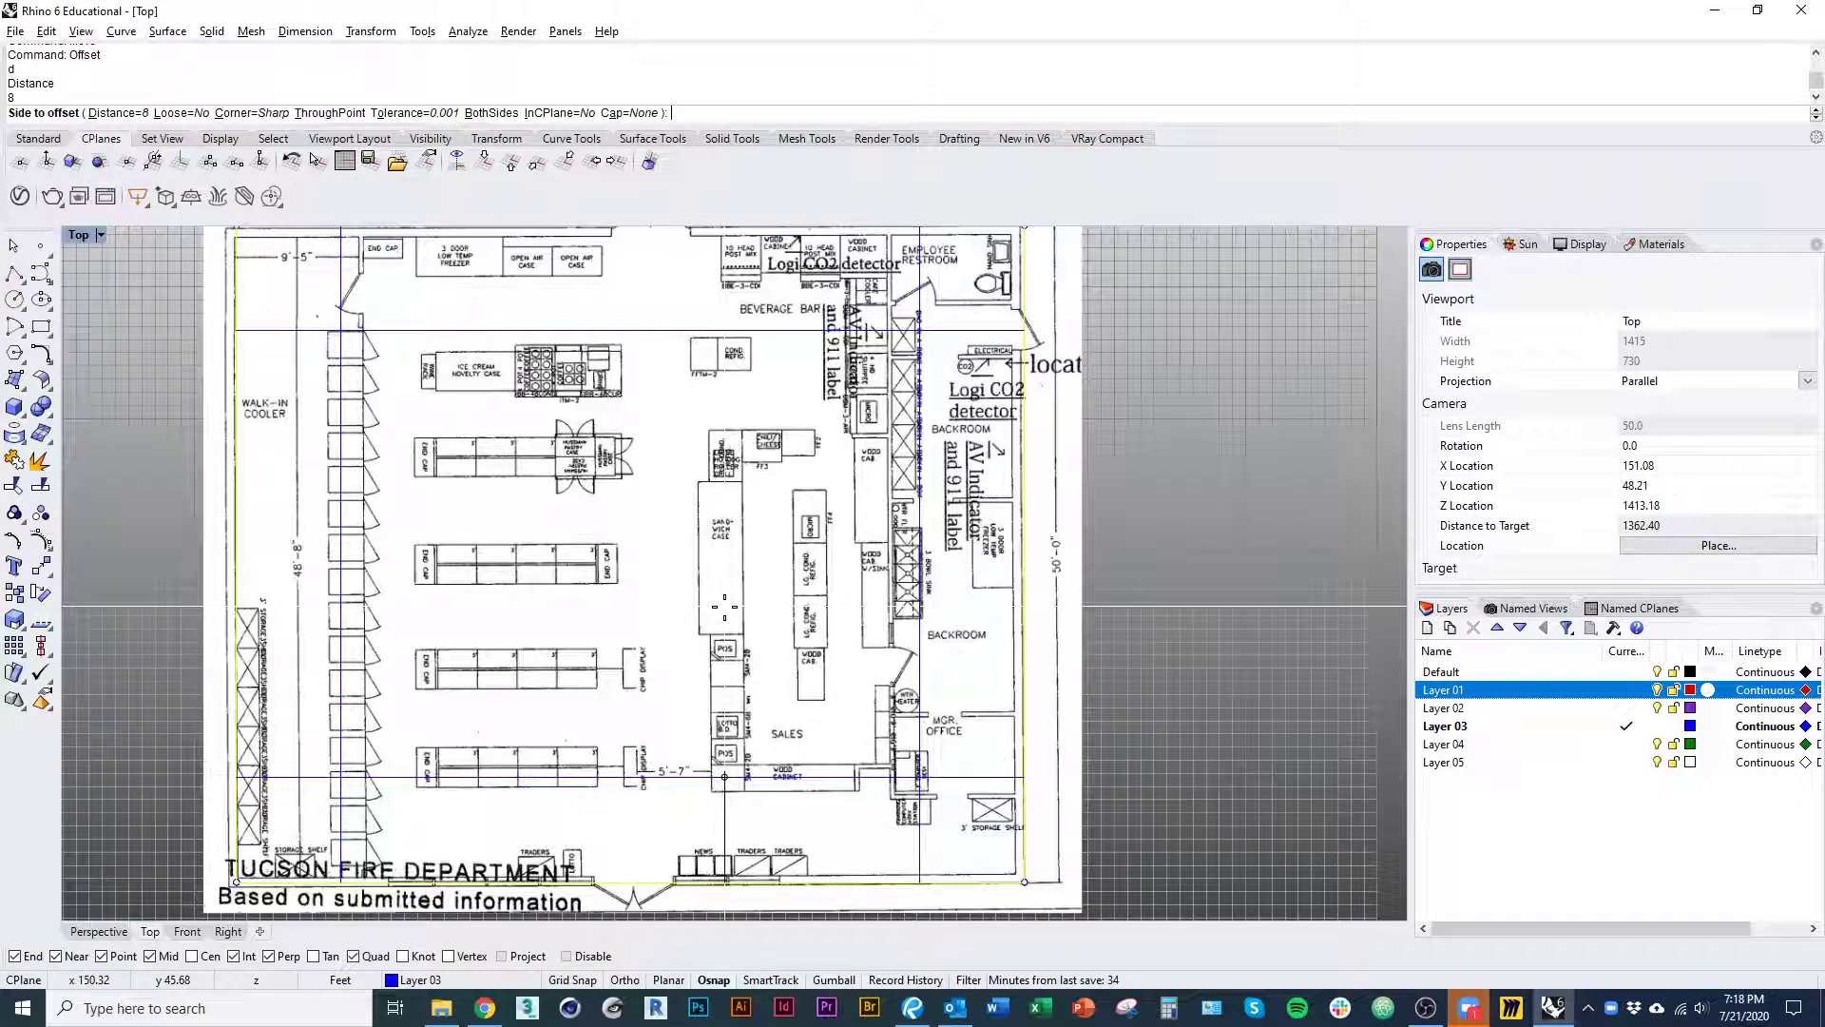
- Set the offset distance to 8 inches and offset the building outline inward to form the inner wall face
text(d)
key(Return)
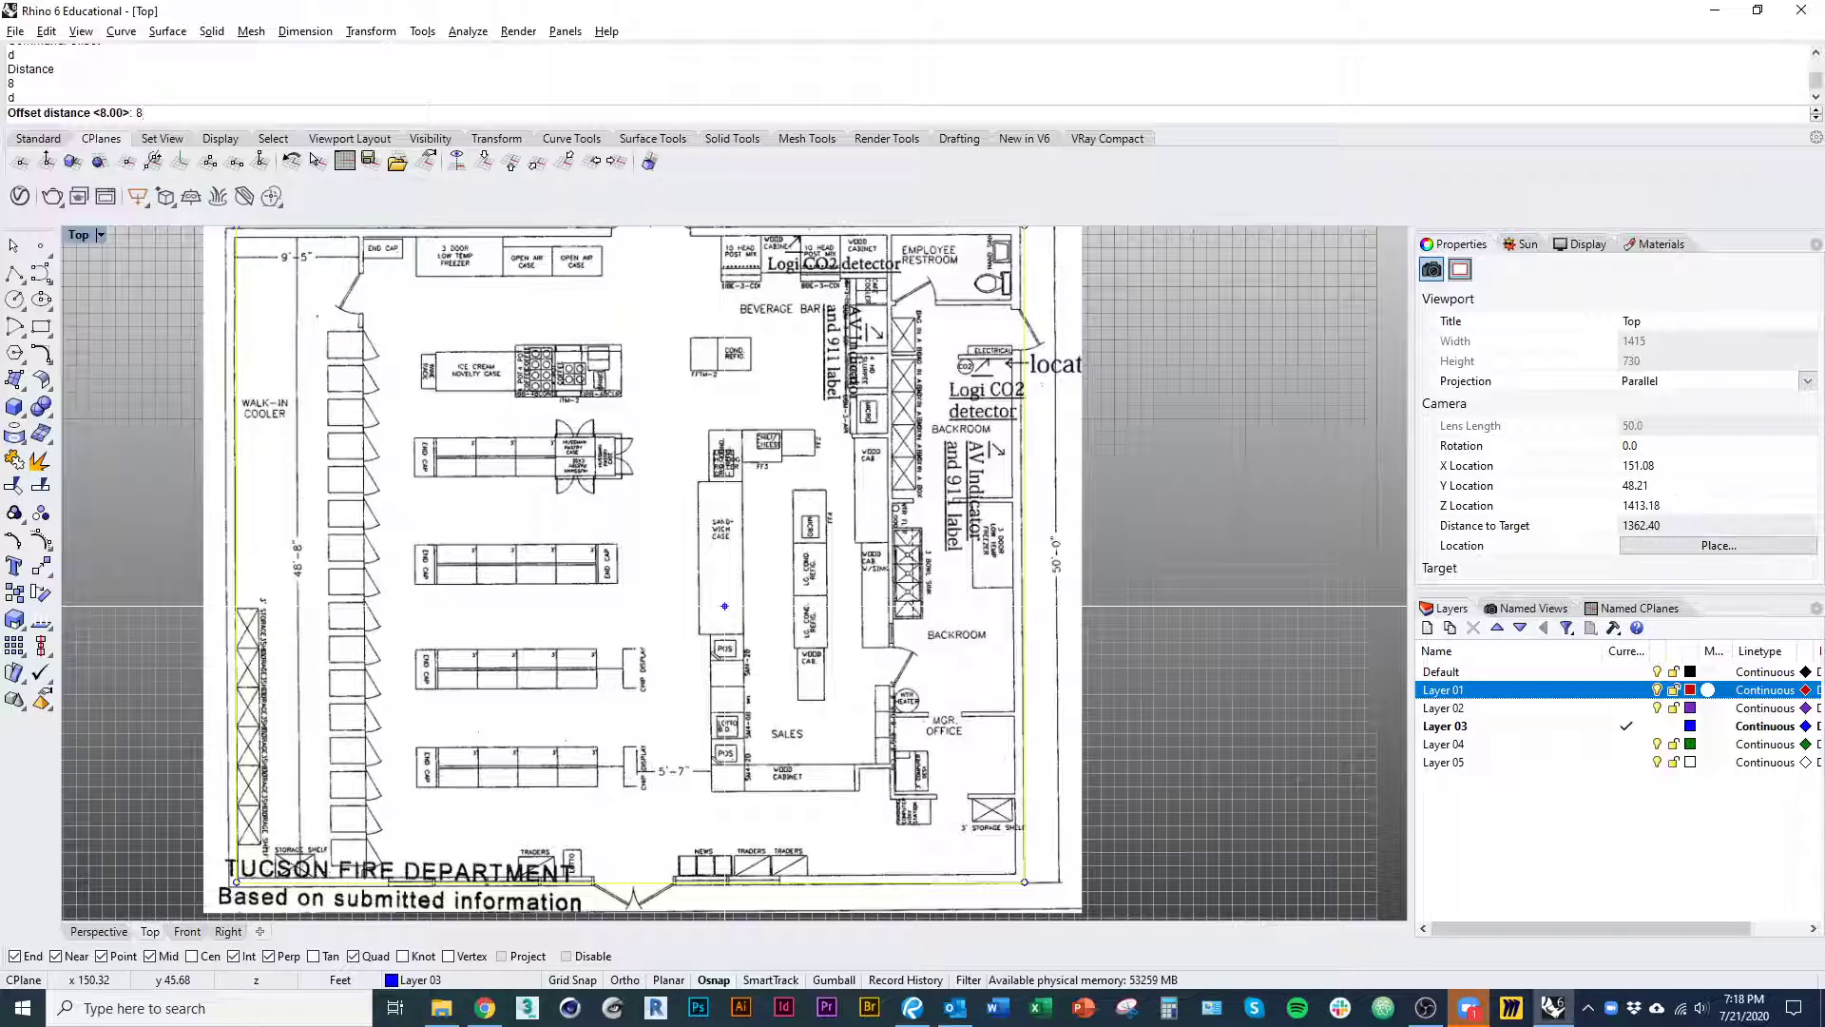
text(8')
key(Return)
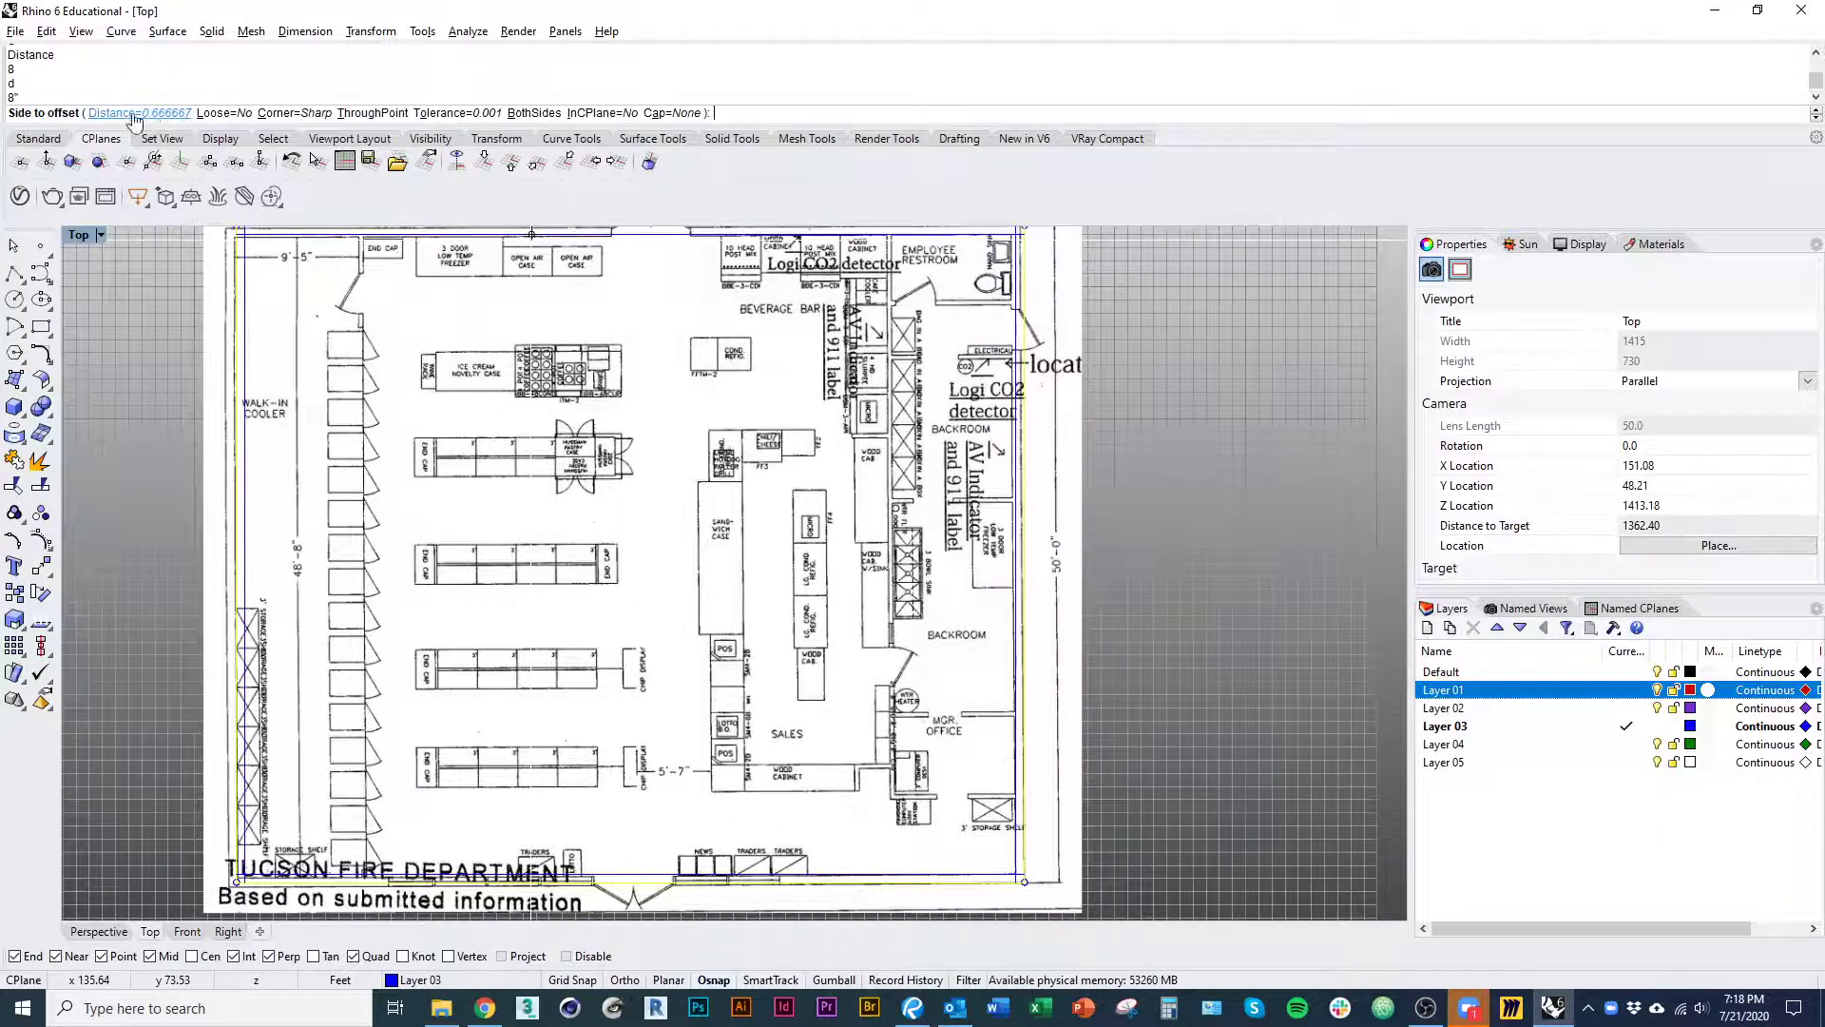
click(579, 621)
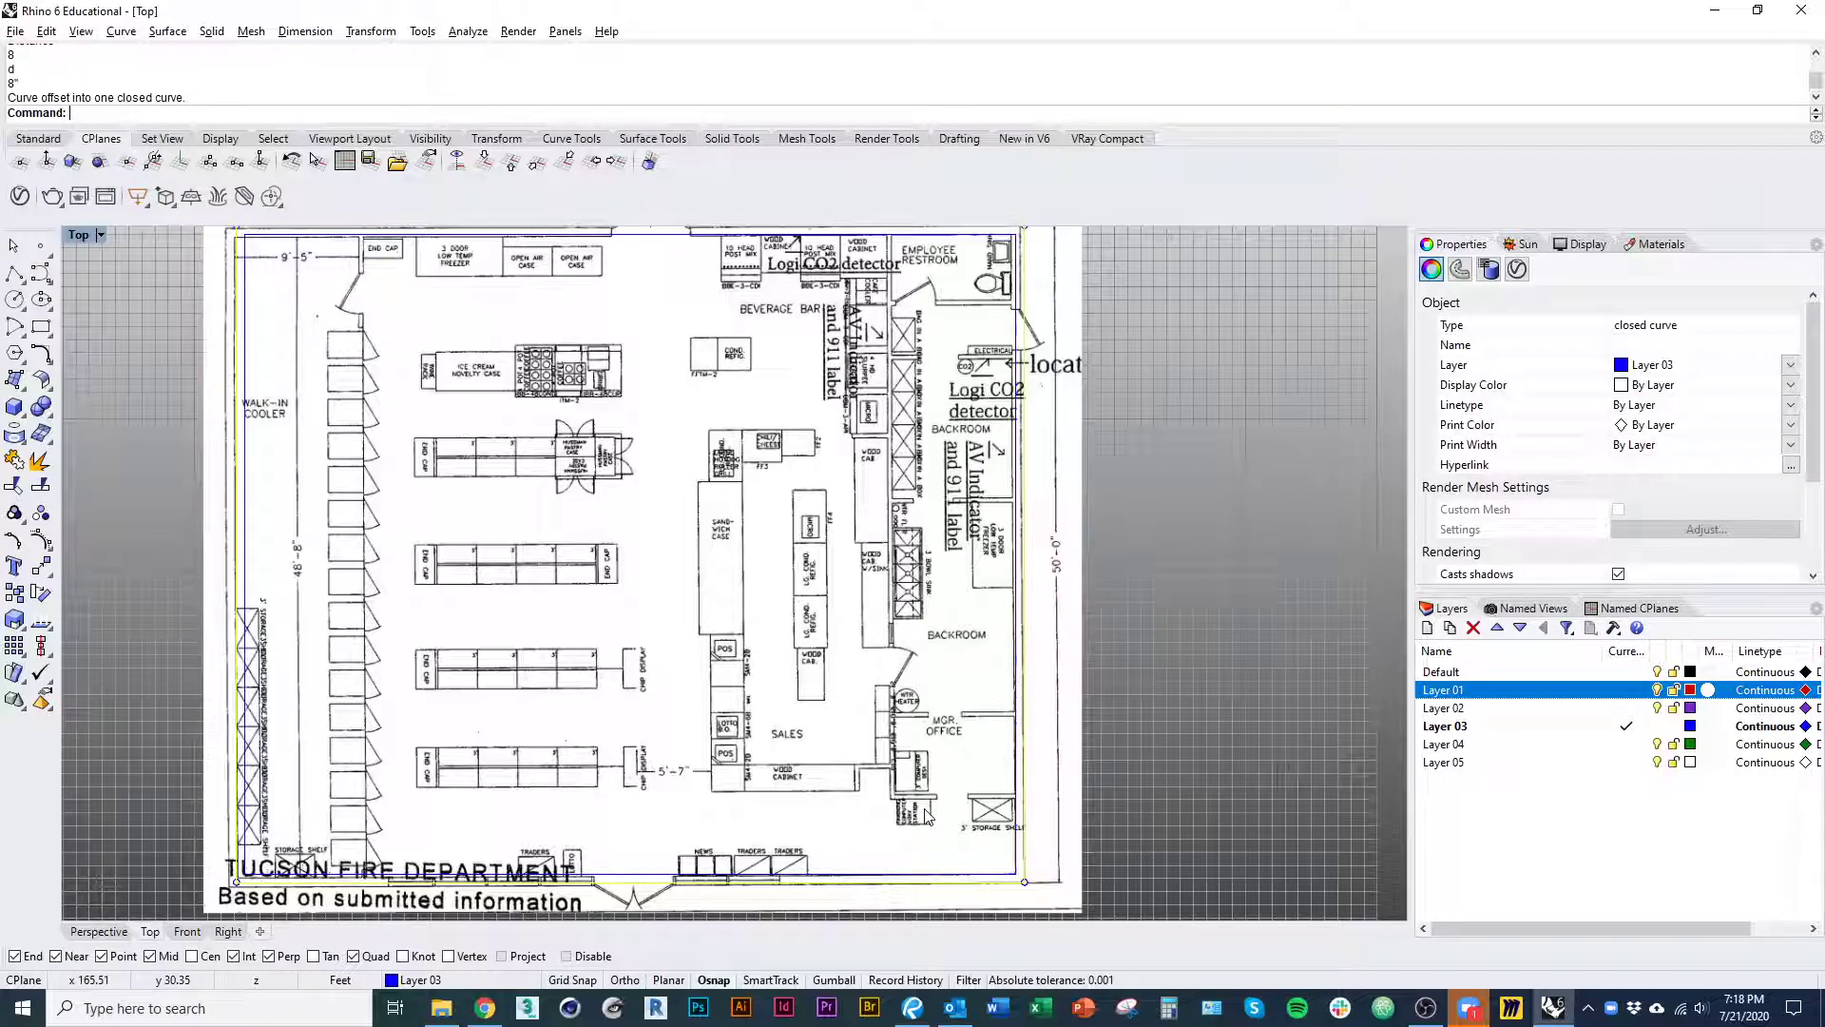
- Undo the last wall offset and offset the building outline inward again at the 0.666667 ft (8 inch) distance
key(ctrl+z)
key(Return)
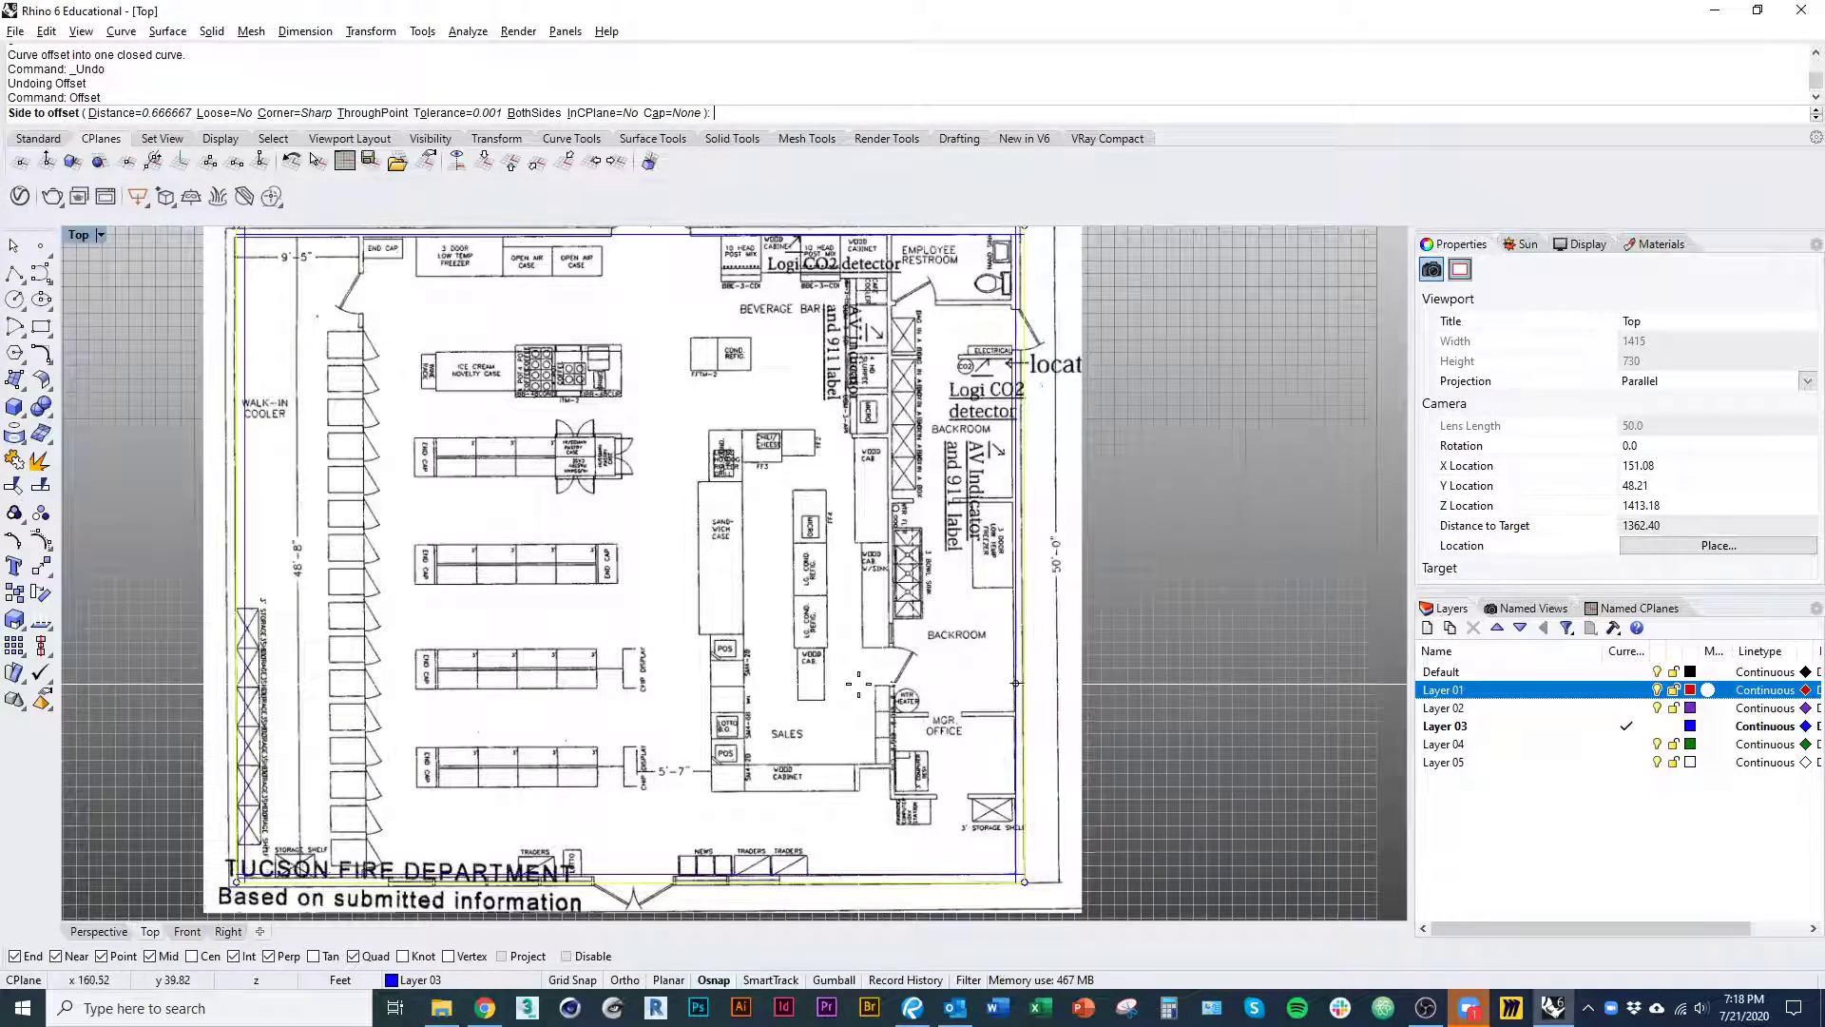
click(957, 906)
click(1130, 870)
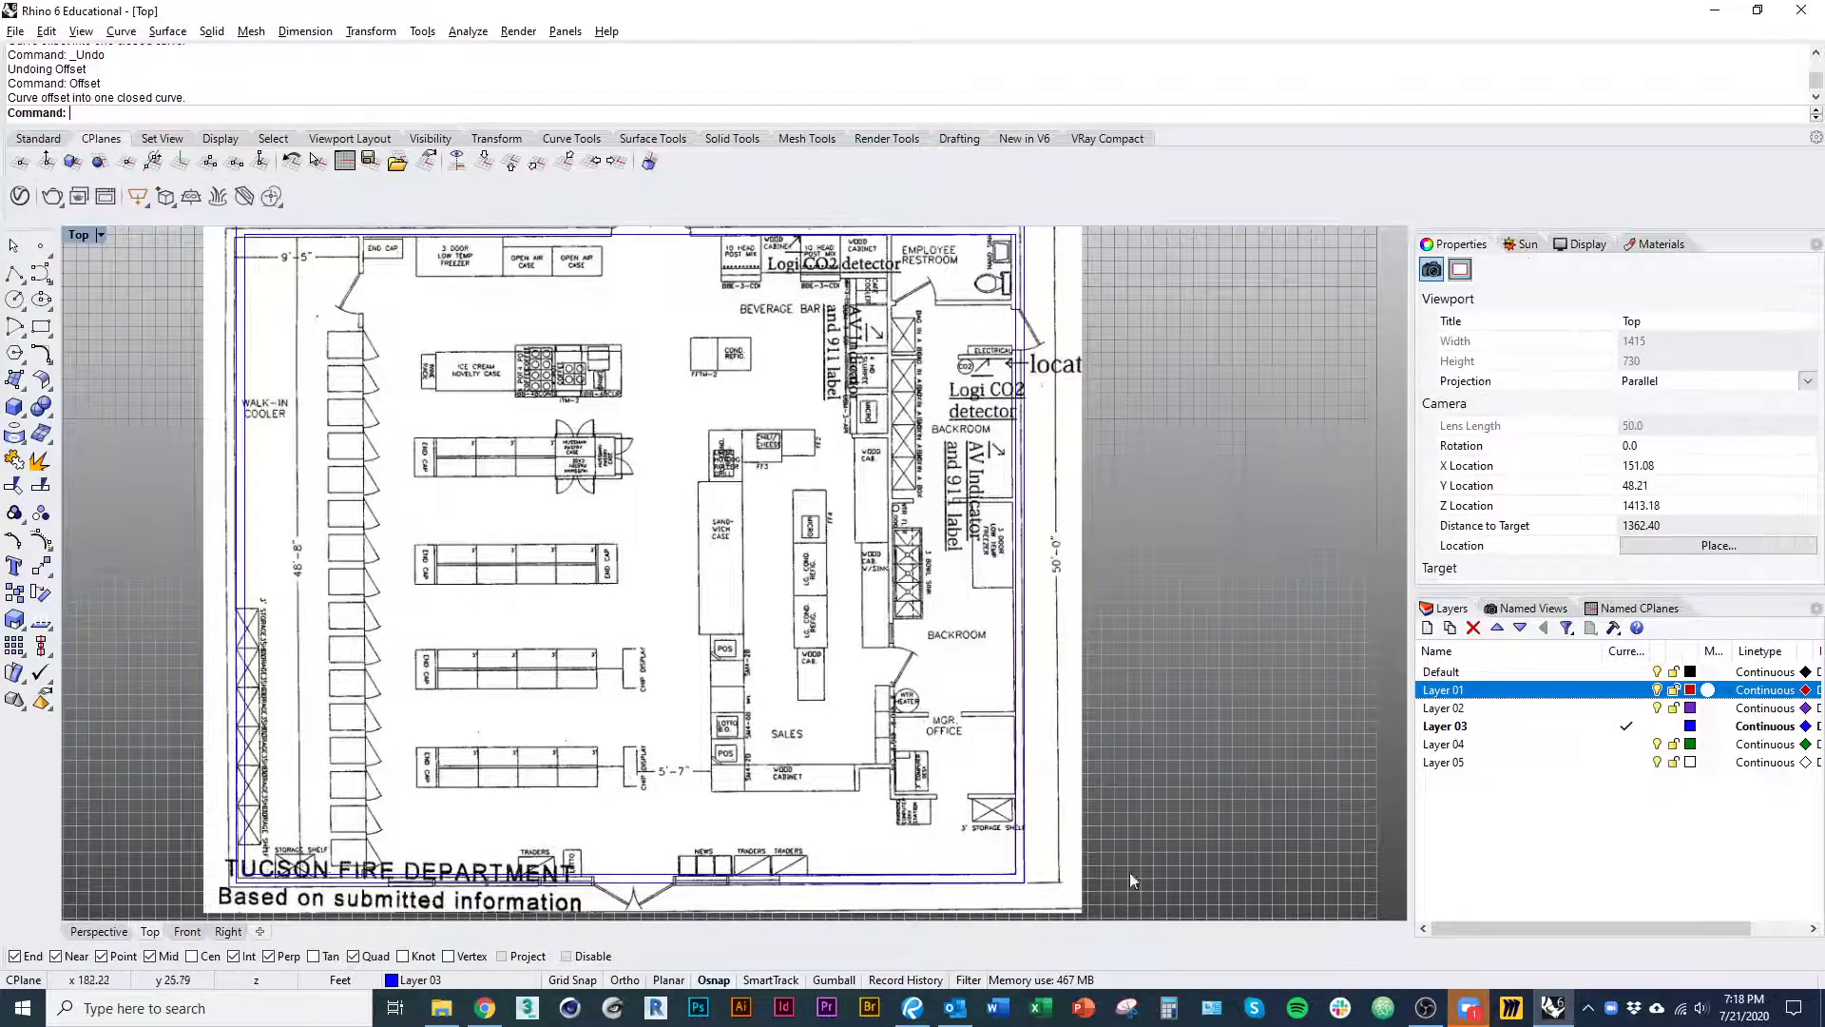
- Hide the fire plan image to inspect the two nested wall outlines on their own, and undo the hiding
scroll(1045, 836, up, 10)
click(893, 738)
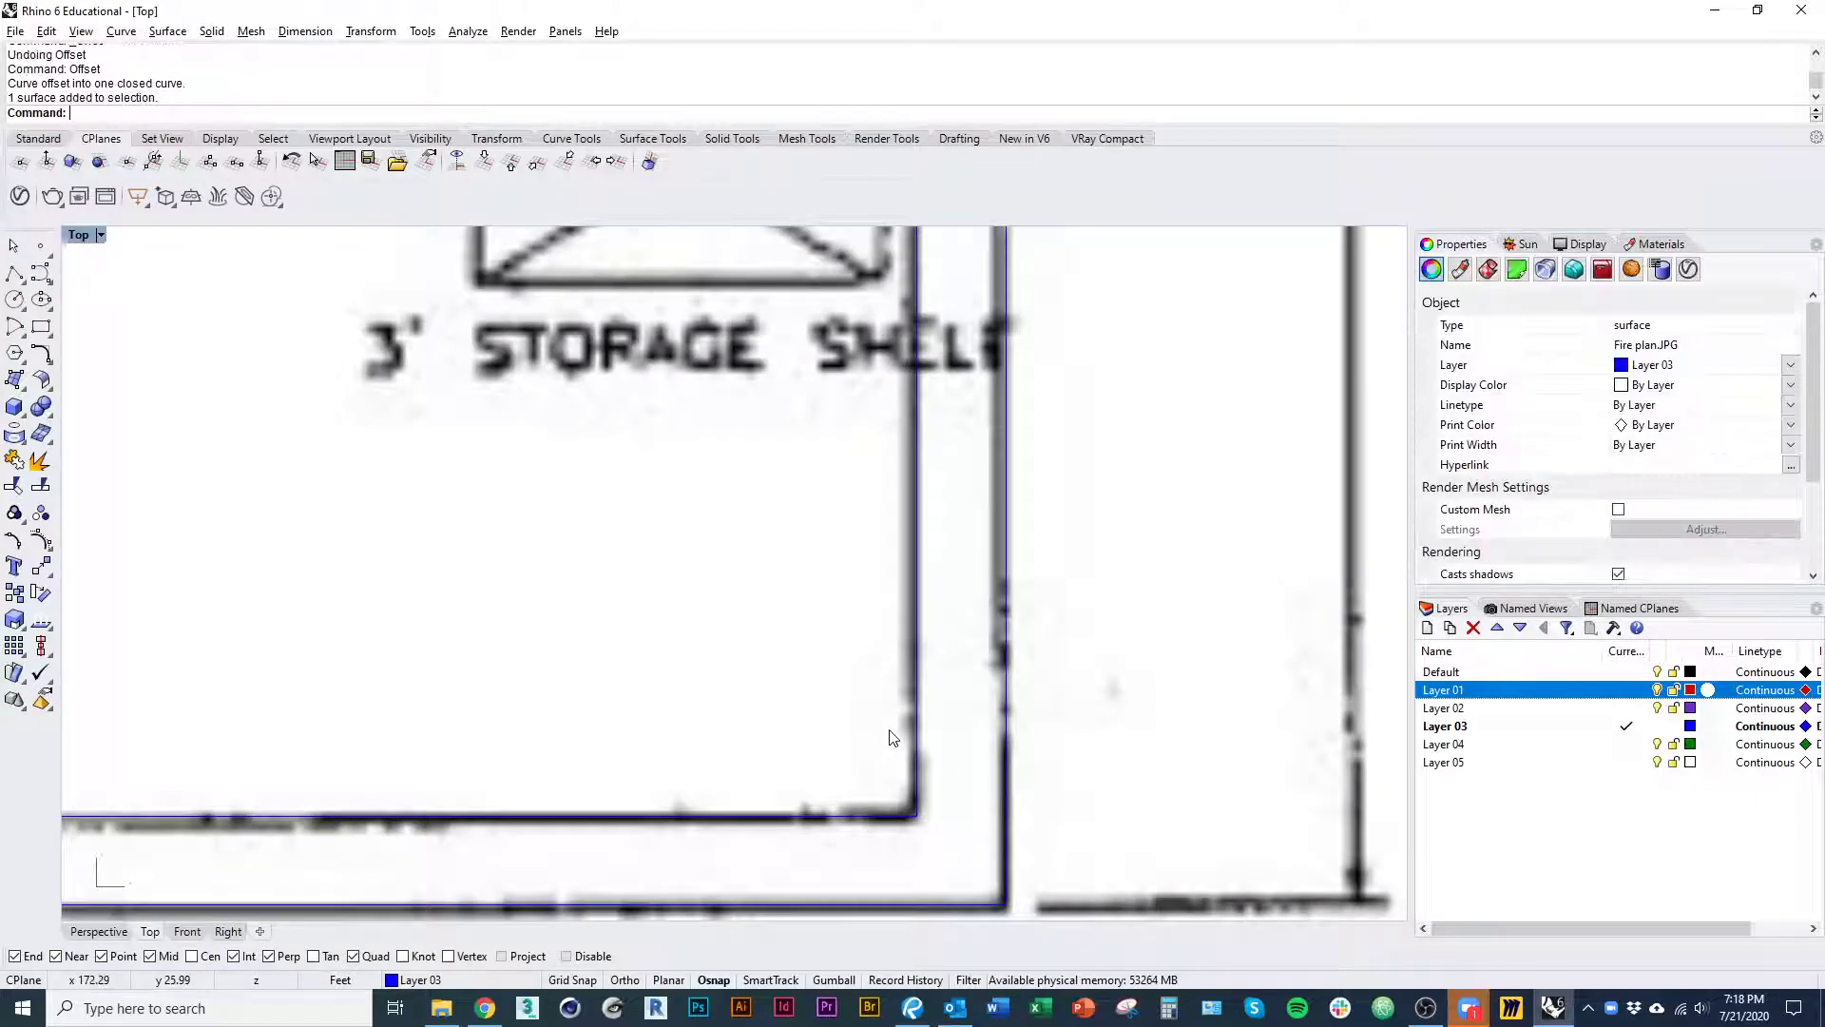
key(ctrl+h)
scroll(898, 751, down, 8)
scroll(909, 785, down, 5)
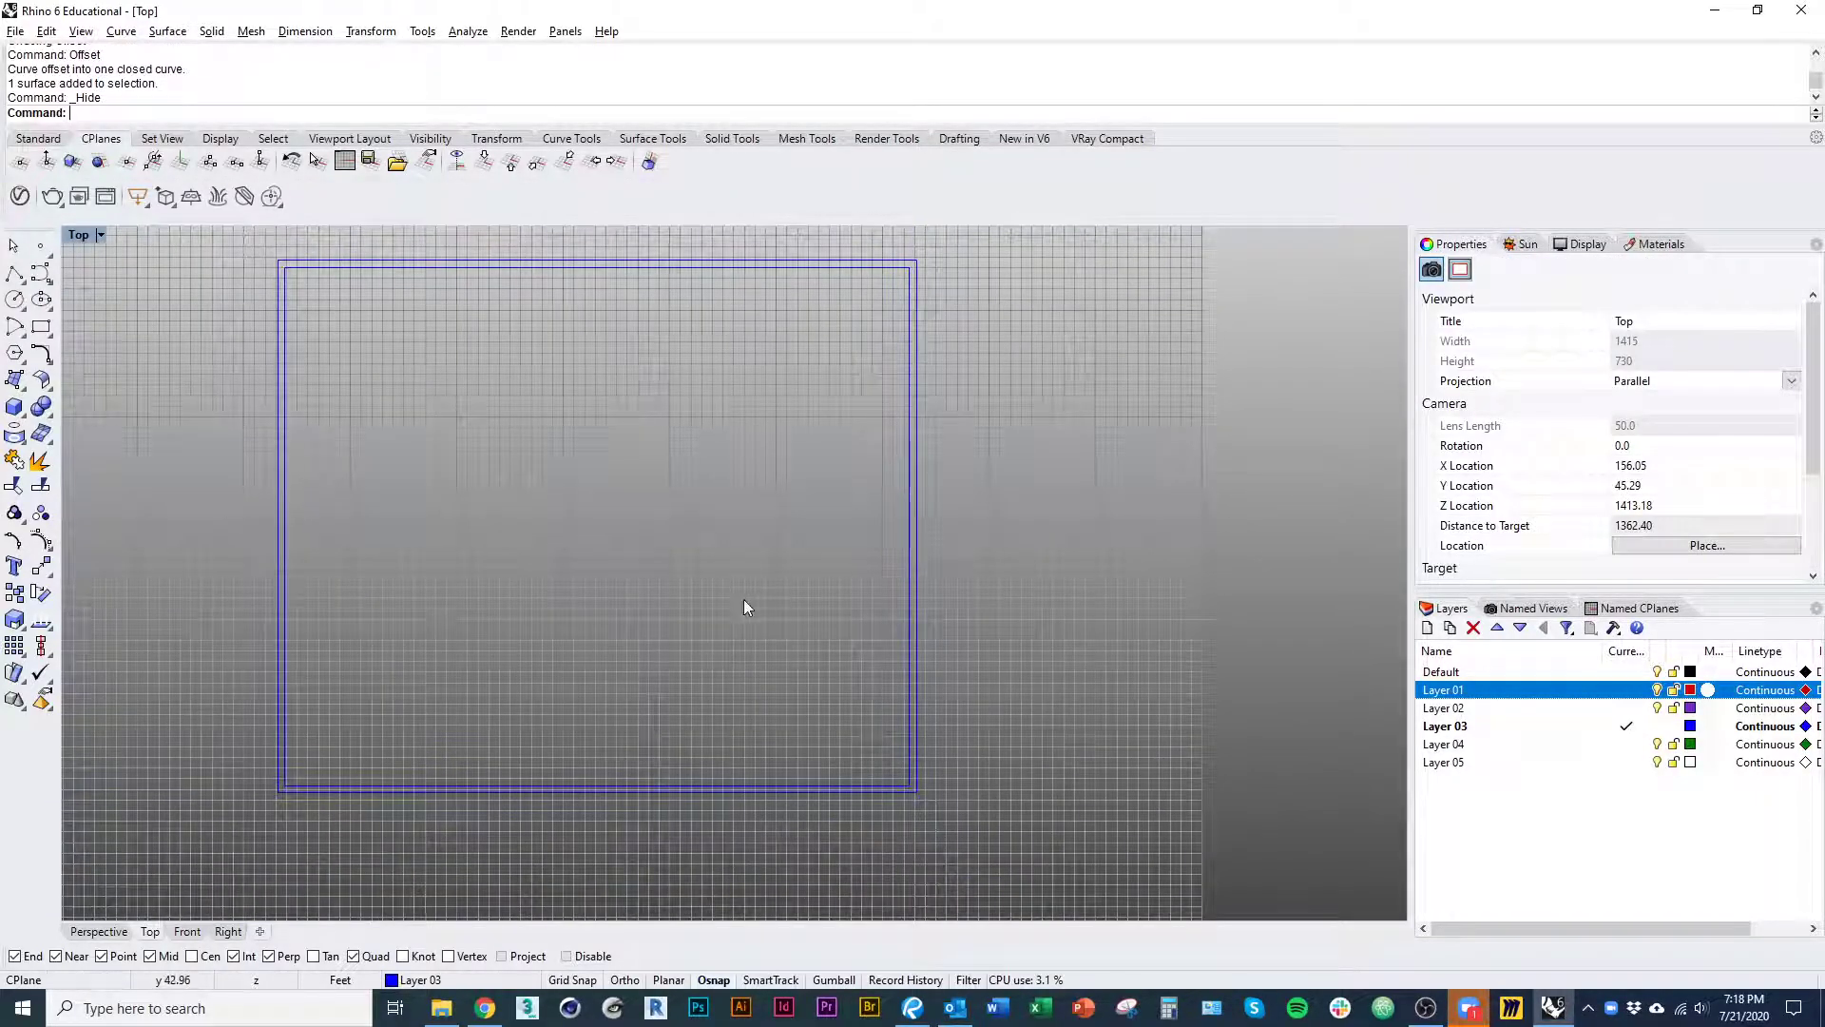
scroll(927, 793, up, 6)
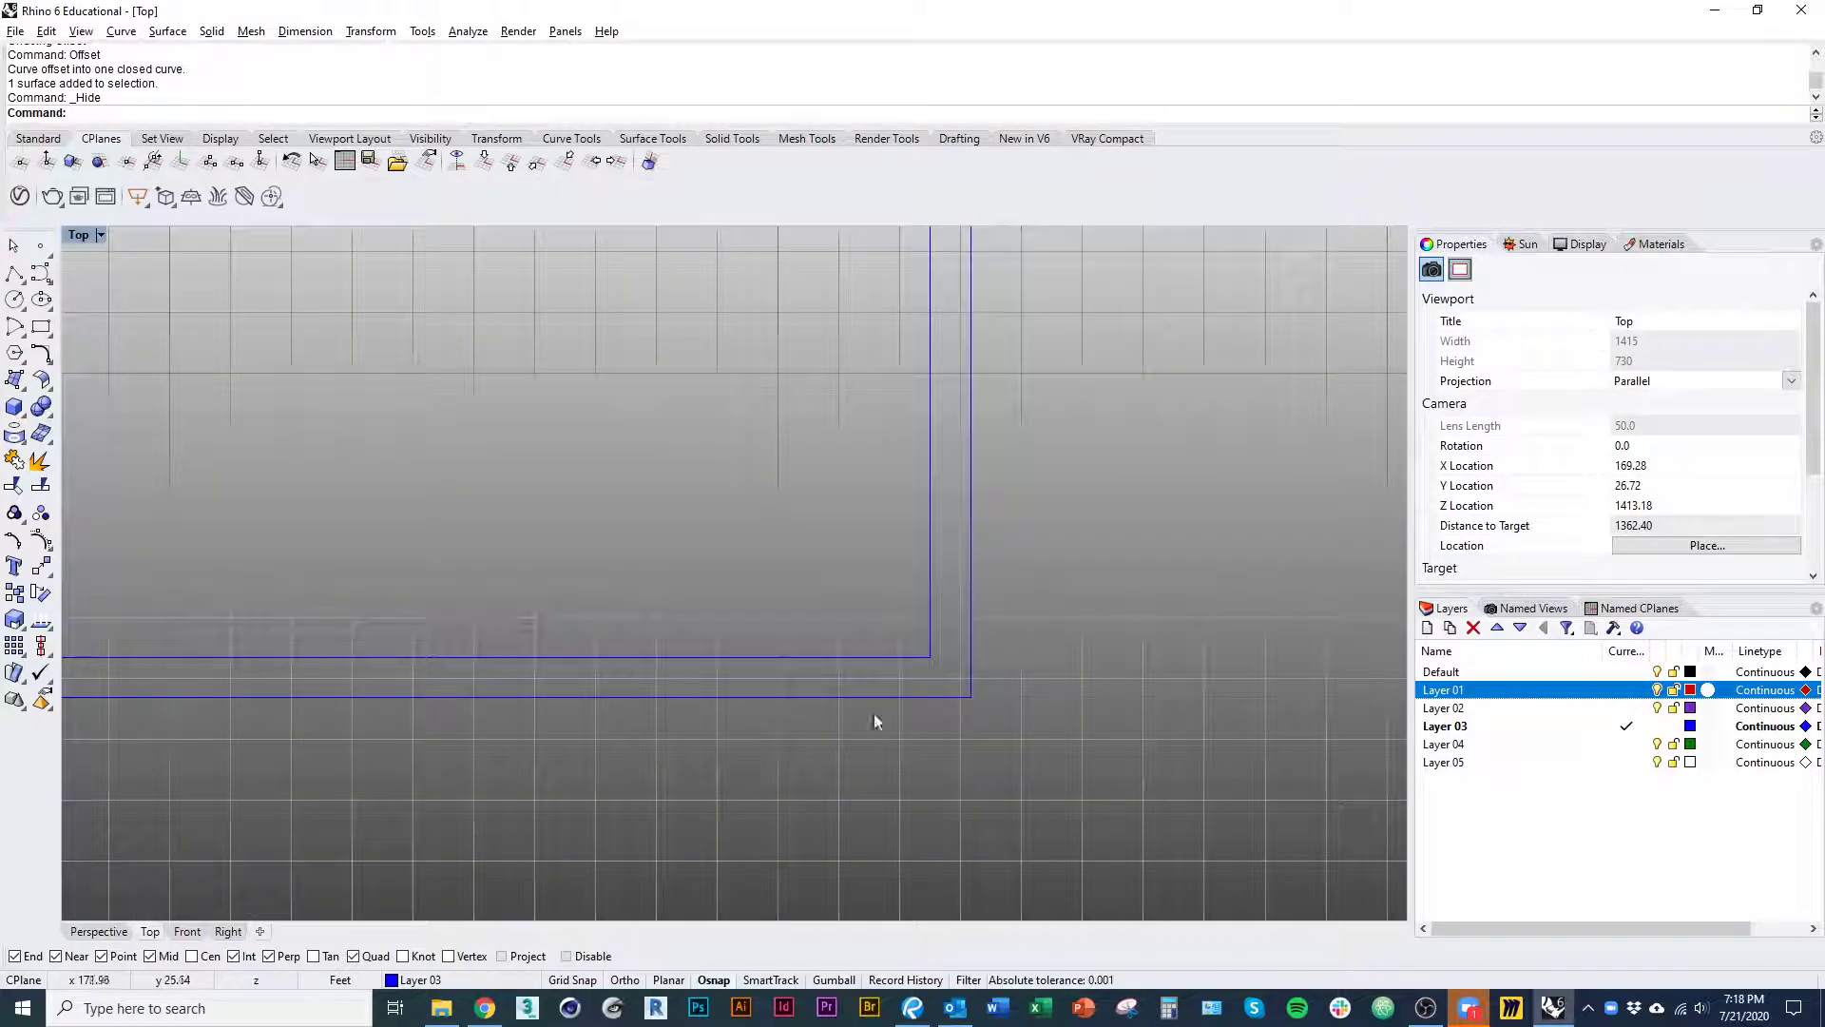
right_drag(1020, 669, 1068, 686)
scroll(1069, 690, down, 13)
key(ctrl+z)
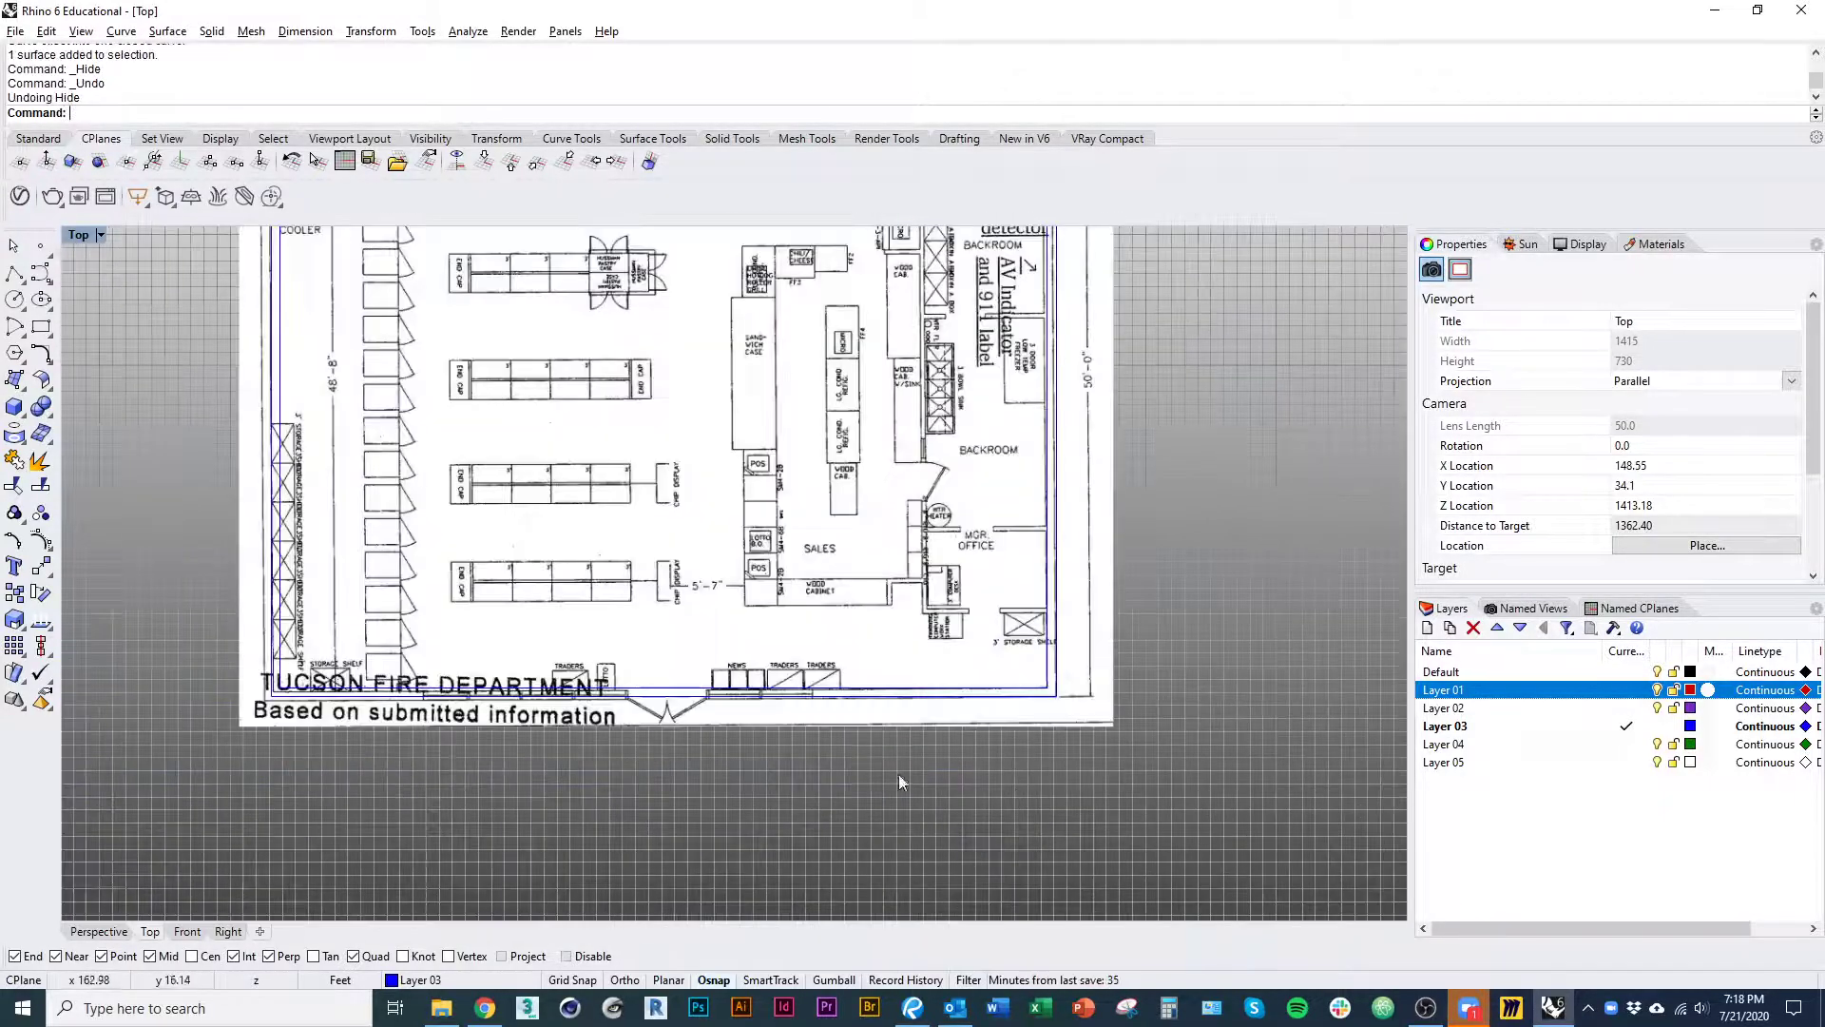
- Select the fire plan image in the Top view and highlight the Default layer in the layer list
scroll(896, 771, down, 4)
right_drag(894, 770, 864, 904)
click(1003, 833)
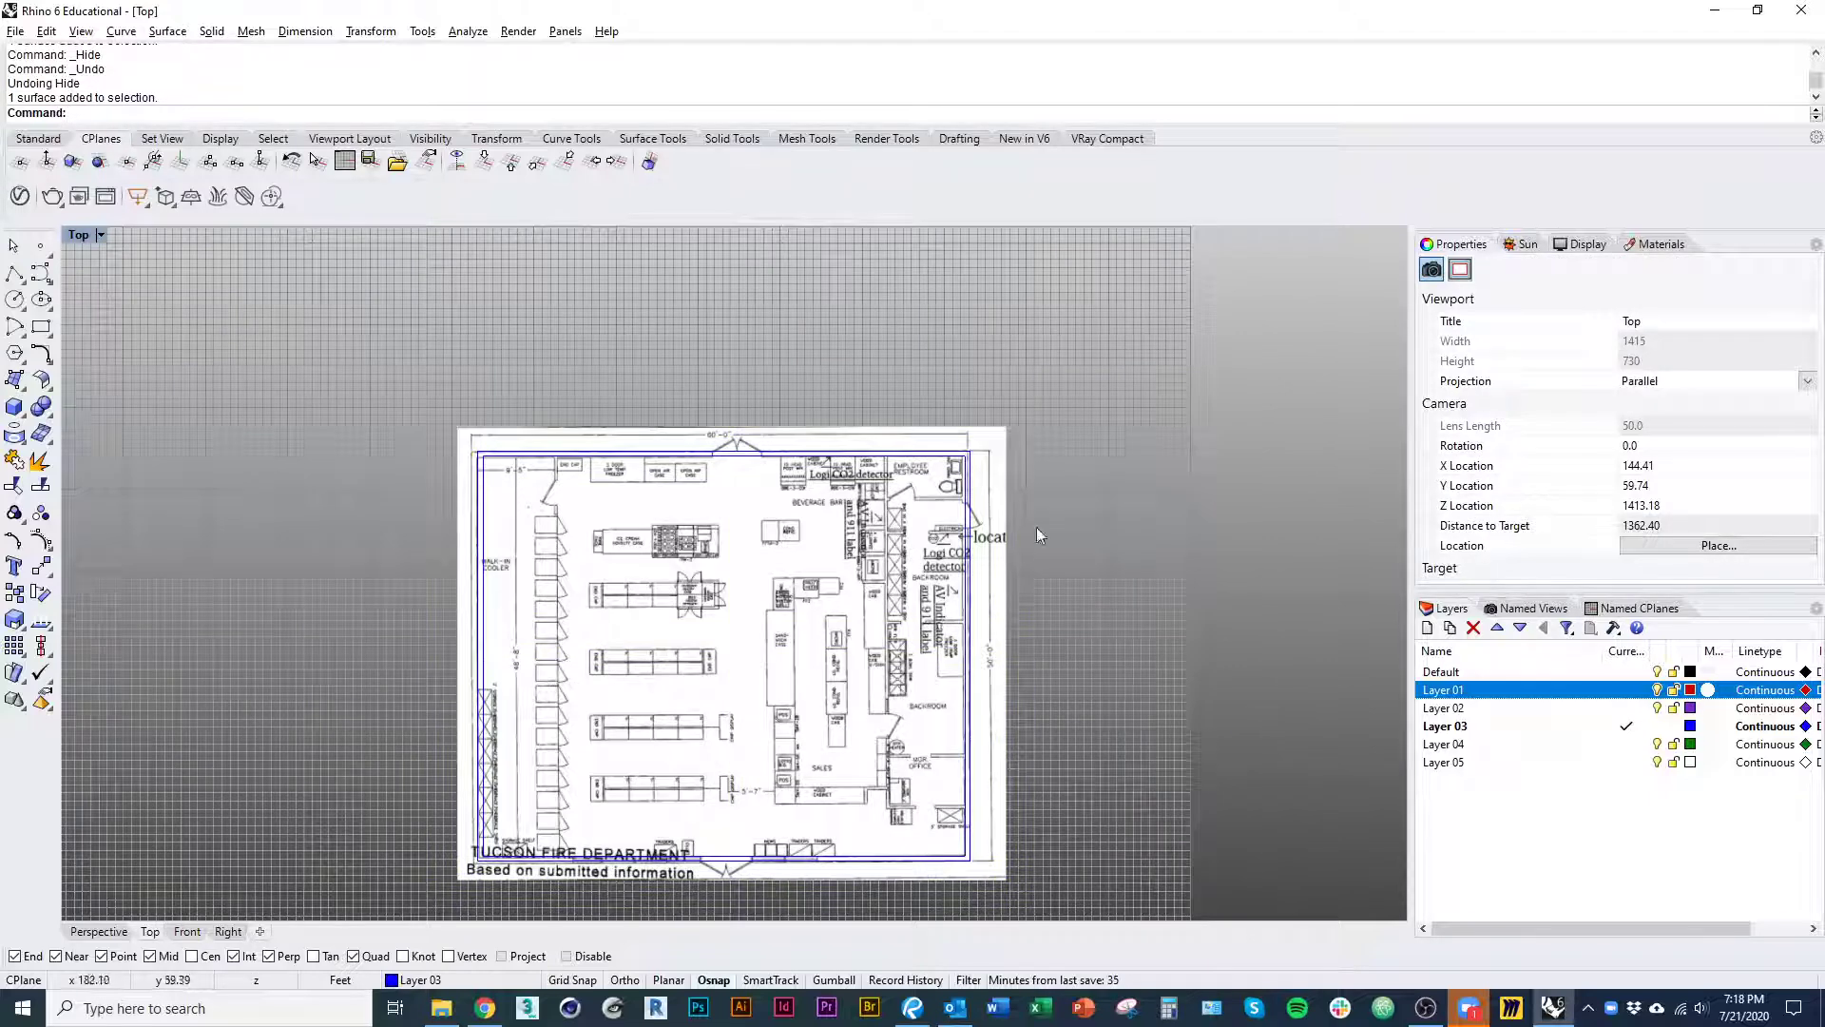
click(917, 596)
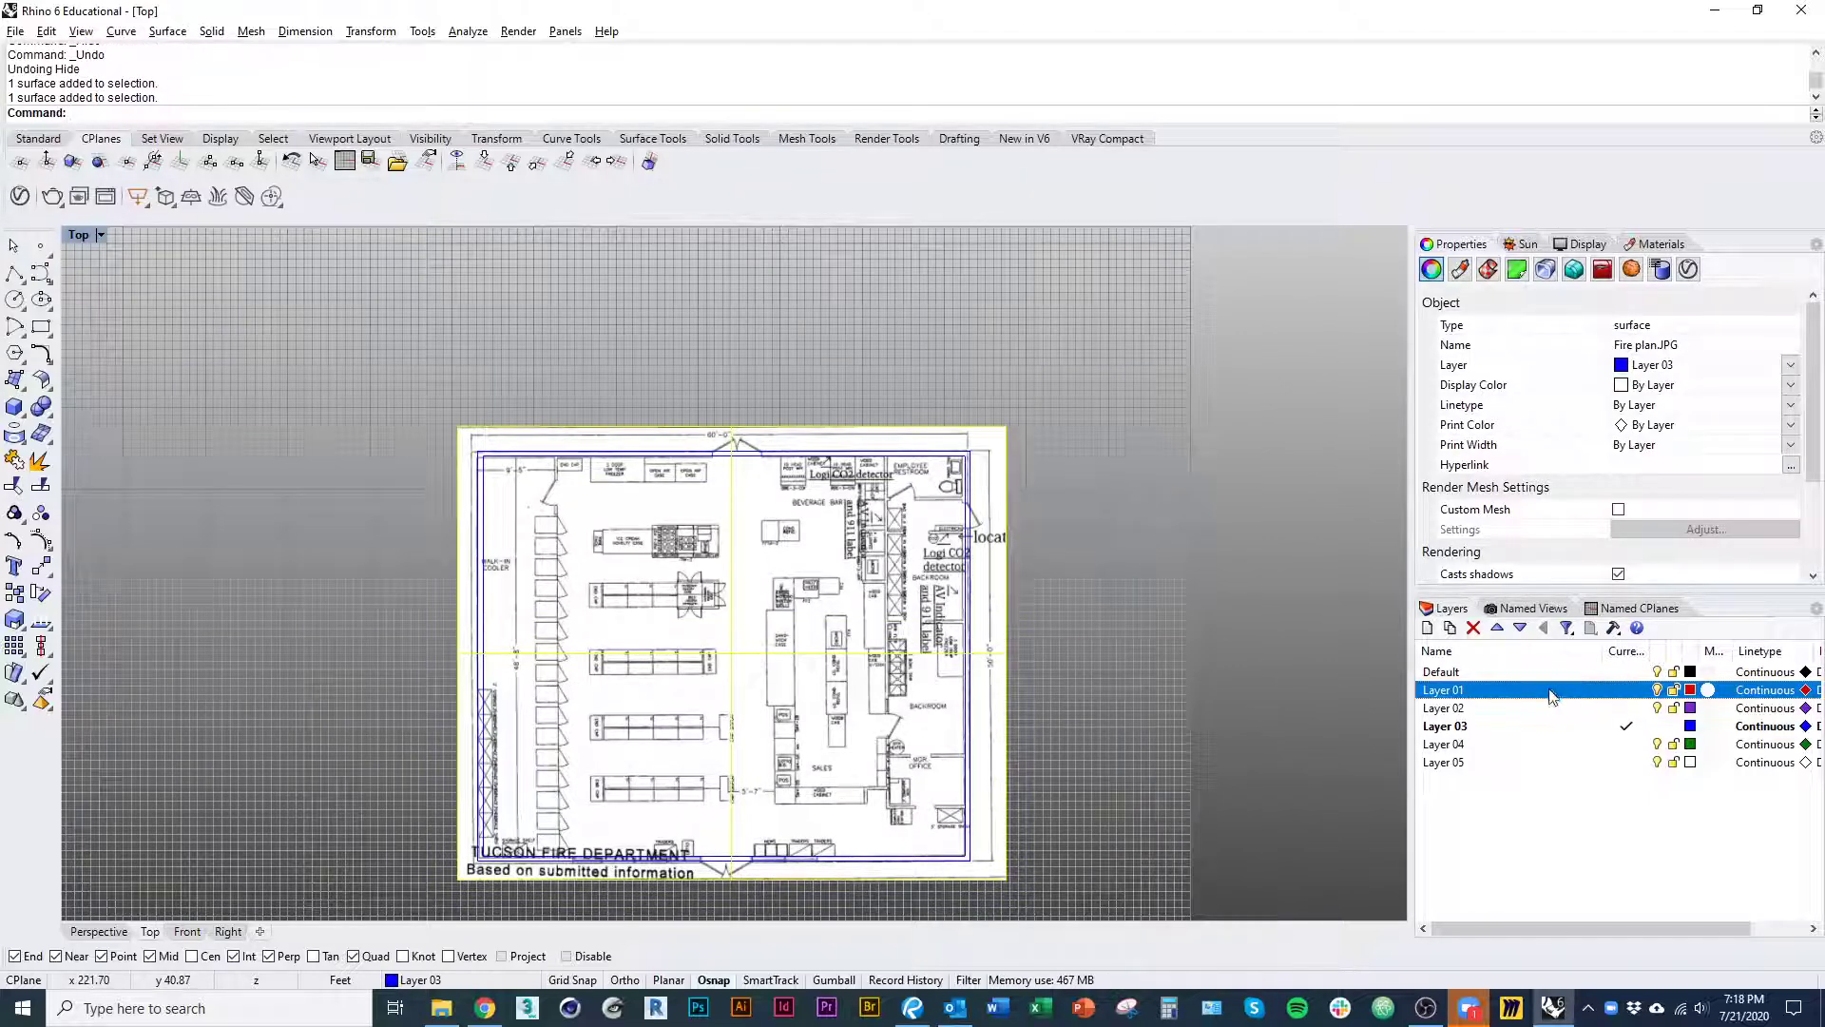
click(1476, 674)
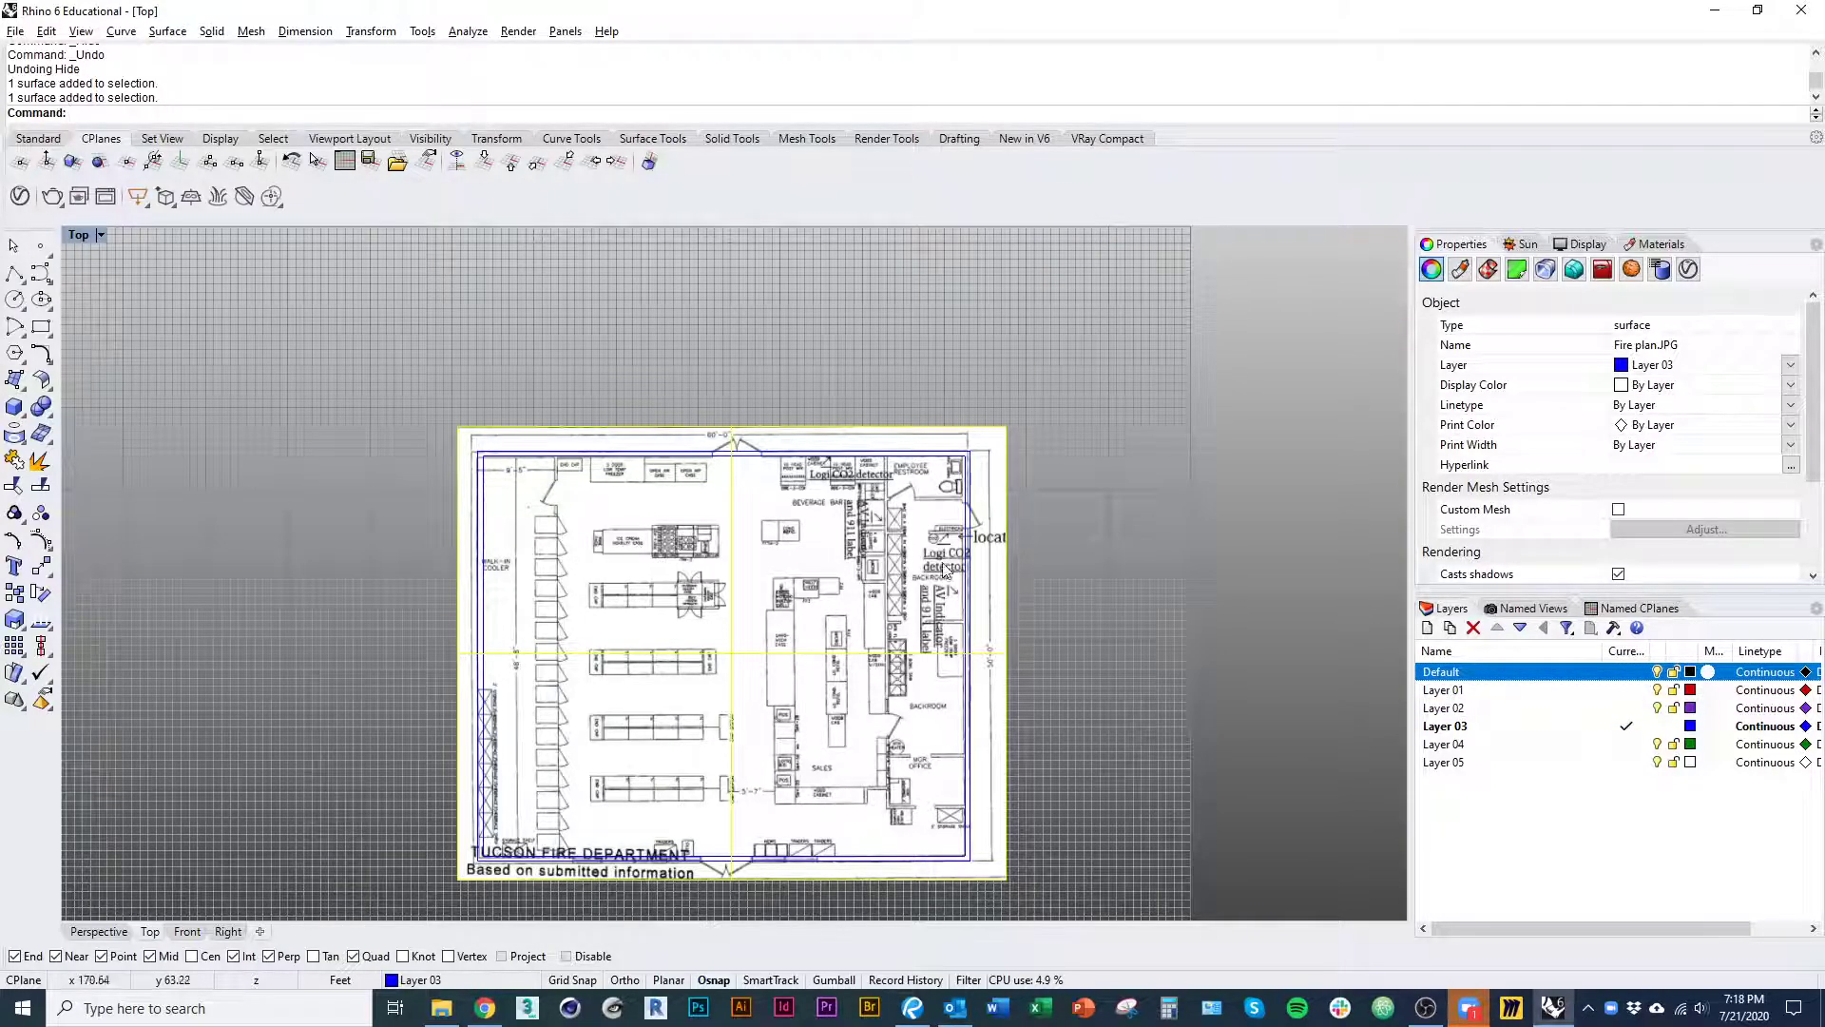
scroll(979, 860, up, 17)
right_click(944, 872)
right_drag(951, 808, 969, 612)
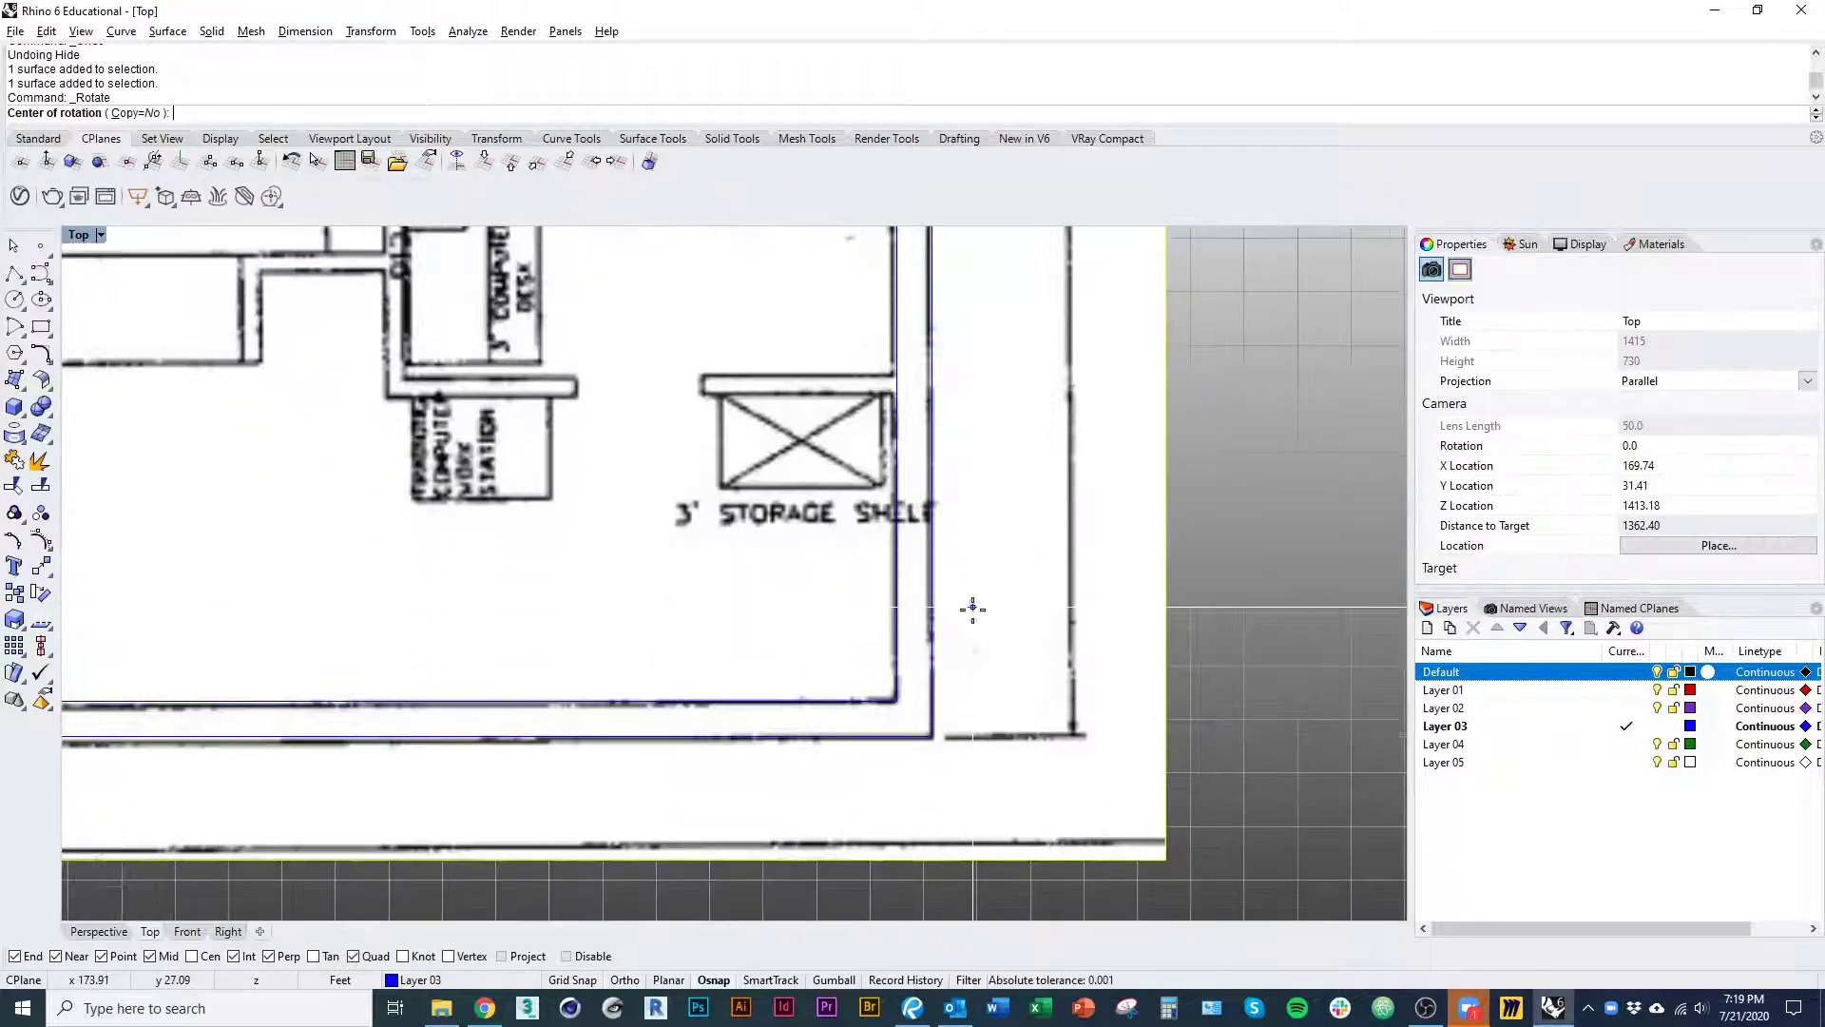
key(Escape)
- Start rotating the fire plan image, with the center of rotation at the outline's outer corner near the 3' storage shelf
scroll(941, 689, down, 1)
scroll(941, 689, down, 9)
right_drag(956, 438, 948, 720)
right_drag(945, 367, 1042, 716)
right_drag(221, 721, 740, 671)
right_drag(1146, 842, 613, 282)
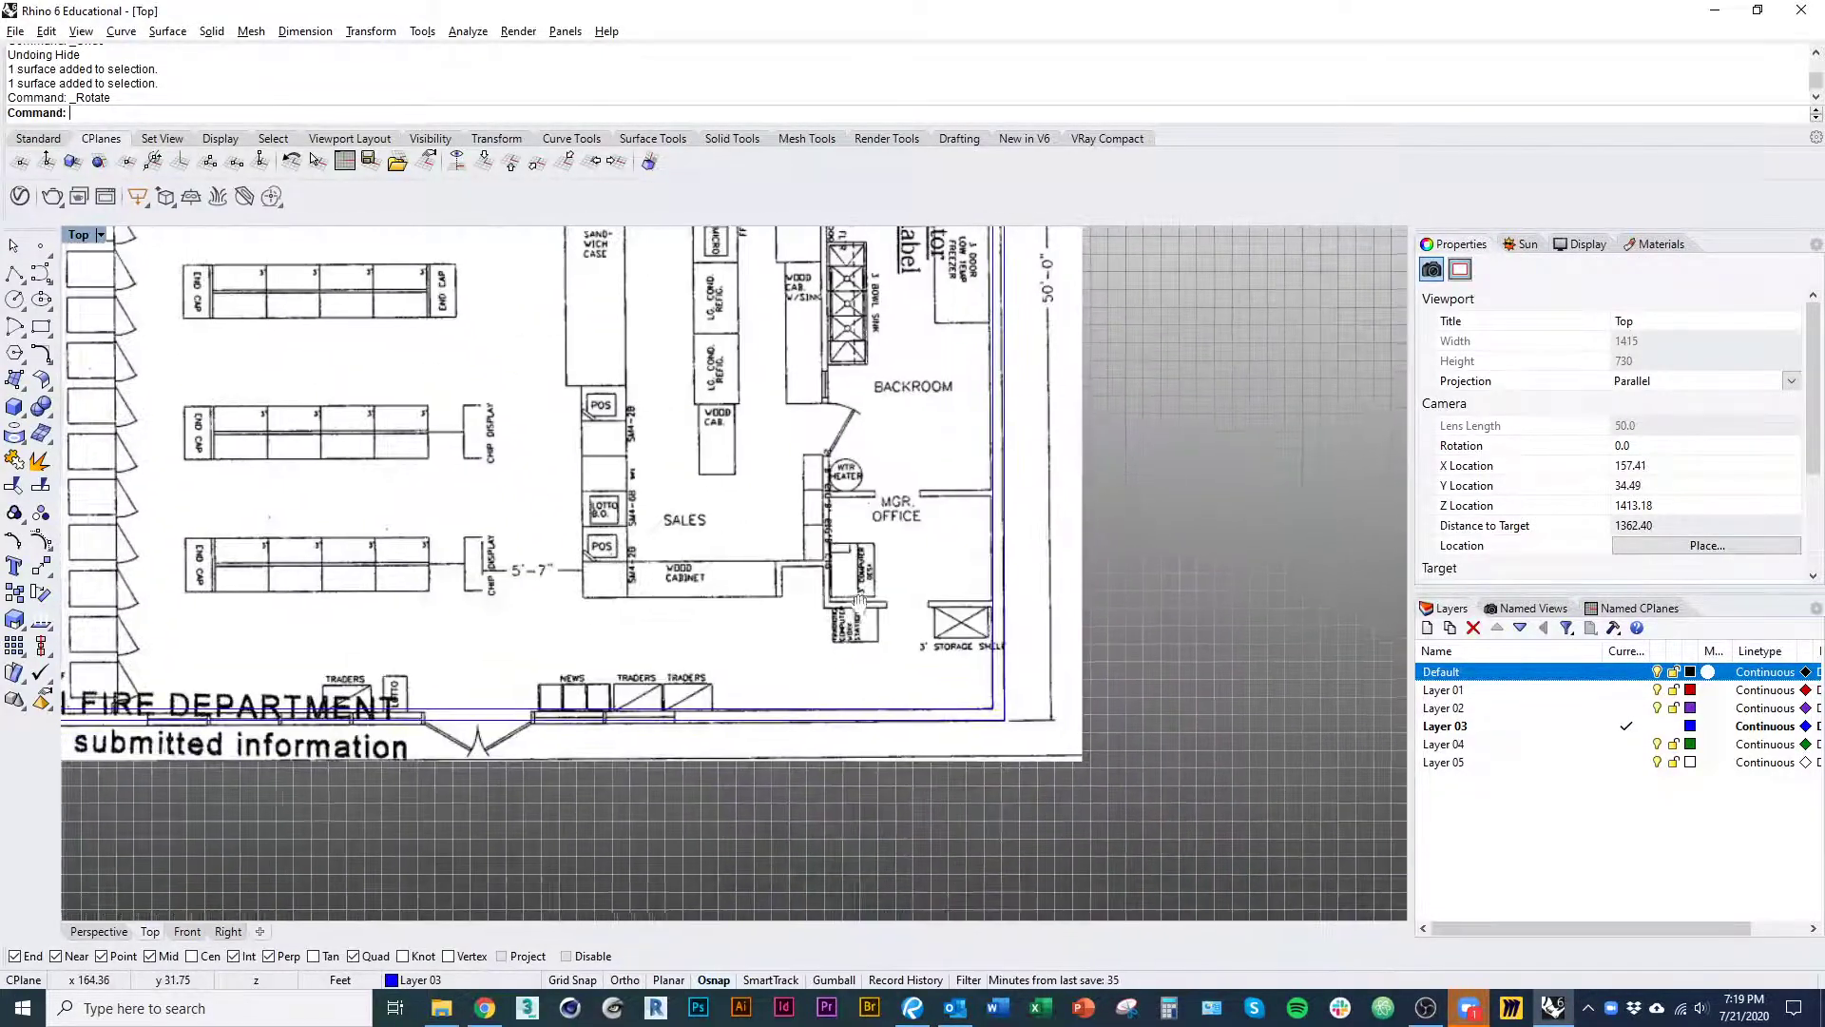
click(920, 725)
right_drag(751, 569, 857, 754)
scroll(746, 677, down, 4)
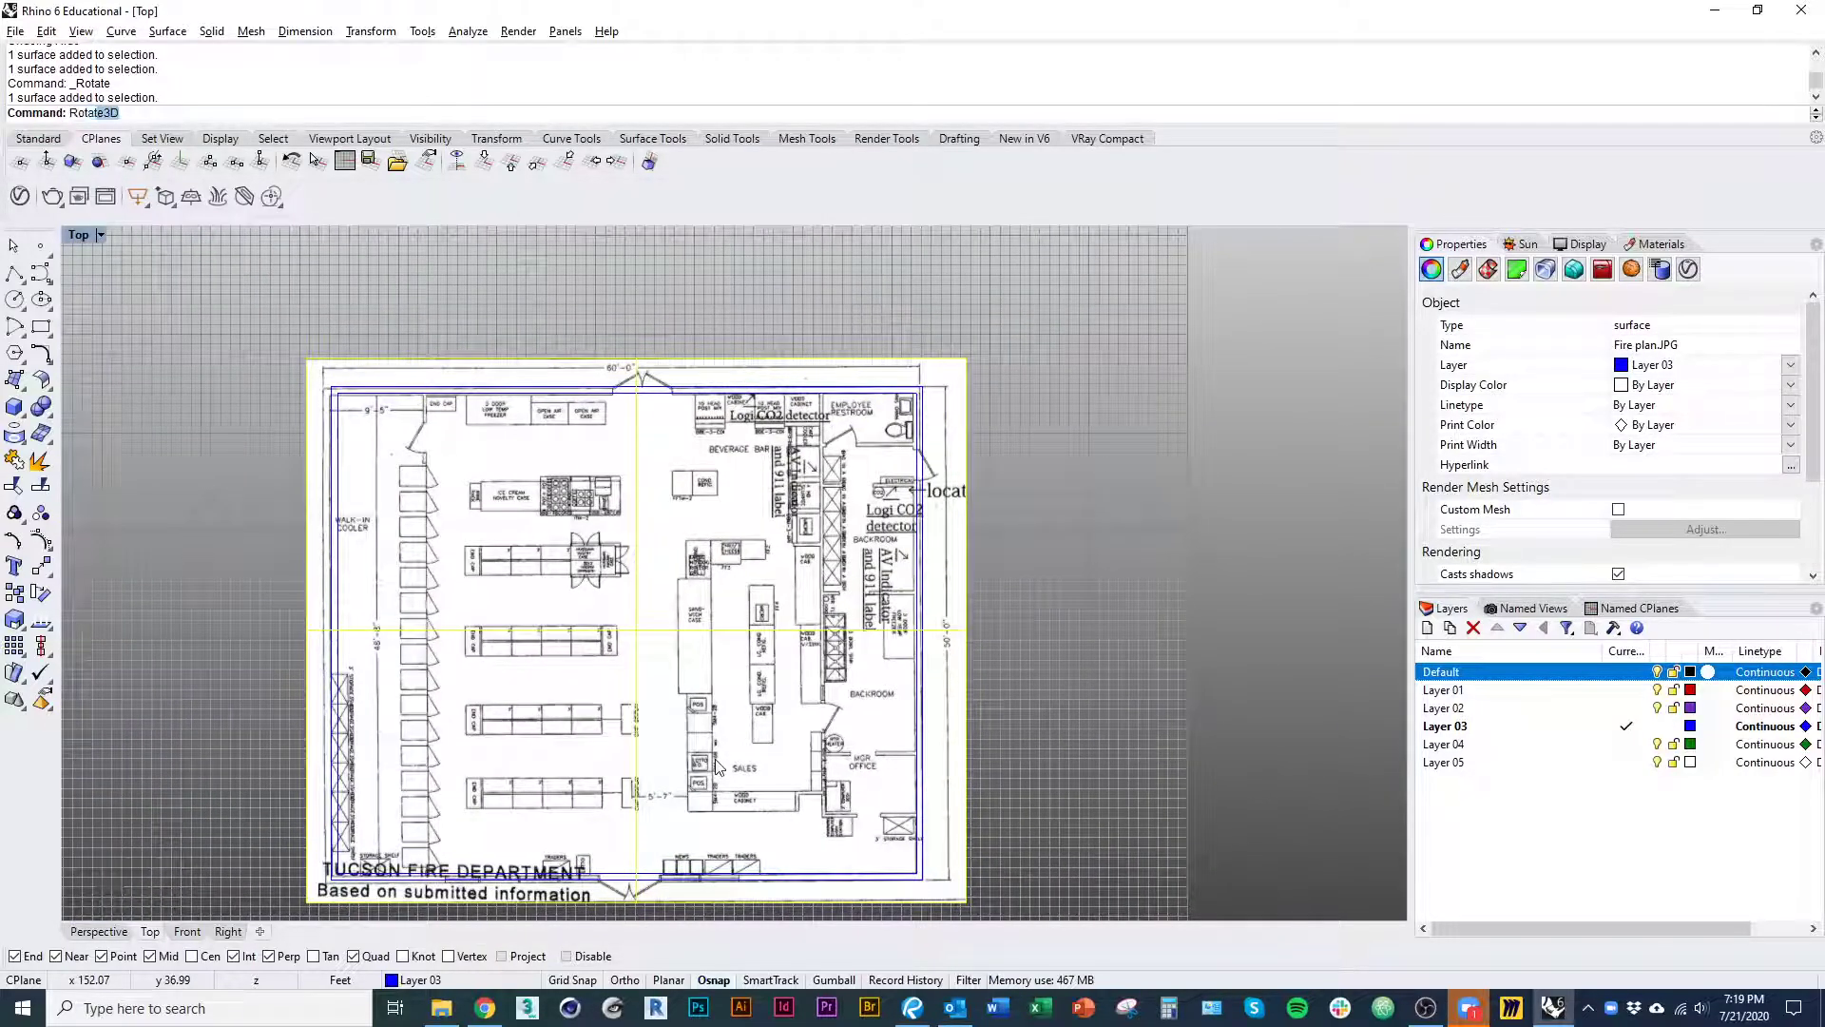
text(e)
key(Return)
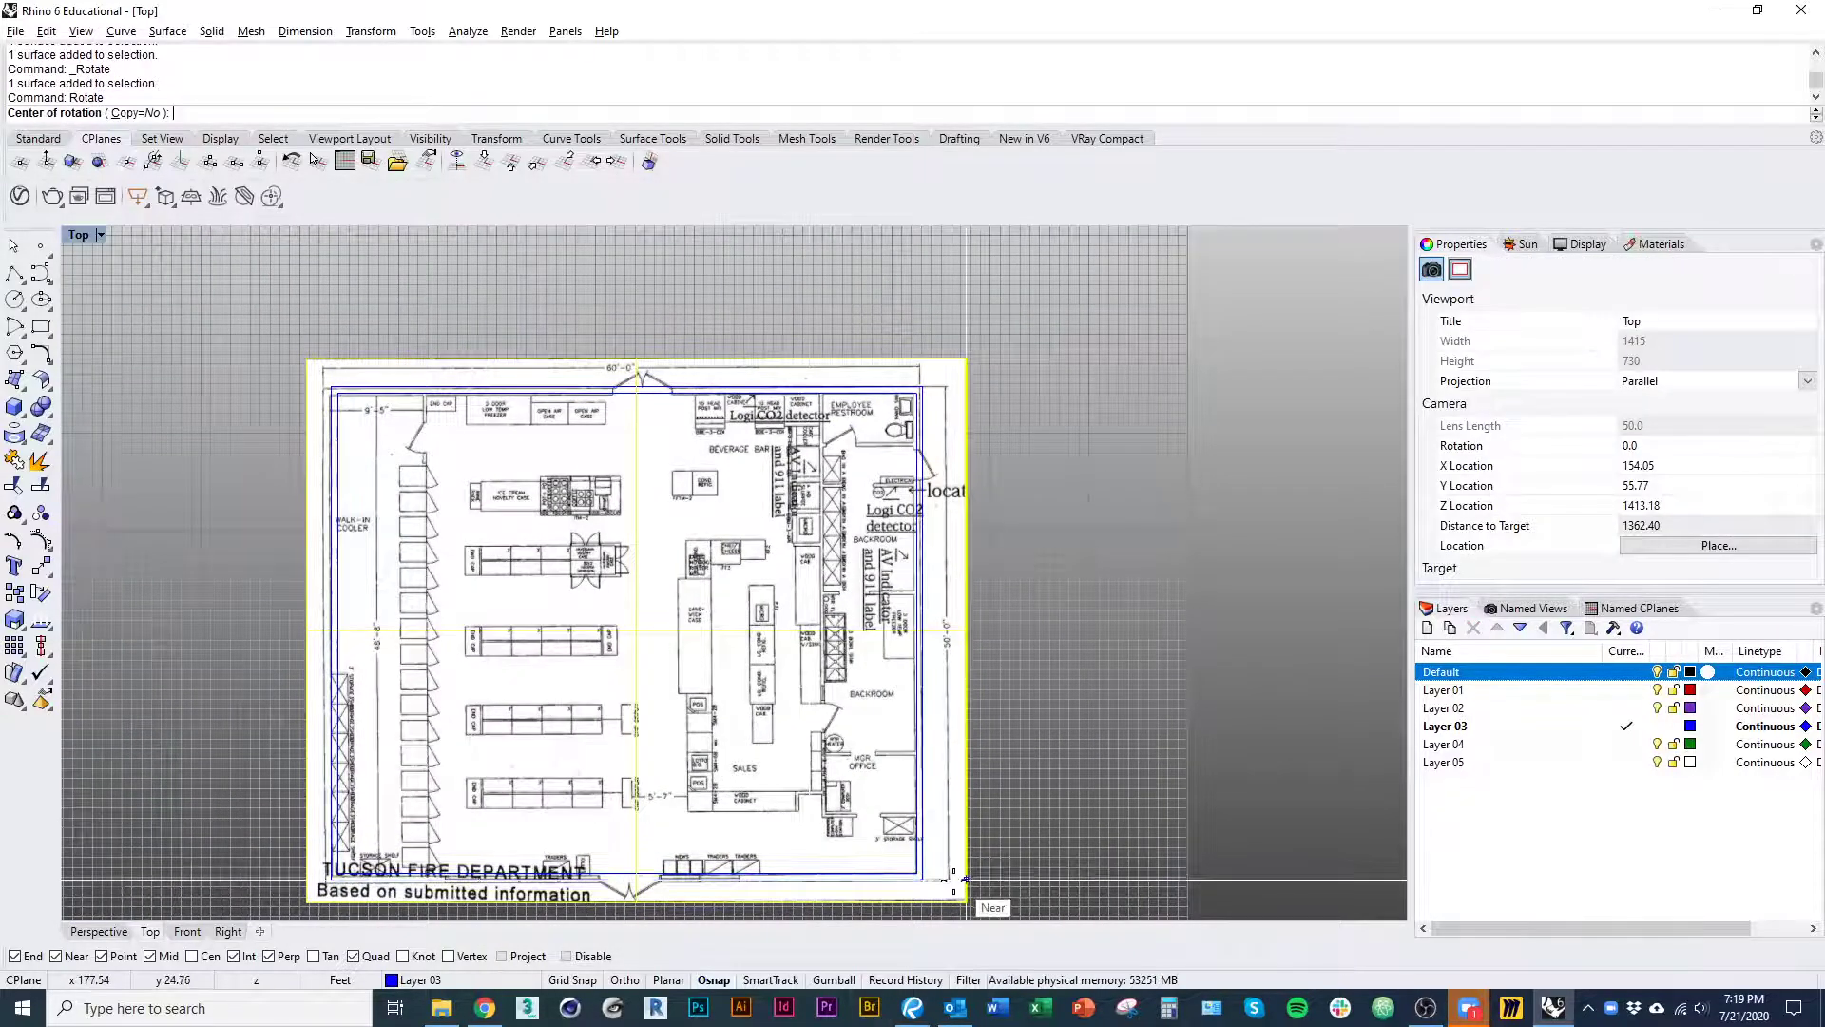
right_drag(954, 881, 954, 814)
scroll(927, 828, up, 12)
click(897, 618)
- Rotate the fire plan from a reference point on its exterior wall beside the employee restroom onto the building outline's edge
scroll(985, 621, down, 7)
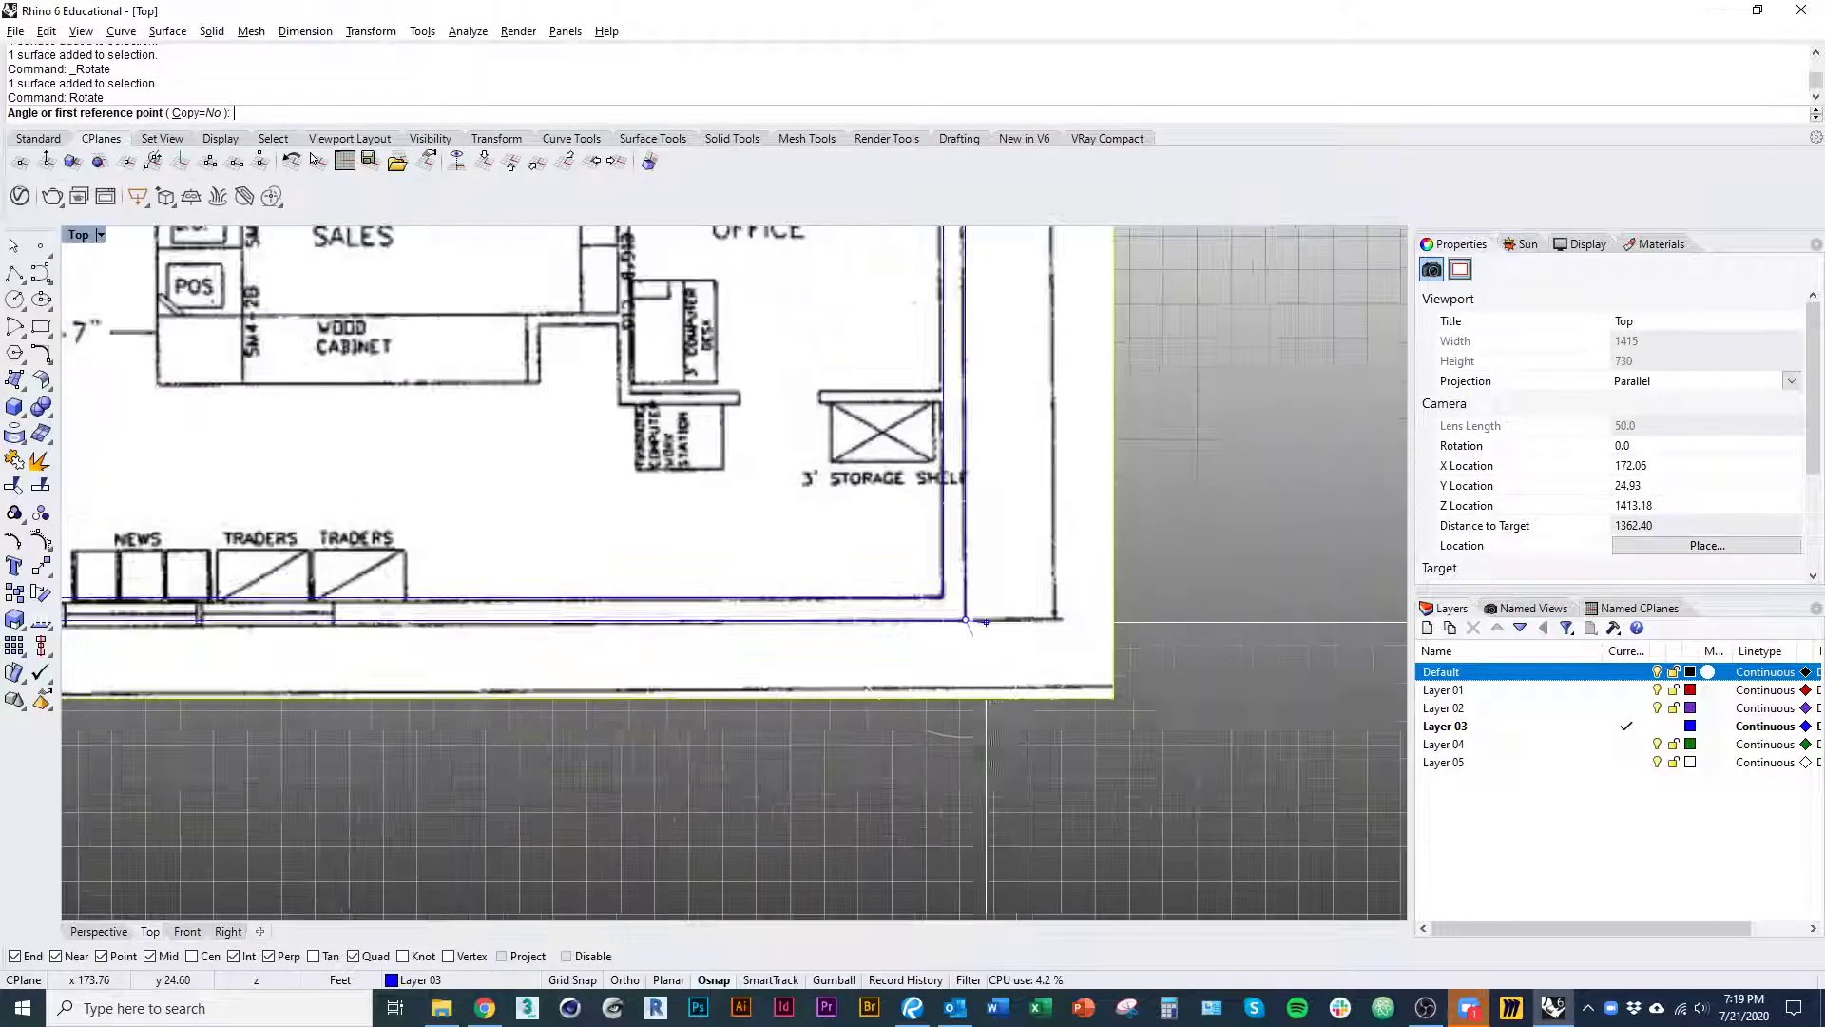
scroll(986, 621, down, 7)
right_drag(1043, 631, 982, 868)
right_drag(1006, 464, 941, 790)
mouse_move(872, 659)
ctrl+right_down()
mouse_move(884, 451)
mouse_move(859, 684)
ctrl+right_up()
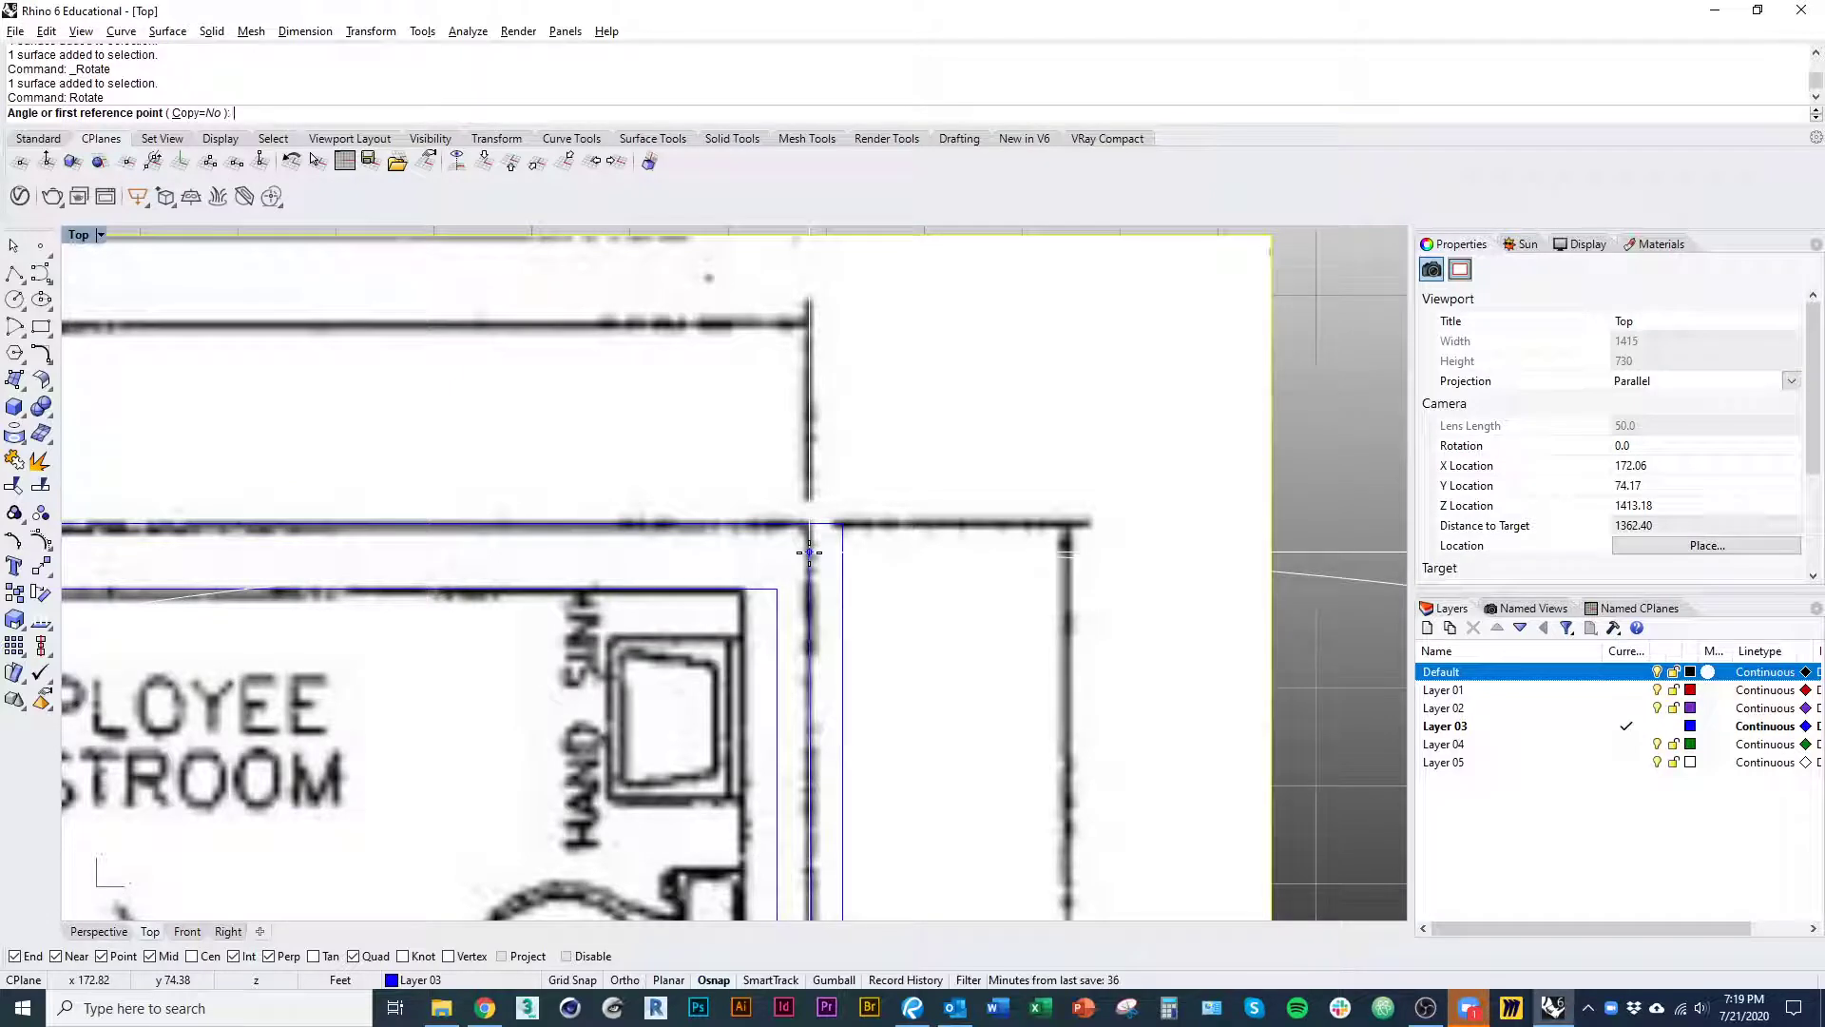
click(809, 551)
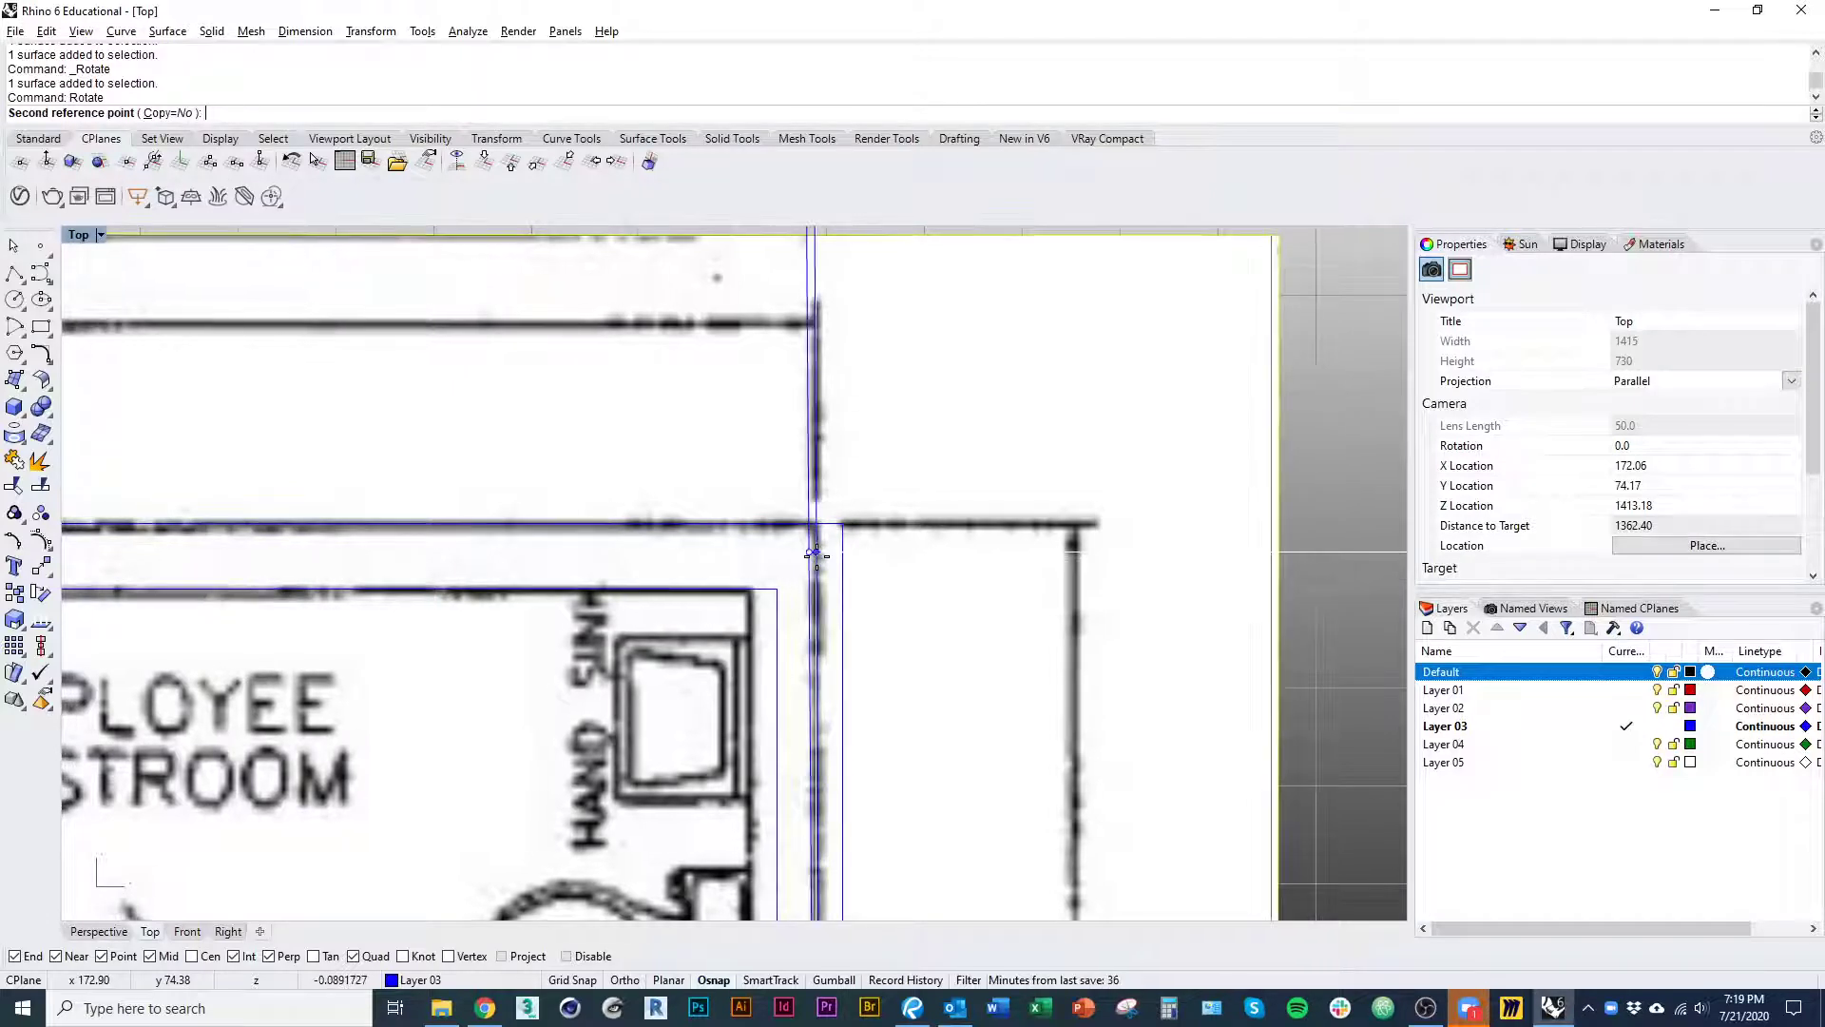
click(841, 553)
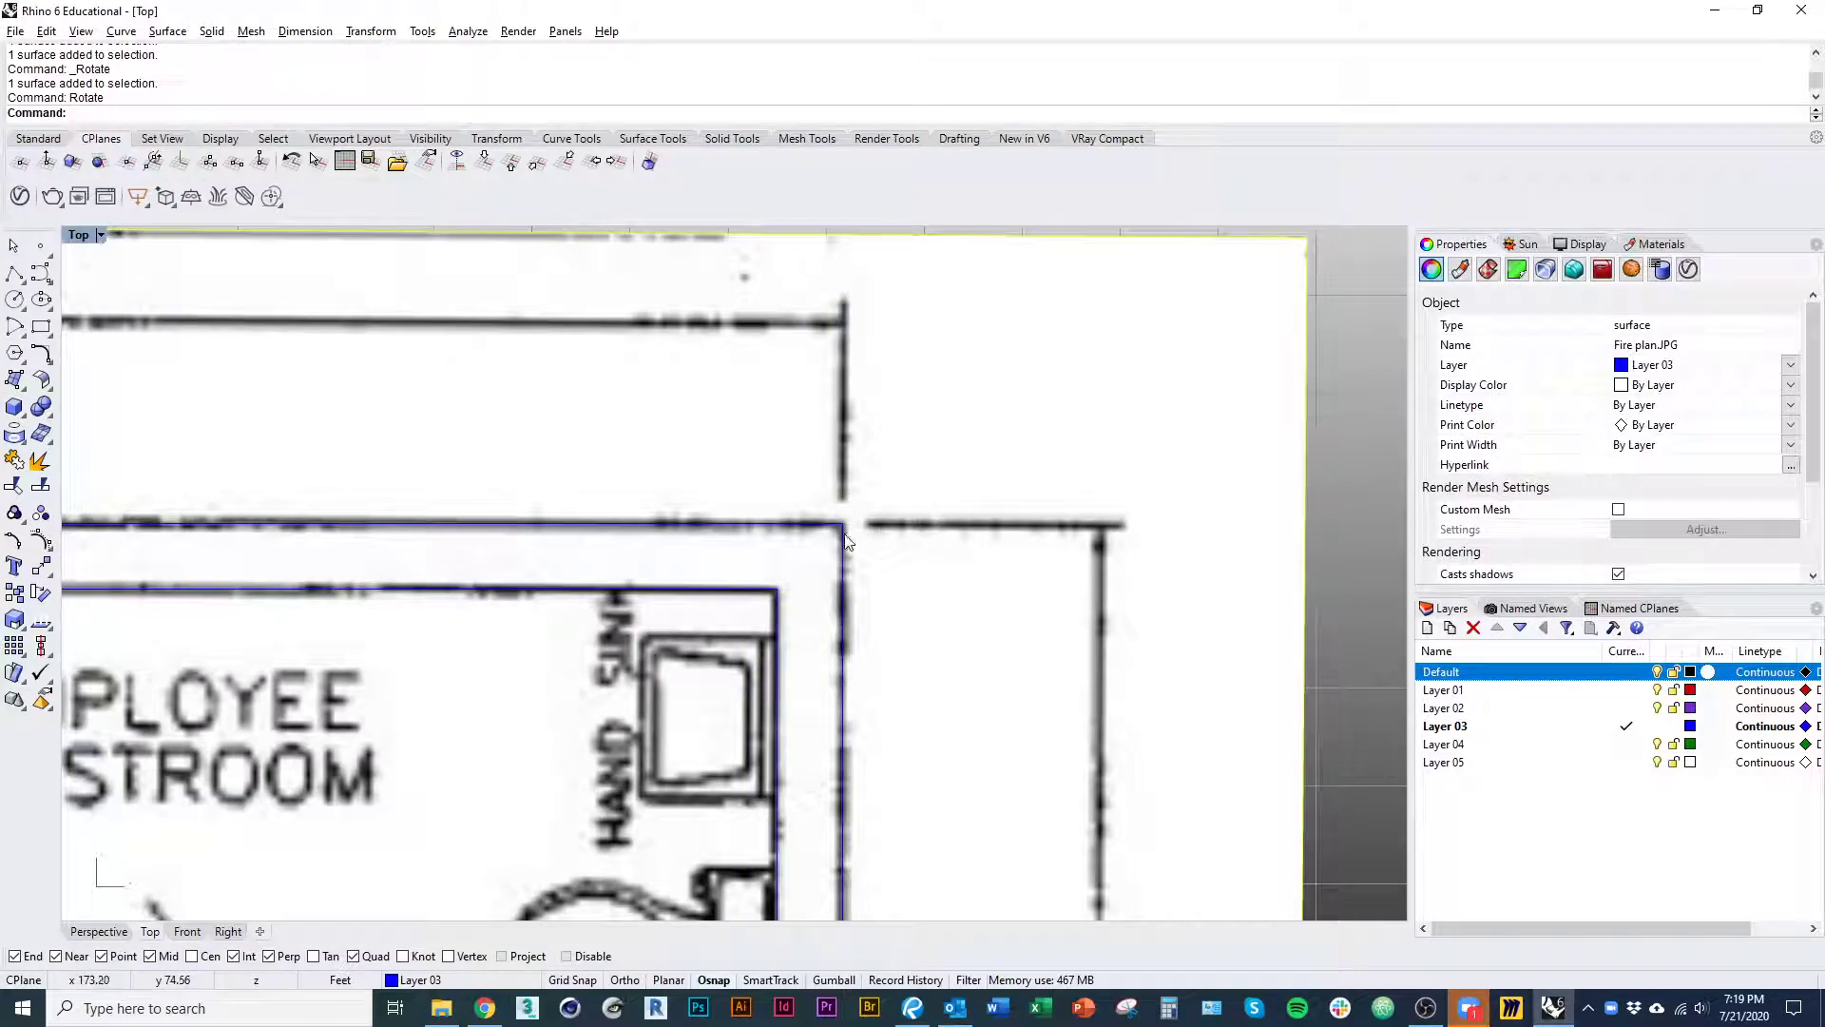
- Examine how the rotated fire plan's exterior walls line up with the building outline around the whole perimeter
scroll(917, 622, down, 14)
right_drag(538, 726, 1292, 712)
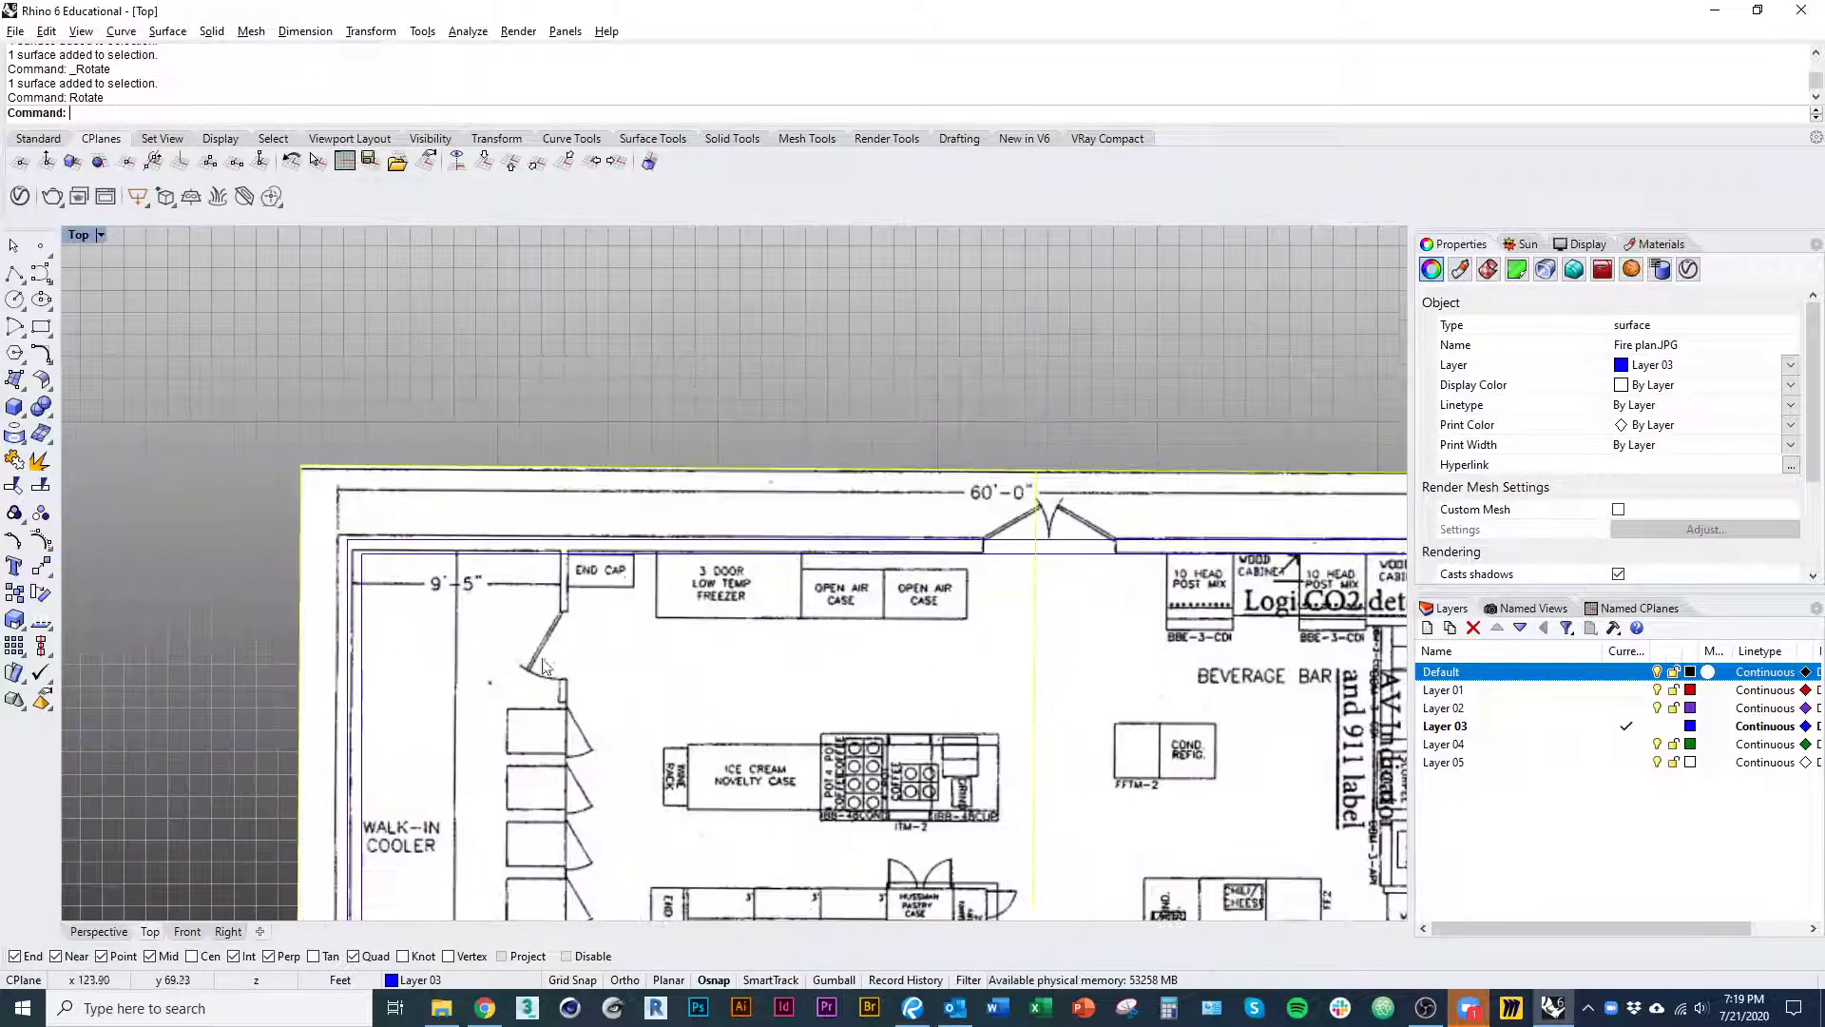
right_drag(373, 654, 345, 385)
ctrl+right_drag(345, 385, 350, 447)
mouse_move(414, 785)
right_down()
mouse_move(395, 640)
mouse_move(415, 821)
right_up()
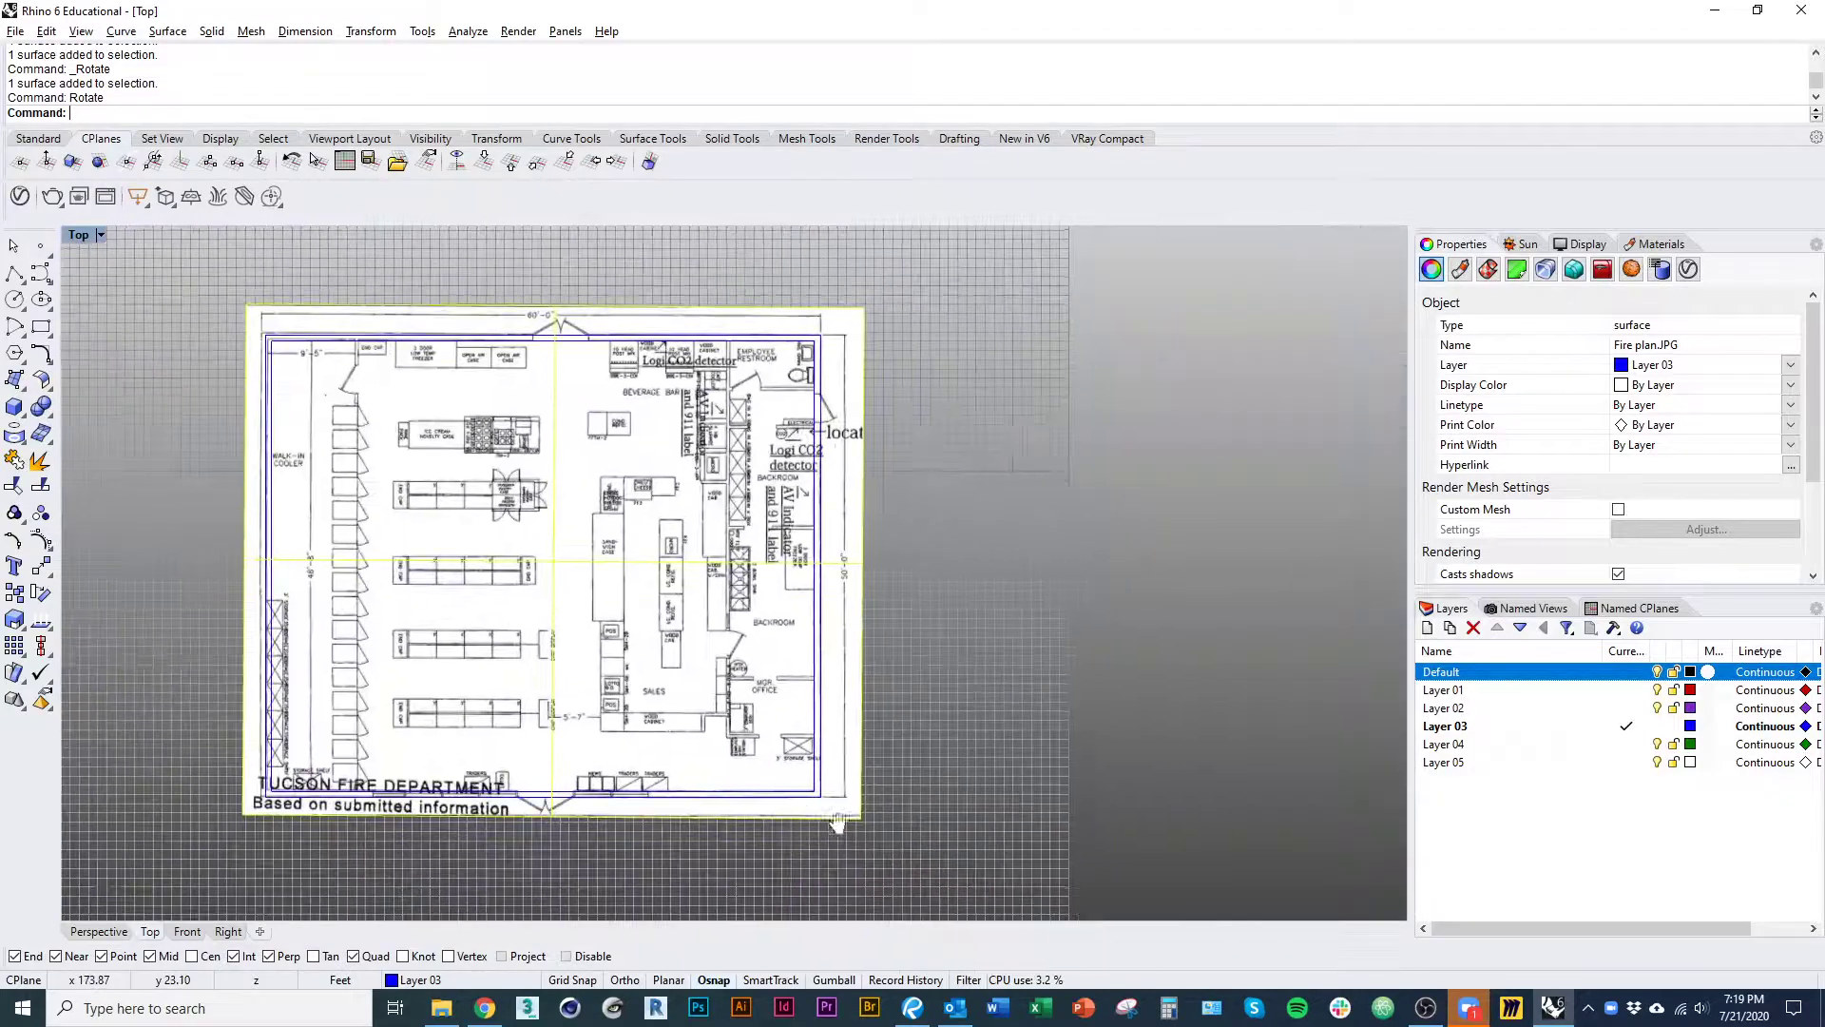
mouse_move(840, 821)
ctrl+right_down()
mouse_move(815, 574)
mouse_move(831, 846)
ctrl+right_up()
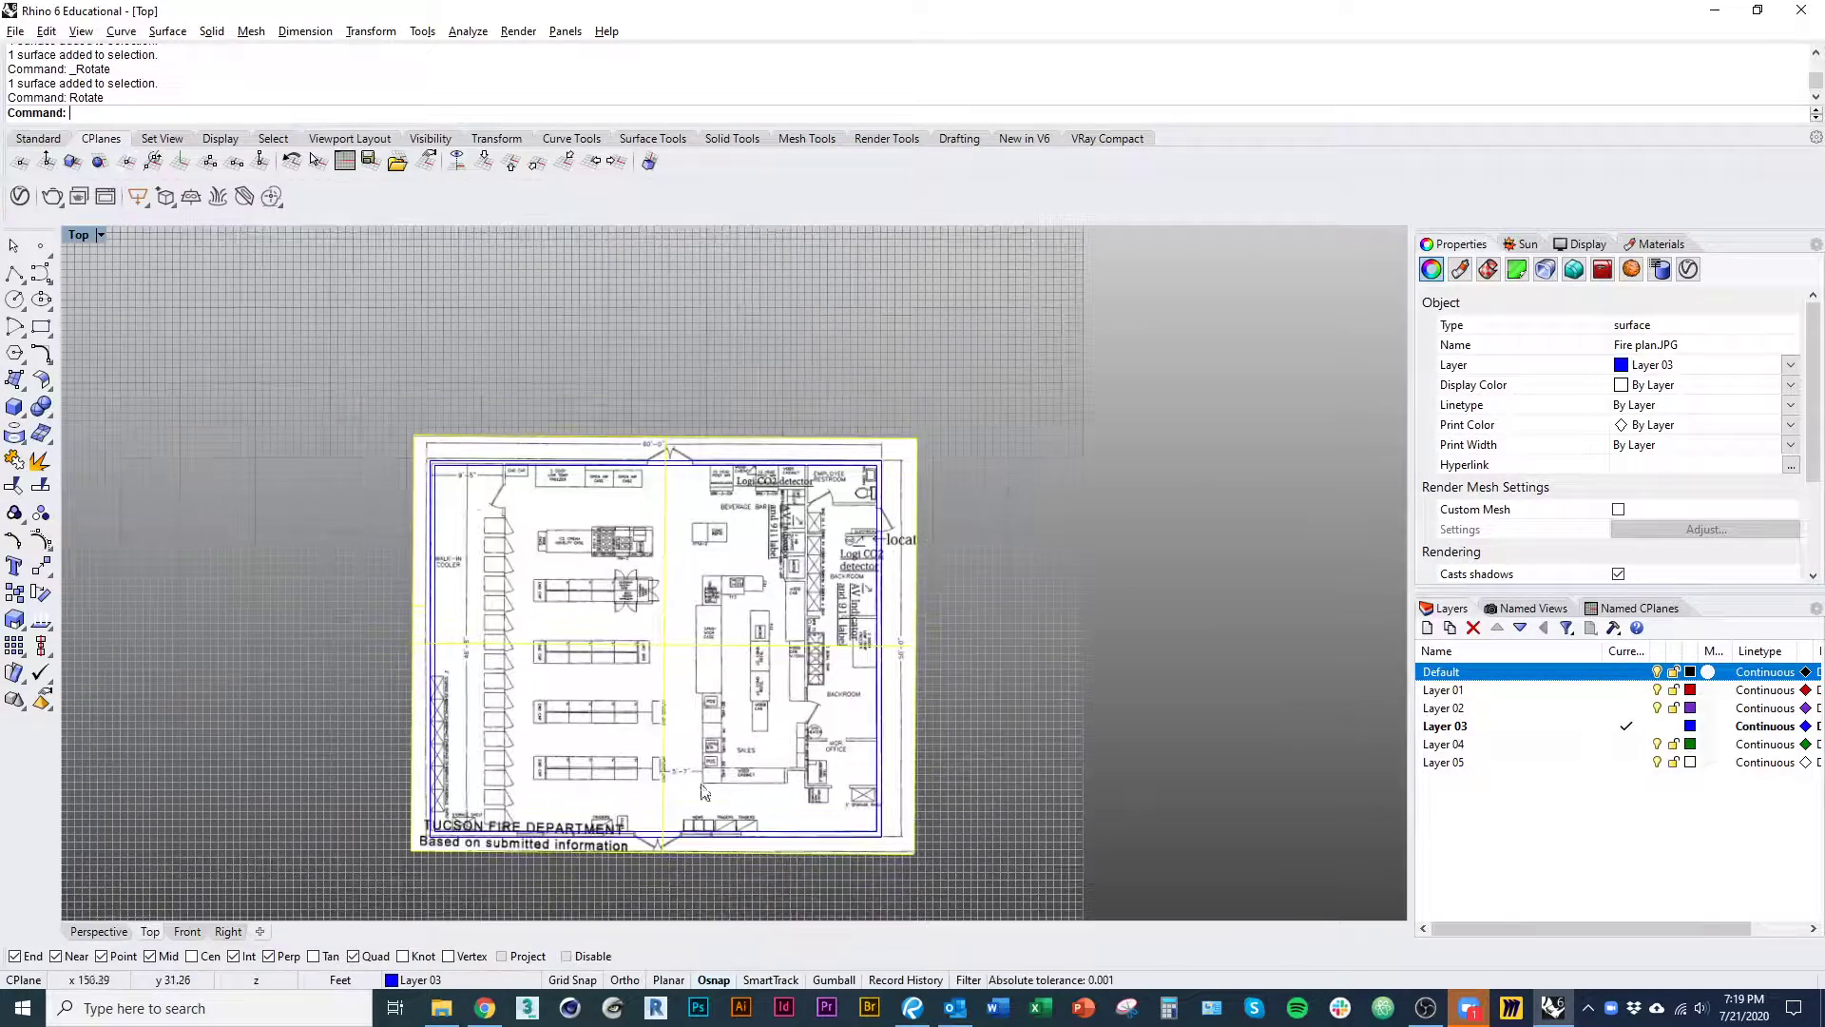
scroll(867, 491, up, 6)
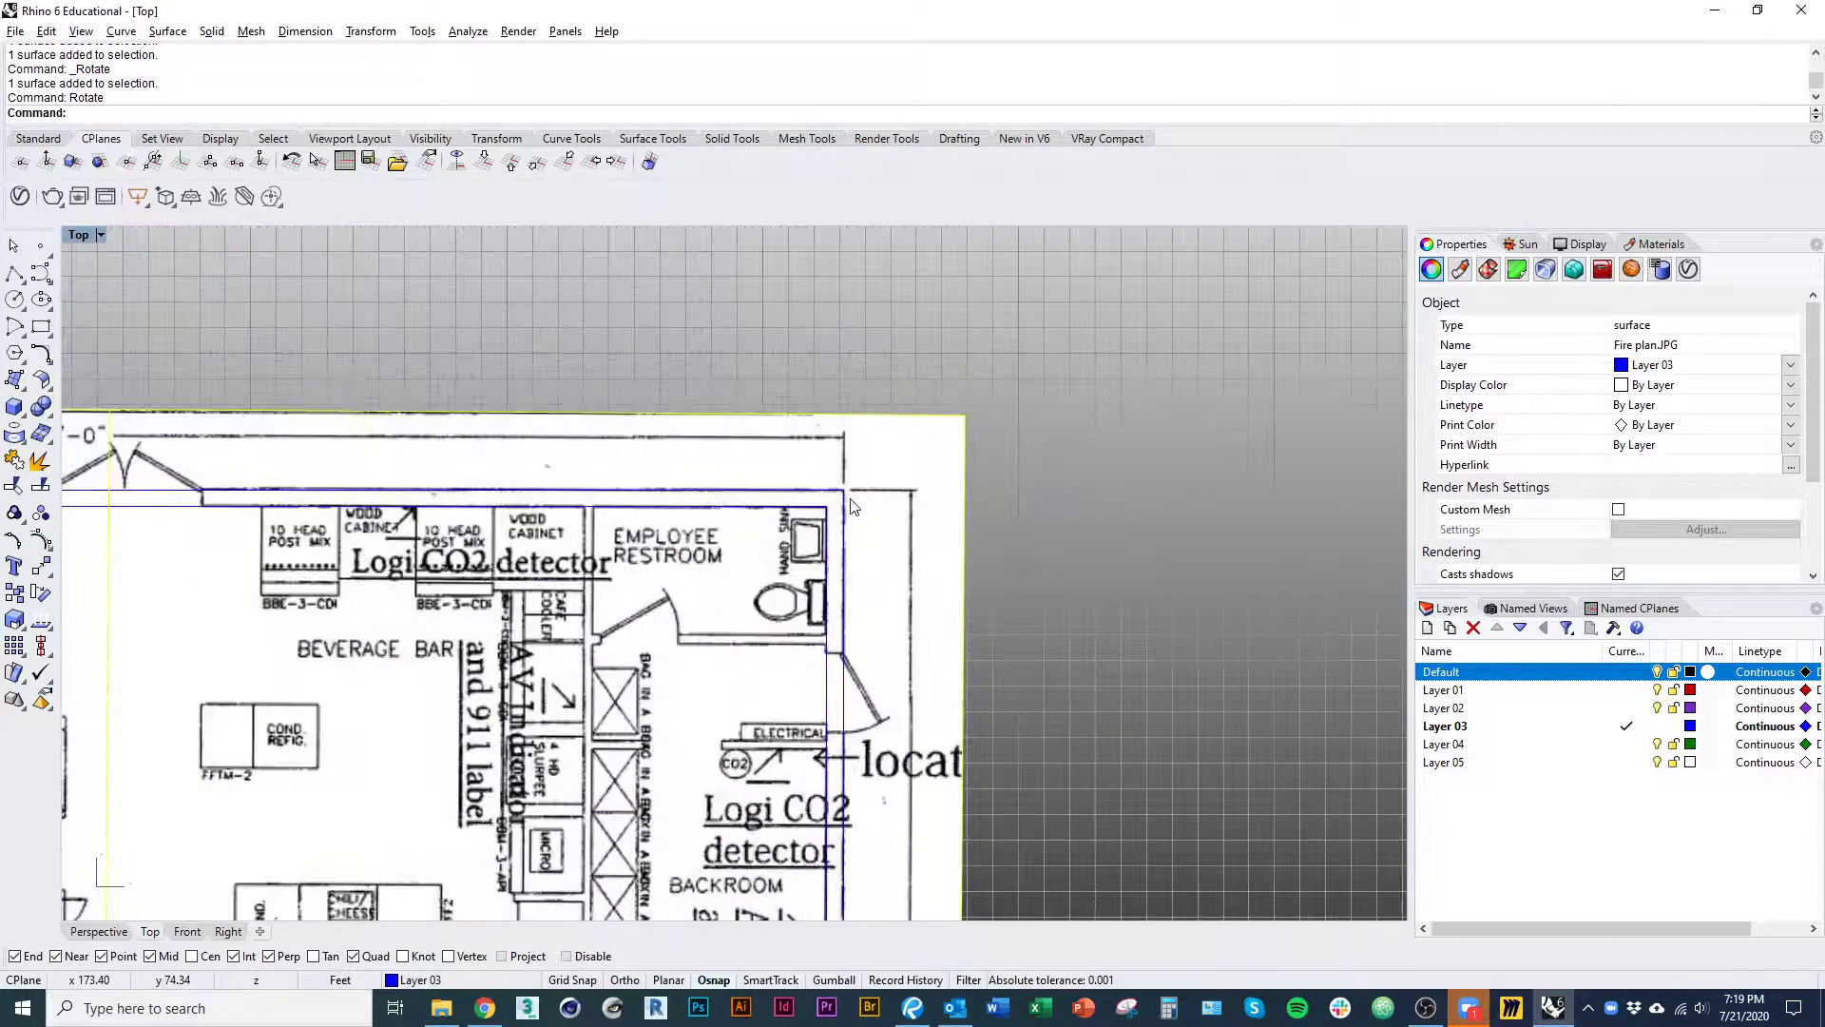
- Compare the building outline's corner with the plan's exterior wall corner above the walk-in cooler
key(Return)
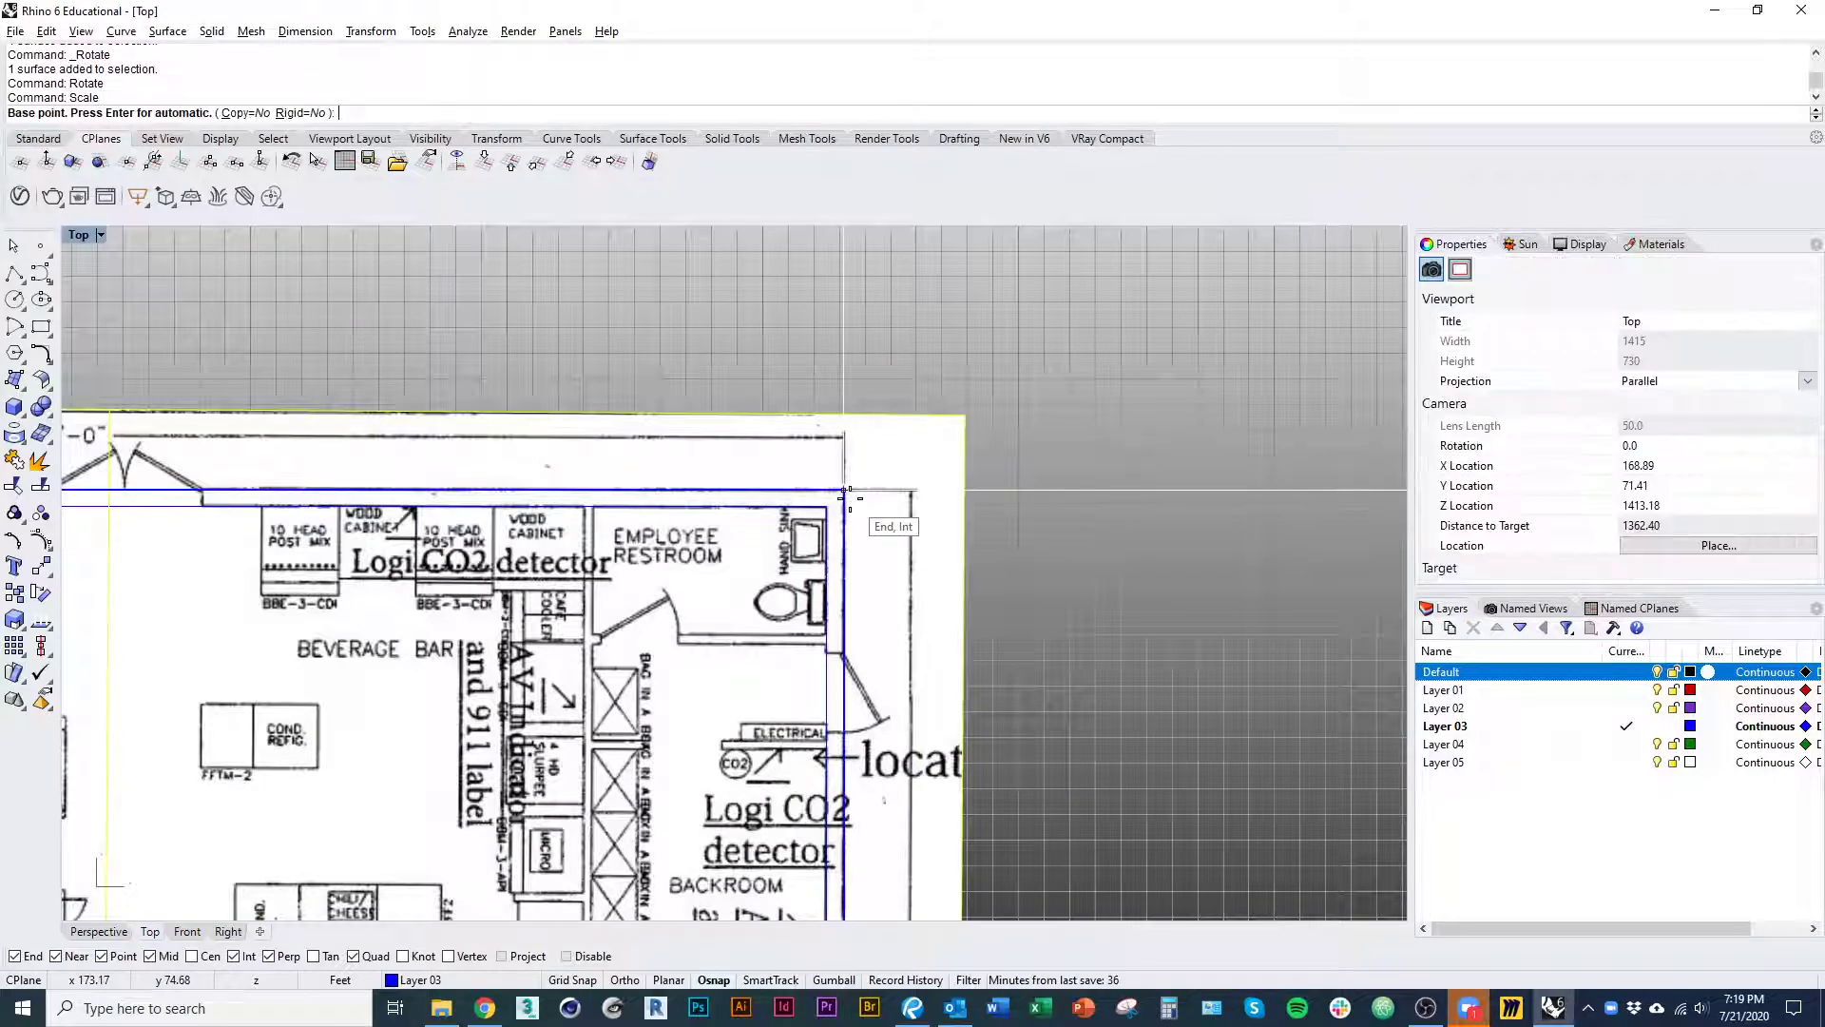
key(Escape)
right_drag(855, 498, 1221, 516)
scroll(888, 494, down, 5)
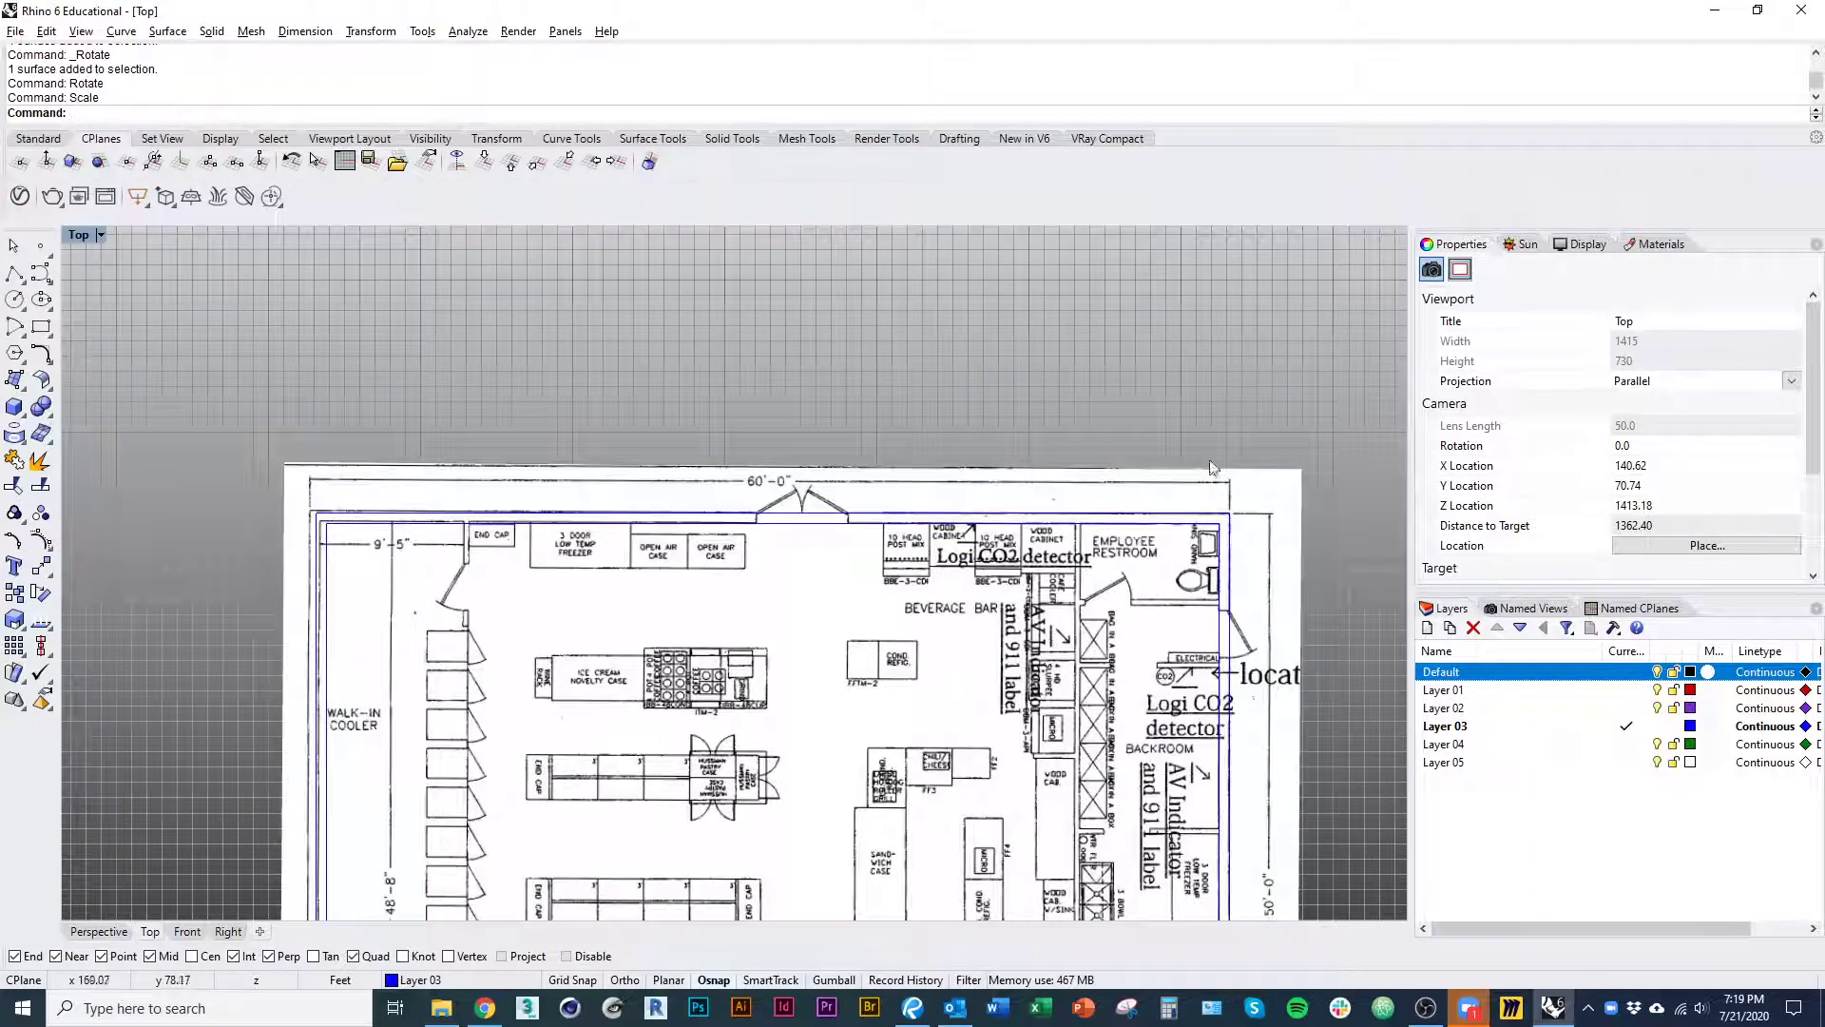
scroll(380, 461, up, 8)
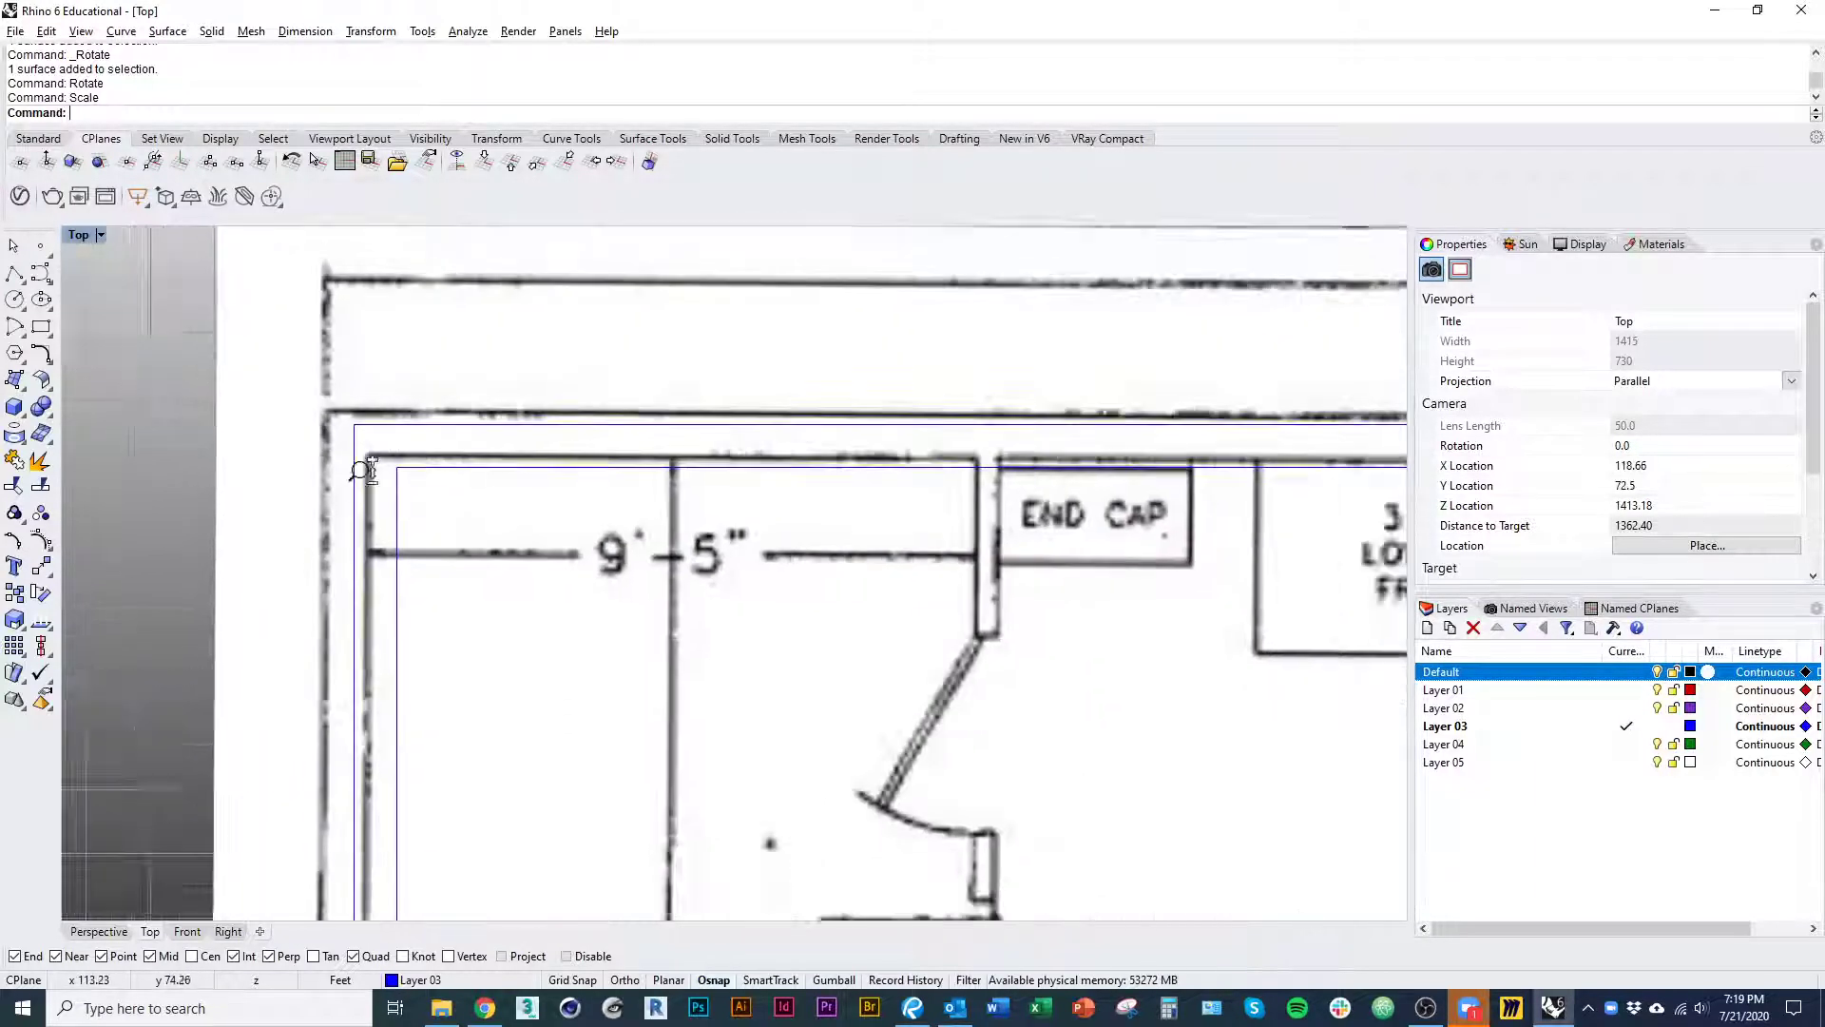
- Try to scale the floor plan image in one direction from the upper-right outer wall corner so its left wall meets the blue outline
scroll(380, 504, down, 3)
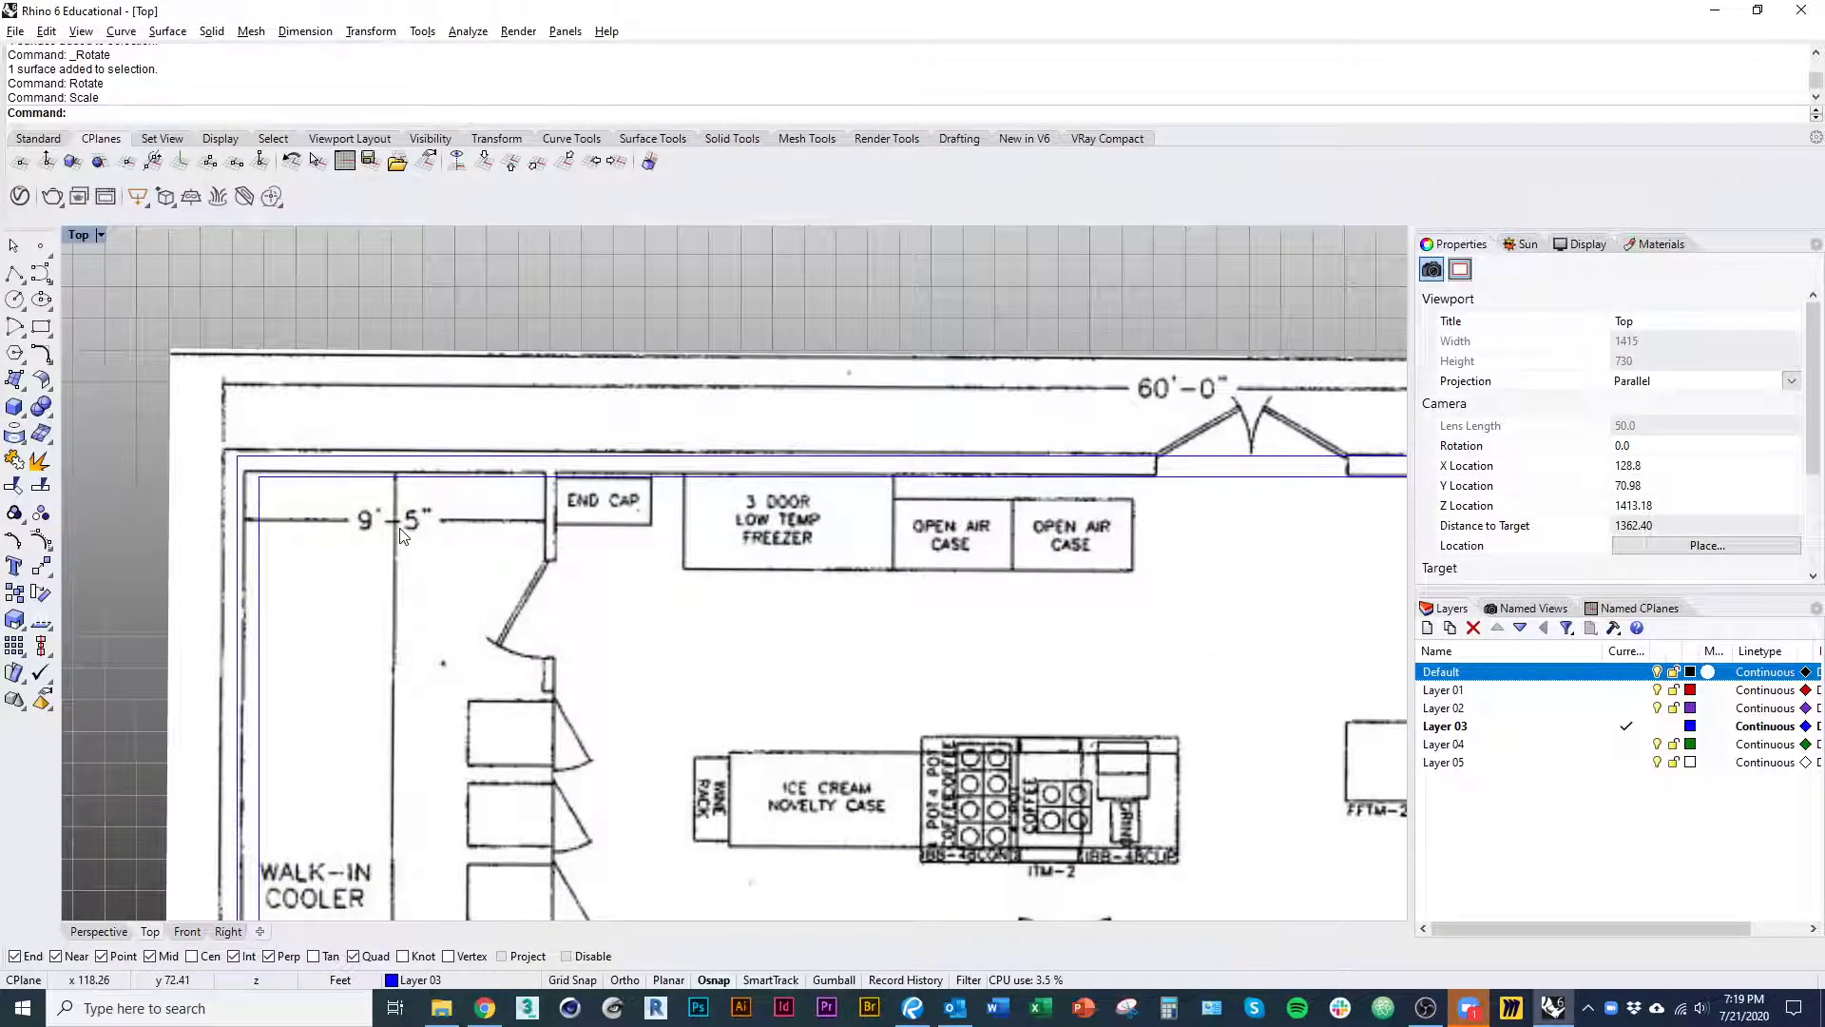
text(Scale1D)
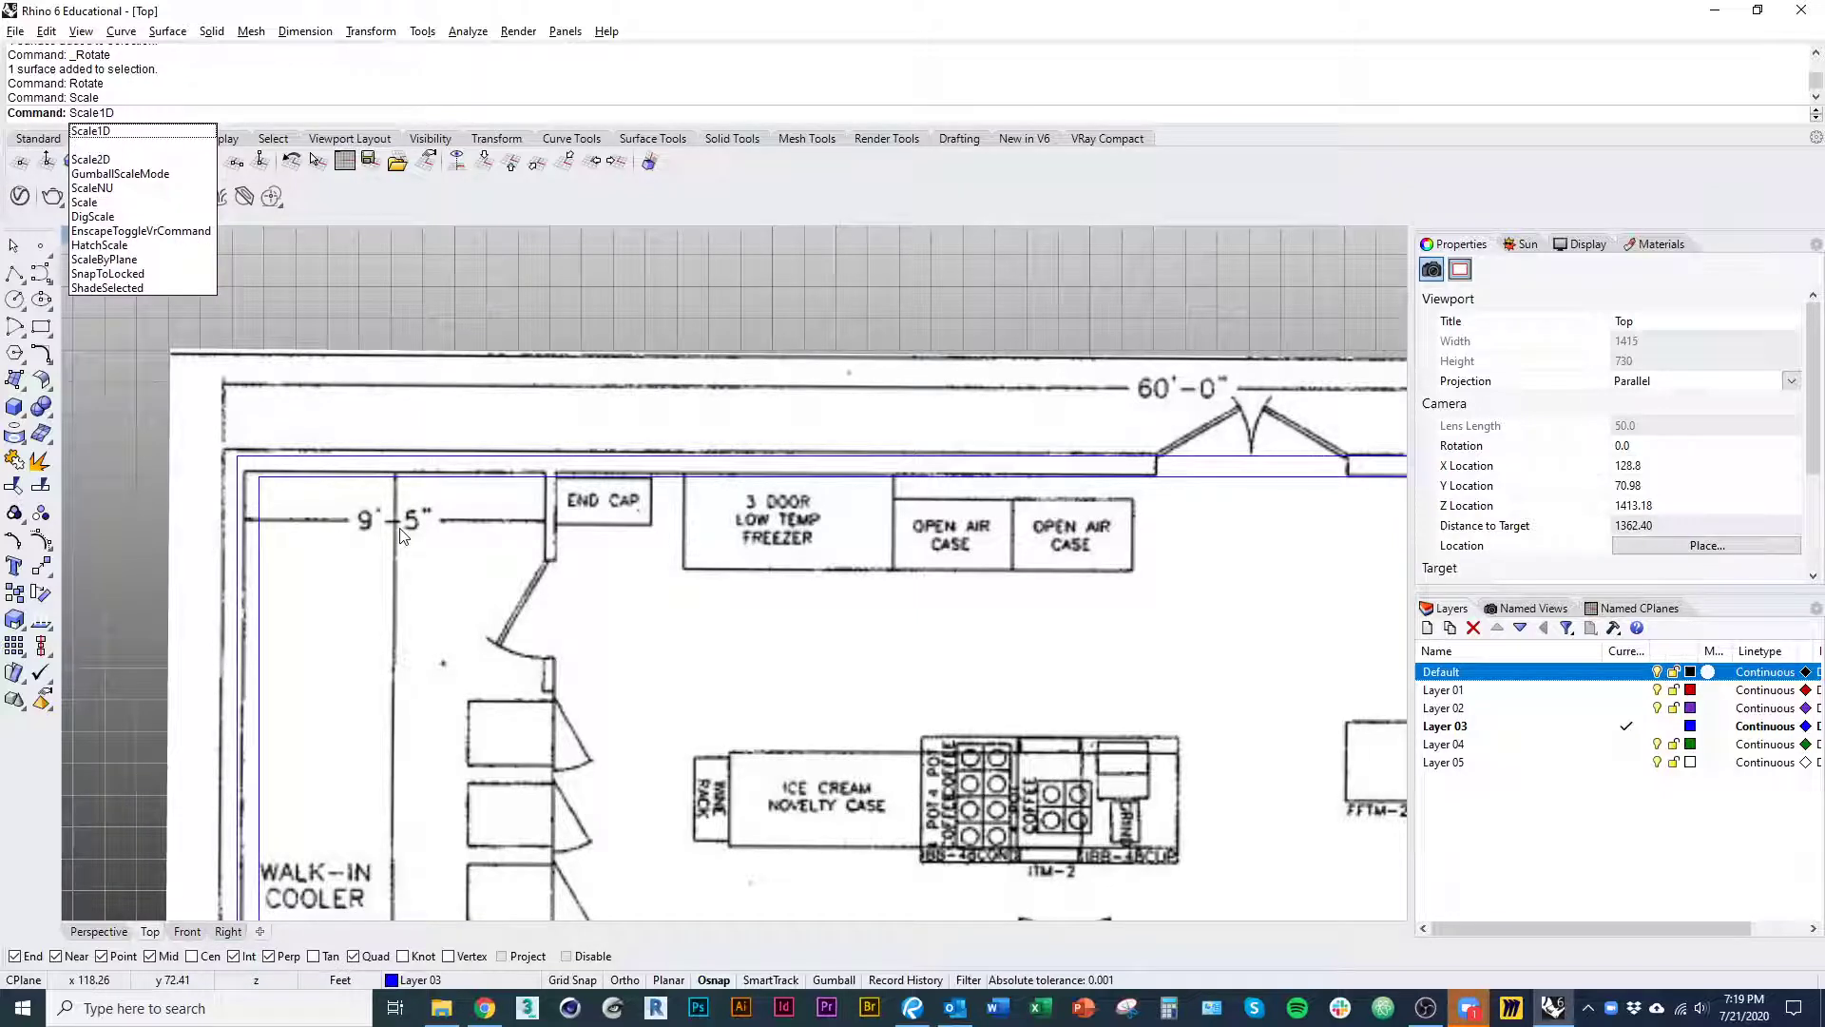
key(Return)
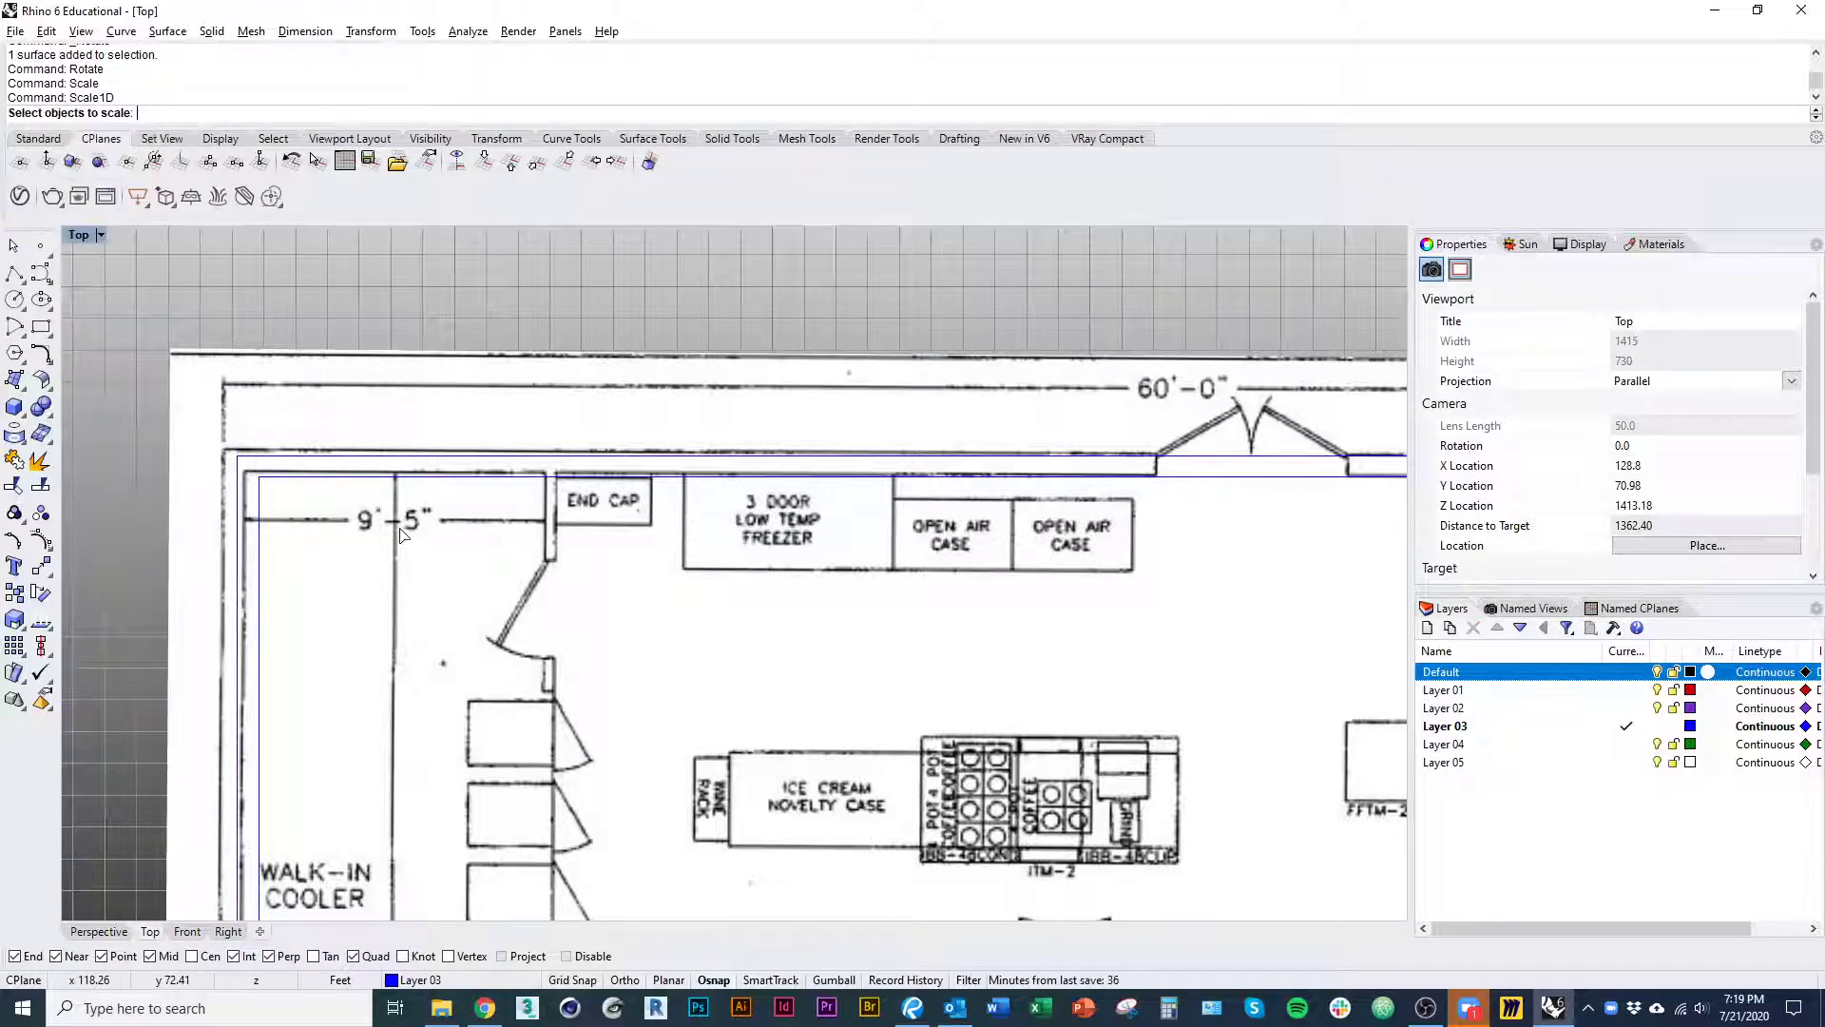
scroll(437, 406, down, 5)
click(493, 510)
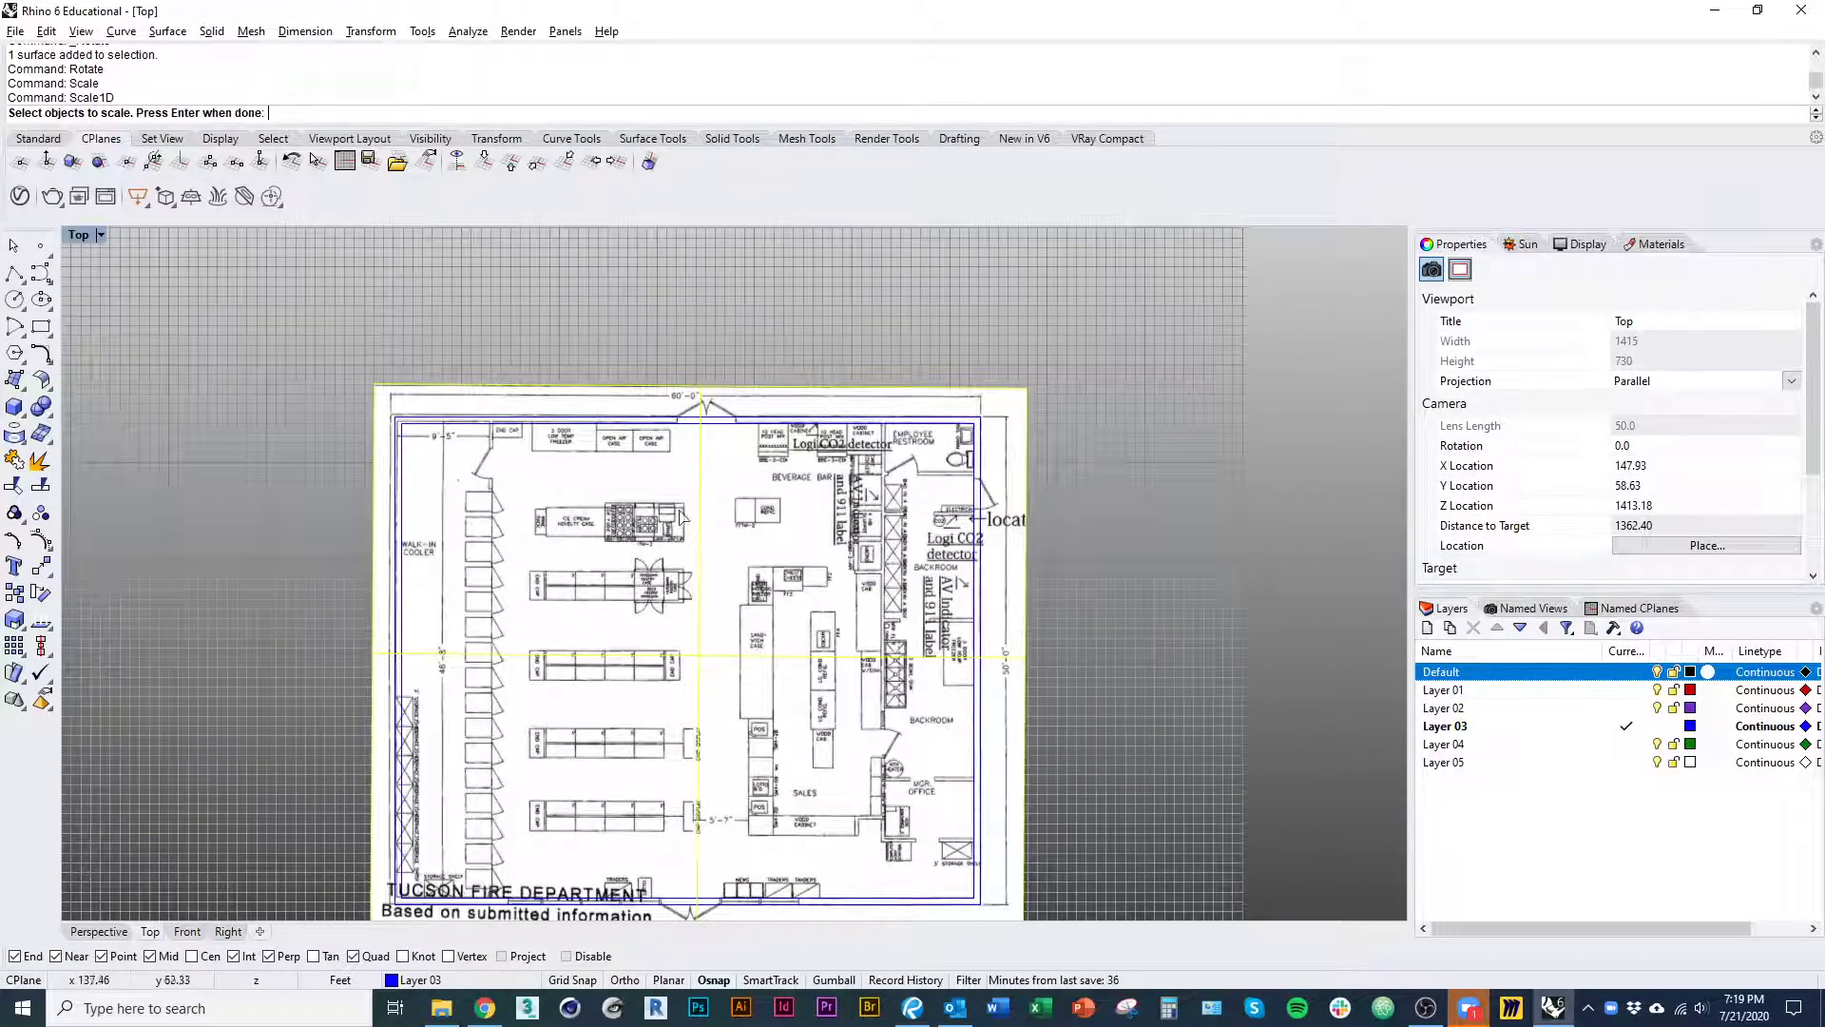
key(Return)
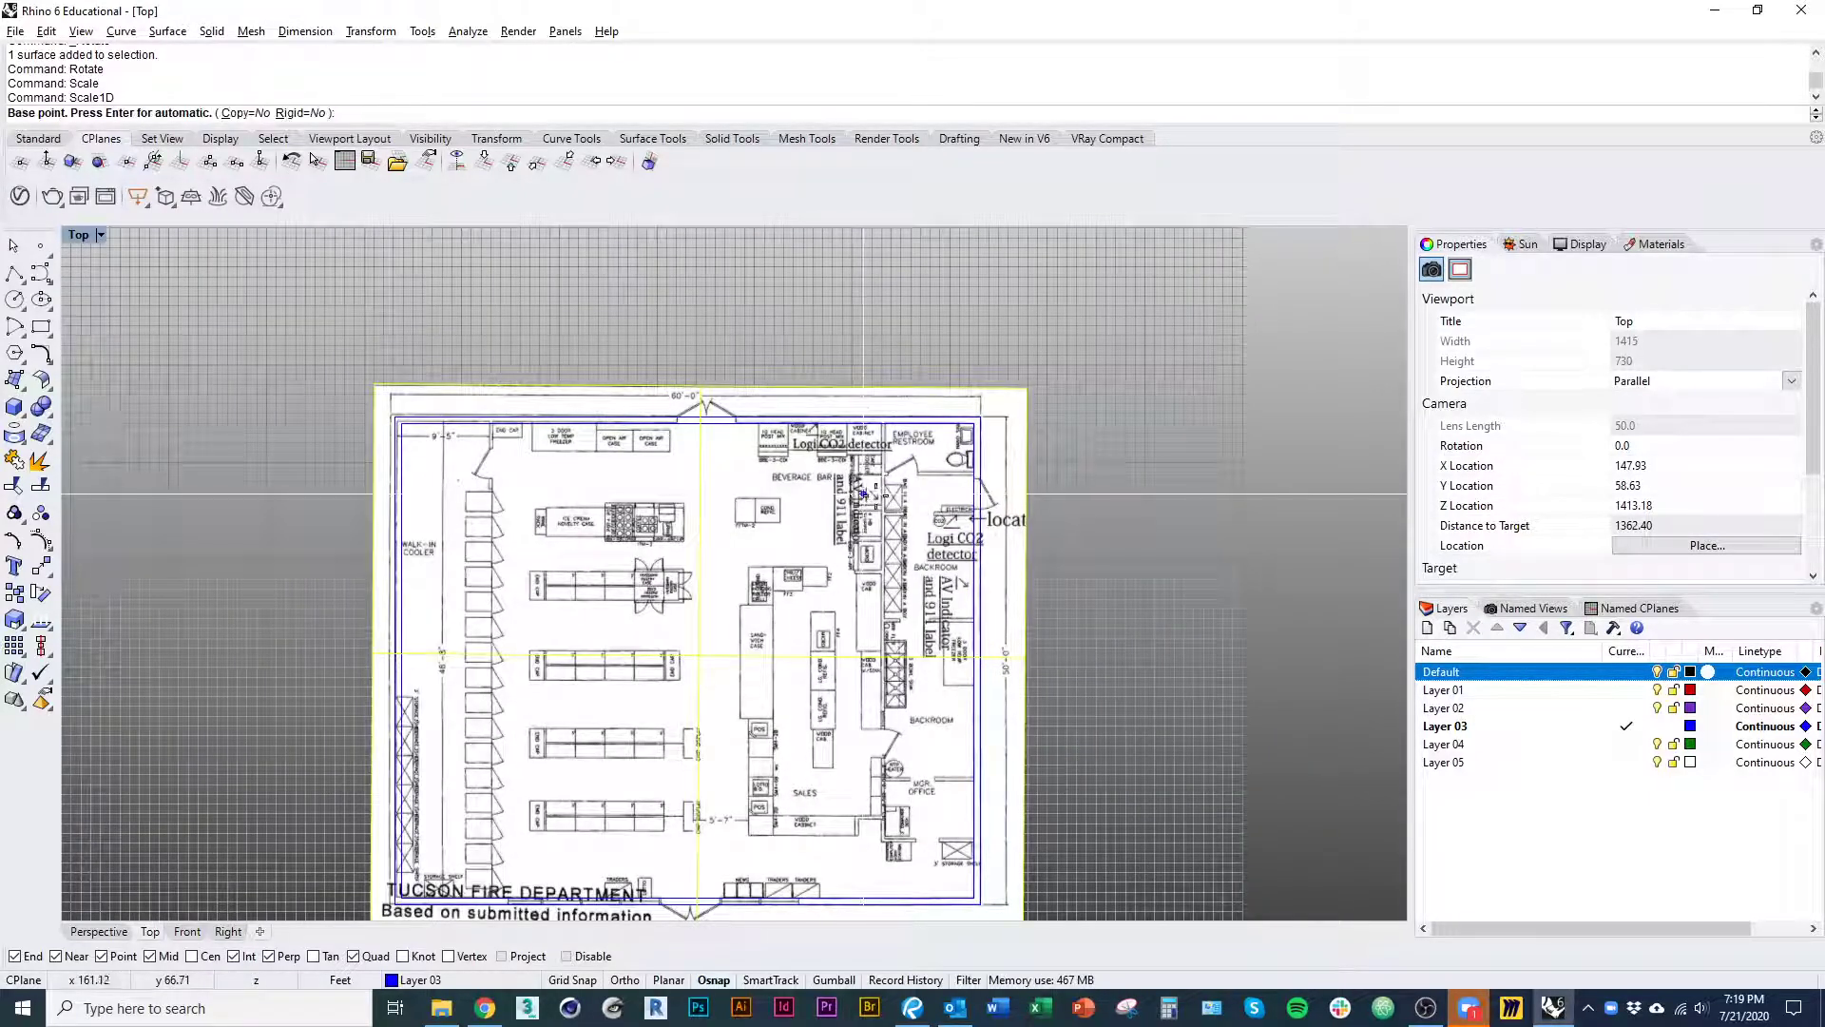
click(980, 417)
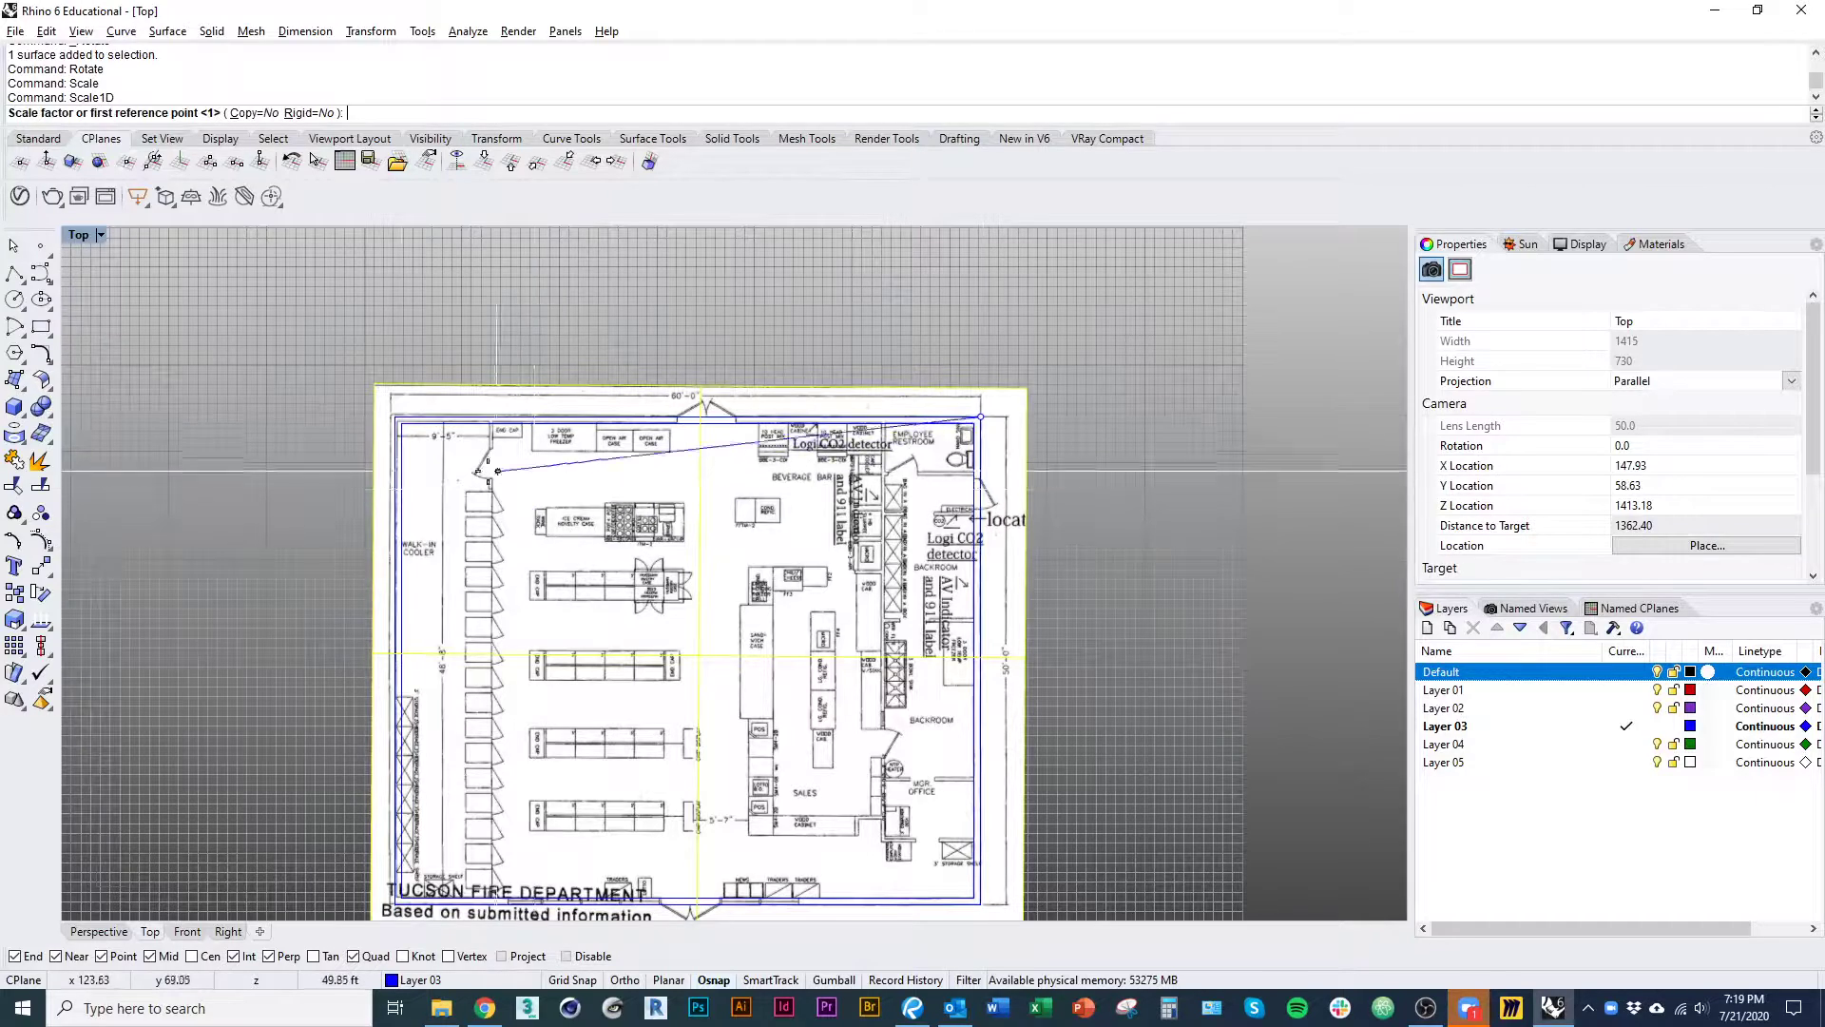
scroll(490, 471, up, 10)
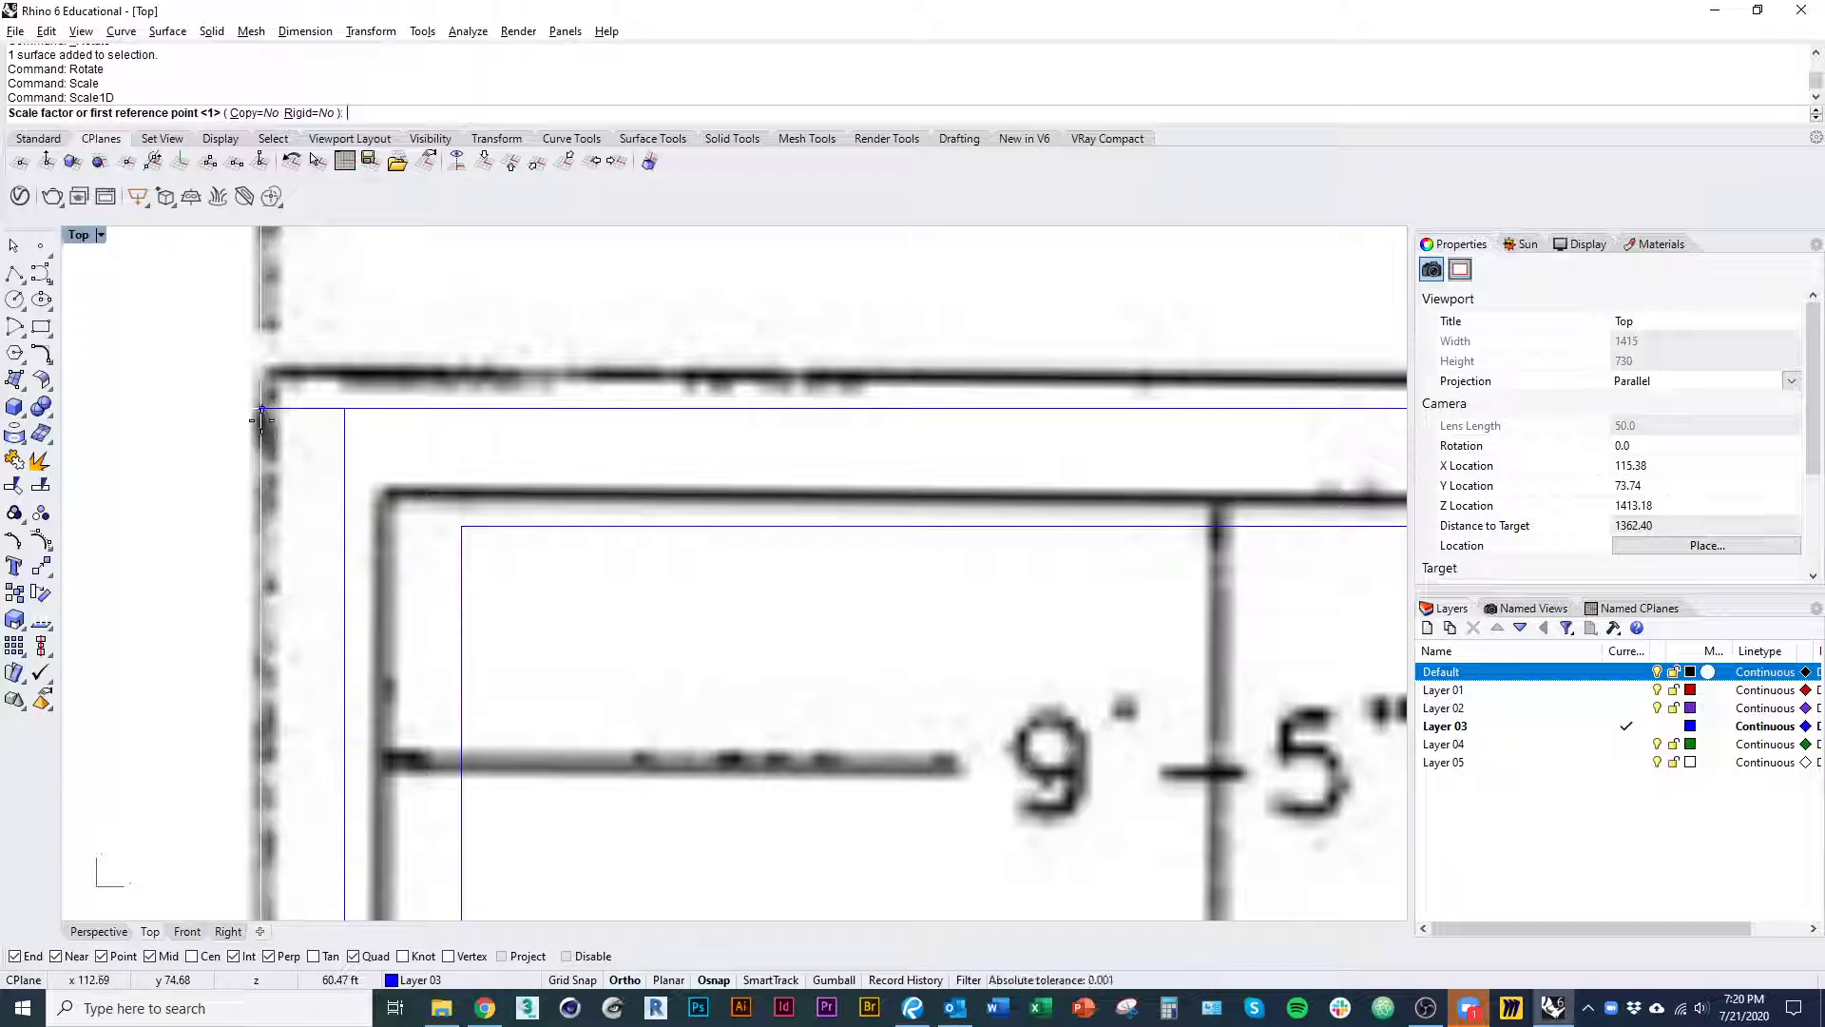
click(268, 411)
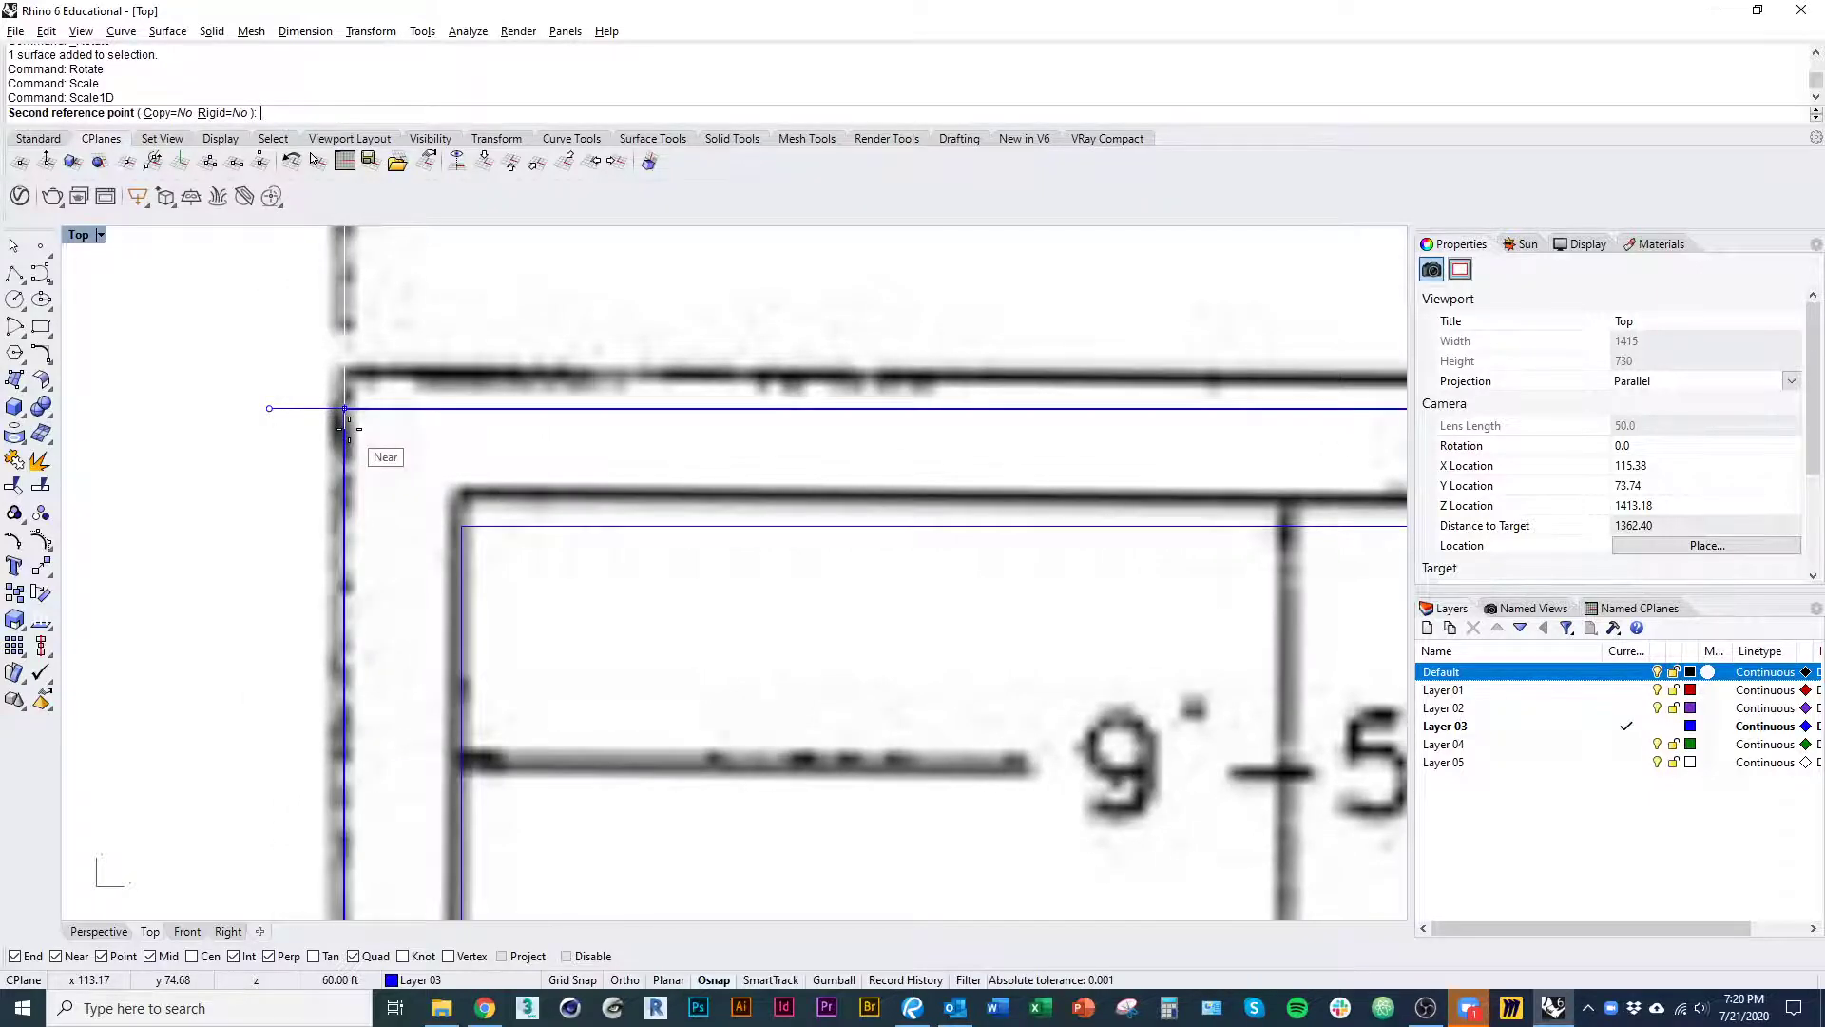
scroll(338, 428, down, 10)
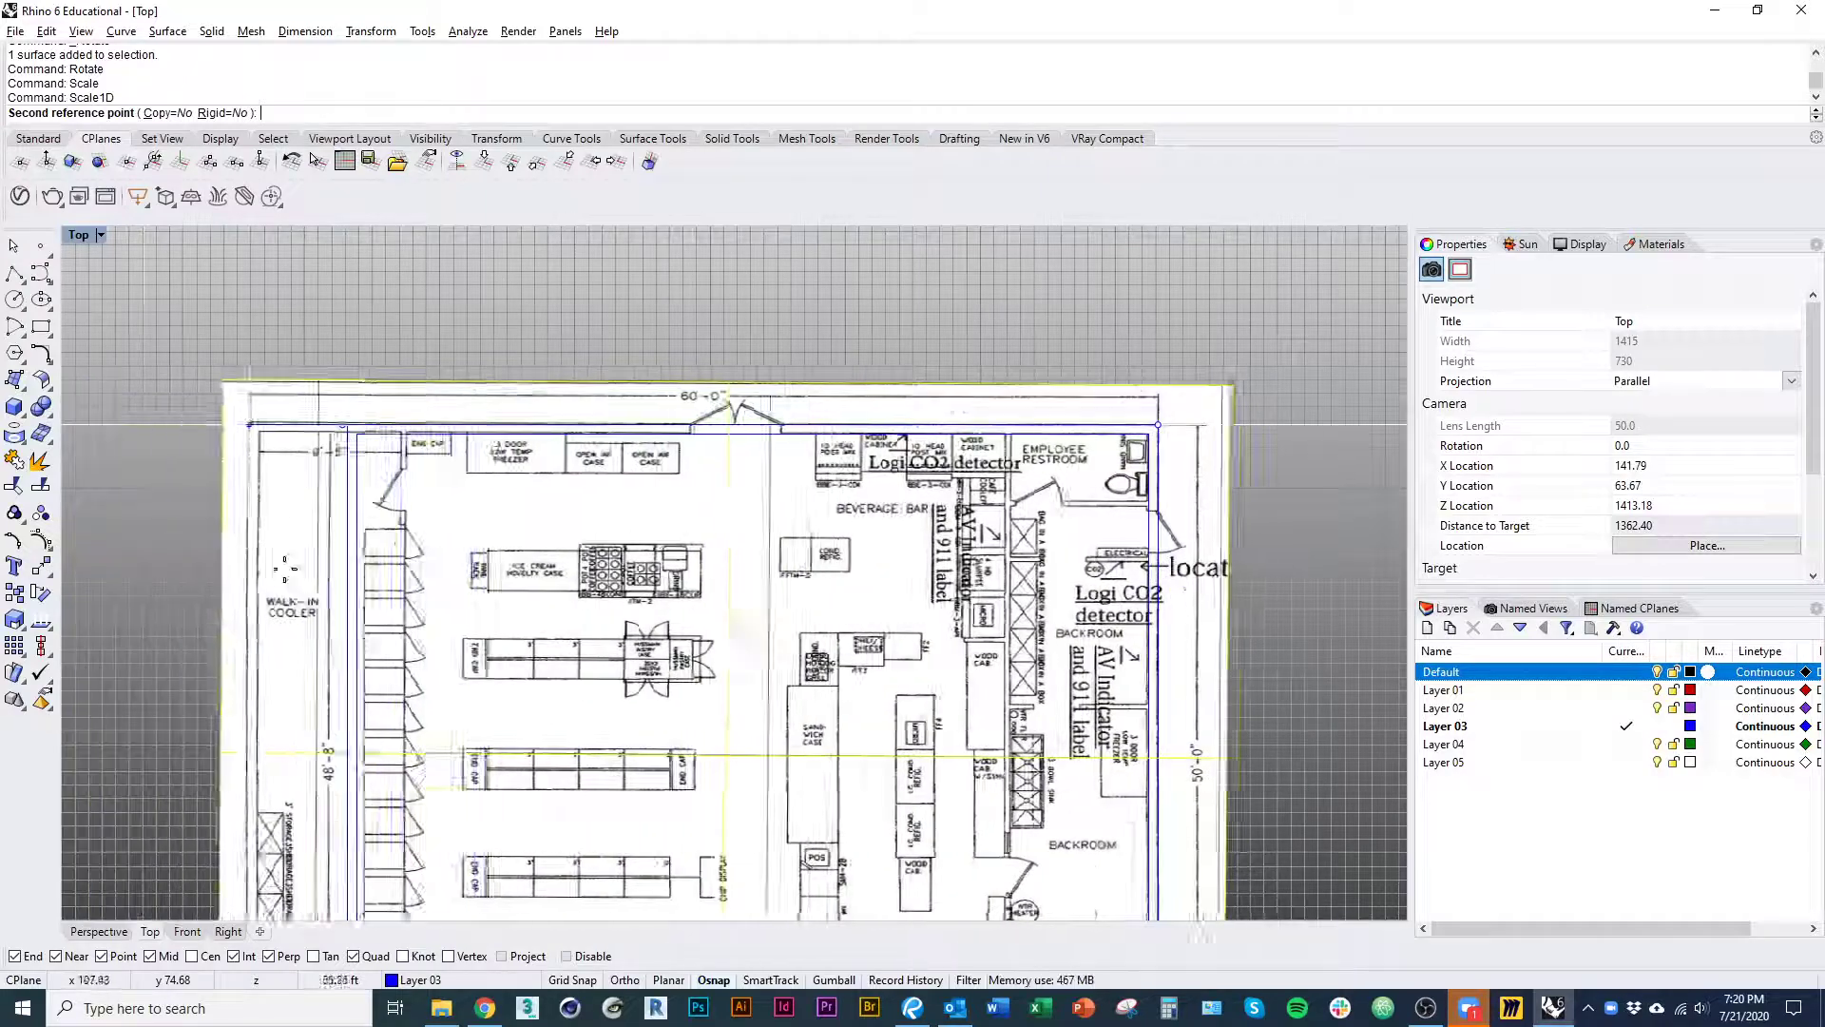
click(714, 606)
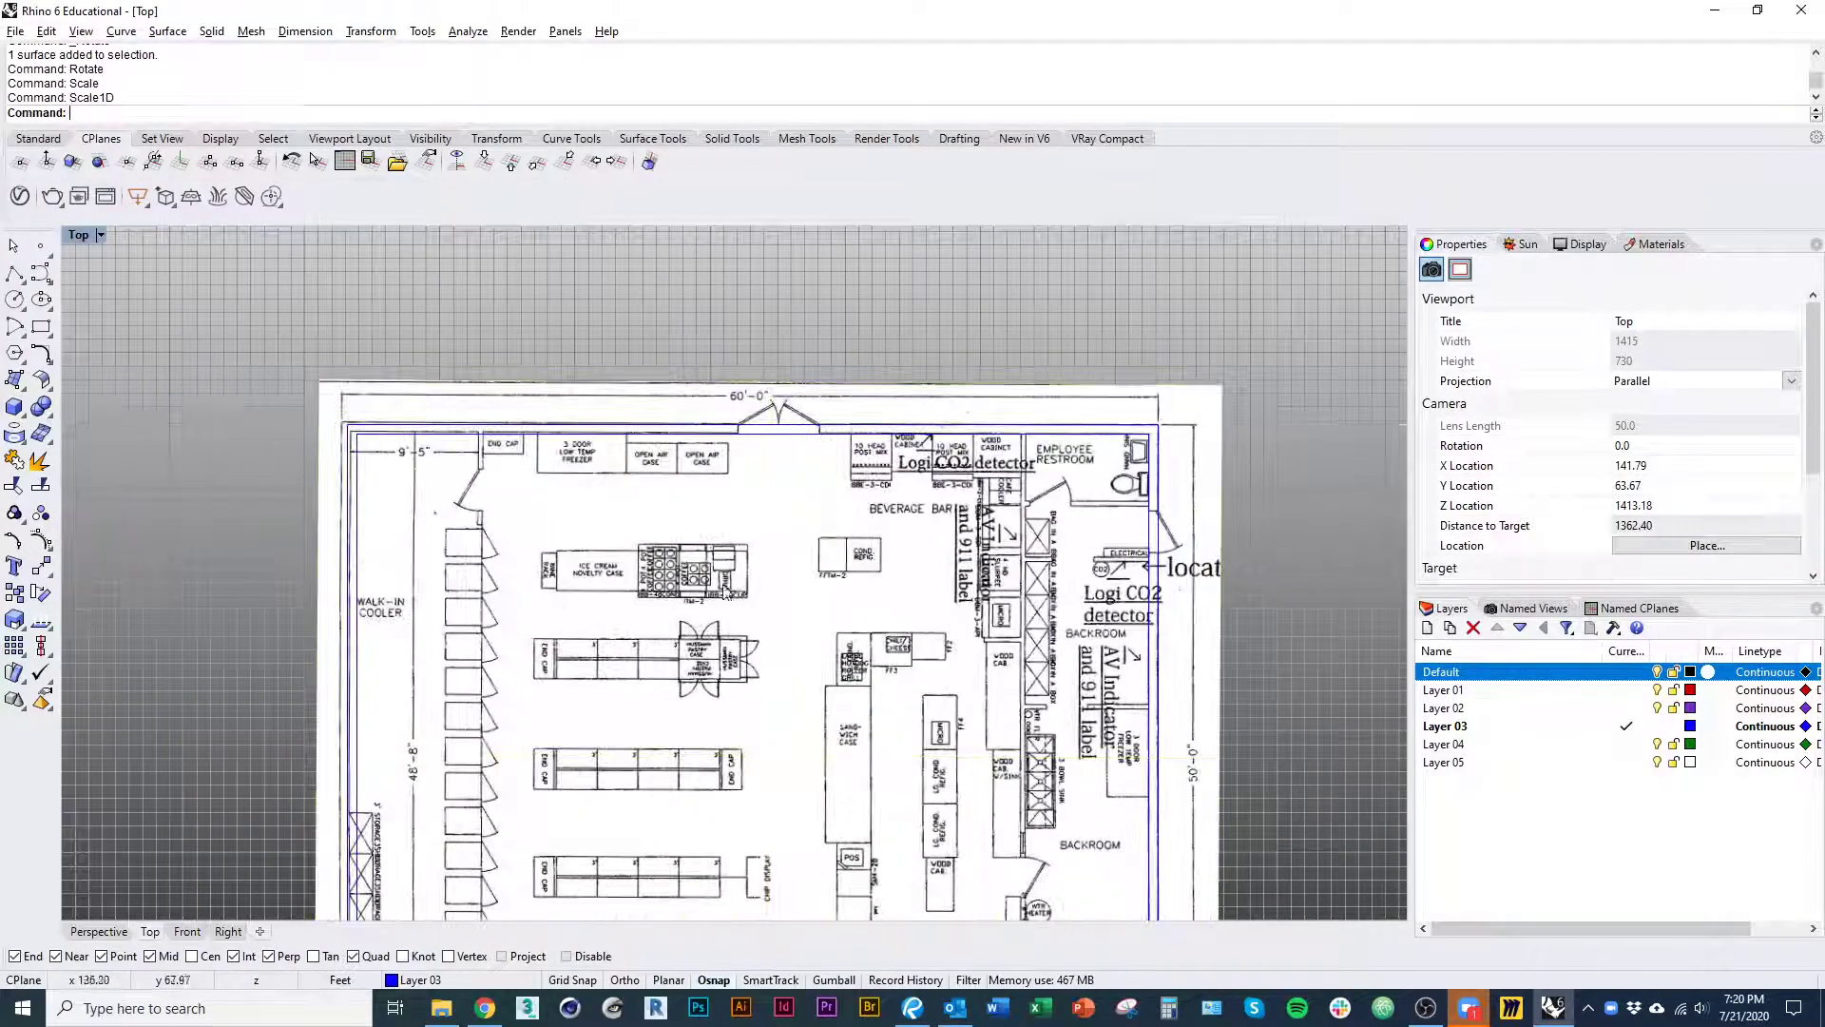
key(Return)
click(1161, 432)
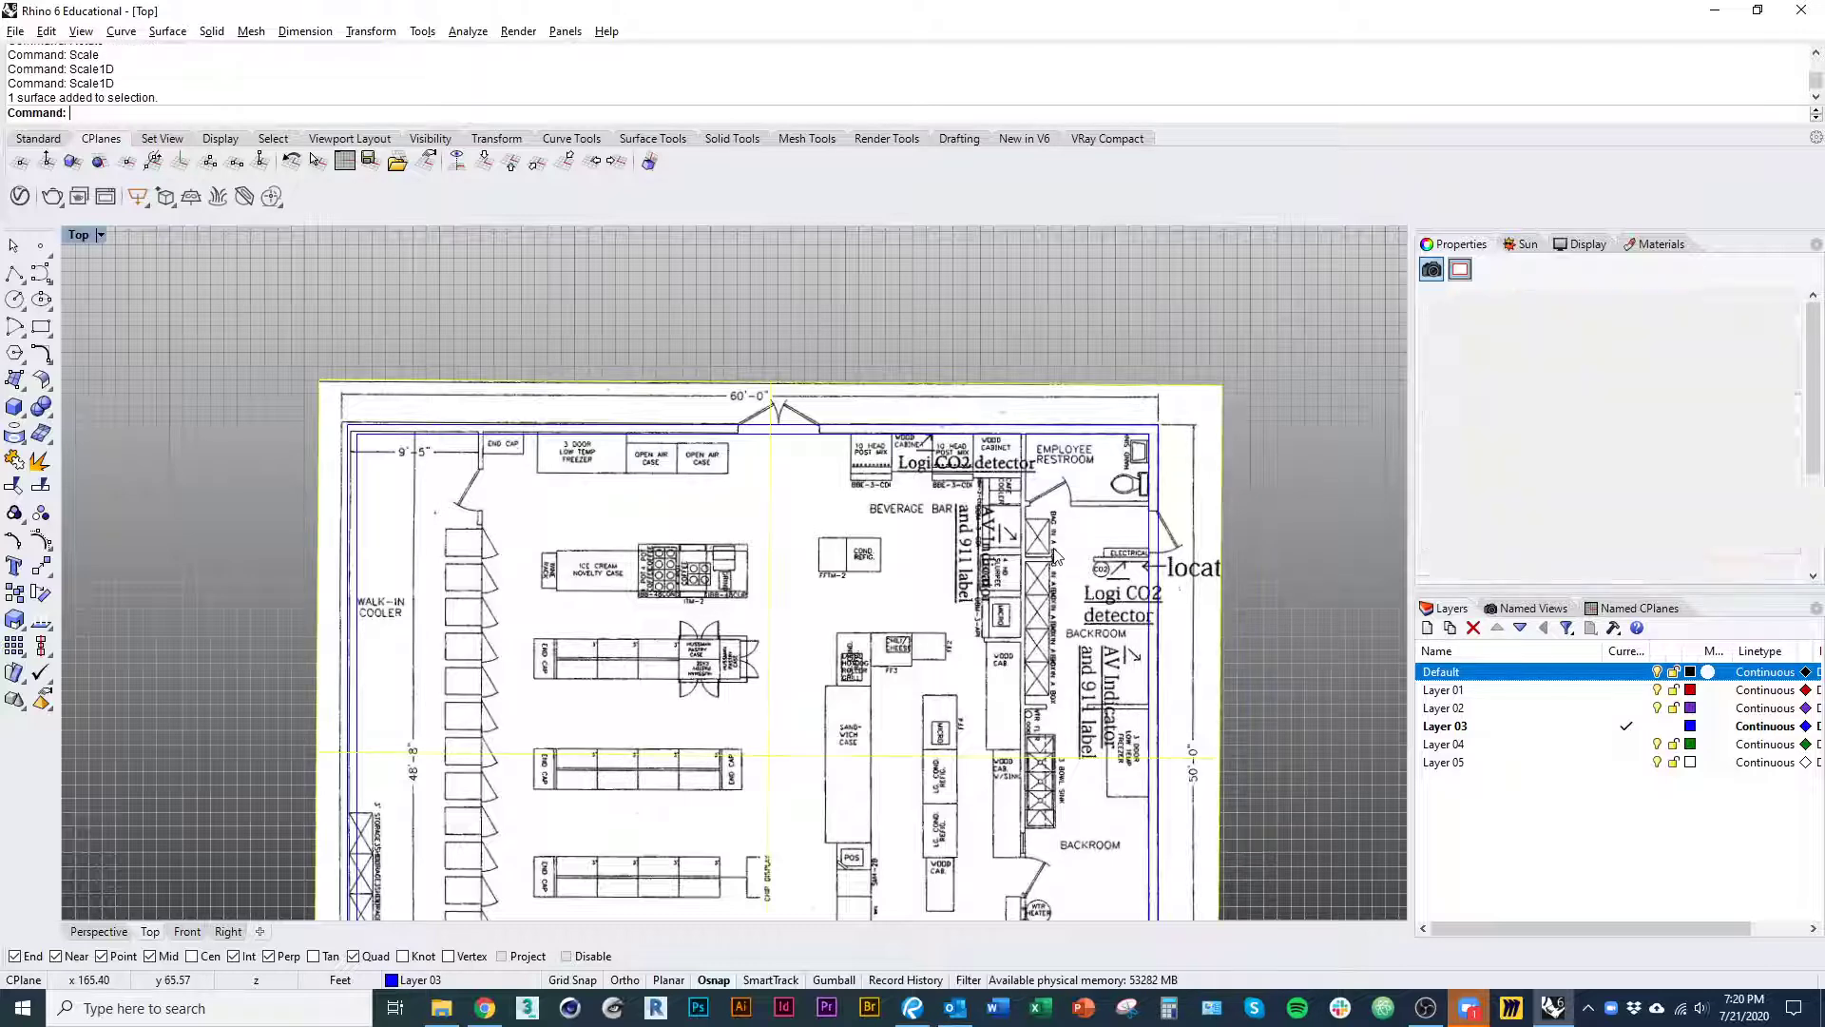
text(Scale1D)
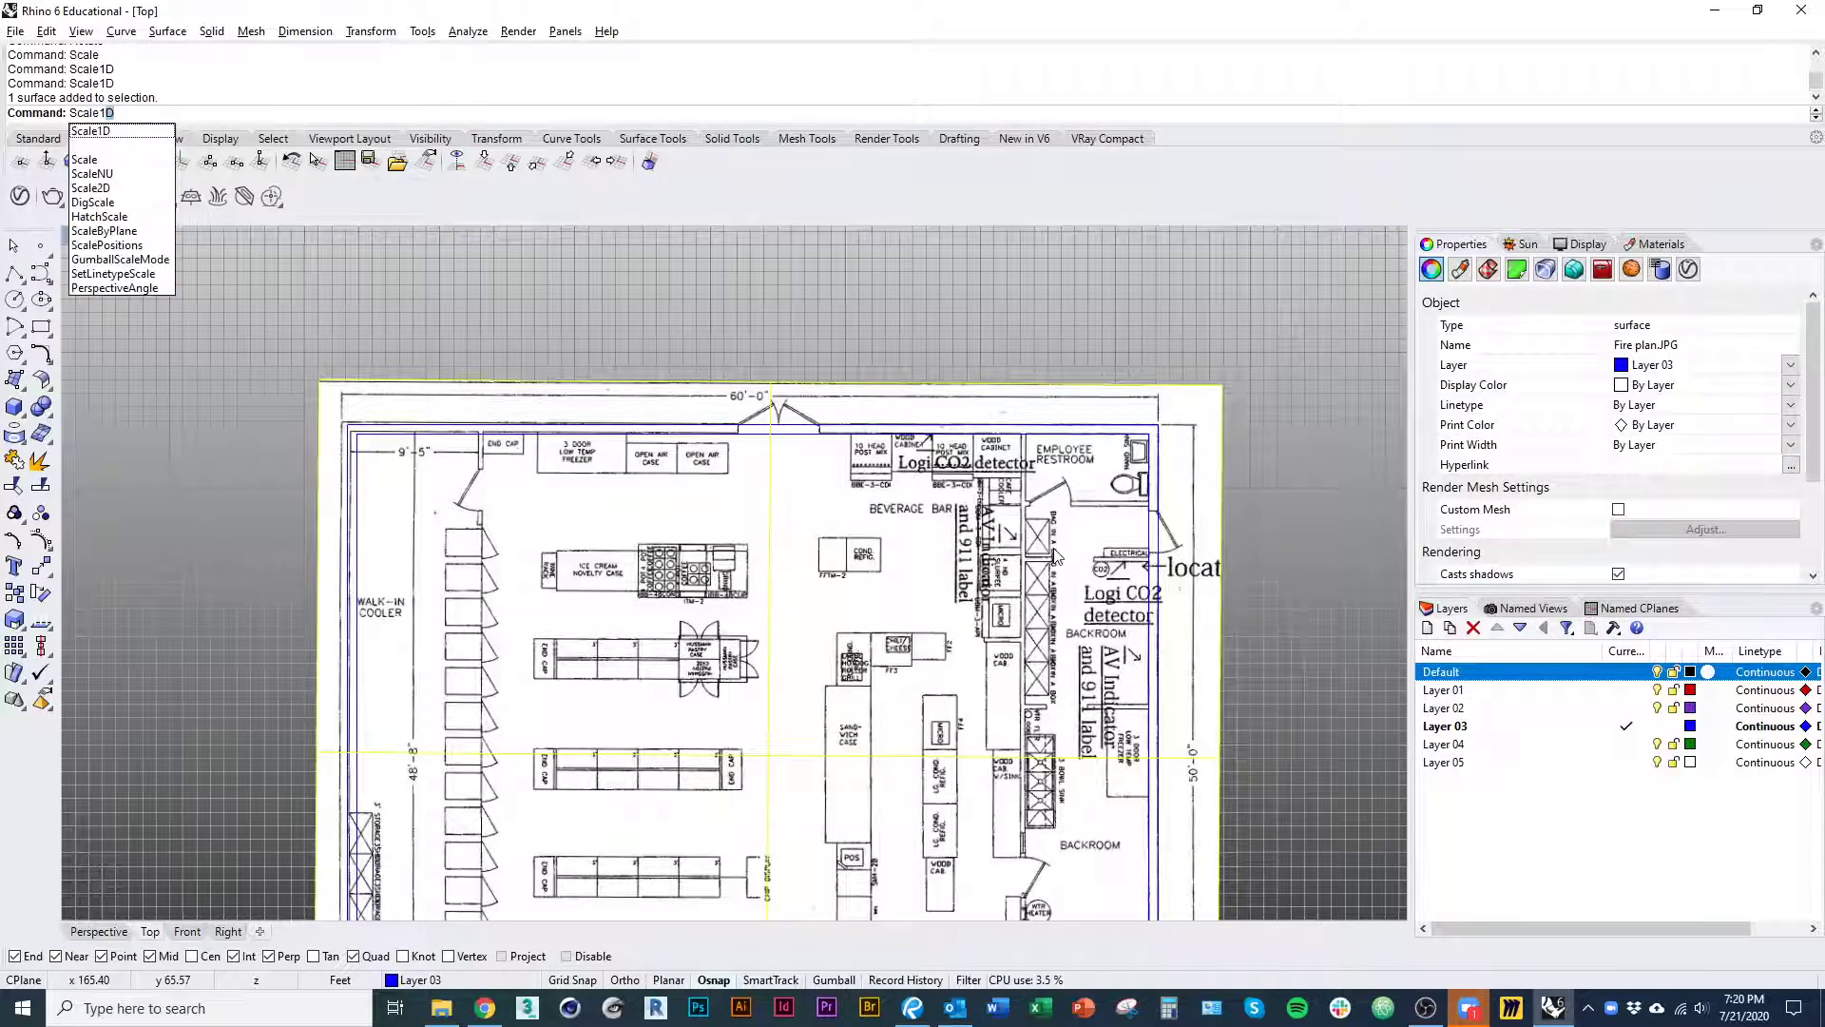
key(Return)
click(1160, 426)
right_drag(529, 732, 549, 639)
click(546, 656)
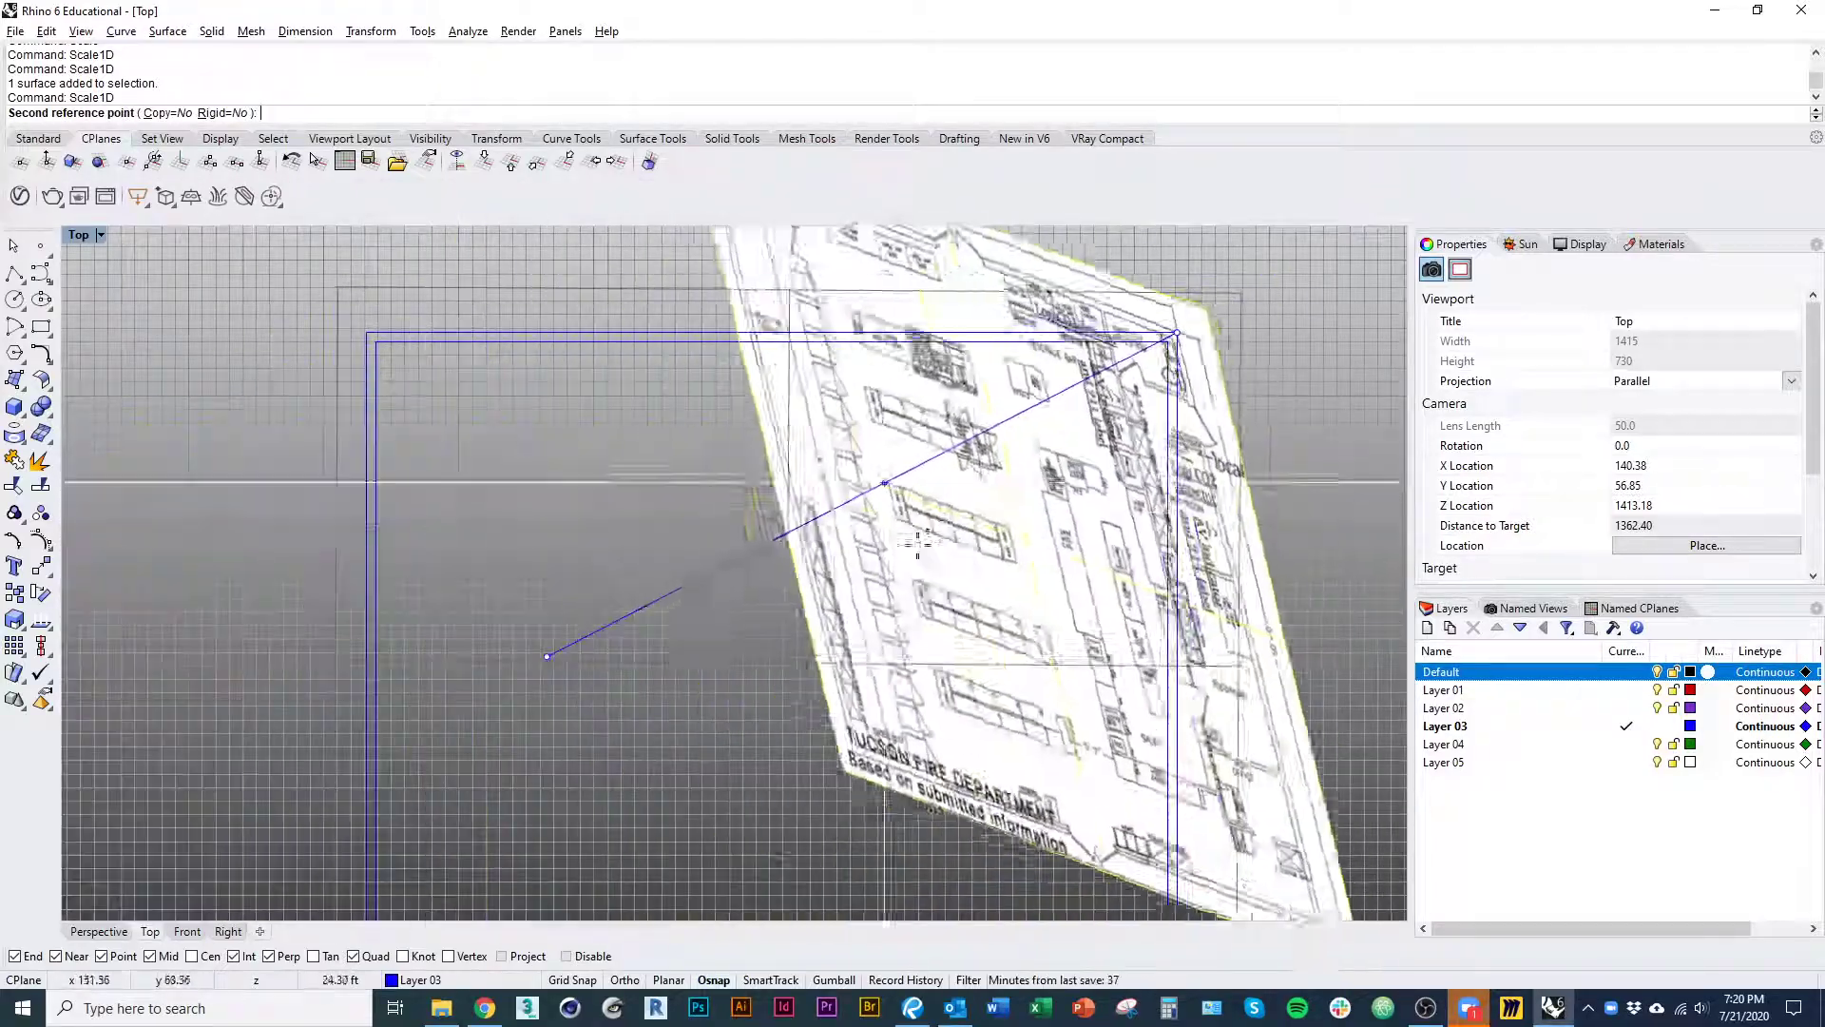
key(Escape)
- Scale the floor plan image horizontally with Scale1D from the outline's upper-right outer corner, matching the plan's left wall line to the outline's outer left edge
right_drag(984, 428, 933, 483)
scroll(936, 480, up, 1)
scroll(943, 476, up, 1)
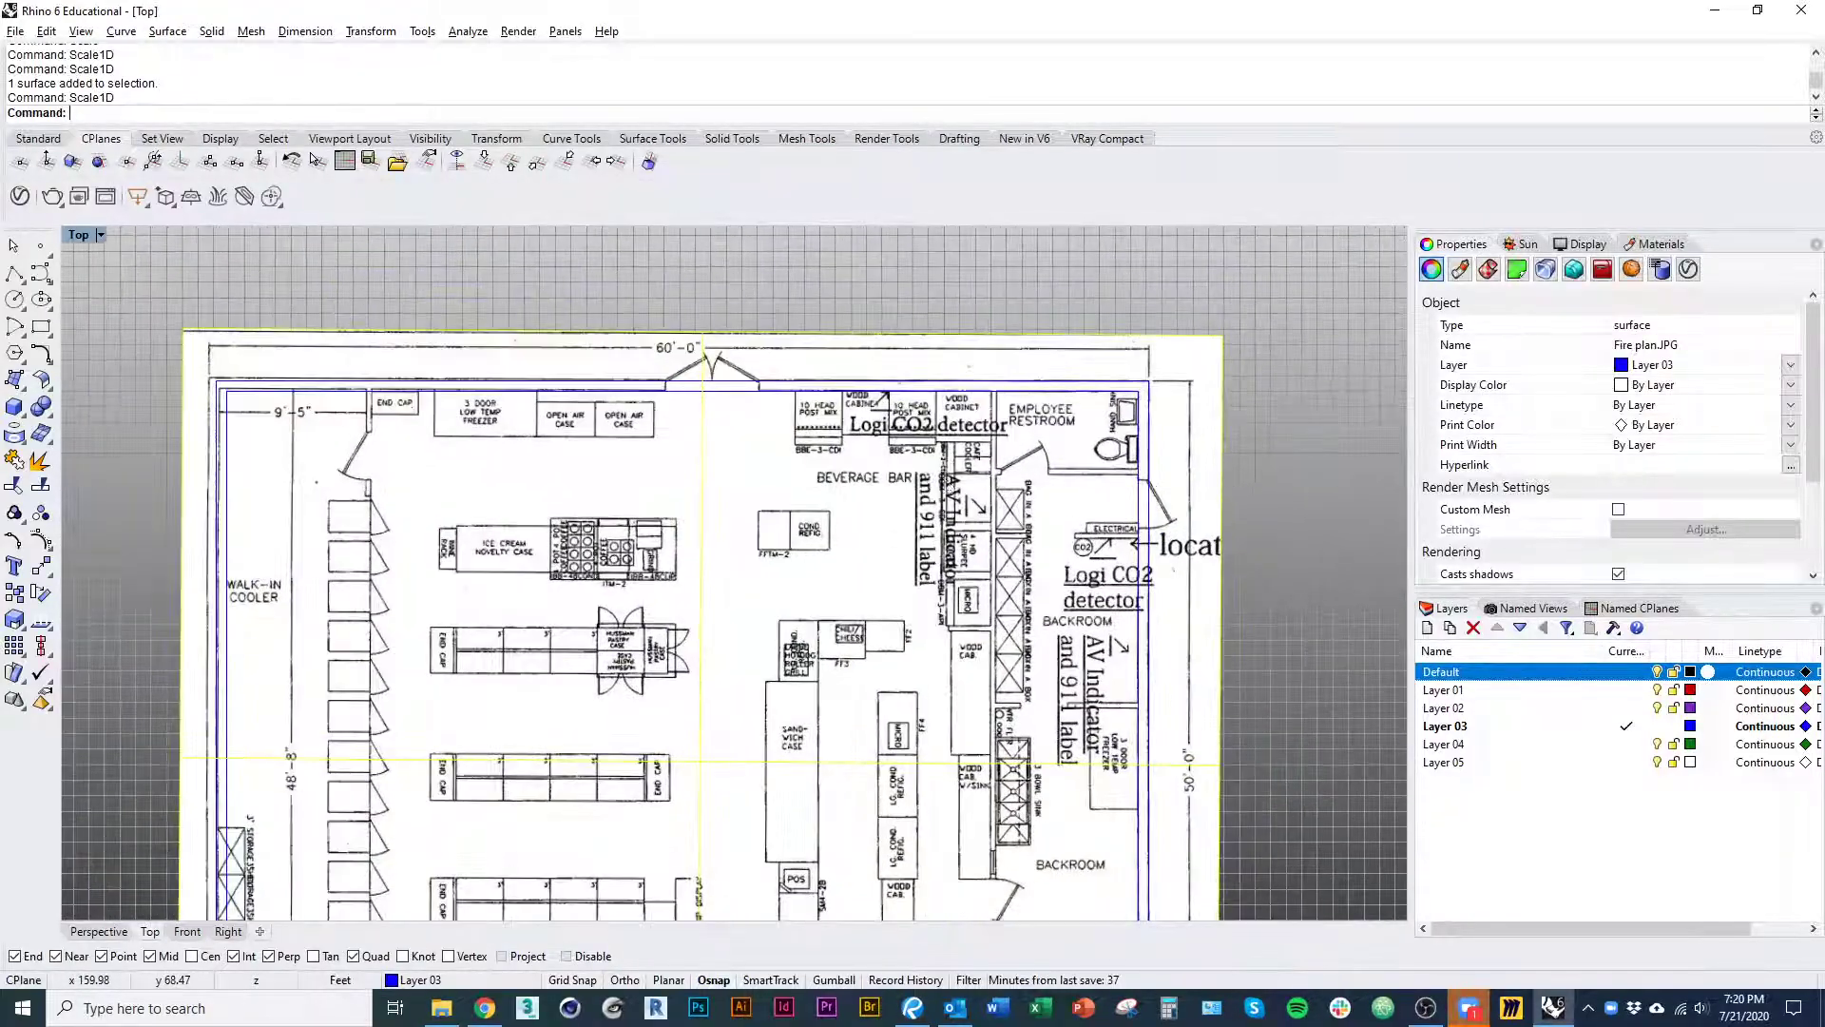
key(Return)
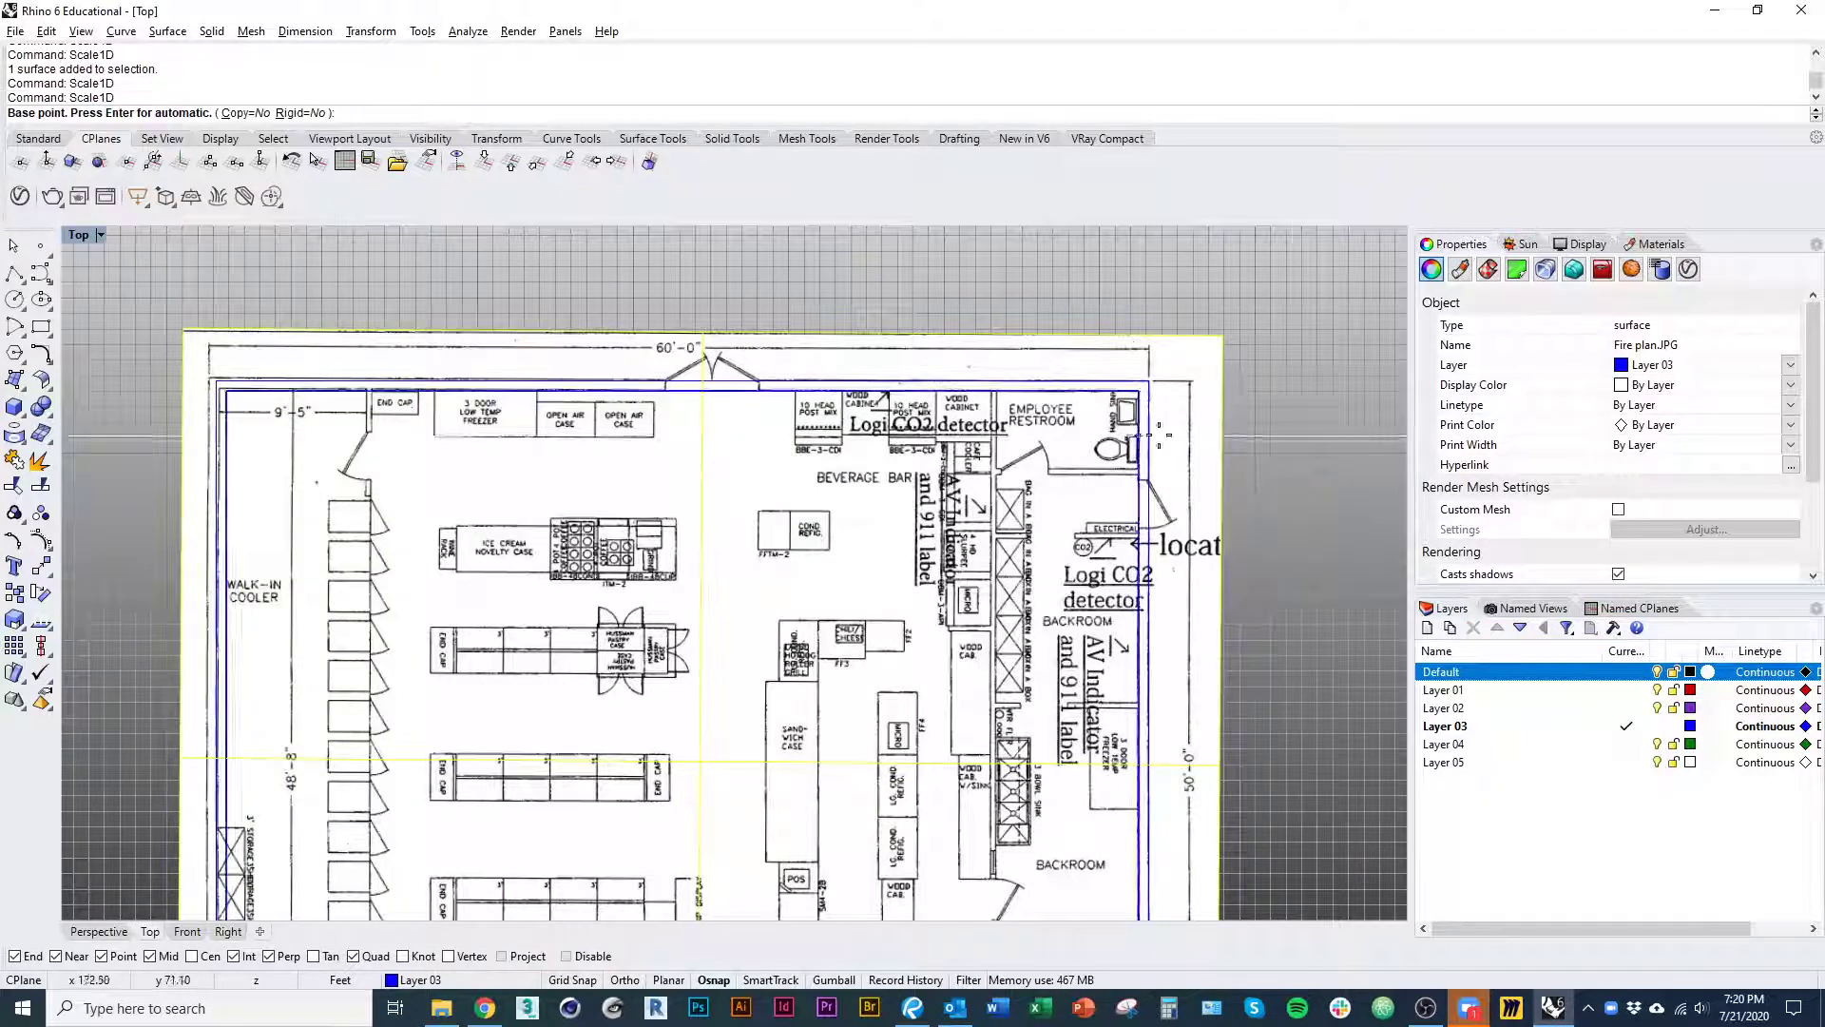
click(226, 385)
scroll(242, 387, up, 10)
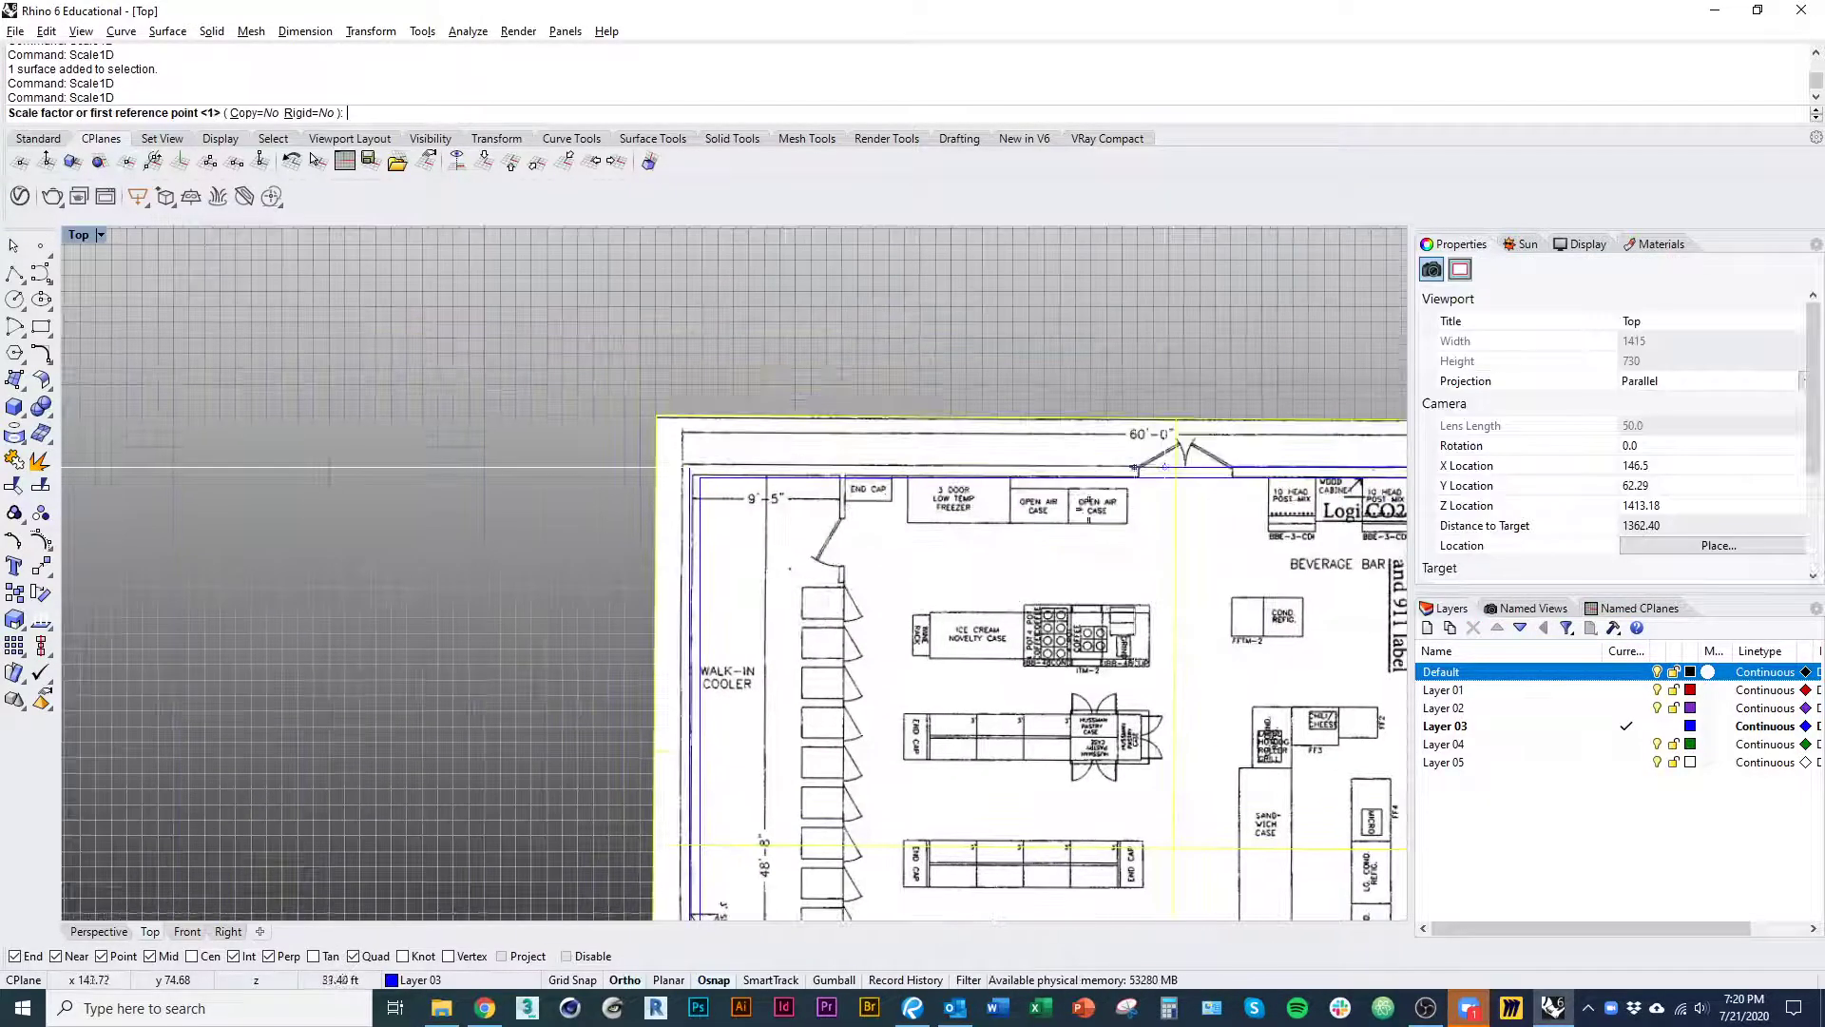
scroll(367, 489, up, 3)
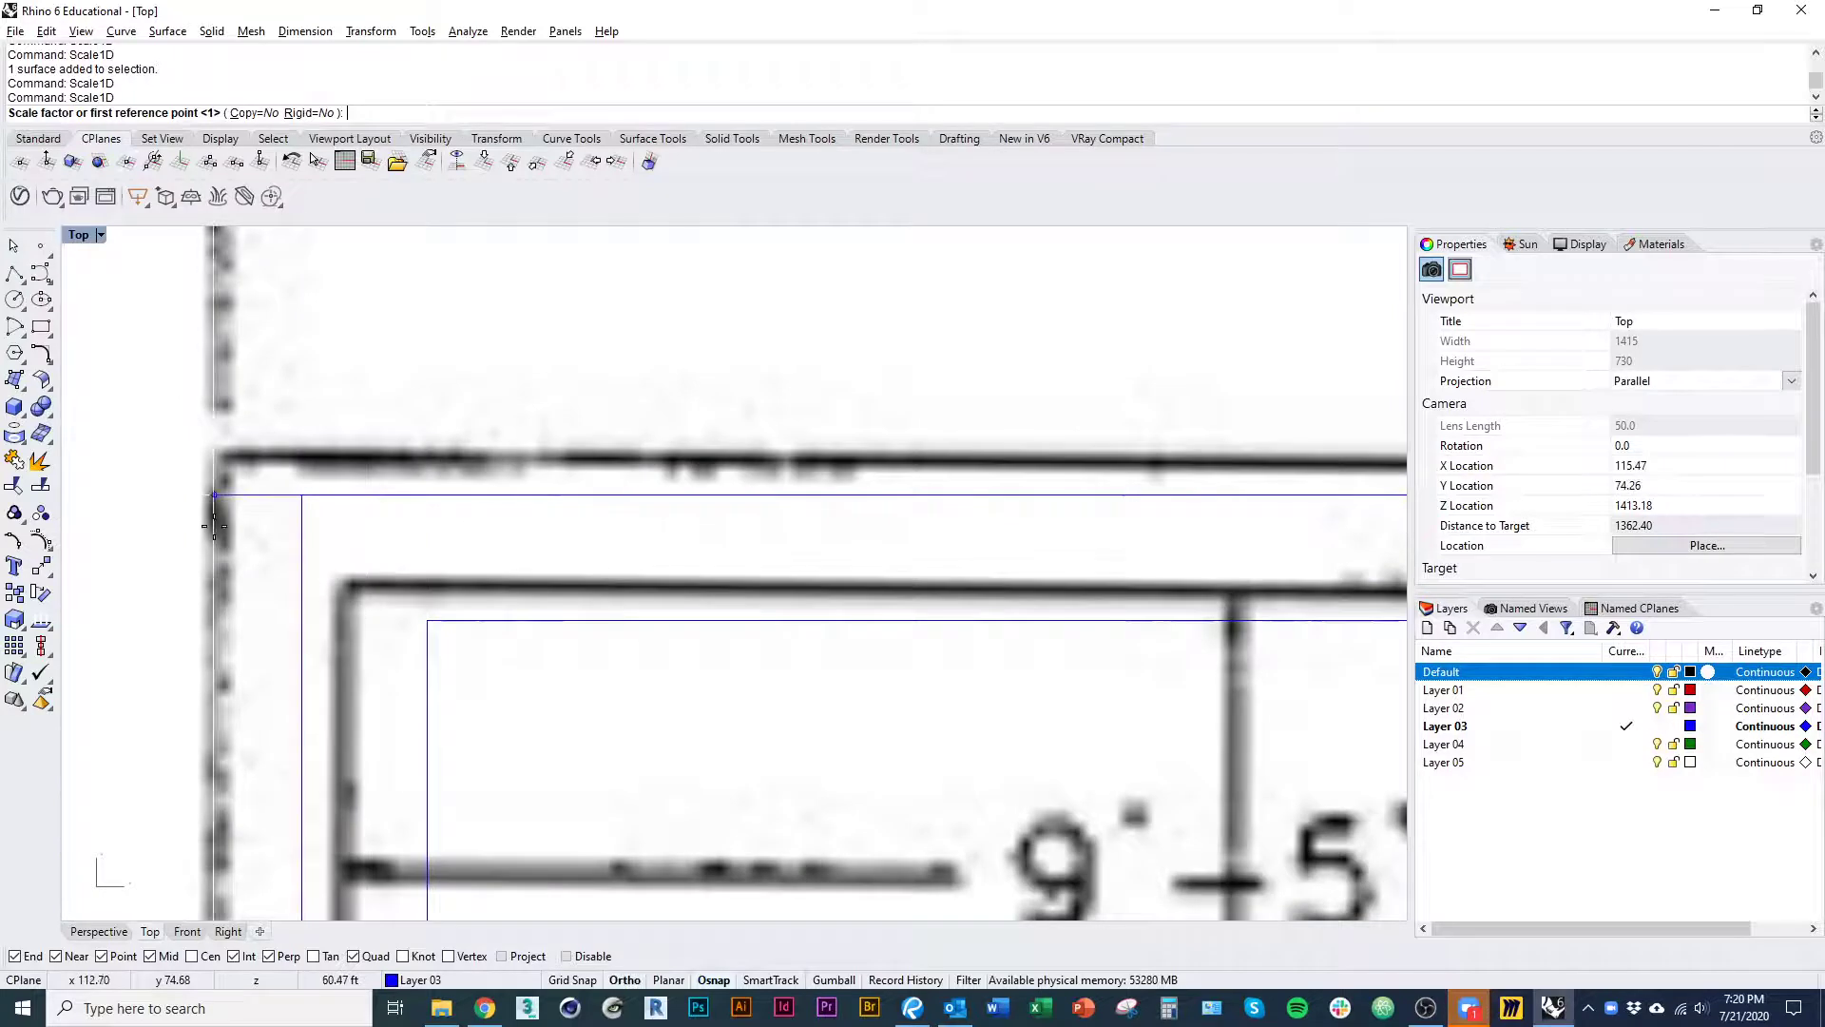
click(222, 498)
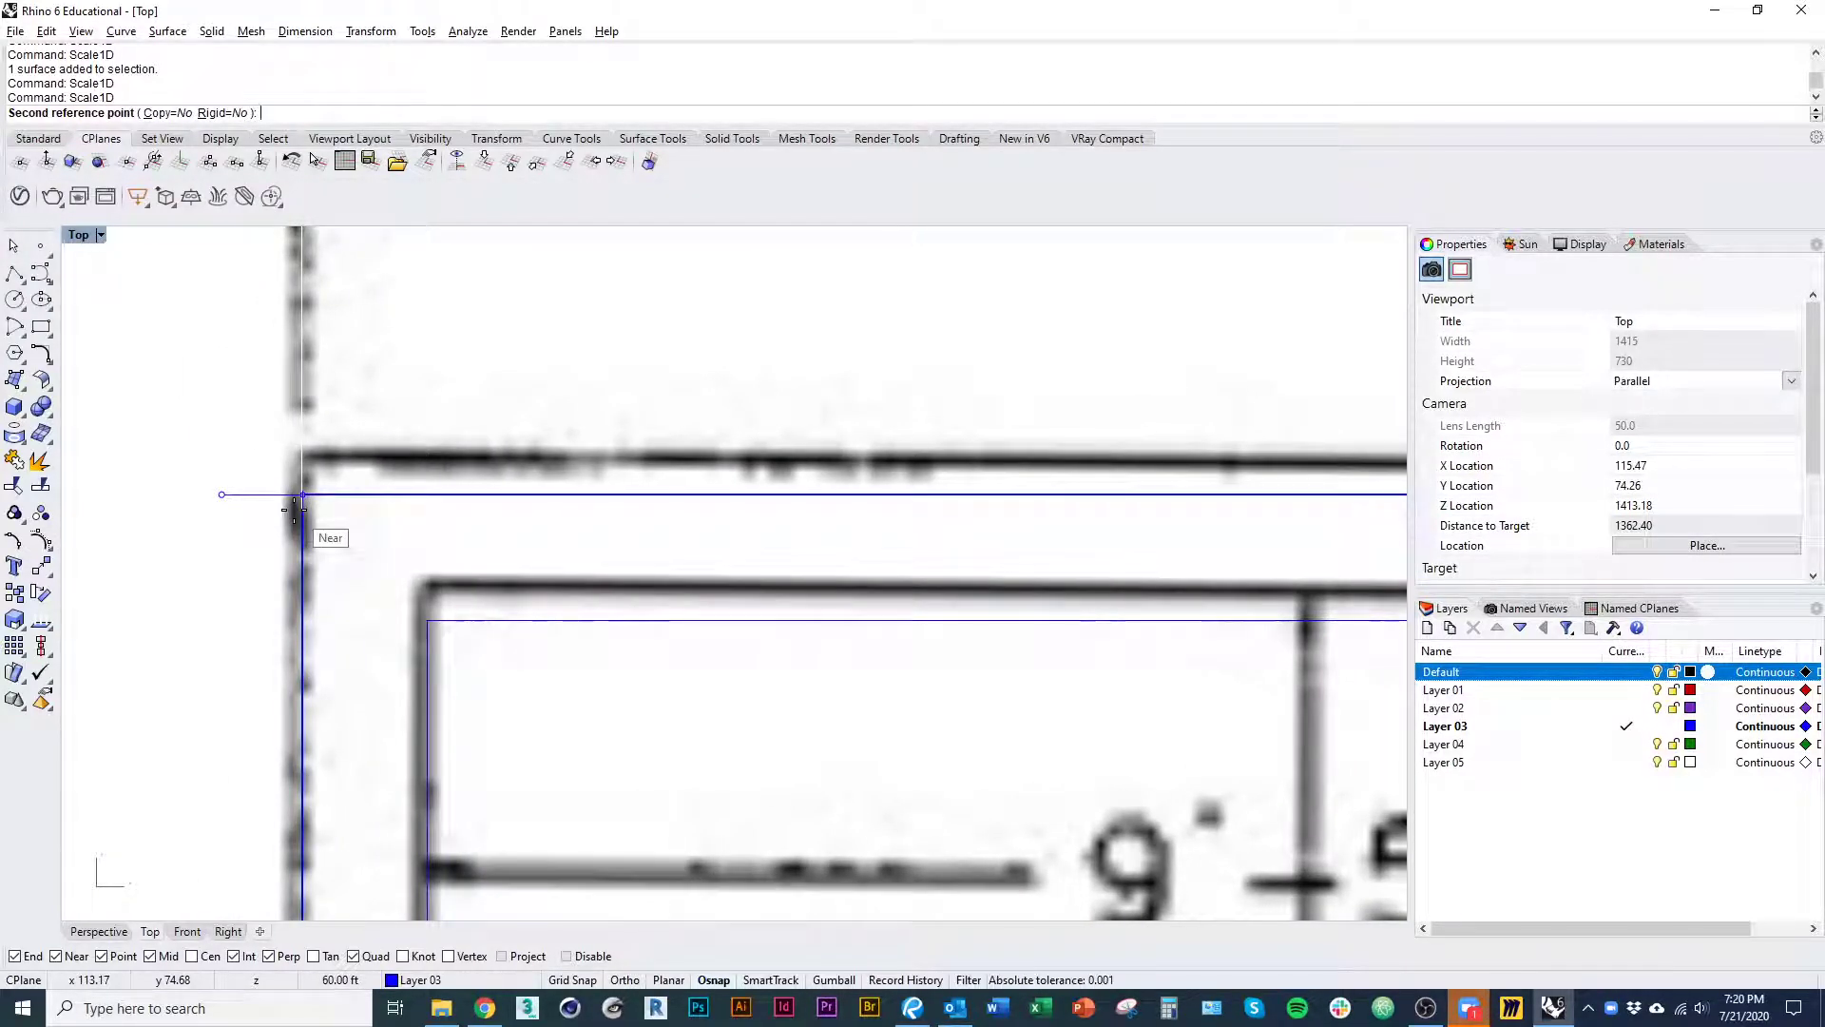
click(294, 508)
- Examine how the floor plan's walls line up with the blue outline at all four building corners
scroll(309, 495, down, 10)
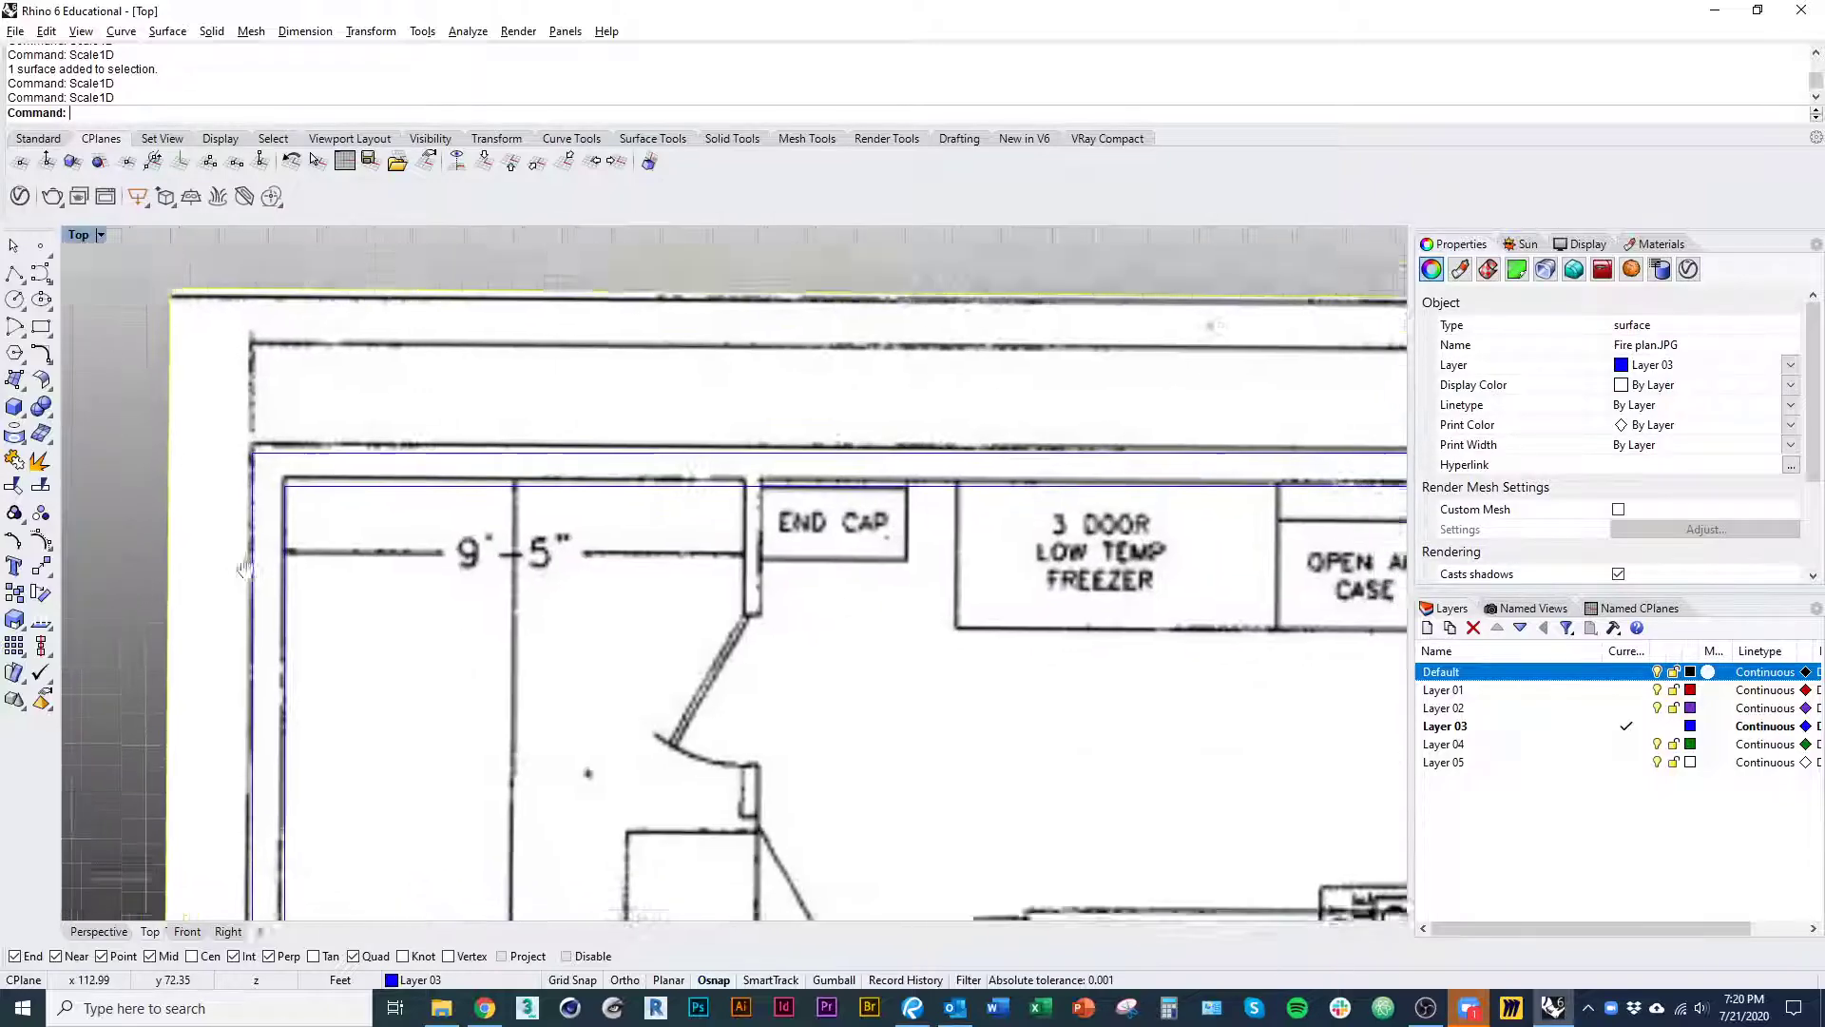
right_drag(294, 477, 236, 424)
right_drag(403, 910, 460, 691)
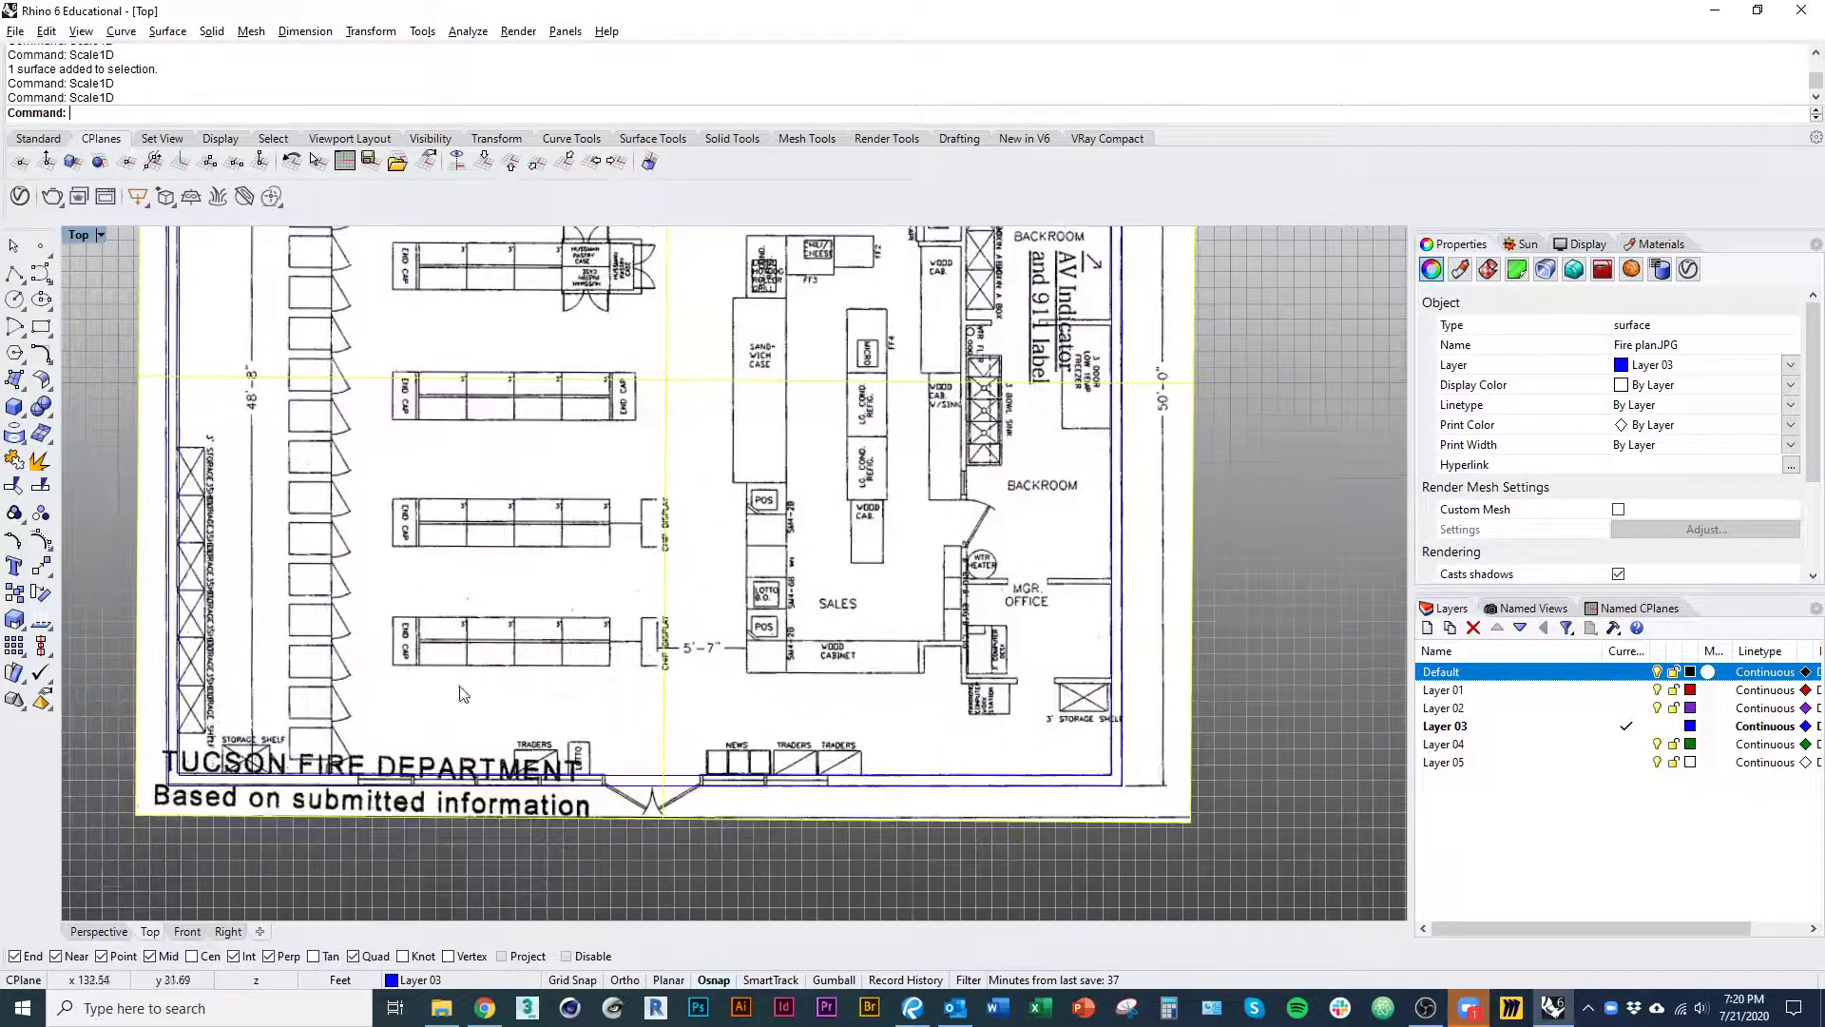
scroll(193, 718, up, 12)
scroll(209, 700, down, 2)
scroll(266, 731, up, 3)
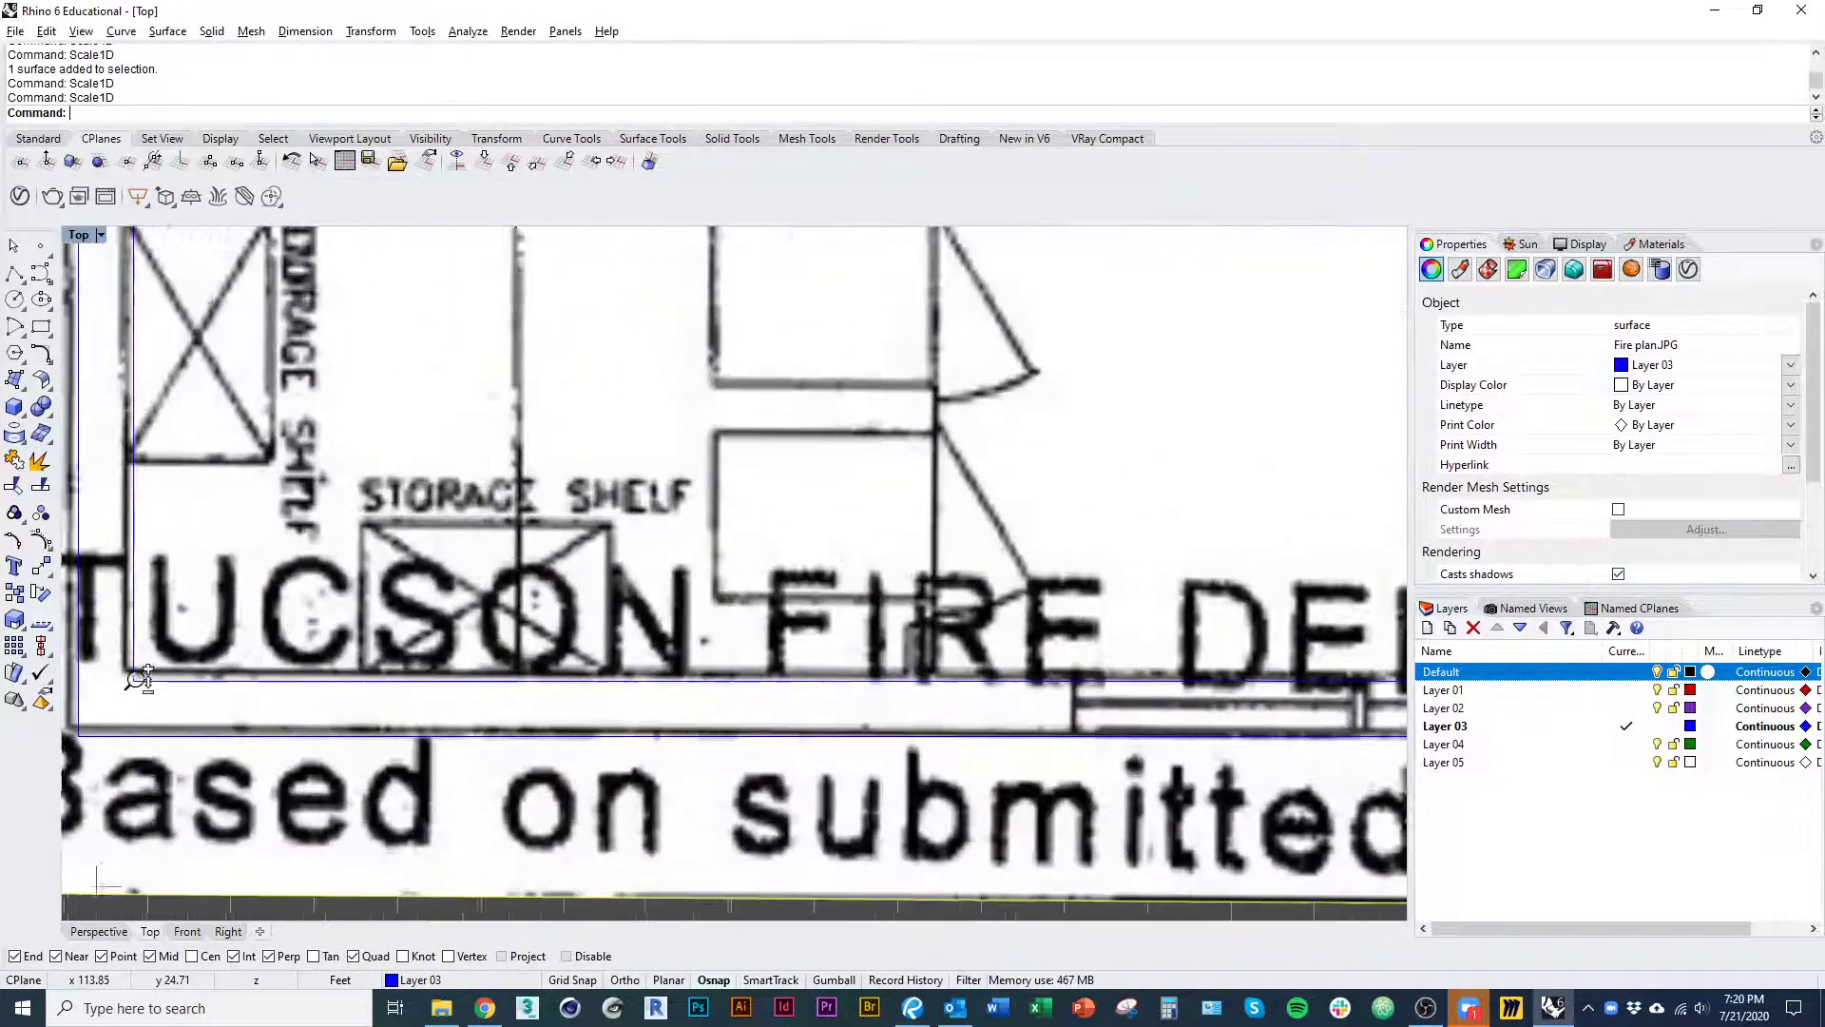
scroll(304, 761, down, 7)
right_drag(313, 772, 328, 865)
right_drag(205, 571, 261, 826)
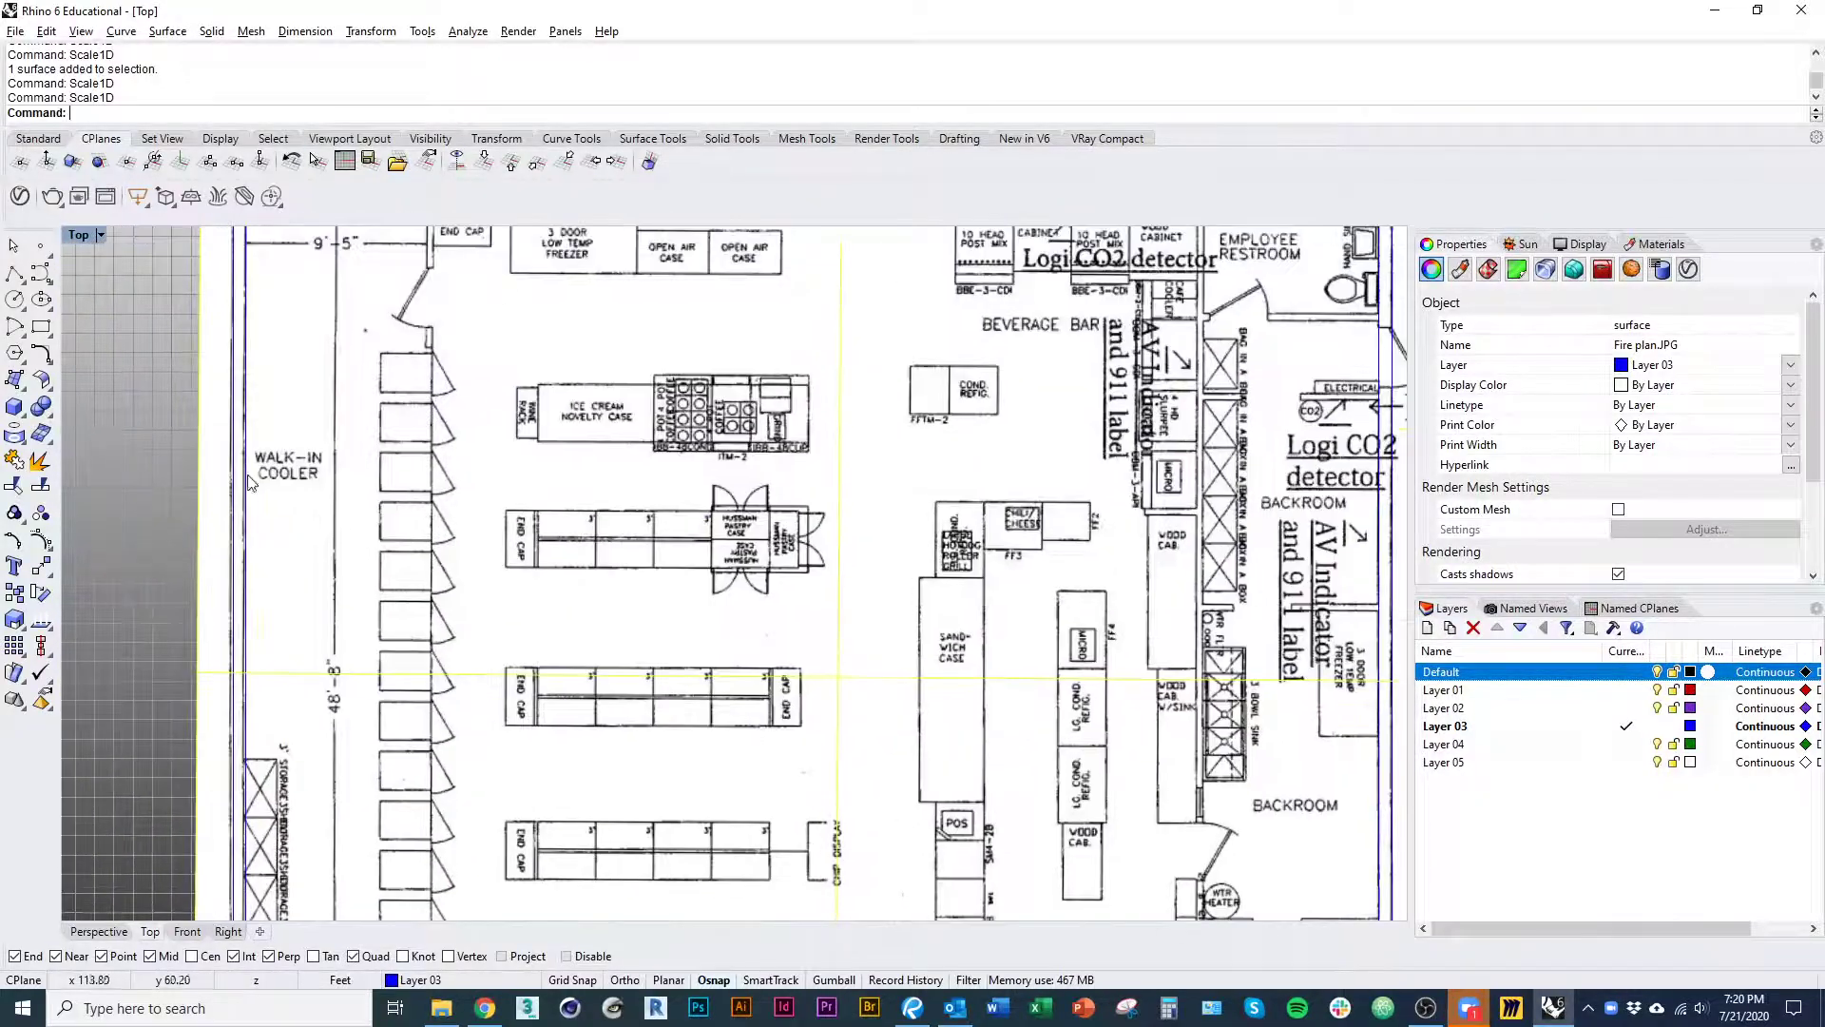
right_drag(251, 481, 263, 742)
scroll(247, 462, up, 9)
scroll(270, 441, down, 13)
right_drag(628, 554, 310, 554)
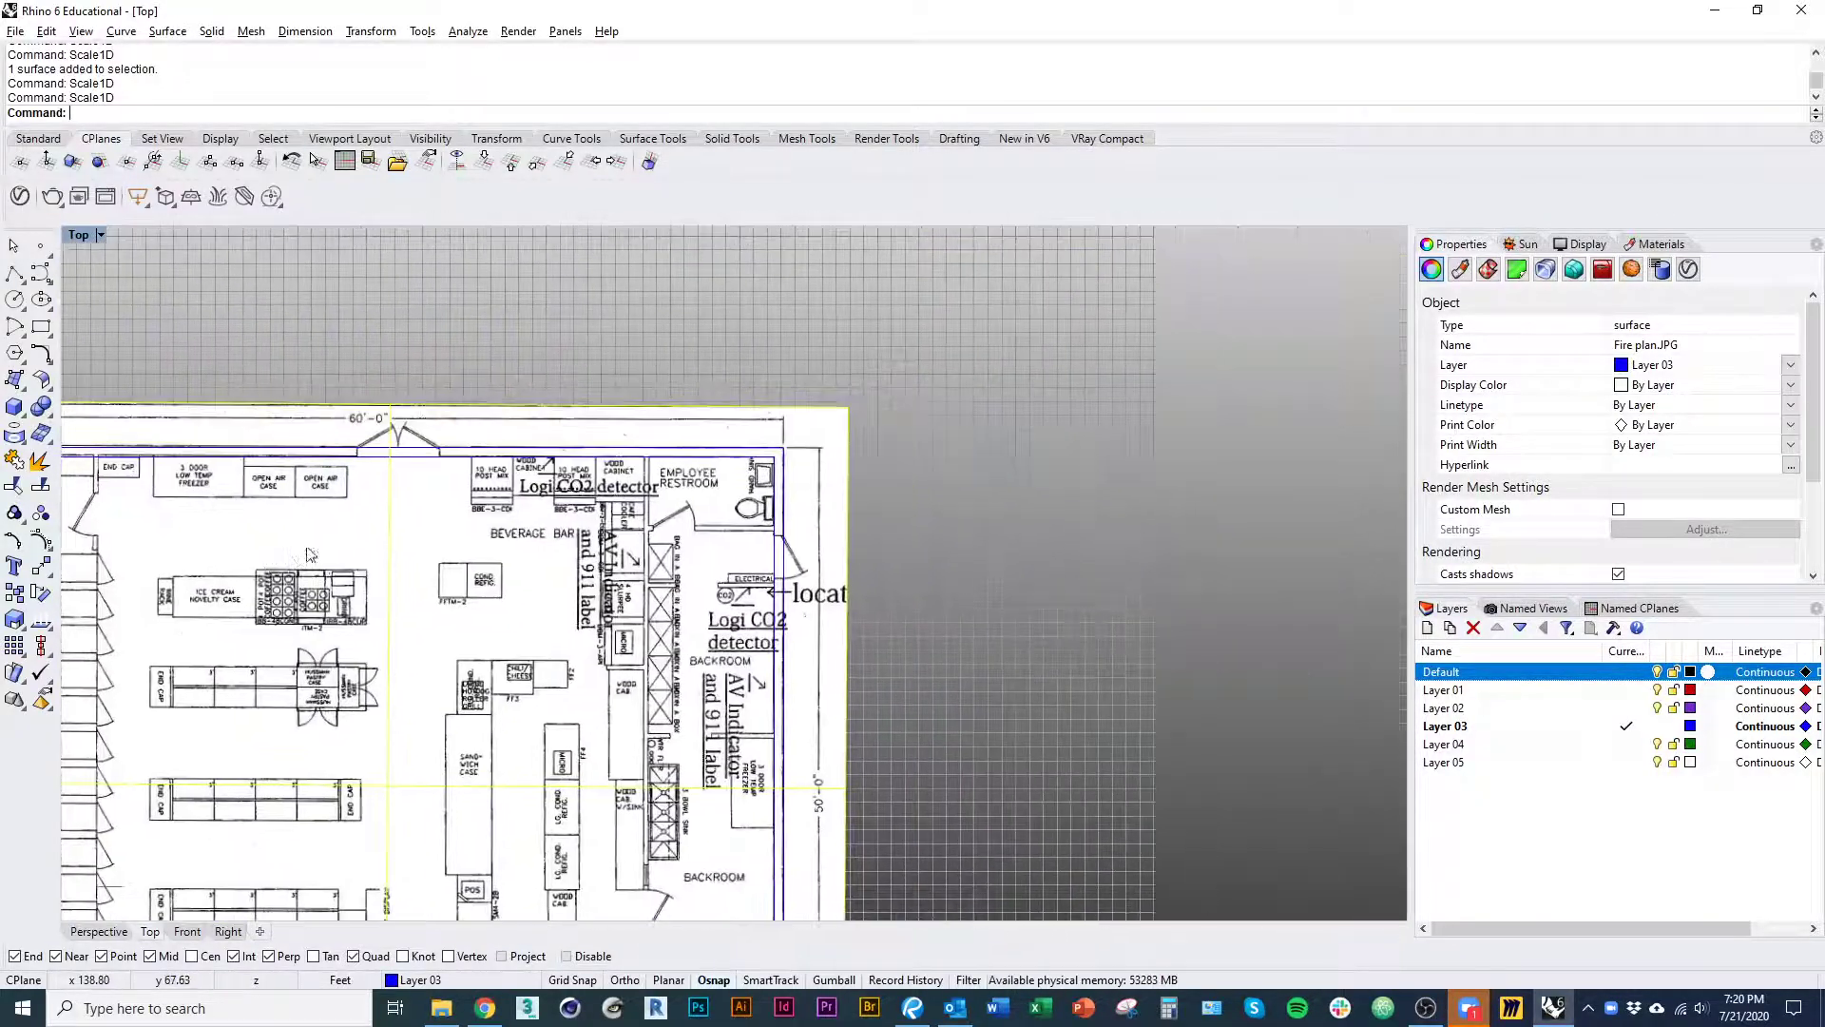
scroll(805, 418, up, 8)
scroll(805, 411, down, 13)
right_drag(819, 682, 814, 551)
scroll(815, 552, up, 3)
scroll(815, 551, up, 8)
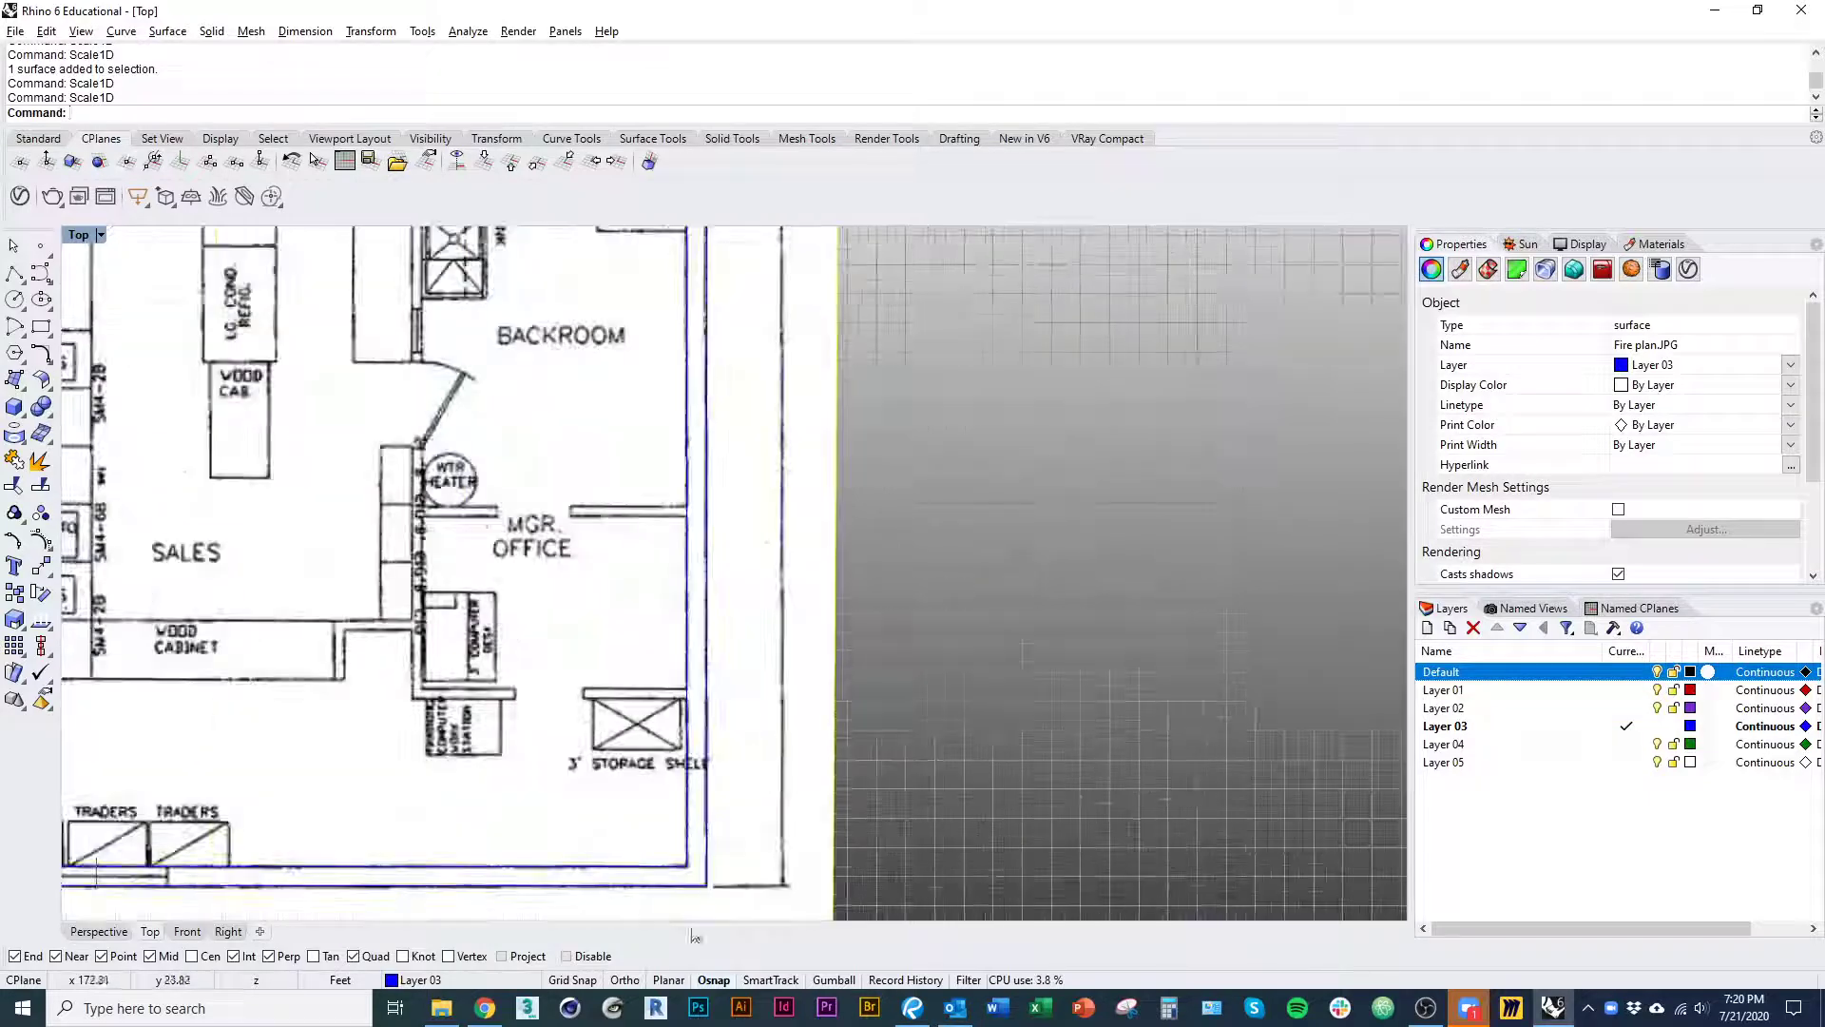
scroll(745, 756, down, 6)
right_drag(476, 644, 602, 748)
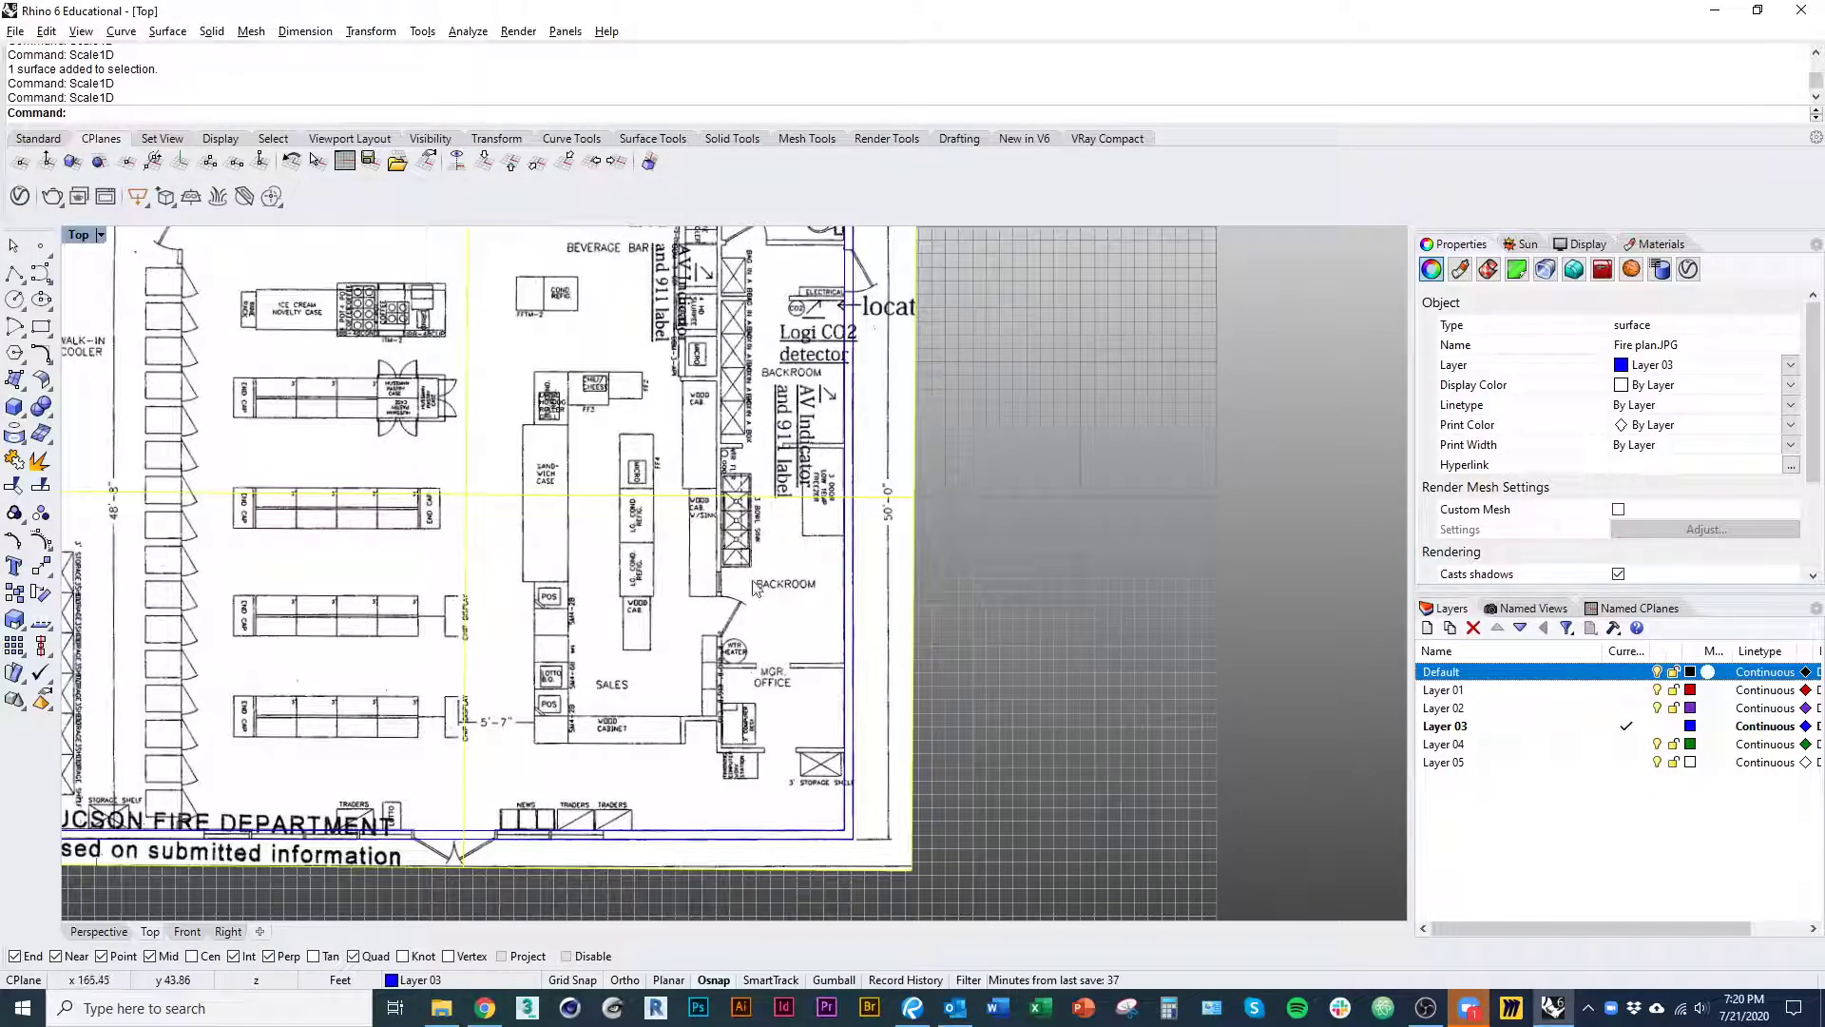
right_drag(687, 512, 768, 668)
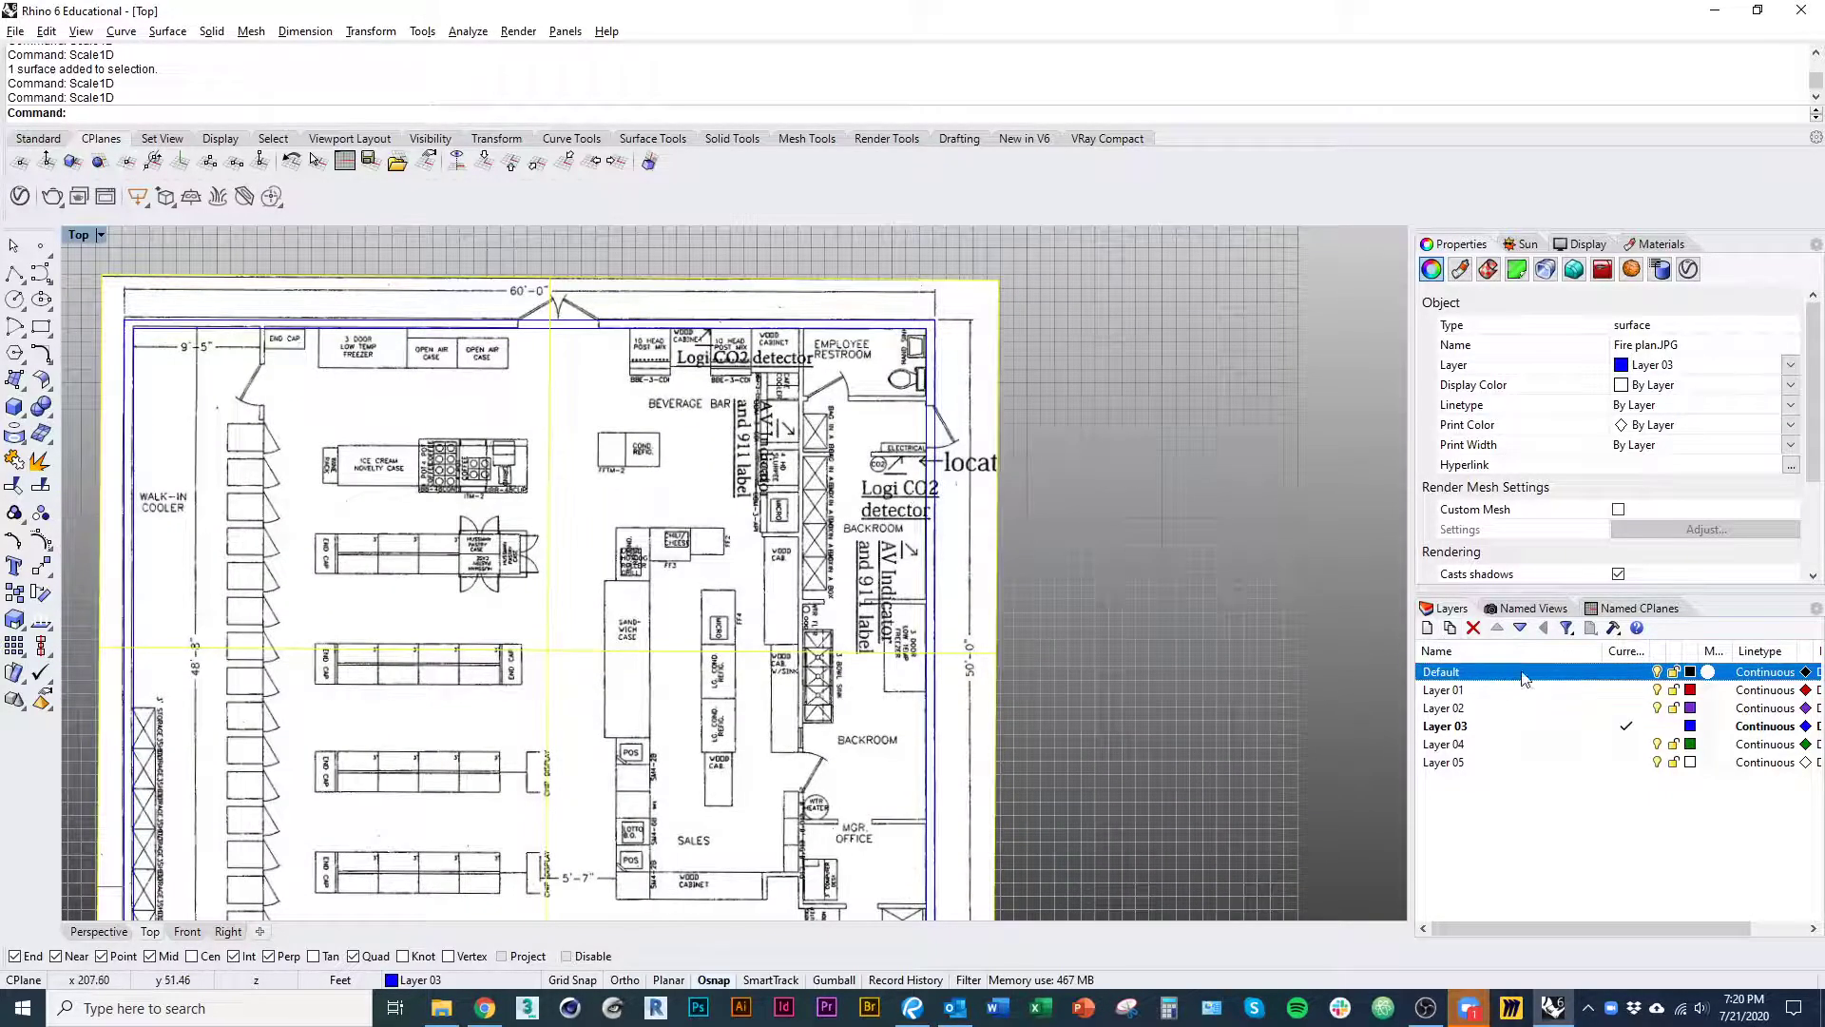
- Move the selected floor plan image to the Default layer and lock that layer
right_click(1560, 671)
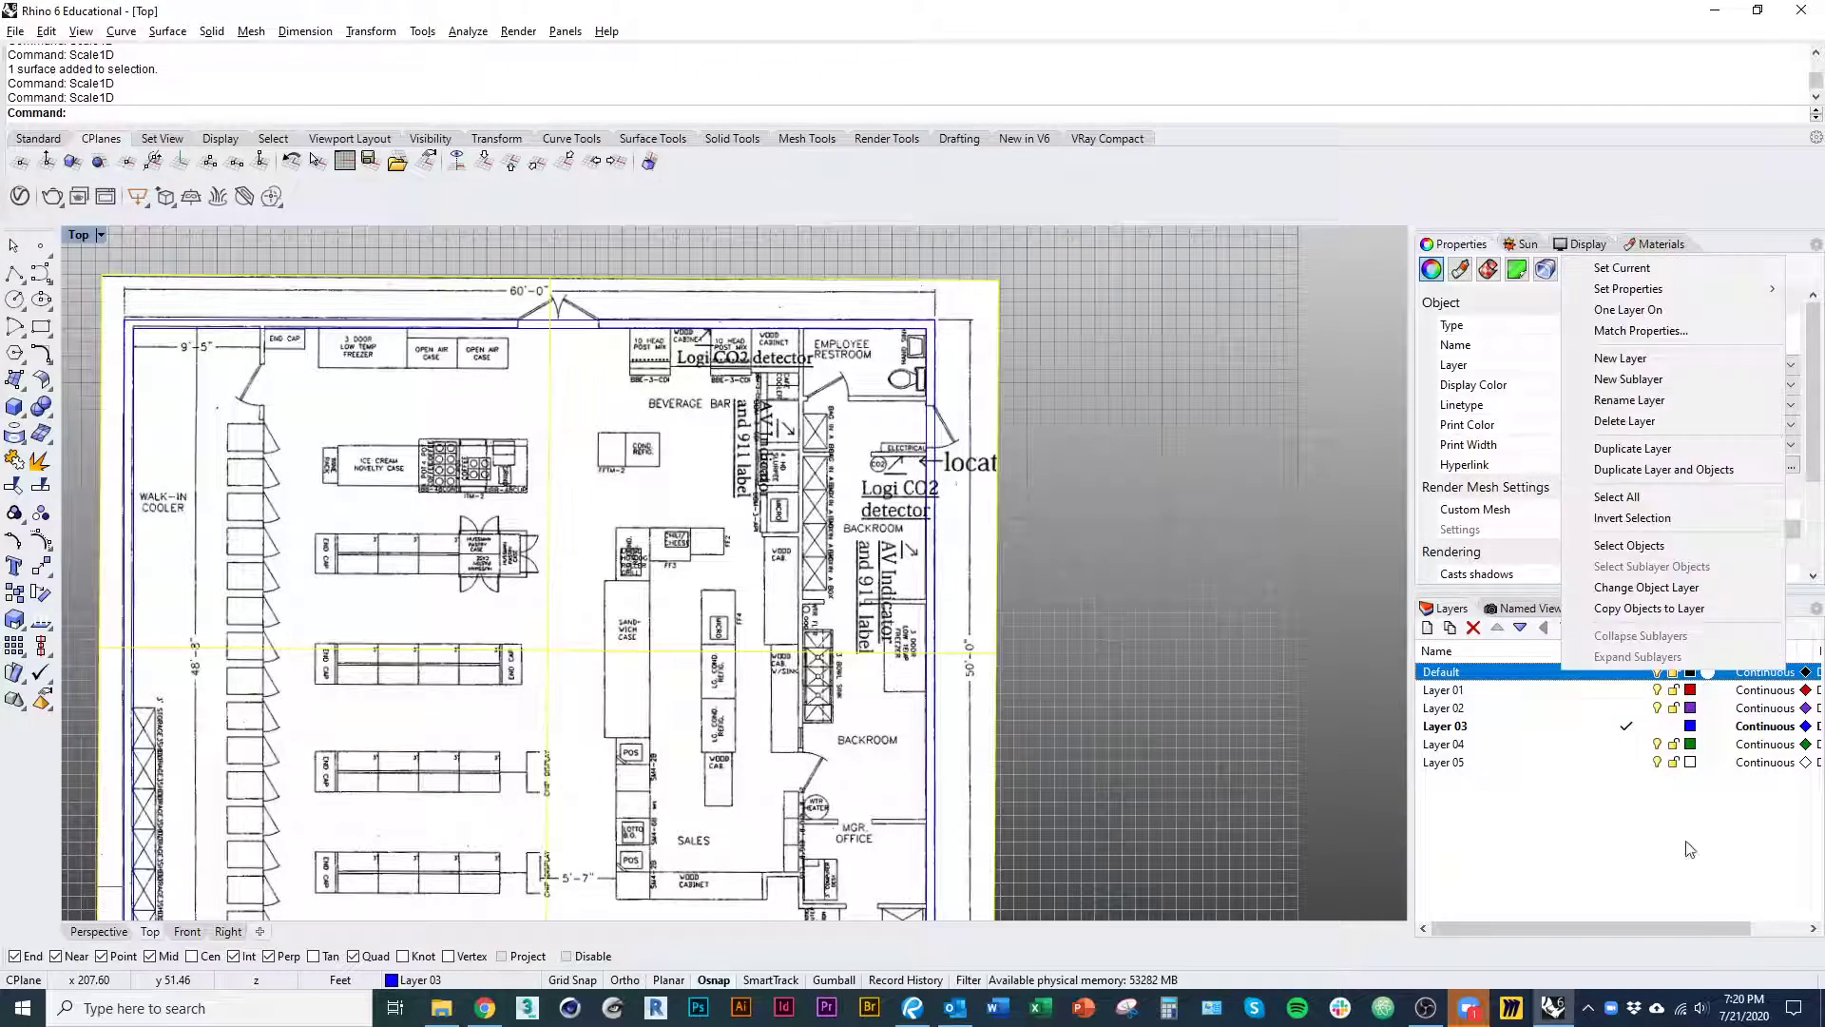
click(1643, 588)
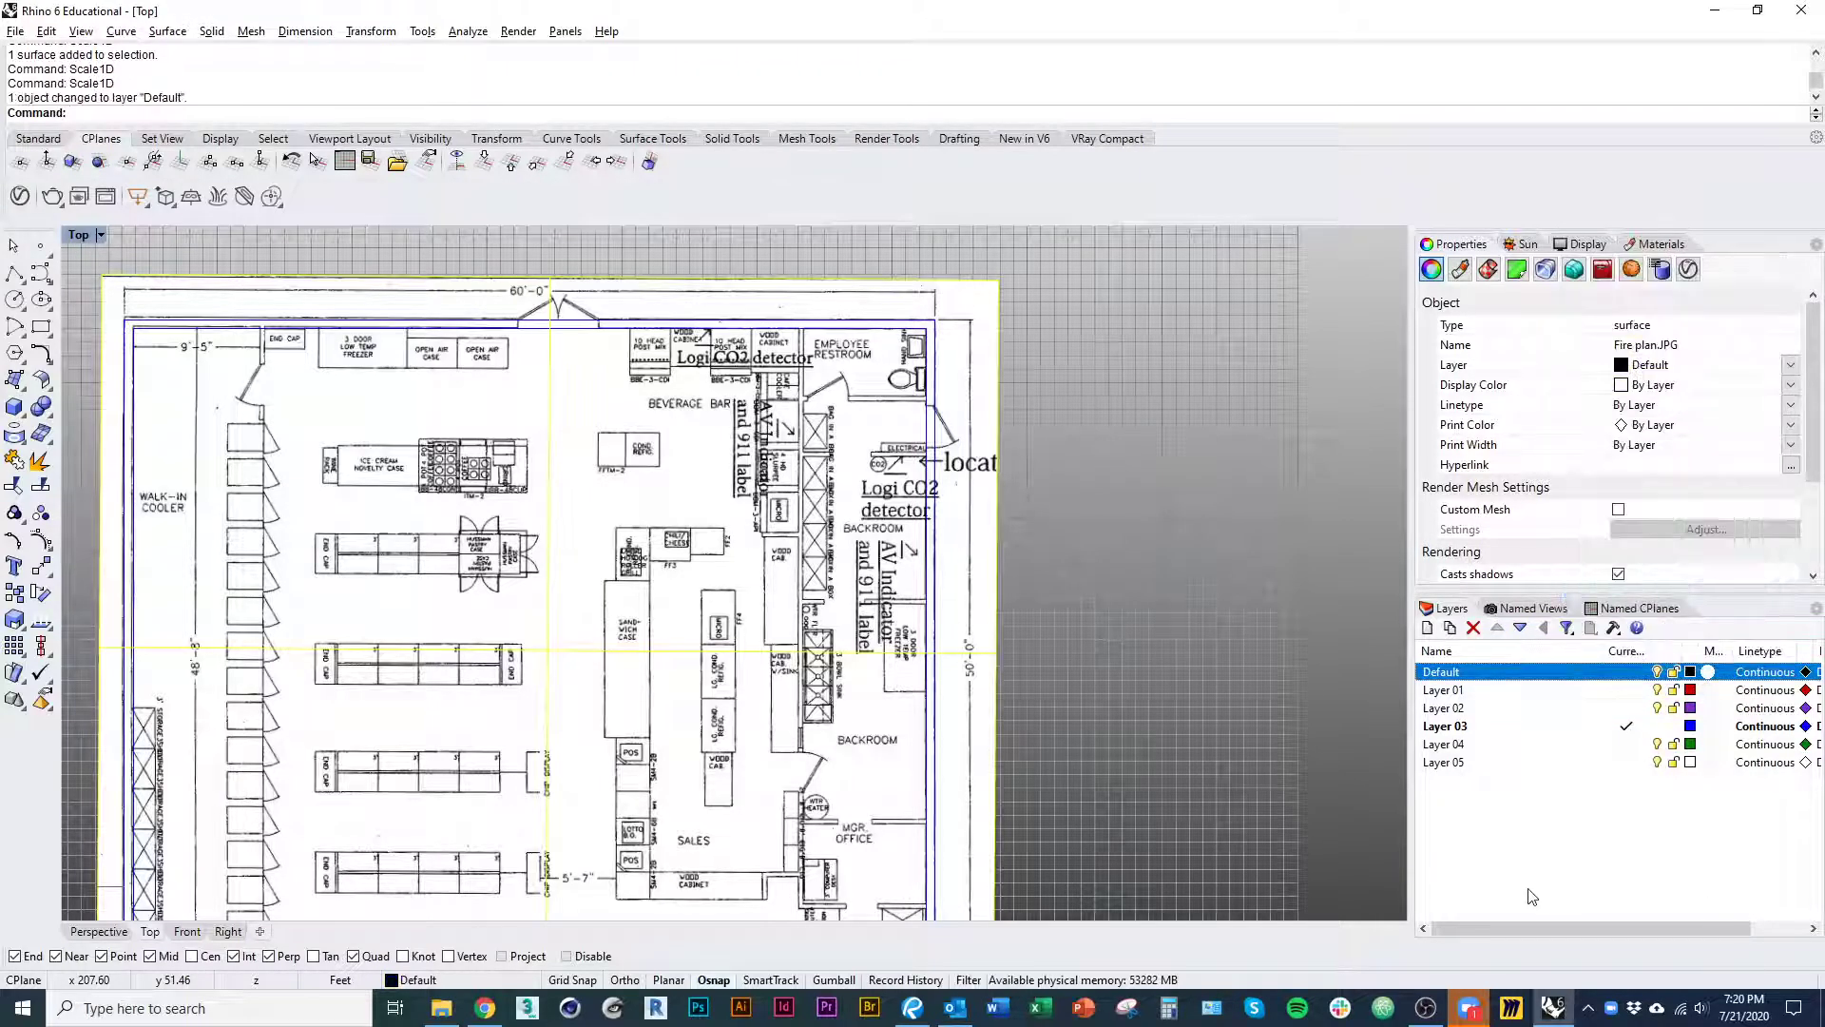
click(1649, 790)
click(1659, 672)
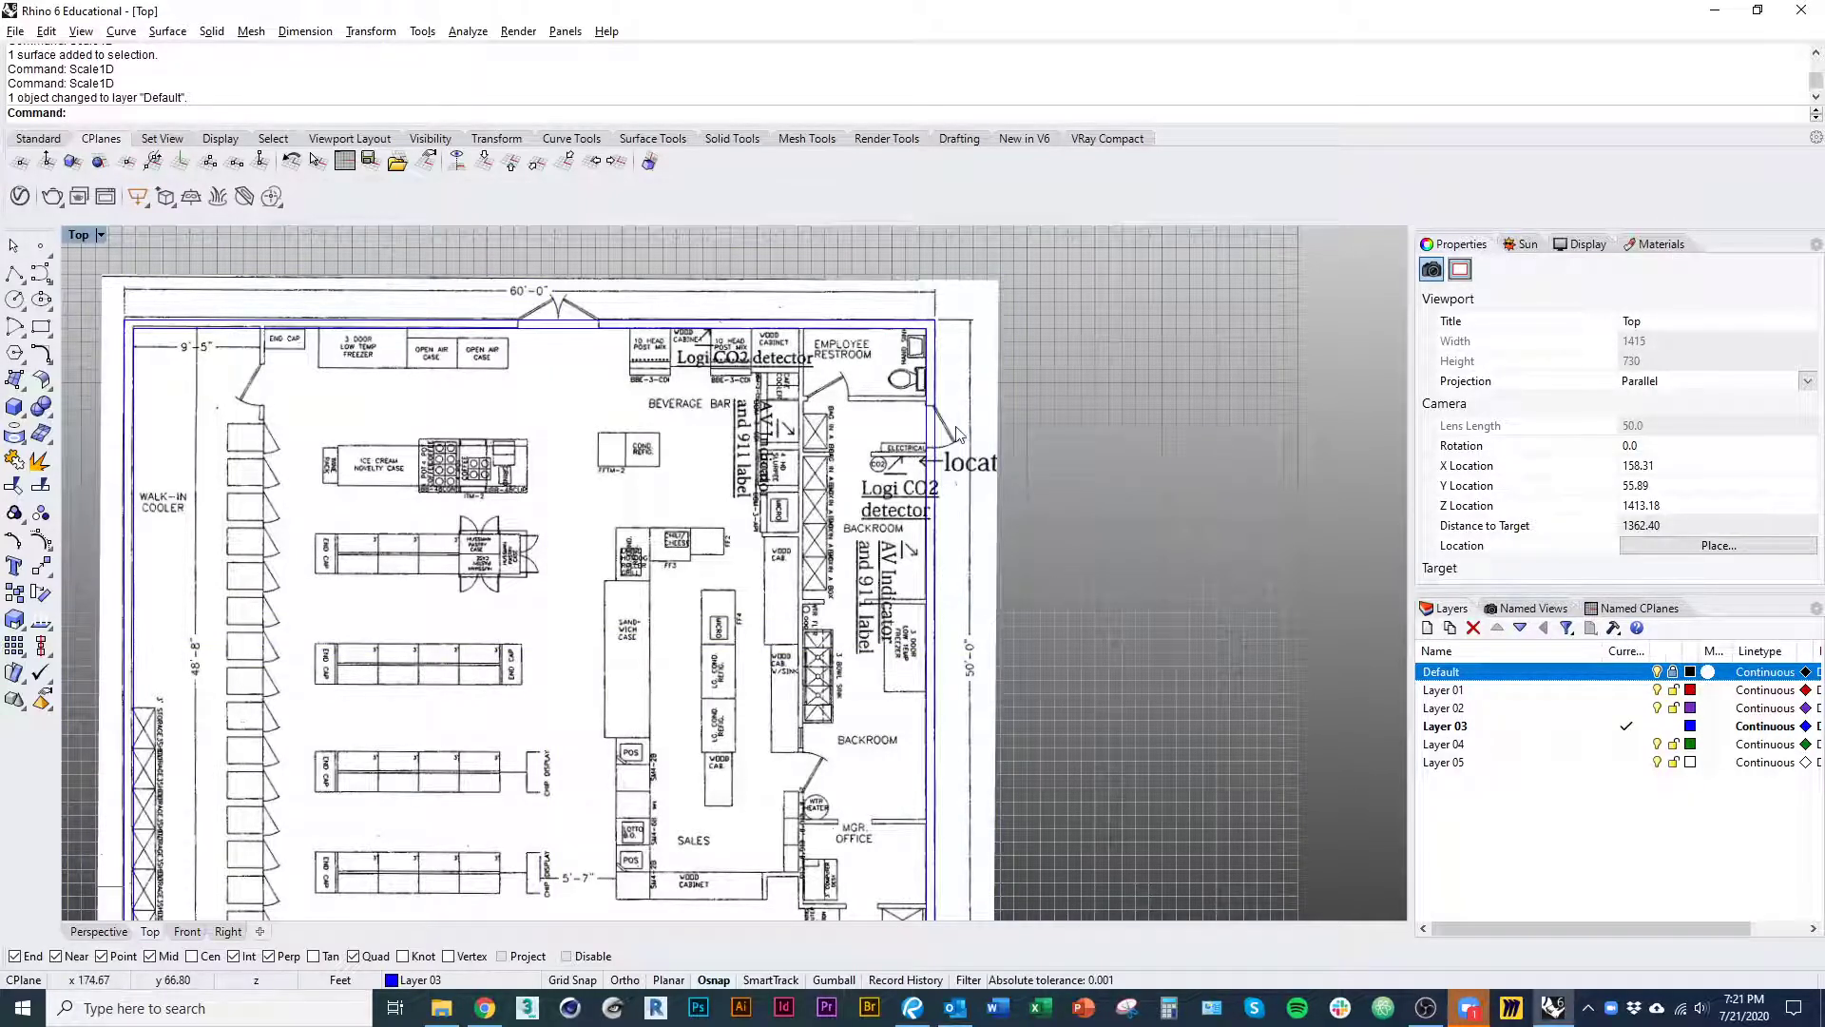
click(988, 477)
click(1017, 532)
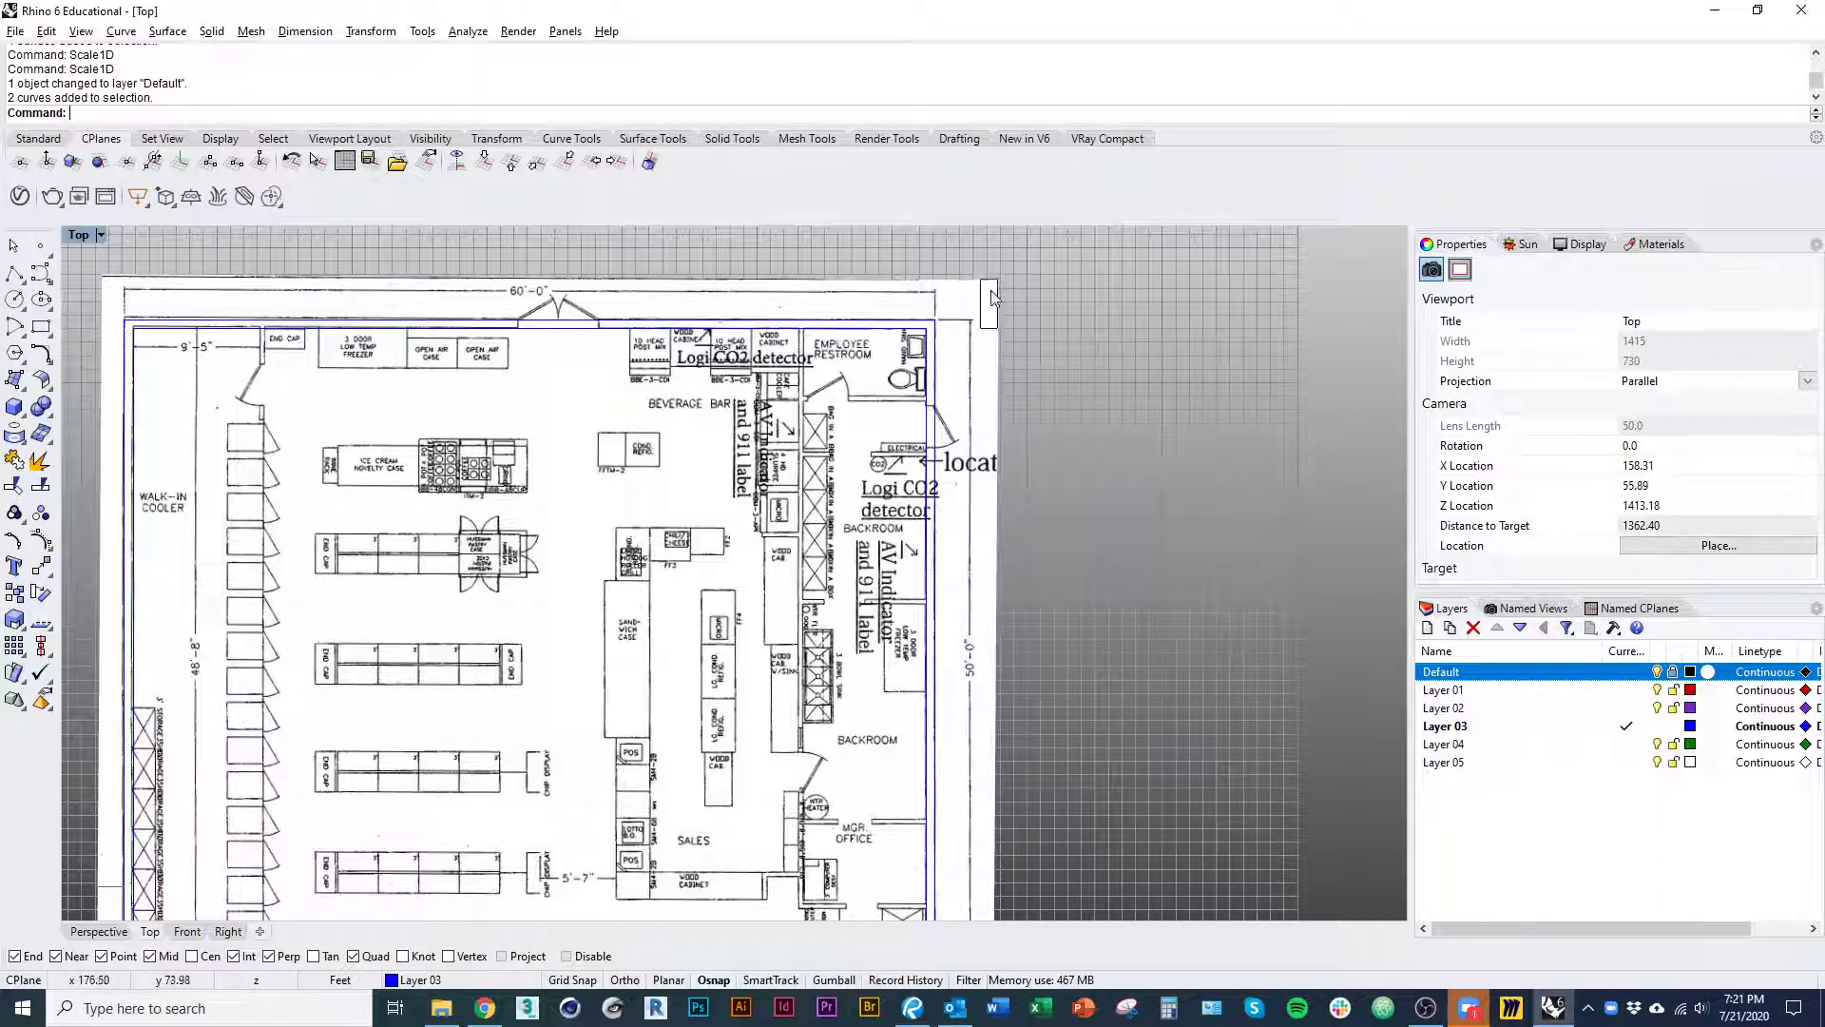
- Hide and show the Default layer to compare the blue wall outline with the floor plan image, leaving the layer visible
click(1657, 671)
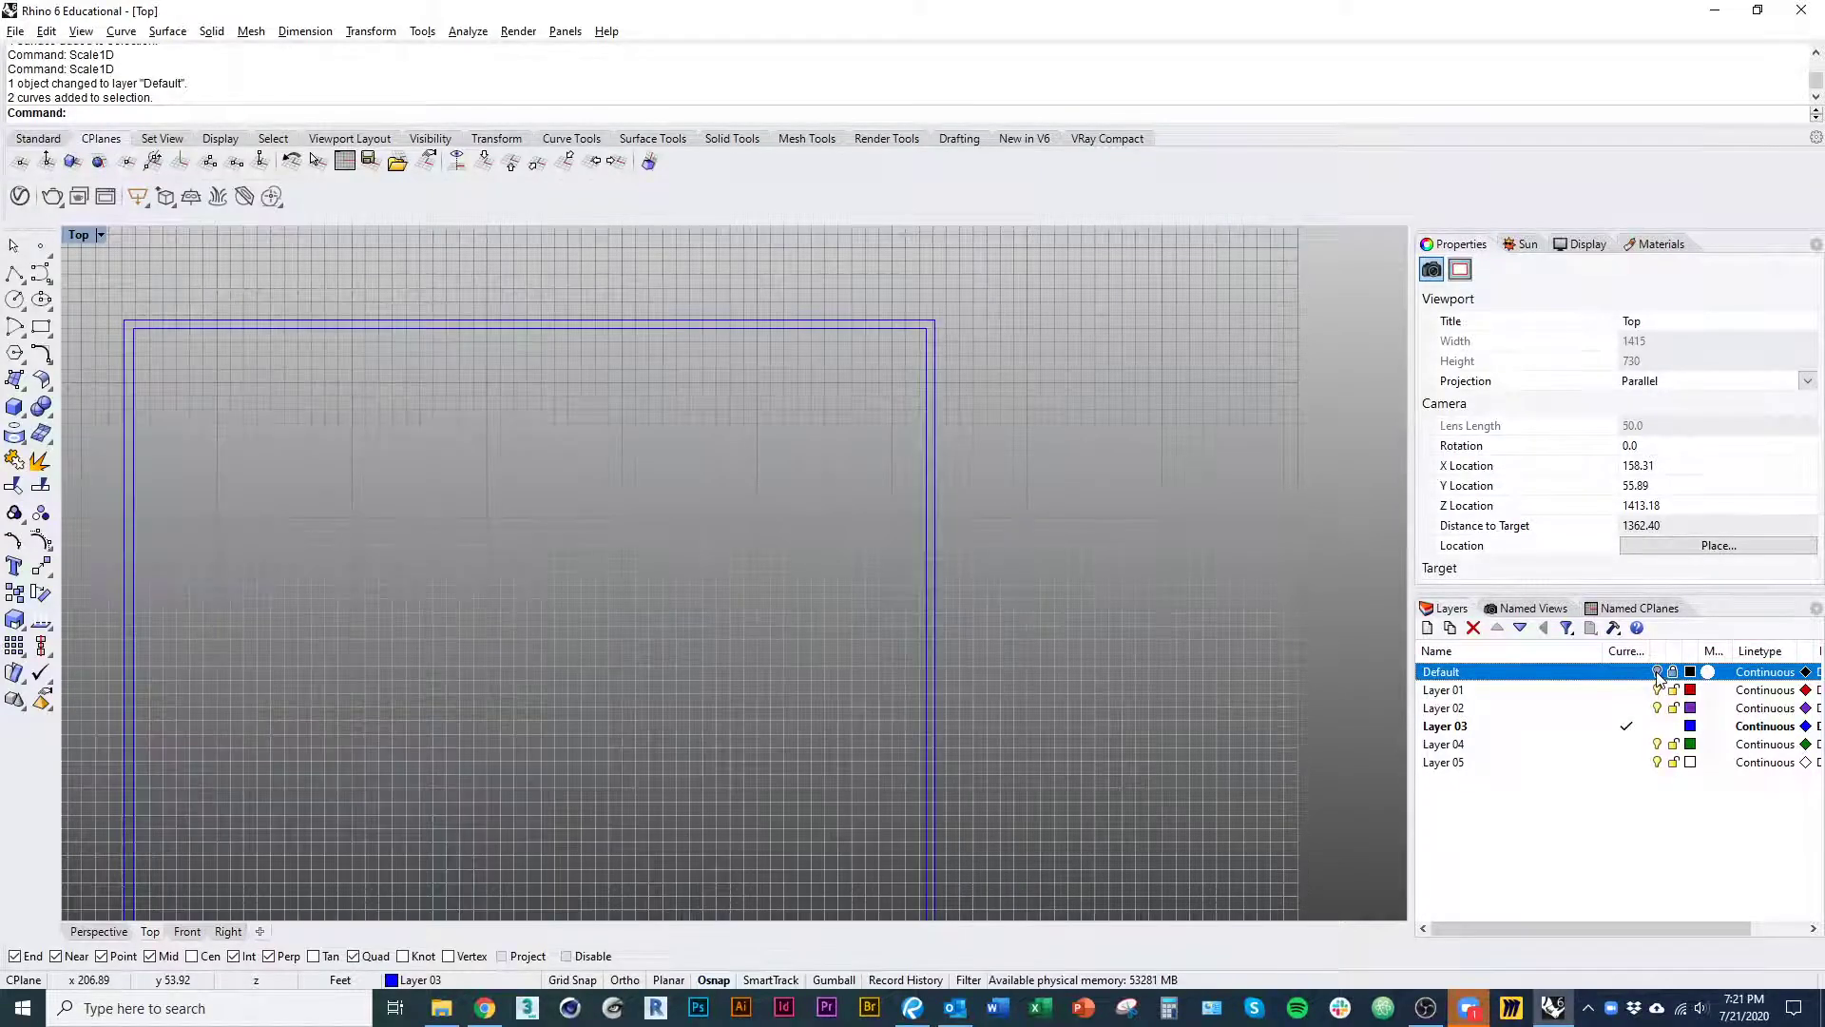
click(1657, 671)
click(1657, 671)
click(1656, 671)
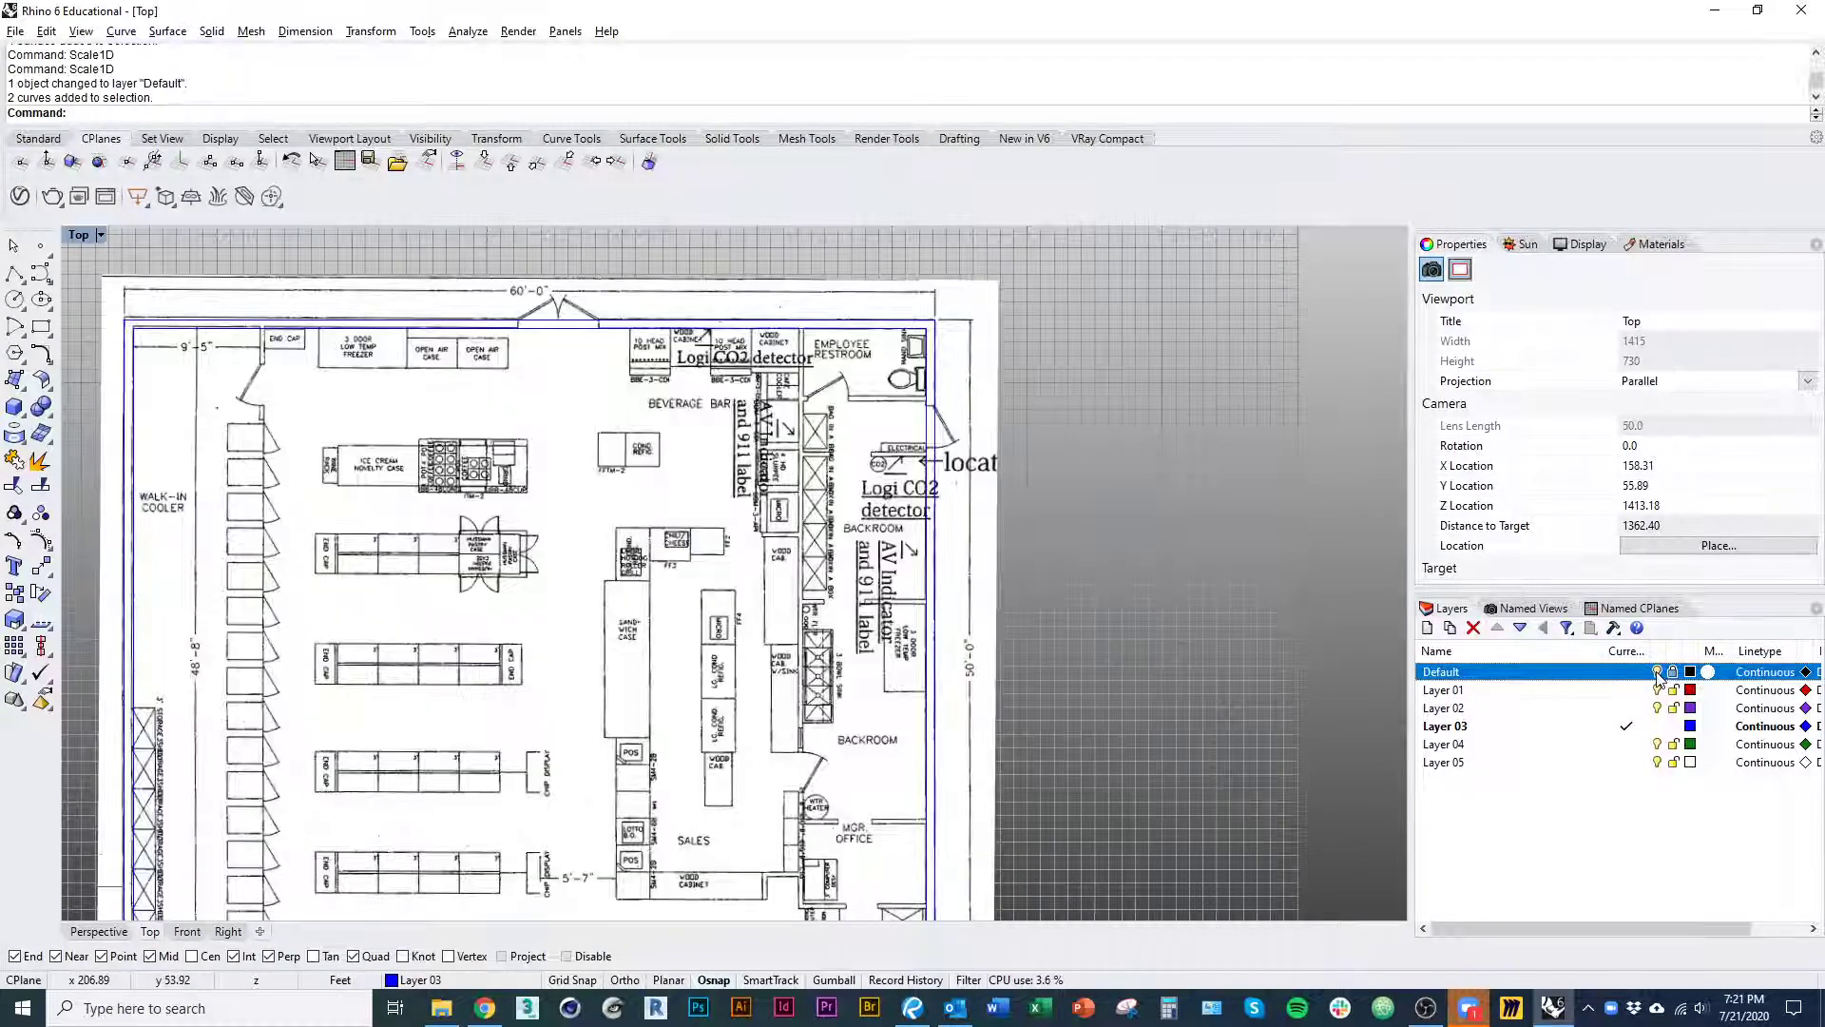
click(1657, 671)
click(1657, 671)
click(1657, 671)
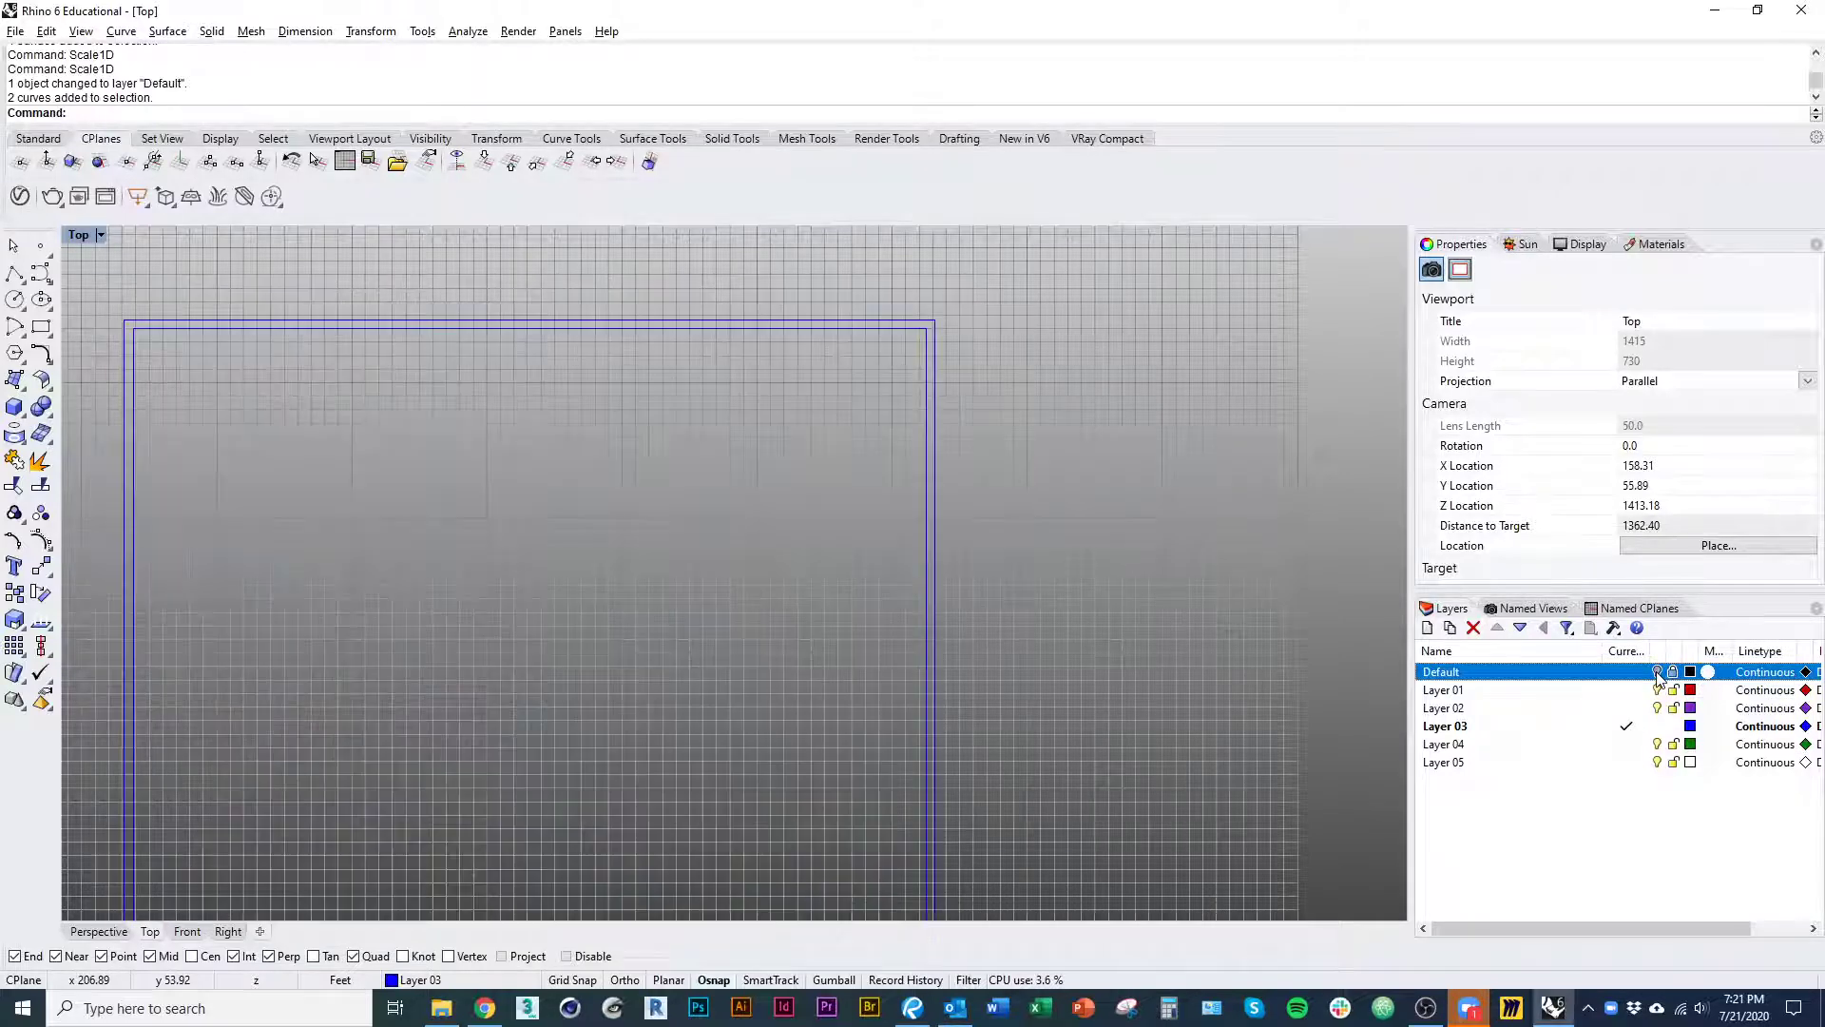
right_drag(1027, 692, 1103, 542)
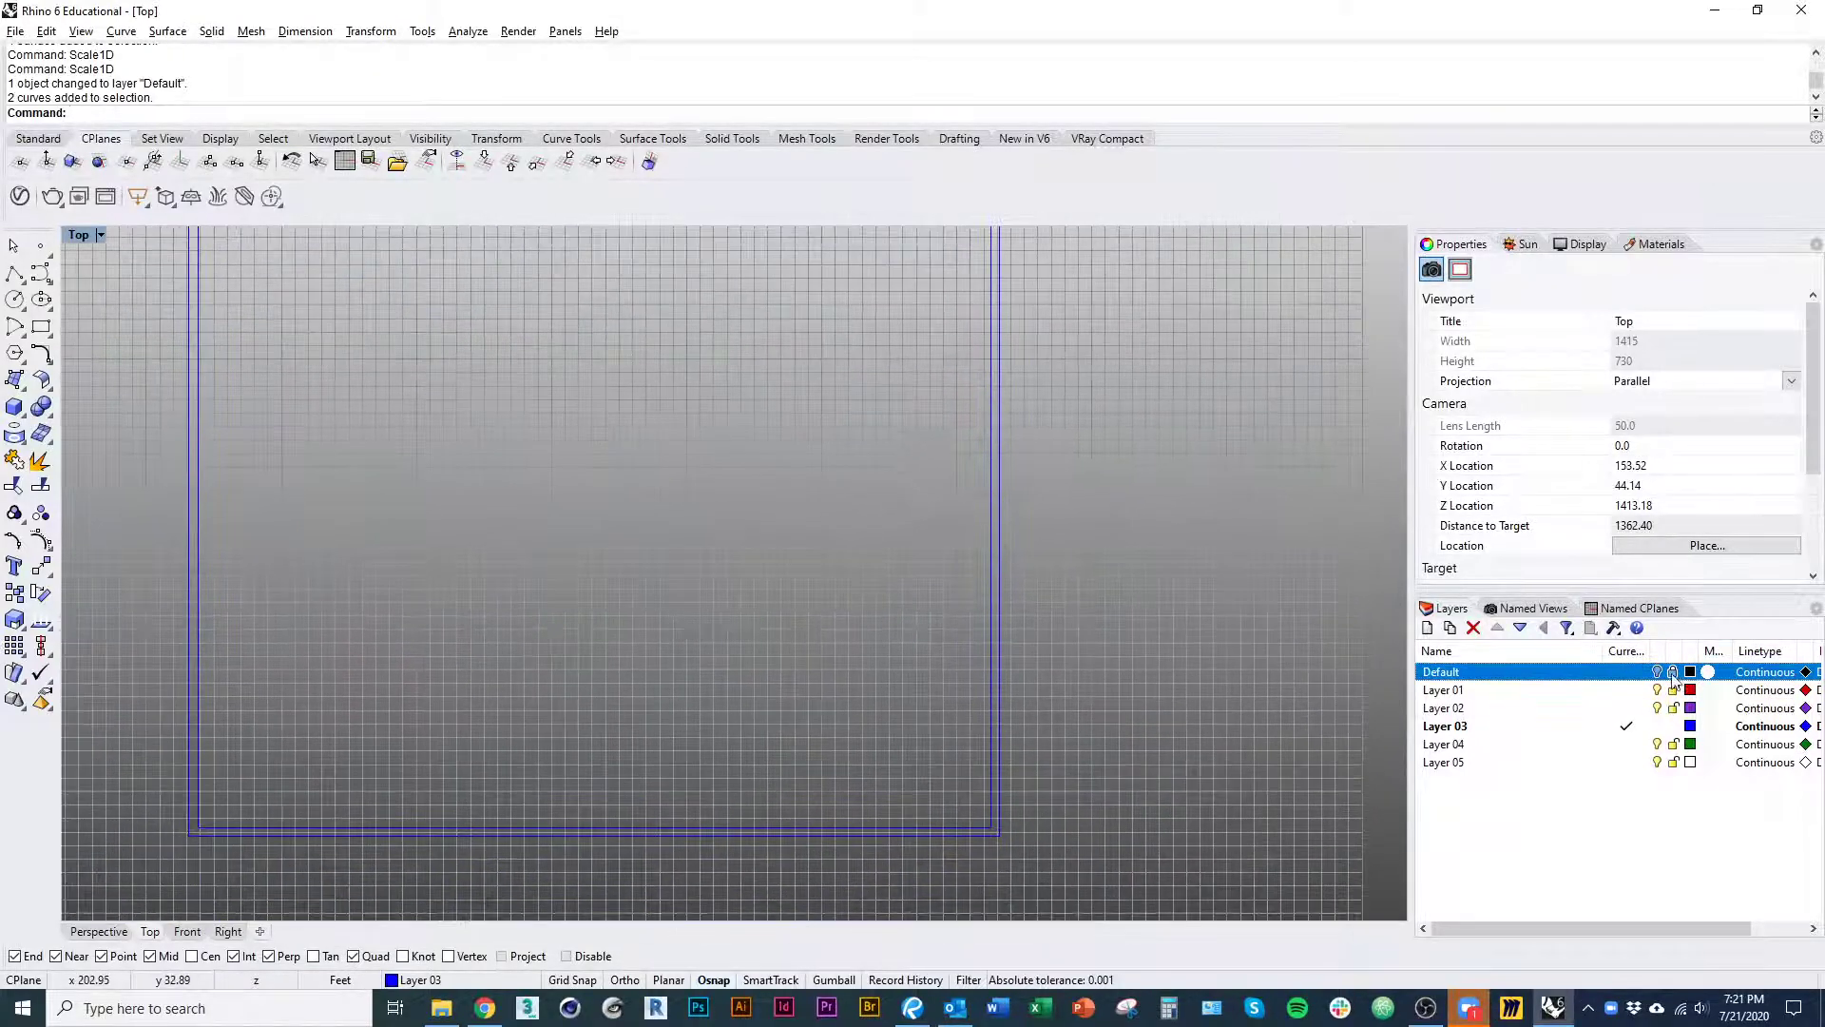
click(1657, 671)
right_drag(786, 708, 828, 706)
mouse_move(1131, 772)
right_down()
mouse_move(1171, 801)
mouse_move(1134, 864)
right_up()
right_drag(1111, 452, 1063, 658)
right_drag(856, 550, 851, 515)
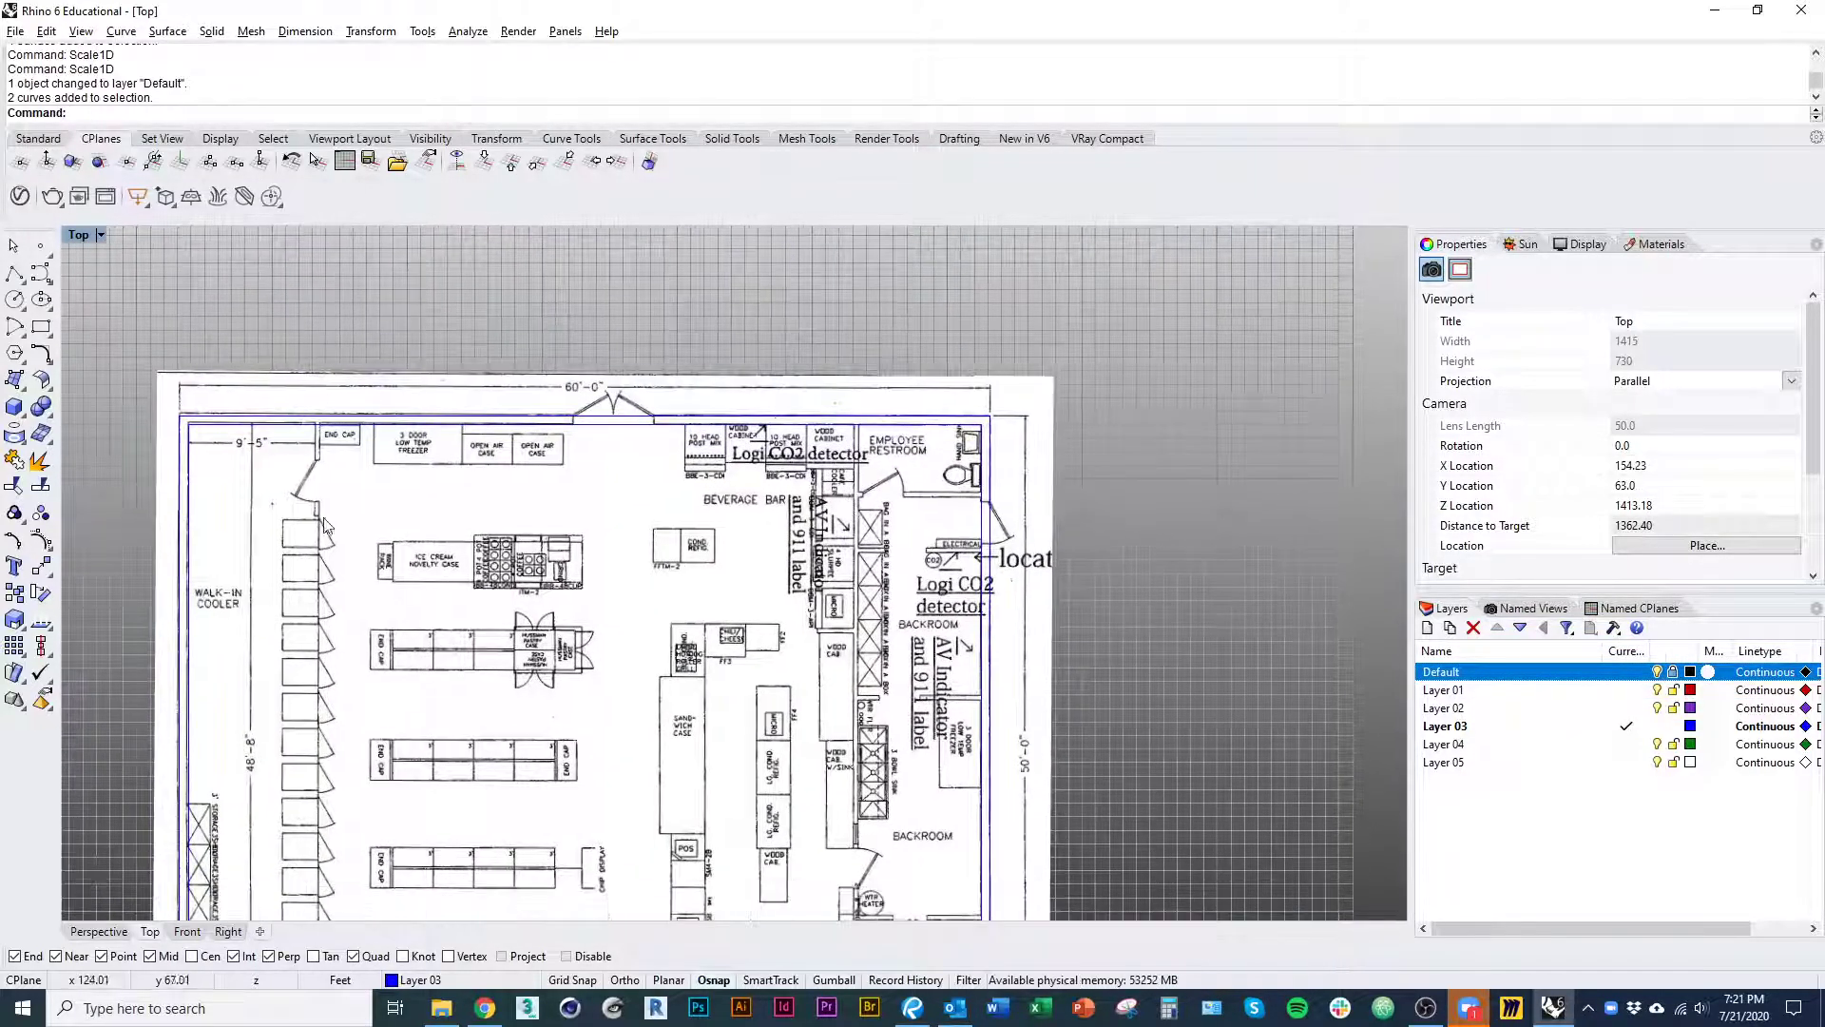
right_drag(321, 774, 399, 514)
right_drag(400, 846, 403, 815)
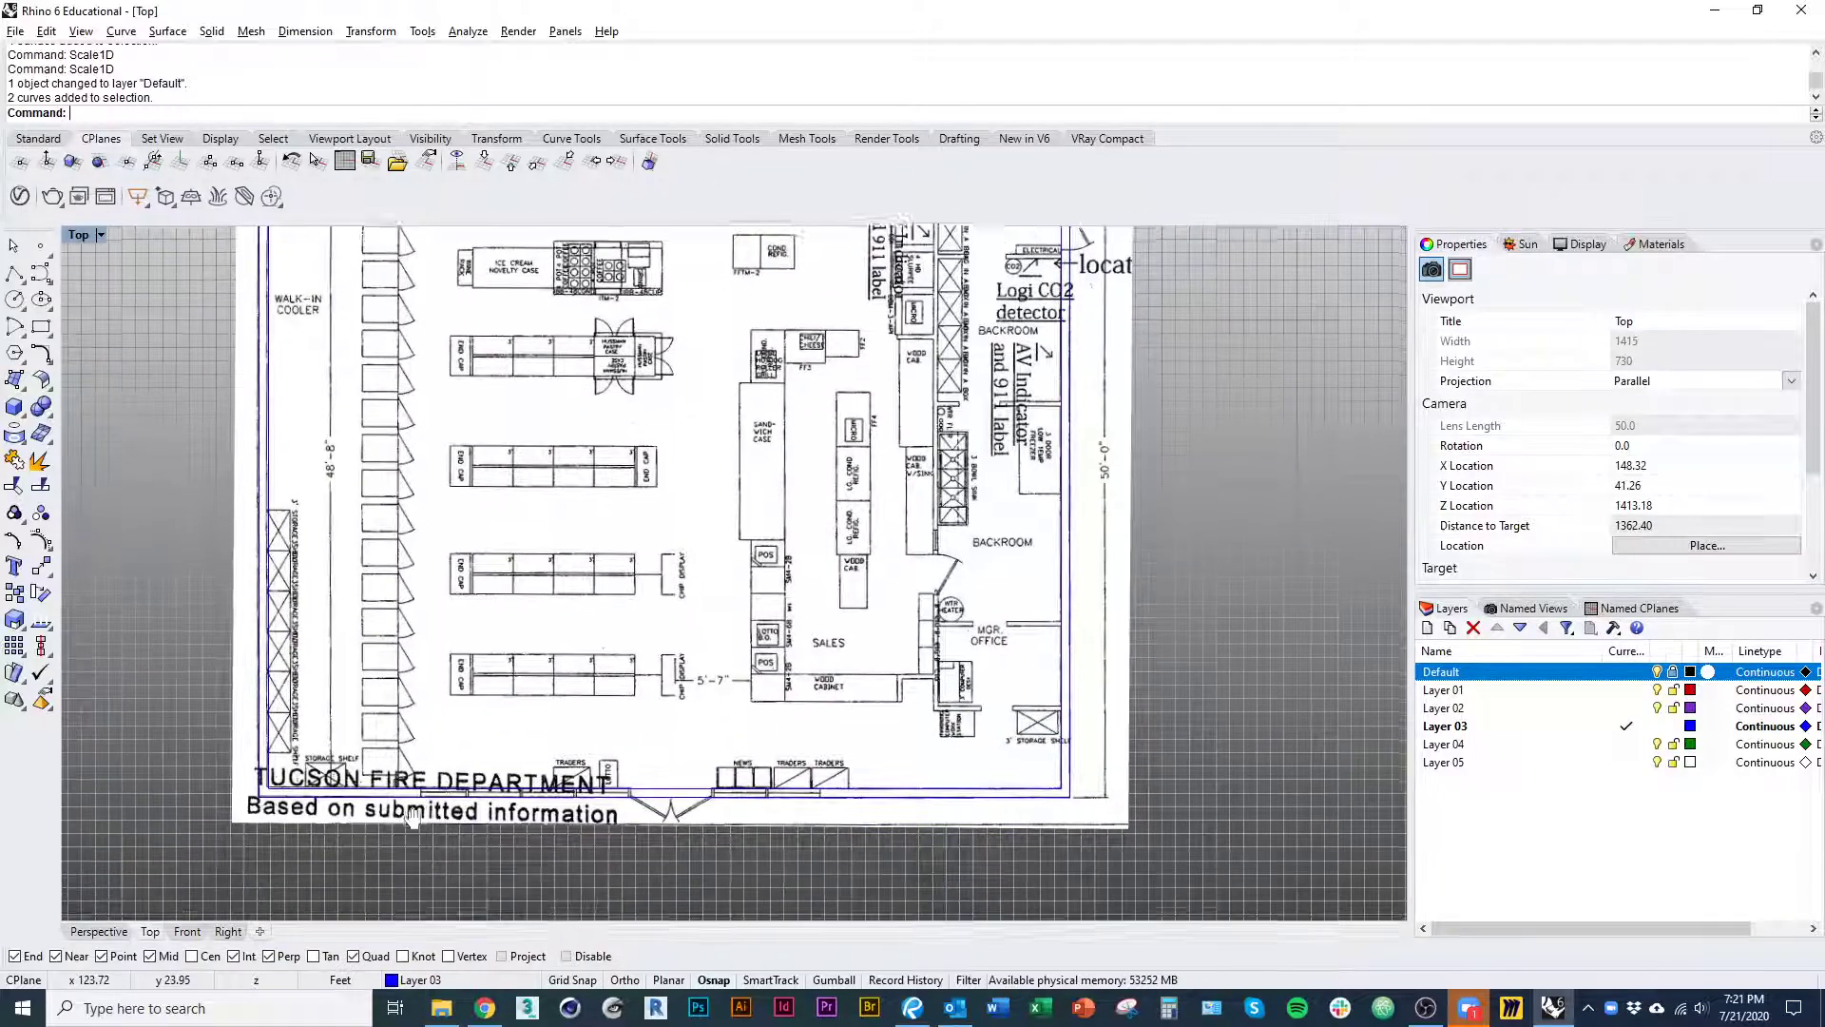
right_drag(492, 378, 477, 680)
right_drag(877, 716, 591, 639)
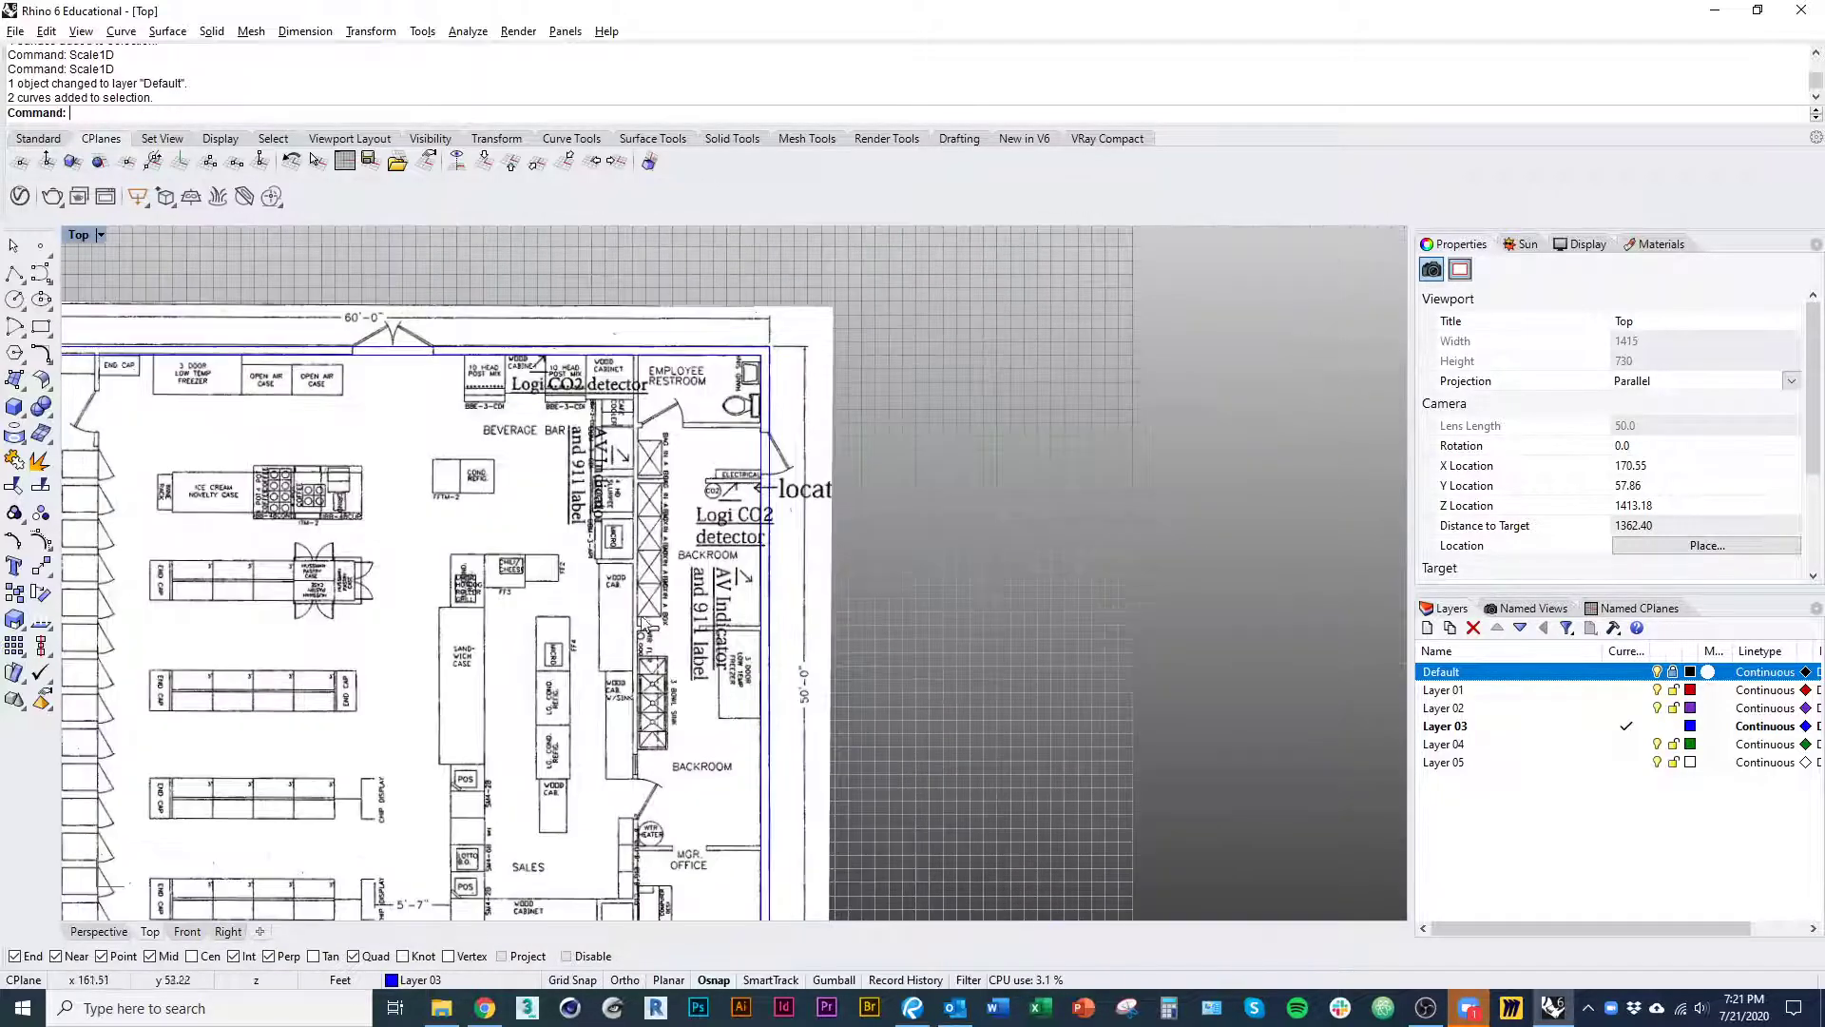
scroll(688, 371, up, 5)
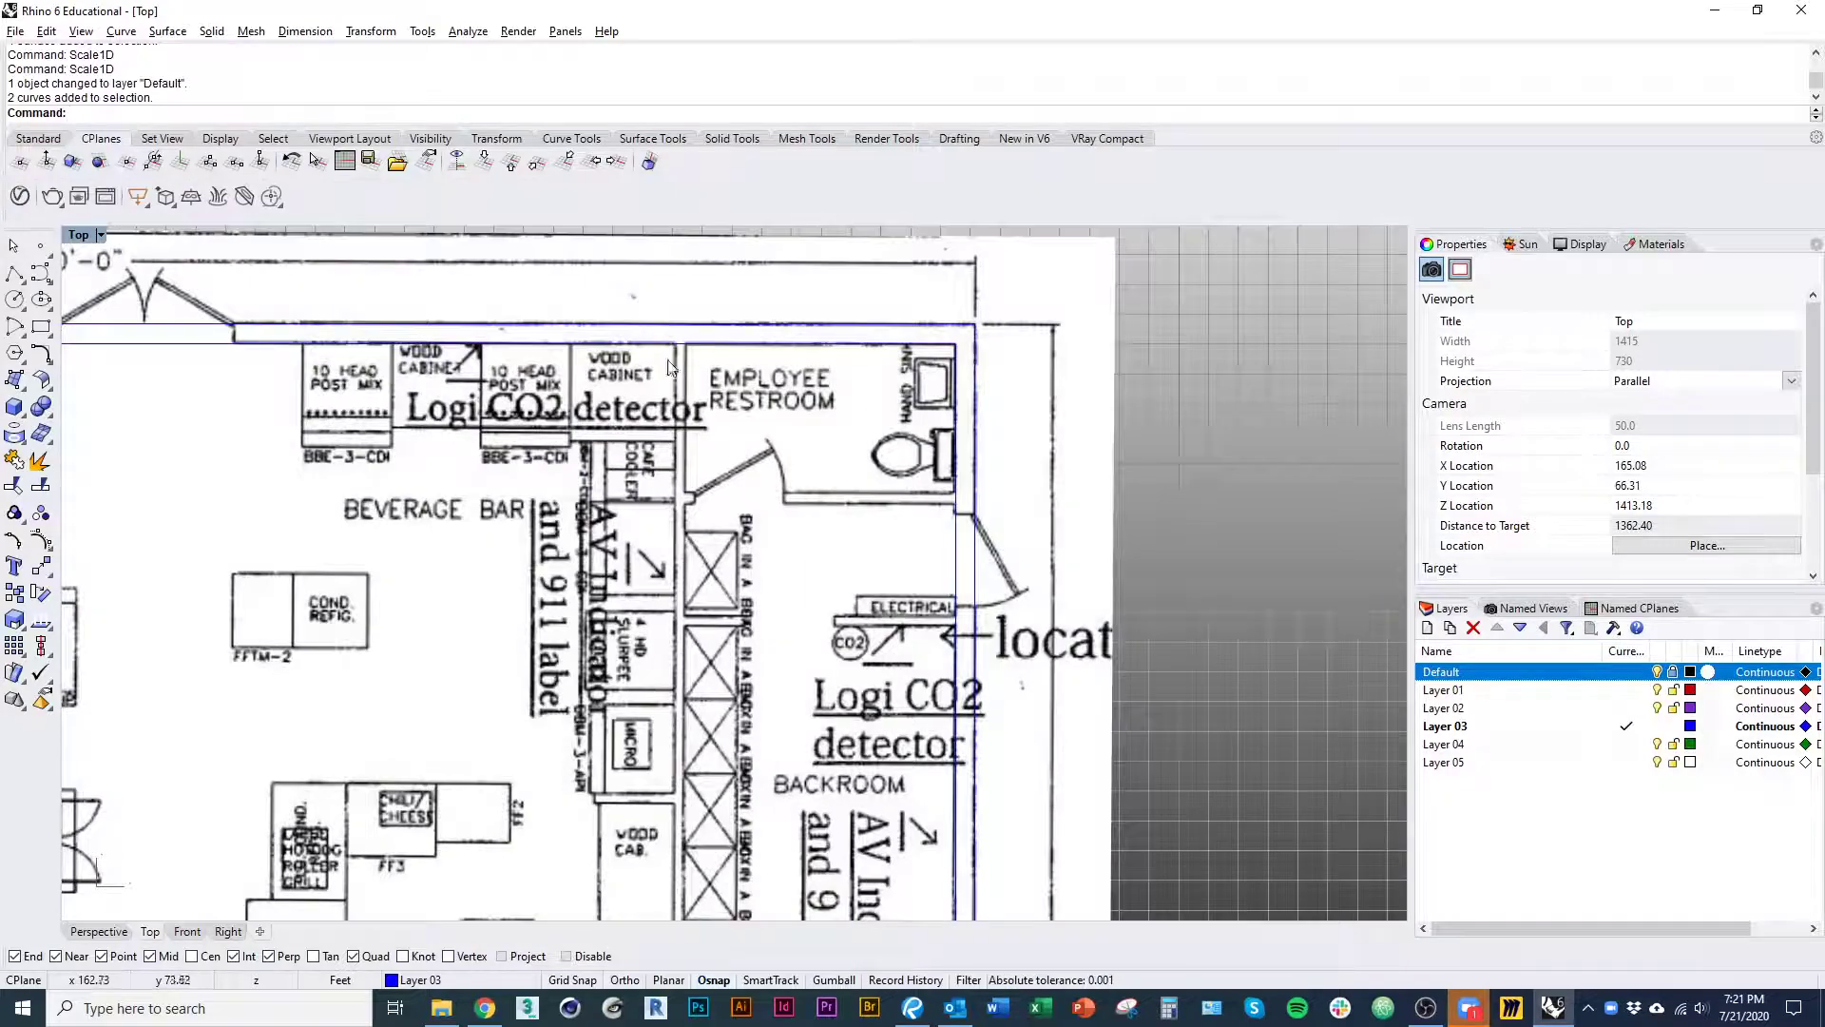
scroll(692, 304, up, 5)
right_click(693, 305)
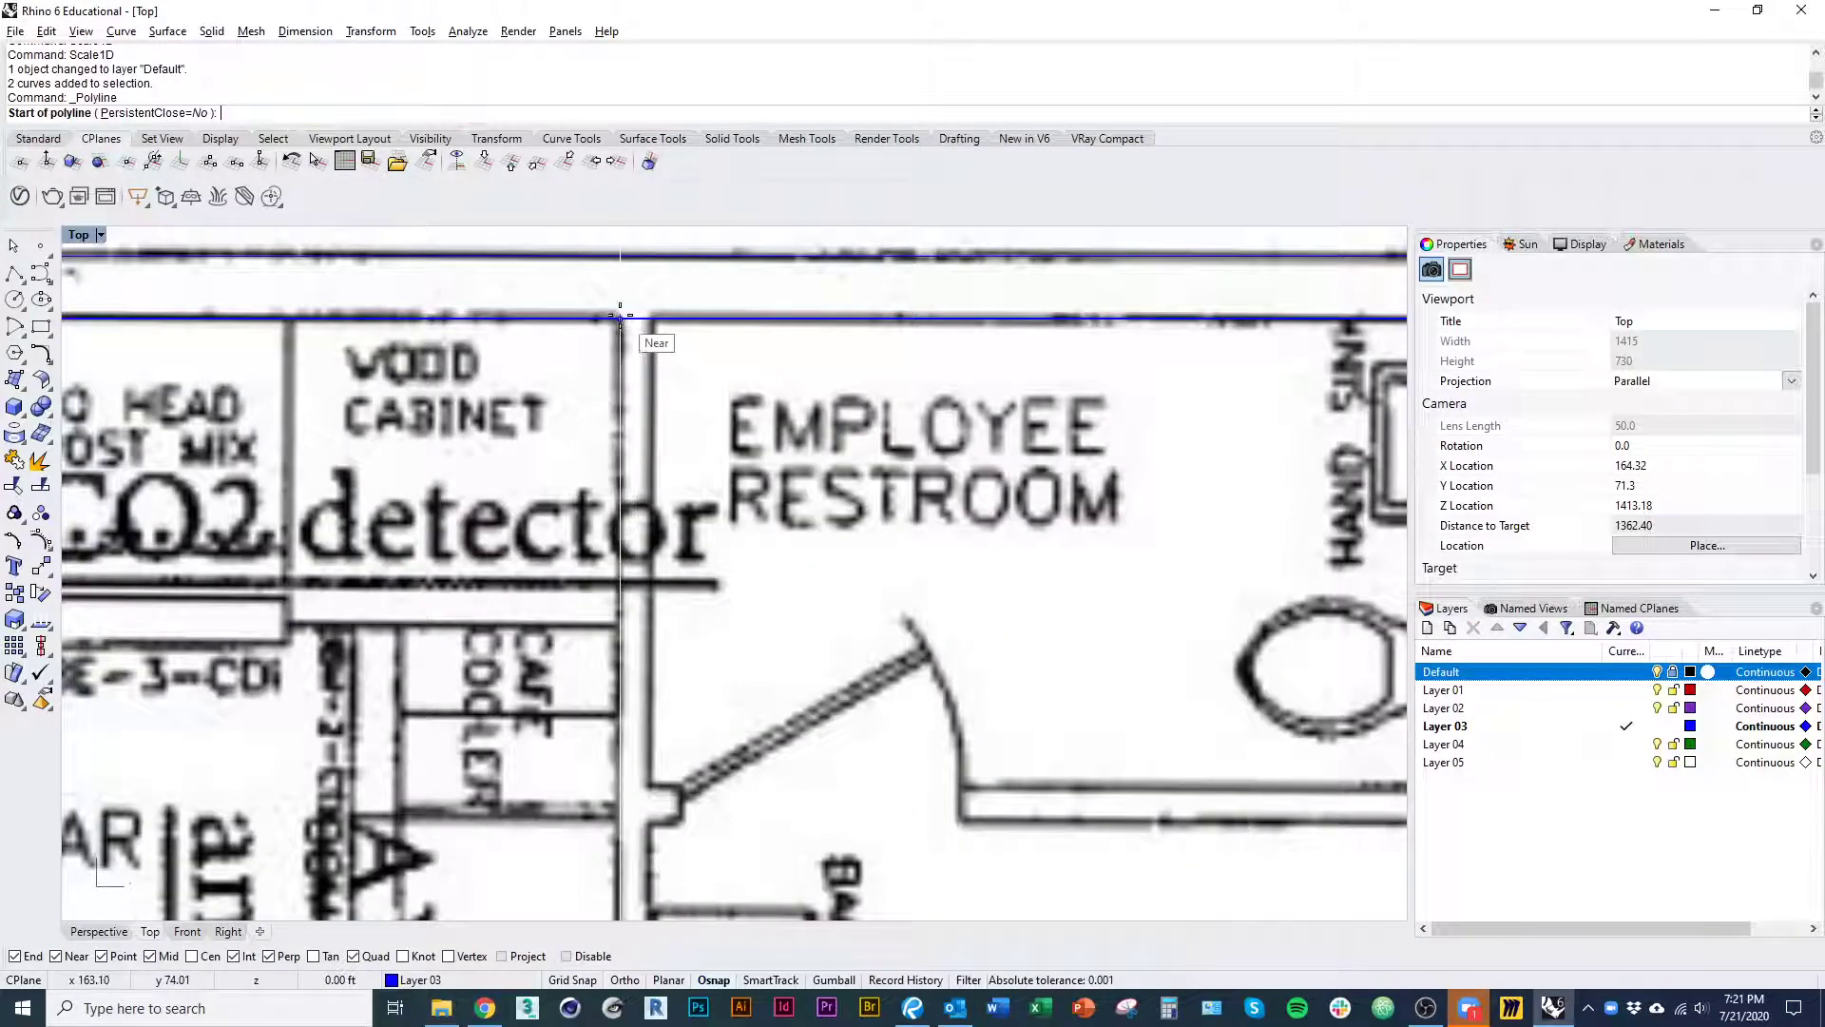
click(619, 317)
ctrl+right_drag(769, 379, 769, 665)
right_drag(769, 665, 769, 466)
ctrl+right_drag(769, 784, 769, 575)
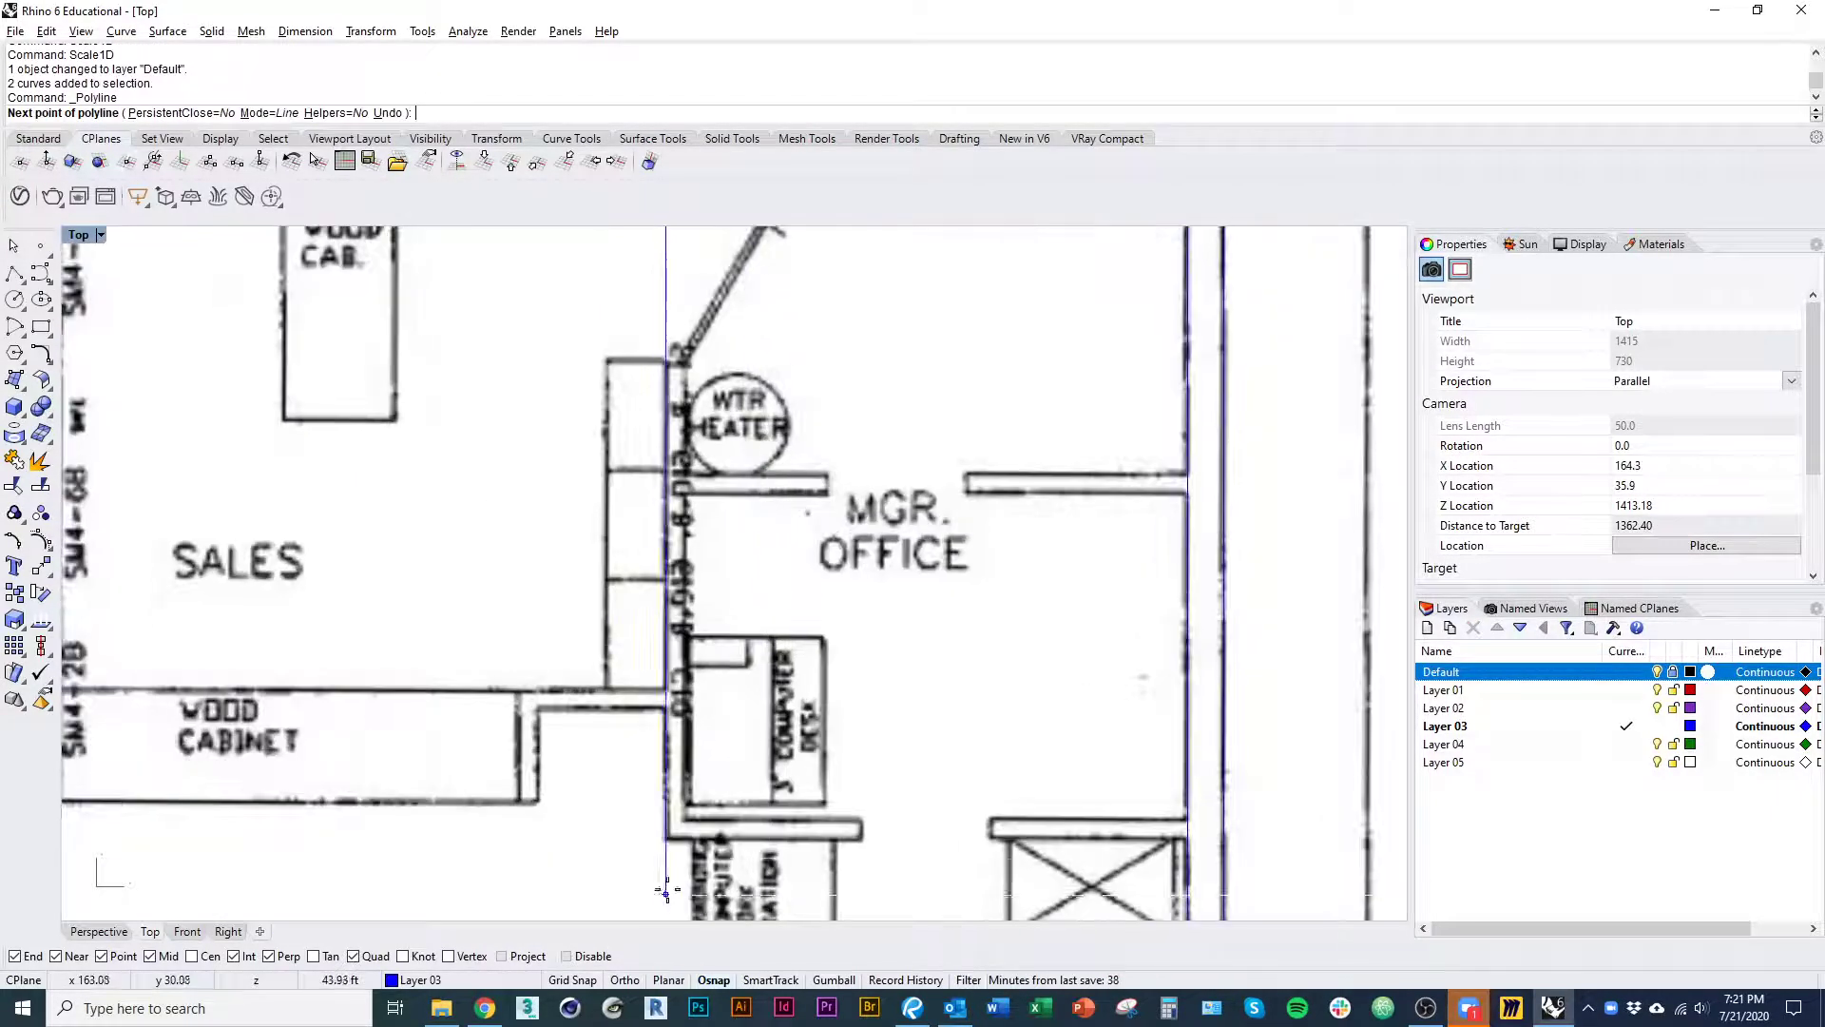
click(667, 839)
right_click(667, 839)
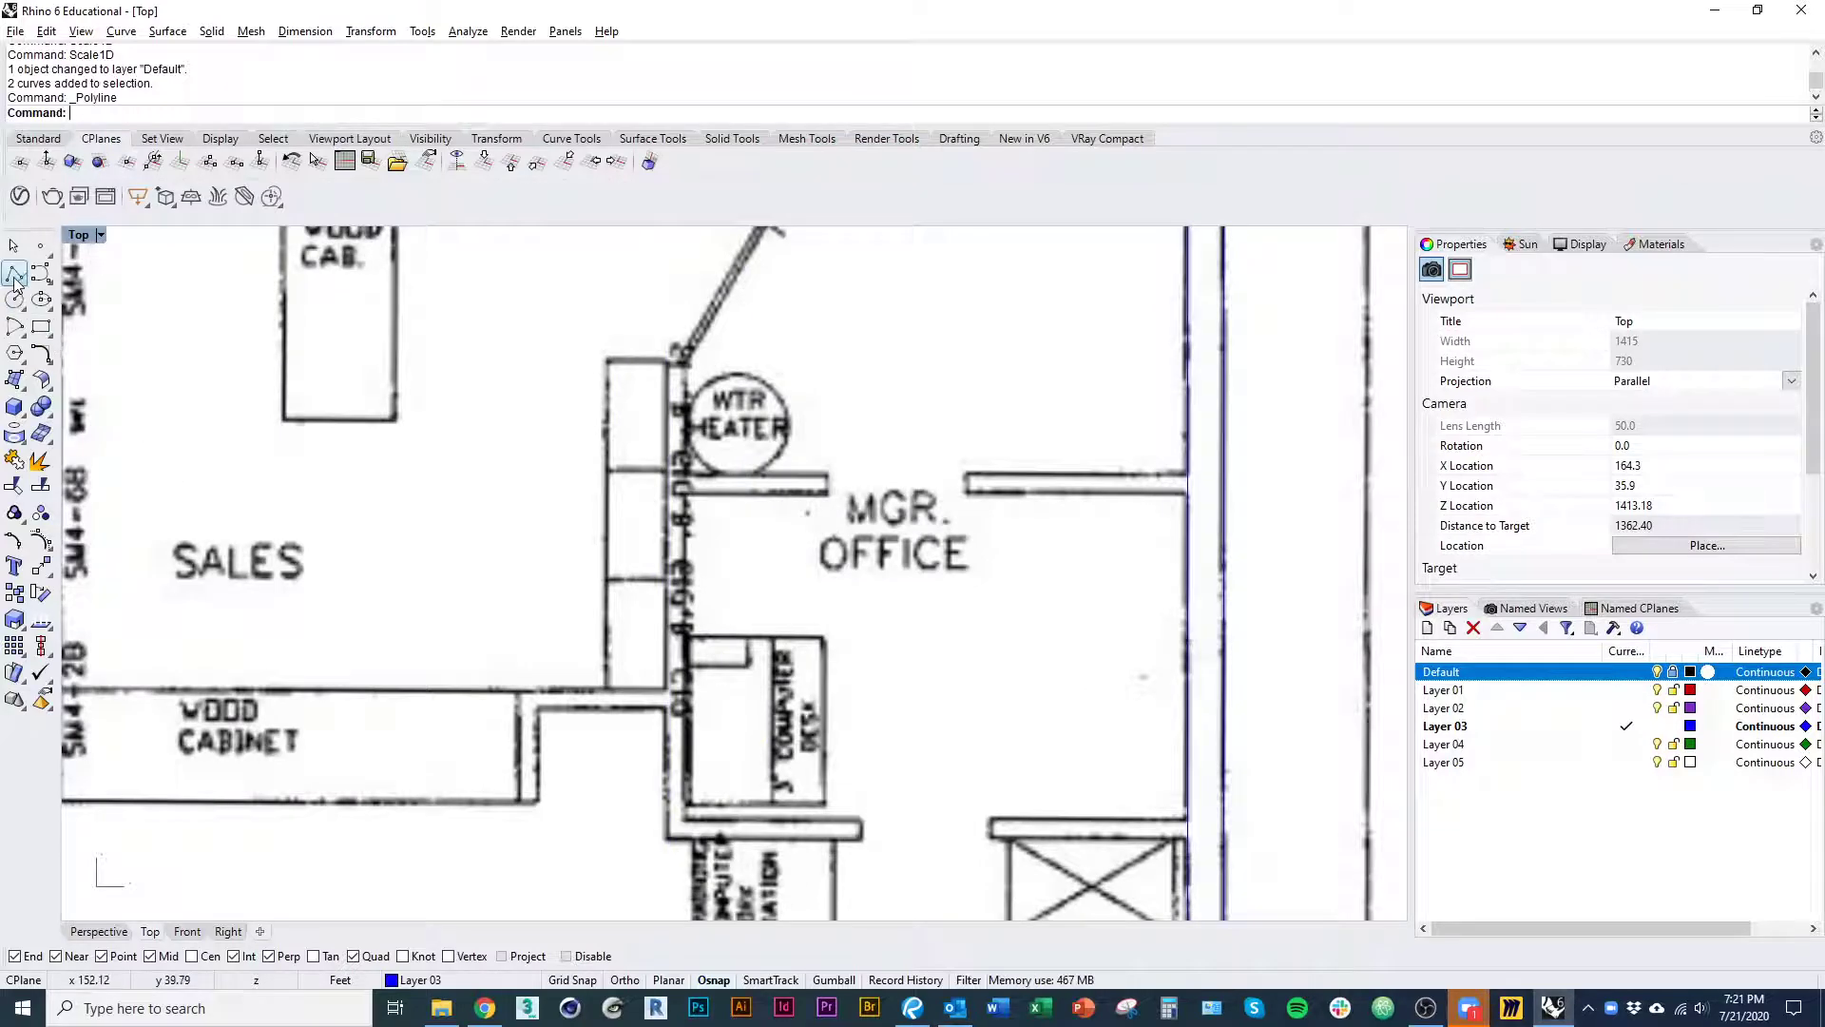
- Draw a polyline from the inner top wall line beside the employee restroom, about 43 ft straight down to the manager's office outer lower-left corner
scroll(688, 679, down, 6)
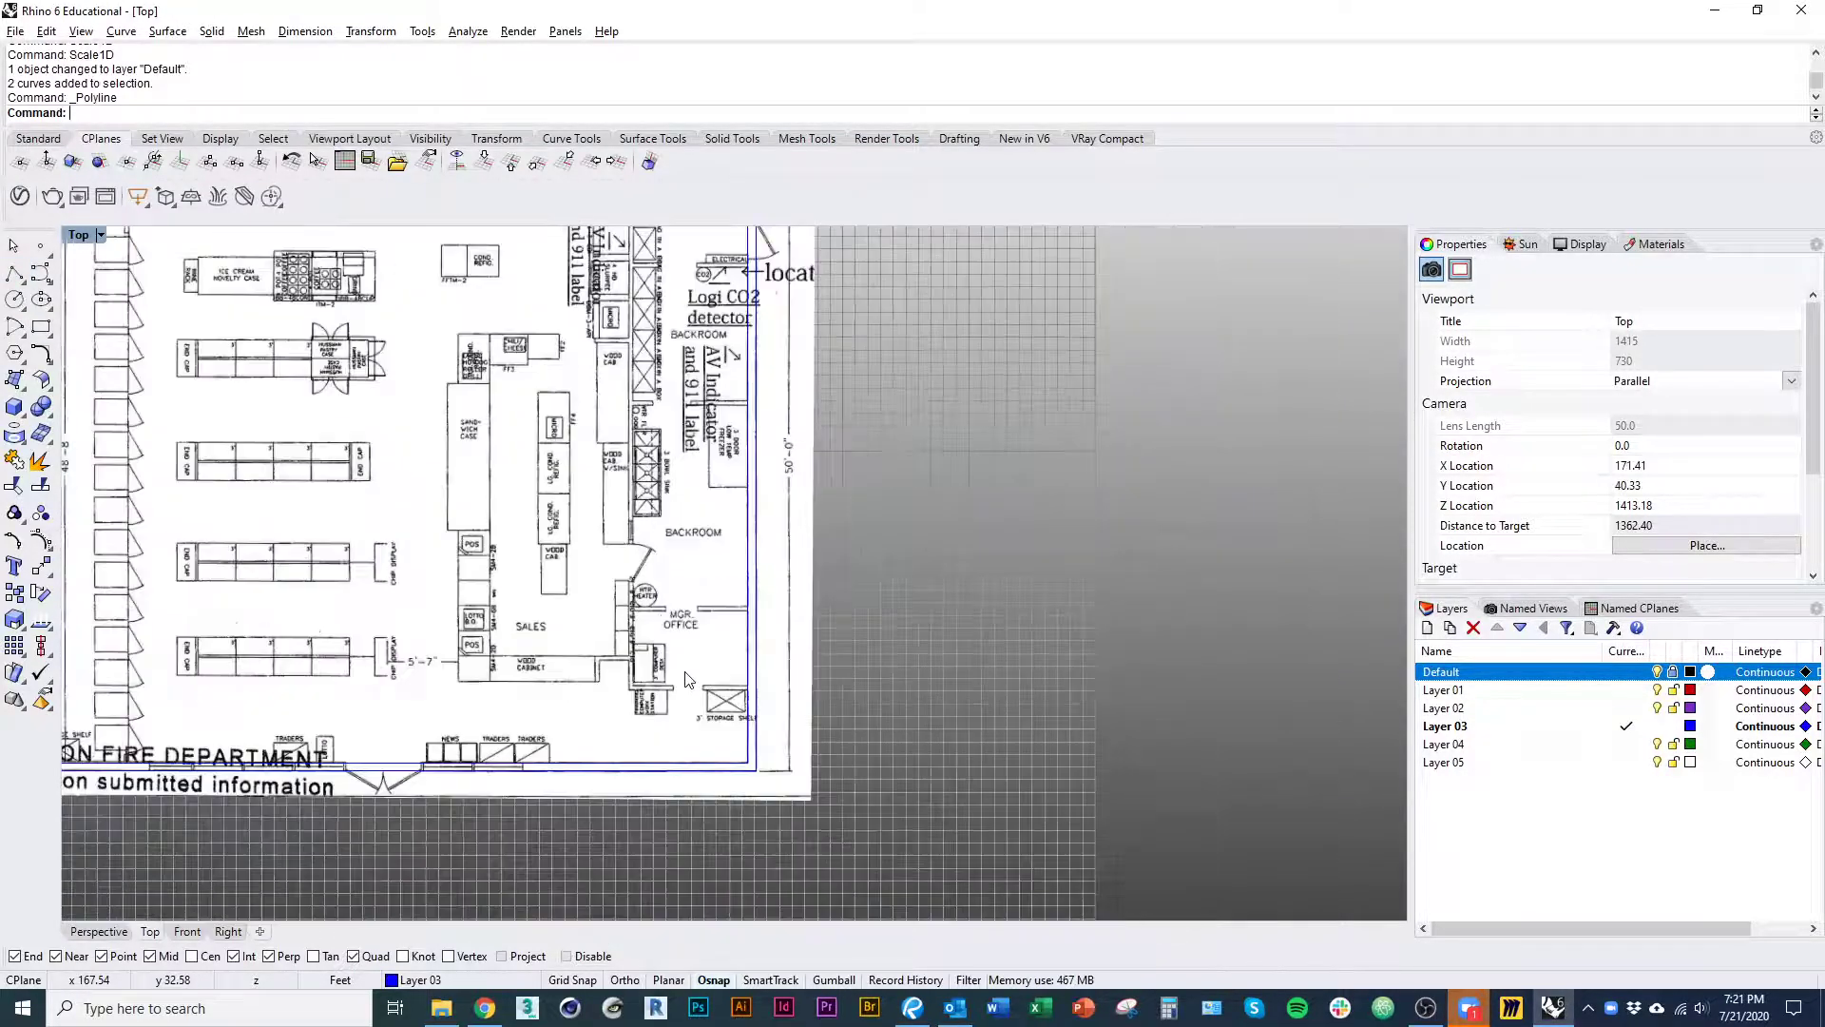
right_drag(566, 616, 738, 735)
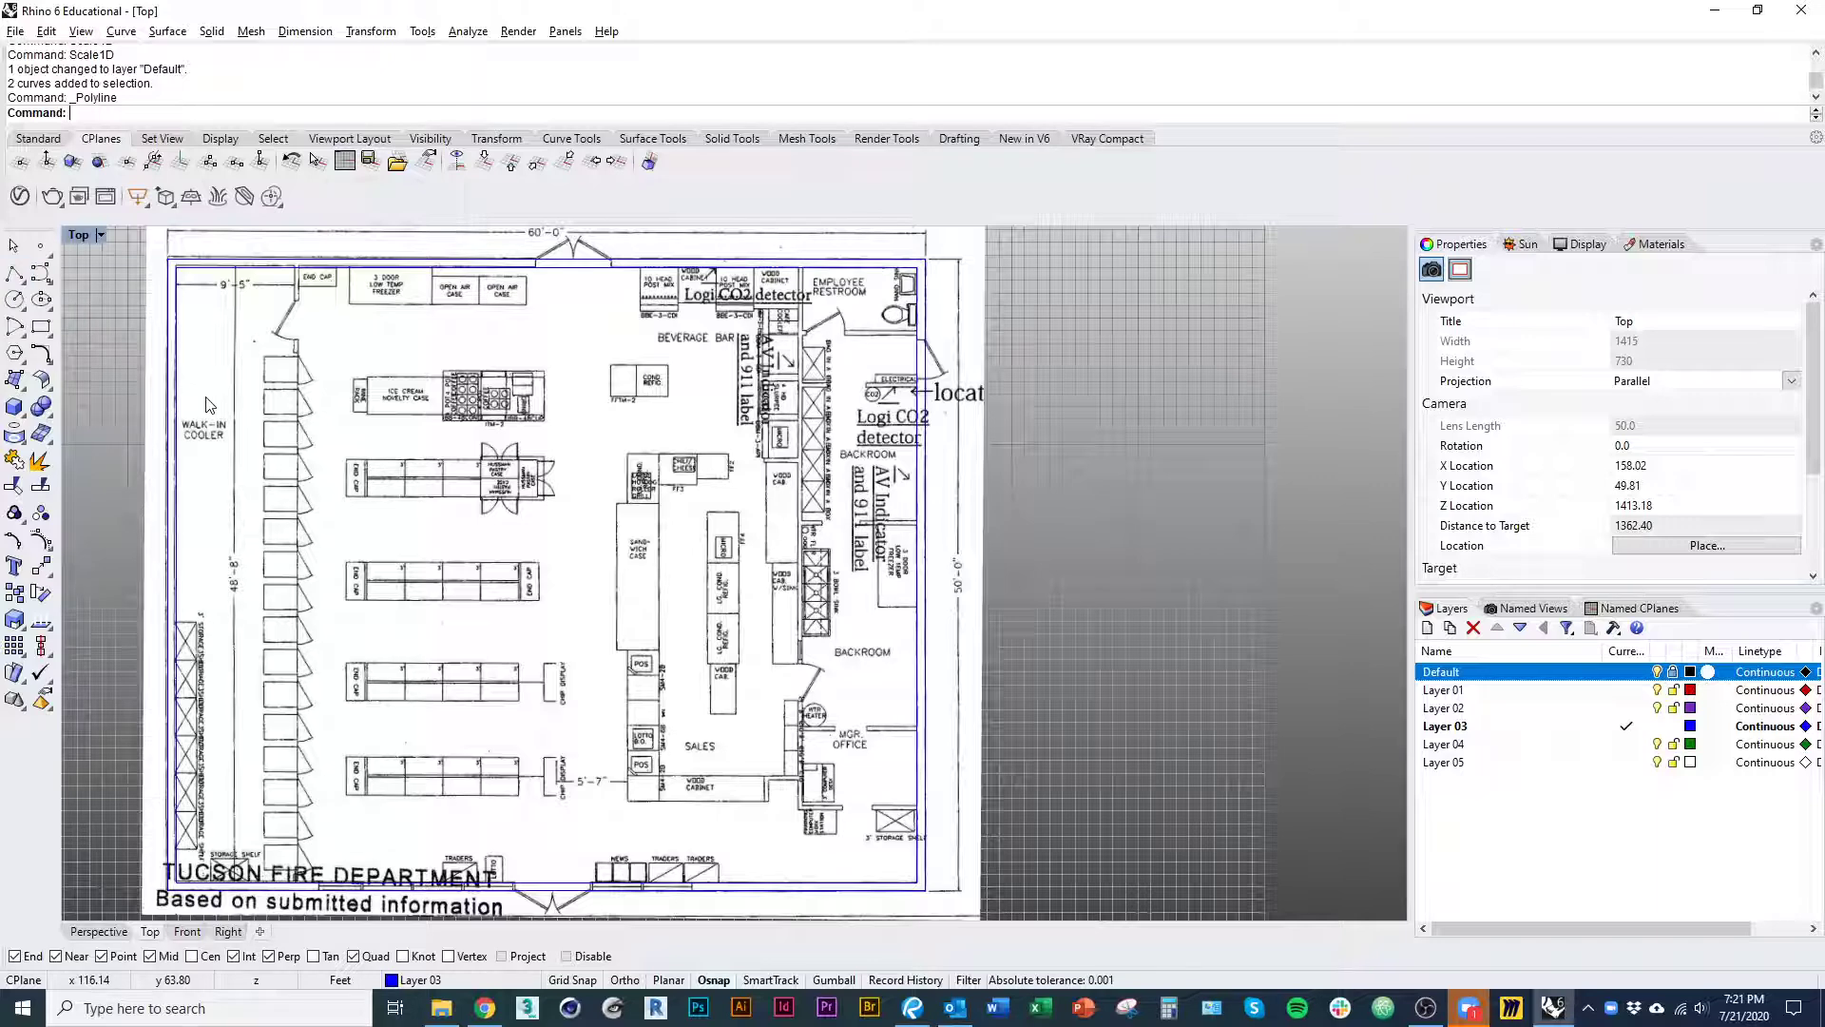
key(Return)
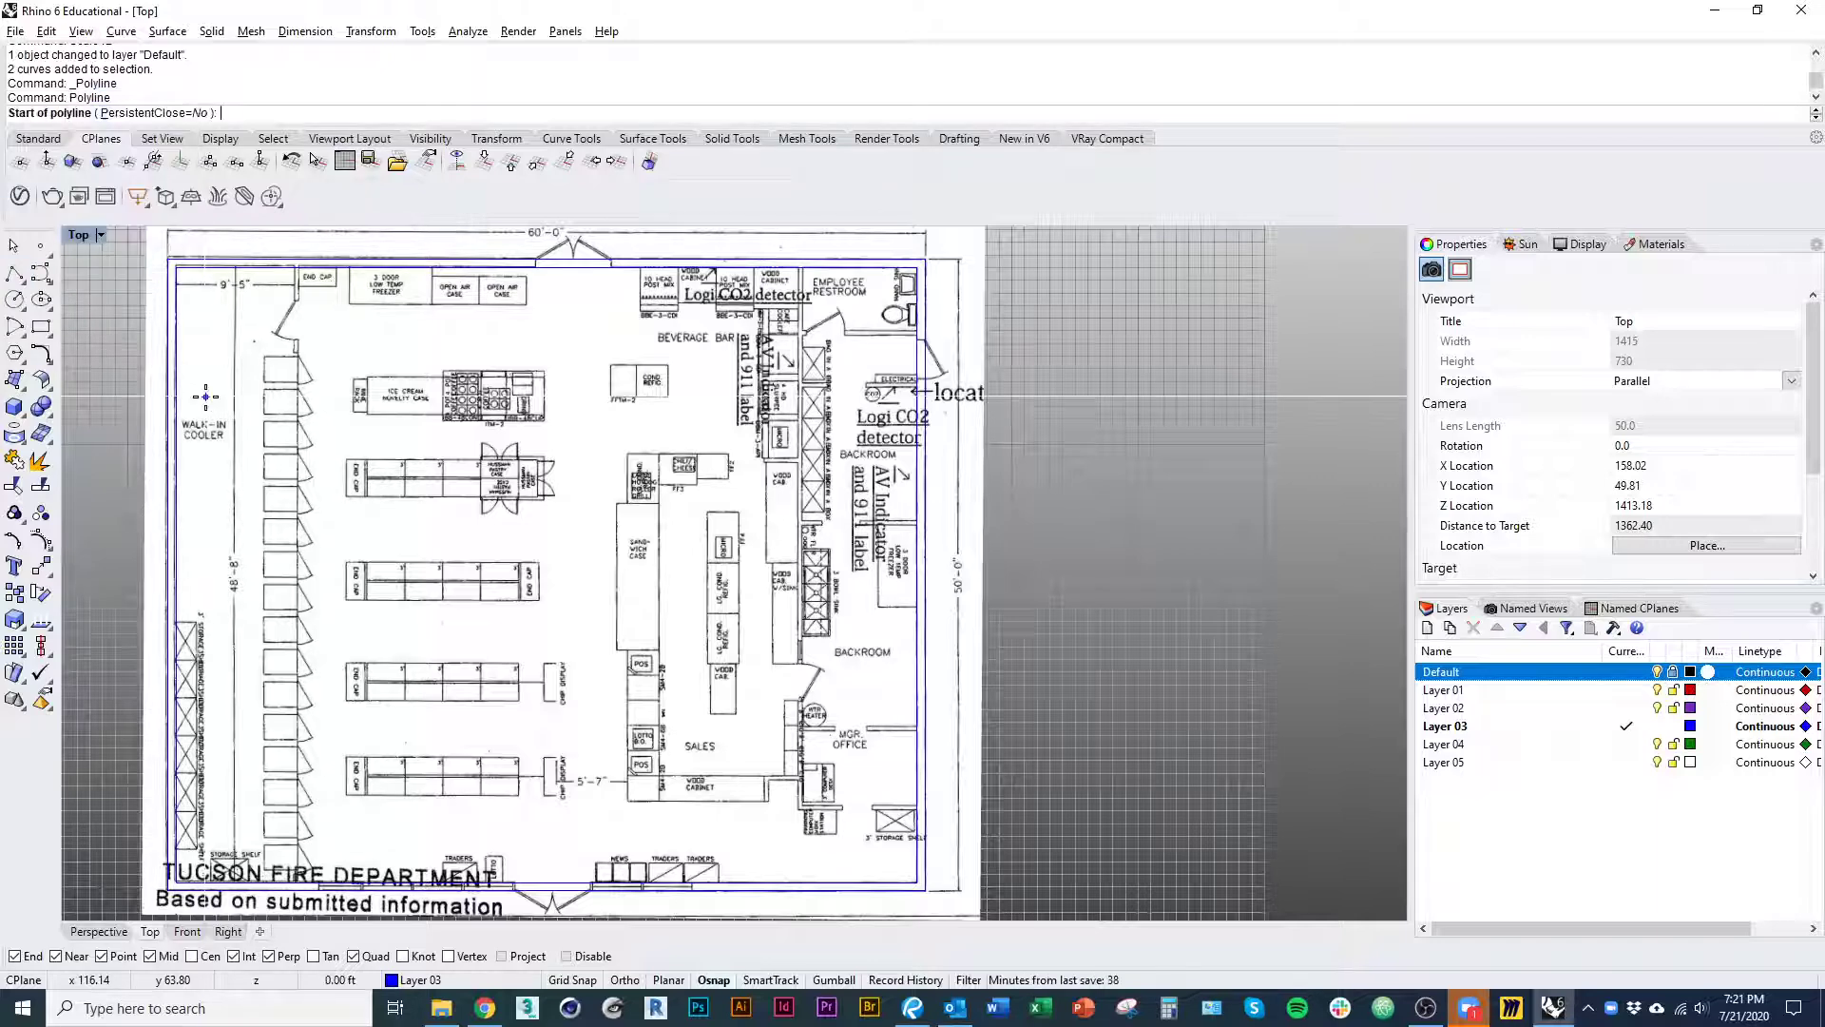
right_drag(721, 406, 566, 619)
ctrl+right_drag(656, 490, 661, 252)
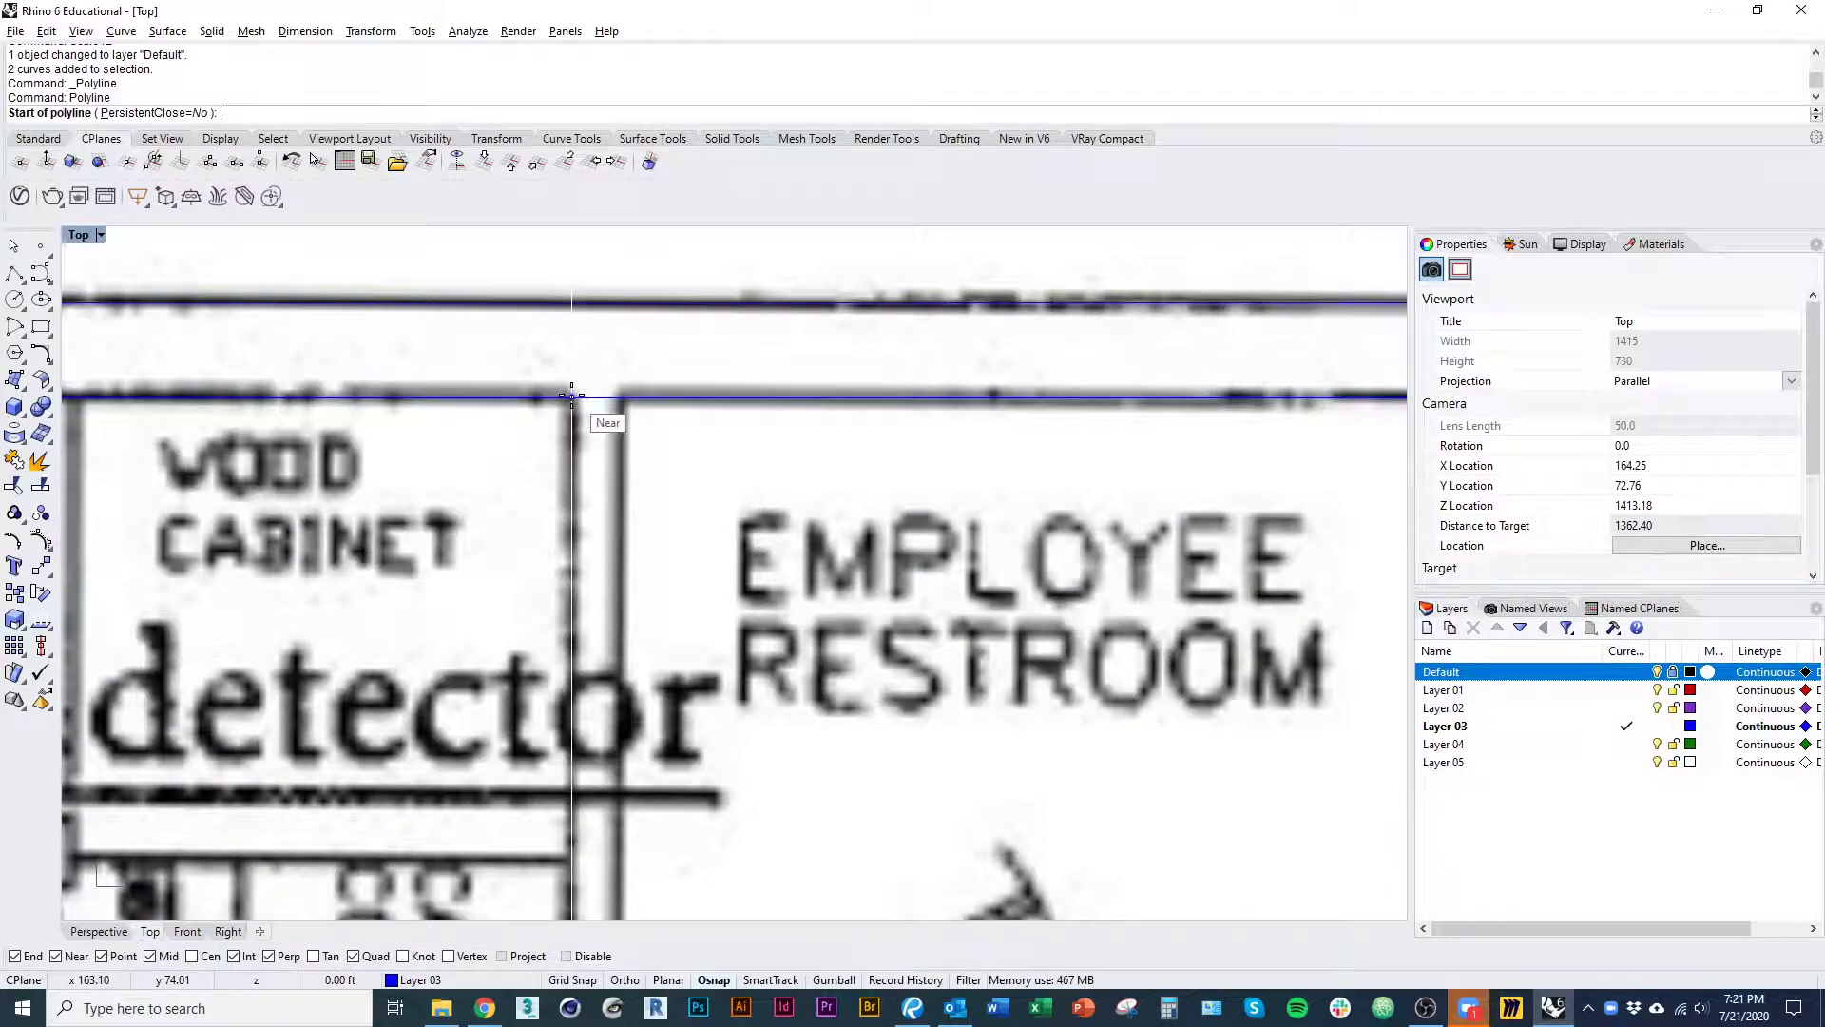
click(567, 393)
scroll(649, 436, down, 4)
scroll(650, 435, down, 5)
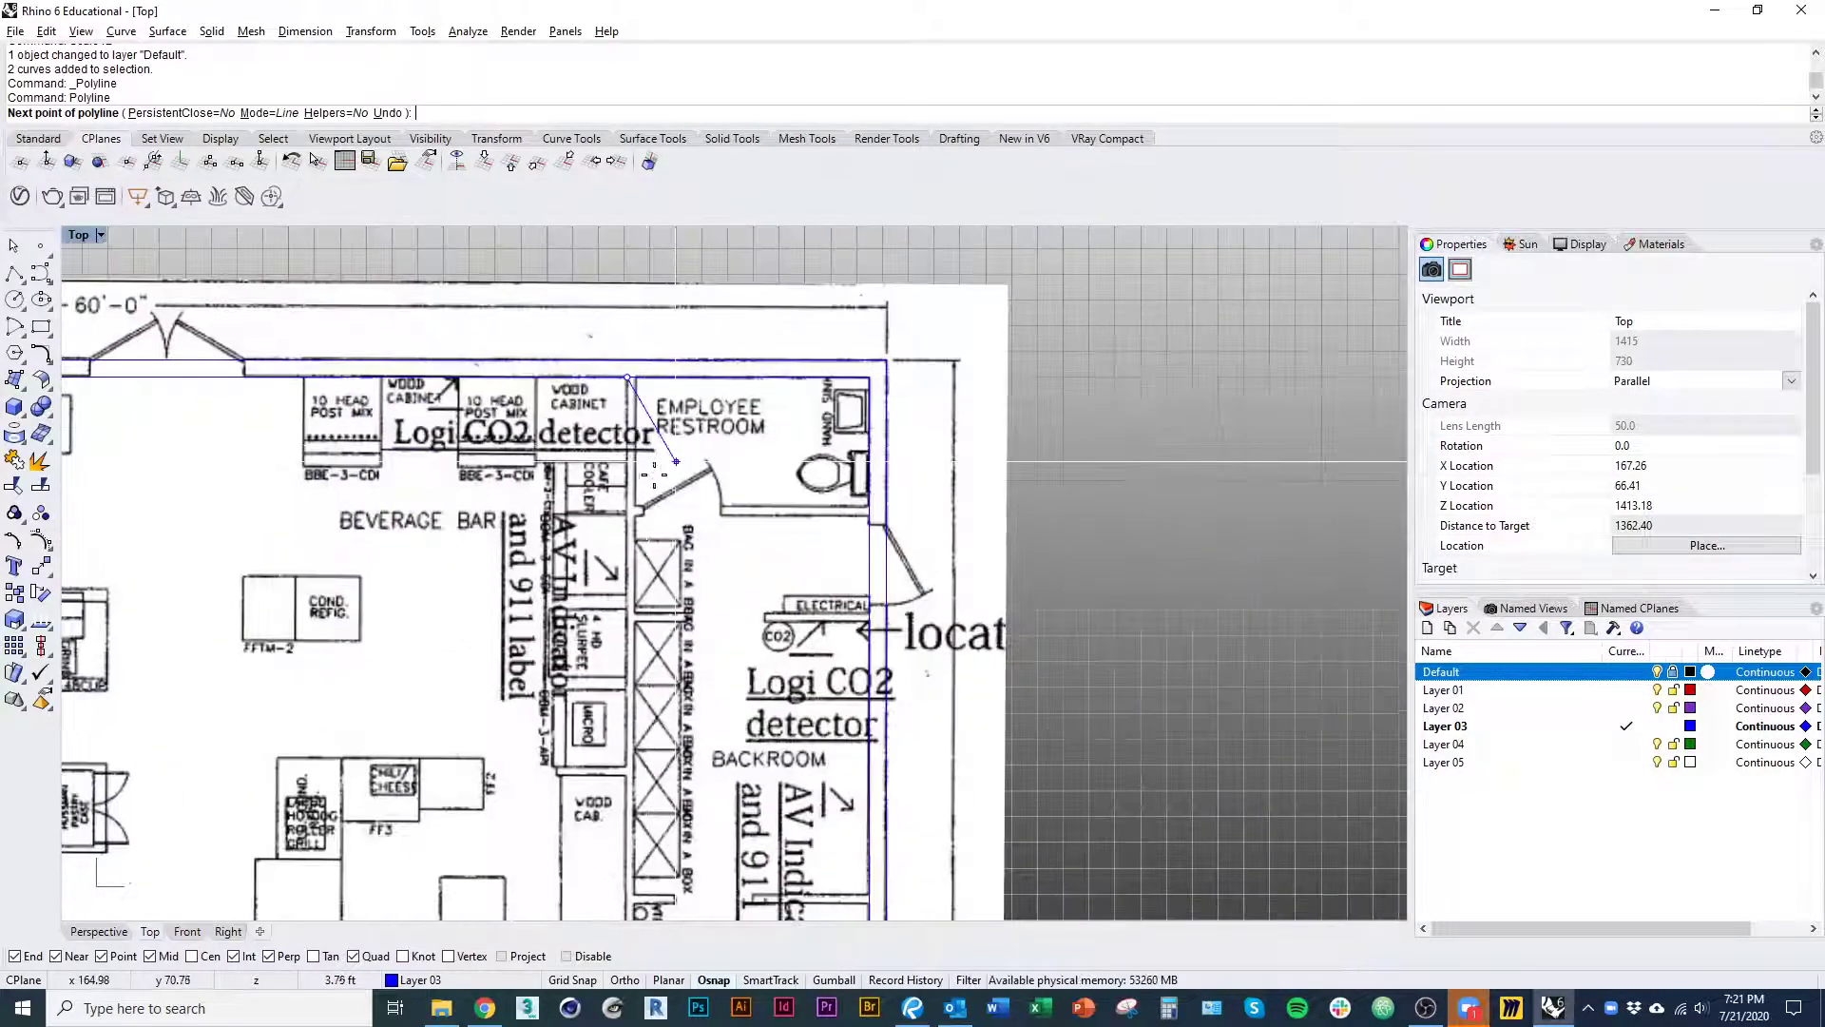
scroll(616, 362, up, 7)
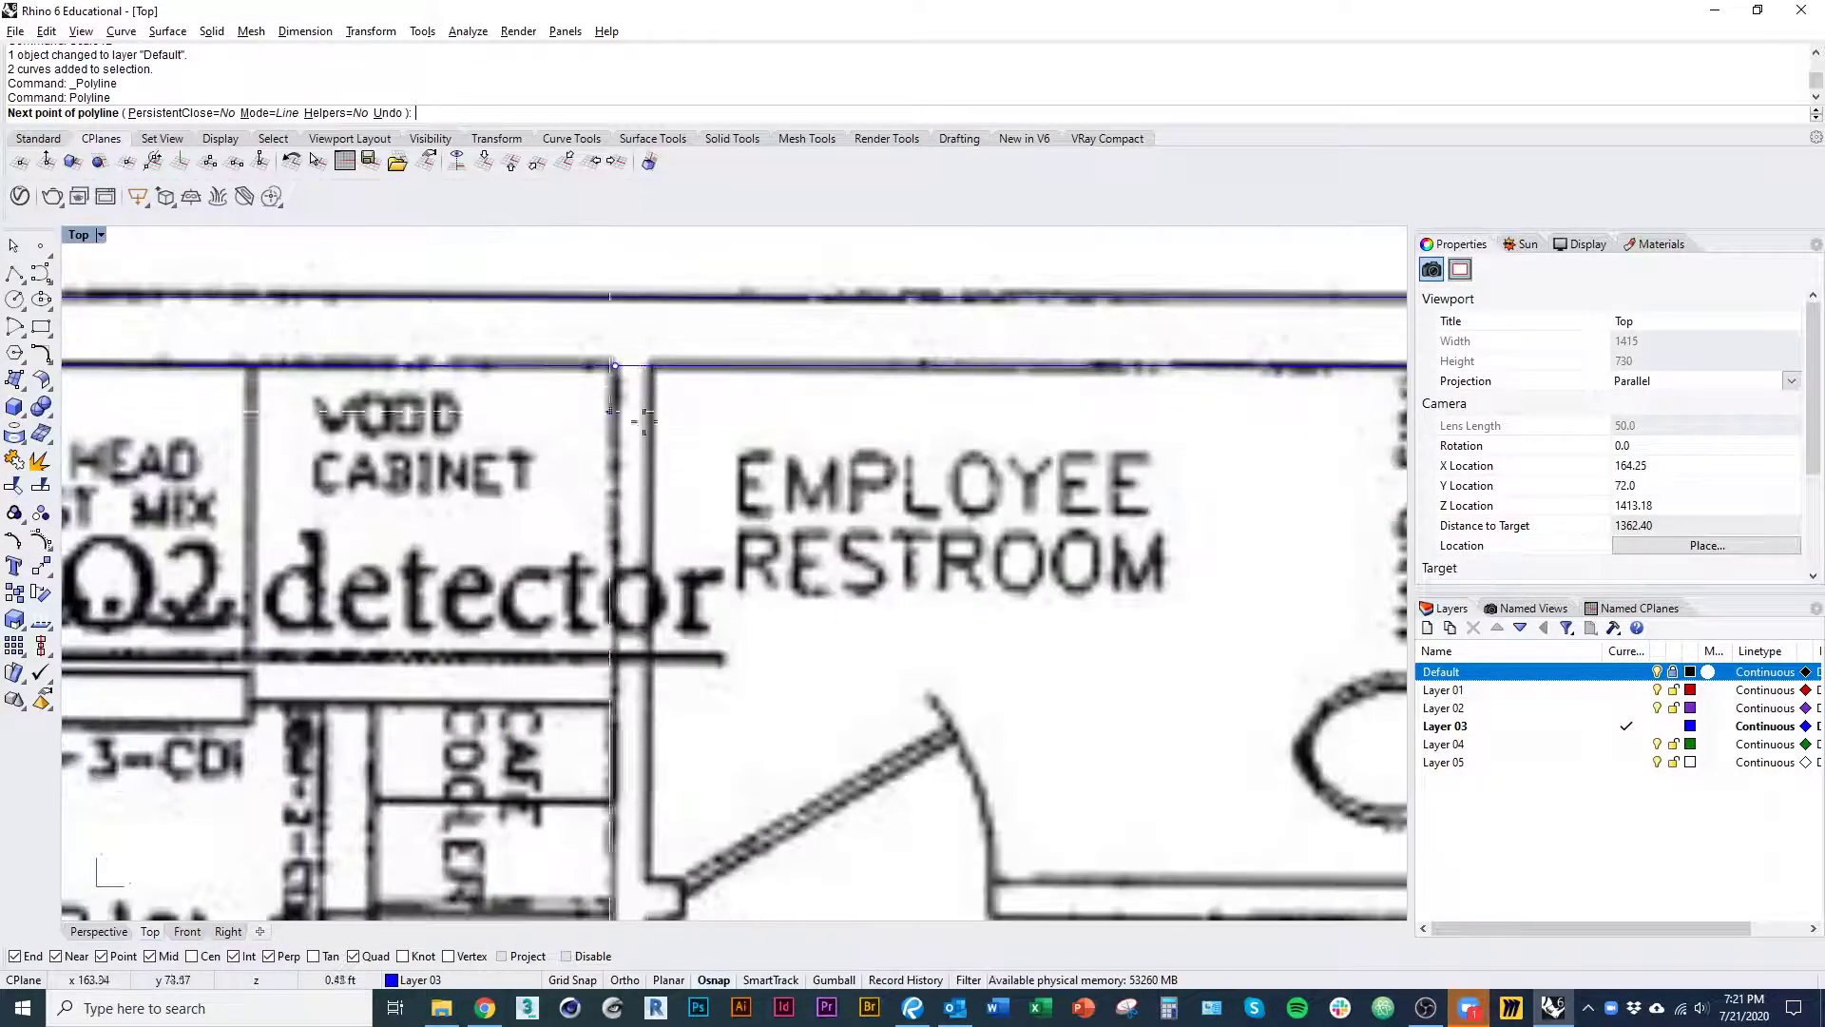
scroll(647, 334, down, 10)
shift+right_drag(648, 469, 652, 516)
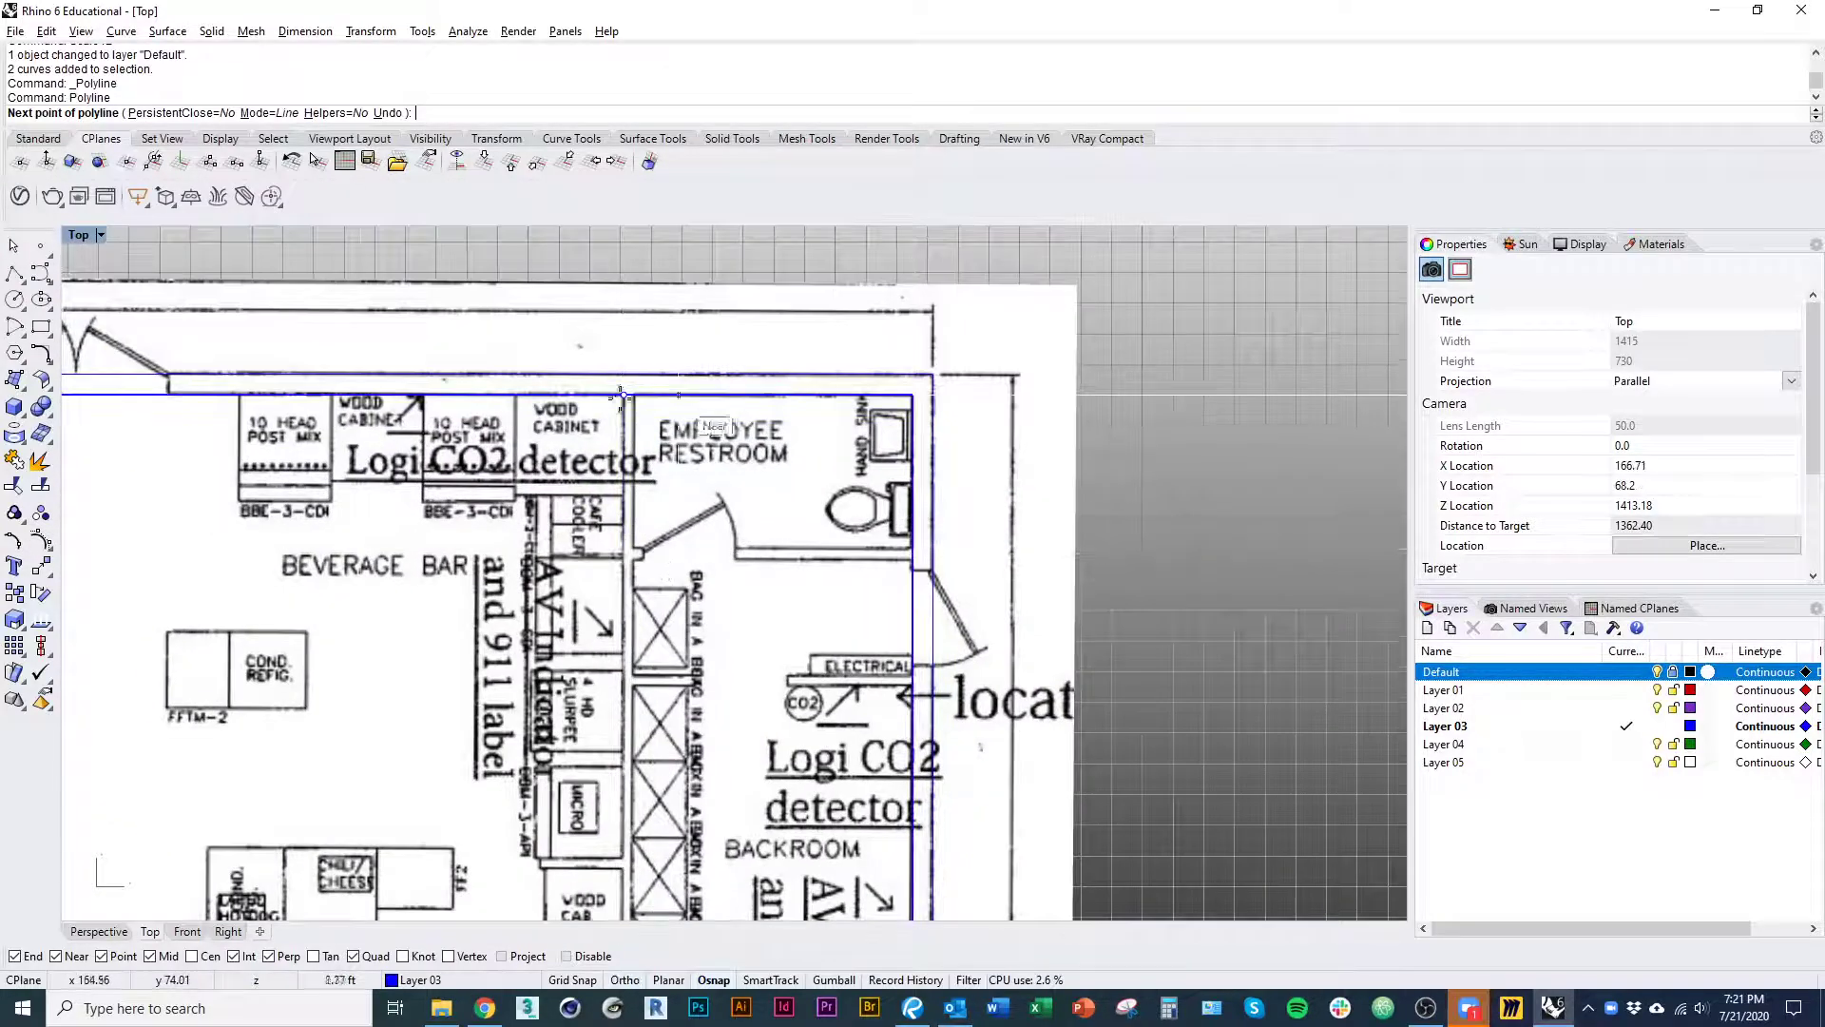
shift+right_drag(686, 746, 719, 327)
shift+right_drag(720, 870, 704, 557)
shift+right_drag(684, 647, 611, 463)
scroll(548, 720, up, 5)
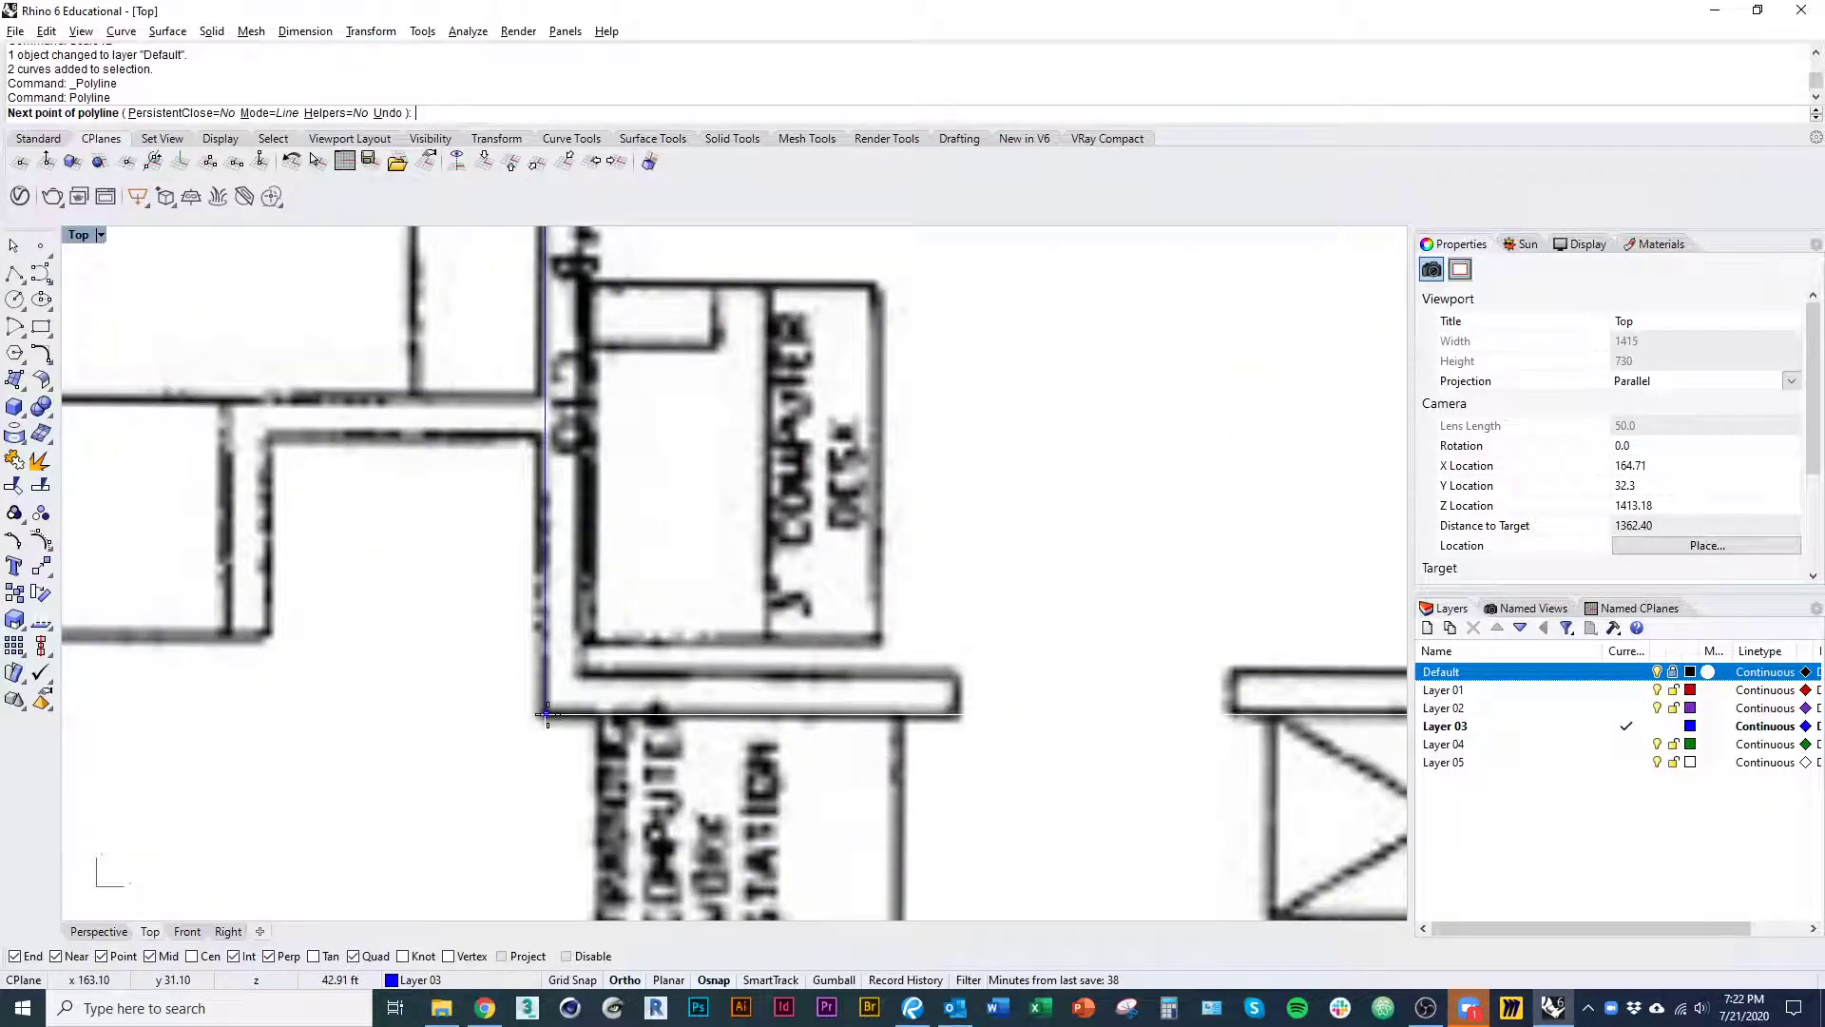
click(546, 713)
- Continue the polyline about 9.4 ft horizontally along the manager's office lower wall, ending perpendicular to the building's inner right wall line
scroll(387, 642, down, 5)
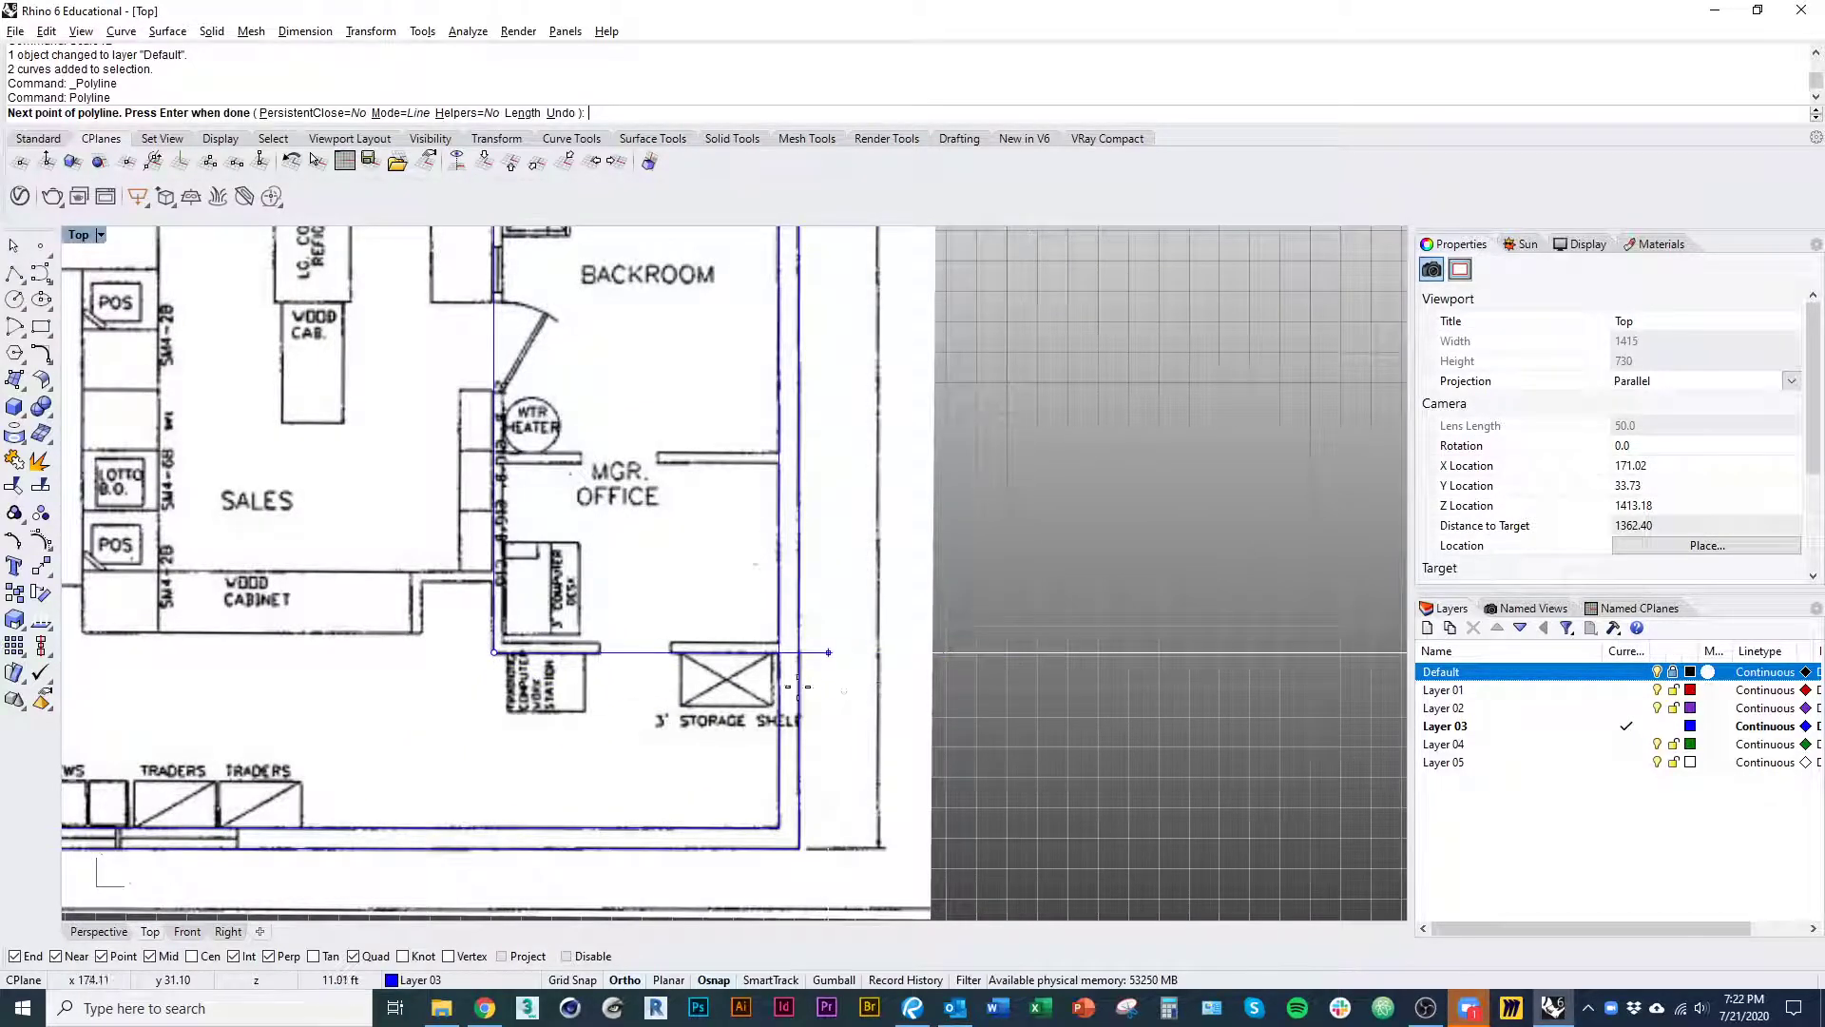
scroll(780, 652, up, 6)
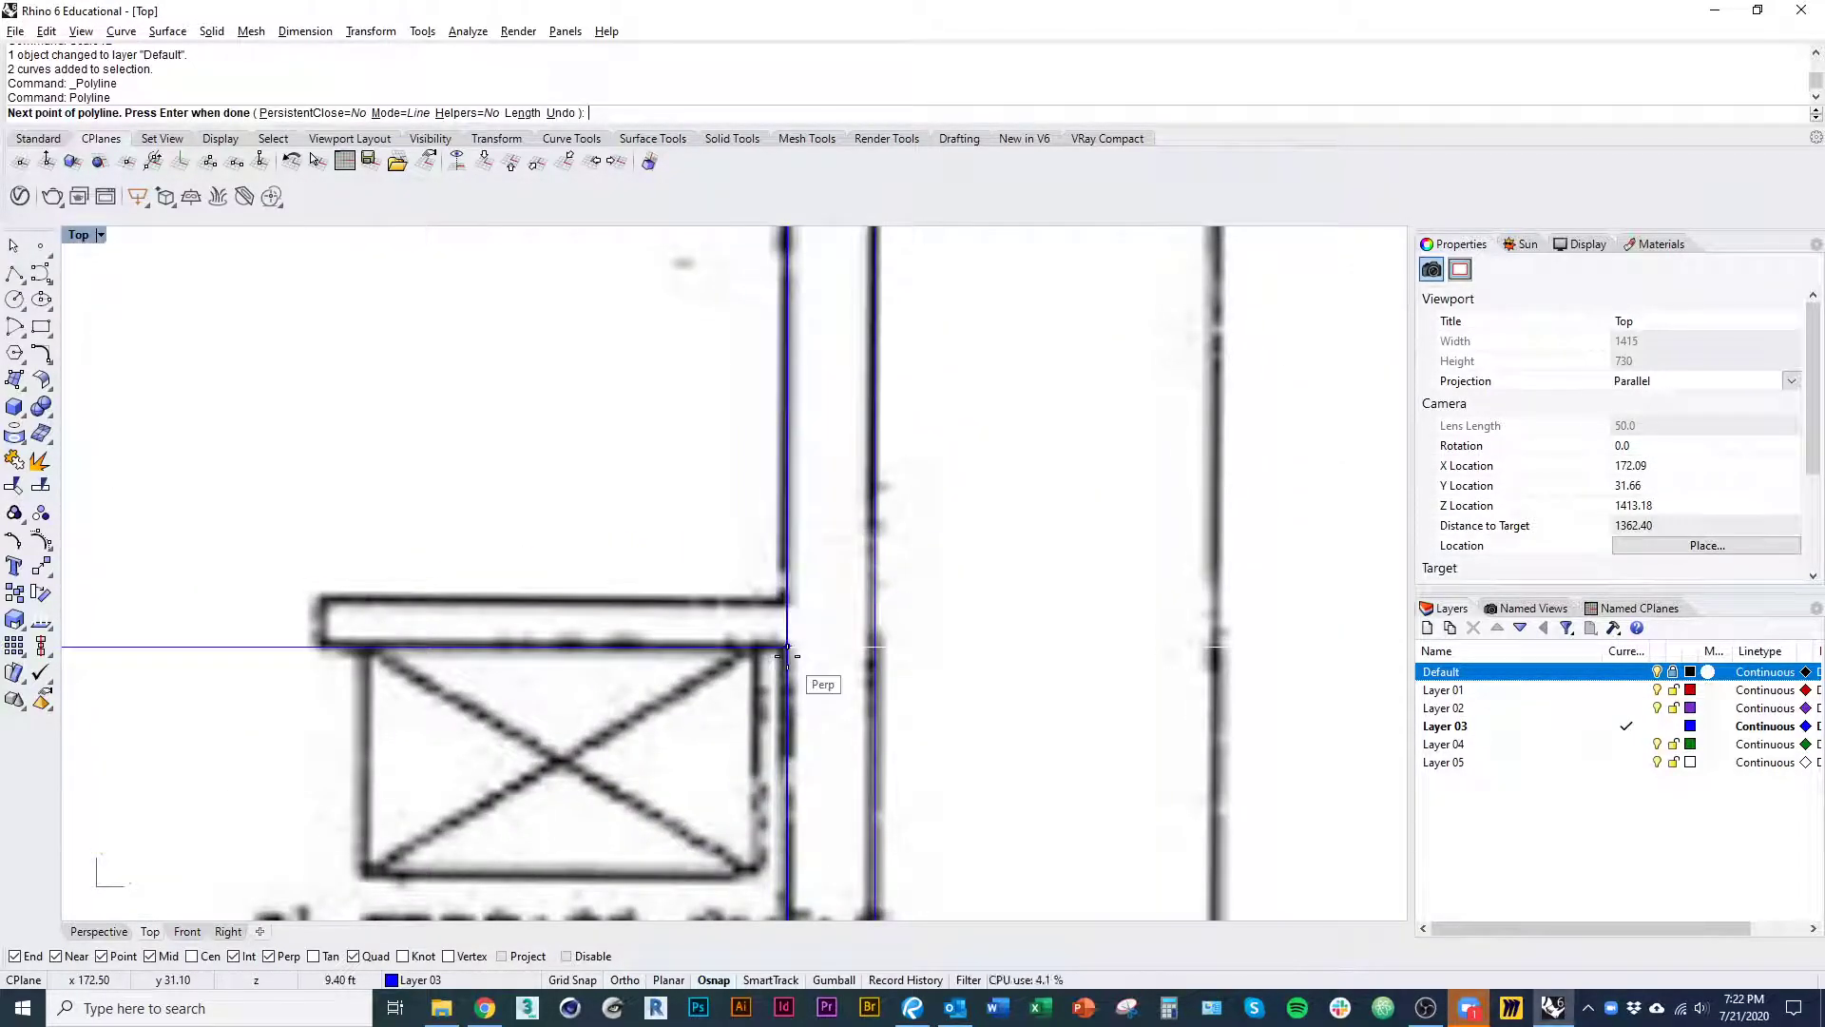
click(787, 650)
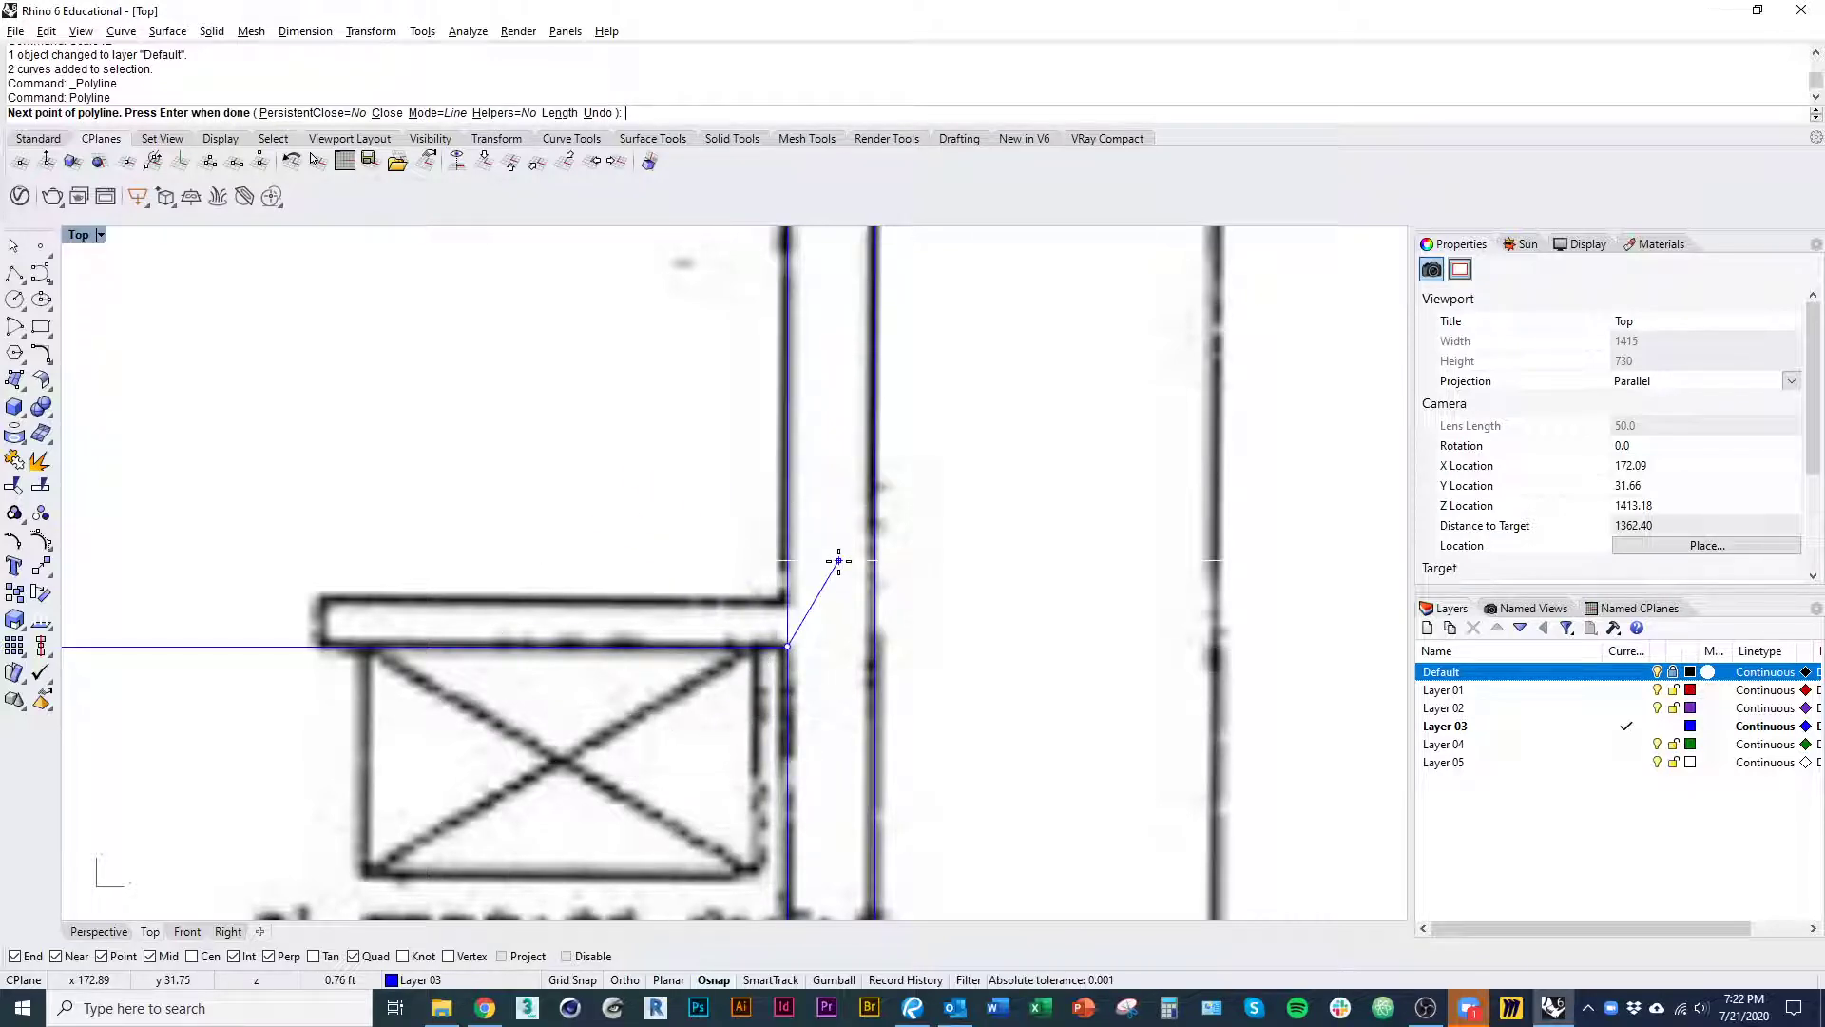
key(Return)
scroll(853, 584, down, 5)
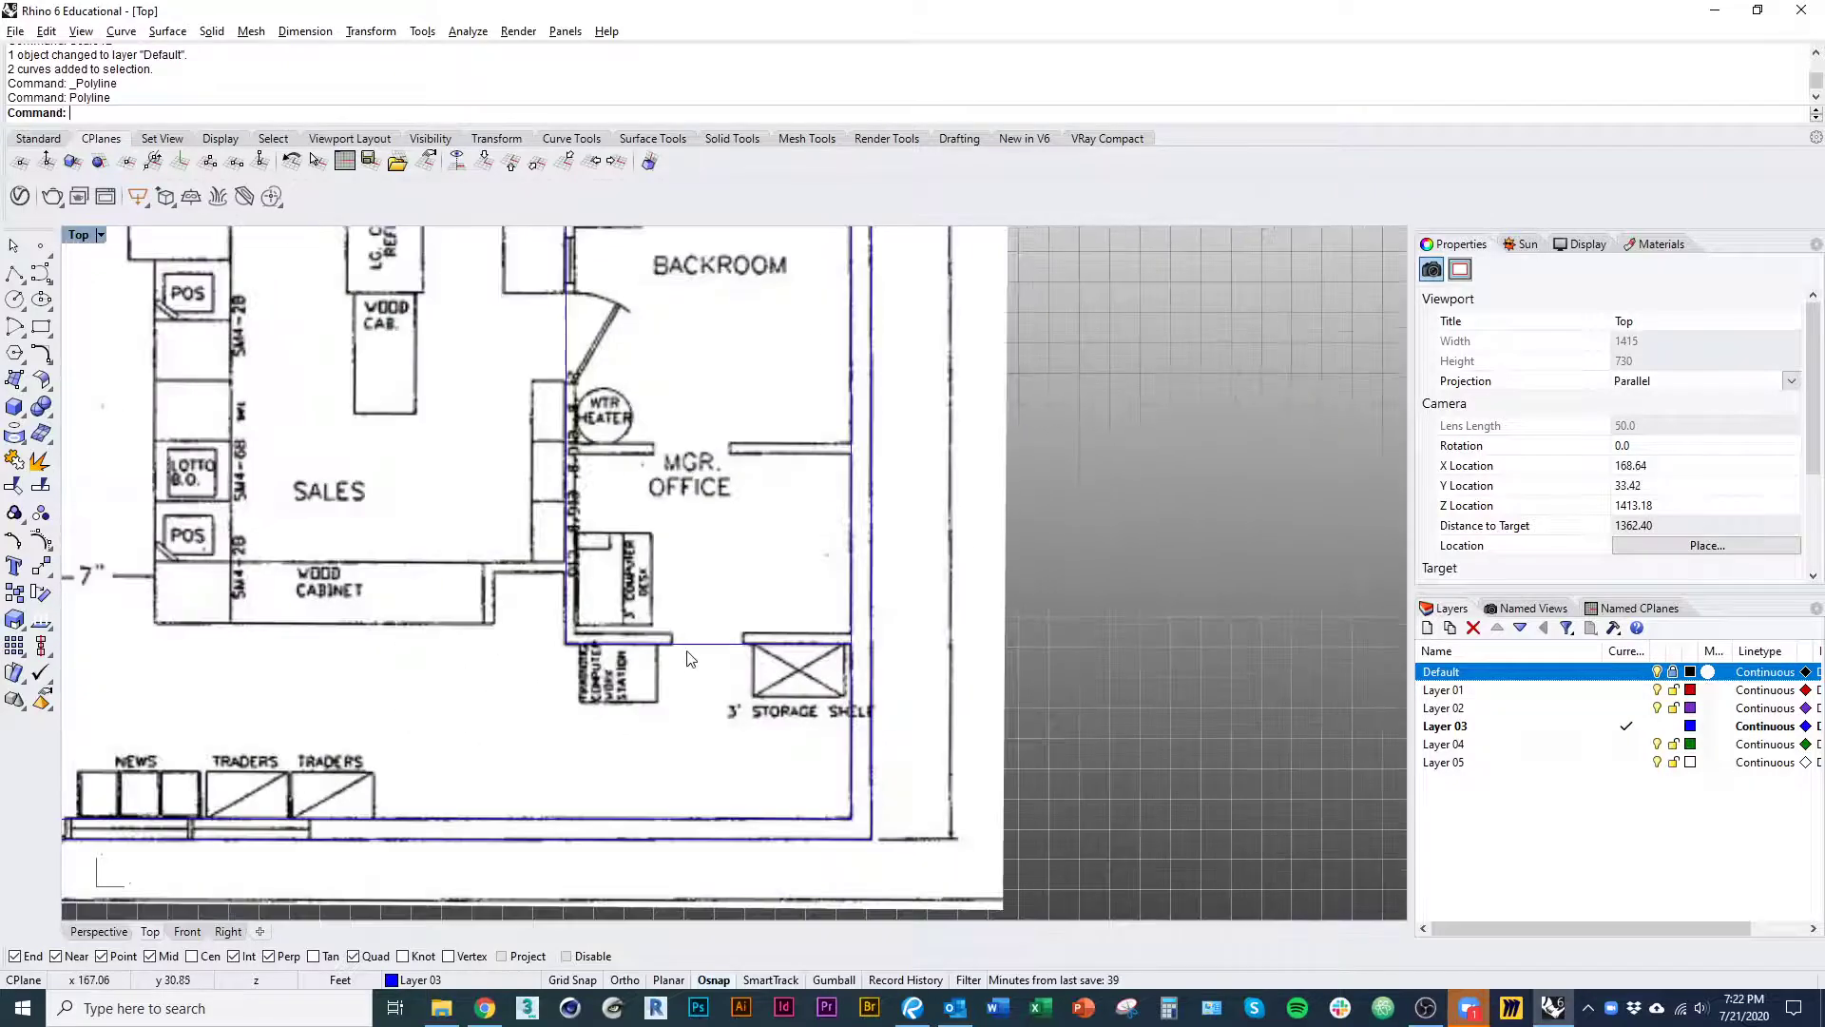
- Select the new partition polyline to check its course against the whole floor plan, and deselect it
click(687, 656)
scroll(681, 684, down, 2)
scroll(680, 684, down, 4)
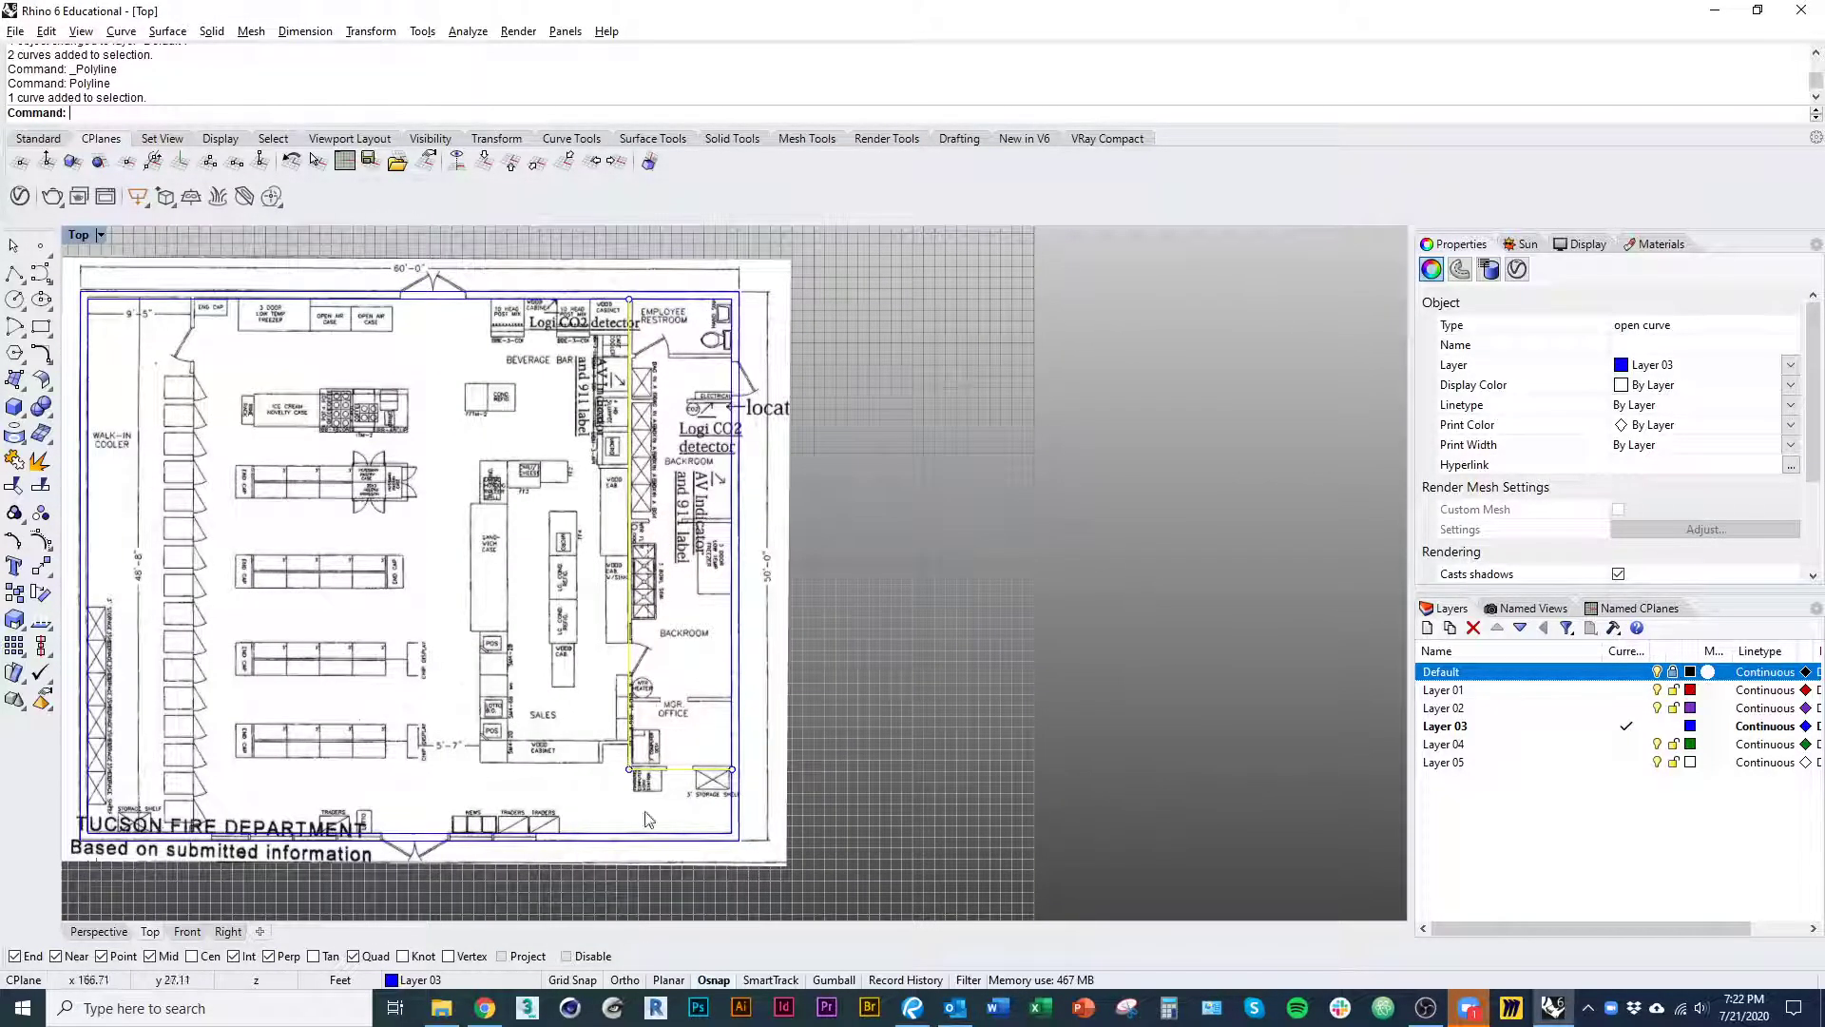
click(983, 722)
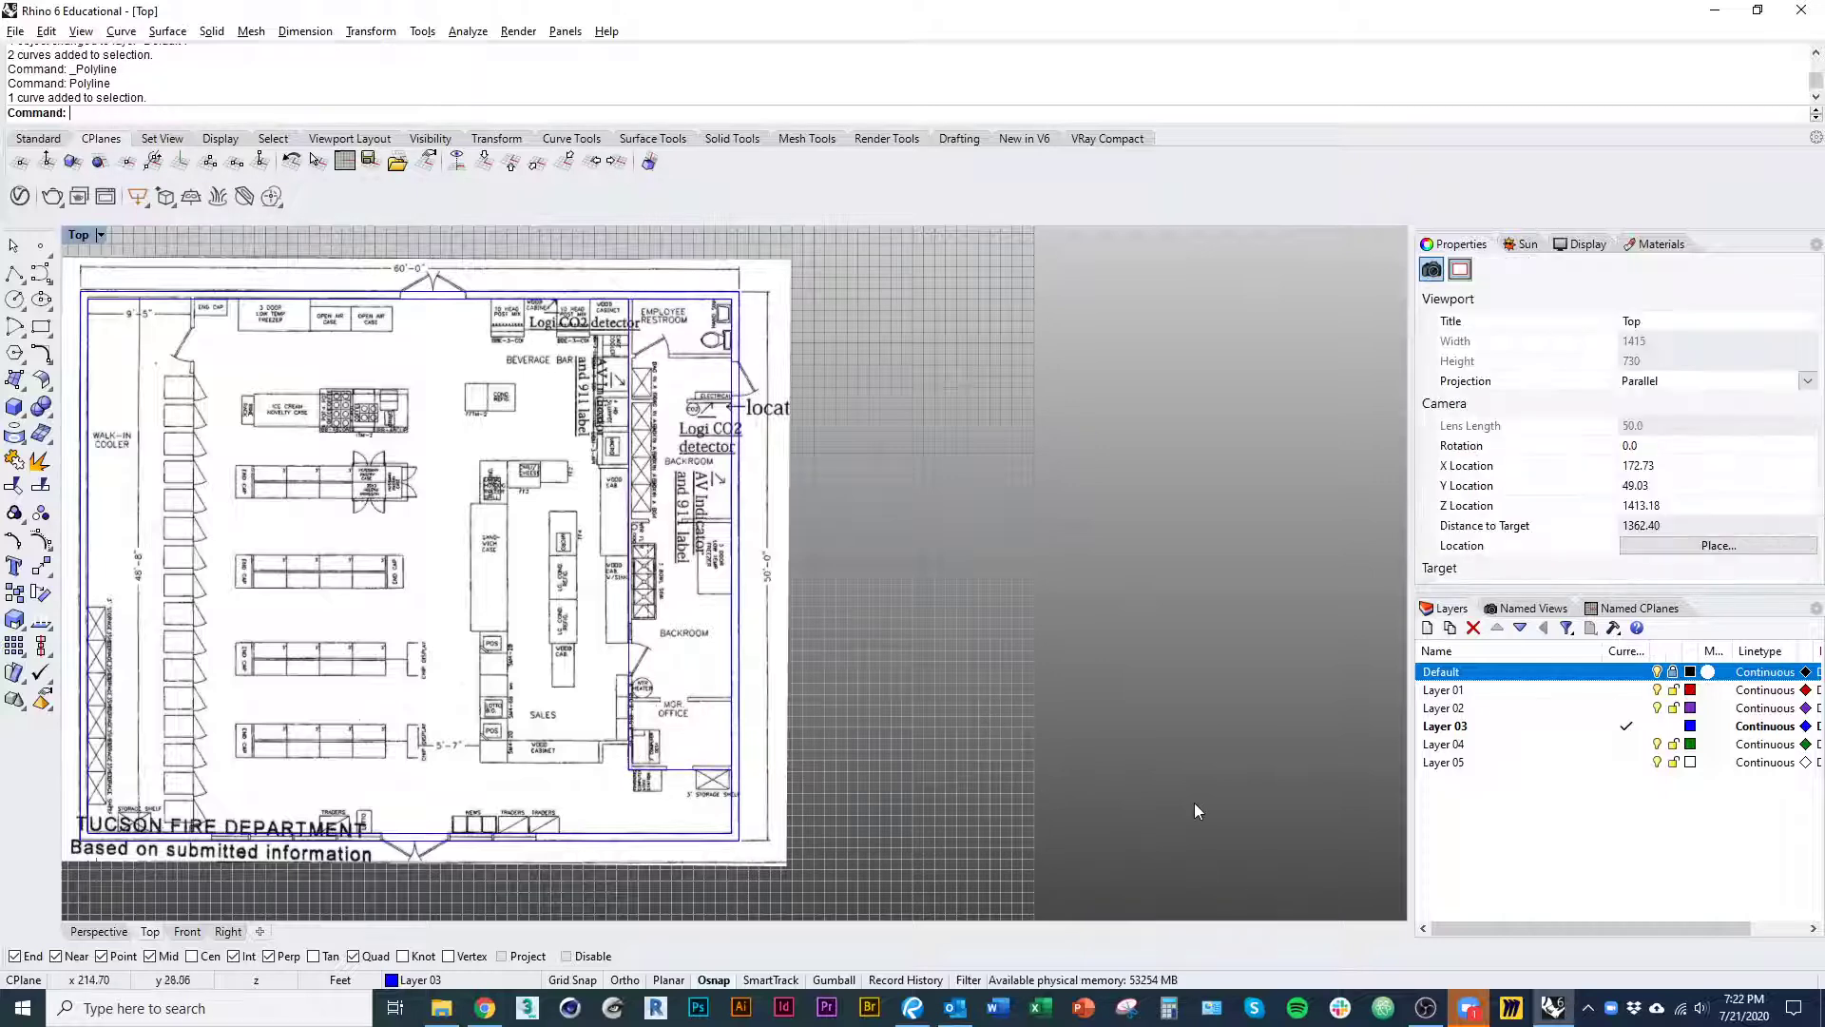
right_drag(970, 771, 1080, 768)
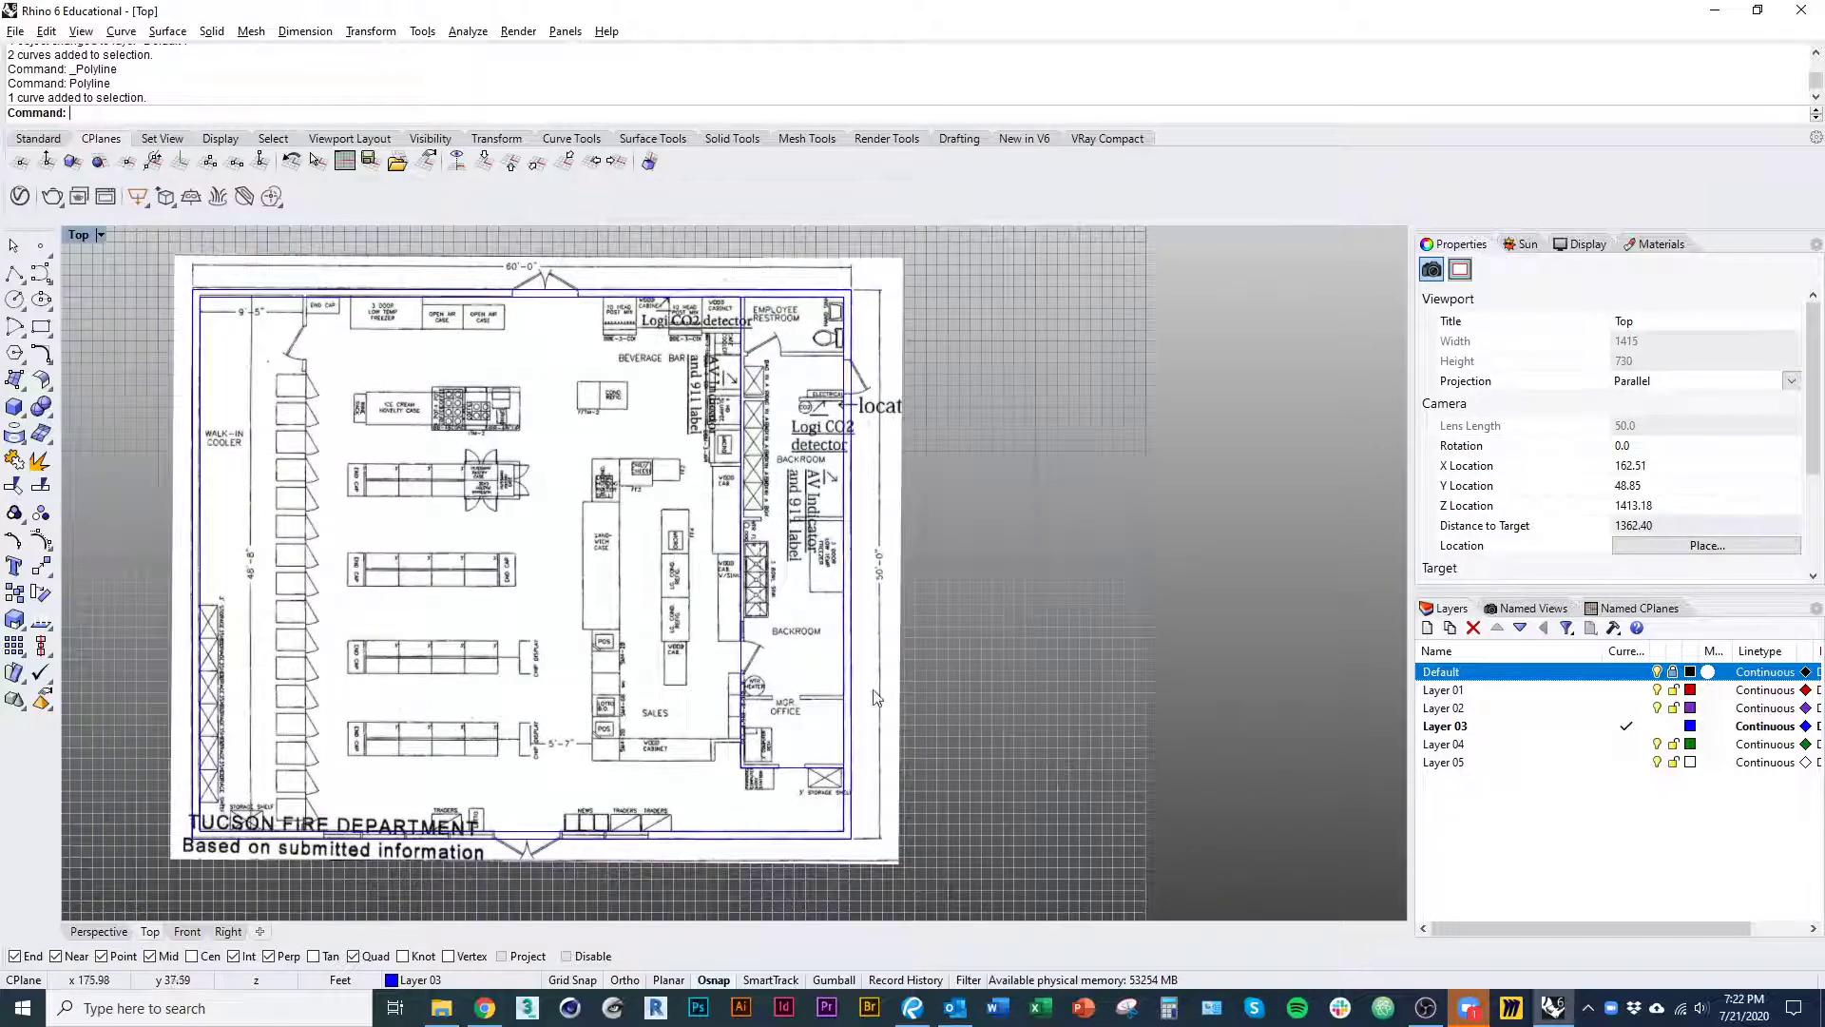
right_drag(767, 564, 817, 598)
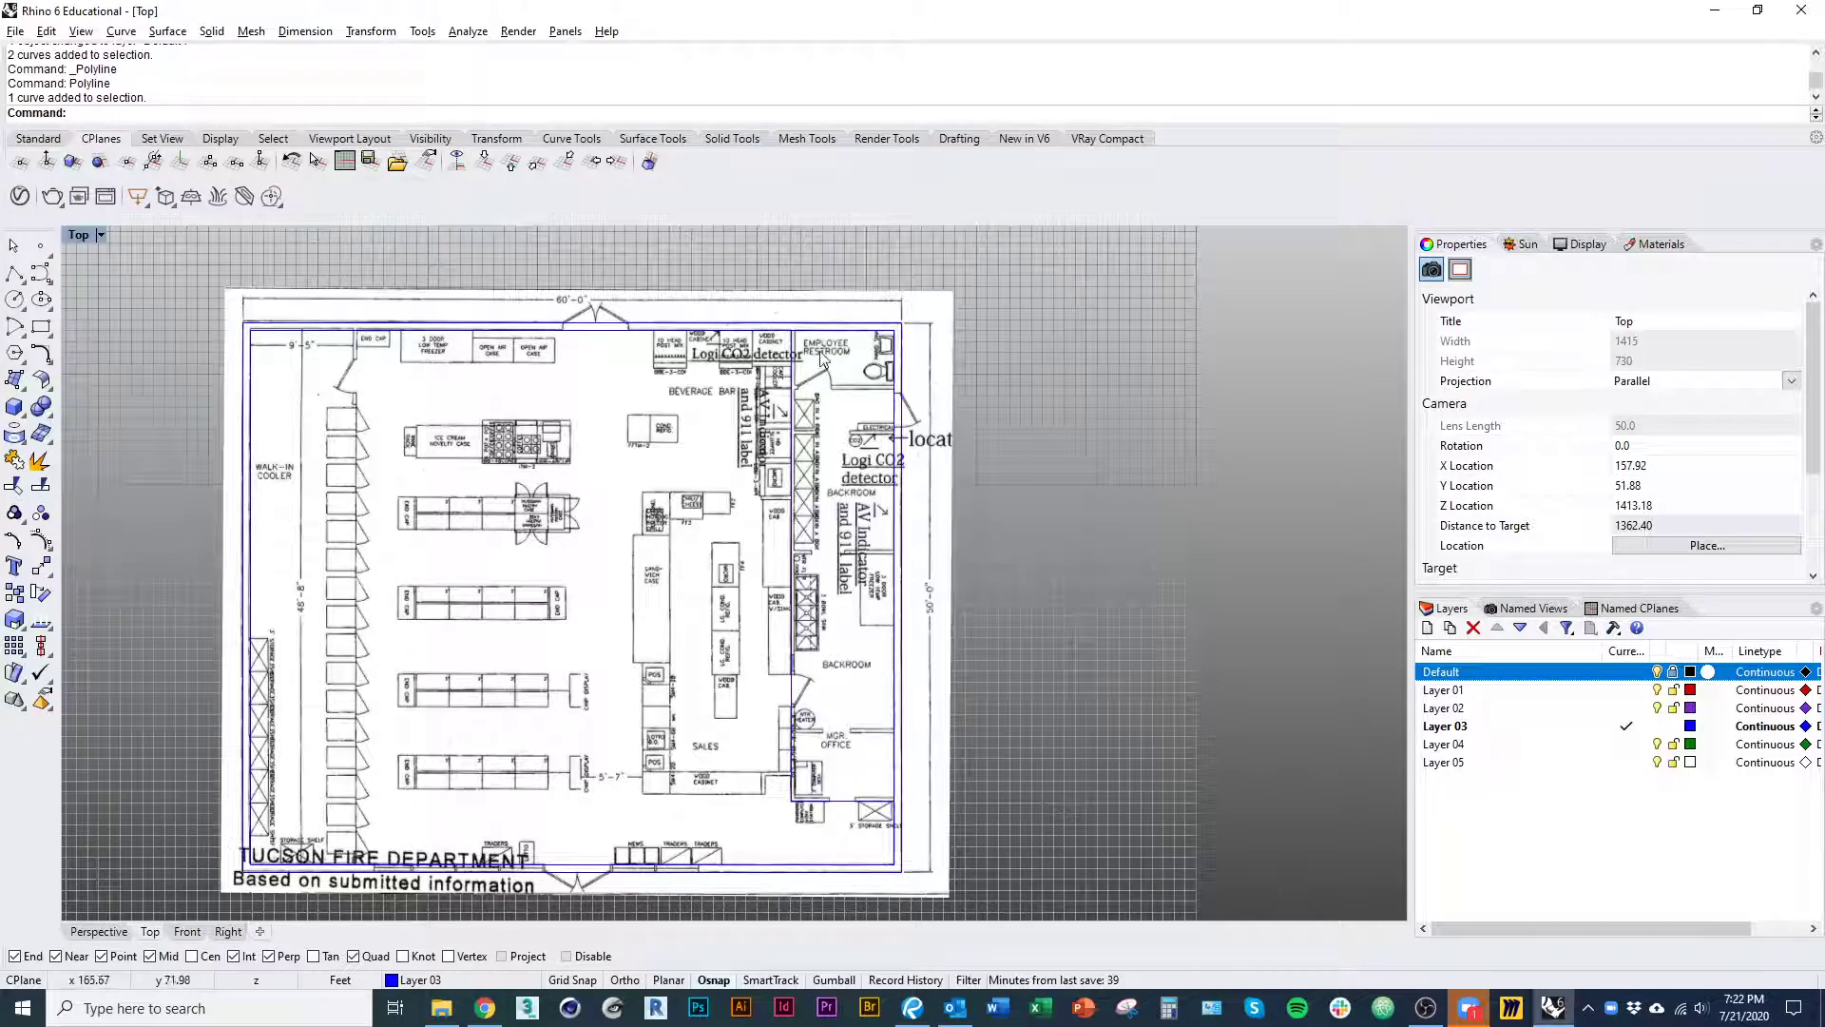
- Start an Offset of the partition polyline with a distance of about 0.36 ft, picked across the plan's wall above the storage shelf
scroll(856, 817, up, 6)
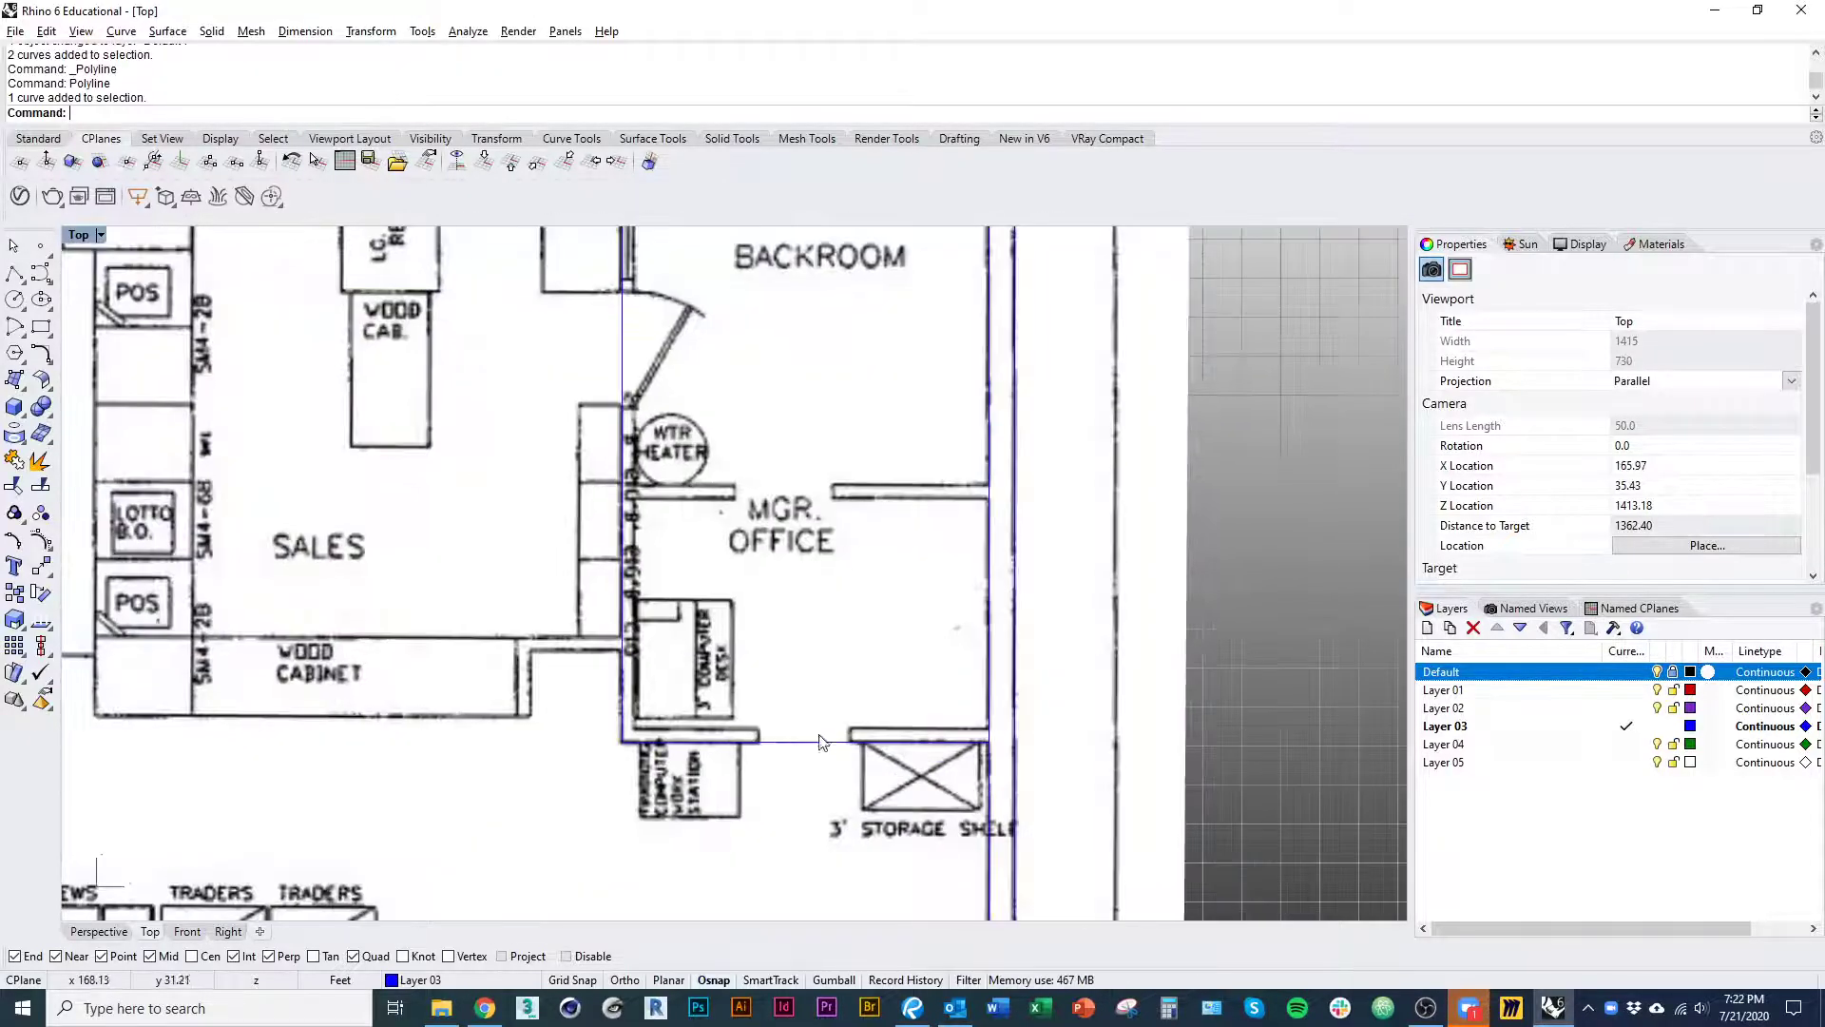
click(824, 744)
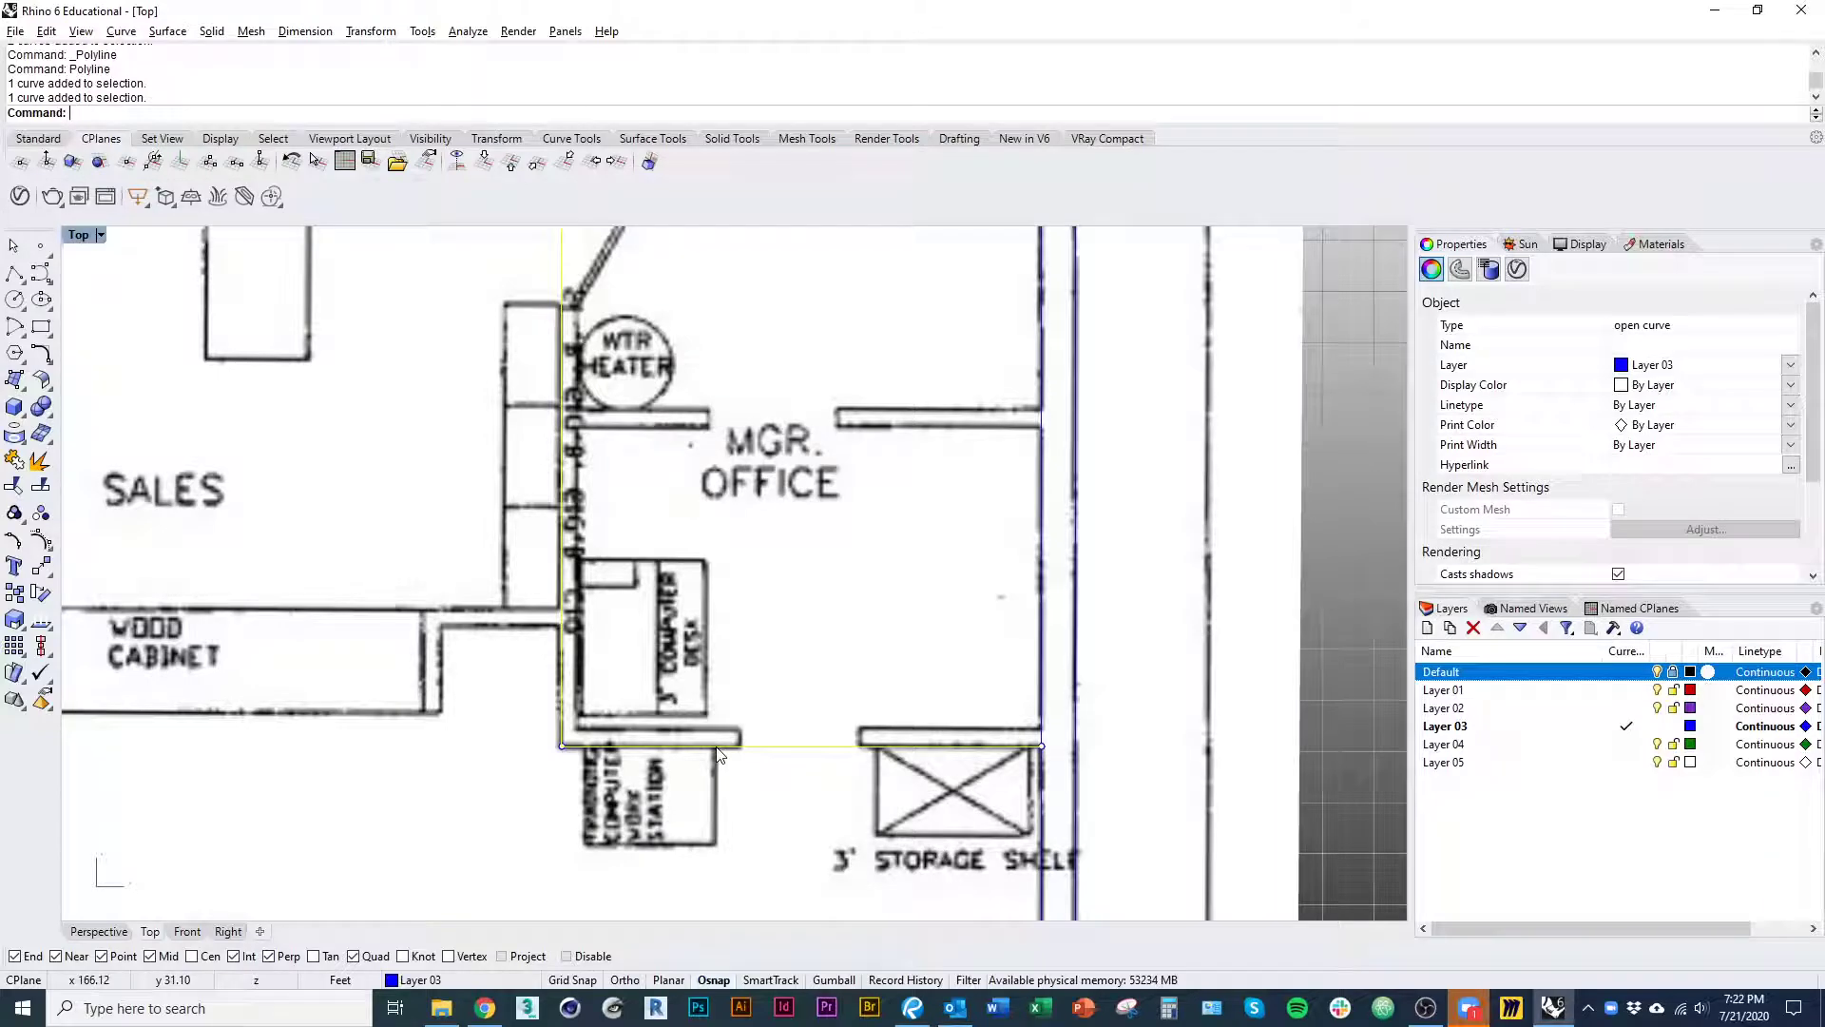
text(Offset)
key(Return)
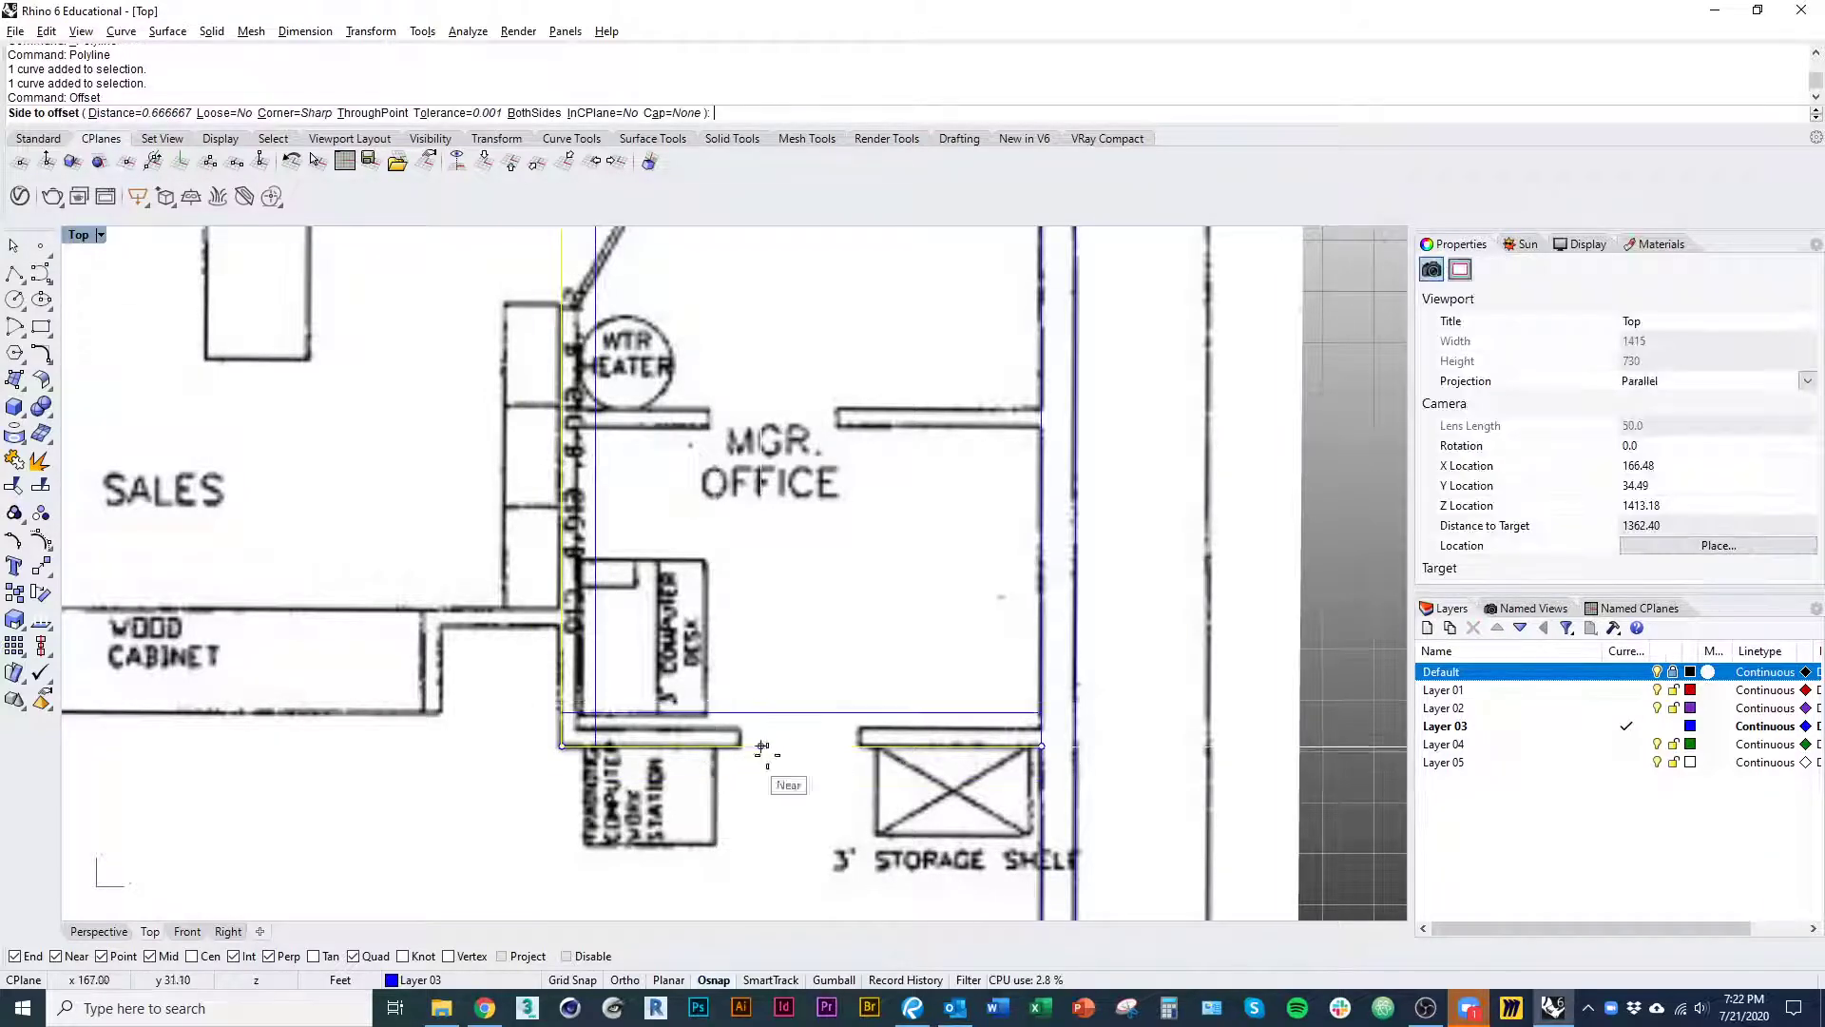
scroll(803, 656, up, 4)
right_drag(686, 687, 753, 659)
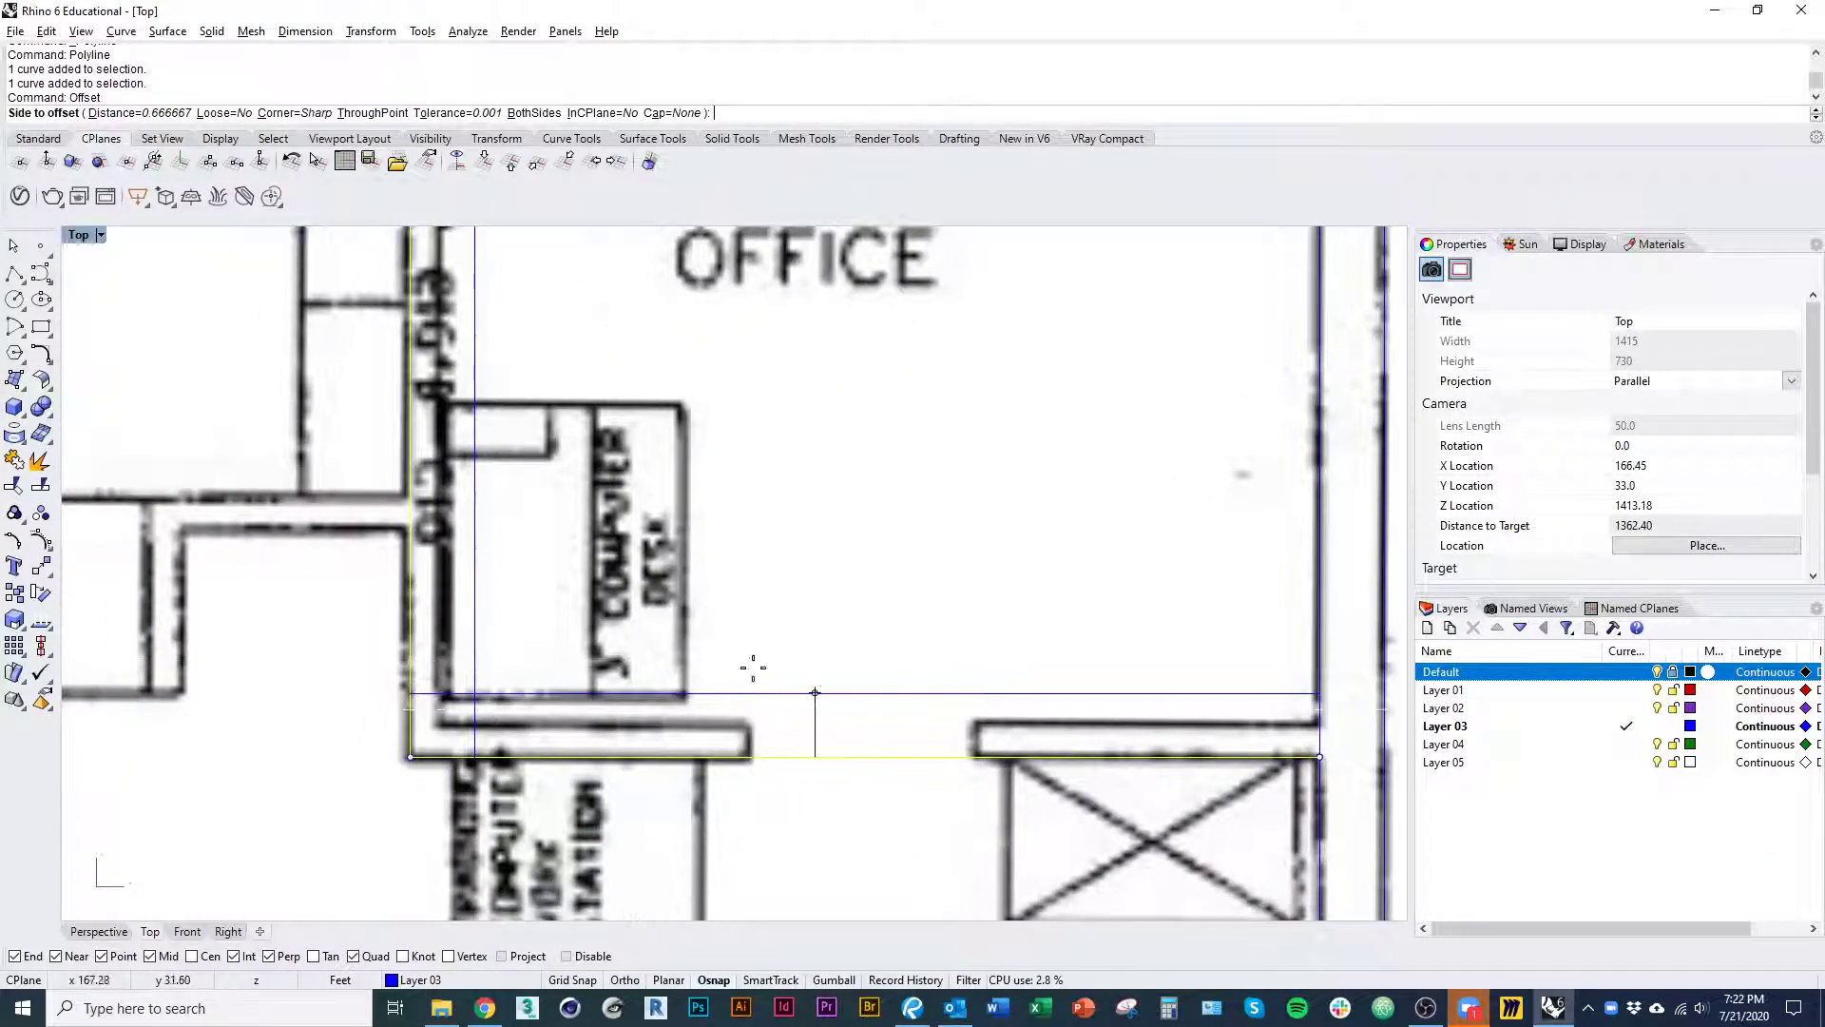
click(147, 114)
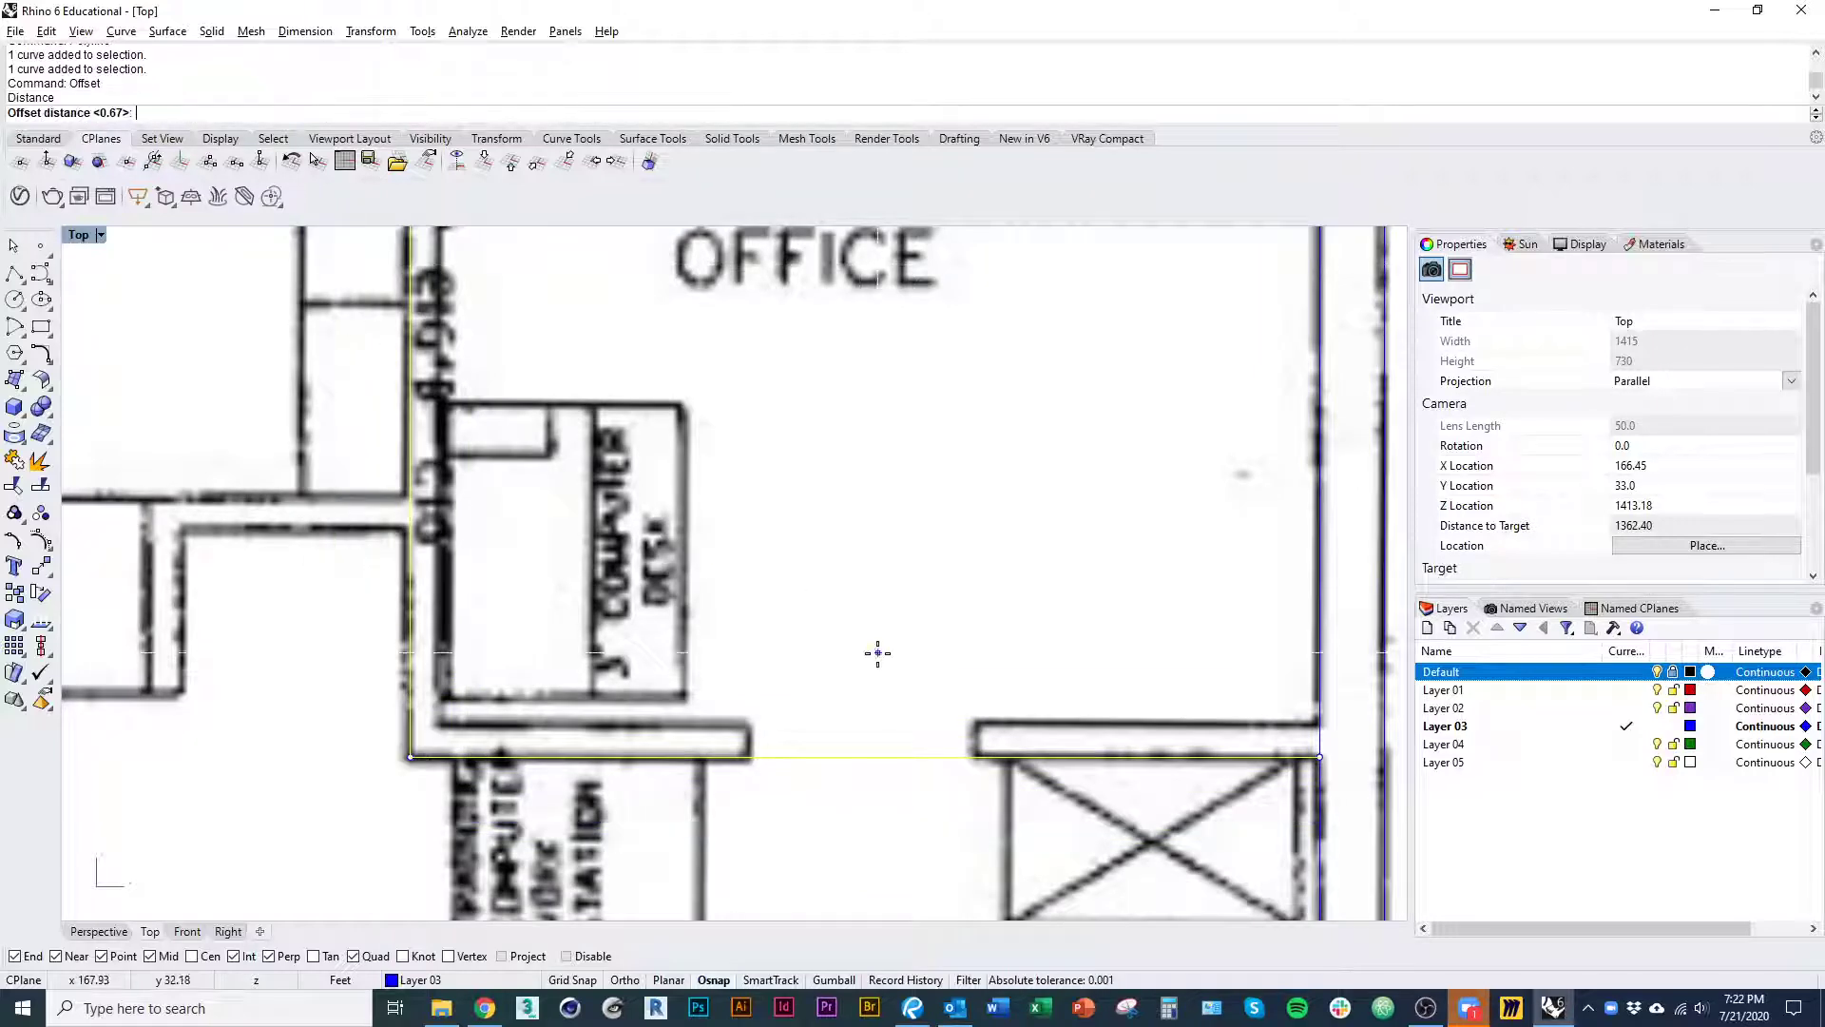
right_drag(1071, 793, 1031, 787)
scroll(979, 751, up, 5)
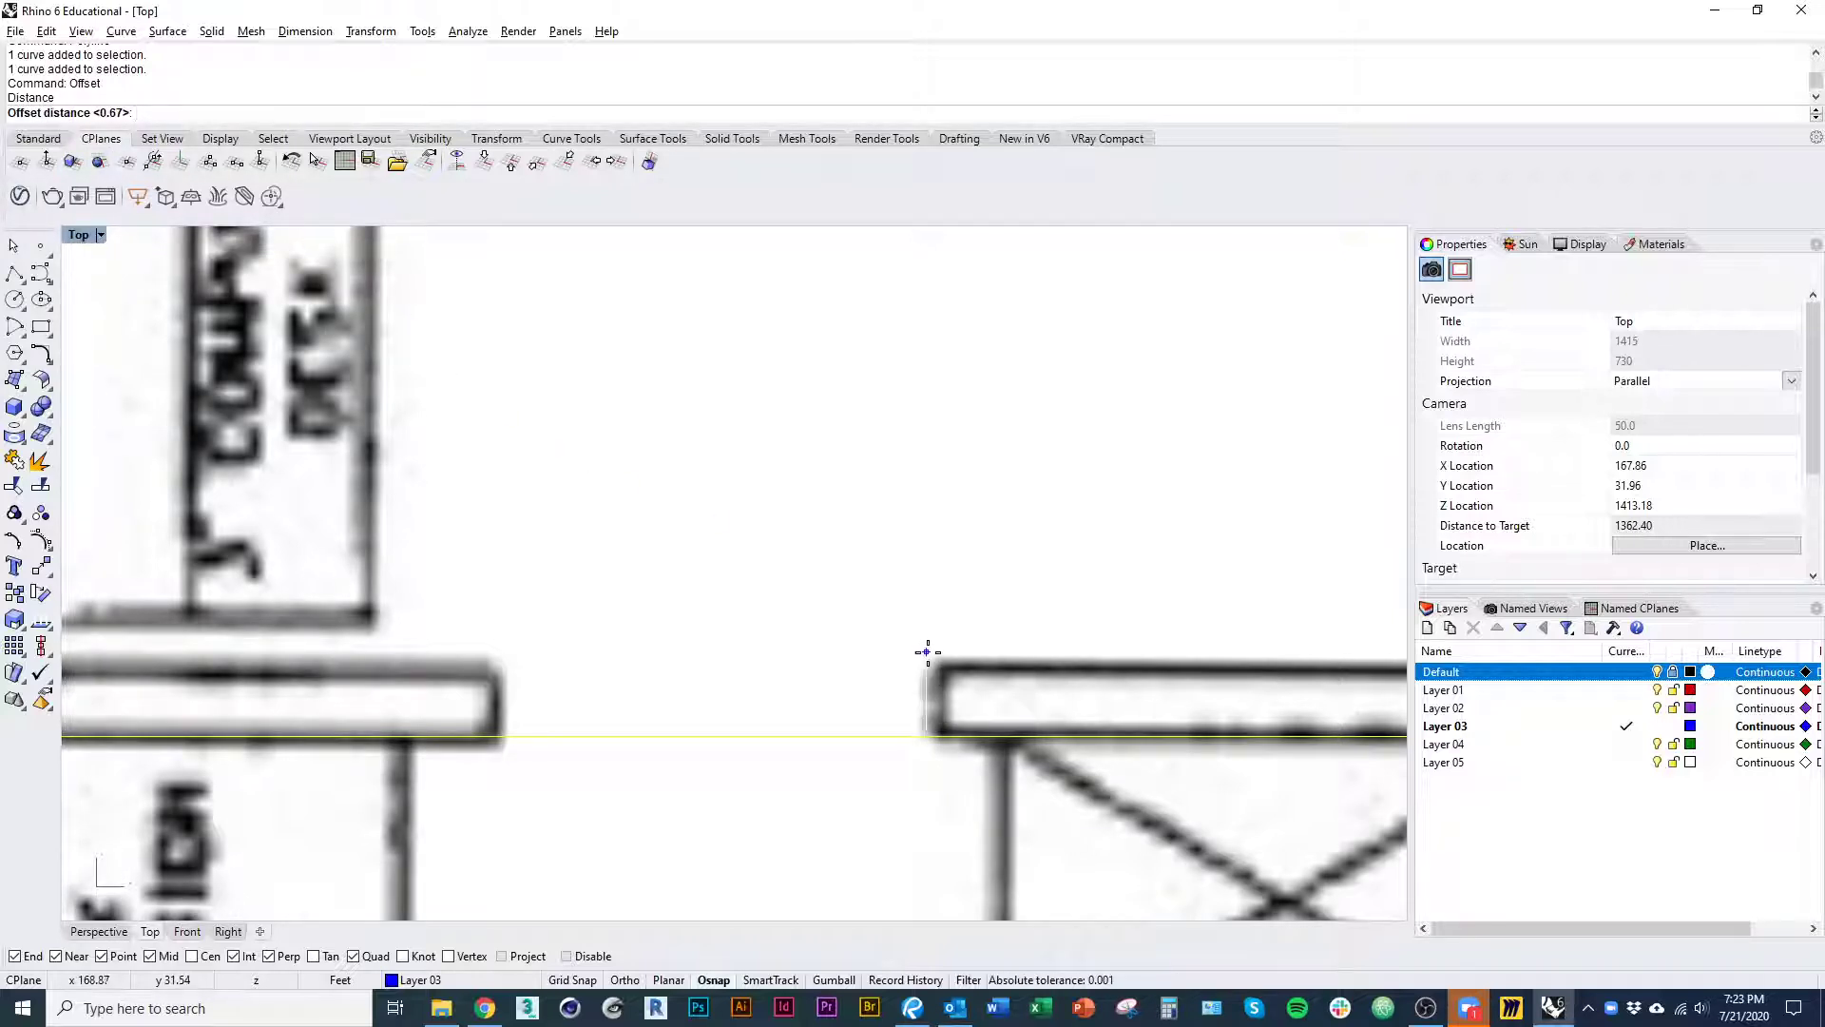
click(1014, 736)
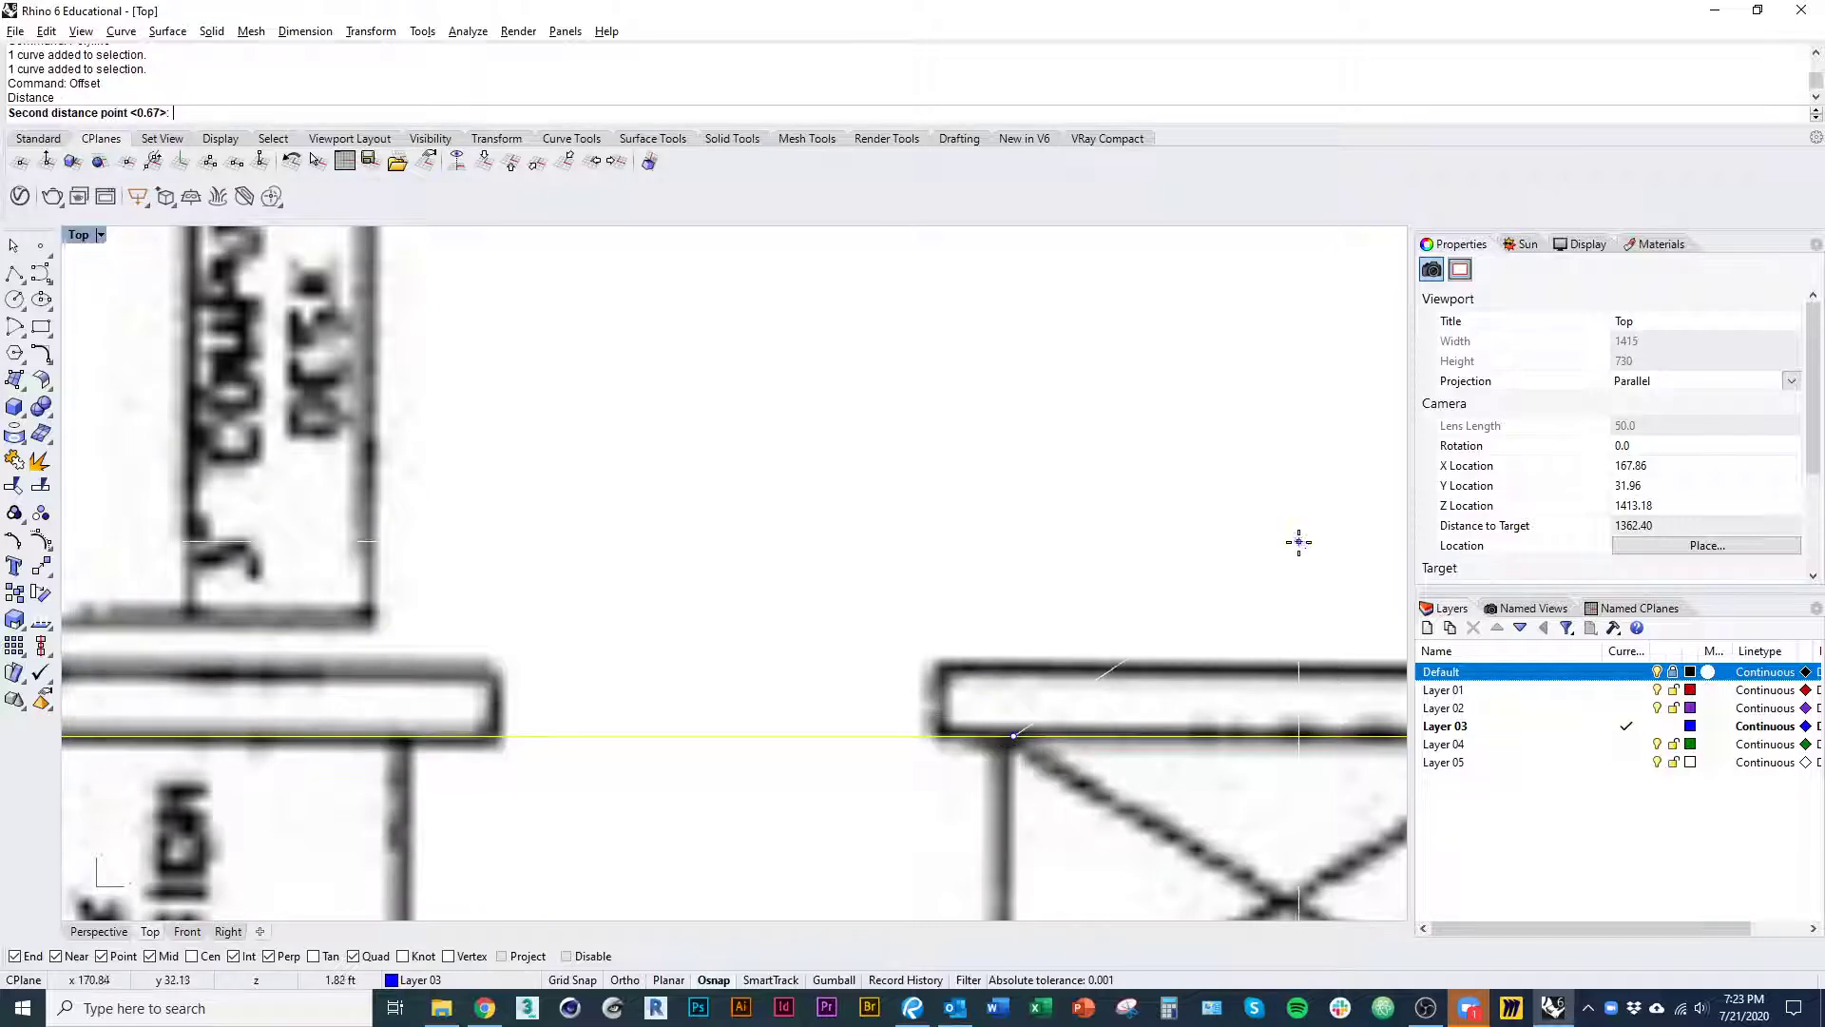
click(1015, 669)
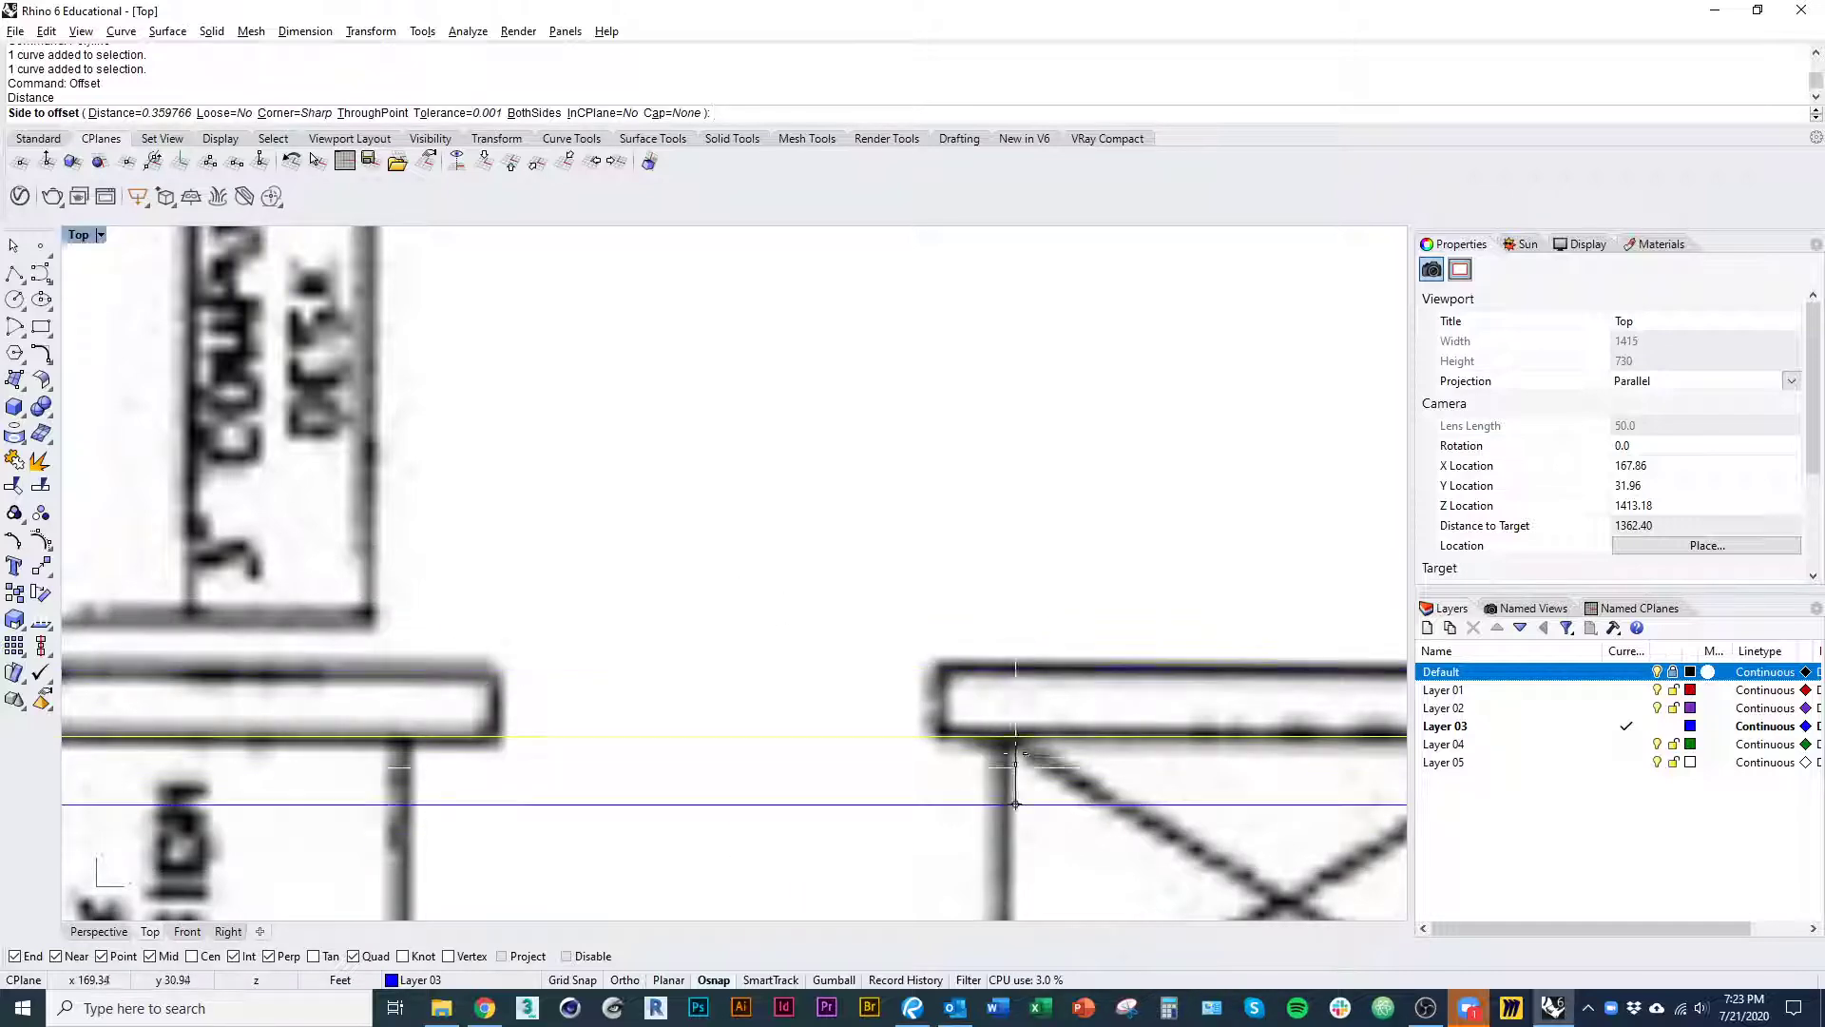
- Place the offset copy of the partition polyline on the manager's office side, matching the plan's inner wall face
scroll(970, 703, down, 5)
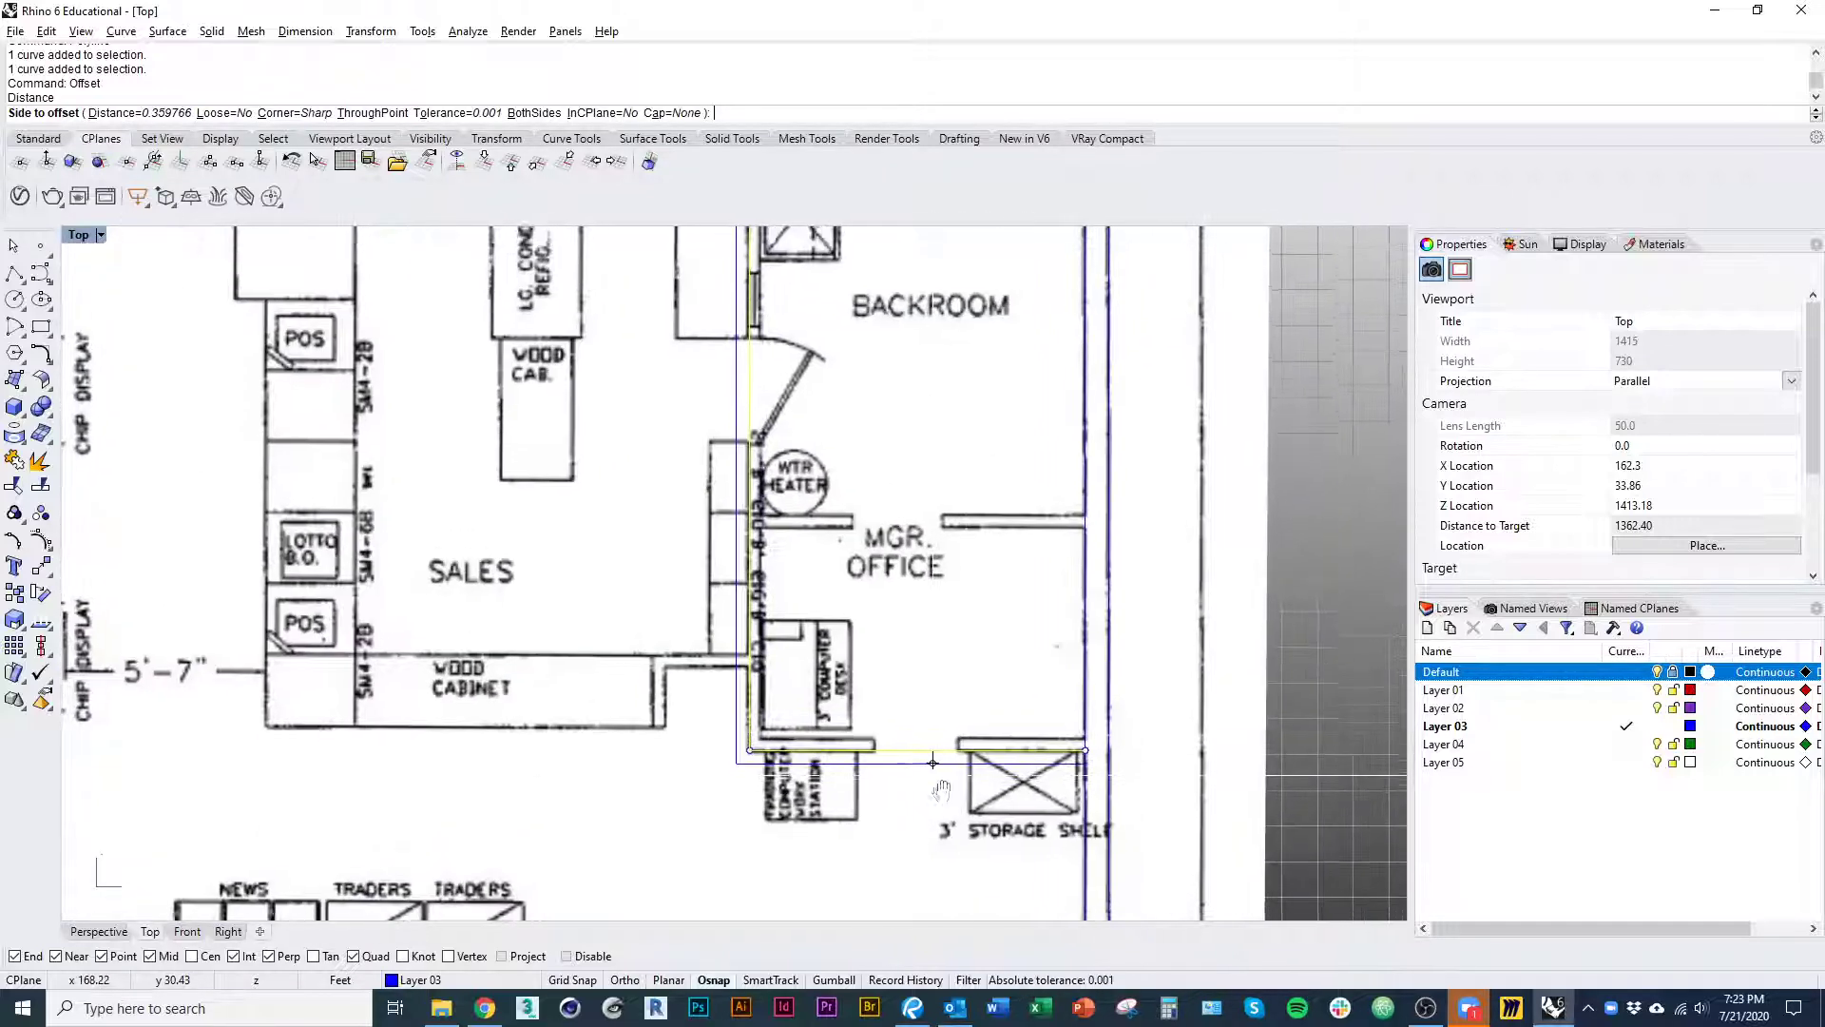
scroll(941, 751, up, 3)
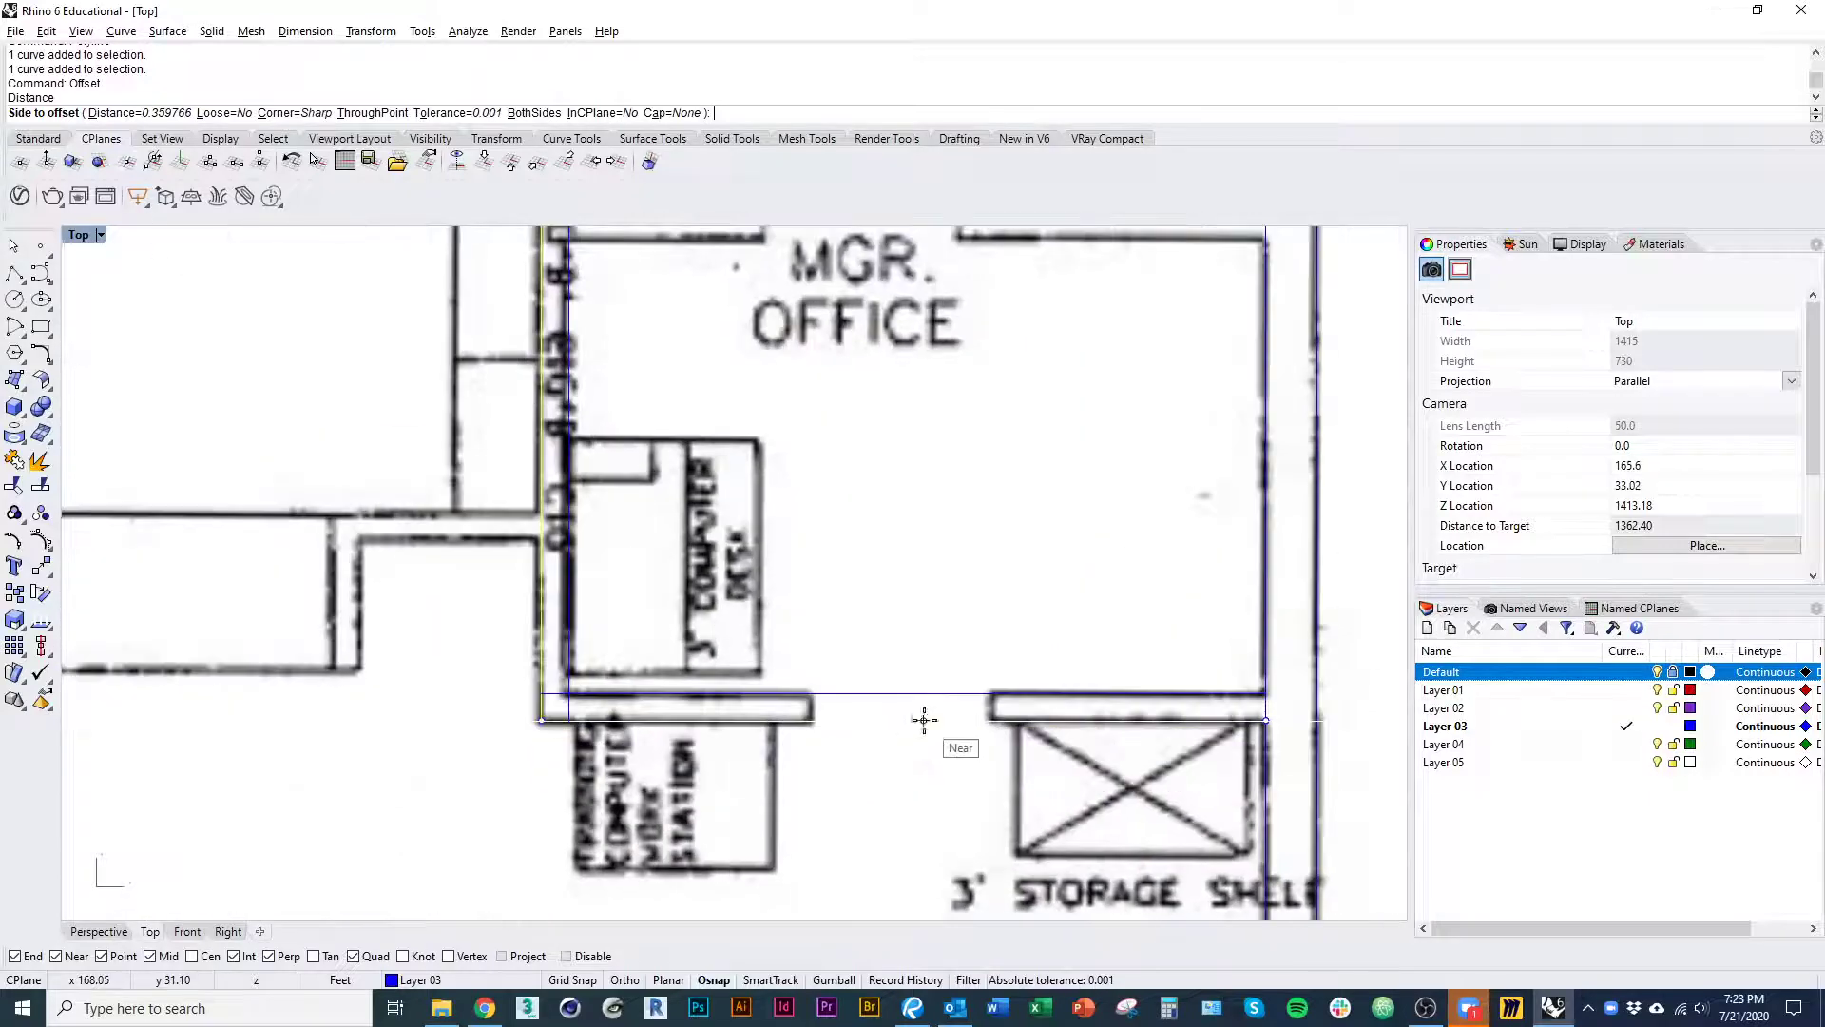
click(903, 652)
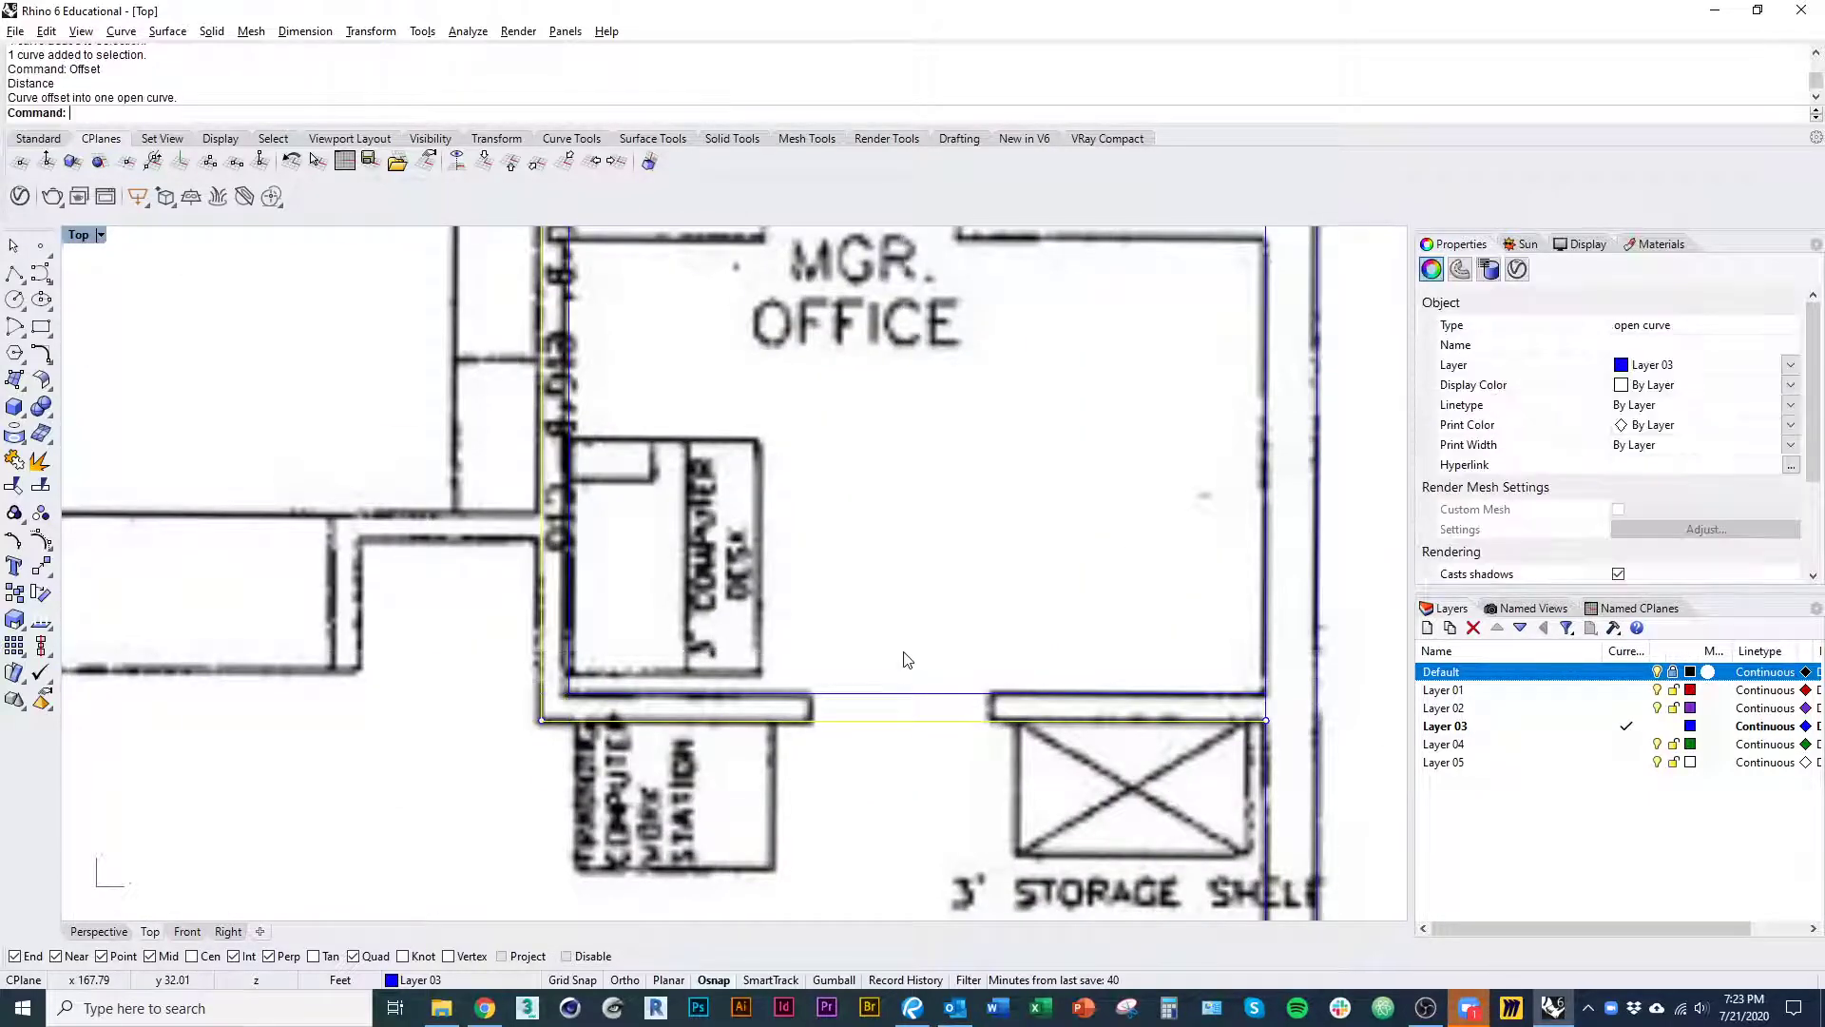
- Clear the selection and hide the Default layer to isolate the blue wall lines
scroll(832, 768, down, 6)
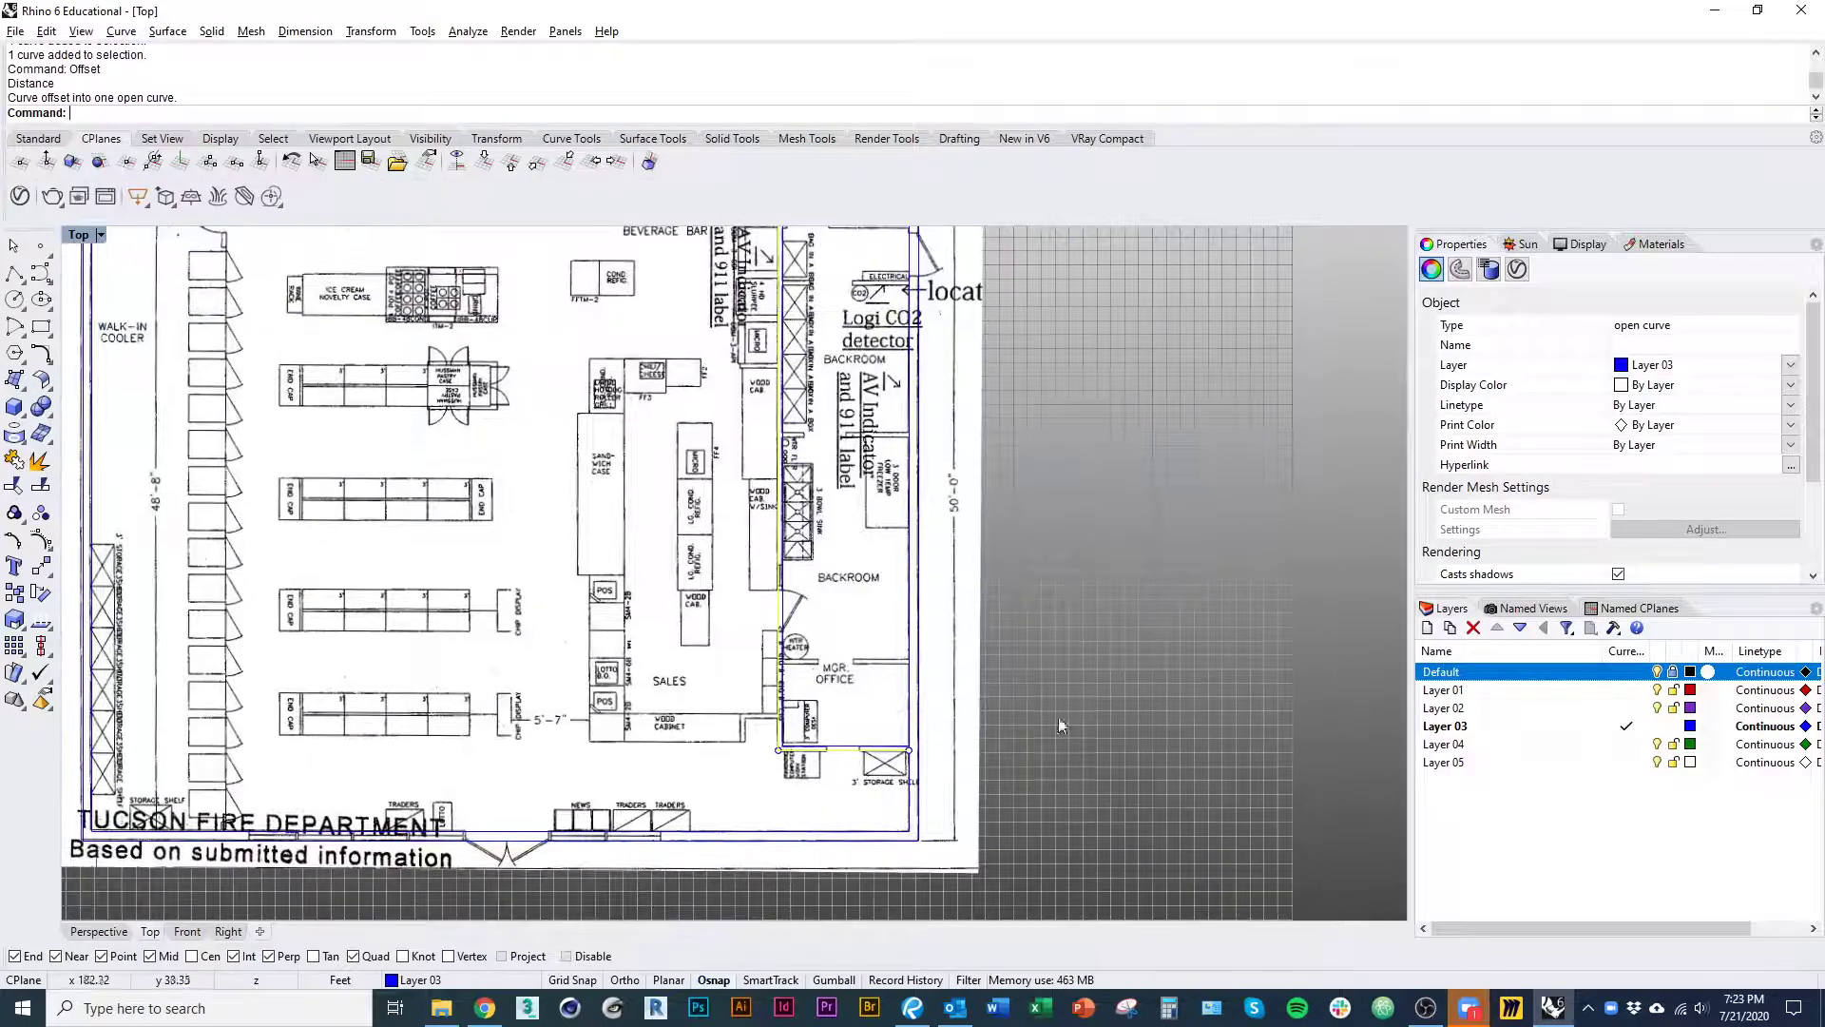
key(Escape)
click(1656, 671)
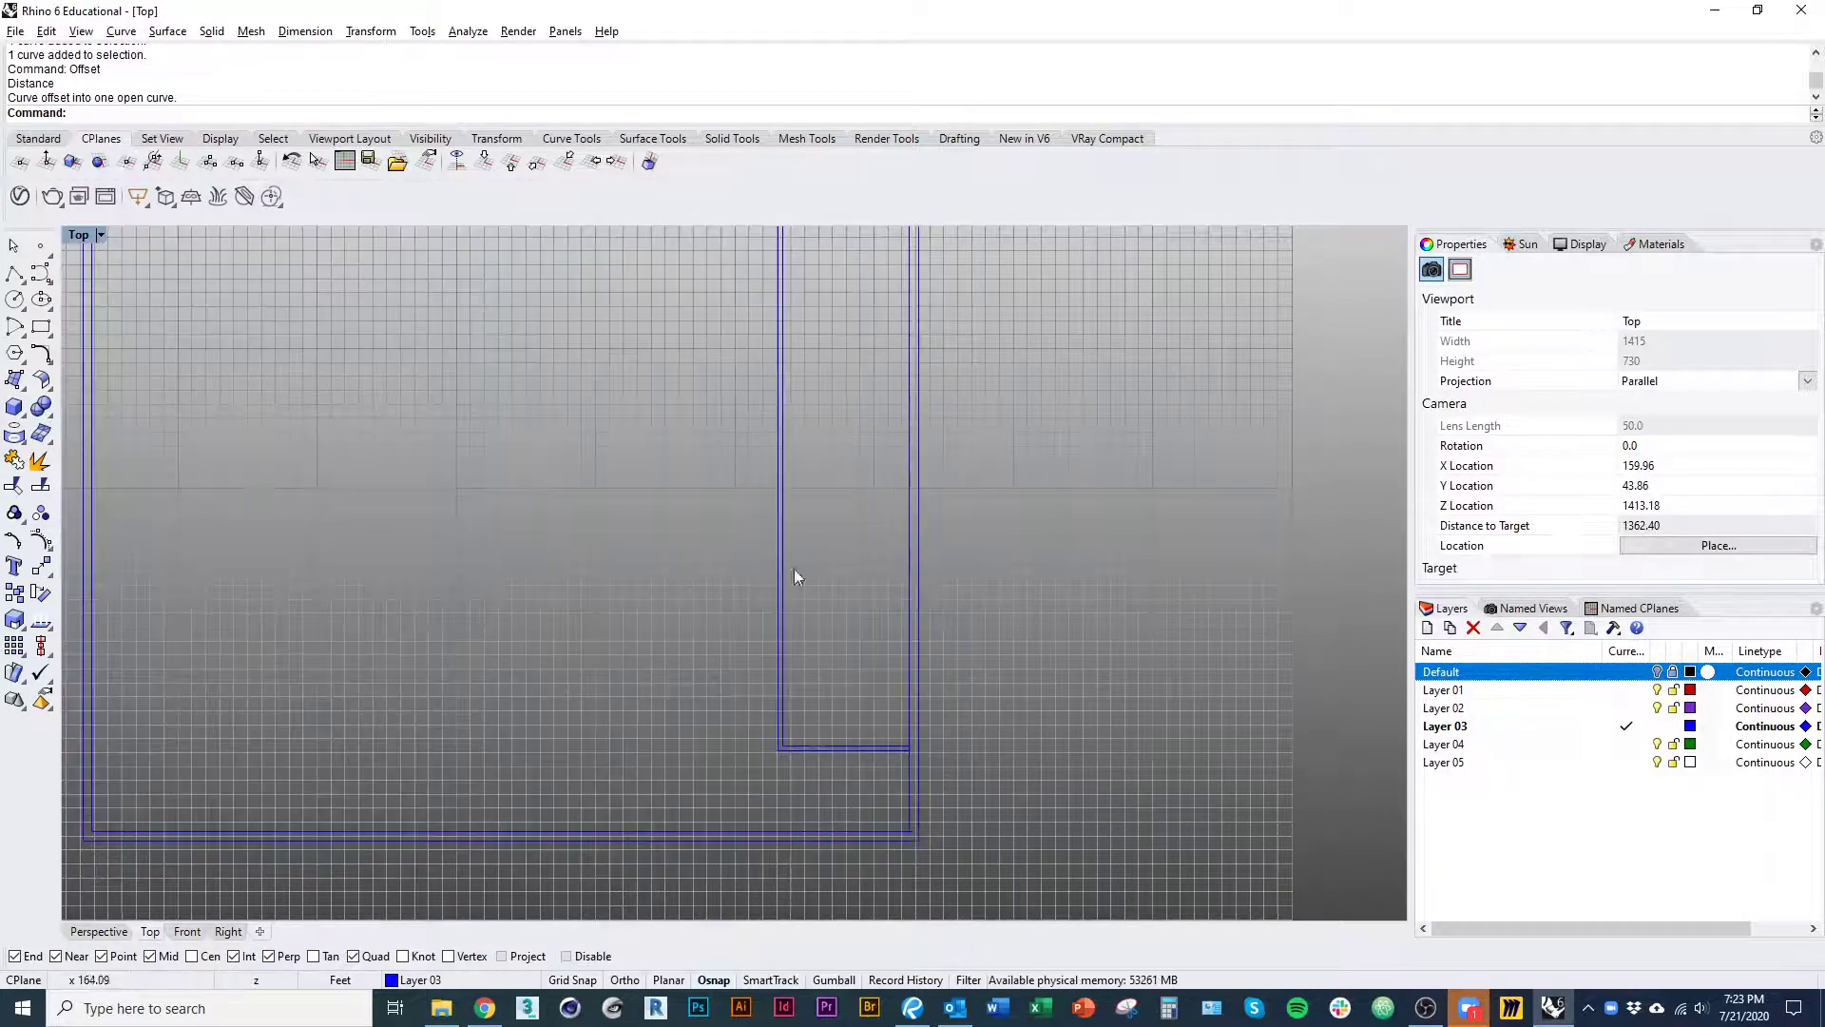
- Check the isolated blue wall lines across the plan and show the Default layer again
right_drag(795, 568, 793, 794)
right_drag(1170, 888, 1170, 789)
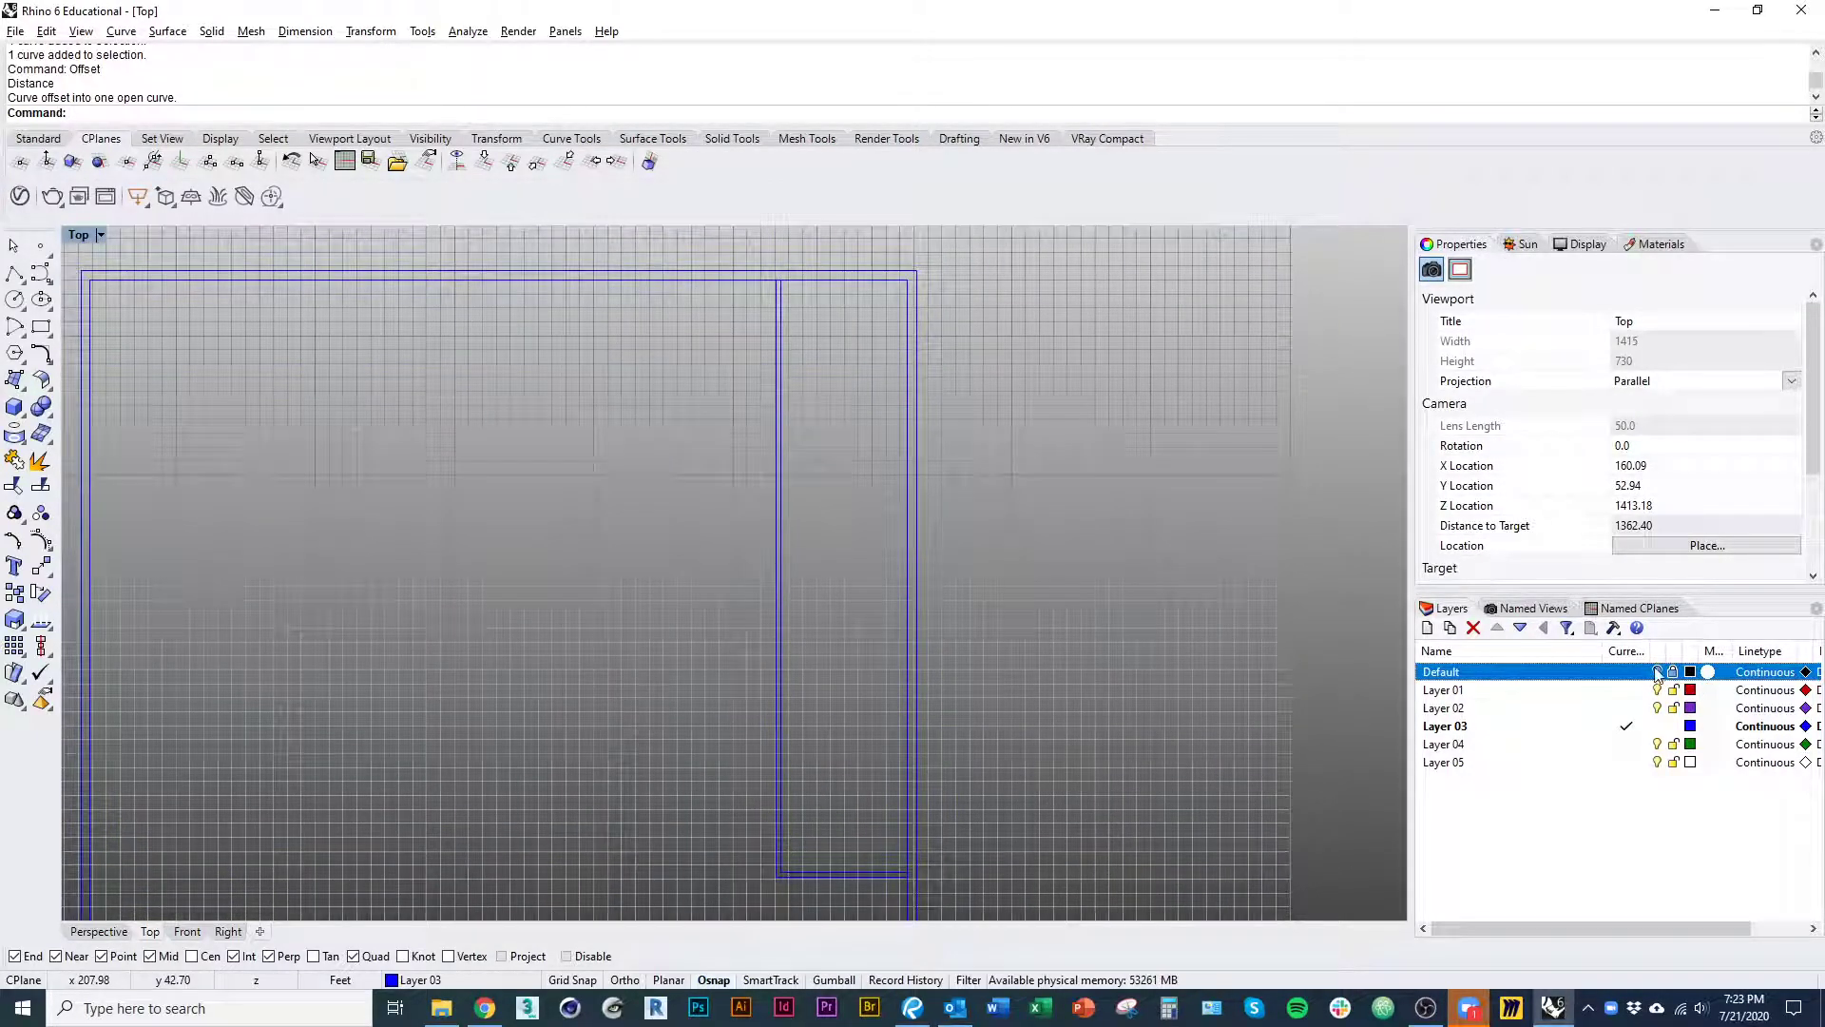
click(1657, 671)
- Draw a horizontal line along the lower face of the wall between backroom and manager's office, from the partition to the exterior wall's inner face
scroll(906, 646, up, 5)
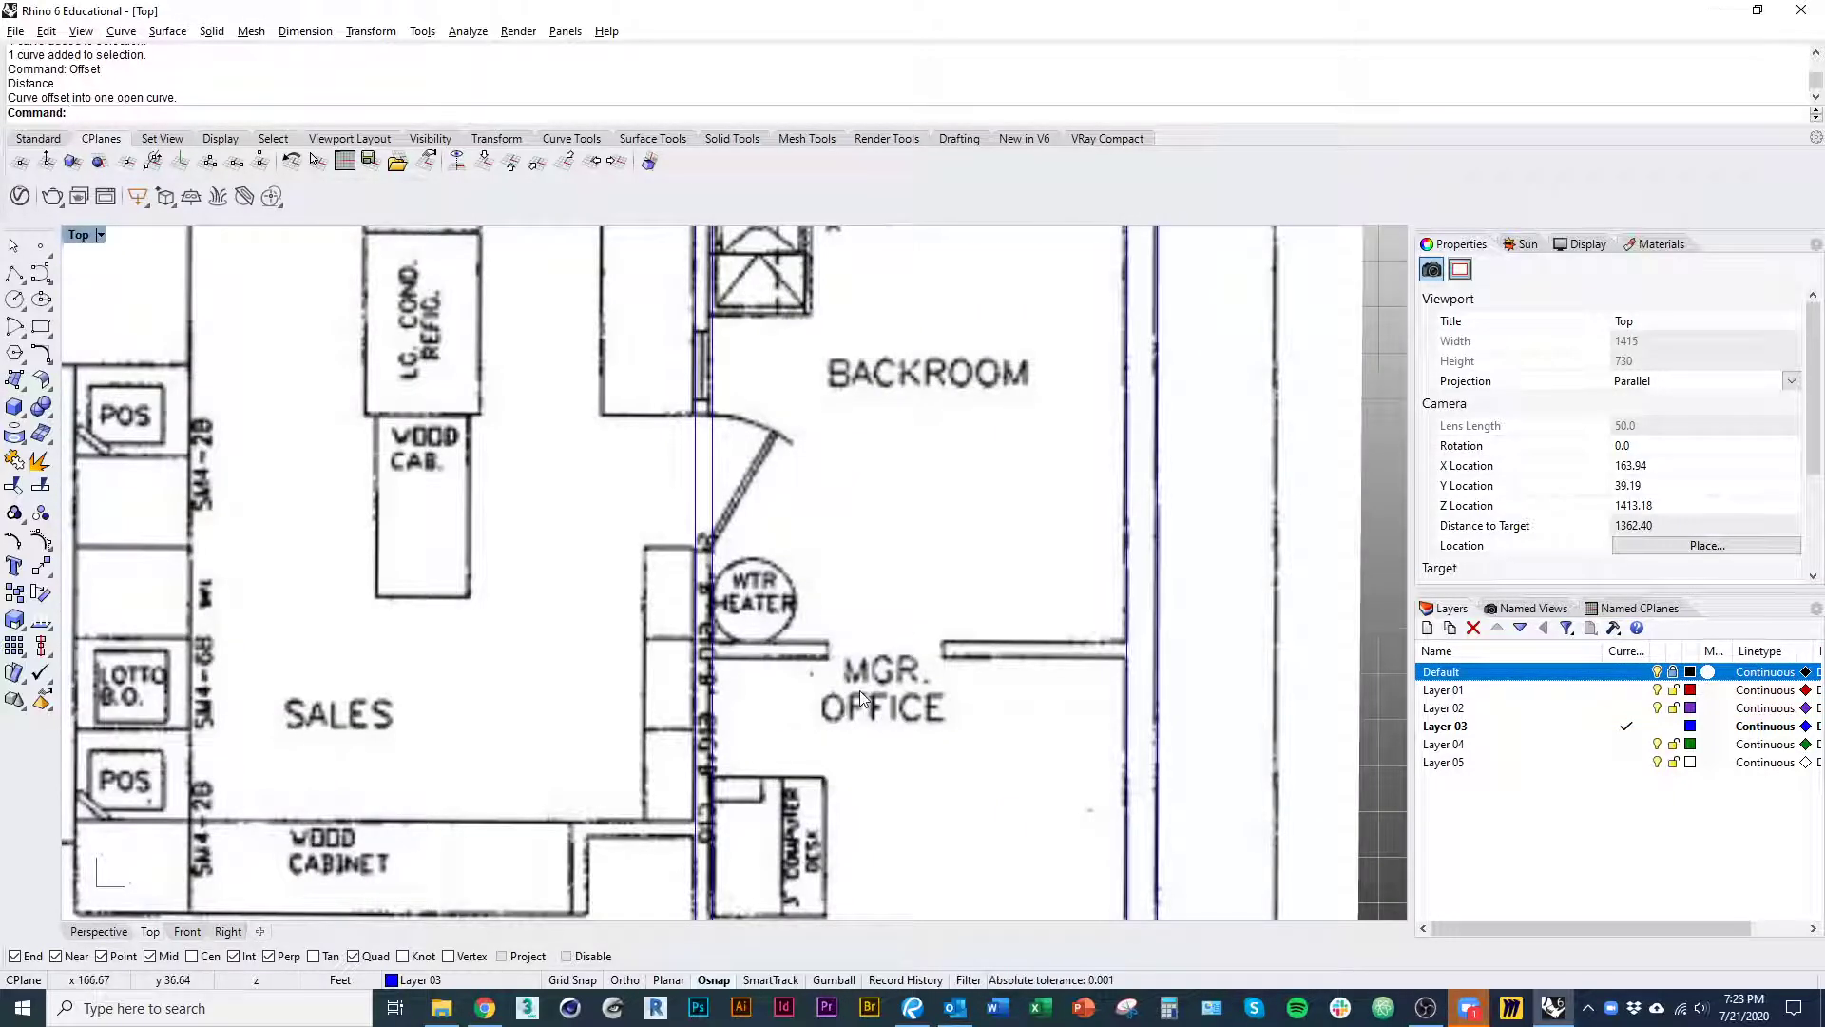
text(line)
key(Return)
scroll(858, 691, up, 4)
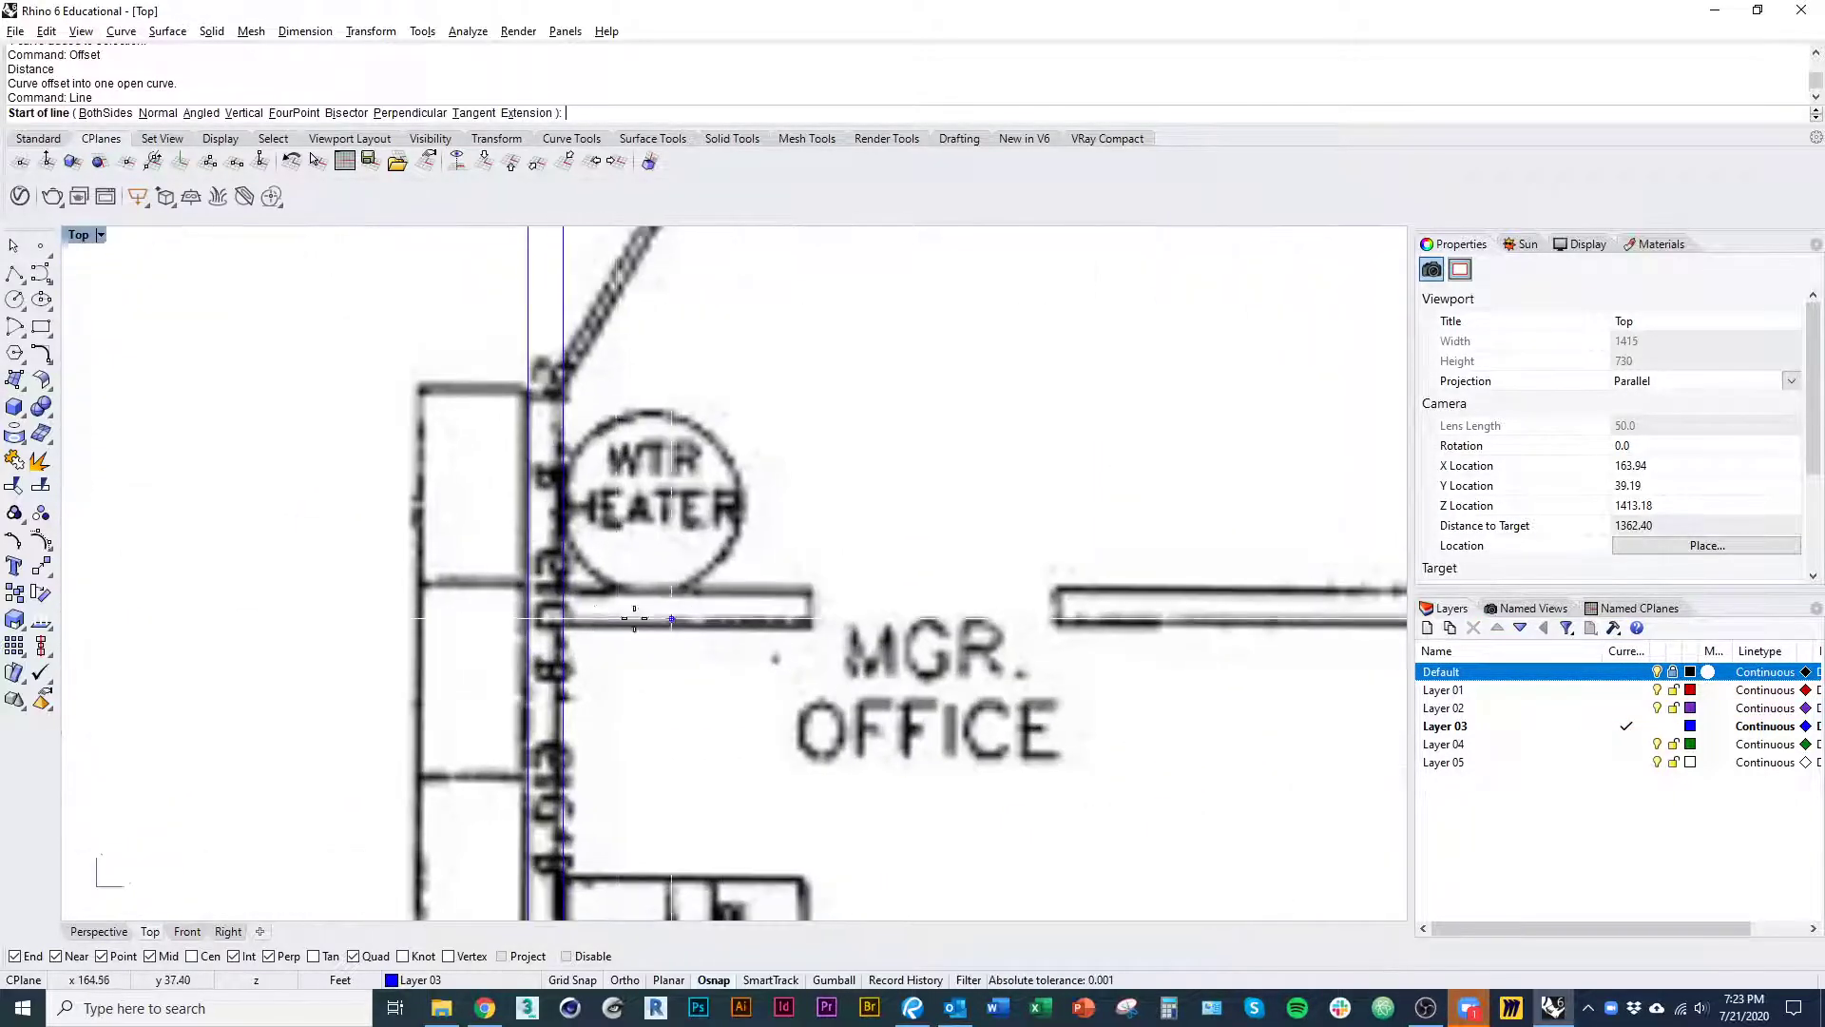
click(563, 624)
scroll(563, 624, down, 1)
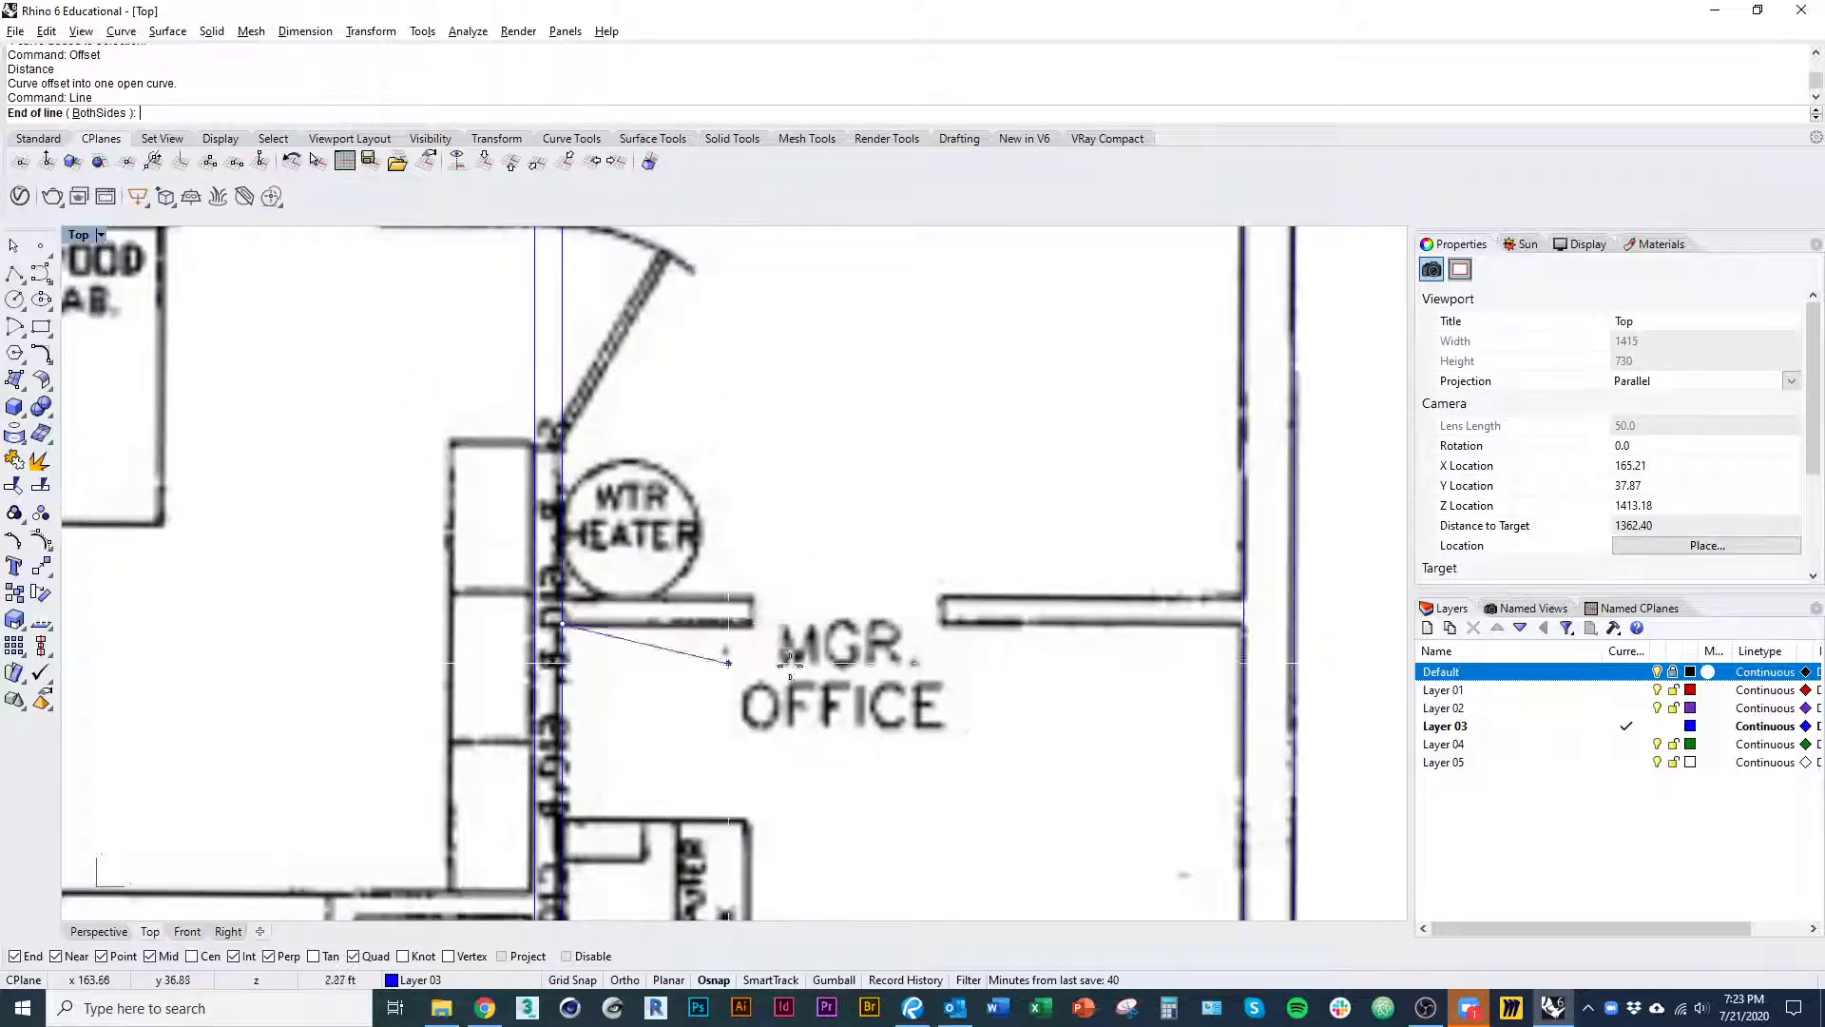
click(1235, 677)
- Draw a horizontal line across the backroom along the lower face of the wall above the water filter, ending at the exterior wall's inner face
right_click(1235, 677)
scroll(1014, 699, down, 5)
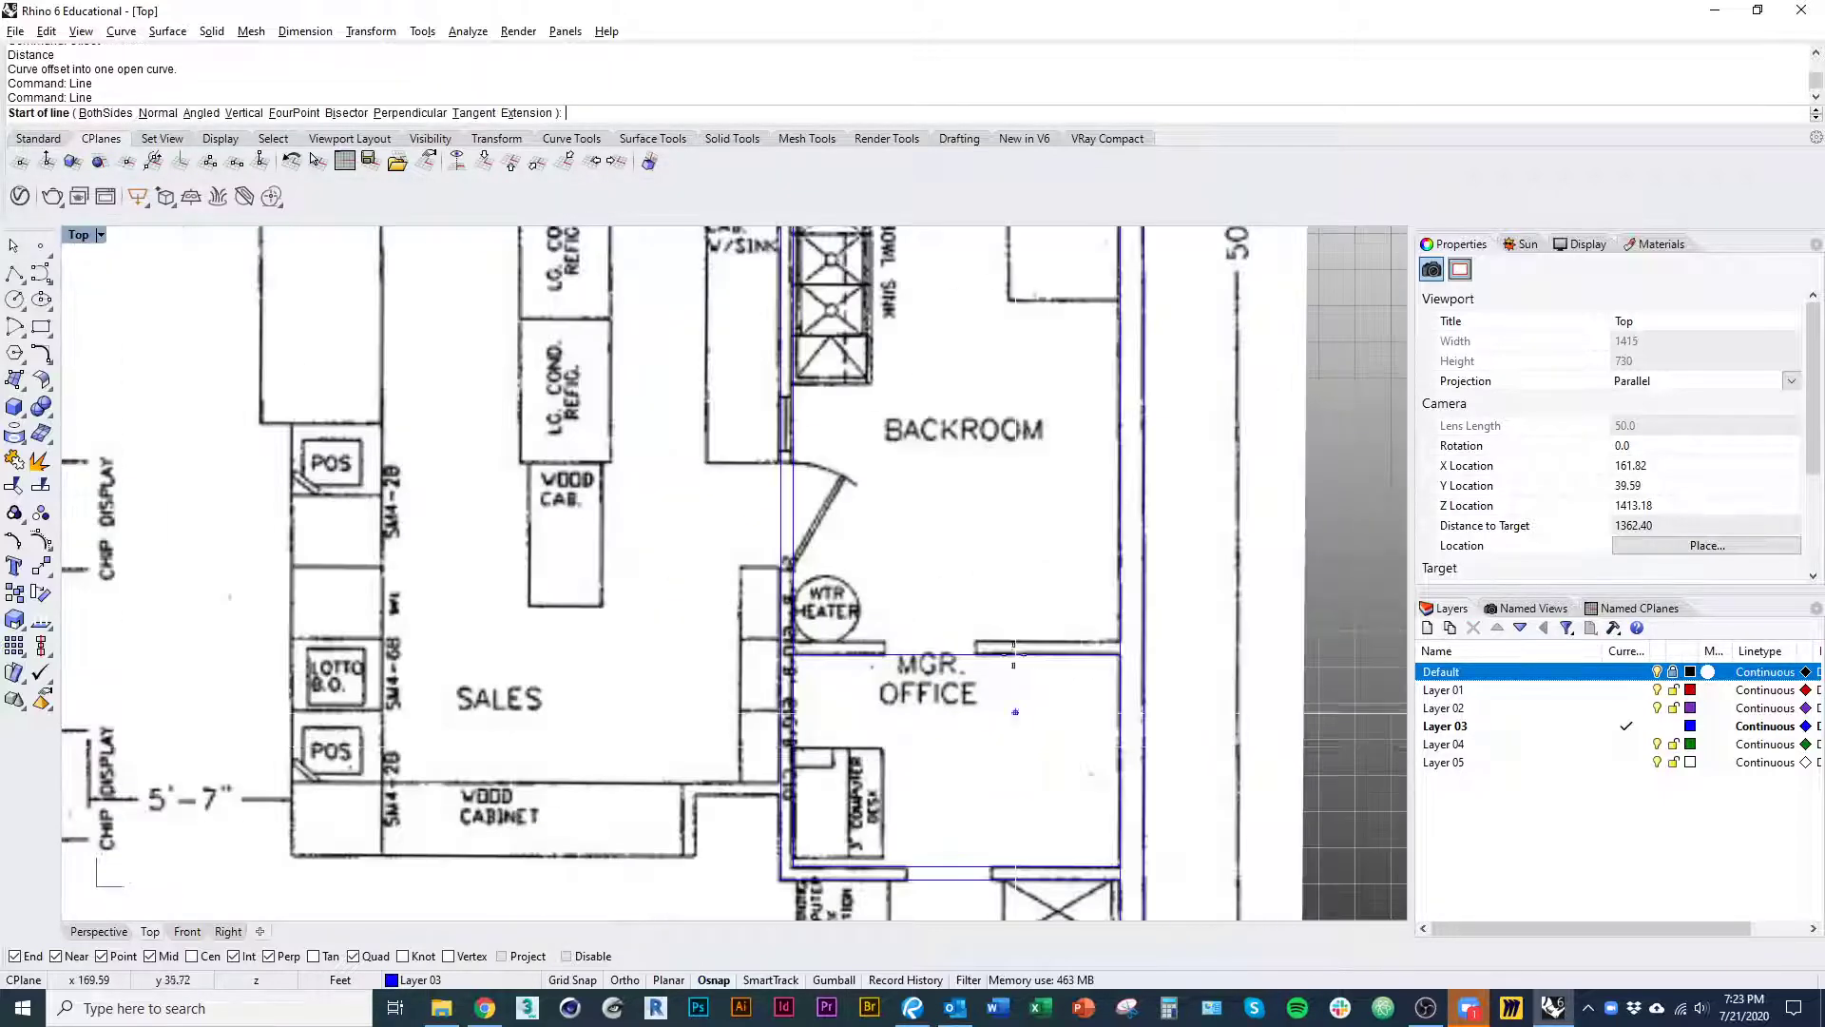
right_drag(932, 309, 876, 602)
right_drag(789, 376, 757, 709)
scroll(751, 708, up, 9)
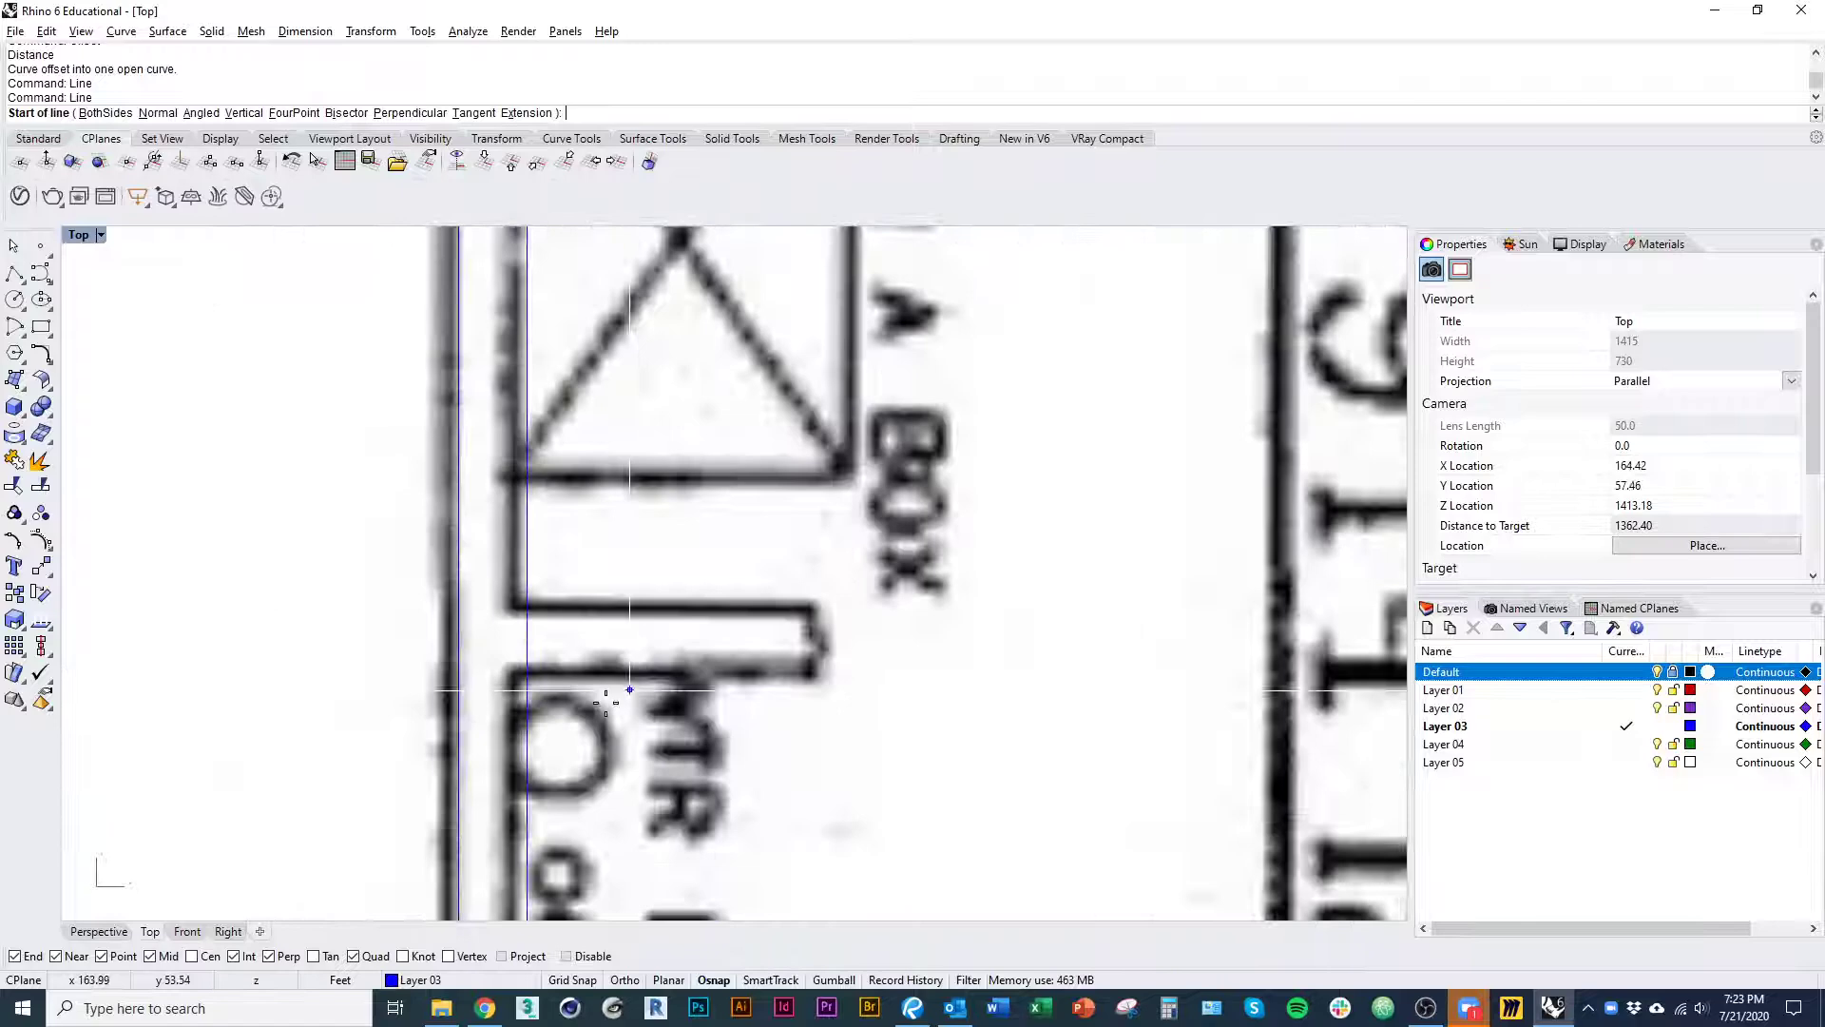
click(526, 689)
scroll(525, 689, down, 3)
click(1217, 665)
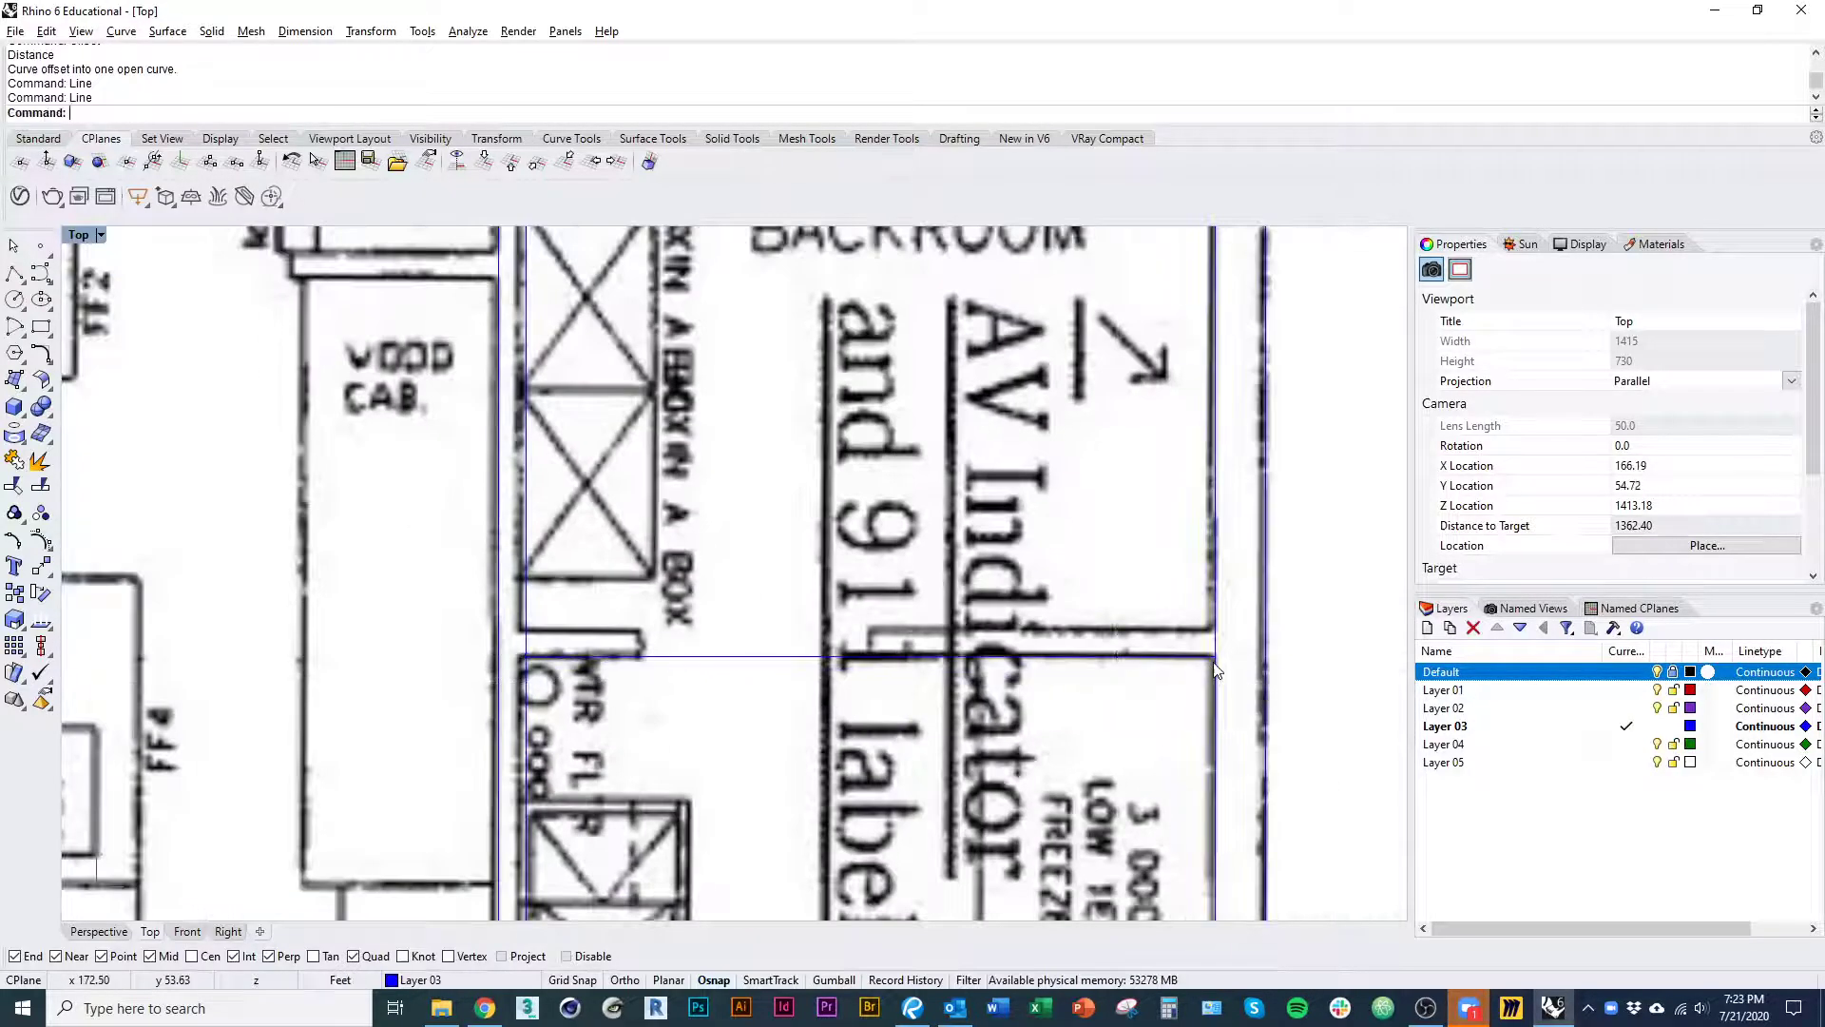
- Draw a line about 9 ft long along the employee restroom wall's lower face, from the partition perpendicular to the exterior wall's inner line
right_click(1216, 665)
scroll(1216, 666, down, 5)
scroll(787, 588, up, 6)
scroll(770, 551, down, 1)
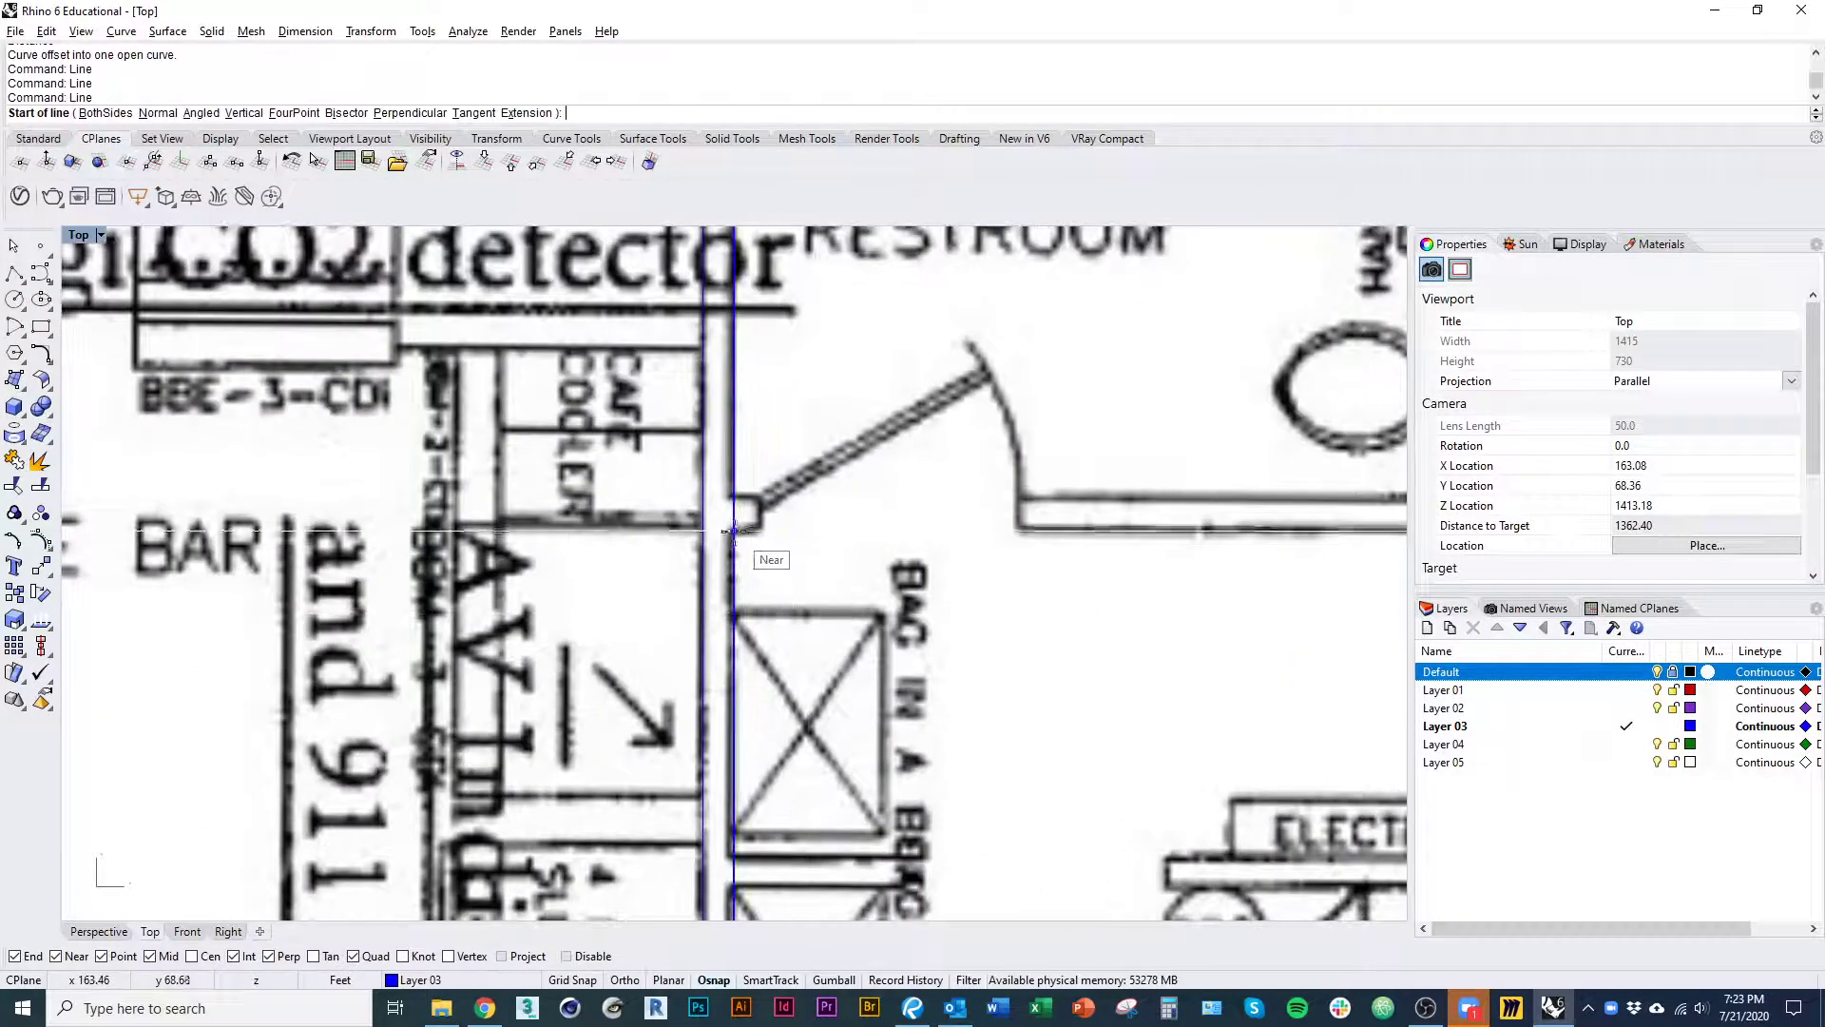
click(740, 539)
scroll(846, 589, down, 4)
scroll(1074, 513, up, 5)
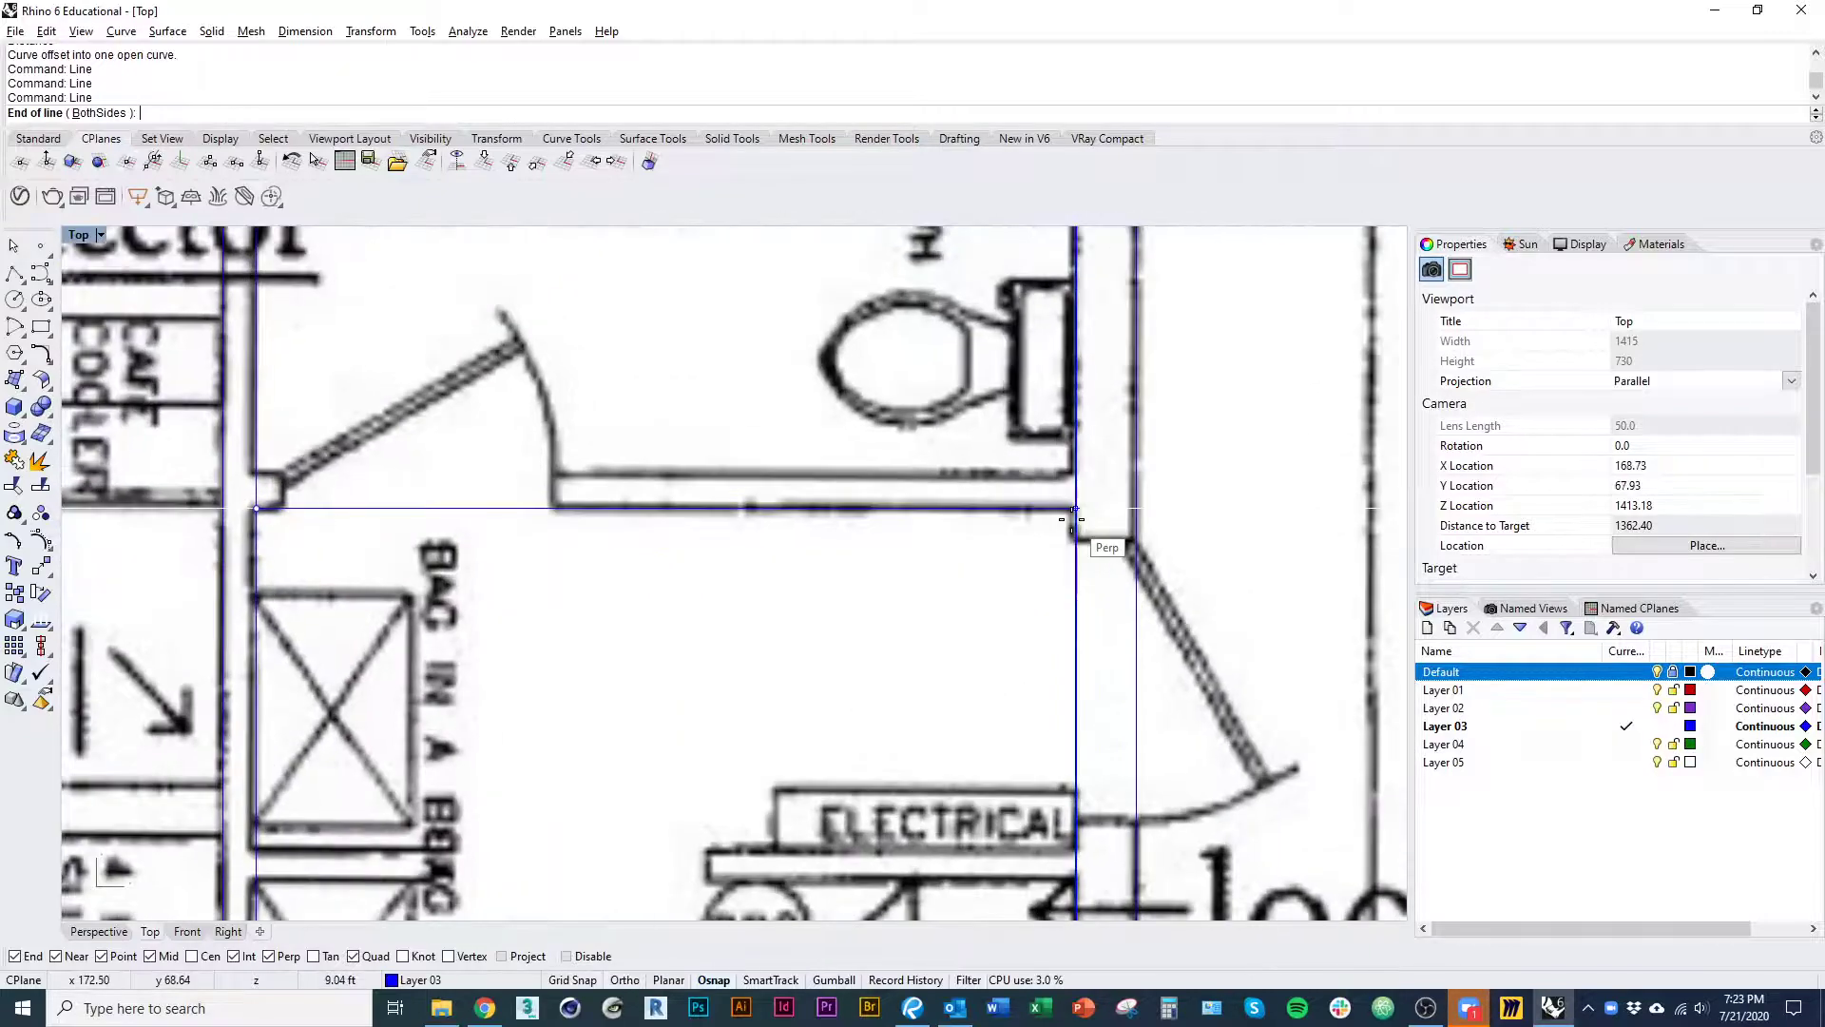
click(1072, 518)
- Draw a vertical line about 48.7 ft long for the walk-in cooler wall, from the inner wall beside the end cap to the opposite inner wall
scroll(929, 530, down, 5)
scroll(950, 475, up, 2)
scroll(960, 454, down, 2)
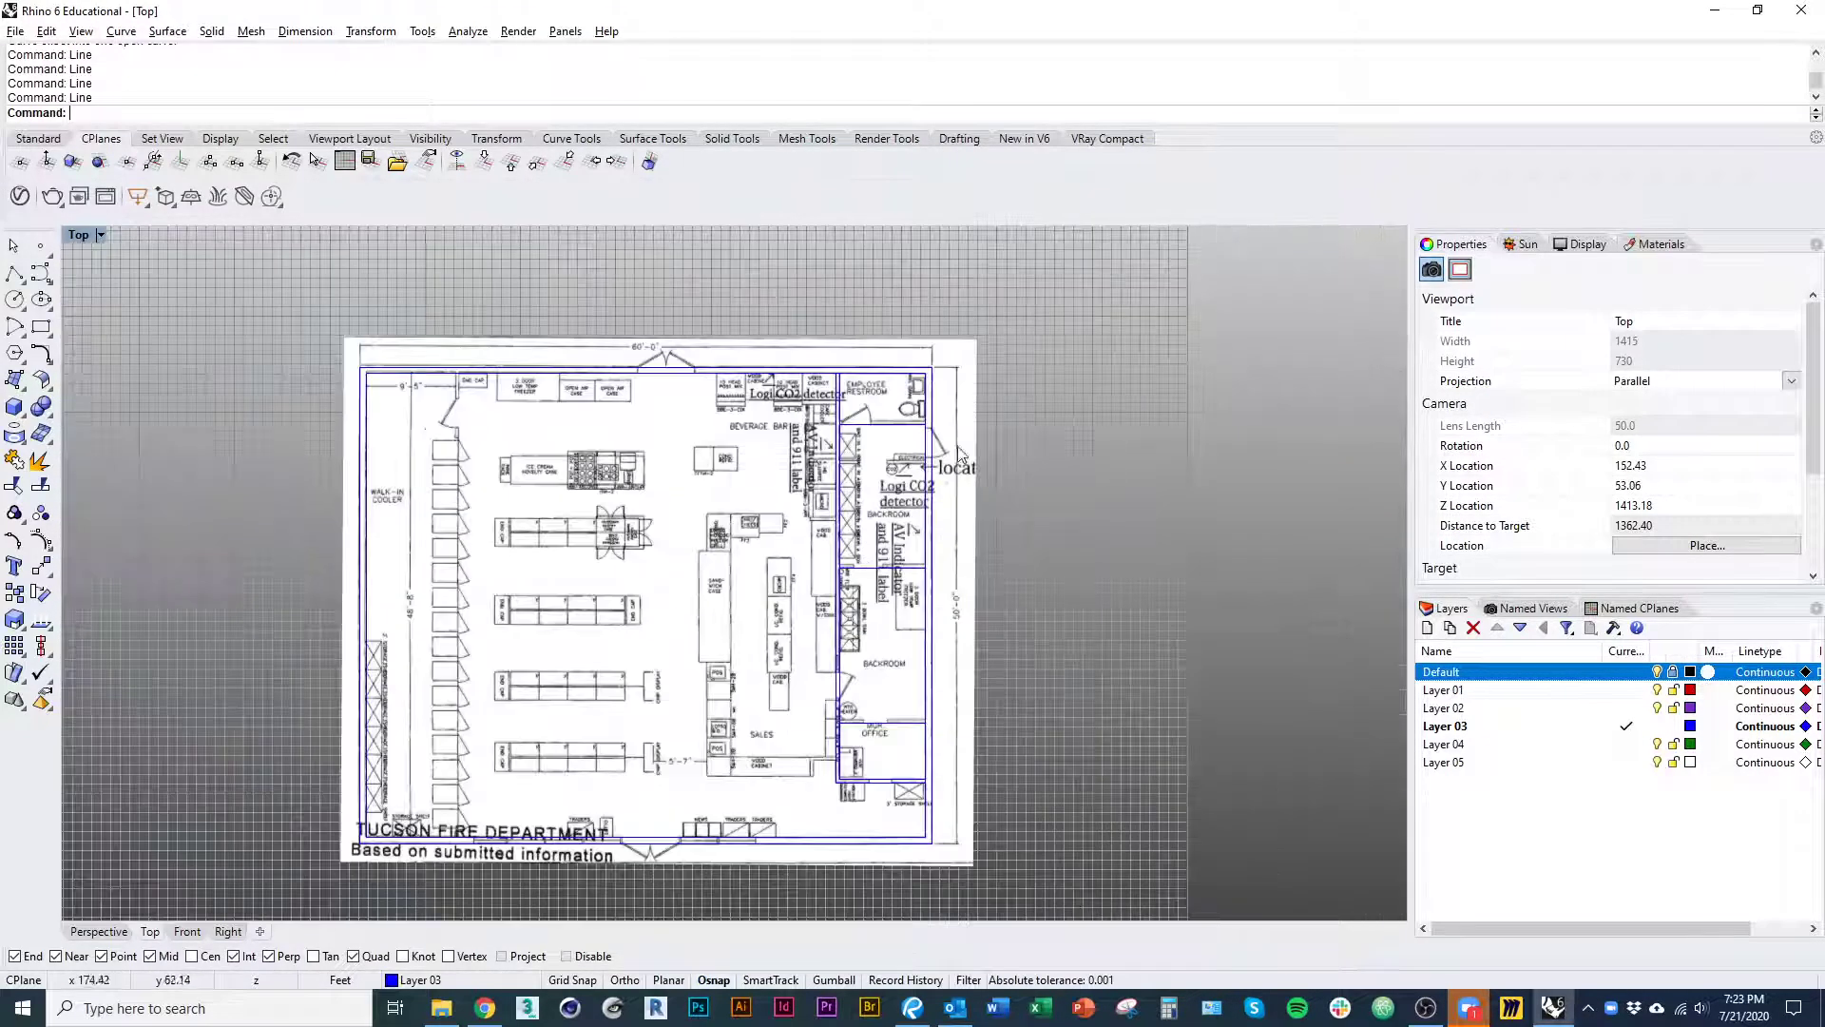
right_drag(613, 734, 801, 777)
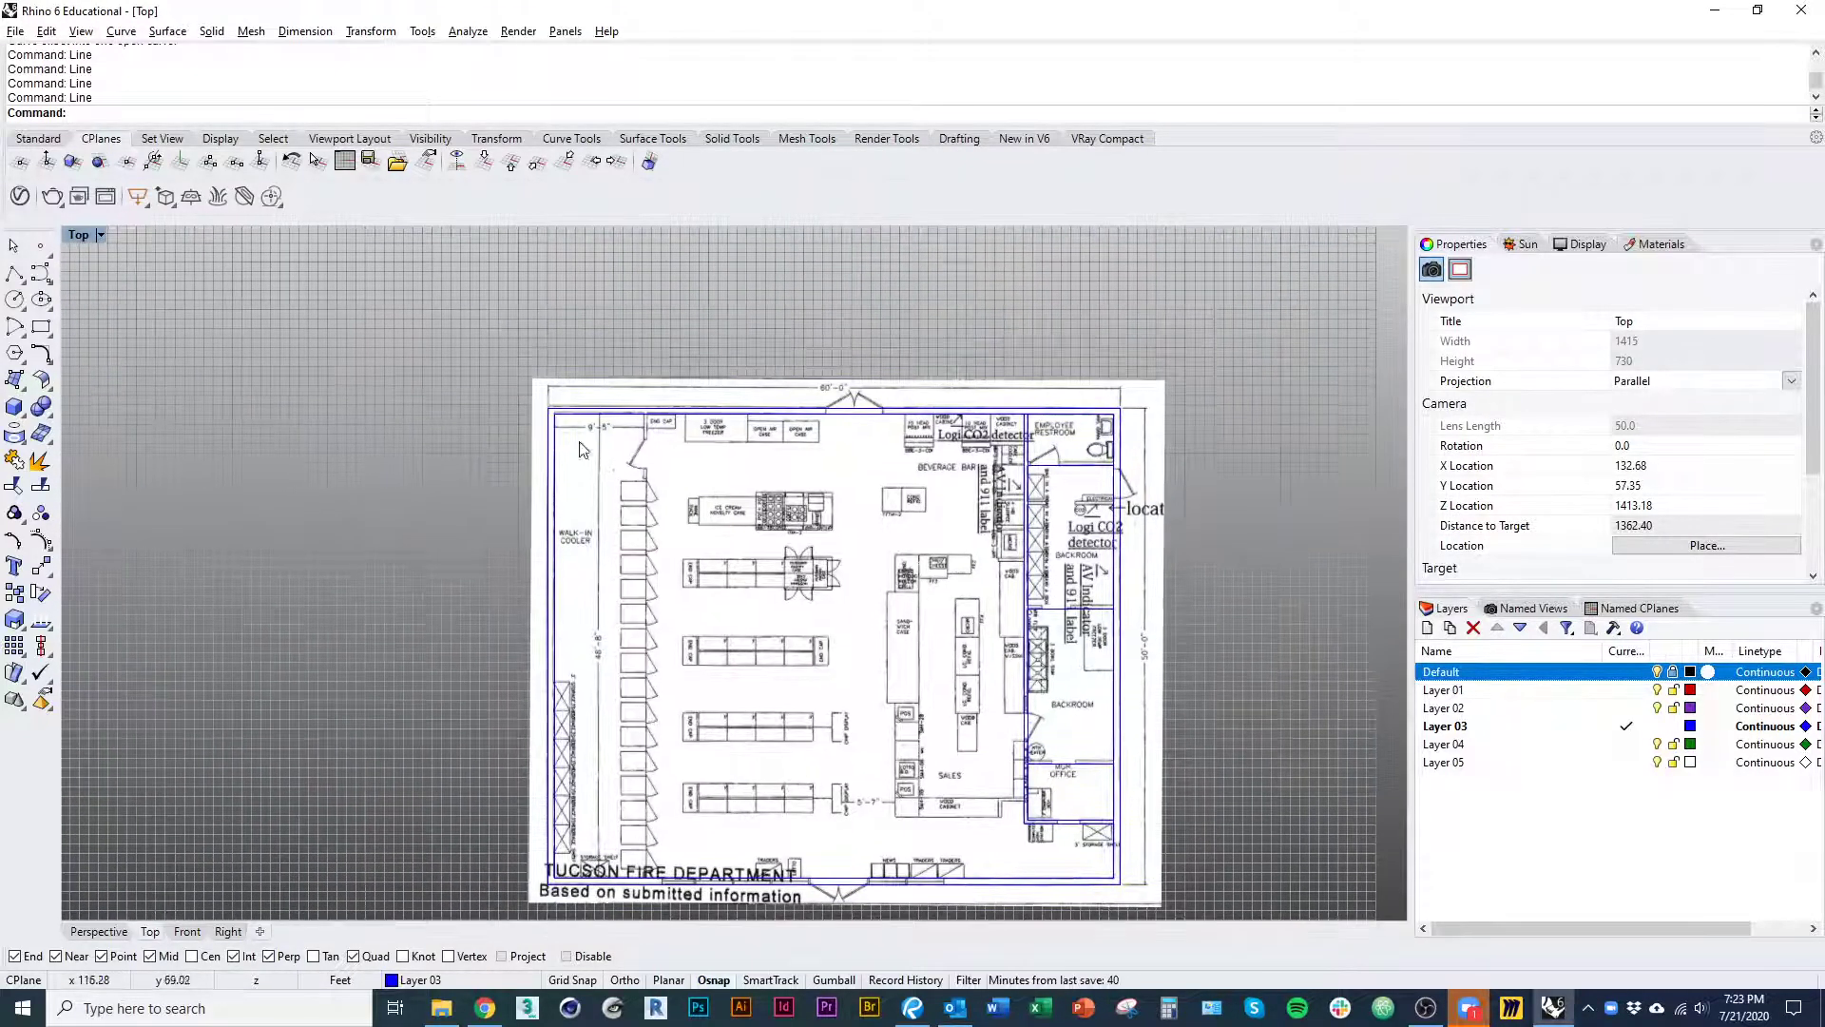
scroll(663, 425, up, 15)
scroll(587, 343, up, 4)
key(Return)
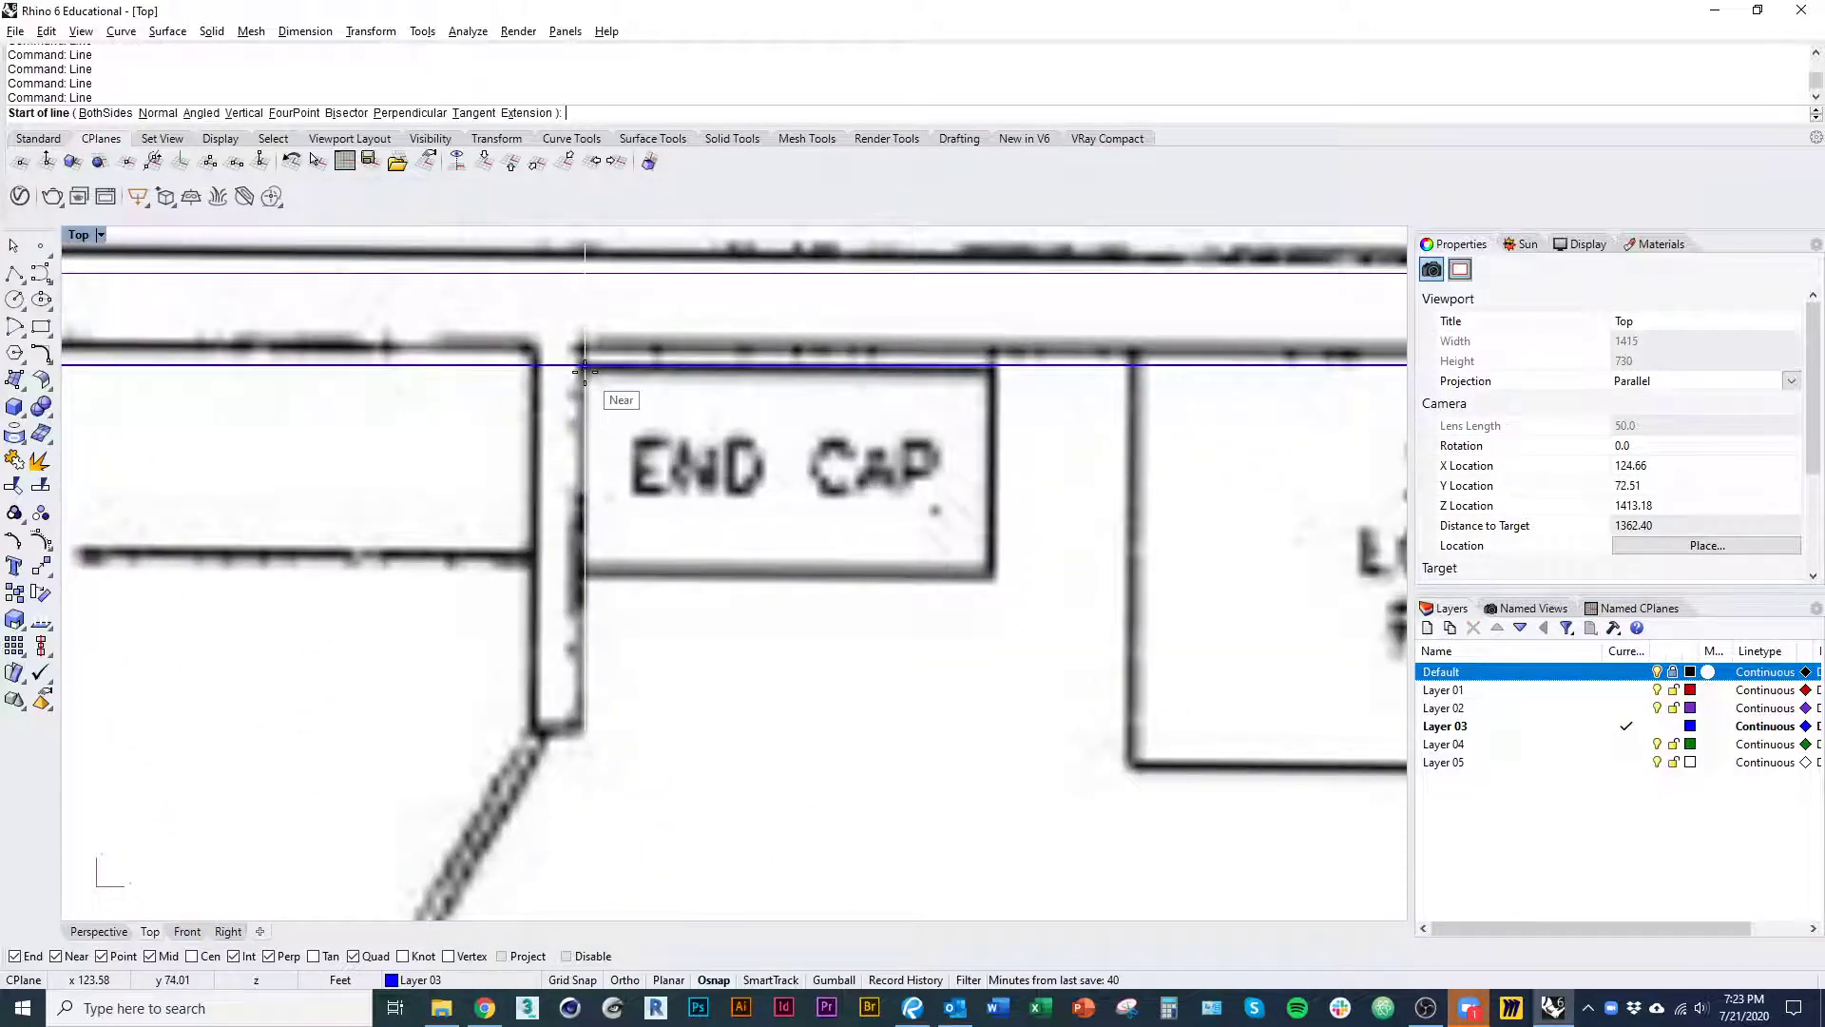
click(585, 368)
scroll(589, 381, down, 6)
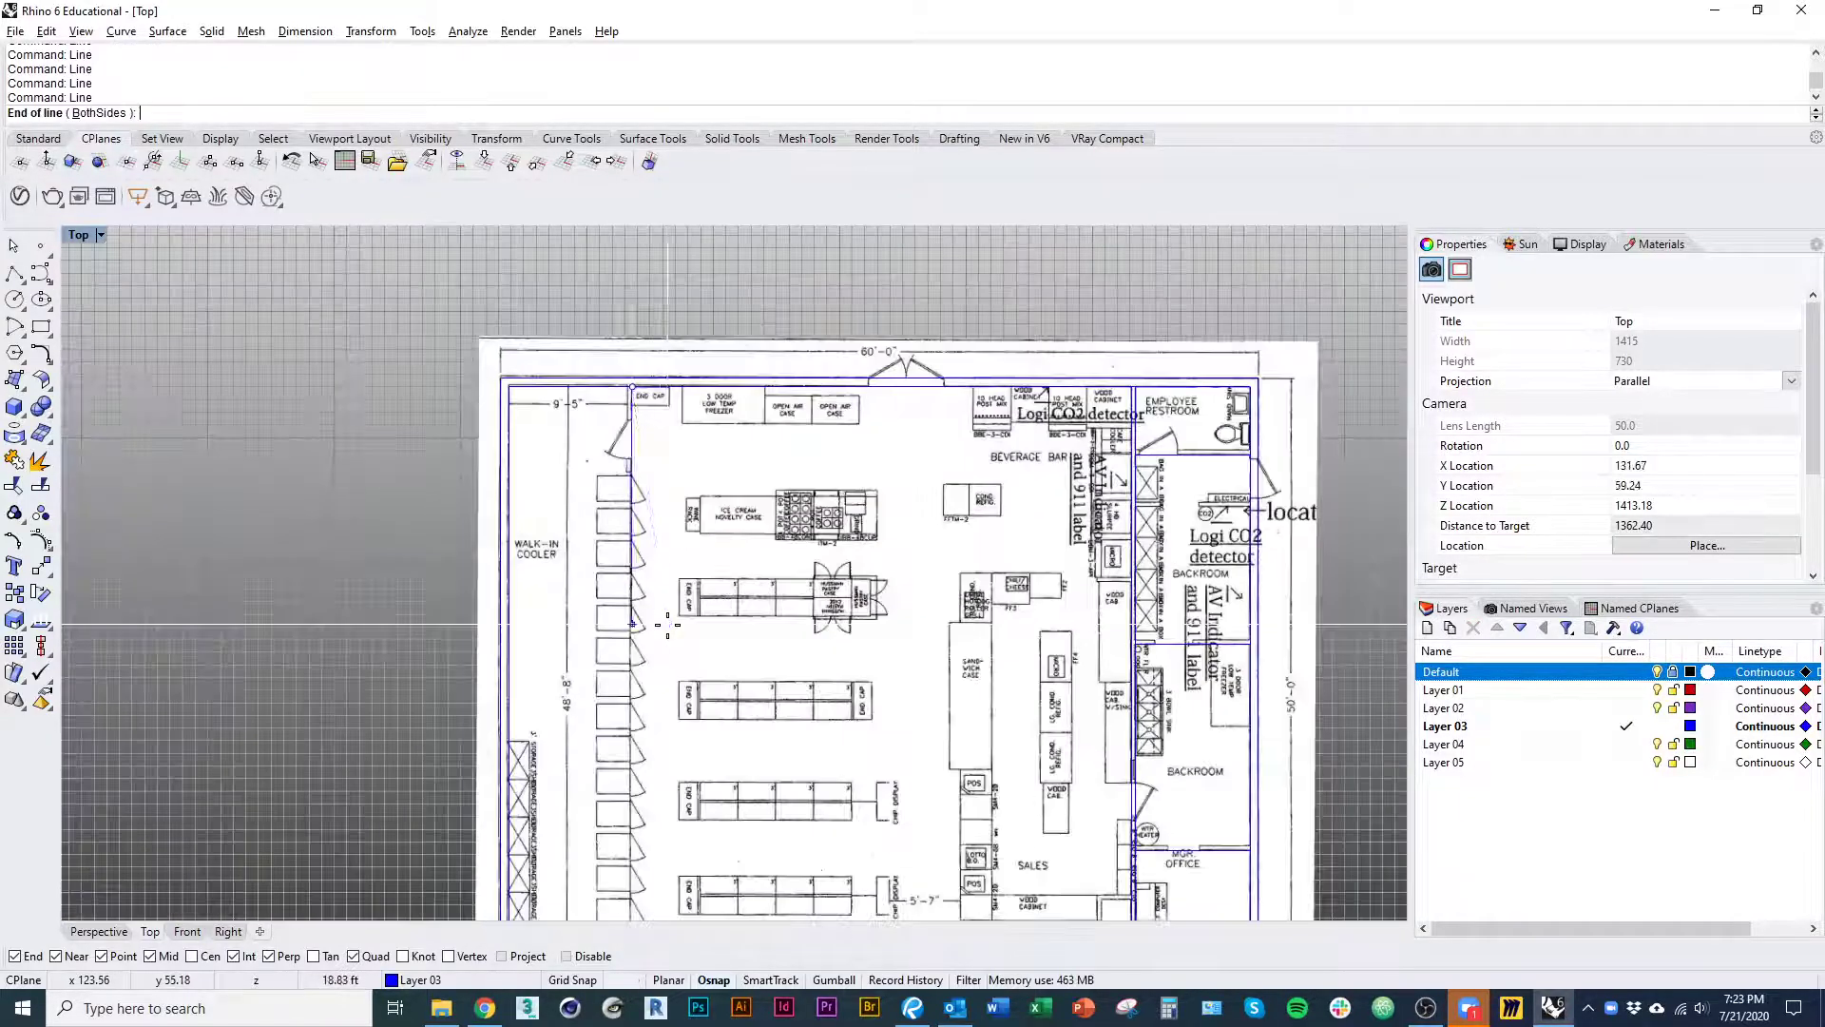
scroll(612, 751, up, 7)
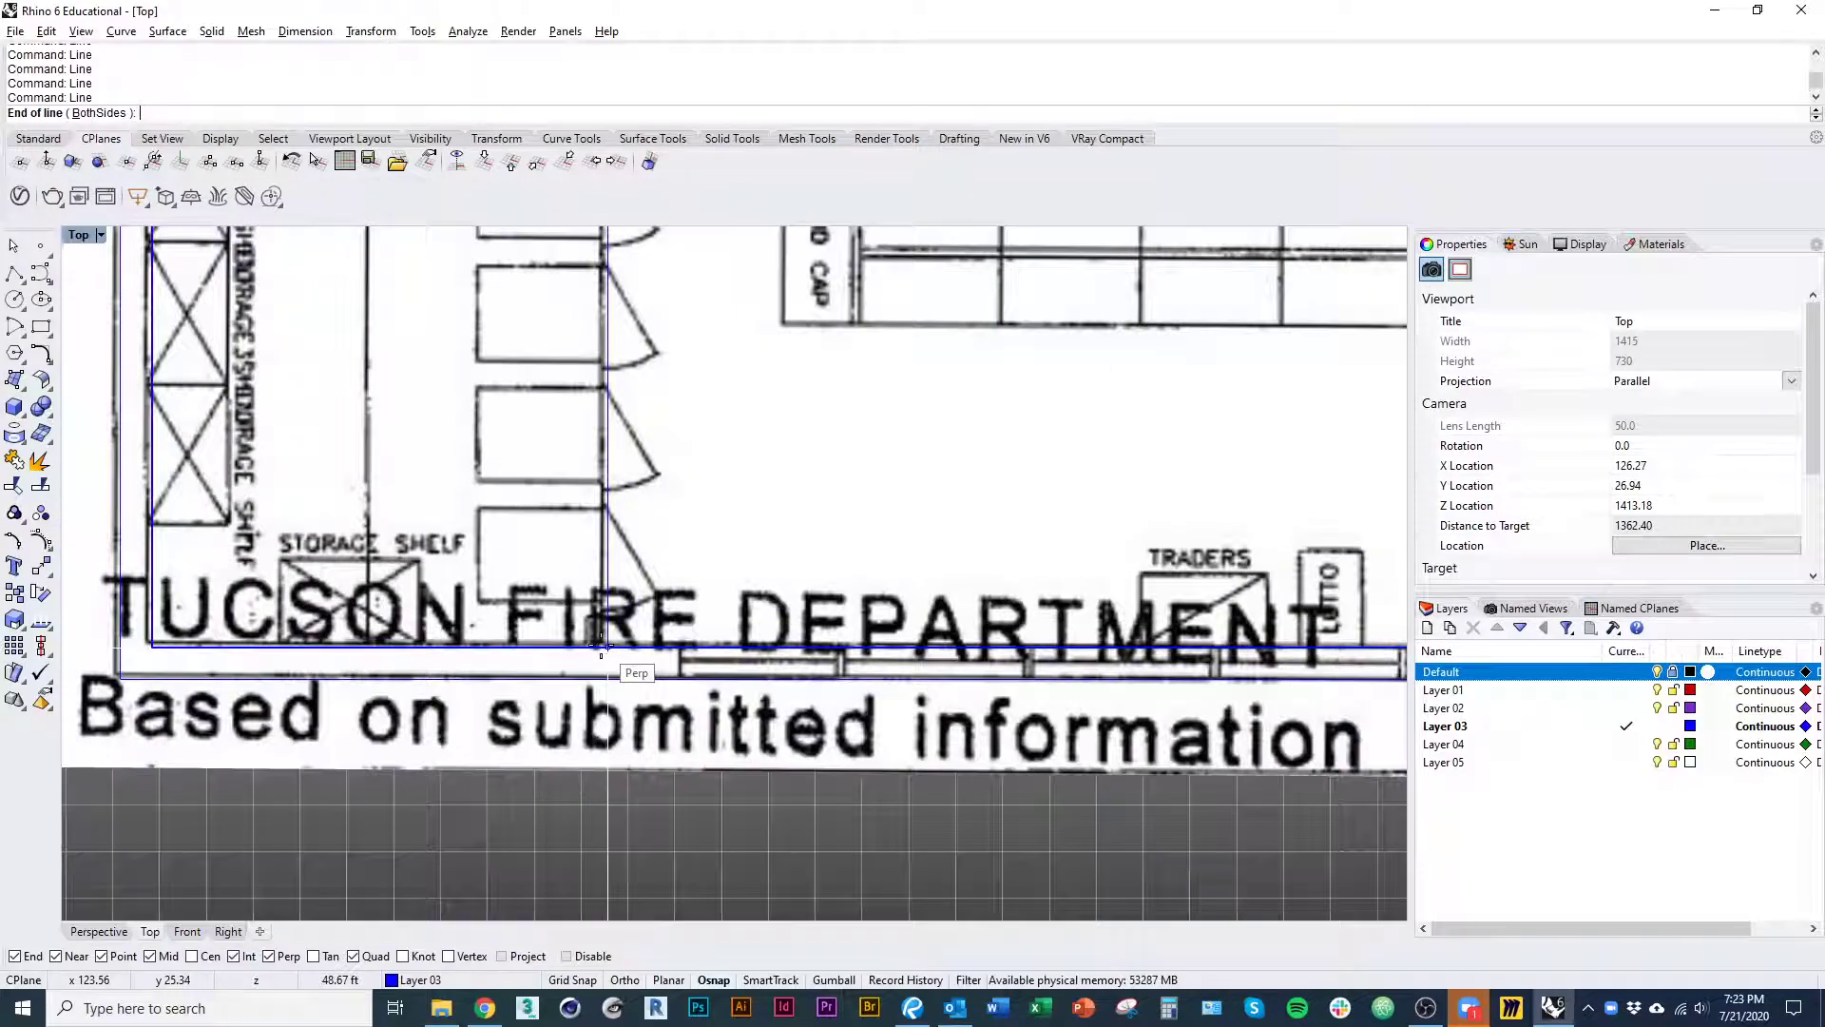
click(601, 648)
- Offset the employee restroom wall line by about 0.36 ft toward the restroom
scroll(590, 760, down, 9)
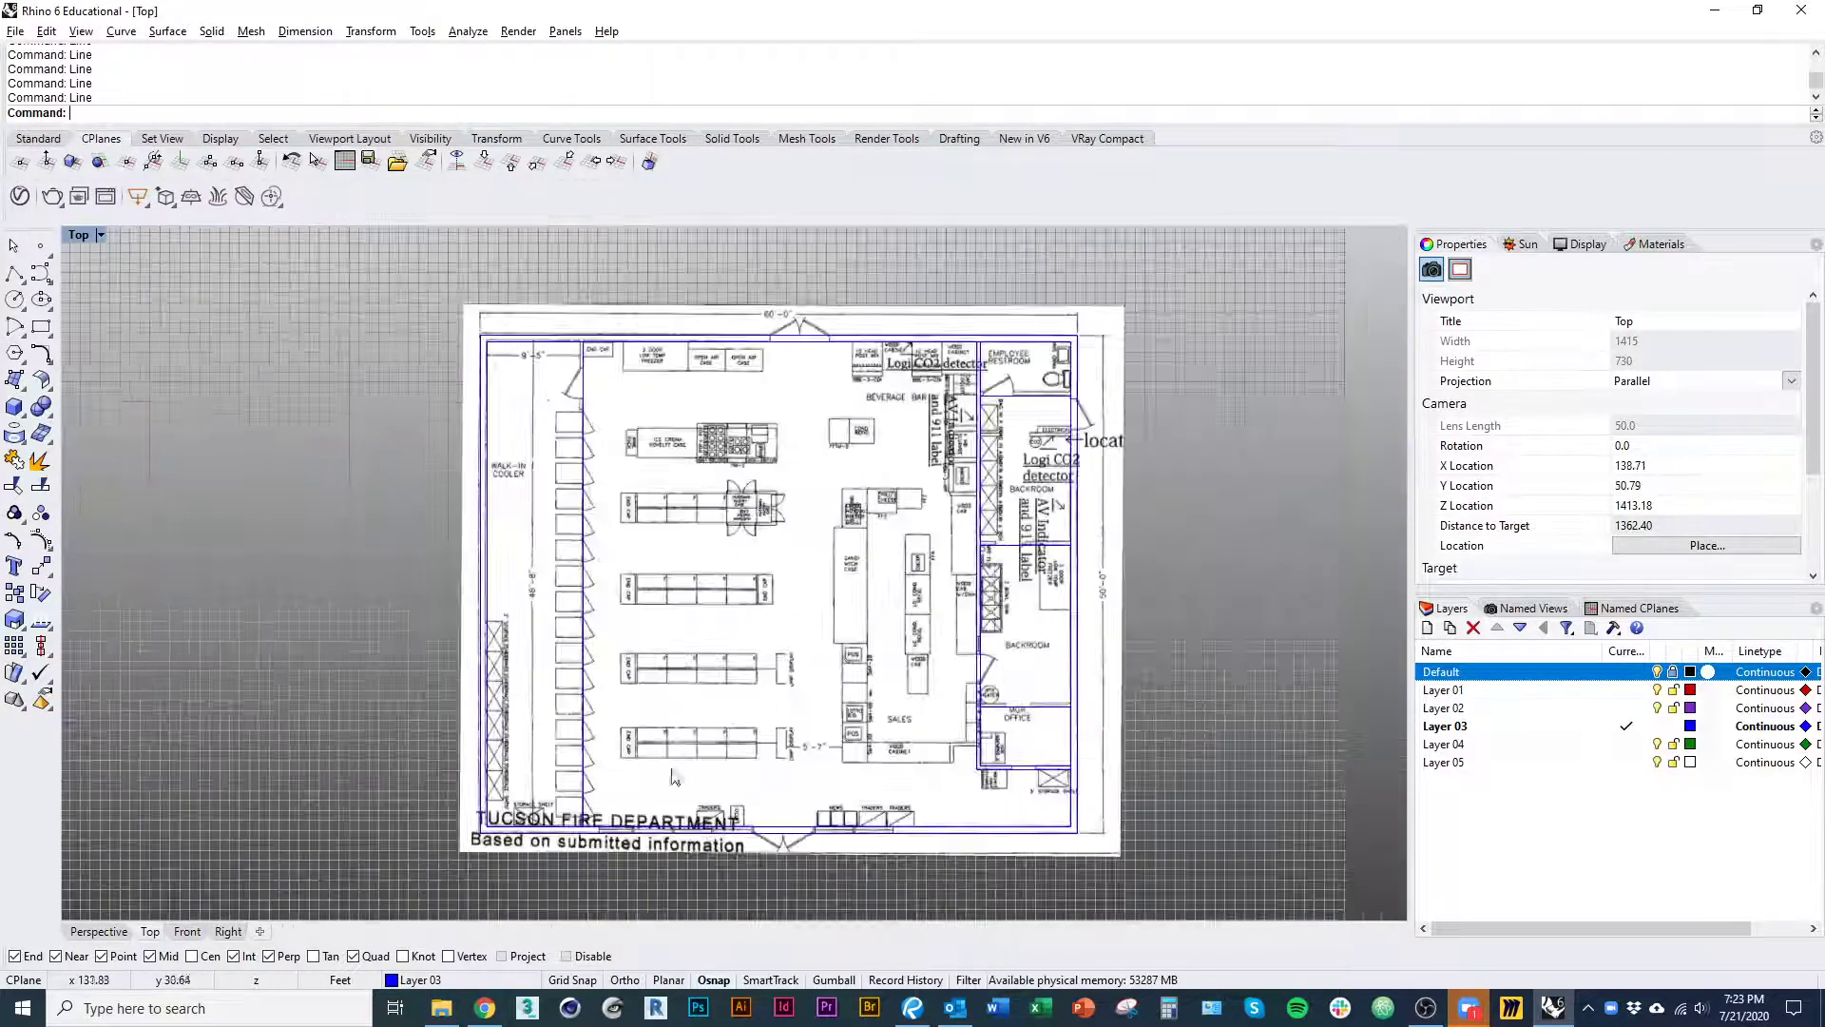
scroll(883, 483, up, 3)
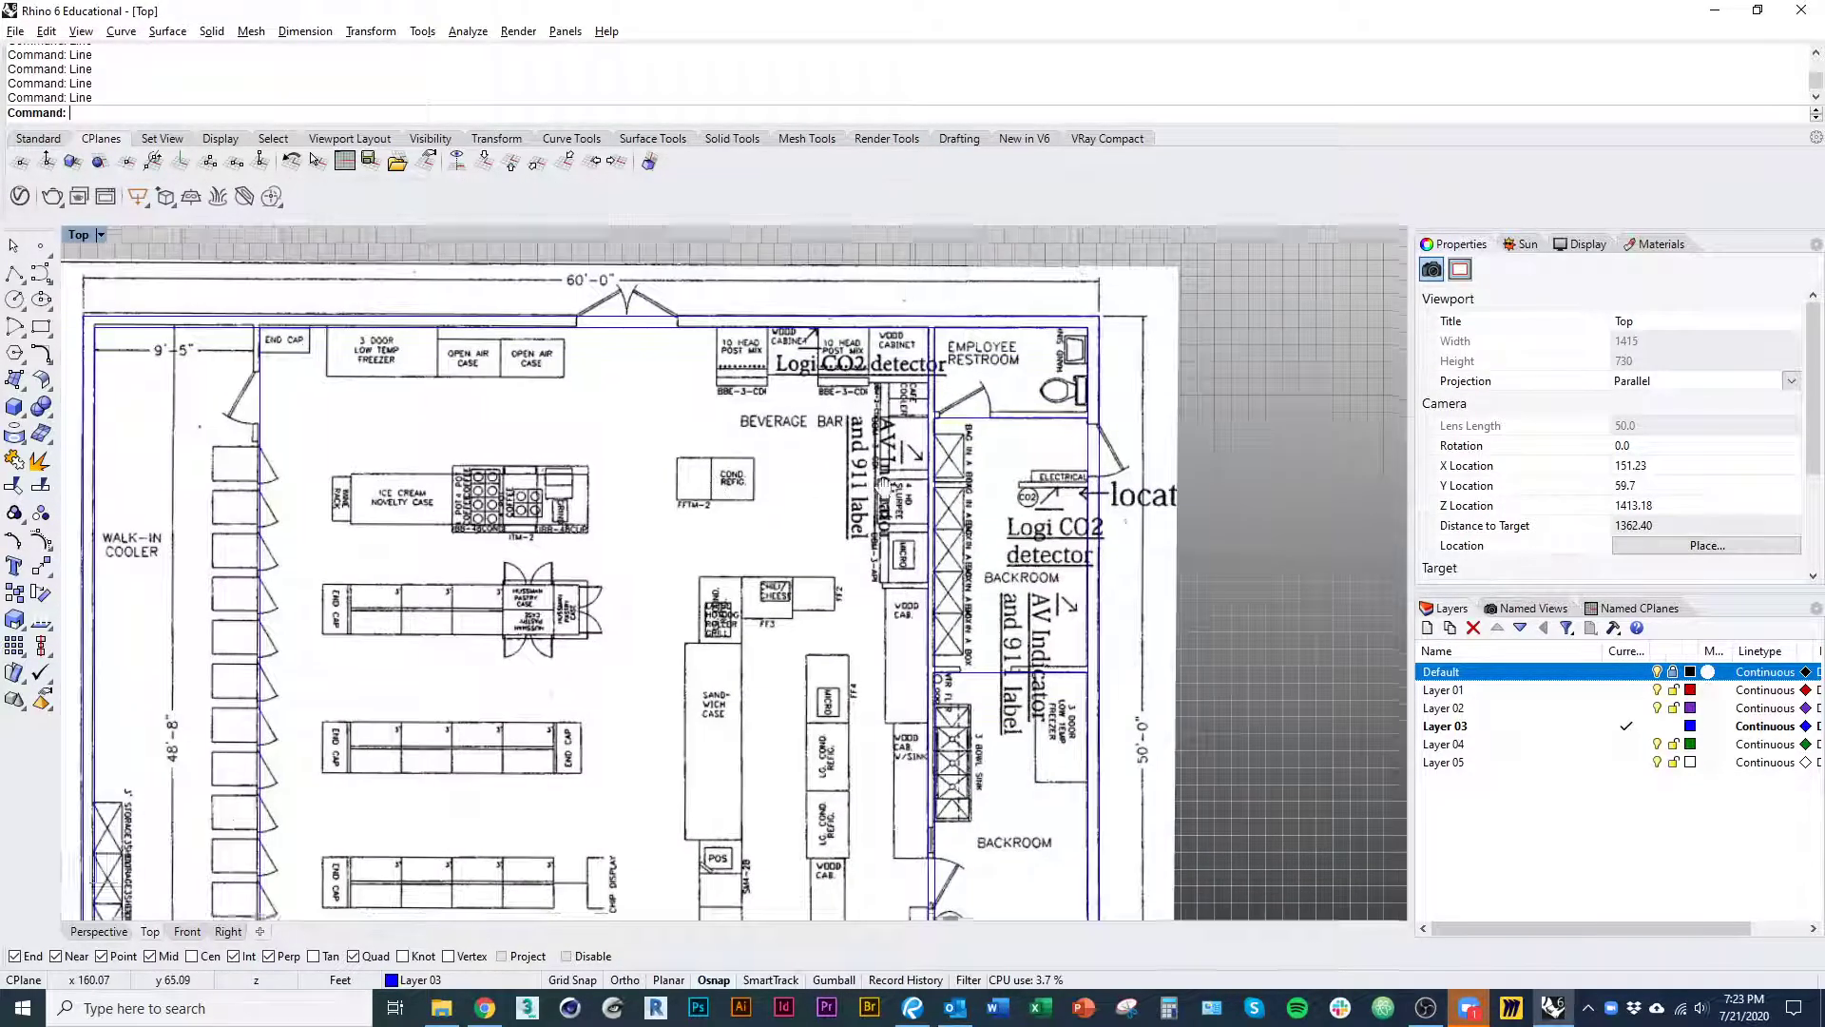
scroll(883, 483, up, 3)
click(715, 495)
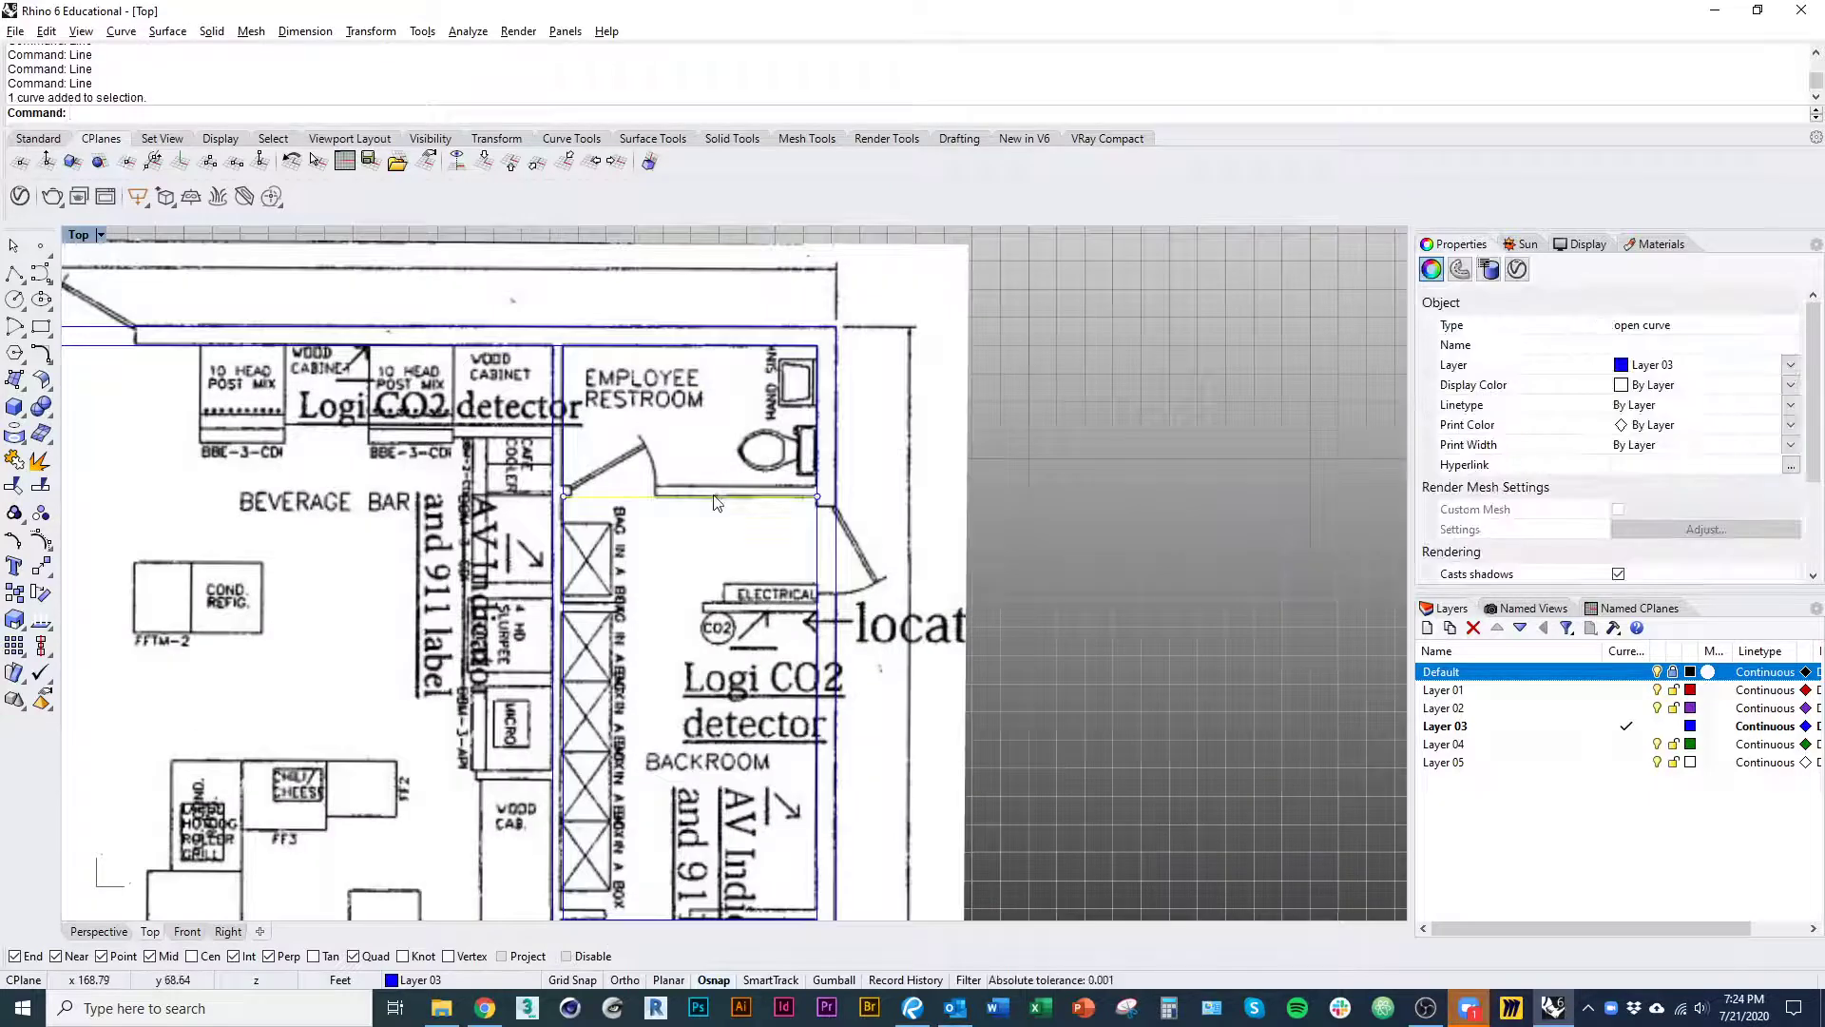
key(Return)
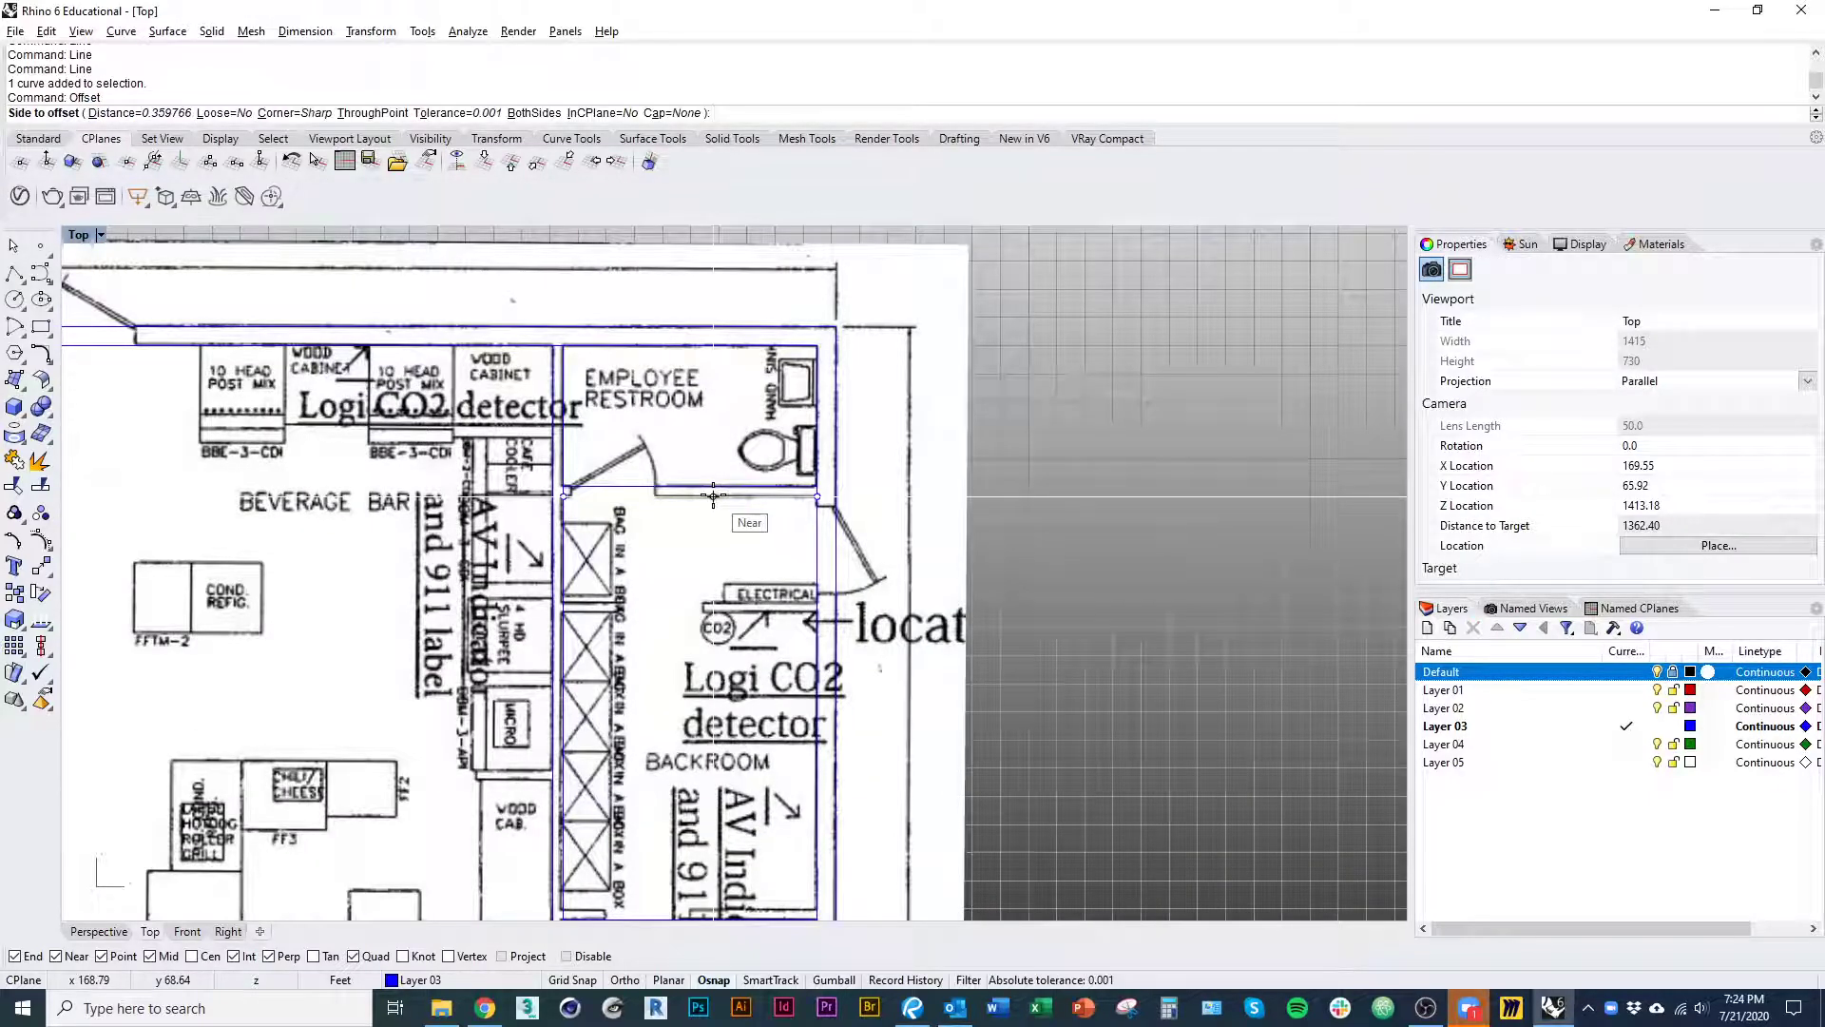
click(713, 495)
right_drag(713, 495, 701, 369)
- Offset the wall line above the water filter by about 0.36 ft toward the upper backroom
click(699, 362)
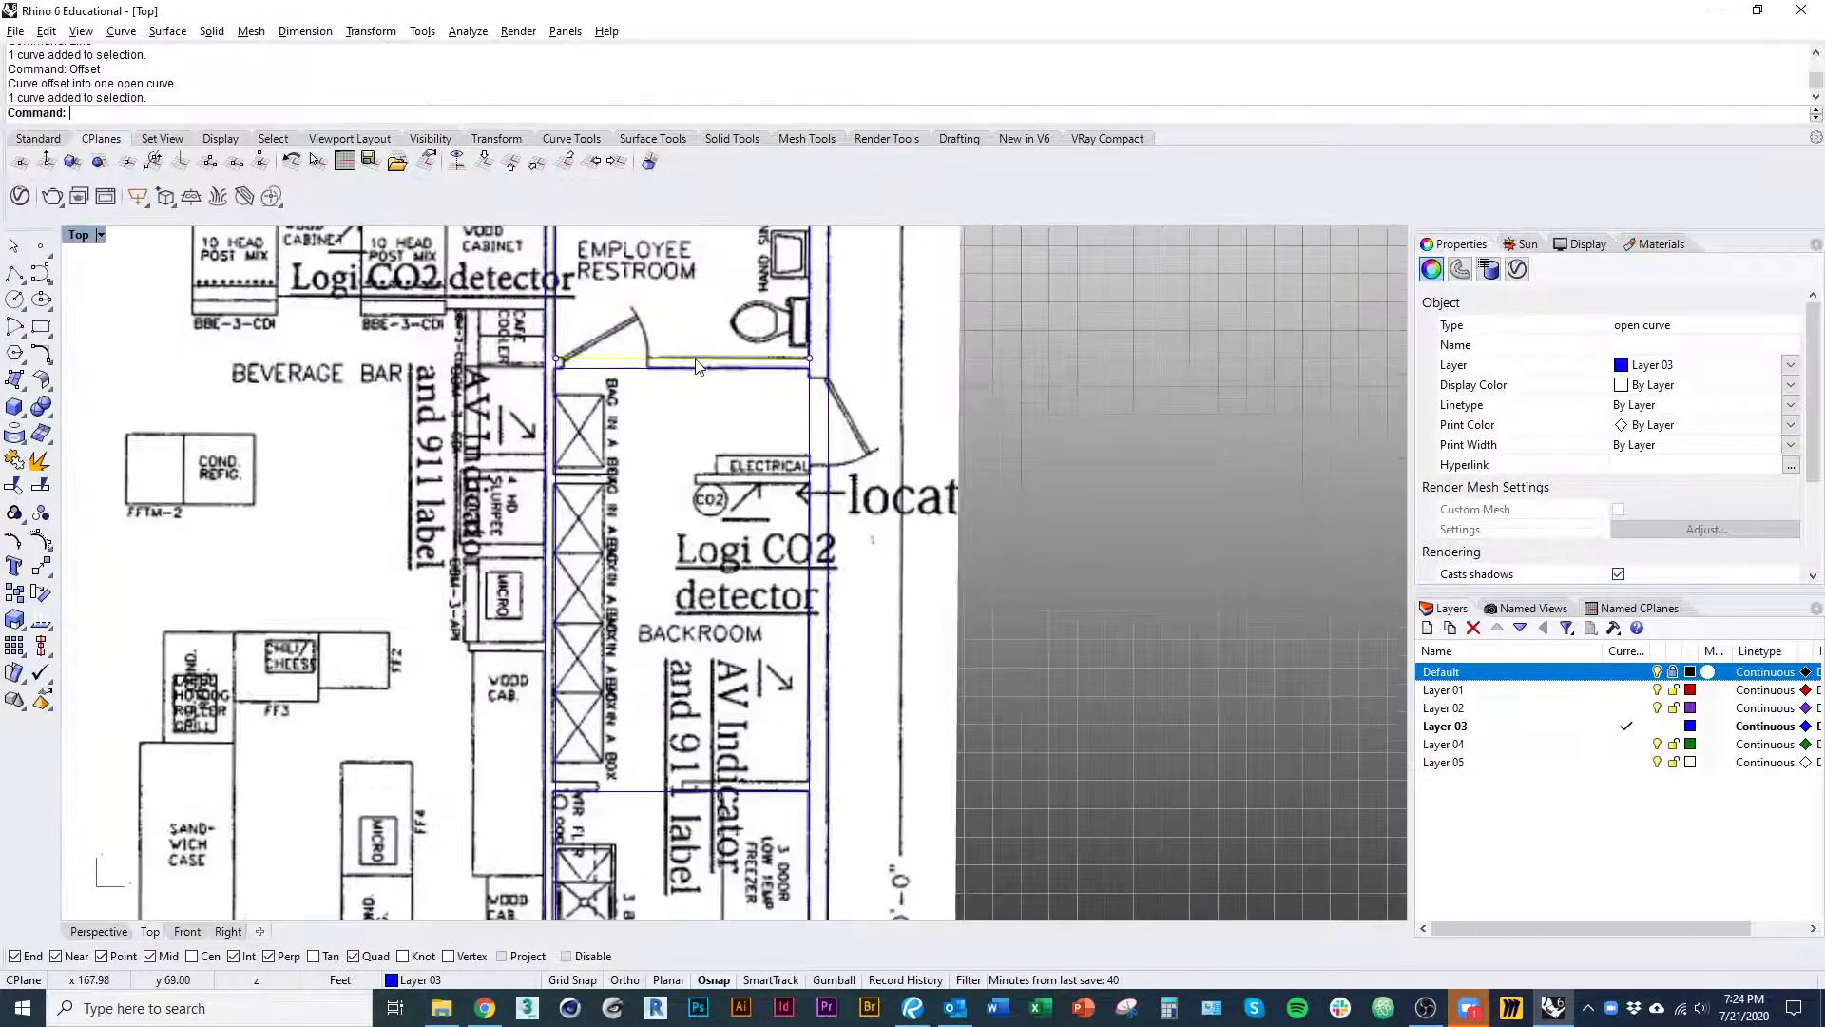
right_drag(715, 798, 721, 536)
click(715, 529)
key(Return)
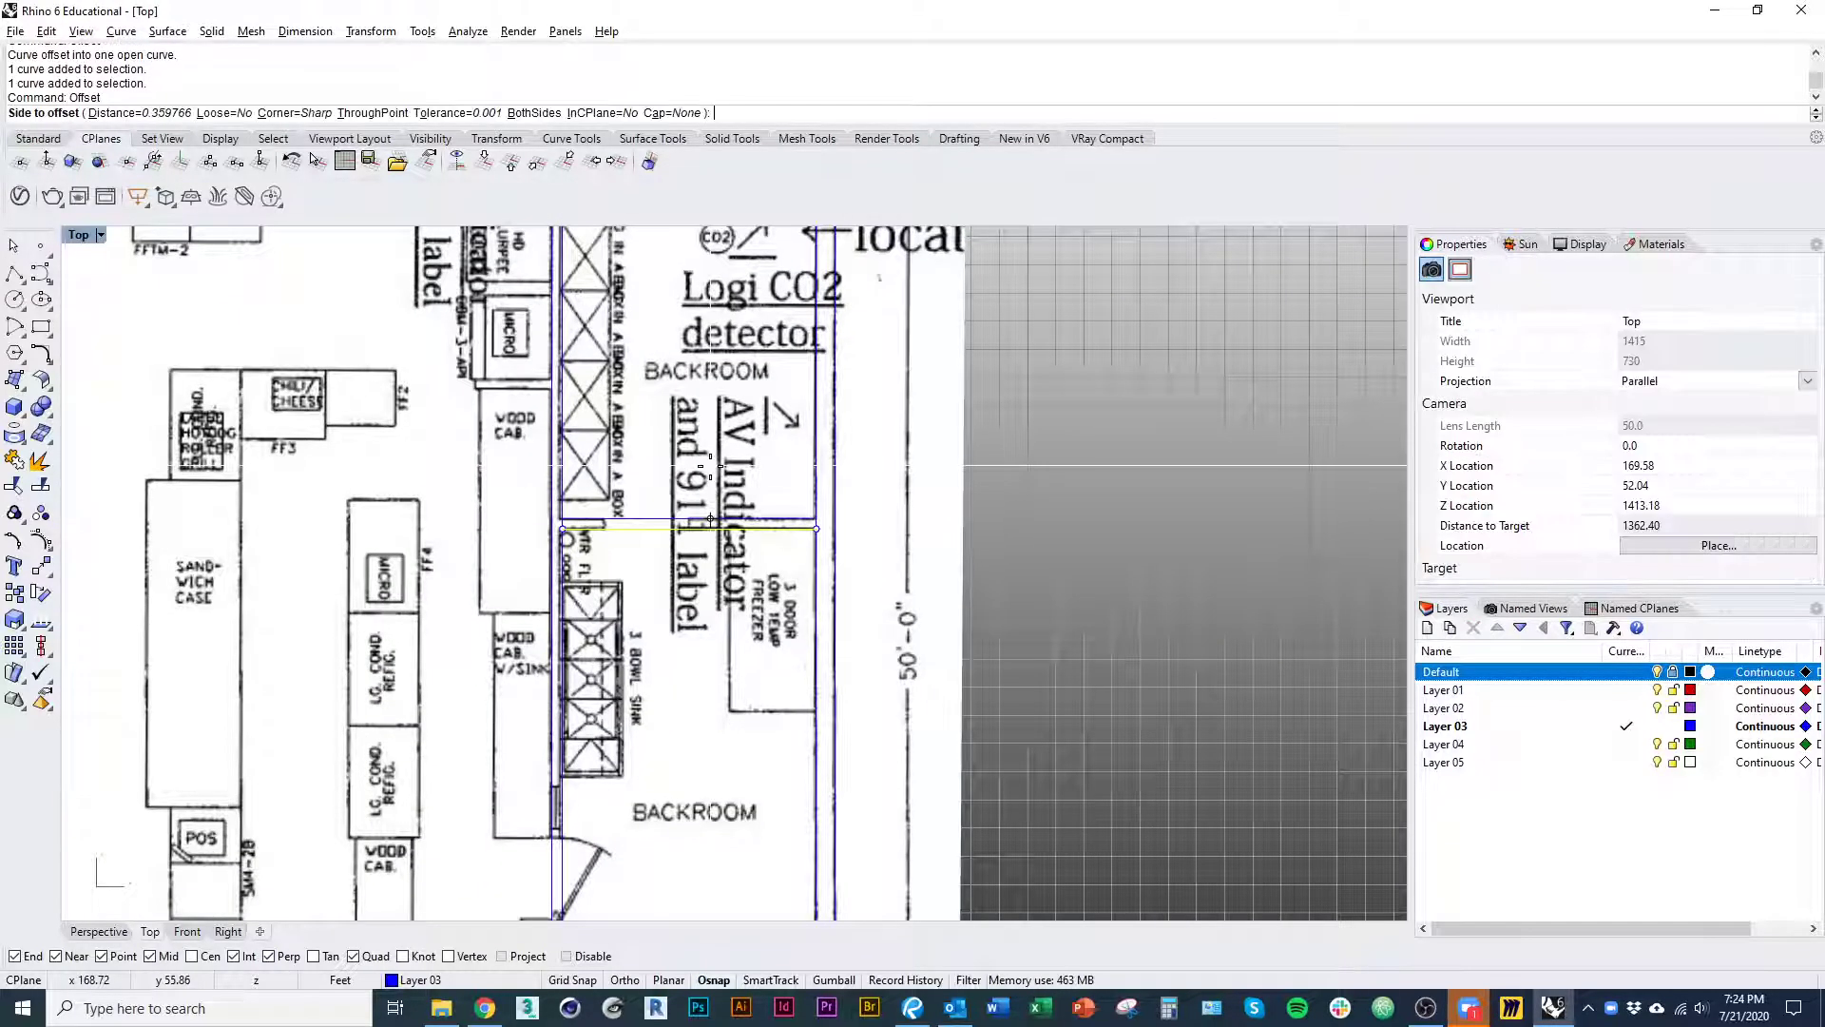
click(710, 466)
- Offset the manager's office upper wall line toward the backroom by the same distance and clear the selection
right_drag(708, 699, 741, 598)
scroll(742, 598, down, 4)
click(742, 598)
right_drag(744, 750, 775, 685)
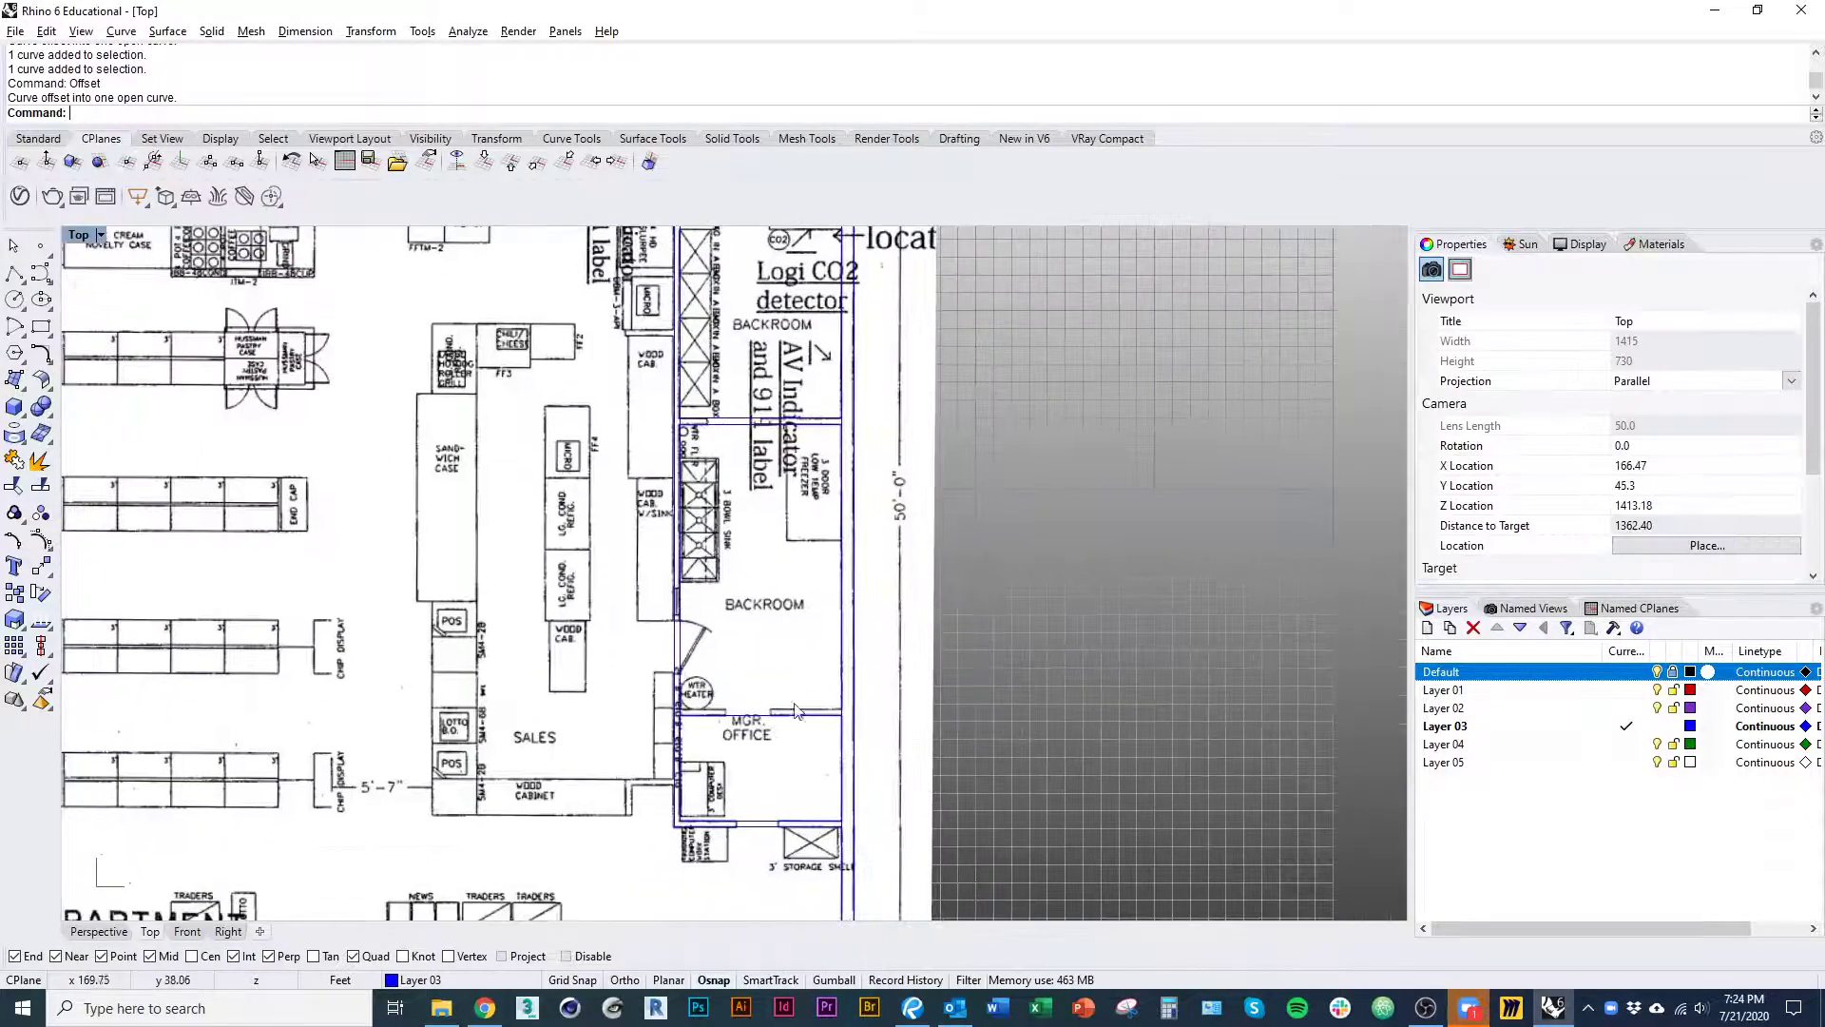
scroll(794, 704, up, 10)
click(761, 742)
key(Return)
click(750, 620)
scroll(761, 657, down, 6)
right_drag(755, 755, 759, 713)
click(757, 714)
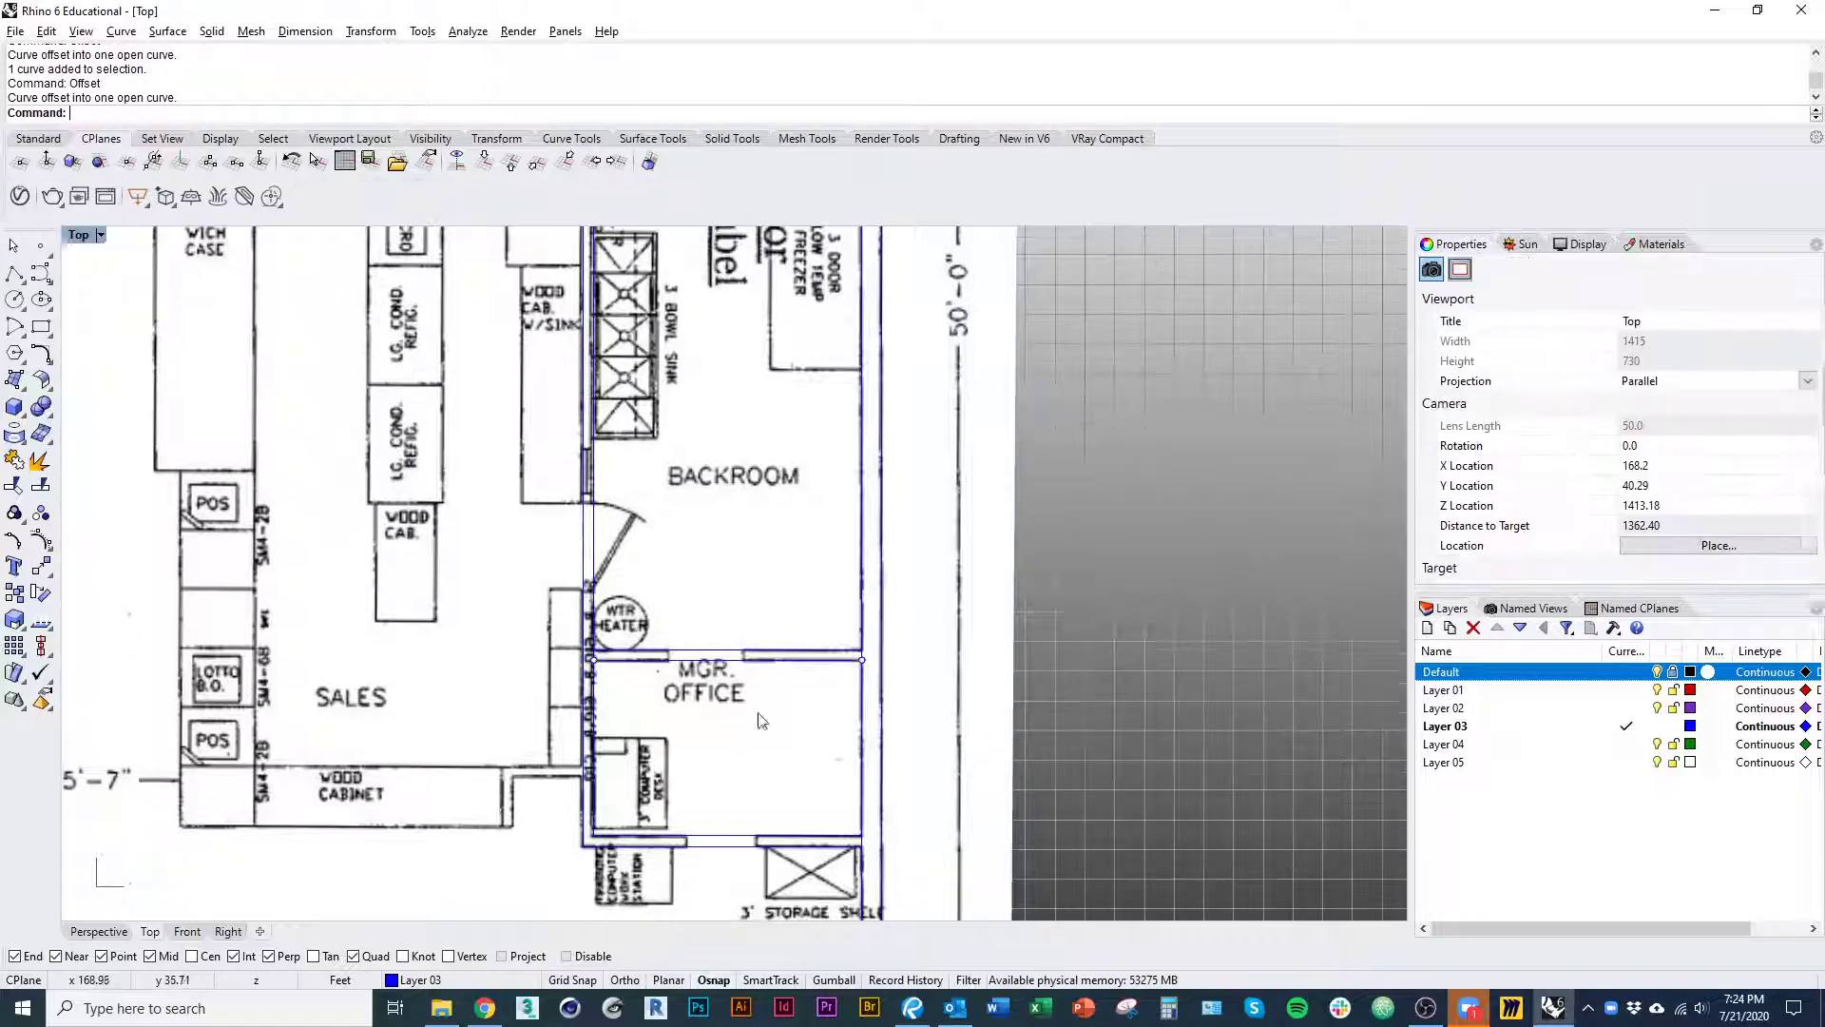
- Draw a short jamb line across the manager's office lower wall, at the doorway edge beside the 3' storage shelf
scroll(763, 737, down, 3)
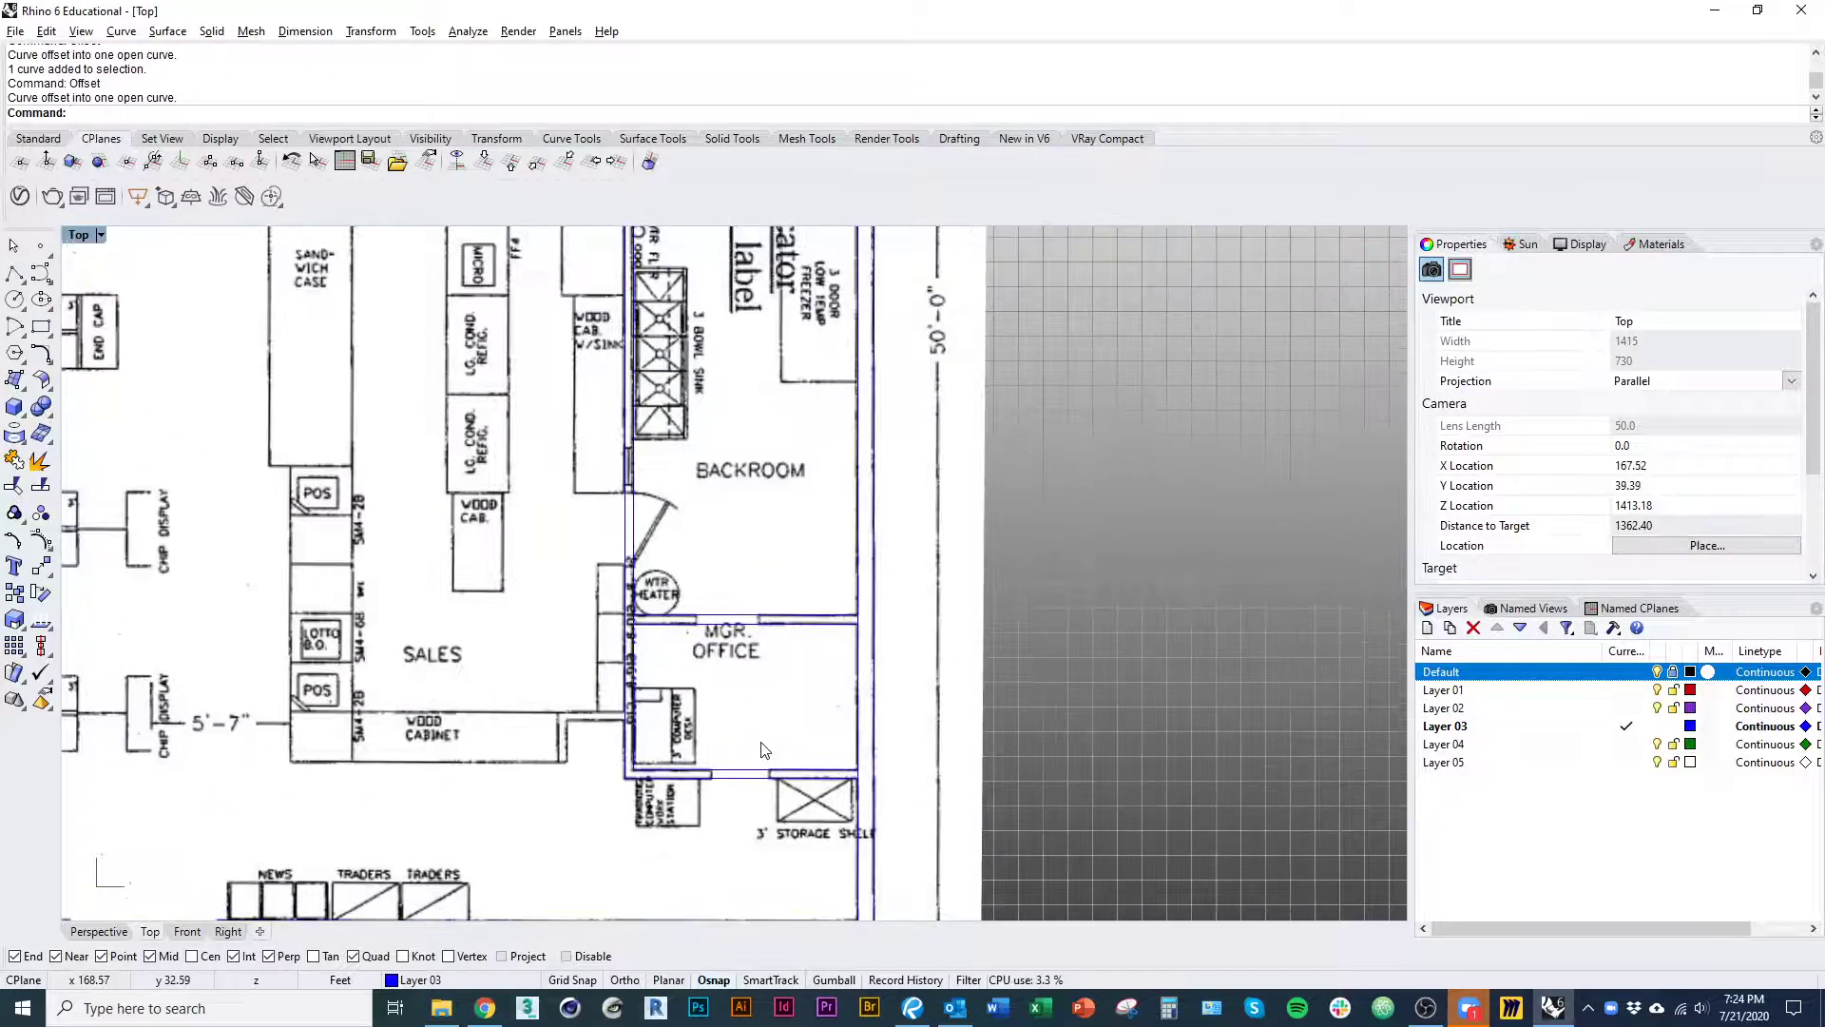
key(Return)
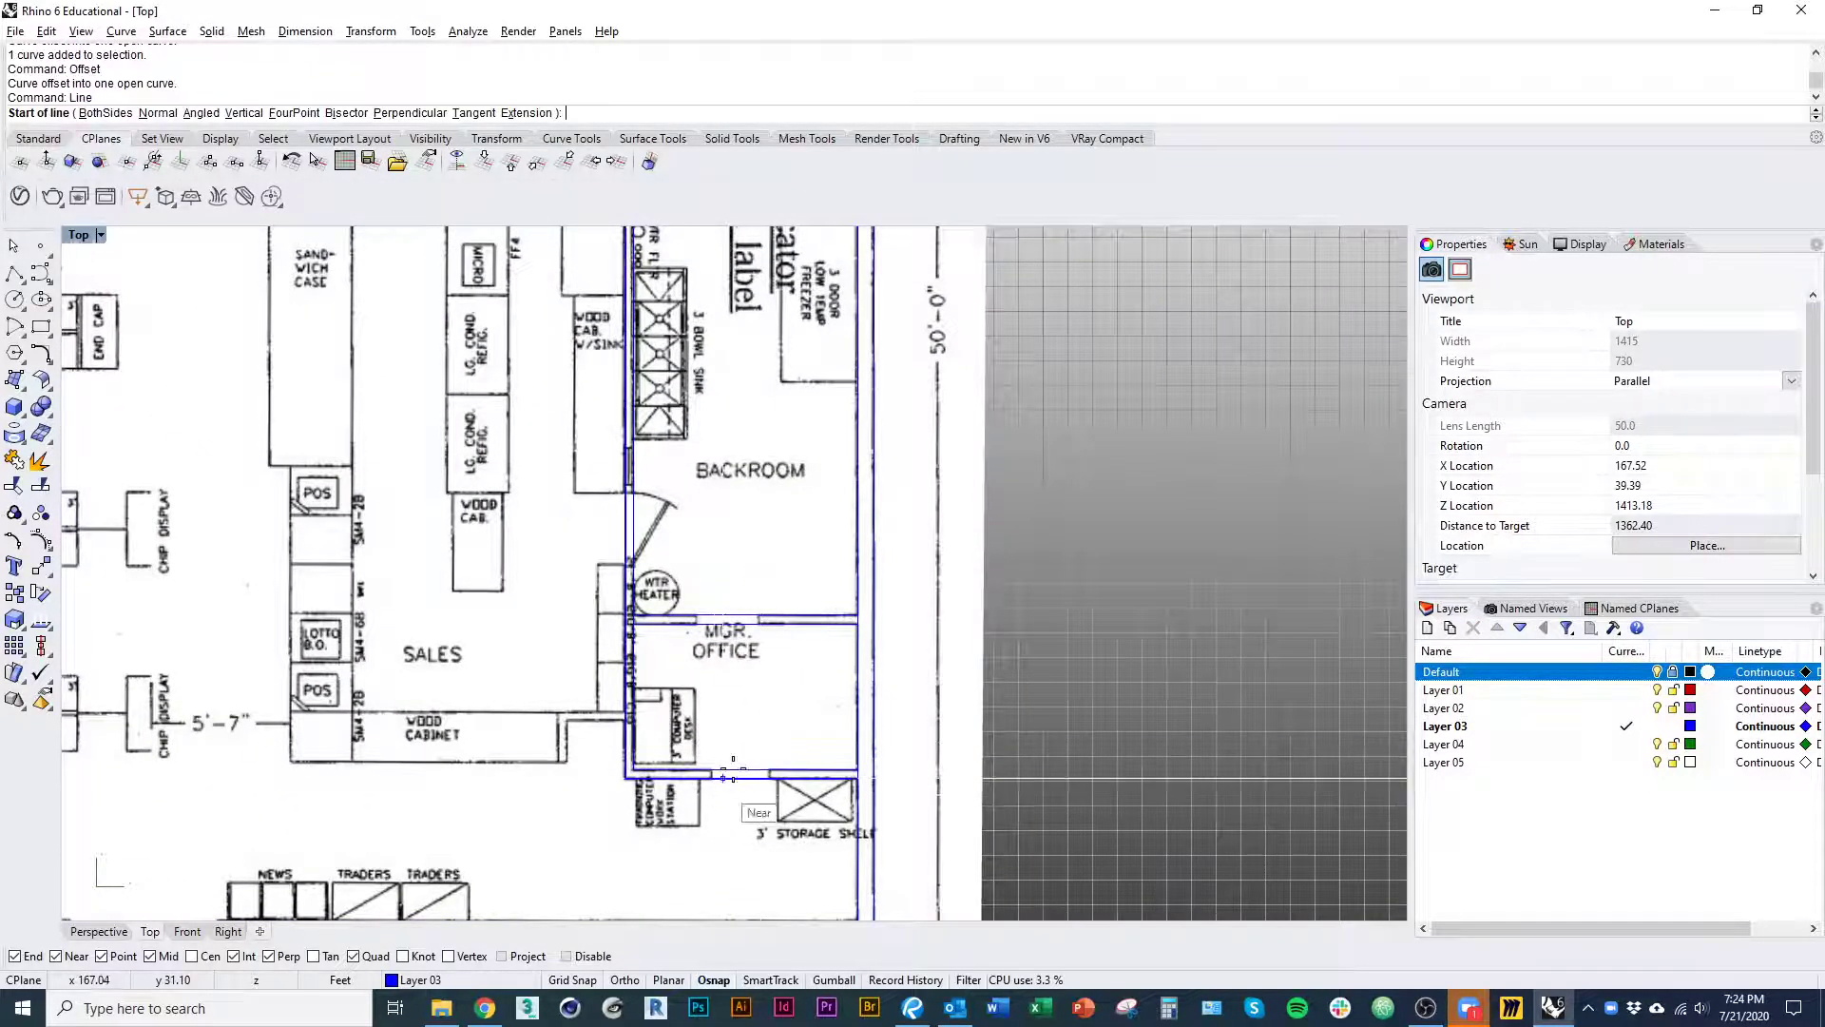
scroll(754, 665, up, 8)
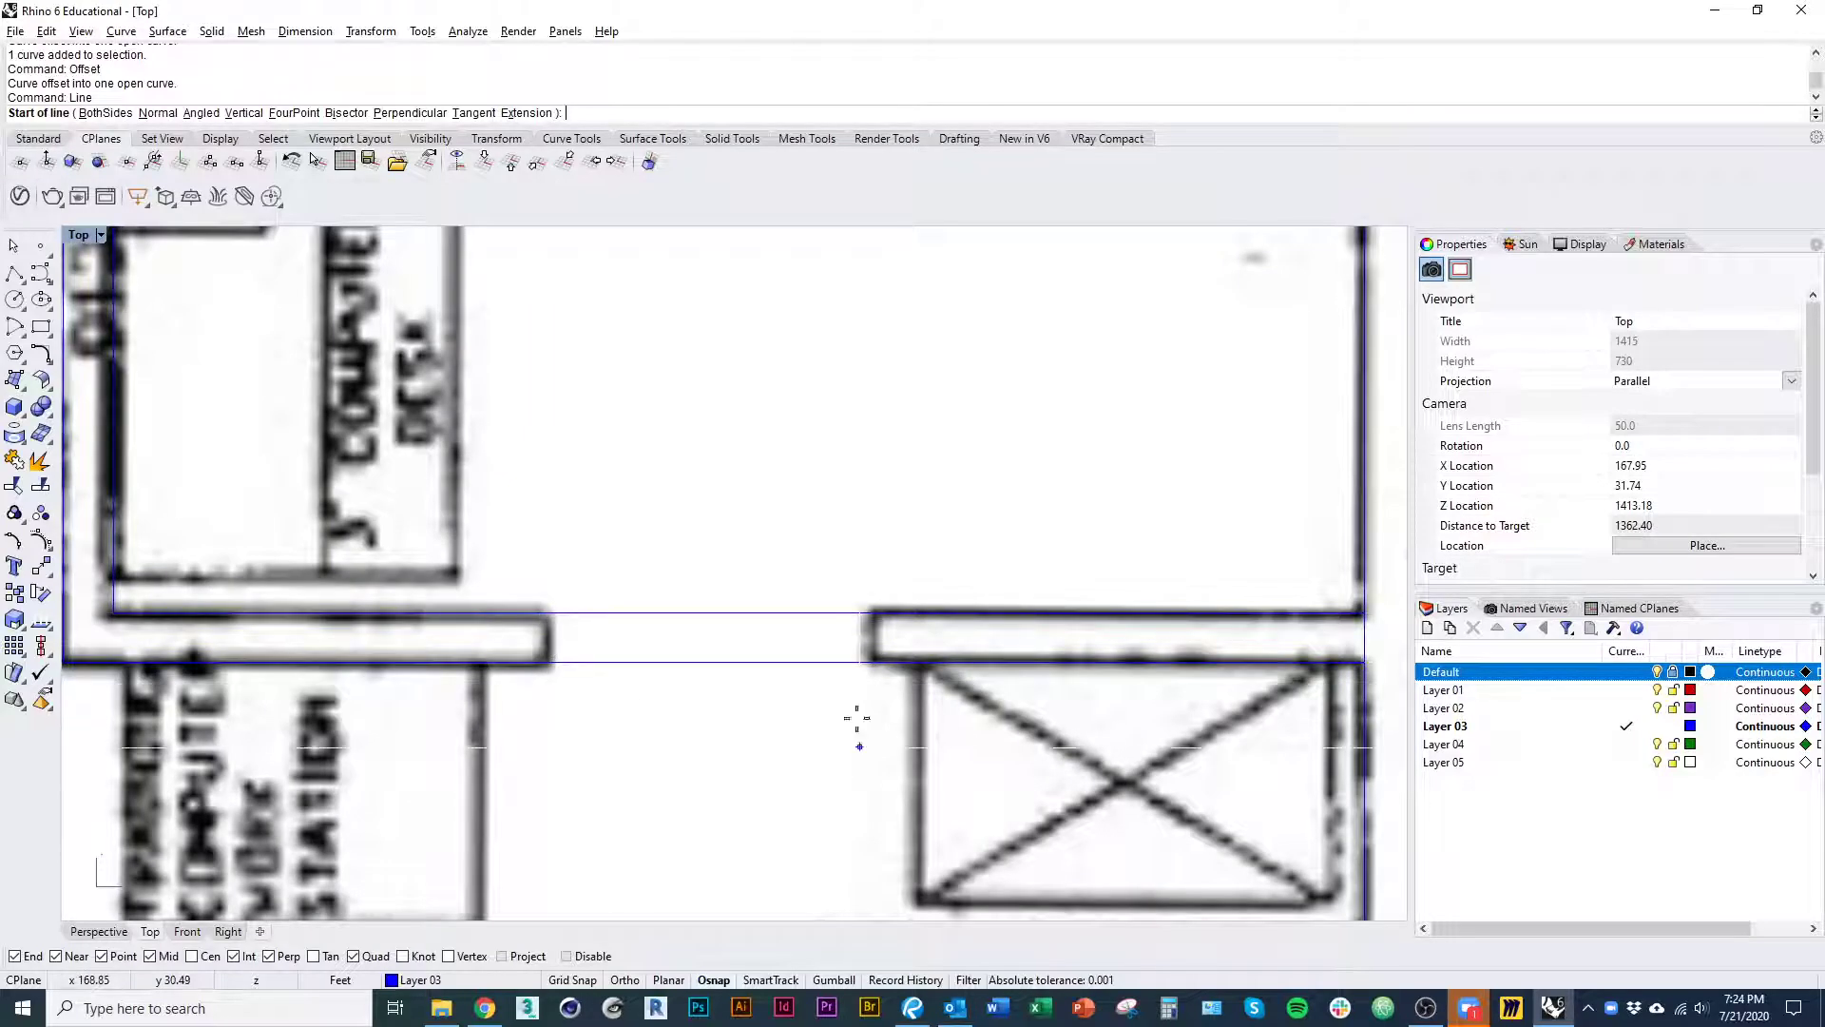
scroll(855, 725, down, 5)
right_drag(701, 693, 621, 730)
scroll(765, 590, up, 10)
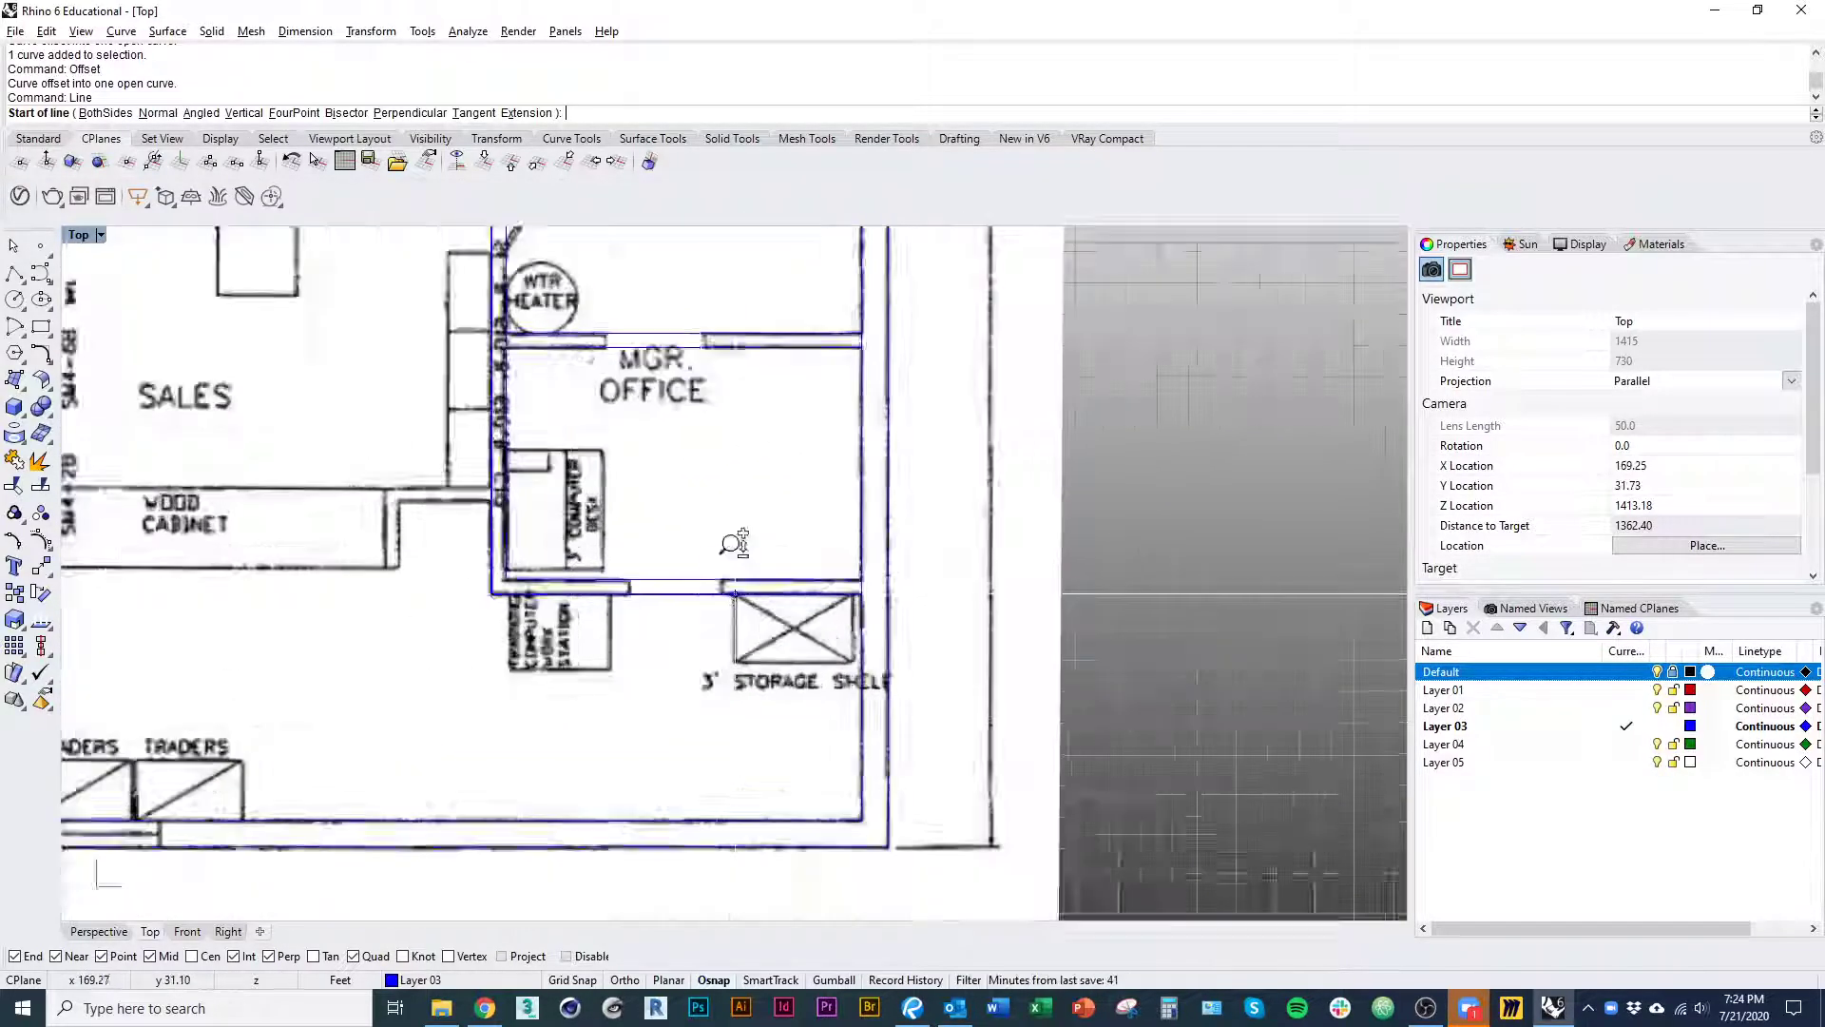
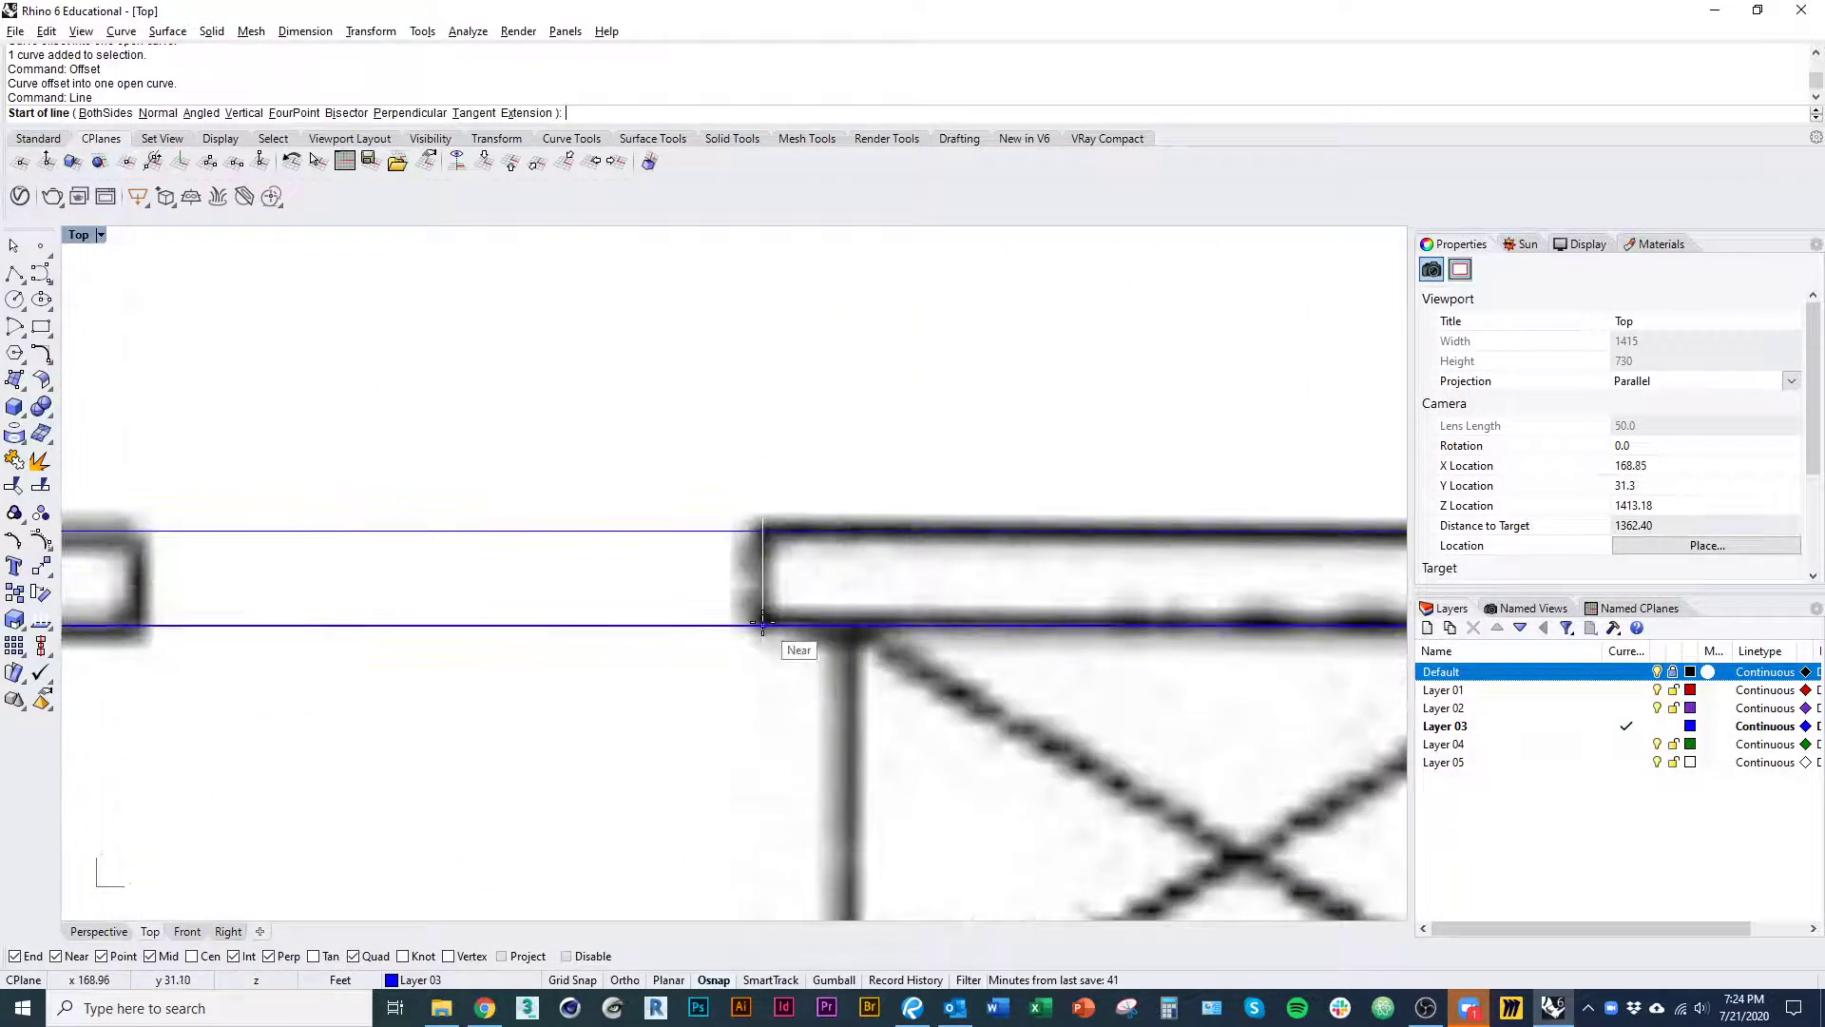
click(763, 625)
click(763, 530)
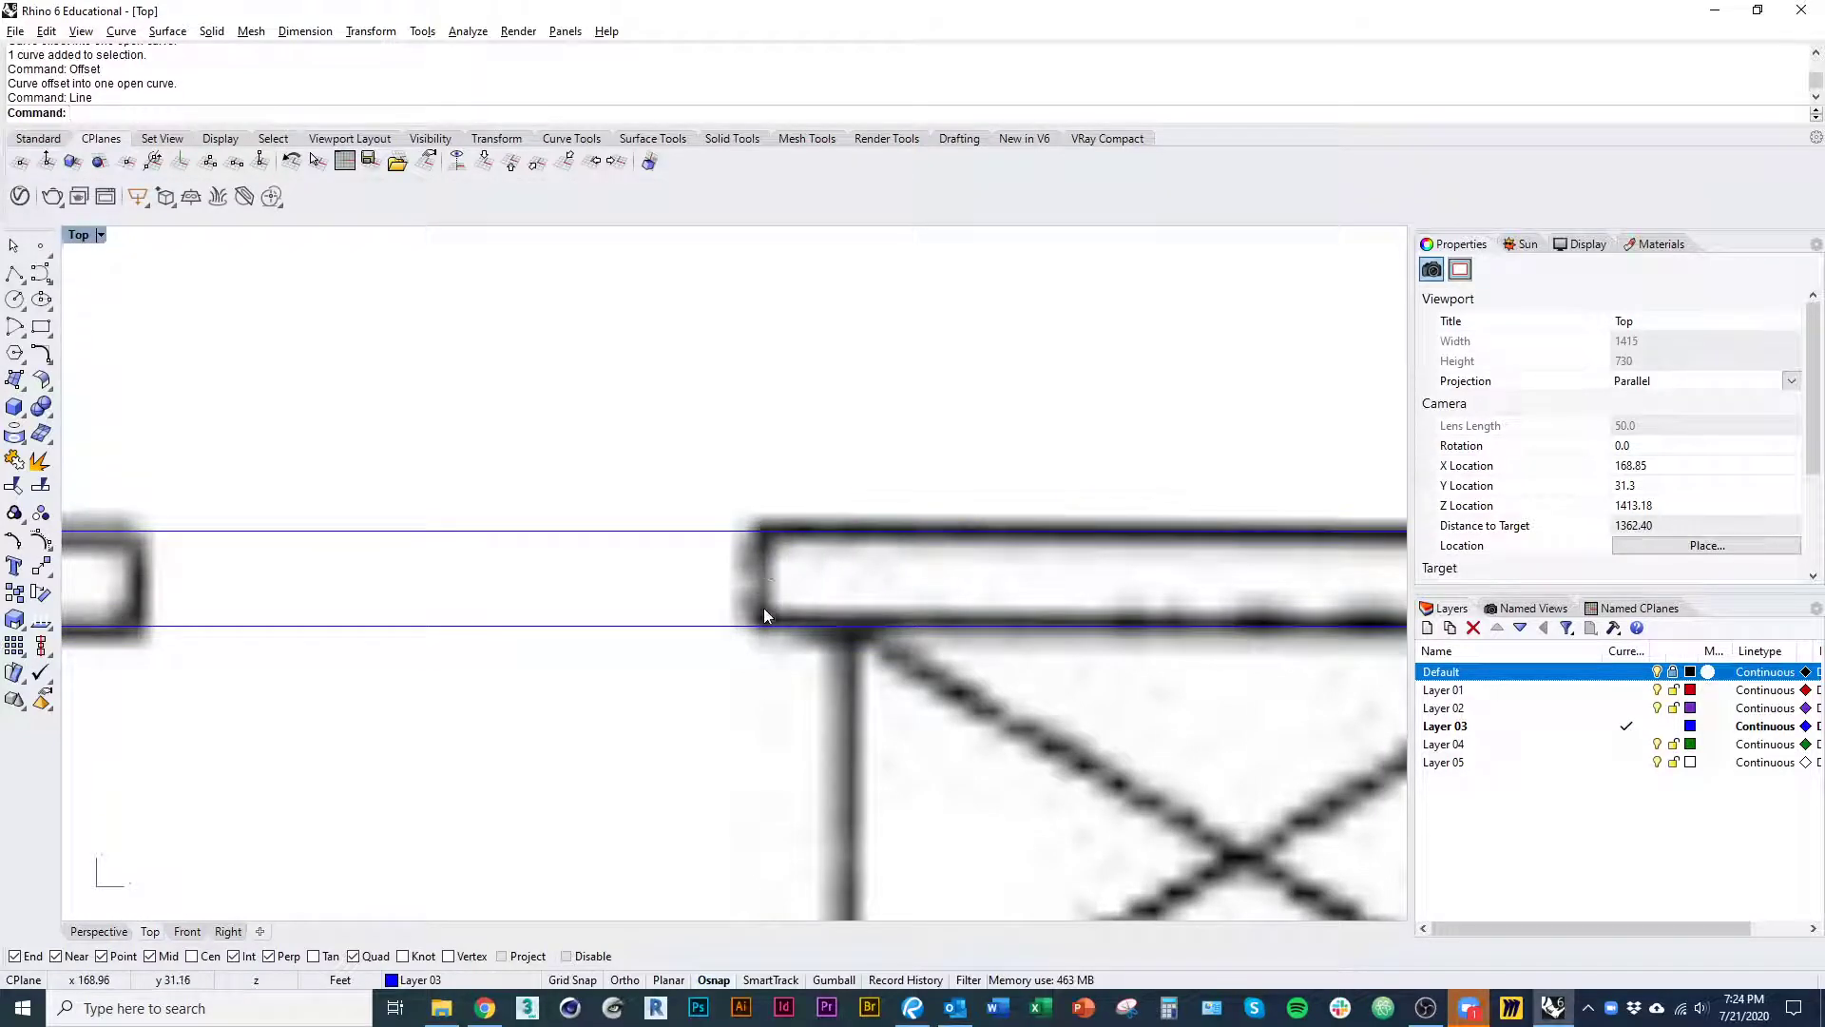
scroll(761, 575, down, 2)
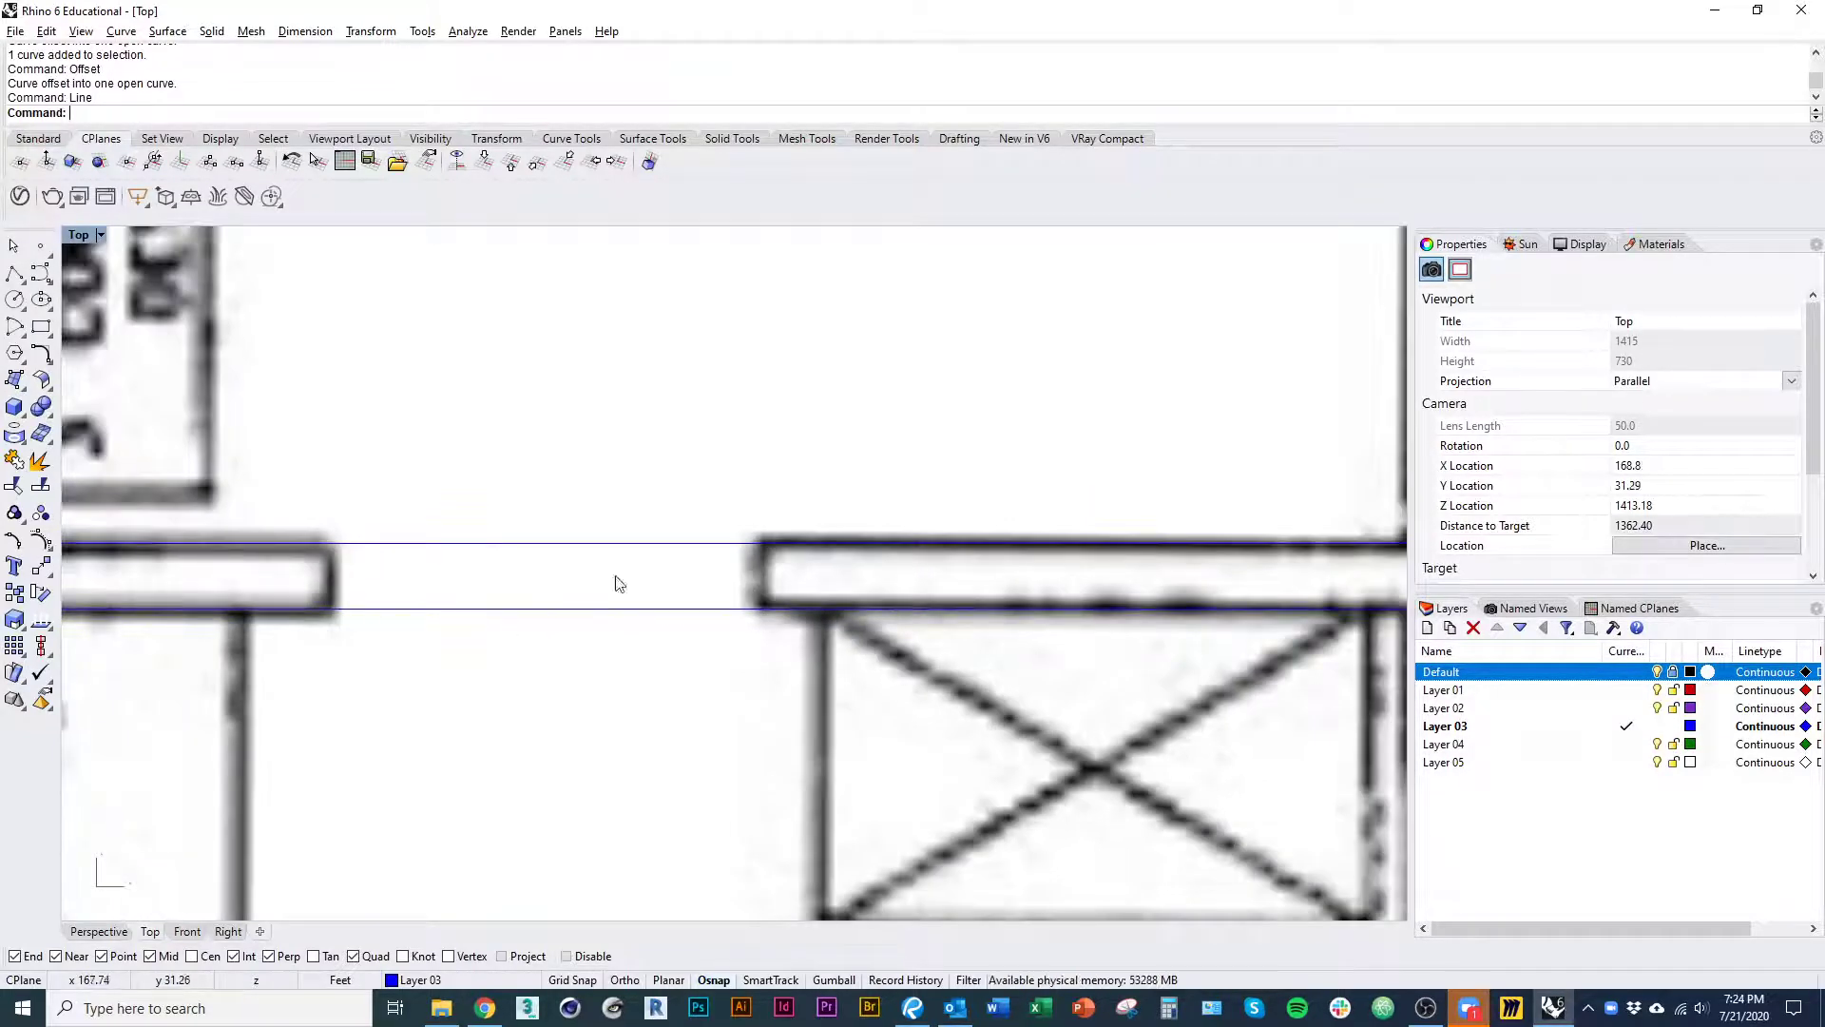
scroll(602, 640, down, 10)
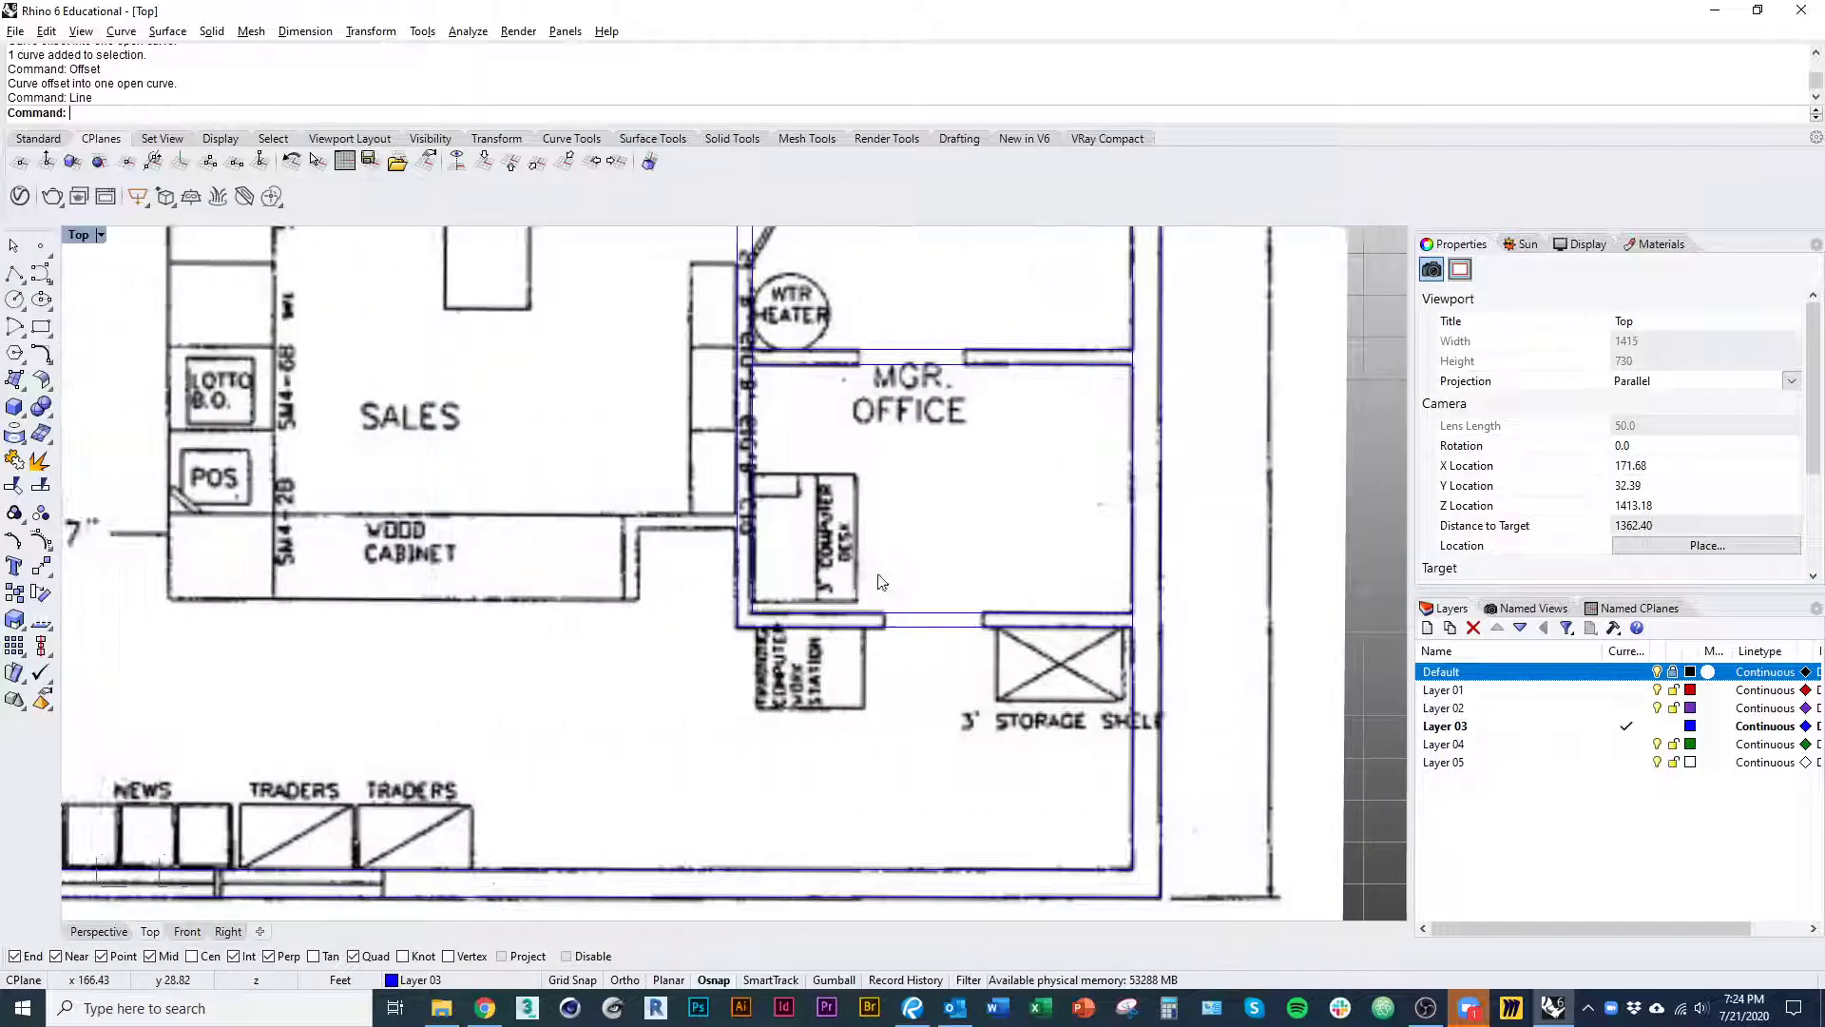
right_drag(799, 644, 755, 631)
scroll(739, 597, up, 6)
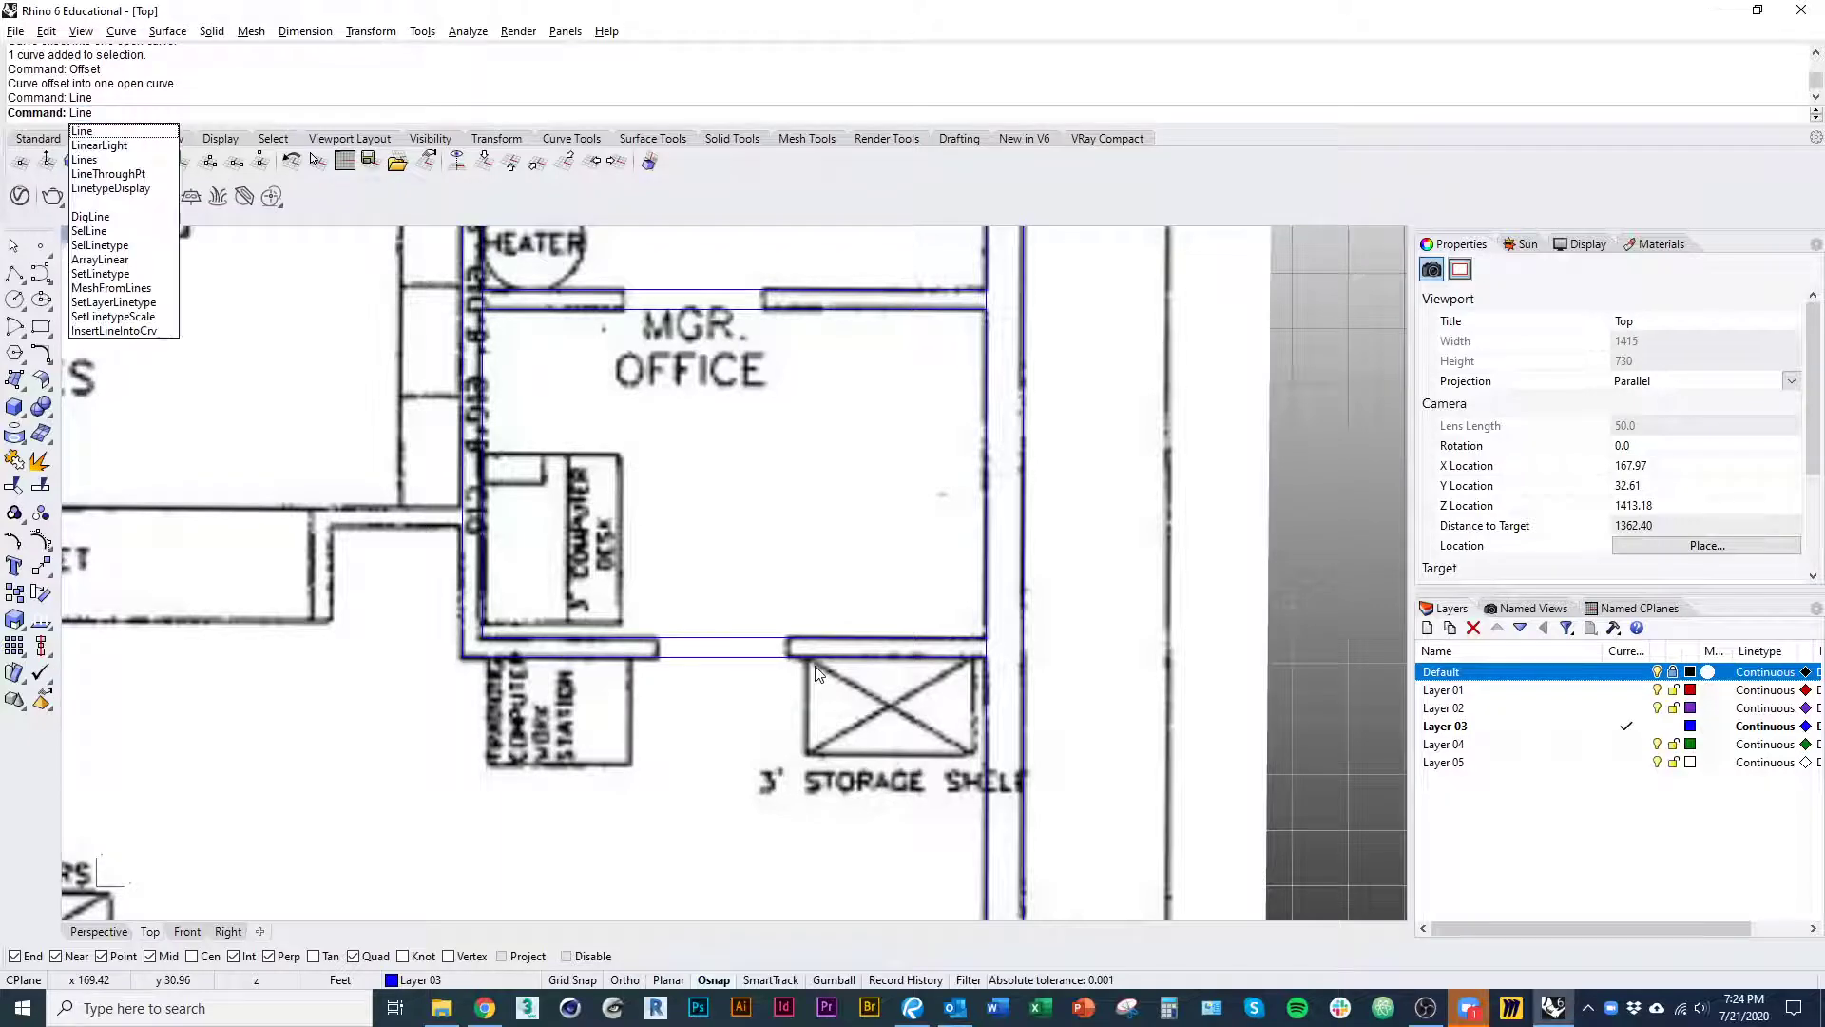
key(Return)
scroll(794, 665, up, 10)
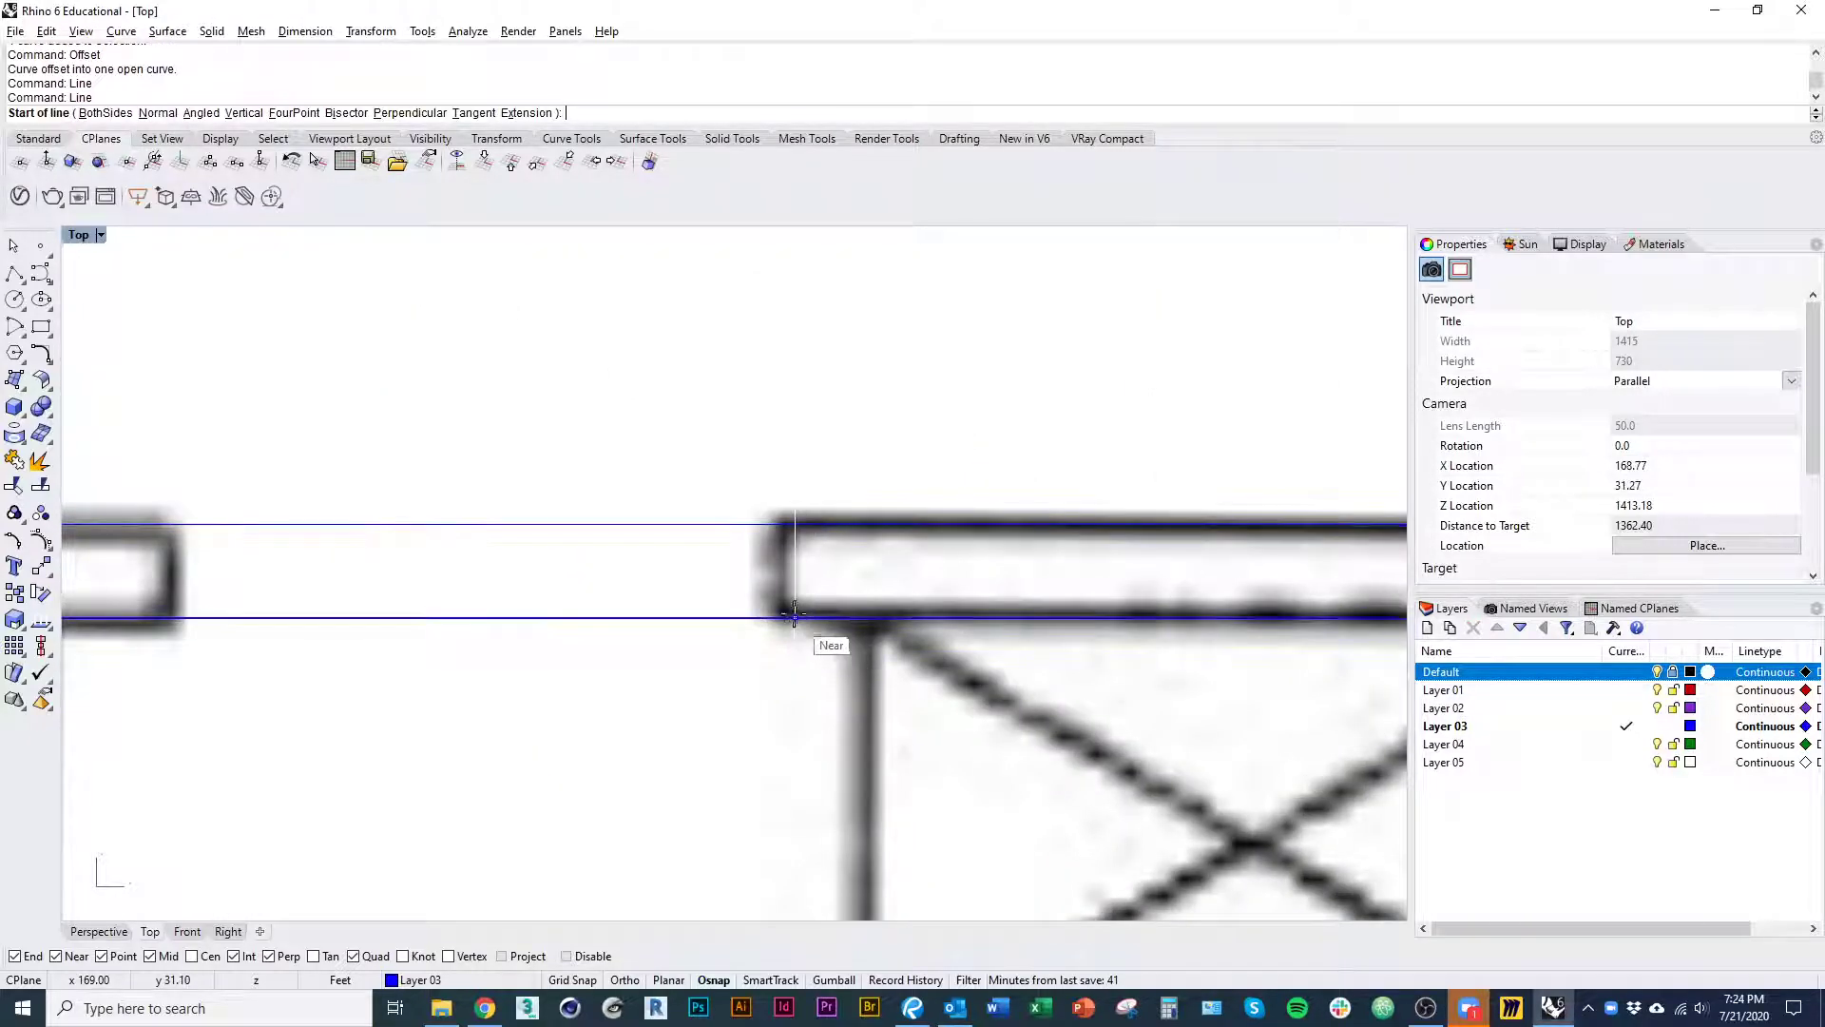
key(Escape)
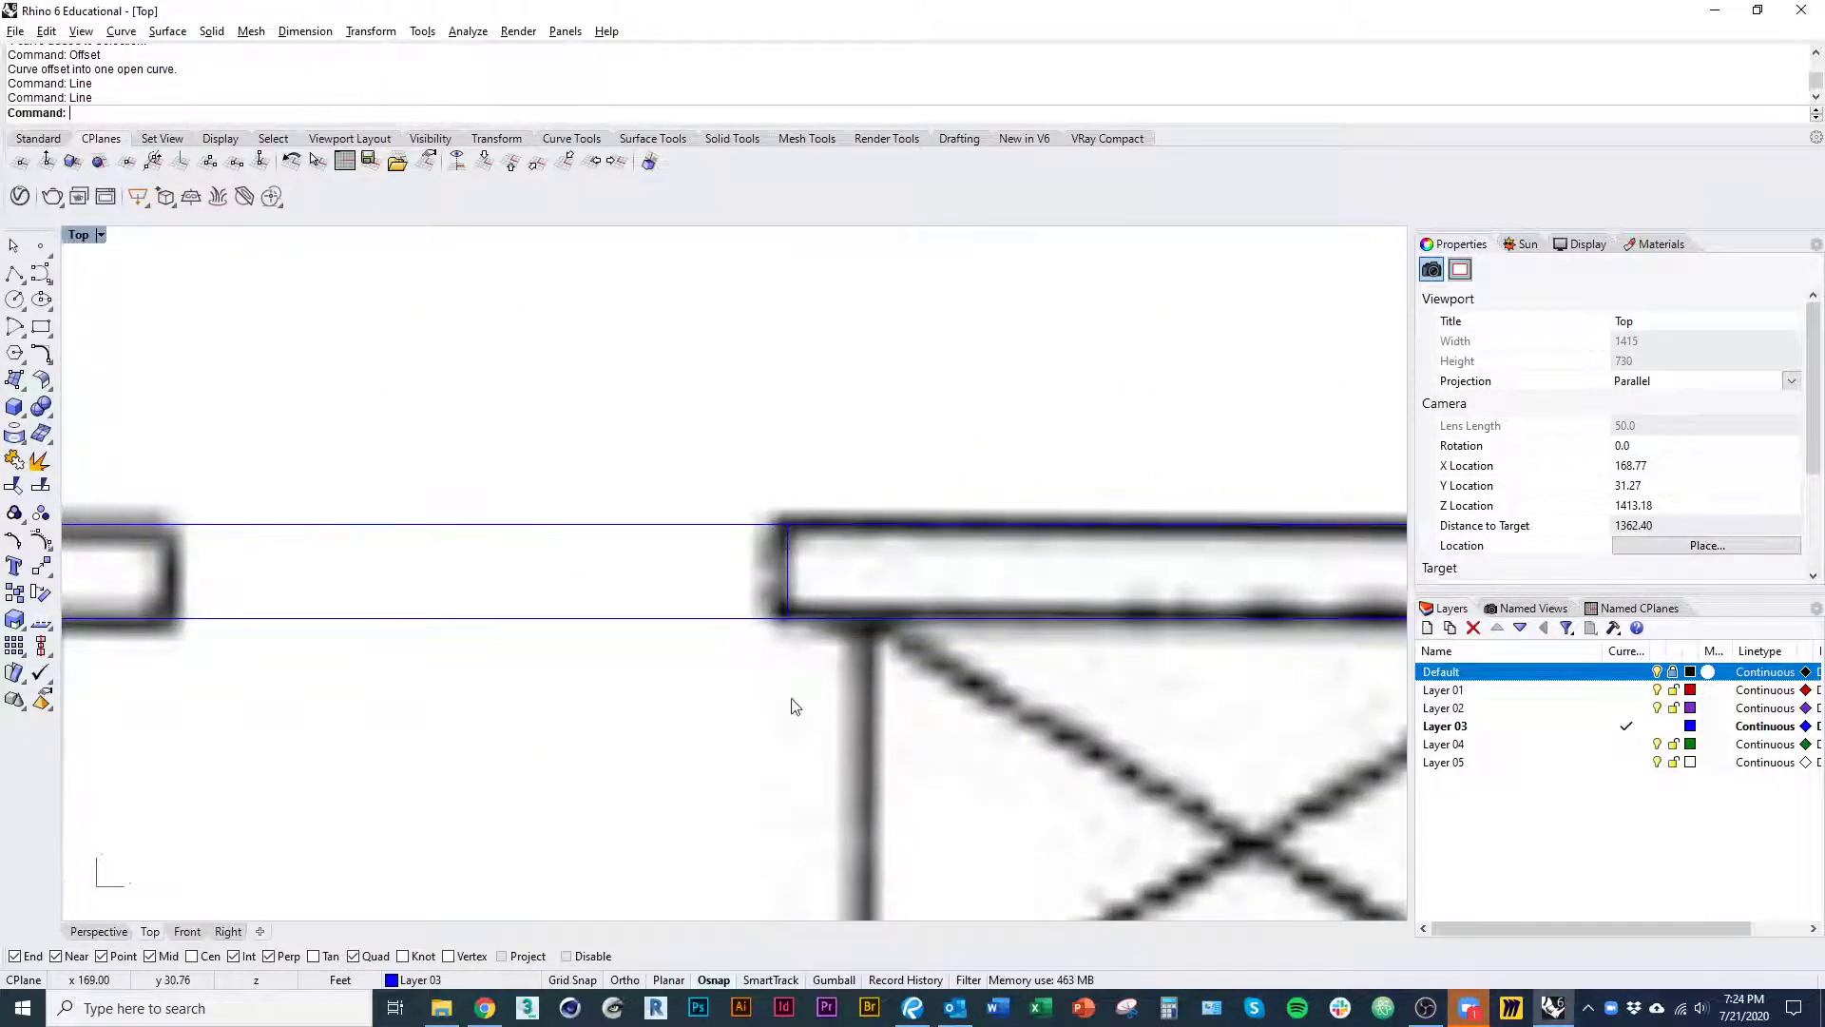
- Offset the jamb line beside the 3' storage shelf by the doorway width, about 2.36 ft, to the opening's opposite edge in the manager's office lower wall
scroll(795, 701, down, 4)
right_drag(884, 705, 926, 705)
scroll(925, 705, down, 1)
click(900, 628)
right_drag(782, 719, 796, 701)
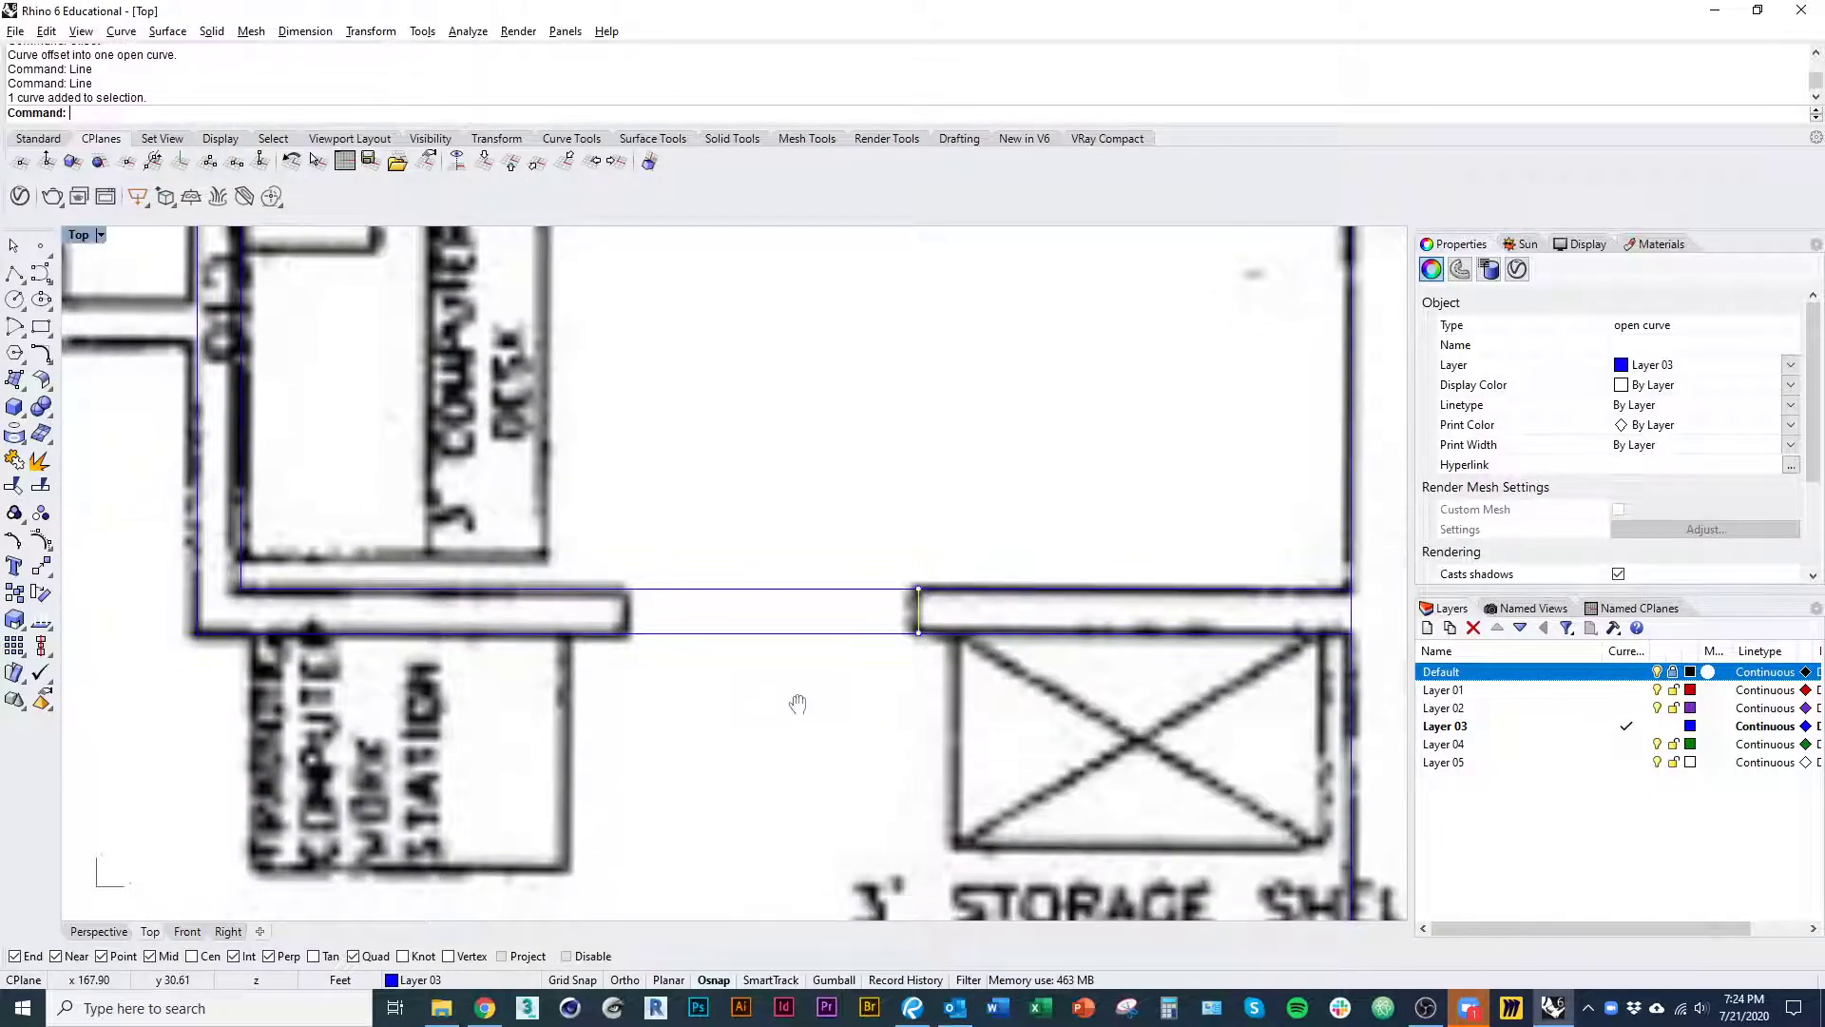
right_drag(797, 636, 760, 783)
ctrl+right_drag(778, 674, 758, 842)
right_drag(767, 414, 693, 387)
scroll(749, 669, up, 10)
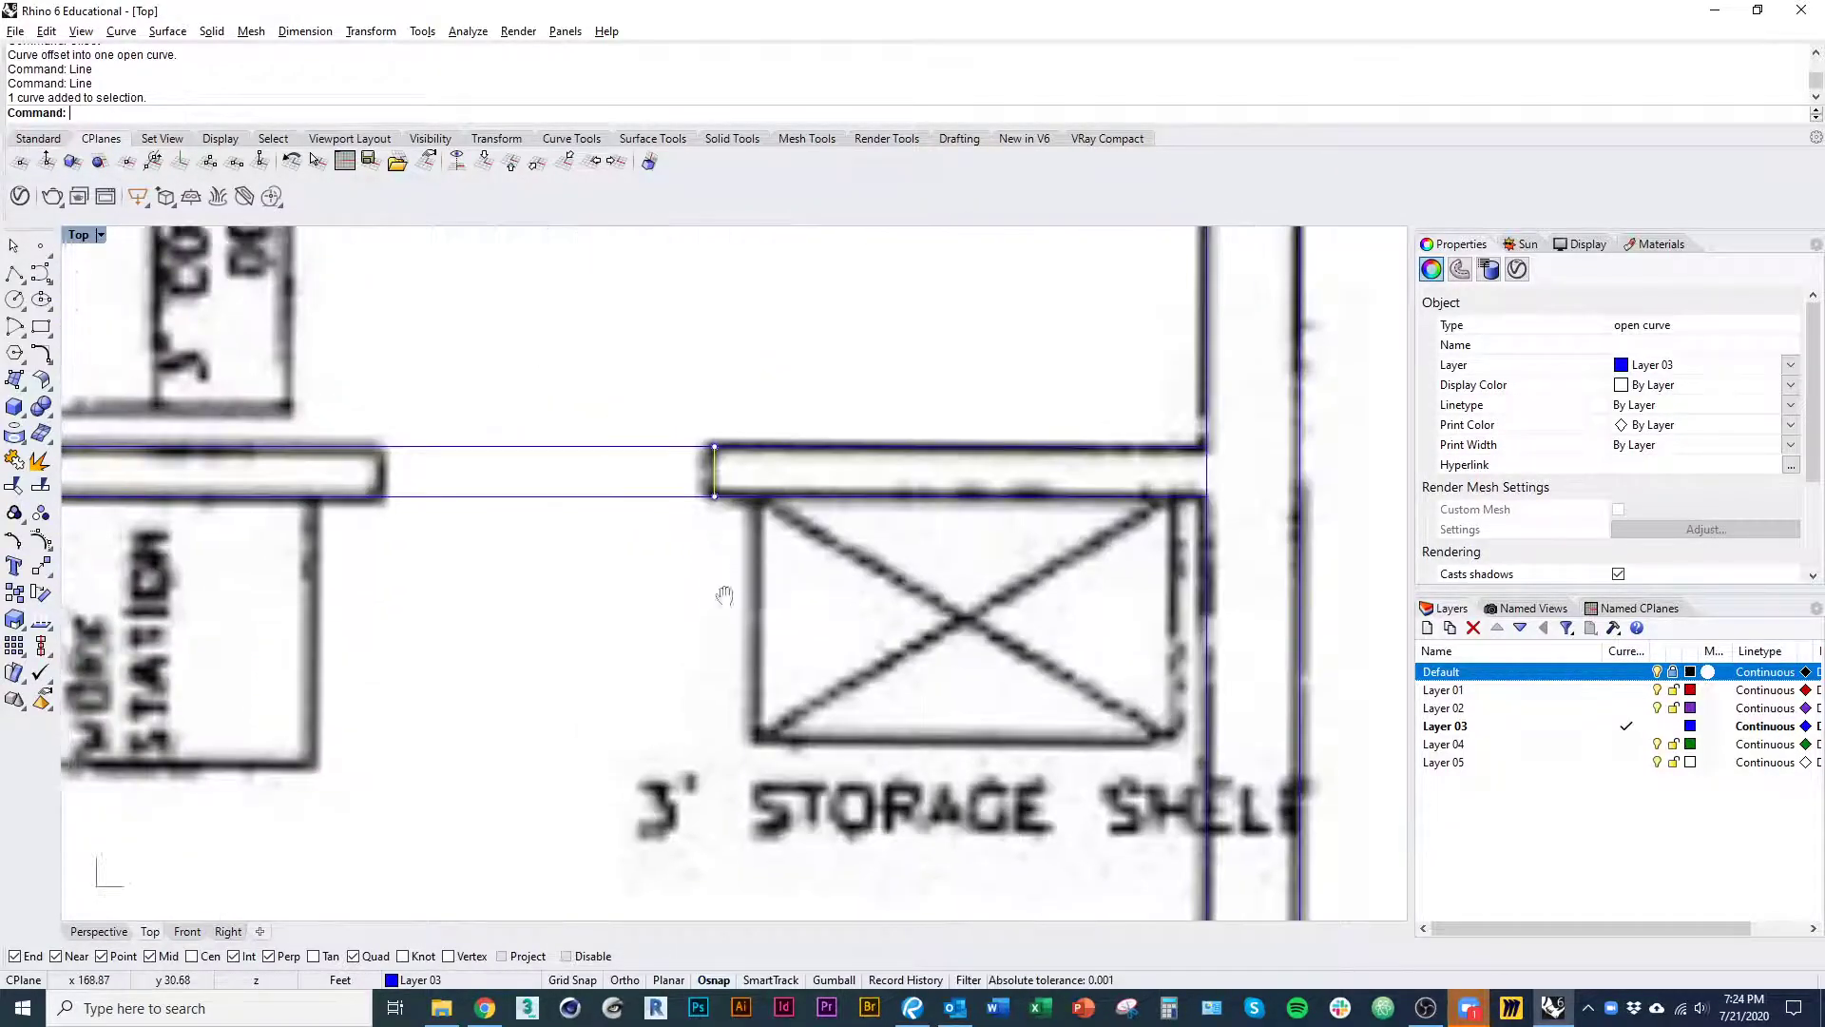
scroll(756, 646, down, 1)
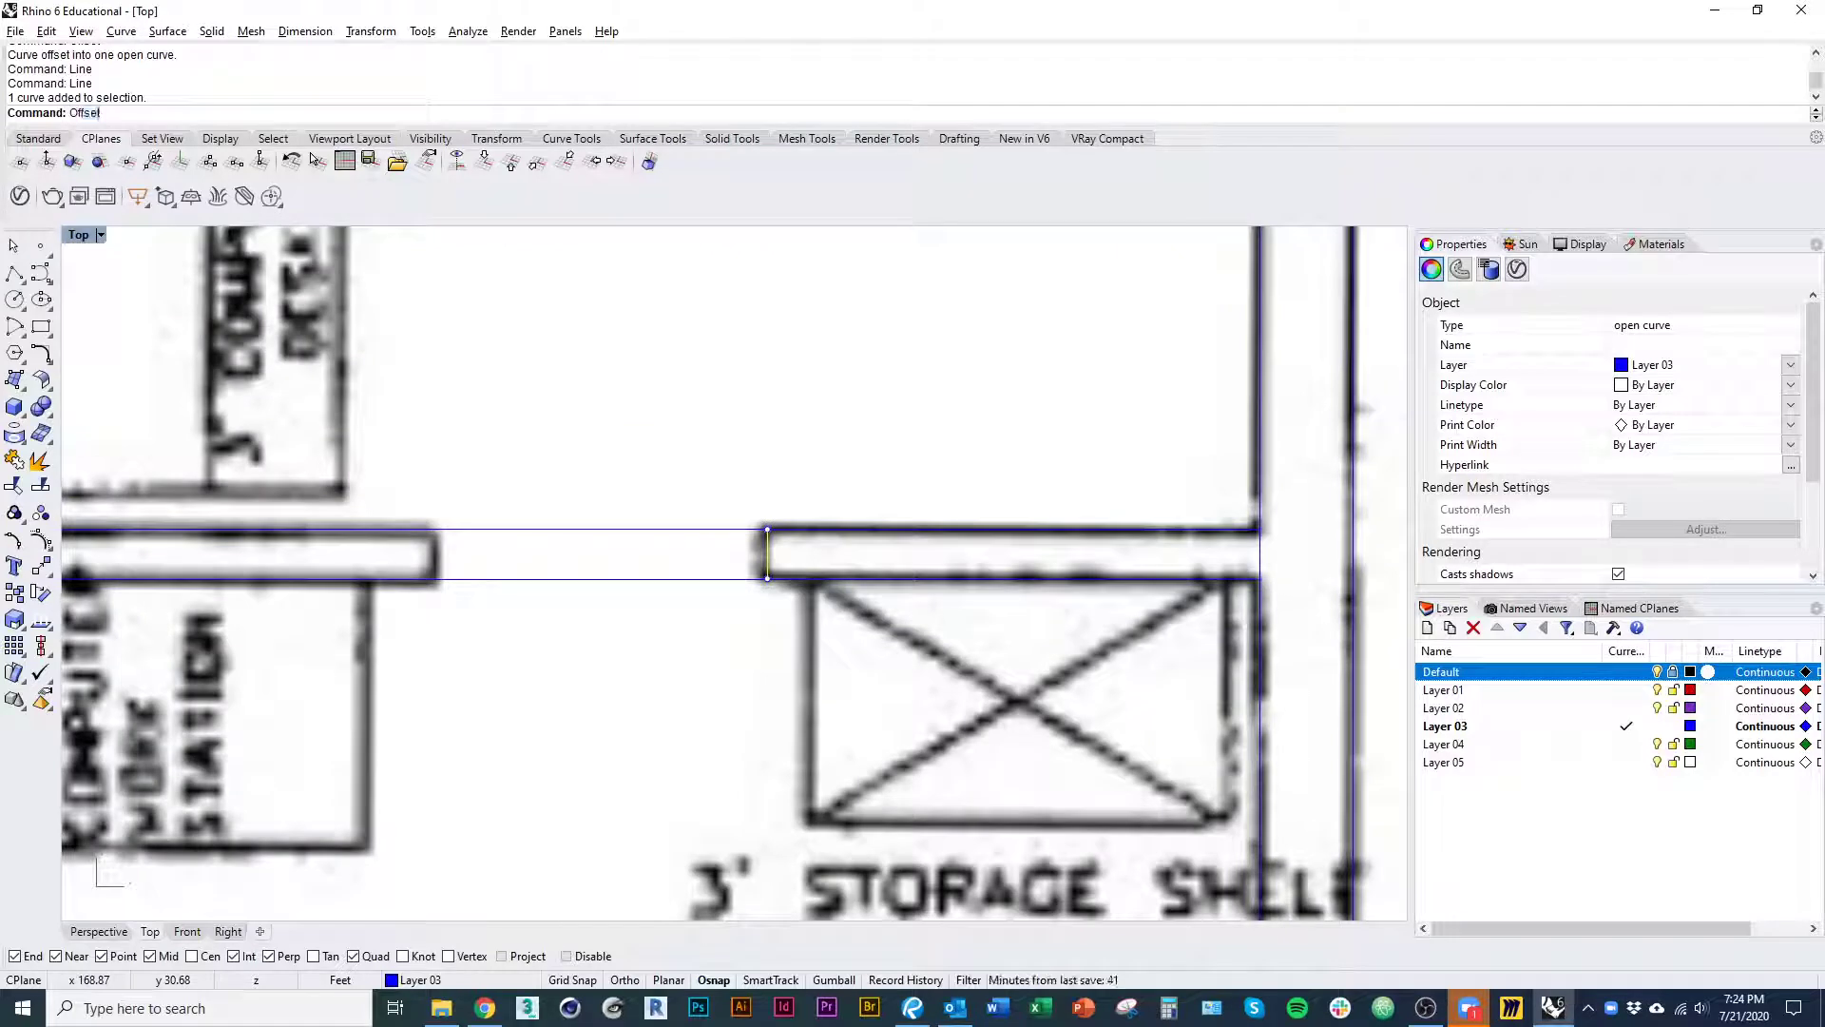
key(Return)
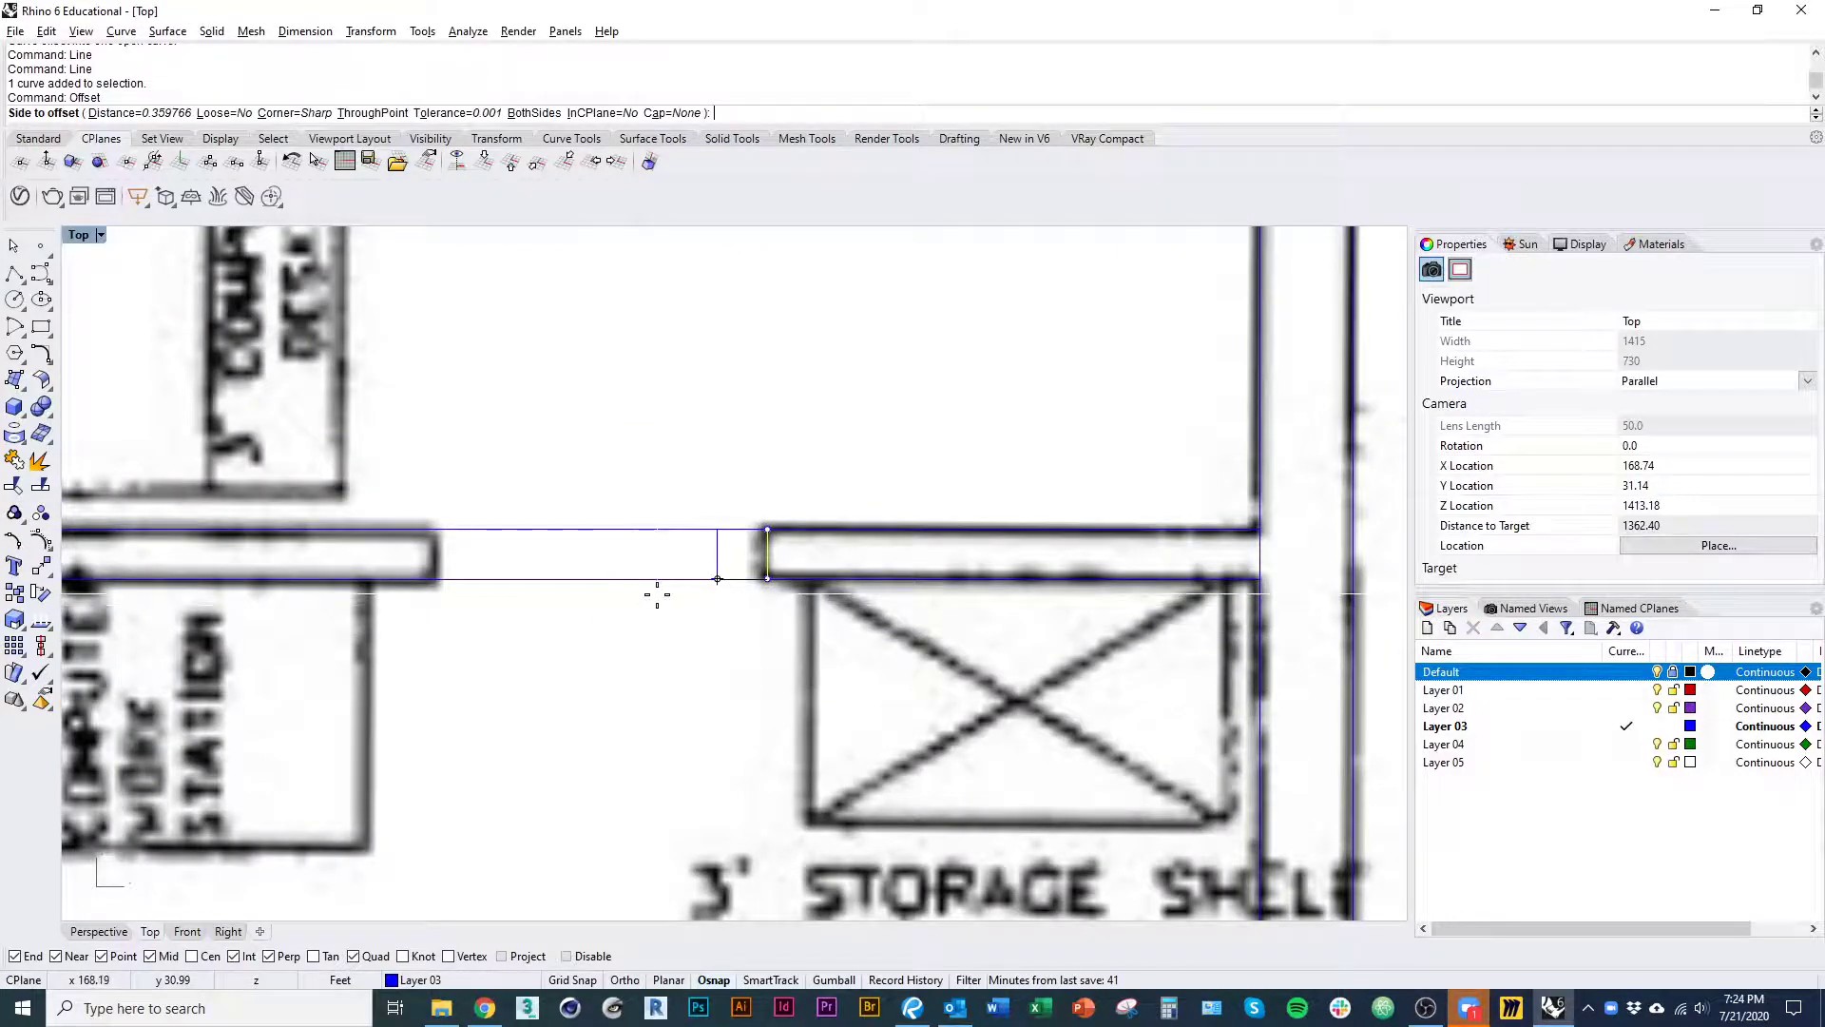
text(d)
key(Return)
click(767, 579)
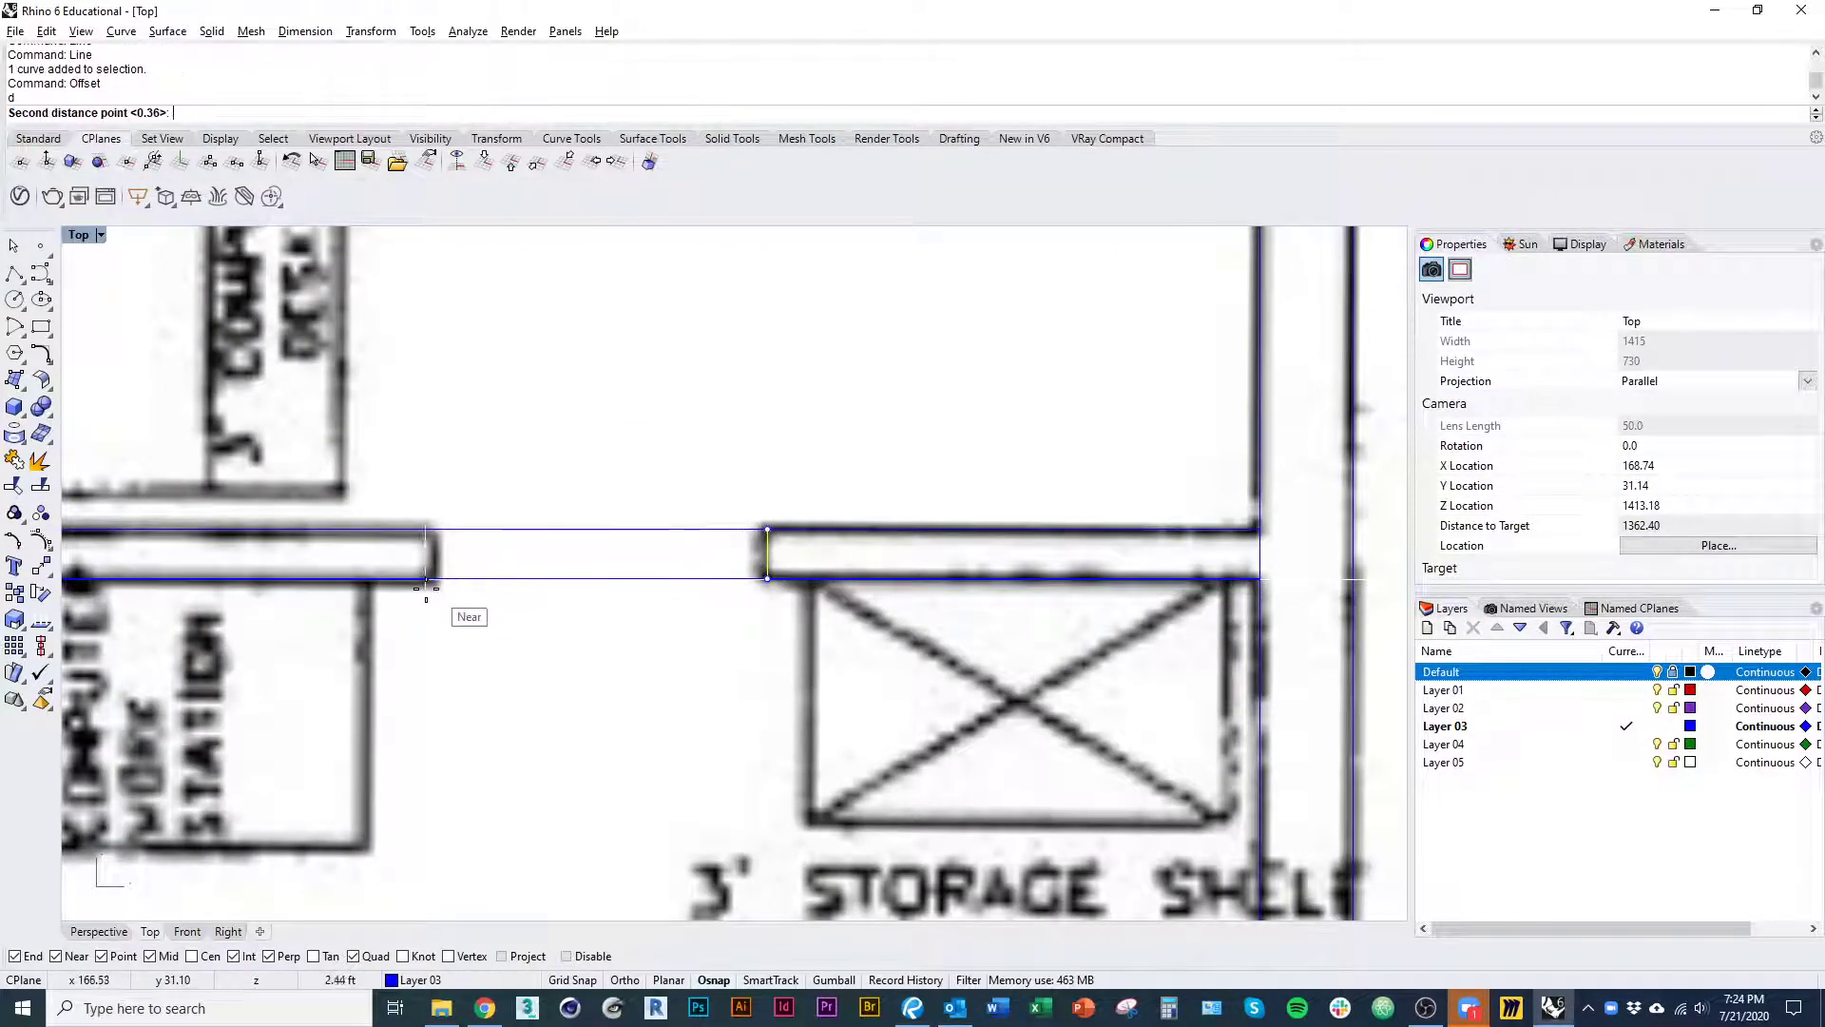
click(437, 580)
click(387, 644)
- Draw a short jamb line across the manager's office upper wall, at the doorway edge farther from the water heater
scroll(590, 722, down, 3)
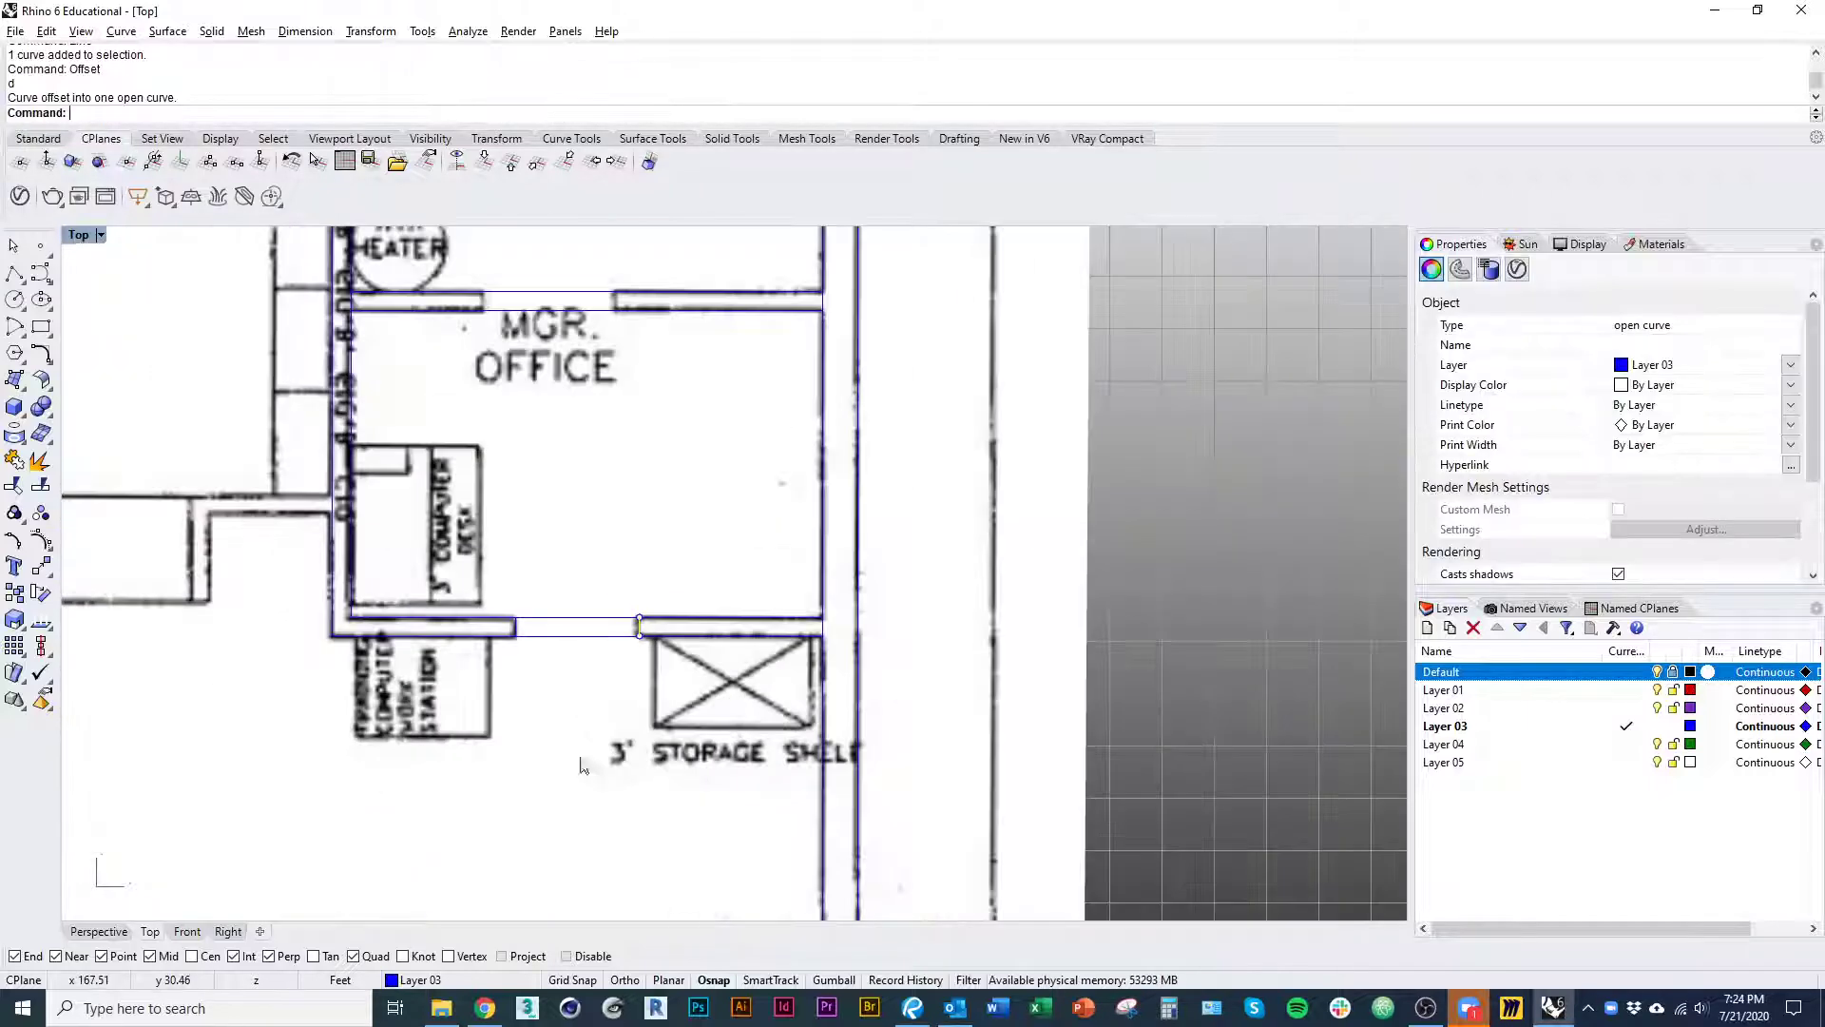
right_drag(613, 545, 616, 757)
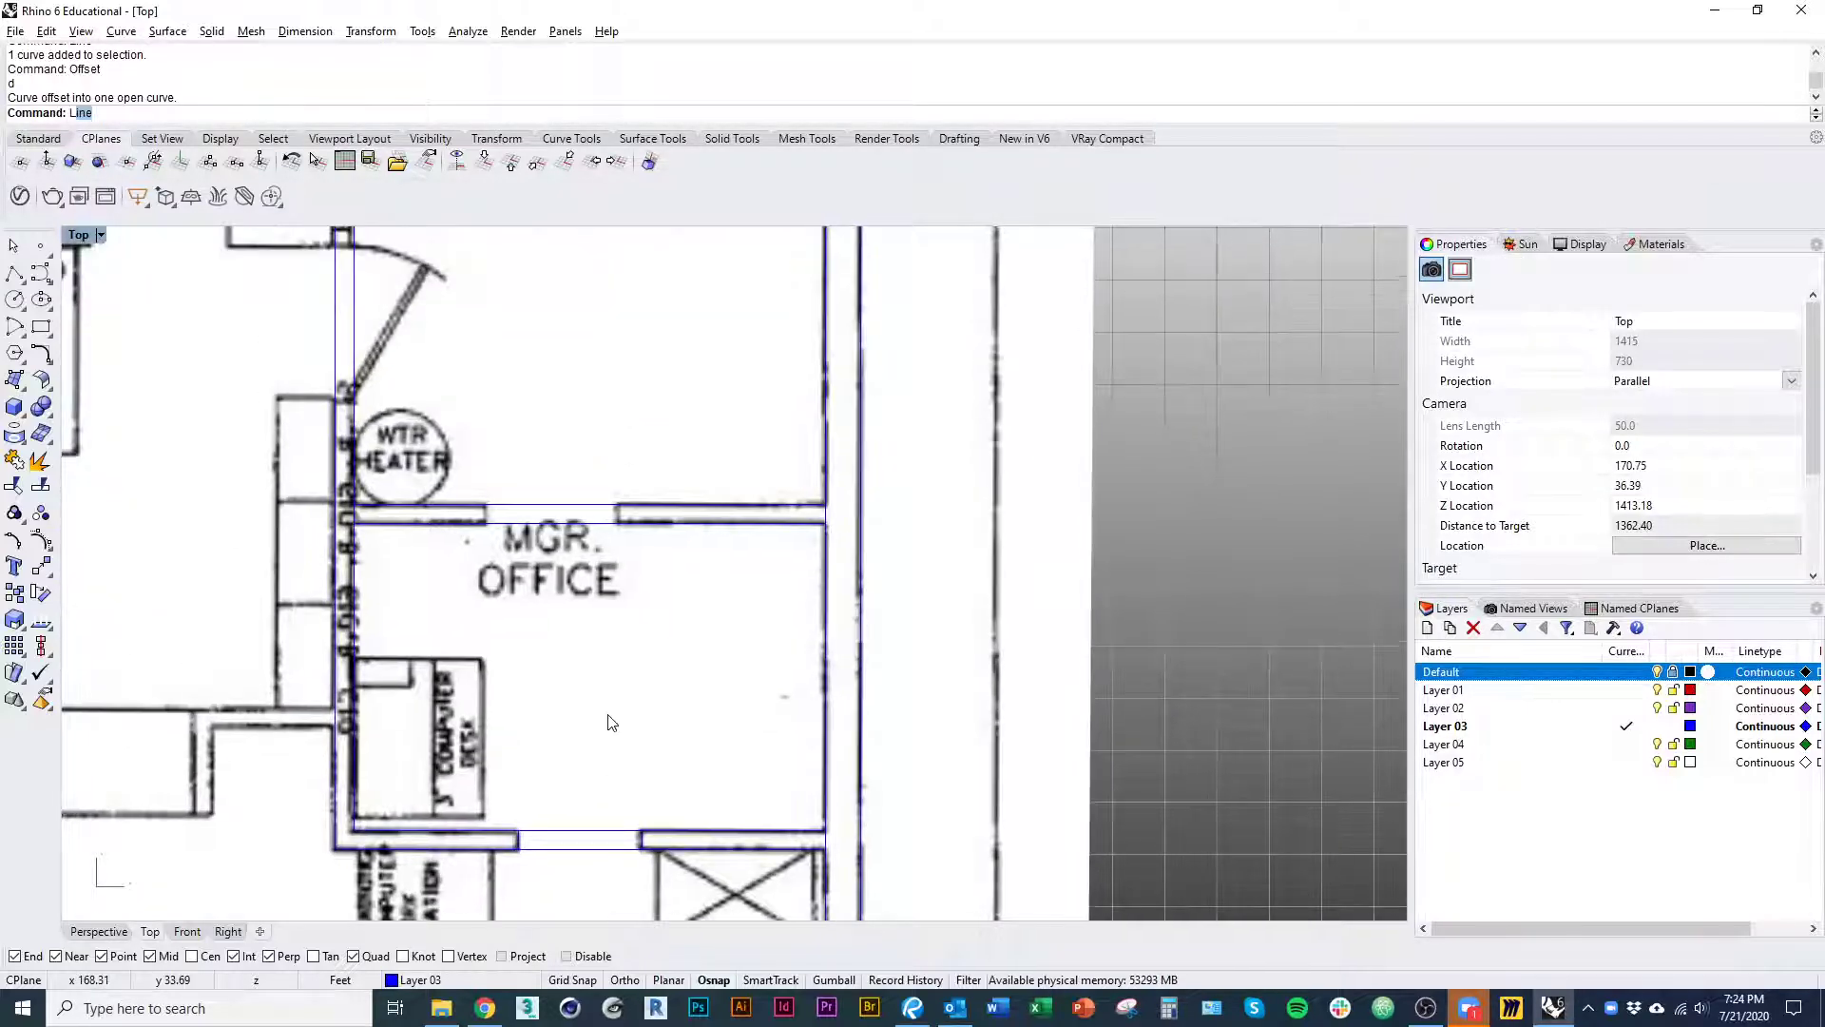
key(Return)
scroll(632, 583, up, 3)
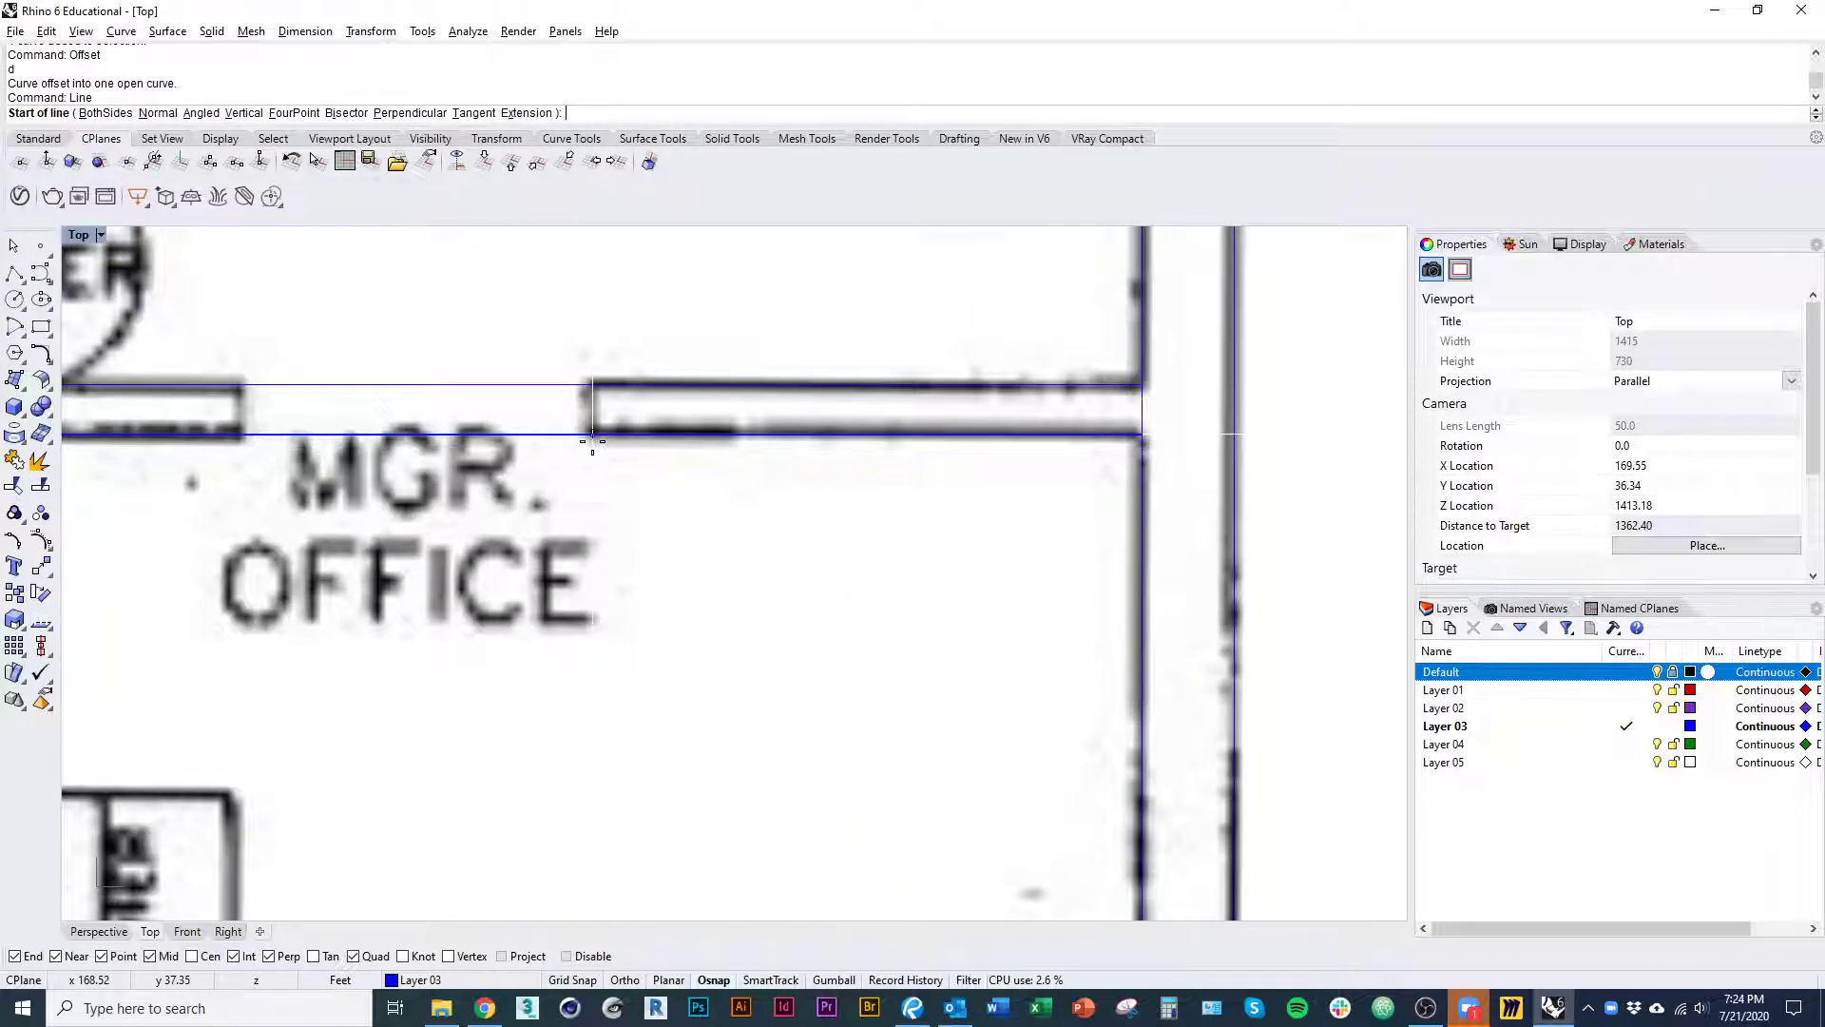
key(Escape)
- Draw a short jamb line across the partition wall at the hinge edge of the door just above the water heater
scroll(639, 640, down, 5)
scroll(501, 603, up, 5)
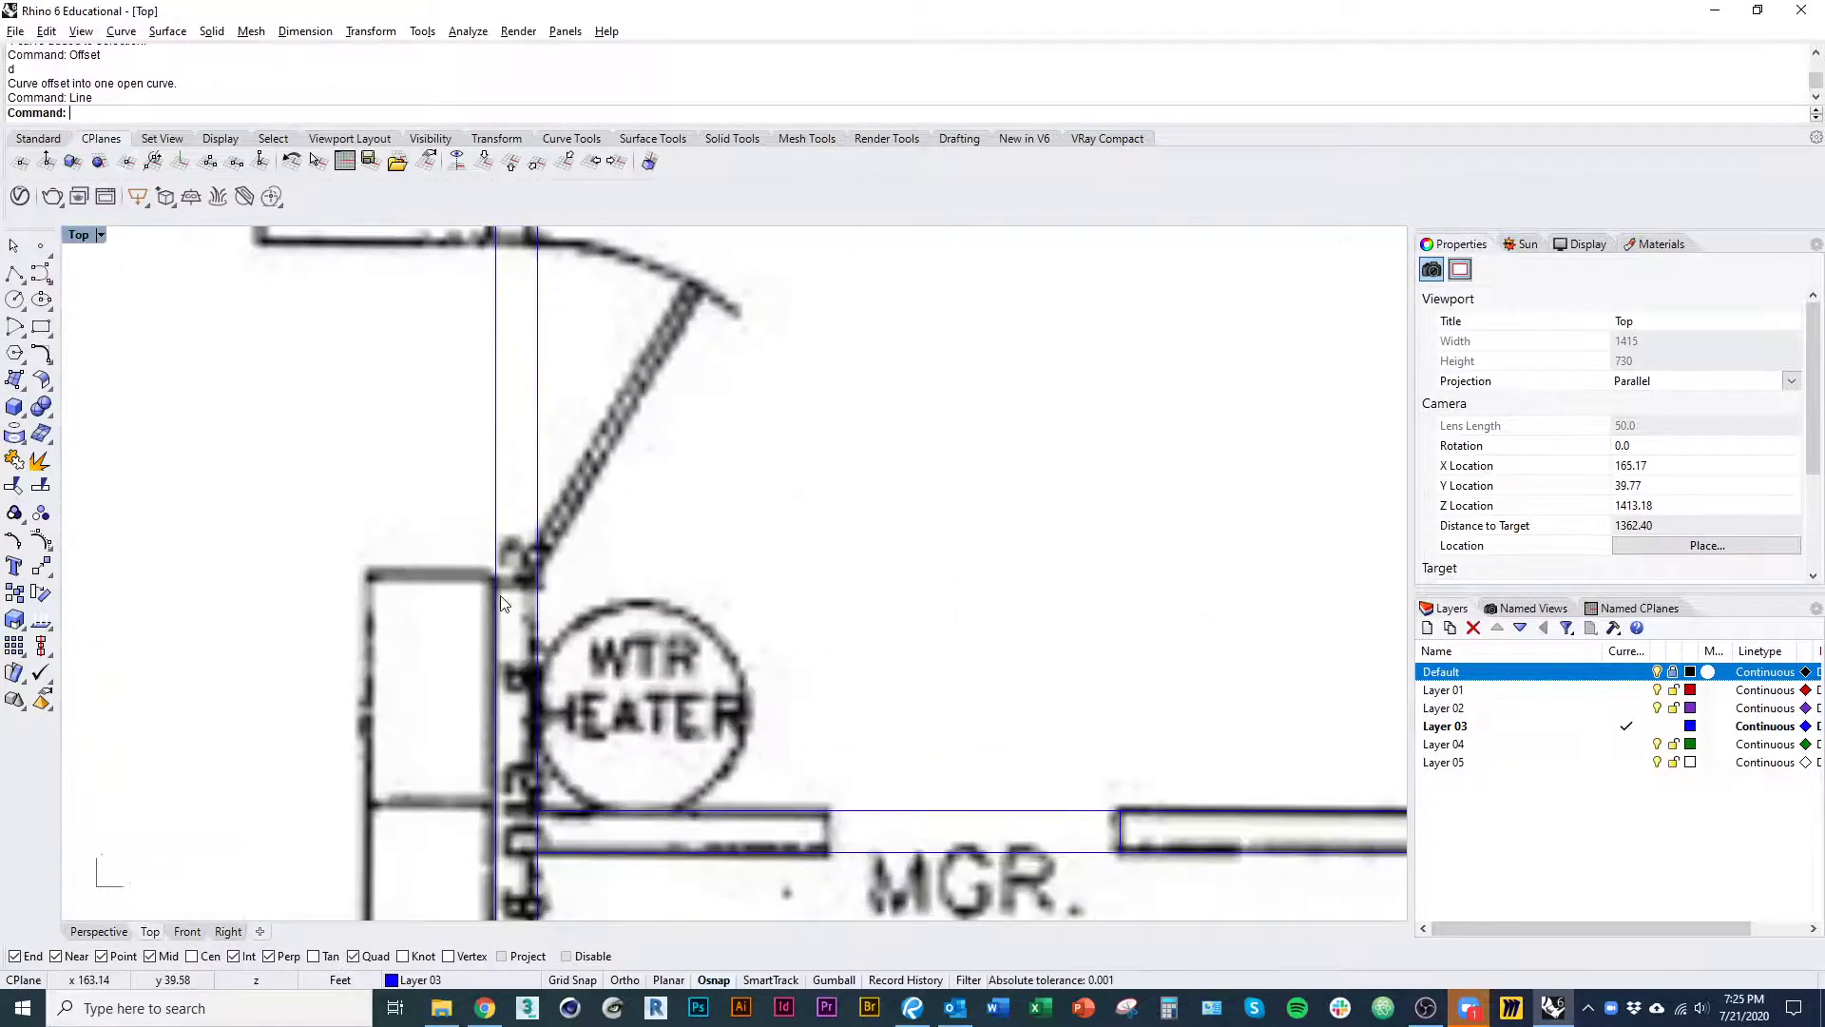
key(Return)
key(Escape)
scroll(541, 584, up, 5)
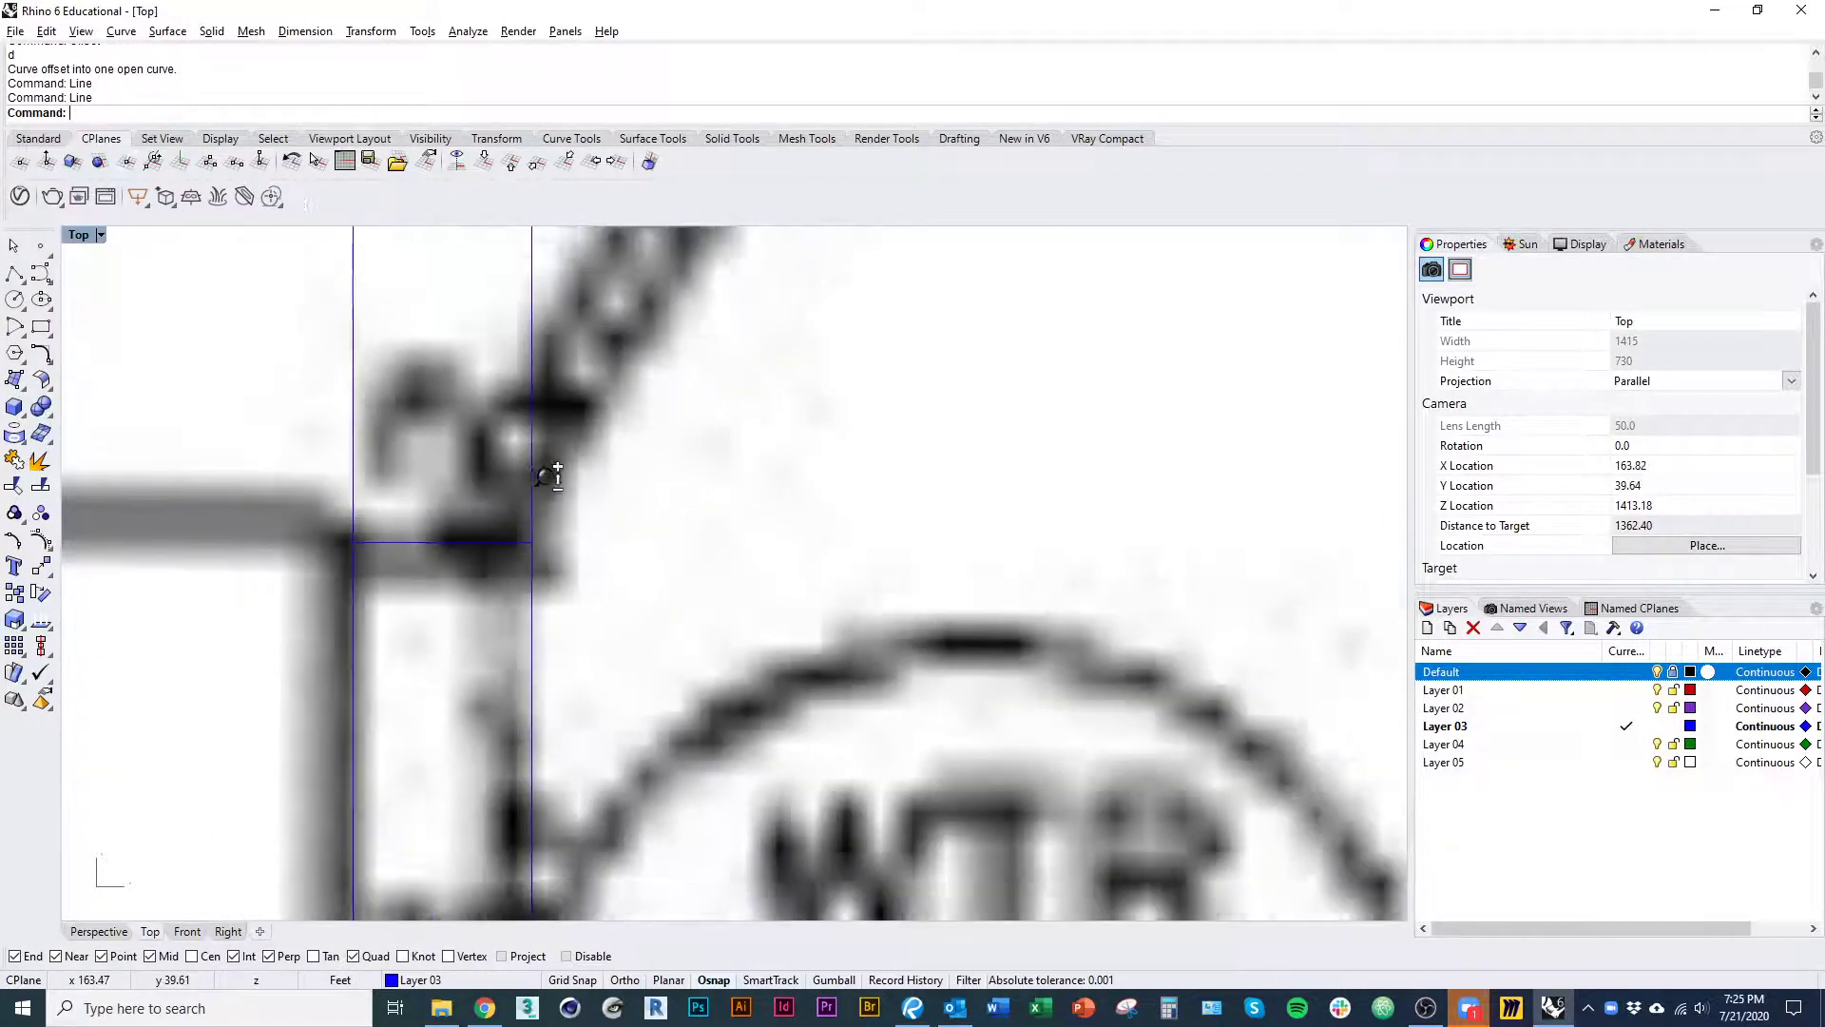
- Draw a short jamb line across the wall end above the water filter, between the two backrooms
ctrl+right_drag(542, 478, 546, 703)
right_drag(750, 443, 720, 761)
ctrl+right_drag(722, 400, 713, 352)
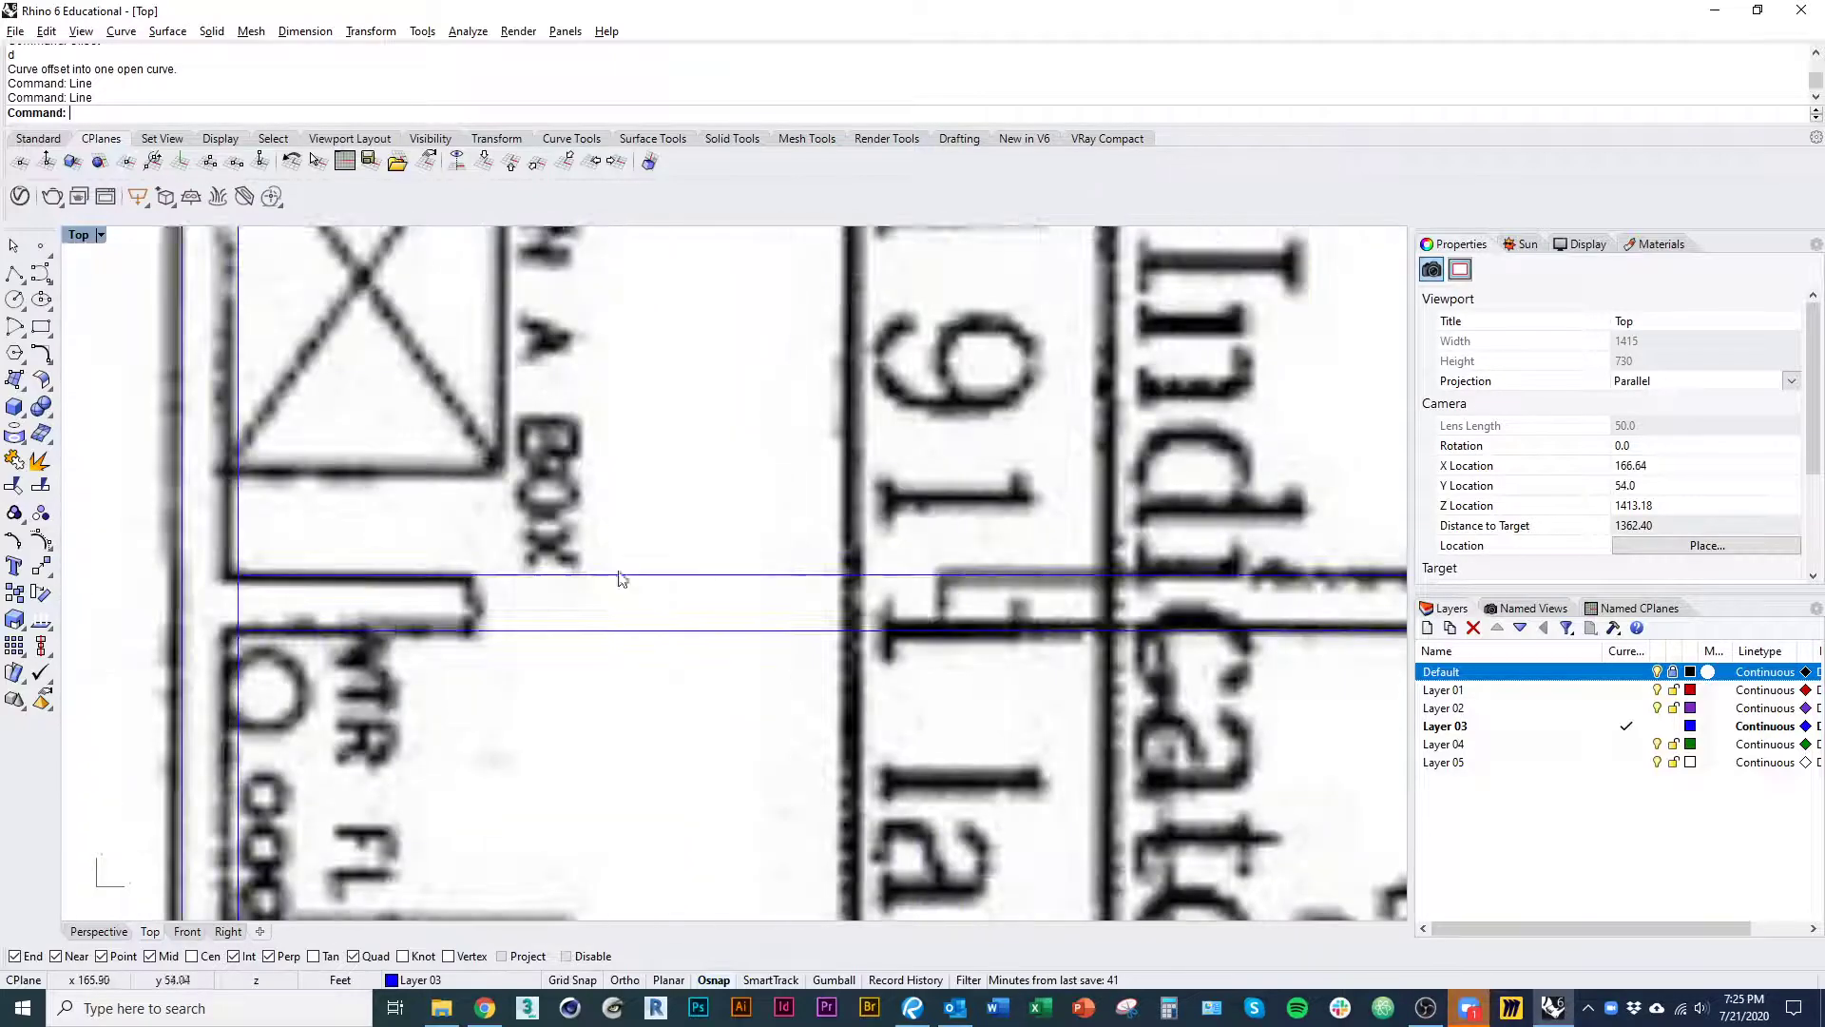
key(Return)
click(464, 574)
click(464, 631)
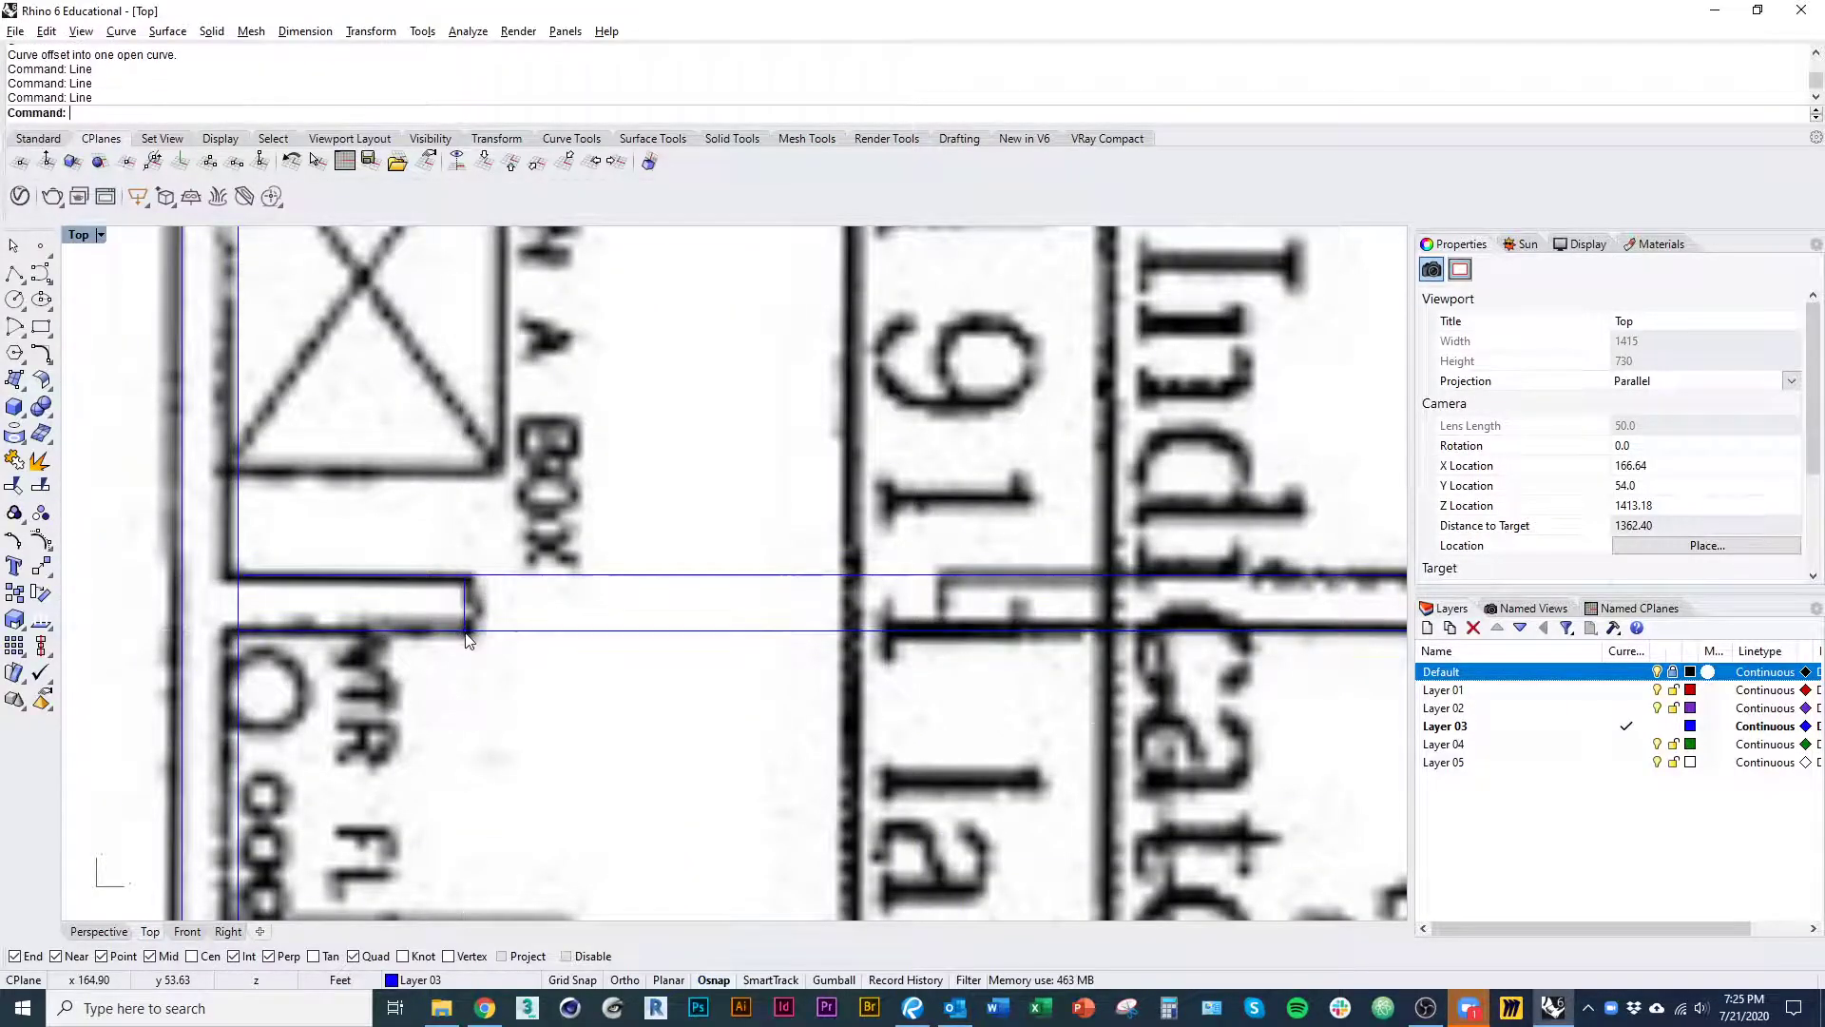
- Draw a short jamb line across the employee restroom's lower wall at the door's hinge edge
key(Return)
ctrl+right_drag(574, 723, 595, 807)
right_drag(644, 735, 644, 908)
right_drag(635, 399, 631, 893)
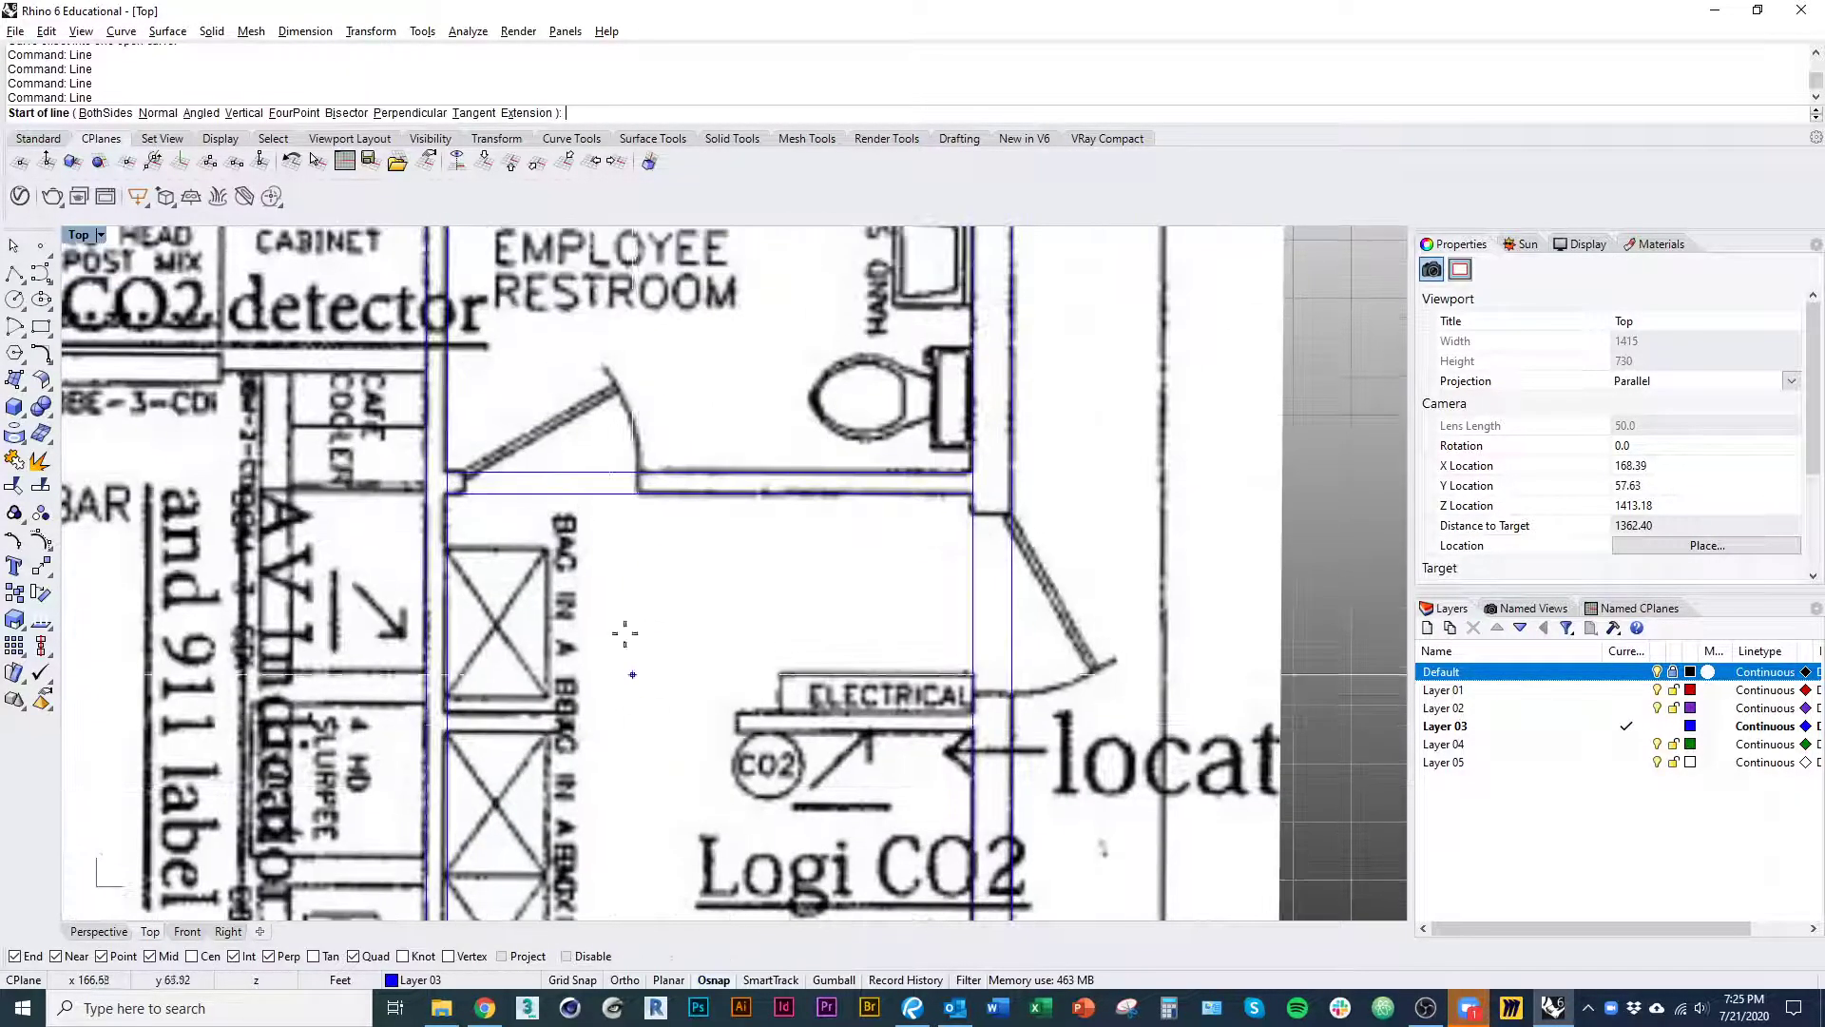
scroll(590, 486, up, 5)
scroll(381, 439, up, 5)
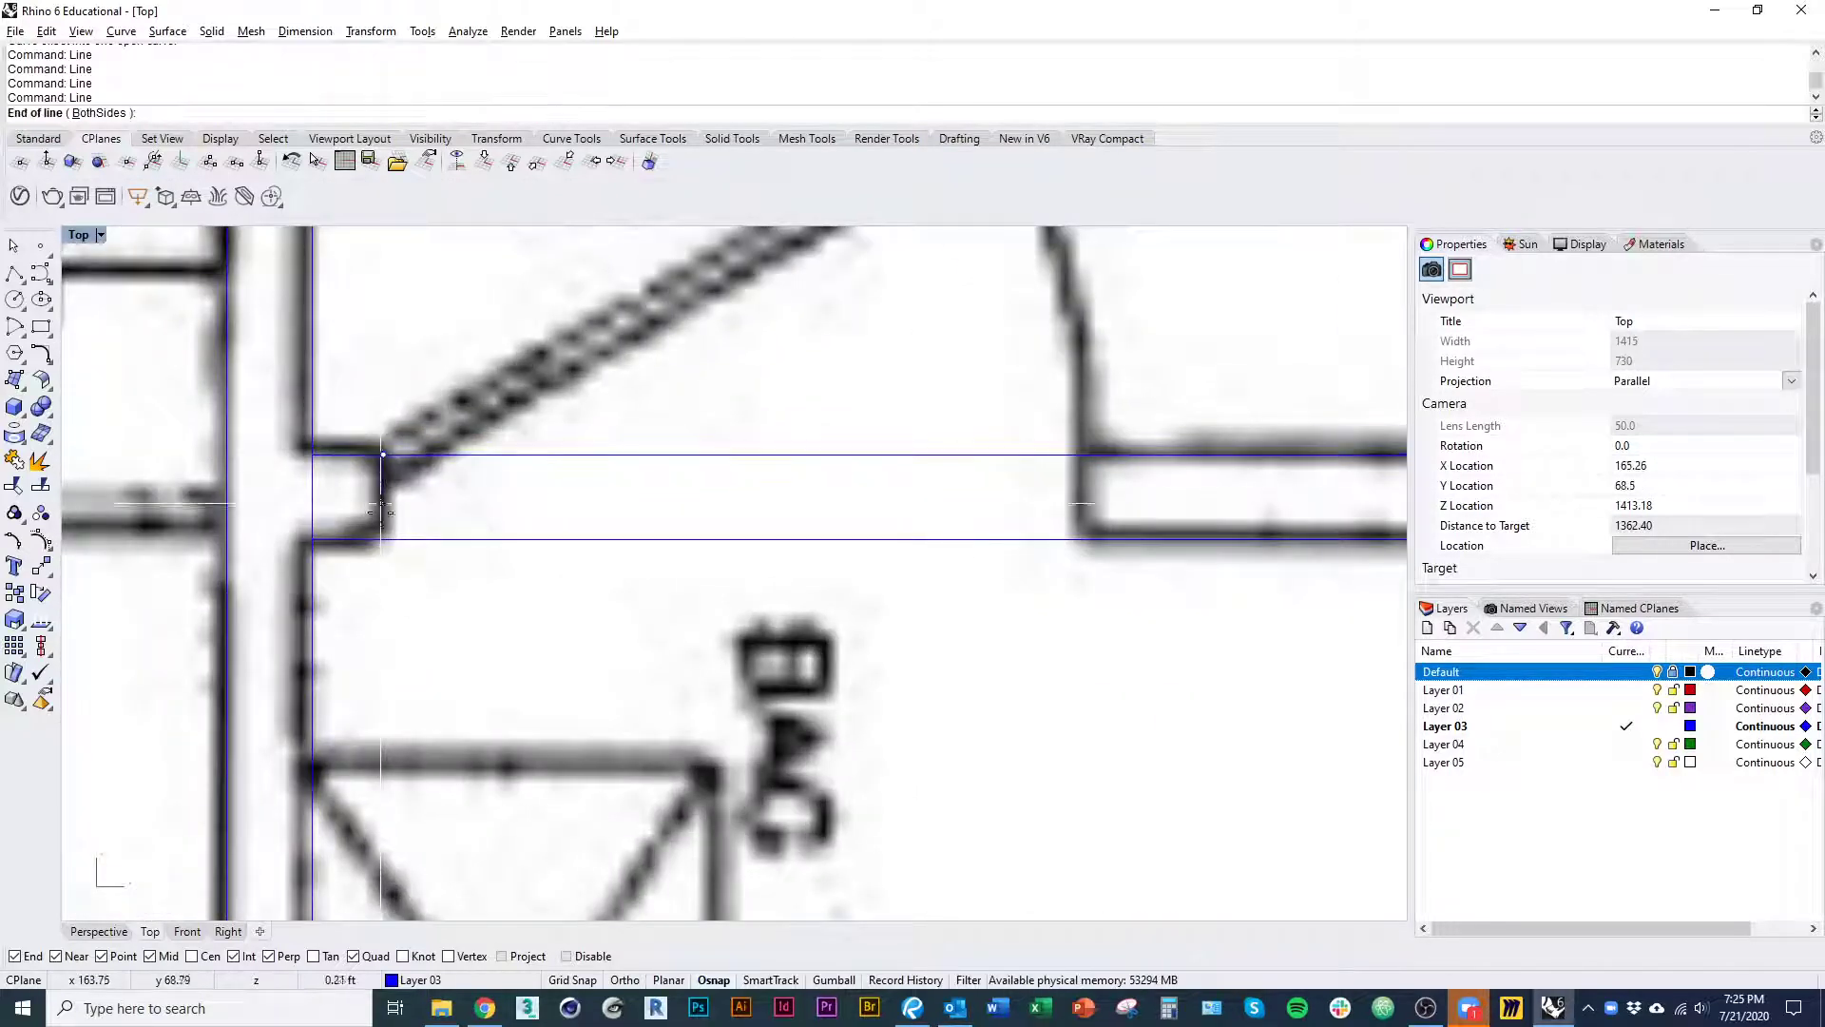
- Draw a short jamb line across the exterior wall at the hinge edge of the backroom door above the electrical panel
scroll(416, 597, down, 5)
scroll(723, 580, up, 4)
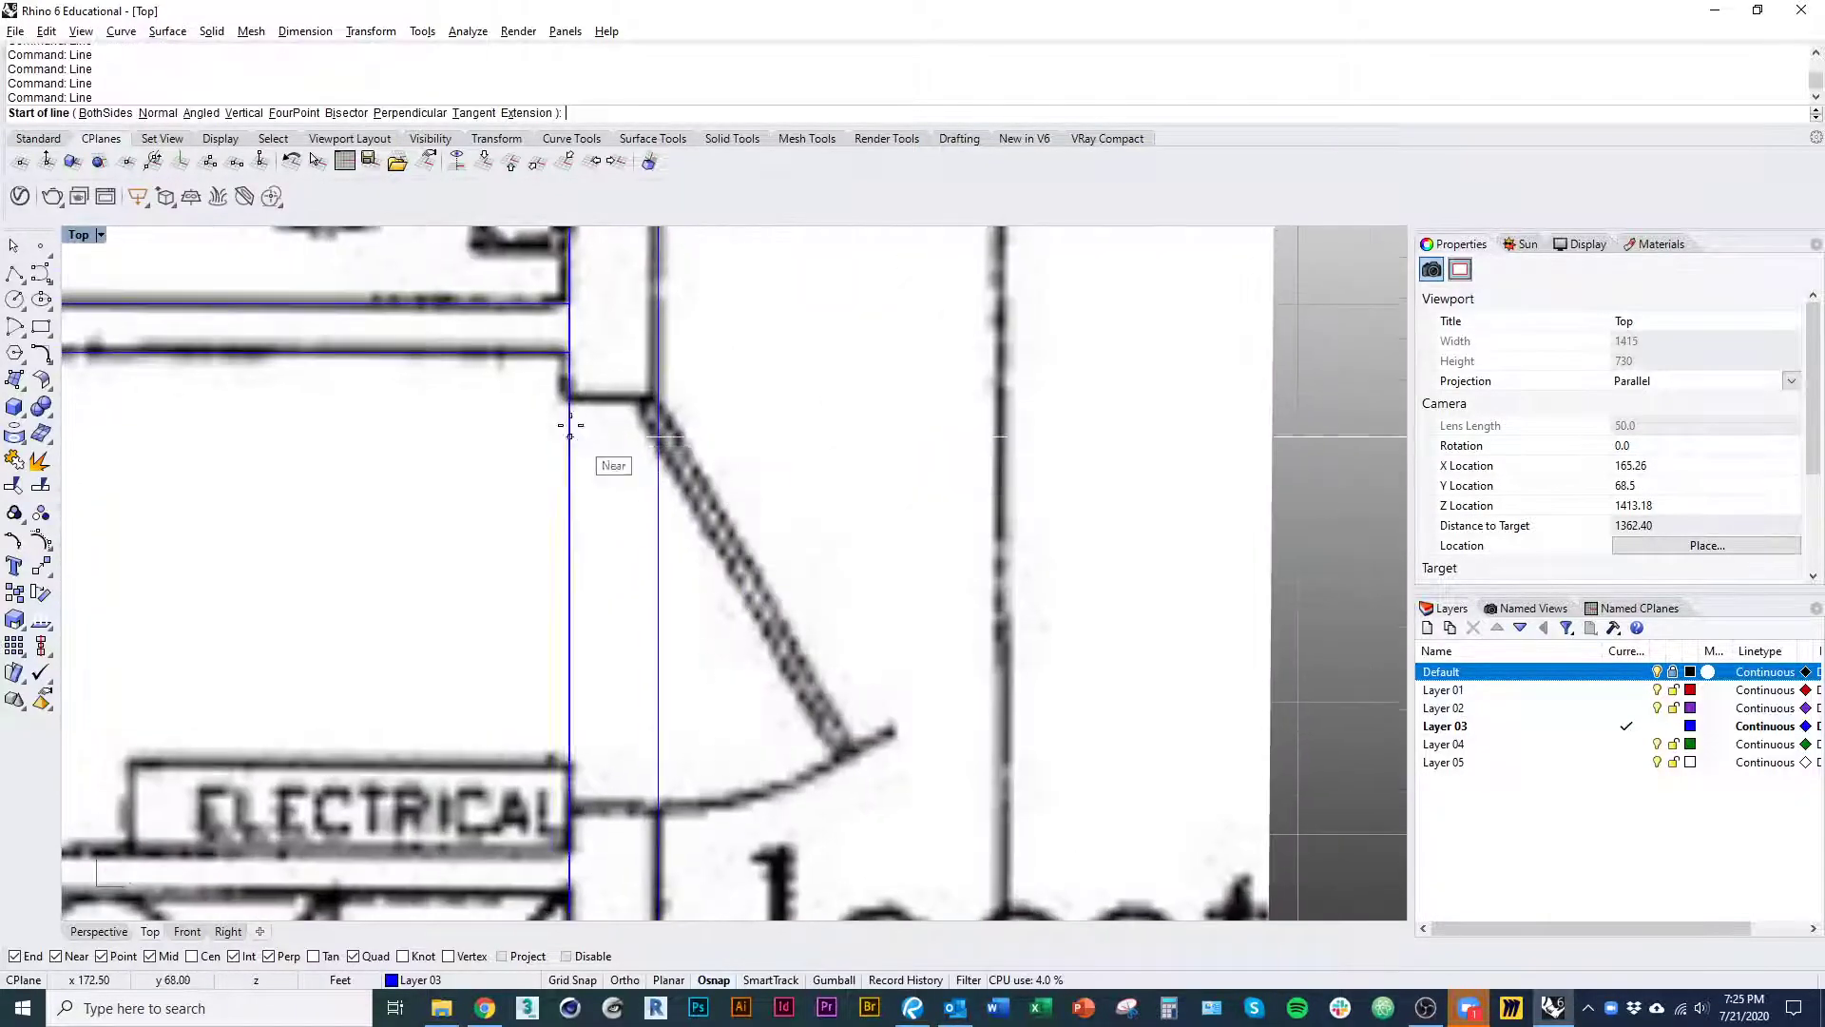
click(570, 398)
click(635, 398)
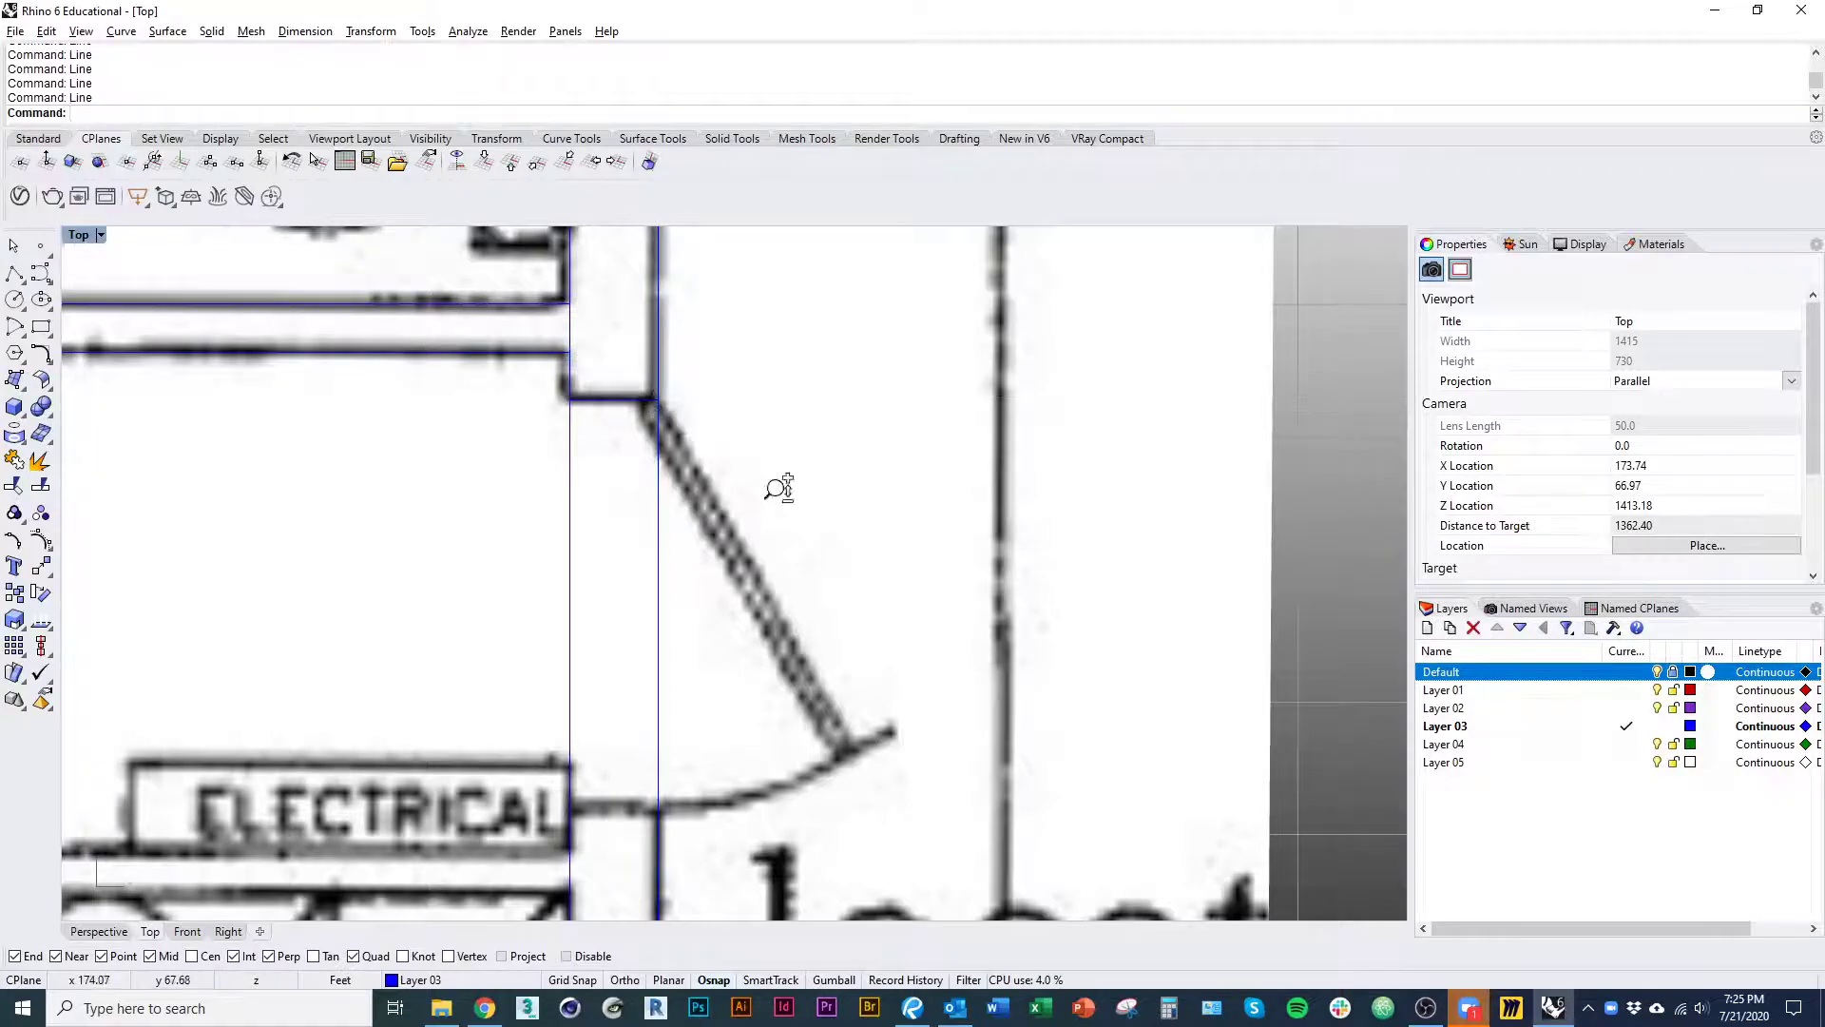
- Draw a short jamb line across the upper exterior wall, at the double-door edge nearest the 10 head post mix
scroll(774, 488, down, 5)
scroll(714, 421, up, 4)
key(Return)
scroll(623, 419, up, 6)
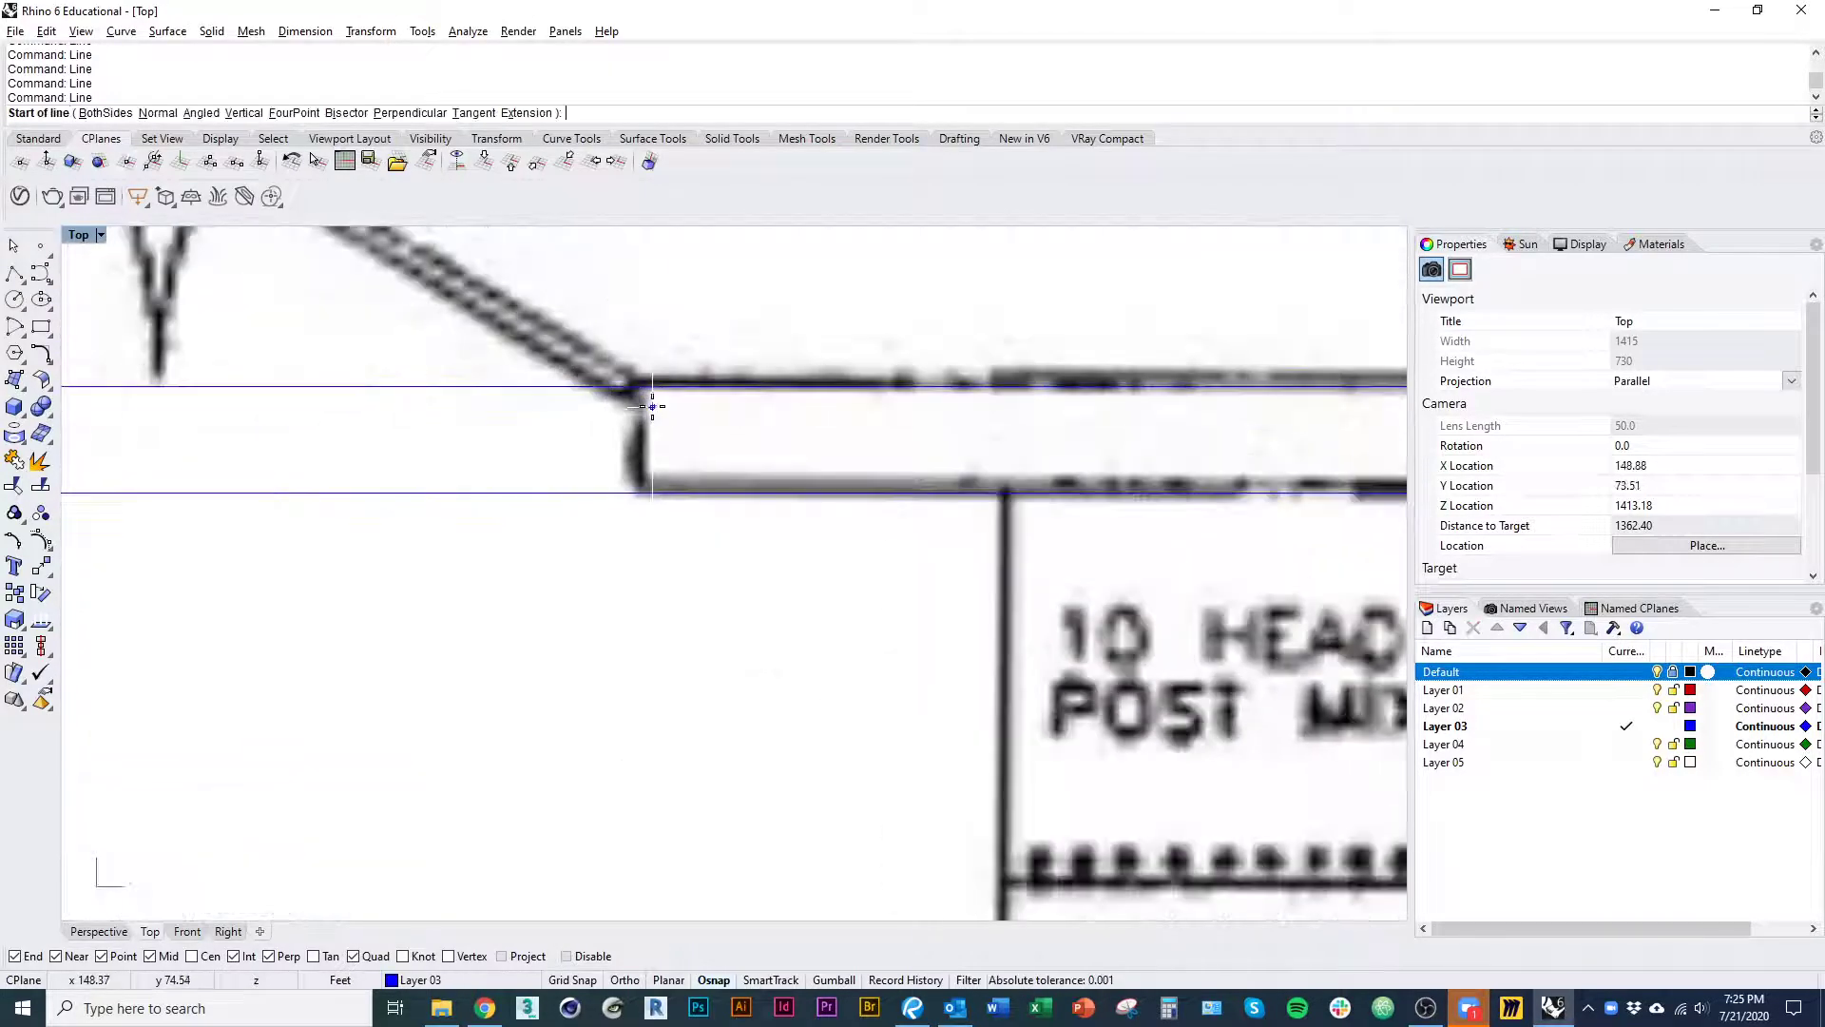
click(646, 385)
click(648, 491)
scroll(725, 460, down, 5)
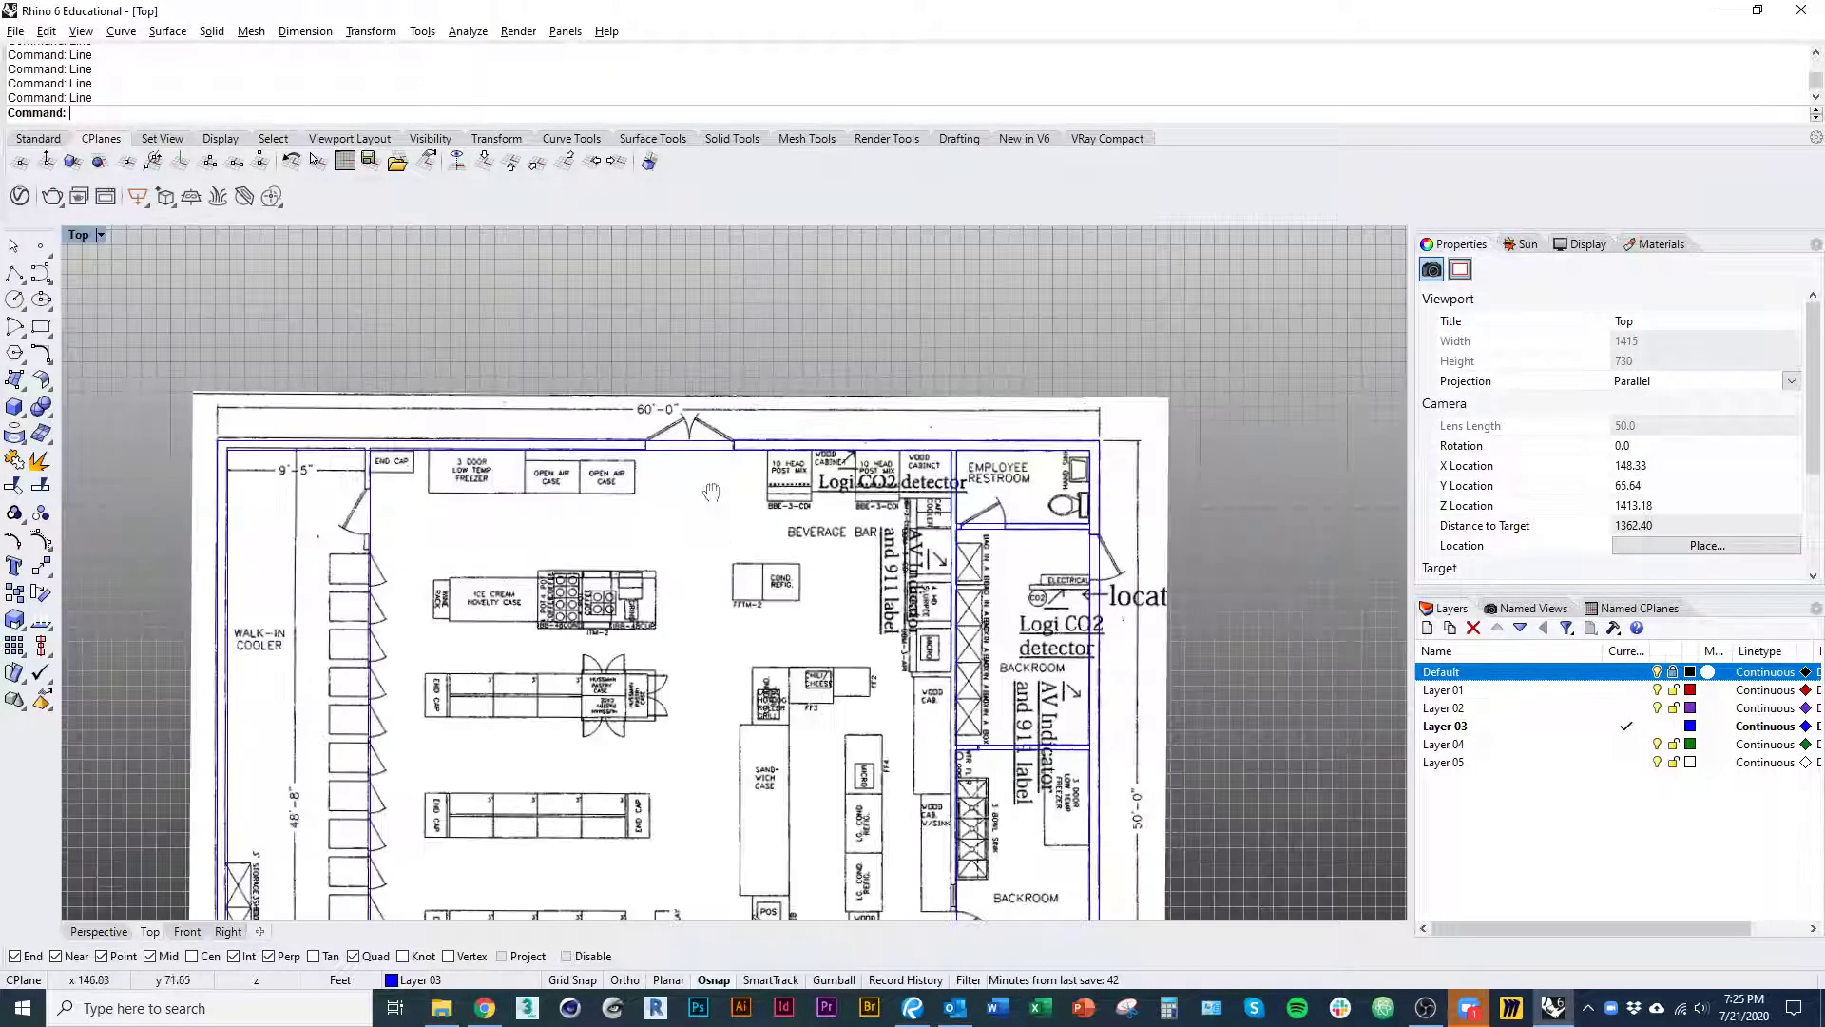
scroll(457, 443, up, 5)
scroll(457, 444, up, 3)
scroll(501, 513, down, 2)
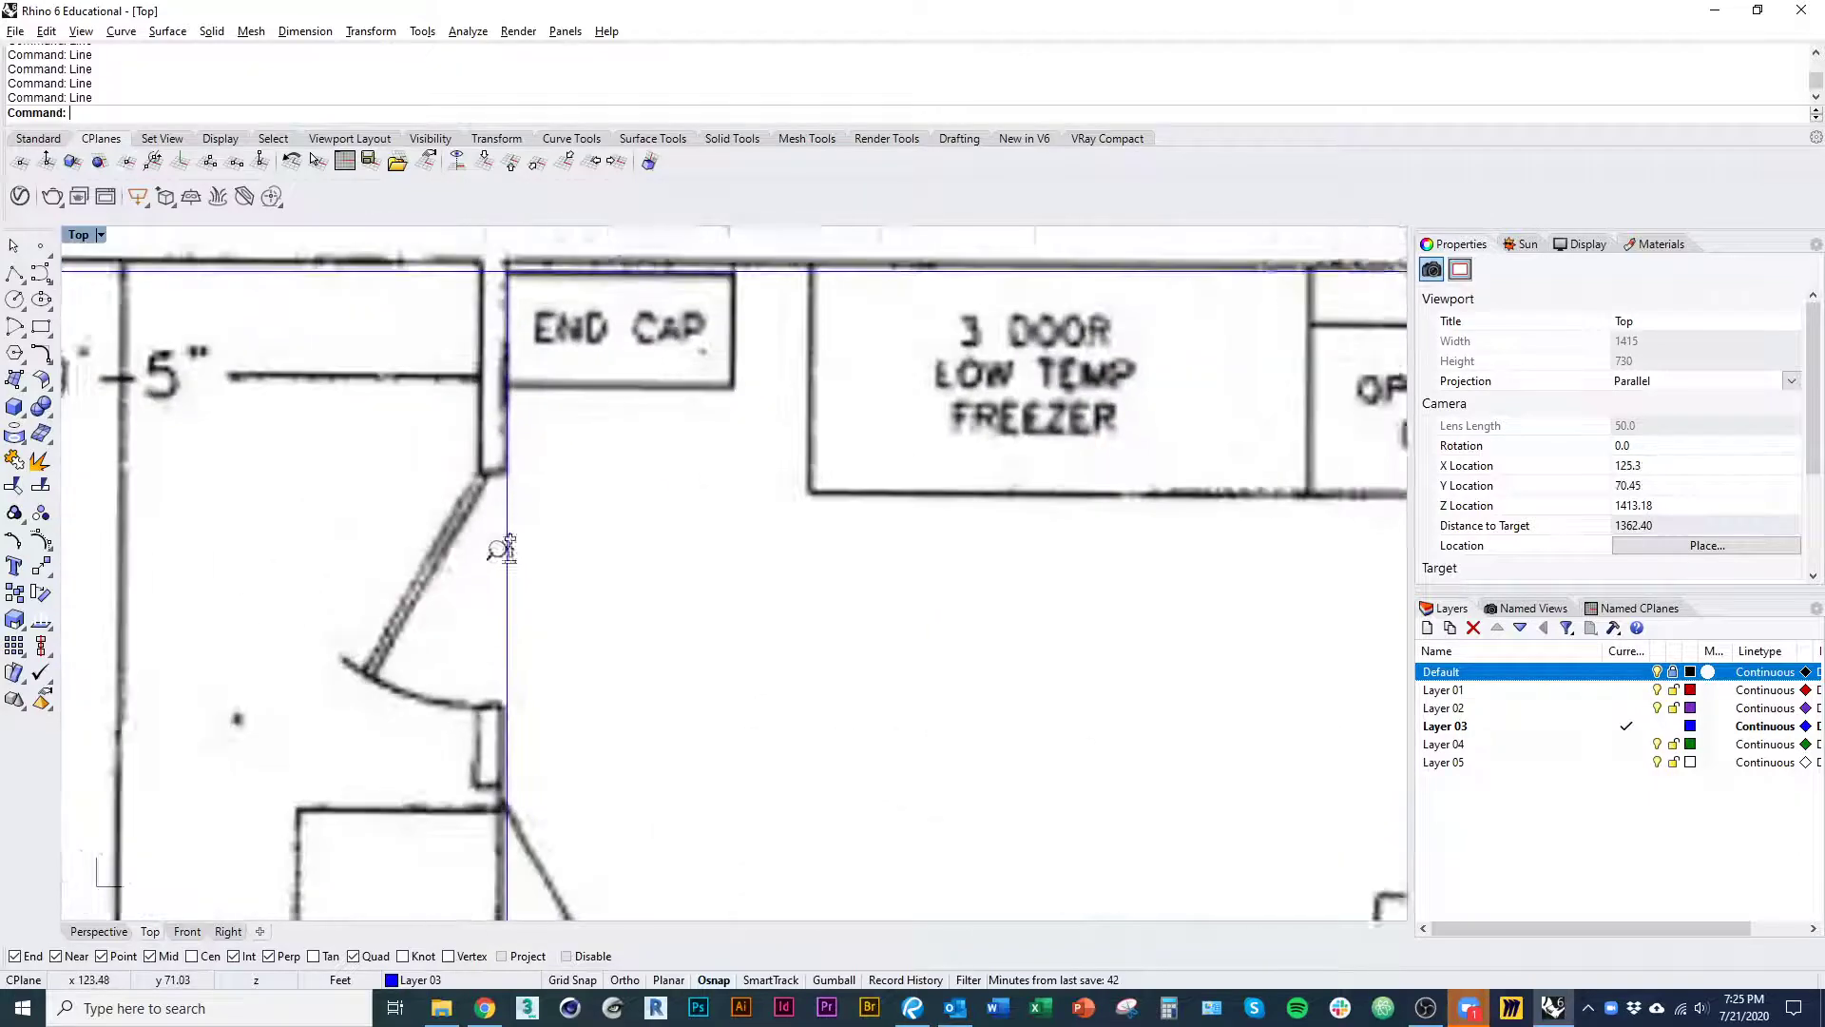
key(Return)
key(Escape)
click(507, 503)
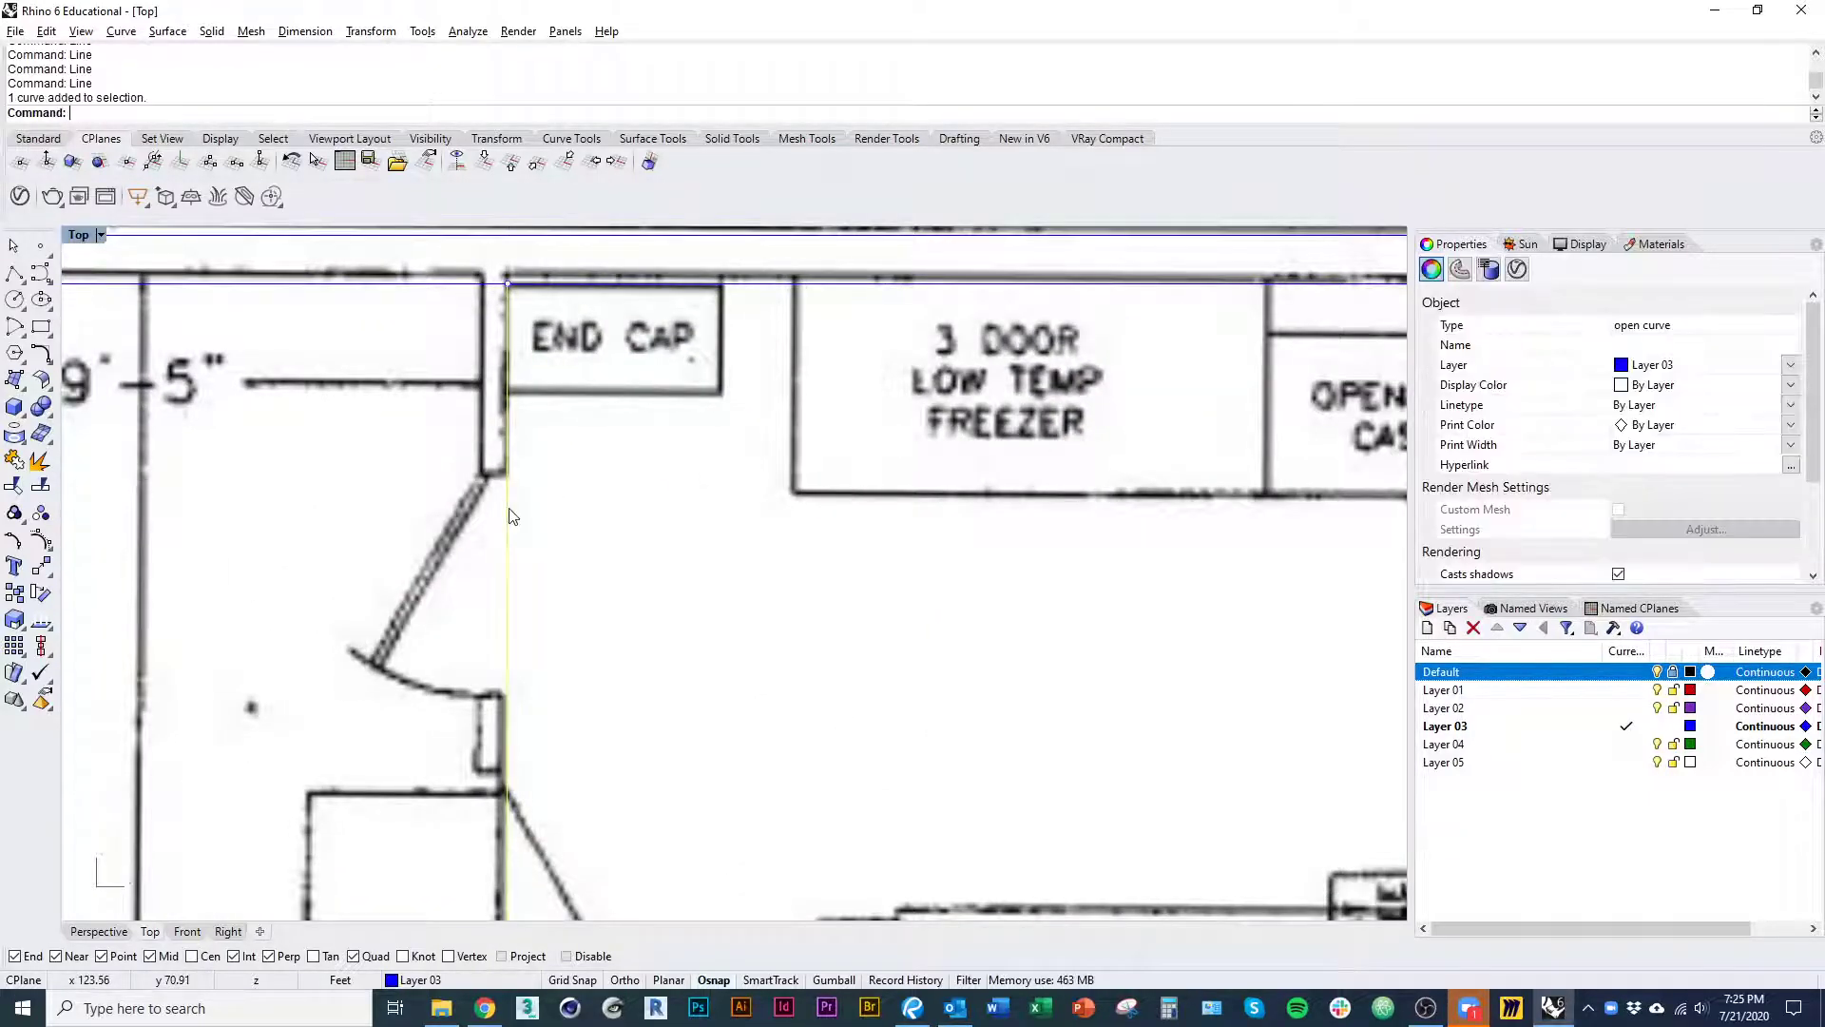
key(Escape)
key(Escape)
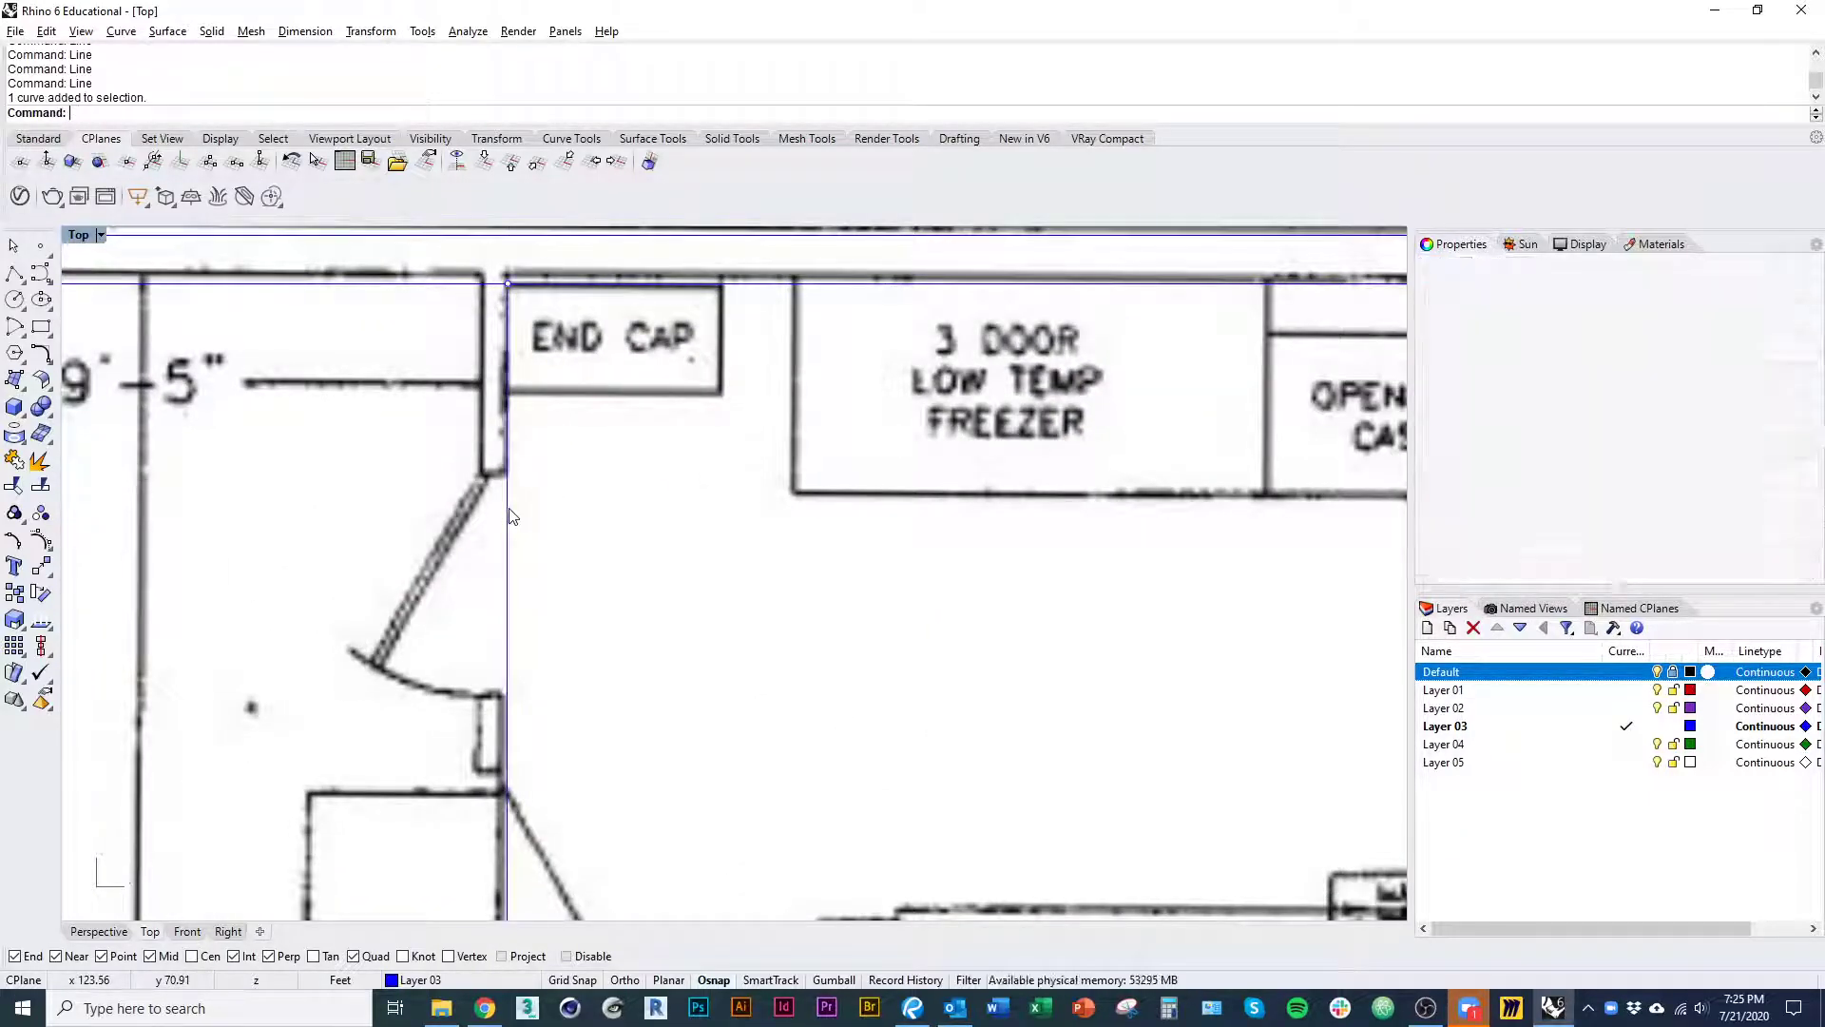
- Examine the walk-in cooler wall, the sales floor and the lower double-door entrance for openings that still need tracing
scroll(510, 514, down, 8)
right_drag(751, 647, 237, 487)
right_drag(390, 525, 821, 548)
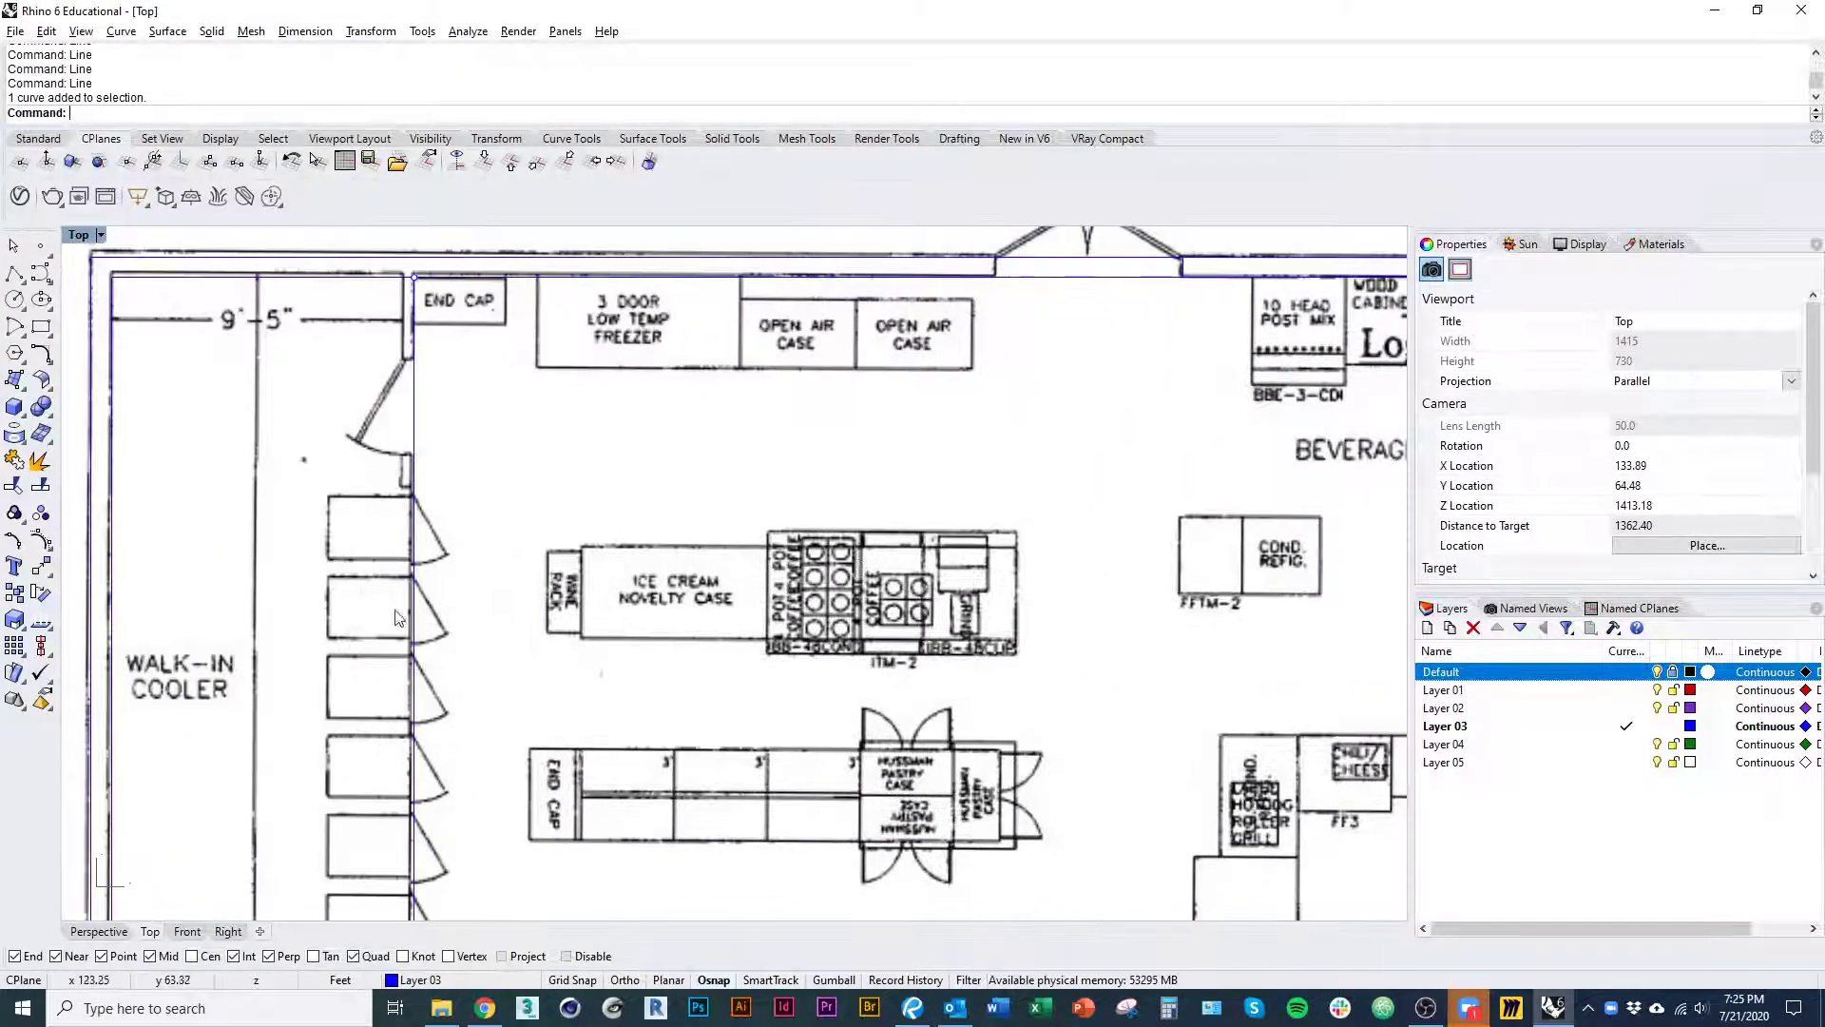
right_drag(382, 596, 420, 694)
right_drag(453, 556, 455, 664)
scroll(458, 668, up, 3)
right_drag(858, 695, 224, 609)
right_drag(758, 623, 518, 470)
scroll(466, 678, down, 7)
right_drag(982, 649, 992, 650)
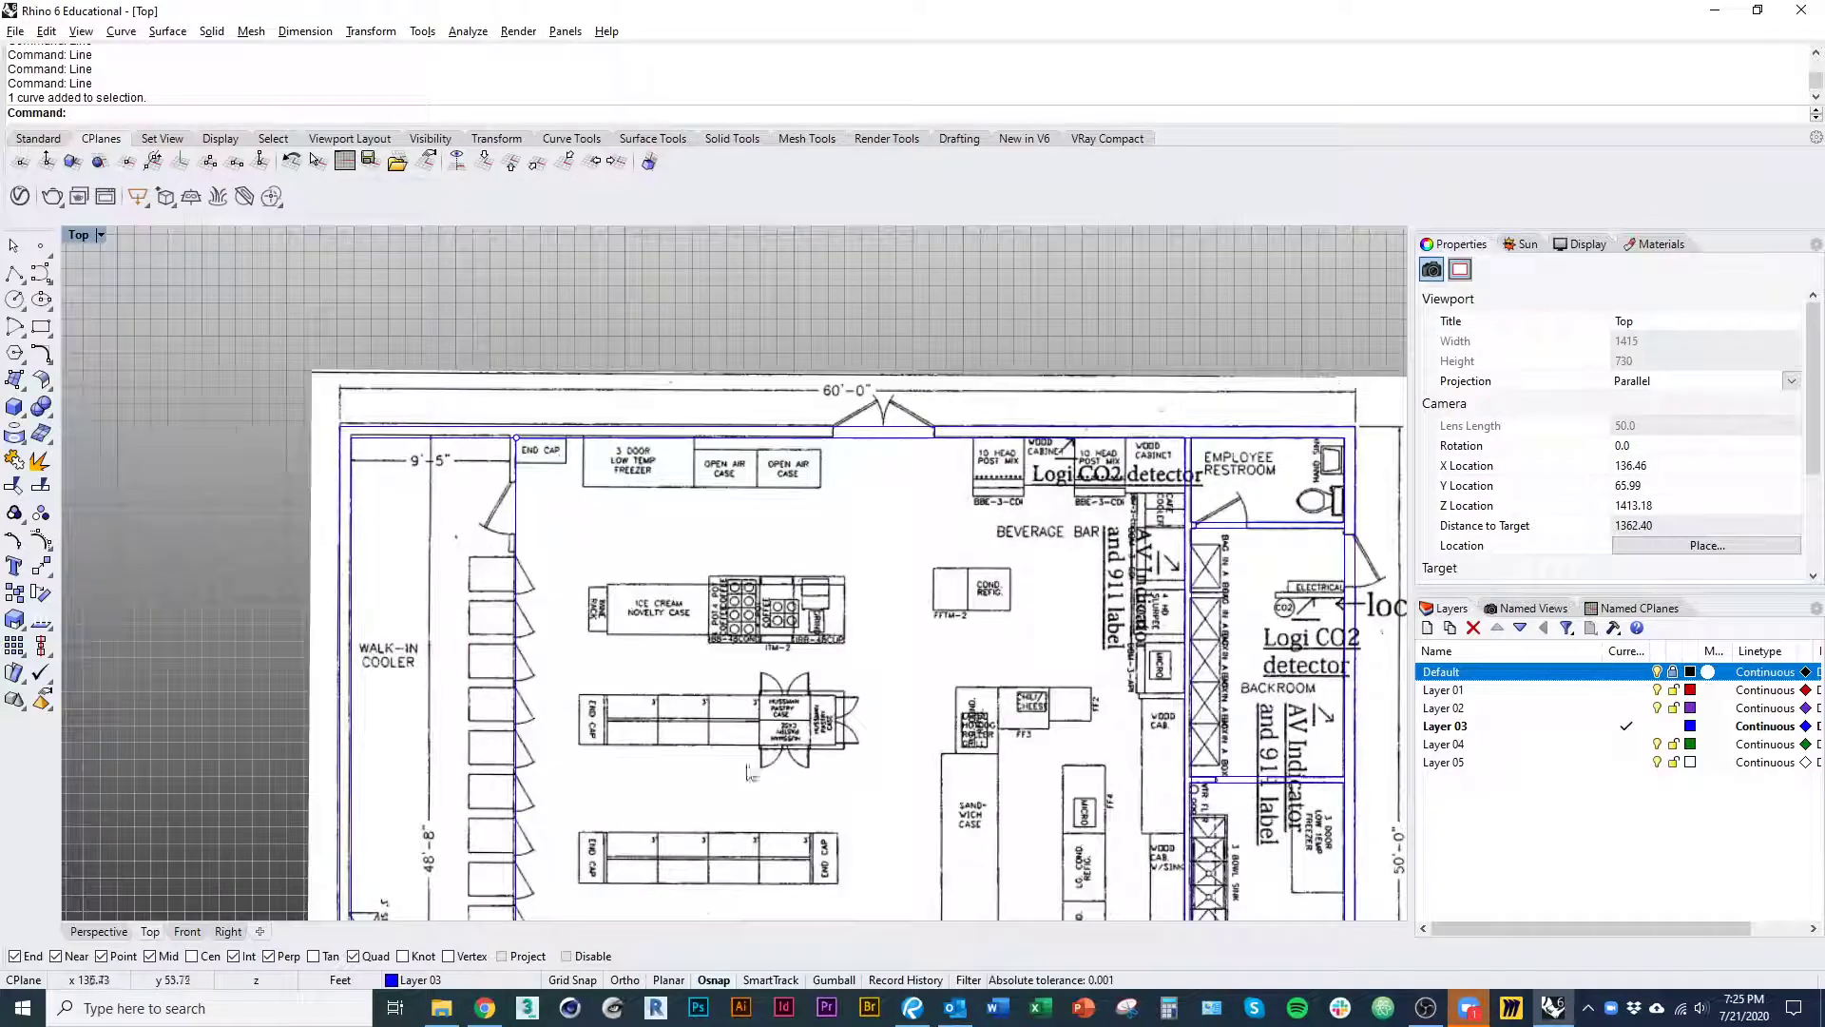
right_drag(751, 775, 740, 312)
scroll(856, 799, up, 12)
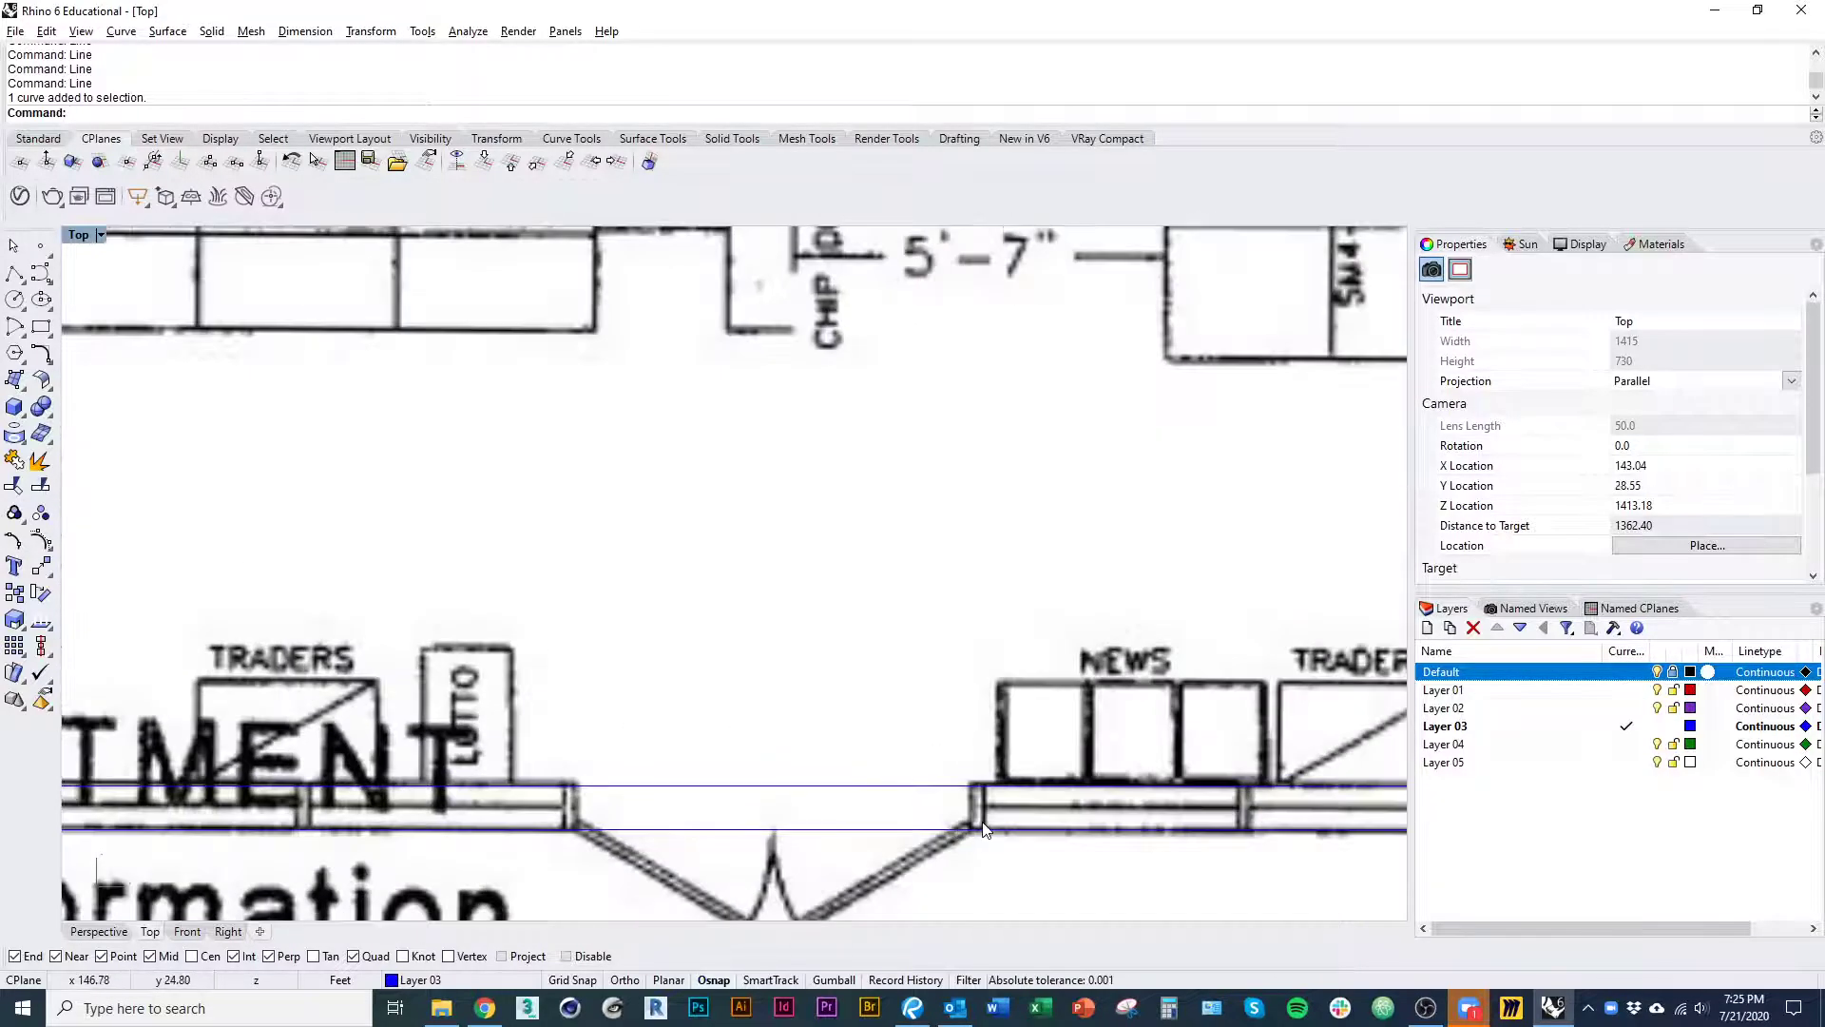
- Offset the jamb line in the manager's office upper wall by about 2.36 ft toward the water heater side
scroll(953, 762, down, 11)
right_drag(1079, 672, 766, 664)
scroll(766, 664, up, 14)
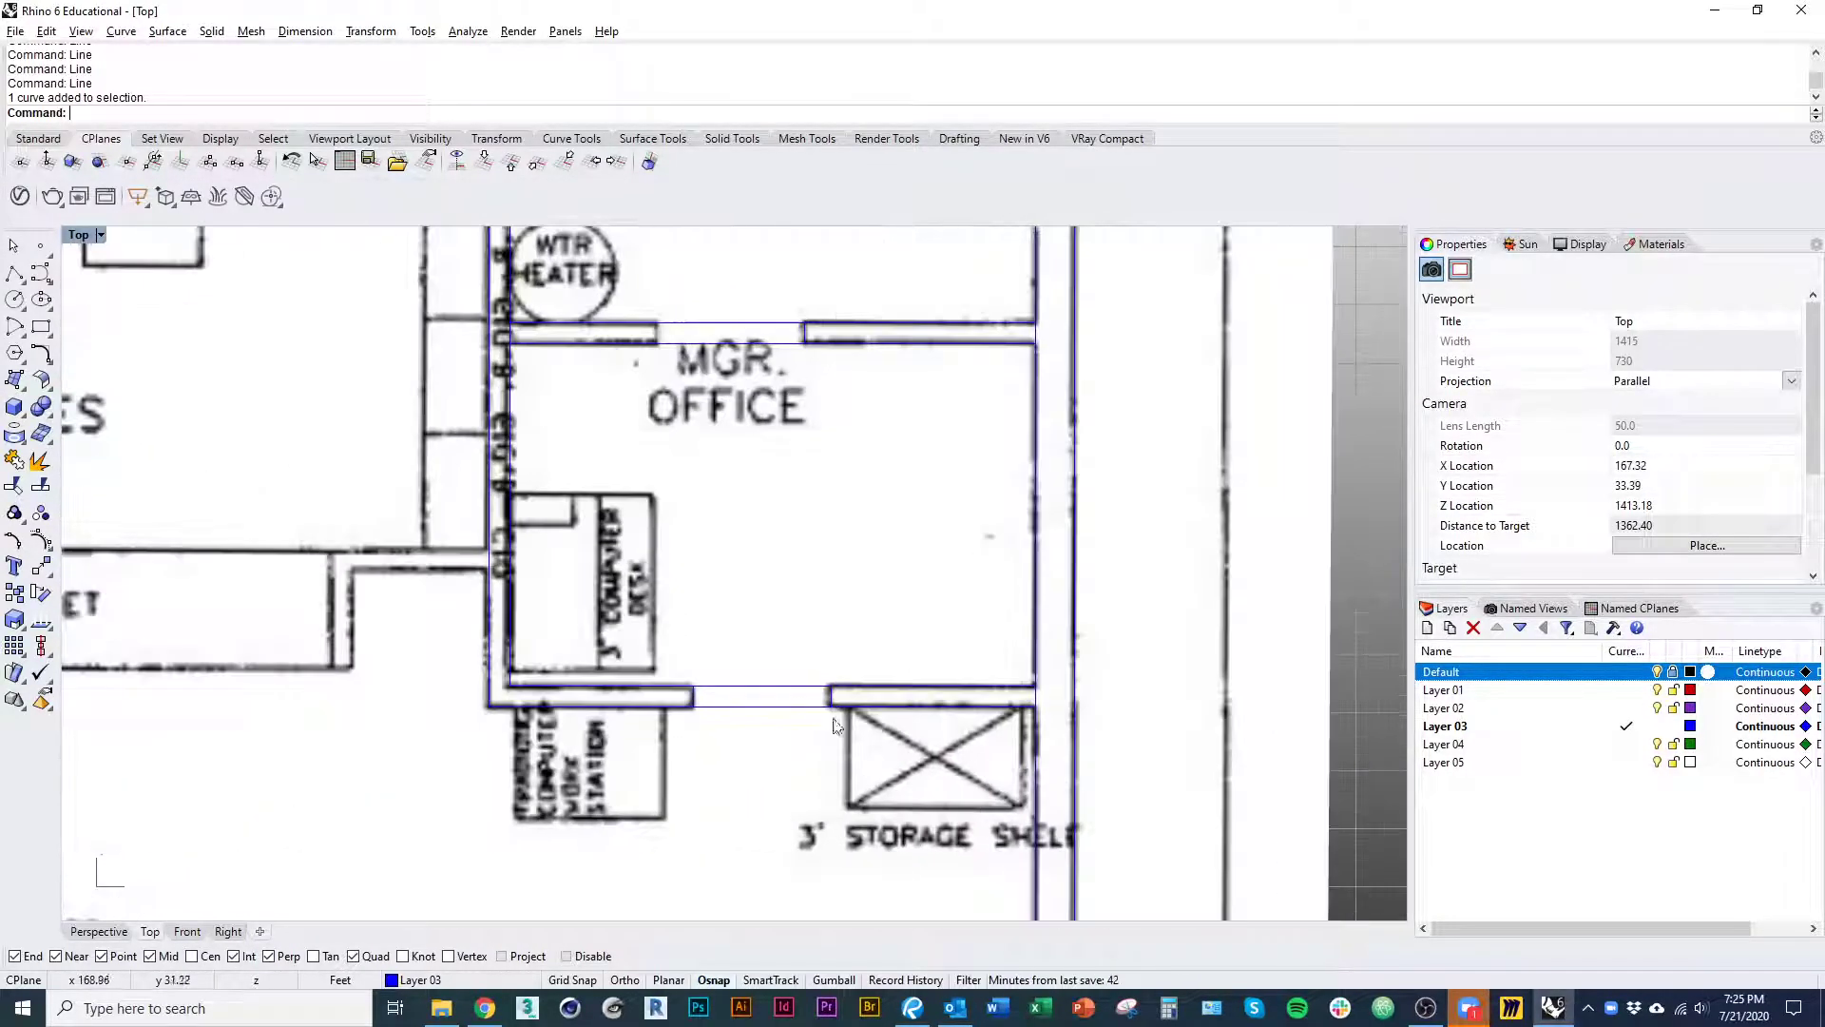
scroll(742, 582, down, 5)
right_drag(838, 463, 795, 688)
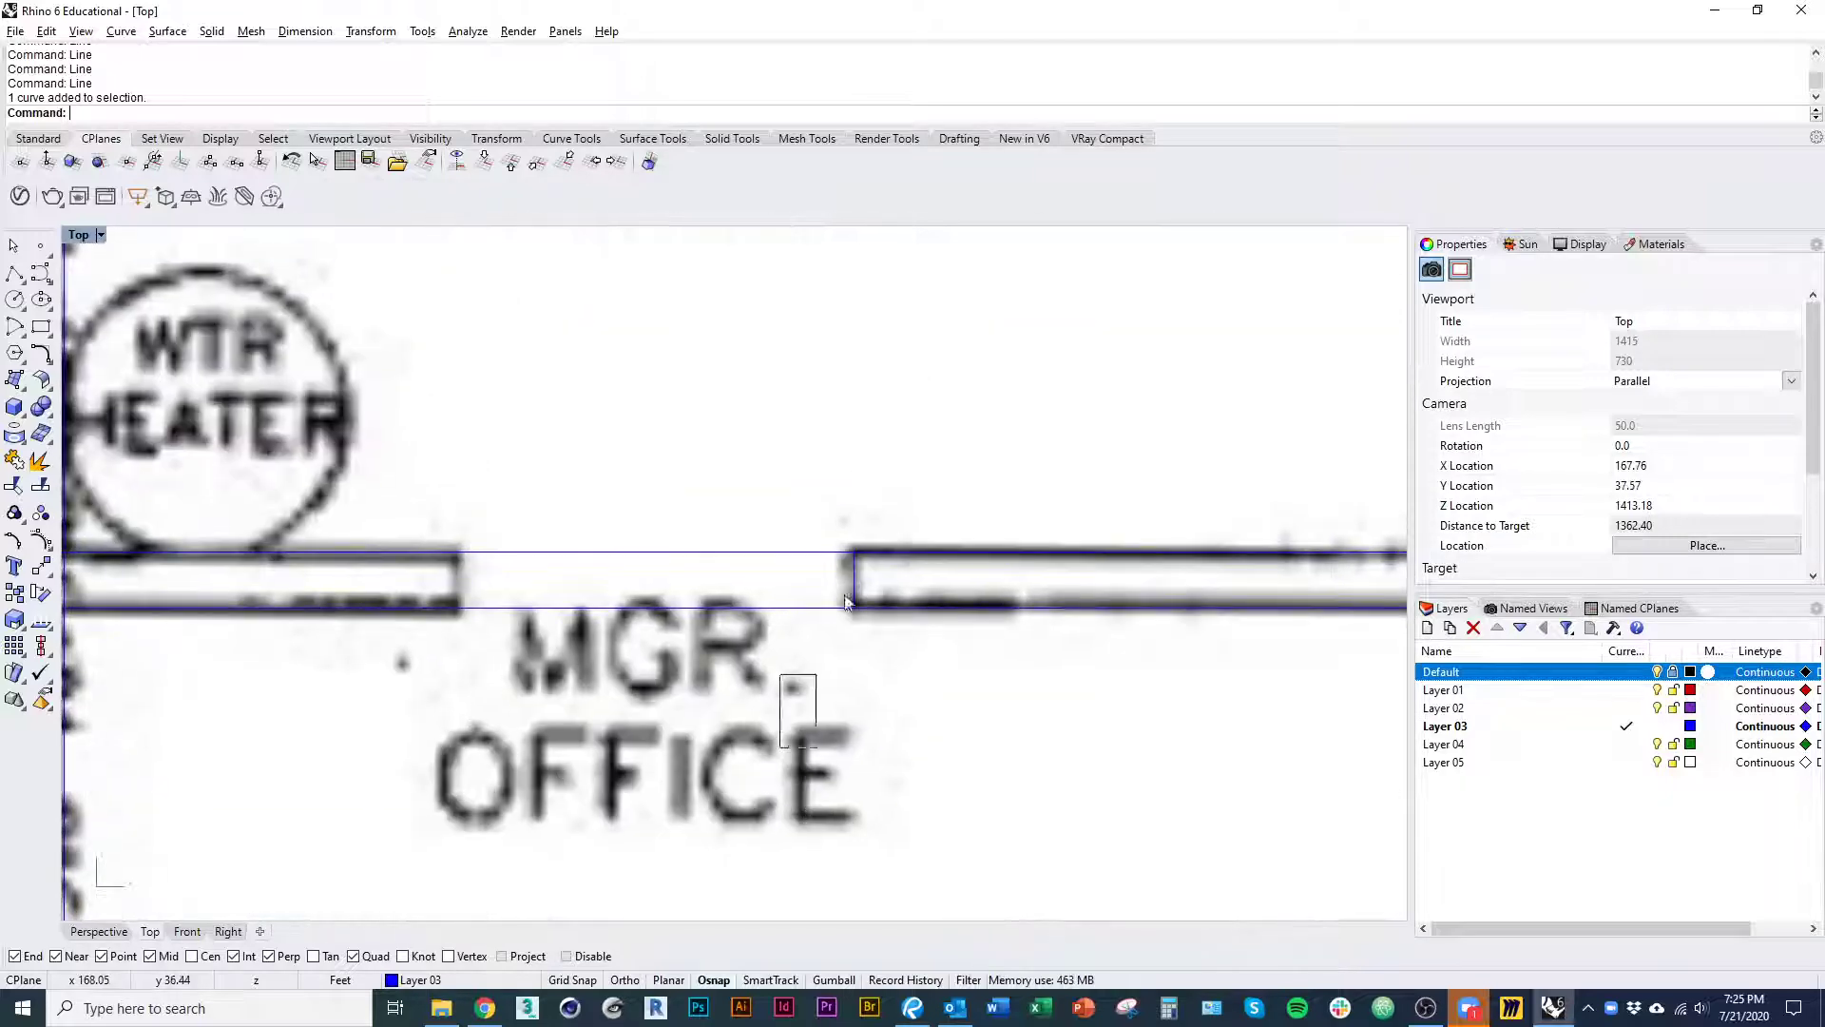
click(854, 582)
key(Return)
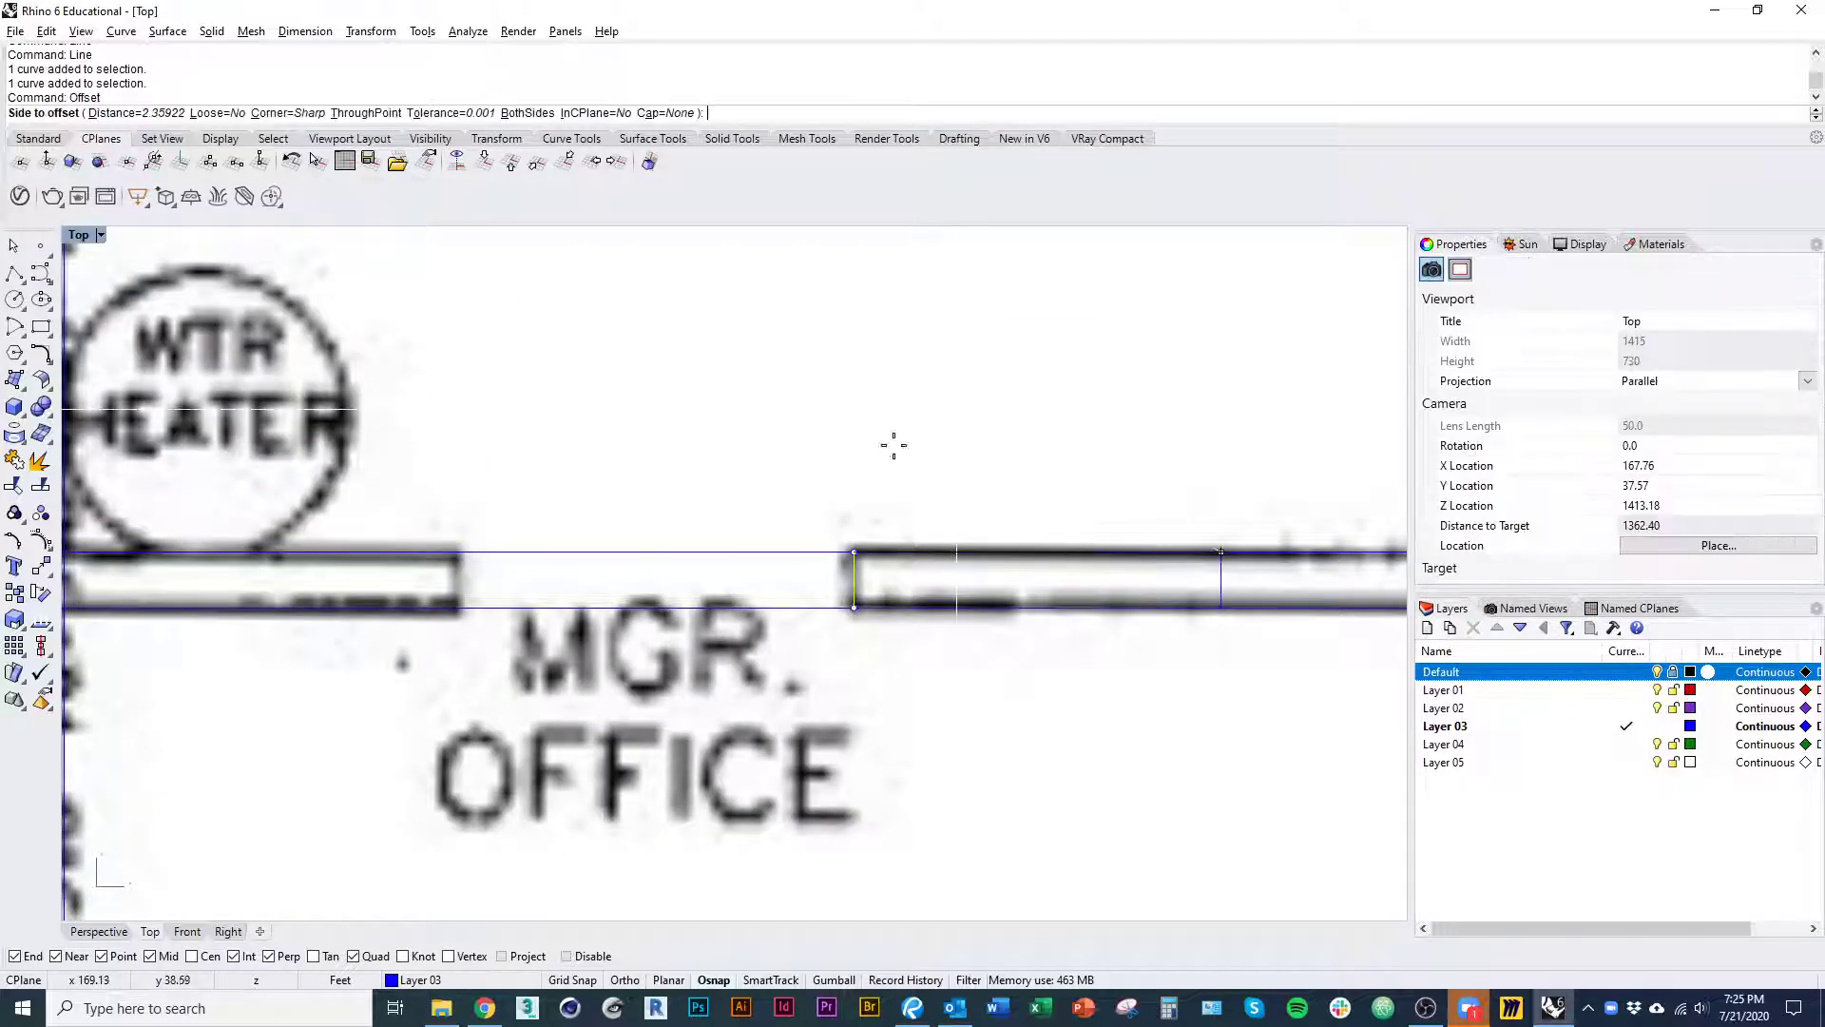
click(481, 811)
- Offset the jamb line above the water filter by about 2.36 ft into the opening between the backrooms
scroll(630, 760, down, 5)
right_drag(604, 589, 617, 855)
right_drag(623, 409, 637, 862)
scroll(684, 571, up, 10)
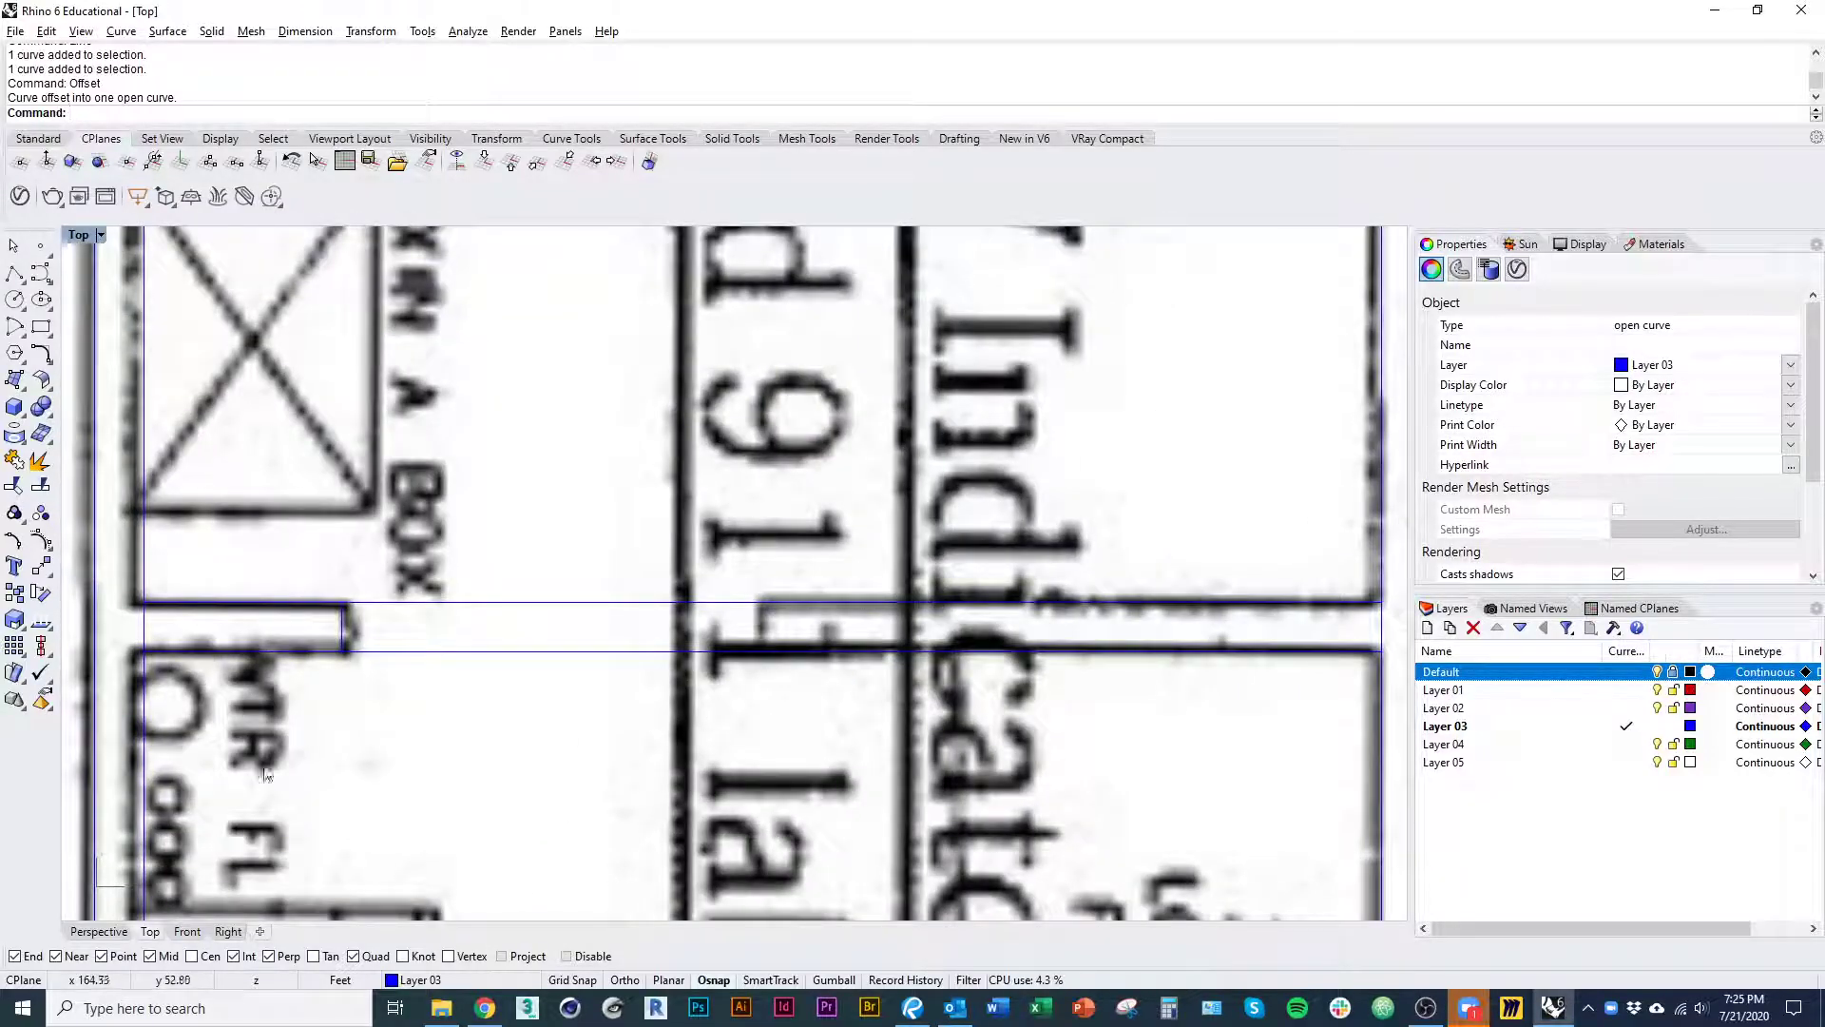
click(343, 632)
key(Return)
click(798, 688)
- Offset the employee restroom's hinge-side jamb line by about 2.36 ft across the door opening and clear the selection
right_drag(609, 534, 642, 699)
scroll(641, 699, down, 10)
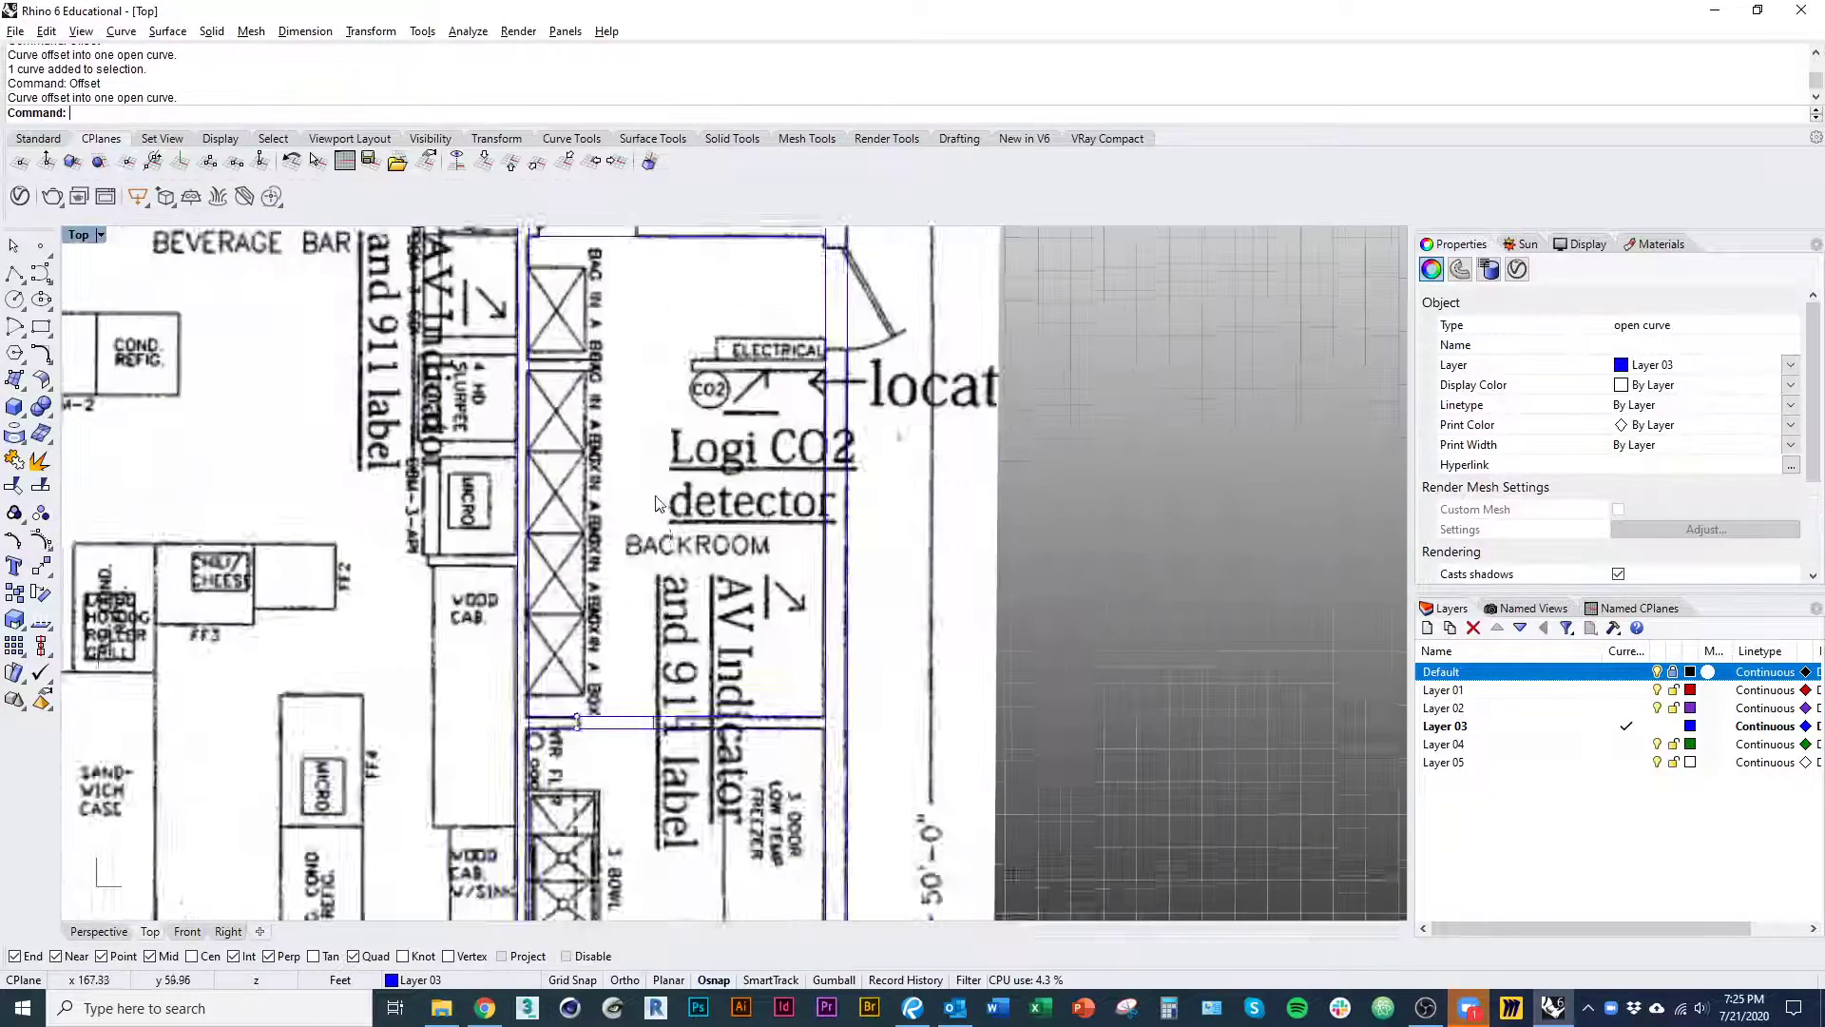
right_drag(656, 504, 475, 561)
scroll(253, 682, up, 10)
click(300, 514)
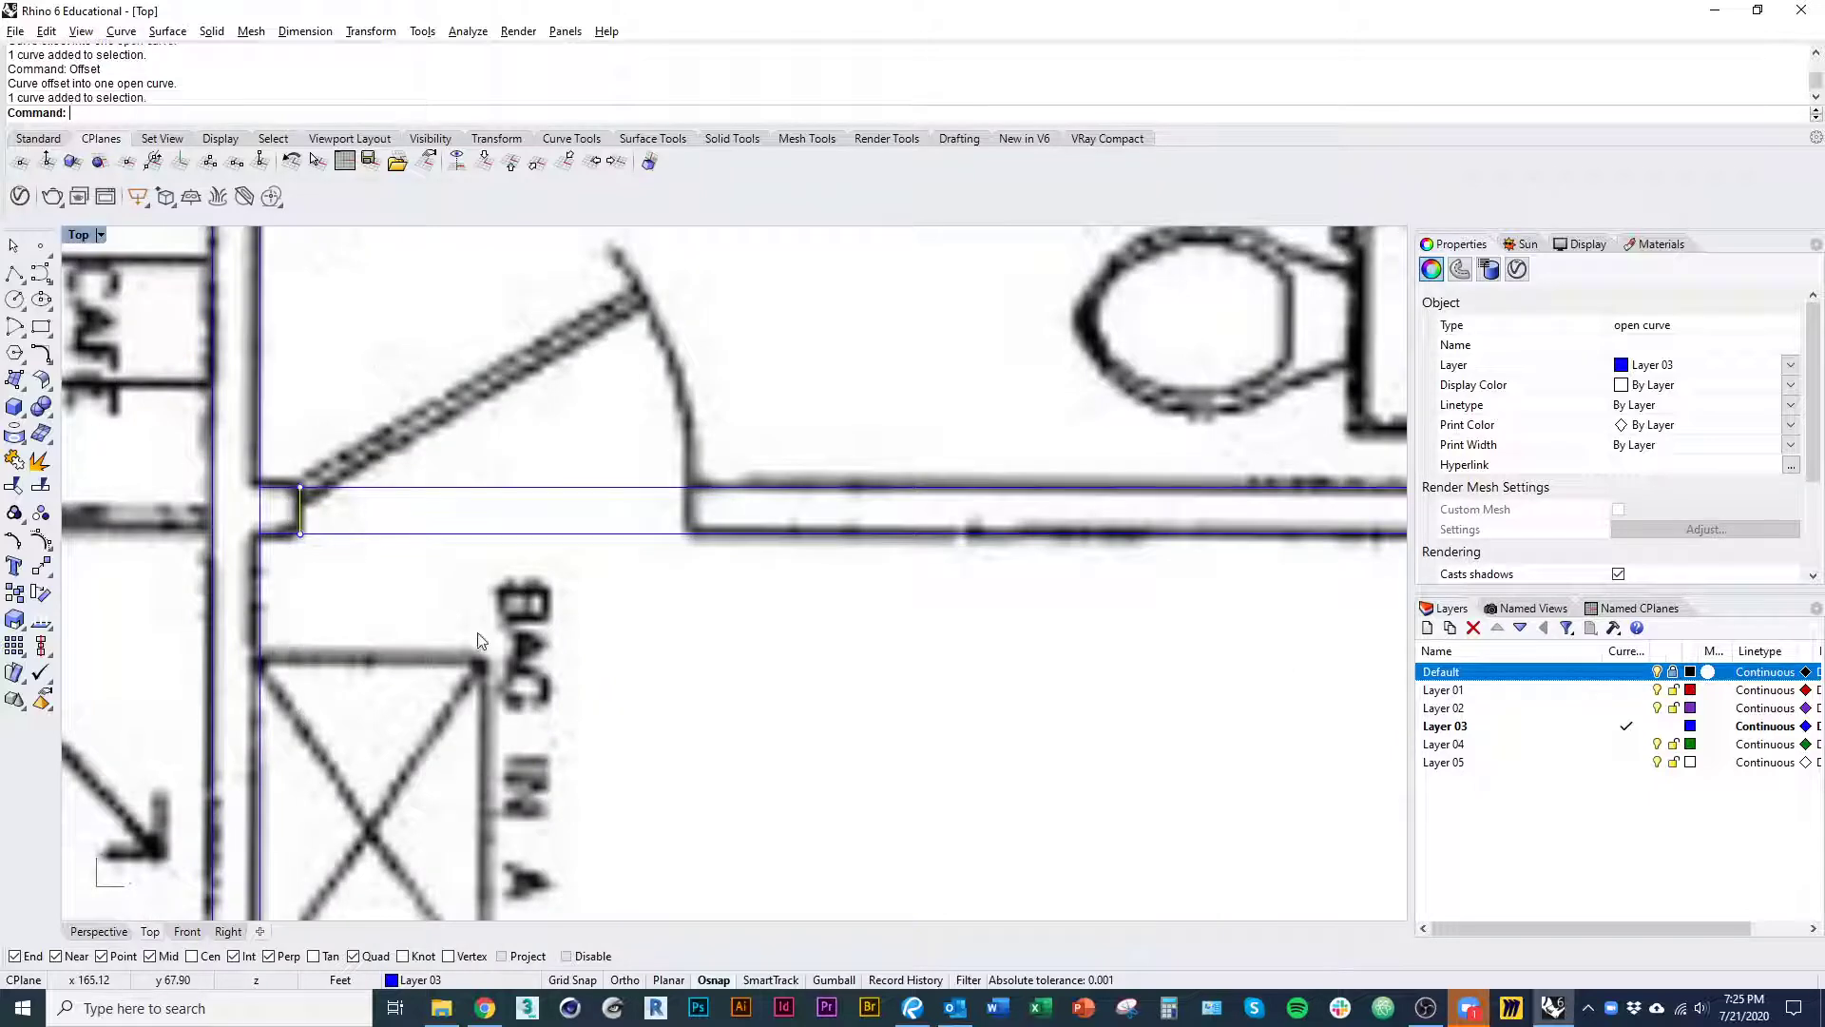
key(Return)
click(717, 638)
scroll(609, 725, down, 9)
scroll(610, 726, down, 2)
key(Escape)
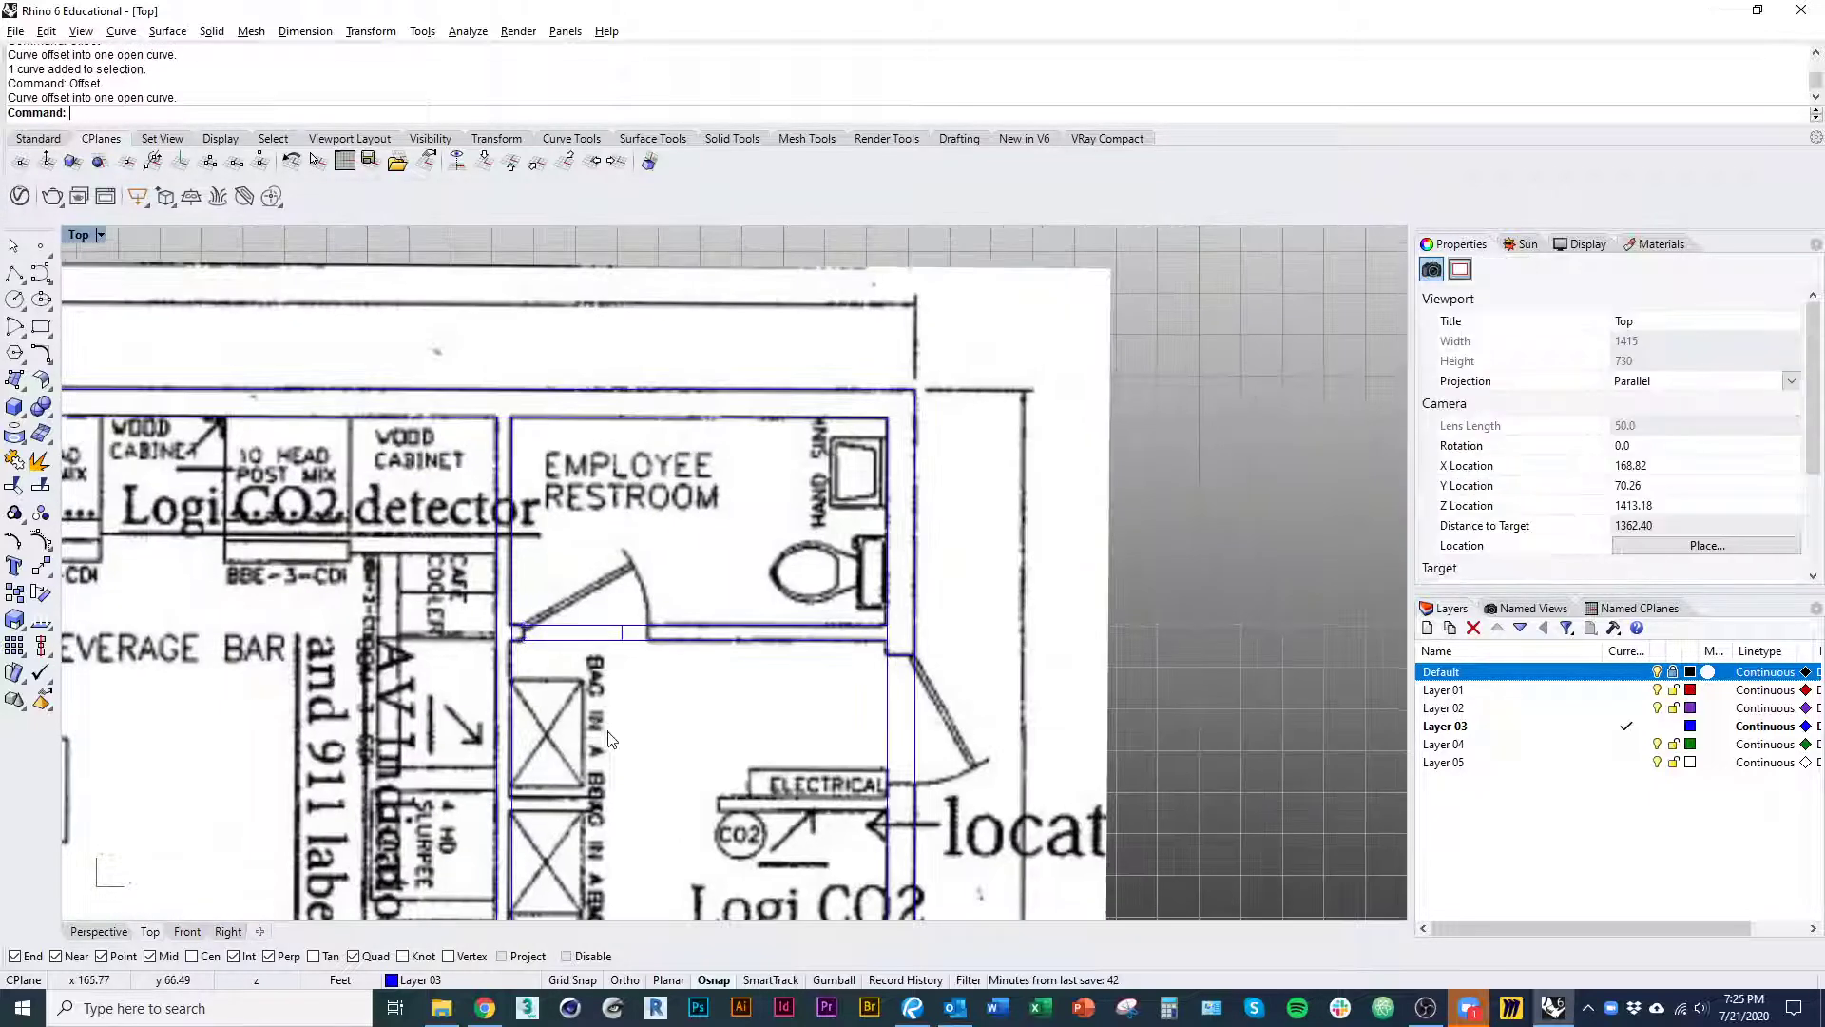
- Offset the exterior backroom door's hinge-side jamb line by about 2.36 ft toward the electrical panel
scroll(817, 763, up, 3)
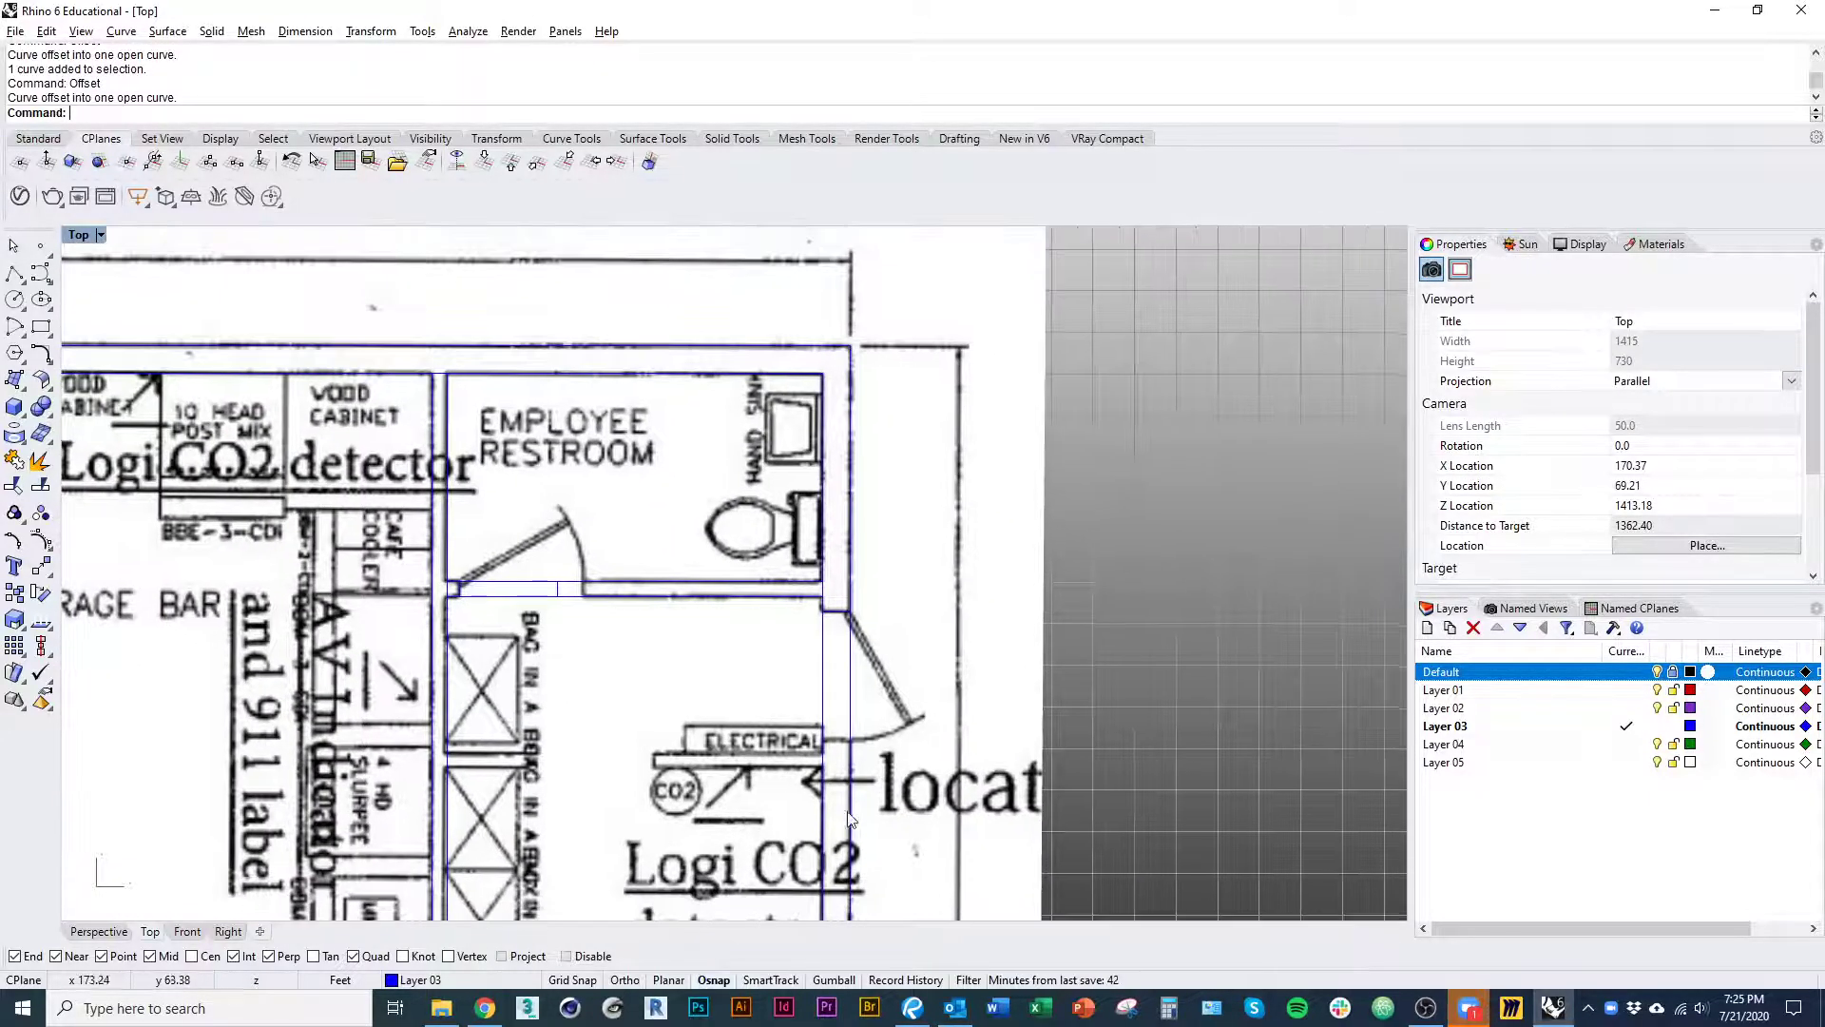
click(892, 654)
key(Return)
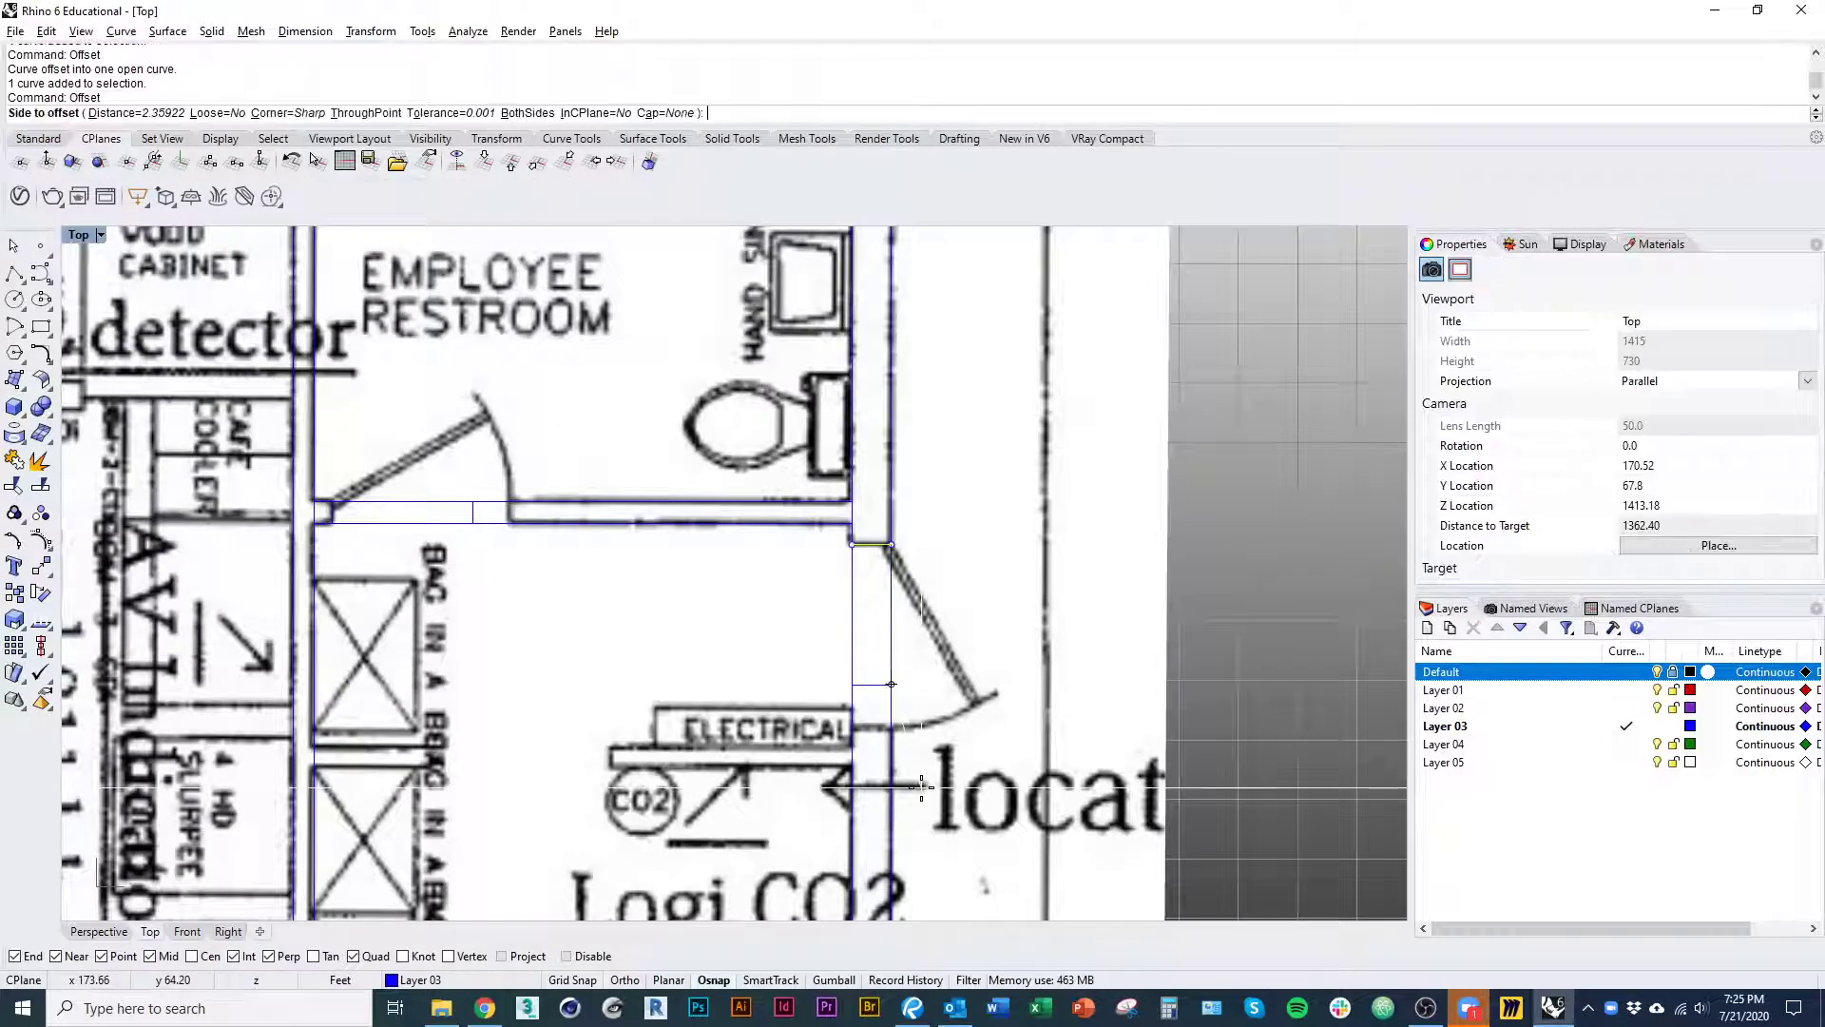
click(921, 786)
- Move the exterior backroom door's offset jamb line about 0.73 ft to the opening's edge beside the electrical panel
right_drag(921, 786, 827, 520)
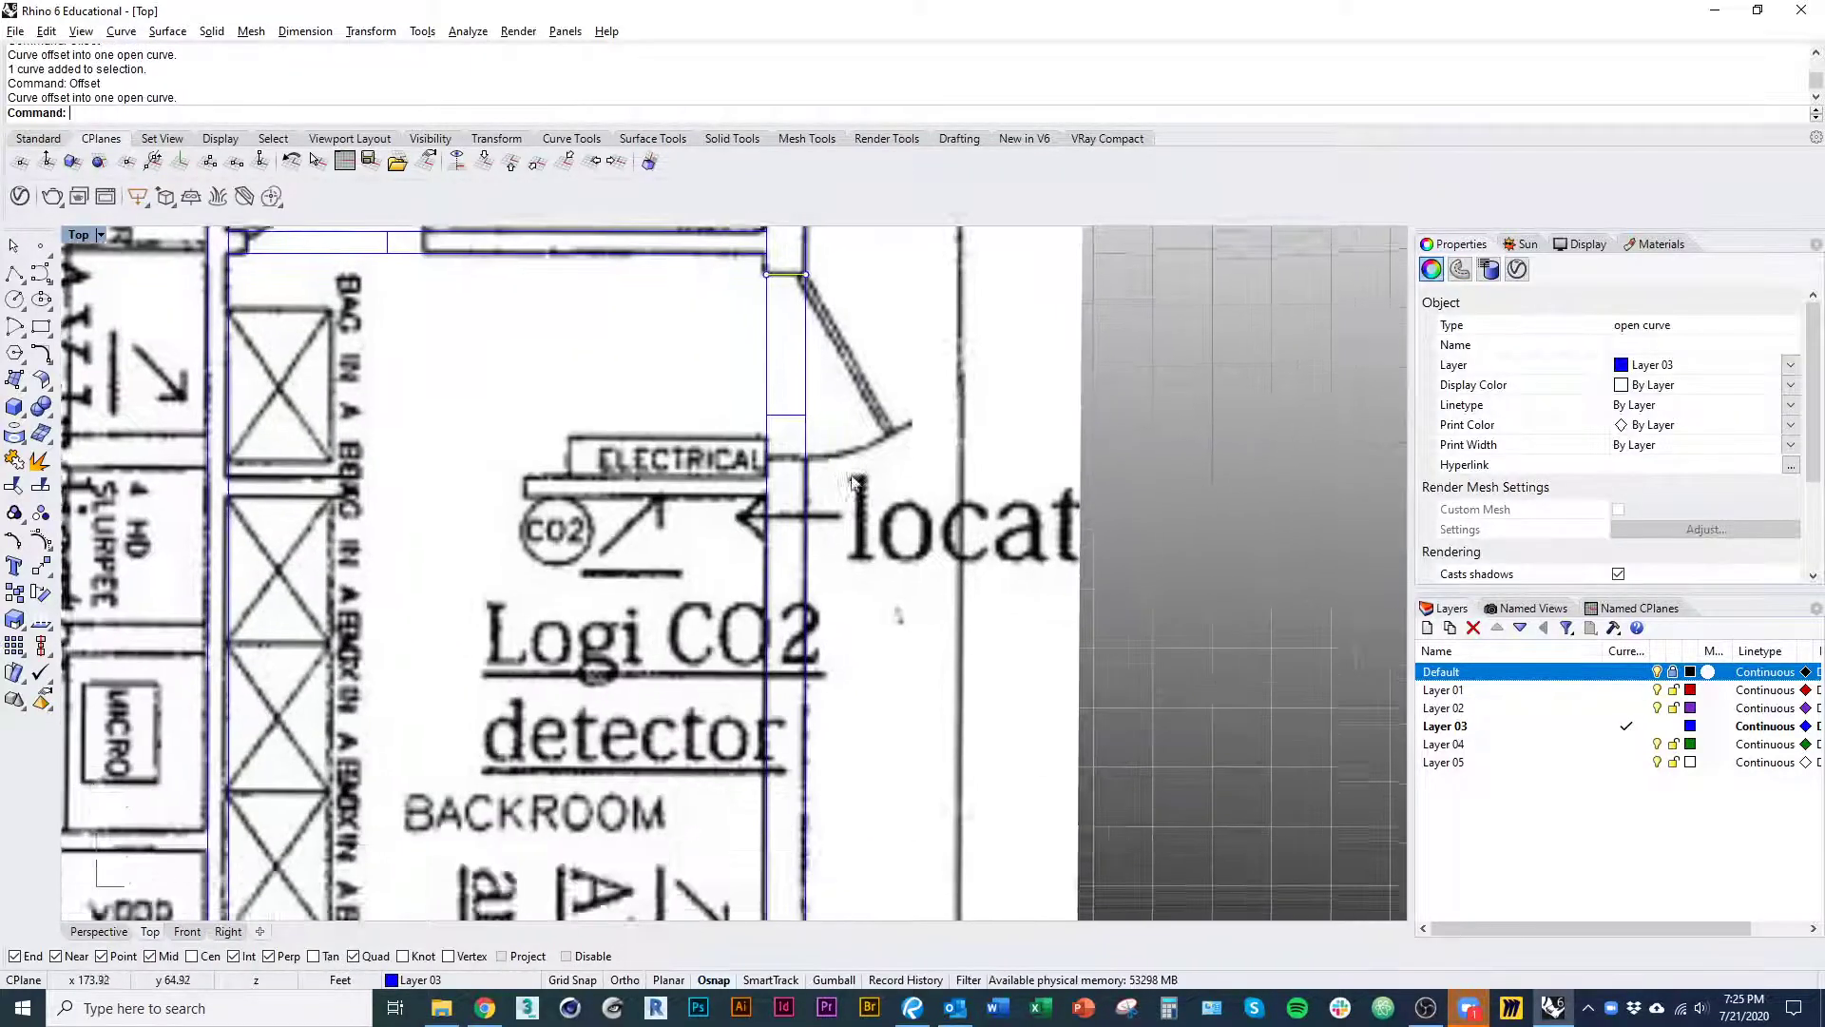
scroll(858, 685, down, 3)
scroll(858, 684, up, 6)
click(742, 511)
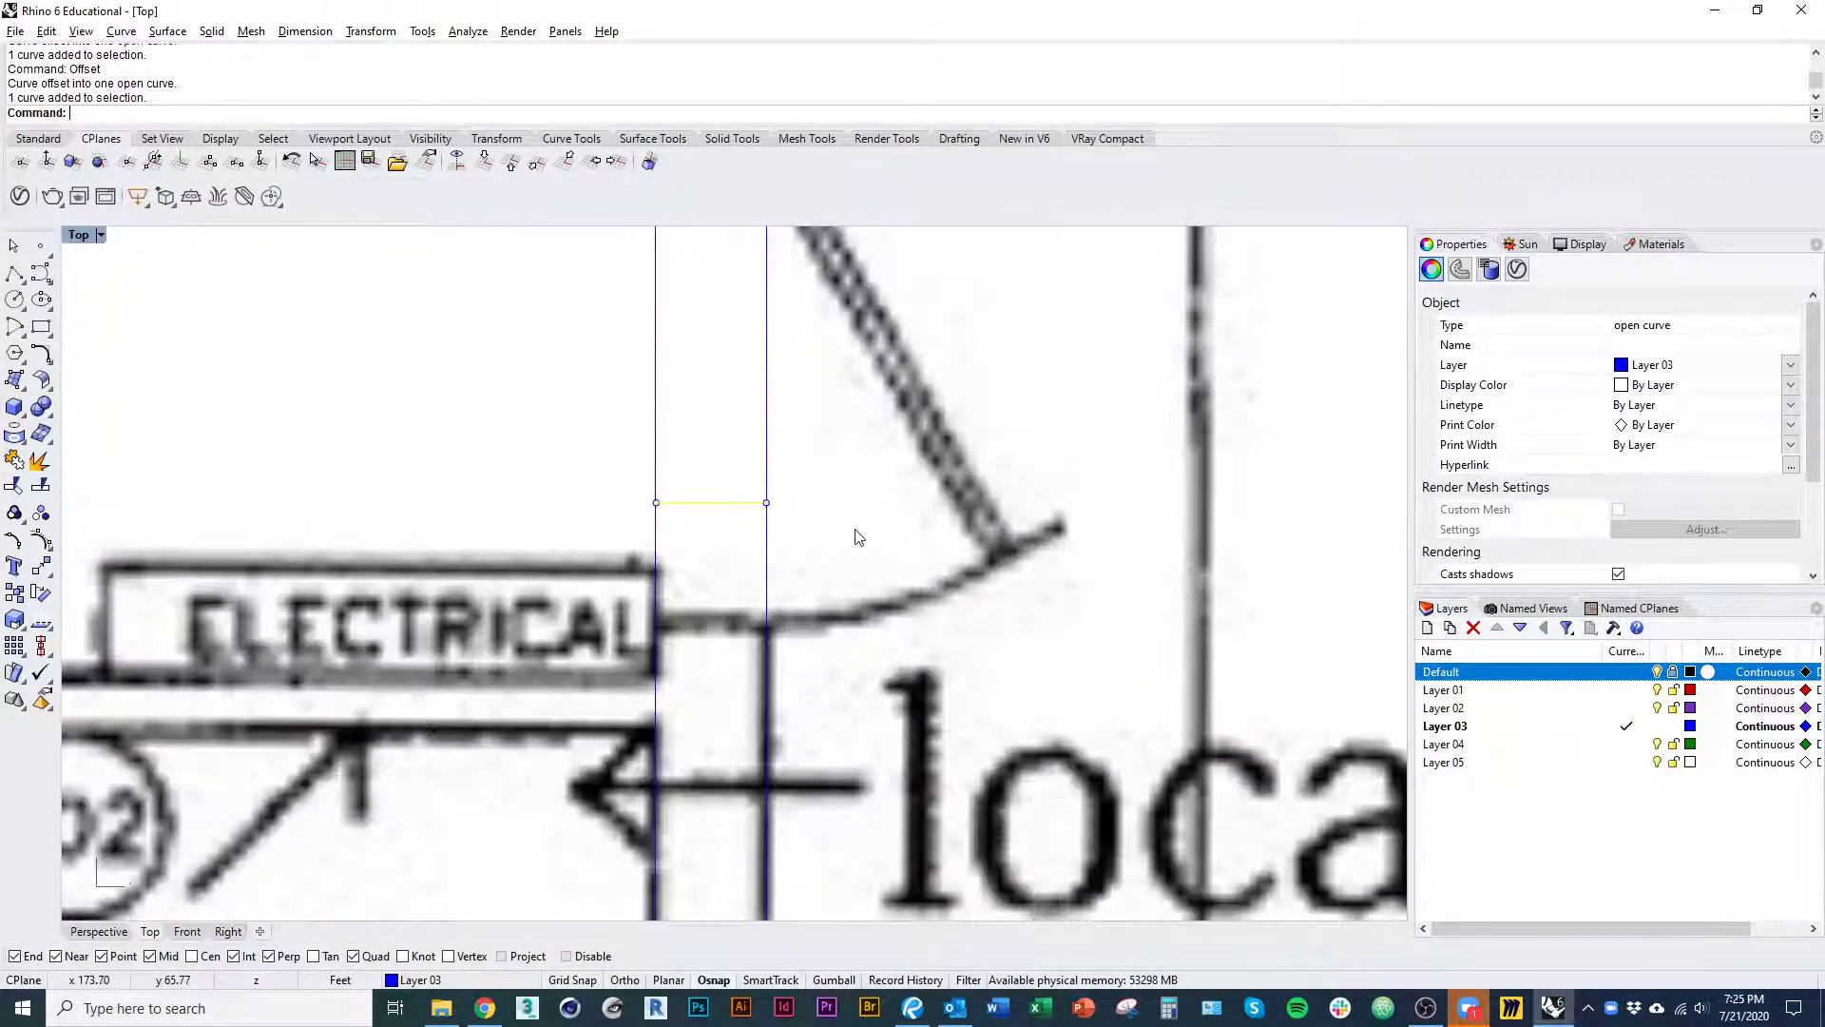
text(m)
key(Return)
click(766, 502)
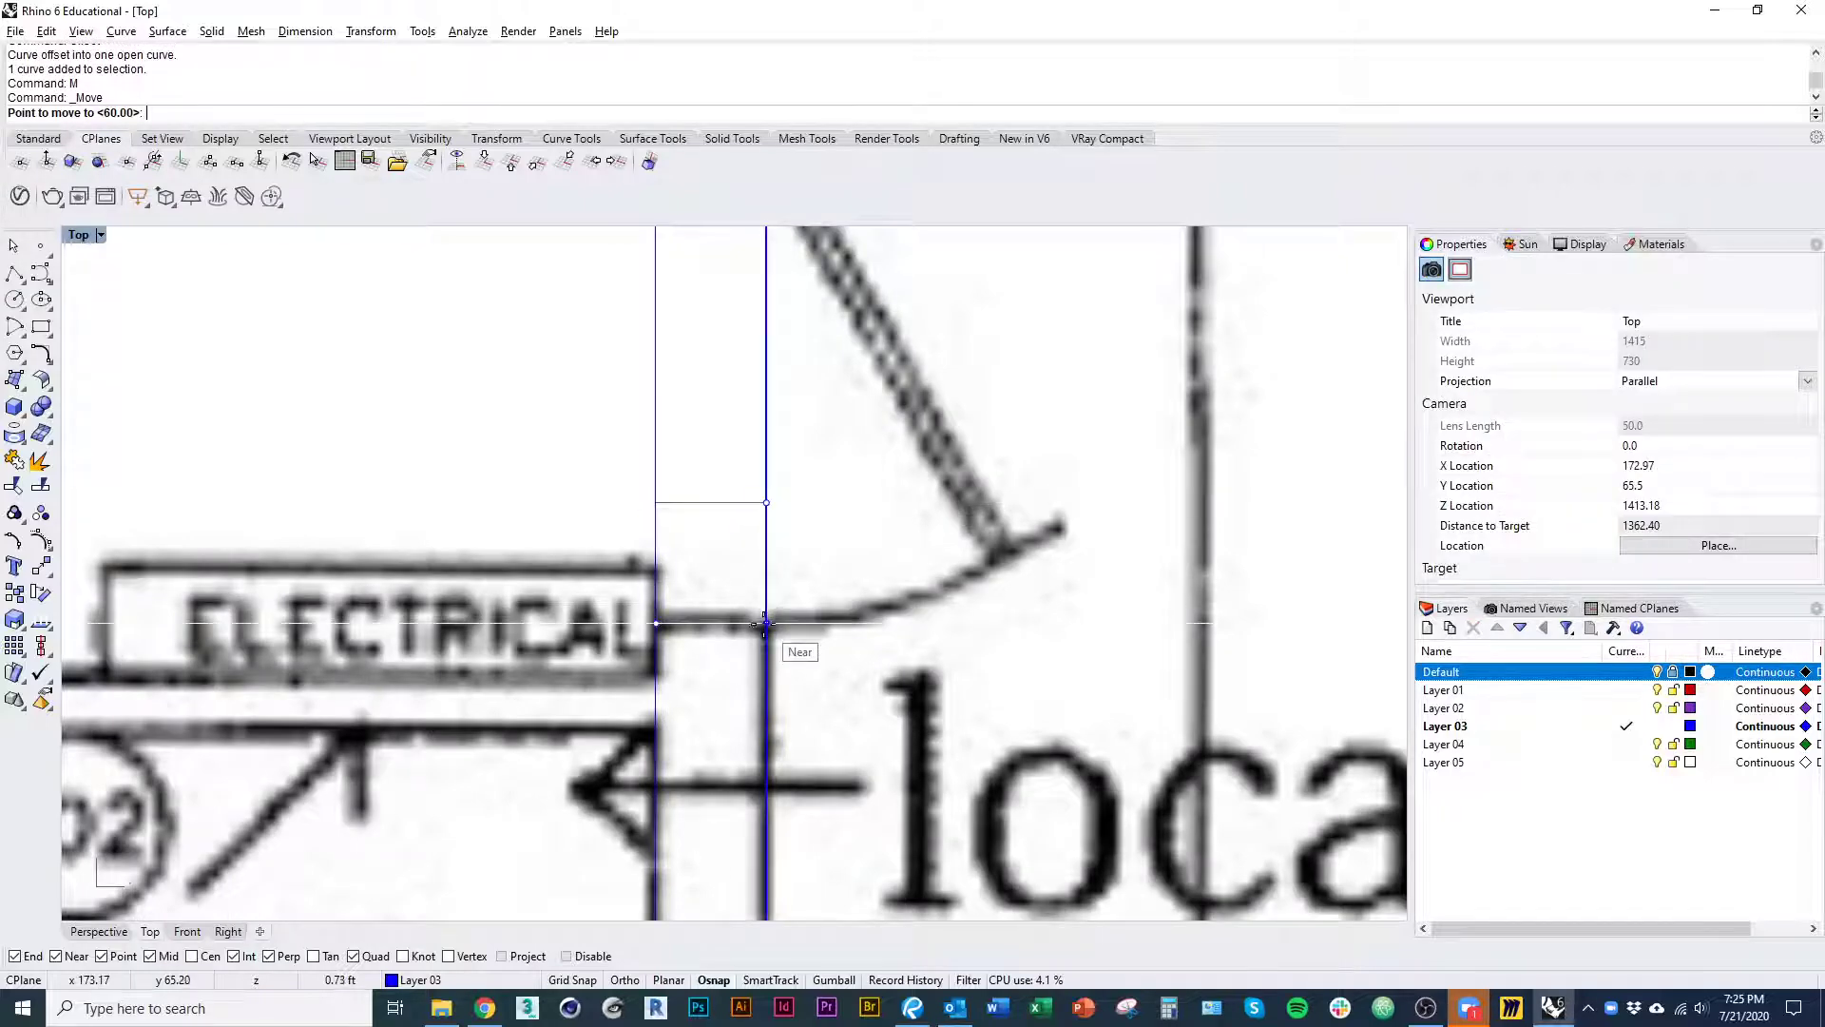
click(766, 623)
- Move the employee restroom door's offset jamb line to the wall end on the latch side of the opening
scroll(856, 666, down, 5)
scroll(998, 624, up, 8)
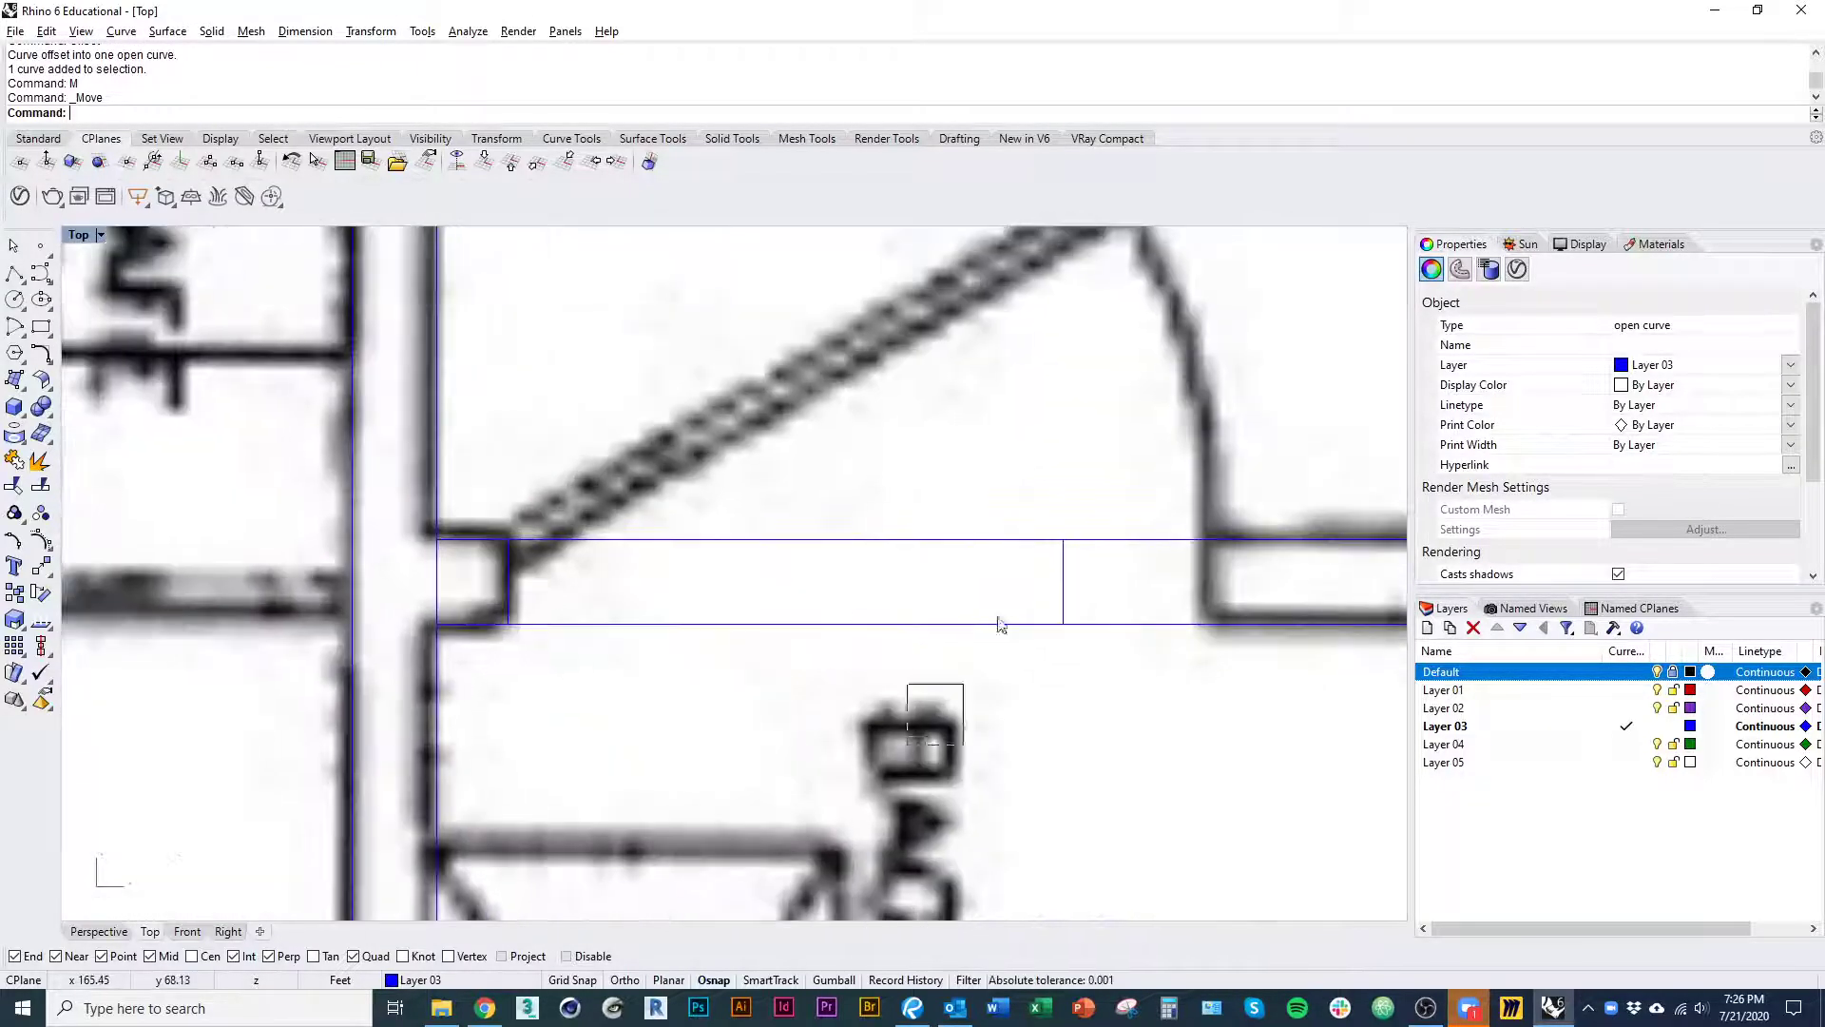
drag(998, 618, 1110, 530)
right_drag(1110, 562, 705, 662)
text(m)
key(Return)
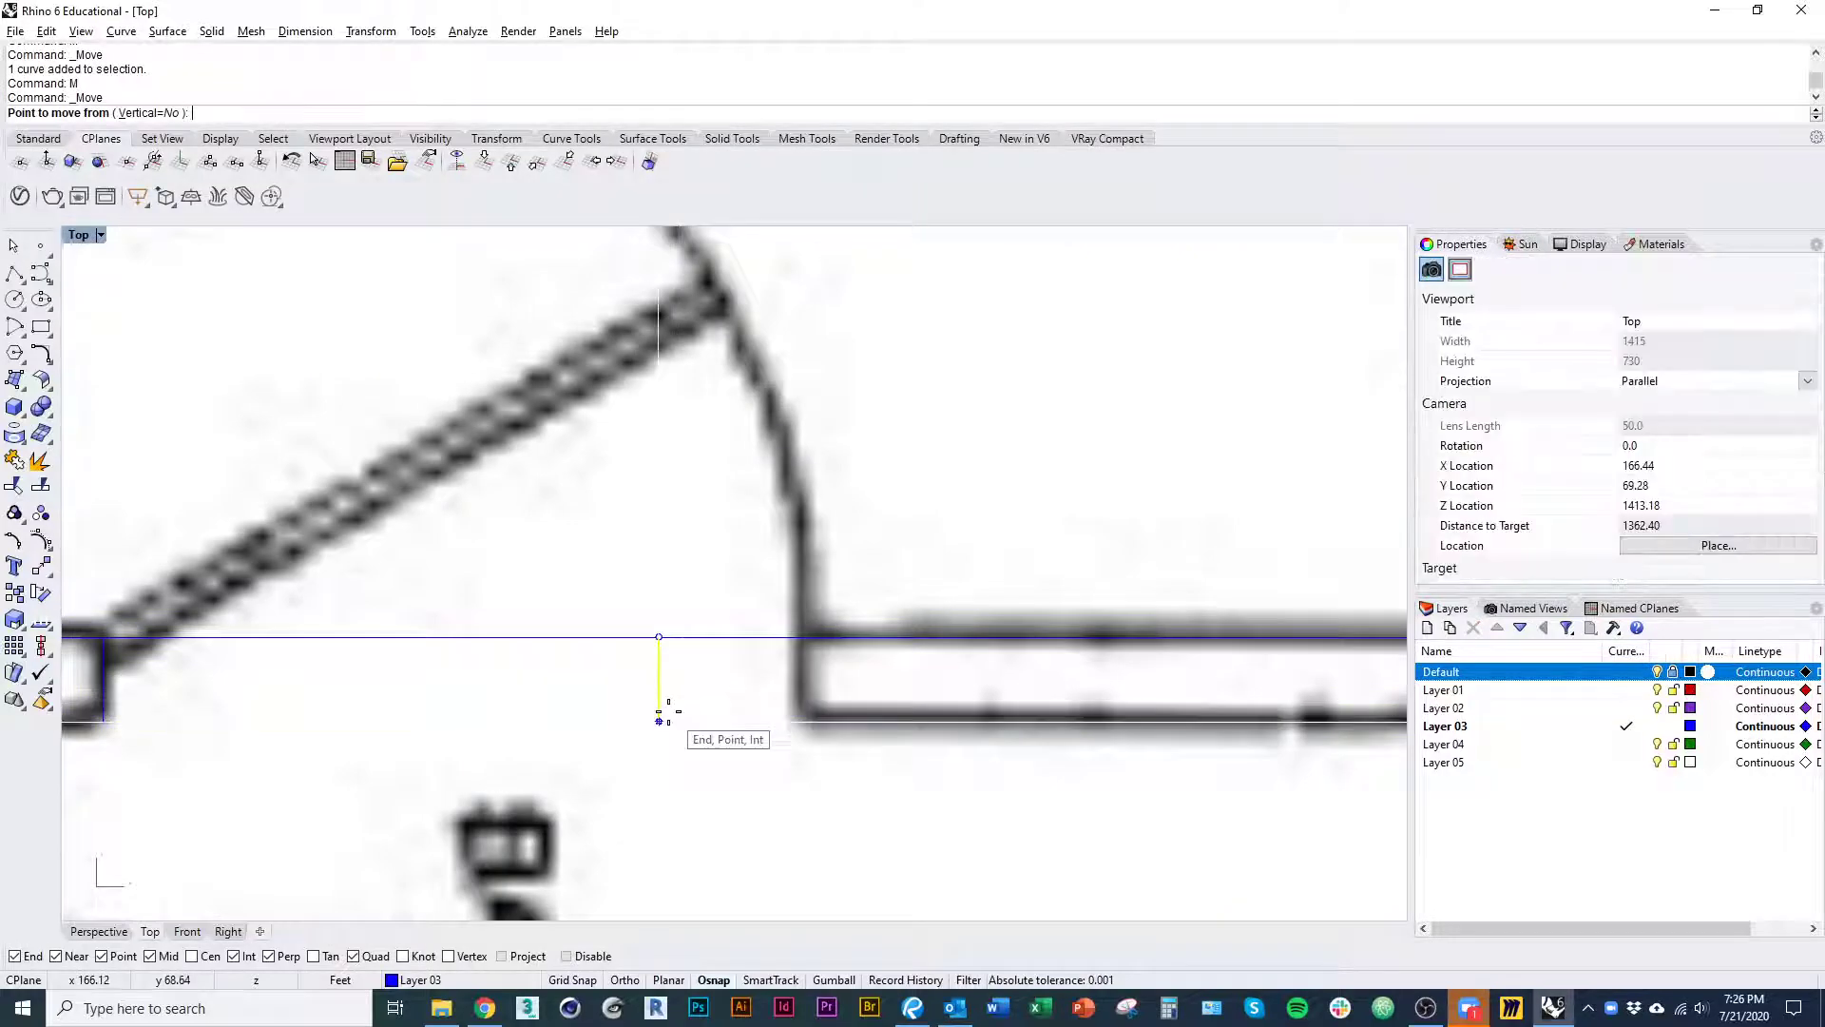
click(659, 720)
click(810, 719)
- Move the offset jamb line between the two backrooms to the wall end on the freezer side of the opening
scroll(793, 685, down, 10)
right_drag(774, 761, 761, 468)
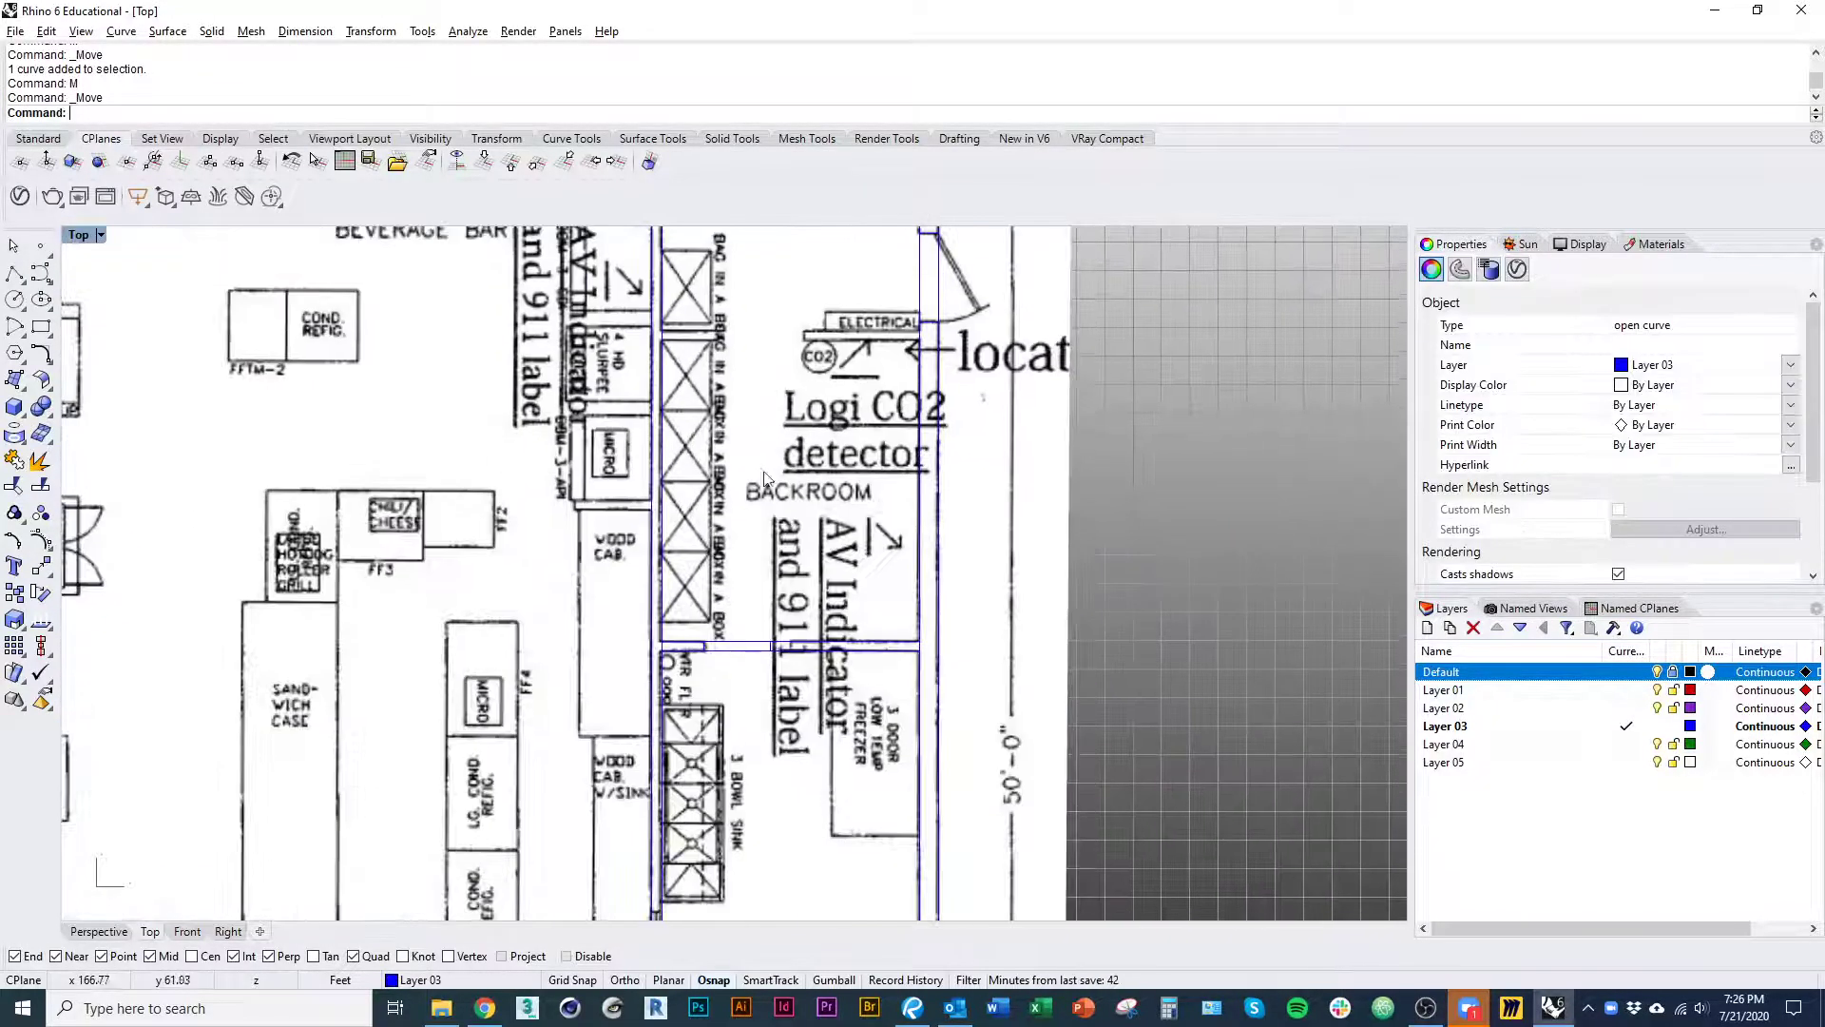
scroll(758, 656, up, 10)
drag(639, 582, 762, 395)
right_drag(762, 395, 724, 541)
text(m)
key(Return)
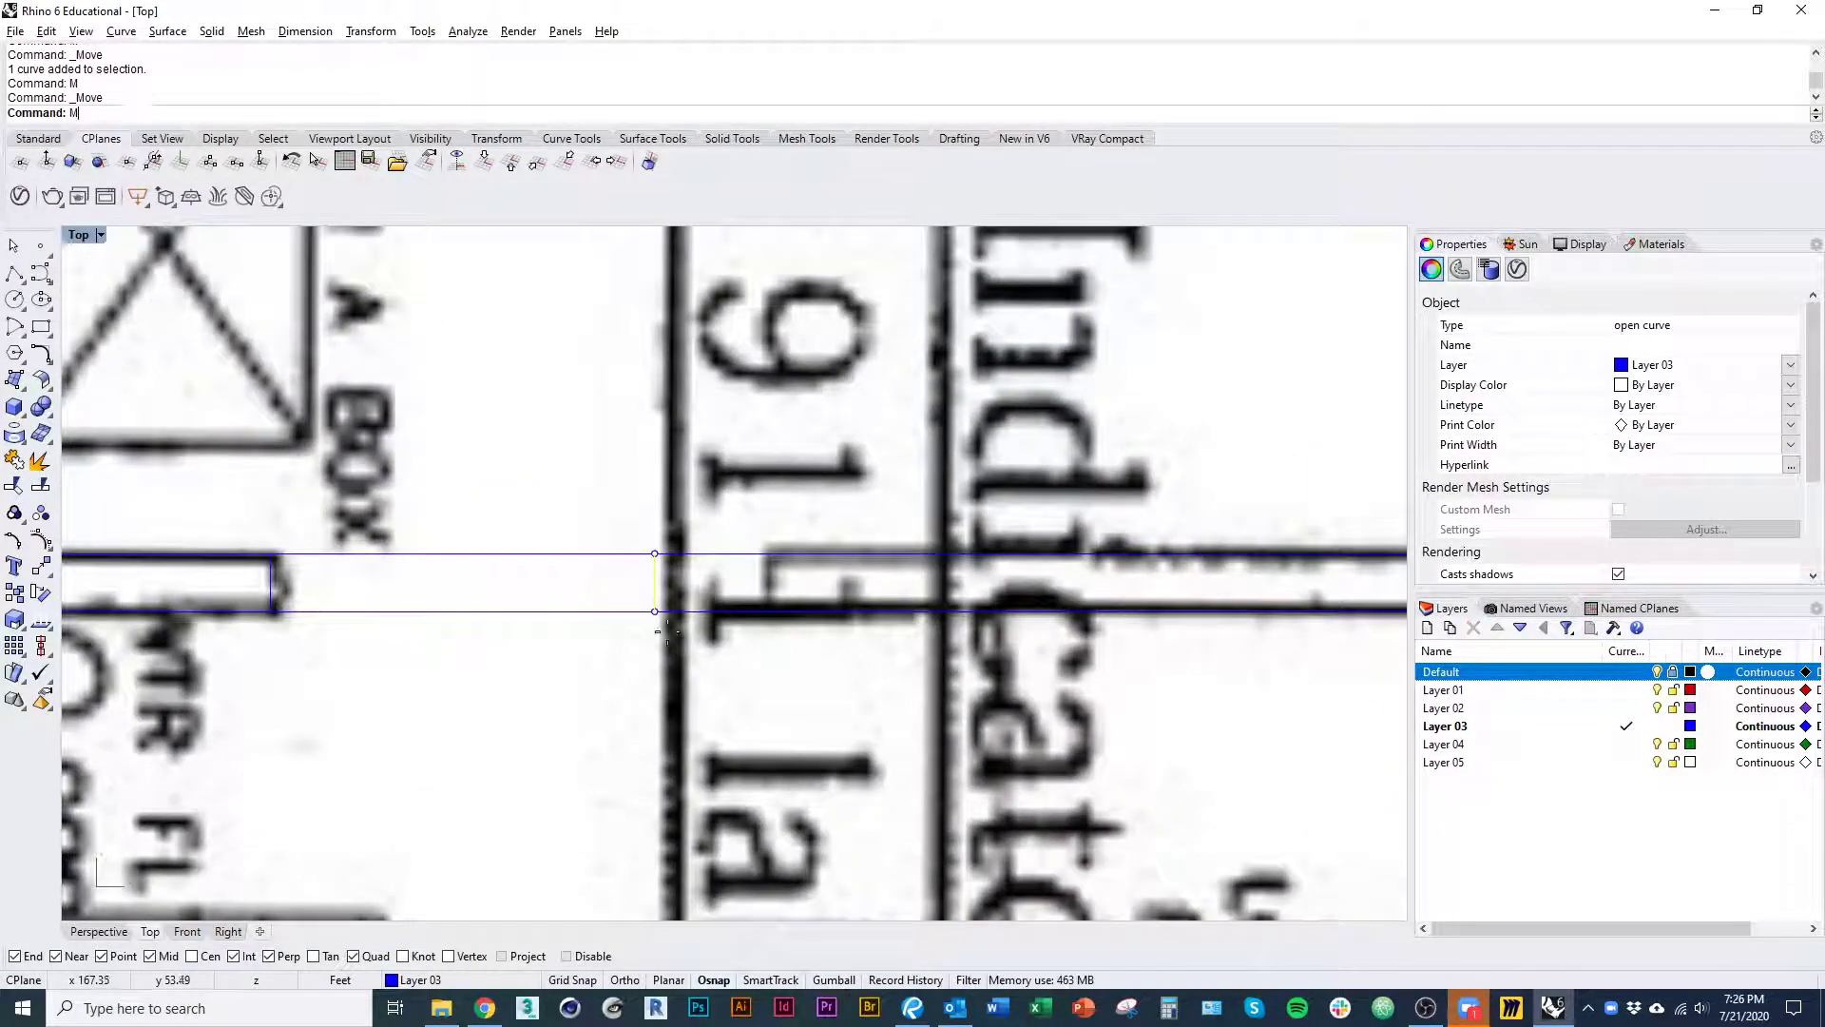
click(655, 611)
click(771, 610)
- Move the offset jamb line in the manager's office upper wall to the wall end near the water heater
scroll(631, 582, down, 10)
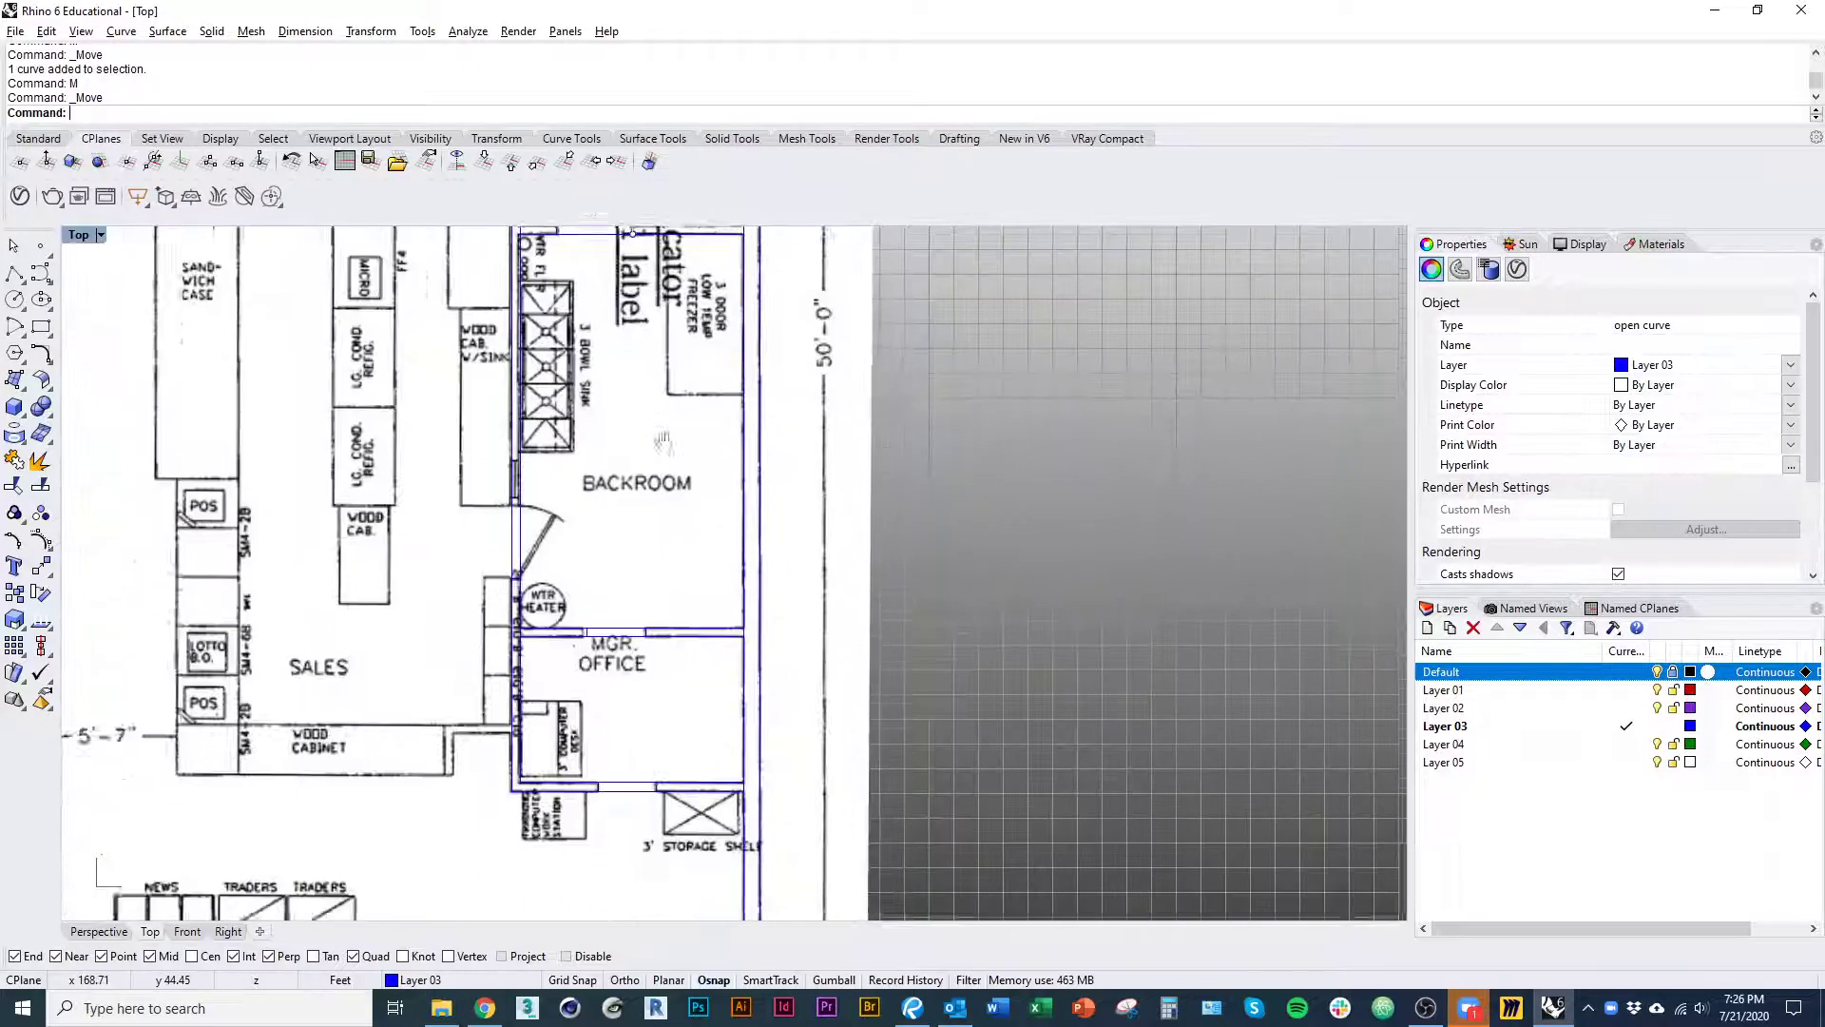
right_drag(646, 495, 627, 440)
scroll(627, 439, up, 10)
drag(407, 673, 532, 460)
scroll(434, 511, up, 10)
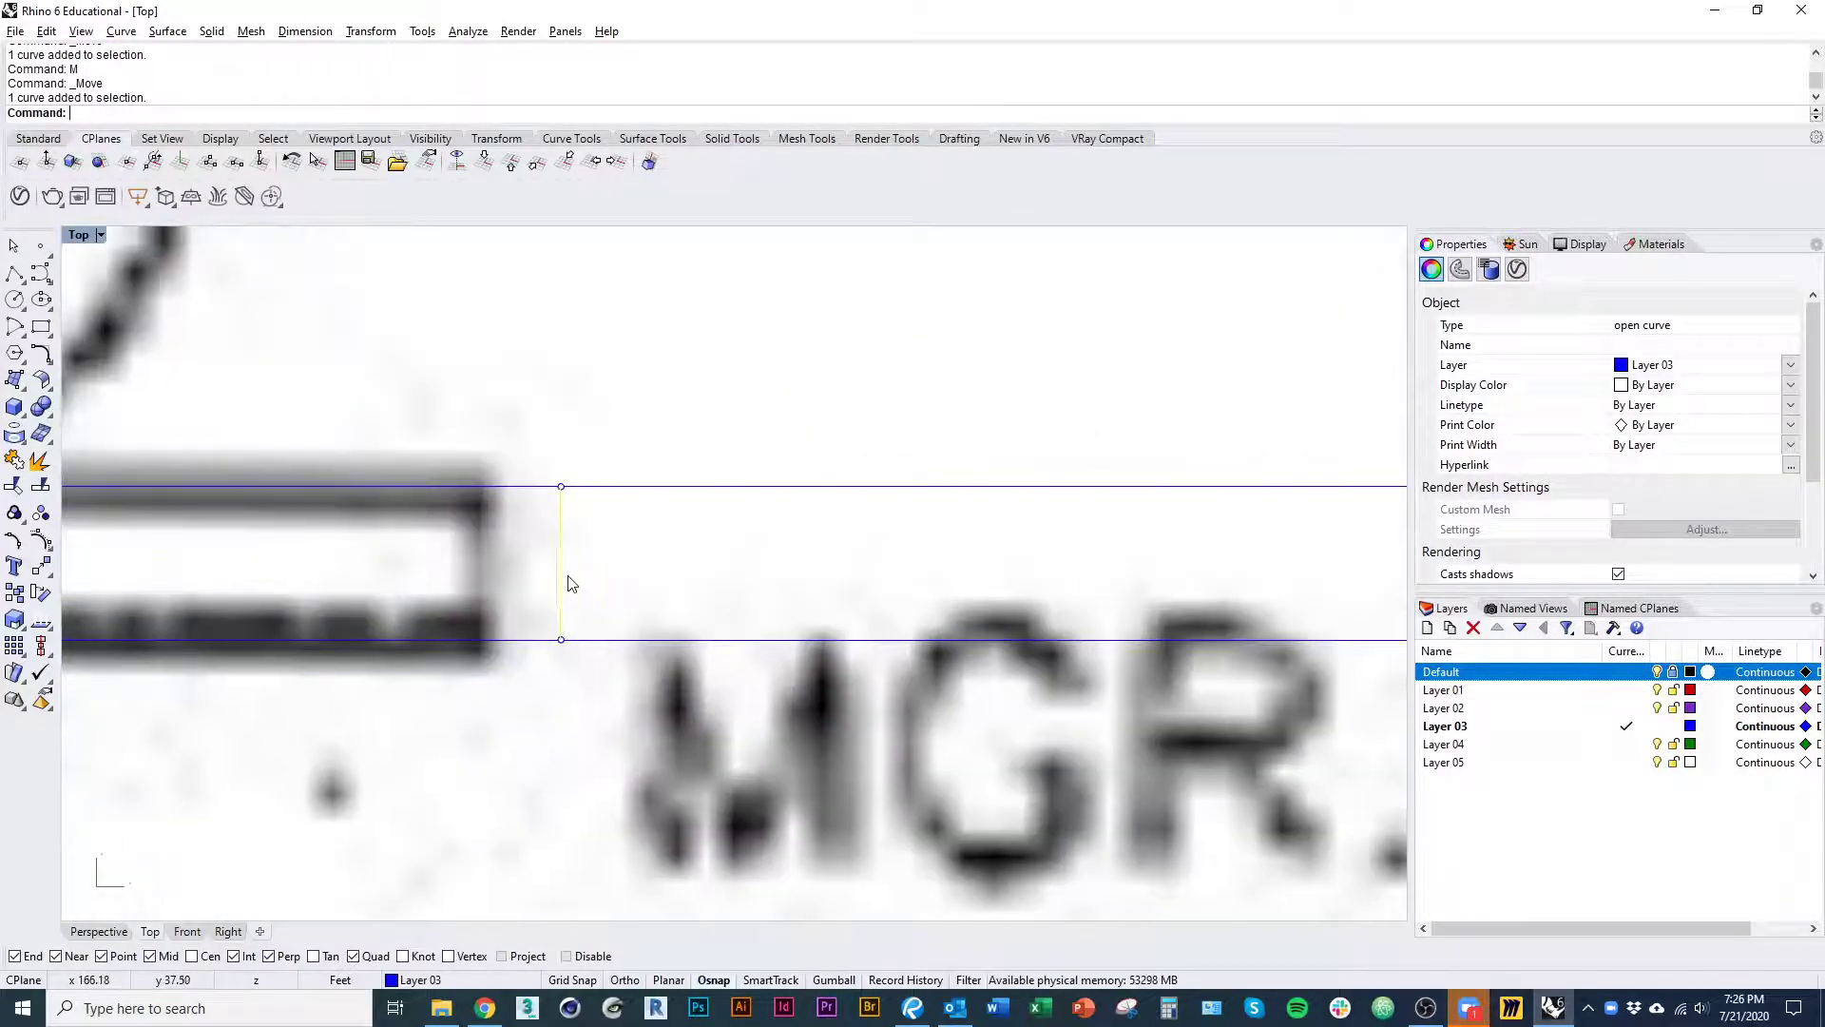
drag(559, 570, 475, 655)
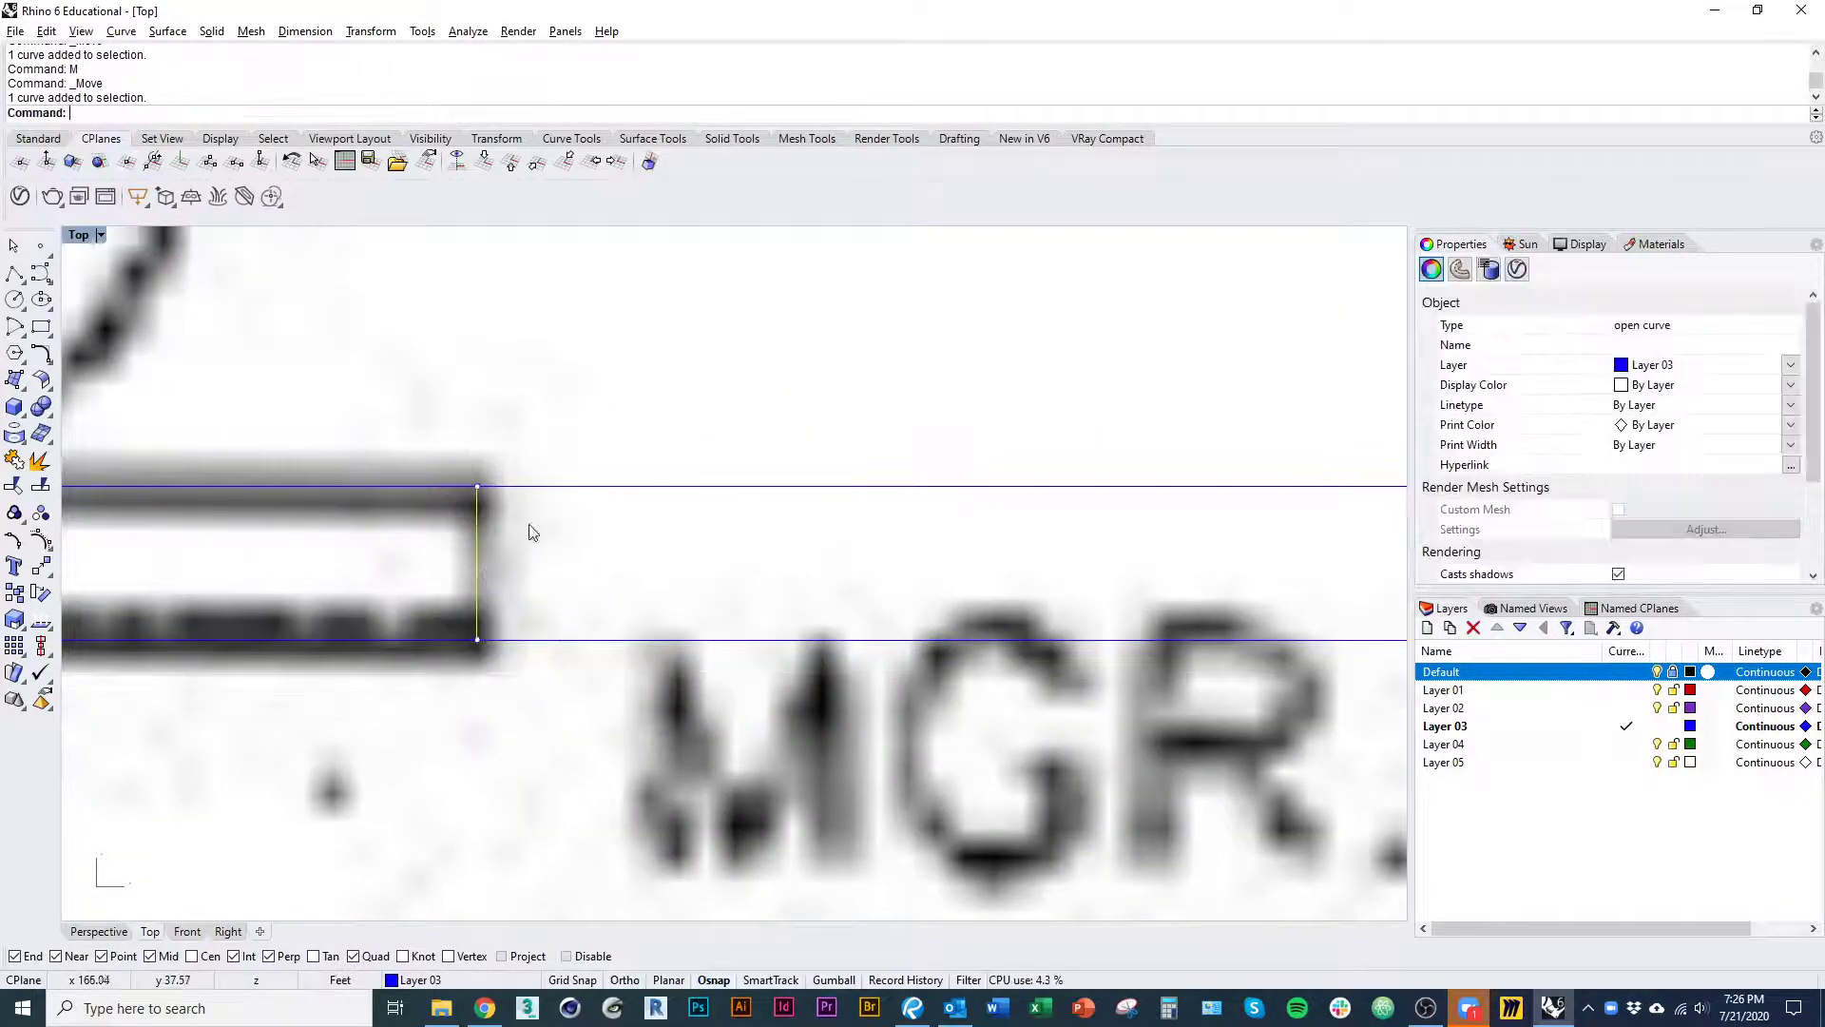
- Copy the jamb line of the upper double doors, on the 10 Head Post Mix side, to the clipboard
scroll(529, 529, down, 10)
scroll(660, 619, up, 5)
scroll(742, 781, down, 12)
right_drag(665, 791, 865, 675)
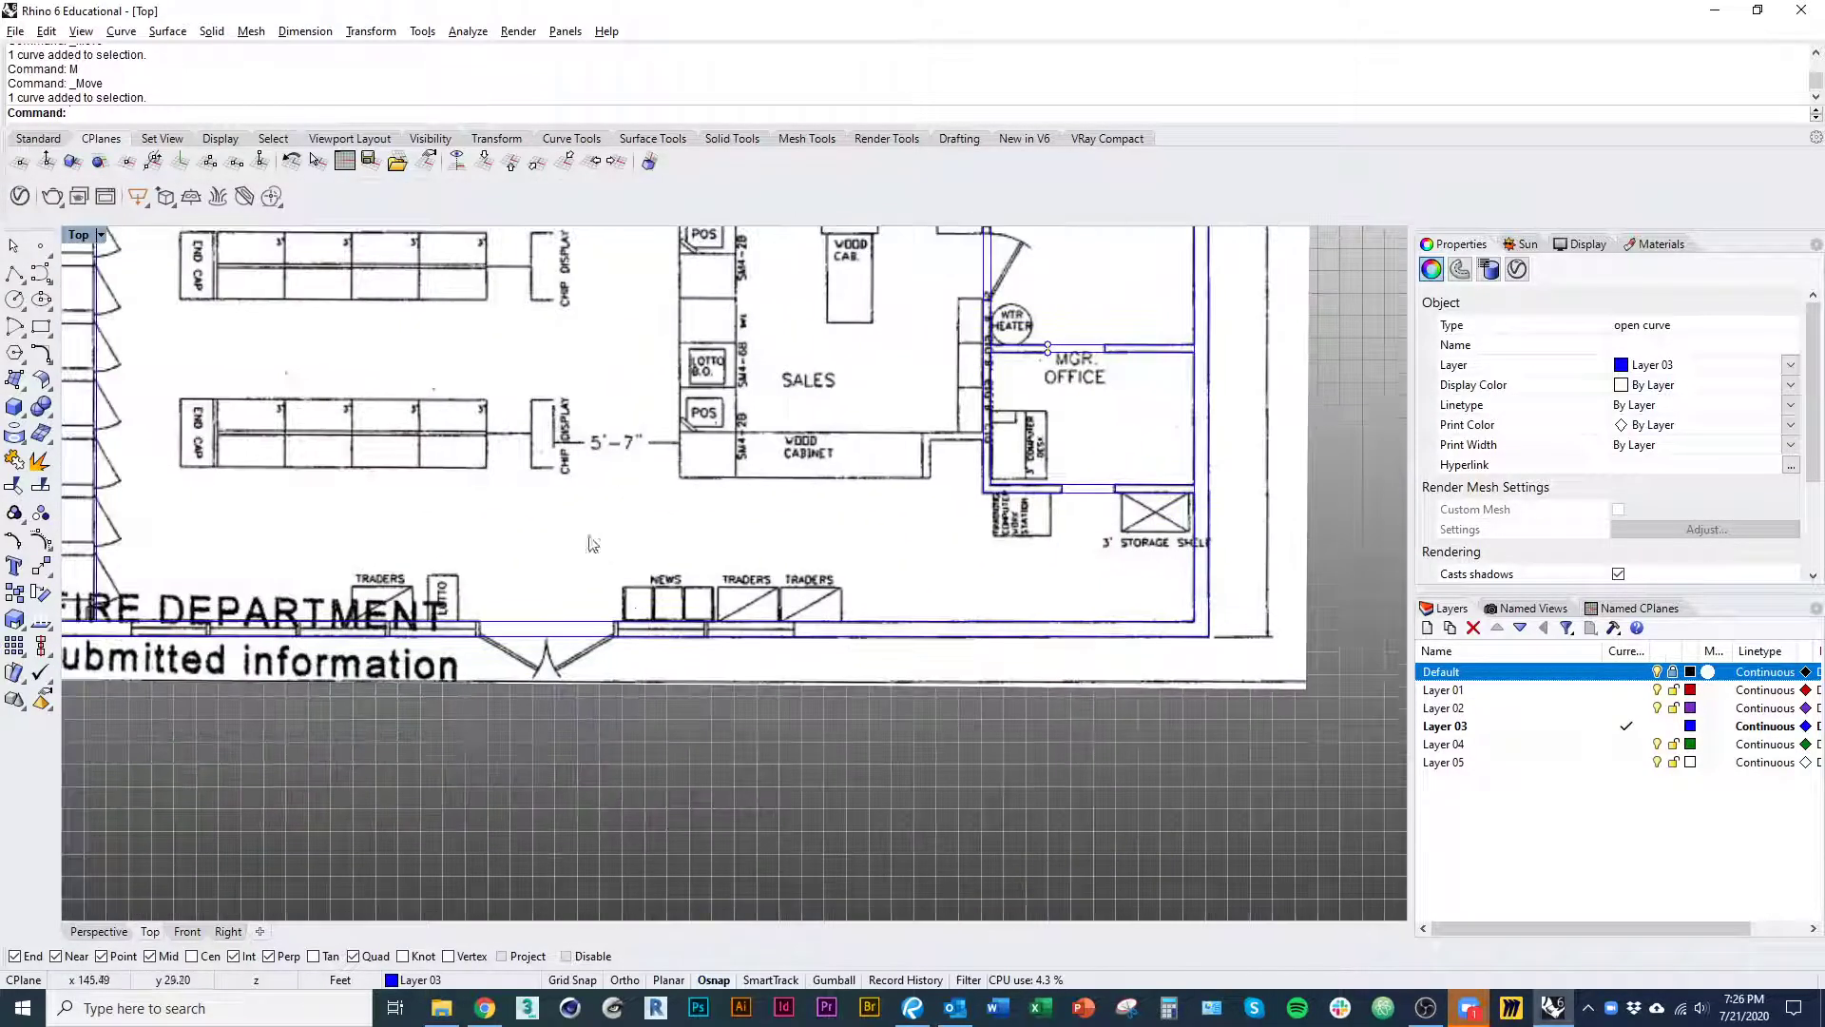
scroll(591, 541, up, 15)
right_drag(669, 723, 730, 582)
scroll(729, 582, down, 12)
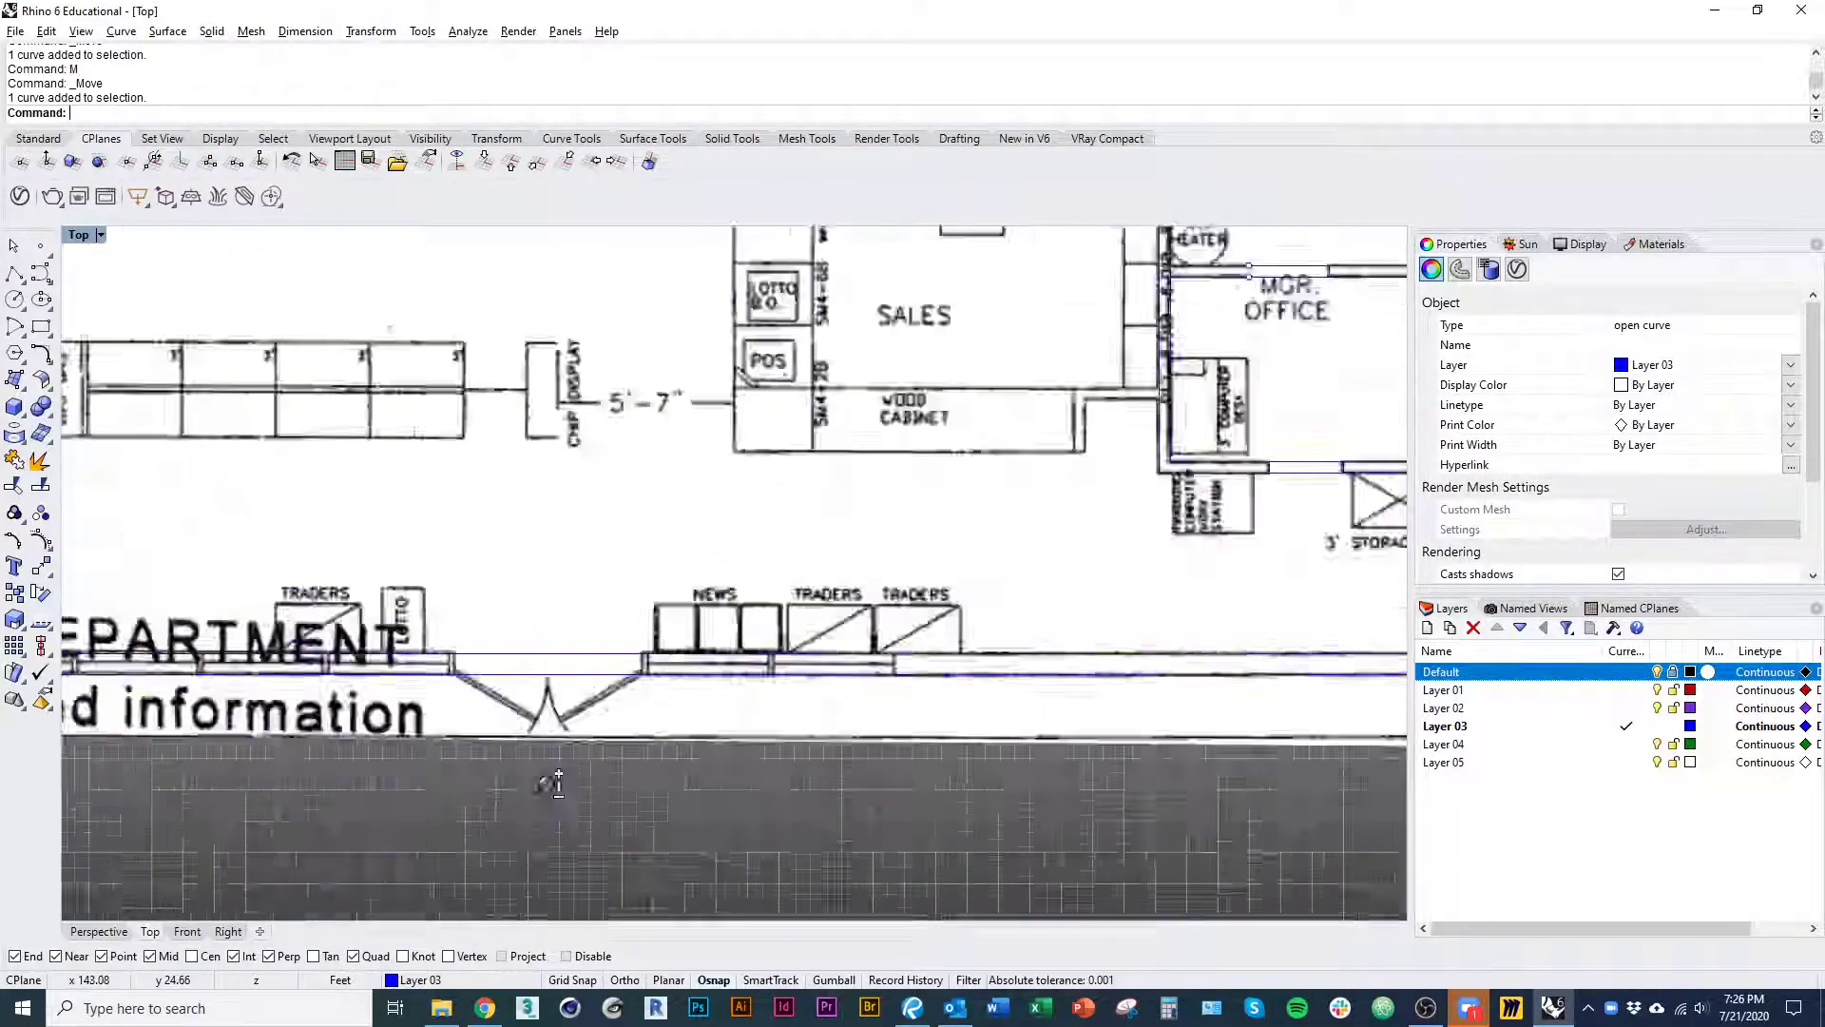
scroll(619, 540, up, 15)
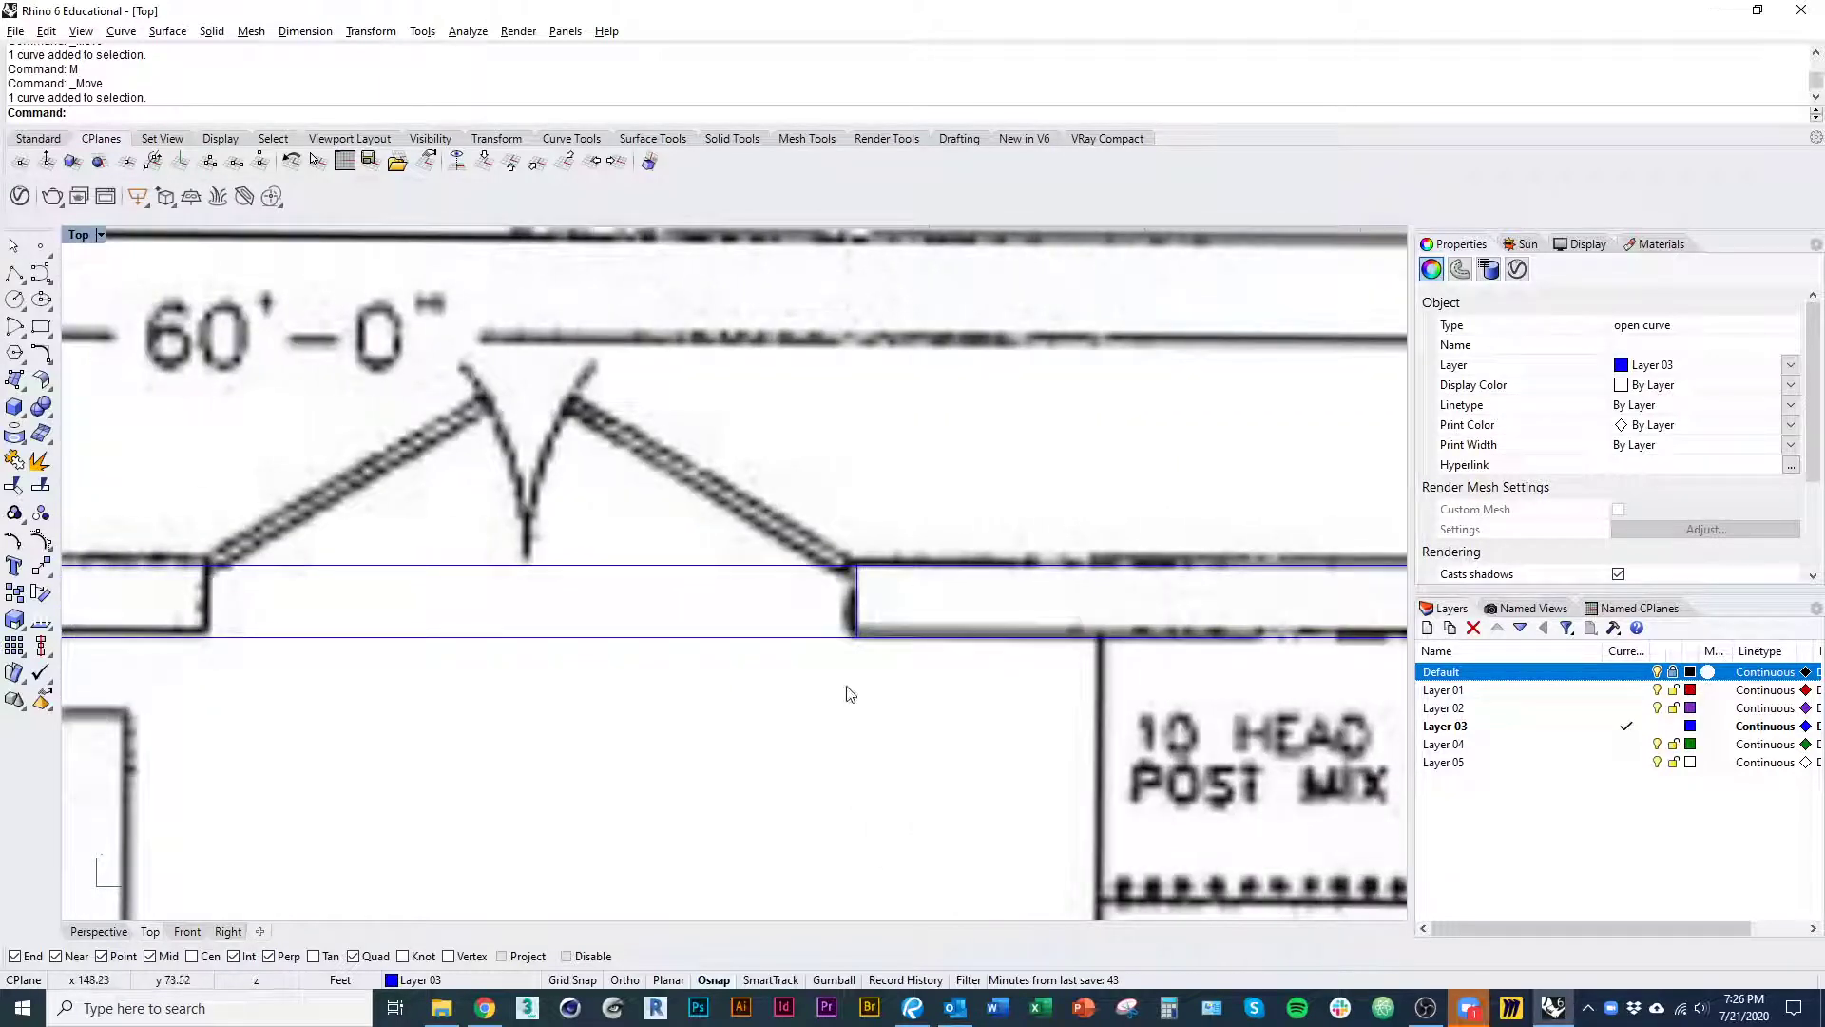
click(858, 616)
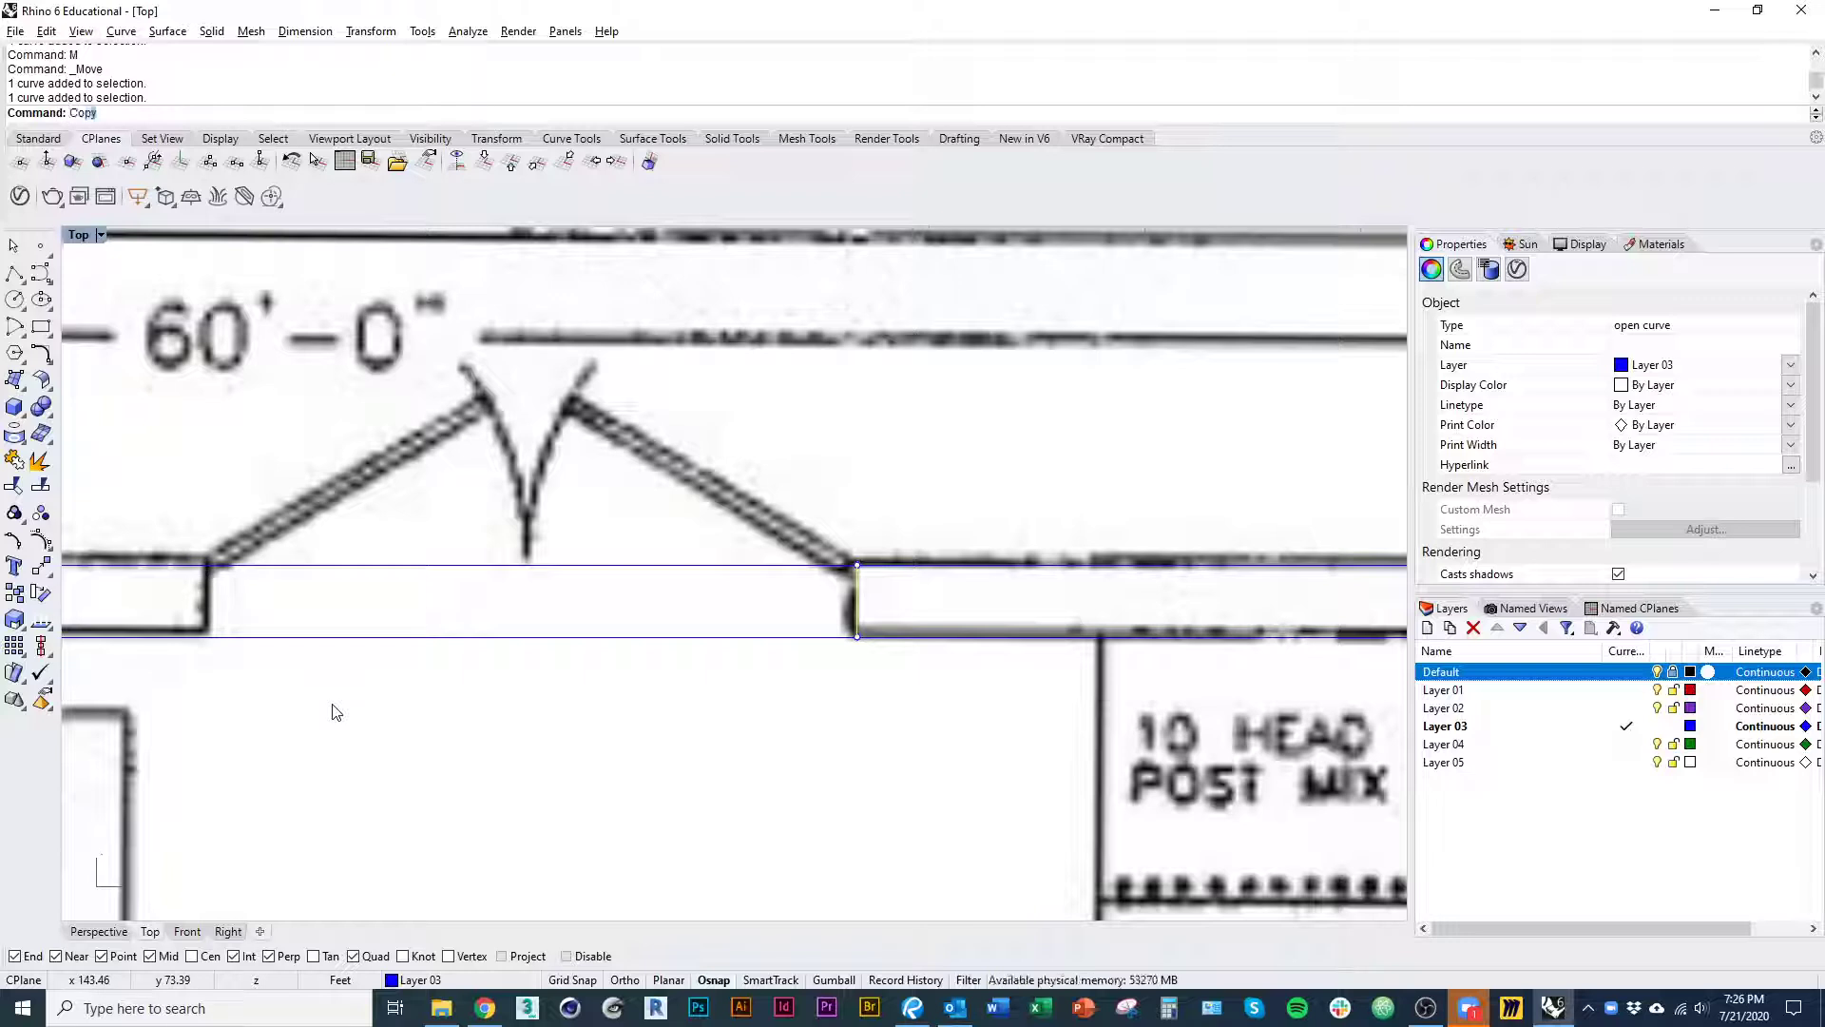
key(Return)
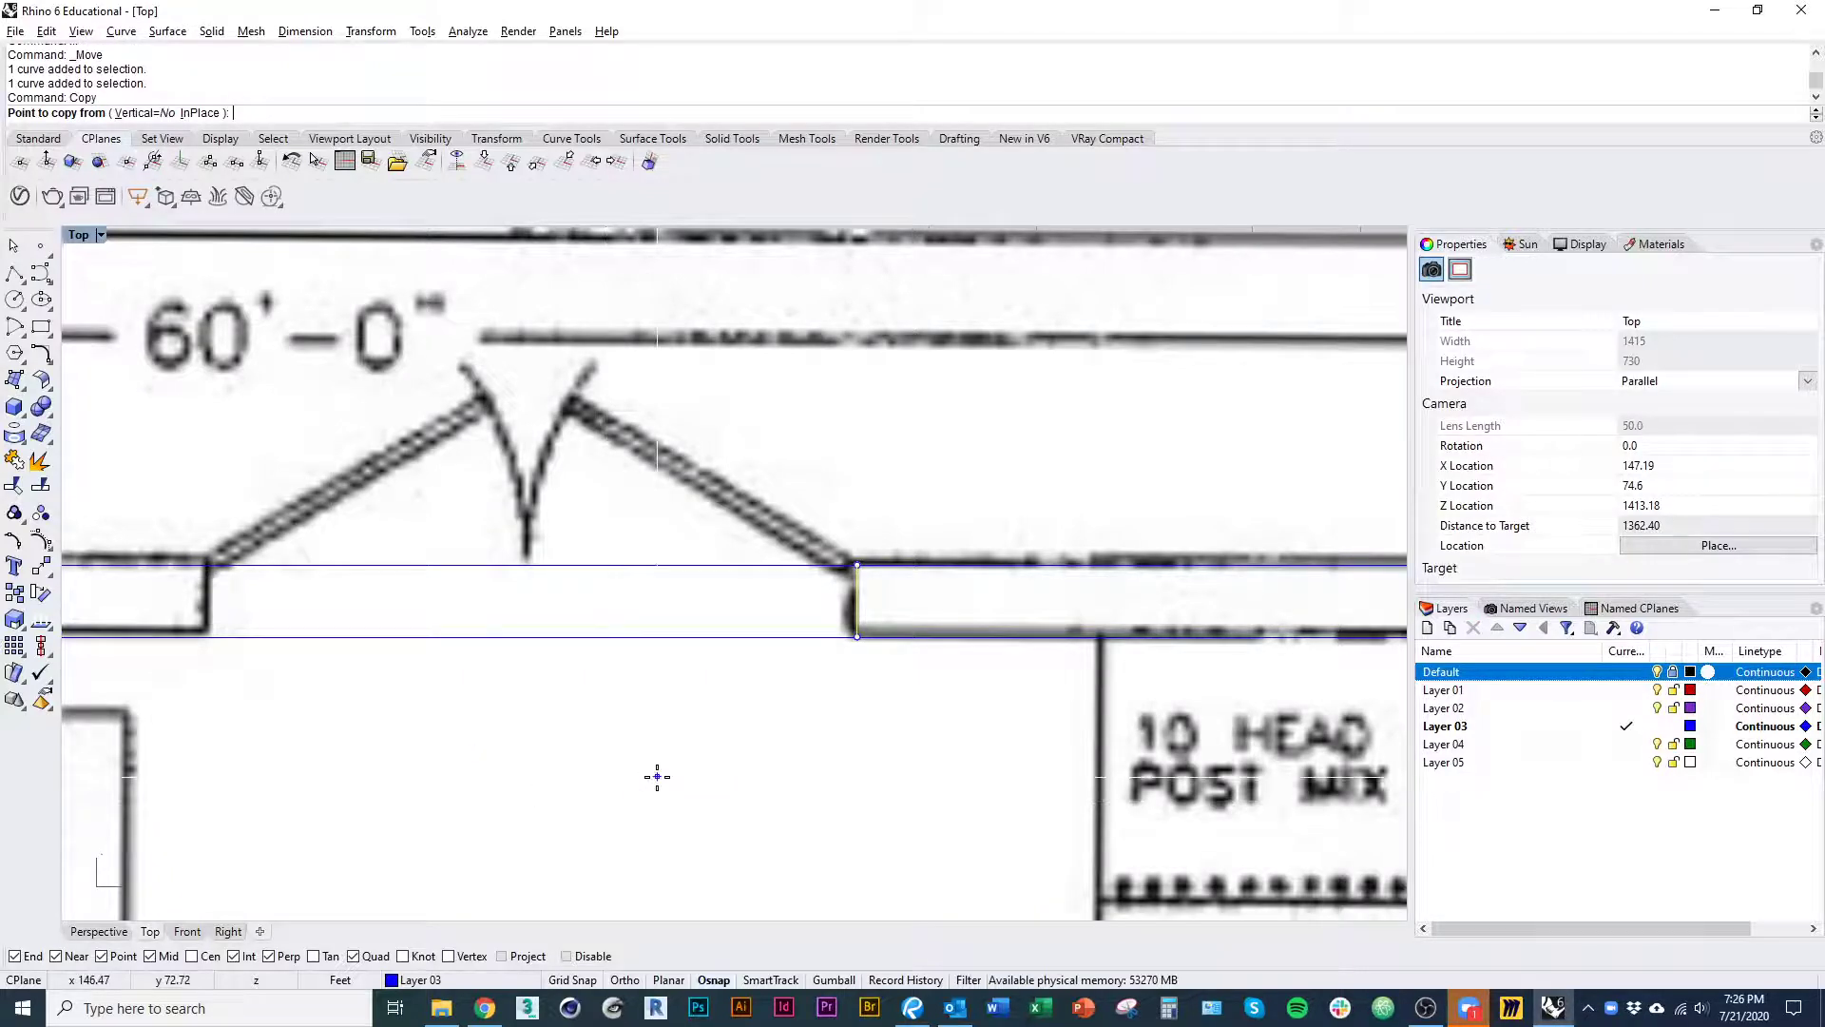
key(Escape)
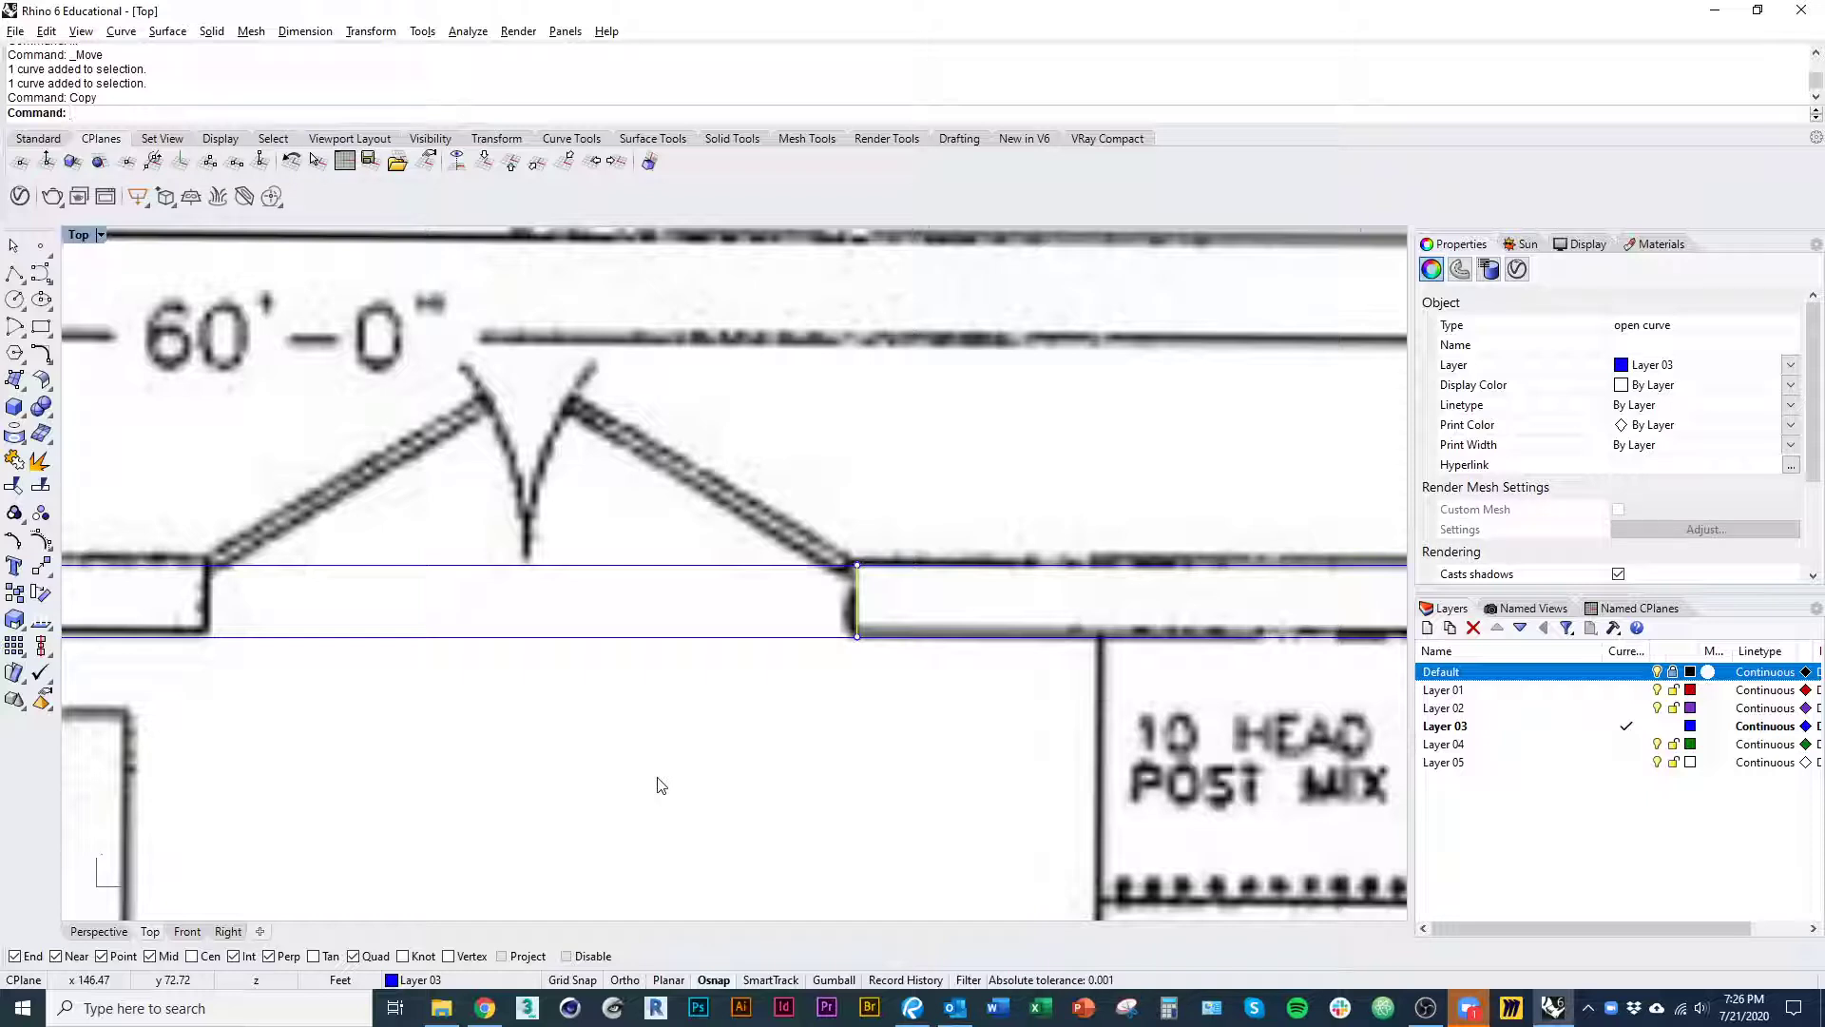
text(CopyToClipboard)
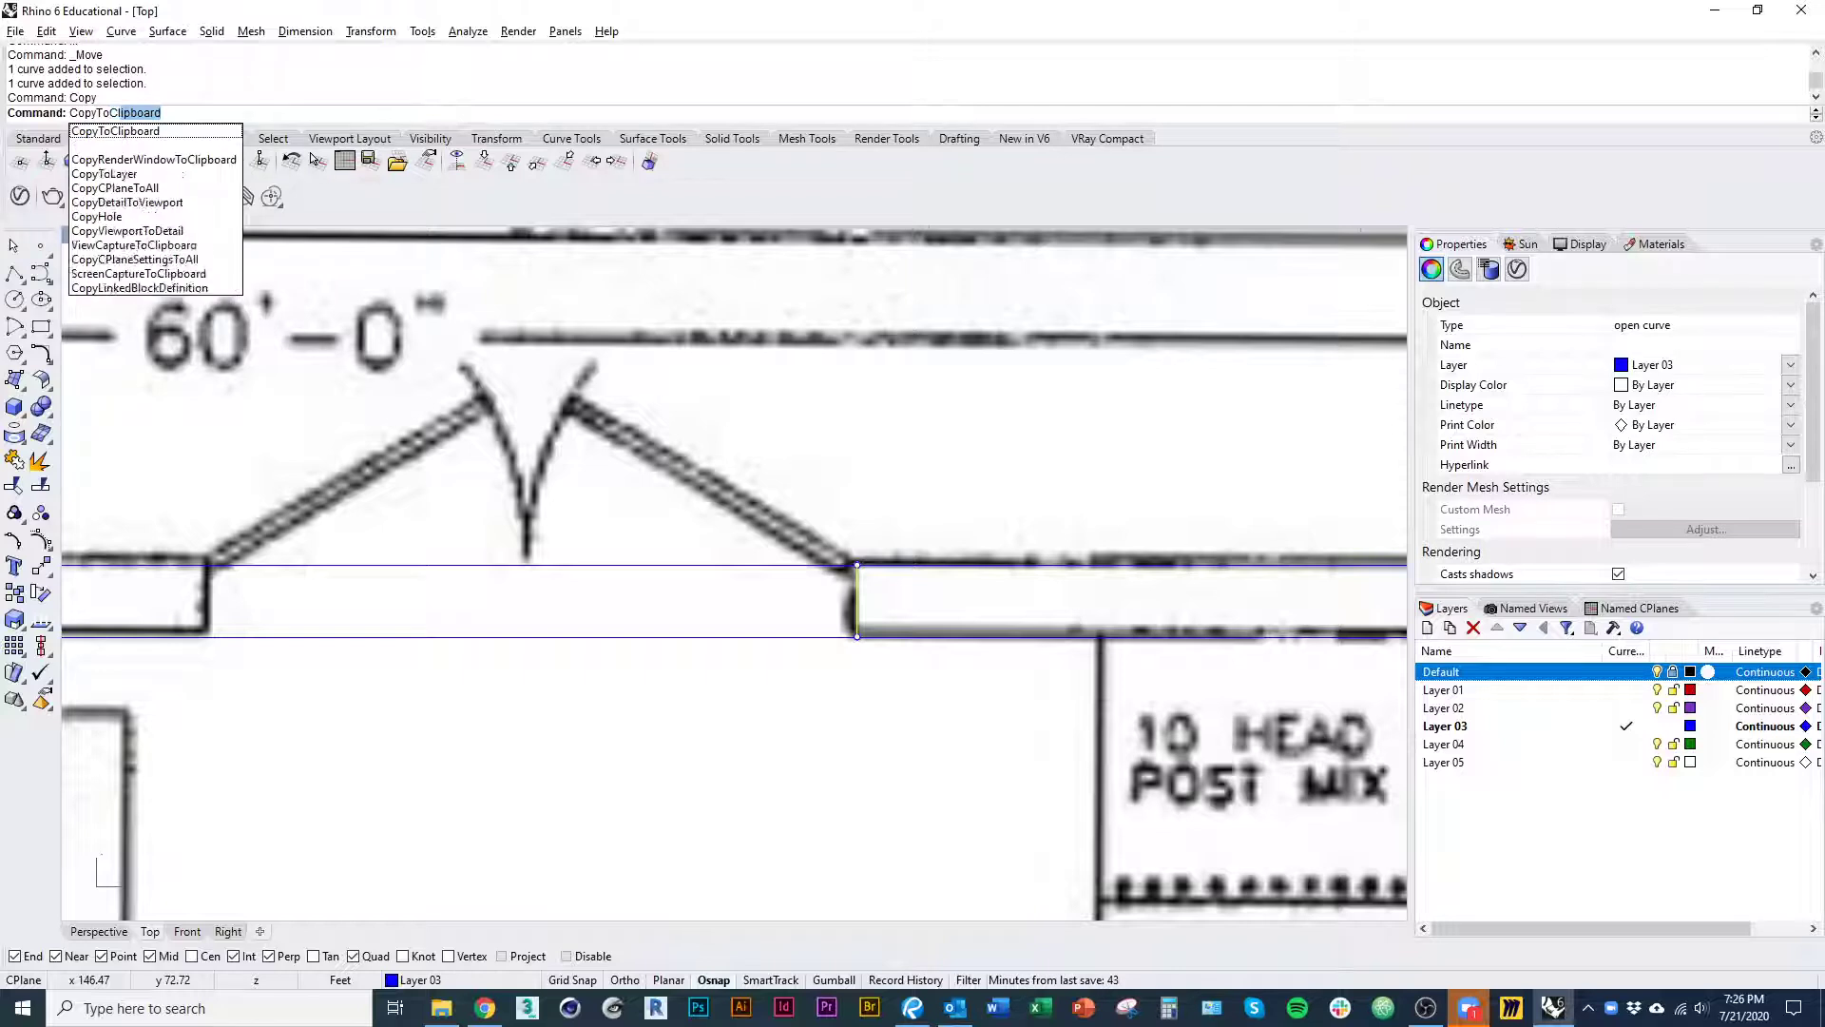
key(Return)
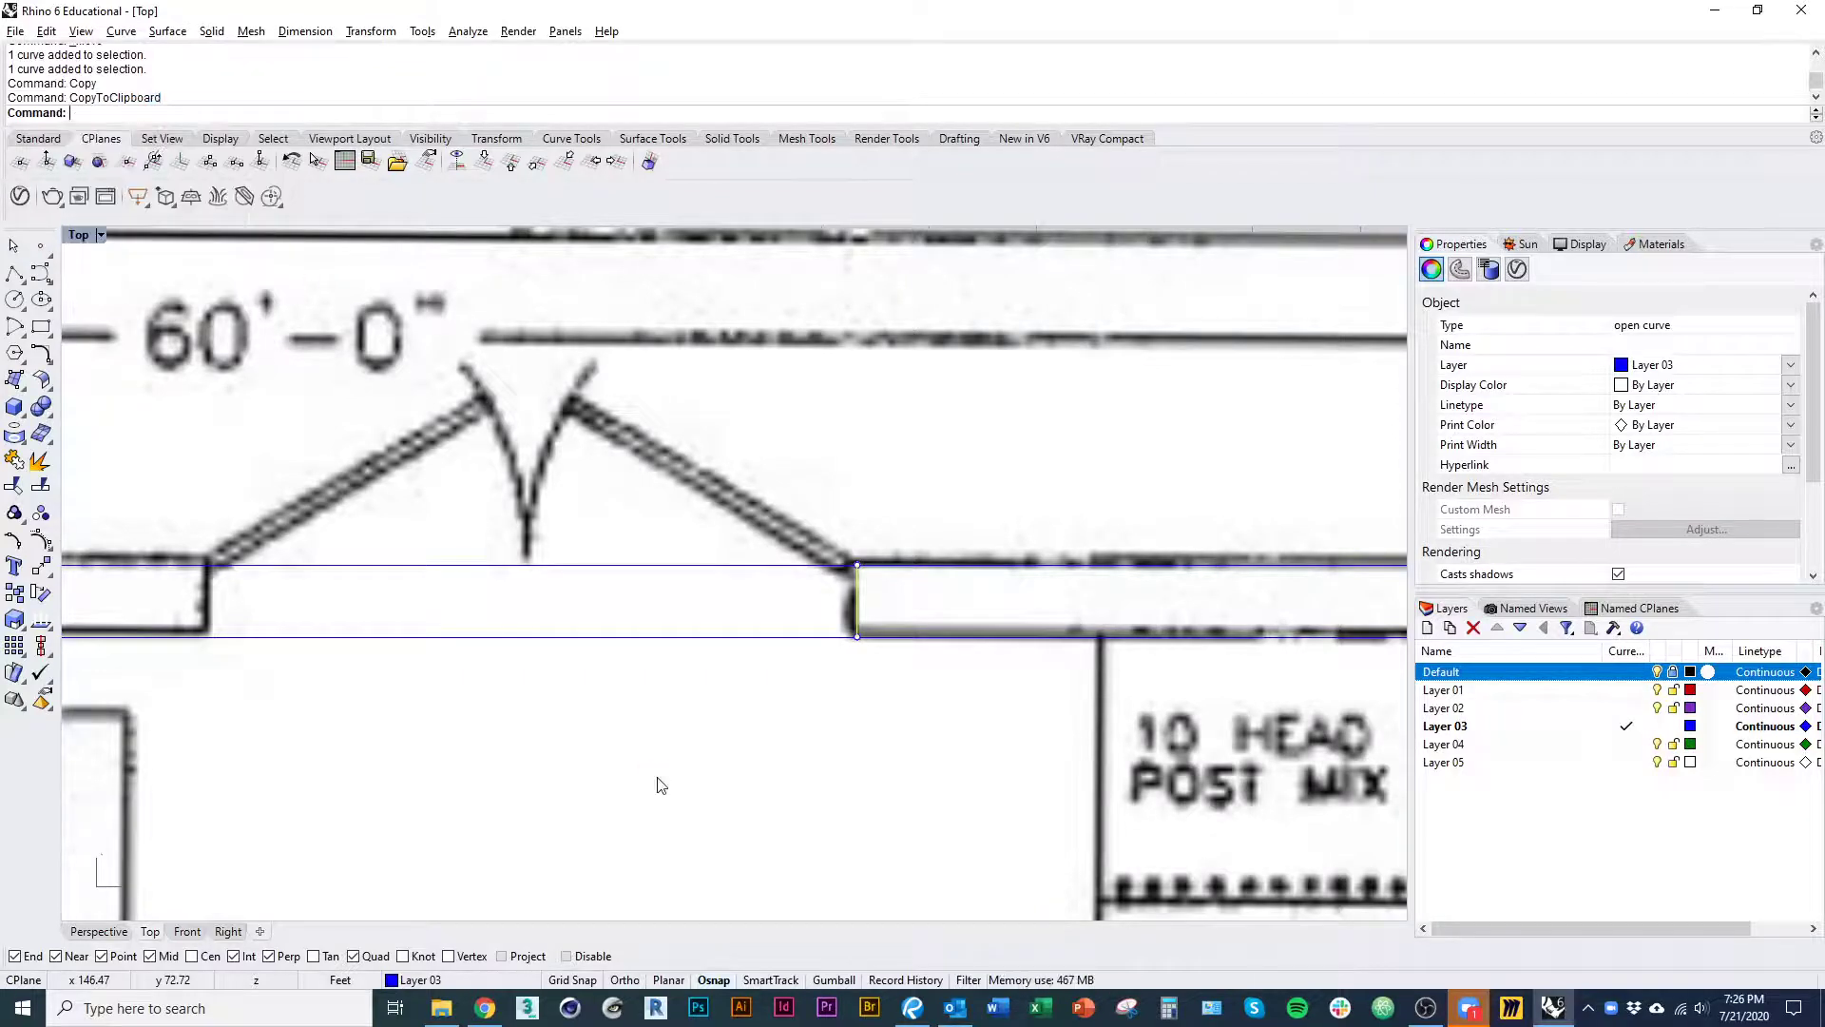
key(Escape)
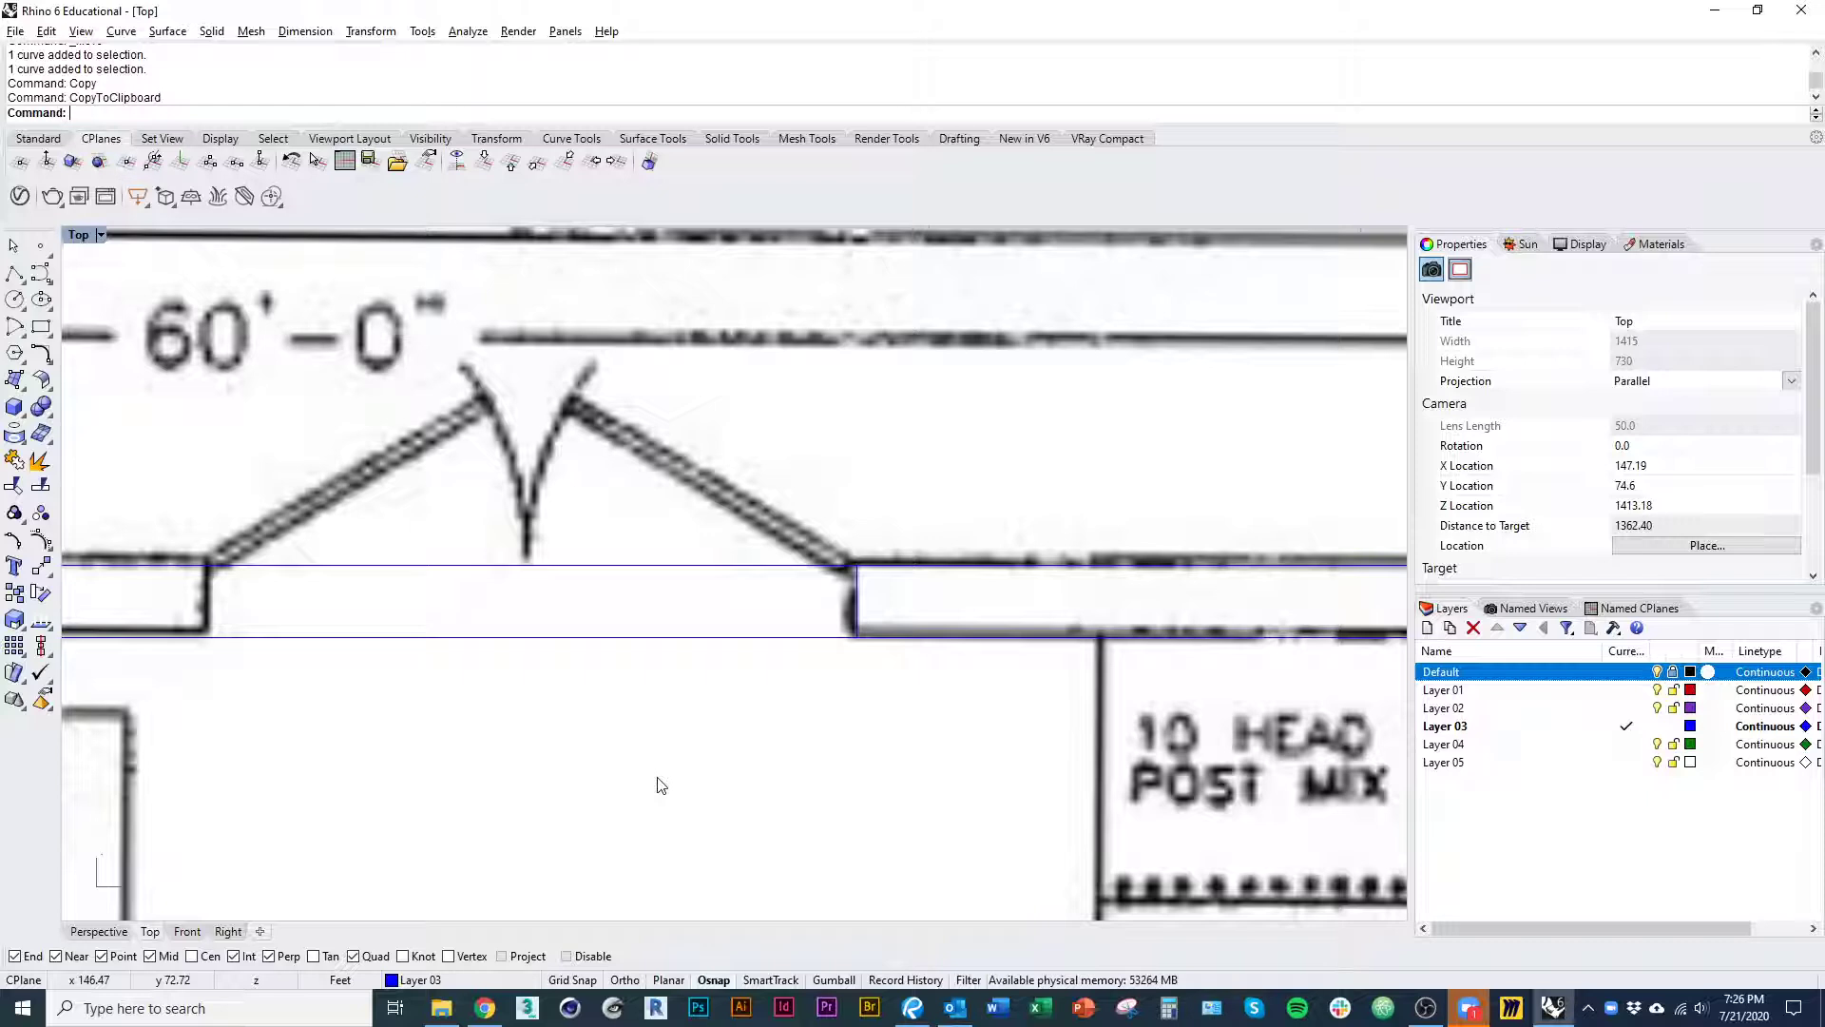
- Recopy the upper double doors' jamb line to the clipboard and paste a duplicate in place
key(Return)
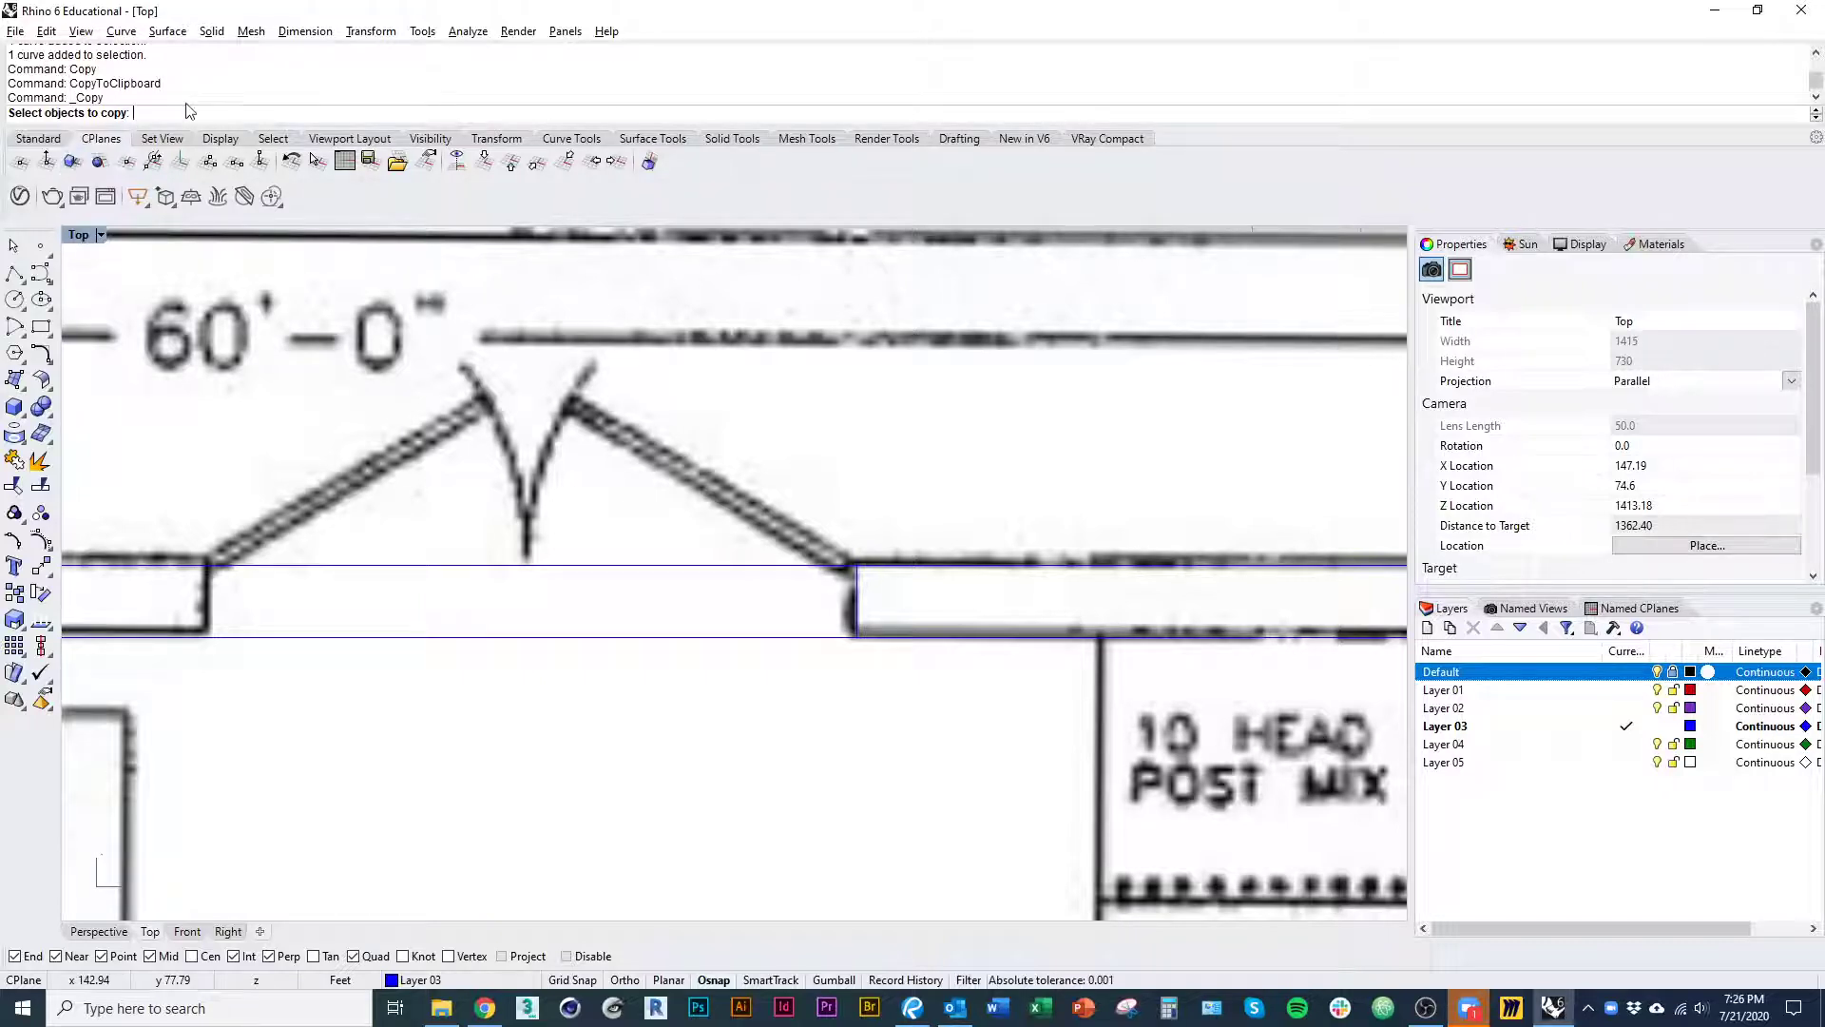
key(Escape)
click(854, 616)
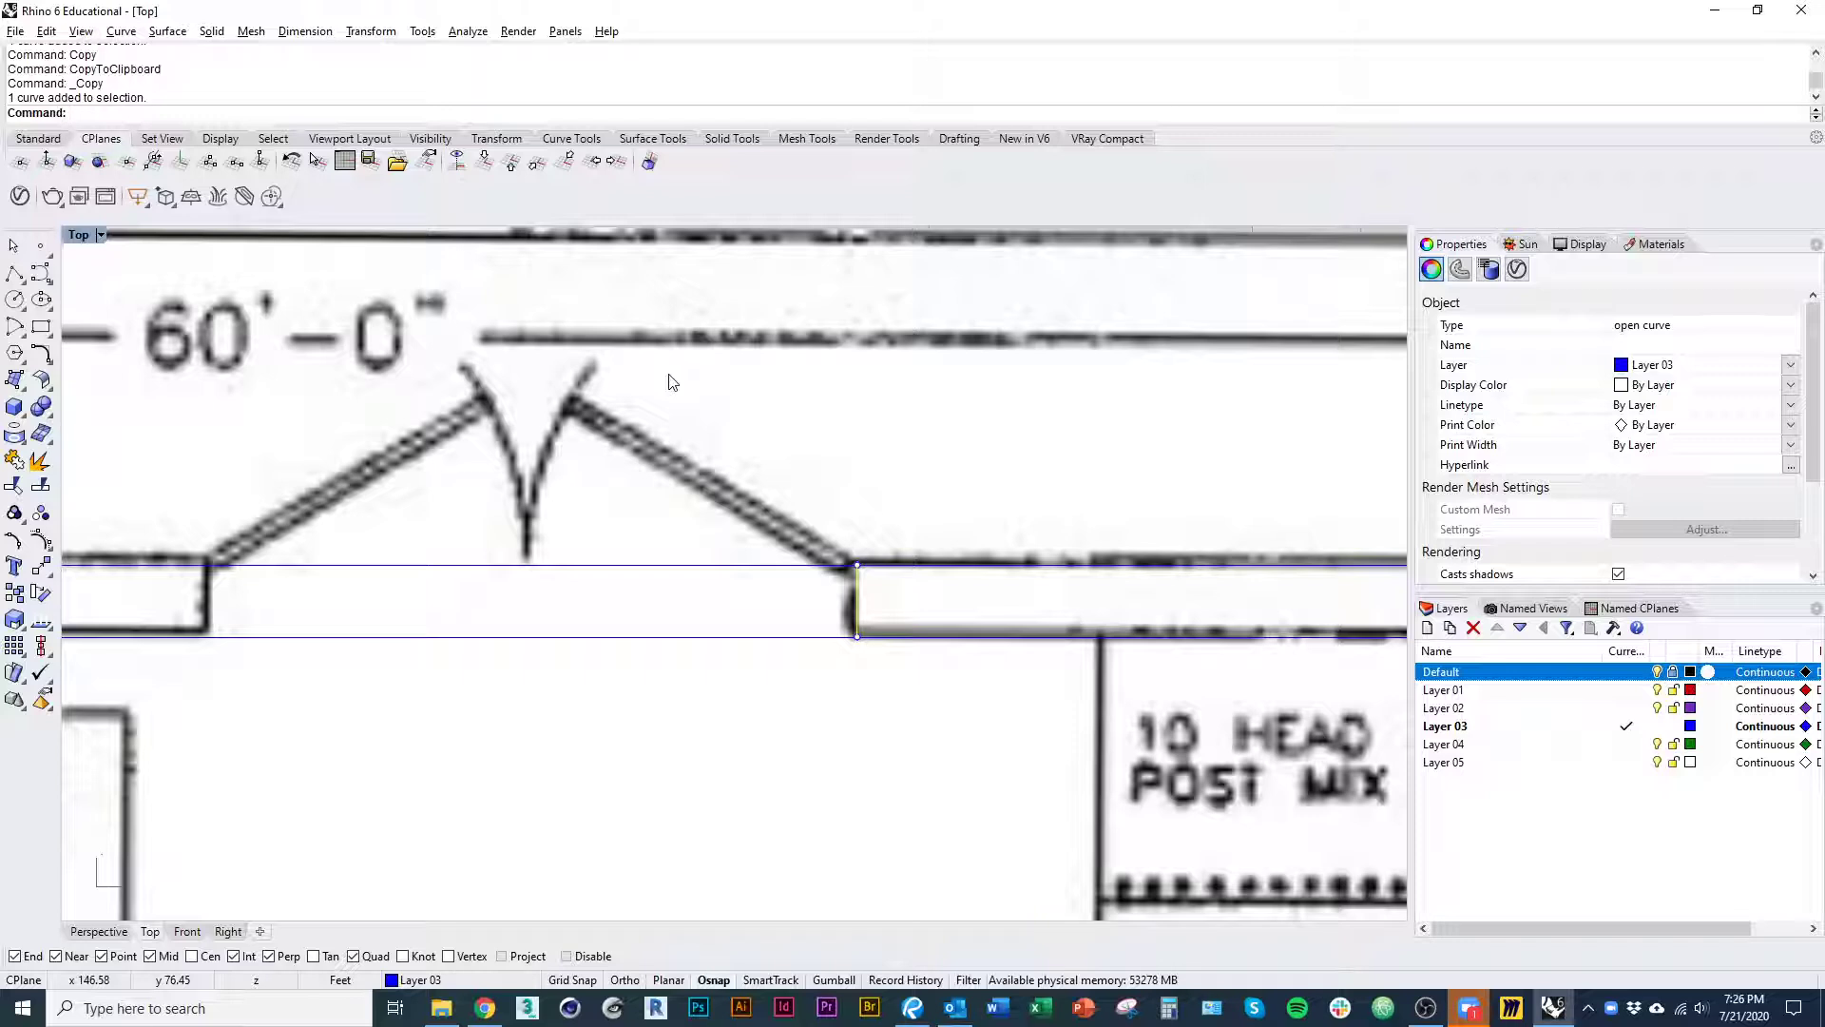
text(ToClipboard)
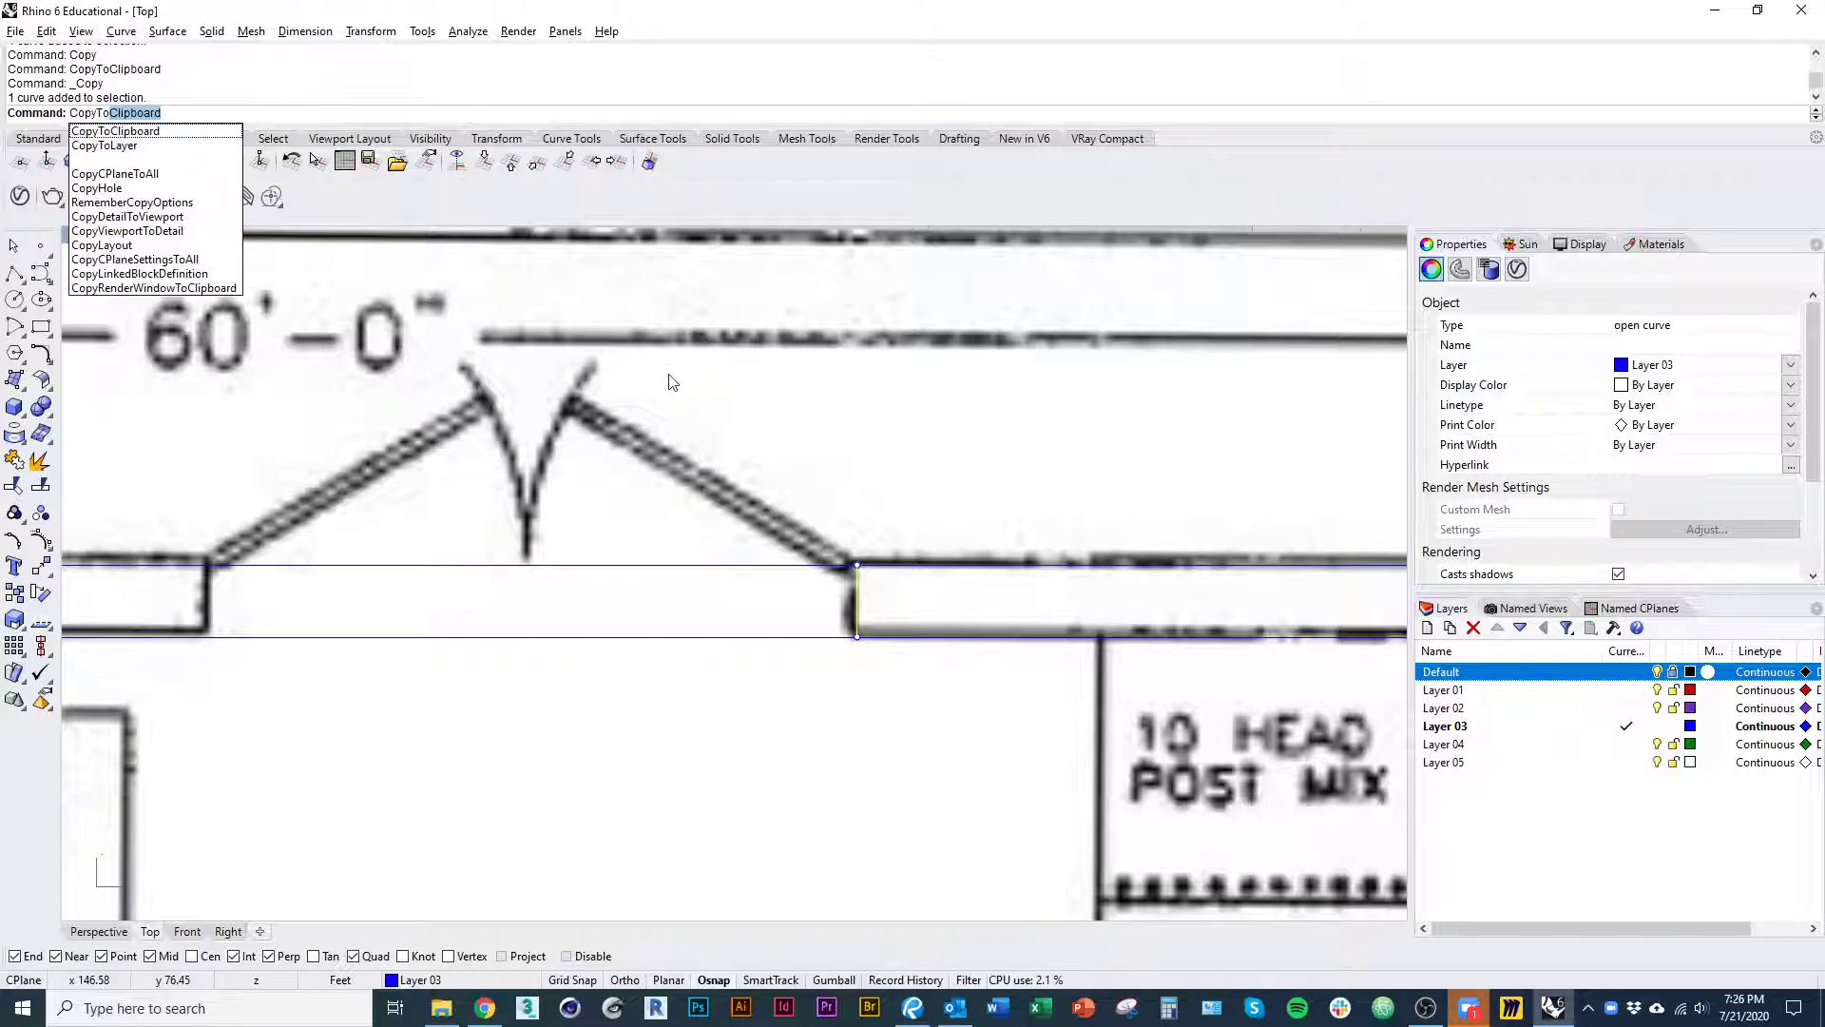
key(Return)
click(801, 609)
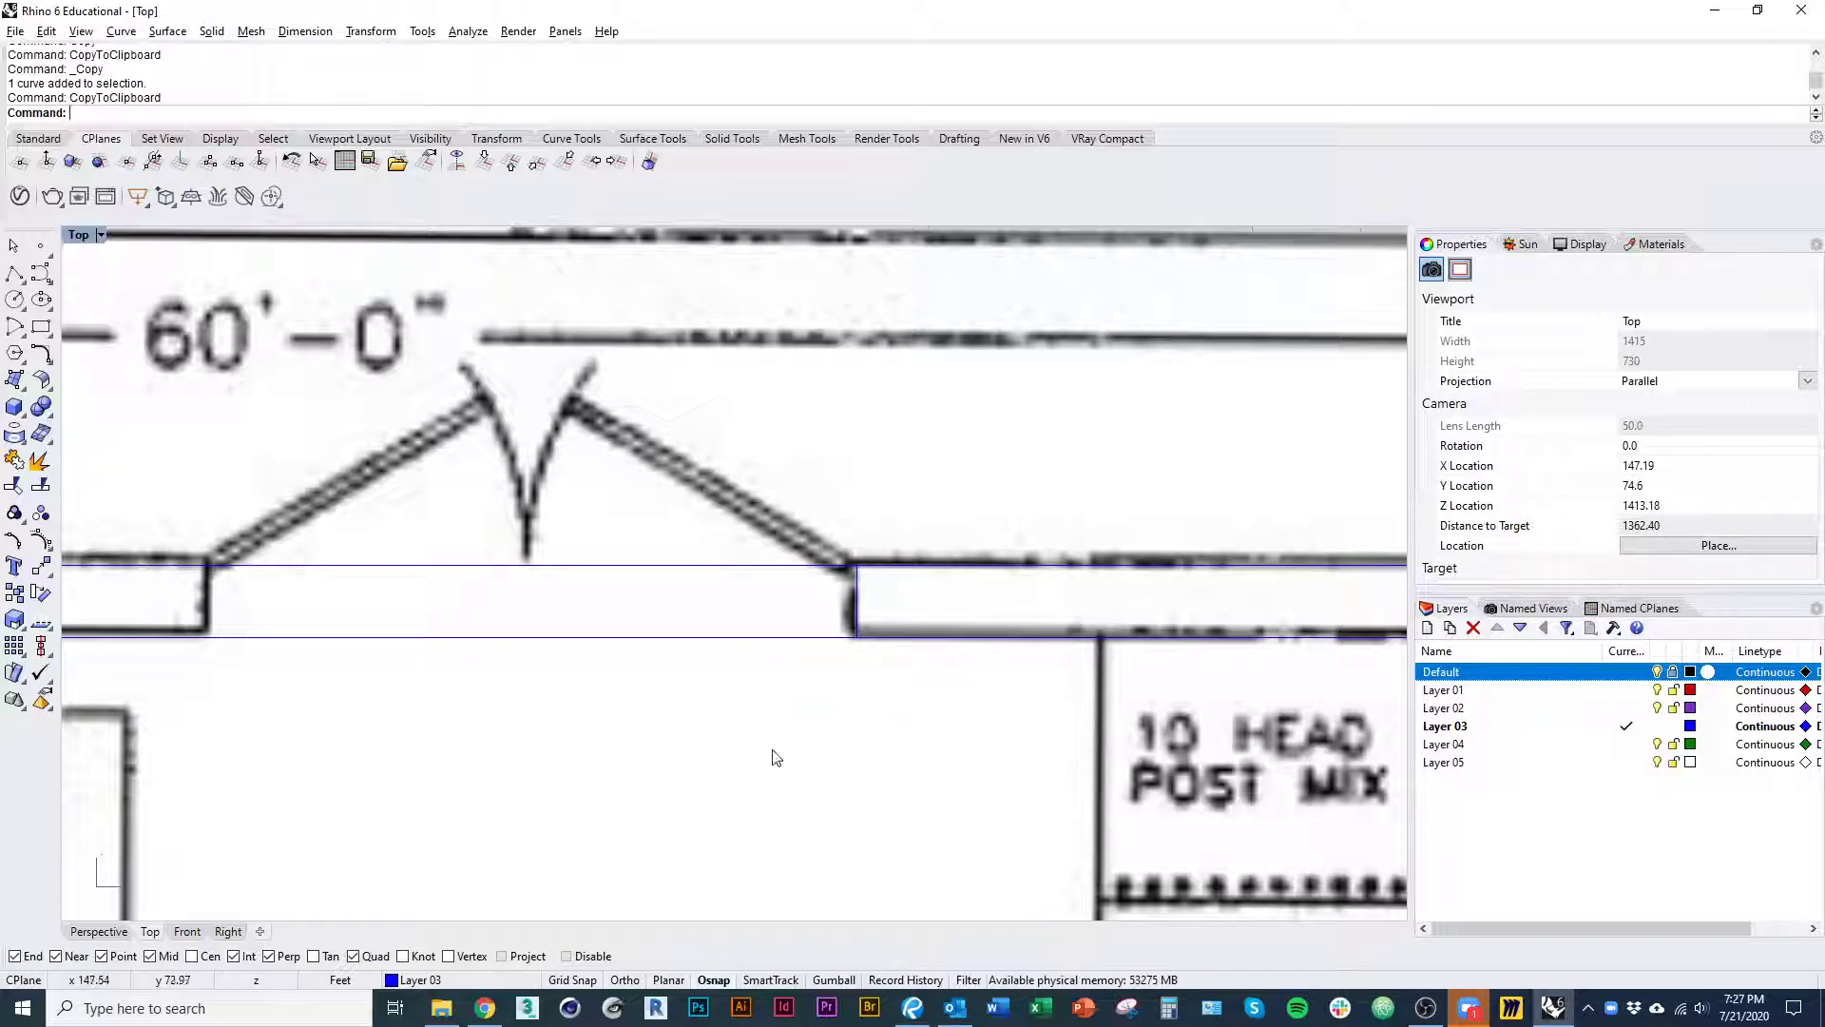
text(aste)
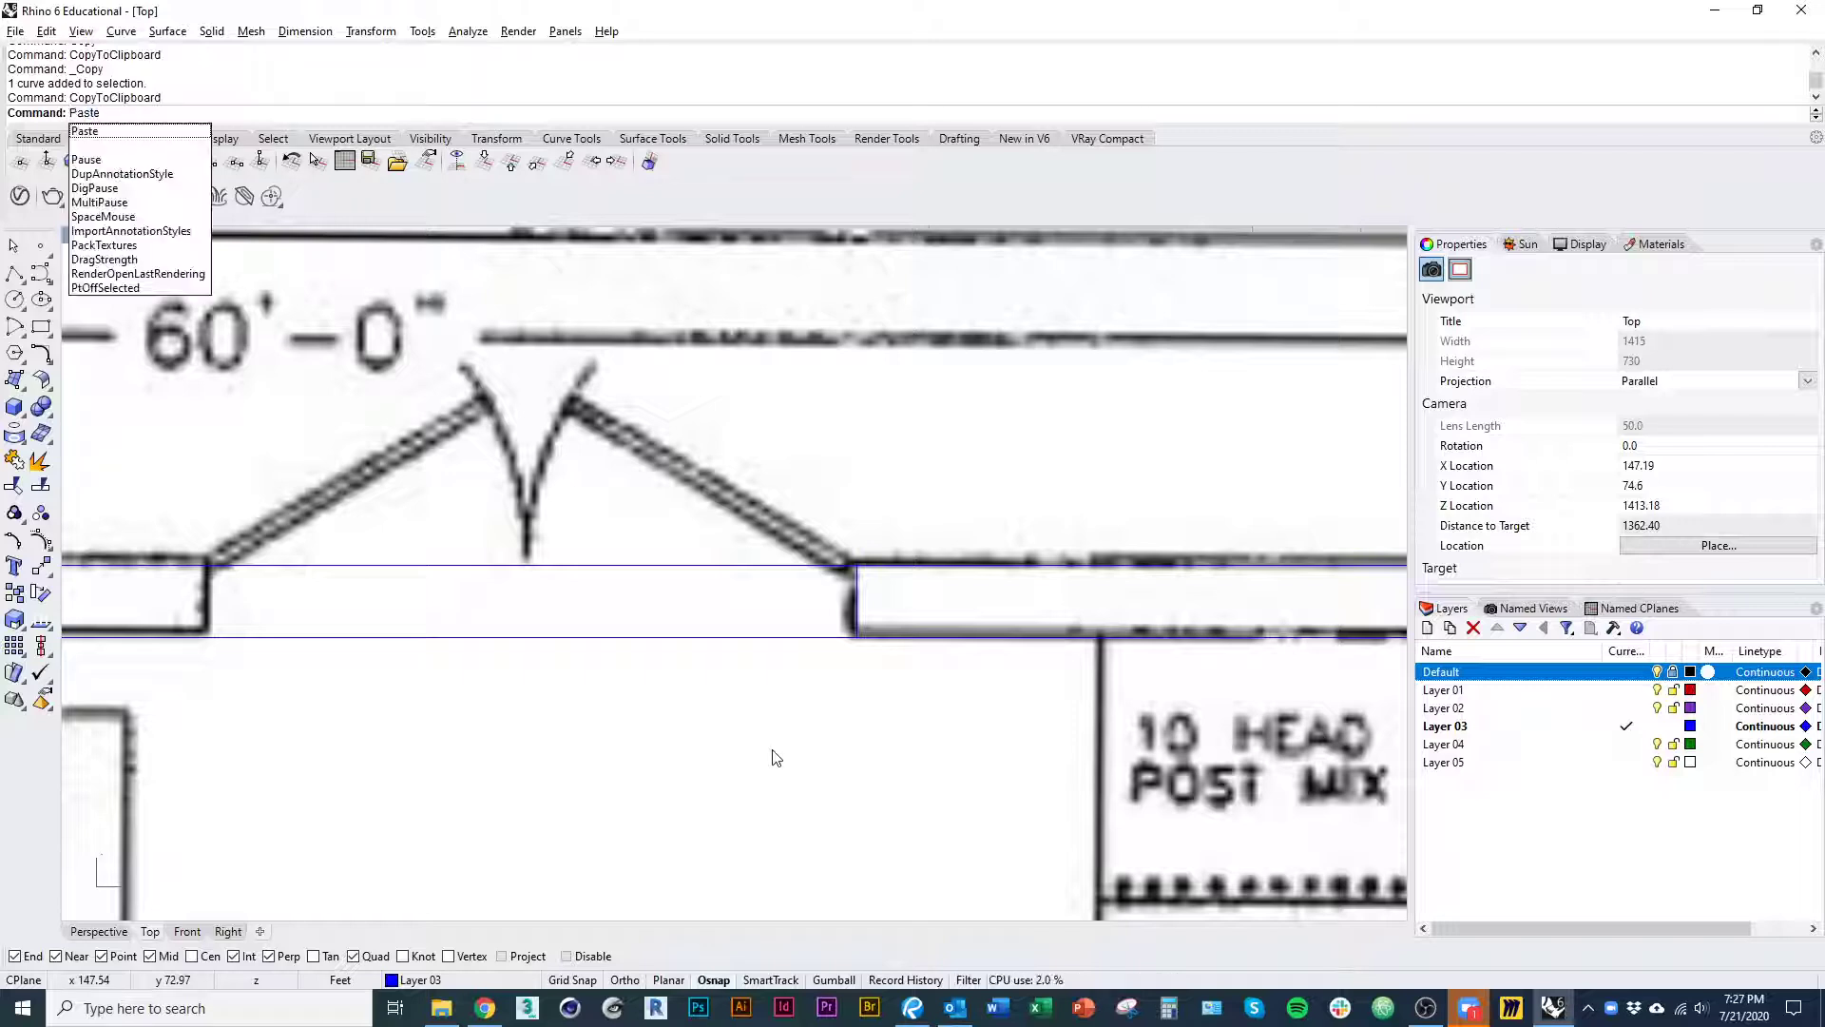
key(Return)
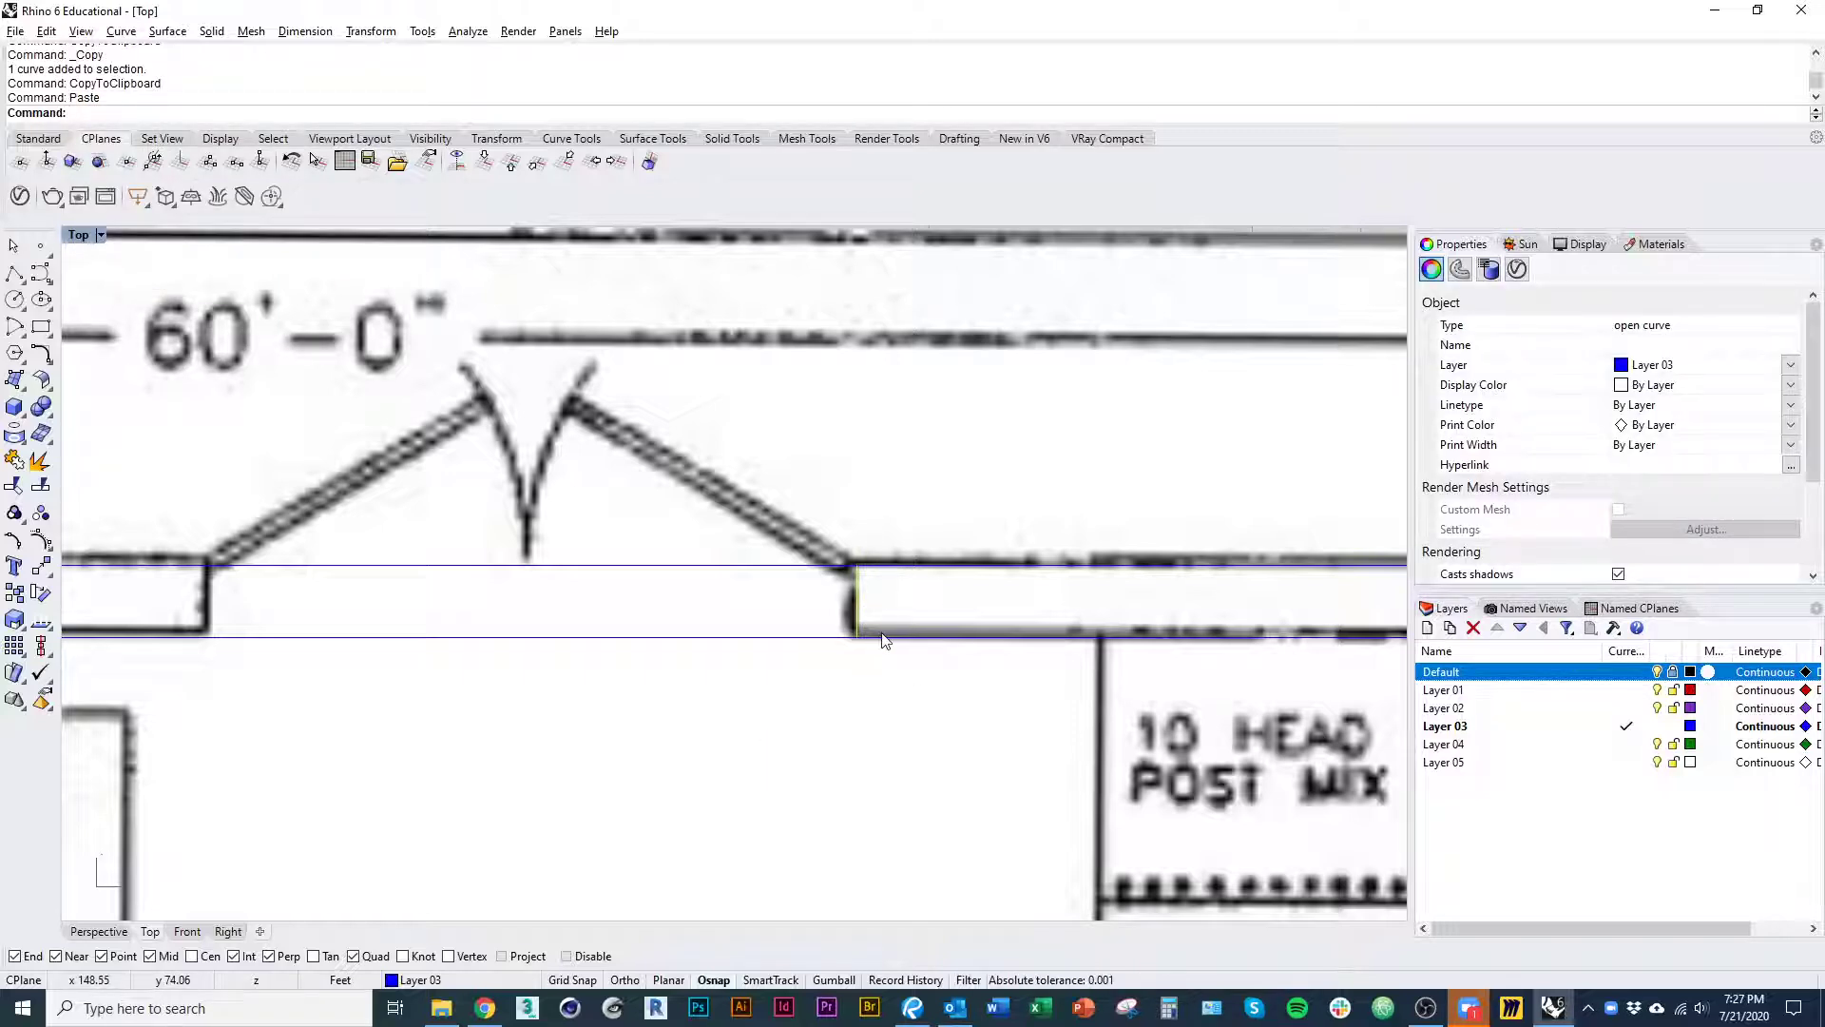
- Move the pasted jamb line horizontally with Ortho to the opposite edge of the upper double-door opening
text(m)
key(Return)
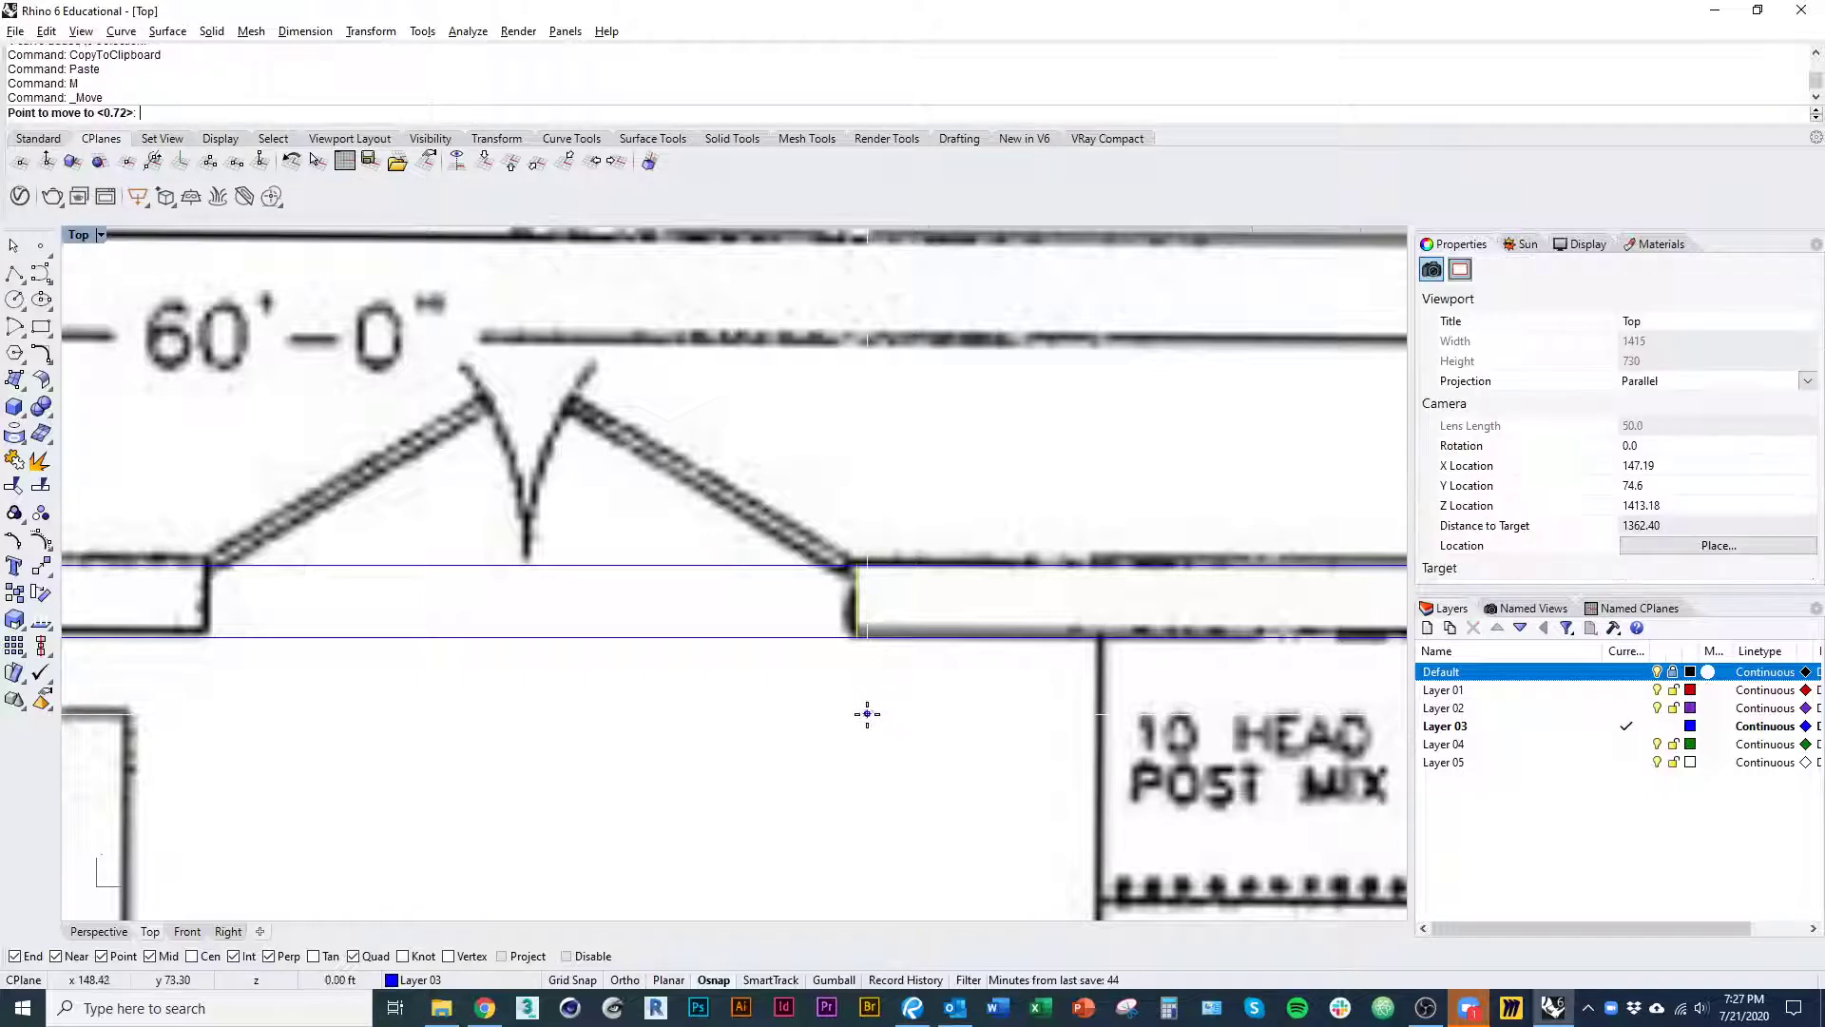
click(867, 713)
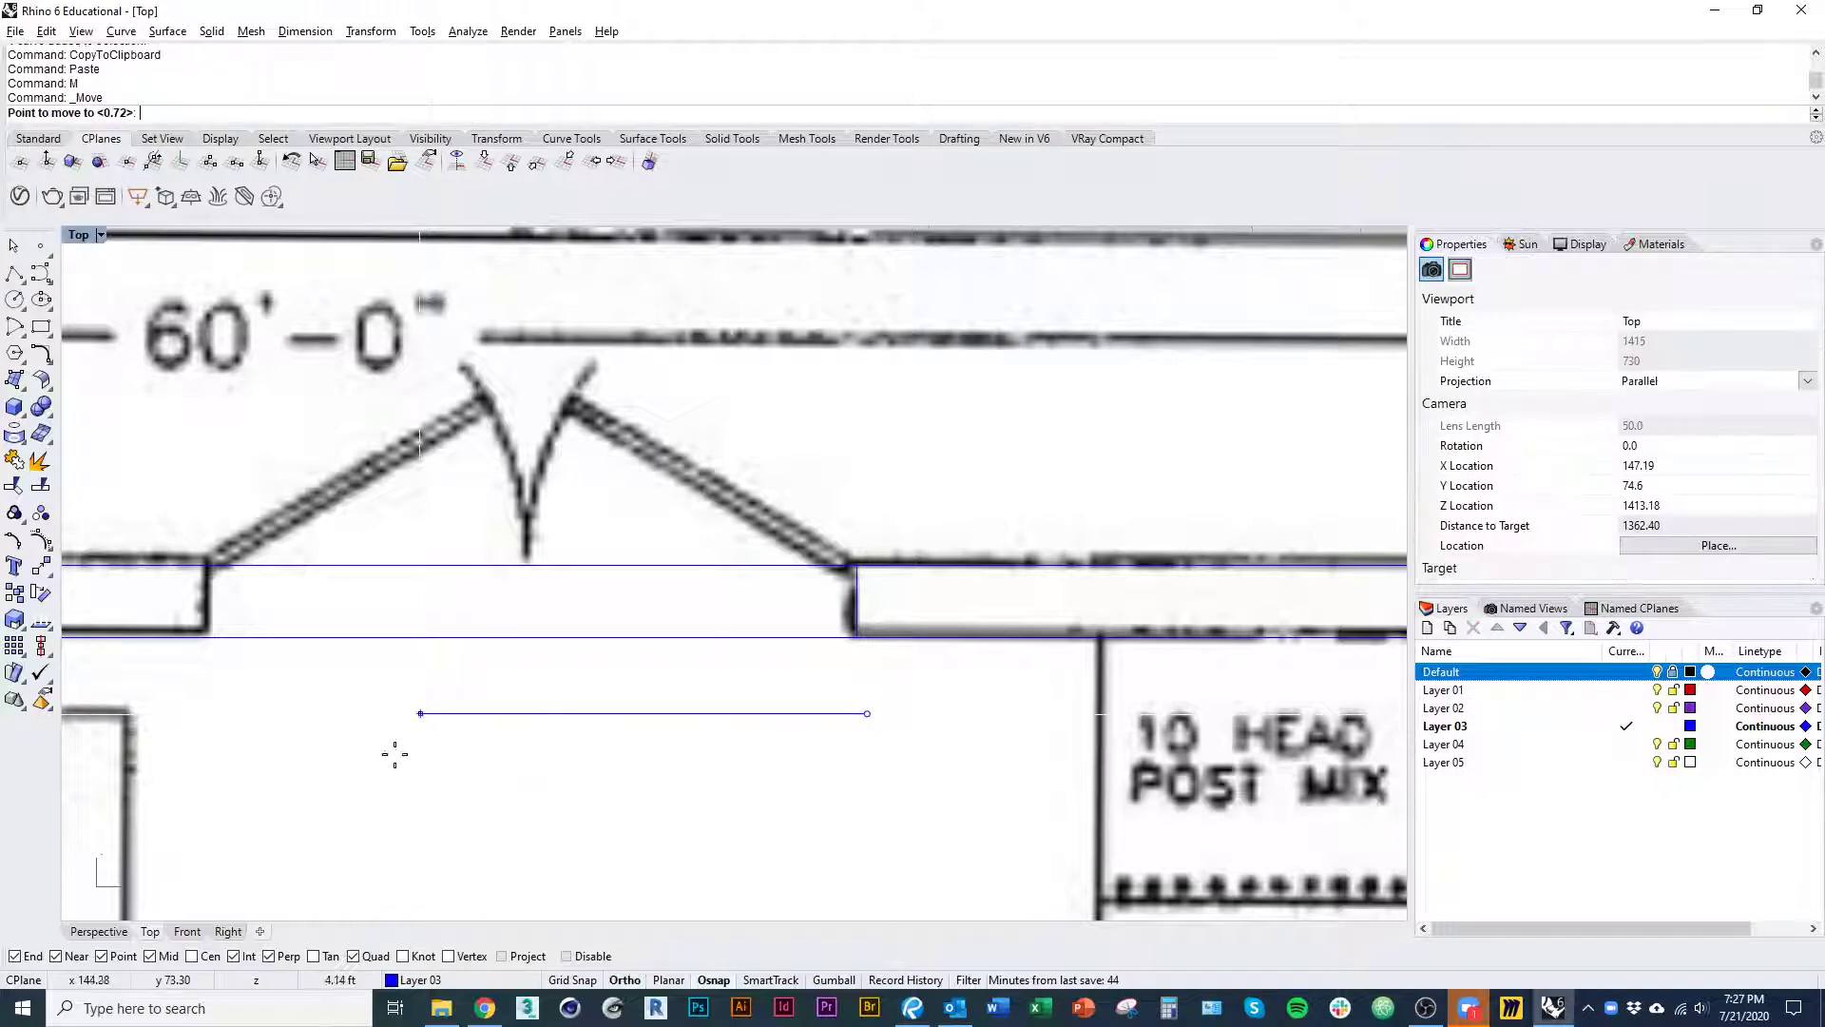
click(214, 761)
key(Escape)
- Draw a jamb line across the front wall at the entrance doors' edge beside the news stands
scroll(603, 766, down, 10)
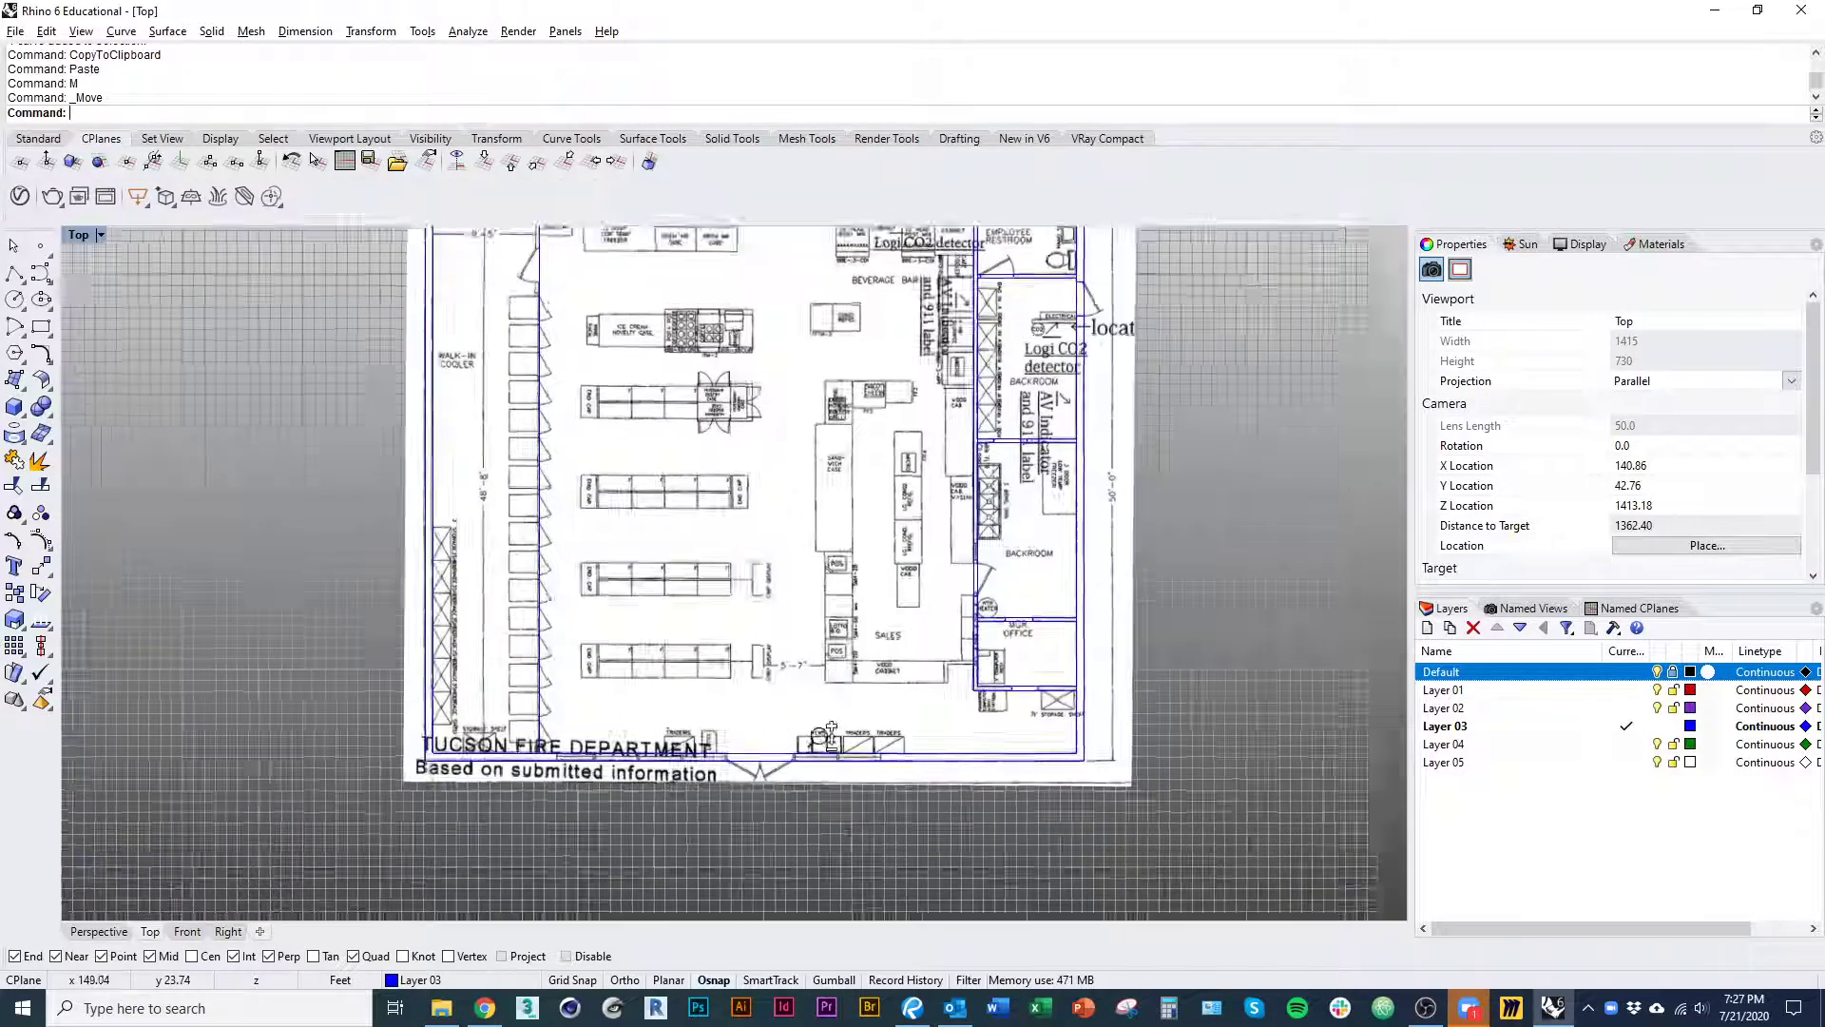
scroll(823, 759, up, 10)
right_drag(645, 681, 824, 696)
right_click(753, 701)
click(745, 686)
click(745, 613)
right_click(745, 616)
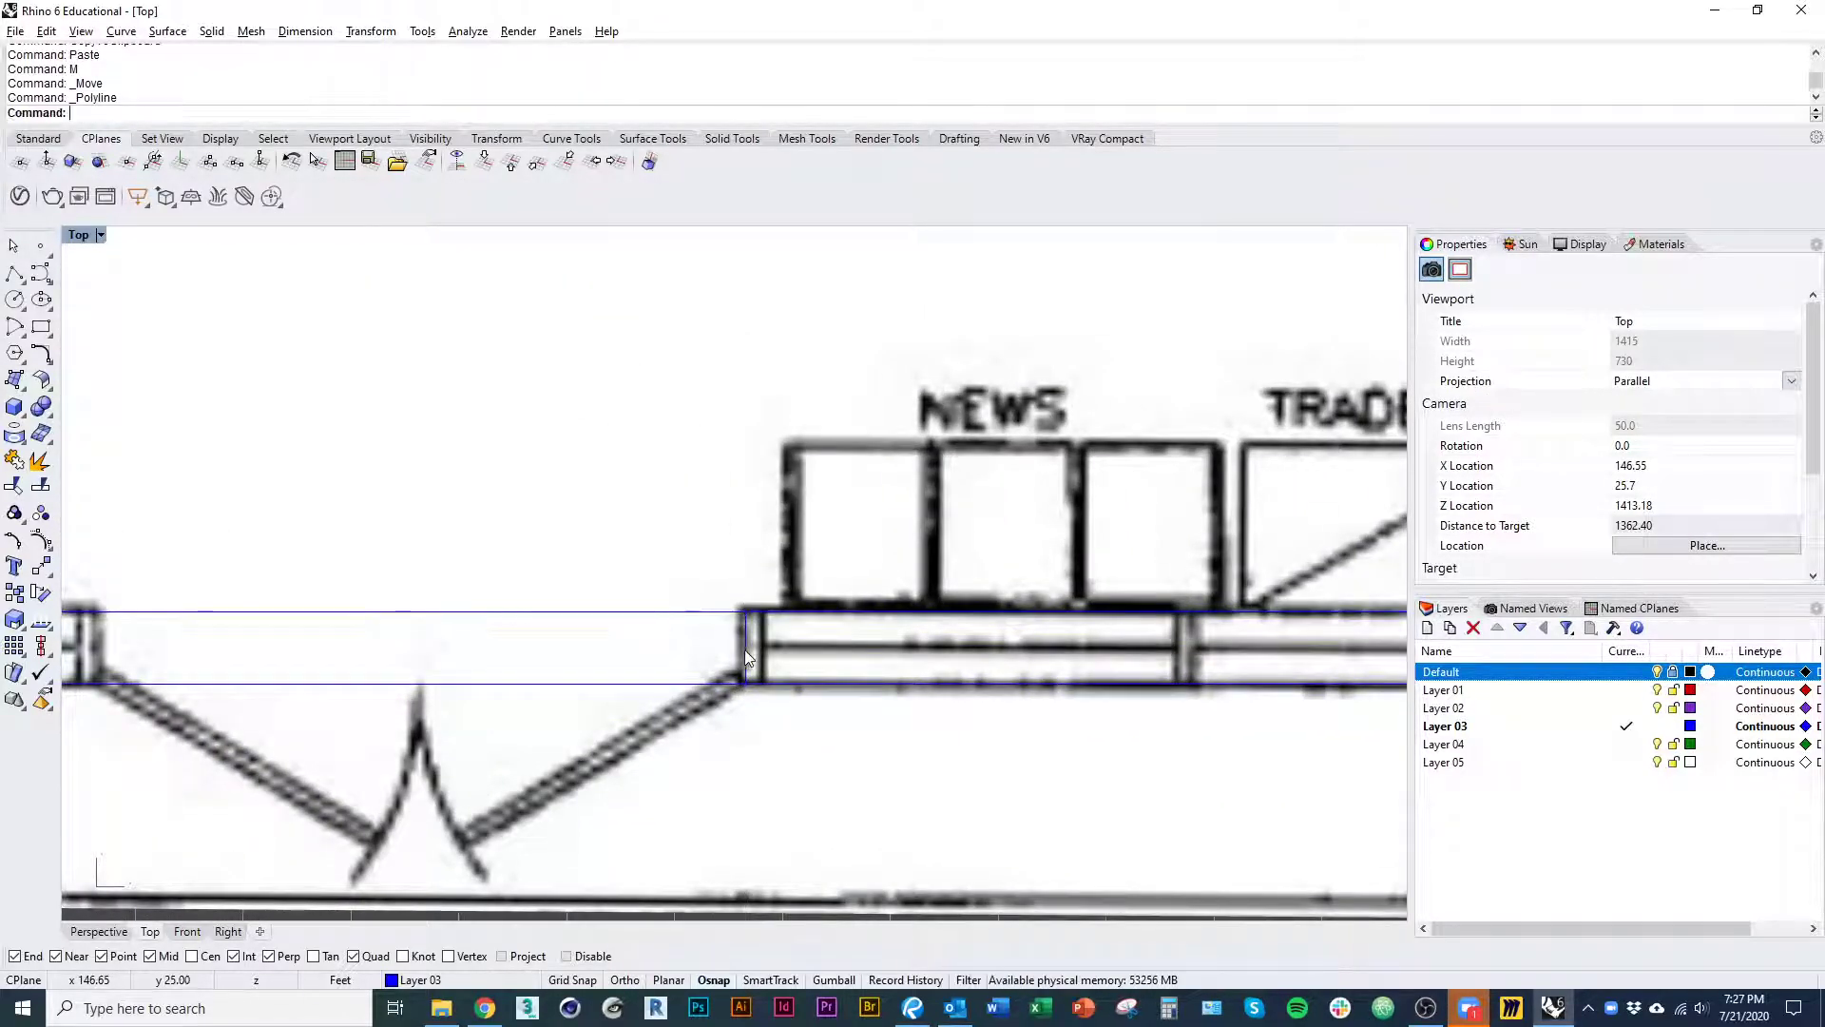
- Copy the front entrance jamb line to the opening's other edge beside the lotto stand and clear the selection
click(745, 650)
key(Return)
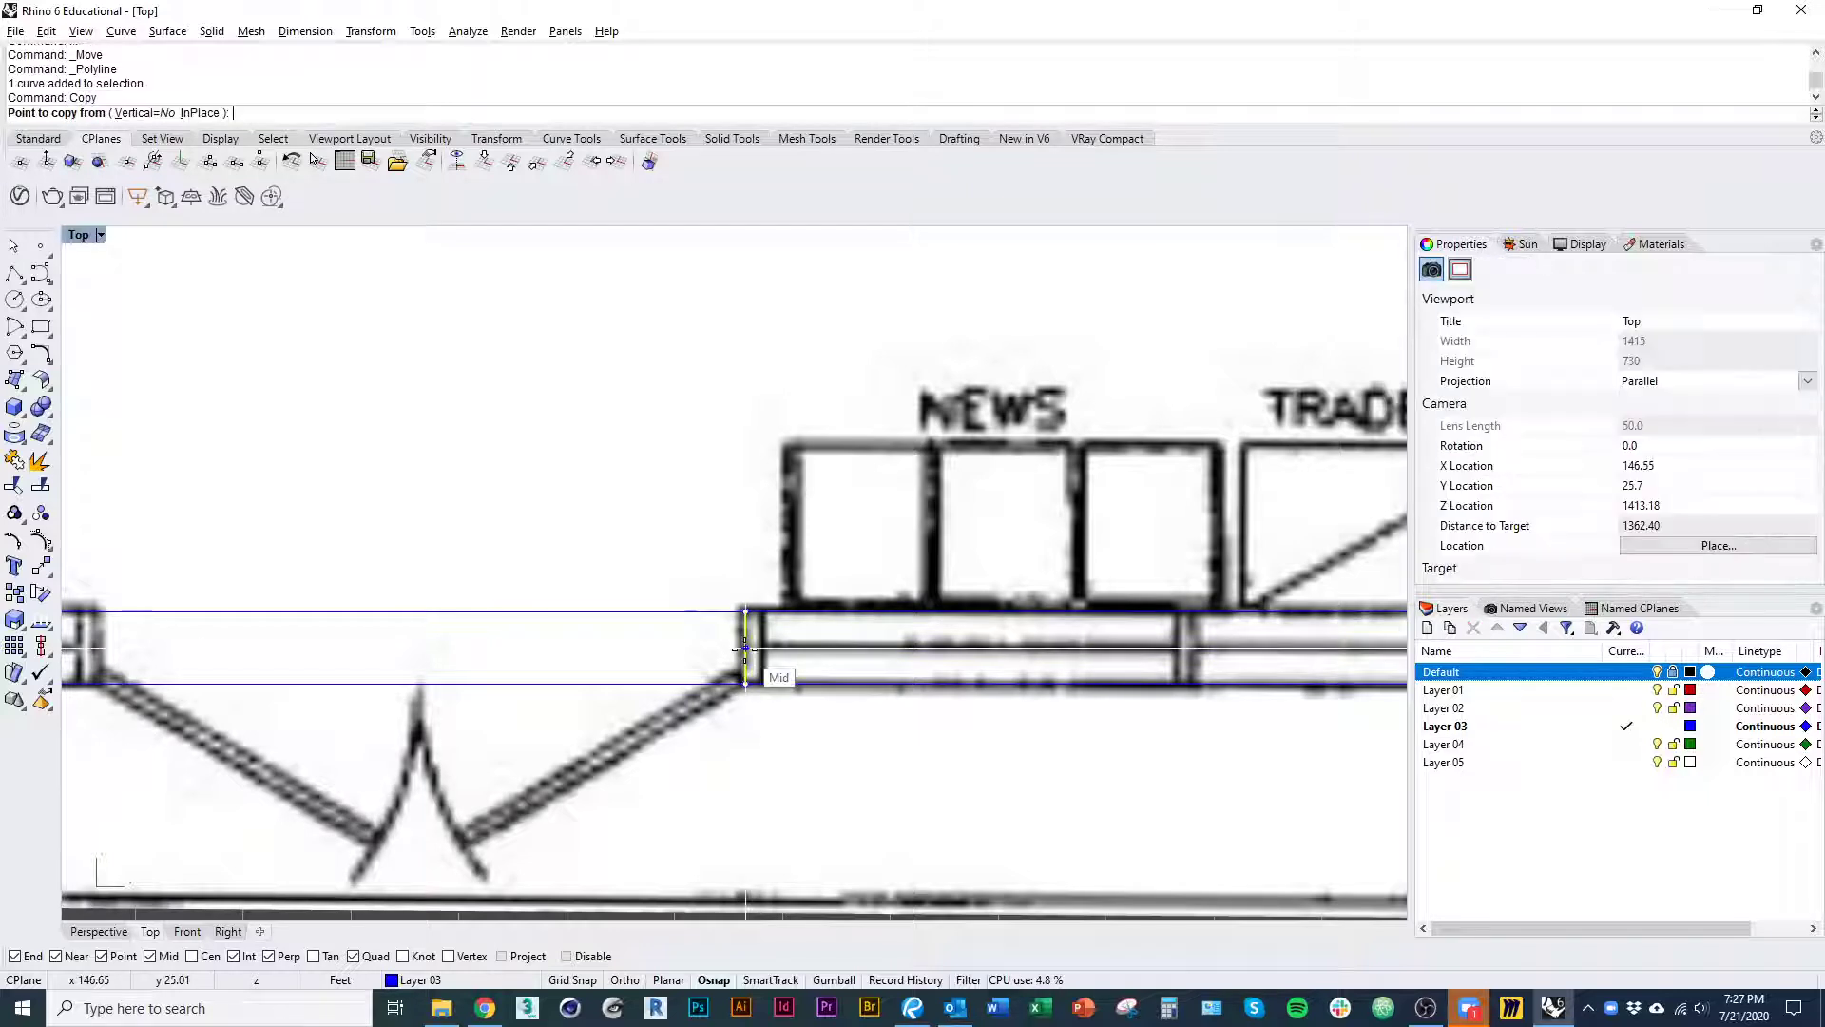
click(745, 650)
right_drag(702, 623, 820, 639)
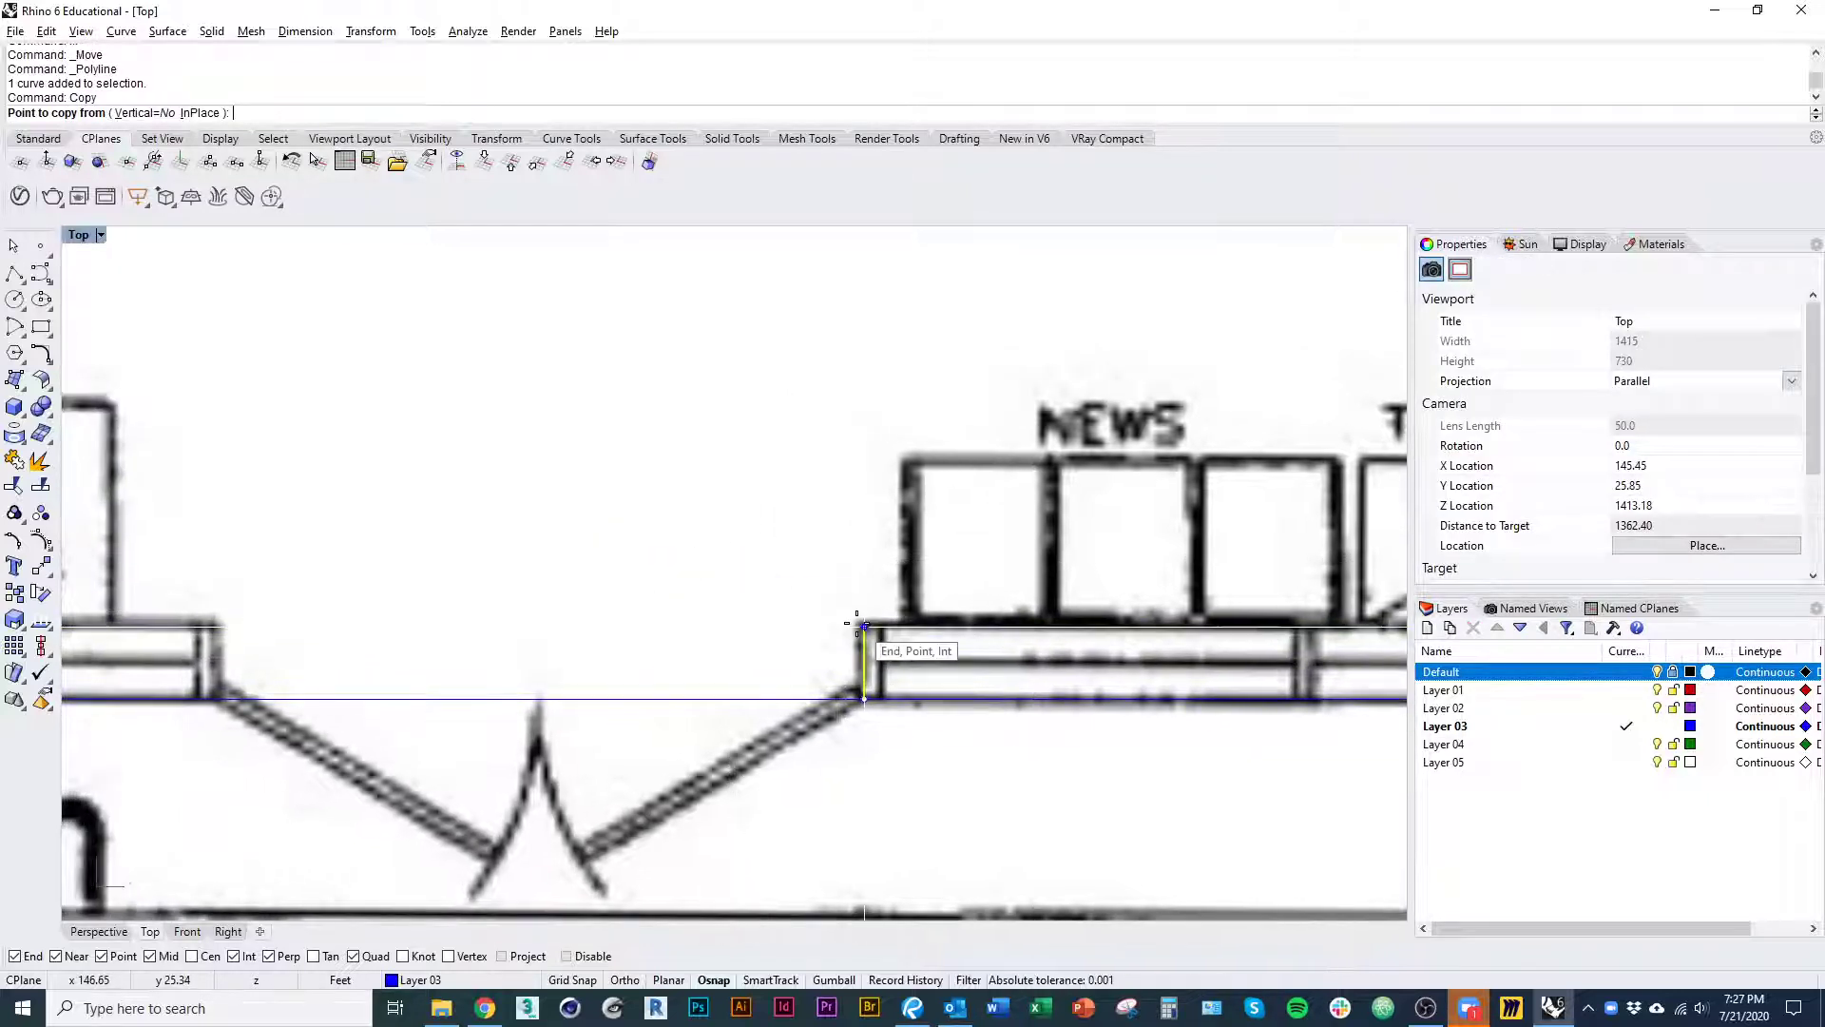
click(215, 629)
key(Escape)
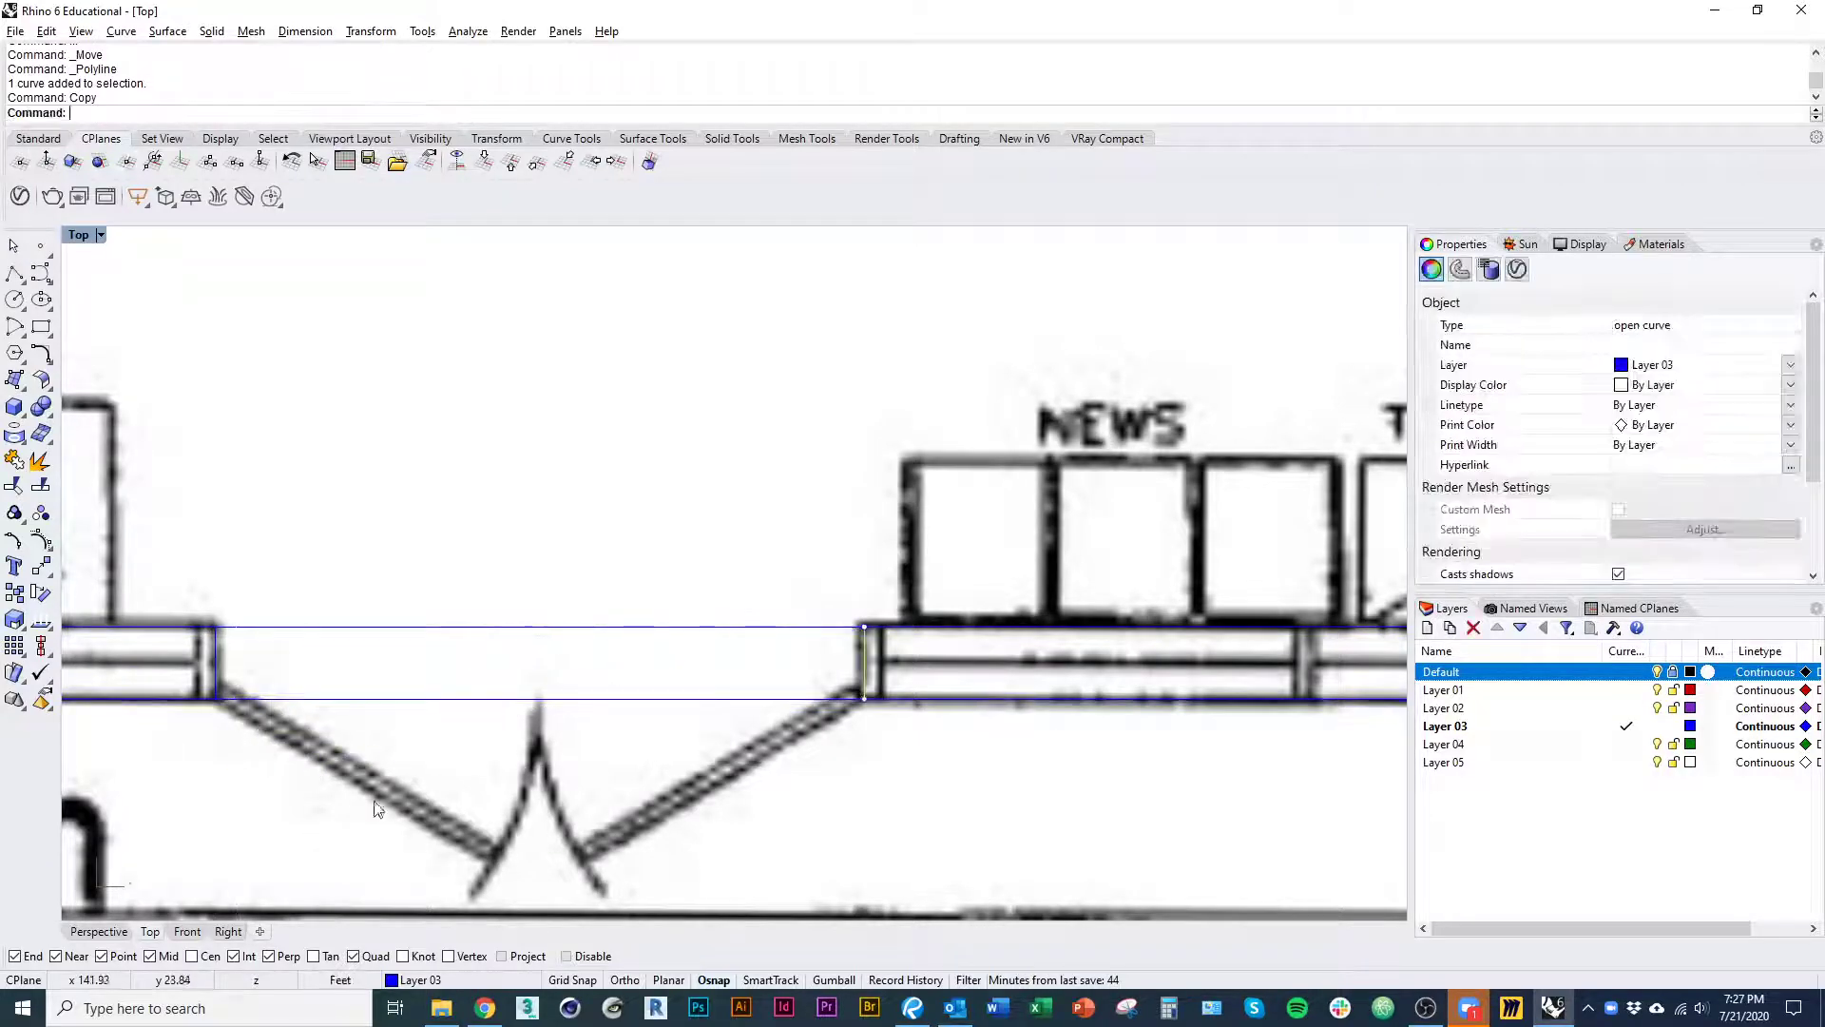
key(Escape)
- Offset the walk-in cooler's partition line toward the cooler, picking the thickness of the wall between the beverage bar and backroom as the distance
right_drag(502, 815, 608, 781)
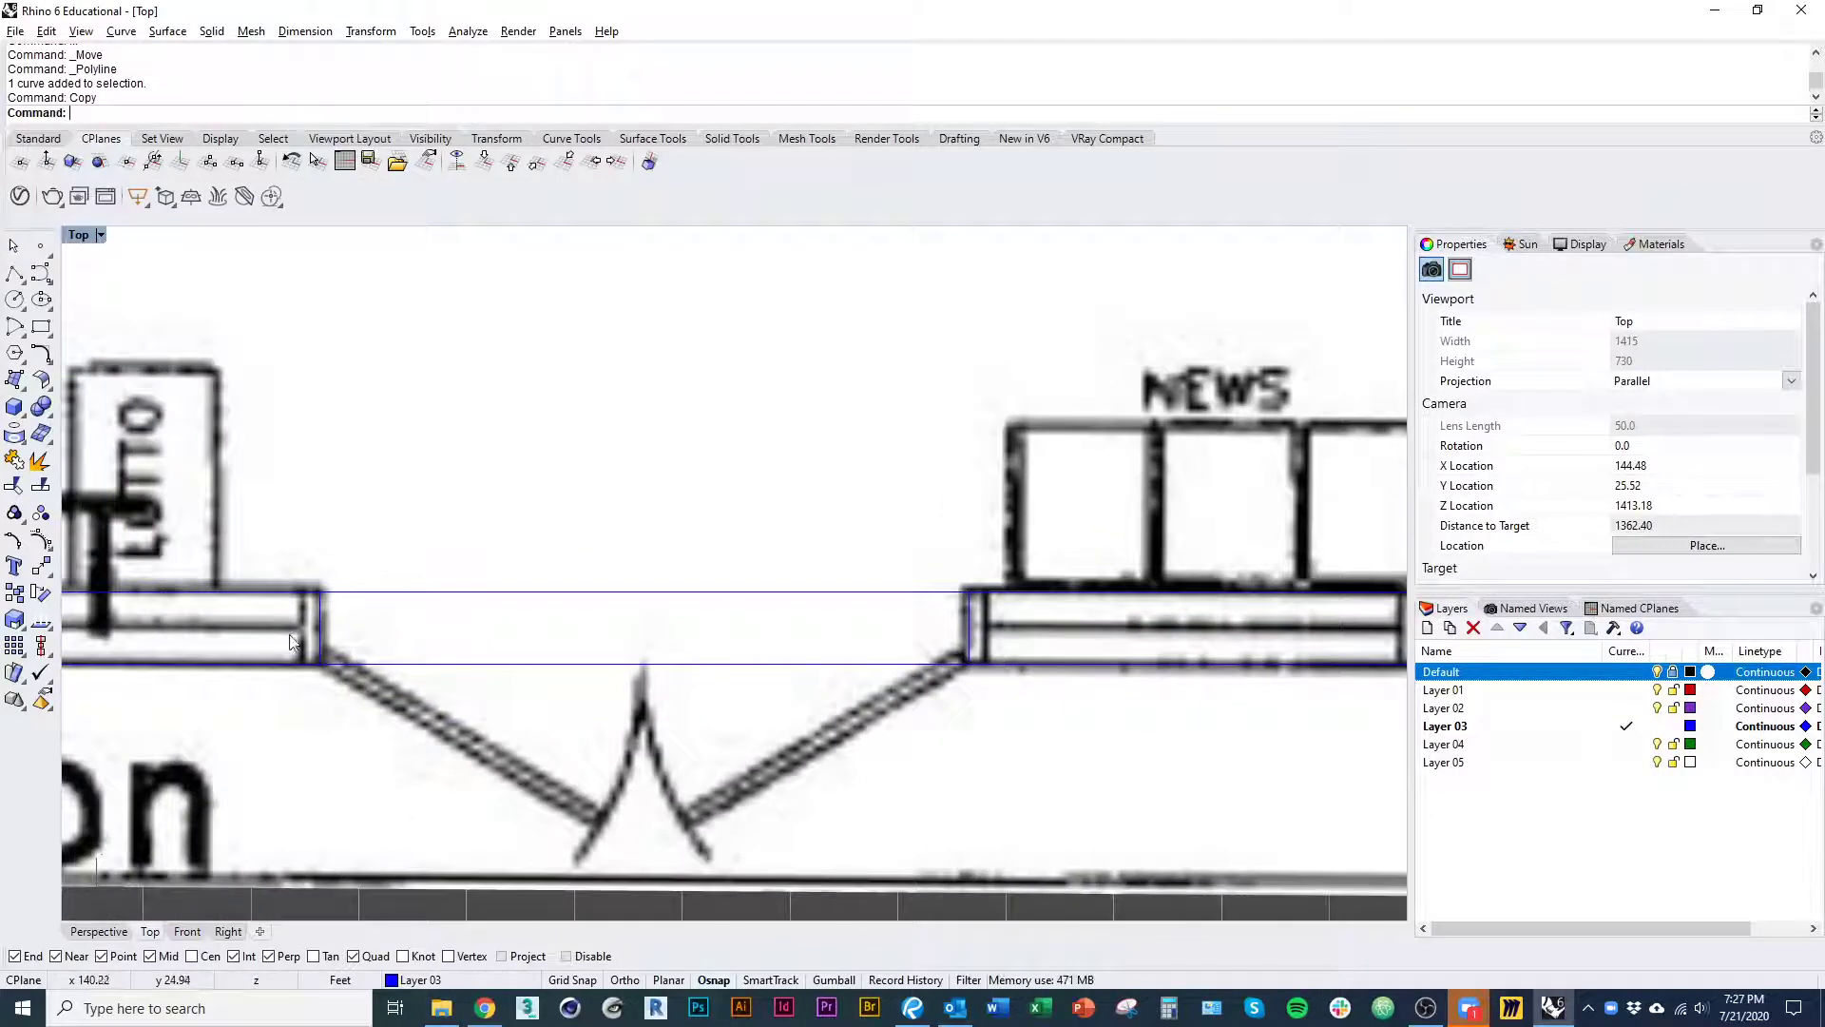
scroll(601, 601, down, 15)
right_drag(525, 665, 785, 749)
scroll(560, 668, up, 4)
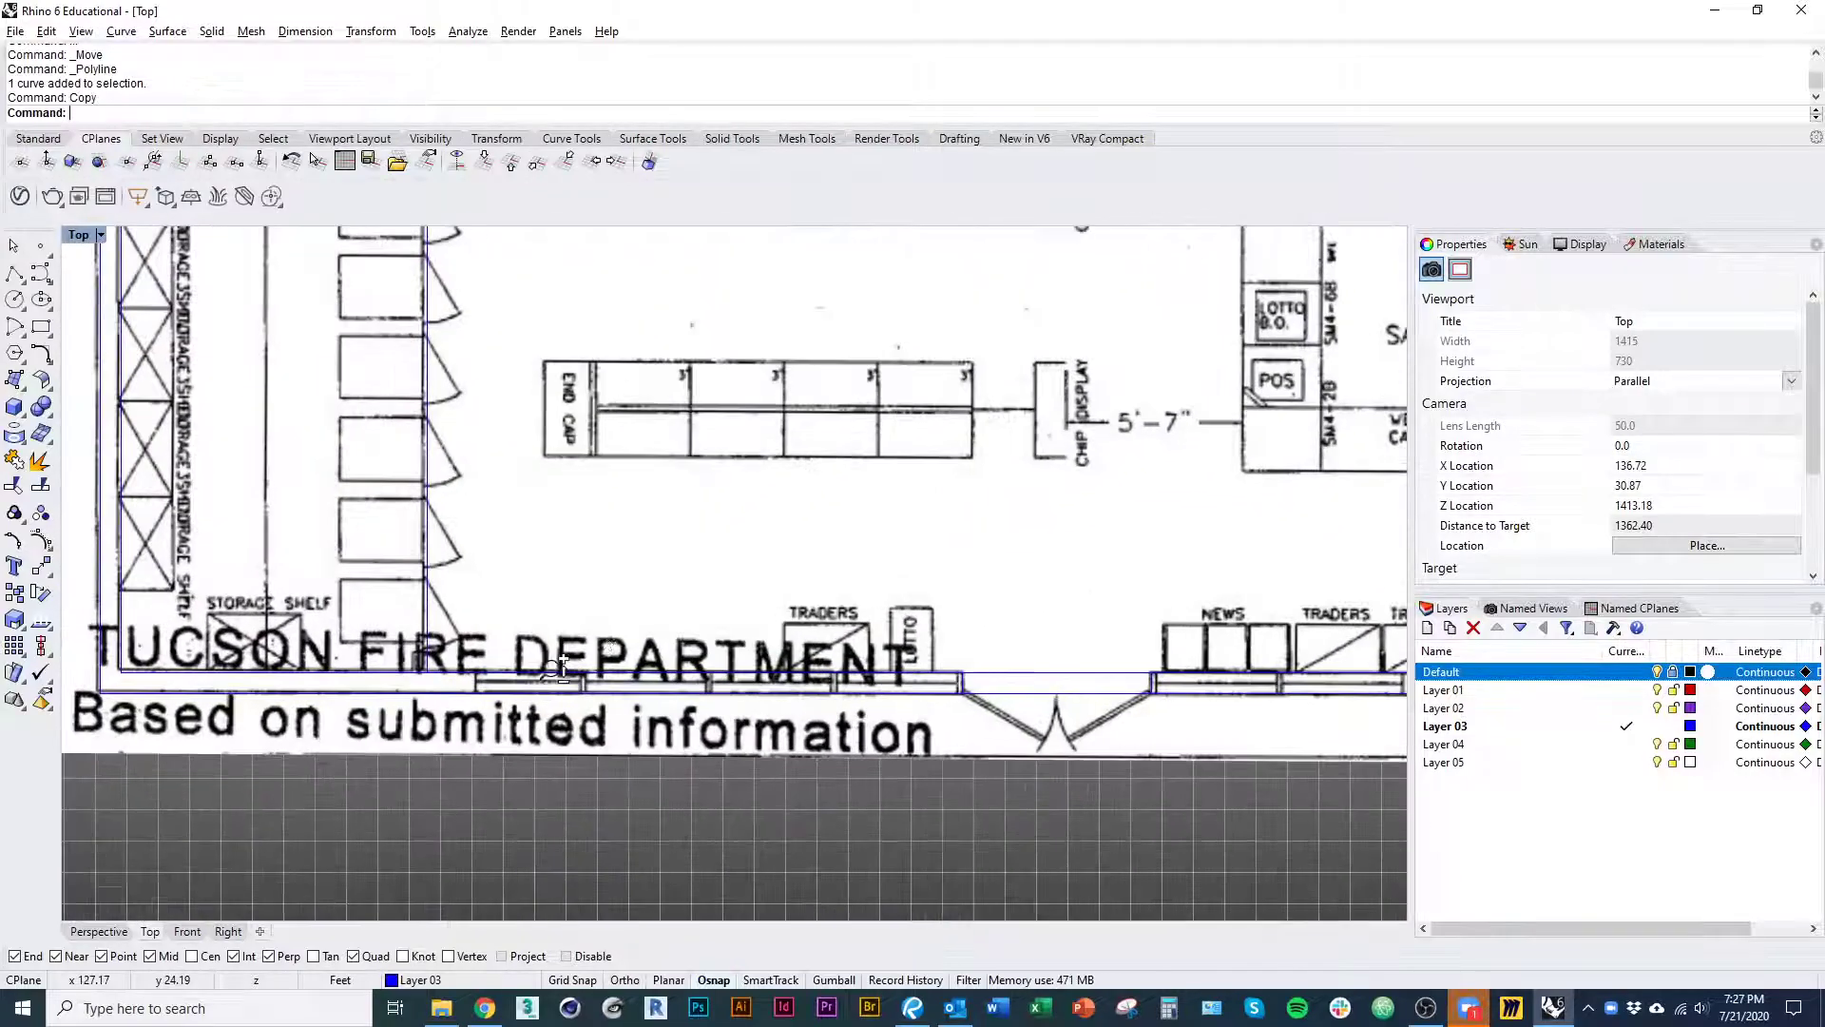
right_drag(619, 651, 883, 830)
right_drag(513, 541, 571, 825)
right_drag(647, 576, 614, 908)
right_drag(651, 487, 632, 825)
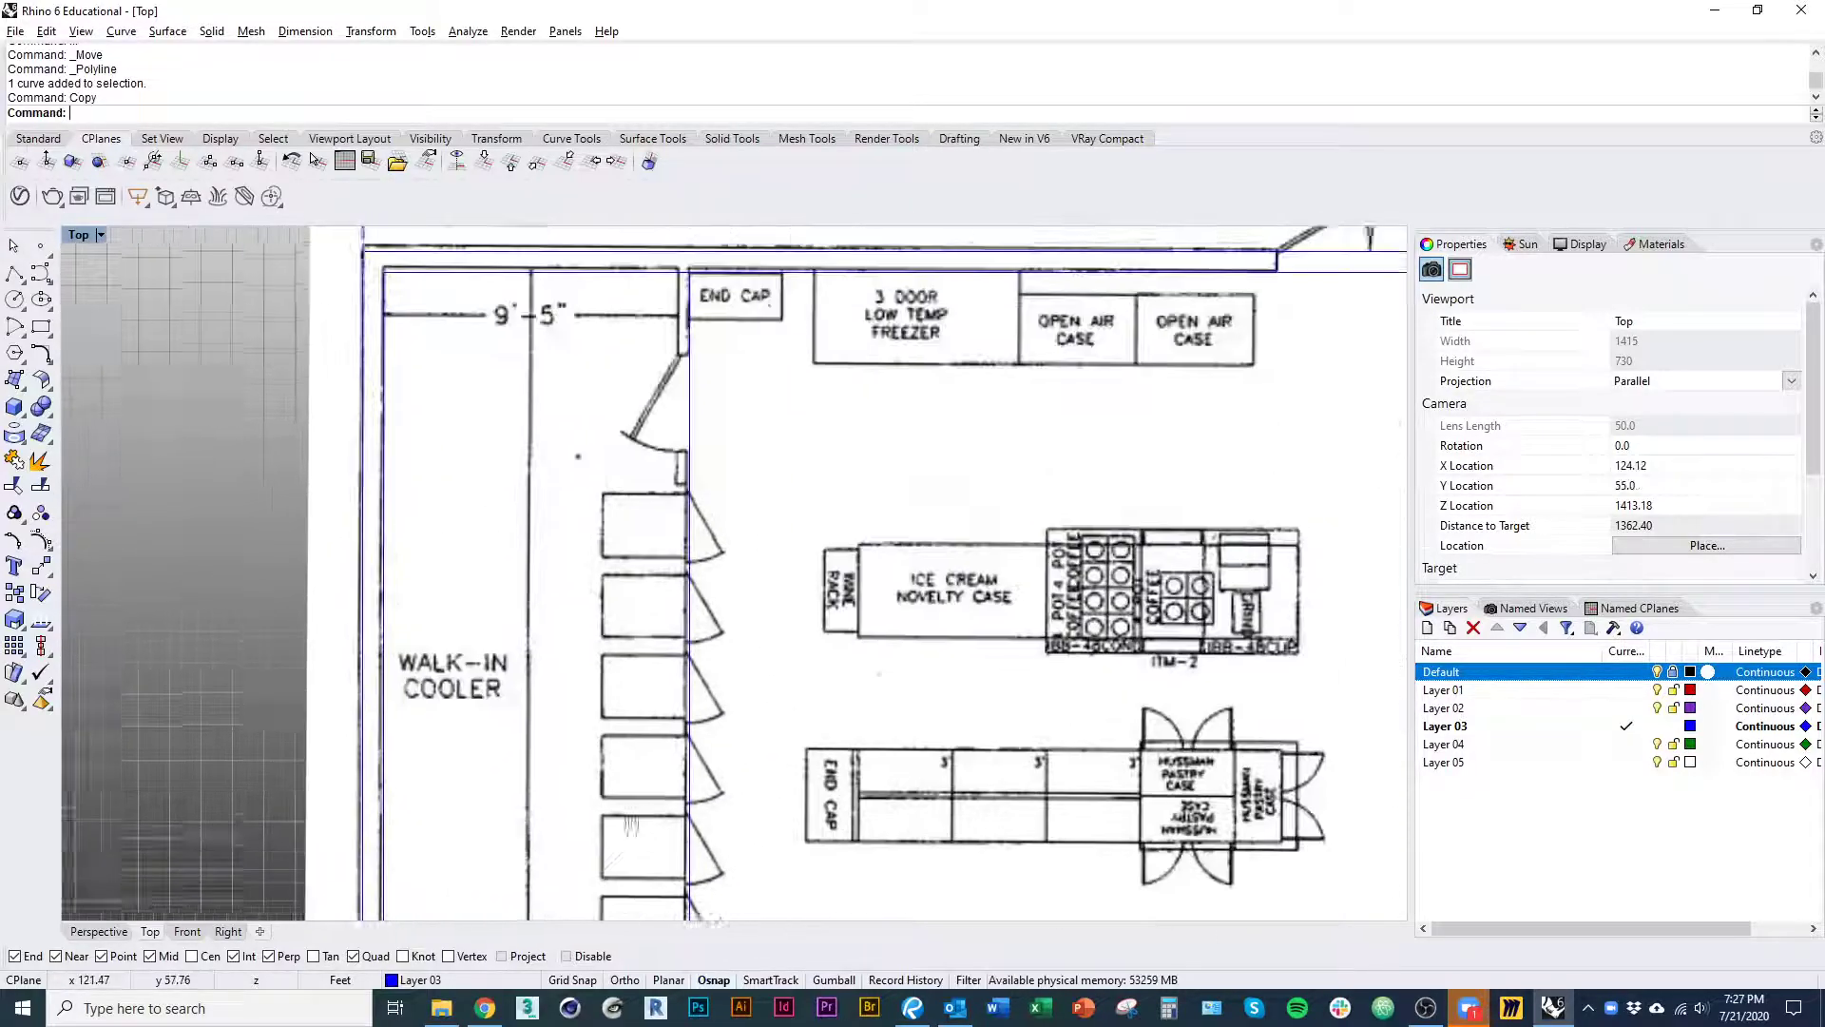
right_drag(647, 550, 569, 679)
click(613, 558)
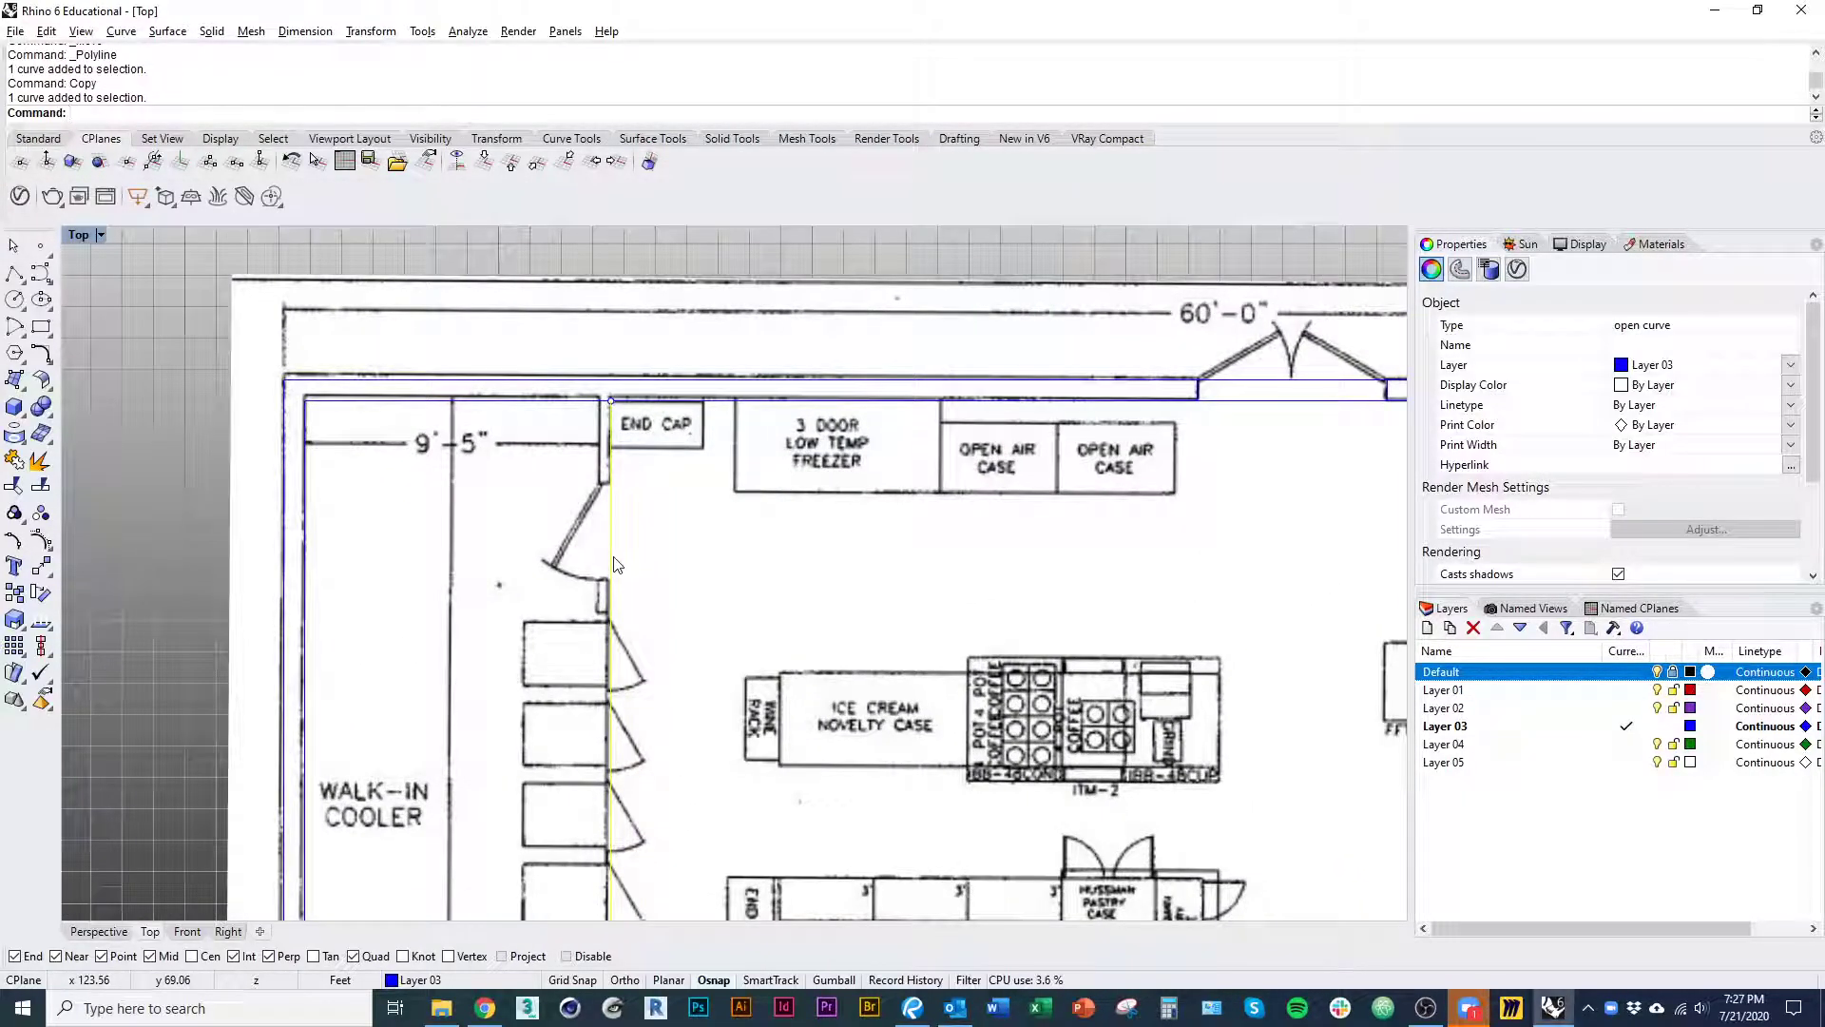
key(Return)
right_drag(869, 560, 403, 521)
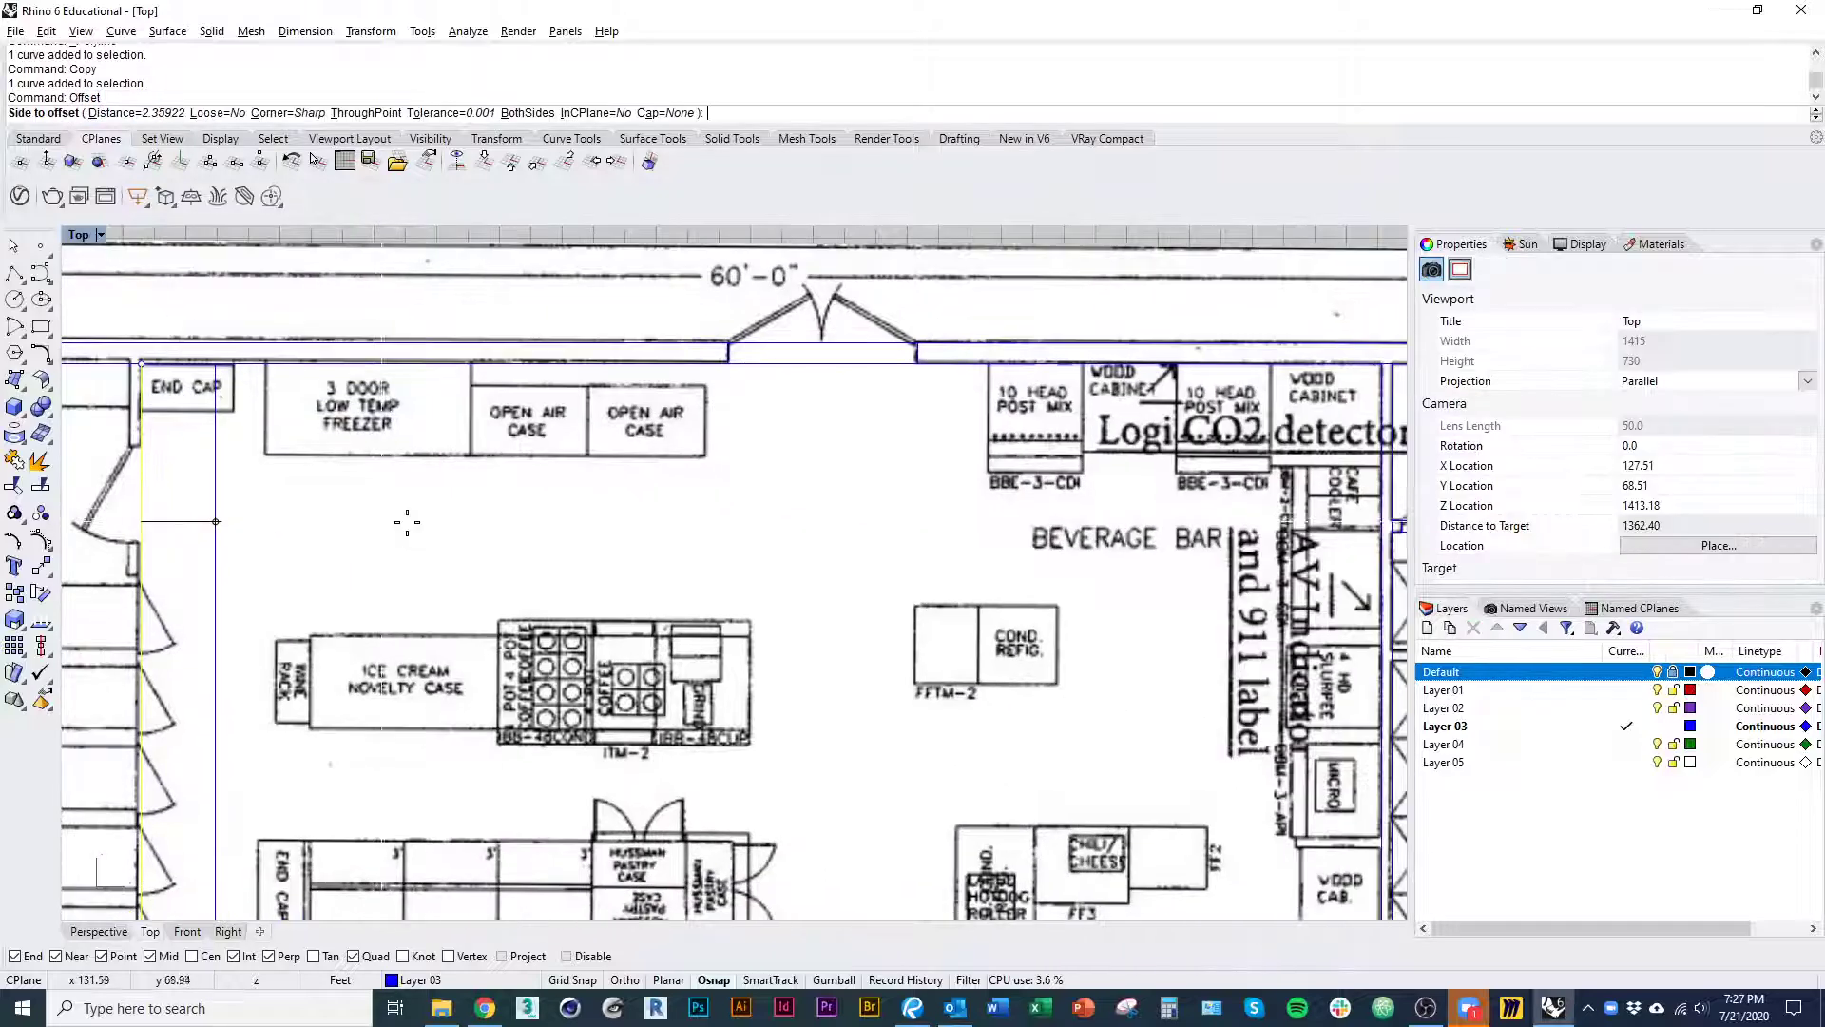
scroll(409, 521, down, 4)
text(d)
key(Return)
scroll(1080, 654, up, 12)
click(987, 610)
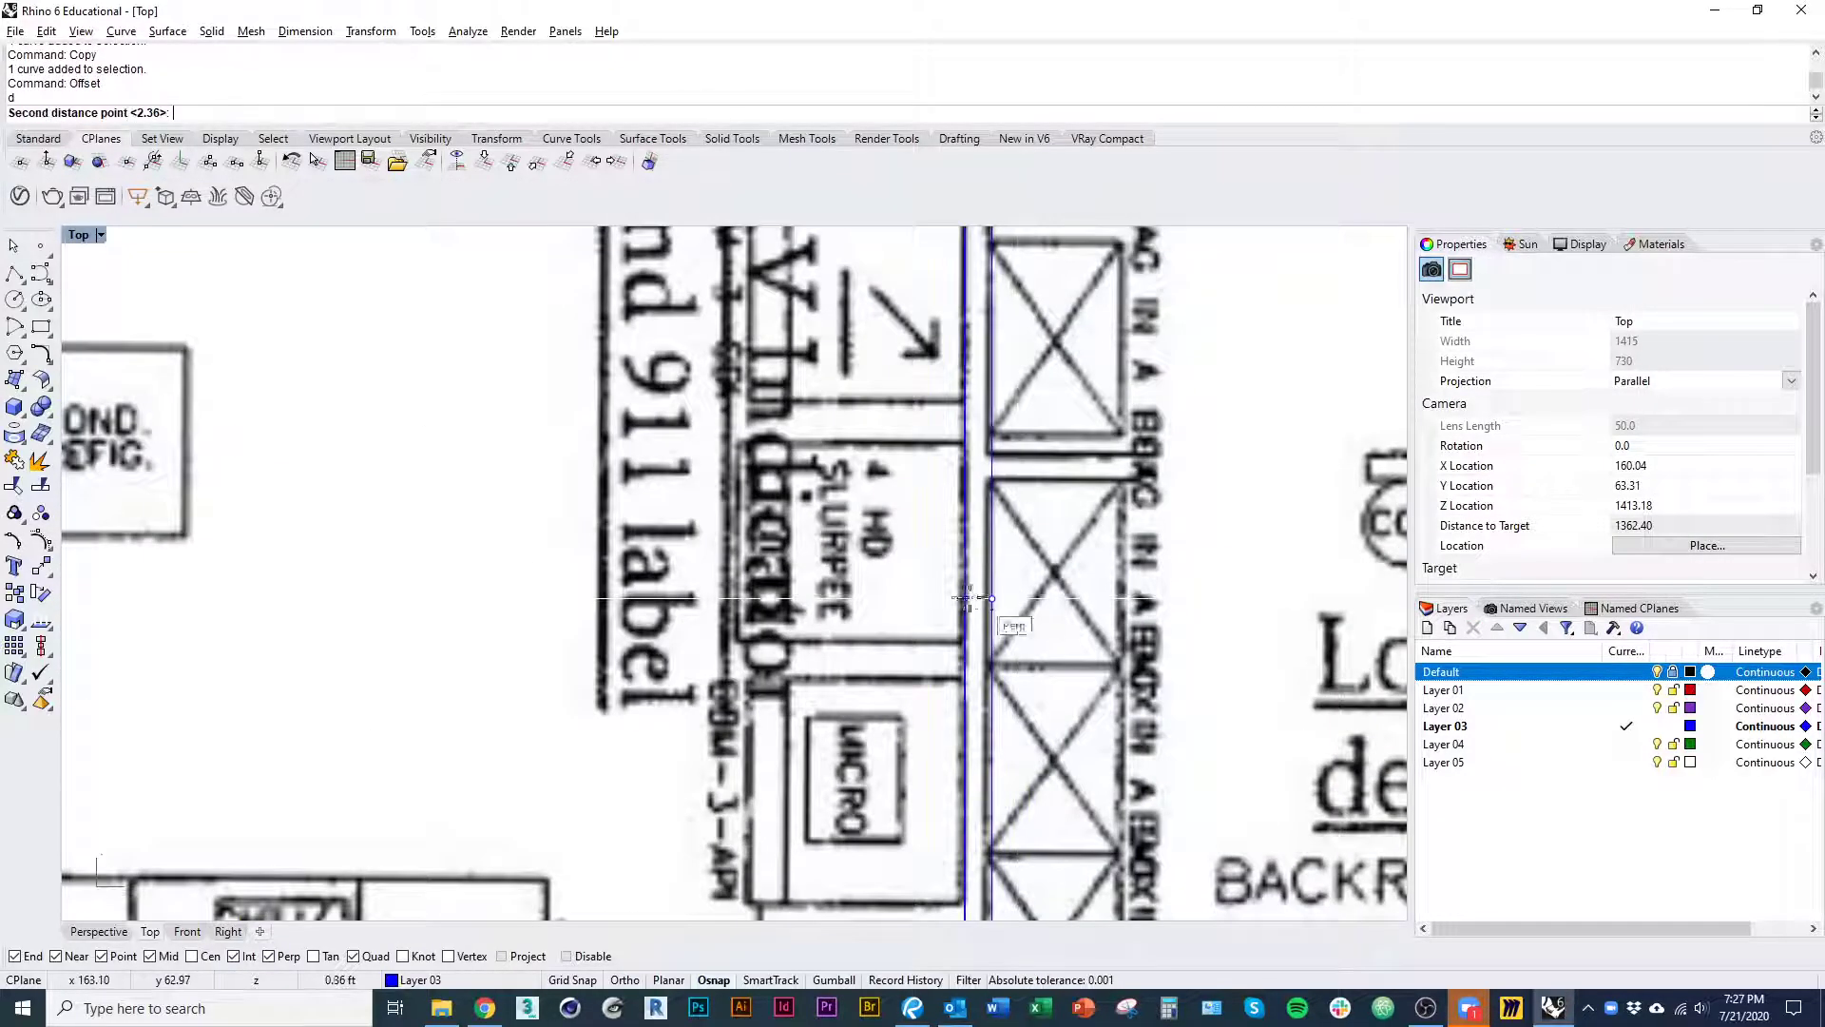
click(962, 608)
scroll(964, 610, down, 12)
right_drag(581, 597, 1157, 616)
click(666, 577)
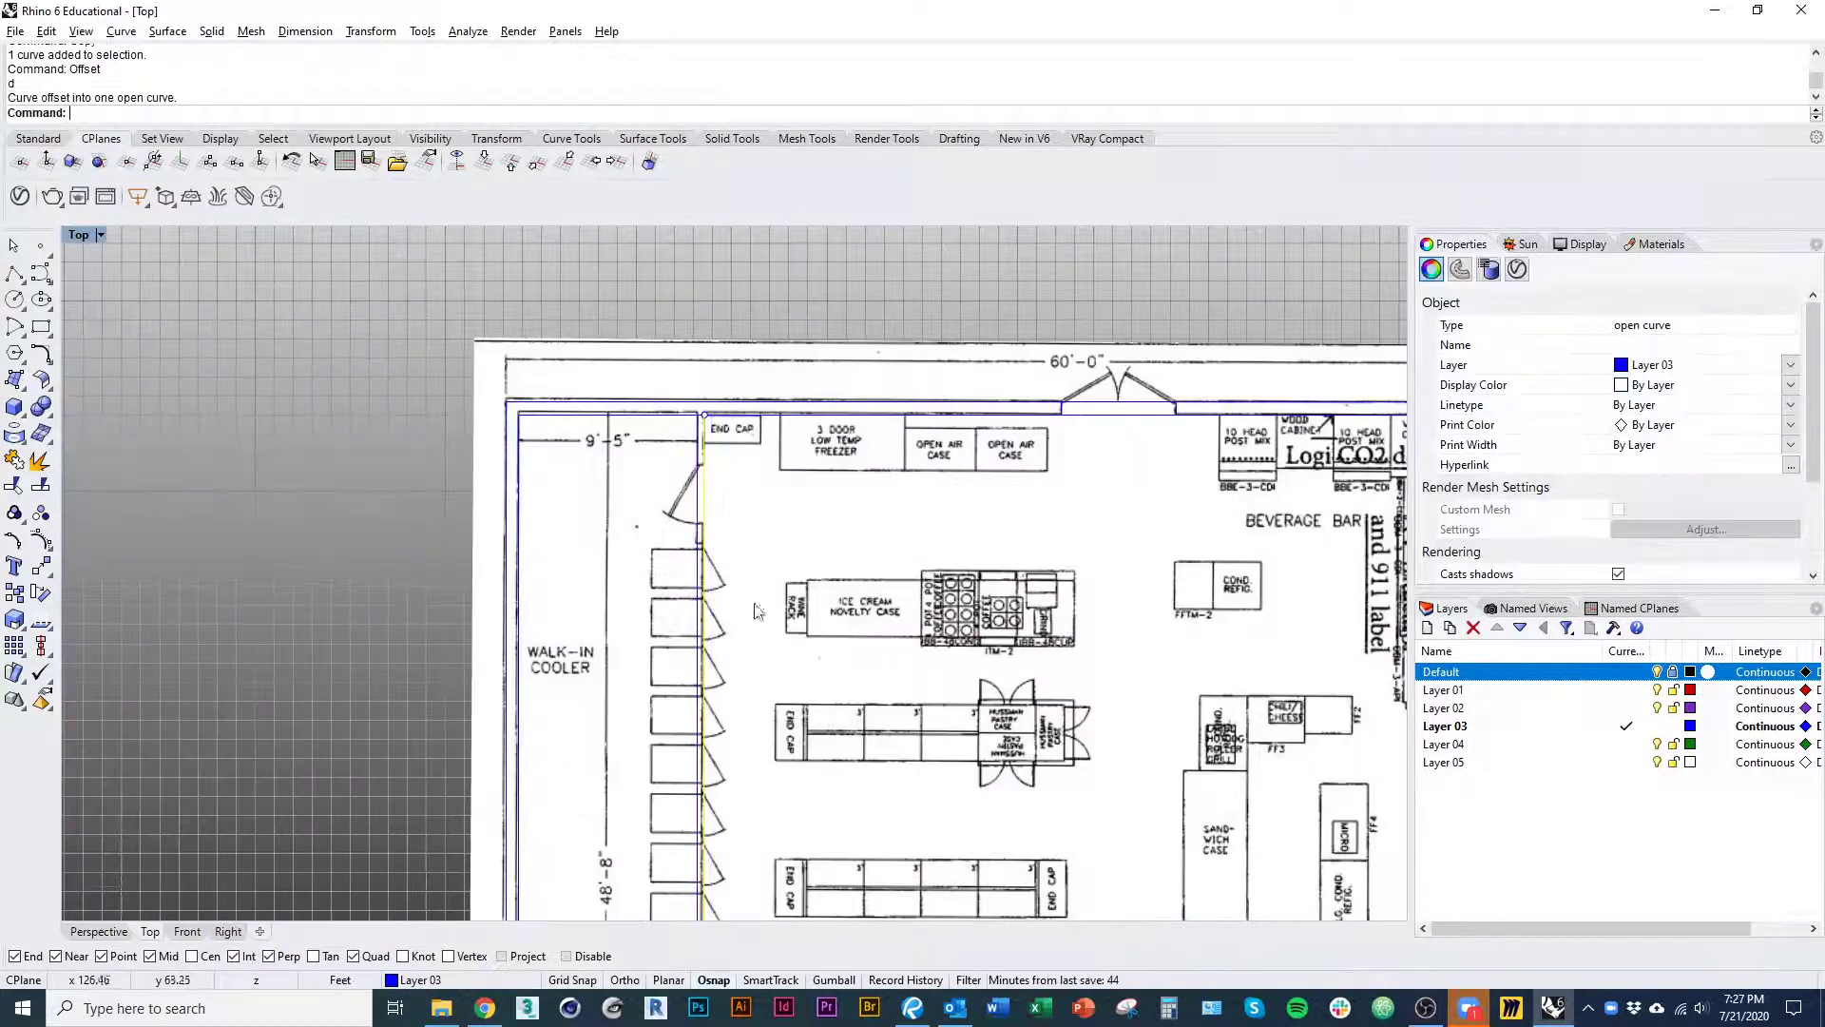
click(761, 618)
- Draw a jamb line across the walk-in cooler partition at the door edge nearest the end cap
right_drag(745, 676, 720, 644)
scroll(679, 466, up, 12)
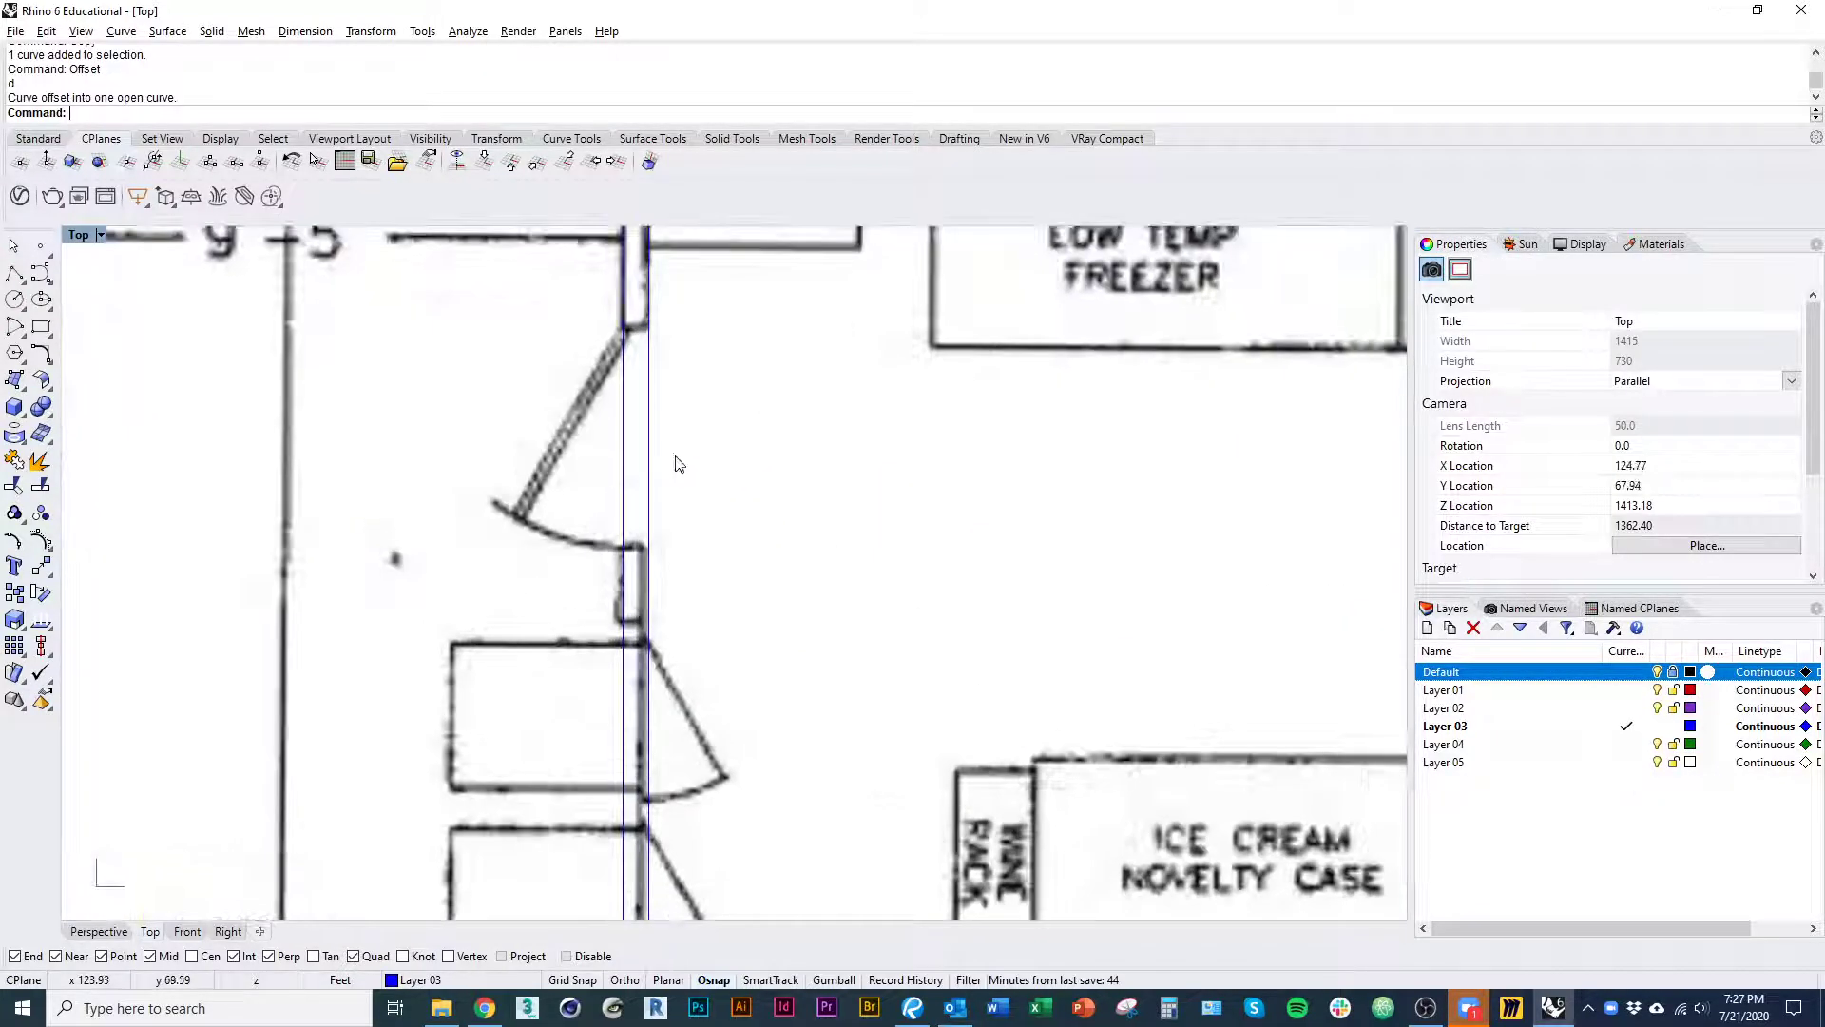
text(Line)
key(Return)
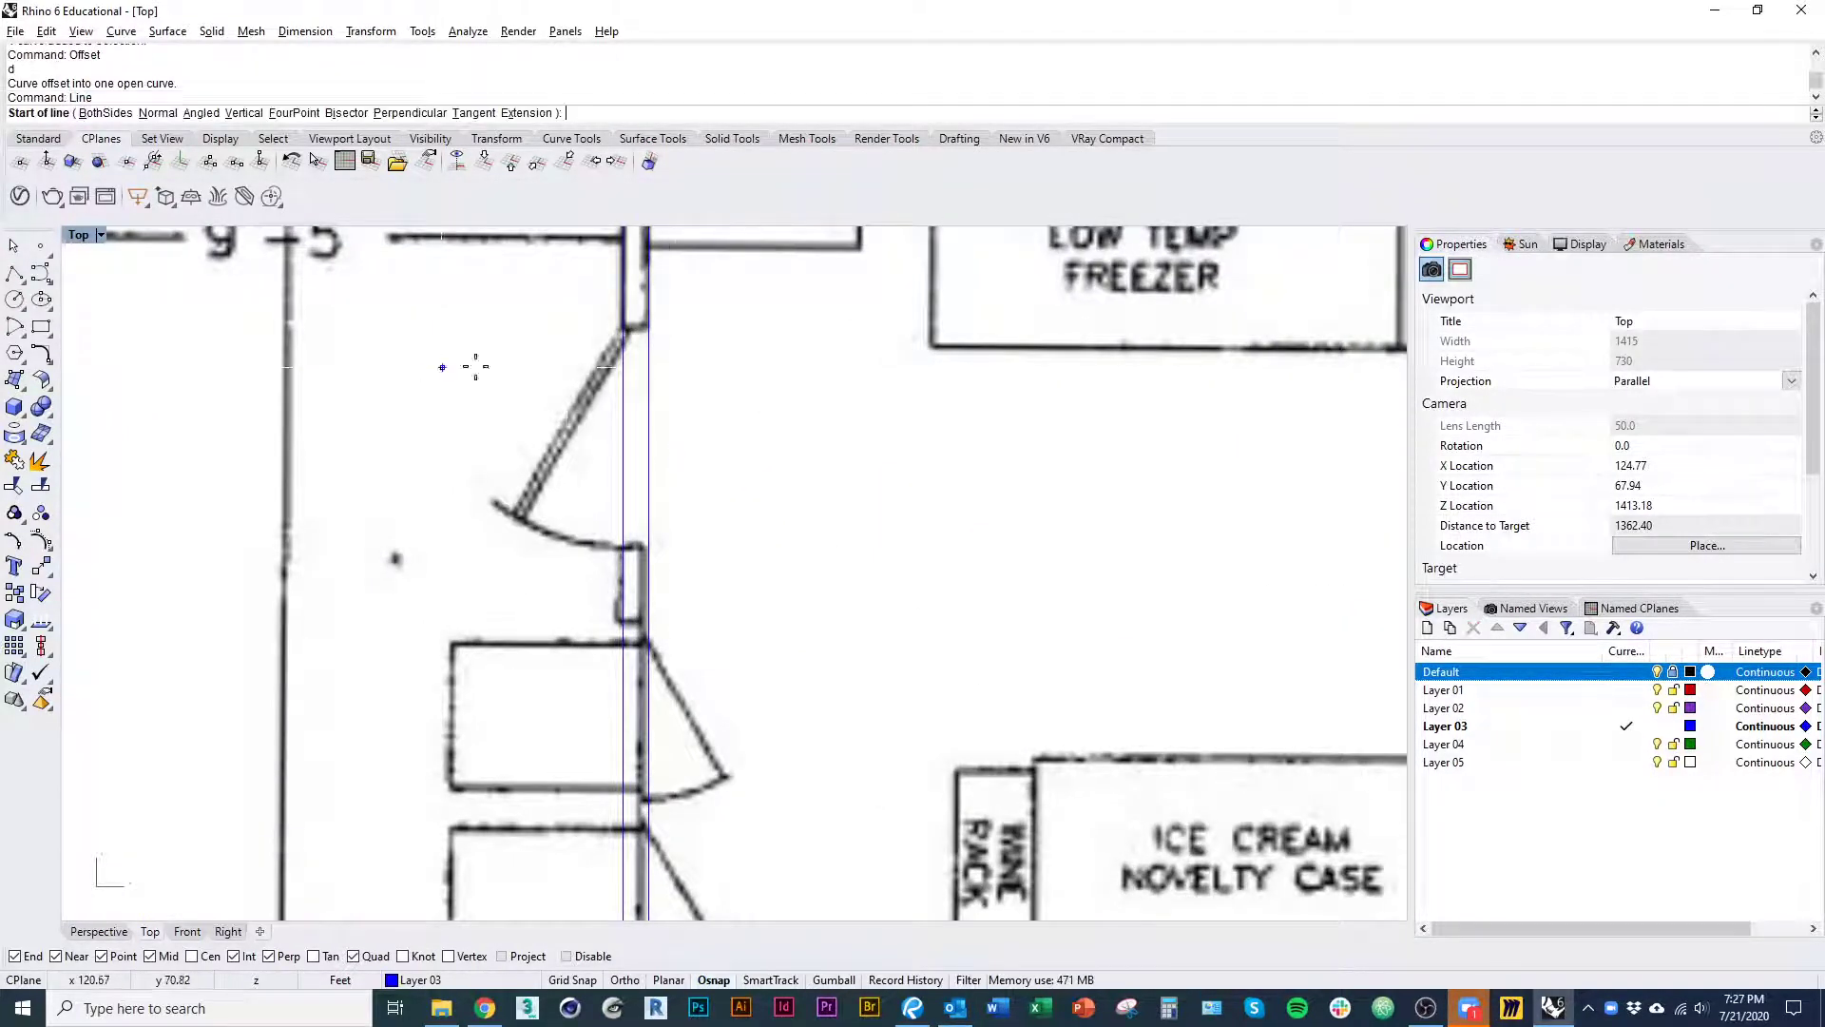
click(624, 330)
click(648, 329)
key(Return)
key(Escape)
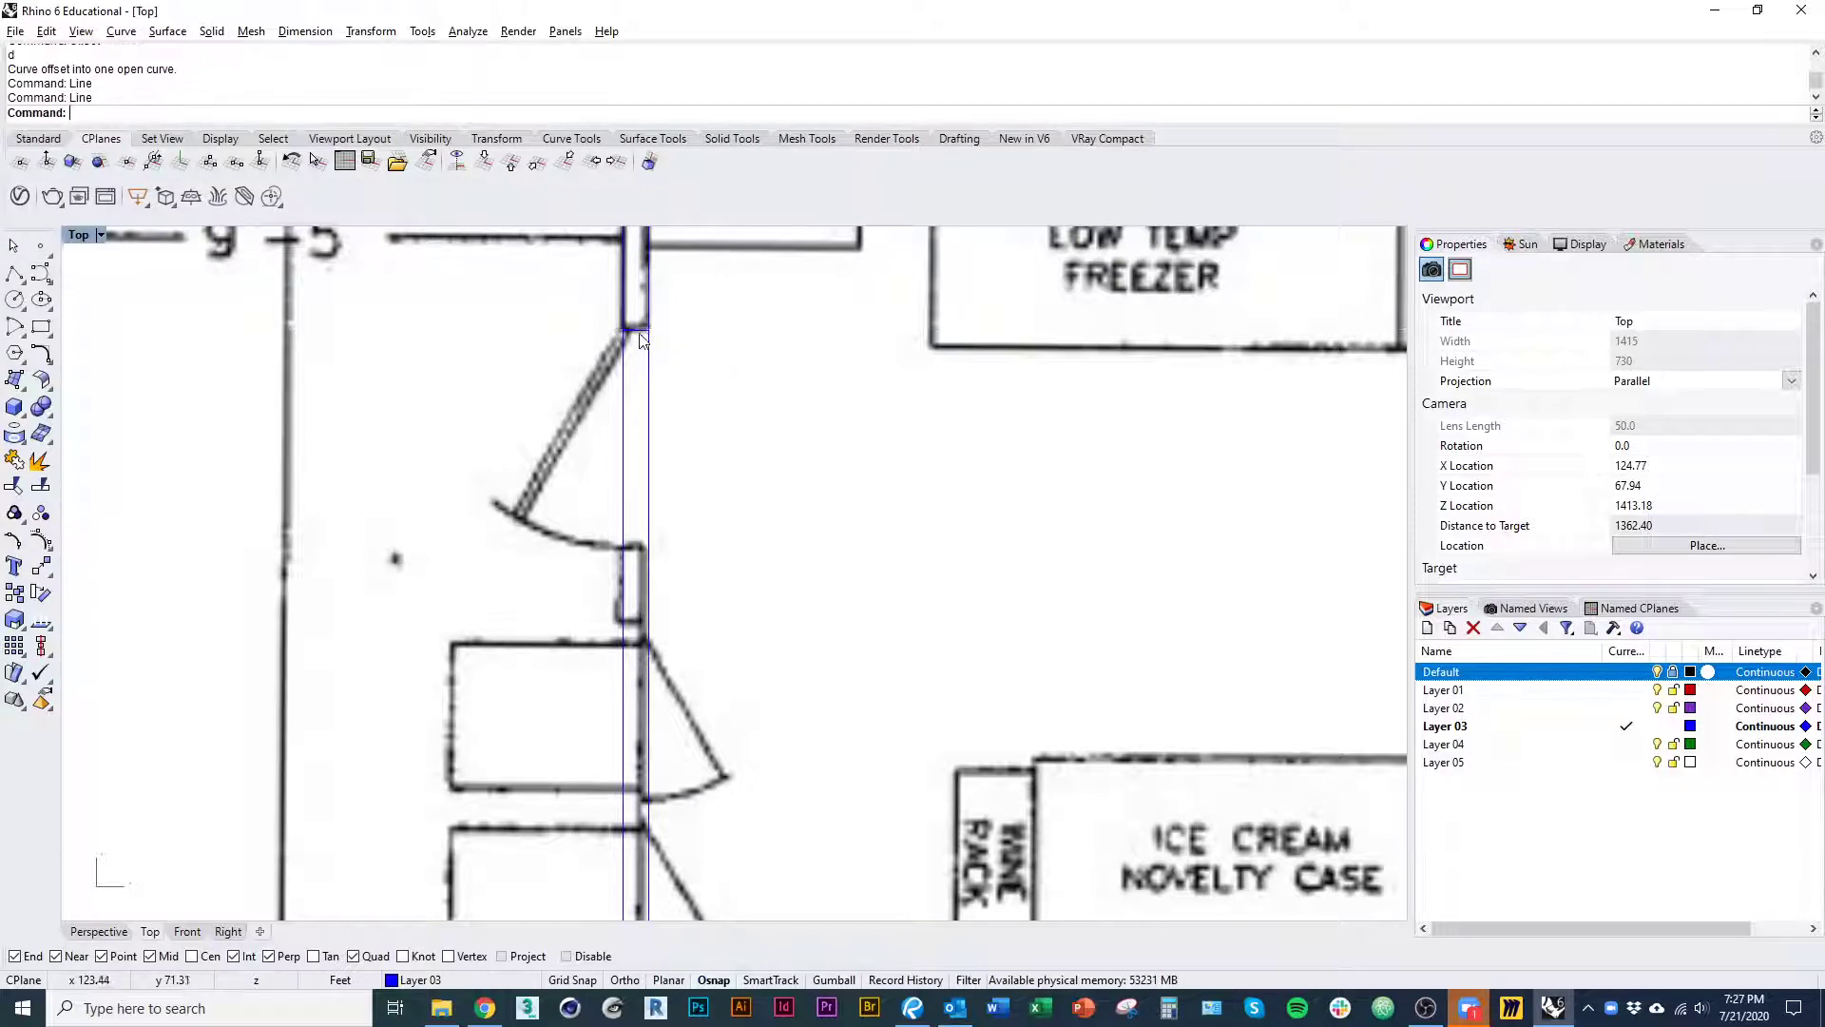
- Copy the cooler door's jamb line along the partition to the opening's opposite edge
click(638, 333)
key(Return)
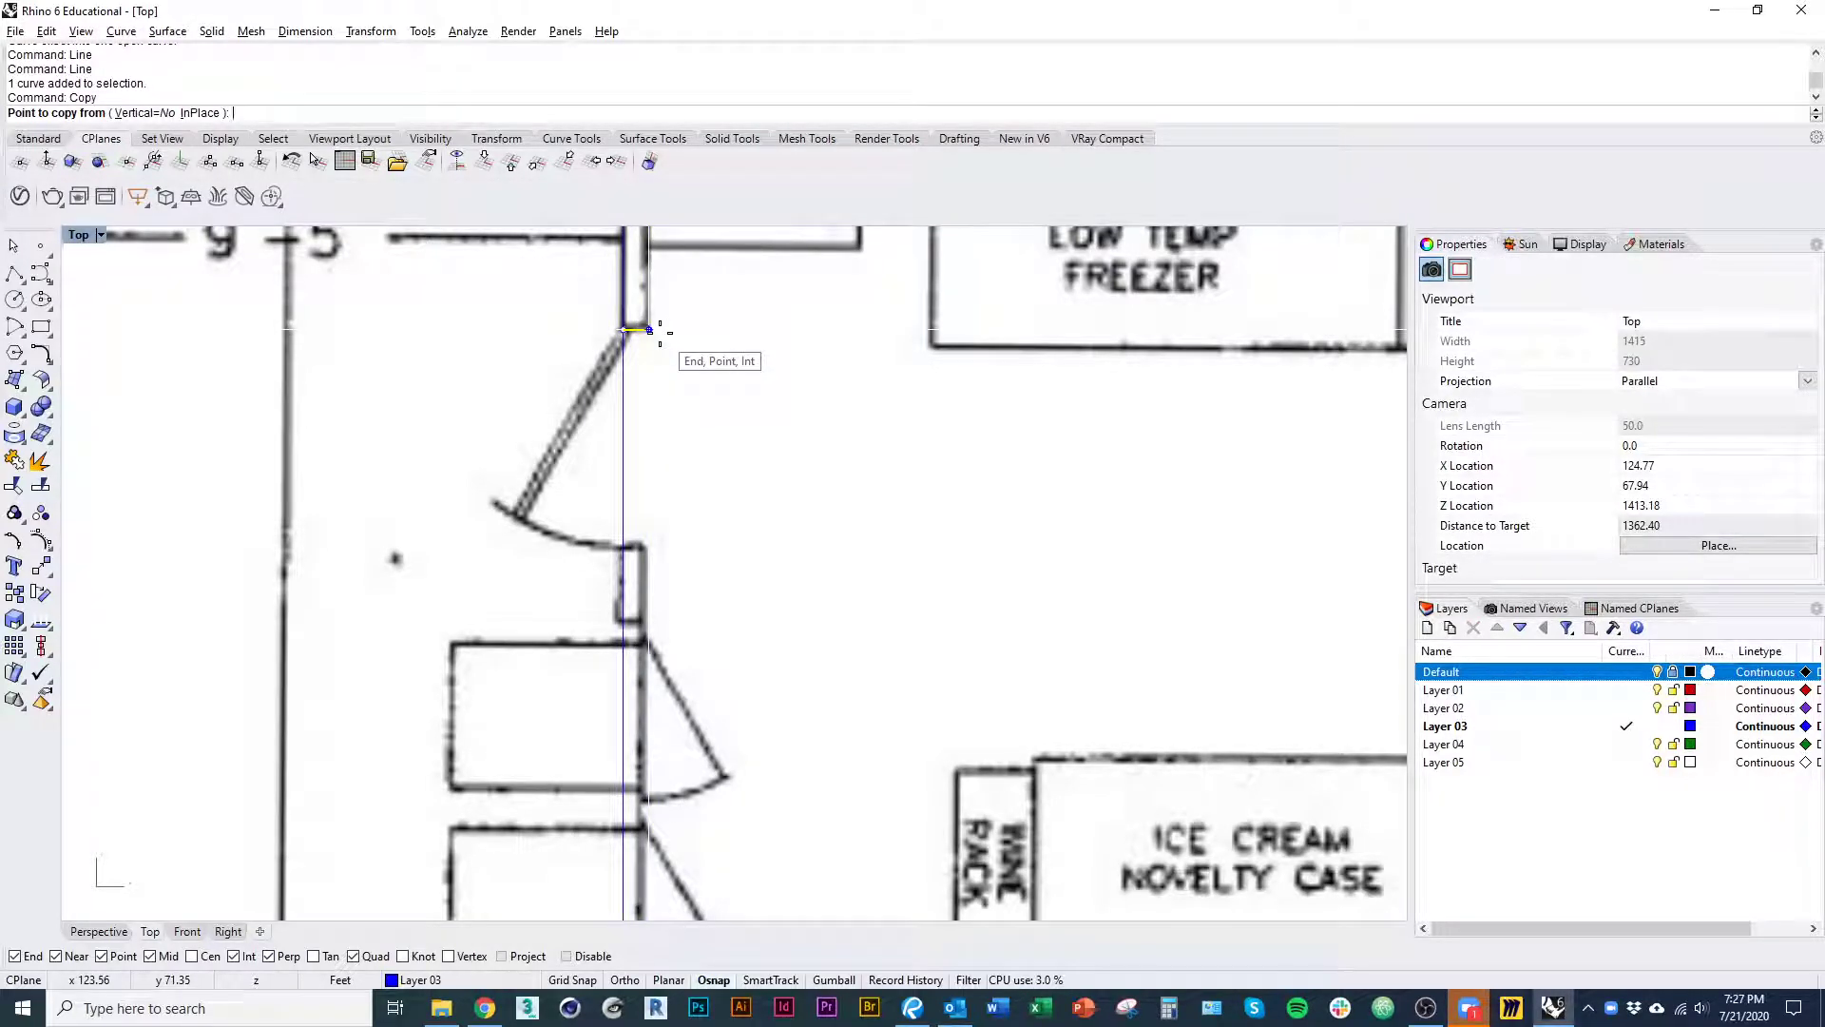
click(650, 330)
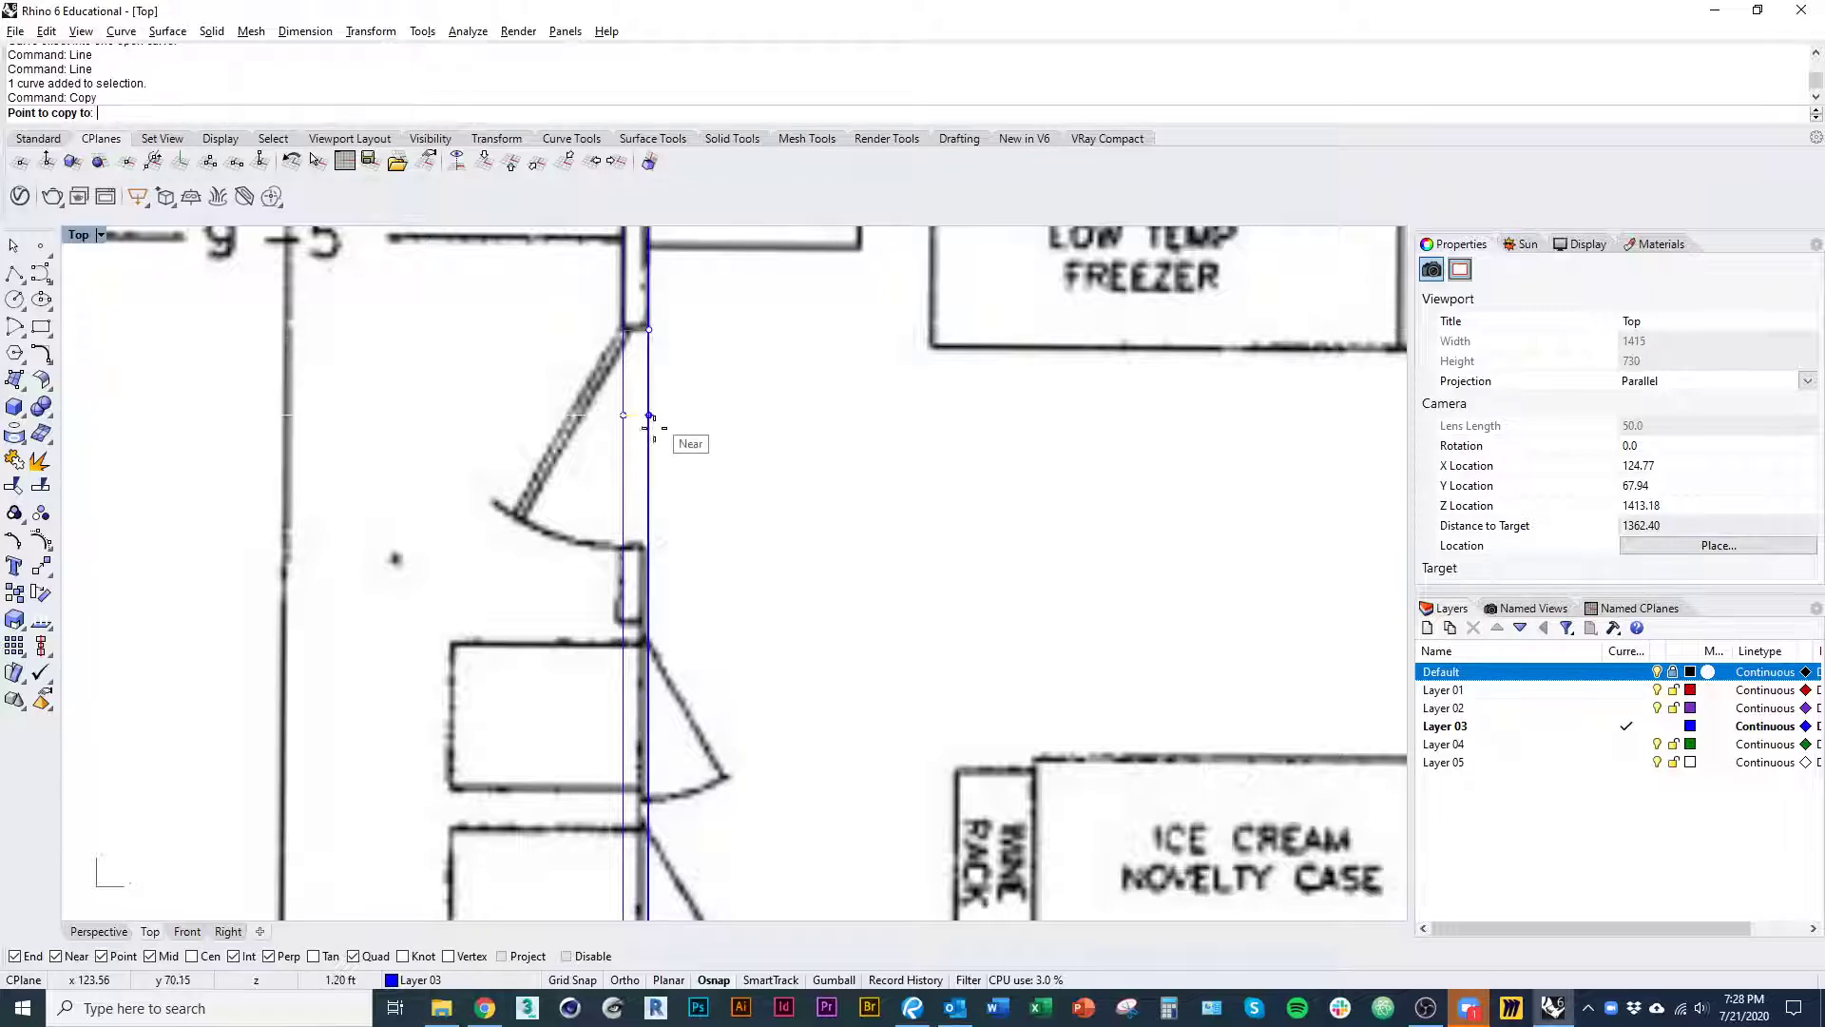
click(650, 548)
key(Return)
right_drag(646, 554, 639, 601)
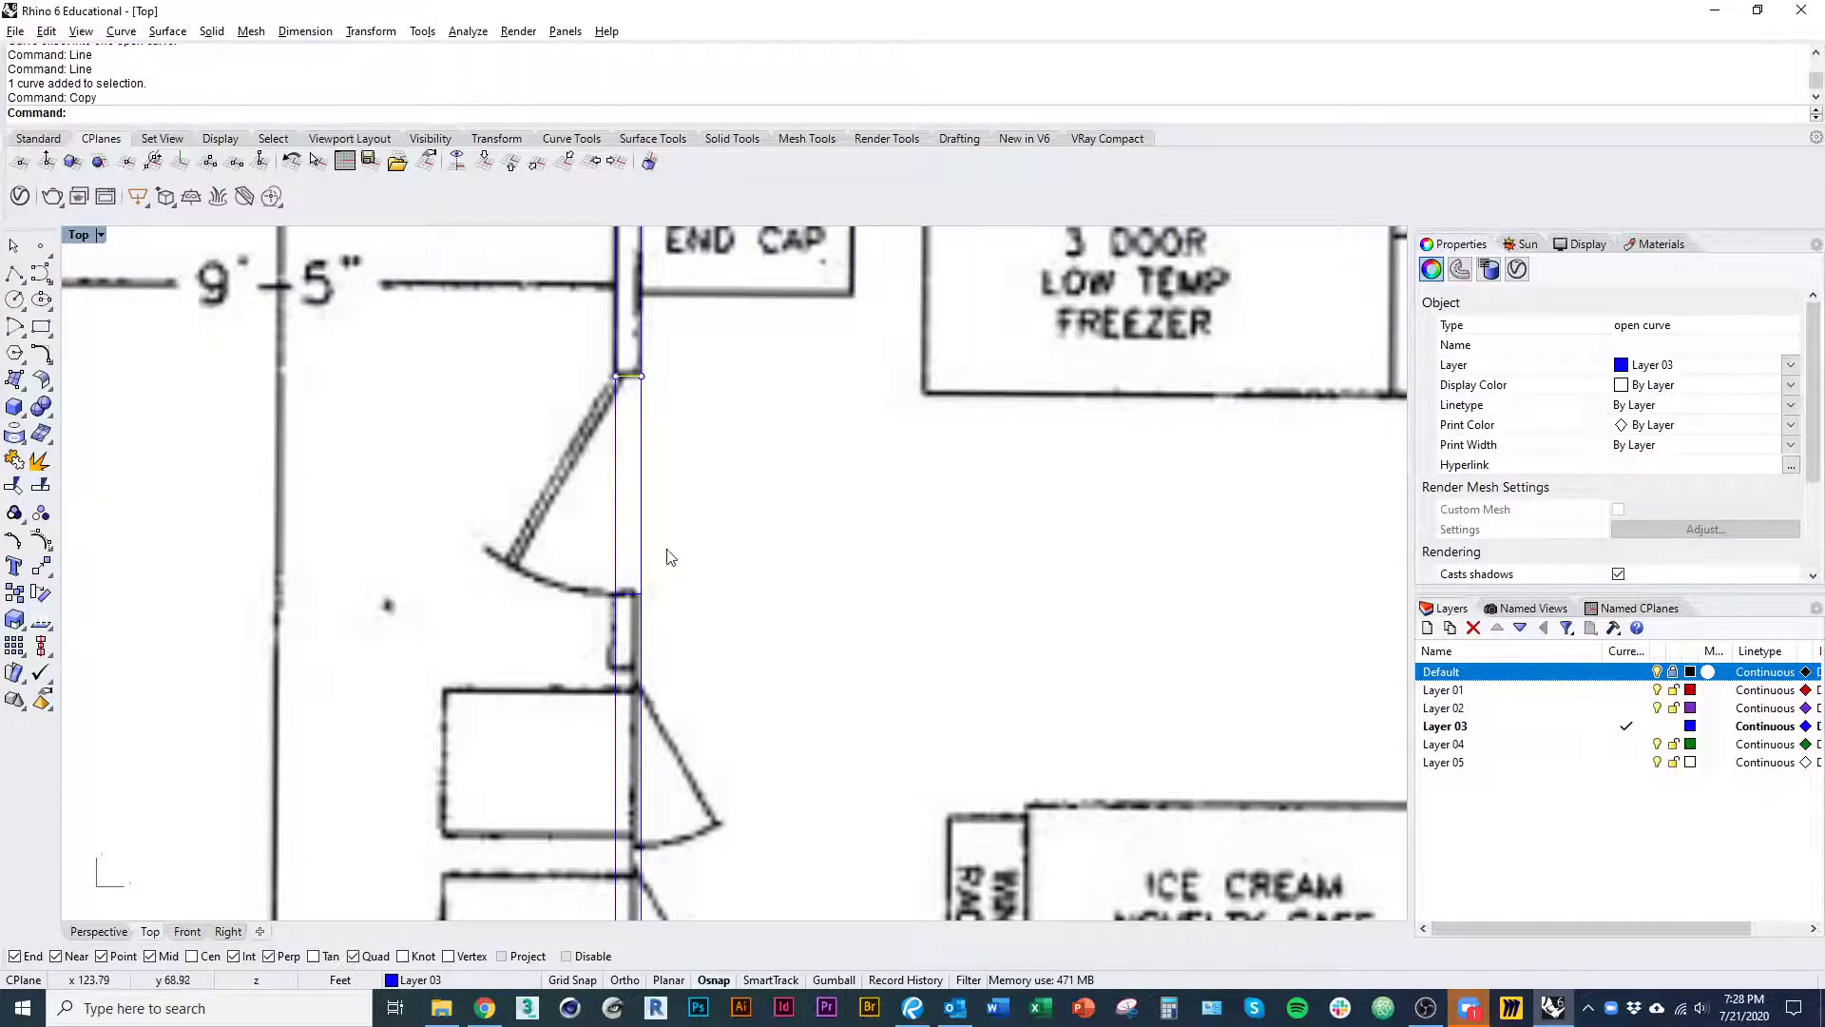
- Draw a line across the front wall at the starting edge of the first window near the walk-in cooler
scroll(627, 504, down, 5)
scroll(627, 570, up, 4)
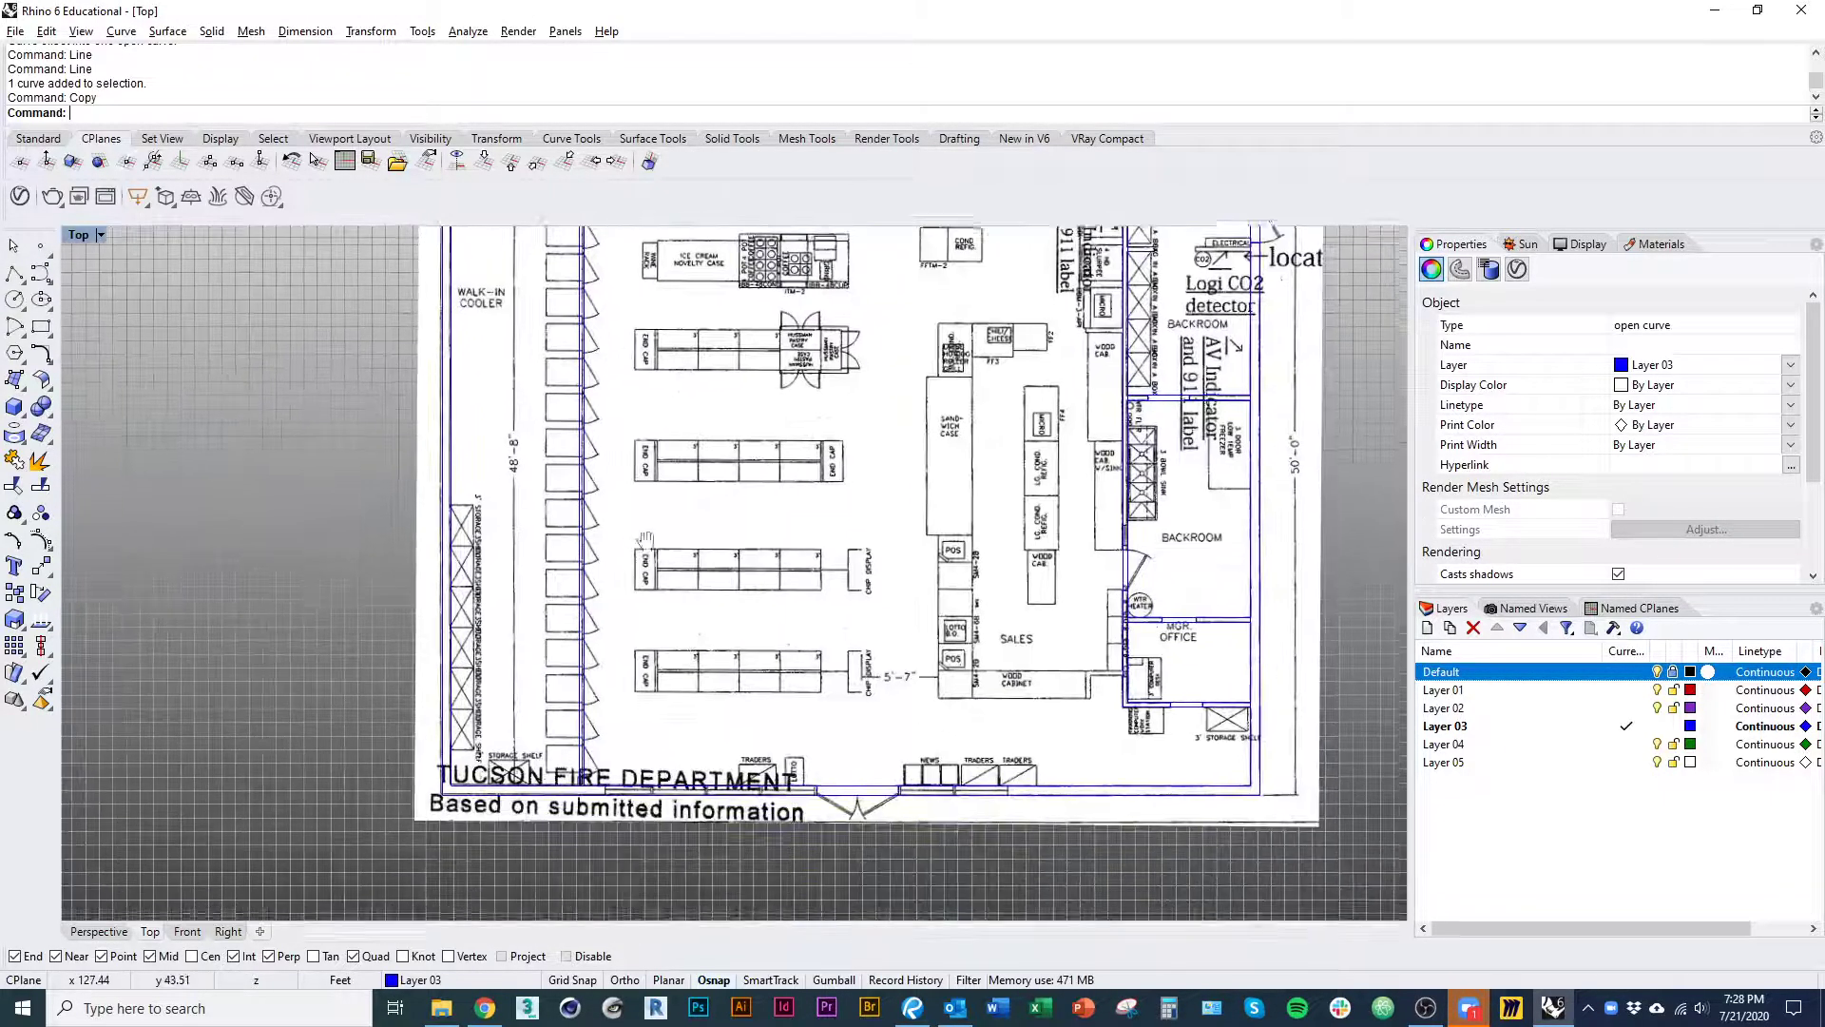
key(Return)
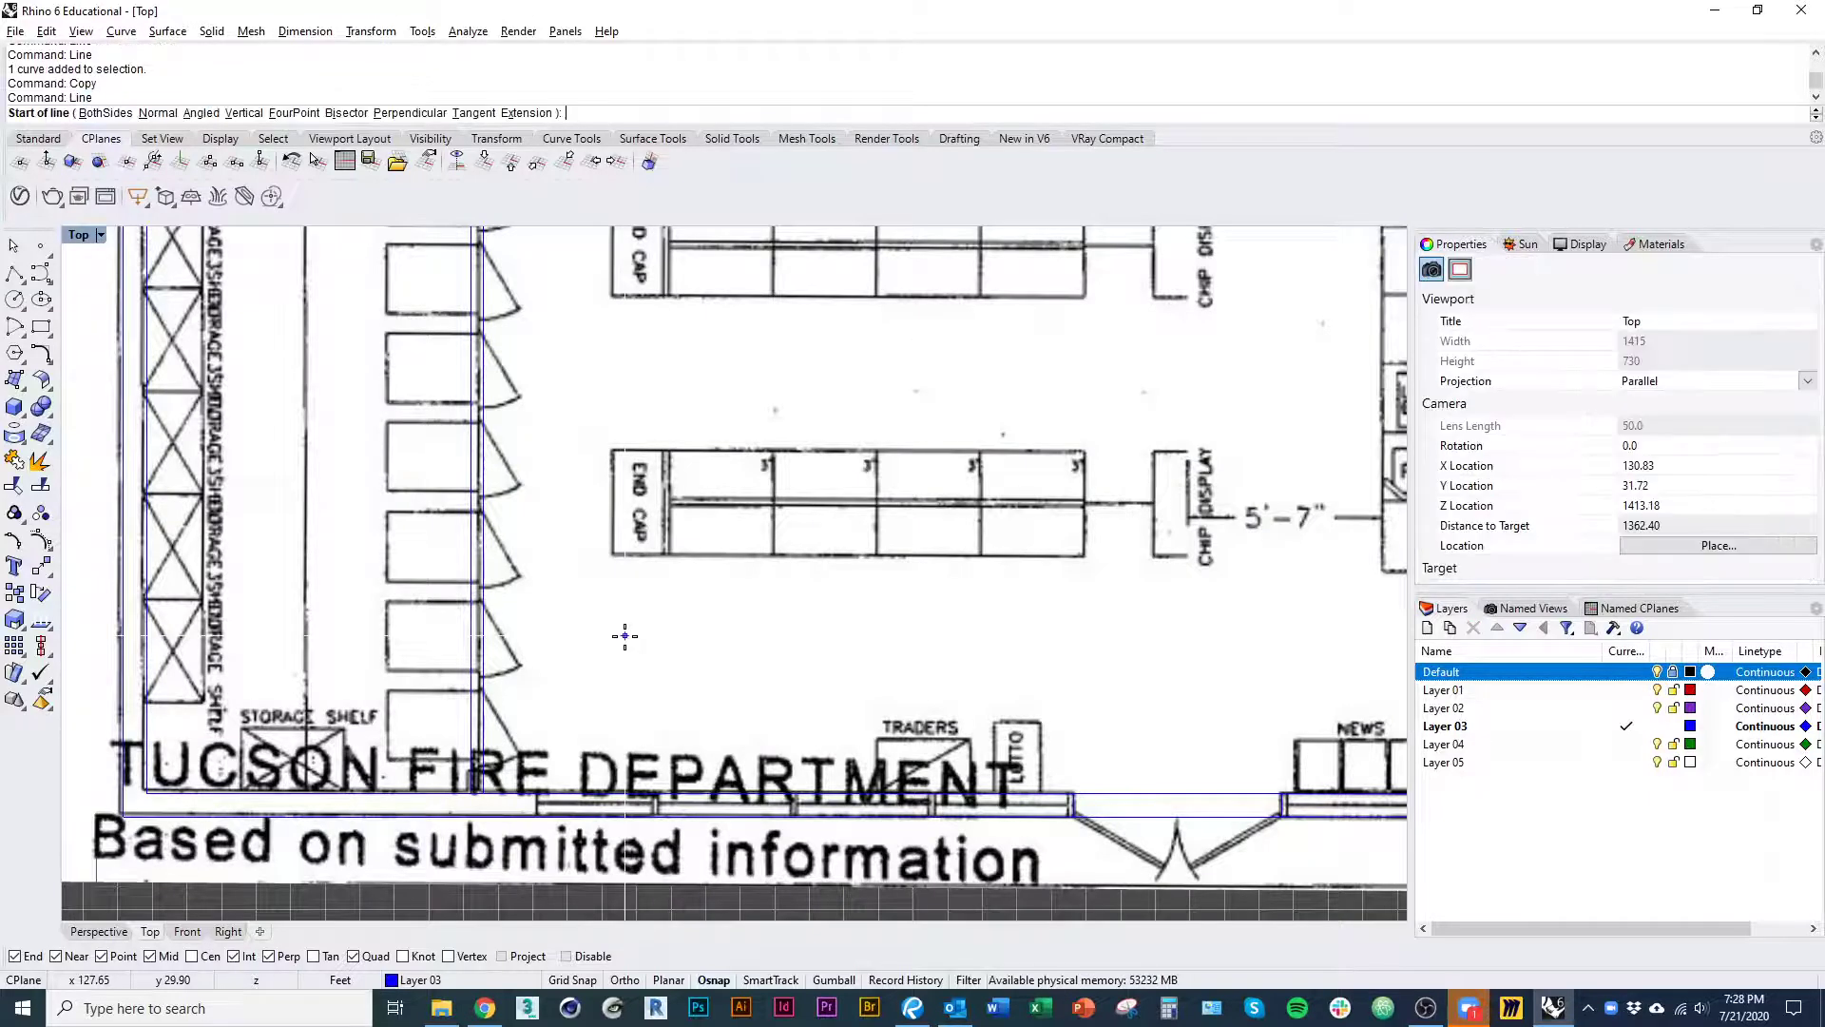
scroll(589, 830, up, 5)
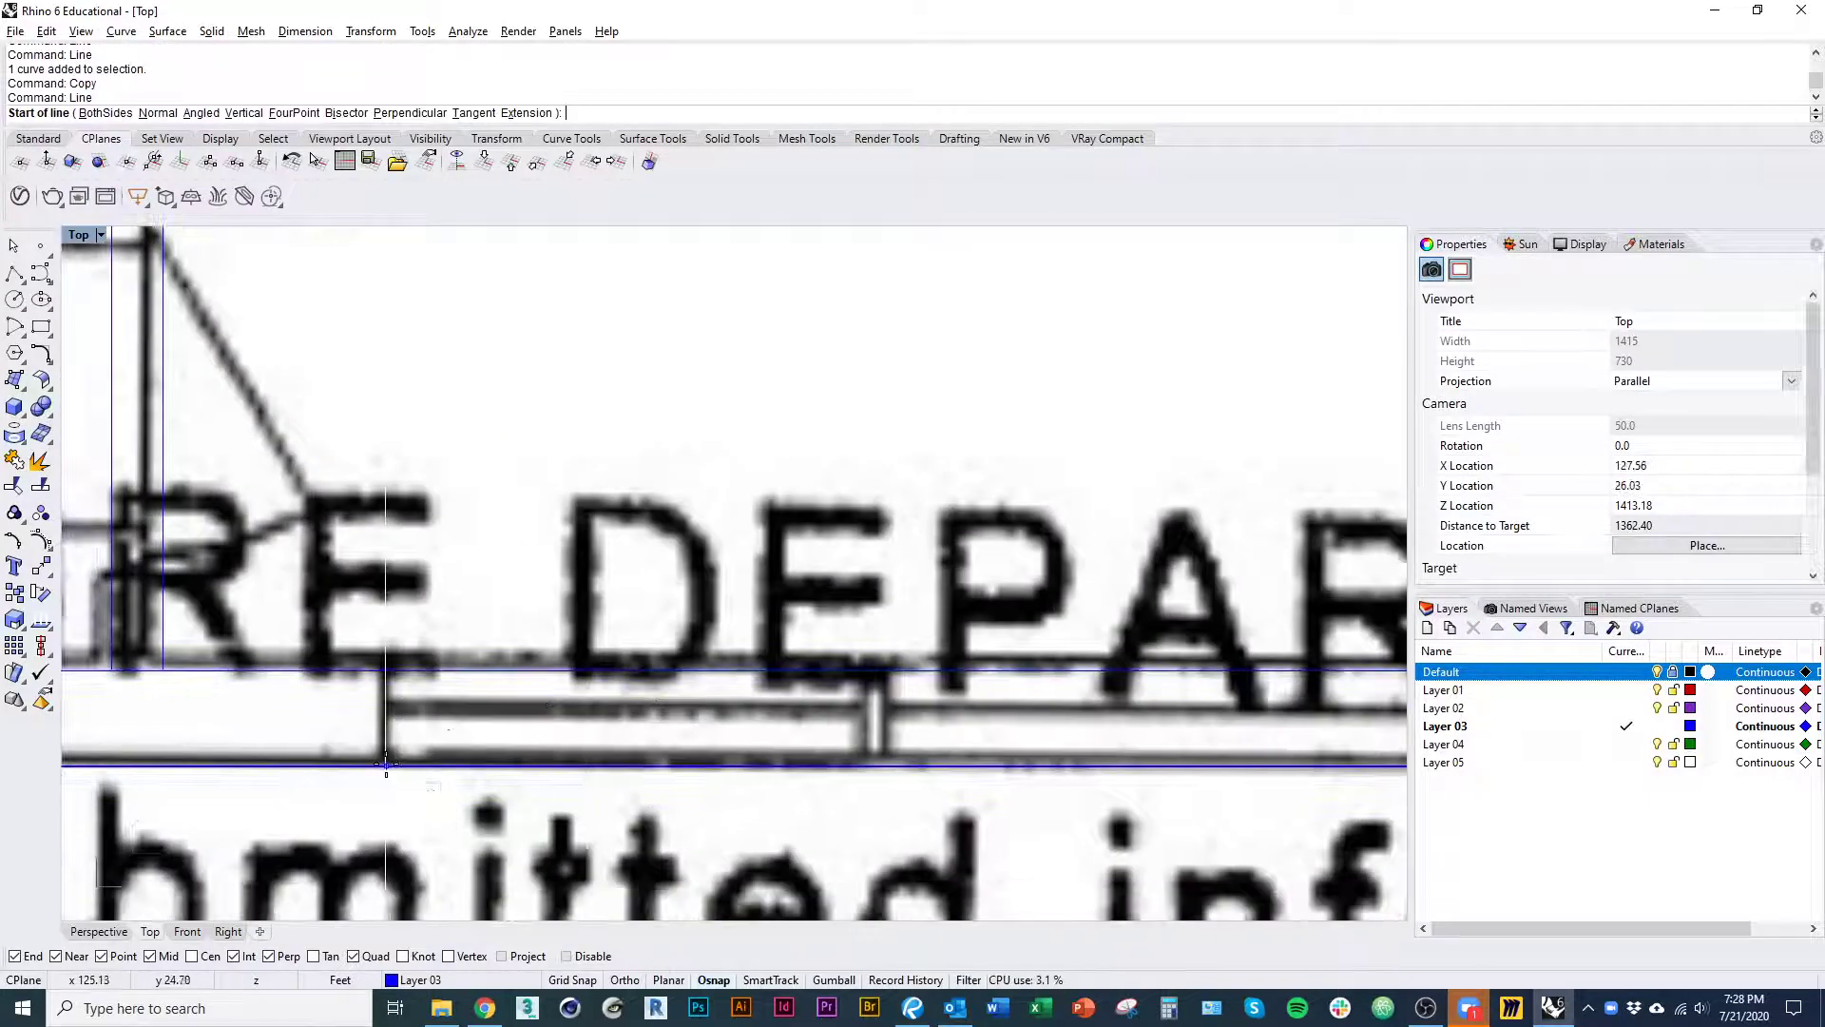
click(391, 760)
click(392, 677)
key(Return)
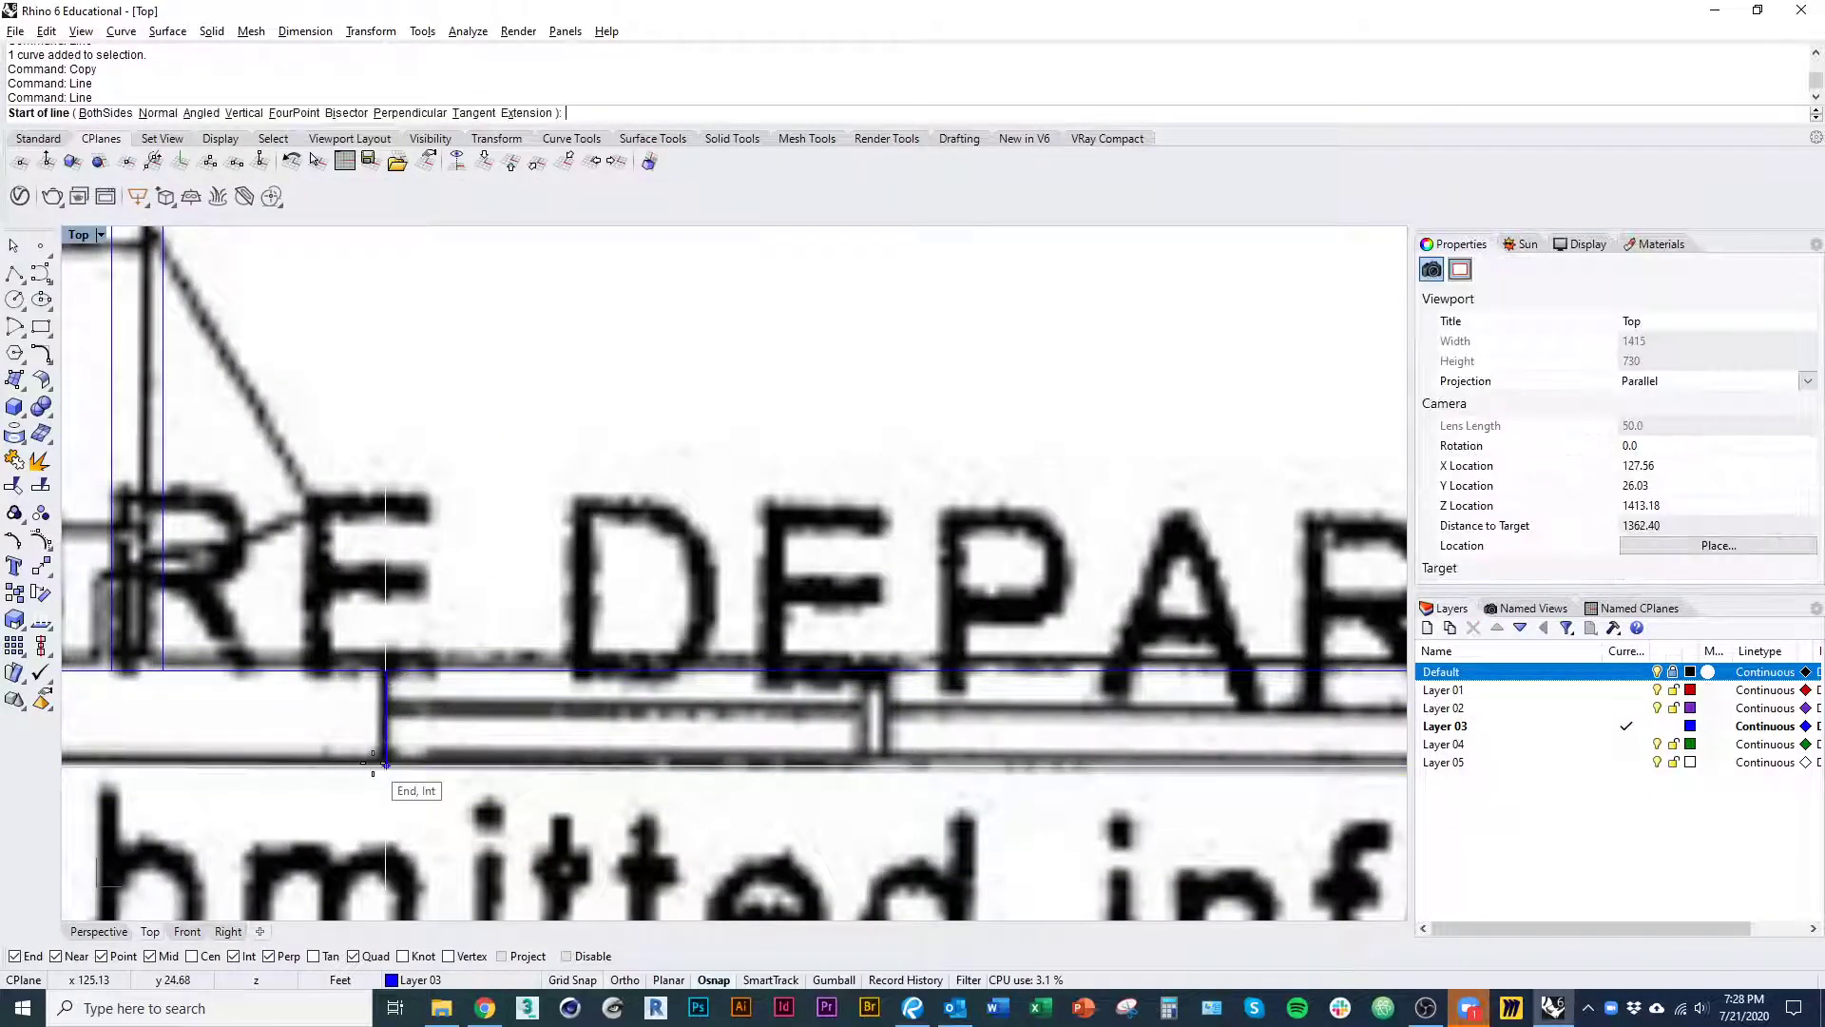
key(Escape)
- Copy the window edge line horizontally with Ortho to the first mullion, clear the selection and toggle the Default layer's visibility off and on
click(386, 741)
right_drag(434, 784, 507, 732)
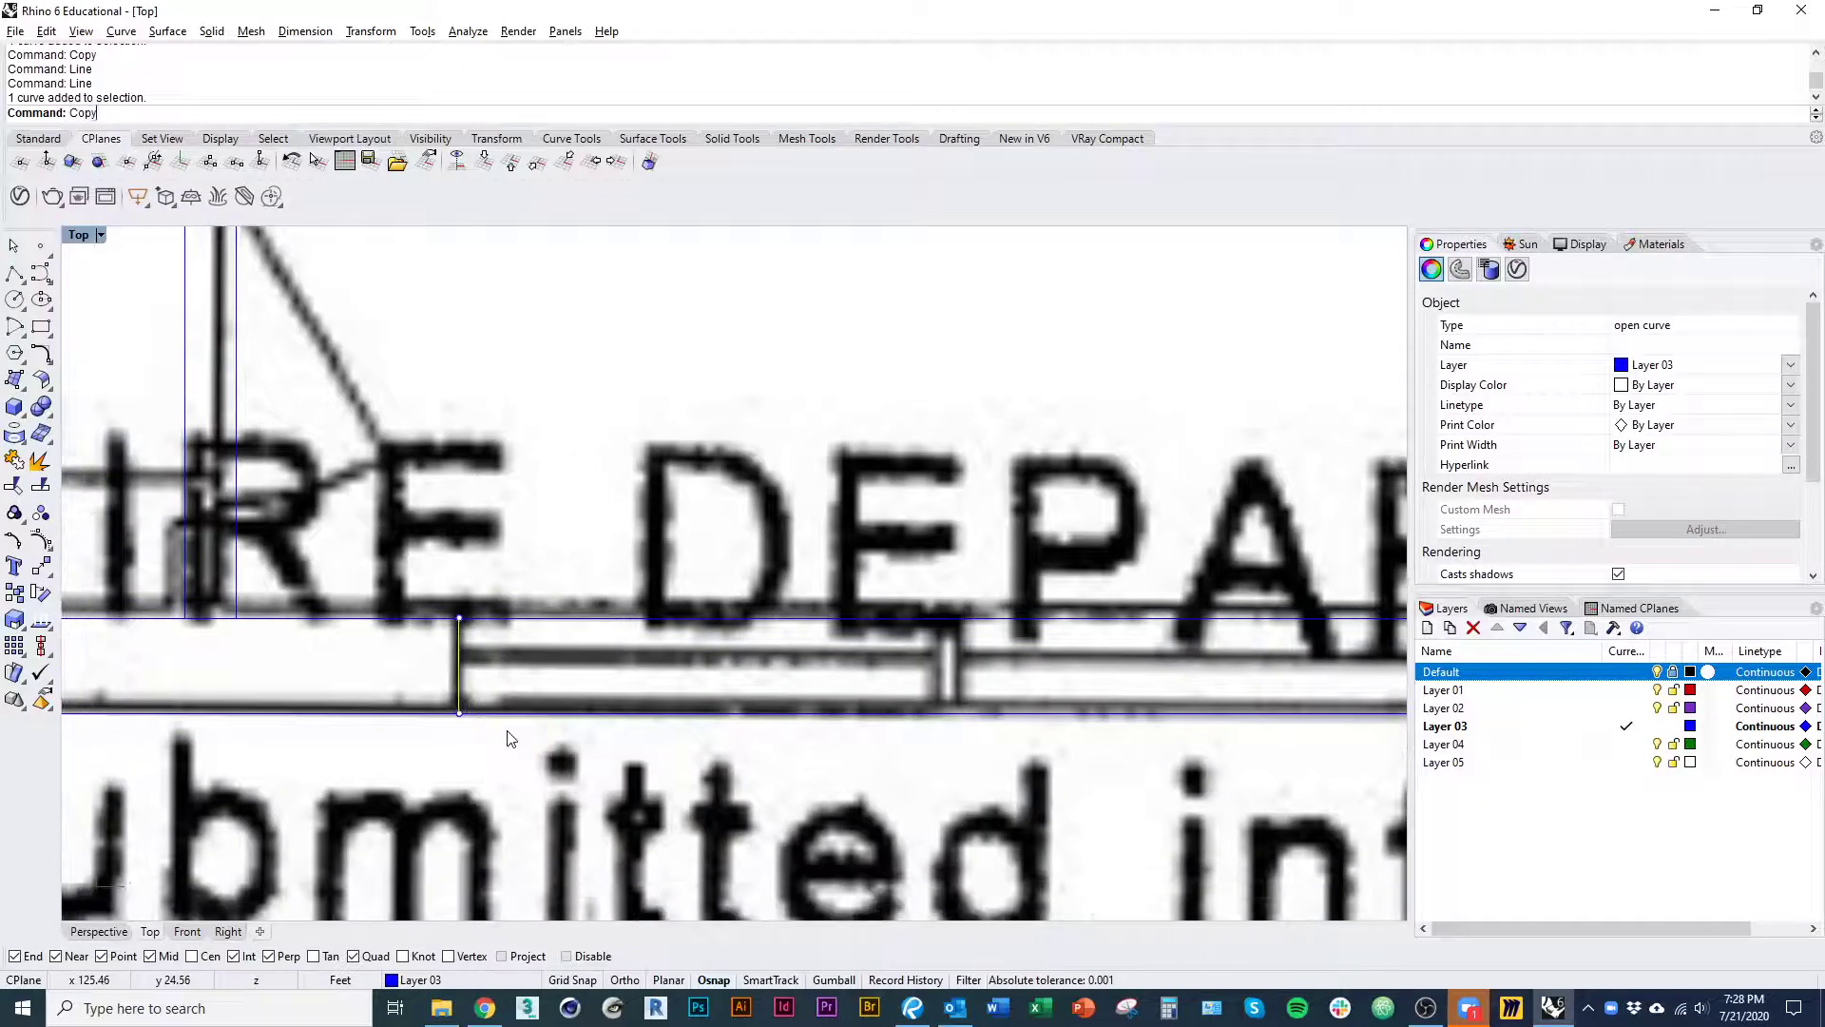
key(Return)
click(466, 788)
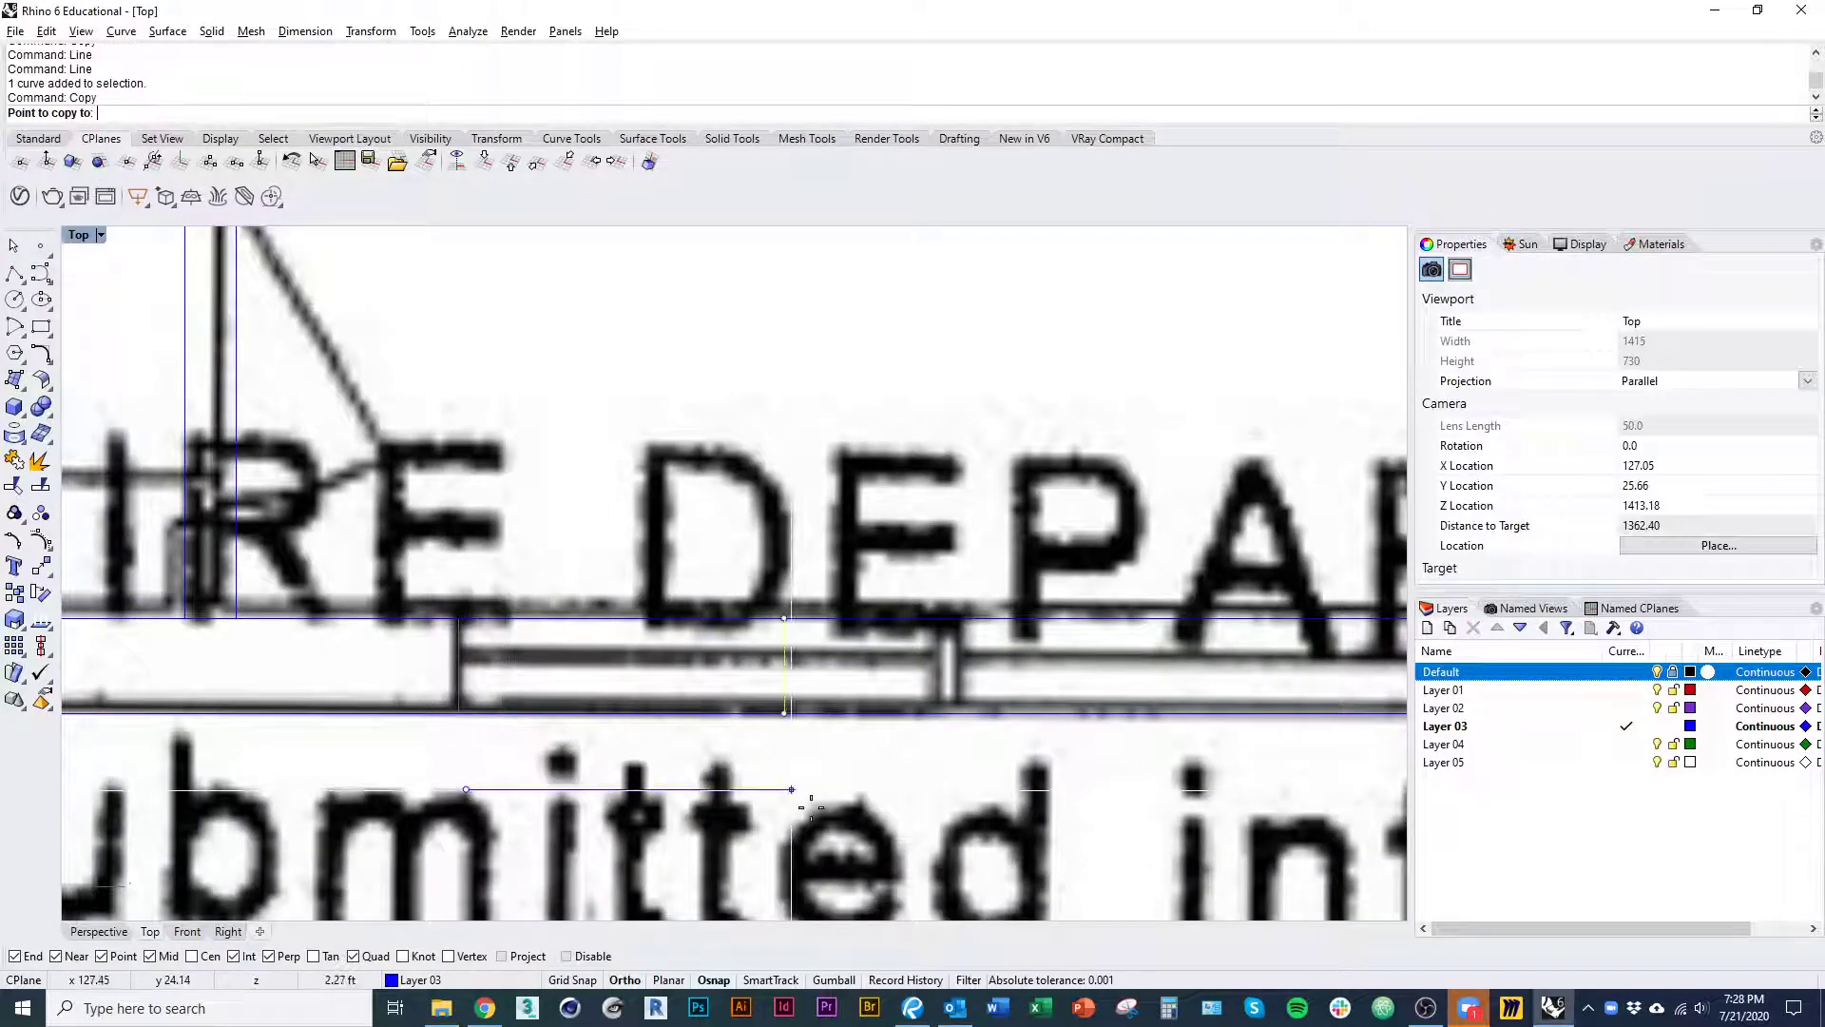
shift+click(944, 819)
key(Escape)
right_drag(916, 796, 908, 751)
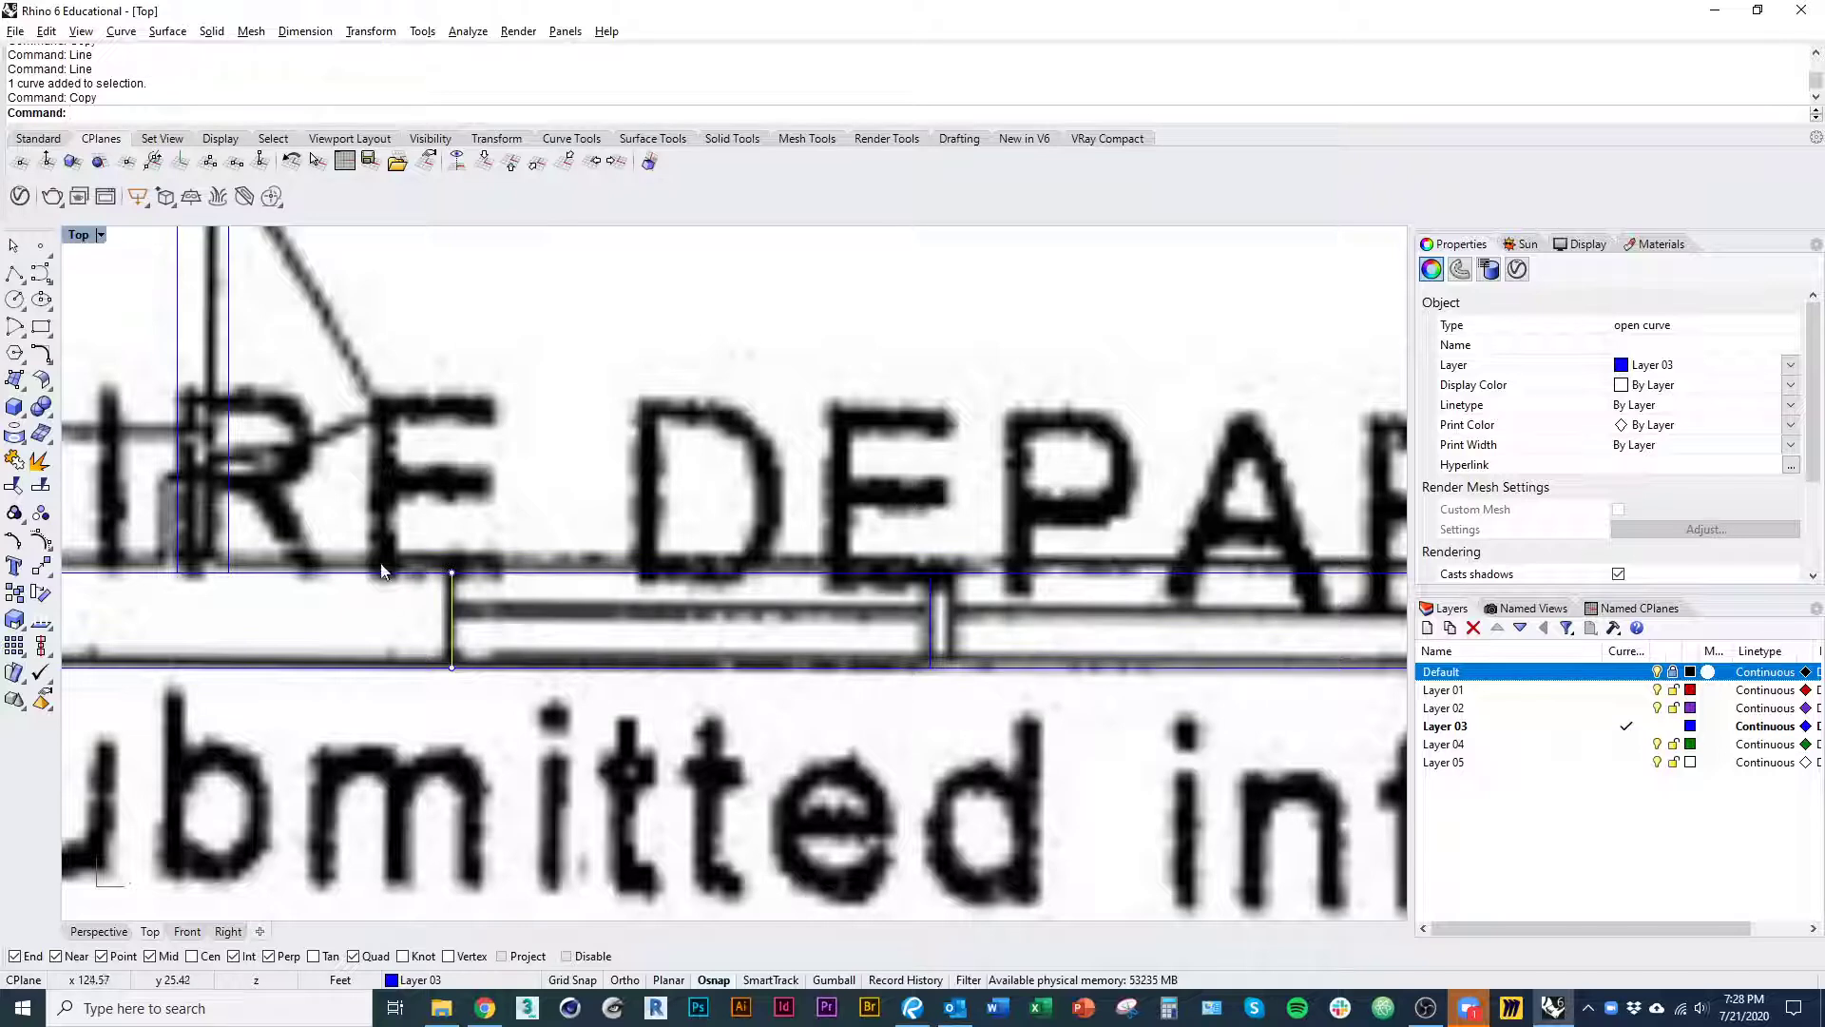
right_drag(1026, 738, 954, 745)
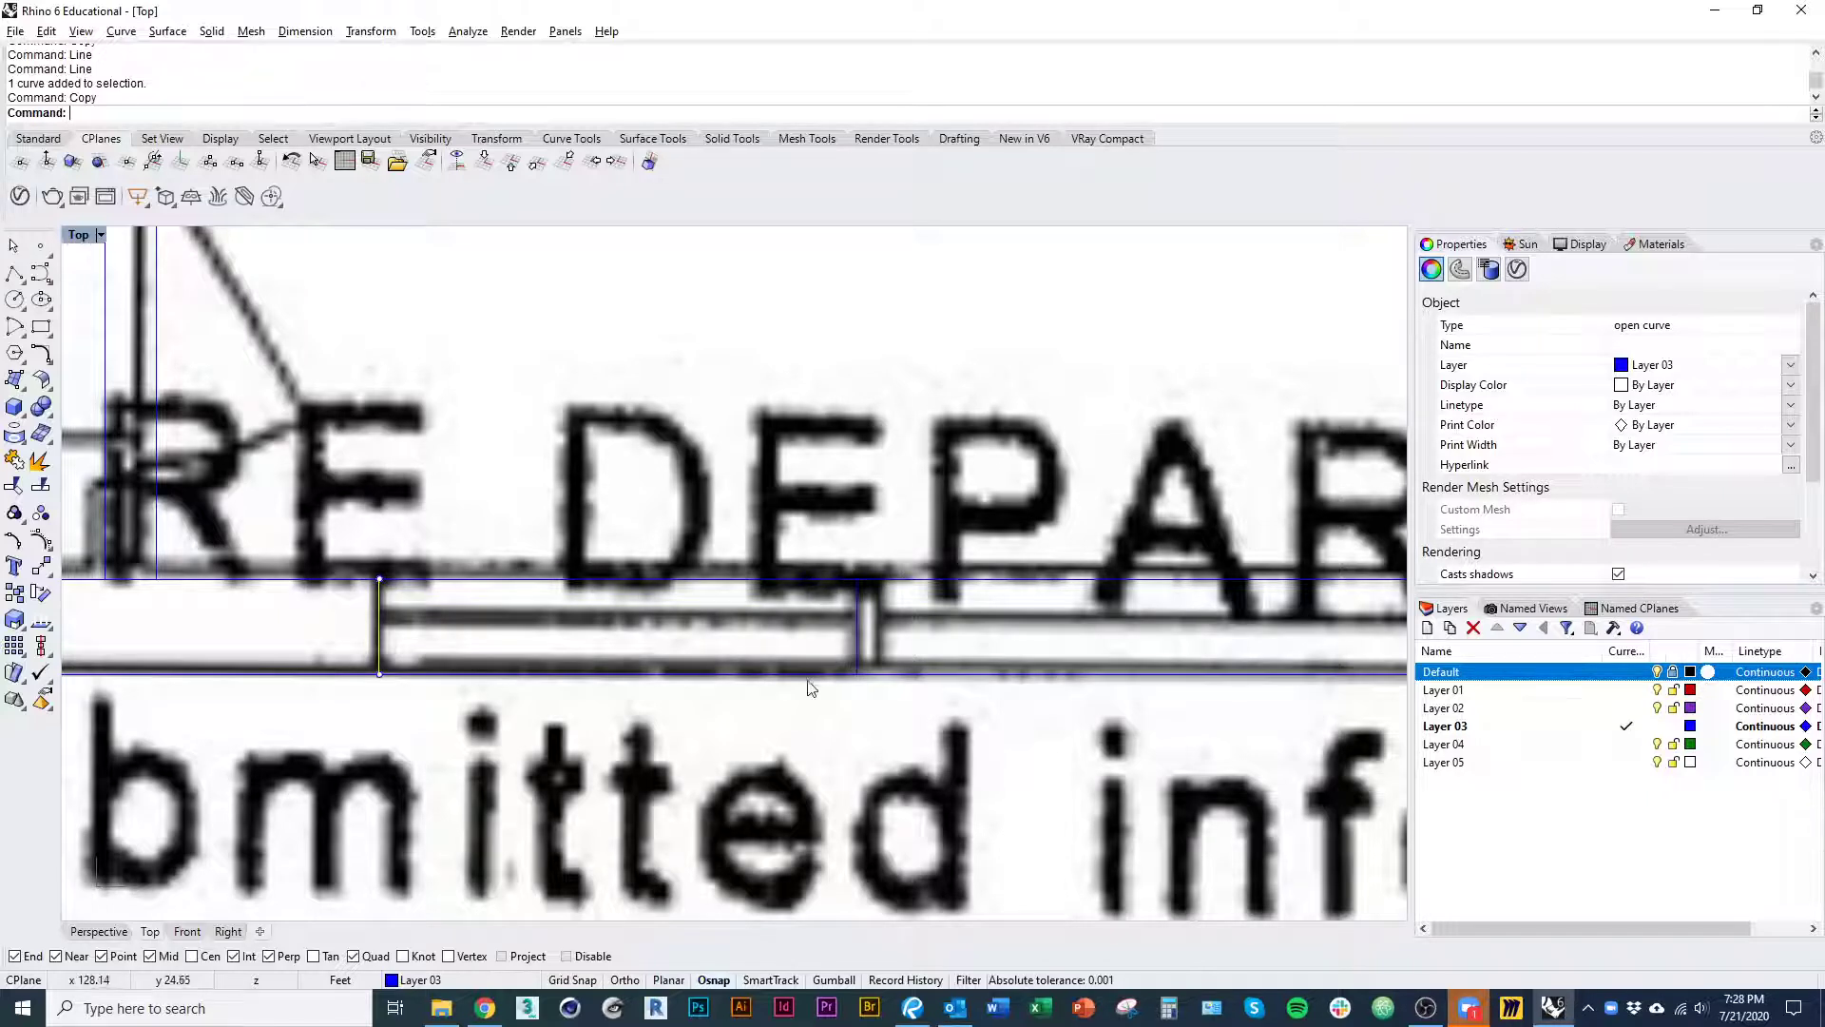
key(Escape)
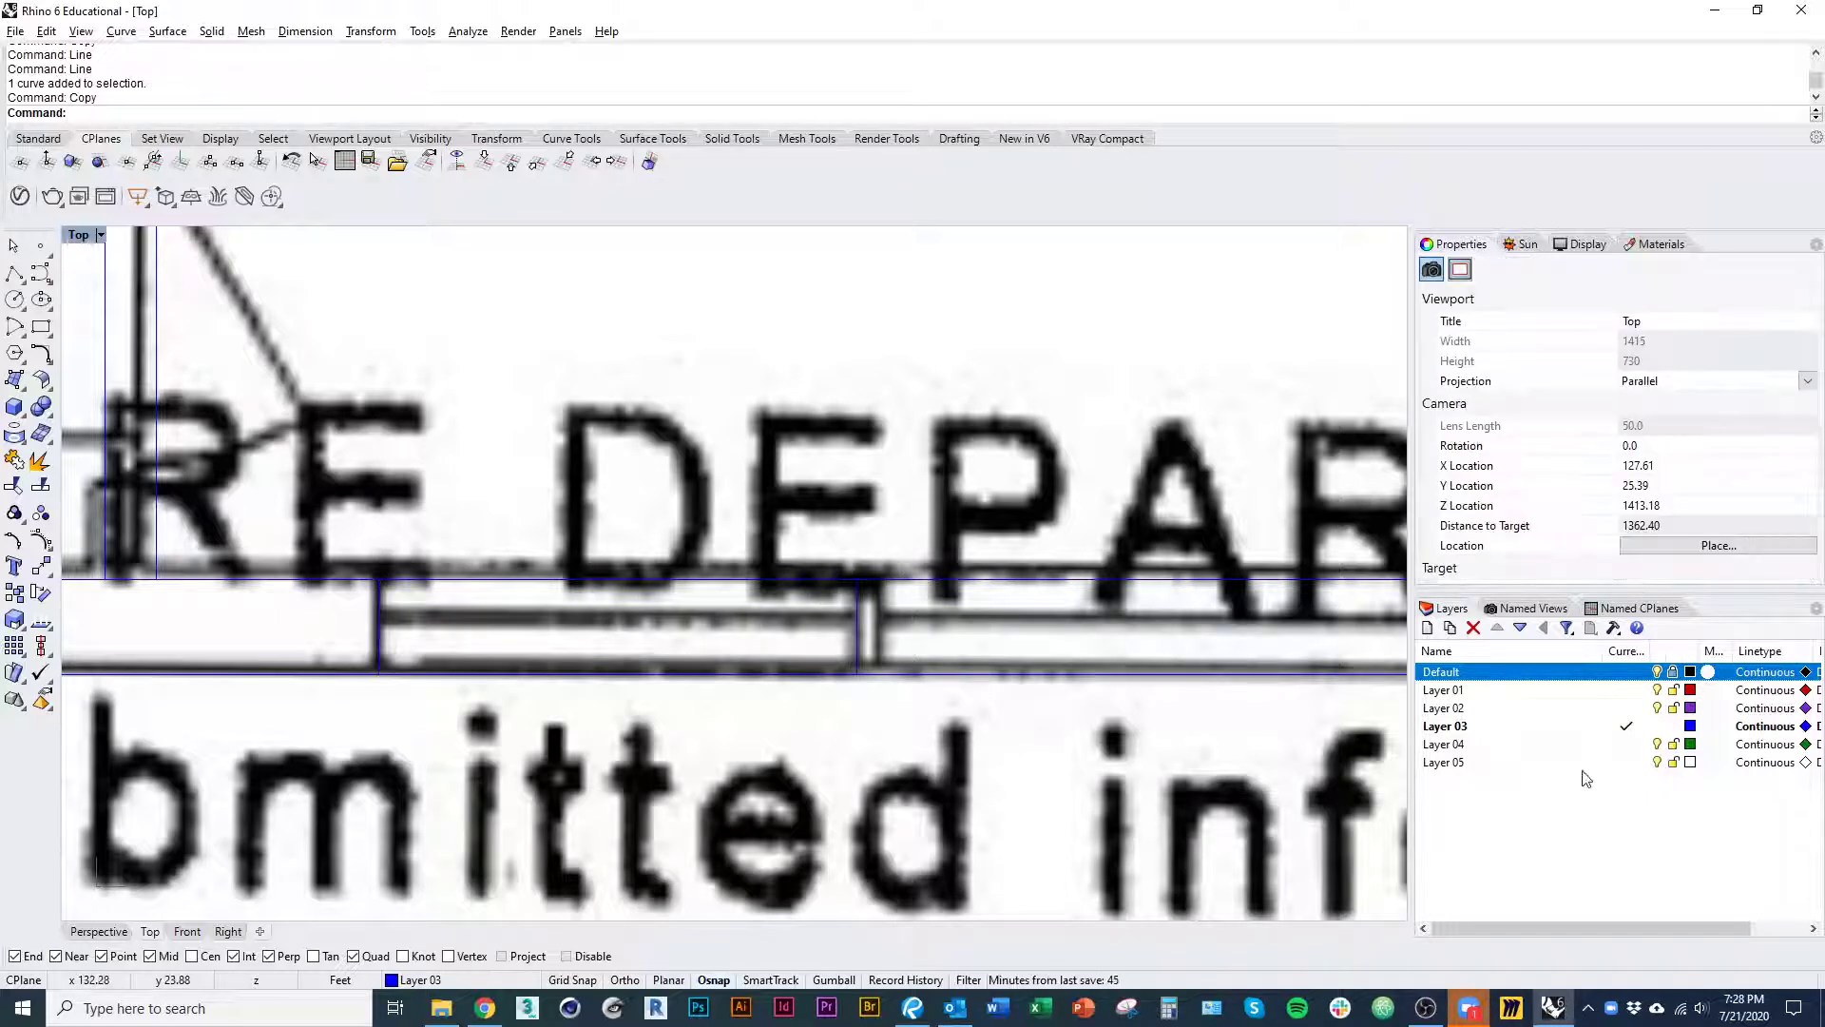
click(1657, 671)
click(1657, 671)
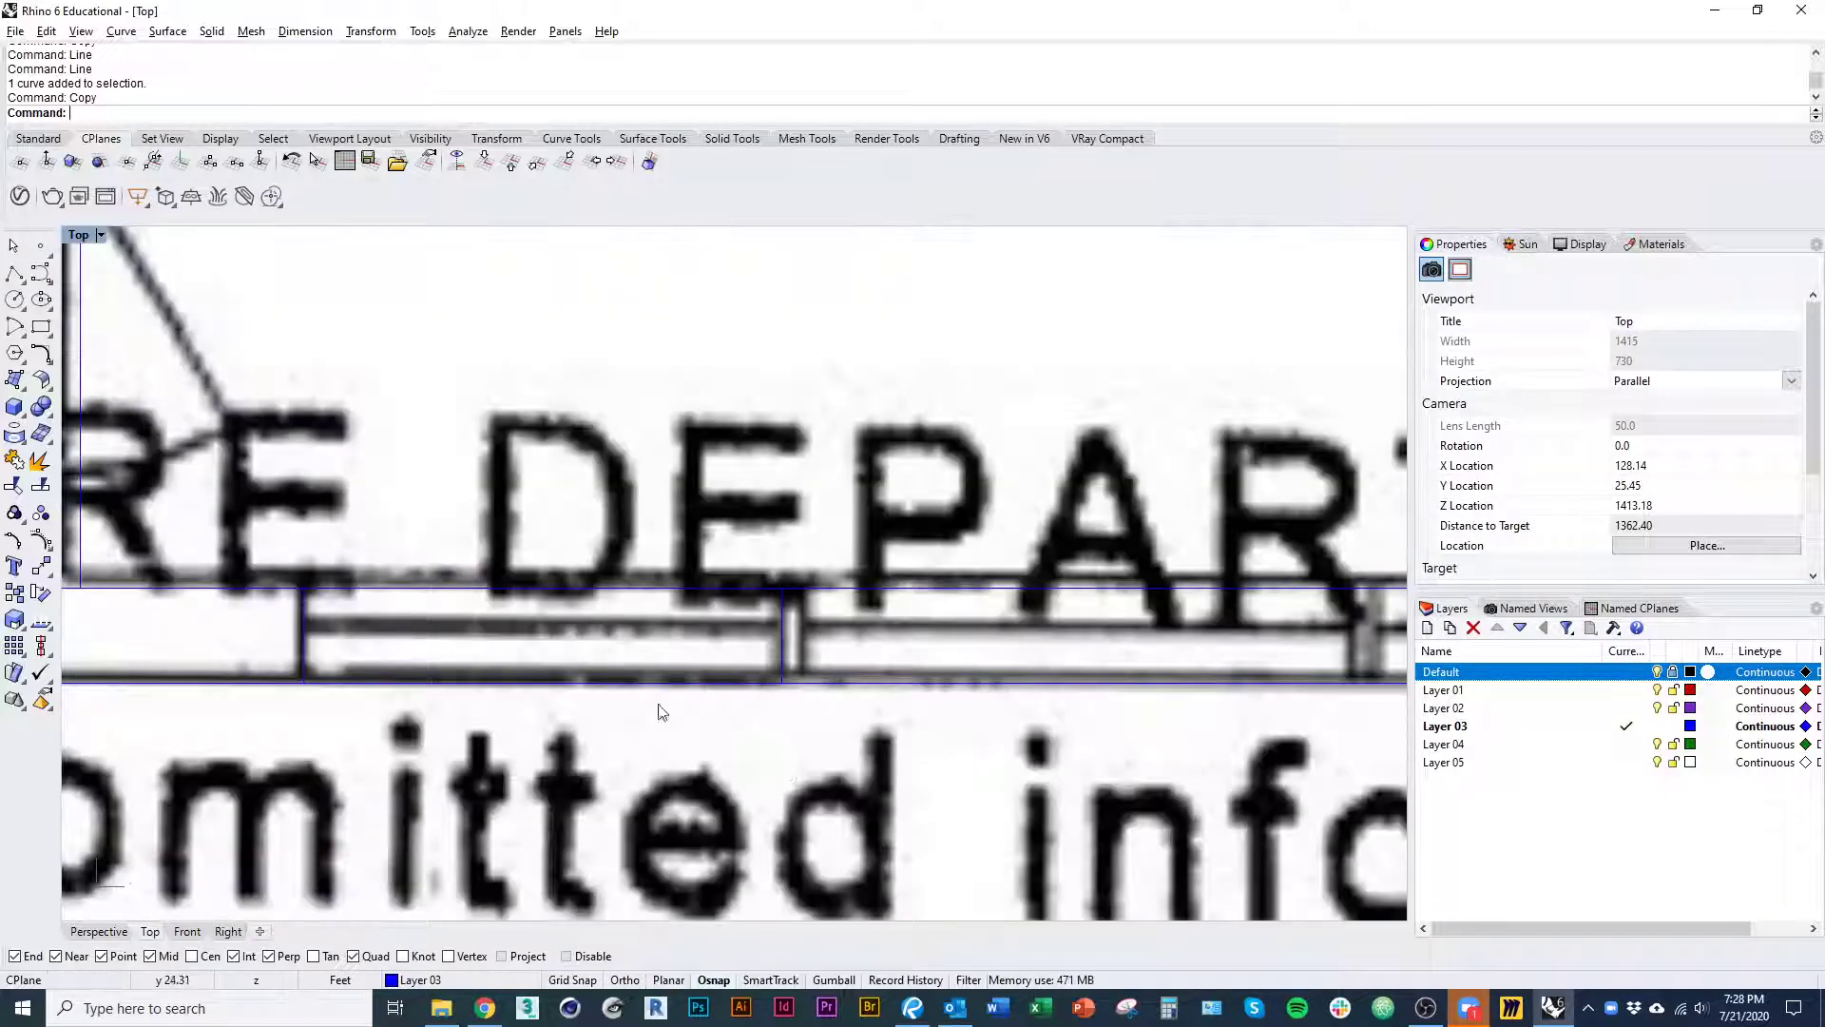
- Copy the first window's two edge lines along the front wall so the pair starts at the far side of the first mullion
drag(255, 508, 808, 819)
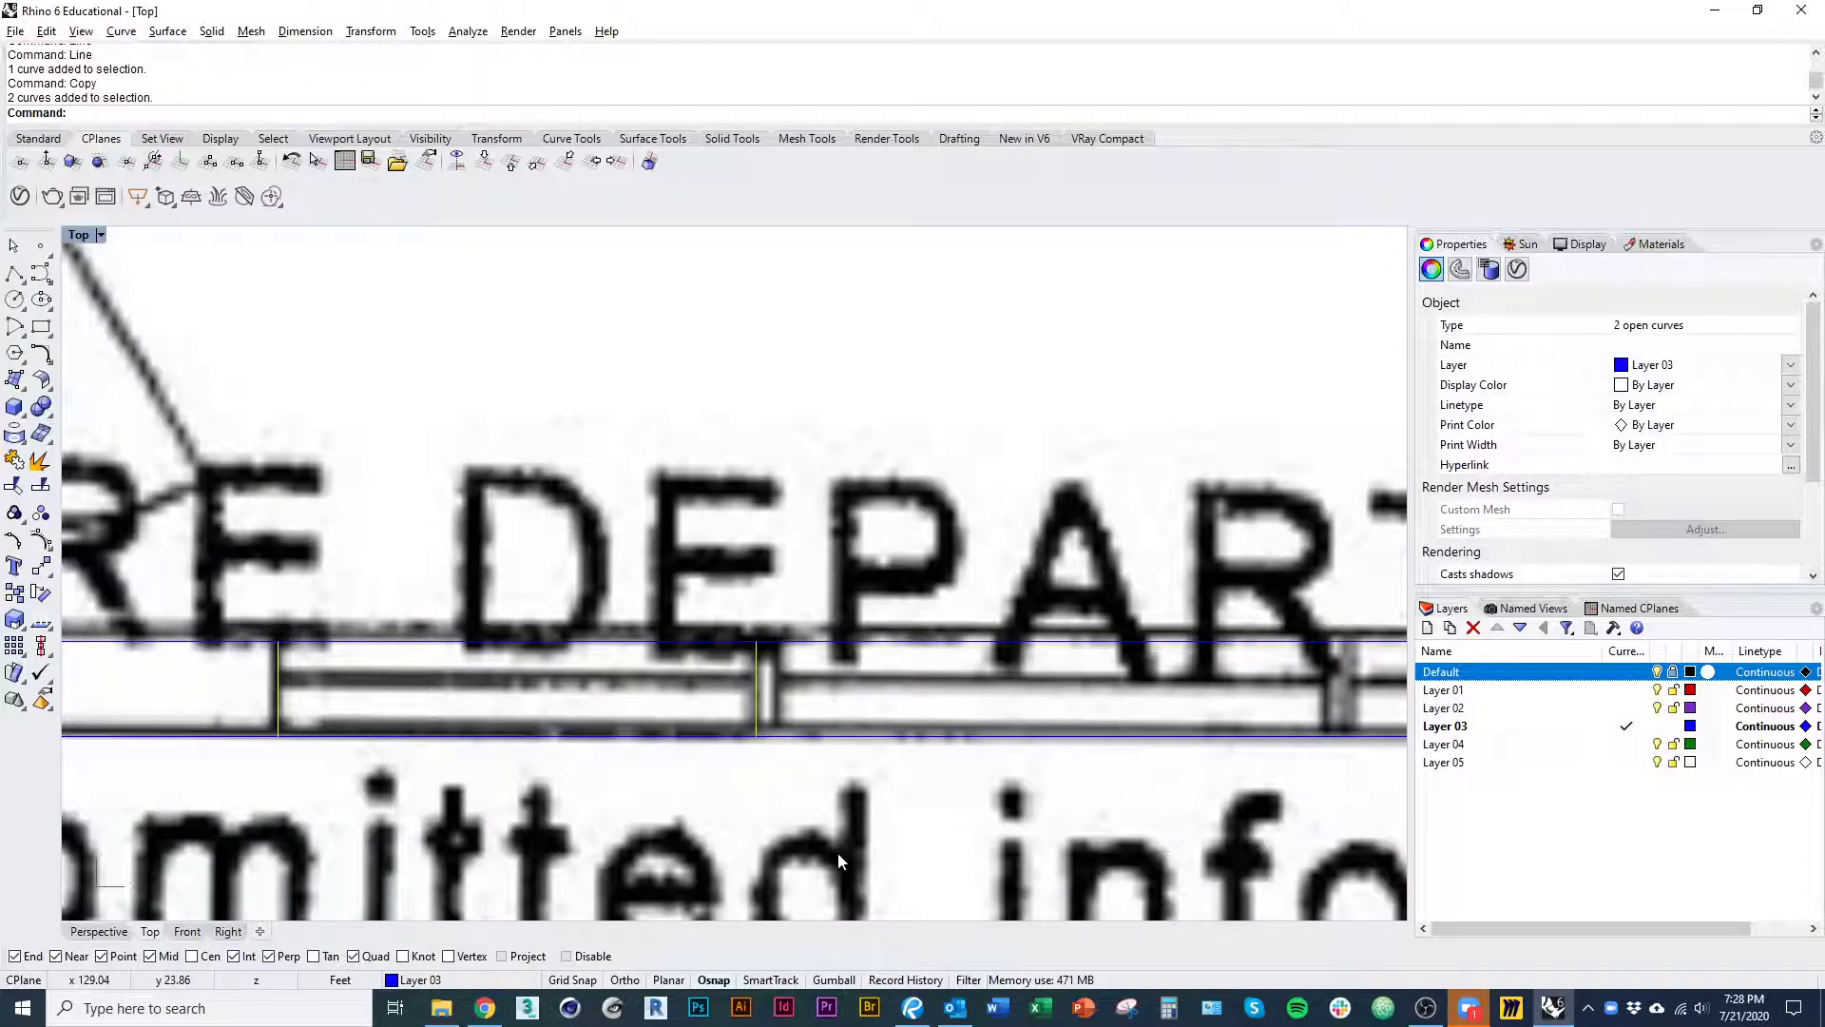
text(copy)
key(Return)
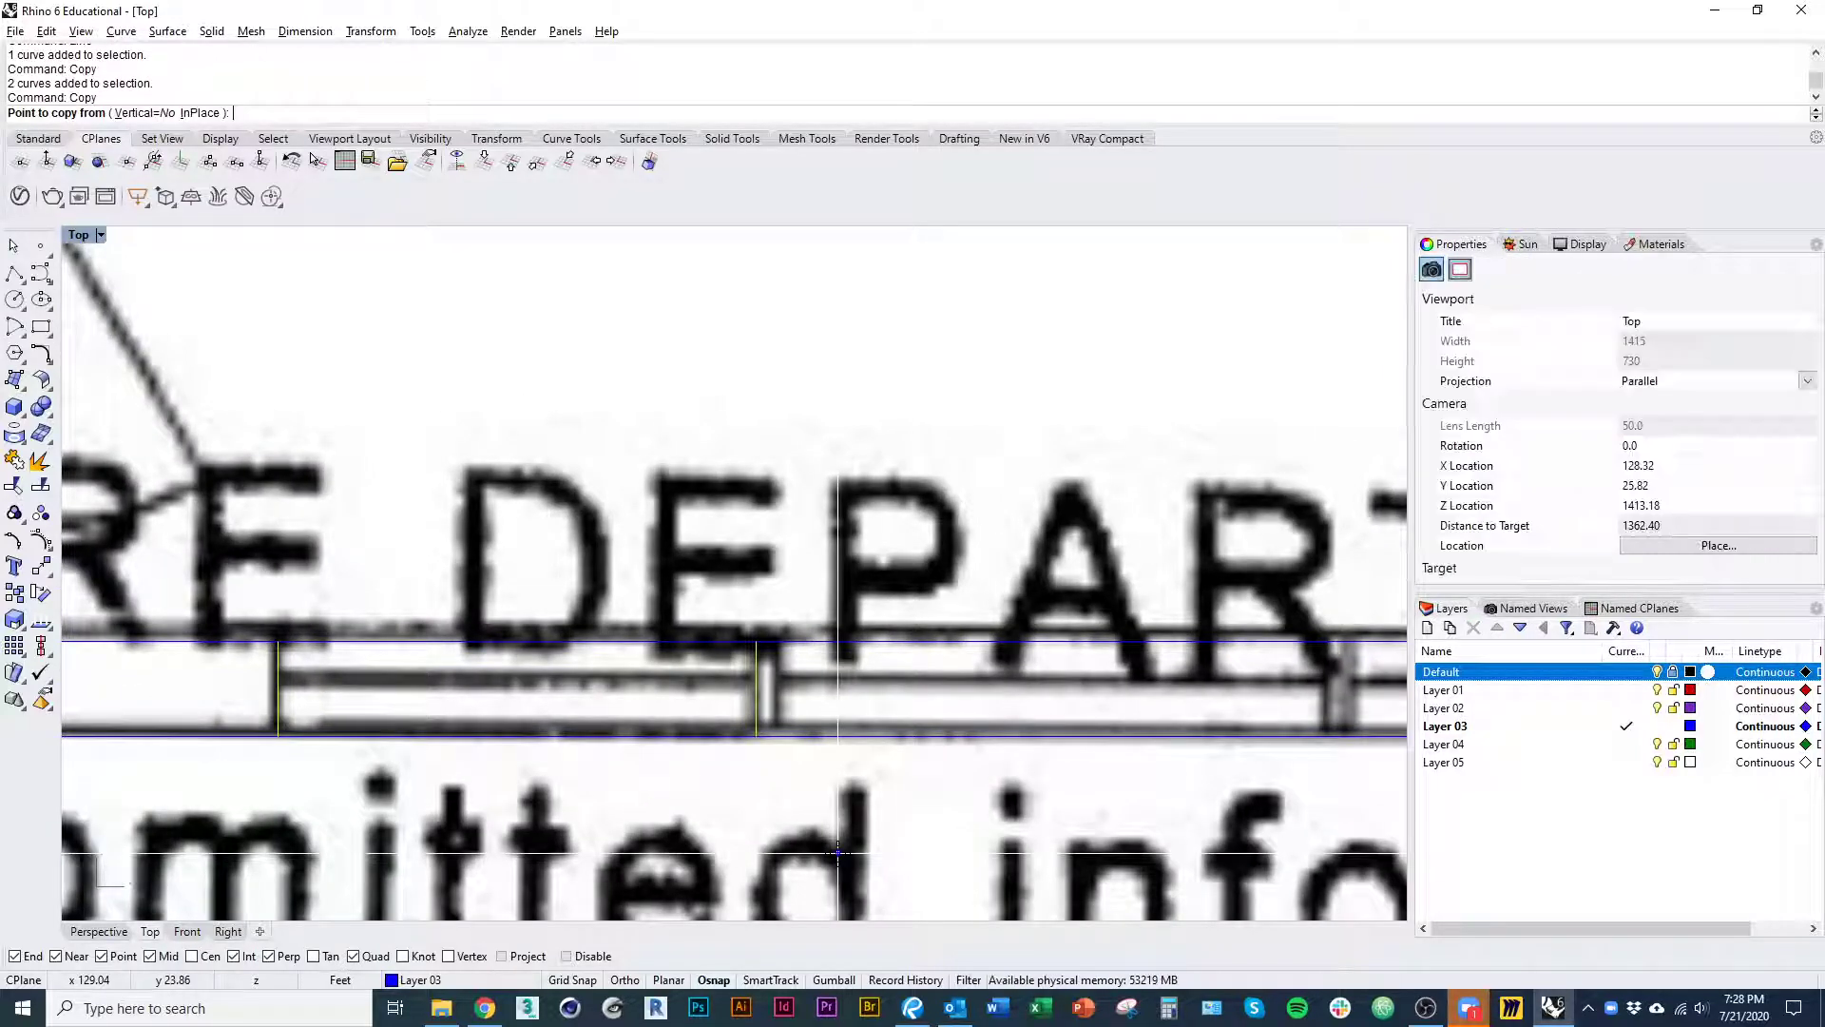
click(277, 737)
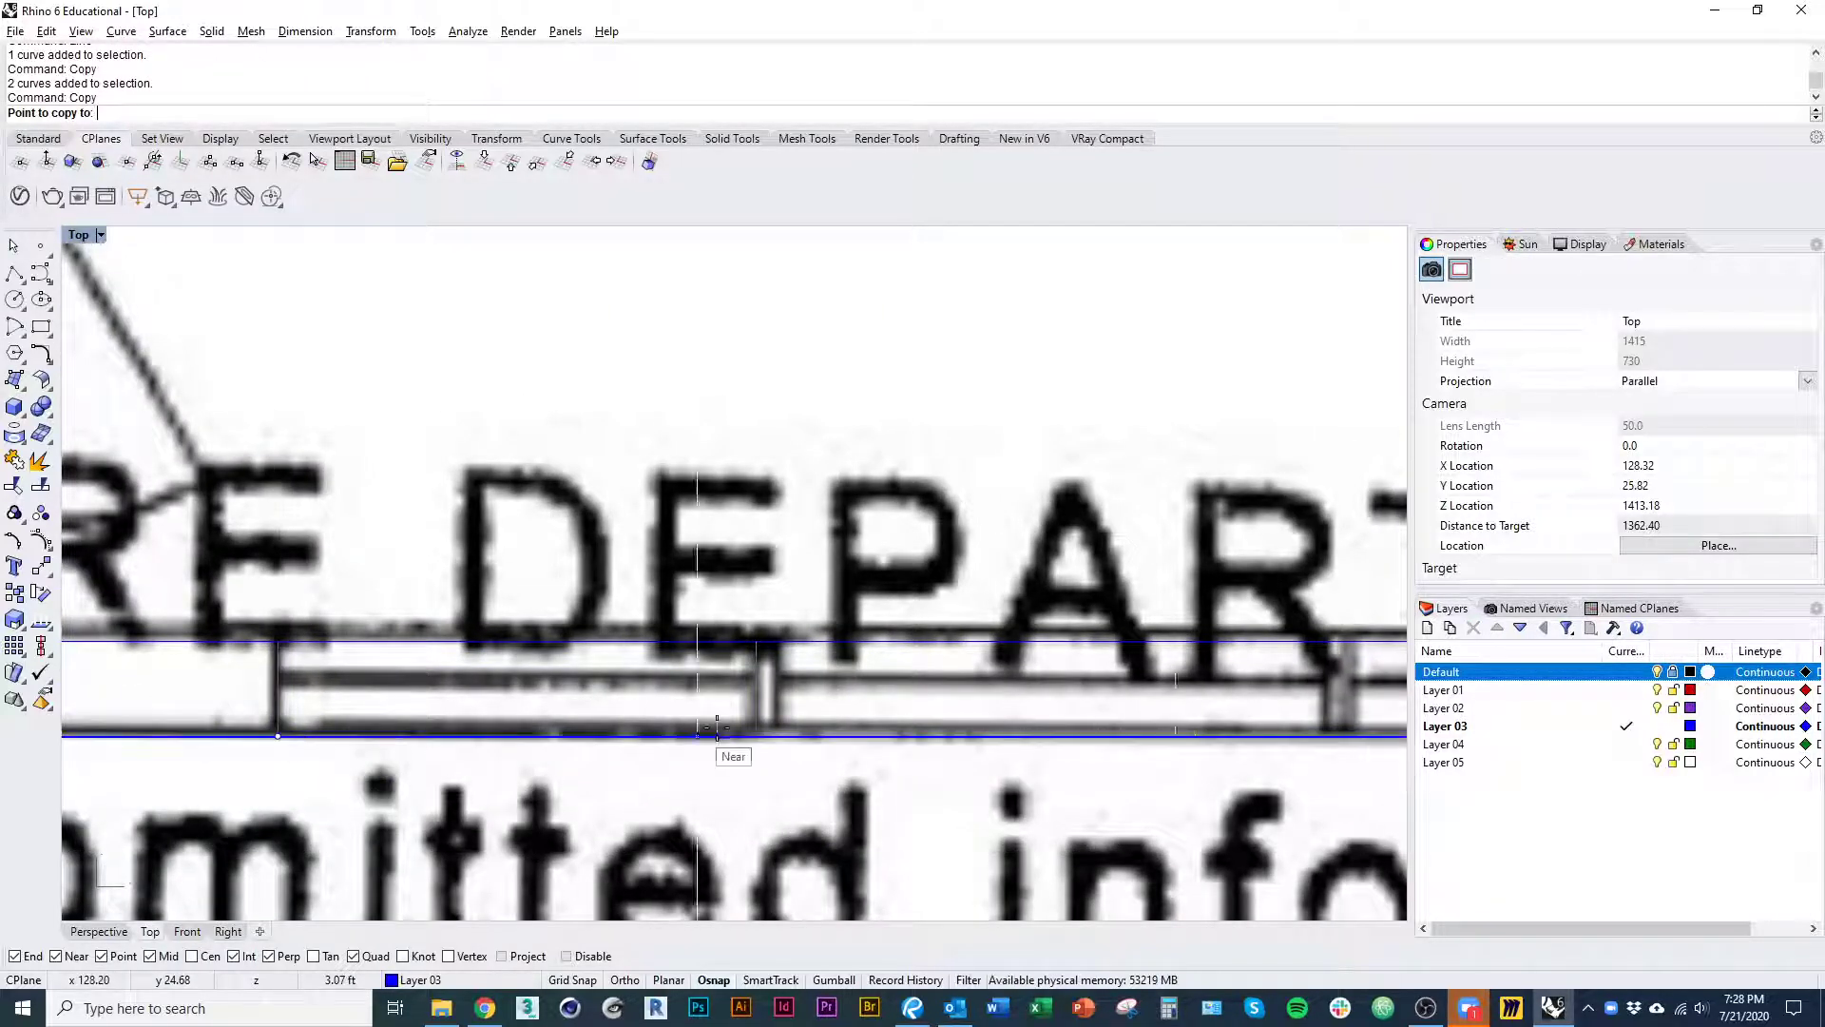
click(777, 736)
key(Return)
scroll(773, 818, down, 2)
right_drag(772, 817, 591, 802)
click(552, 801)
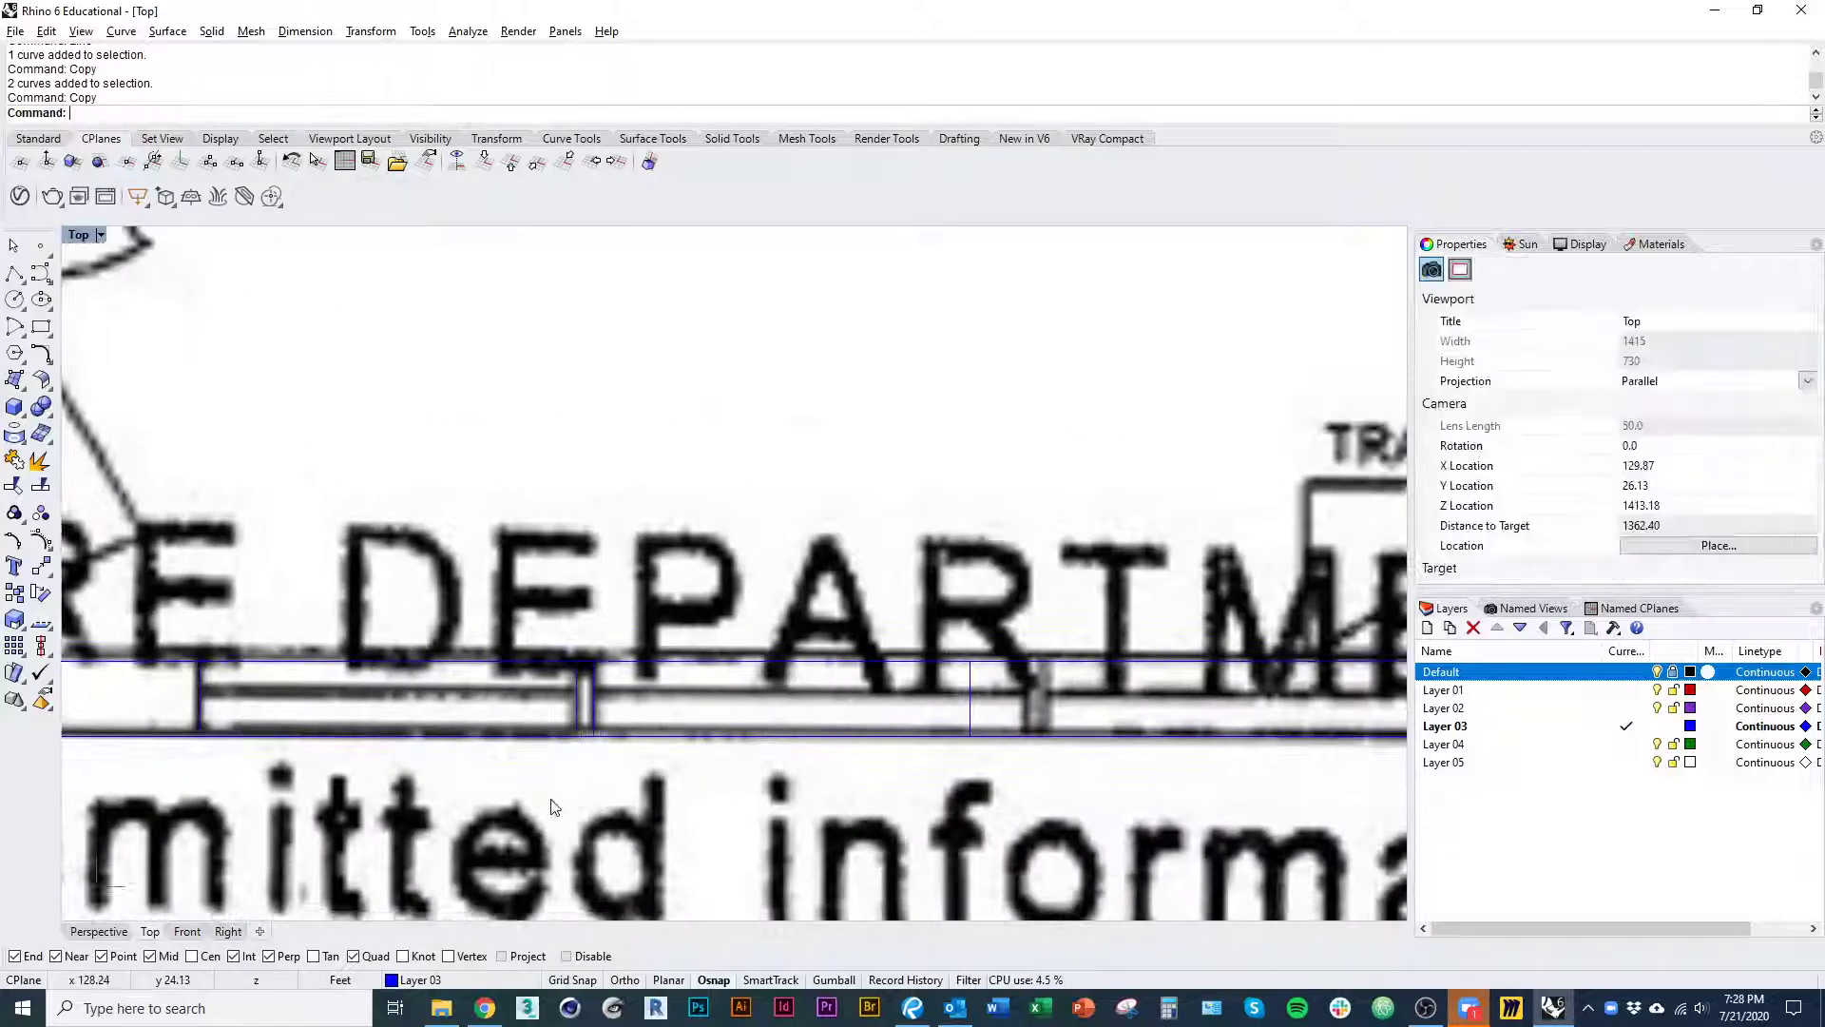
- Try to copy the second window's pair of edge lines further along the front wall
scroll(589, 649, down, 2)
mouse_move(589, 649)
right_down()
mouse_move(363, 690)
mouse_move(443, 746)
mouse_move(504, 679)
right_up()
drag(393, 680, 663, 749)
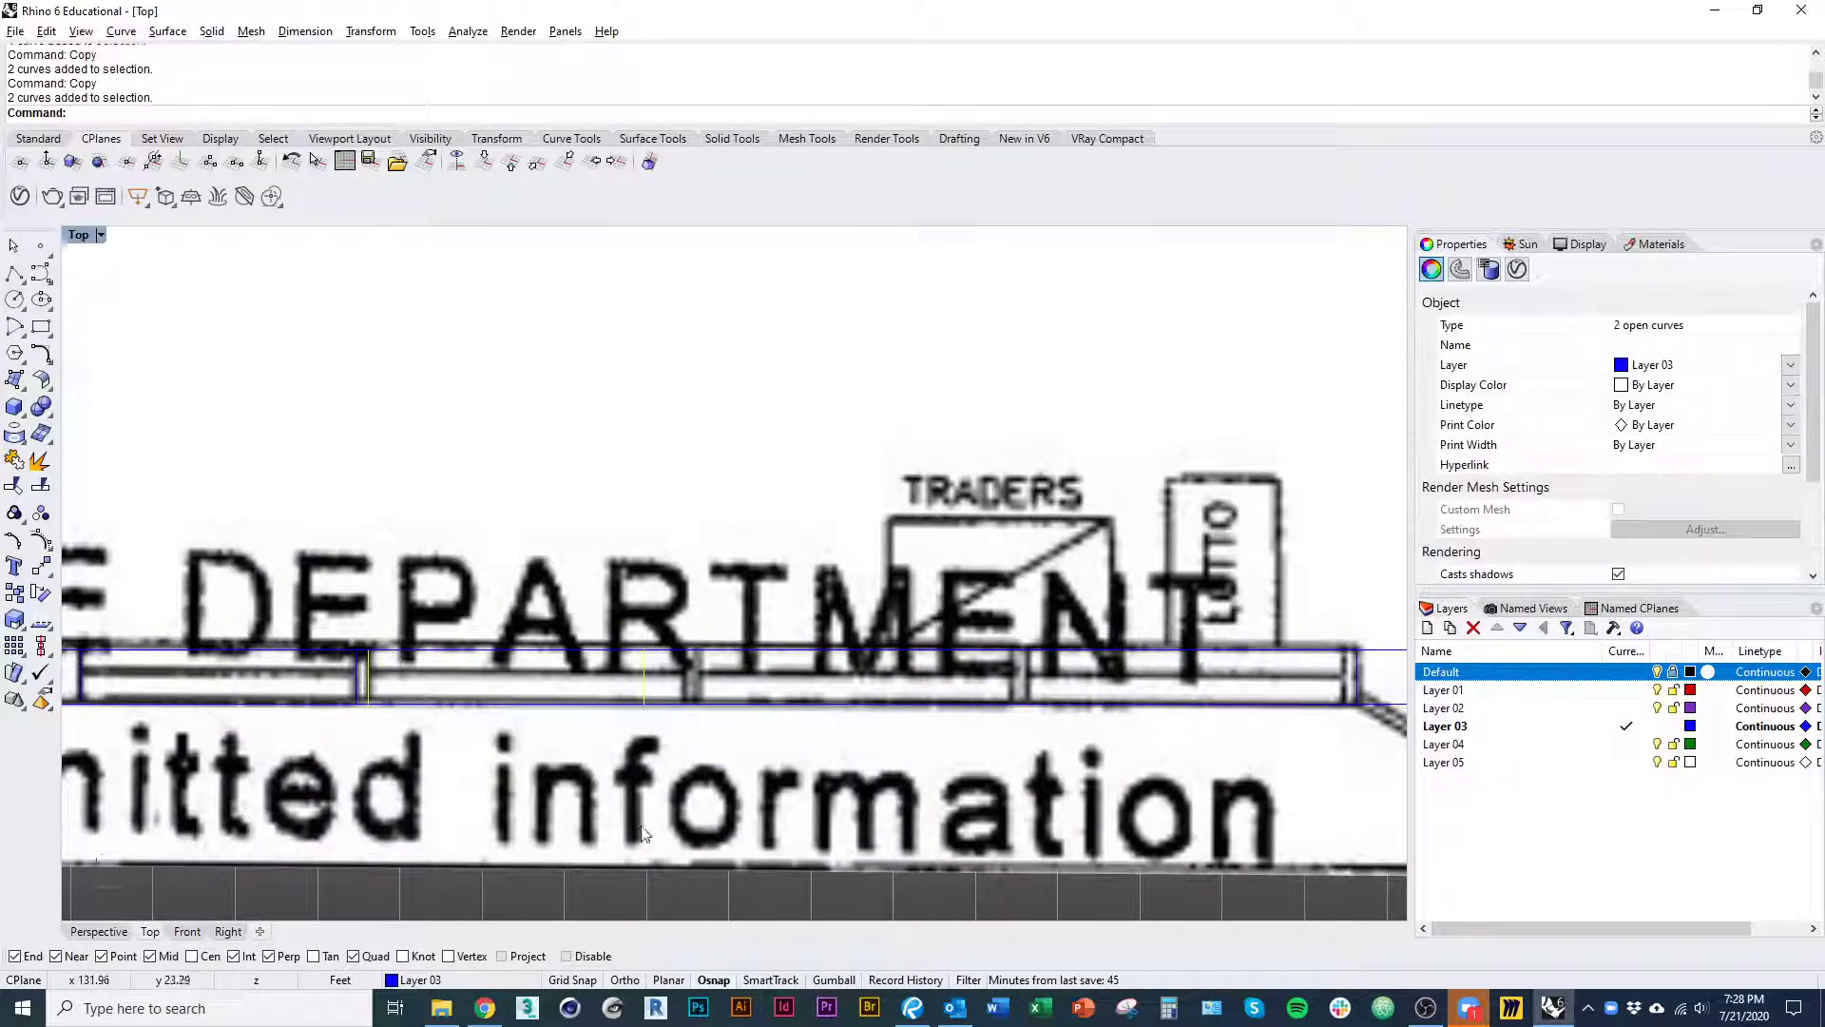
text(Copy)
key(Return)
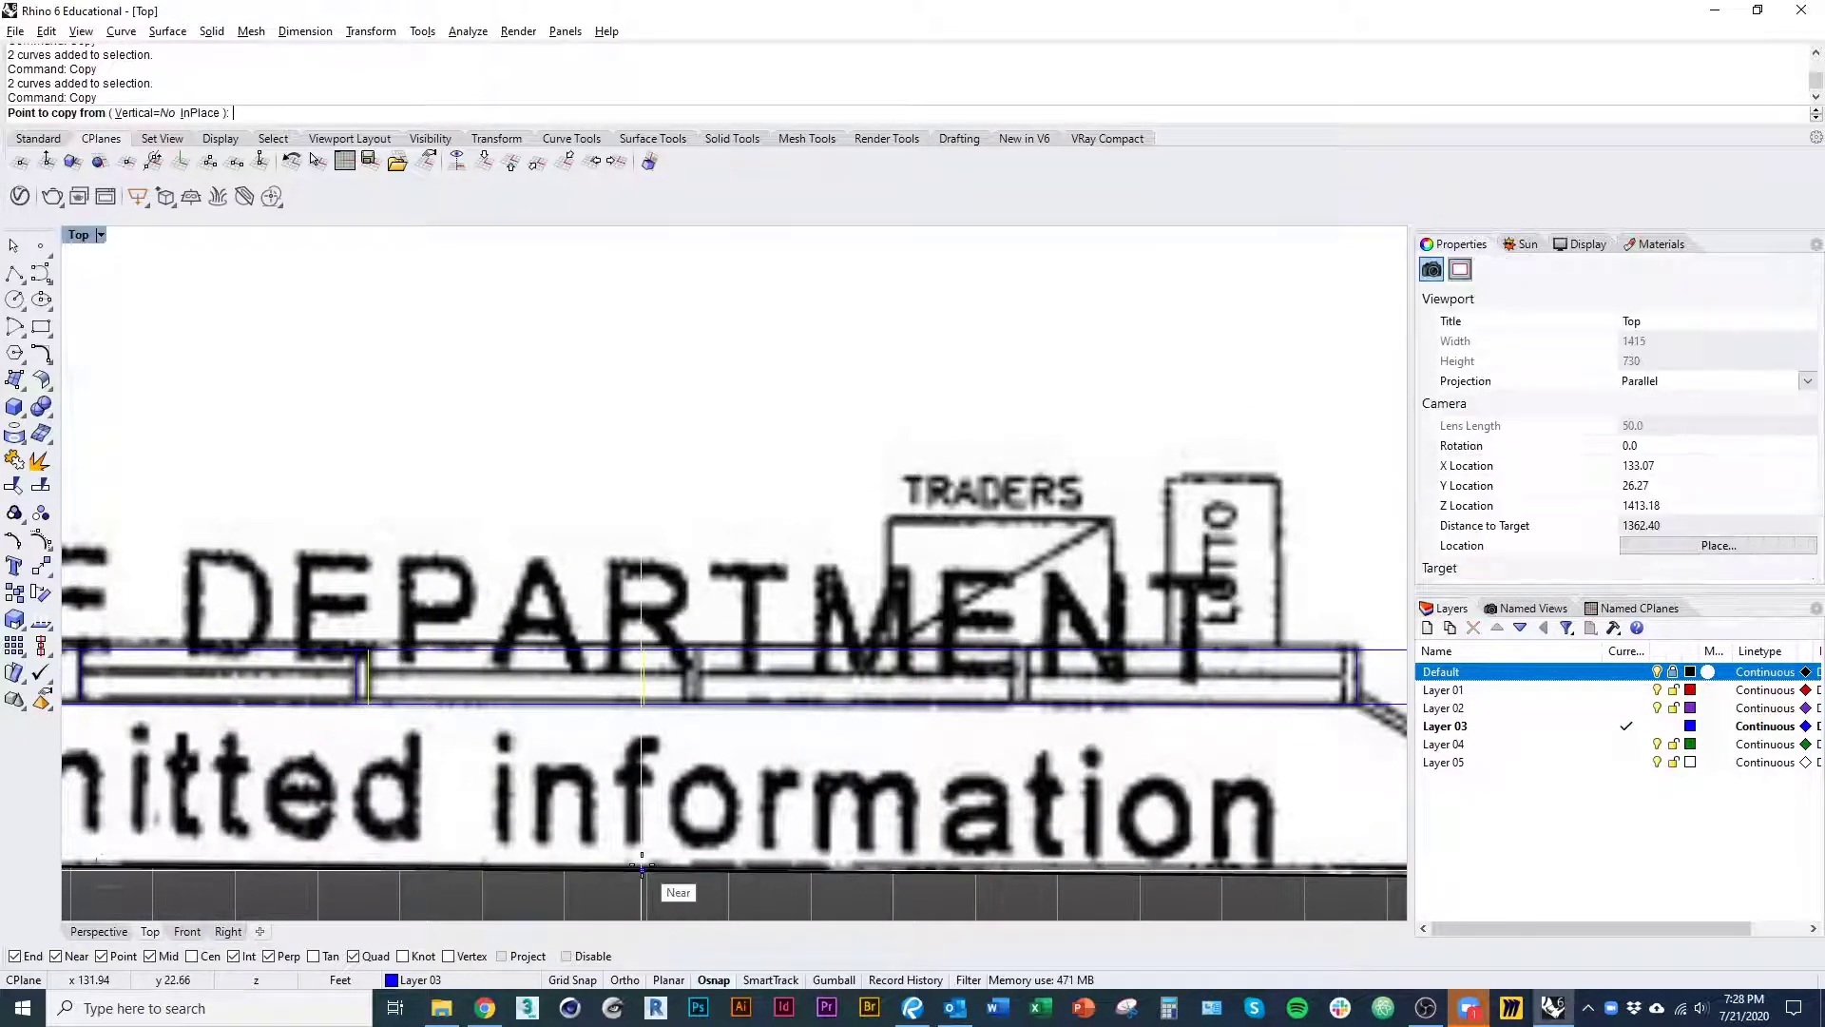
click(357, 714)
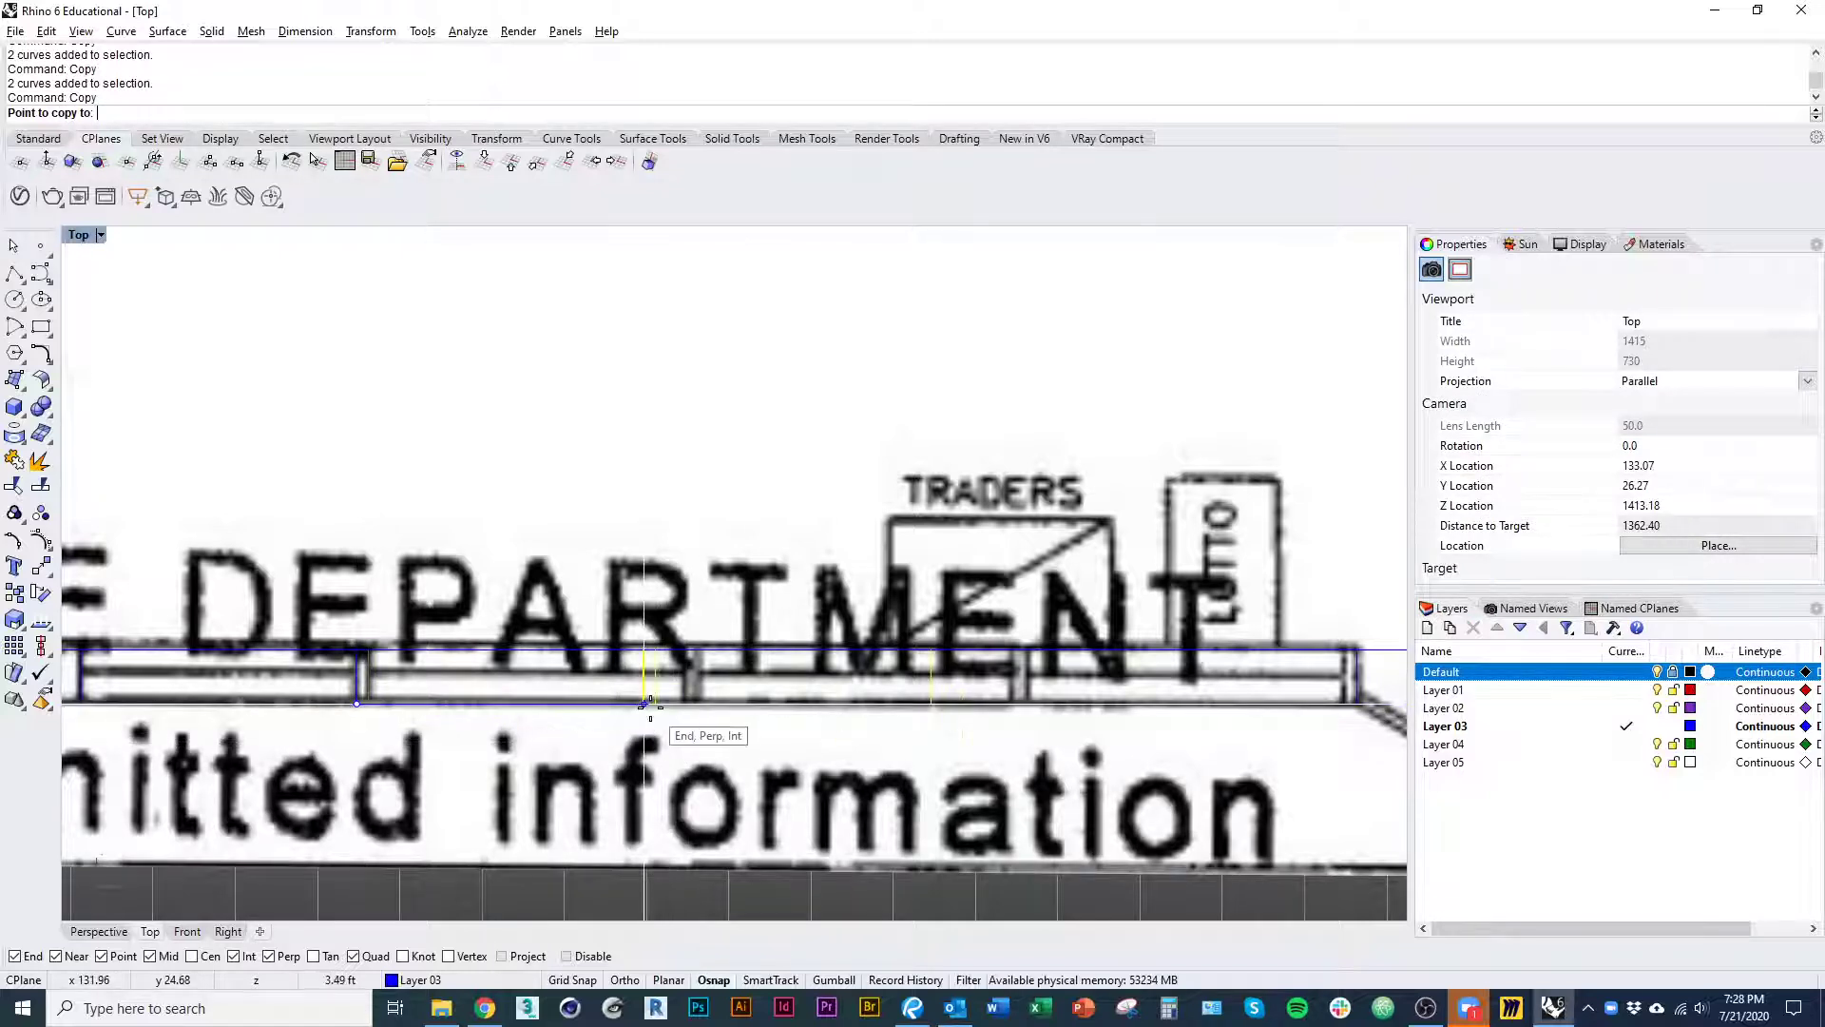
click(922, 713)
key(Escape)
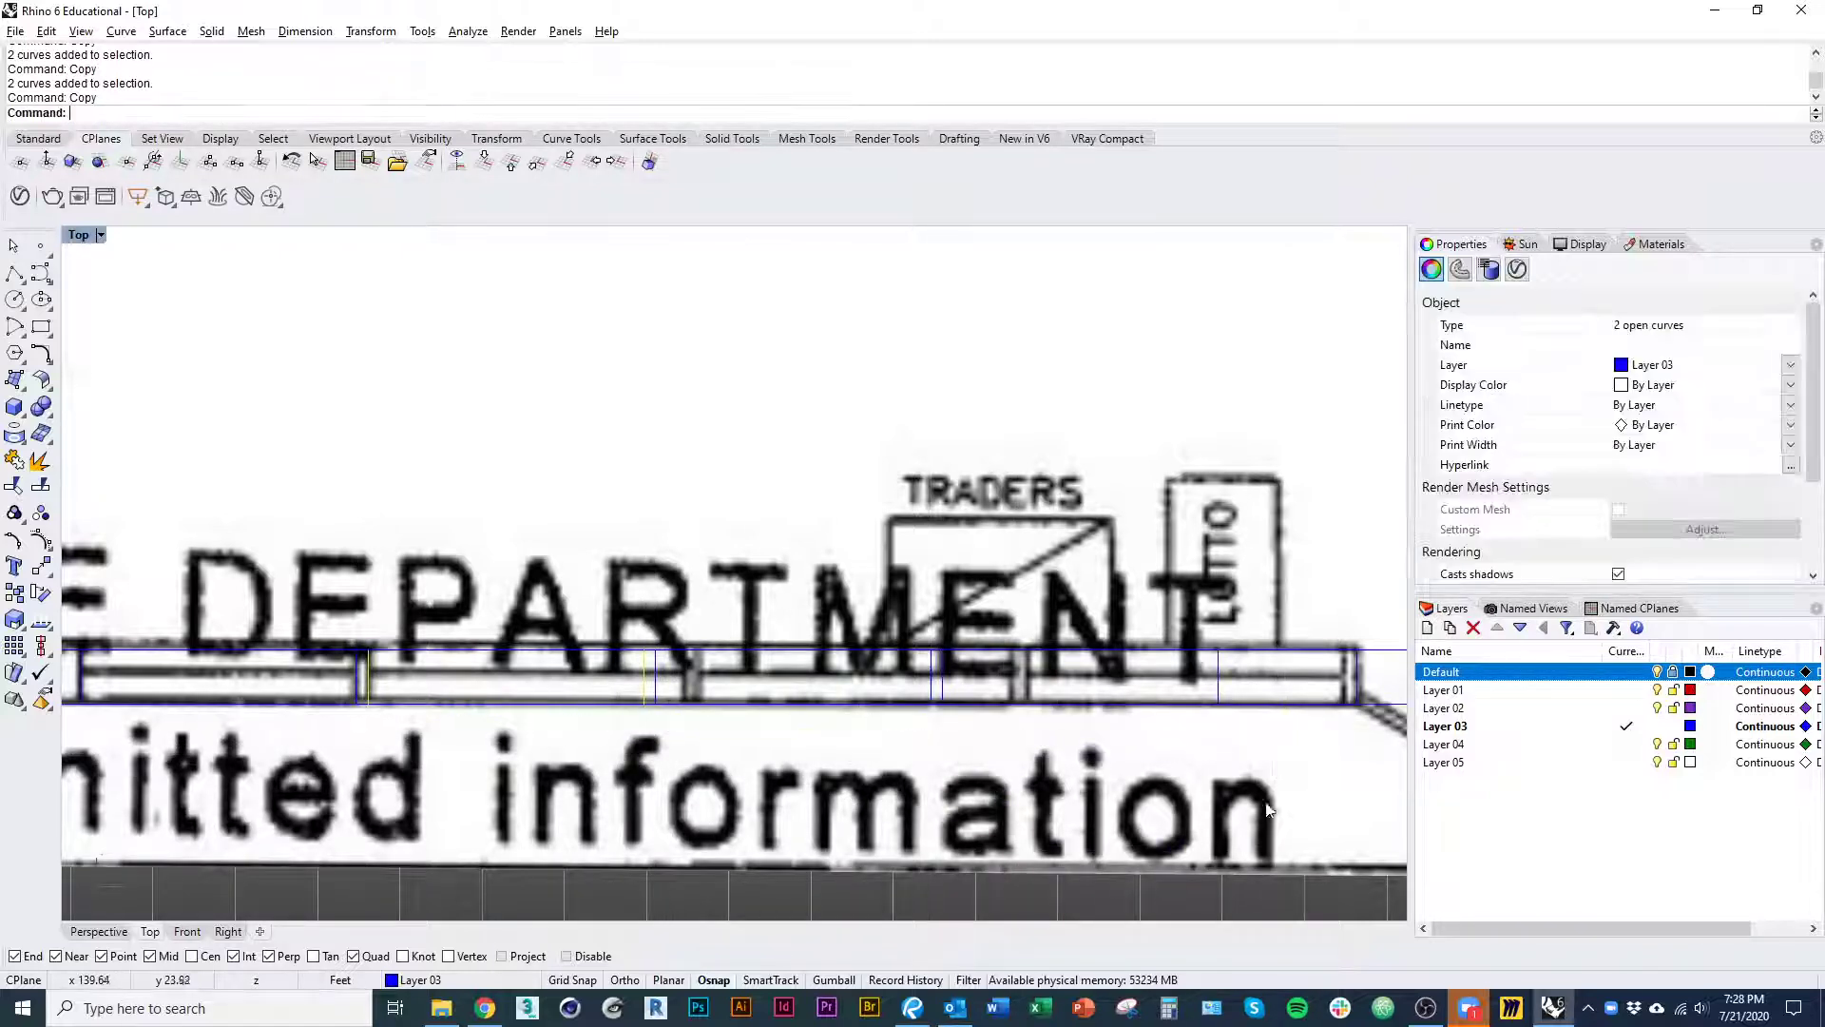
key(ctrl+z)
right_drag(635, 783, 771, 810)
key(Escape)
- Move the second window's far edge line horizontally to the next mullion and delete it
click(780, 704)
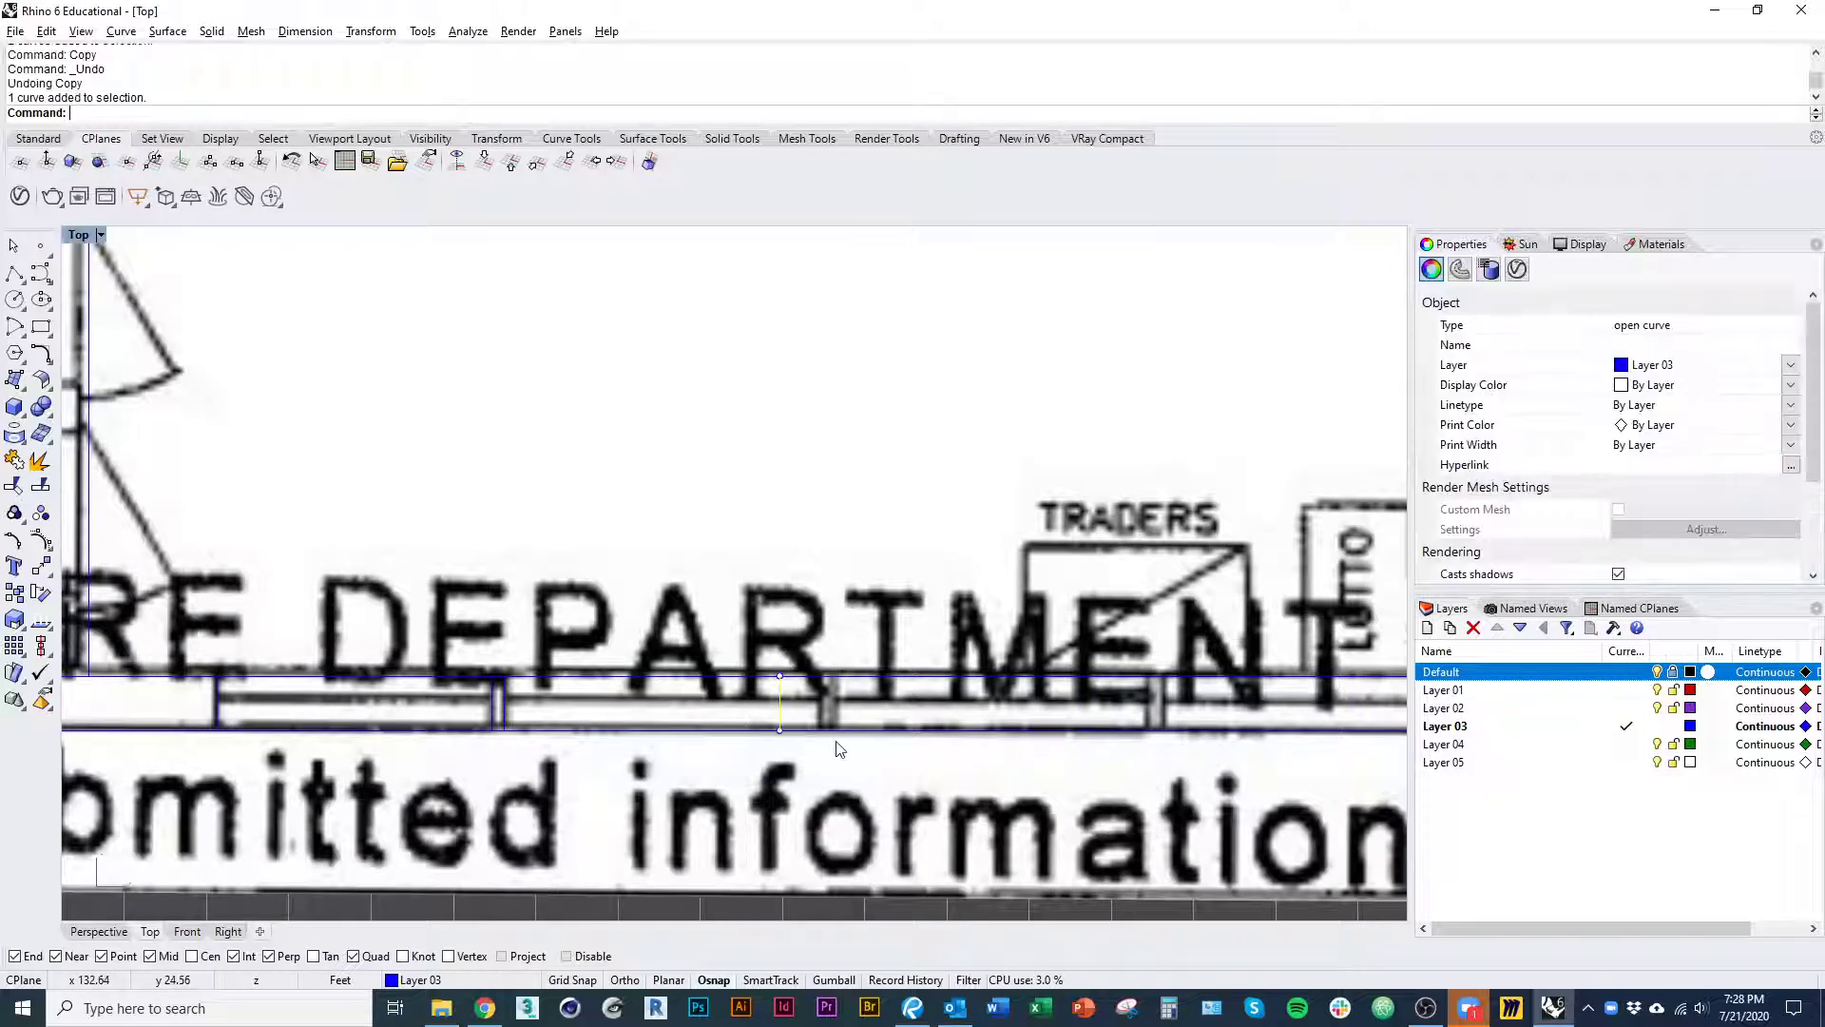
text(M)
key(Return)
click(803, 790)
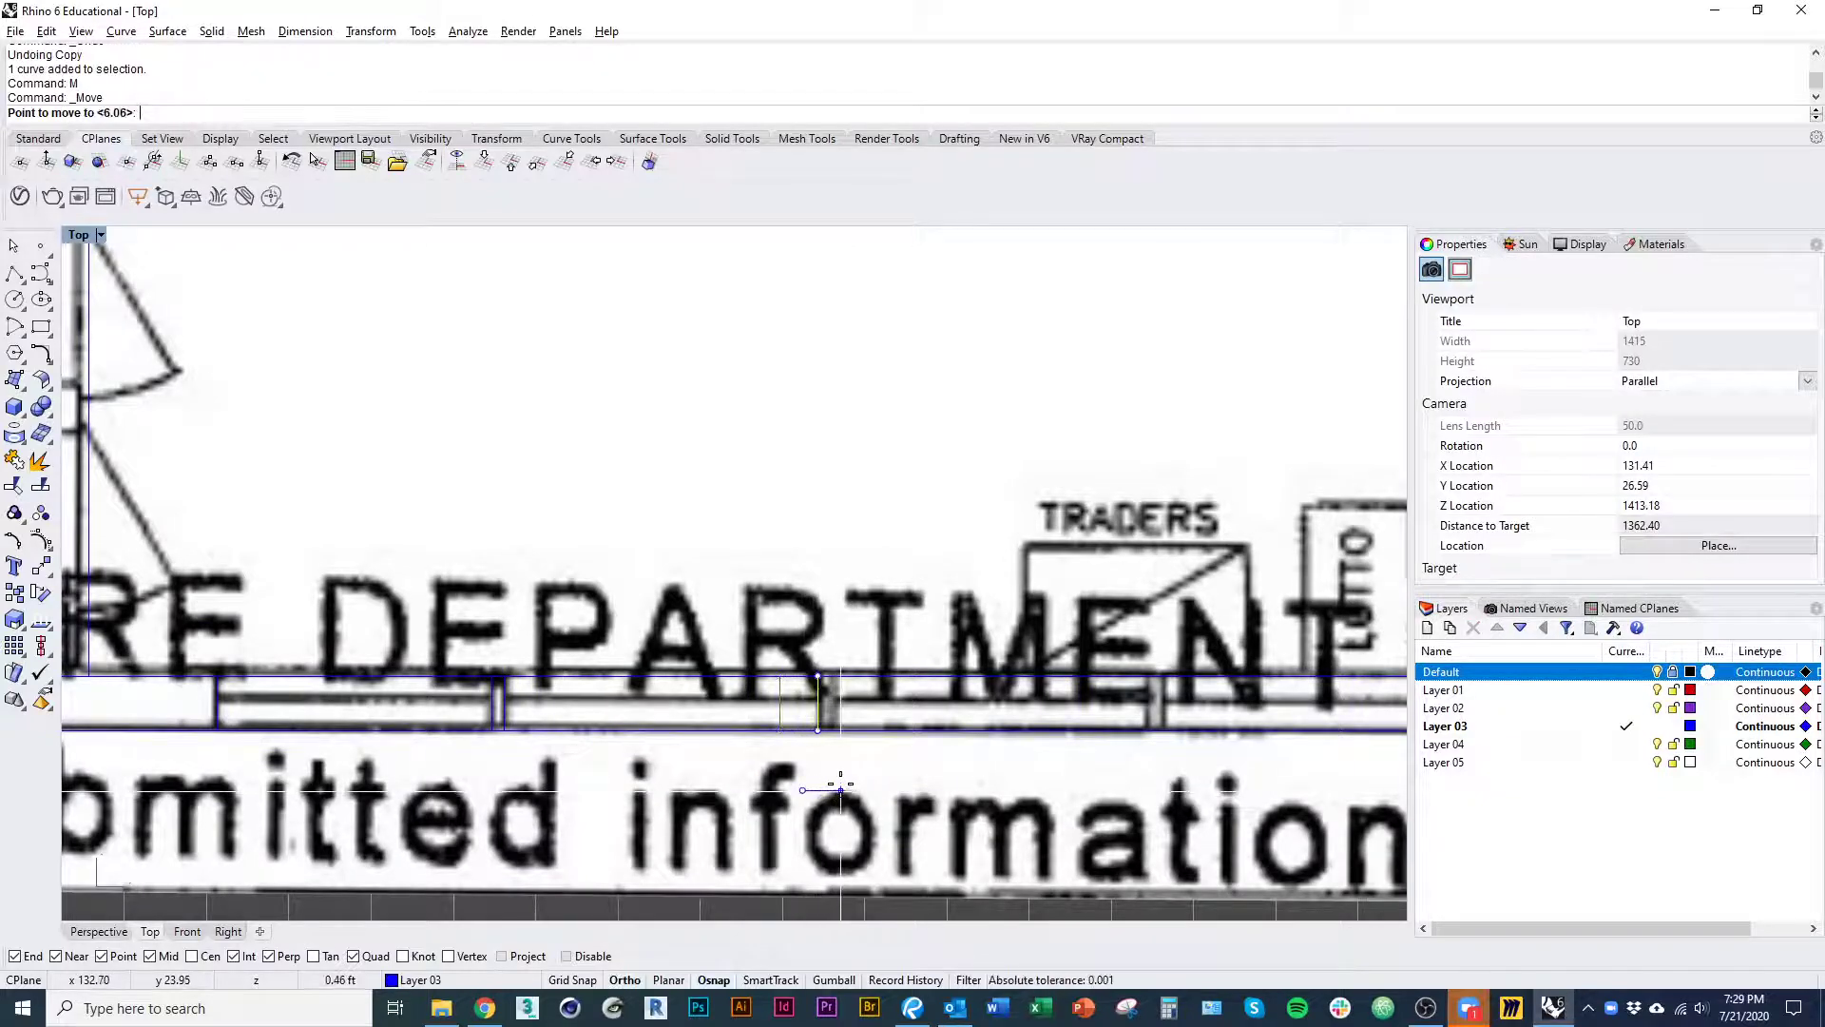
click(841, 784)
text(d)
key(Return)
- Copy the mullion's two edge lines along the front wall to the next mullion and to the wall end before the entrance doors
drag(477, 808, 513, 639)
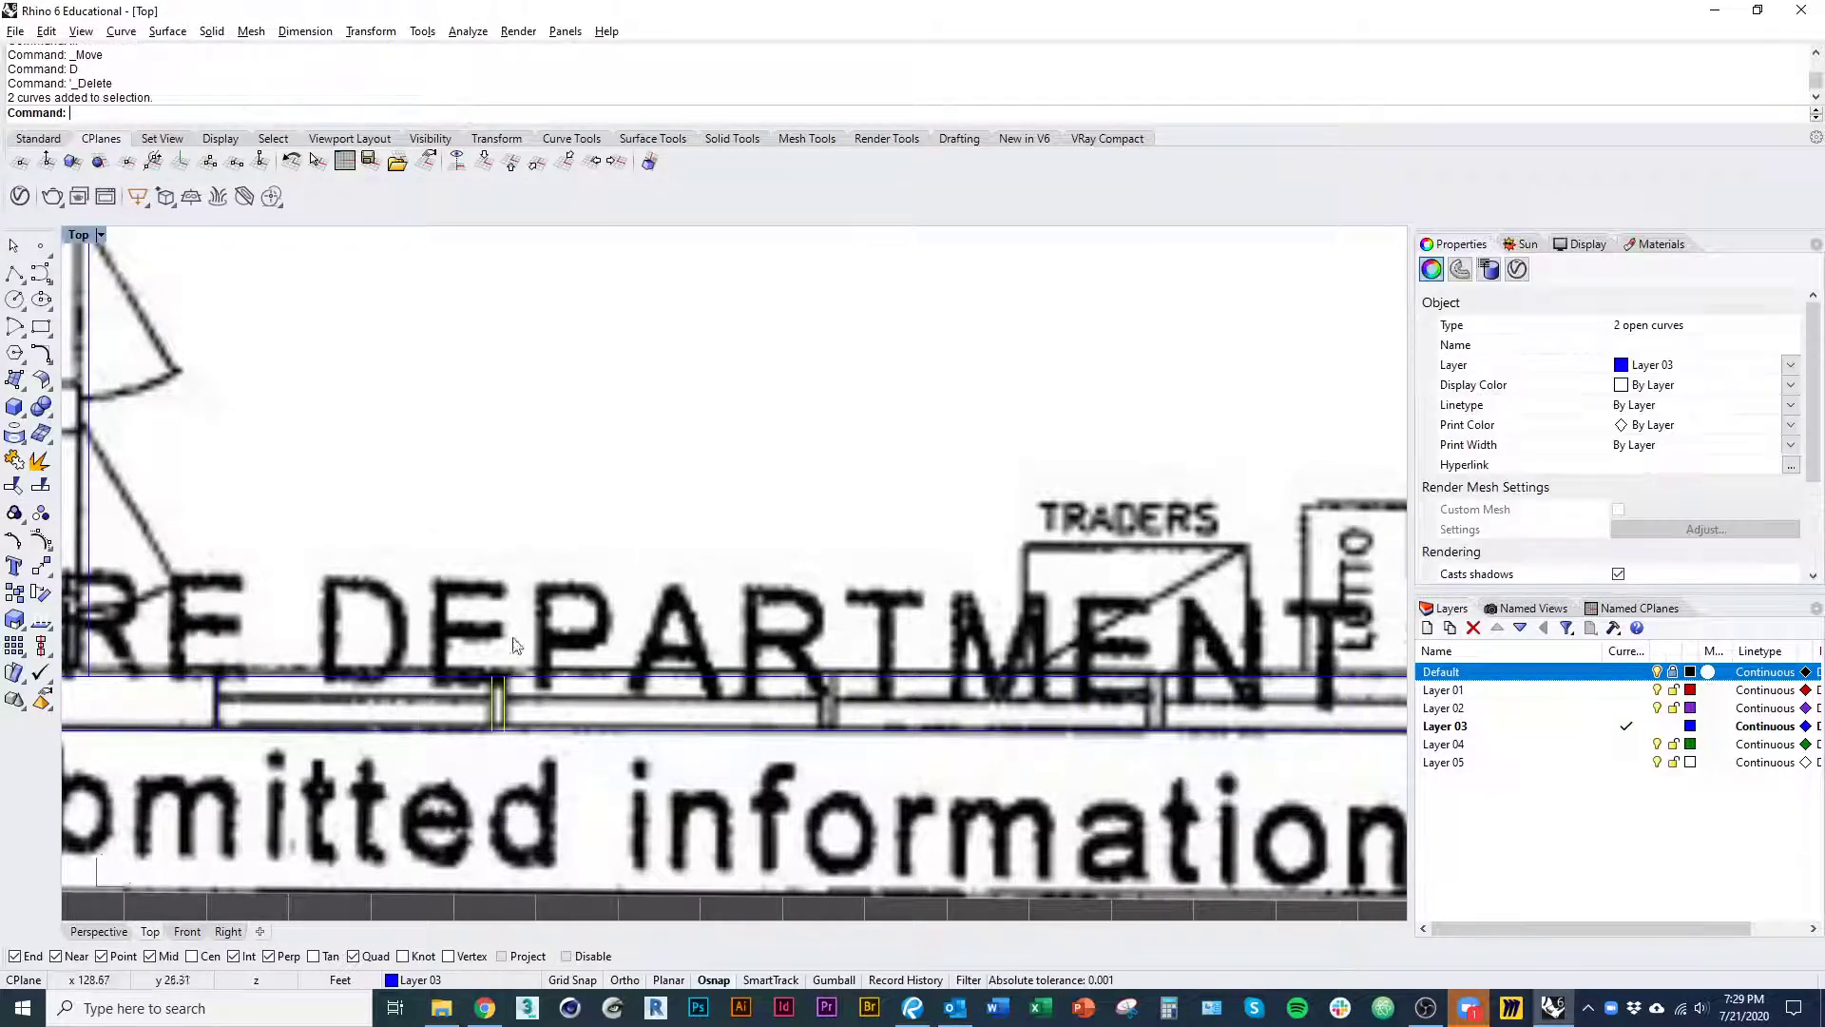
text(copy)
key(Return)
click(485, 805)
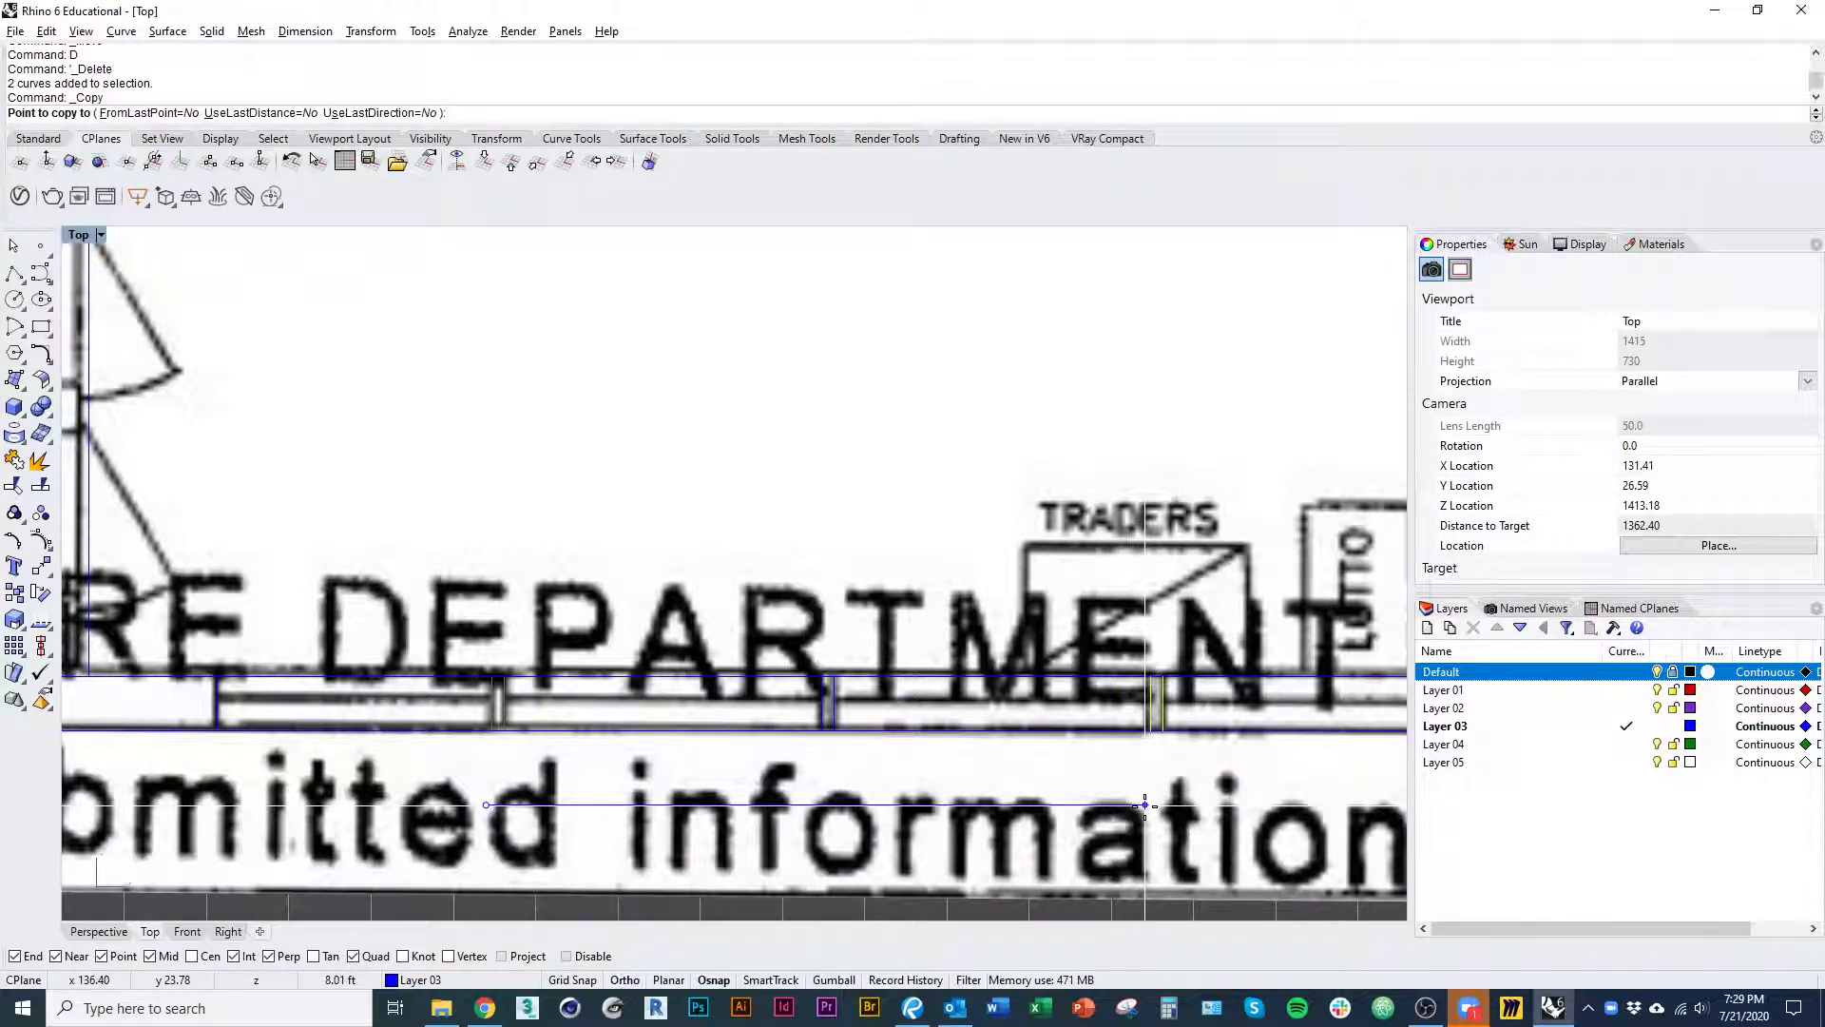
right_drag(1193, 777, 683, 794)
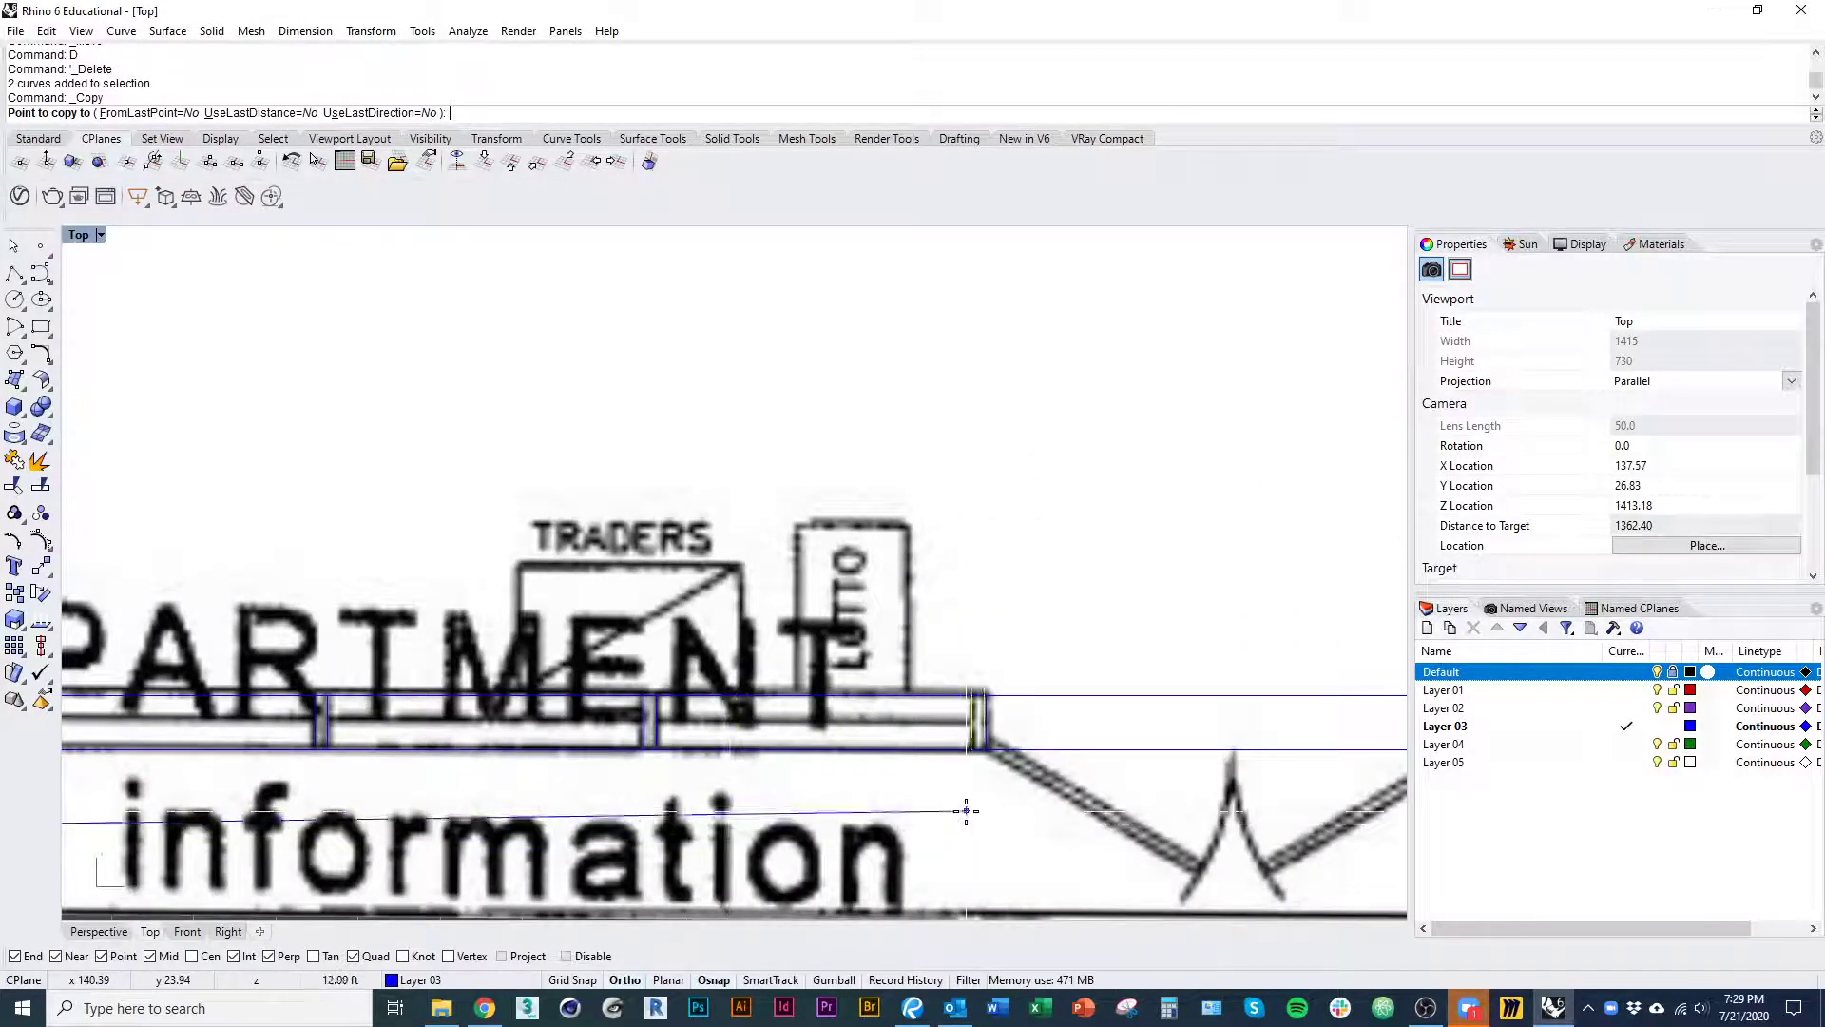
click(965, 811)
key(Return)
- Offset the edge line at the wall end before the entrance doors inward by the width picked across the neighbouring mullion
scroll(985, 768, up, 3)
scroll(989, 742, up, 2)
click(985, 734)
text(o)
key(Return)
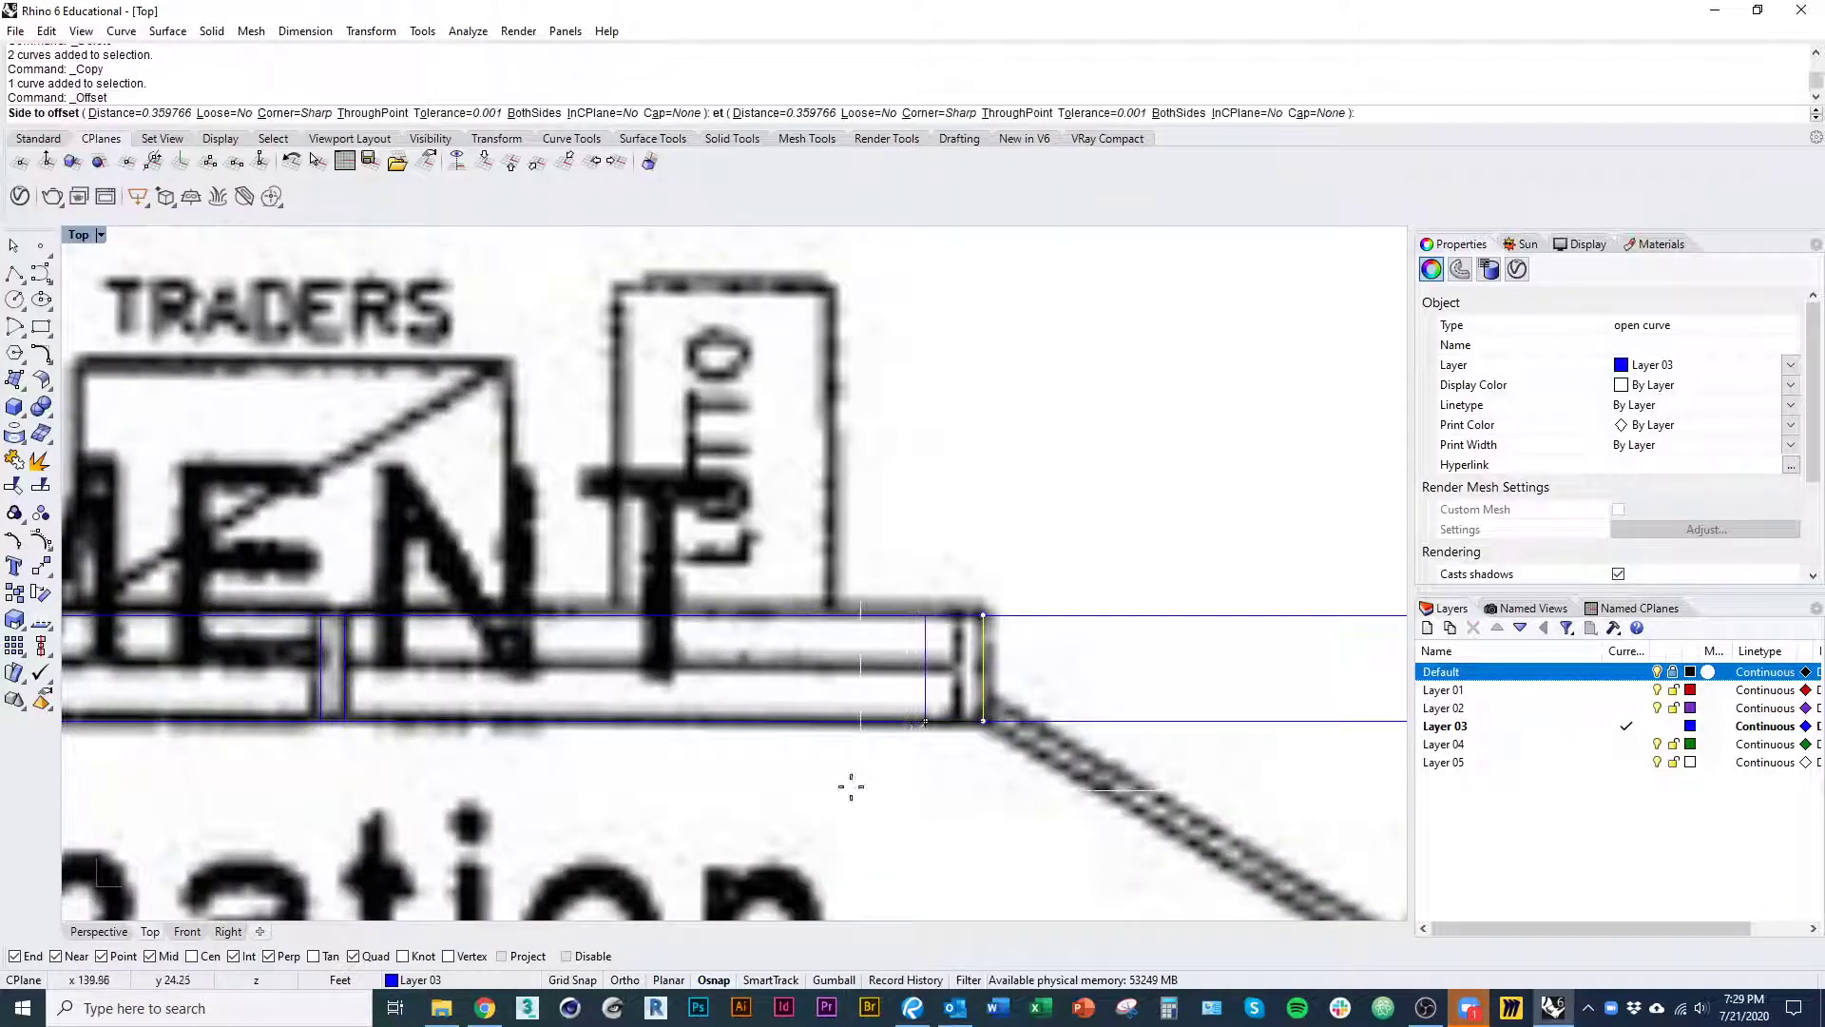
text(d)
key(Return)
click(344, 685)
click(321, 685)
click(856, 766)
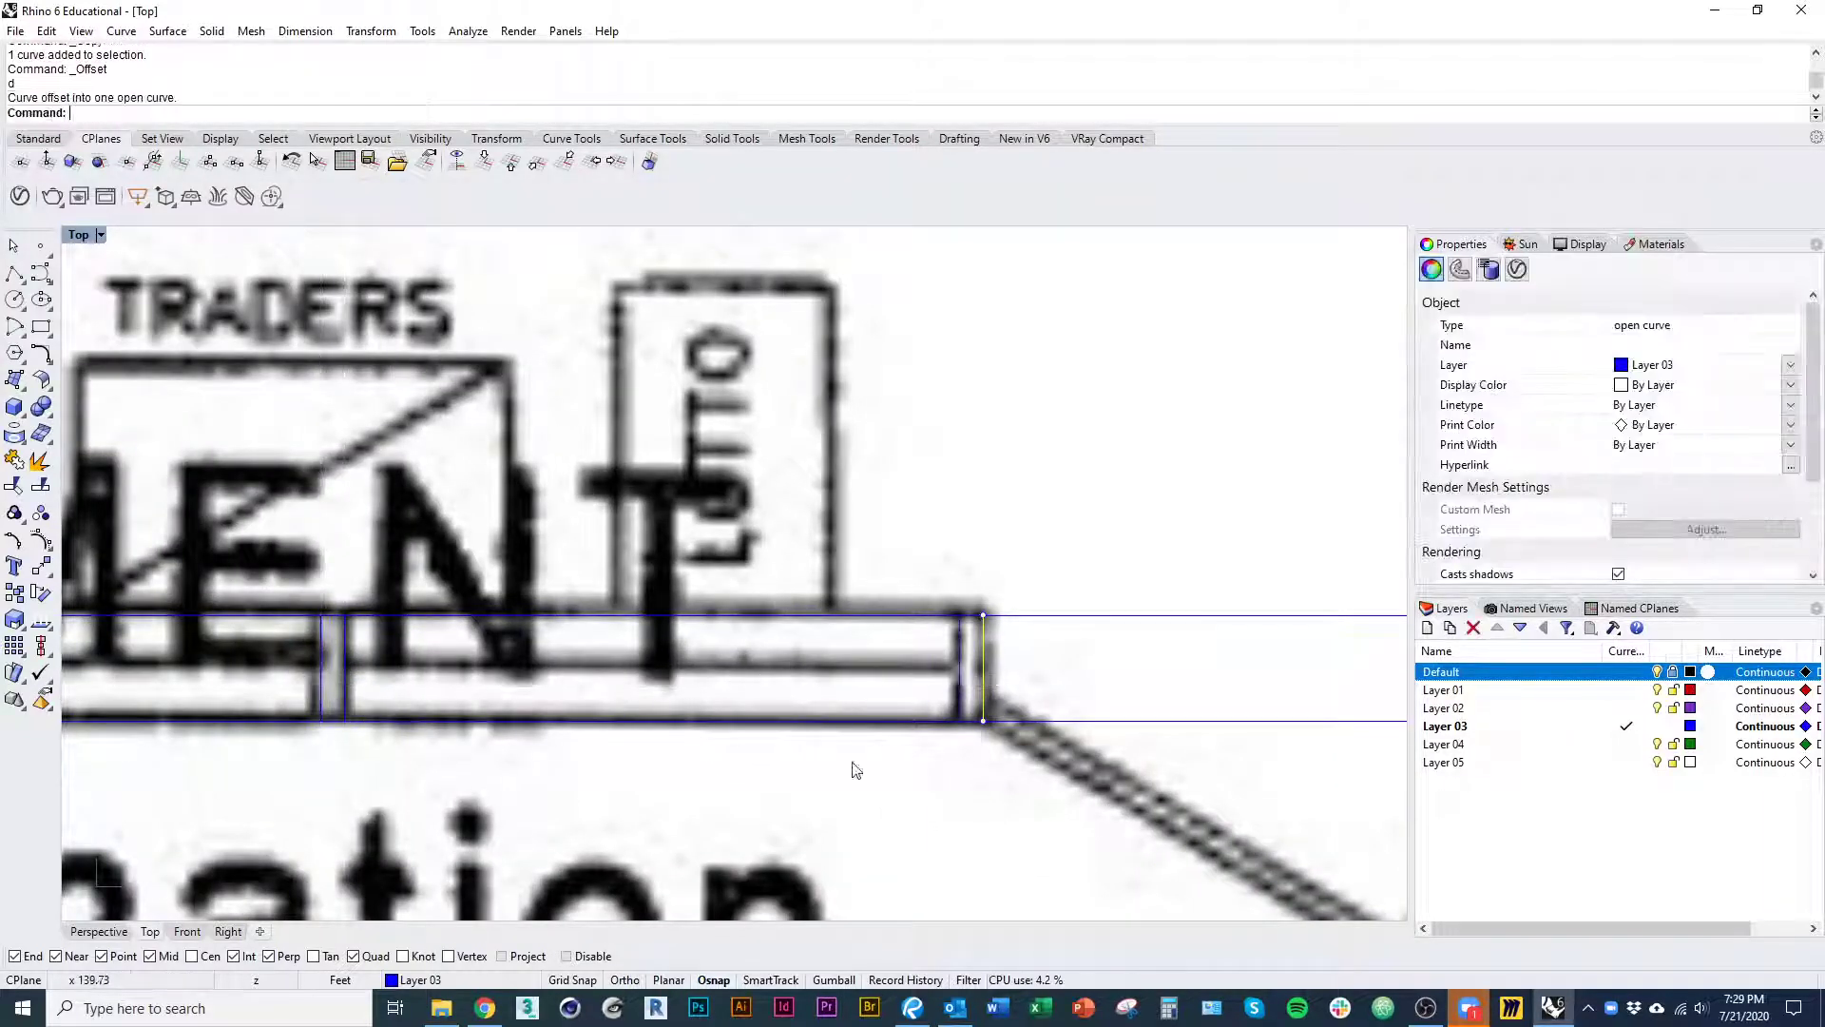
click(858, 770)
- Offset the edge line on the far side of the entrance doors by the same distance towards the news-stand window
scroll(922, 798, down, 2)
right_drag(803, 792, 257, 705)
scroll(258, 705, down, 2)
scroll(774, 708, up, 3)
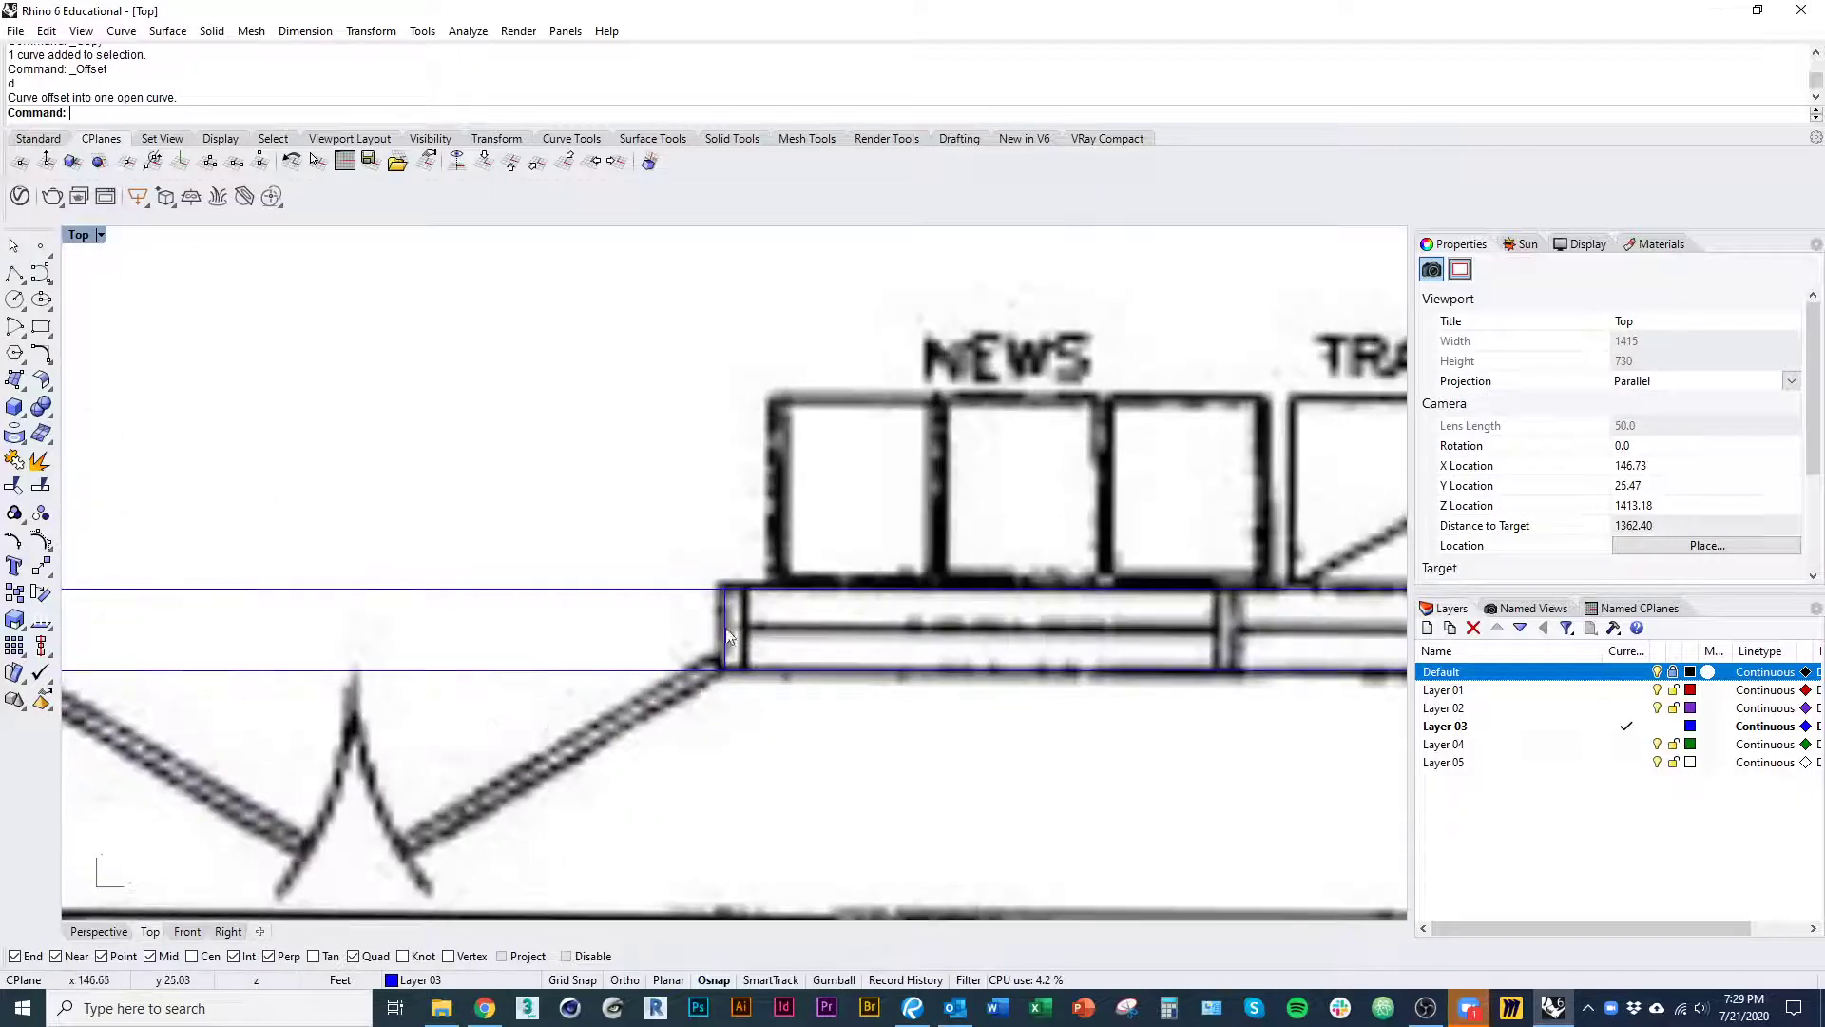
click(726, 629)
key(Return)
click(1004, 728)
- Copy the pair of edge lines beside the entrance doors horizontally to the mullion between the news and traders windows
scroll(1004, 727, down, 1)
right_drag(960, 732, 800, 759)
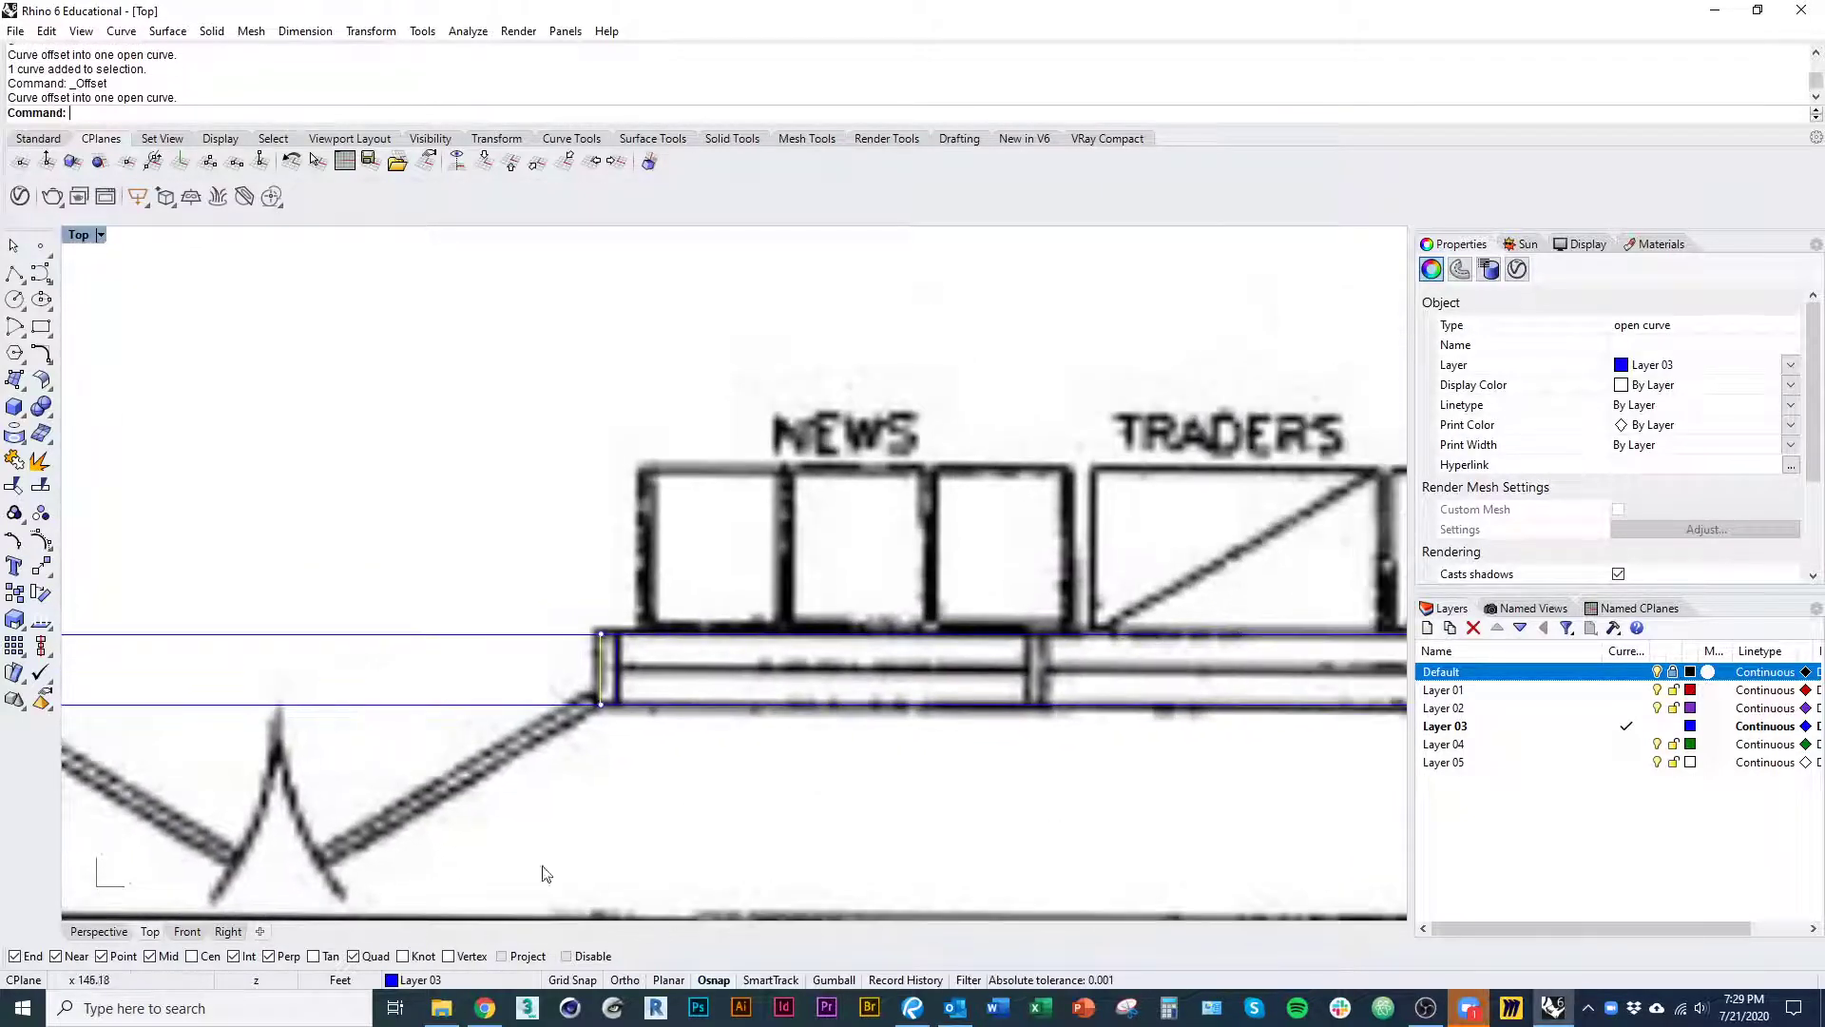
drag(489, 871, 663, 610)
text(co)
key(Return)
click(635, 814)
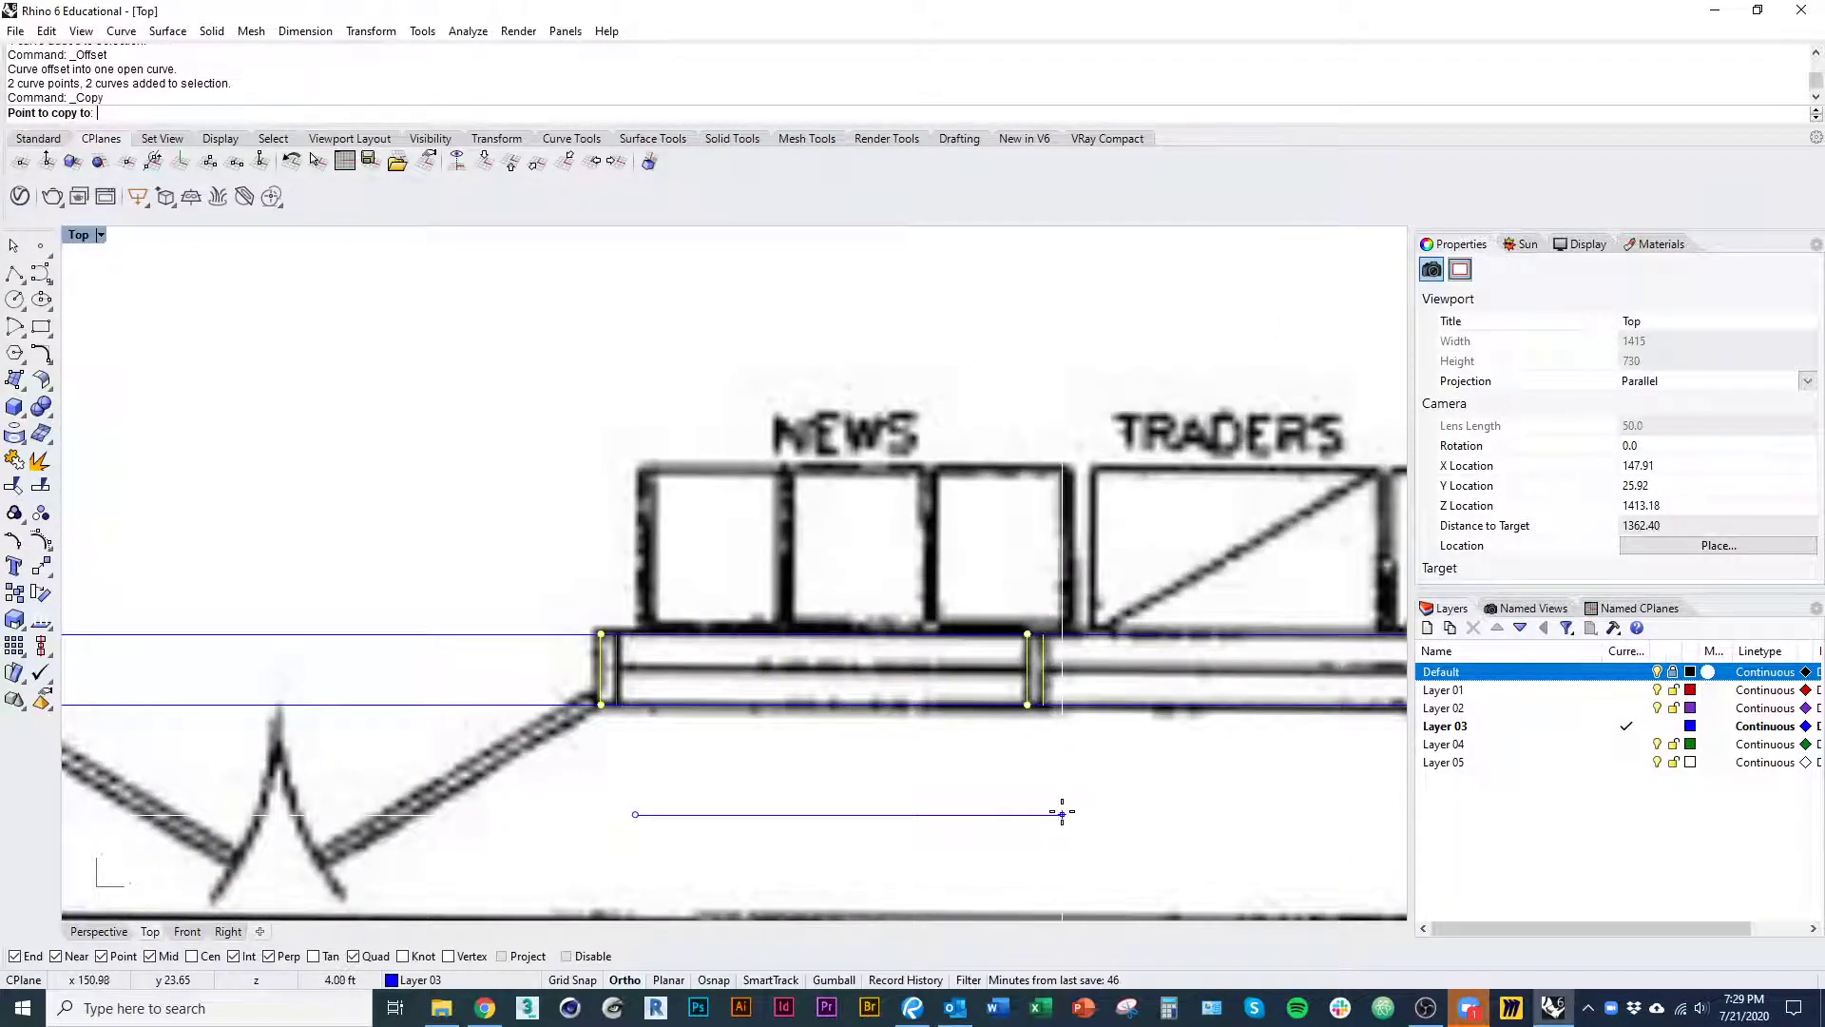
click(1062, 812)
right_drag(1234, 813, 639, 844)
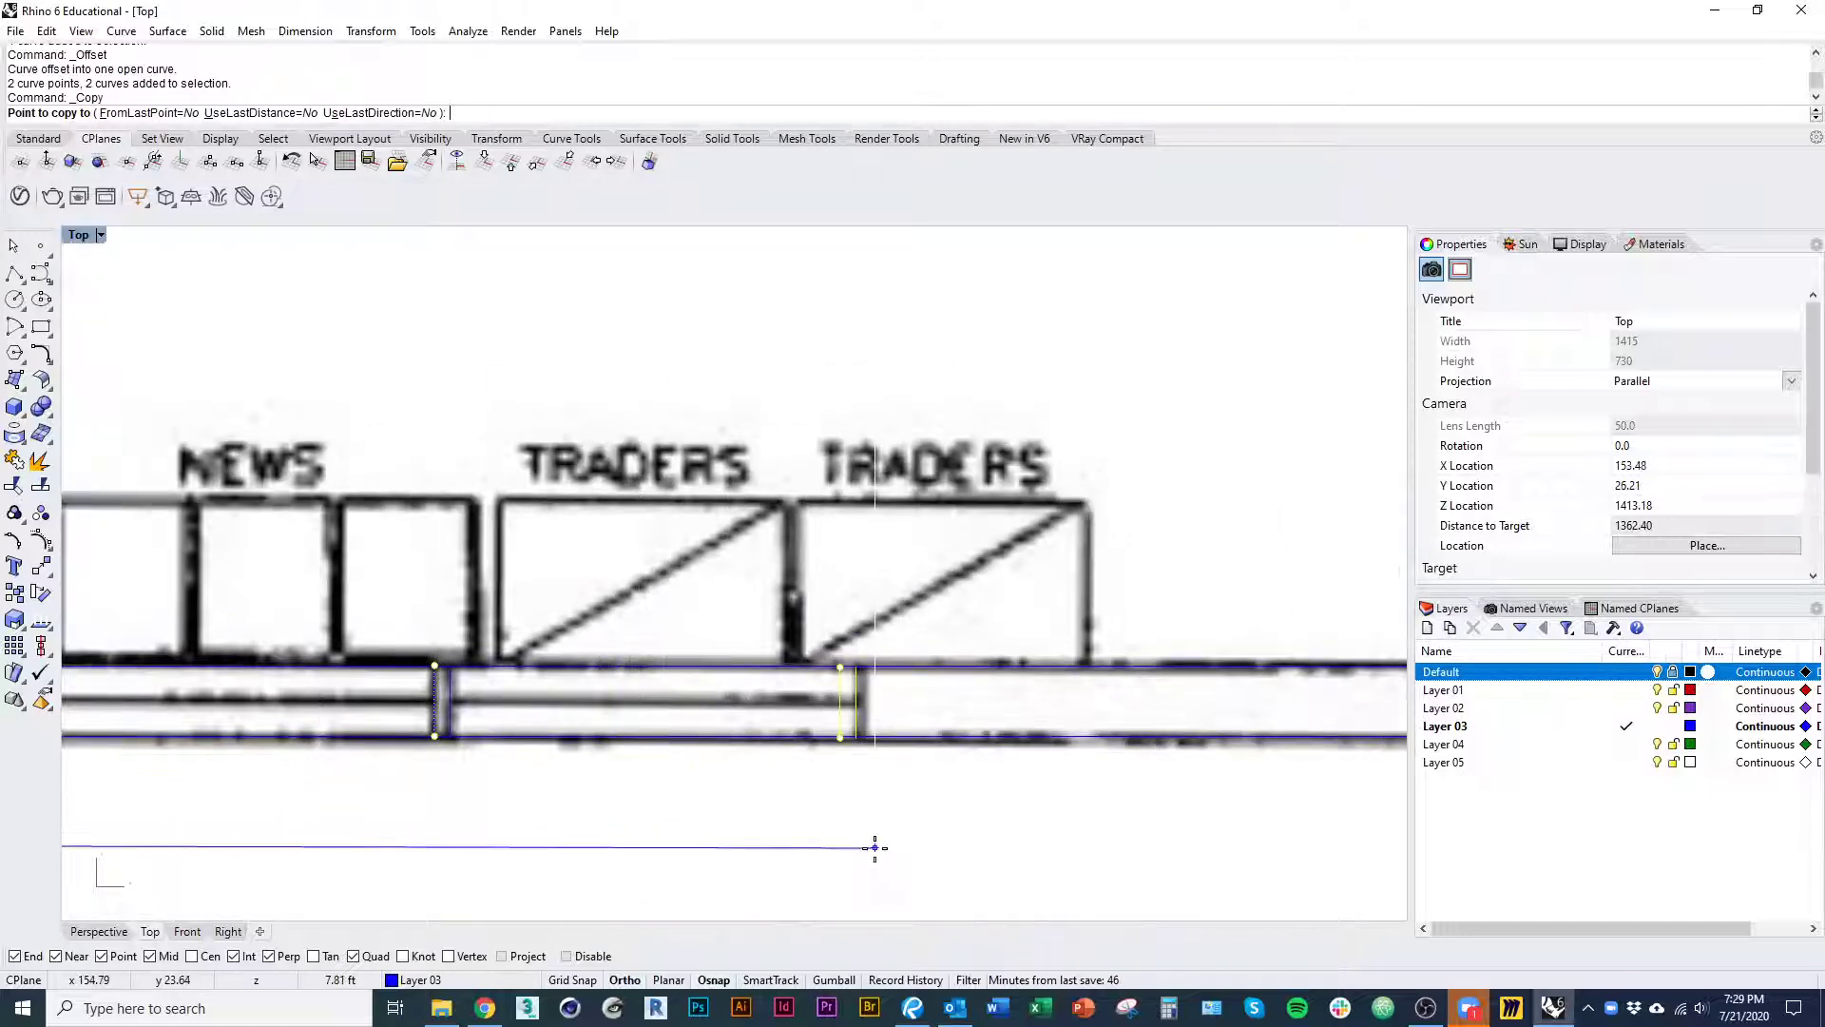
key(Escape)
- Copy that mullion's far edge line horizontally to the end of the last front window
scroll(872, 845, down, 3)
key(Escape)
click(561, 749)
key(Return)
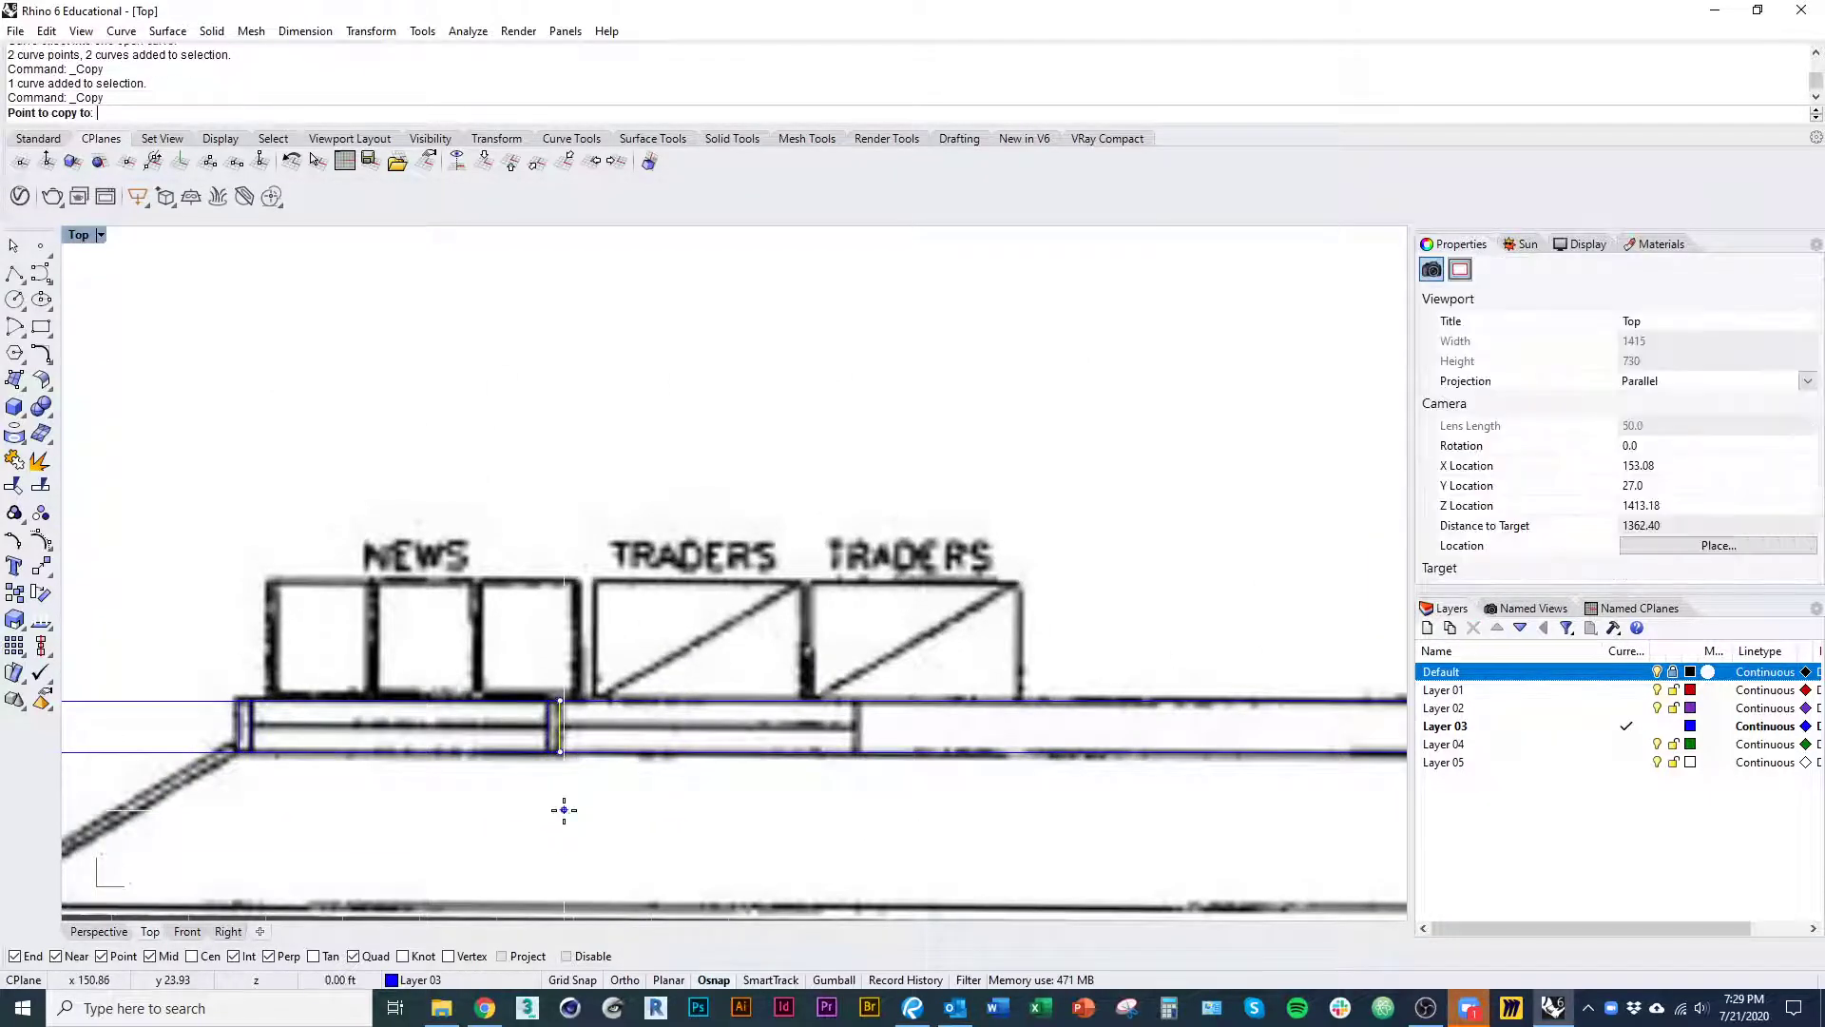
click(564, 810)
shift+click(862, 850)
key(Escape)
scroll(851, 852, down, 2)
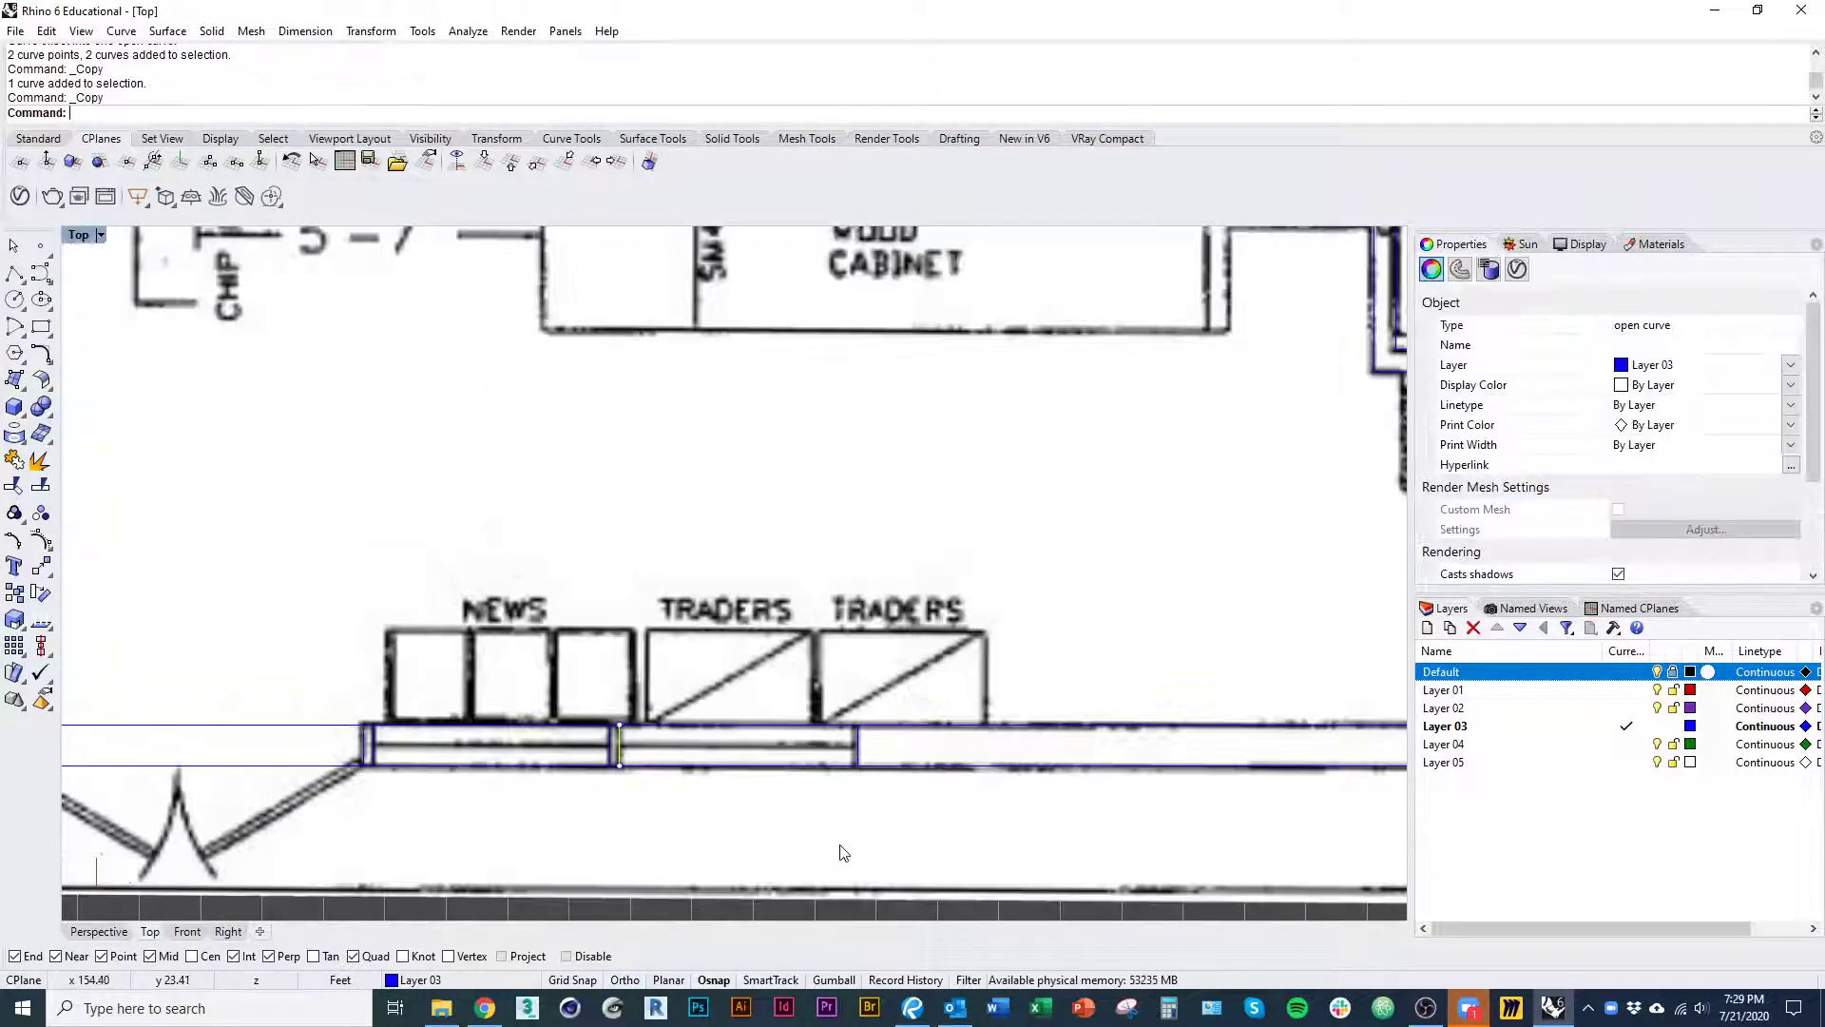
key(Escape)
- Check the traced front wall and openings by hiding the Default layer and showing it again
scroll(843, 852, down, 4)
right_drag(909, 886, 968, 831)
scroll(1308, 853, down, 1)
click(1658, 672)
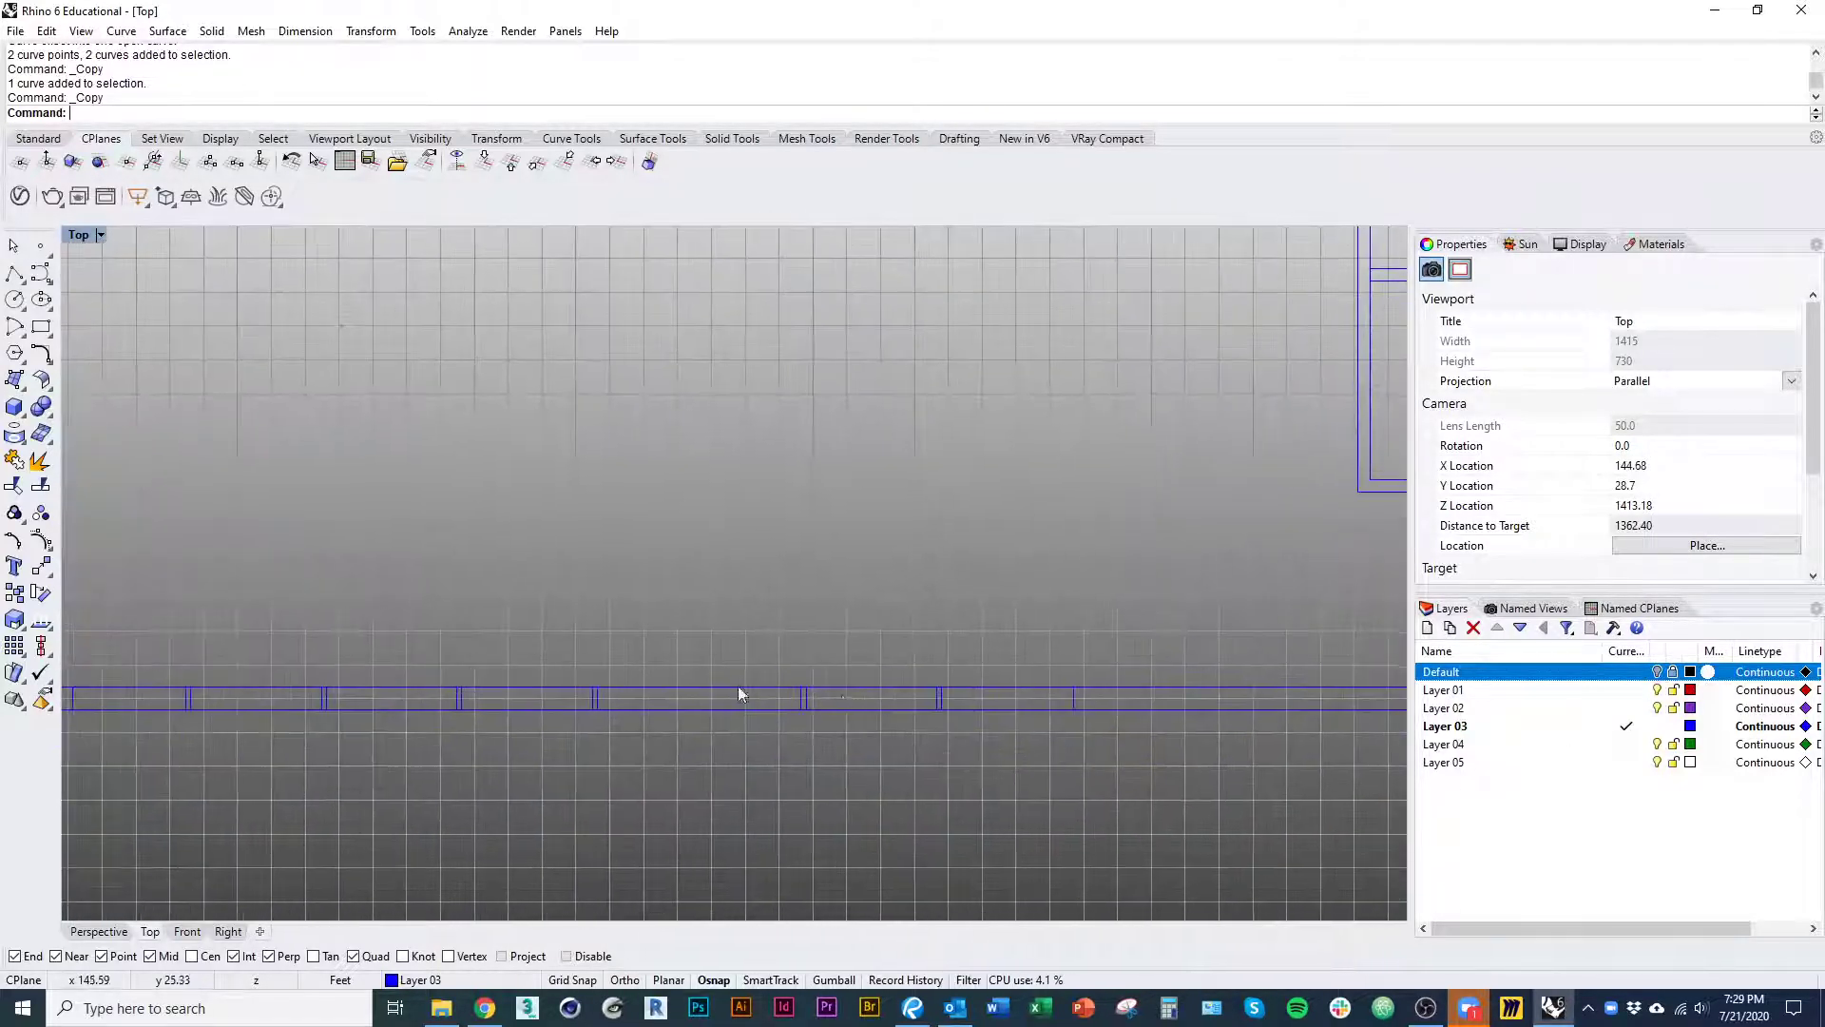
right_drag(738, 697, 657, 861)
scroll(561, 751, down, 6)
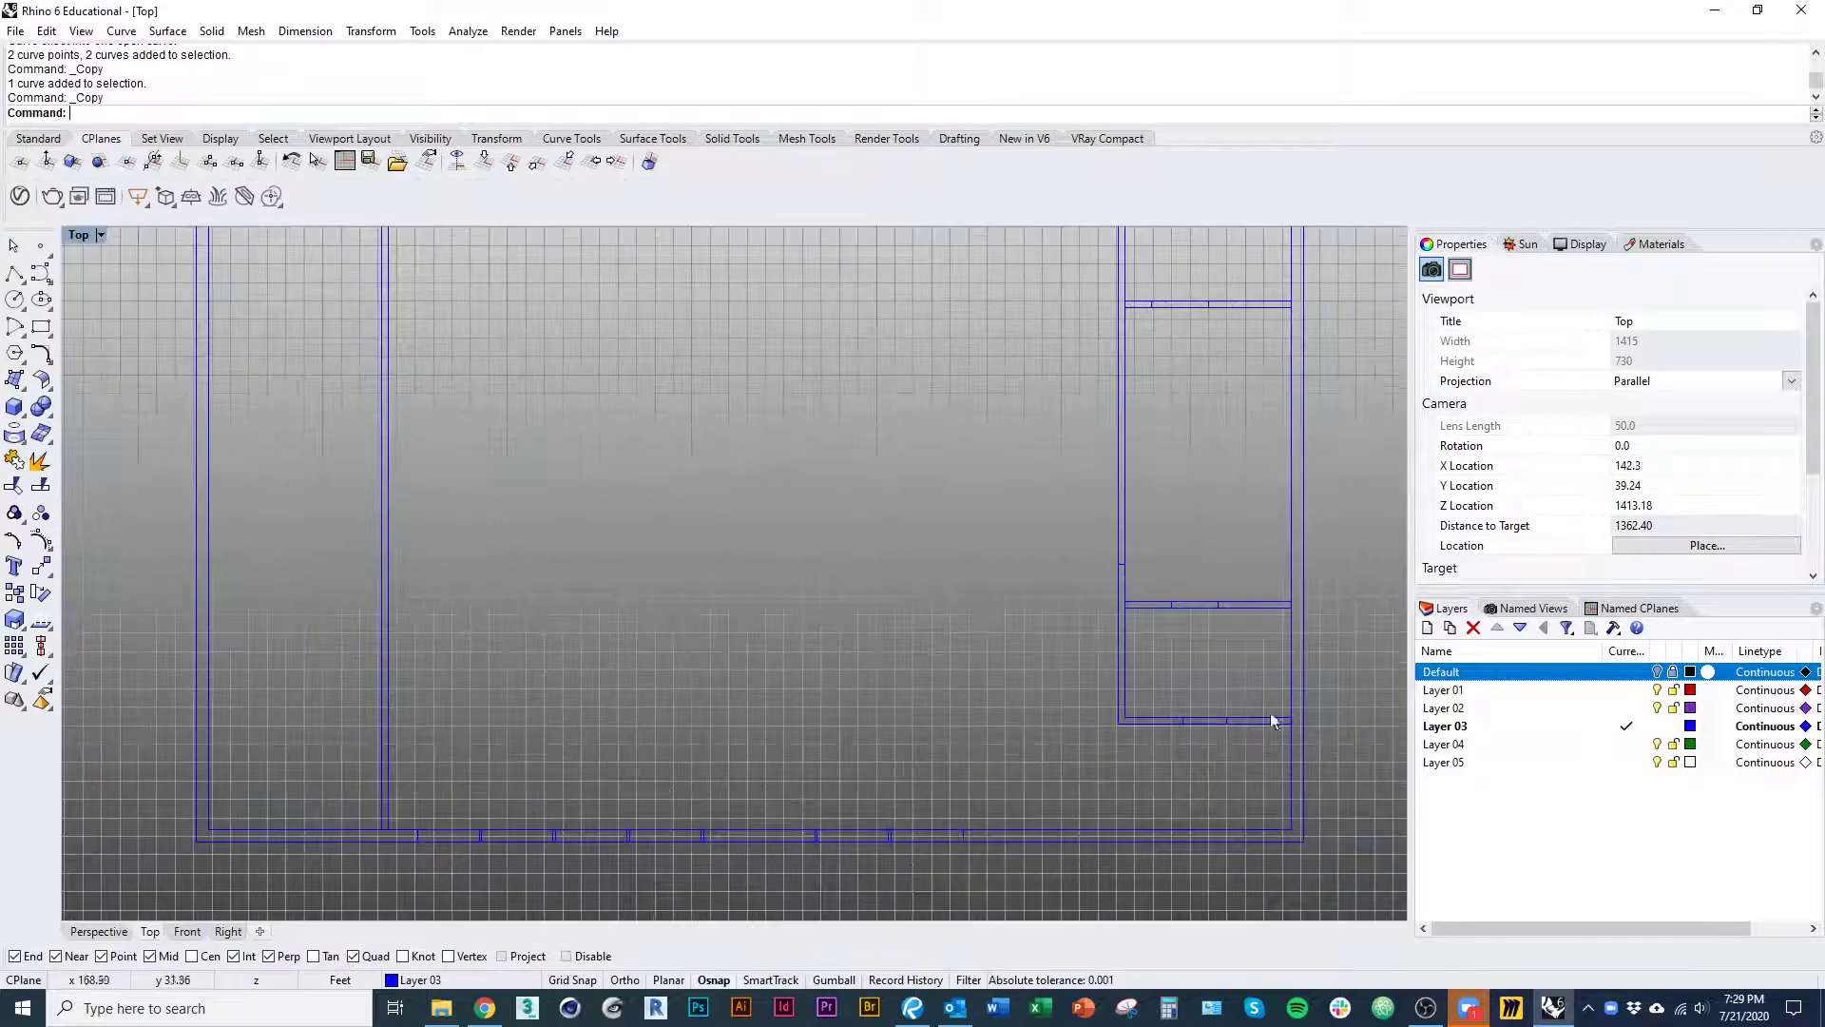
click(1658, 672)
right_drag(1148, 766, 954, 725)
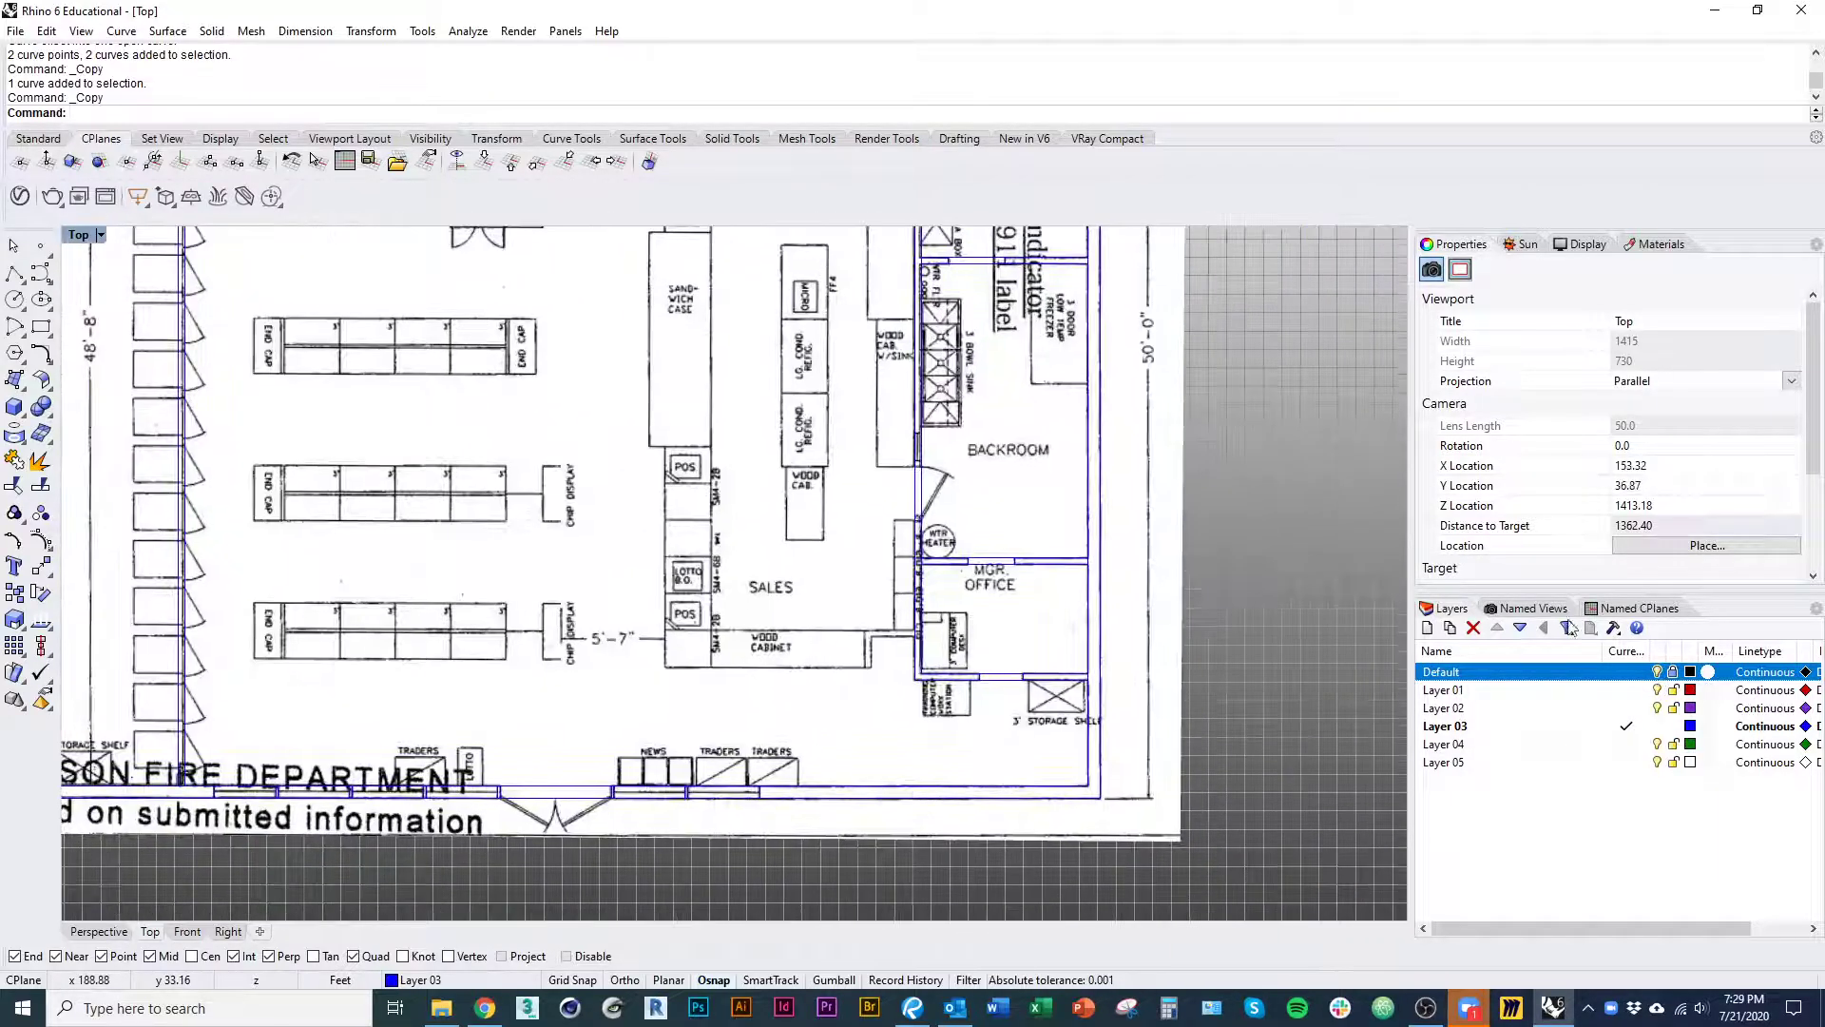
- Compare the manager's office door openings with the fire plan by toggling the Default layer, leaving it hidden
scroll(1045, 722, up, 8)
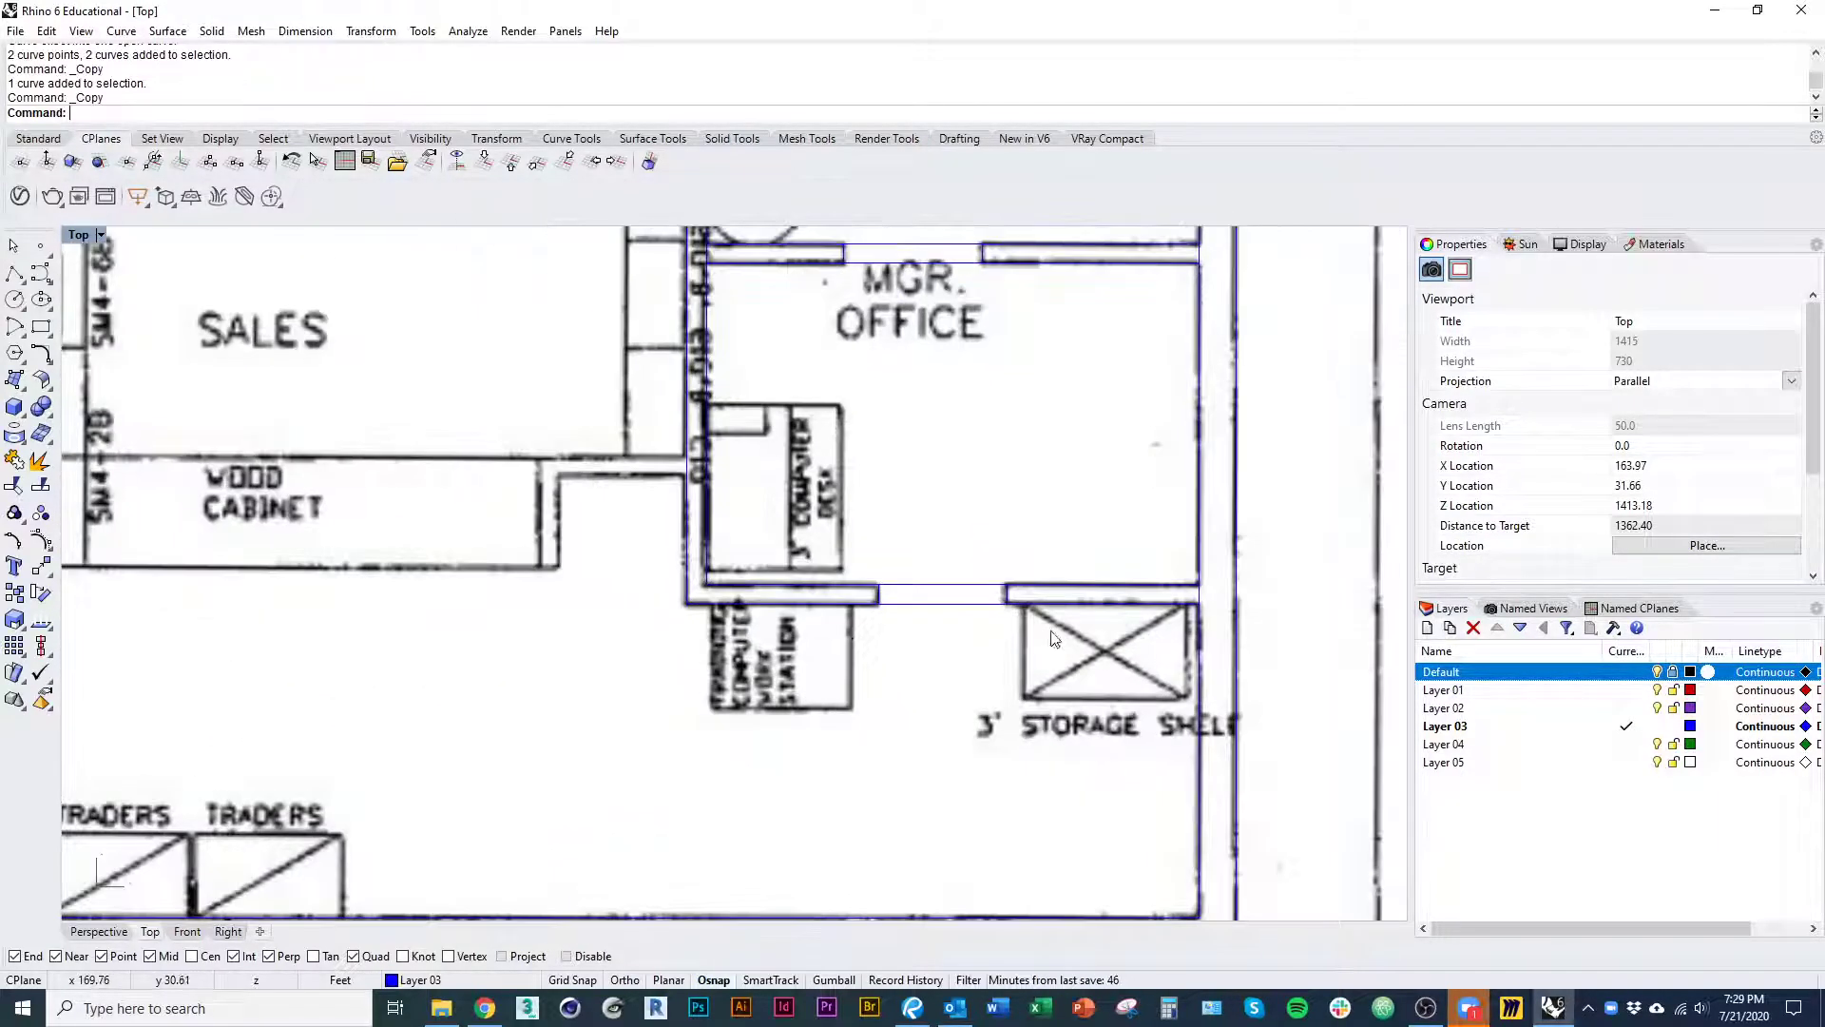
click(1657, 672)
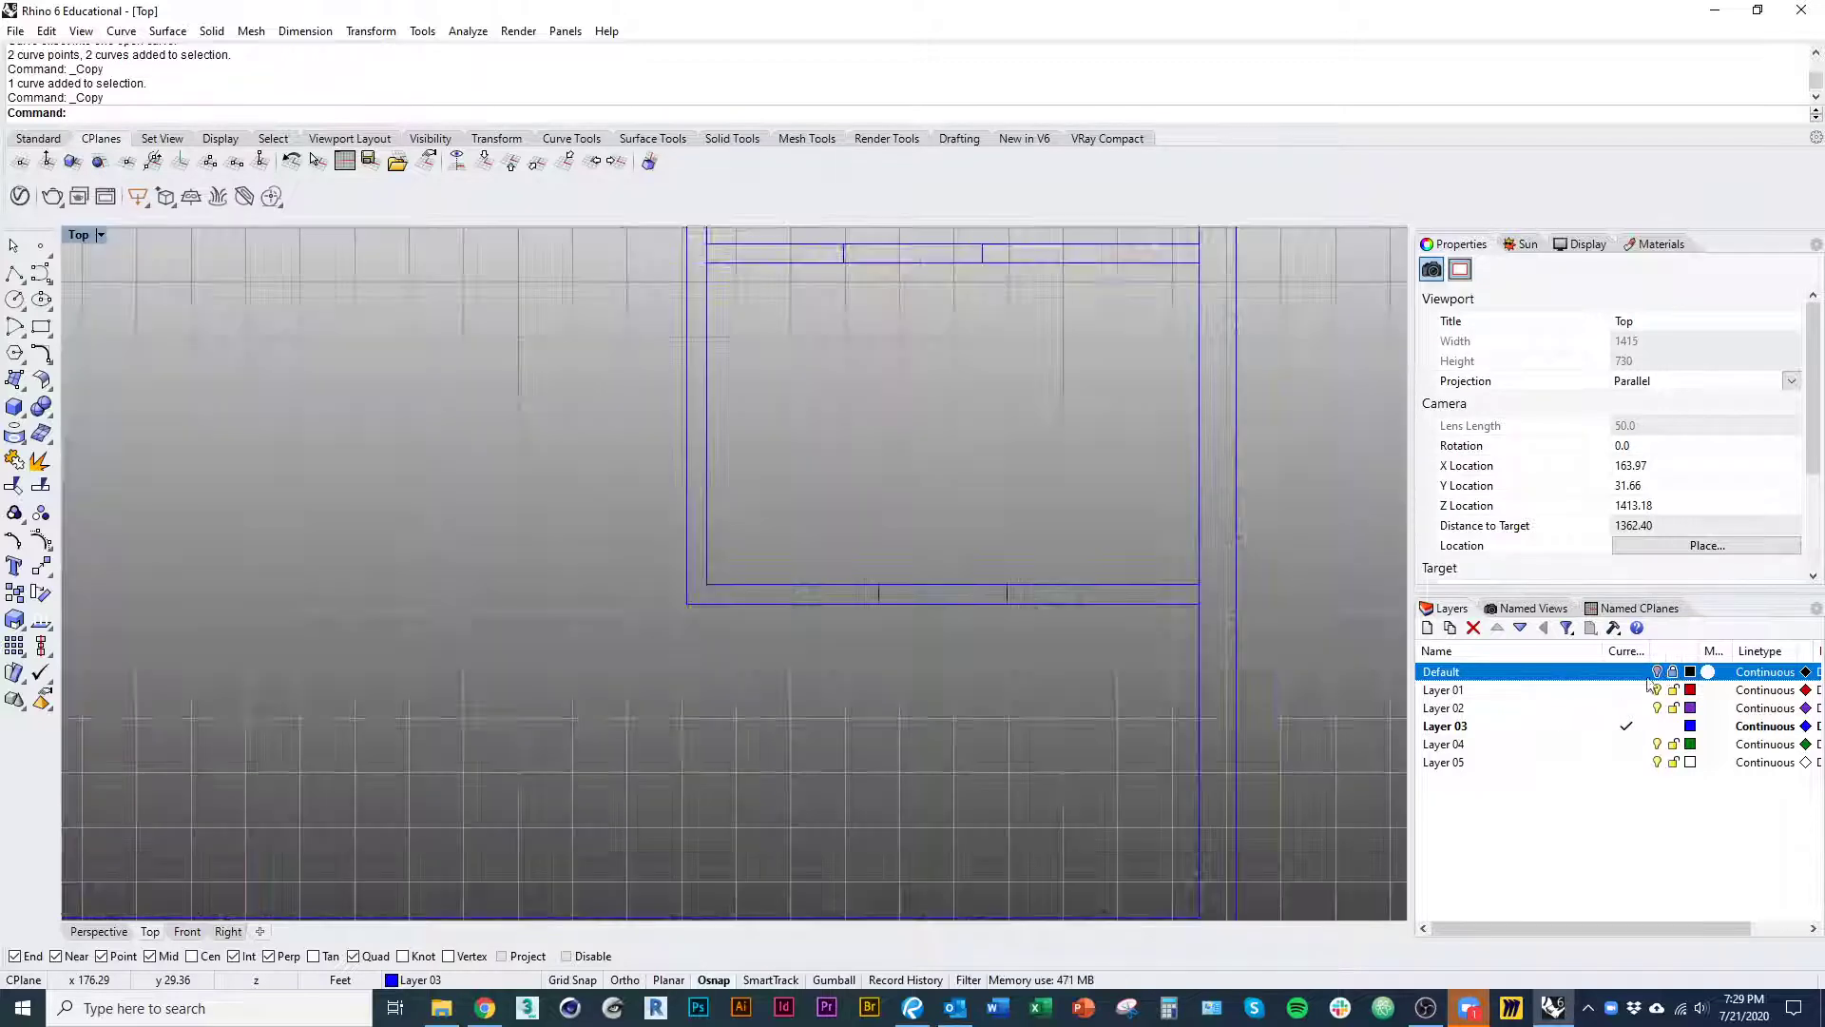
right_drag(1090, 528, 1043, 657)
click(1658, 672)
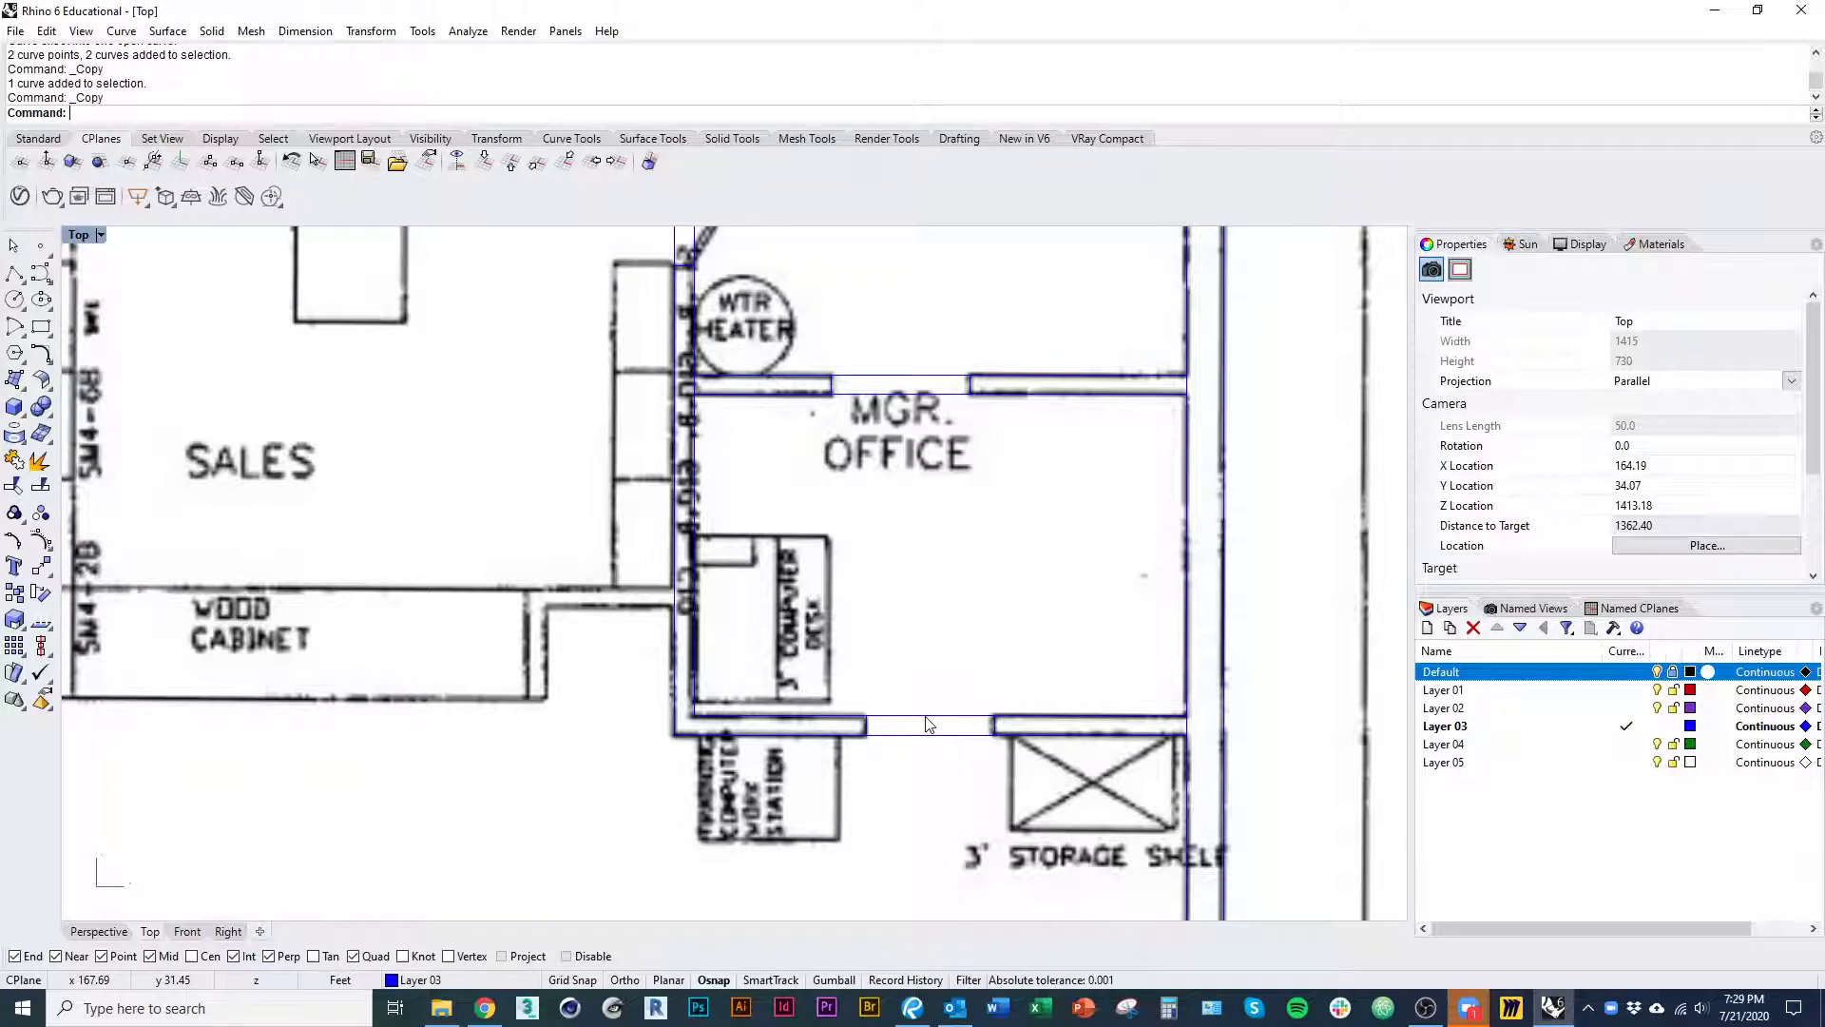
click(1657, 672)
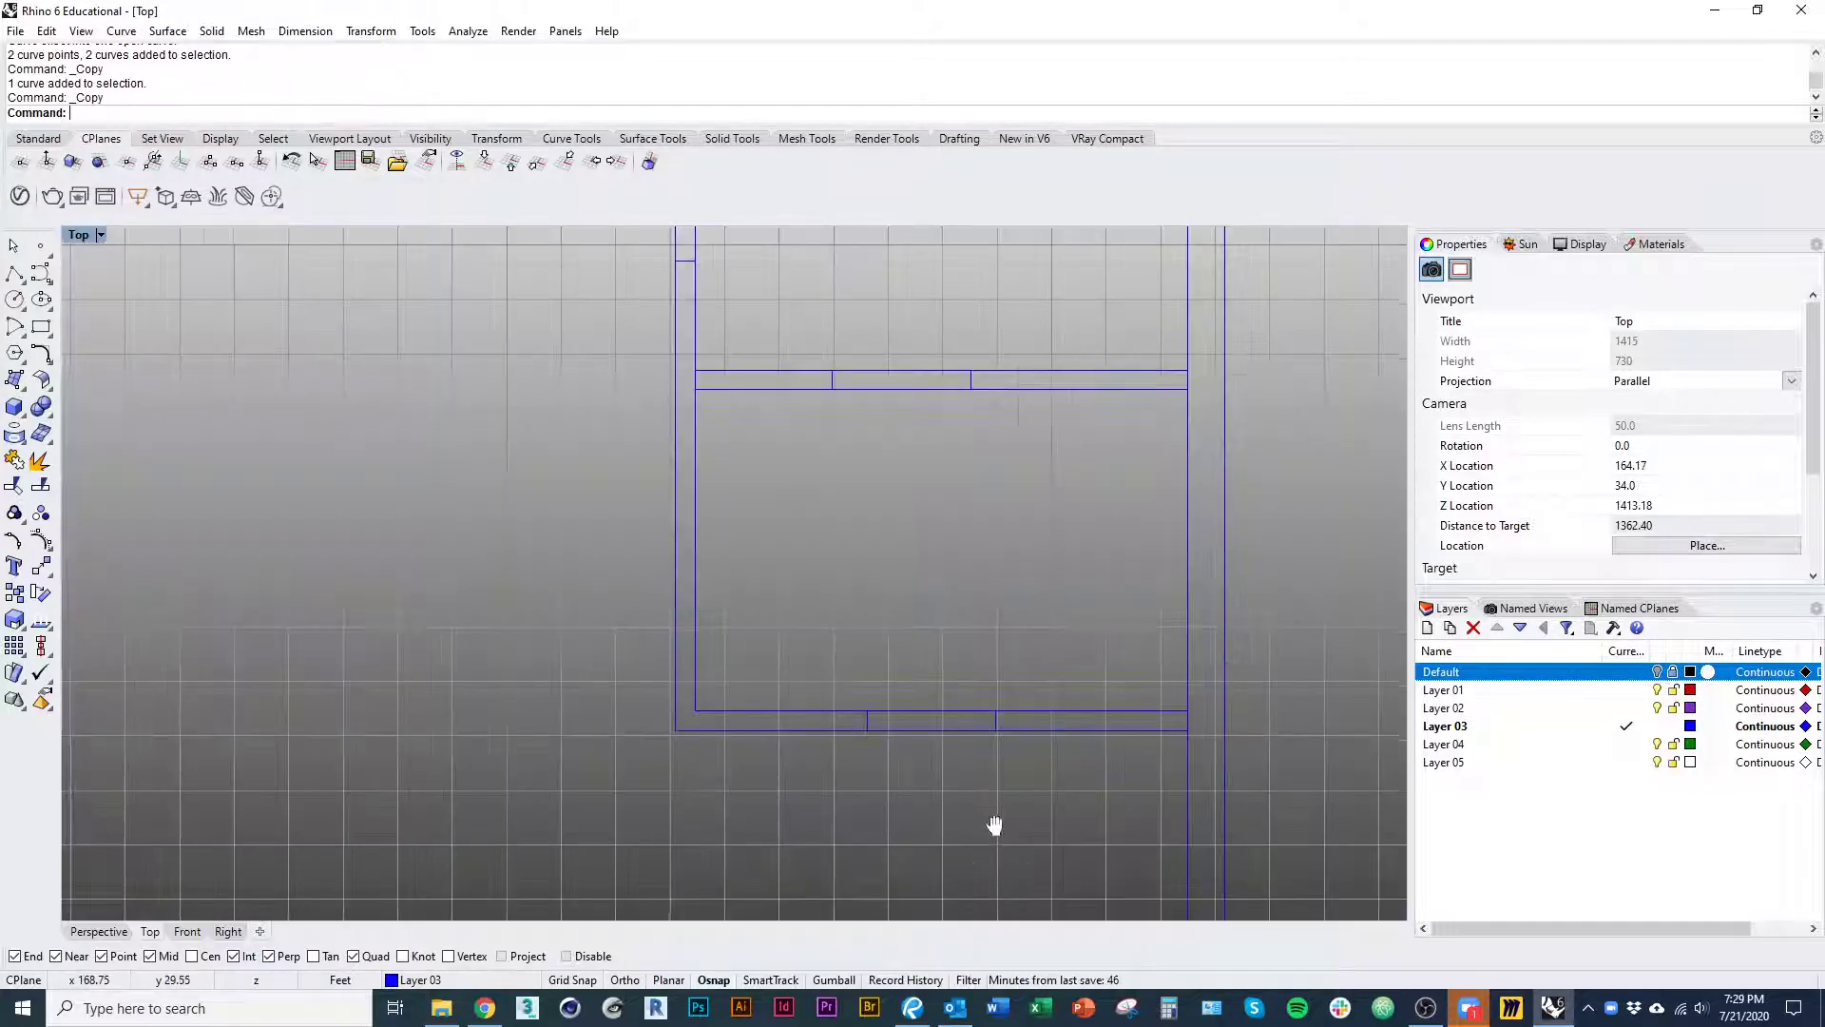
right_drag(995, 827, 838, 792)
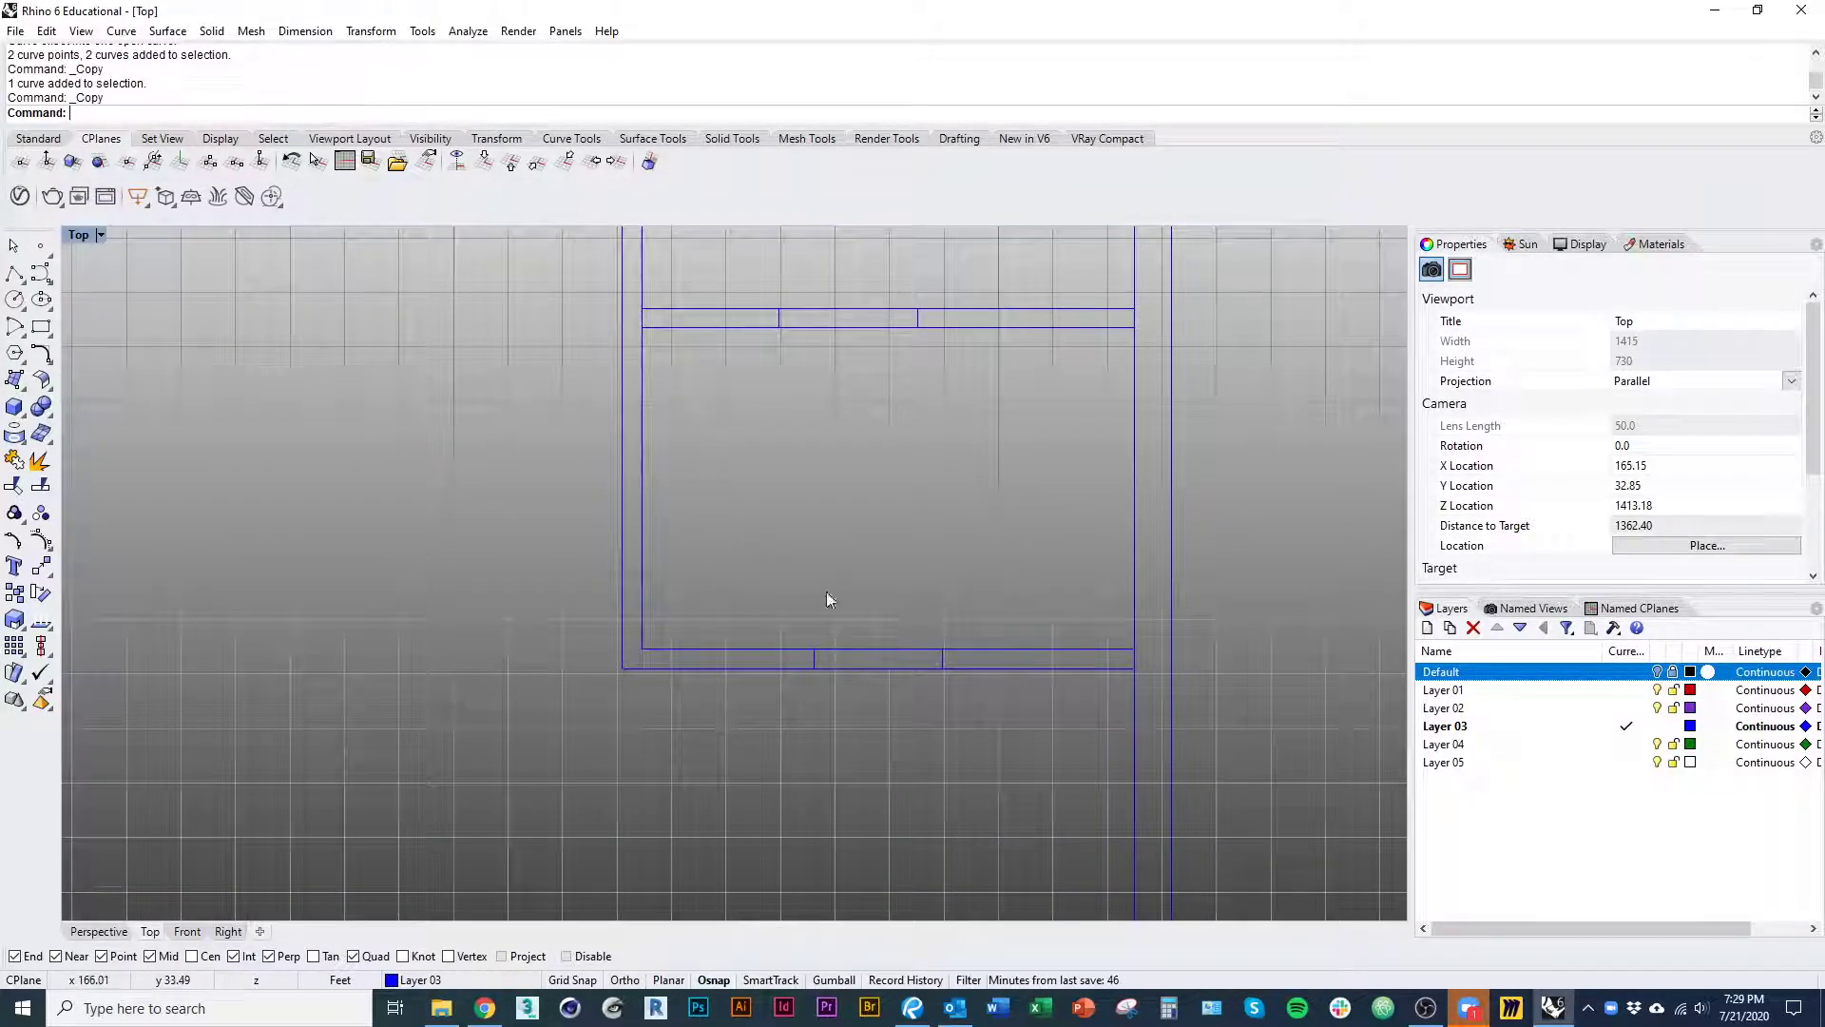
drag(806, 597, 1120, 814)
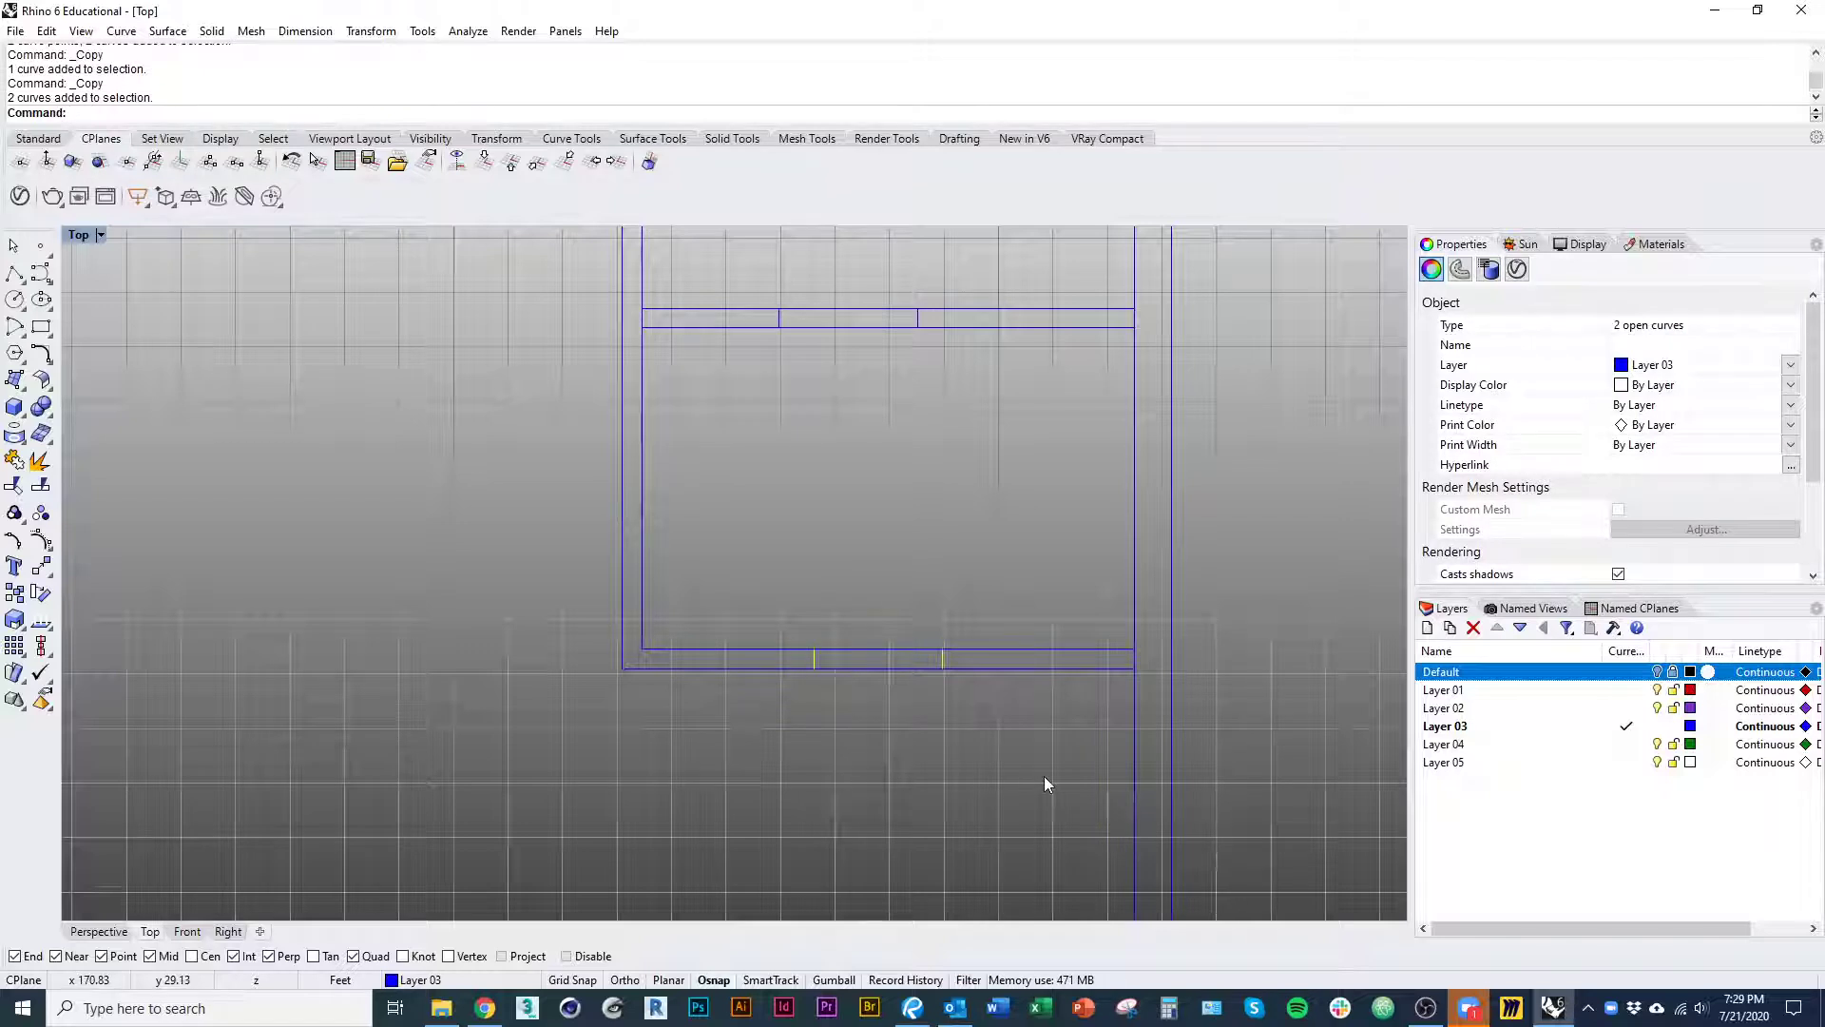
text(Trim)
key(Return)
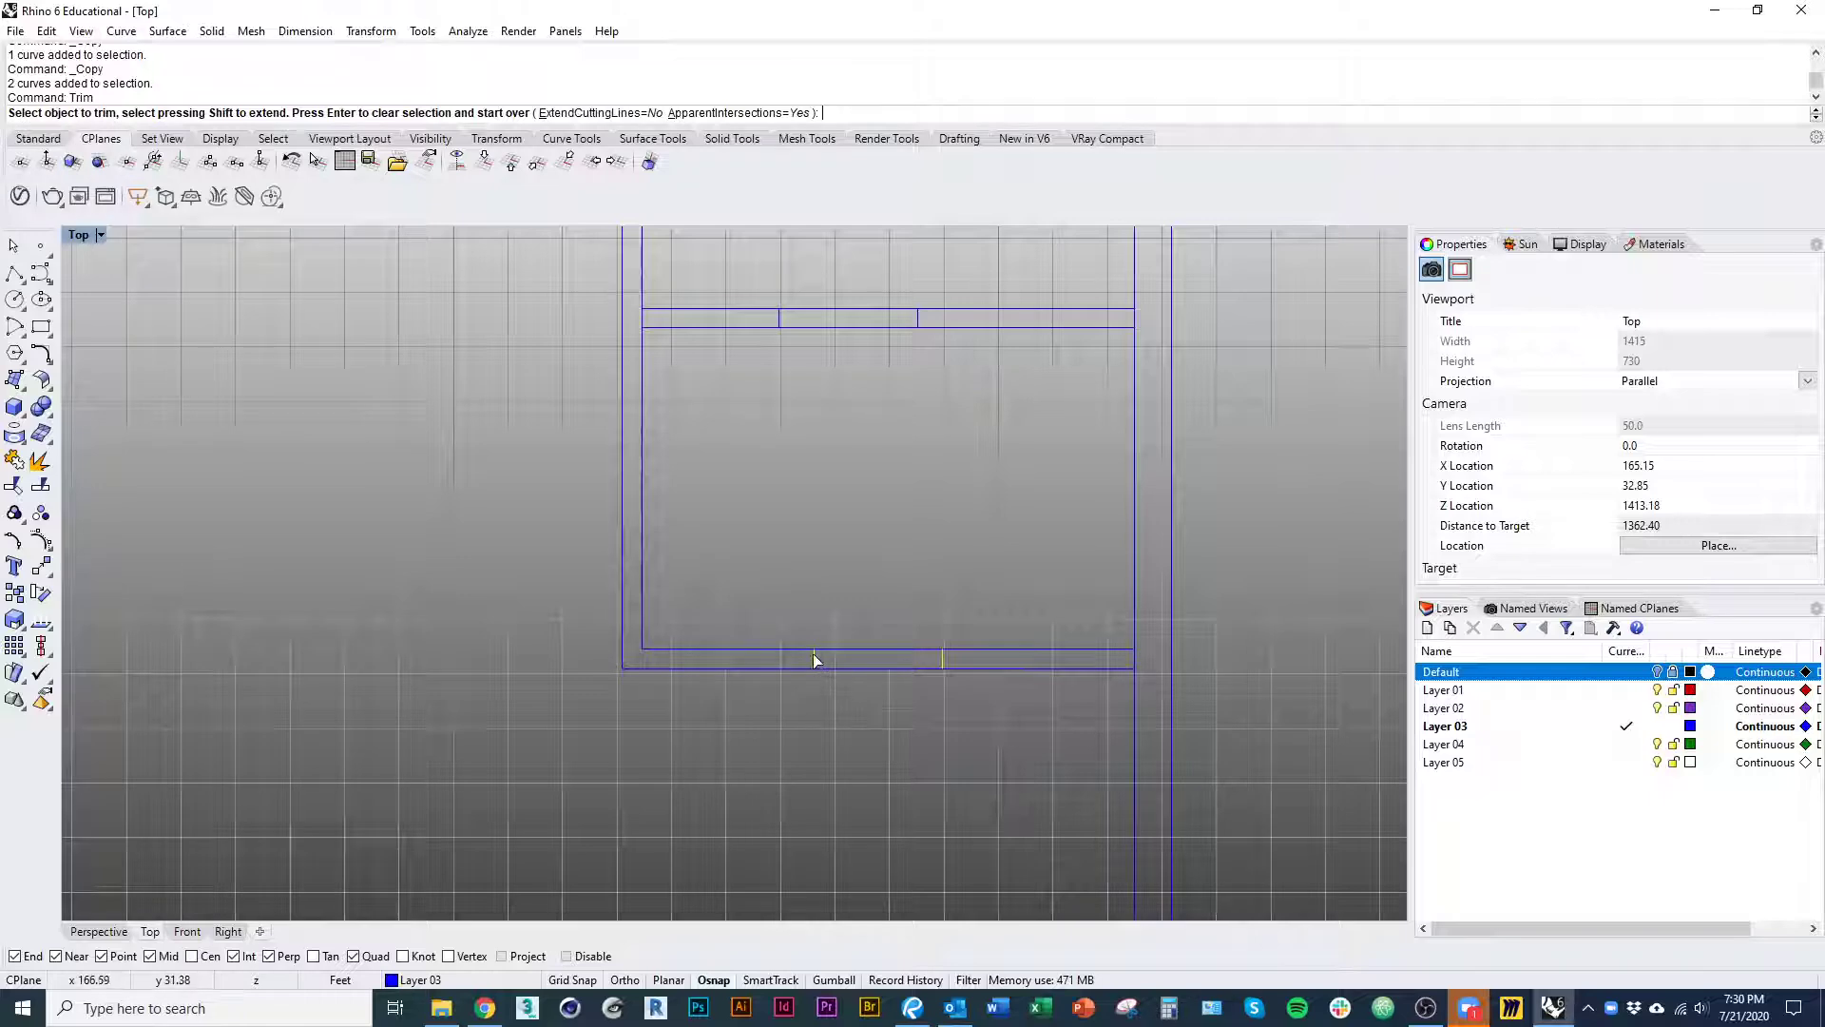
key(Escape)
- Draw a practice rectangle in the empty area outside the building, beyond the manager's office wall
click(44, 327)
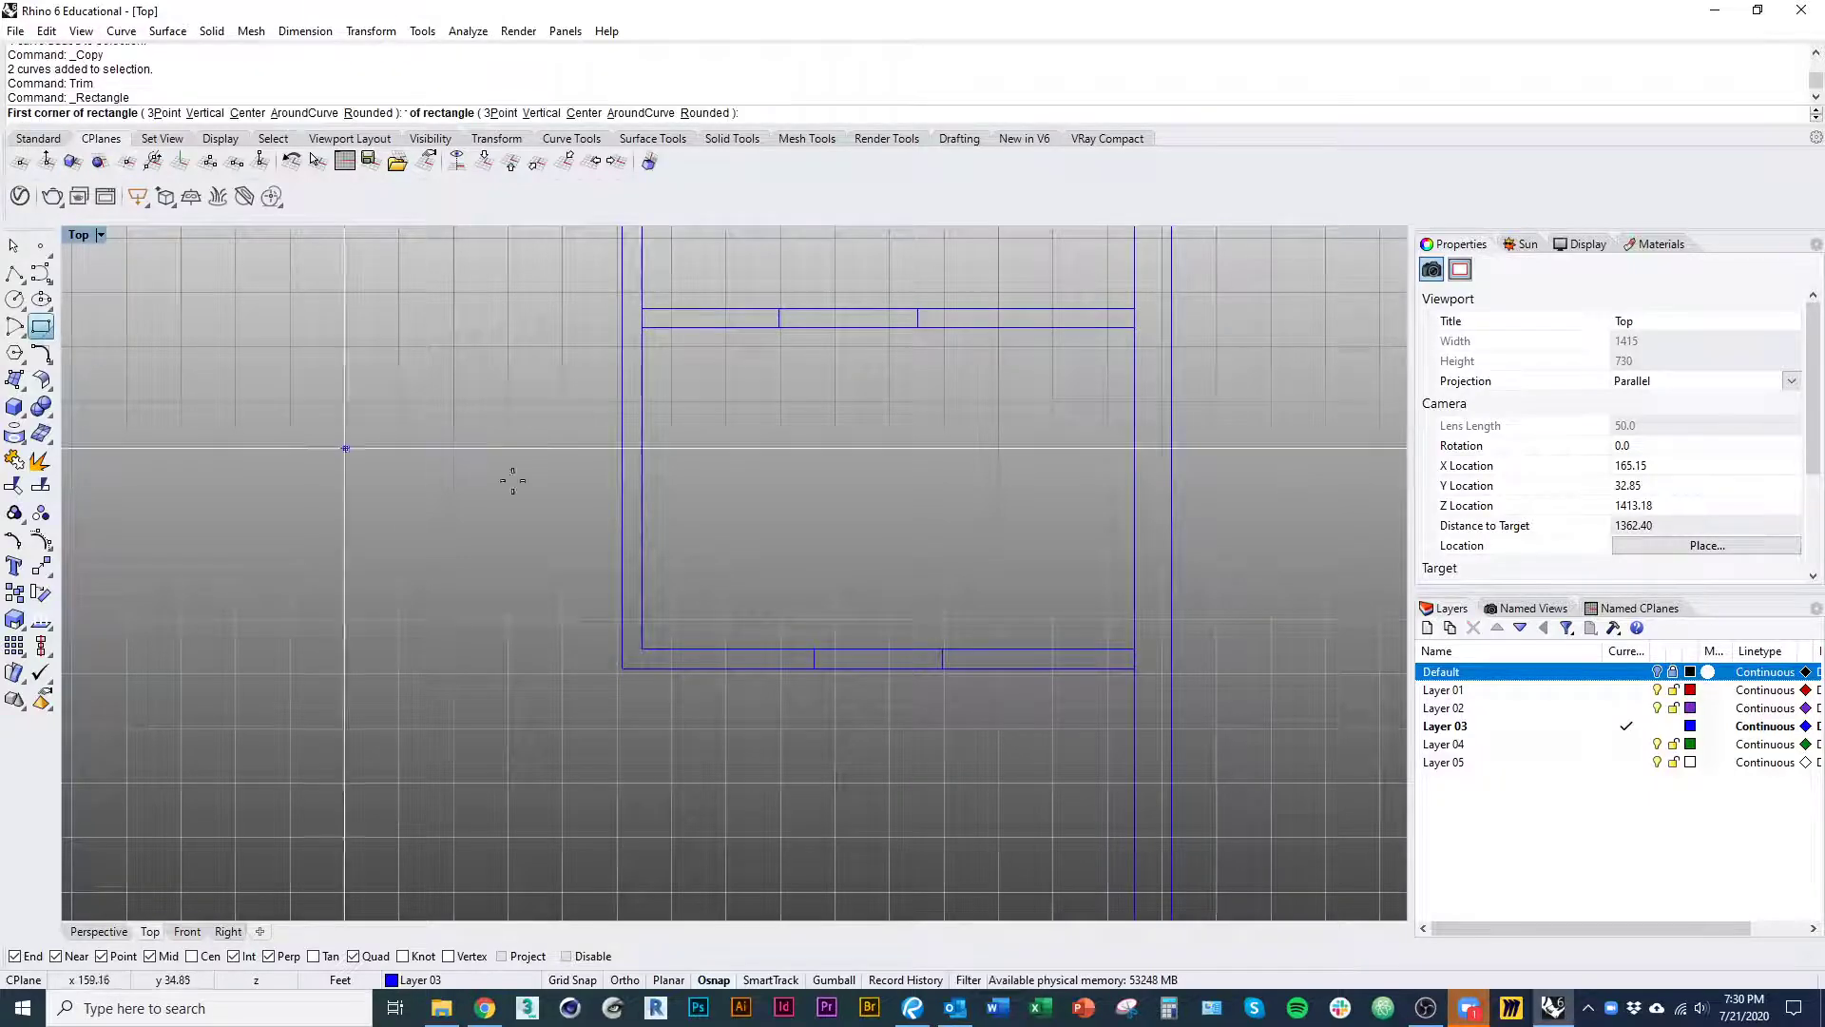
scroll(342, 551, down, 8)
click(719, 586)
click(852, 482)
right_drag(703, 591, 731, 613)
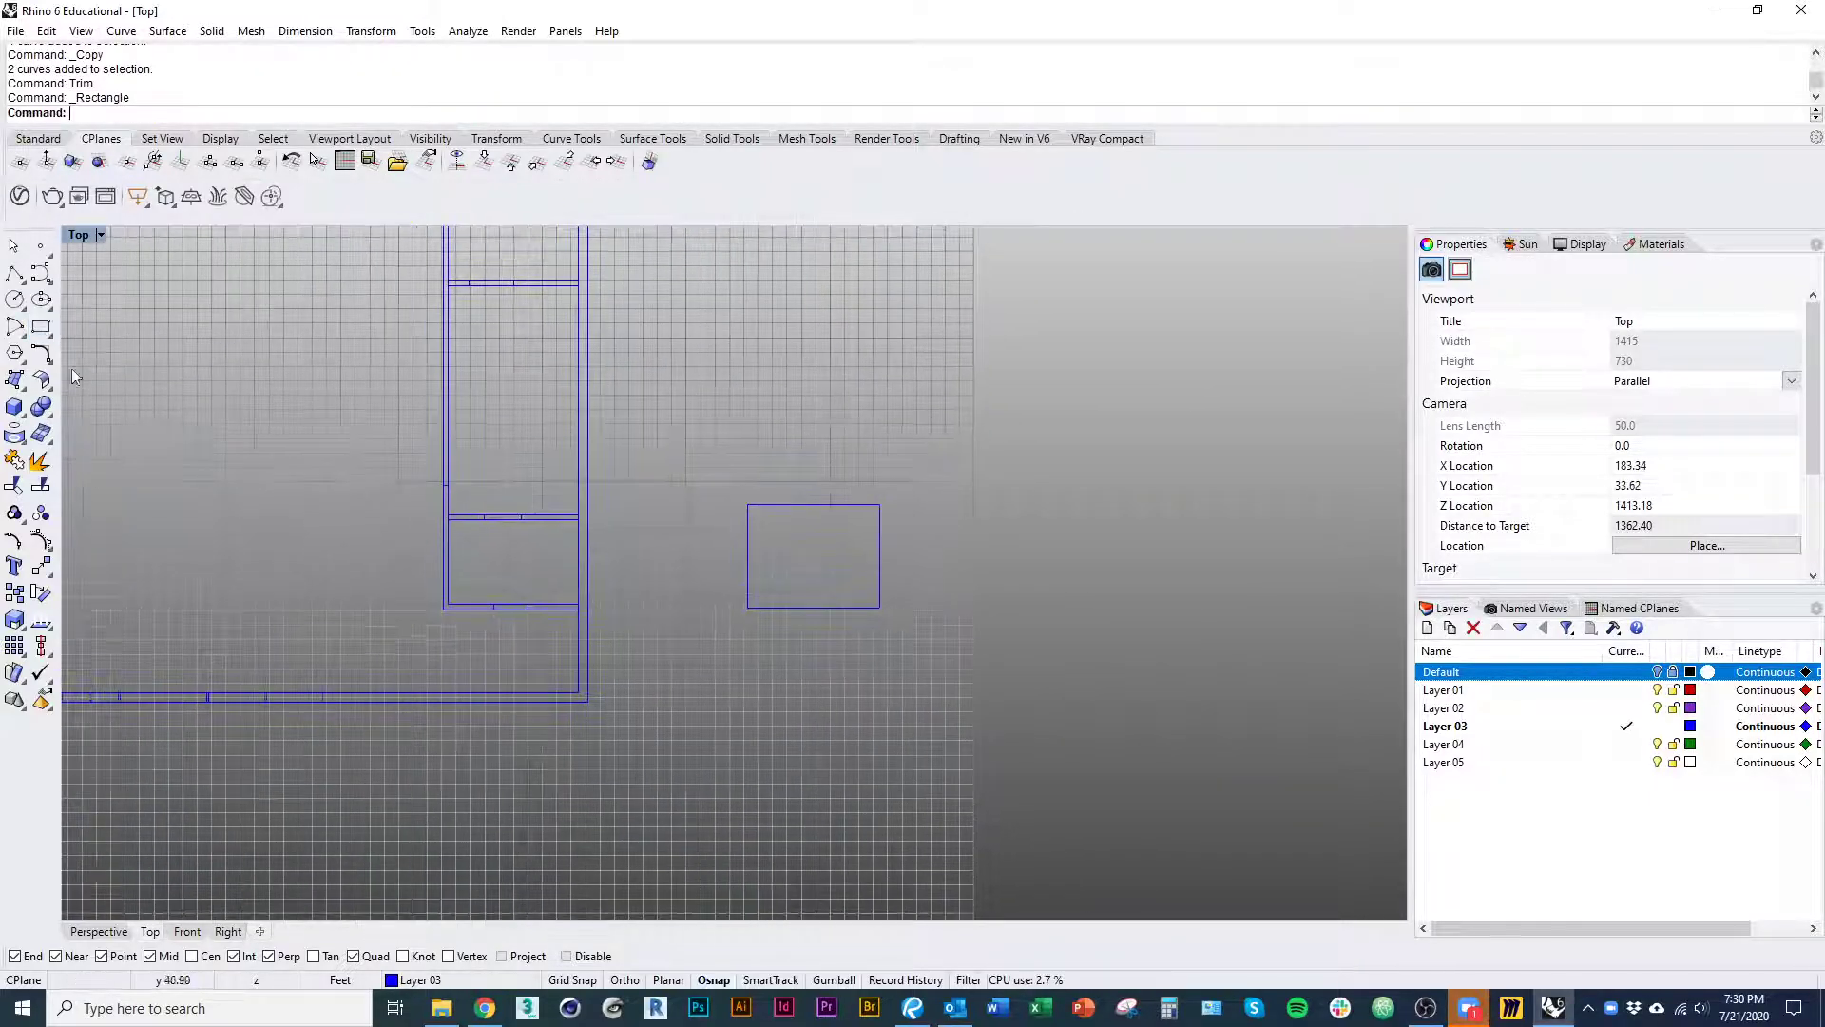
- Draw a tilted practice ellipse that crosses the office walls and overlaps the side of the rectangle
click(41, 298)
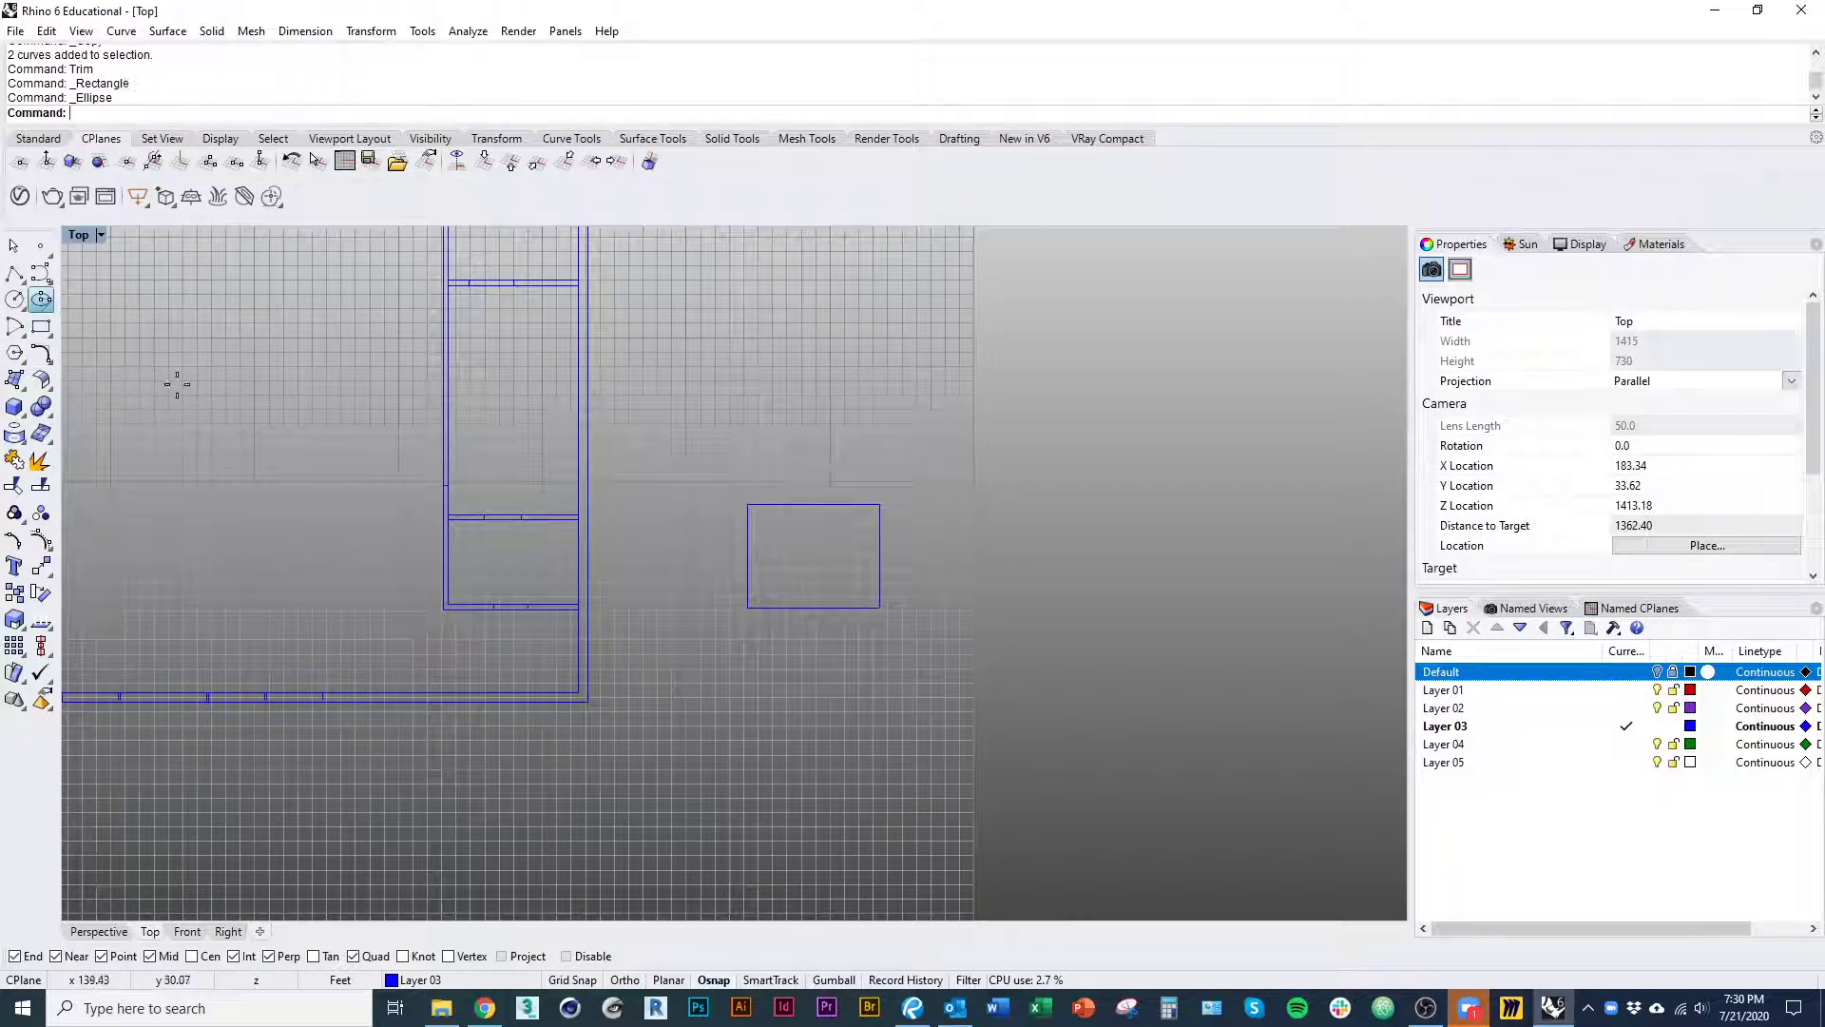
scroll(741, 601, up, 3)
click(621, 512)
click(796, 562)
click(791, 686)
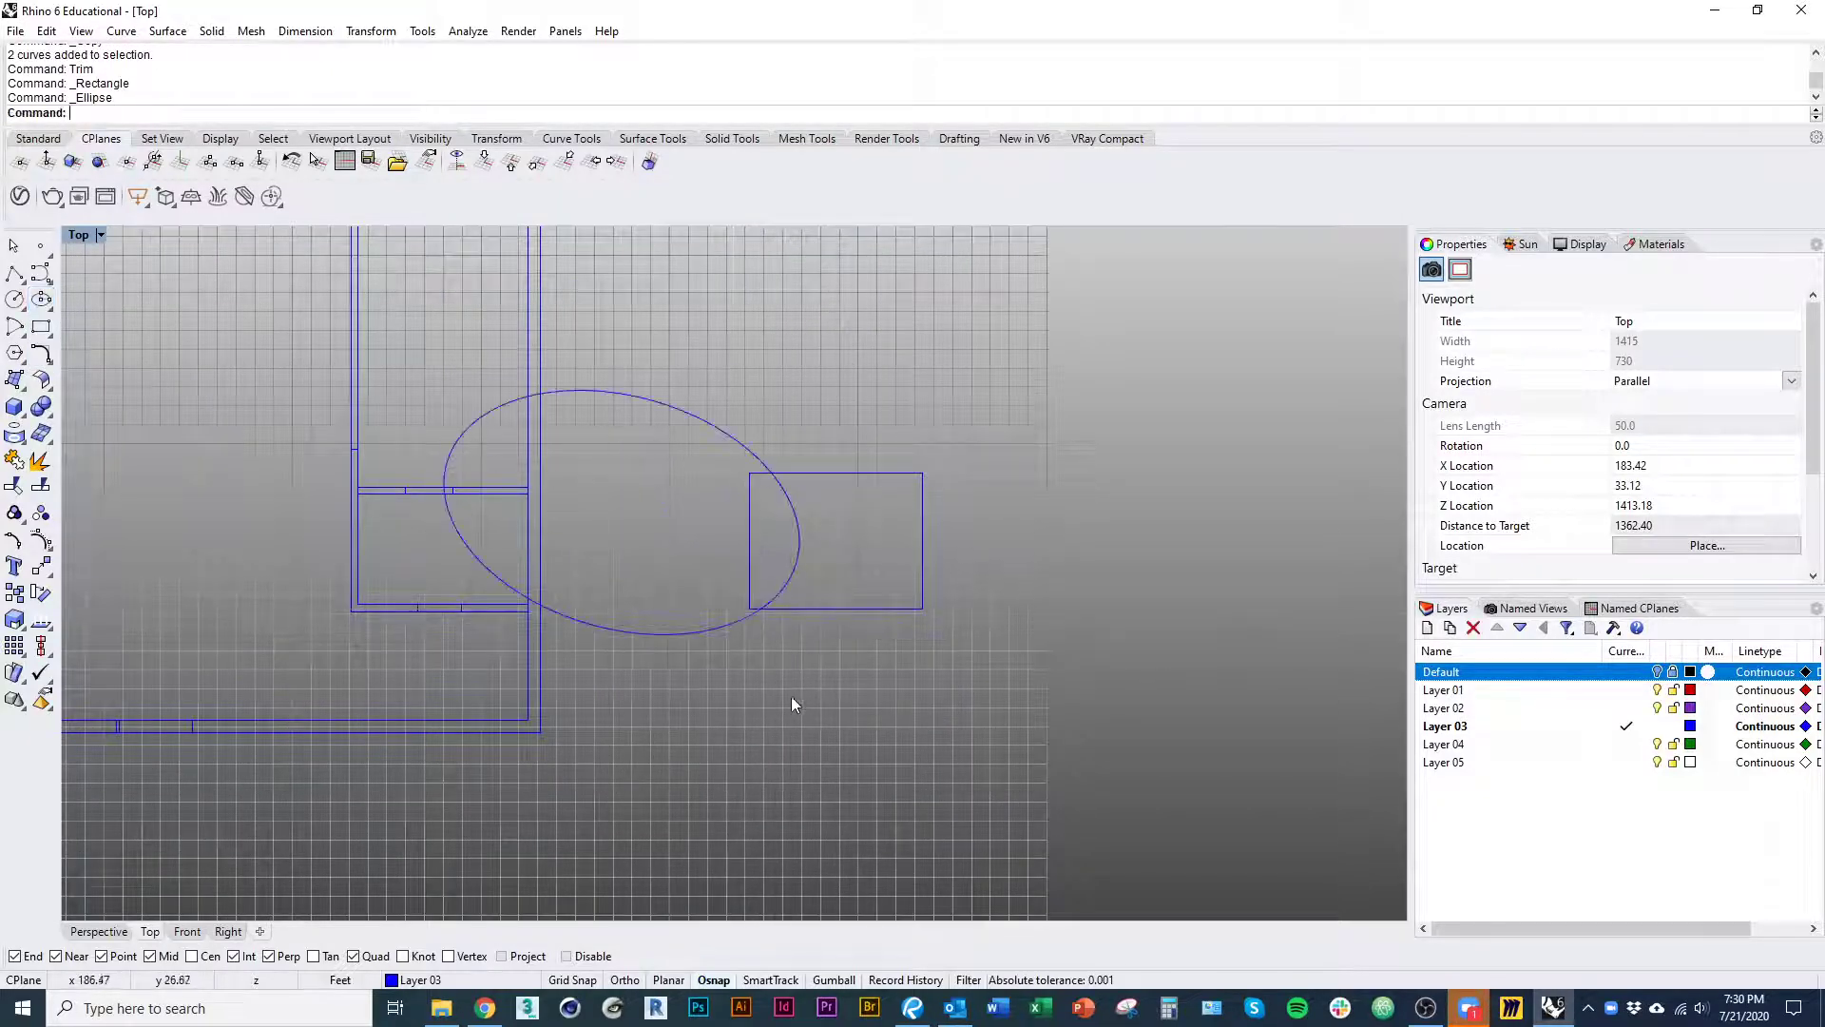
- Move the ellipse clear of the building so it overlaps the lower part of the rectangle, and clear the selection
click(757, 616)
drag(800, 667, 922, 745)
right_drag(1073, 716, 1026, 772)
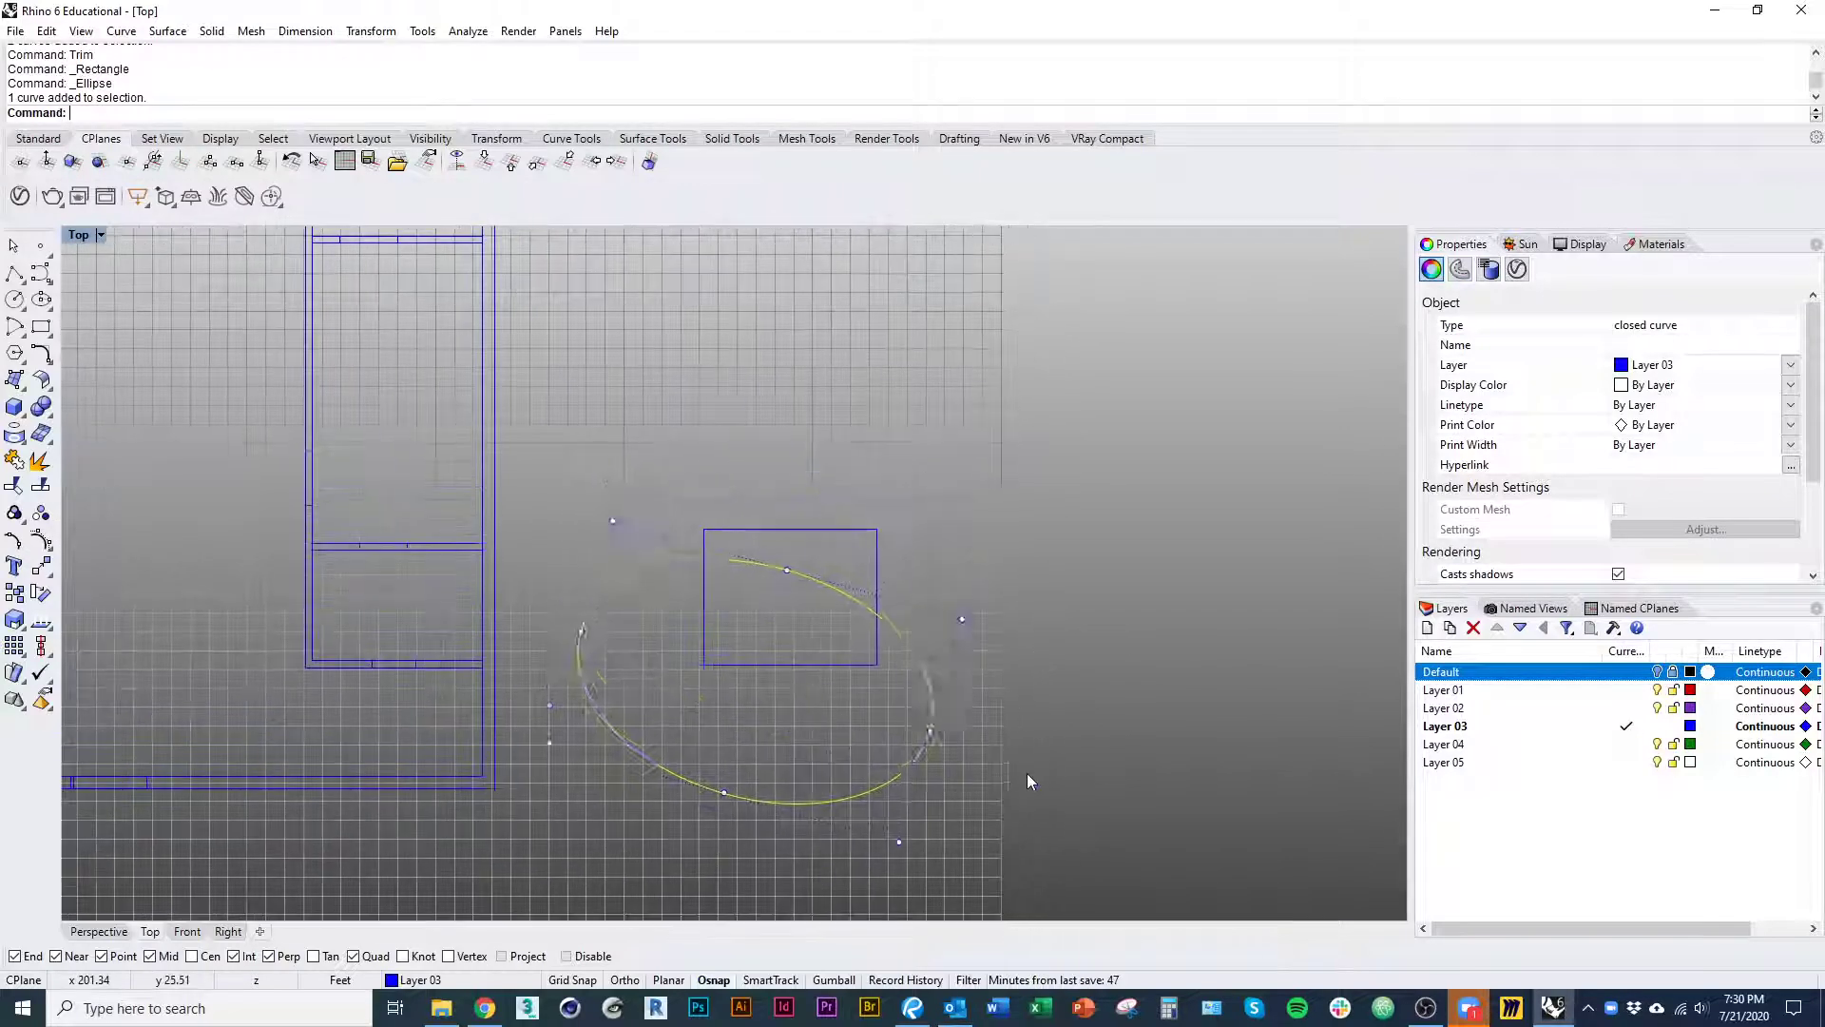
click(1027, 773)
click(924, 753)
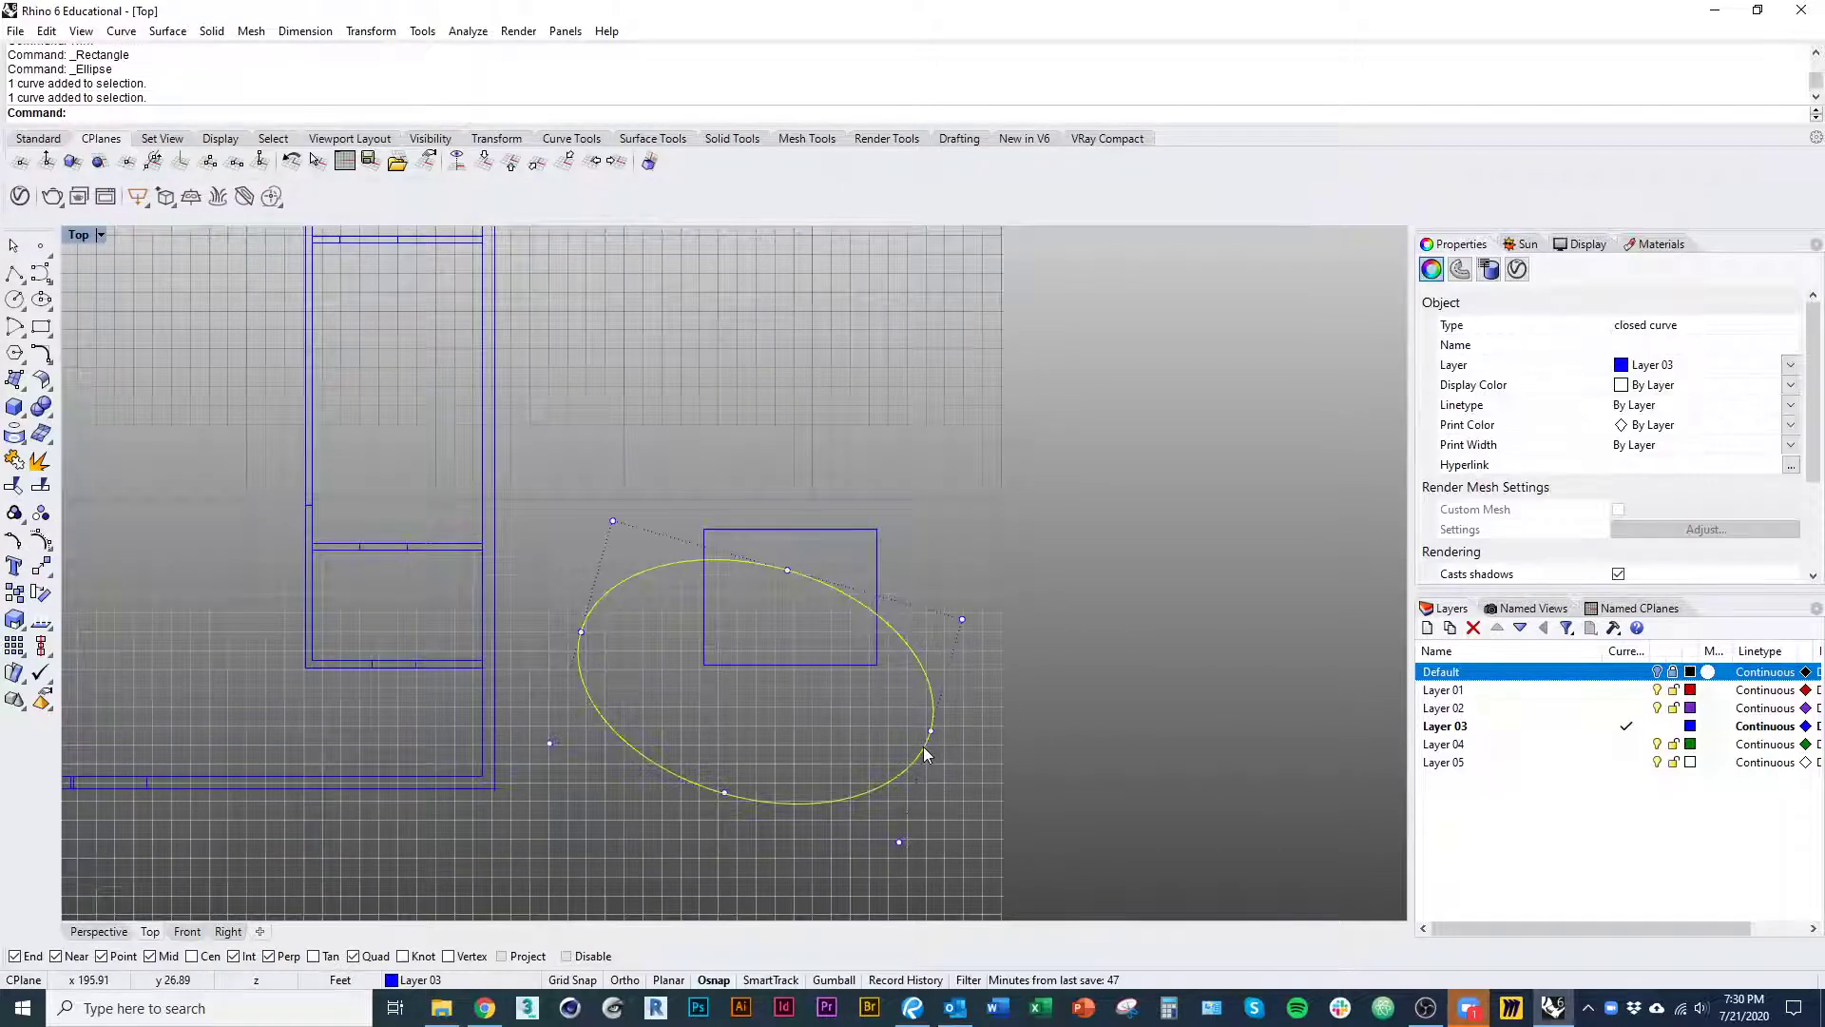
key(Escape)
- Trim away the rectangle with the ellipse as the cutting object, and undo the trim
text(t)
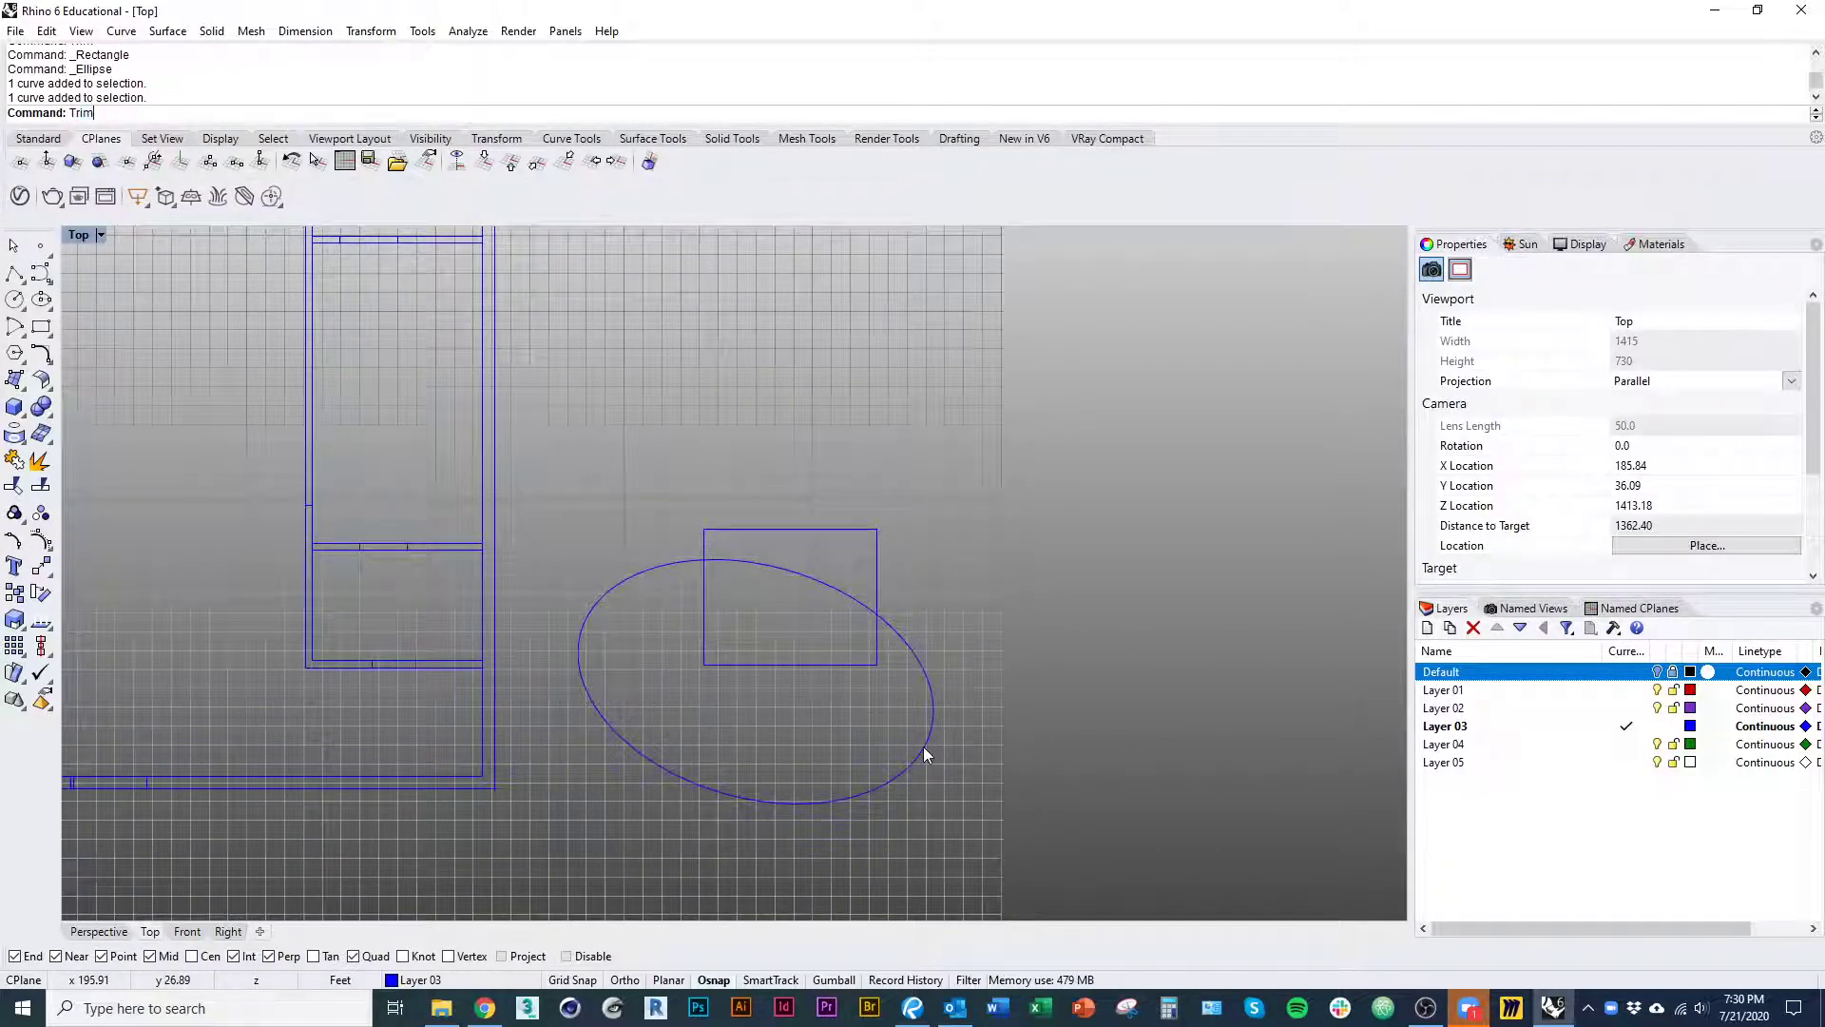
key(Return)
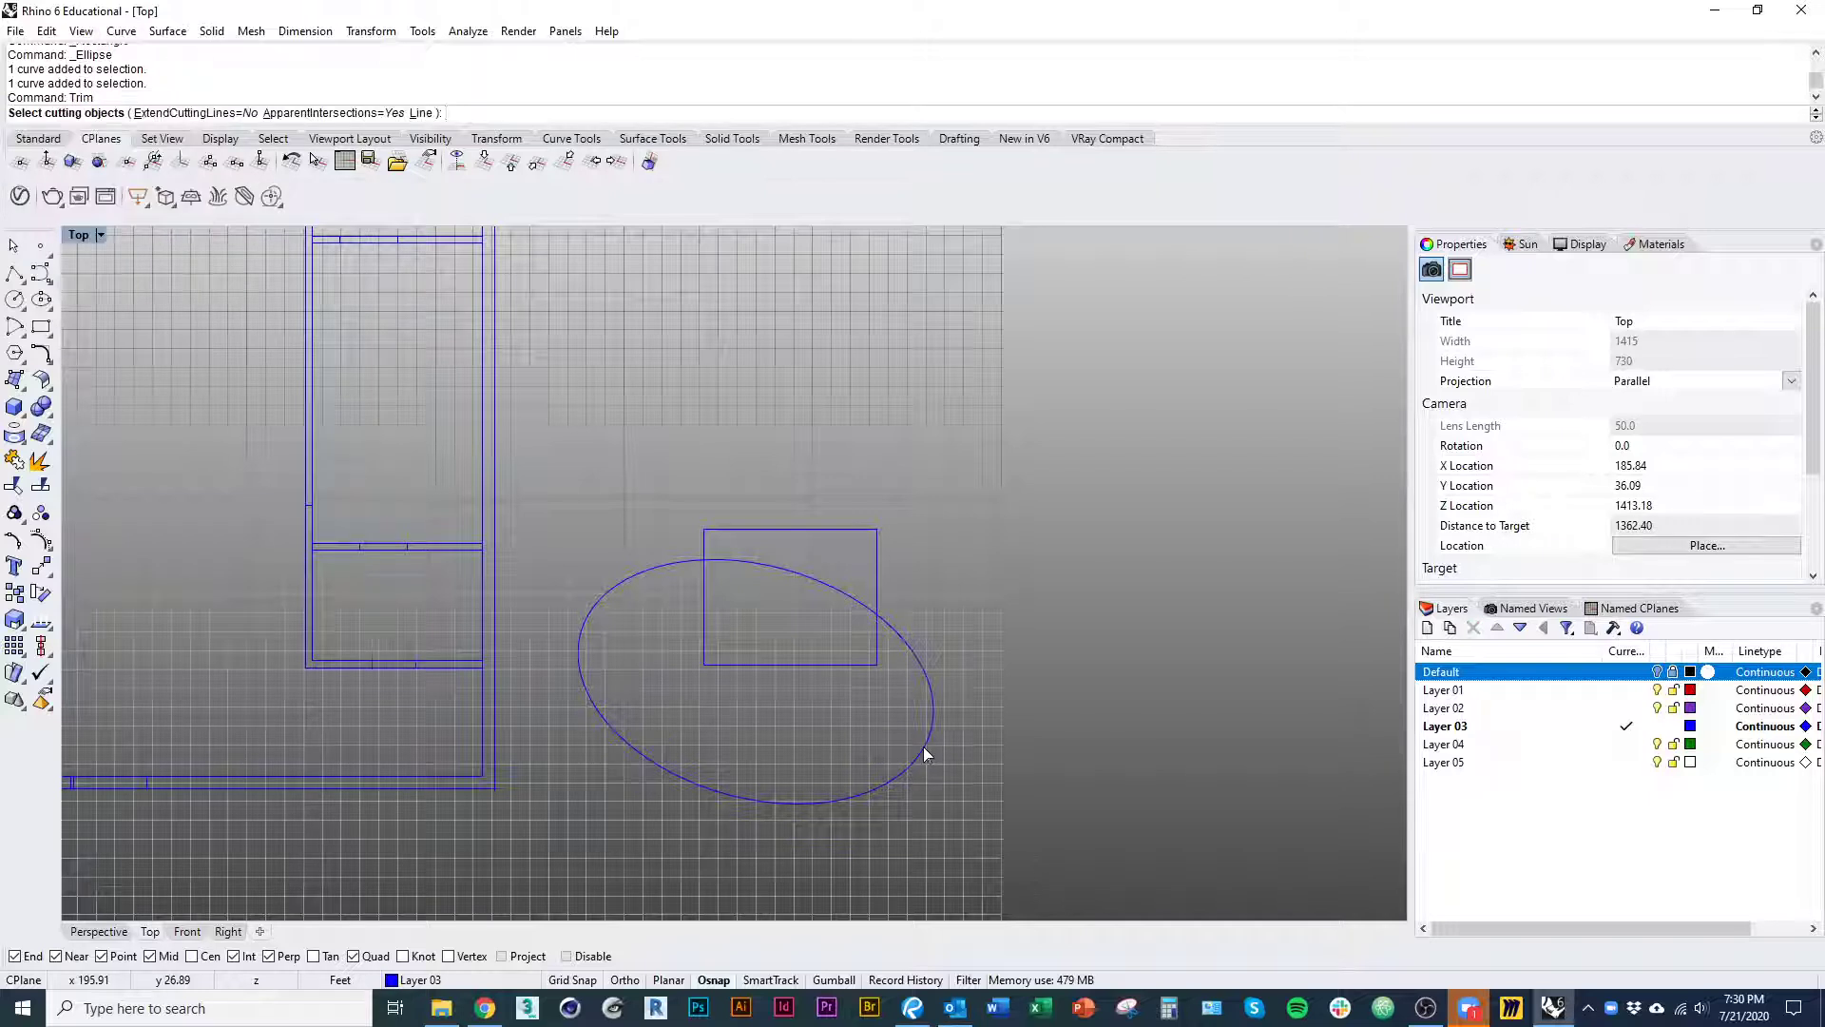
click(914, 656)
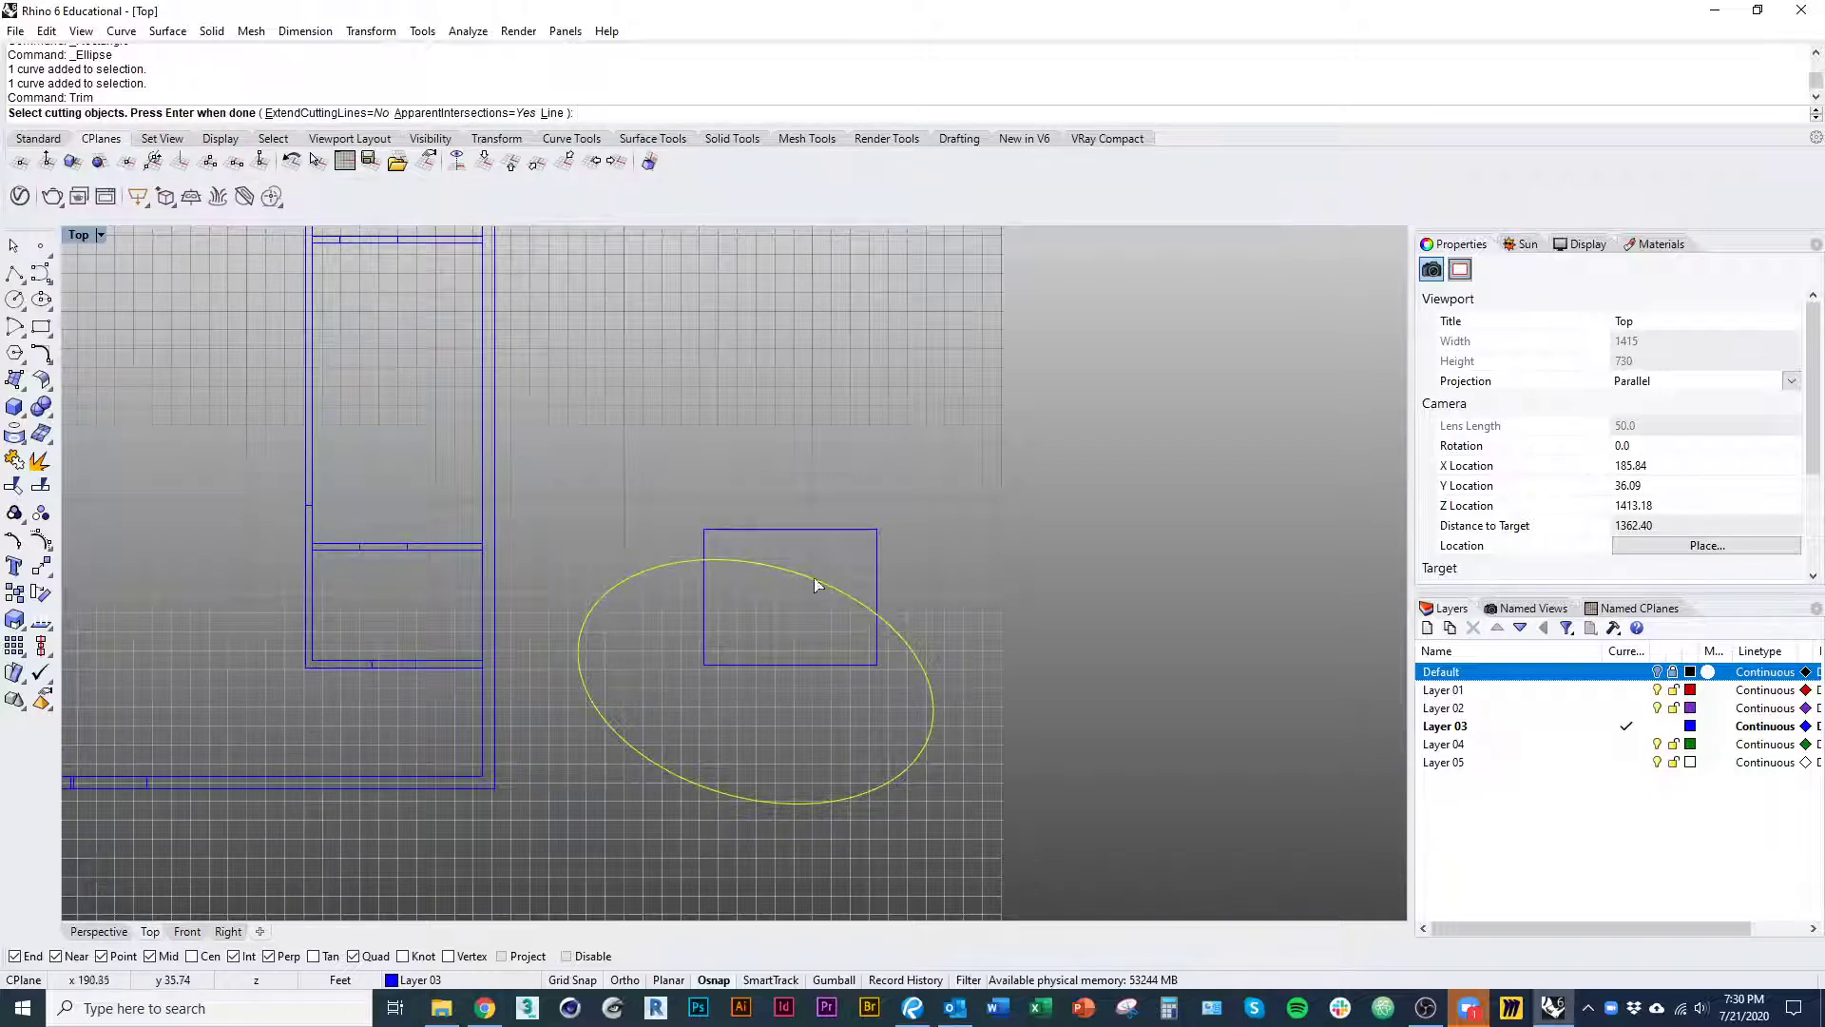
click(858, 666)
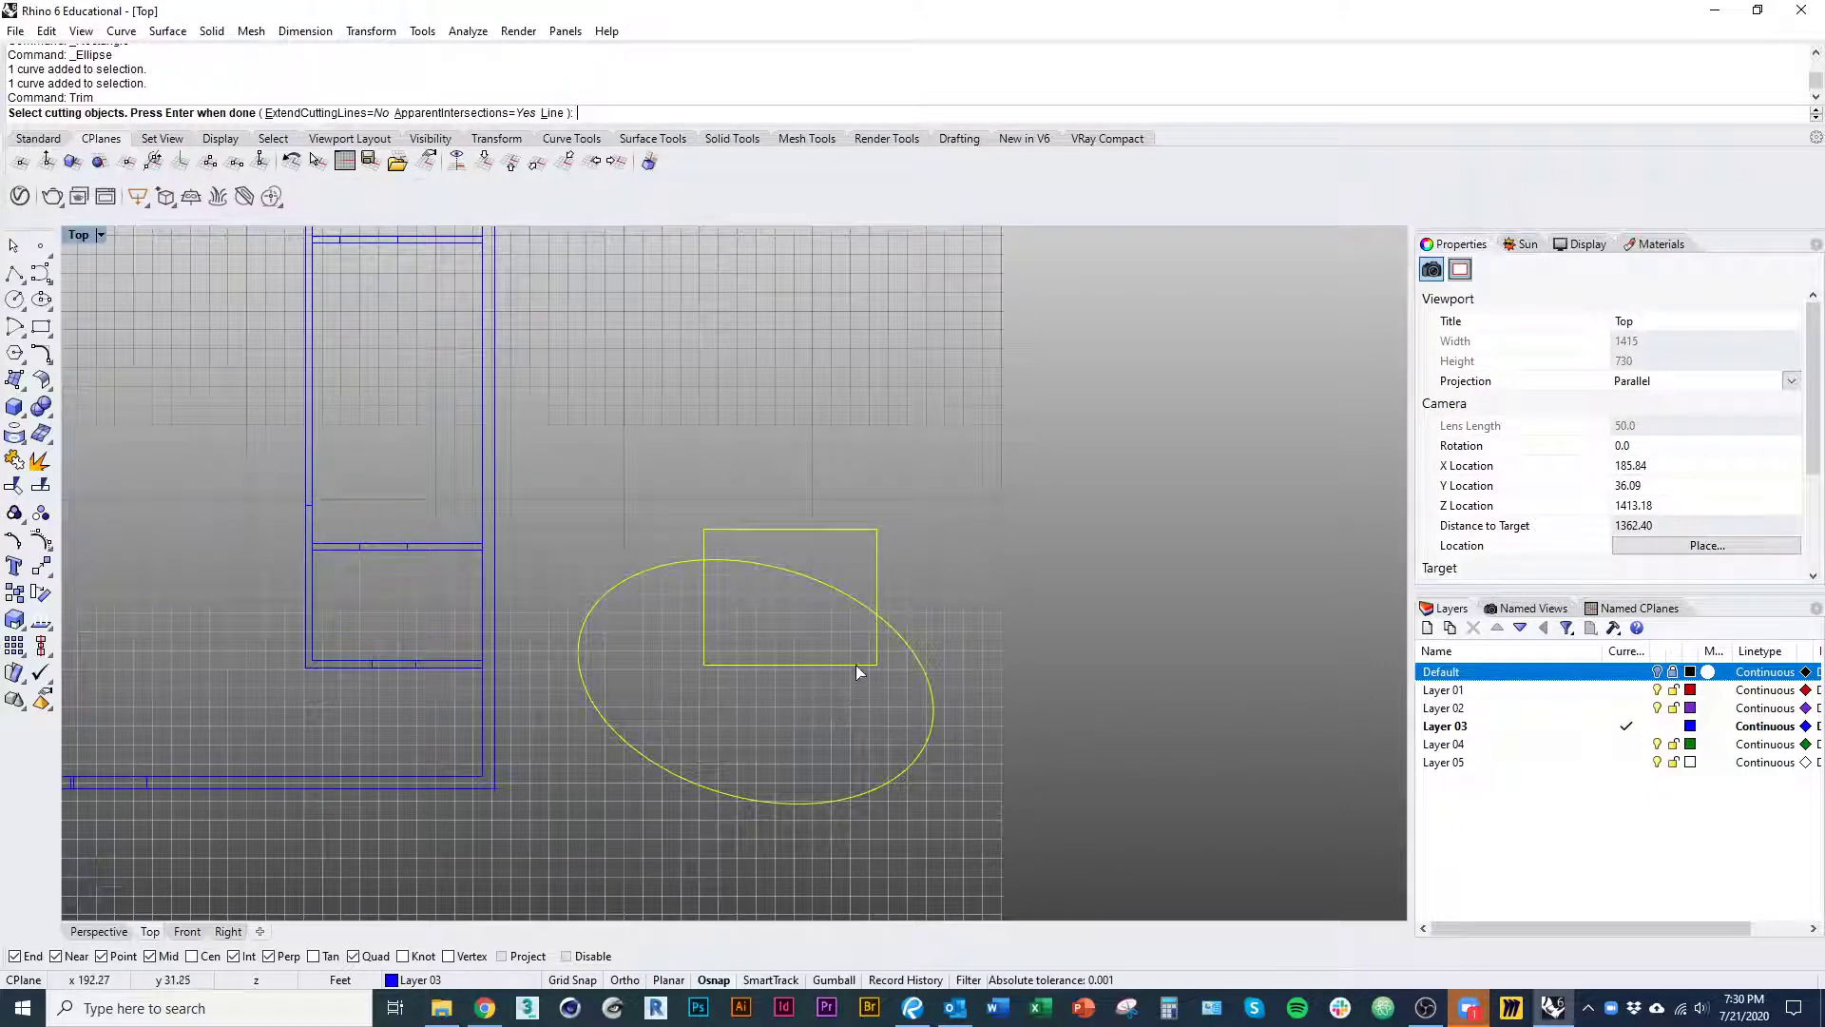
click(855, 664)
key(Return)
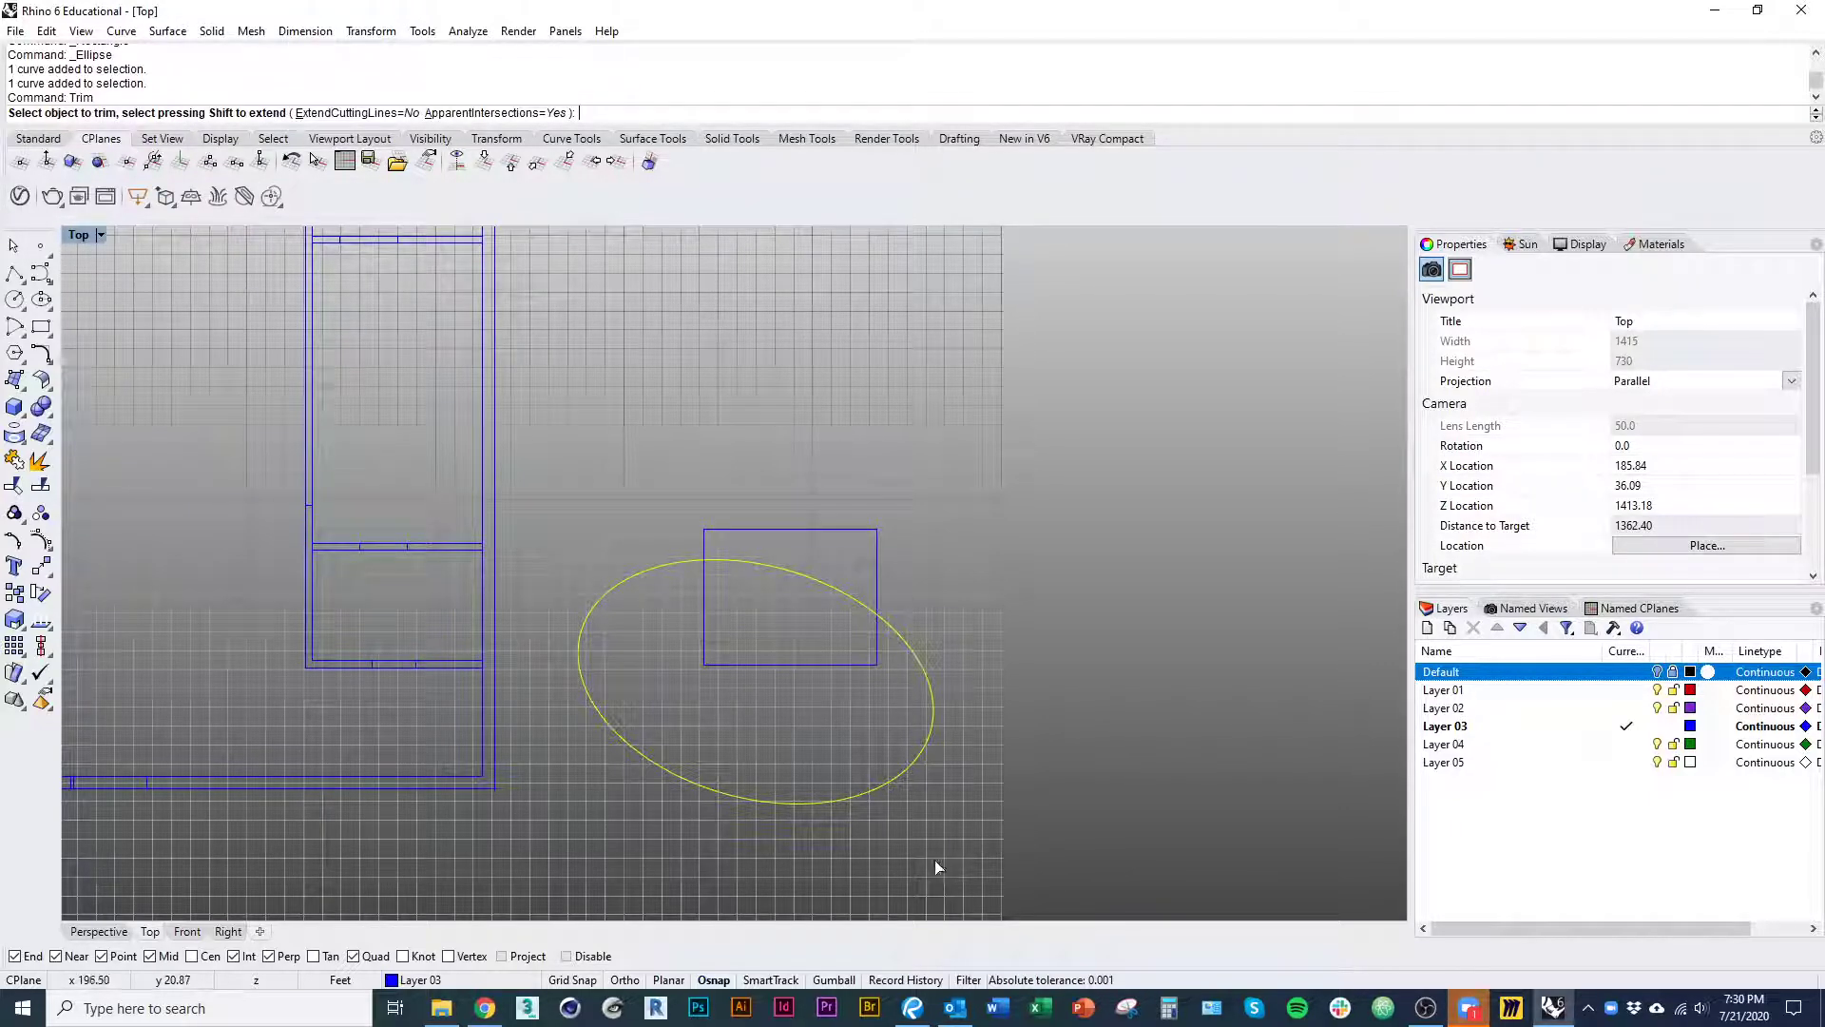
click(837, 668)
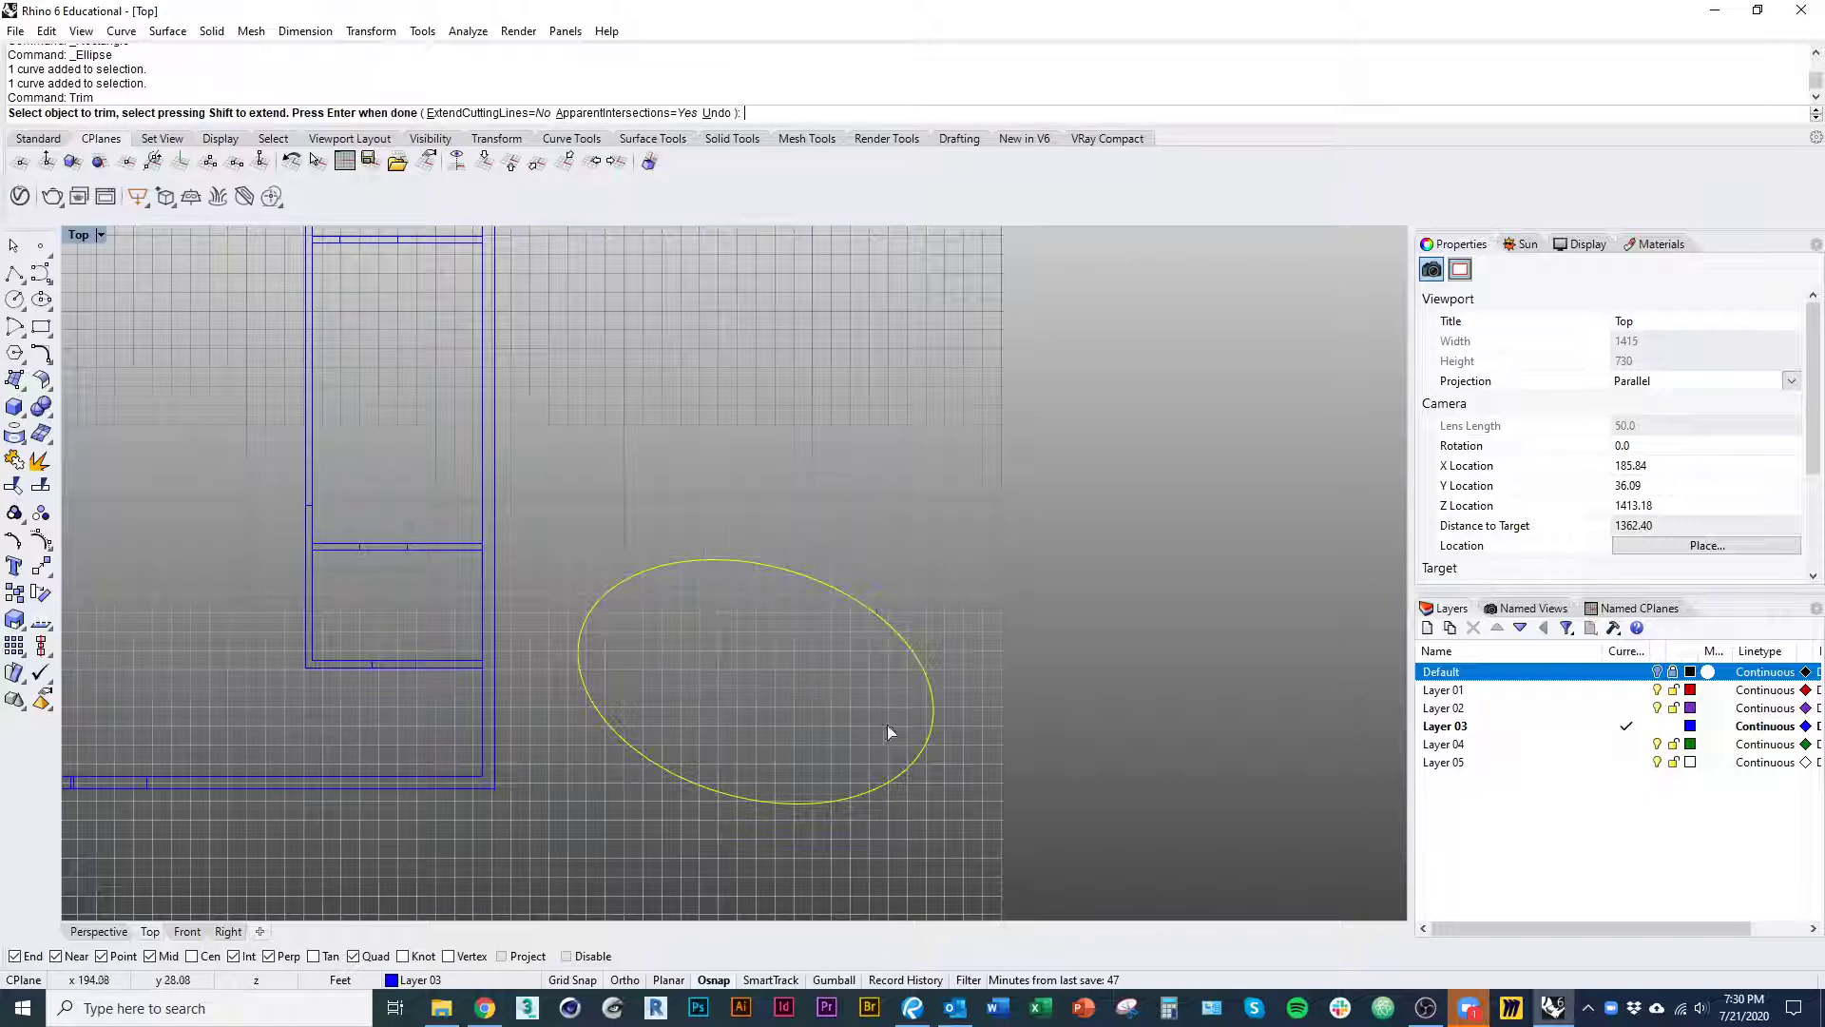
key(Return)
key(ctrl+z)
- Trim away the ellipse's arc inside the practice rectangle, using the rectangle as the cutting object
click(929, 644)
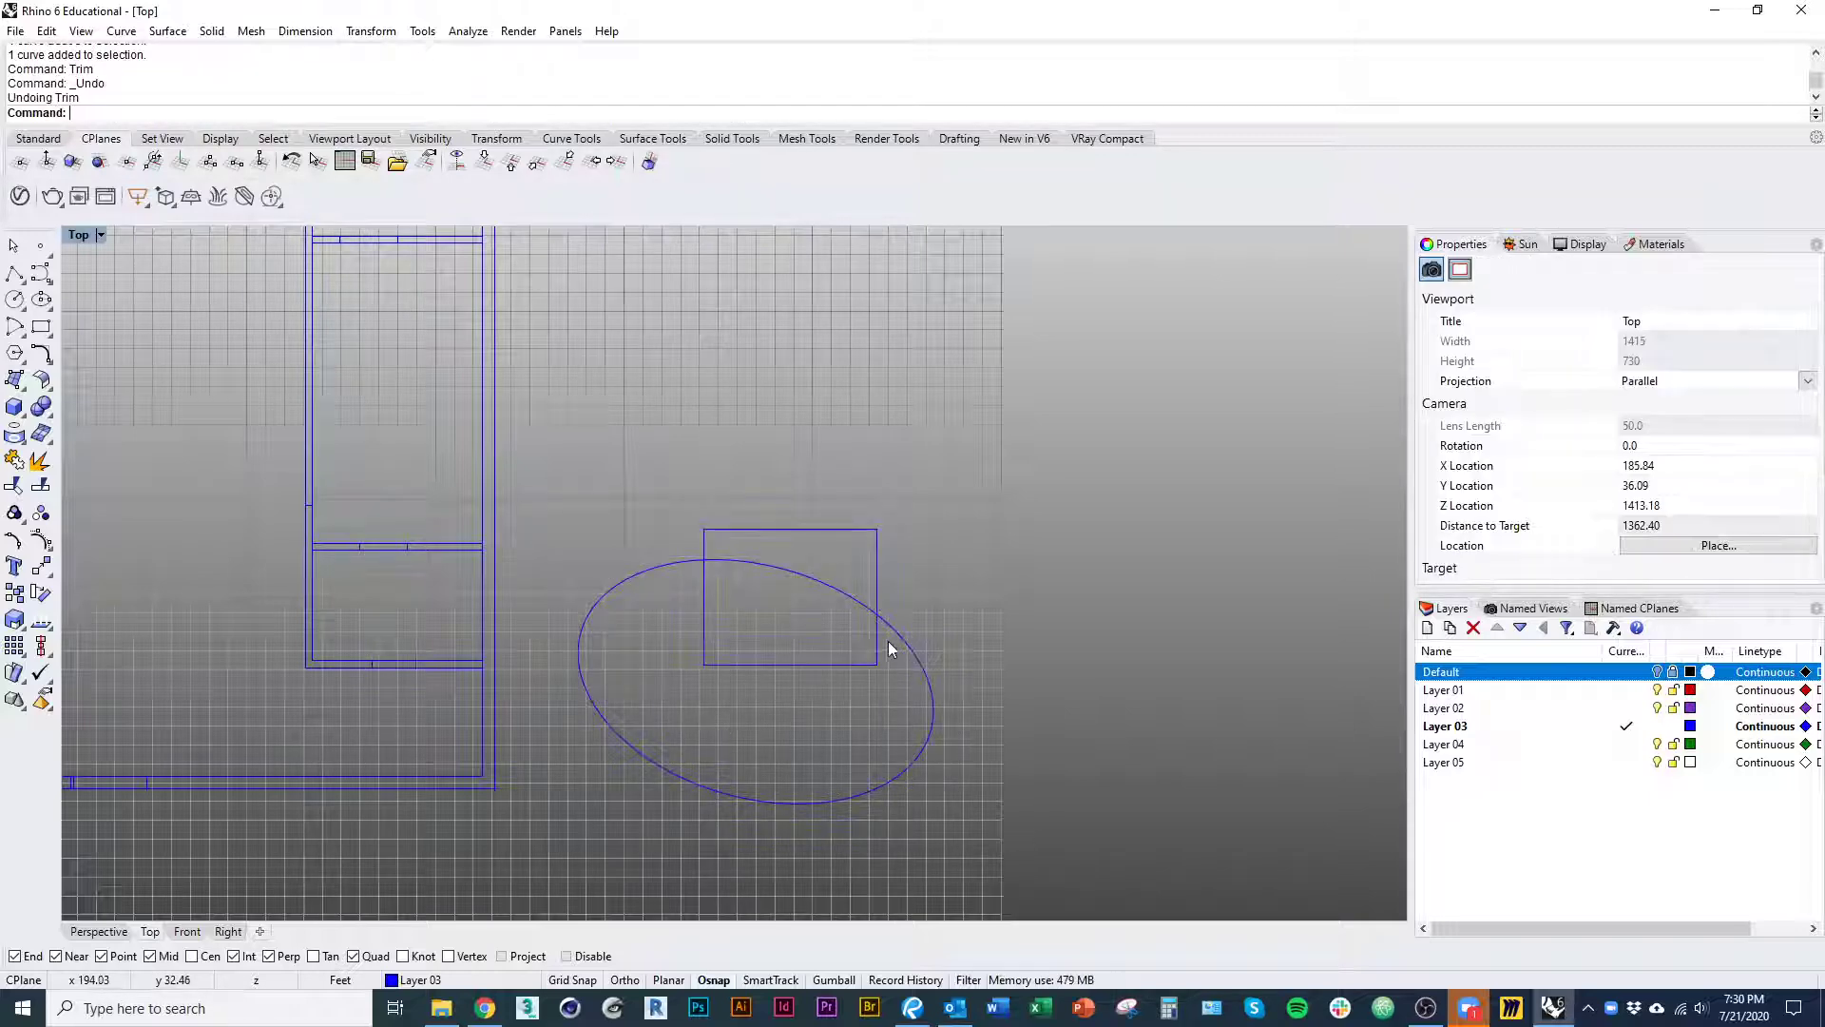
click(878, 641)
key(Return)
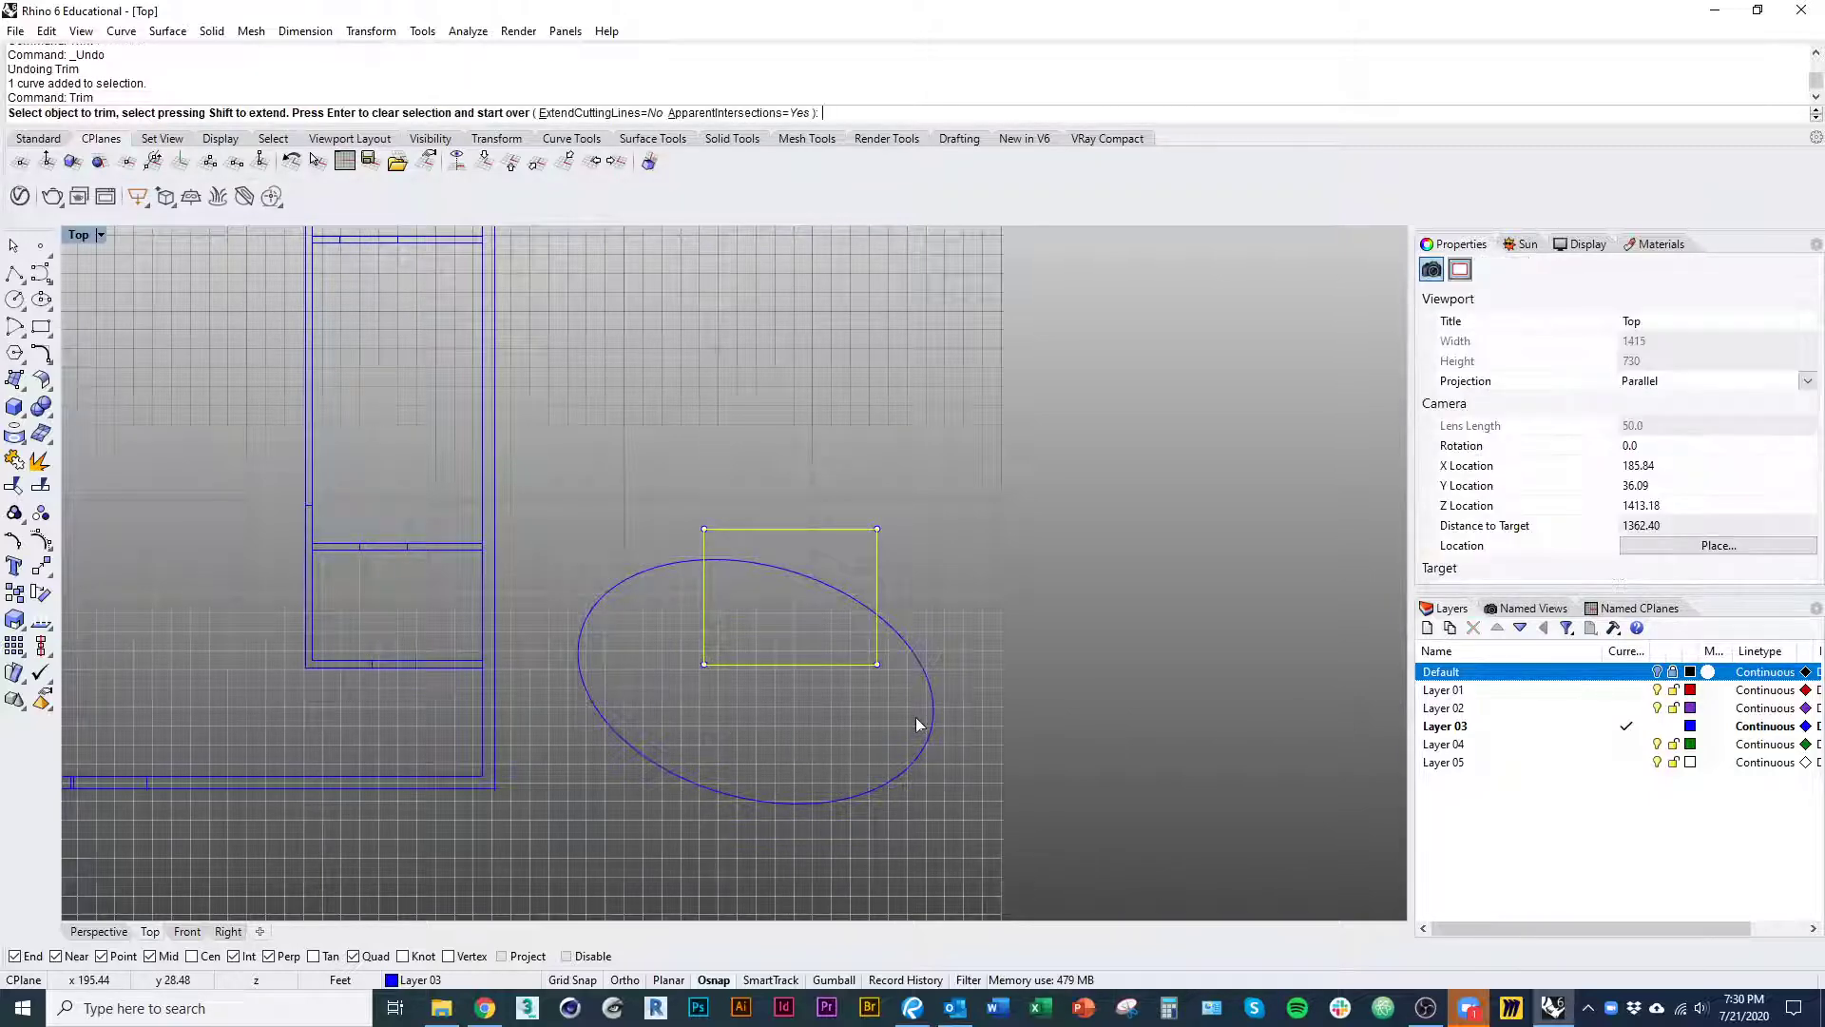
click(817, 570)
key(Return)
- Delete the practice rectangle next to the trimmed ellipse, and undo the deletion
mouse_move(1017, 676)
right_down()
mouse_move(1017, 718)
mouse_move(1004, 673)
right_up()
click(879, 699)
text(d)
key(Return)
scroll(988, 656, down, 4)
scroll(998, 685, up, 1)
key(ctrl+z)
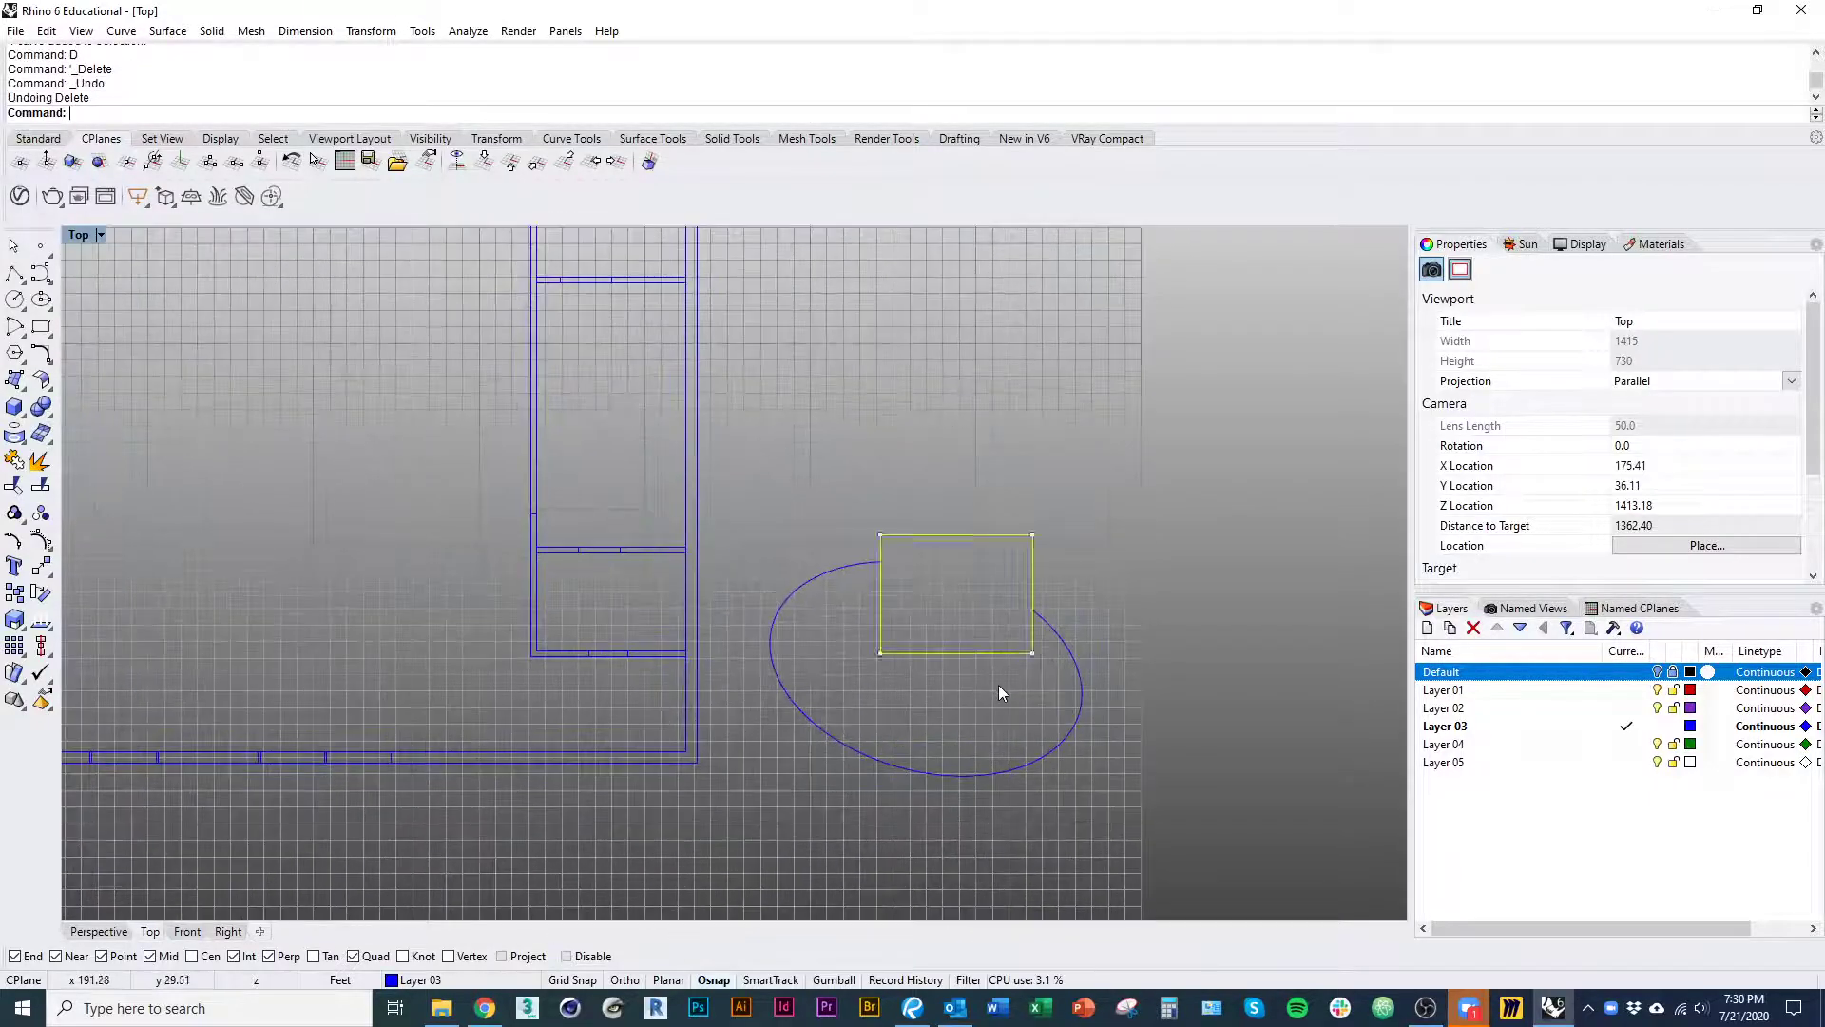
- Undo the trim of the ellipse and clear the selection
key(Escape)
key(ctrl+a)
key(Escape)
key(ctrl+z)
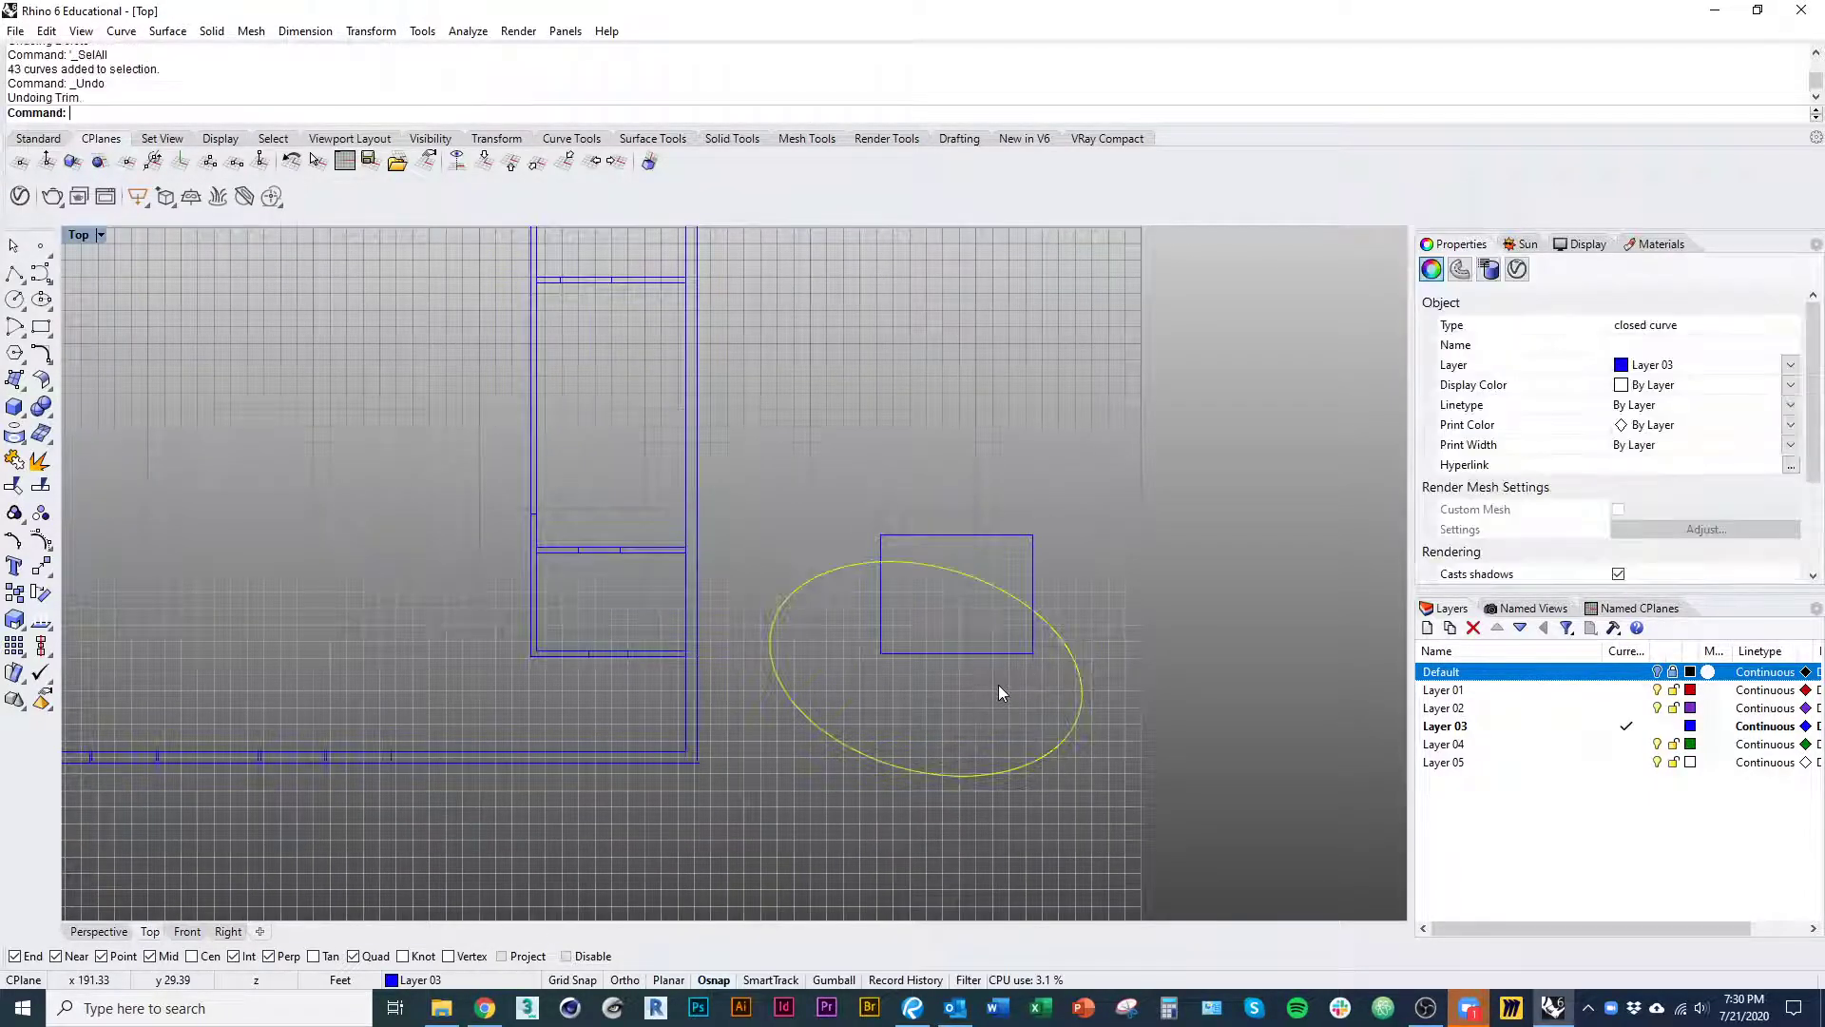
key(Escape)
right_drag(999, 684, 950, 697)
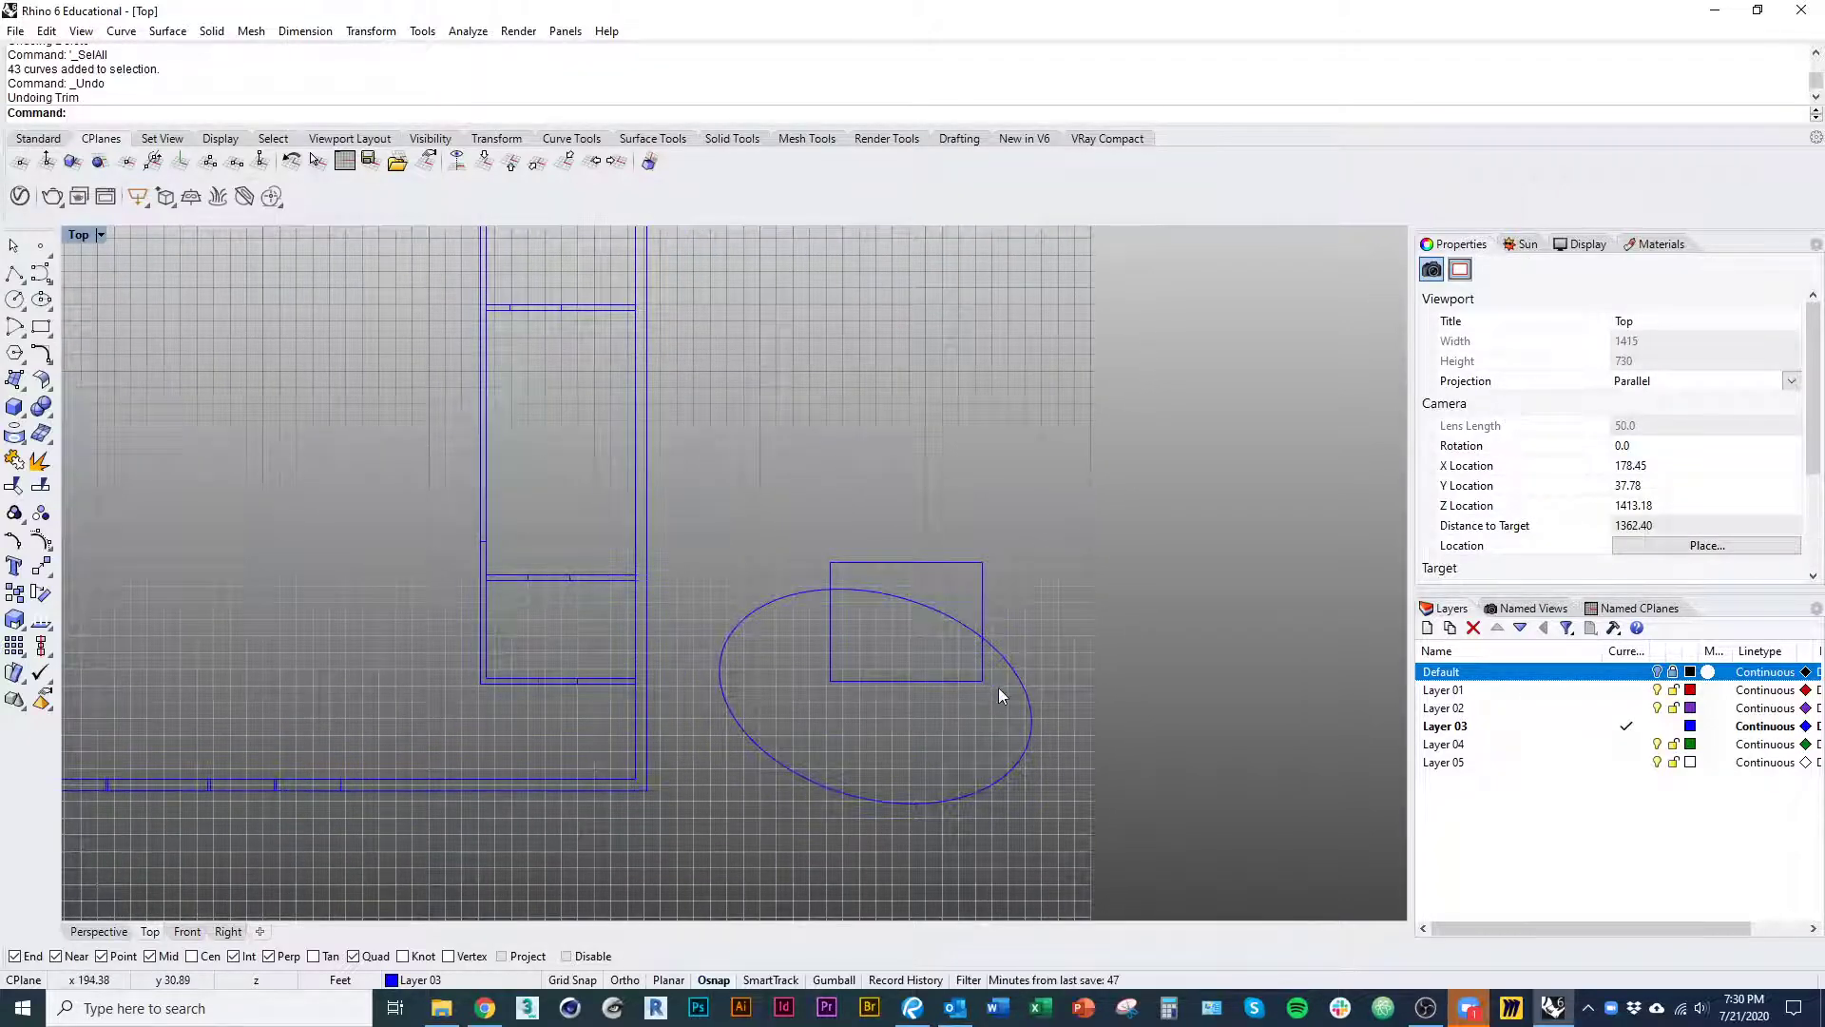
click(996, 662)
click(985, 679)
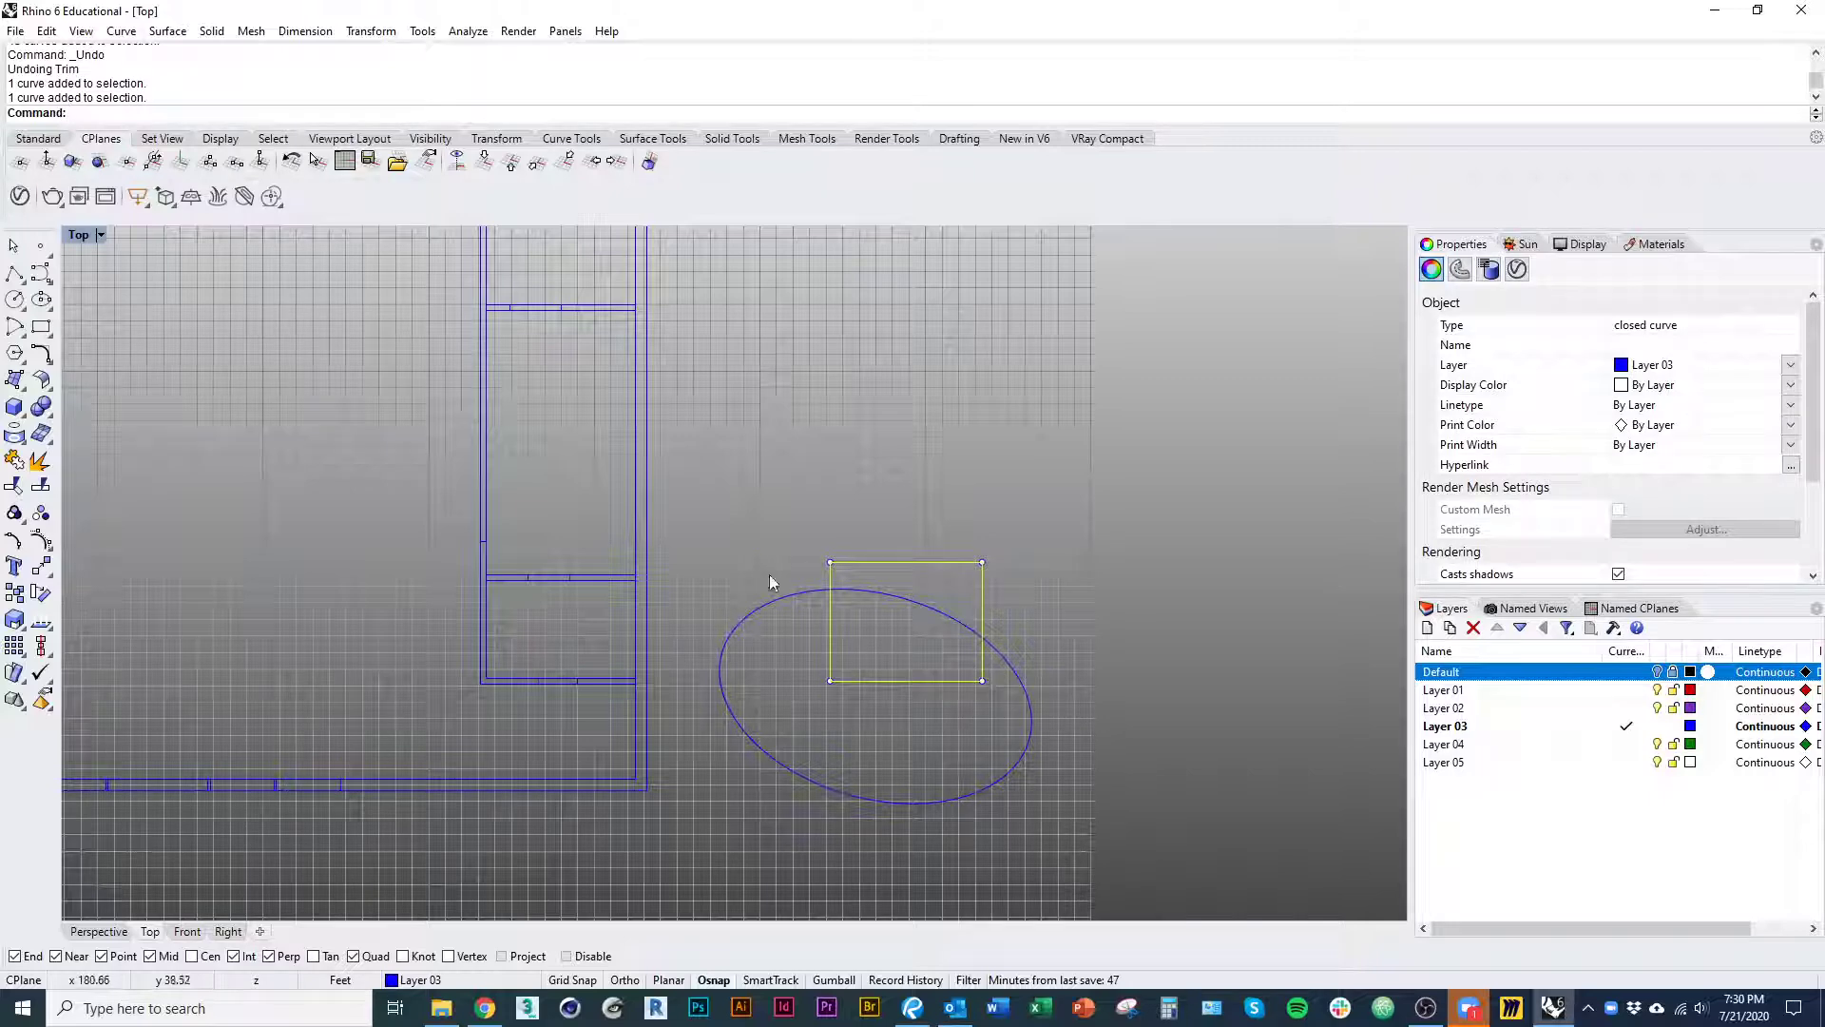
right_drag(943, 699, 904, 702)
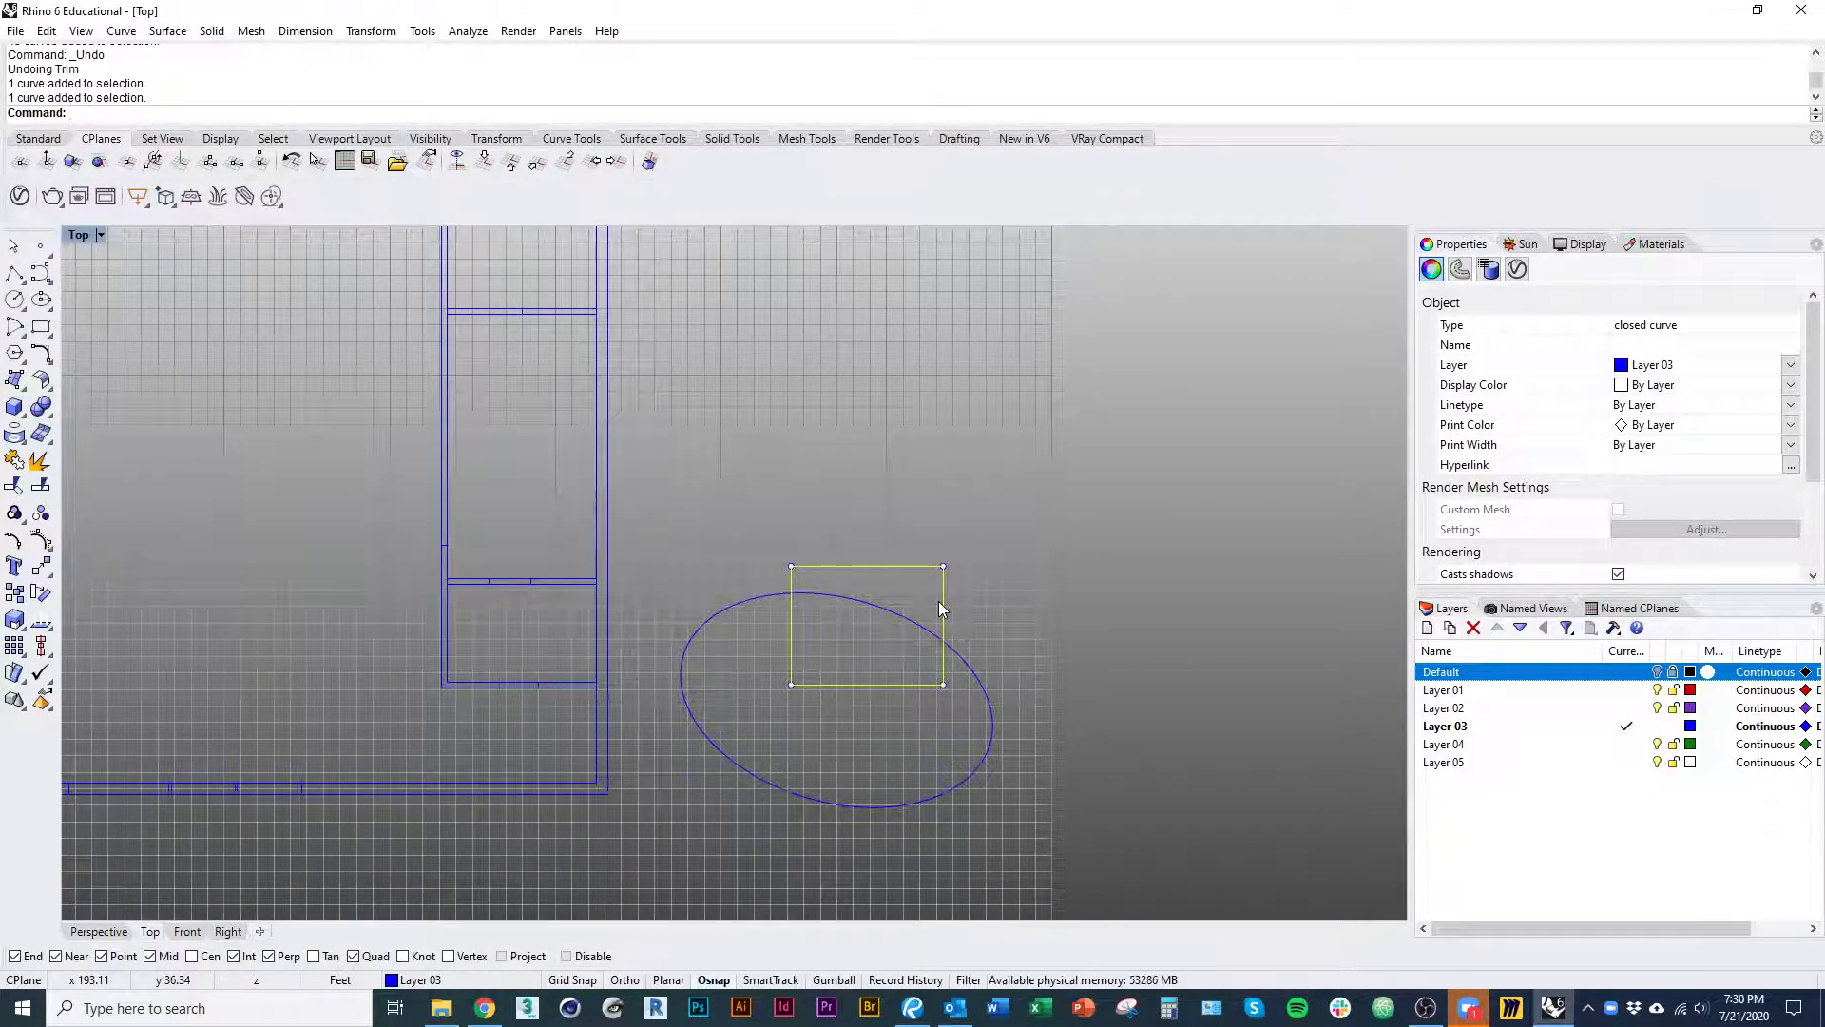
key(Escape)
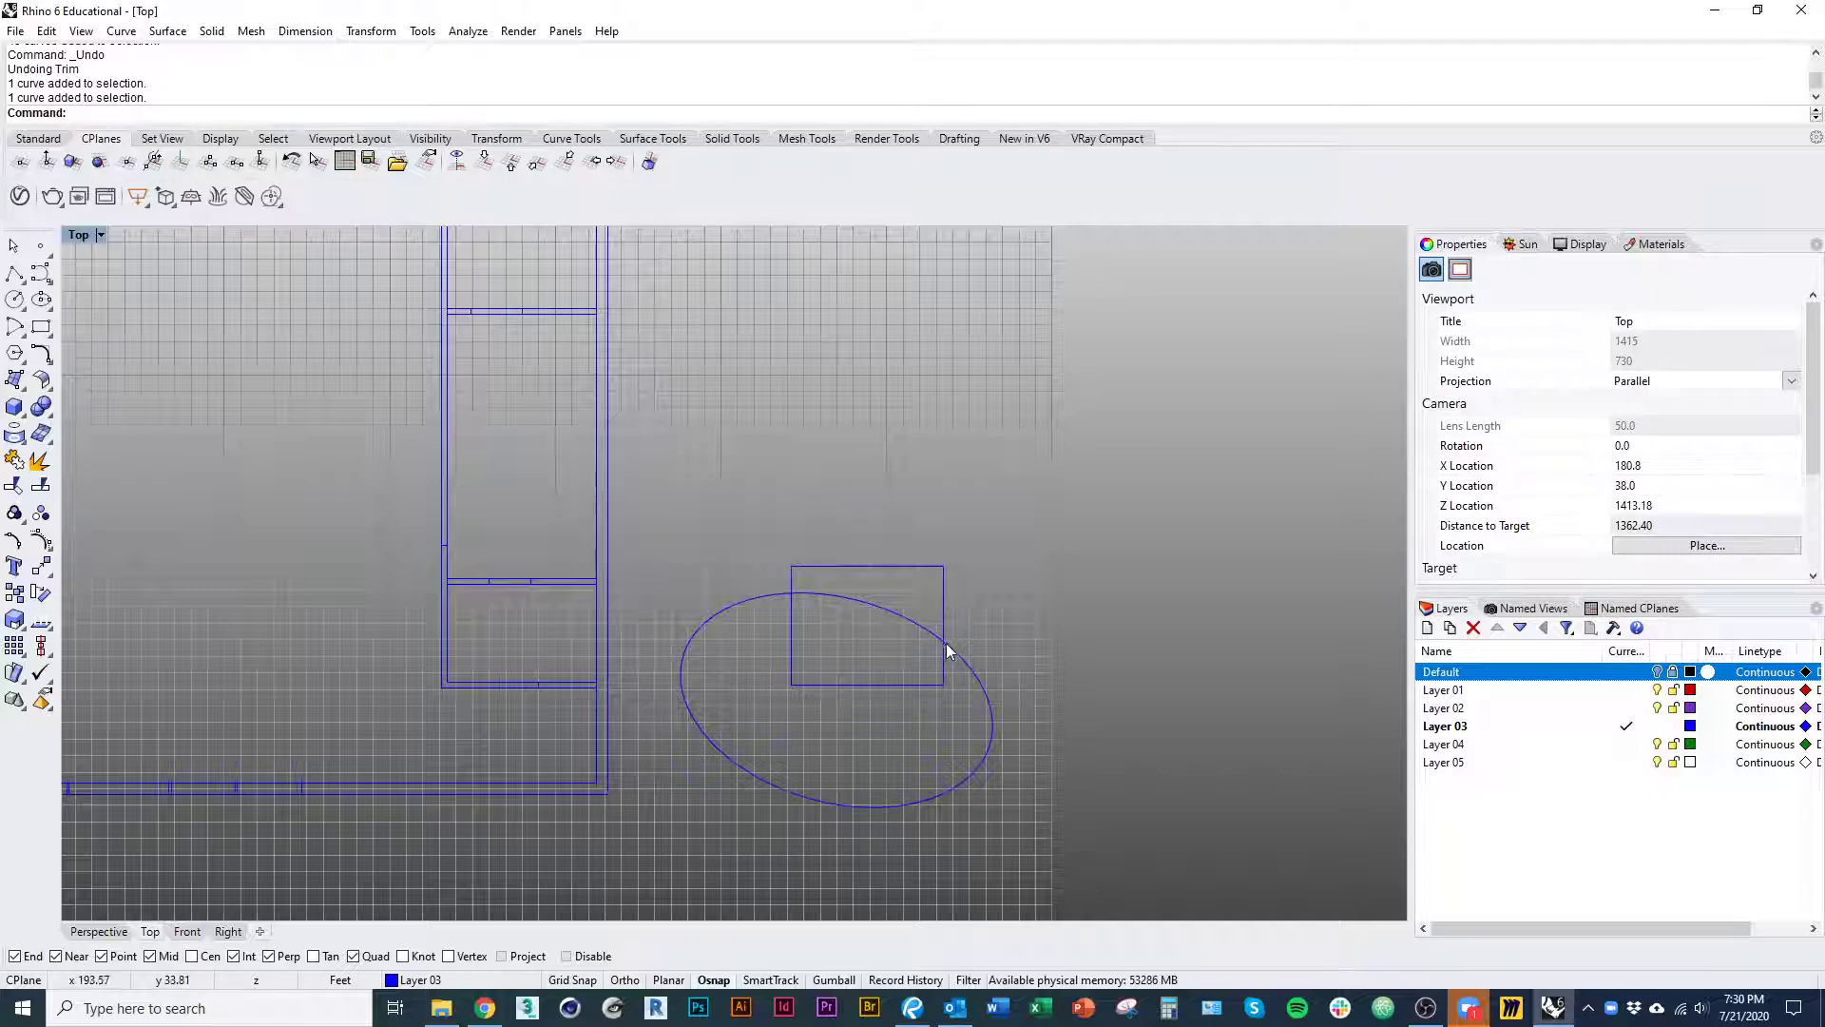
click(931, 630)
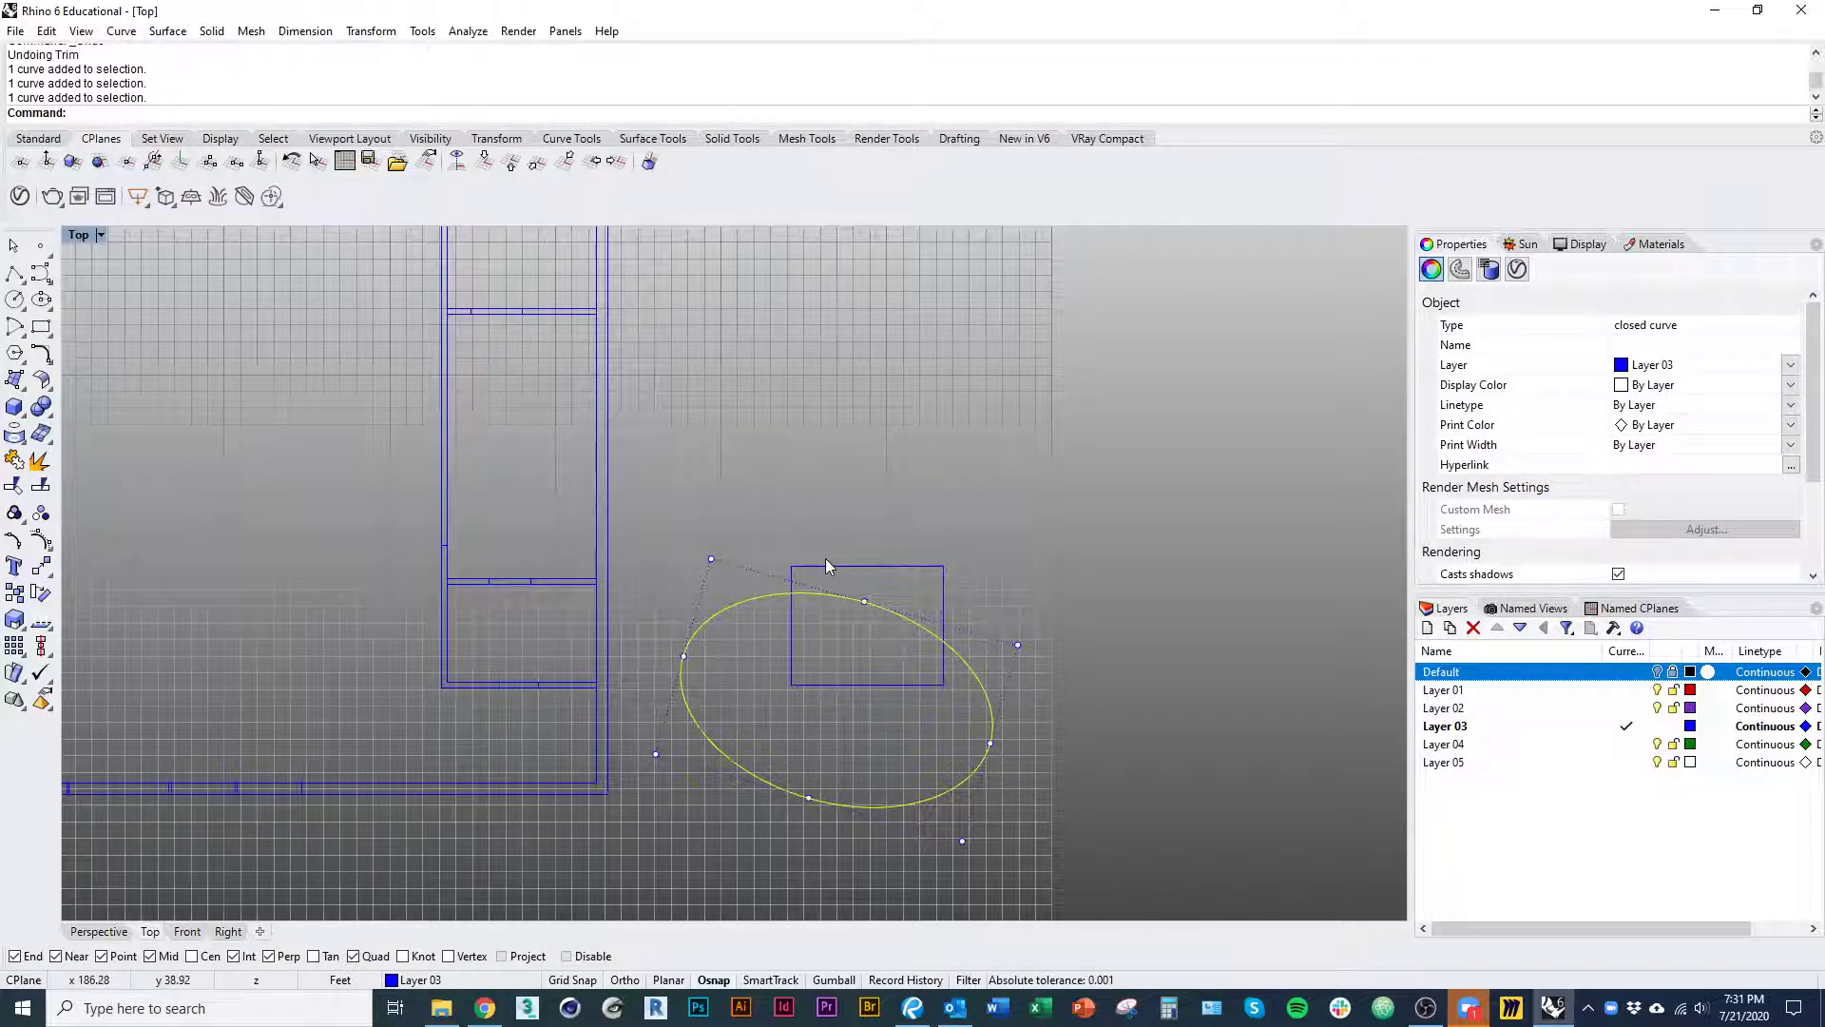
key(Escape)
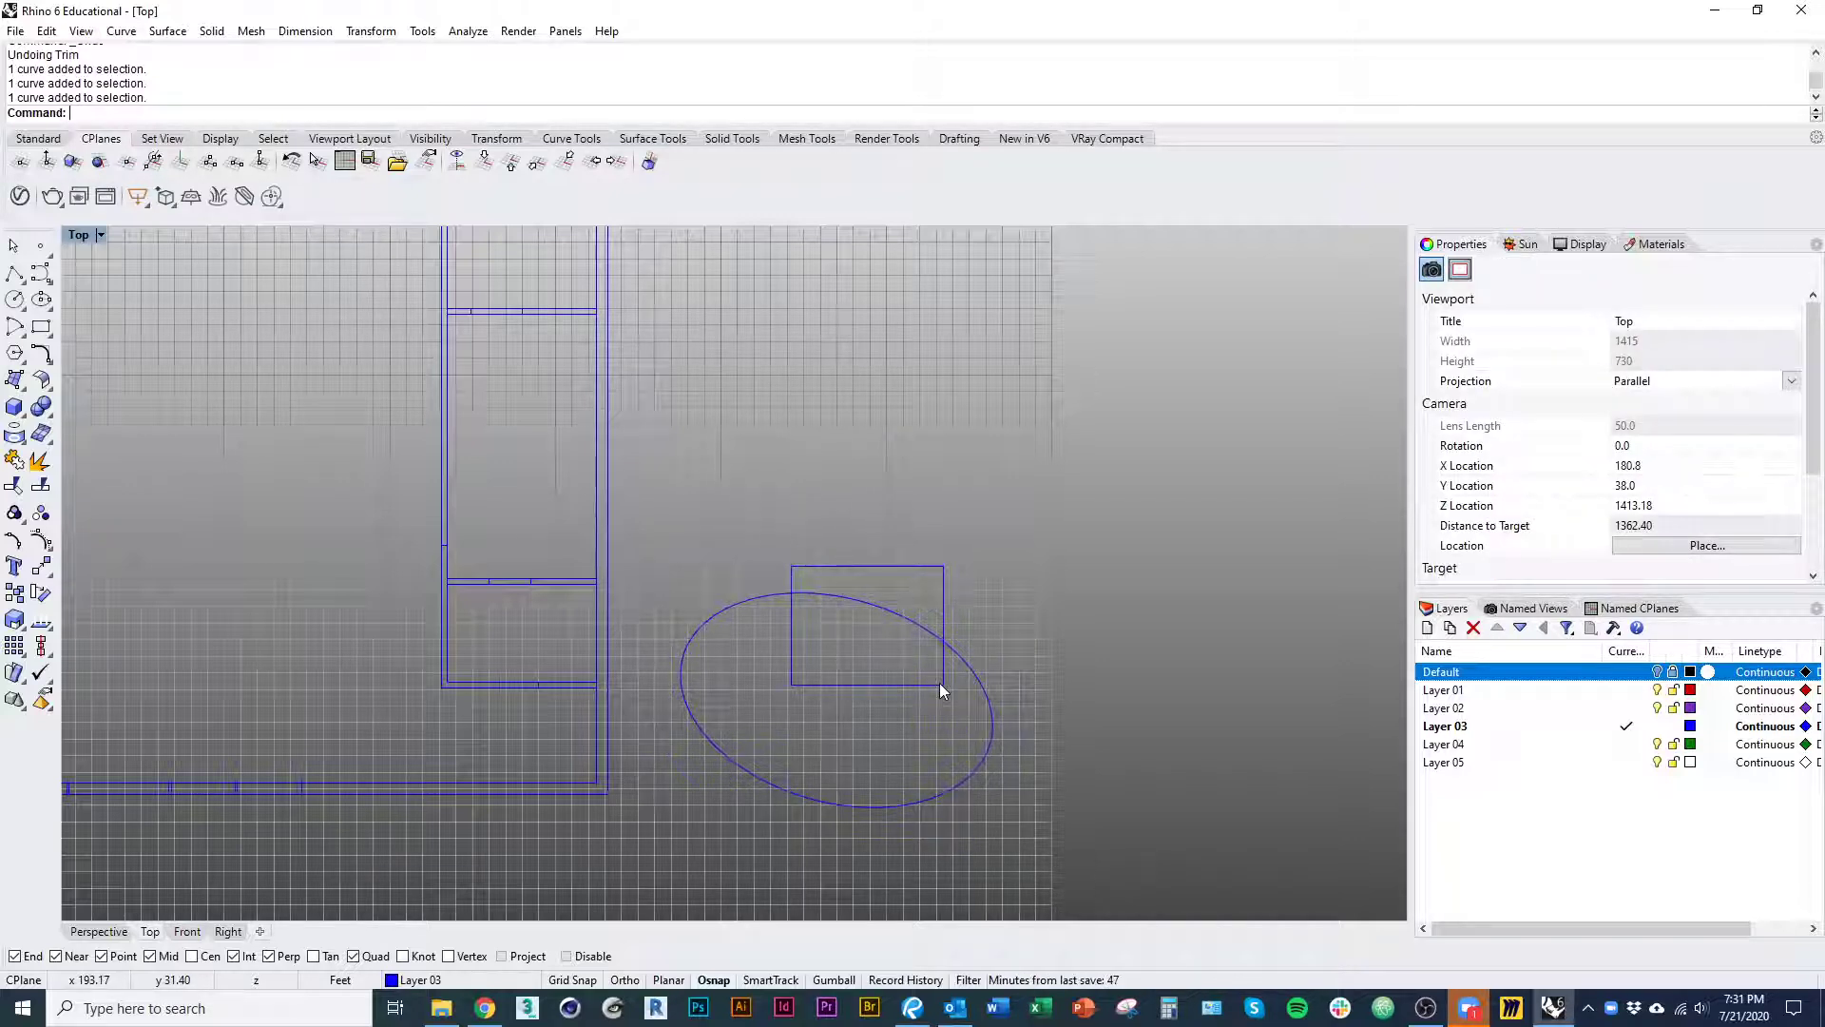
- Split the ellipse with the practice rectangle as the cutting object
key(Return)
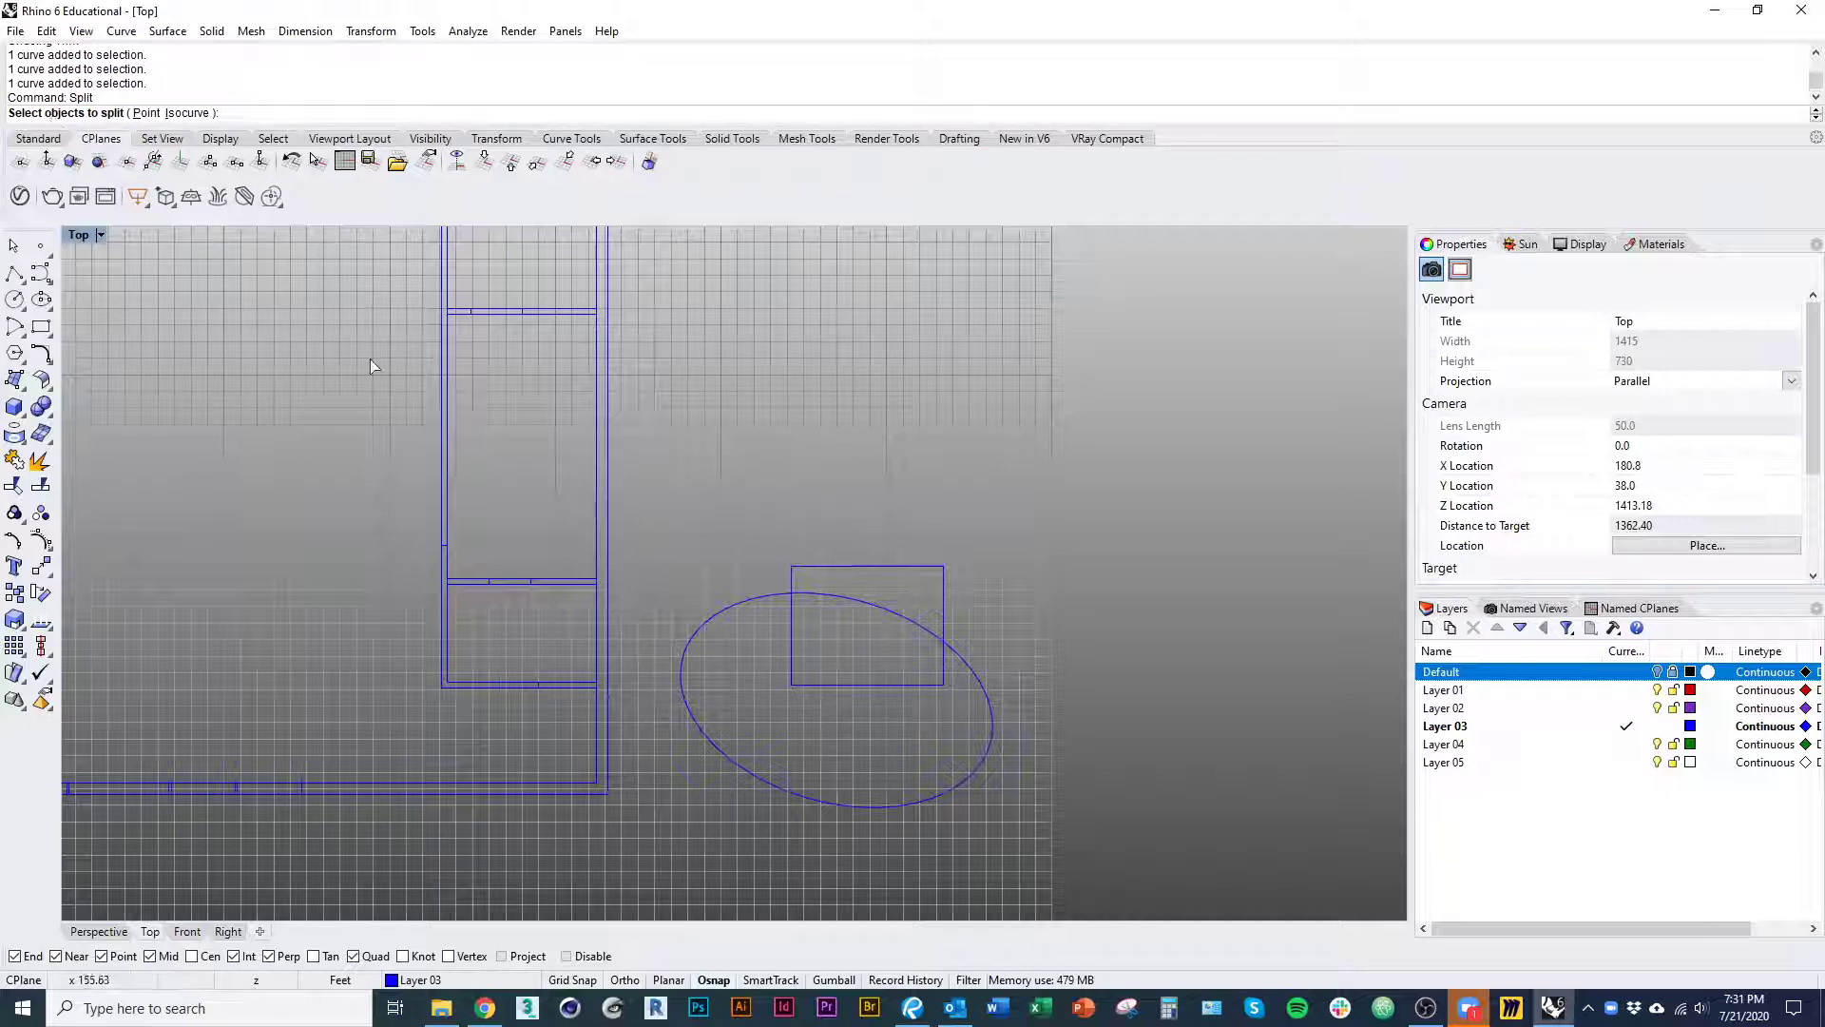
click(768, 606)
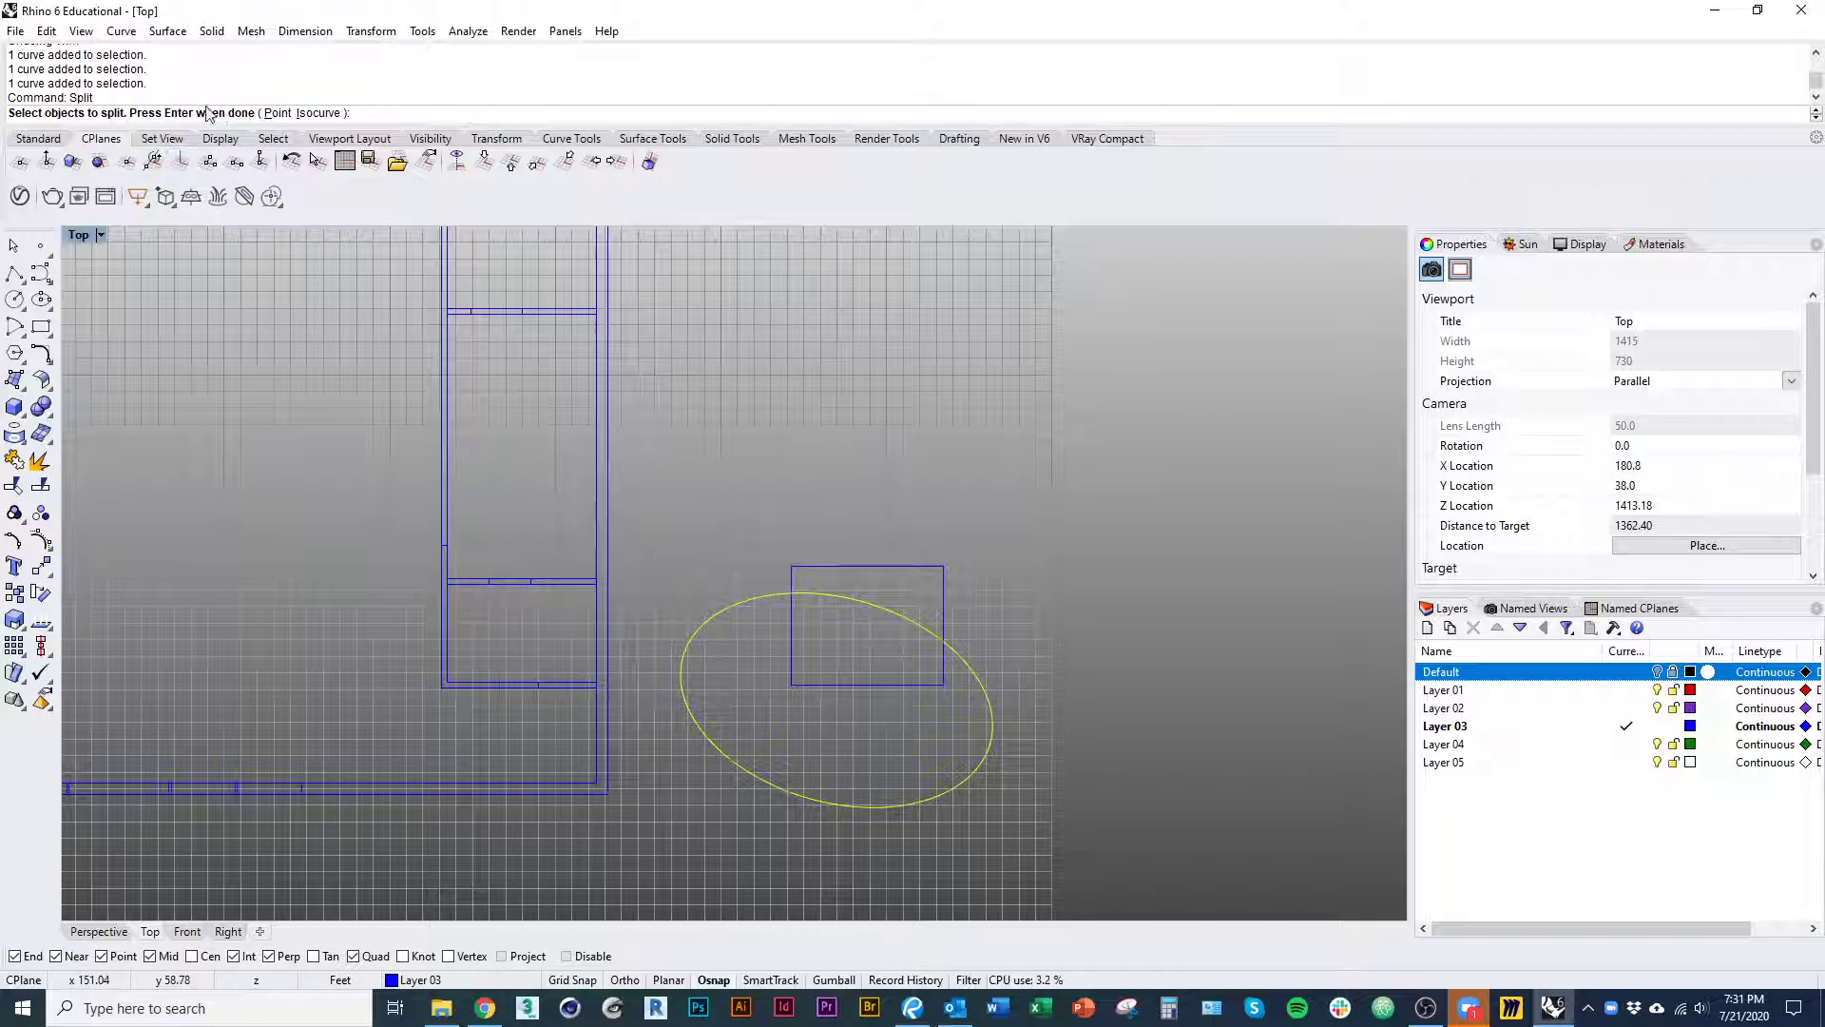
key(Return)
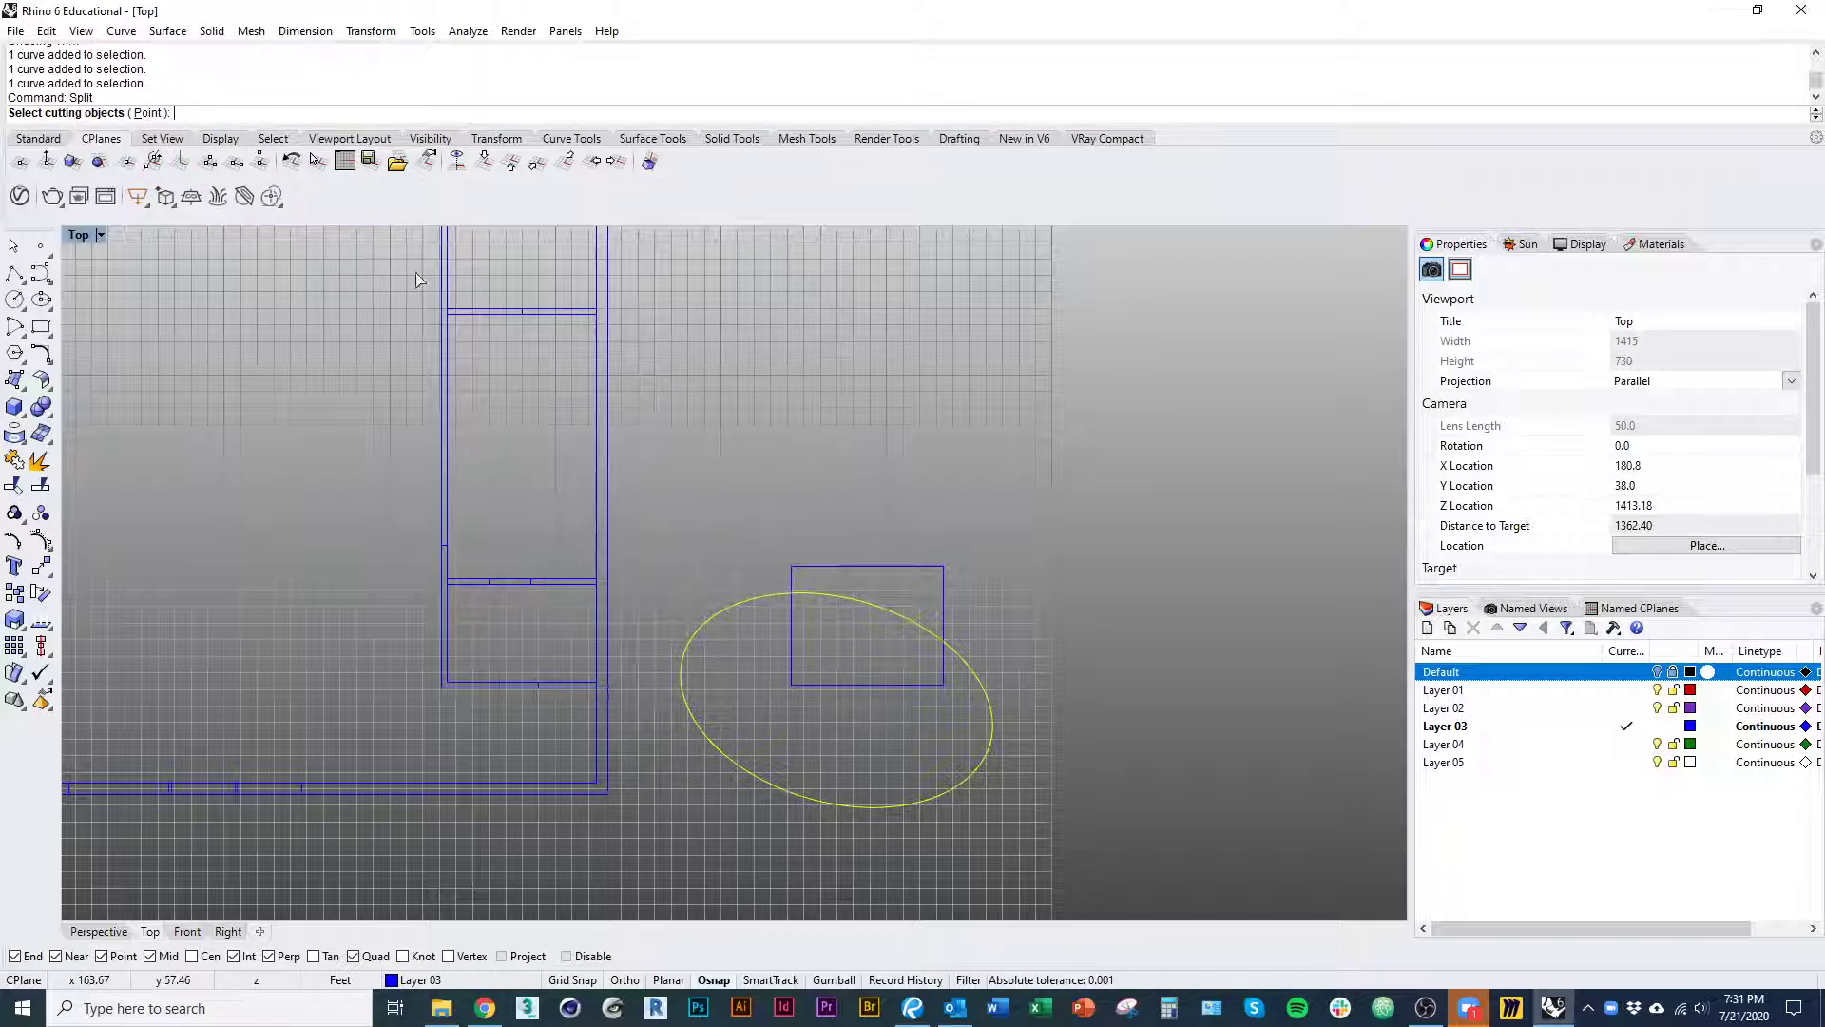
click(885, 568)
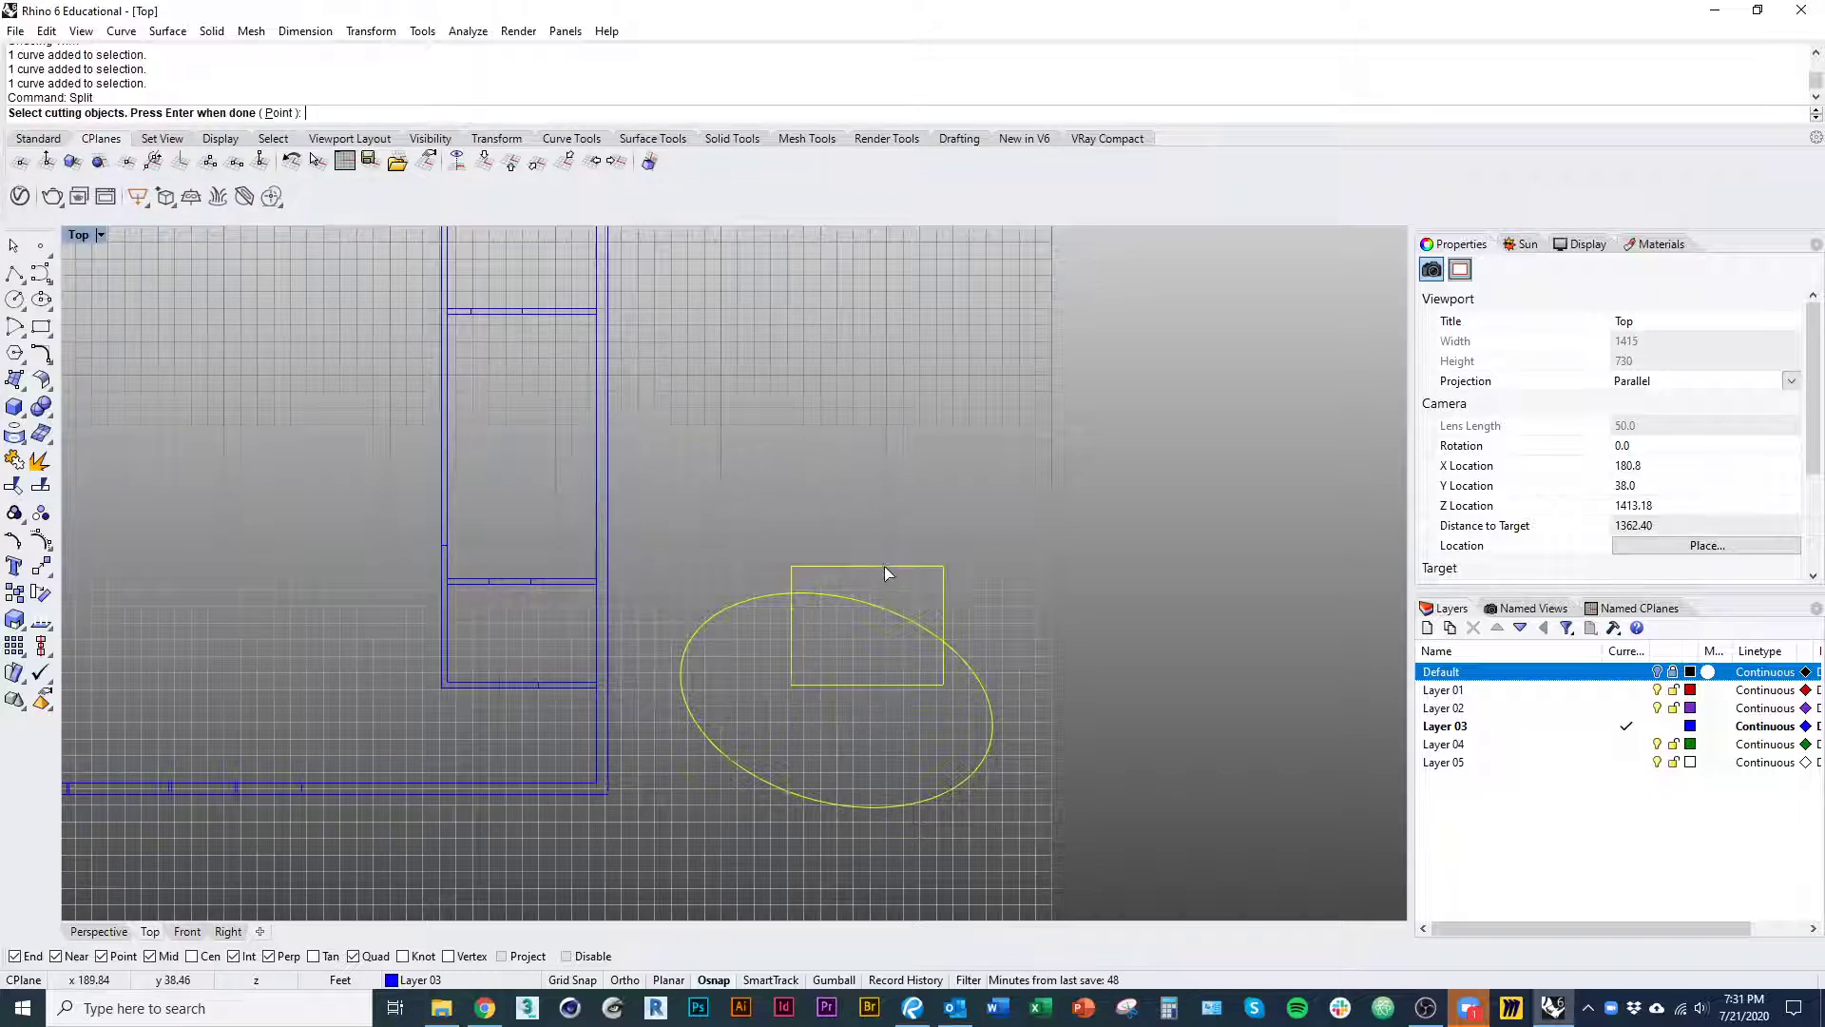
key(Return)
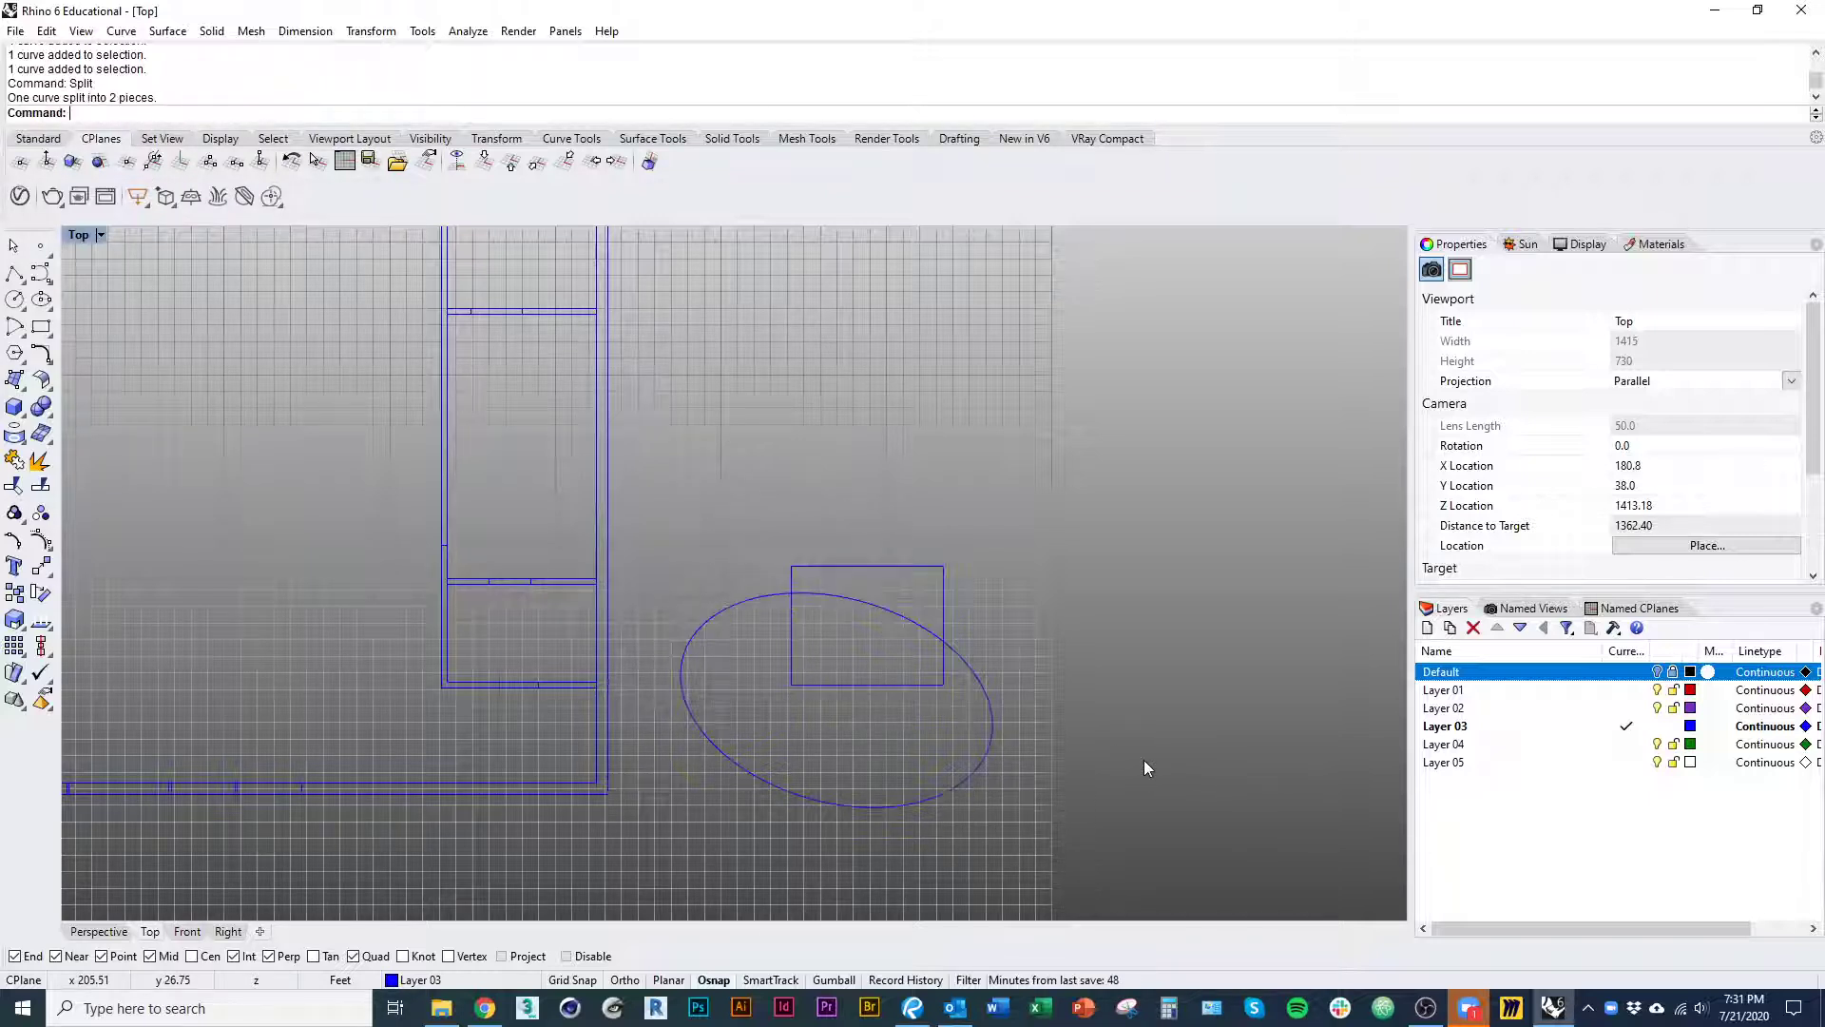
- Check the split by selecting the ellipse's pieces inside and outside the rectangle in turn
click(847, 599)
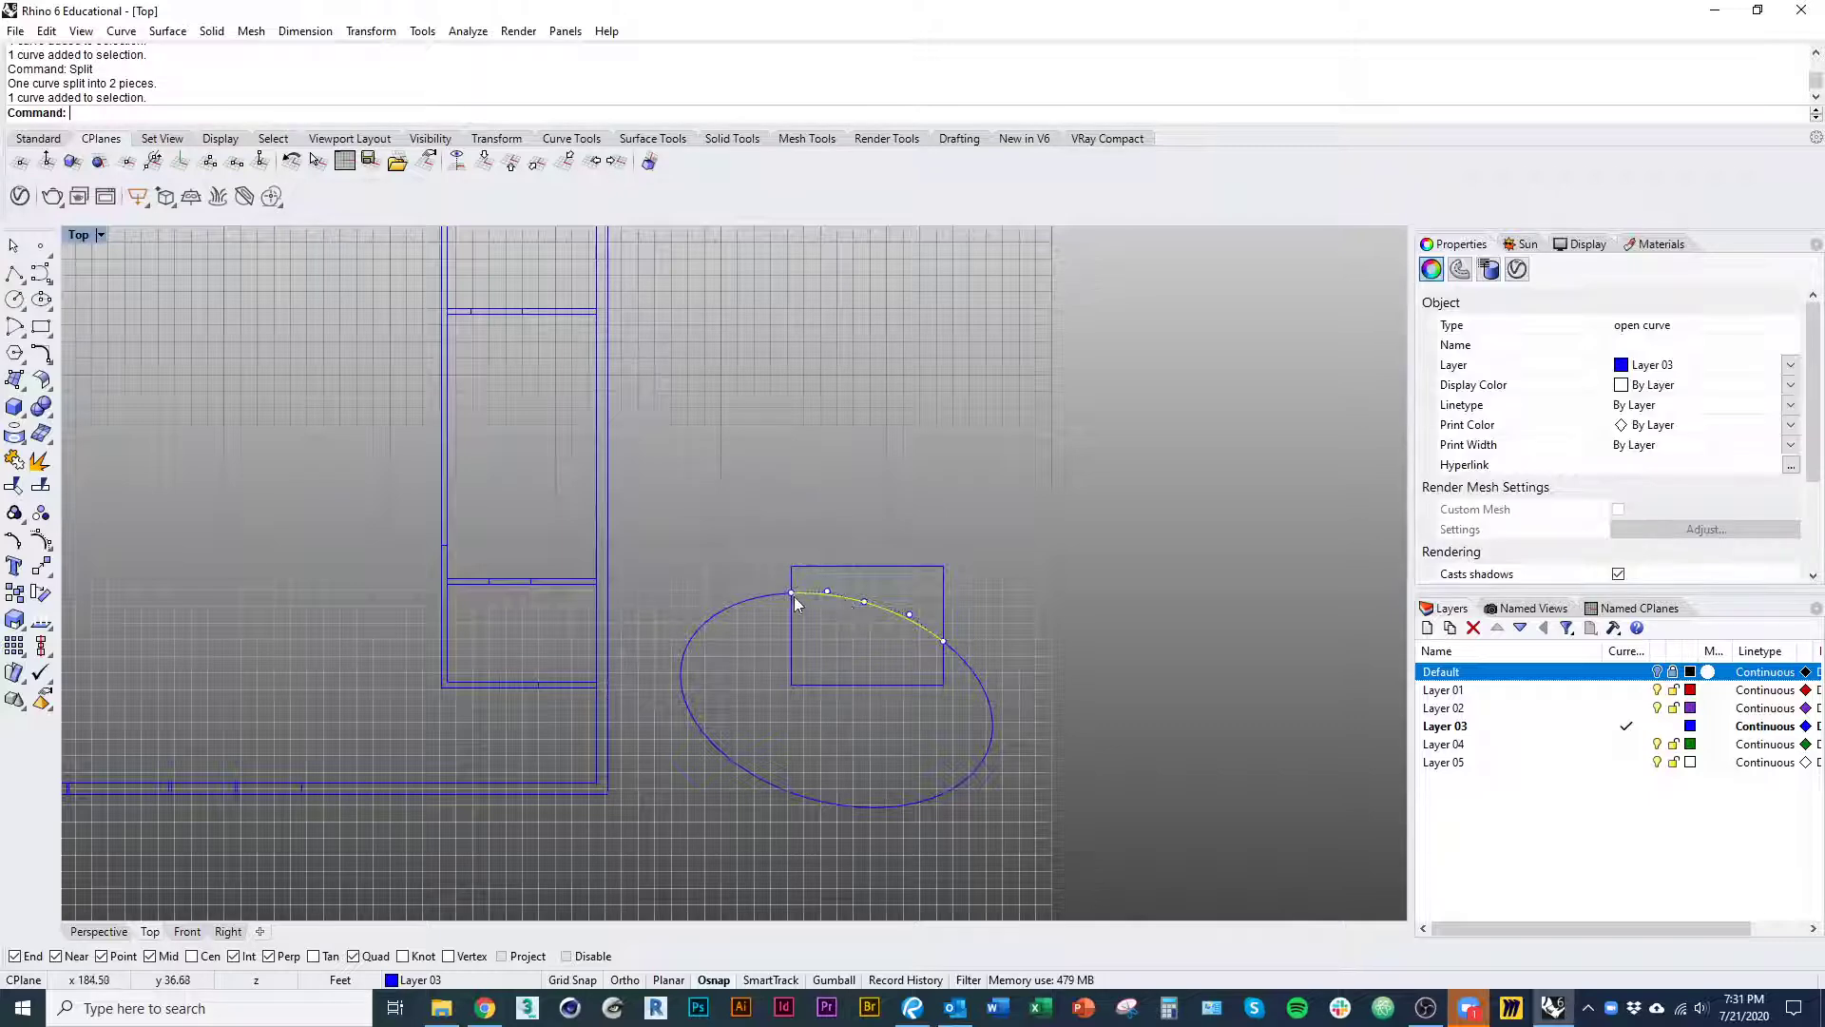
click(774, 595)
click(816, 594)
click(766, 595)
click(839, 592)
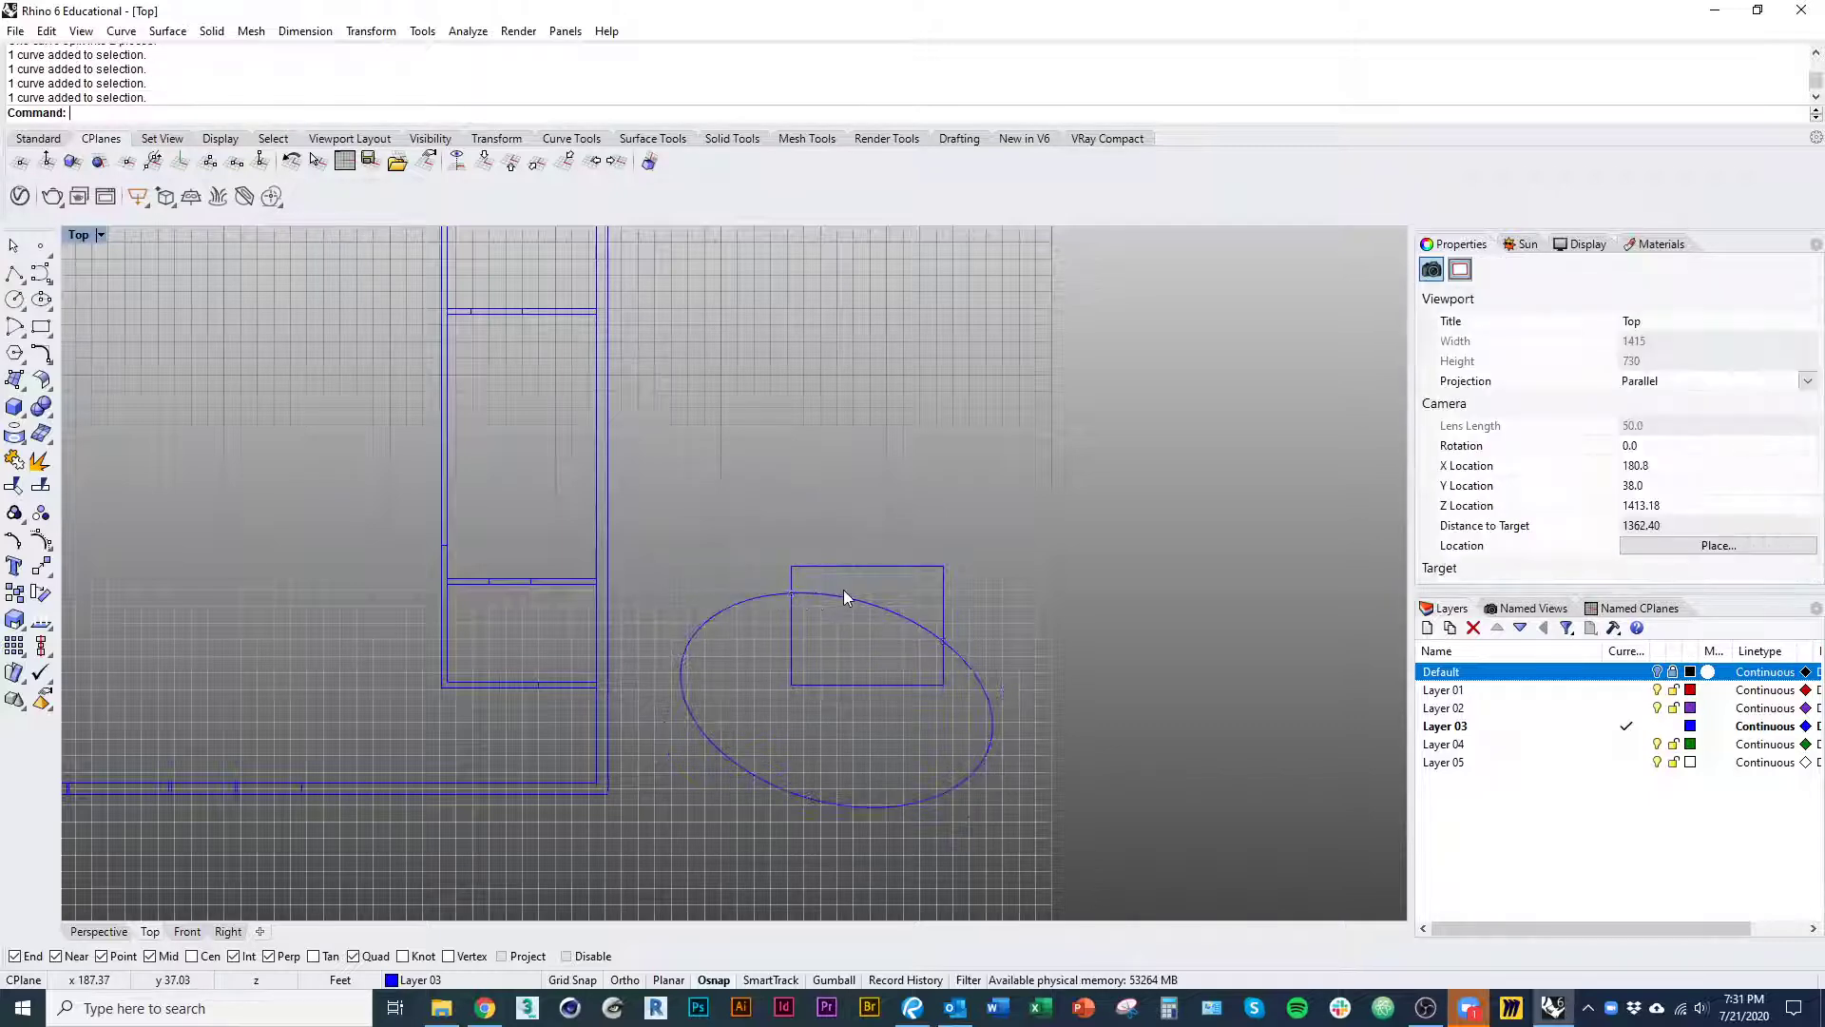
click(822, 595)
click(778, 597)
click(829, 596)
right_drag(855, 691, 890, 688)
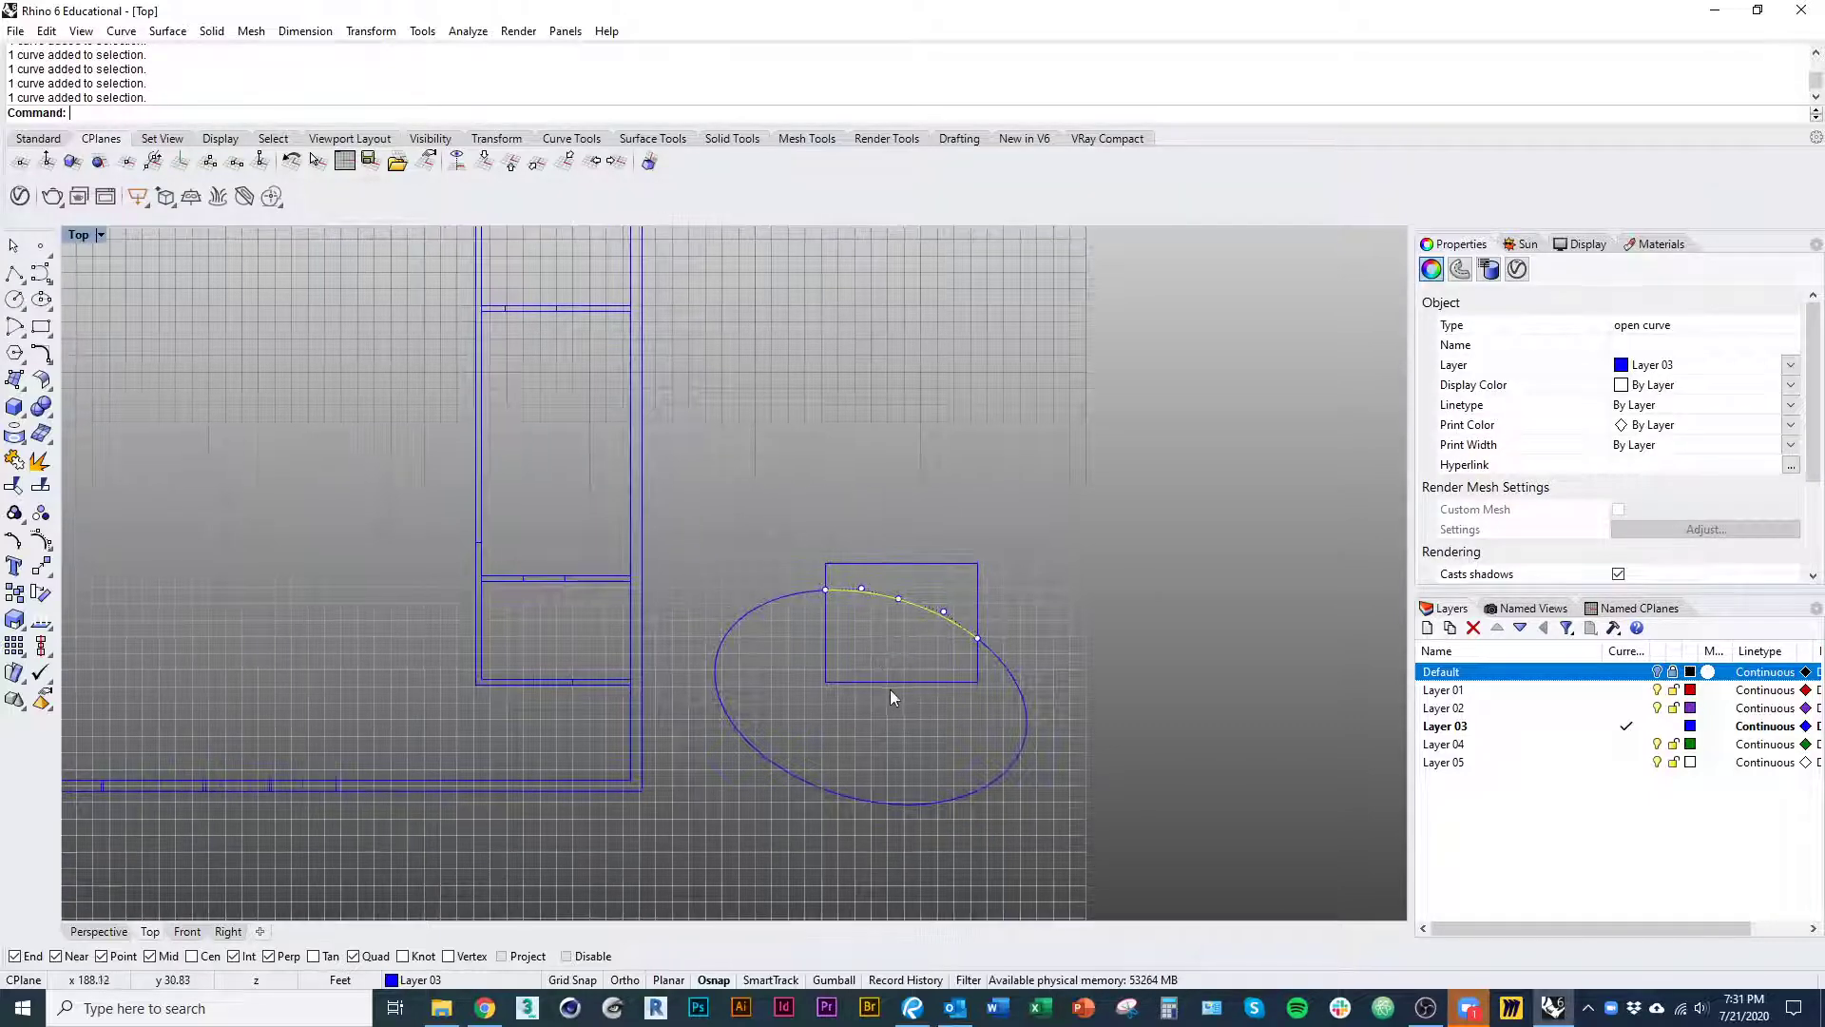
- Delete the practice rectangle and the ellipse pieces beside the building
click(940, 681)
drag(1046, 601, 908, 715)
text(d)
key(space)
right_drag(774, 666, 900, 659)
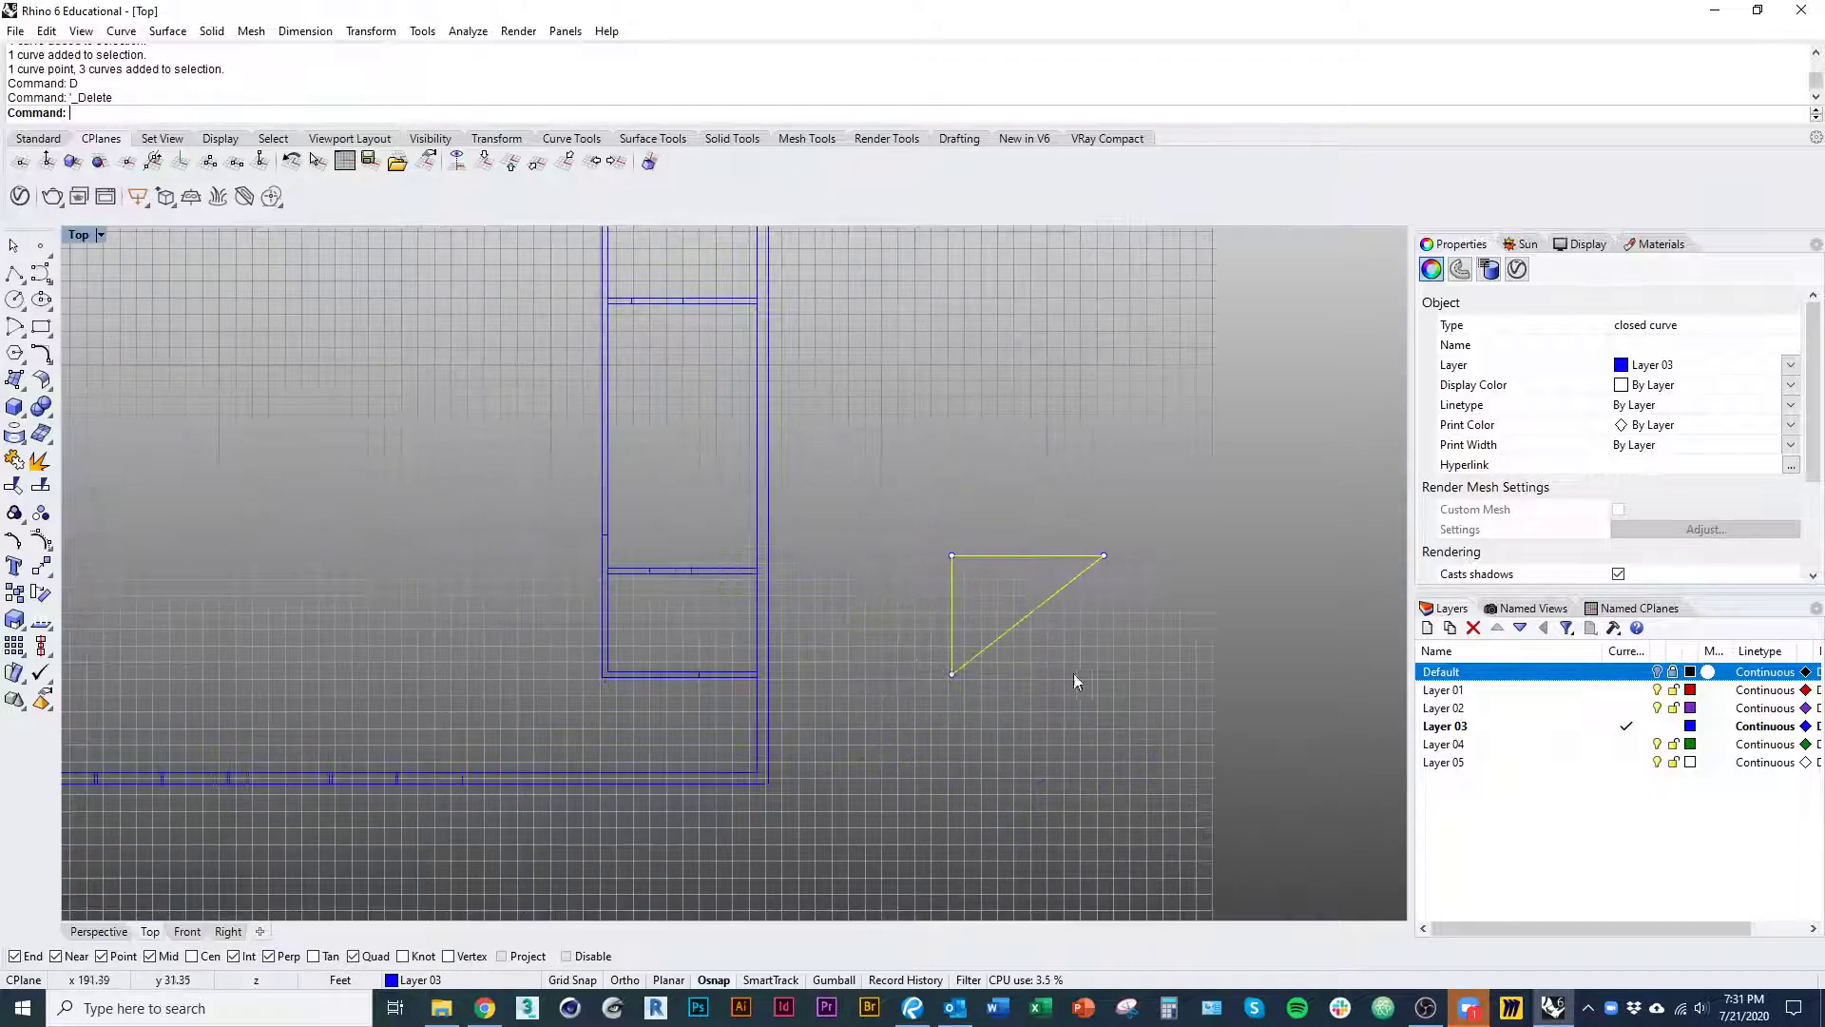
drag(1125, 692, 904, 478)
text(d)
key(space)
- Select the pairs of door jamb lines in the four cross walls of the office strip as cutting objects
scroll(656, 726, up, 7)
right_drag(745, 629, 708, 663)
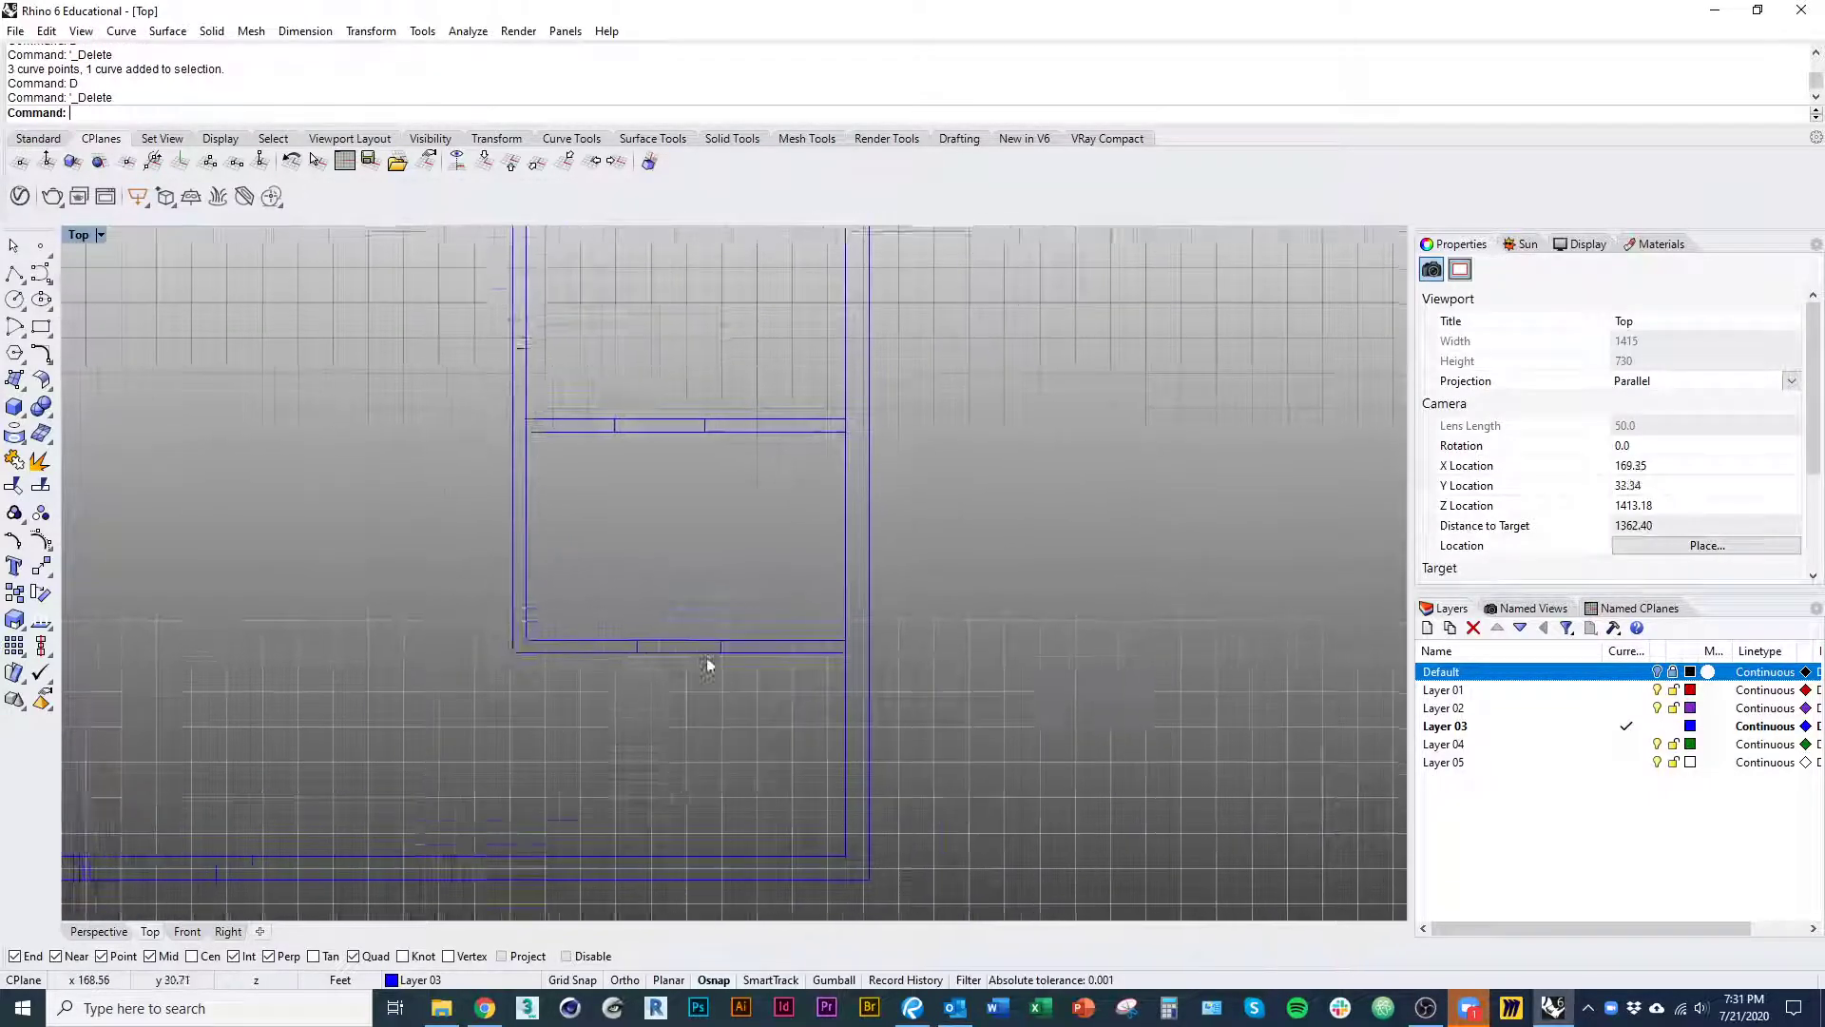
scroll(709, 656, up, 5)
drag(562, 526, 857, 779)
right_drag(559, 424, 570, 659)
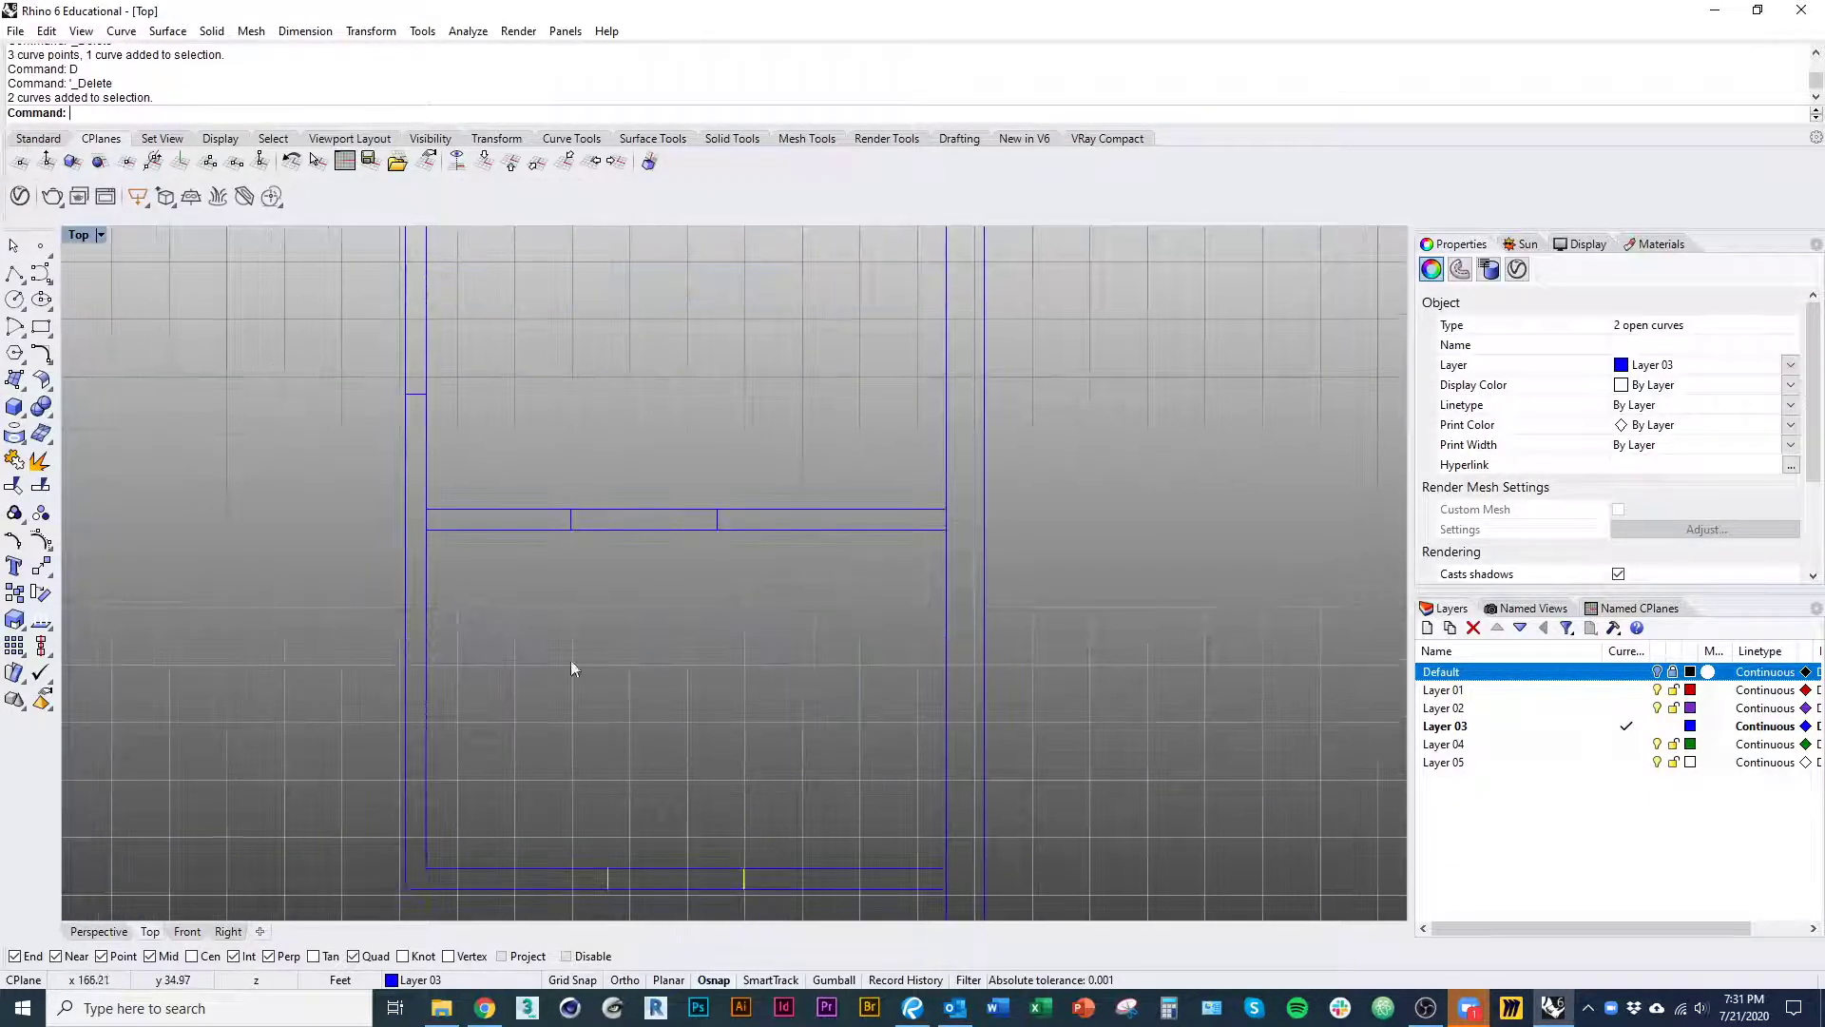
drag(547, 646, 741, 454)
right_drag(569, 380, 595, 696)
scroll(602, 688, down, 10)
scroll(608, 391, up, 7)
right_drag(551, 464, 567, 562)
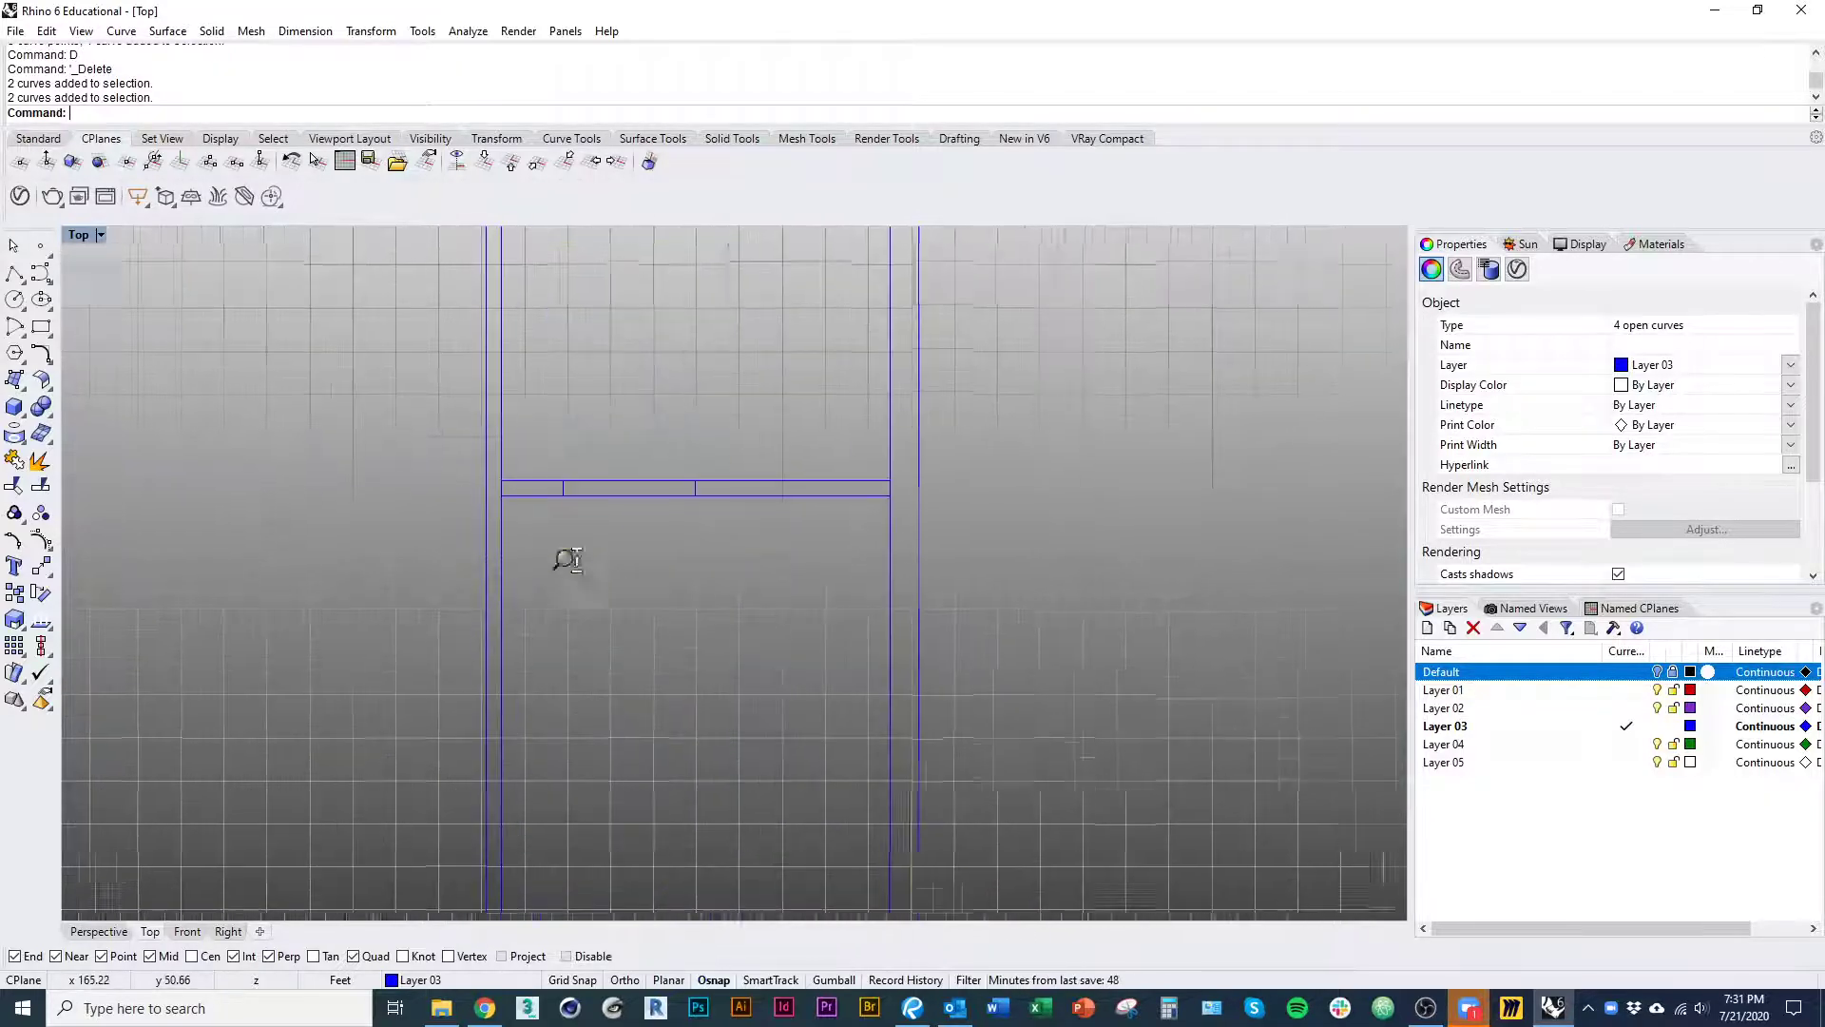
shift+drag(545, 562, 797, 403)
right_drag(720, 357, 696, 810)
right_drag(539, 429, 574, 582)
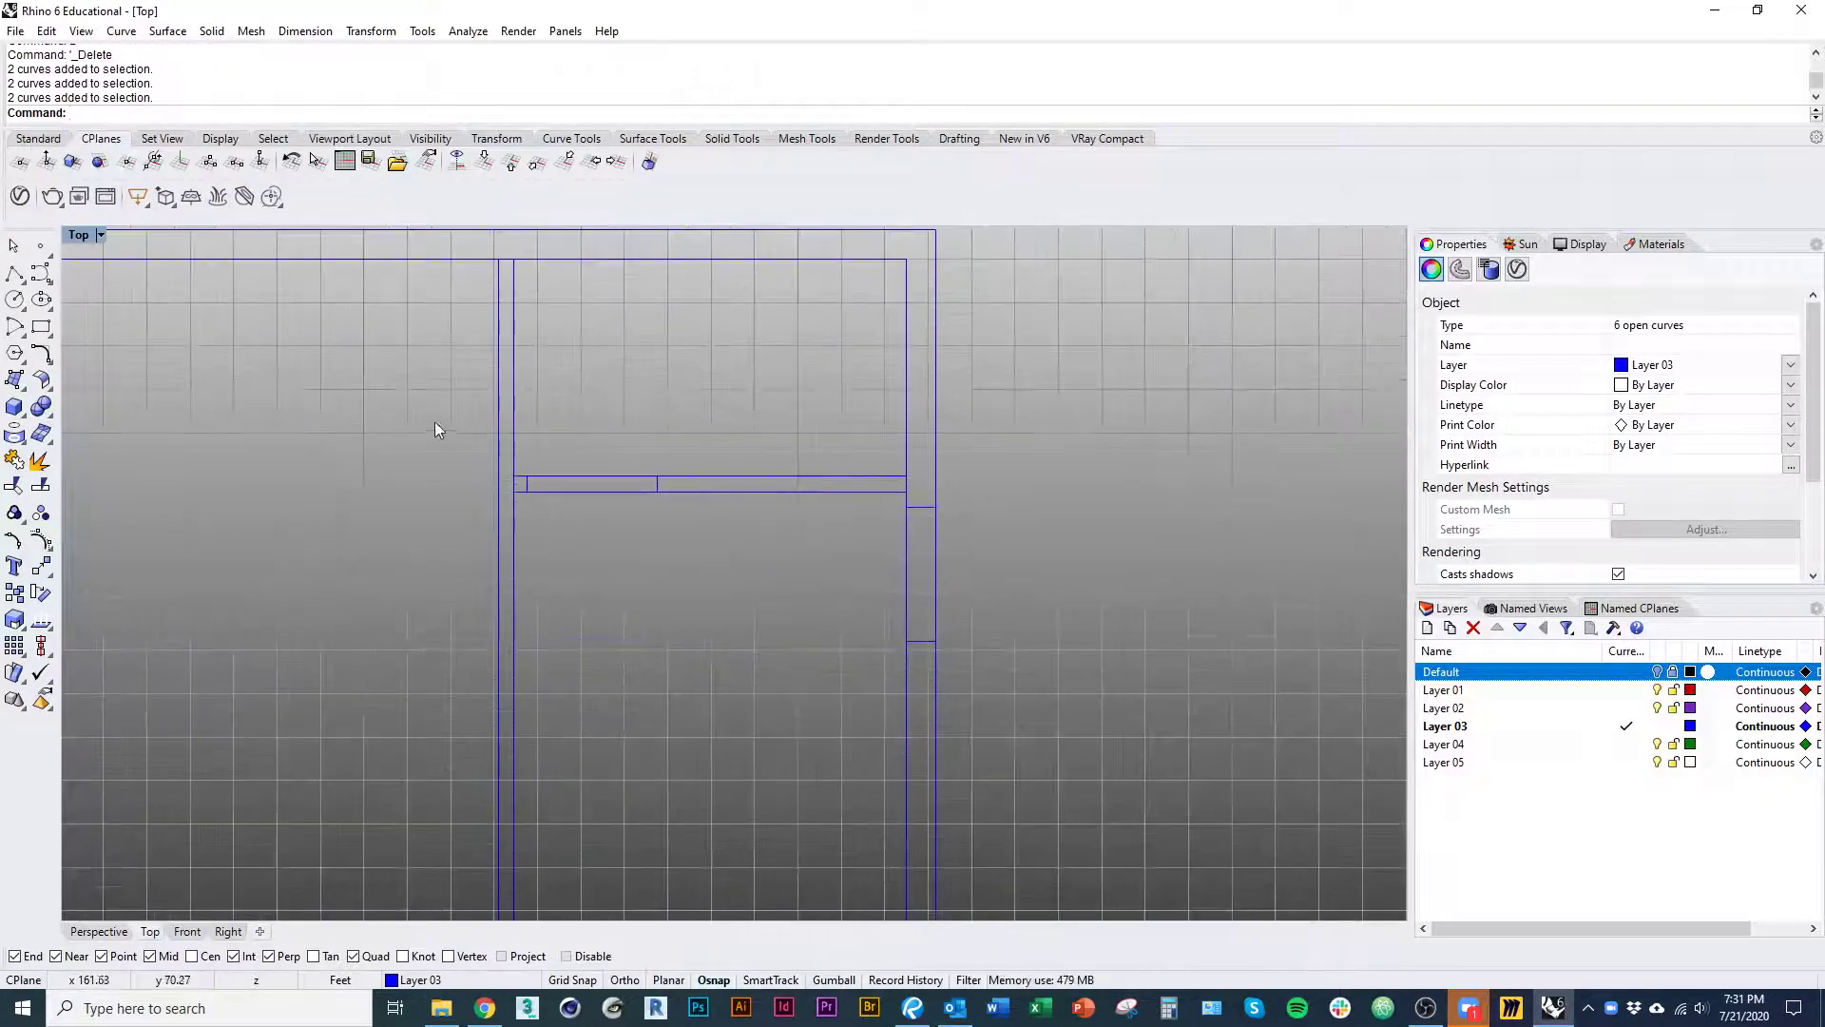
right_drag(791, 620, 730, 585)
- Trim away the wall lines between the selected jambs in all four cross walls, and undo the trim
text(trim)
key(Return)
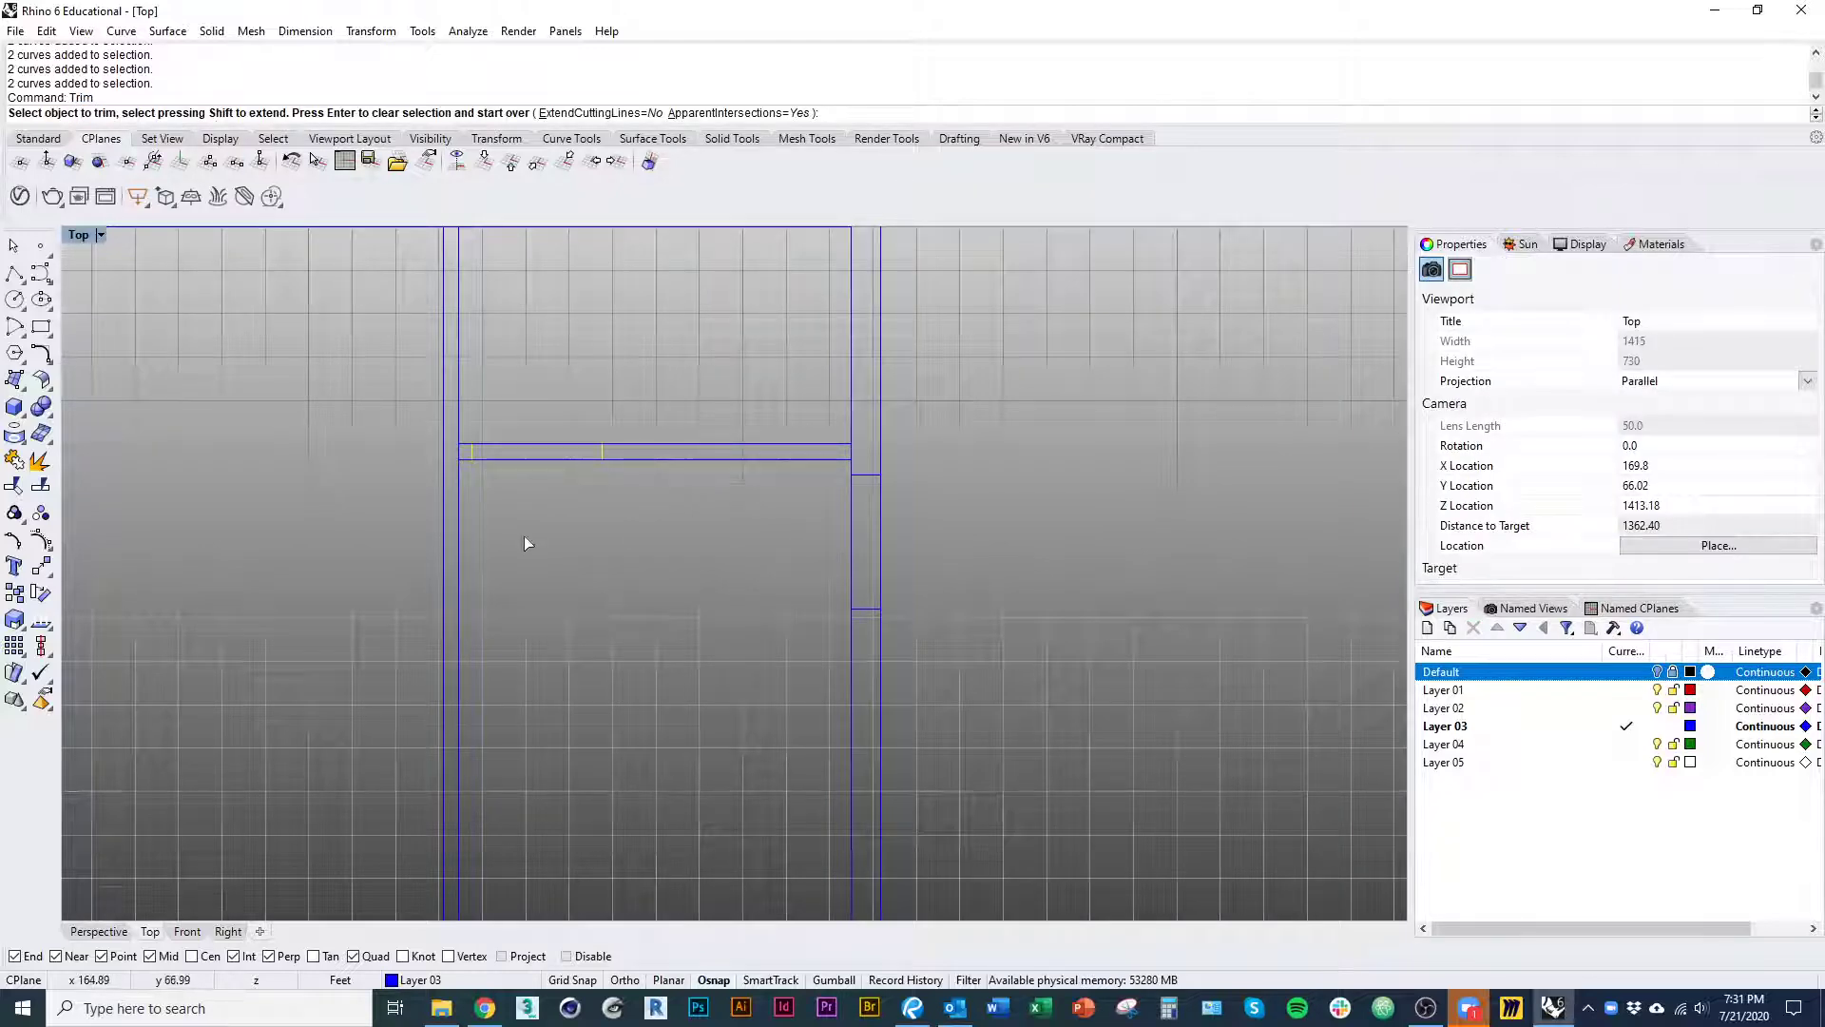
drag(525, 536, 517, 403)
right_drag(635, 785, 611, 283)
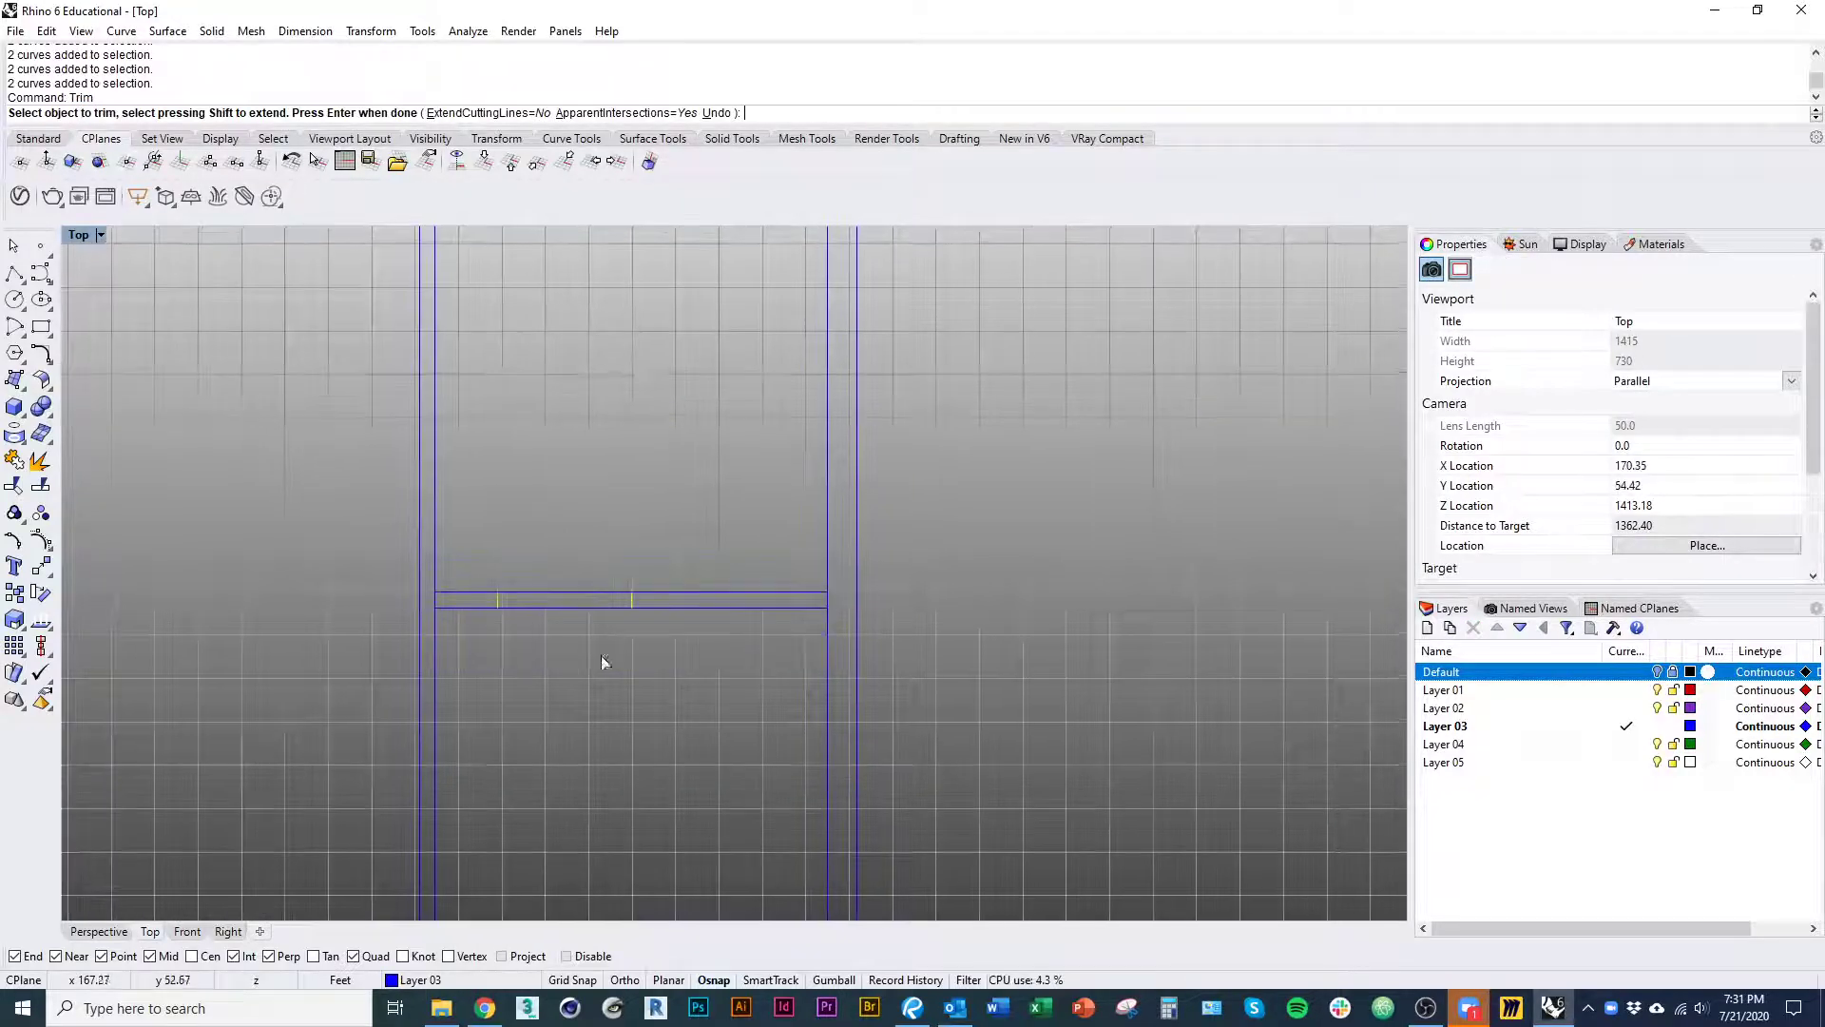
drag(601, 656, 566, 568)
right_drag(562, 646, 519, 373)
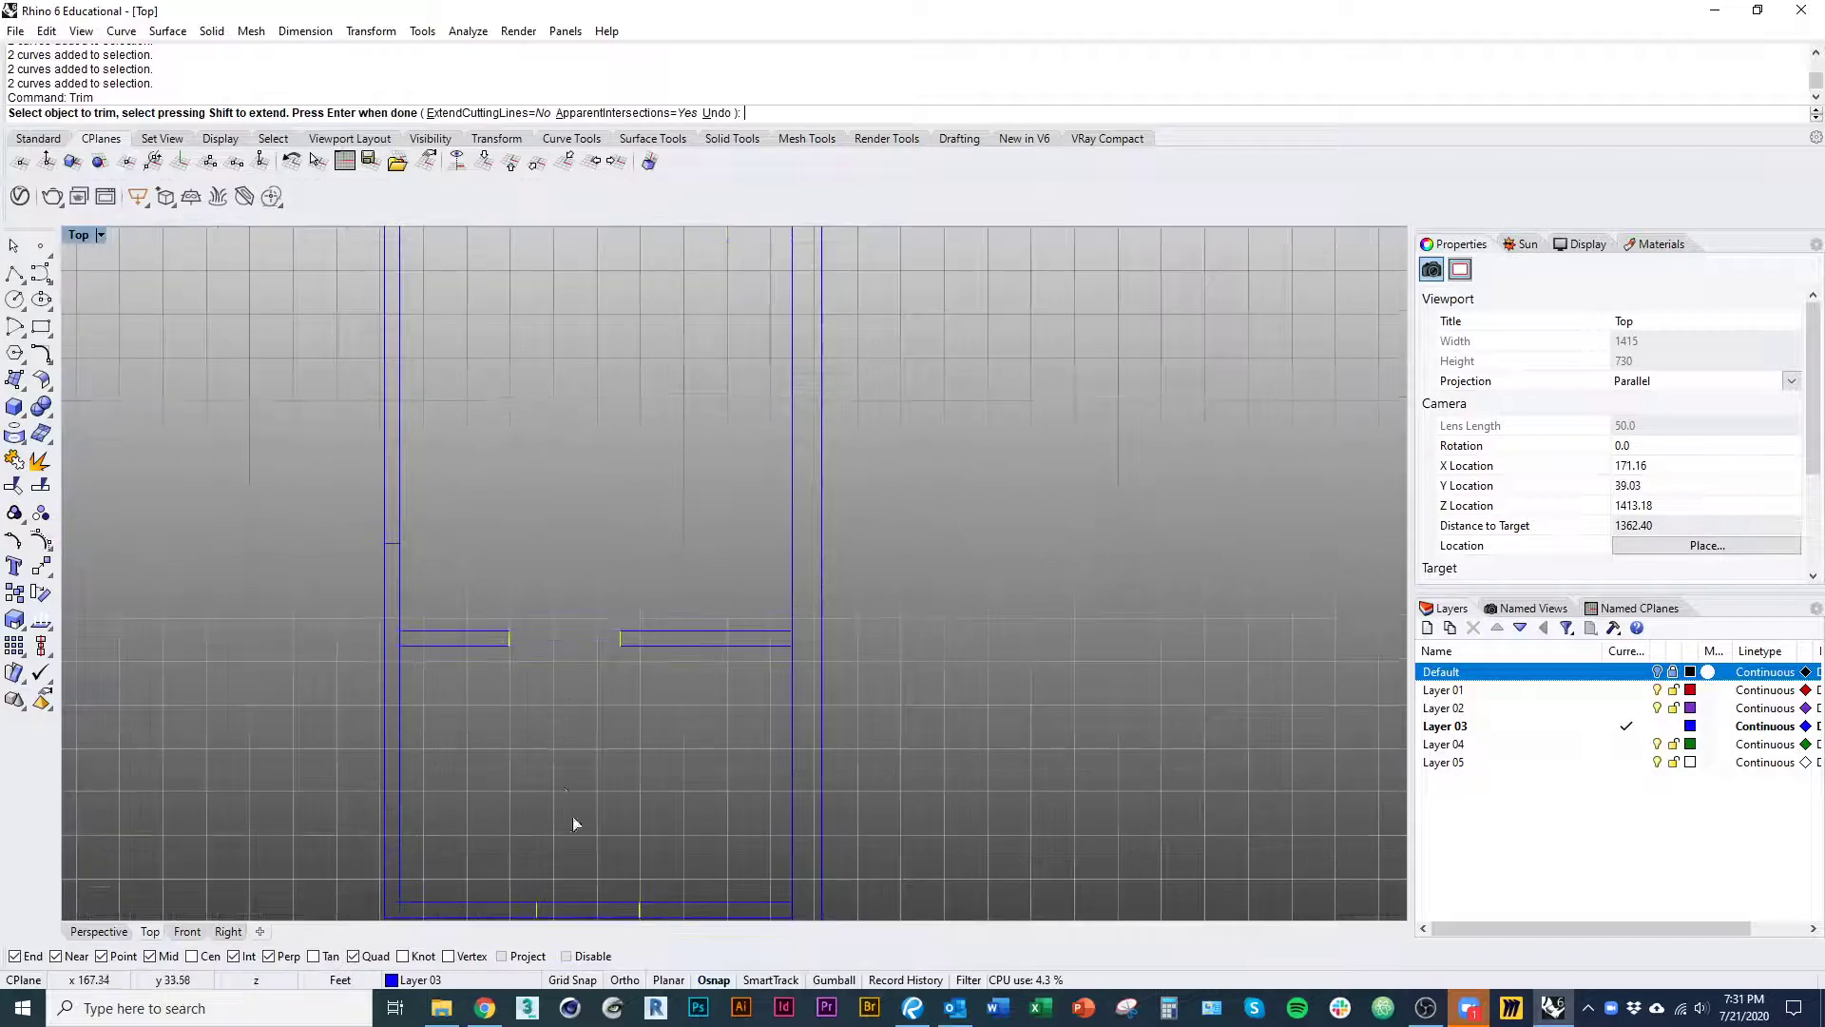
right_drag(573, 823, 590, 498)
drag(619, 680, 600, 553)
right_drag(631, 518, 651, 677)
scroll(643, 654, down, 5)
right_drag(615, 589, 629, 668)
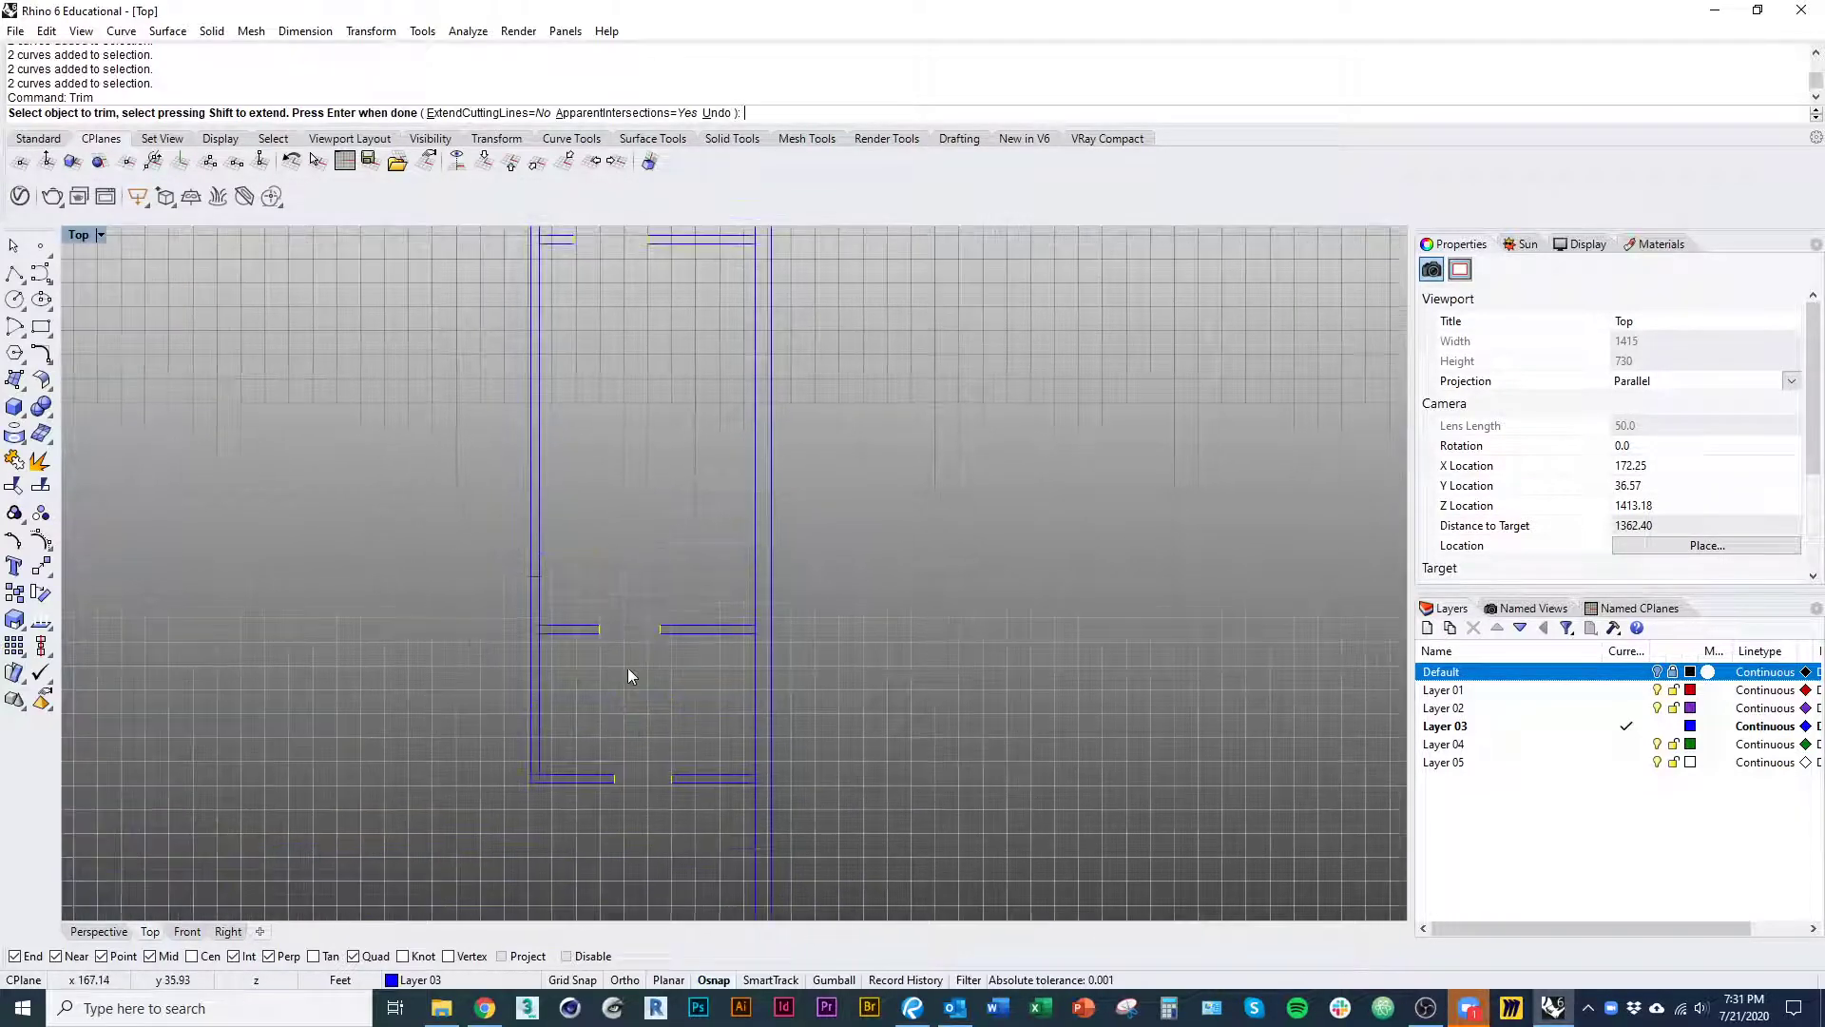
key(Escape)
key(ctrl+z)
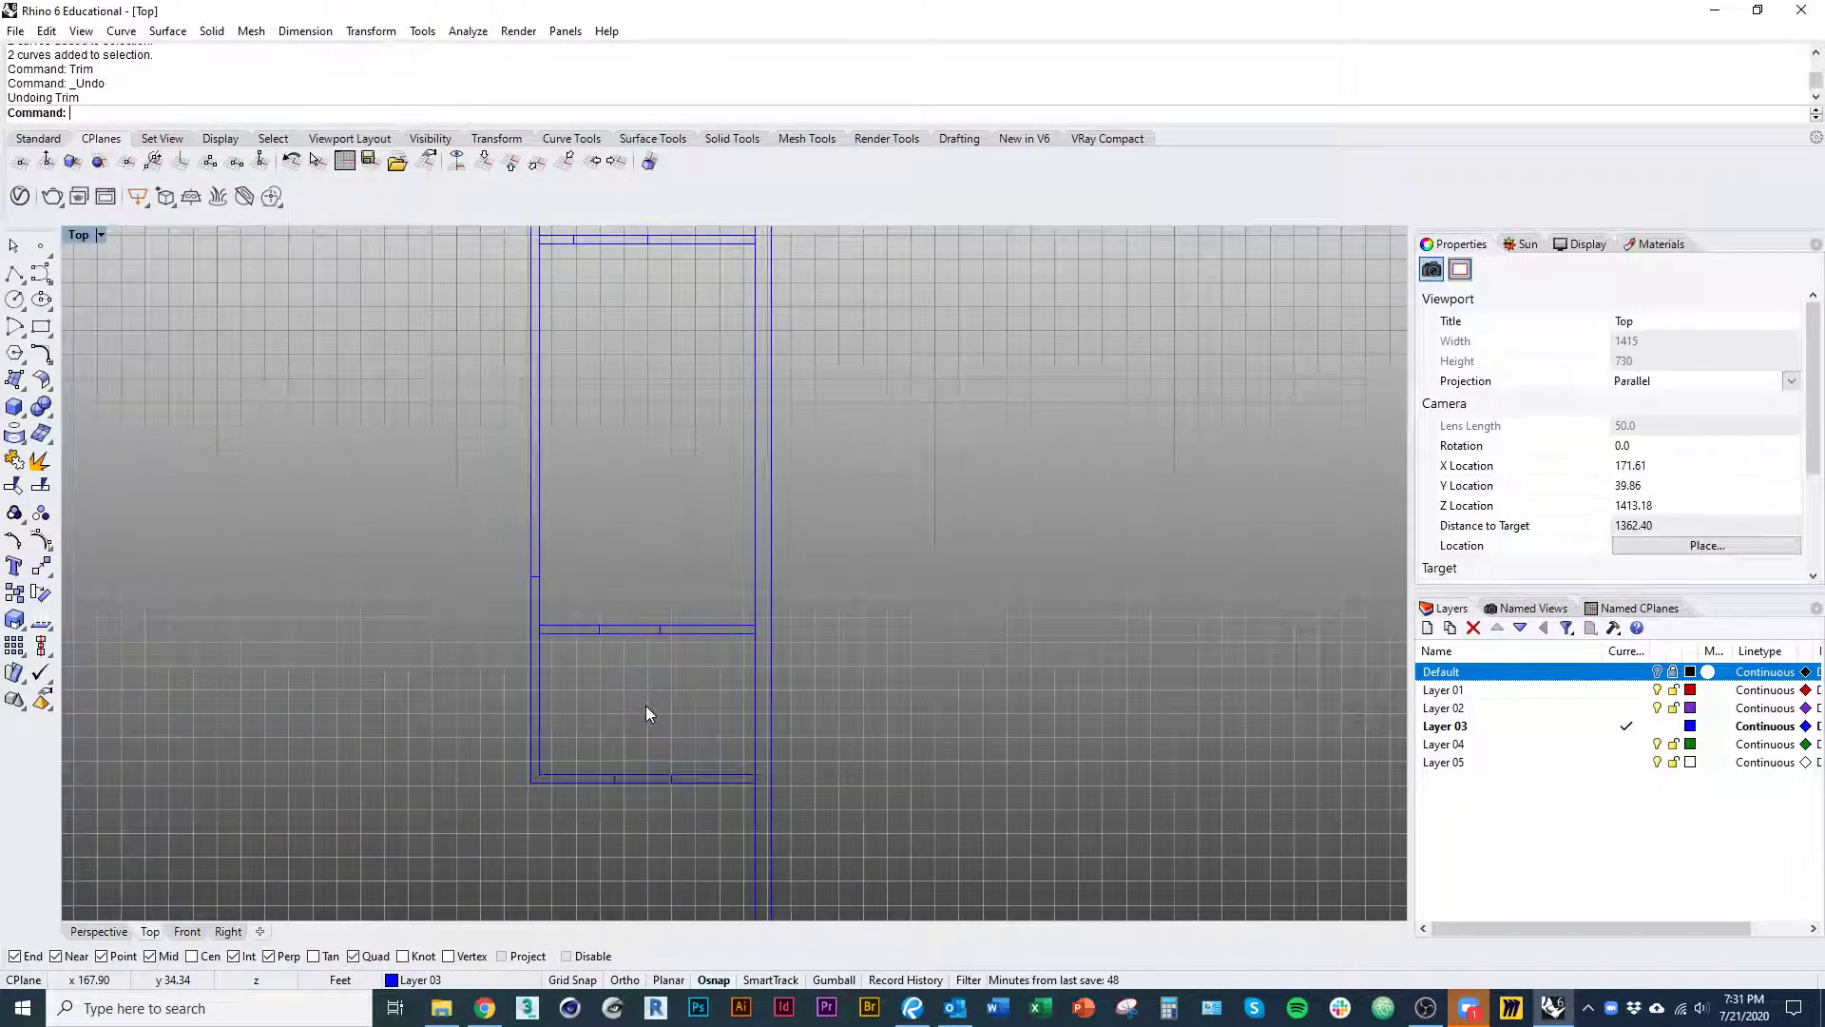
- Window-select the two jamb lines of the lowest cross wall's door opening, and clear the selection
right_drag(676, 768, 685, 704)
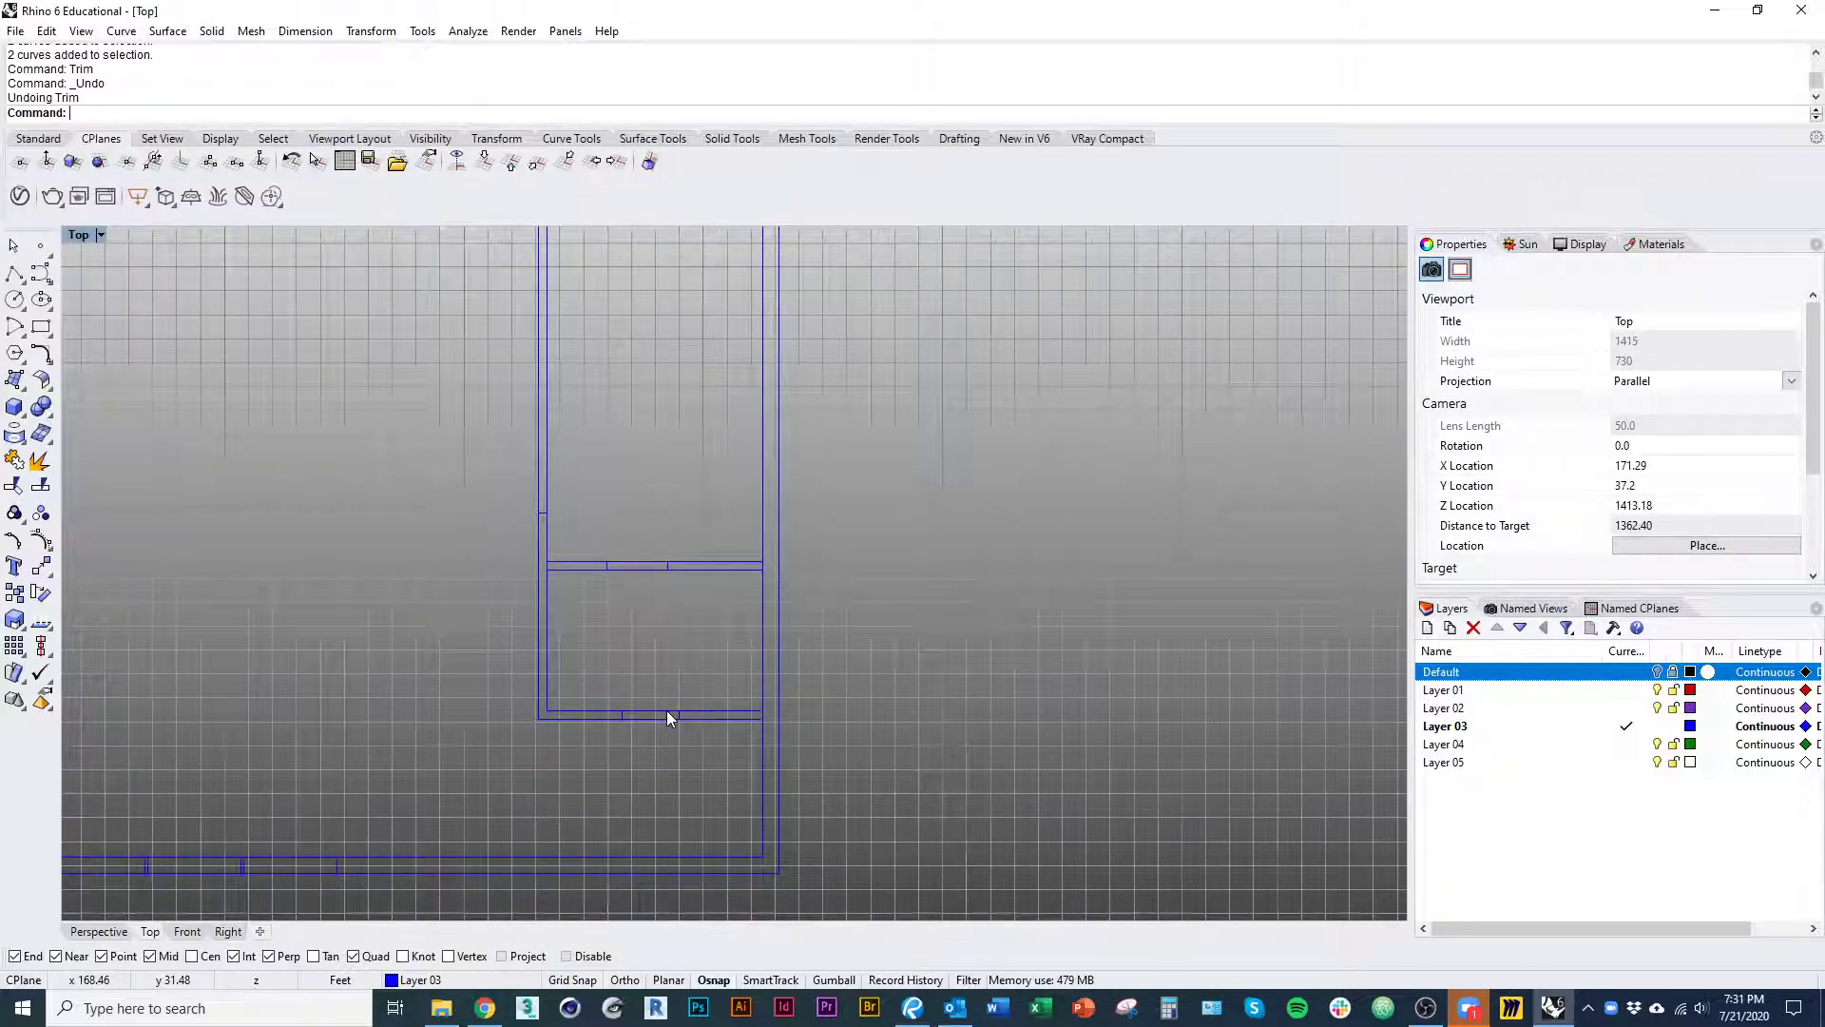
scroll(694, 775, up, 2)
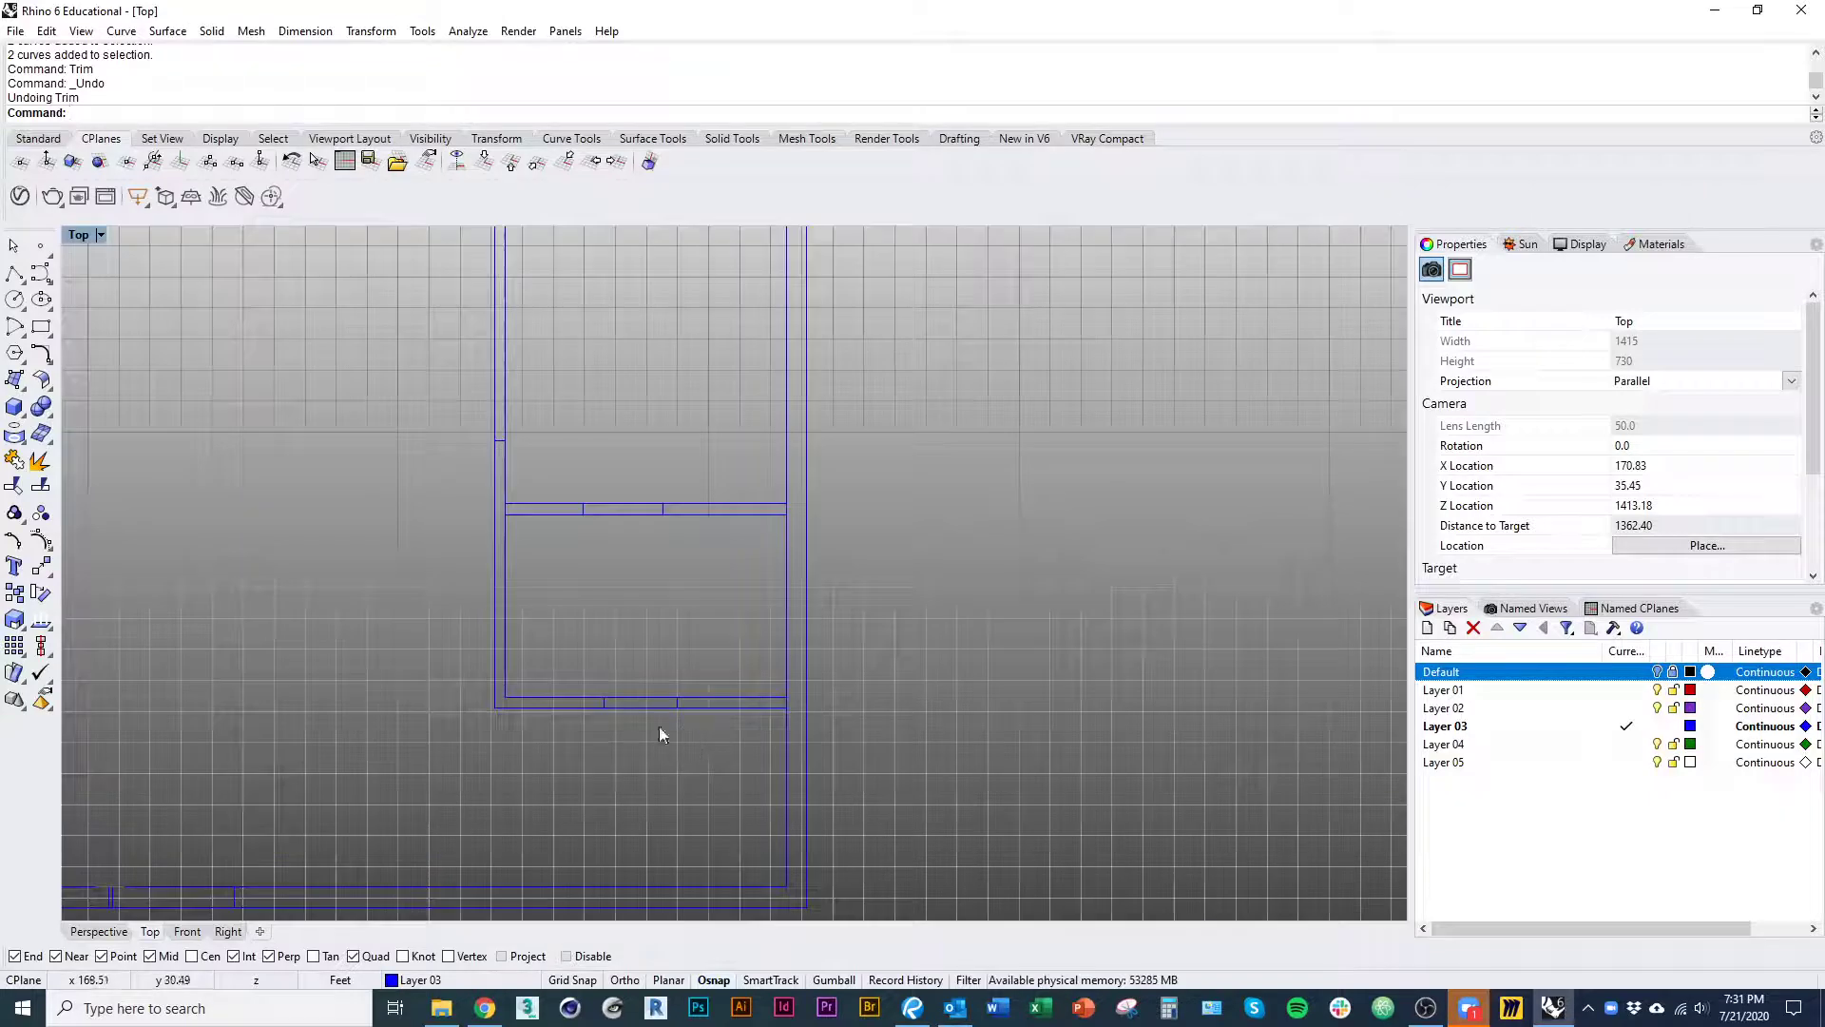
drag(689, 756, 739, 759)
key(Escape)
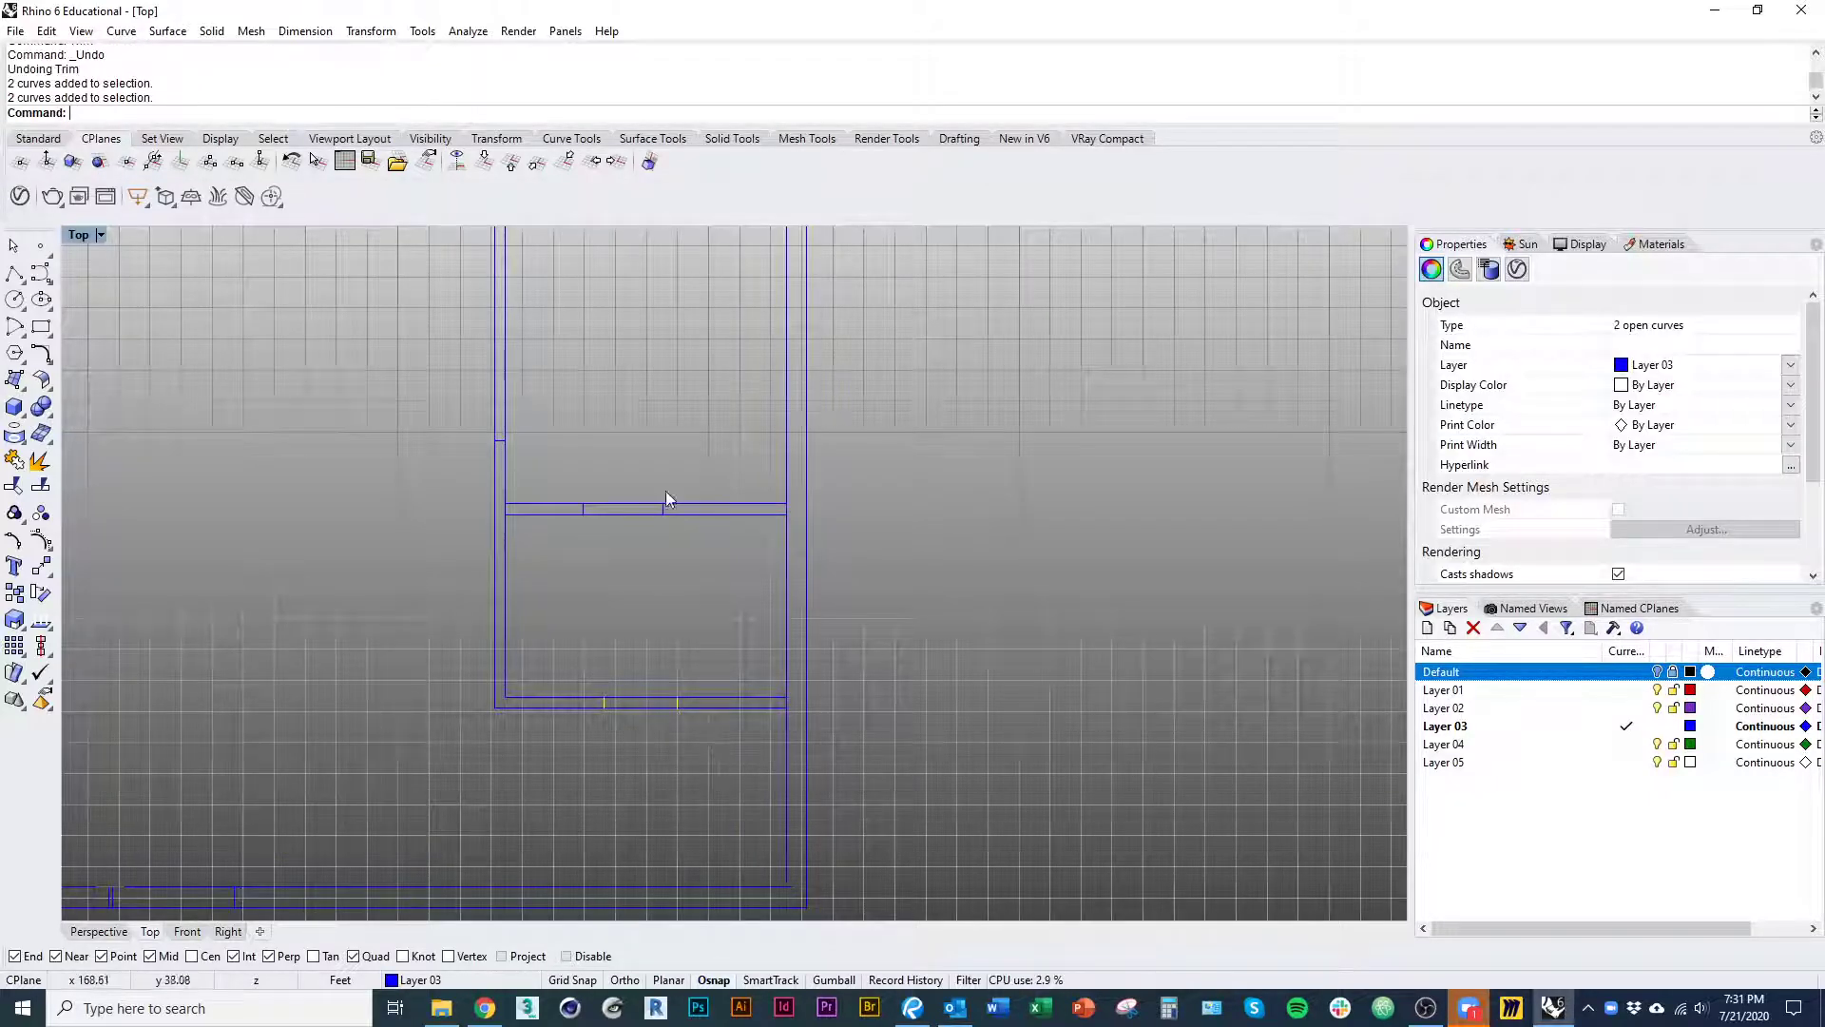
drag(618, 351, 551, 285)
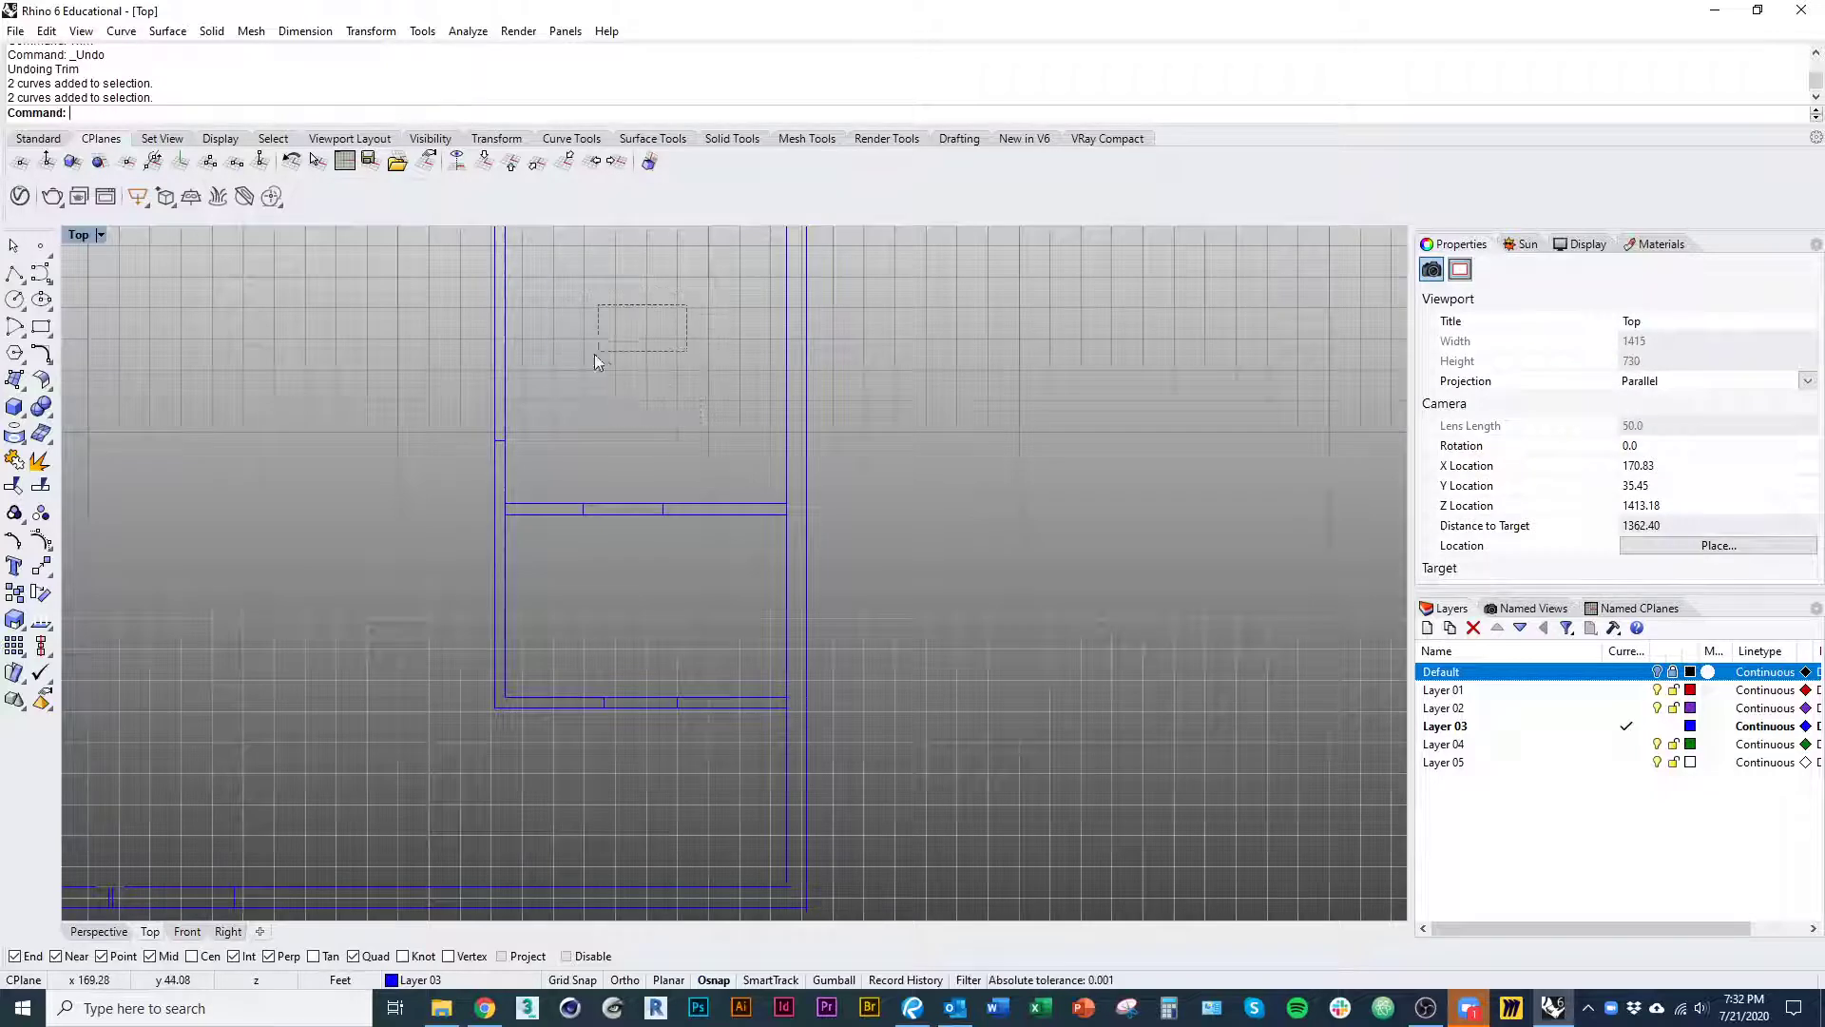
drag(595, 353, 553, 385)
drag(460, 447, 948, 418)
drag(586, 771, 957, 860)
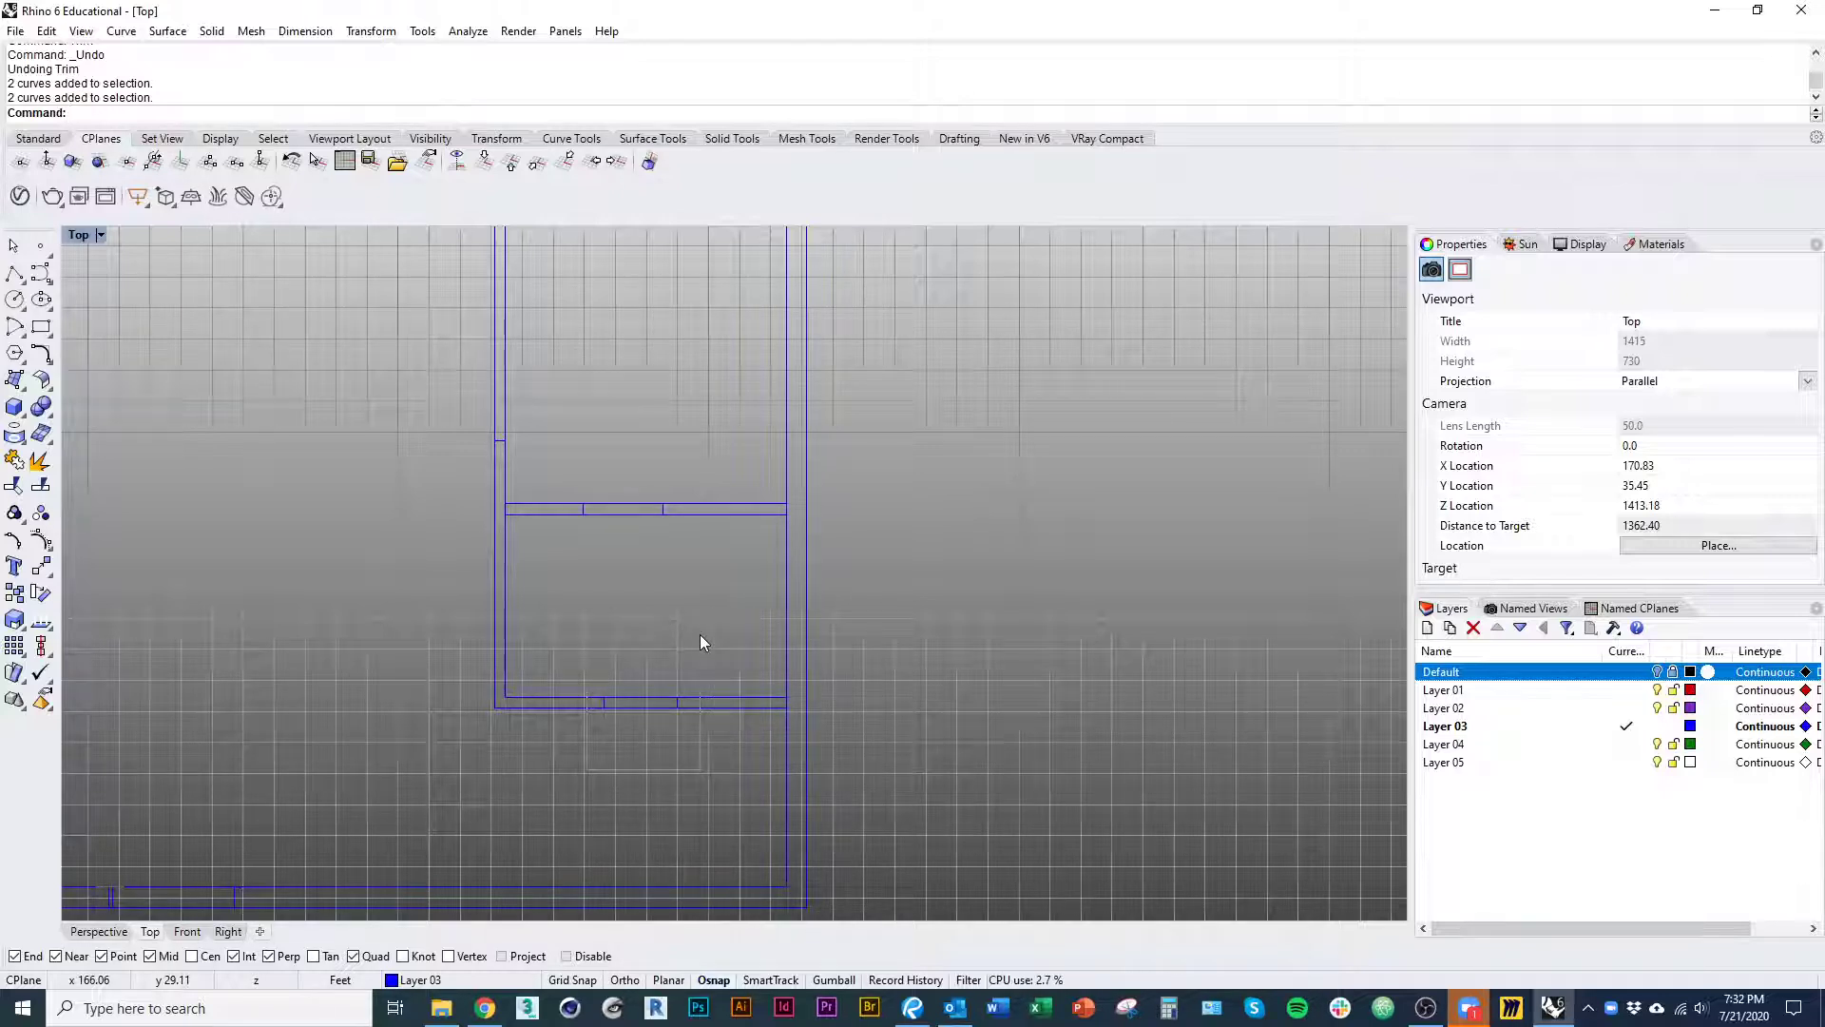
- Window-select the lowest door's jamb lines, followed by the jamb lines in the cross wall above and the adjacent side wall
drag(587, 770, 700, 635)
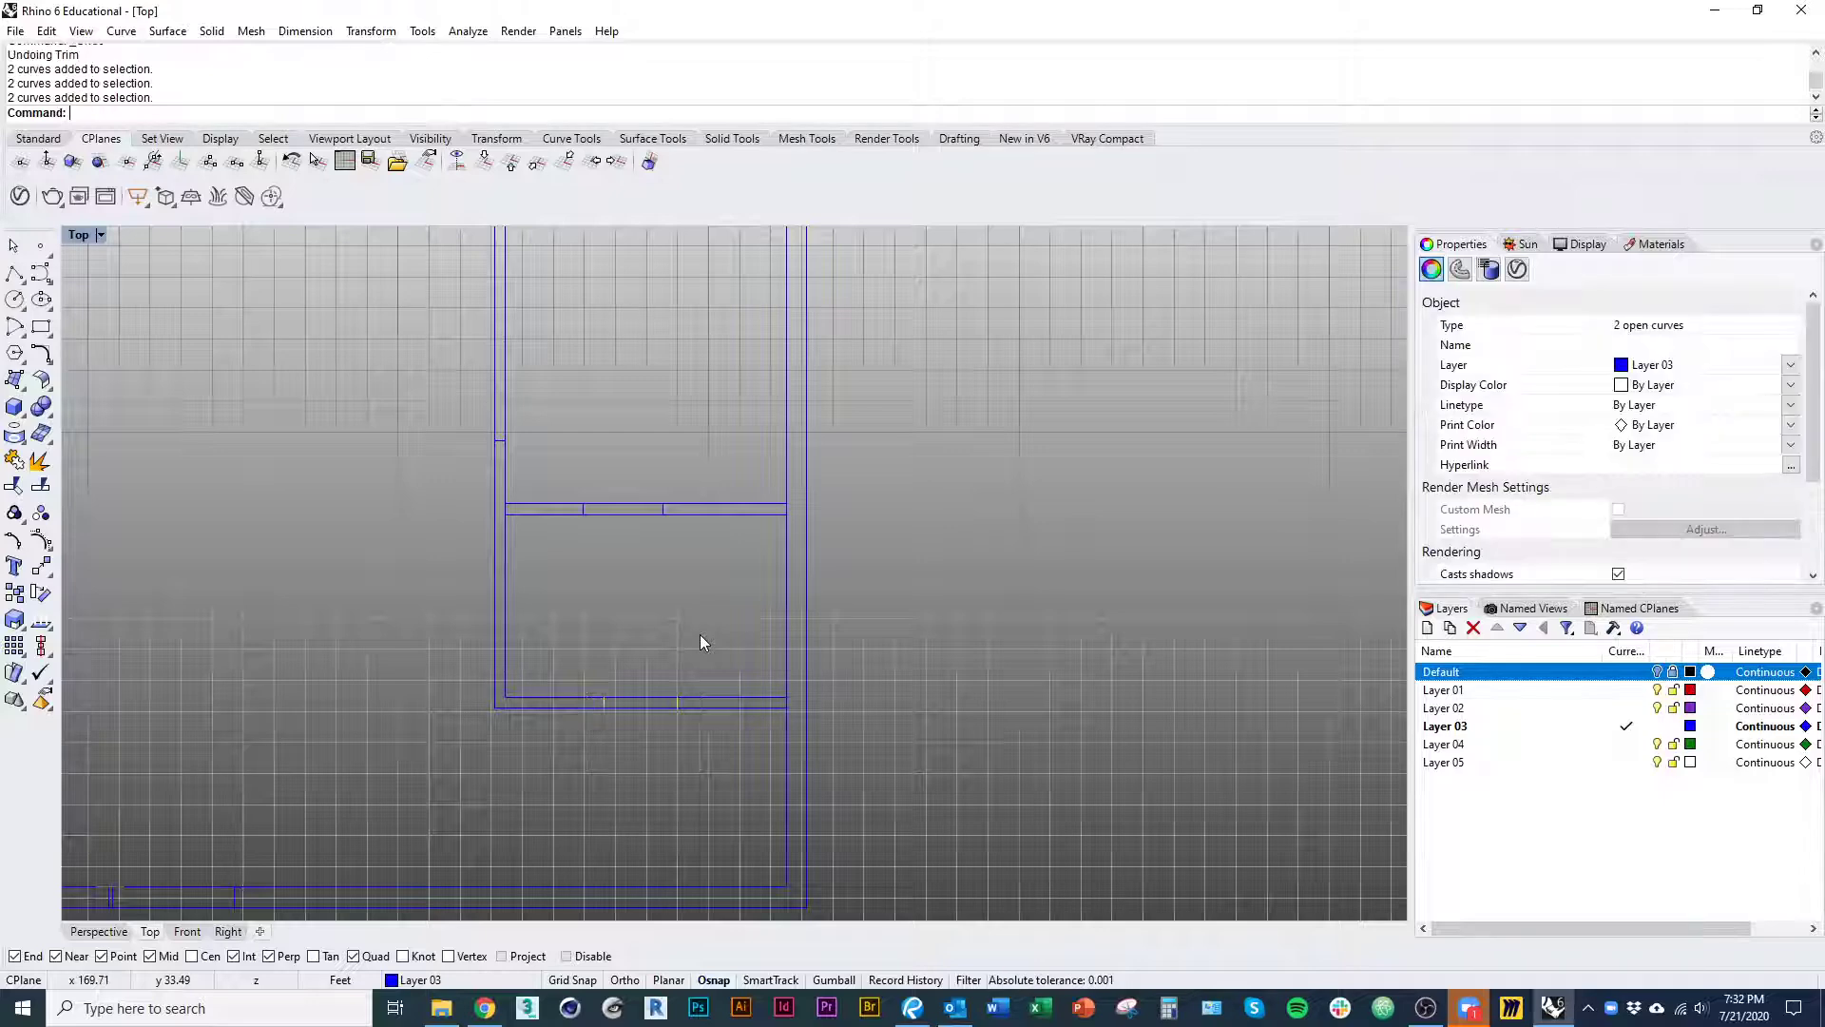
drag(565, 521, 745, 445)
drag(412, 610, 756, 388)
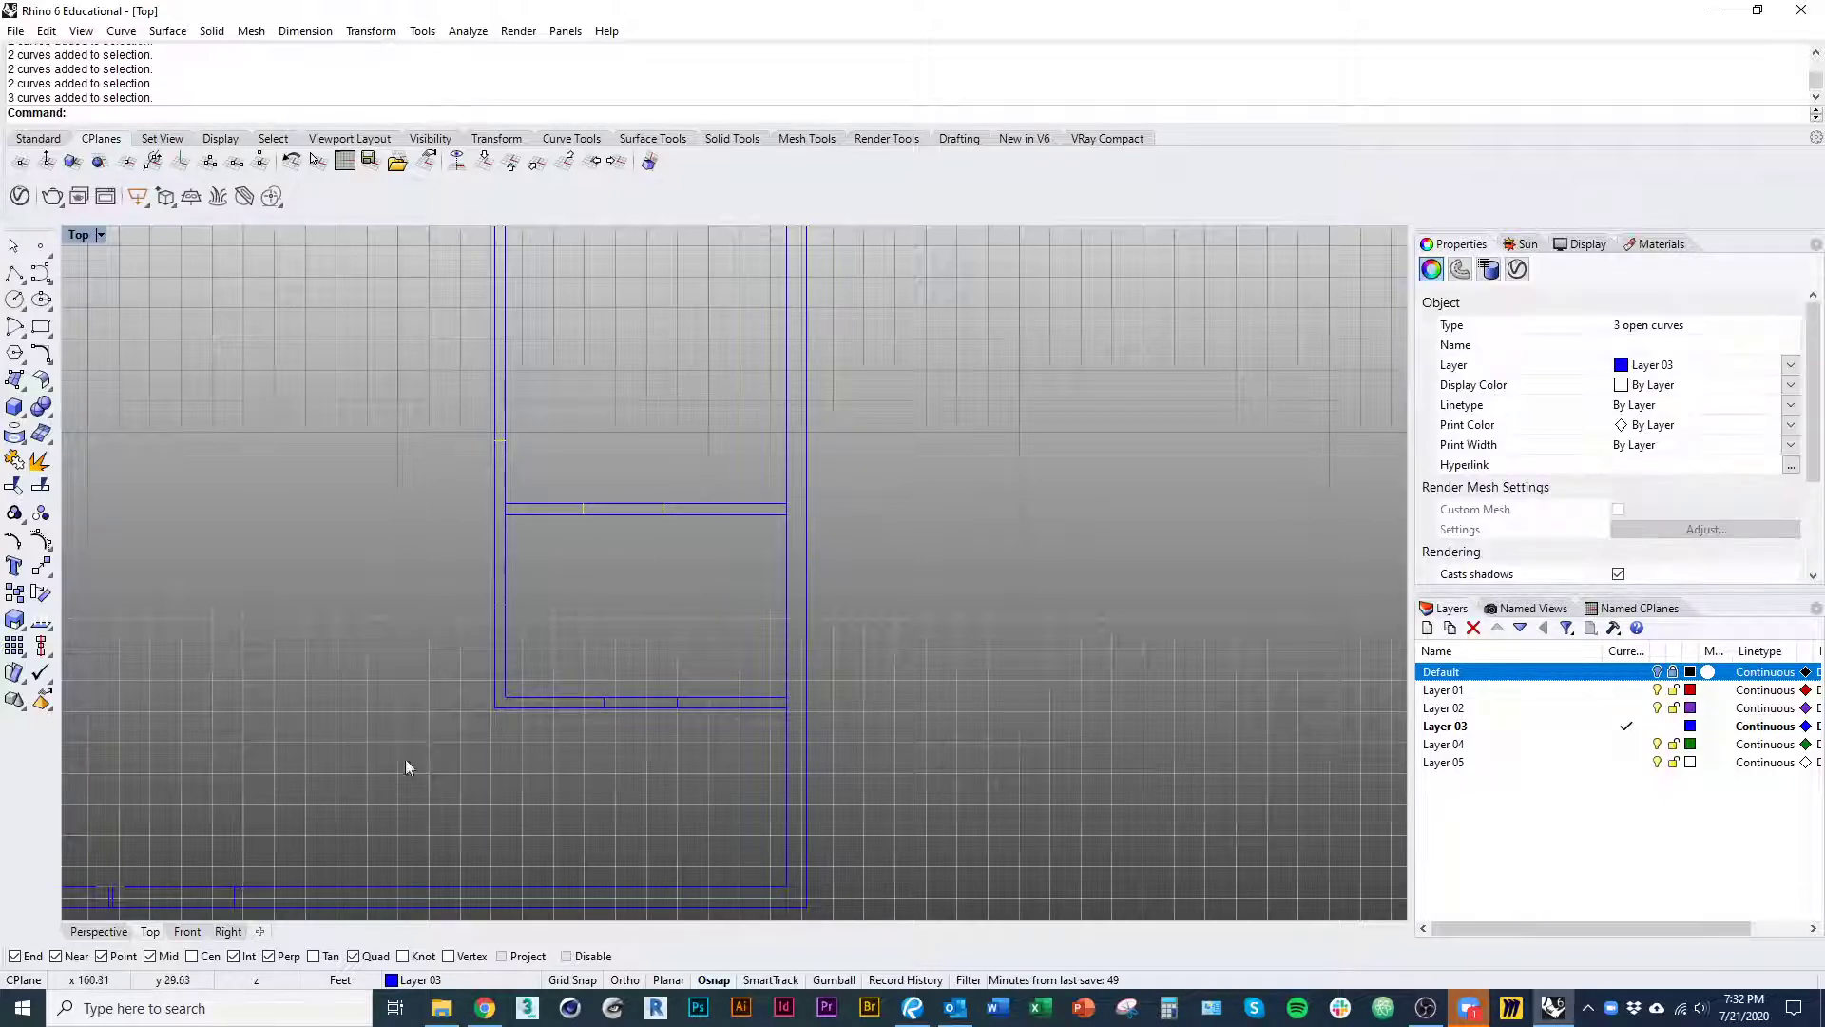
- Window-select the jamb lines of the lower offices with two successively larger windows, and clear the selection
drag(405, 763, 756, 407)
drag(296, 837, 936, 252)
click(272, 830)
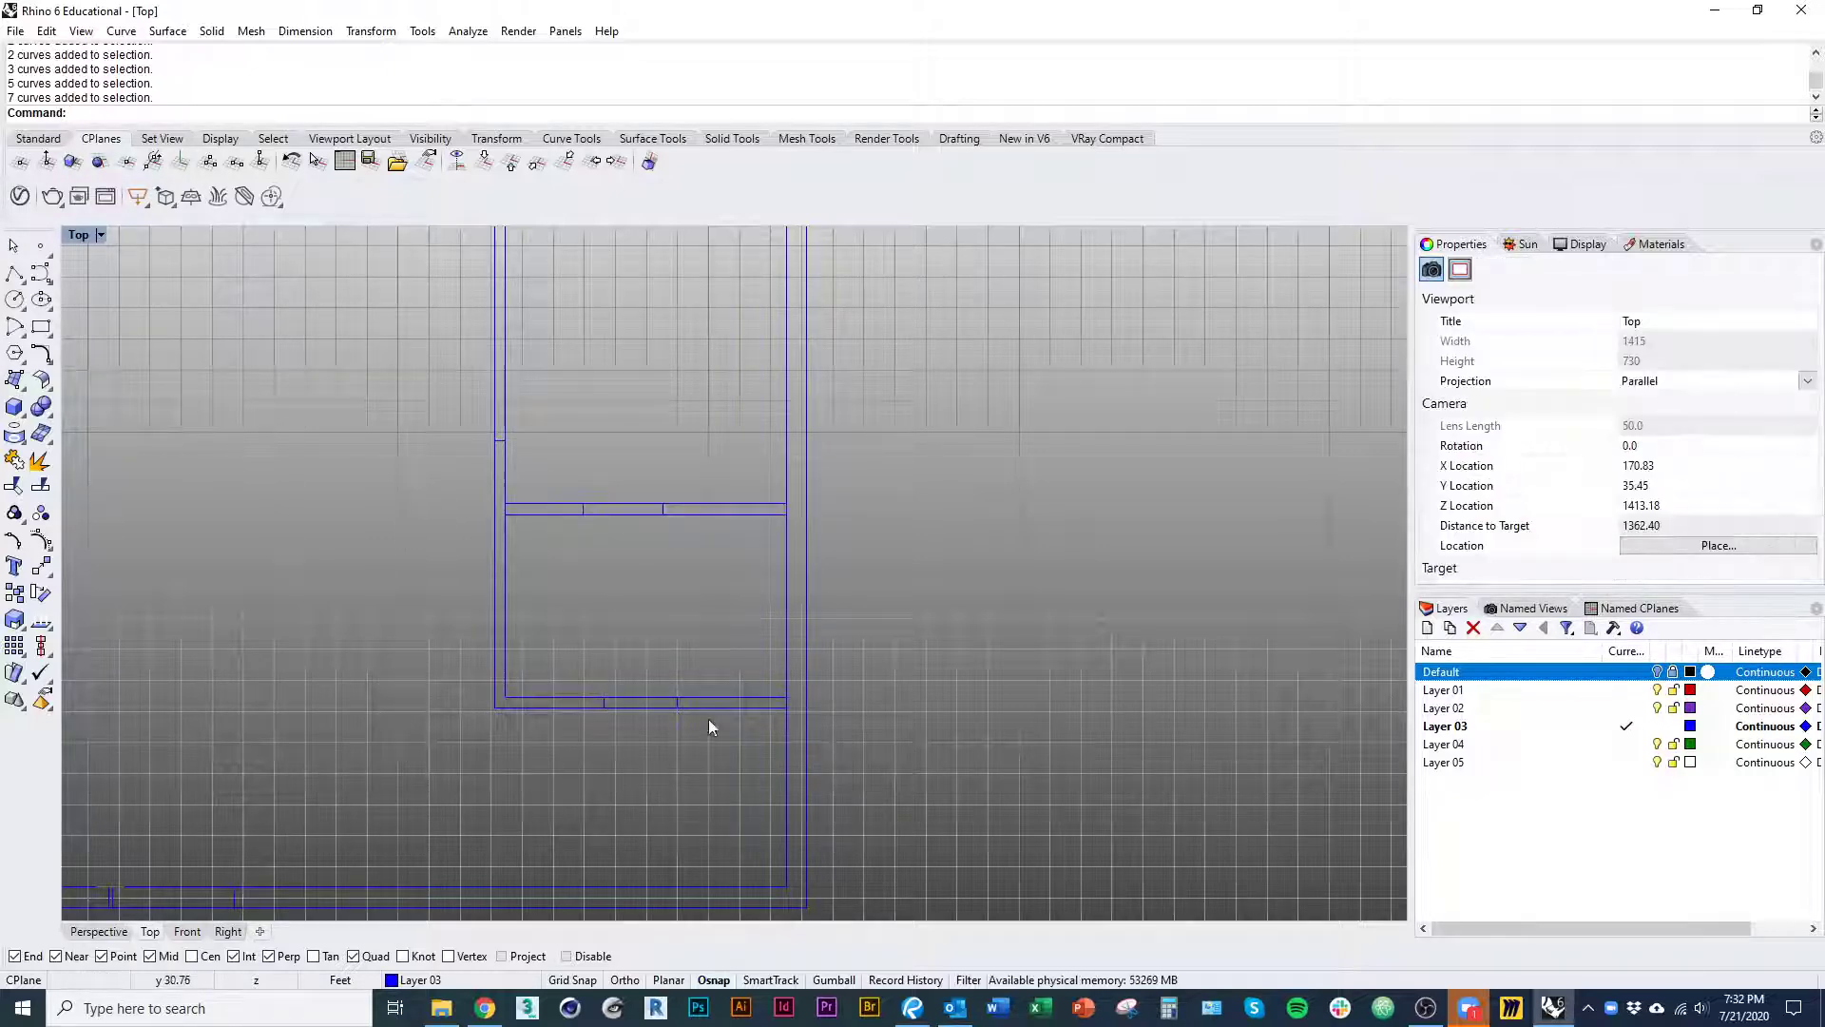
- Select the office strip's outer wall line, window-select the entire strip with its jambs, and clear the selection
scroll(694, 713, down, 3)
click(613, 697)
scroll(603, 636, up, 2)
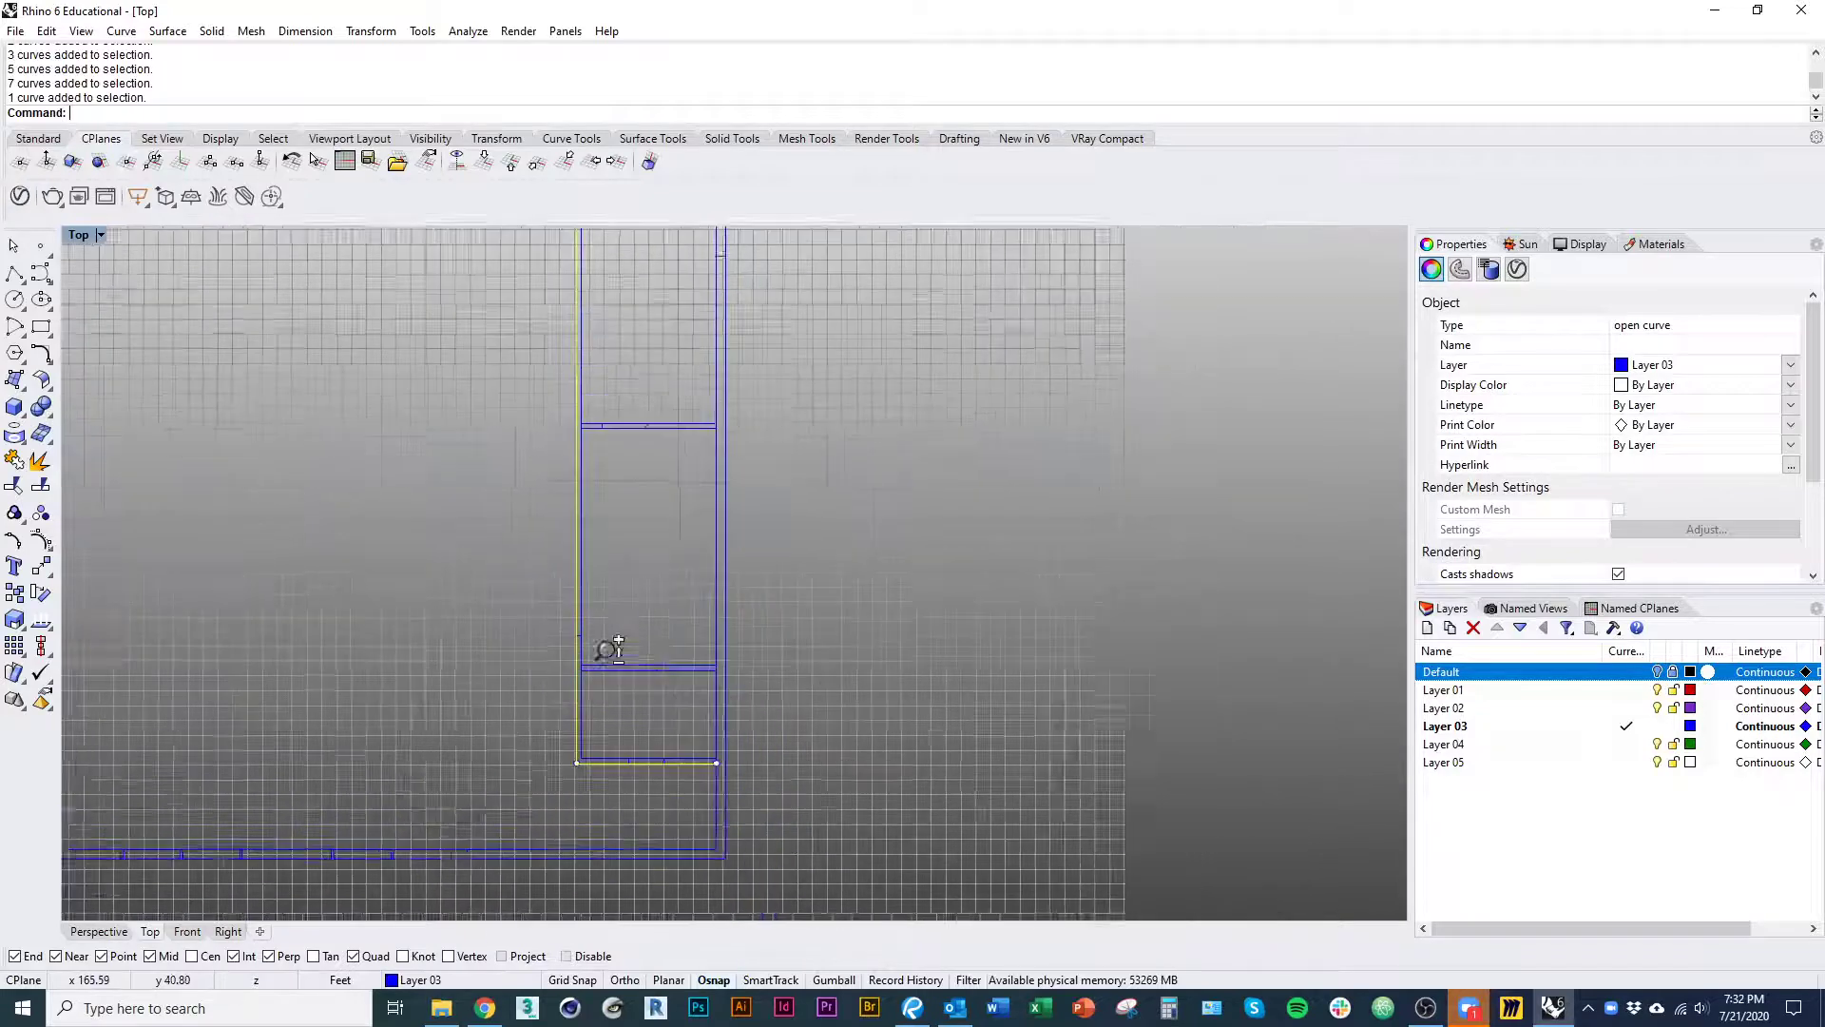
scroll(523, 852, down, 3)
click(517, 855)
drag(505, 863, 857, 265)
click(678, 715)
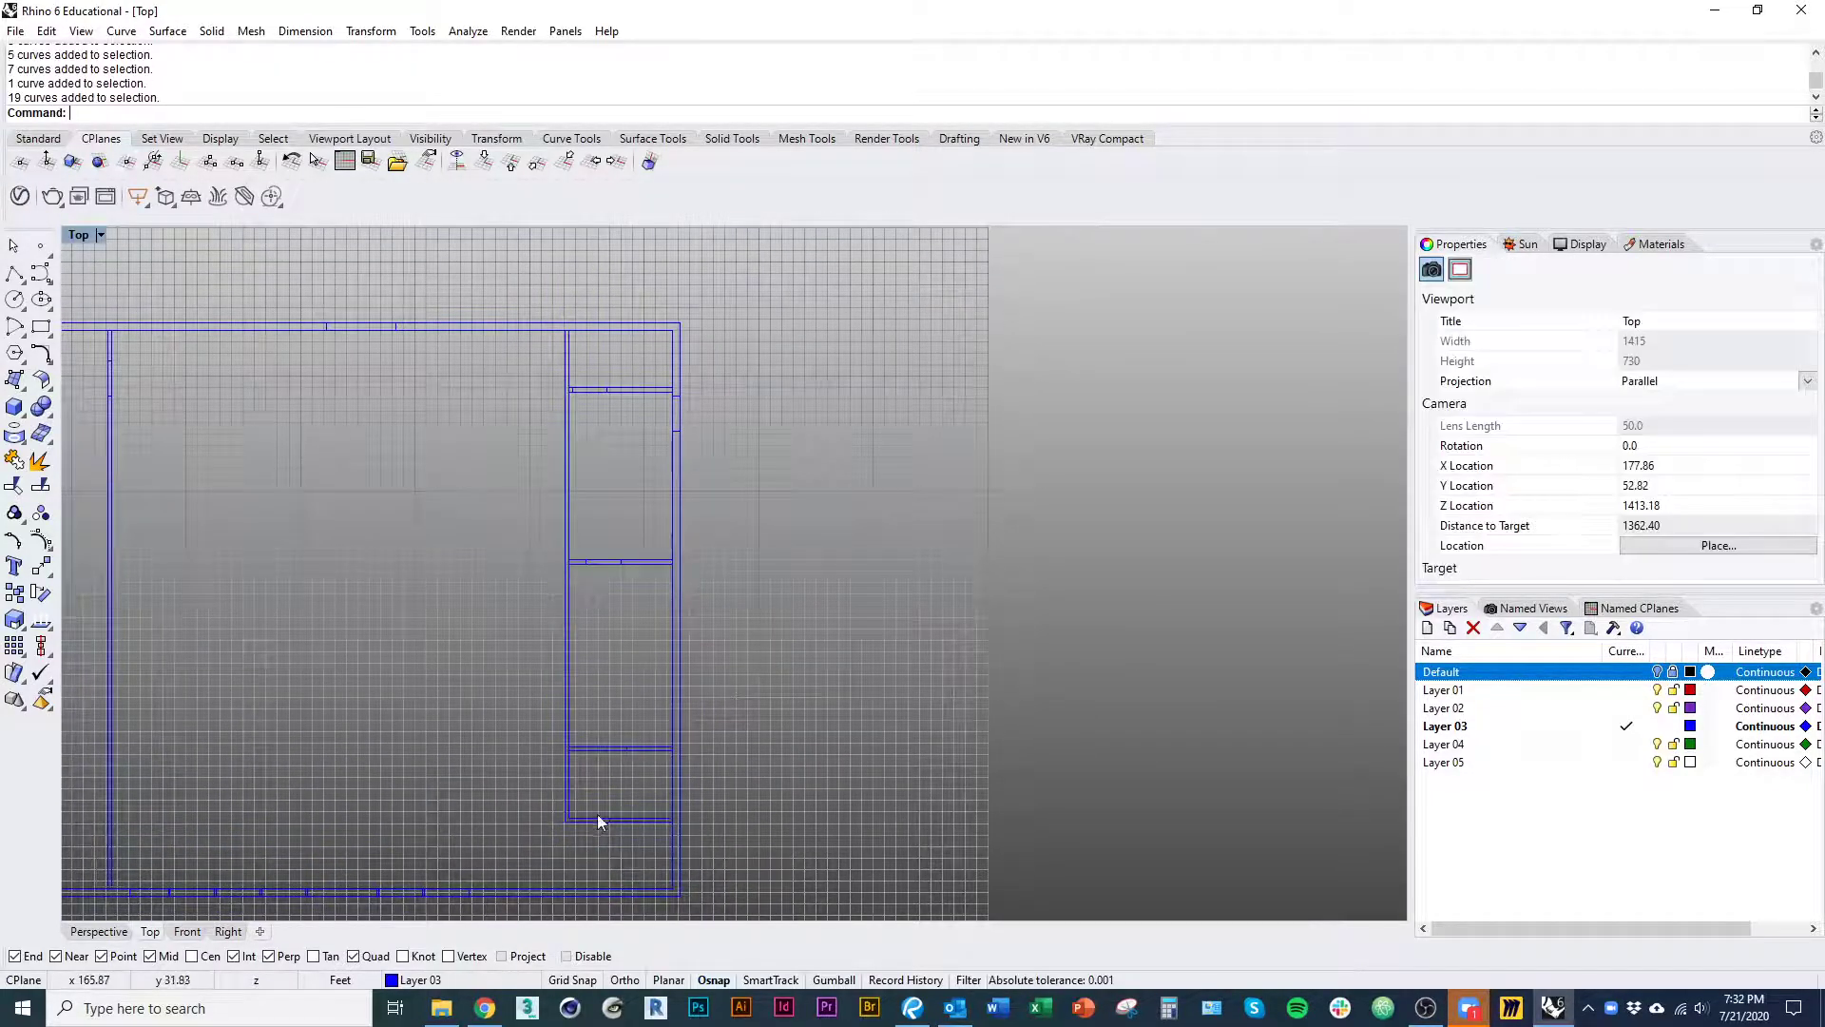
- Demonstrate a crossing selection over one jamb and the wall lines of the lowest cross wall, and clear the selection
right_drag(590, 851, 598, 797)
scroll(598, 804, up, 5)
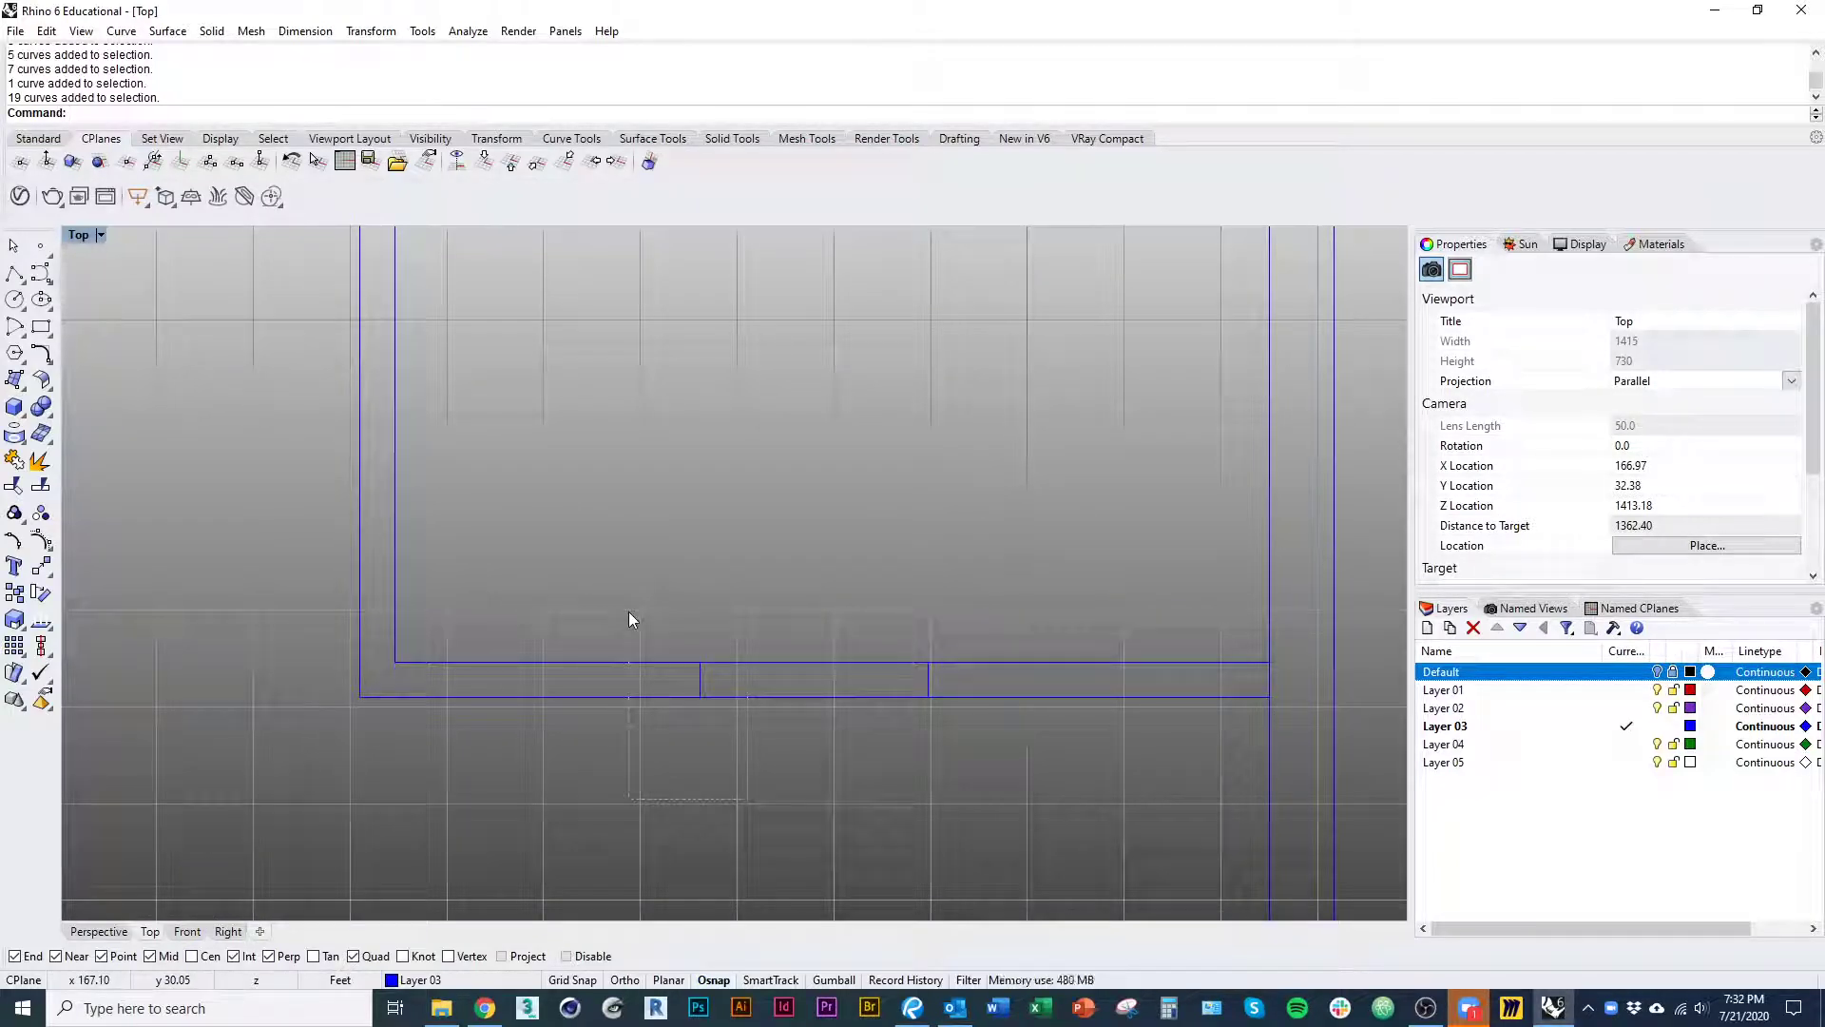
click(647, 665)
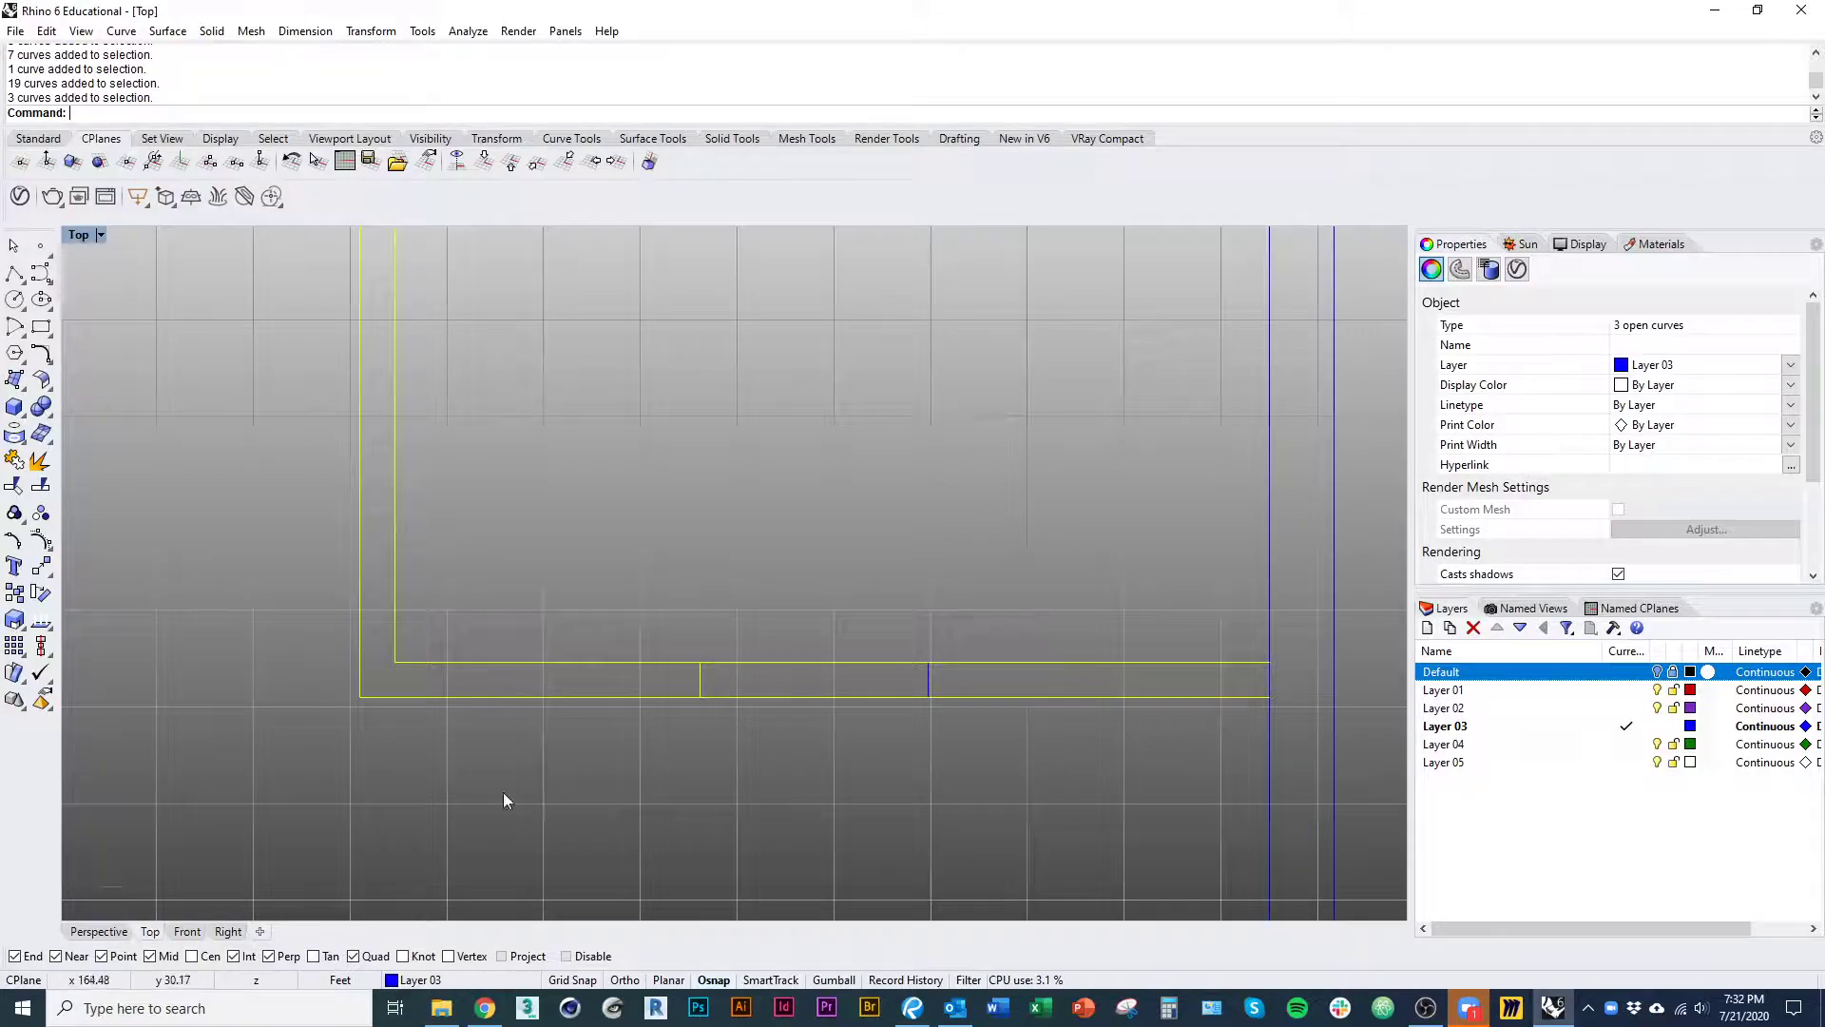
scroll(505, 798, down, 3)
scroll(587, 750, up, 5)
click(677, 808)
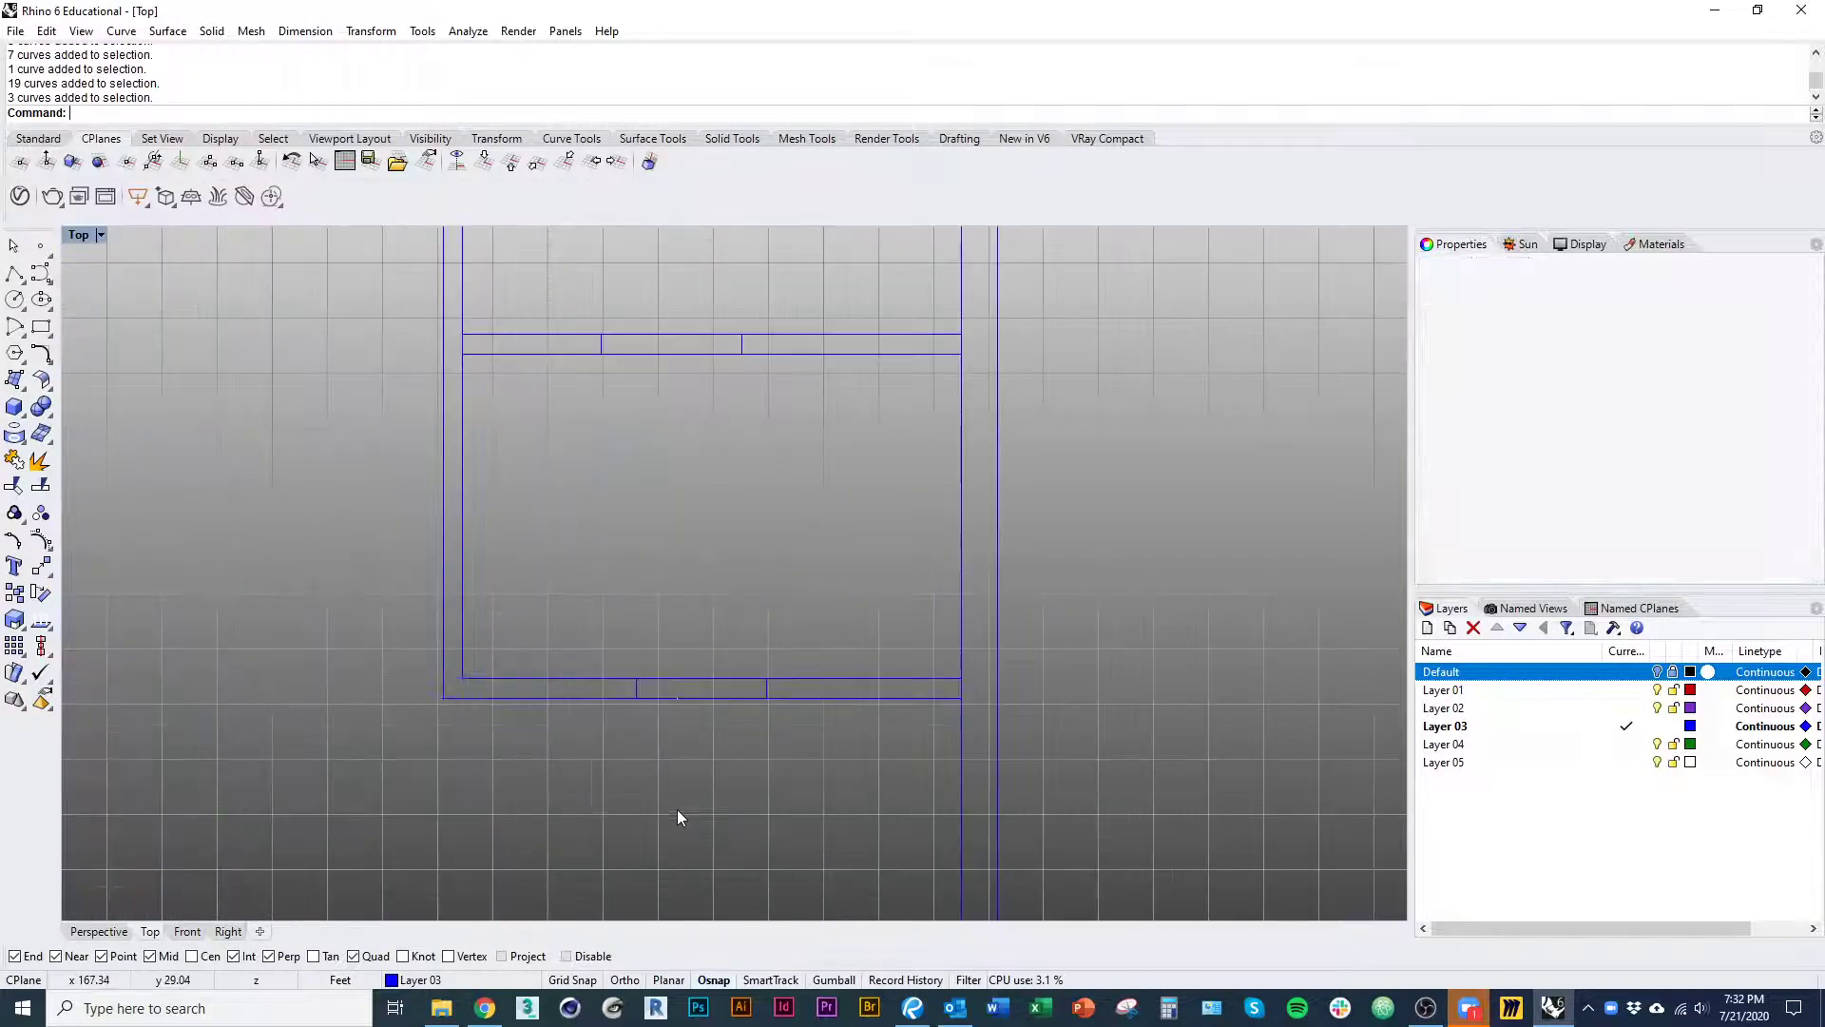
click(580, 700)
drag(709, 823, 589, 612)
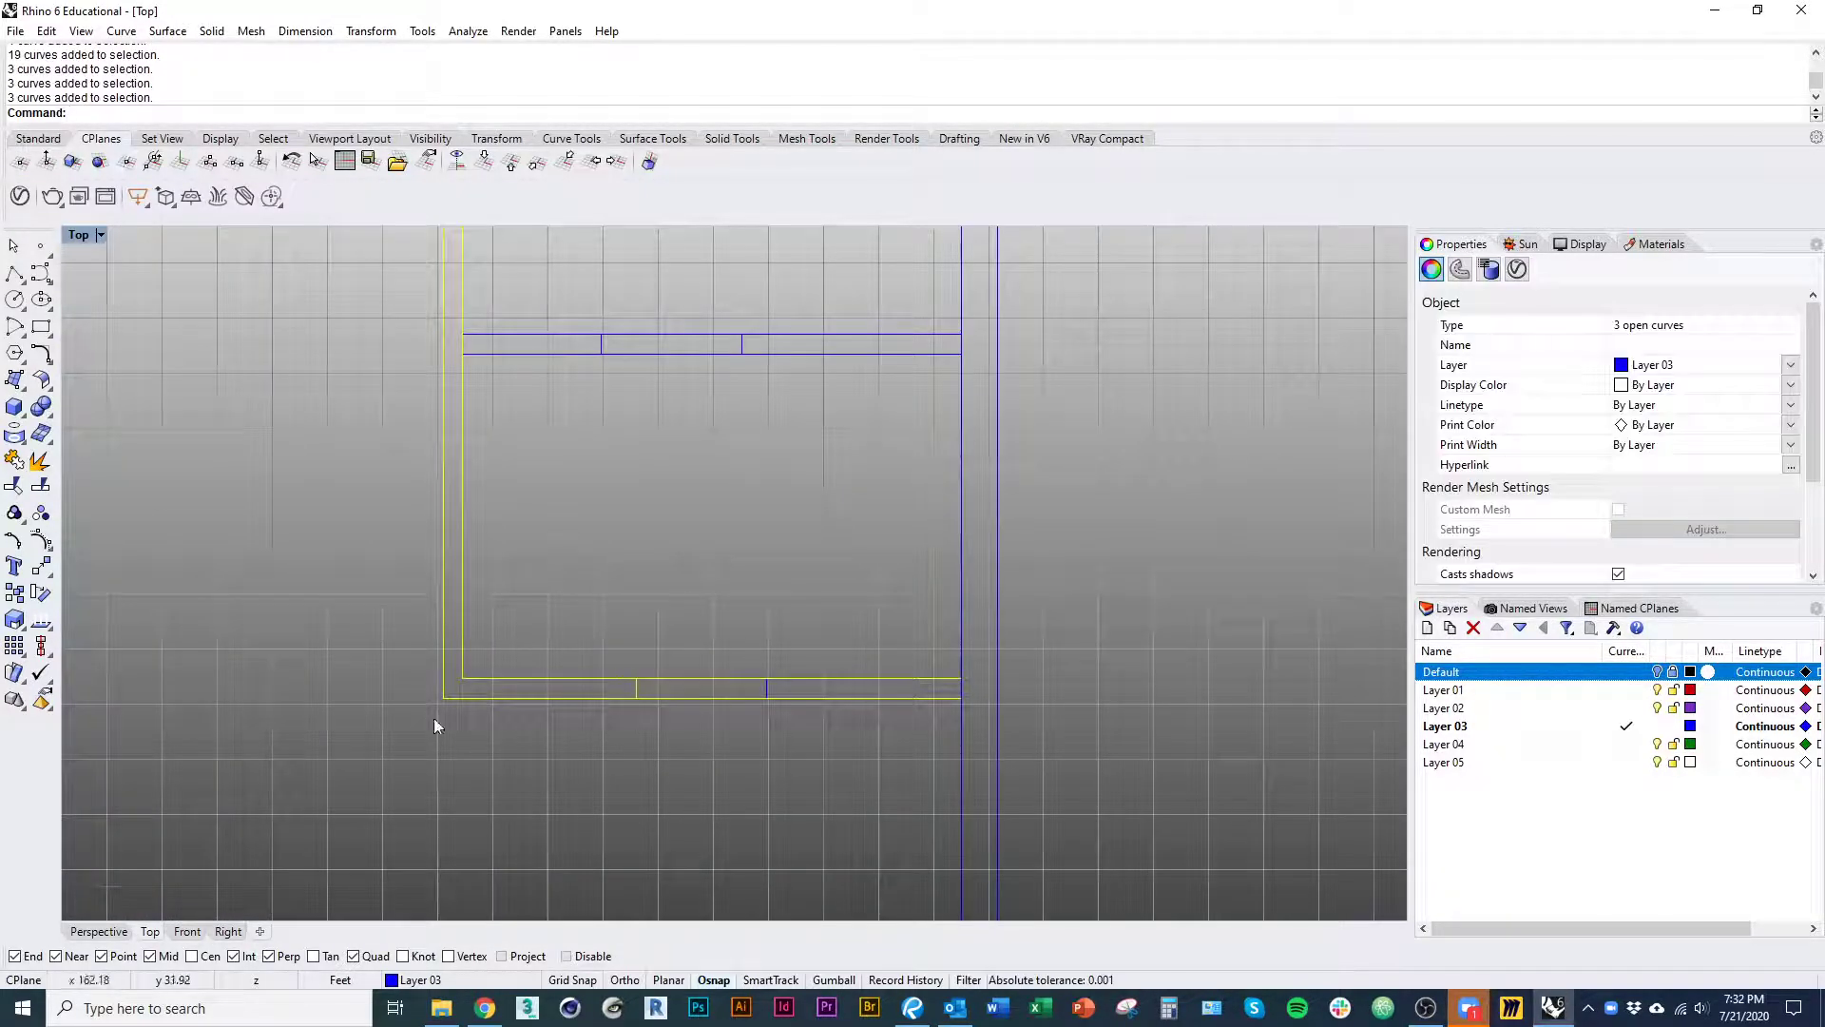
scroll(710, 697, down, 7)
right_drag(706, 794, 684, 846)
click(691, 808)
scroll(685, 841, up, 5)
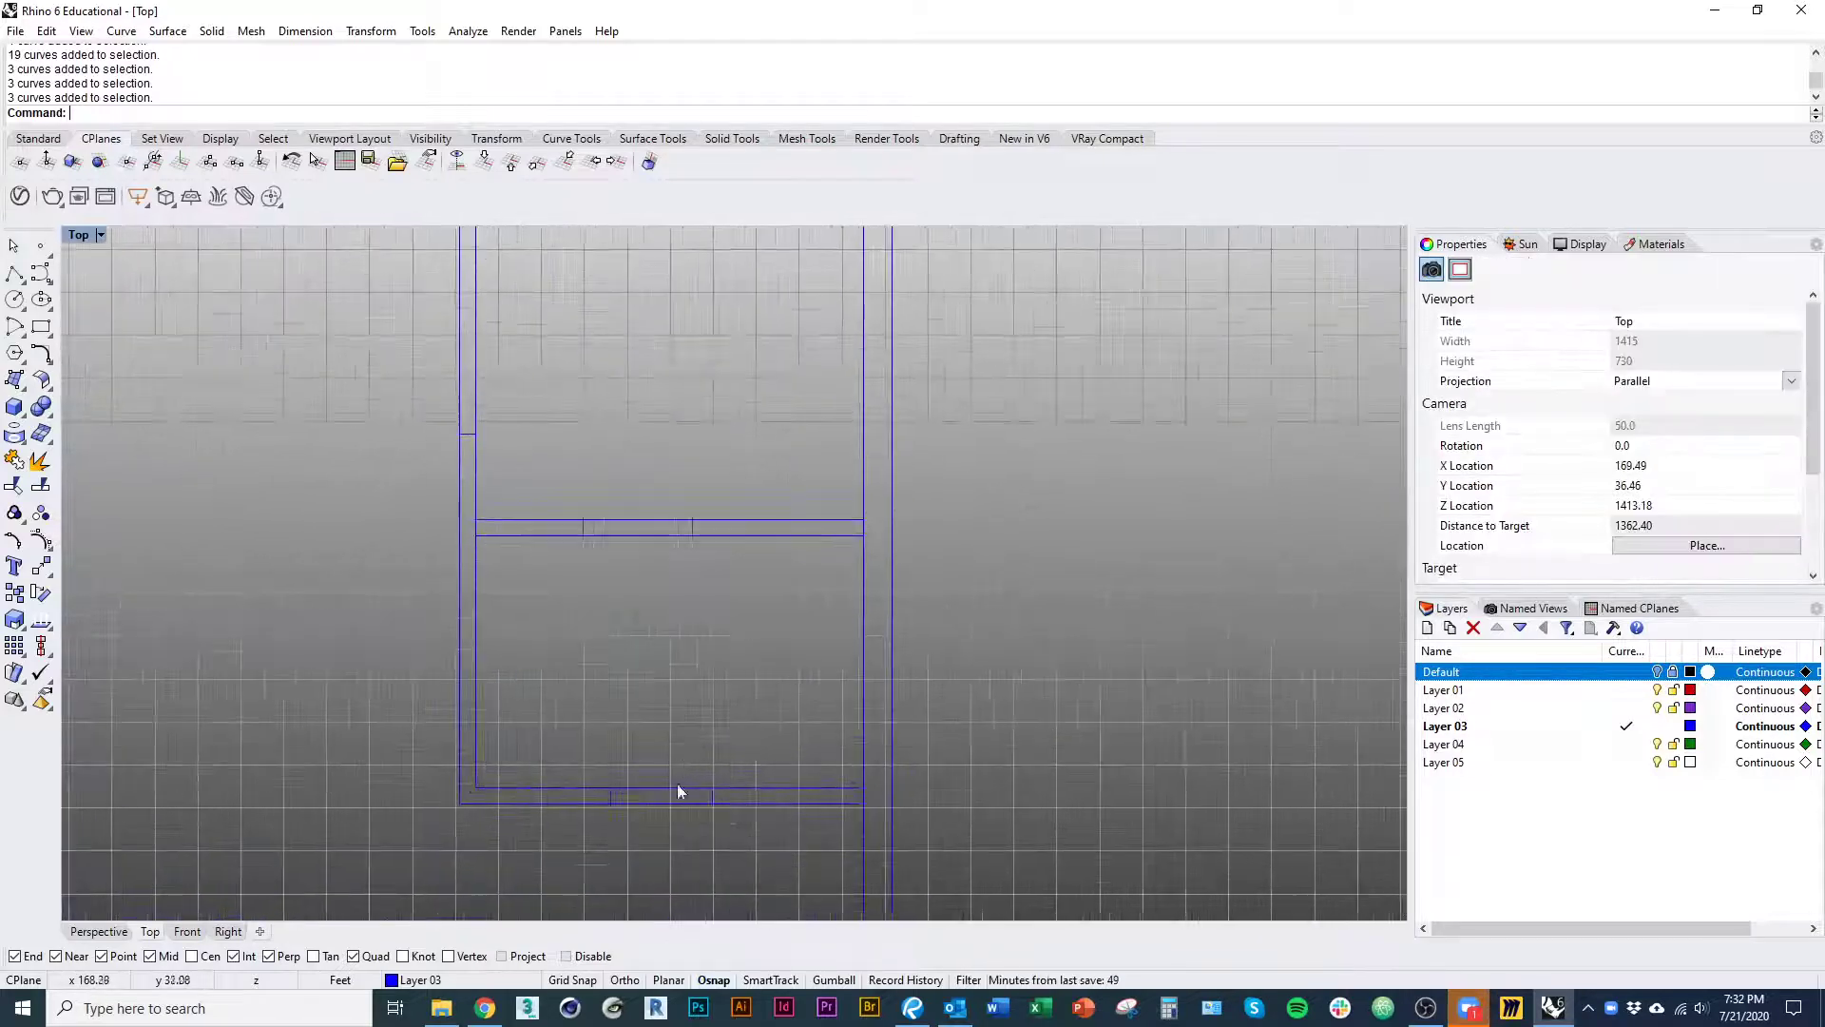
- Window-select the pairs of door jamb lines in all four cross walls of the office strip, adding each pair to the selection
drag(574, 837, 746, 757)
right_drag(570, 508, 570, 604)
shift+drag(563, 597, 732, 652)
right_drag(732, 652, 717, 571)
right_drag(703, 681, 711, 562)
mouse_move(665, 352)
right_down()
mouse_move(647, 619)
mouse_move(665, 718)
right_up()
shift+drag(514, 551, 703, 605)
right_drag(687, 405, 740, 734)
right_drag(609, 338, 623, 564)
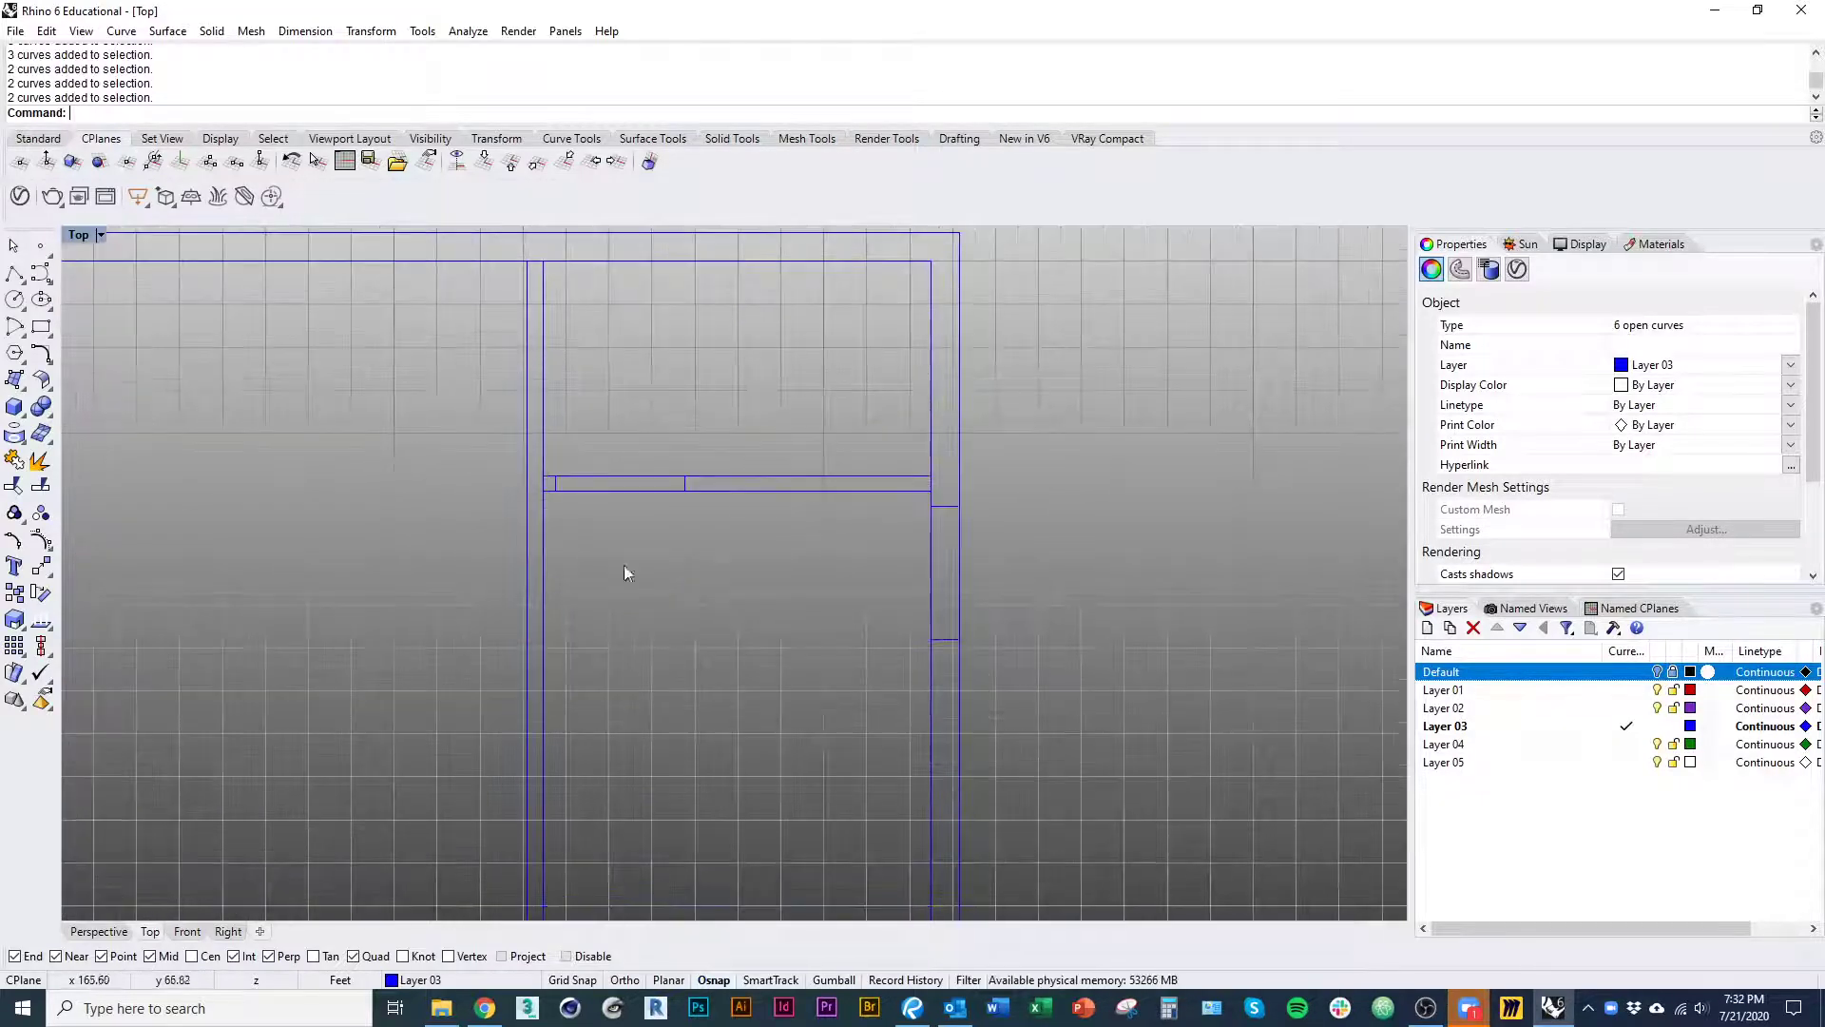
shift+drag(526, 456, 717, 522)
- Trim away the wall lines between the selected jambs in the two lowest cross walls of the office strip
right_drag(735, 606, 734, 408)
scroll(717, 656, down, 6)
right_drag(717, 666, 705, 415)
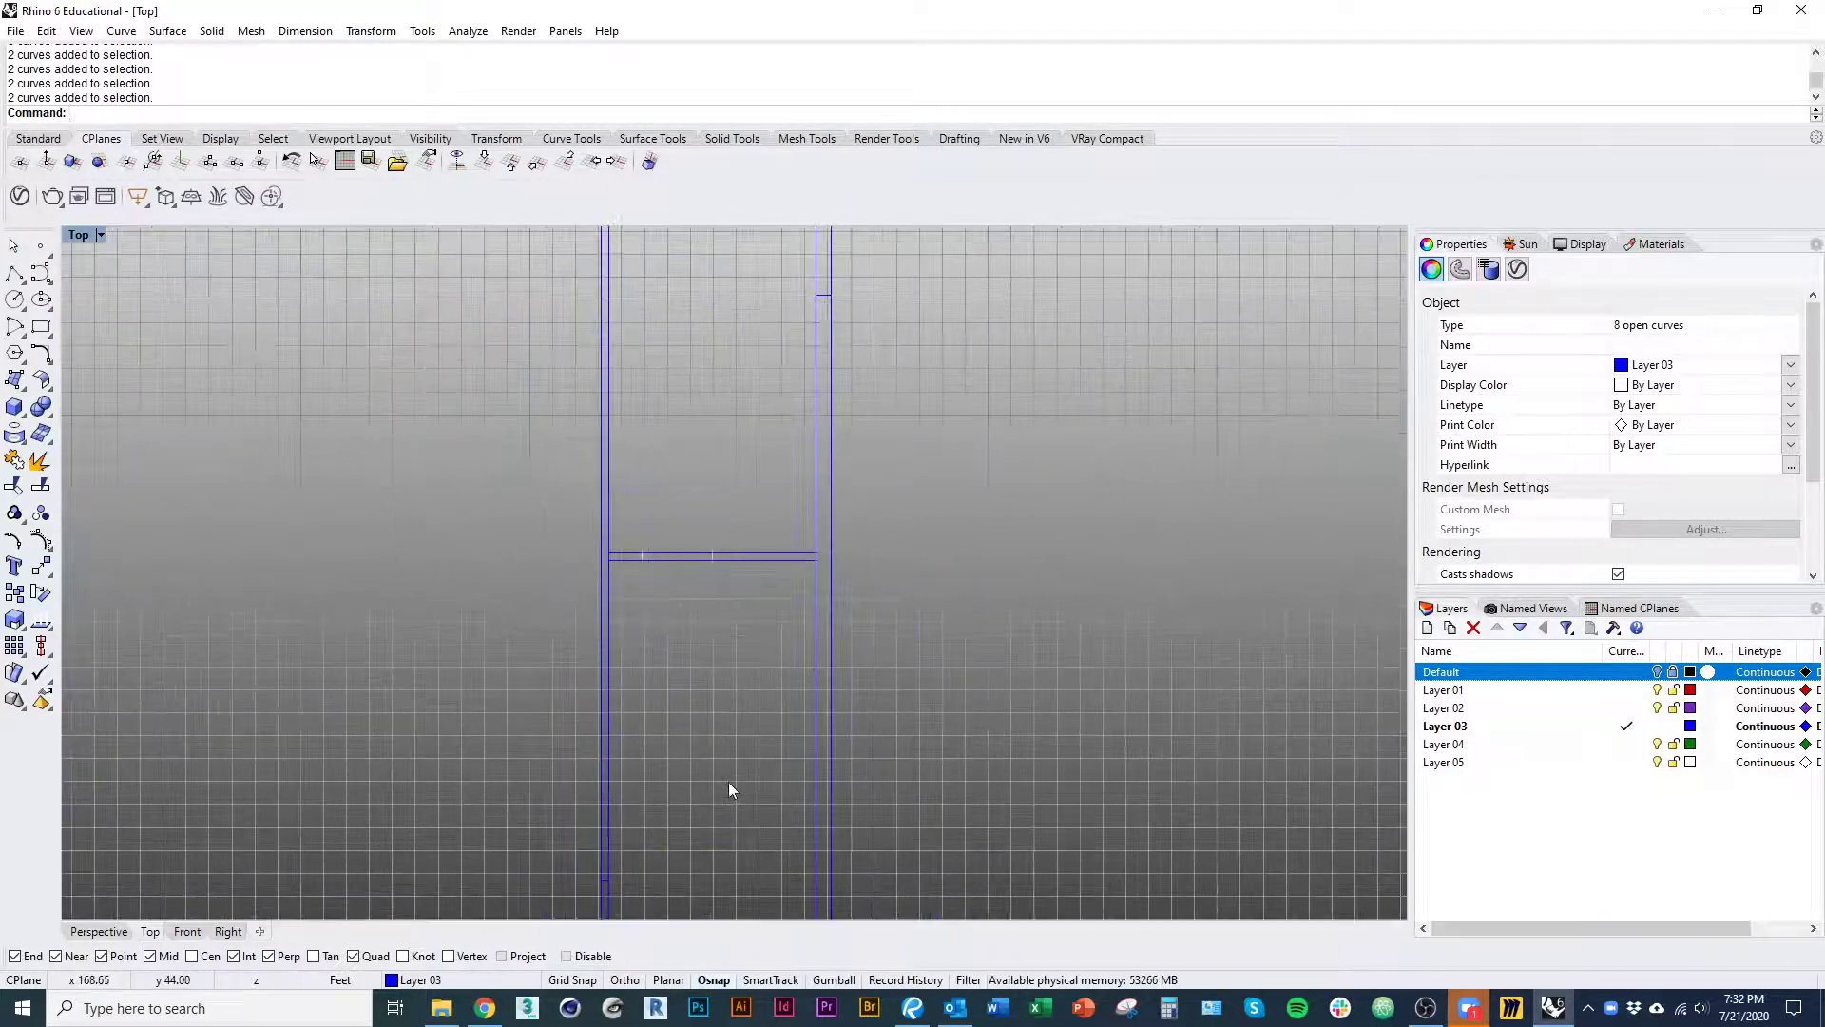
right_drag(728, 781, 737, 449)
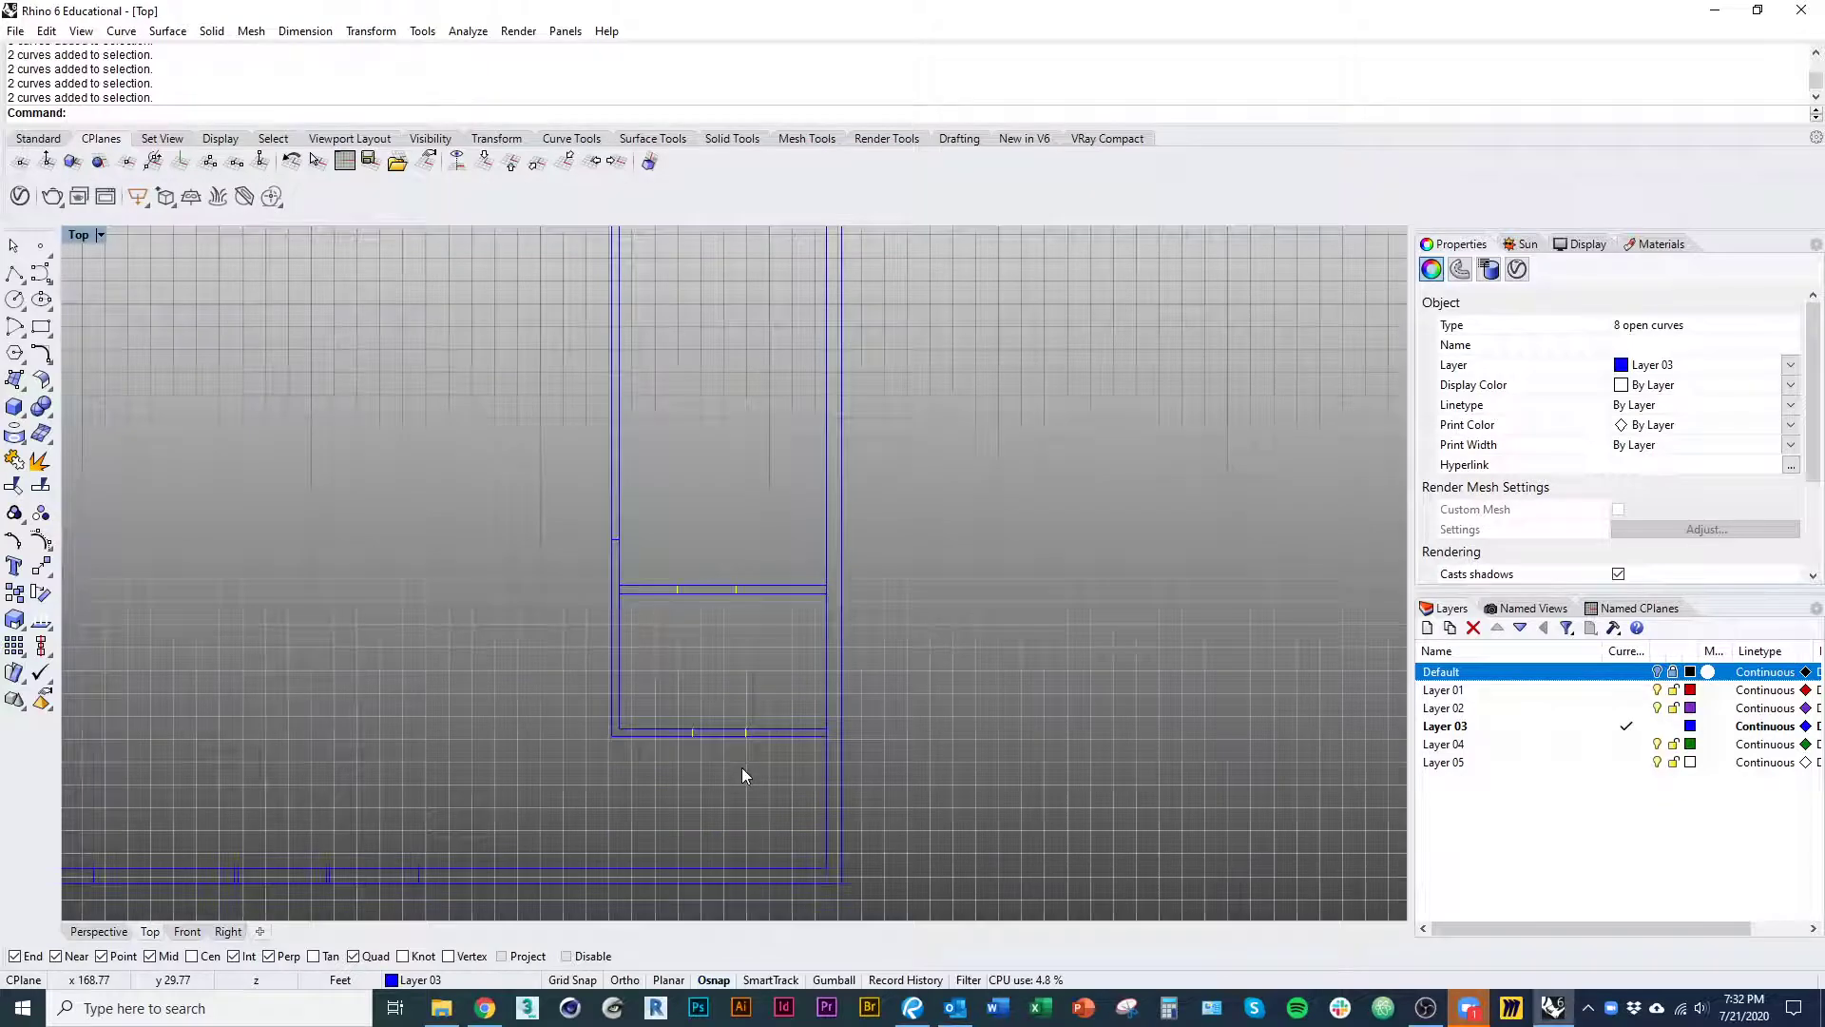
key(Return)
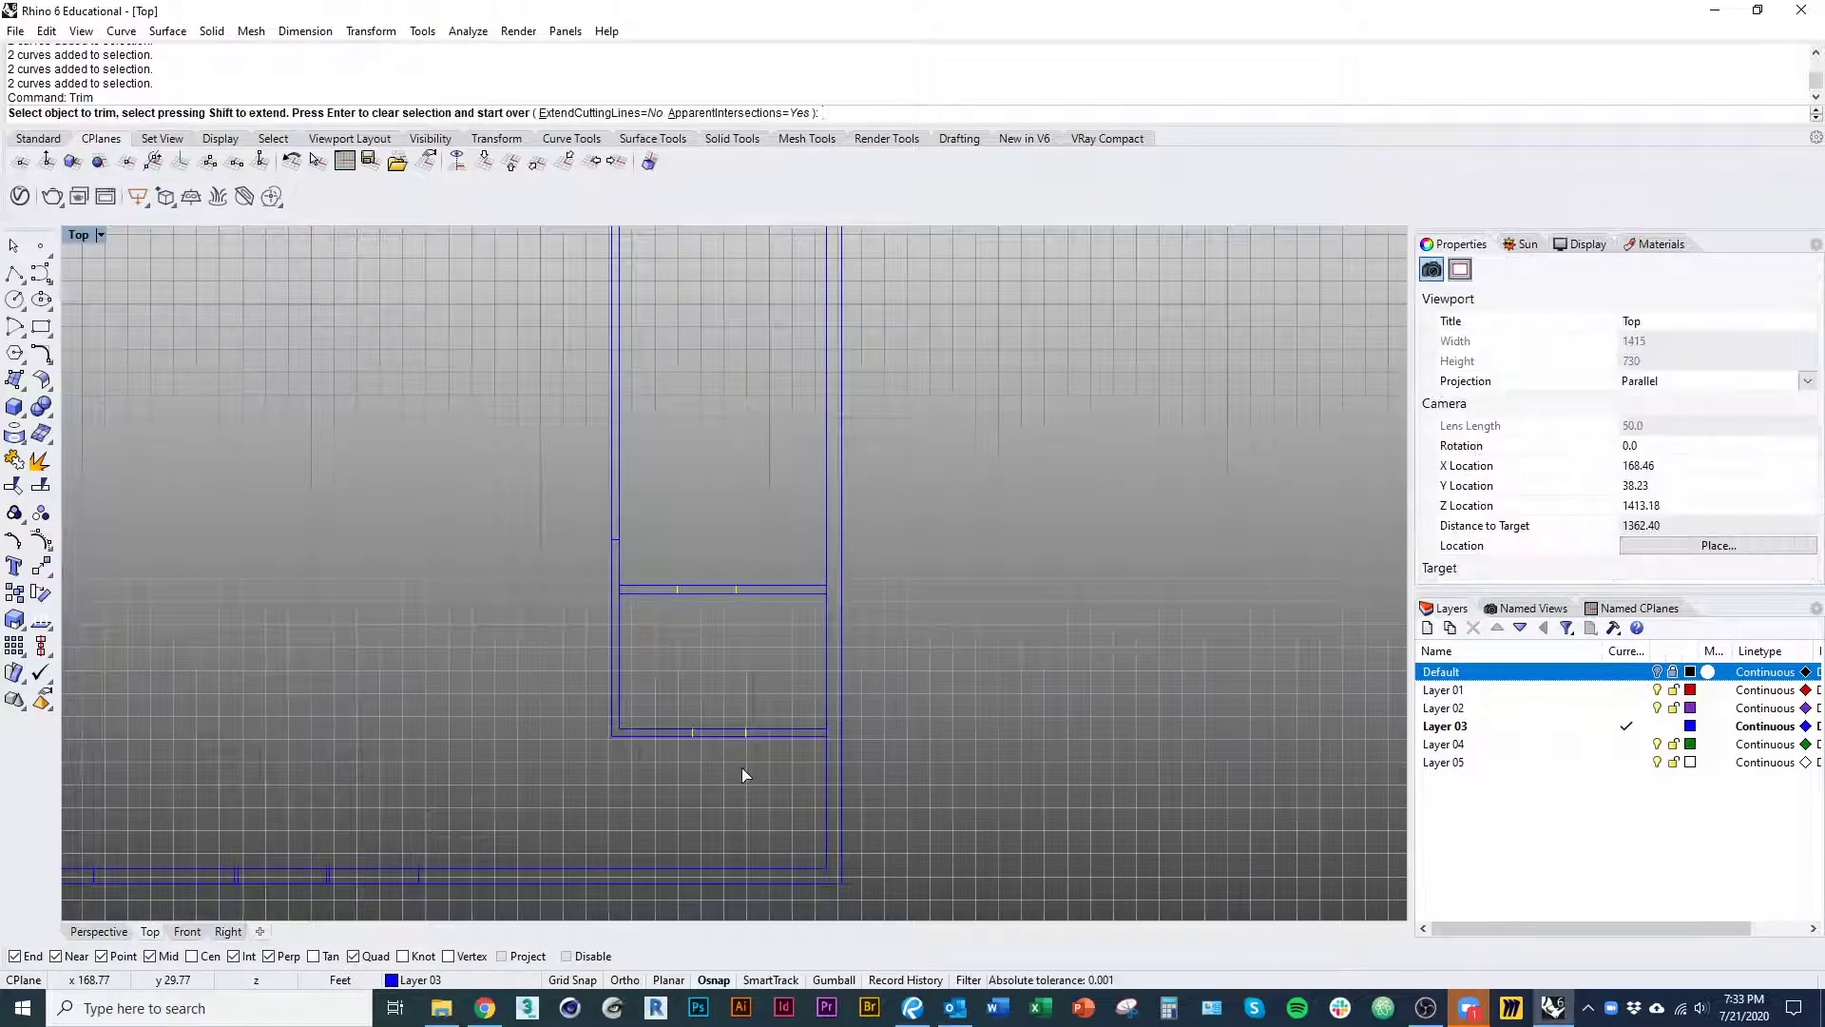
scroll(742, 774, up, 10)
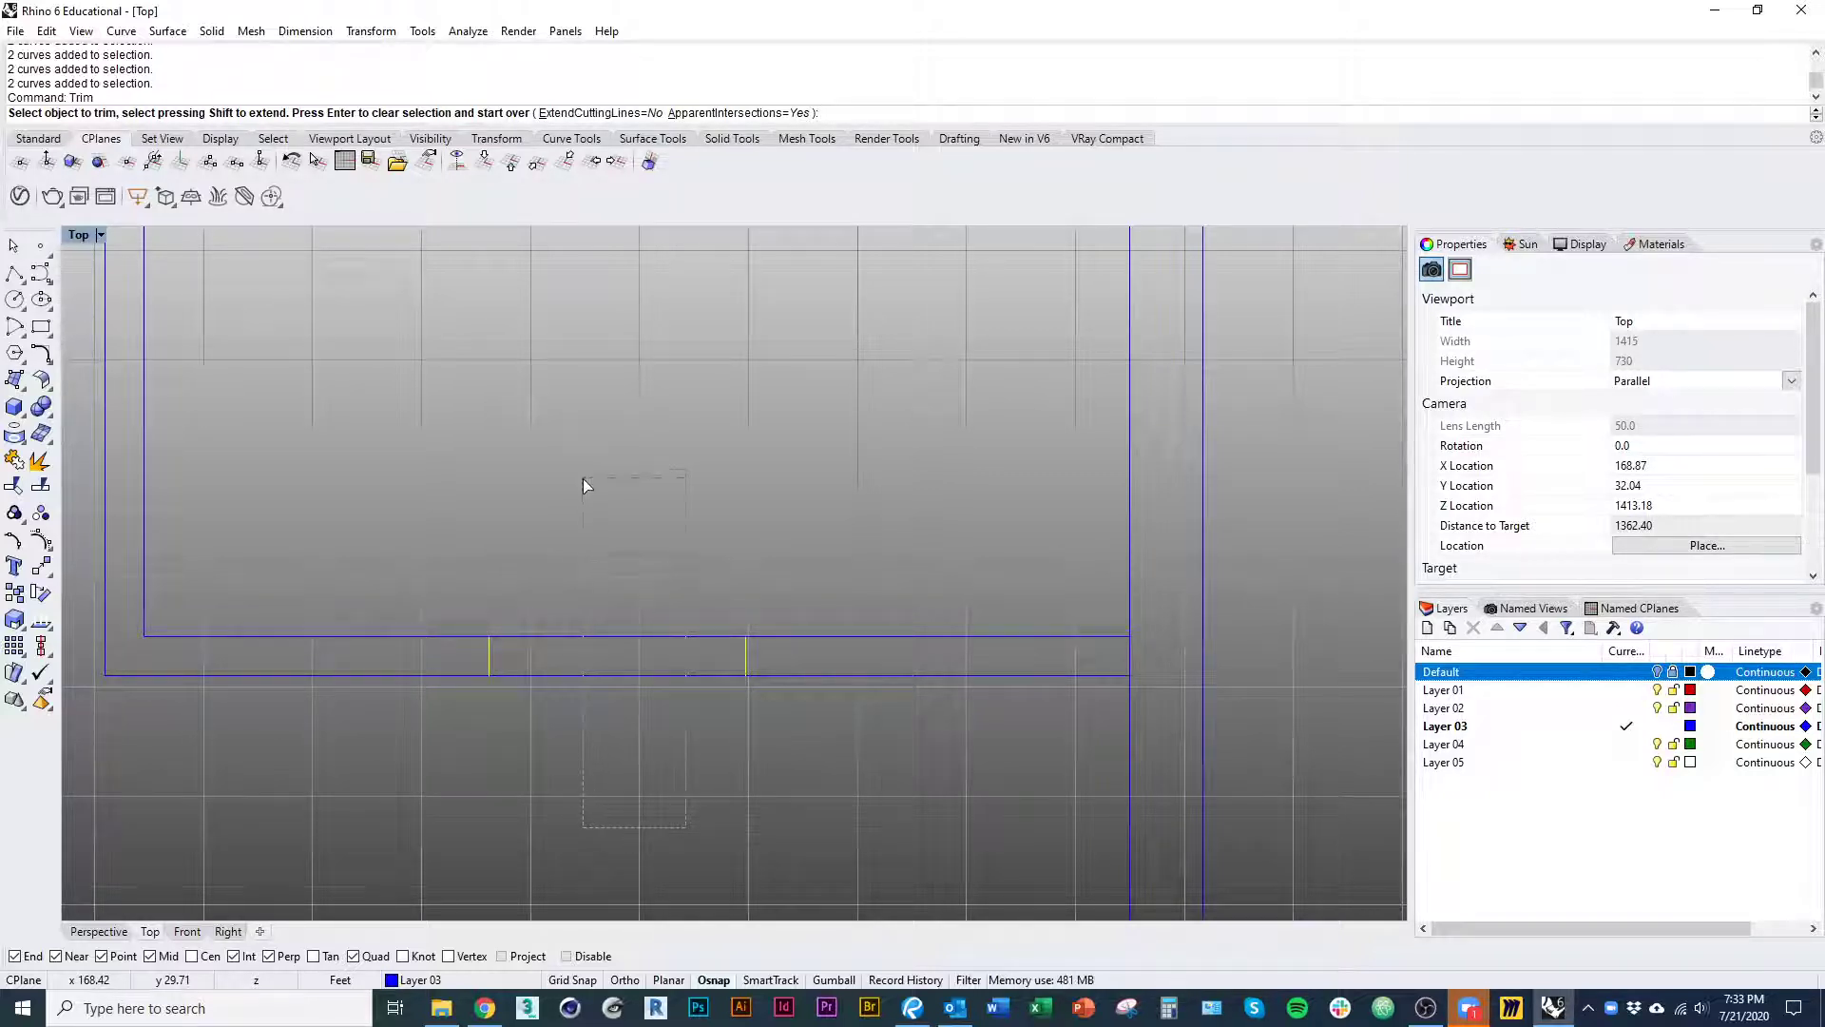
drag(686, 827, 584, 477)
scroll(582, 561, down, 4)
right_drag(578, 407, 602, 645)
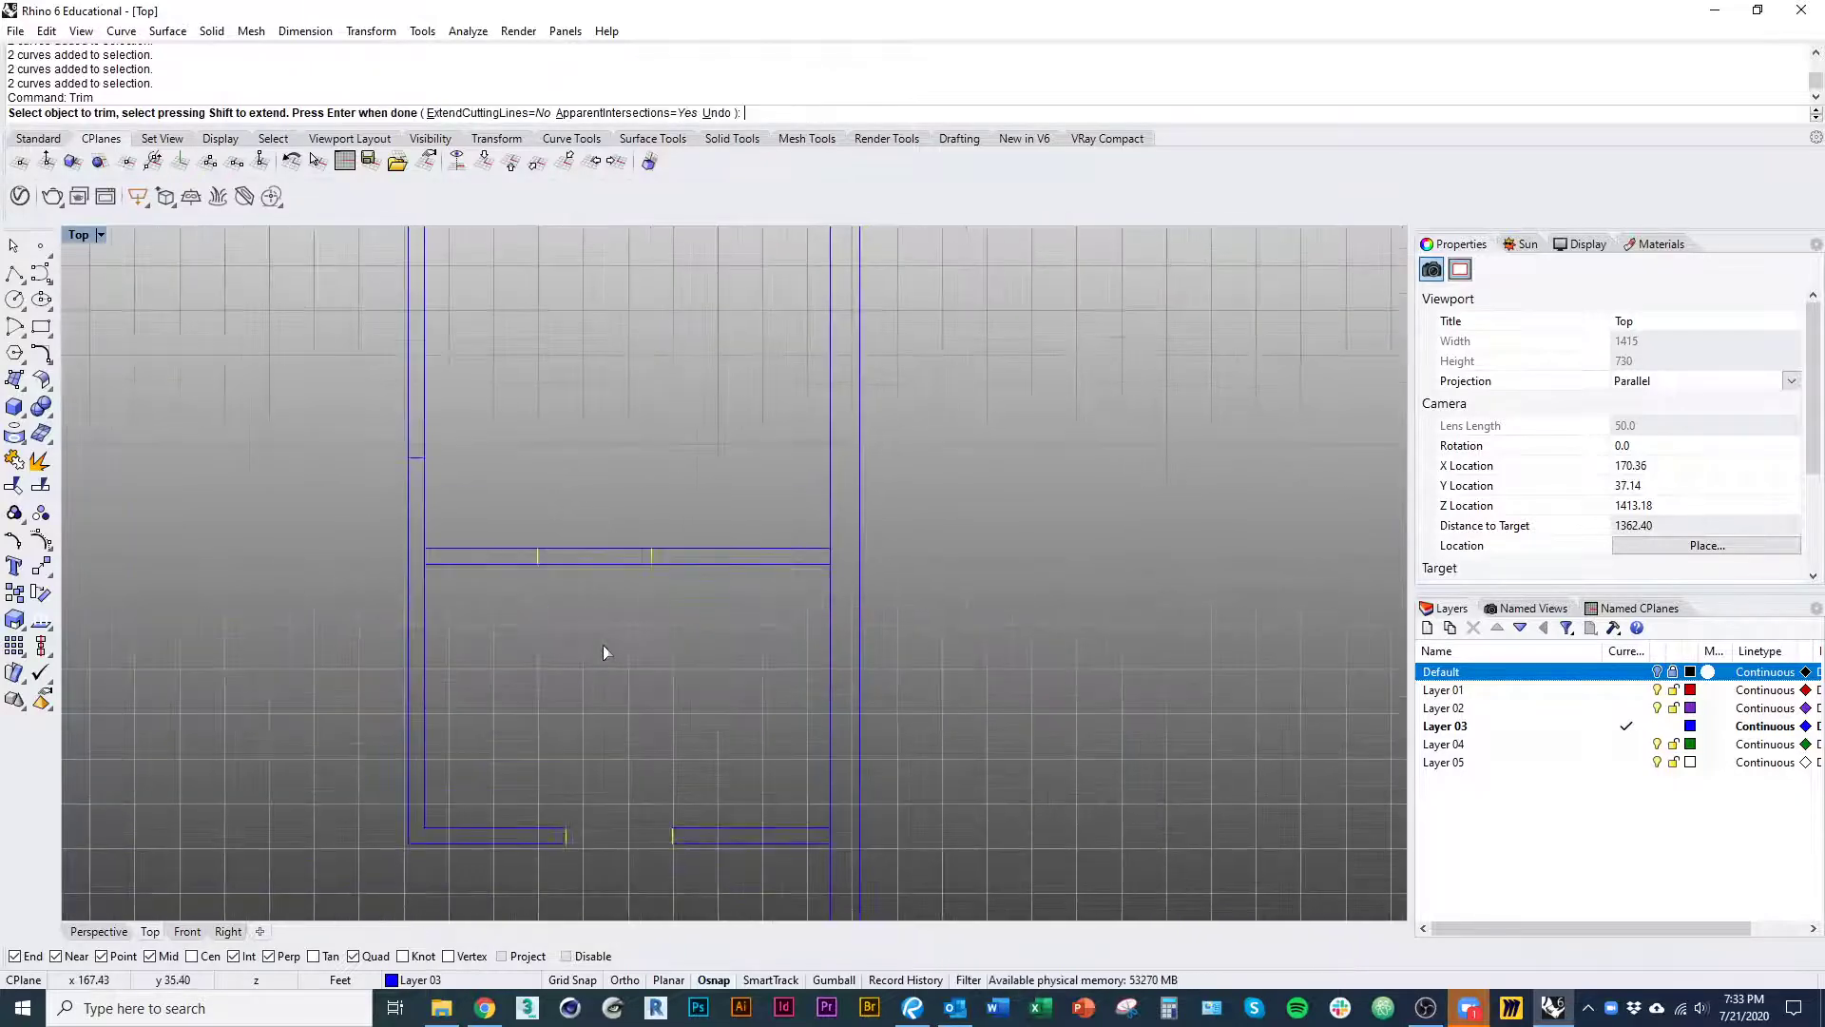
click(610, 549)
- Trim away the wall lines between the selected jambs in the two upper cross walls, and finish the trim
right_drag(635, 532, 656, 817)
right_drag(594, 400, 631, 750)
right_drag(640, 508, 633, 626)
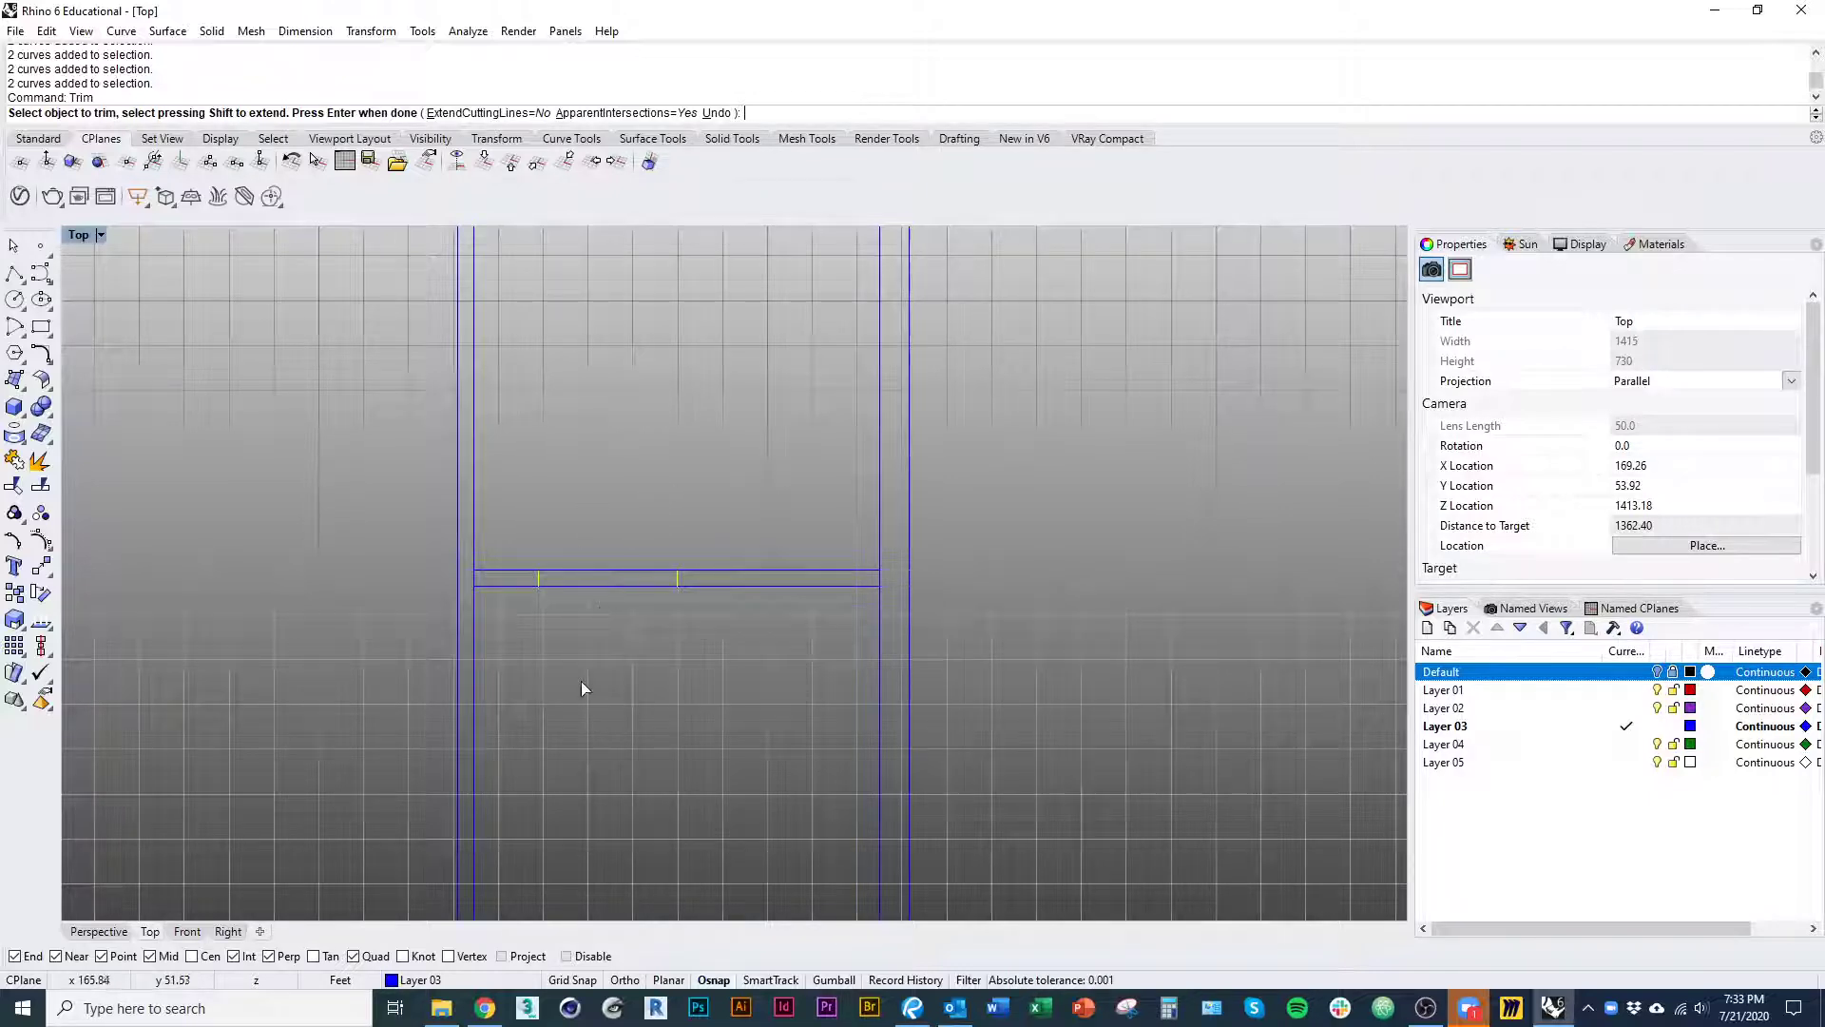
drag(626, 653, 584, 534)
right_drag(665, 468, 680, 799)
right_drag(646, 475, 652, 889)
drag(613, 727, 573, 616)
key(Return)
- Trim the door opening out of the exterior wall beside the uppermost offices, using its two jamb lines as cutting objects
right_drag(586, 707, 575, 504)
scroll(575, 503, down, 10)
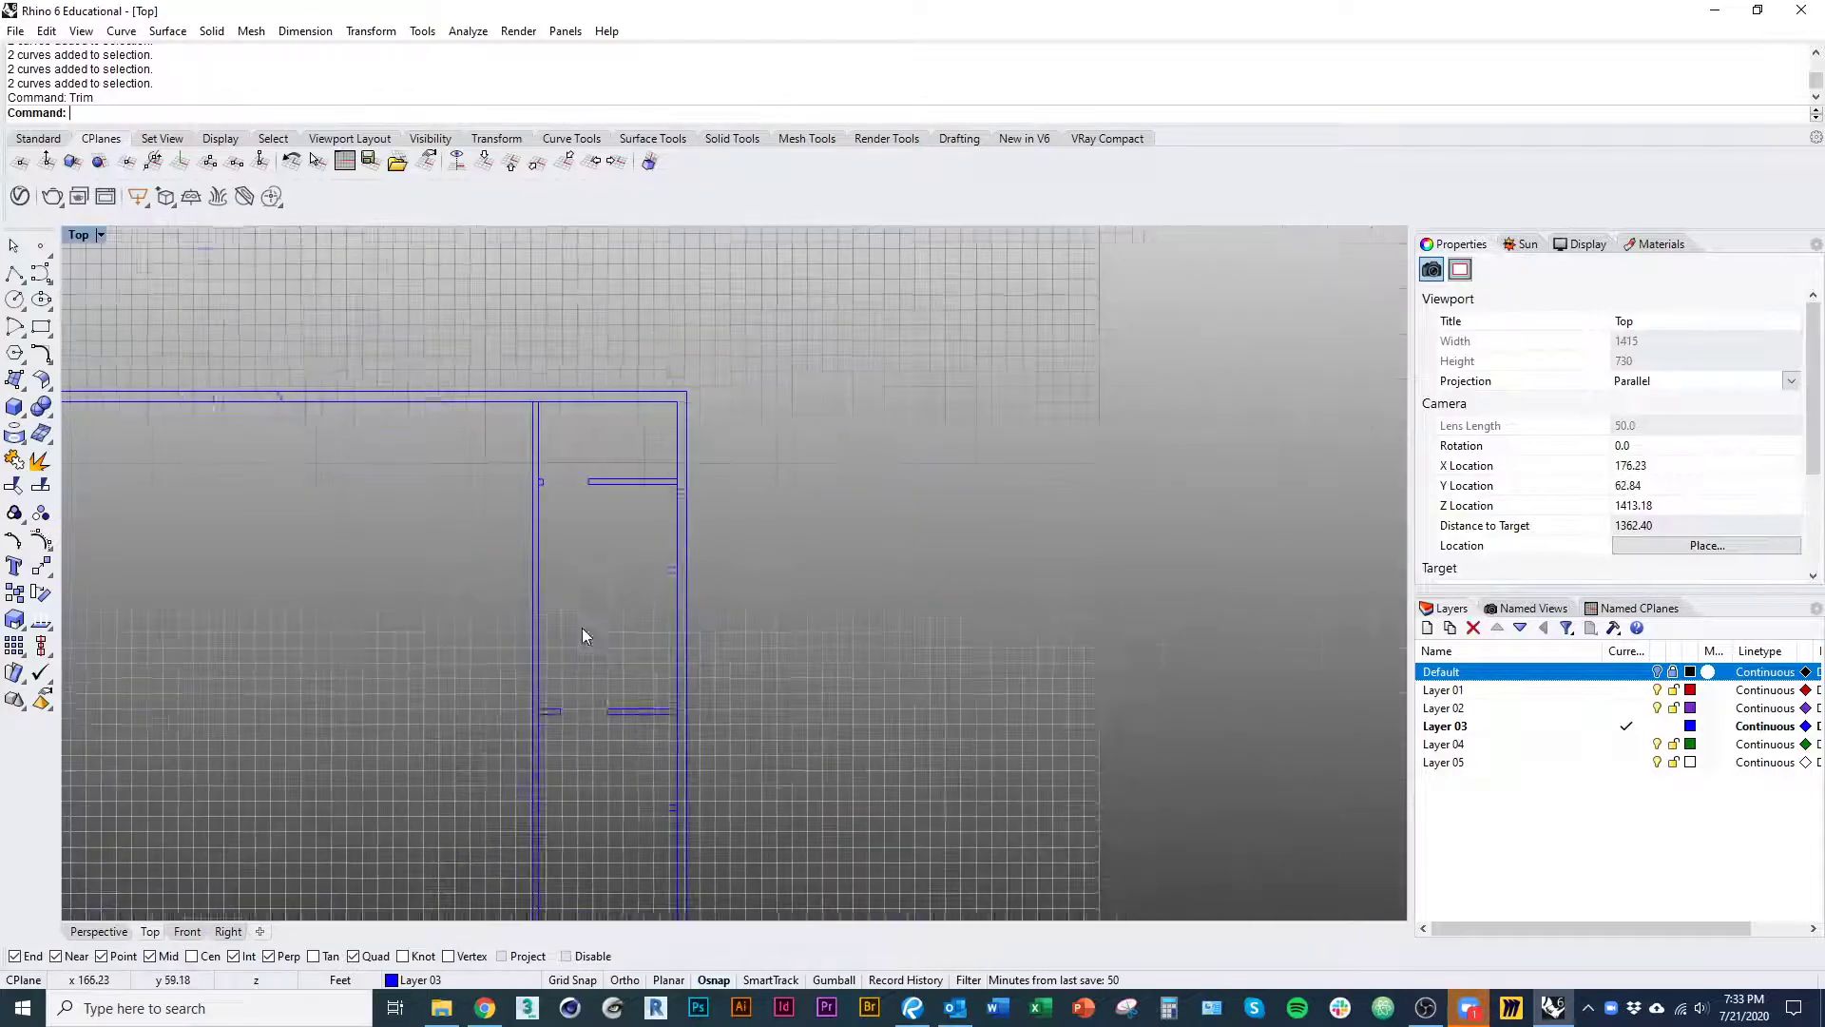
right_drag(599, 671, 626, 390)
right_drag(700, 670, 726, 797)
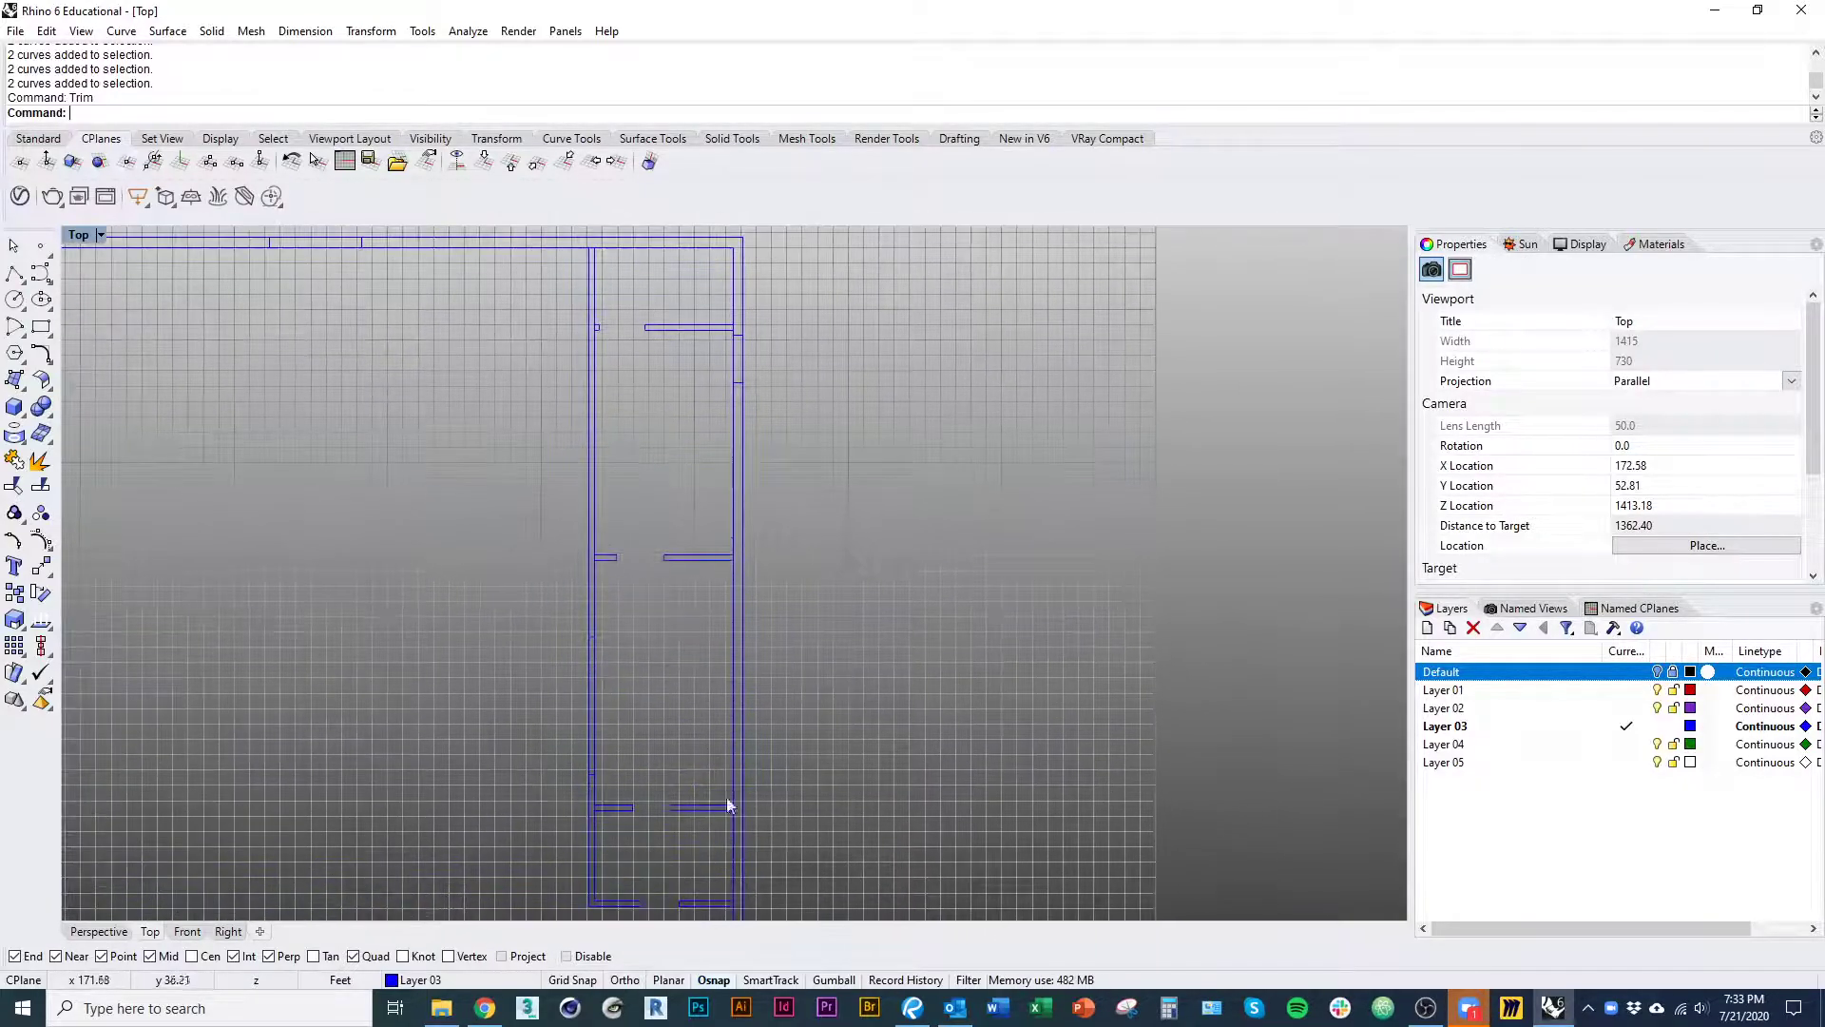
right_drag(714, 476, 709, 652)
drag(696, 594, 628, 417)
key(Return)
scroll(739, 555, up, 12)
scroll(637, 447, down, 18)
right_drag(701, 739, 864, 399)
key(Return)
- Trim the entrance opening out of the building's lower exterior wall, using the neighbouring jamb and mullion lines as cutting objects
scroll(746, 565, up, 6)
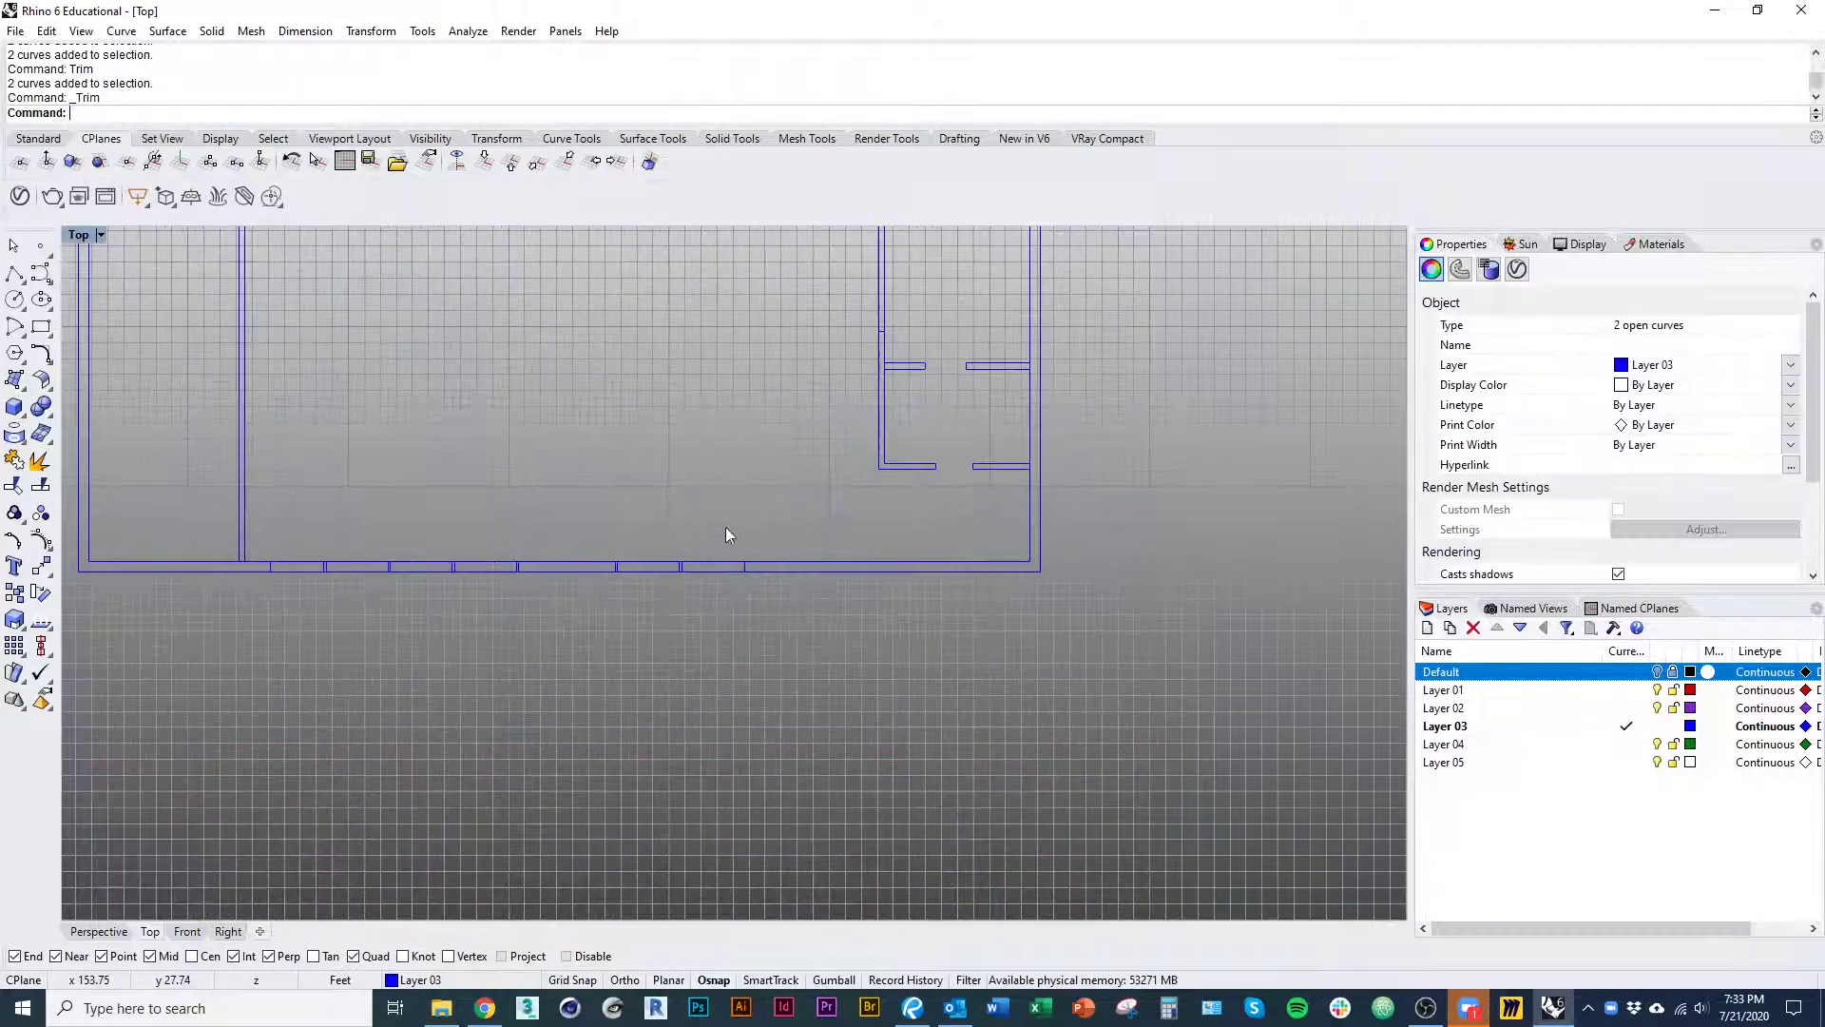
scroll(520, 563, up, 7)
drag(503, 609, 746, 534)
key(Return)
scroll(617, 576, up, 9)
drag(589, 361, 585, 358)
key(Return)
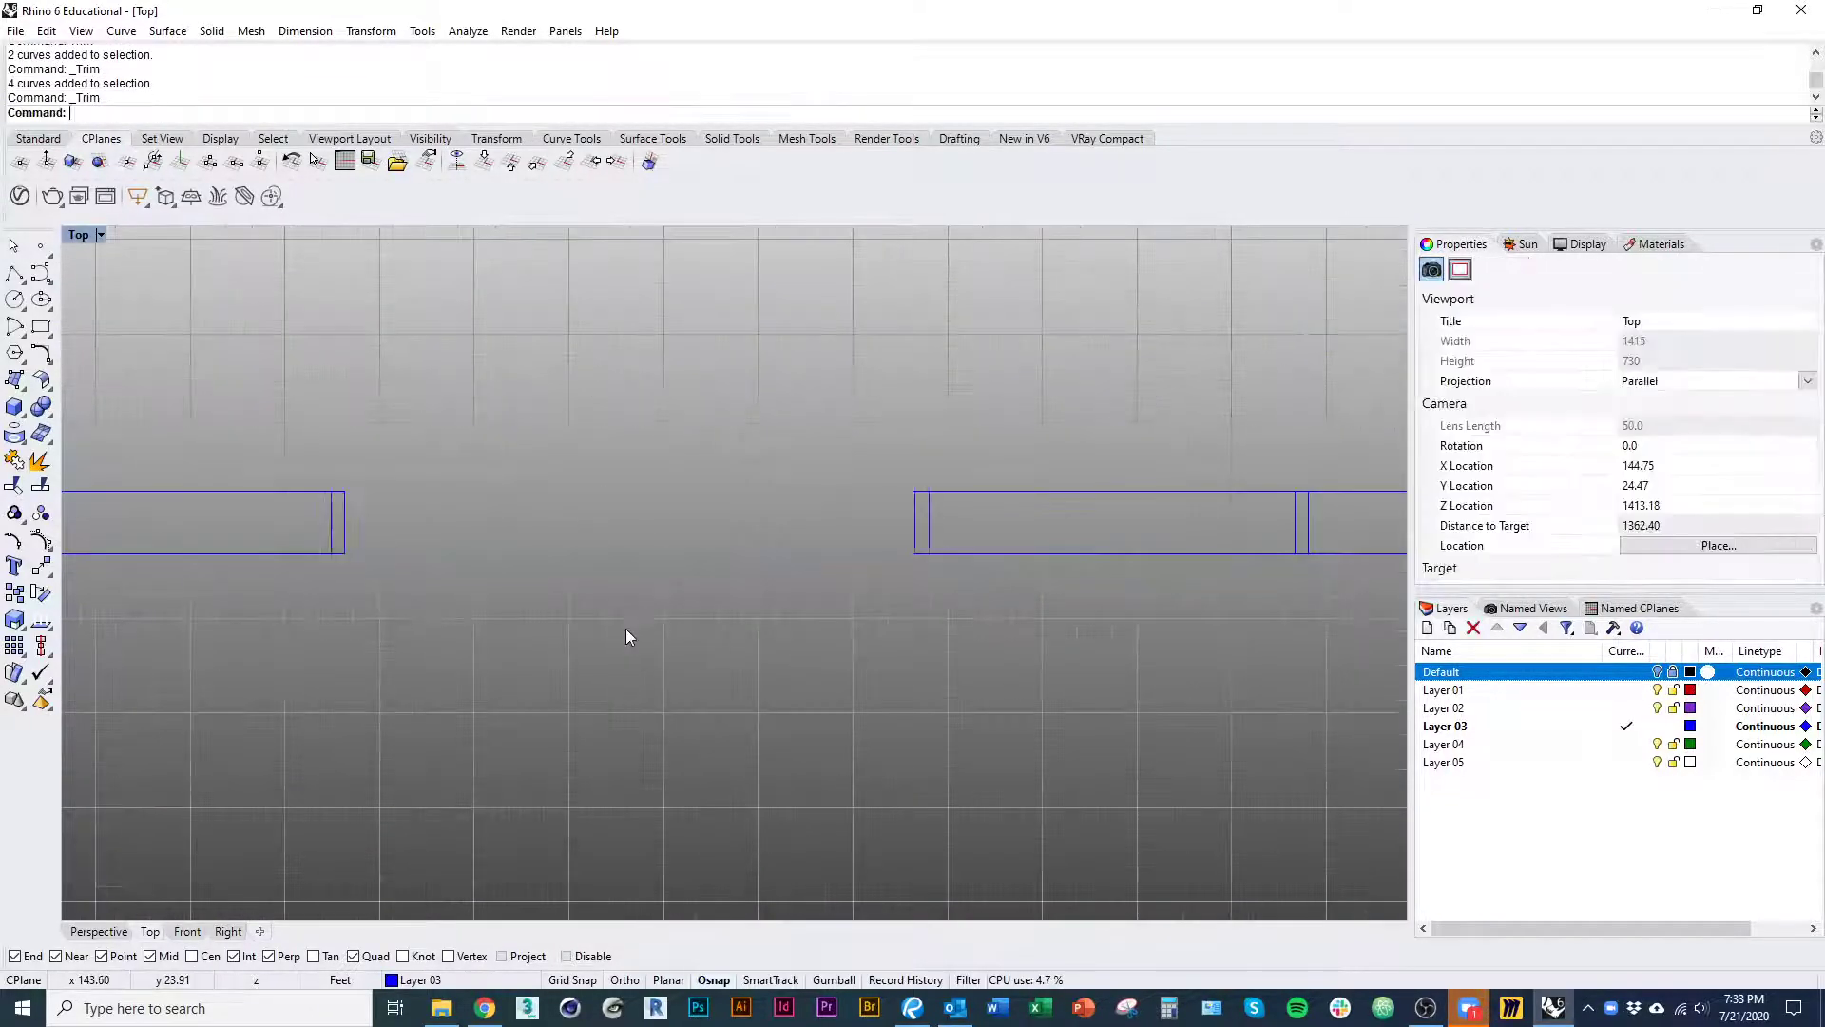
- Trim the opening out of the building's upper exterior wall, using its two jamb lines as cutting objects
scroll(644, 546, down, 20)
right_drag(664, 431, 626, 825)
scroll(577, 629, up, 12)
drag(540, 633, 962, 367)
key(Return)
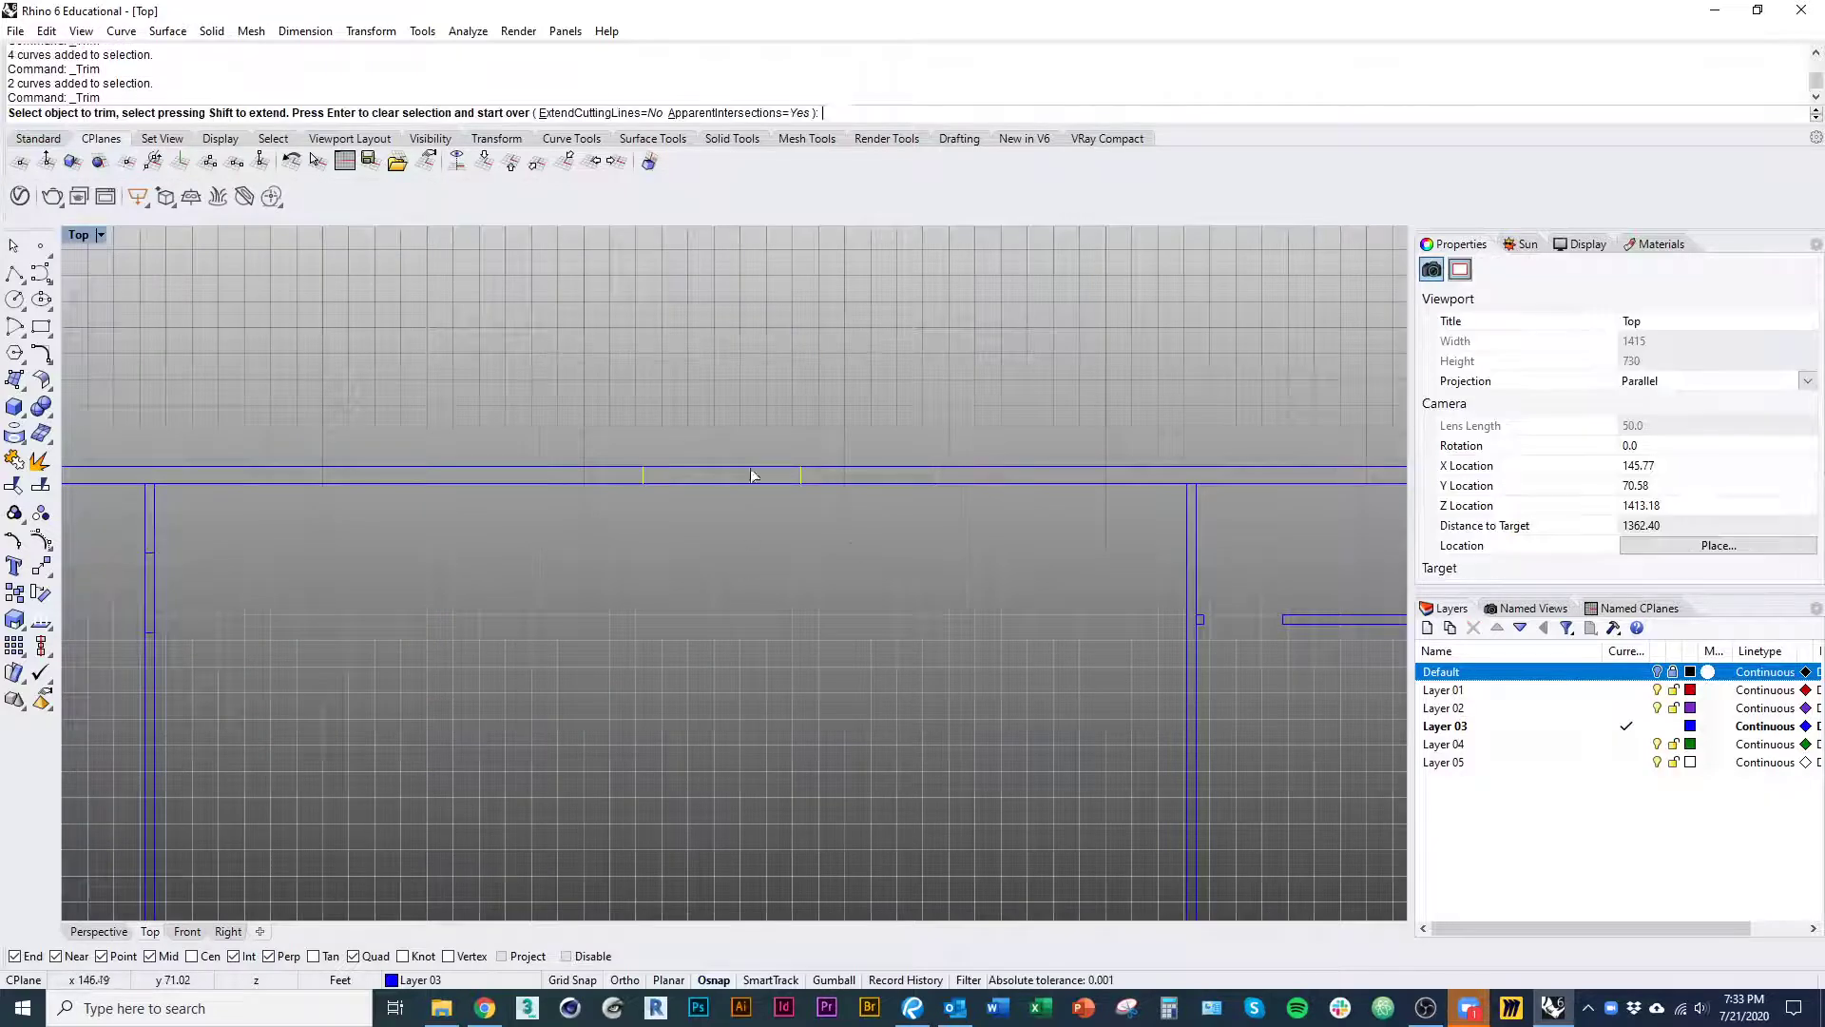
drag(760, 502, 722, 453)
key(Return)
- Trim the door opening near the upper end of the long interior partition opposite the office strip
right_drag(694, 645, 1146, 592)
key(Return)
drag(555, 467, 559, 521)
key(Return)
scroll(519, 518, down, 11)
right_drag(620, 618, 595, 534)
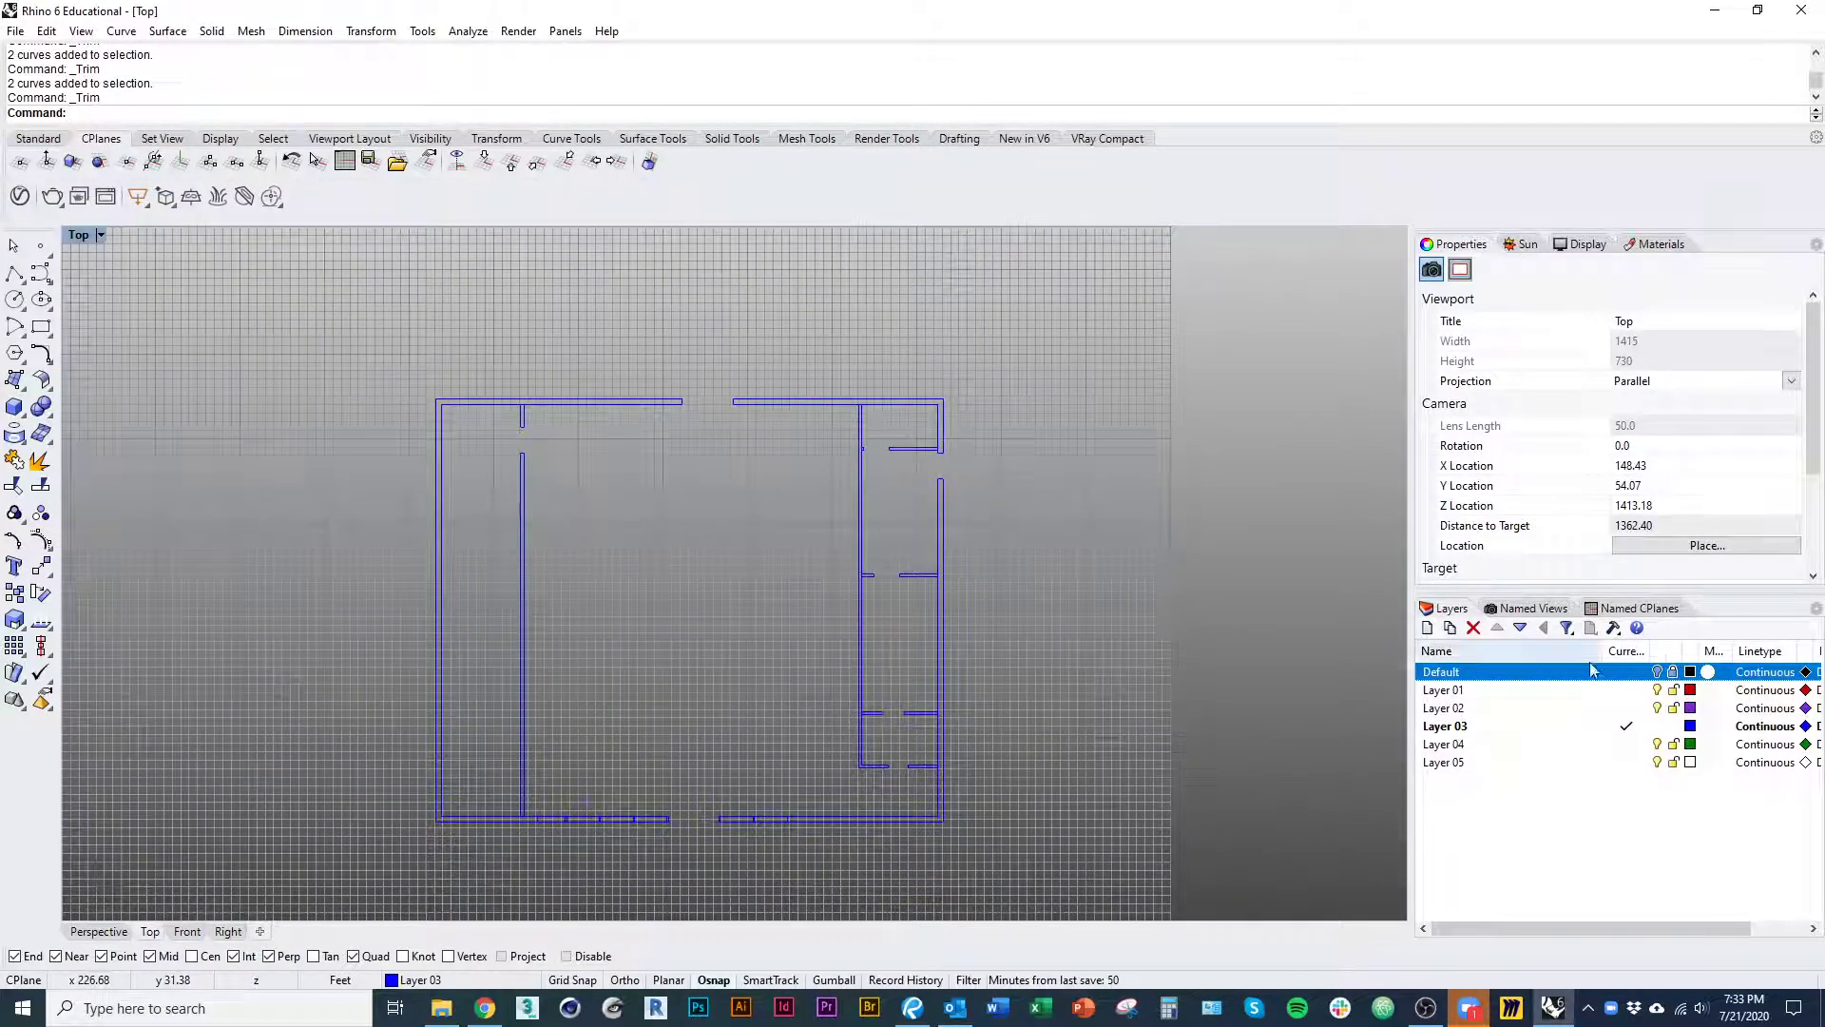
- Turn on the Default layer to show the floor plan image around the backroom door beside the water heater
click(1657, 672)
right_drag(910, 730, 910, 699)
scroll(895, 627, up, 15)
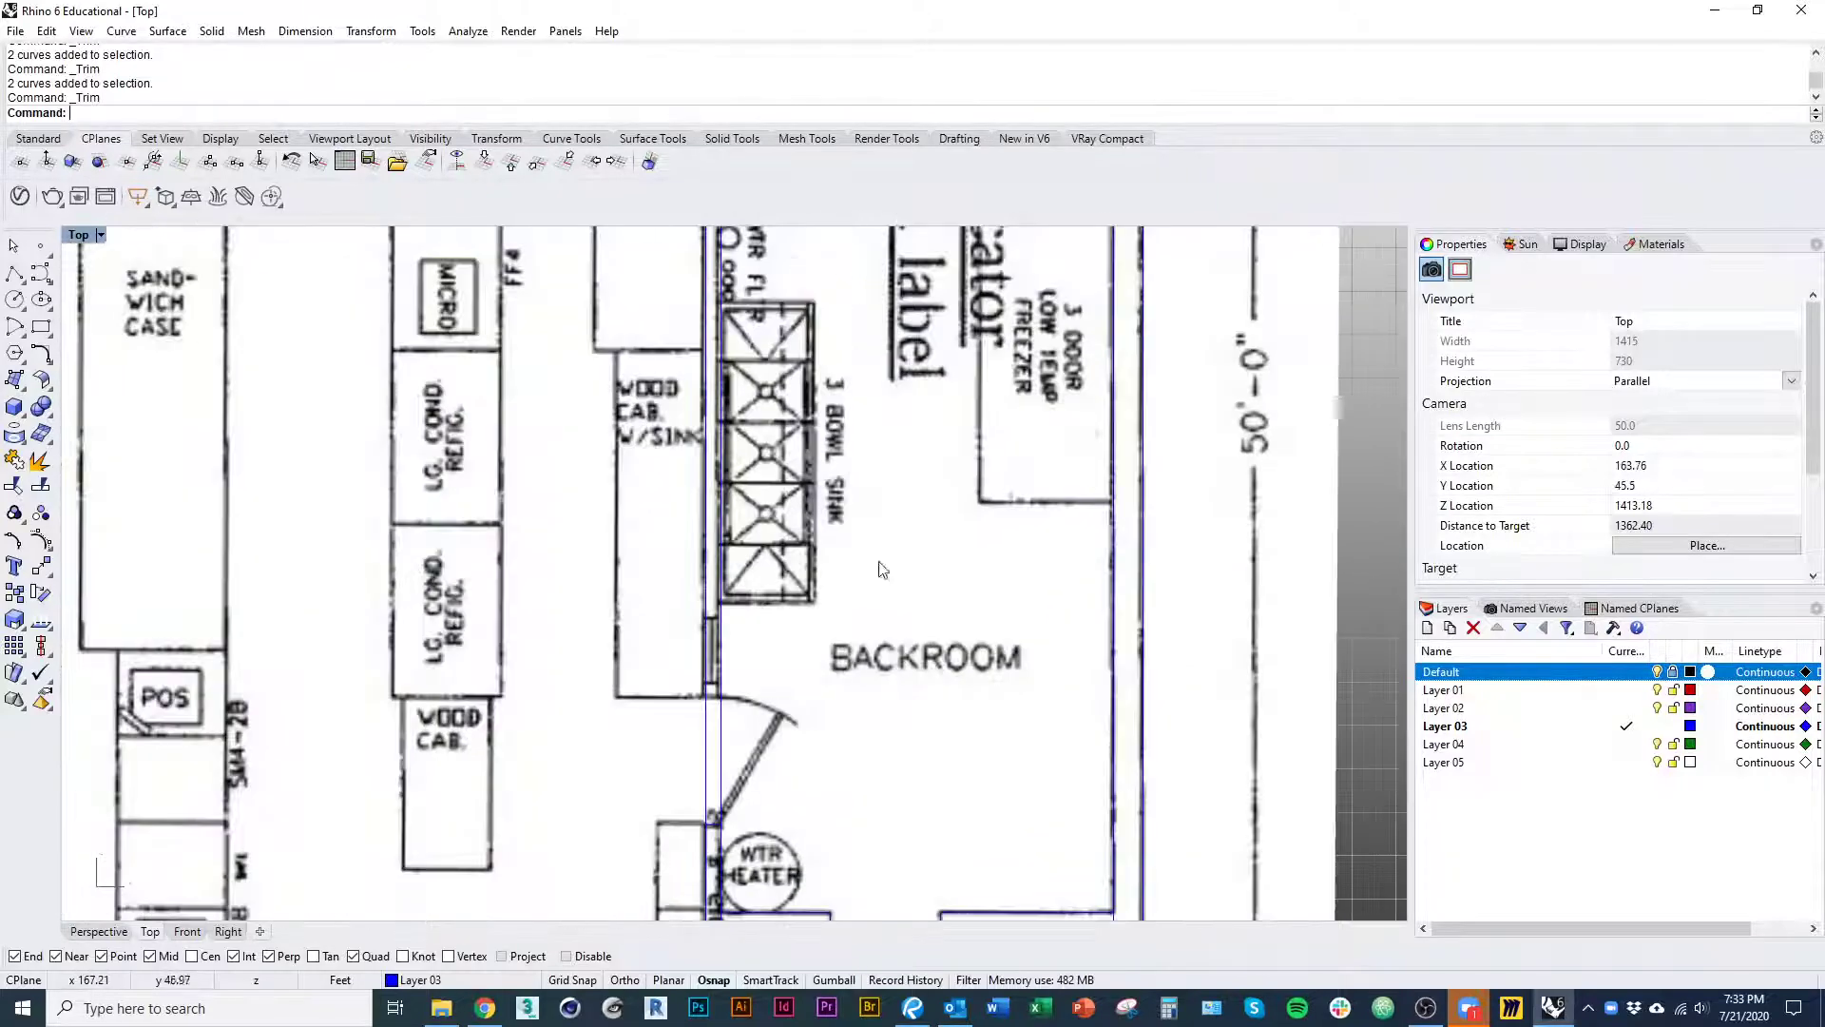
right_drag(880, 567, 874, 419)
scroll(705, 704, up, 9)
- Copy the backroom door's lower jamb line straight up about 2.92 ft to the opening's other edge, and hide the Default layer
click(724, 611)
click(741, 625)
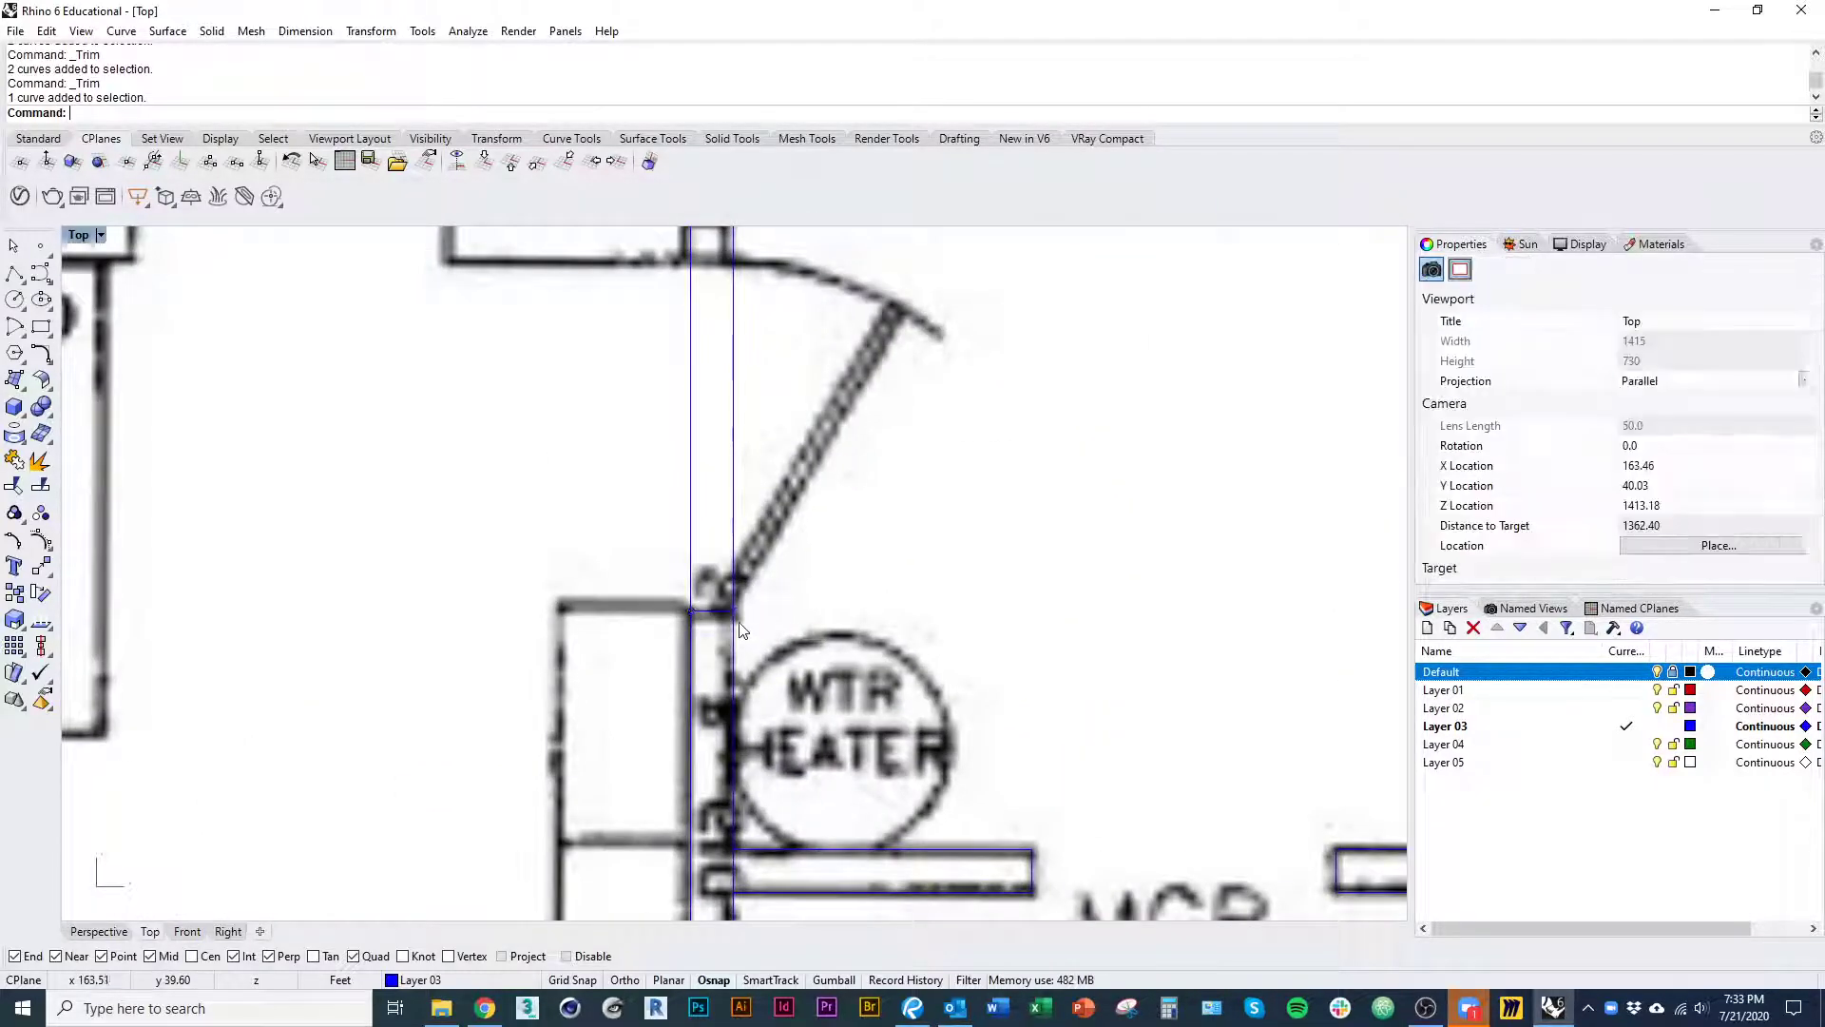
click(727, 611)
text(Copy)
key(Return)
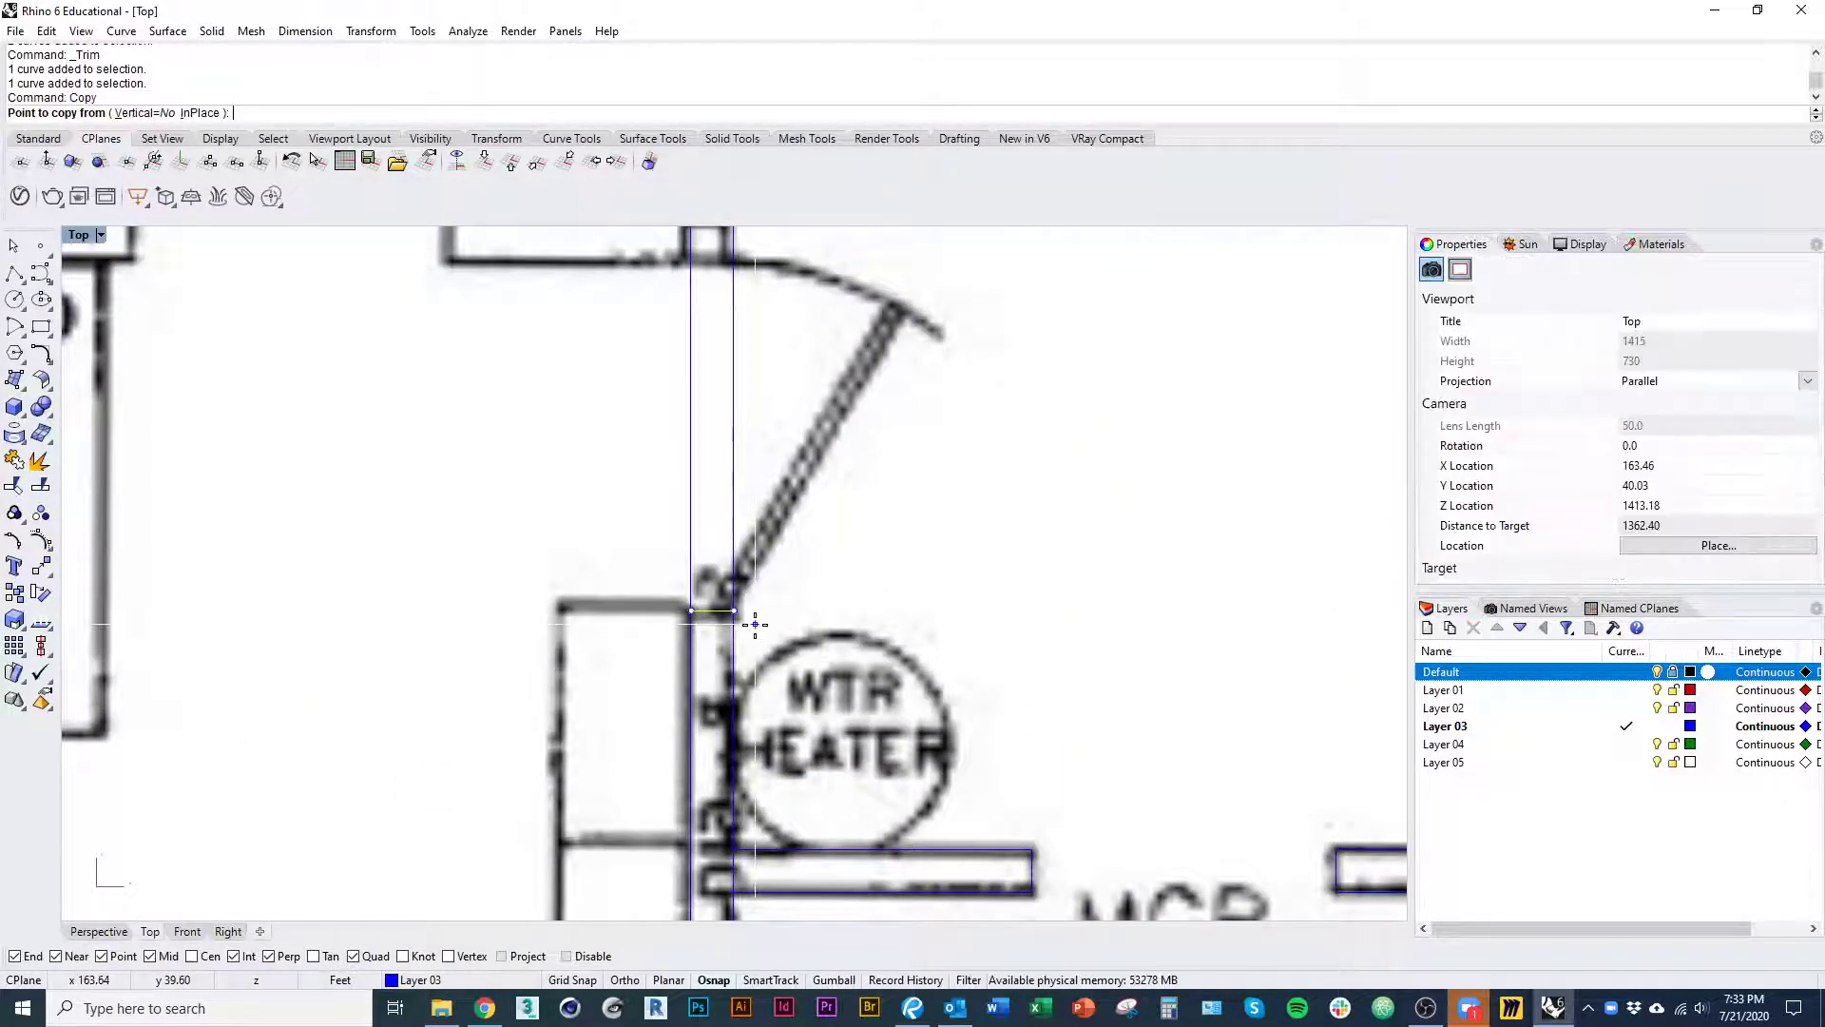
click(755, 624)
click(775, 277)
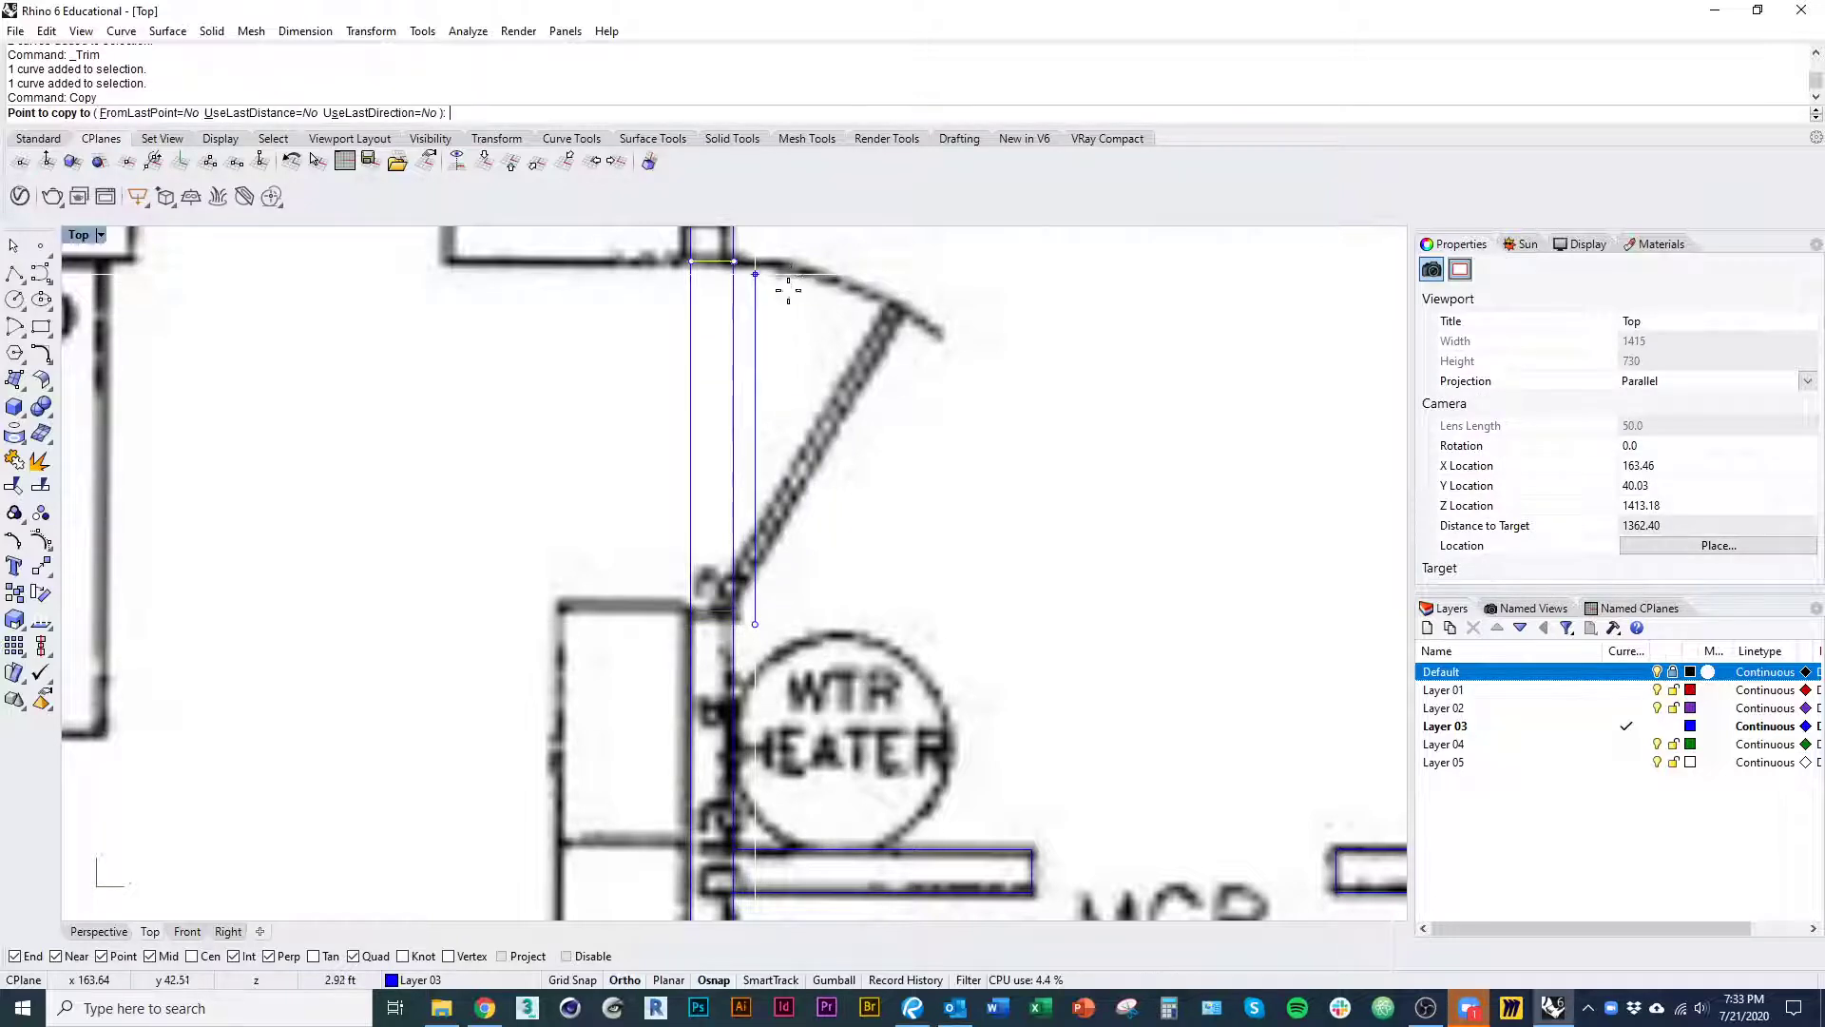
key(Return)
scroll(858, 461, down, 3)
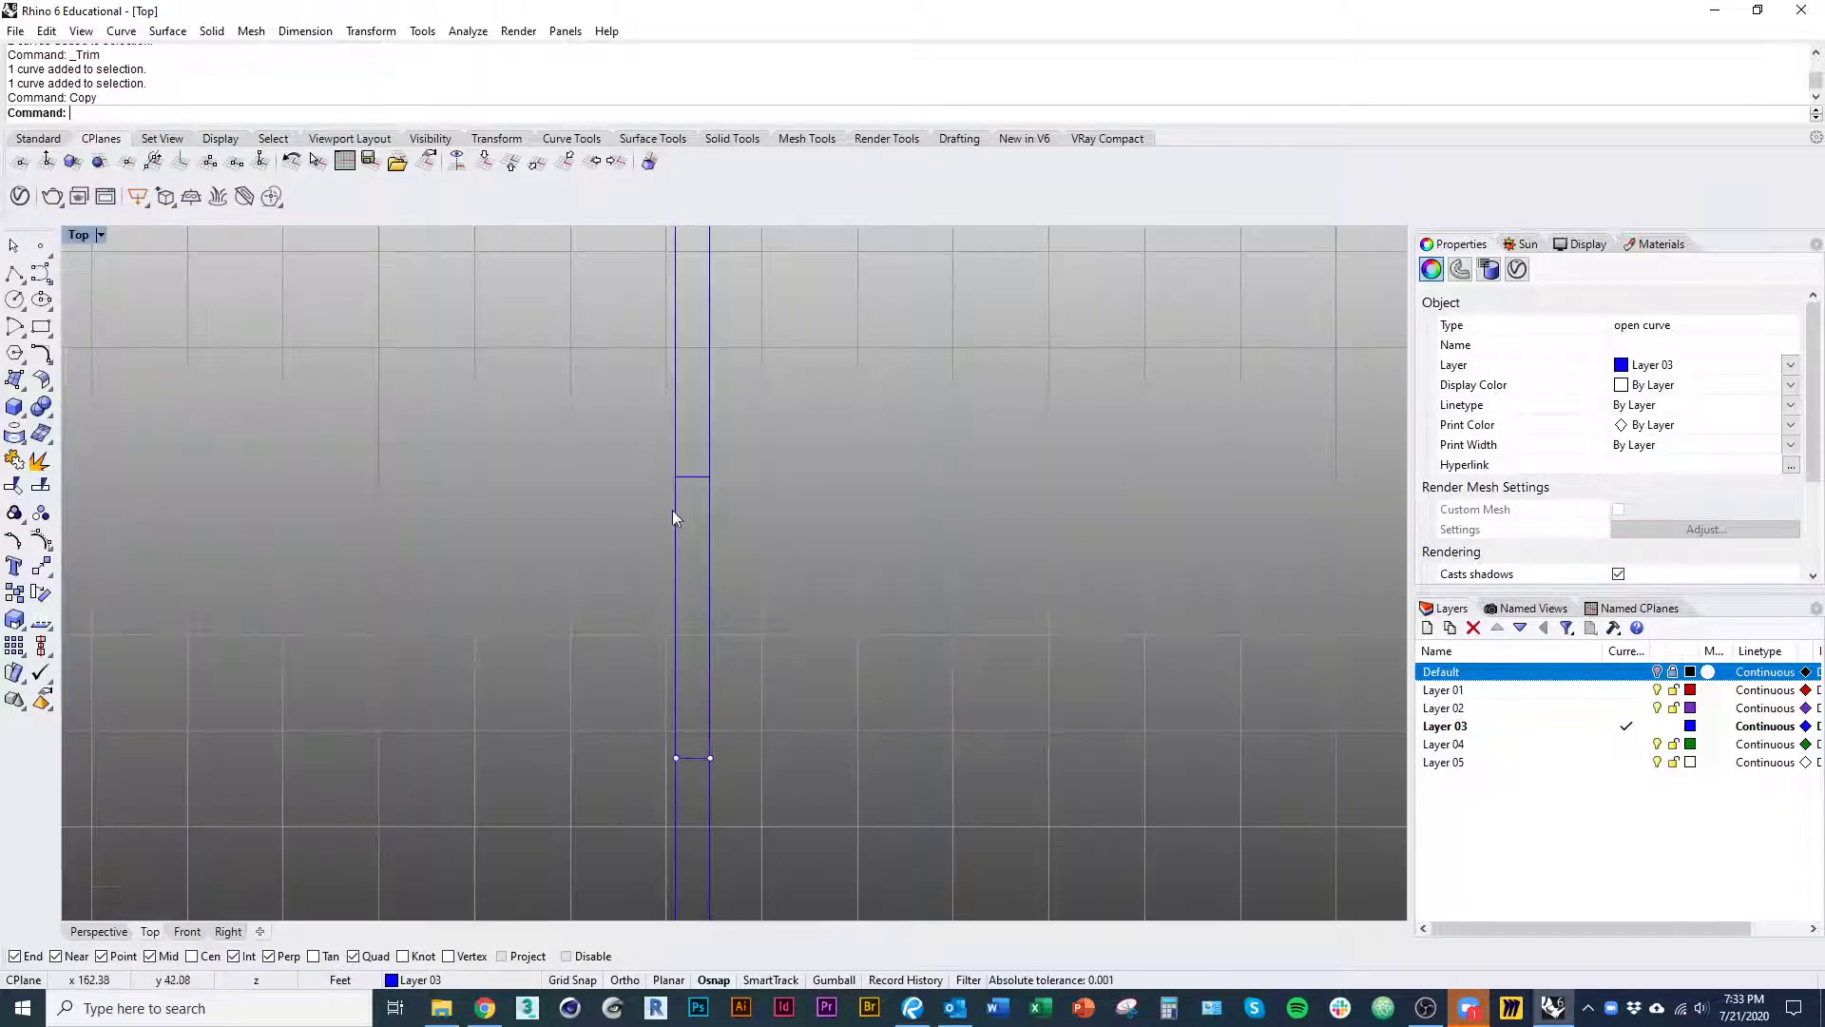
- Demonstrate selecting the backroom door's two jamb lines by single picks and selection windows, and clear the selection
click(672, 511)
shift+drag(556, 835, 803, 703)
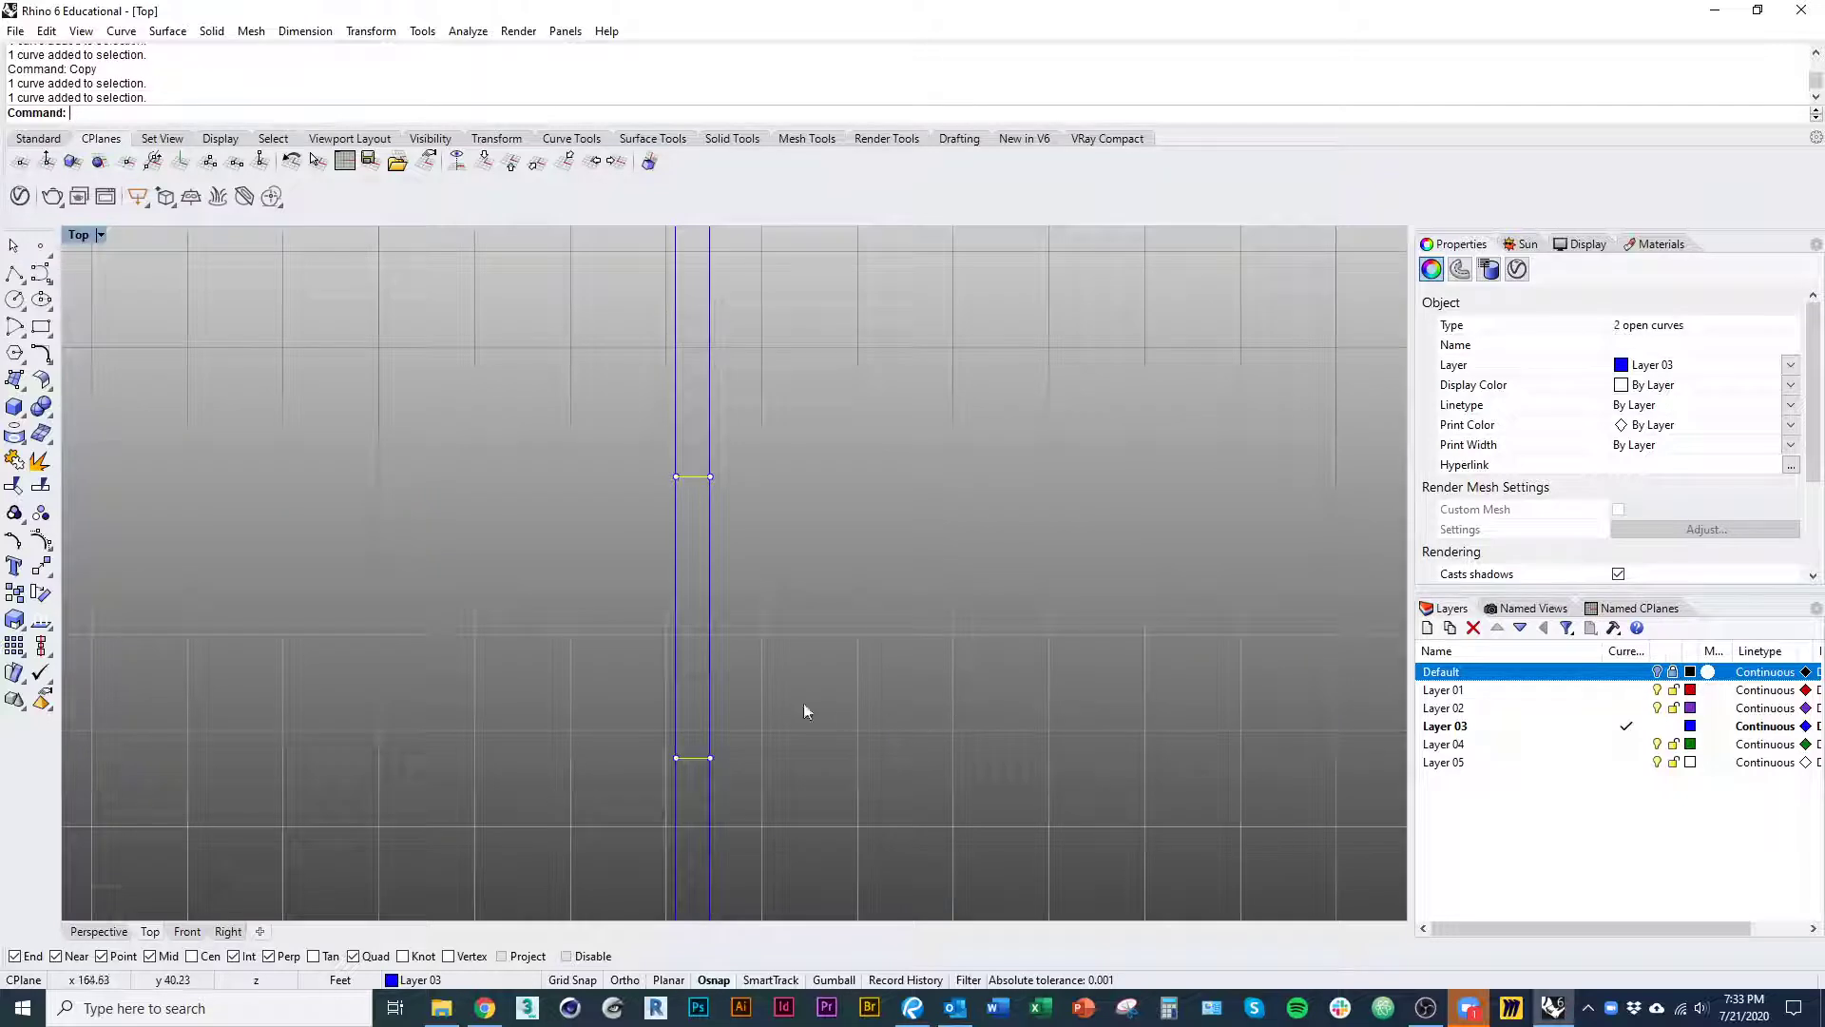
click(759, 700)
click(693, 476)
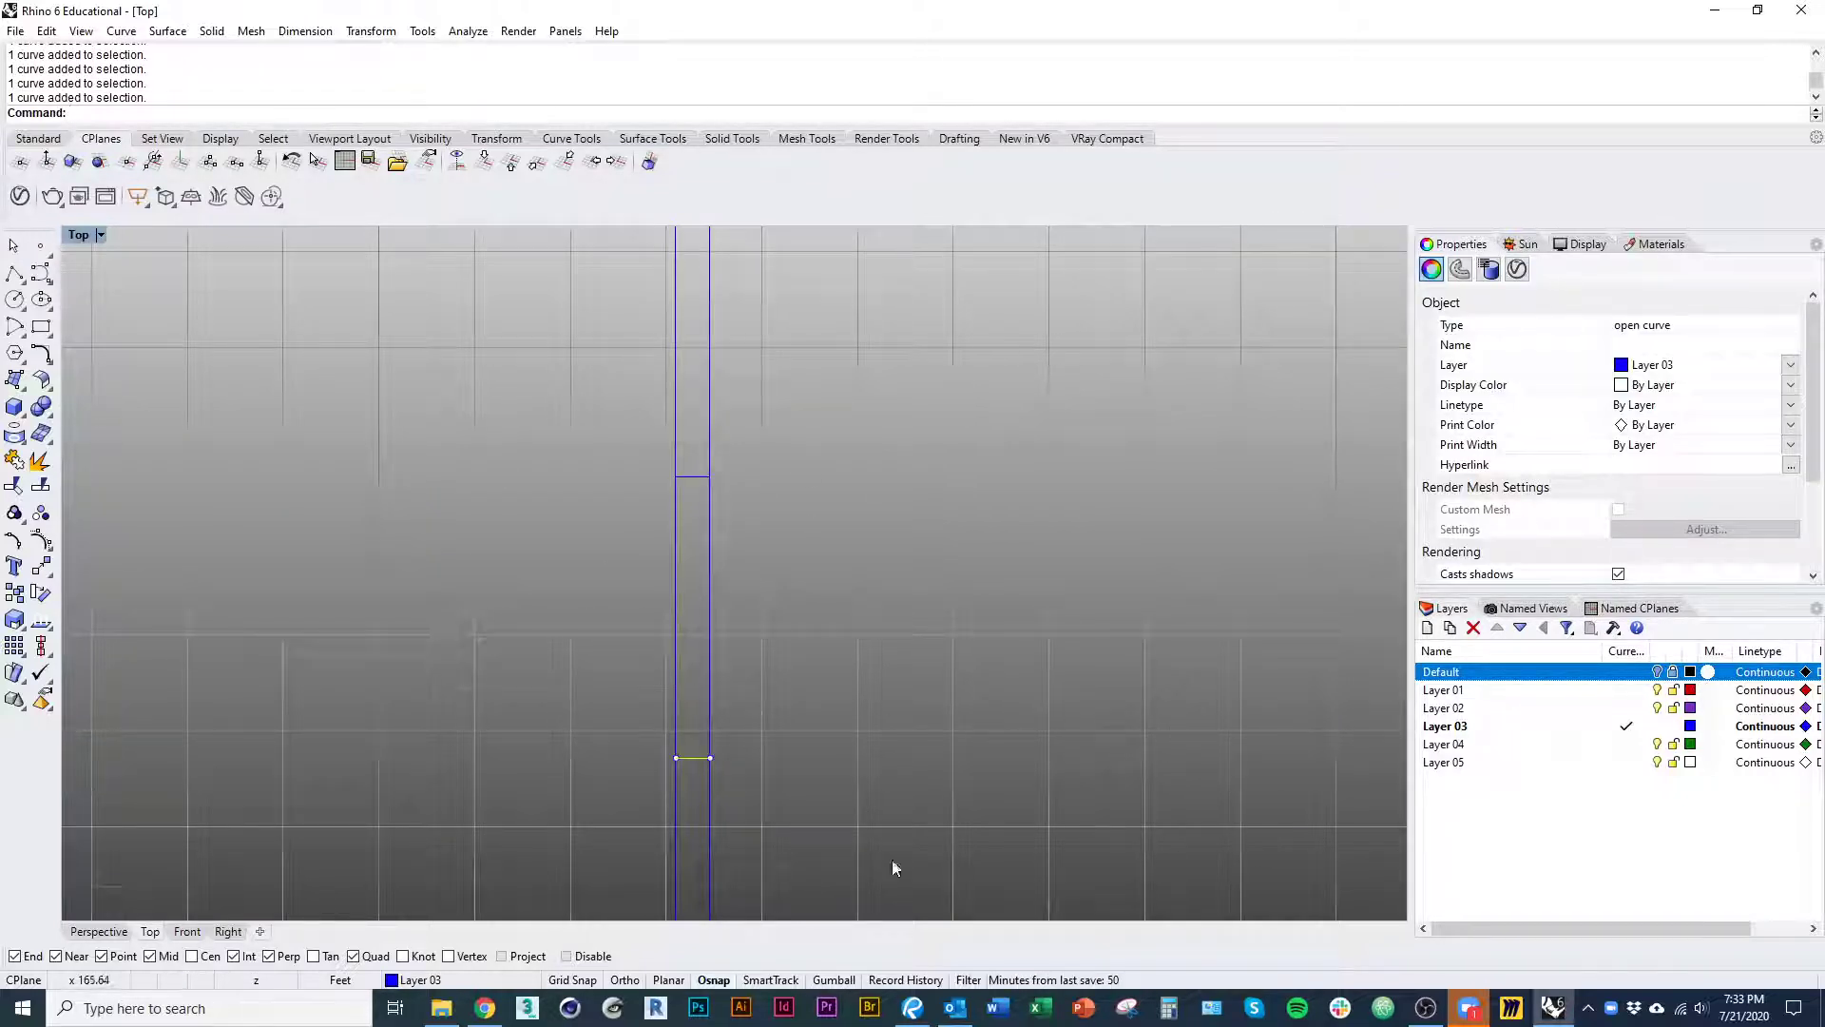
drag(513, 848, 1075, 348)
click(693, 476)
drag(488, 739, 994, 336)
click(526, 712)
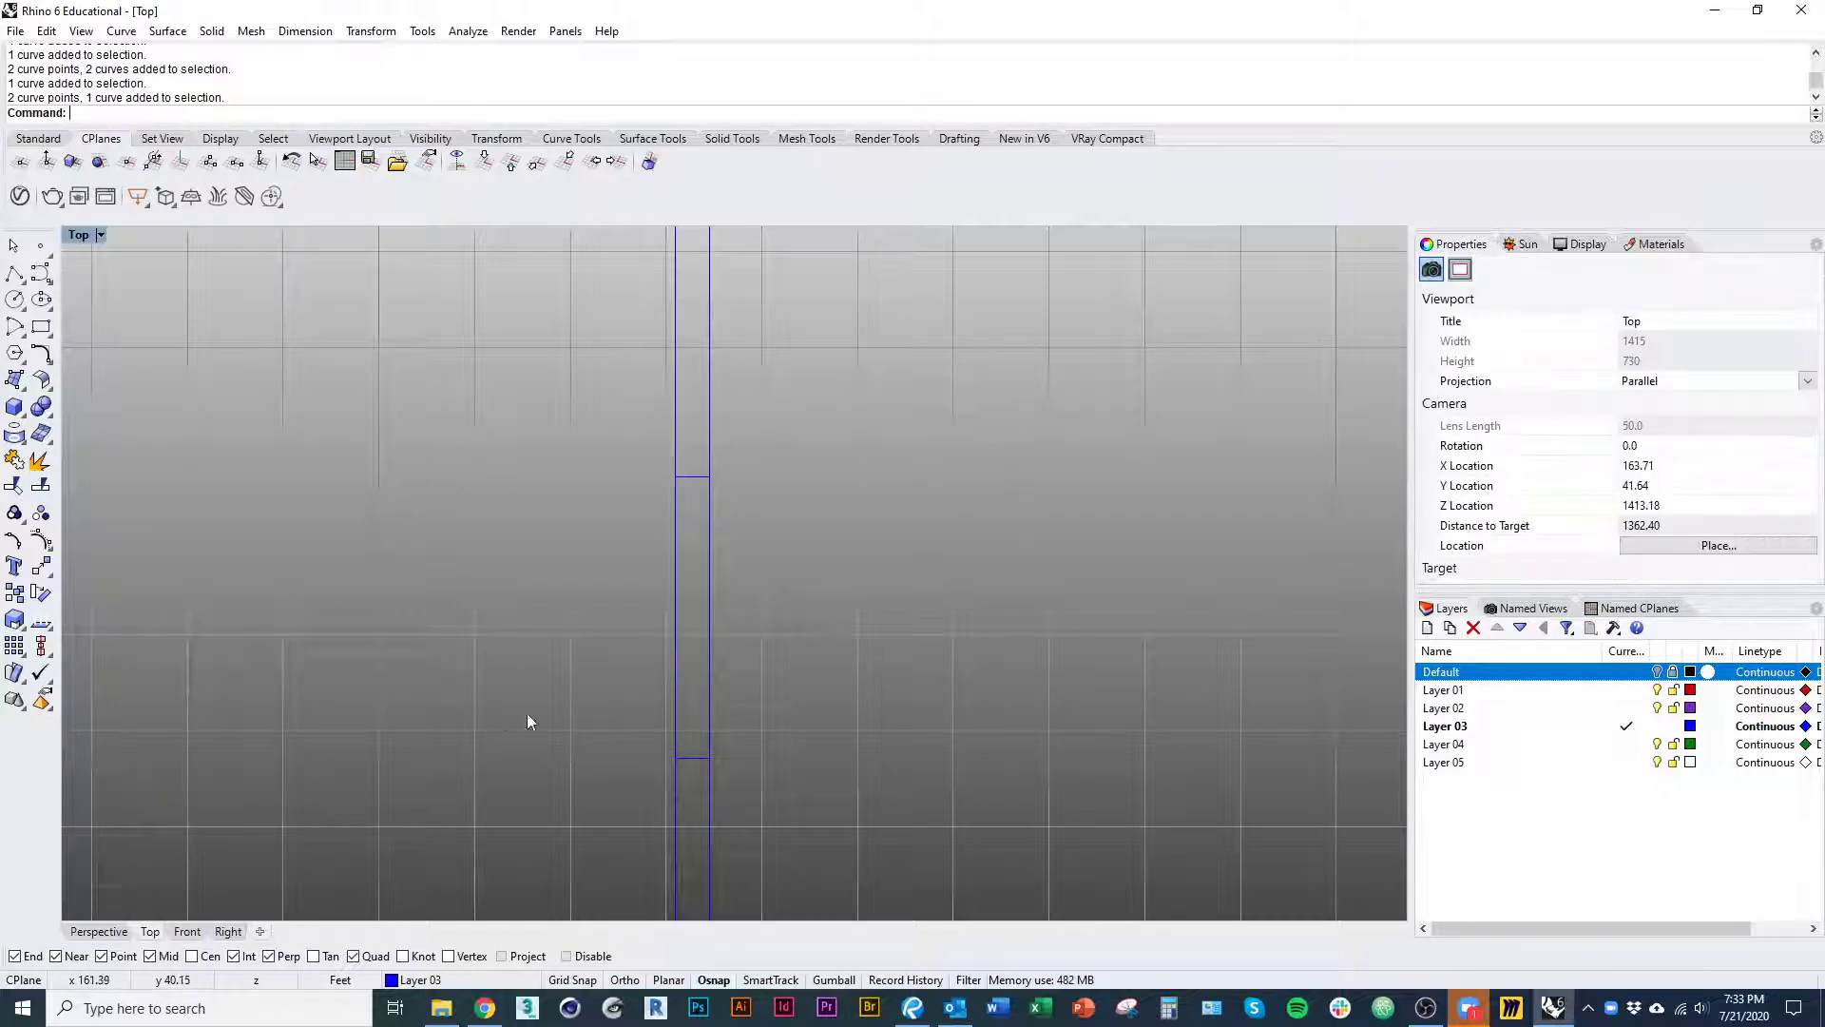
- Demonstrate picking the backroom door's jamb lines one at a time, ending with both jamb lines selected together
click(696, 477)
click(802, 539)
click(695, 476)
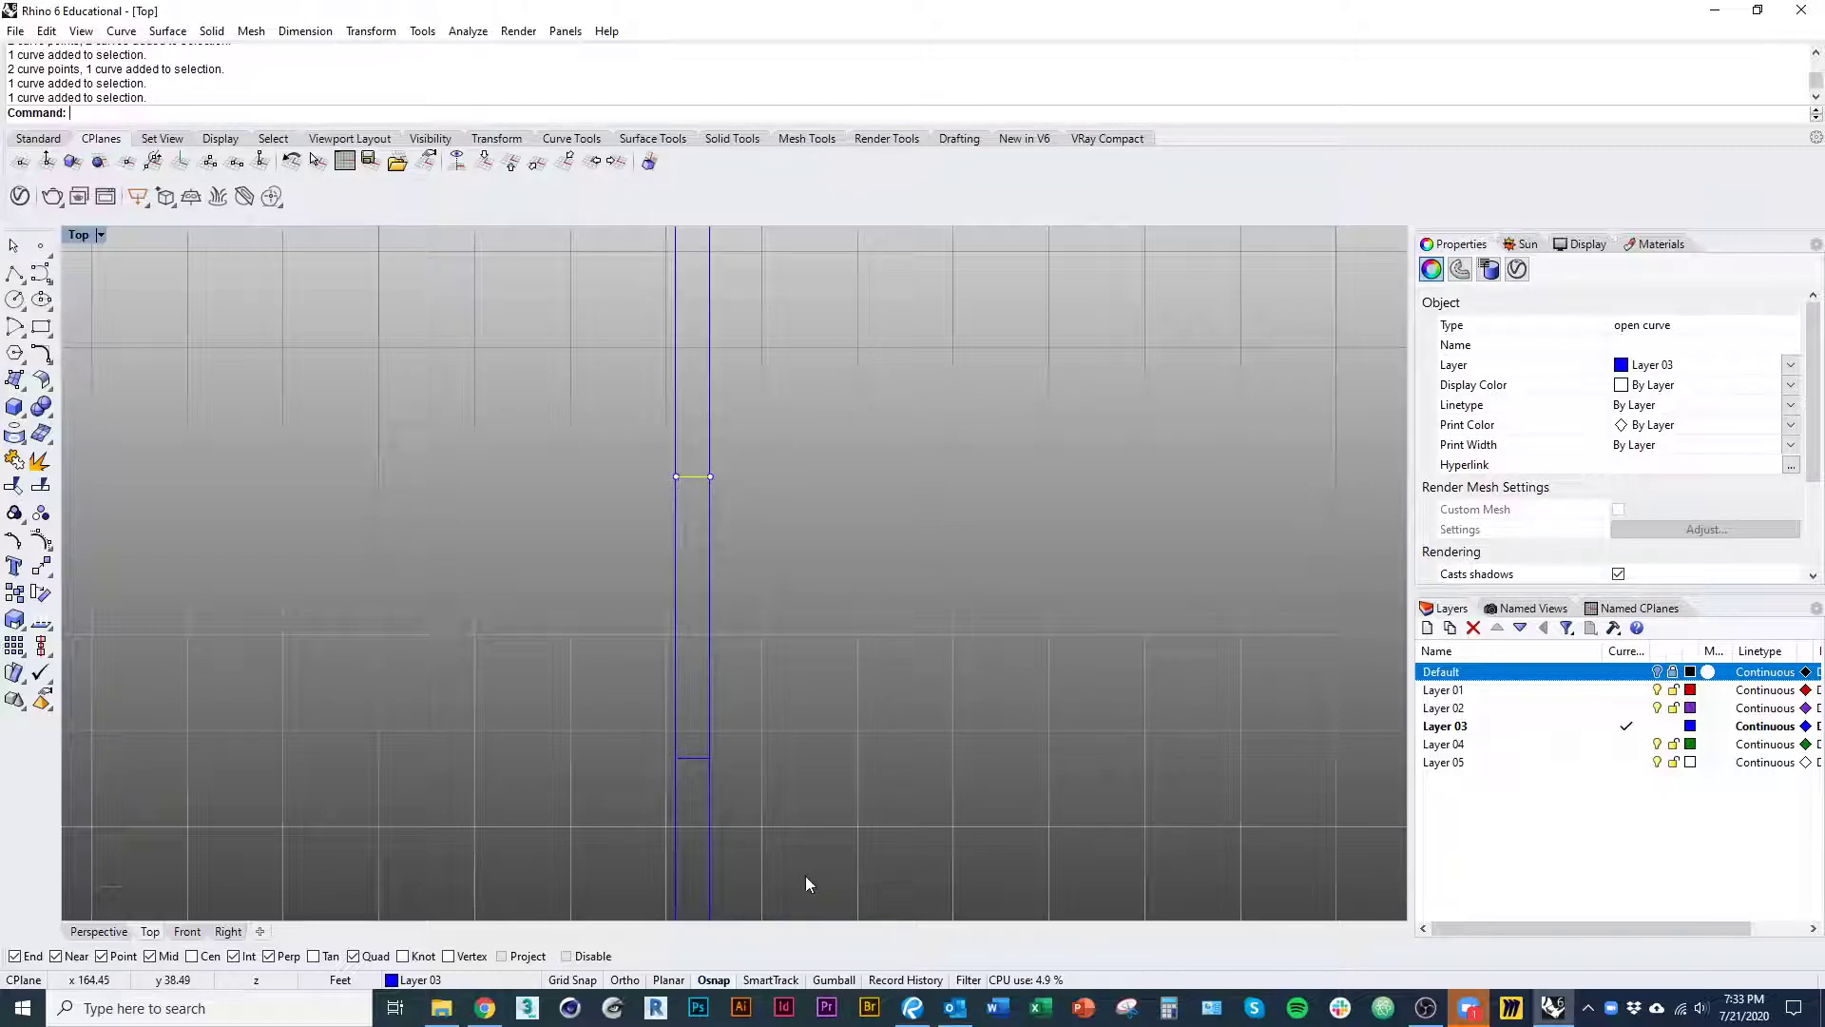
click(702, 758)
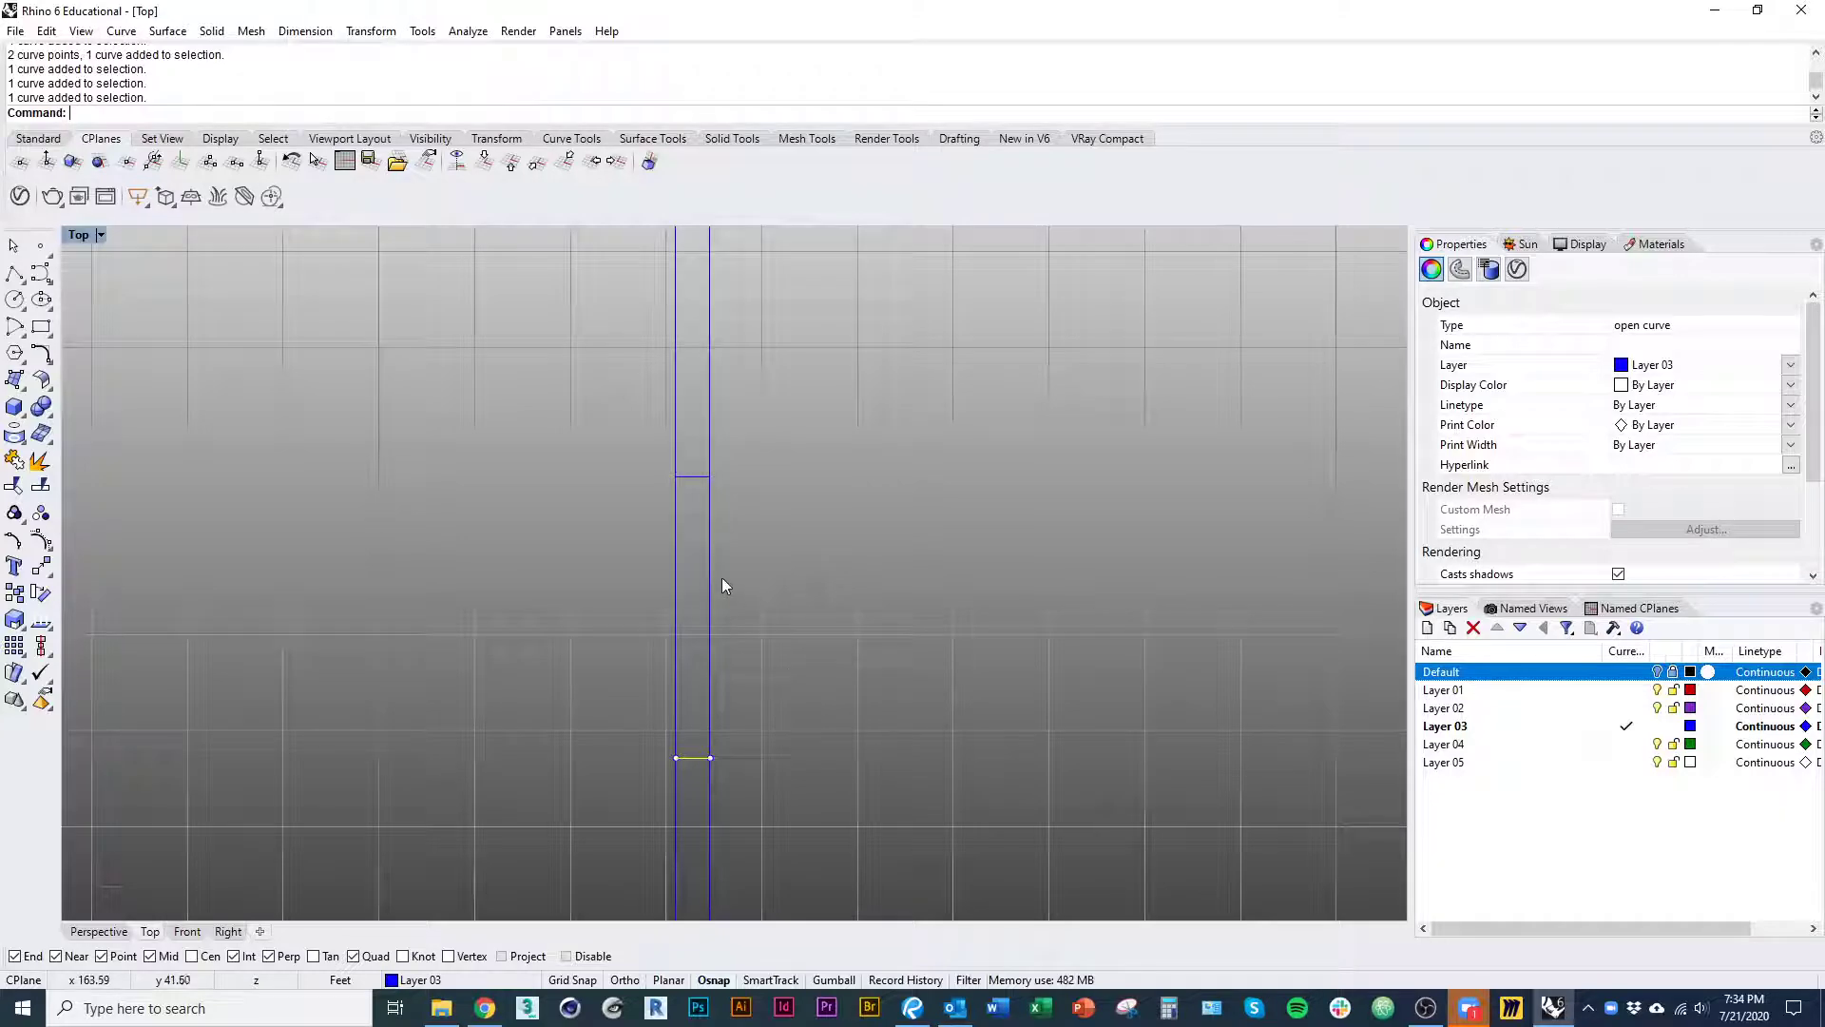
shift+click(688, 477)
- Demonstrate adding the jamb lines of the manager's office door and the door opening below it to the selection one by one
scroll(818, 700, down, 5)
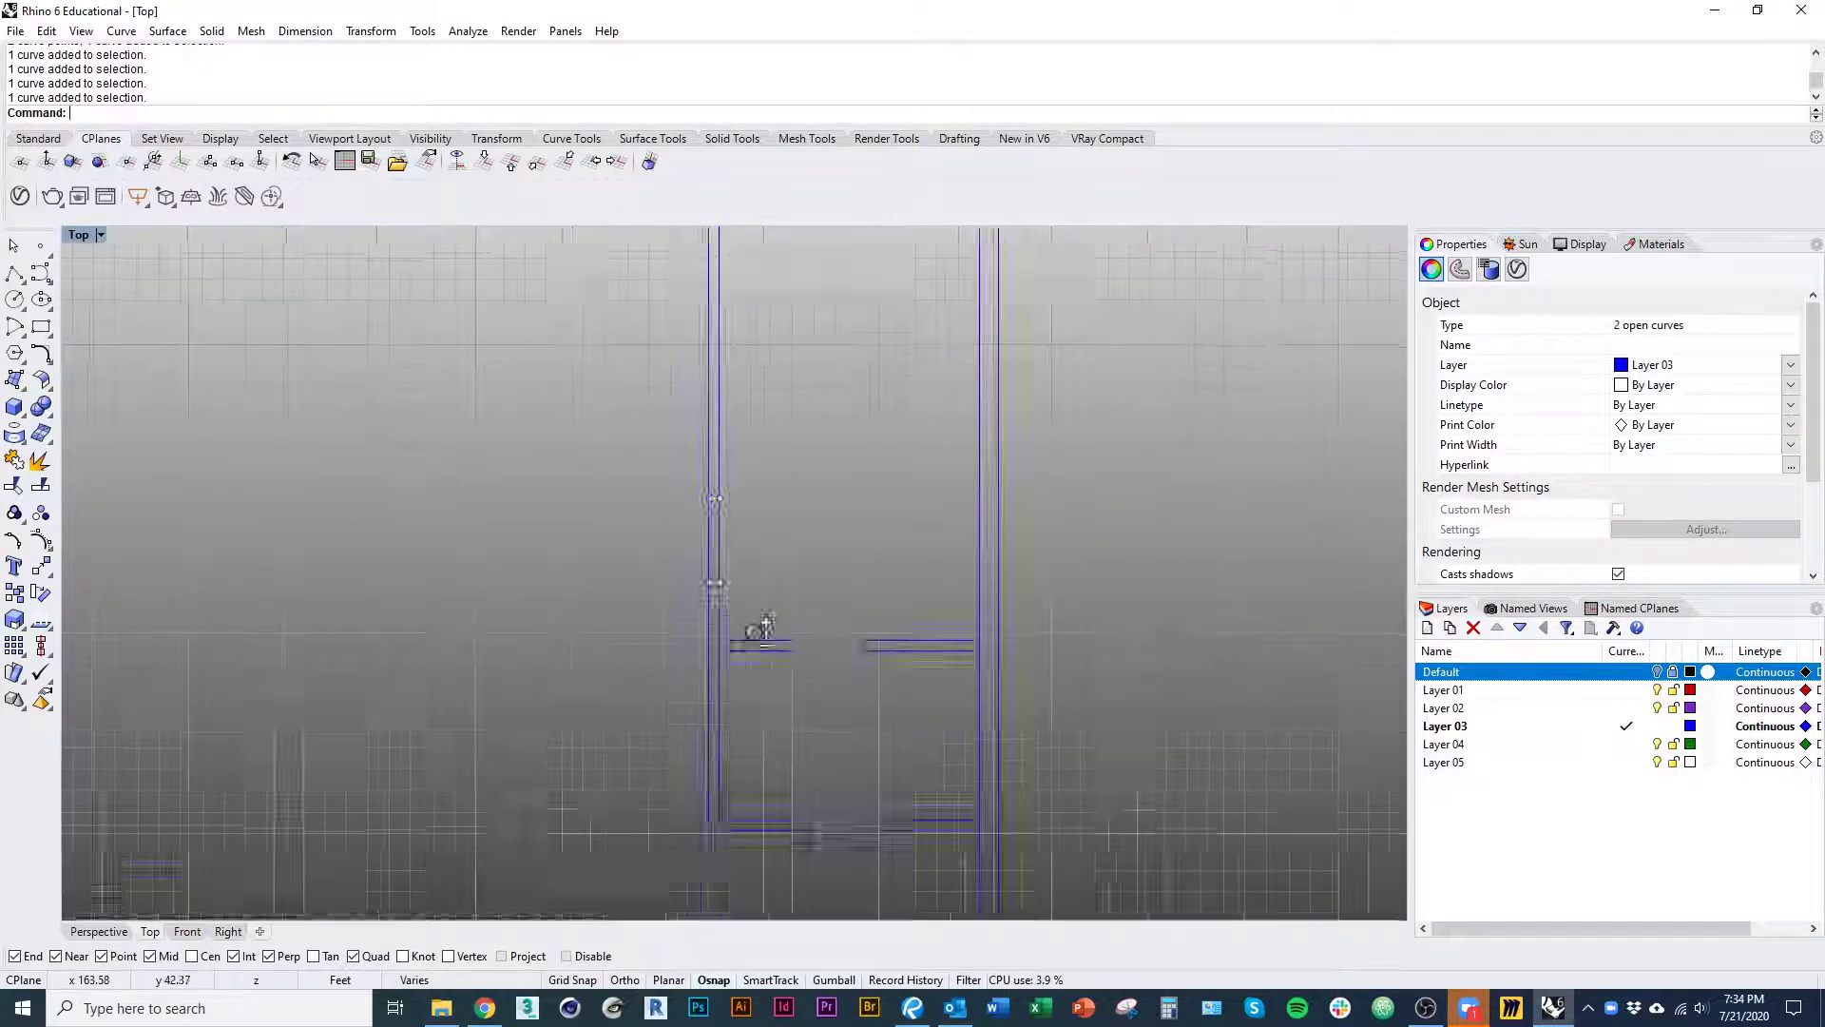
scroll(802, 662, up, 10)
shift+click(734, 726)
right_drag(698, 498, 752, 789)
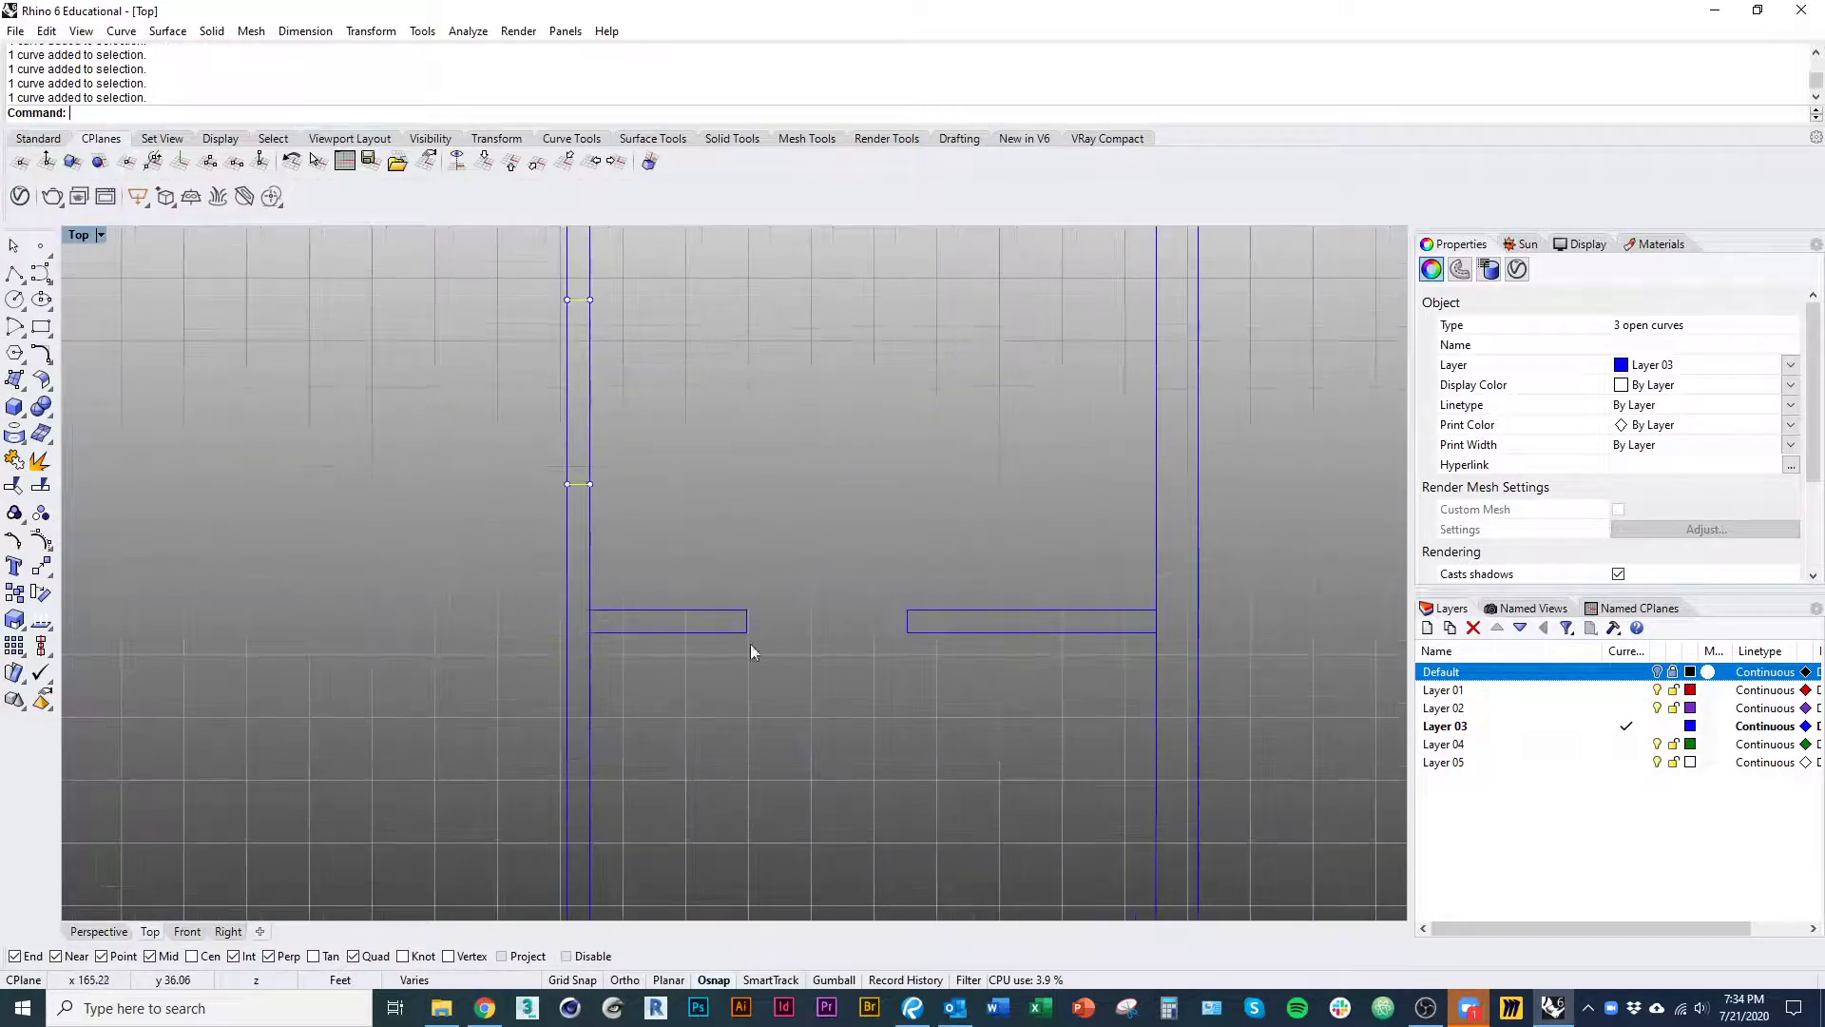
shift+click(747, 623)
shift+click(907, 621)
scroll(874, 625, down, 10)
right_drag(867, 770, 838, 676)
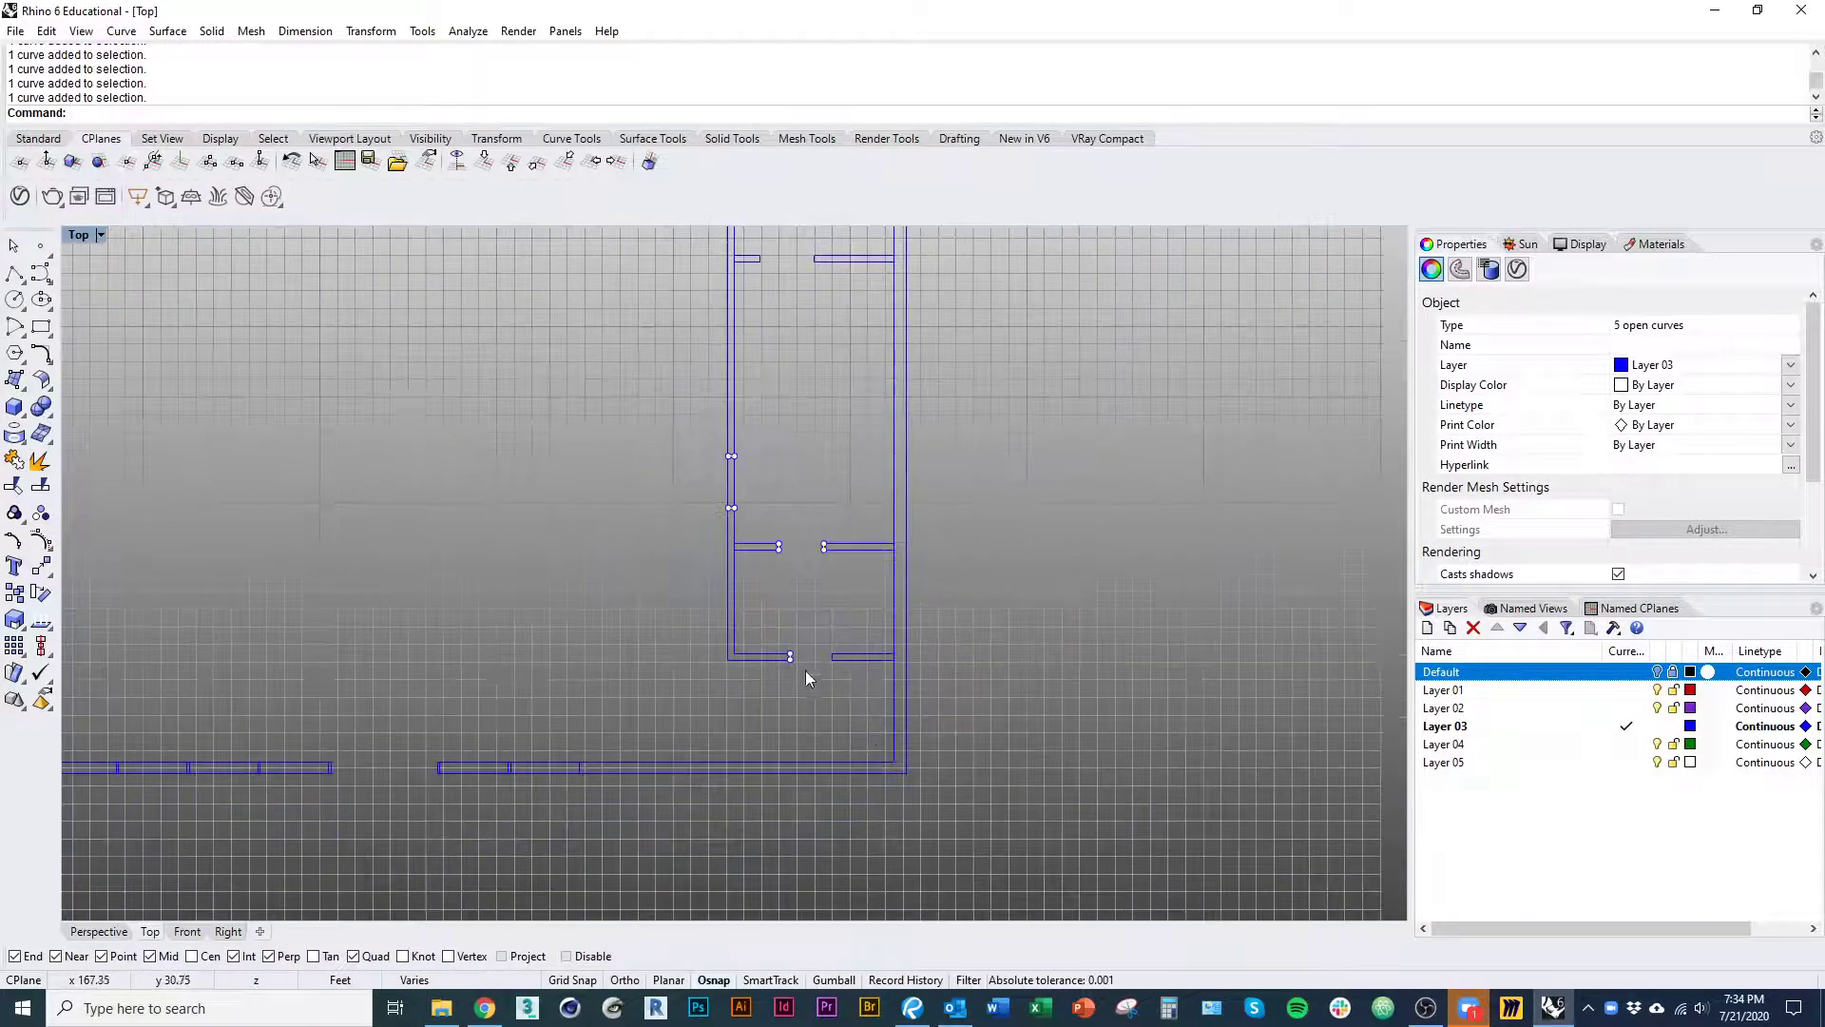
scroll(814, 669, up, 12)
shift+click(890, 619)
right_drag(869, 515, 873, 761)
scroll(874, 760, down, 5)
right_drag(828, 649, 834, 813)
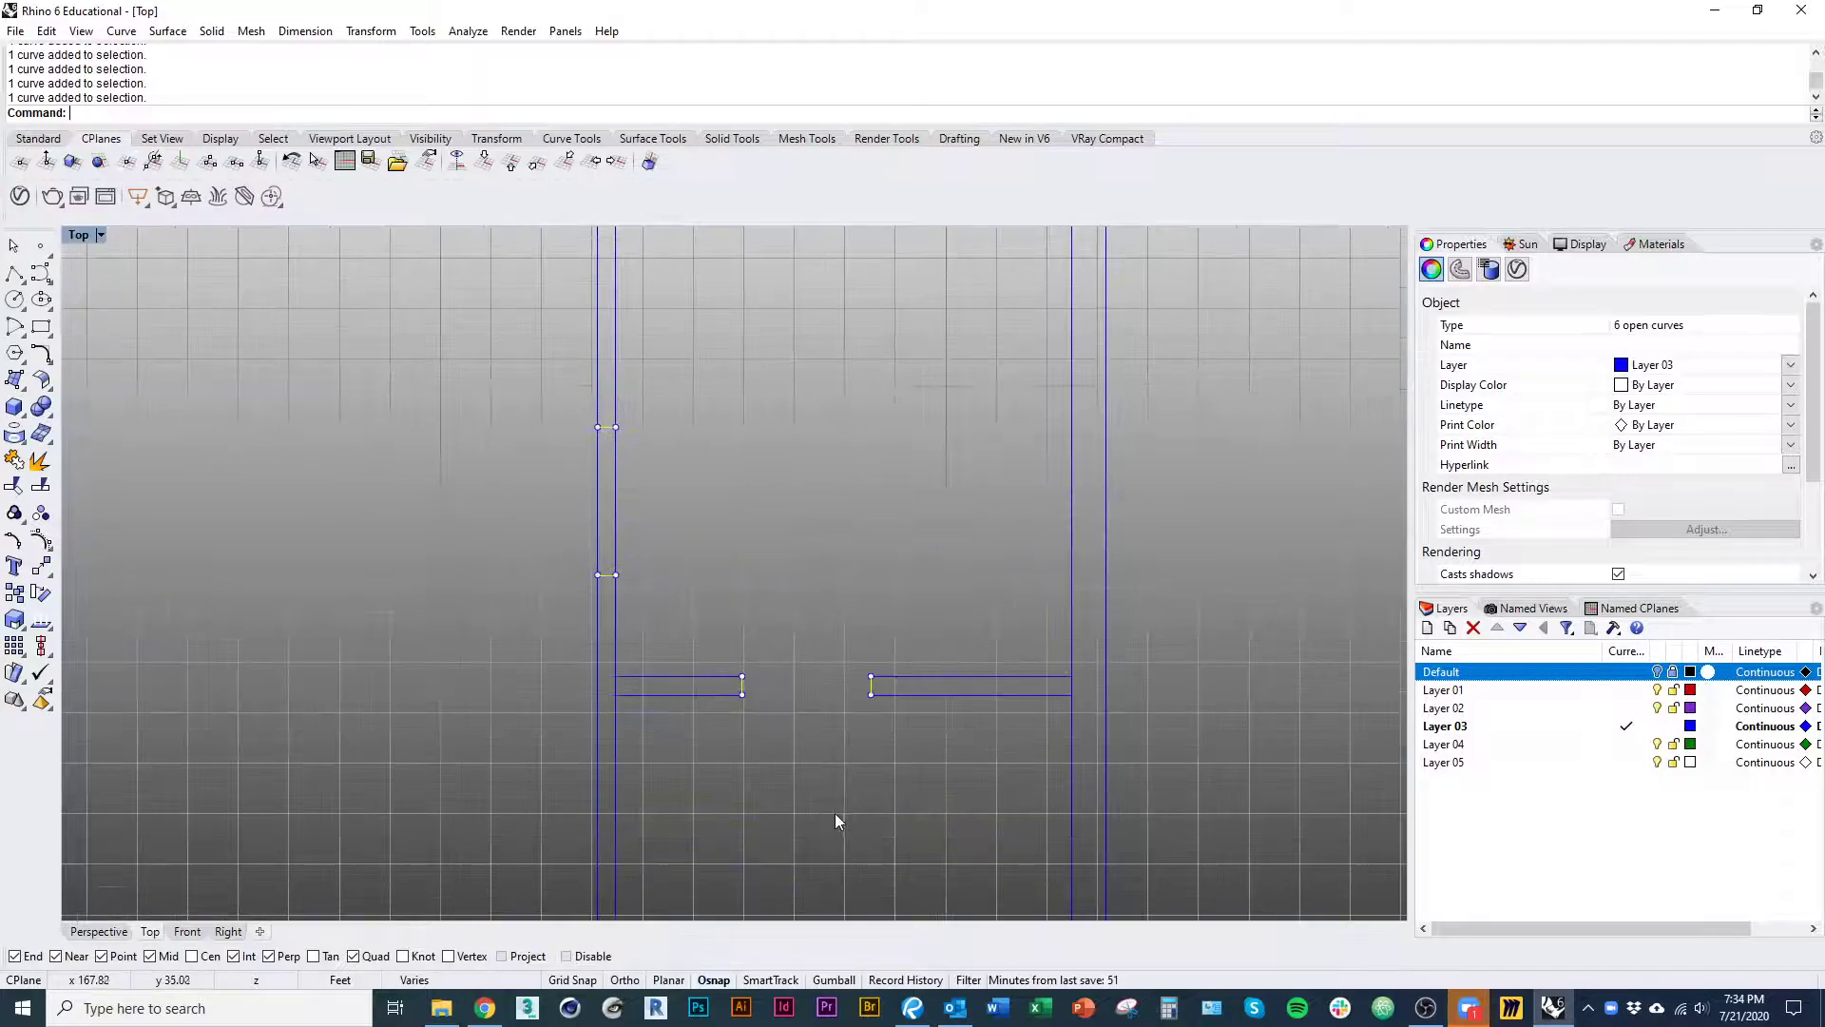
right_drag(788, 743, 780, 692)
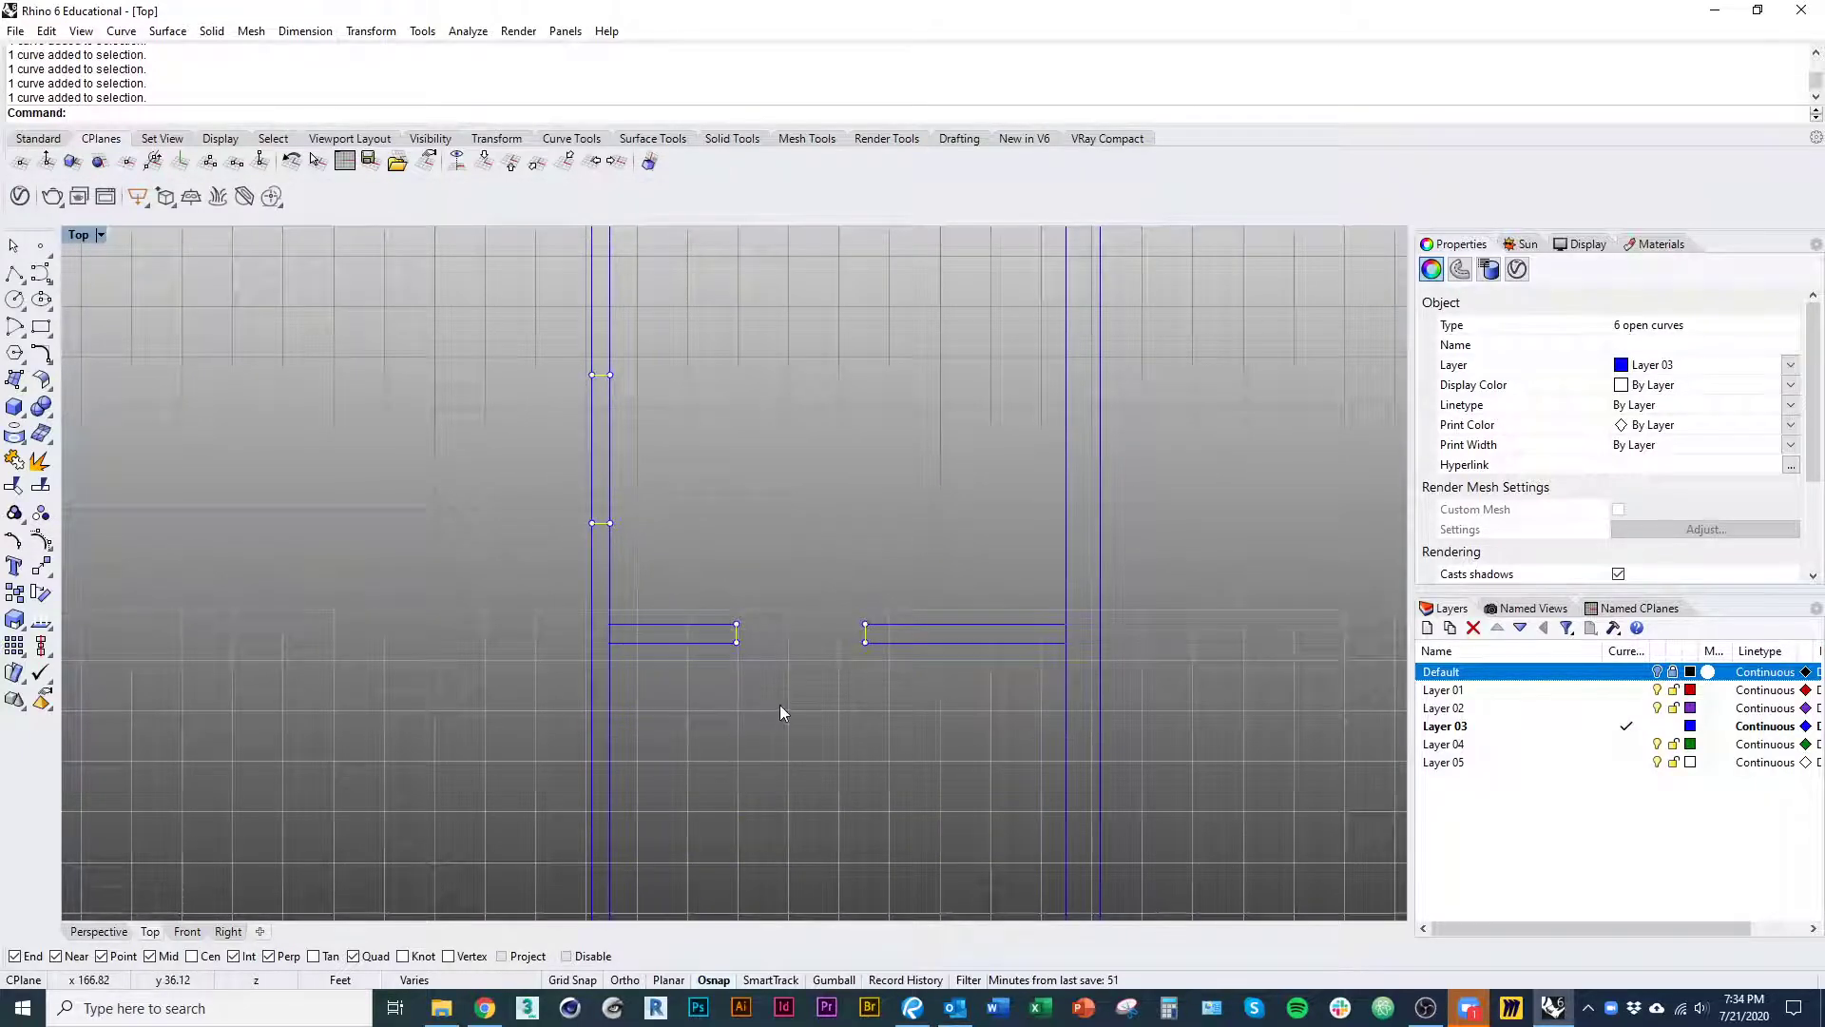
- Demonstrate removing the jamb lines of the office door, the opening below it and the backroom door from the selection one by one
ctrl+click(736, 633)
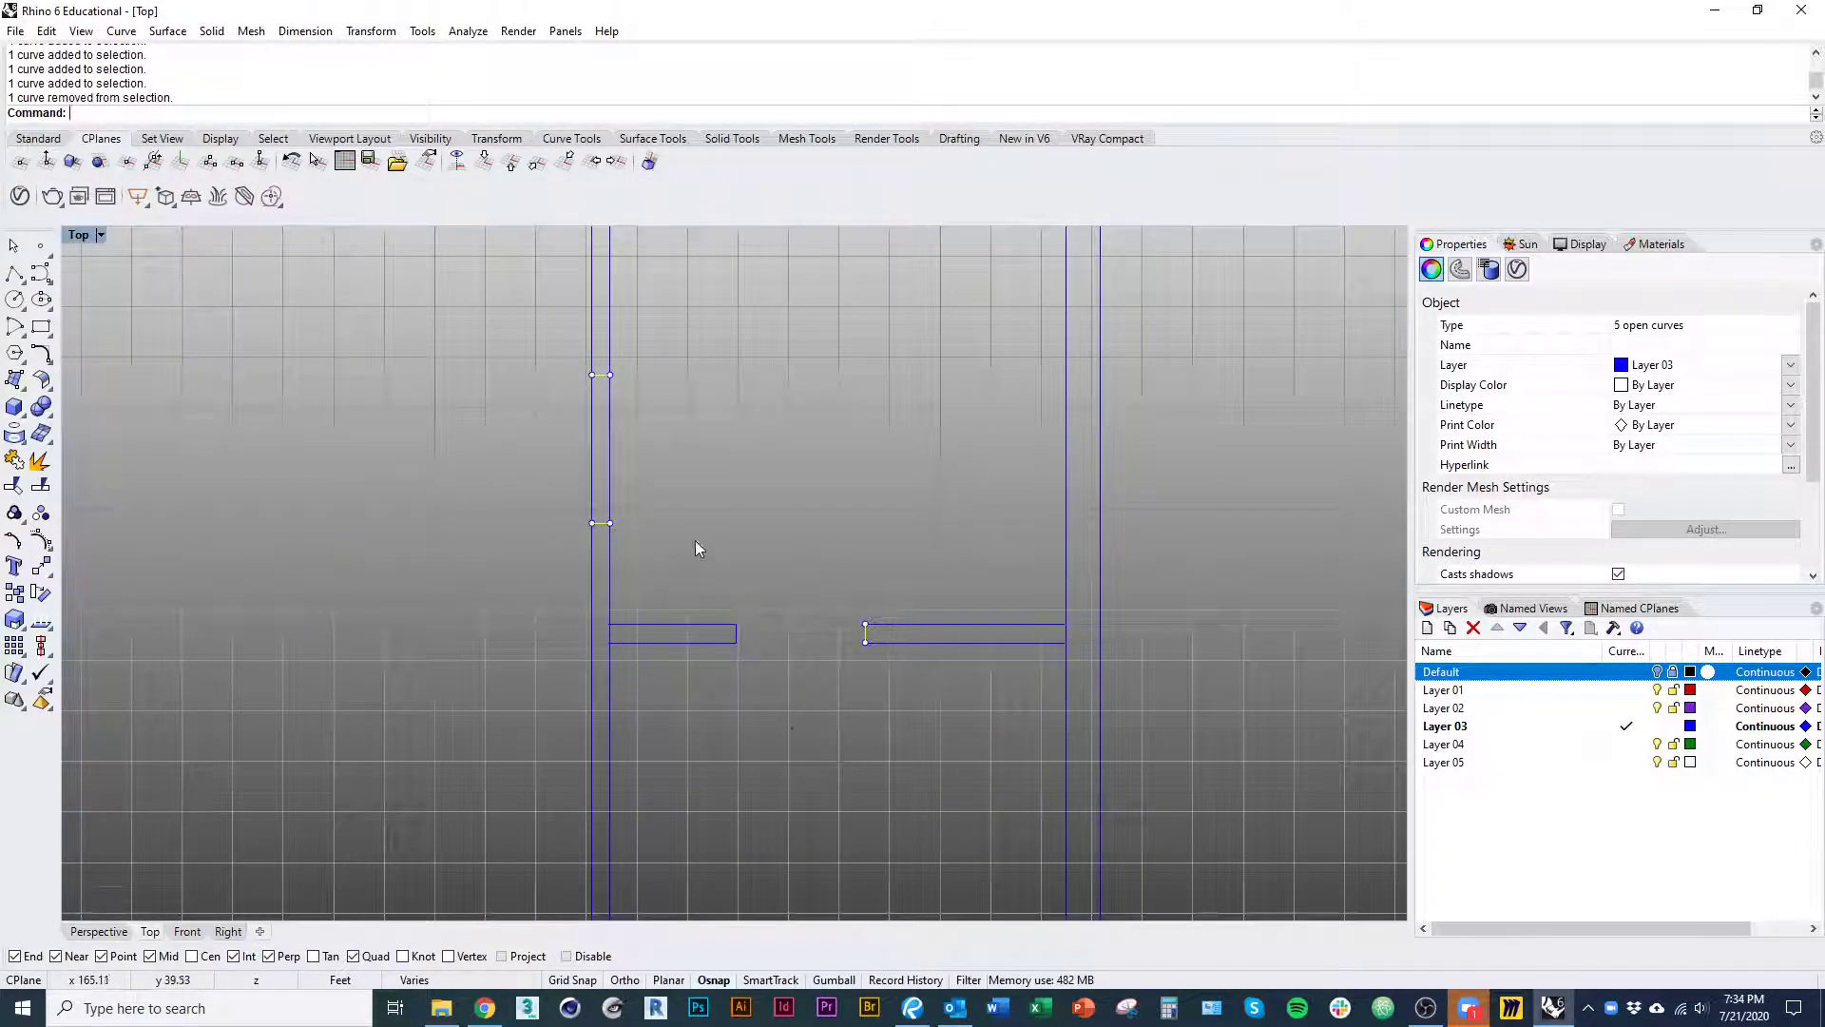
ctrl+click(865, 633)
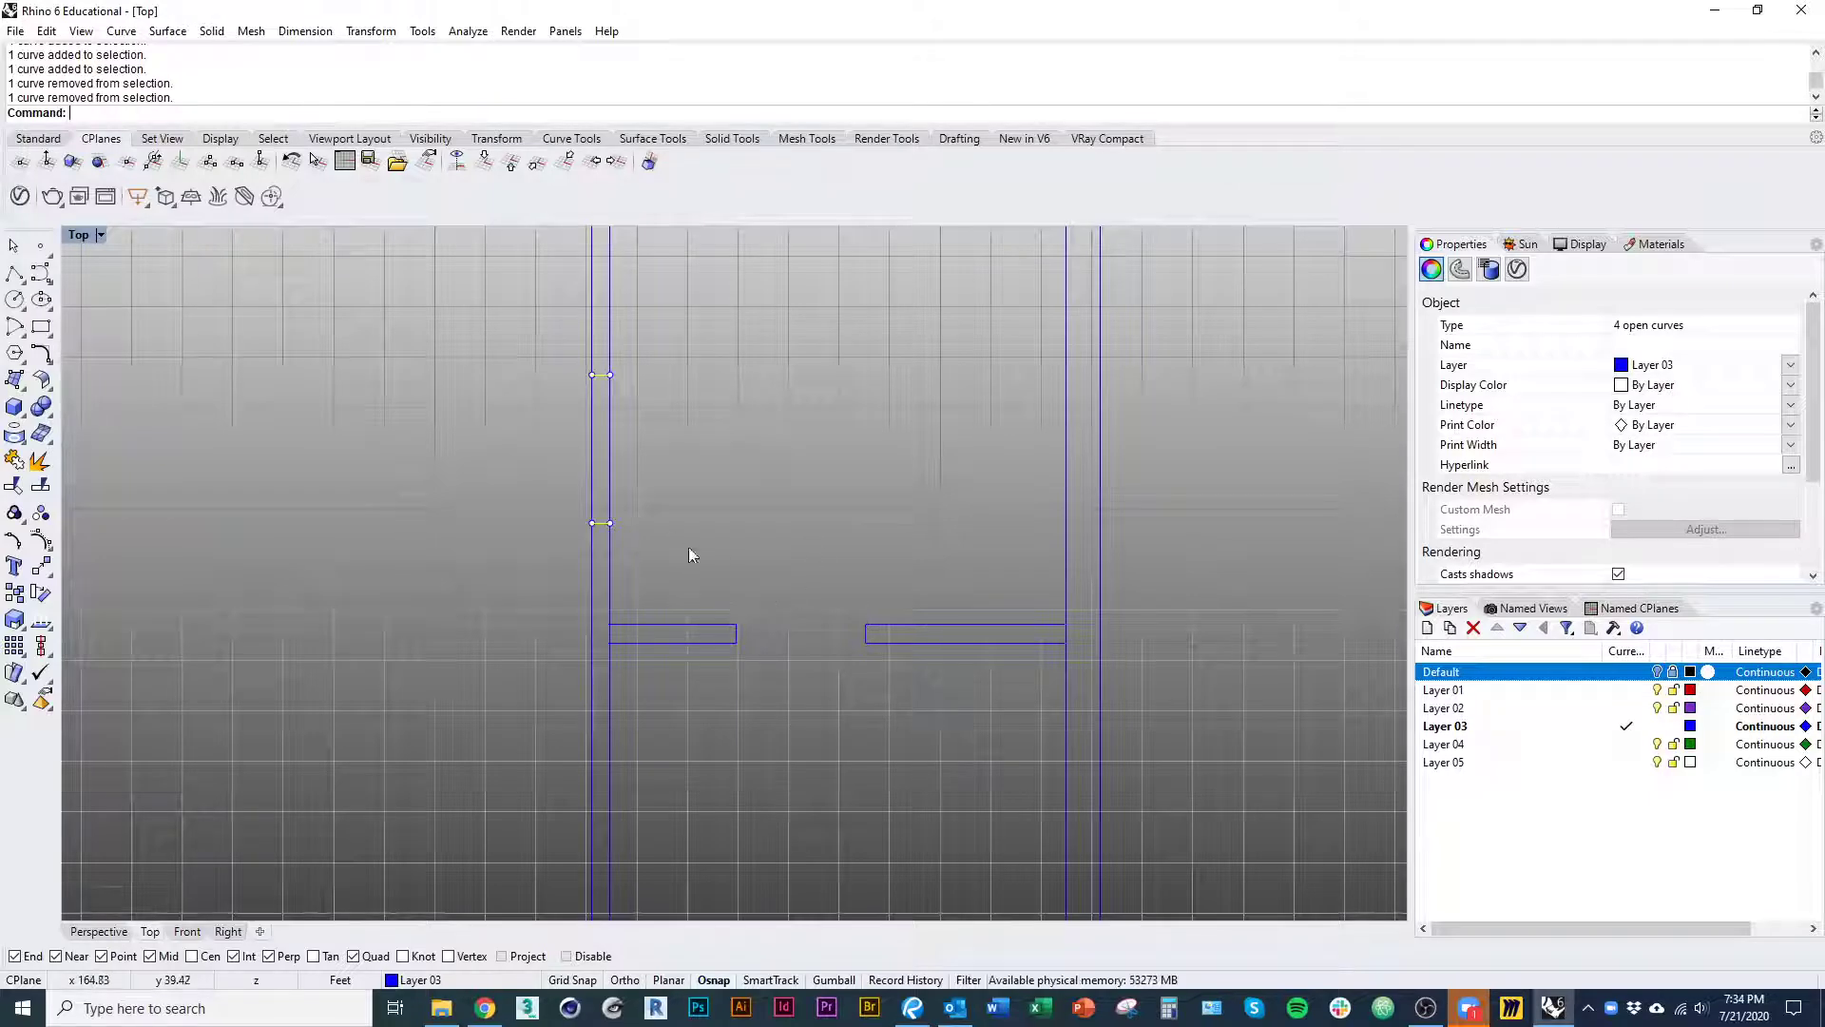
scroll(778, 589, up, 8)
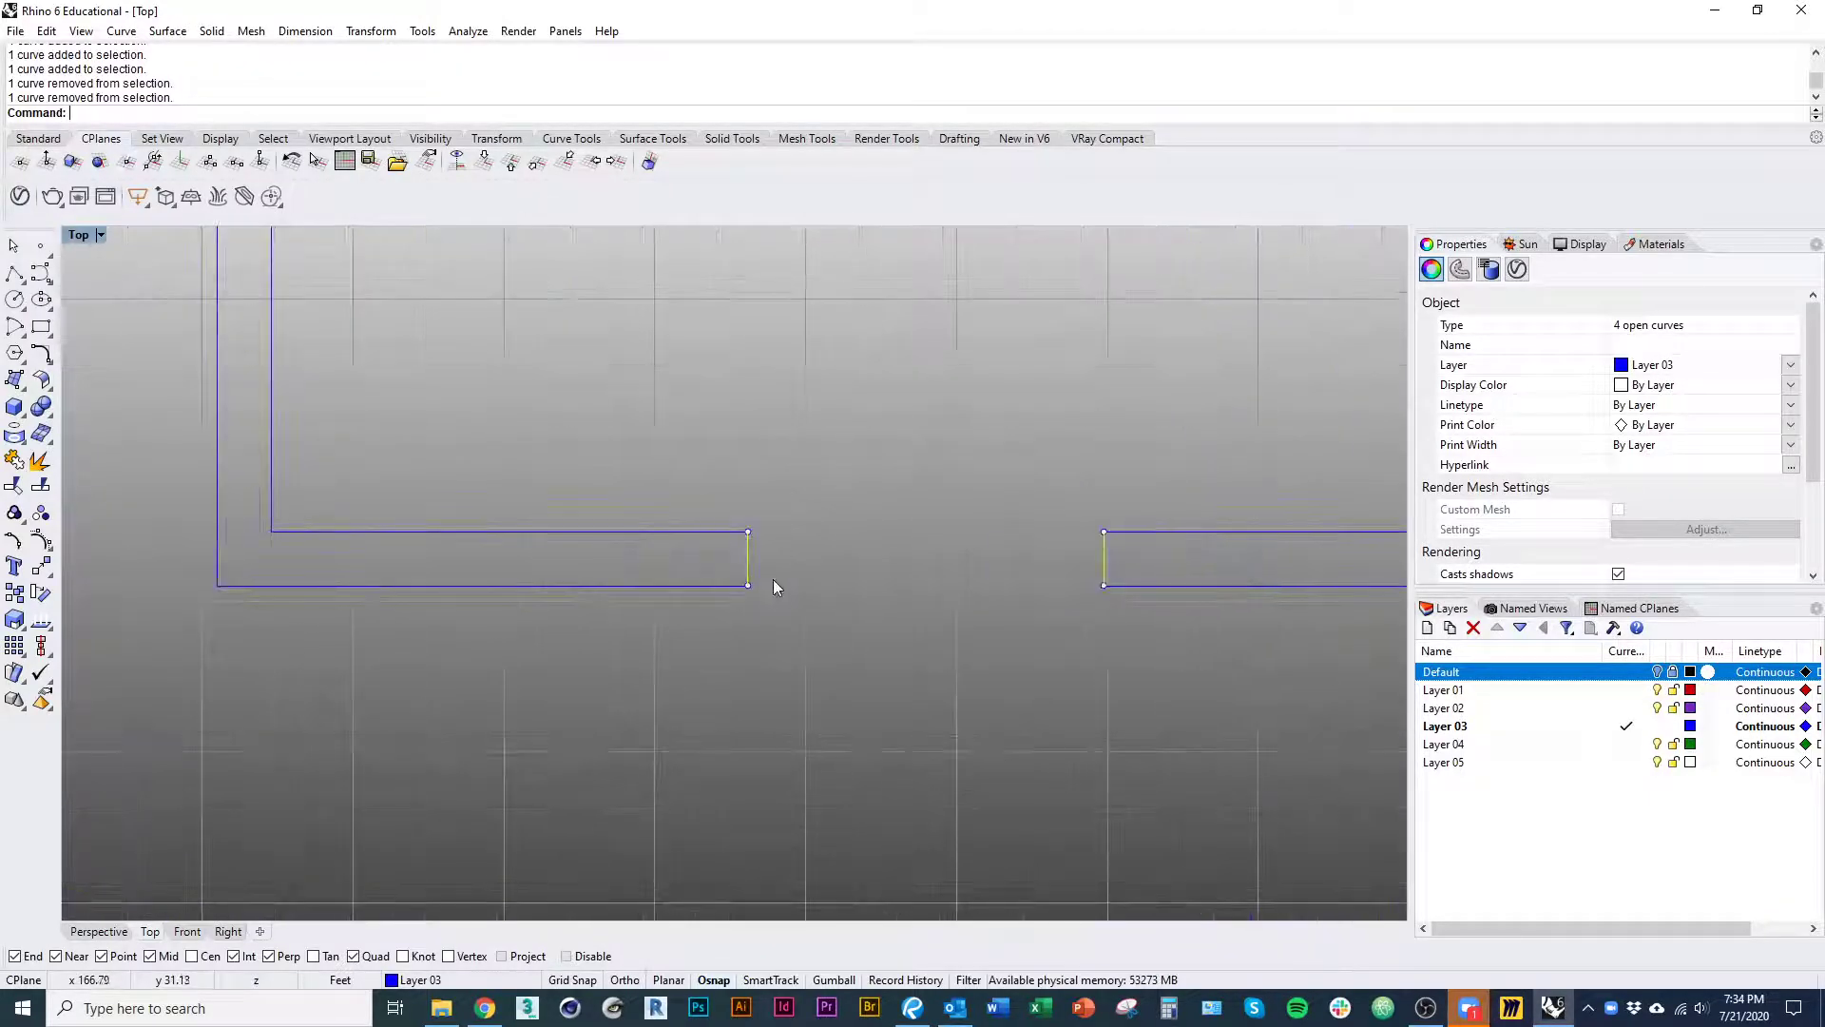
ctrl+click(749, 570)
ctrl+click(1104, 567)
scroll(875, 656, down, 14)
right_drag(755, 461, 753, 698)
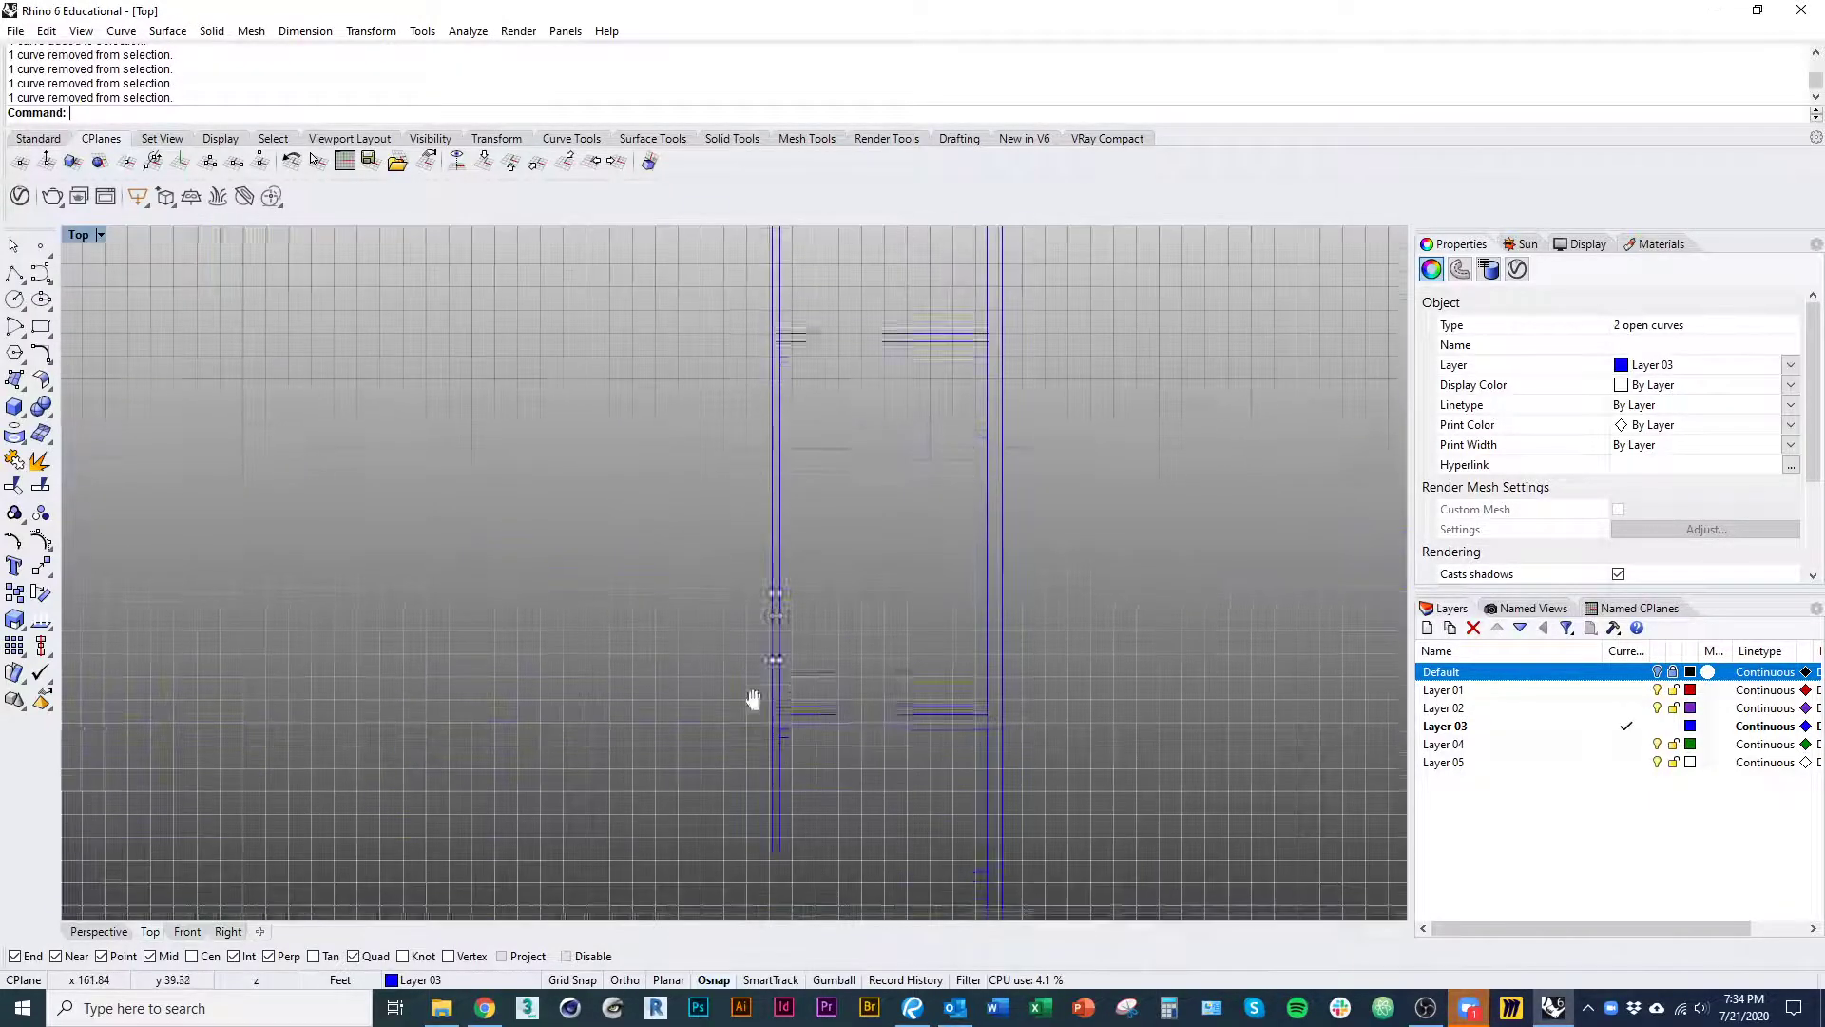
scroll(781, 609, up, 15)
right_drag(782, 580, 774, 447)
scroll(765, 608, up, 3)
ctrl+click(724, 652)
scroll(819, 561, down, 10)
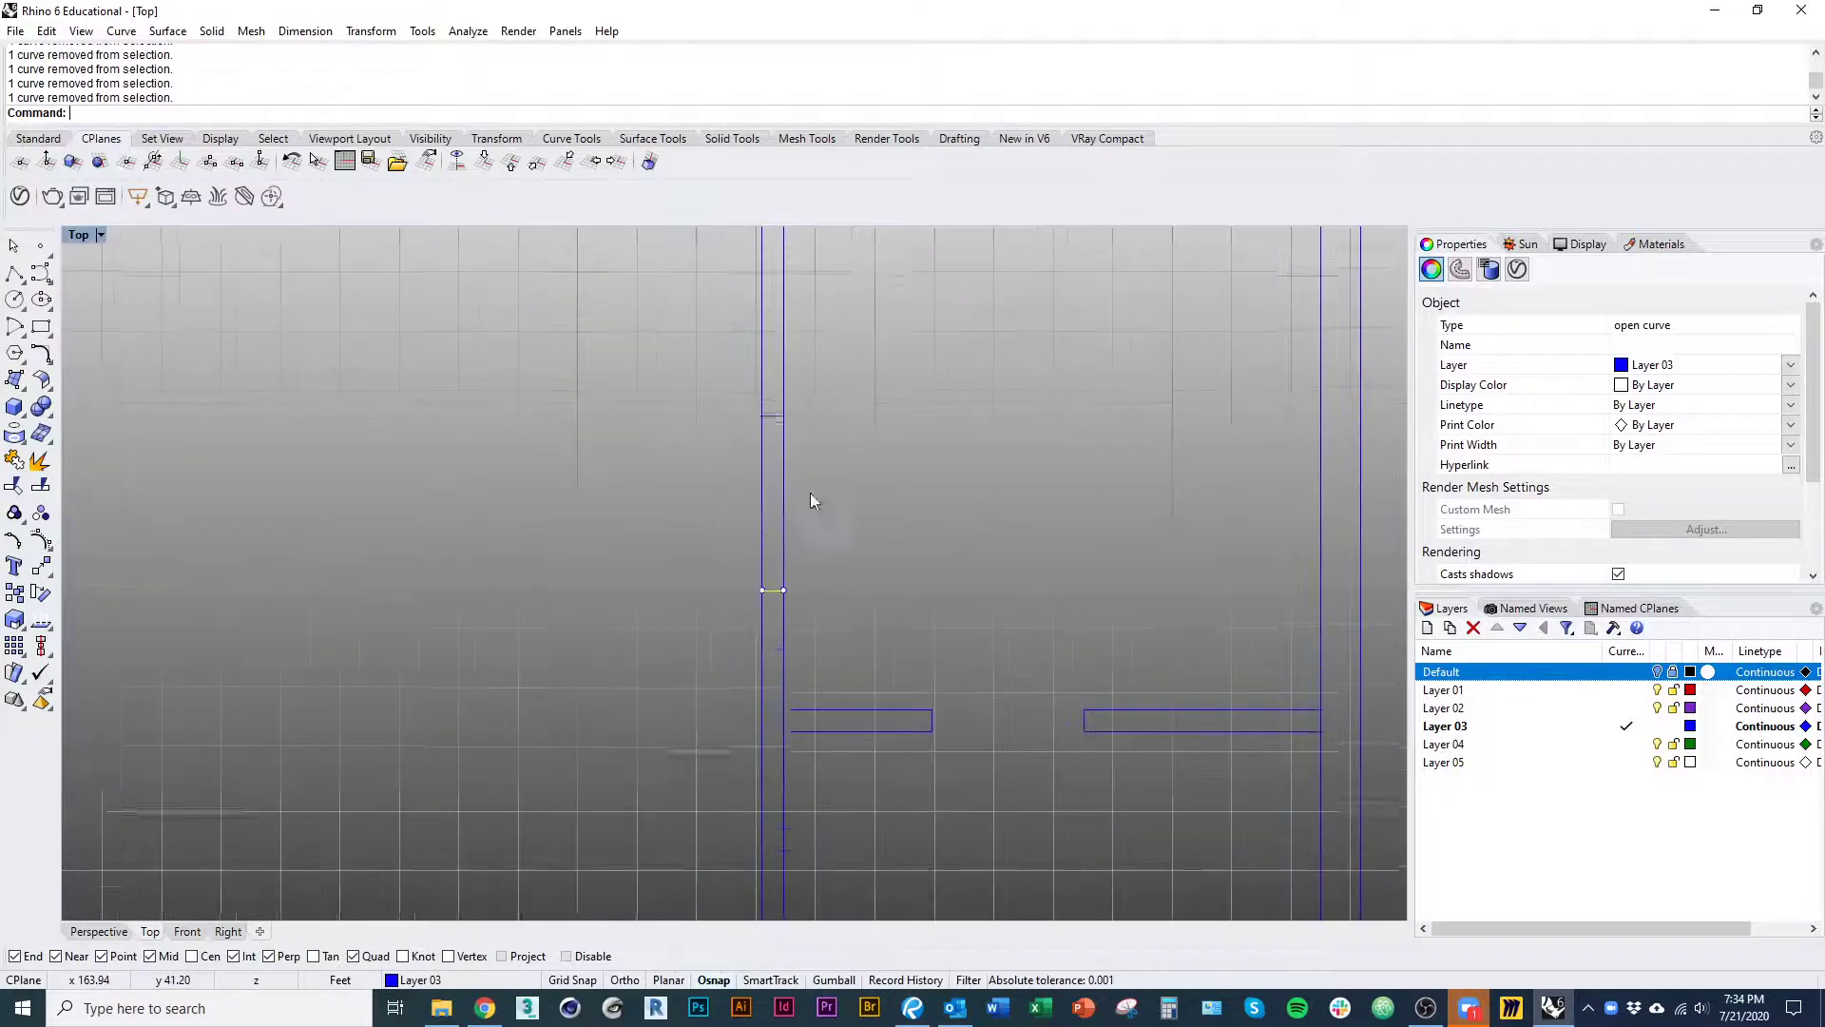
scroll(789, 532, up, 5)
ctrl+click(782, 566)
scroll(751, 665, down, 7)
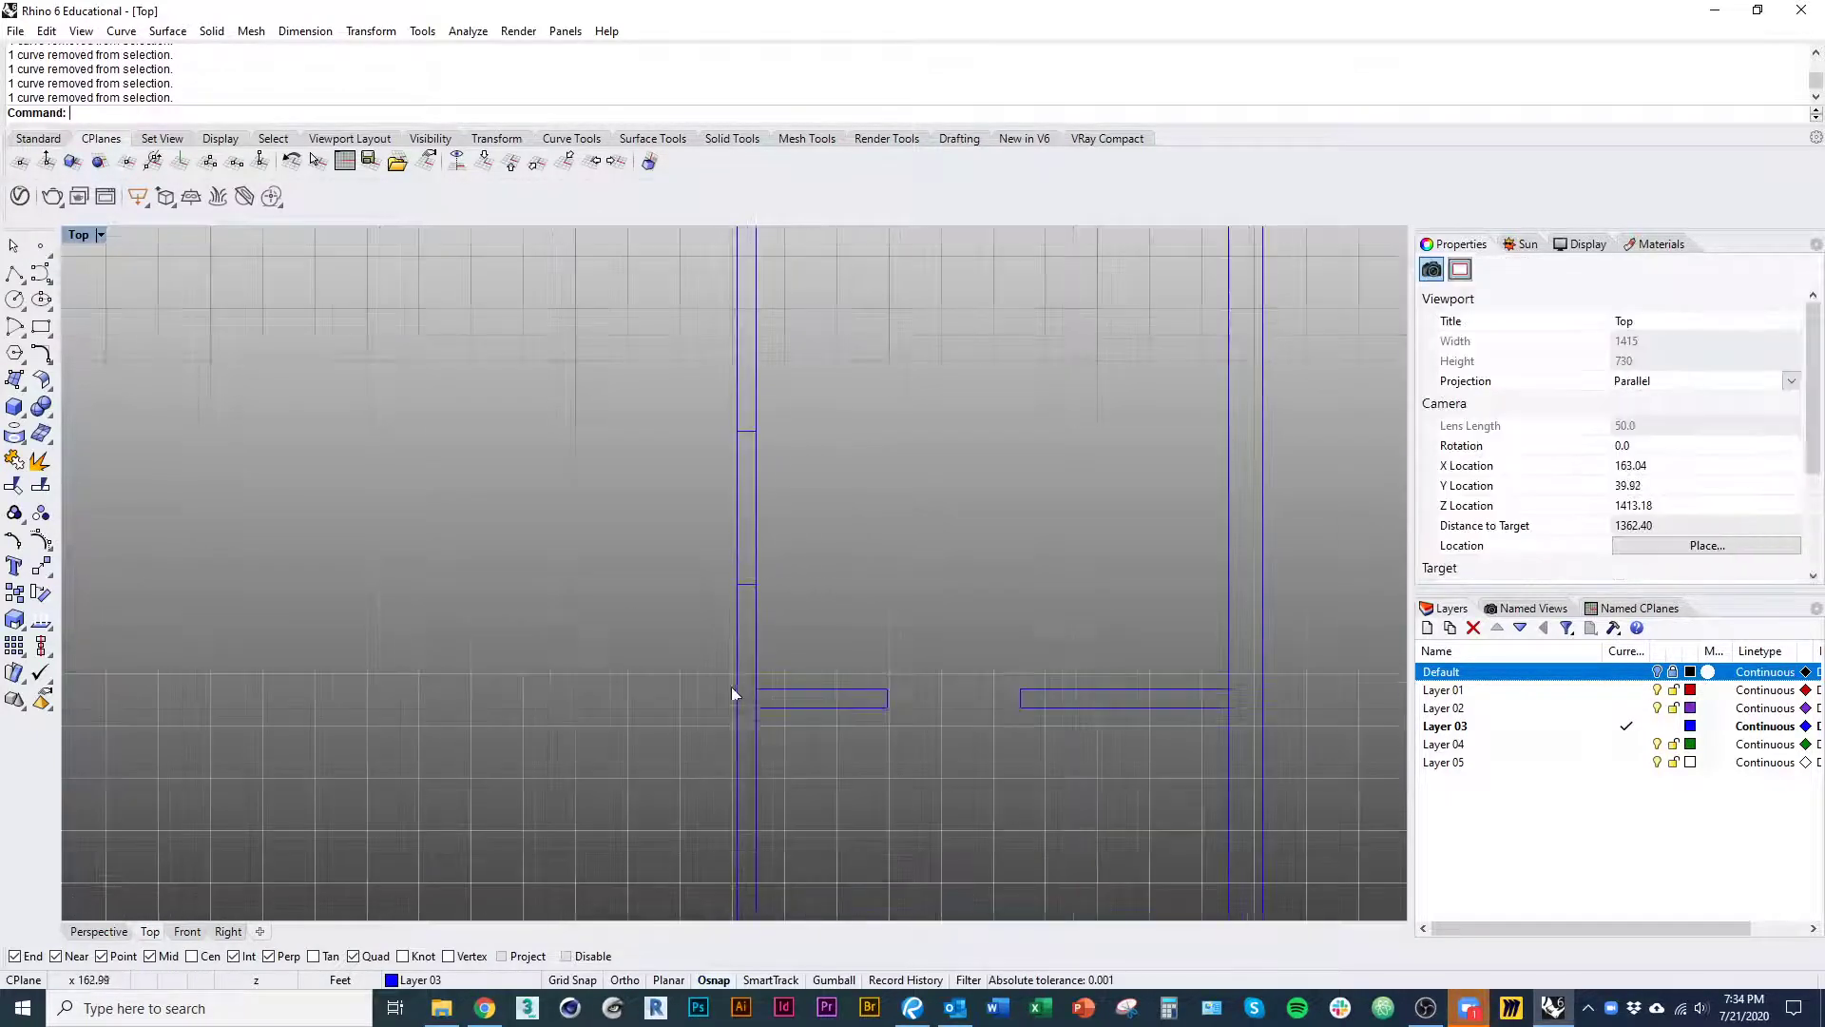
- Window-select the backroom door's two jamb lines as cutting objects, trim the wall lines between them, and clear the selection
right_drag(732, 686, 720, 752)
drag(635, 750, 781, 471)
right_drag(770, 572, 769, 676)
scroll(768, 676, down, 10)
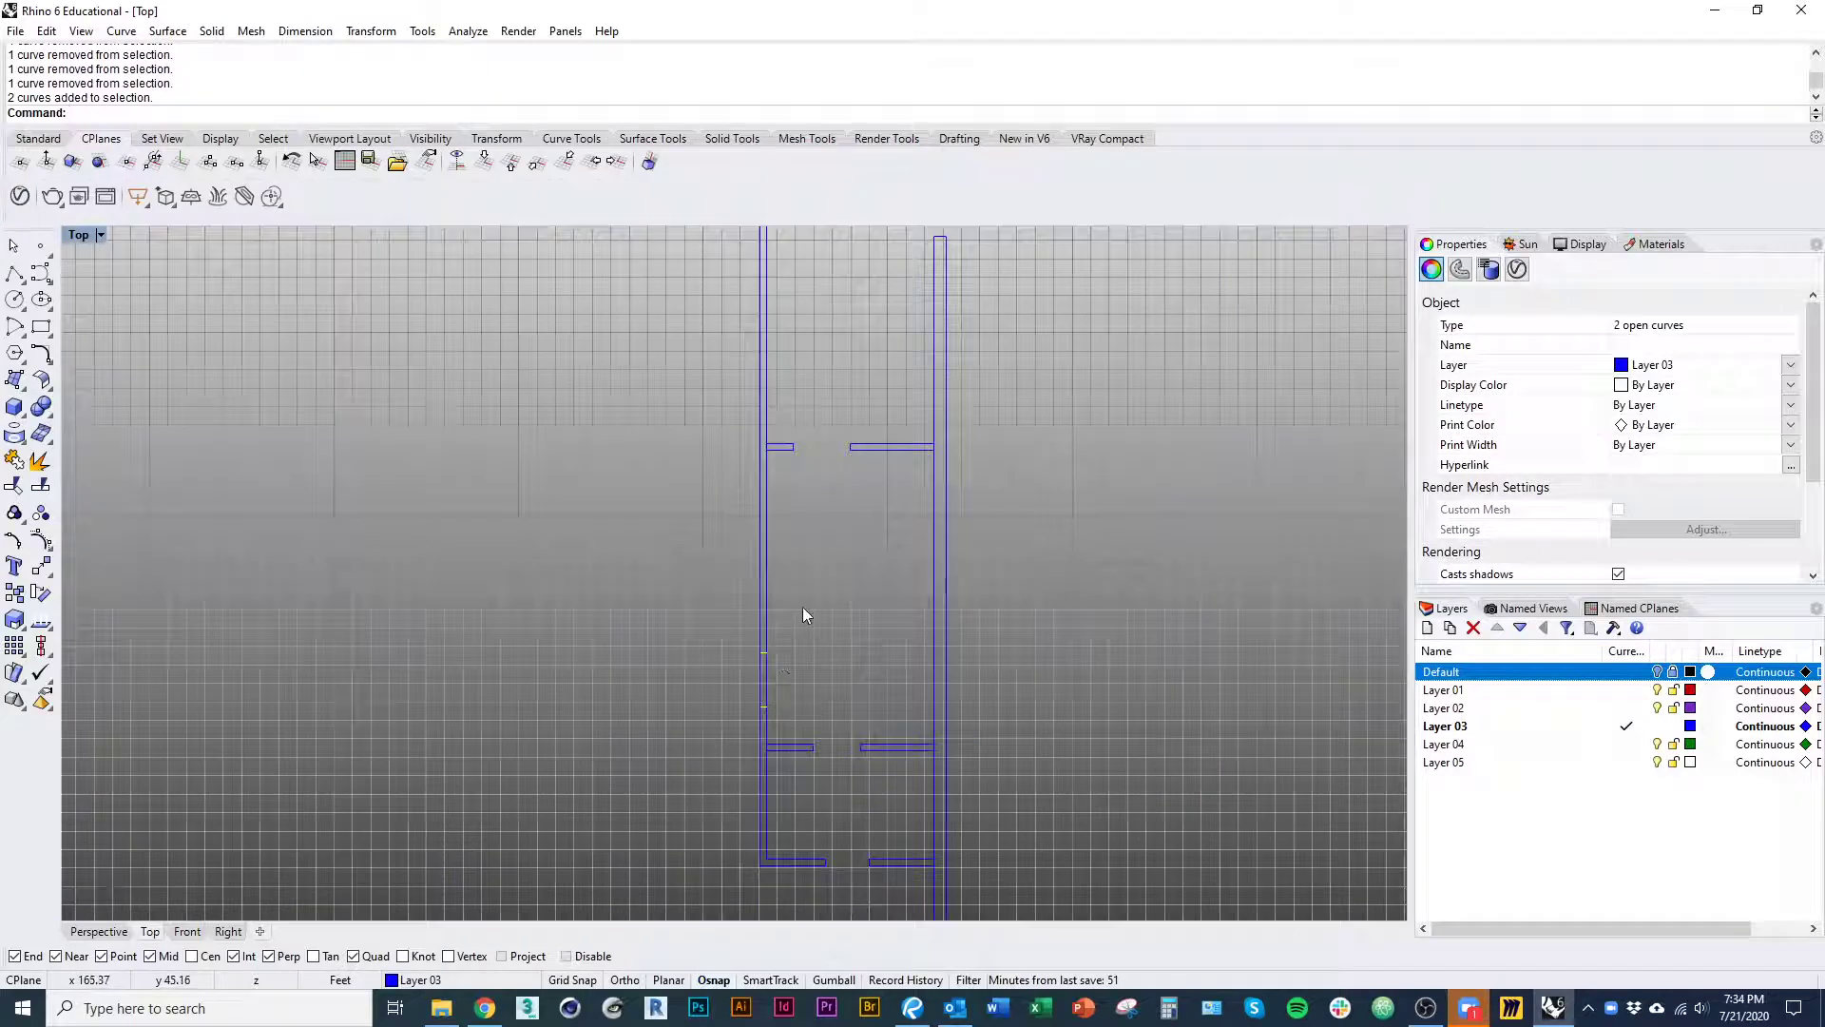
key(ctrl+t)
scroll(769, 632, up, 4)
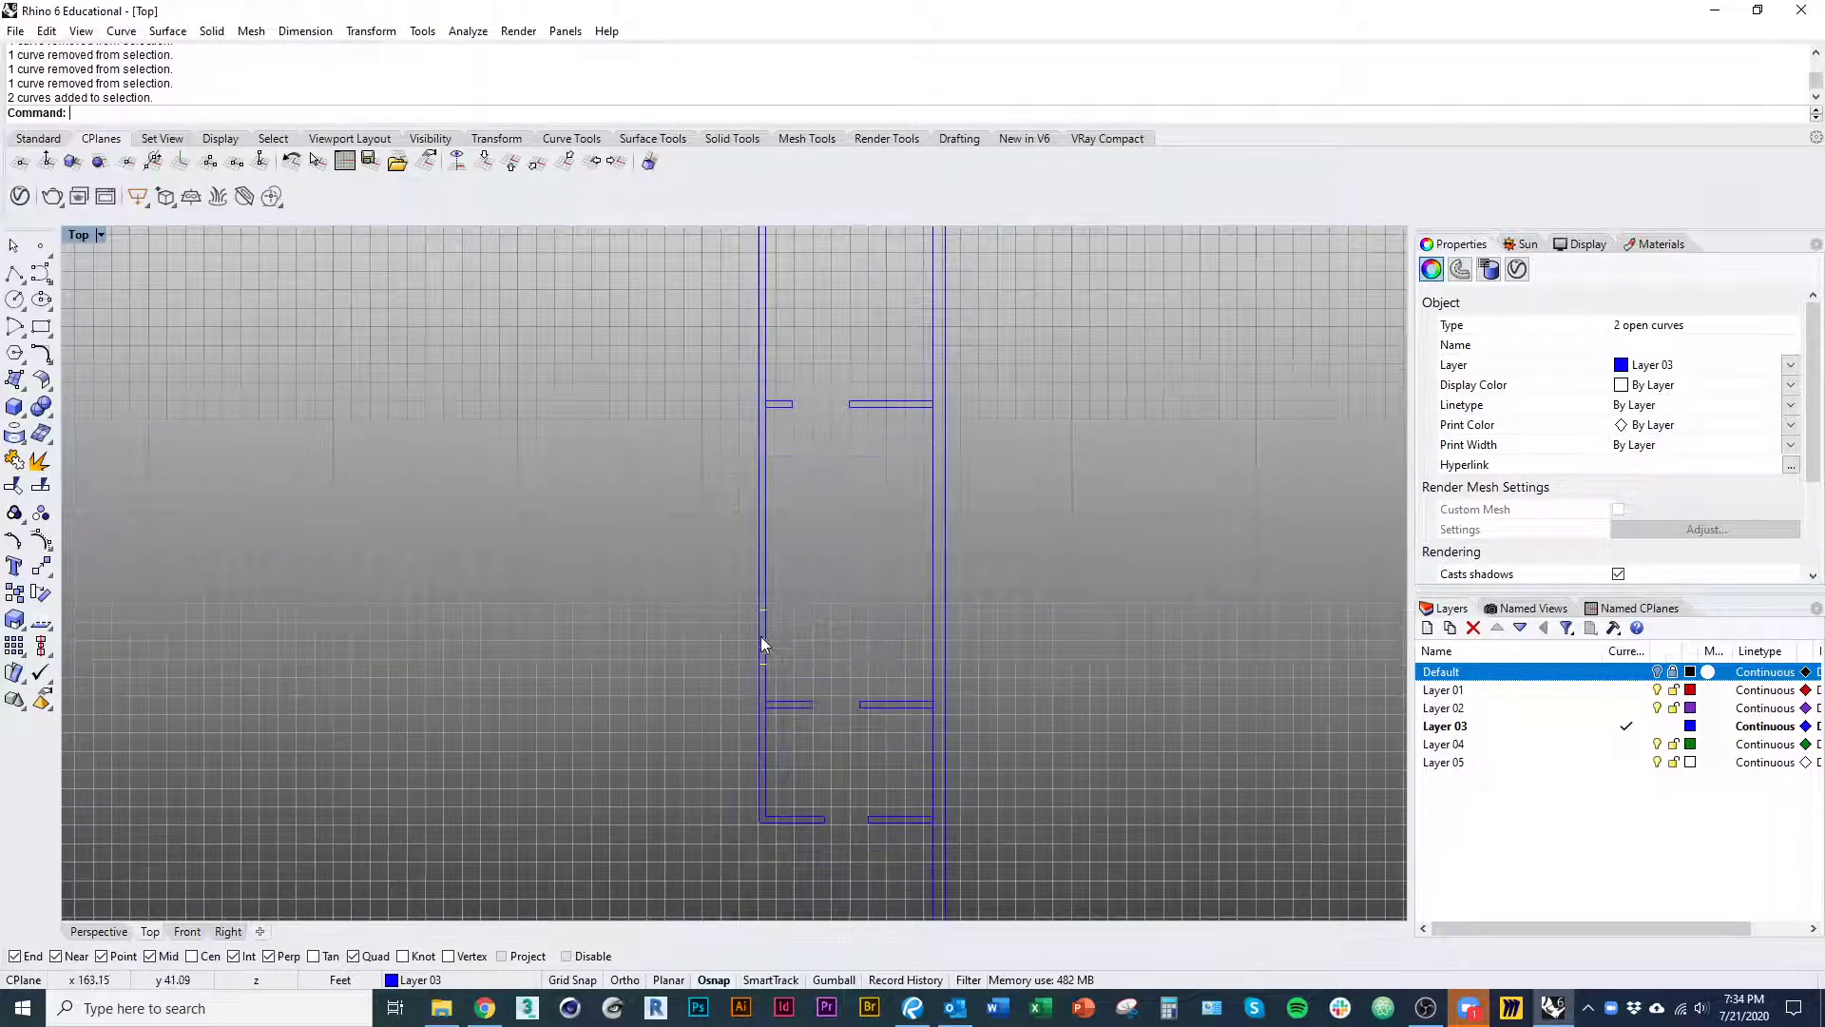
drag(791, 652, 681, 631)
key(Escape)
scroll(844, 632, down, 12)
key(Escape)
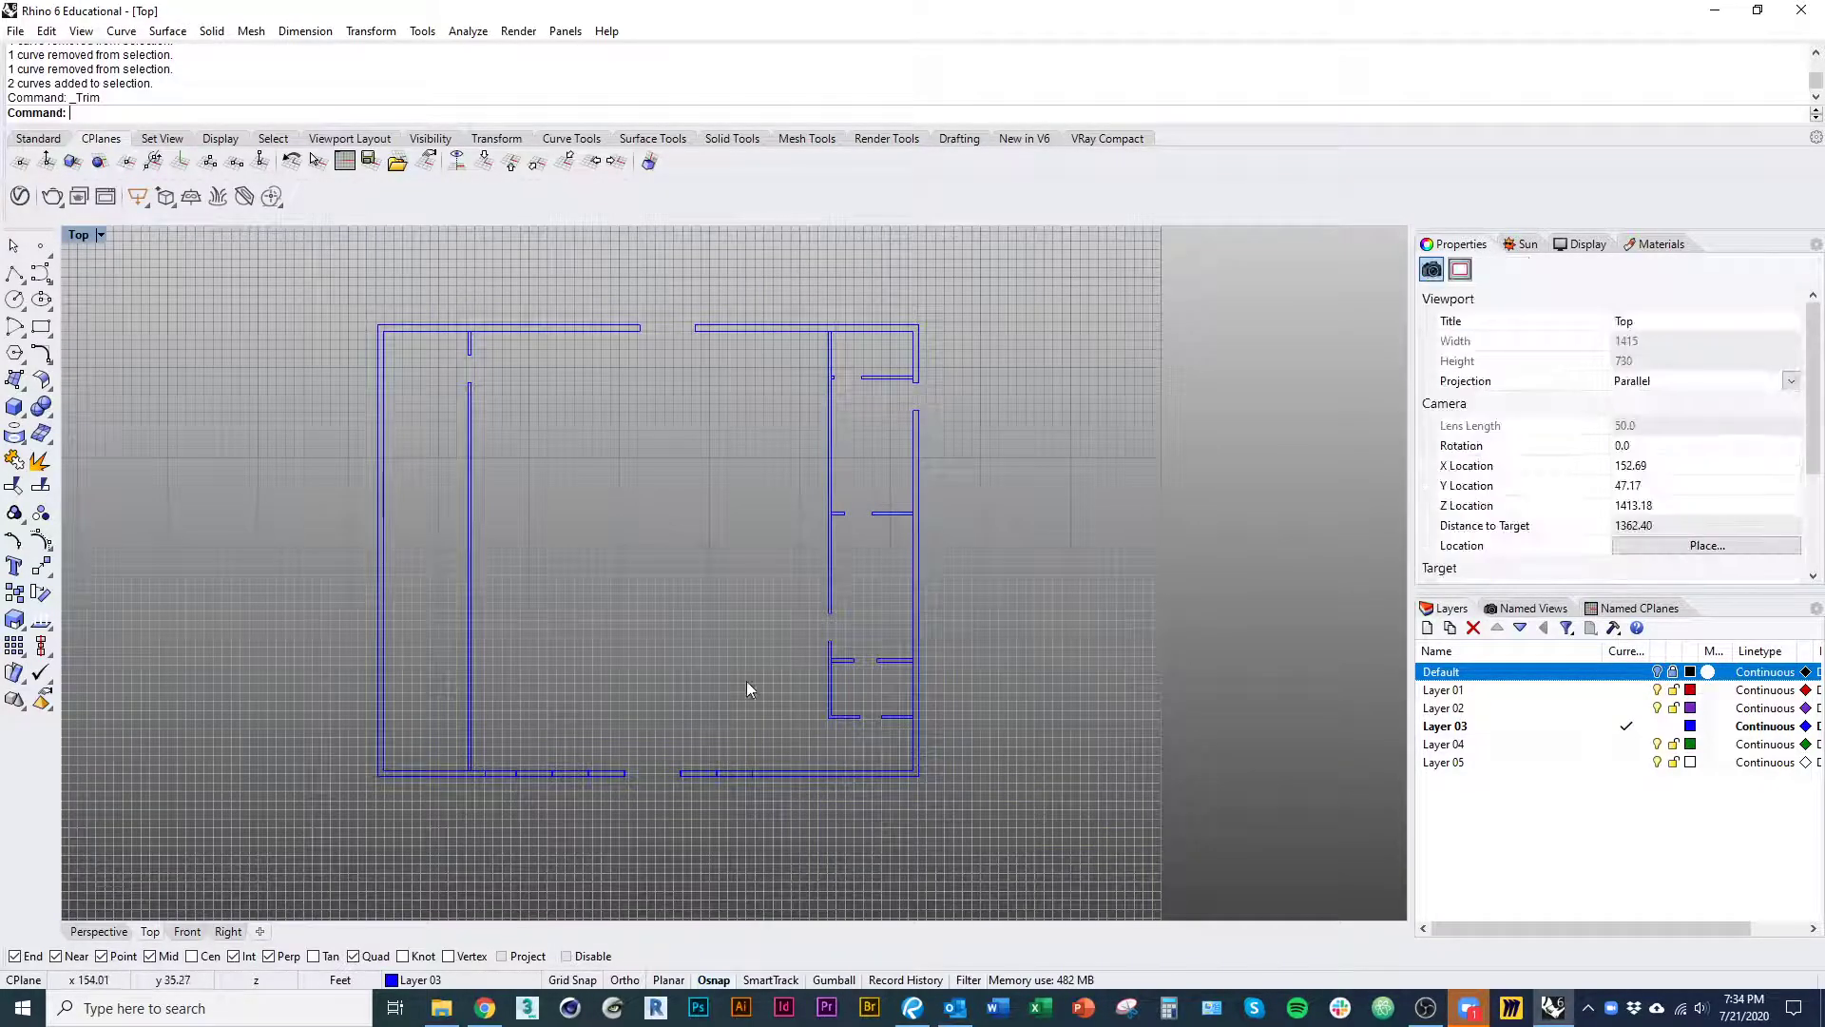
- Turn on the Default layer and look over the floor plan's fixtures, shelving and cabinets against the traced walls
right_drag(745, 680, 818, 678)
right_drag(1006, 714, 1095, 684)
click(1658, 672)
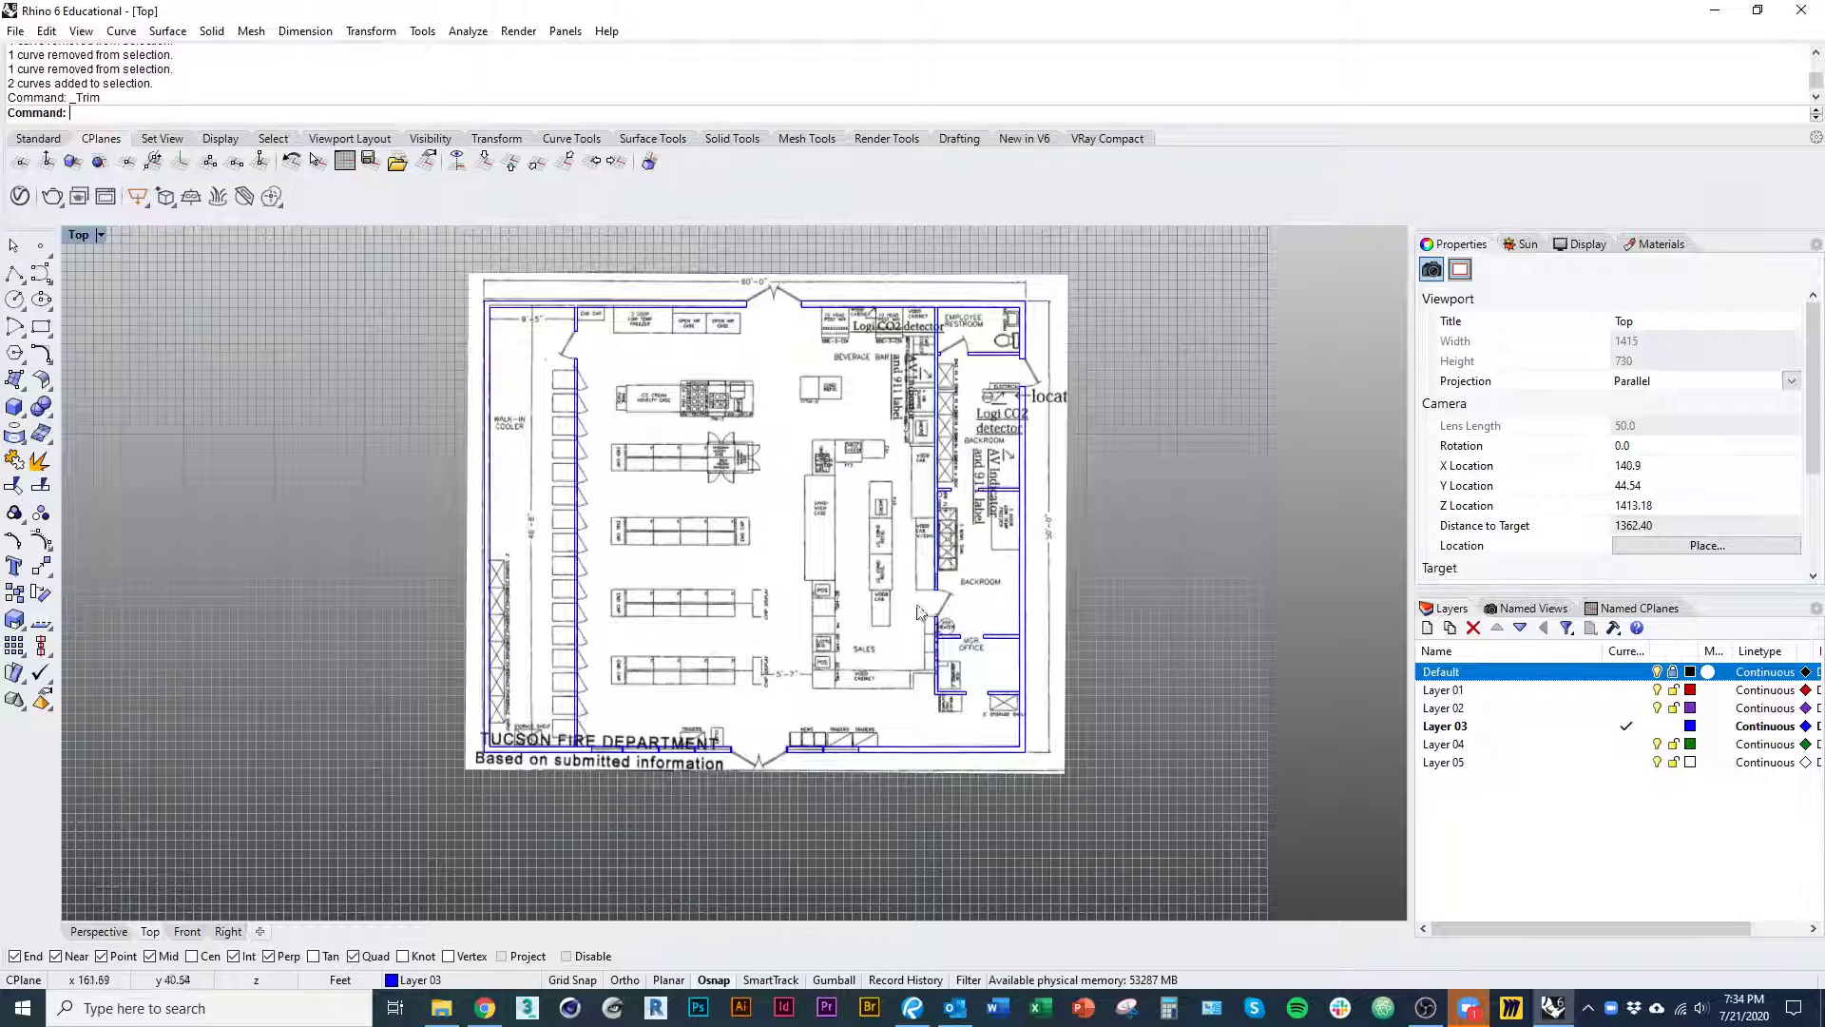
scroll(957, 620, up, 5)
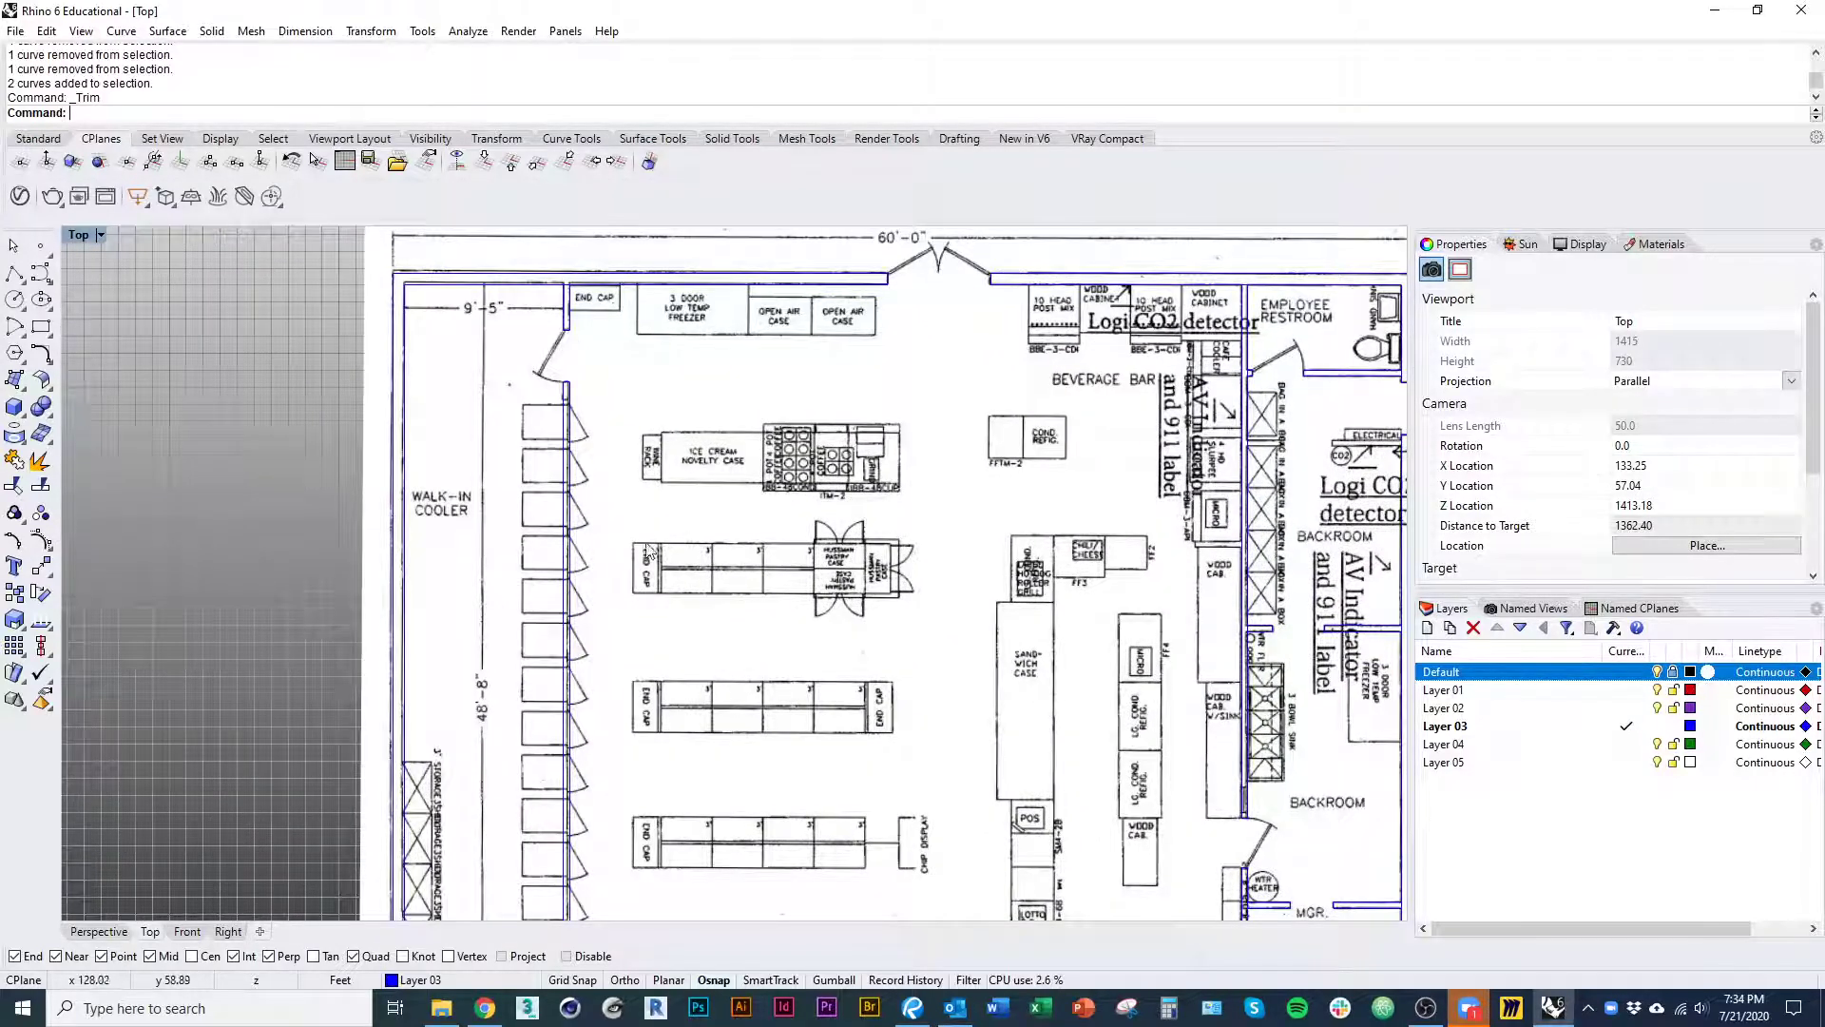
right_drag(1145, 706, 1011, 683)
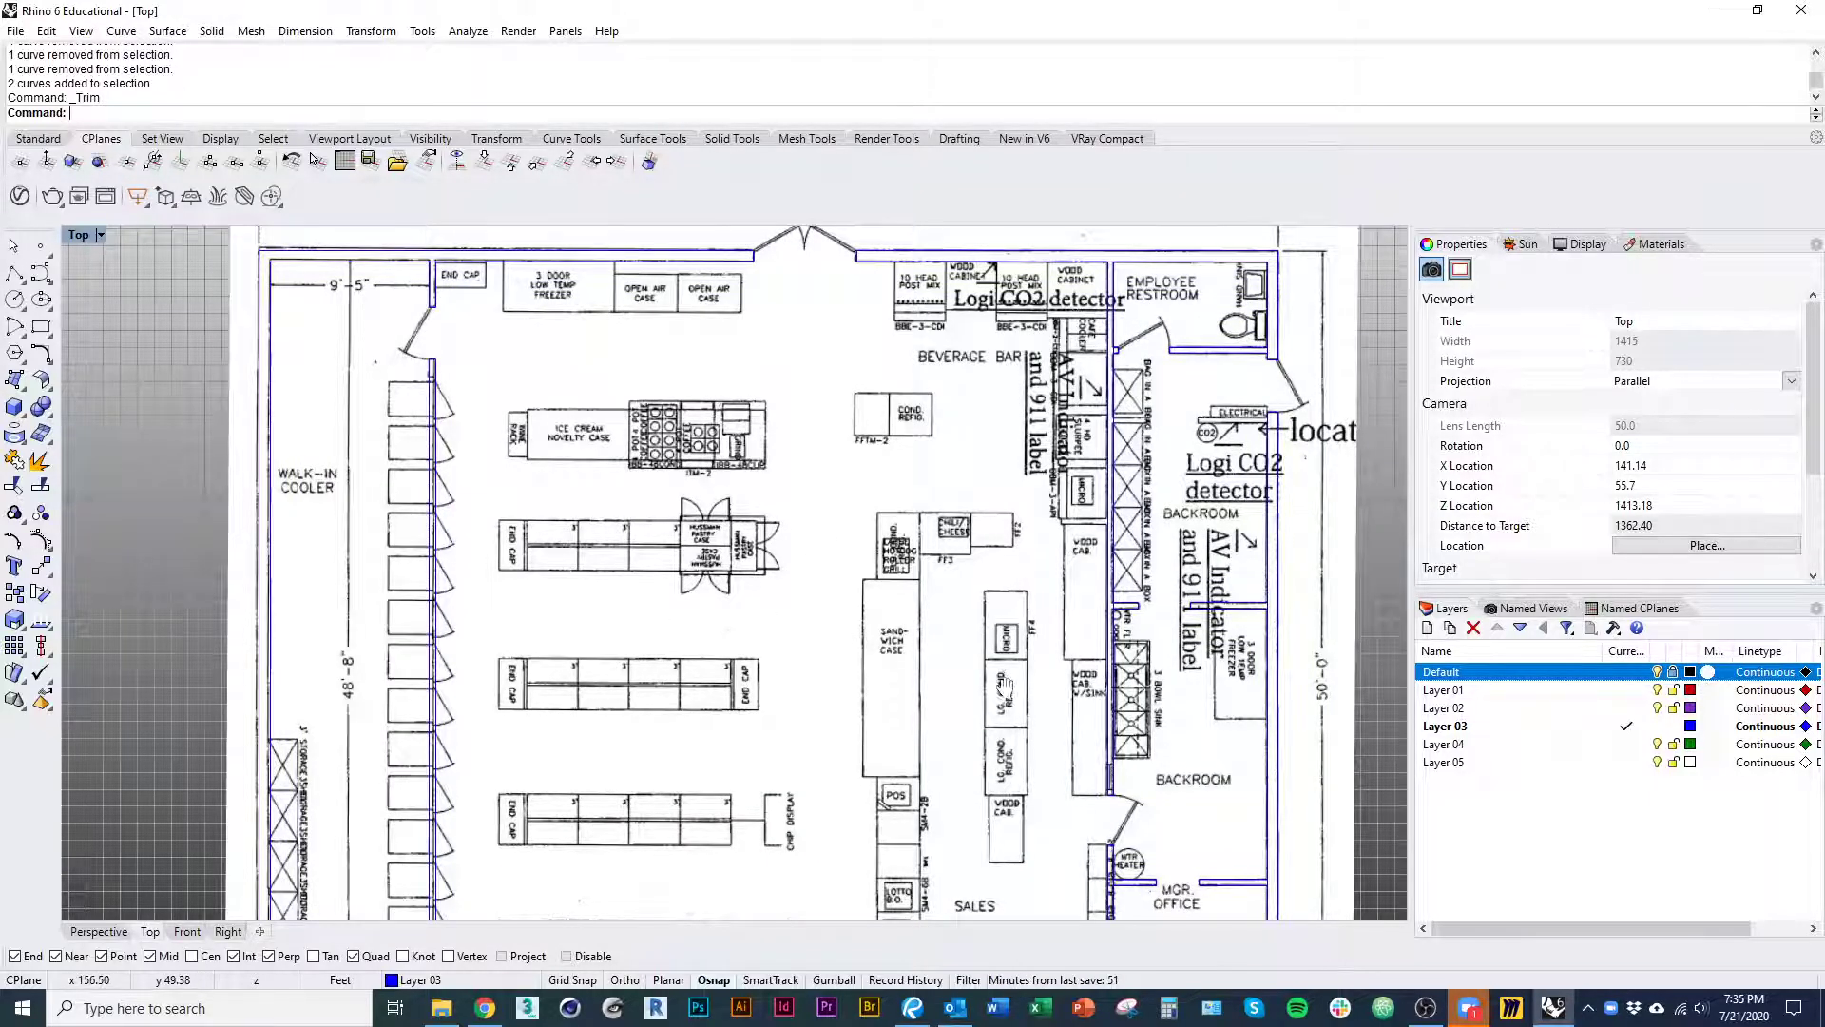
right_drag(996, 680, 1003, 633)
right_drag(1143, 702, 1100, 549)
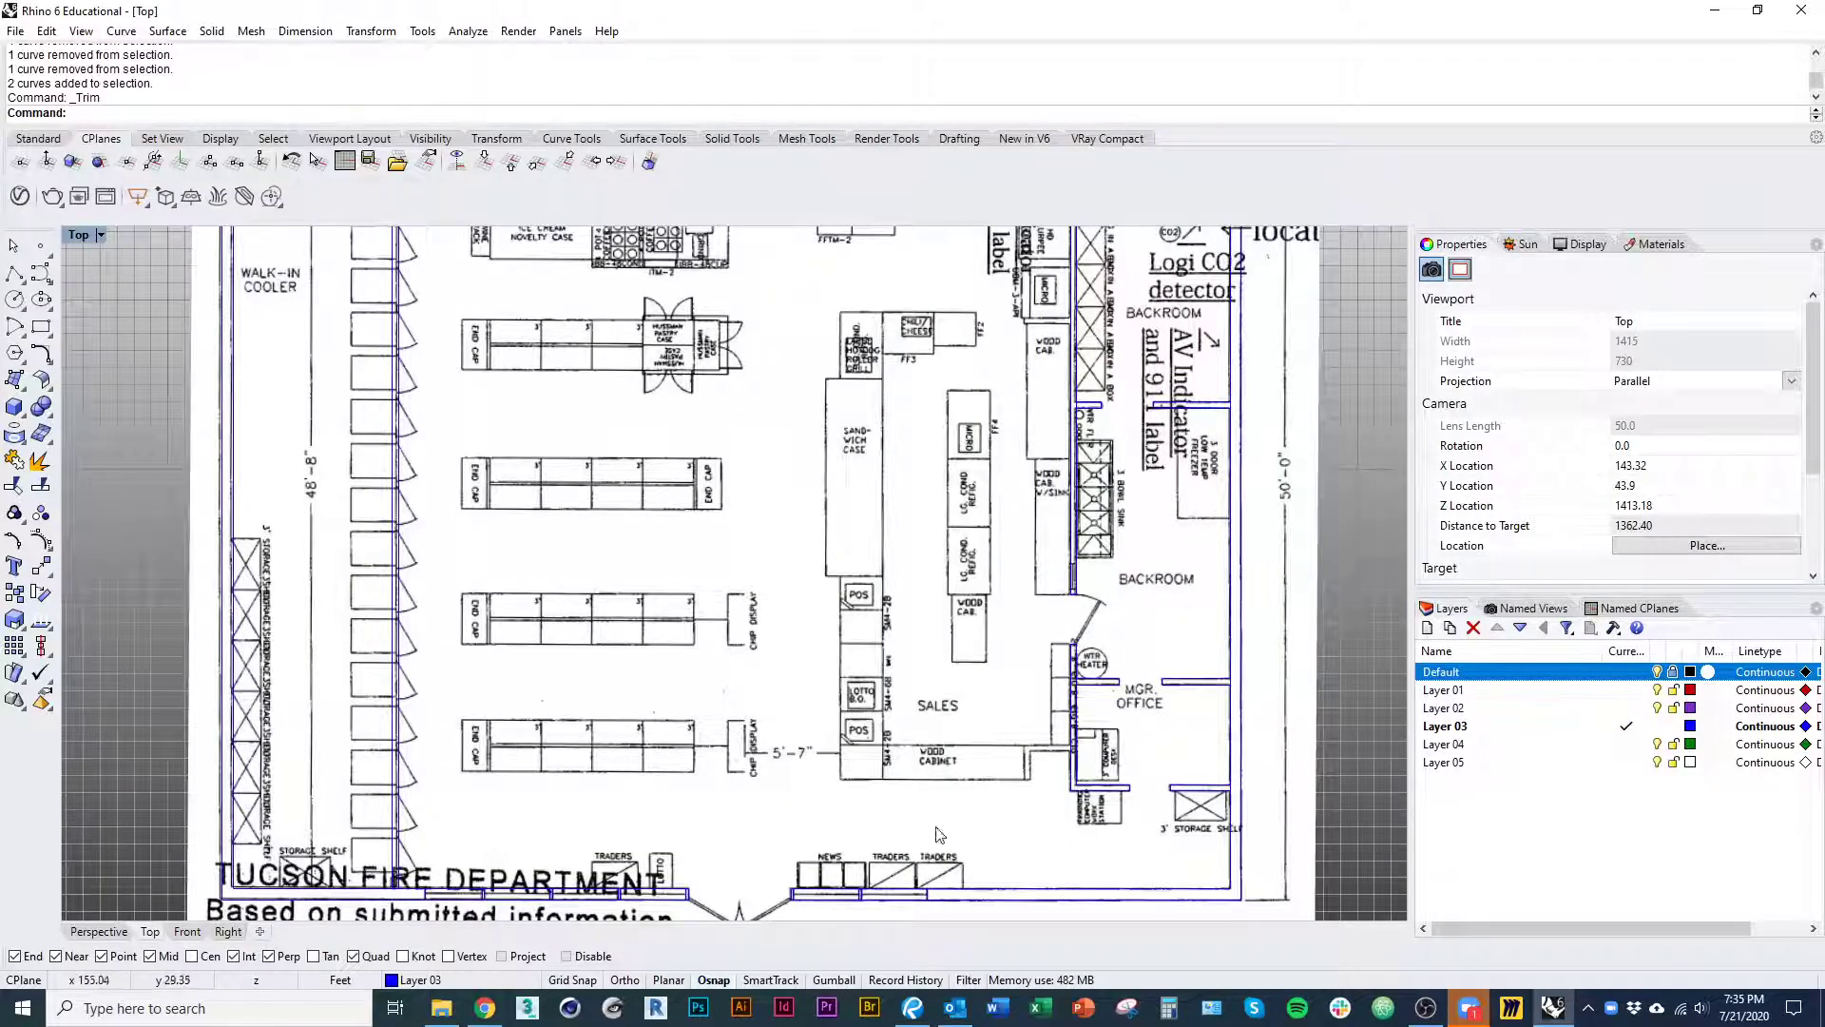
right_drag(845, 699, 927, 735)
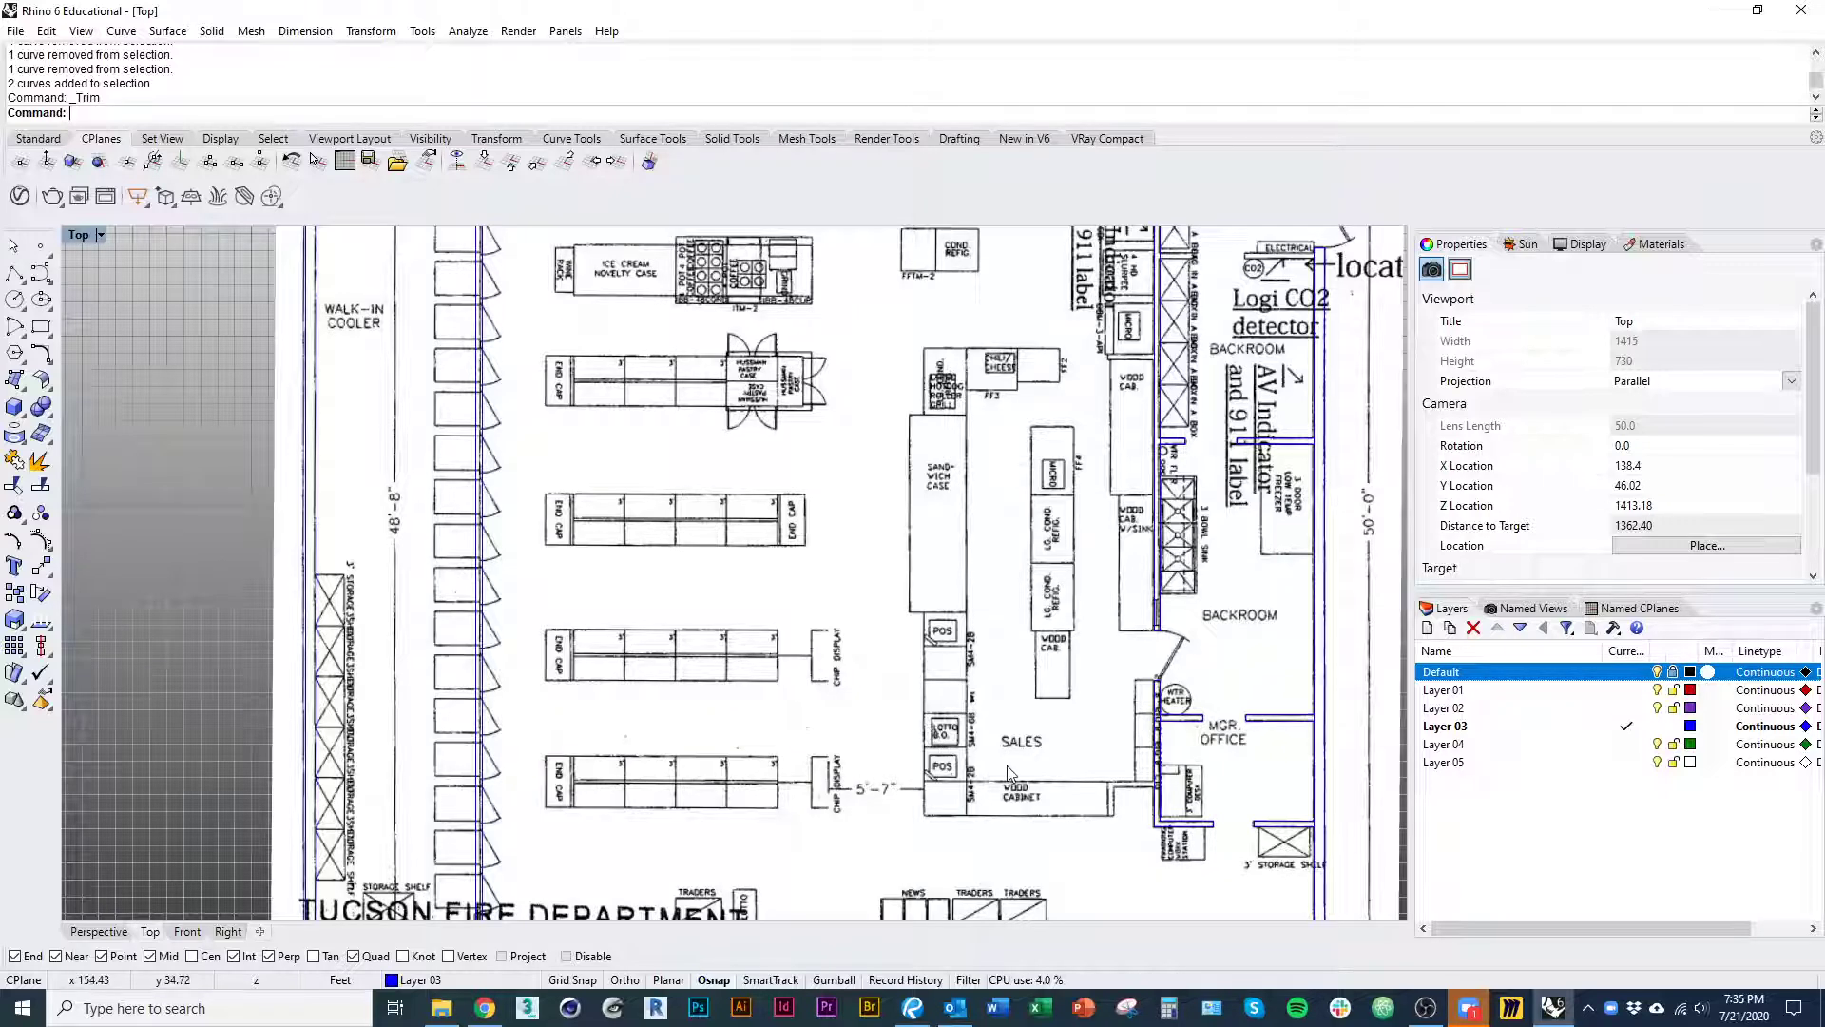
right_drag(1058, 785, 949, 717)
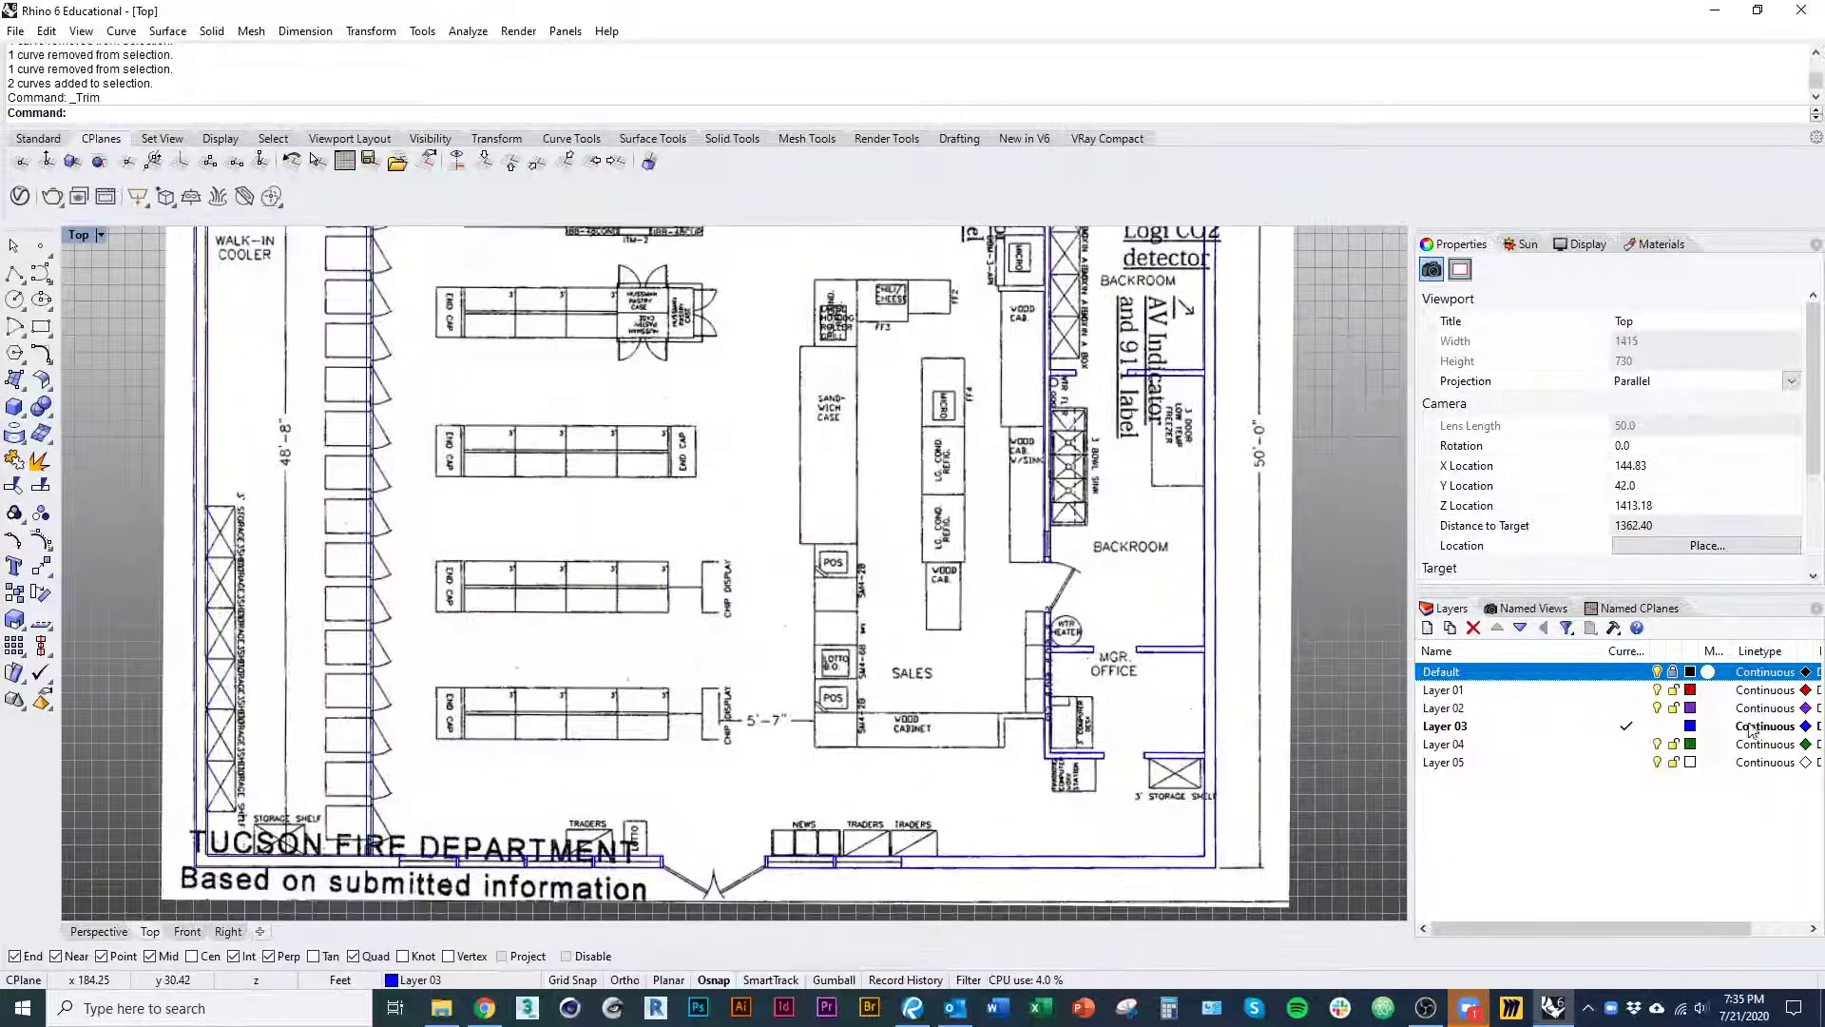
- Make Layer 01 the current layer and rename Layer 03 as Heavy
click(1626, 690)
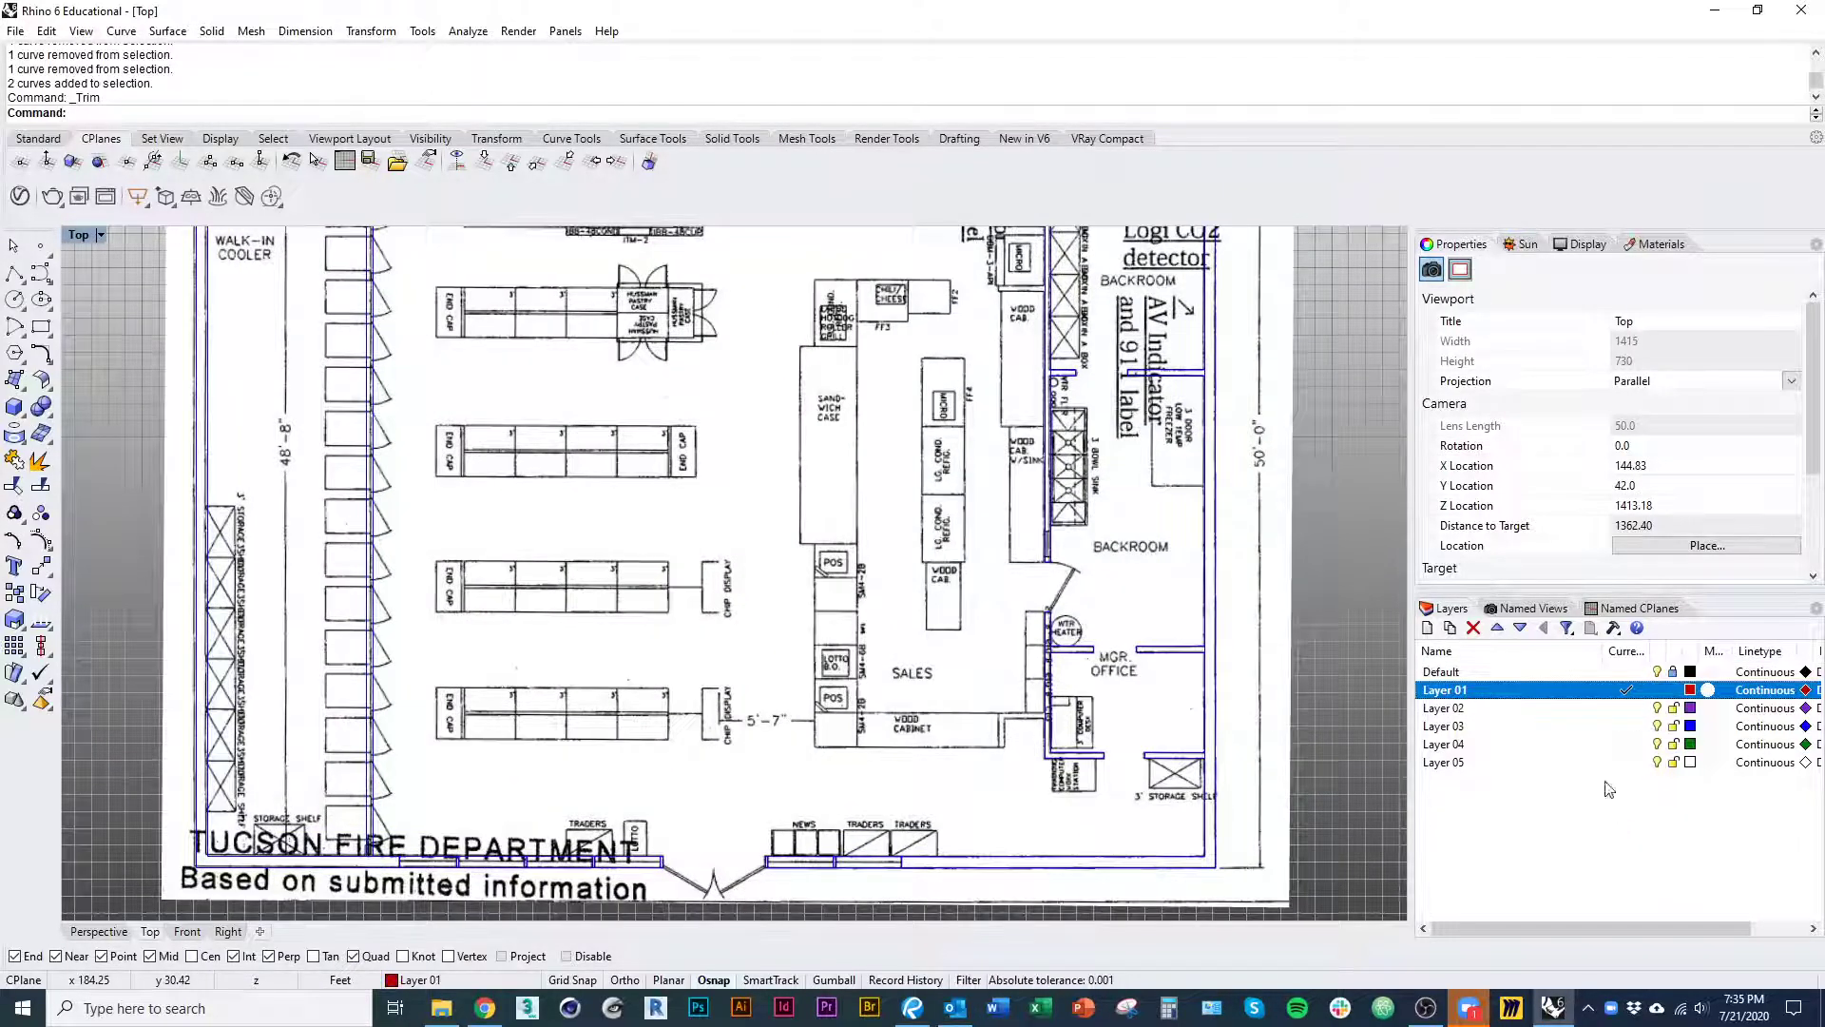
right_drag(1309, 772, 1287, 744)
click(1461, 729)
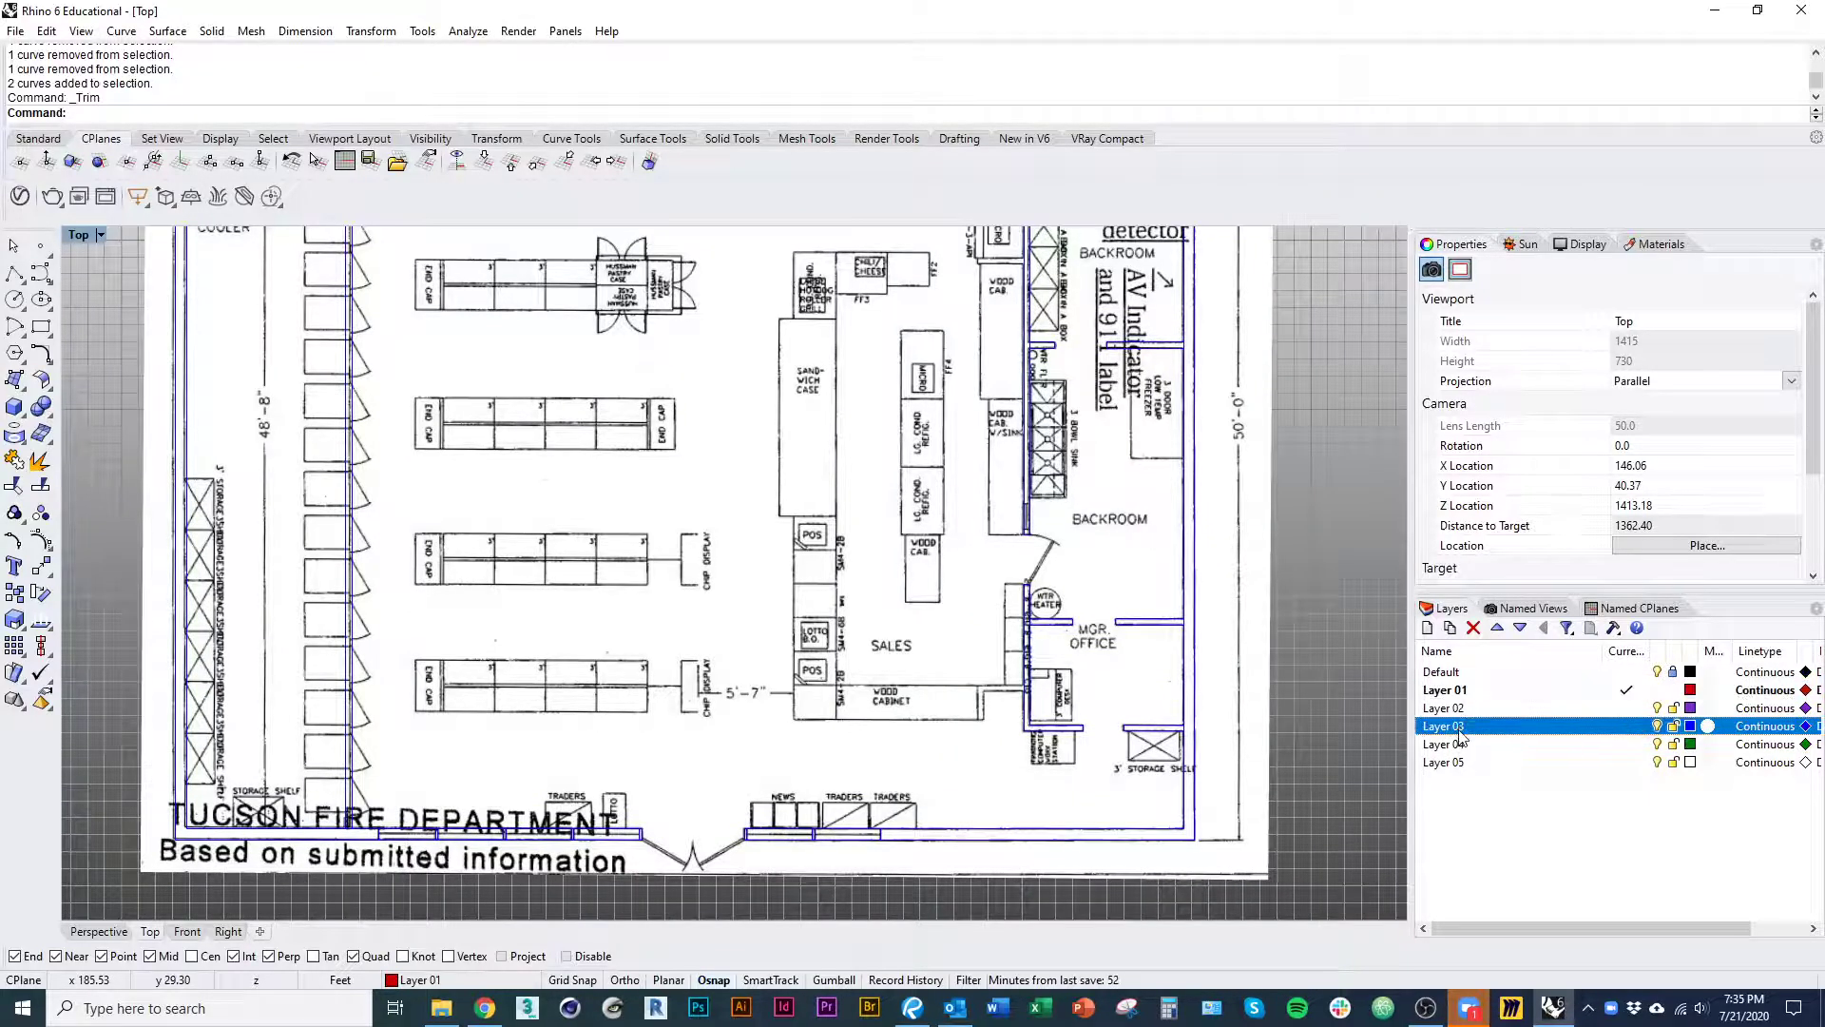
click(1459, 728)
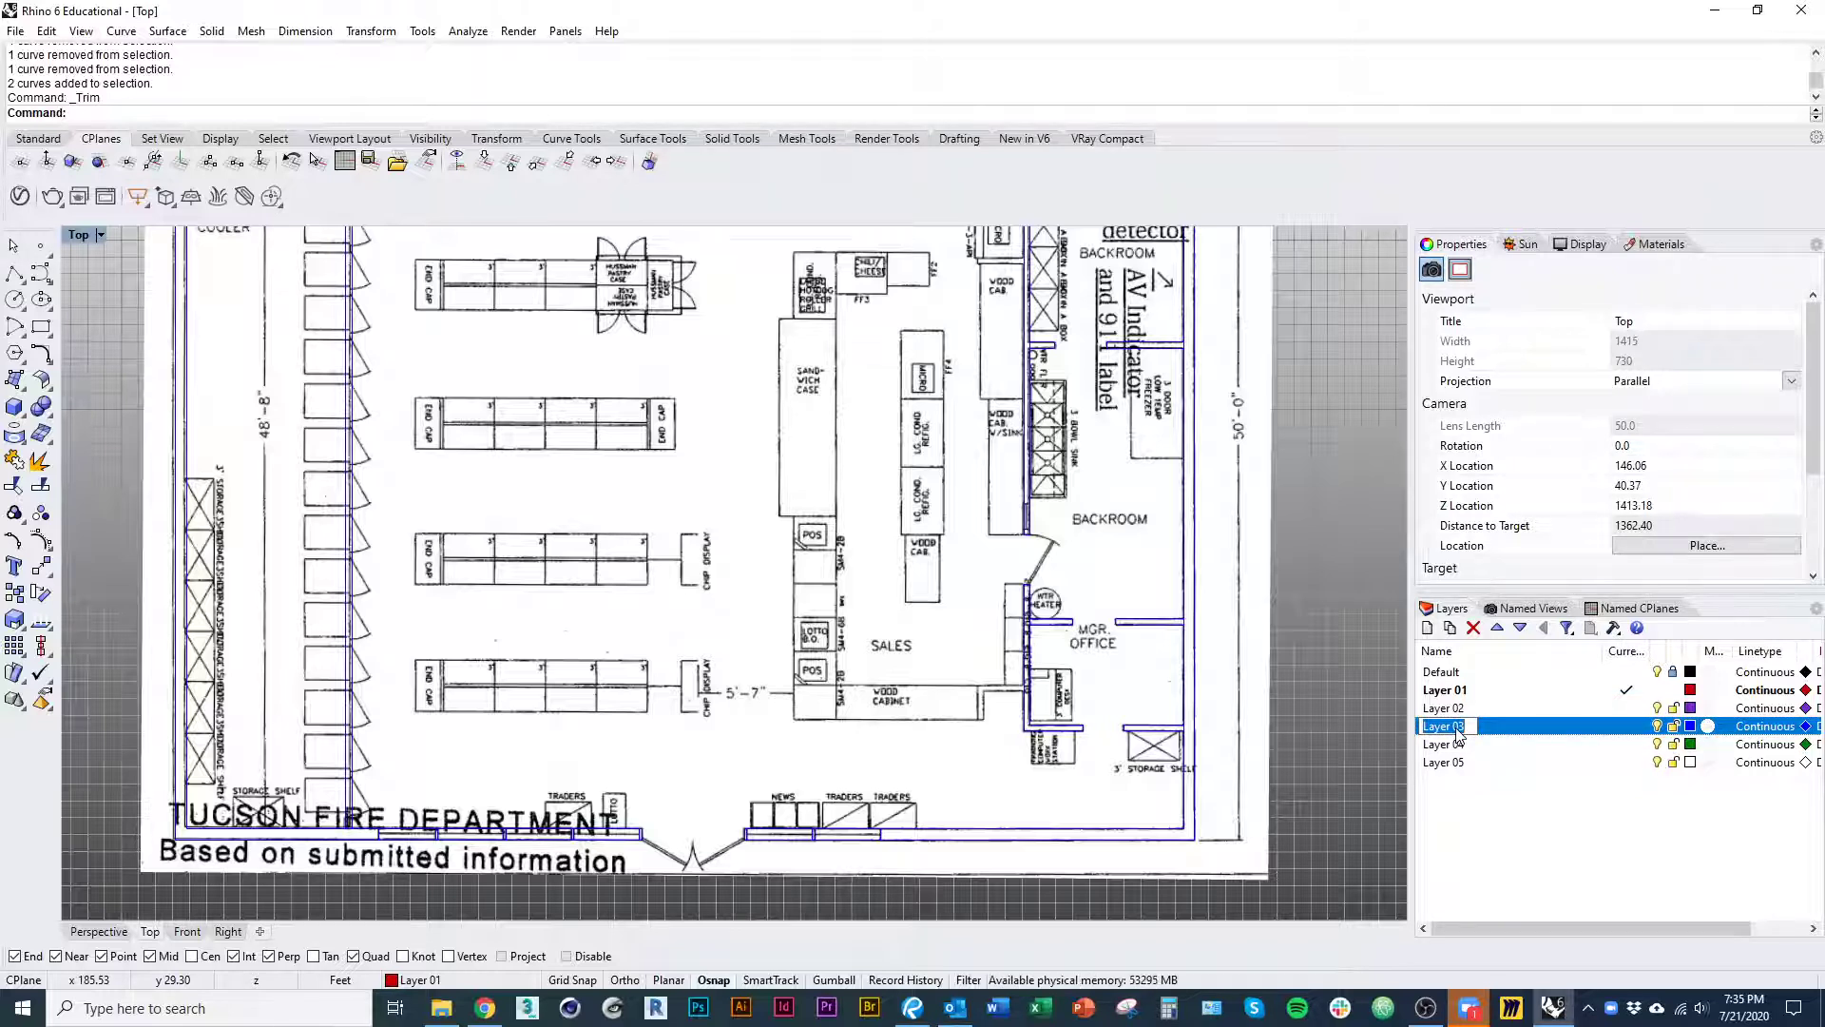
text(hEAVY)
key(BackSpace)
key(BackSpace)
key(BackSpace)
key(BackSpace)
key(BackSpace)
text(Hav)
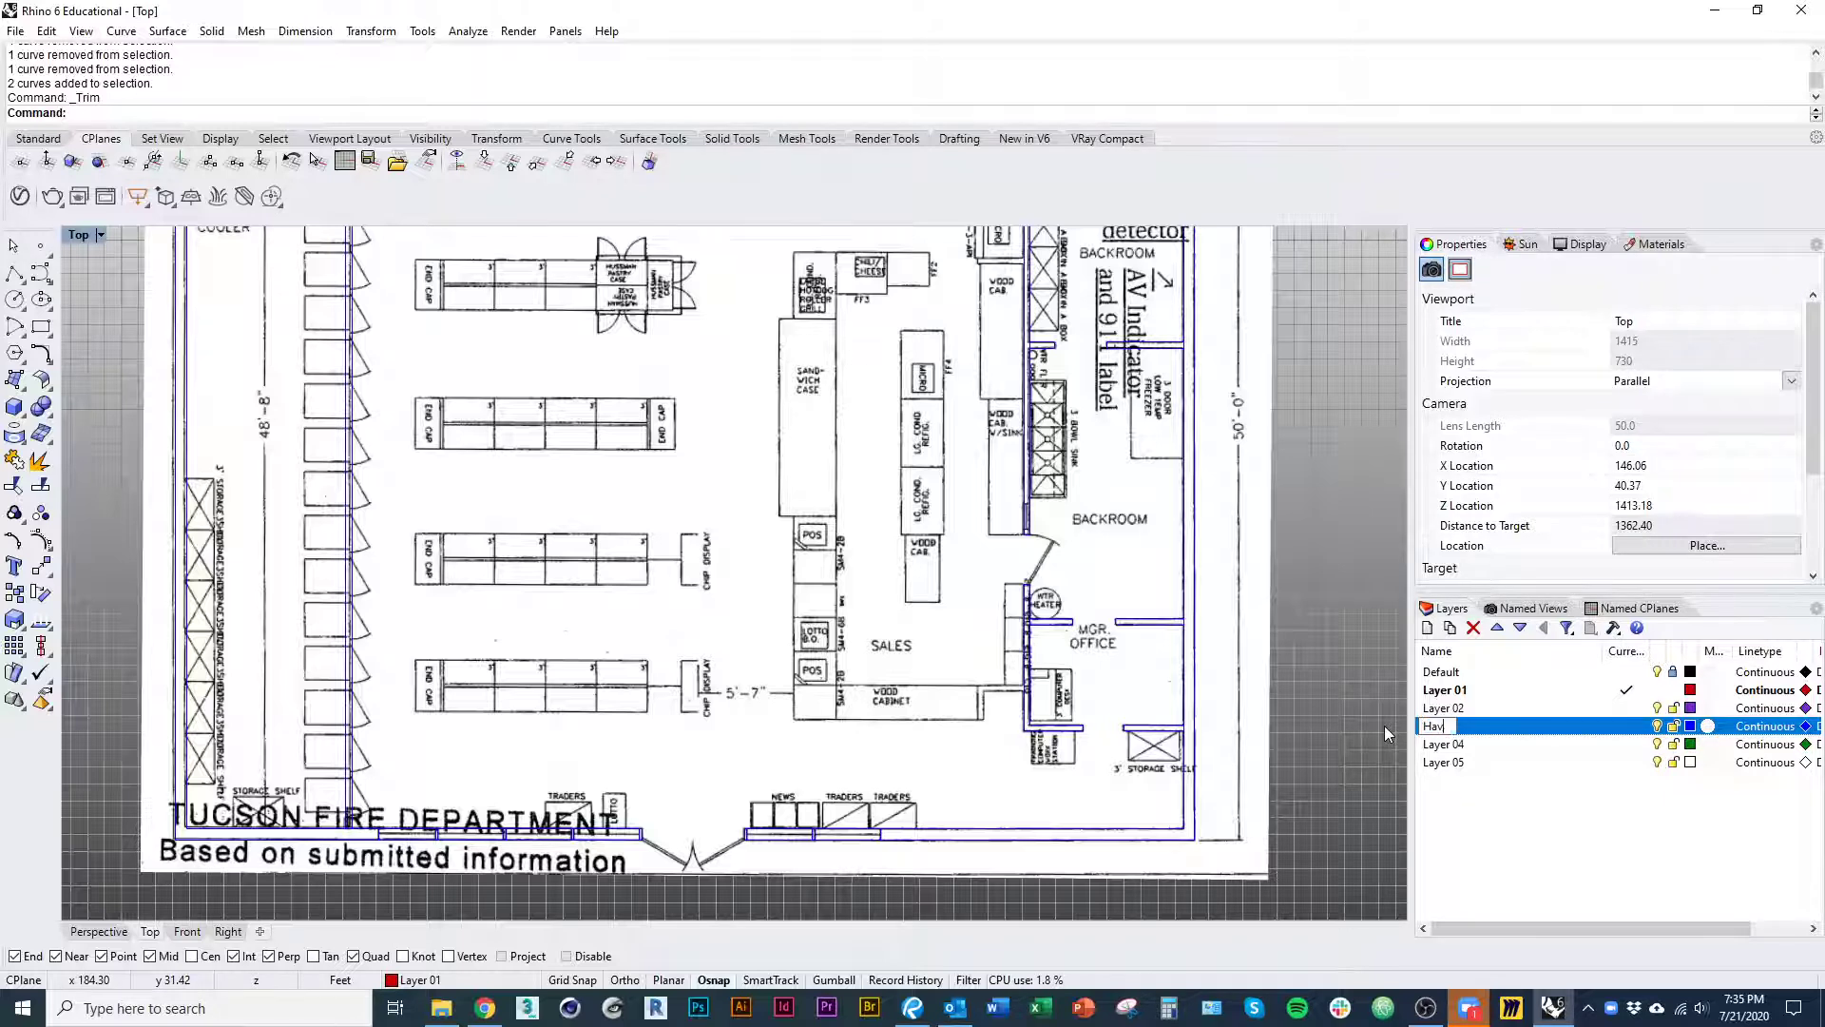
text(y)
- Rename Layer 01 as Medium
click(1454, 691)
click(1458, 693)
text(Medium)
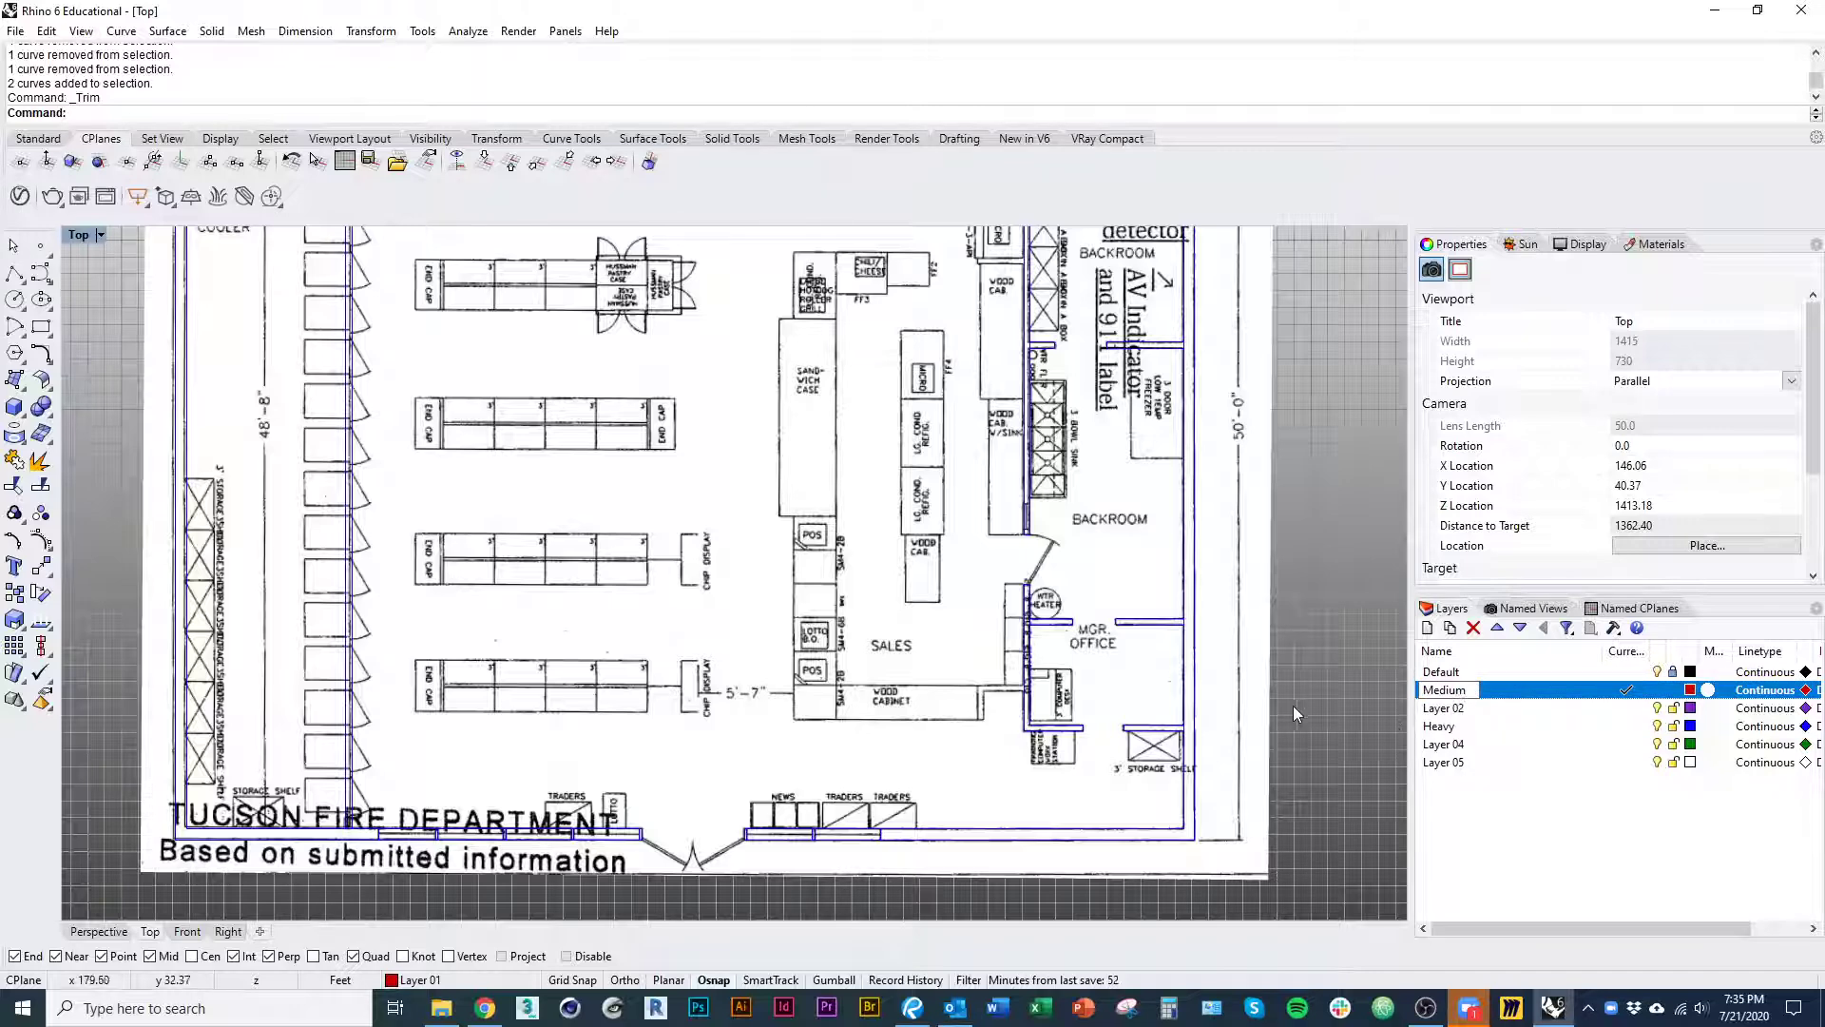
key(Return)
scroll(1302, 736, down, 3)
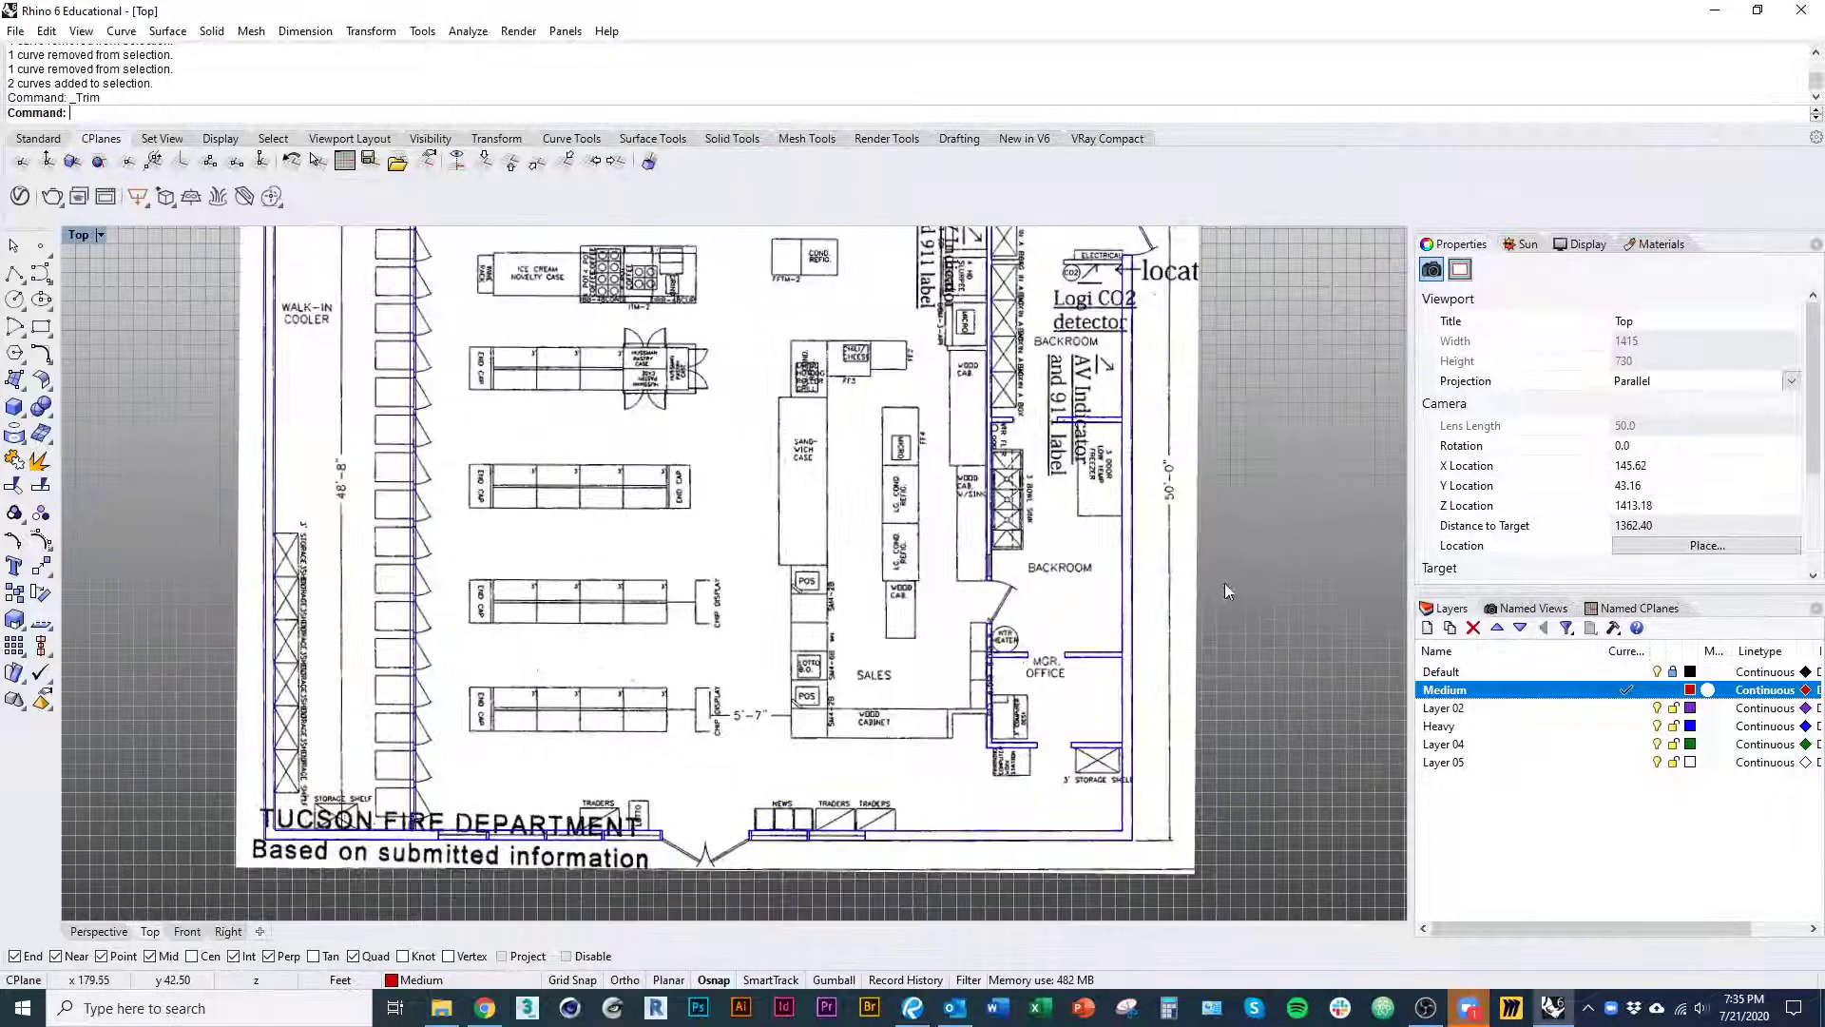
right_drag(1224, 591, 1231, 633)
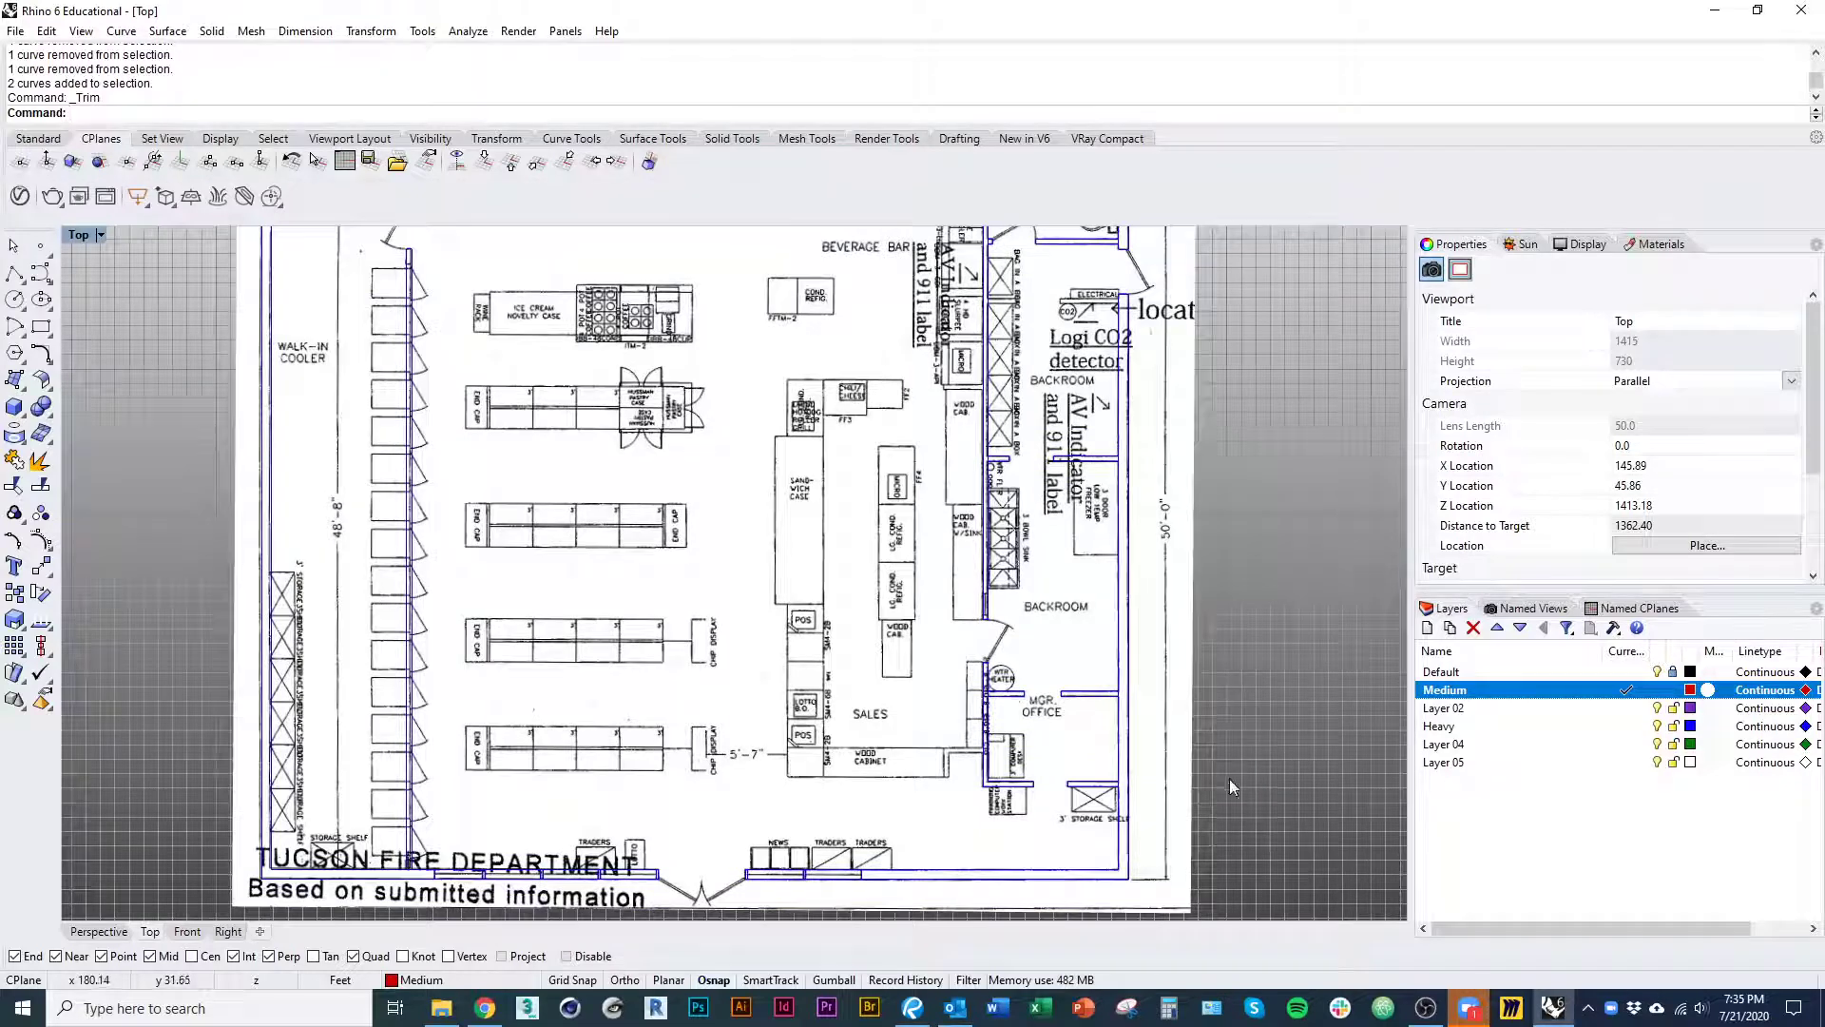
right_drag(1230, 775, 1257, 730)
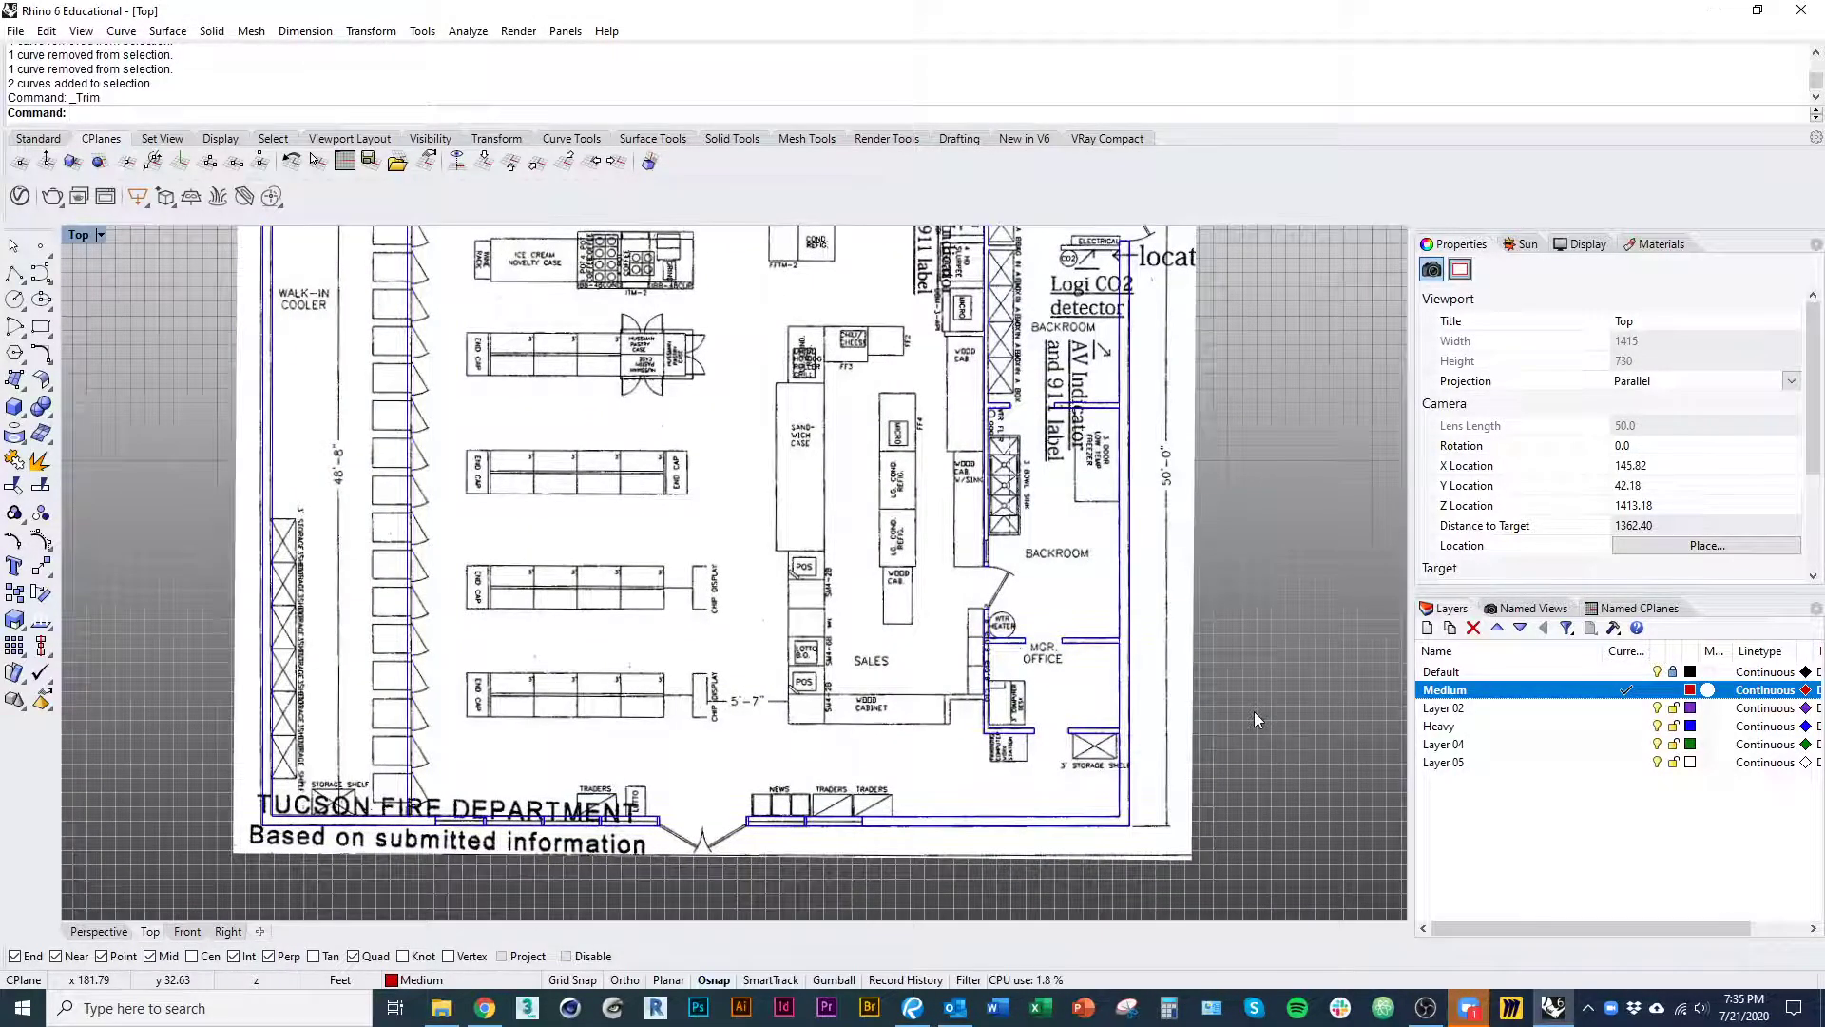
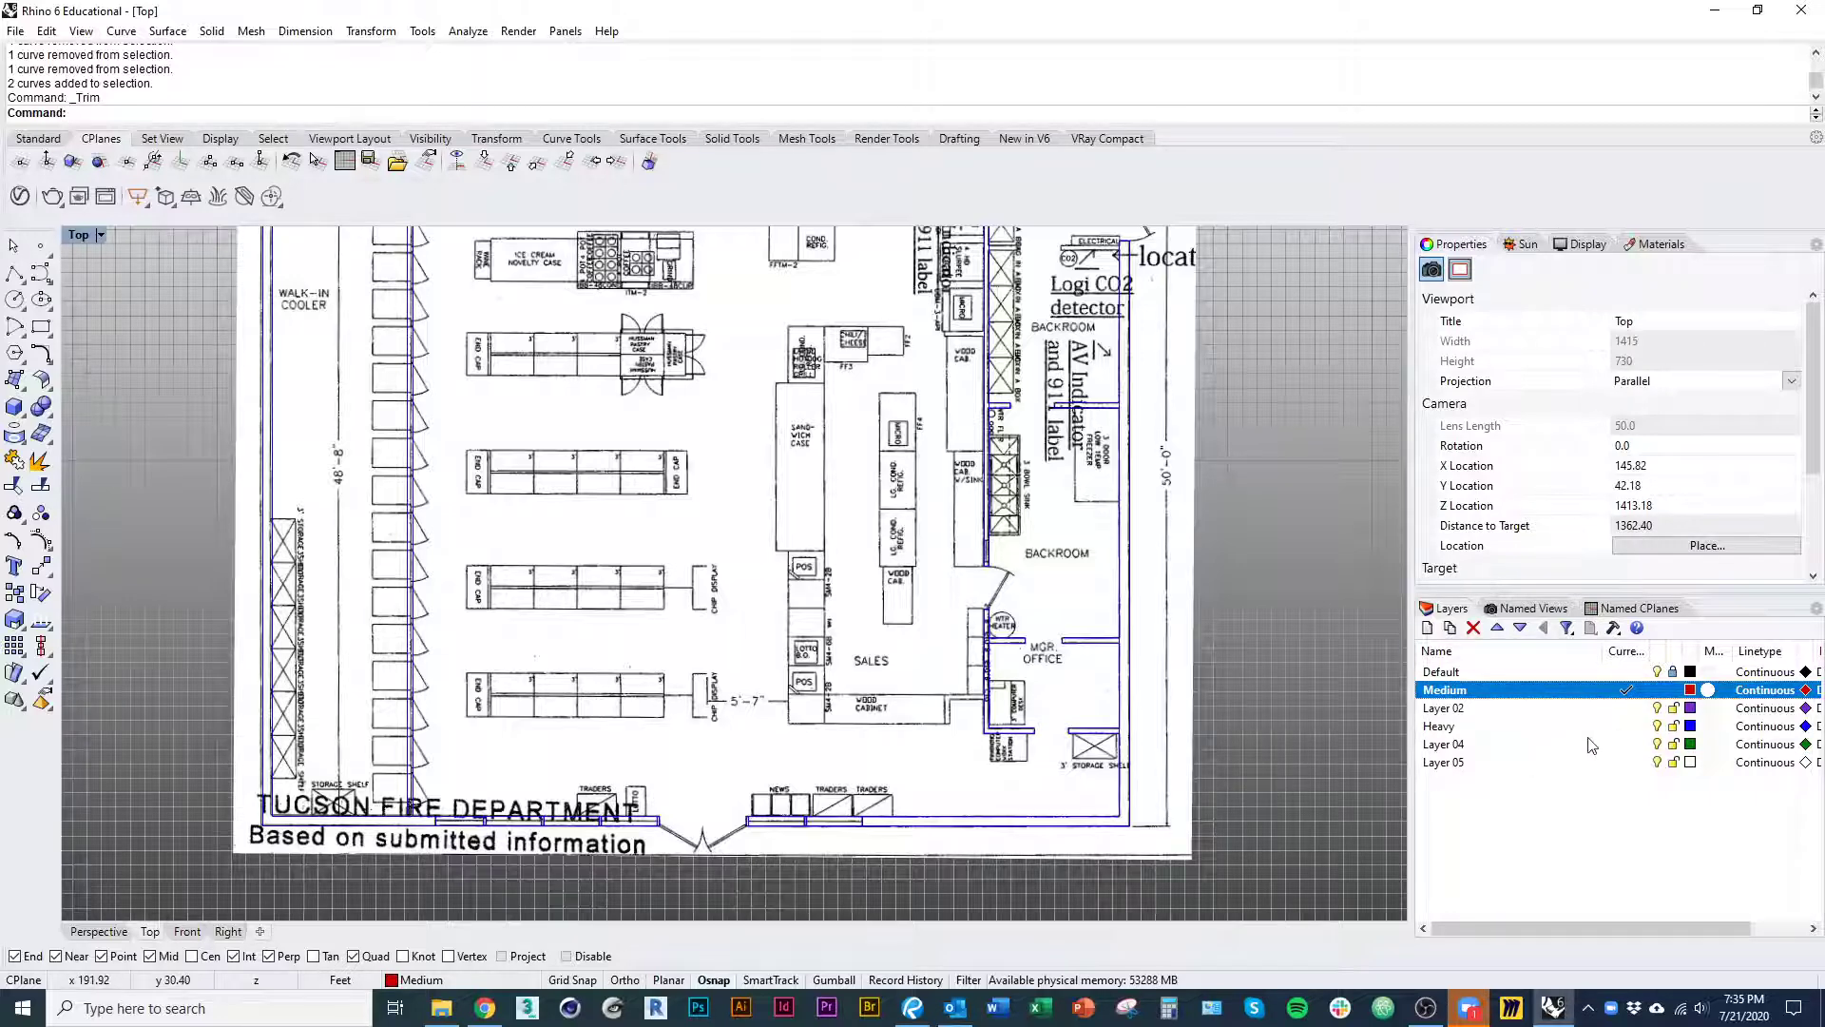
right_drag(1024, 663, 1036, 855)
right_drag(1027, 568, 1104, 324)
scroll(1072, 815, up, 4)
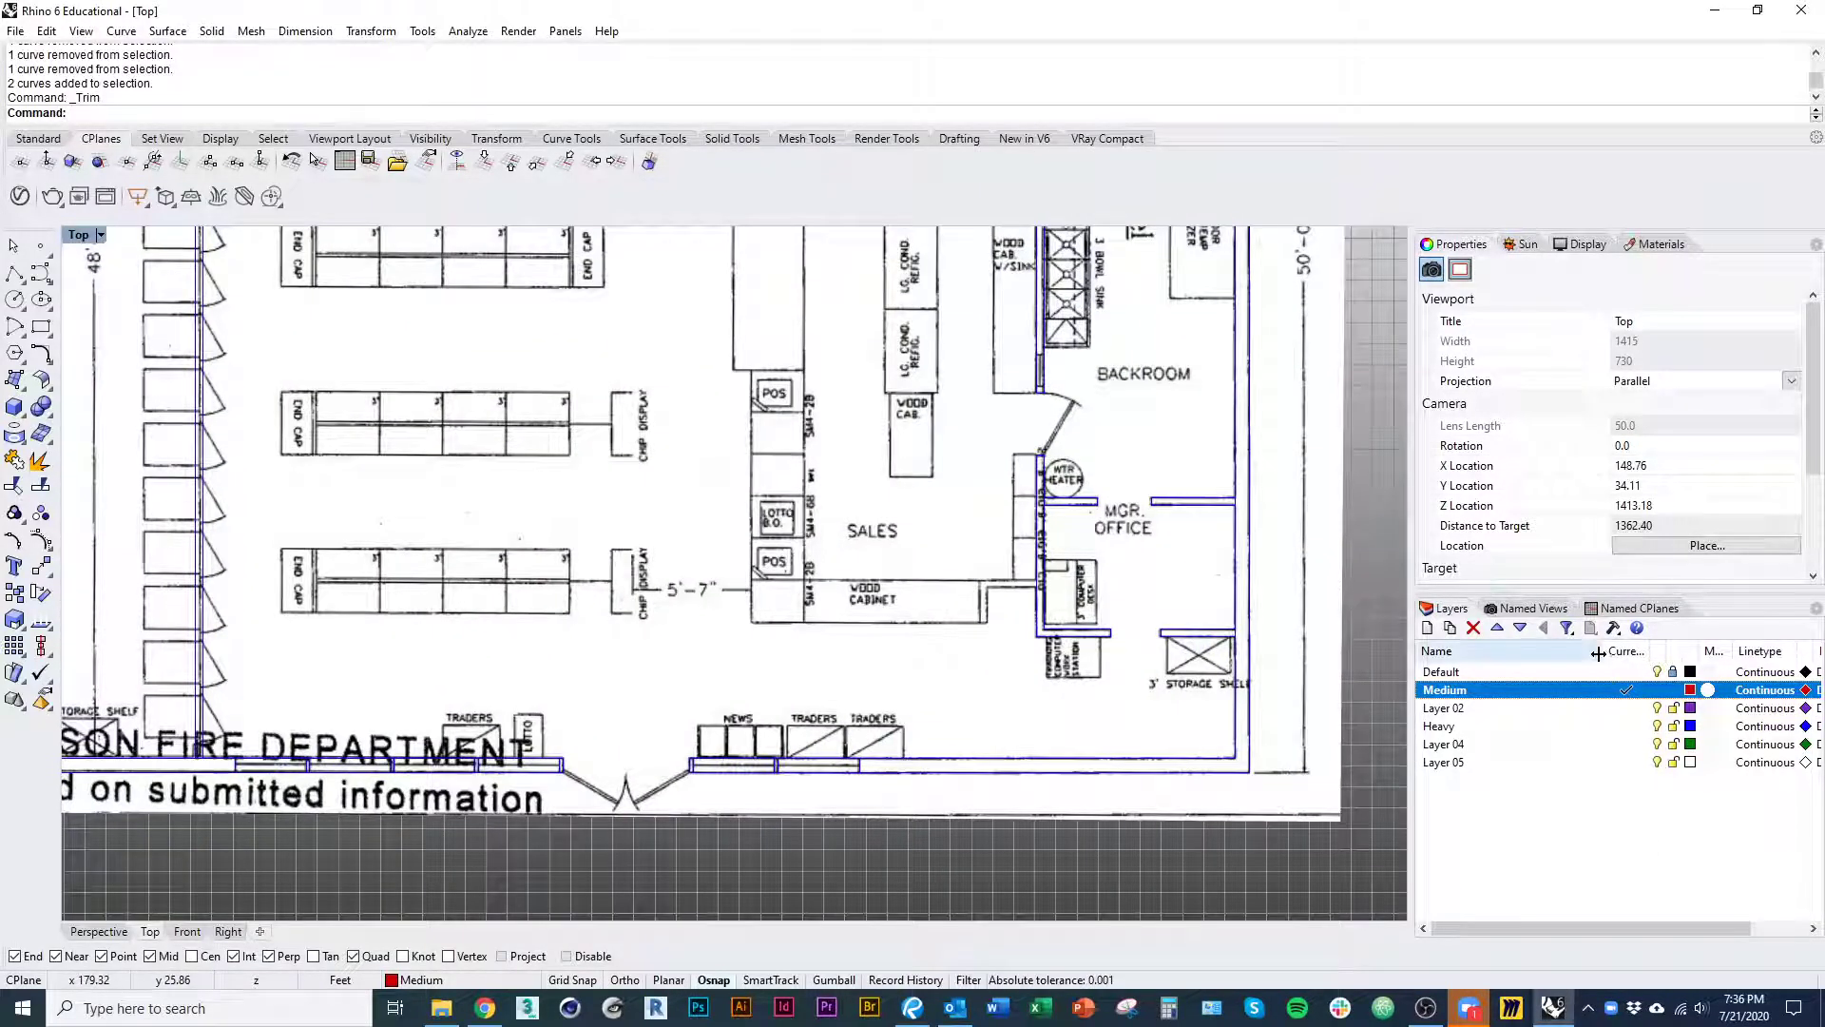
- Set the Medium layer's print width to 0.3 millimeters
drag(1598, 653, 1549, 654)
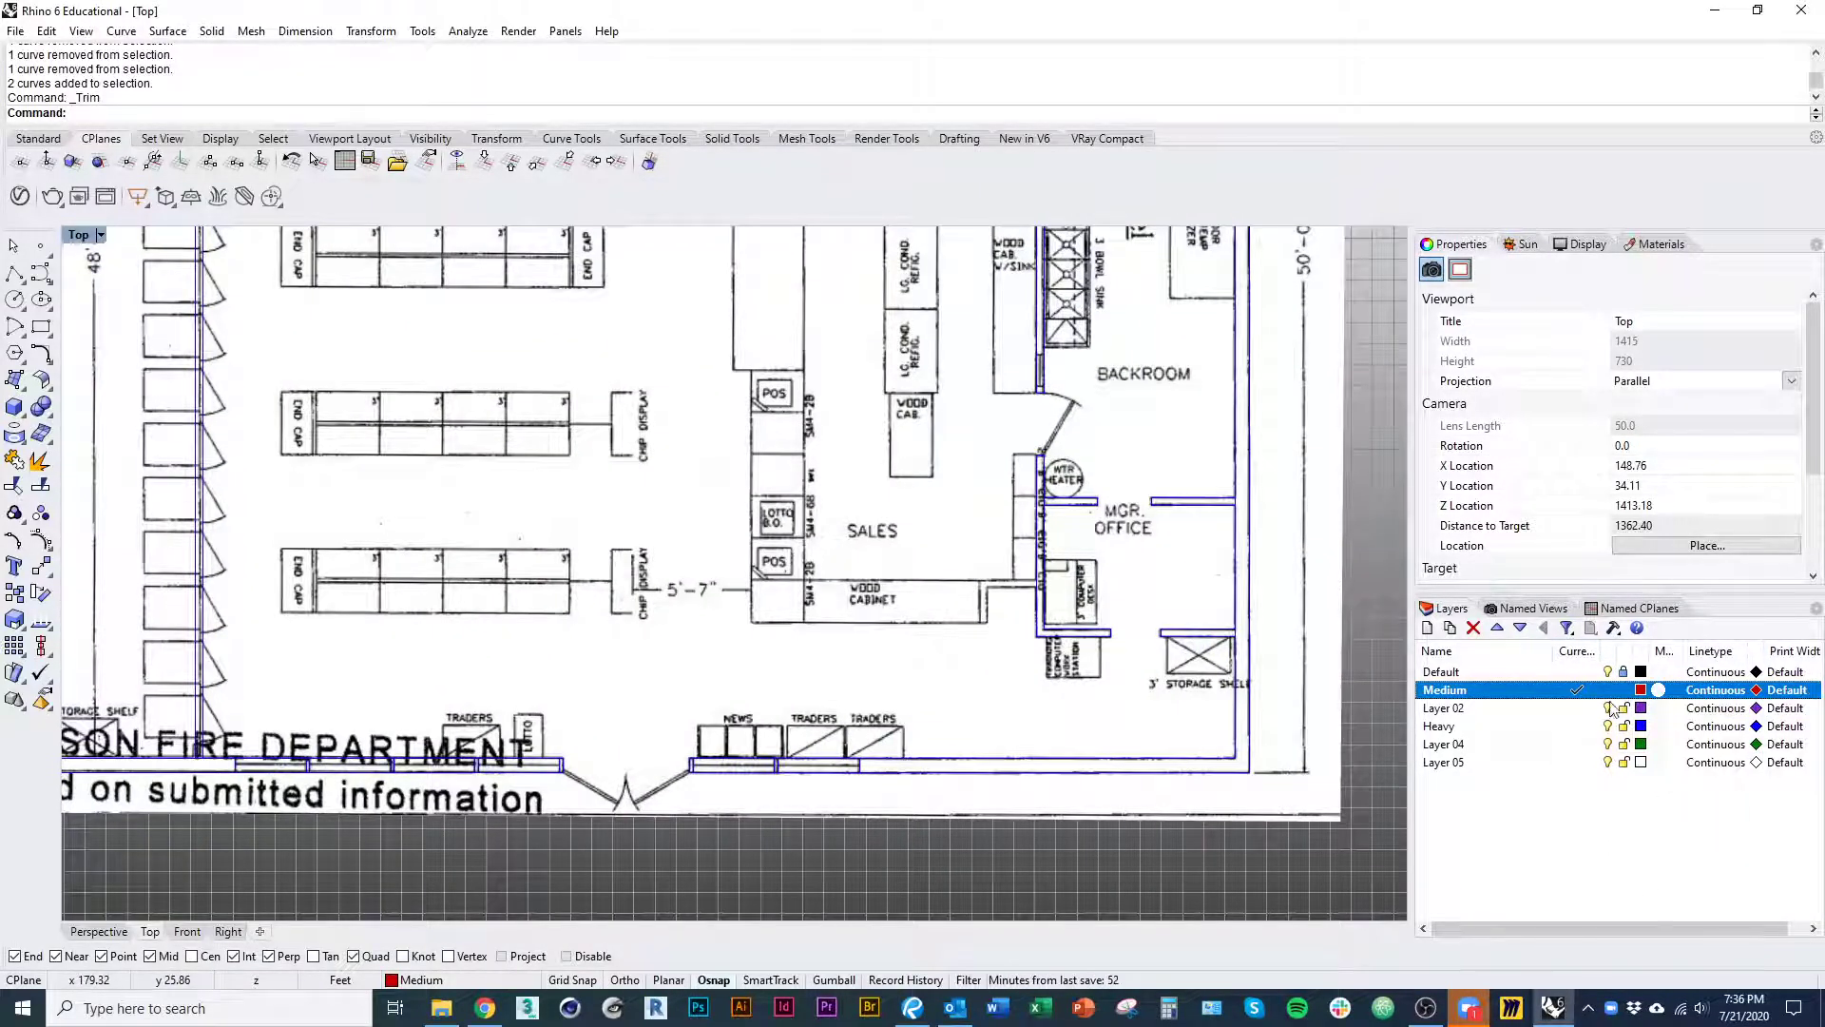
drag(1668, 928, 1688, 928)
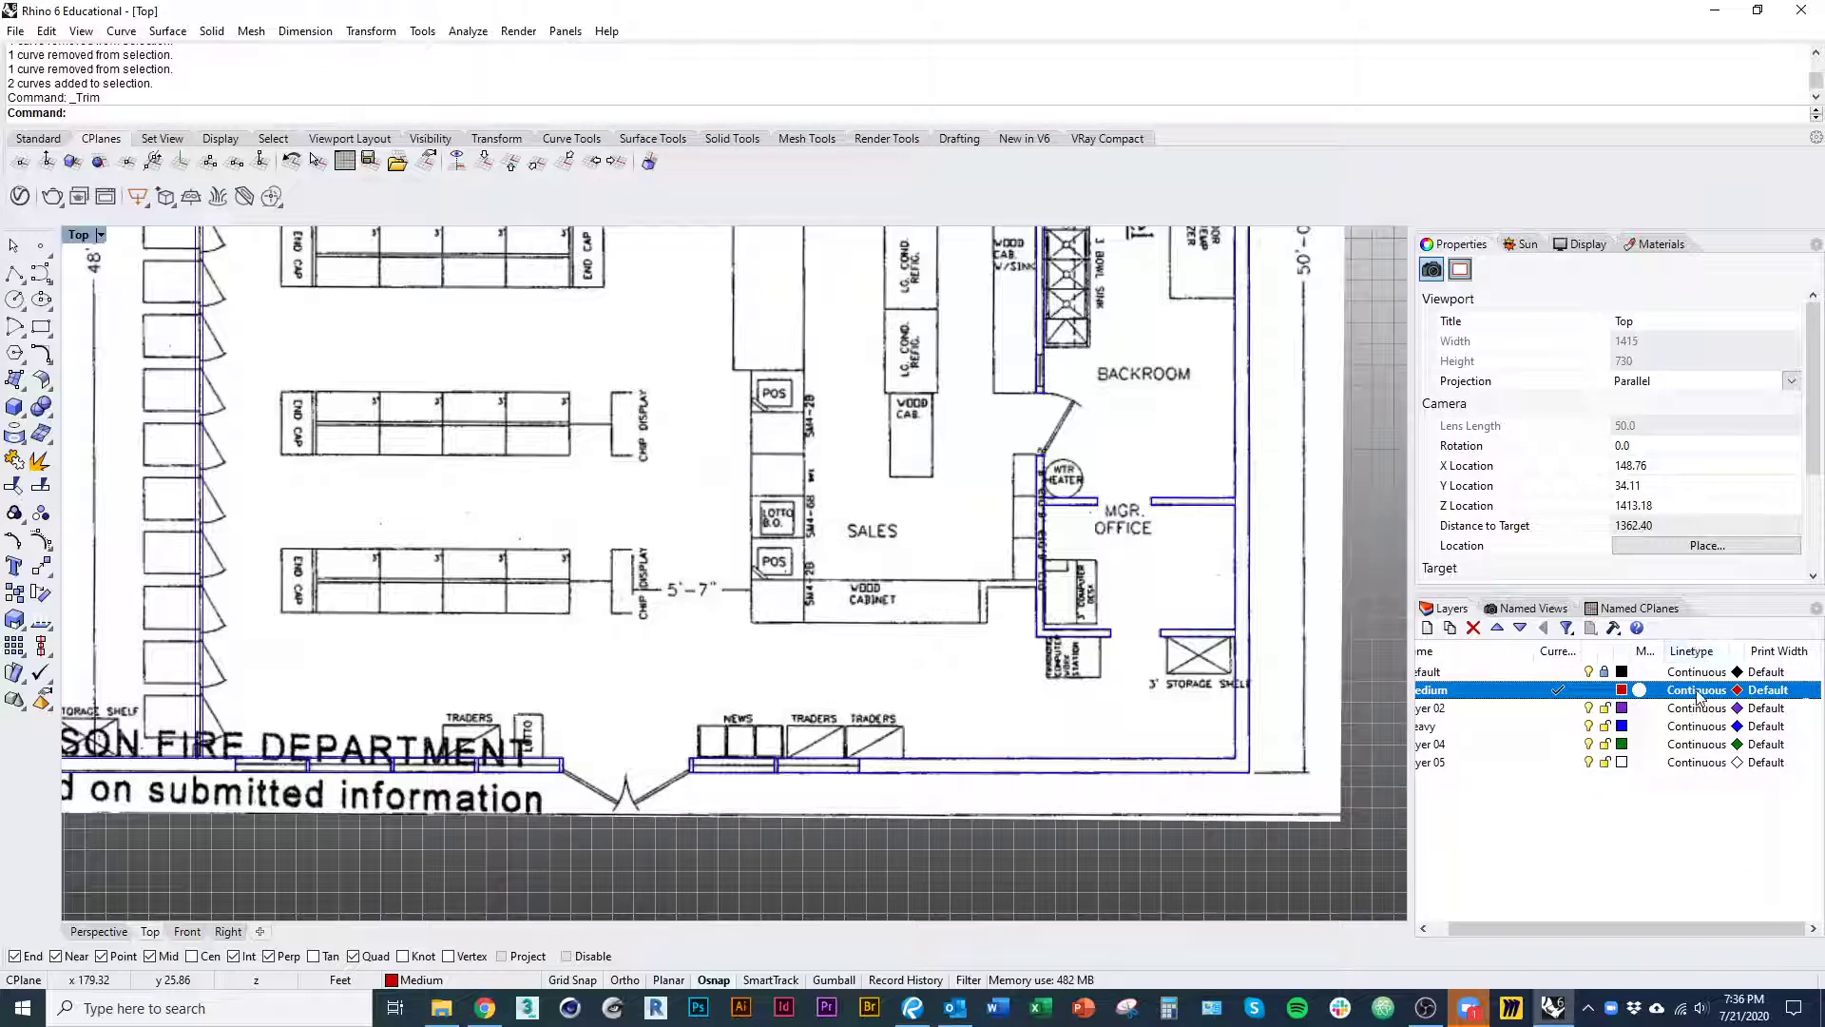
click(1774, 691)
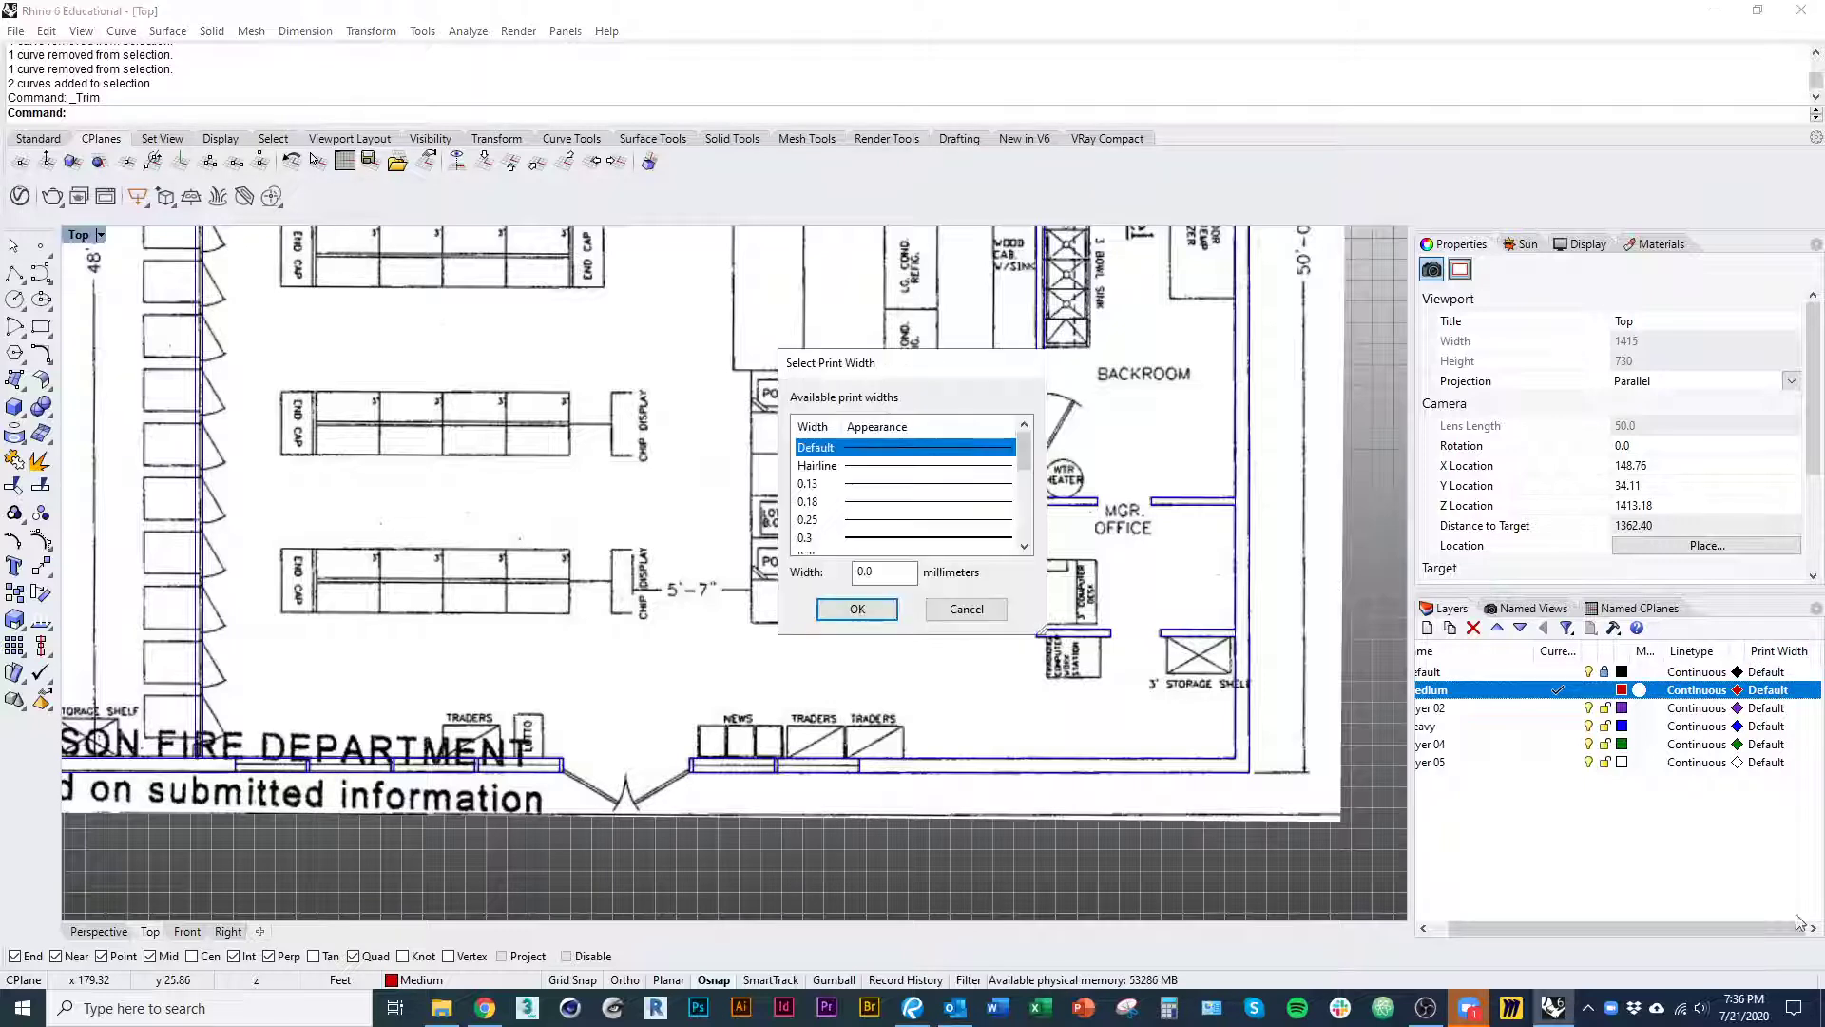
click(872, 538)
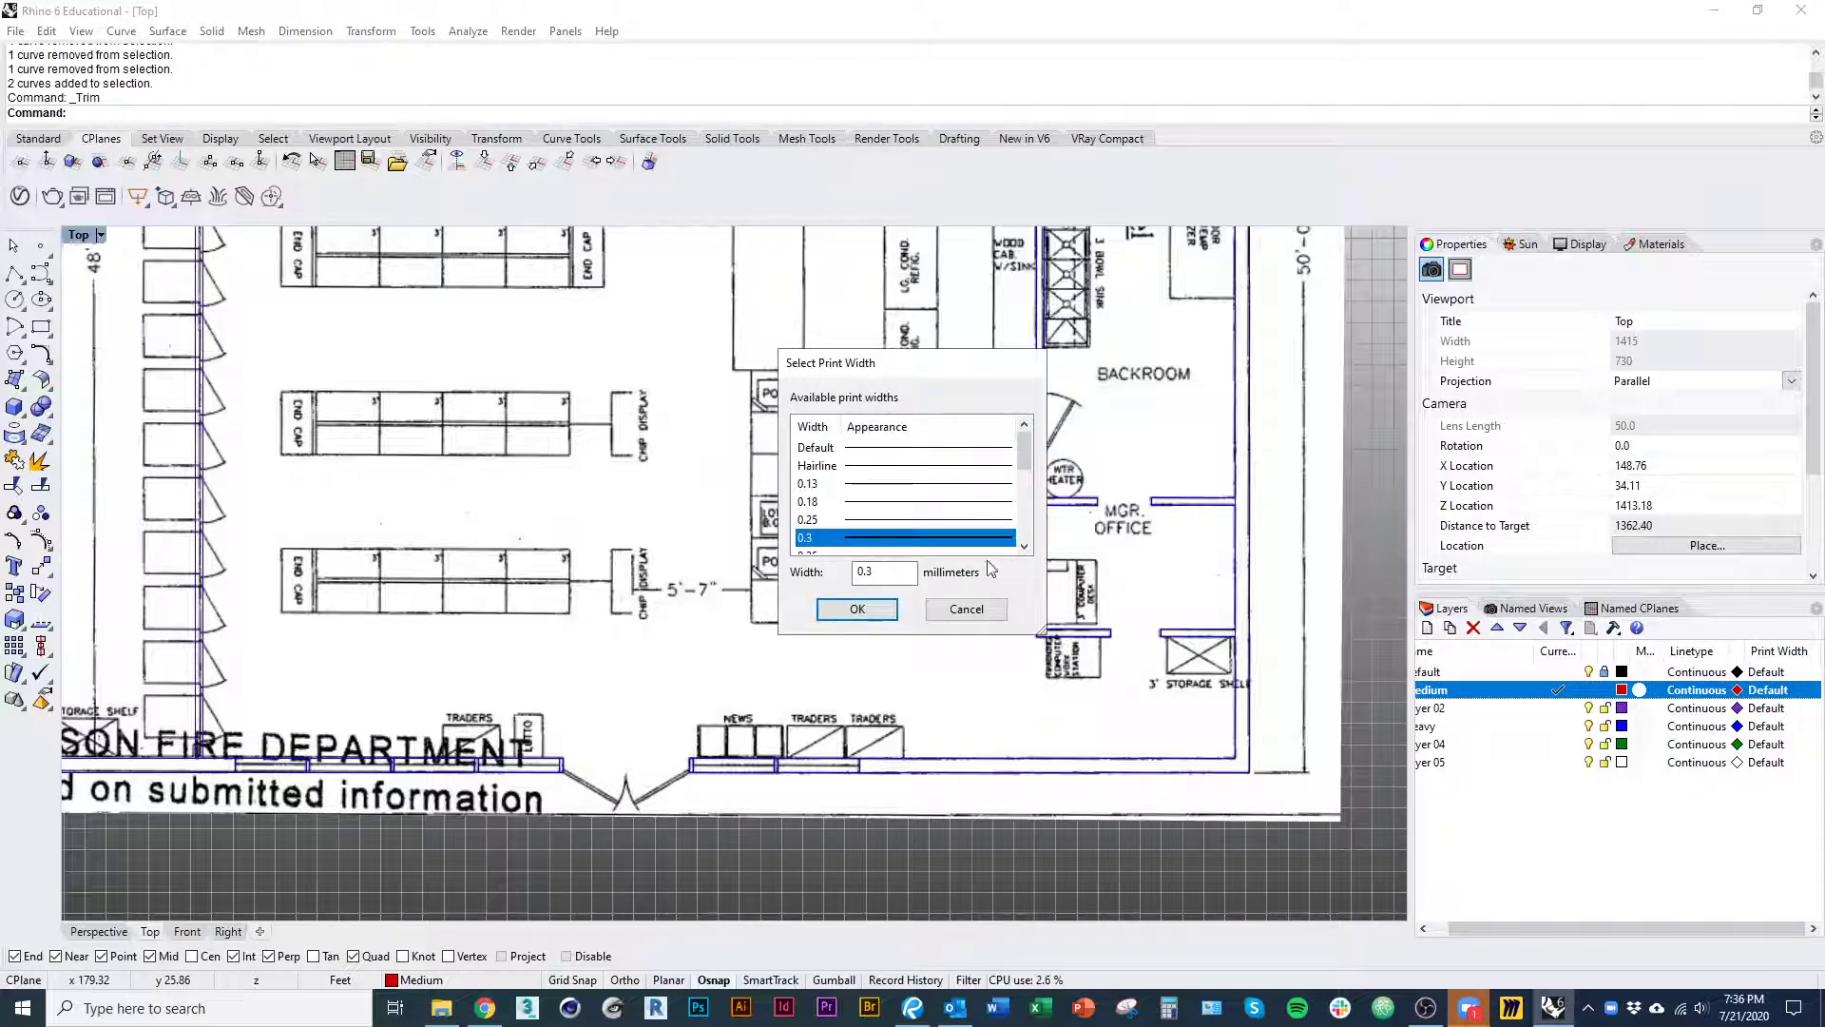
click(1024, 545)
click(855, 538)
click(1024, 545)
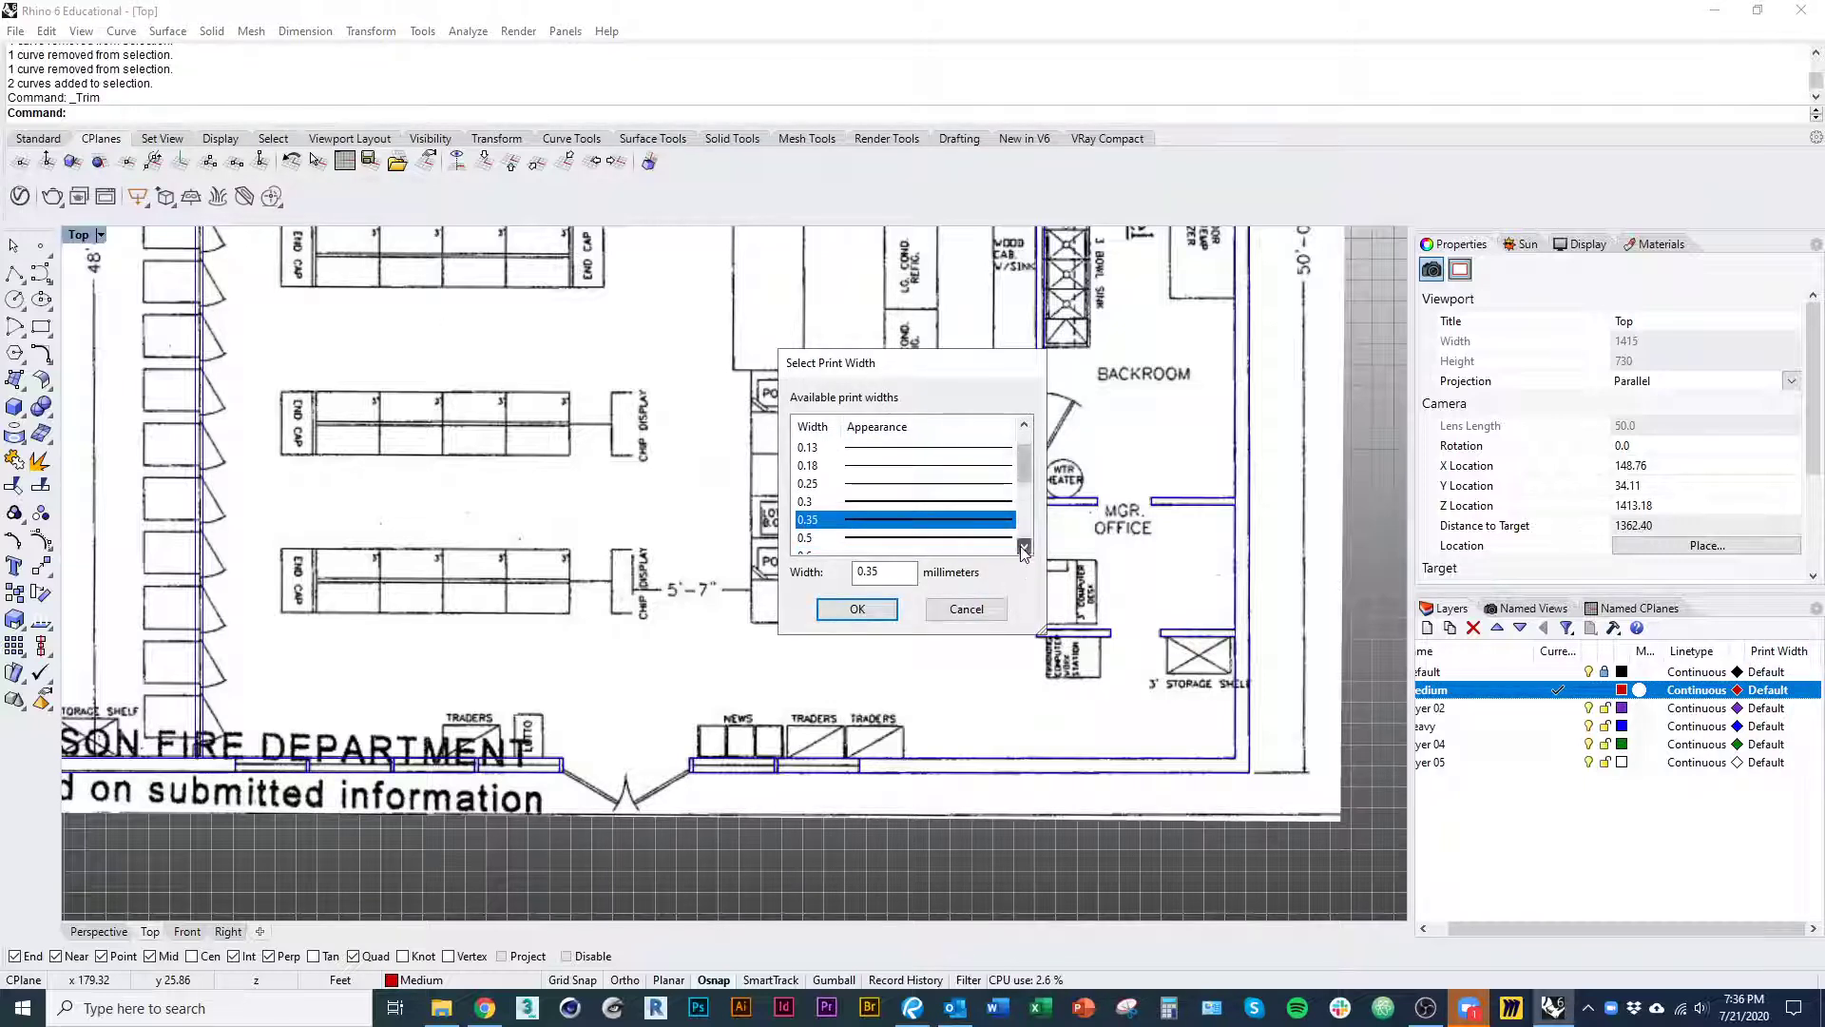
click(962, 540)
click(868, 523)
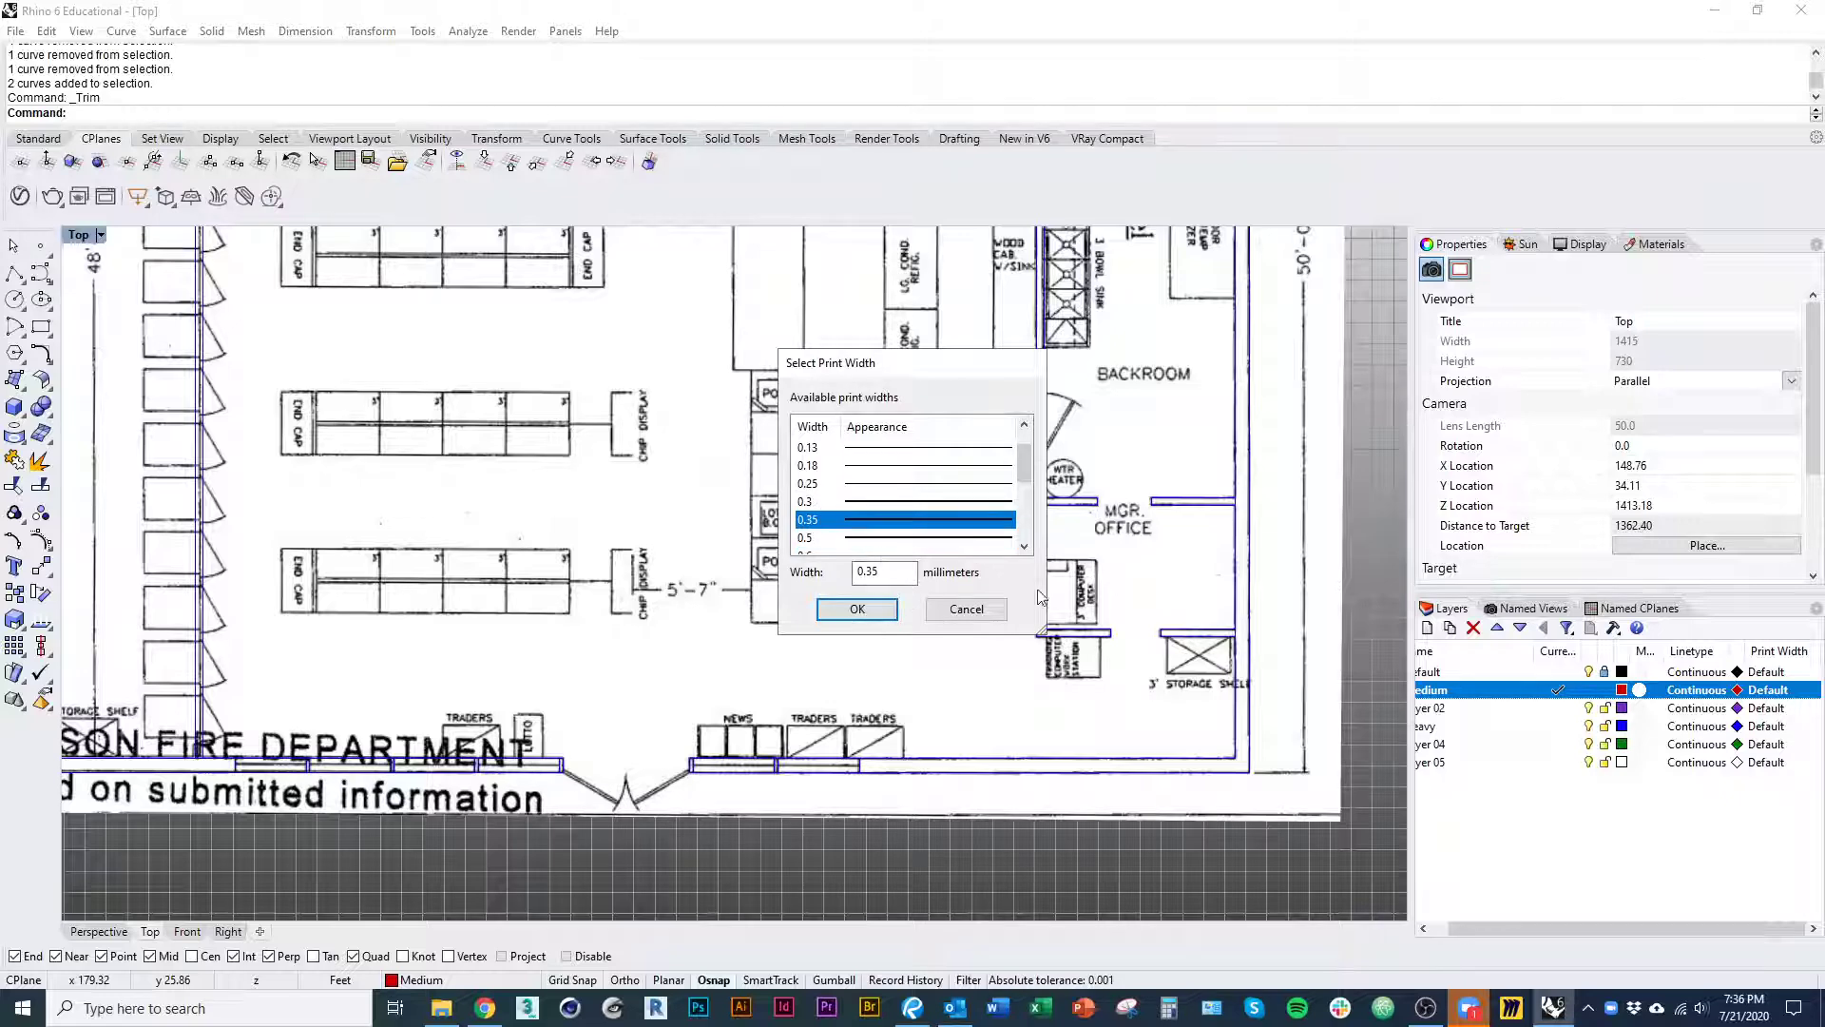
click(894, 504)
click(856, 608)
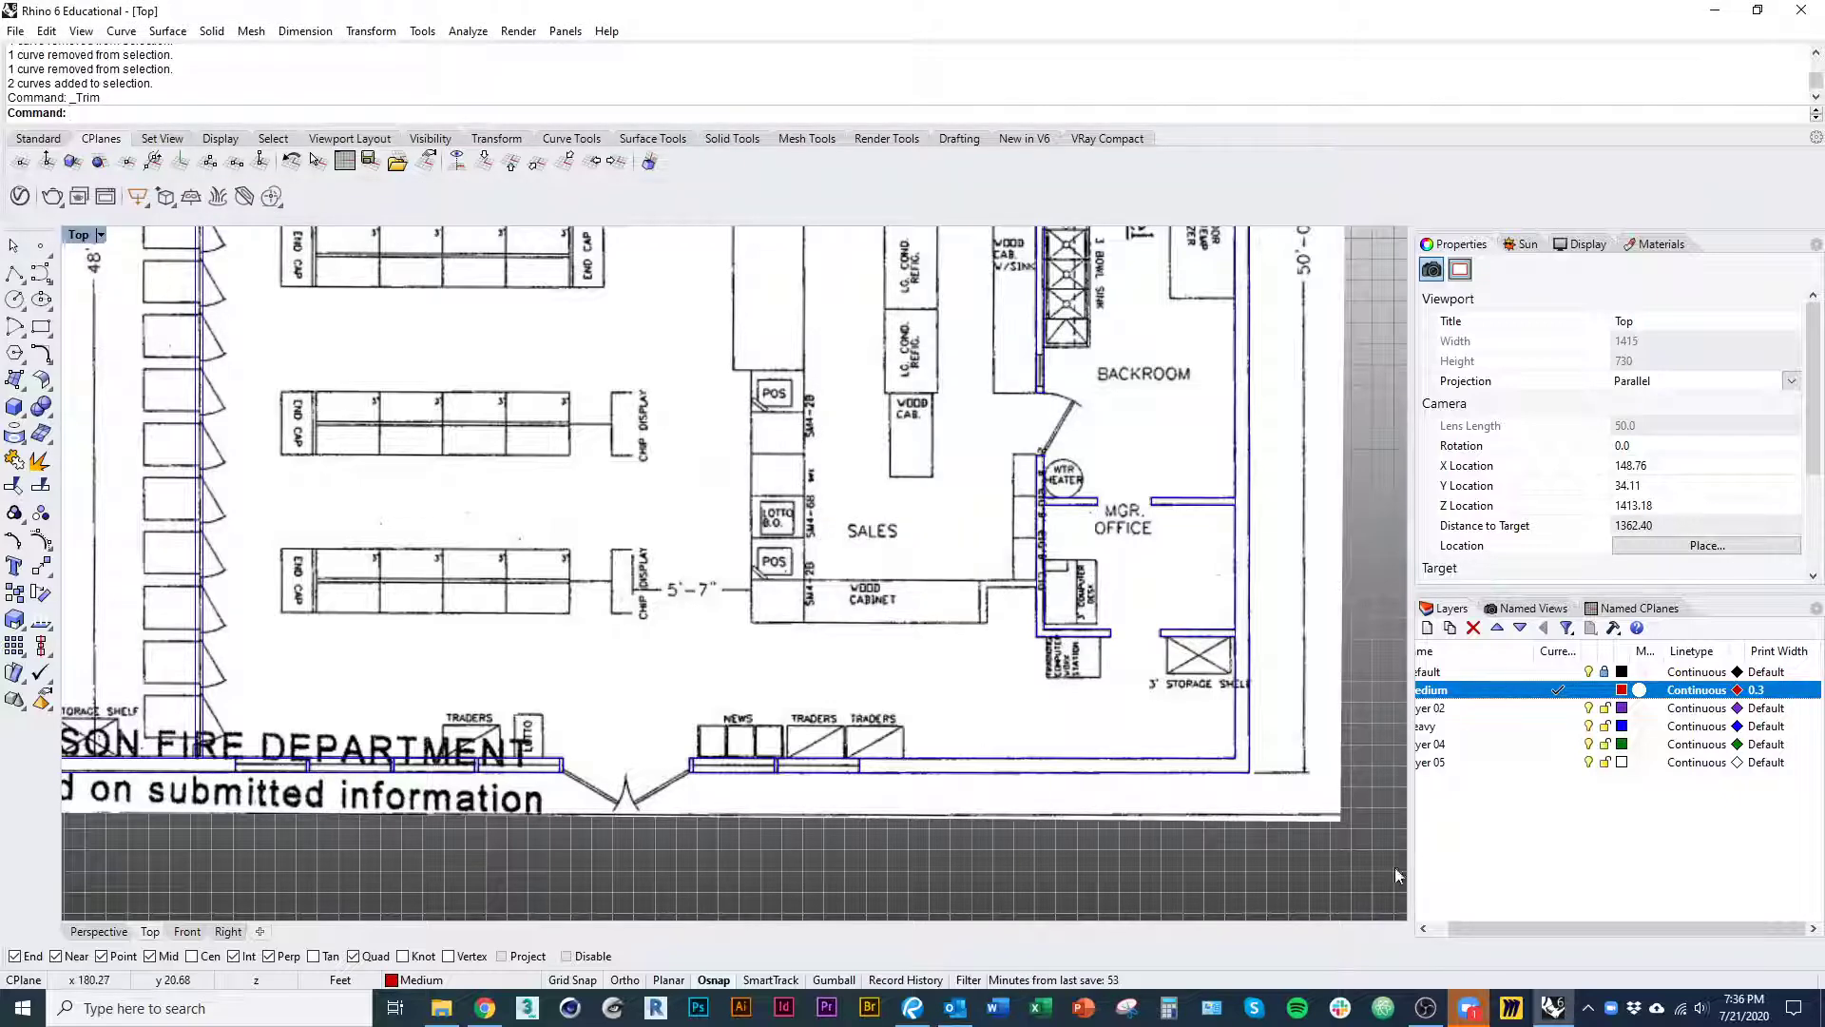
drag(1576, 927, 1556, 928)
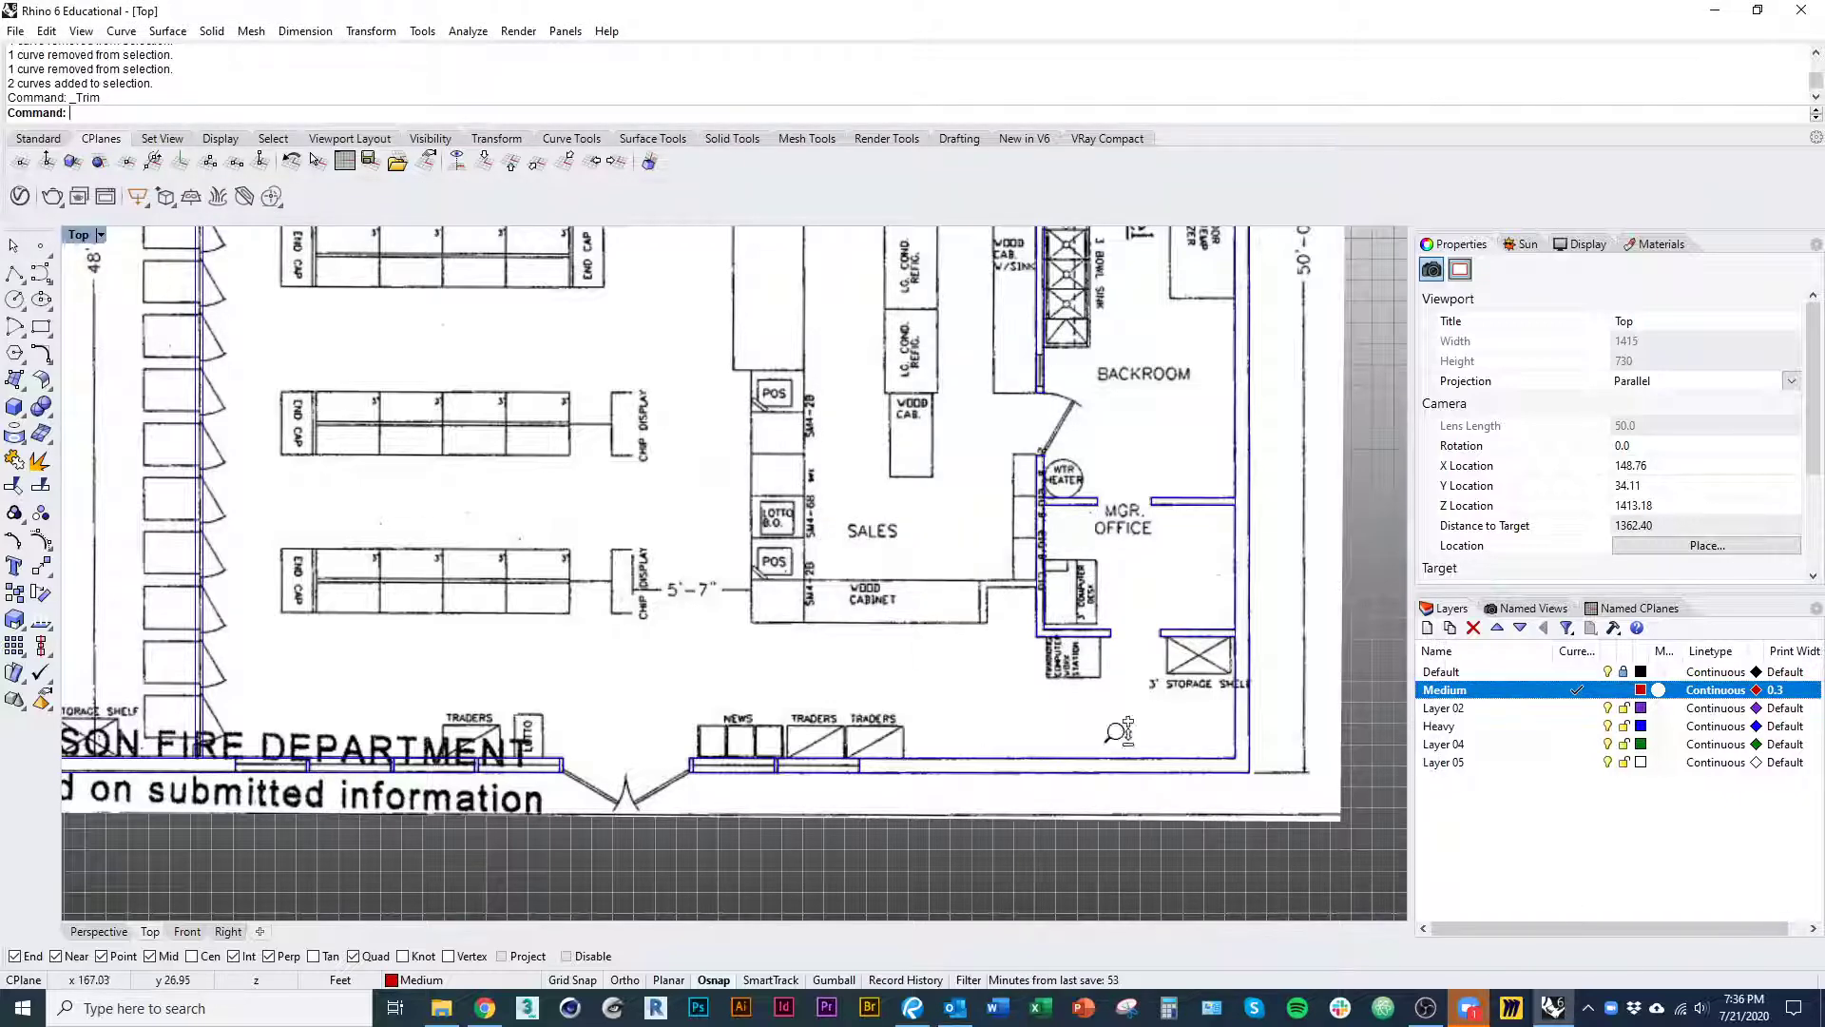
- Look over the whole floor plan's fixtures and doors, ending at the exterior door beside the electrical panel
scroll(1081, 761, down, 2)
scroll(945, 813, down, 2)
right_drag(970, 875, 943, 865)
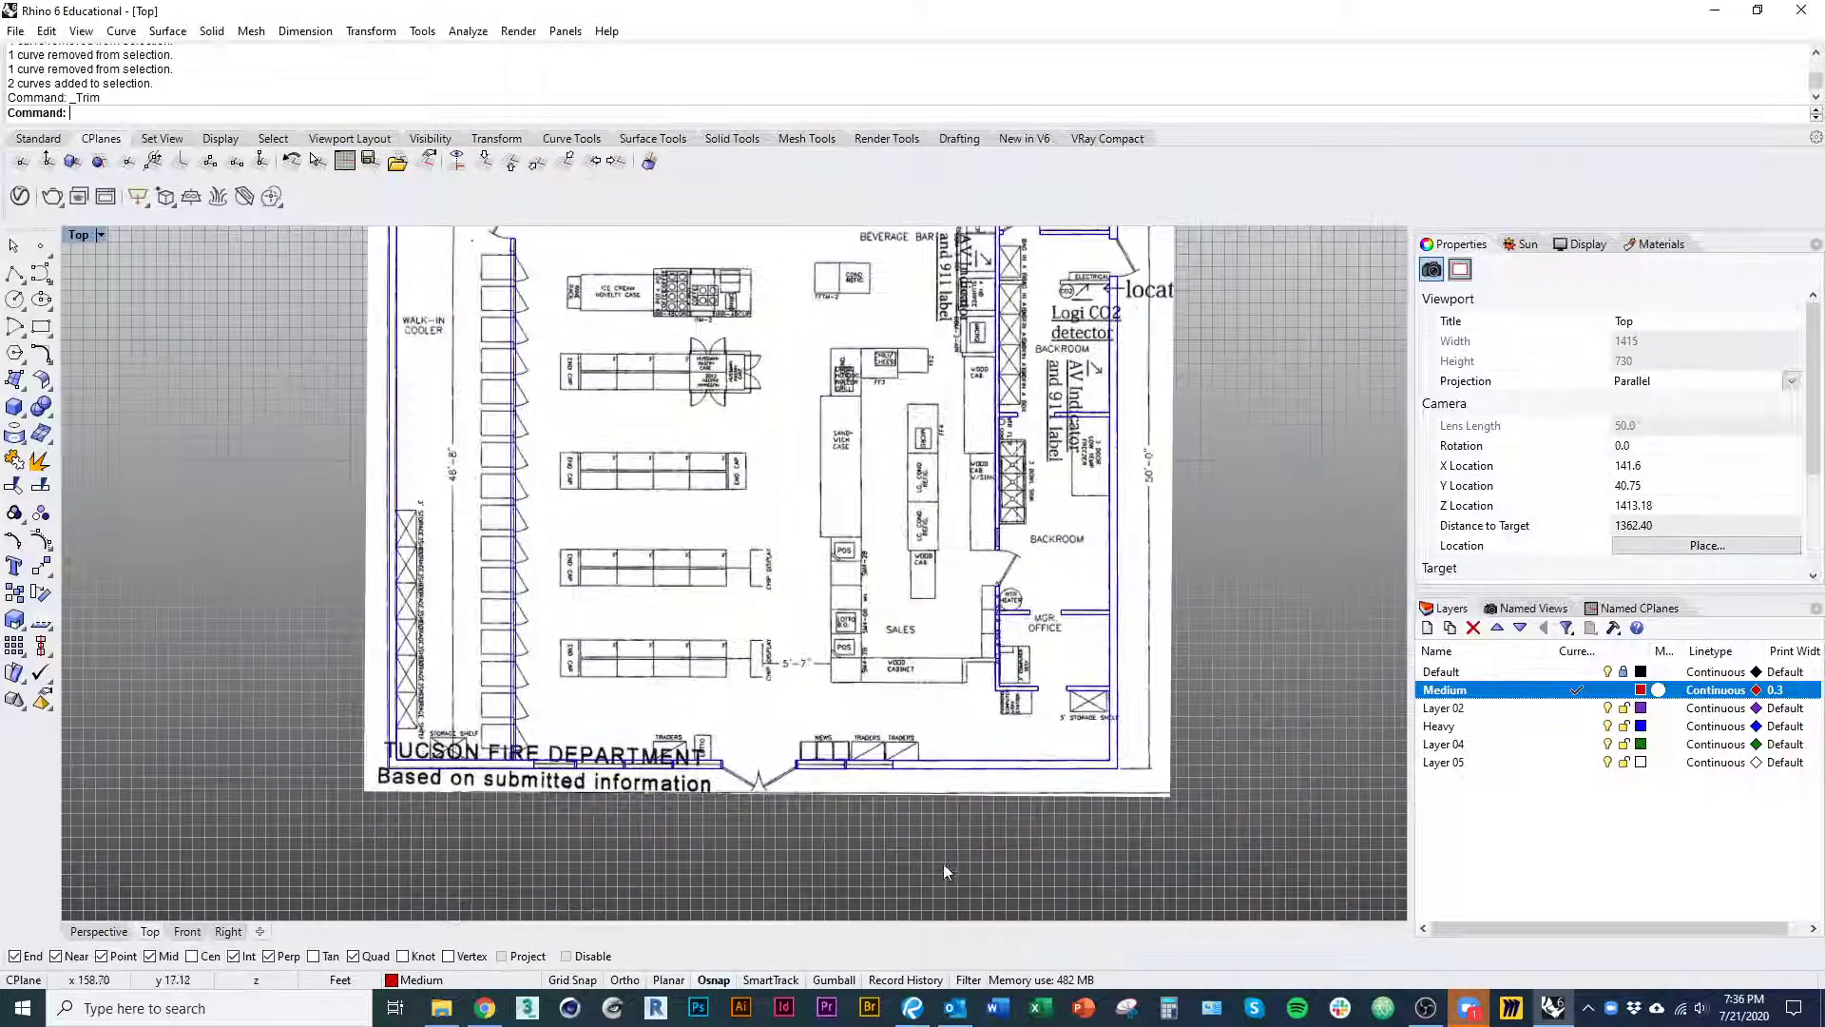
right_drag(1033, 784, 1043, 848)
right_drag(1151, 800, 1169, 844)
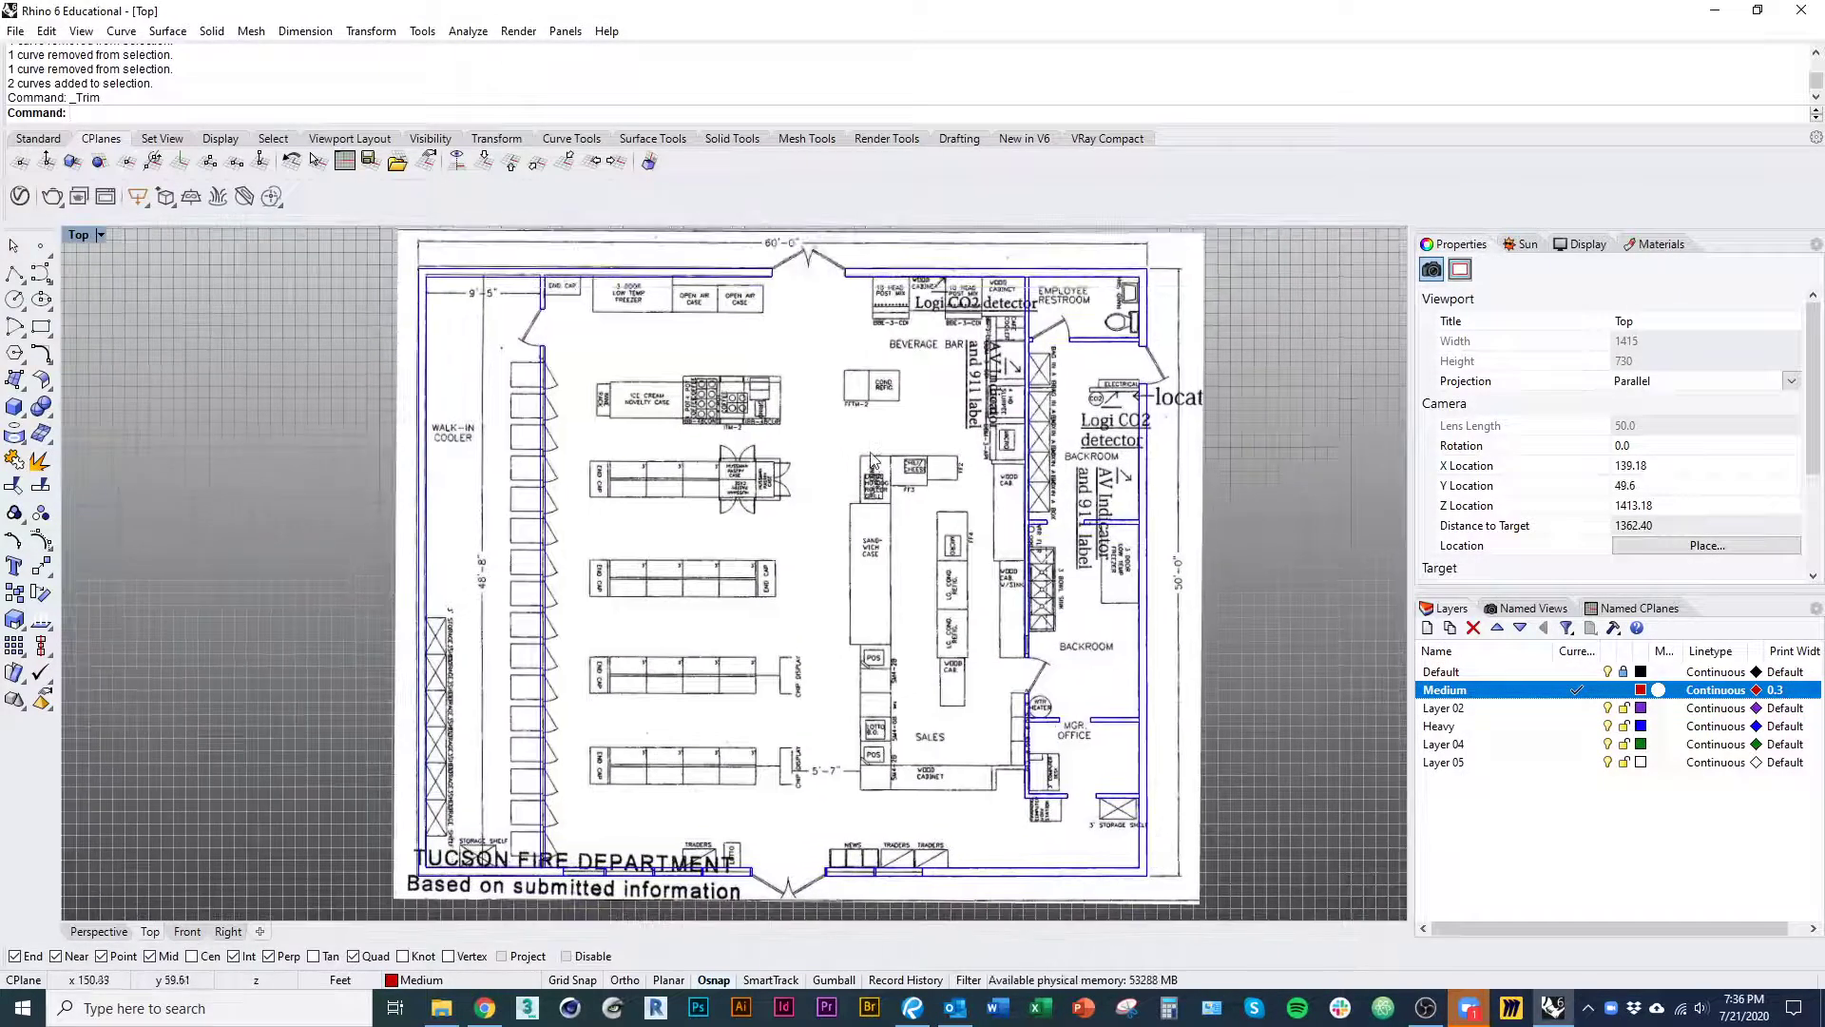
right_drag(953, 418, 919, 510)
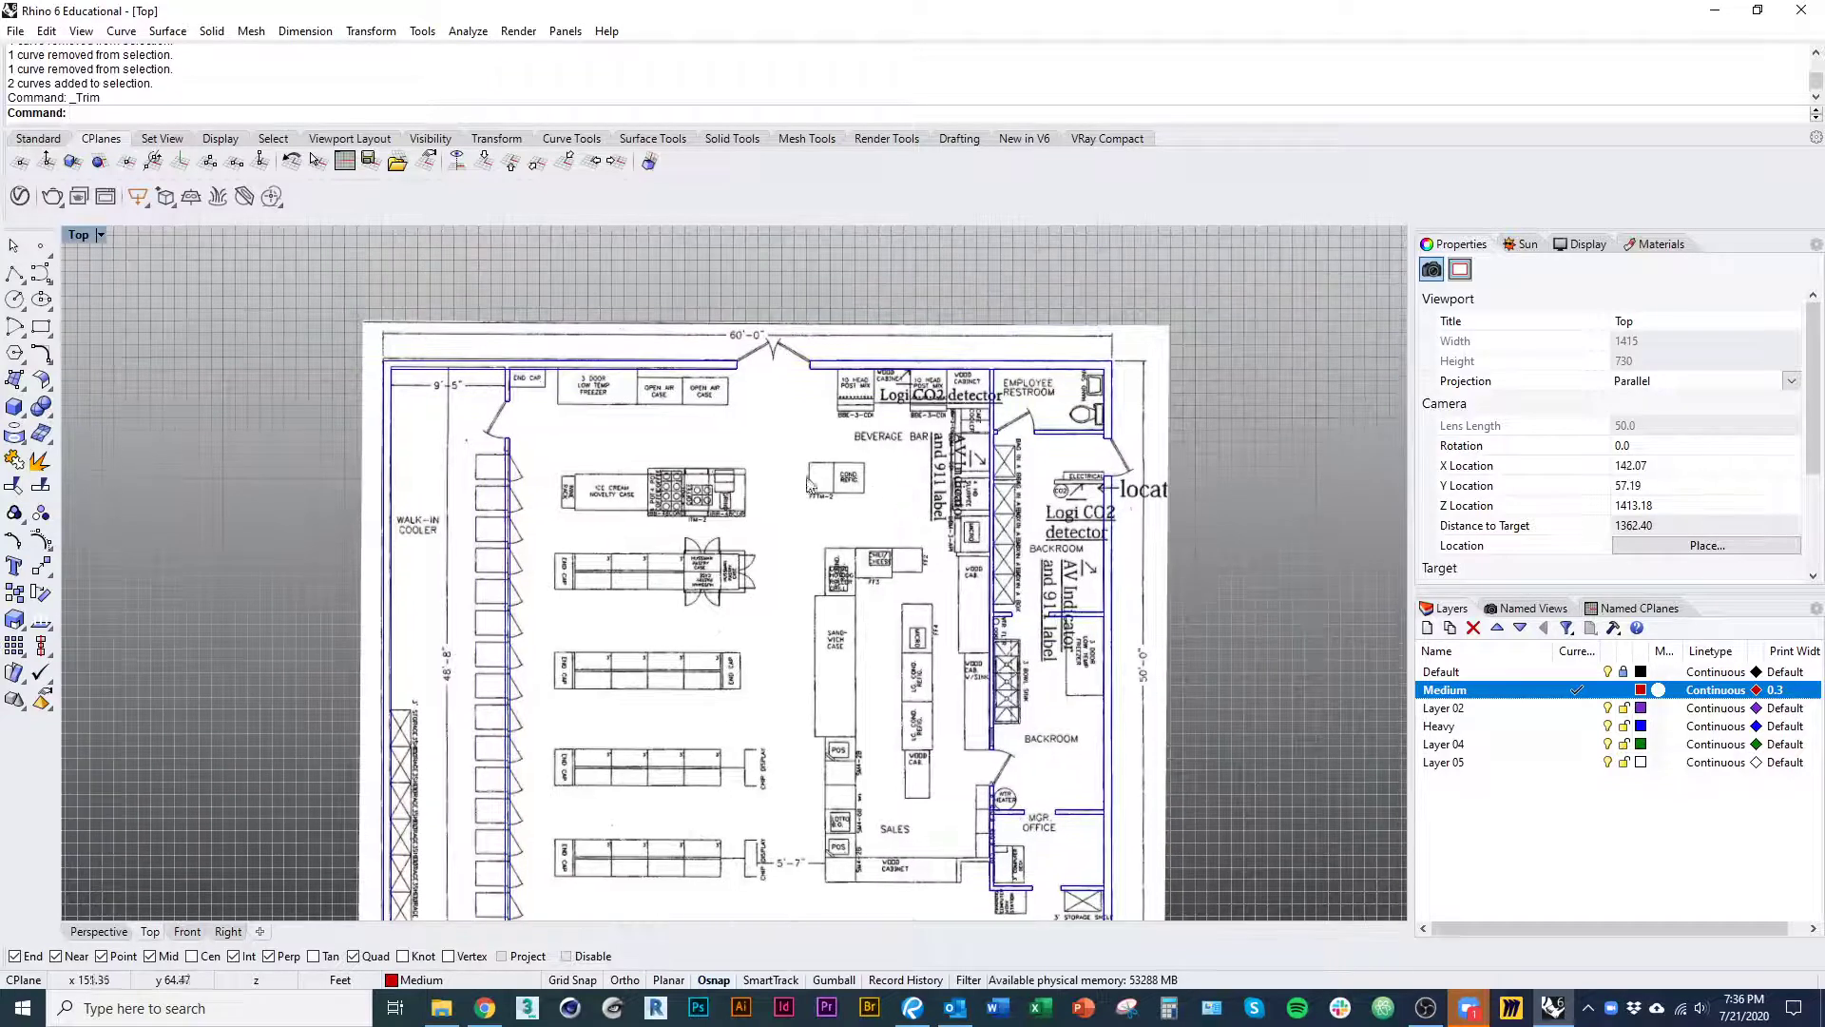
right_drag(718, 751, 755, 608)
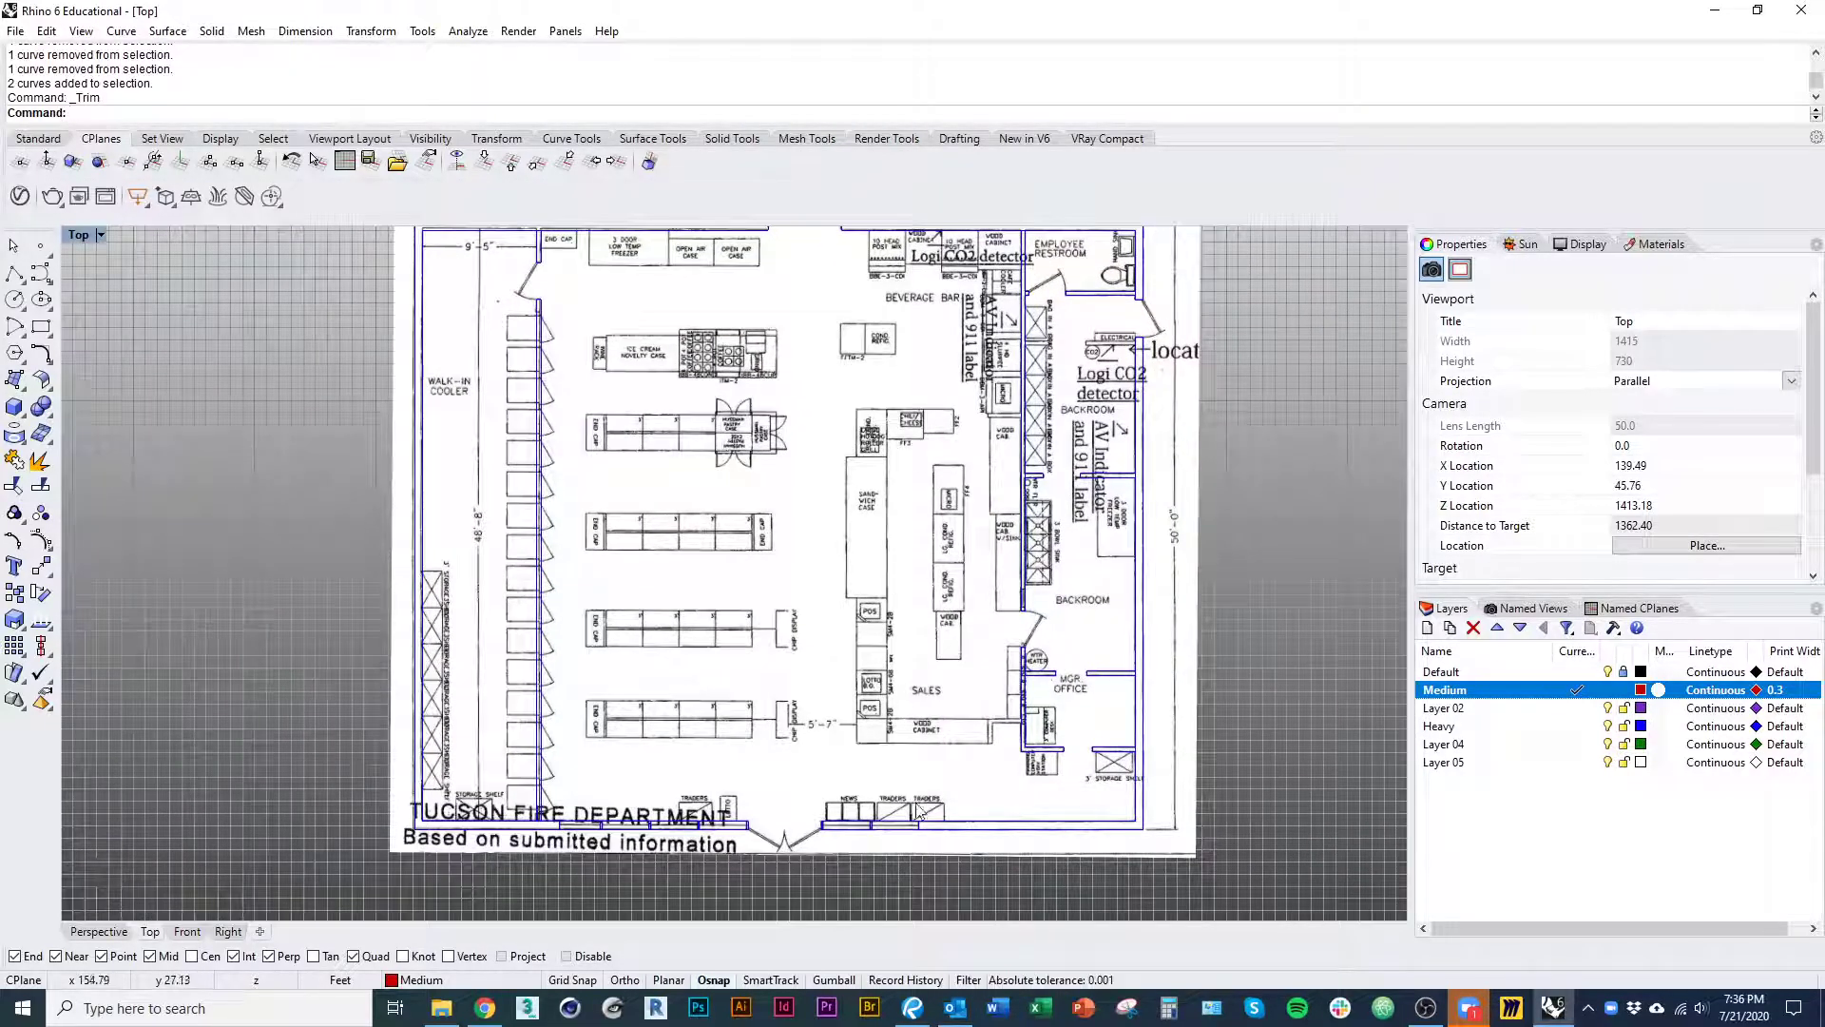
right_drag(833, 489, 744, 740)
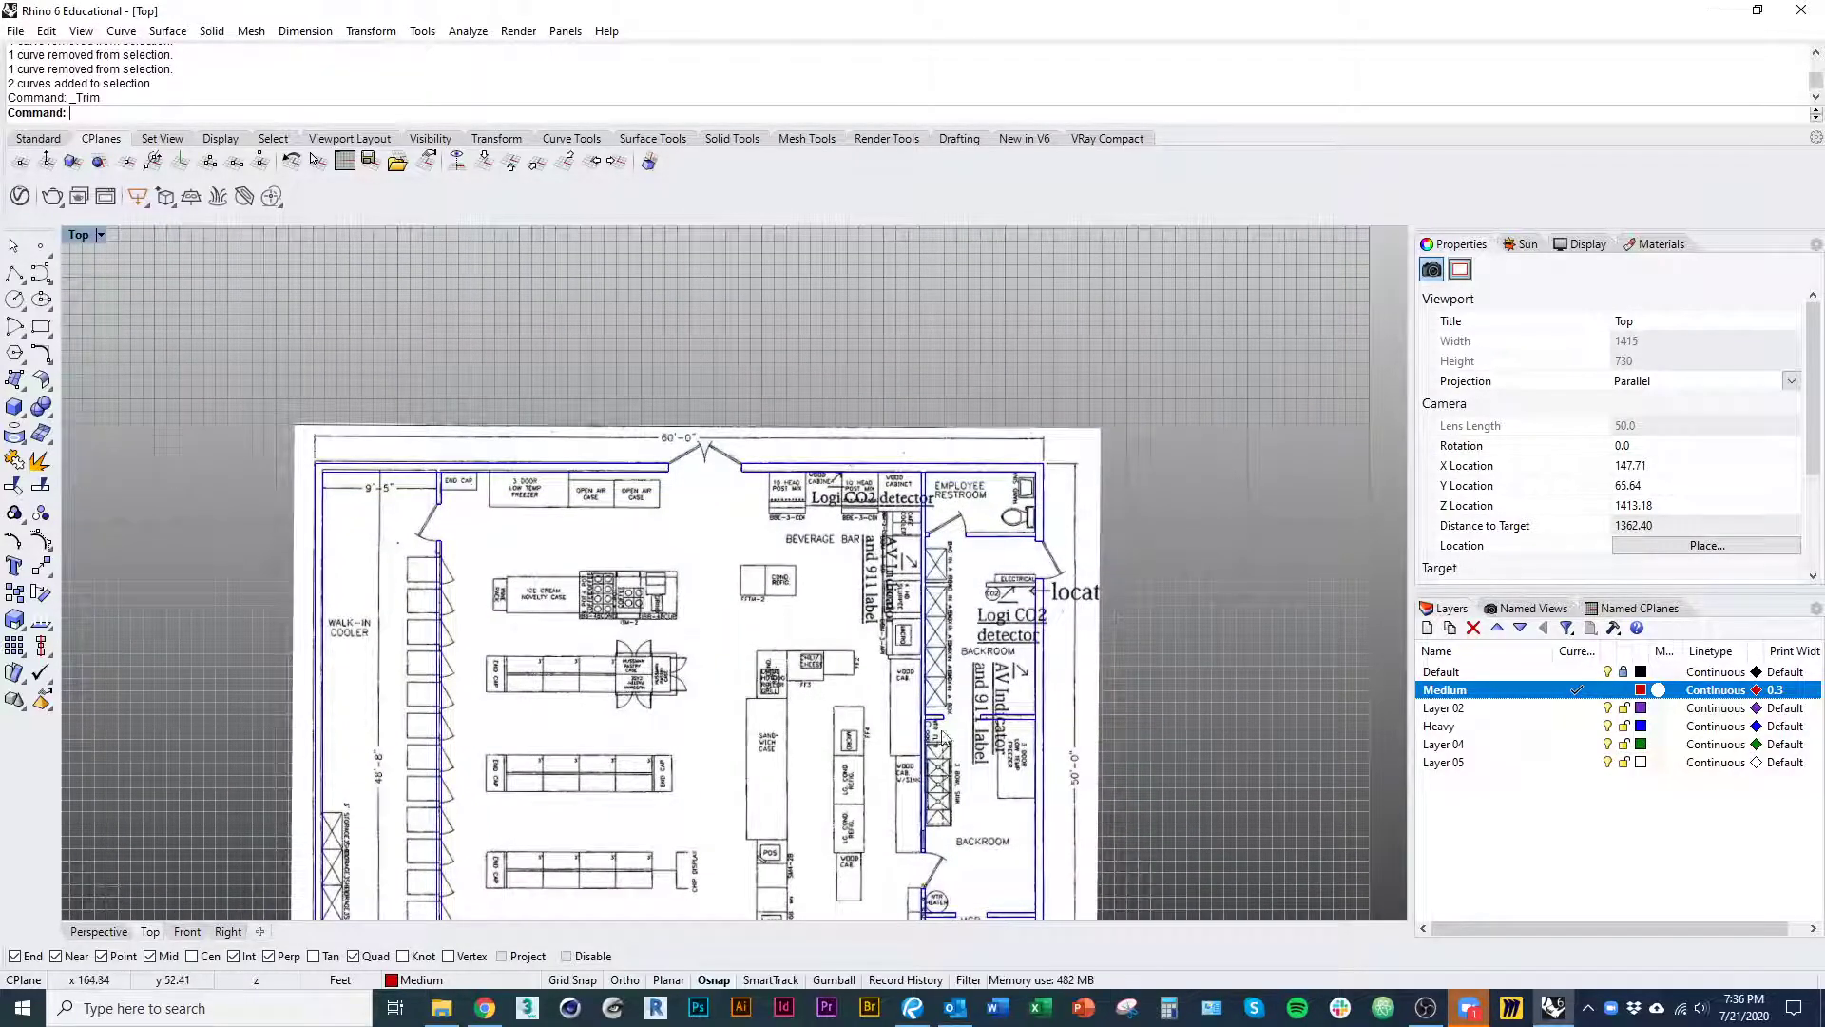
scroll(919, 467, up, 8)
right_drag(919, 467, 907, 464)
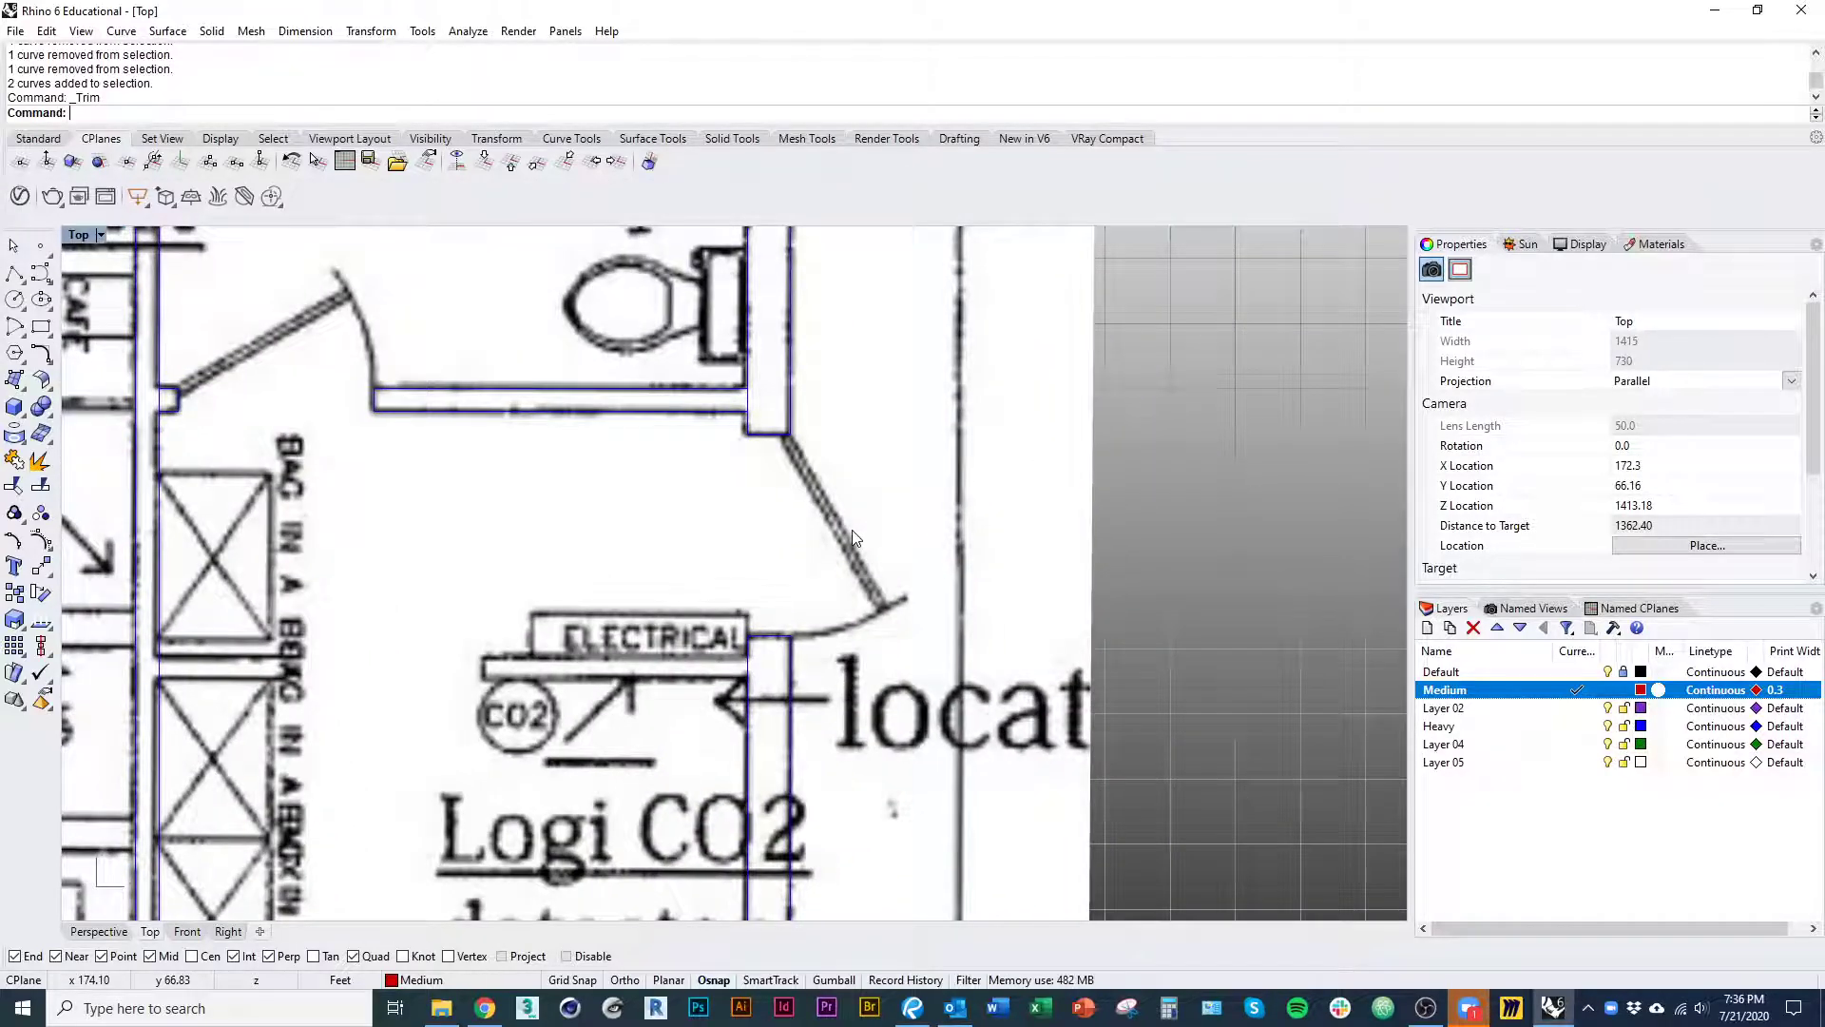
text(Re)
key(Escape)
right_drag(805, 525, 820, 595)
scroll(817, 570, down, 2)
text(Rec)
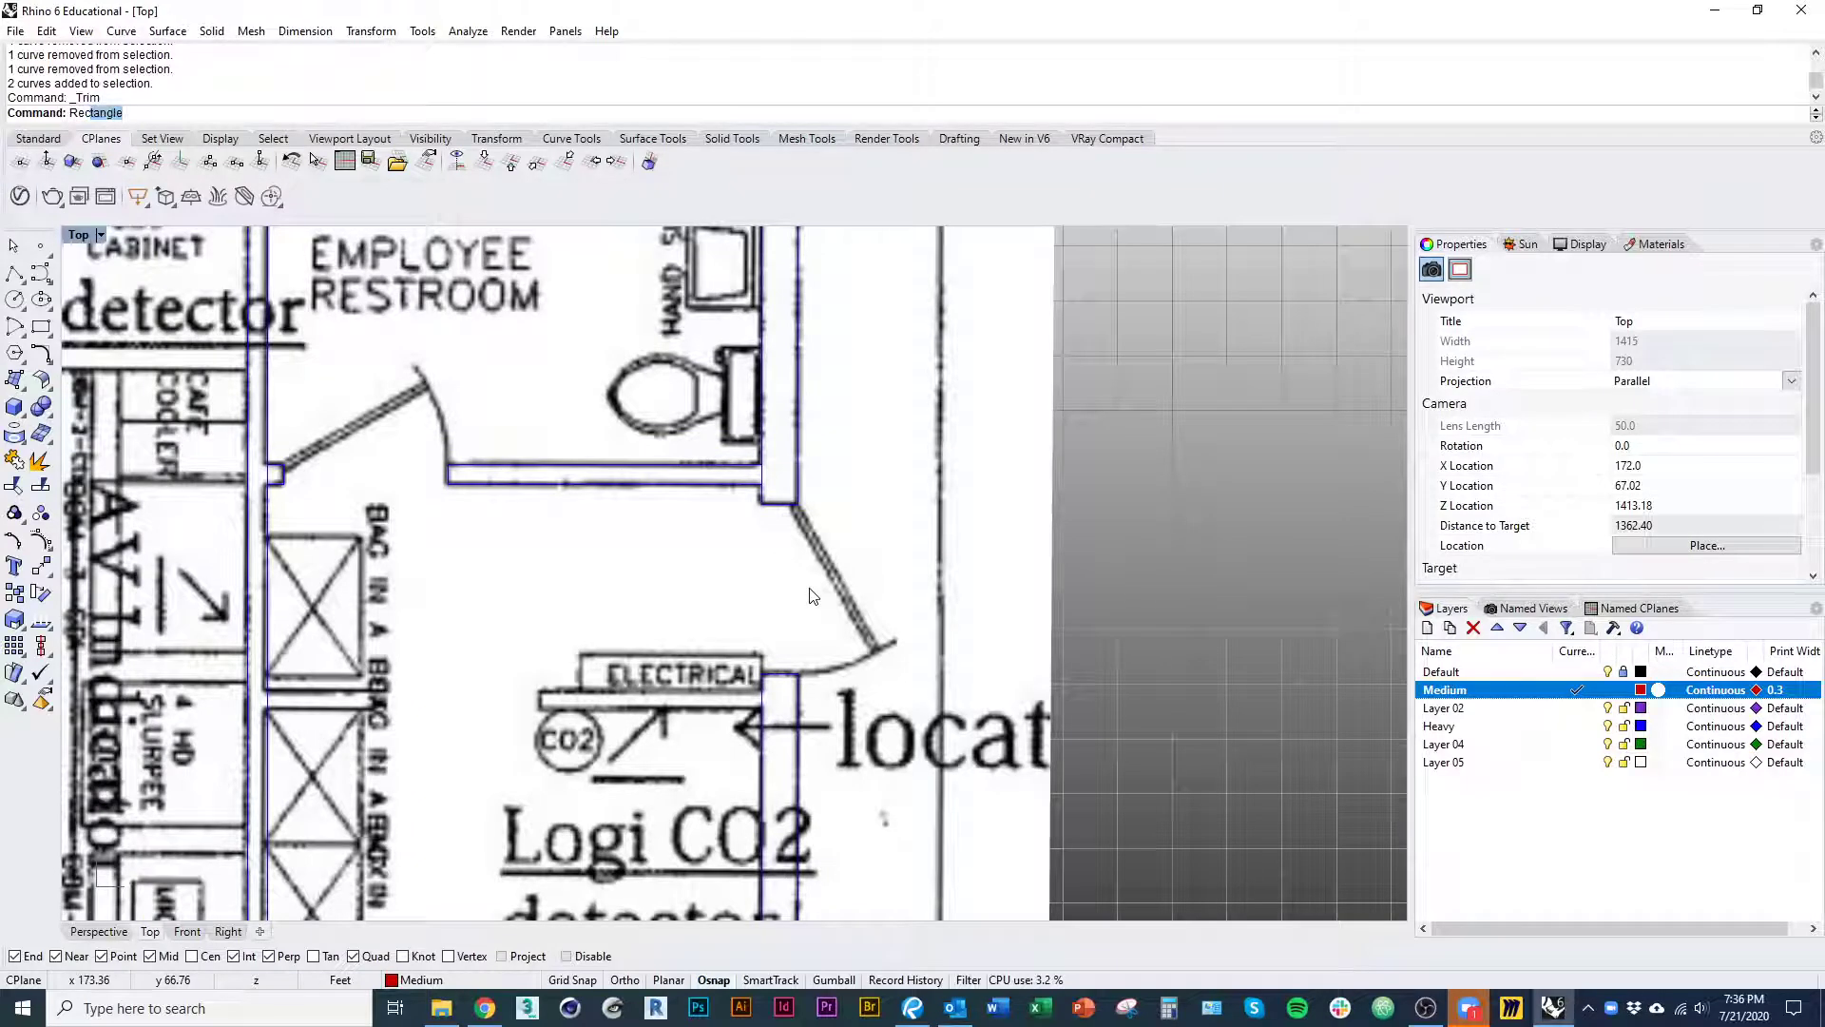
key(Return)
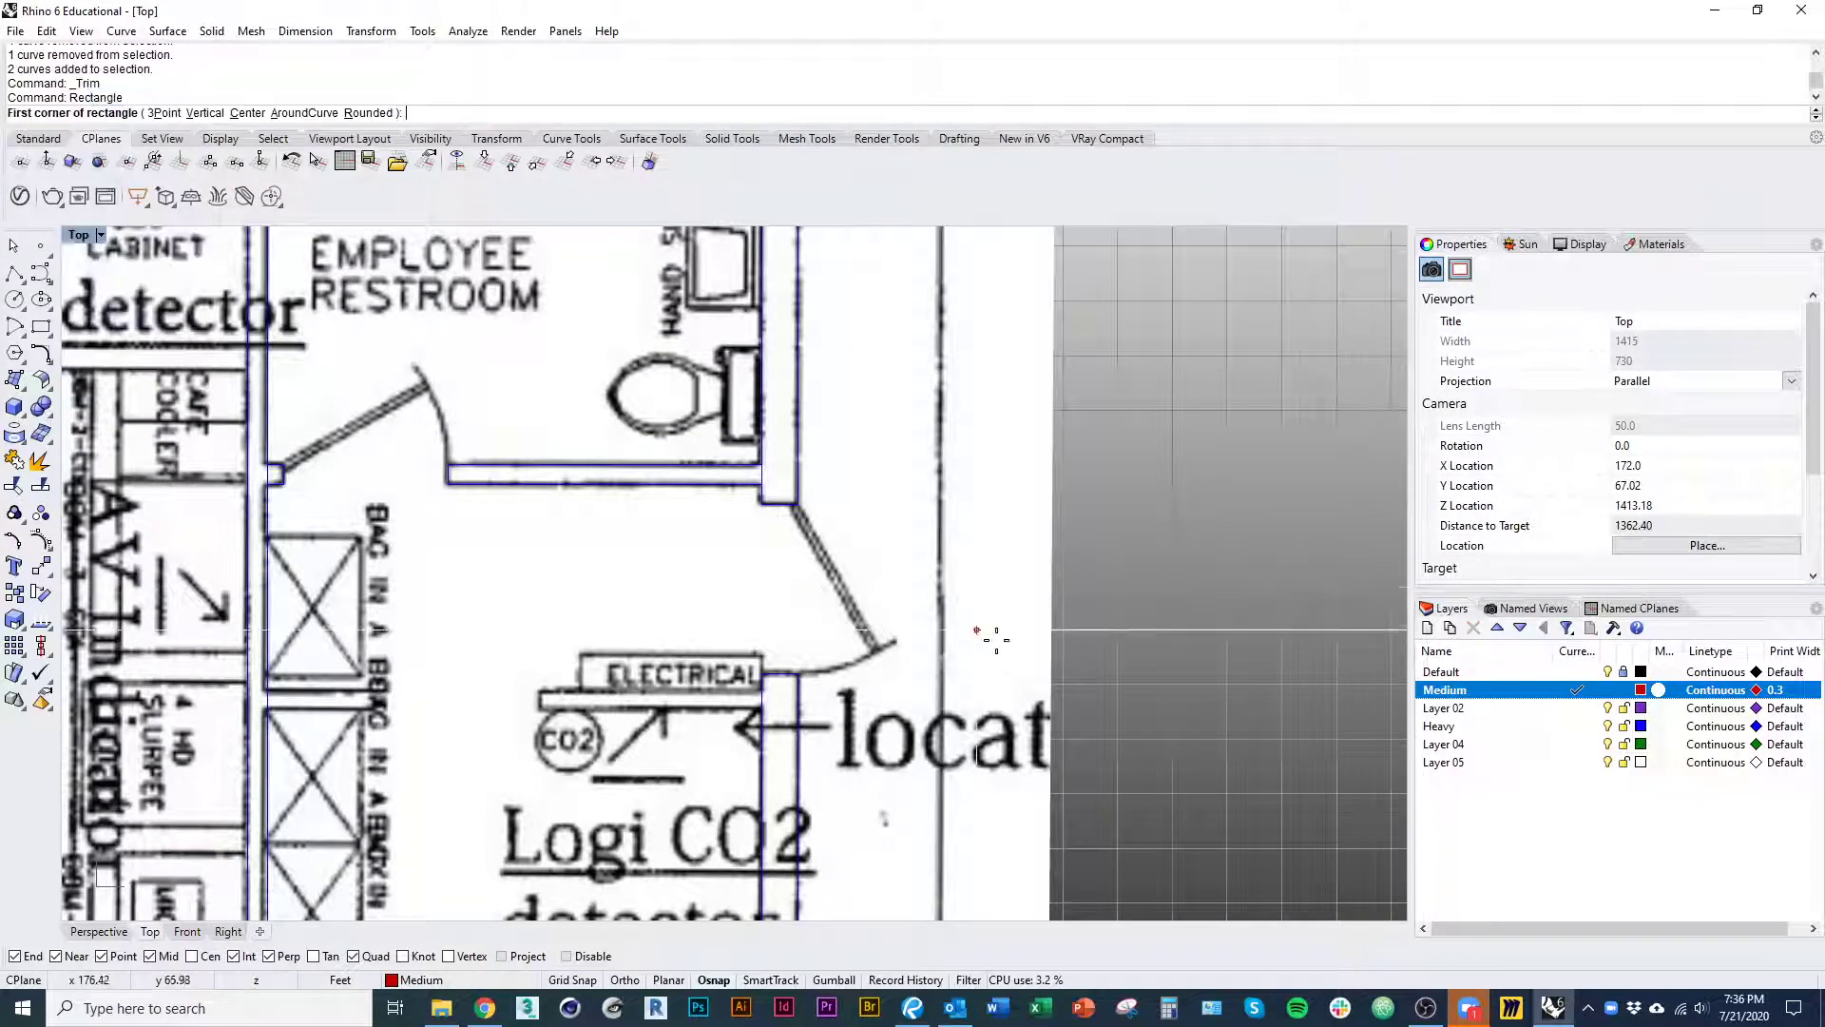
click(1578, 744)
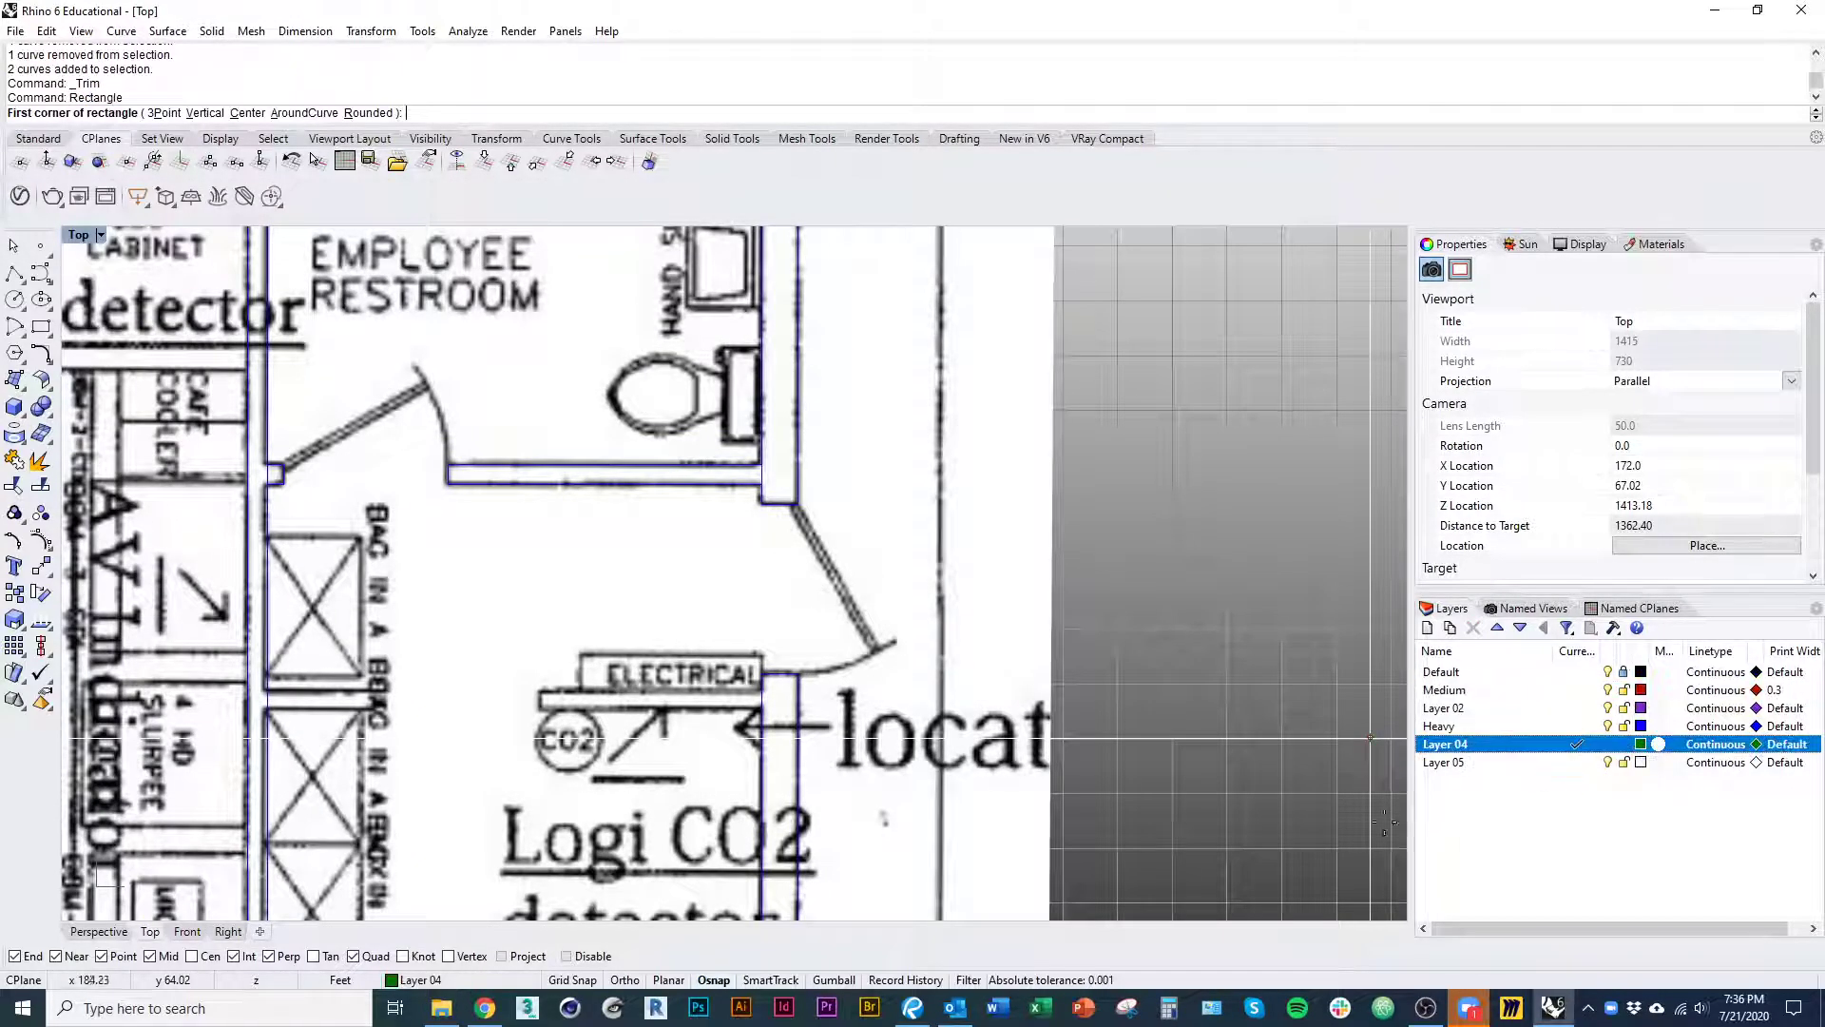
key(Escape)
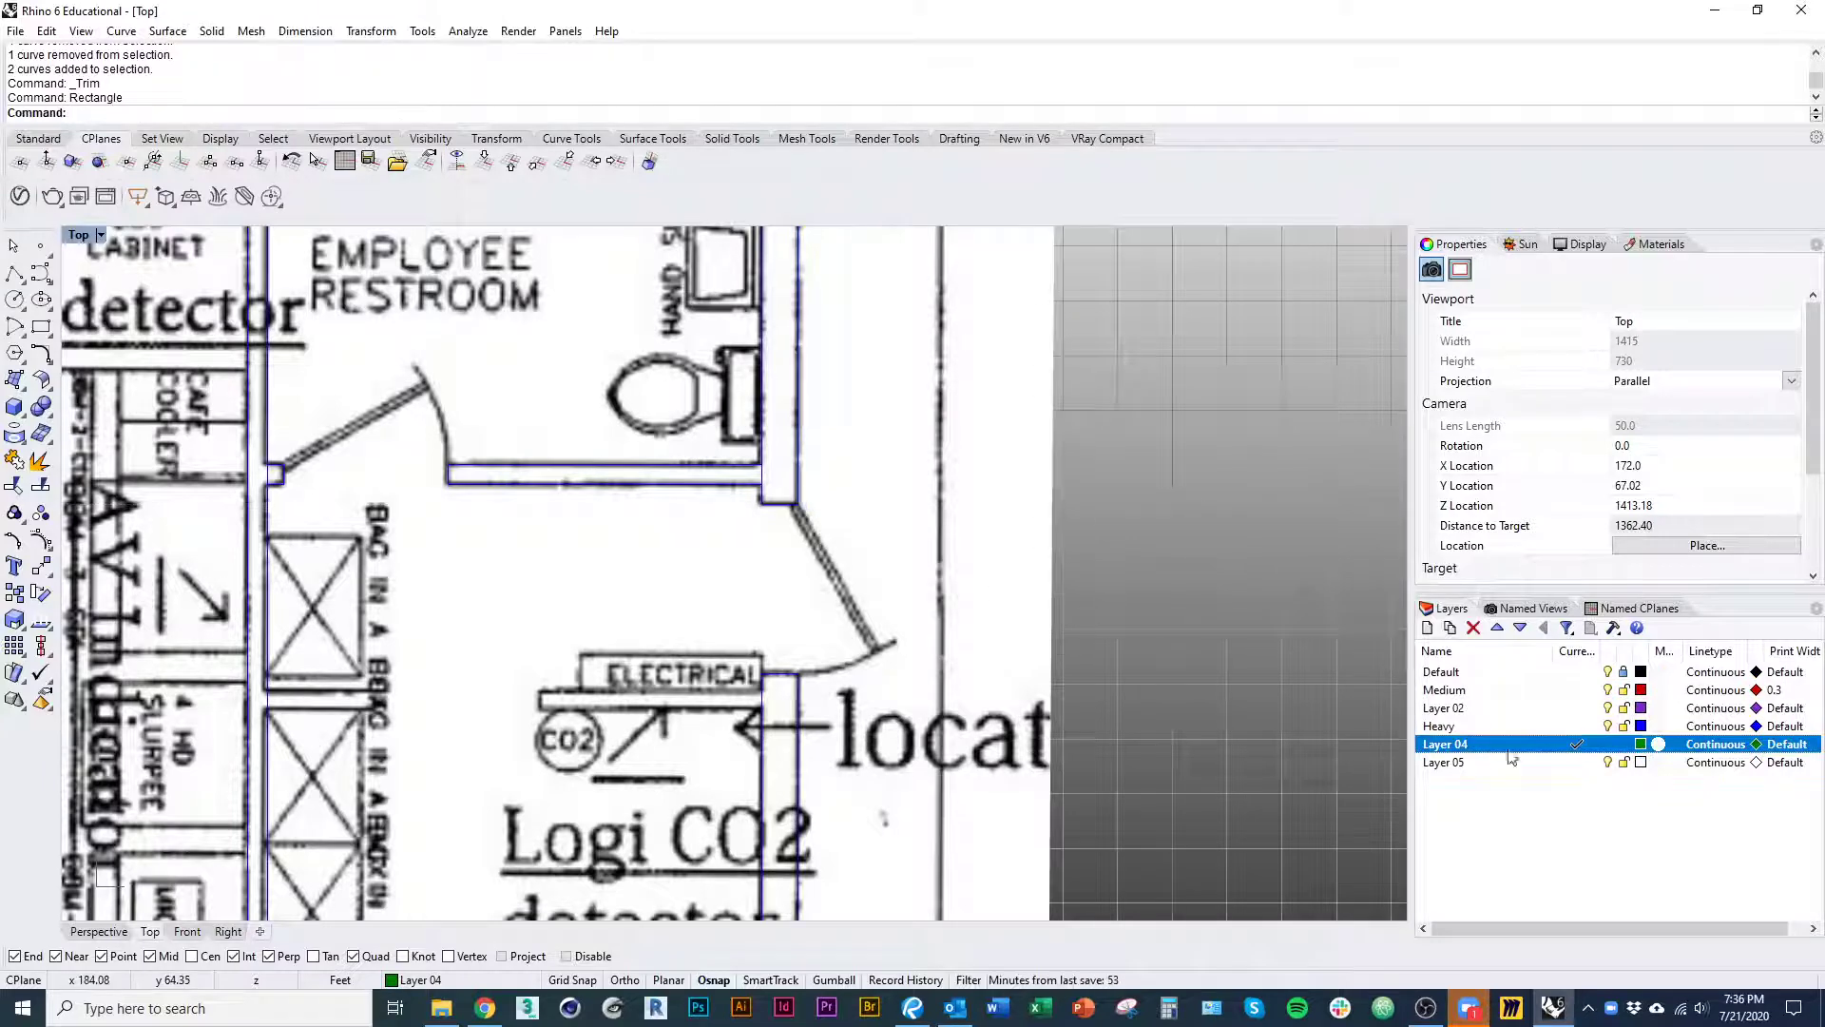
click(1577, 690)
- Draw a thin rectangle on the Medium layer as the exterior door's panel, from the upper jamb's outer corner to the lower jamb line
right_drag(904, 584, 887, 572)
right_click(884, 571)
click(780, 493)
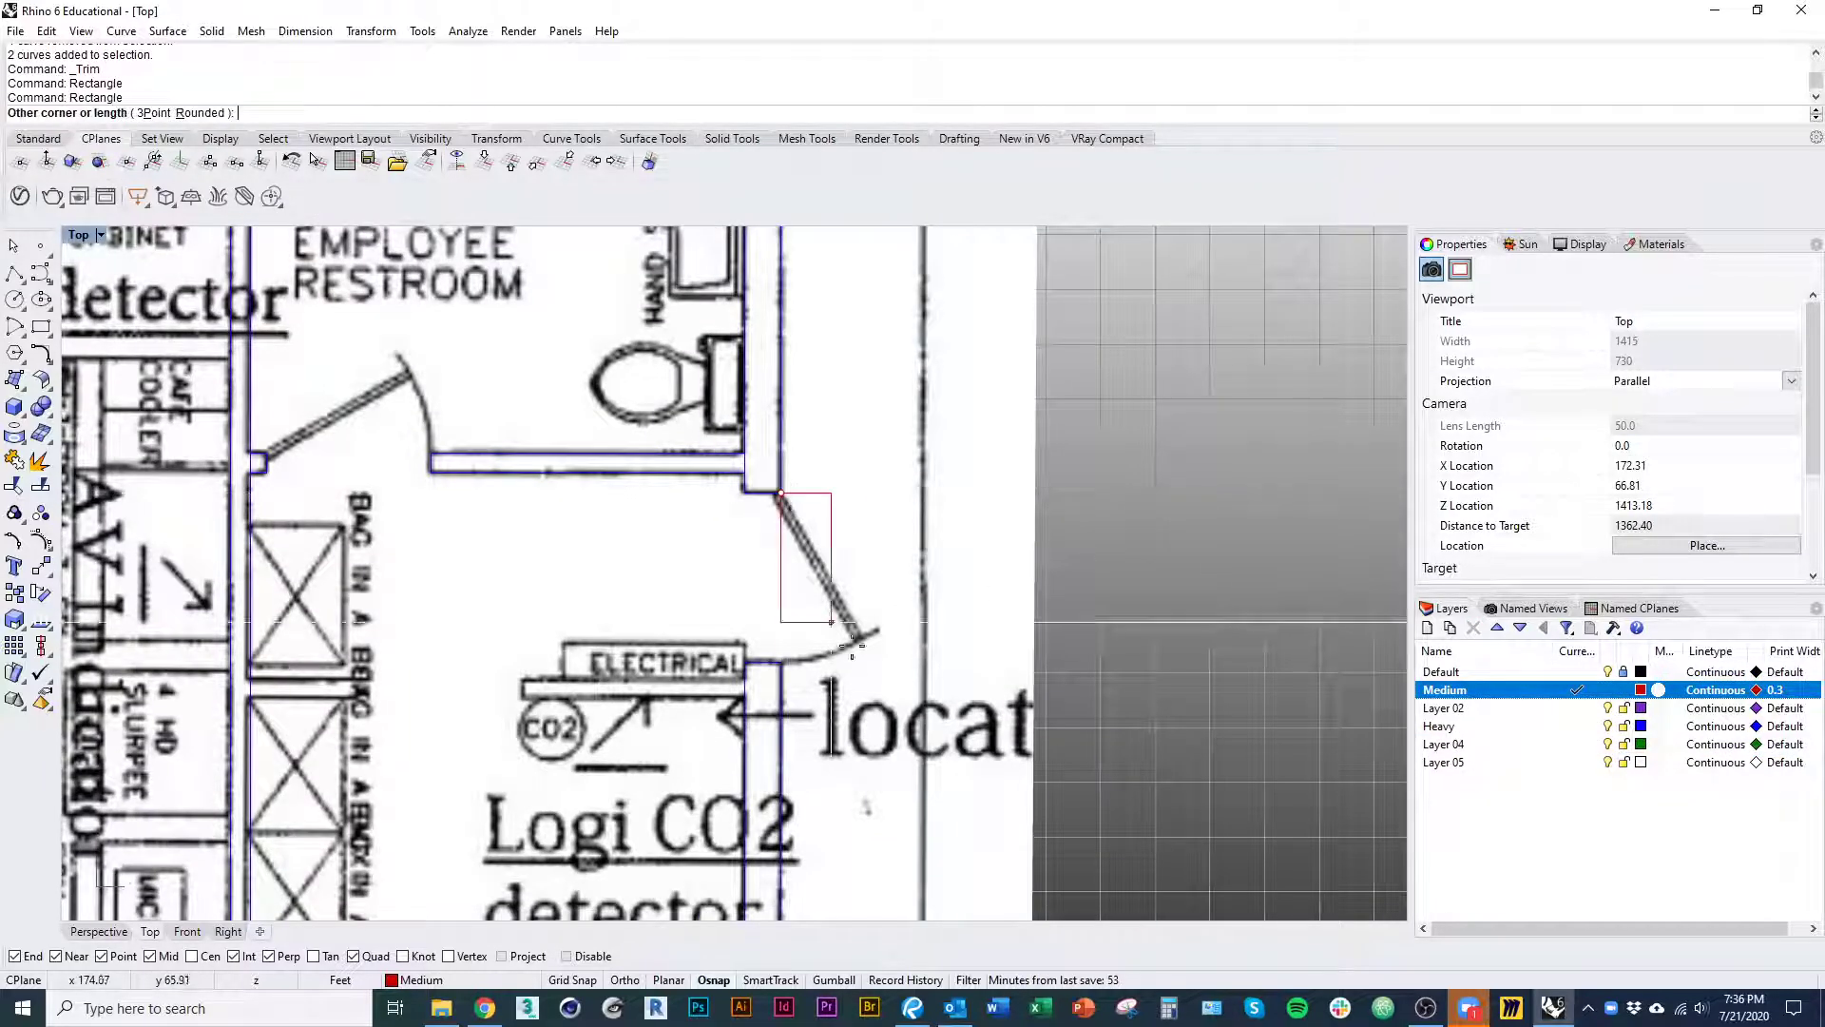
scroll(852, 646, up, 6)
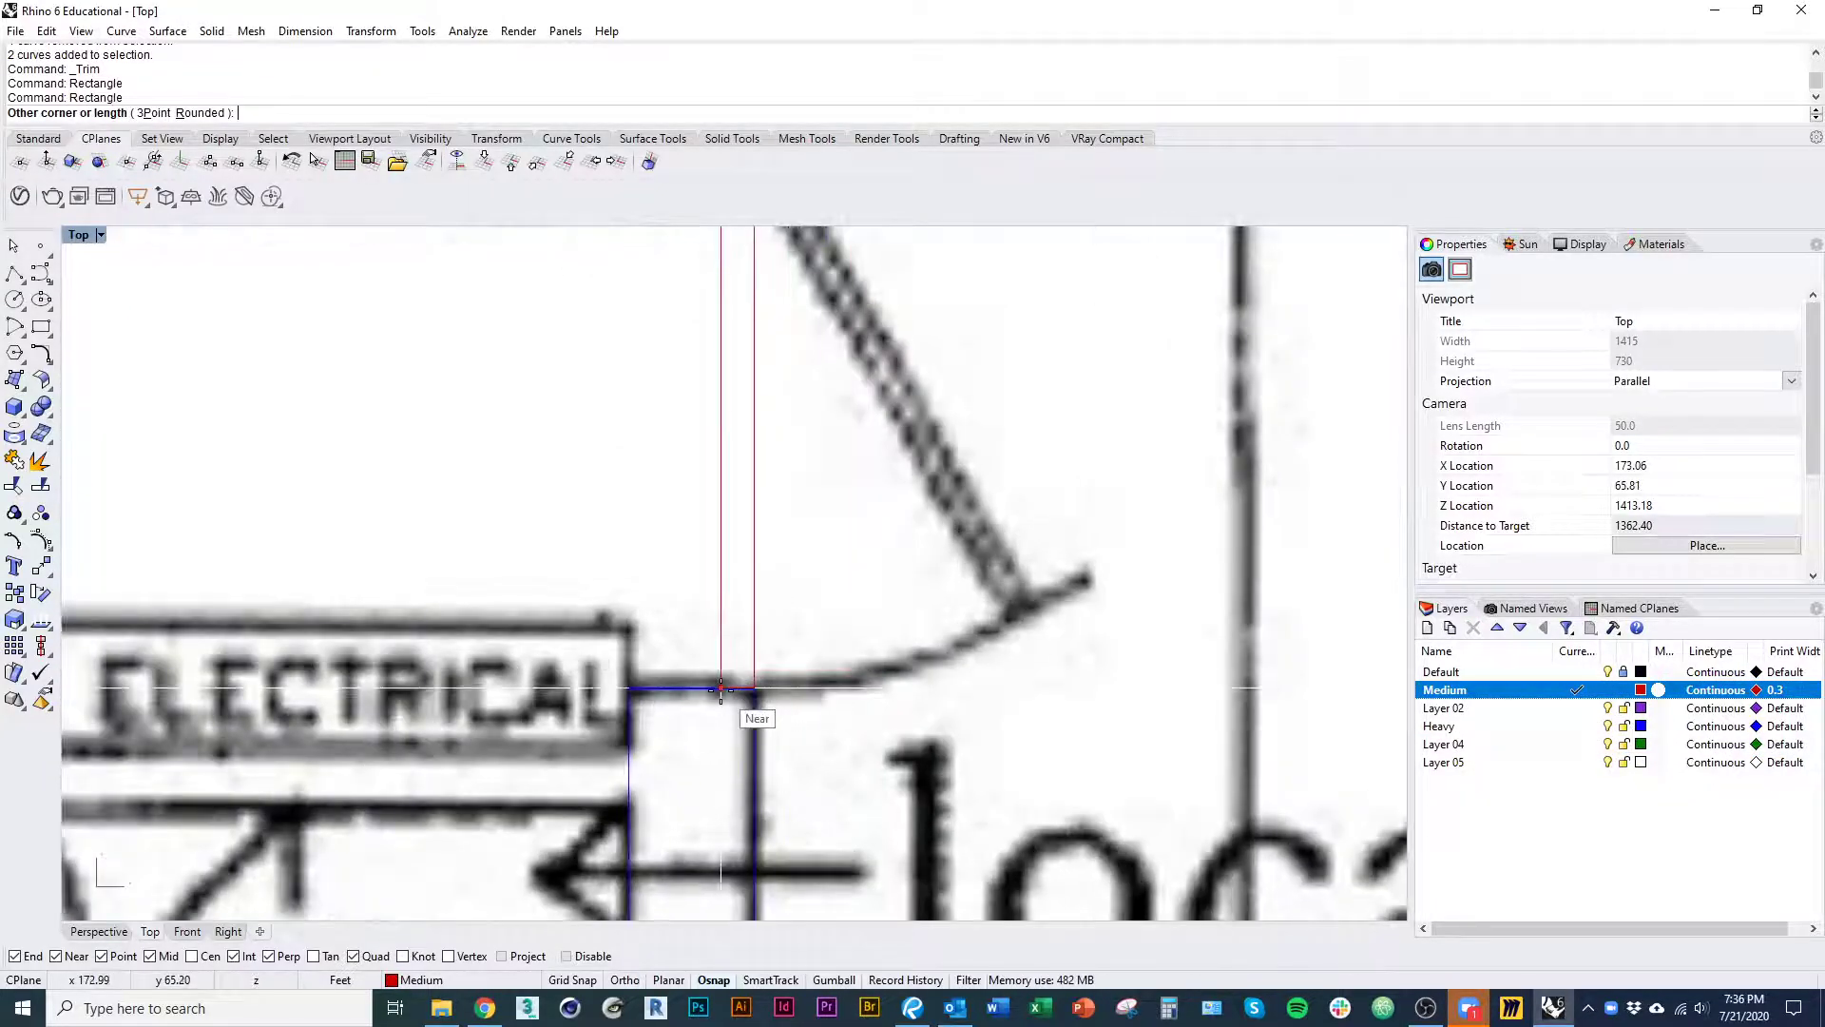
click(728, 688)
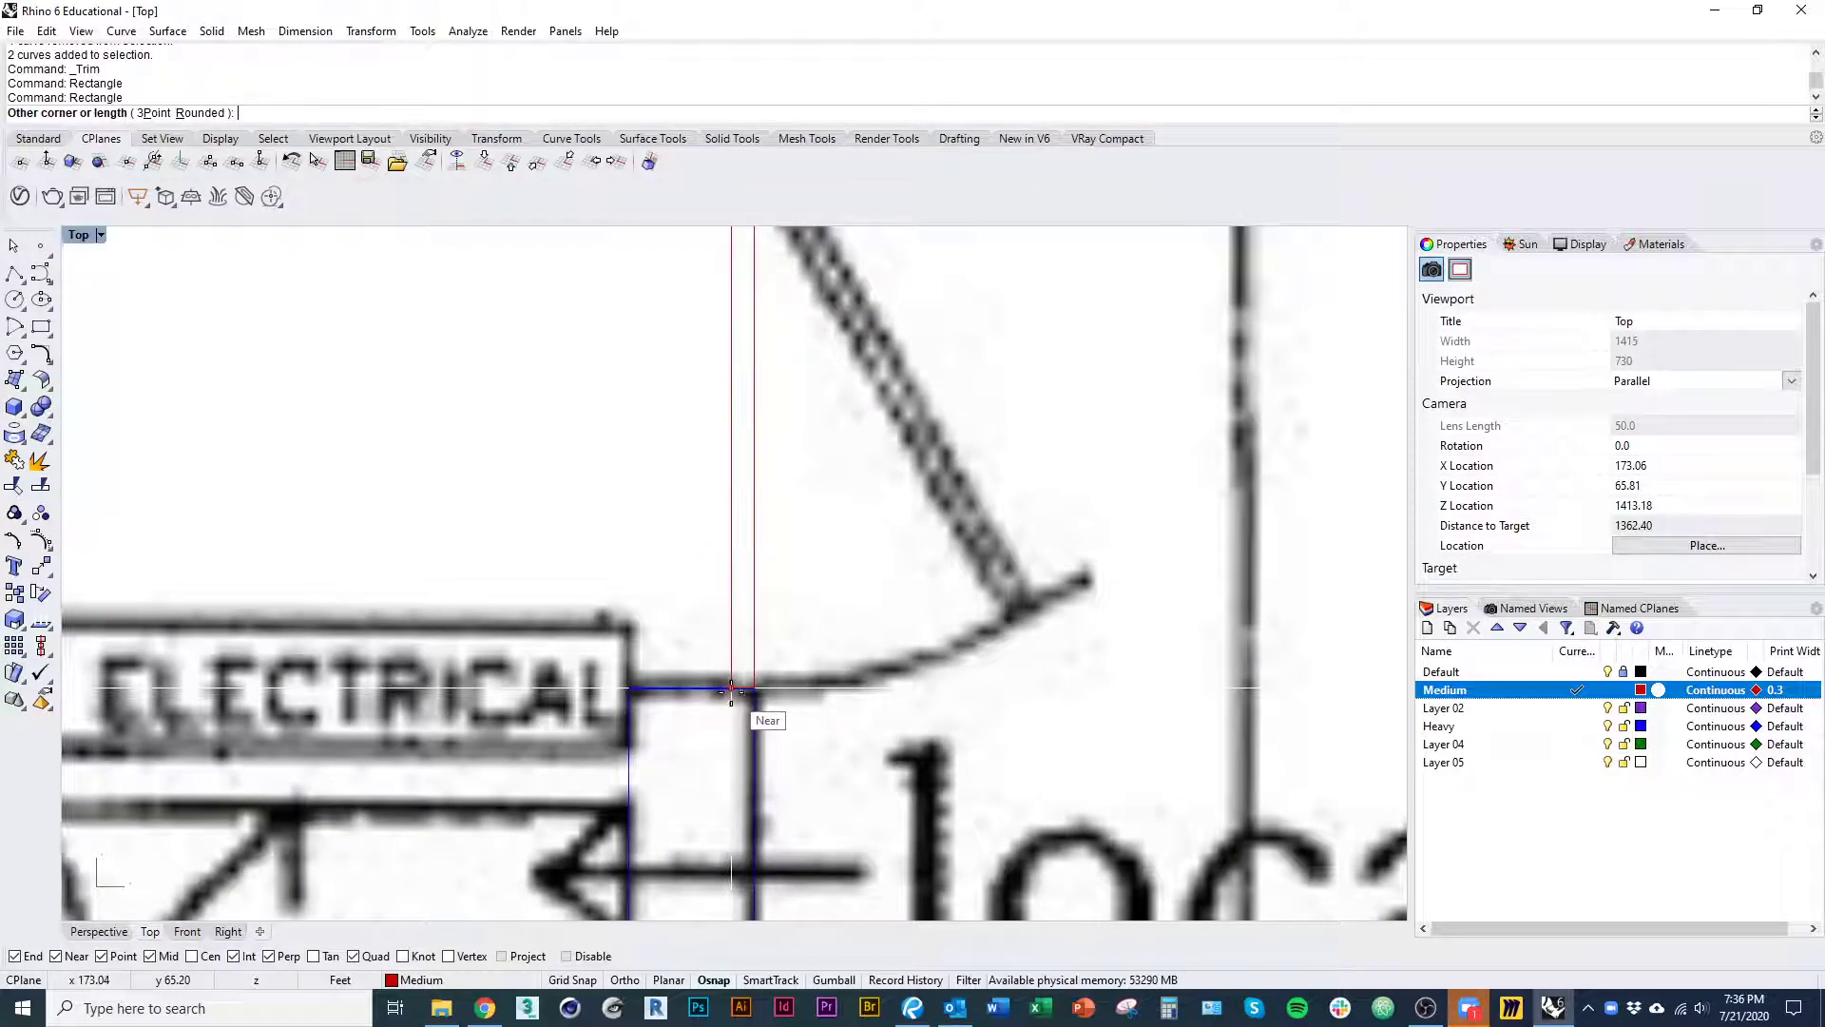
scroll(794, 618, down, 5)
- Rotate the door panel rectangle 90 degrees about its hinge corner so it opens outward, perpendicular to the exterior wall, and clear the selection
click(752, 626)
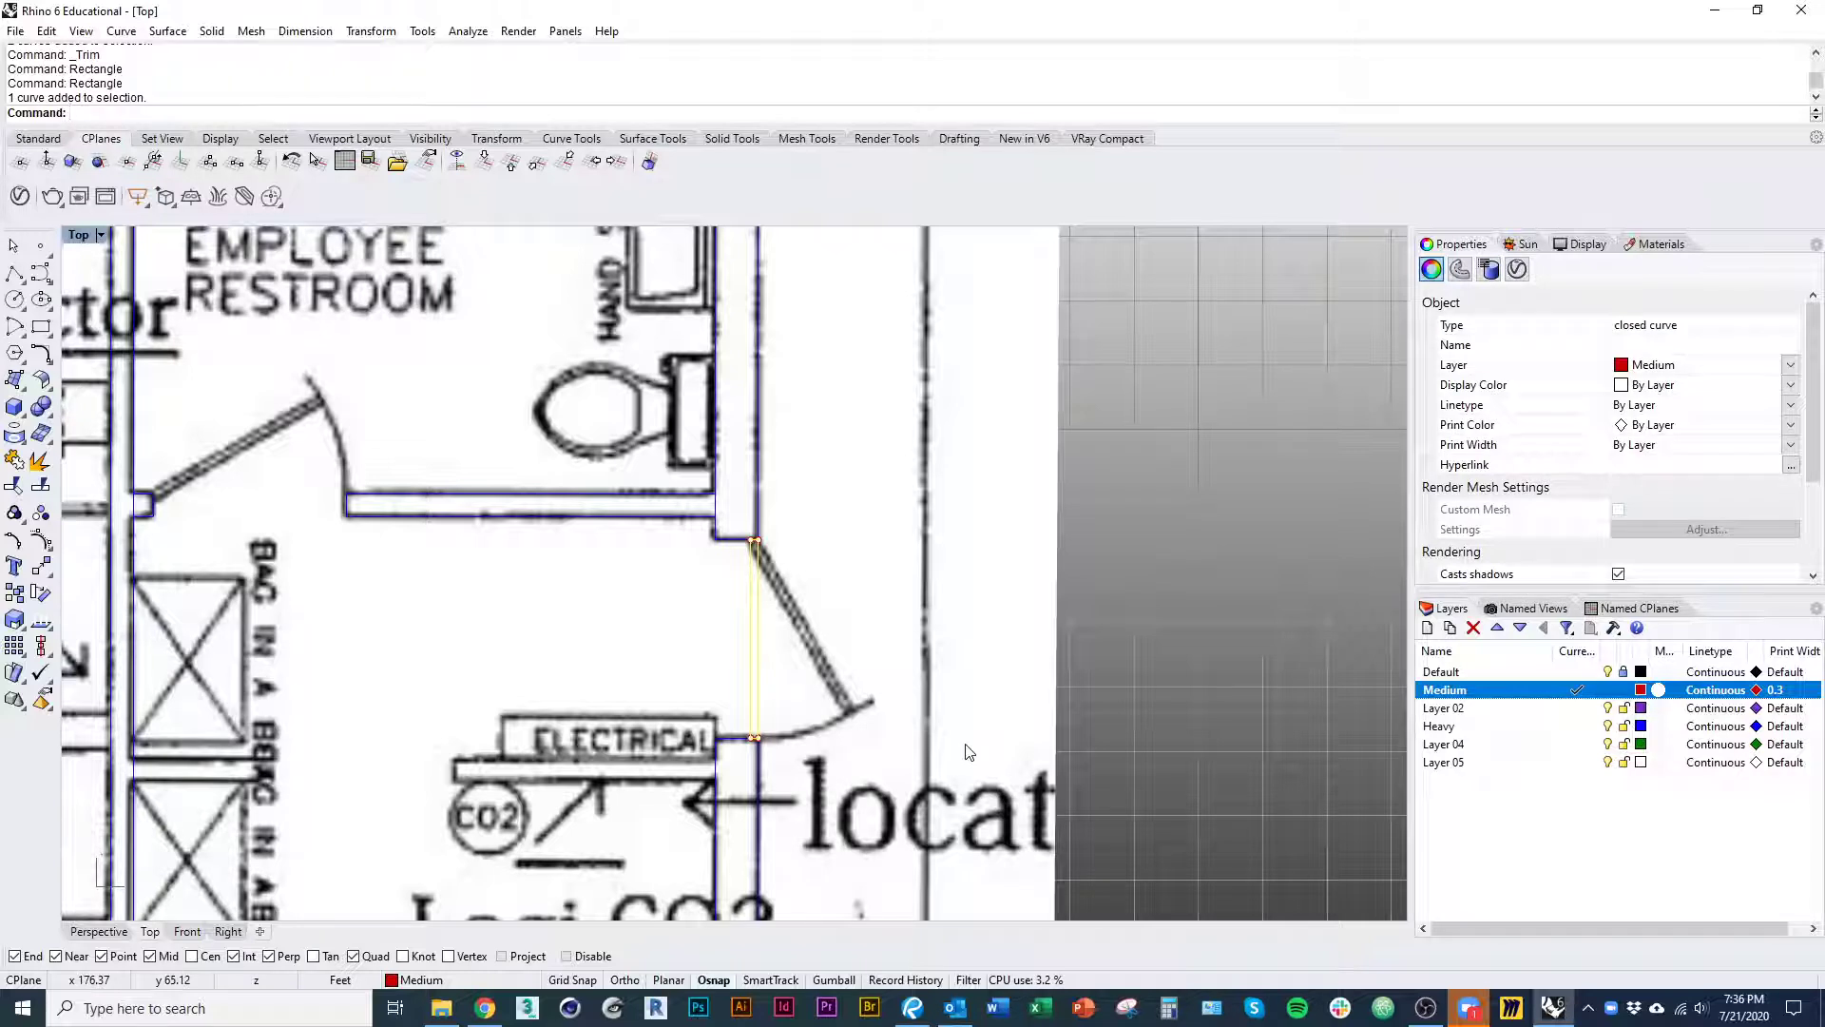
text(Rot)
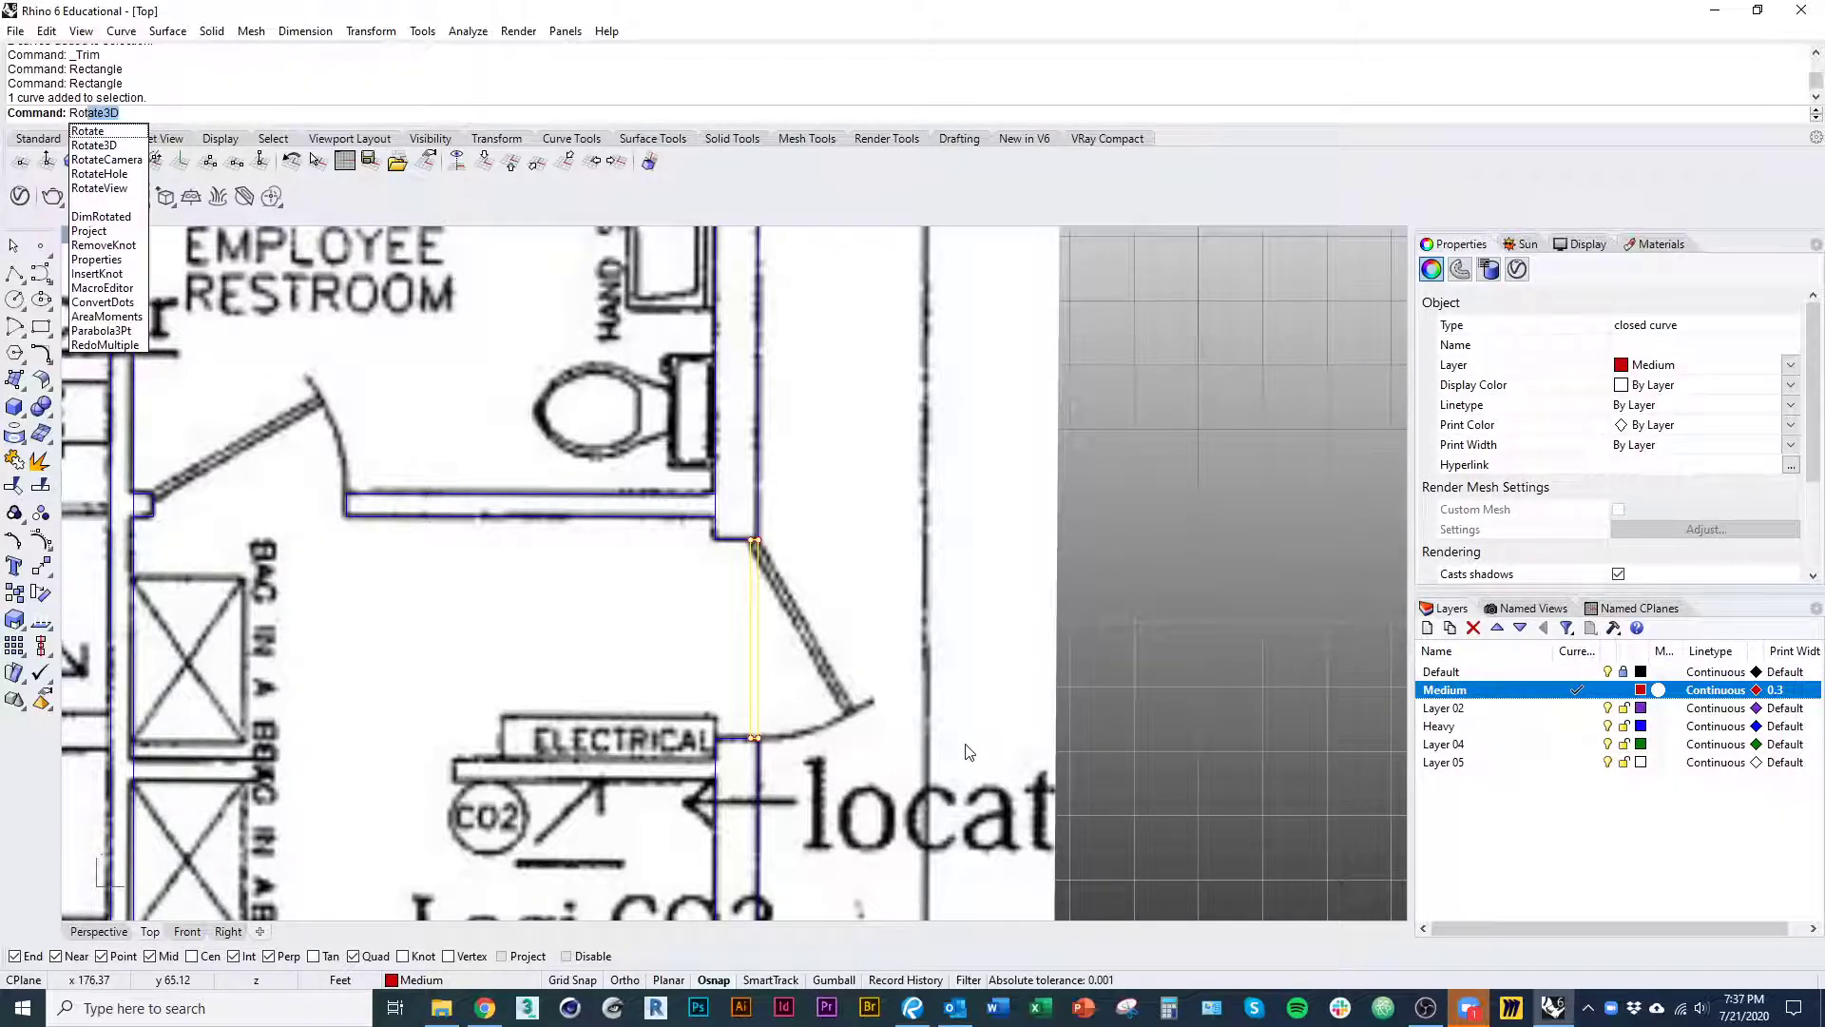
text(ate)
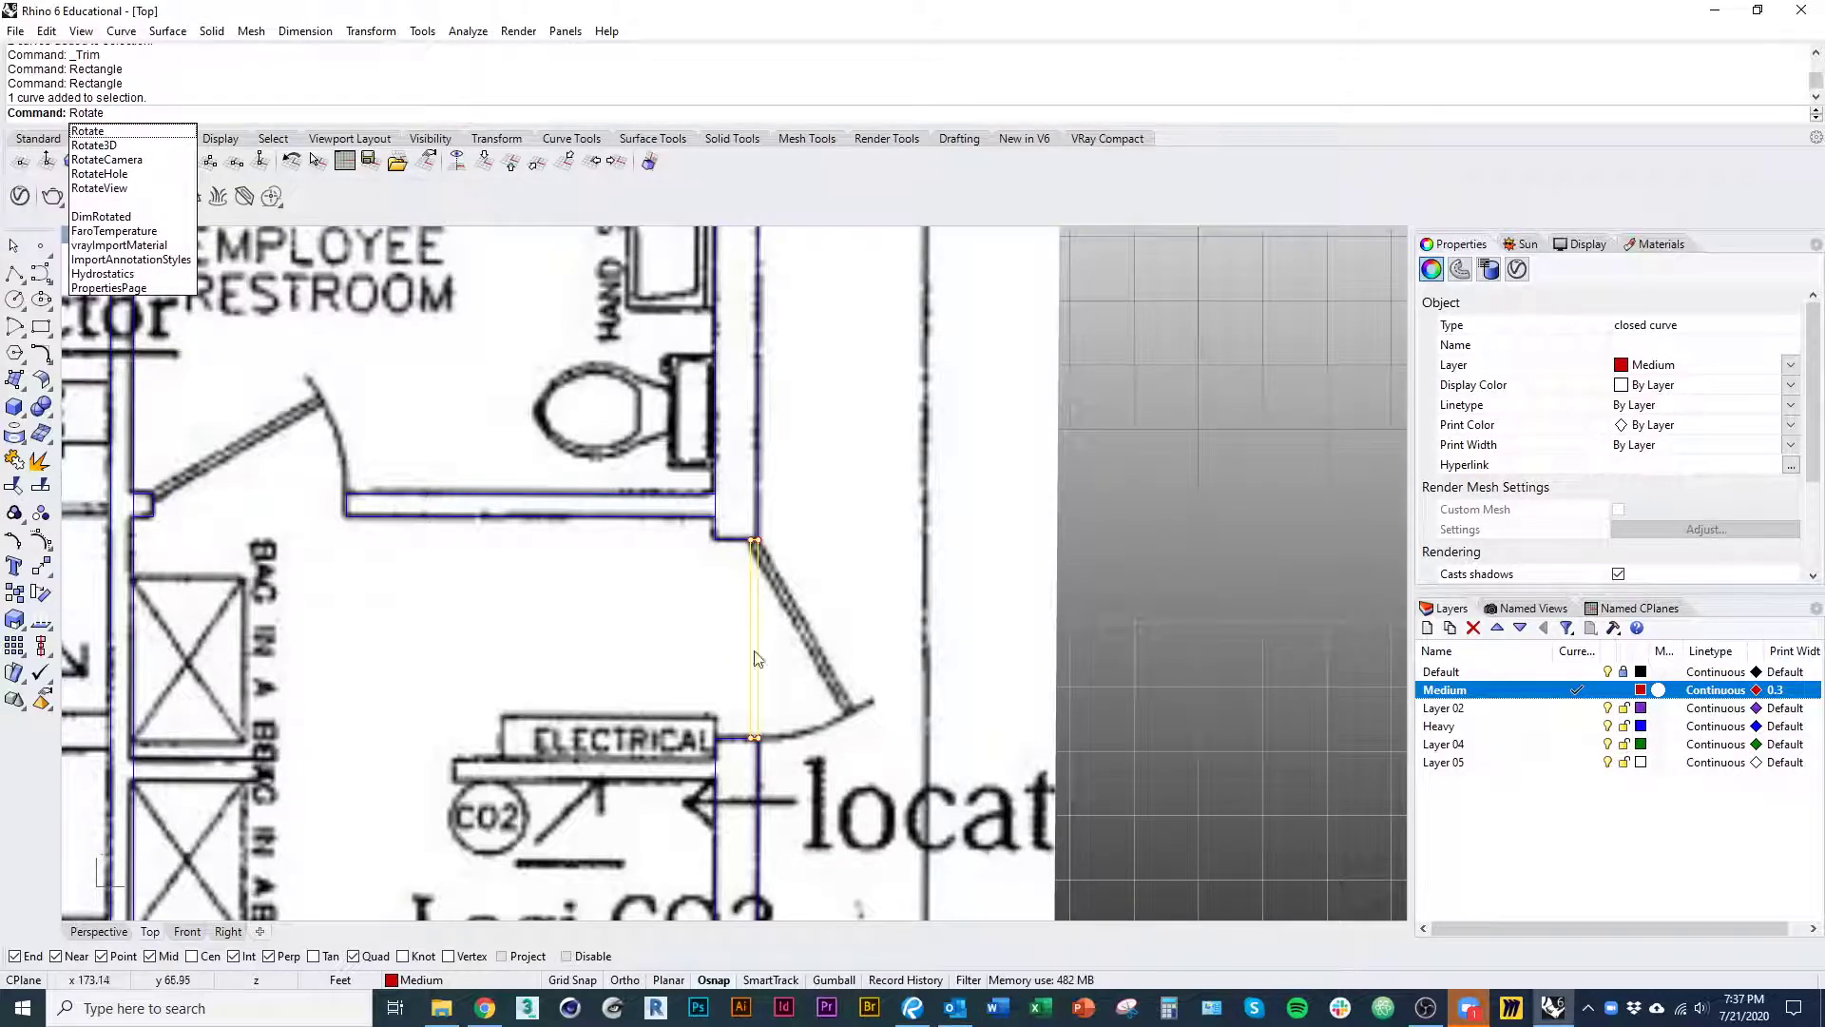
key(Return)
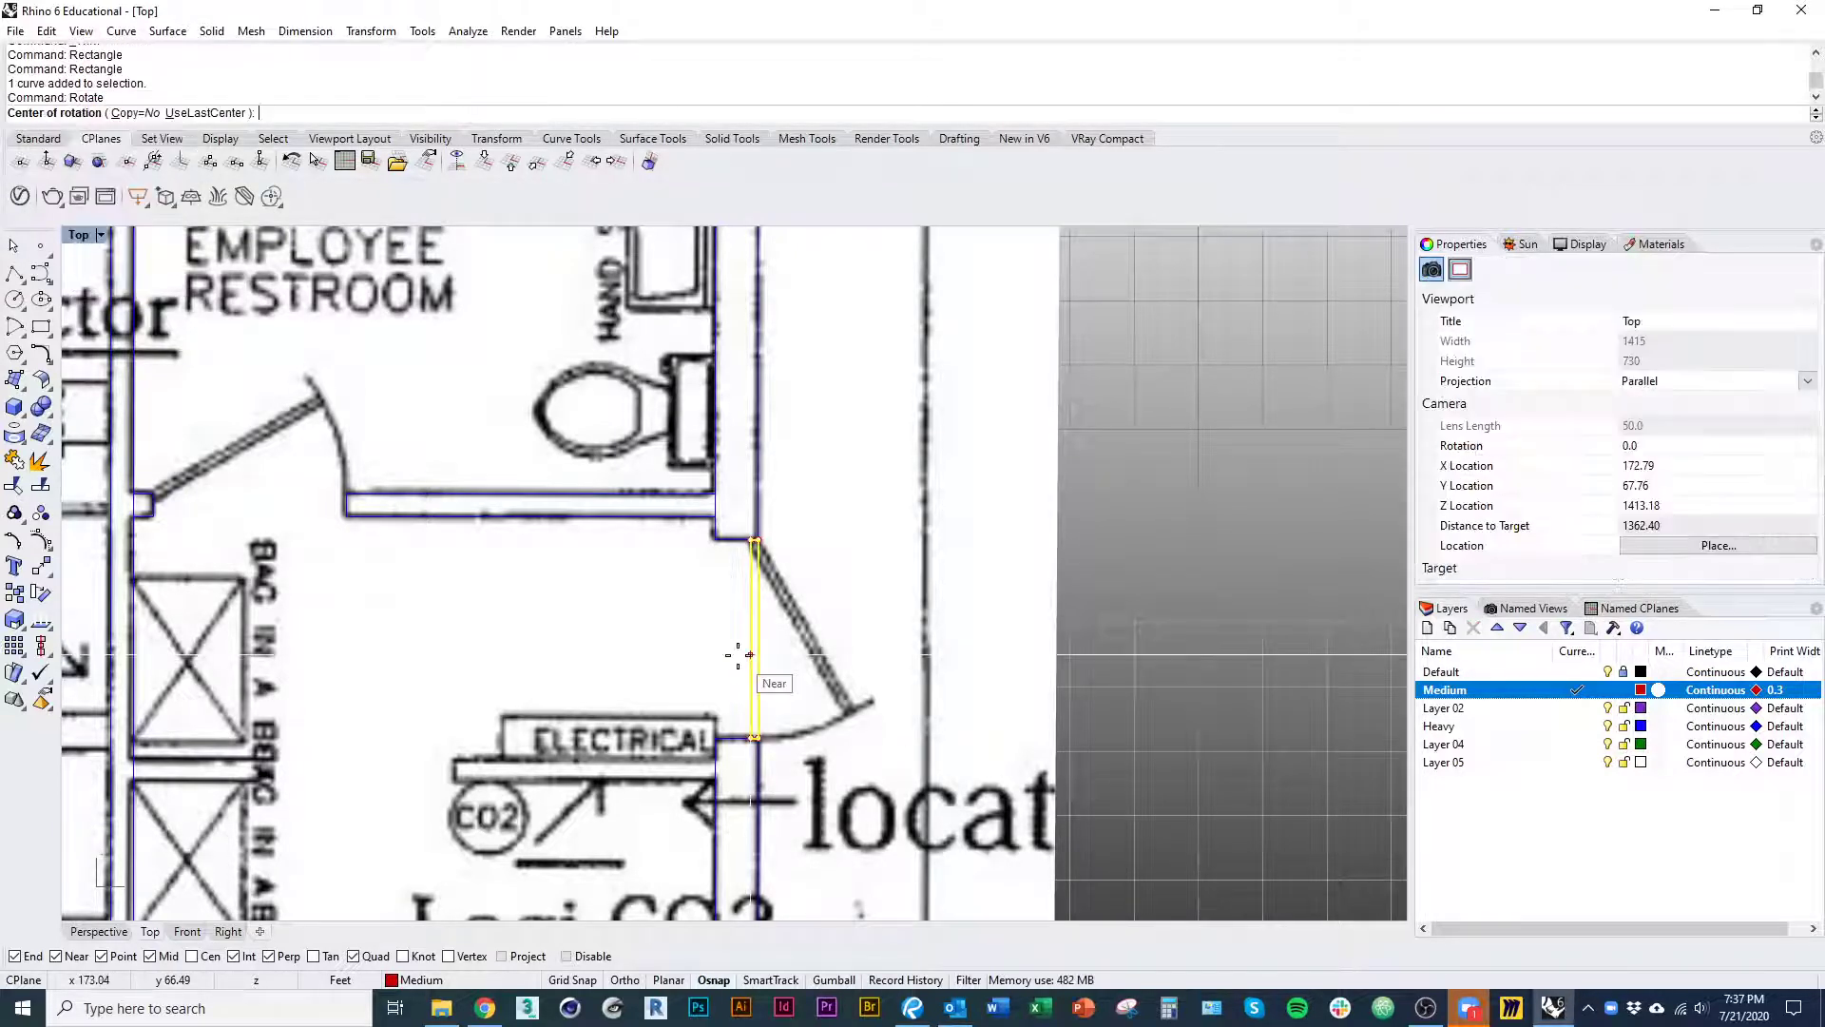
click(755, 540)
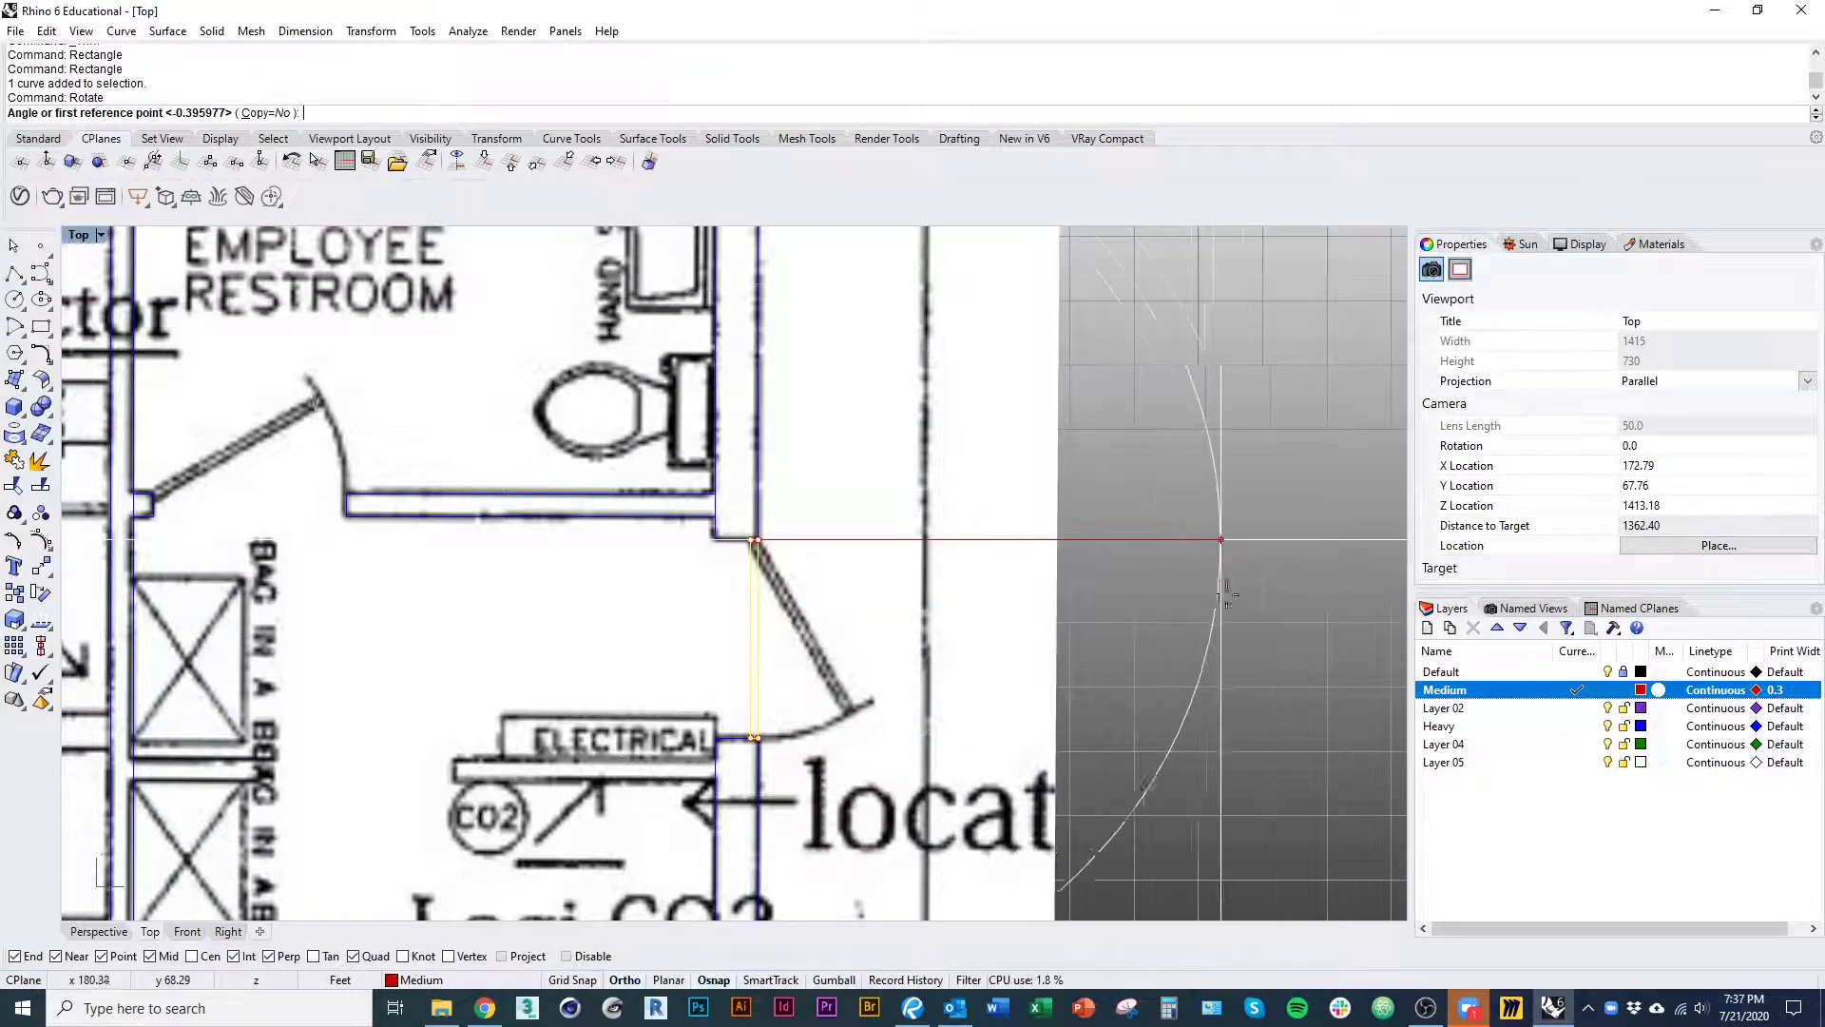
click(1251, 539)
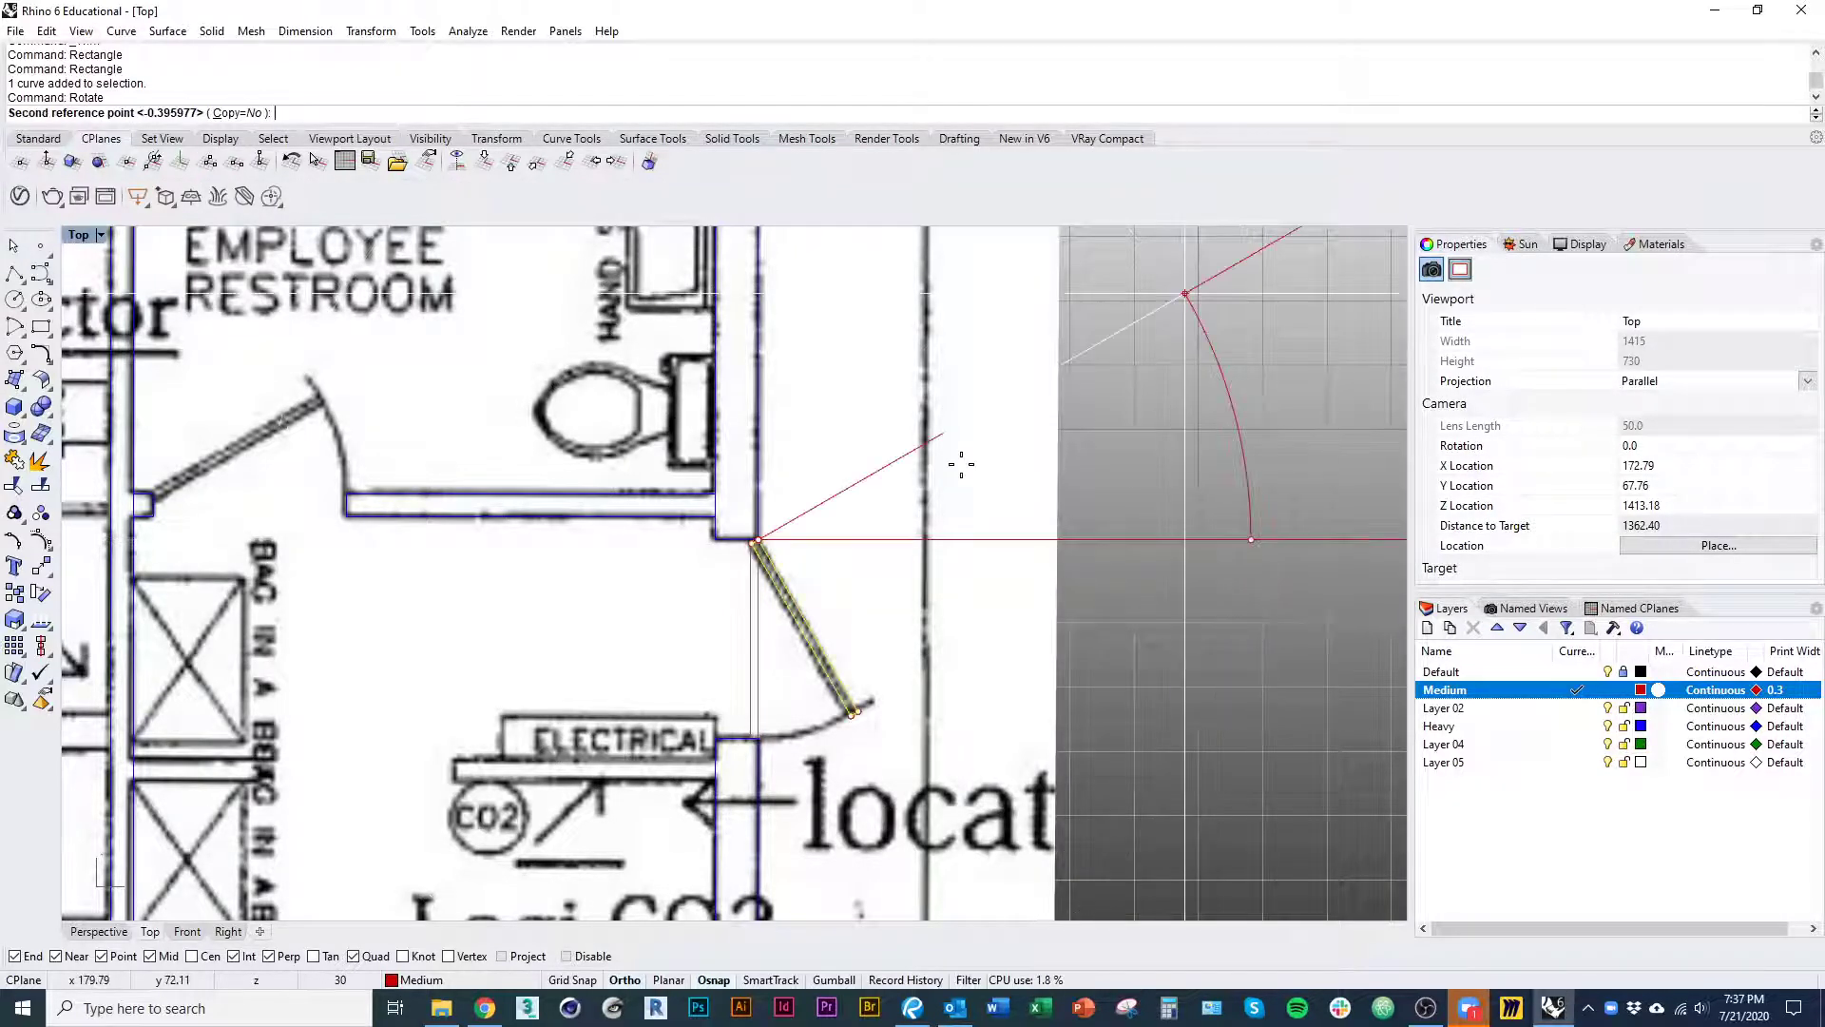
shift+click(787, 395)
right_drag(874, 504, 871, 578)
right_drag(907, 667, 897, 685)
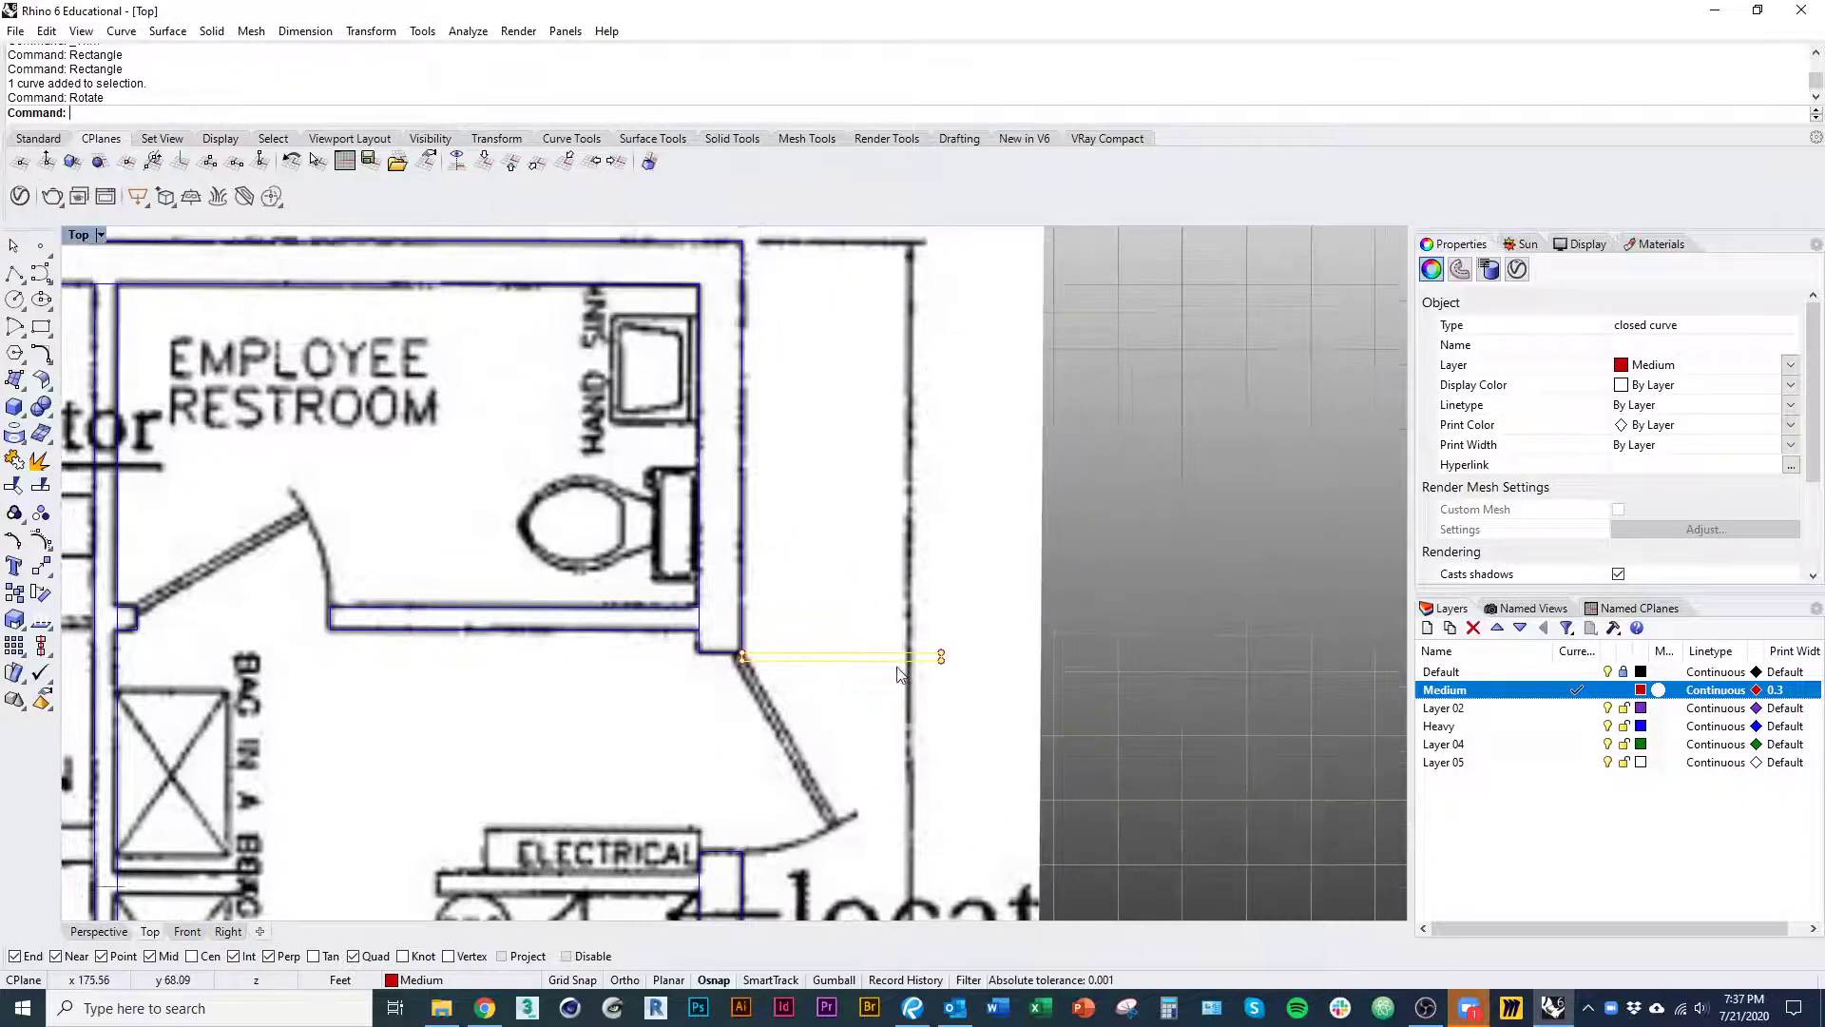
click(892, 720)
right_drag(891, 758, 940, 654)
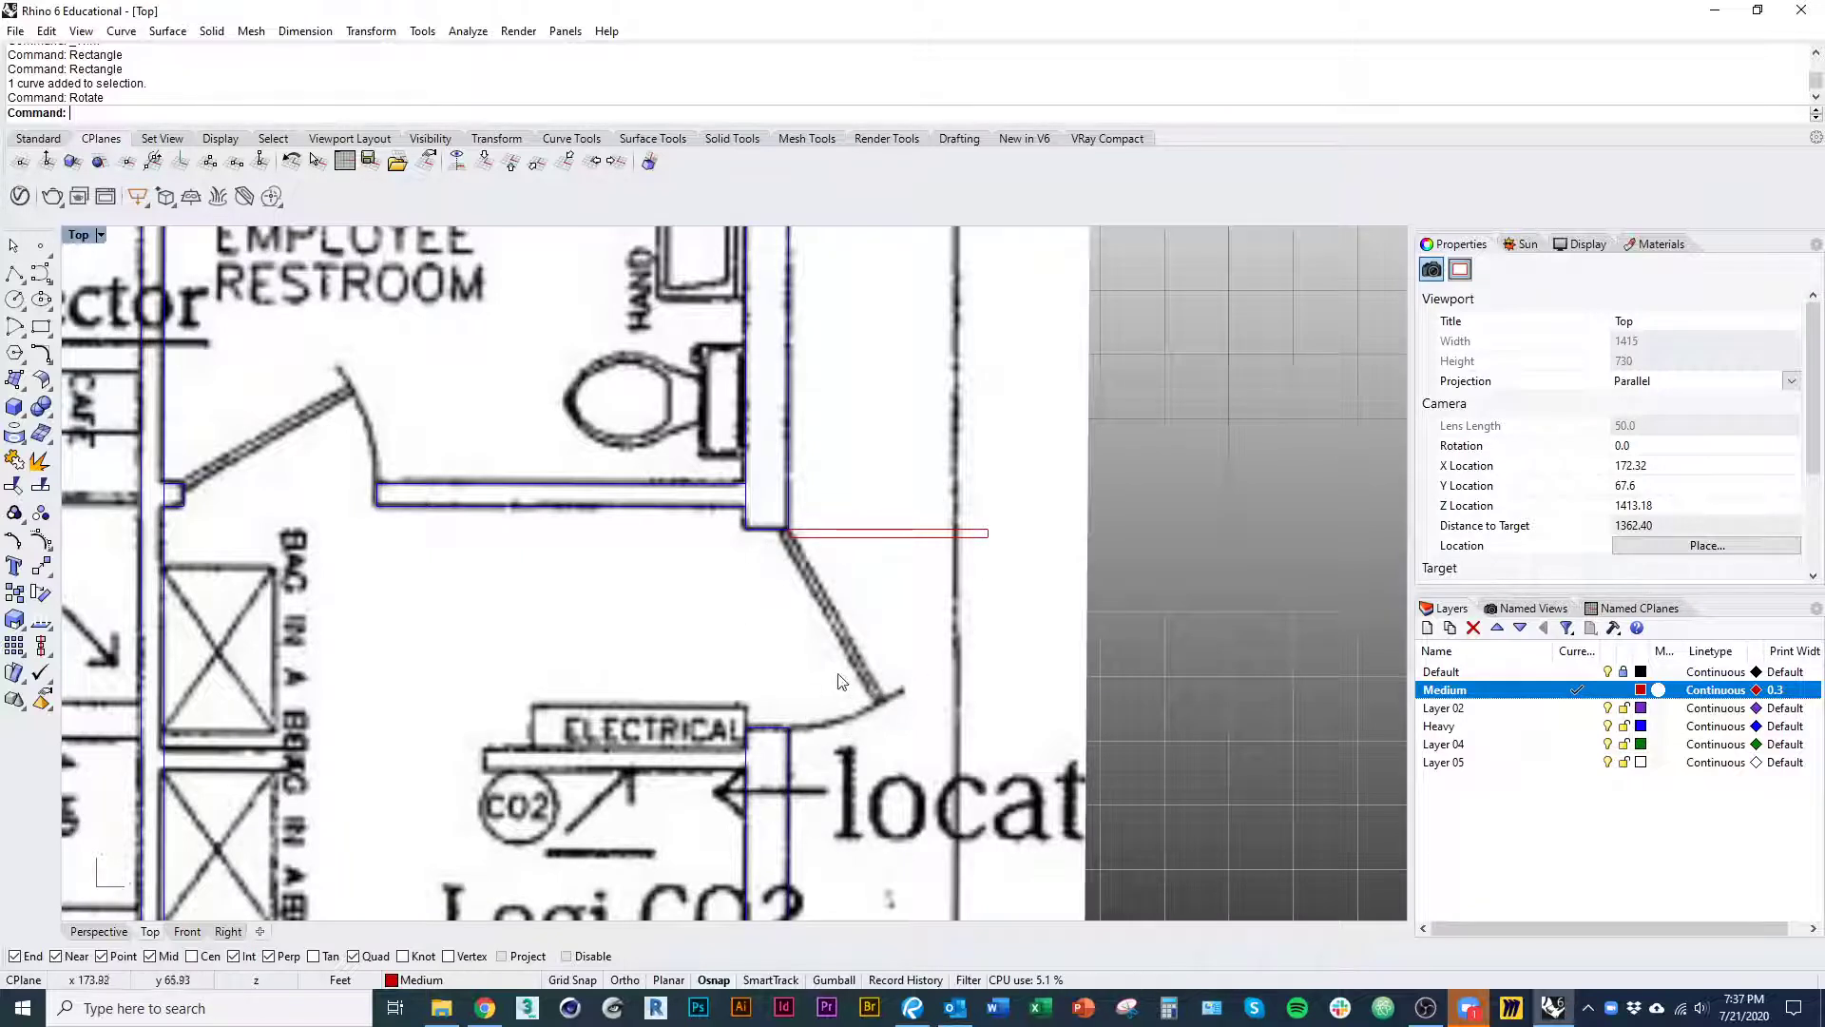
- Make Layer 04 current and draw the door's swing arc centered on the hinge corner, from the lower jamb to the open panel's end
click(1579, 744)
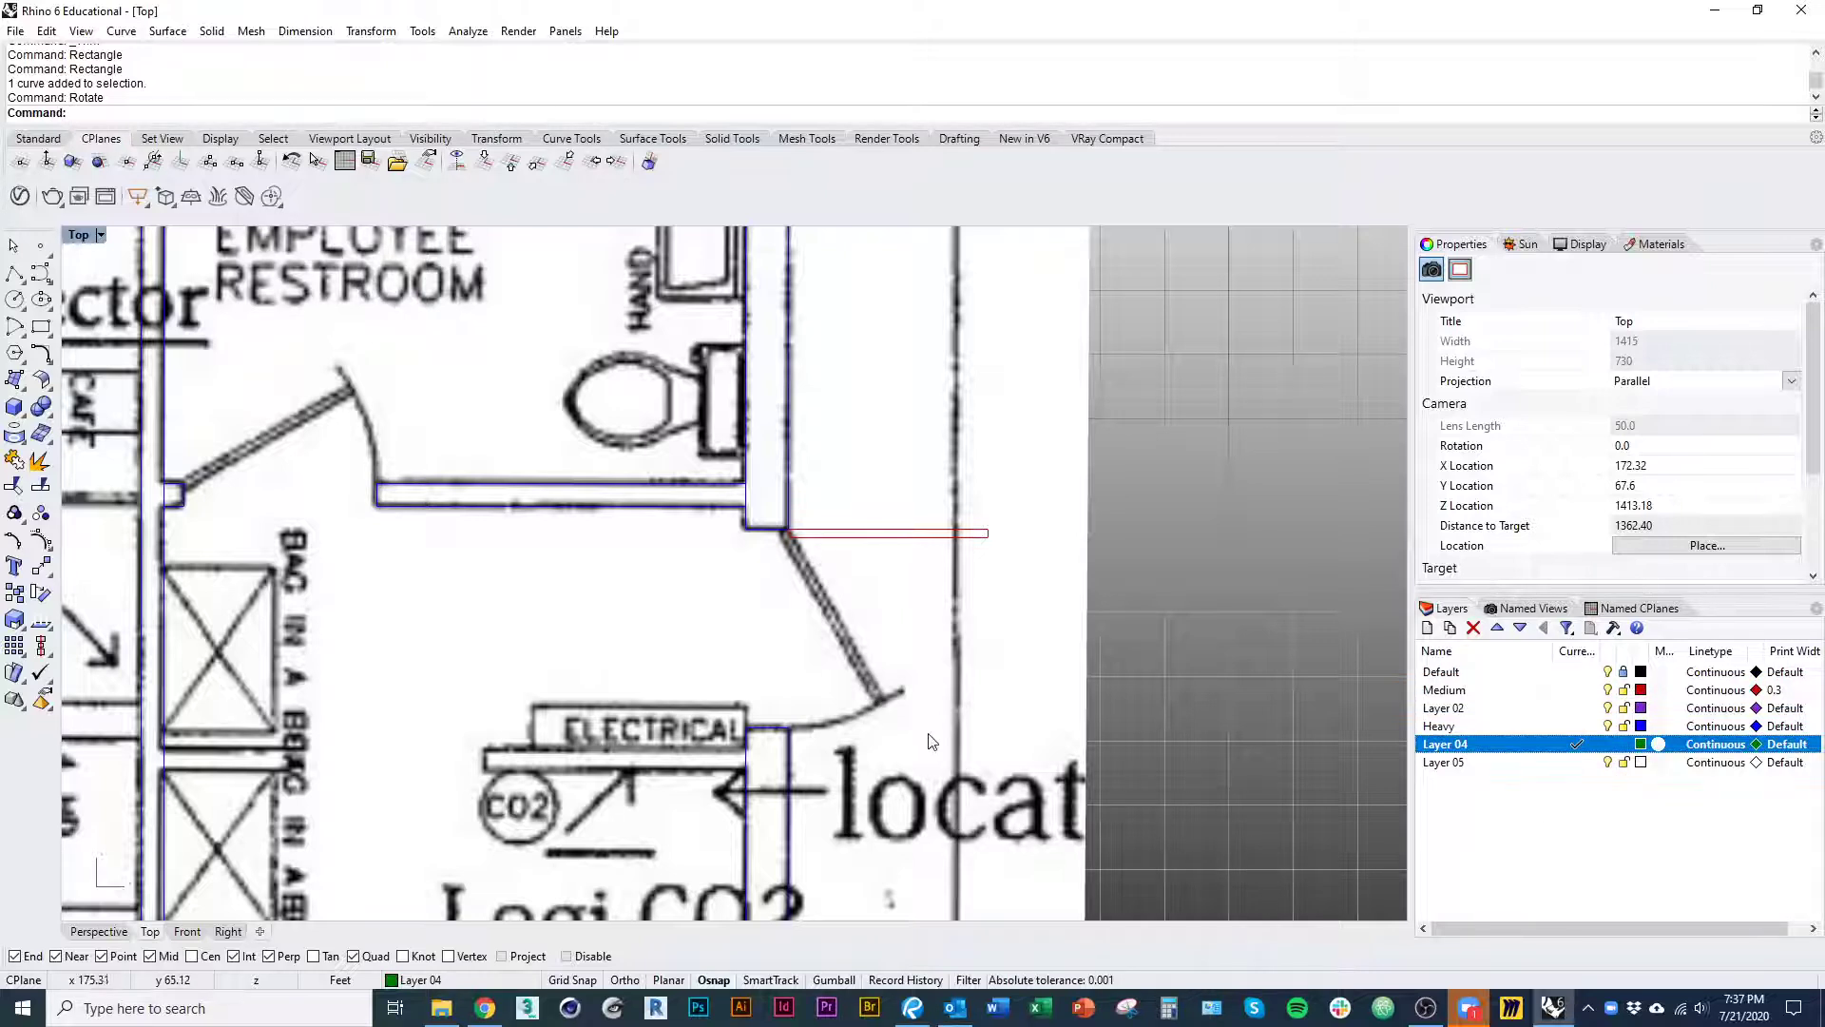
right_drag(898, 728, 918, 716)
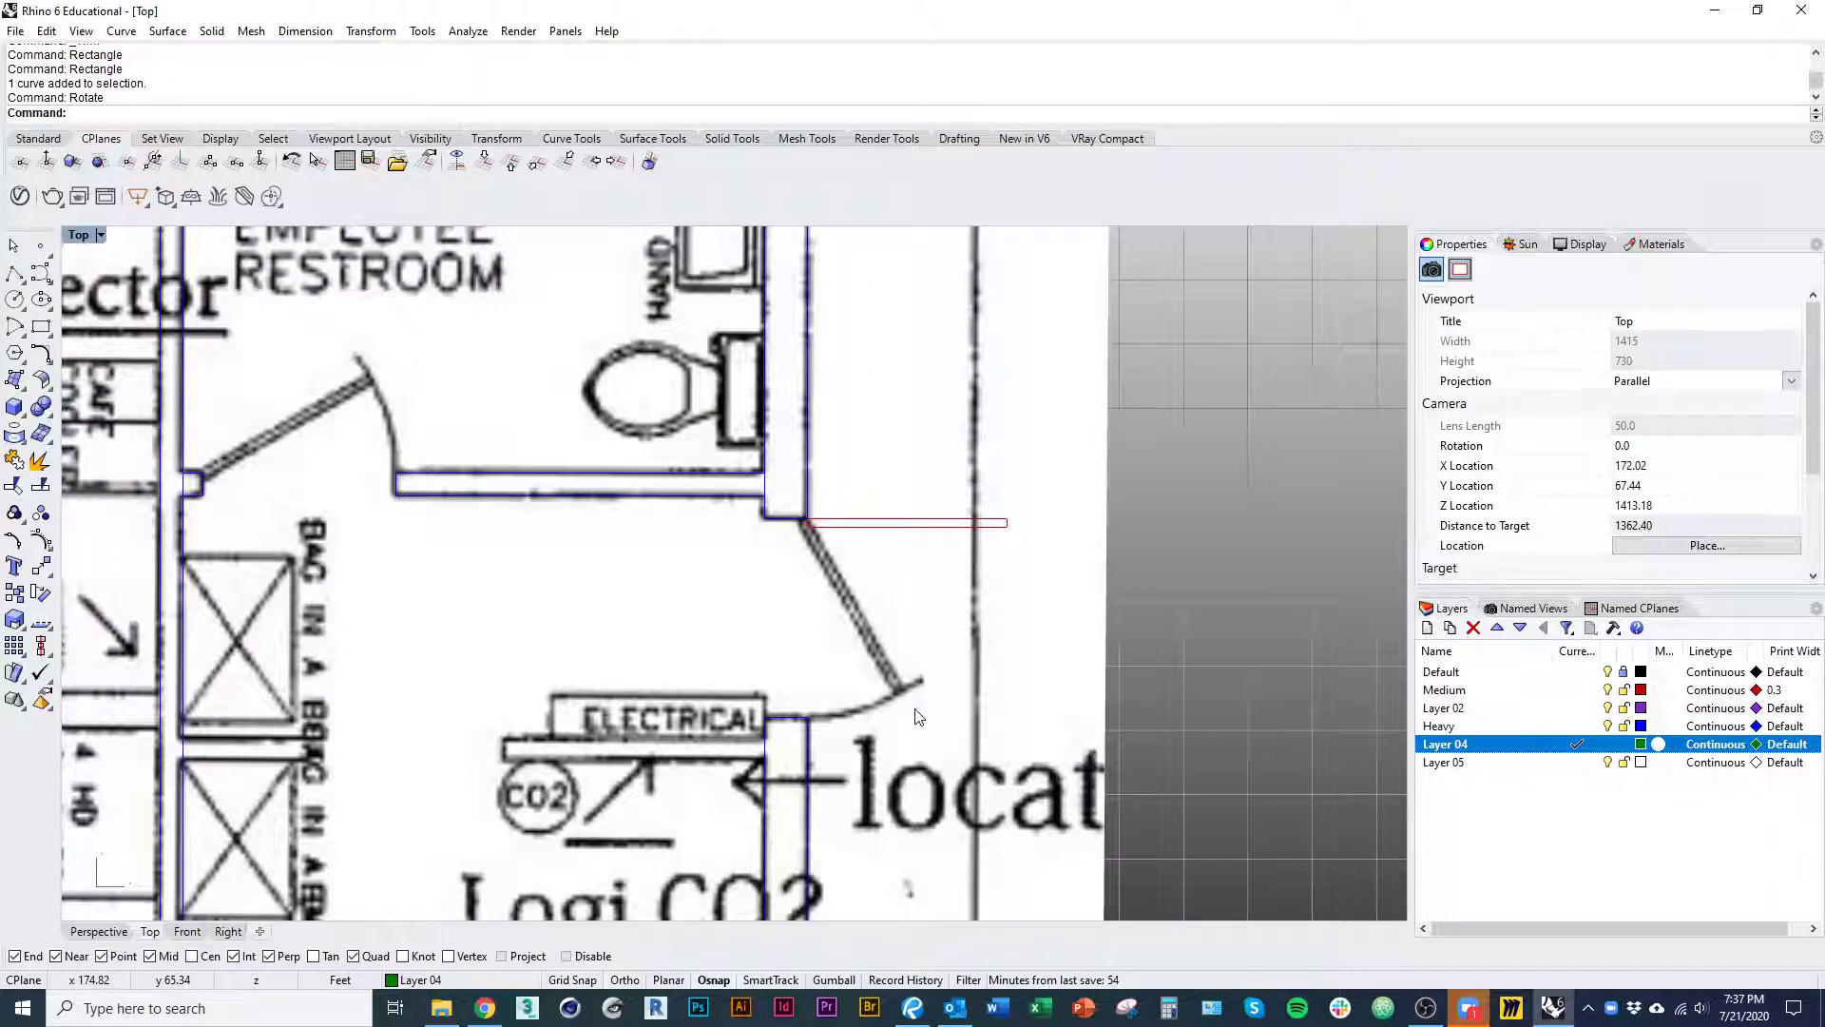
key(Return)
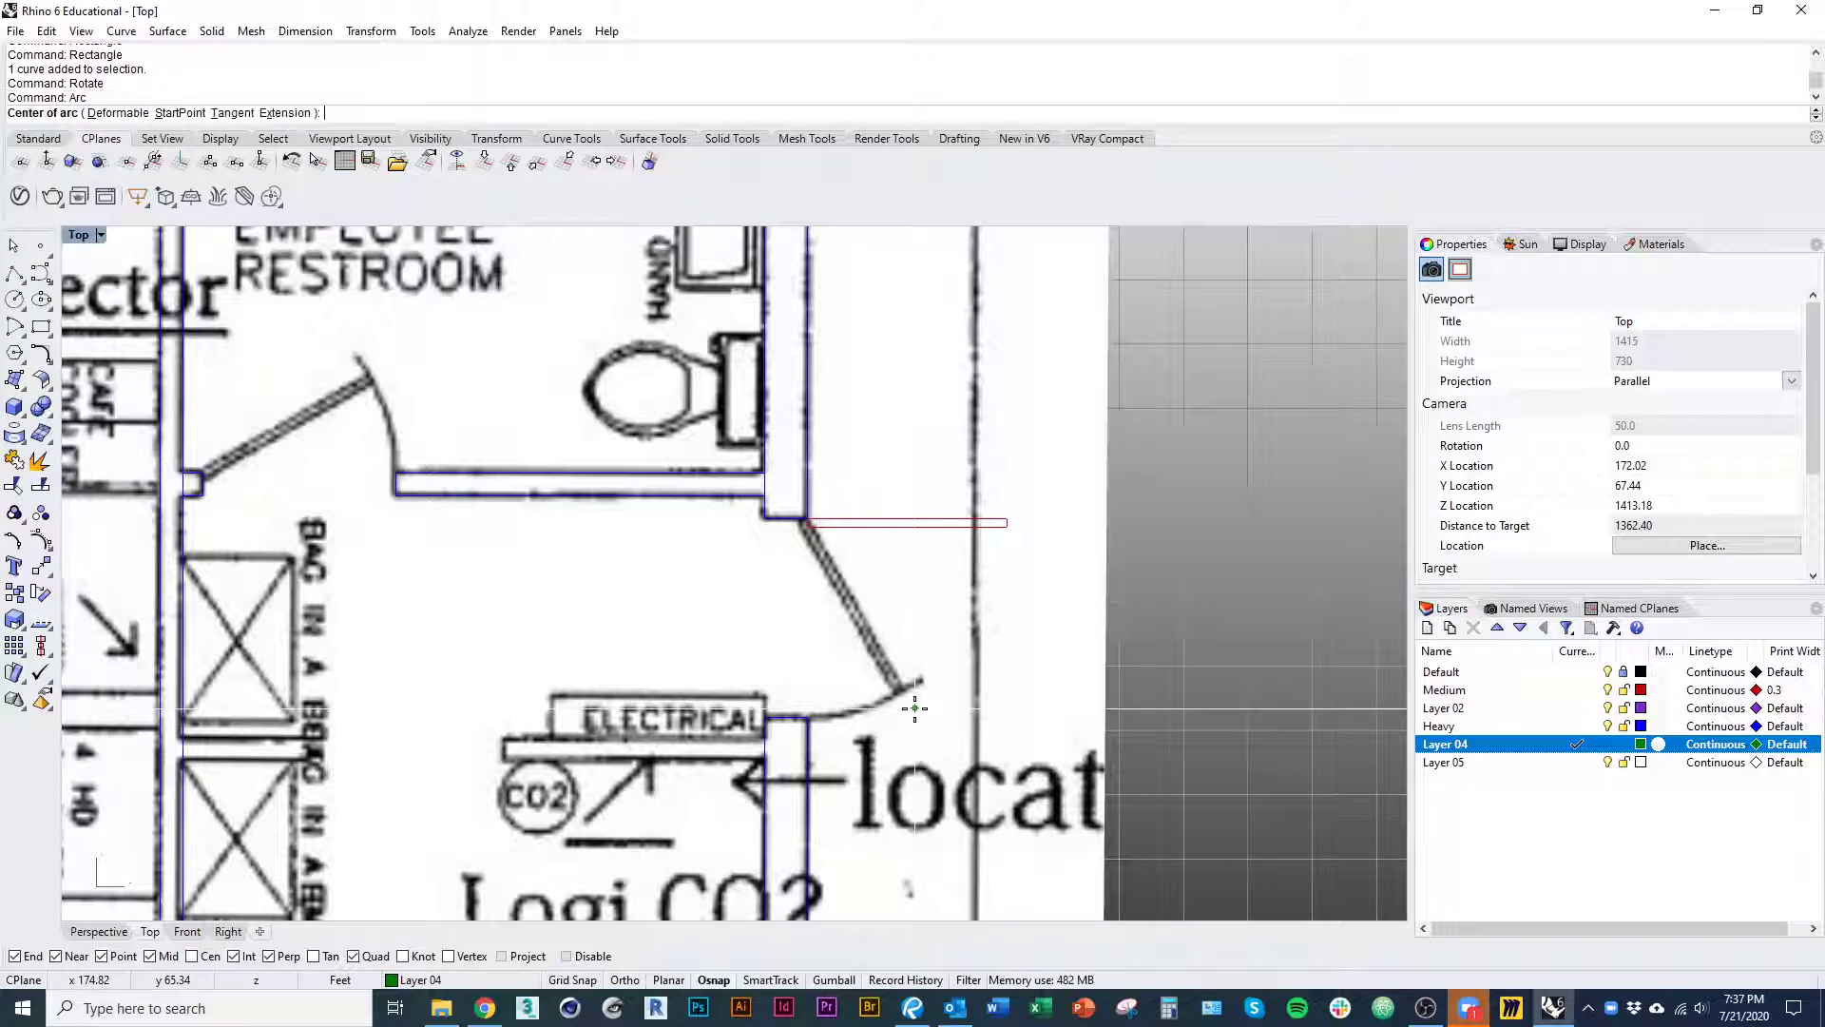
click(810, 517)
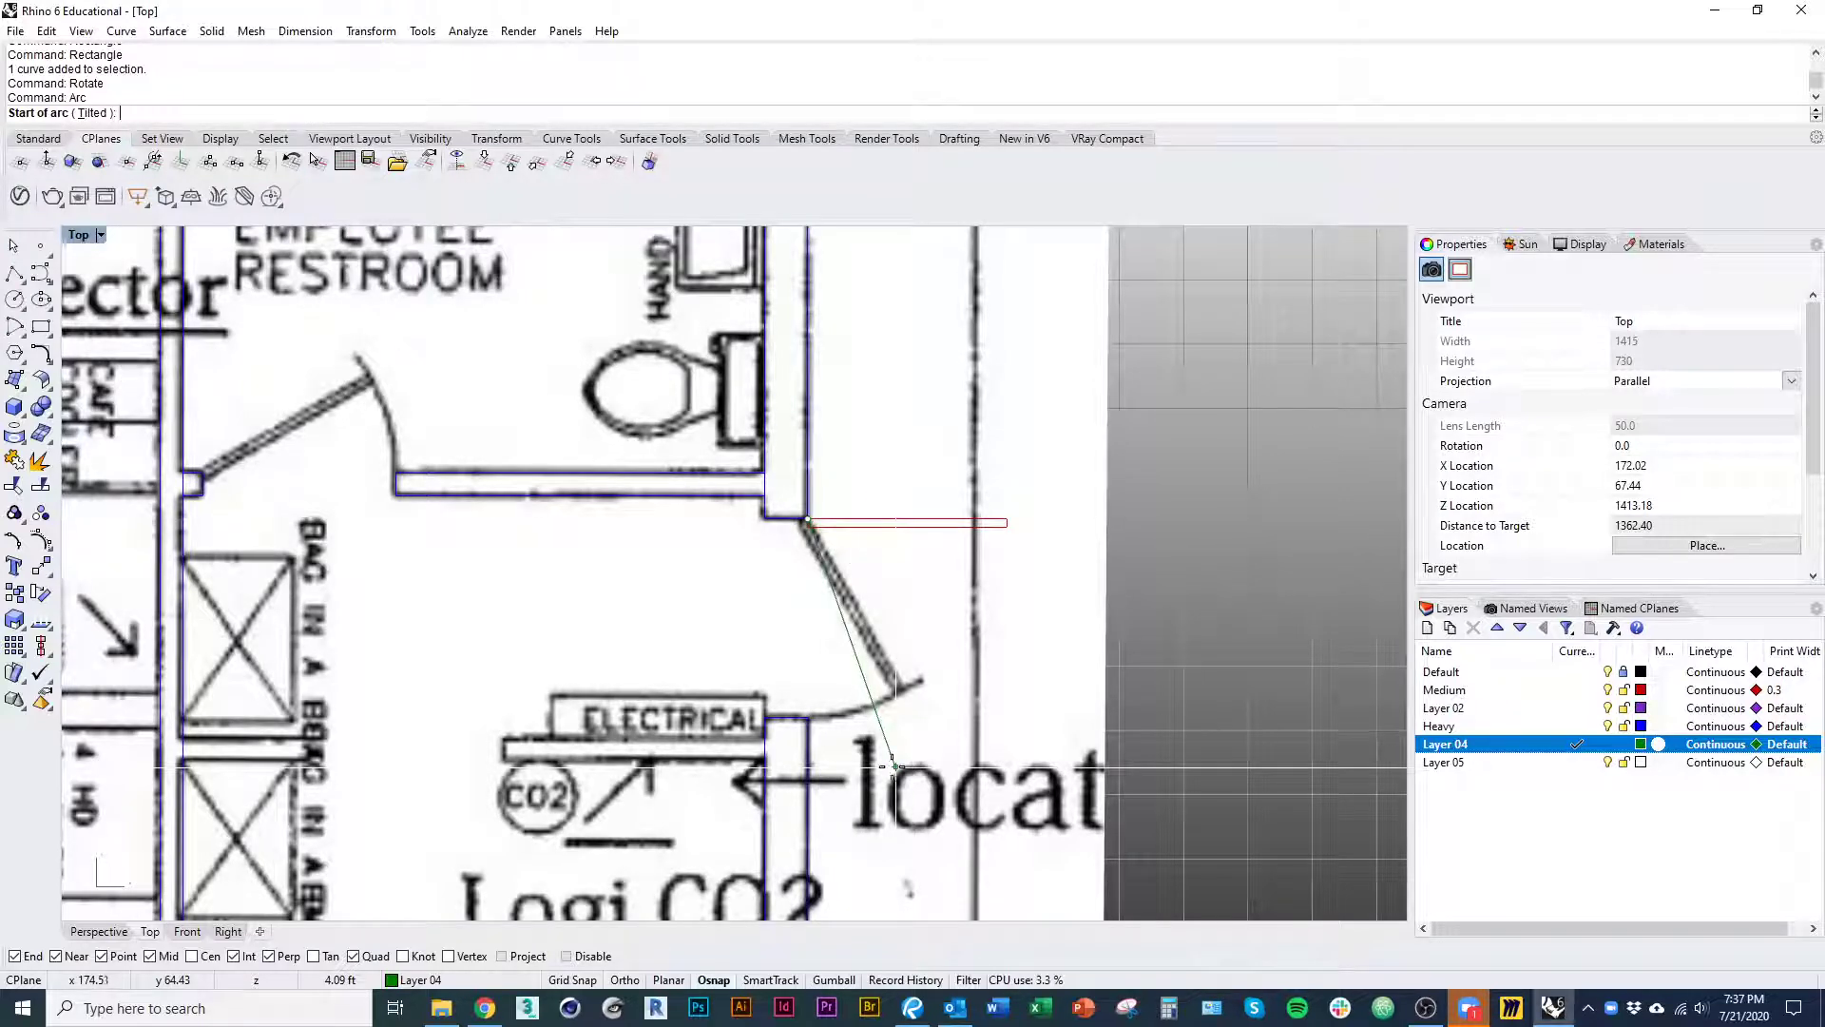
click(808, 717)
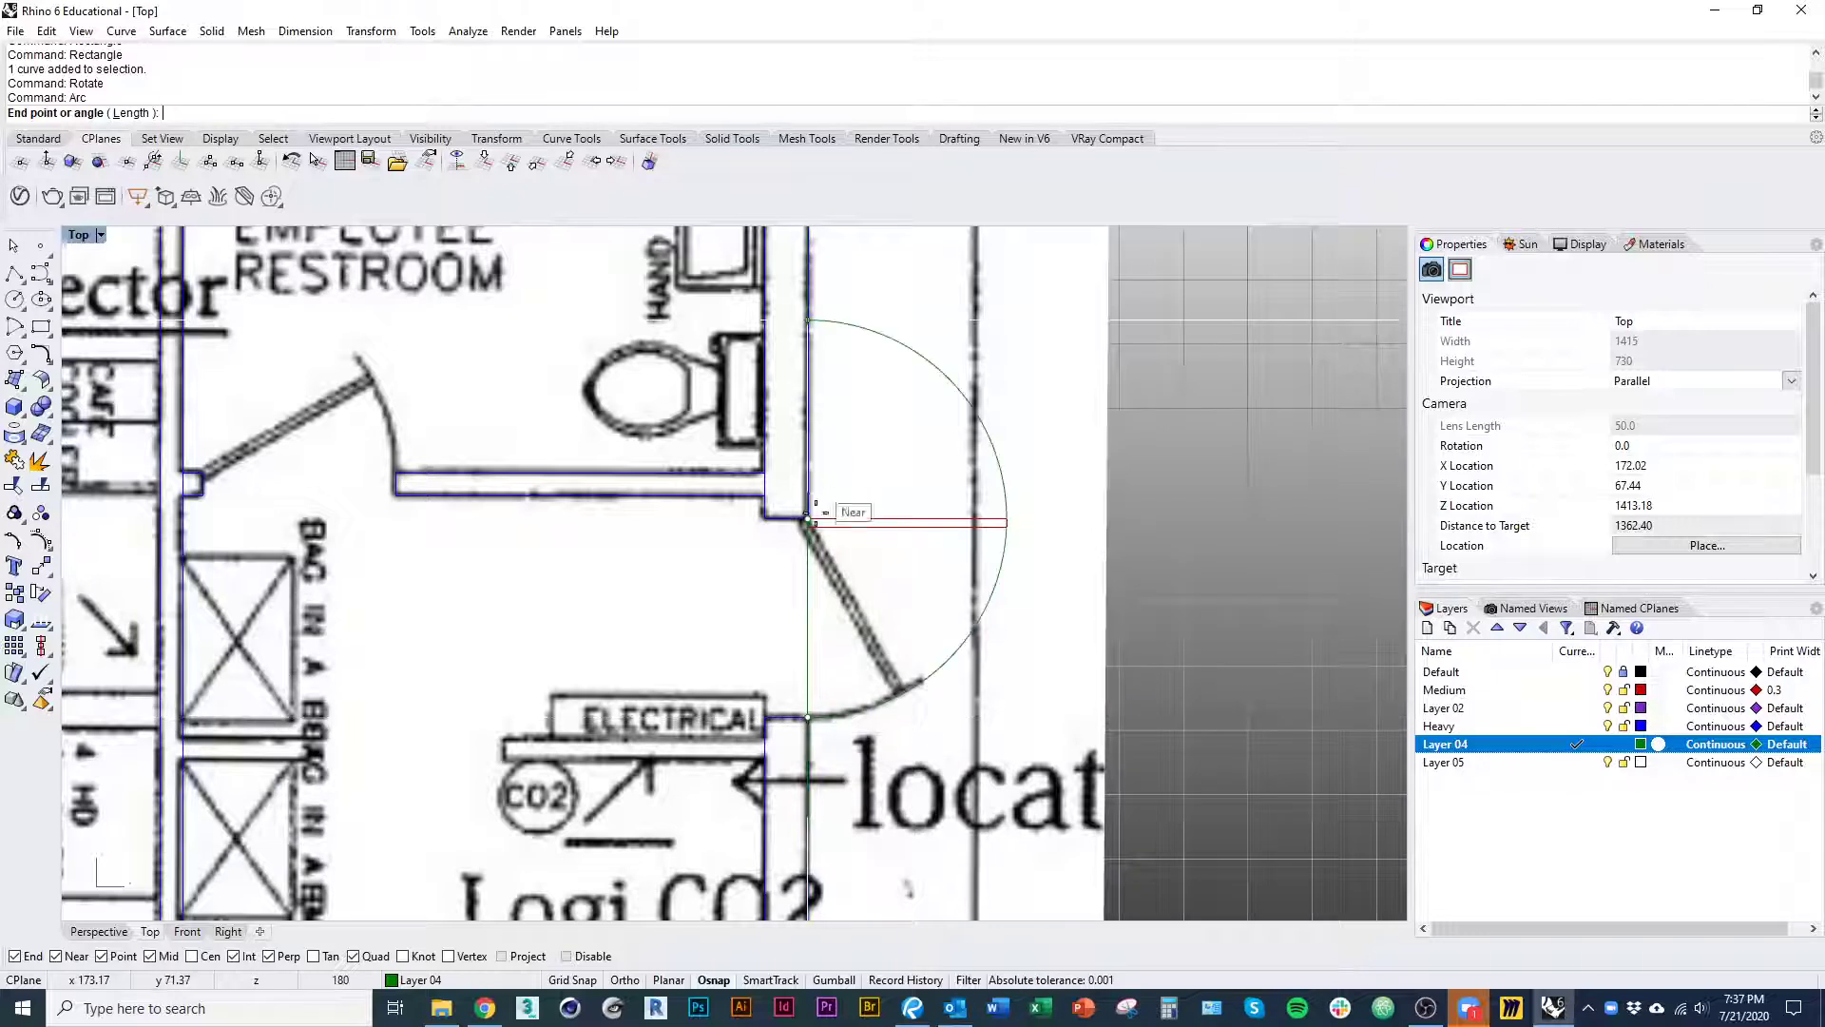
click(1008, 520)
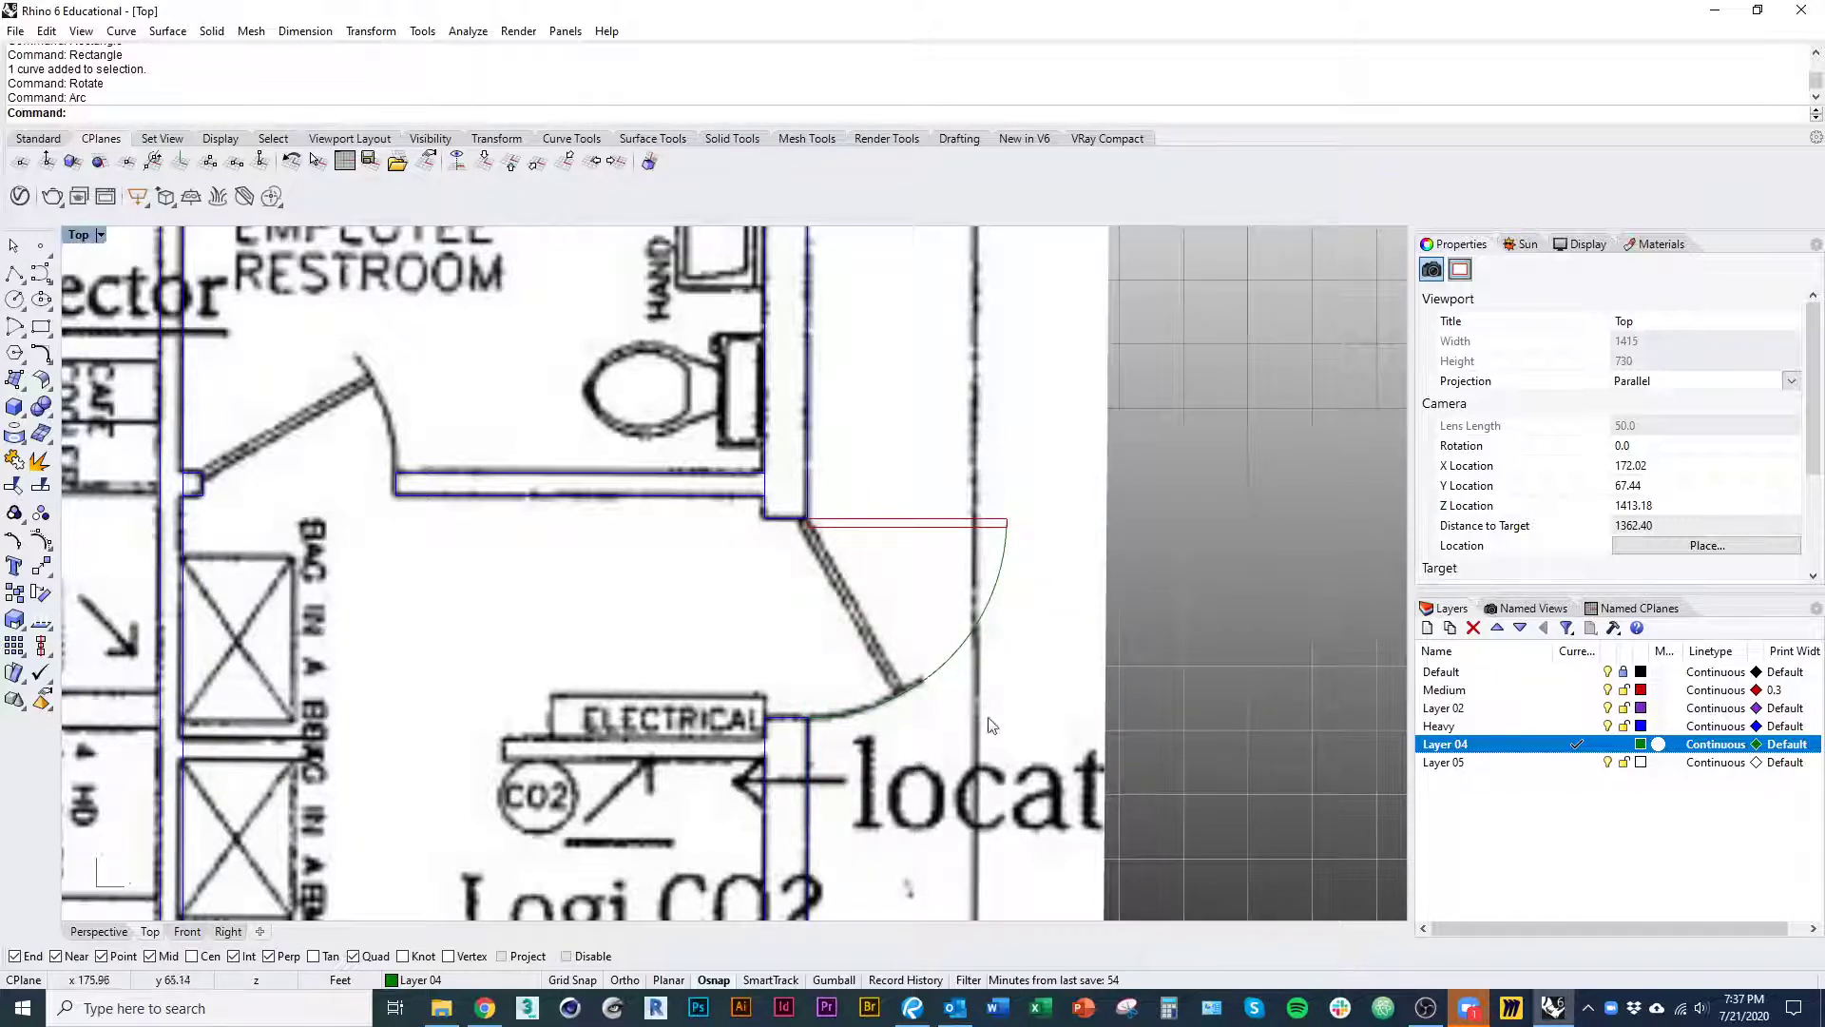
- Examine the exterior door's panel and swing arc, checking each curve by selecting it, and clear the selection
scroll(950, 647, down, 2)
scroll(947, 643, down, 2)
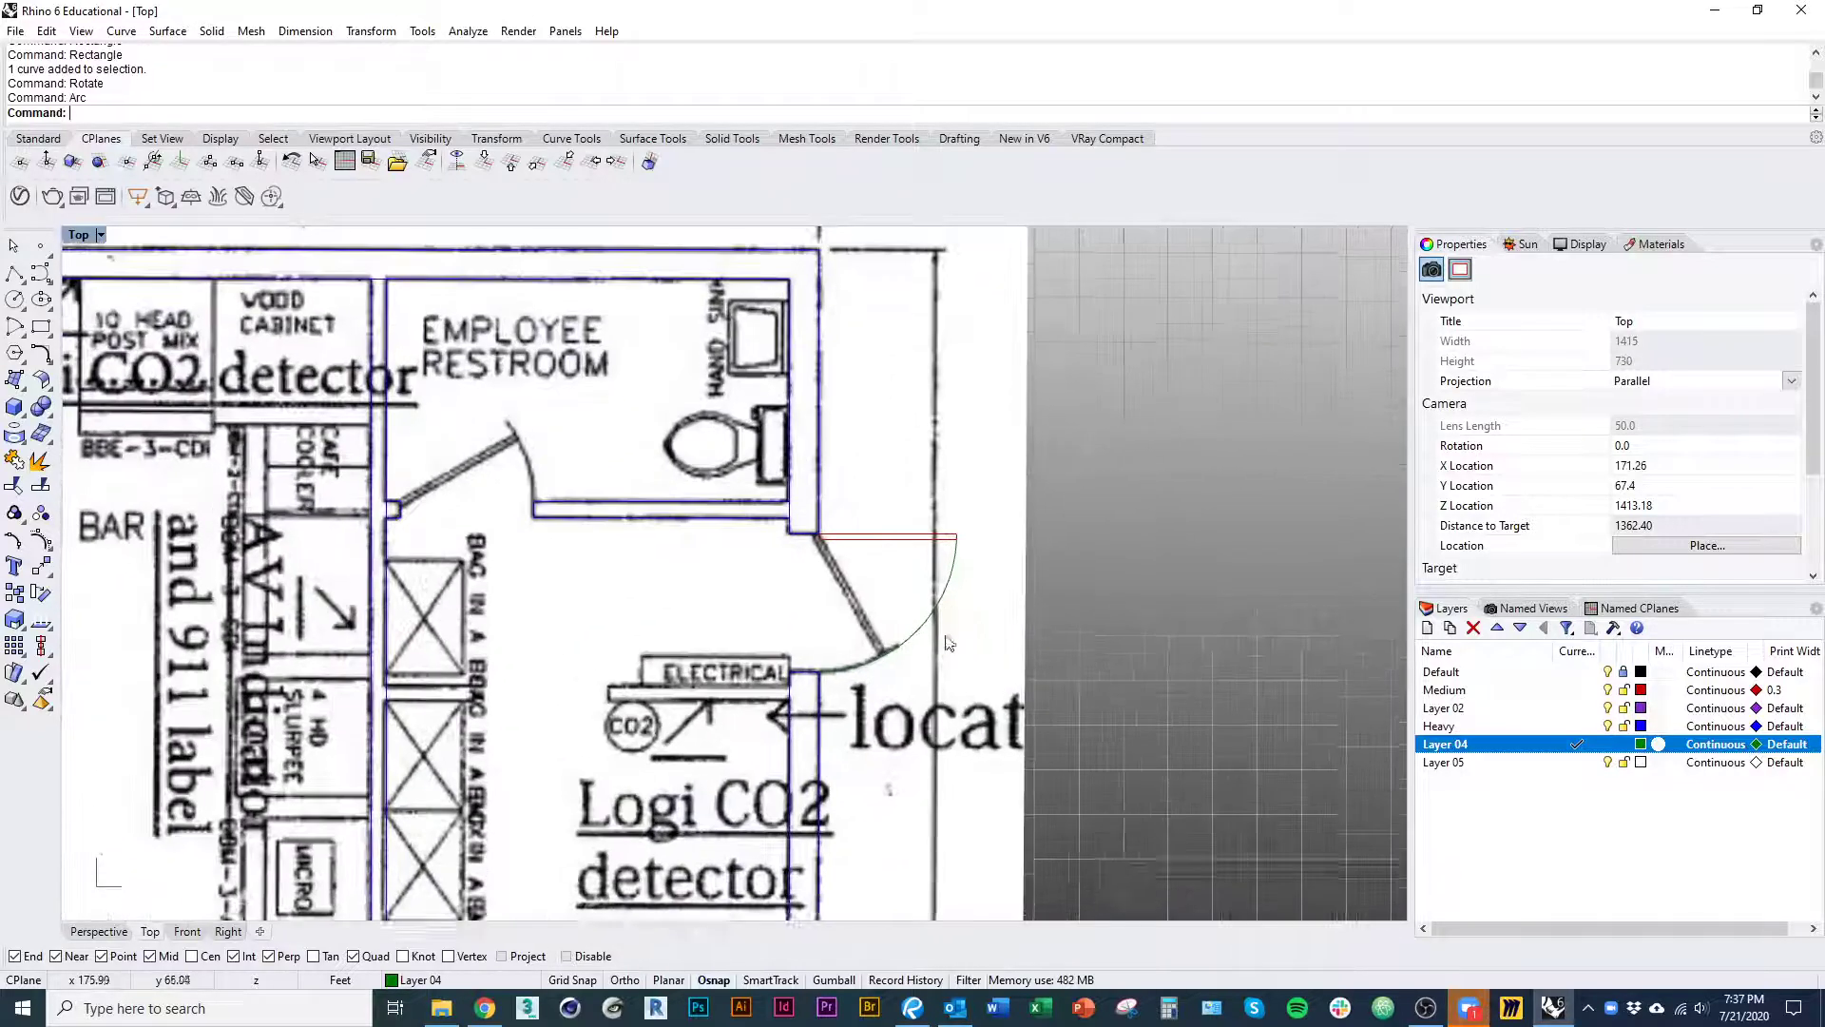
mouse_move(945, 637)
right_down()
mouse_move(942, 675)
mouse_move(941, 658)
right_up()
click(935, 645)
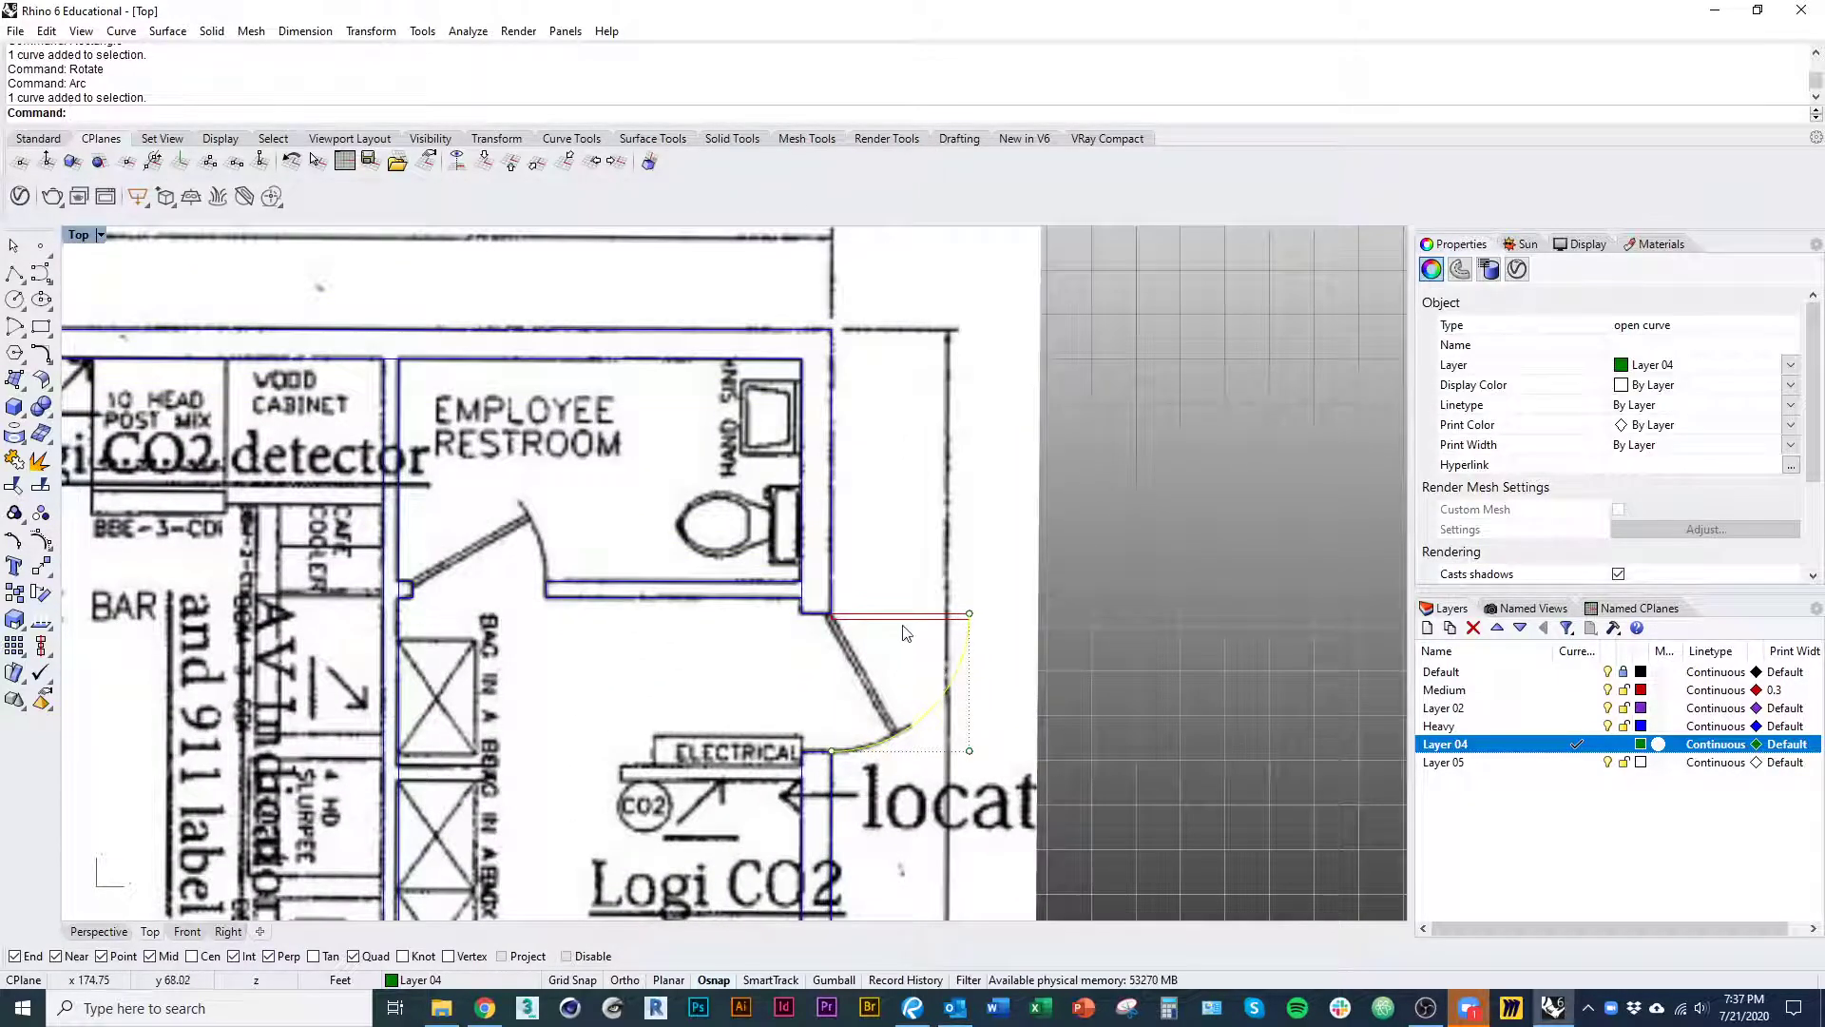
shift+click(902, 617)
right_drag(880, 753, 824, 652)
click(950, 652)
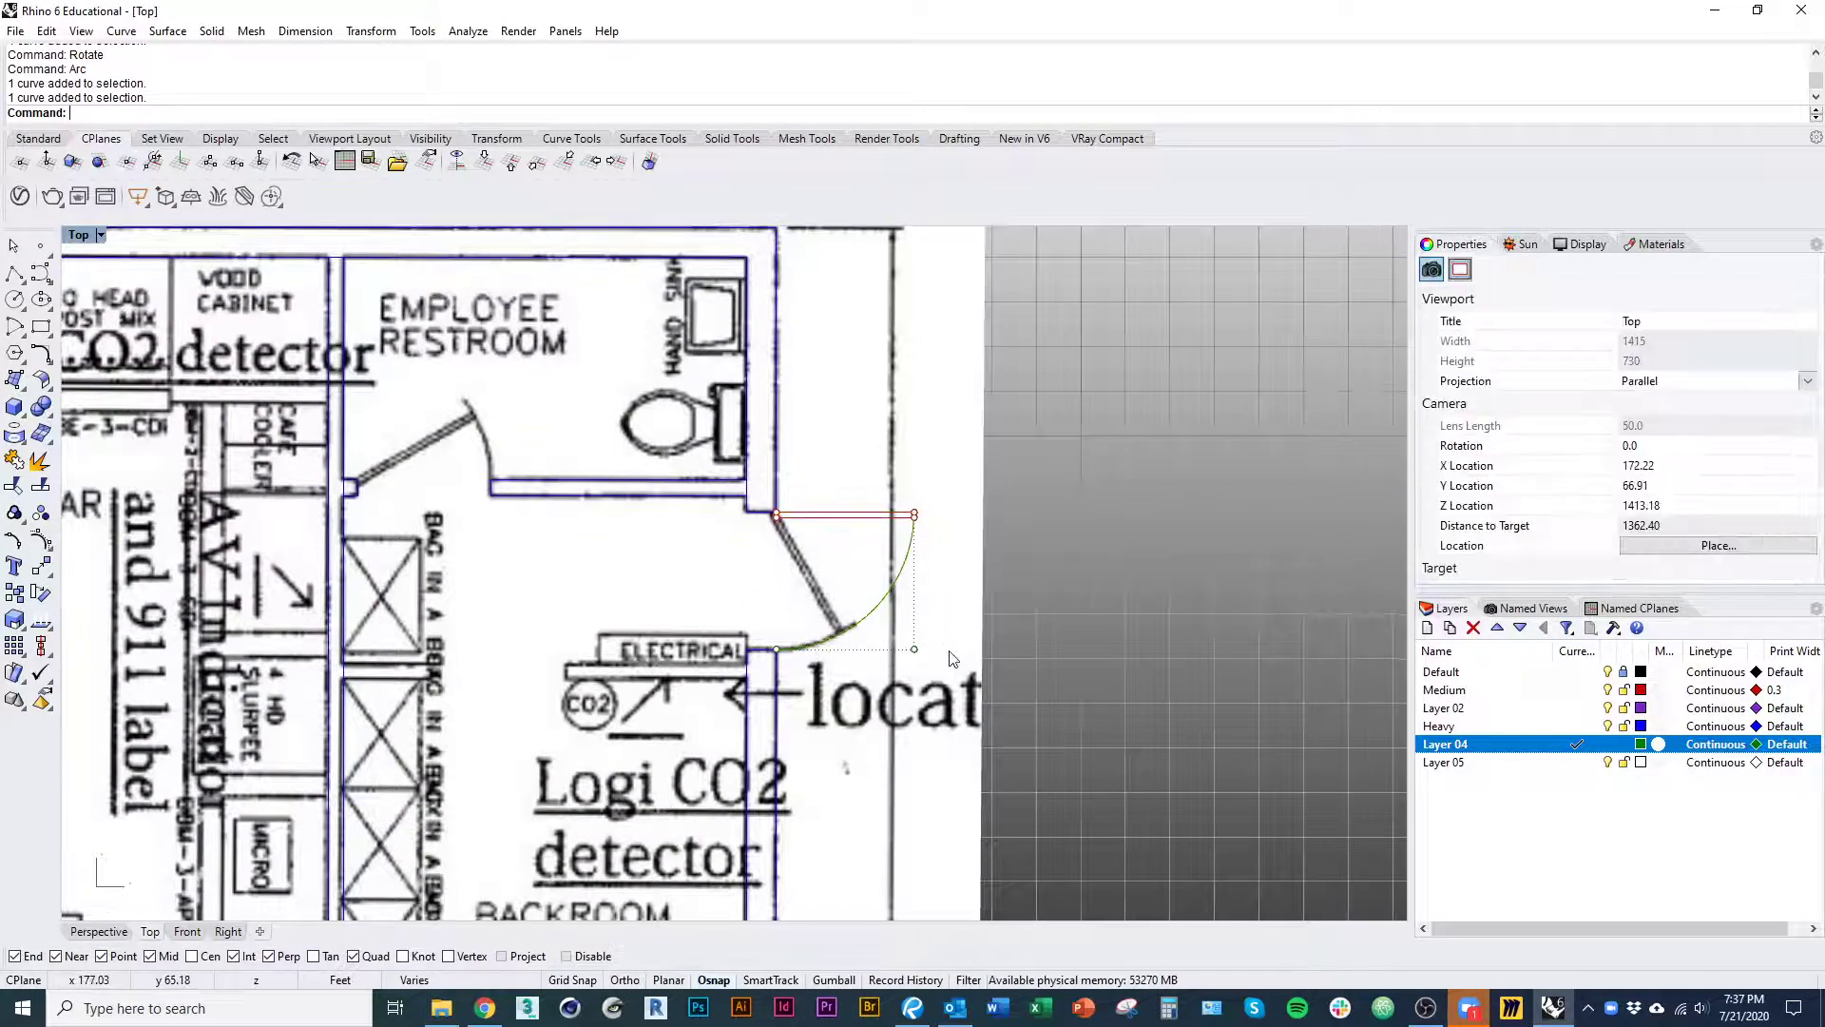
click(893, 593)
right_drag(517, 535, 560, 555)
right_drag(478, 505, 408, 513)
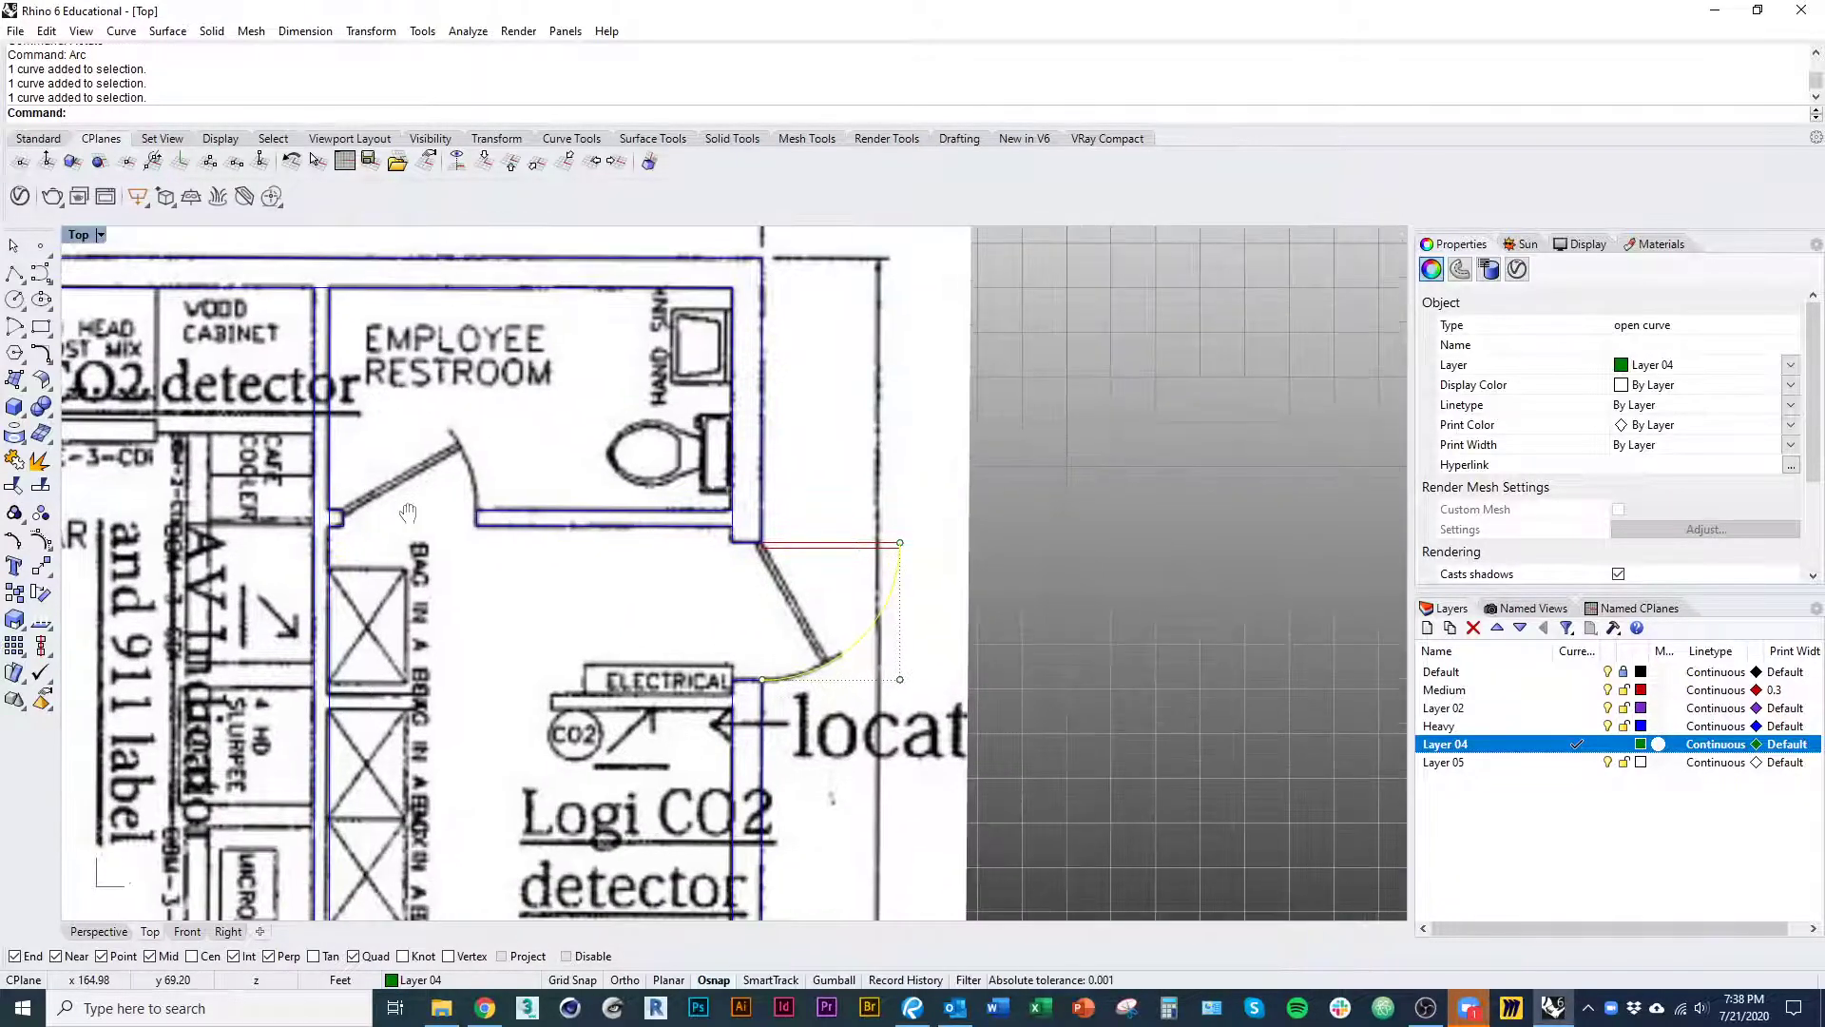
click(833, 544)
click(1095, 583)
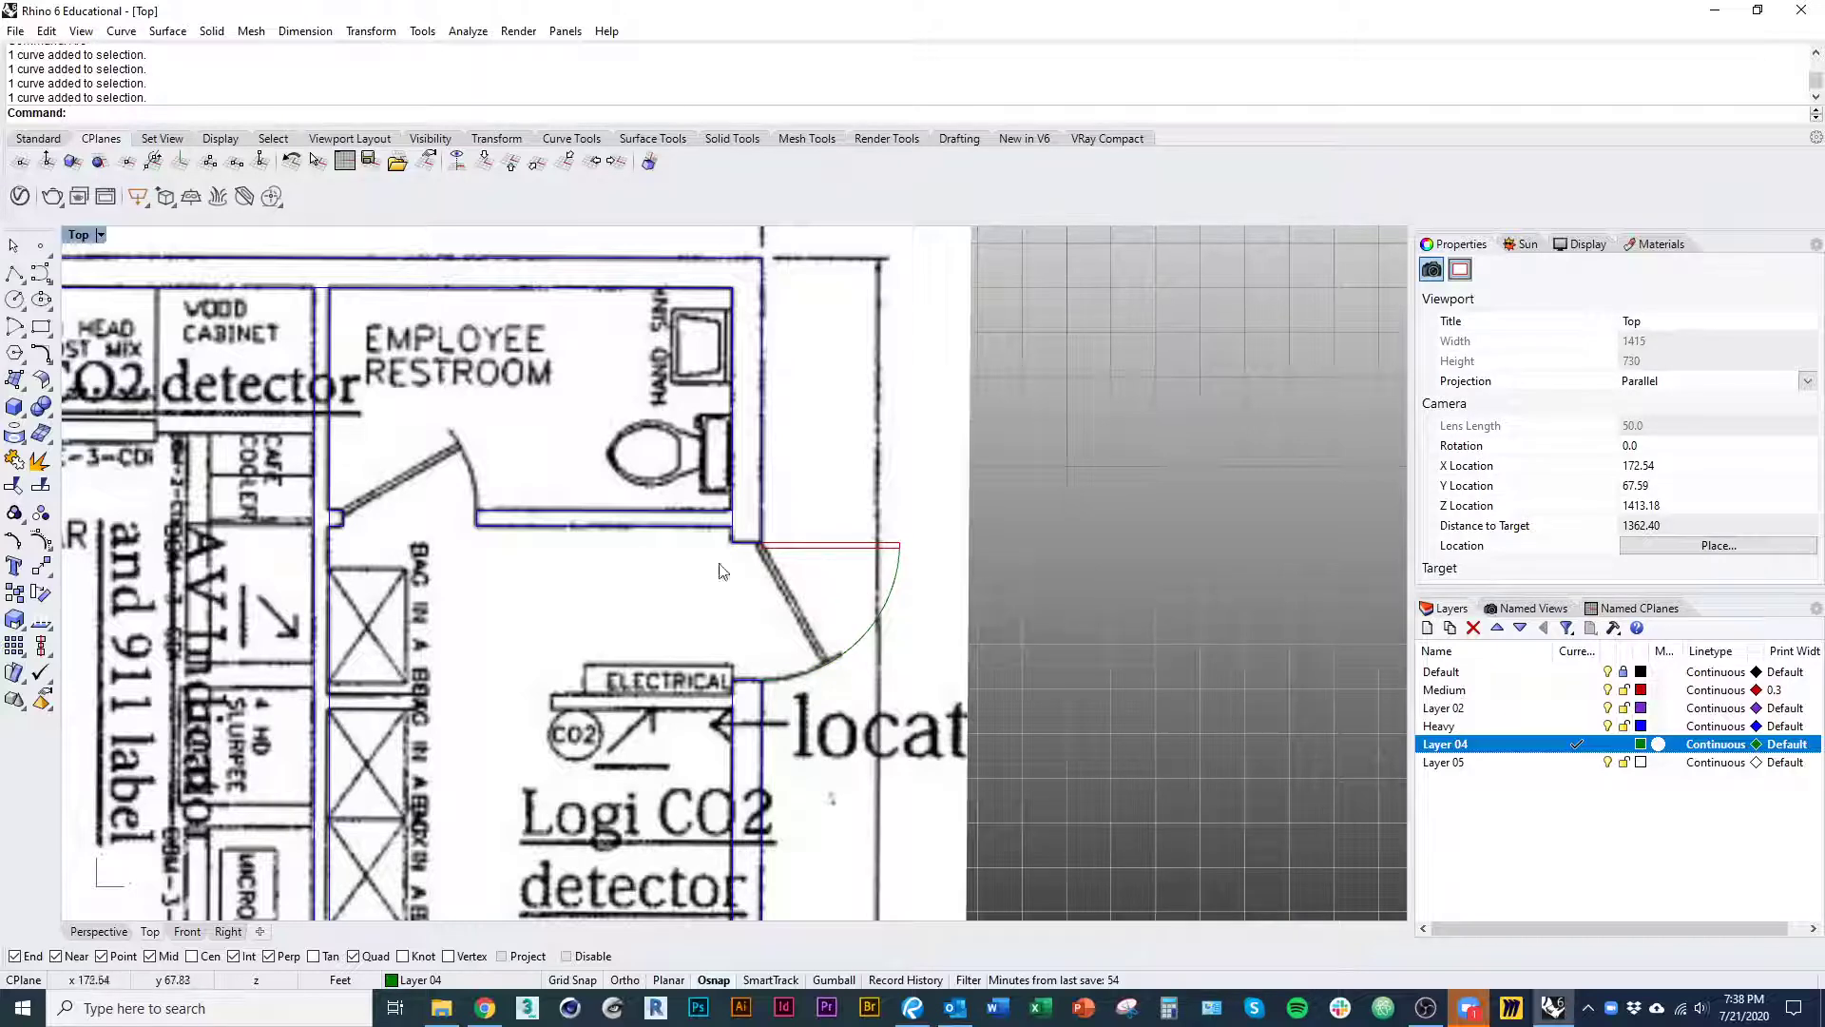
- Look over the plan's remaining doorways, including the double entrances and the backroom door, and return to the finished exterior door
right_drag(722, 570, 941, 646)
scroll(665, 552, down, 7)
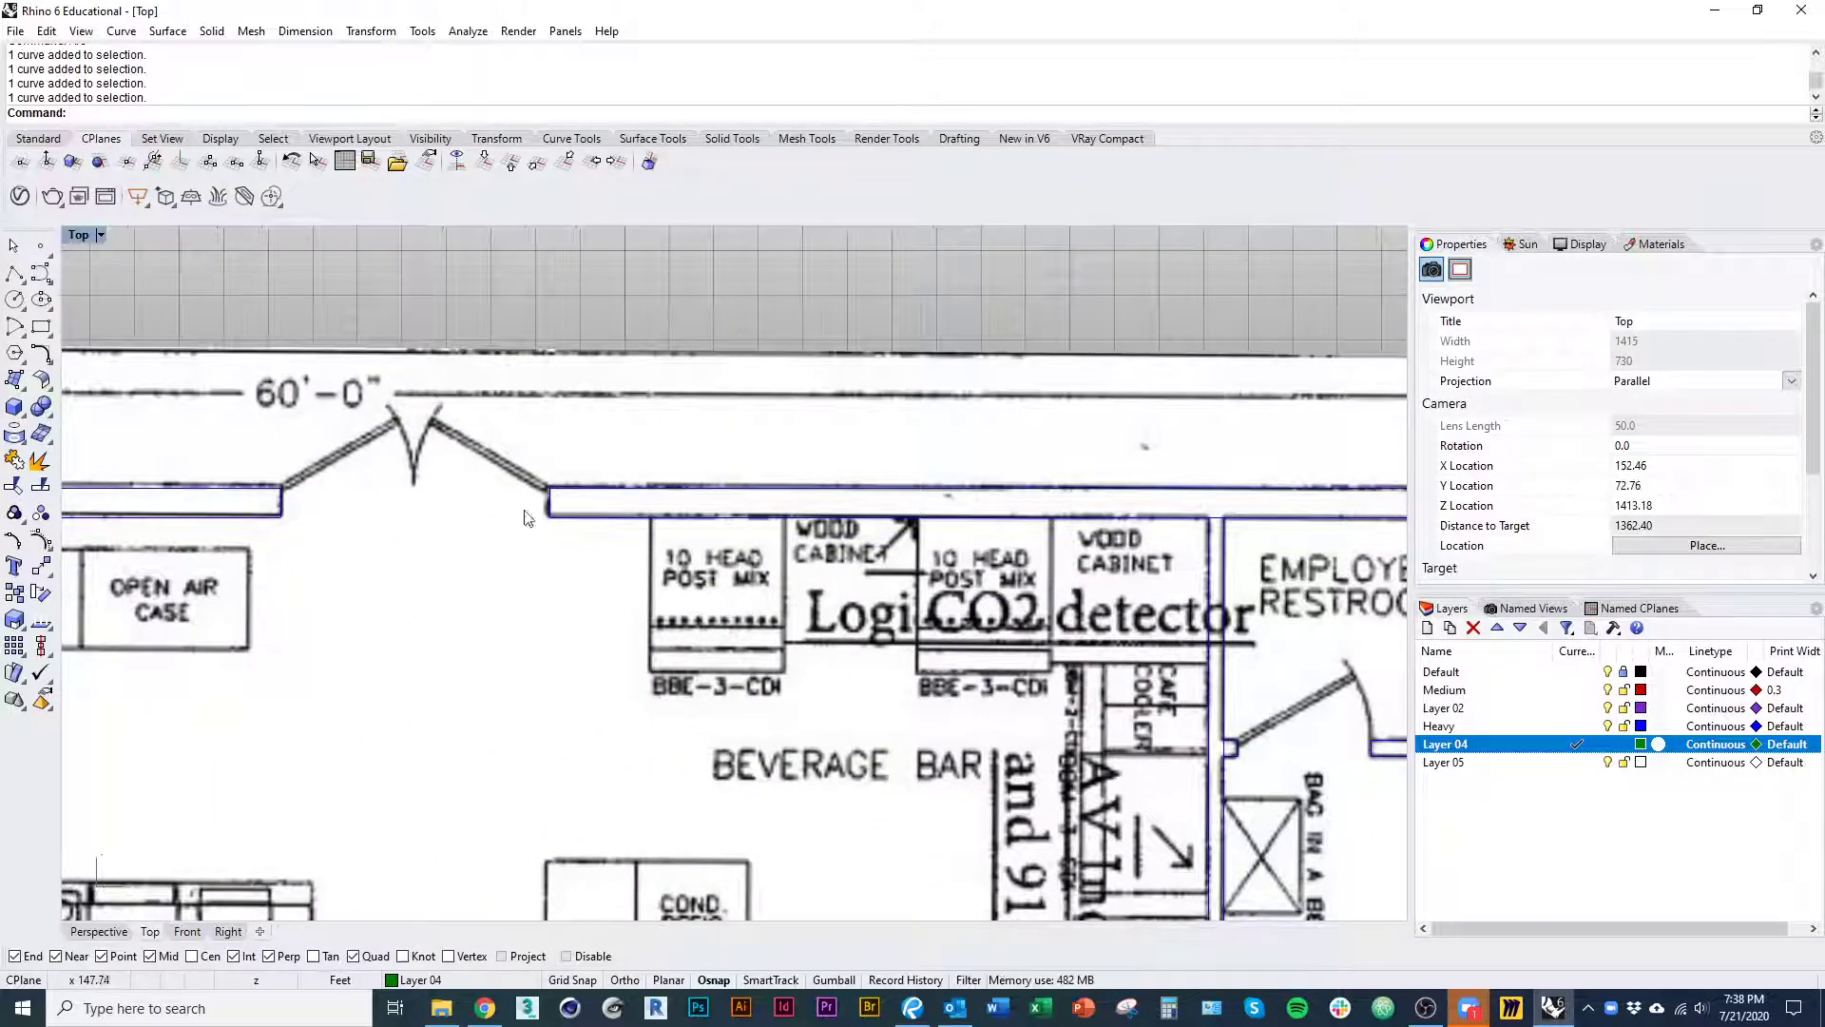
scroll(526, 518, down, 3)
right_drag(467, 473, 628, 130)
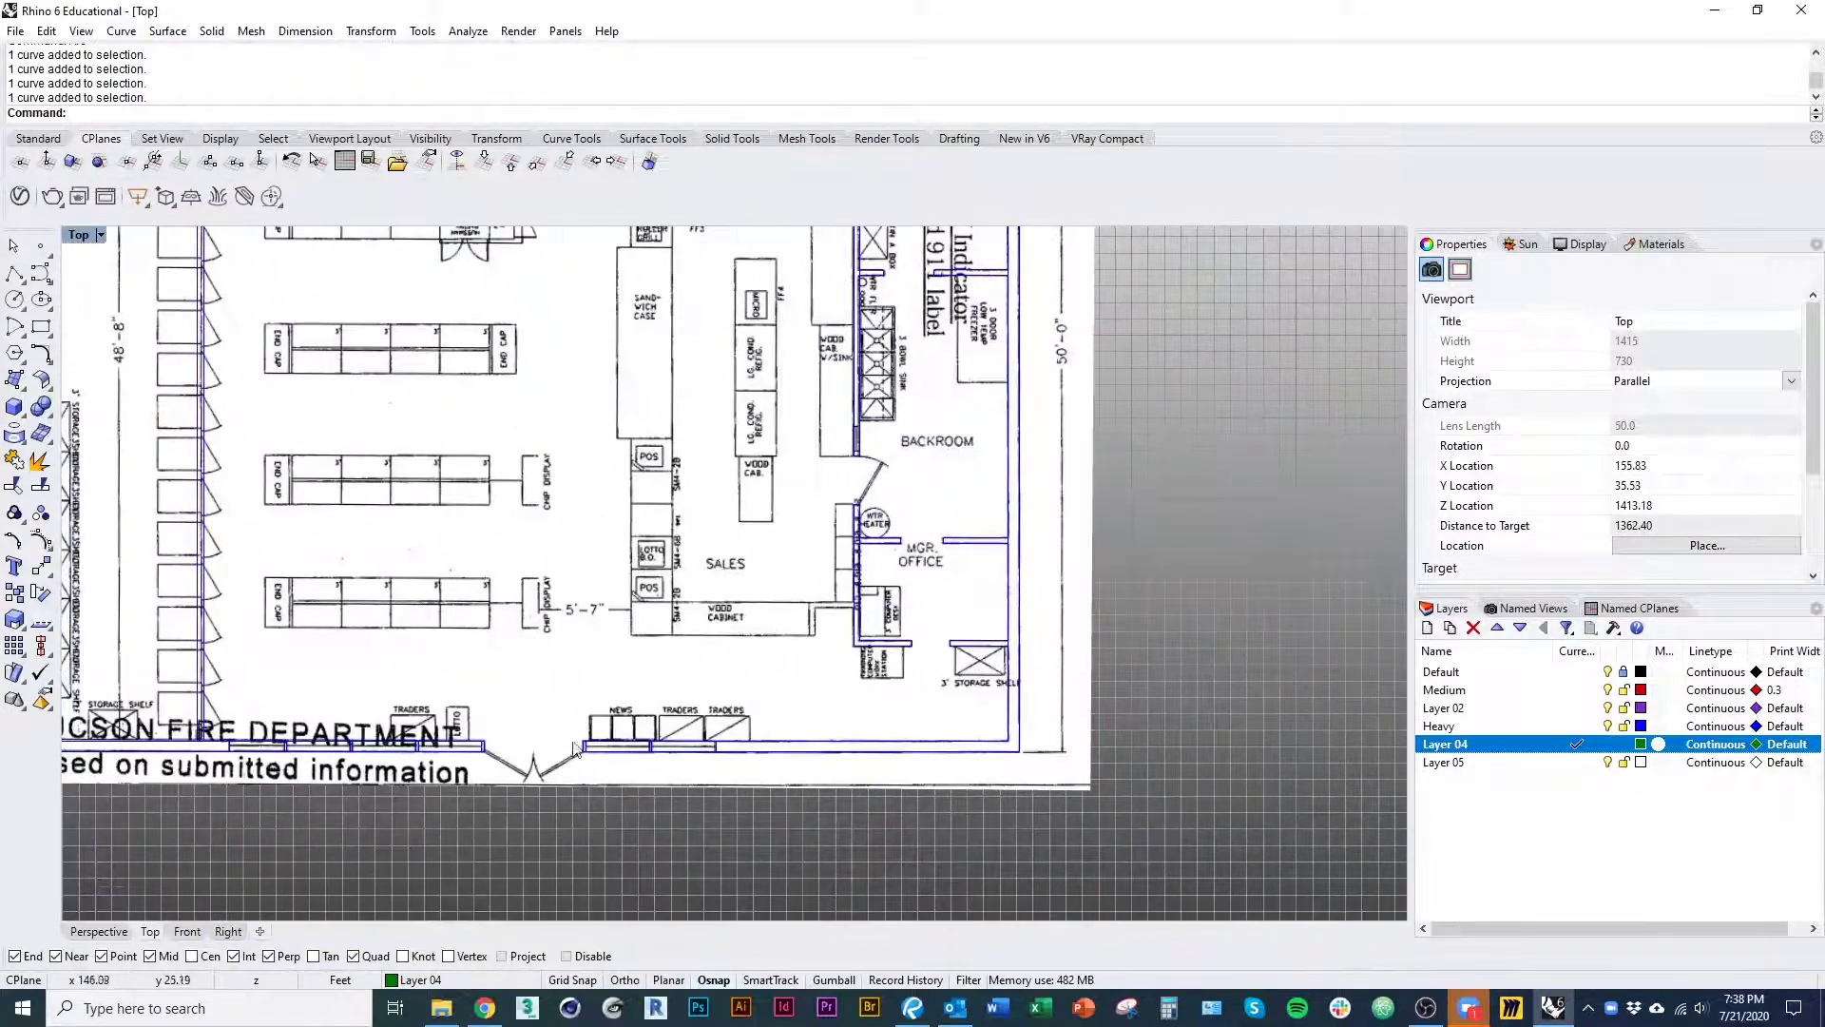
right_drag(897, 600, 893, 736)
scroll(877, 622, up, 11)
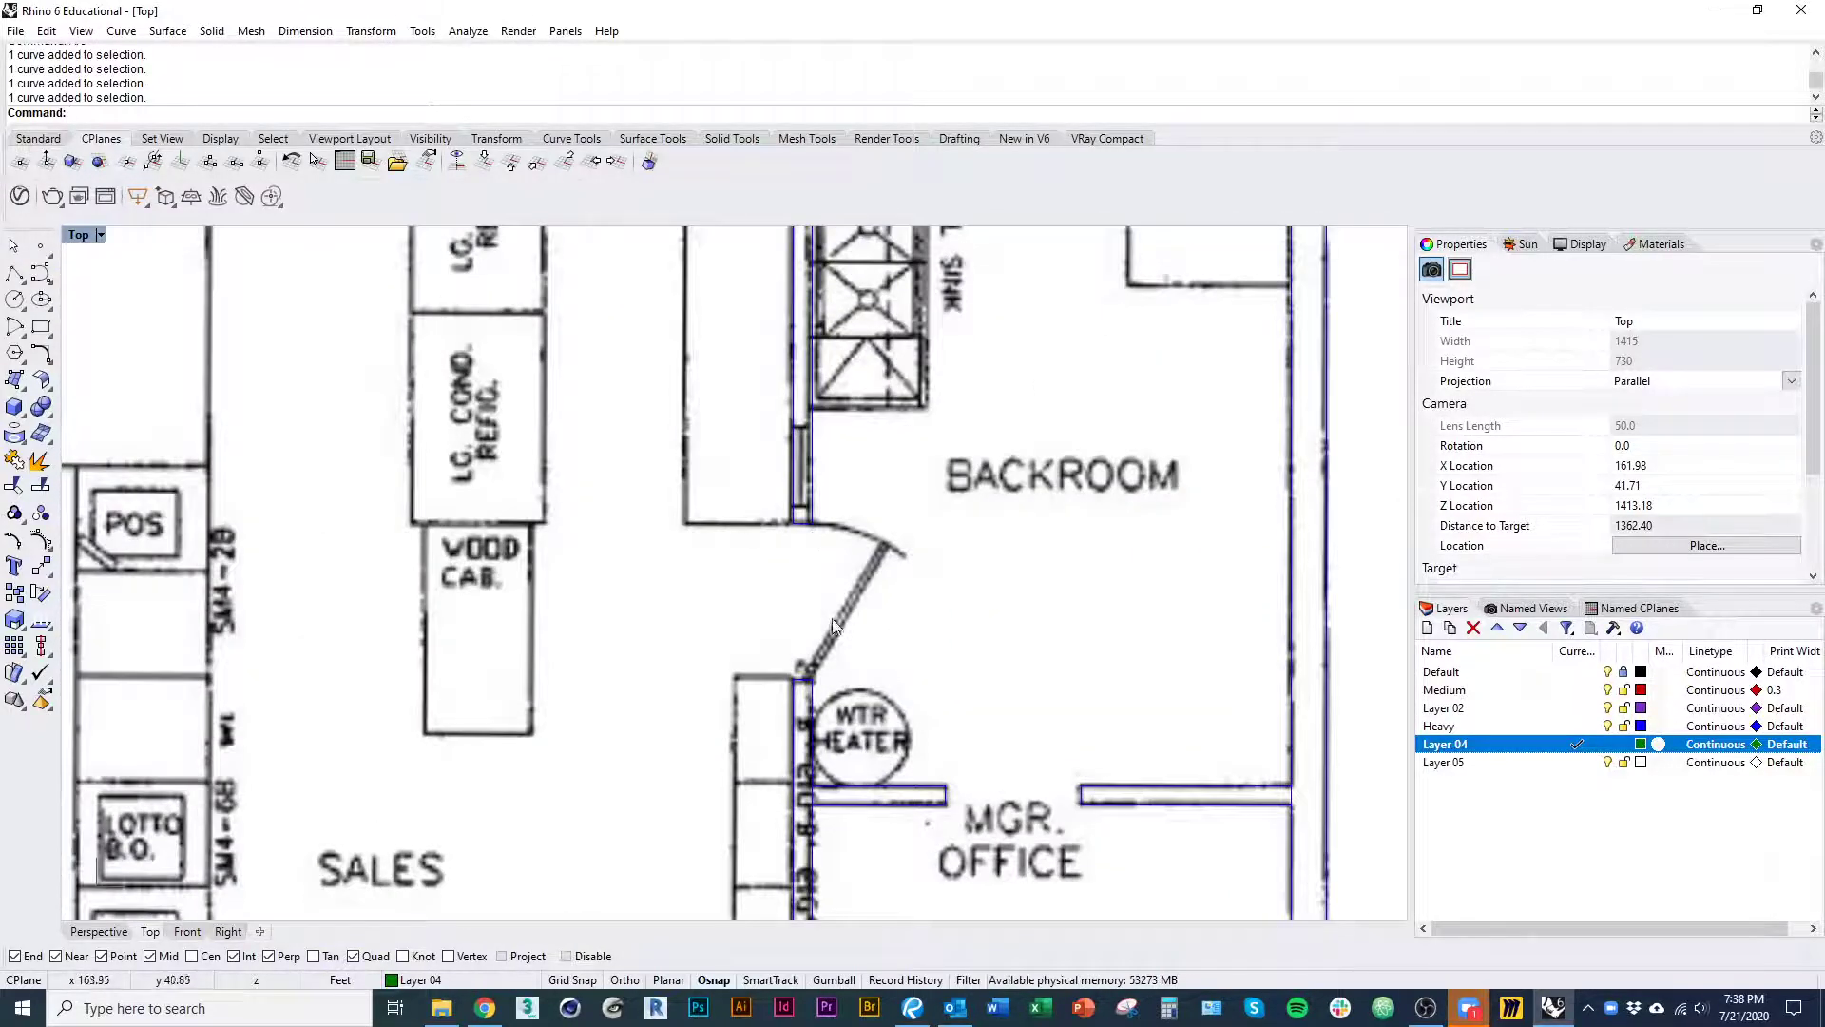
scroll(851, 618, down, 8)
right_drag(933, 563, 835, 664)
right_drag(952, 368, 800, 801)
scroll(865, 554, up, 6)
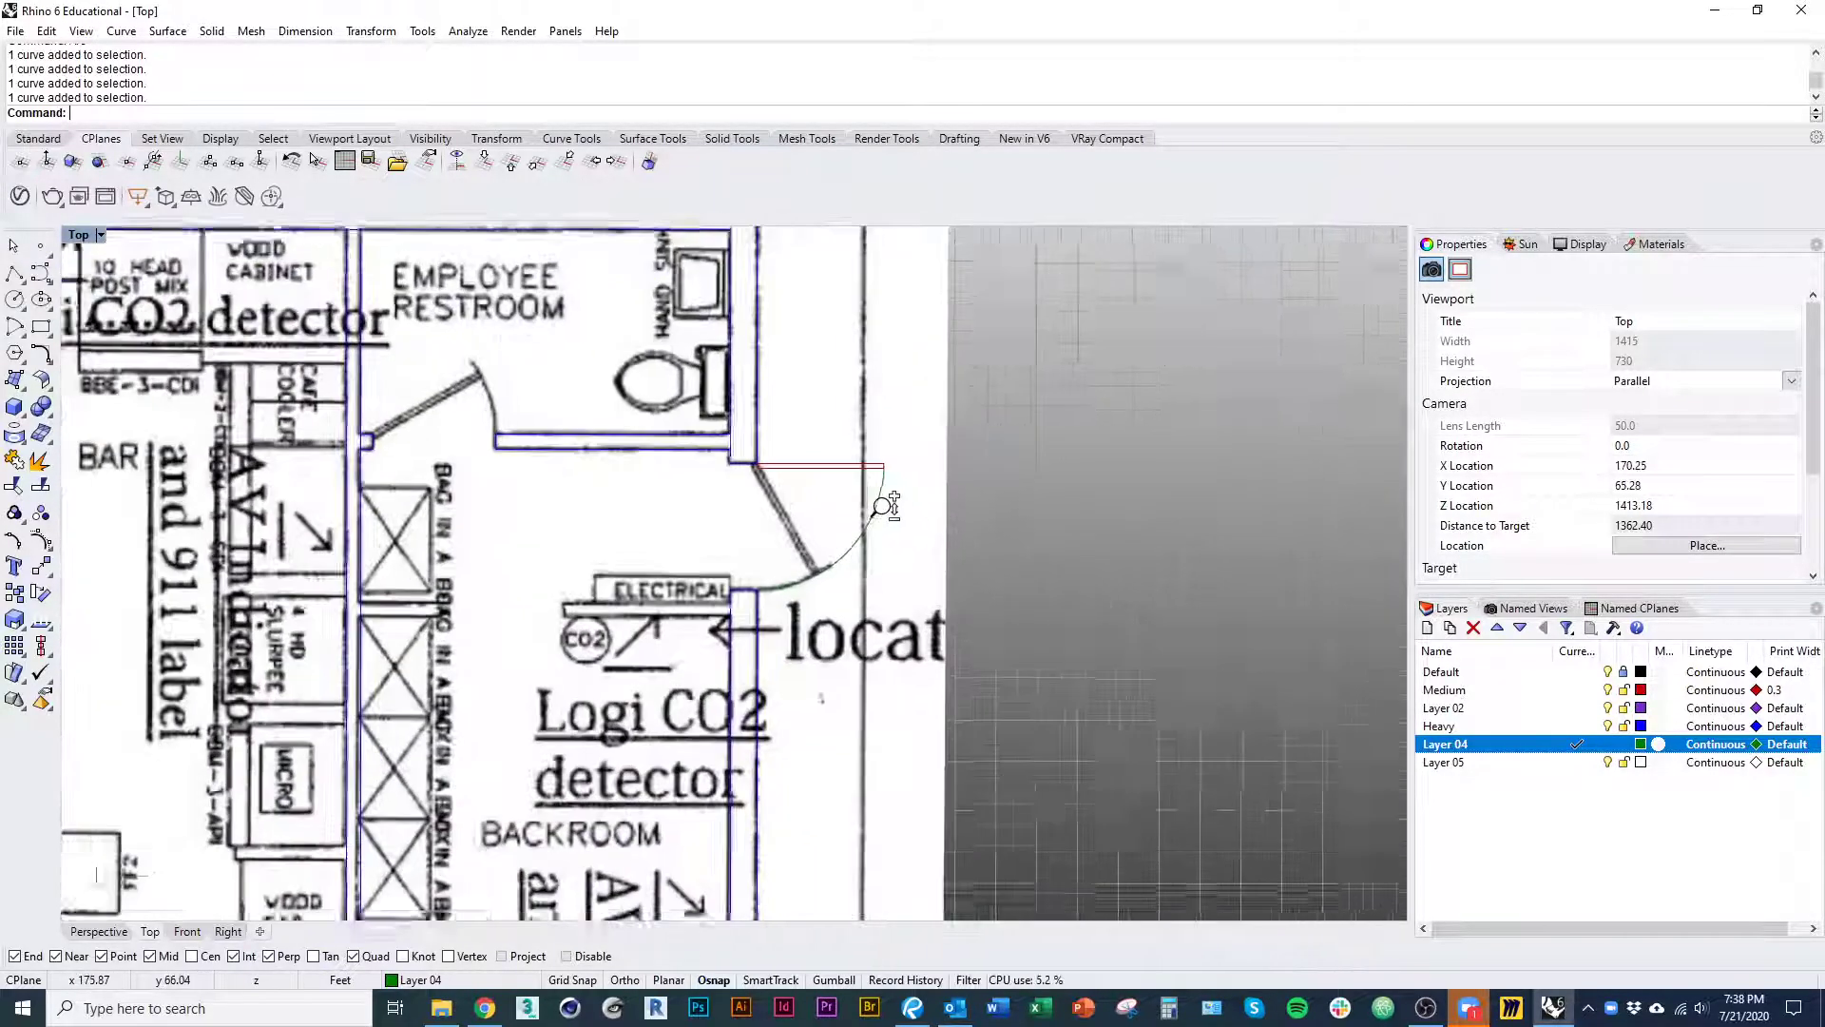
- Select the exterior door's panel and swing arc and start Orient on them with Copy set to Yes and Scale set to 3D
click(869, 522)
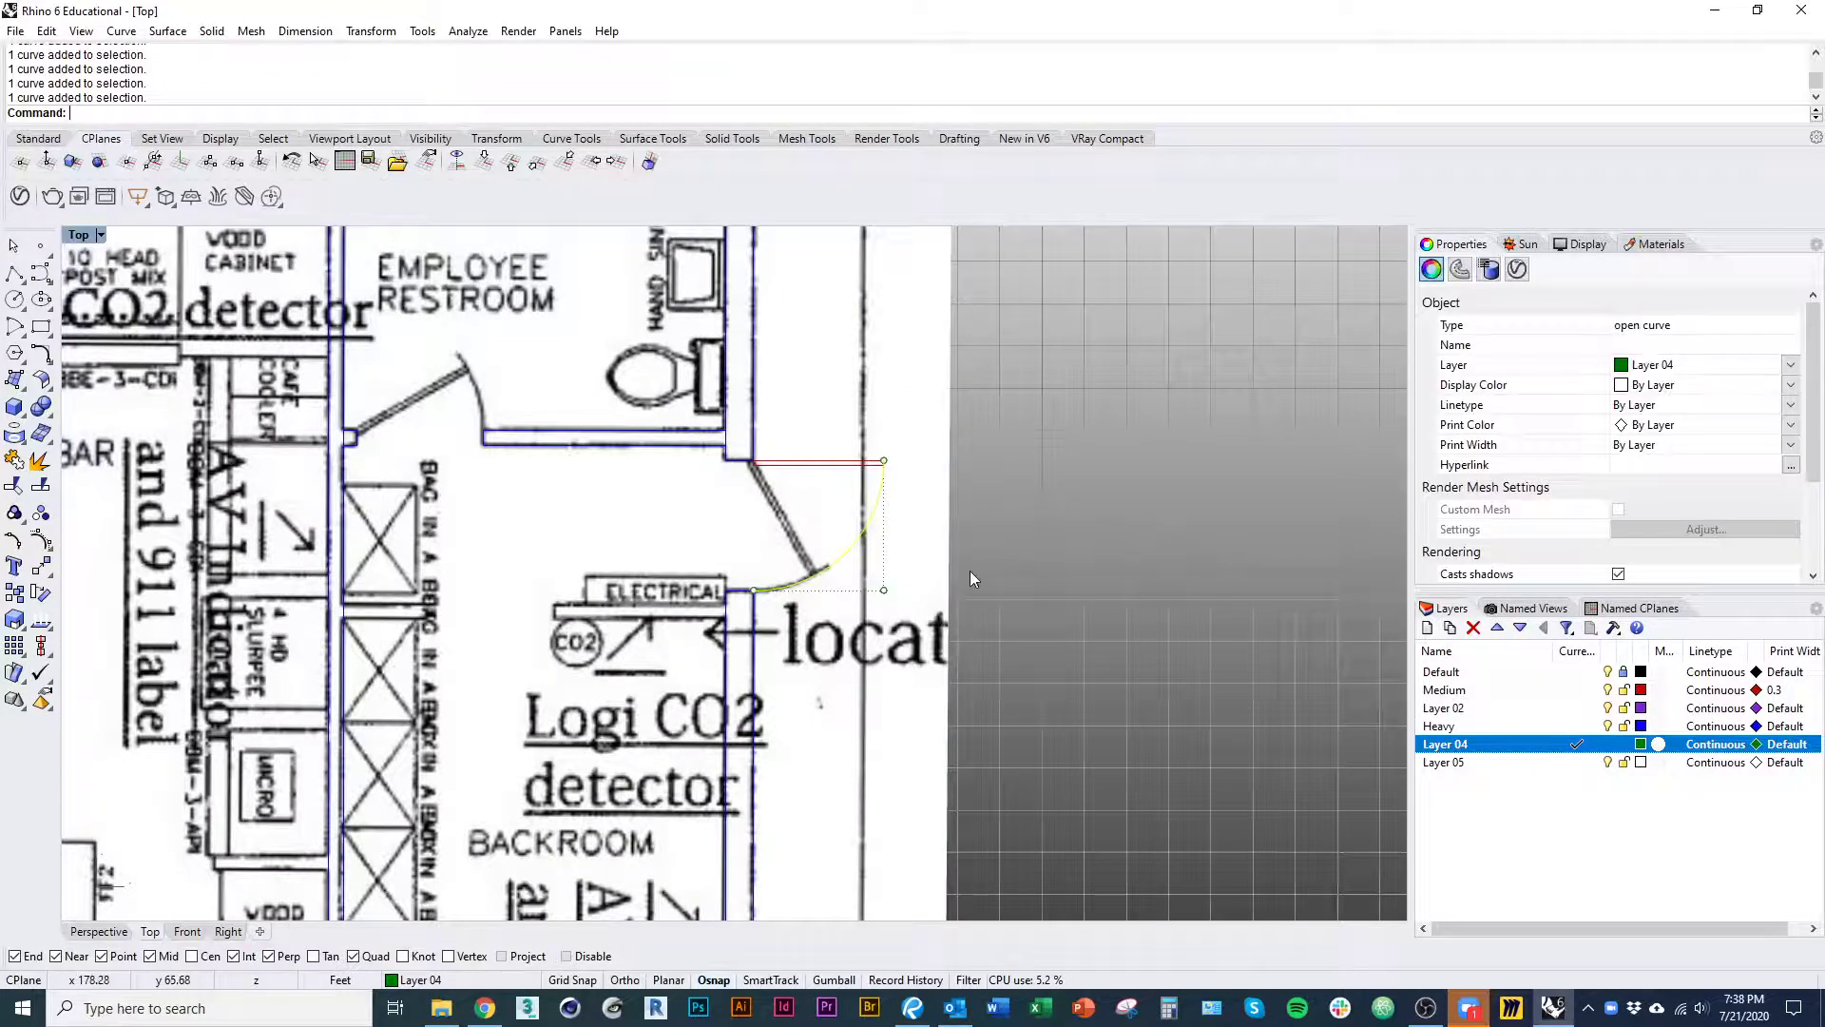
click(996, 578)
click(885, 496)
shift+click(820, 463)
right_drag(959, 562, 1013, 597)
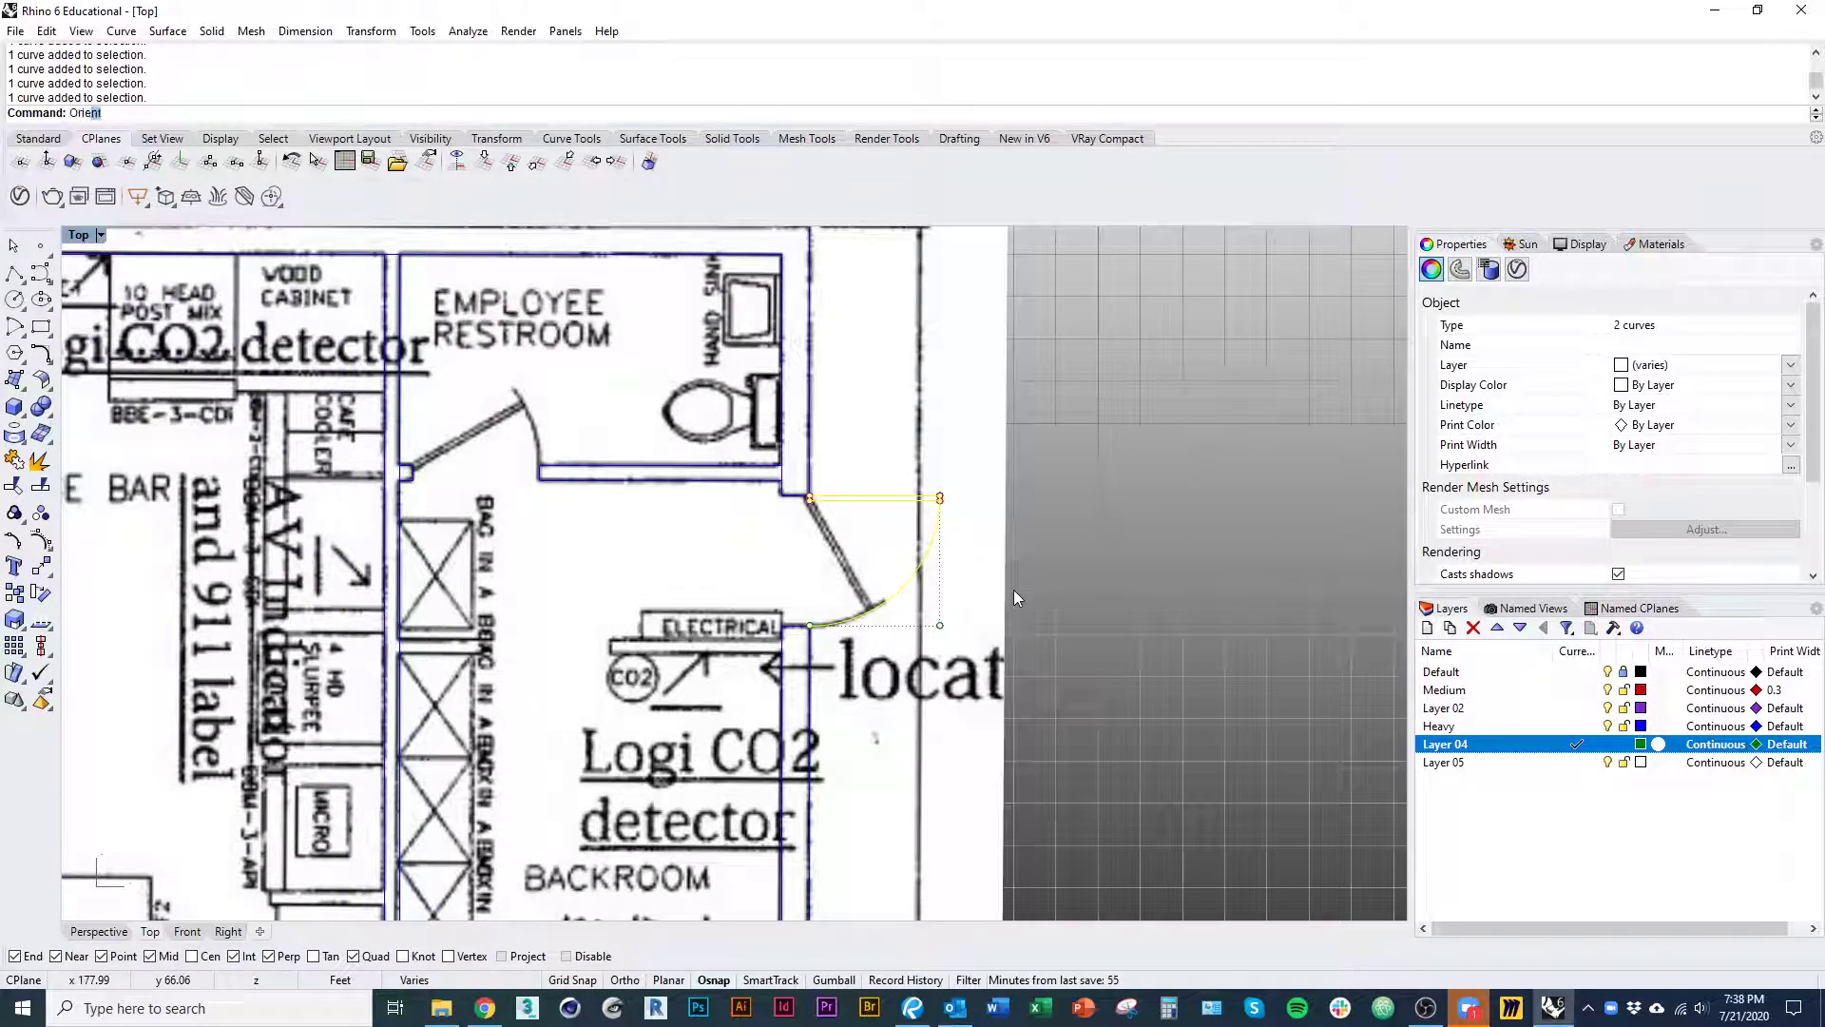
key(Return)
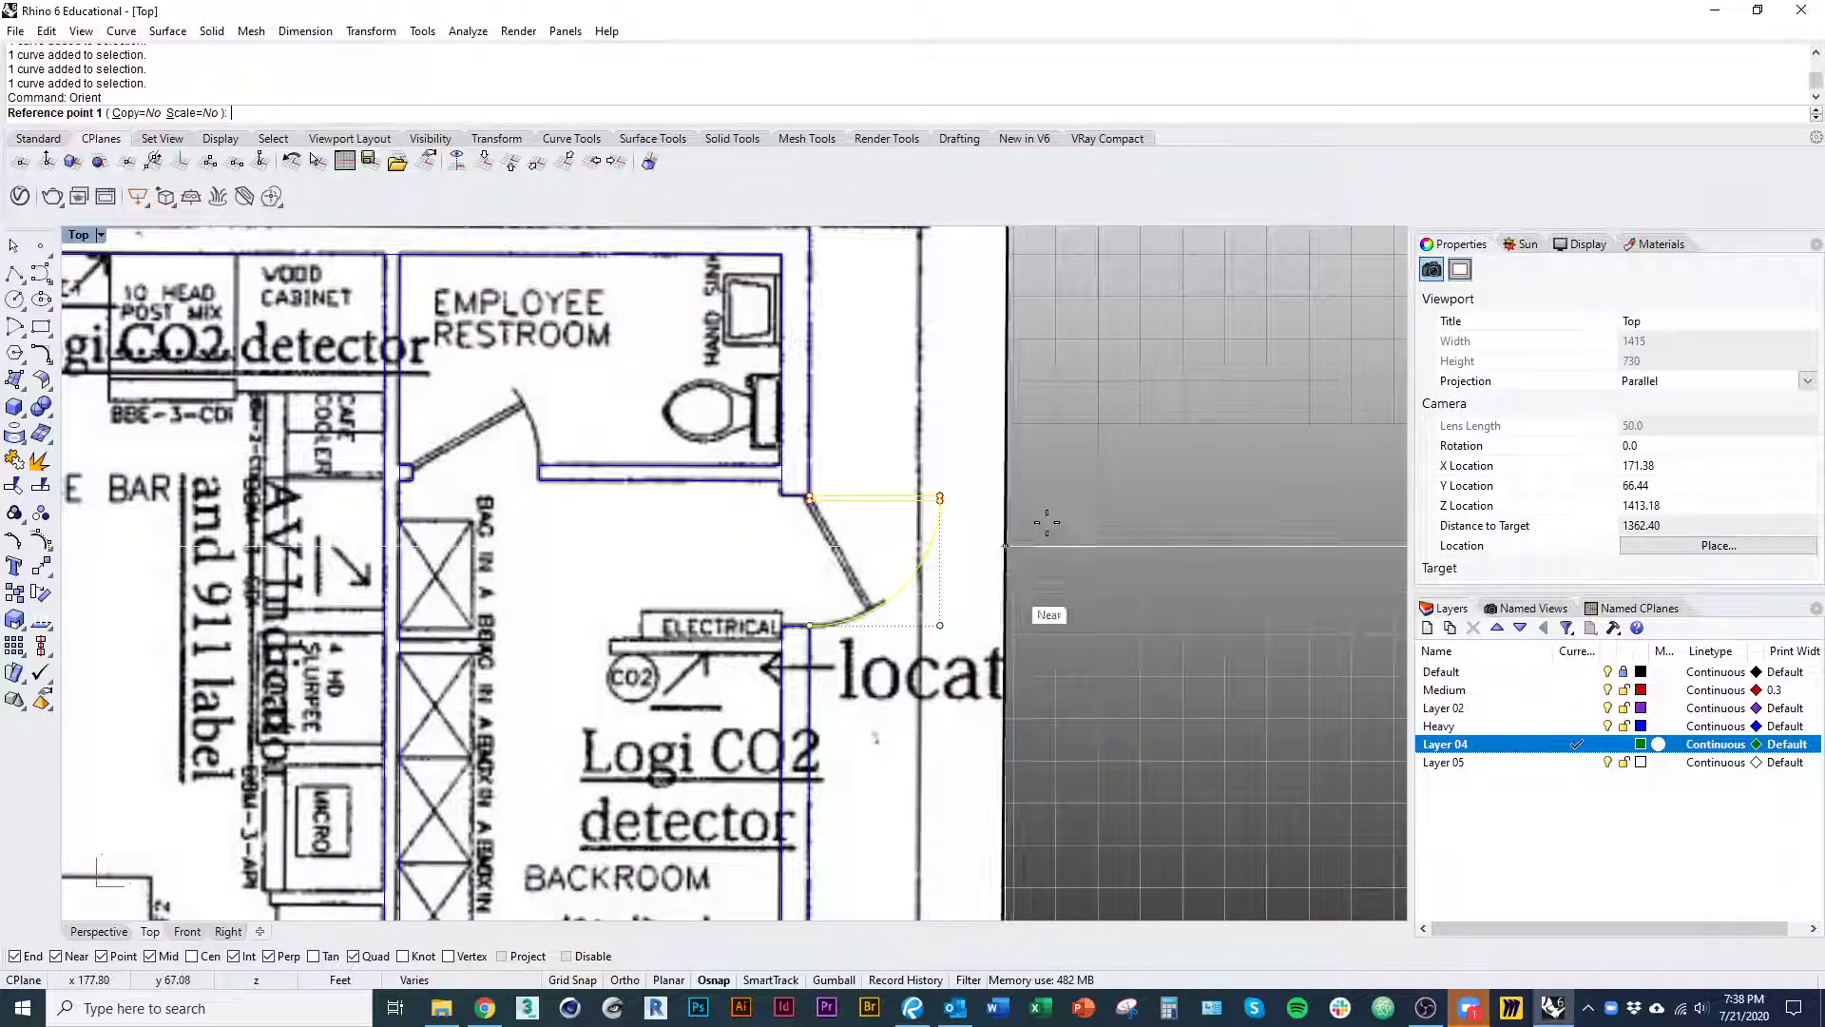
scroll(861, 549, up, 1)
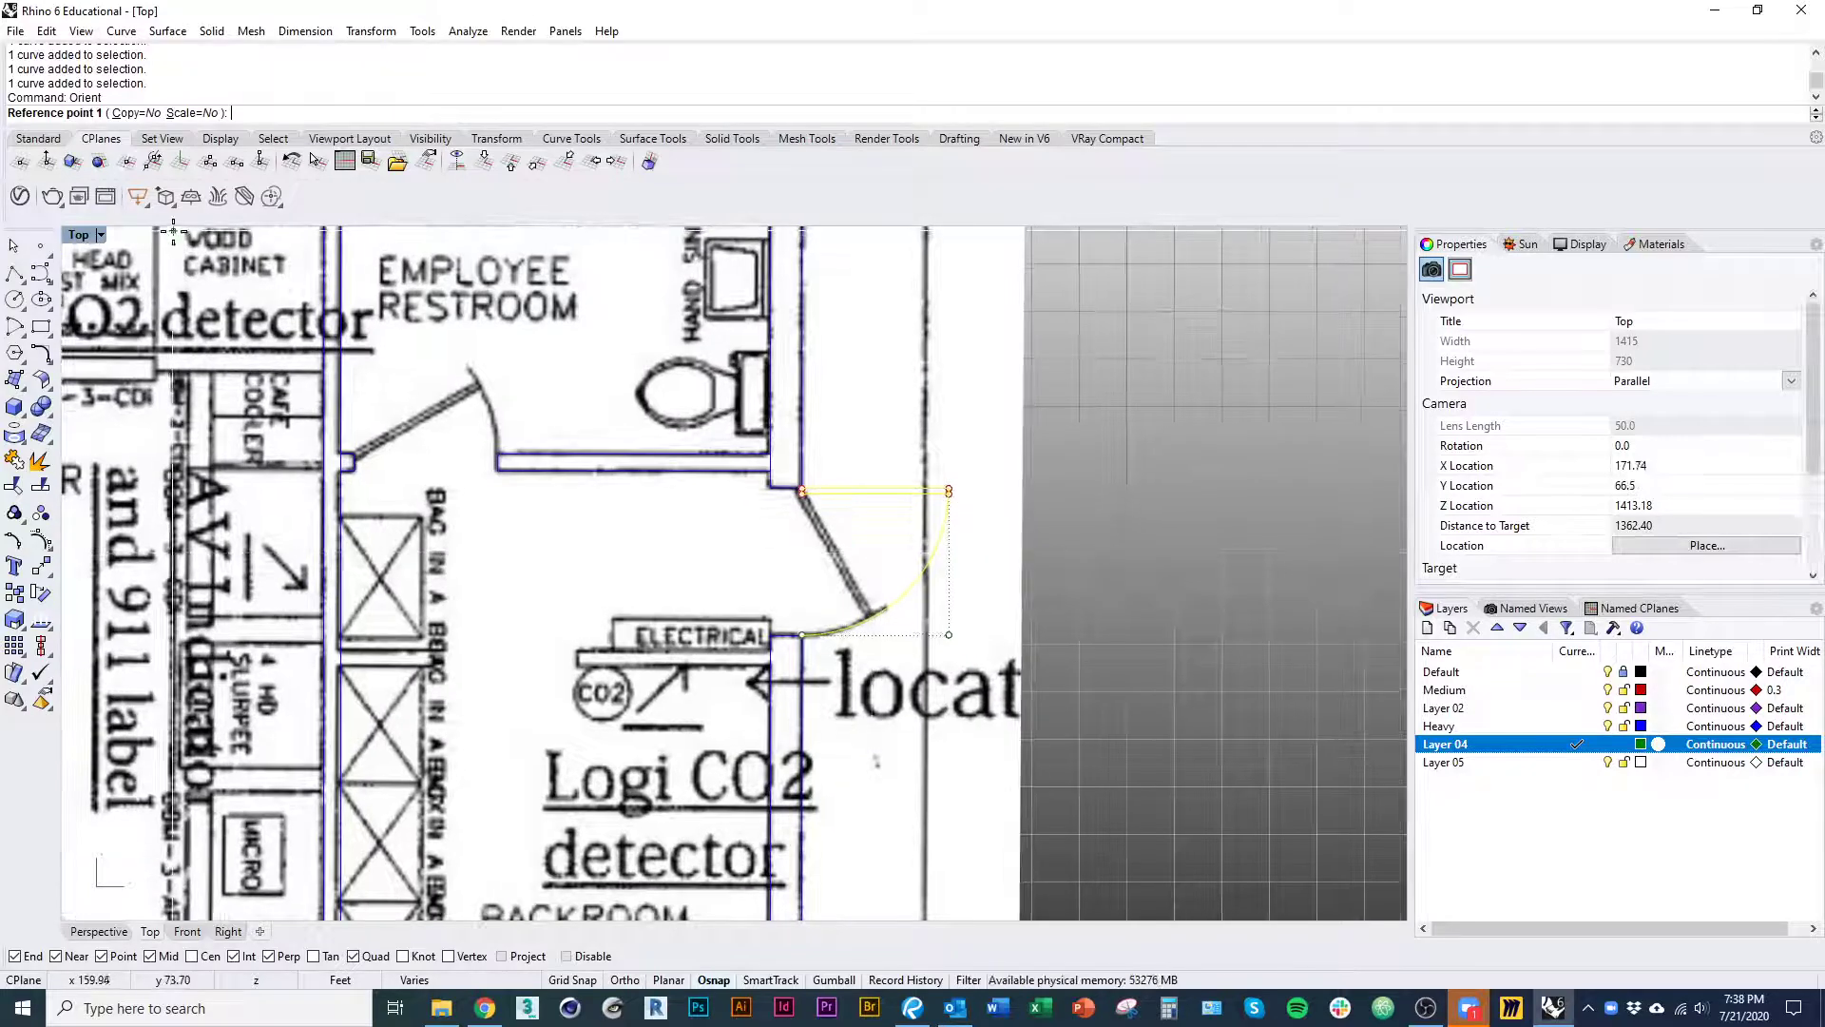
click(133, 114)
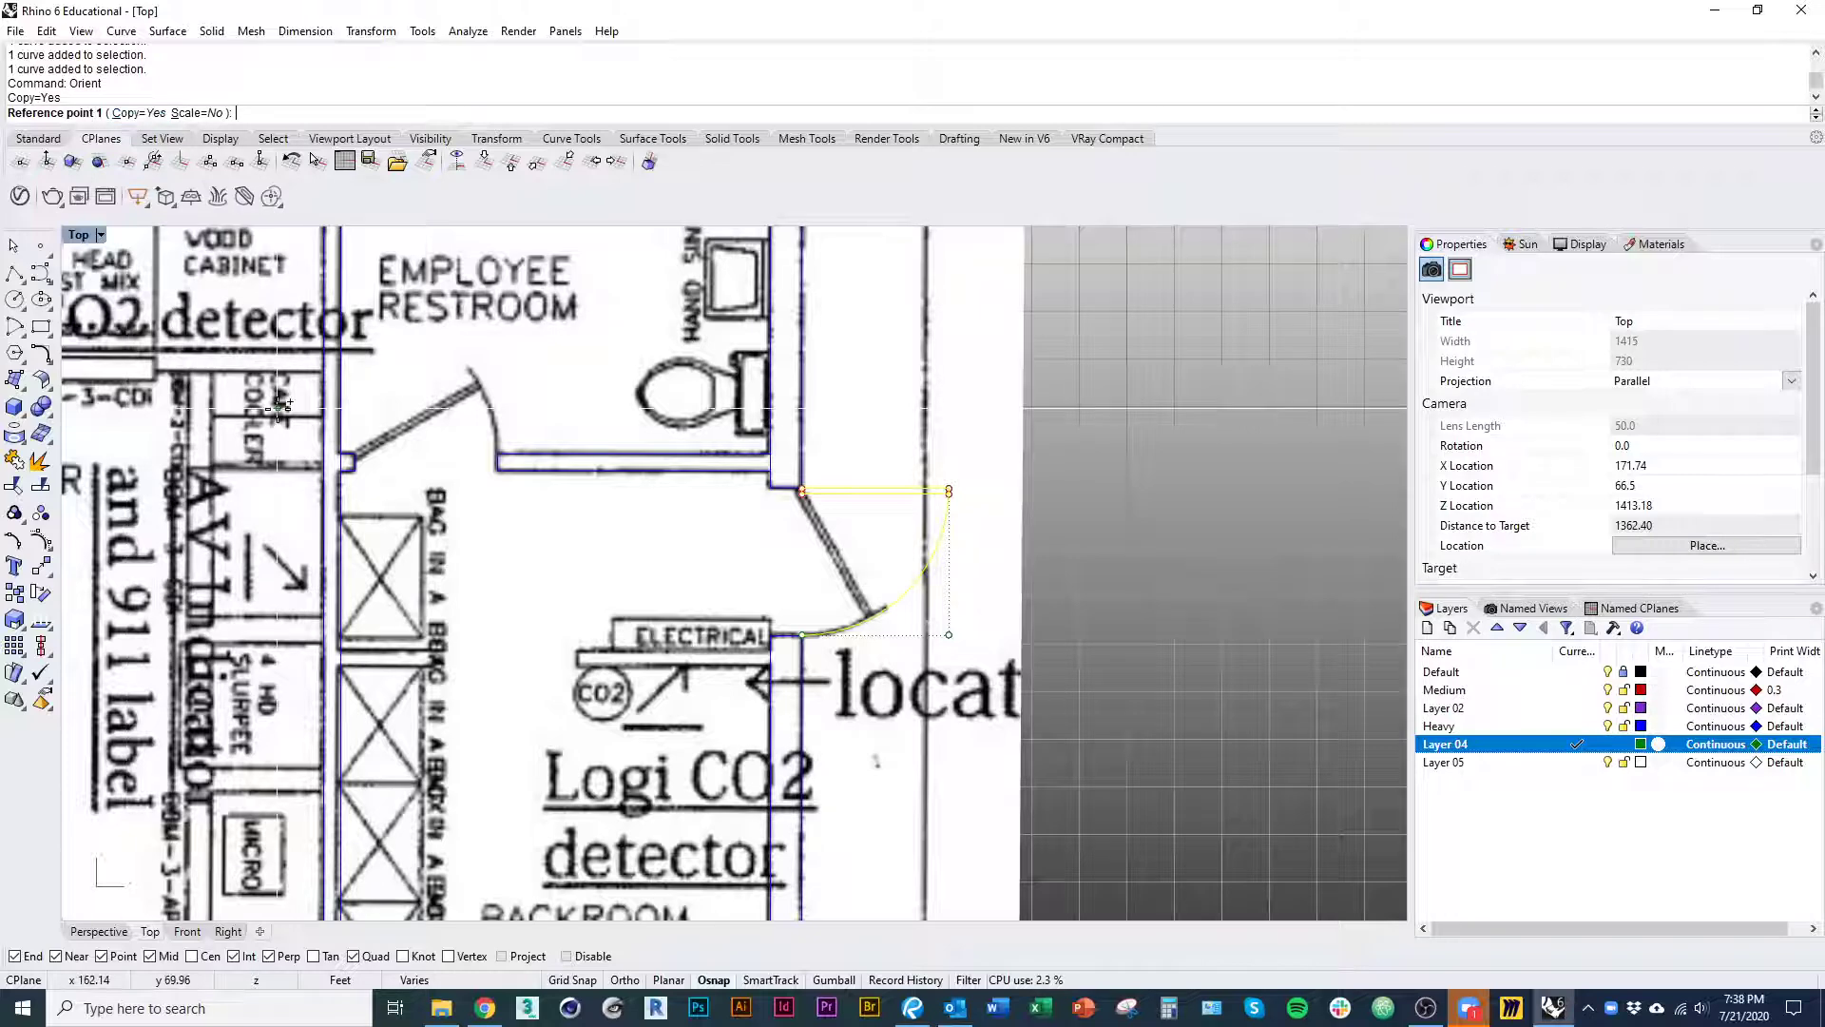
click(194, 114)
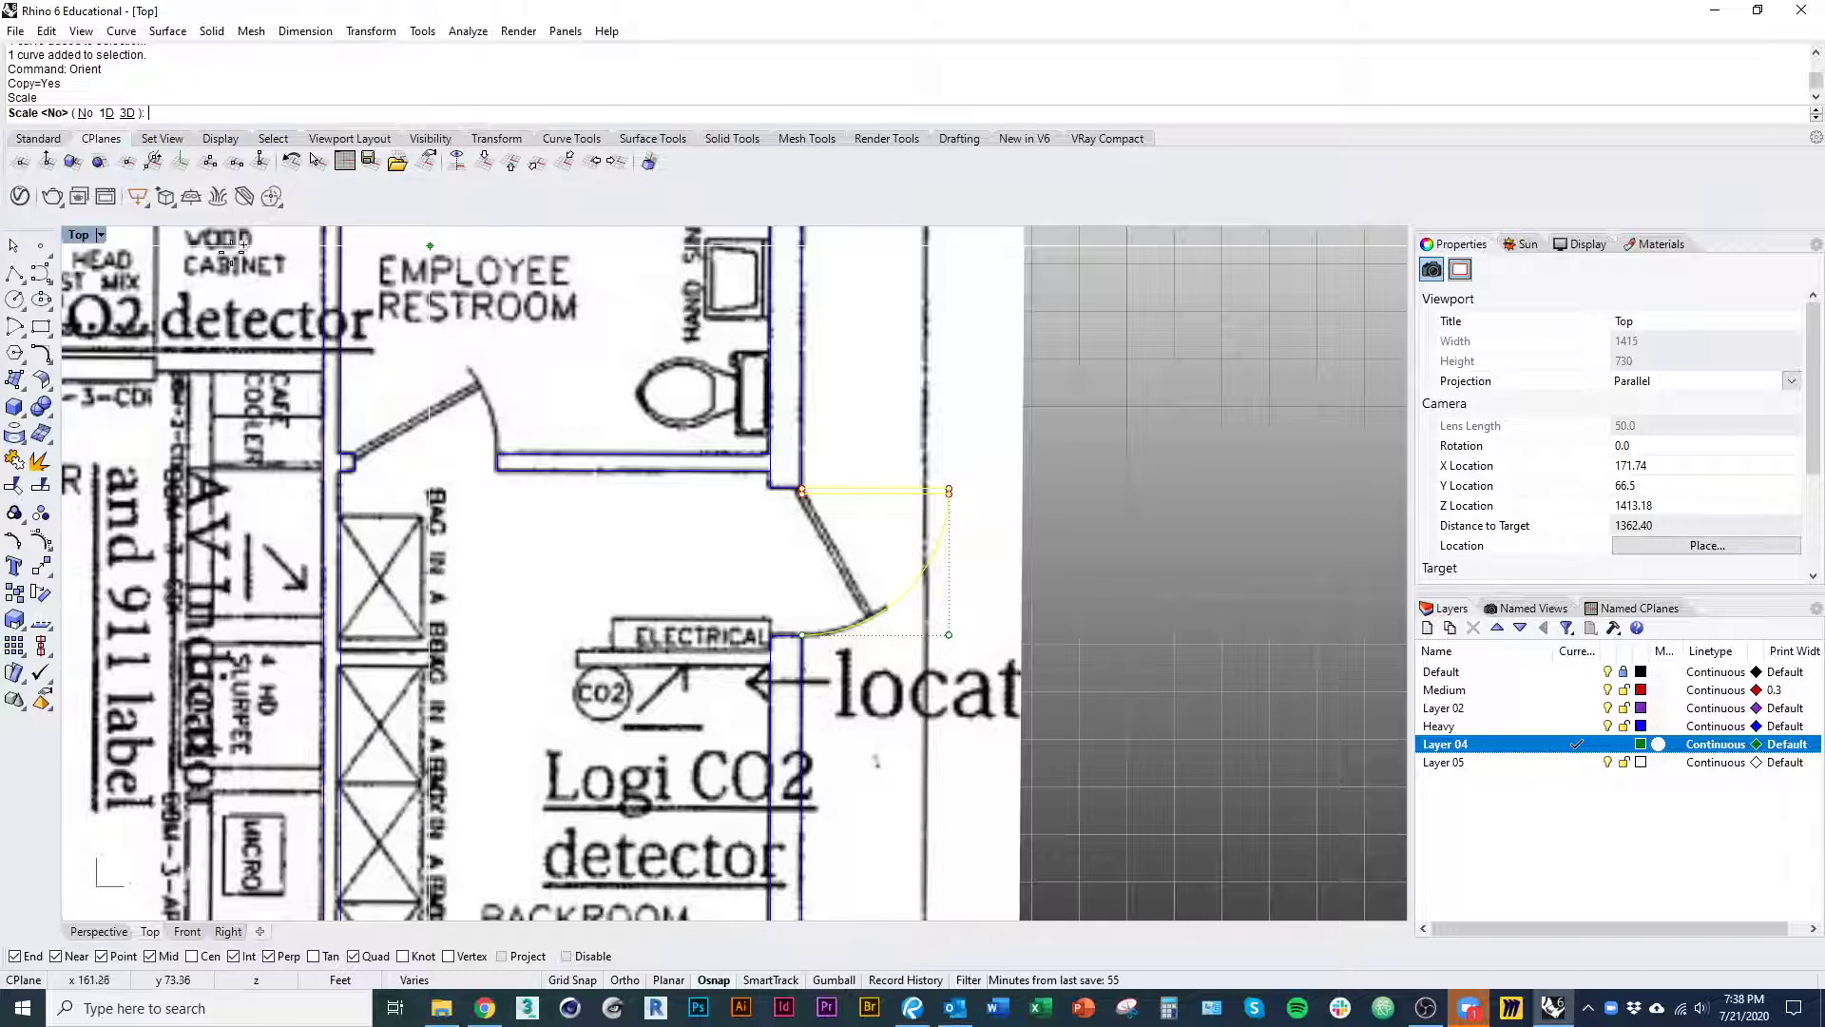
click(127, 113)
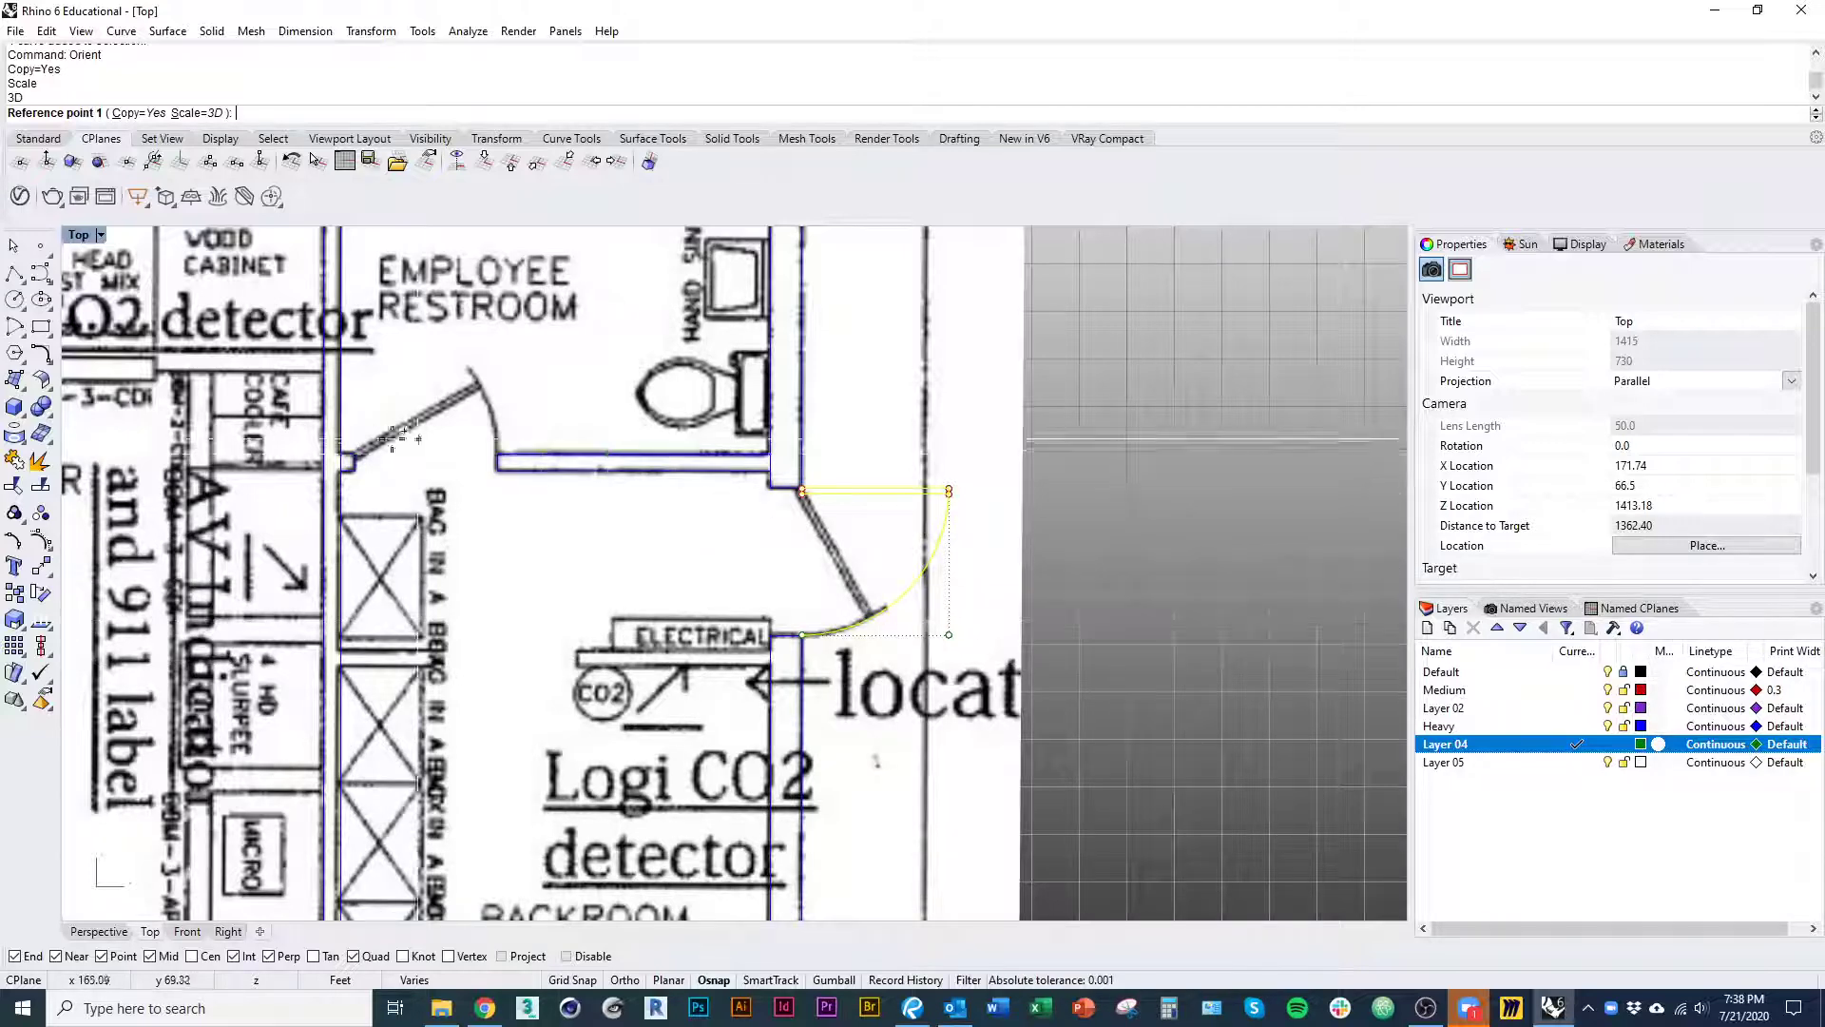
- Set the Orient reference points at the exterior door's hinge corner and at the arc's end on the lower jamb
scroll(480, 447, down, 3)
right_drag(470, 486, 514, 812)
scroll(480, 497, up, 5)
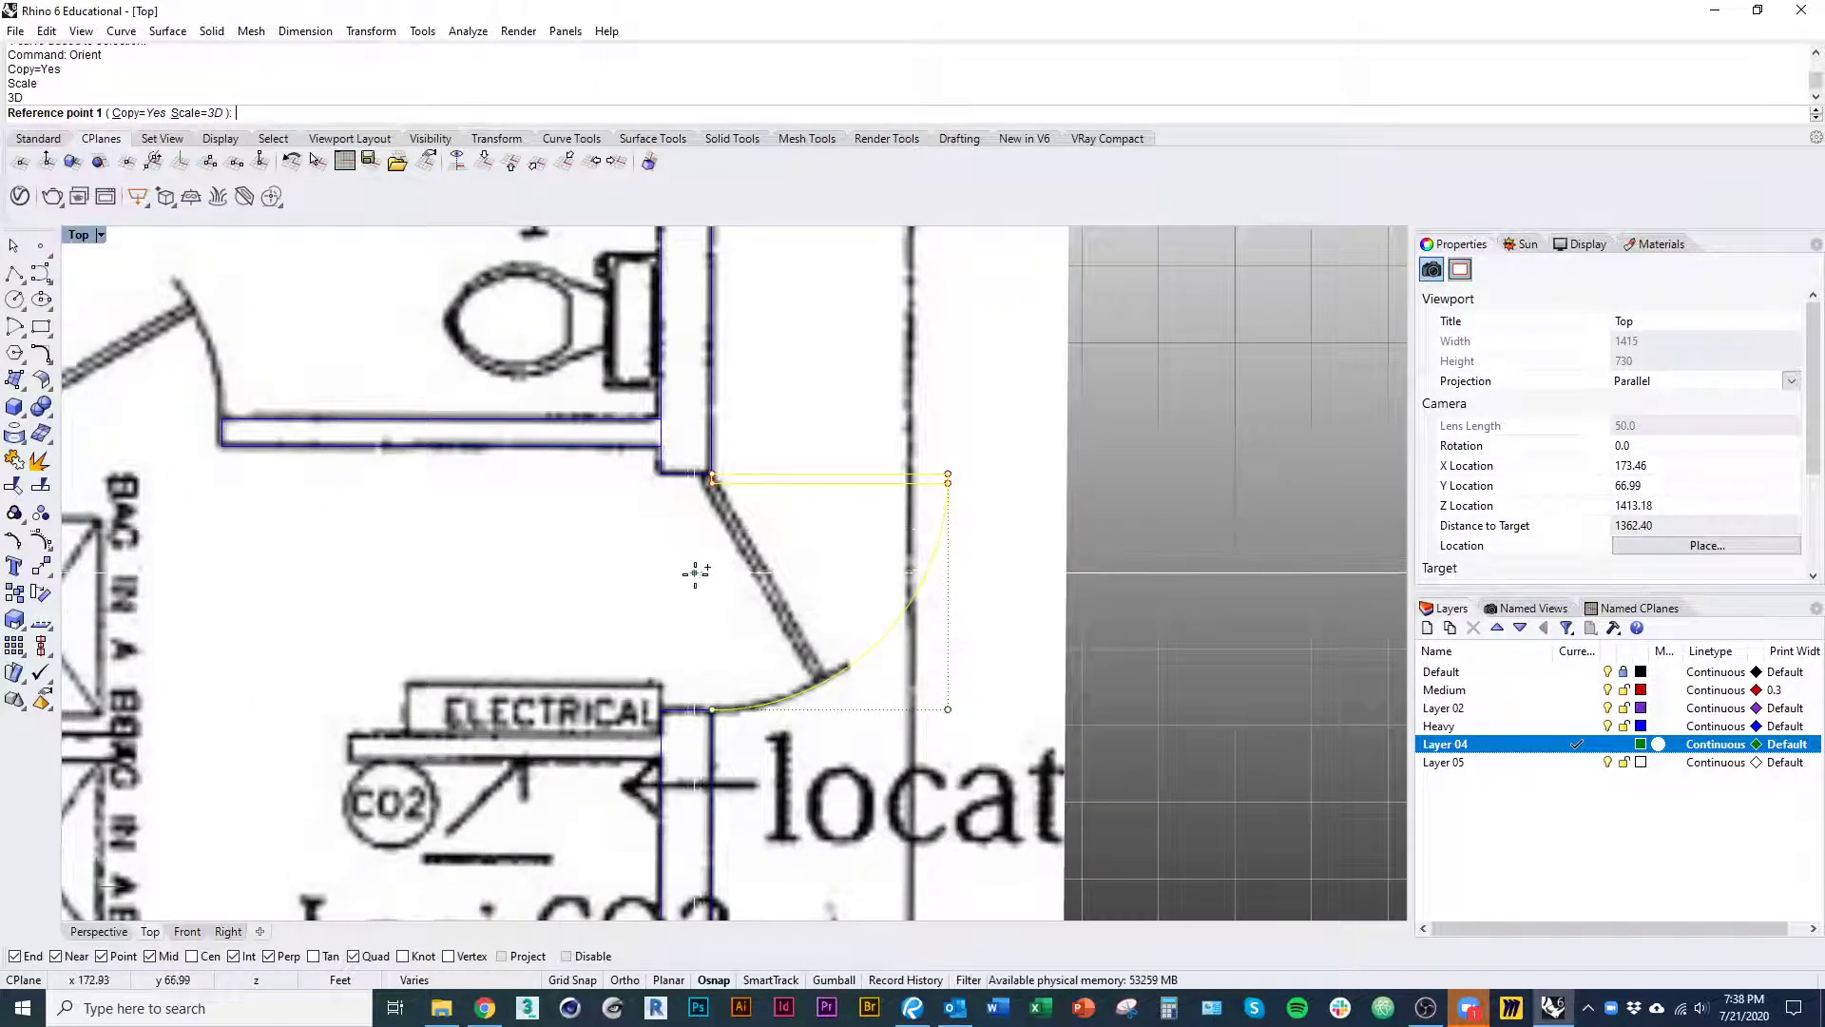
right_drag(694, 574, 680, 563)
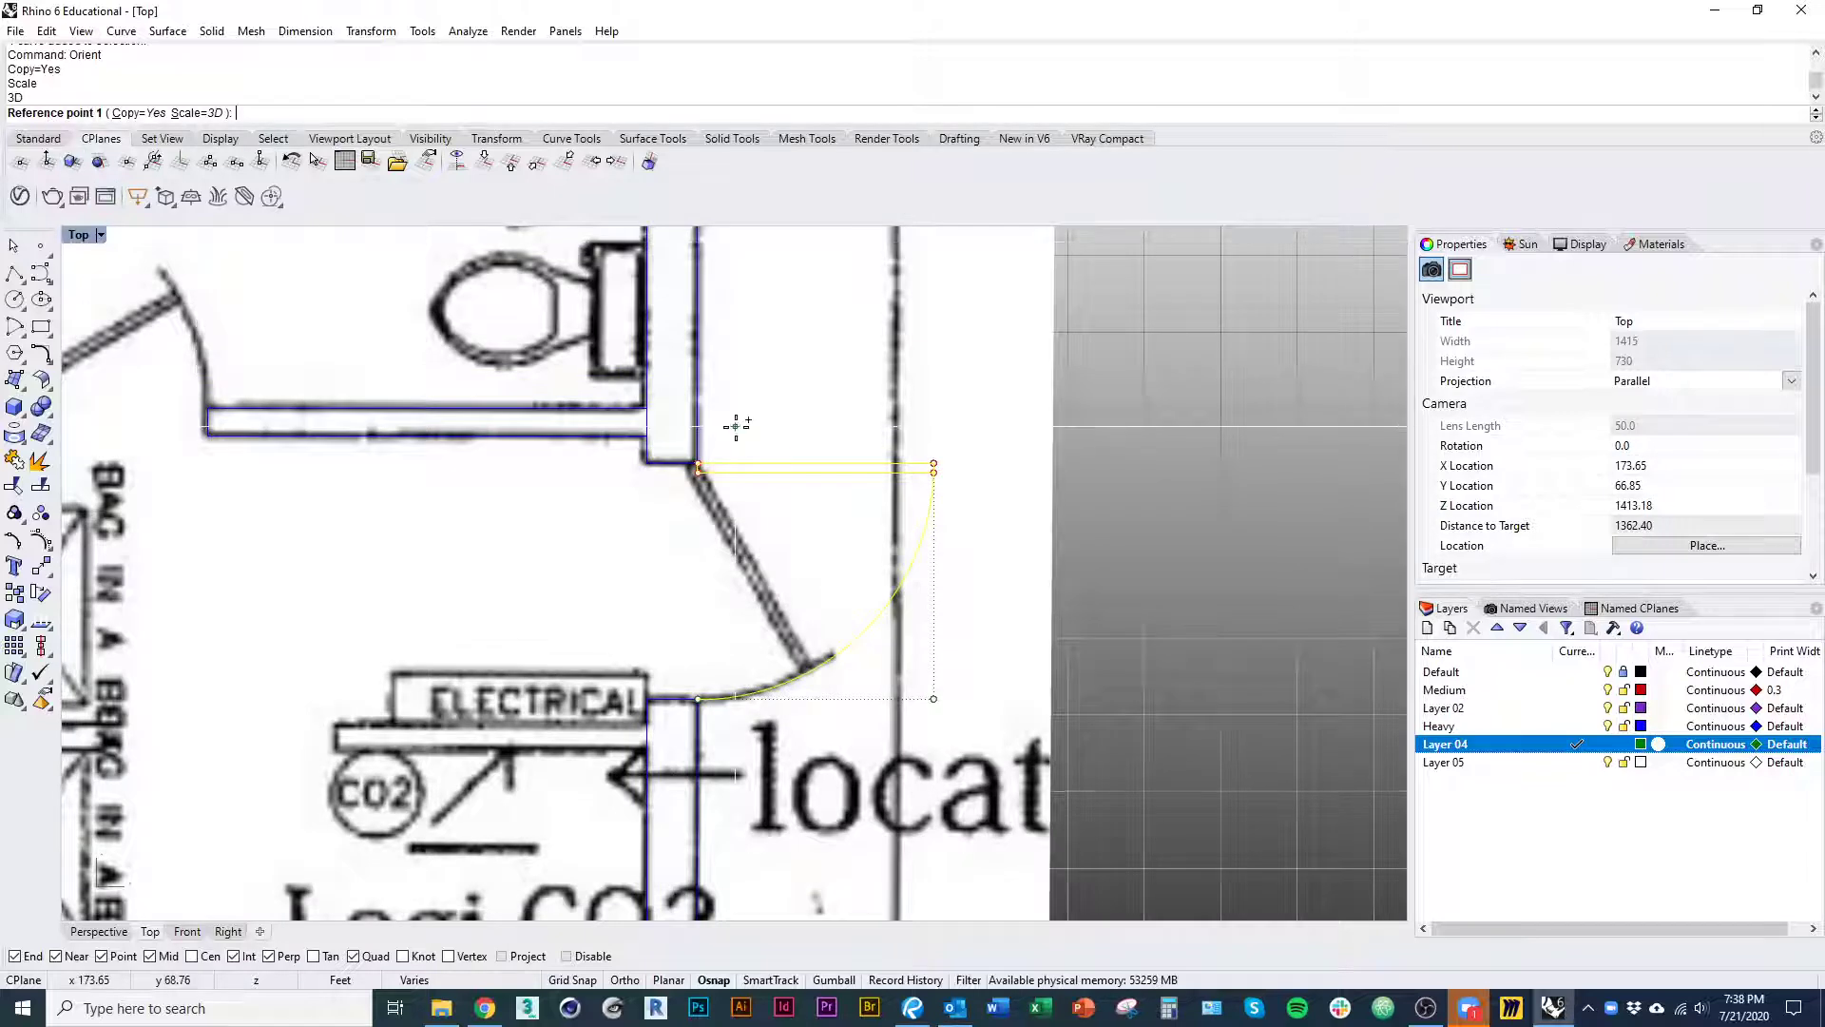
click(699, 466)
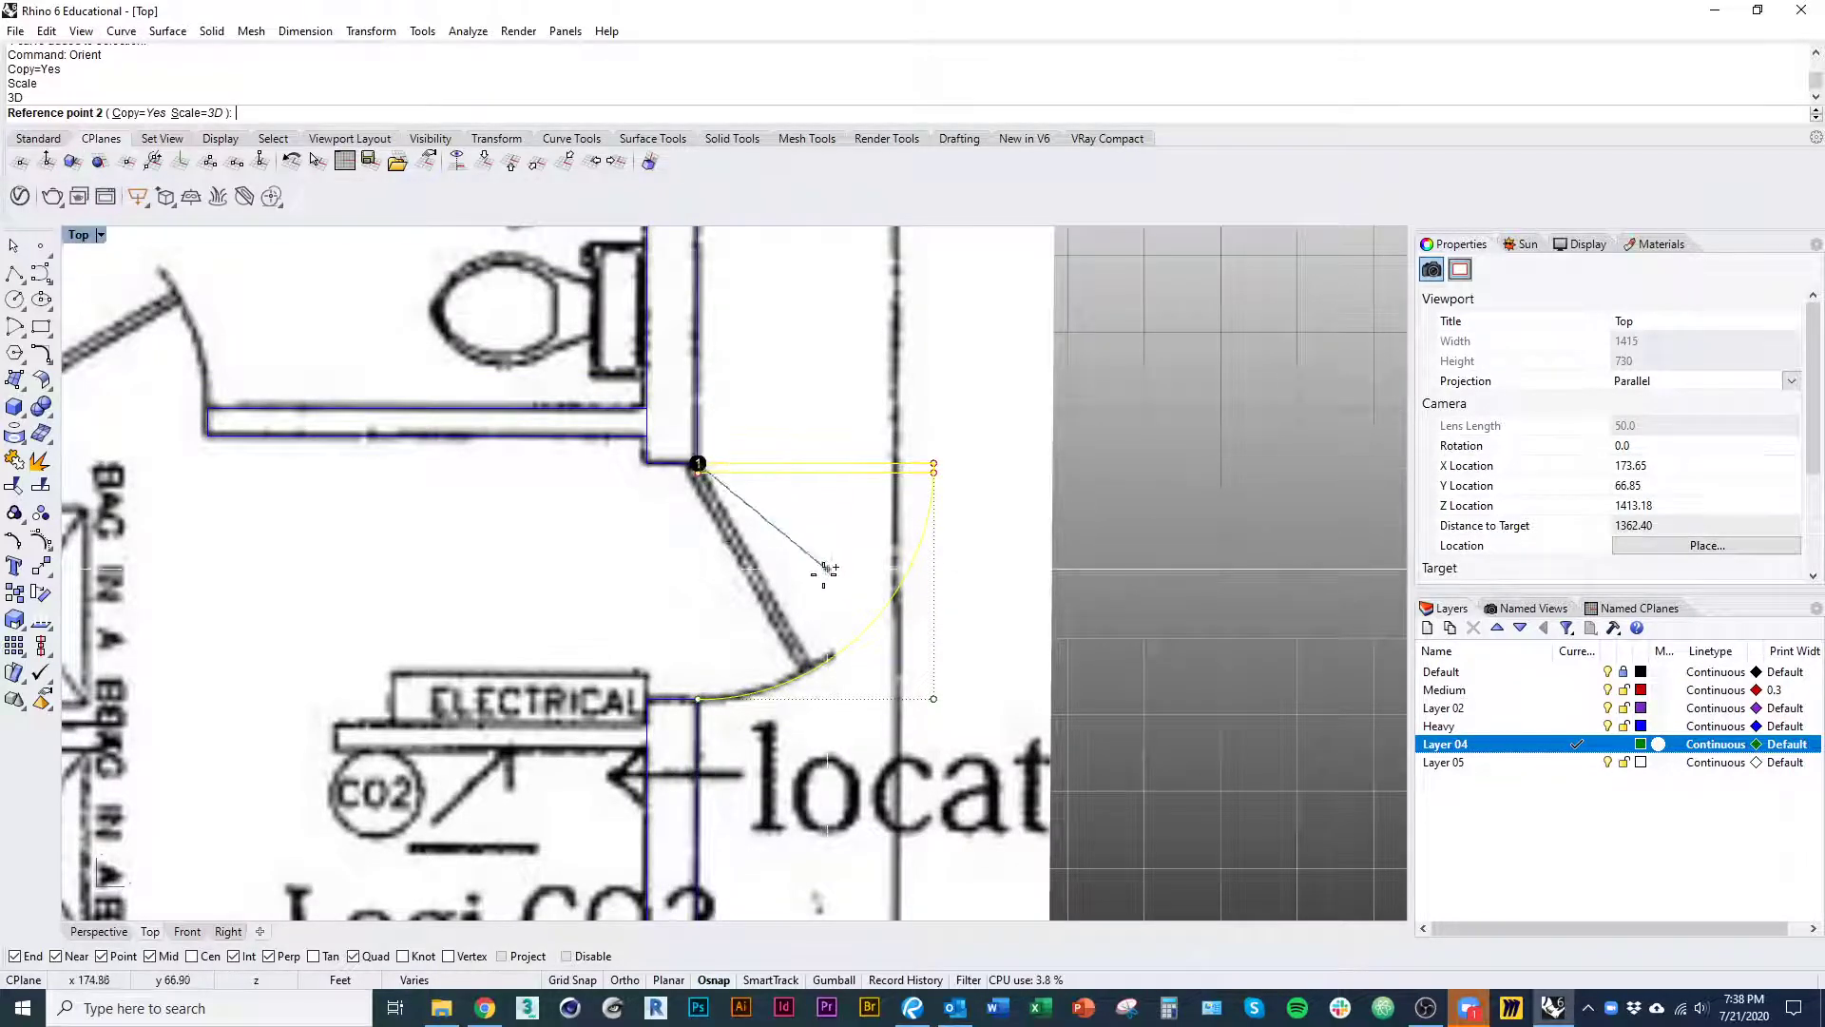
click(698, 699)
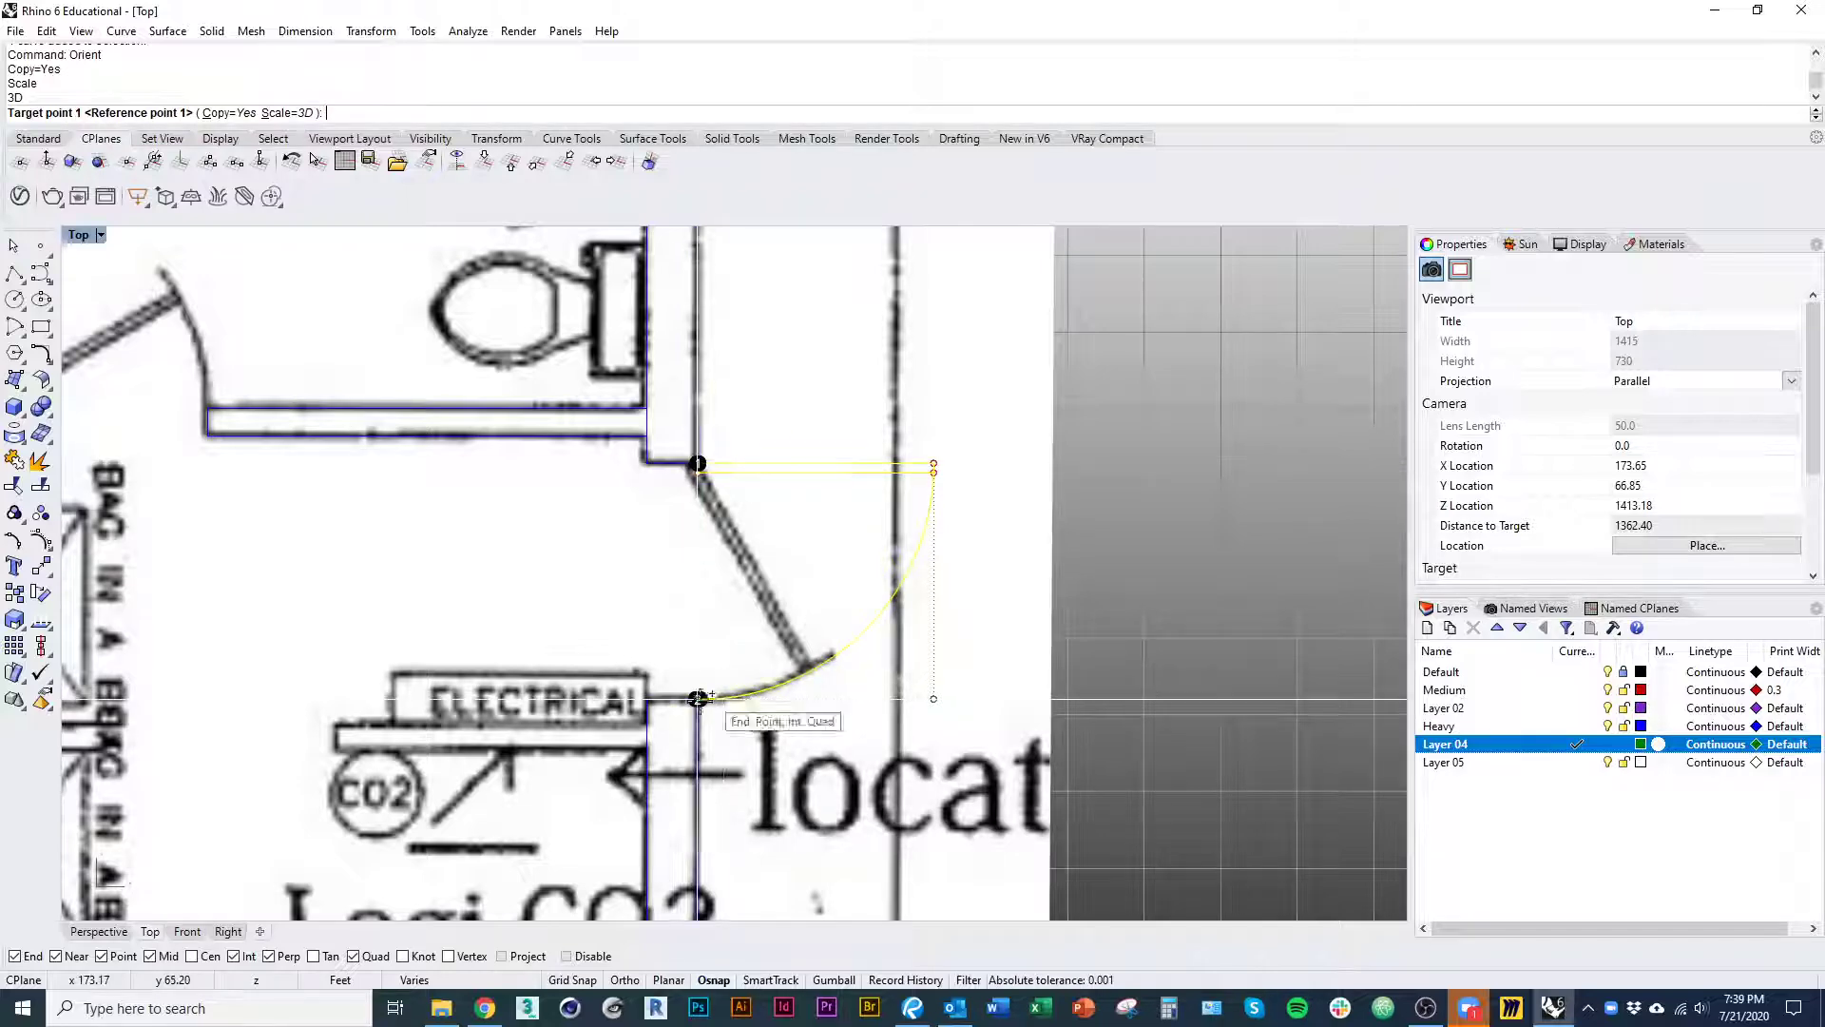
- Place a scaled copy of the door in the employee restroom opening, from its hinge-side jamb corner to the opposite jamb corner
mouse_move(440, 639)
right_down()
mouse_move(722, 660)
mouse_move(722, 693)
right_up()
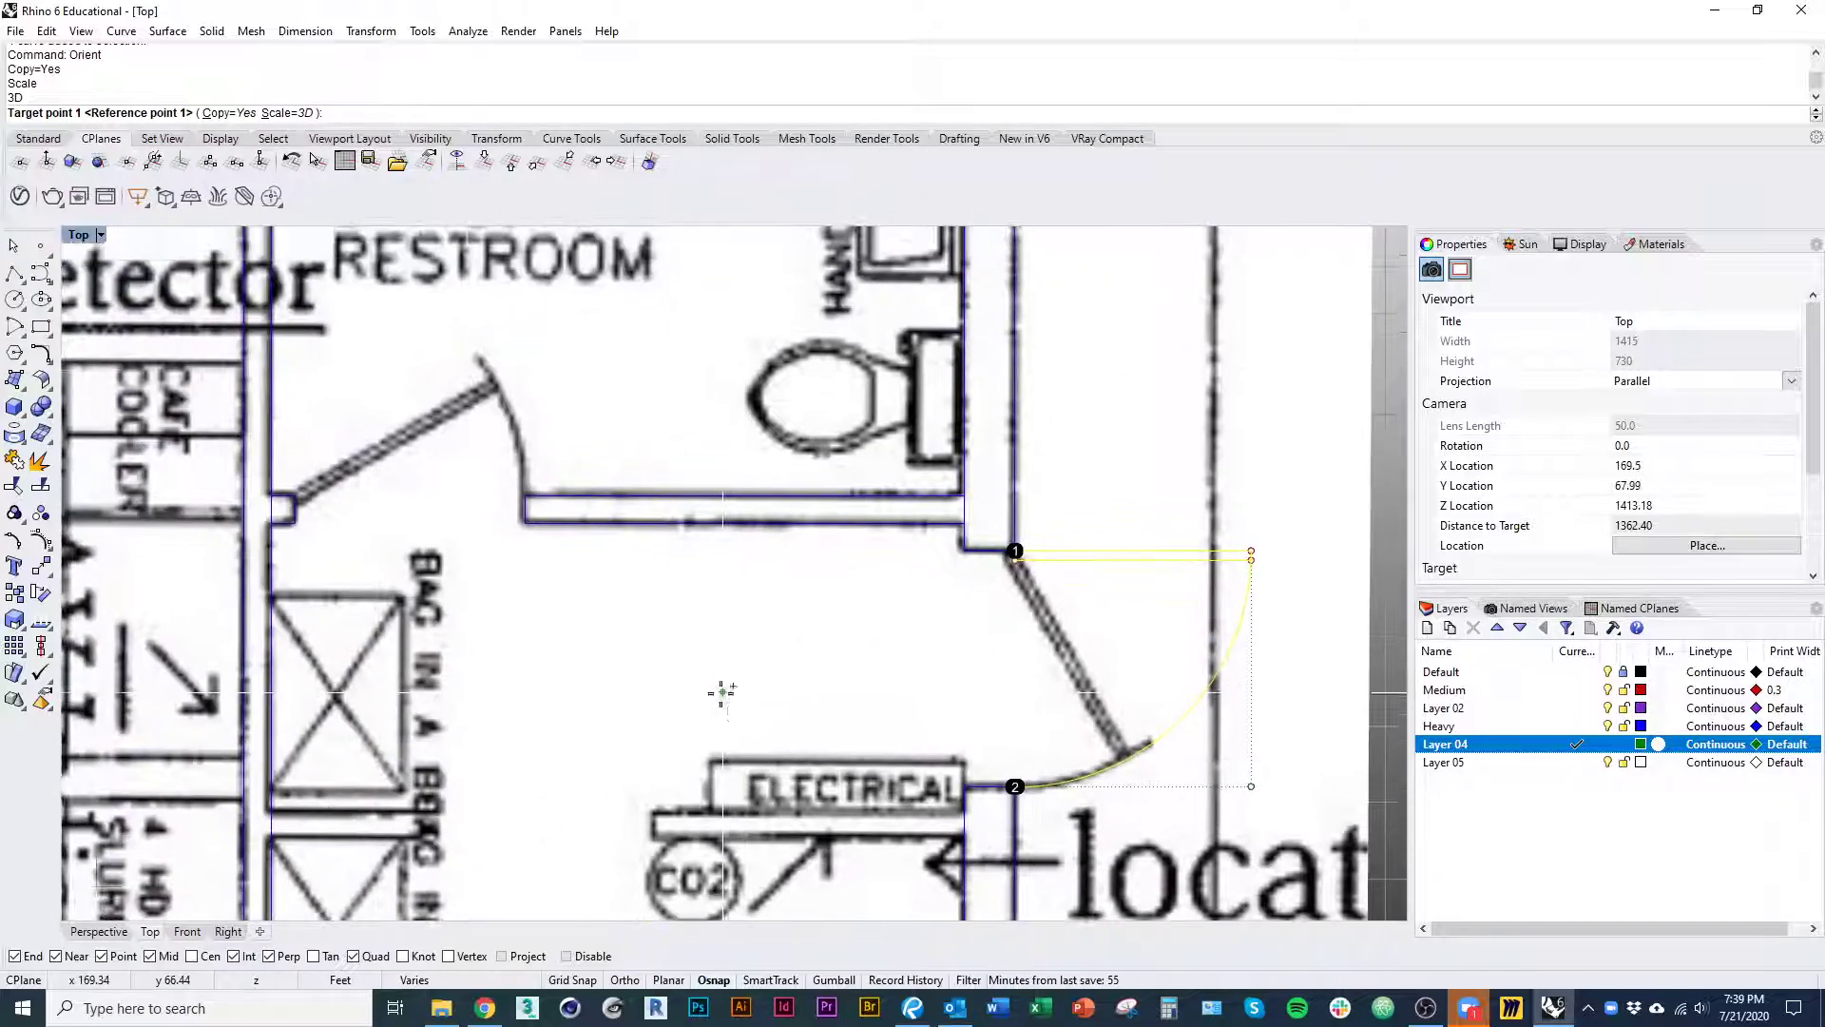
click(306, 485)
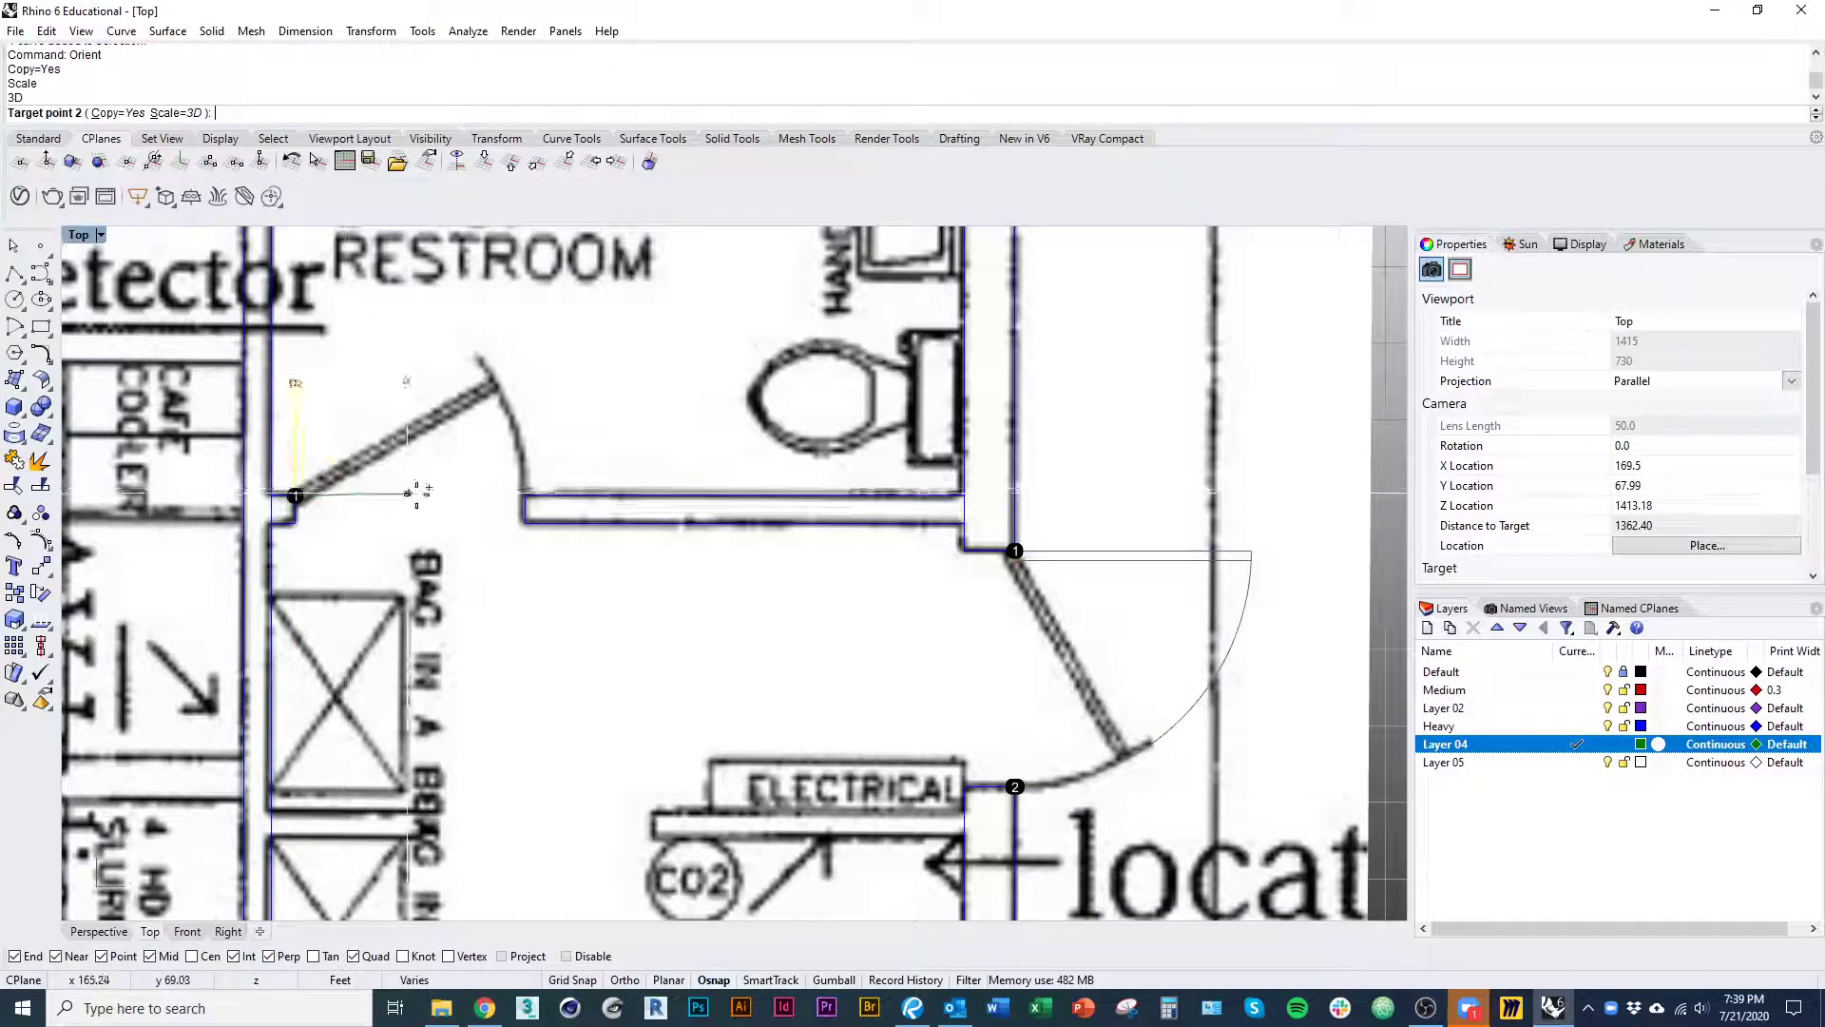
click(528, 493)
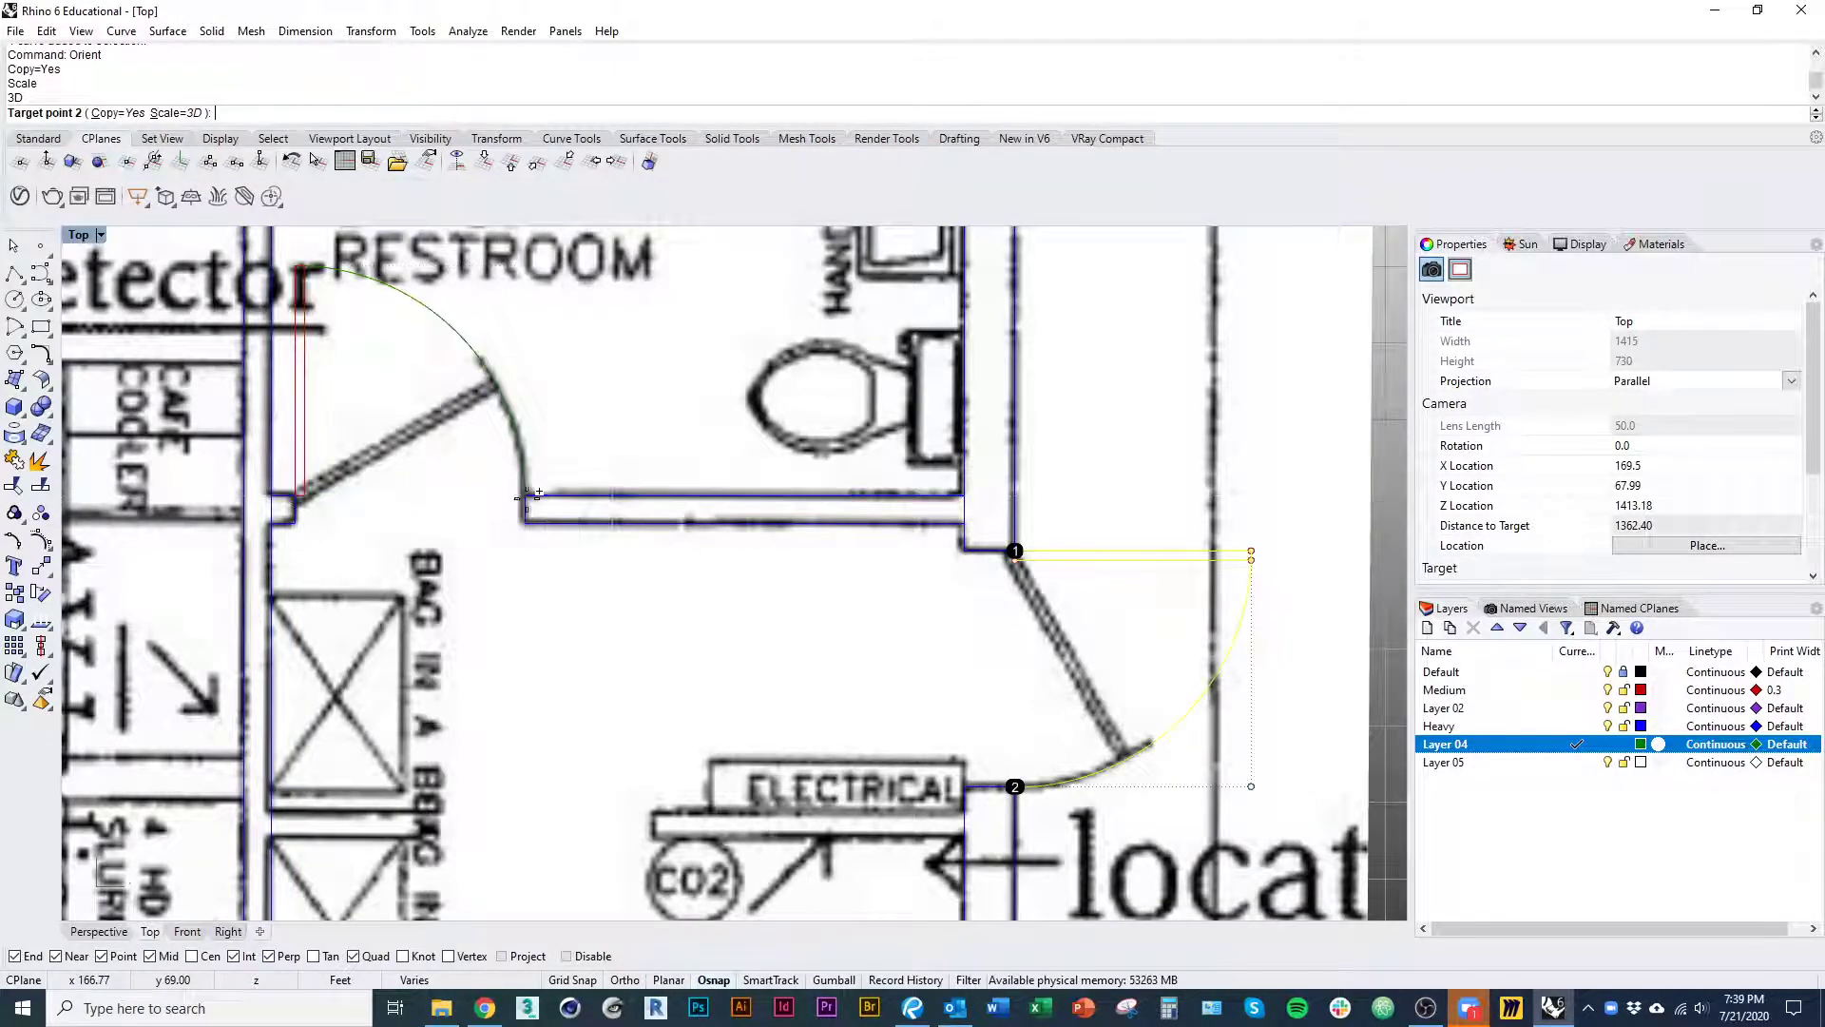
scroll(628, 504, down, 1)
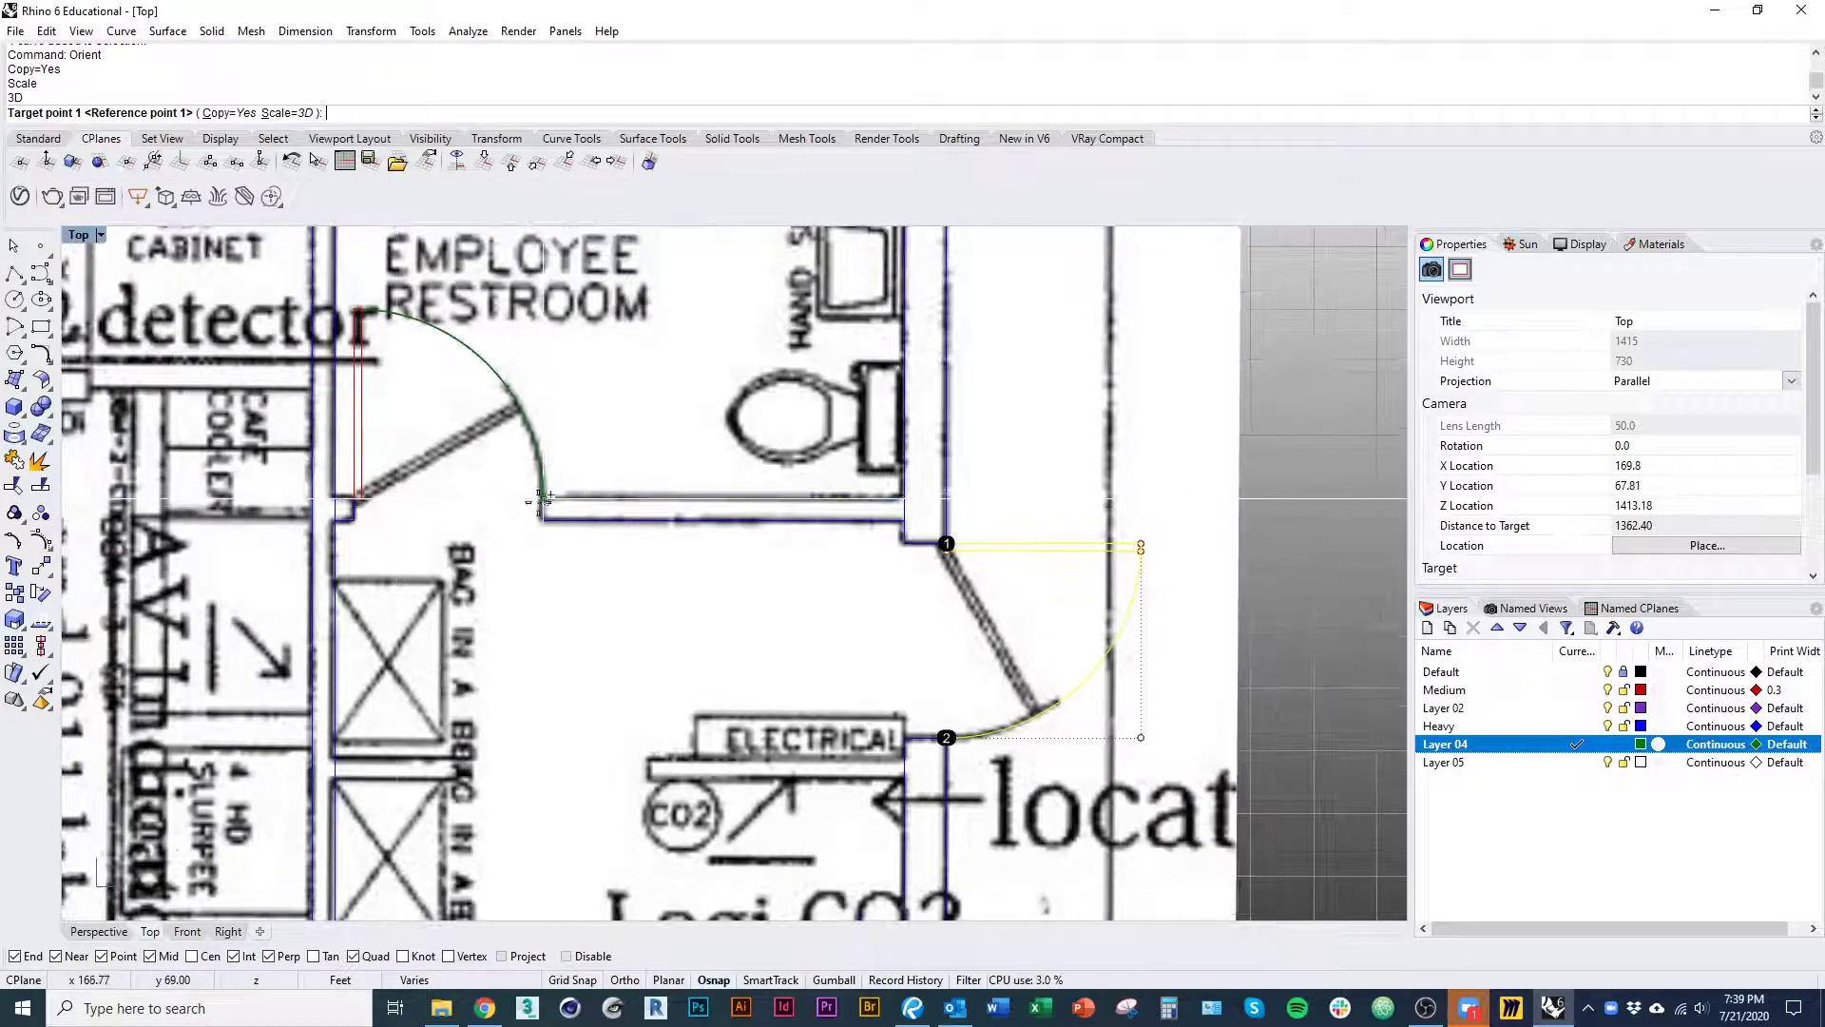
- Place a scaled door copy in the backroom opening, from the jamb corner by the water heater to the upper jamb corner
scroll(621, 493, down, 7)
right_drag(638, 904, 648, 298)
scroll(498, 679, up, 13)
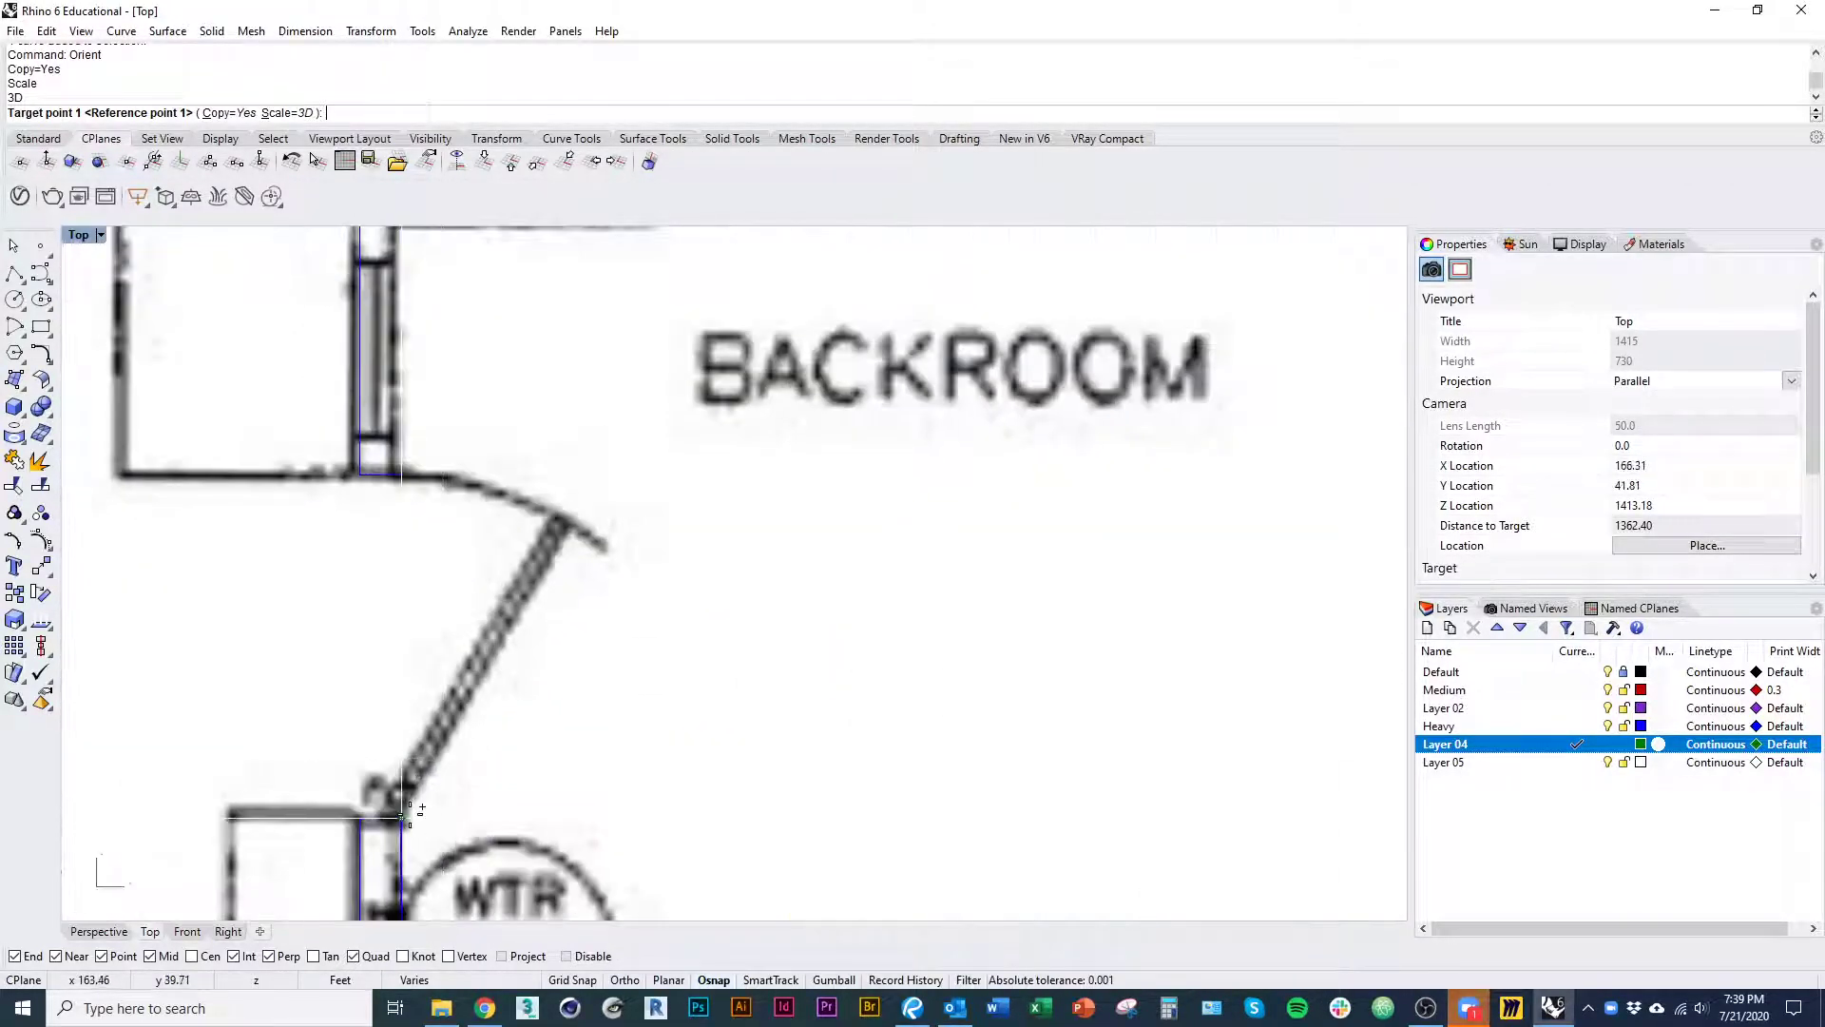
click(403, 816)
click(403, 475)
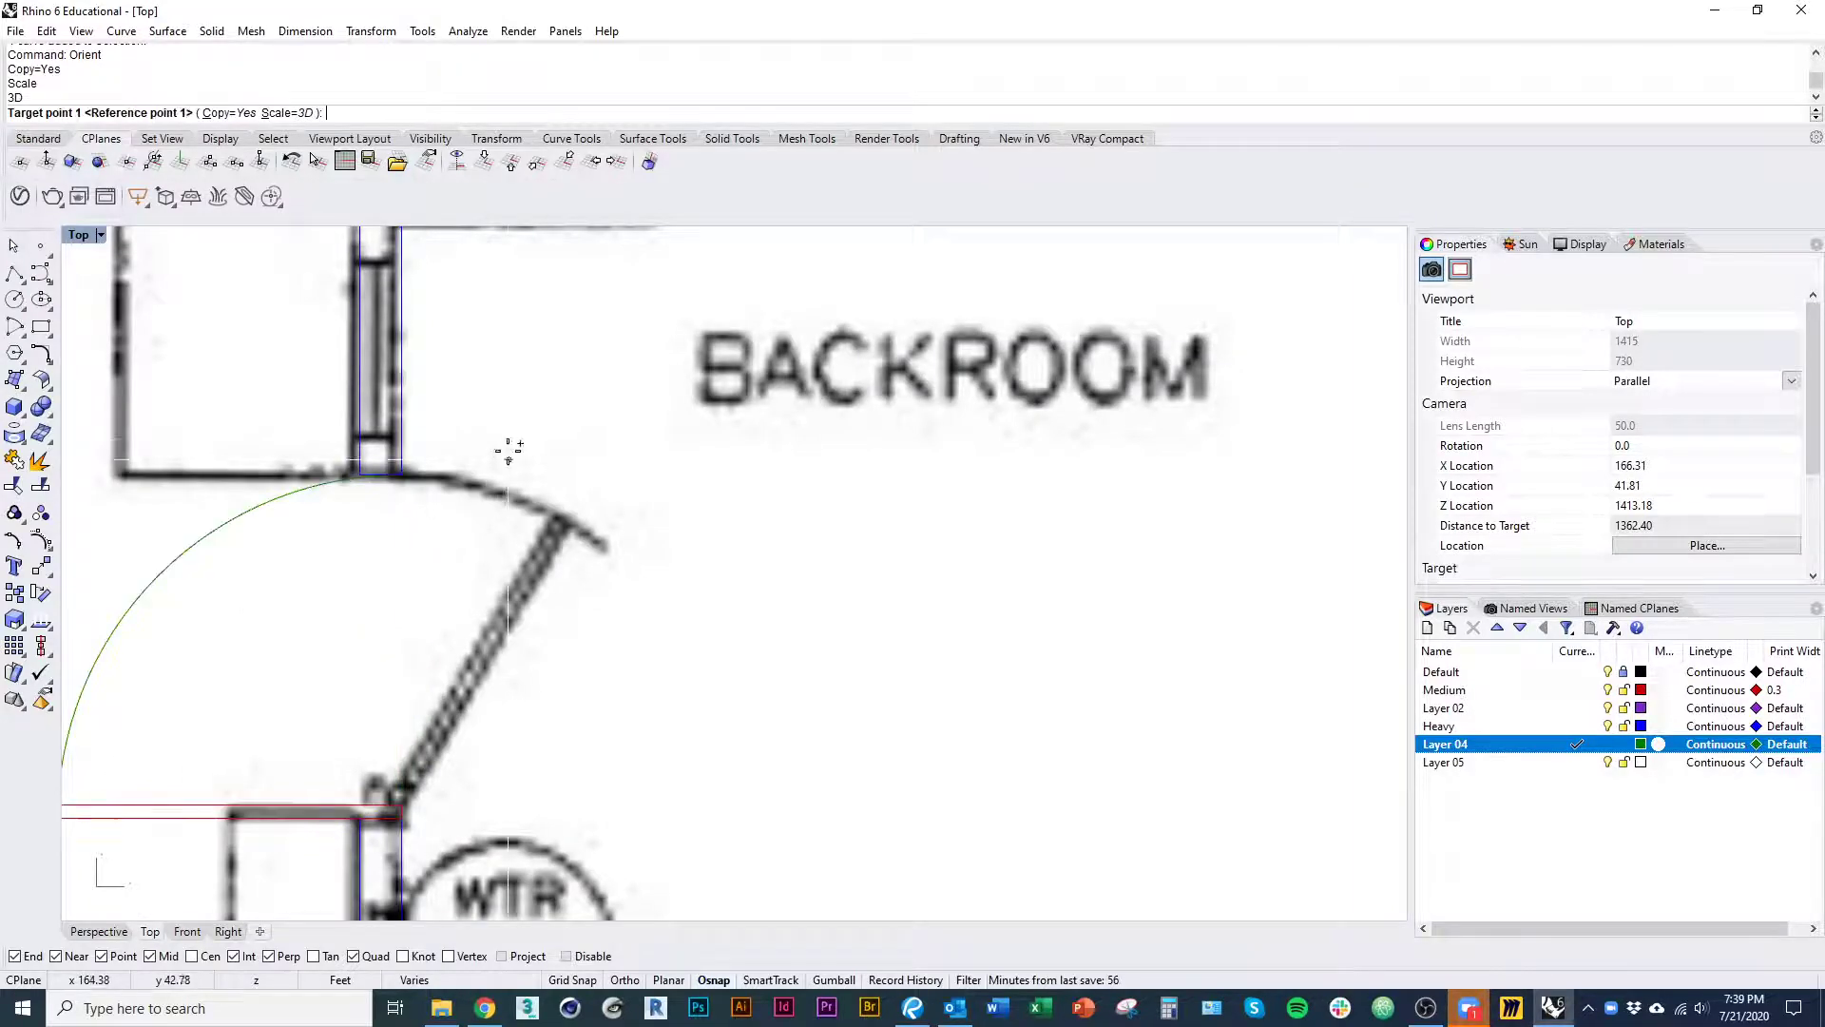
- Place a scaled door copy in the walk-in cooler opening, from the upper jamb's cooler-side corner to the lower jamb
scroll(510, 438, down, 8)
right_drag(595, 582, 602, 352)
right_drag(621, 593, 620, 505)
scroll(621, 505, down, 10)
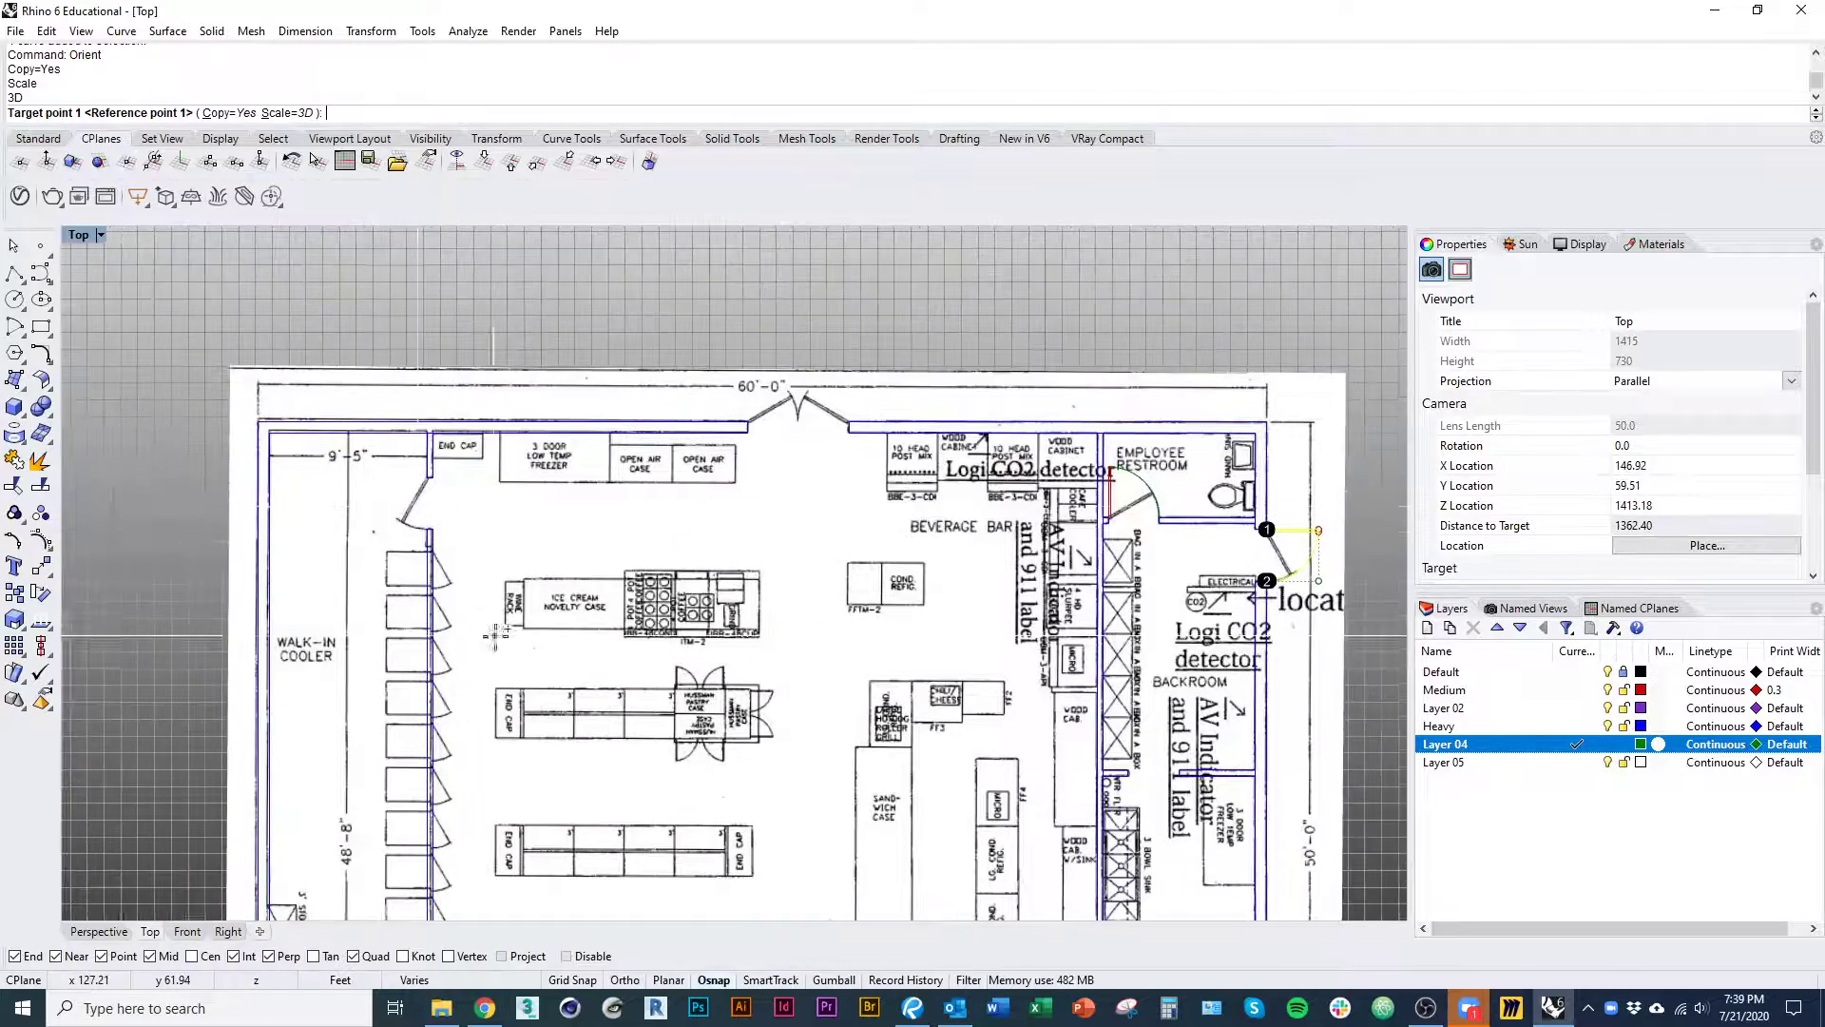
scroll(501, 550, up, 10)
click(487, 390)
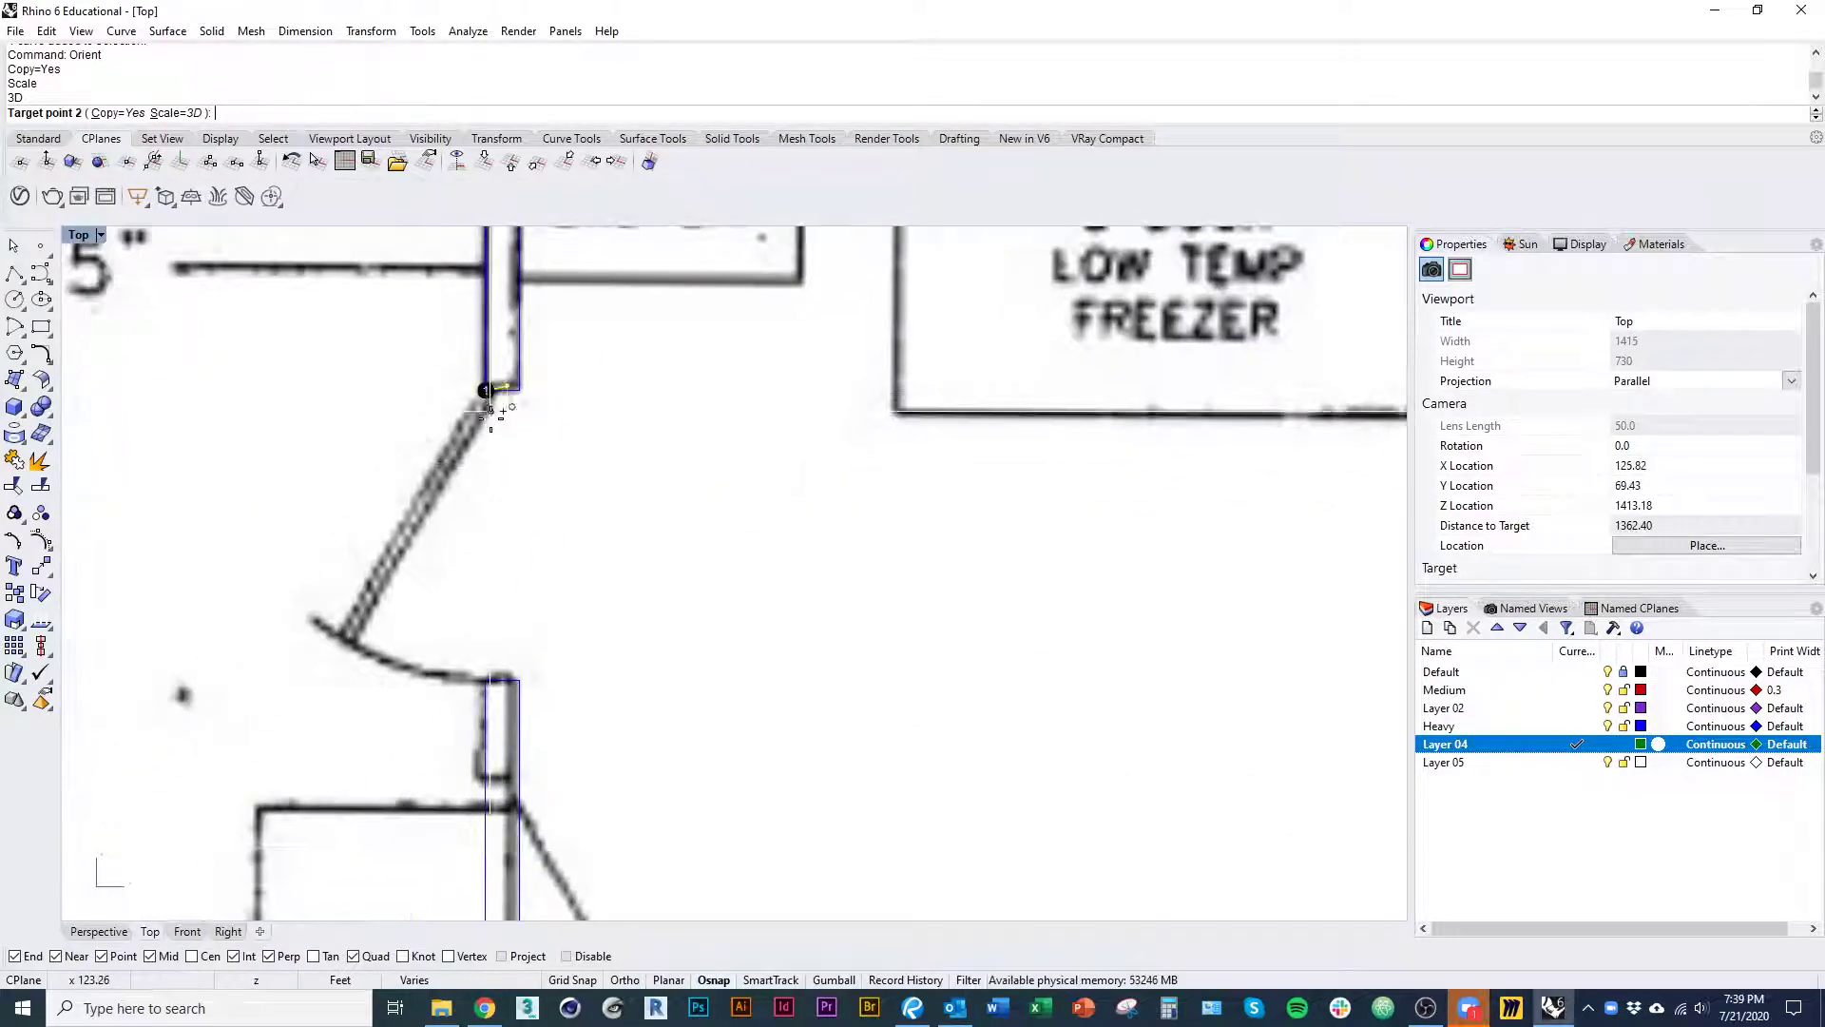
click(478, 677)
- Place a scaled door copy as the left leaf of the upper wall's double door, starting at the left jamb's outer corner
scroll(415, 665, down, 8)
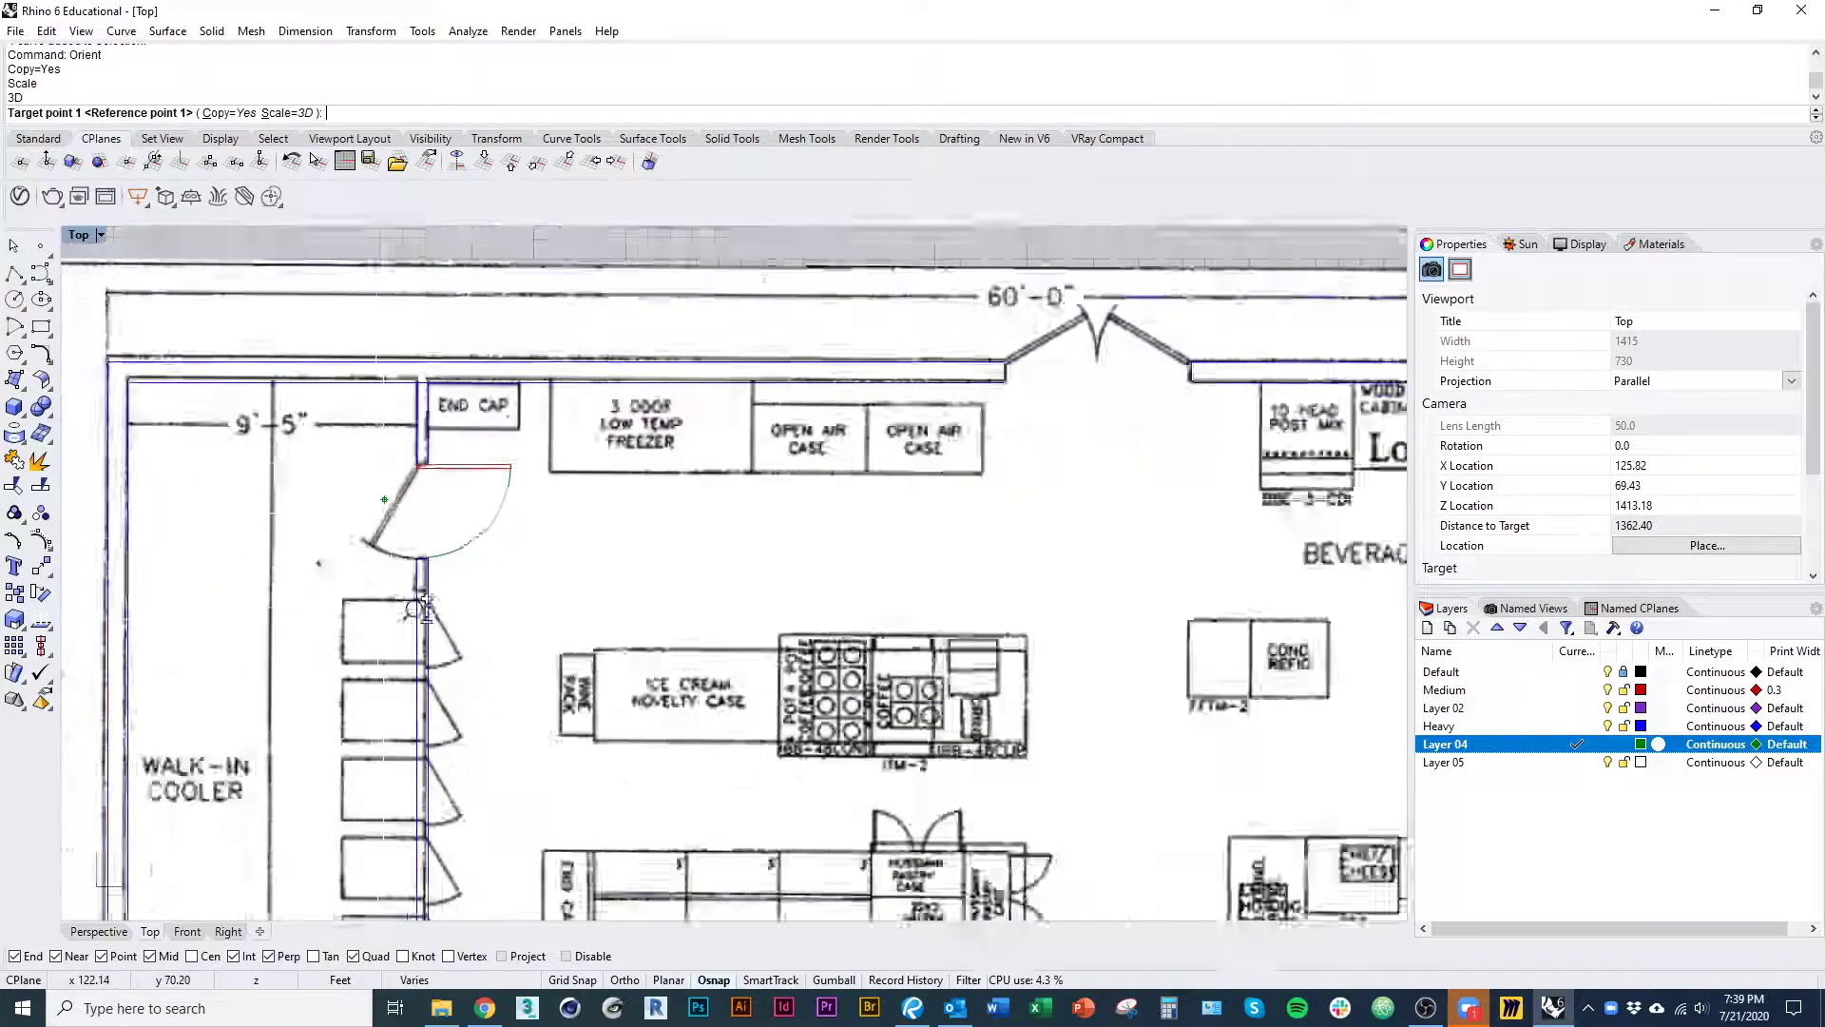
scroll(667, 509, up, 10)
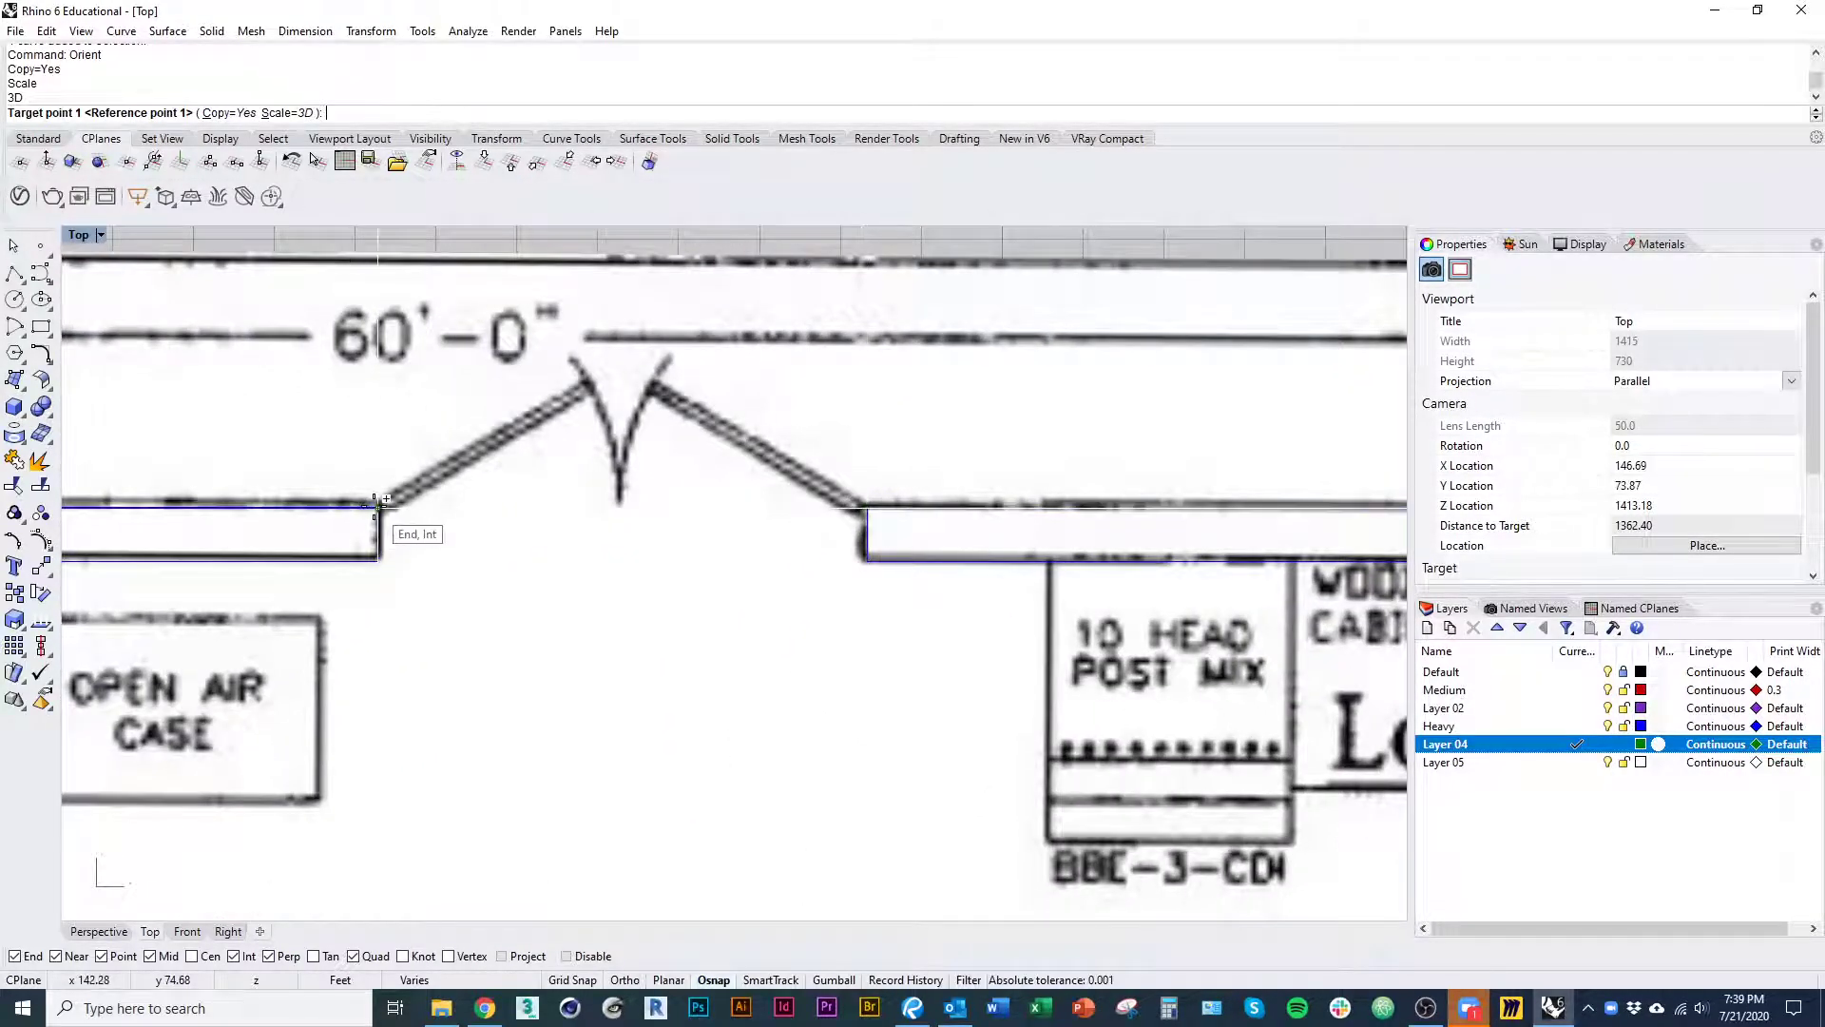
click(379, 505)
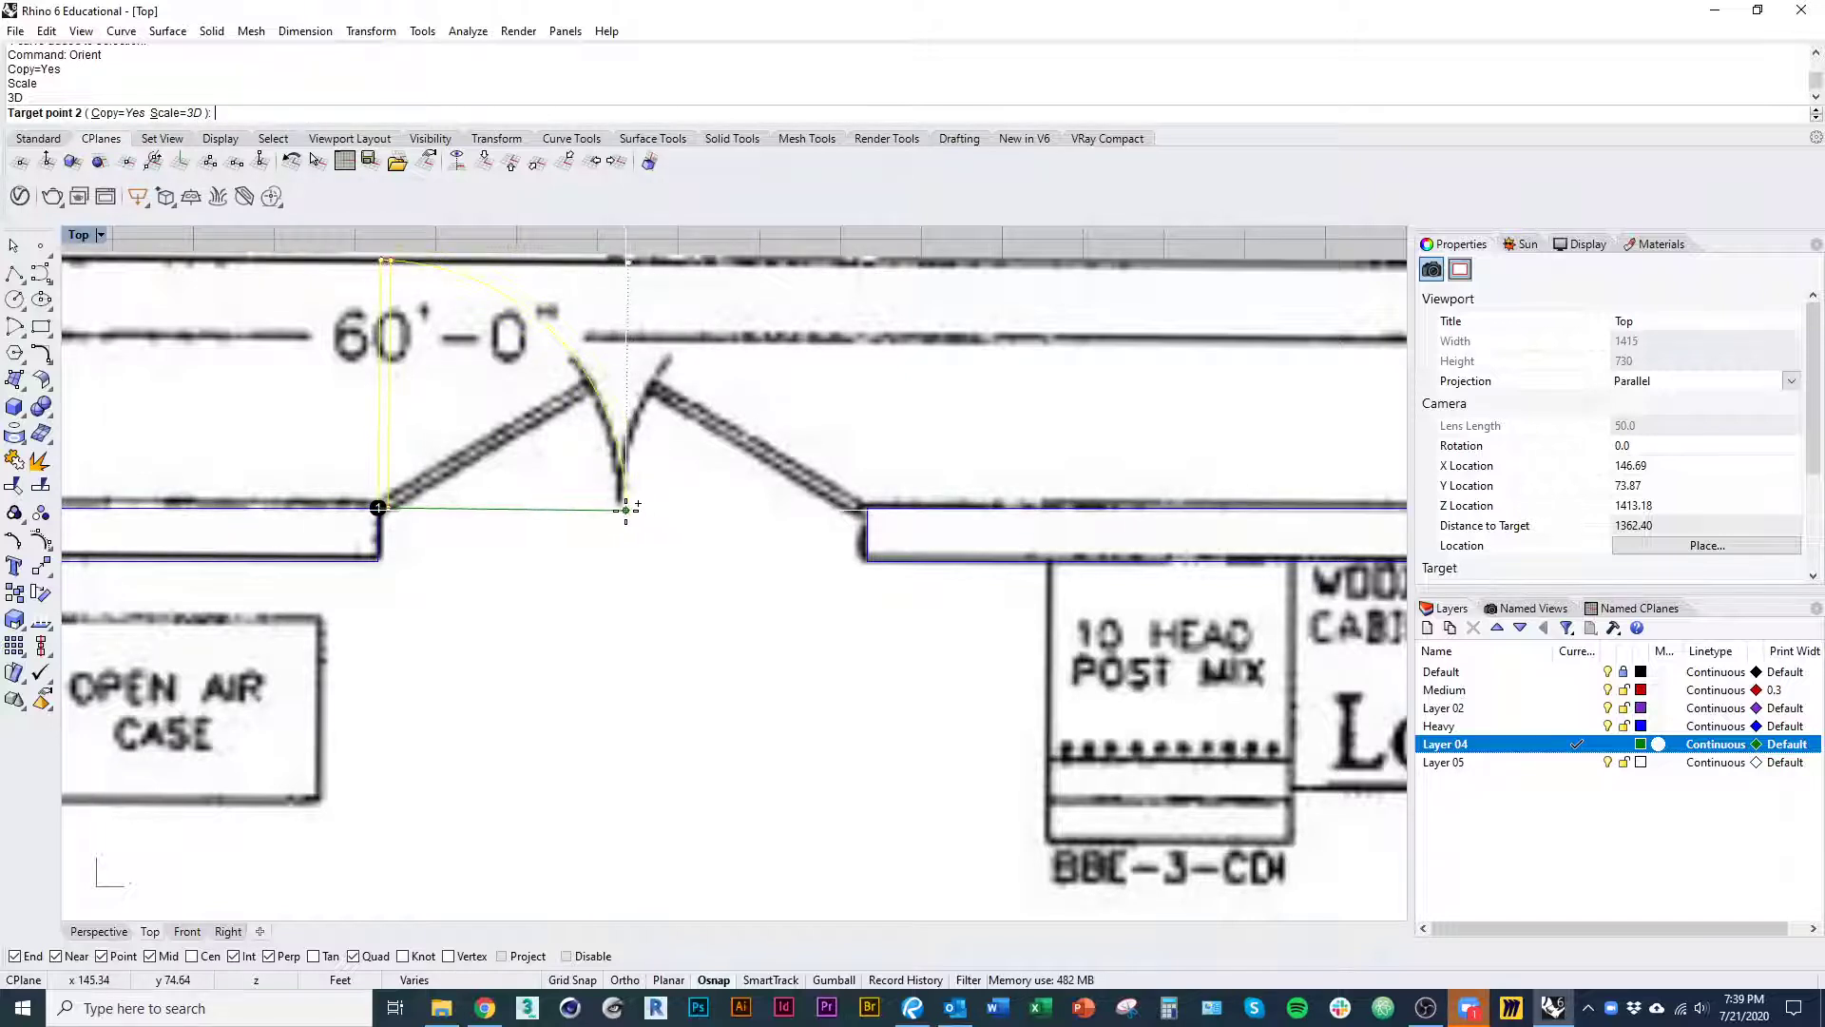
- Enable SmartTrack and orient a scaled door copy onto the left half of the upper entrance, from the jamb corner to the opening's midpoint
shift+right_drag(542, 532, 570, 623)
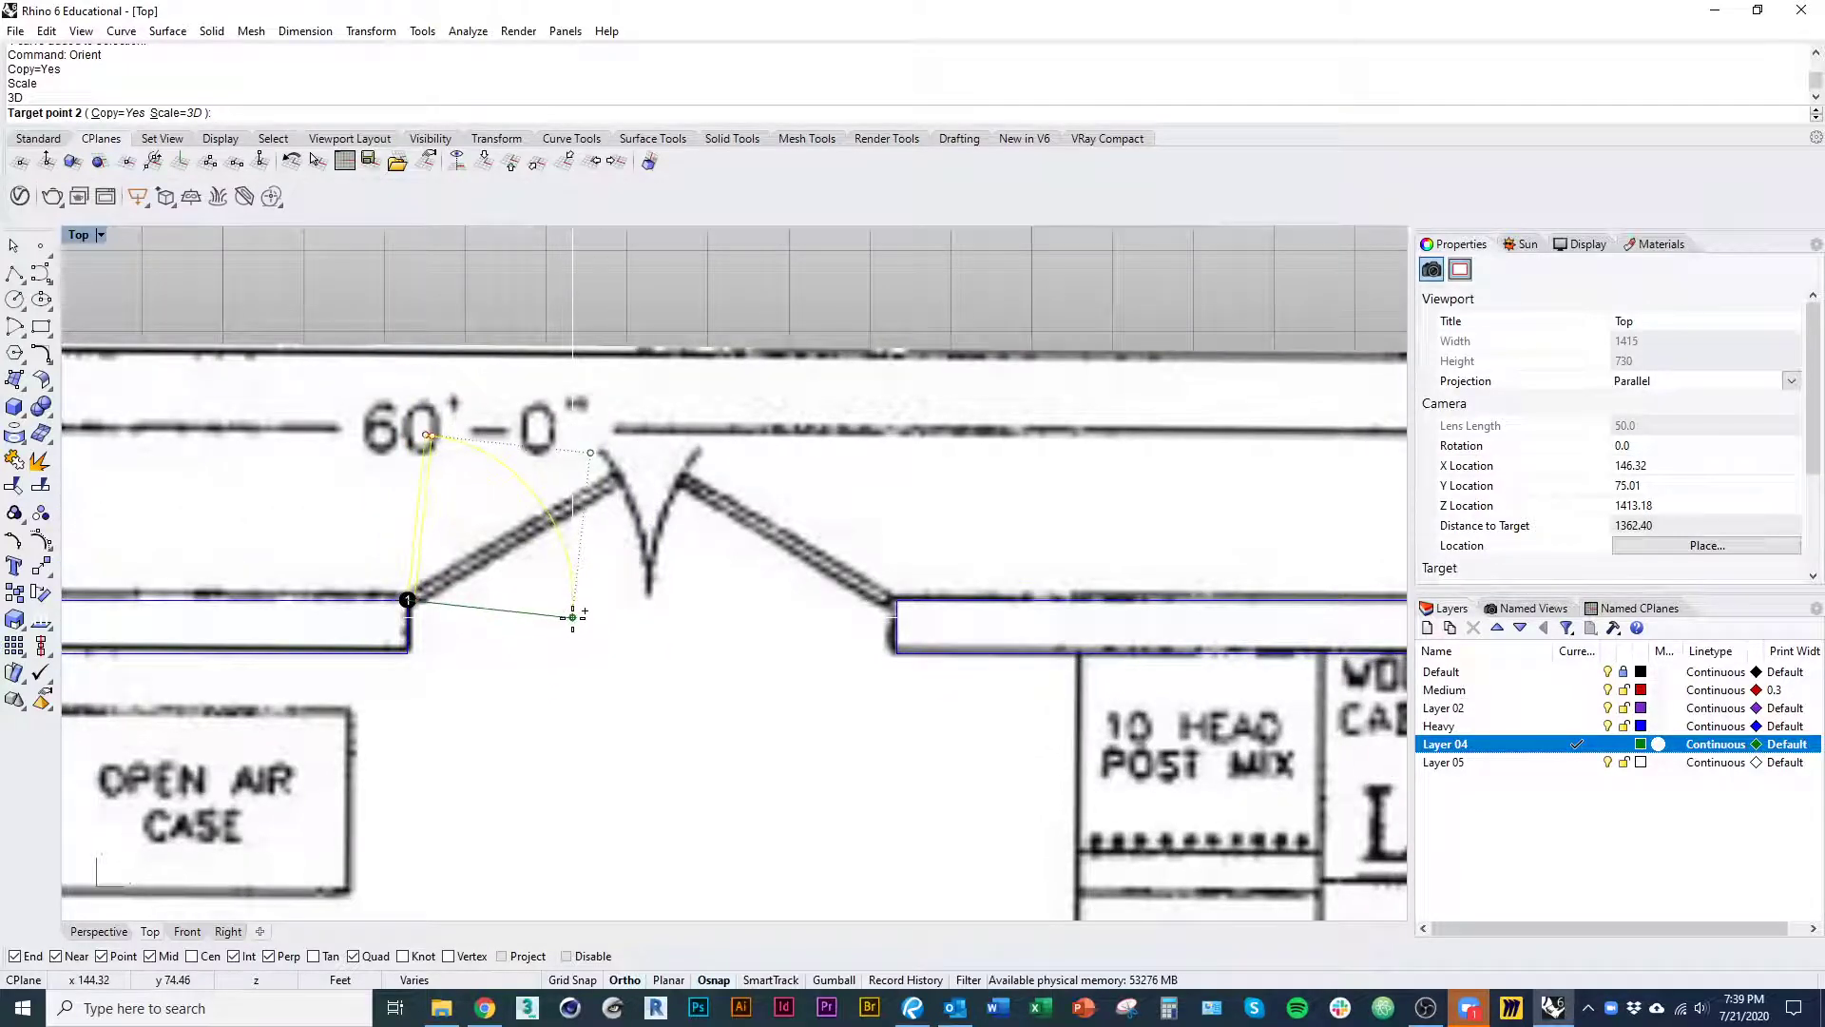
scroll(413, 594, up, 8)
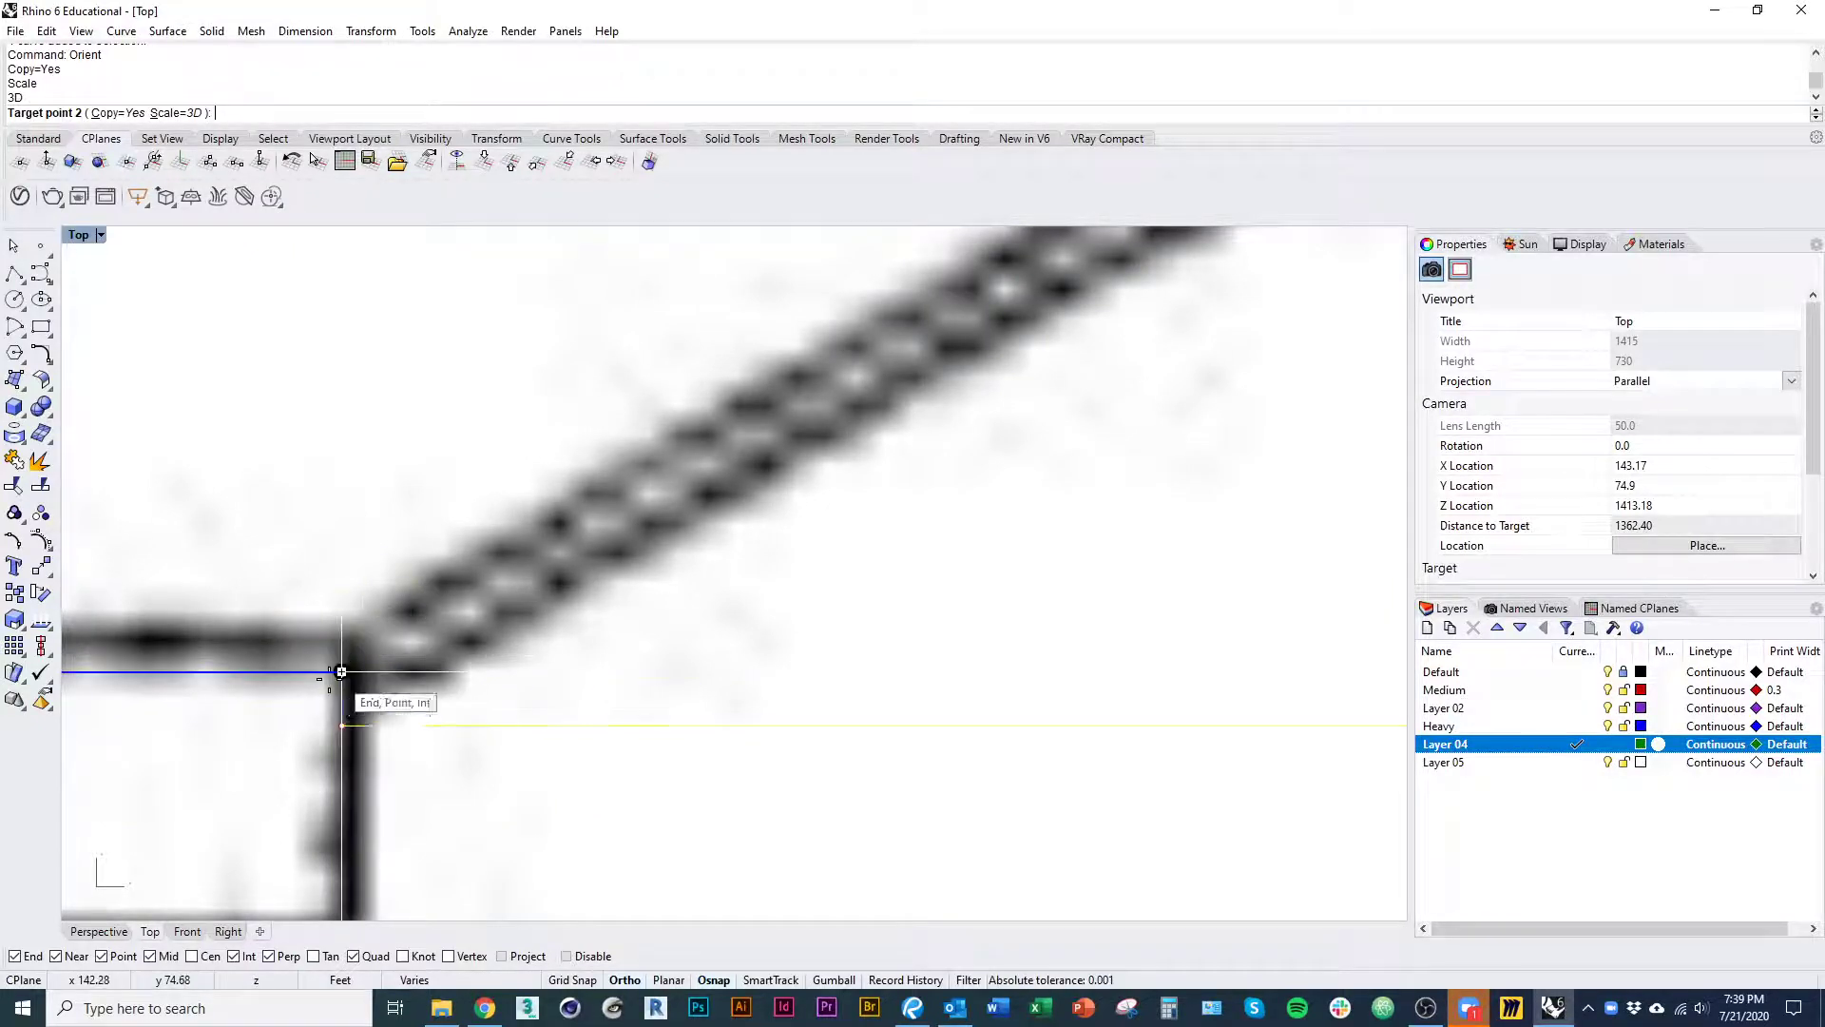
scroll(380, 561, down, 5)
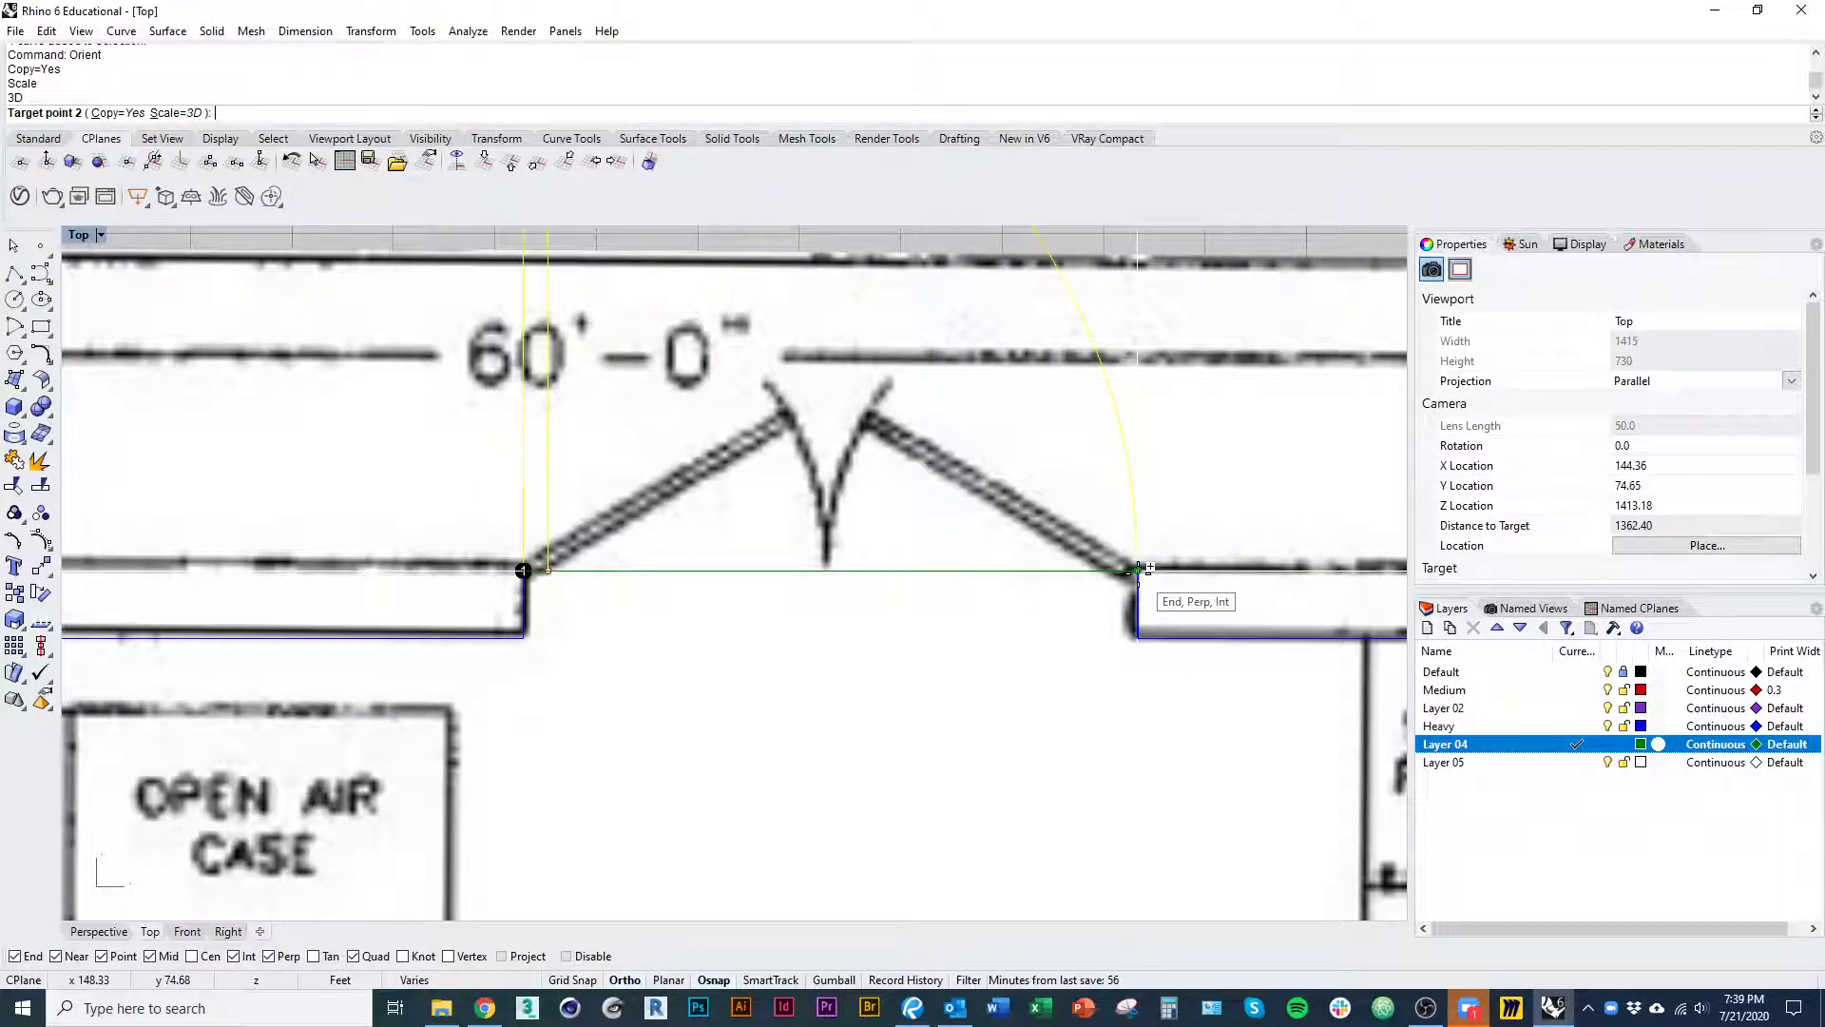
click(771, 979)
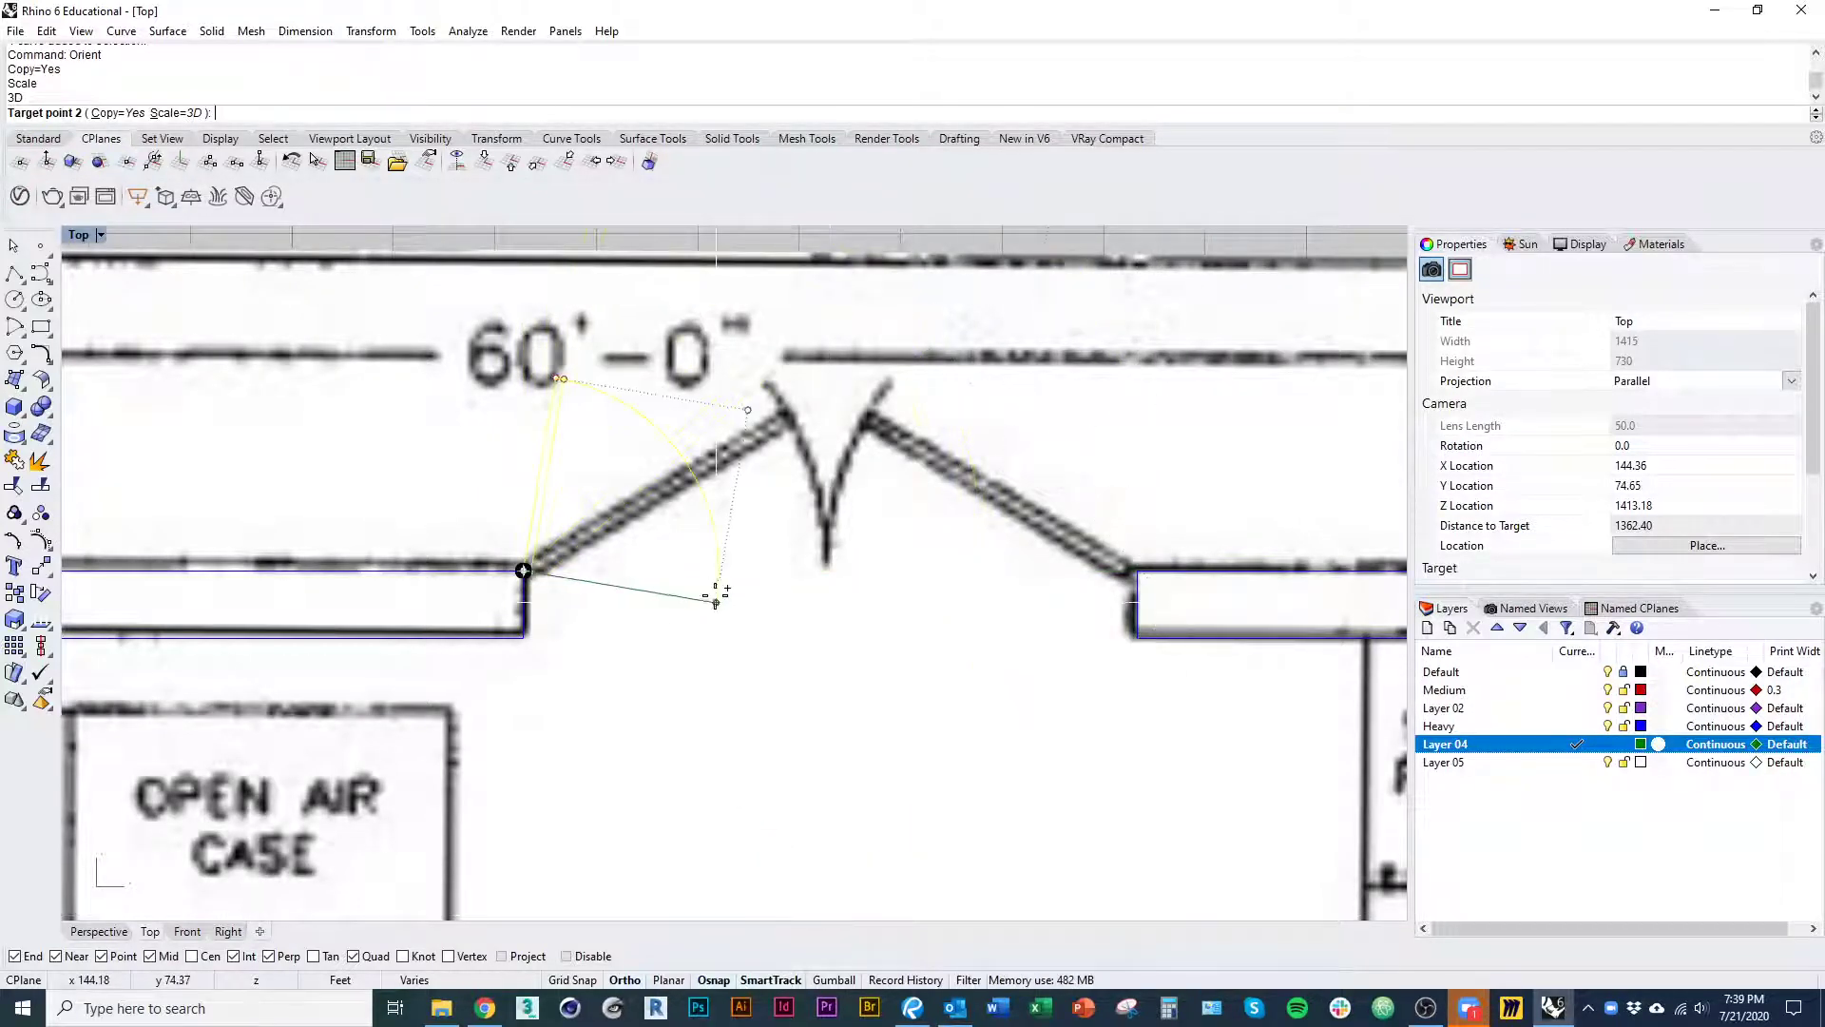
scroll(387, 521, up, 4)
scroll(387, 528, up, 1)
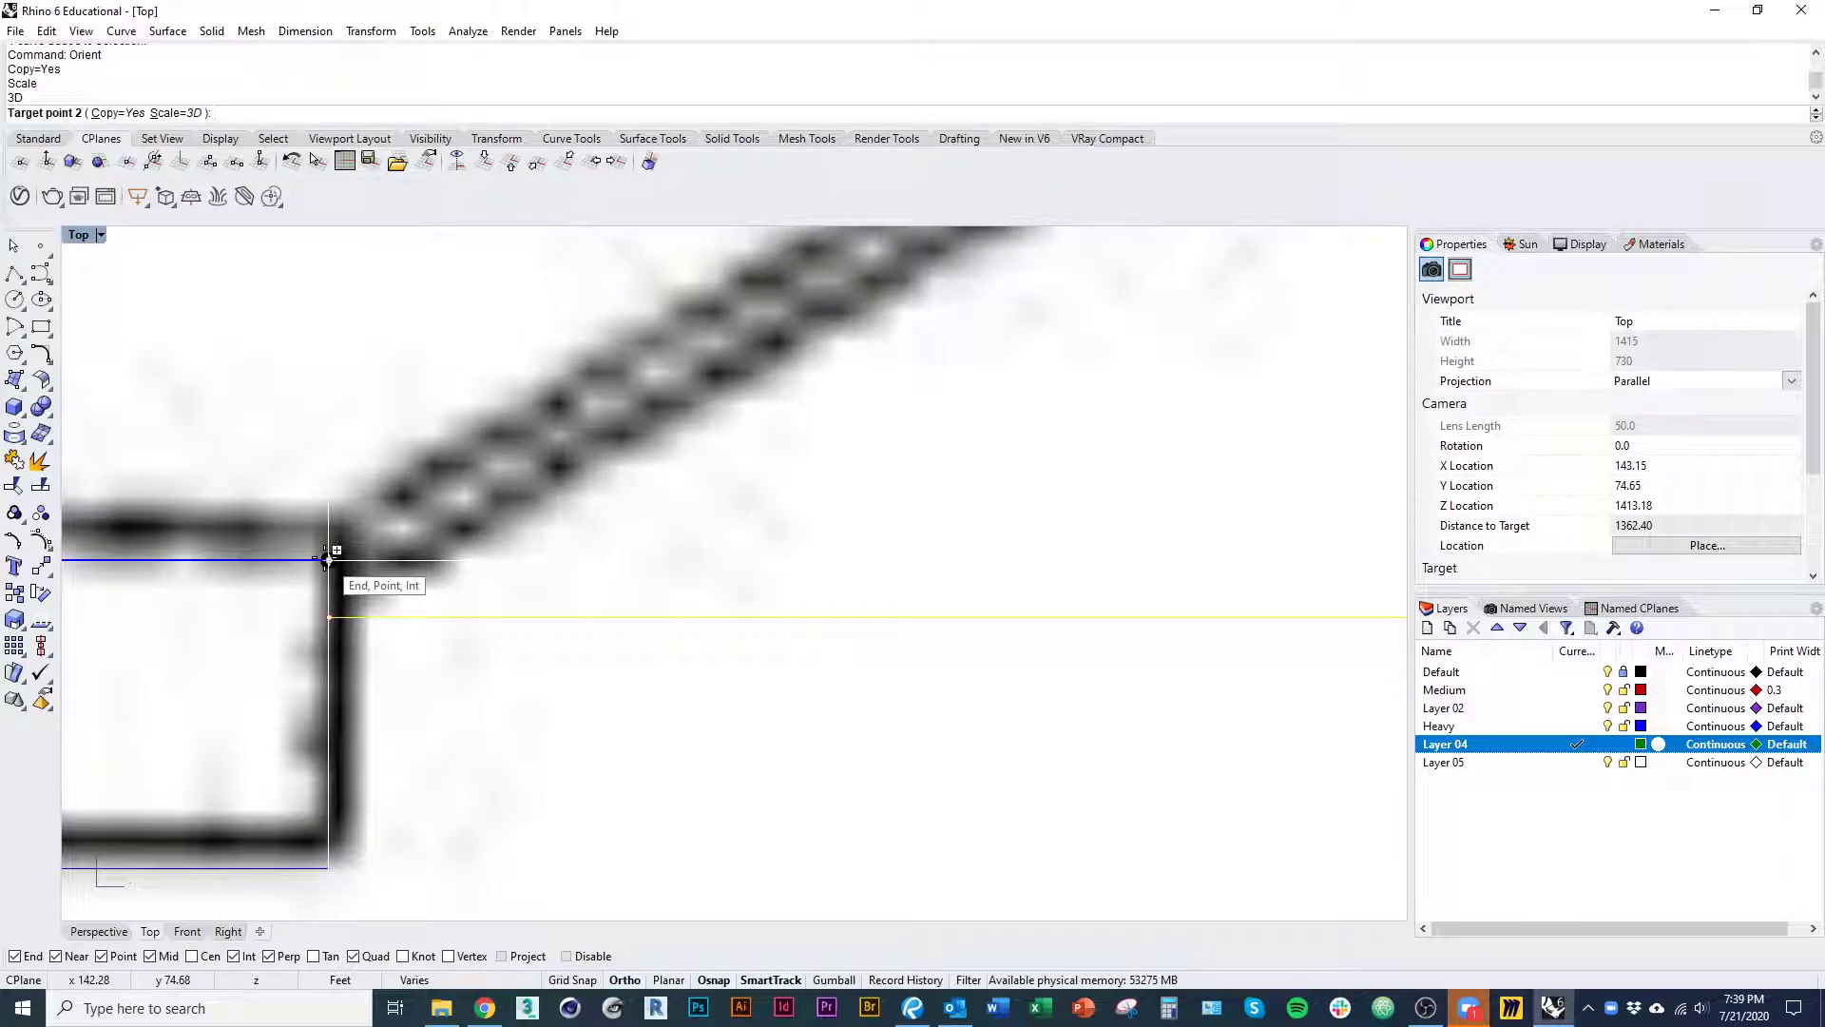
scroll(599, 445, down, 7)
right_drag(860, 525, 606, 613)
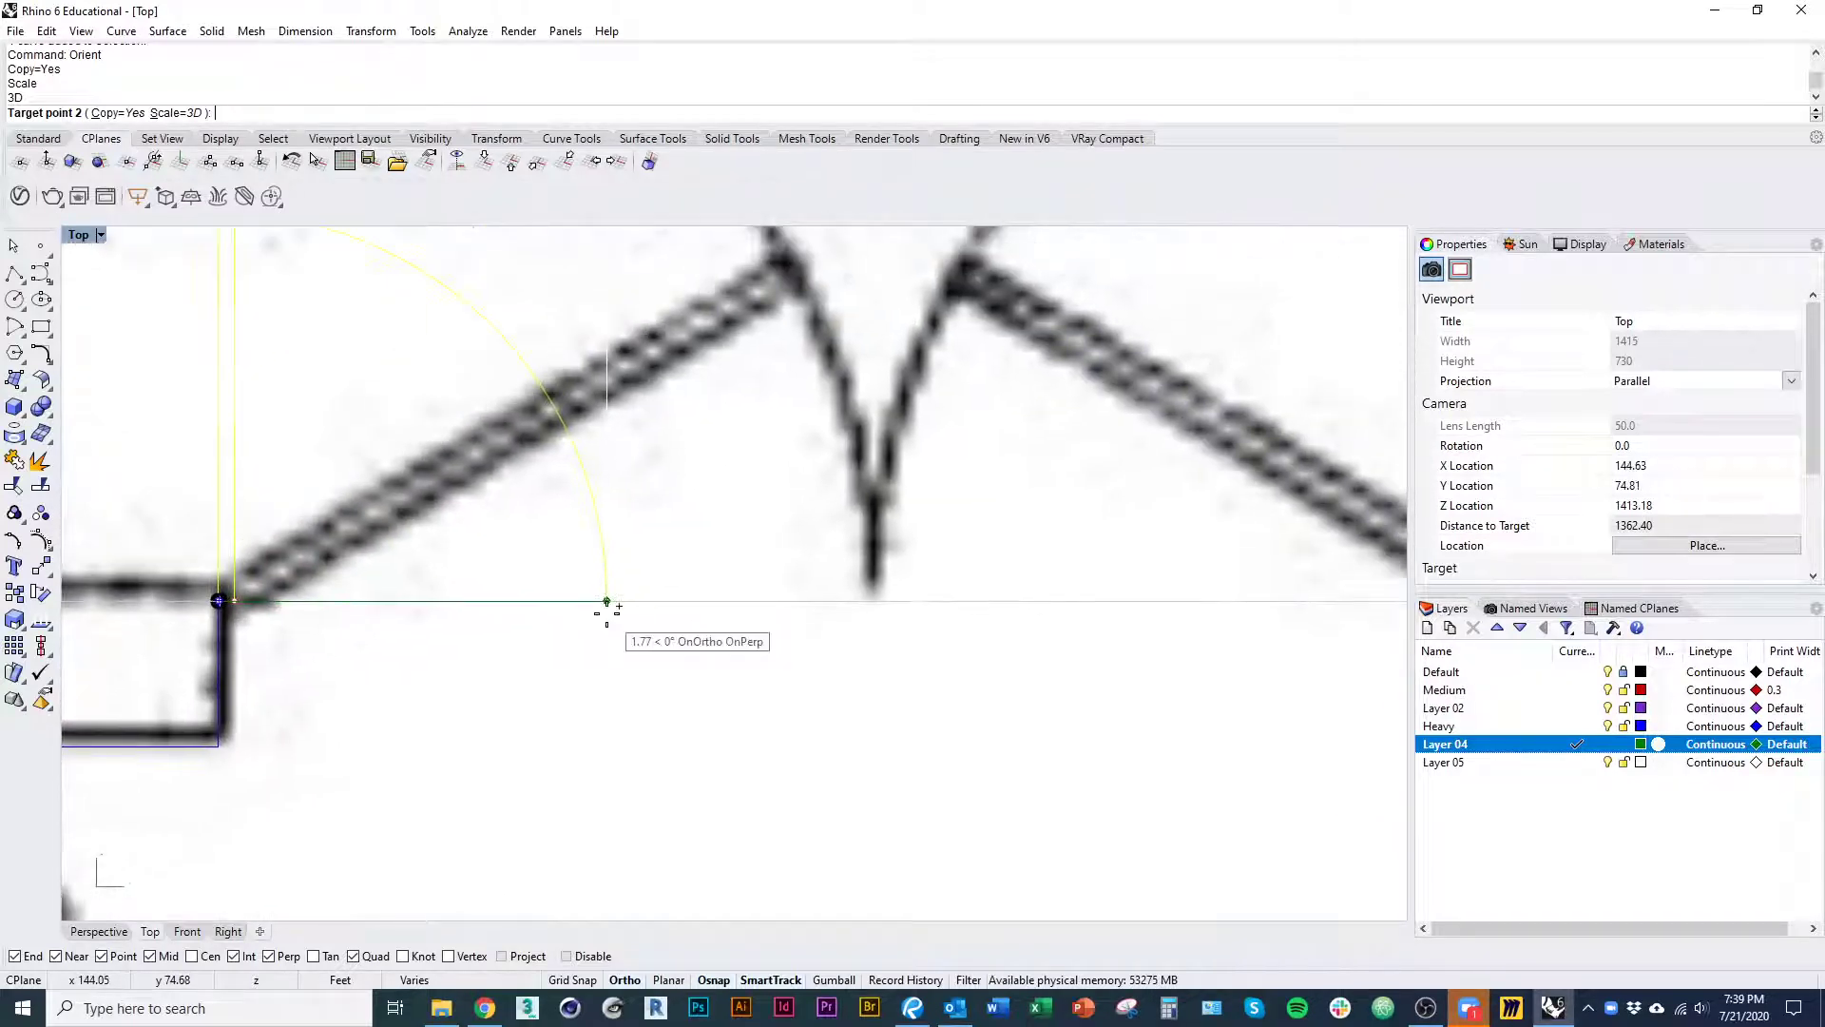
scroll(606, 613, down, 2)
right_drag(807, 598, 738, 716)
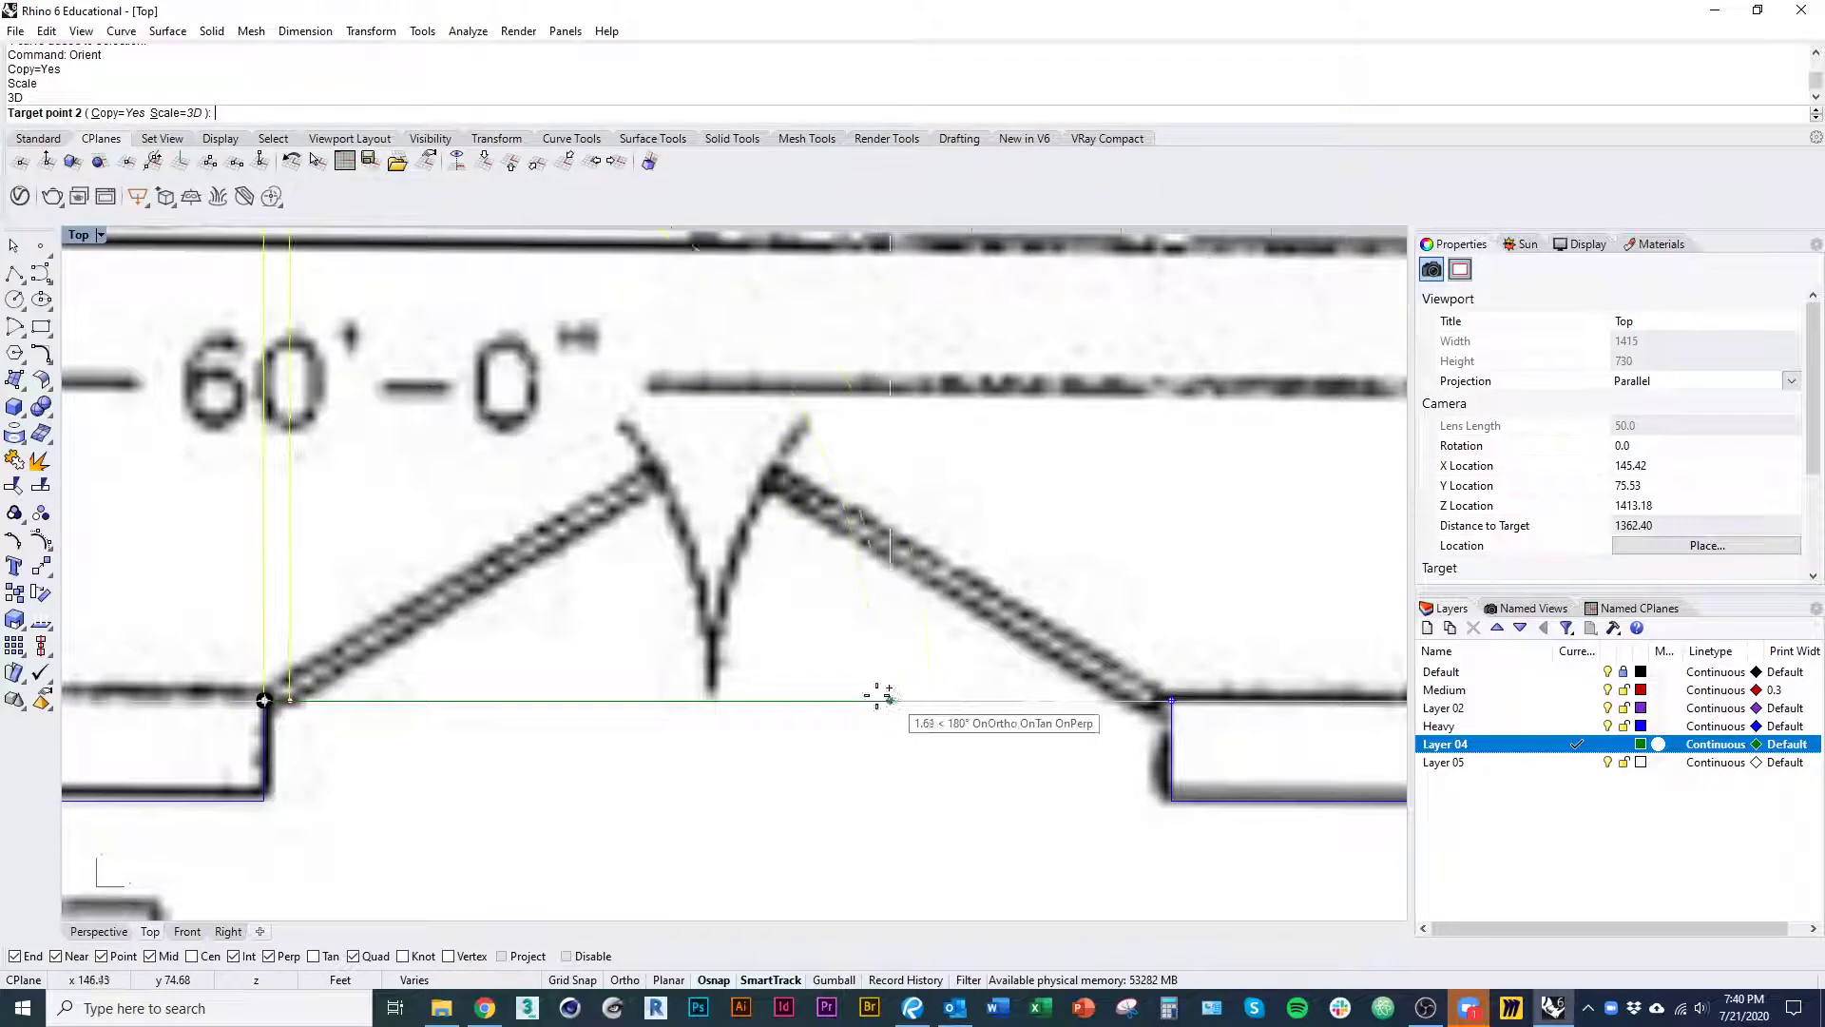
click(713, 701)
- Orient another scaled door copy onto the right half of the lower entrance, from its jamb corner to the opening's midpoint, and end the command
scroll(881, 635, down, 5)
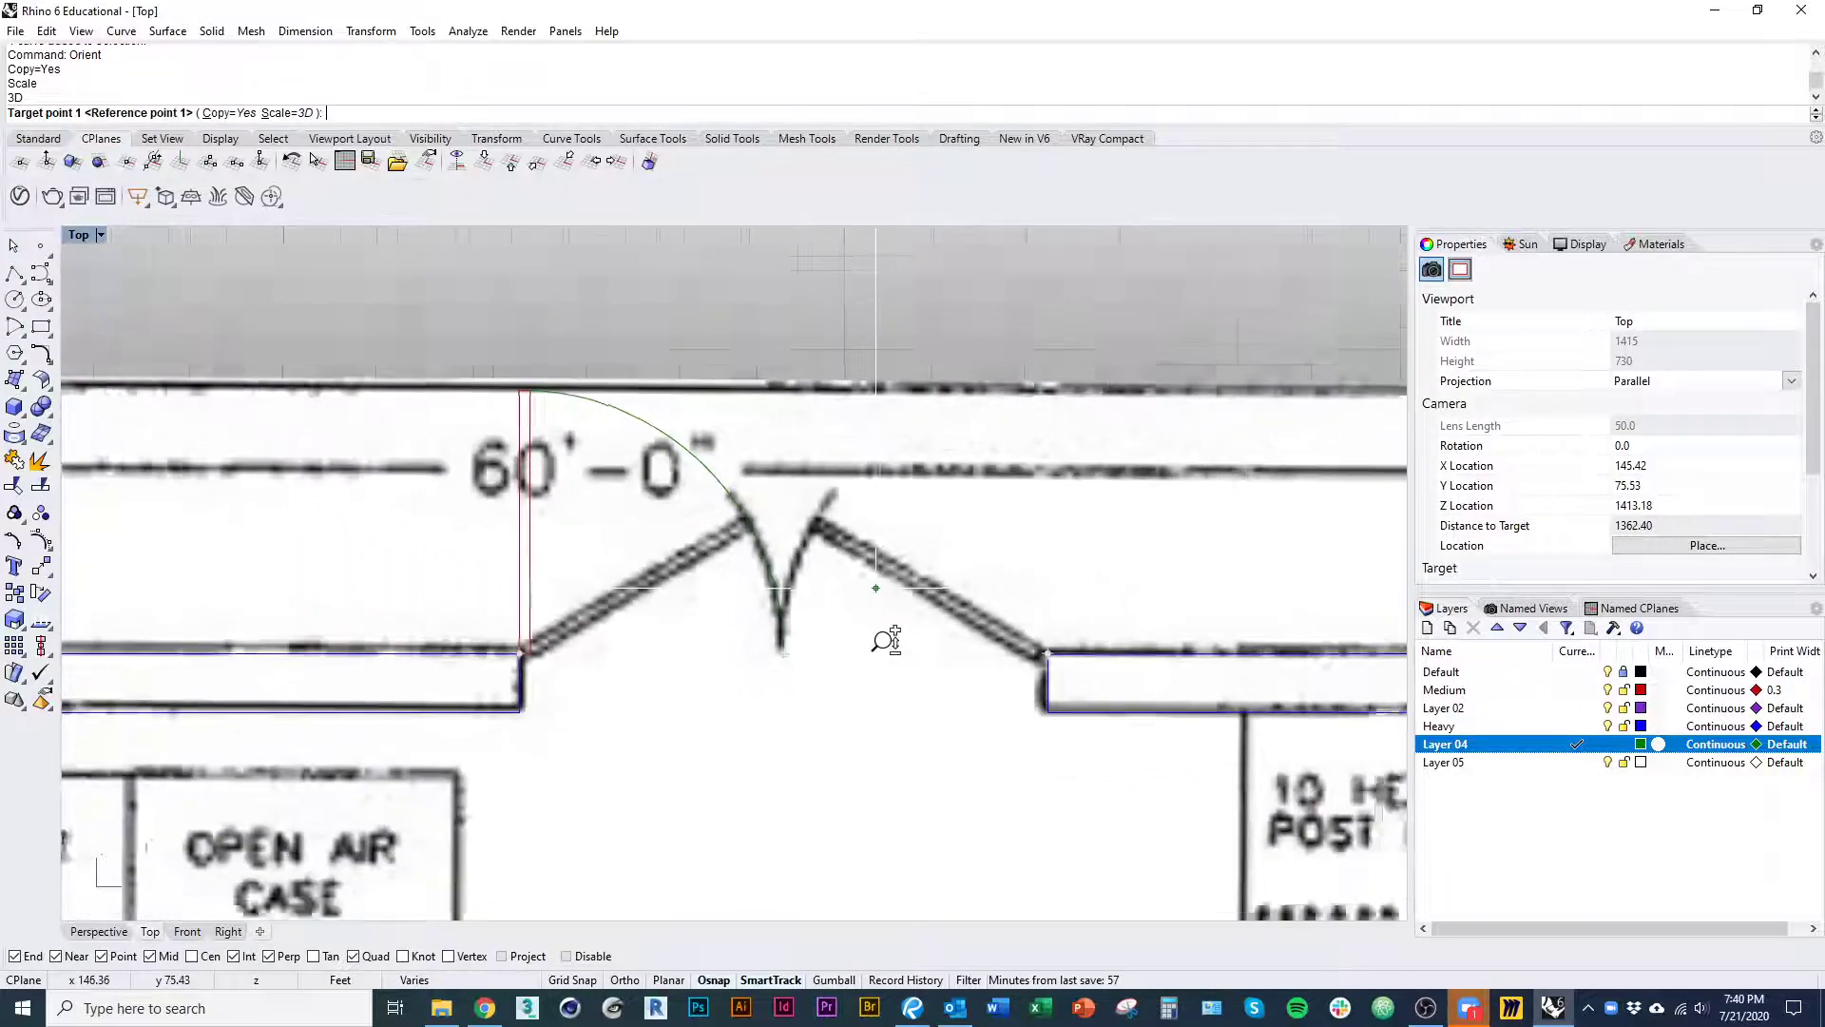
scroll(884, 627, up, 3)
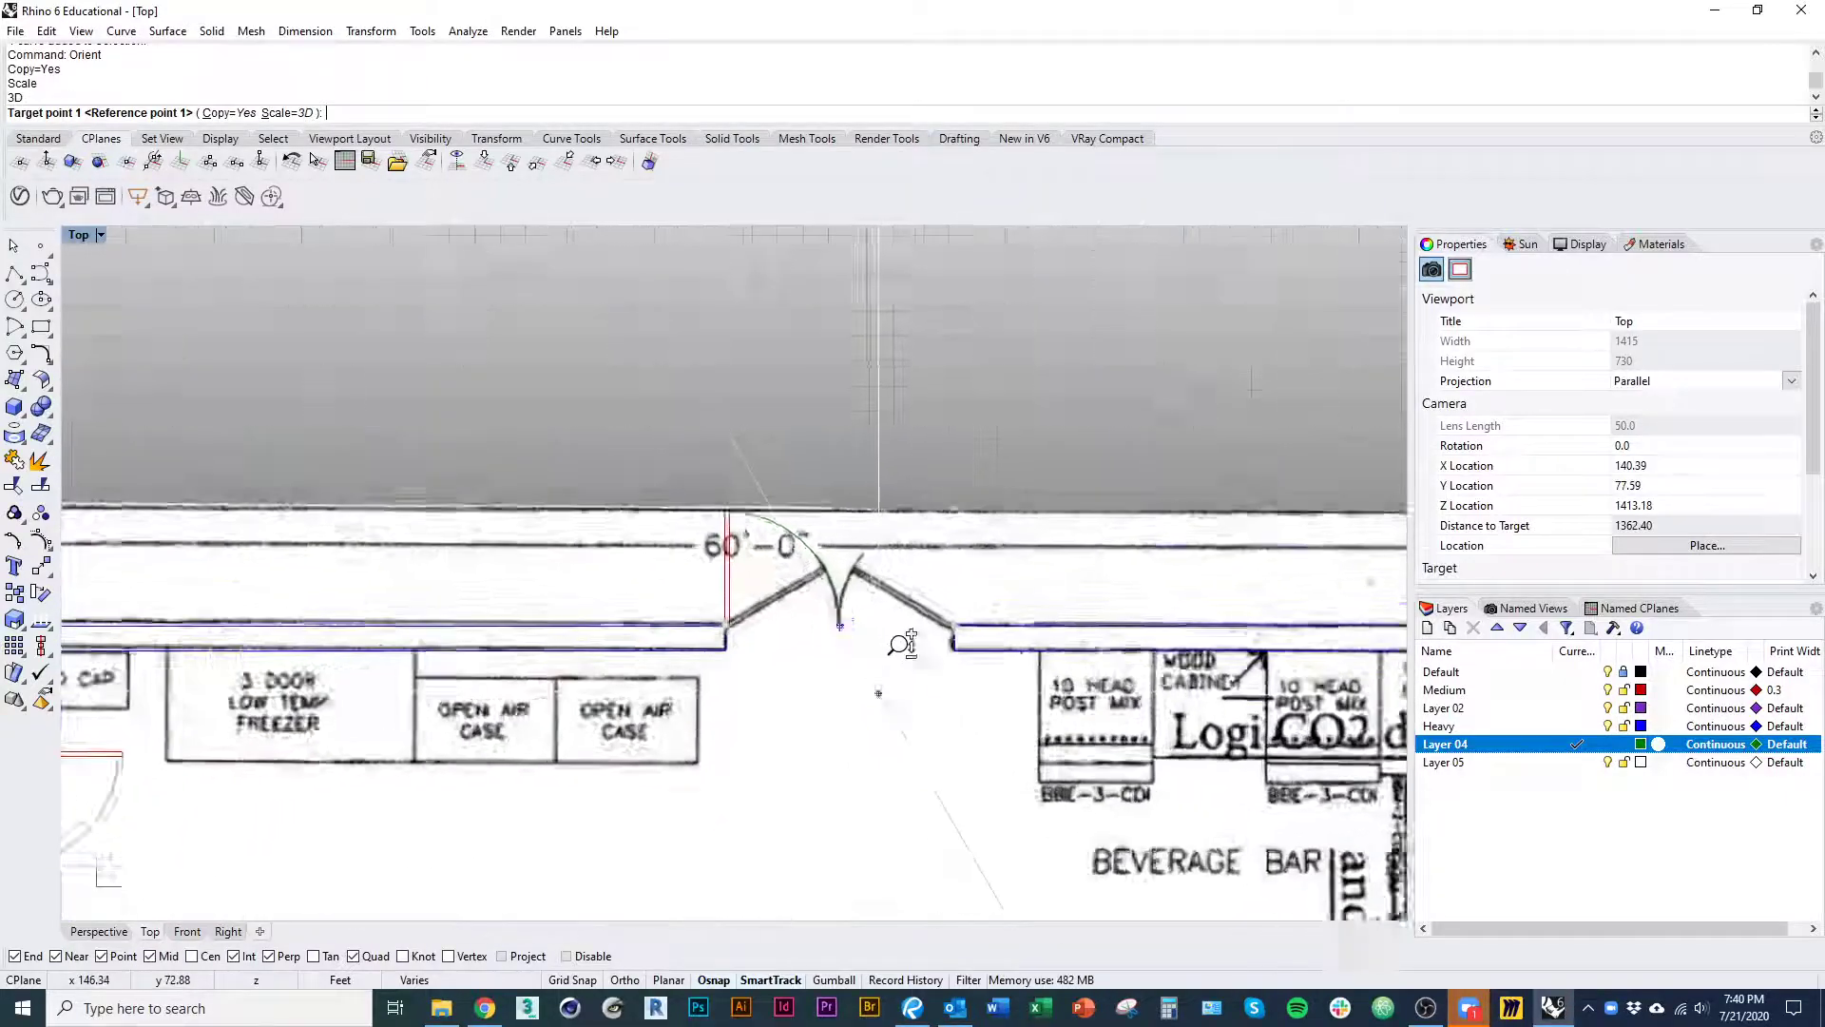
scroll(920, 645, down, 5)
scroll(873, 680, up, 3)
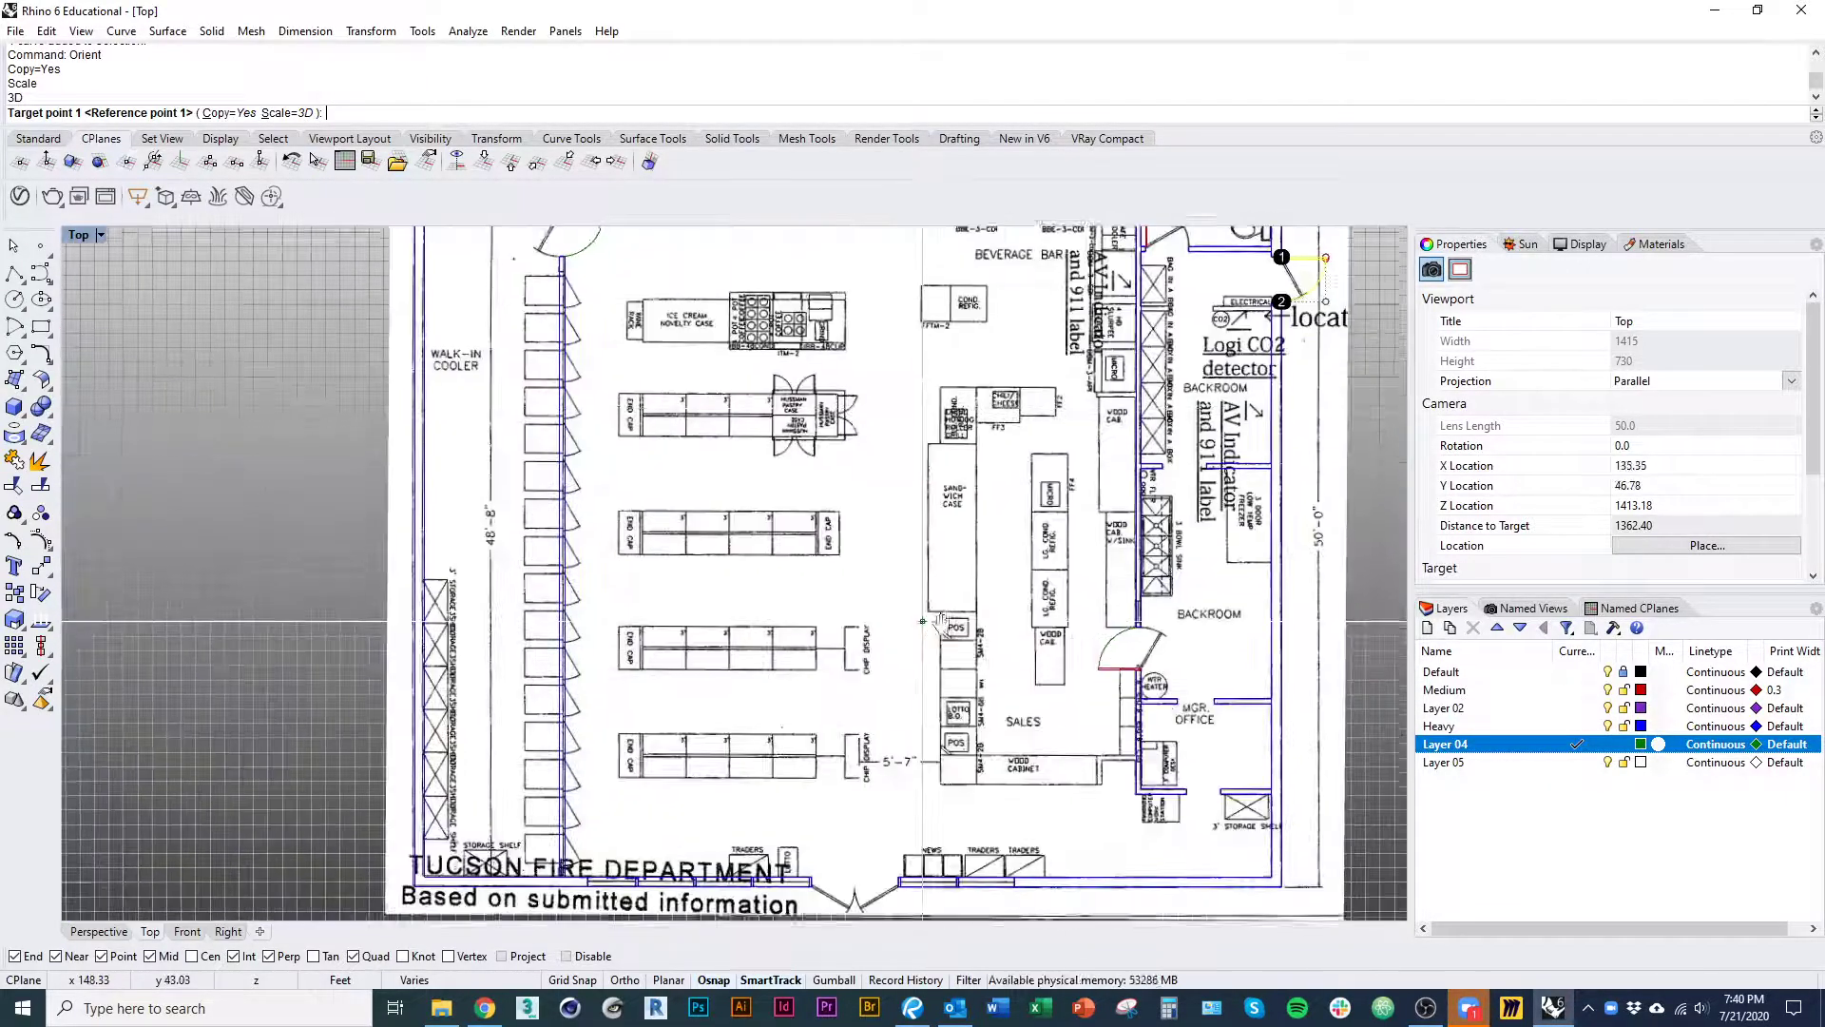
scroll(844, 797, up, 6)
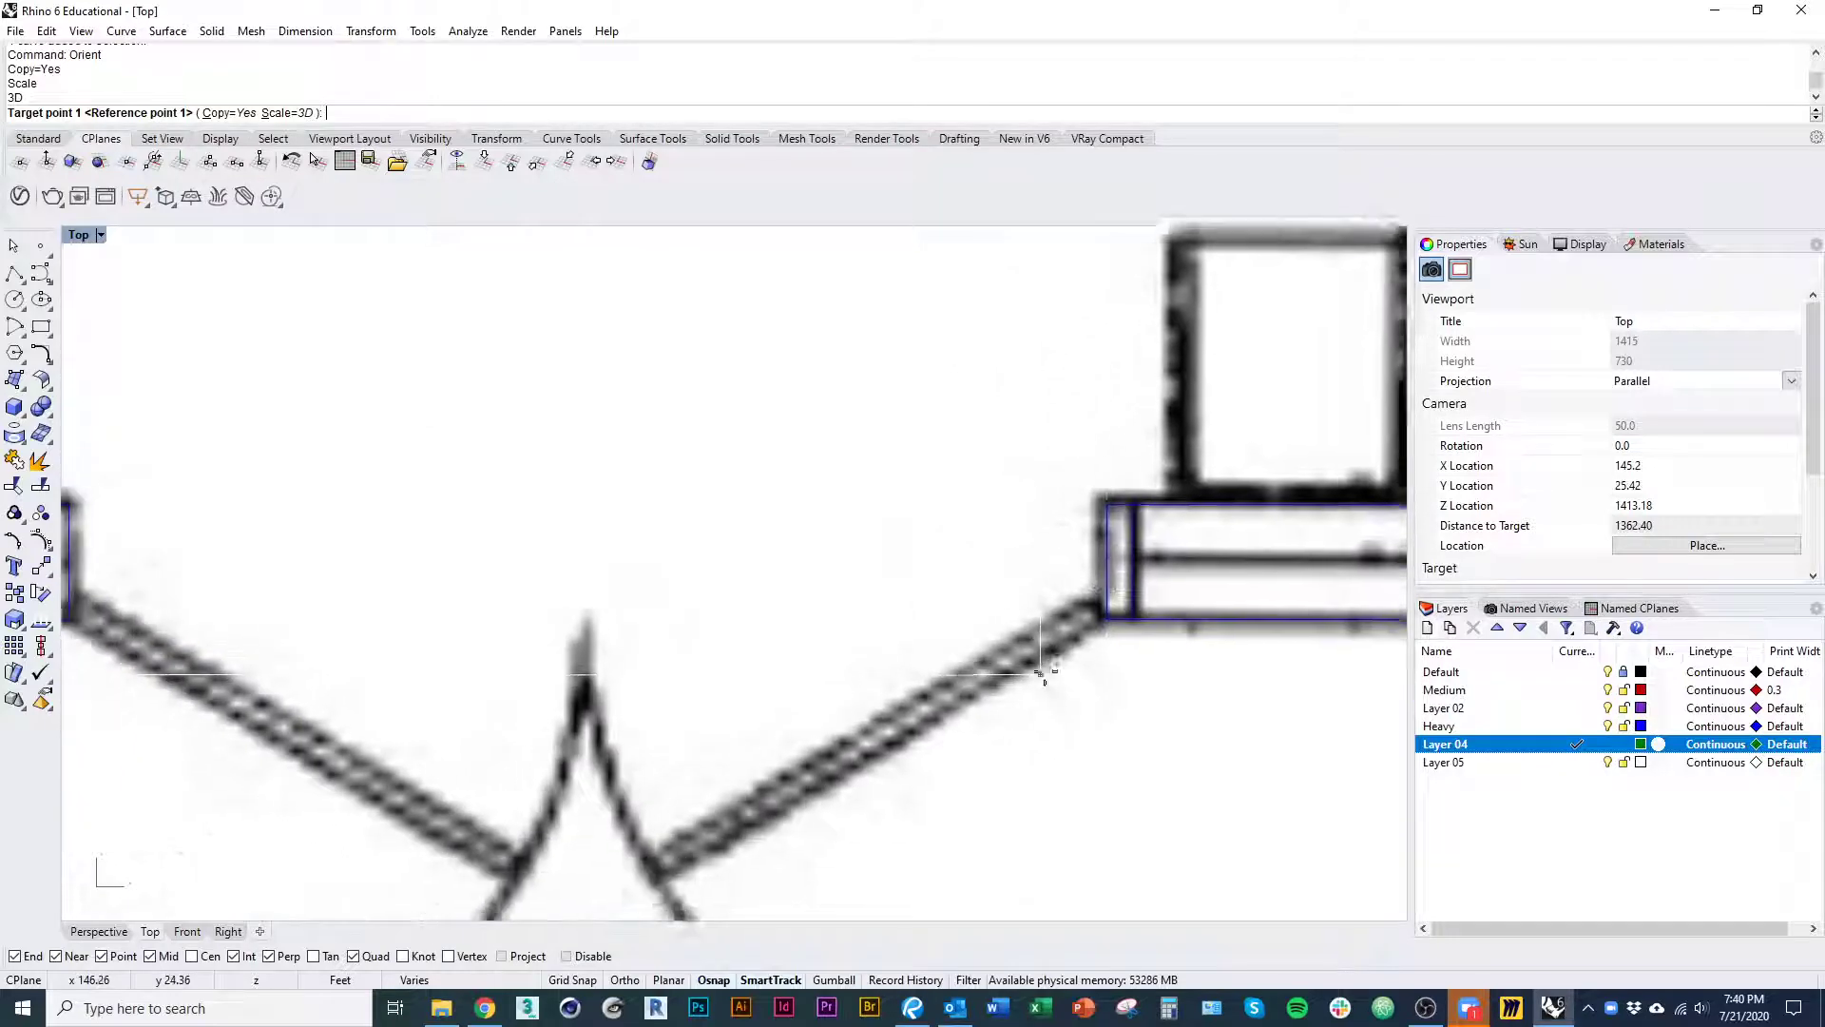
right_drag(1058, 691, 1089, 679)
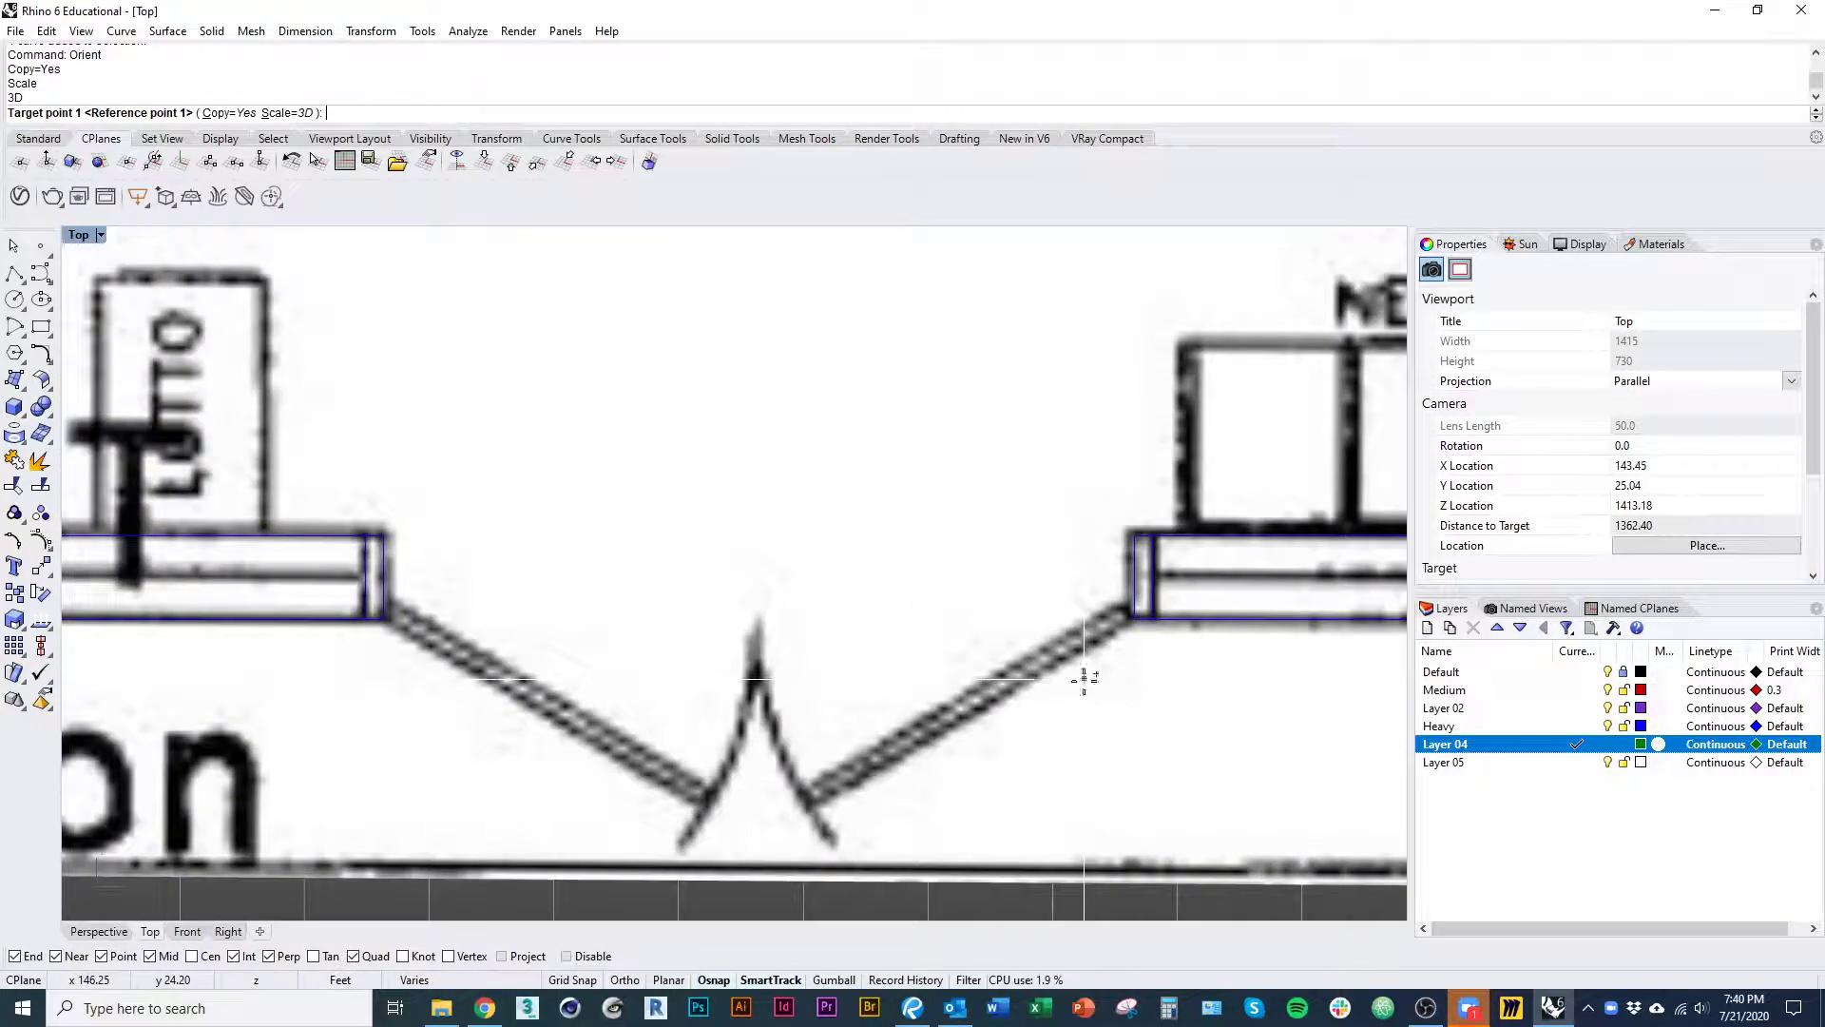
click(1131, 627)
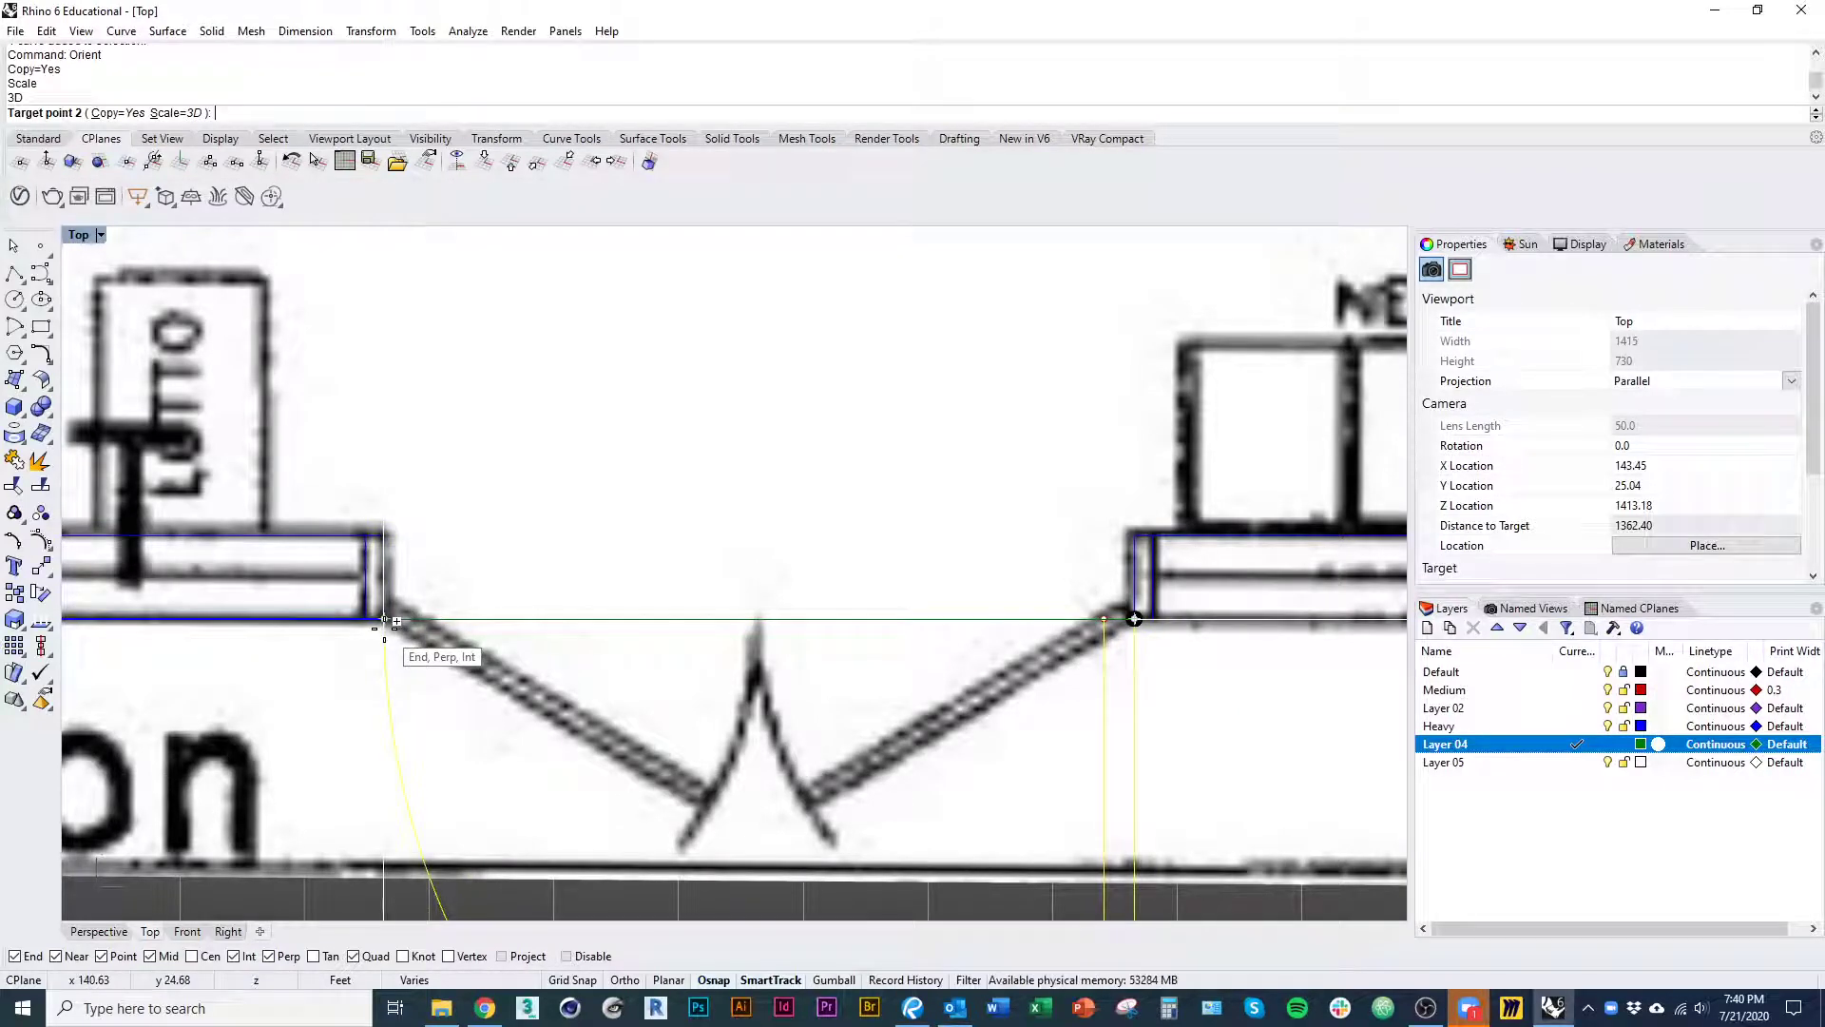
click(757, 619)
scroll(878, 592, down, 8)
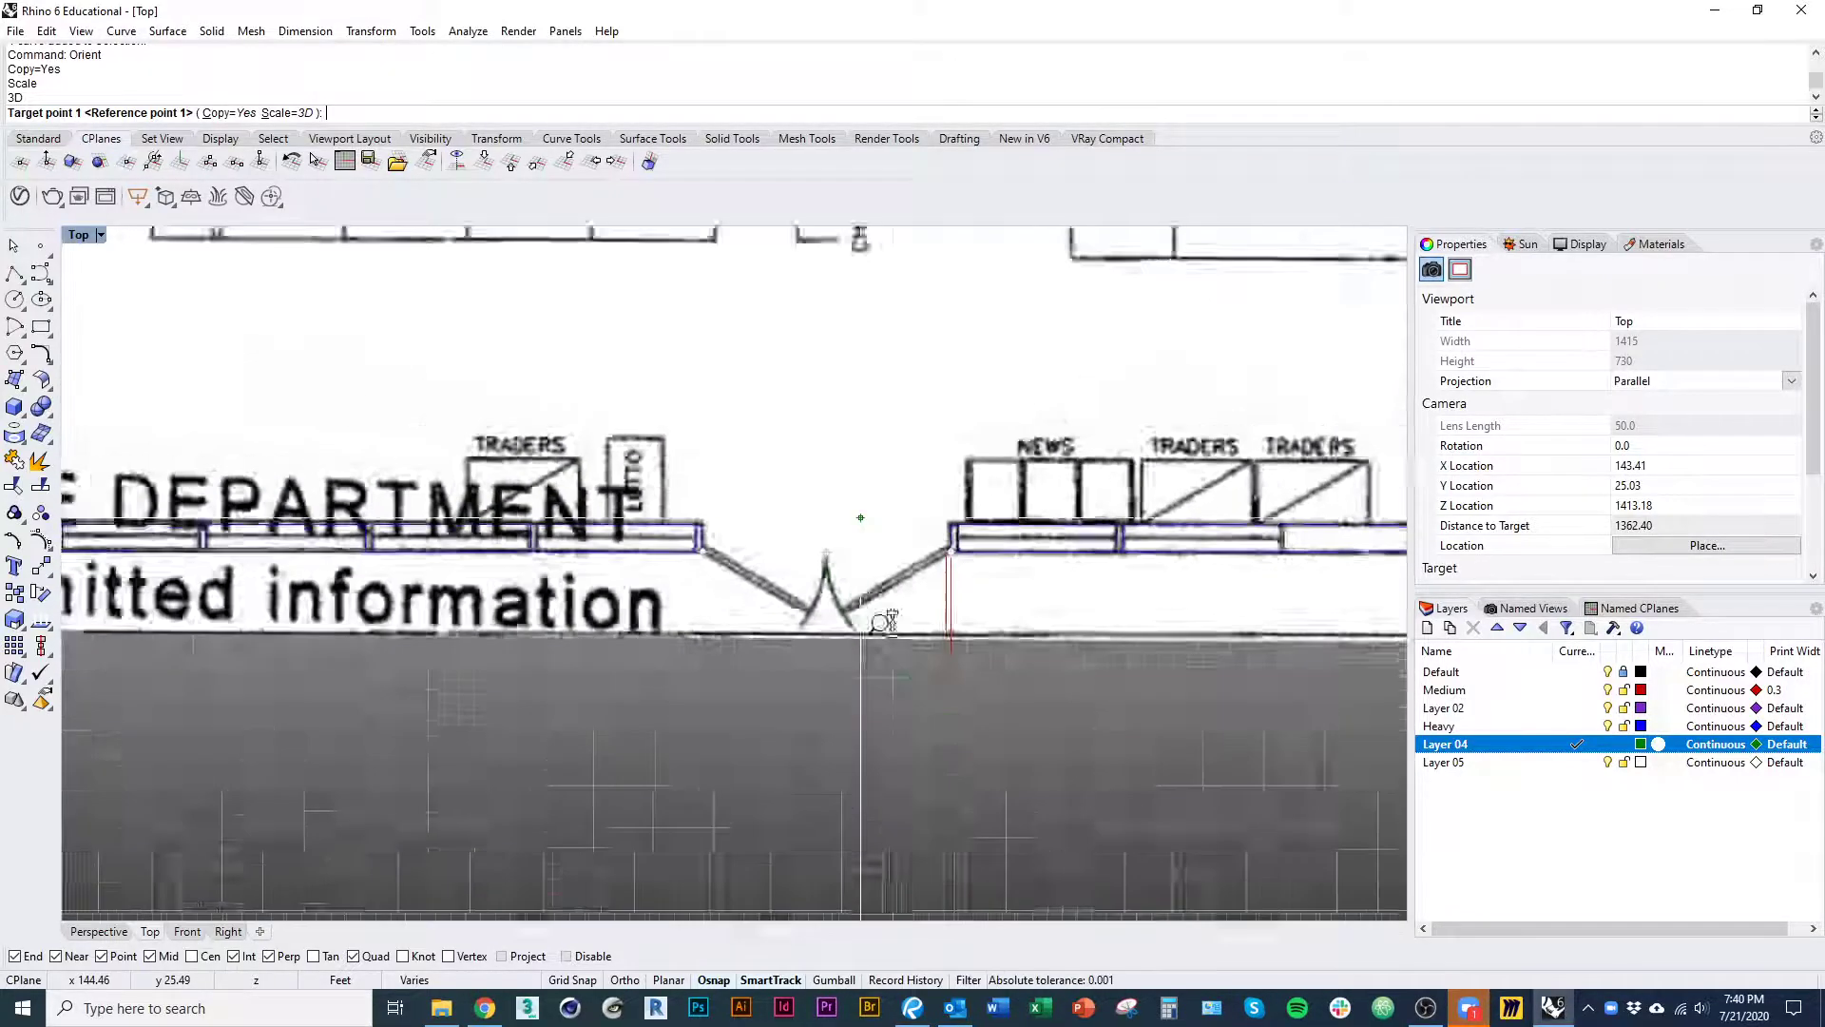
right_drag(801, 703, 822, 772)
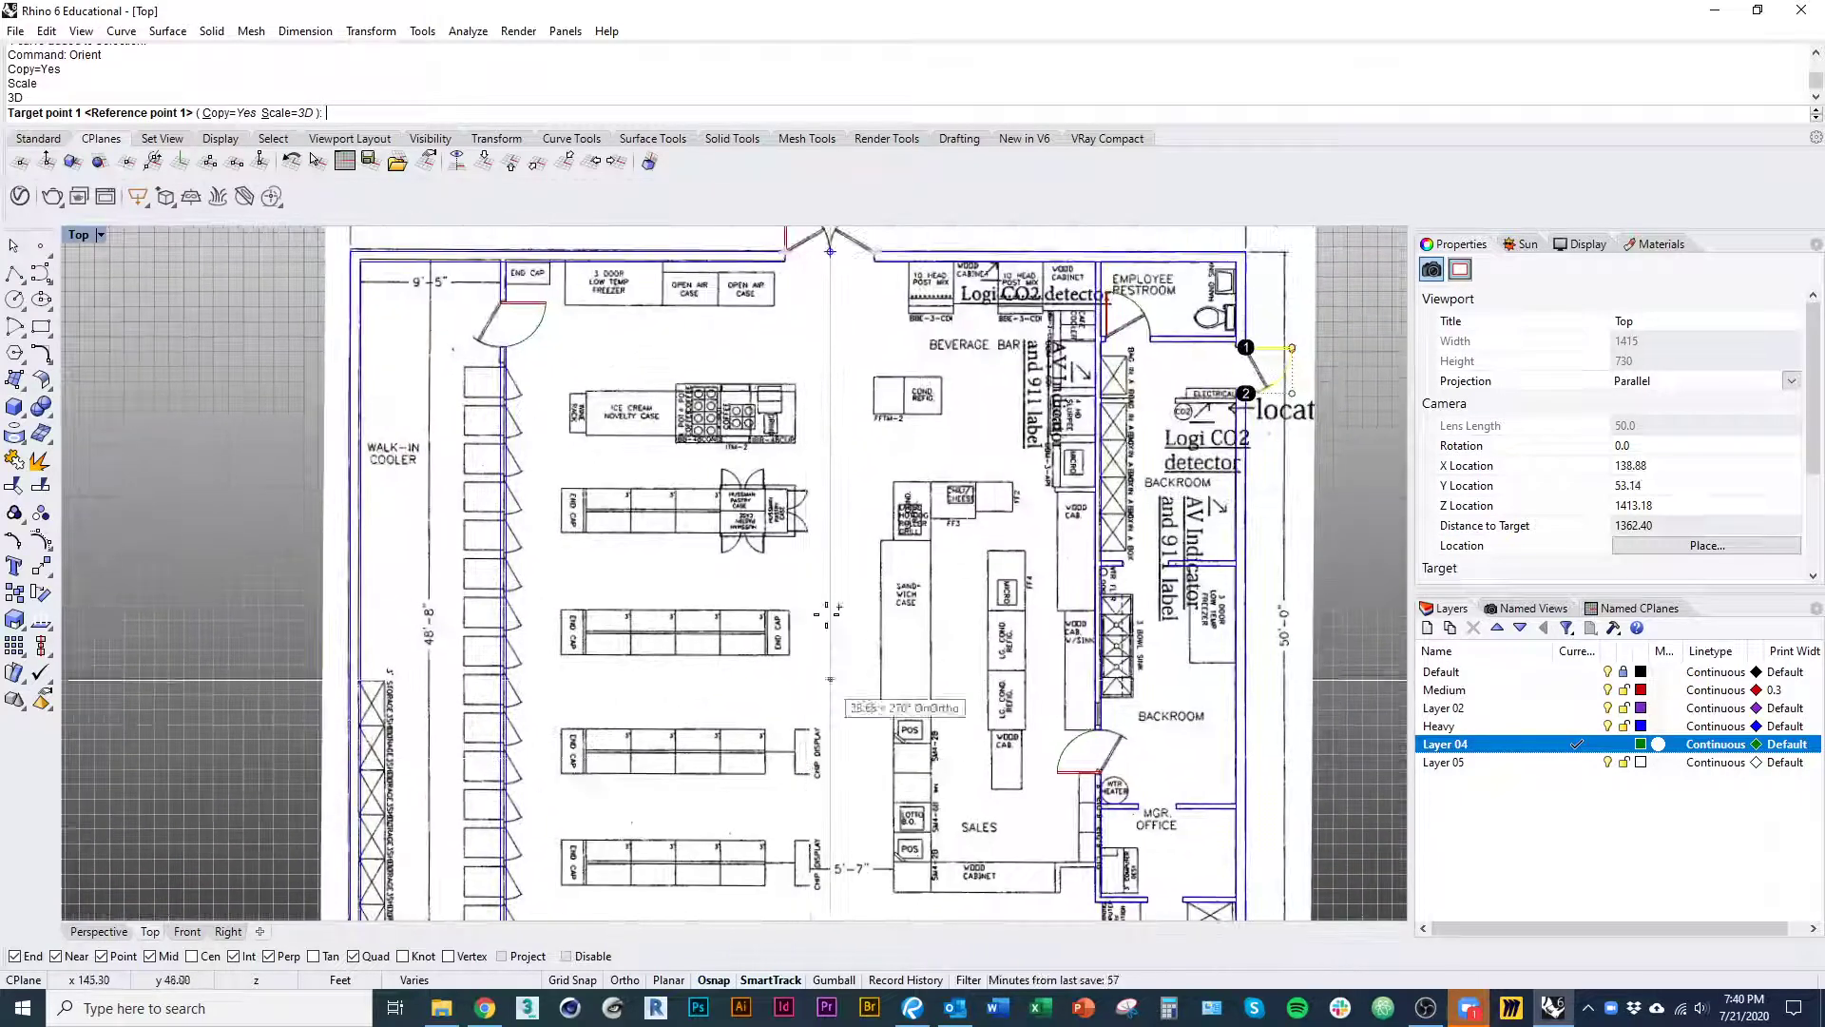
right_drag(832, 615, 669, 644)
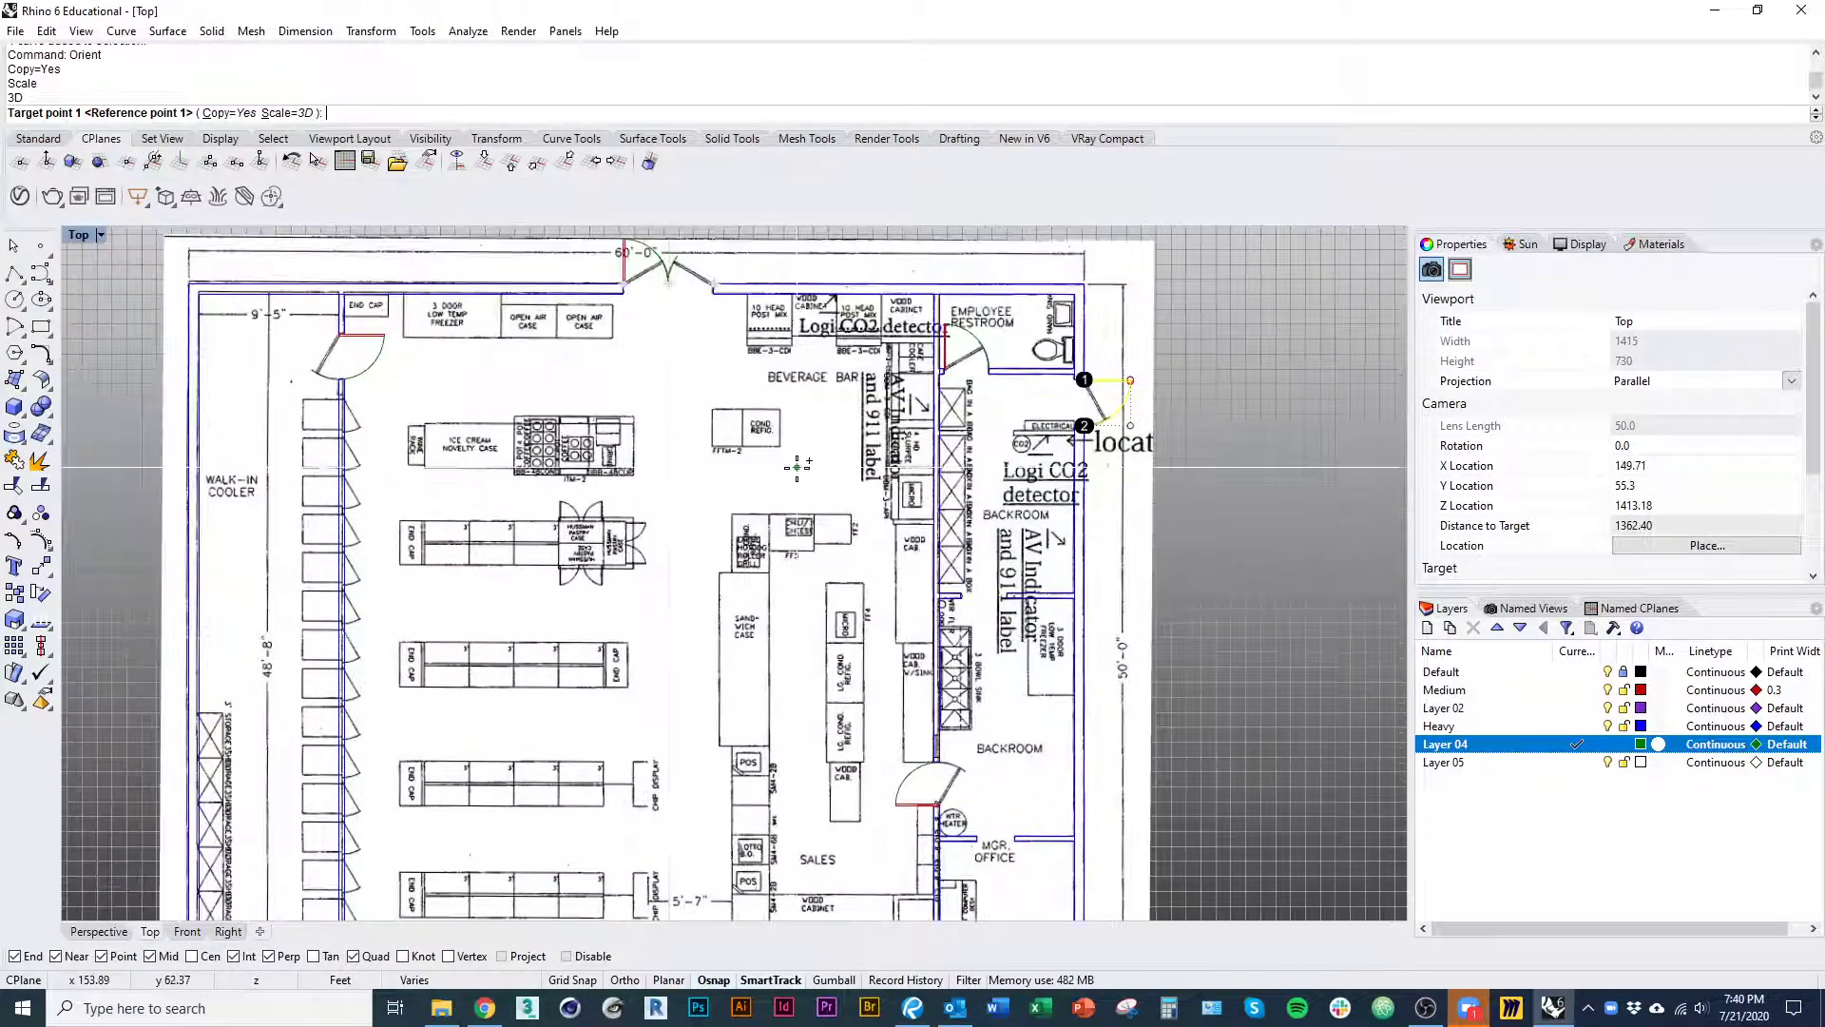
key(Return)
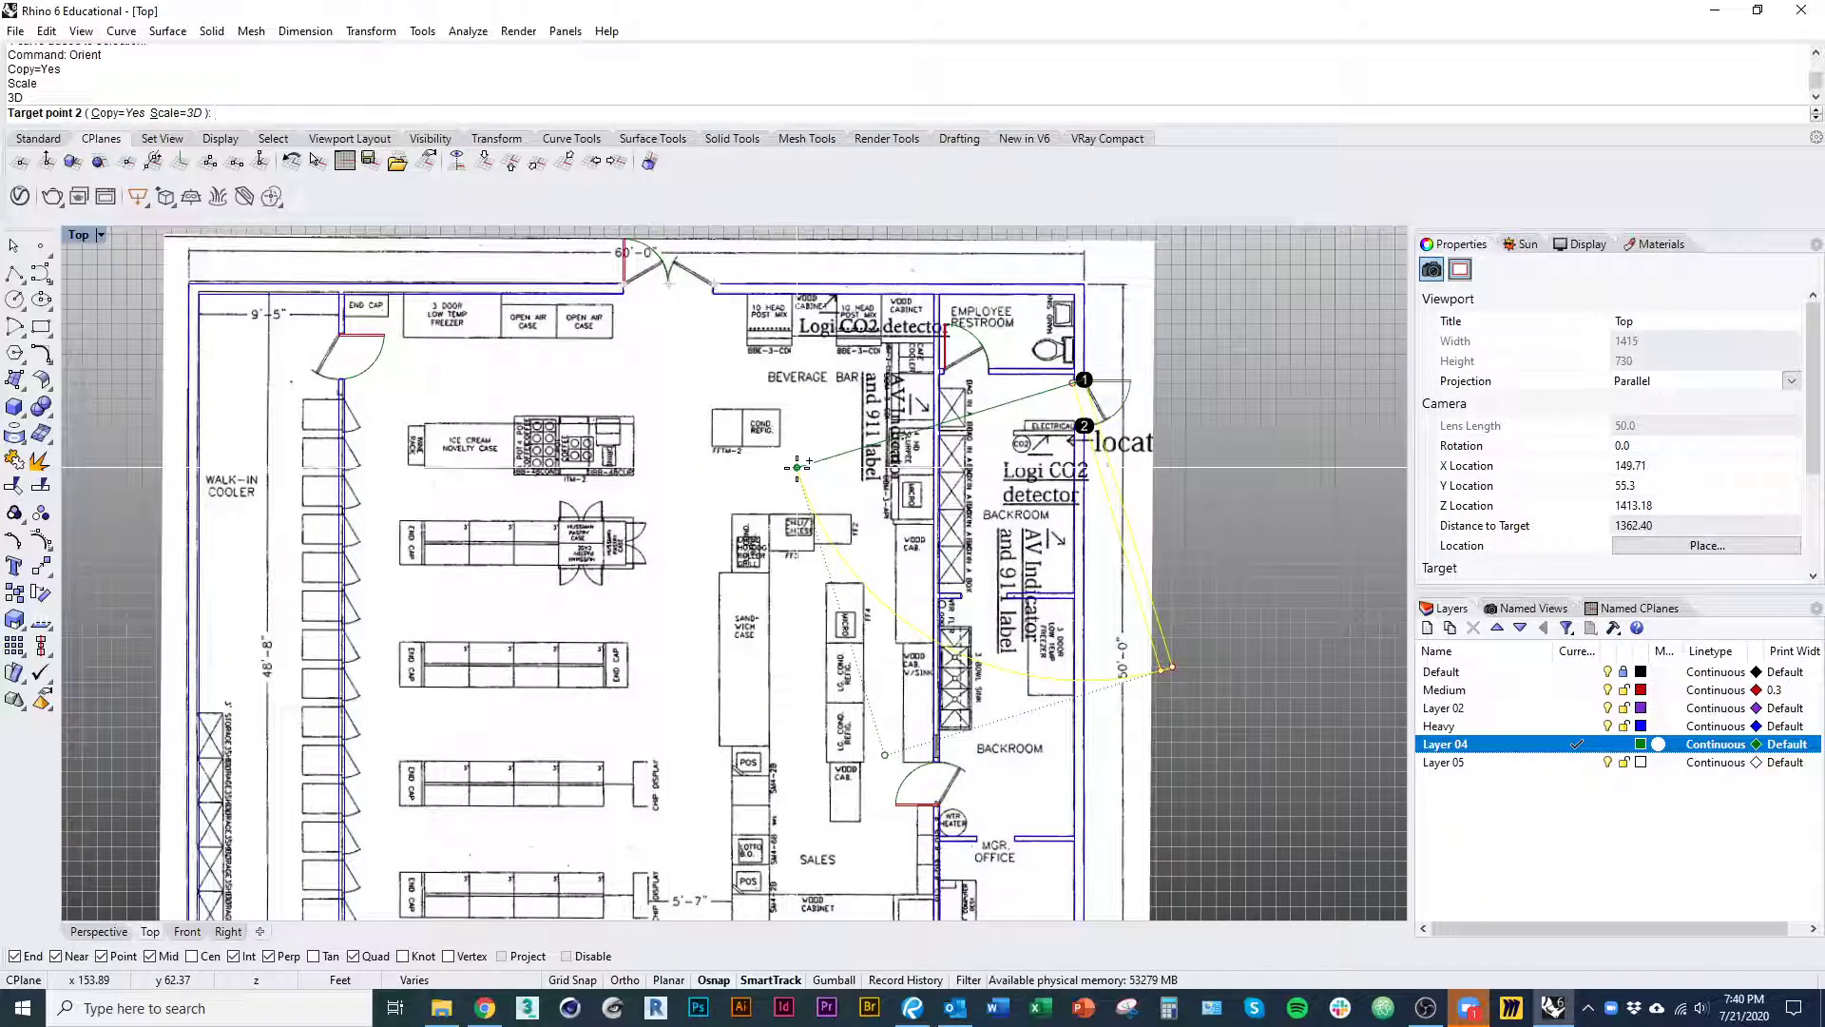
click(1038, 427)
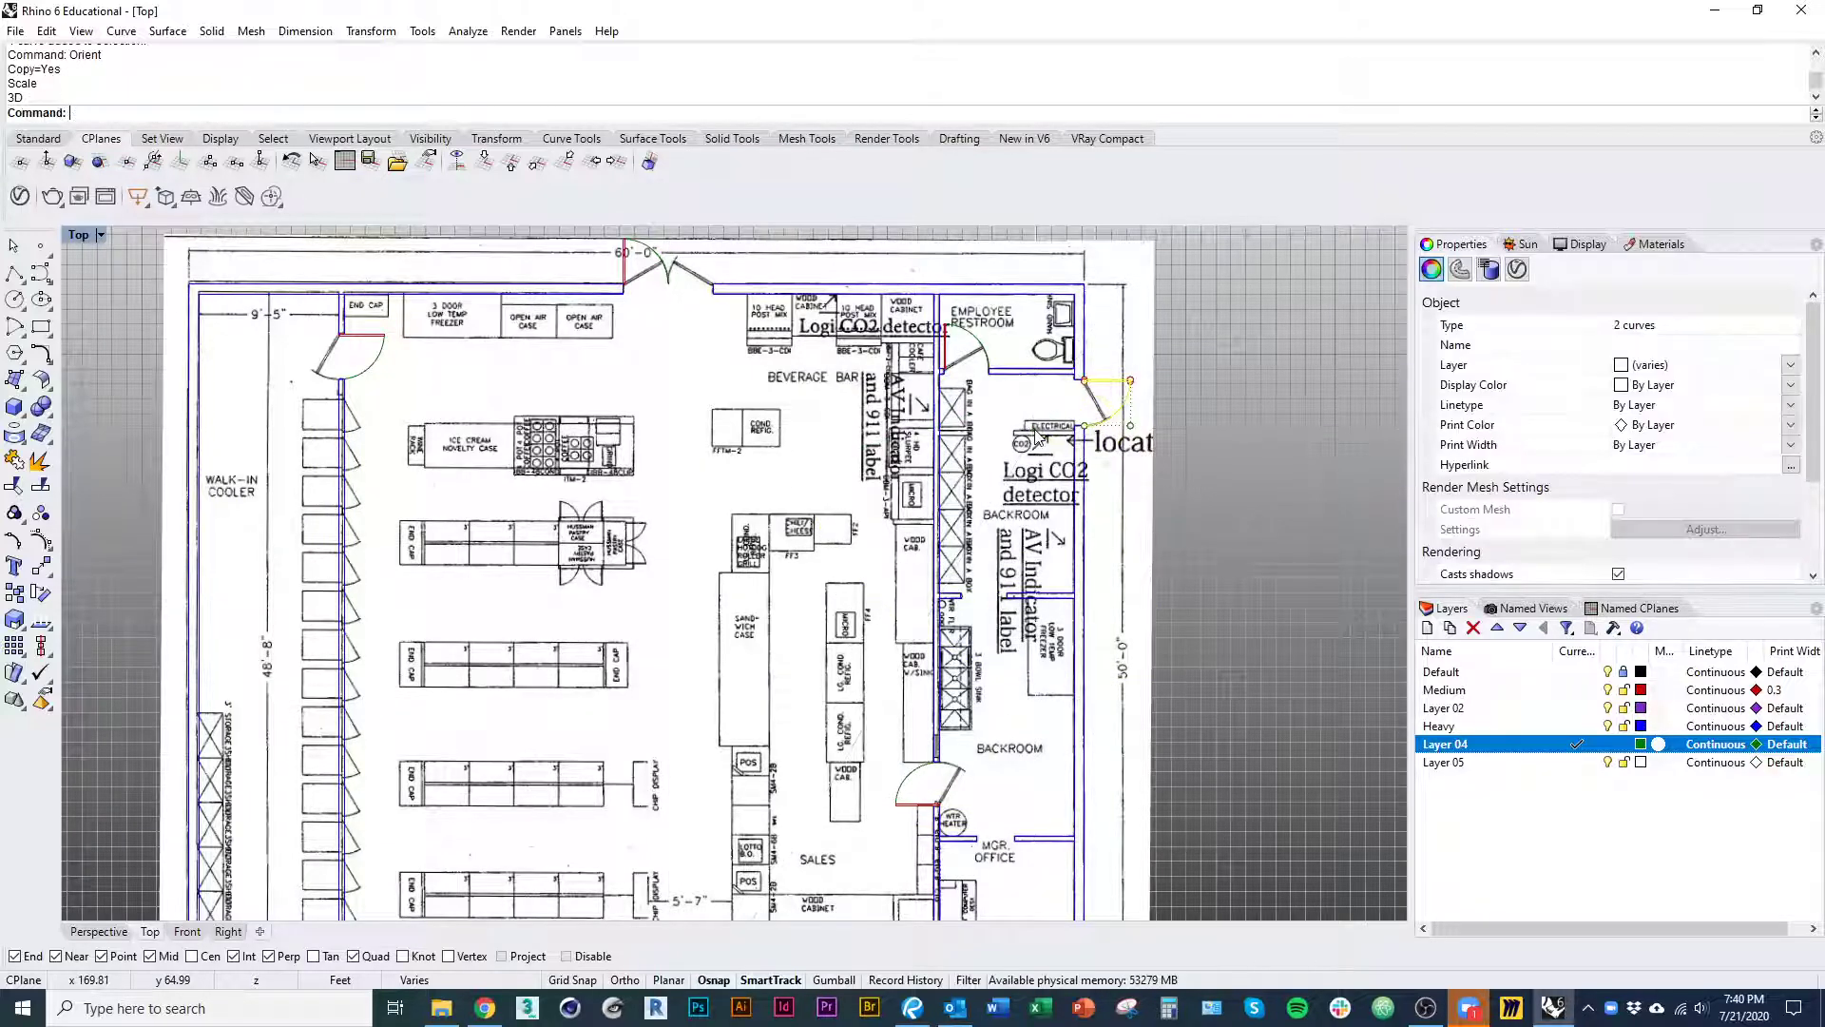
click(1148, 718)
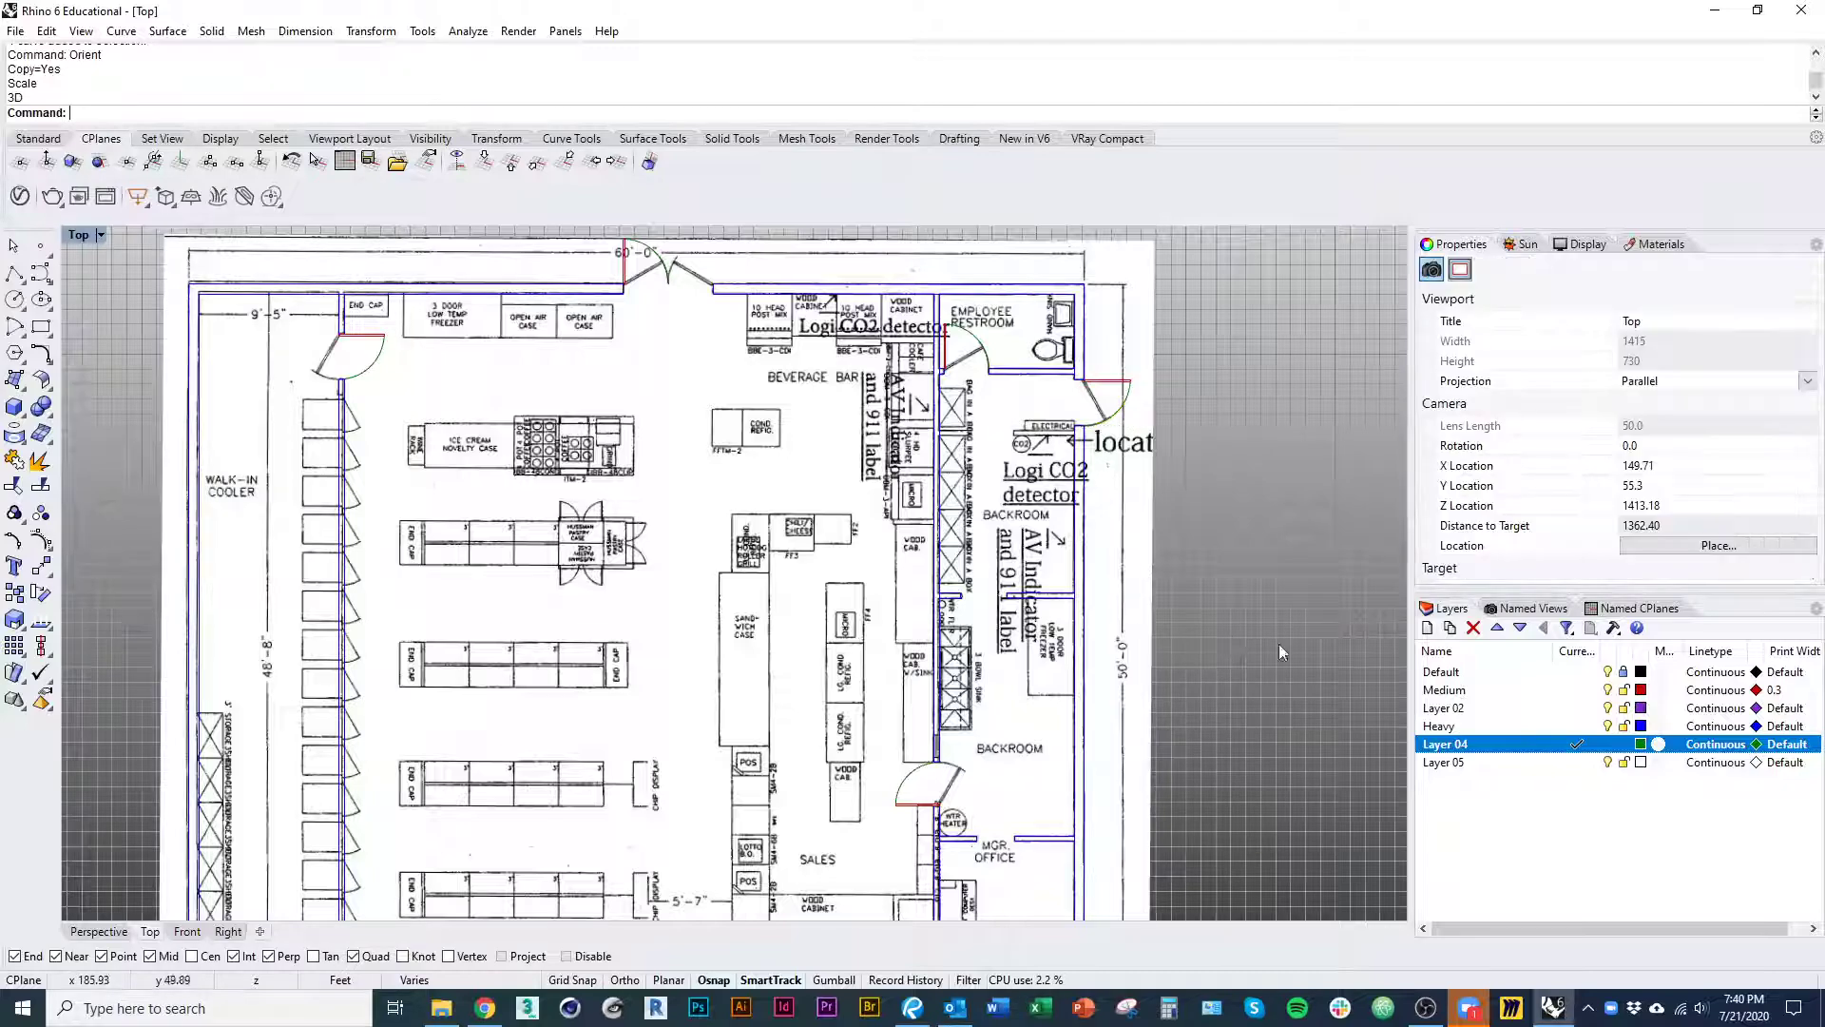
- Mirror the door panel and swing arc between Sales and Backroom about a vertical line through the hinge corner, with Copy=No
right_drag(1277, 635, 1150, 796)
scroll(861, 533, up, 10)
right_drag(909, 709, 916, 498)
right_drag(881, 846, 898, 518)
scroll(933, 641, down, 6)
right_drag(913, 830, 930, 623)
scroll(920, 779, up, 2)
right_drag(811, 783, 820, 494)
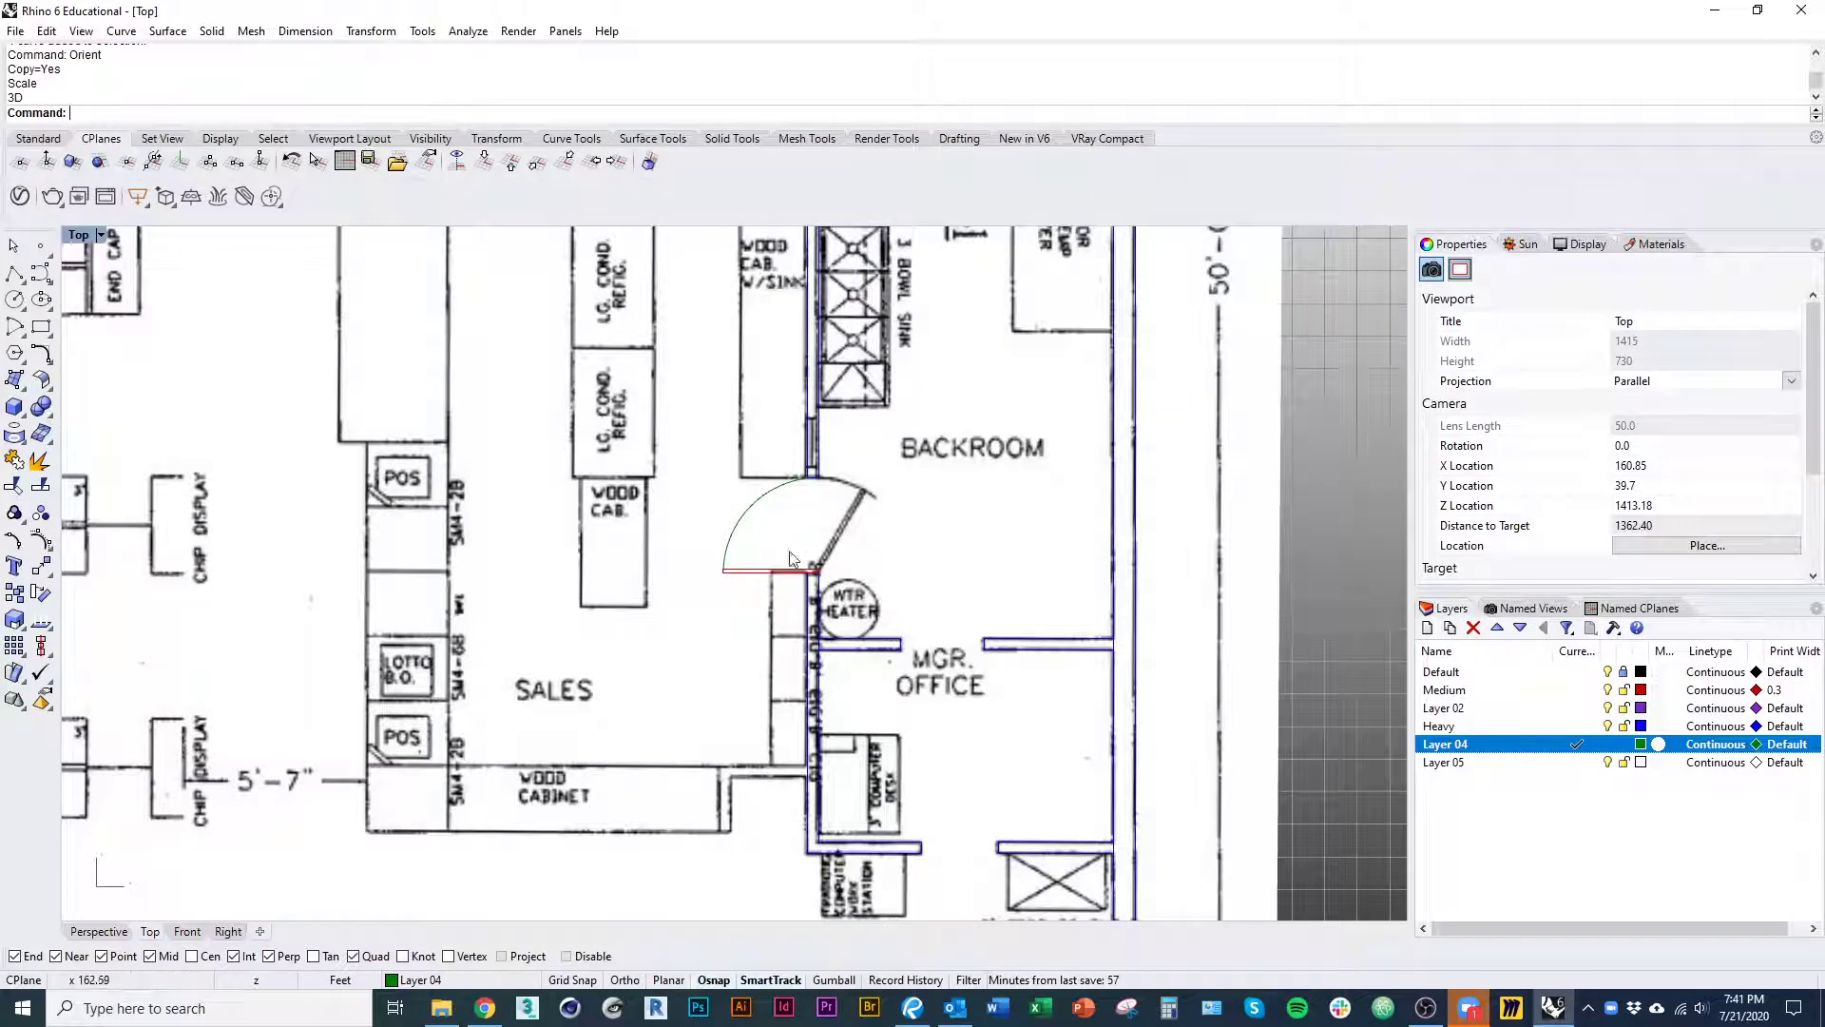
scroll(823, 581, up, 6)
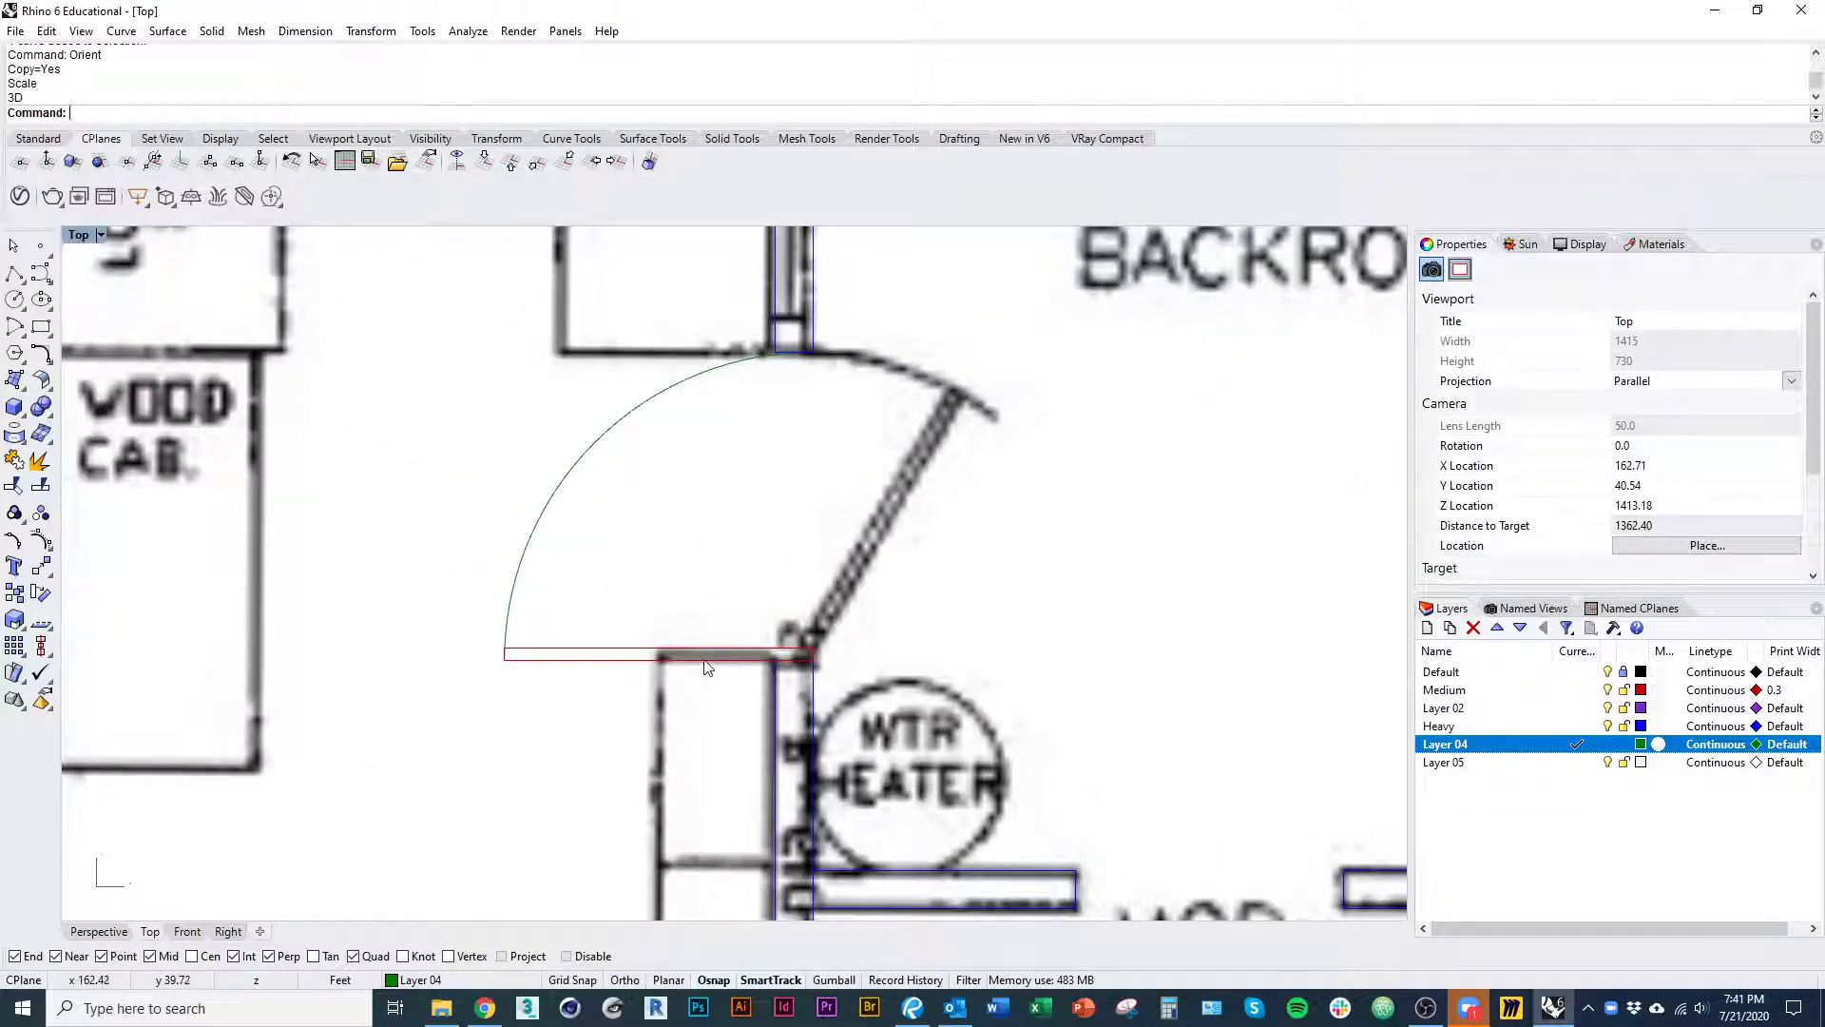
click(707, 656)
shift+click(532, 565)
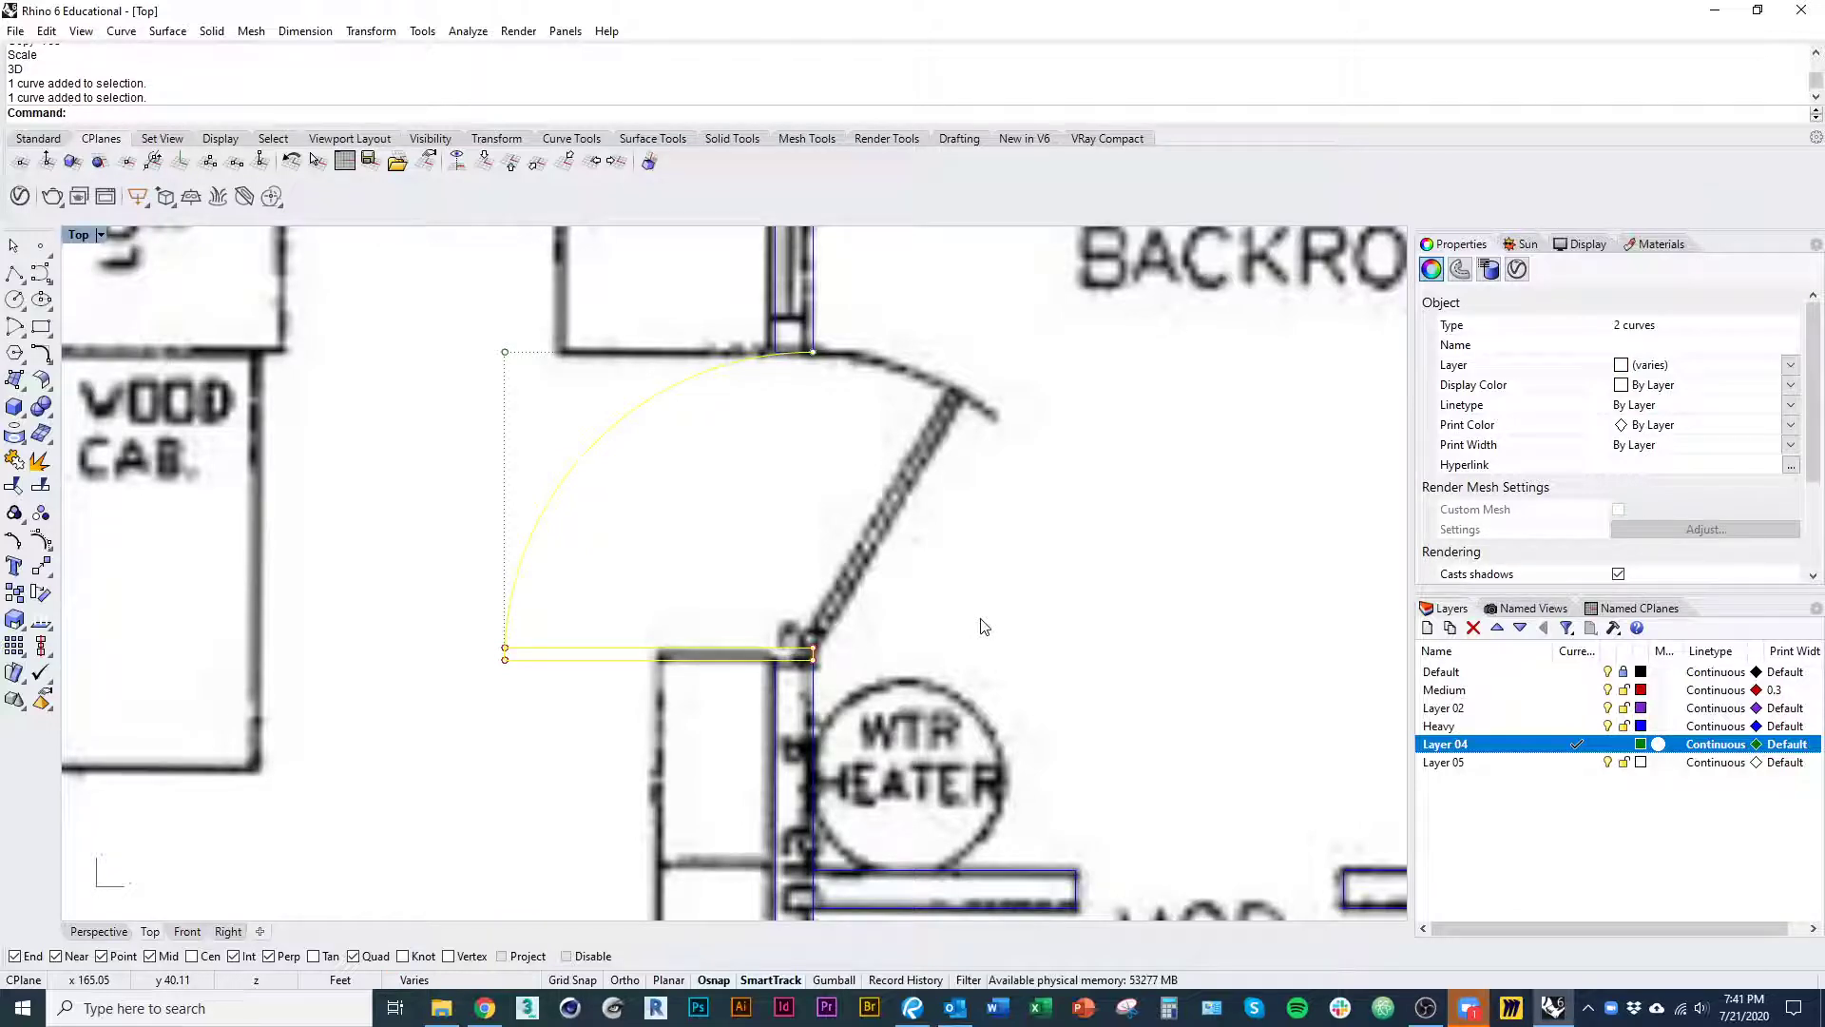
text(Mirror)
key(Return)
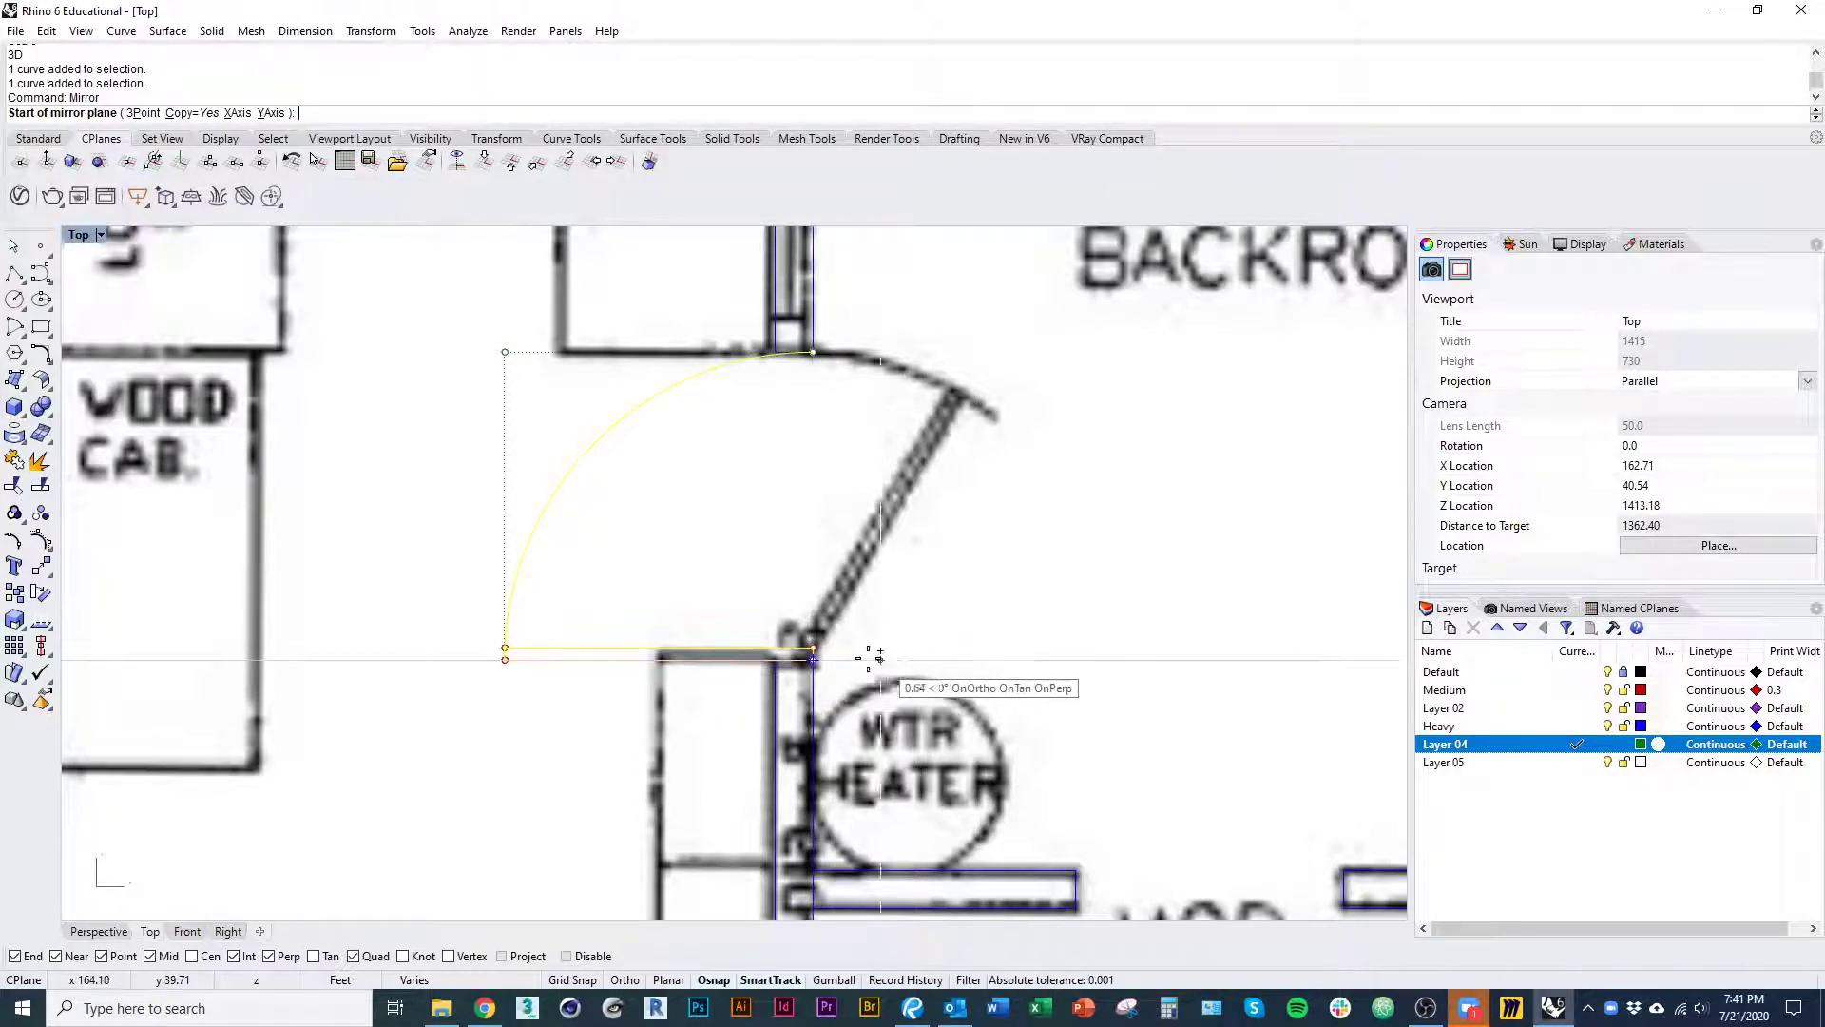
click(818, 654)
scroll(918, 549, down, 3)
scroll(918, 550, down, 2)
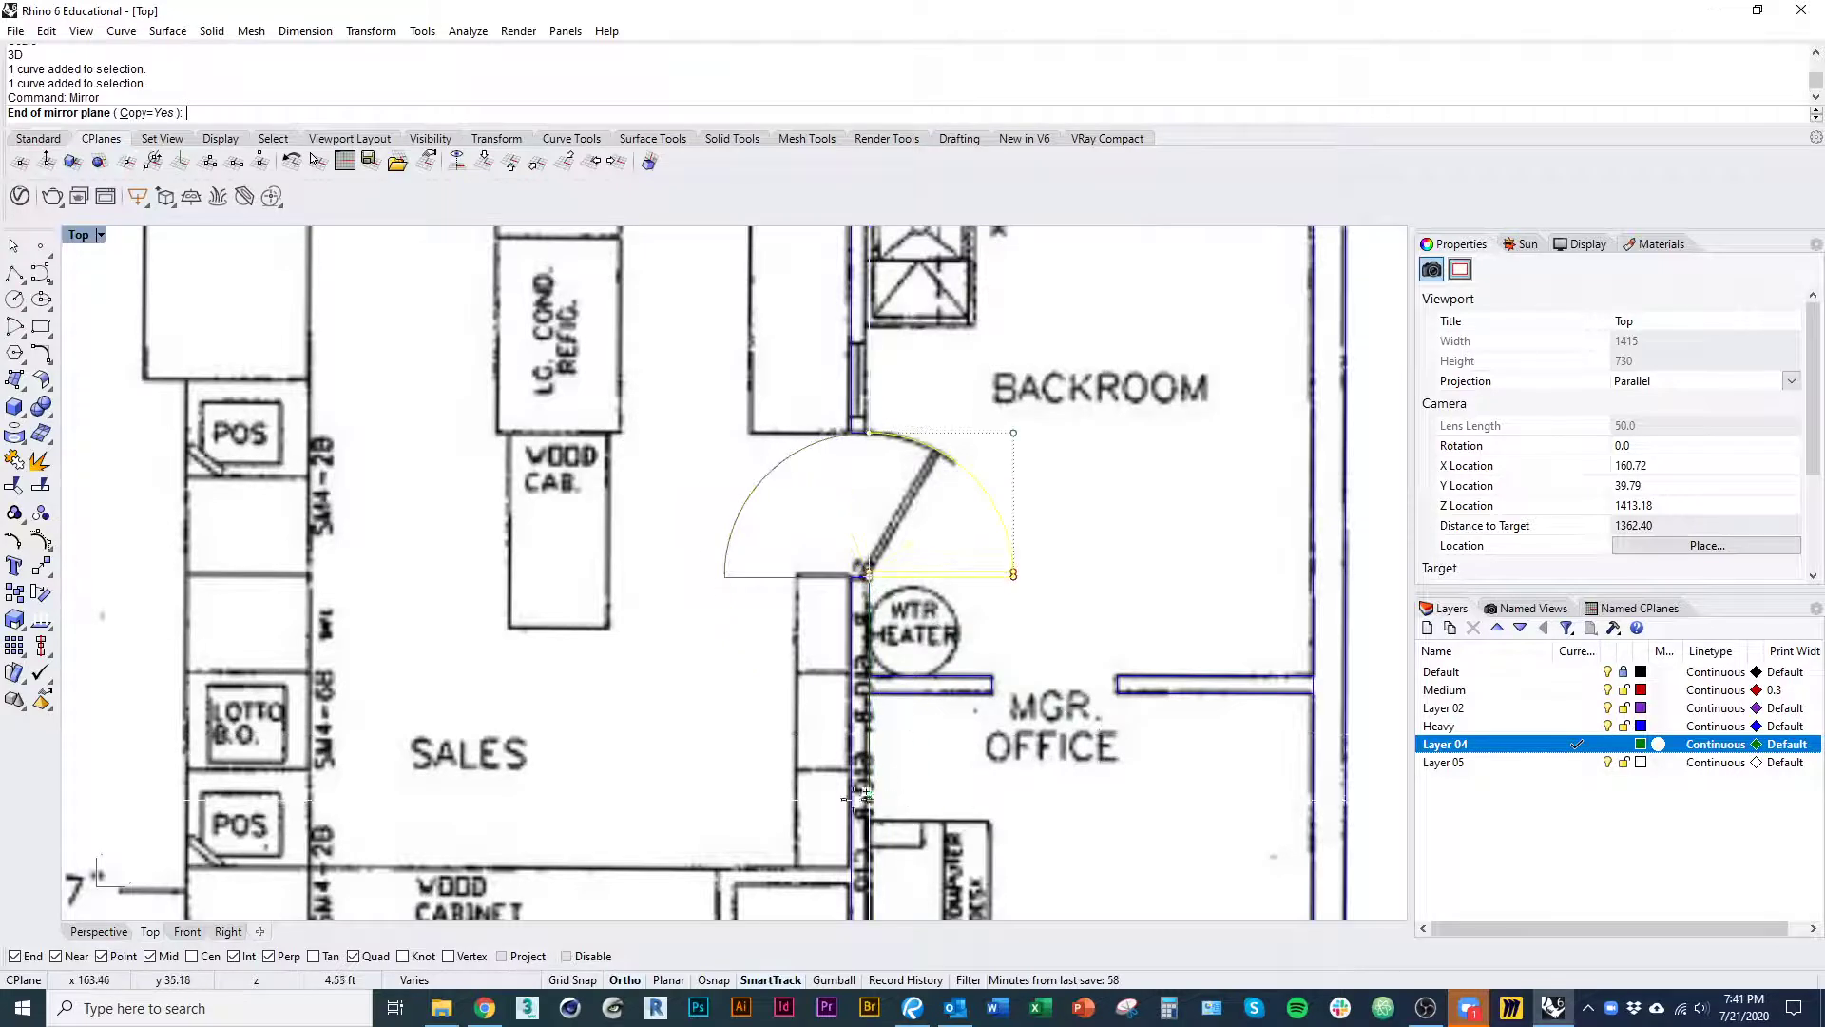
click(138, 114)
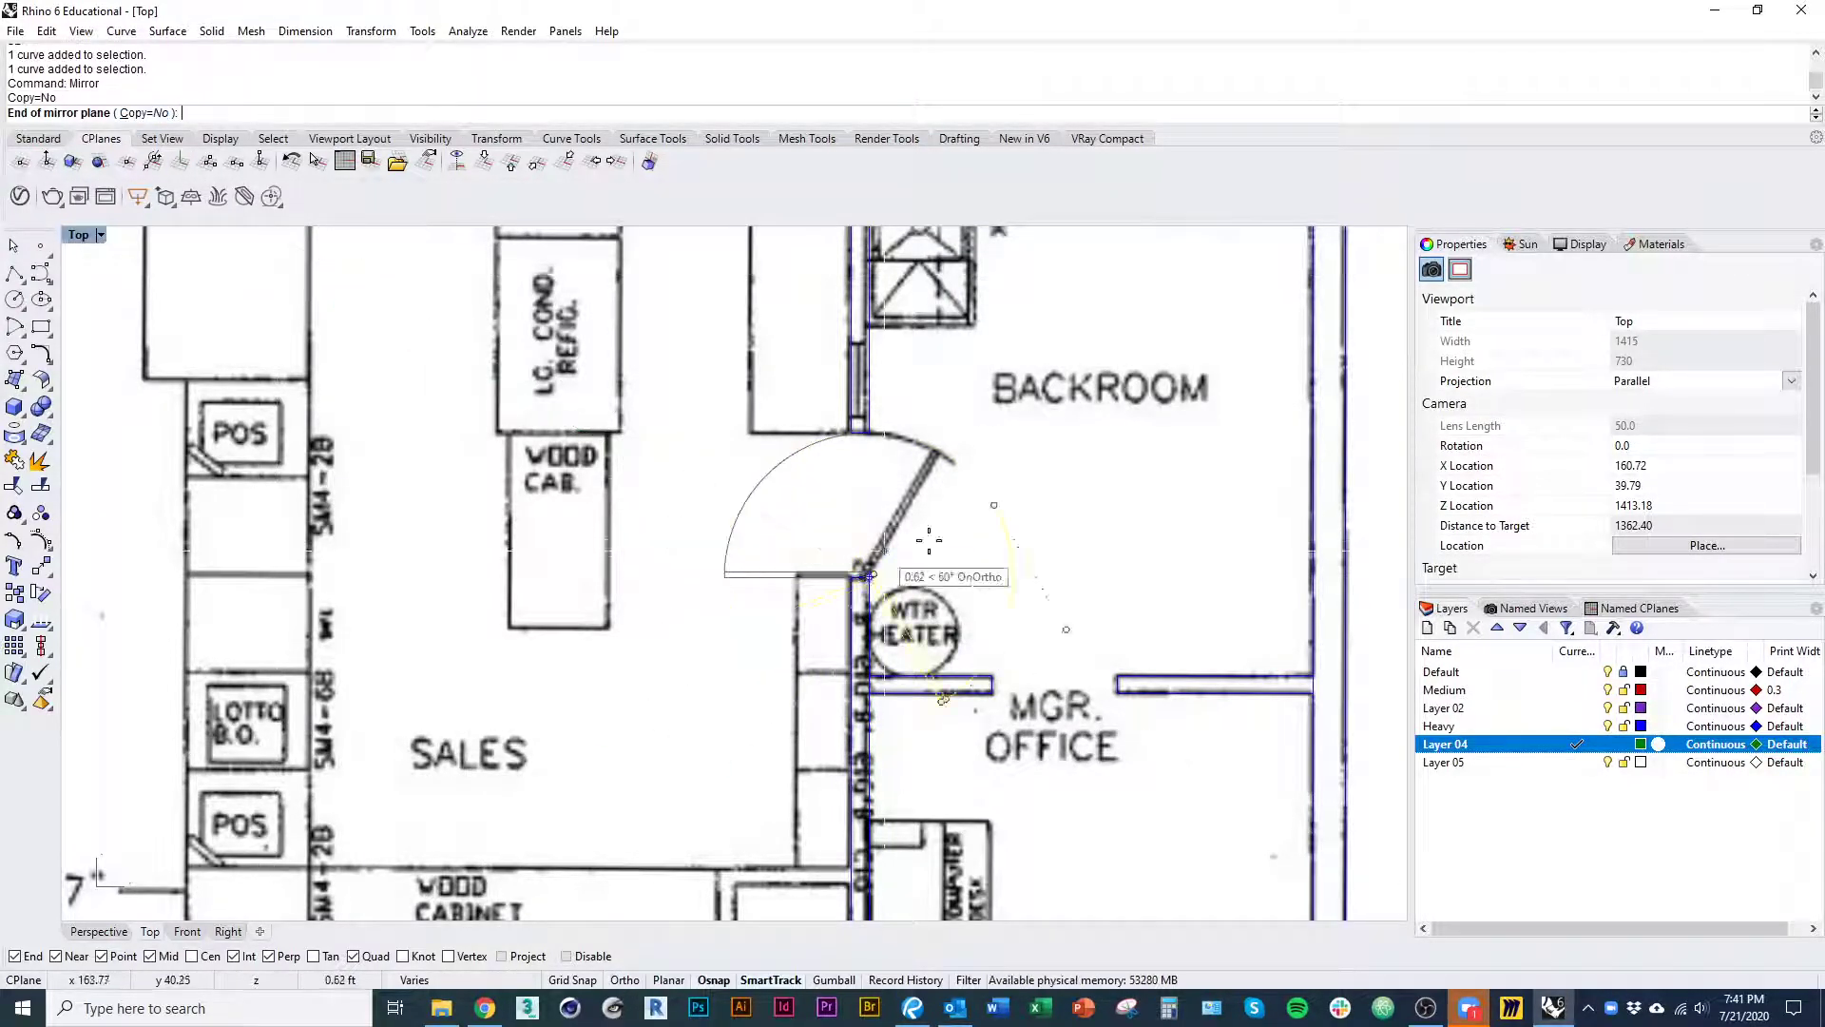
click(876, 760)
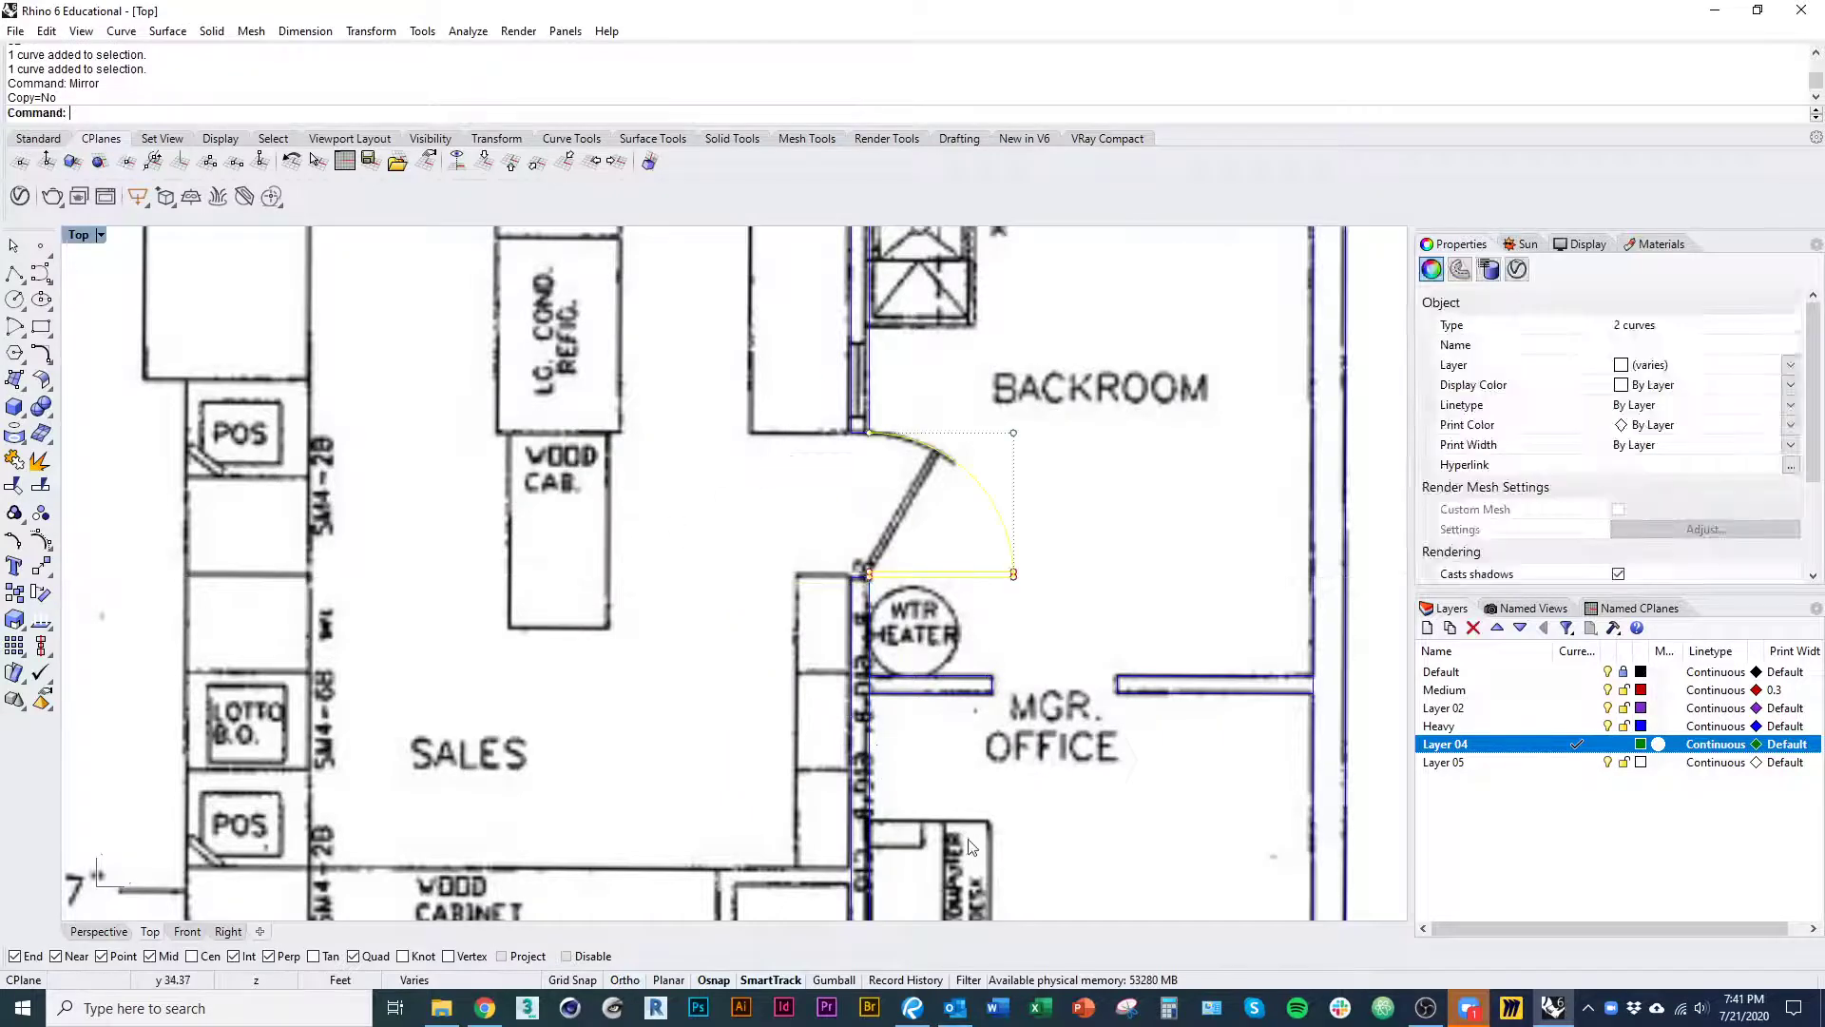
click(1059, 727)
- Mirror the walk-in cooler's door and swing arc about a vertical line through its hinge corner without keeping the original
scroll(986, 711, down, 5)
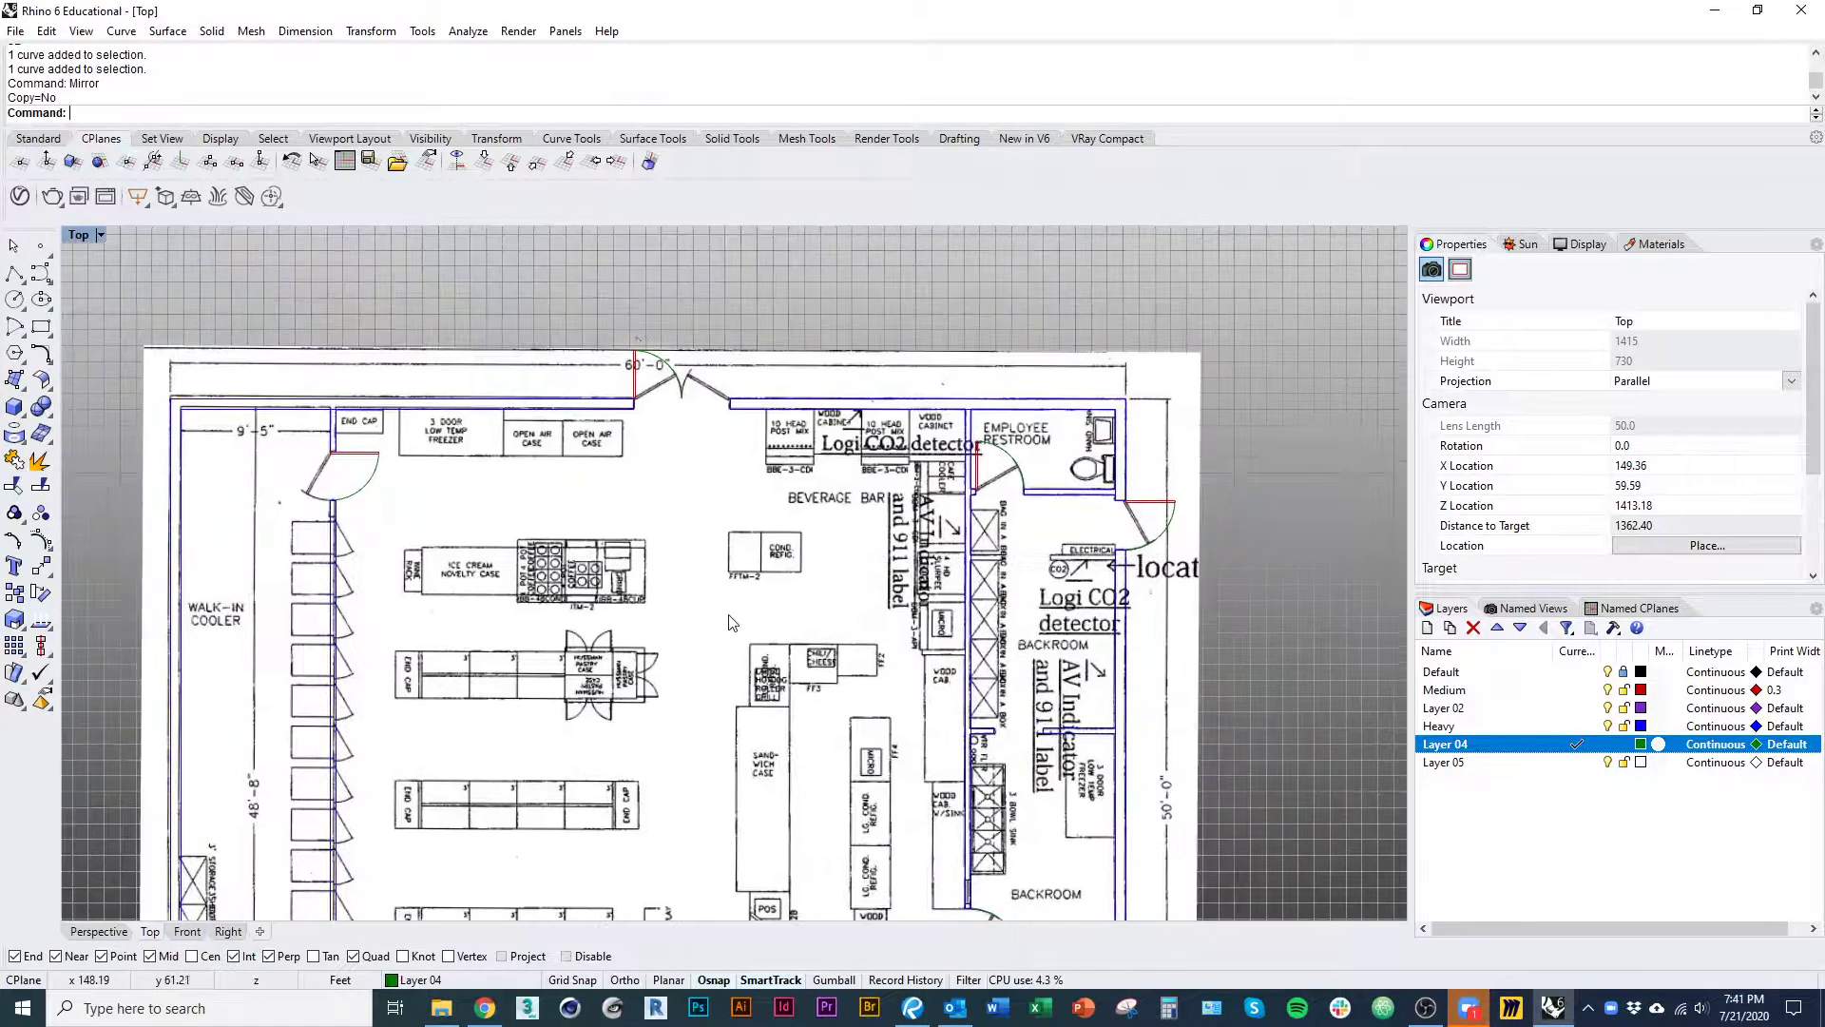
scroll(295, 490, up, 11)
drag(565, 498, 475, 344)
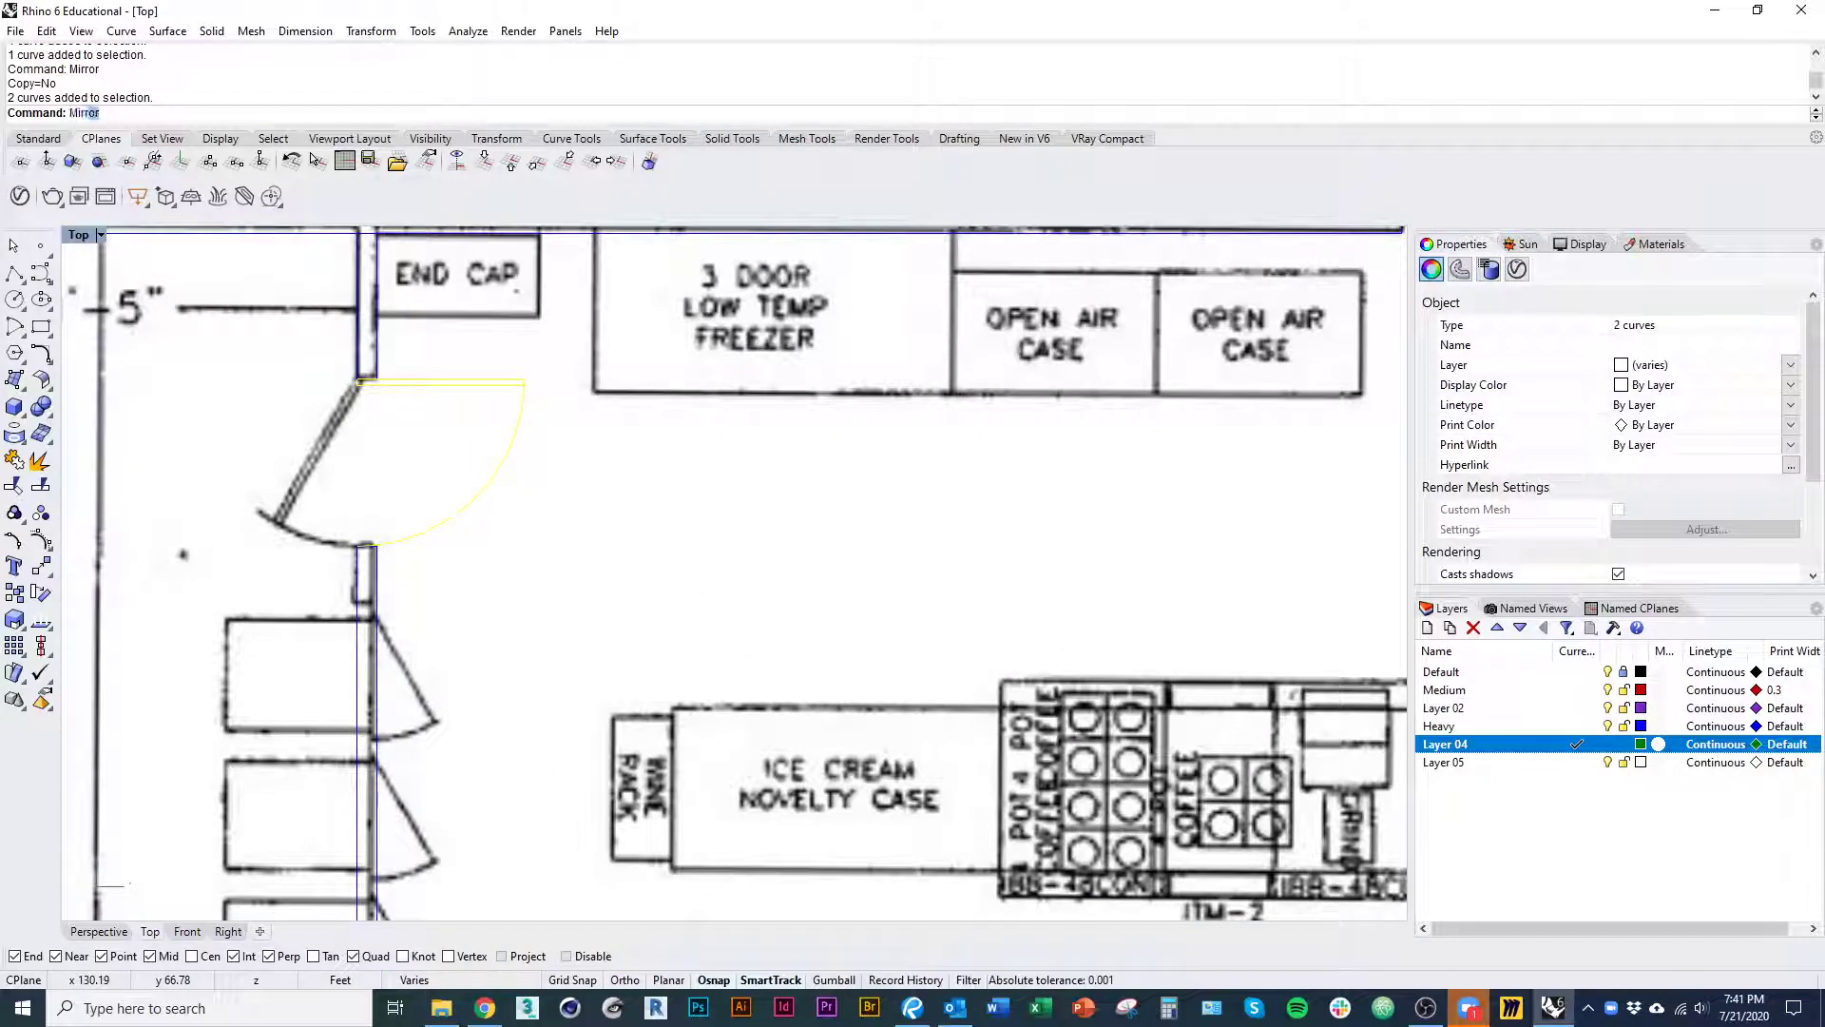
key(Return)
click(361, 377)
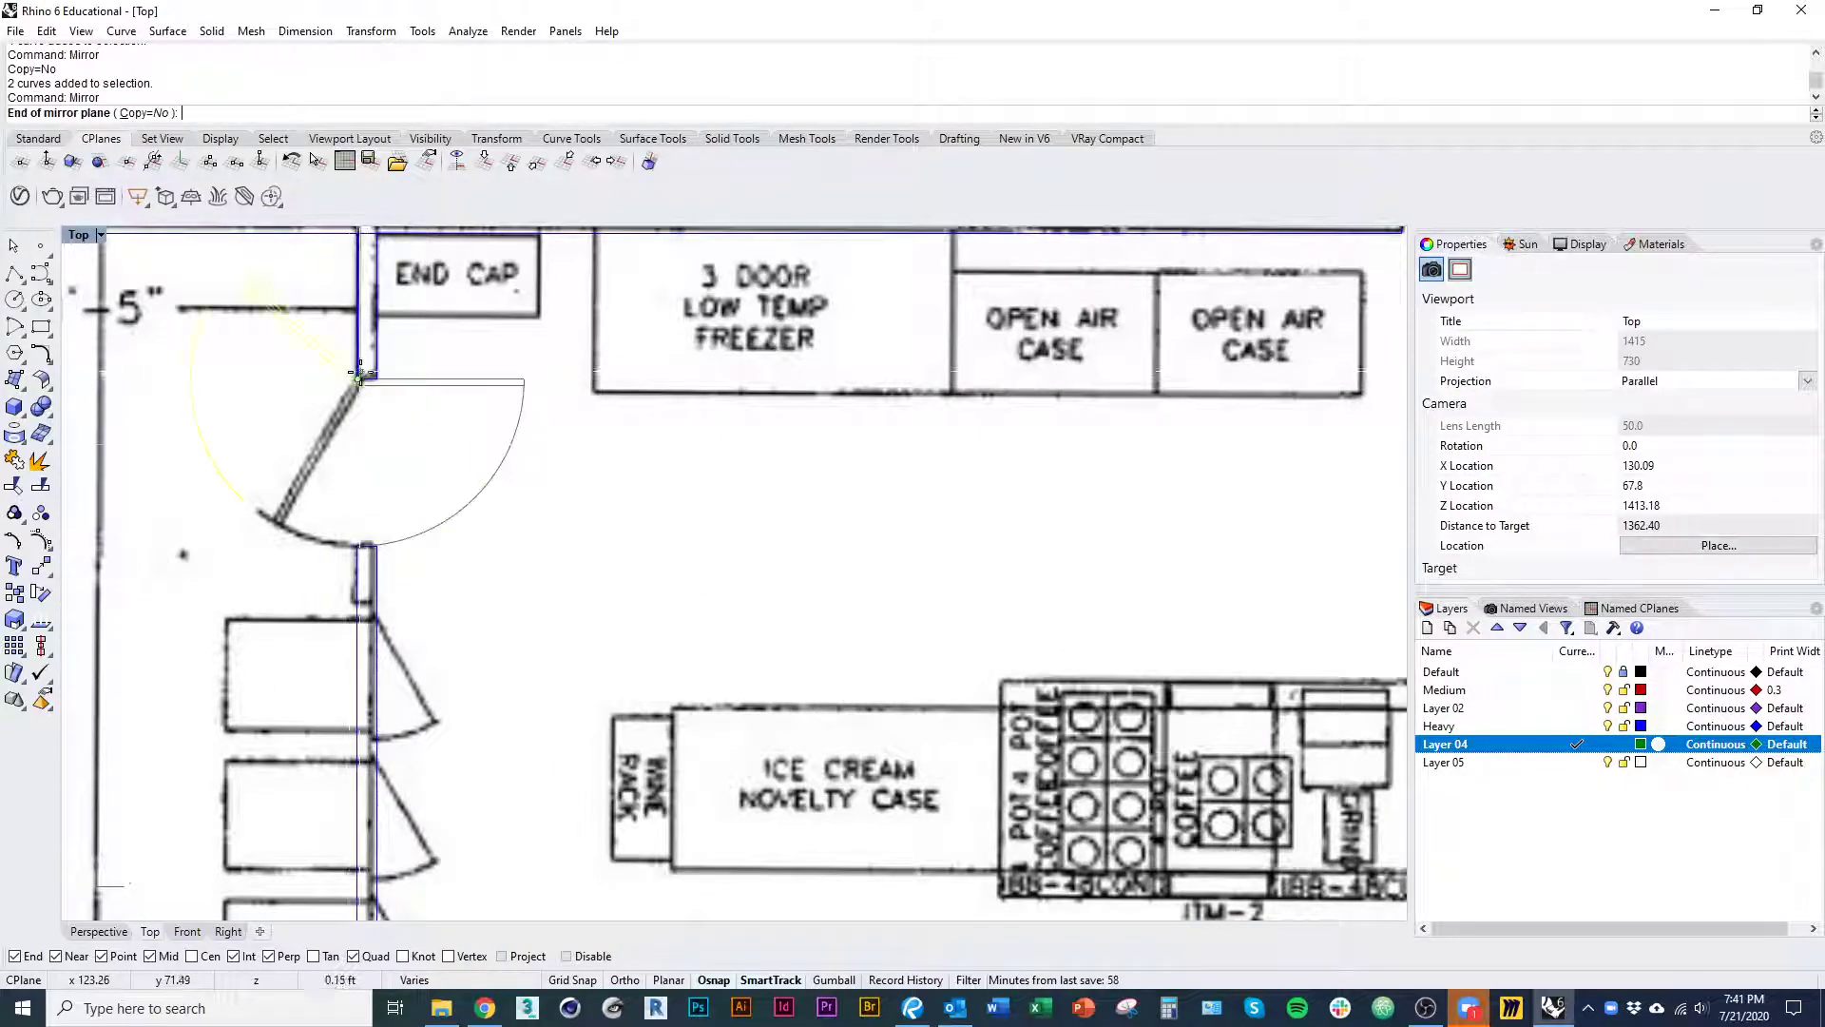
key(shift)
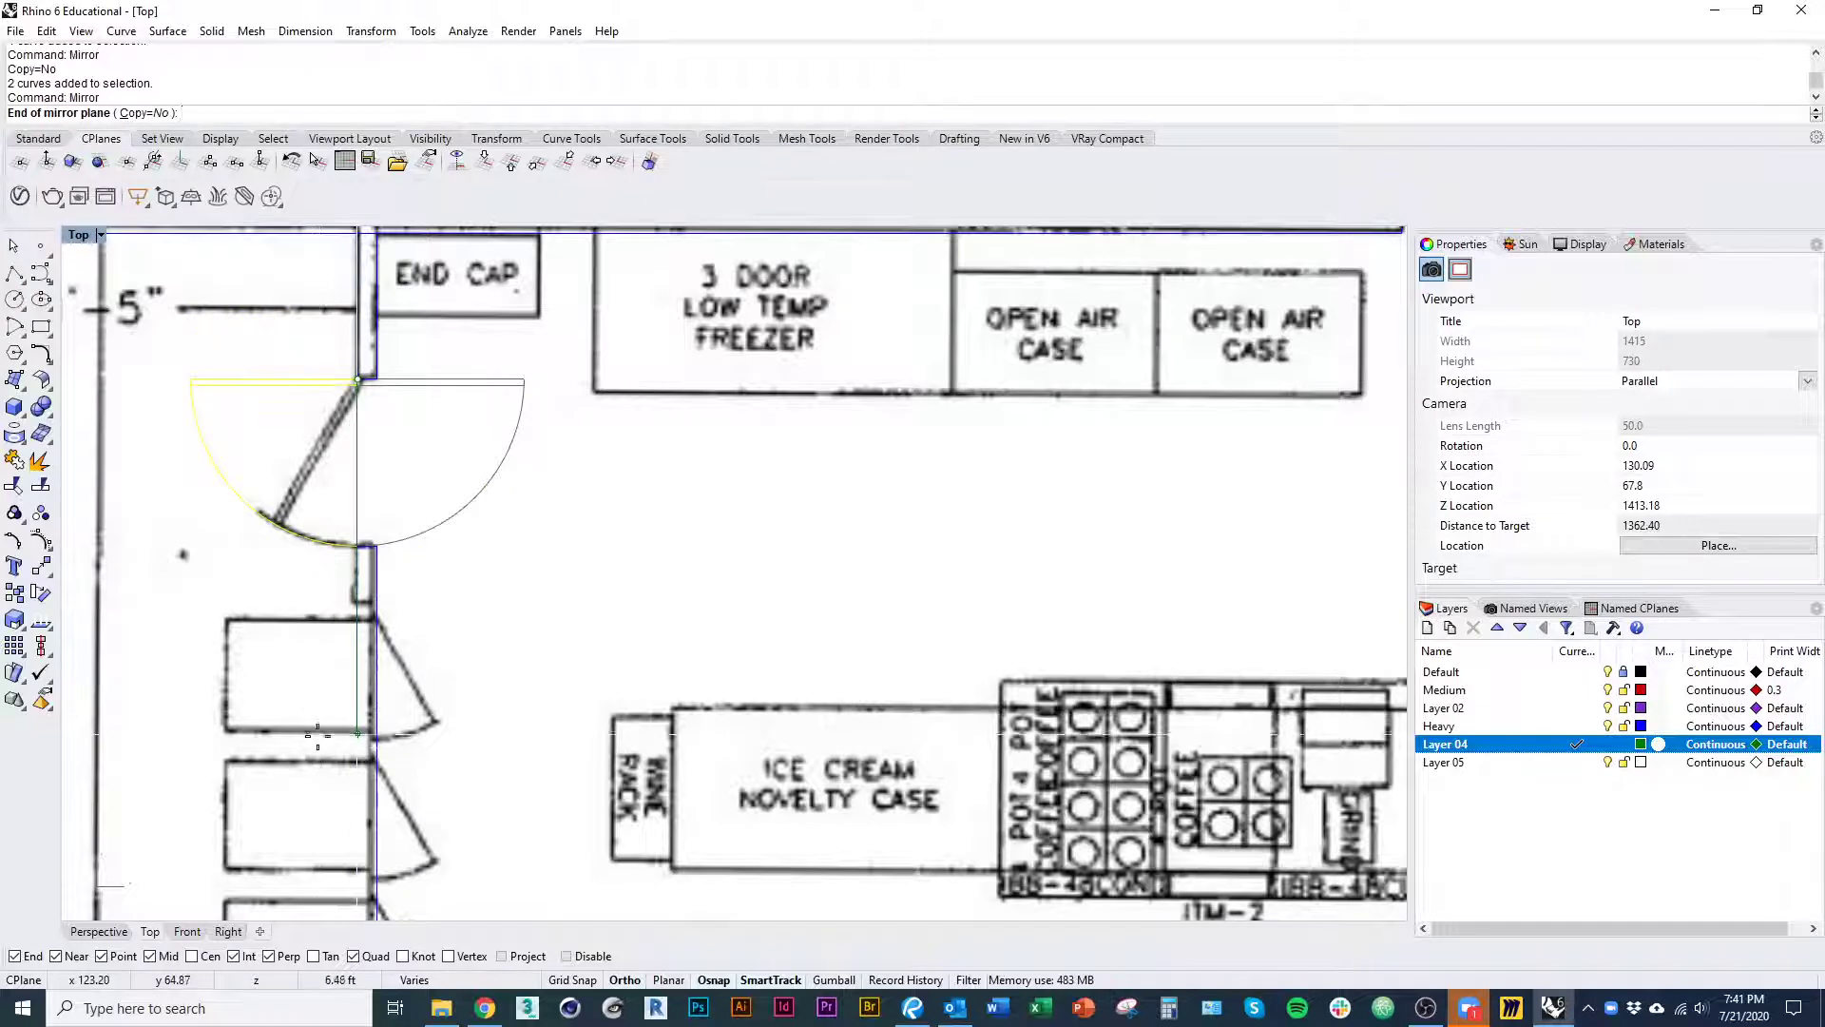
click(317, 644)
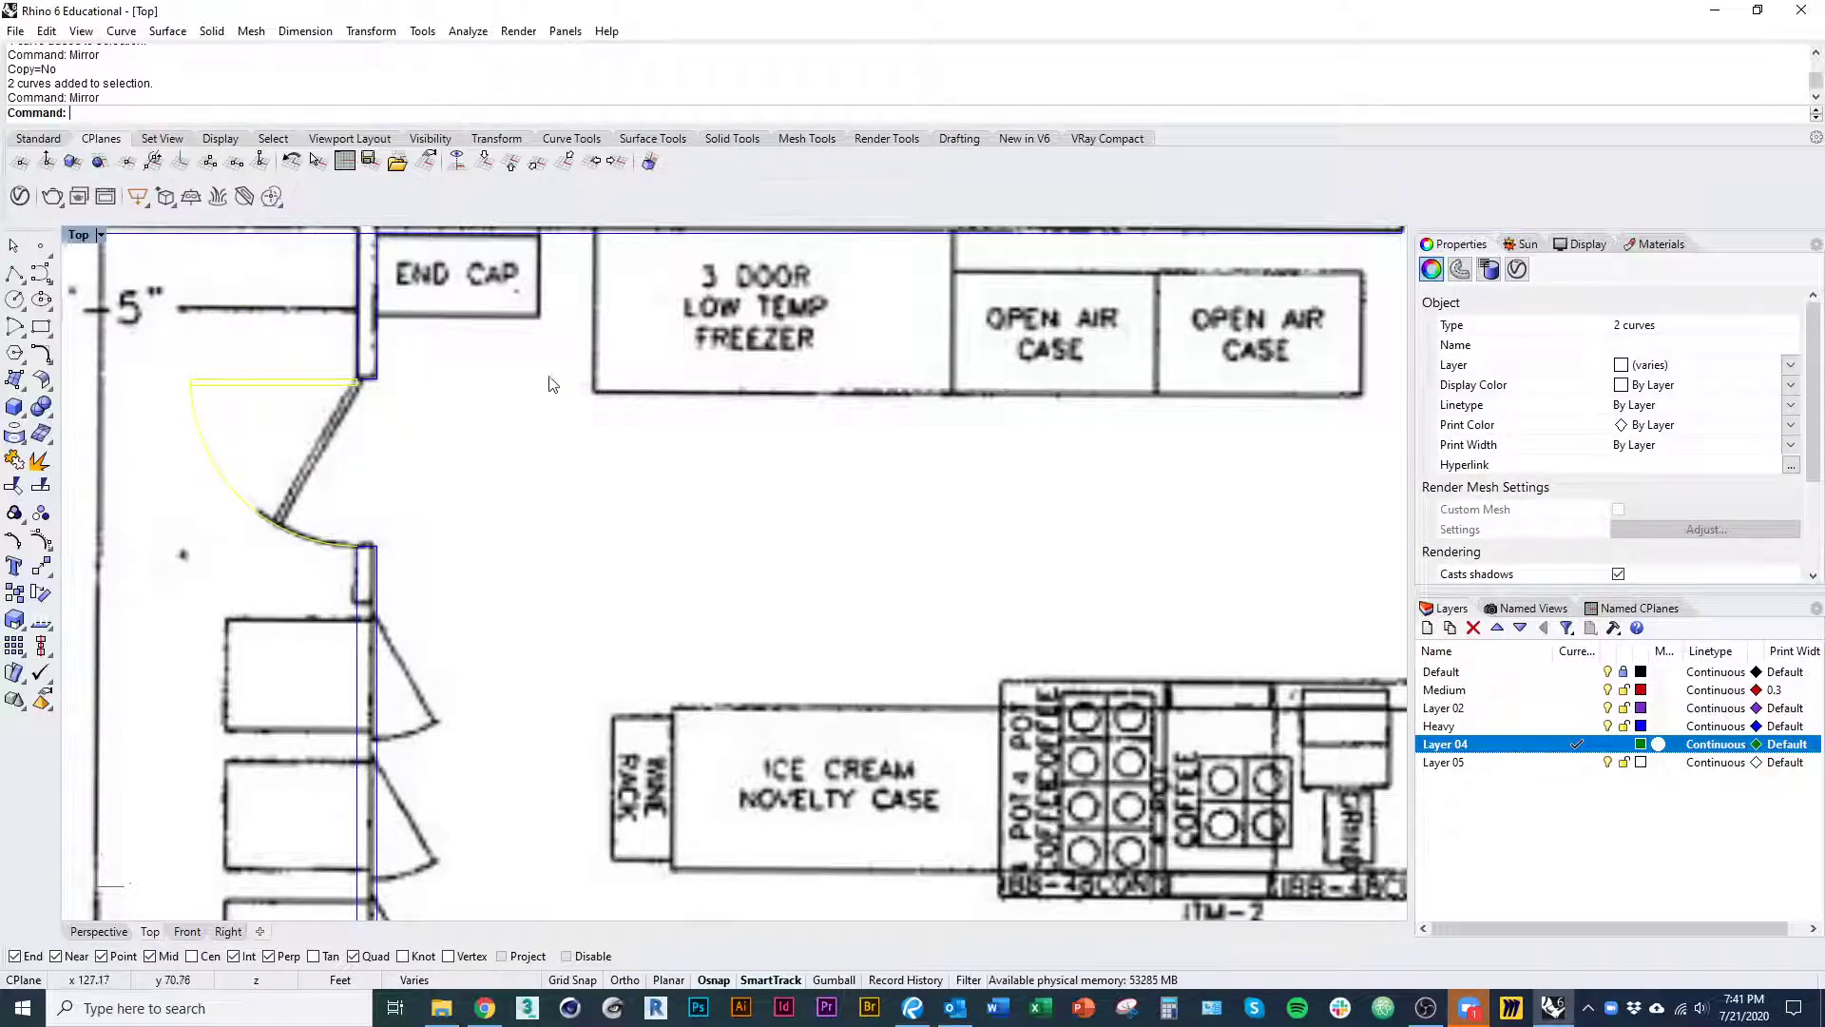
- Try to mirror the upper entrance's left door panel and swing arc about the opening's vertical centre line with Copy=No, and undo it
scroll(703, 539, down, 4)
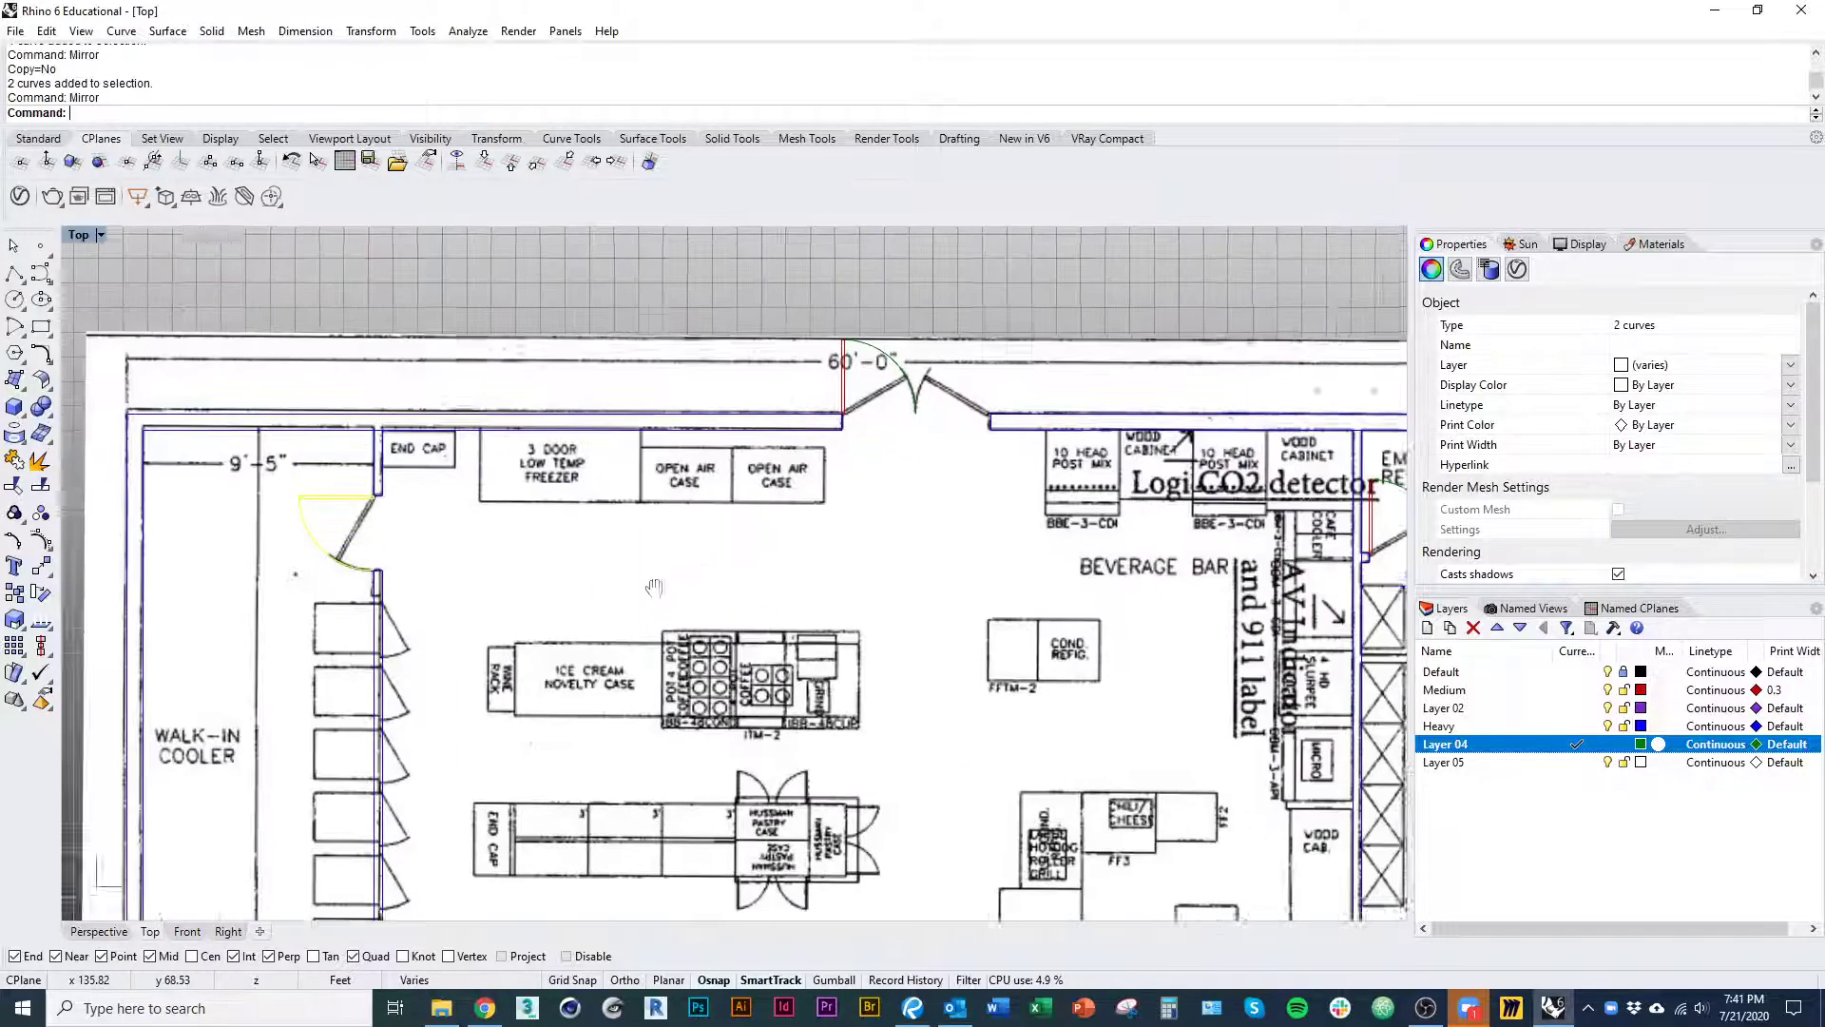
scroll(751, 492, up, 5)
drag(526, 428, 524, 428)
right_drag(717, 554, 623, 615)
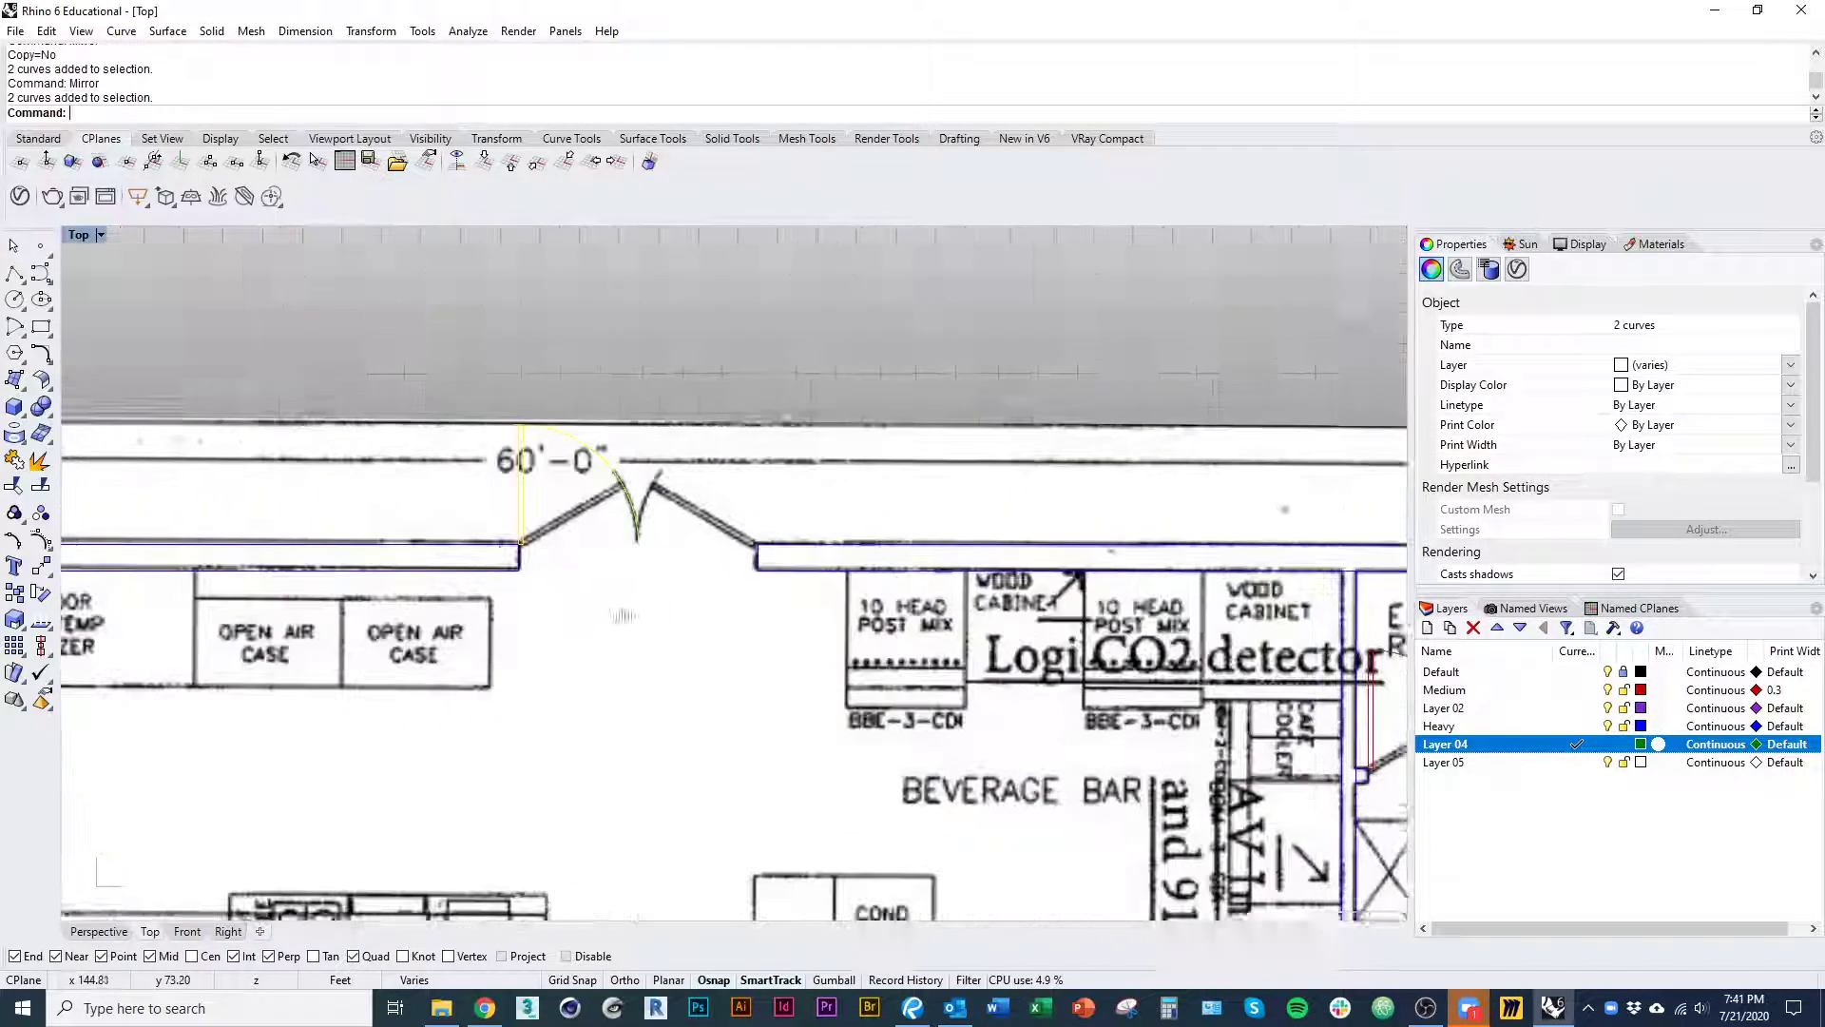
scroll(656, 563, up, 5)
right_click(654, 566)
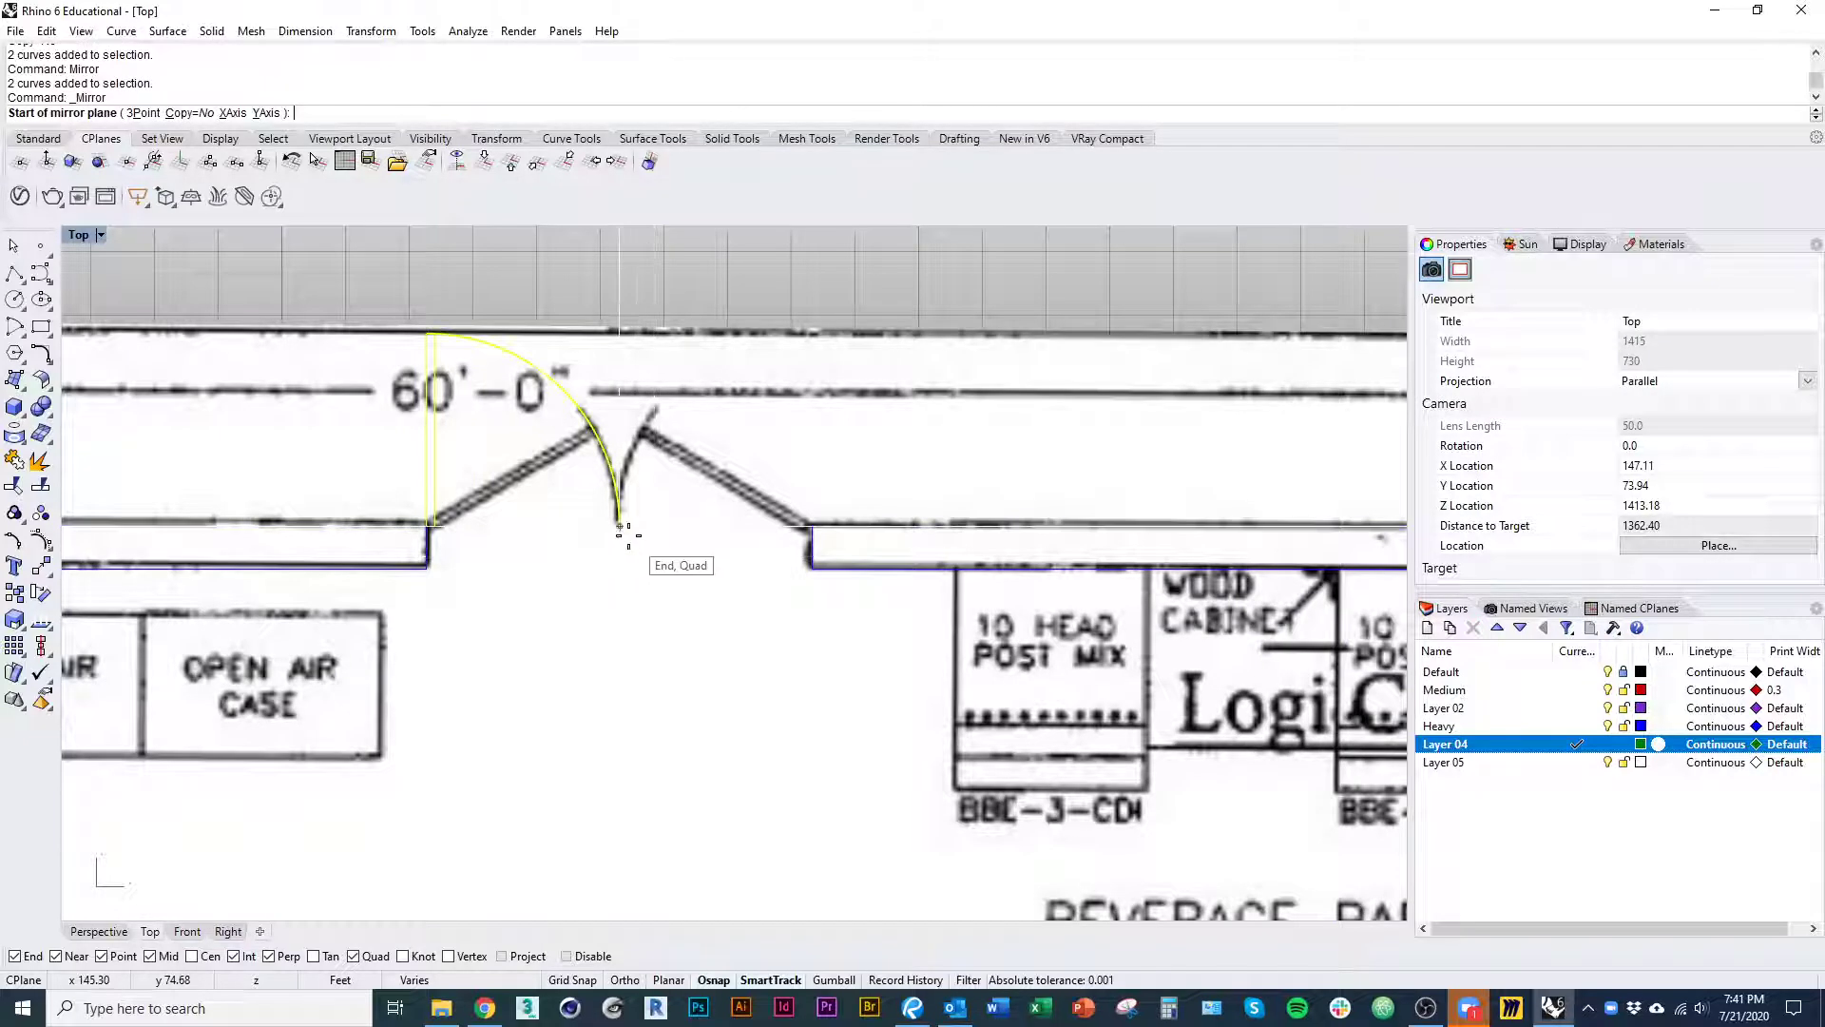
click(620, 526)
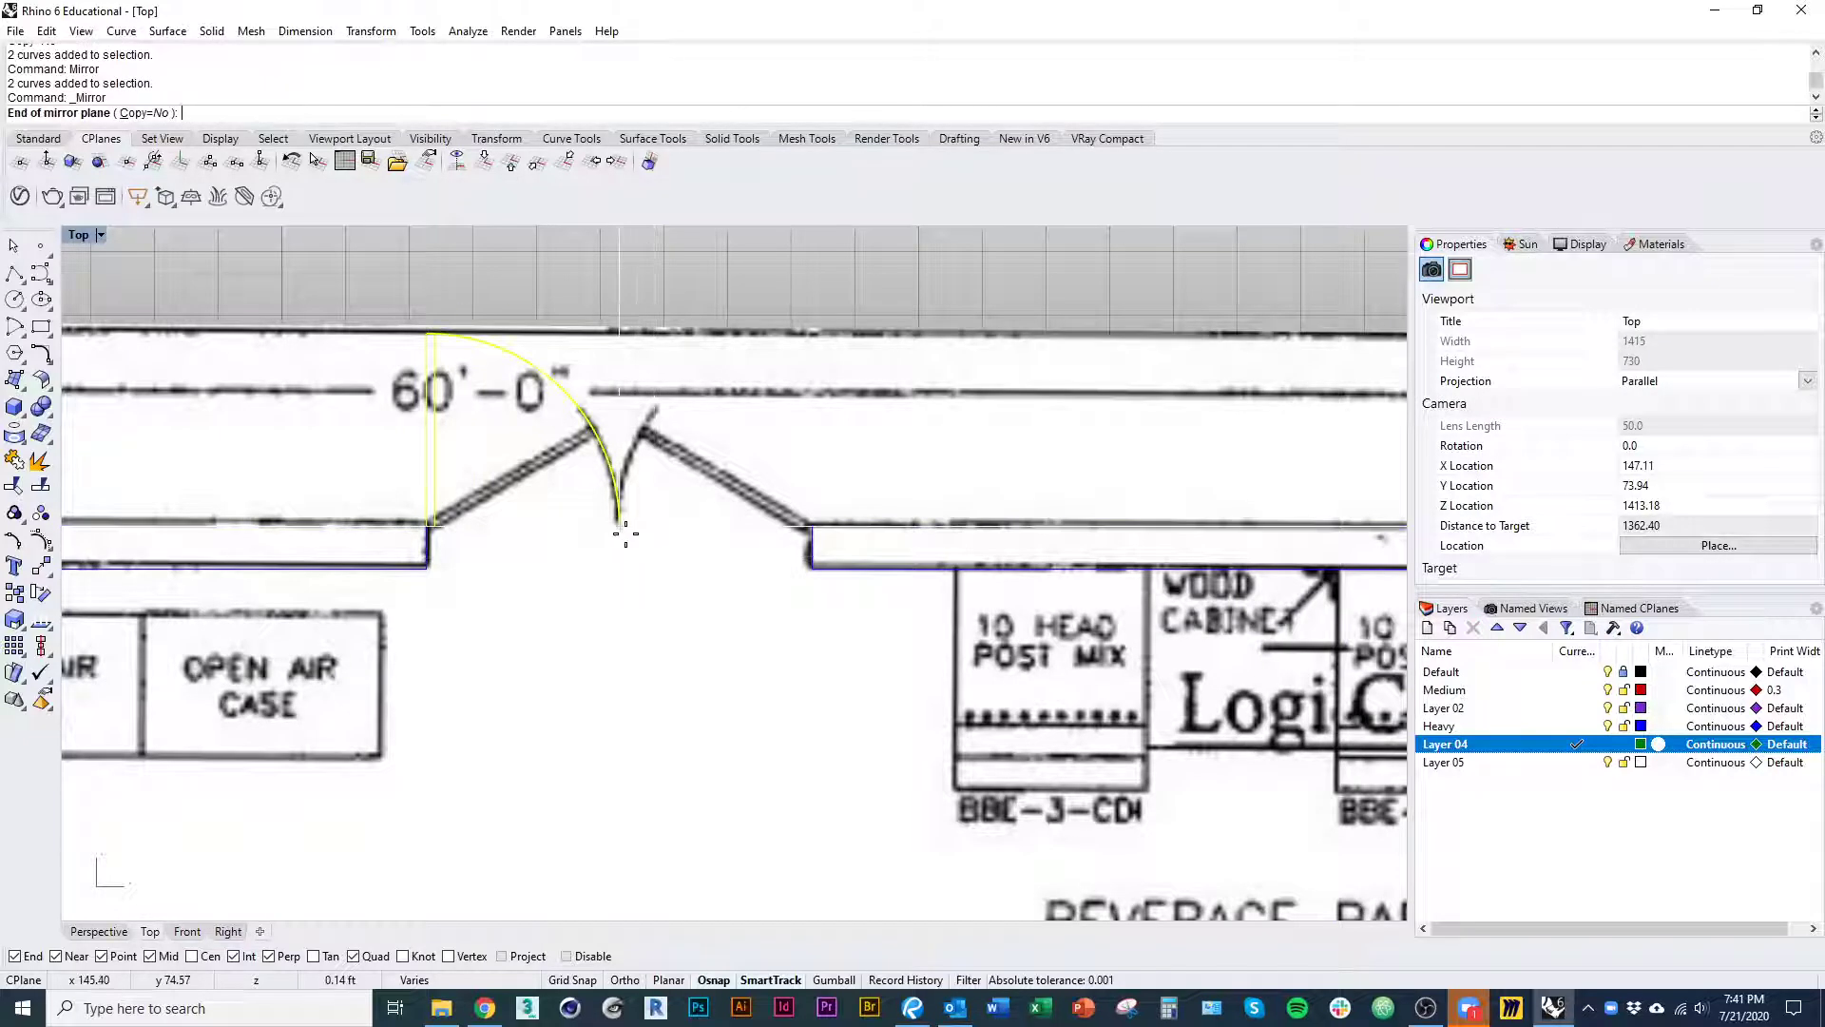
click(640, 797)
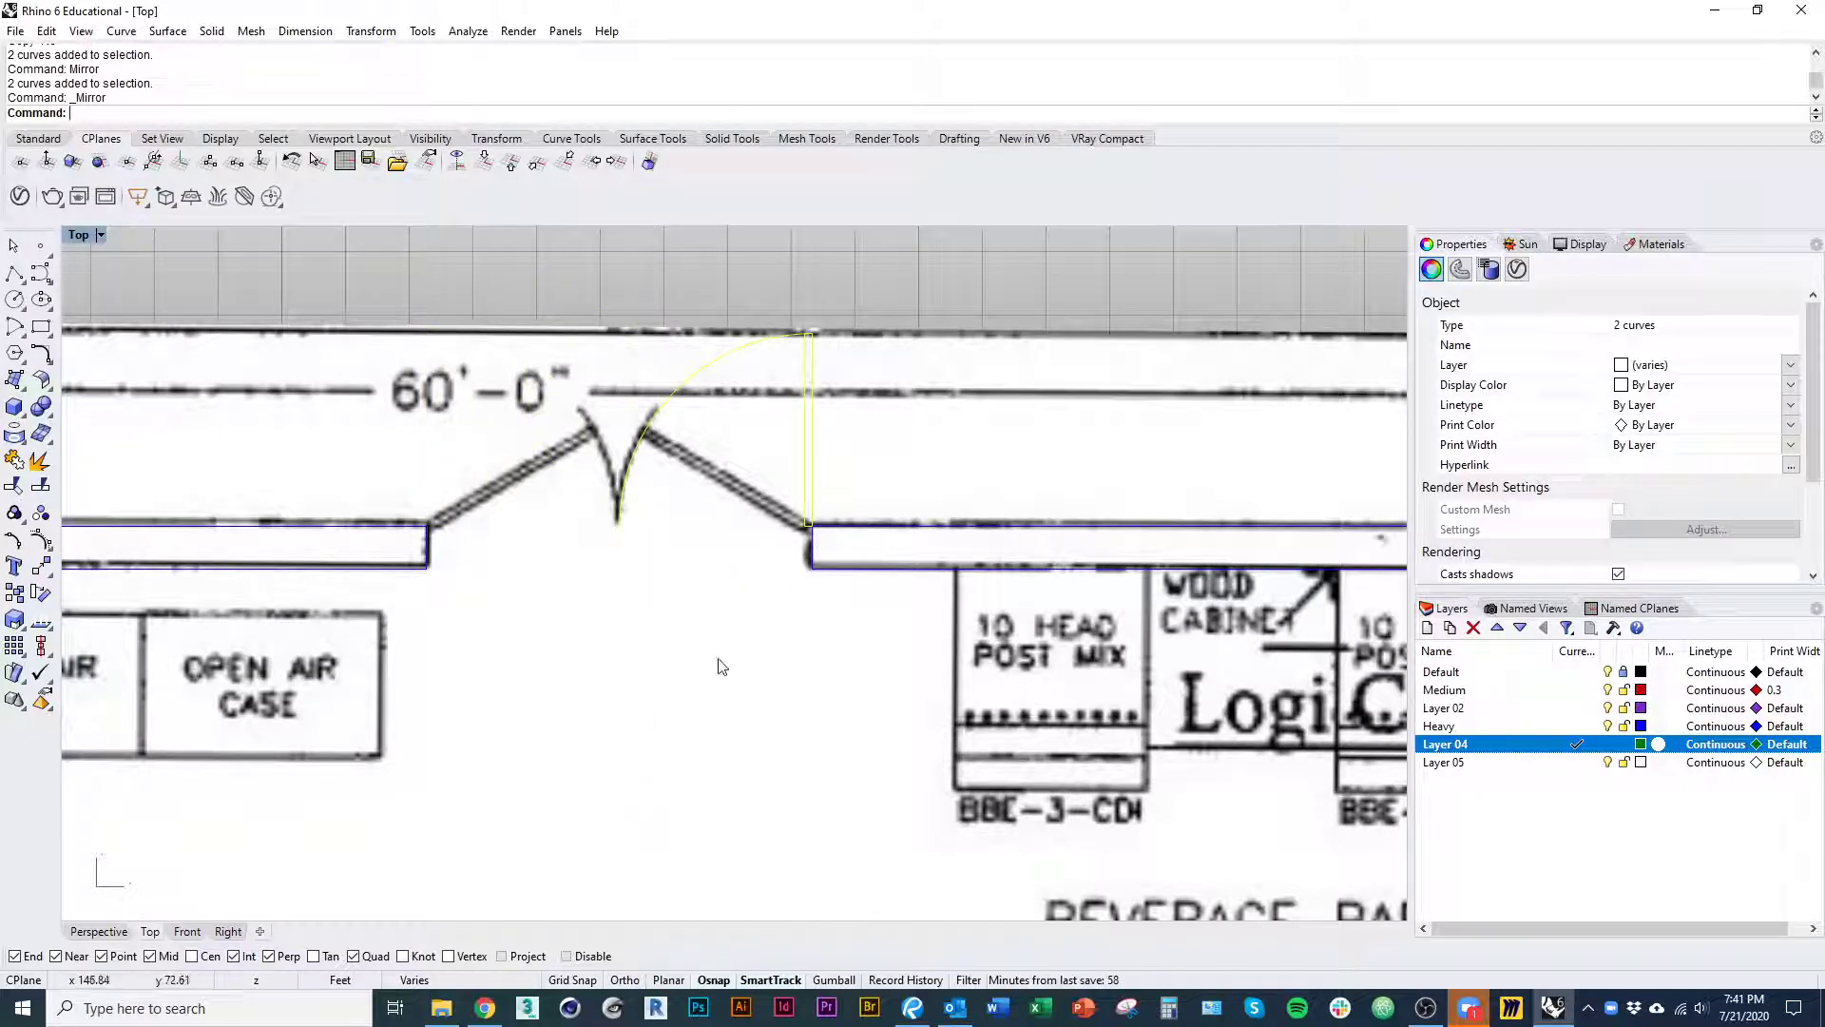
key(ctrl+z)
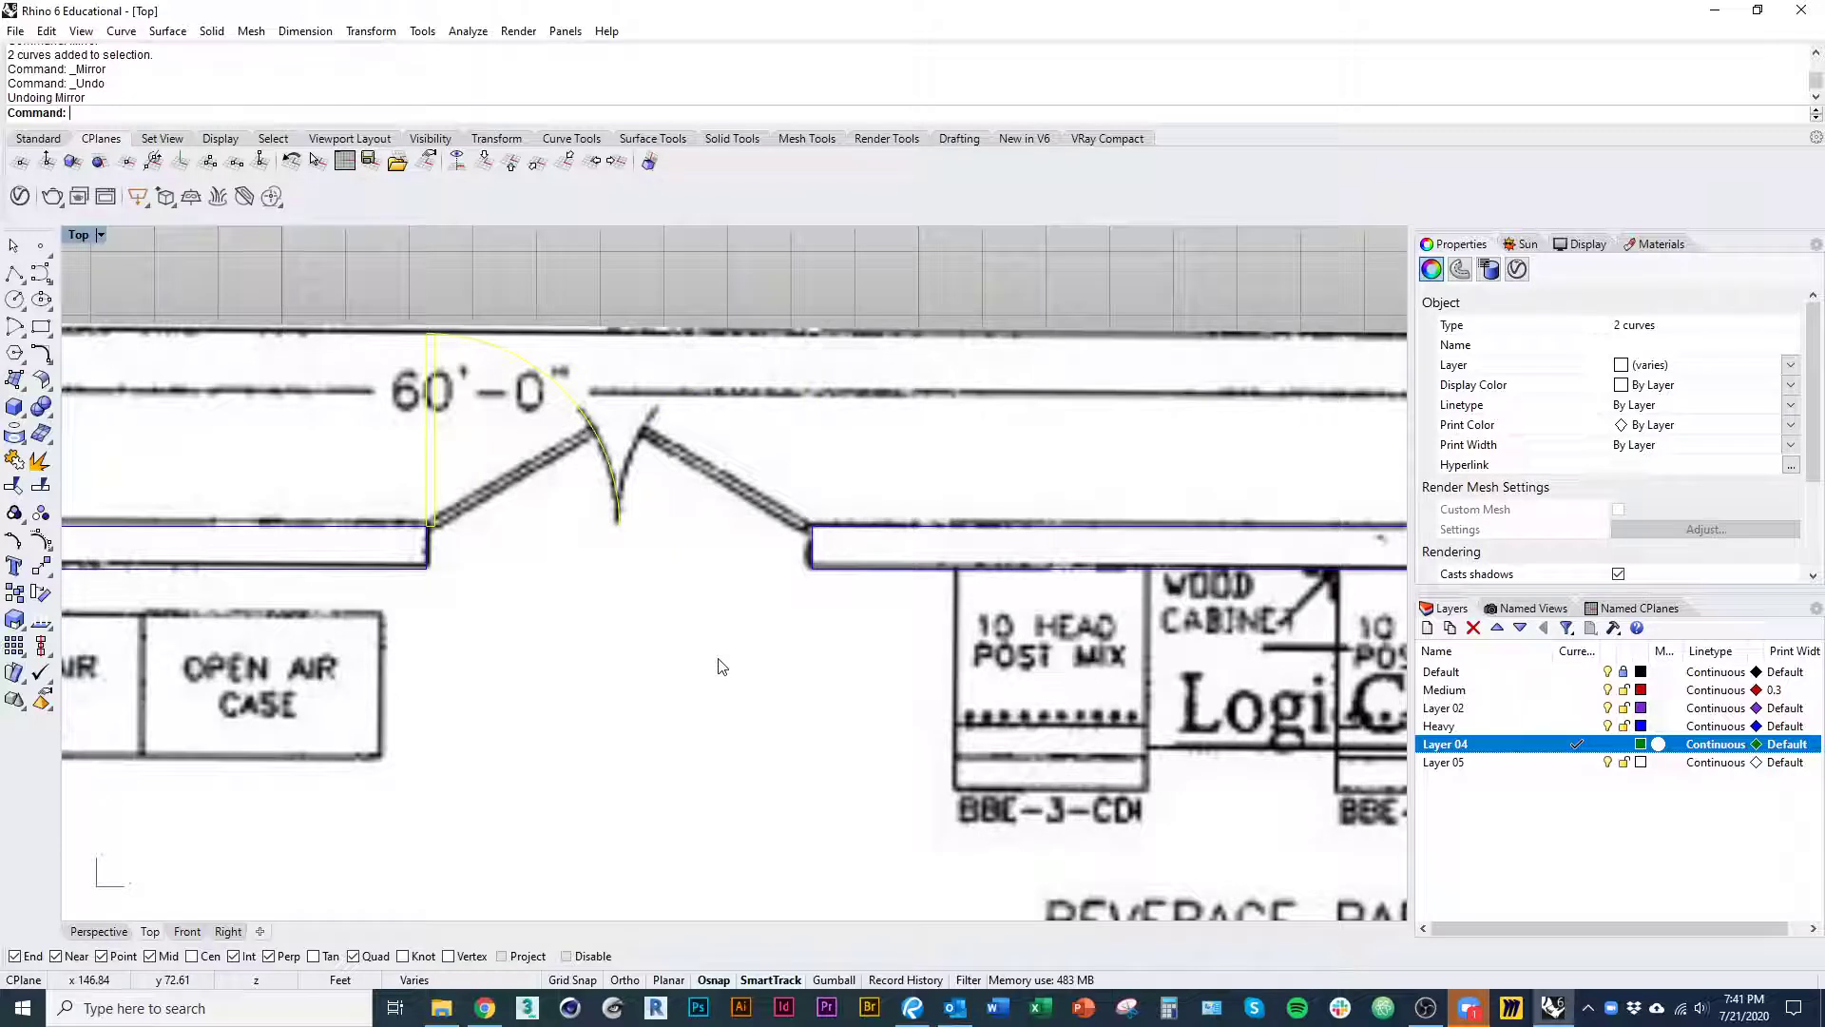
- Mirror the upper entrance's left door panel and swing arc onto the right half about the vertical centre line, with Copy=Yes
key(Return)
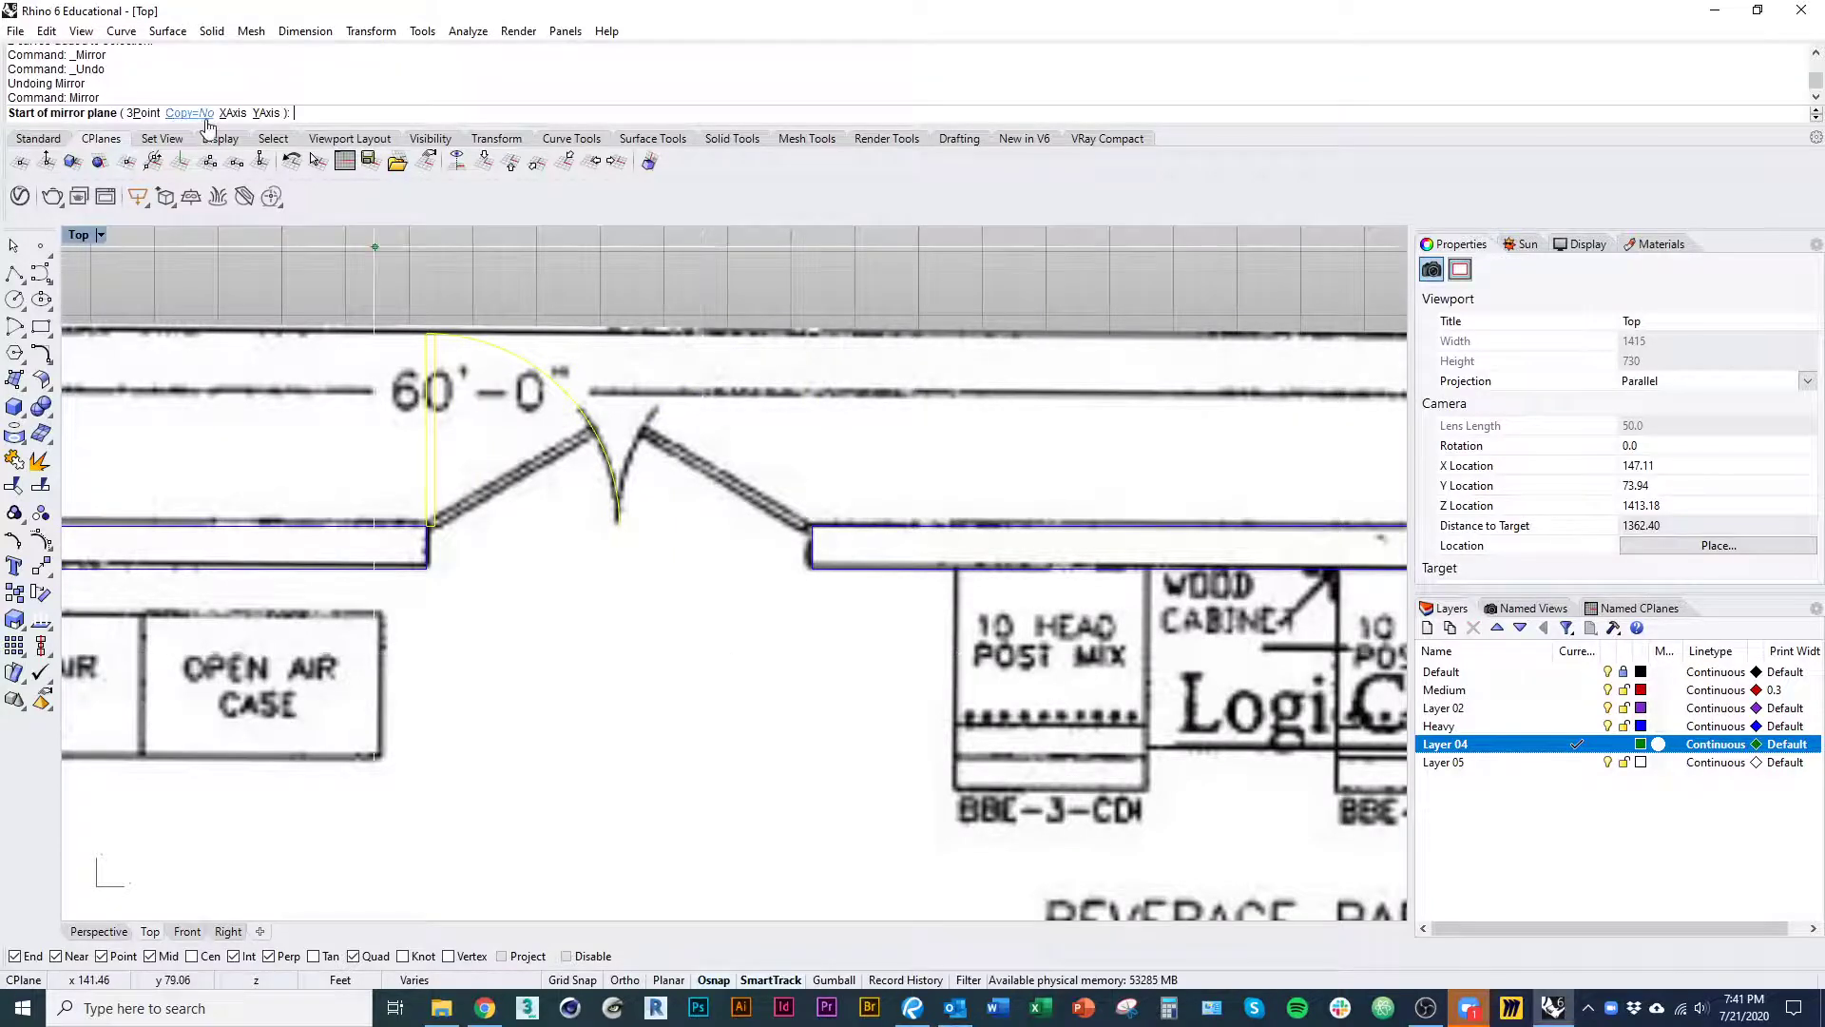
click(197, 113)
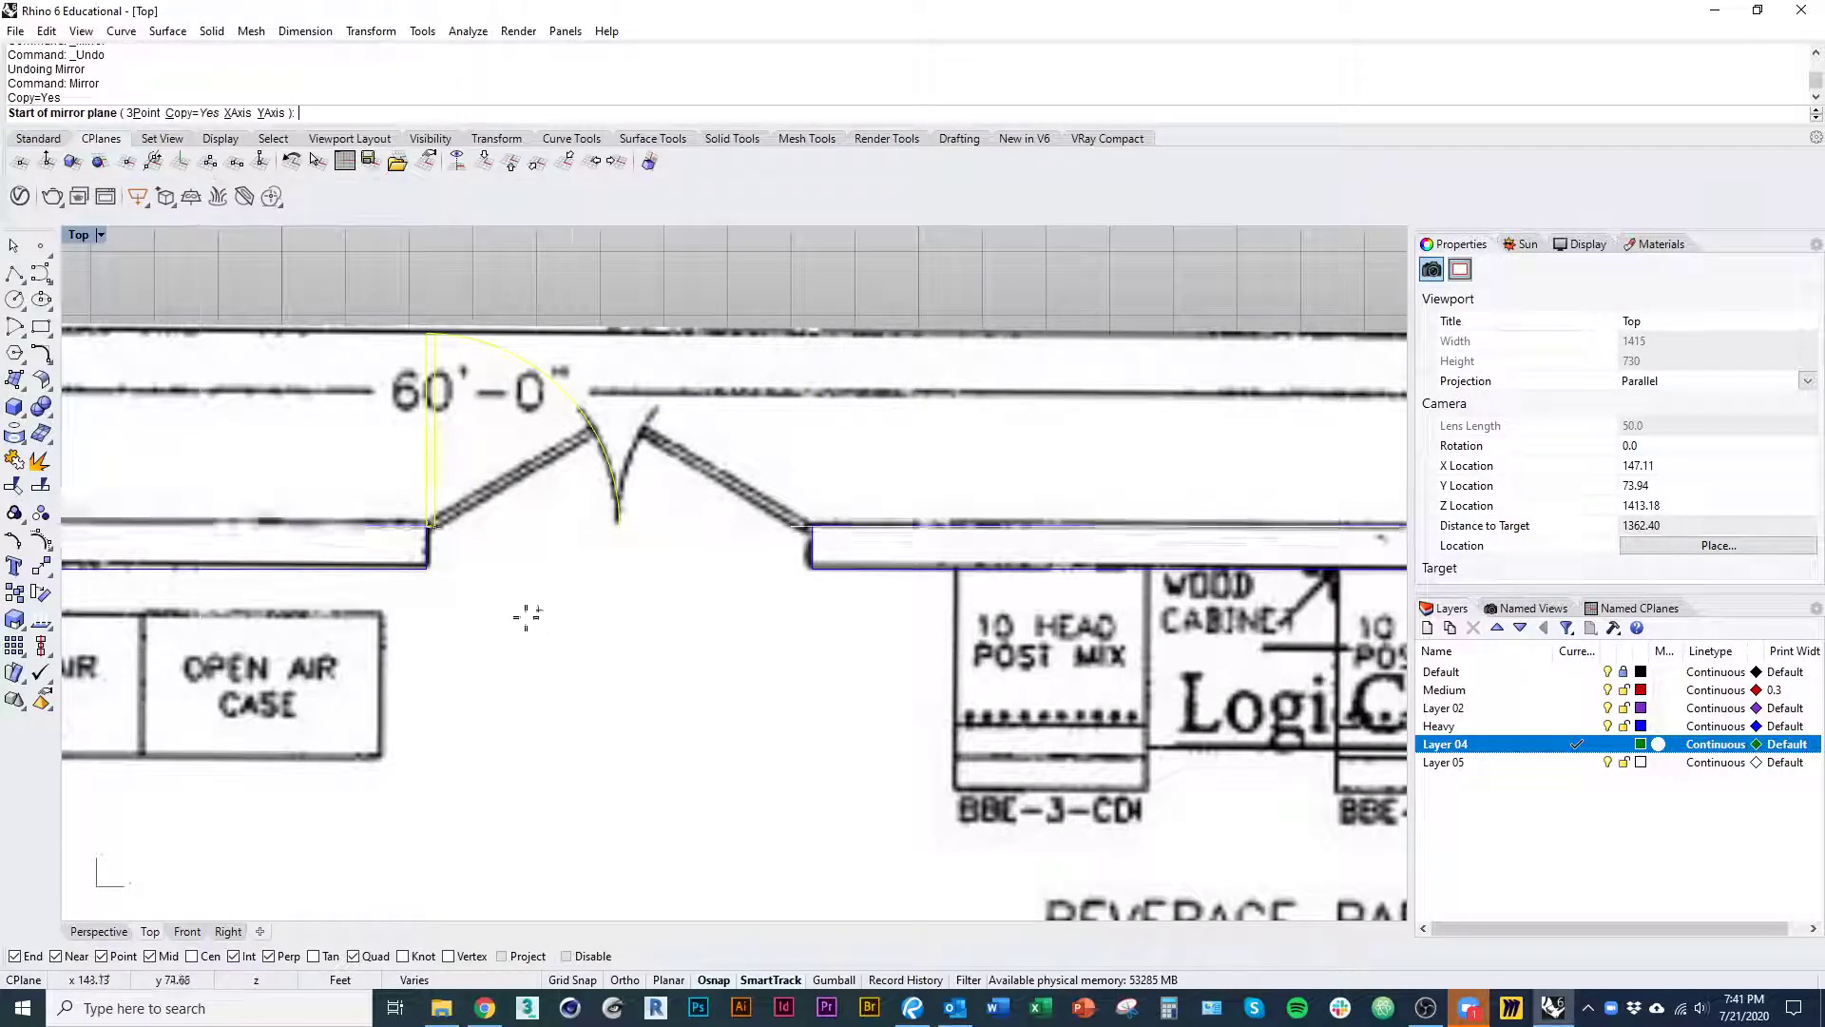
click(609, 541)
click(619, 656)
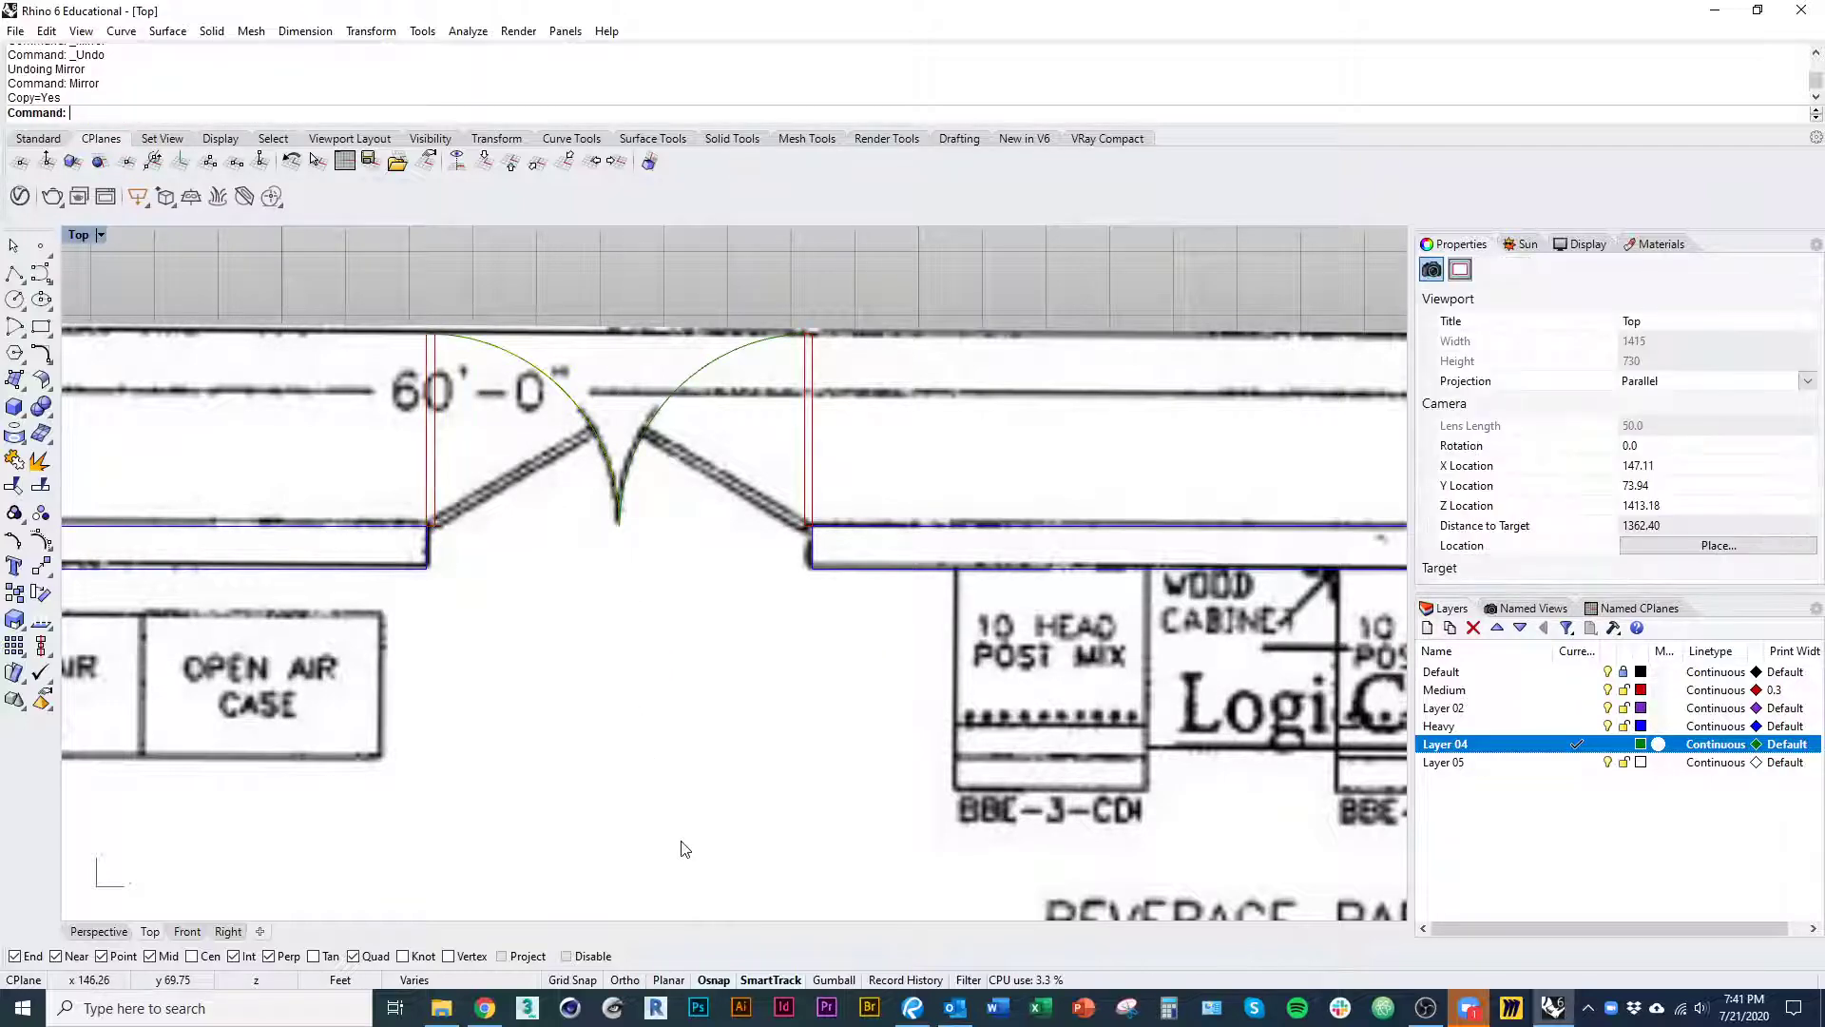
- Mirror the lower entrance's right door panel and swing arc onto the left half about the opening's vertical centre line, keeping the original
scroll(808, 384, down, 15)
right_drag(745, 728, 737, 542)
scroll(736, 543, up, 10)
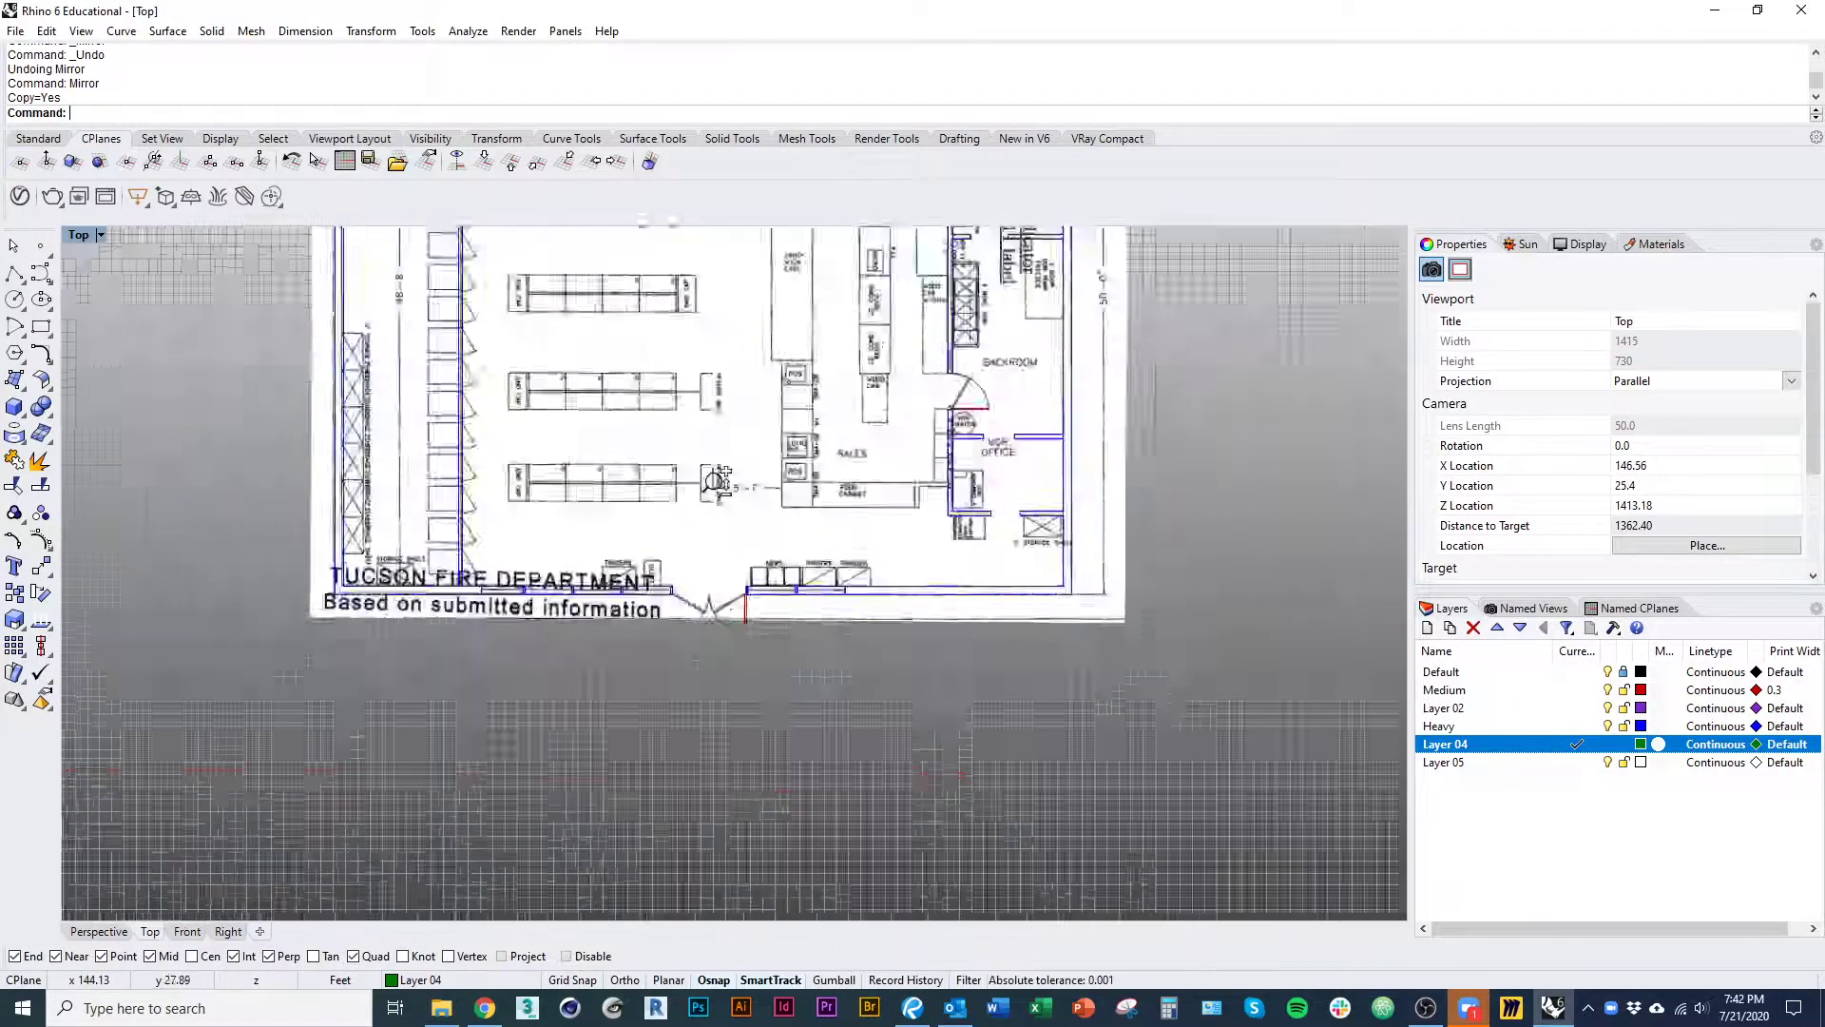
drag(857, 824, 728, 673)
scroll(725, 671, up, 1)
scroll(727, 671, up, 7)
key(space)
click(633, 594)
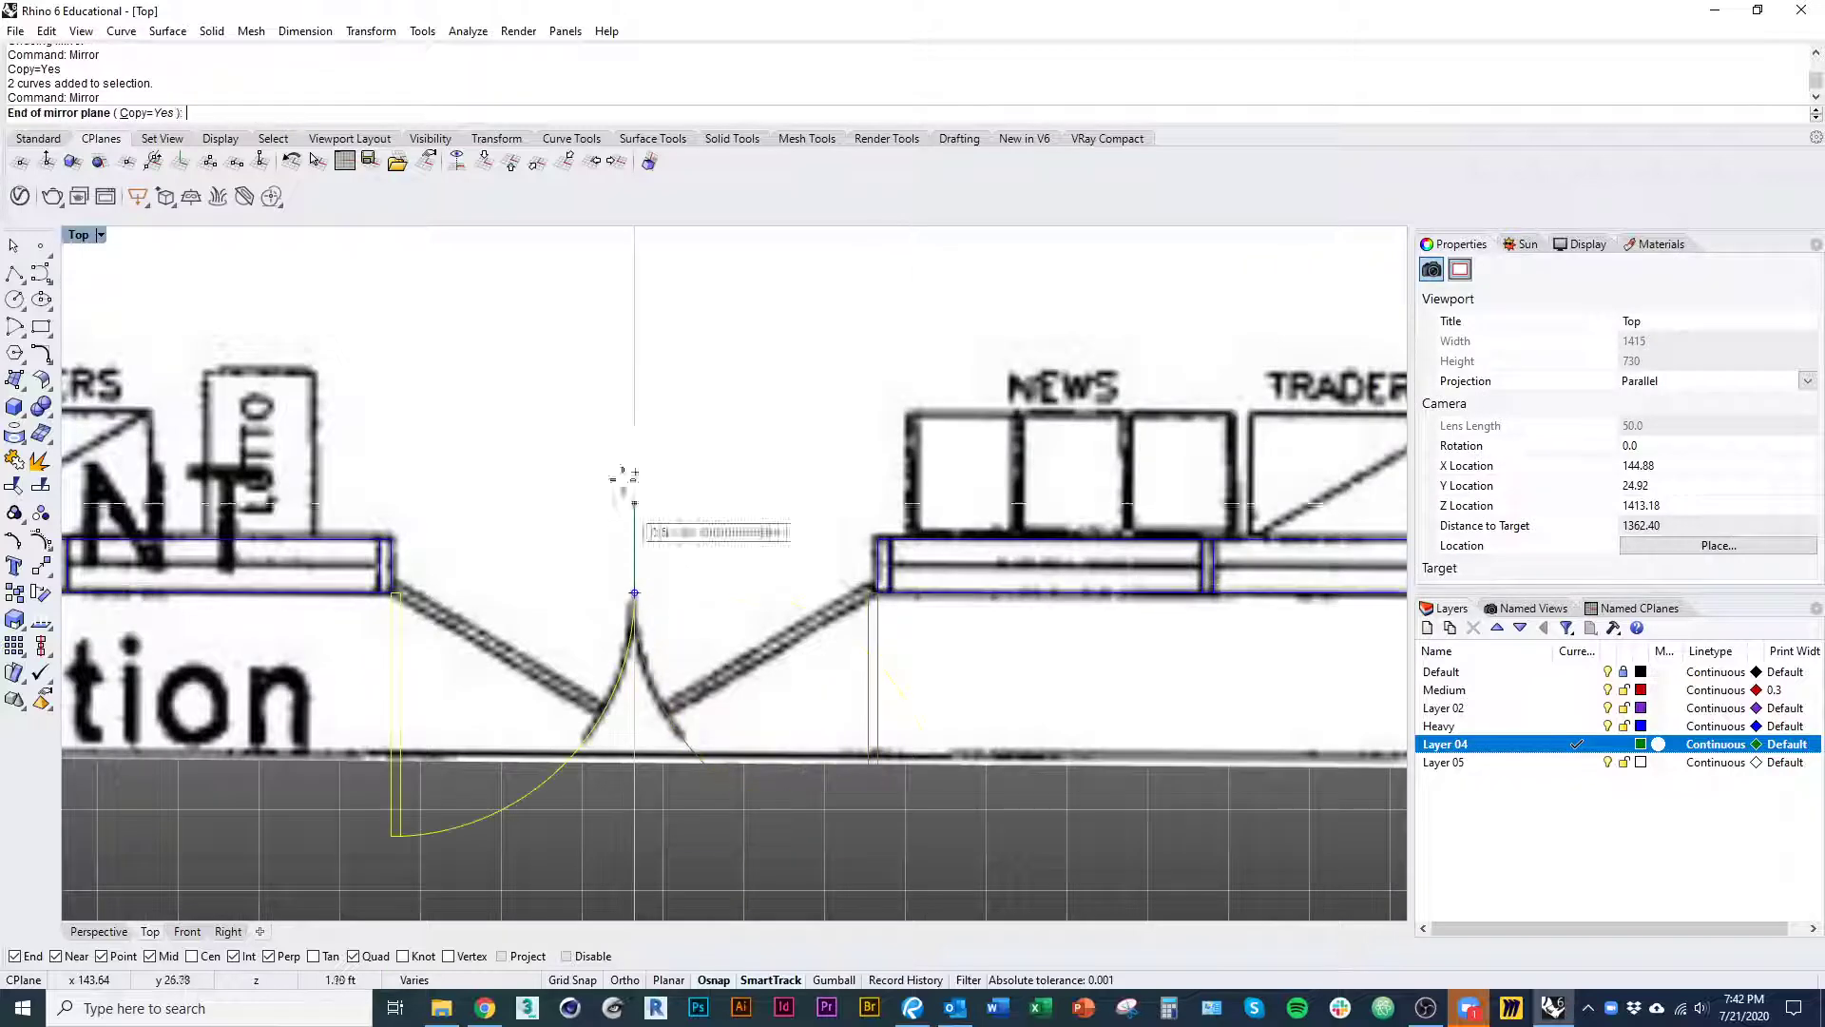
click(628, 429)
click(613, 550)
- Examine the doors placed across the floor plan, from the lower entrance to the backroom, restroom and walk-in cooler
scroll(613, 549, down, 12)
right_drag(788, 656, 647, 790)
scroll(666, 784, down, 2)
right_drag(785, 751, 770, 770)
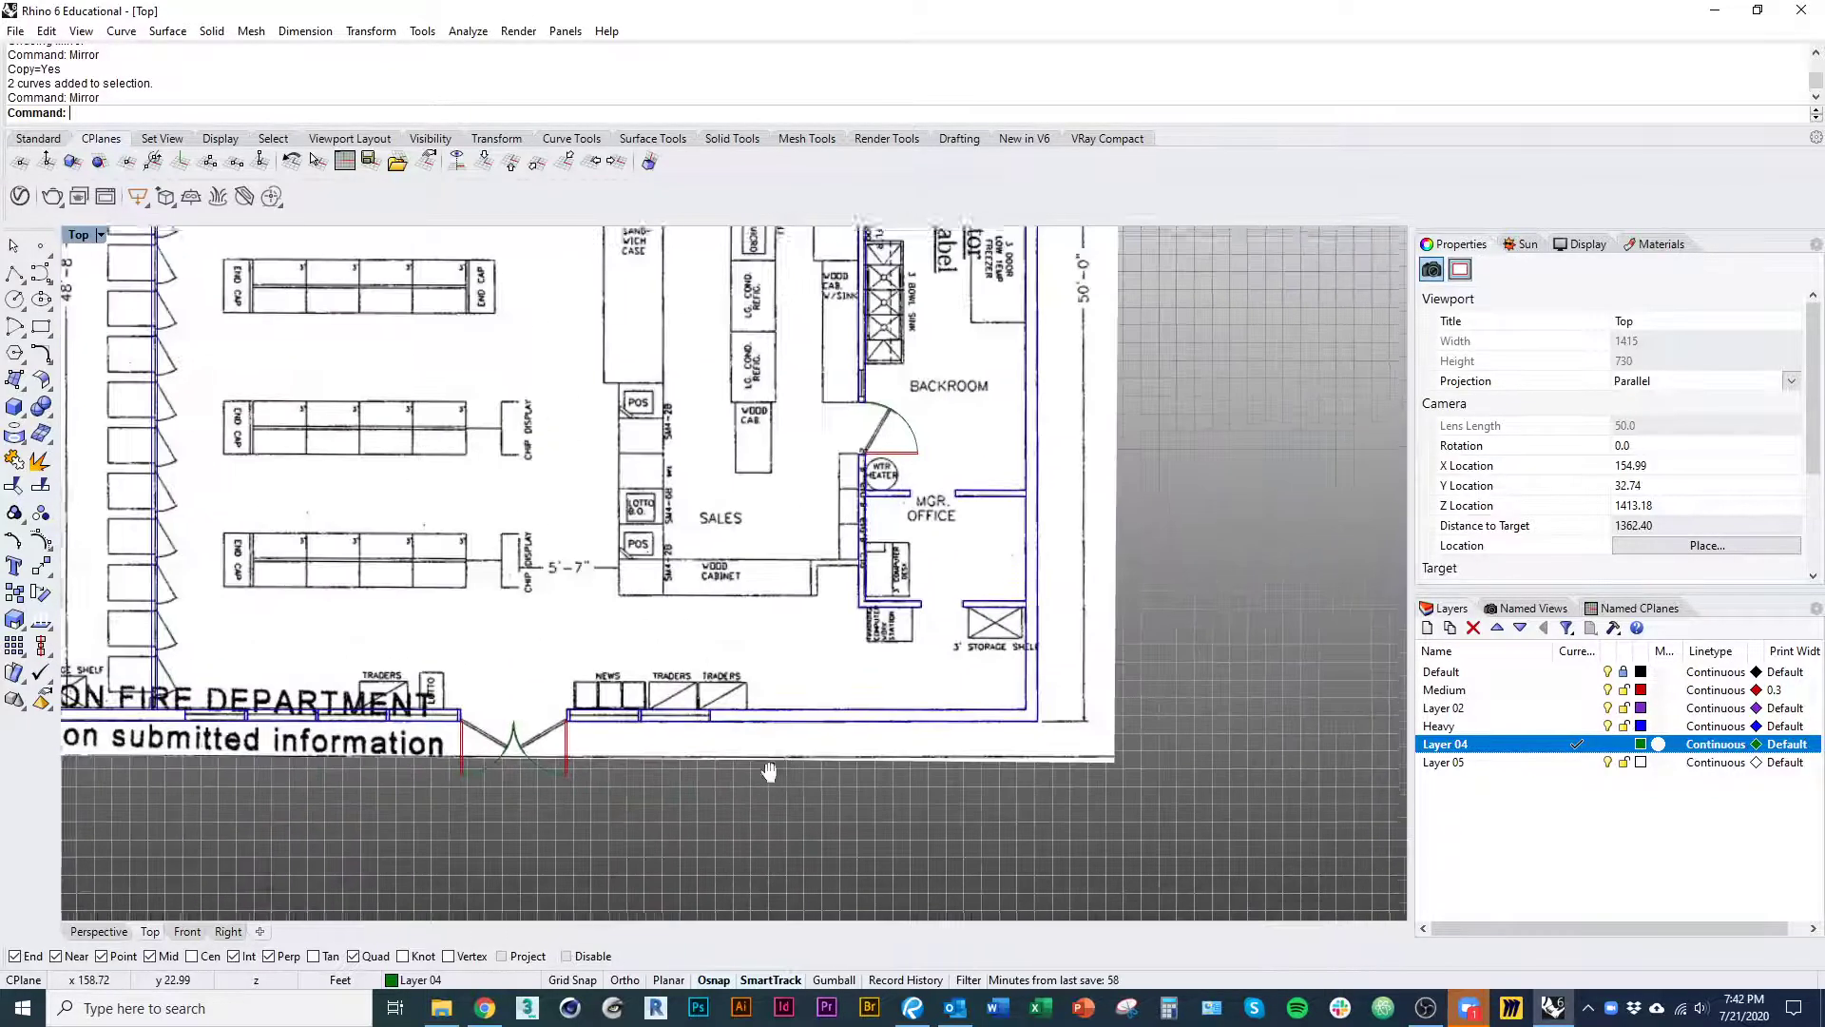
right_drag(907, 552, 814, 623)
right_drag(832, 381, 806, 792)
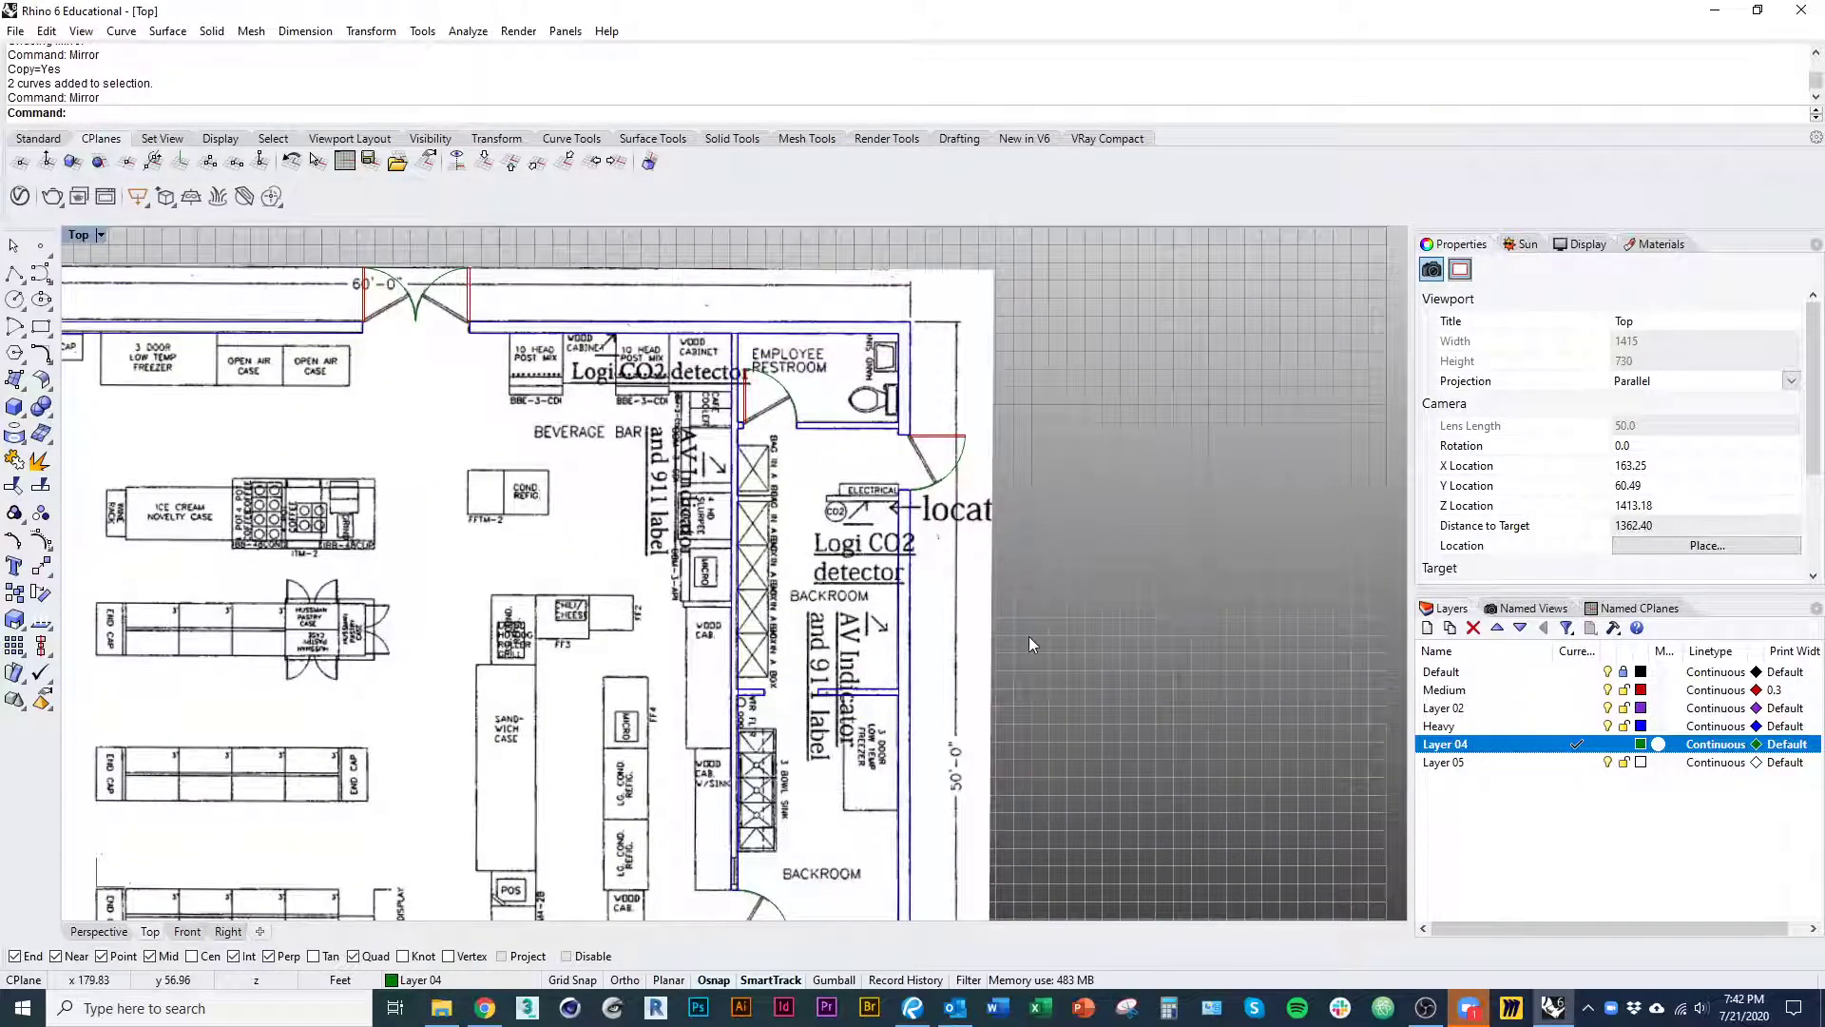
right_drag(618, 793, 682, 674)
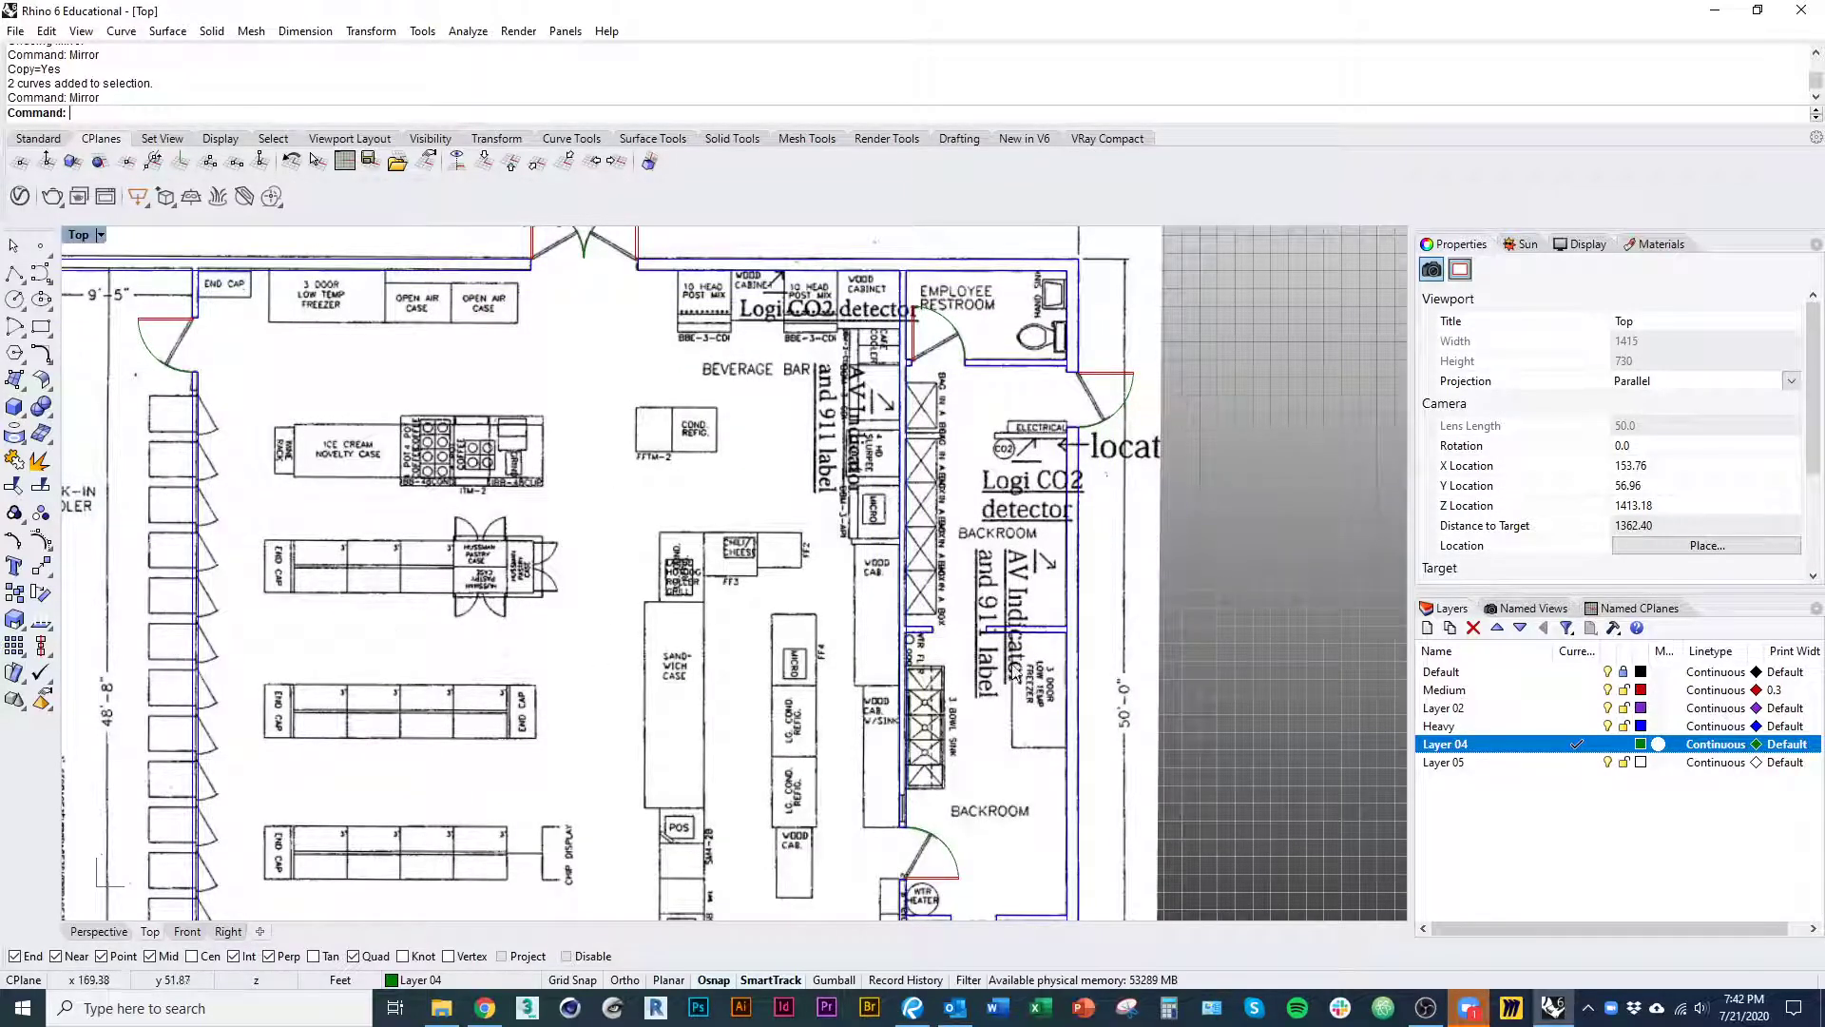
right_drag(877, 744, 903, 712)
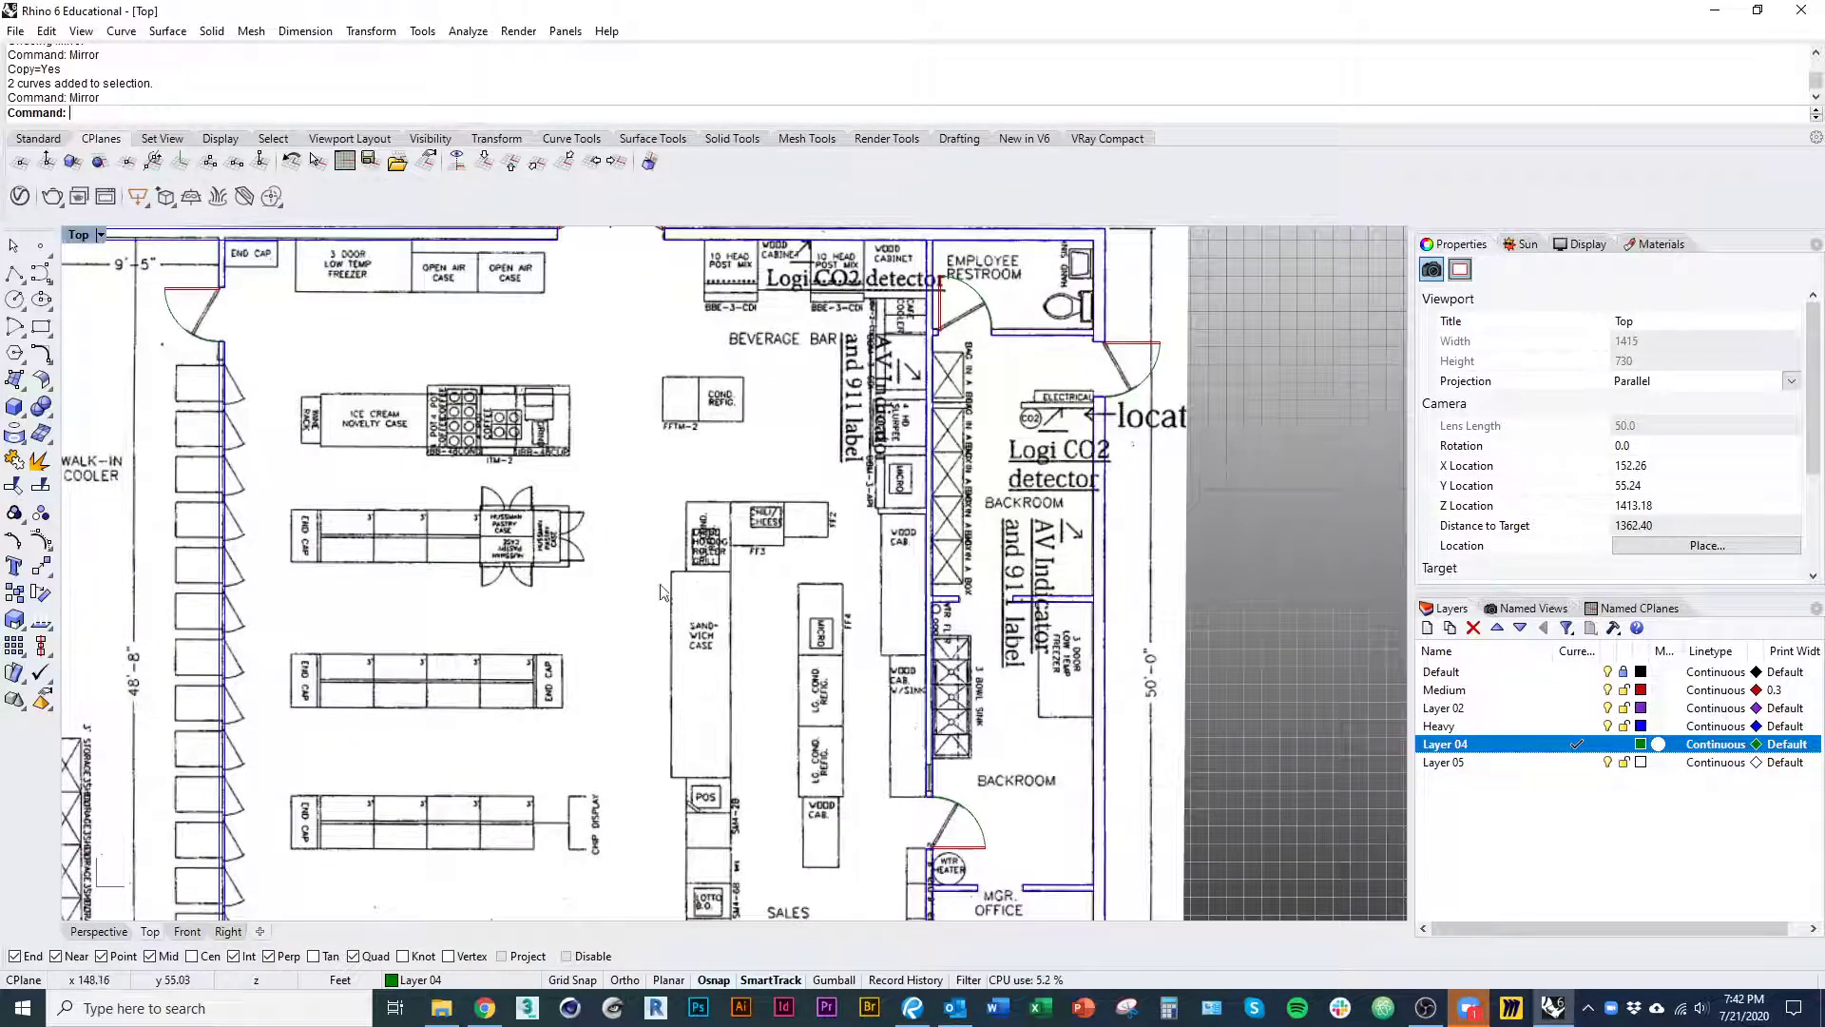
right_drag(695, 592, 805, 429)
right_drag(1110, 507, 1017, 656)
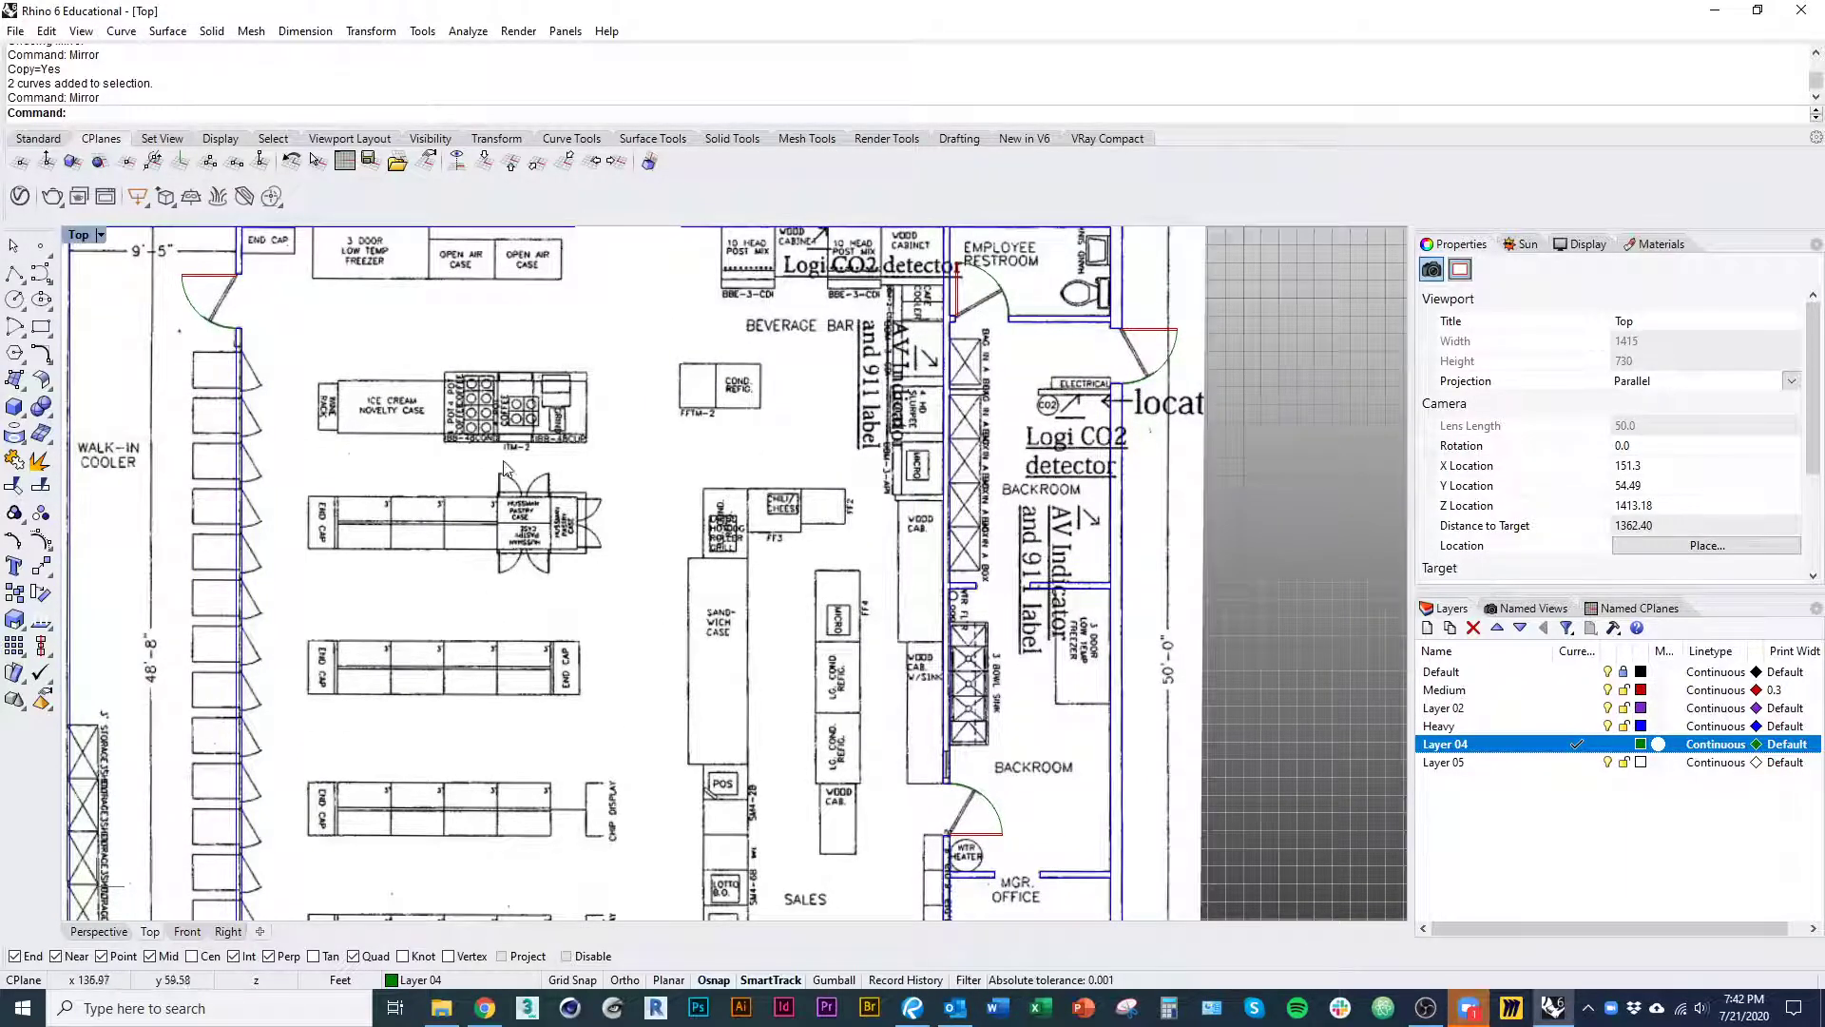
right_drag(836, 698, 867, 679)
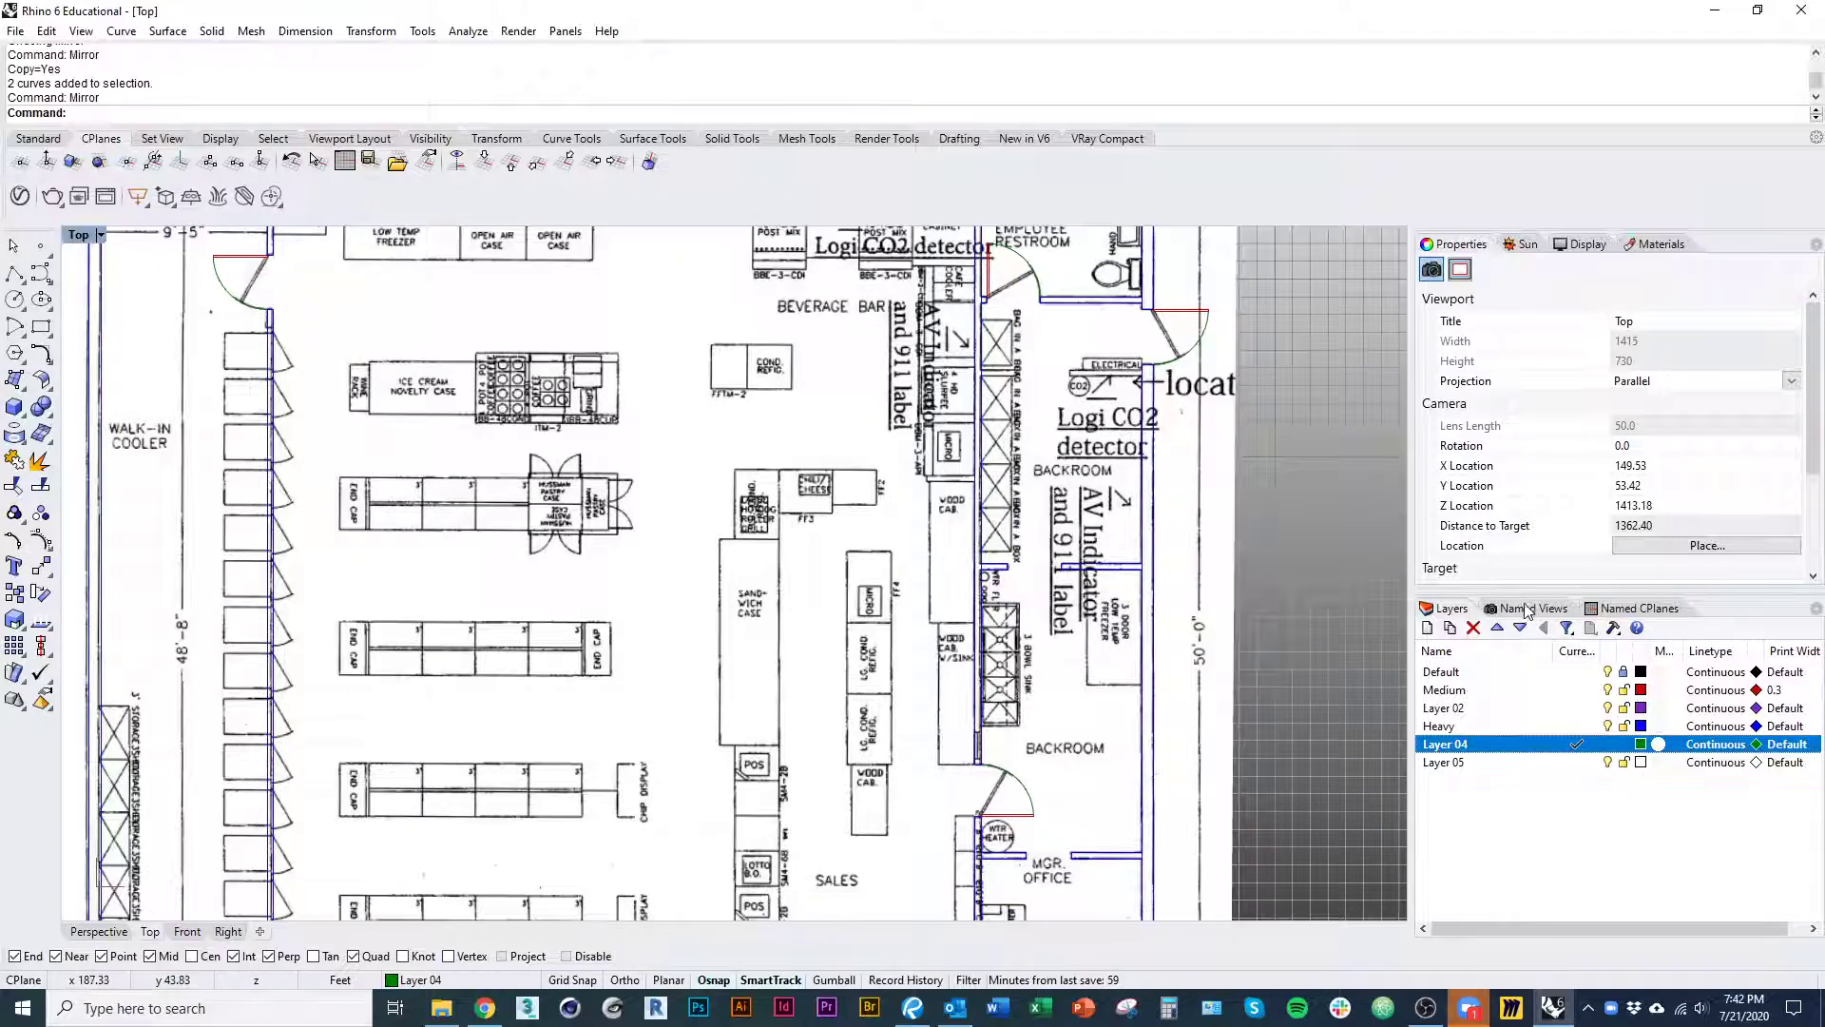
click(1425, 1008)
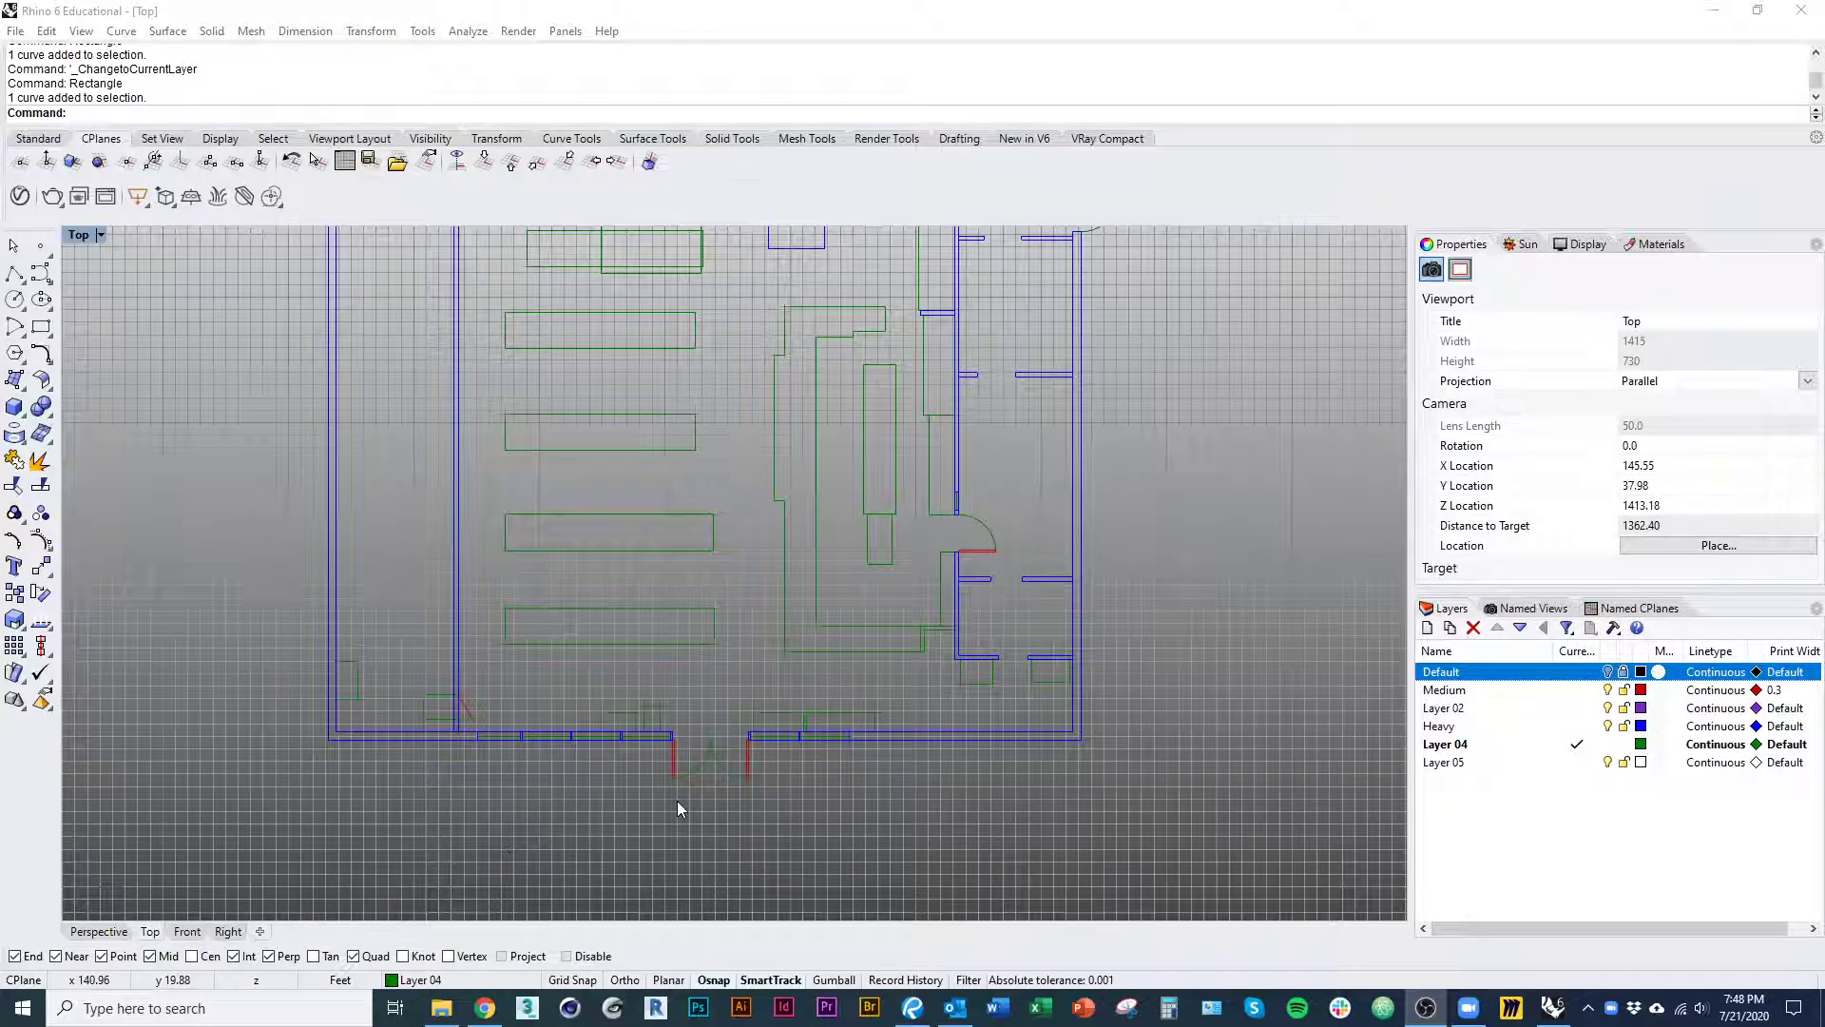
- Examine the traced fixture outlines around the lower entrance, the long shelving units and the sales counter
scroll(732, 803, up, 8)
right_drag(737, 770, 861, 776)
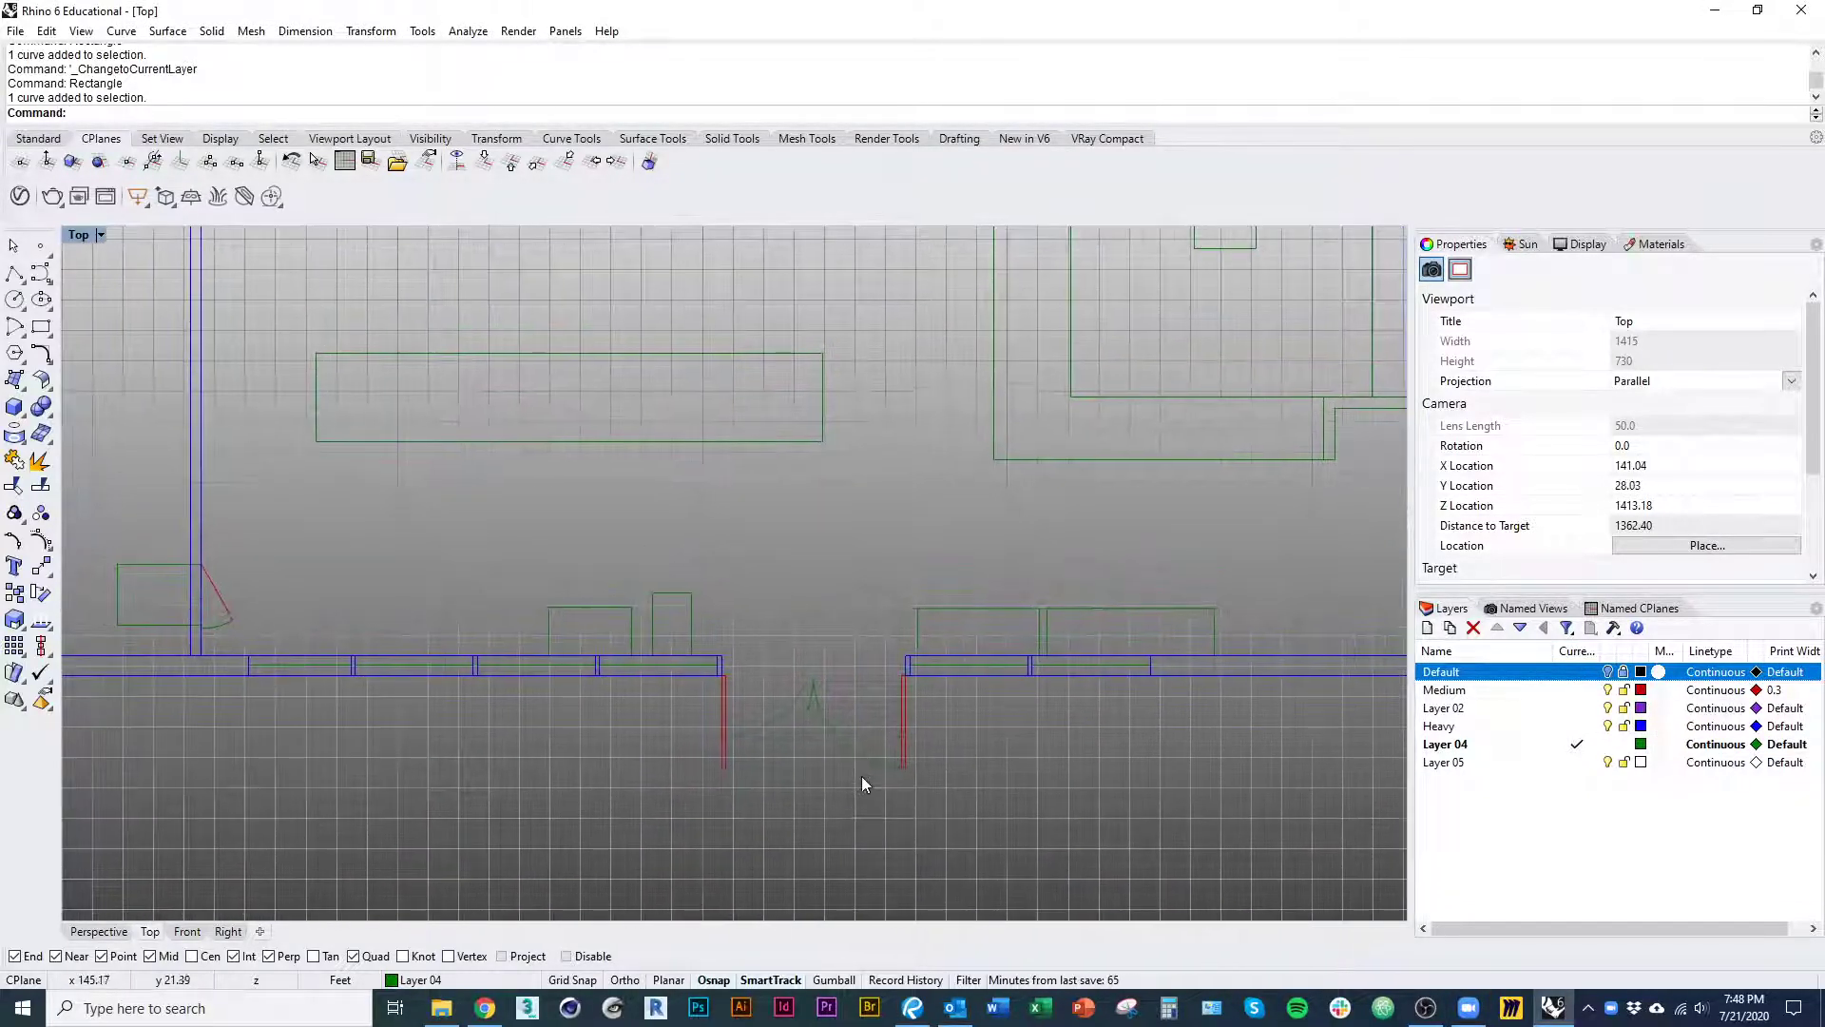
scroll(703, 736, down, 5)
right_drag(745, 736, 996, 794)
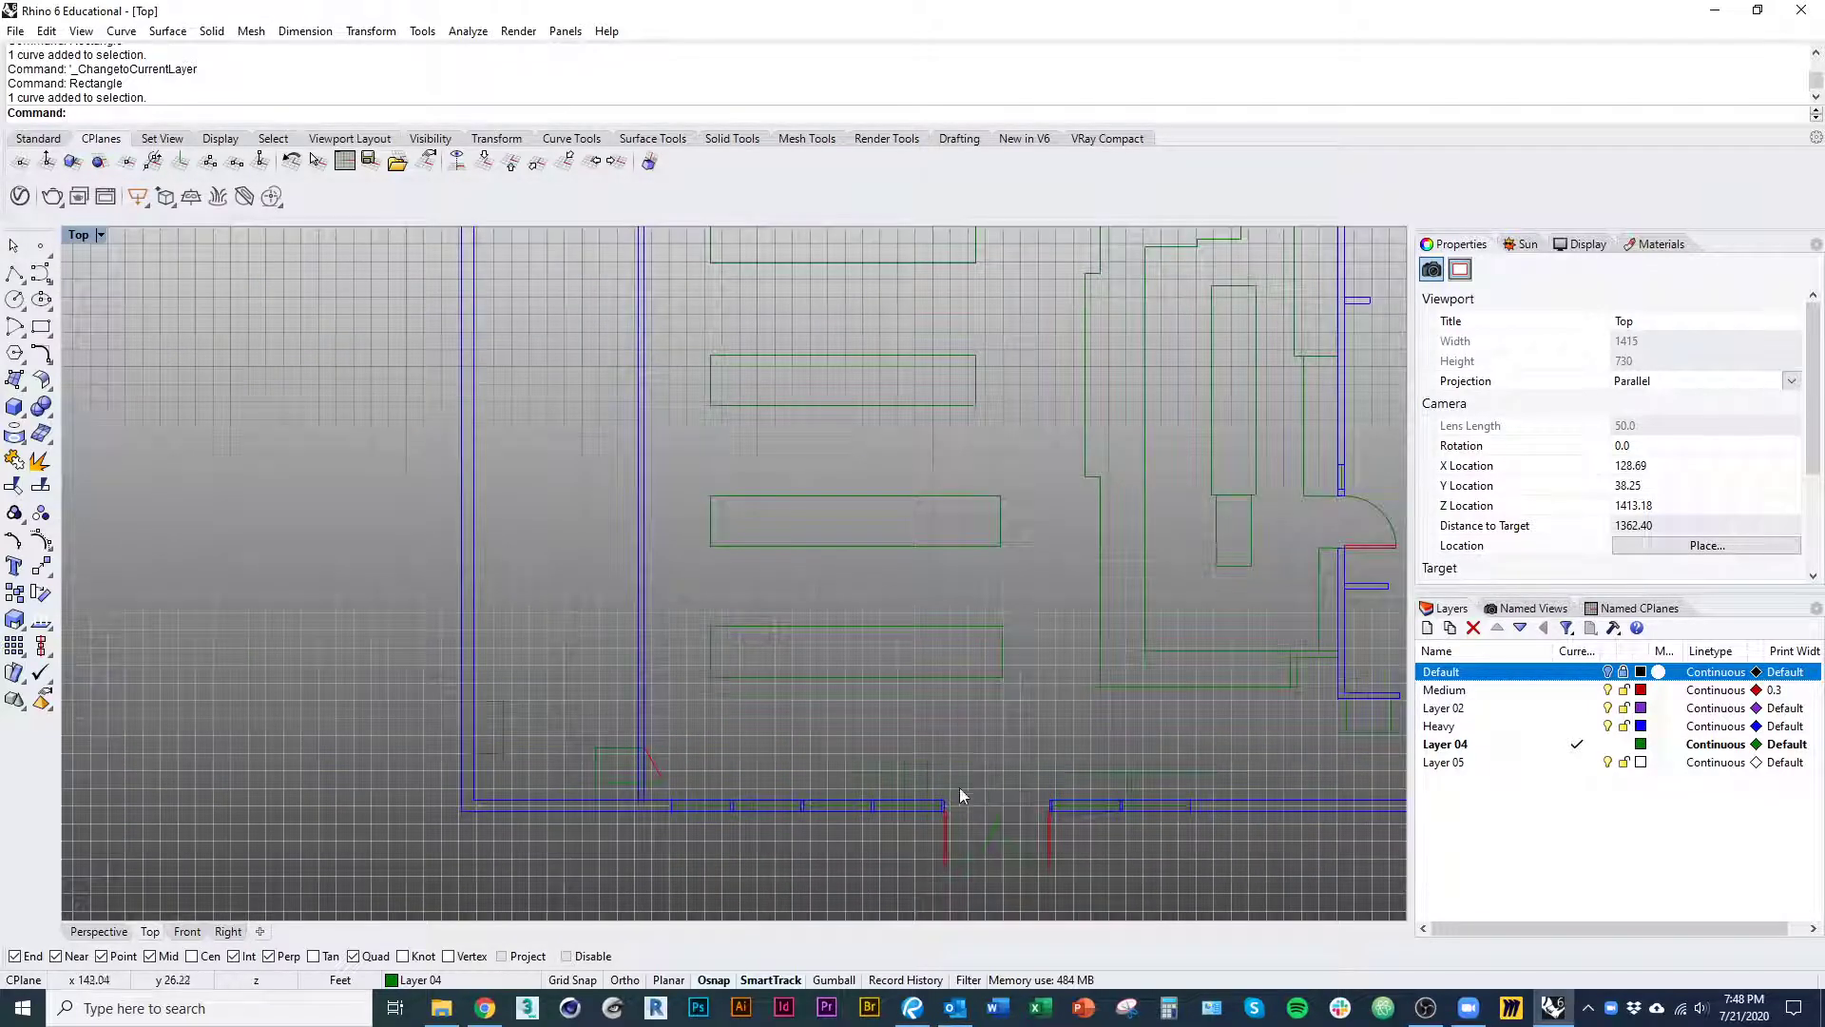
scroll(701, 791, up, 3)
right_drag(838, 794, 726, 801)
click(908, 635)
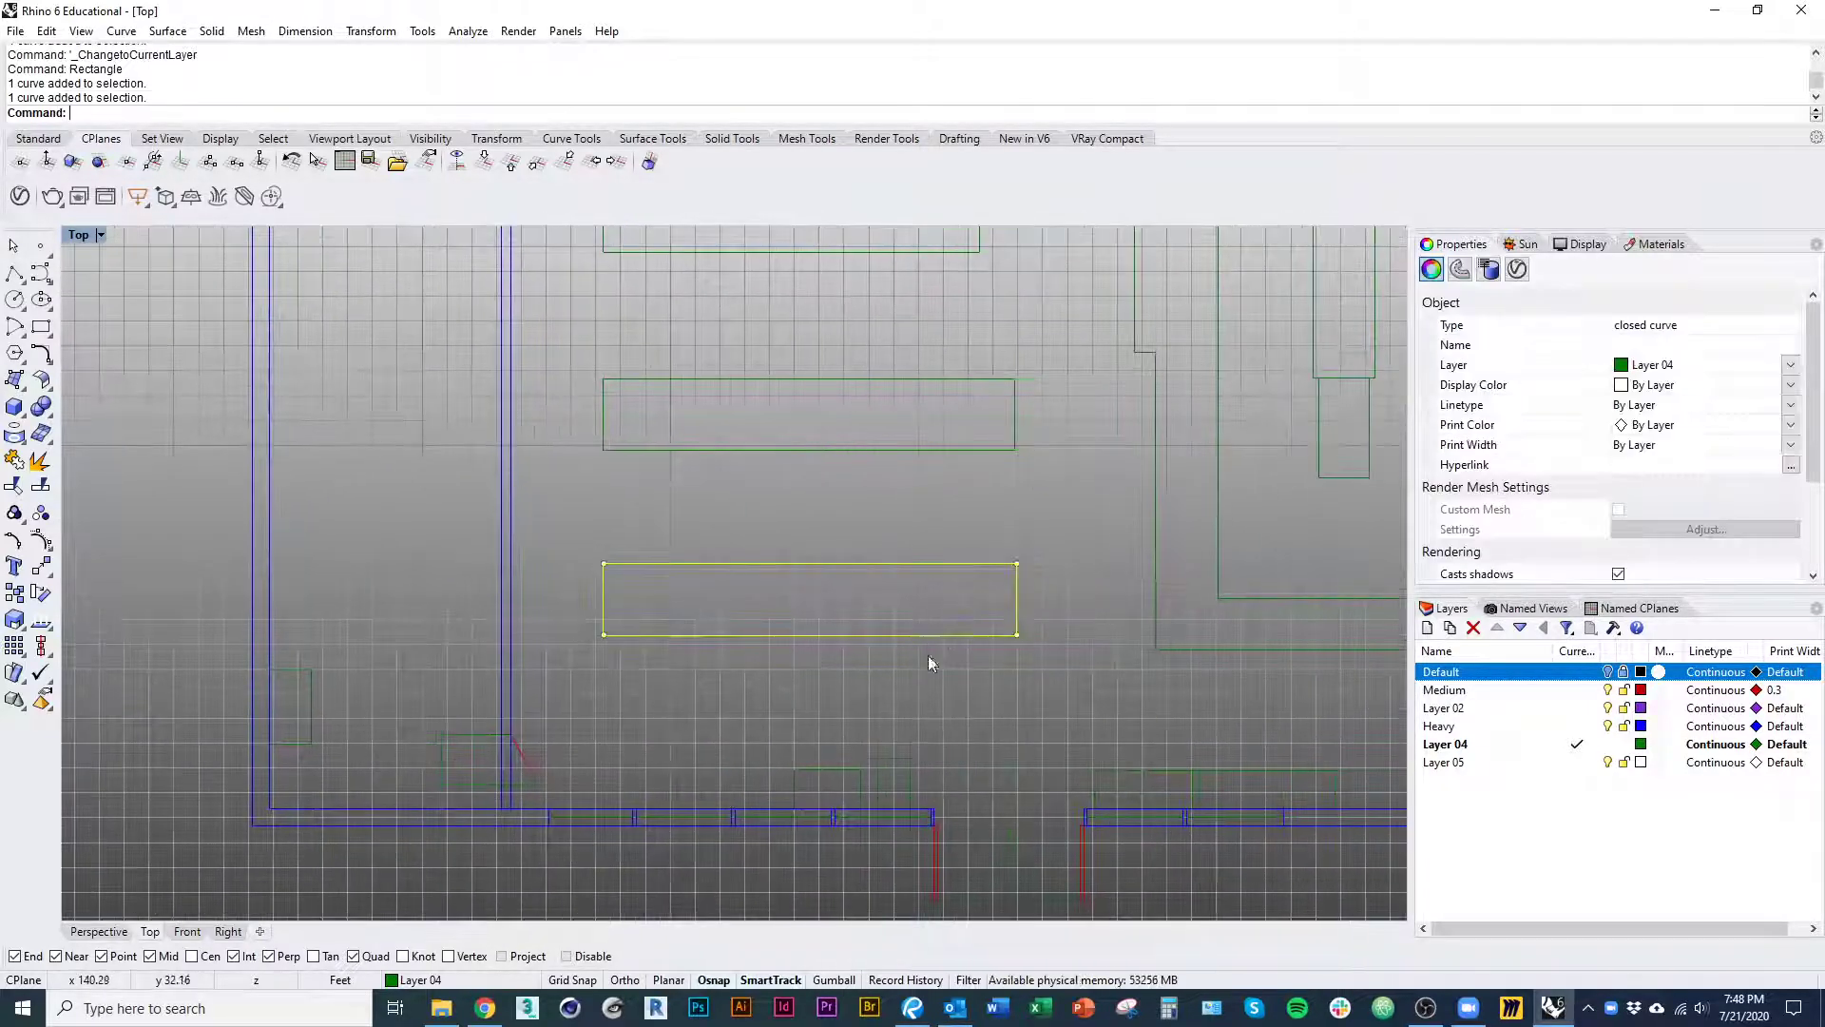
right_drag(935, 702, 849, 721)
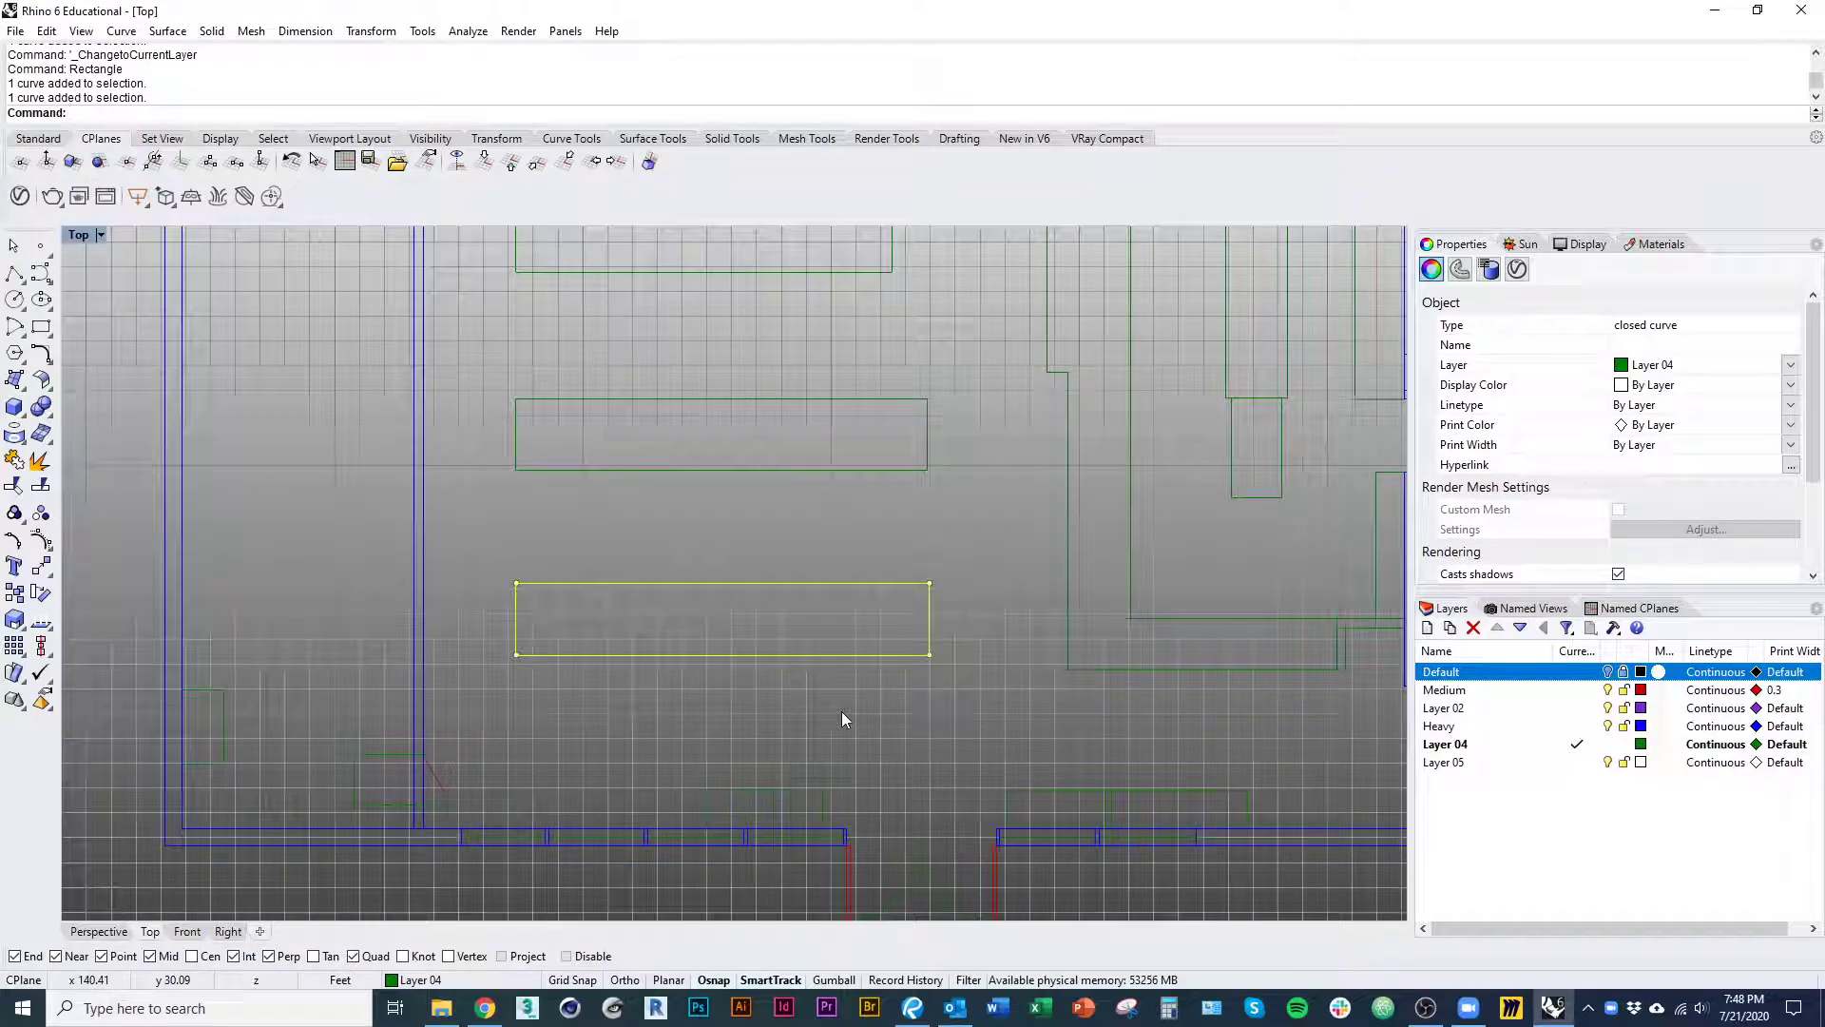
right_drag(870, 706, 706, 606)
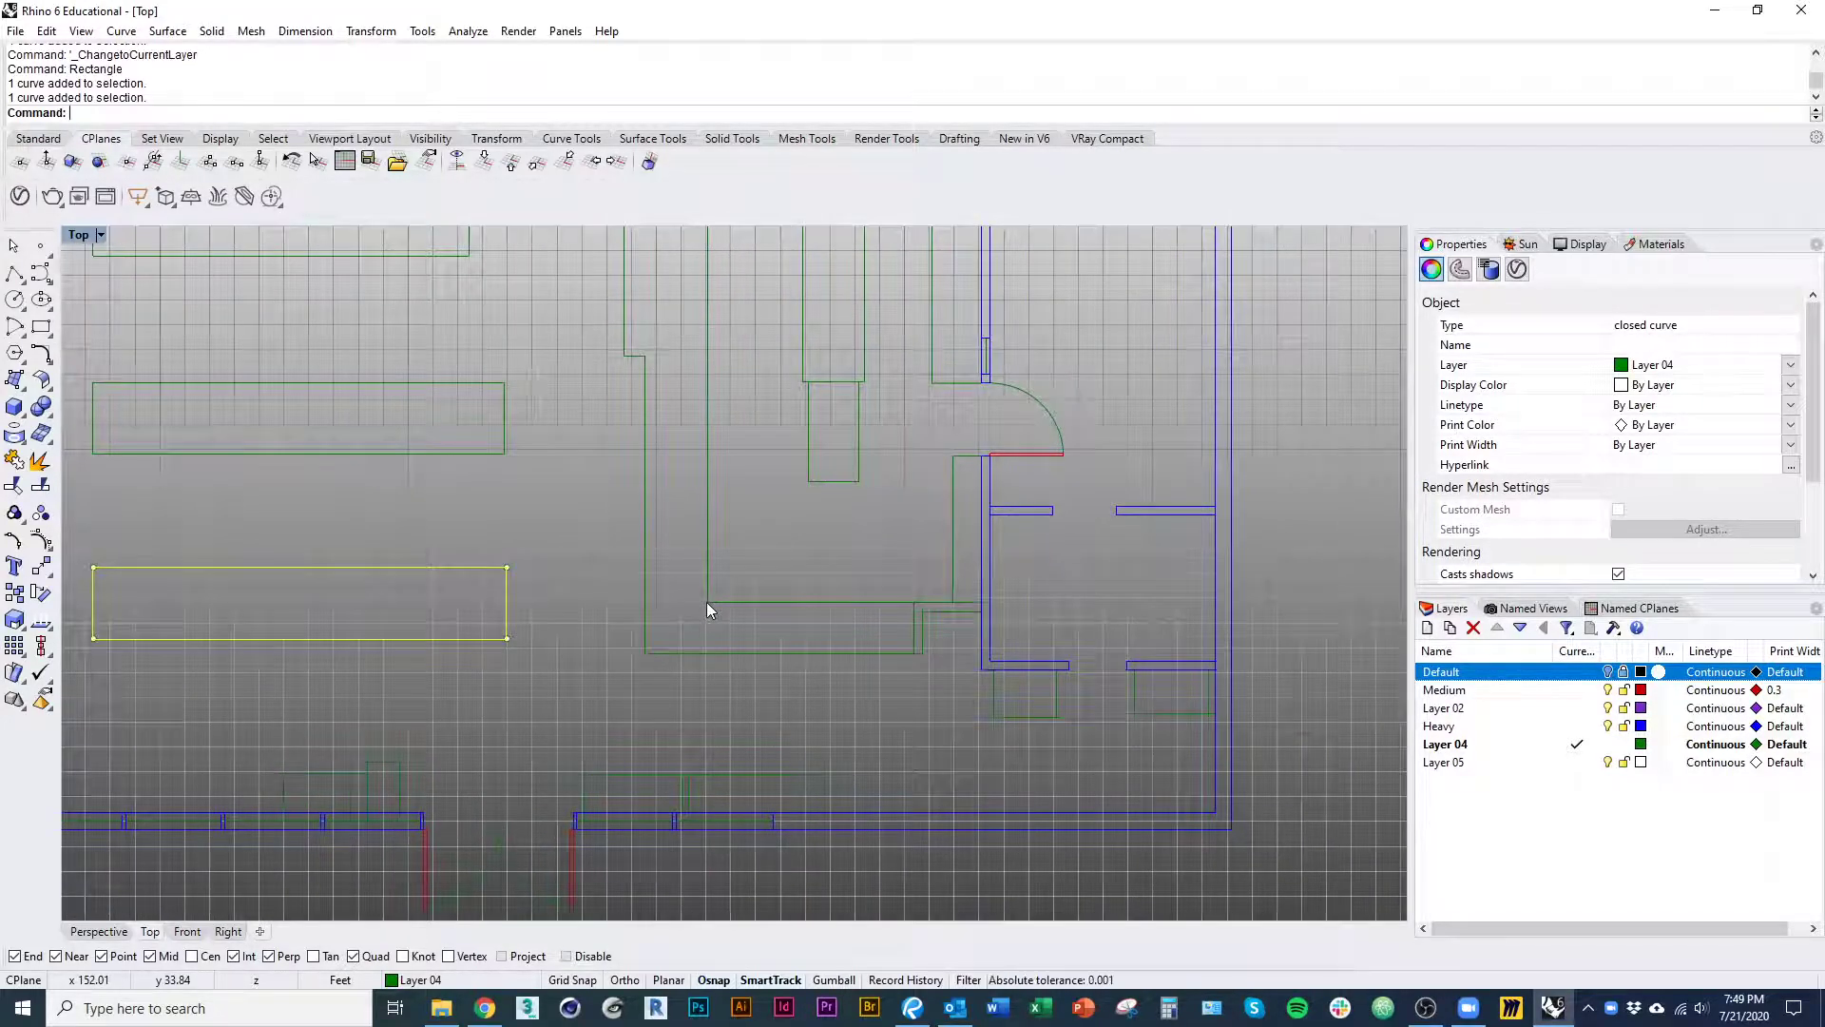
right_drag(815, 542, 872, 733)
- Join the short vertical line at the sales counter's upper left with the stepped line directly below it
click(796, 472)
right_drag(800, 473, 812, 655)
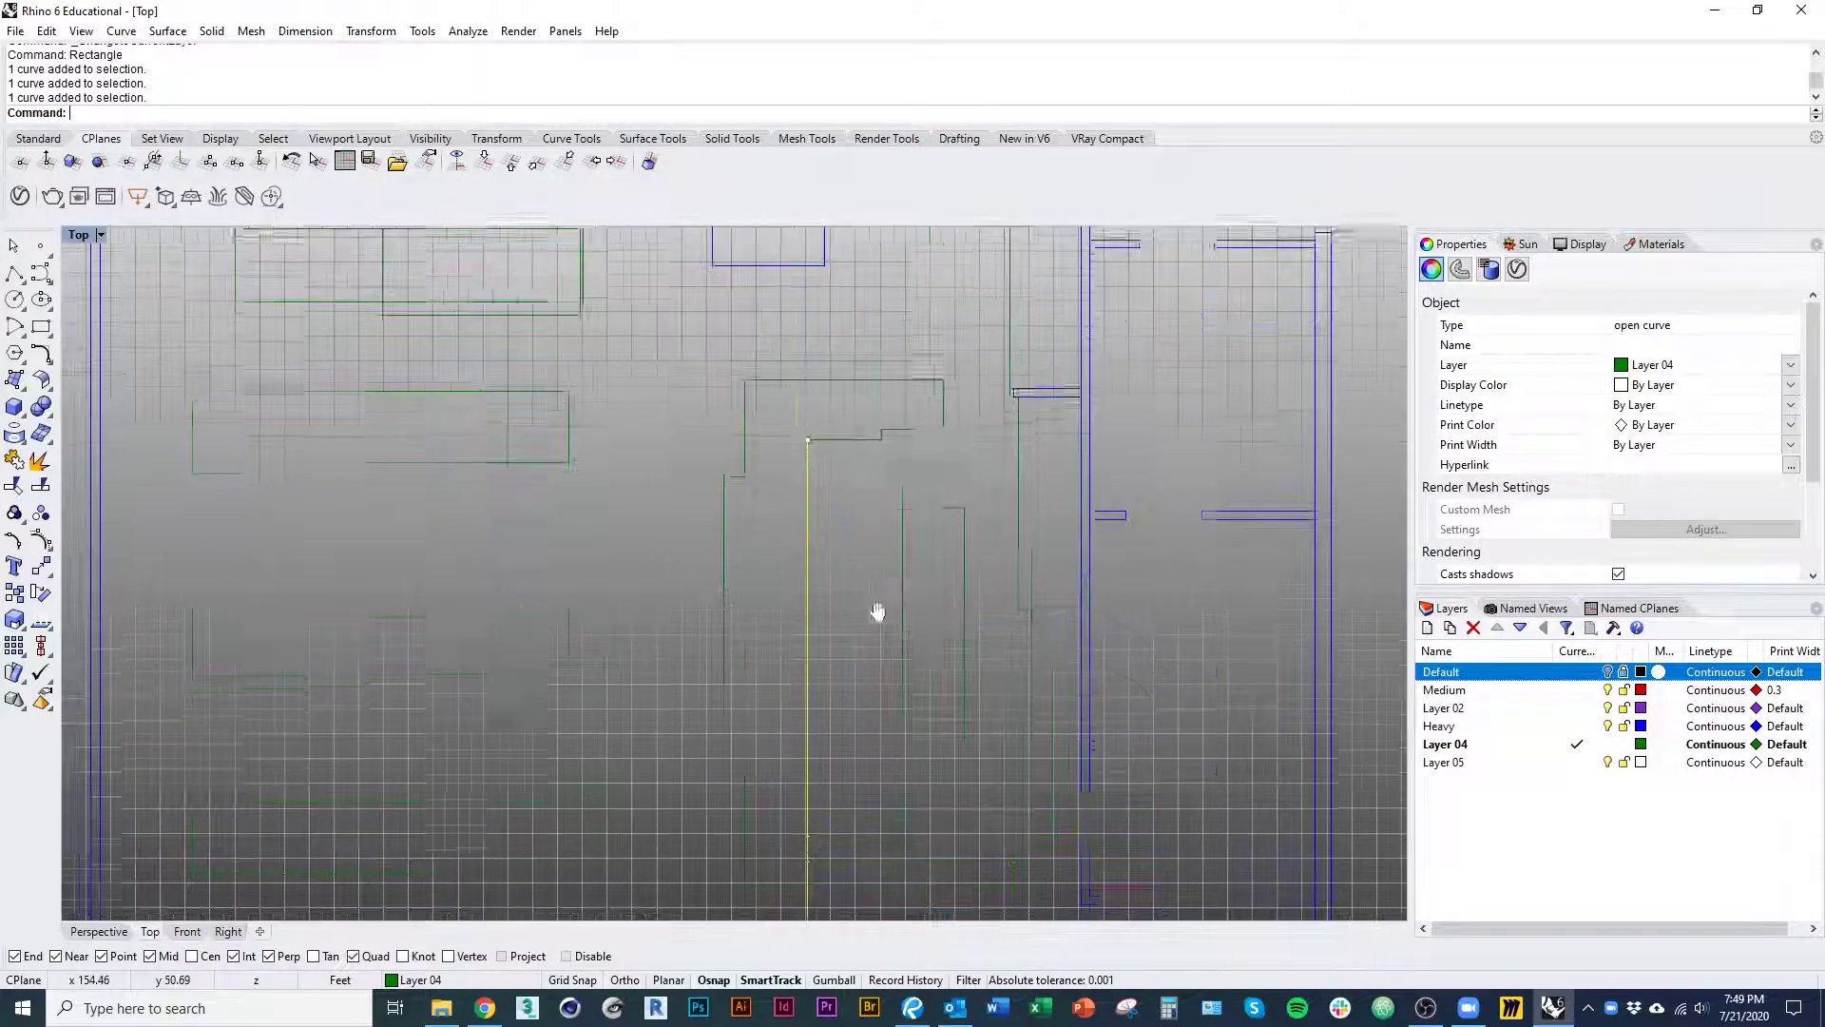
click(858, 447)
click(867, 394)
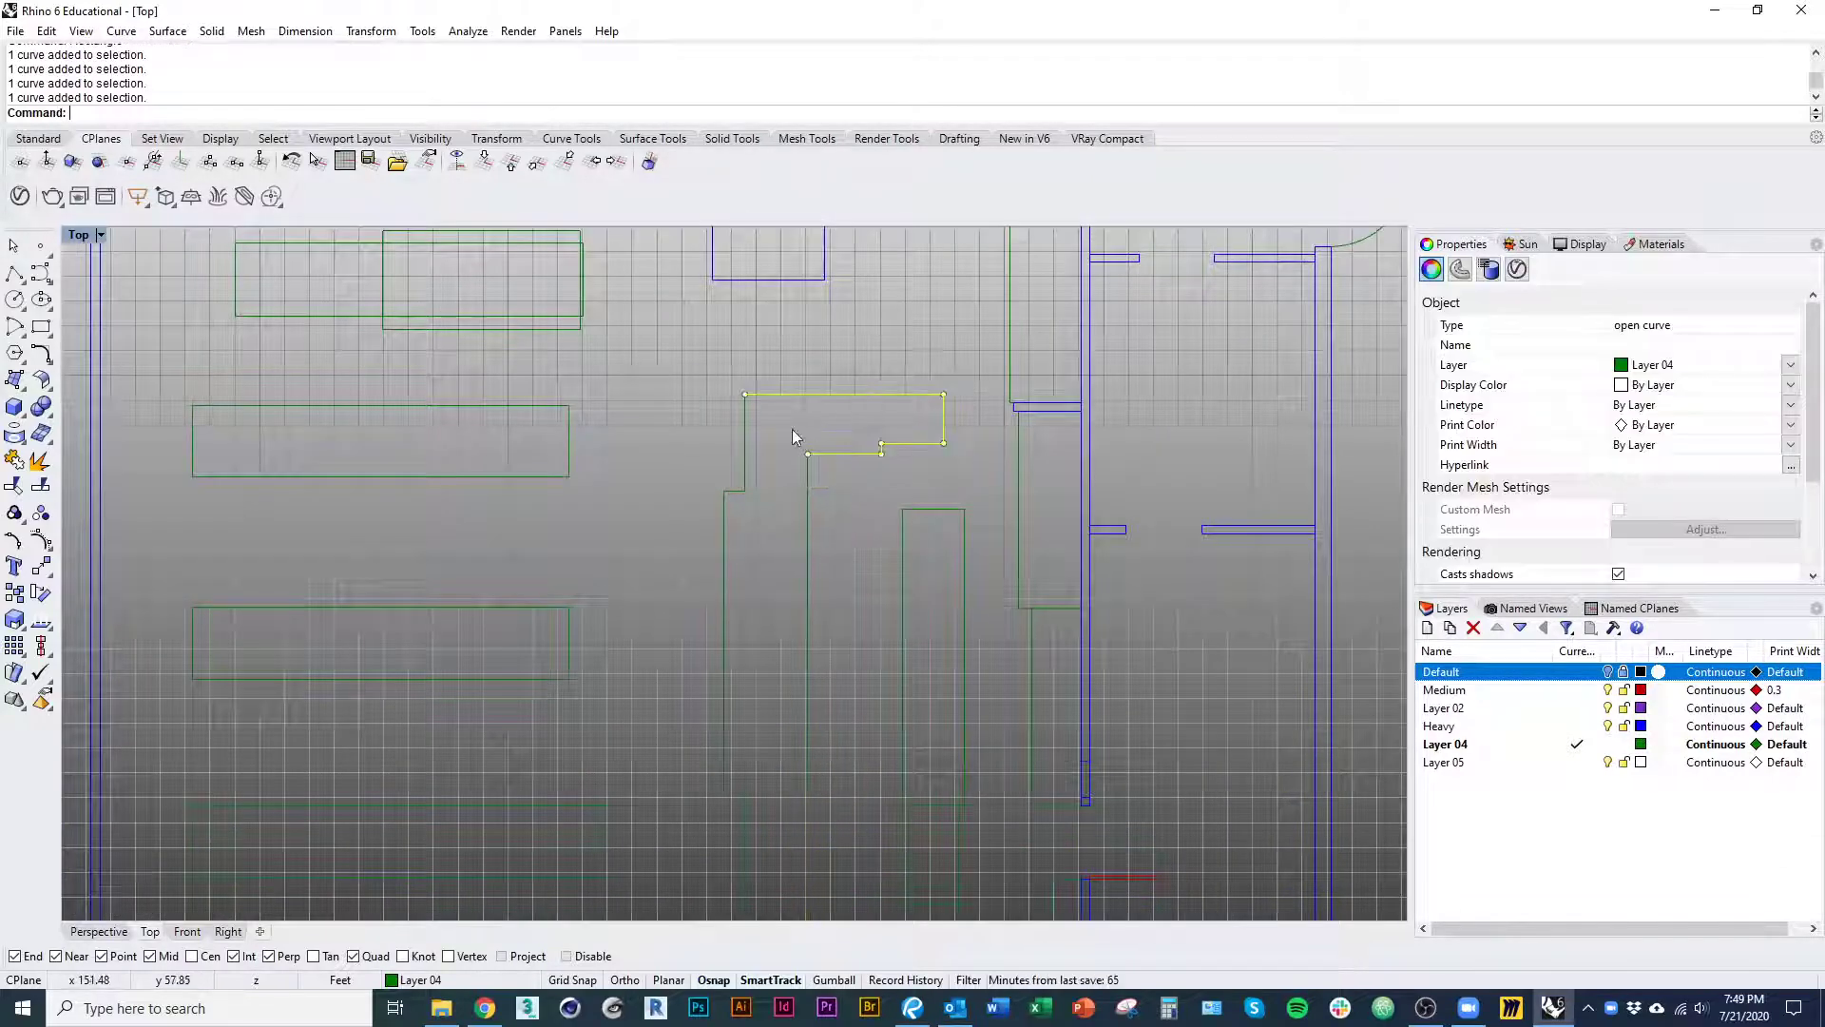
click(744, 431)
scroll(751, 504, up, 4)
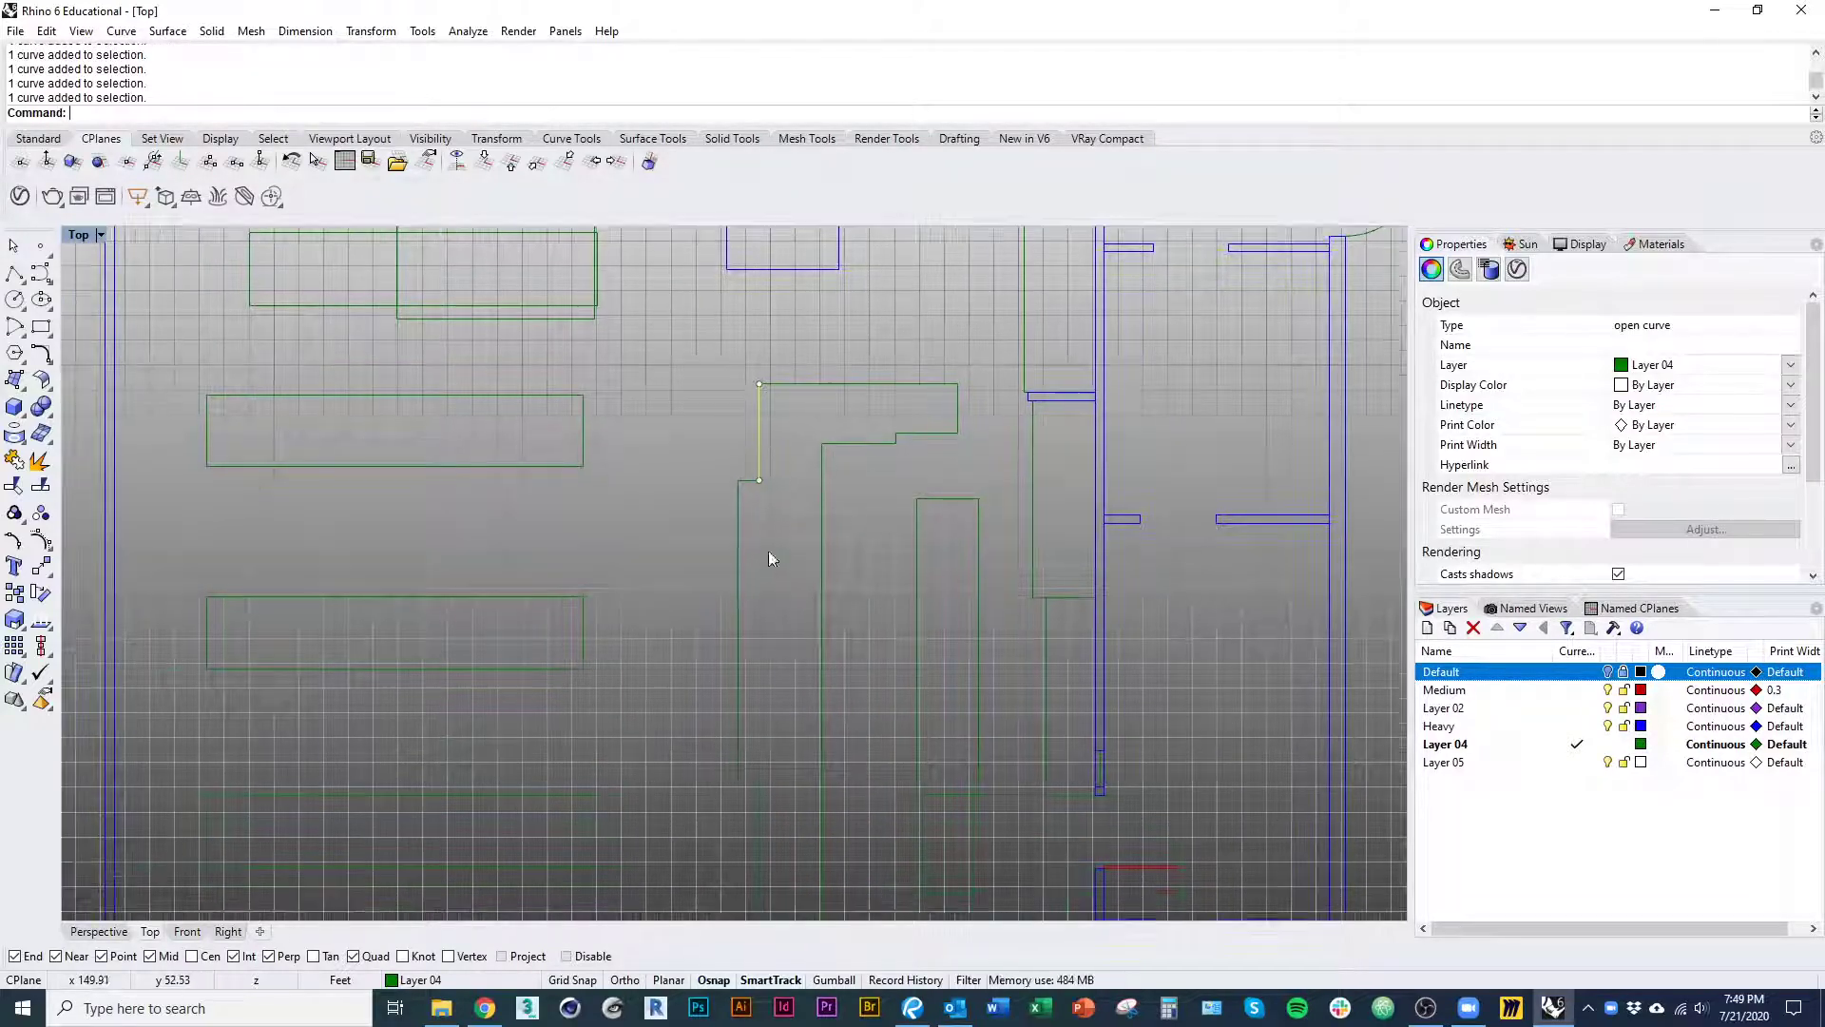
right_drag(795, 560, 738, 612)
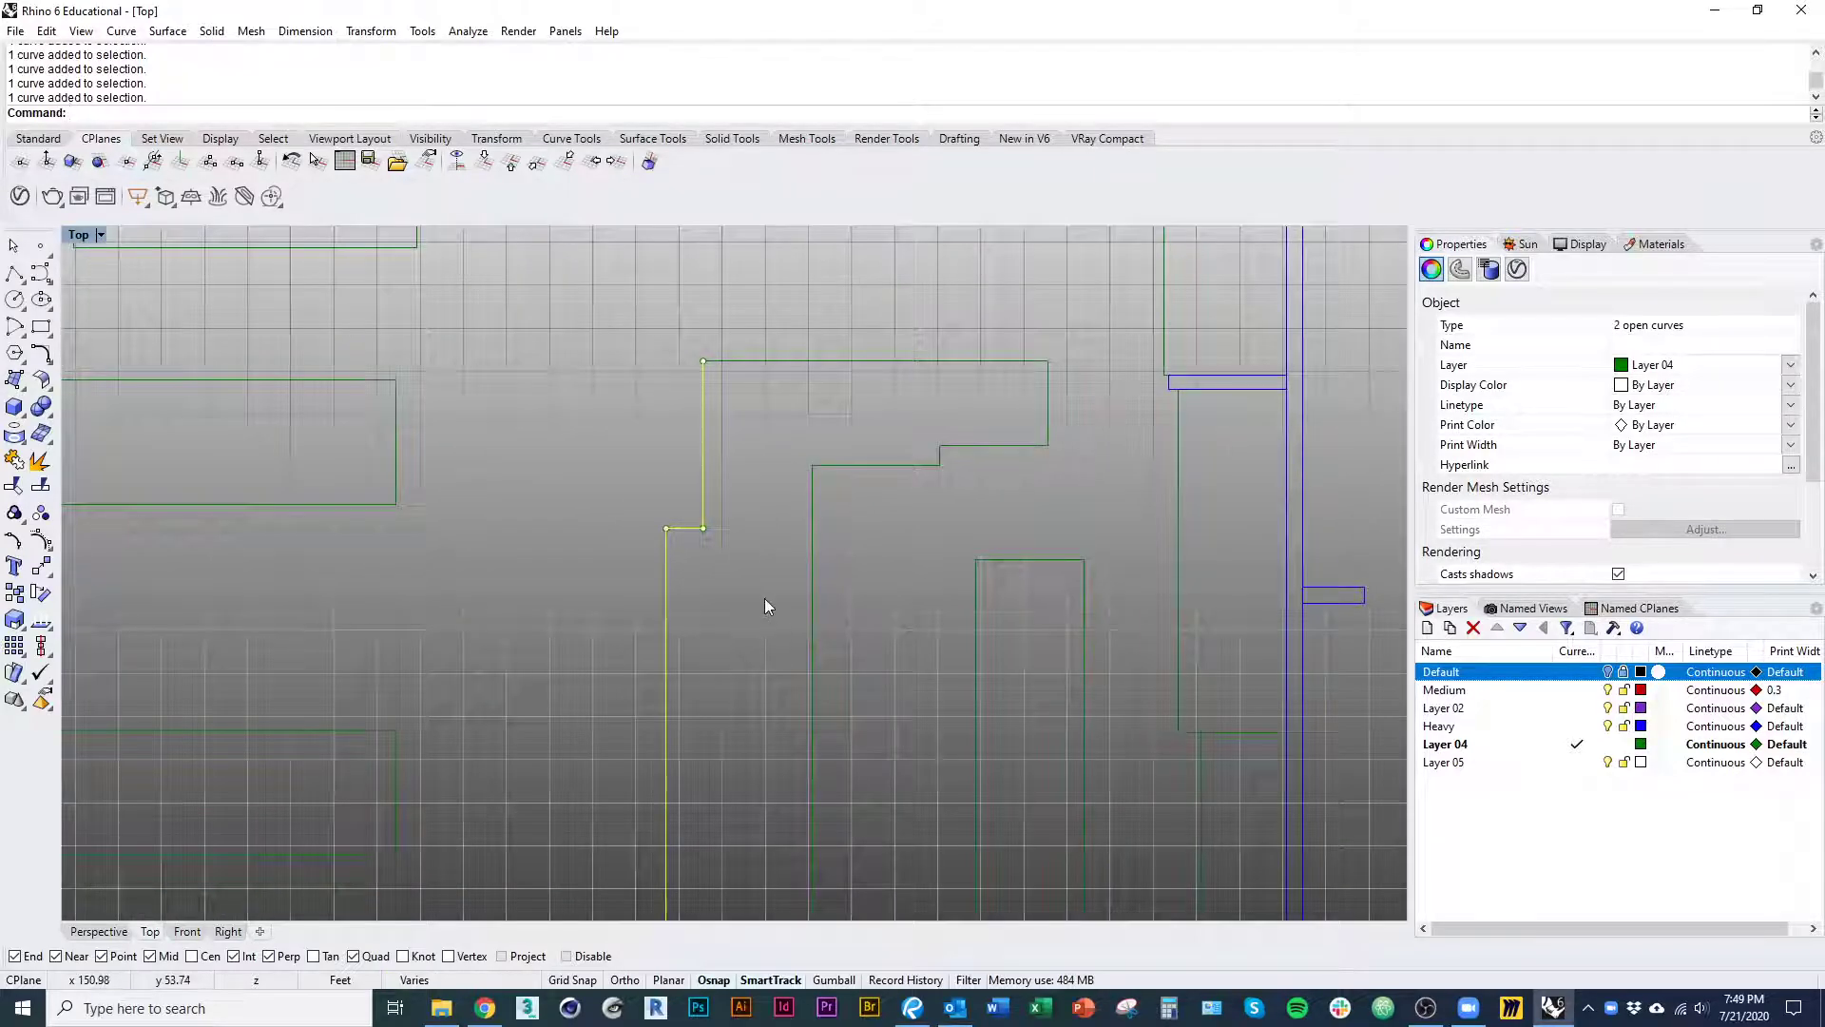
key(ctrl+j)
scroll(766, 547, down, 3)
shift+click(910, 466)
shift+click(796, 504)
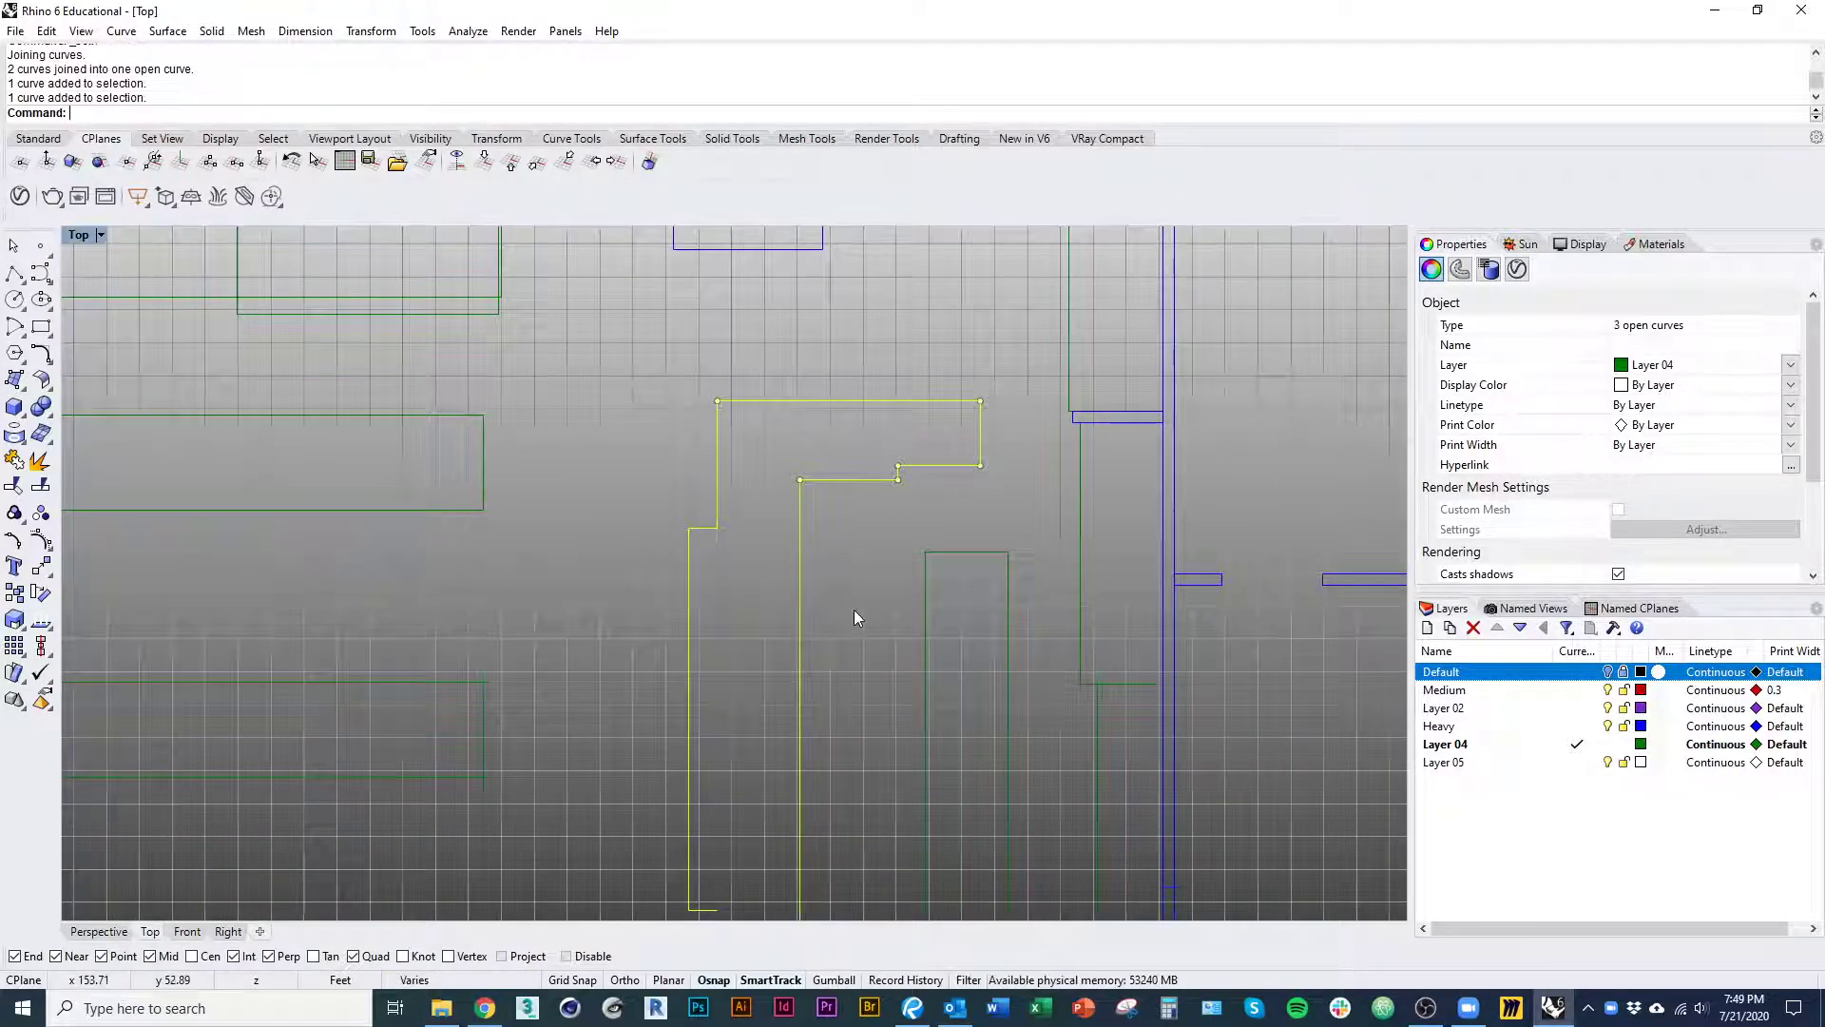
right_drag(853, 608, 835, 533)
click(757, 585)
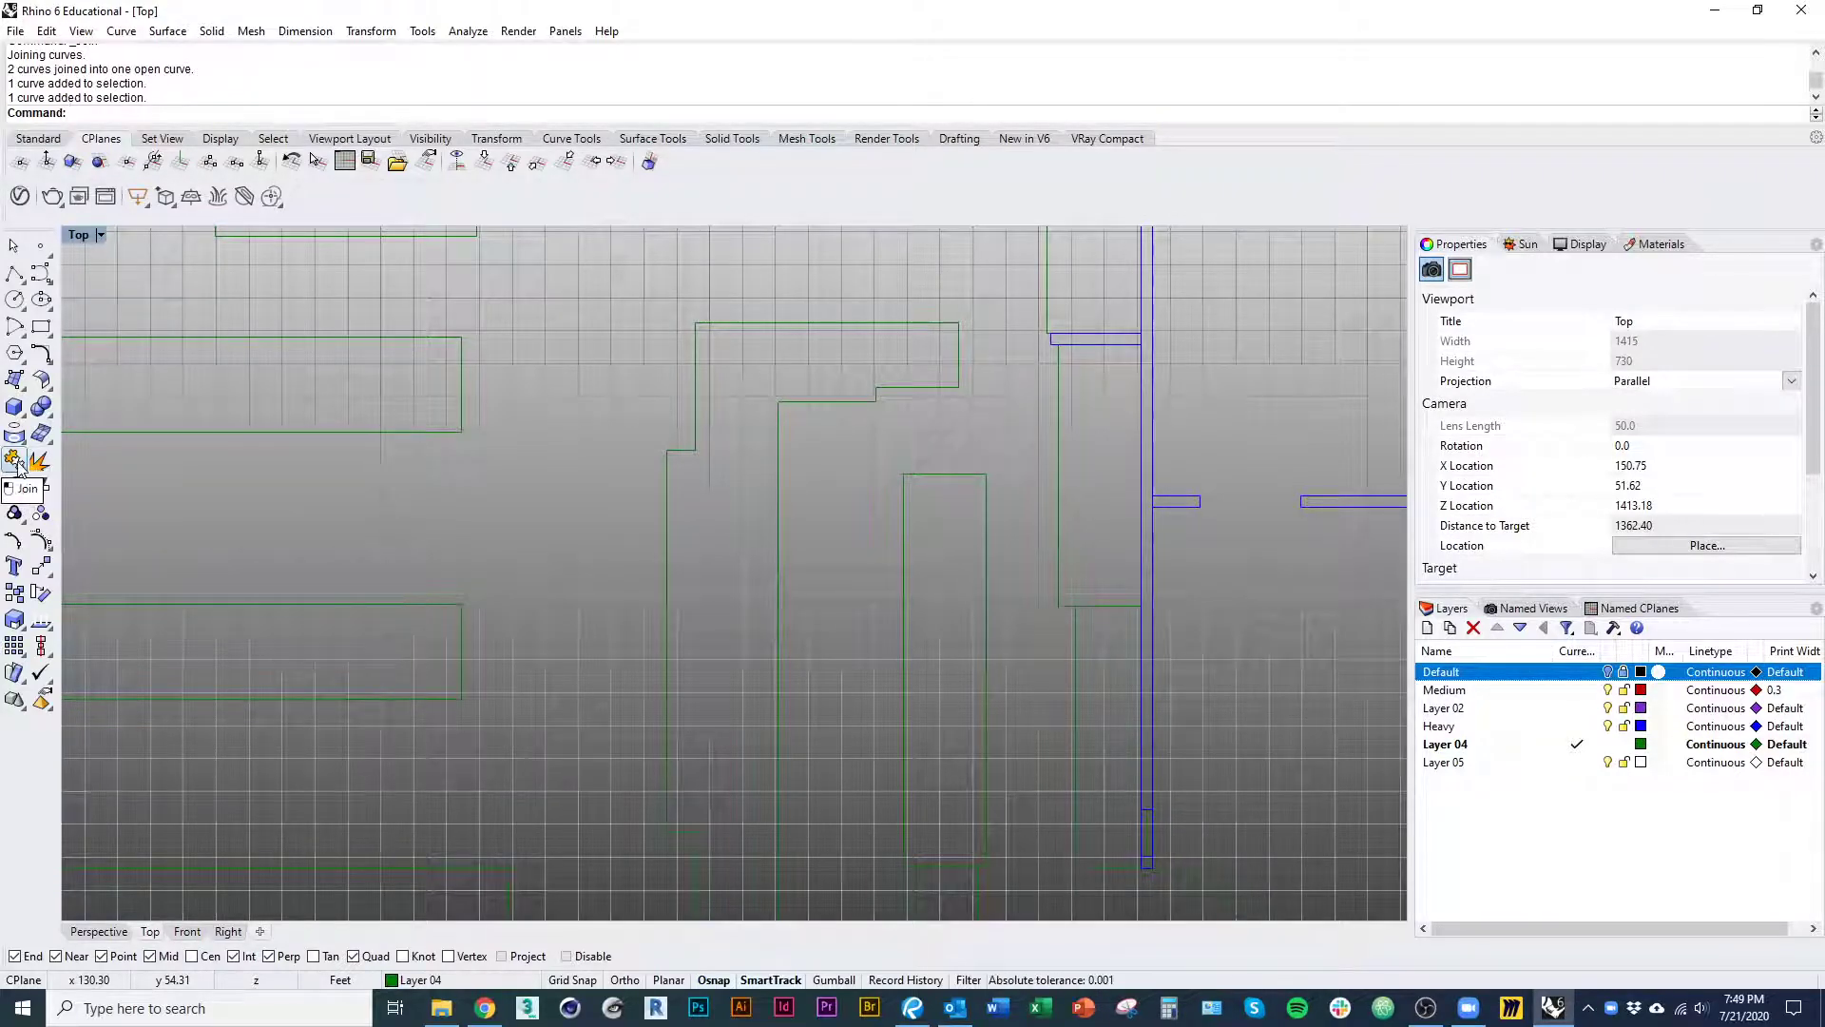
- Join the stepped left edge of the sales counter with the L-shaped line that continues down and along its lower edge
right_drag(687, 443, 648, 469)
click(660, 451)
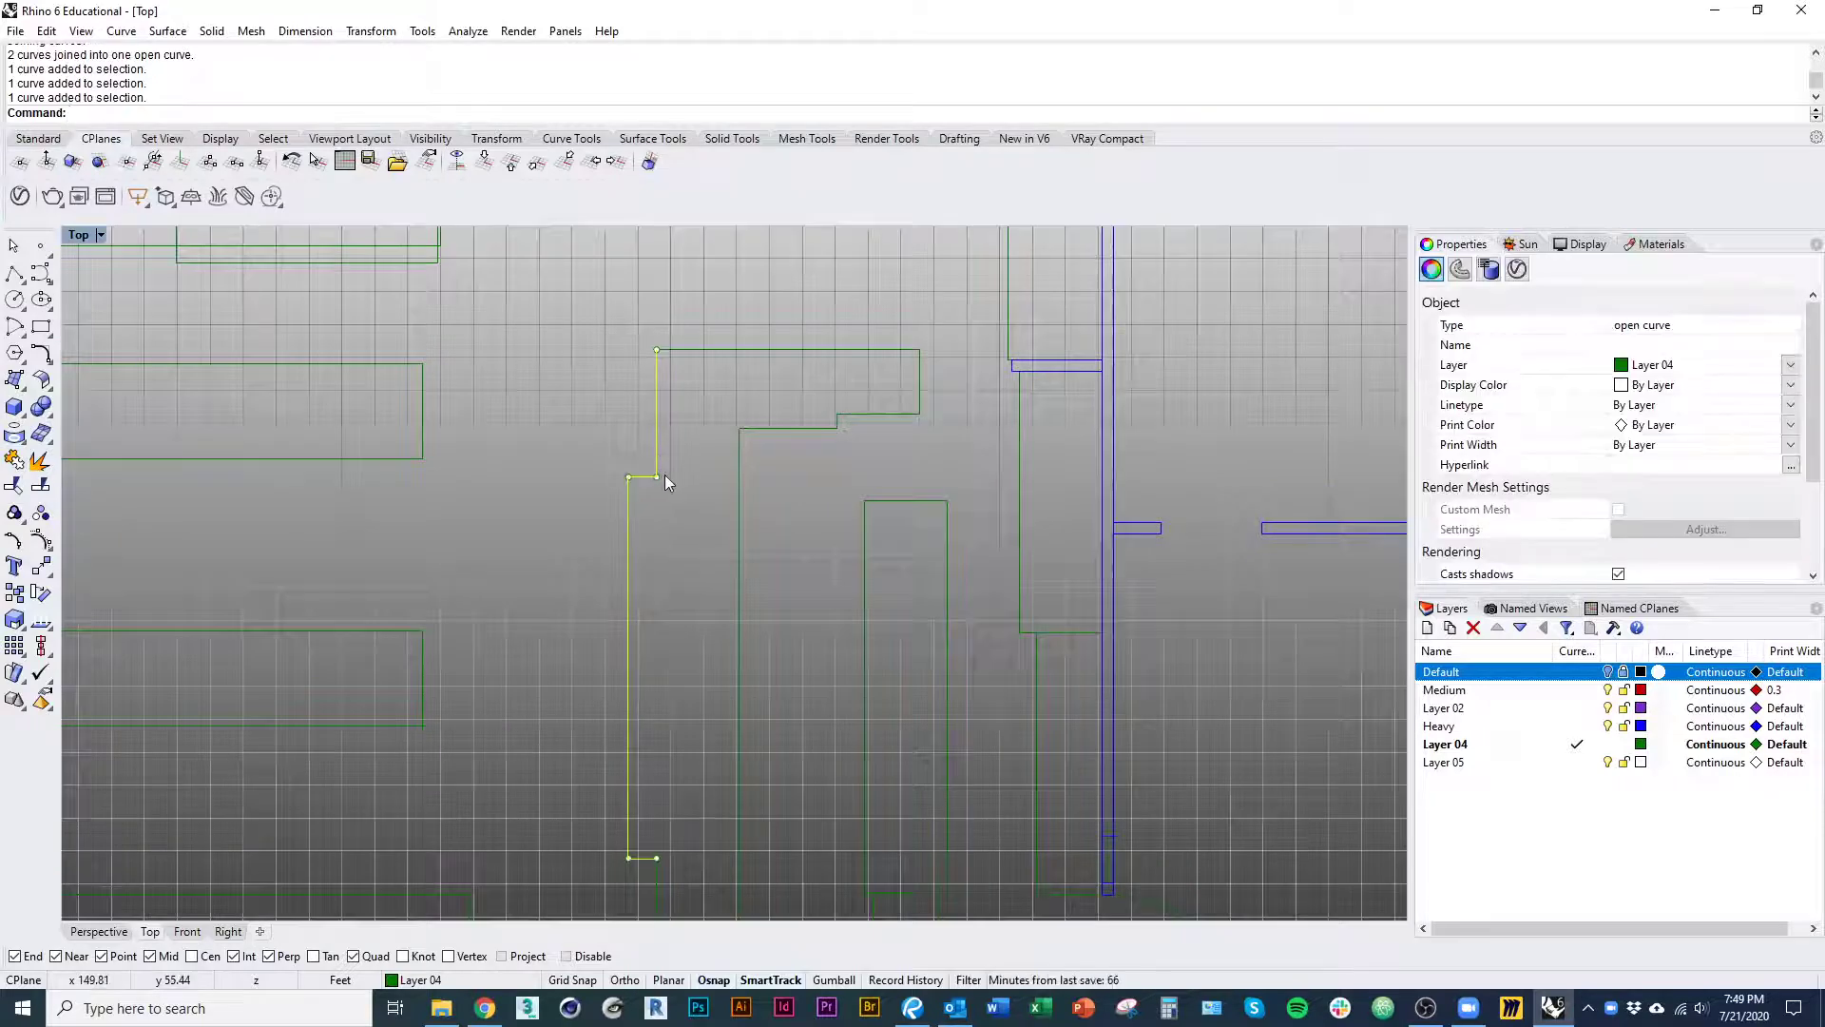
scroll(666, 466, down, 3)
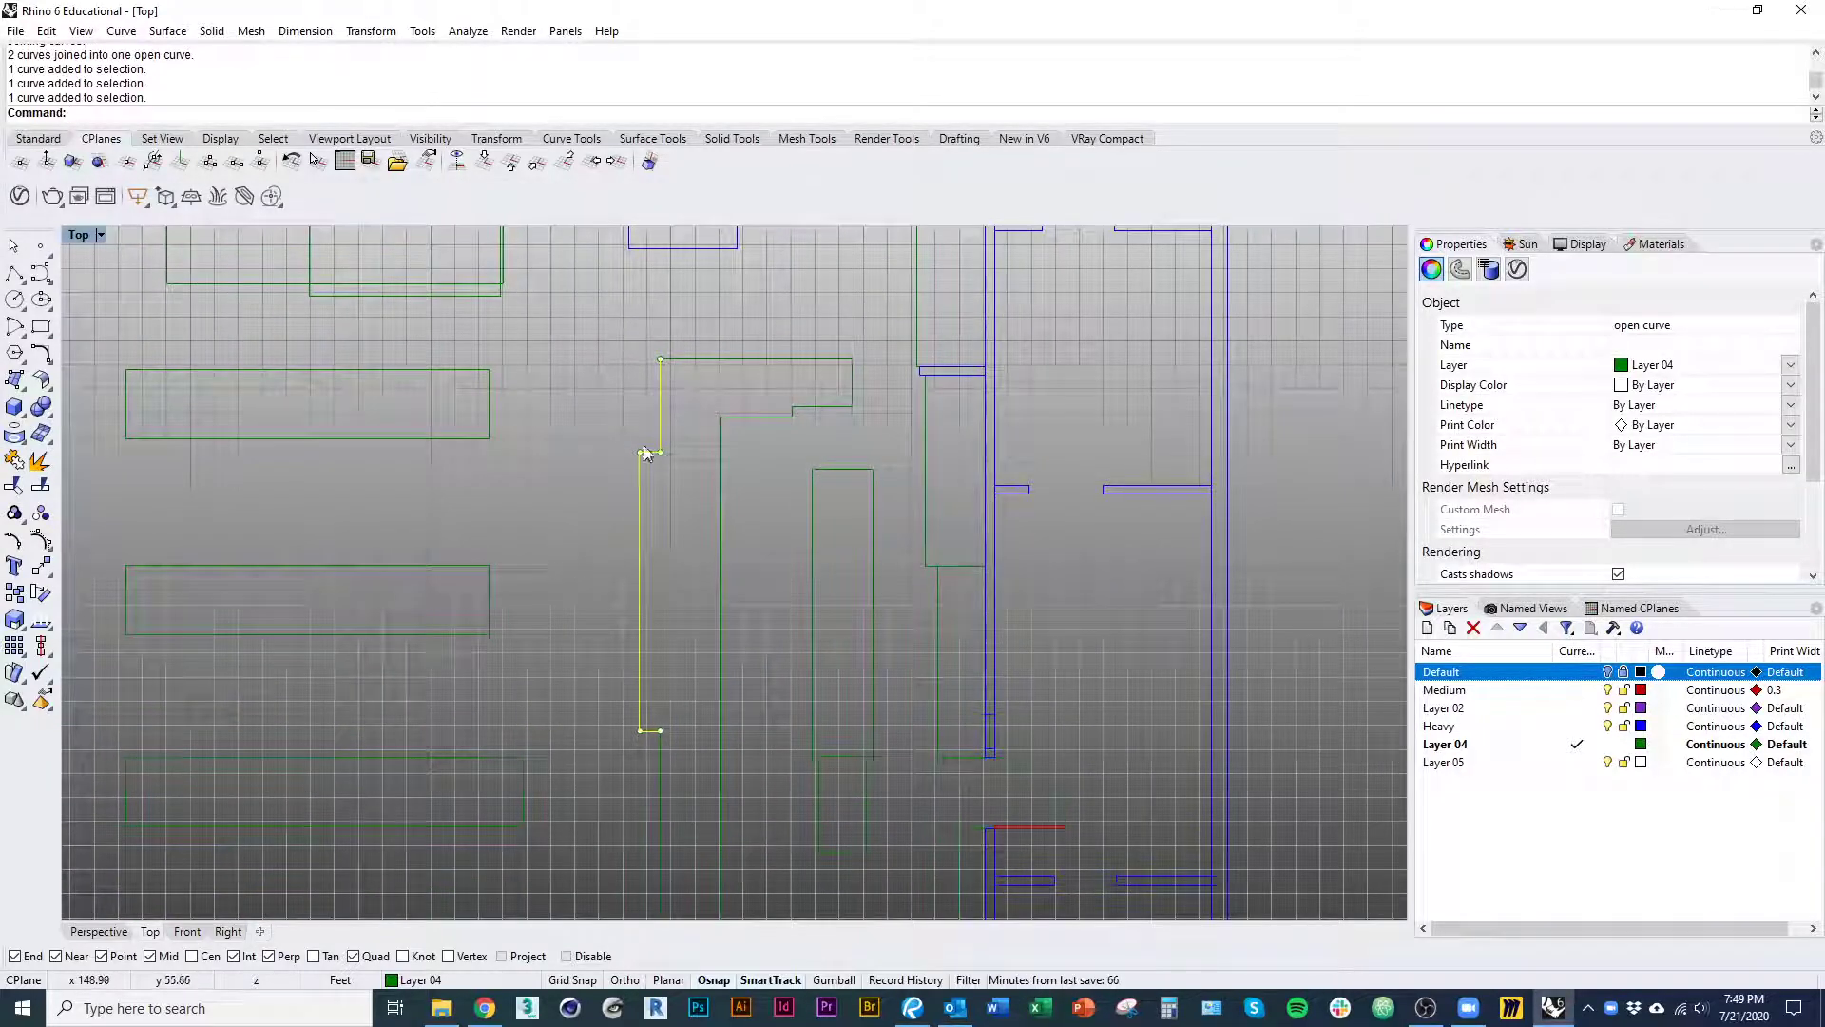
click(658, 794)
right_drag(658, 794, 727, 789)
right_drag(633, 526, 719, 635)
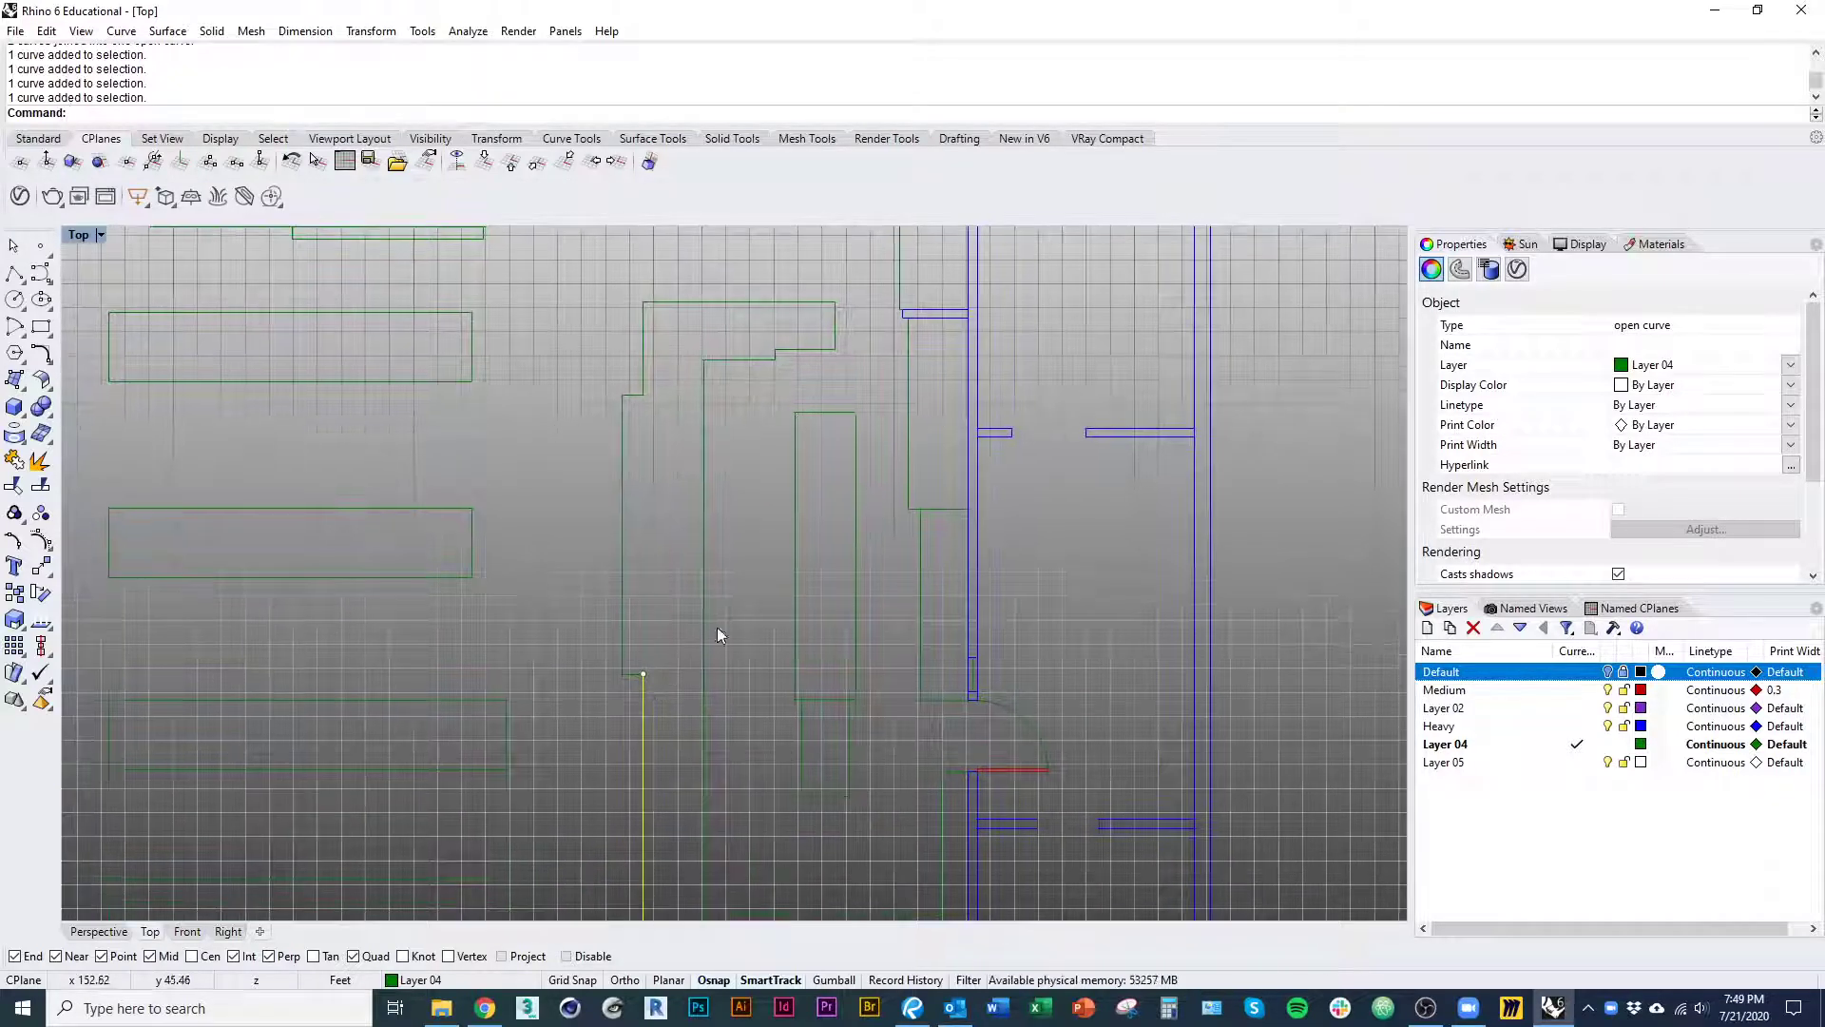
right_drag(809, 735, 648, 681)
shift+click(635, 564)
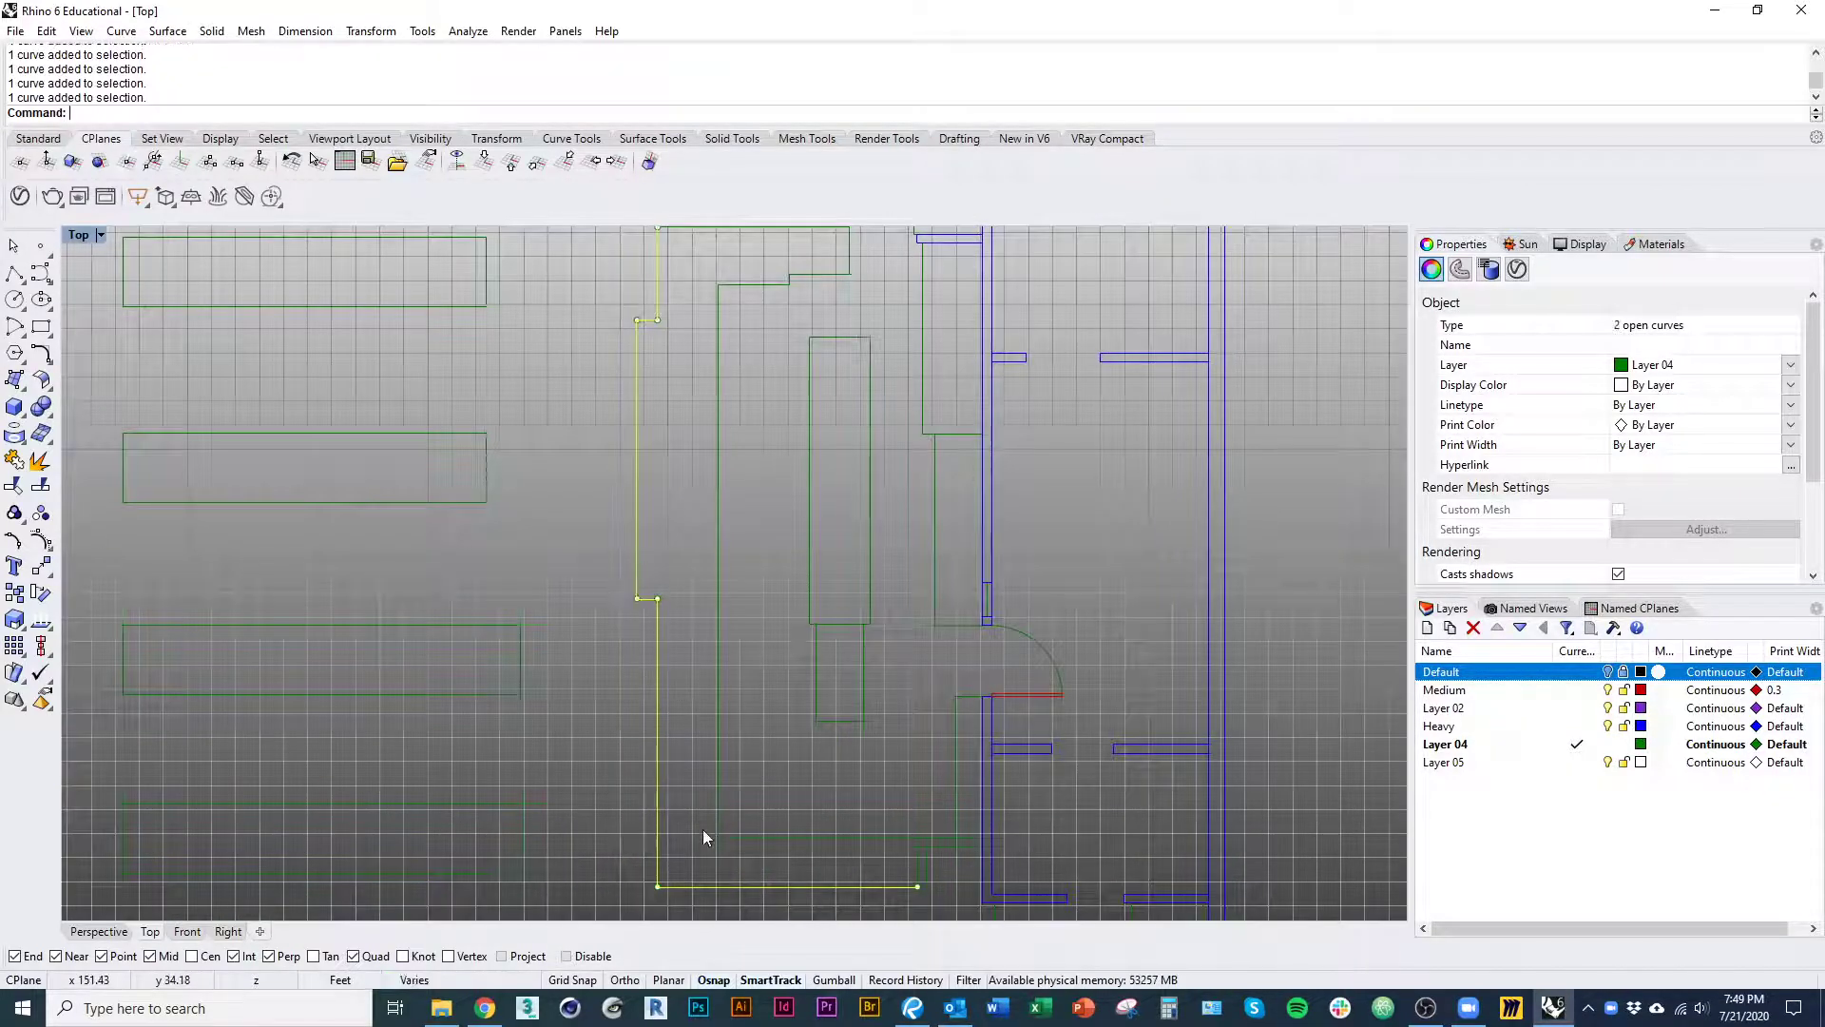
text(join)
key(Return)
key(Escape)
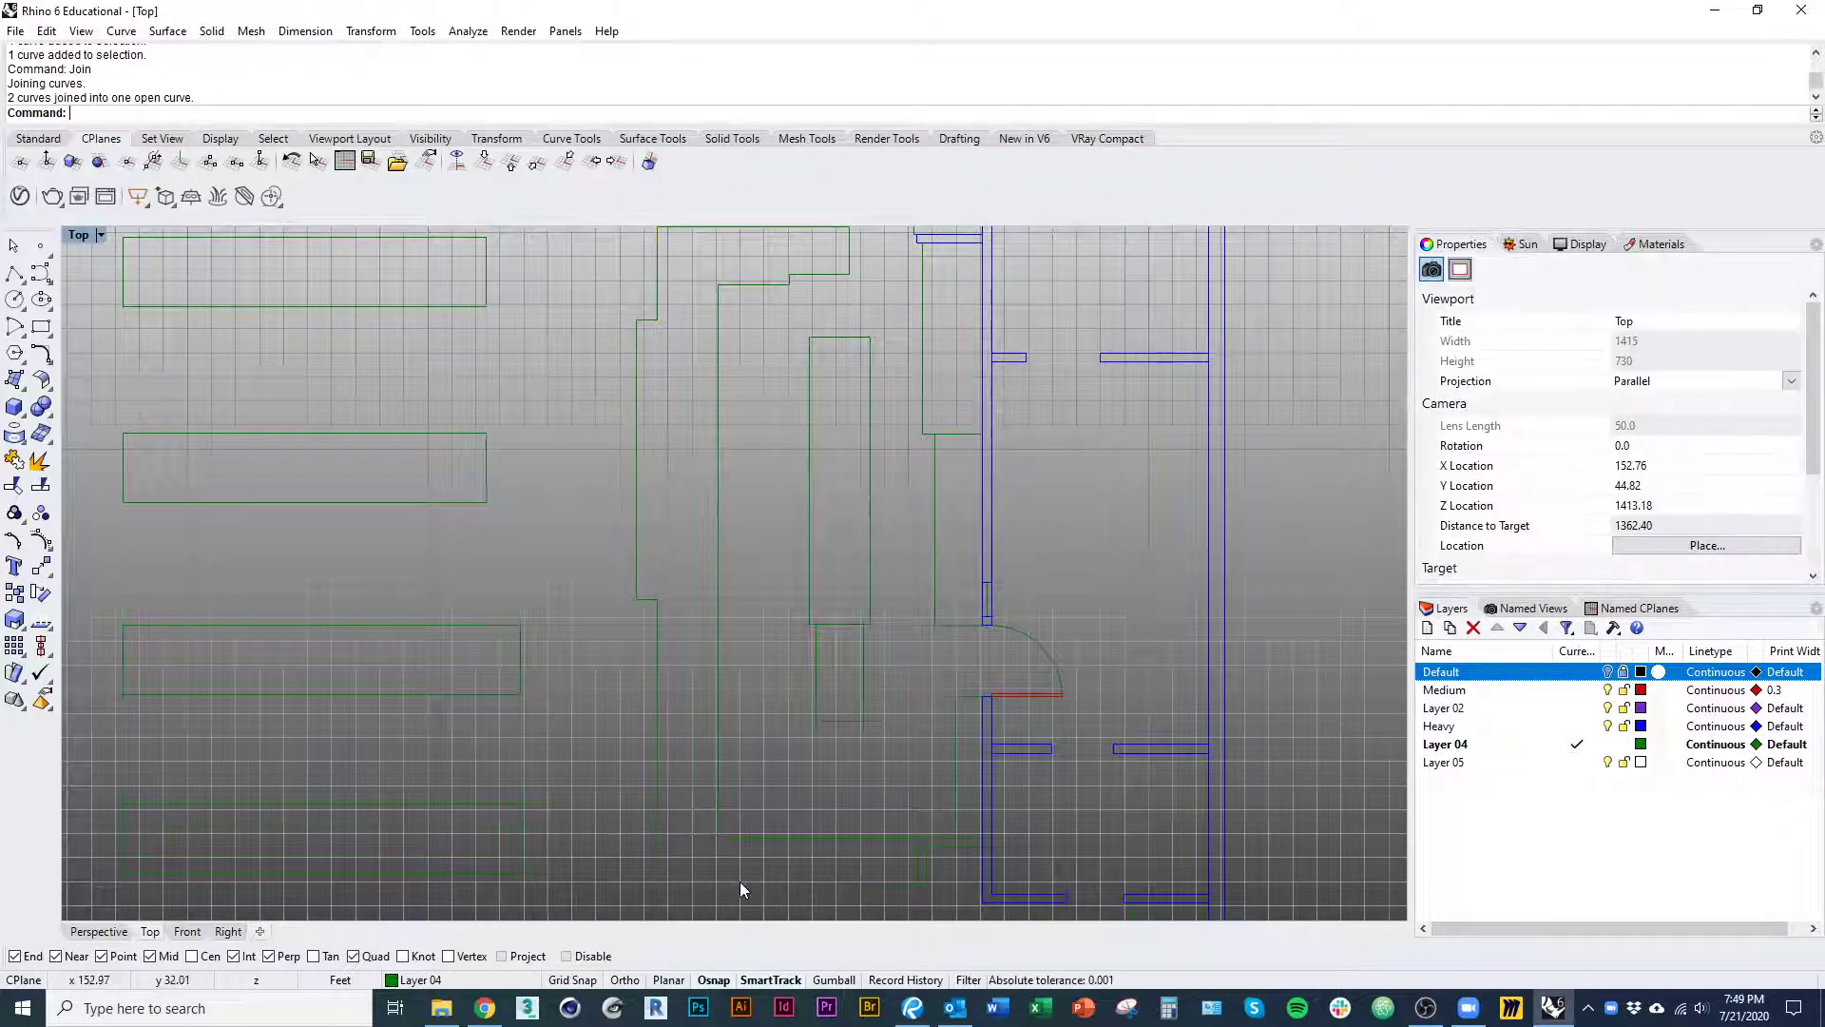
- Join the sales counter's stepped outer edge with its upper curve and its inner edge into one continuous outline
click(854, 892)
right_drag(731, 358, 717, 505)
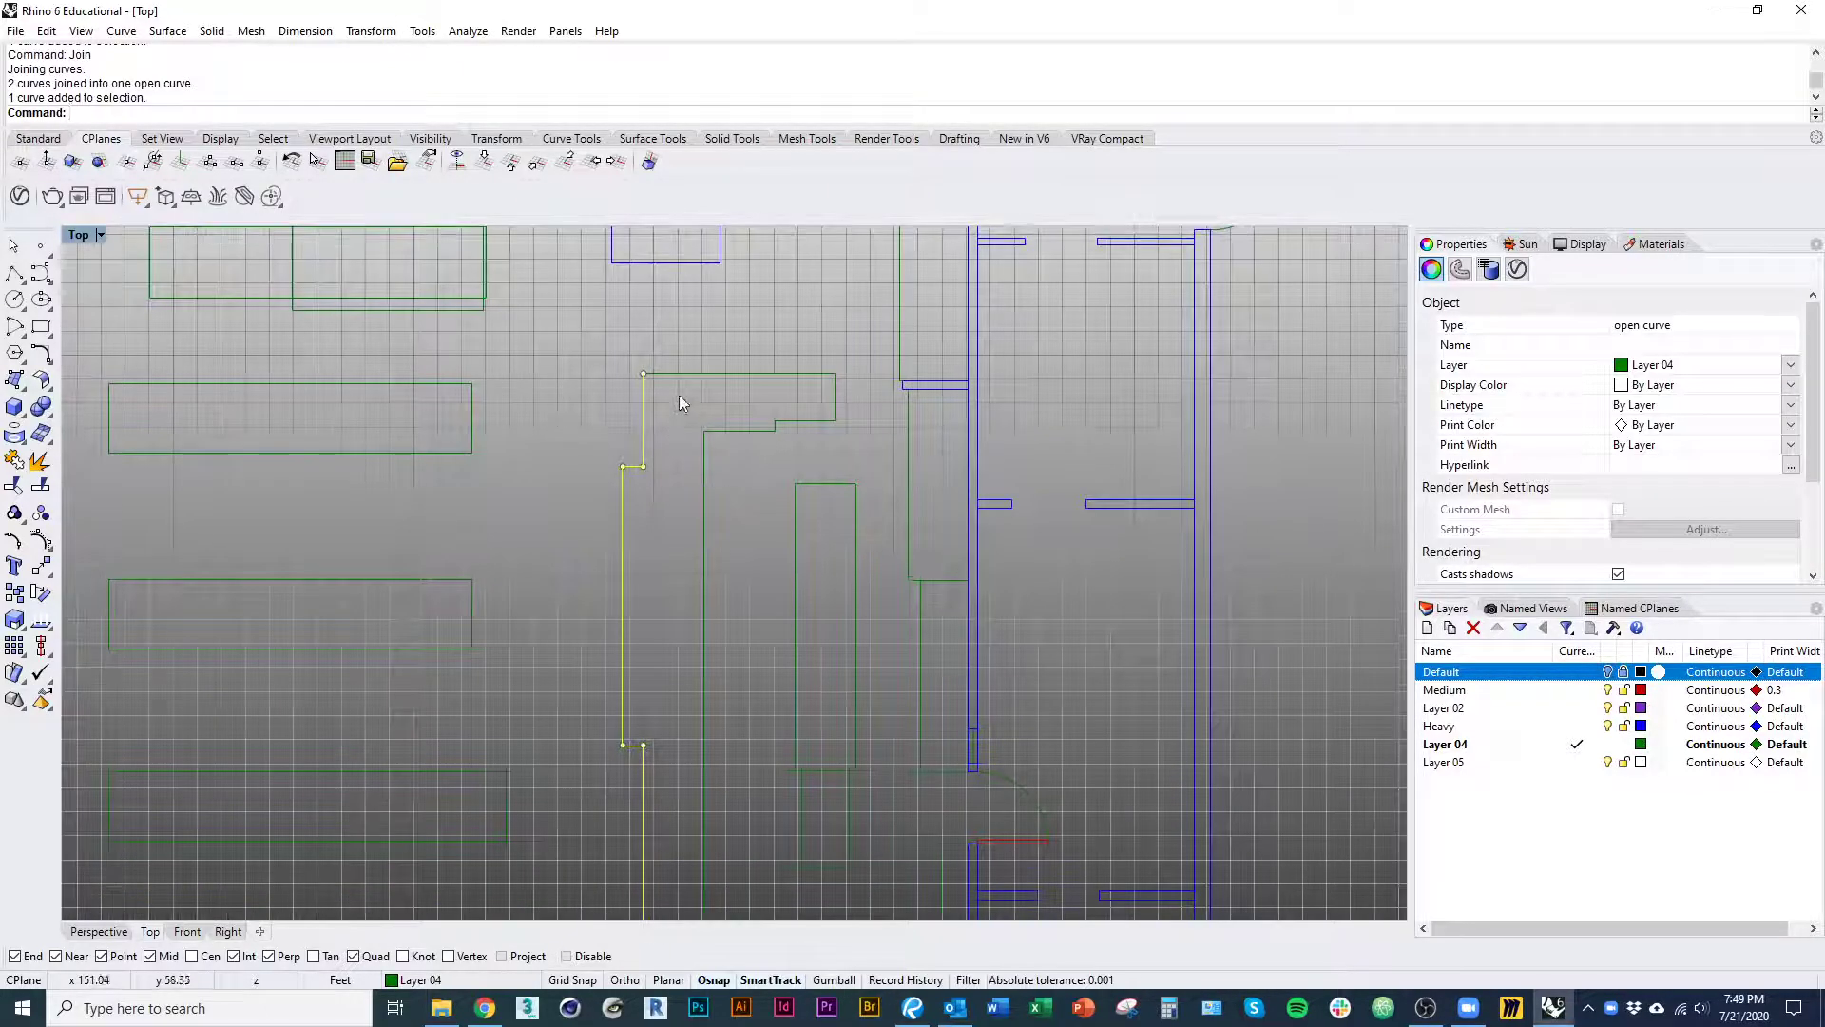
shift+click(681, 373)
shift+click(705, 532)
right_drag(760, 705, 728, 460)
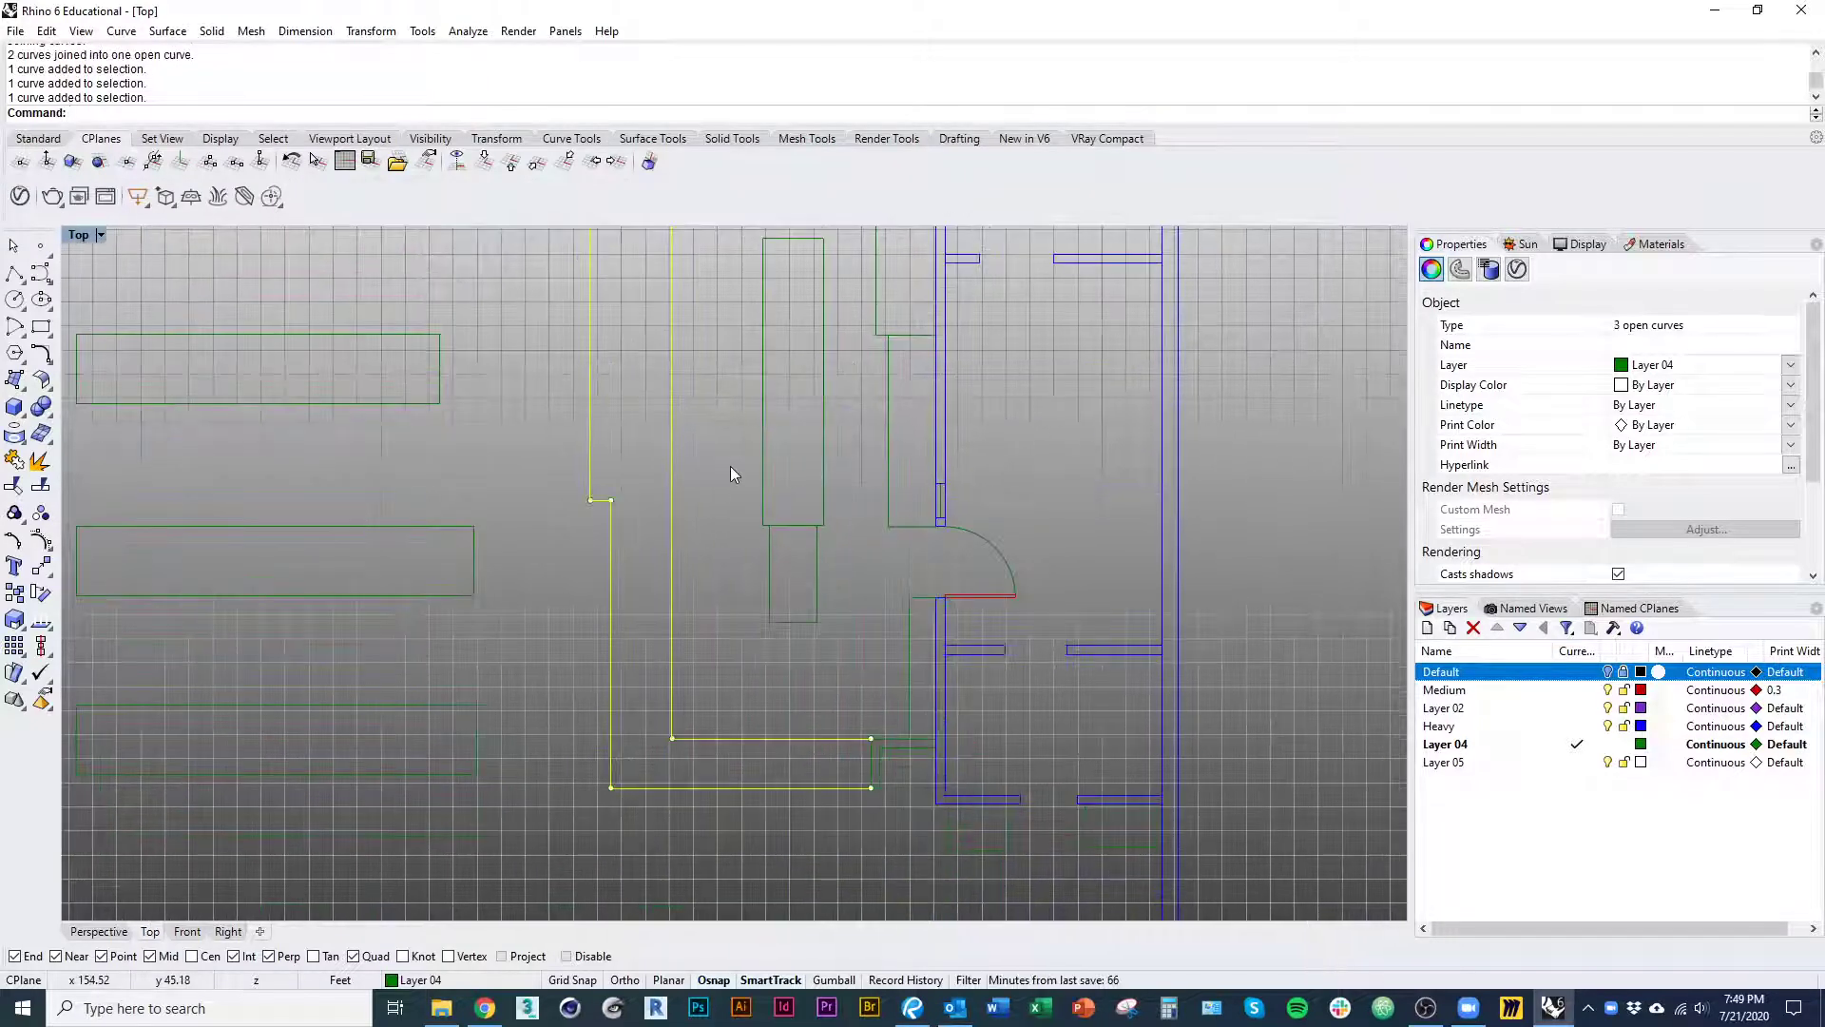
key(Return)
- Make Heavy the current layer and move the small L-shaped wall piece at the sales counter's lower end onto it
right_drag(728, 624, 786, 840)
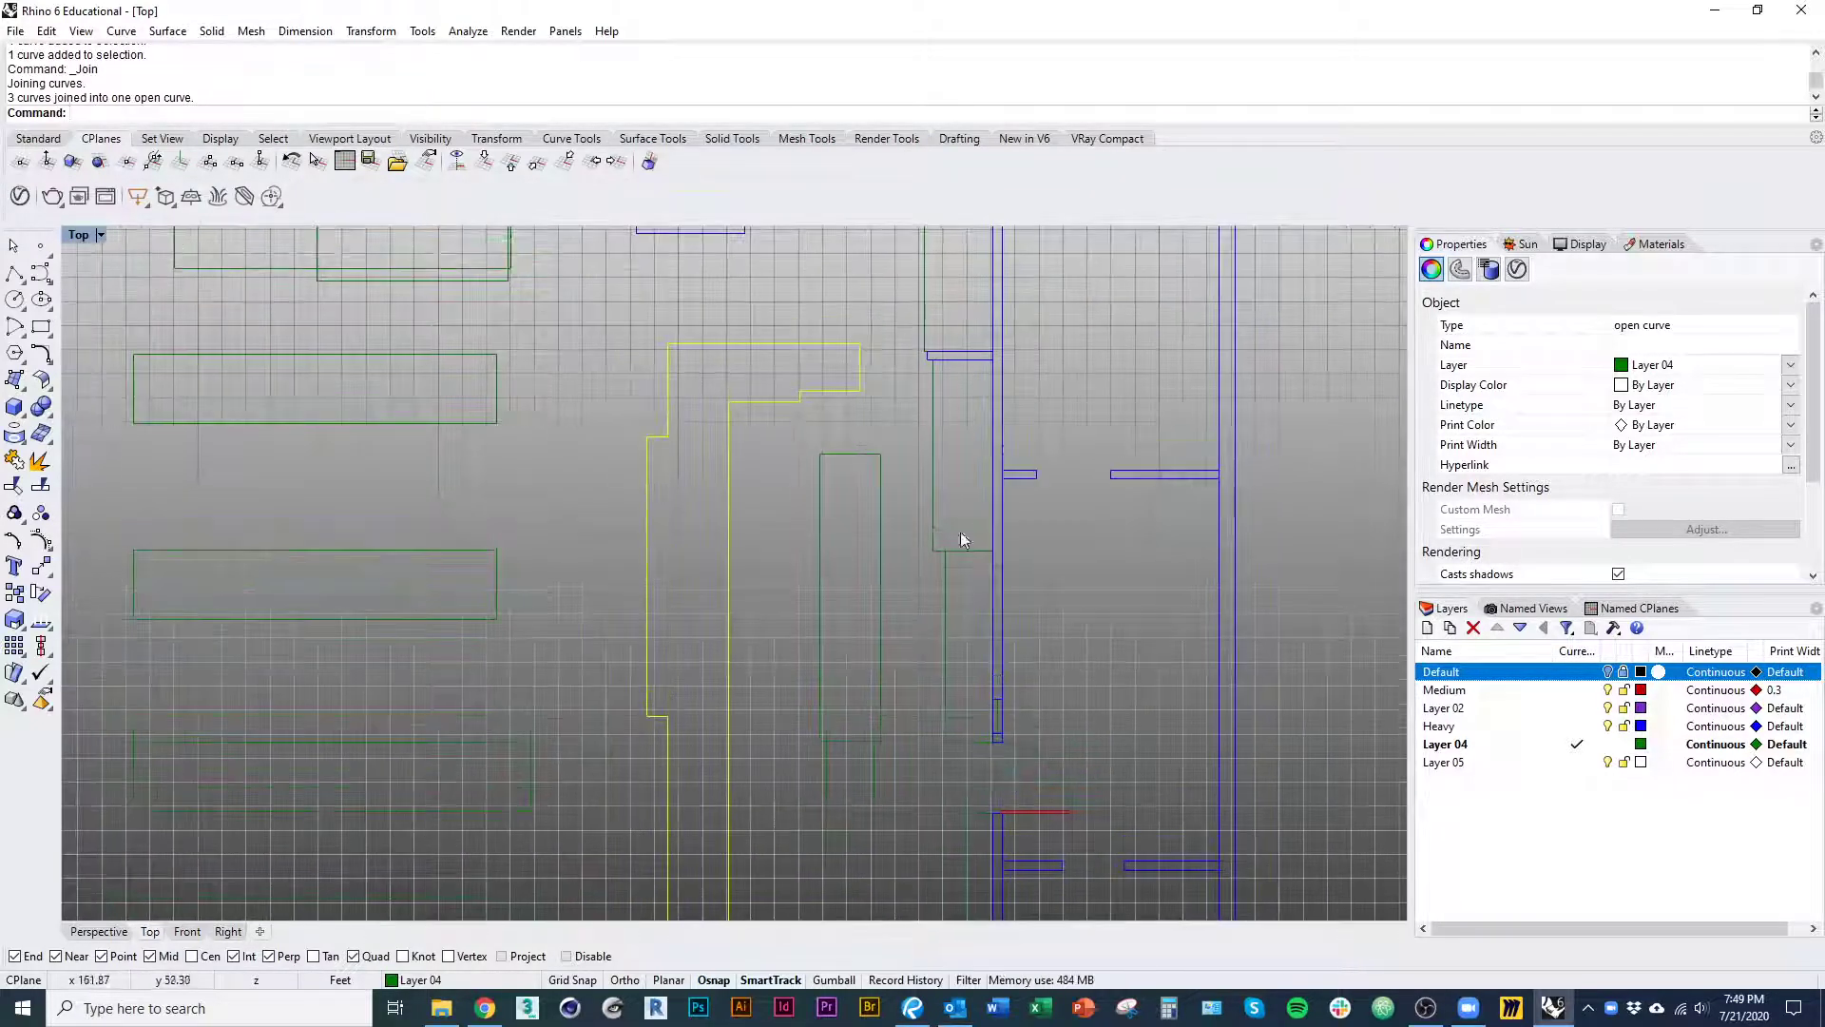
right_drag(886, 674, 826, 474)
click(903, 681)
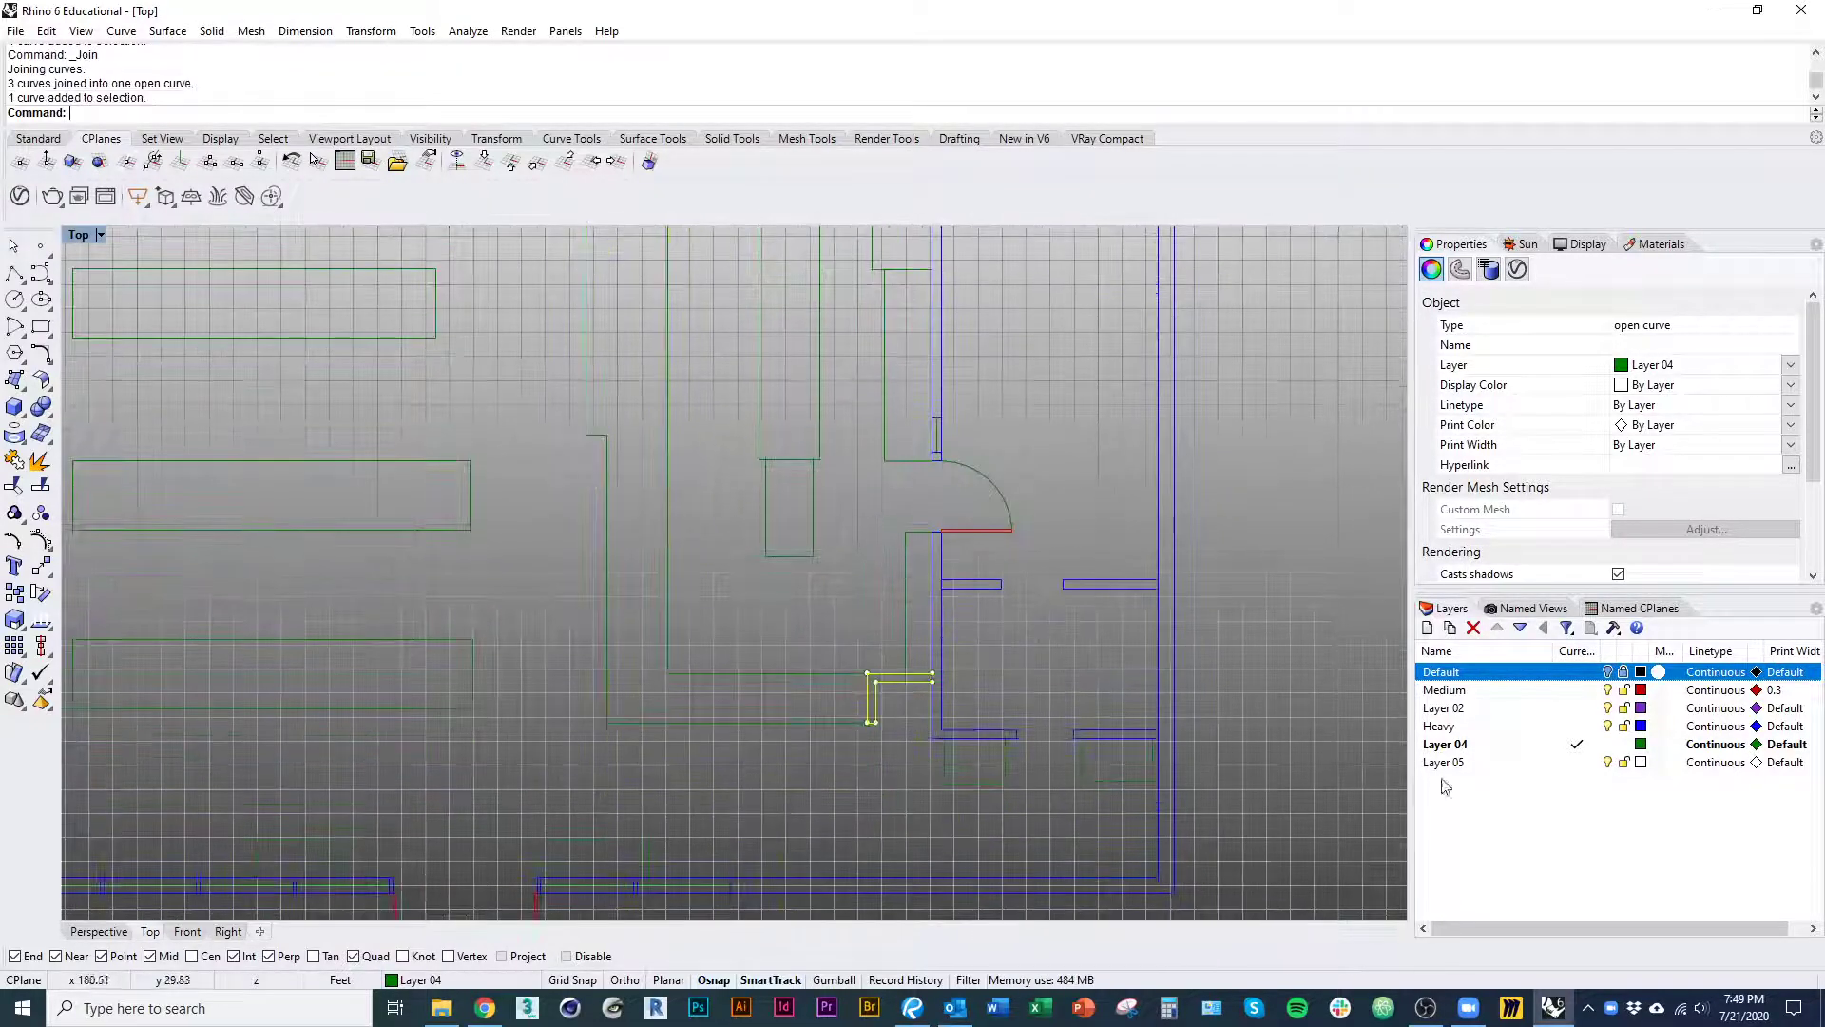
click(1577, 728)
right_click(1577, 728)
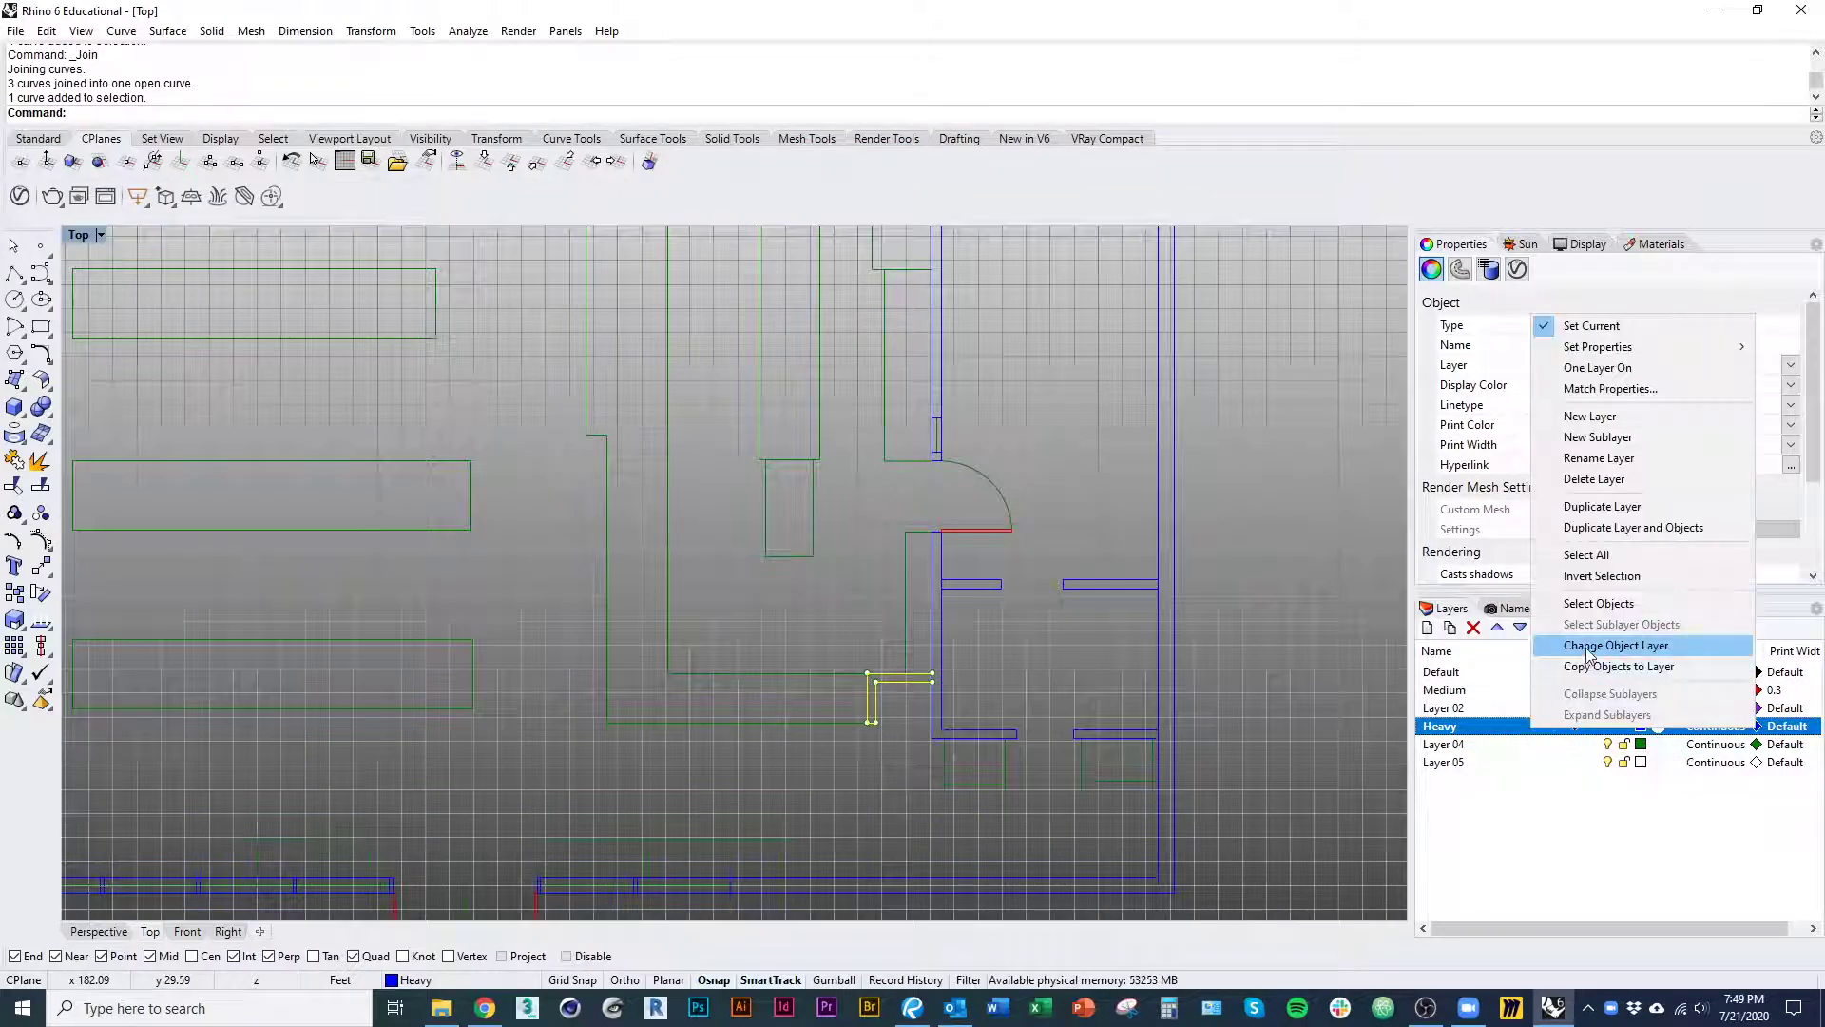
click(1568, 640)
- Try to explode the joined sales counter outline into separate segments, and undo the explode
click(667, 567)
right_drag(703, 481, 692, 572)
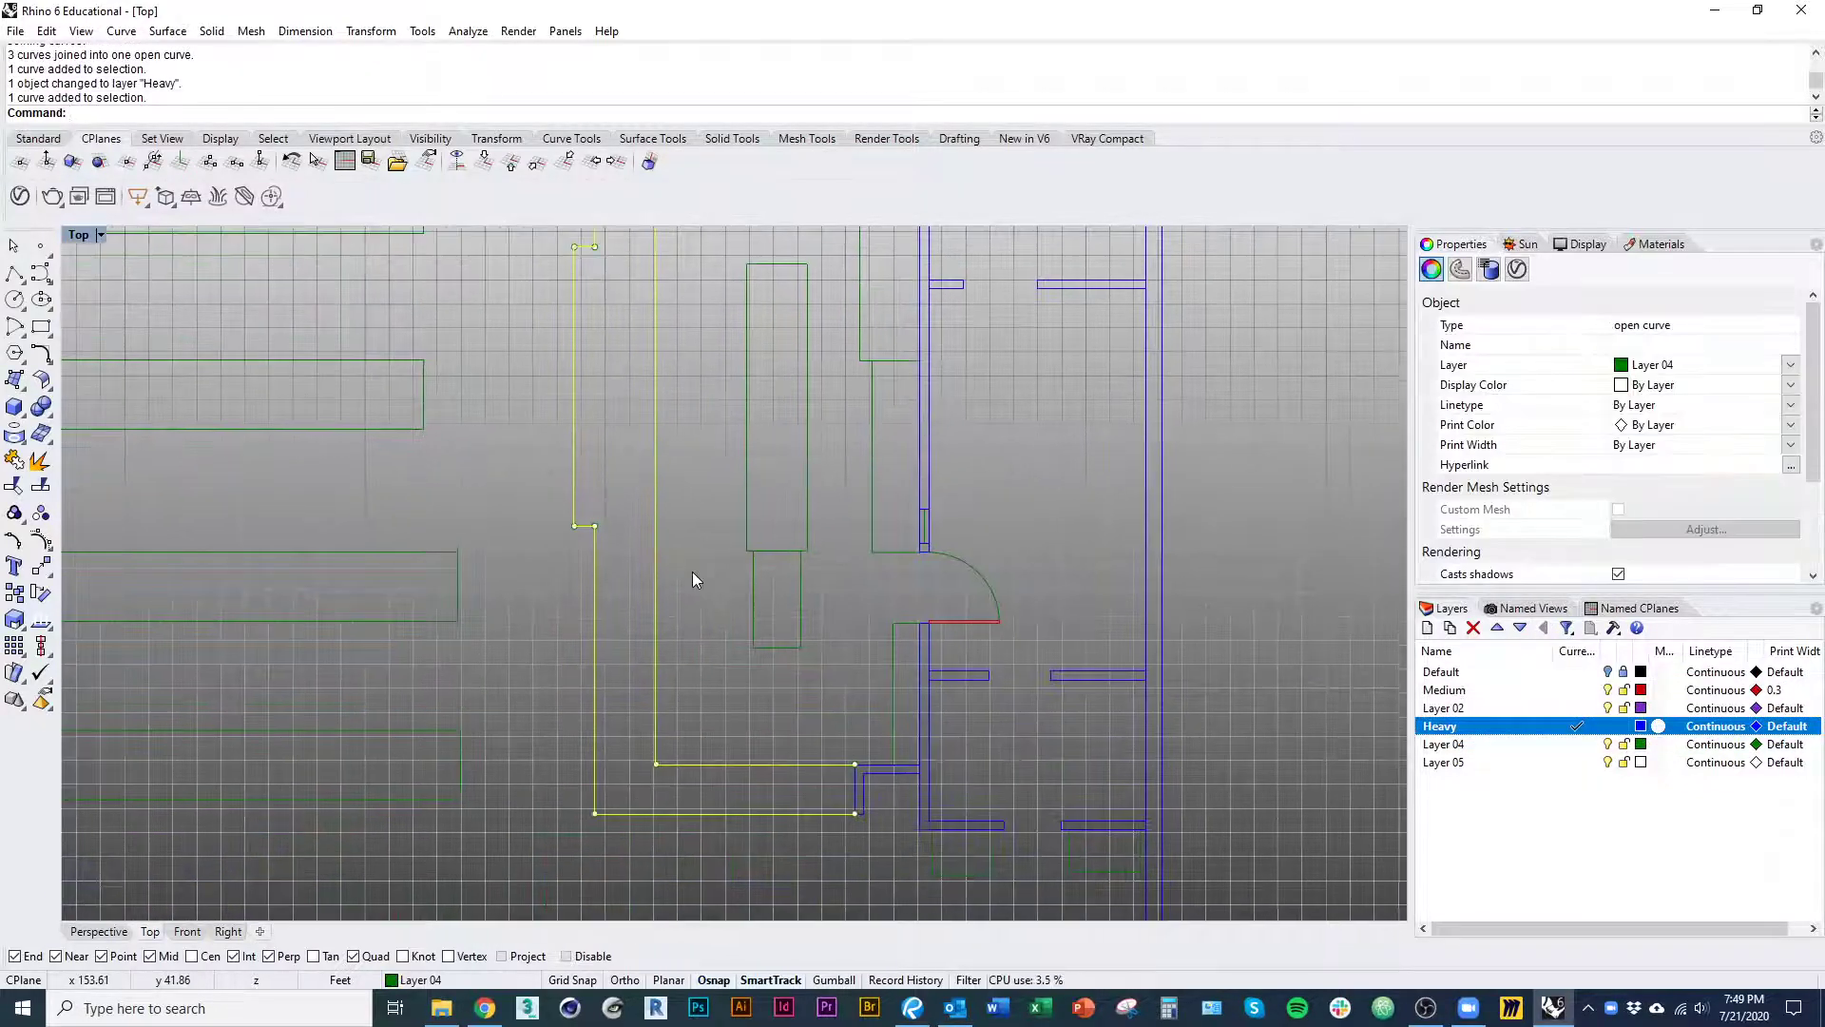
text(Explode)
key(Return)
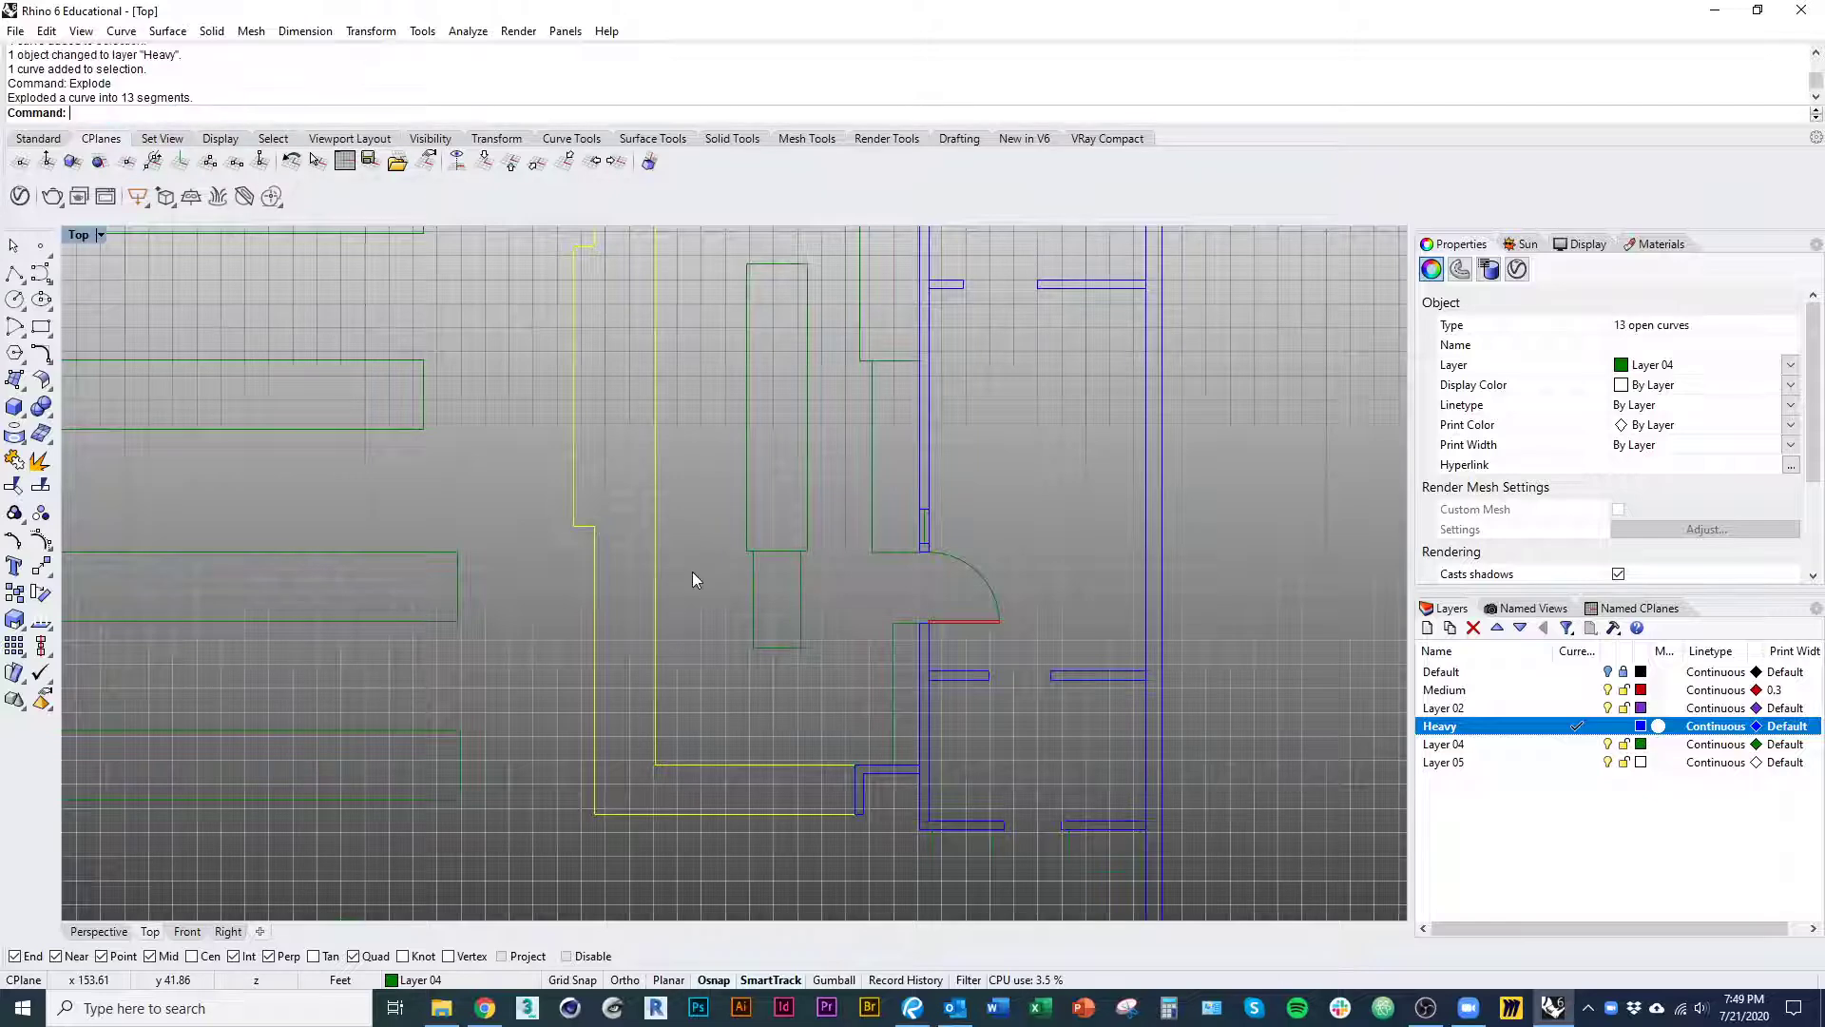
right_drag(656, 569, 641, 631)
click(654, 625)
click(594, 632)
click(583, 581)
click(572, 549)
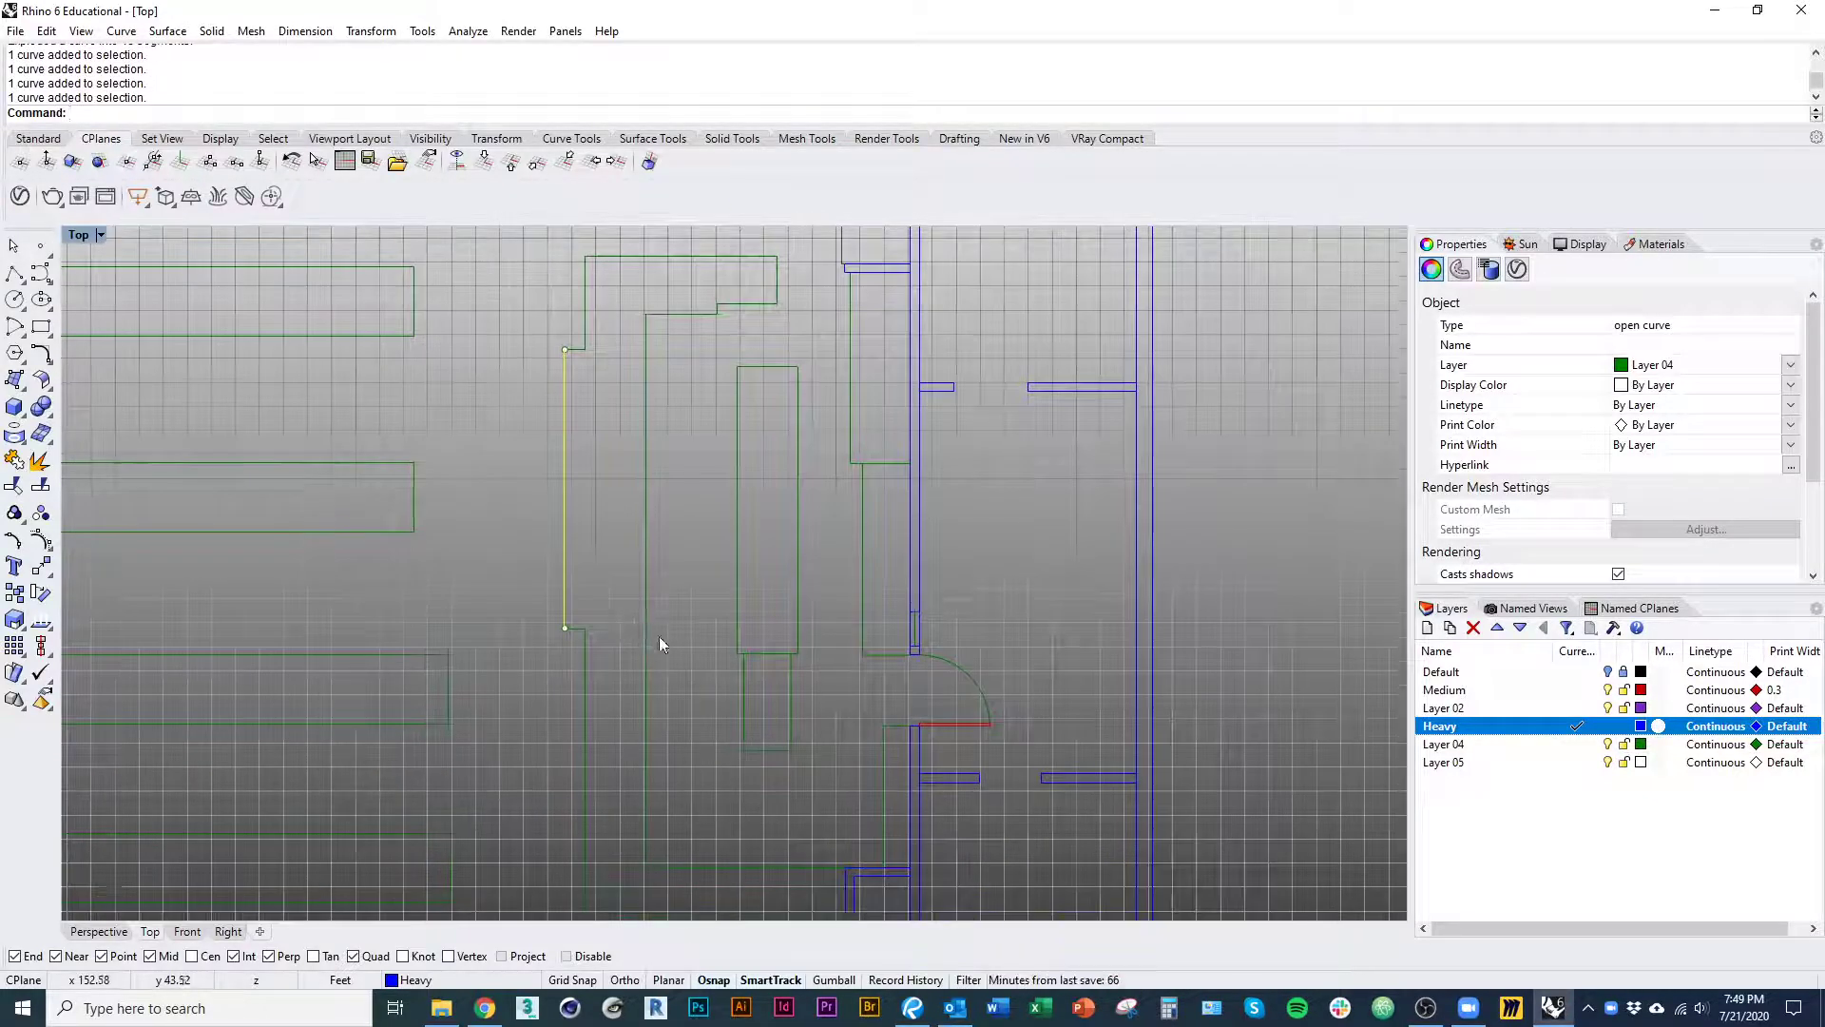
key(ctrl+z)
click(645, 670)
key(Escape)
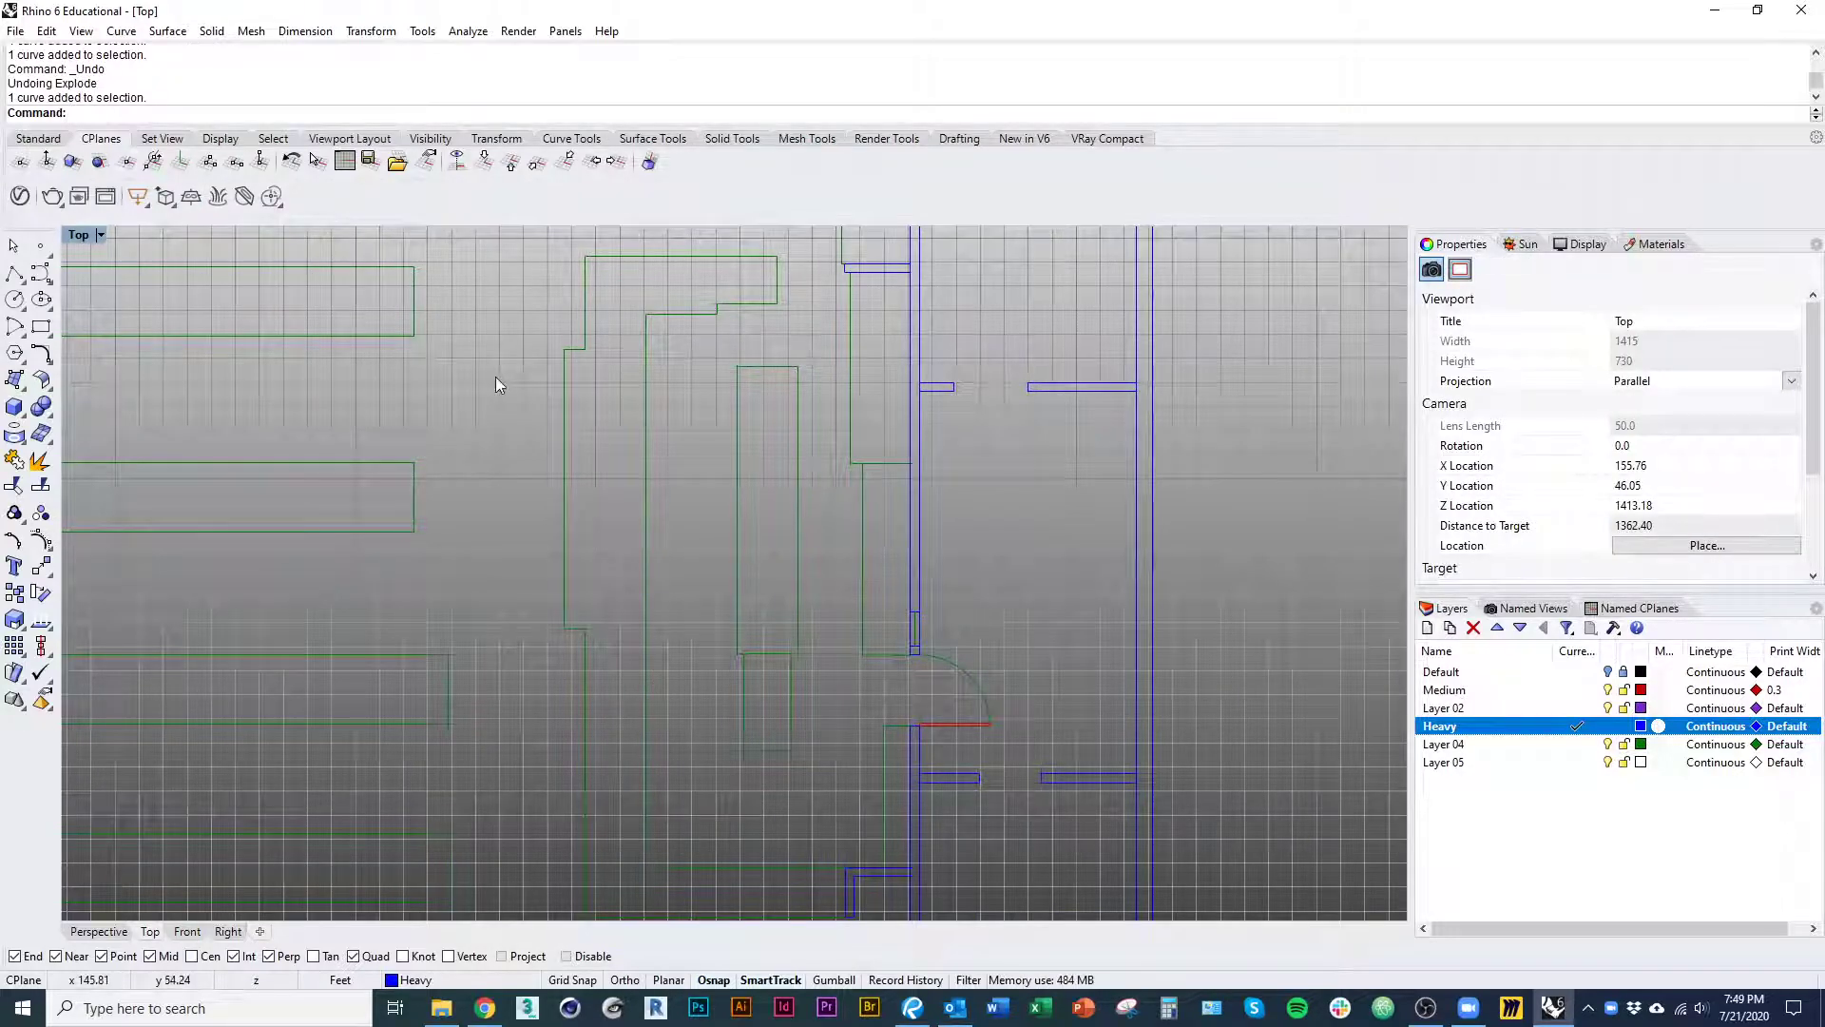
key(ctrl+z)
key(ctrl+y)
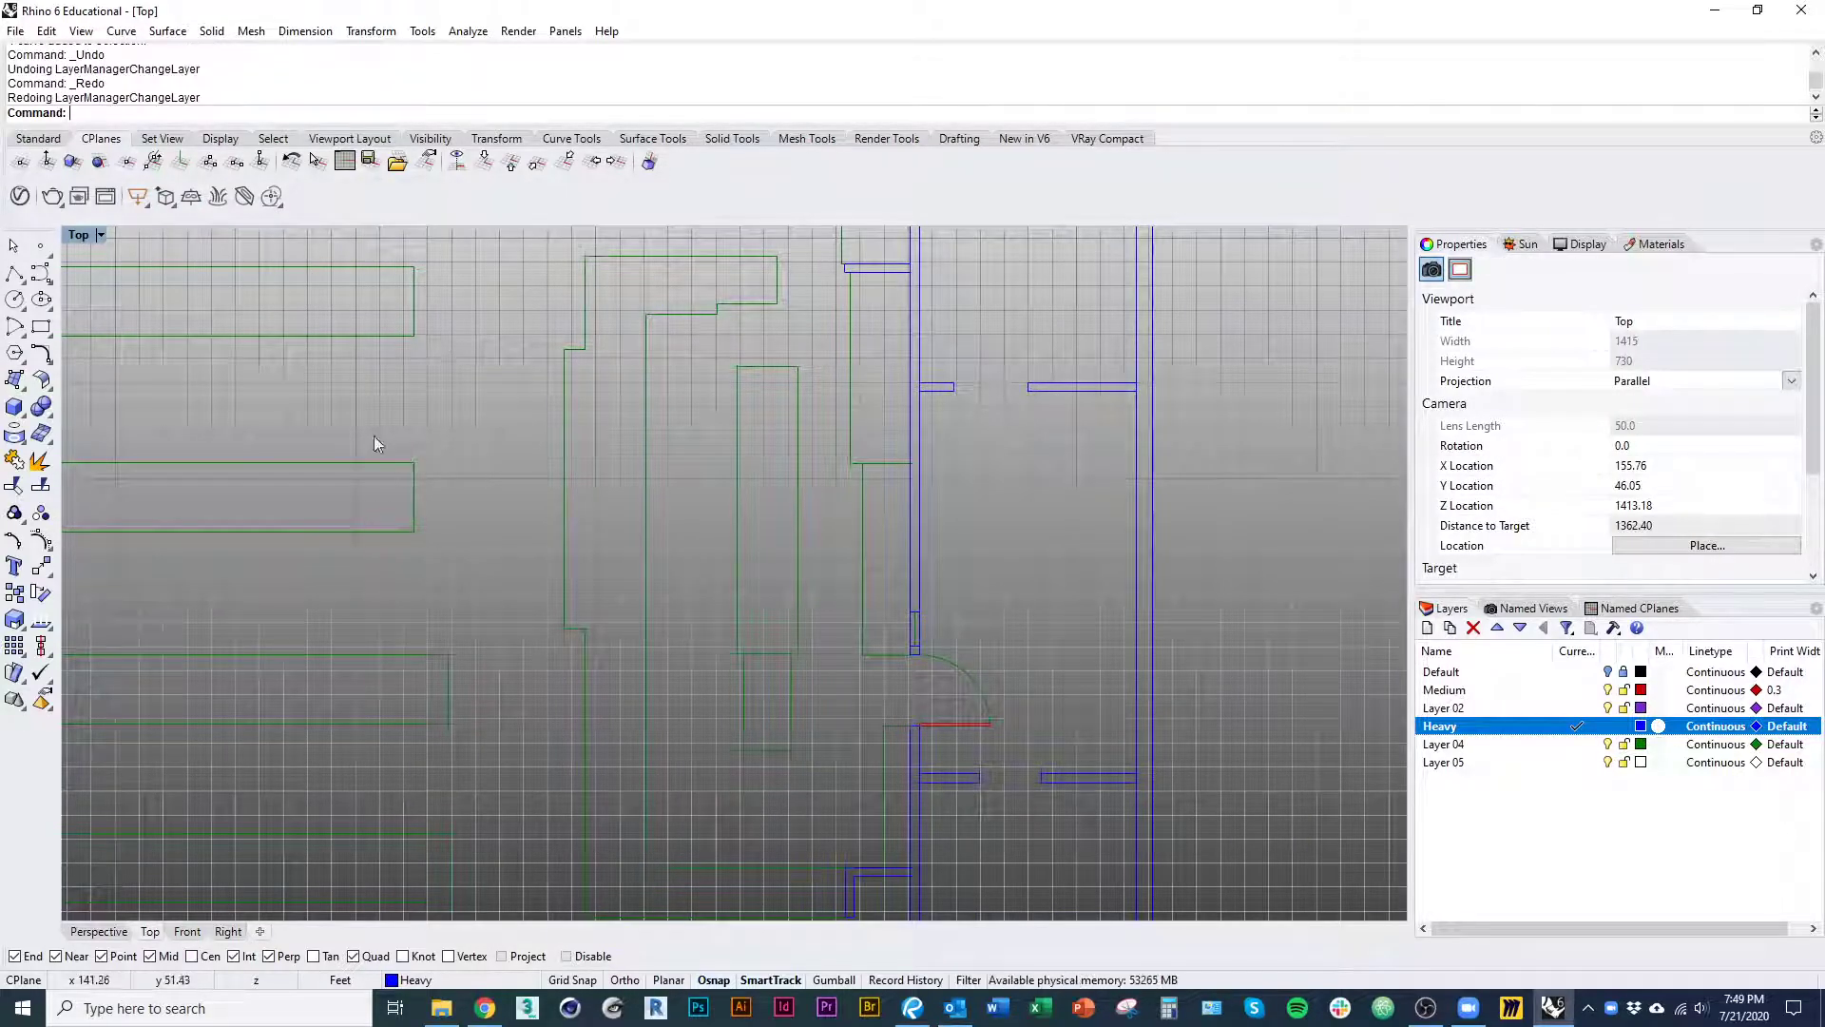
click(48, 32)
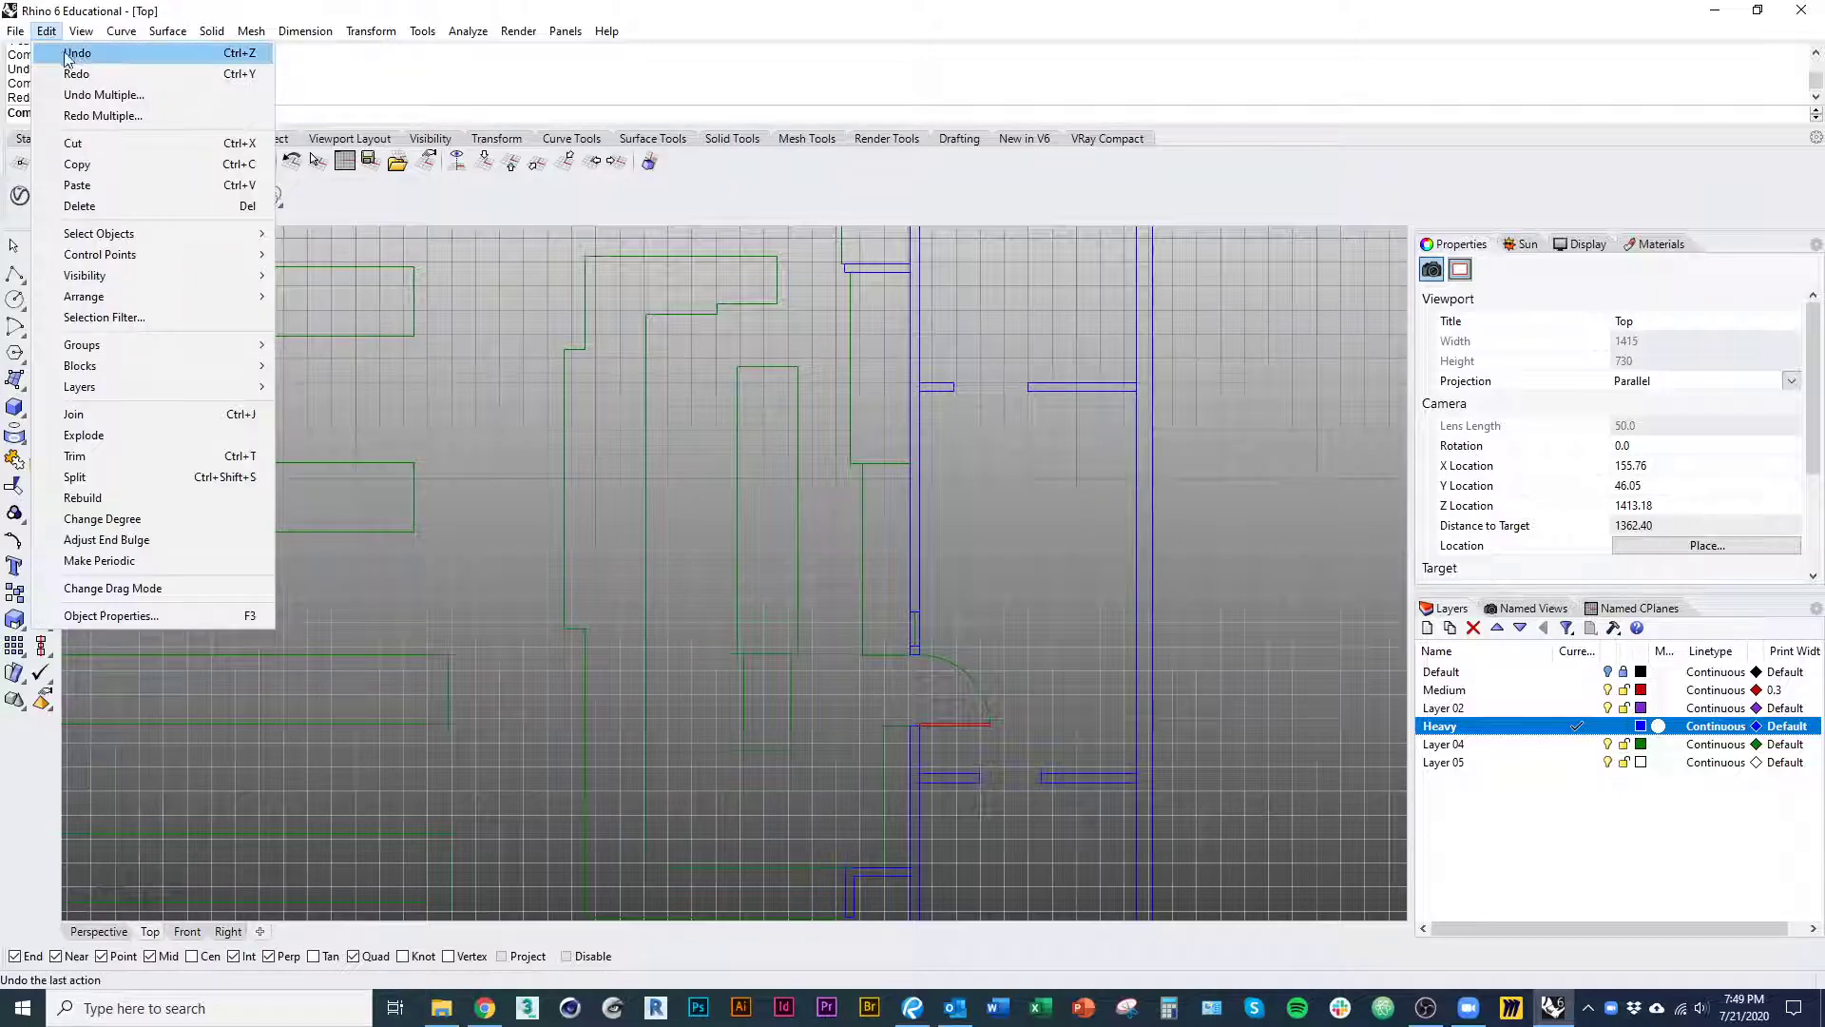
click(88, 74)
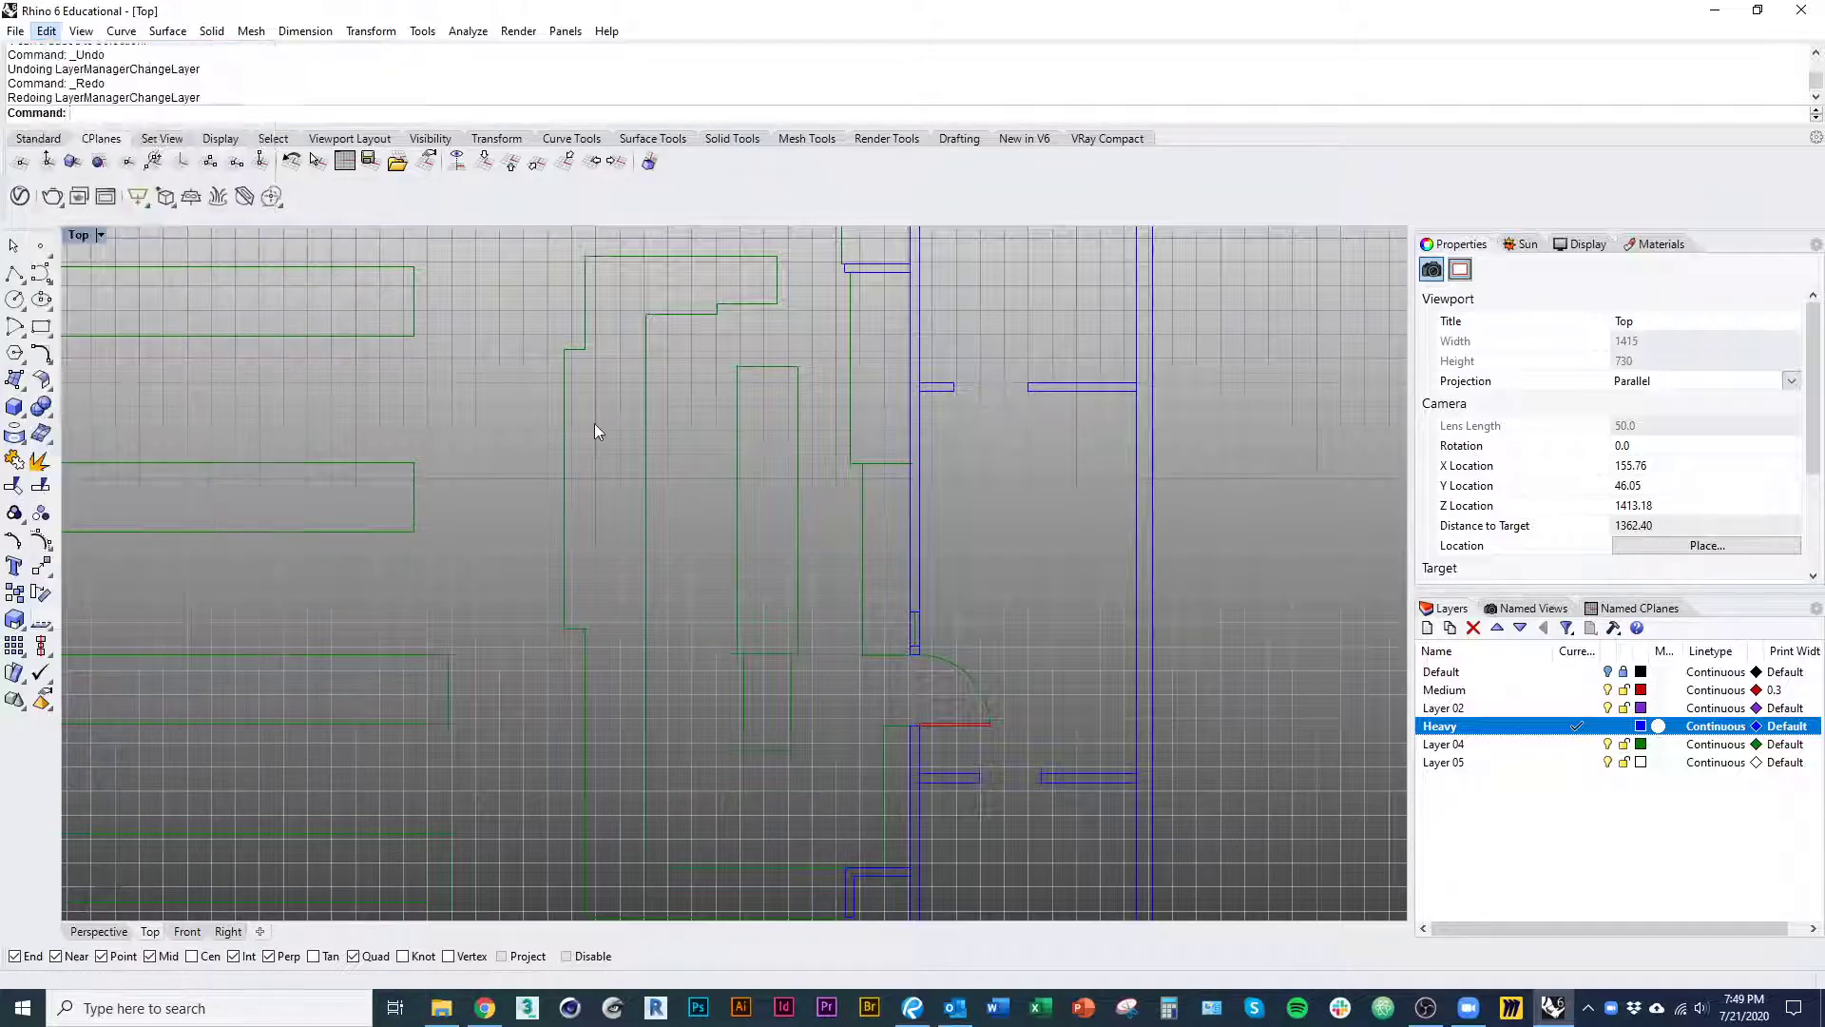
- Explode the joined sales counter outline into its individual segments
click(562, 541)
right_drag(645, 597, 688, 521)
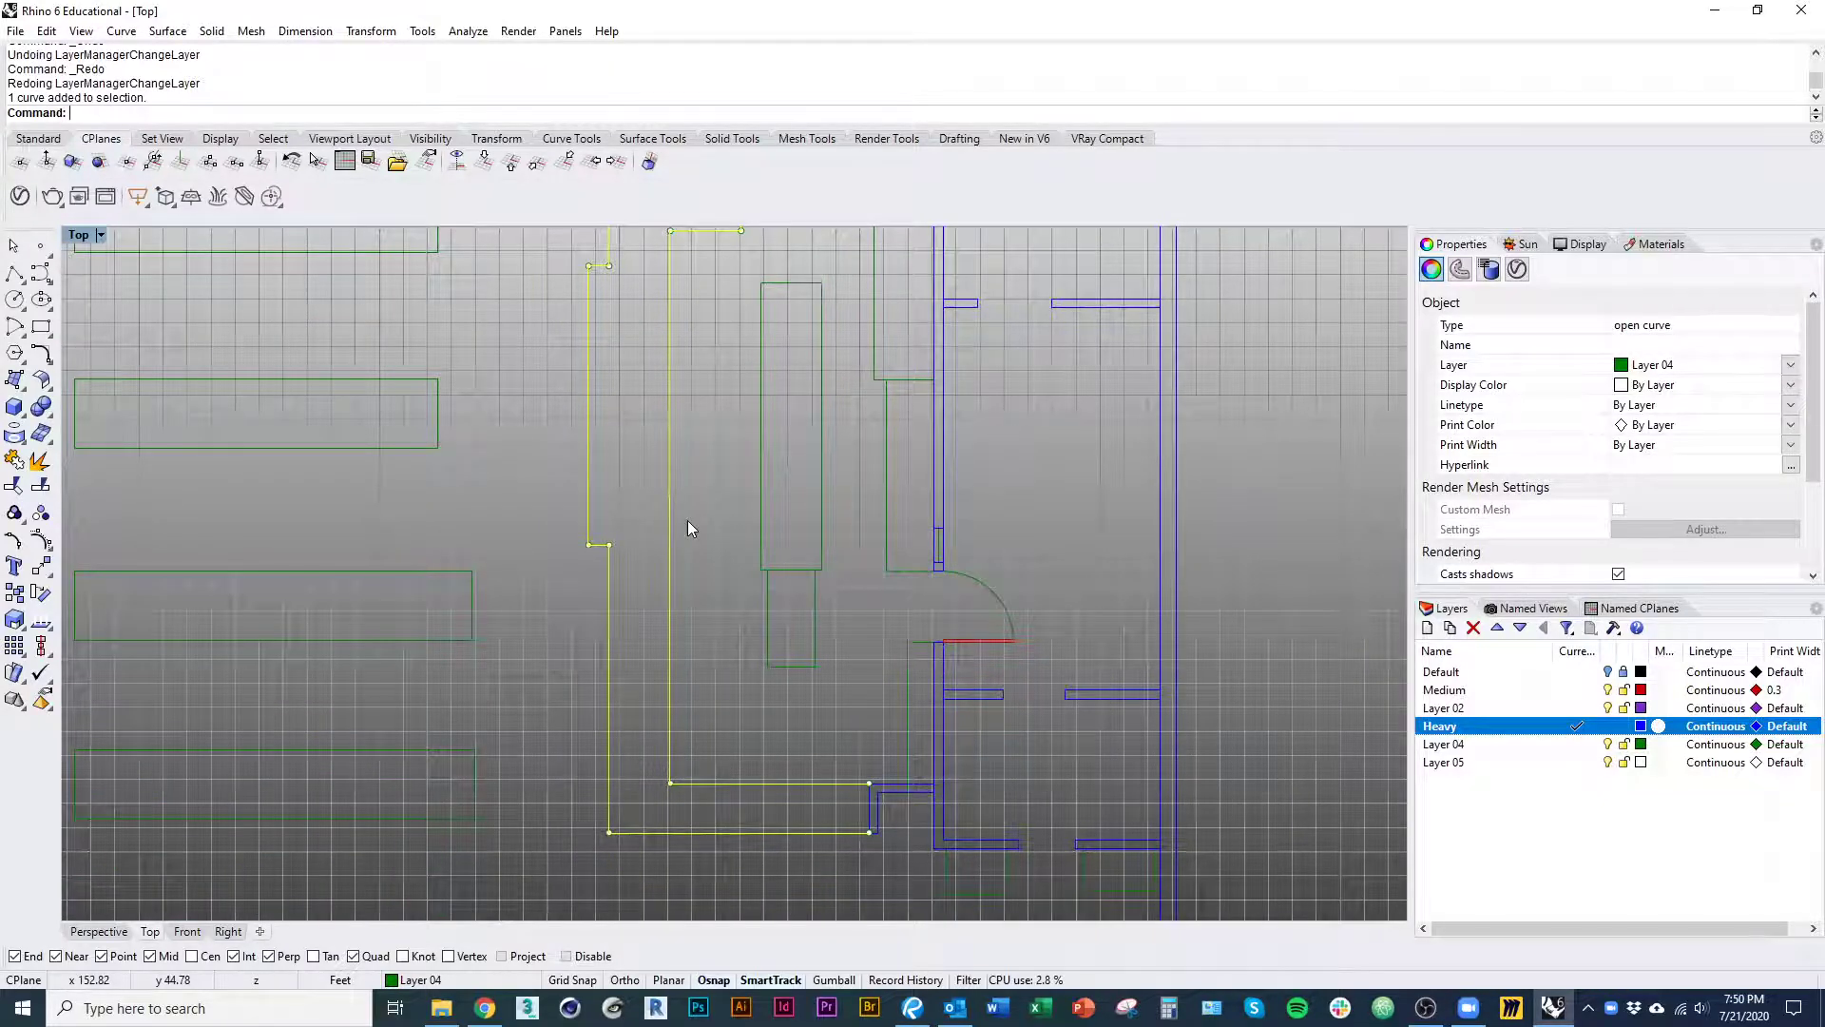
text(explode)
key(Return)
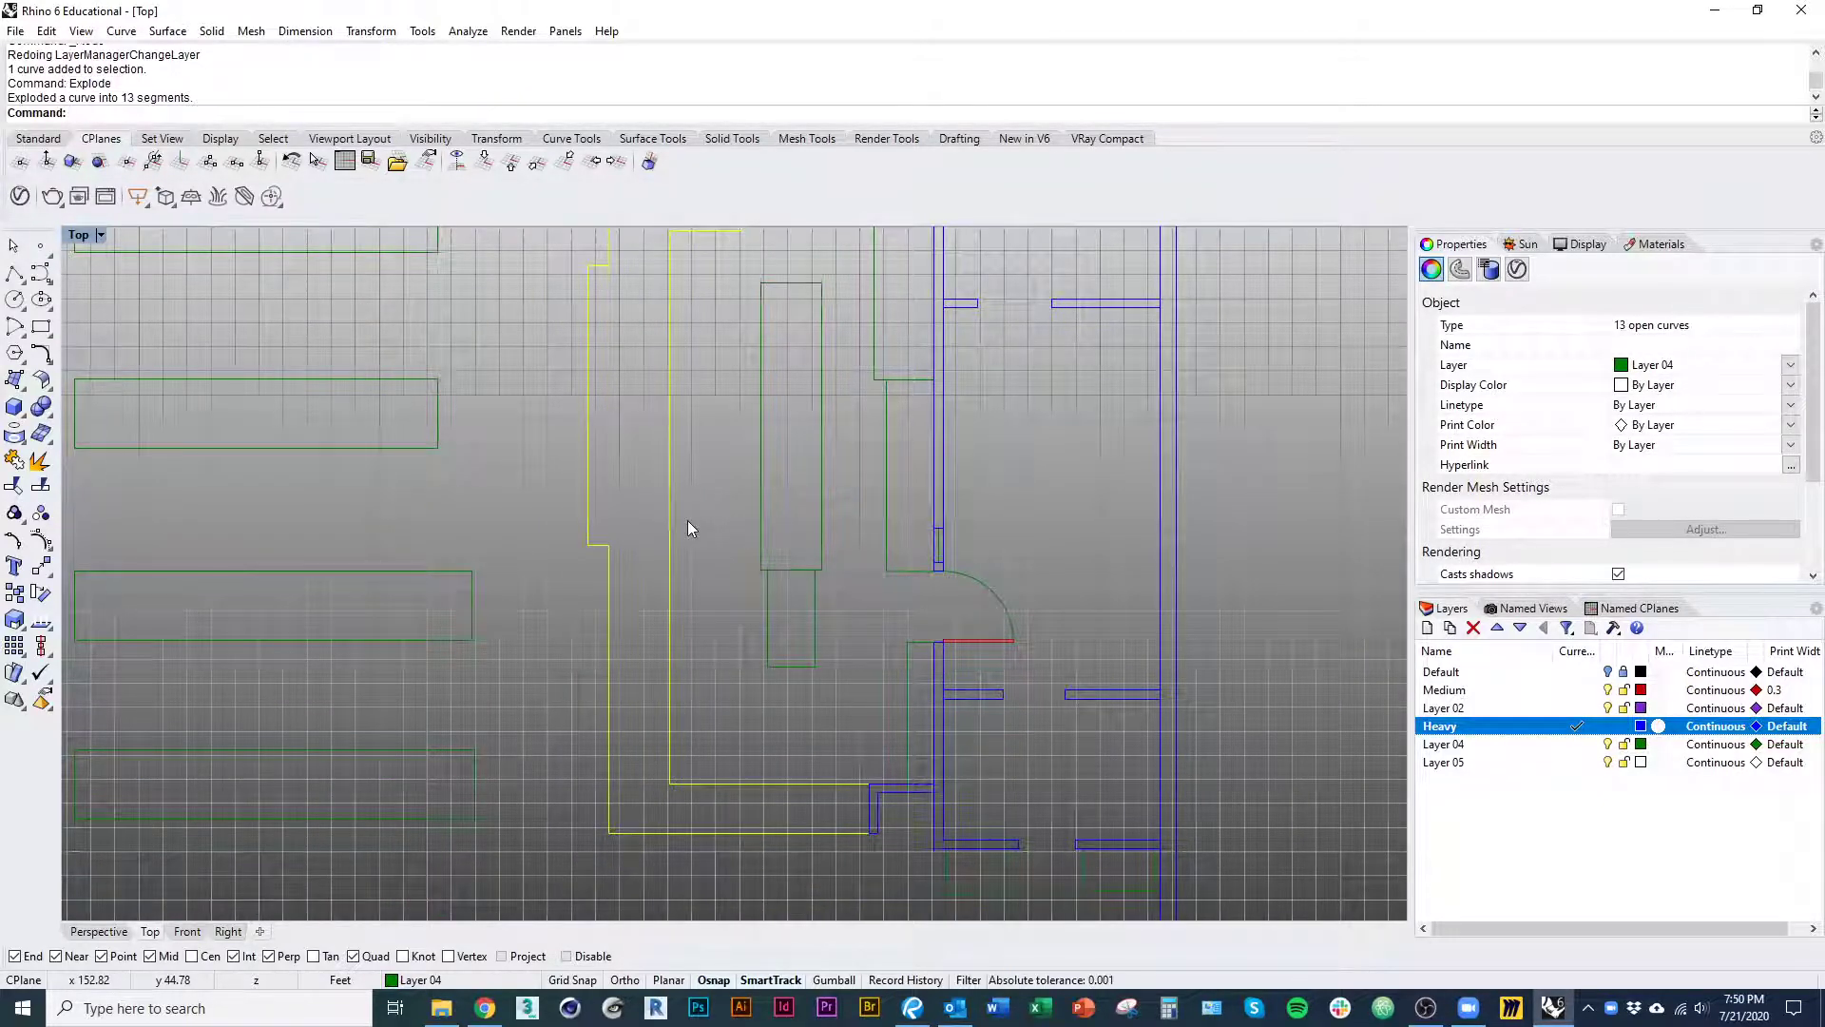
- Join all exploded counter segments except the short vertical line at the jog in the counter's upper inner edge
right_drag(675, 466, 575, 576)
scroll(629, 495, down, 1)
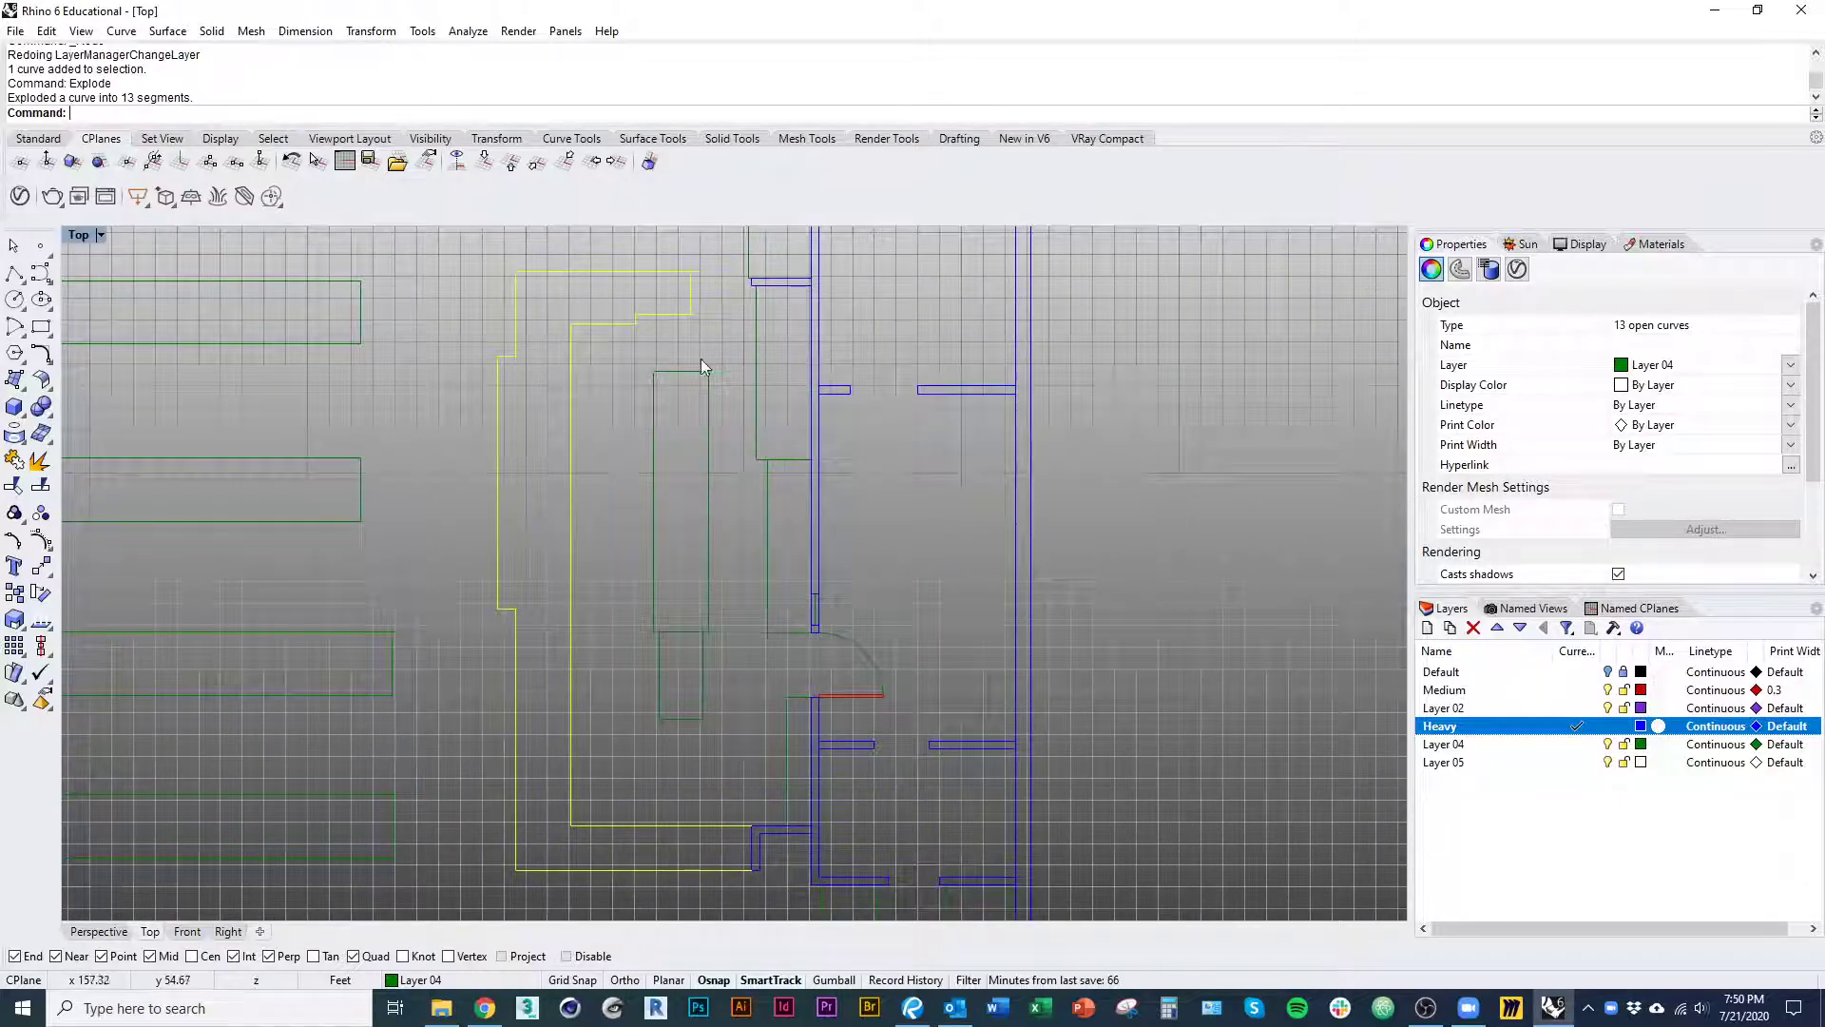
scroll(652, 366, up, 8)
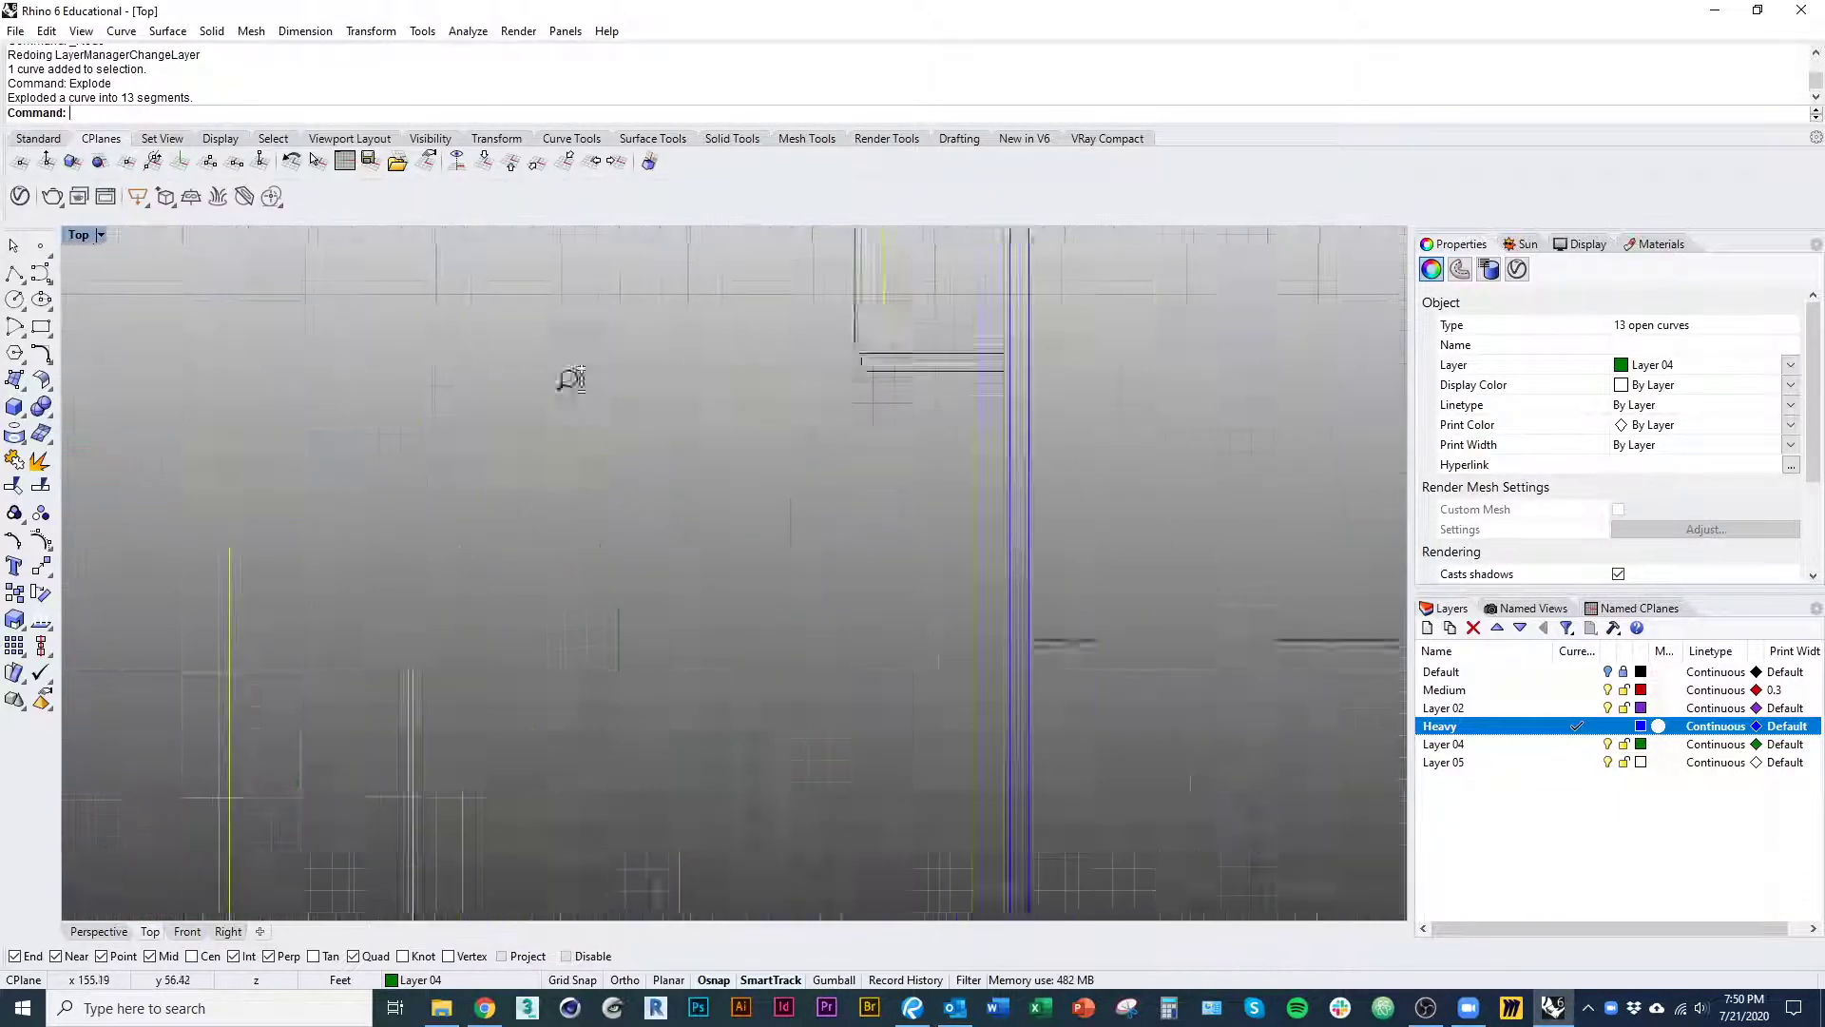
right_drag(589, 440, 656, 459)
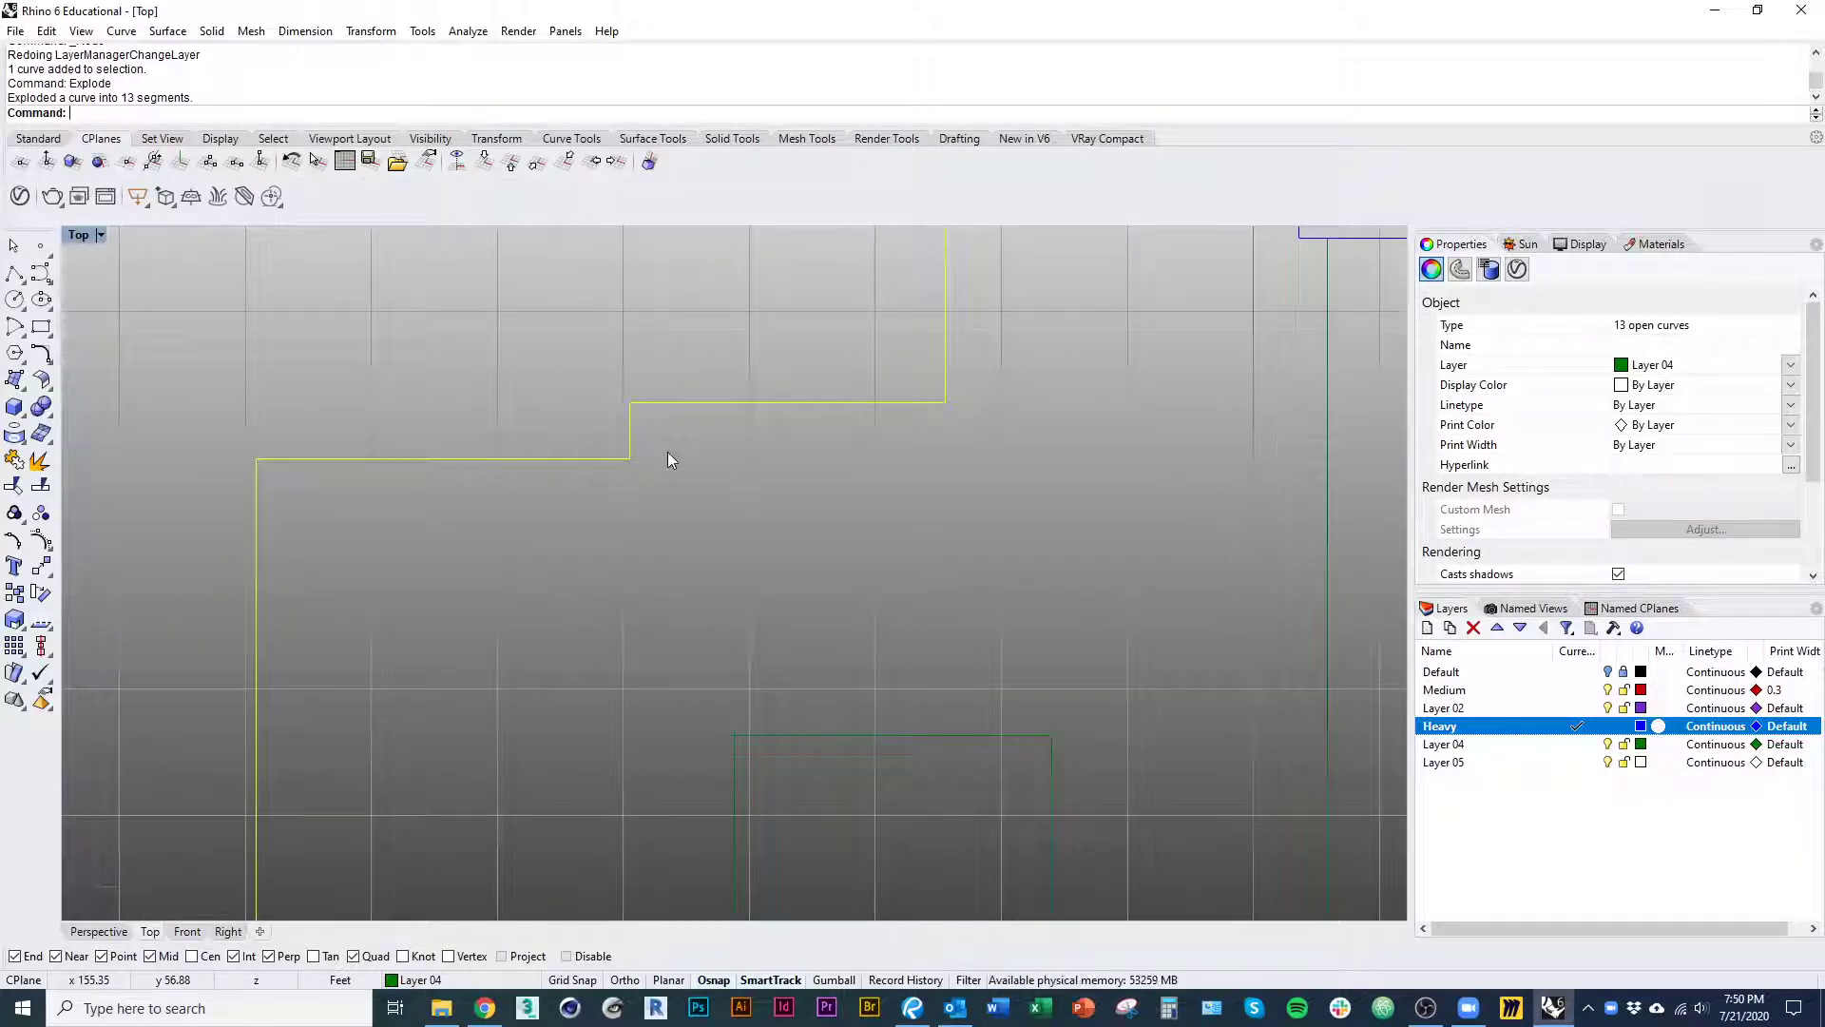
ctrl+click(635, 439)
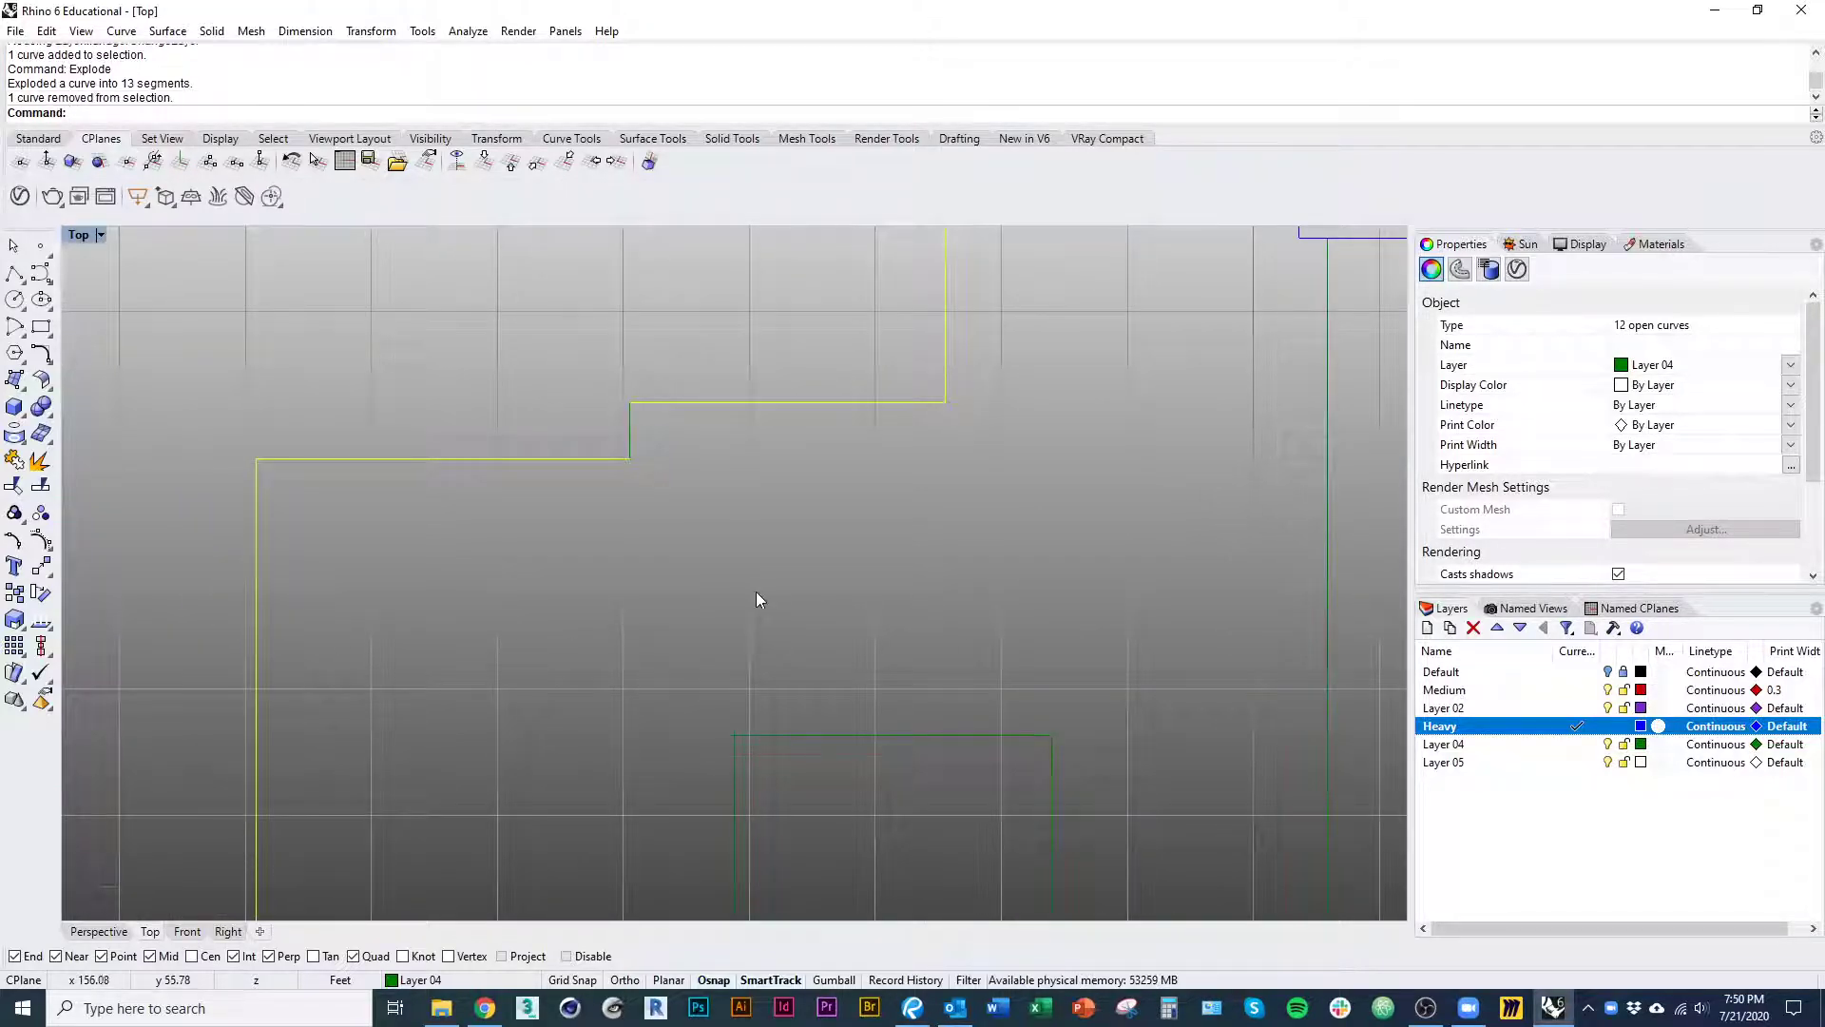
scroll(697, 437, down, 6)
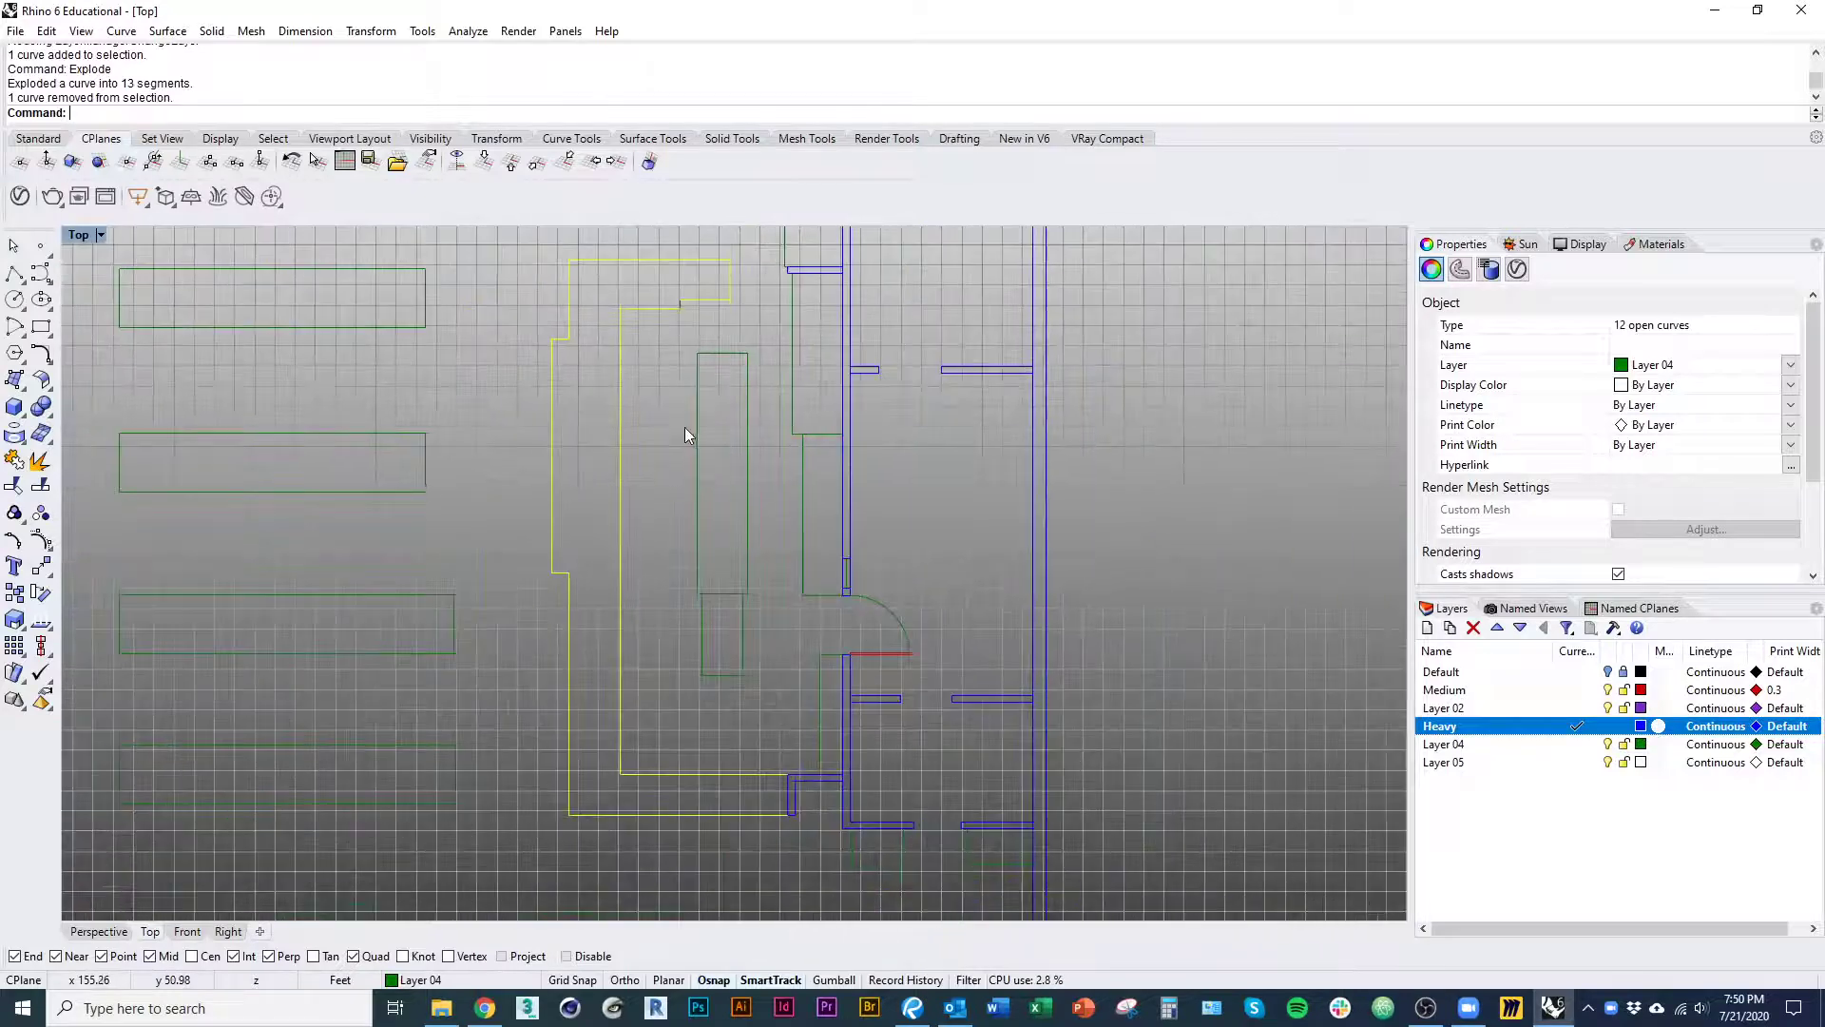
right_drag(684, 427, 672, 399)
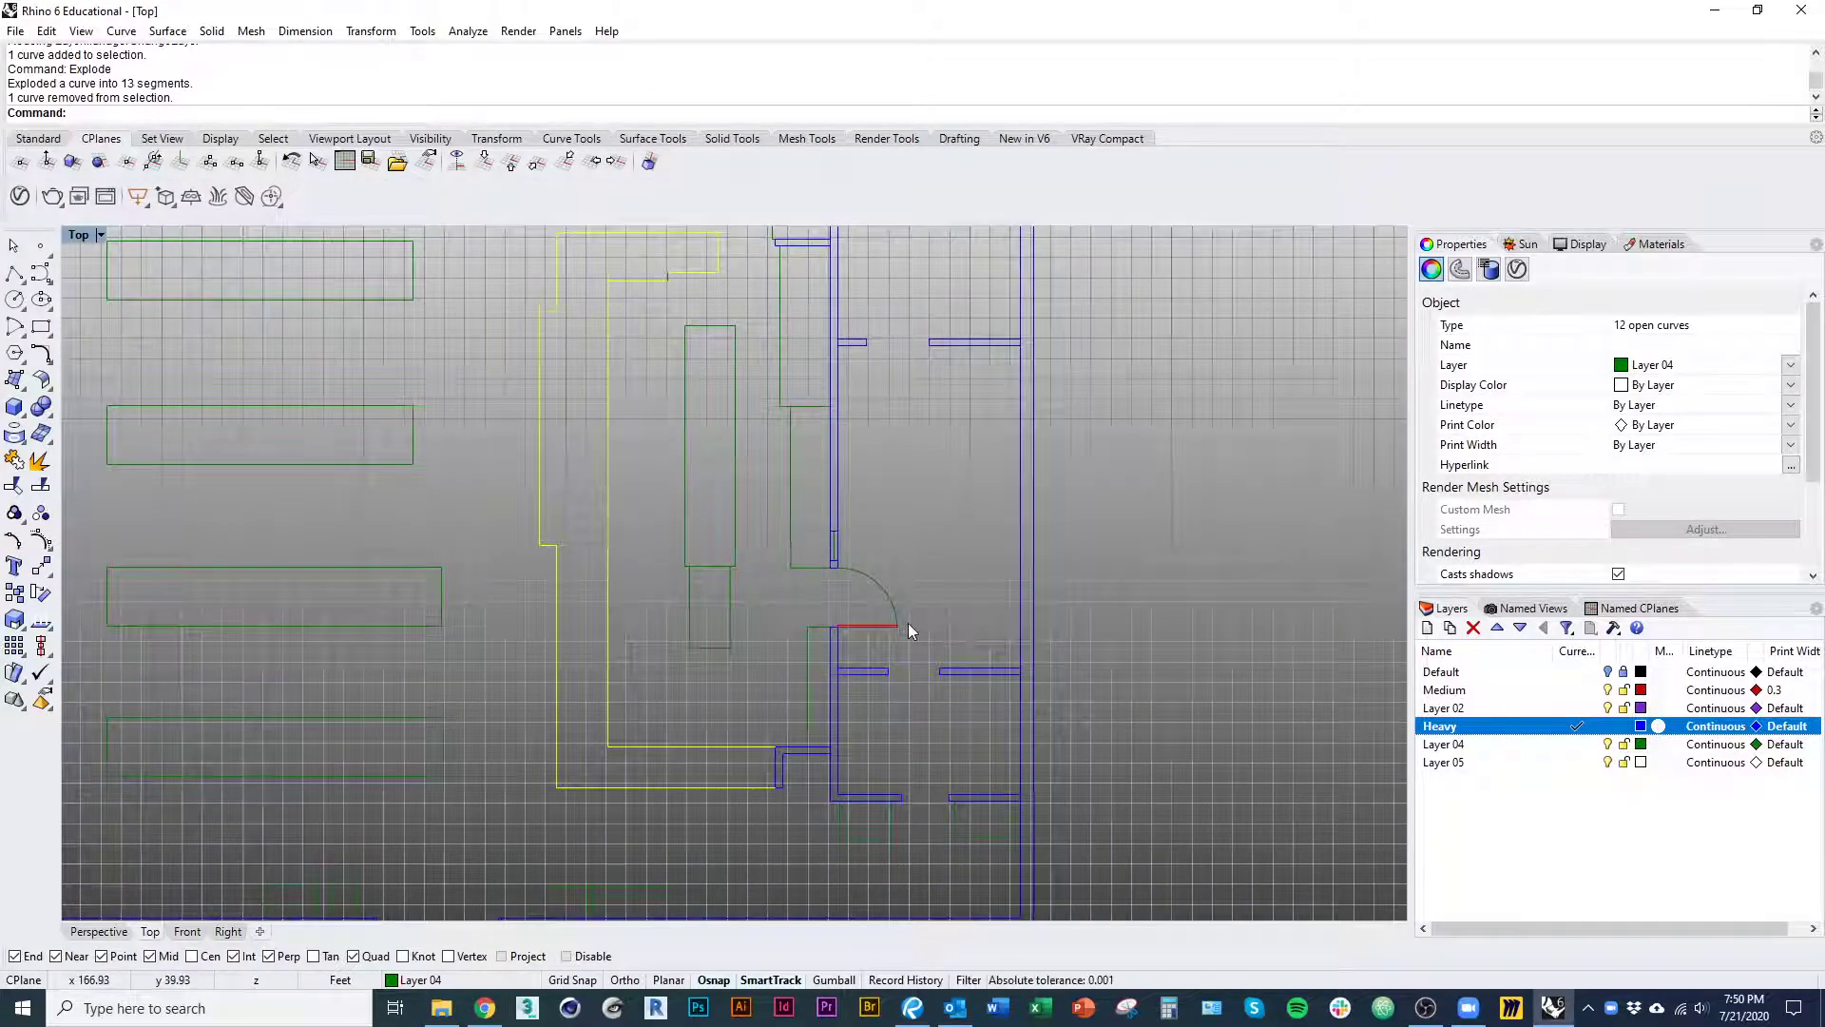
key(Return)
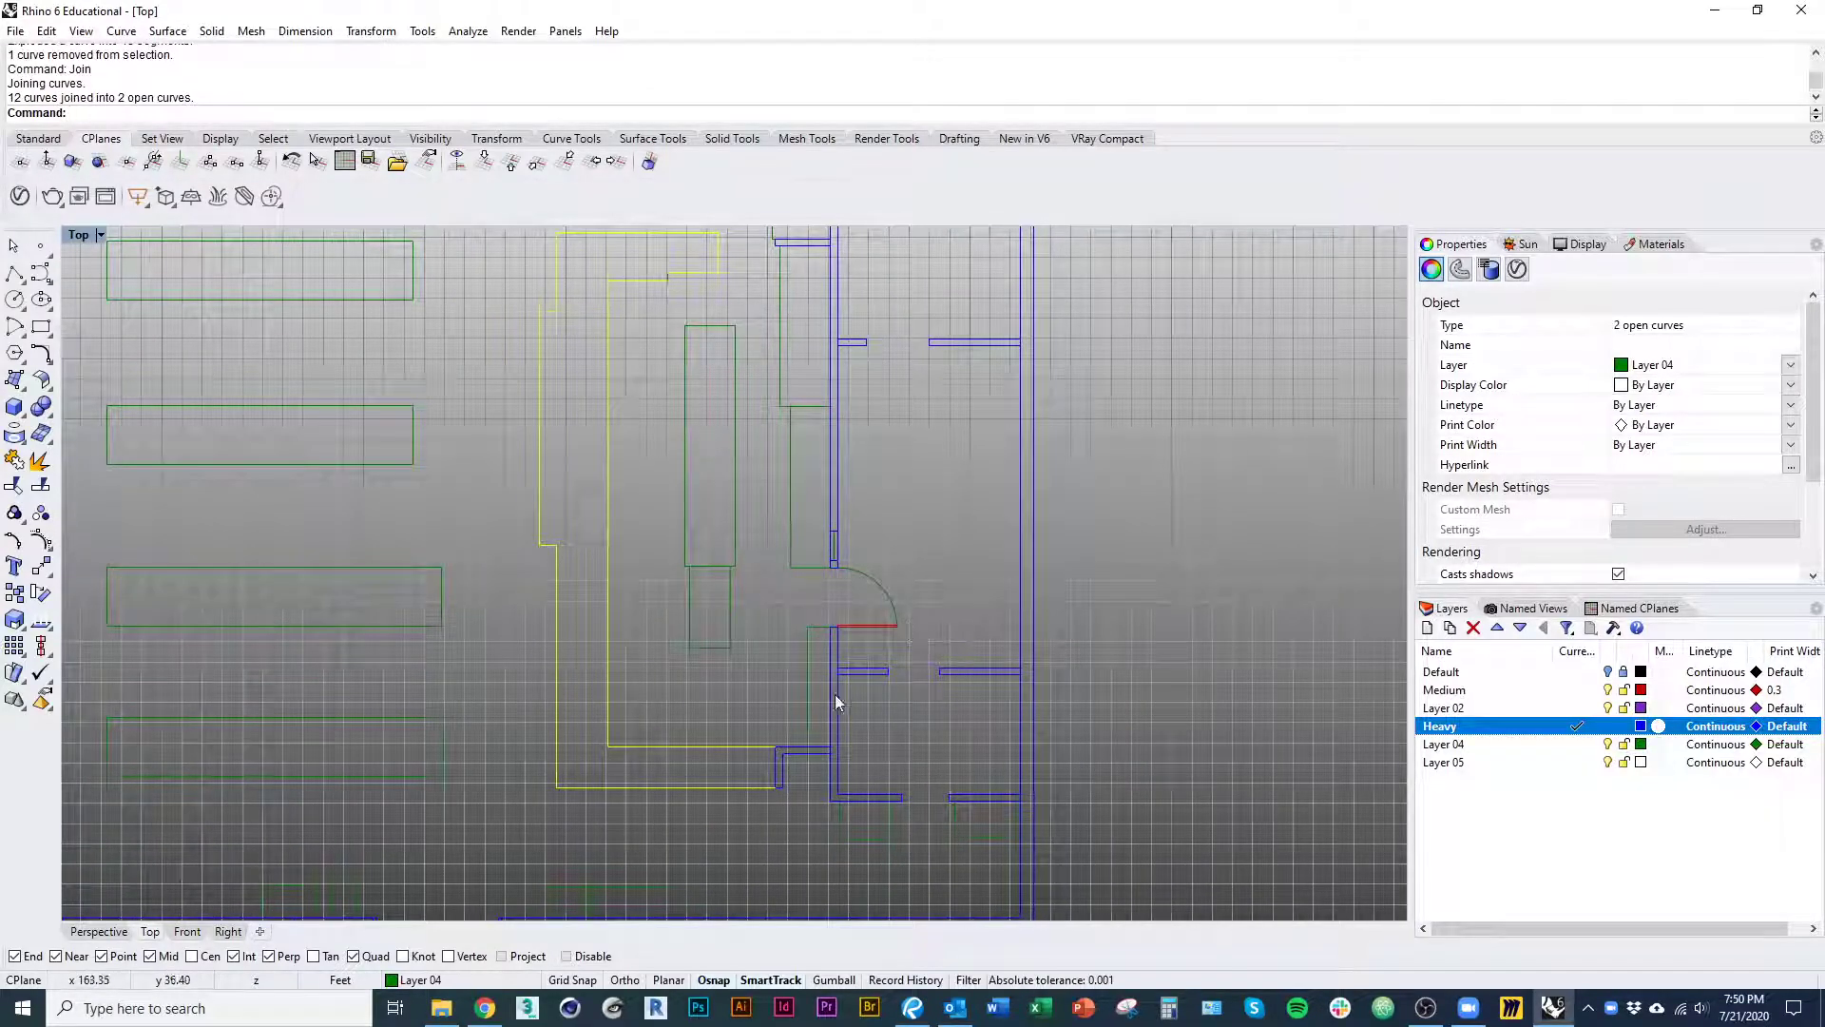
key(Escape)
- Join the short vertical jog line with the two counter curves on either side of it
right_drag(606, 324, 602, 409)
click(602, 409)
click(707, 359)
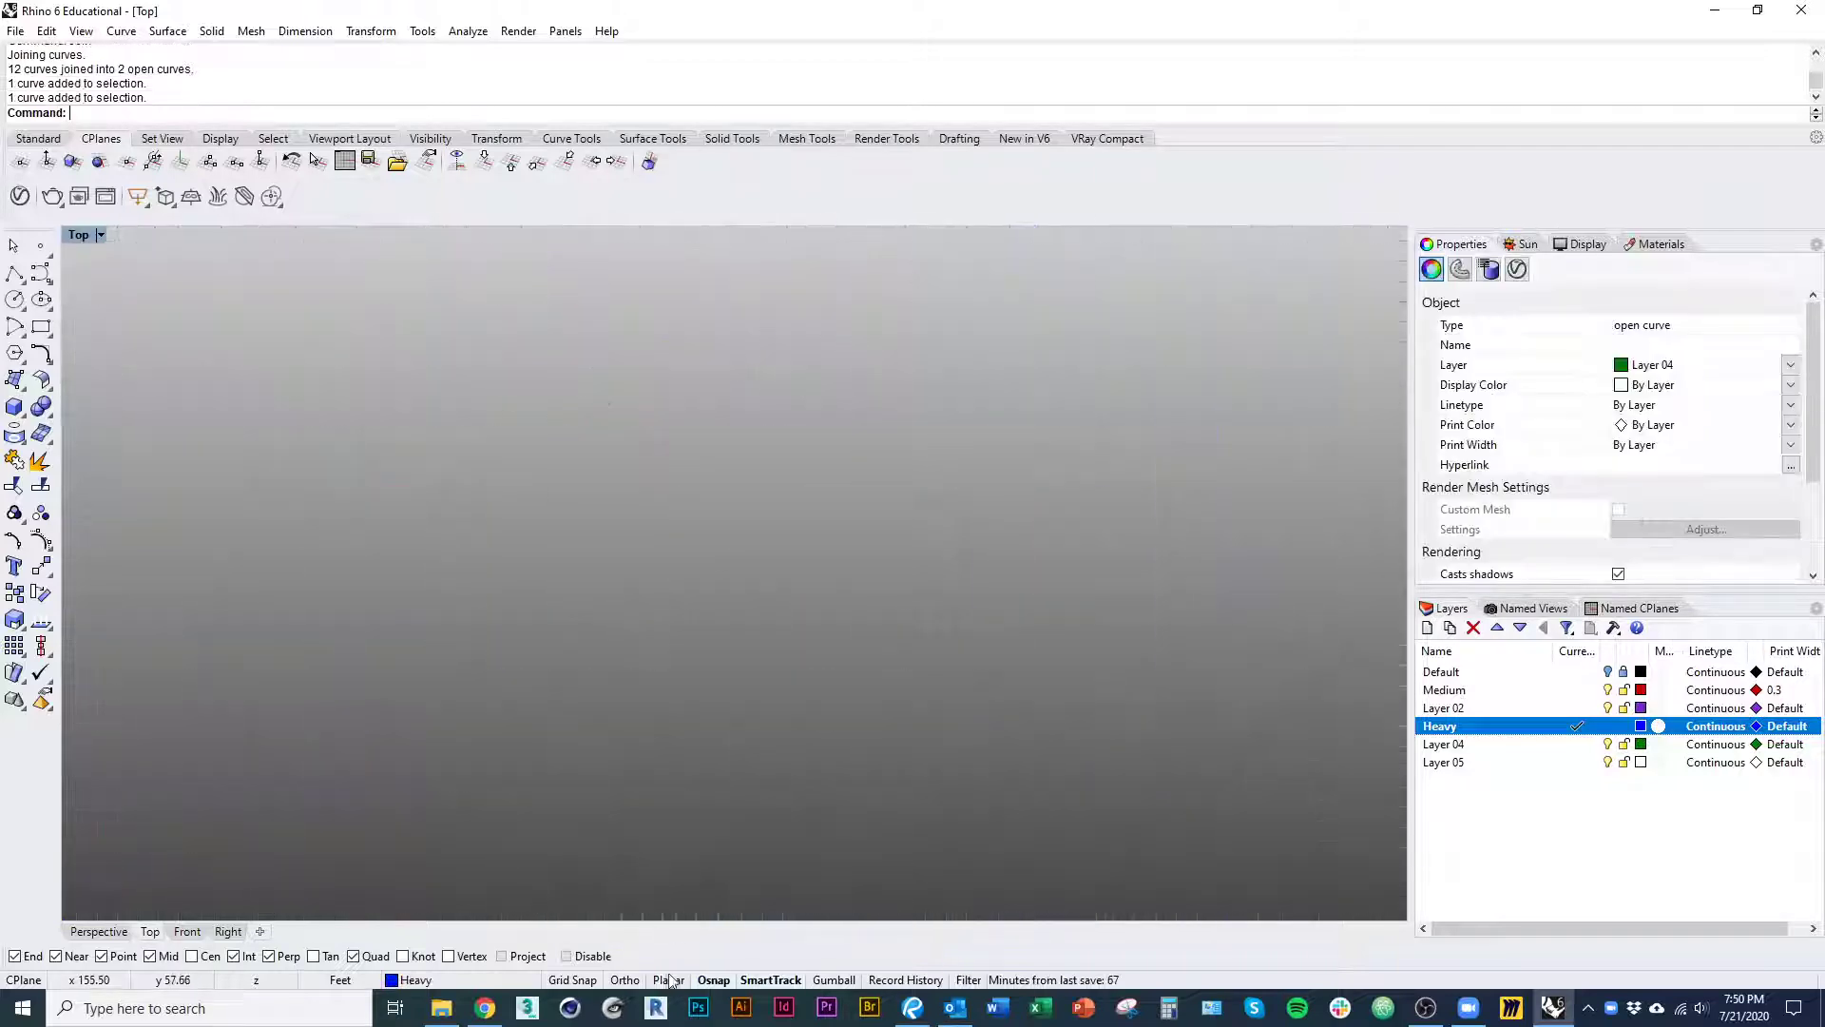
scroll(798, 644, down, 8)
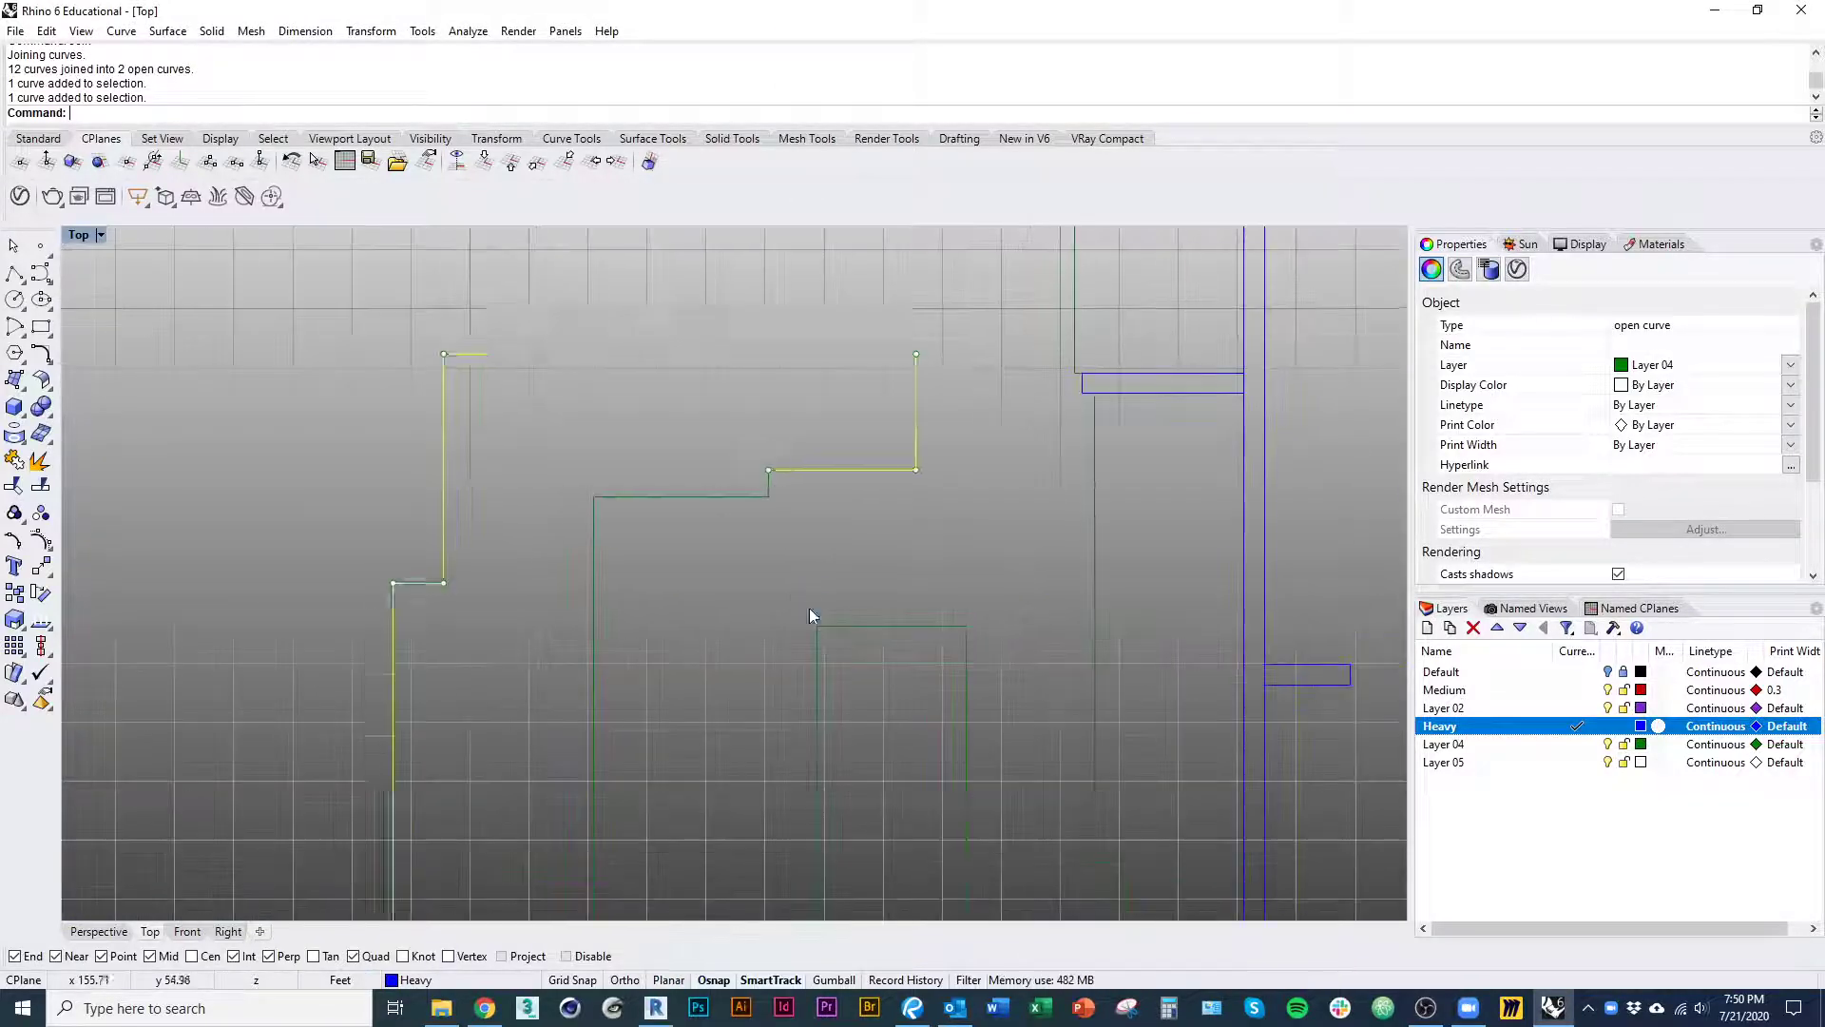
click(750, 574)
click(768, 485)
click(738, 578)
scroll(738, 579, down, 9)
right_drag(738, 591, 834, 530)
scroll(836, 433, down, 6)
scroll(839, 498, up, 11)
drag(858, 460, 821, 416)
right_drag(832, 437, 747, 498)
key(ctrl+j)
scroll(746, 475, down, 9)
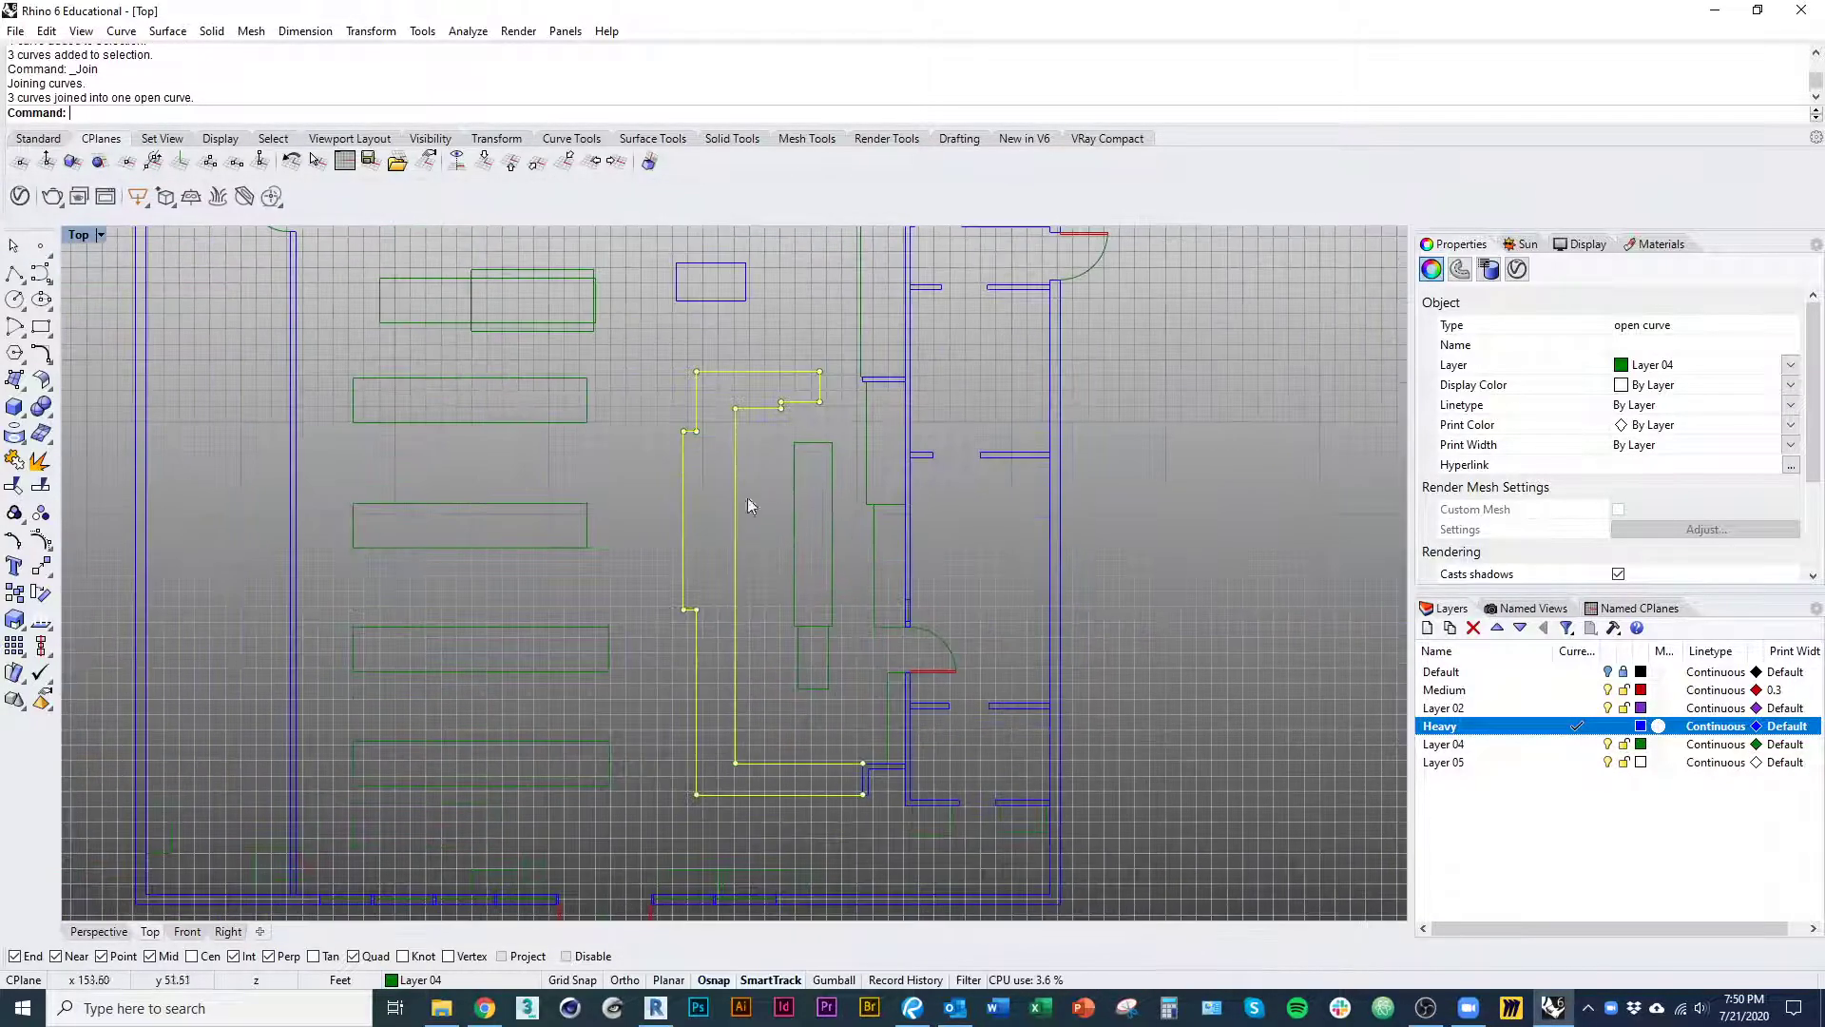
- Trim the overlapping inner lines of the two crossing rectangles above the shelving units, leaving a single stepped outline
right_drag(622, 468, 642, 543)
click(643, 544)
right_drag(590, 425, 728, 631)
scroll(616, 505, up, 5)
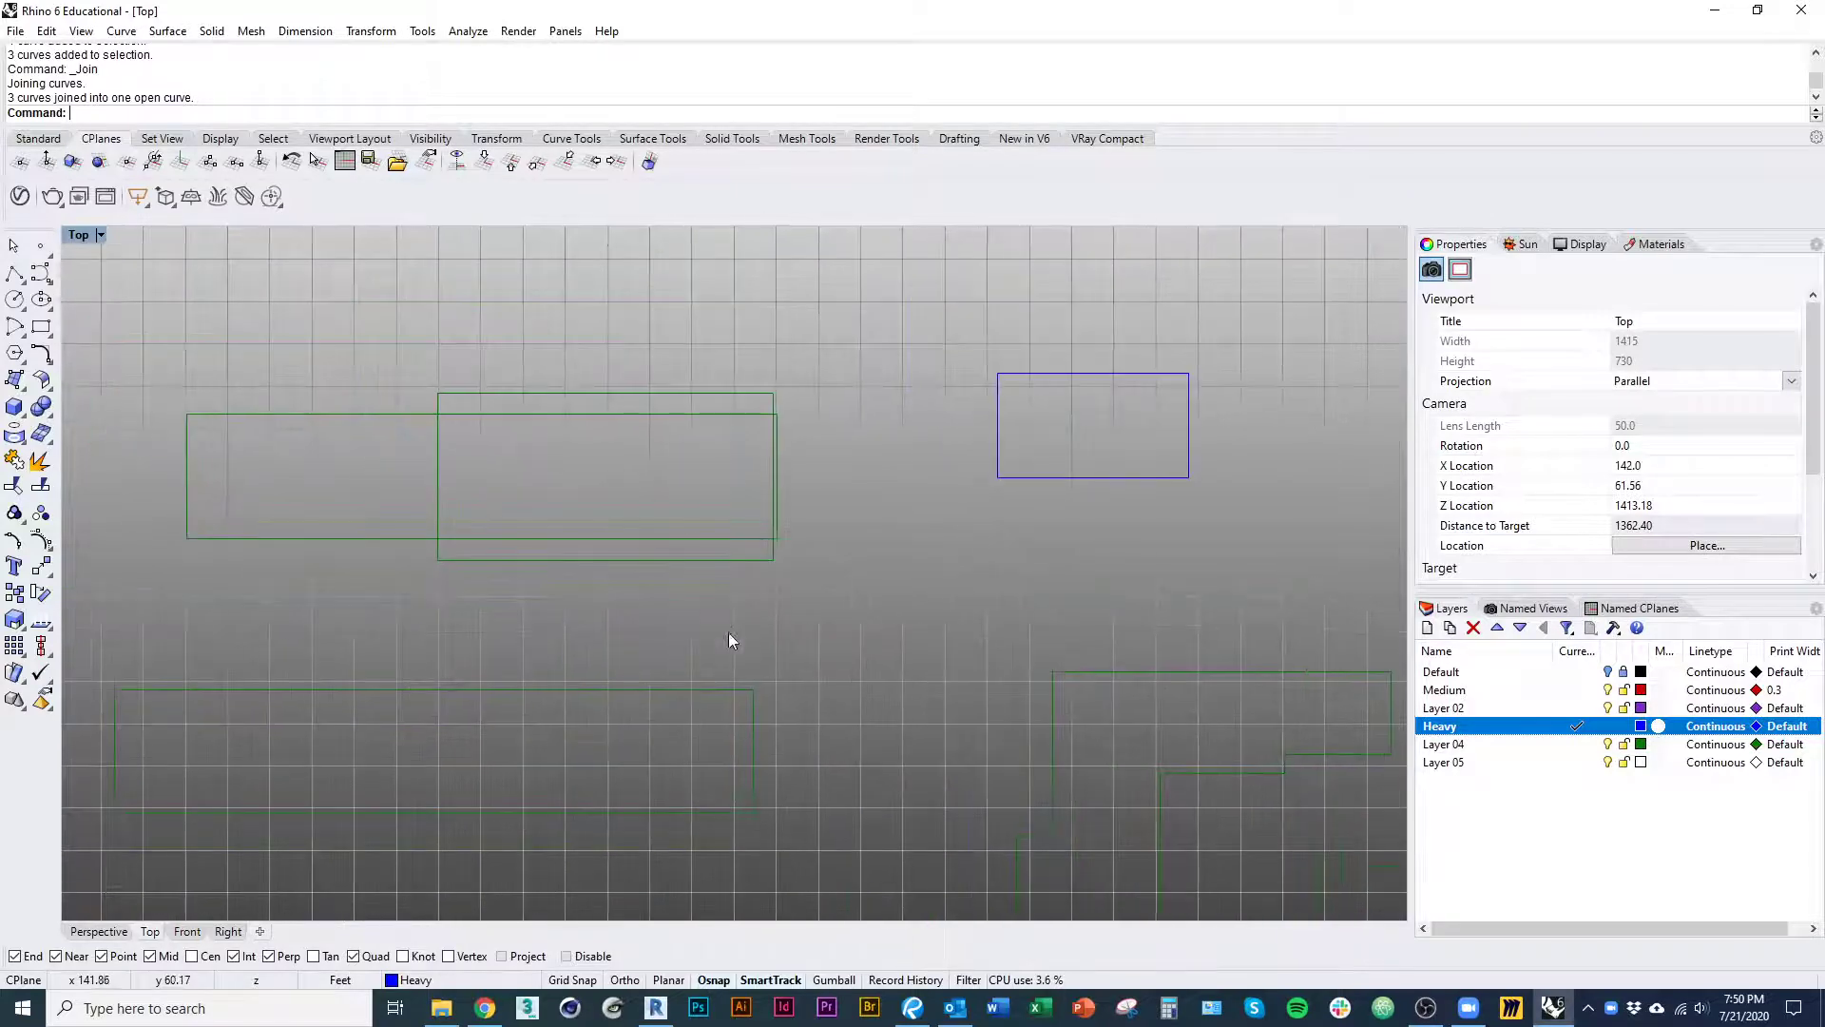
drag(728, 631, 739, 540)
text(trim)
key(Return)
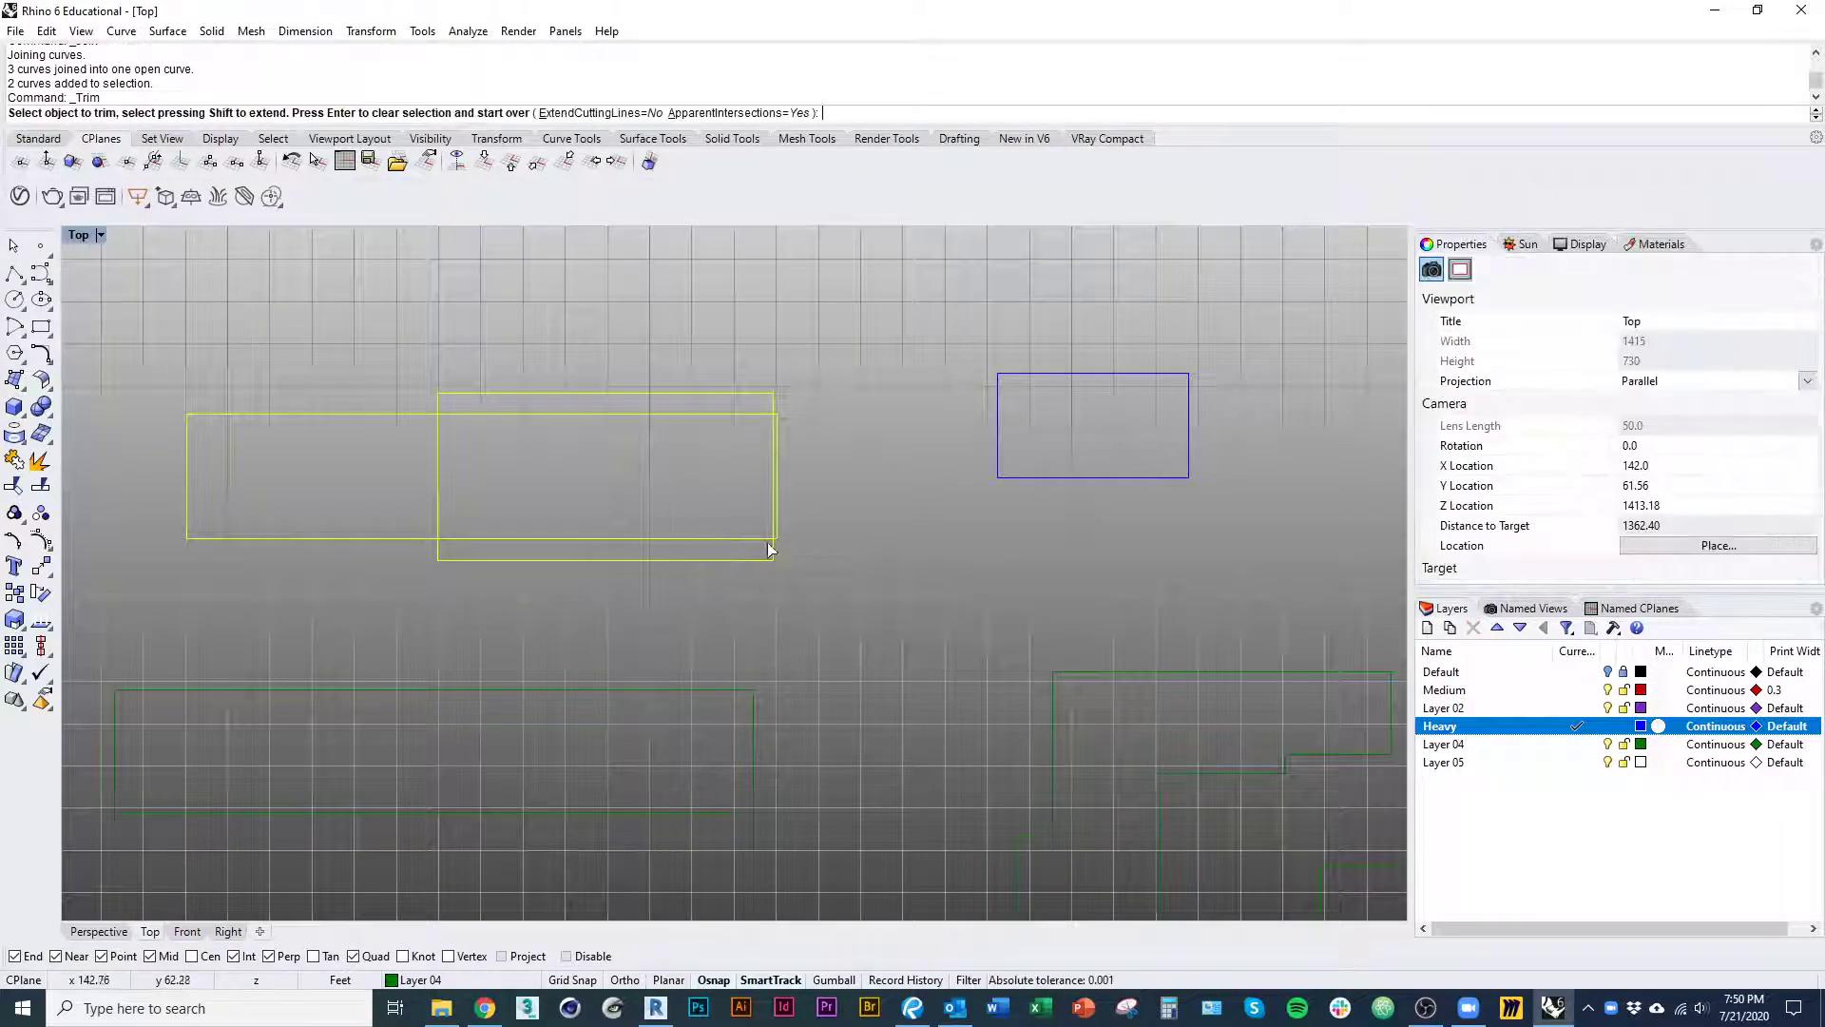
click(751, 538)
click(482, 415)
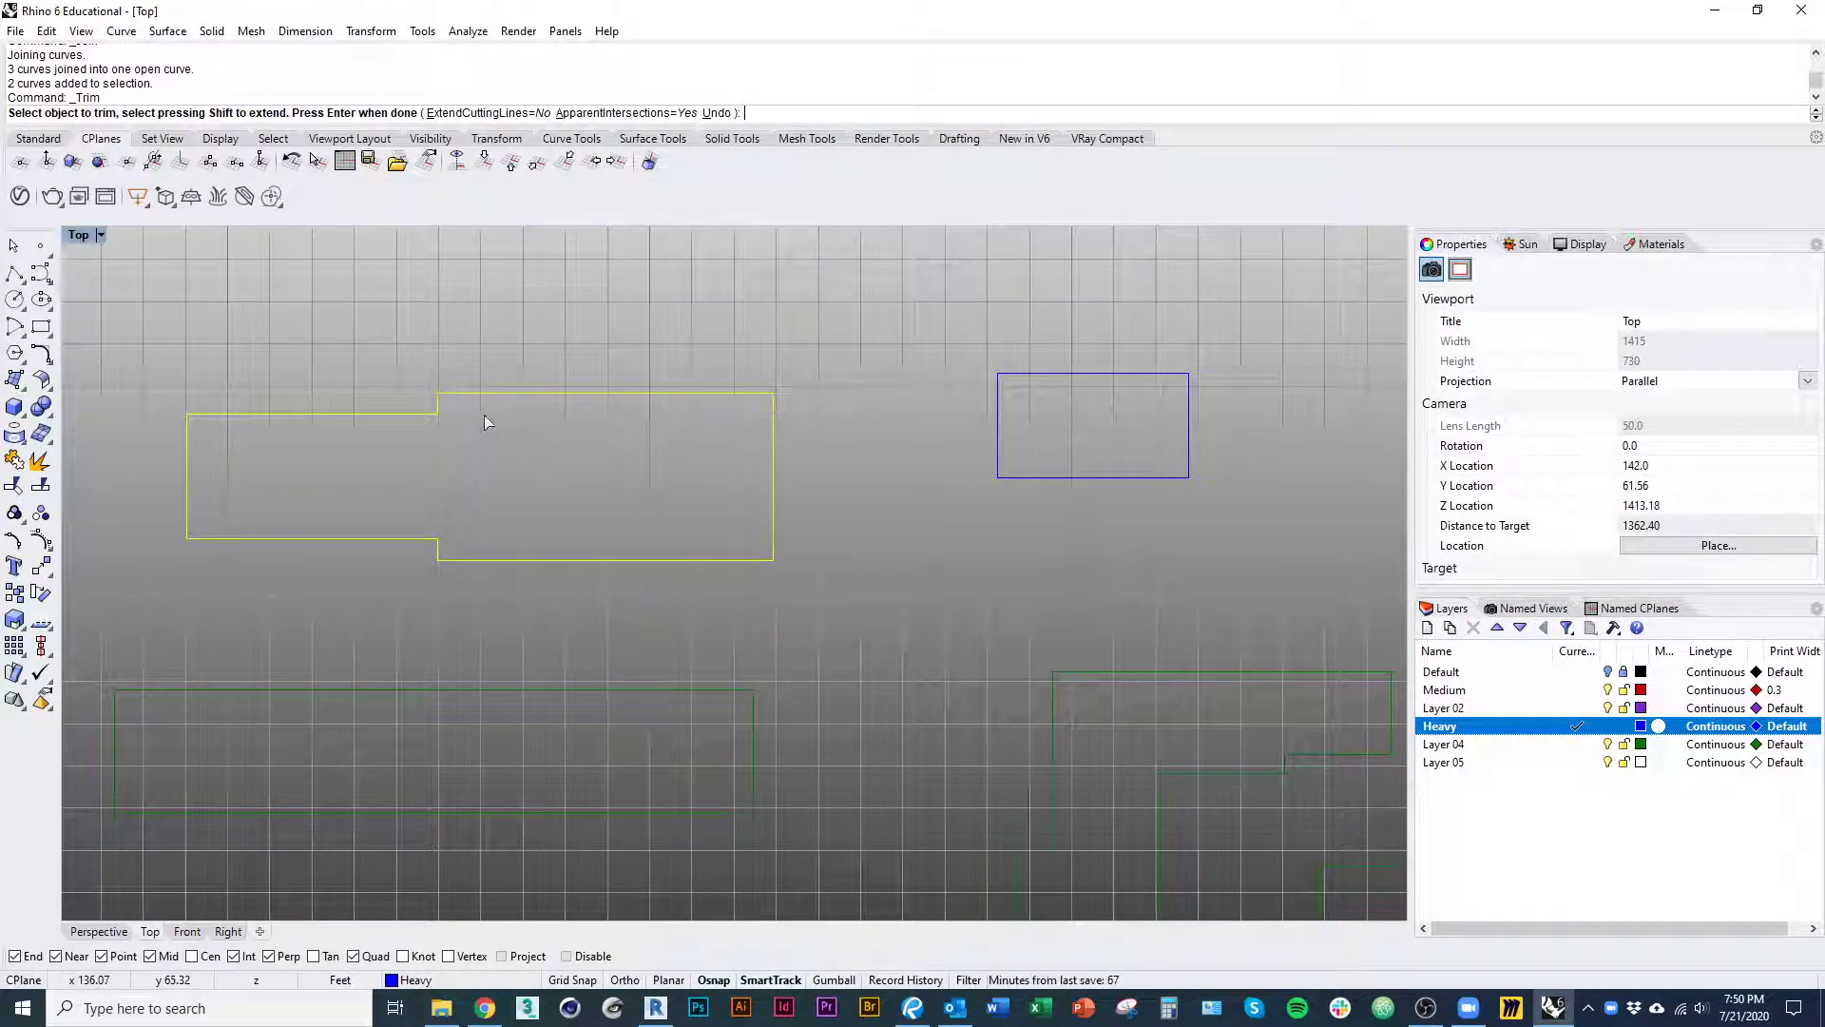
key(Return)
- Join the two trimmed rectangle pieces above the shelving units into one closed stepped outline
scroll(602, 541, up, 3)
click(612, 559)
click(356, 530)
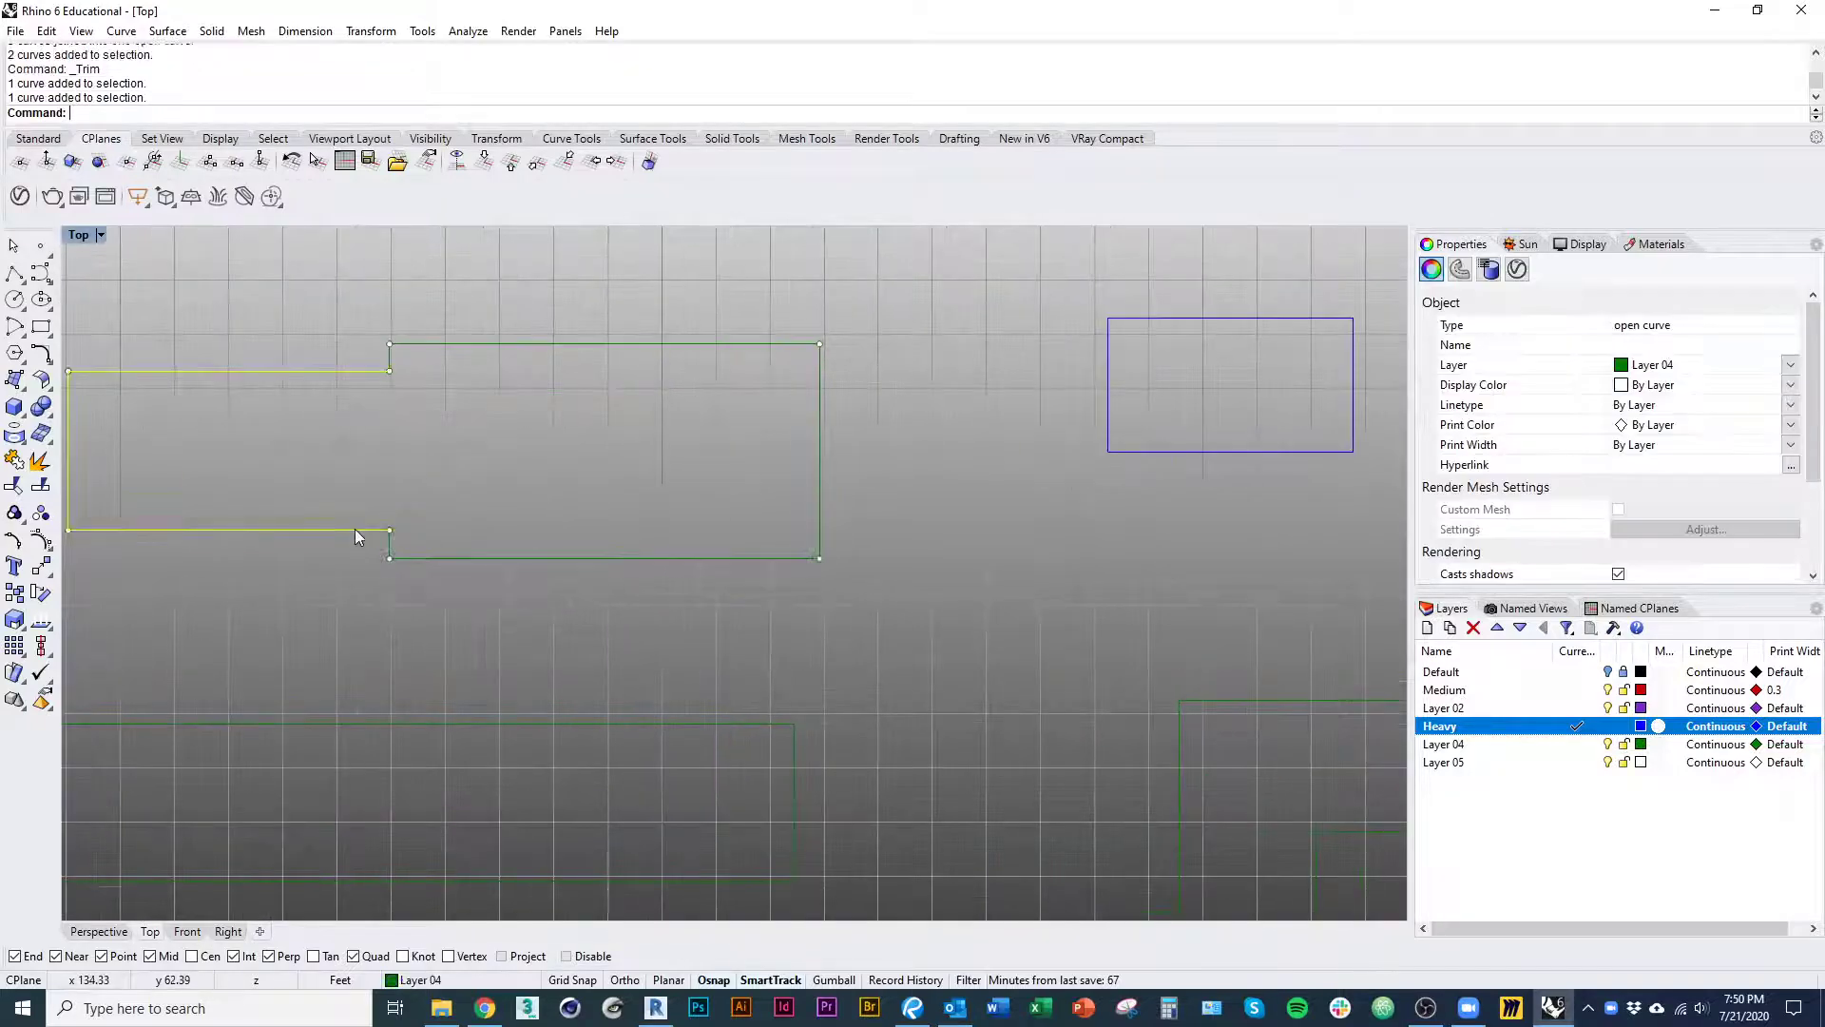
shift+click(563, 559)
key(ctrl+j)
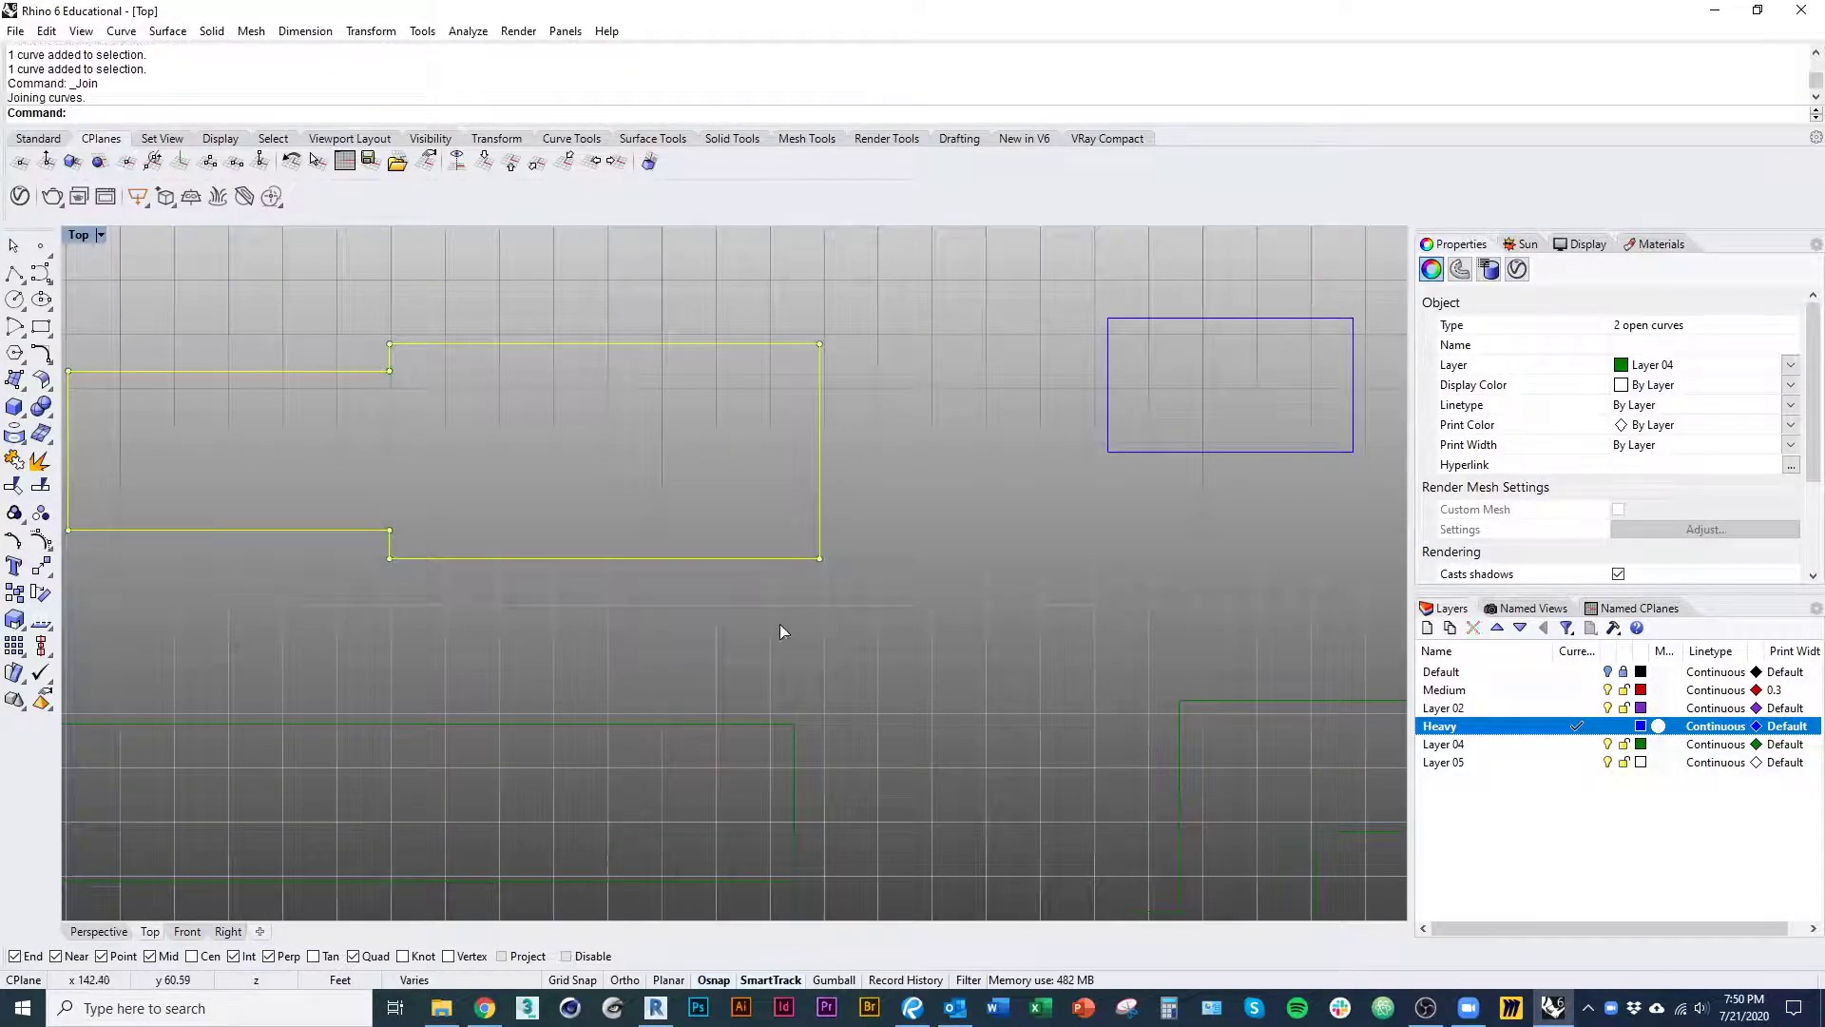
- Select the traced cooler unit and its angled door near the lower-left wall, and turn on the Default layer
scroll(779, 624, down, 5)
right_drag(675, 652, 652, 363)
scroll(654, 723, up, 8)
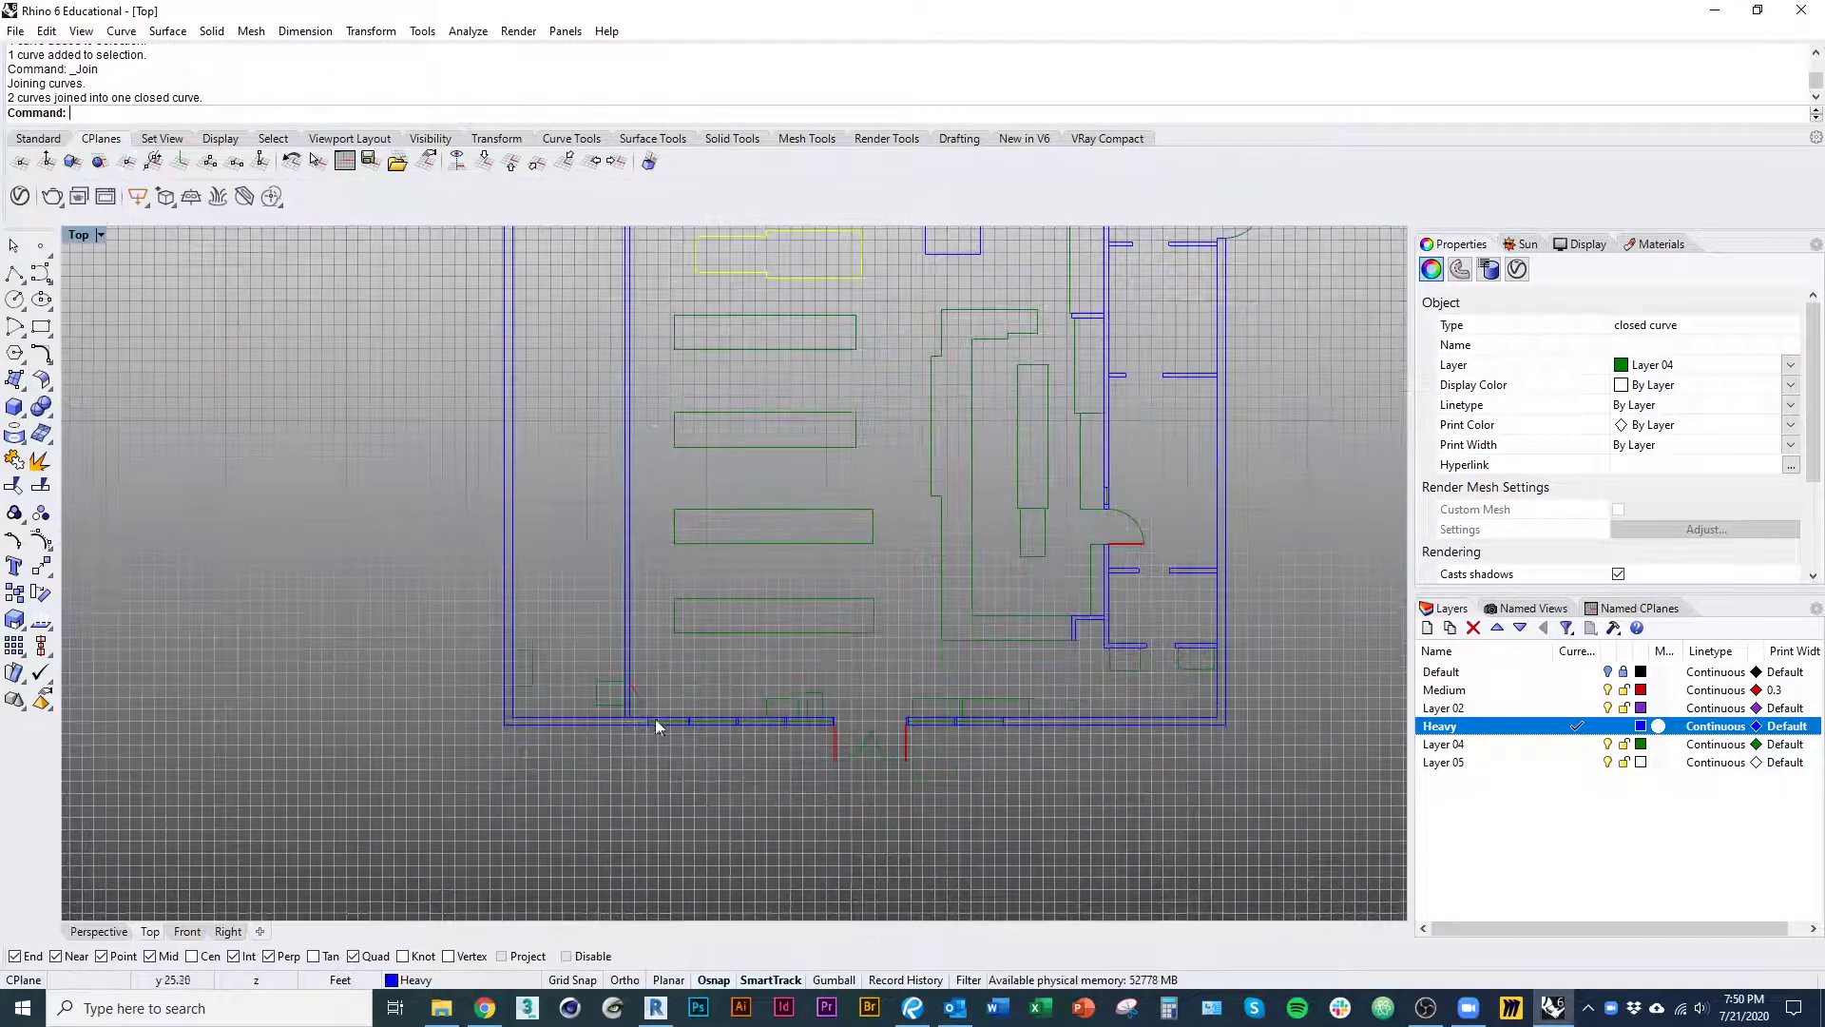
drag(307, 547, 795, 394)
right_drag(653, 540, 676, 582)
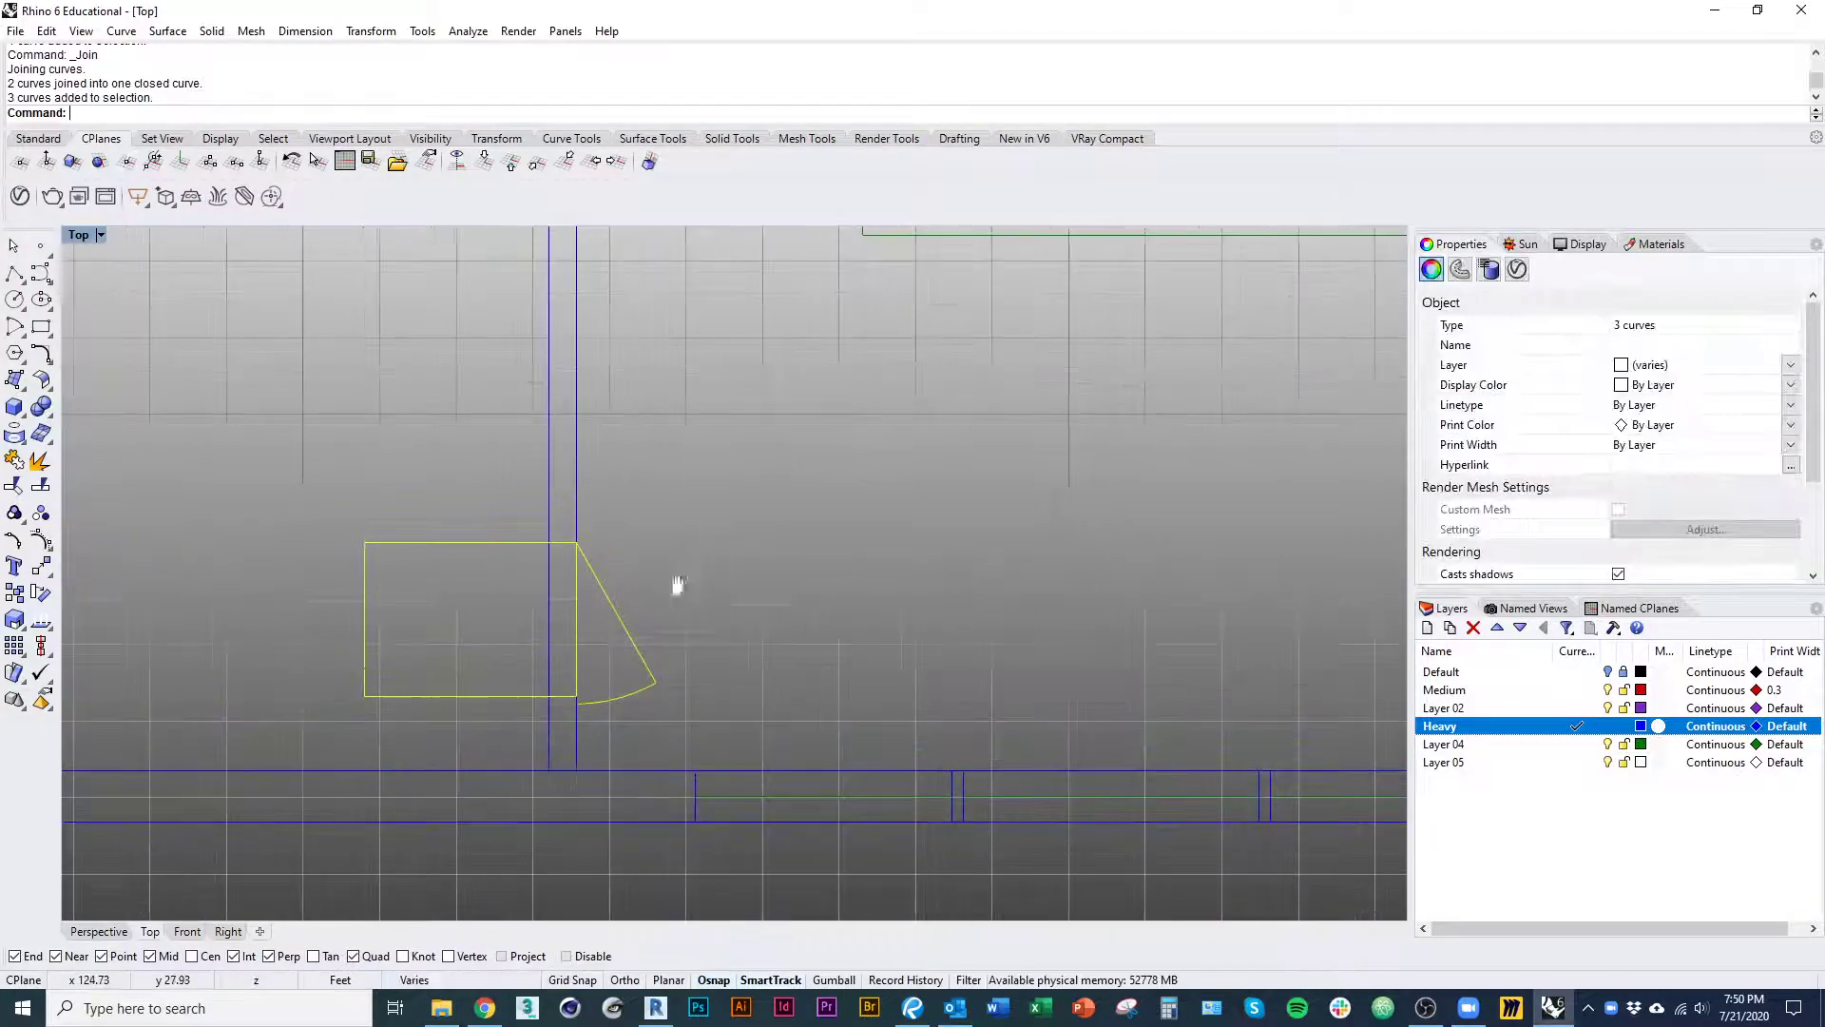
click(1609, 671)
- Examine the repeated cooler doors and storage shelves along the scanned plan's left side, selecting the lowest traced shelf of the wall column
scroll(773, 631, down, 3)
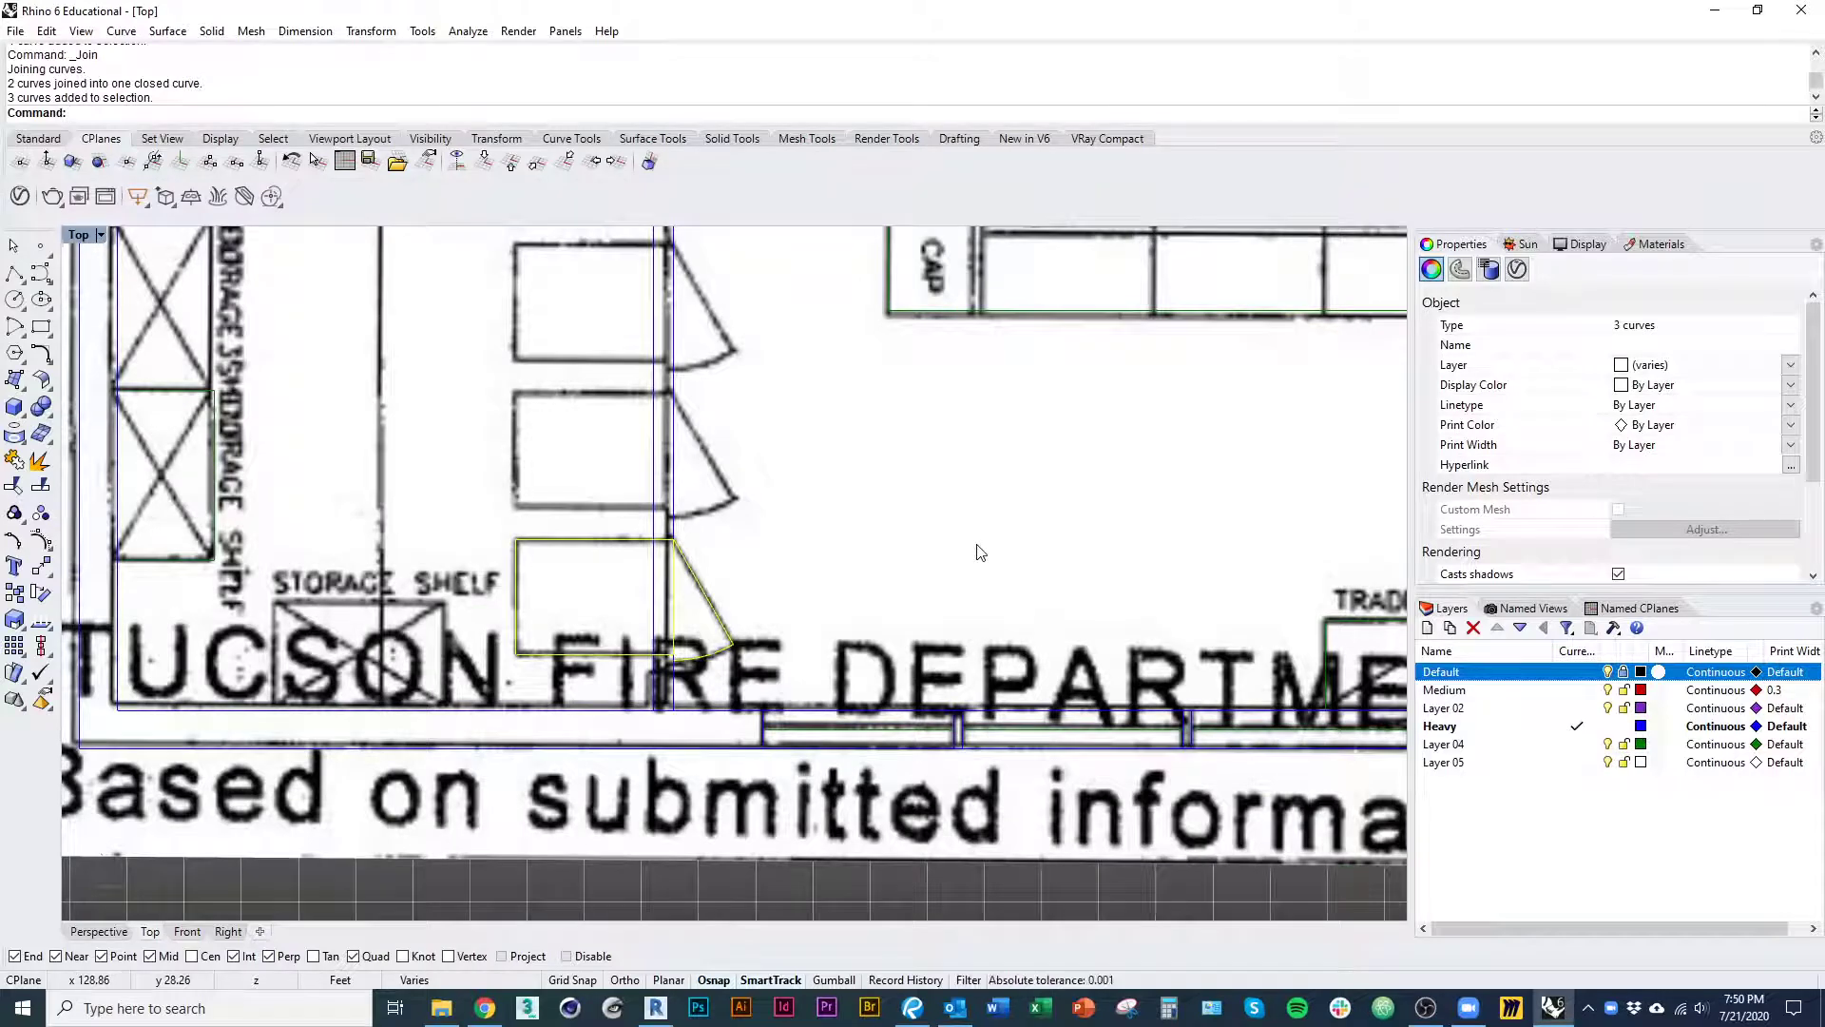
right_drag(717, 556, 706, 610)
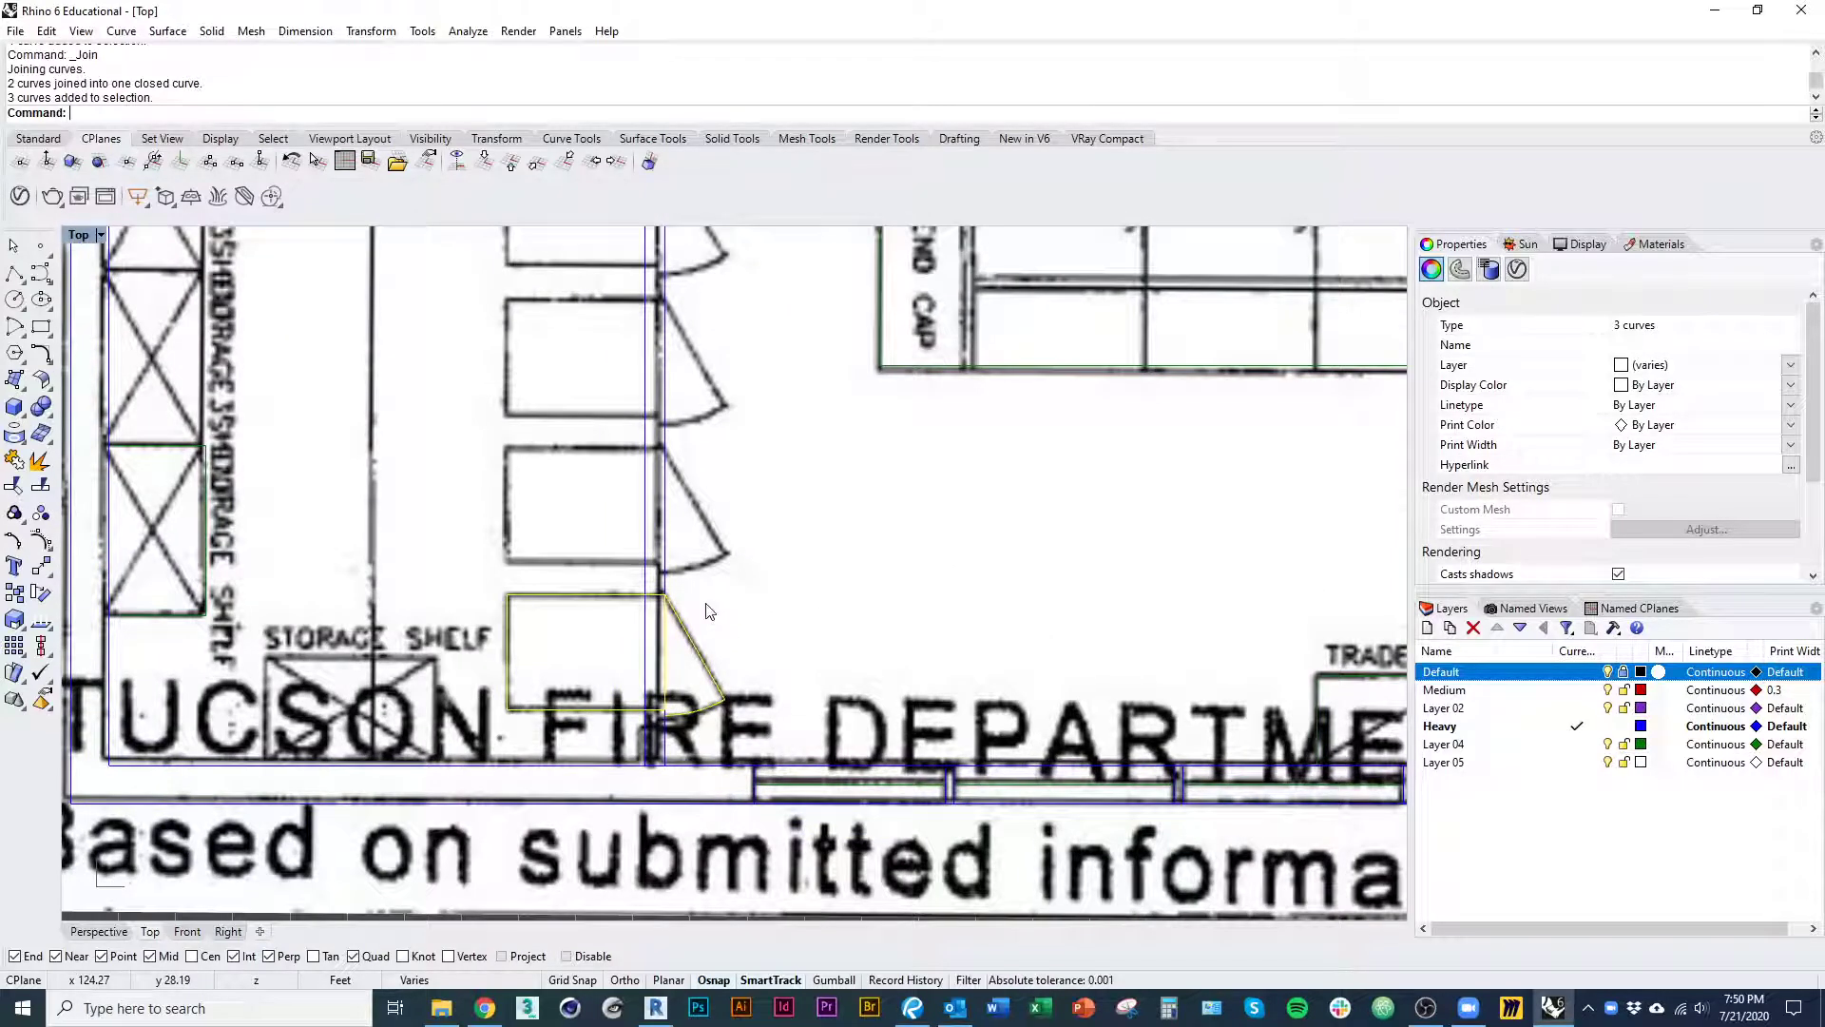
right_drag(418, 618, 653, 712)
click(575, 685)
scroll(465, 607, down, 4)
right_drag(498, 545, 527, 789)
mouse_move(515, 456)
right_down()
mouse_move(518, 519)
mouse_move(529, 483)
right_up()
click(486, 859)
right_drag(579, 814, 576, 711)
right_drag(484, 661, 486, 724)
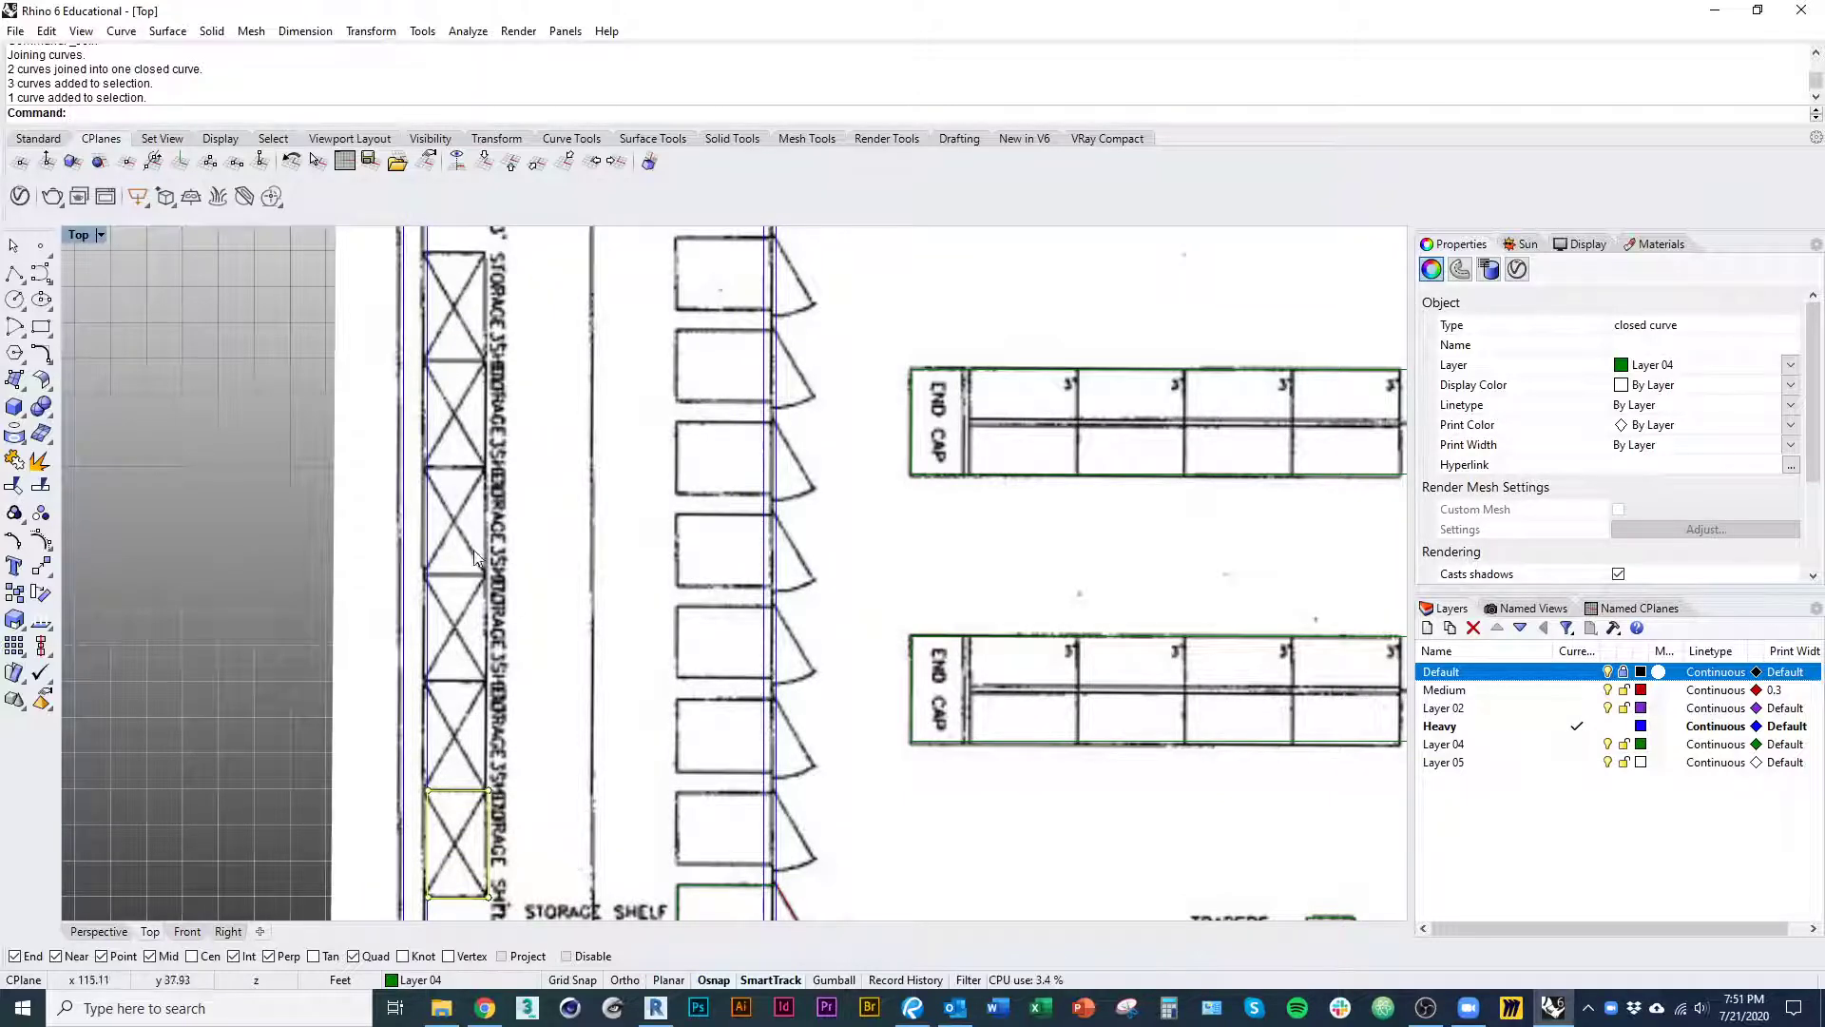
right_drag(482, 648, 561, 695)
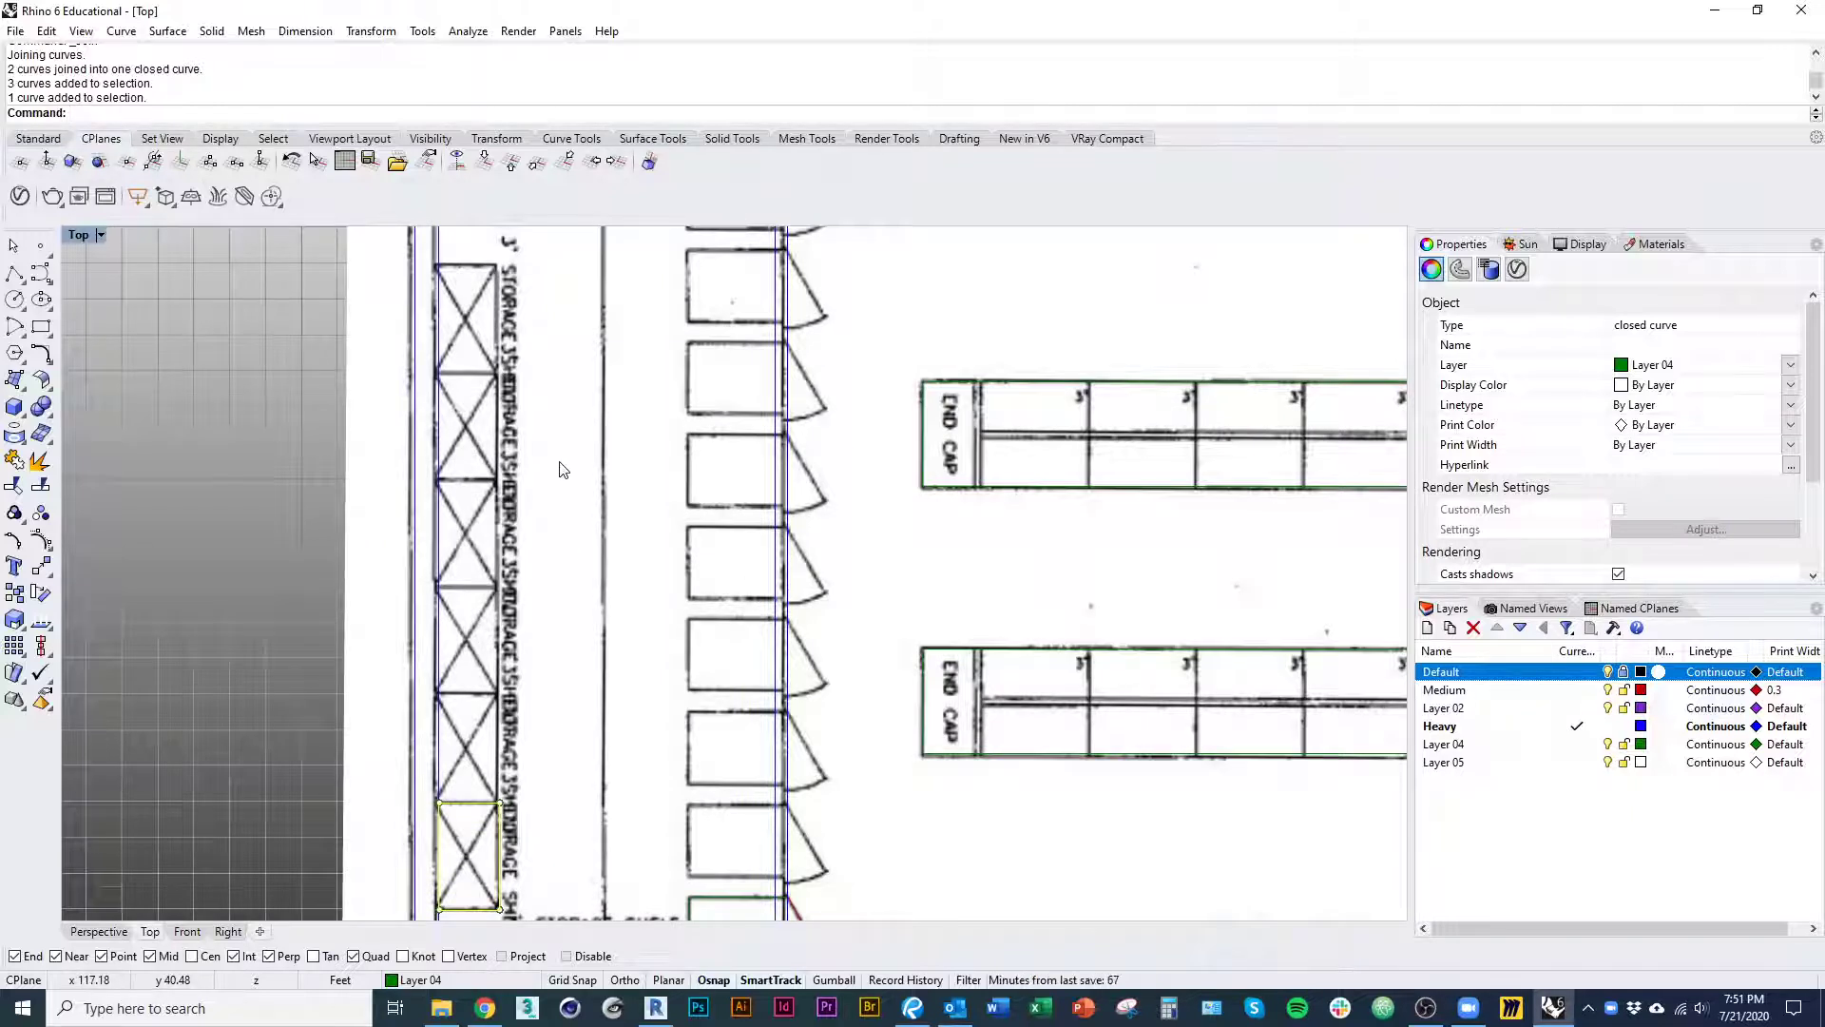
- Start a rectangular array of the selected lowest storage shelf with 1 in X, 6 in Y and 1 in Z
text(ray)
key(Return)
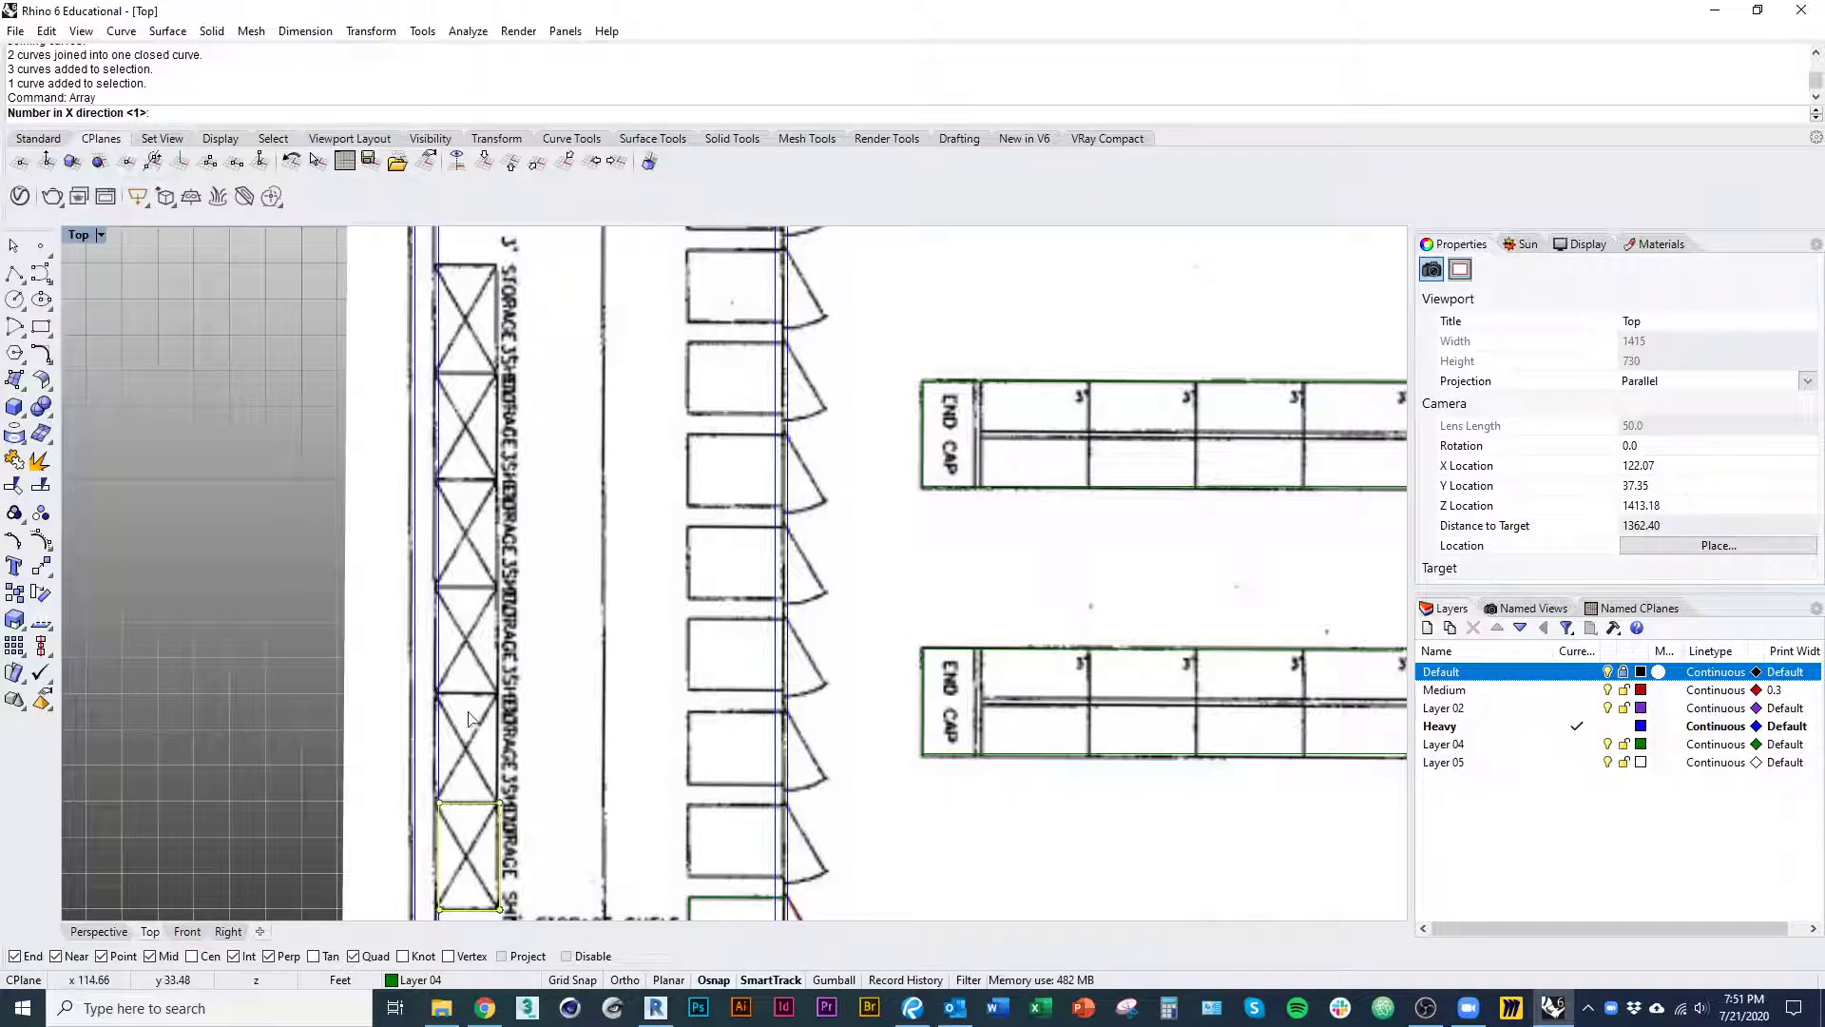
right_drag(469, 714, 1355, 712)
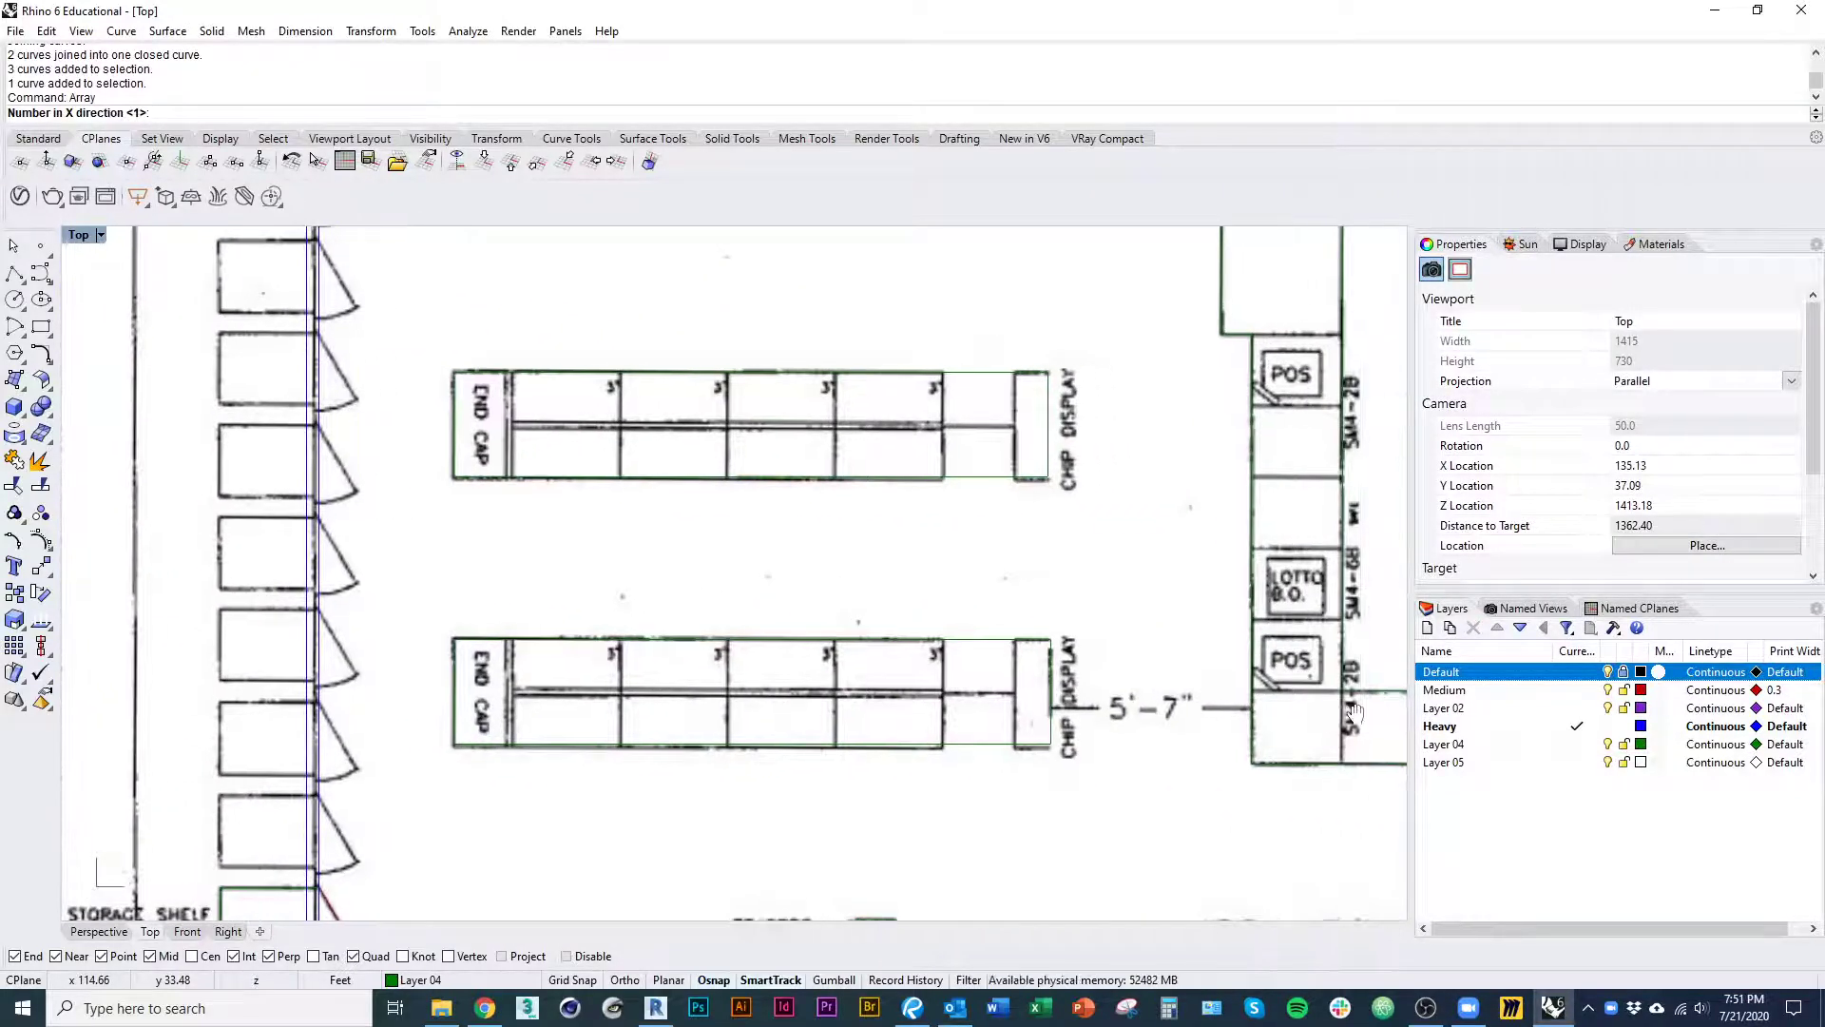
right_drag(545, 728, 882, 664)
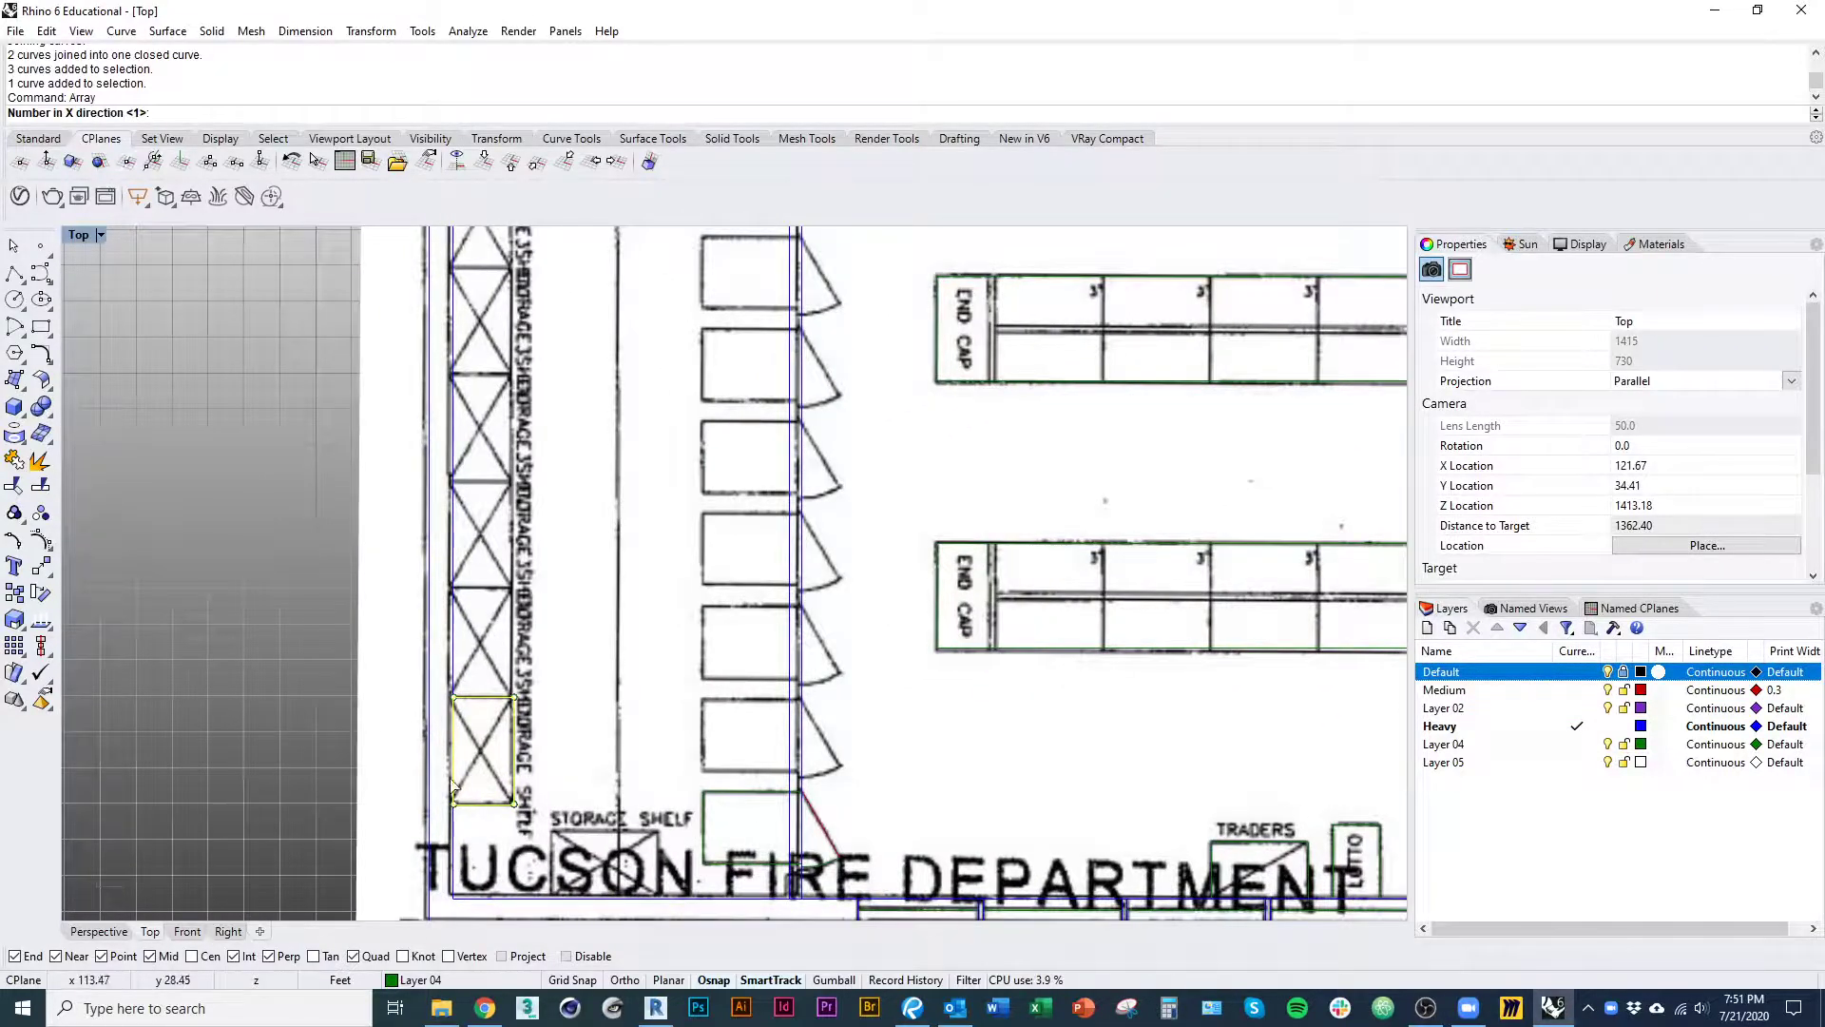
scroll(517, 725, down, 10)
scroll(491, 715, down, 3)
right_drag(438, 751, 710, 731)
scroll(710, 731, down, 2)
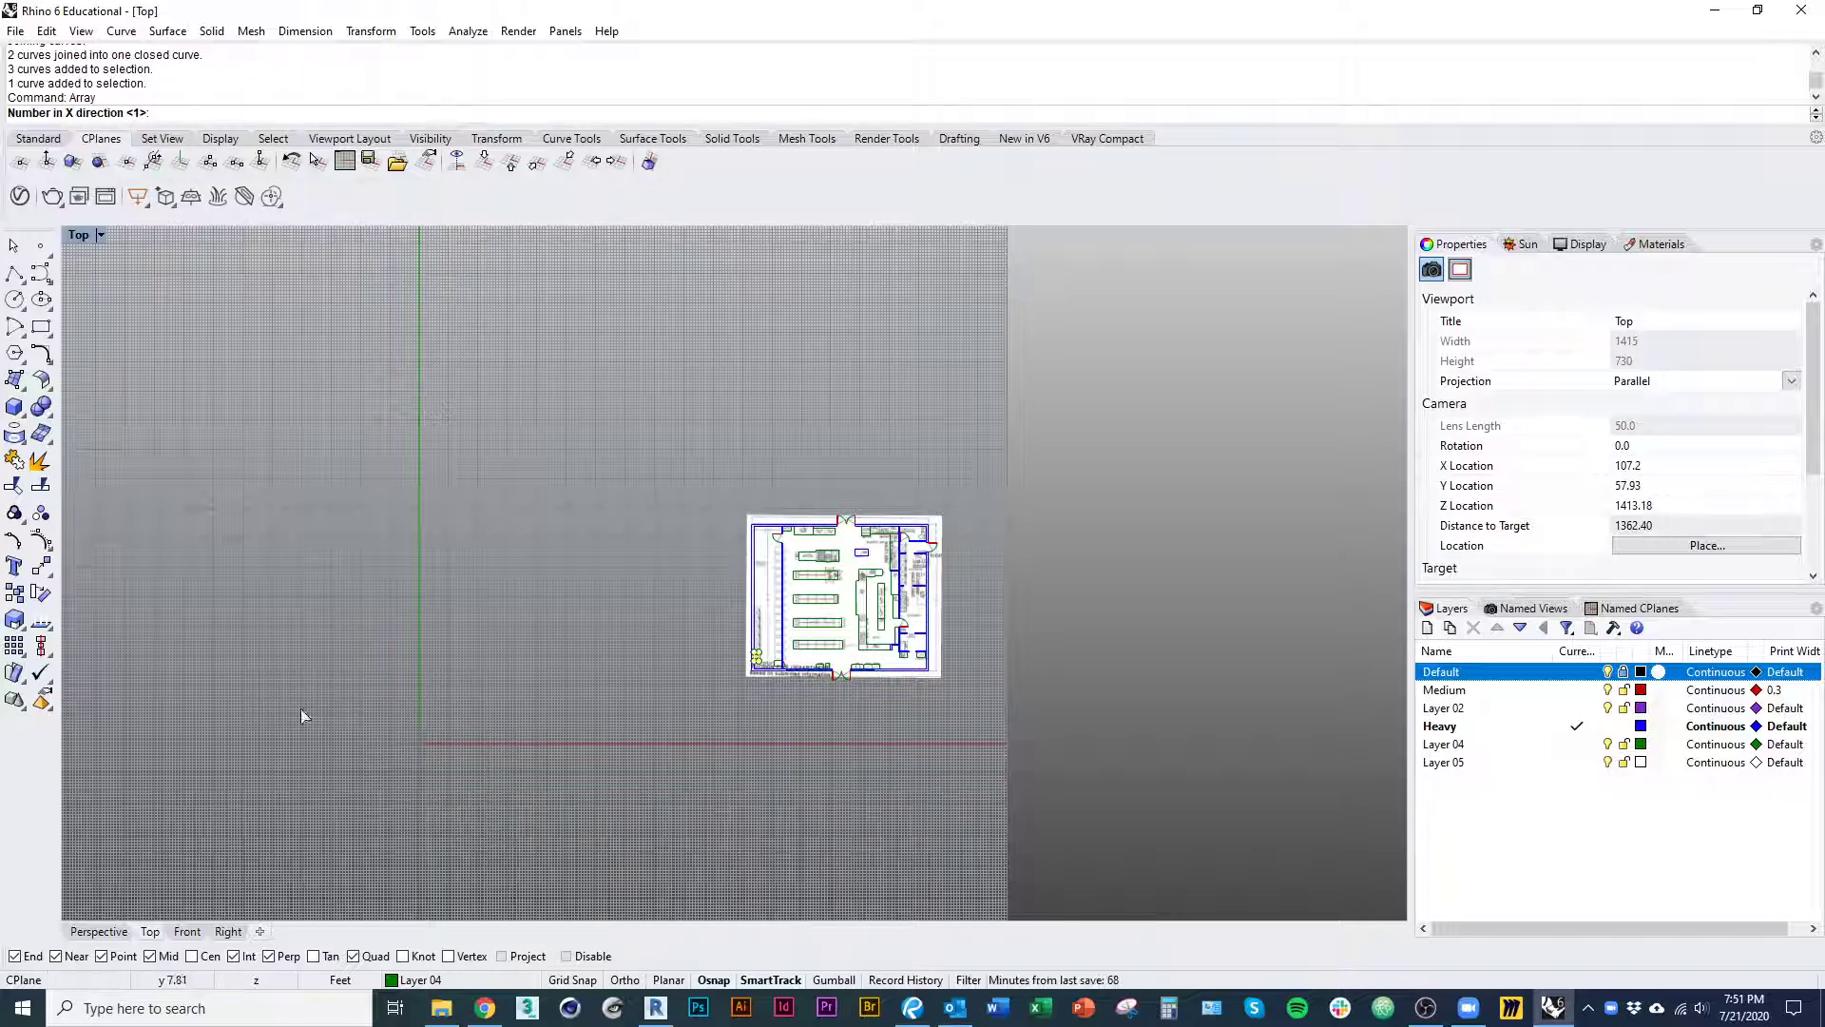
scroll(913, 780, up, 10)
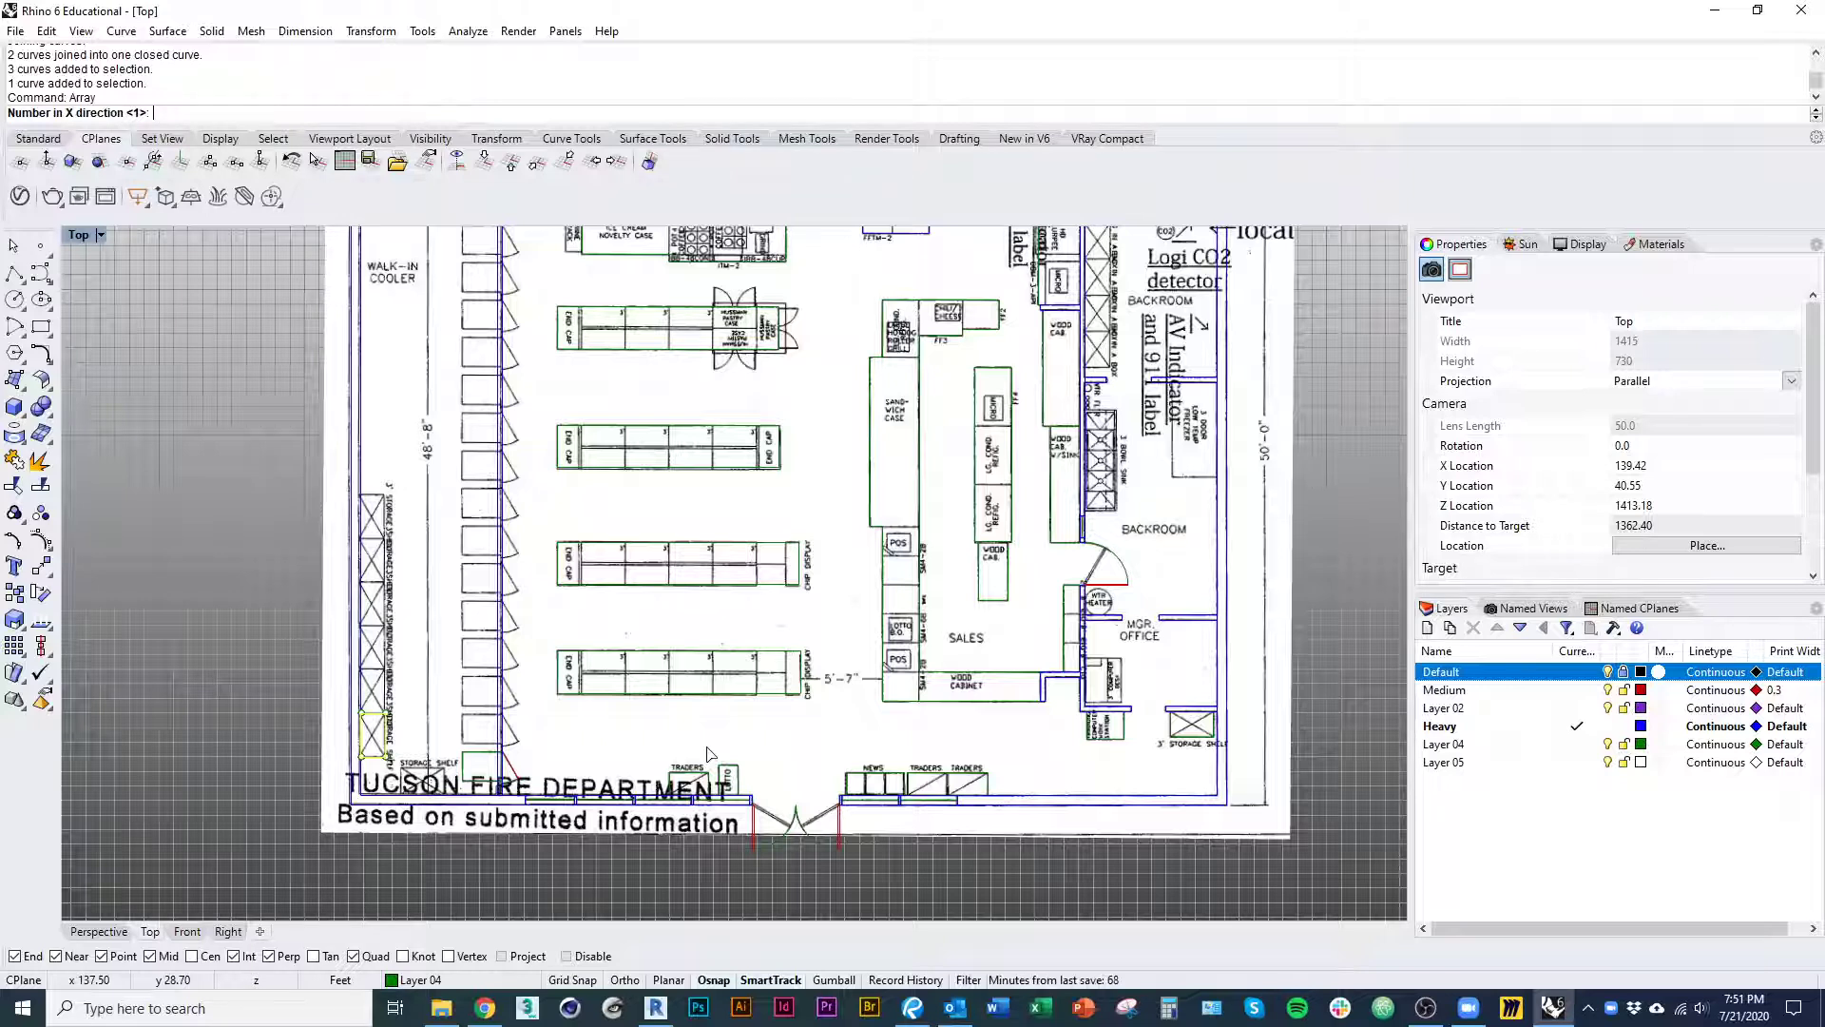
key(Return)
key(Return)
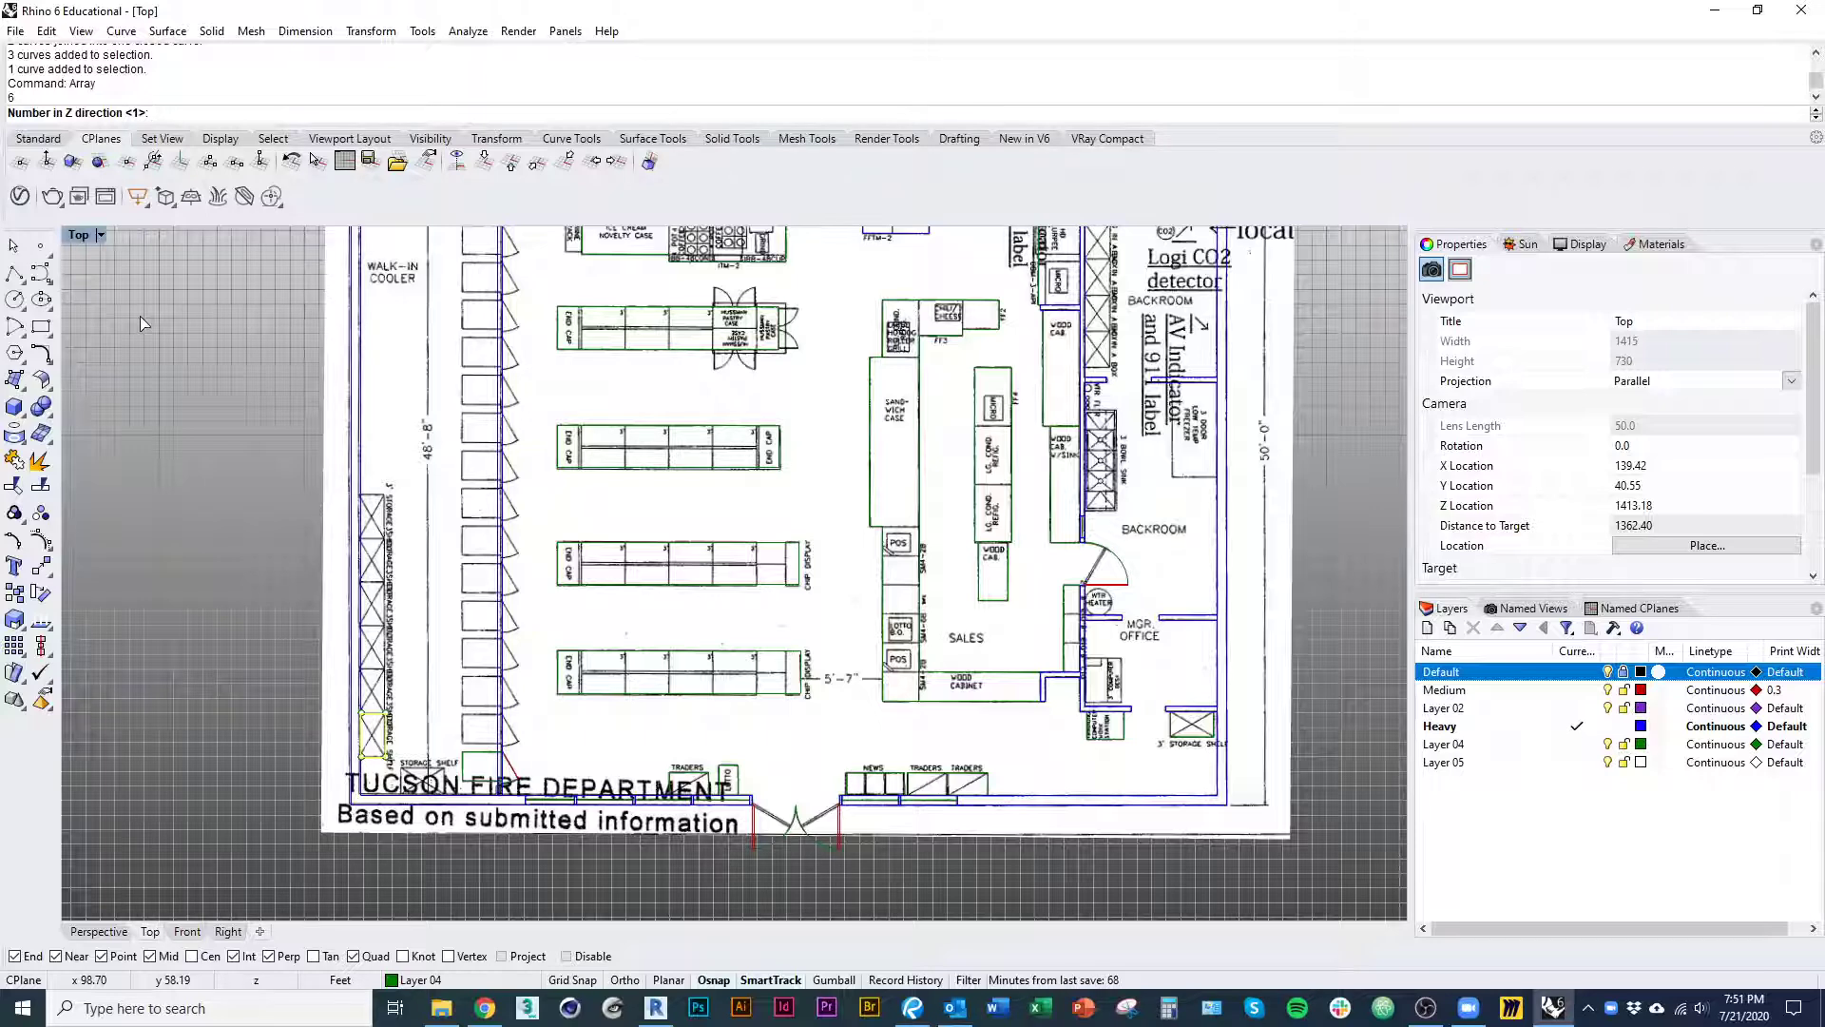
key(Return)
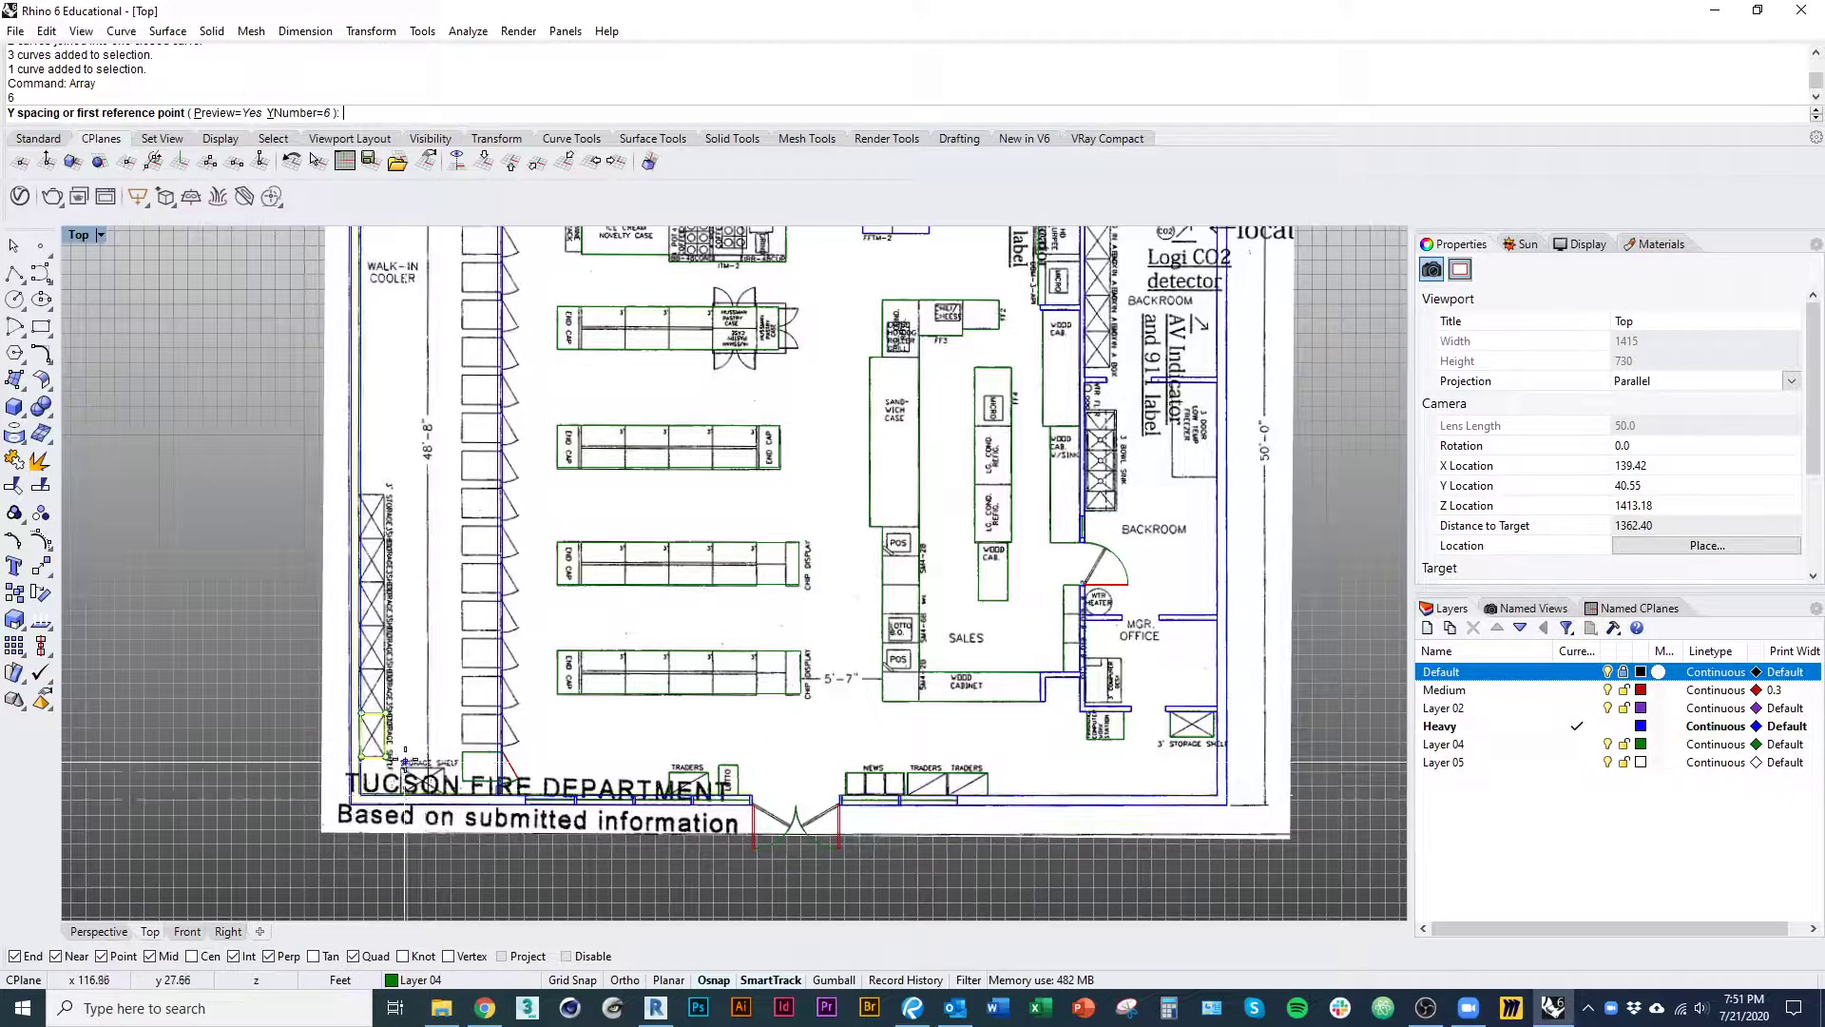
- Set the shelf array's Y spacing to one shelf length, from its lower corner to its upper corner, accept the array and clear the selection
scroll(408, 659, up, 6)
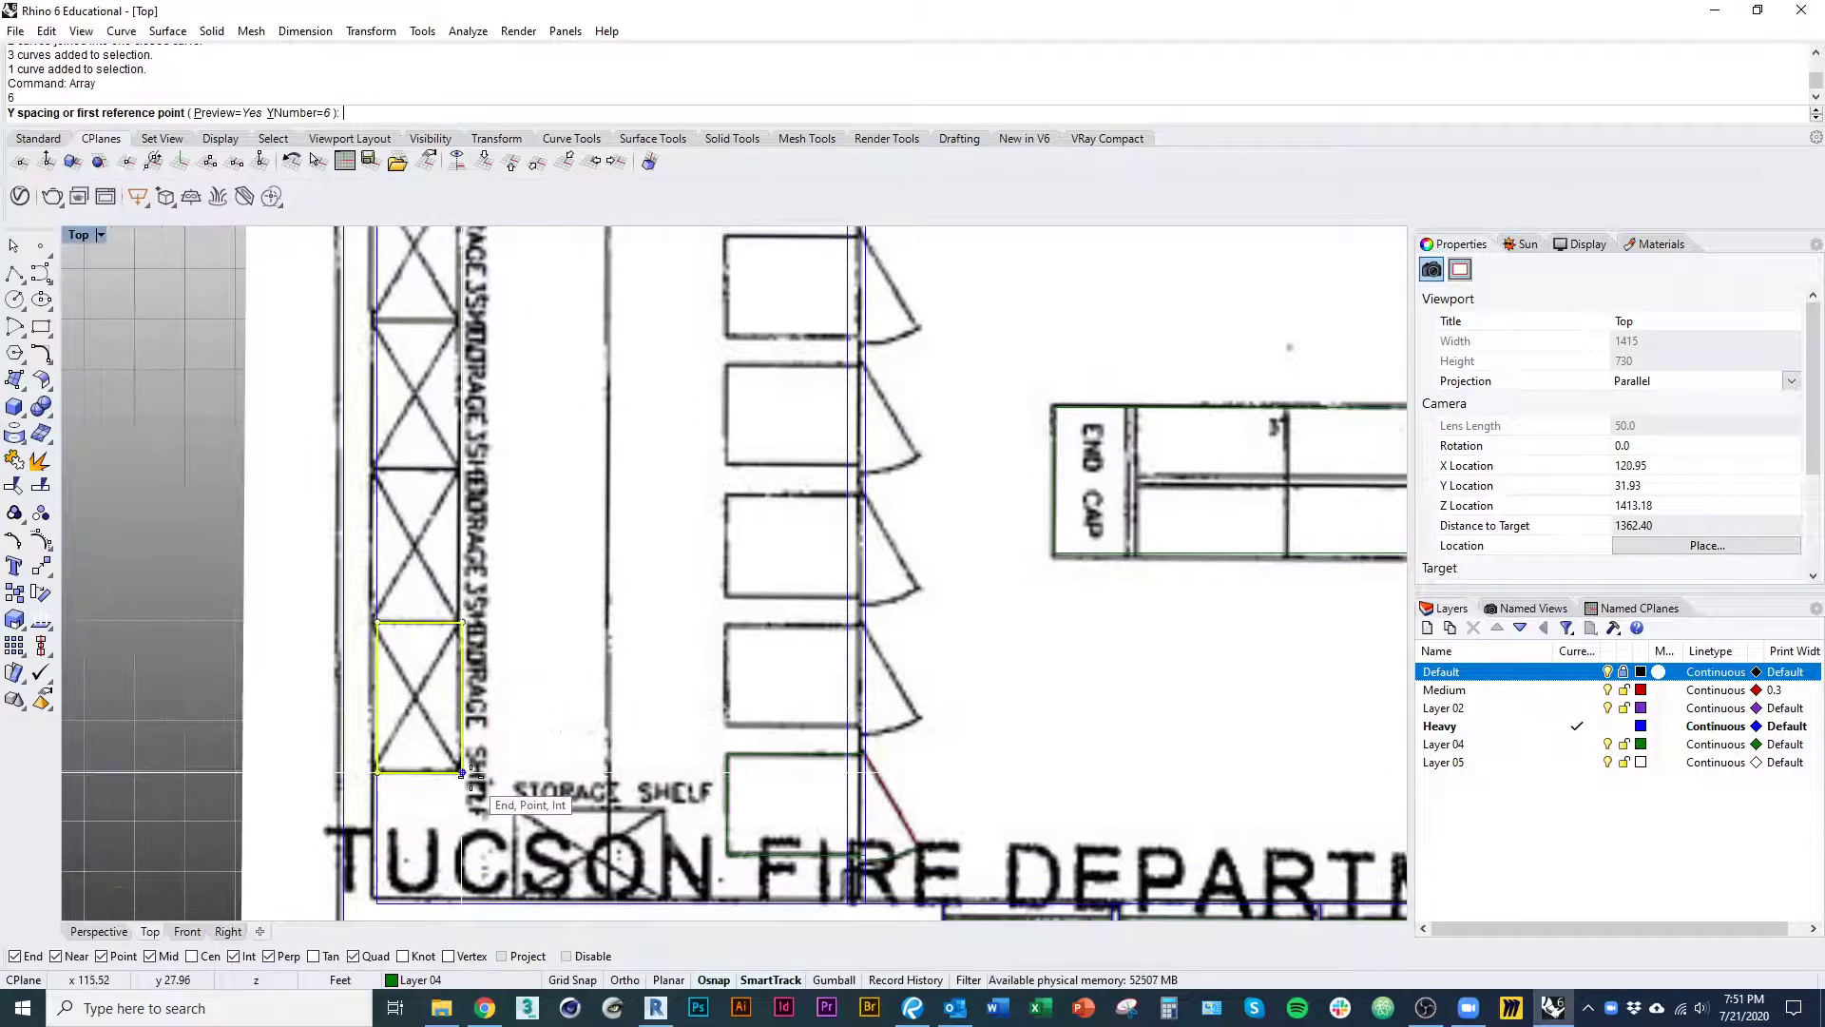
click(462, 772)
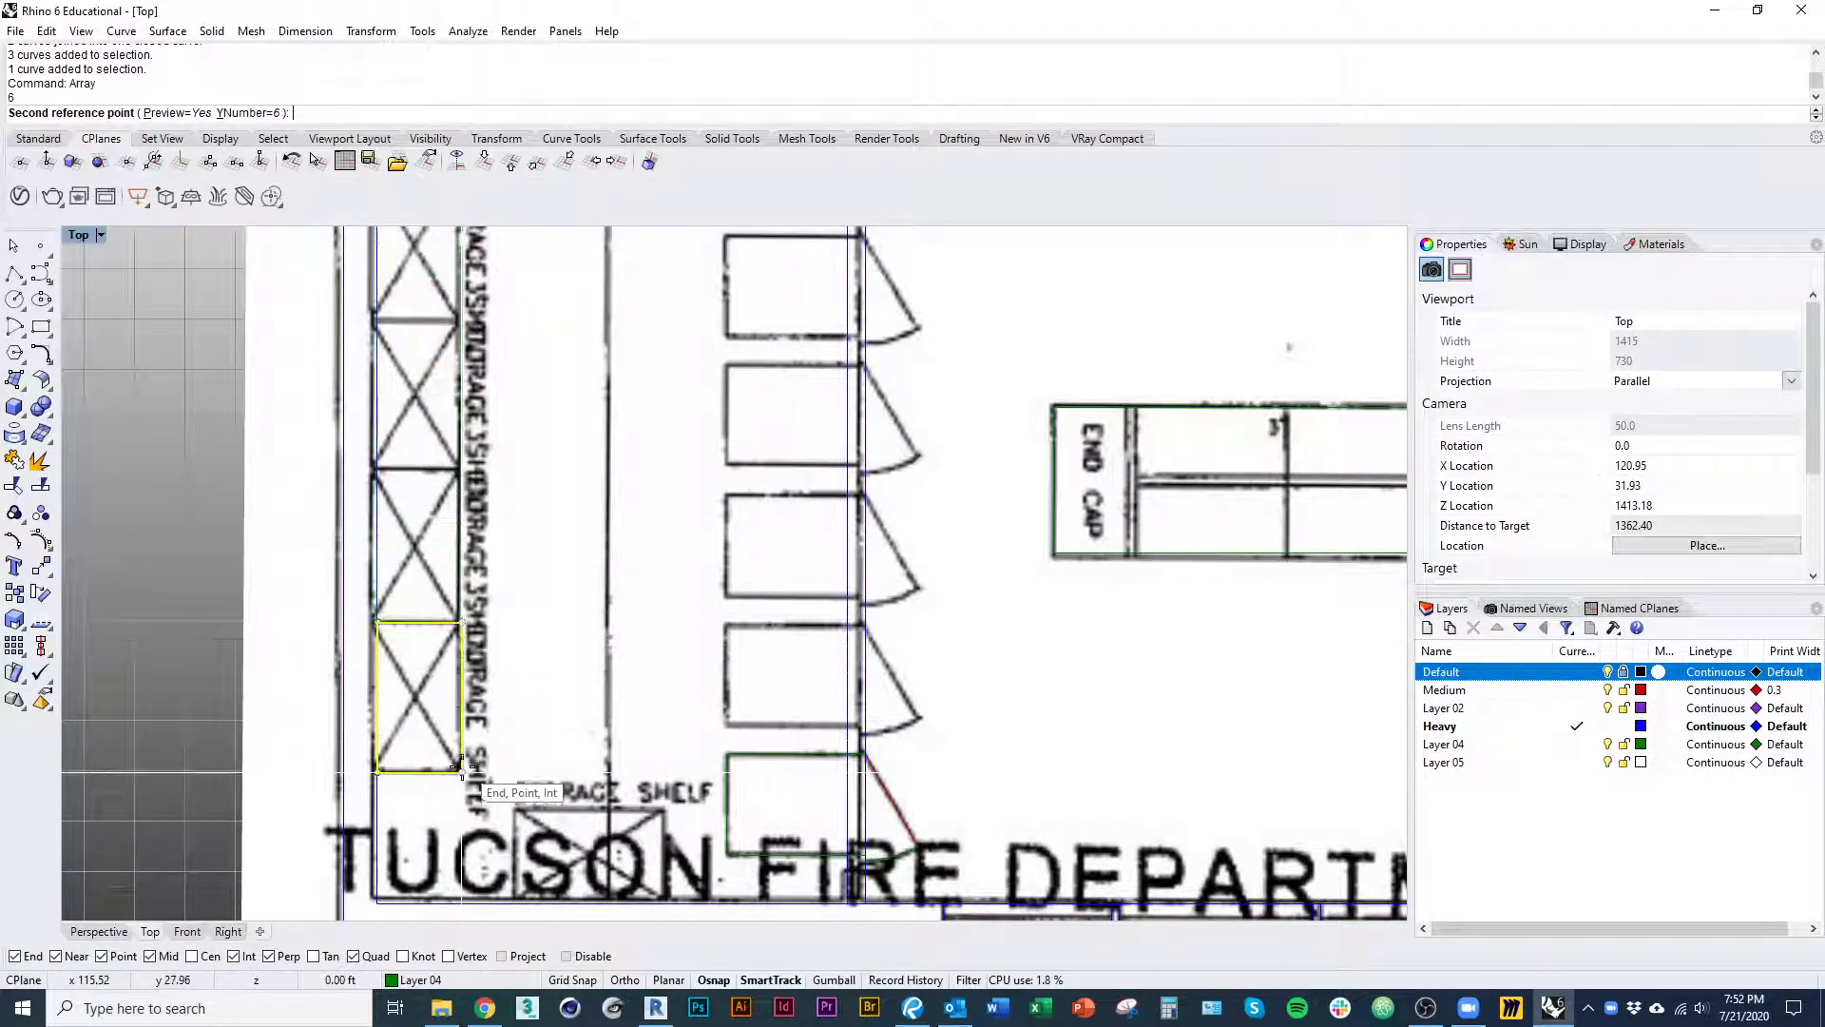
click(462, 624)
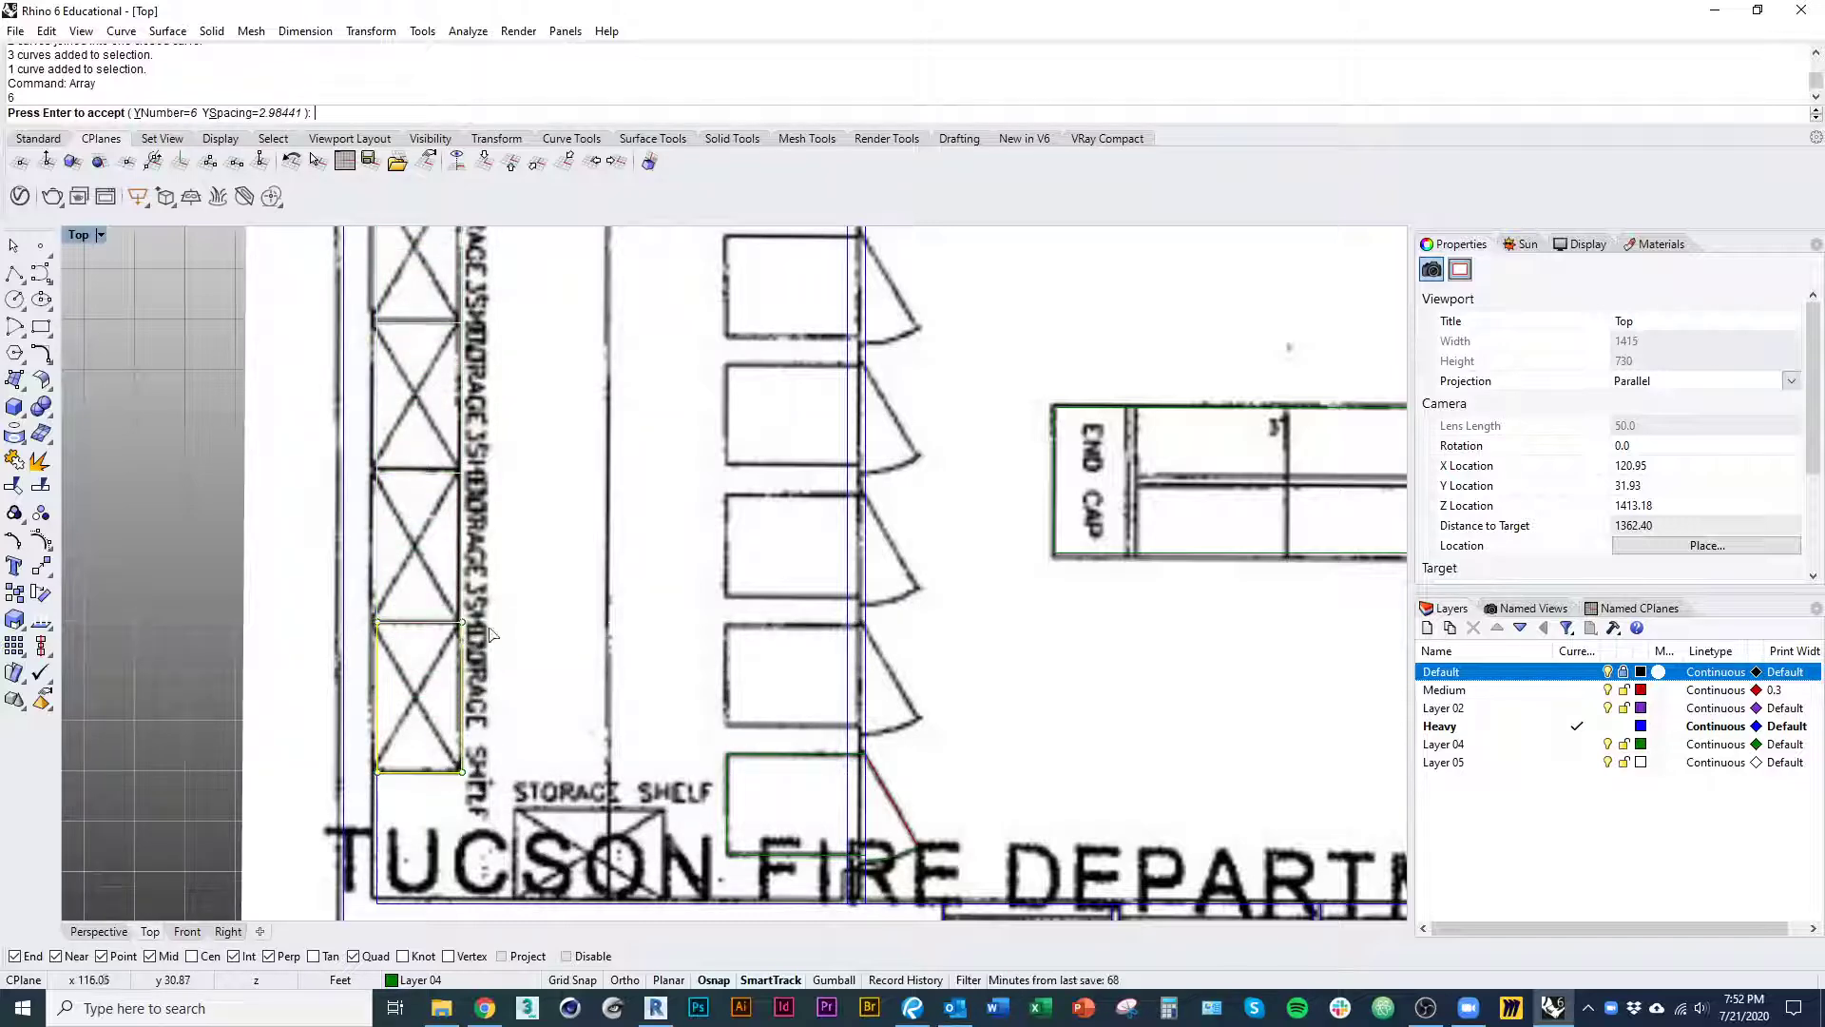
scroll(423, 468, down, 3)
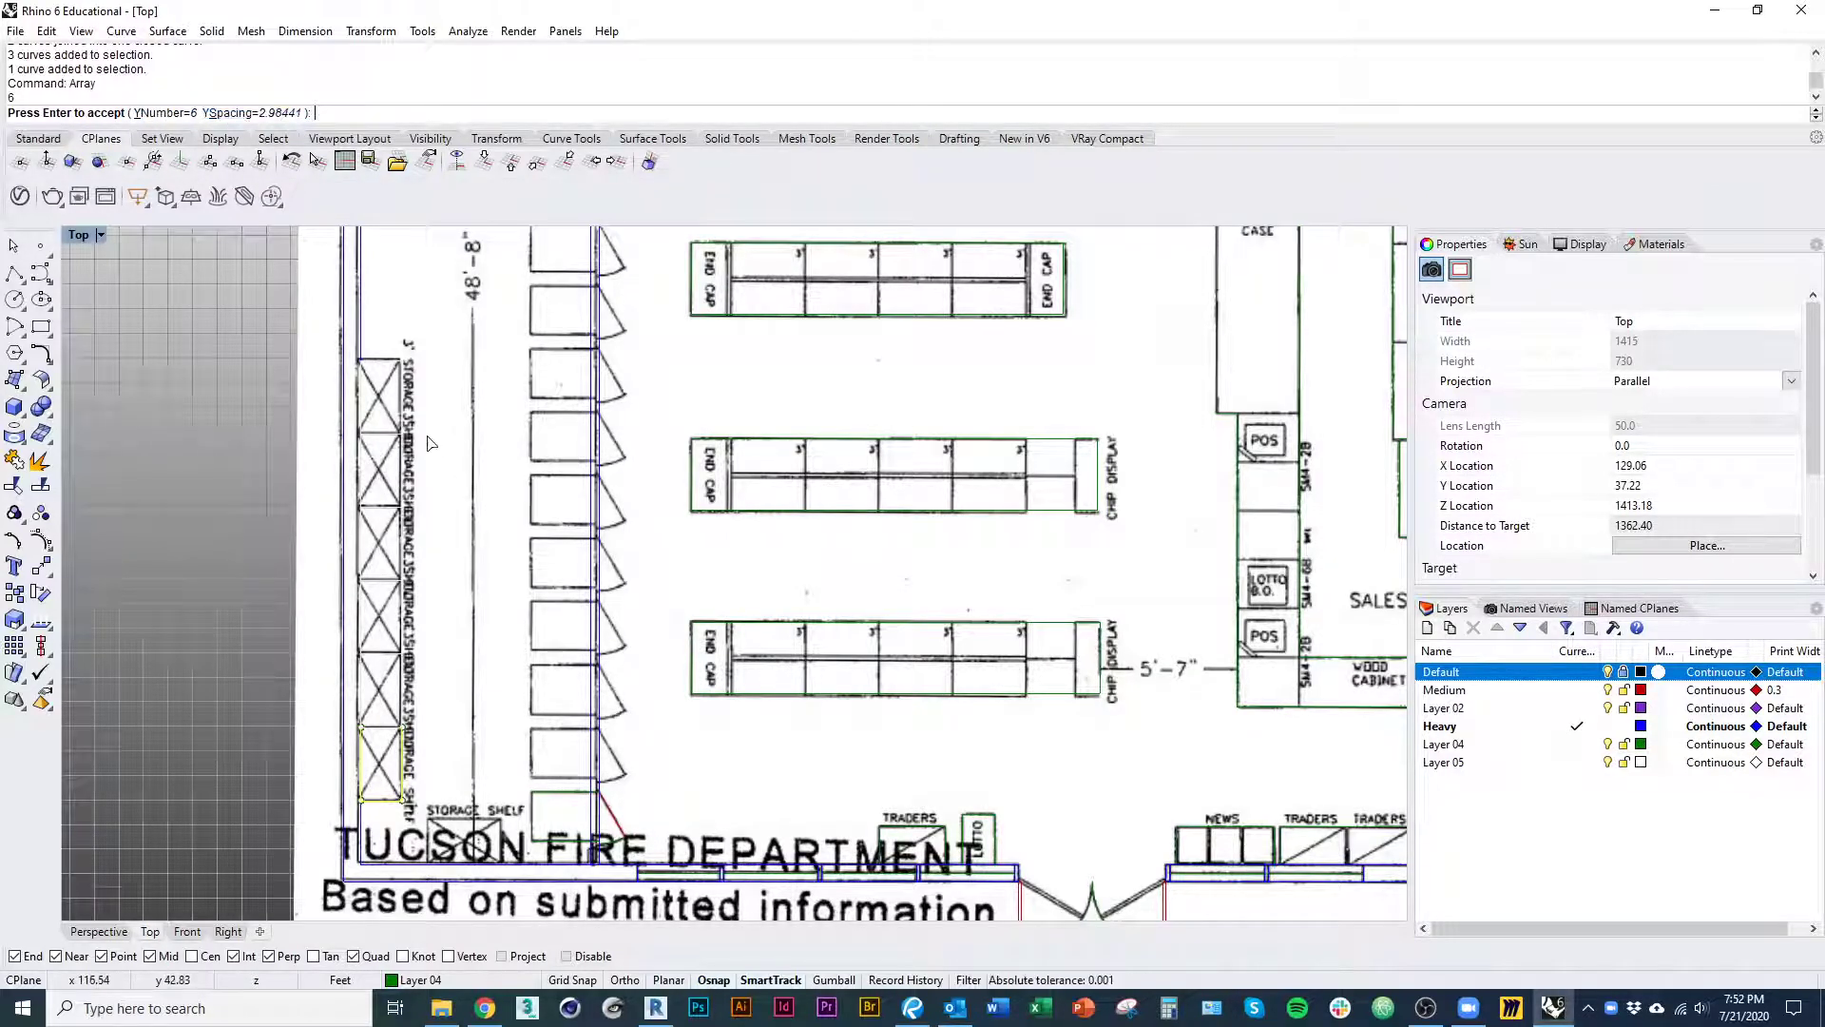
right_drag(431, 443, 442, 460)
key(Return)
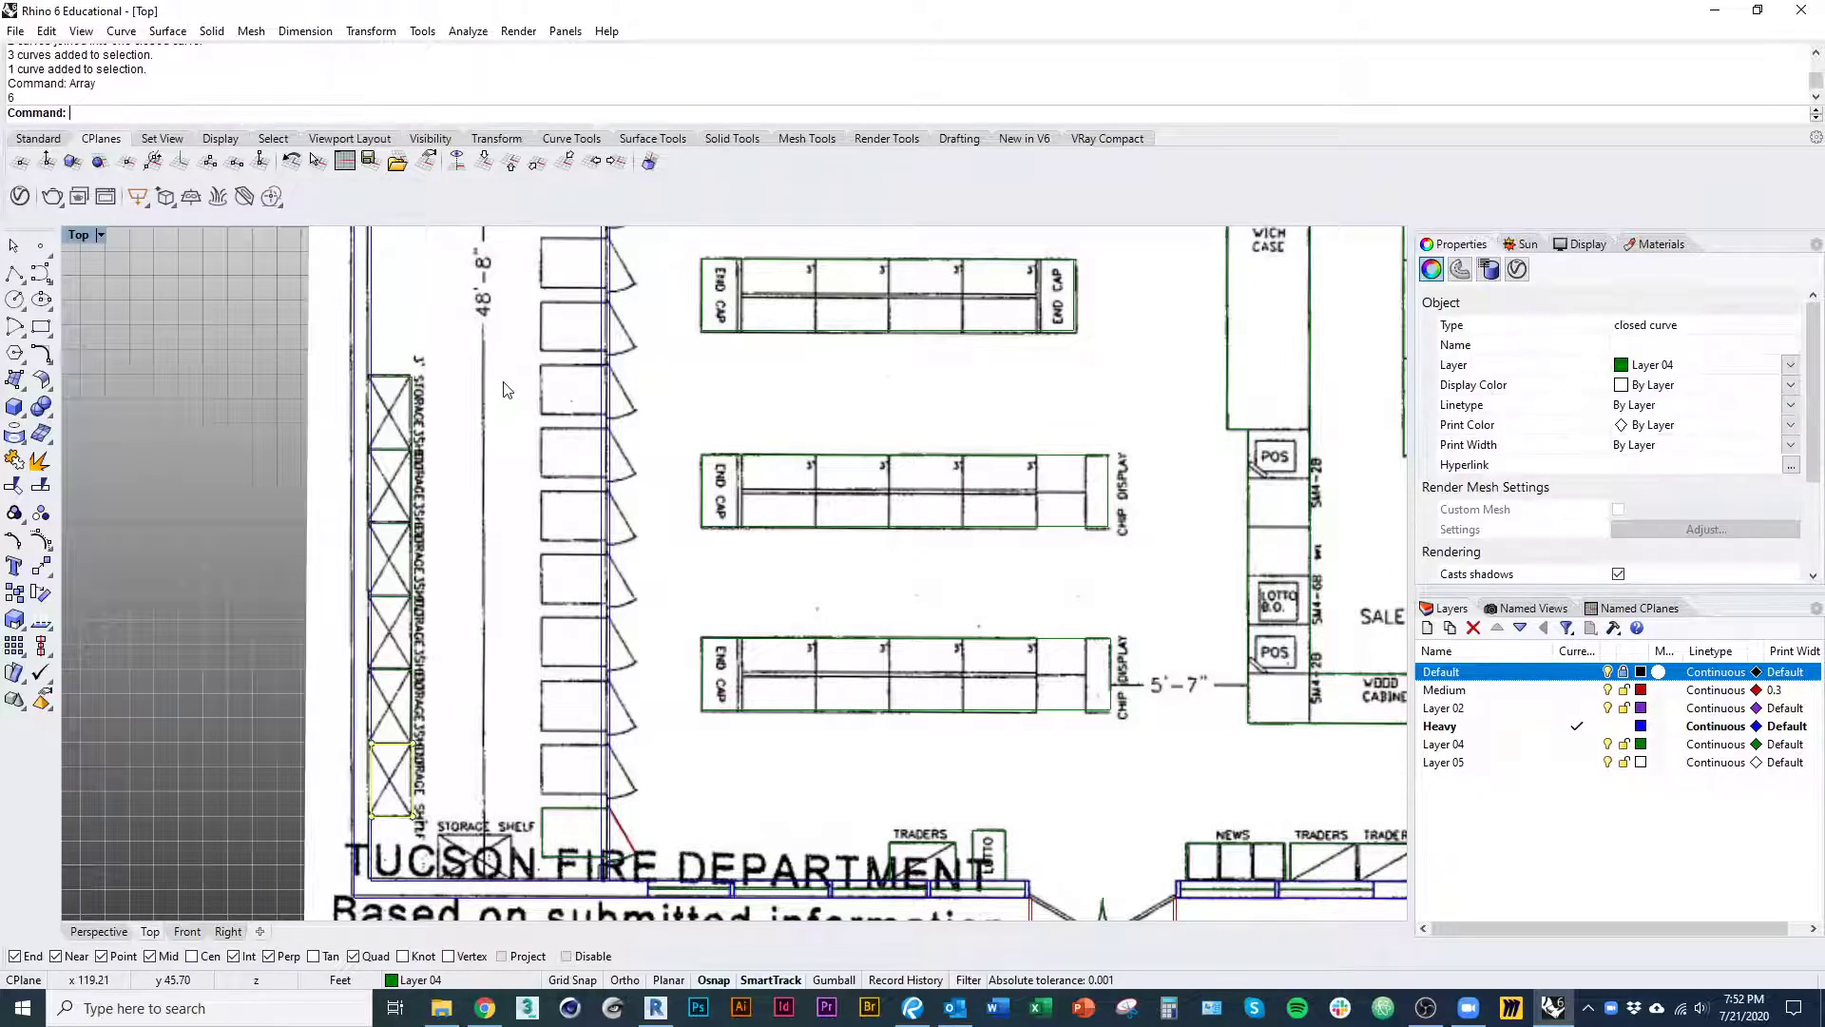
right_drag(490, 671, 496, 651)
key(Escape)
- Hide the Default layer to check the arrayed shelves without the scan, and show the layer again
click(1608, 672)
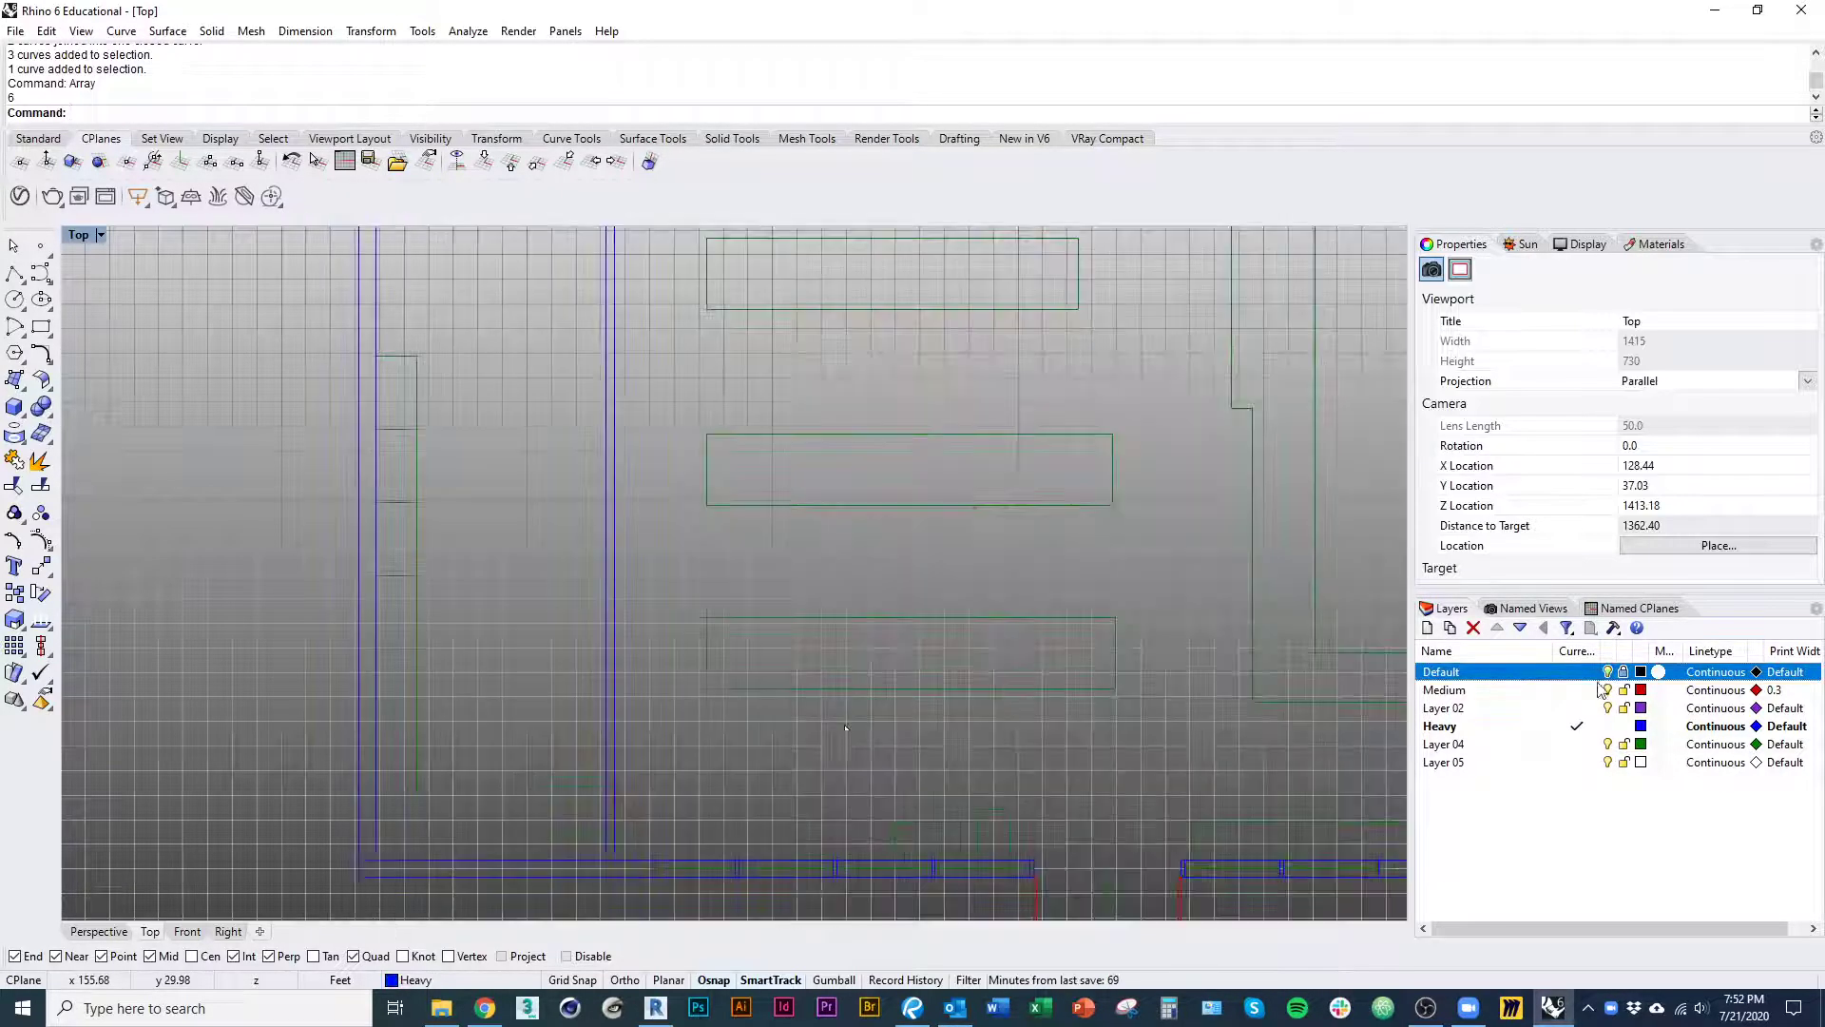
right_drag(416, 778, 458, 685)
click(1607, 673)
right_drag(587, 699, 548, 835)
scroll(561, 819, down, 2)
scroll(548, 841, down, 4)
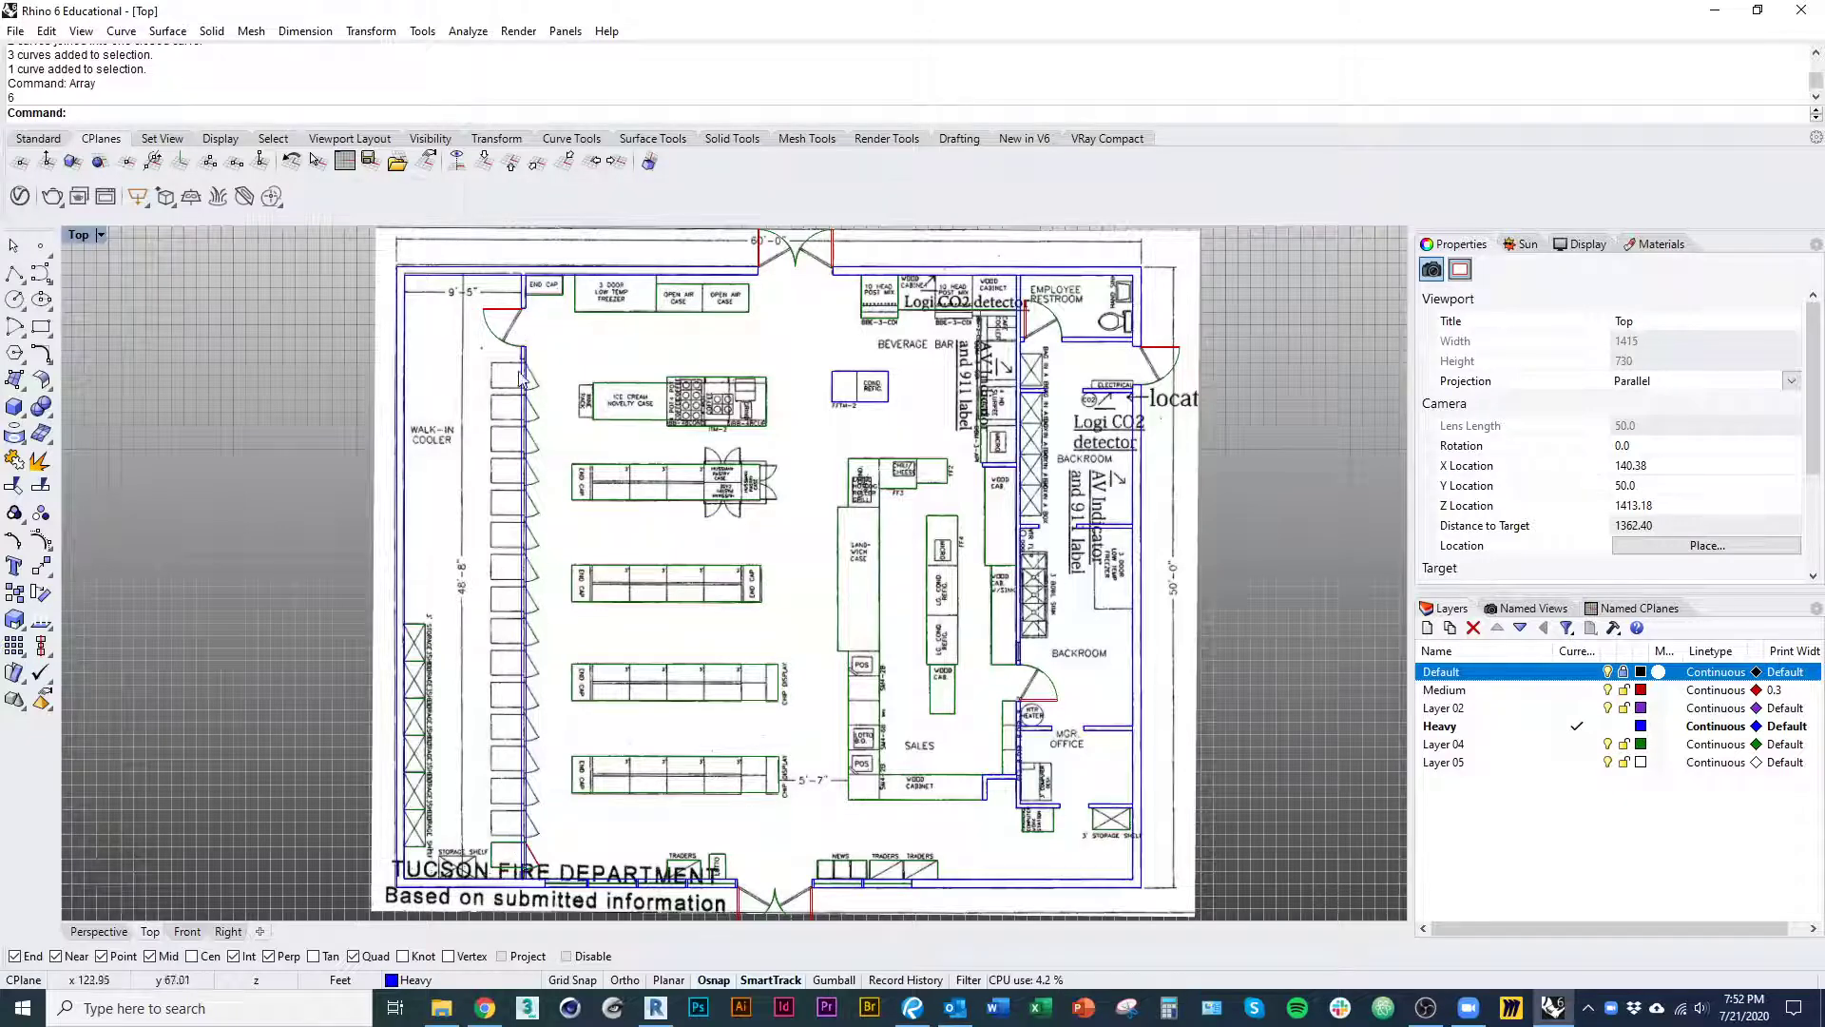
- Start an array of the lowest cooler unit's box, door line and swing arc with 1 in X, 15 in Y and 1 in Z
scroll(534, 818, up, 8)
ctrl+right_drag(551, 722, 554, 696)
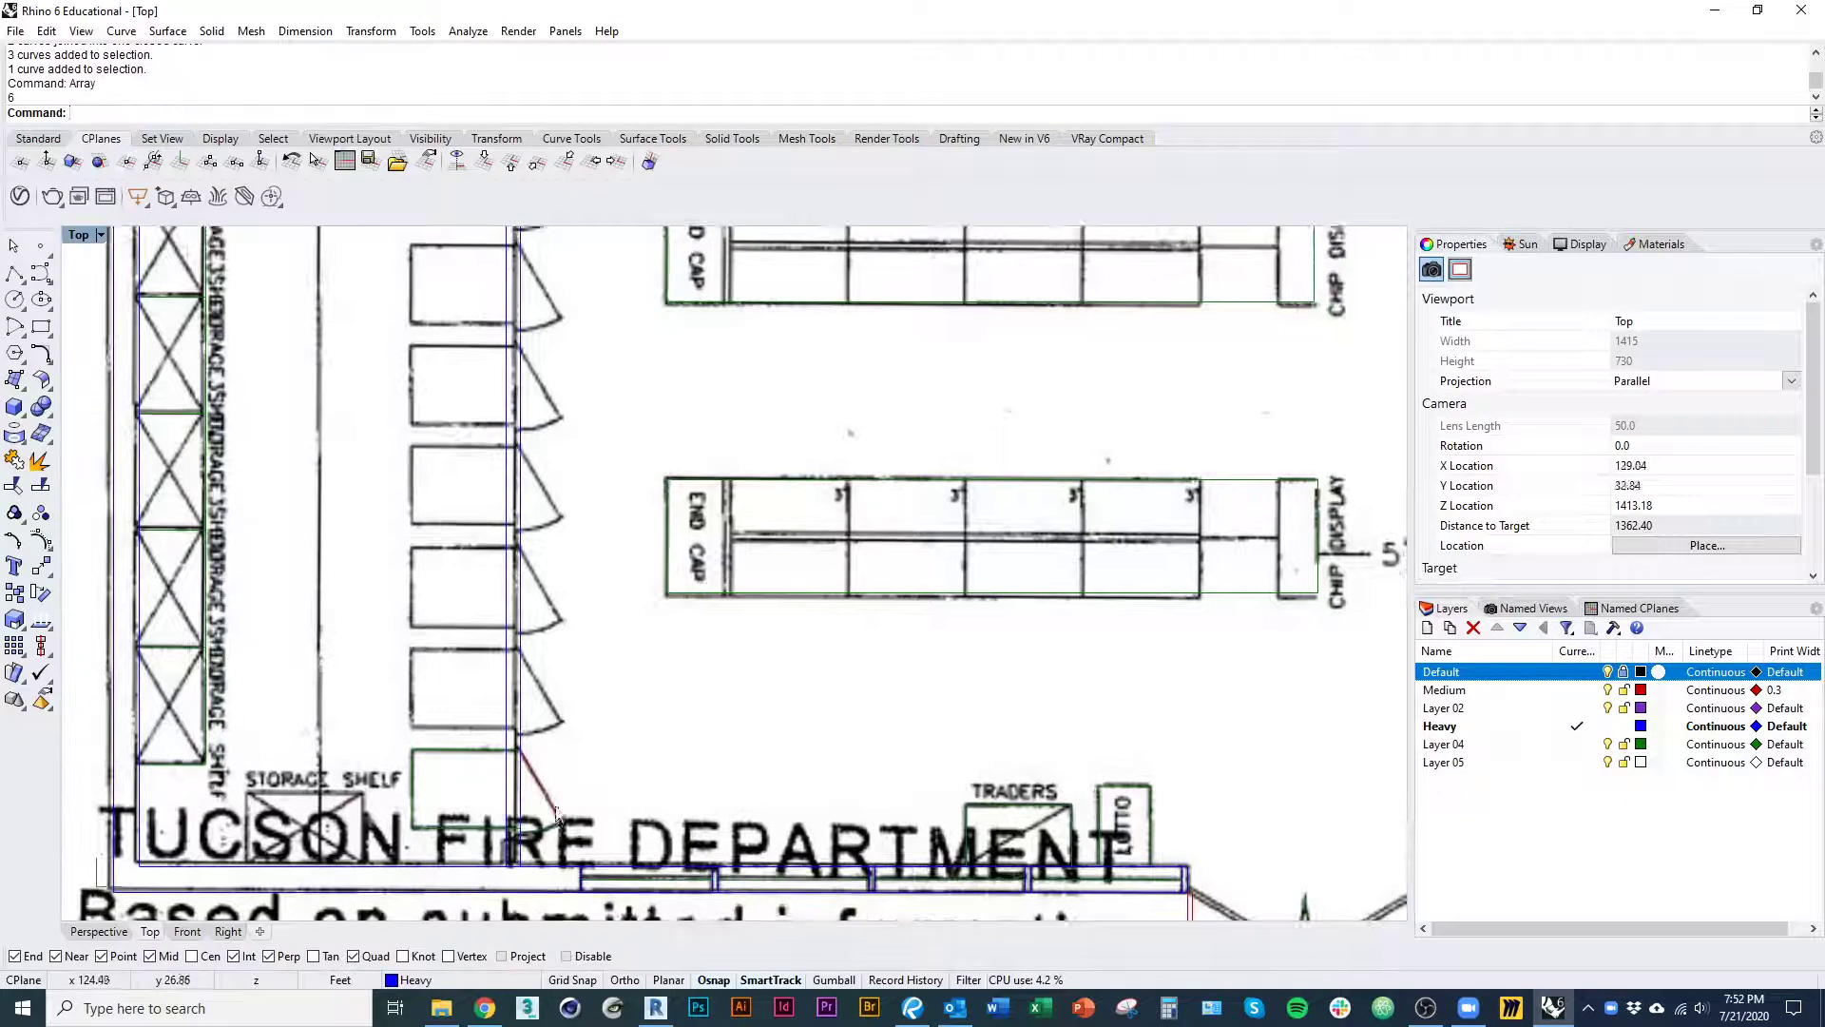
click(554, 808)
shift+click(543, 831)
shift+click(493, 828)
right_drag(580, 816, 582, 772)
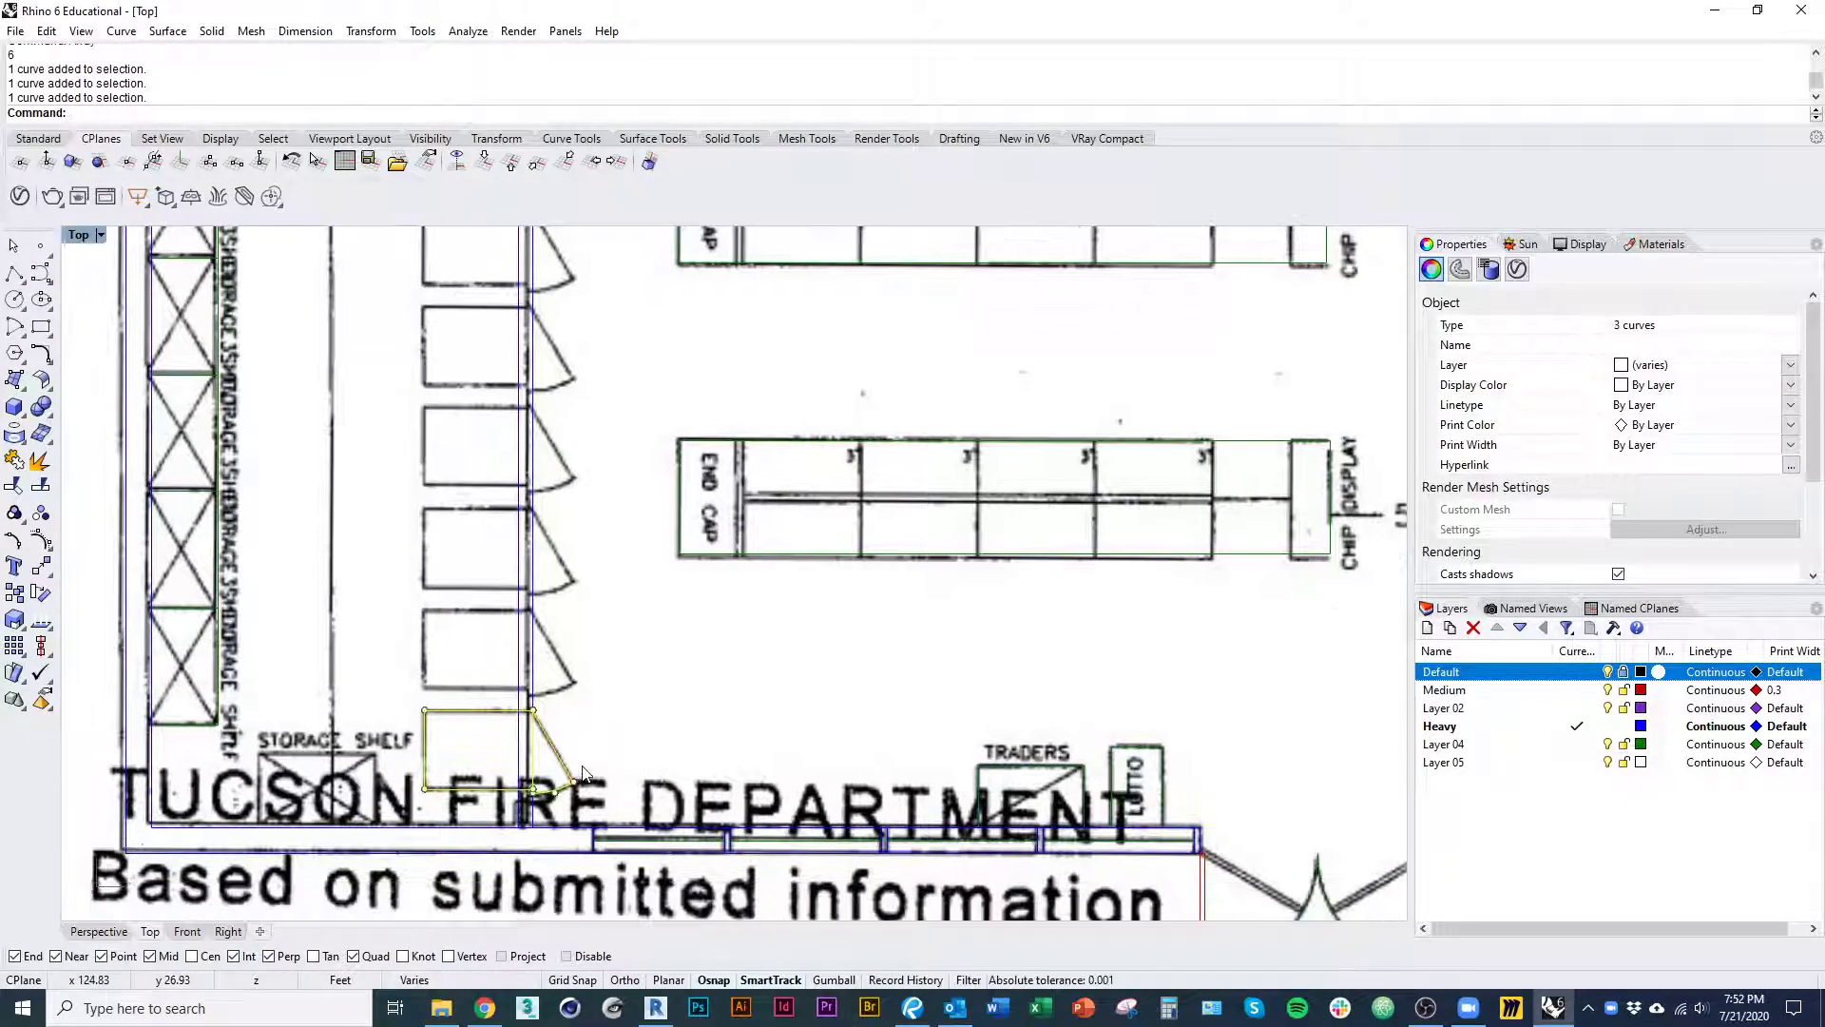
text(ay)
key(Return)
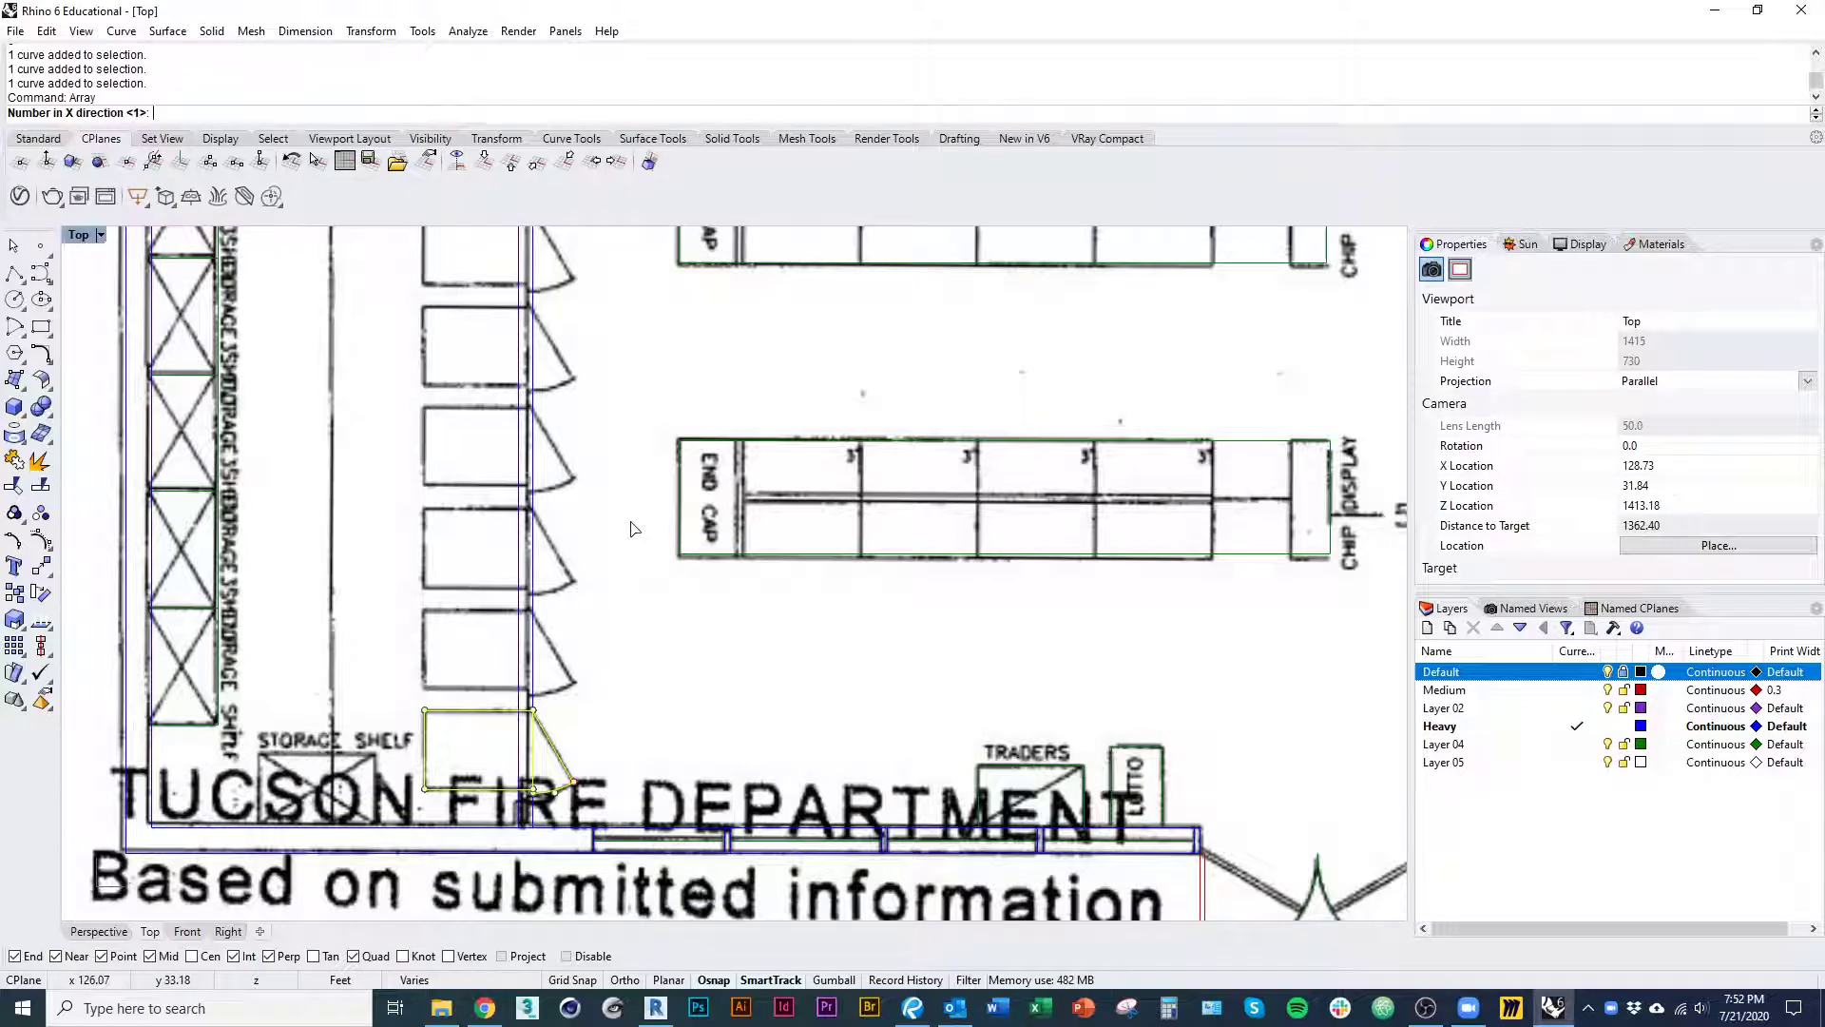
key(Return)
scroll(509, 735, down, 2)
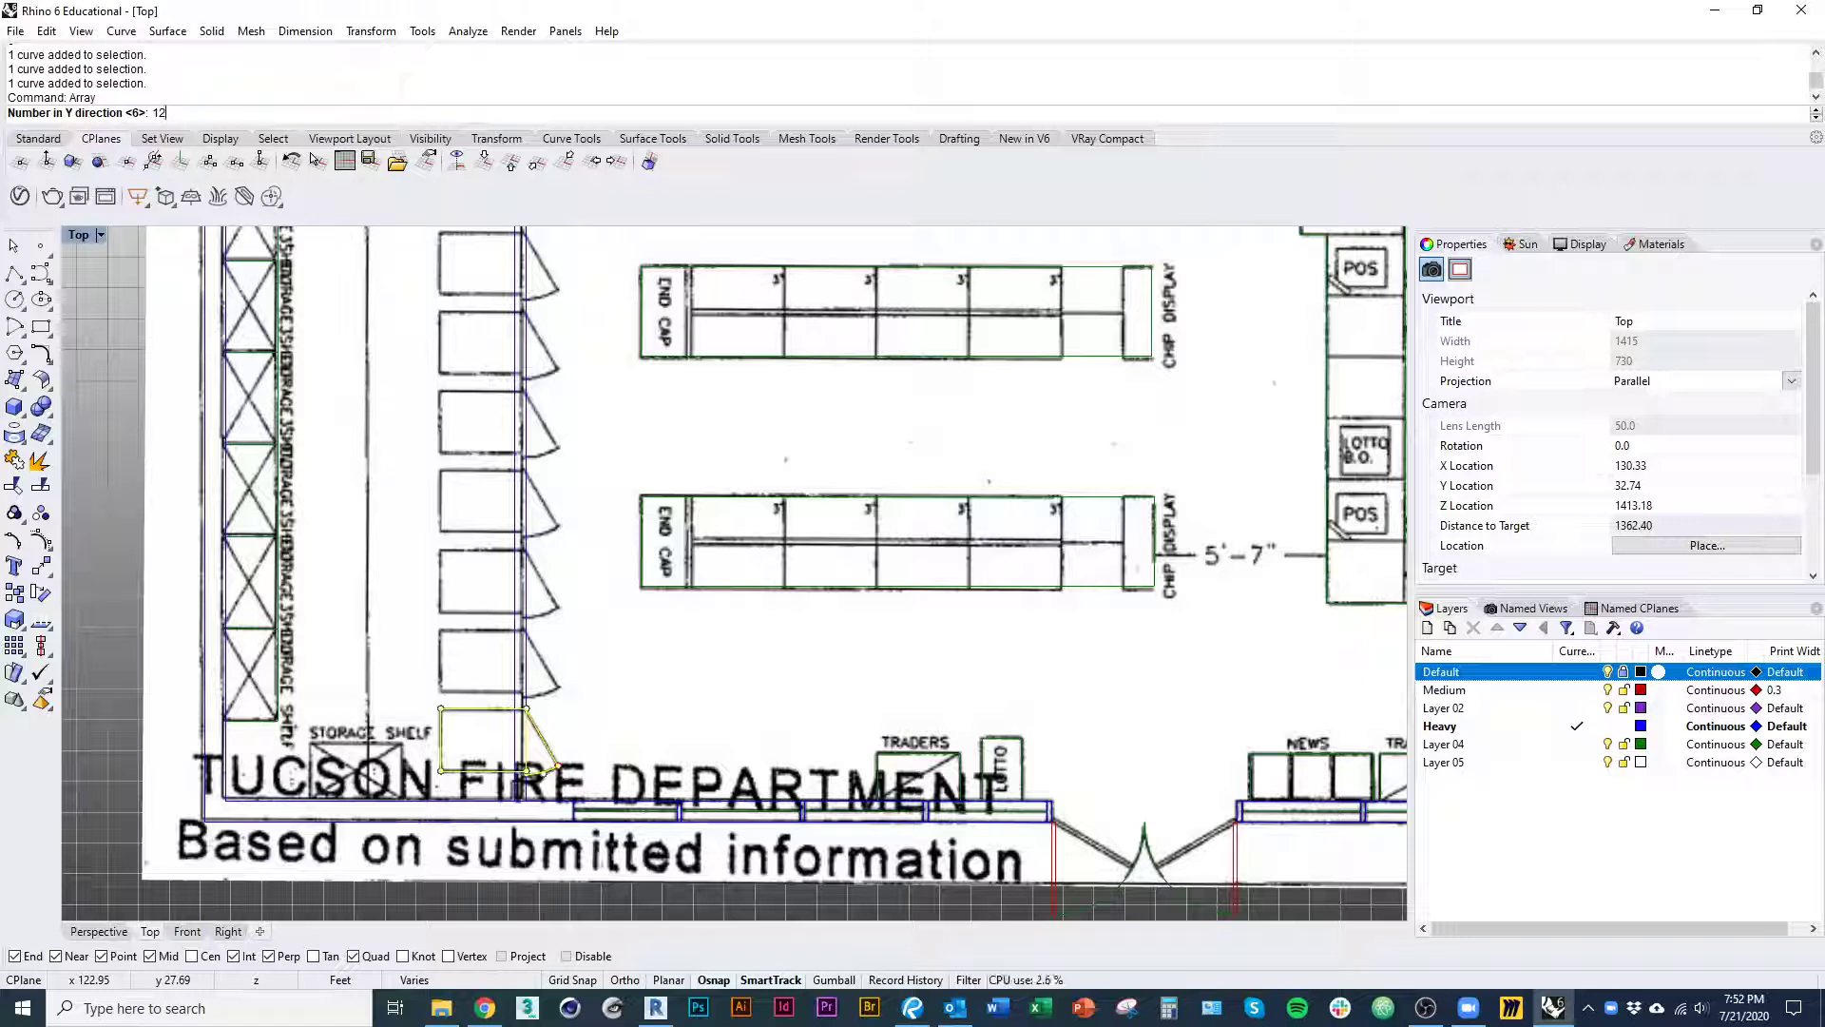
key(Return)
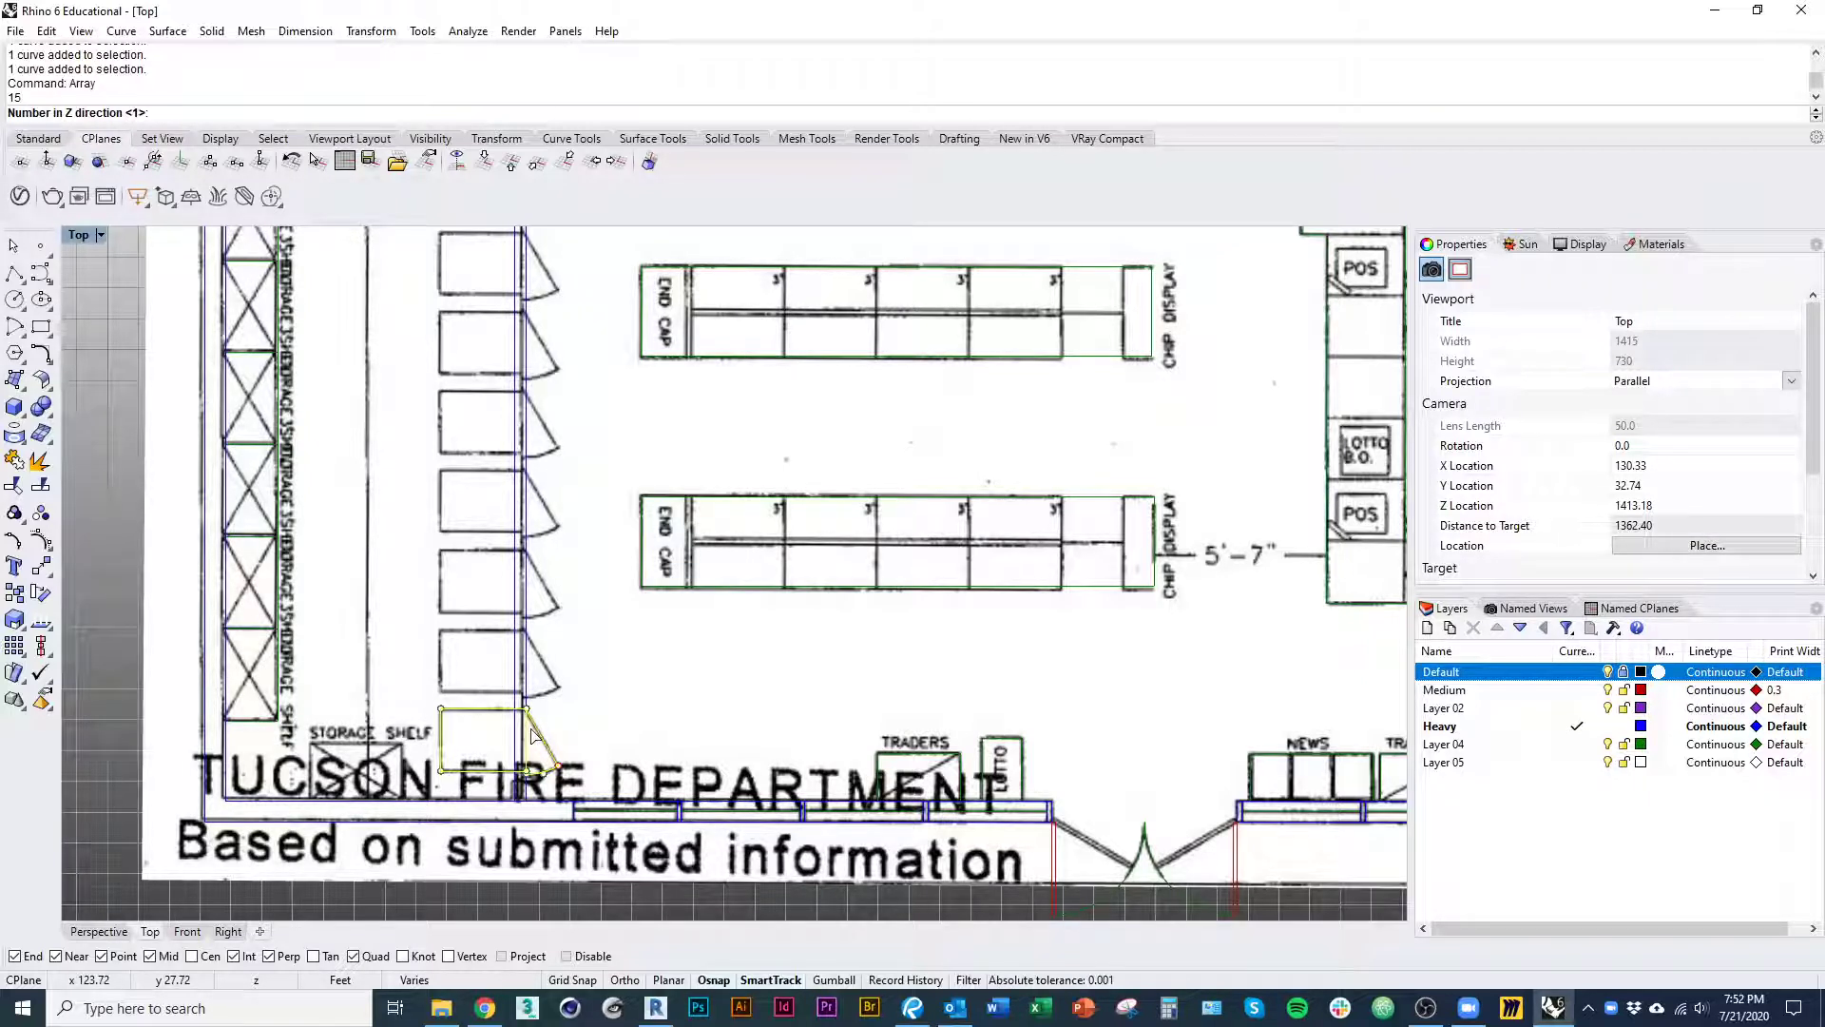
key(Return)
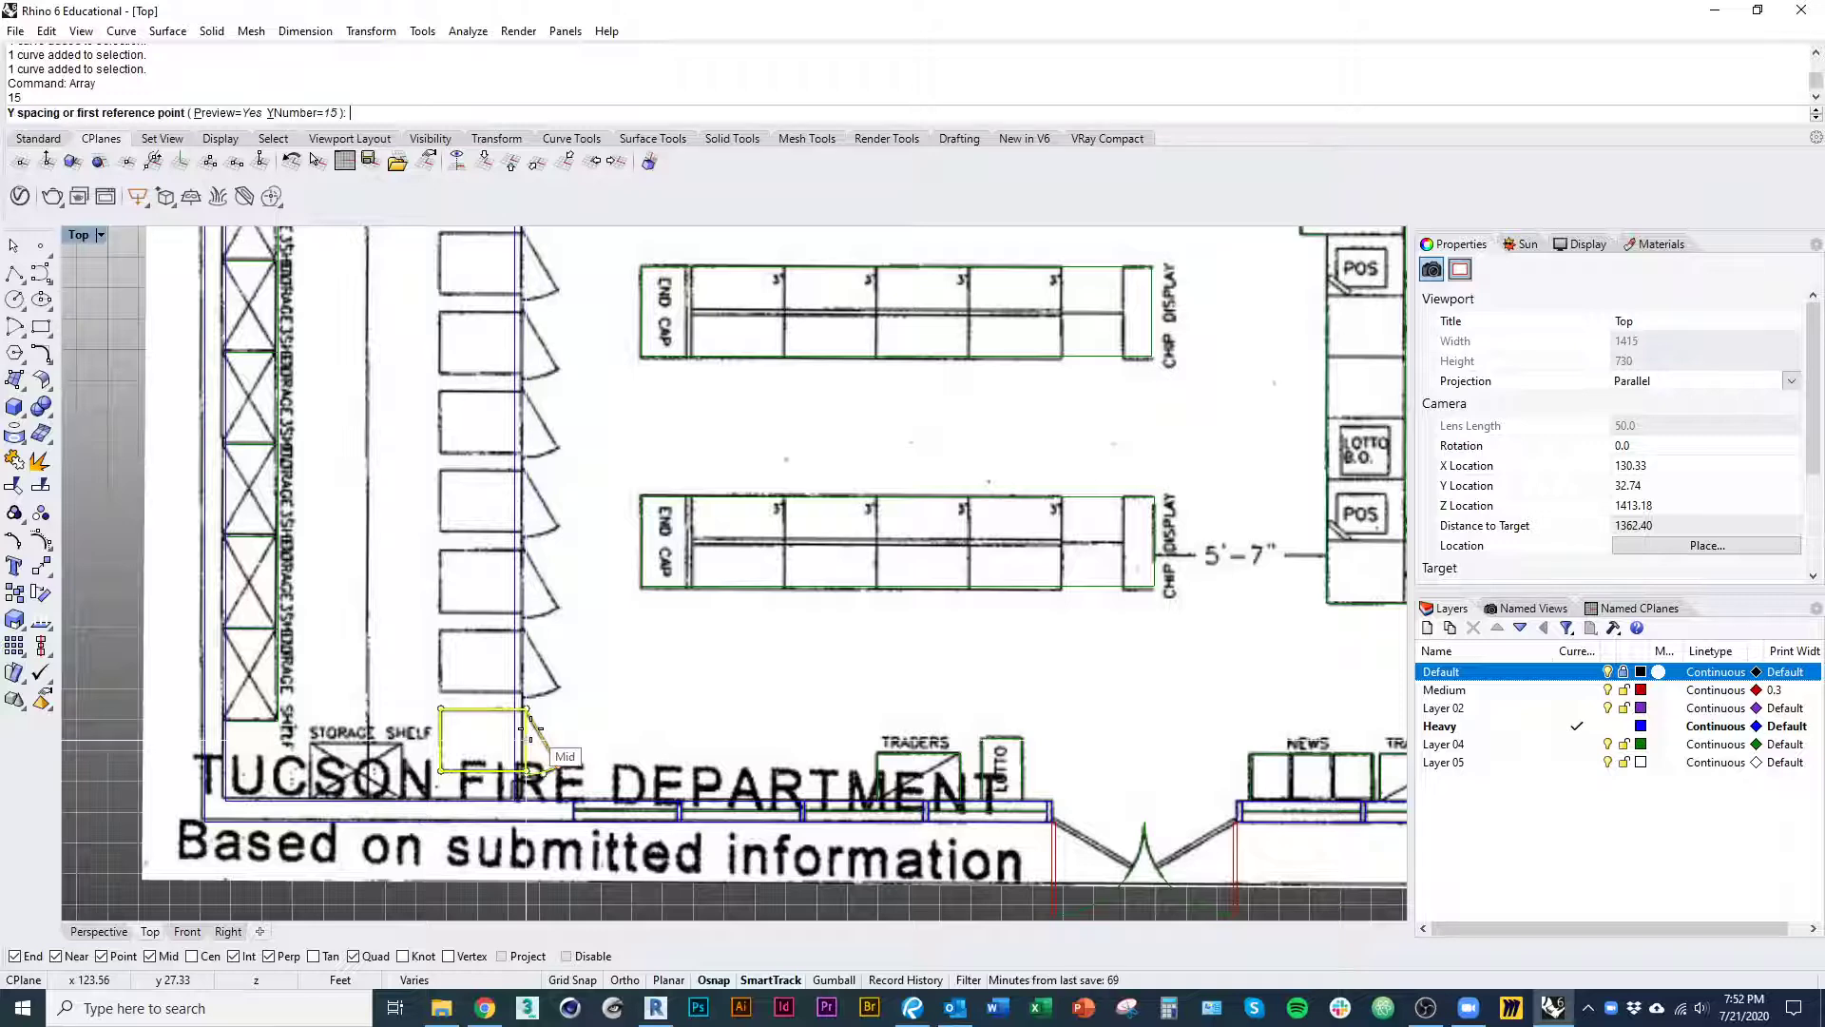
- Set the cooler array's Y spacing to about 2.58 ft, from the lowest unit's bottom edge to the bottom edge of the scanned unit above
click(443, 770)
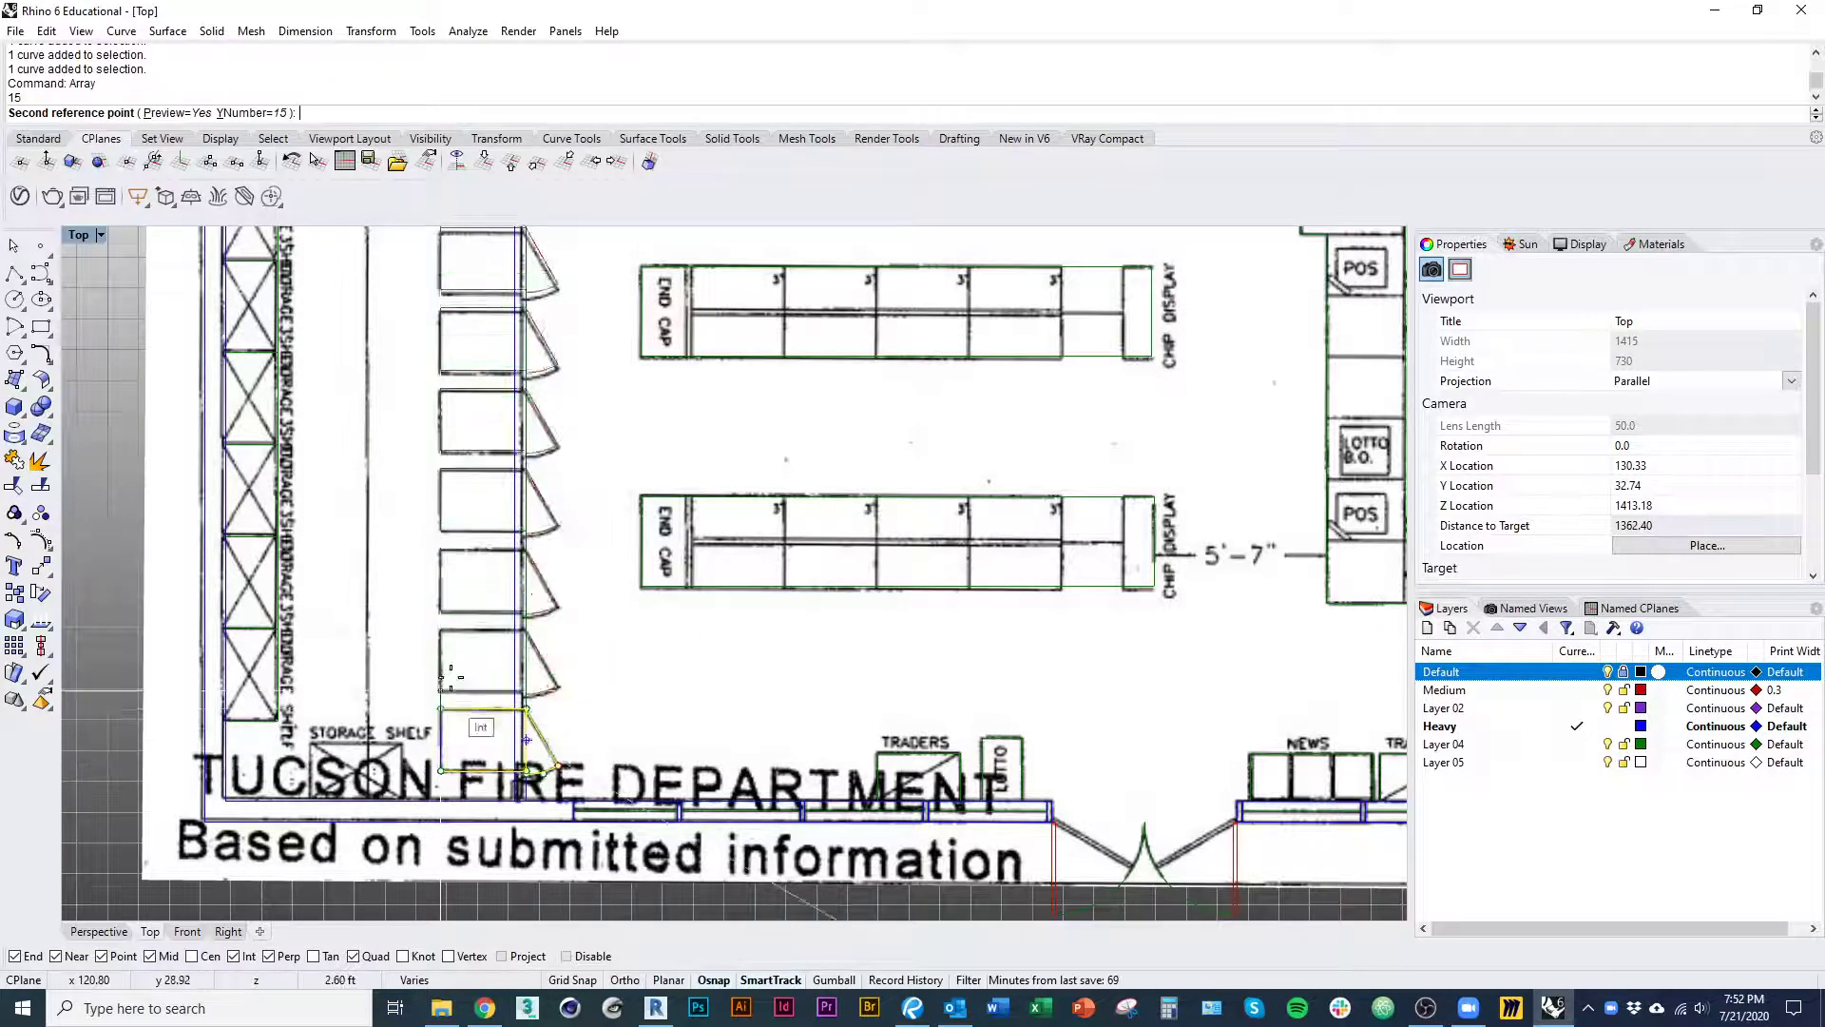
scroll(447, 725, up, 5)
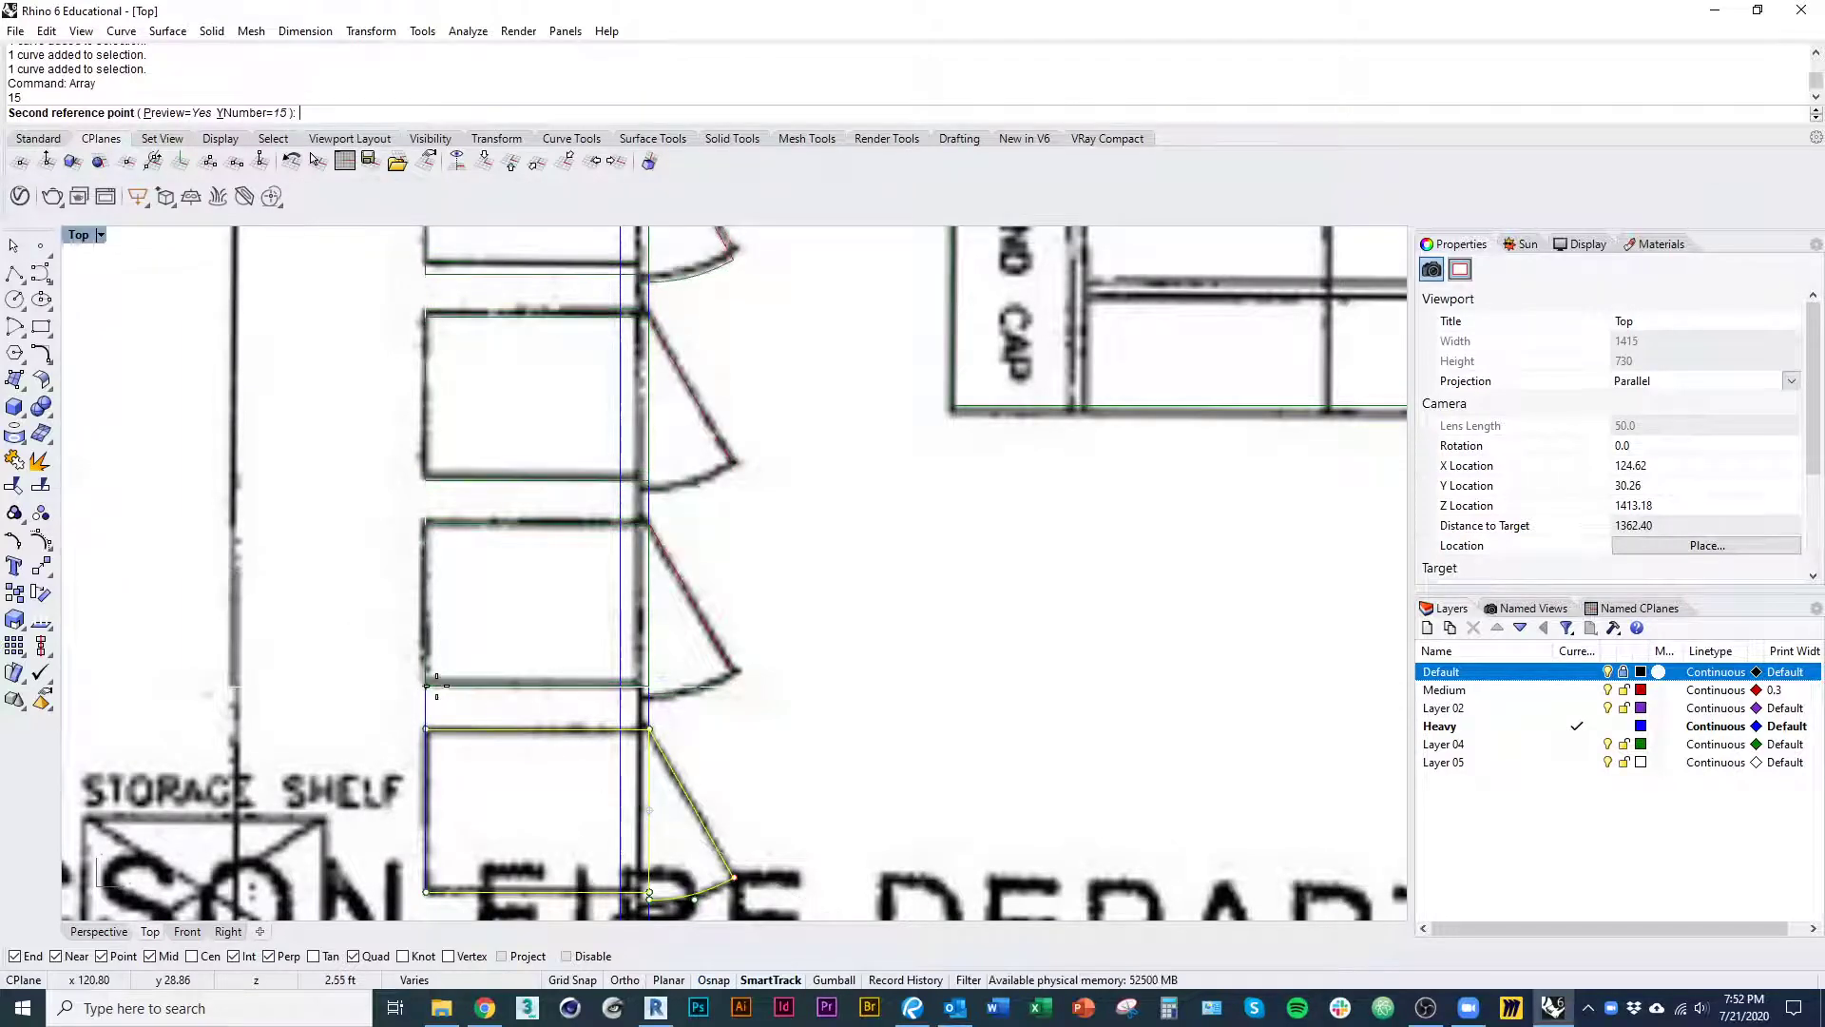
click(440, 685)
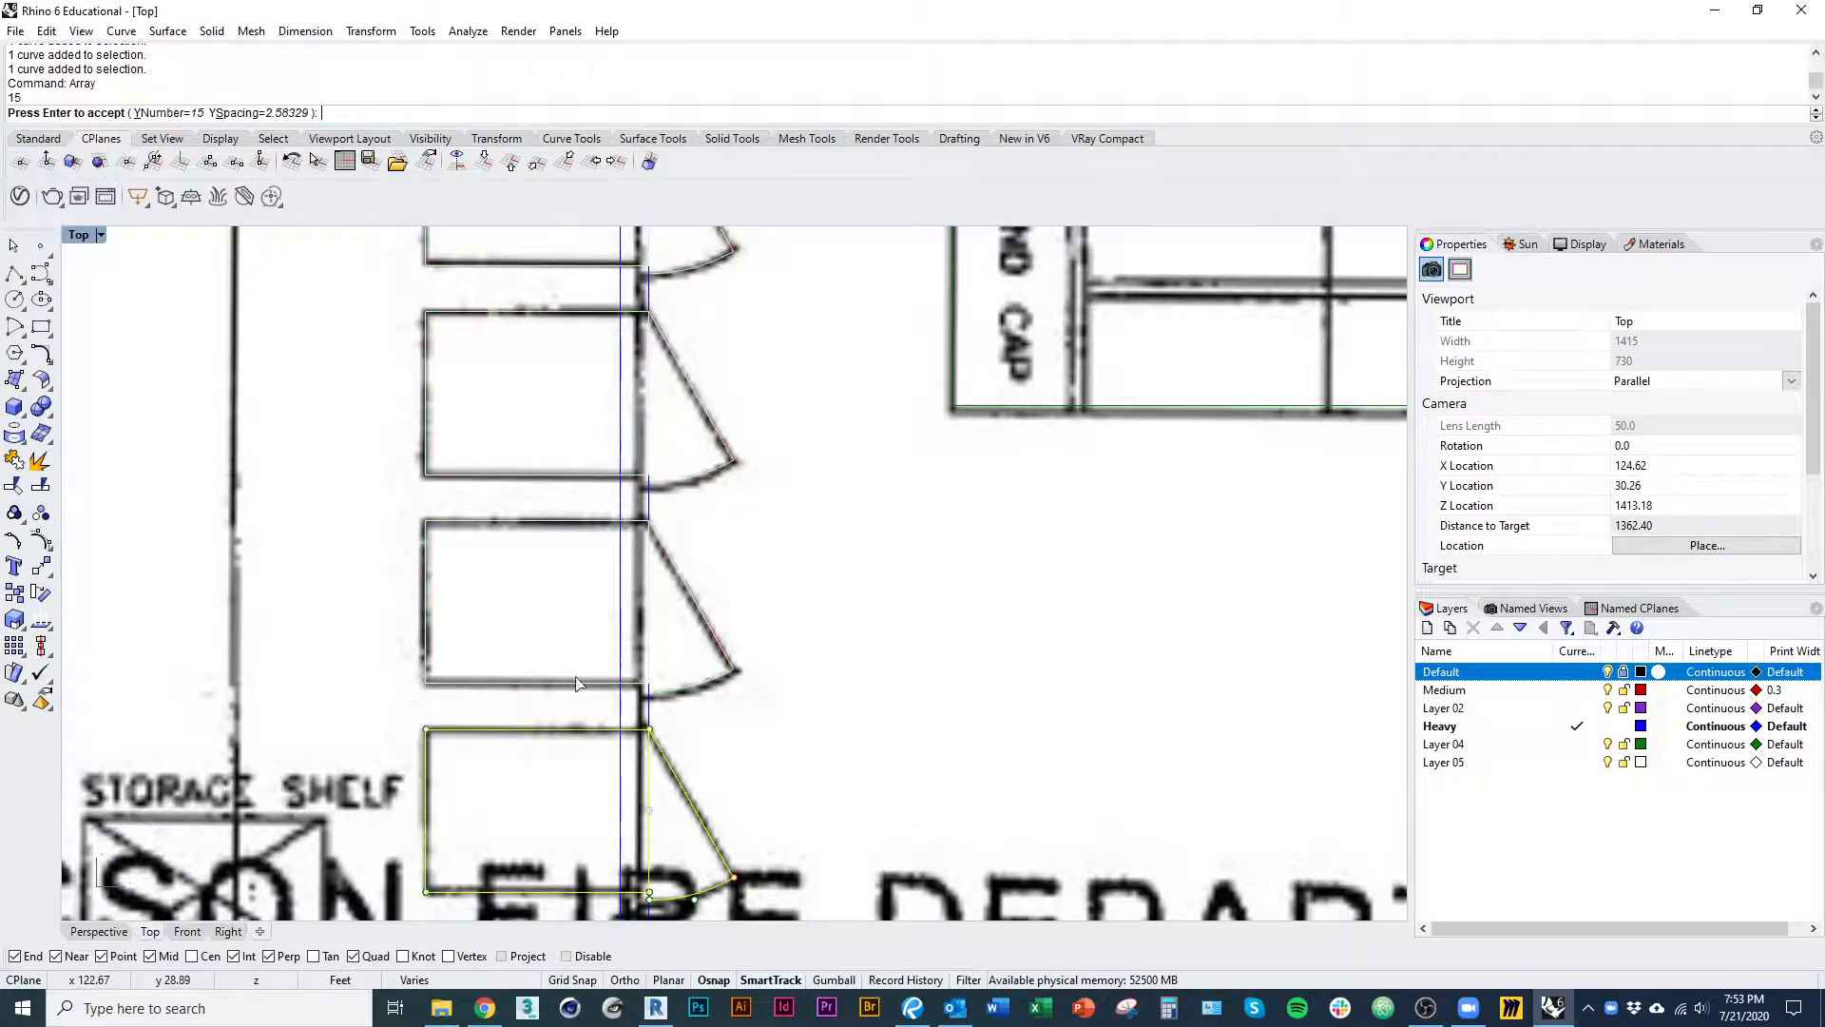
scroll(578, 682, down, 8)
right_drag(602, 382, 585, 770)
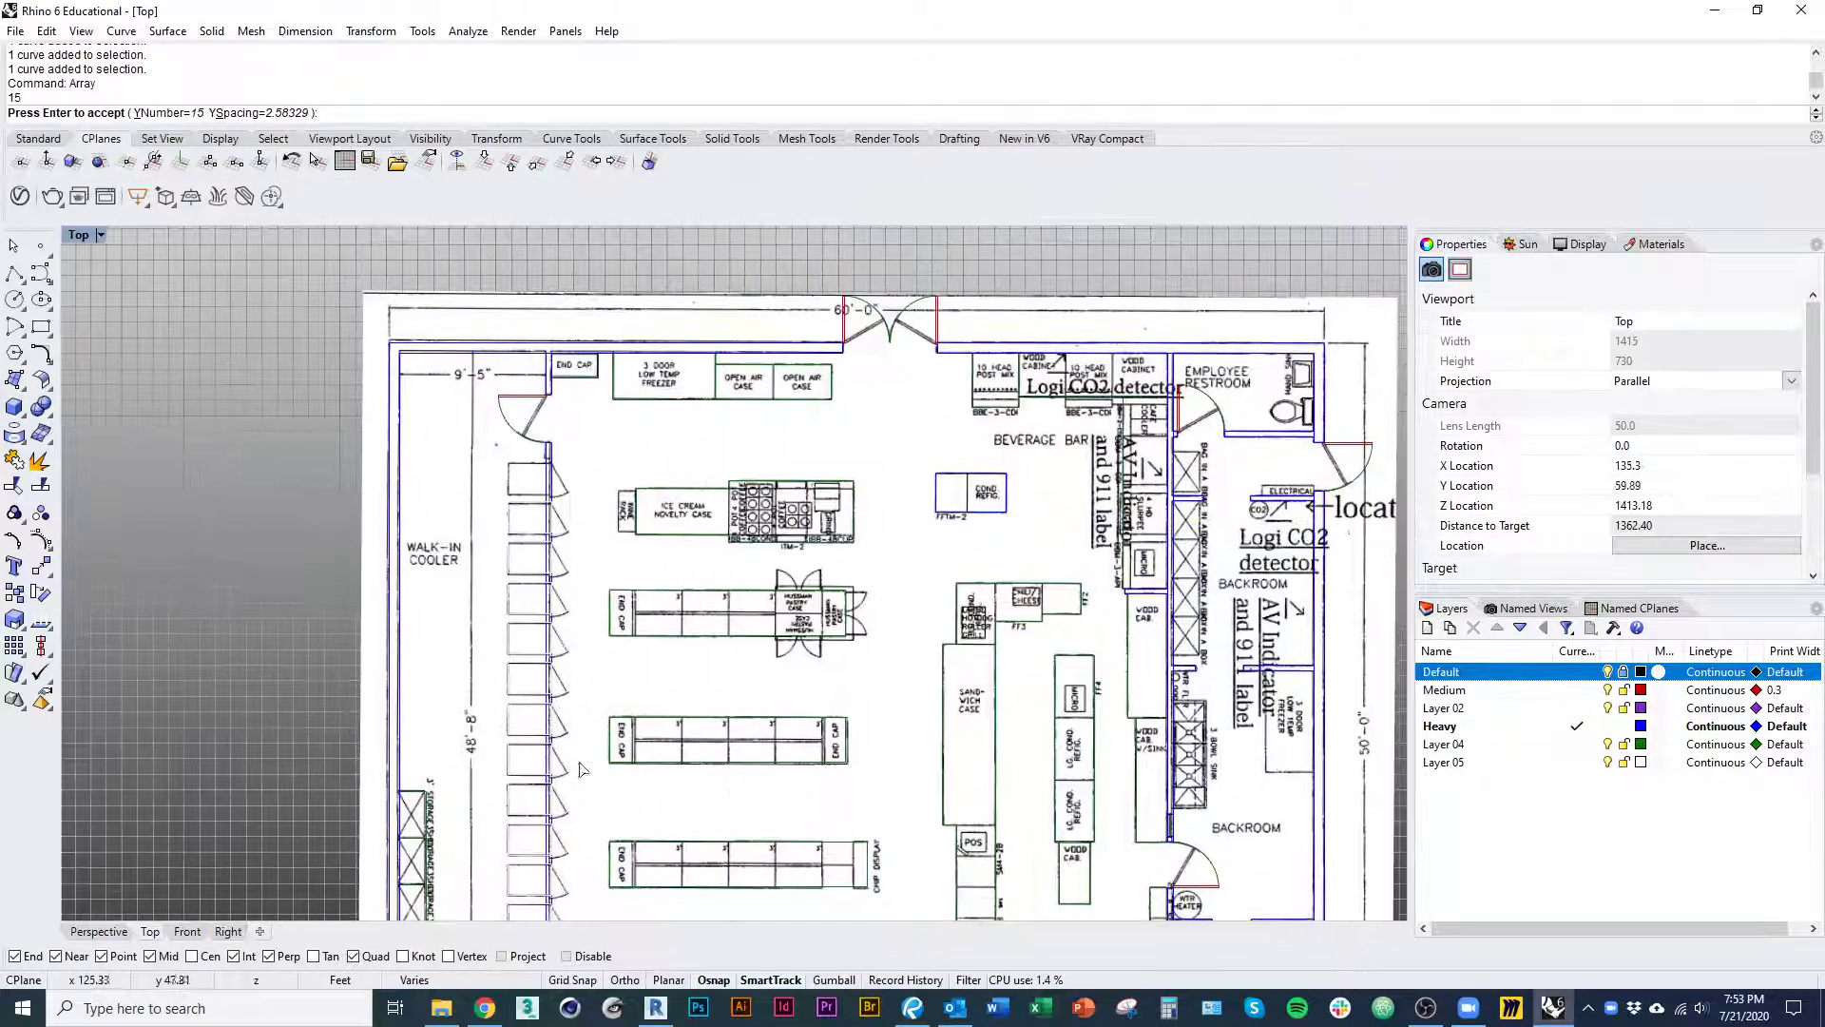
- Increase the cooler array's Y count to 16 to reach the topmost scanned unit, and accept the array
scroll(501, 445, up, 10)
text(y)
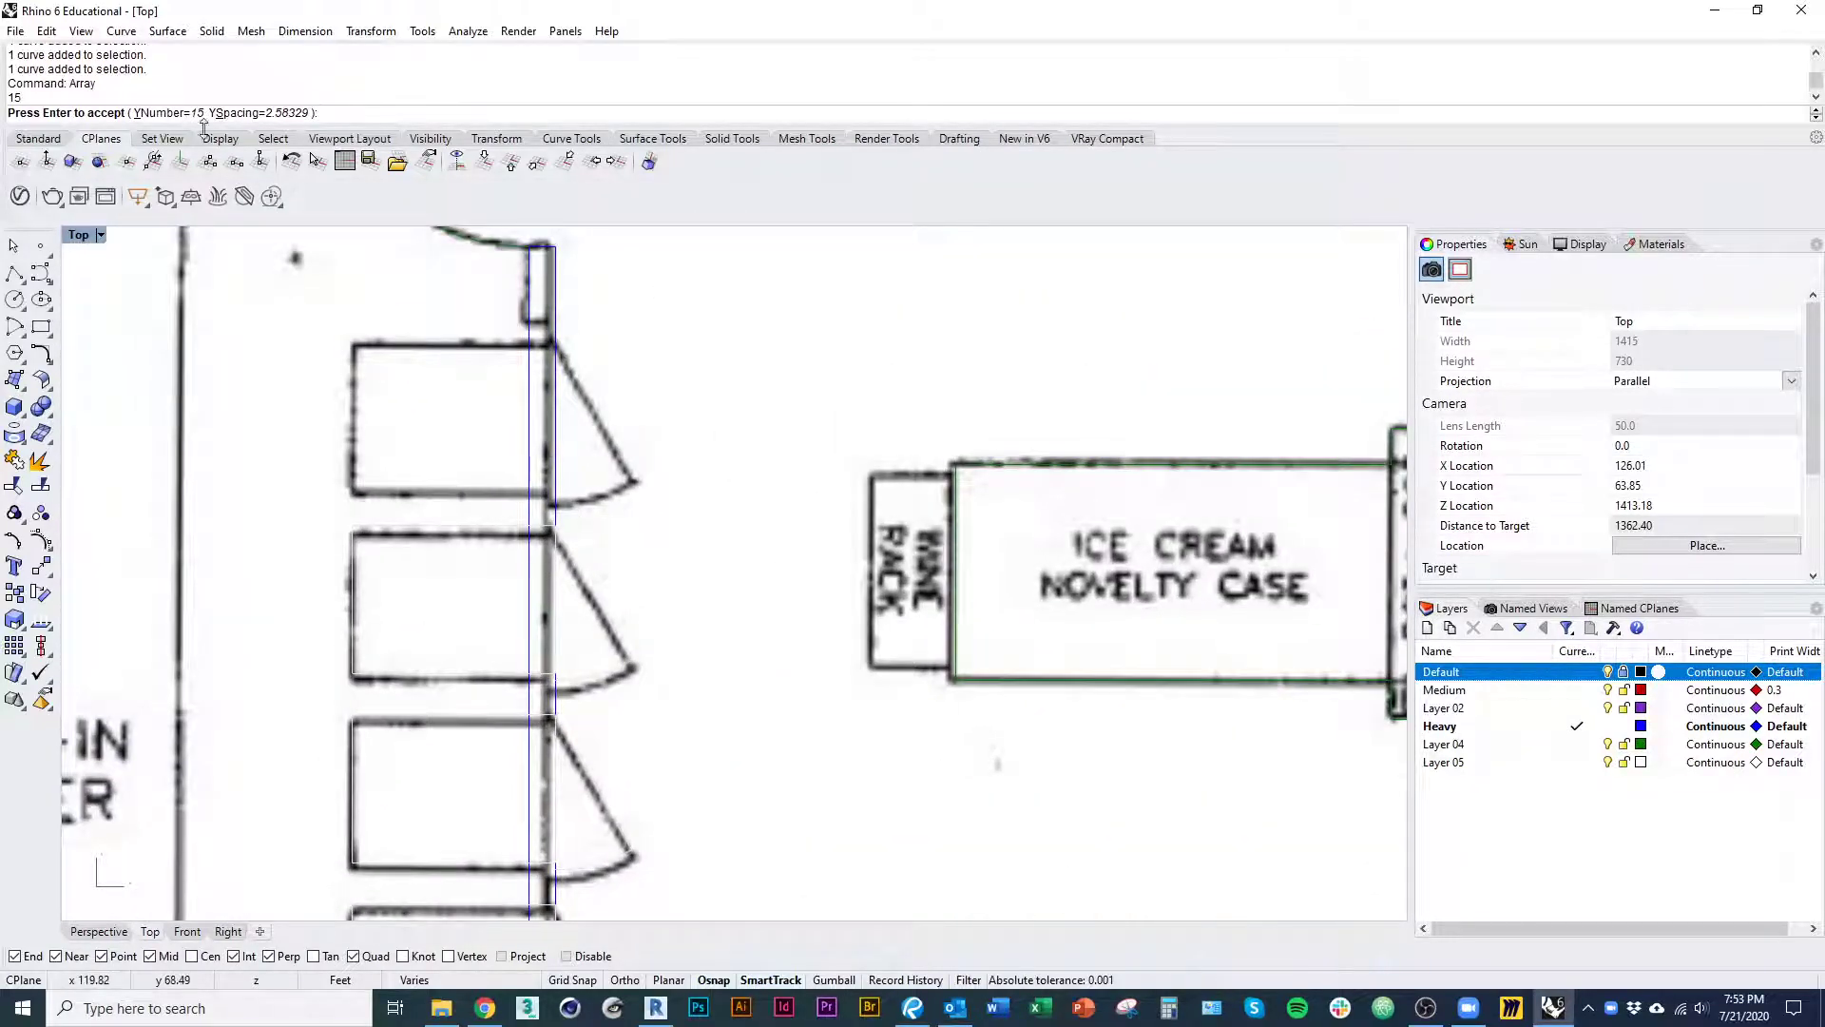
key(Return)
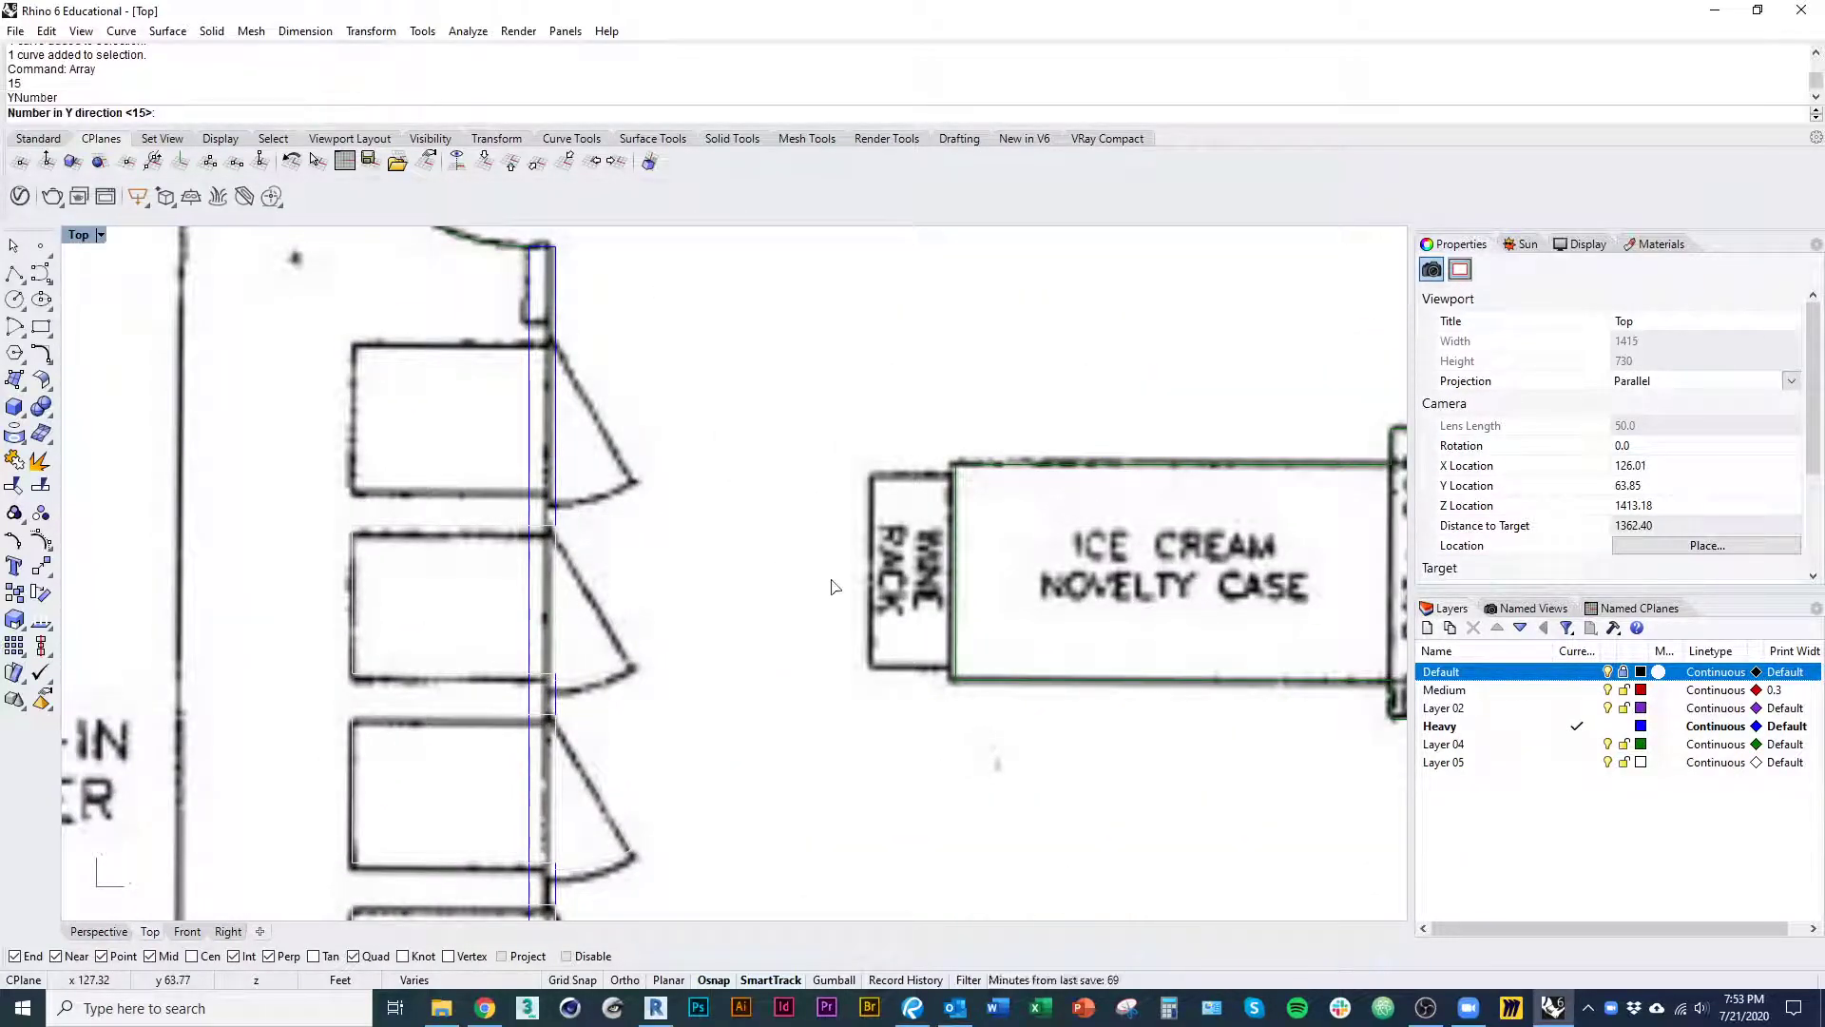
text(16)
key(Return)
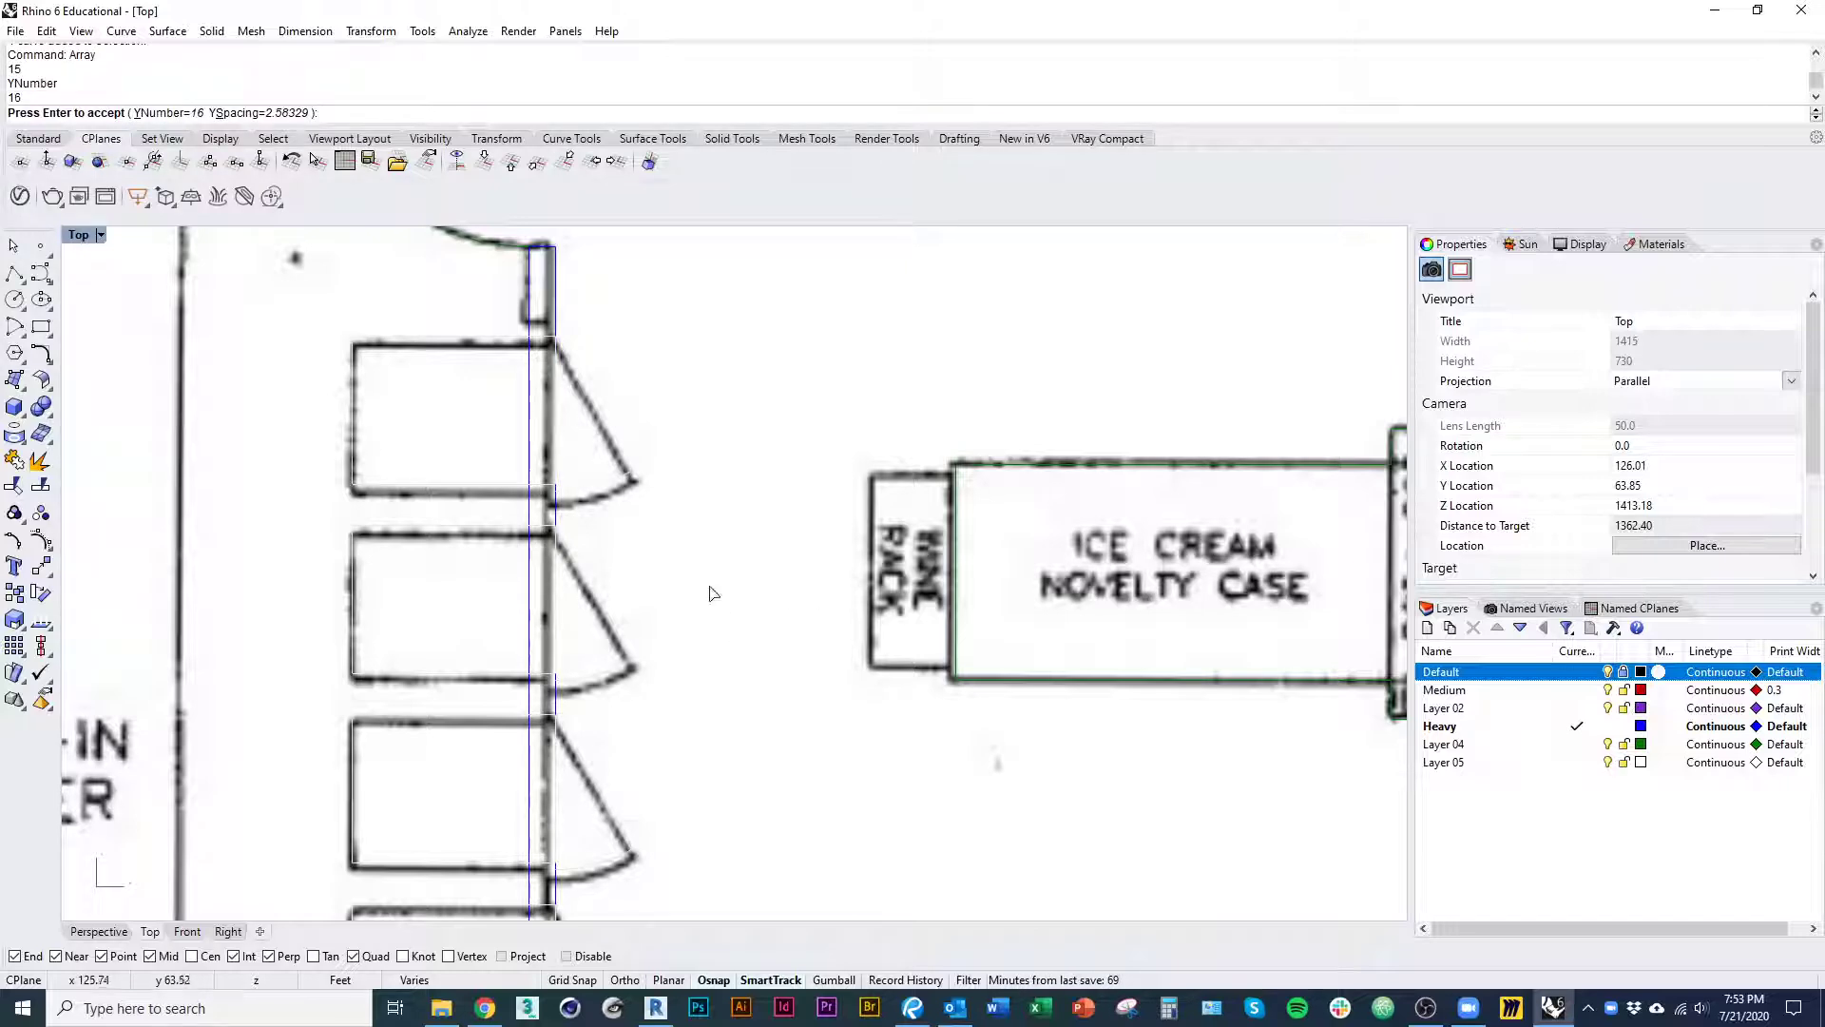
scroll(713, 608, down, 8)
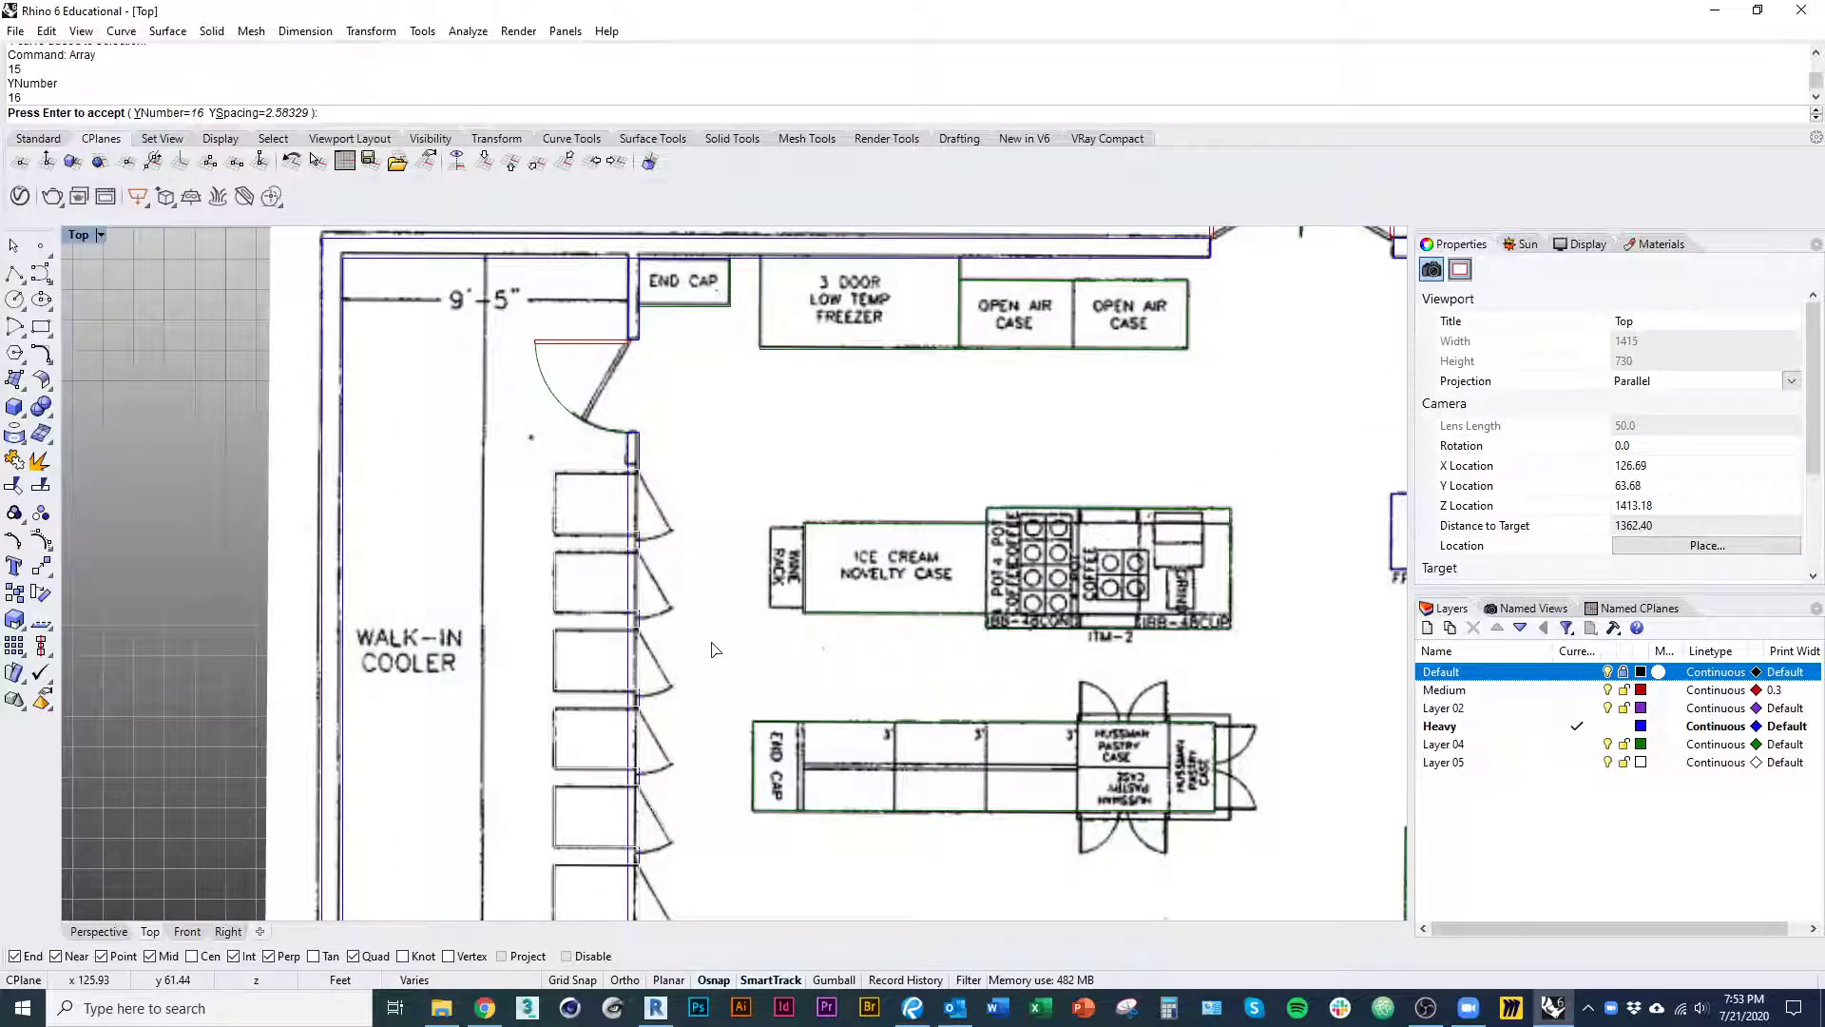
key(Return)
- Check the arrayed cooler doors against the scan, hide the Default layer and review the traced floor plan linework on its own
scroll(720, 648, down, 2)
right_drag(730, 635, 691, 508)
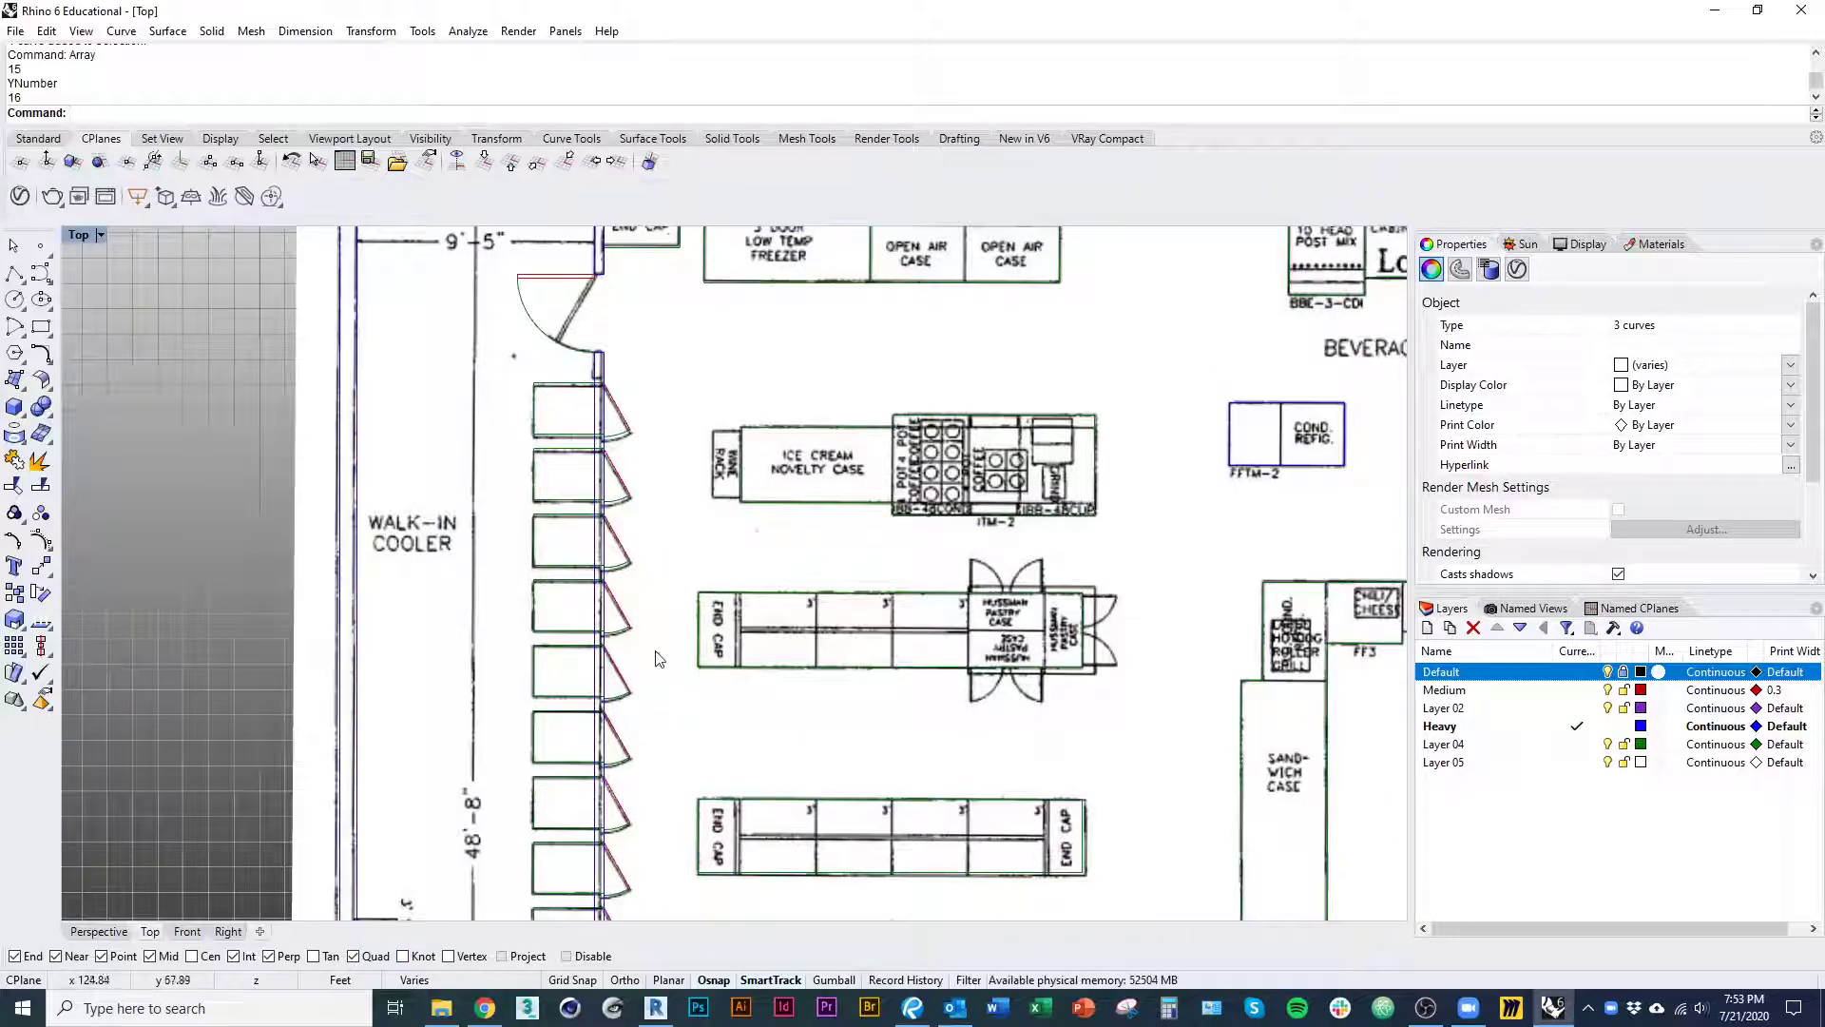
right_drag(663, 694, 601, 252)
right_drag(713, 521, 669, 500)
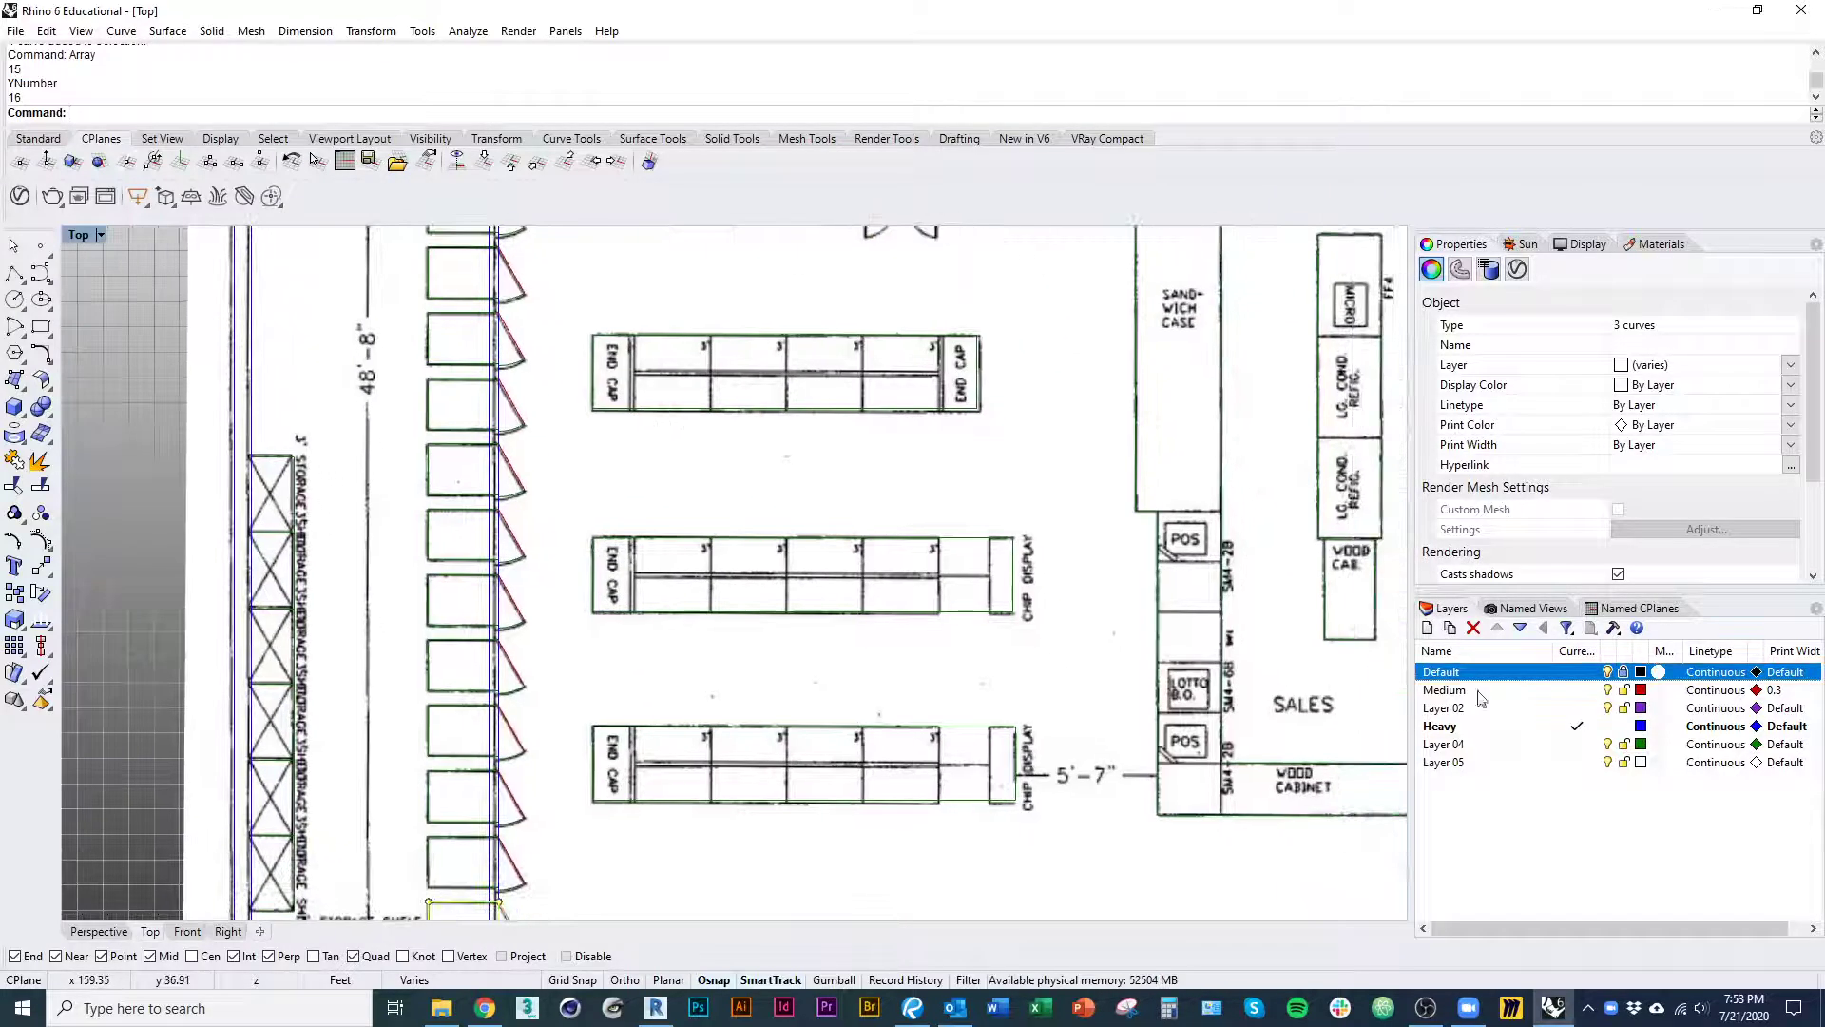
click(1607, 672)
scroll(685, 751, down, 2)
scroll(613, 772, down, 1)
key(Escape)
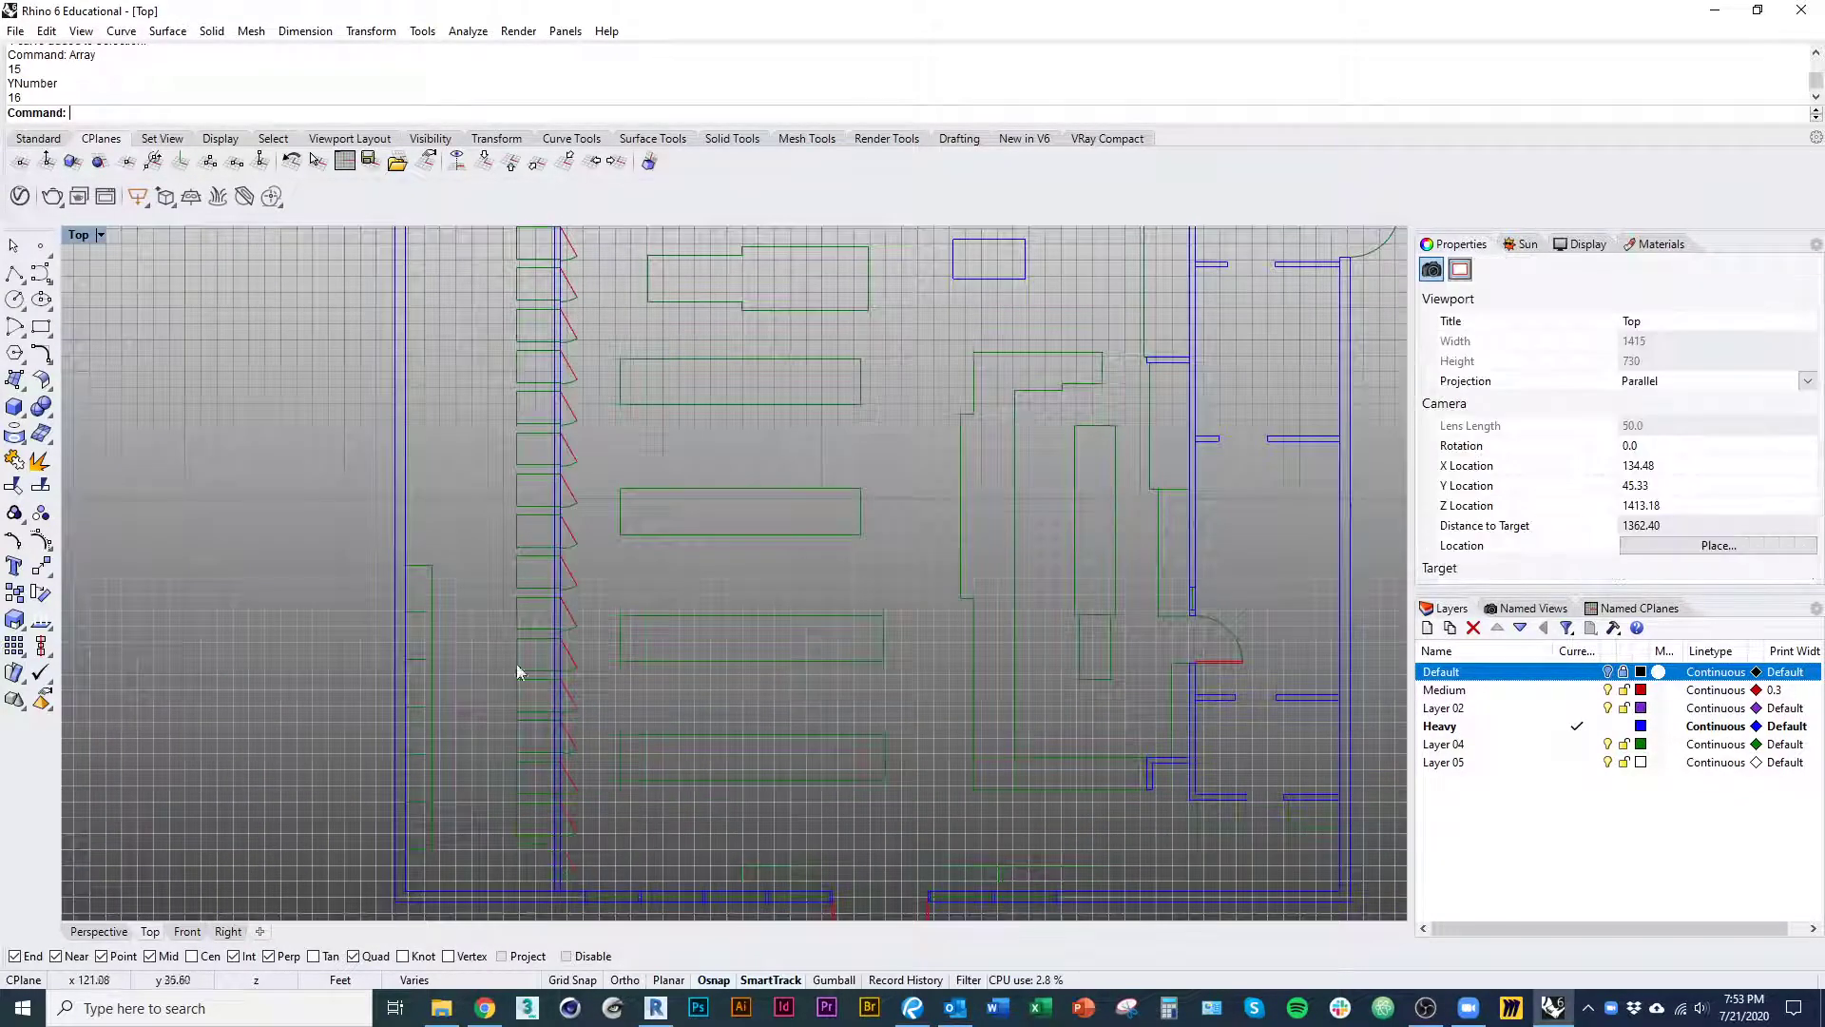
right_drag(502, 441, 491, 576)
right_drag(693, 582, 464, 698)
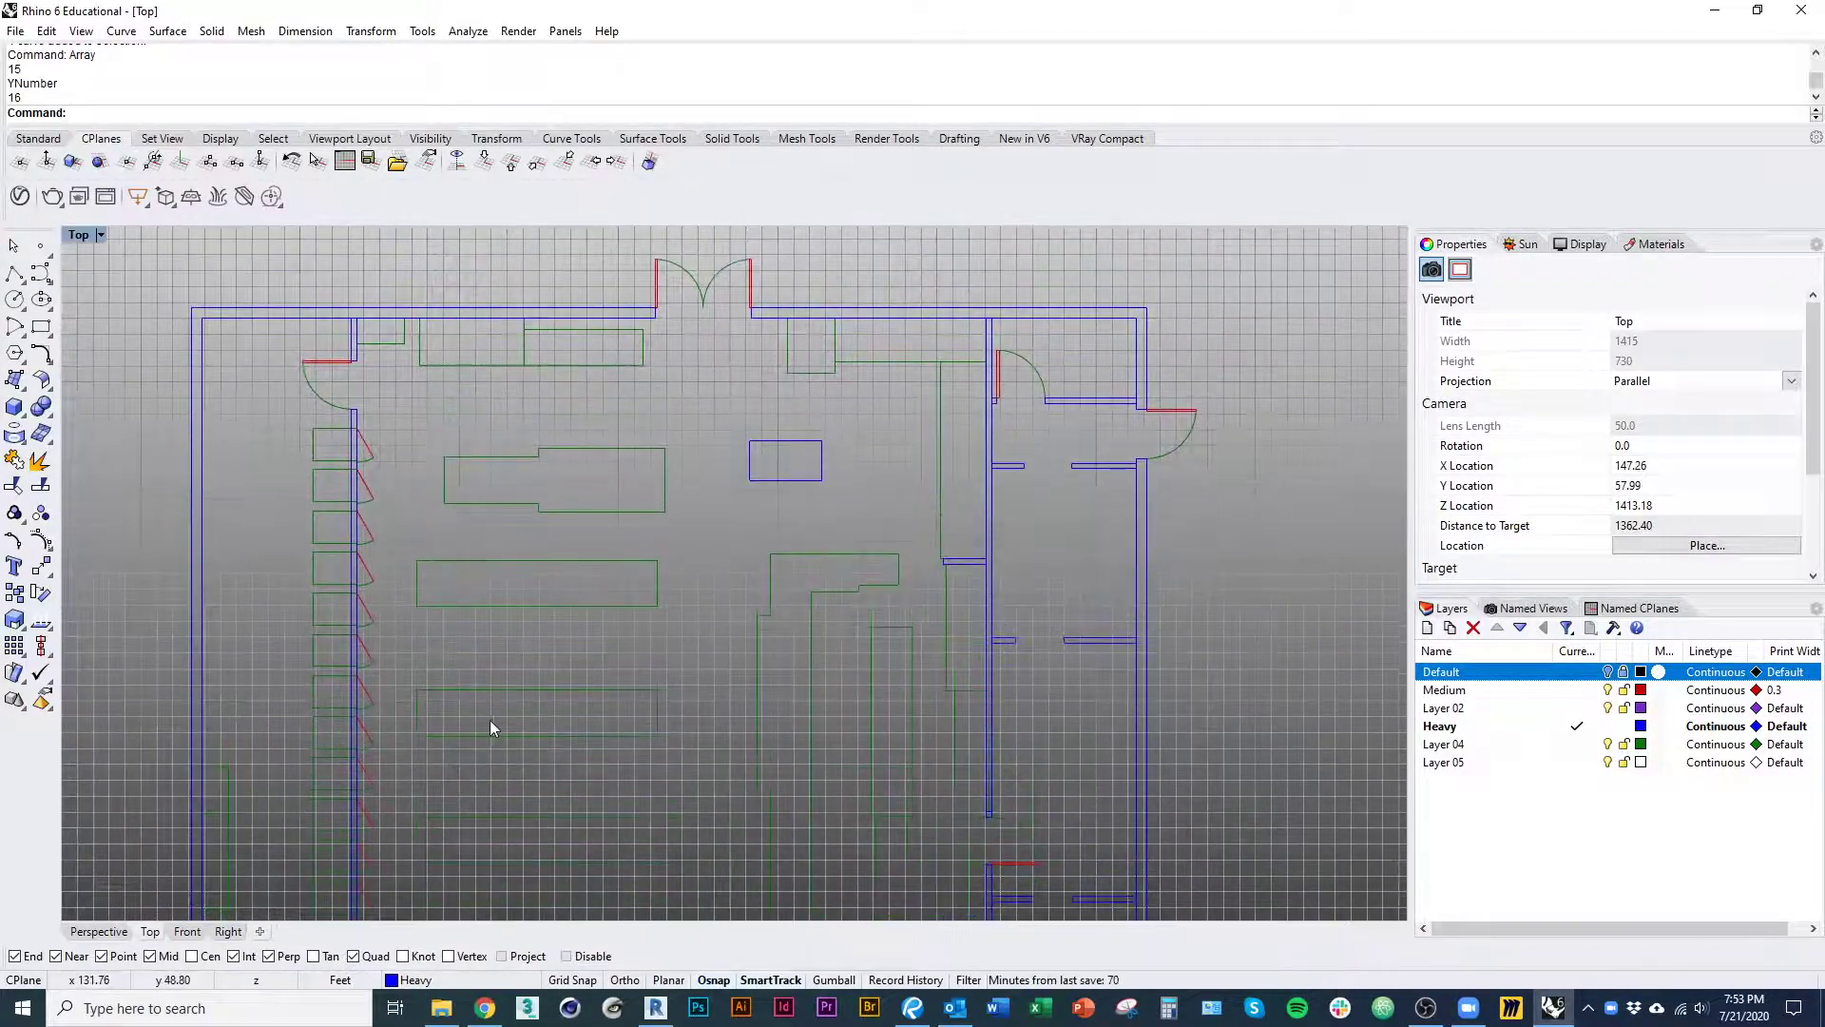
right_drag(479, 780, 490, 709)
scroll(622, 773, down, 4)
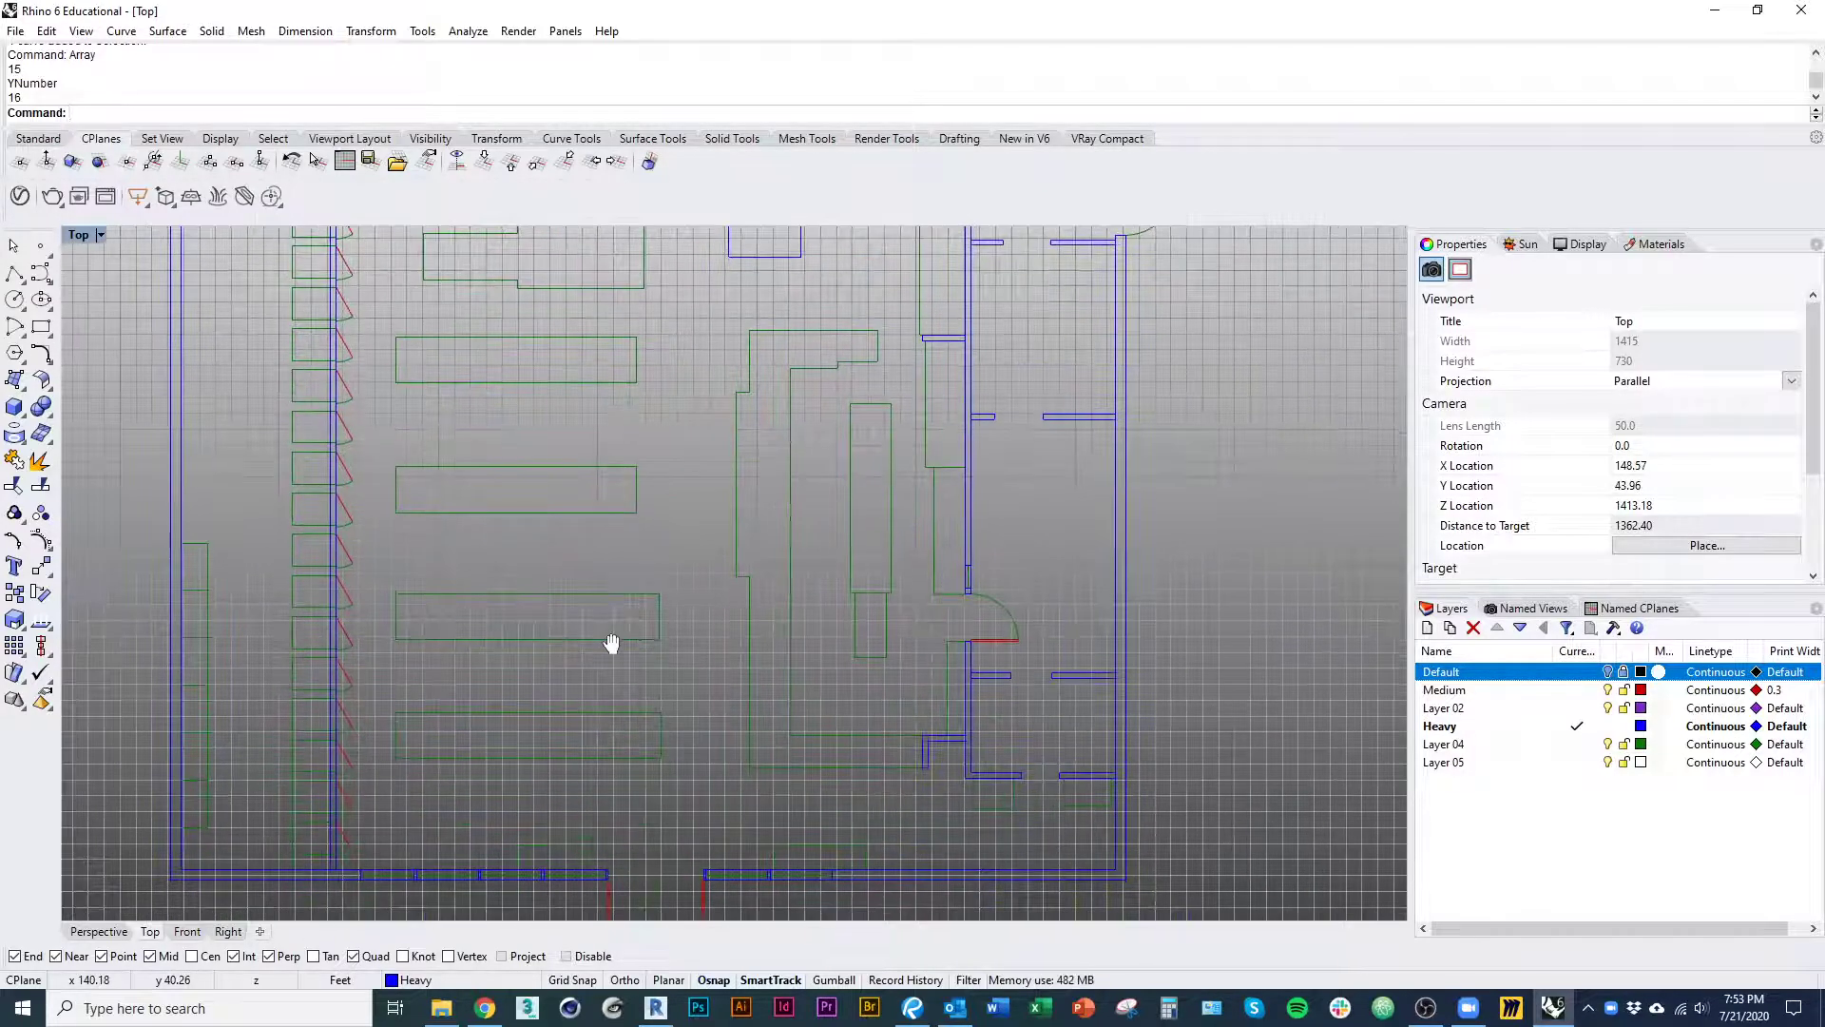
right_drag(656, 682, 647, 704)
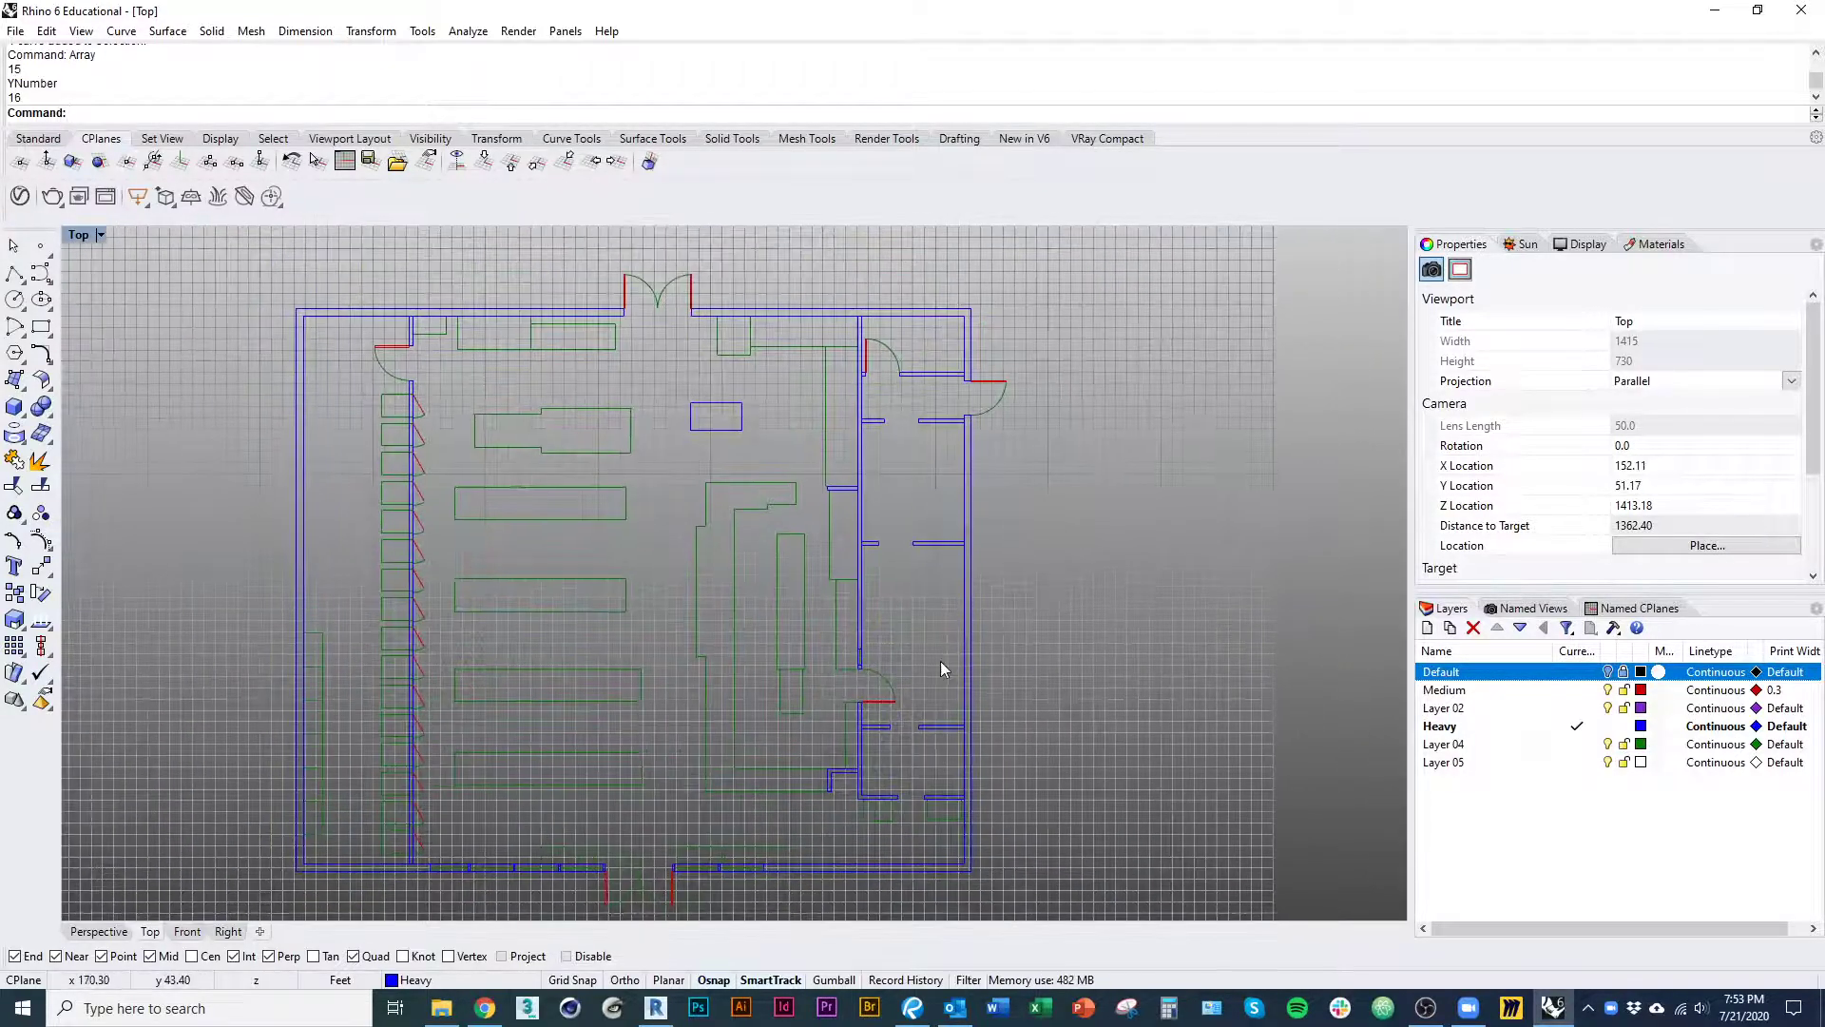
right_drag(937, 672, 933, 663)
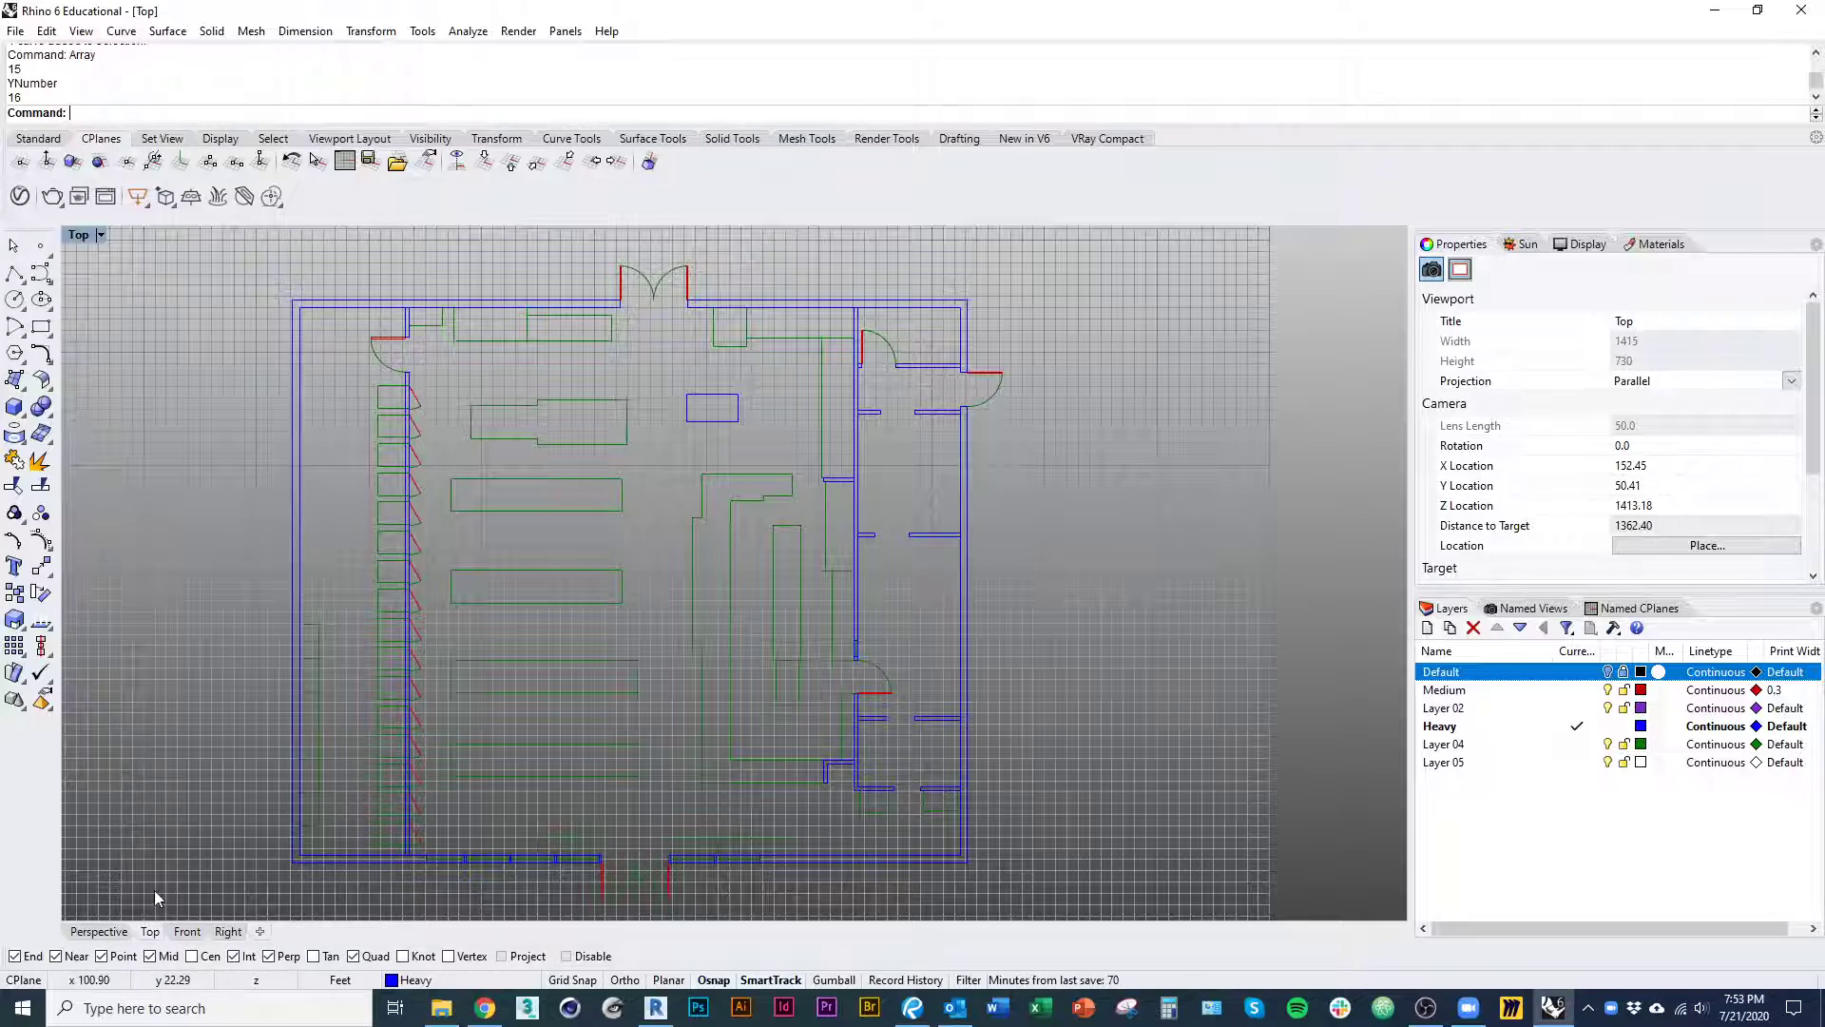
text(Layout)
key(Return)
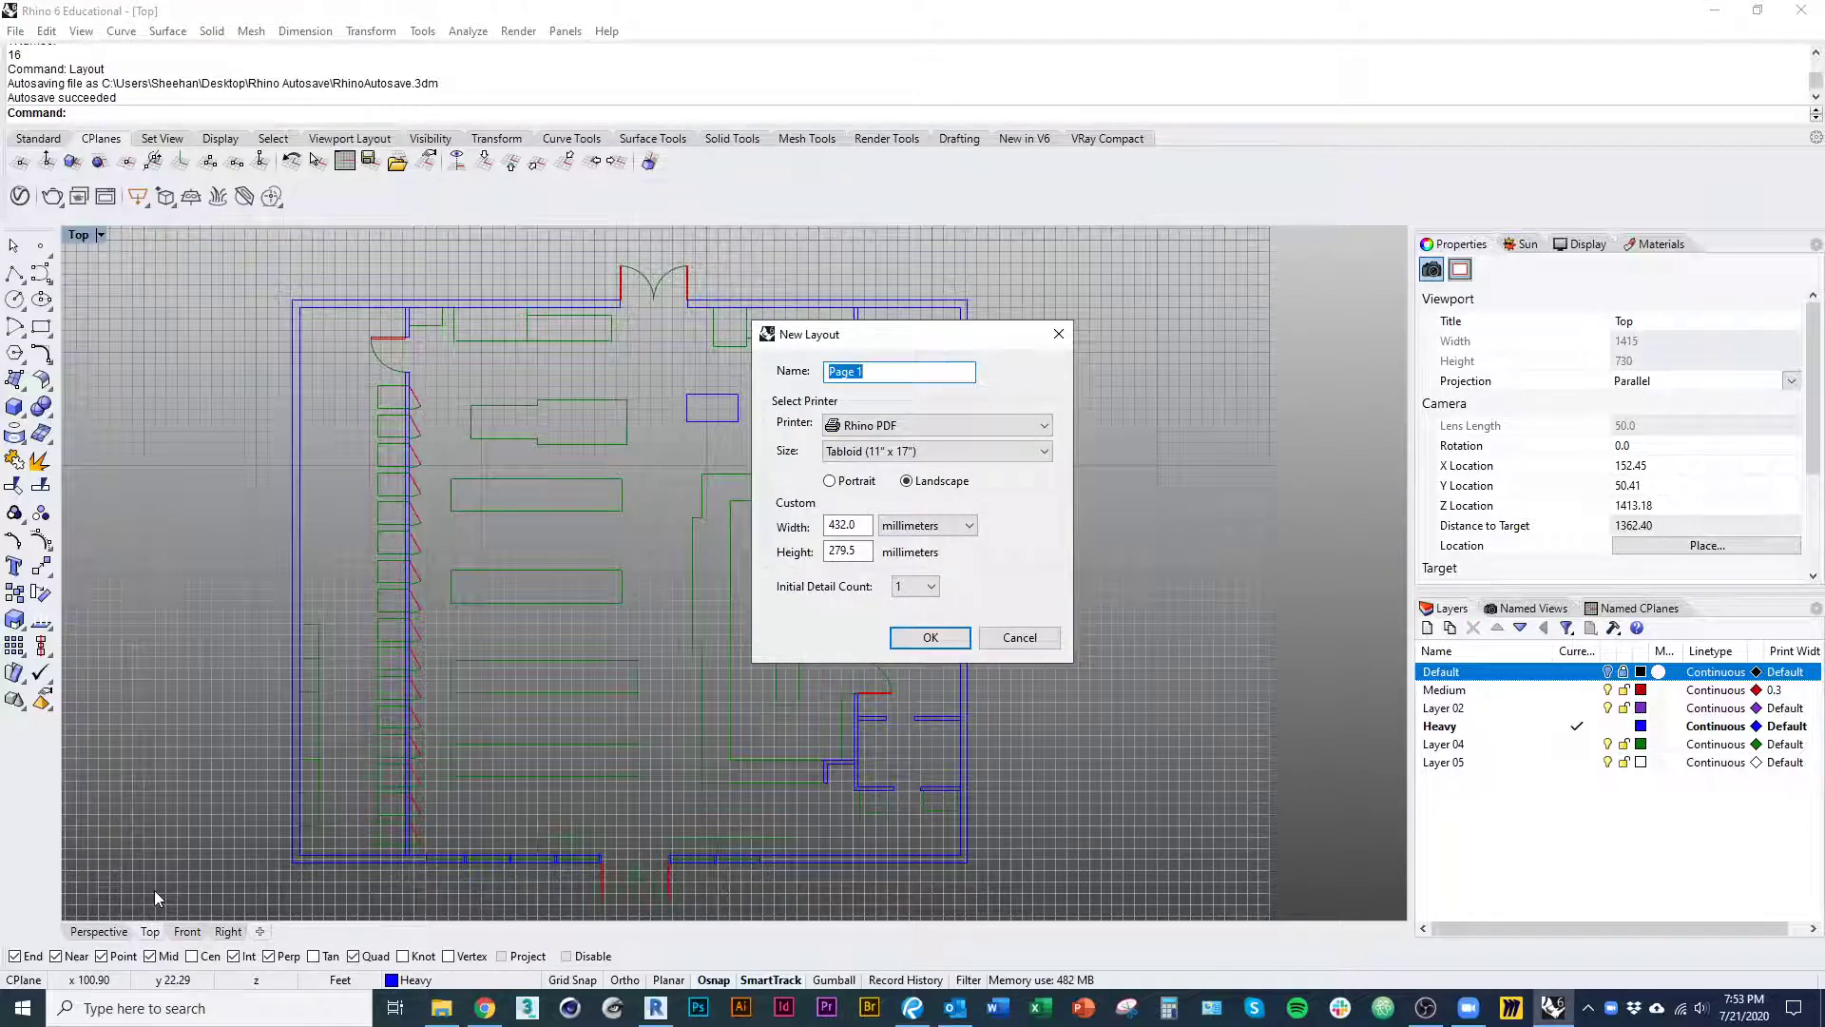
drag(949, 337, 720, 371)
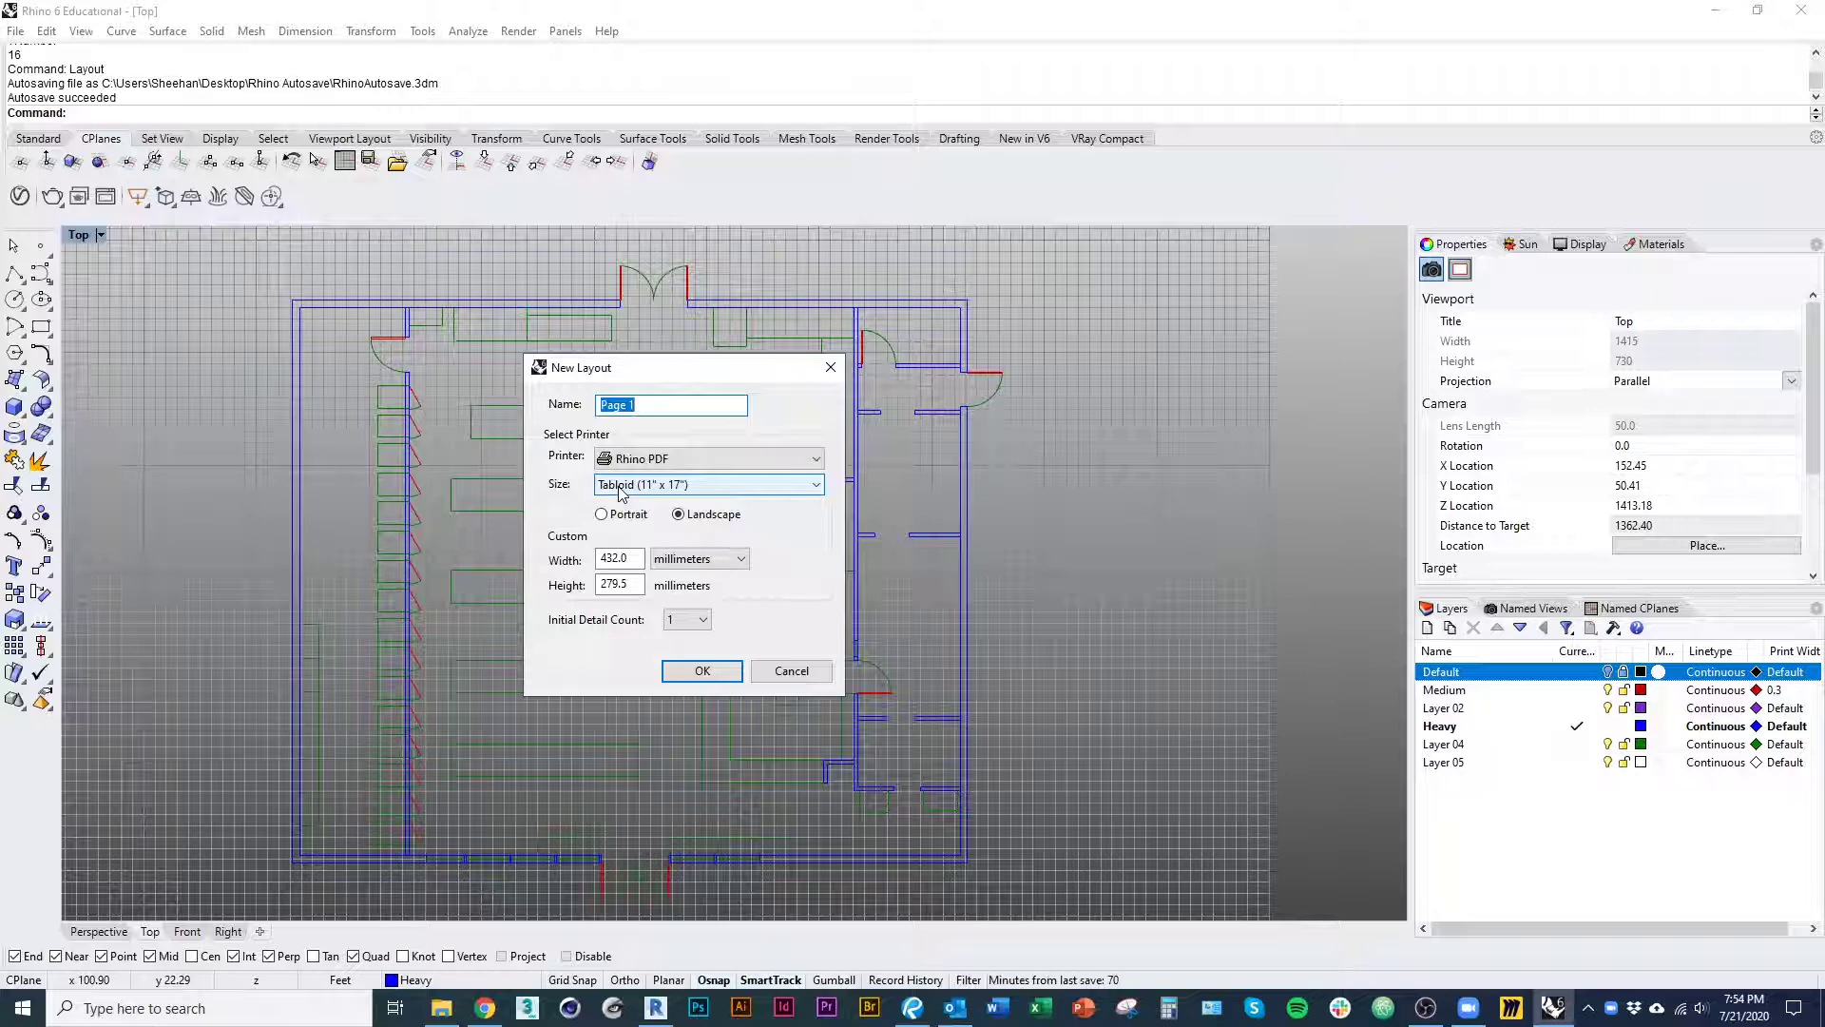
click(792, 671)
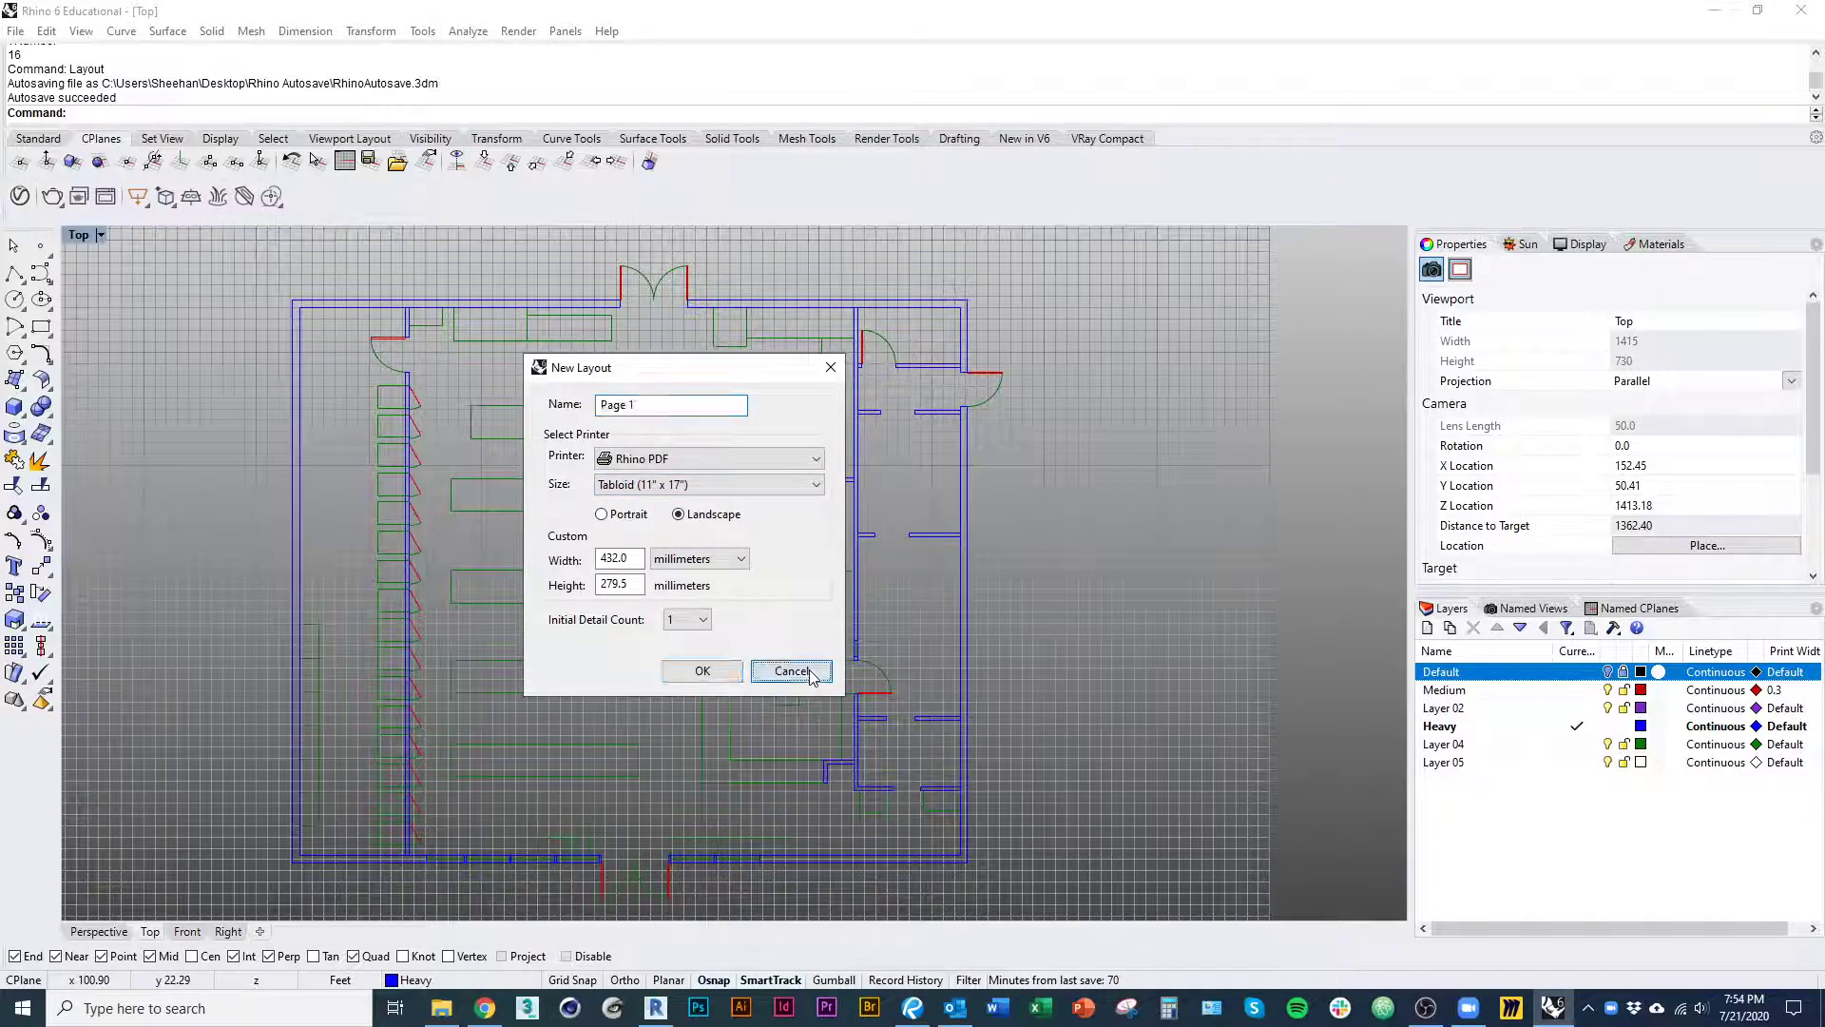
scroll(637, 617, down, 3)
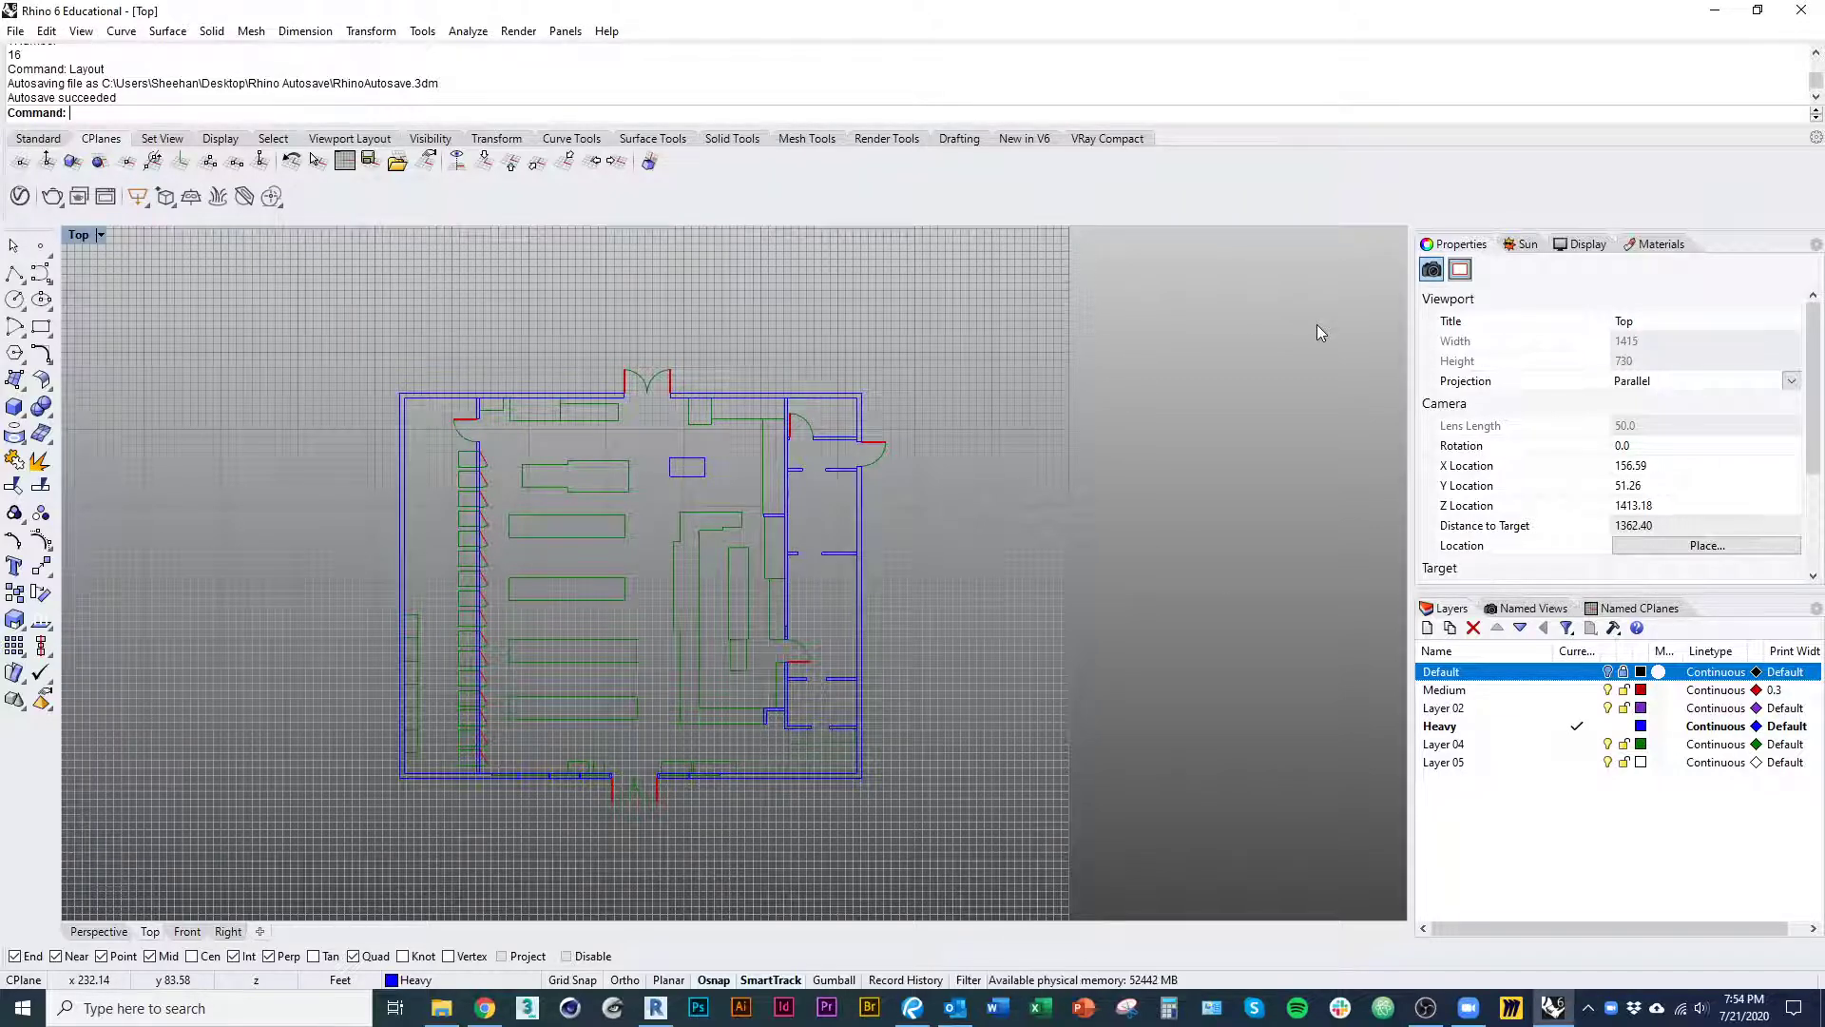
scroll(922, 523, down, 5)
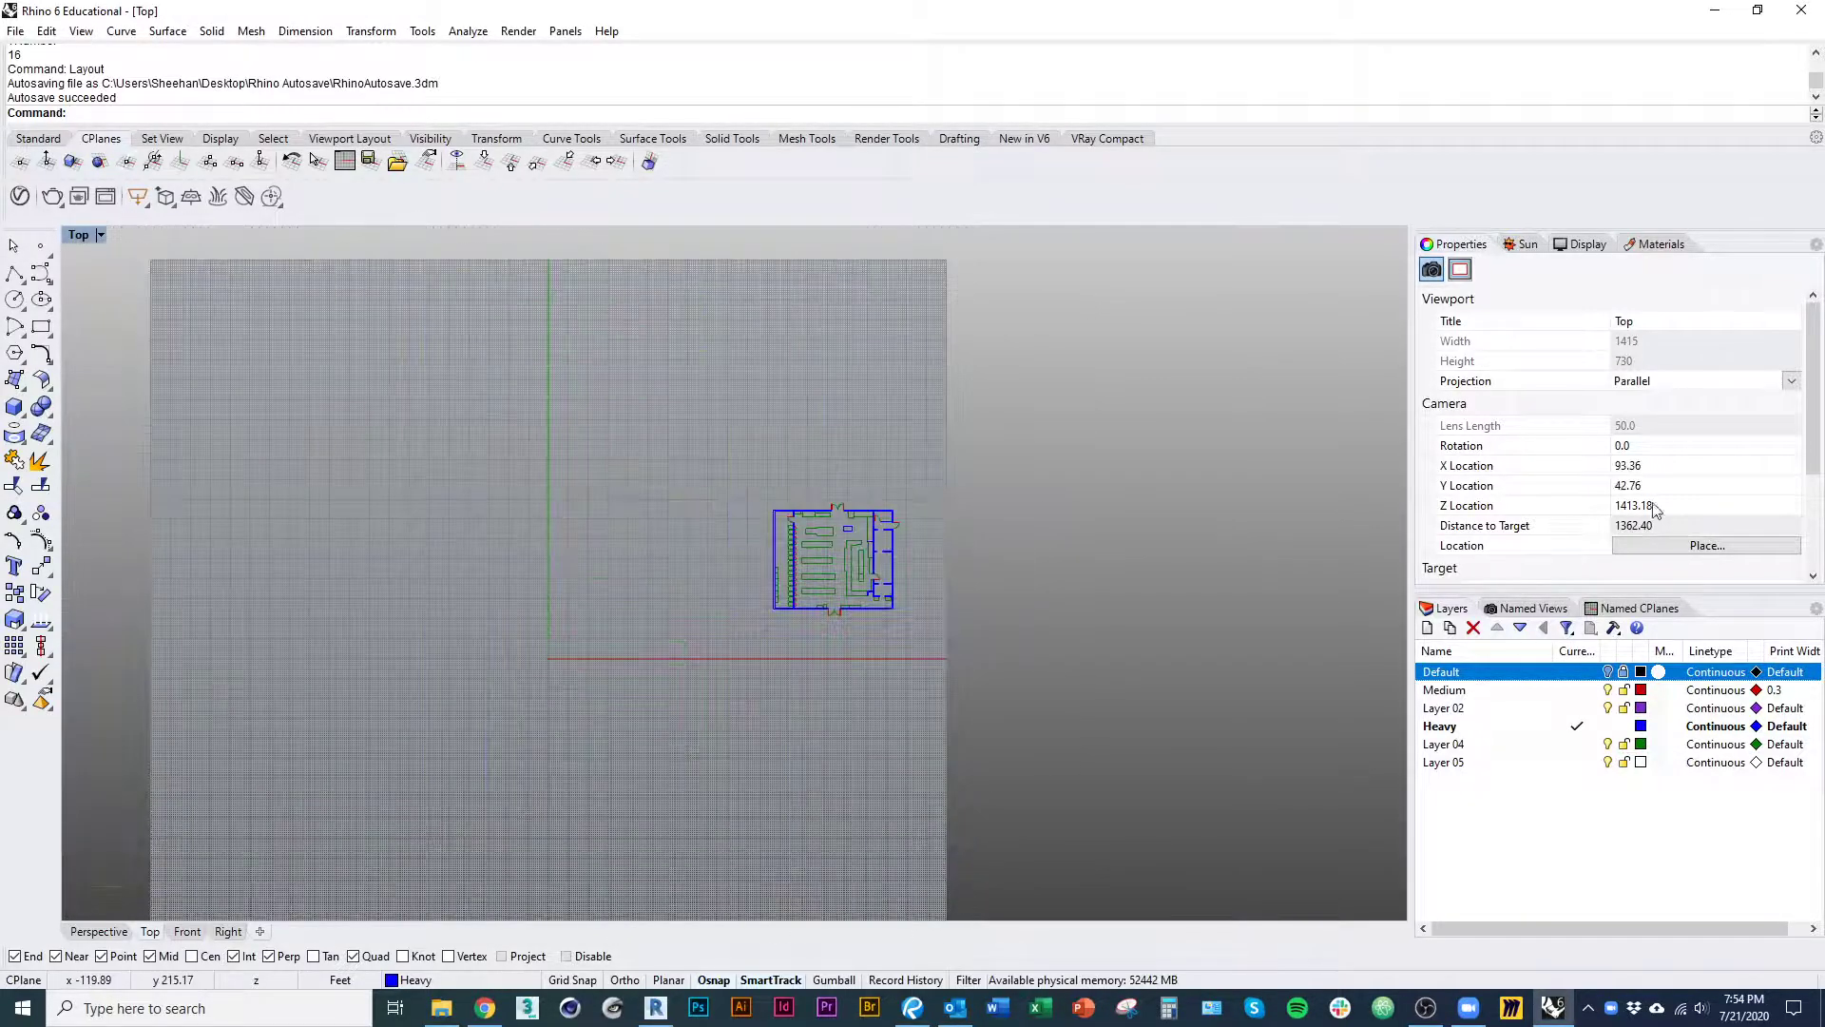
right_drag(1070, 490, 1042, 517)
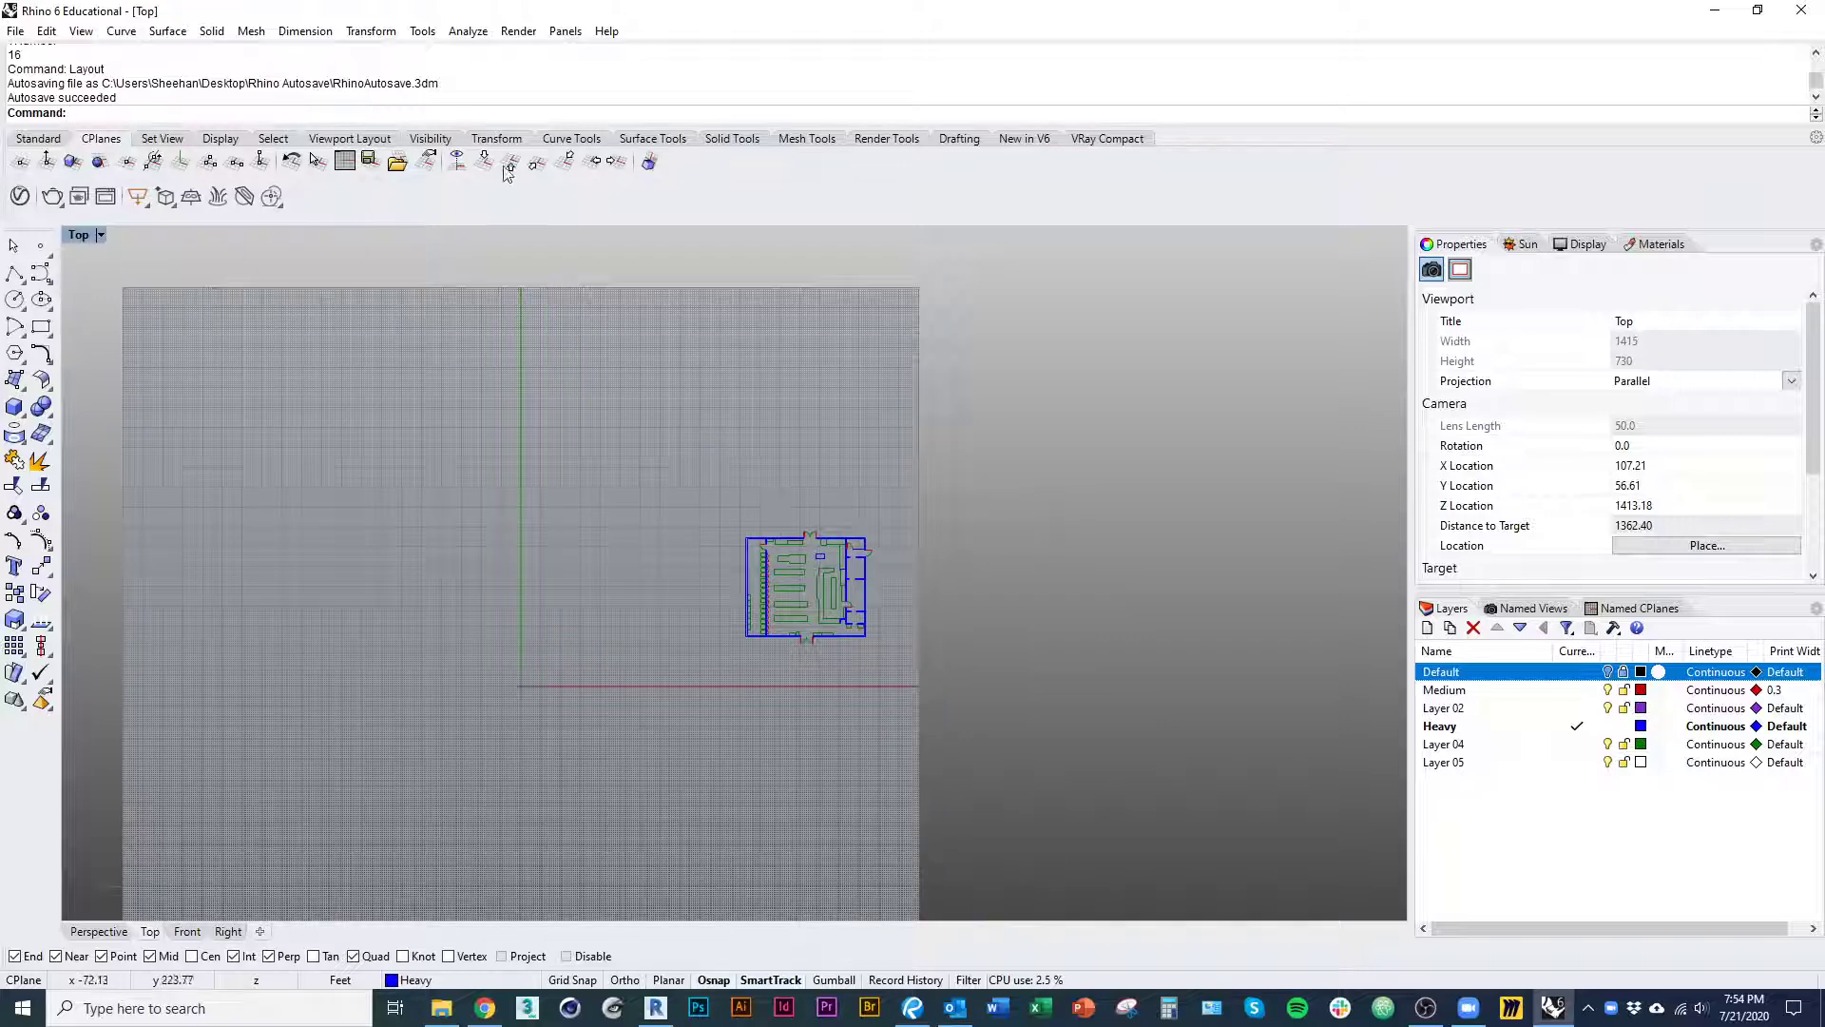
scroll(855, 652, up, 10)
right_drag(871, 575, 916, 672)
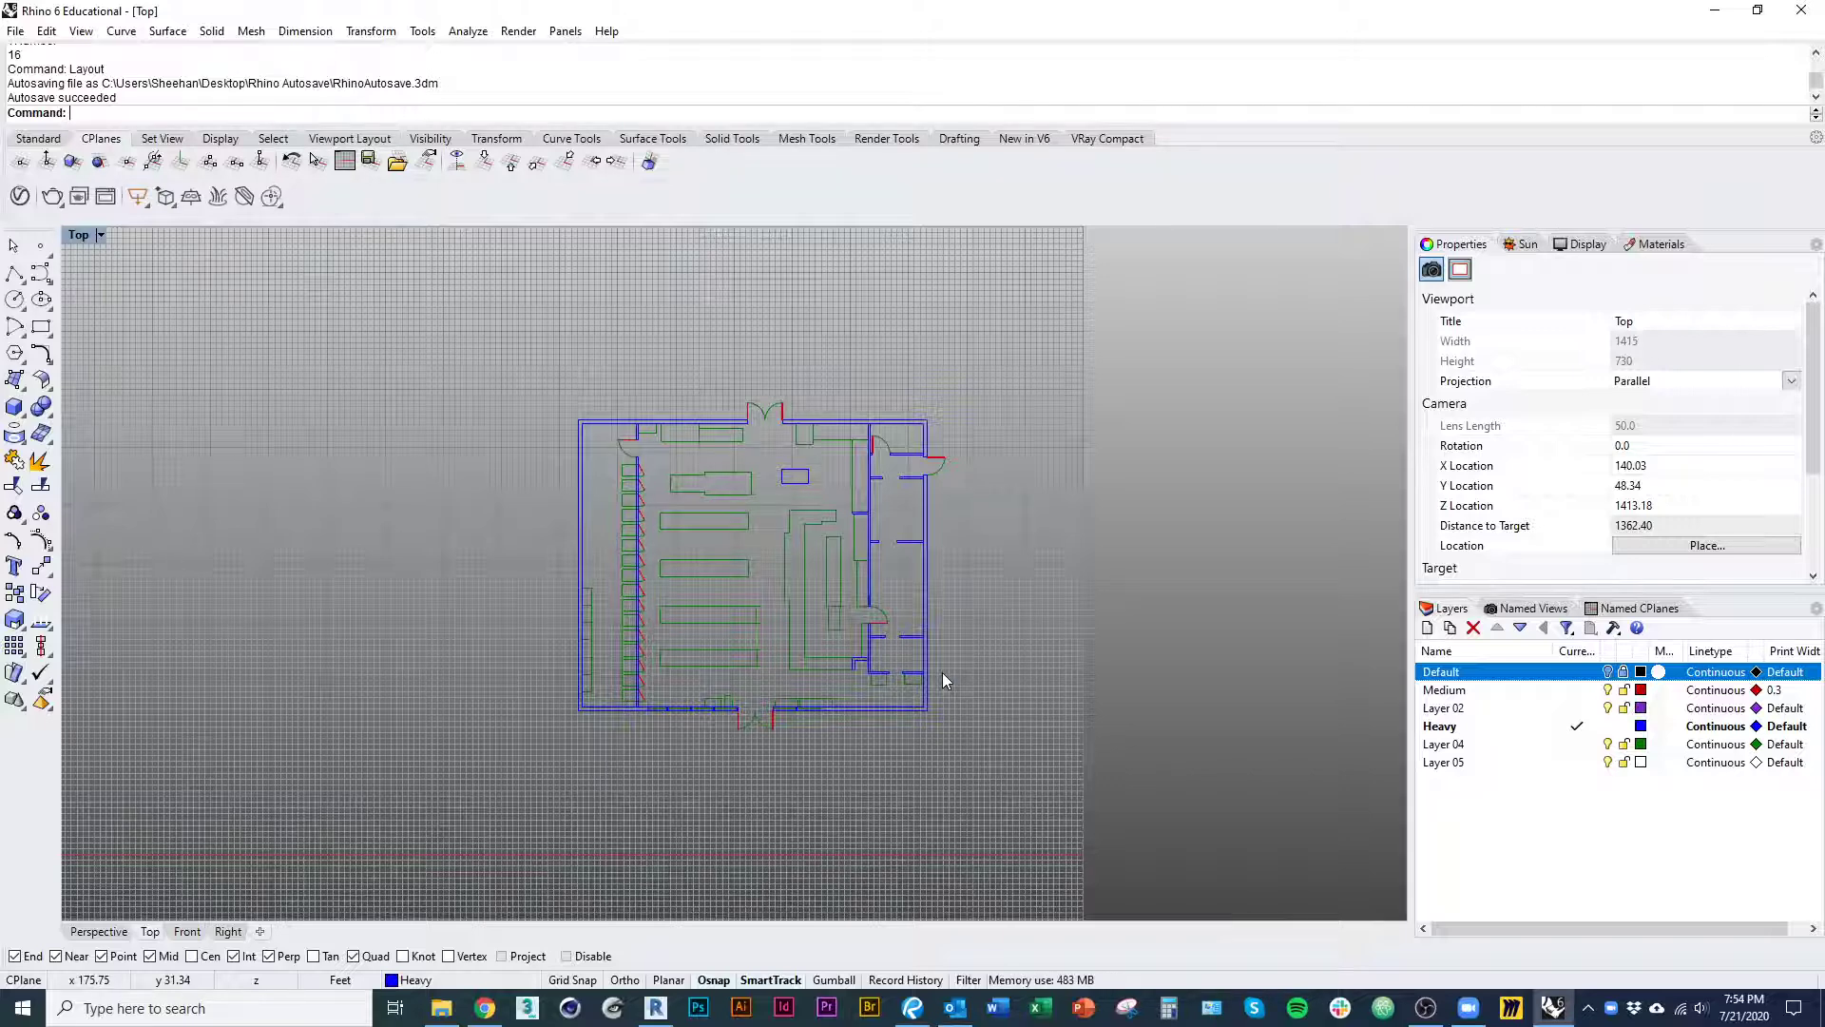
right_drag(969, 717, 939, 704)
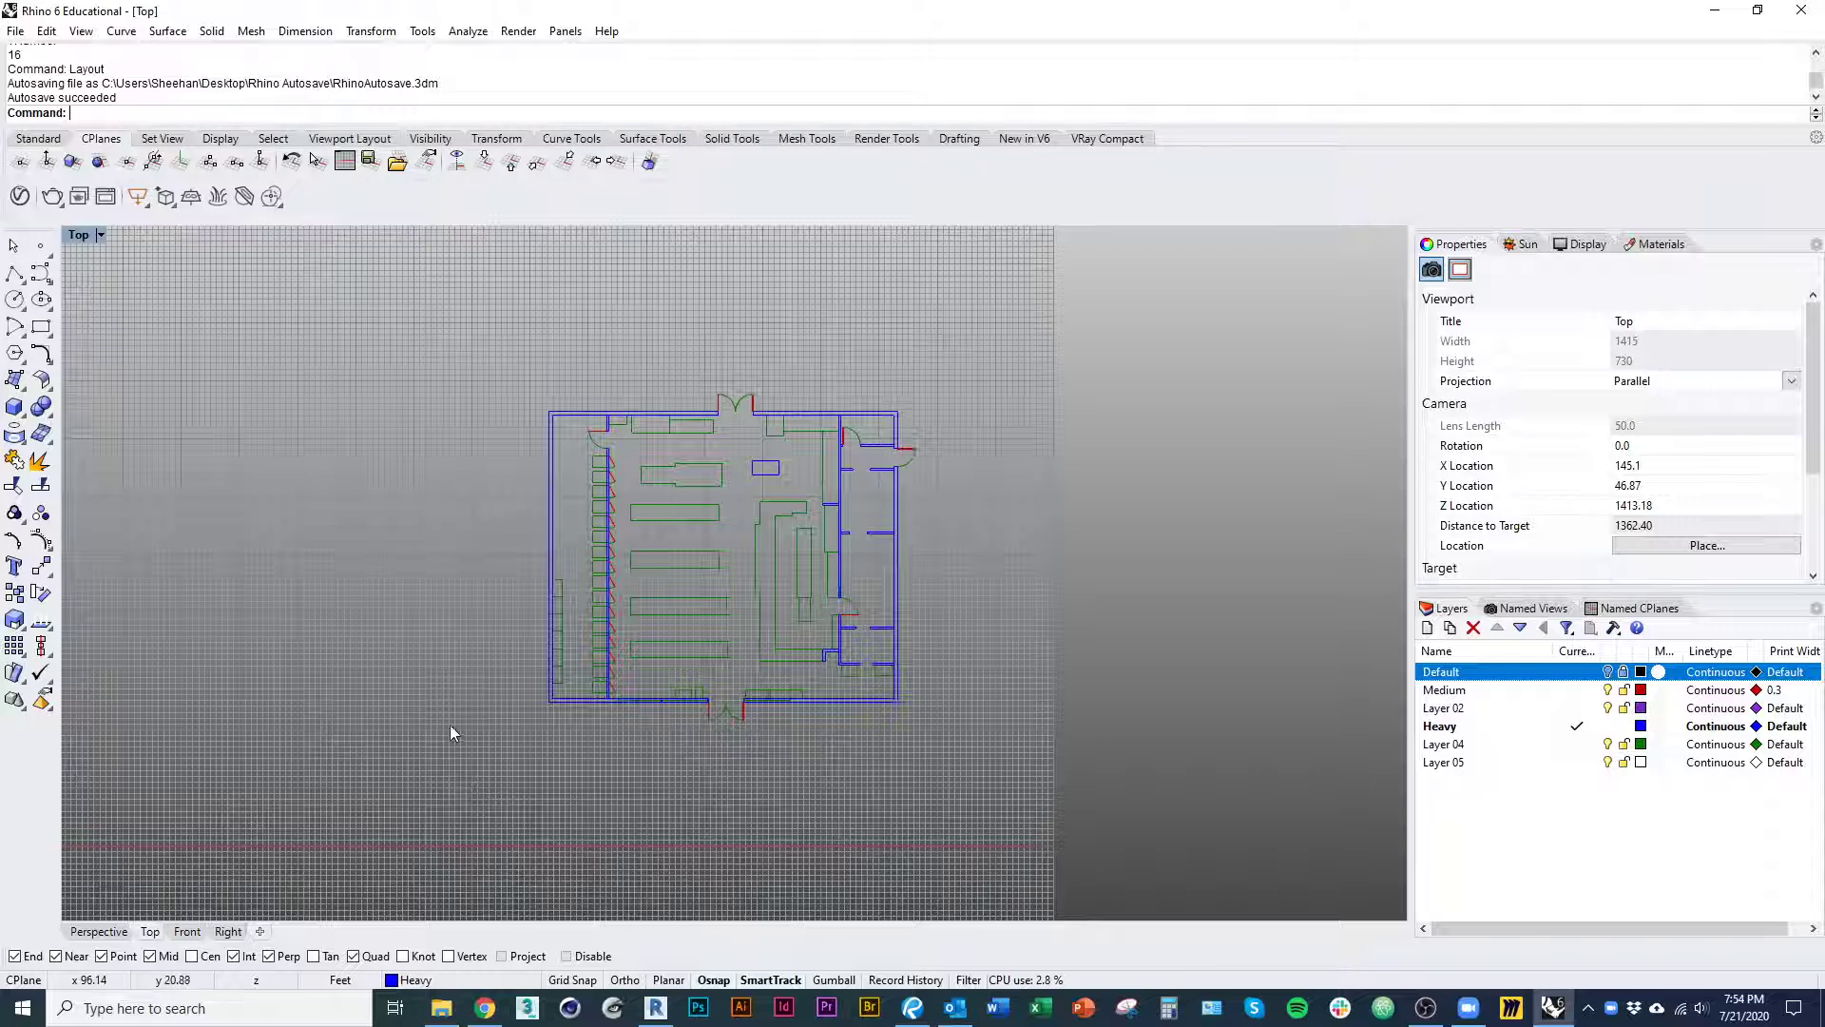
click(260, 930)
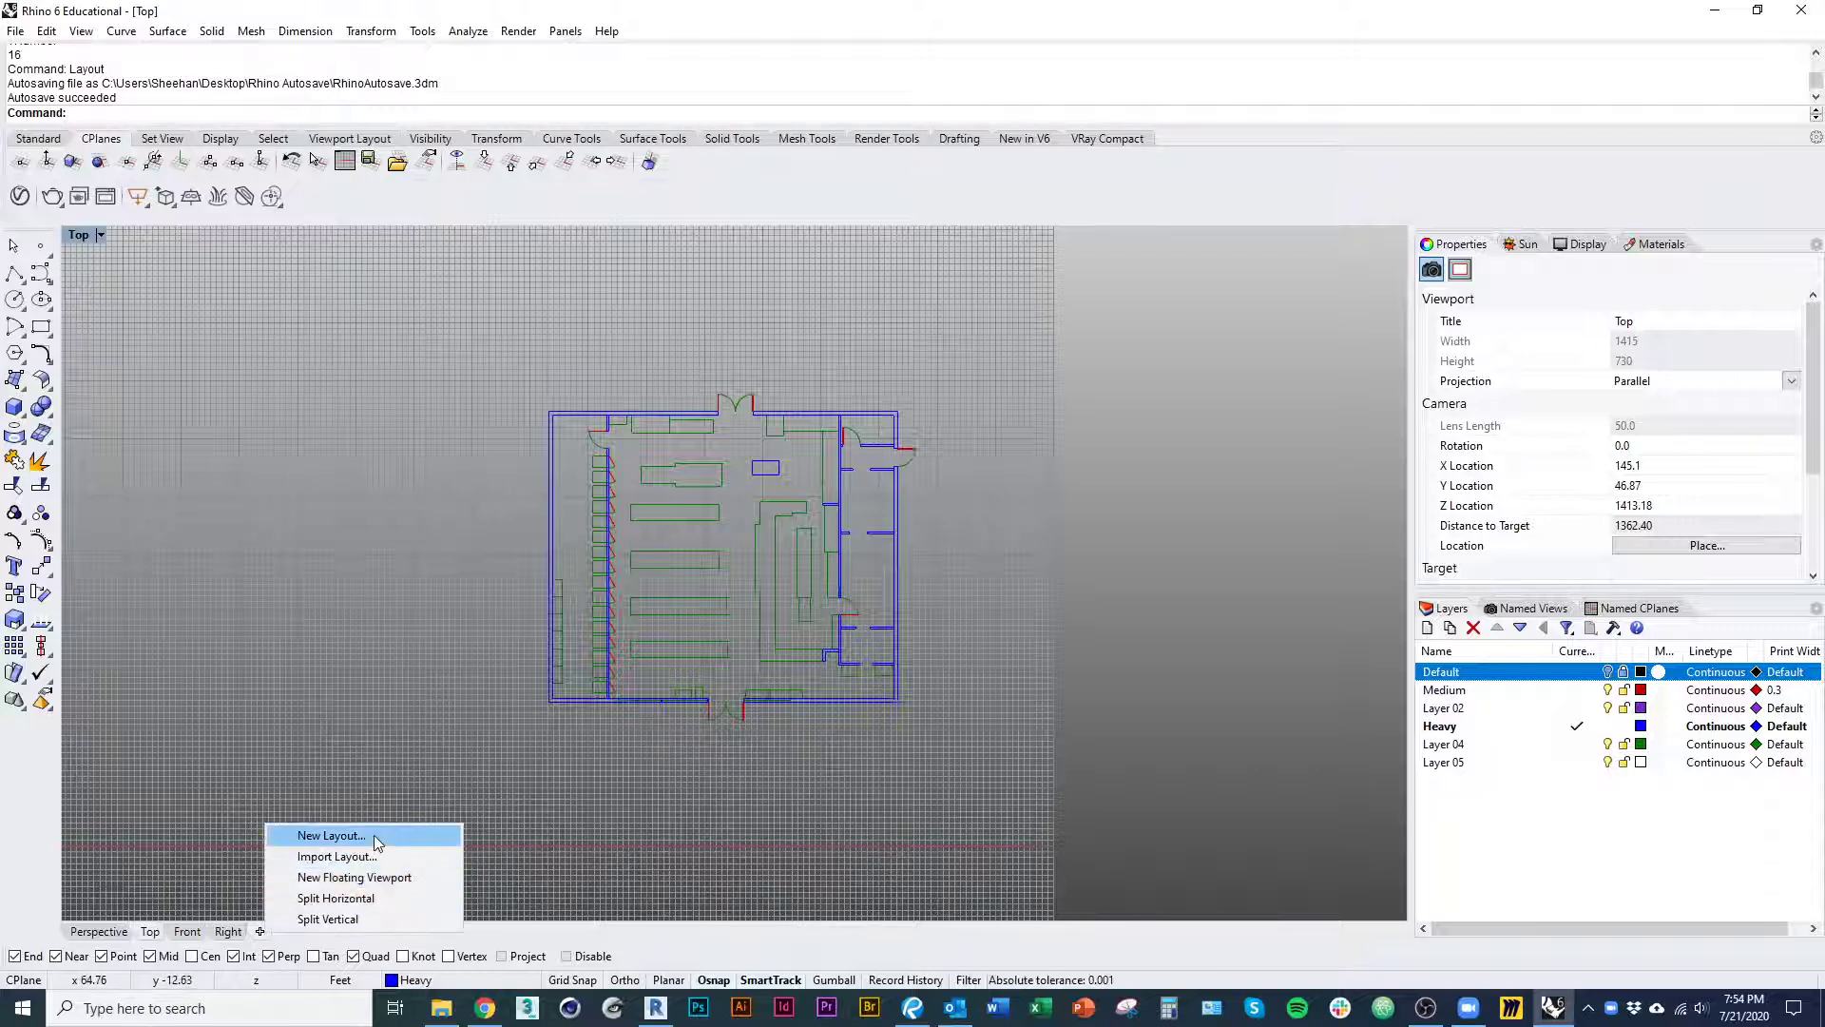
click(323, 834)
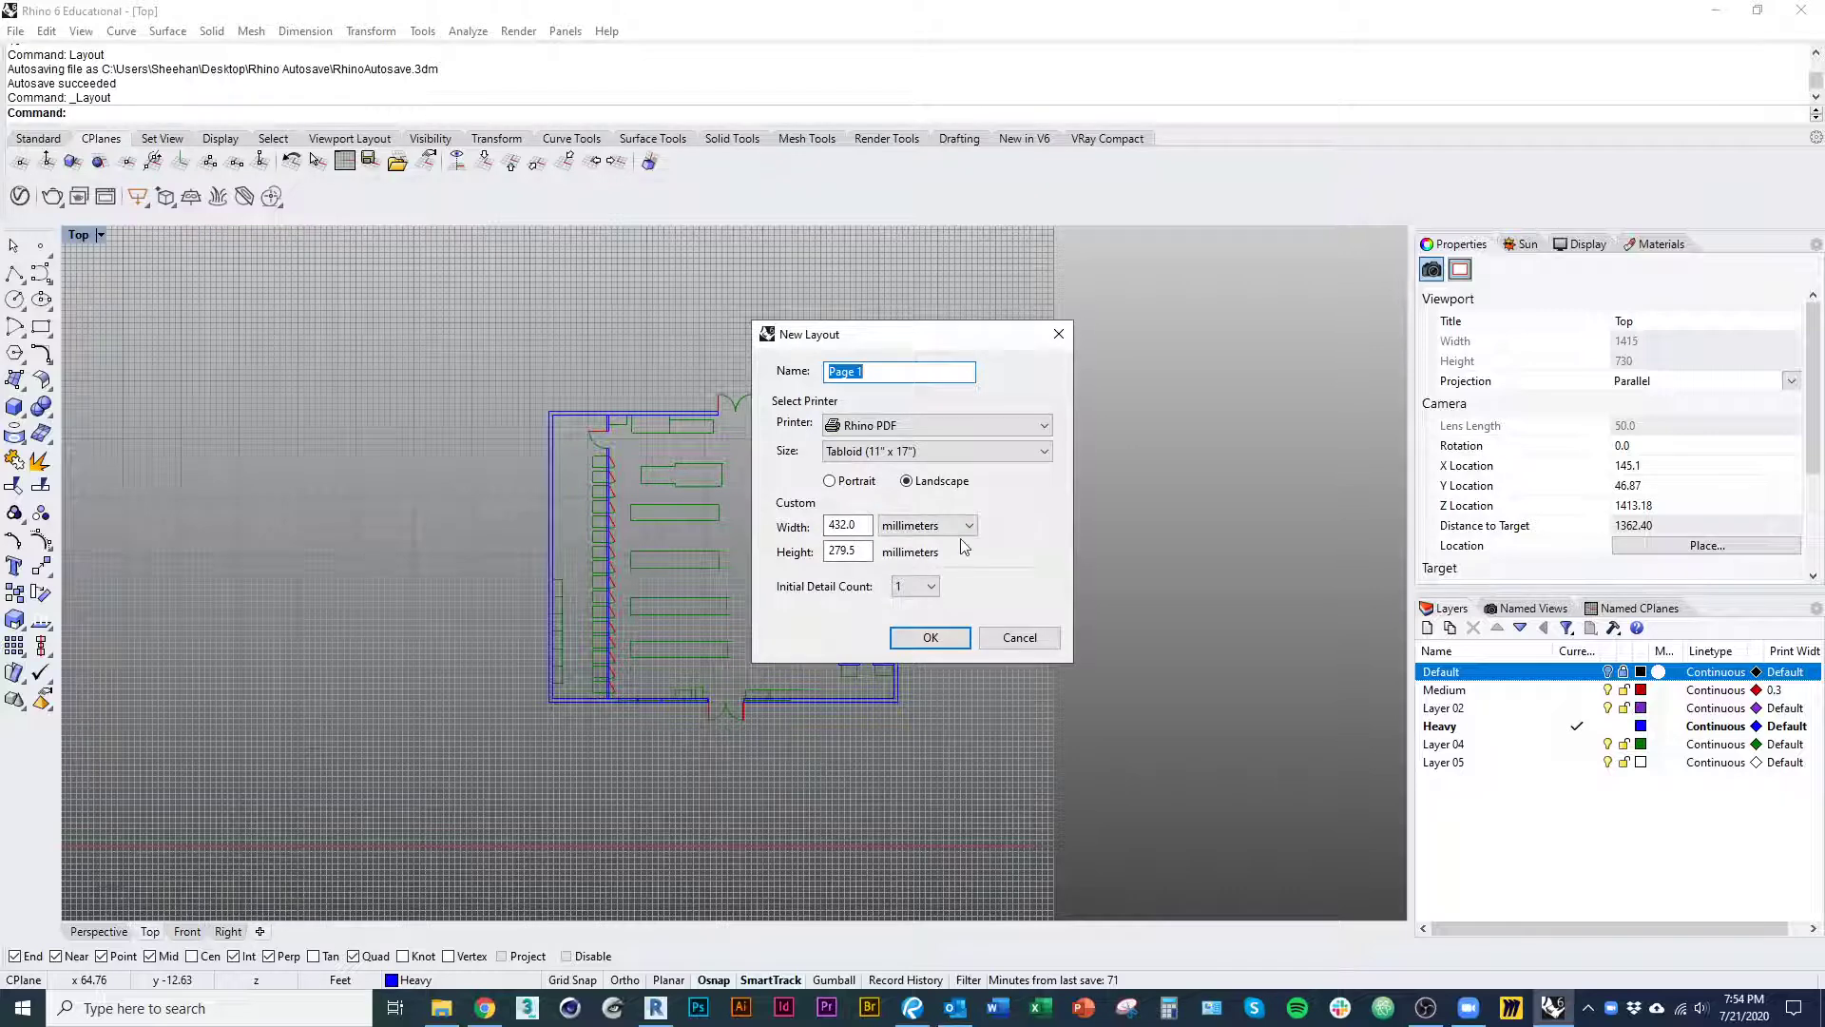
click(995, 638)
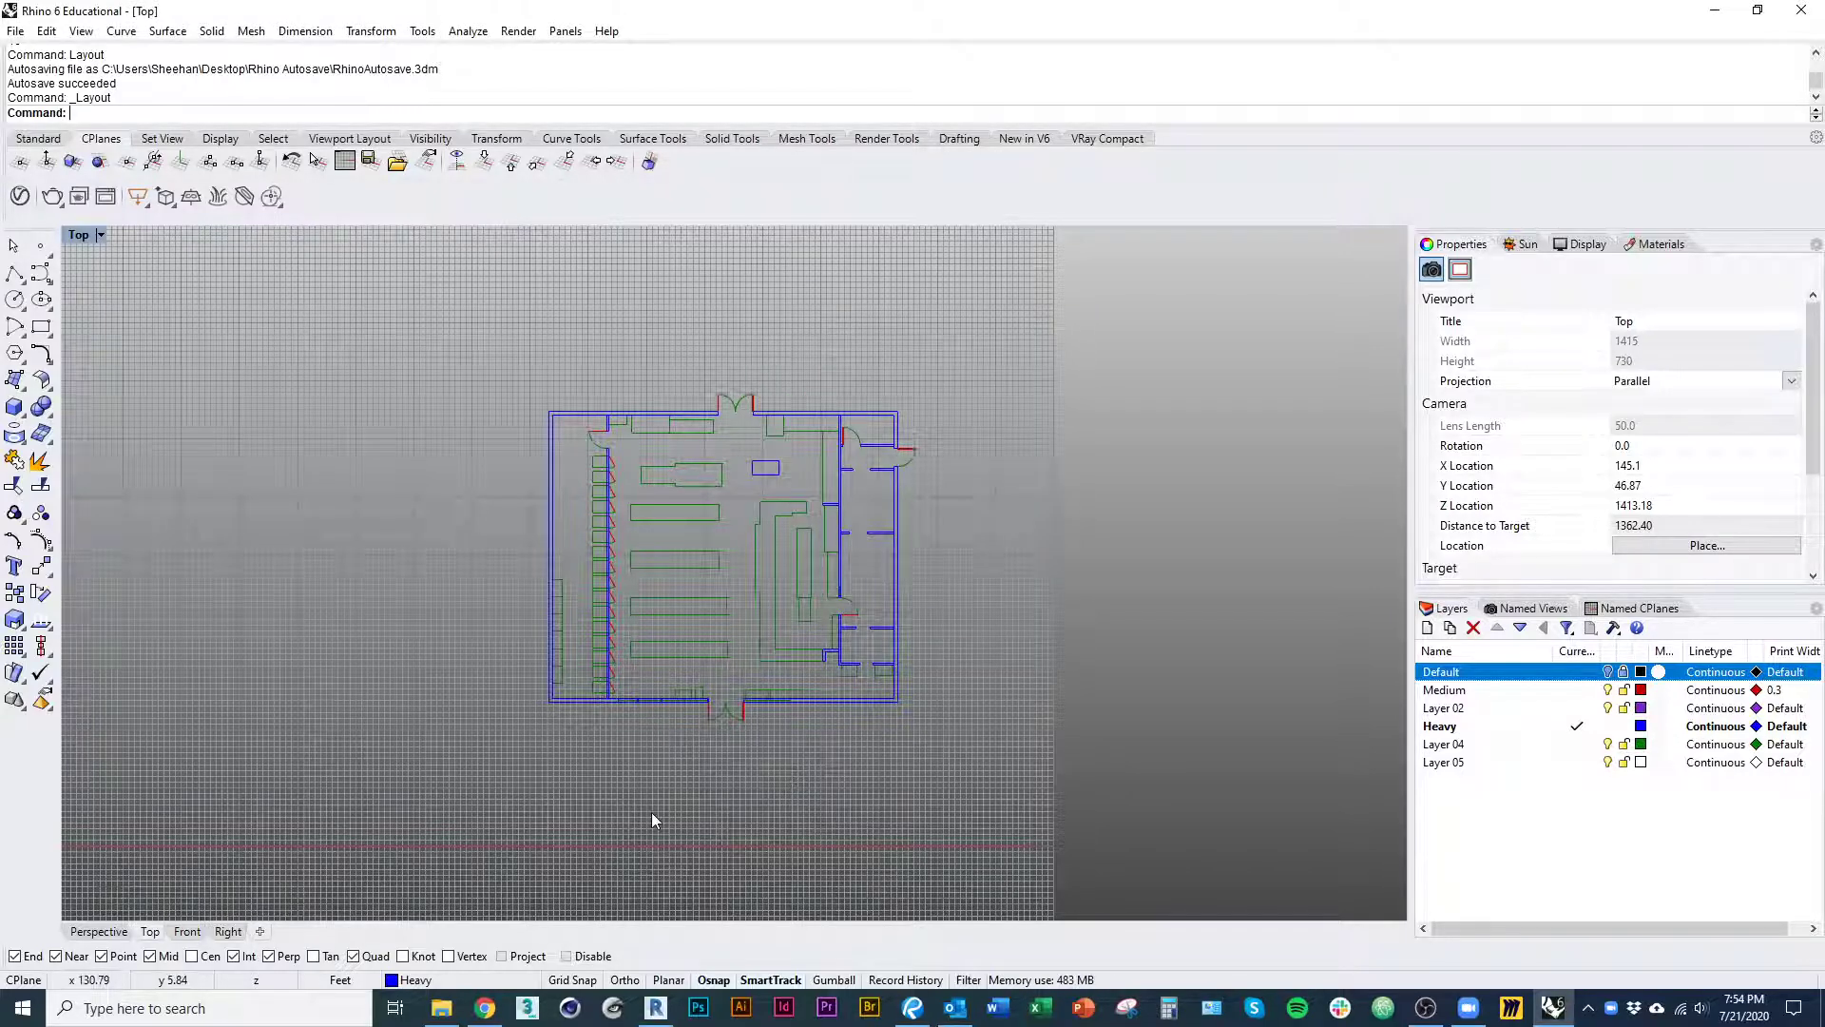
- Set the document's layout units to Inches and accept the document properties
text(Units)
key(Return)
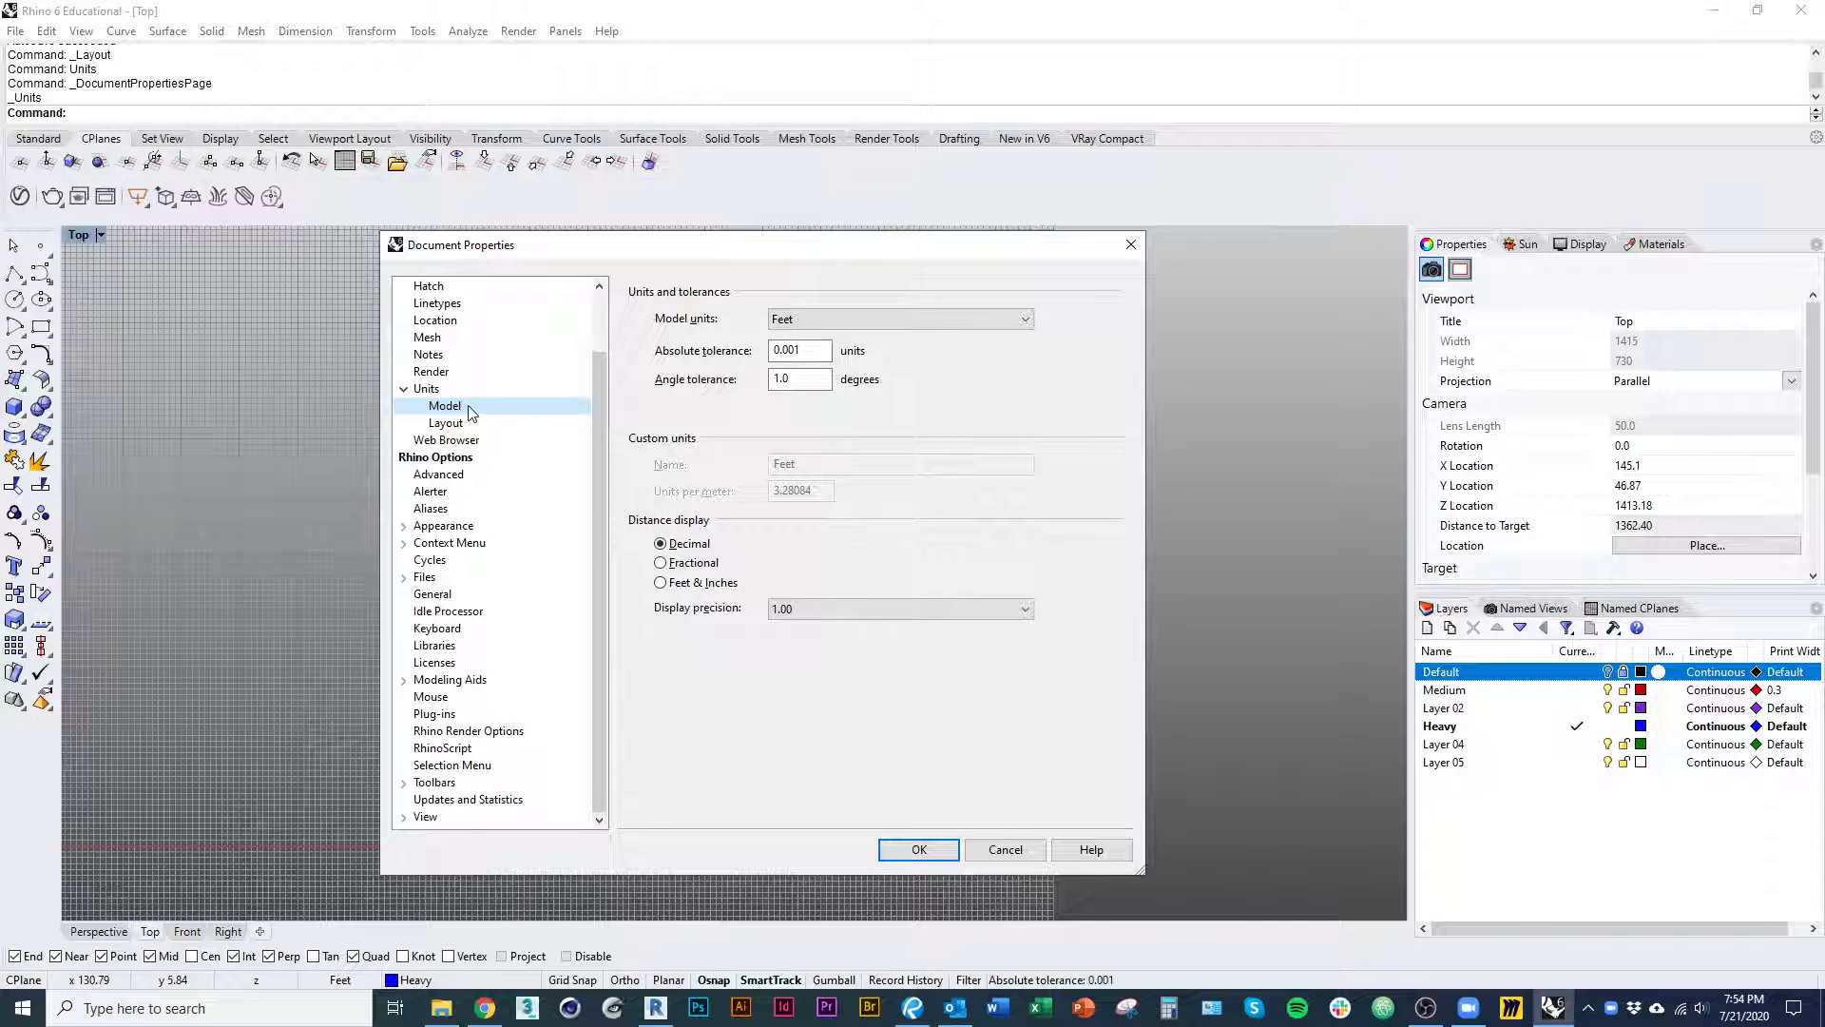
click(447, 423)
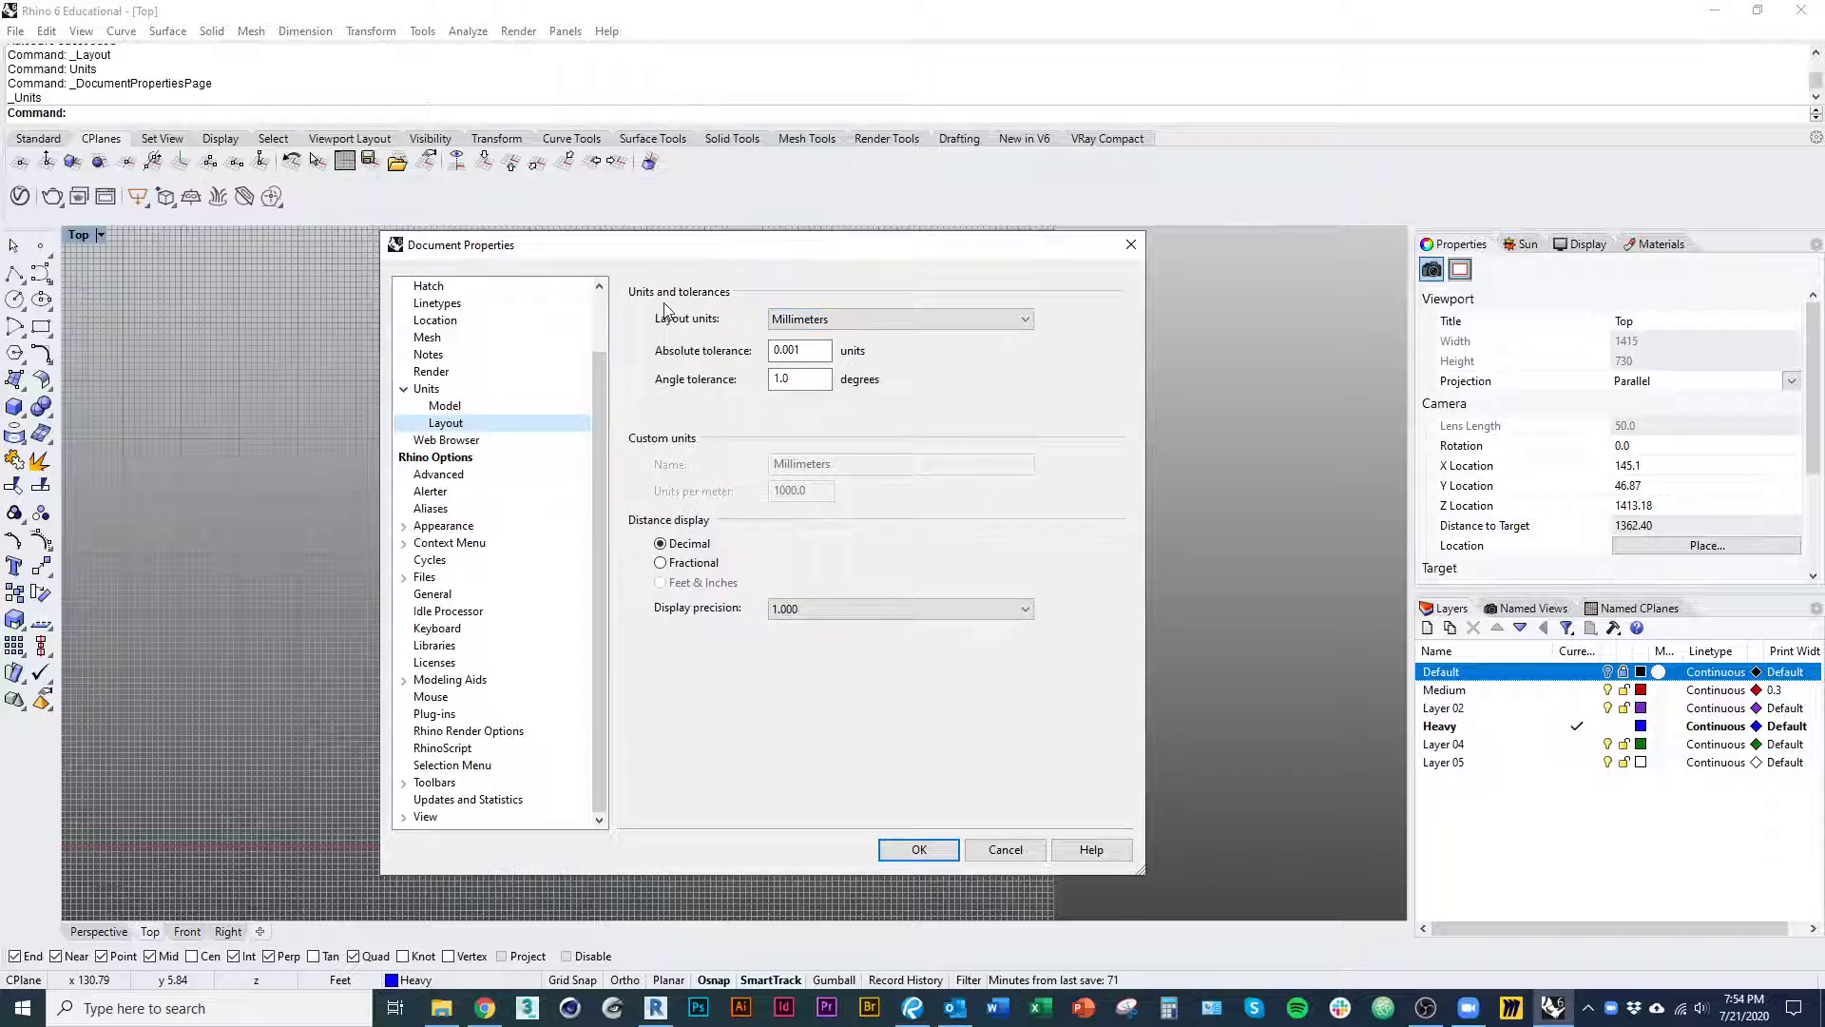
click(836, 320)
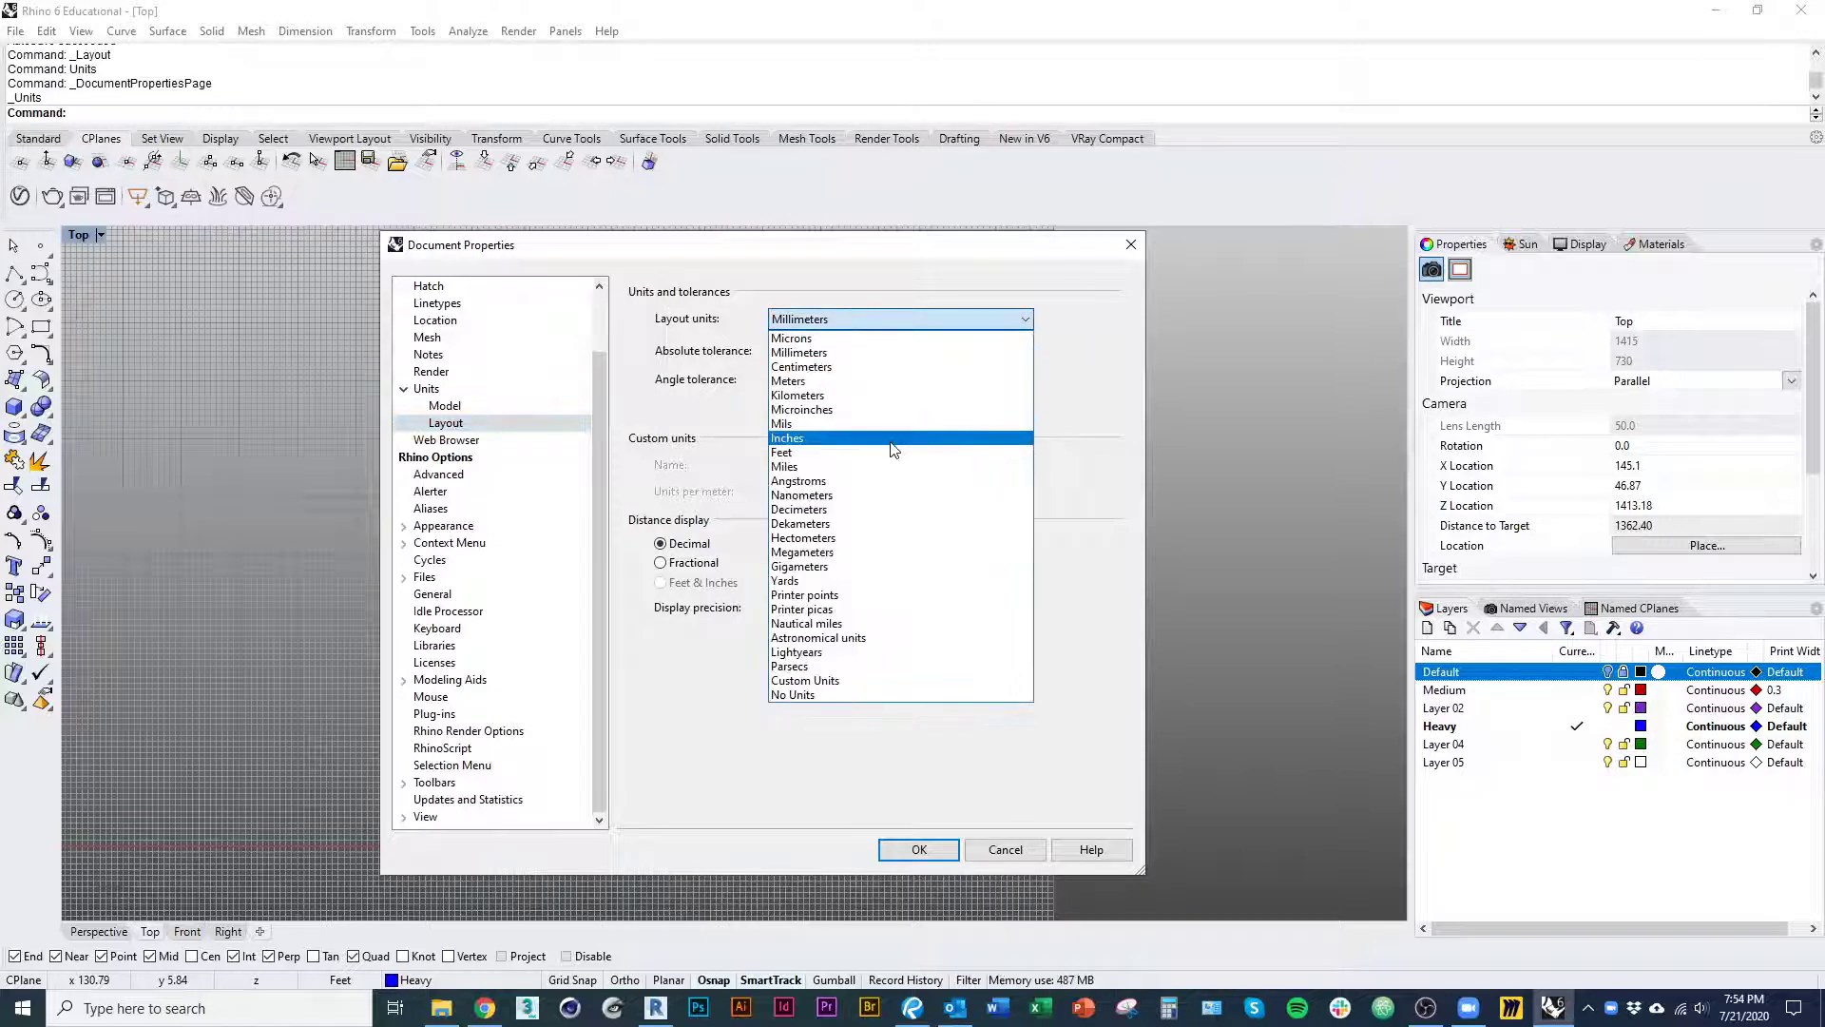
click(893, 439)
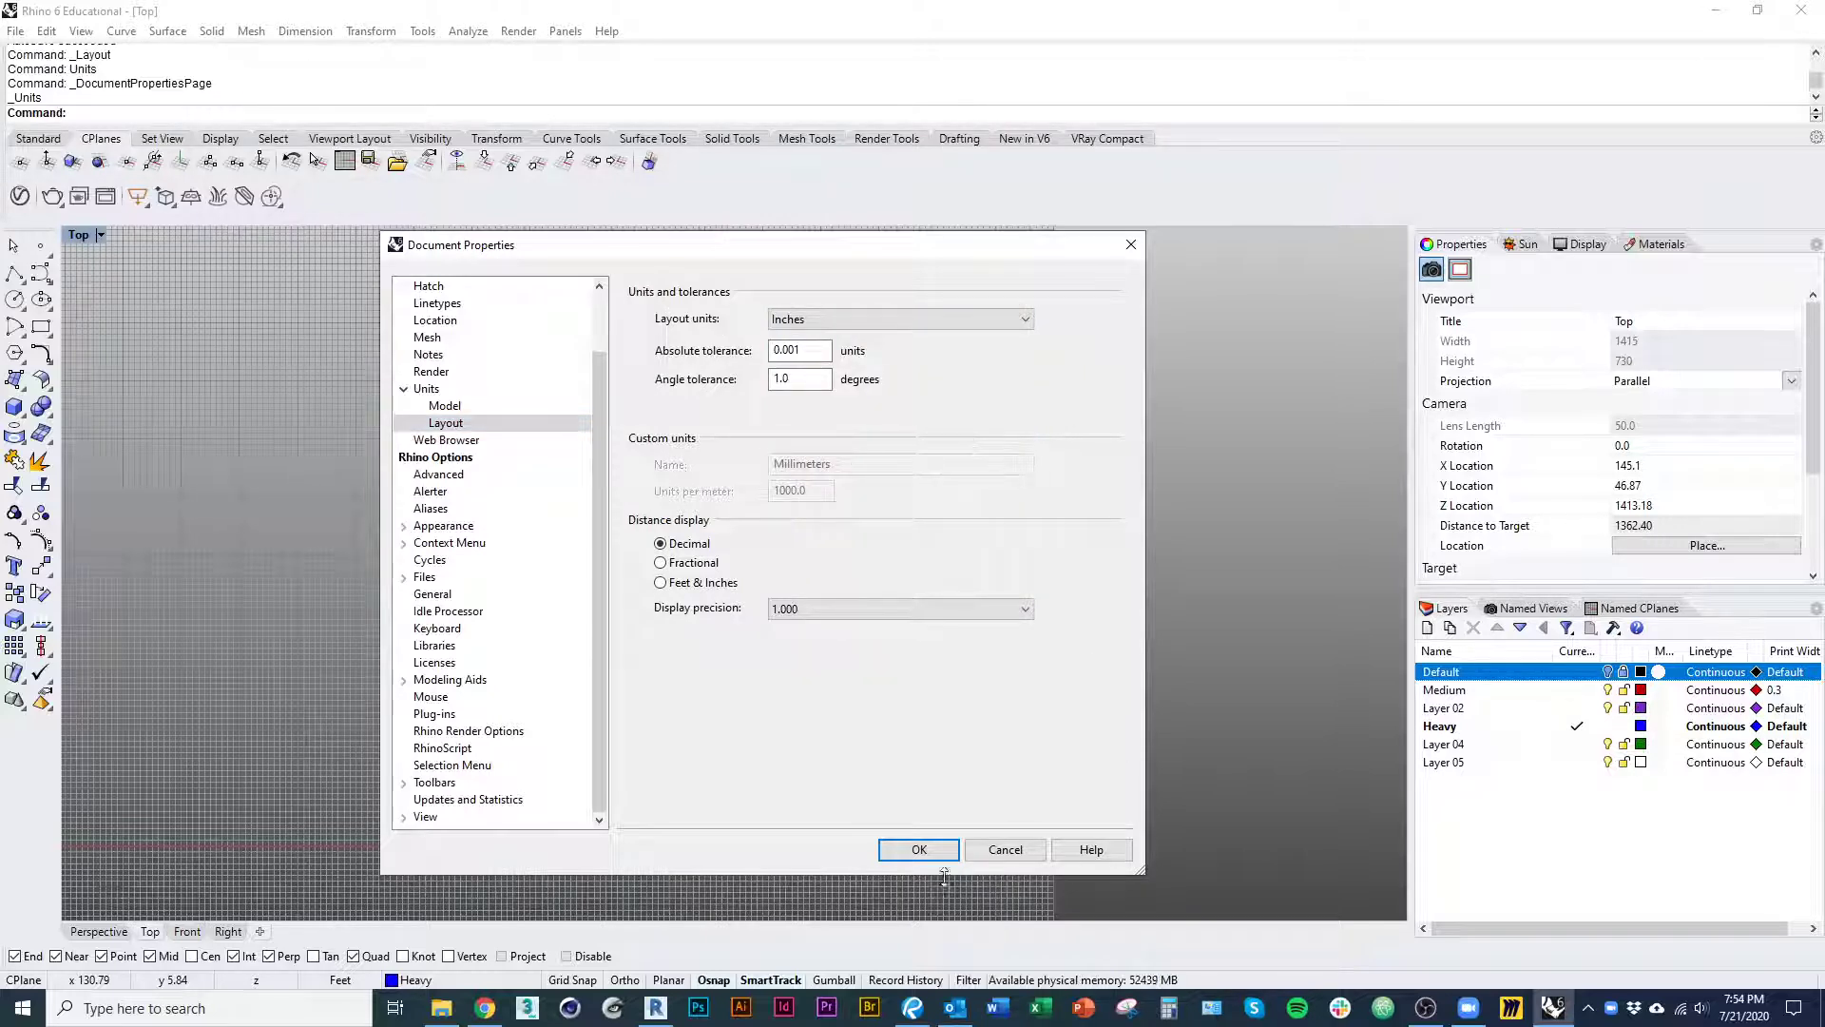
click(918, 849)
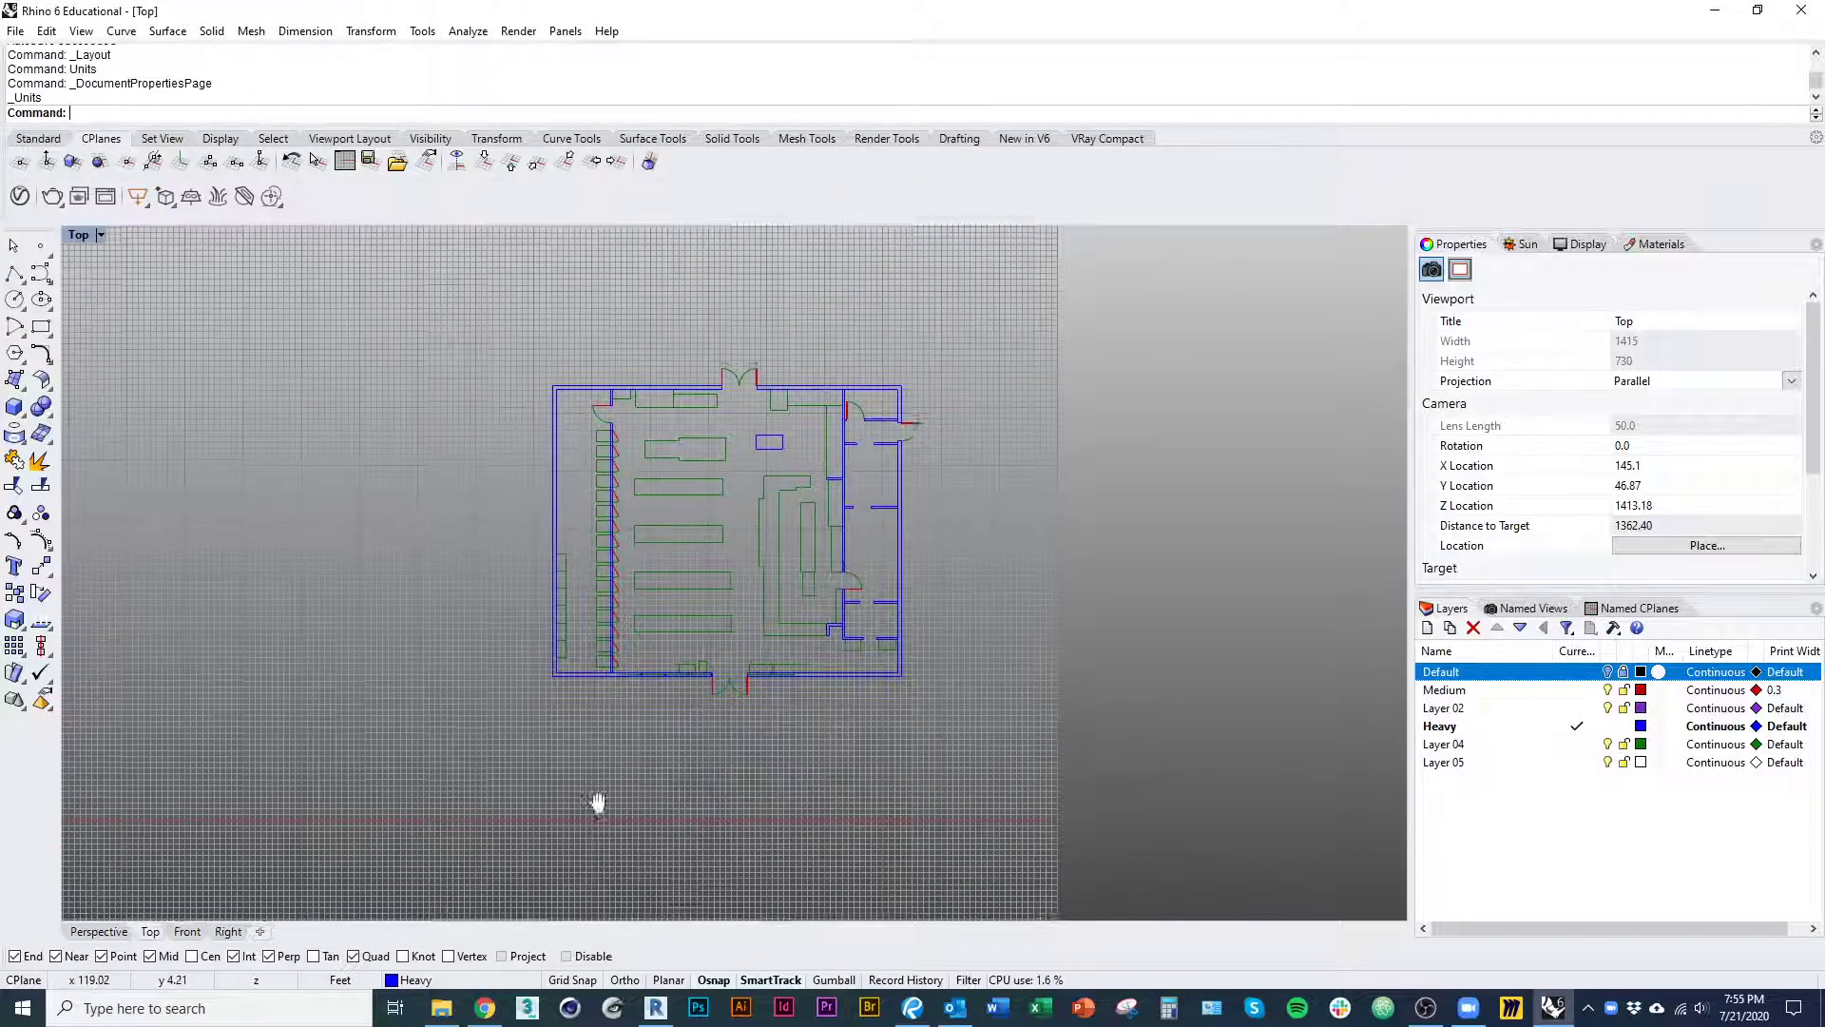
- Start a new layout named Page 1, review the printer and paper size options, and choose Rhino PDF as the printer
click(260, 931)
click(325, 846)
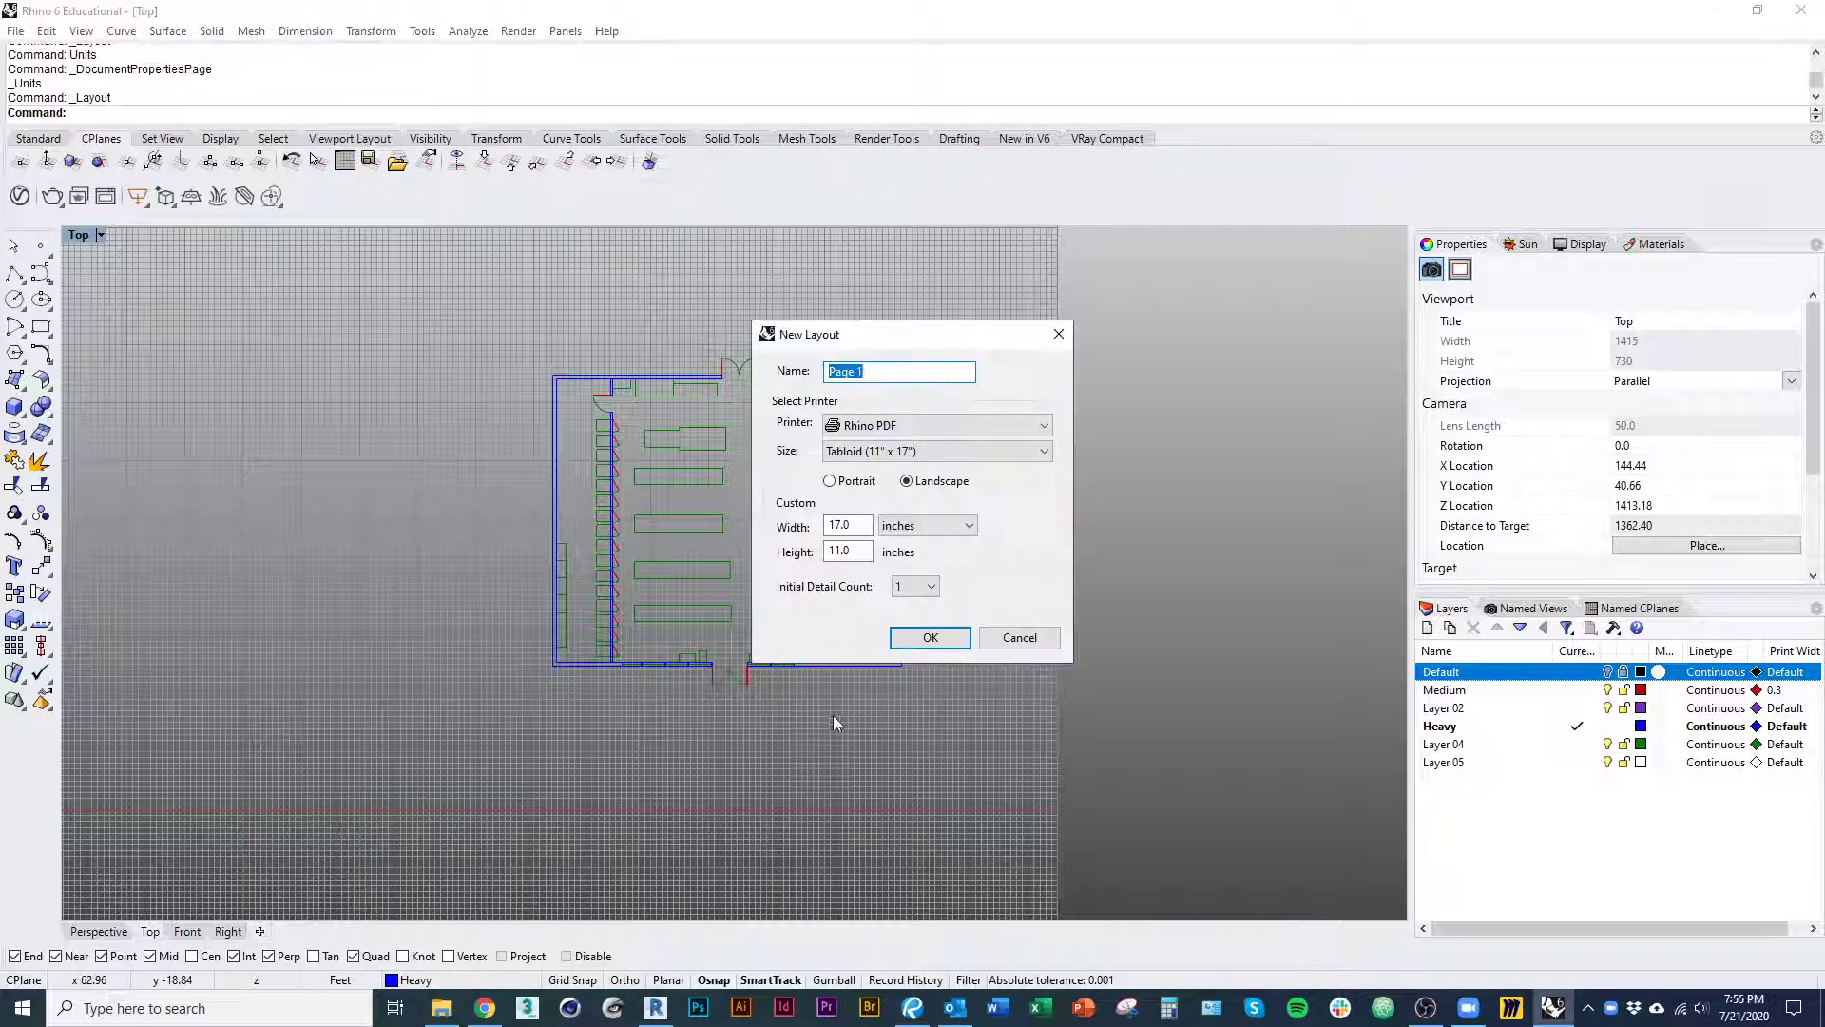
click(914, 428)
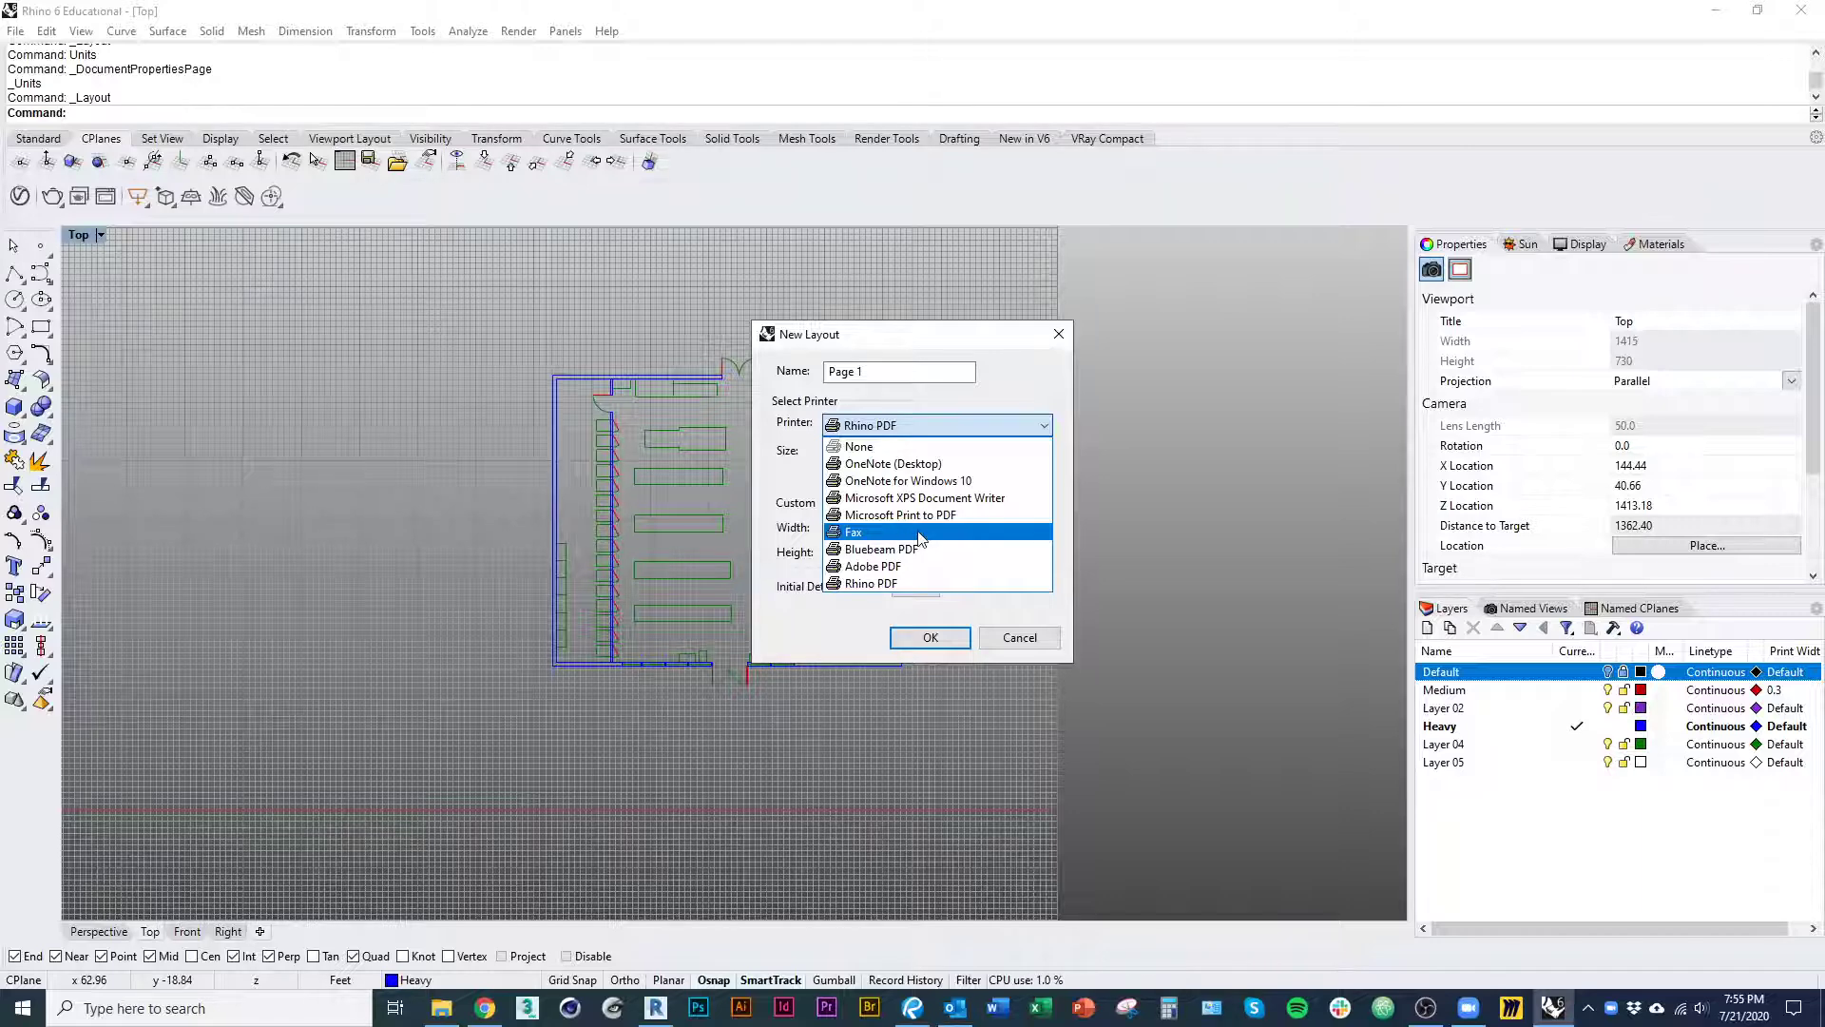
click(1026, 396)
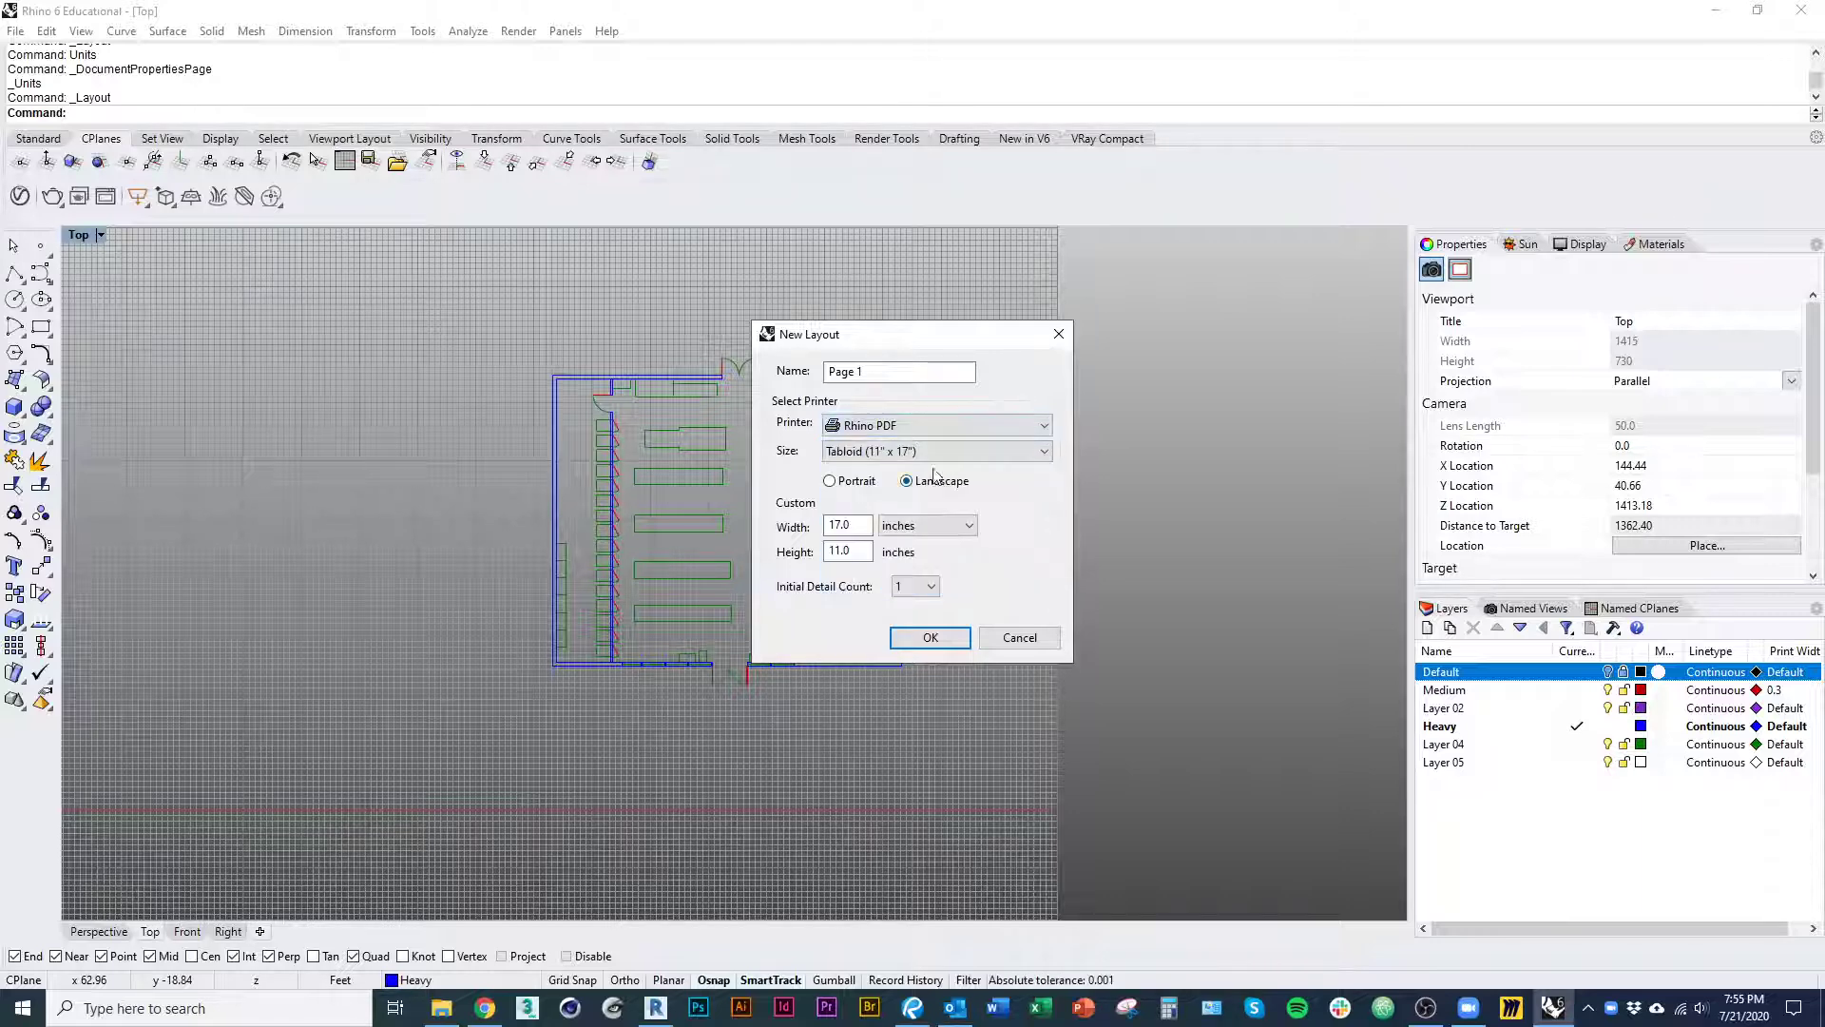
click(918, 452)
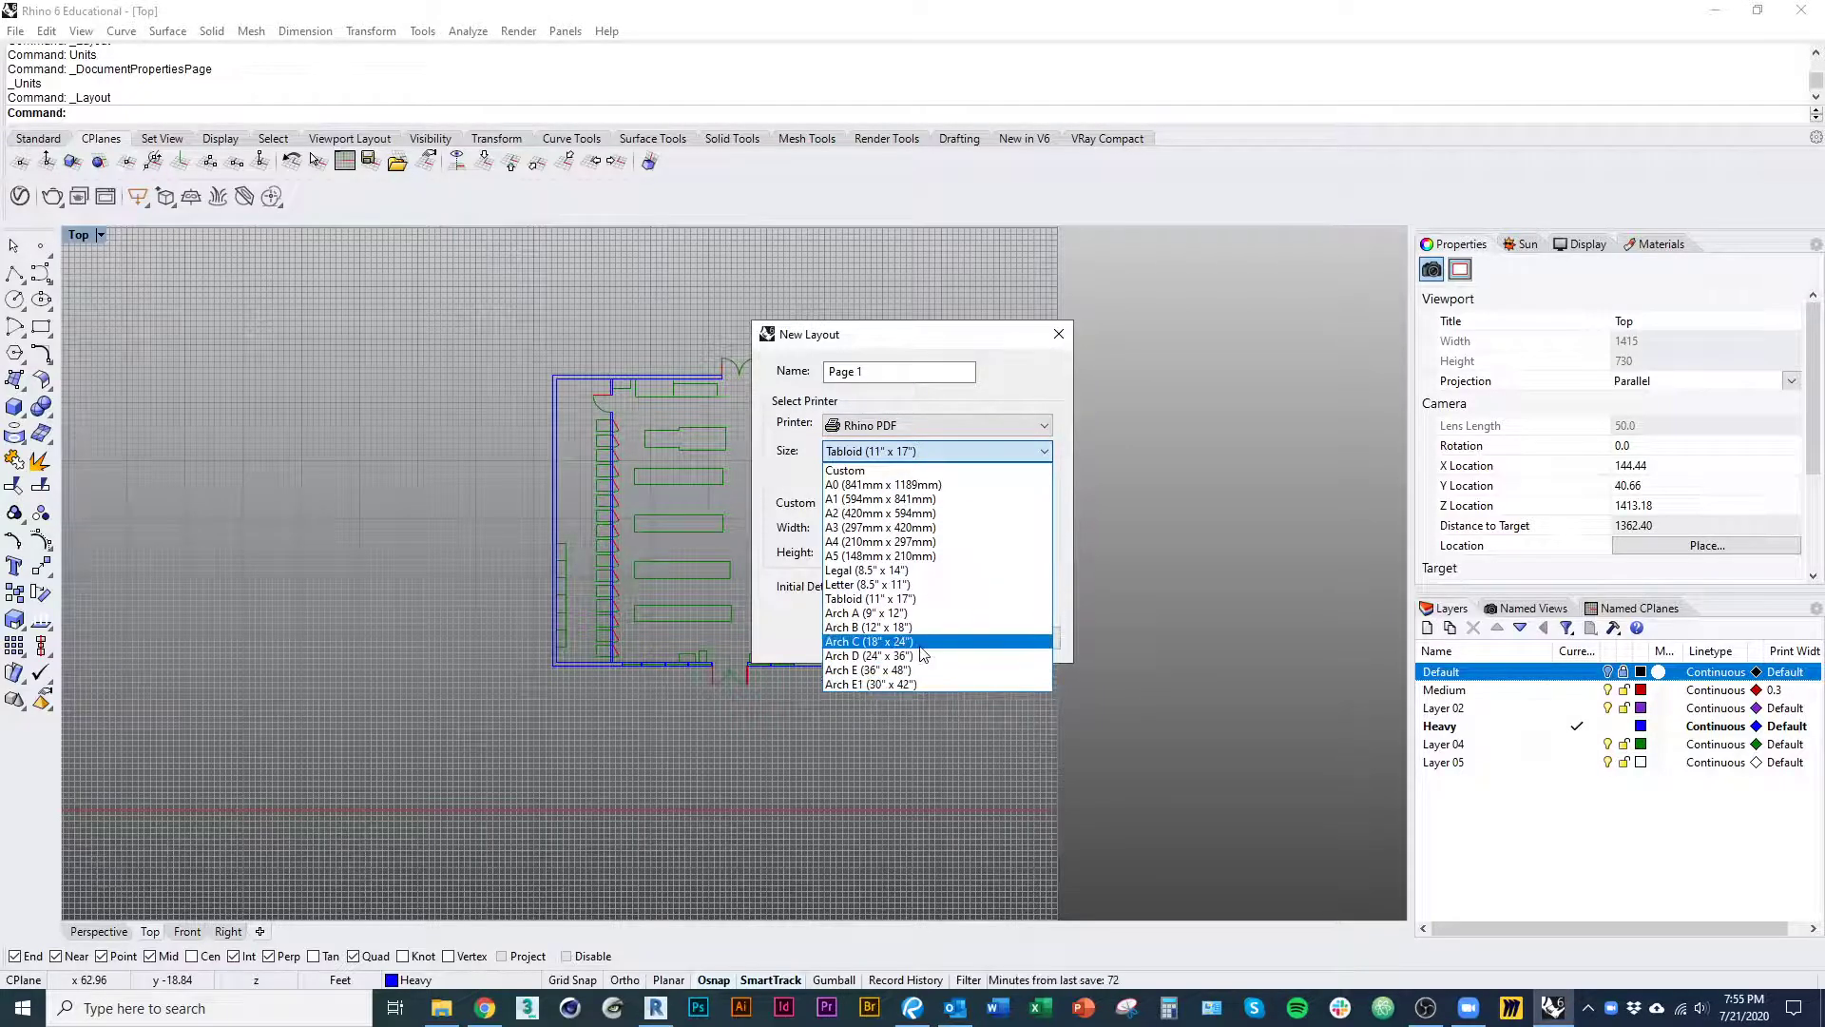
click(918, 428)
click(917, 428)
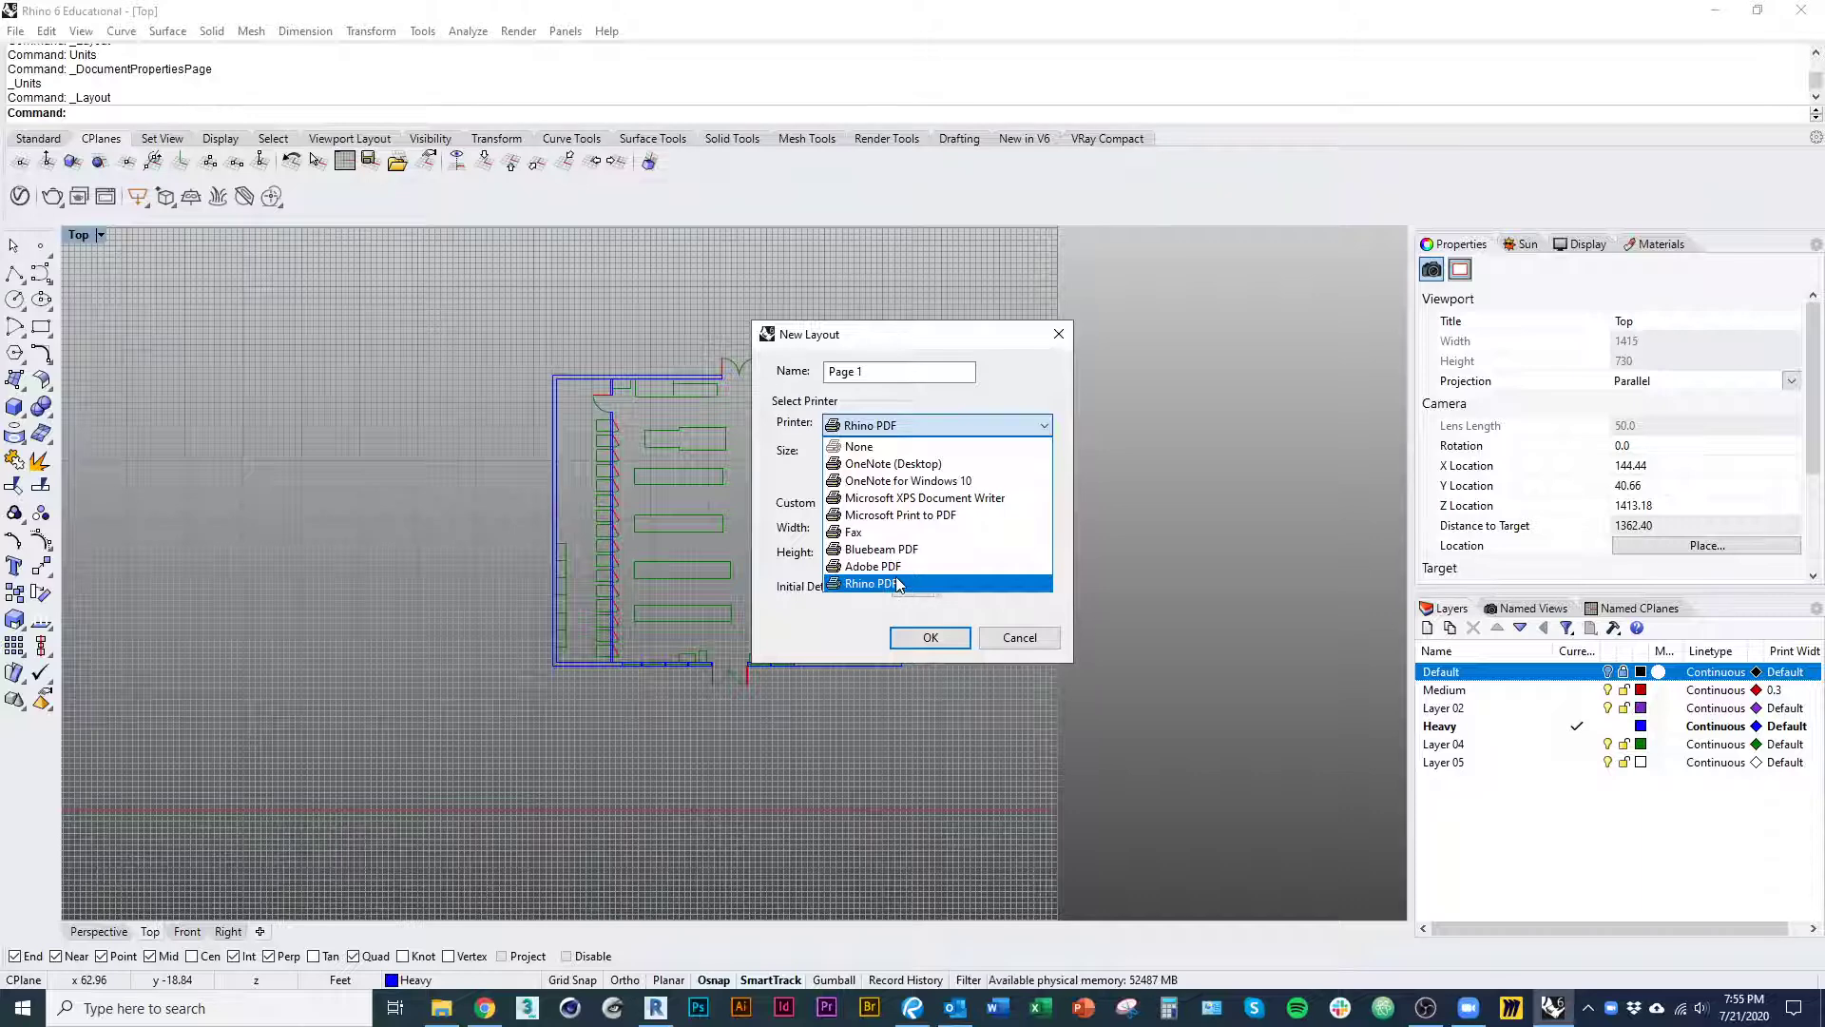
click(911, 583)
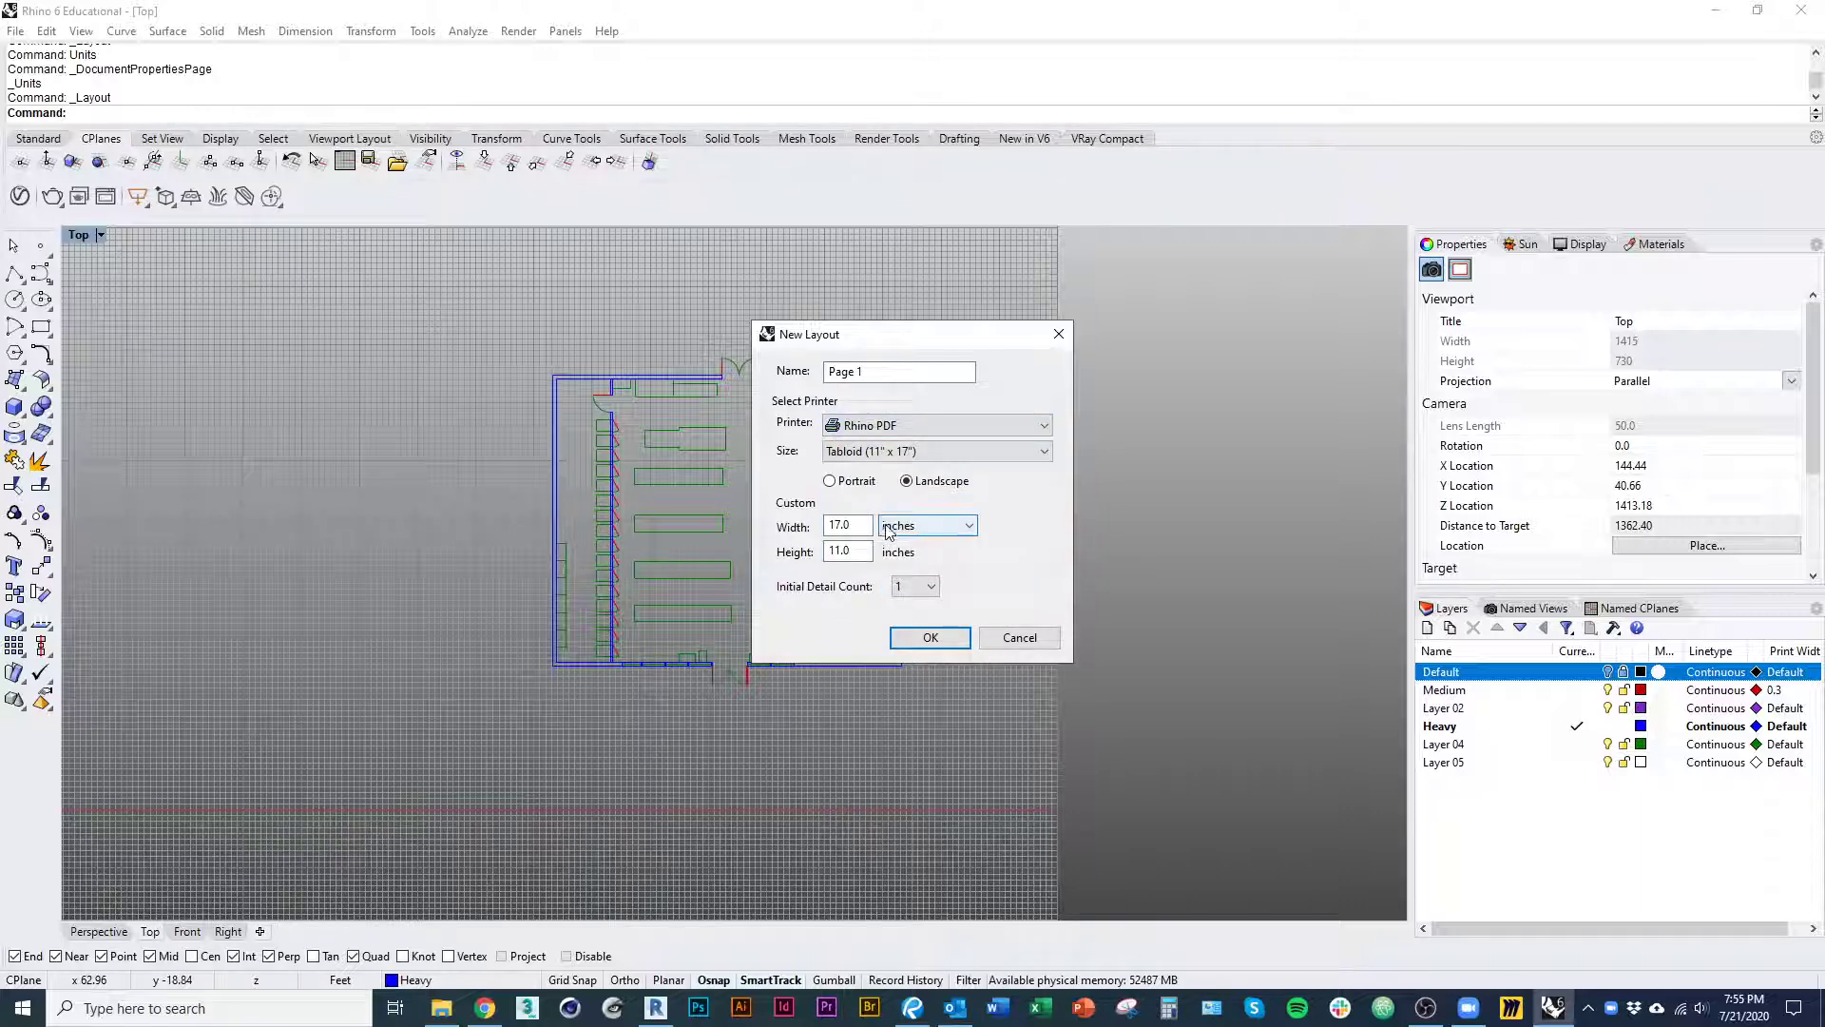
- Try the Arch D (24" x 36") paper size for the new layout
click(875, 453)
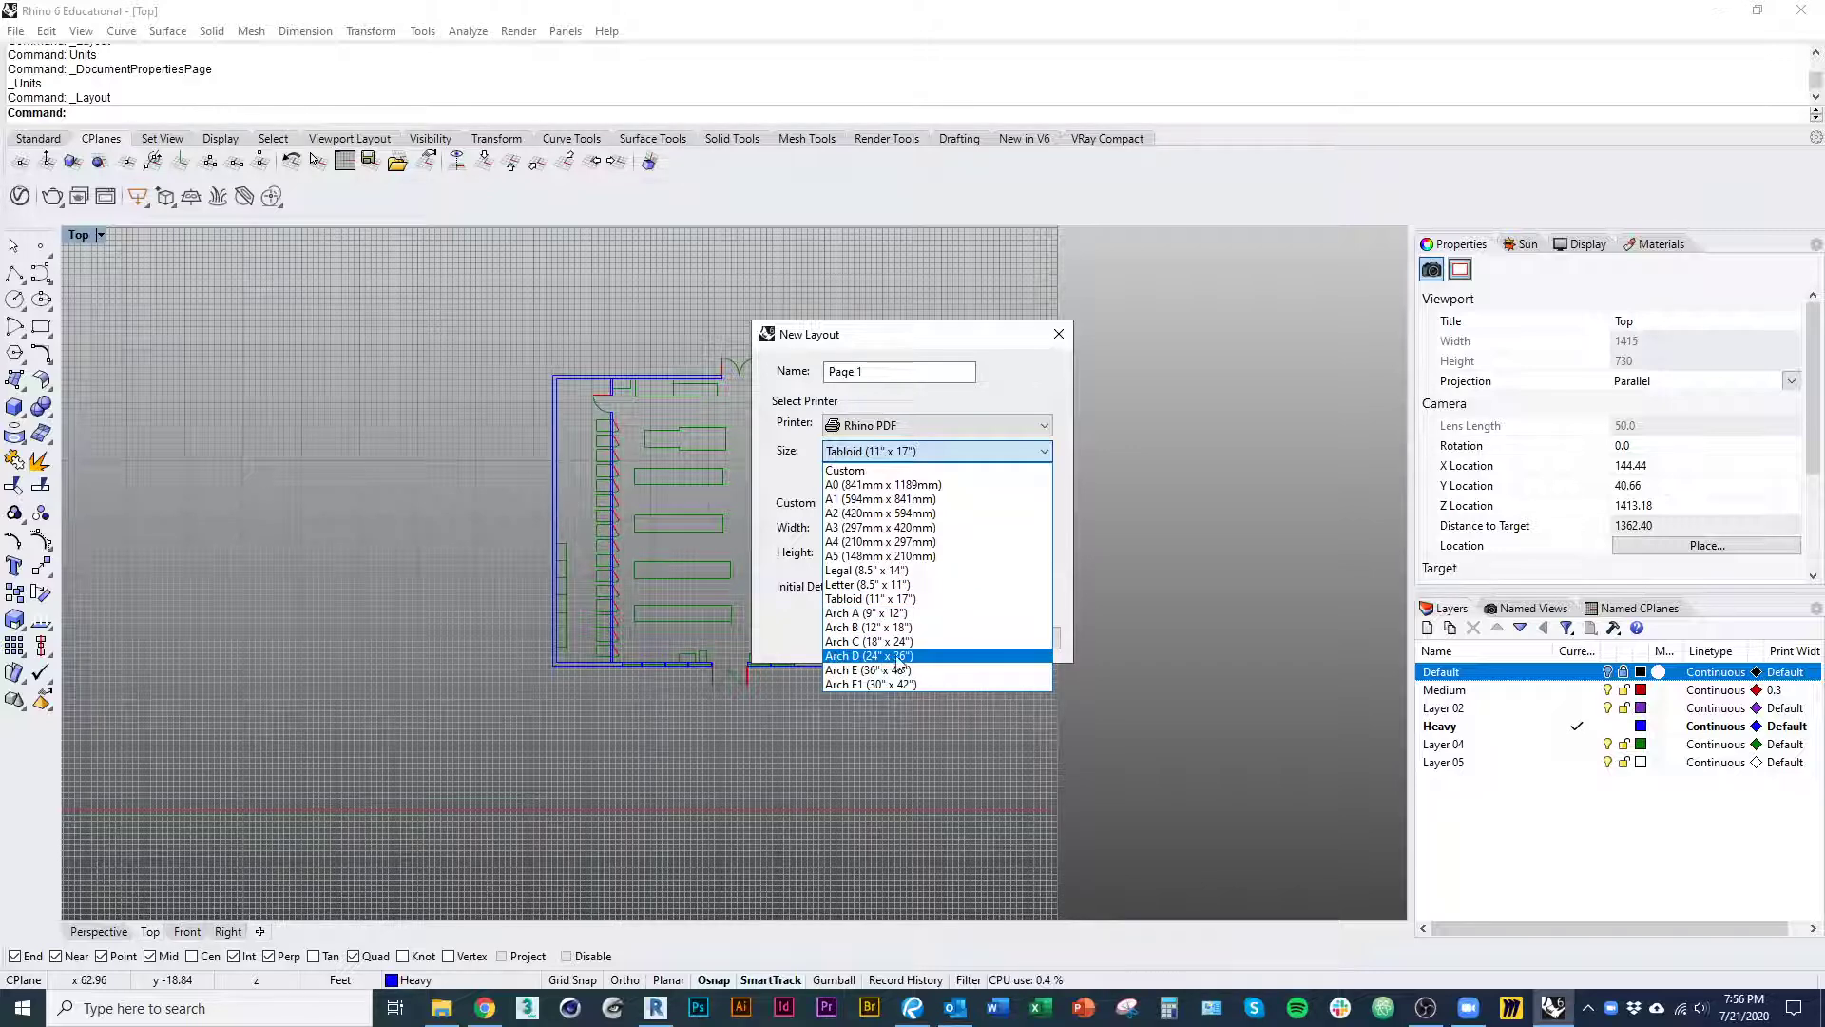
click(873, 657)
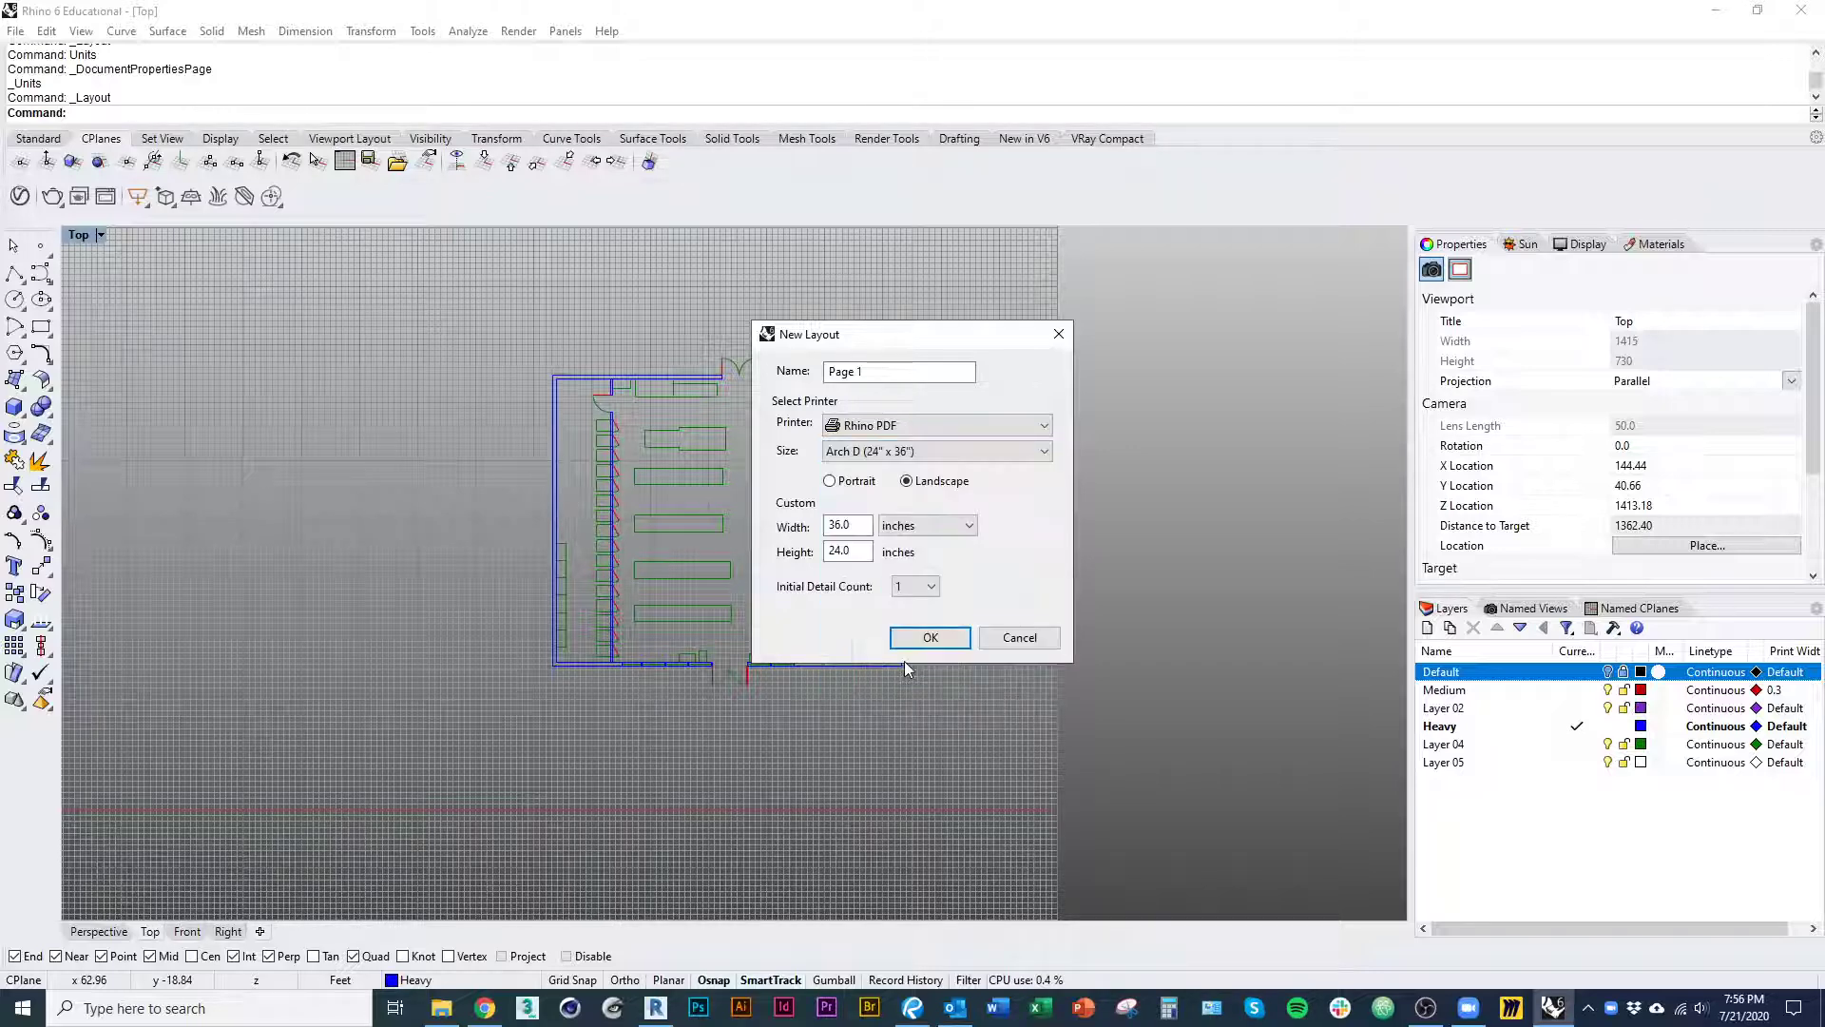
click(936, 450)
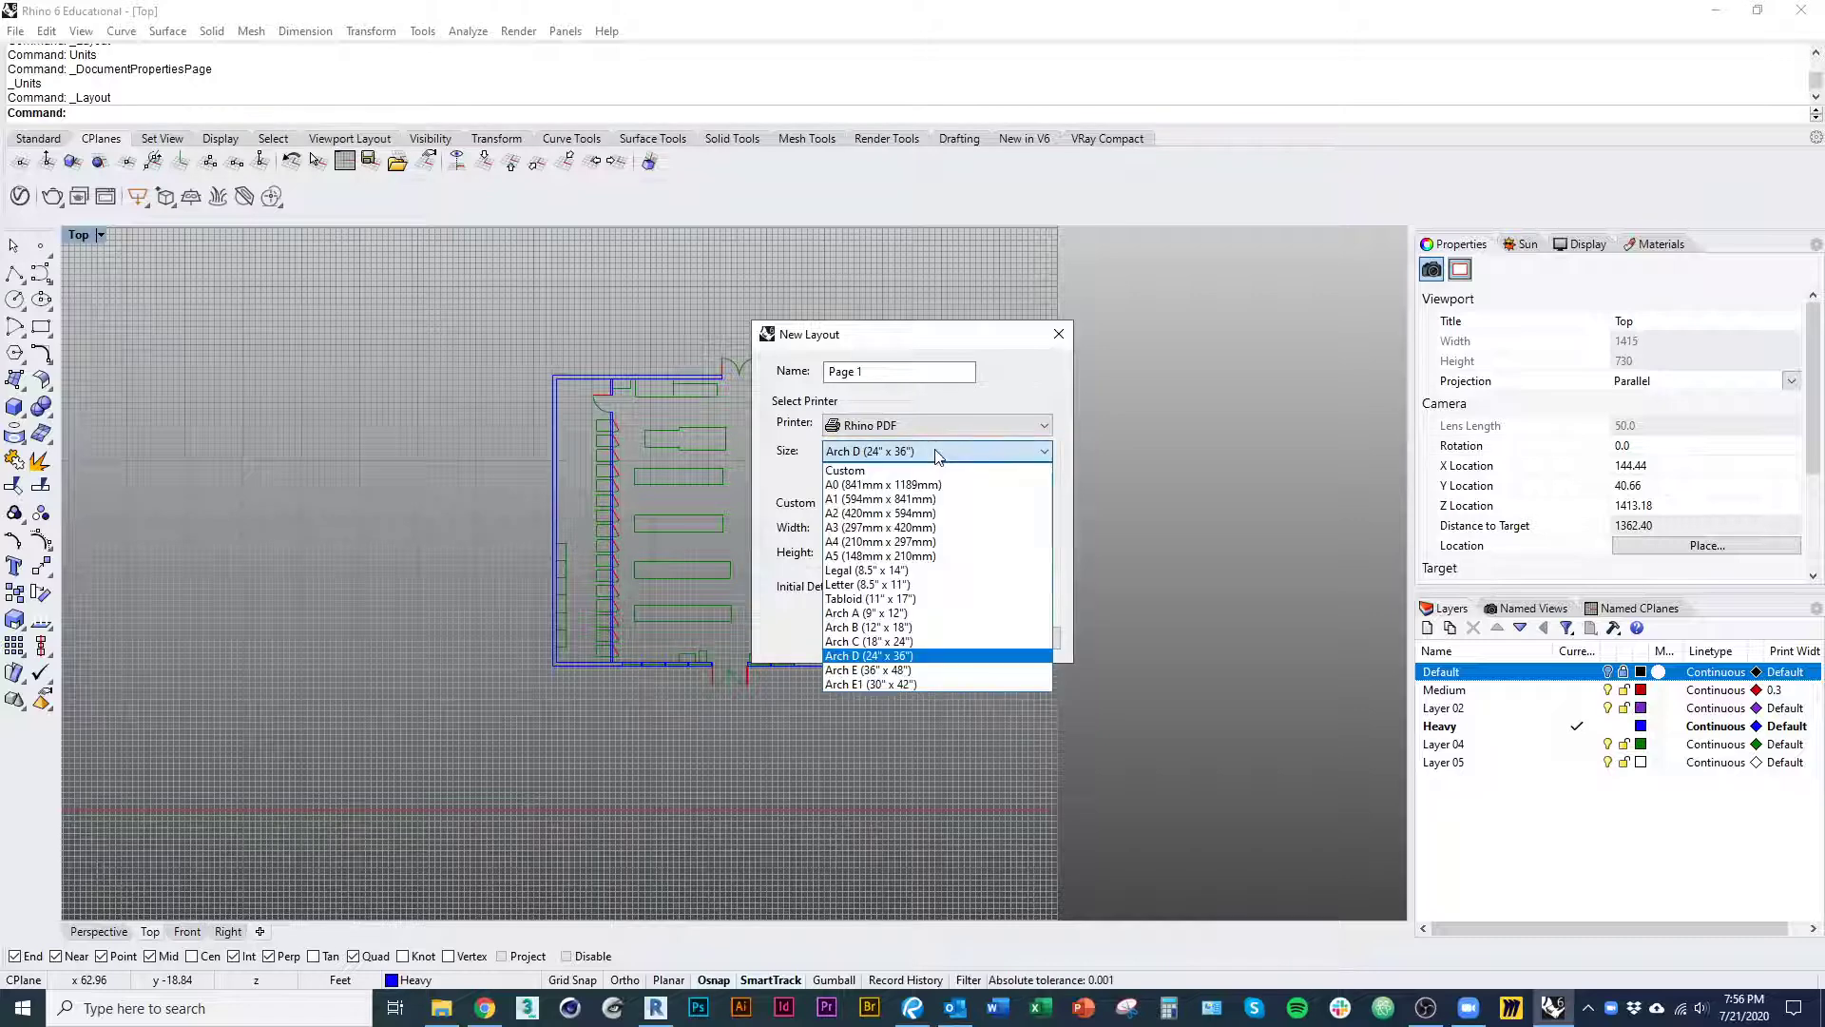
click(914, 662)
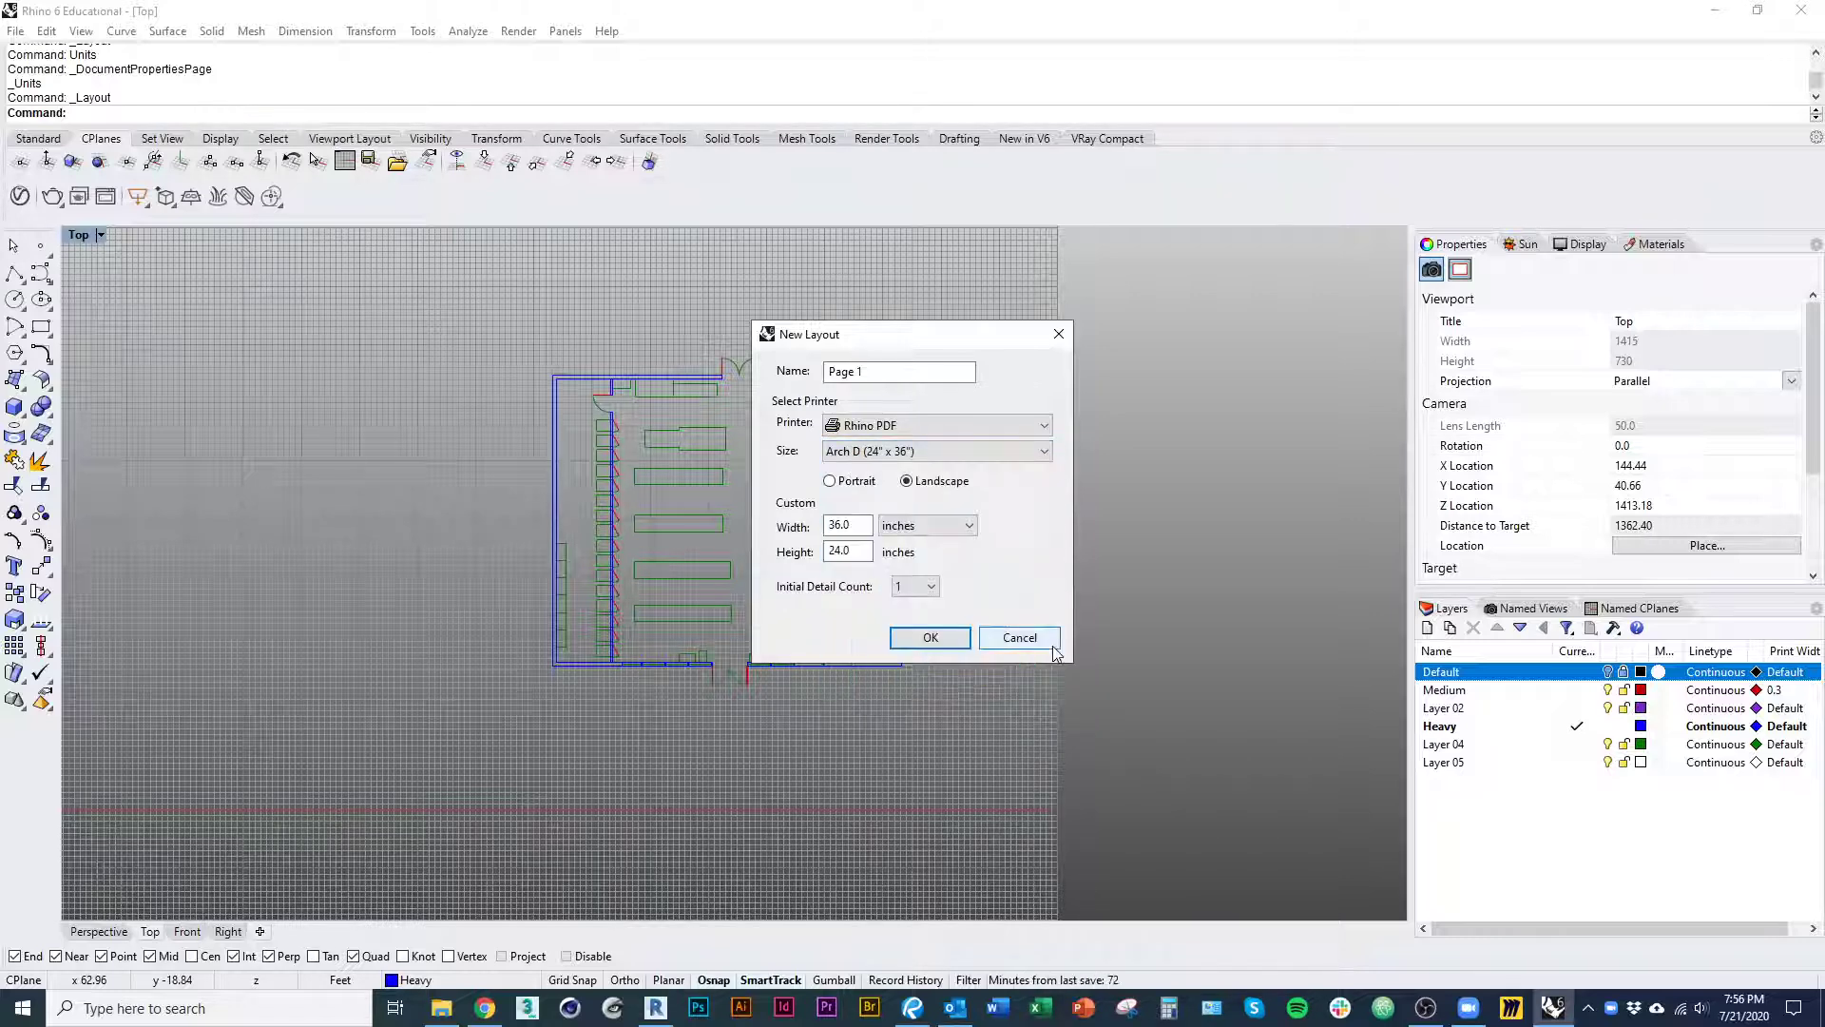
- Set the new layout's paper size to Tabloid (11" x 17") in landscape with one detail, and create the page
click(898, 466)
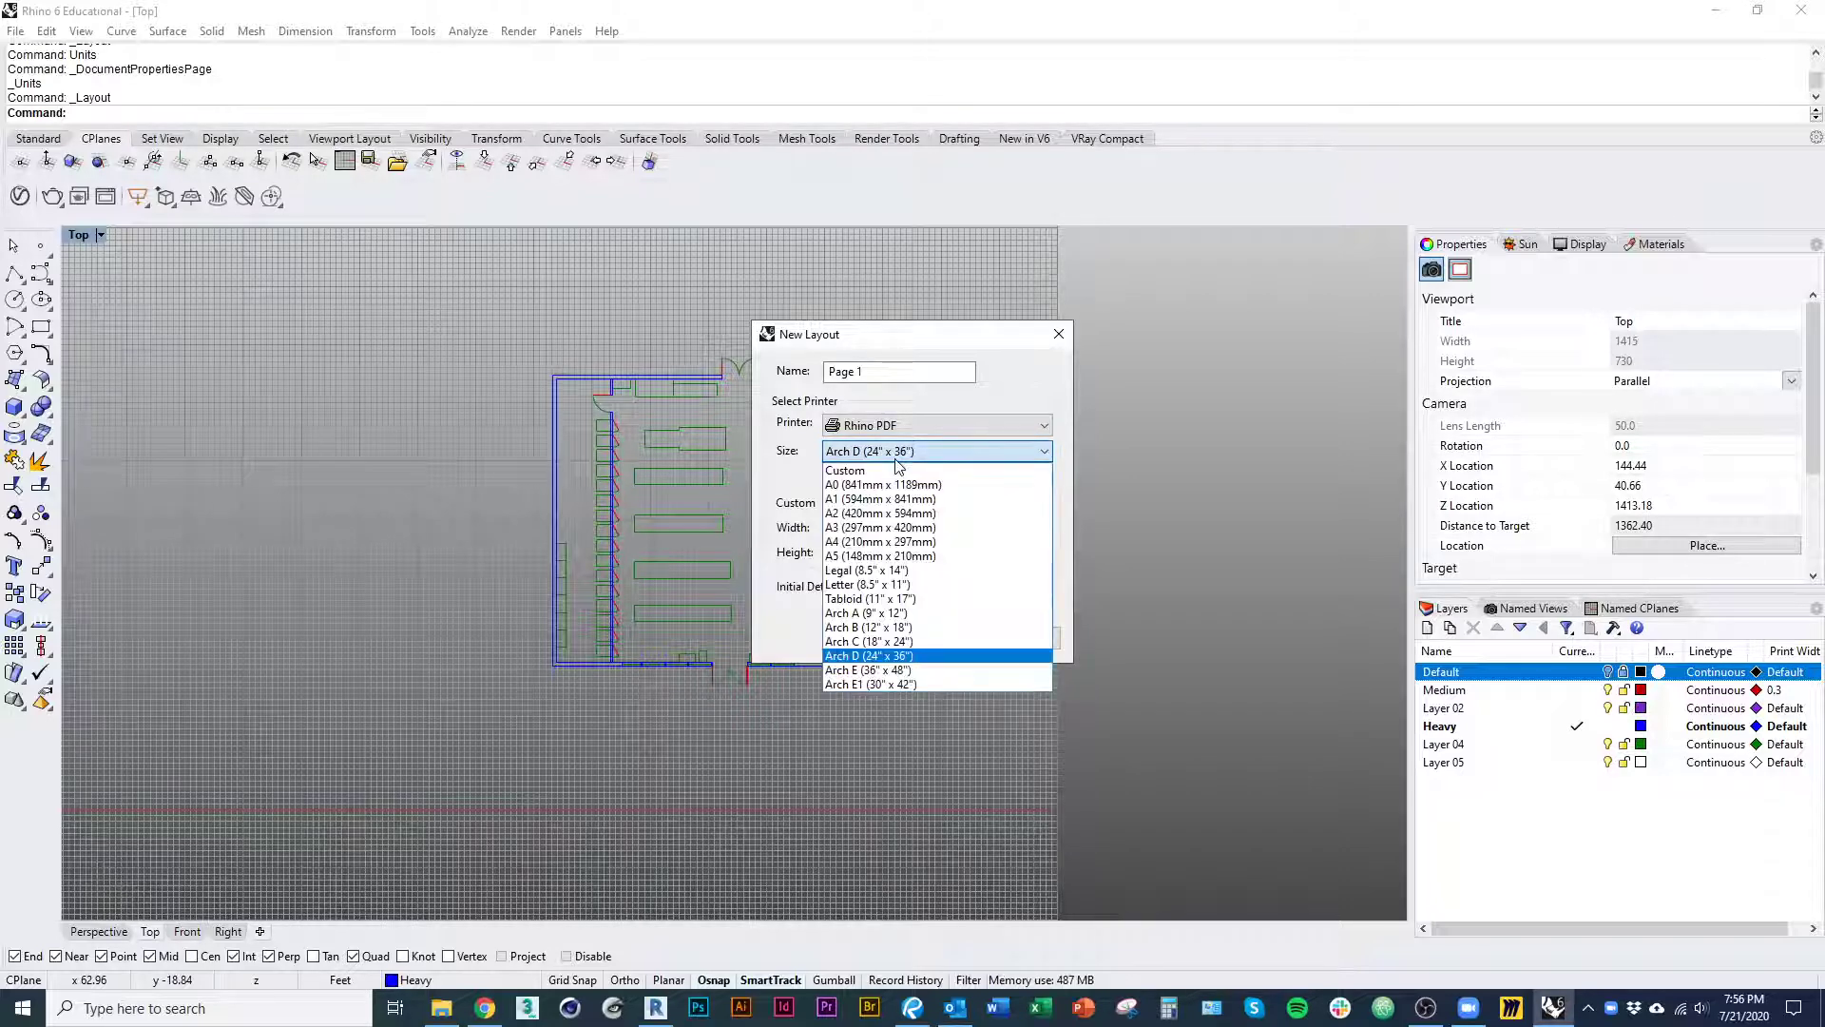
click(915, 604)
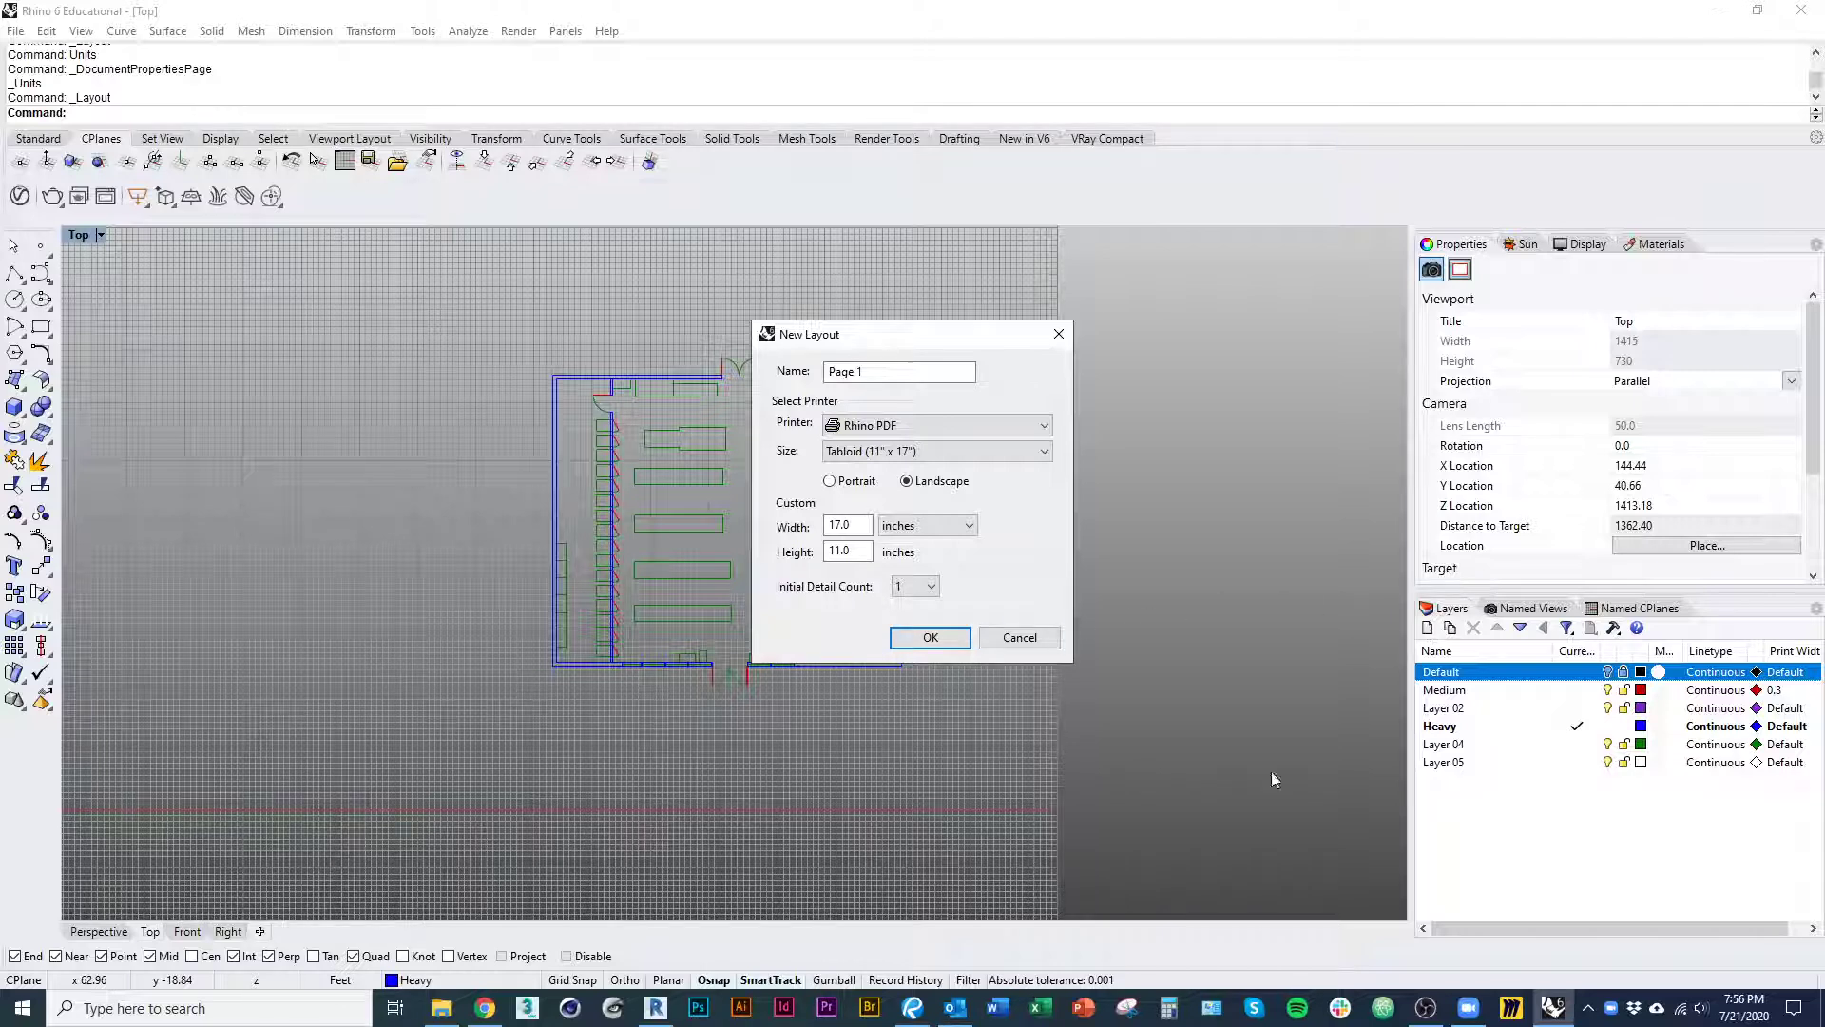
click(958, 644)
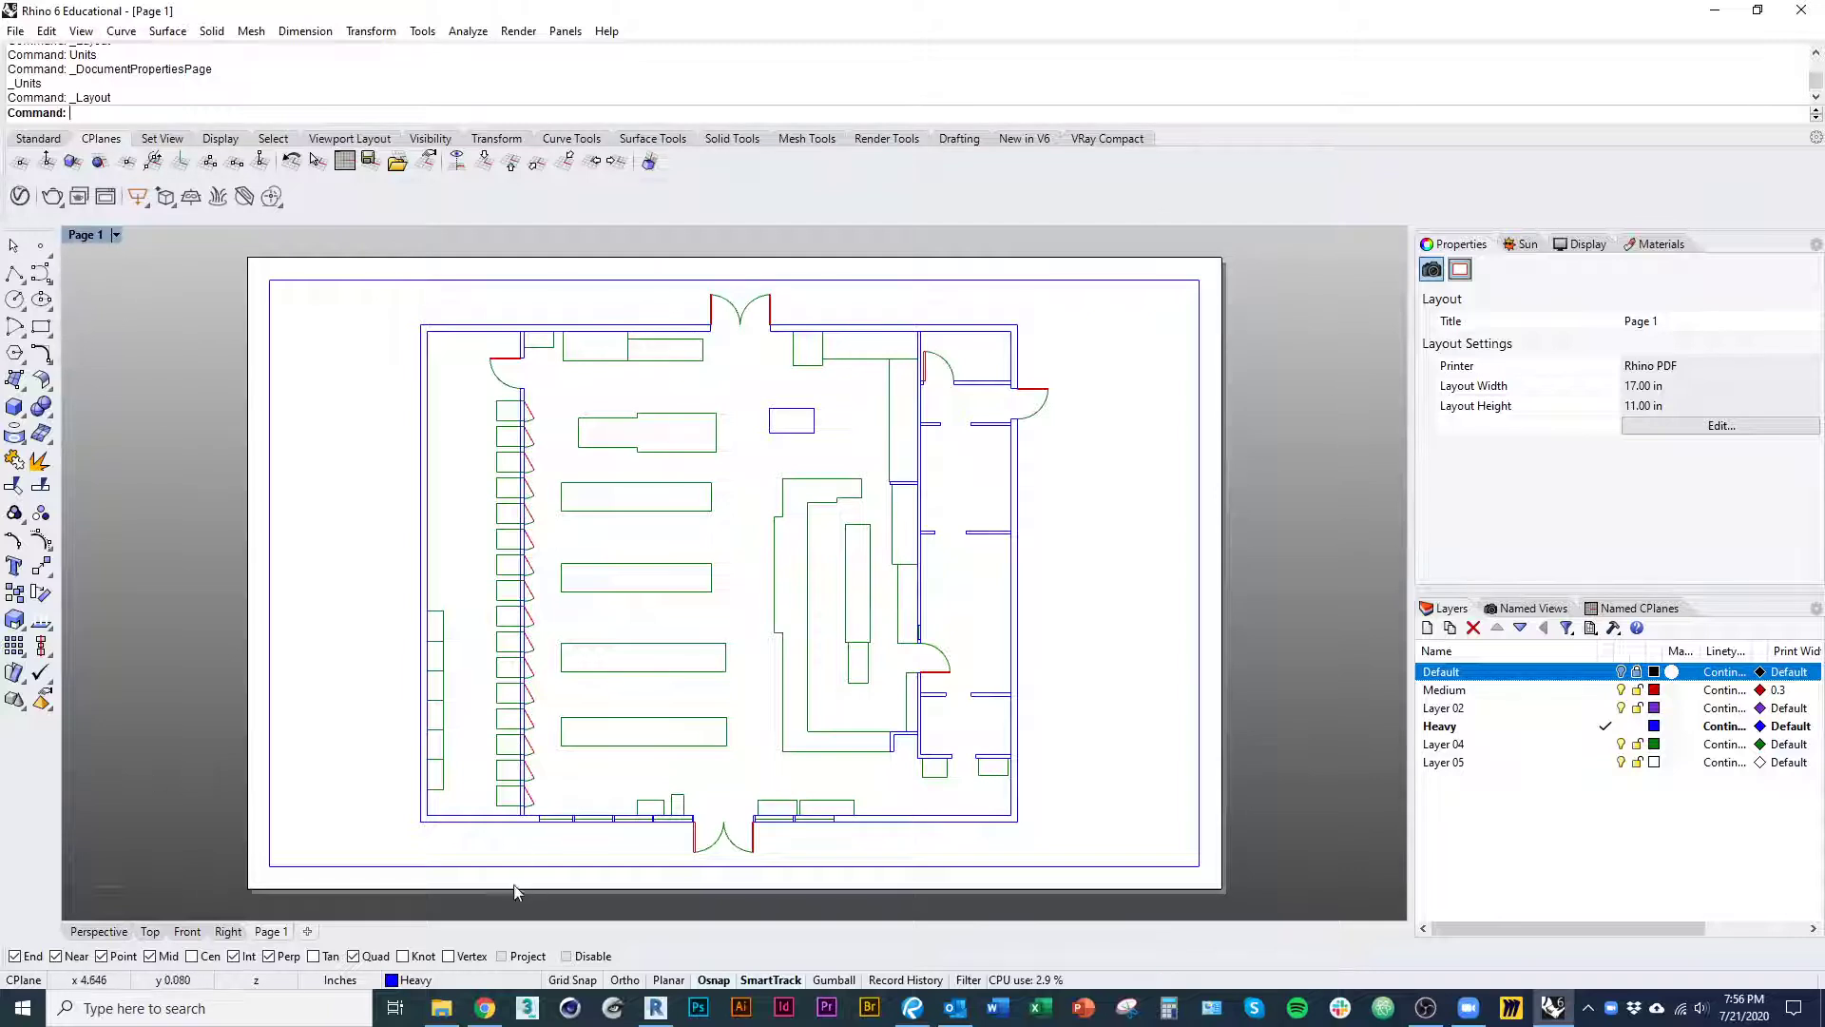
- Select the detail frame on Page 1, dismiss the chat notification, and open the detail's feet-in-model scale value for editing
scroll(475, 741, down, 5)
scroll(424, 787, up, 5)
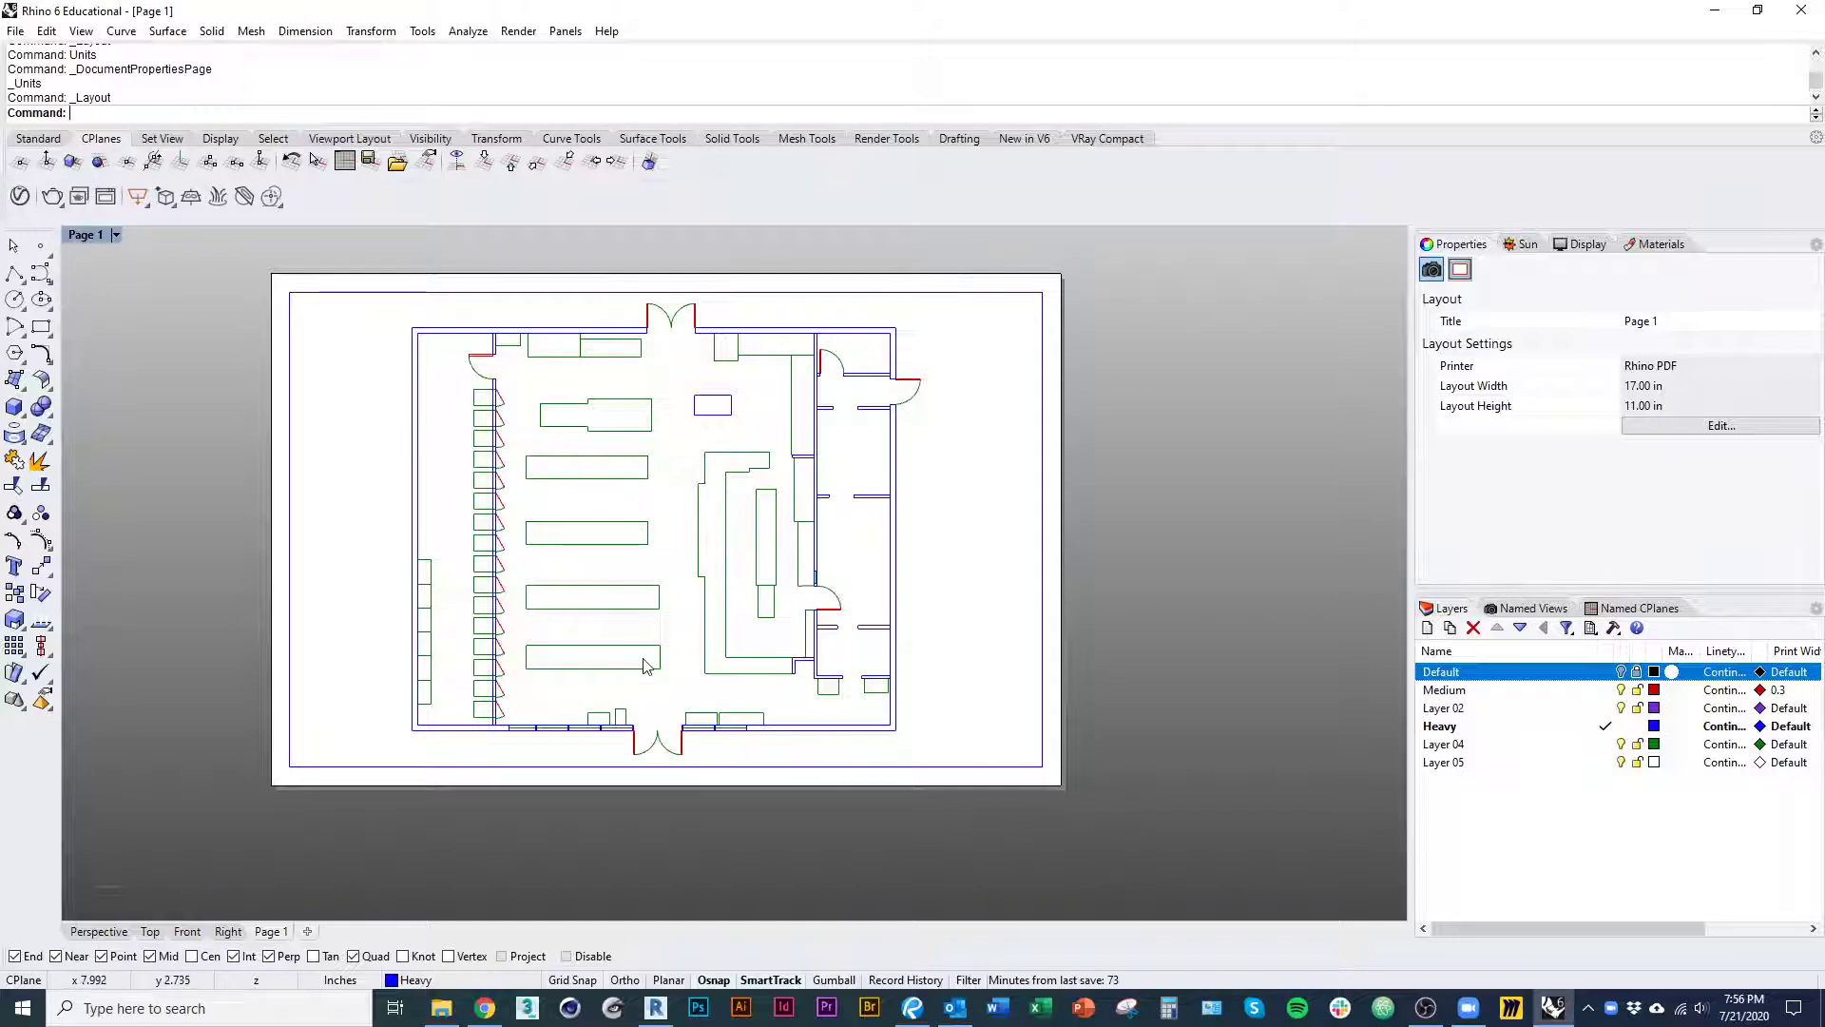
right_drag(647, 660, 670, 664)
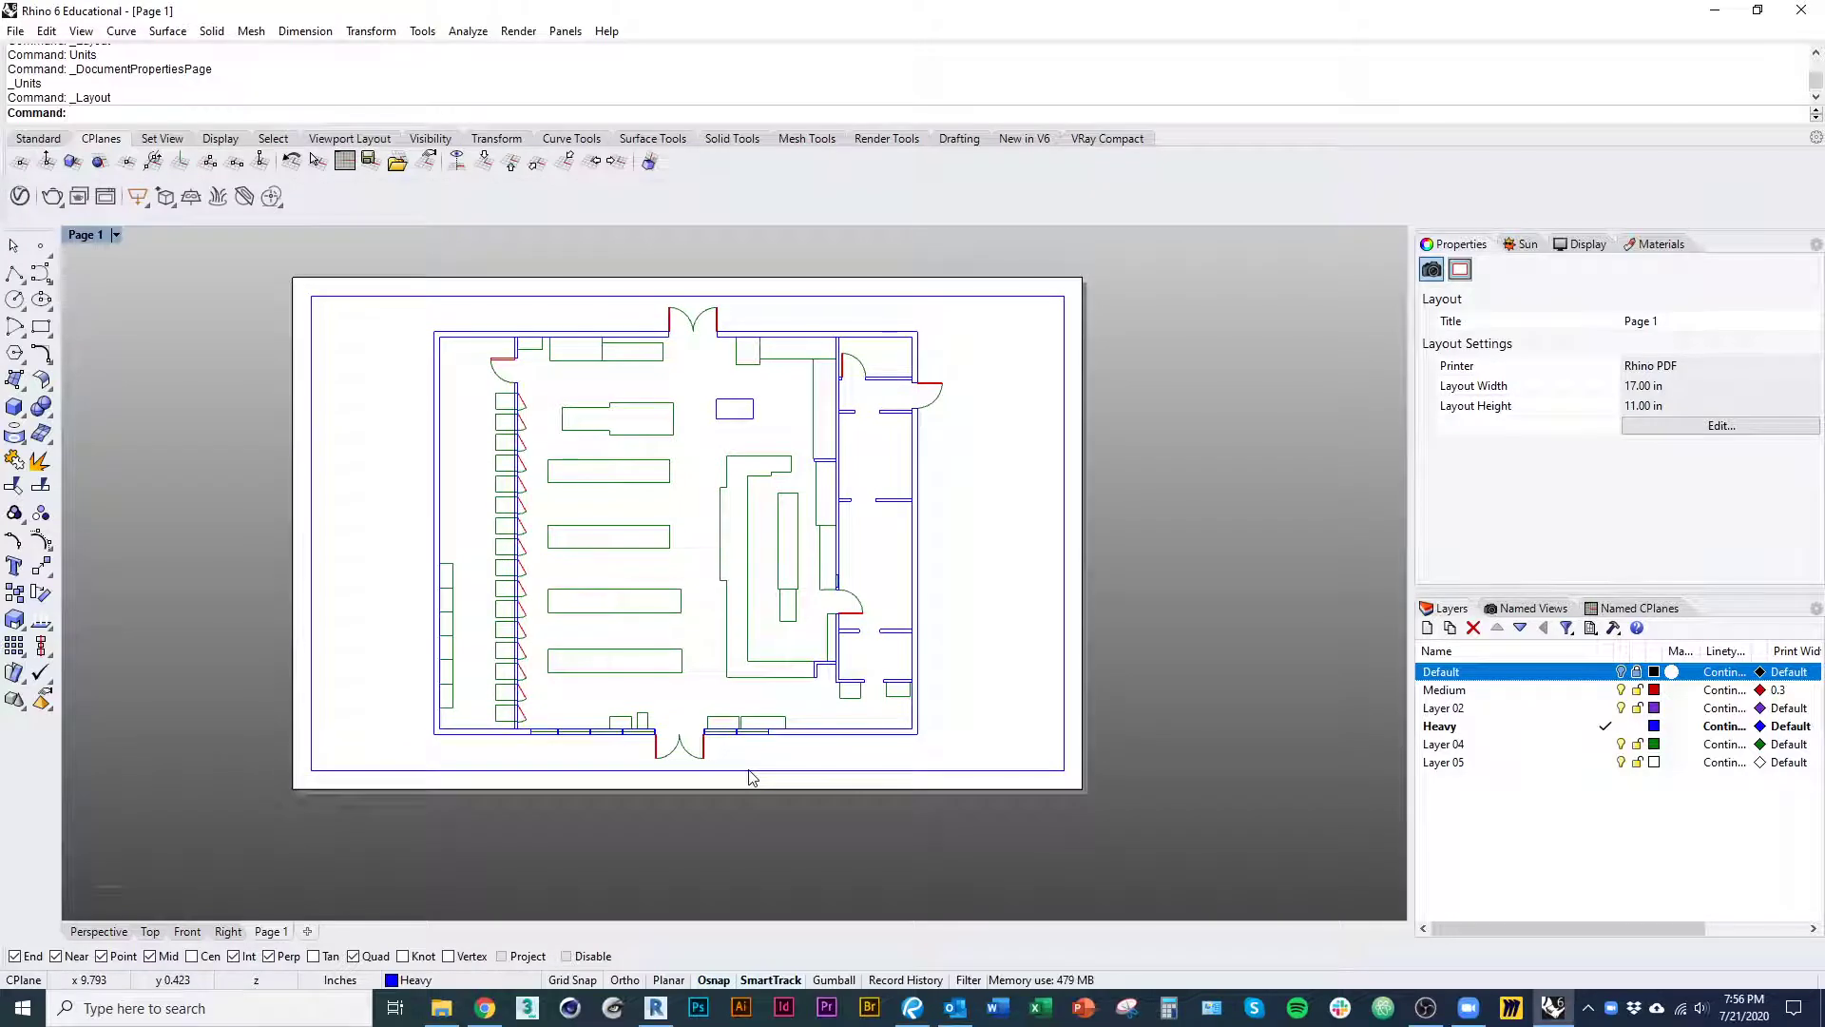
click(747, 772)
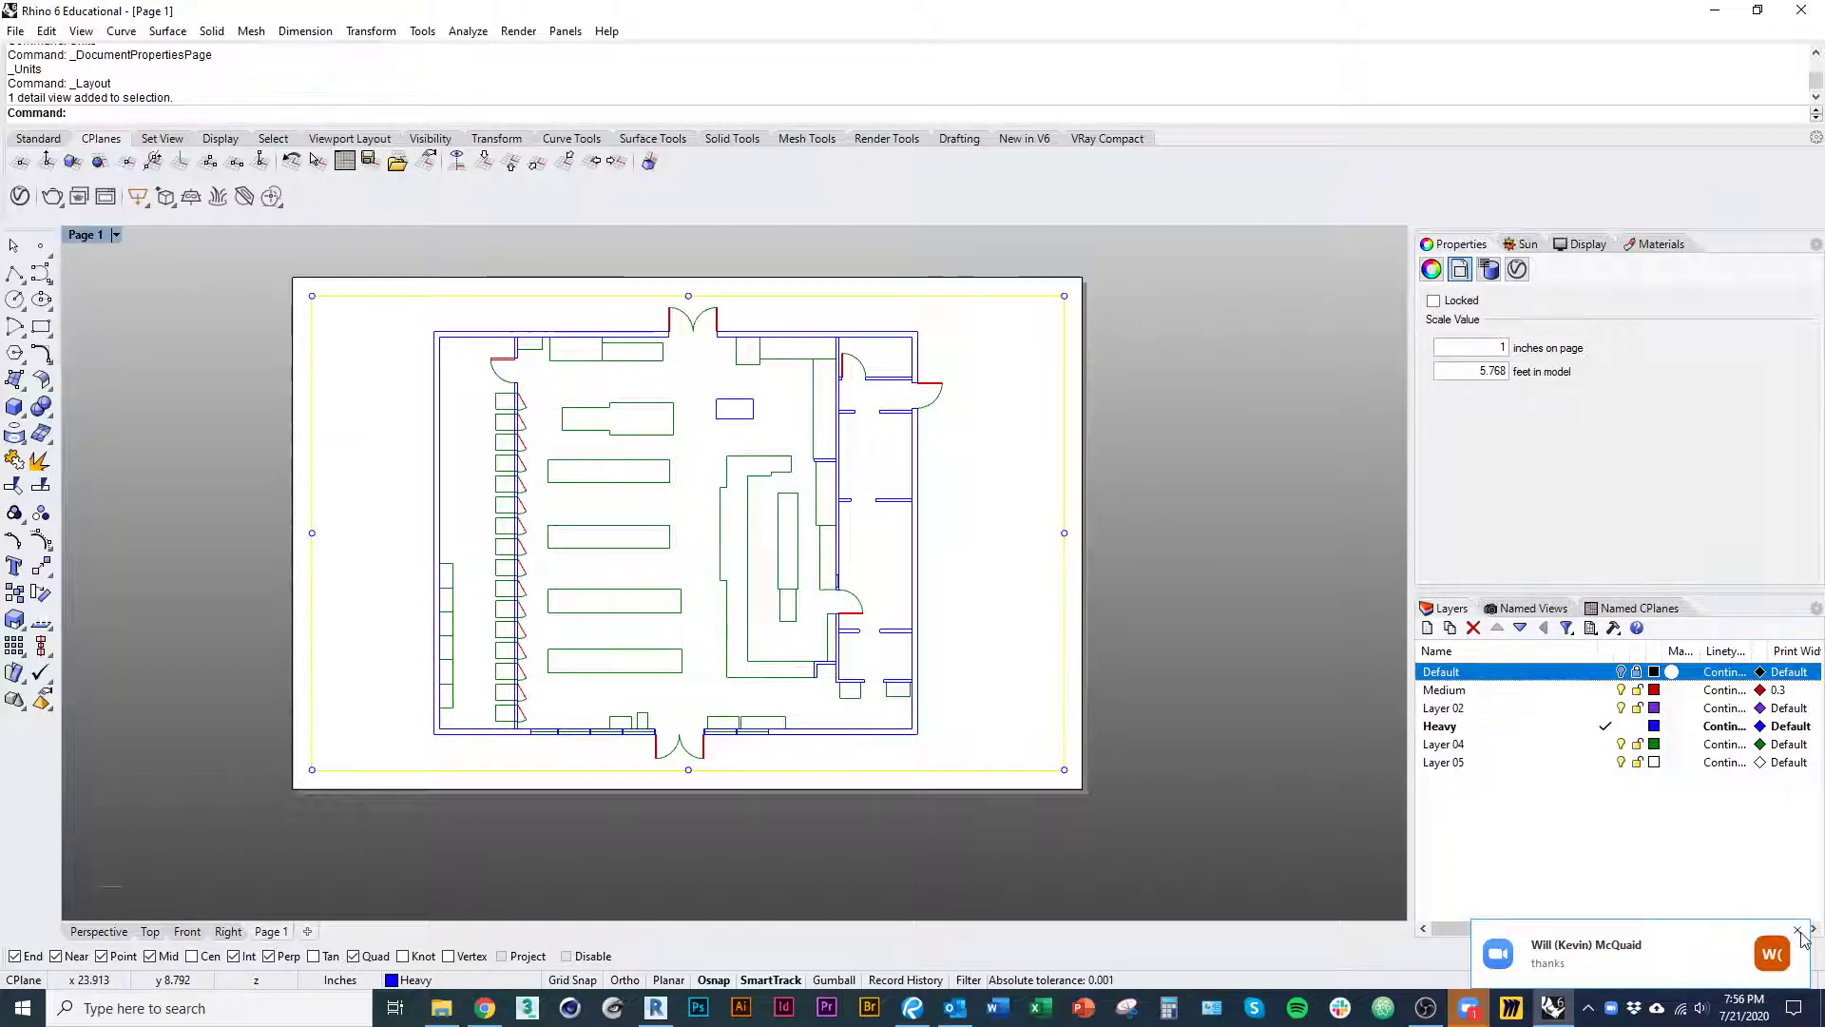
click(1797, 929)
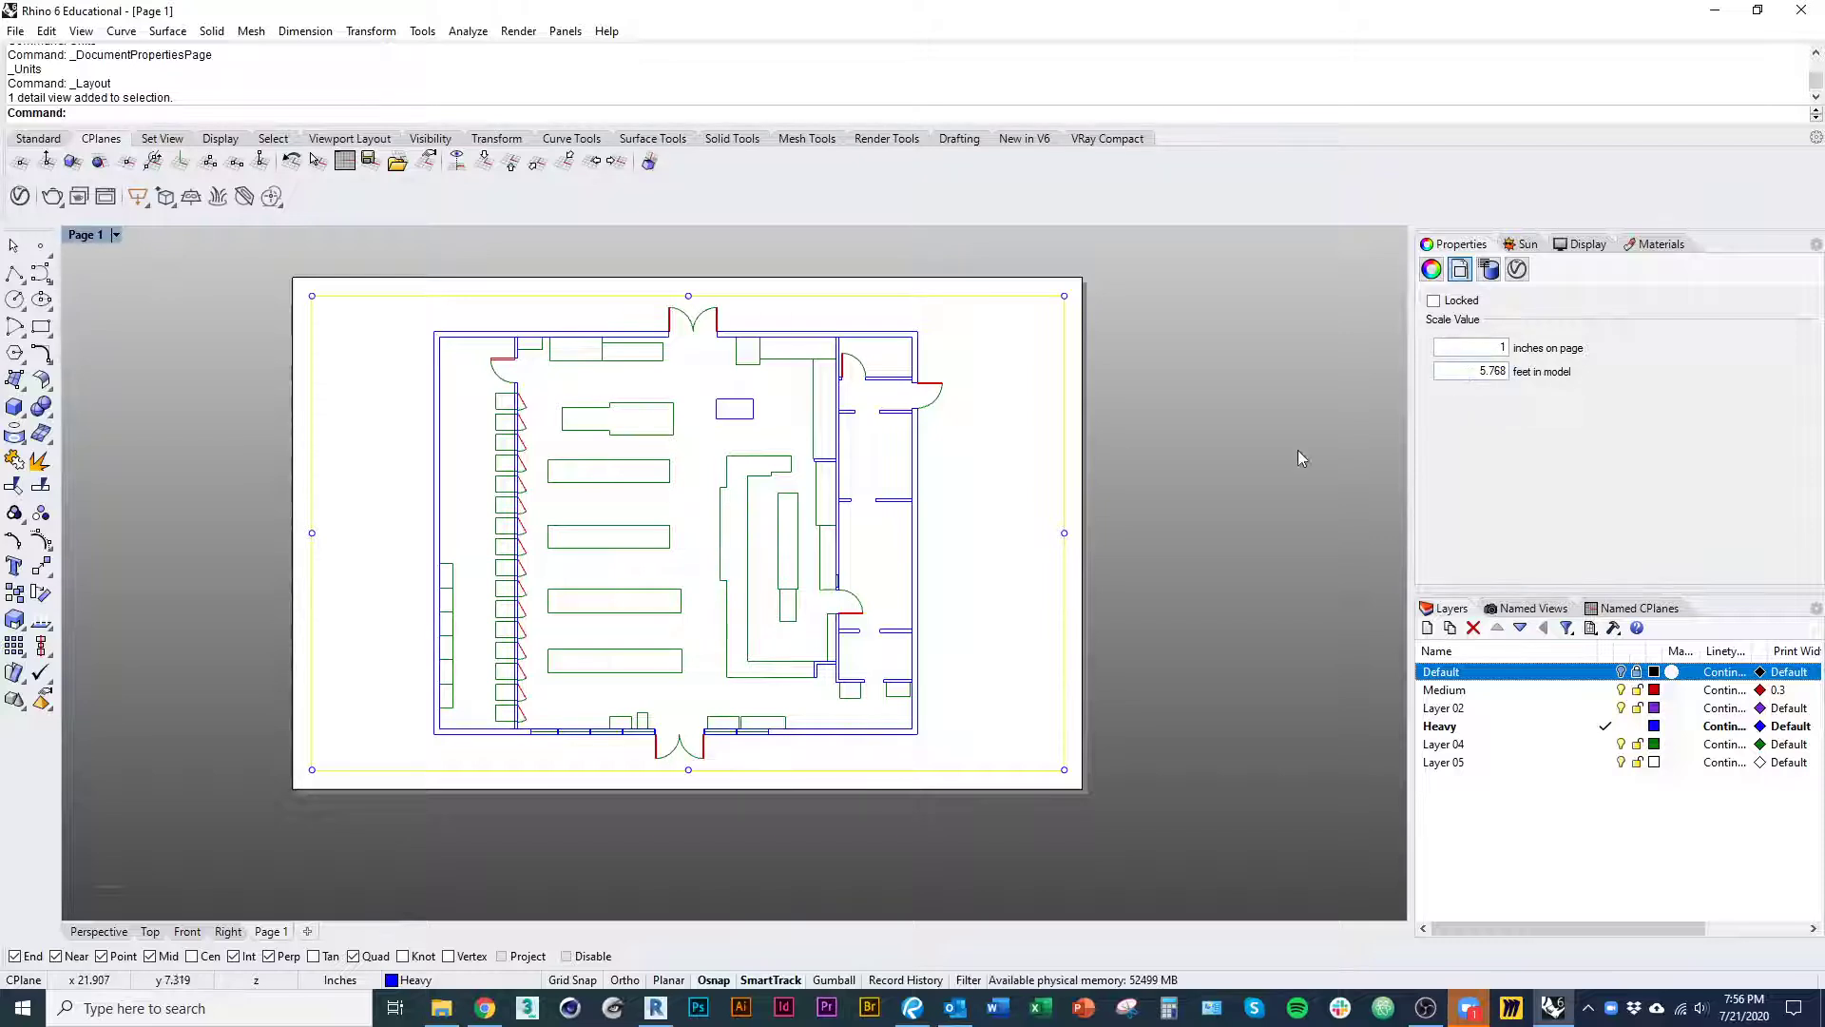
click(1160, 529)
click(1066, 558)
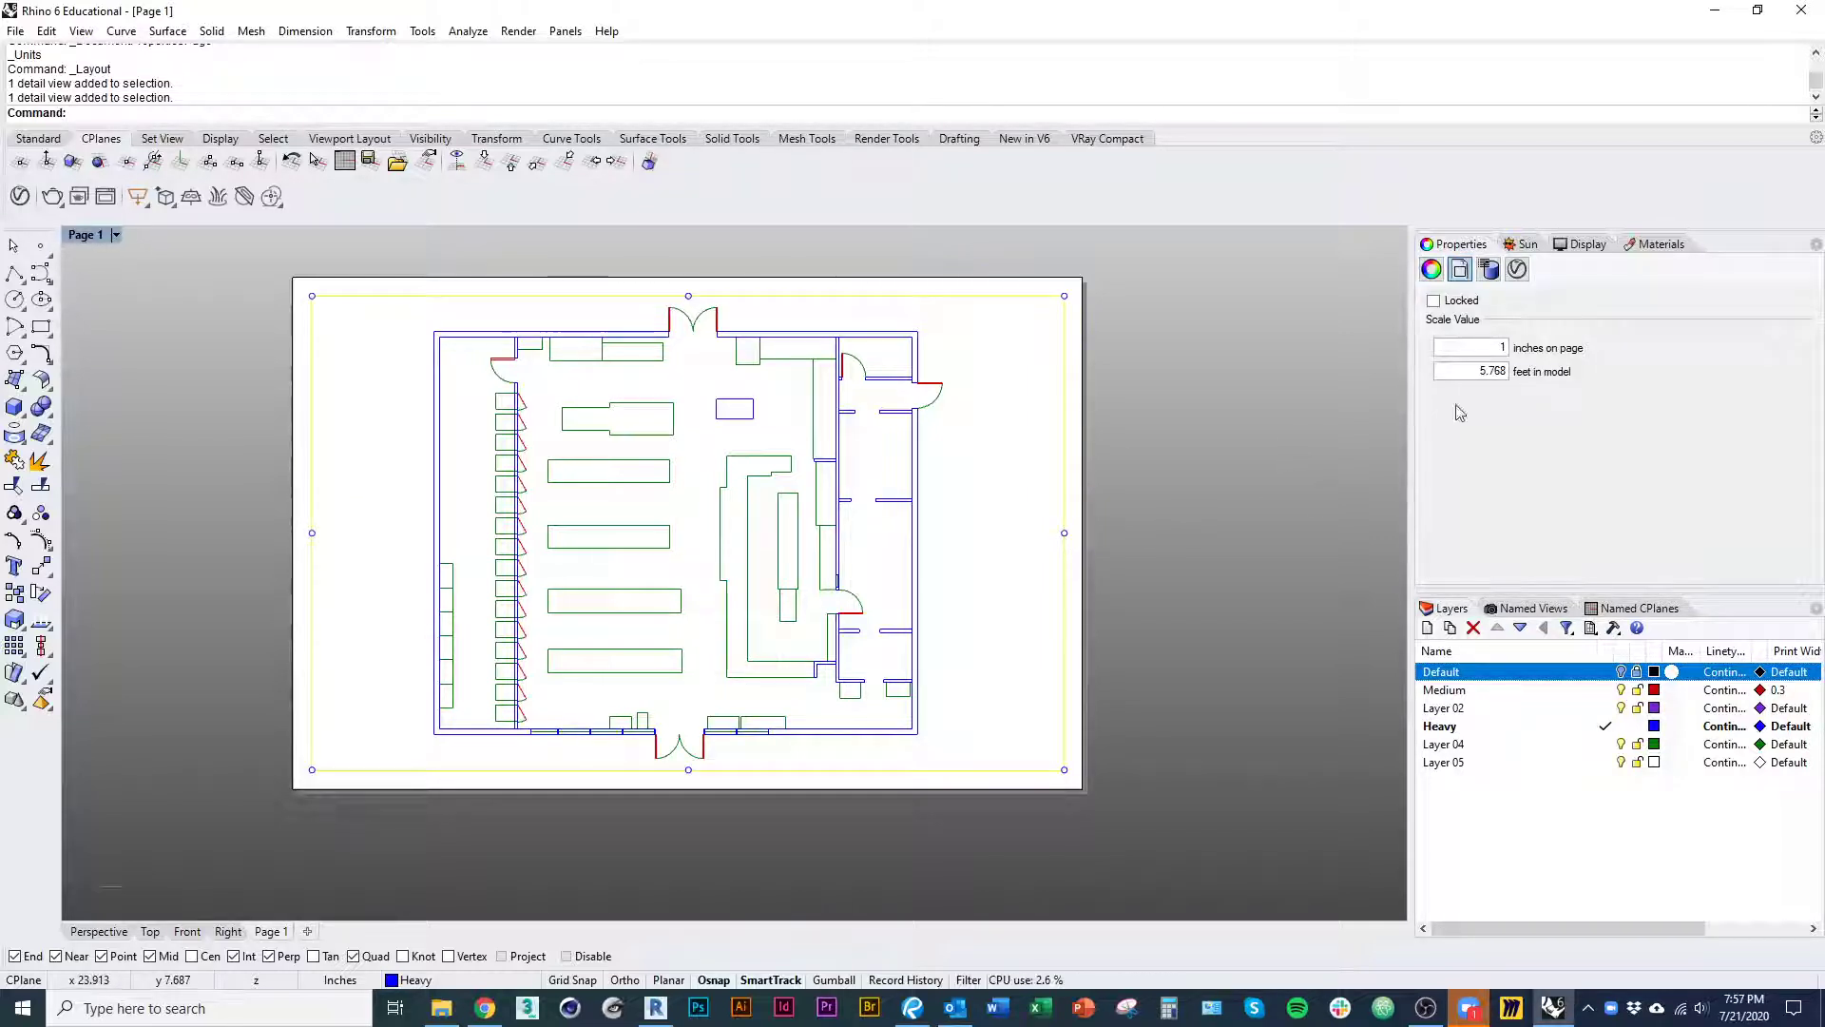
double_click(1482, 370)
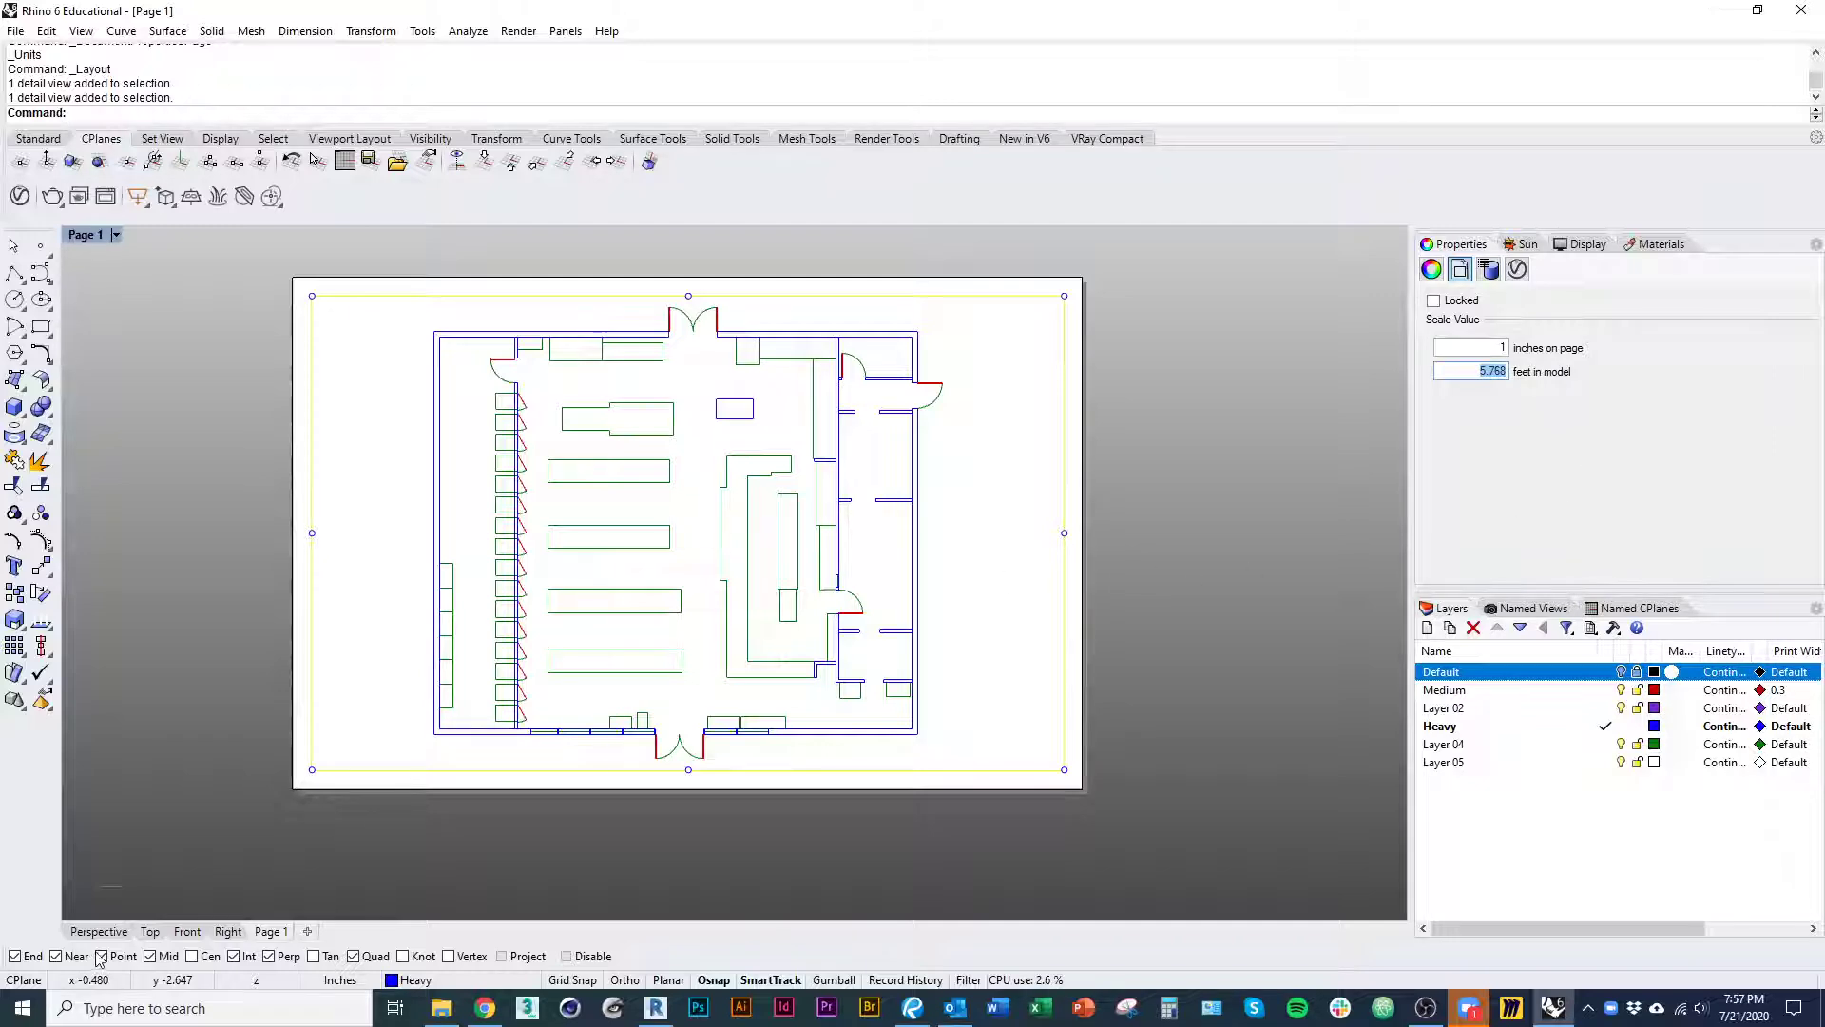
- Measure the full length of the floor plan's right exterior wall in the Top viewport, and return to Page 1
click(150, 932)
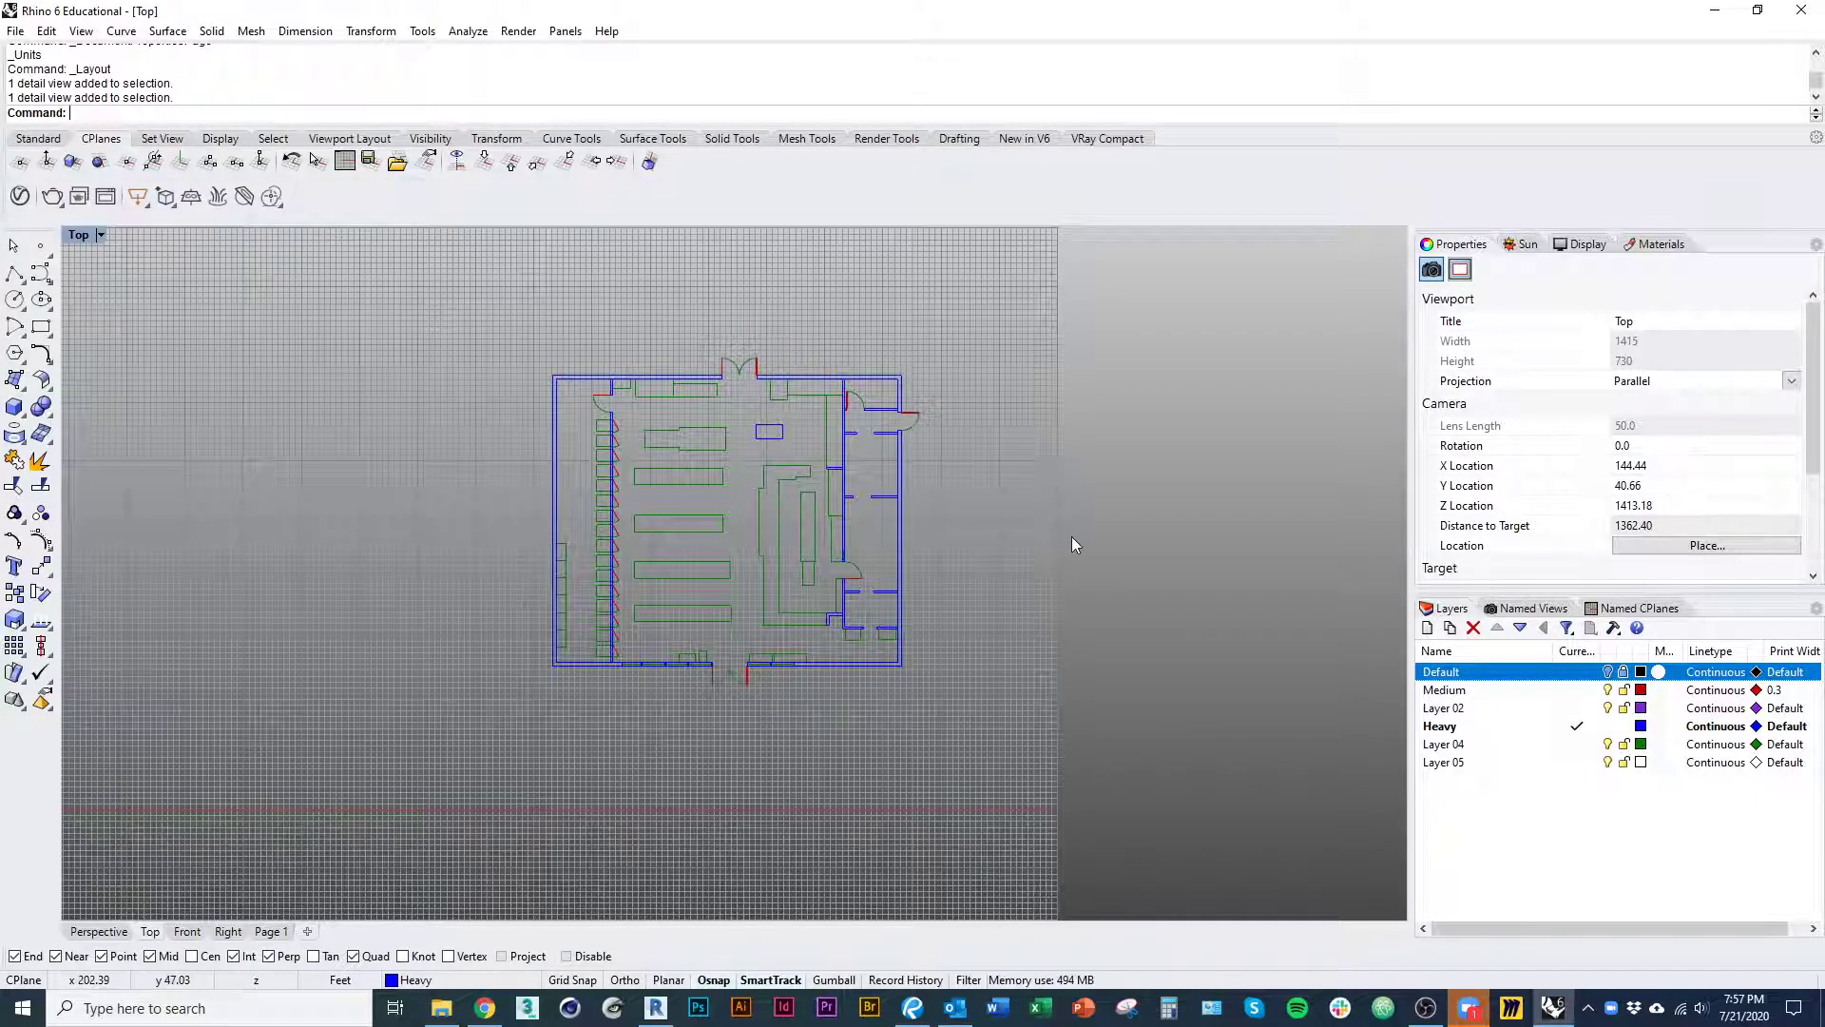
scroll(901, 635, up, 3)
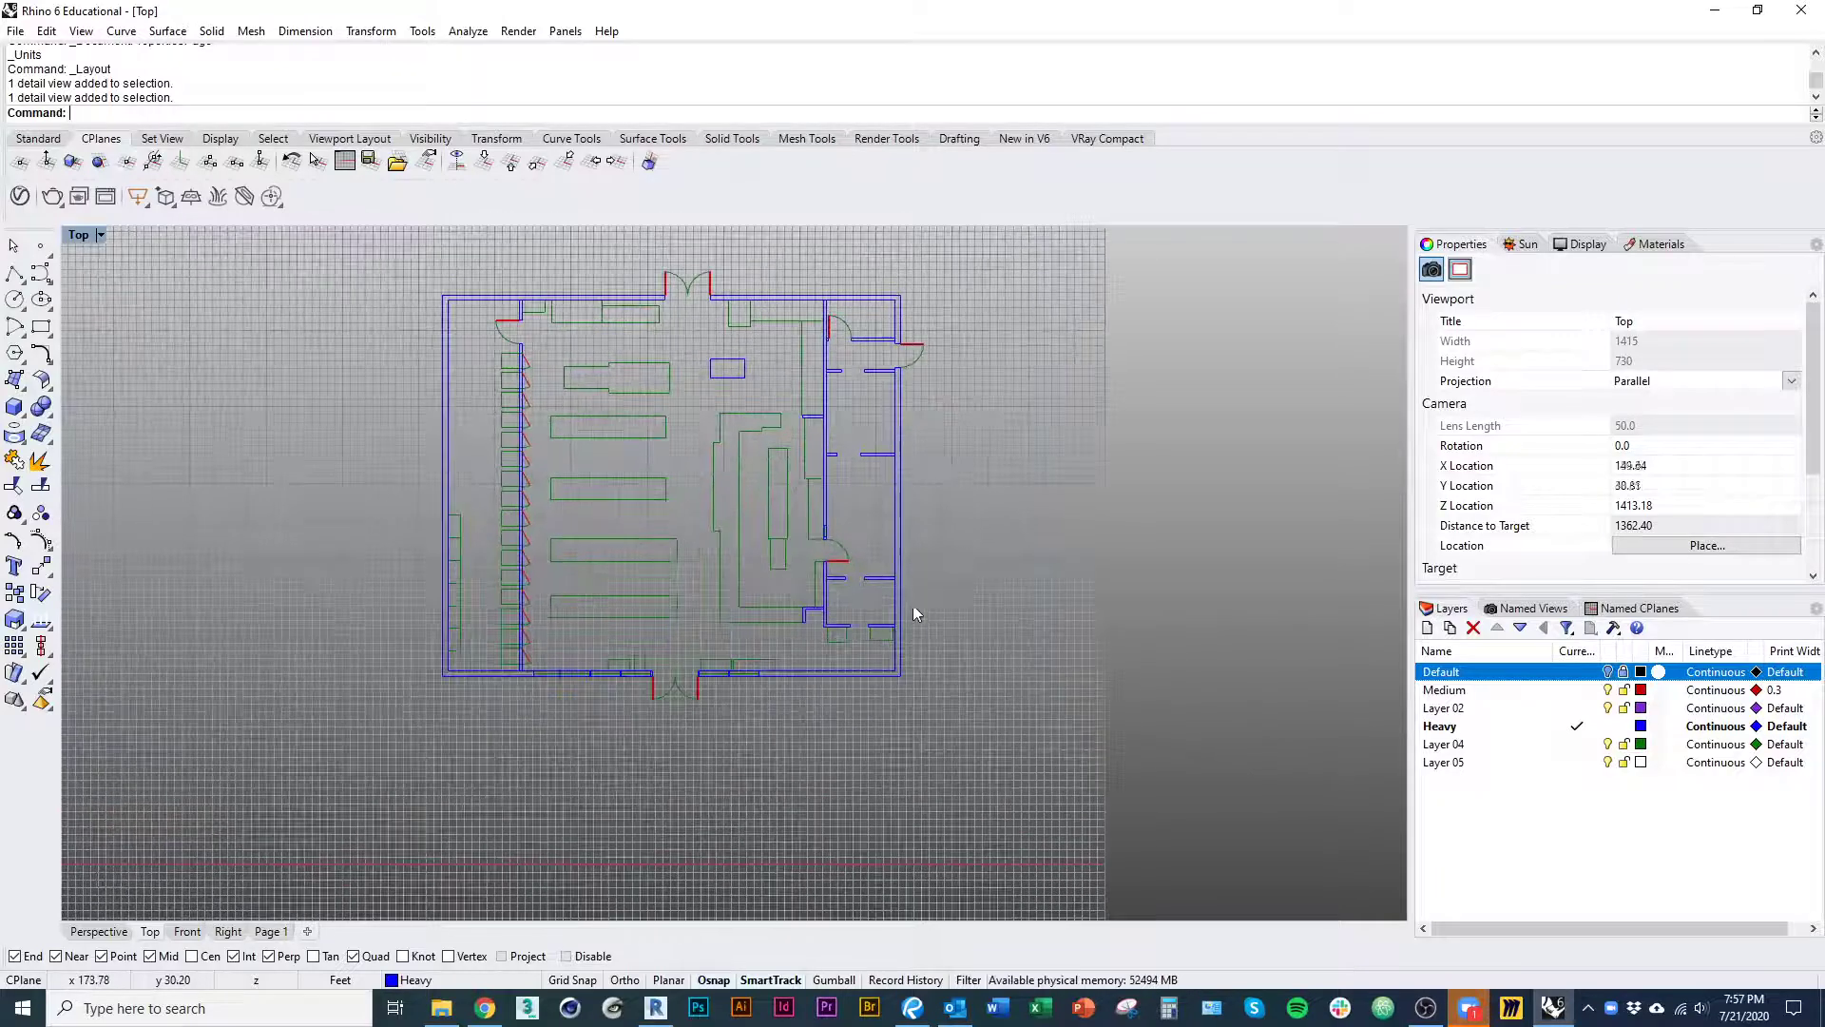
text(distance)
key(Return)
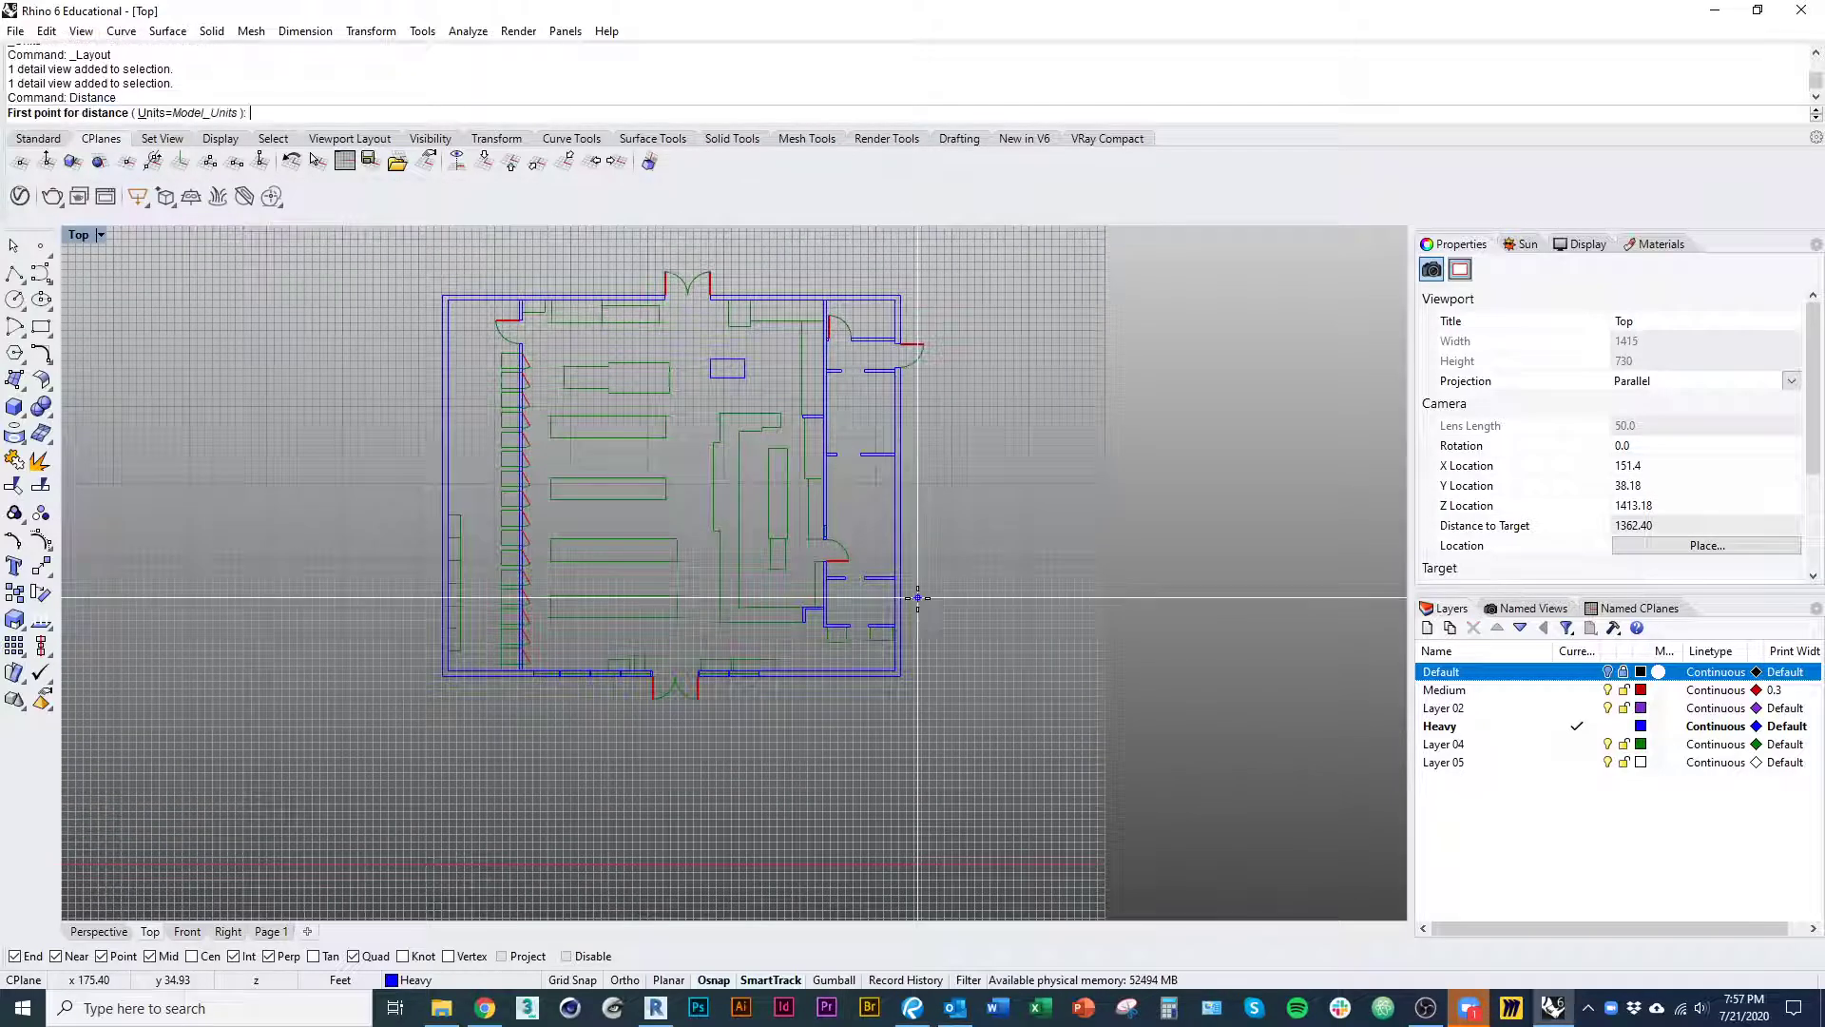
click(903, 675)
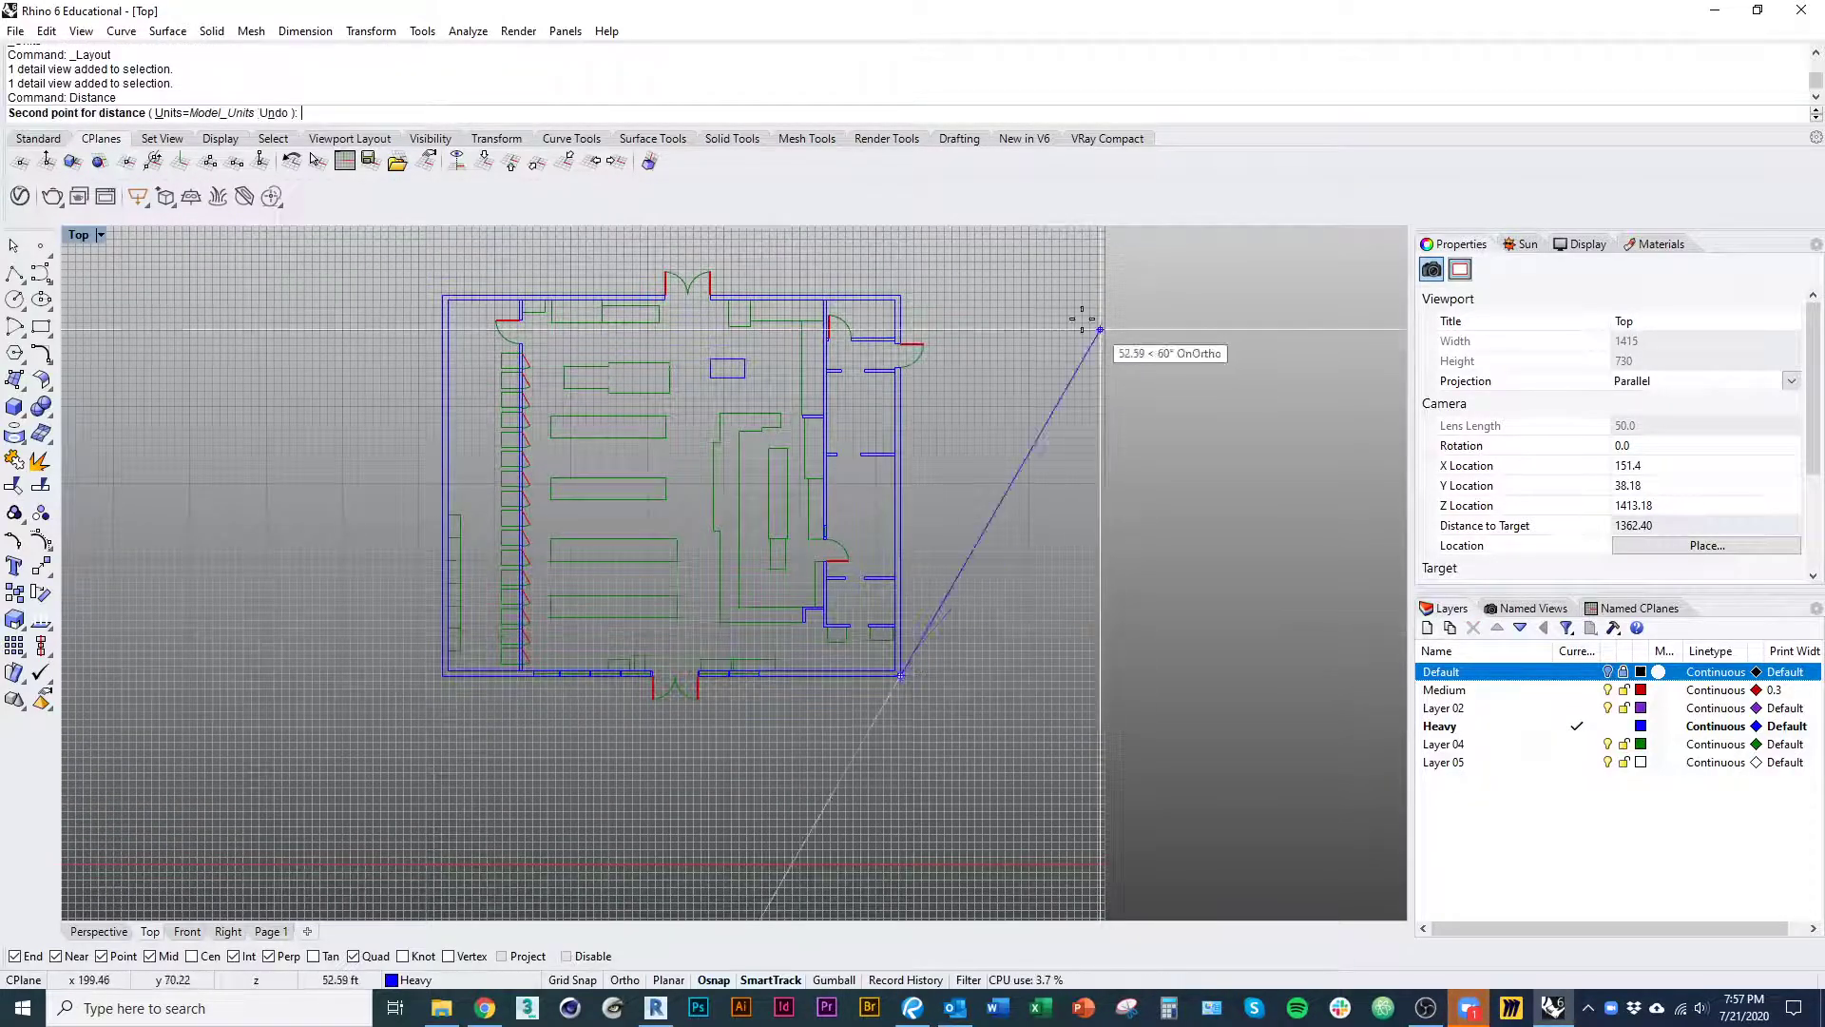
click(910, 289)
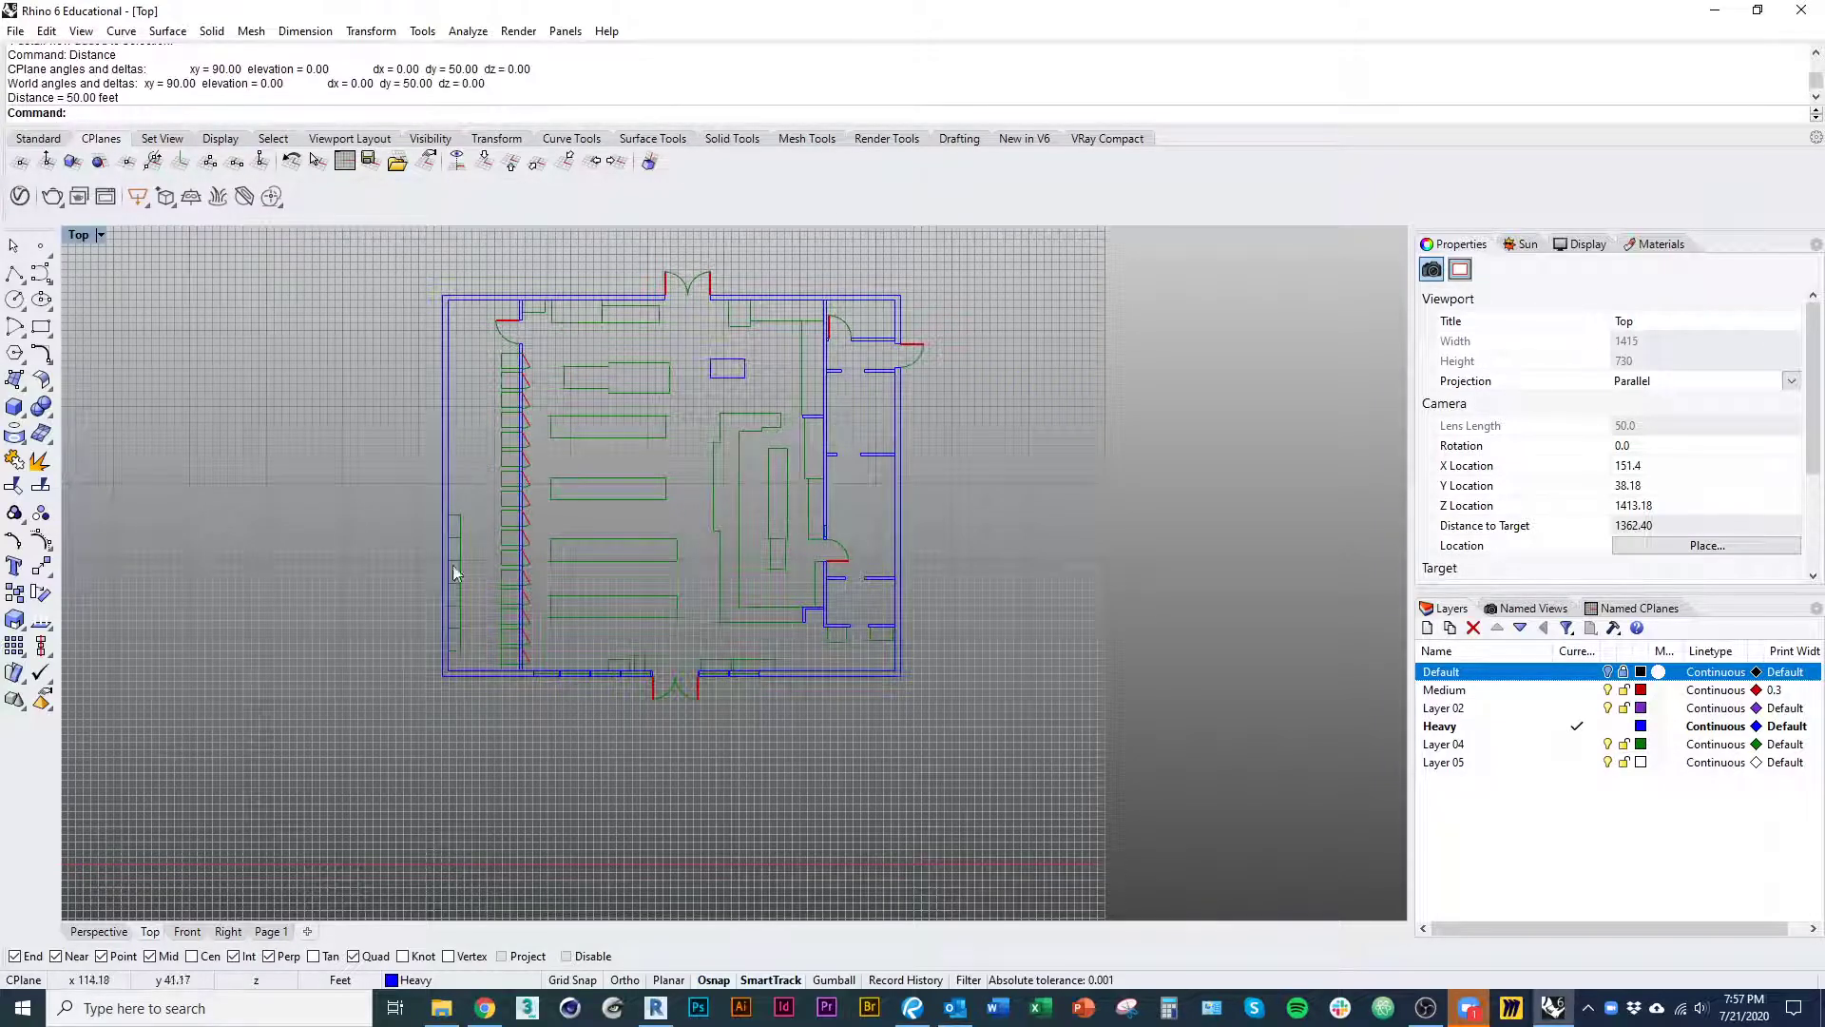
click(280, 934)
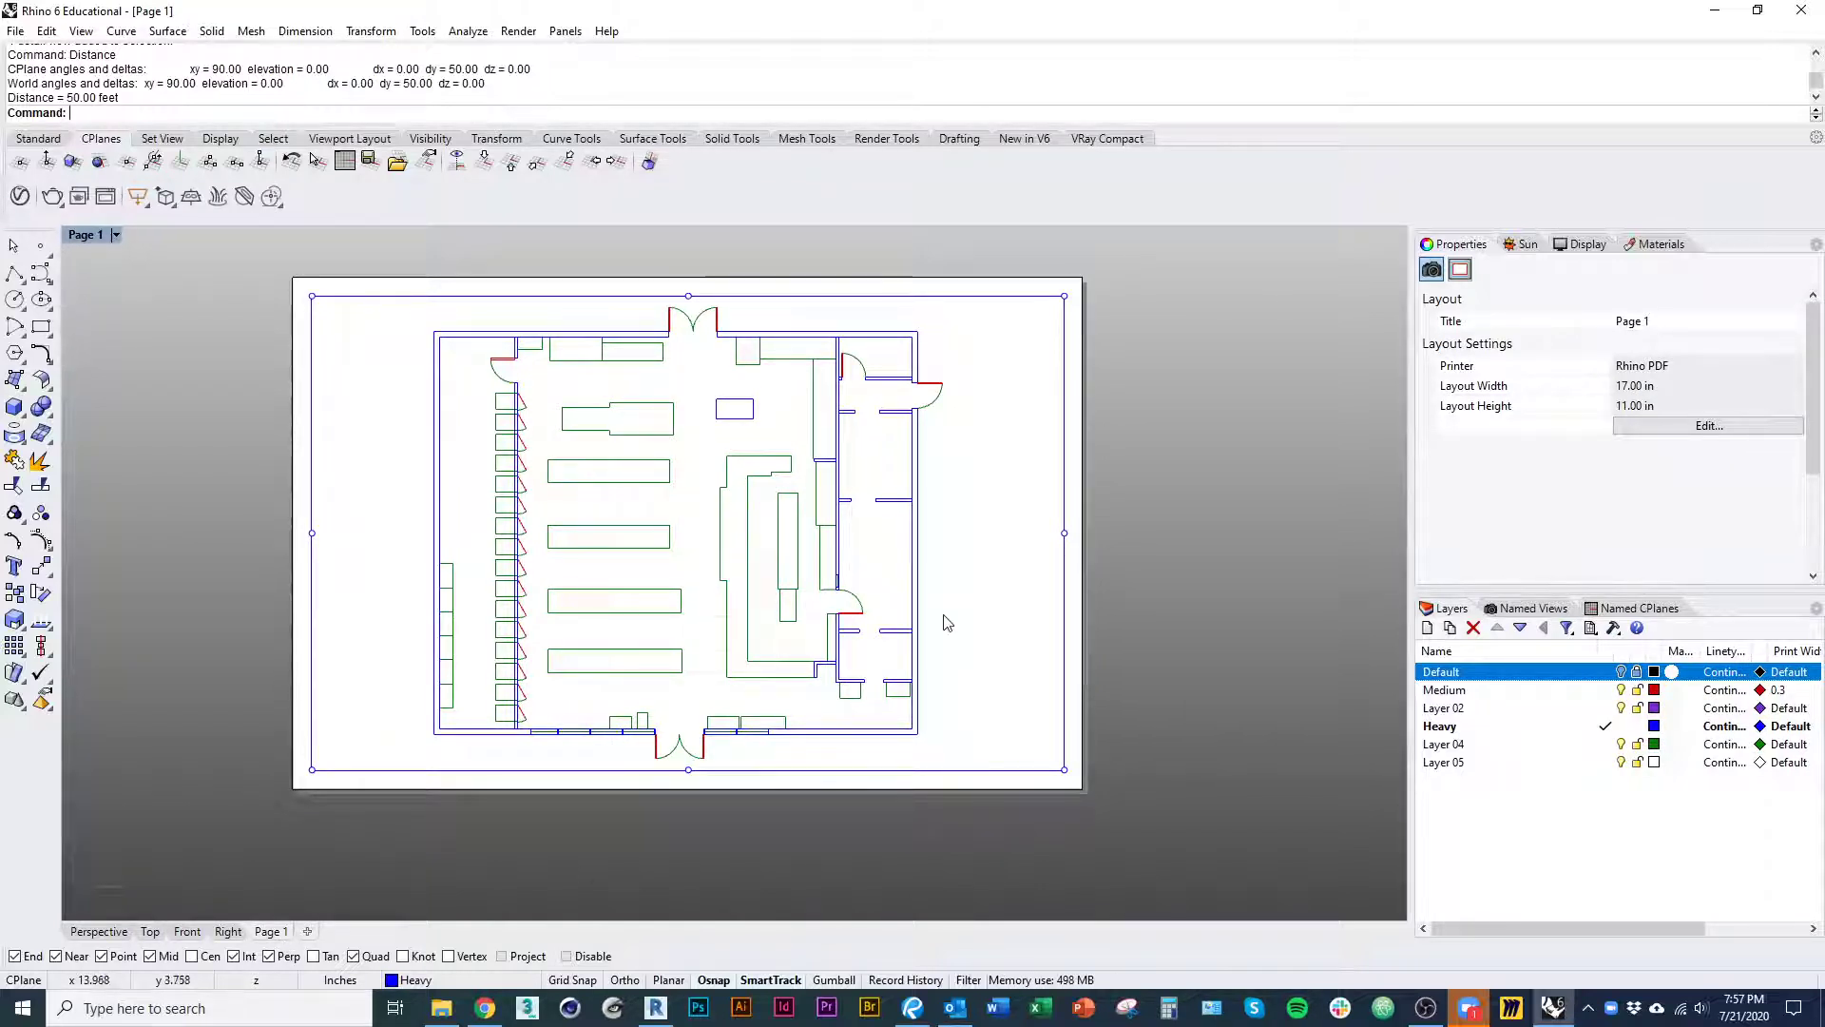
- Activate the detail, enlarge the plan and shift it up and to the left inside the frame, and return to the page
key(Escape)
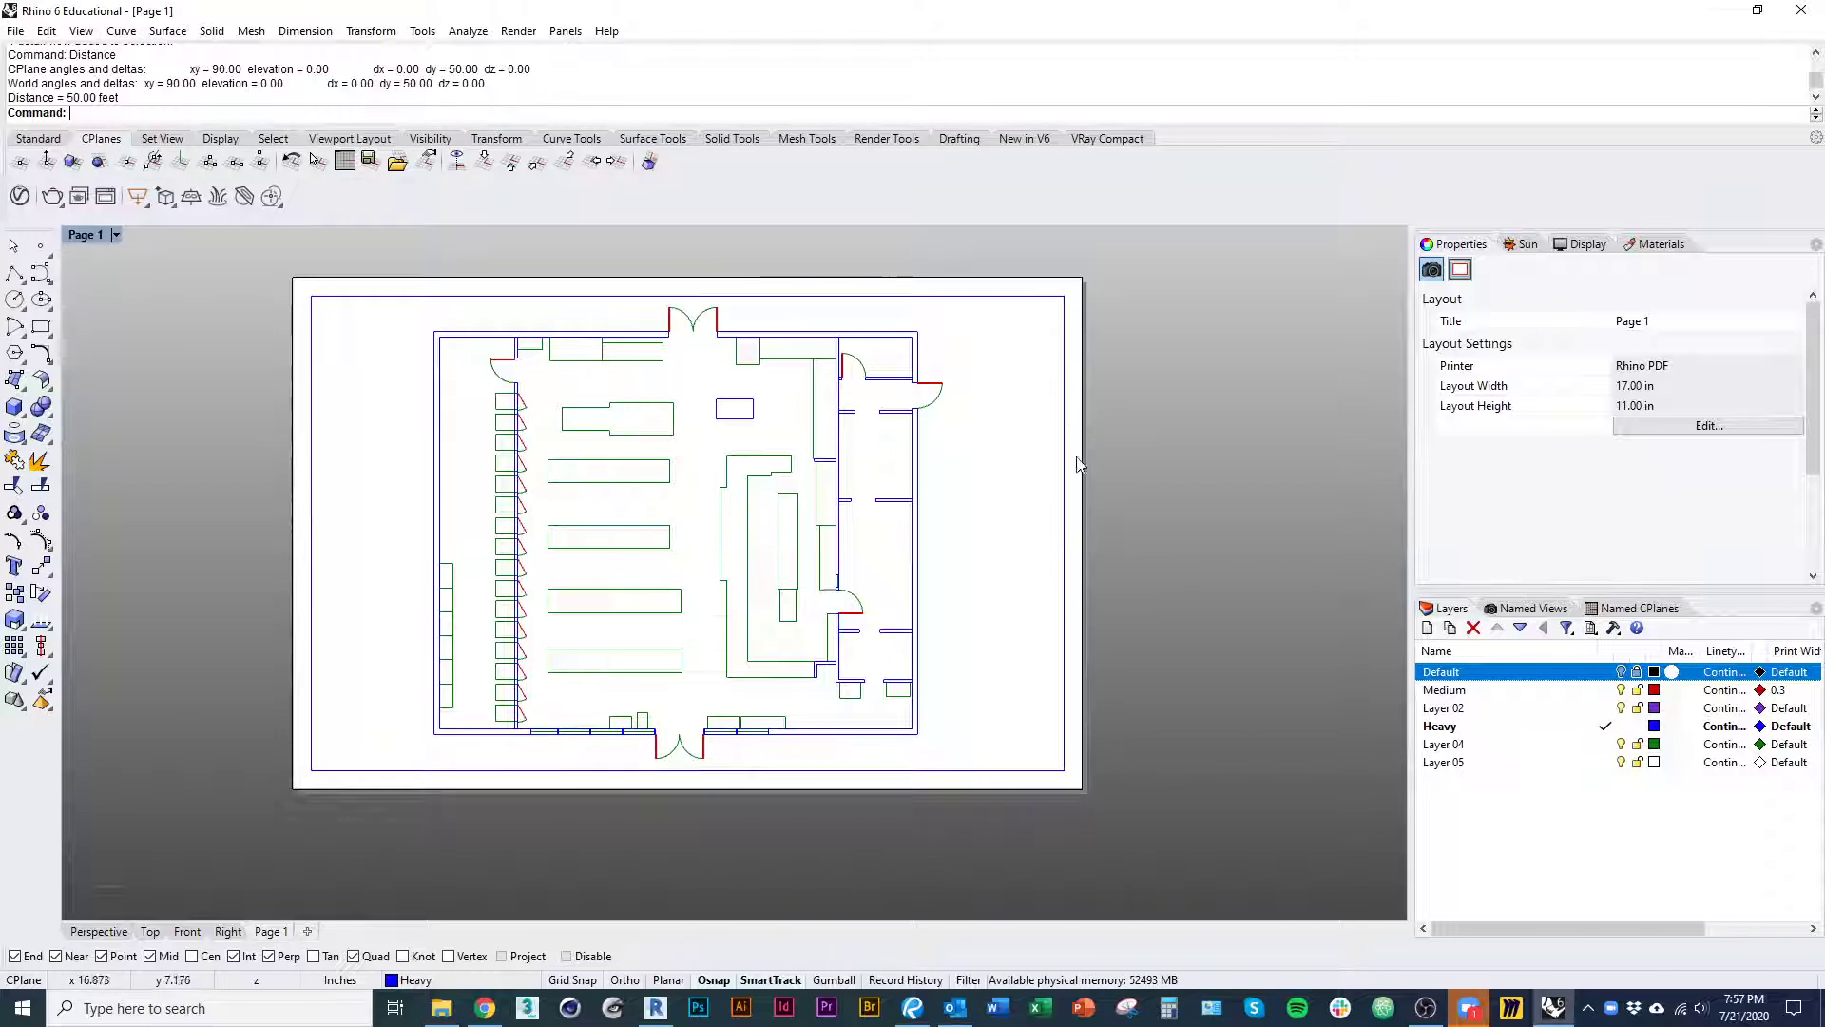
double_click(1009, 467)
right_drag(875, 529, 574, 452)
double_click(1064, 795)
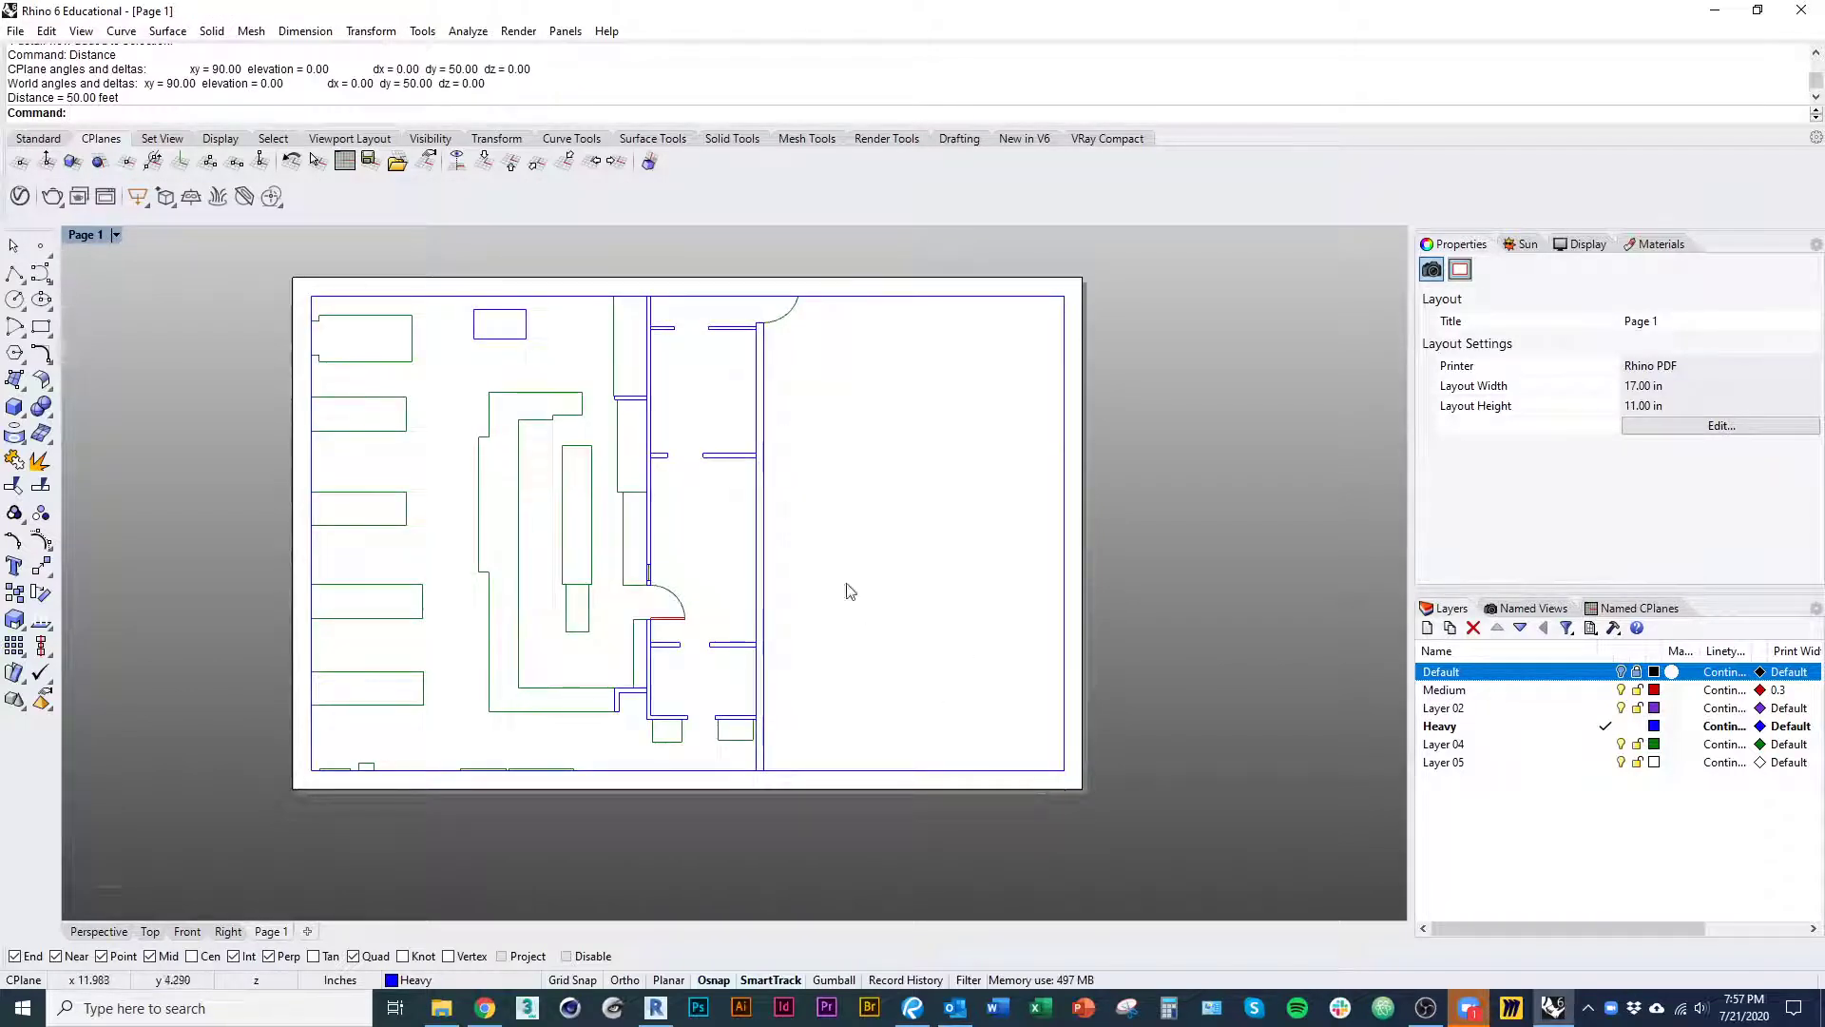
- Shrink the detail frame inward from all four sides so that it crops the plan
click(1066, 683)
drag(1066, 532, 887, 532)
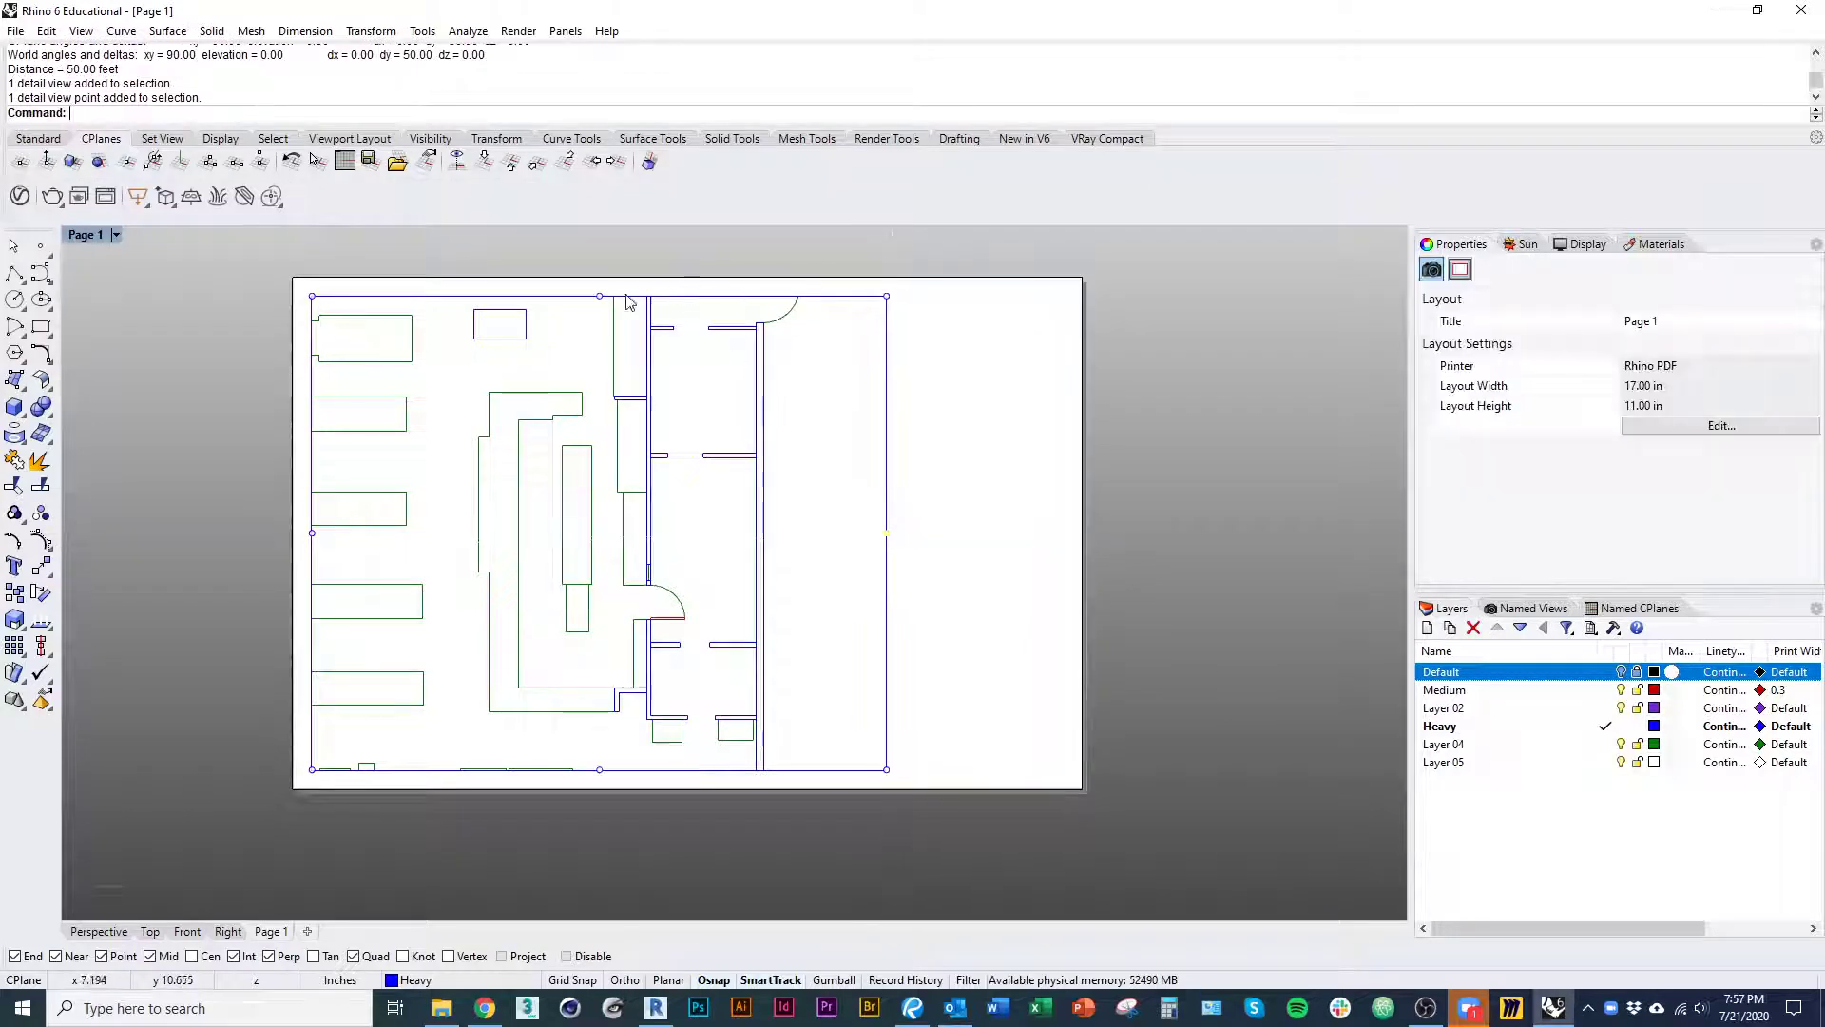
drag(606, 301, 599, 373)
drag(317, 580, 374, 571)
key(ctrl+z)
drag(630, 770, 631, 742)
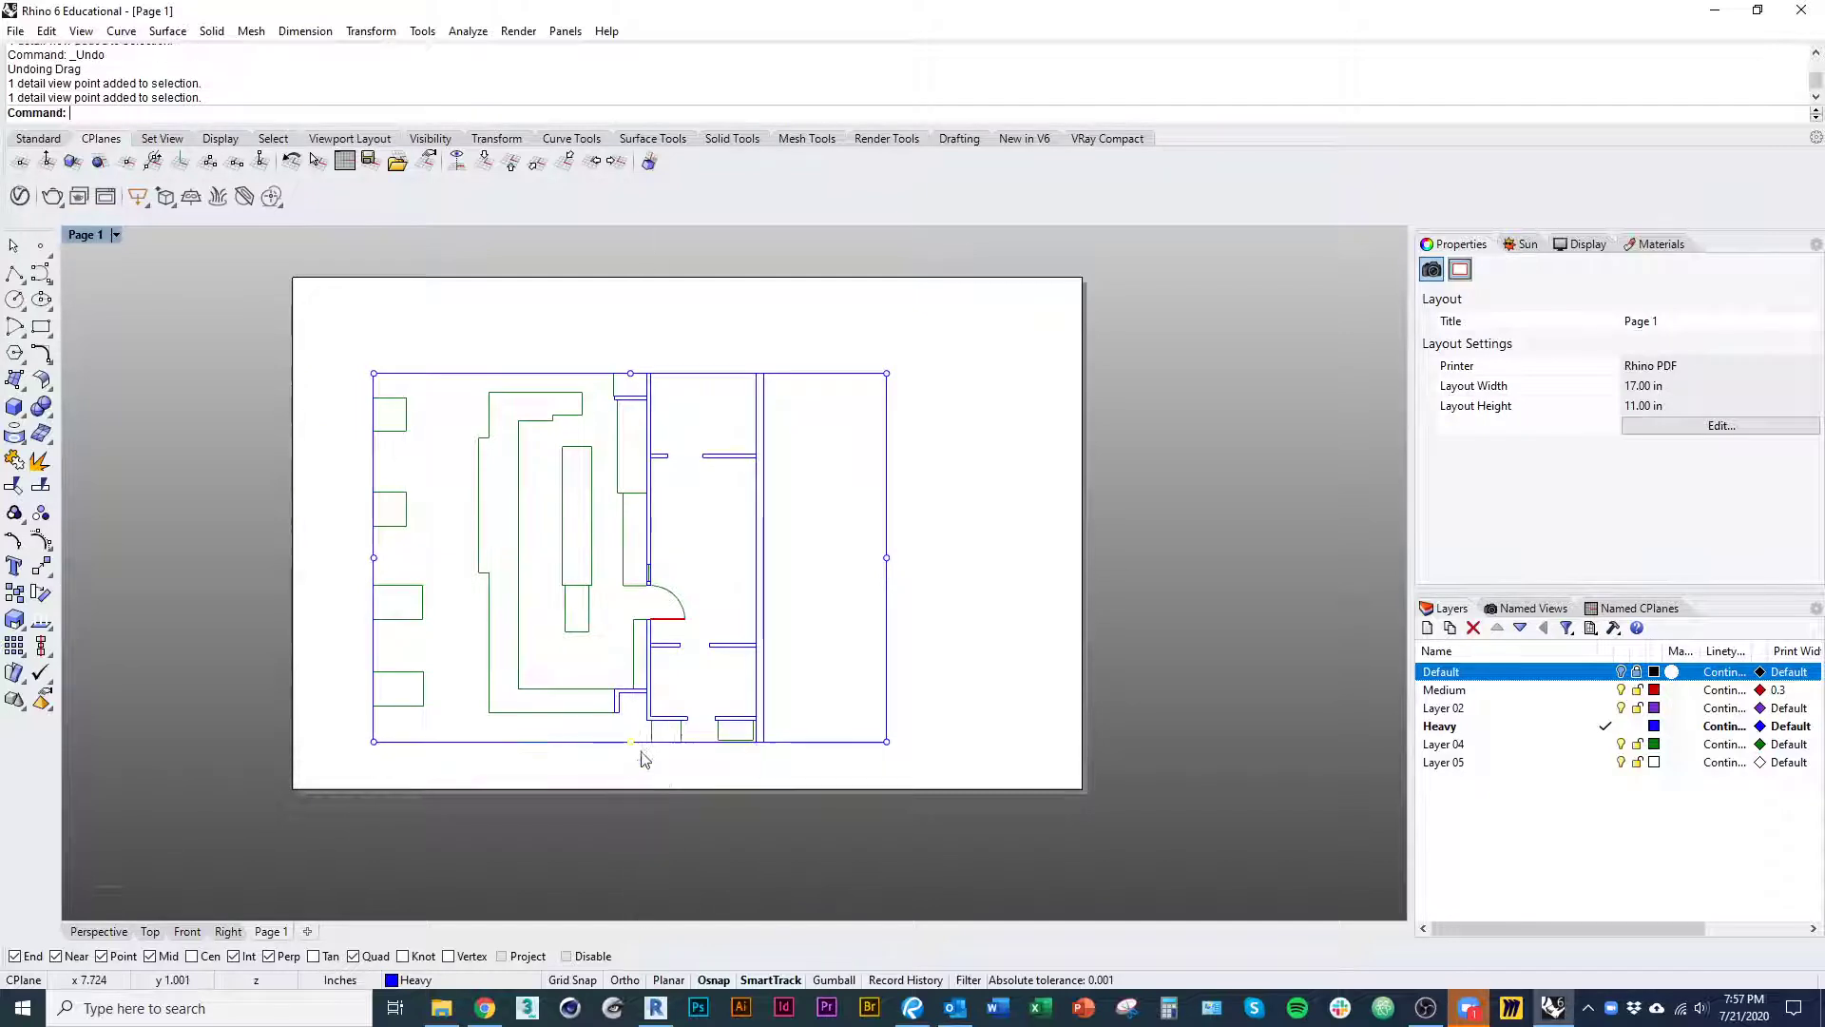
- Nudge the plan upward inside the detail, and move the whole detail frame toward the page's upper right
double_click(806, 691)
right_drag(806, 691, 824, 657)
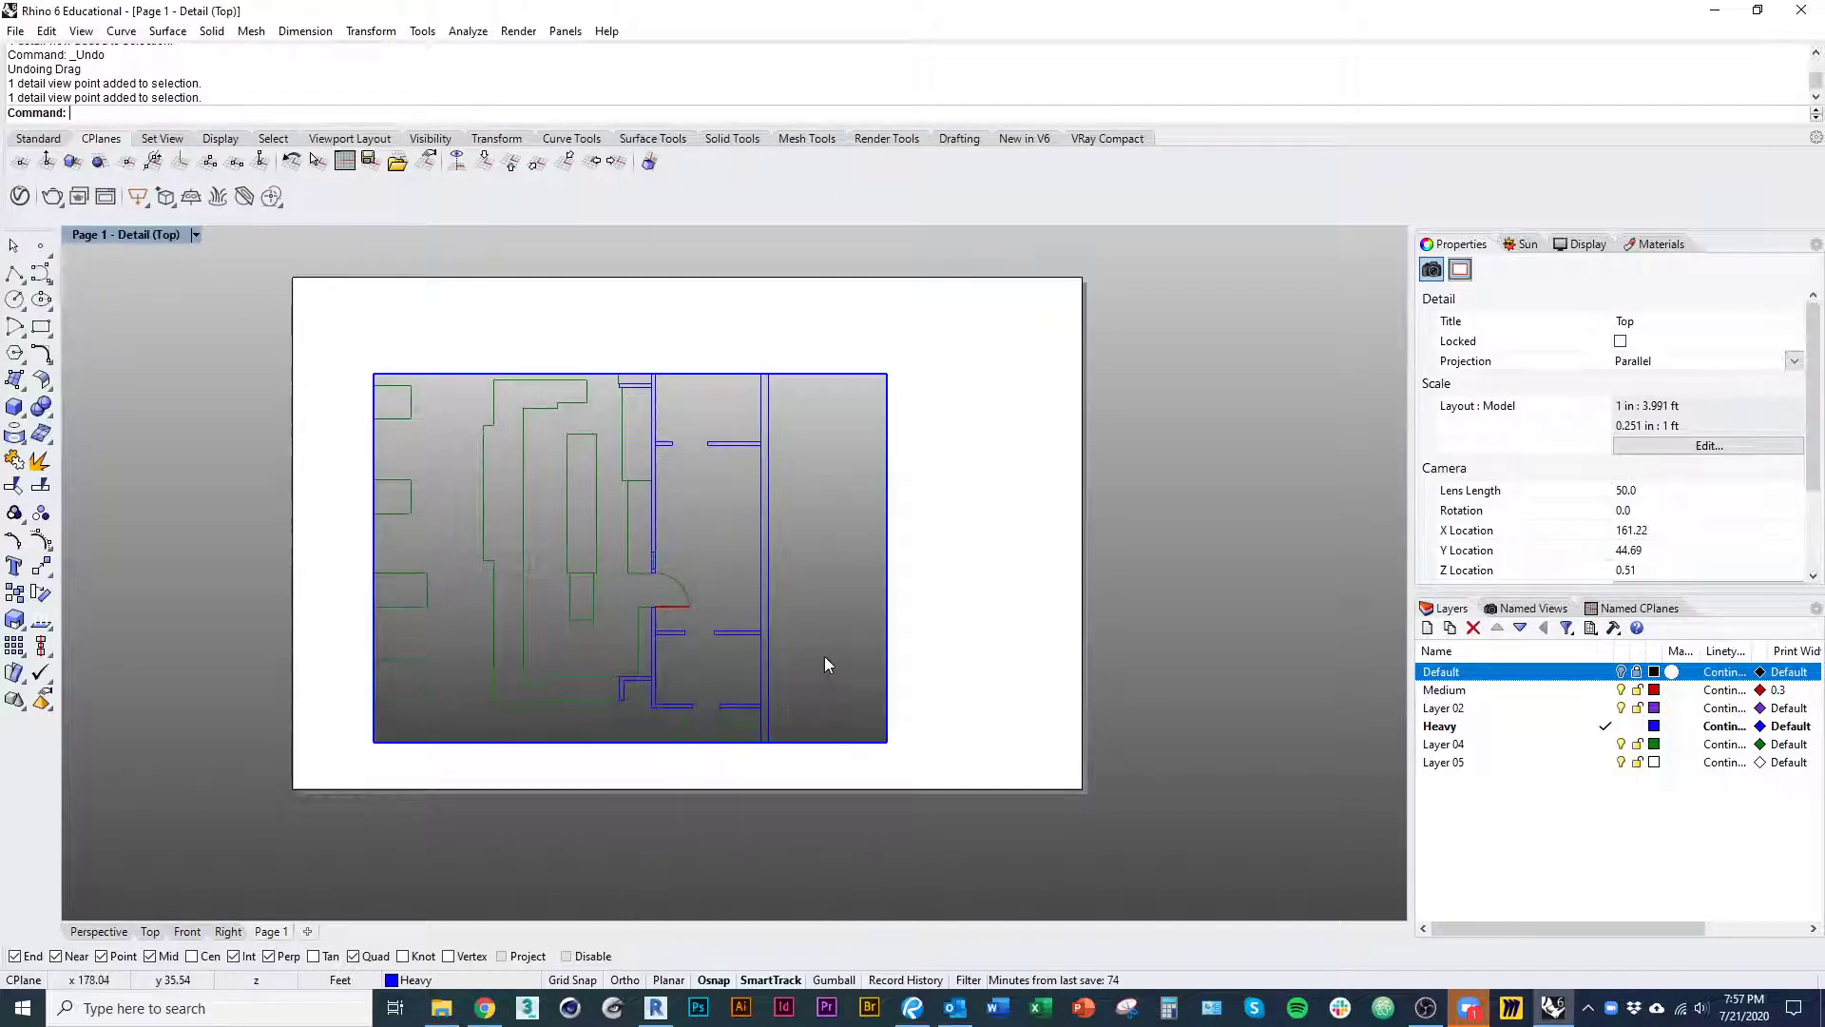
double_click(823, 659)
drag(888, 719, 1043, 605)
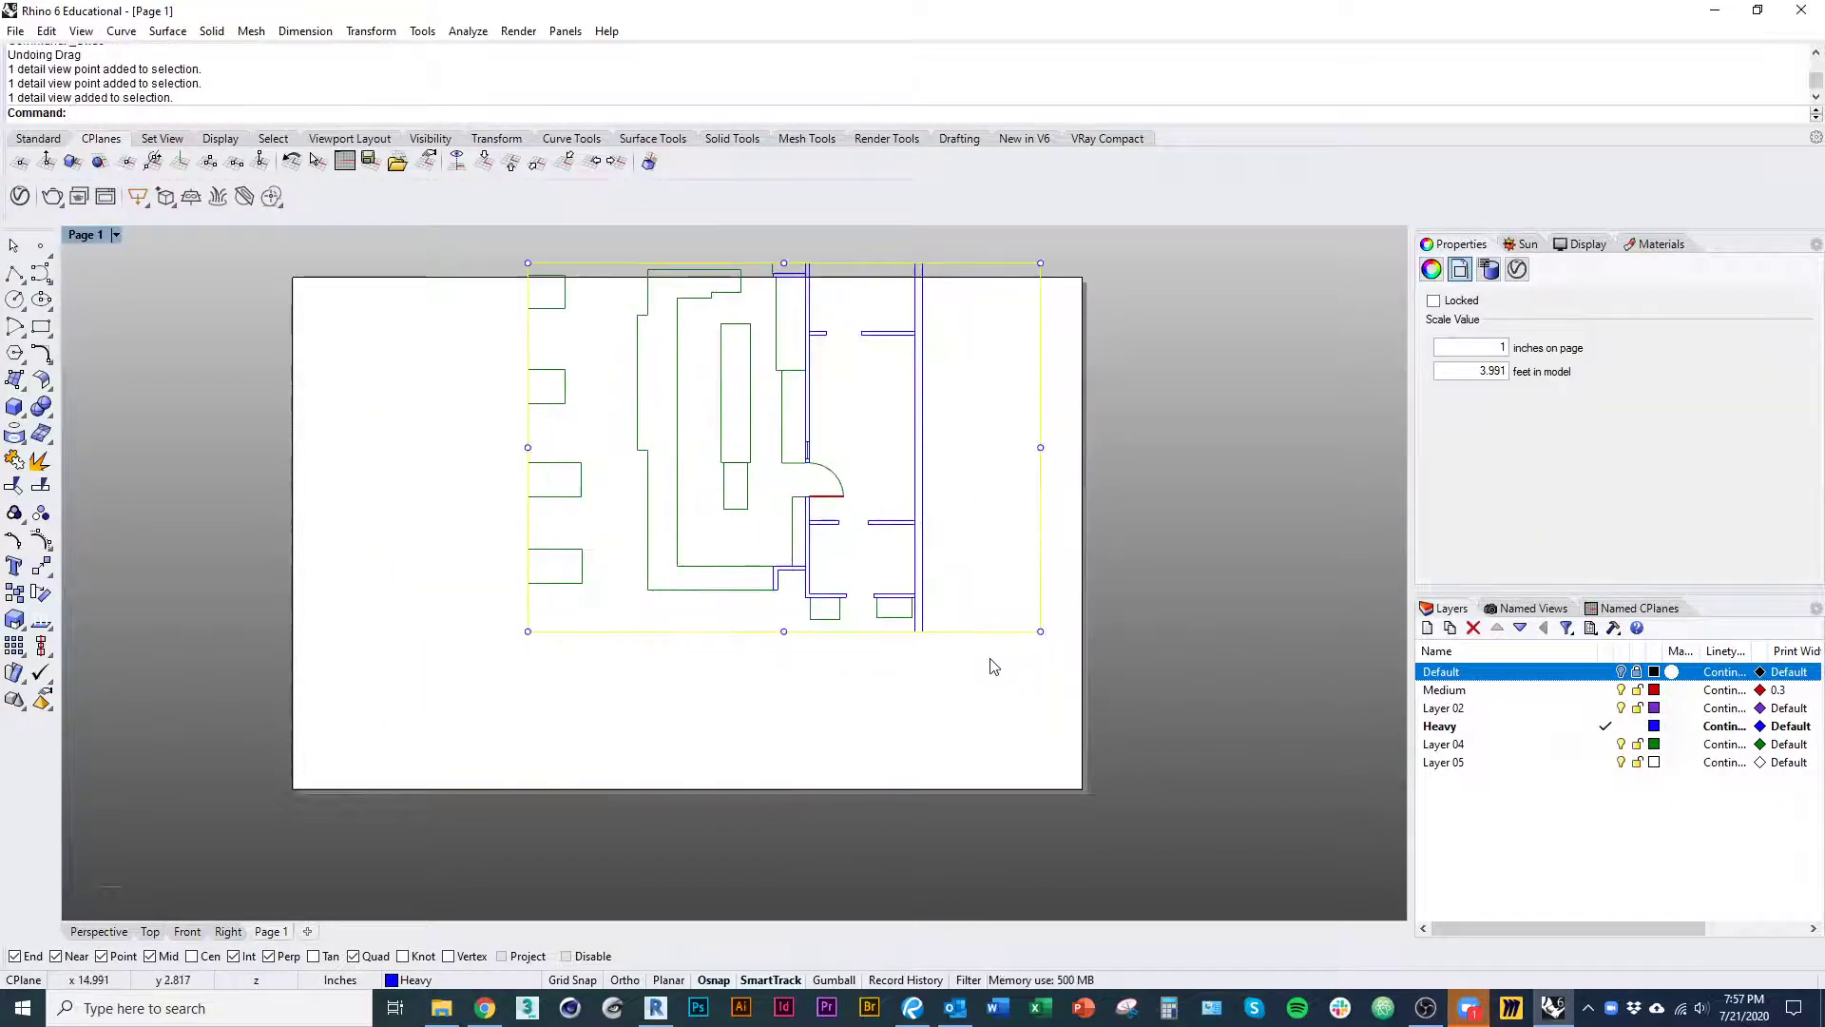
- Copy the detail straight down, and crop the copy from above to a short strip below the original
text(co)
key(Return)
click(990, 658)
click(990, 773)
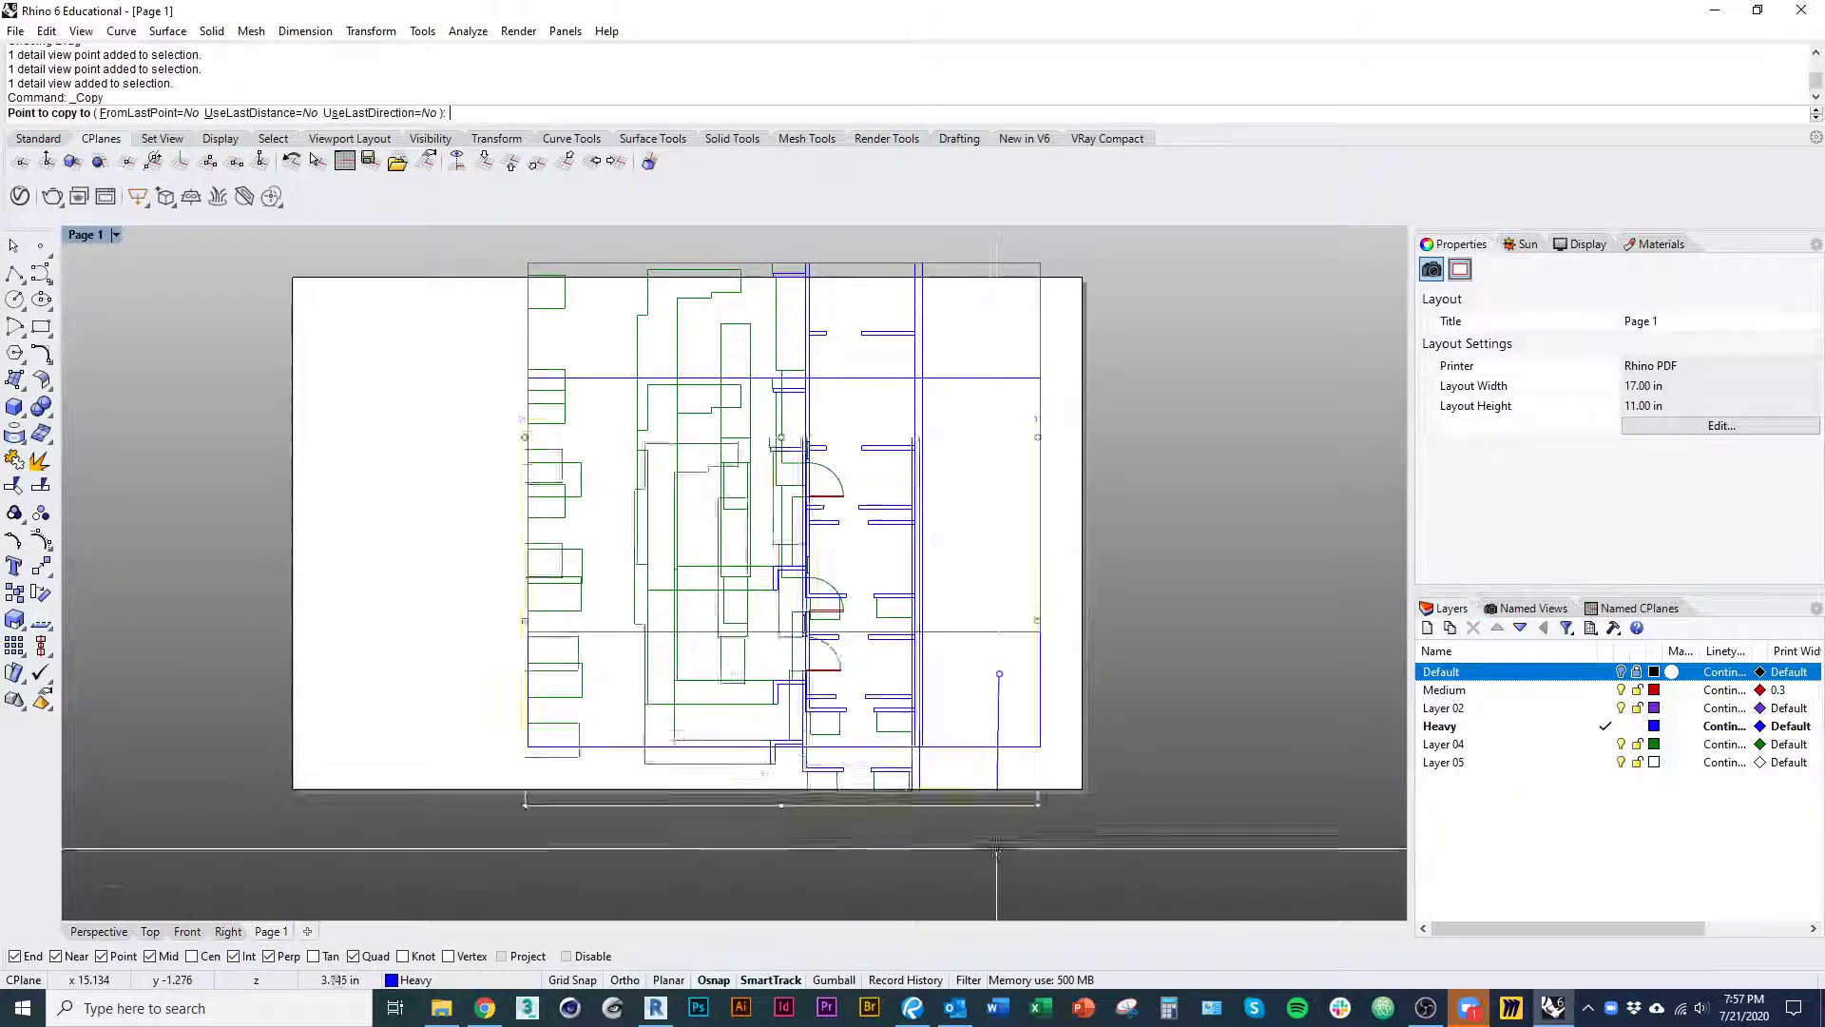
key(Return)
click(970, 753)
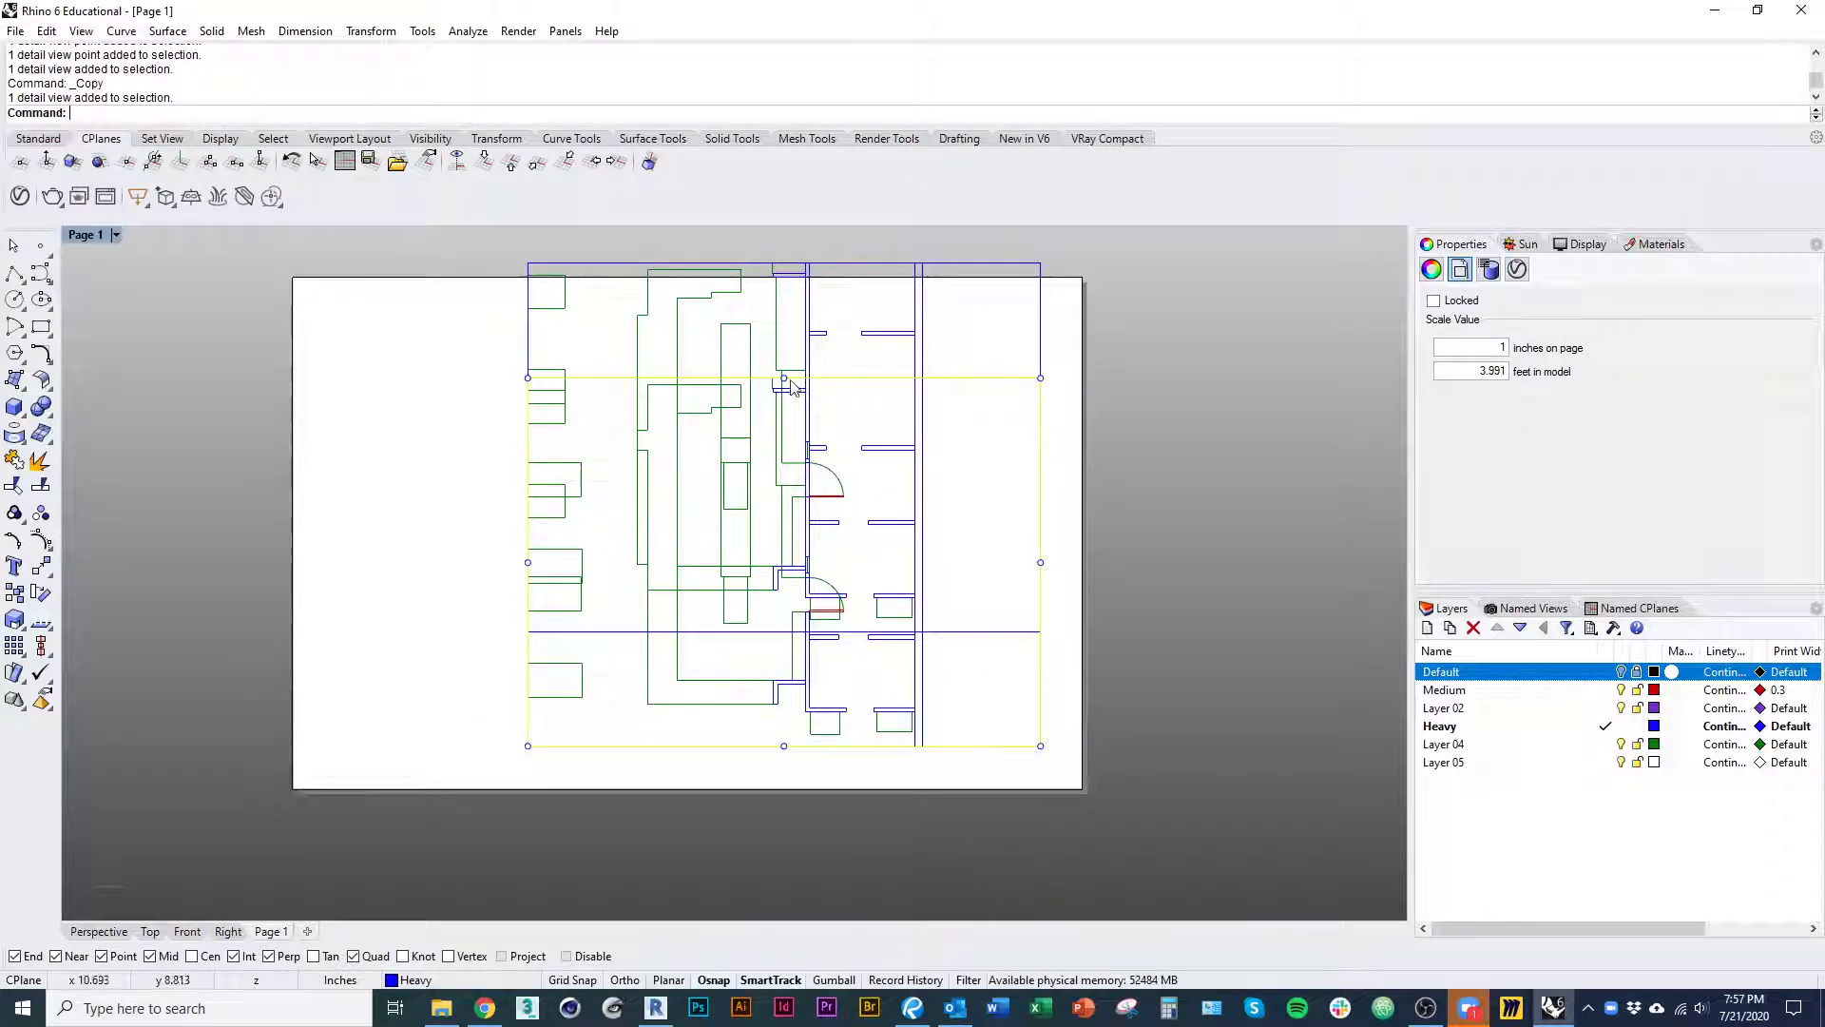
drag(792, 385, 794, 654)
key(Escape)
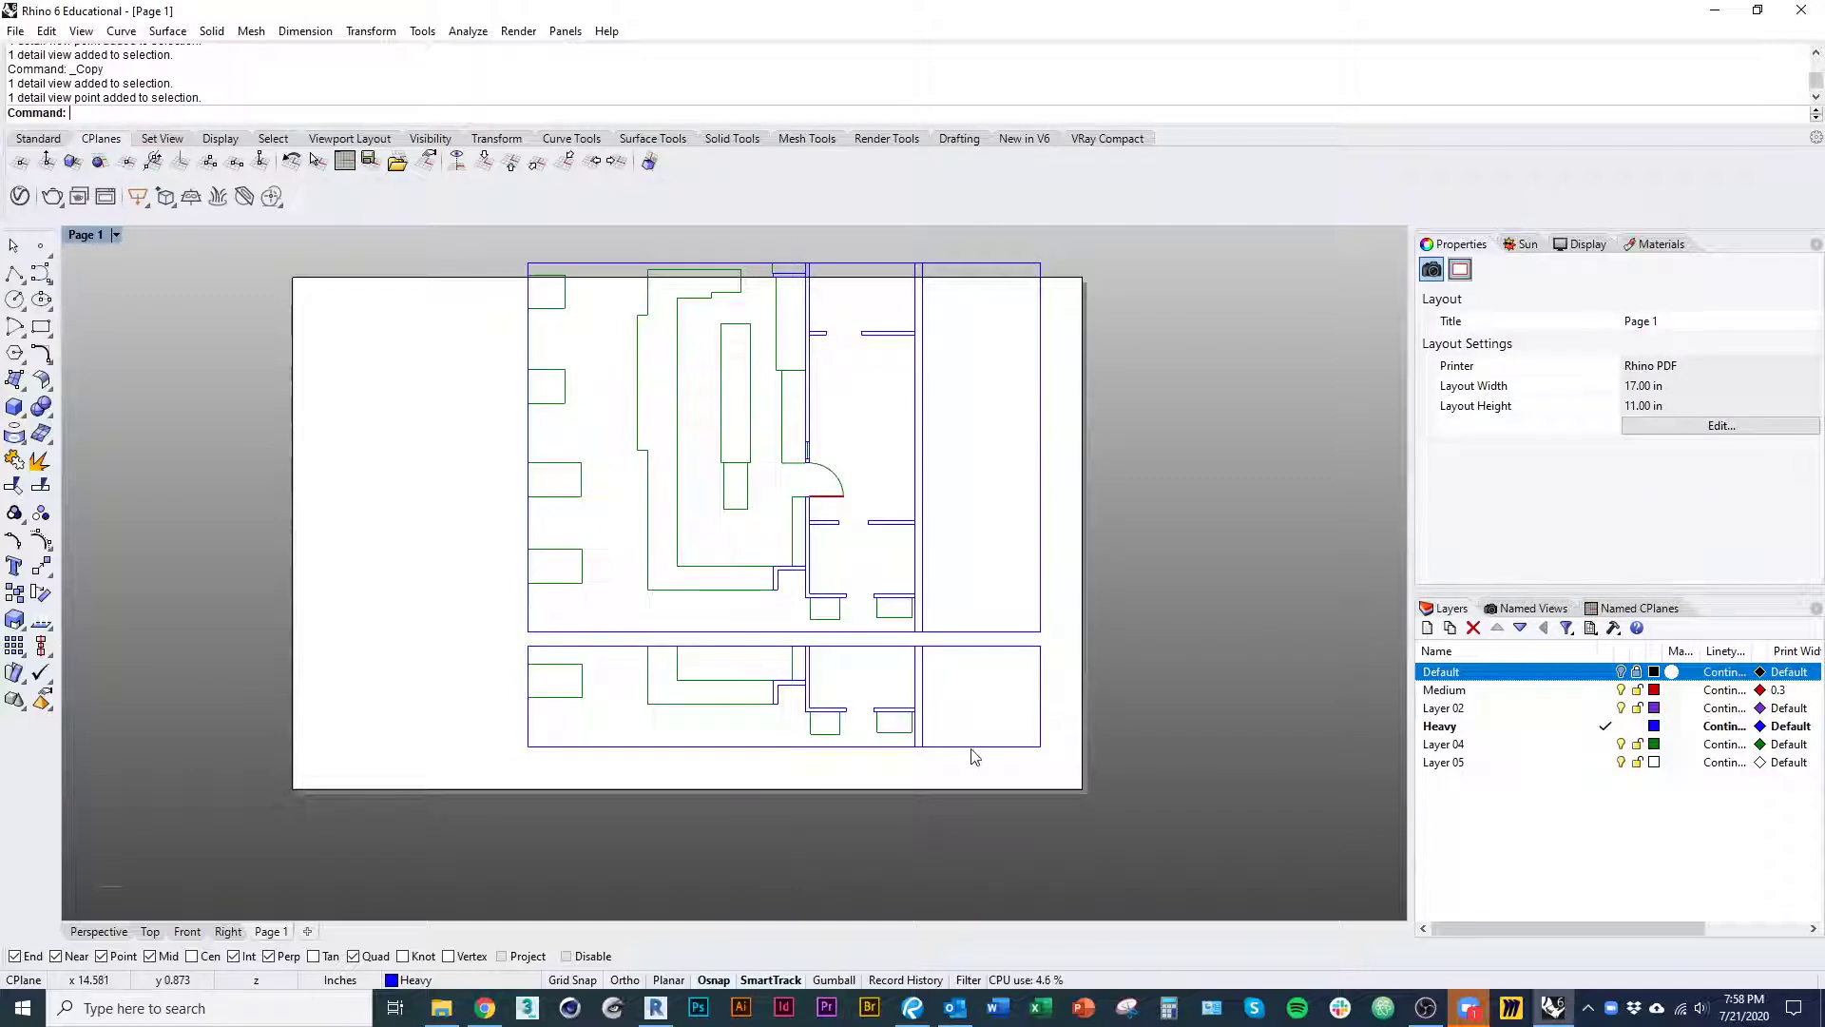
- Extend the original detail's left edge to show more of the plan, and delete the copied detail strip
click(989, 631)
drag(528, 447, 350, 450)
click(527, 742)
key(Delete)
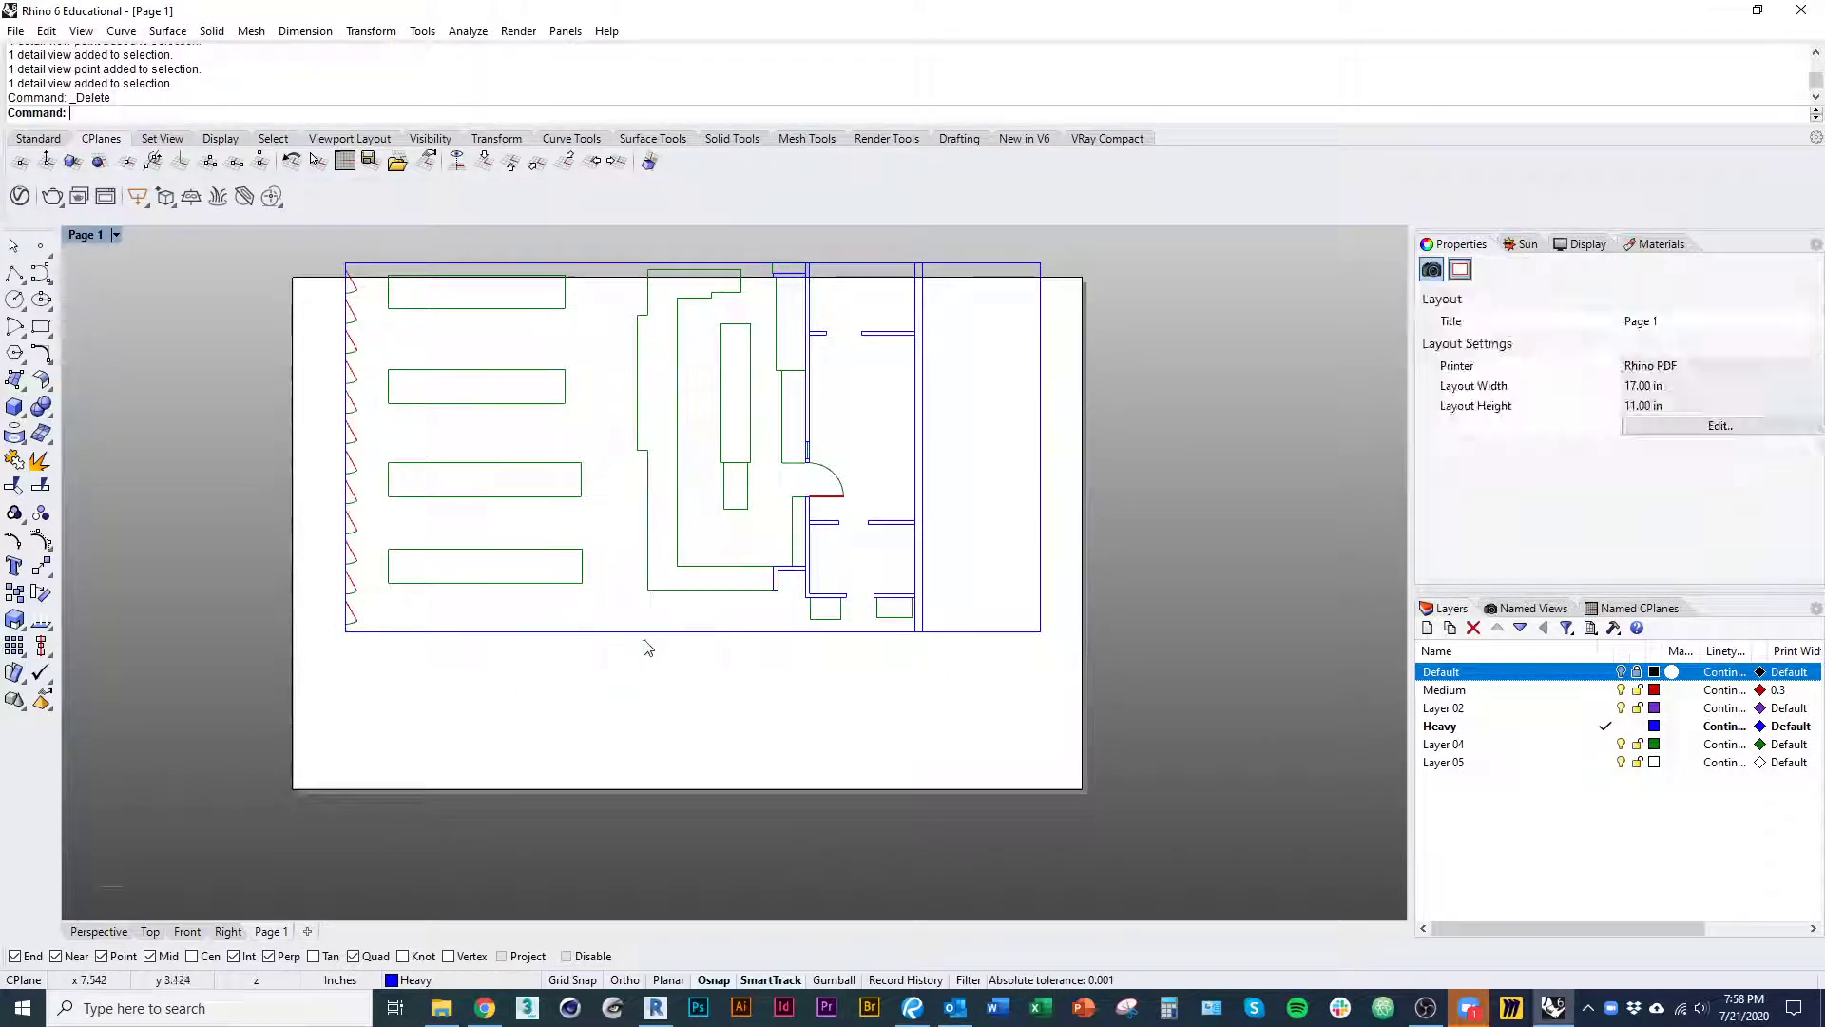
- Resize and reposition the remaining detail frame to fill the page with a narrow, even margin
drag(644, 631, 609, 664)
drag(1004, 662, 1064, 772)
right_drag(829, 749, 857, 799)
- Set the detail's scale to 1 inch on page for 8 feet in model
click(889, 821)
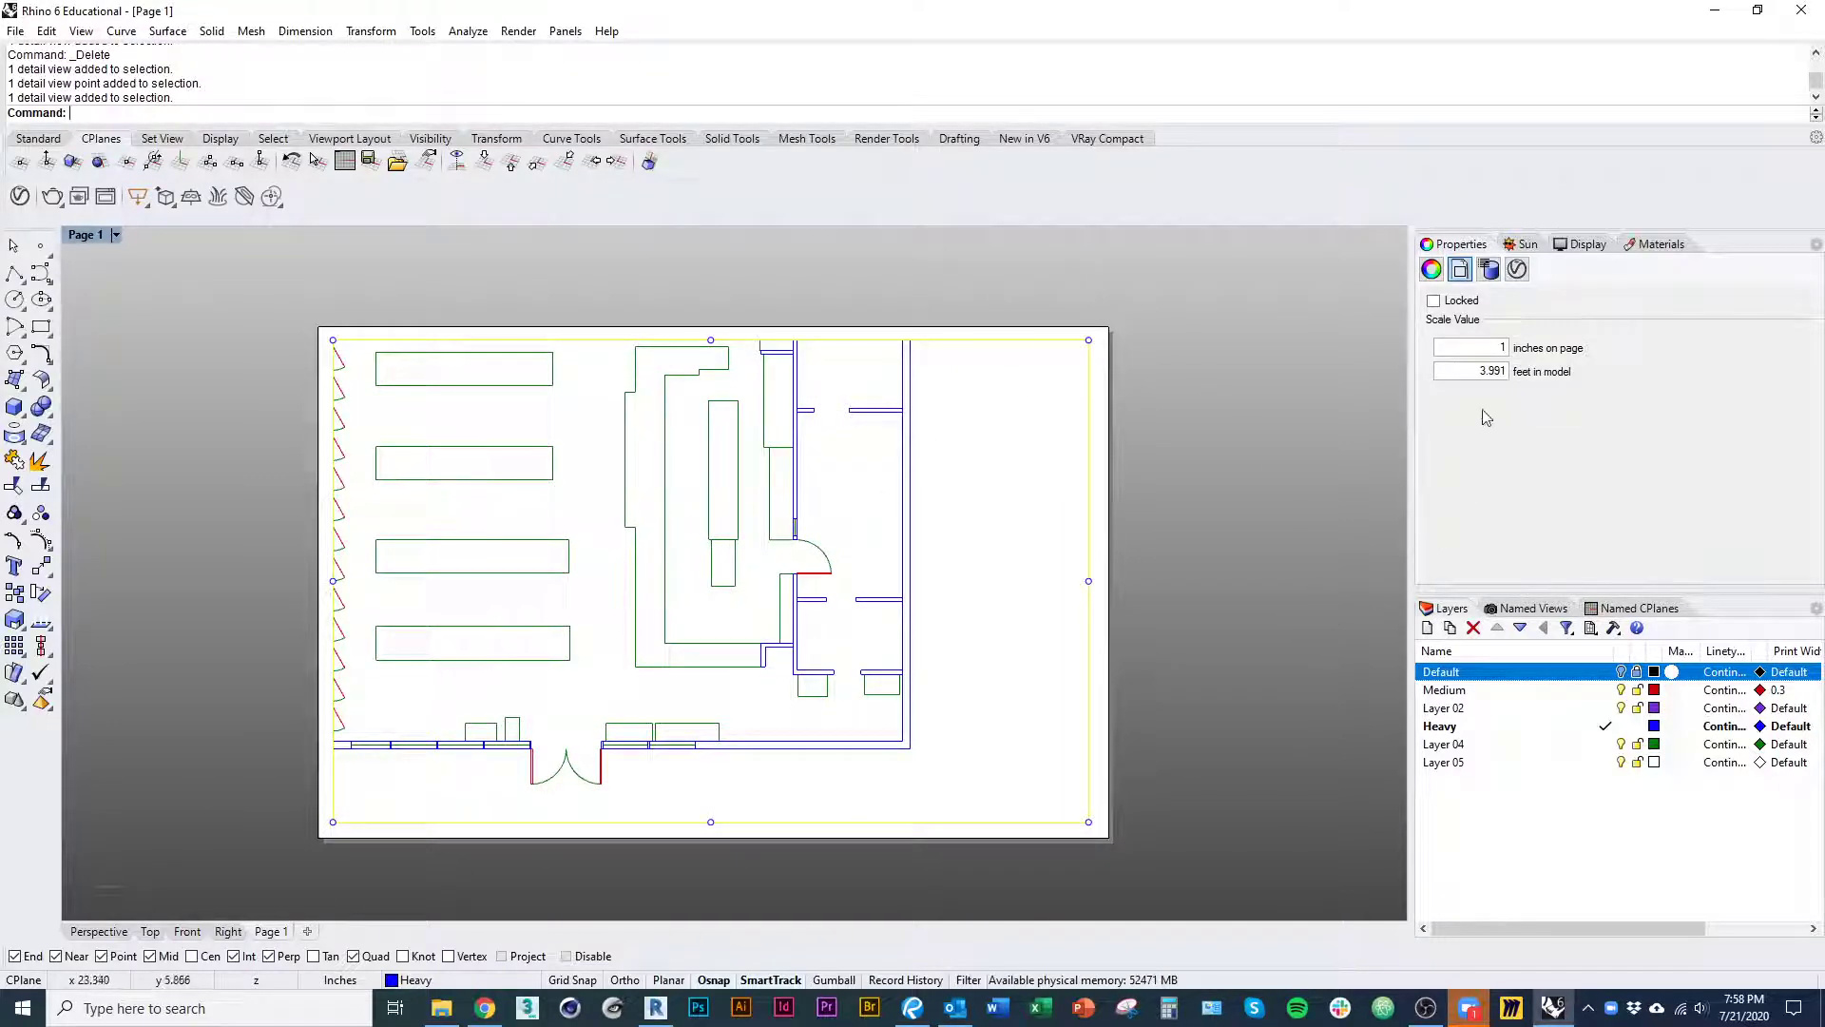
double_click(1479, 371)
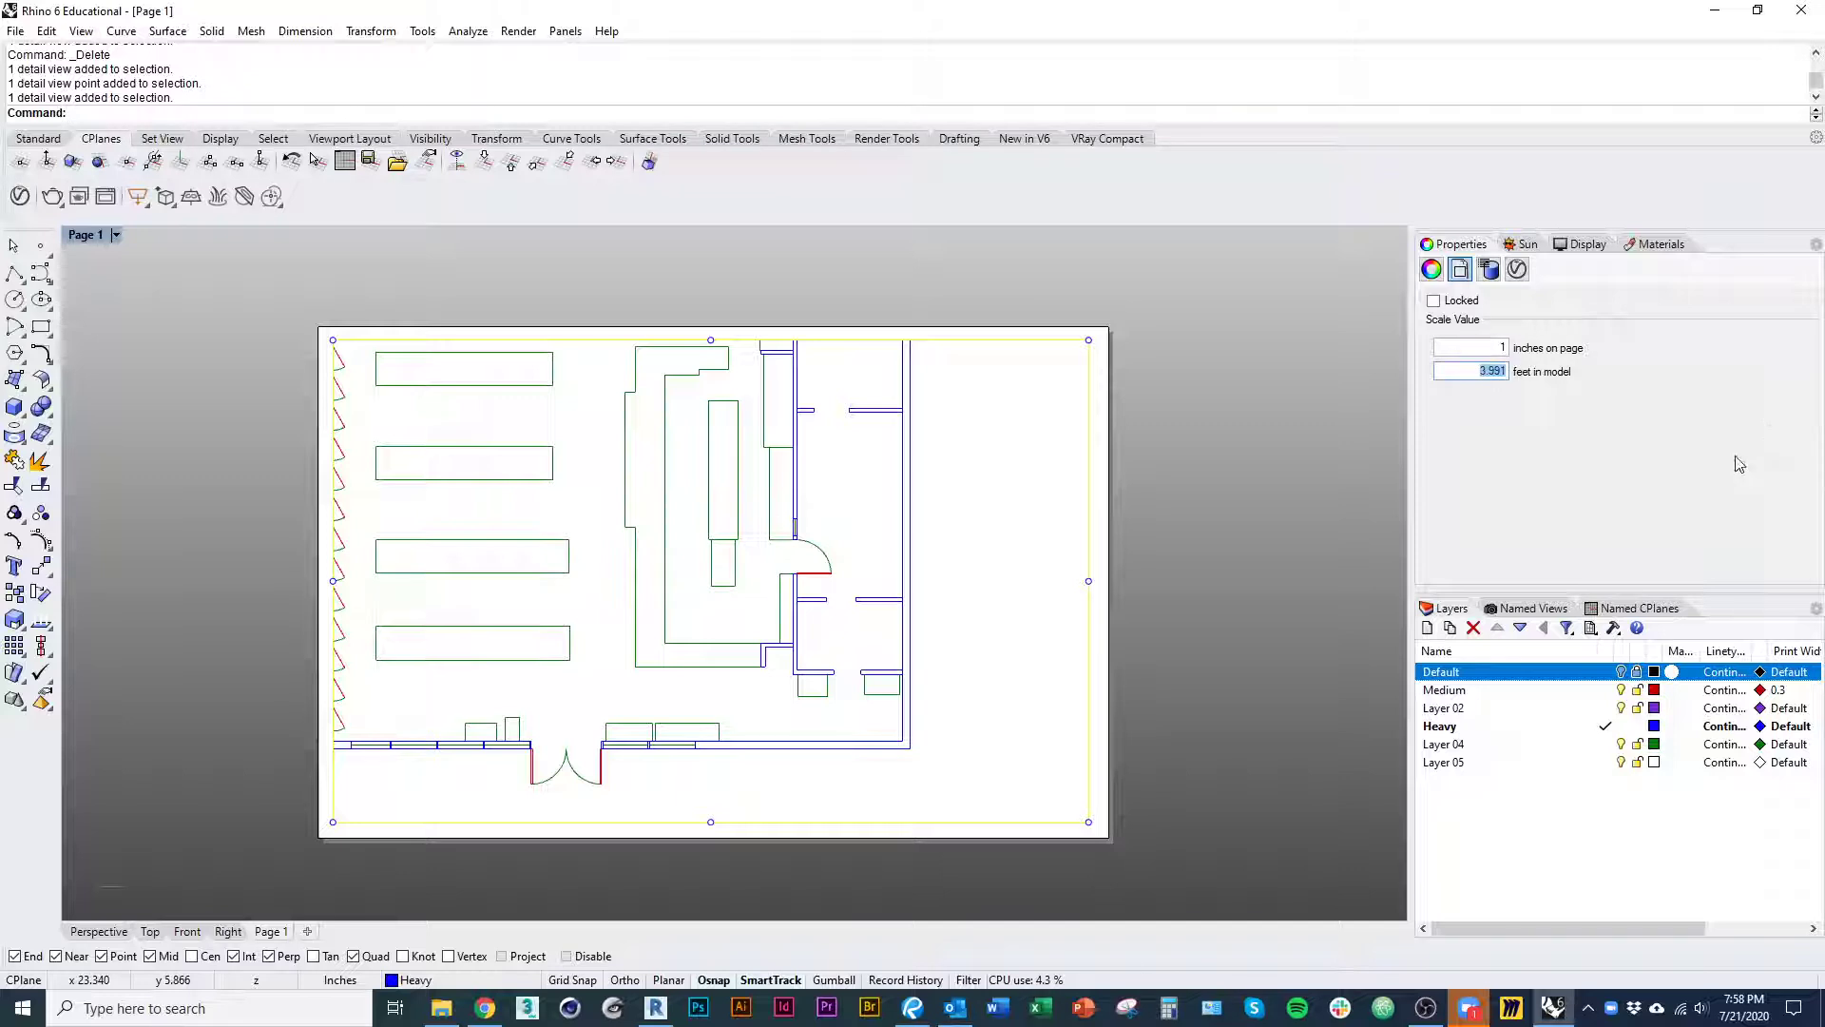
key(Return)
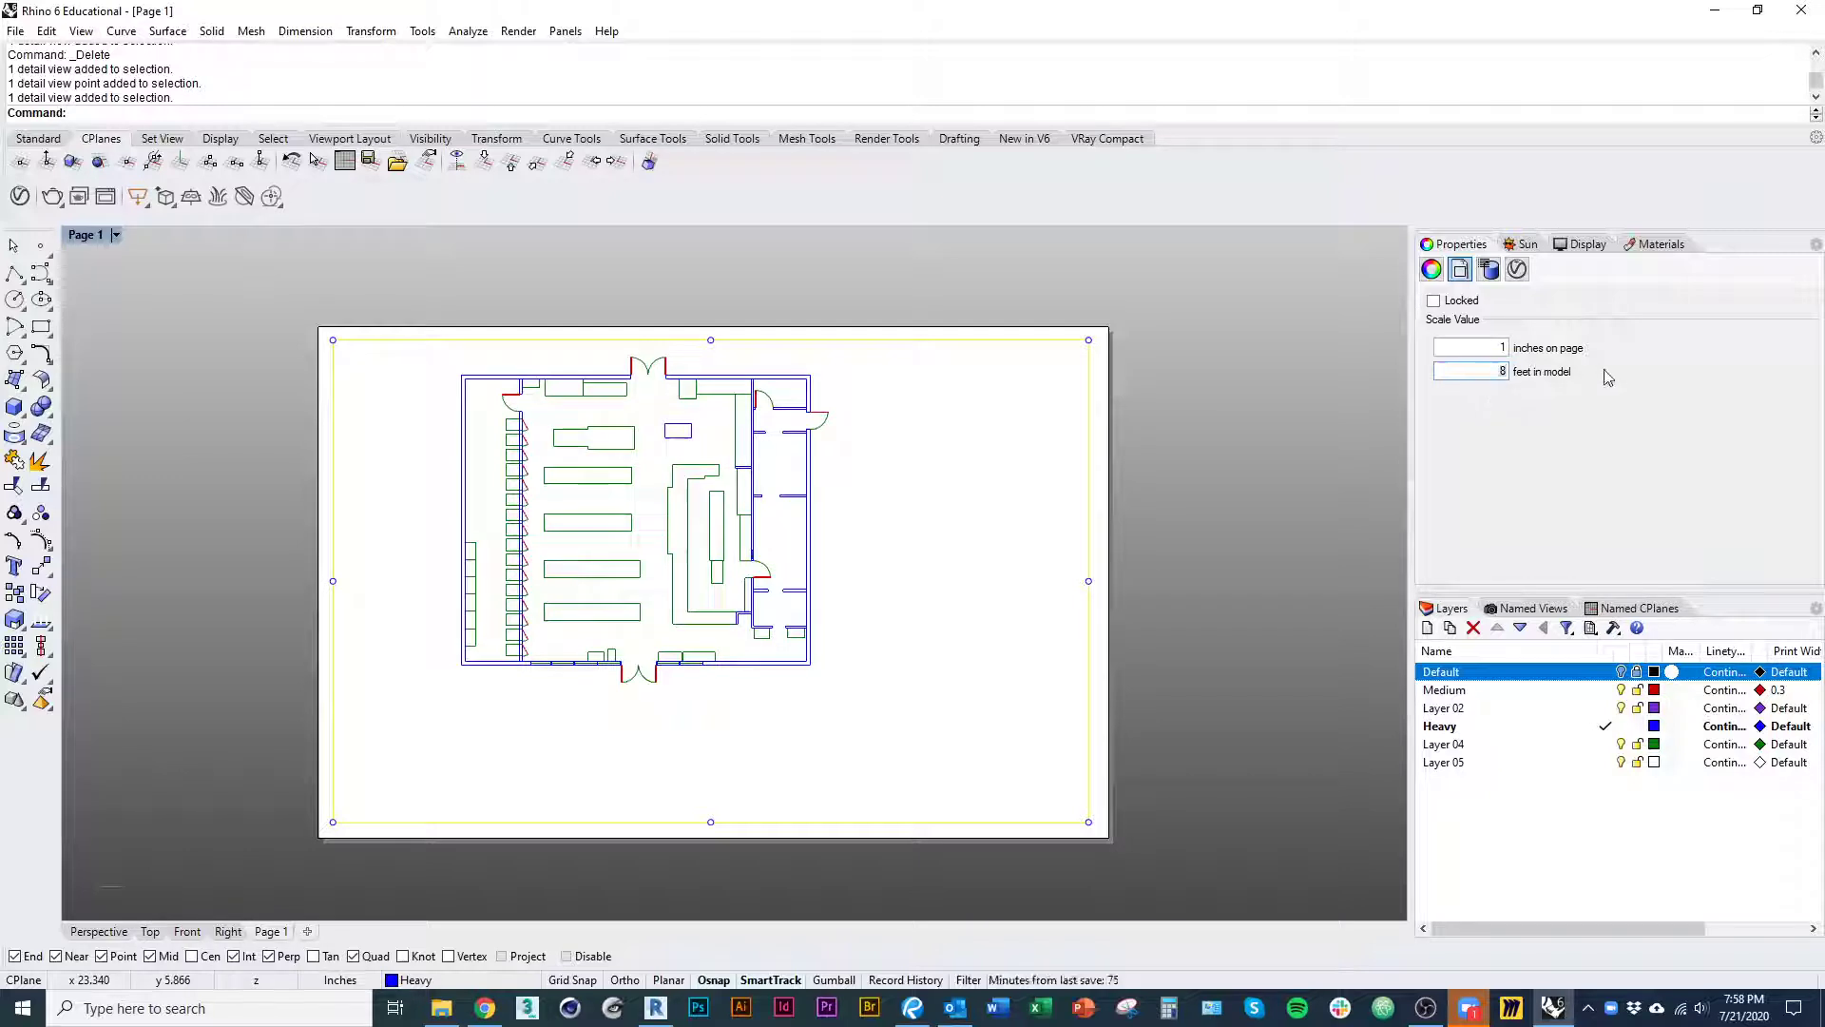
- Switch the detail to 1 inch for 4 feet, and shift the plan down and to the right inside it
double_click(824, 600)
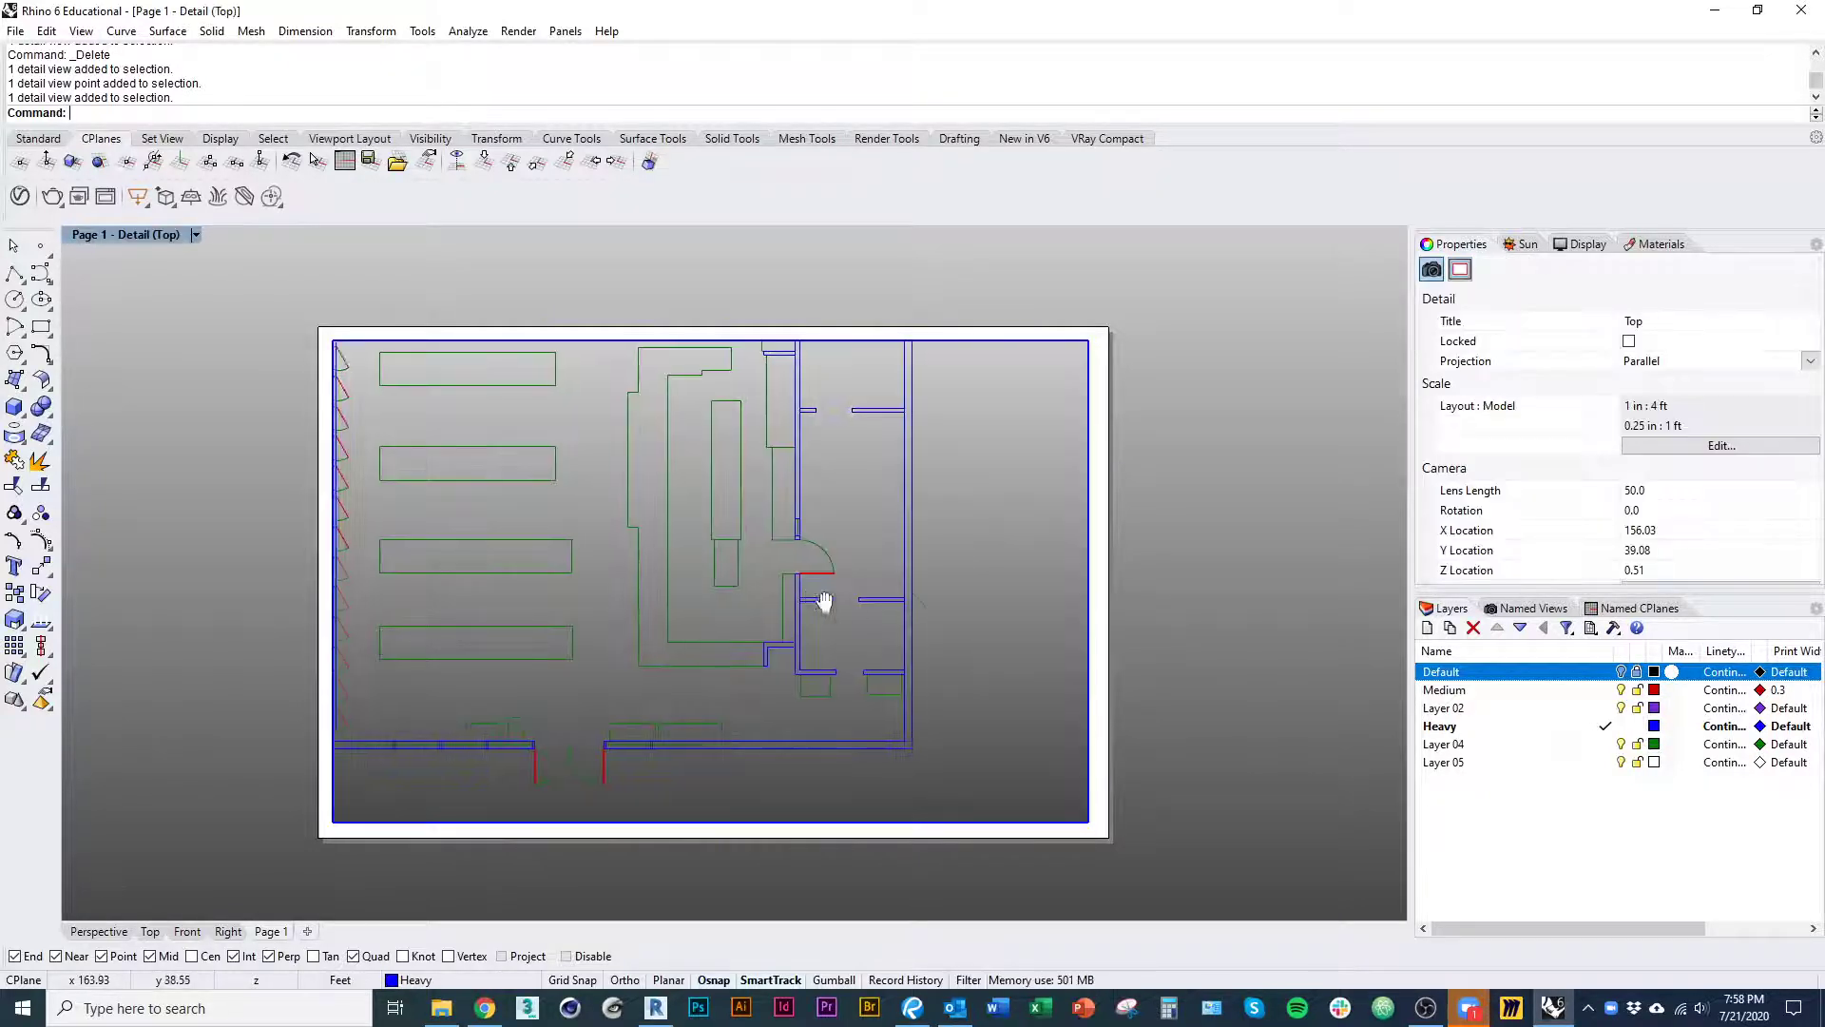
right_drag(824, 601, 962, 825)
double_click(896, 510)
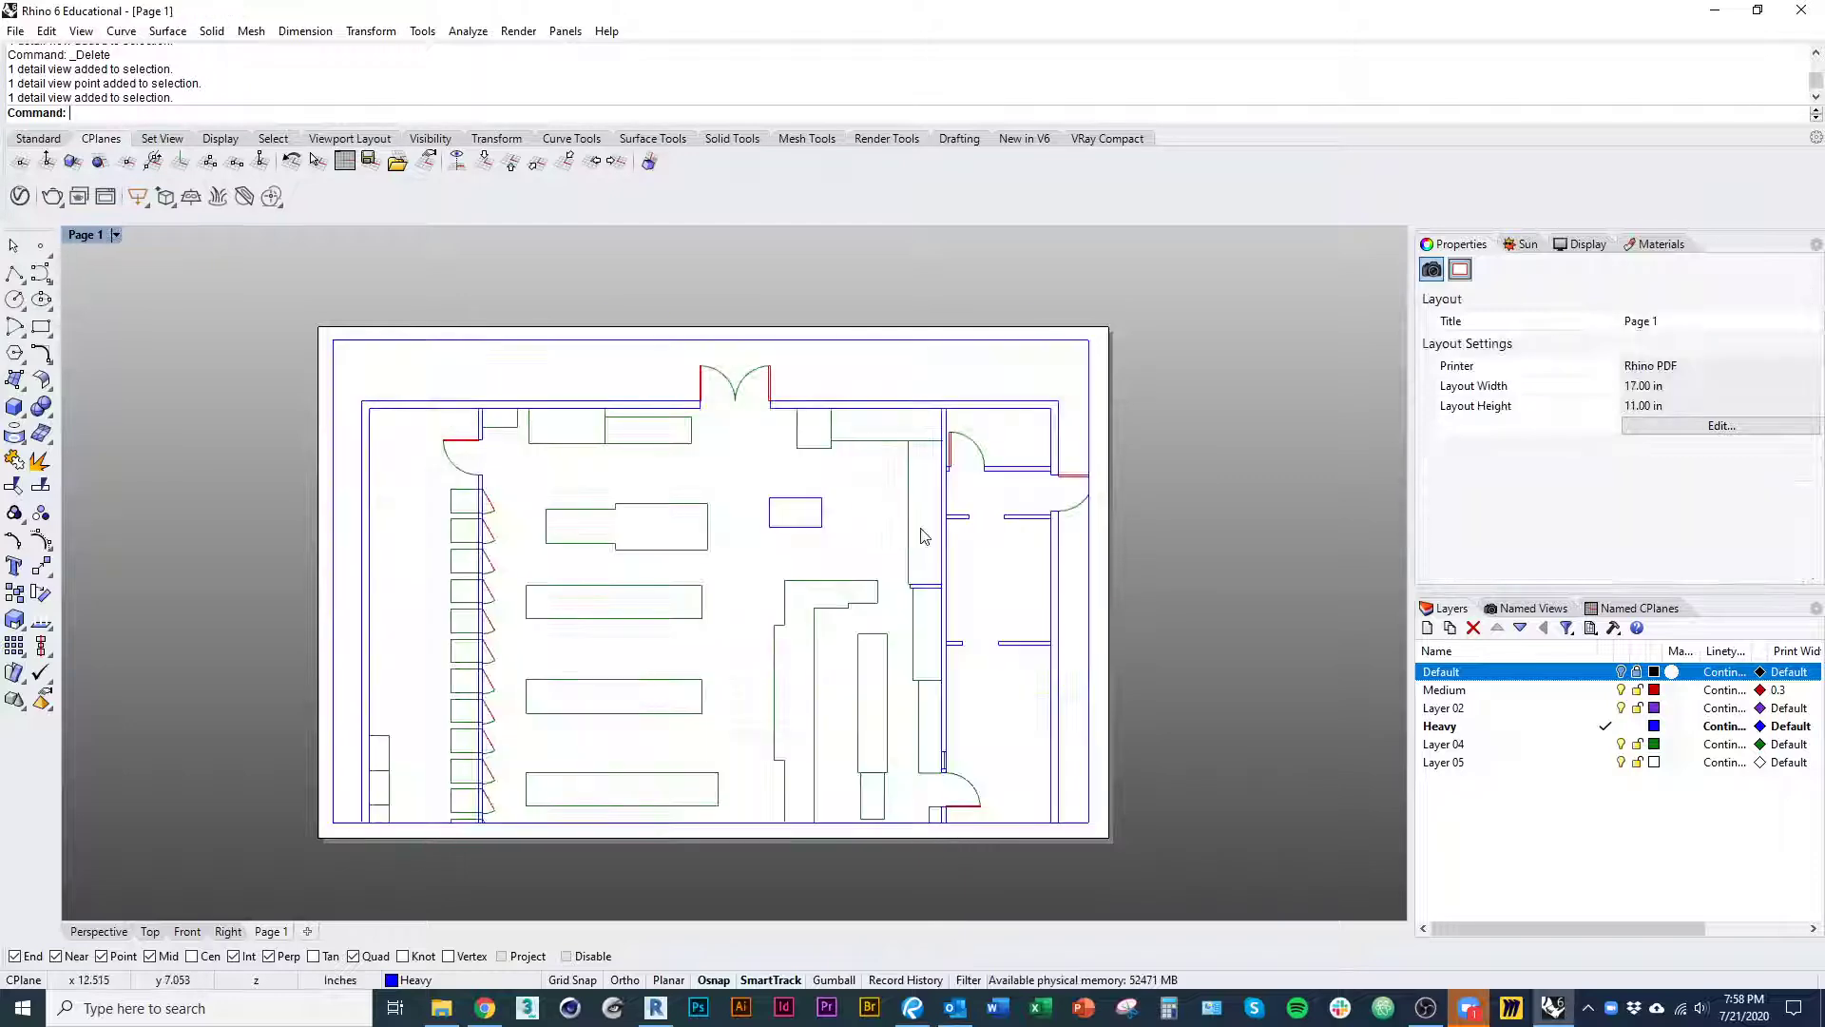
- Restore the detail's scale to 8 feet in model per inch on page, and deselect the detail
click(1102, 540)
text(8)
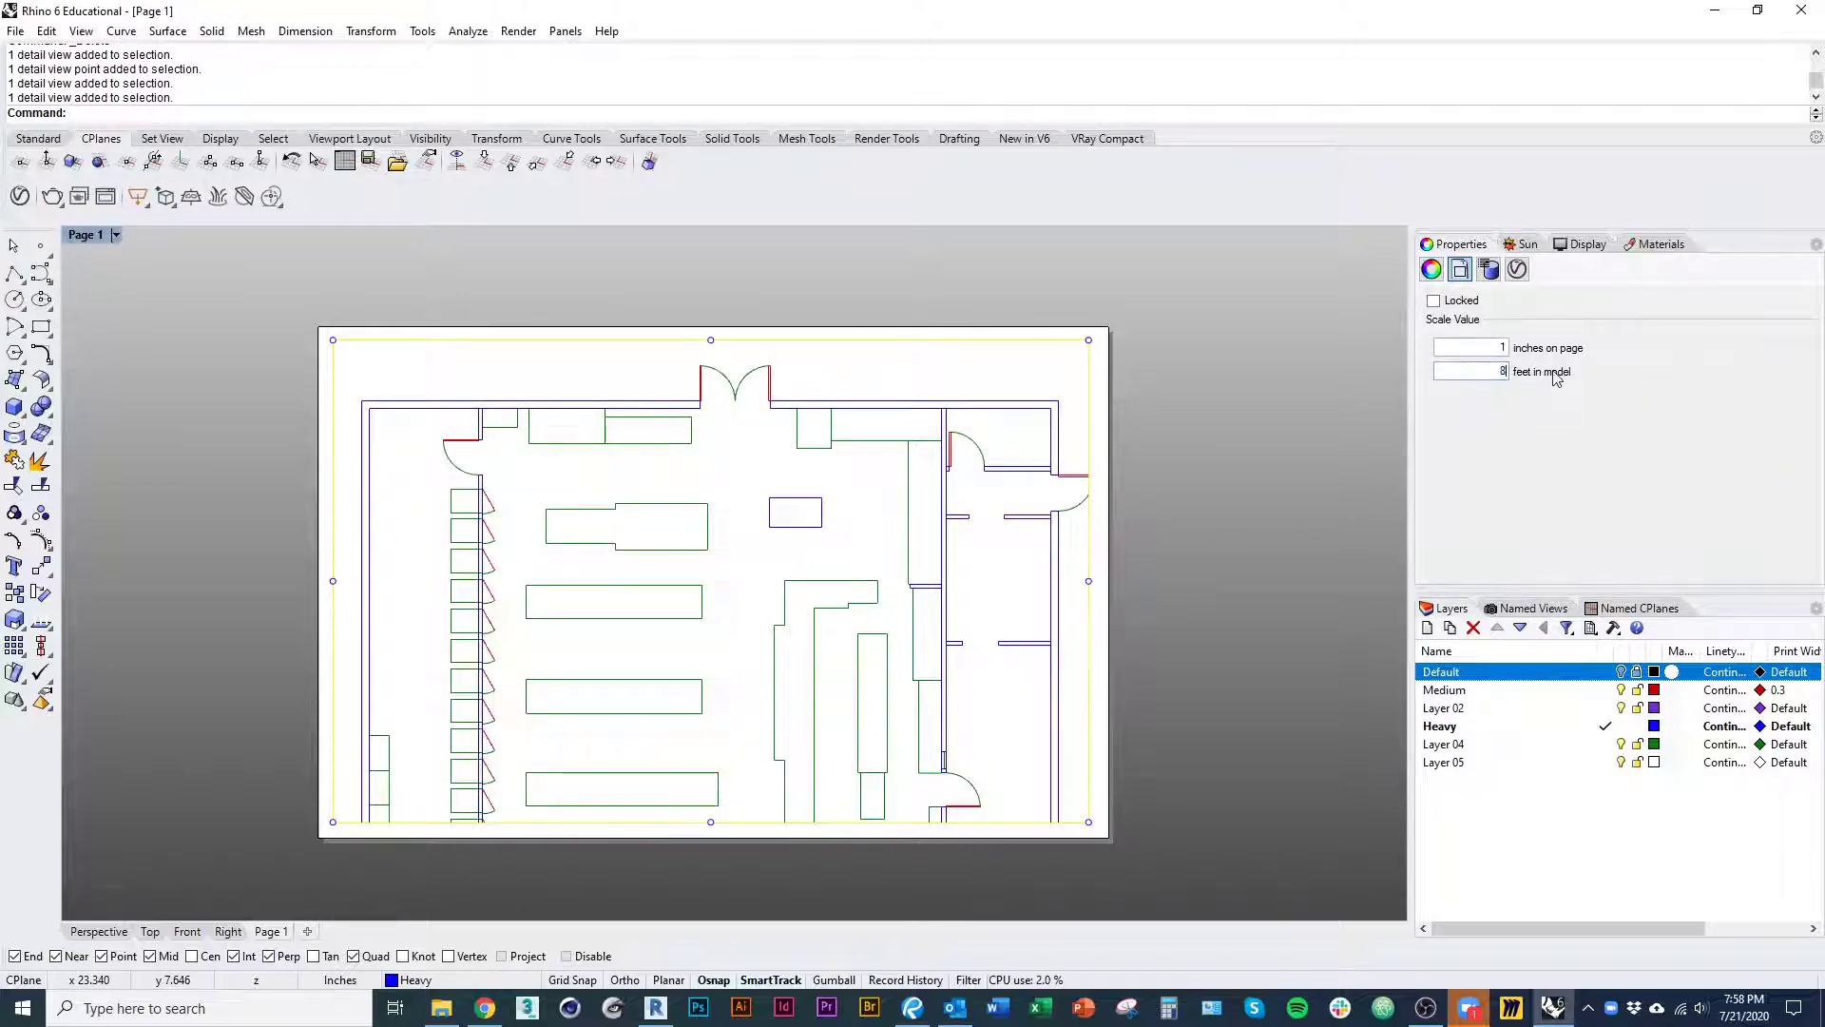
key(Return)
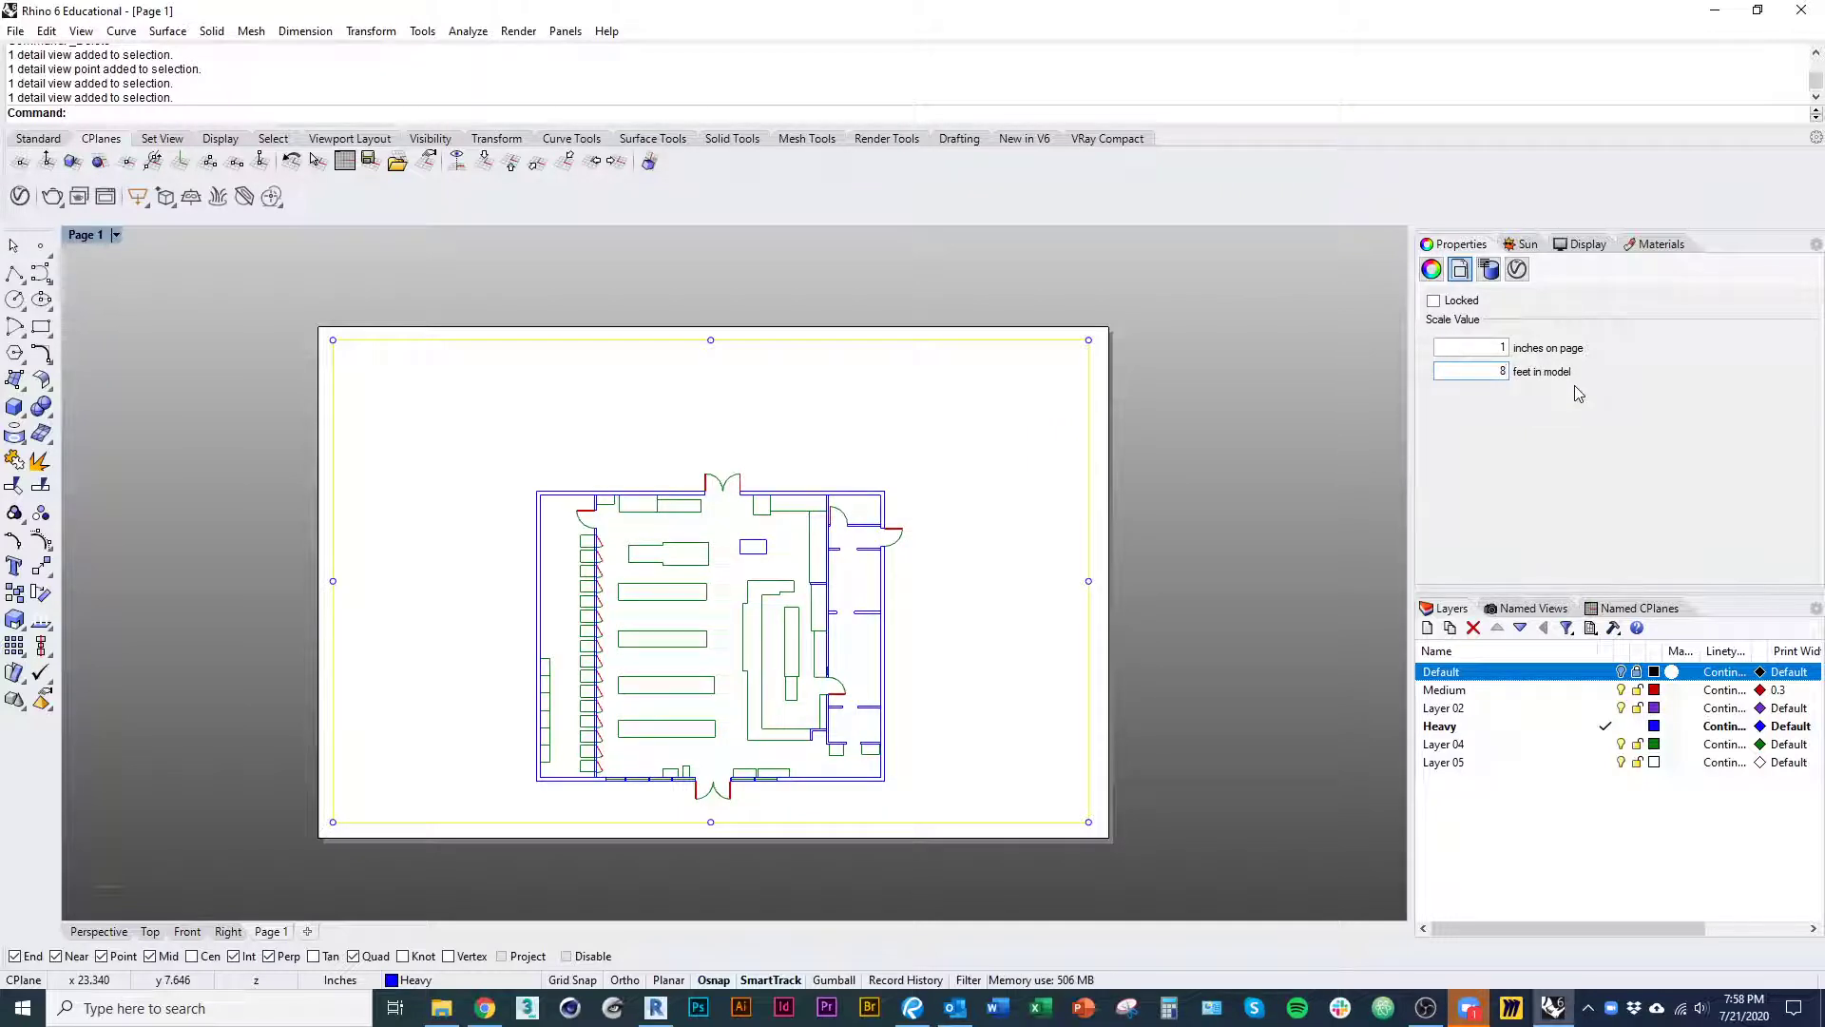
click(1218, 557)
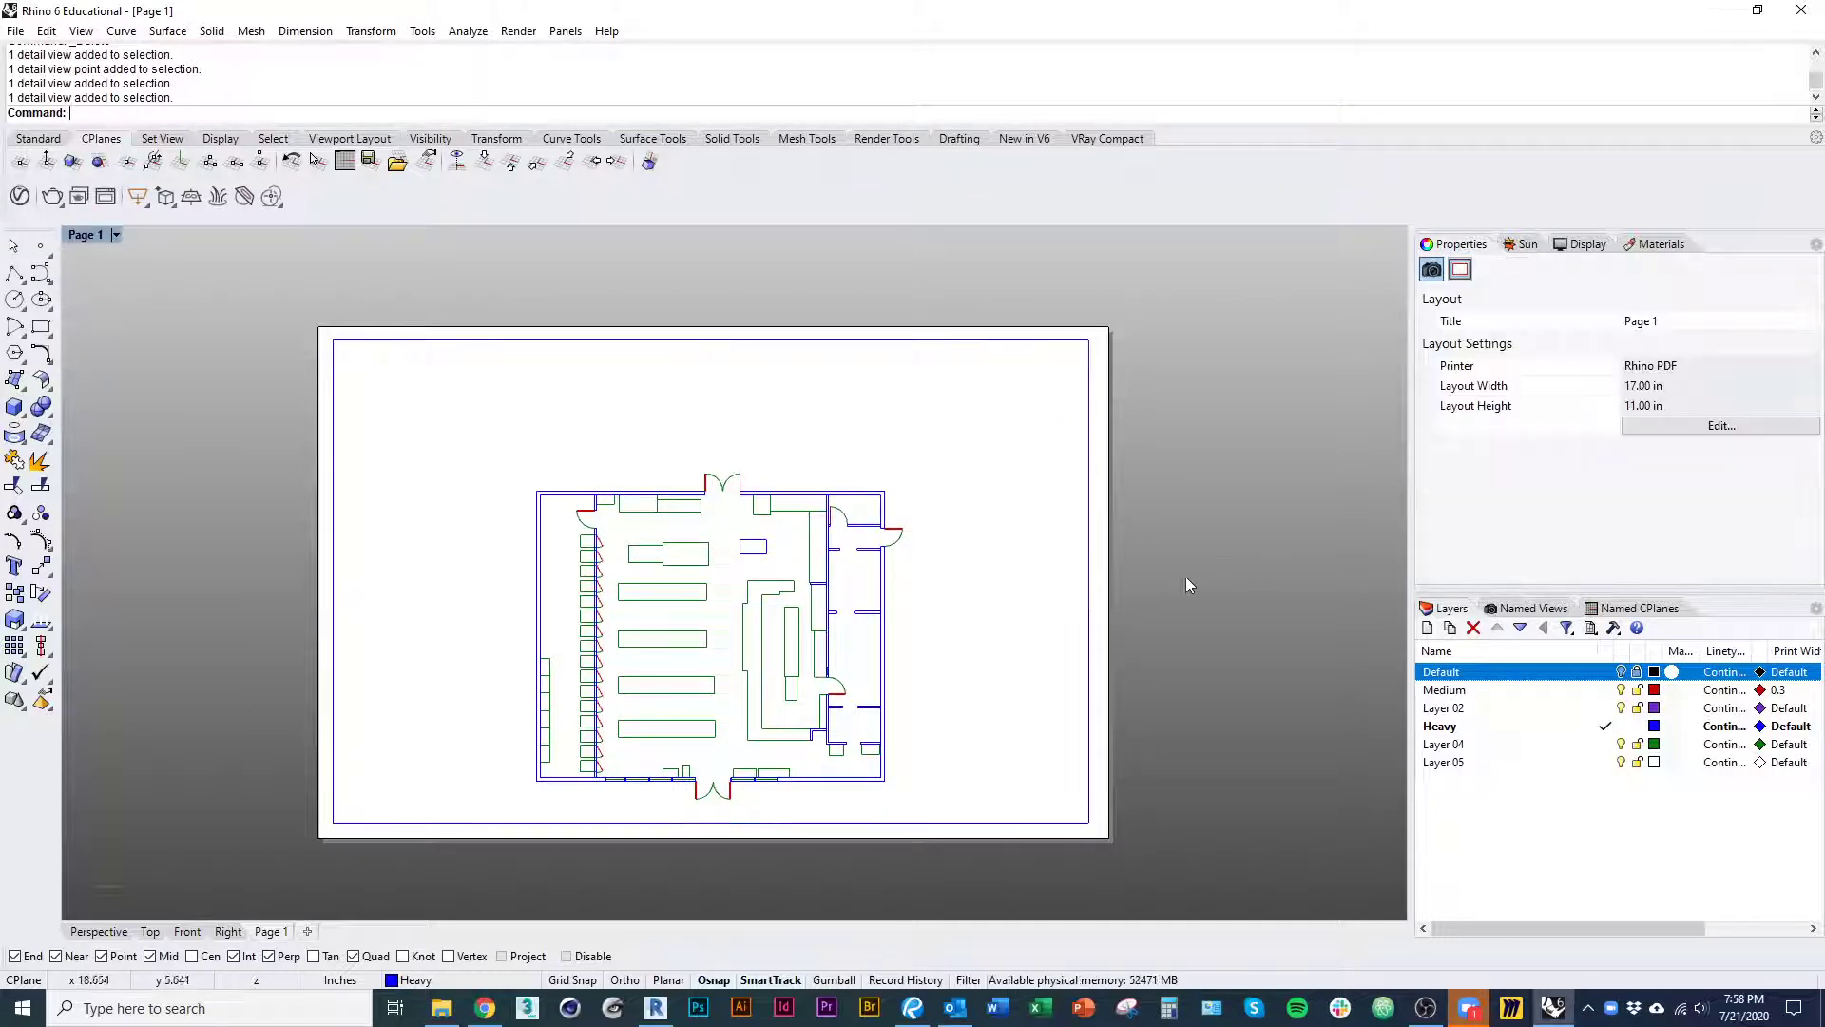
- Enter the detail's scale as 0.125 inches on page for 1 foot in model, and reselect the detail to check its scale
click(1087, 558)
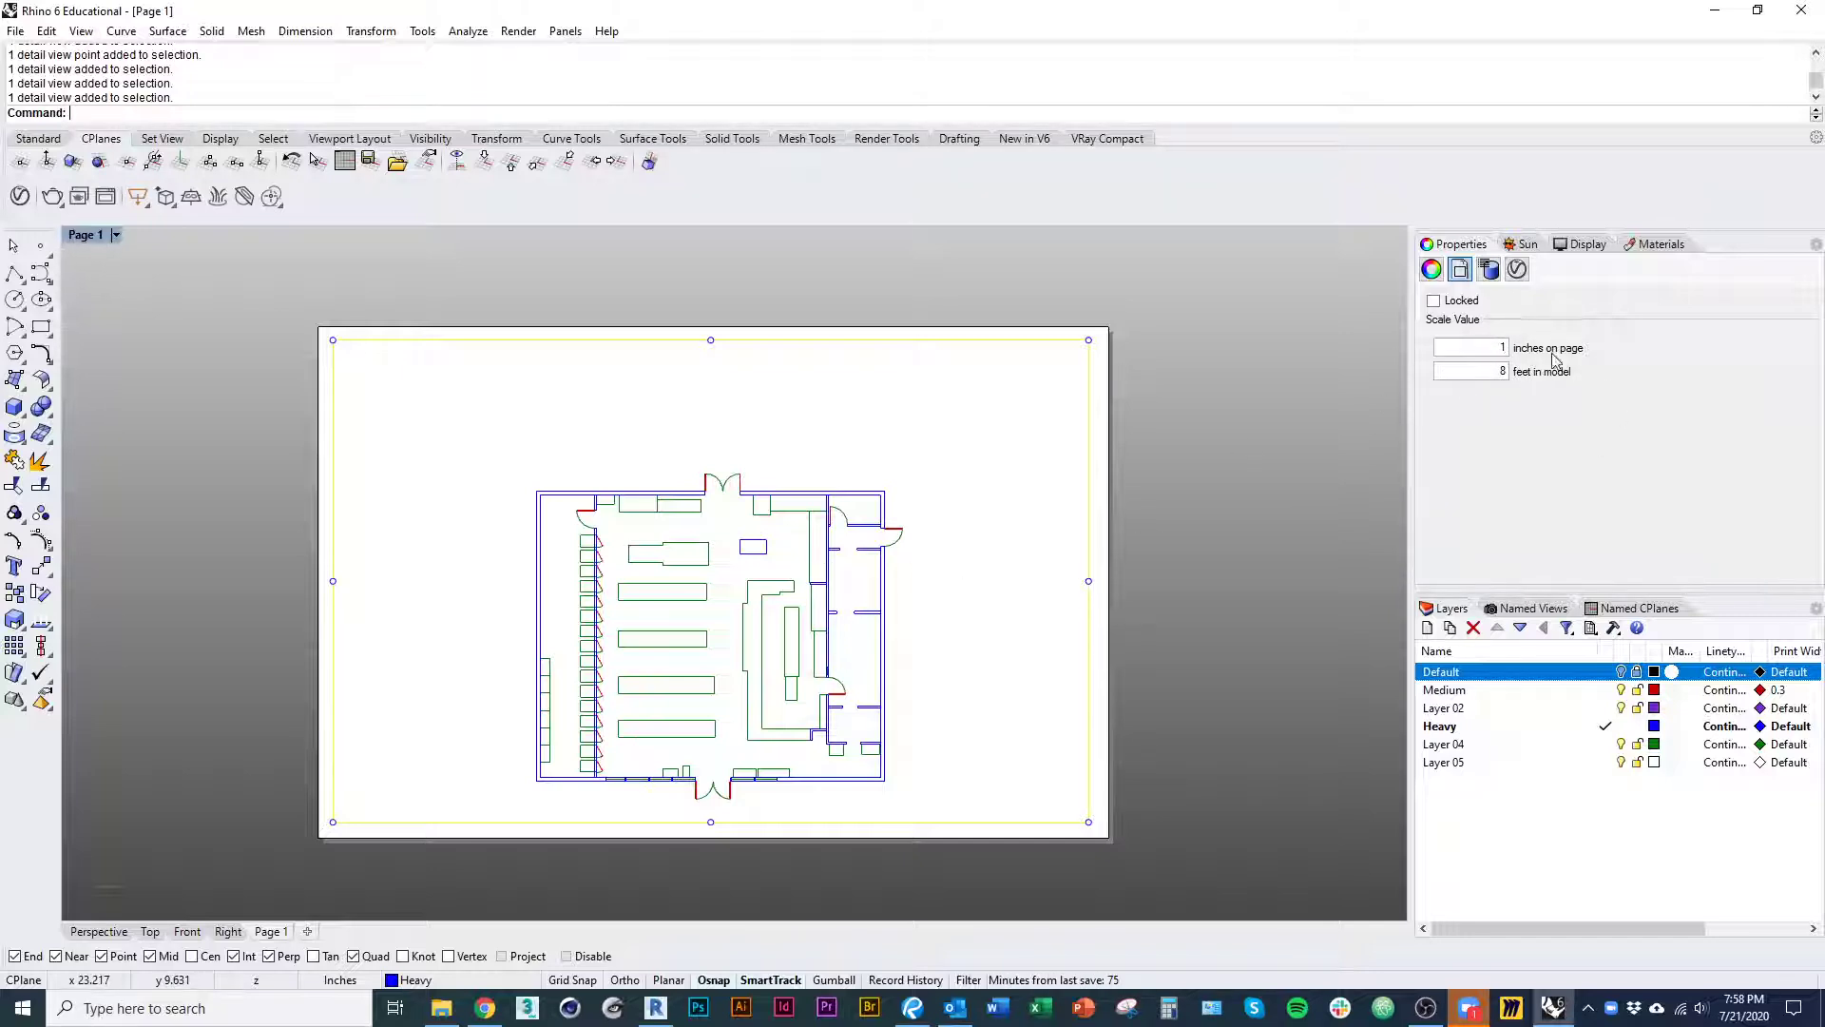
text(.125)
click(1492, 372)
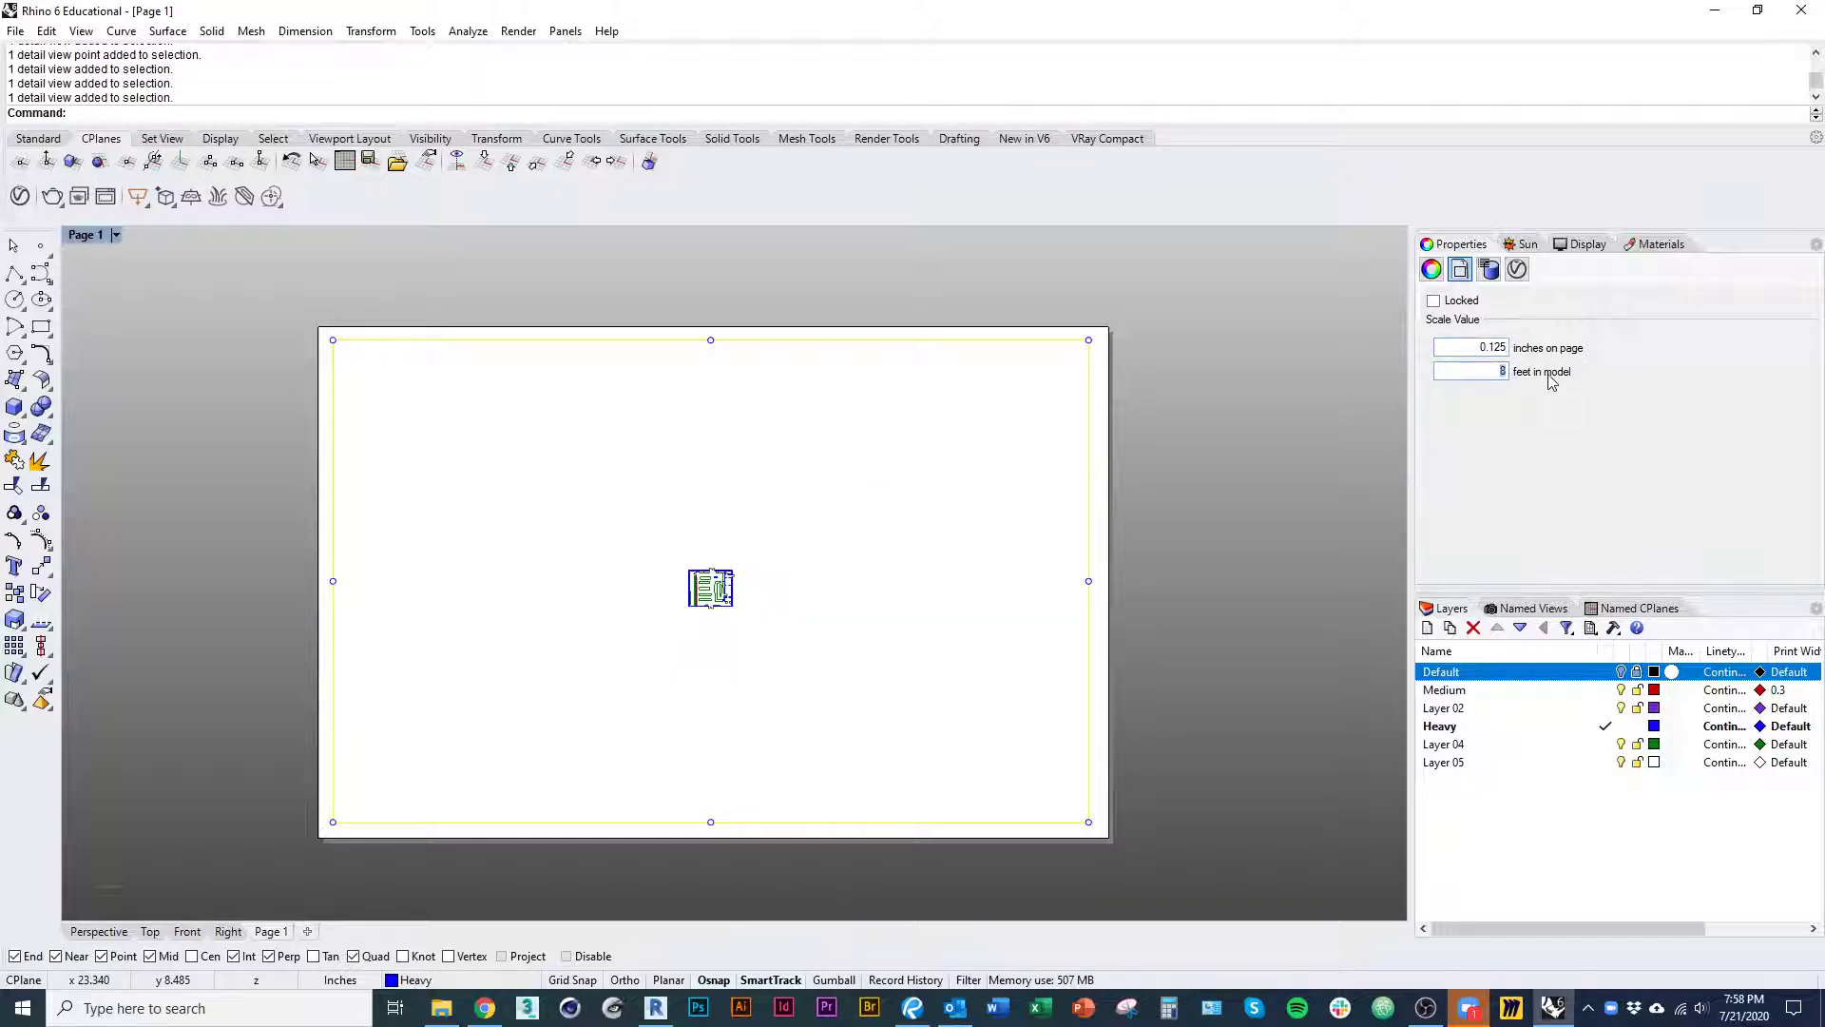
key(Return)
click(1239, 526)
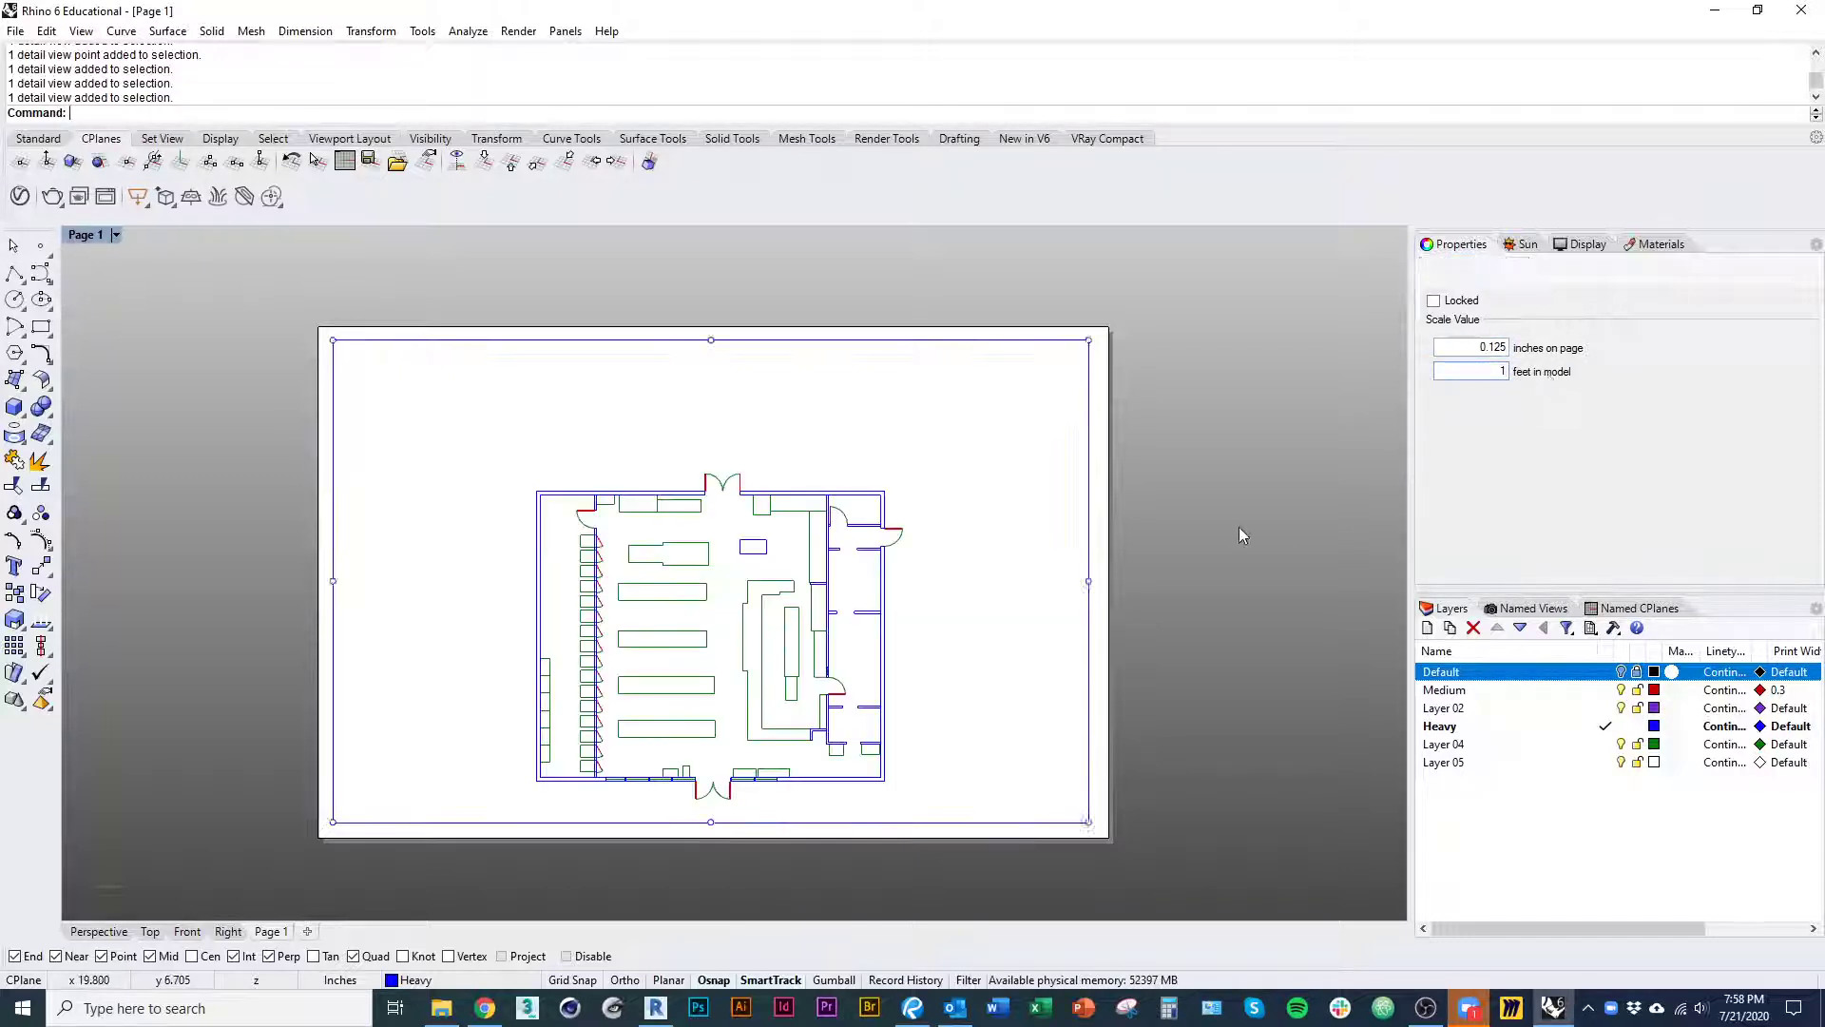
click(1088, 501)
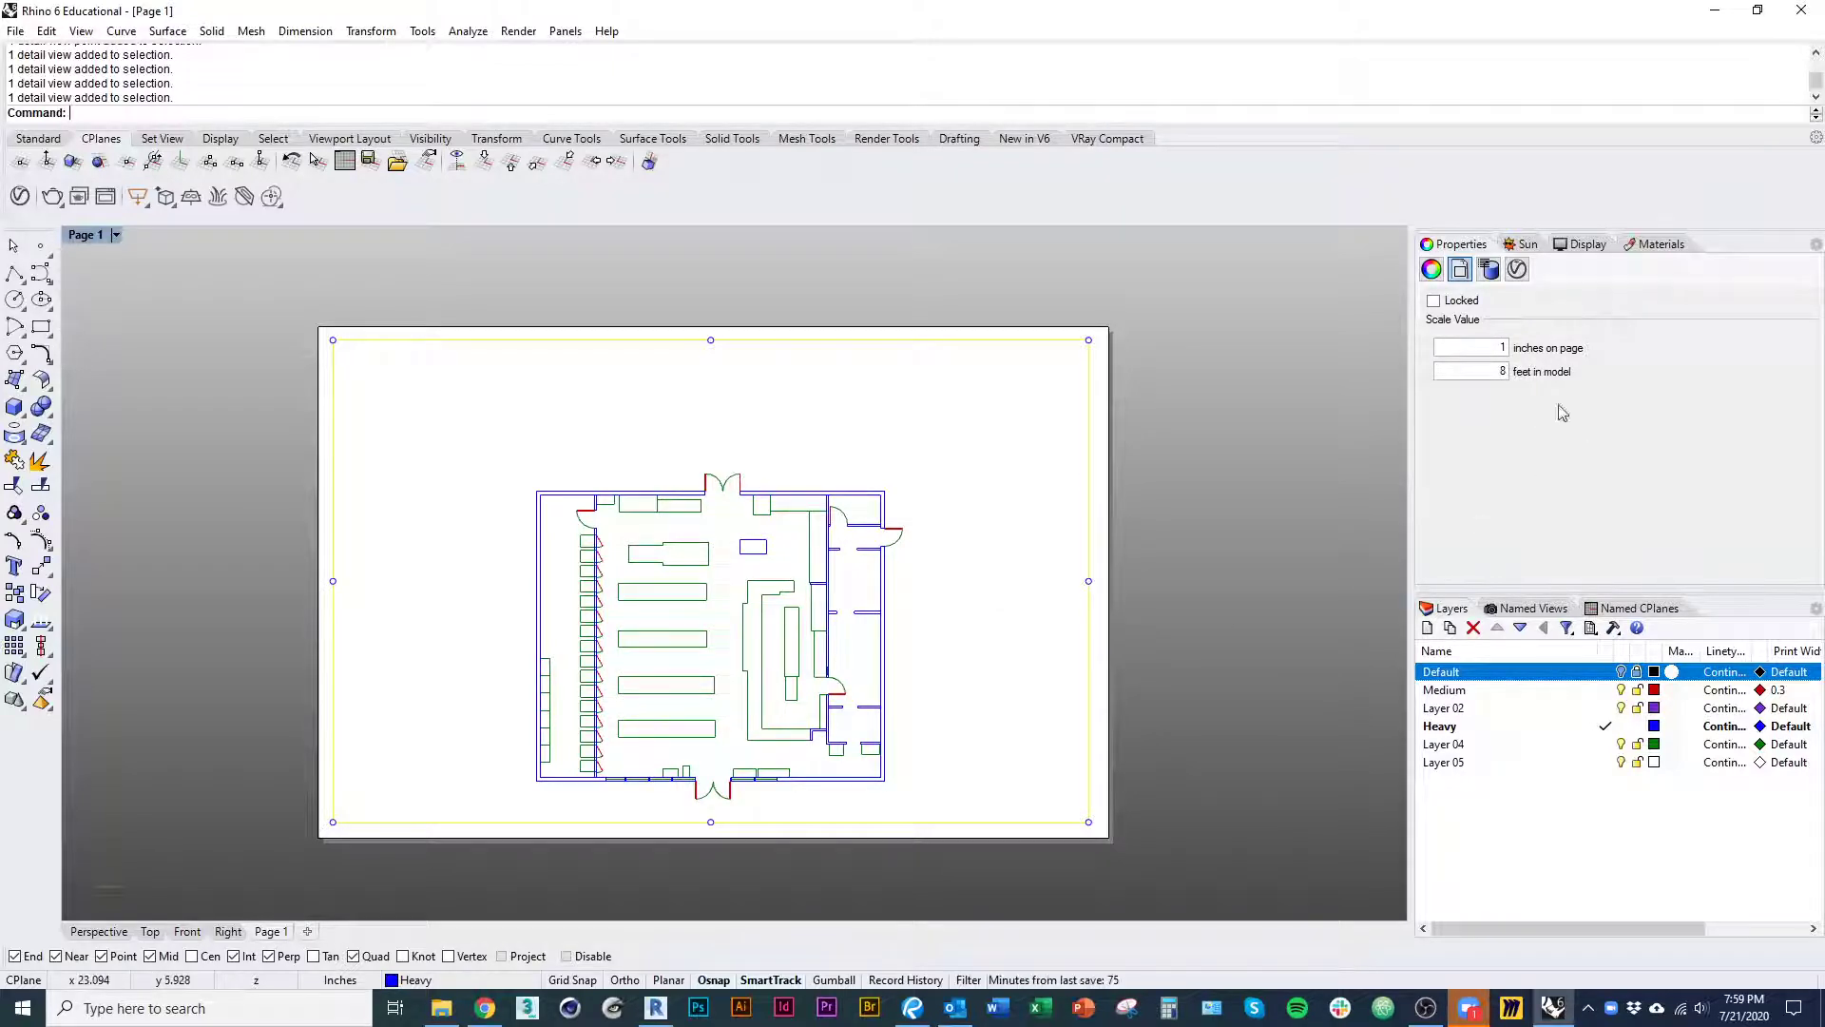
click(556, 480)
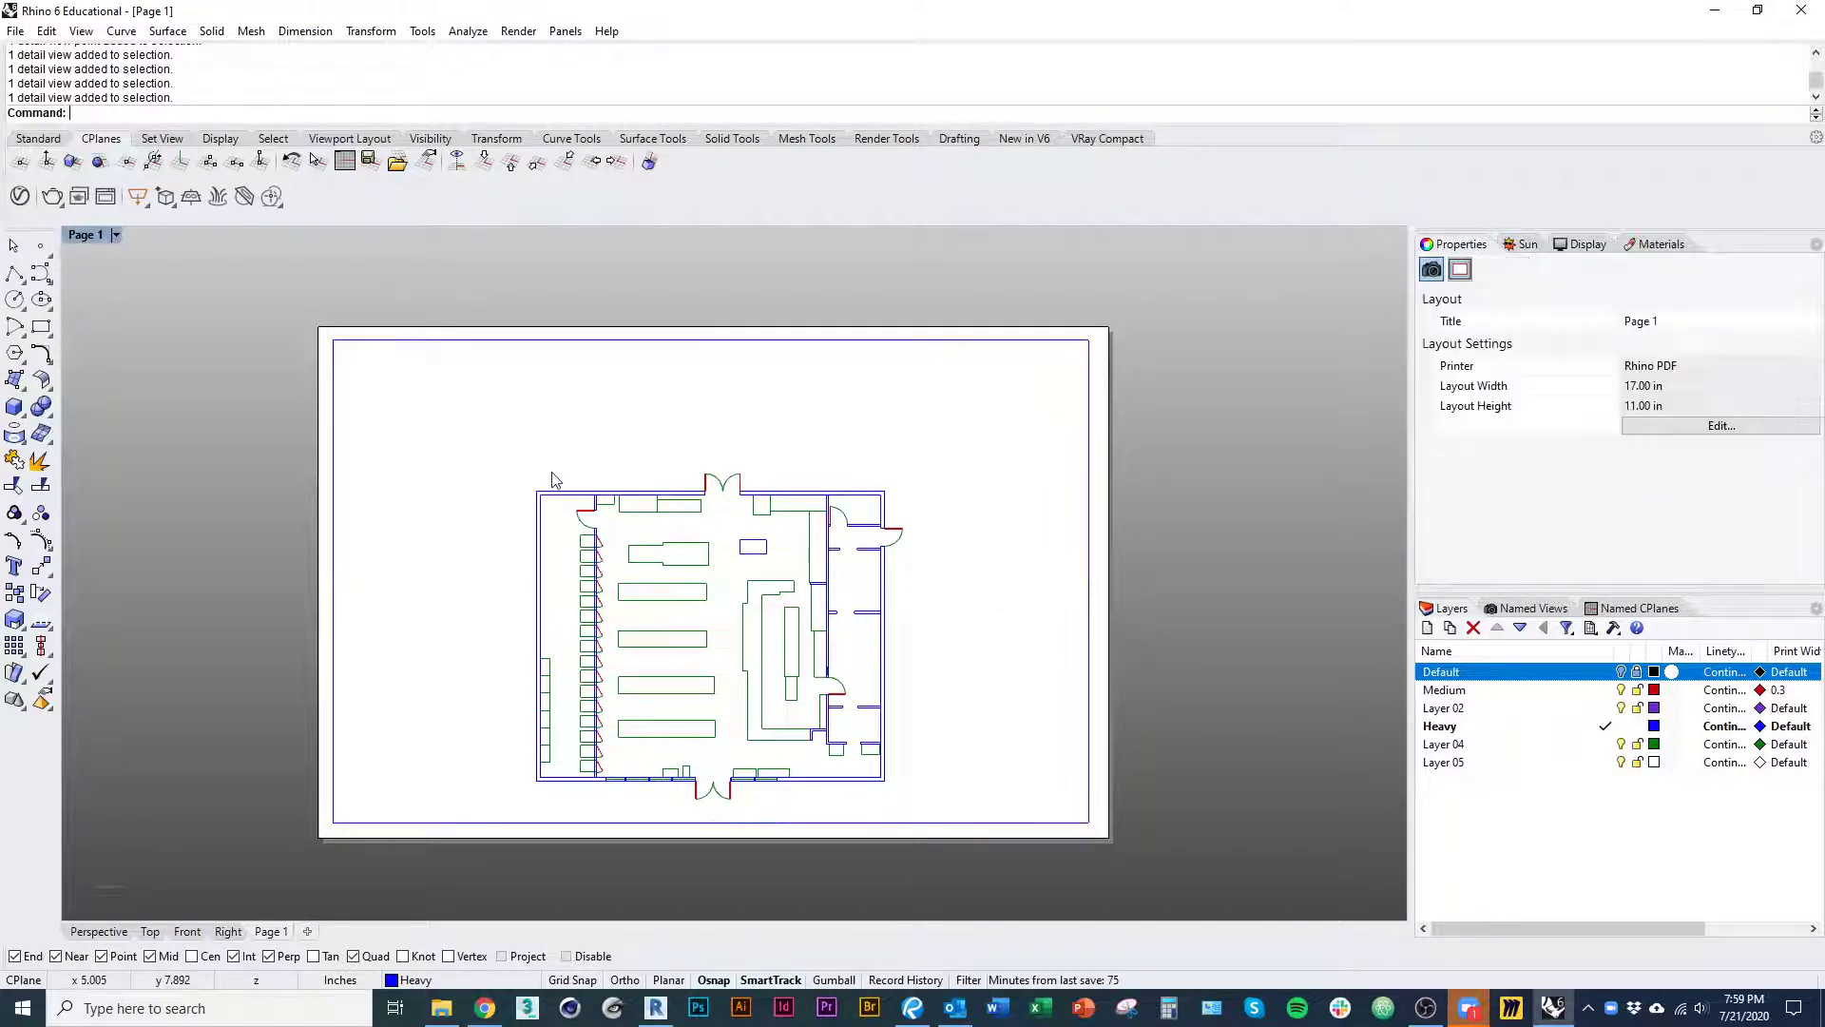
- Shift the floor plan up and slightly left inside the layout detail to center it on the sheet
click(715, 342)
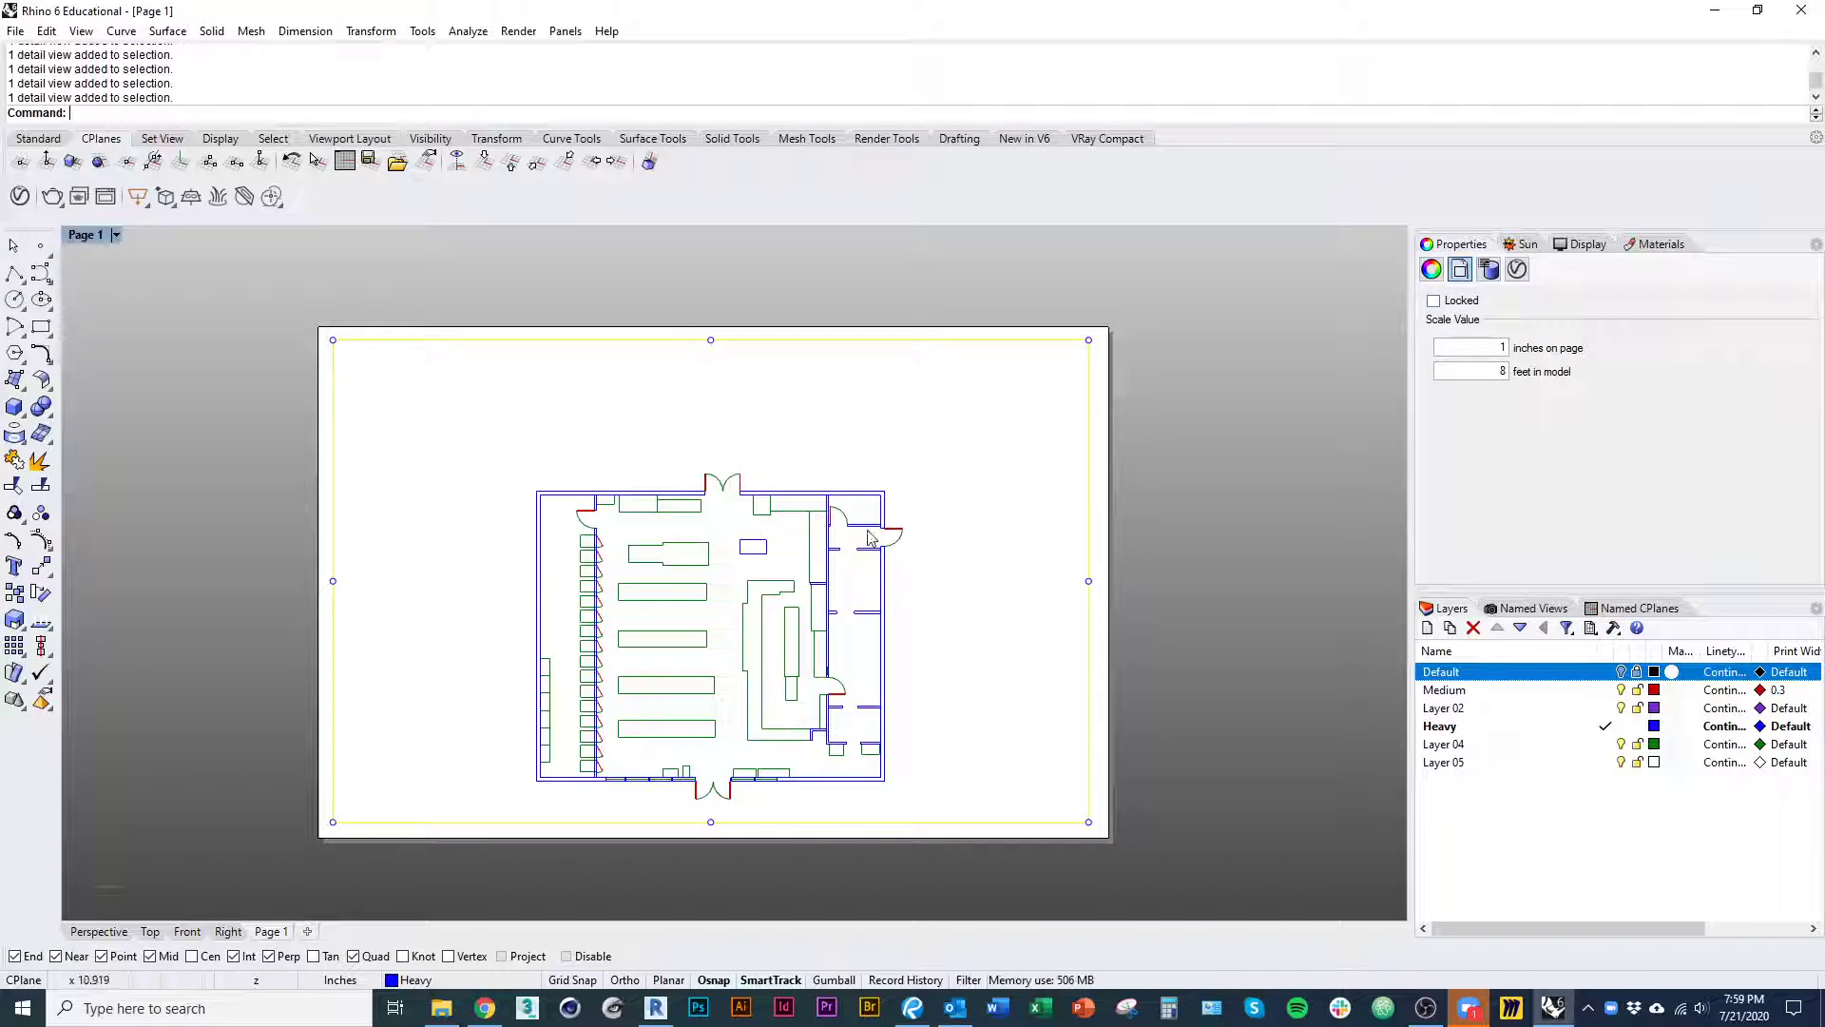
click(946, 568)
mouse_move(1010, 690)
right_down()
mouse_move(963, 616)
mouse_move(1009, 673)
right_up()
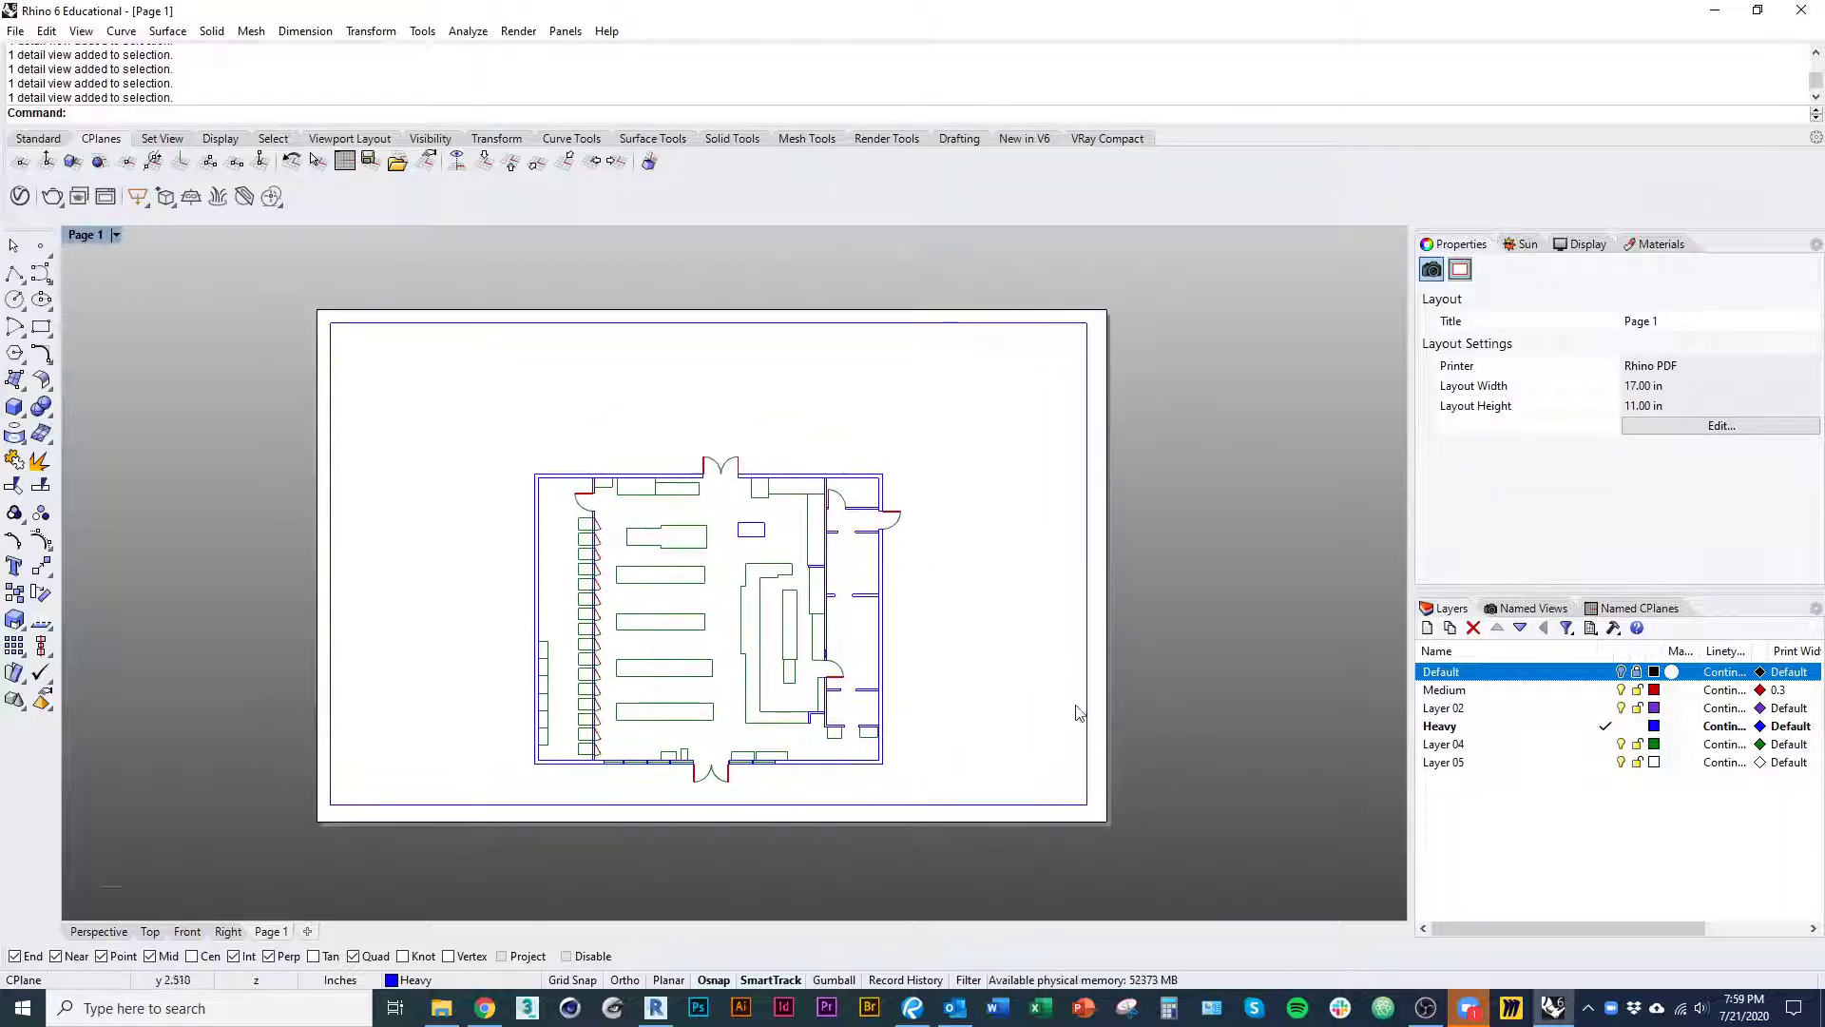
double_click(986, 697)
right_drag(948, 619, 928, 579)
double_click(990, 738)
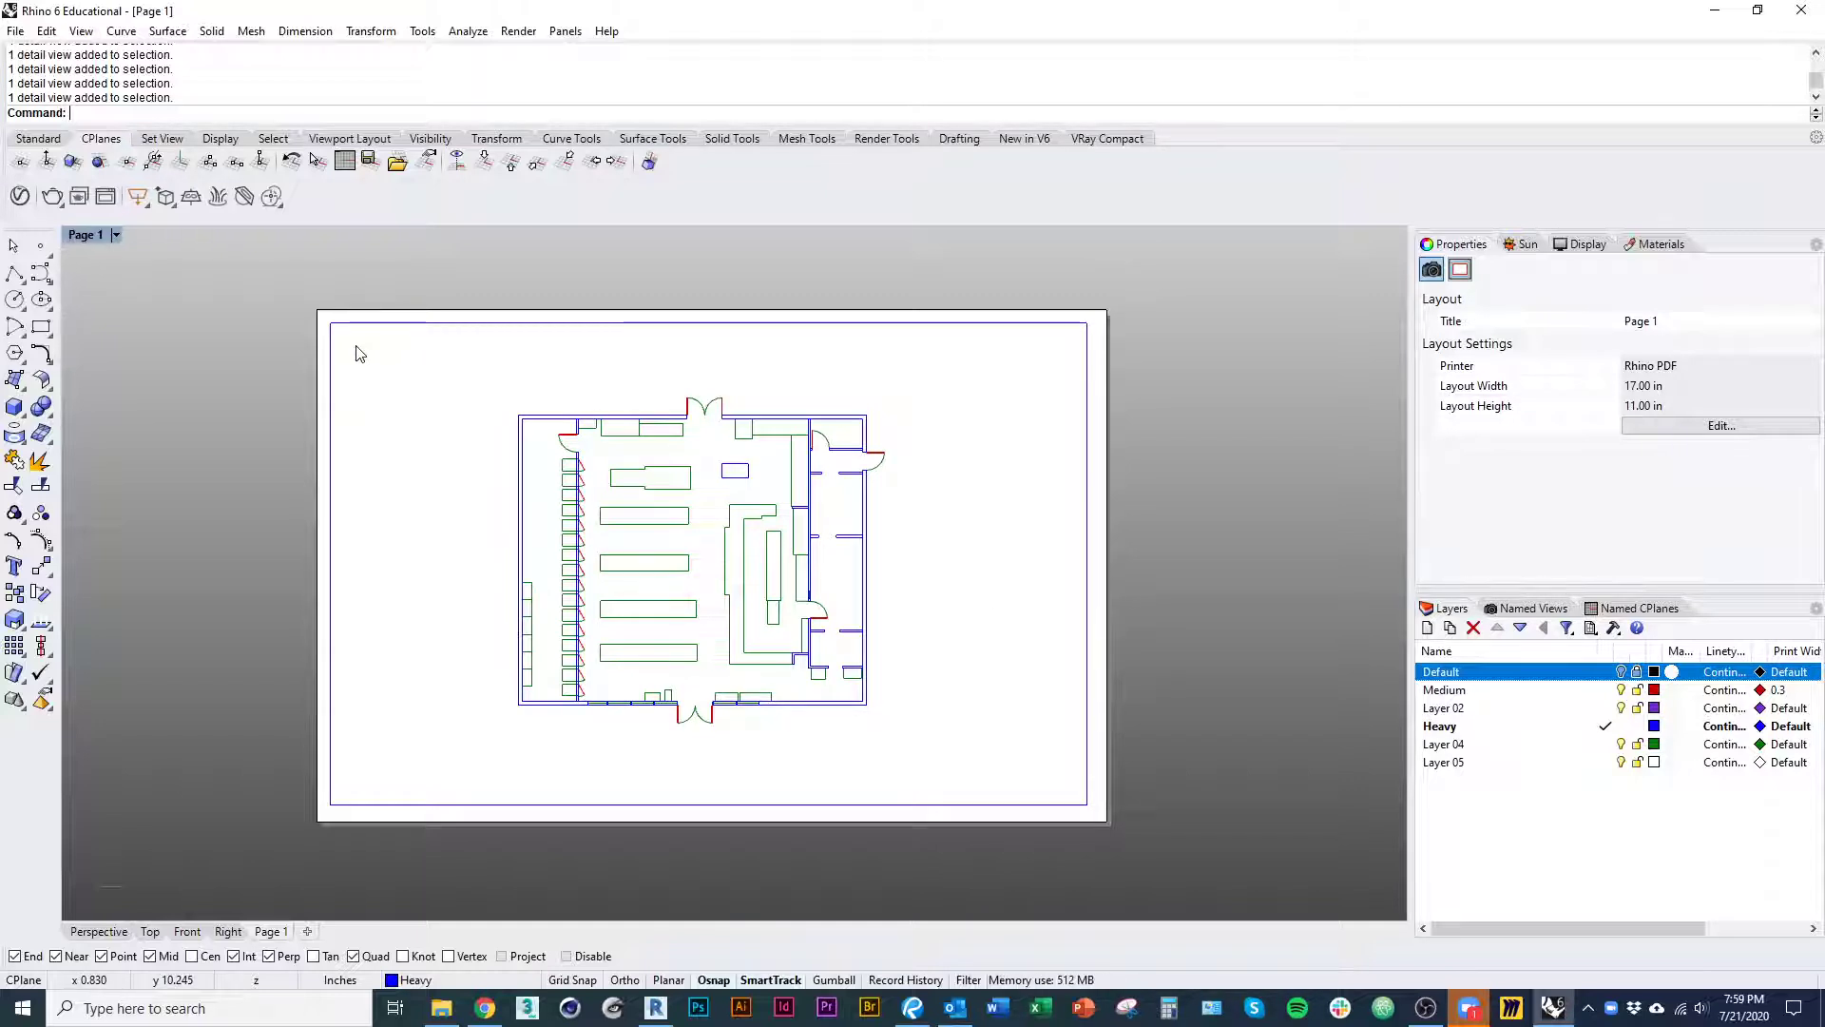
- Turn on print preview for the layout page, narrow the layer list's name area, and inspect the door and wall lines up close
click(115, 237)
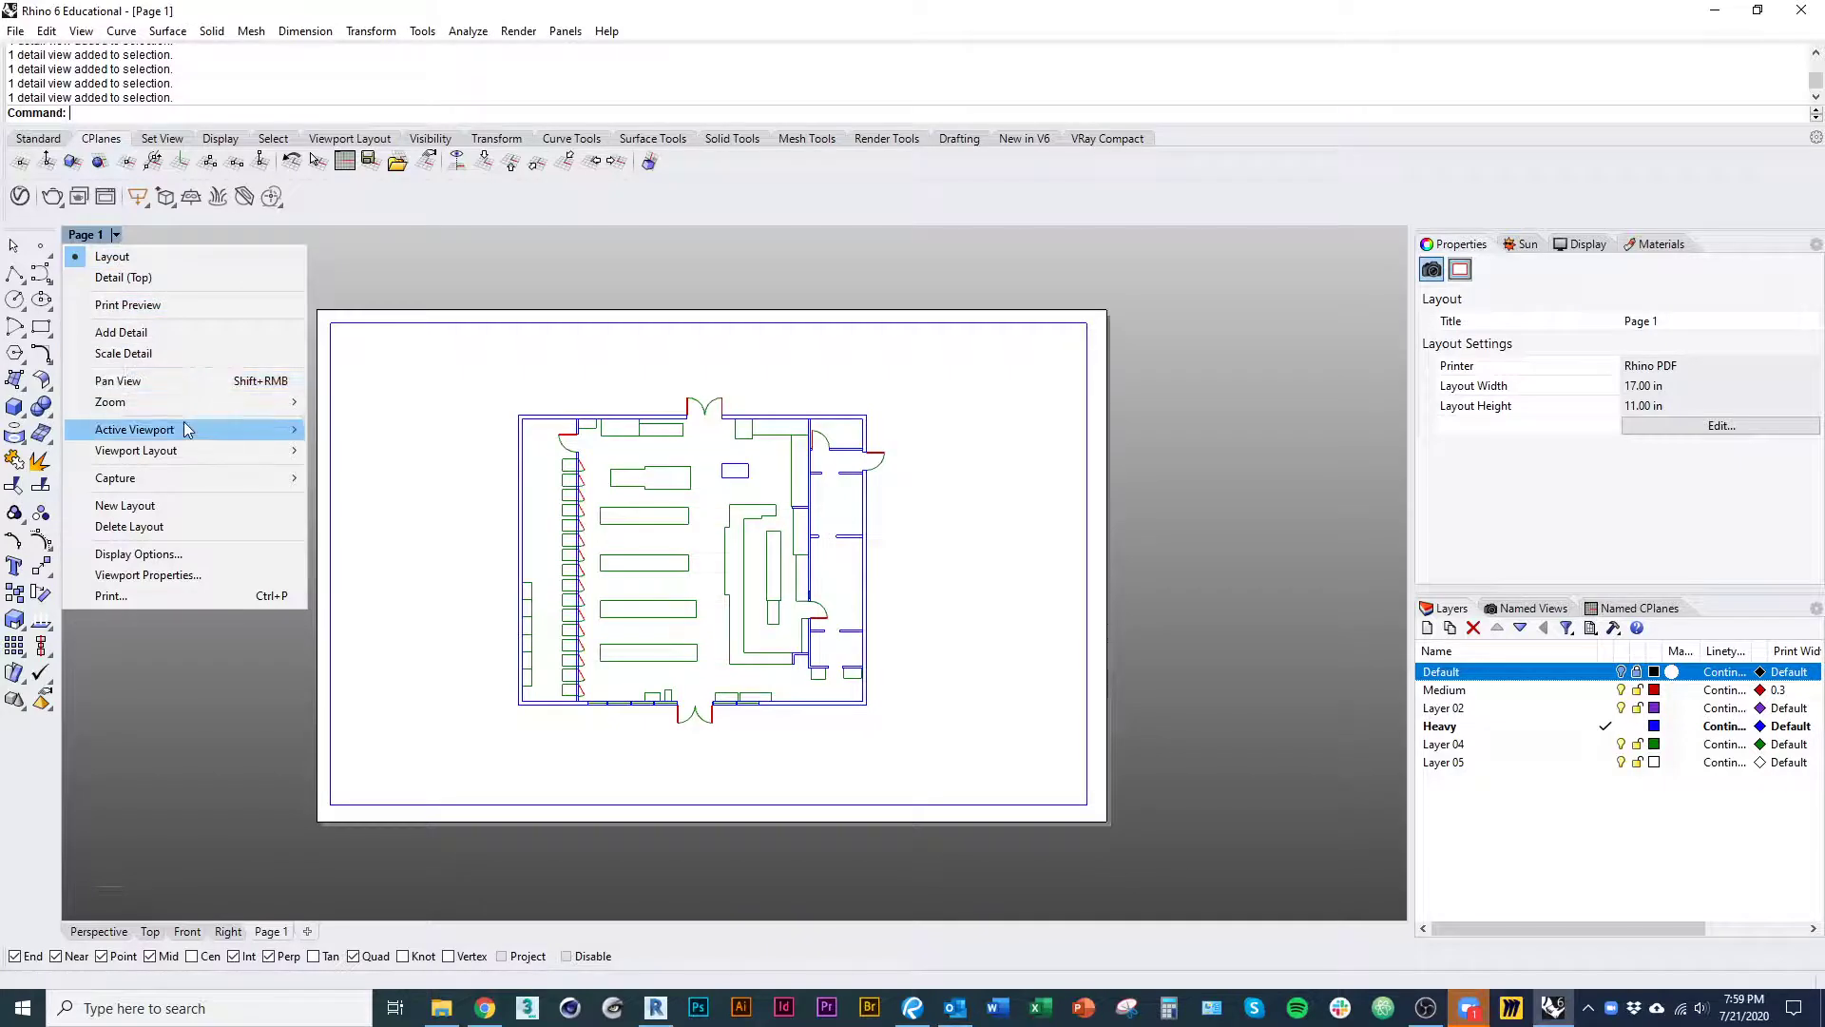
click(140, 304)
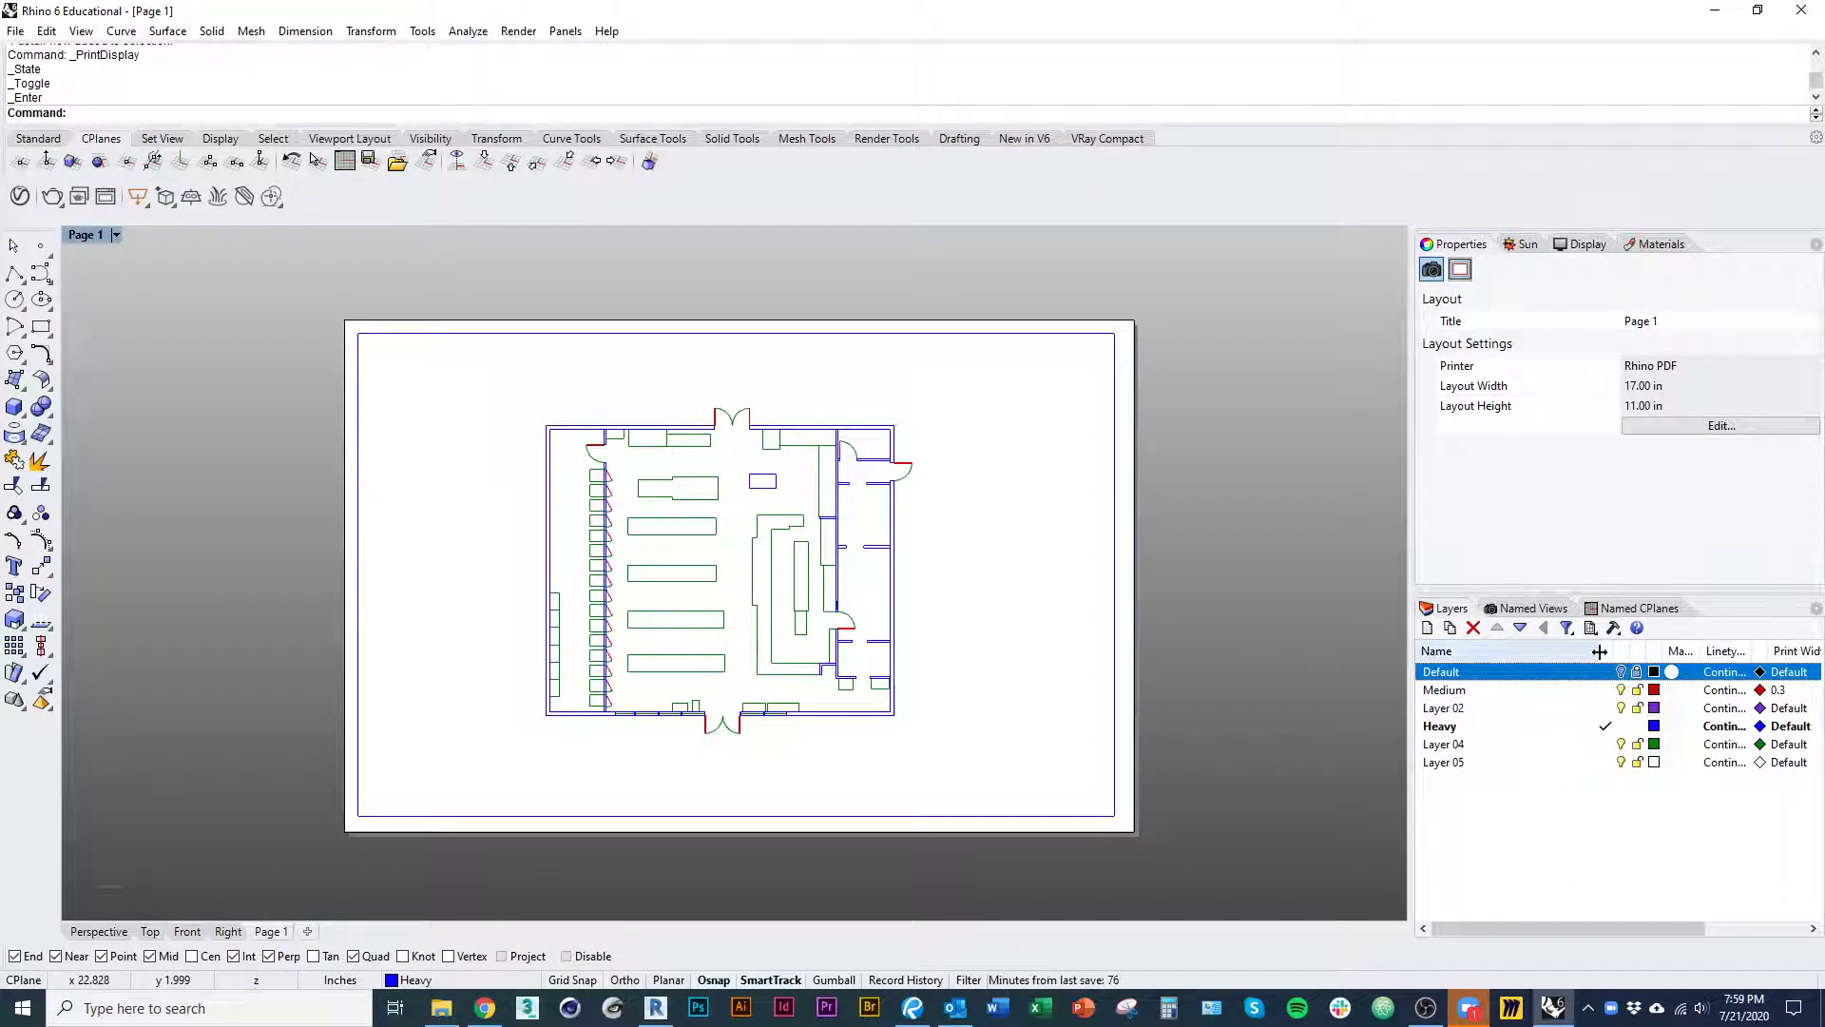
drag(1605, 655, 1572, 657)
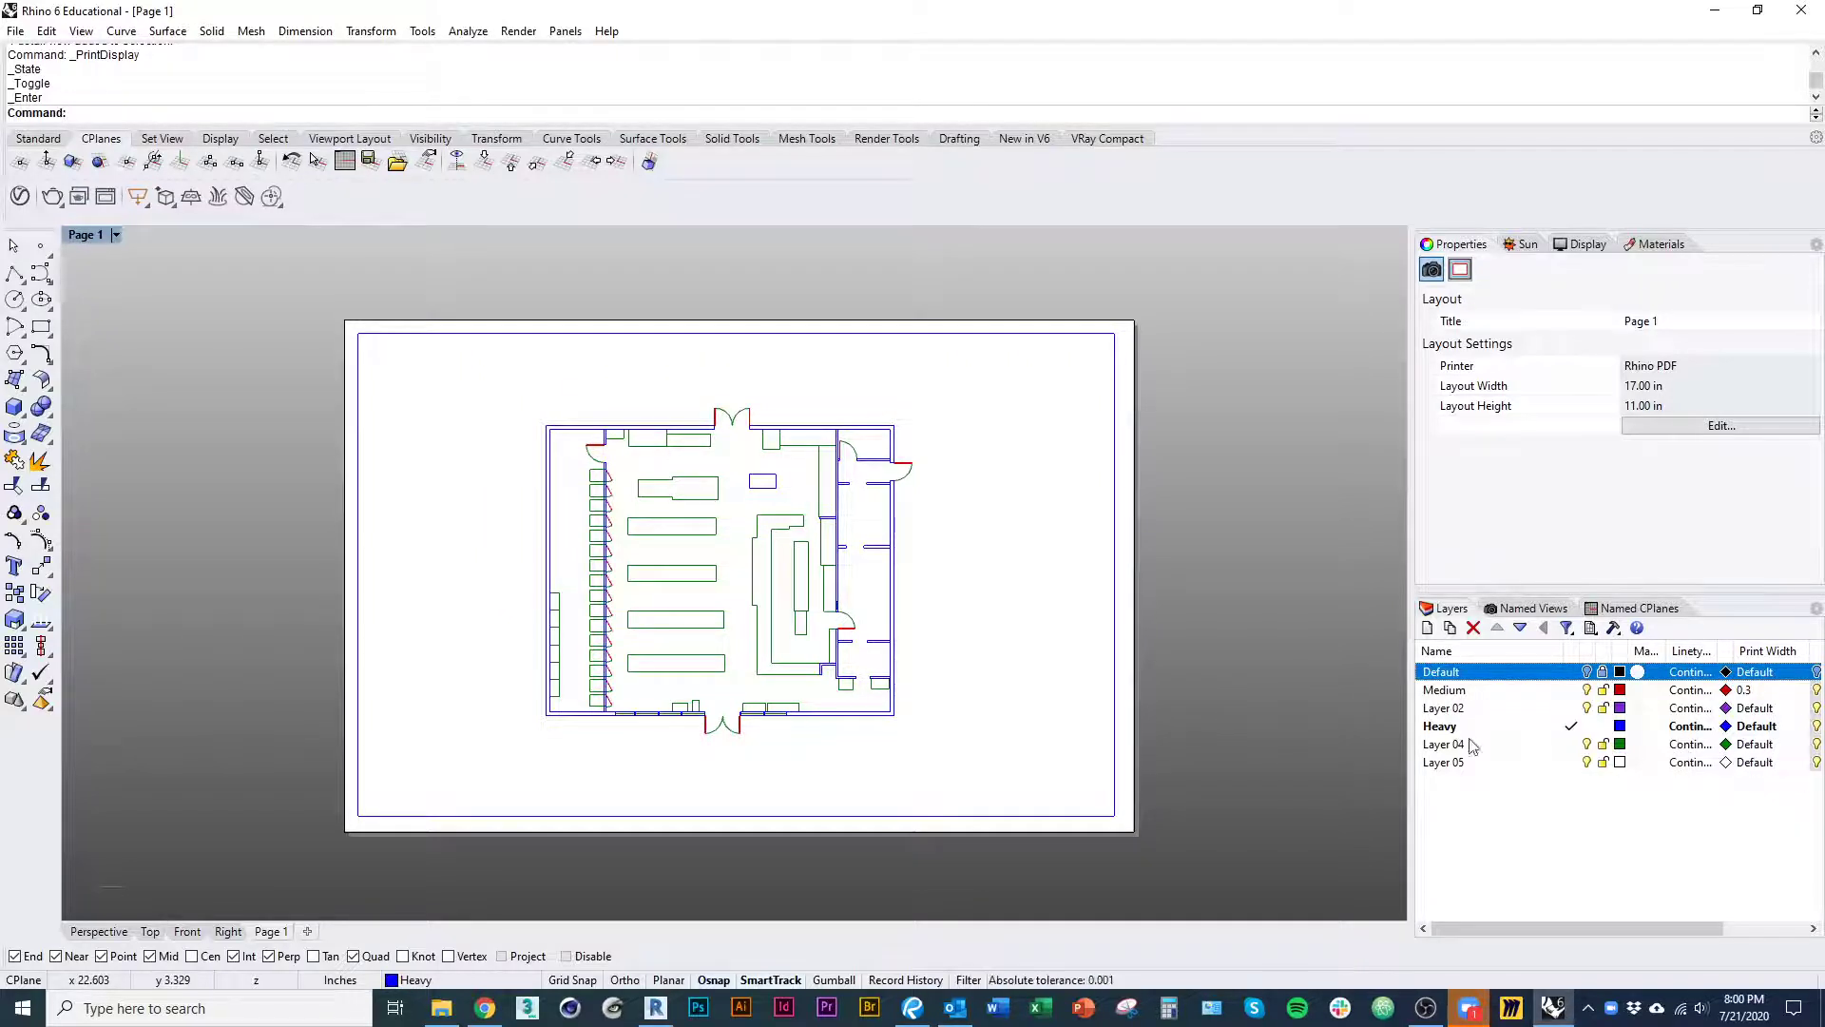
scroll(903, 456, up, 10)
scroll(892, 404, up, 1)
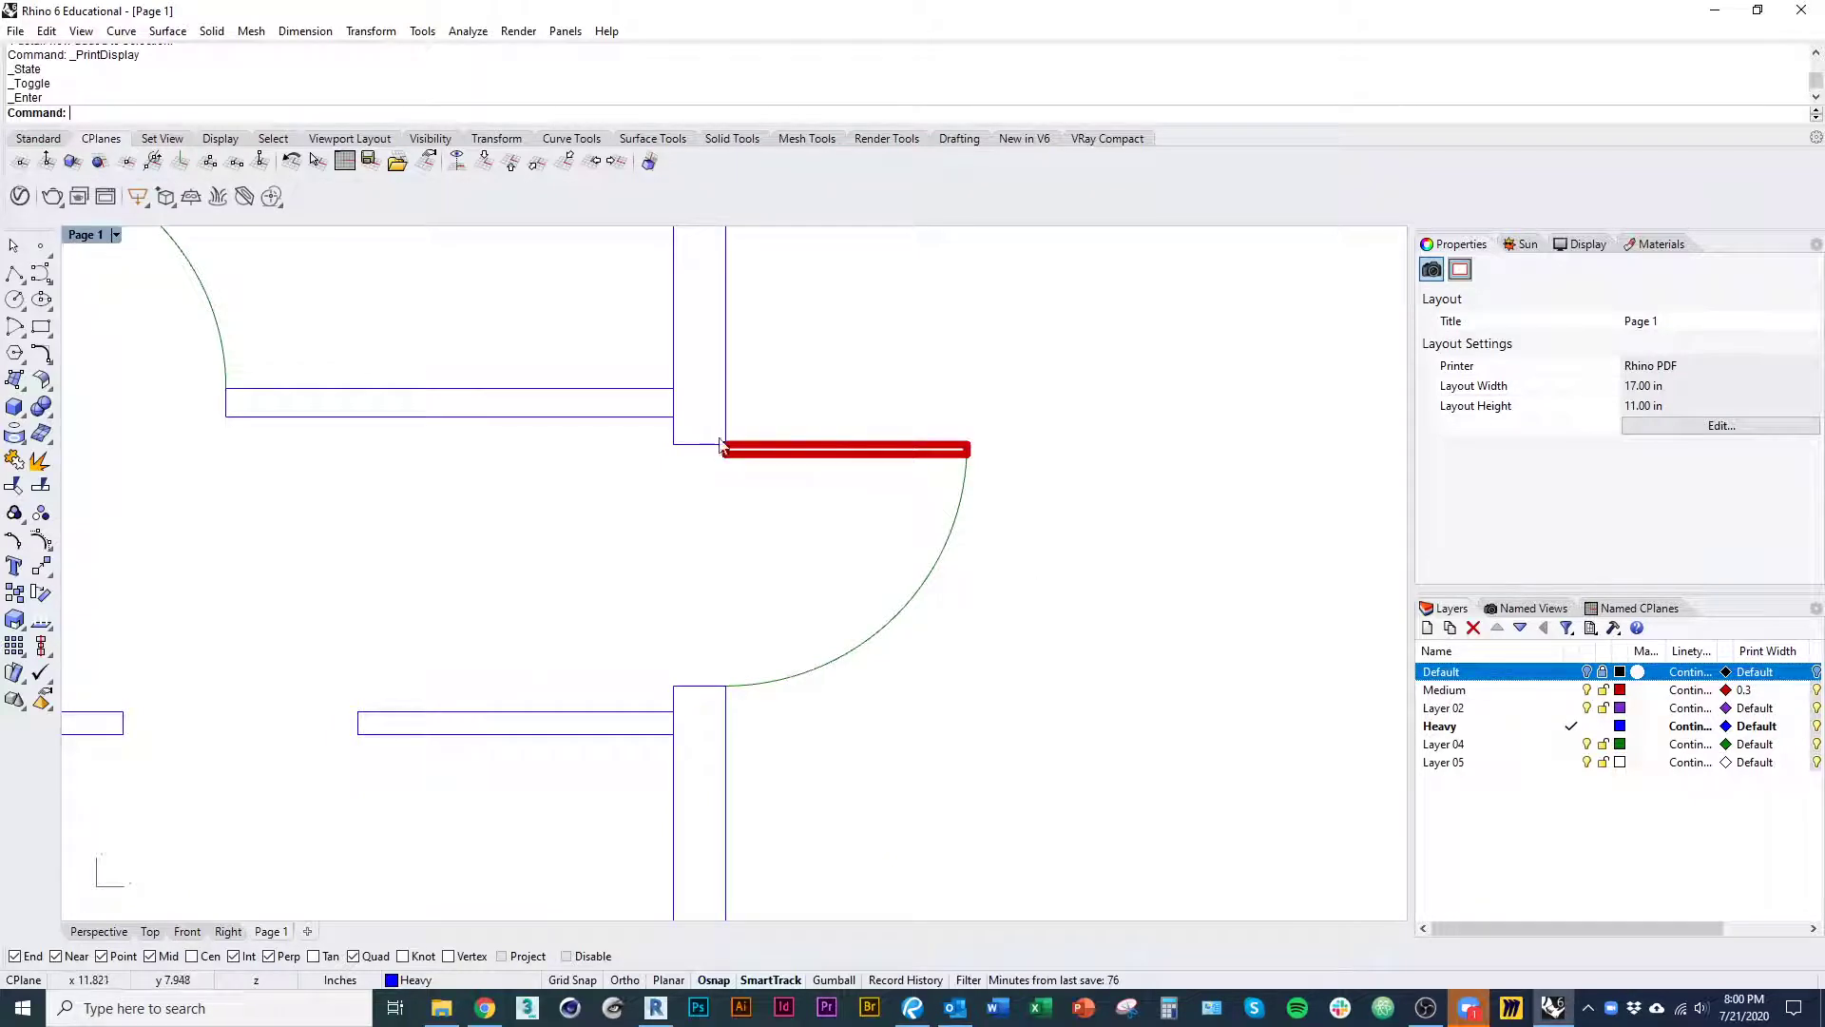
scroll(715, 415, down, 5)
right_drag(758, 511, 776, 646)
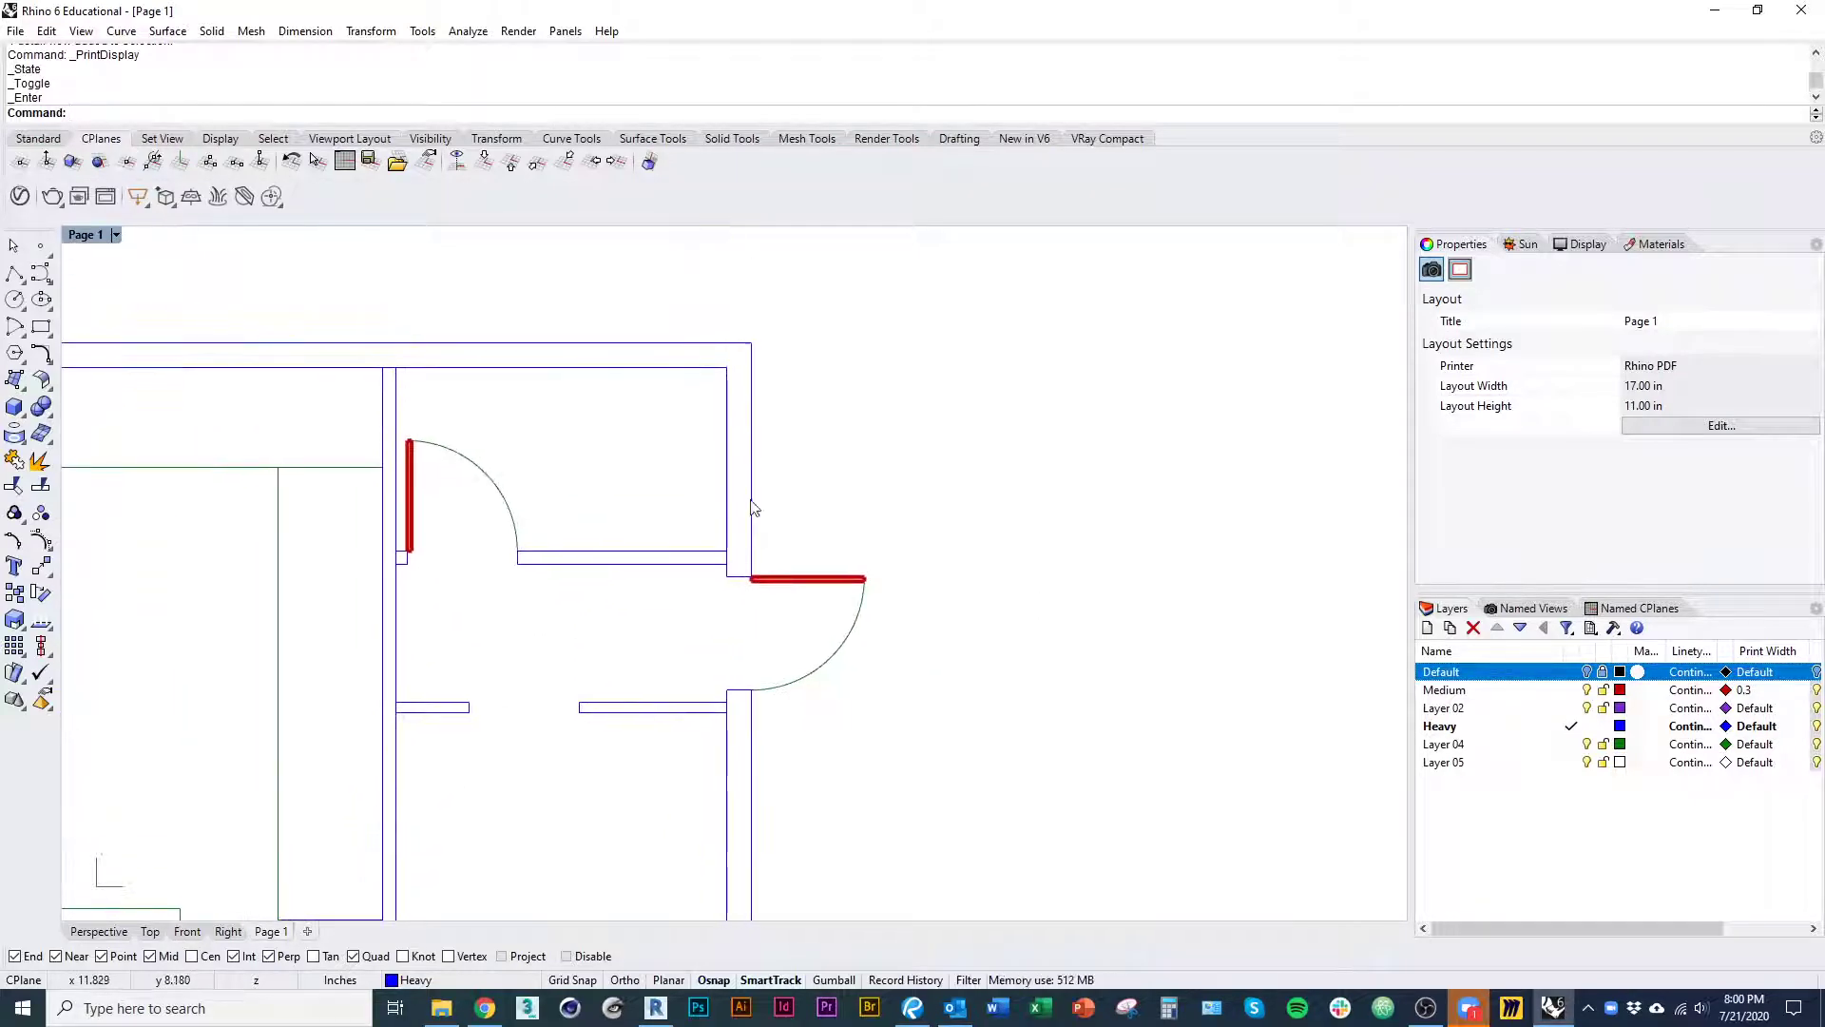
right_drag(925, 716, 904, 692)
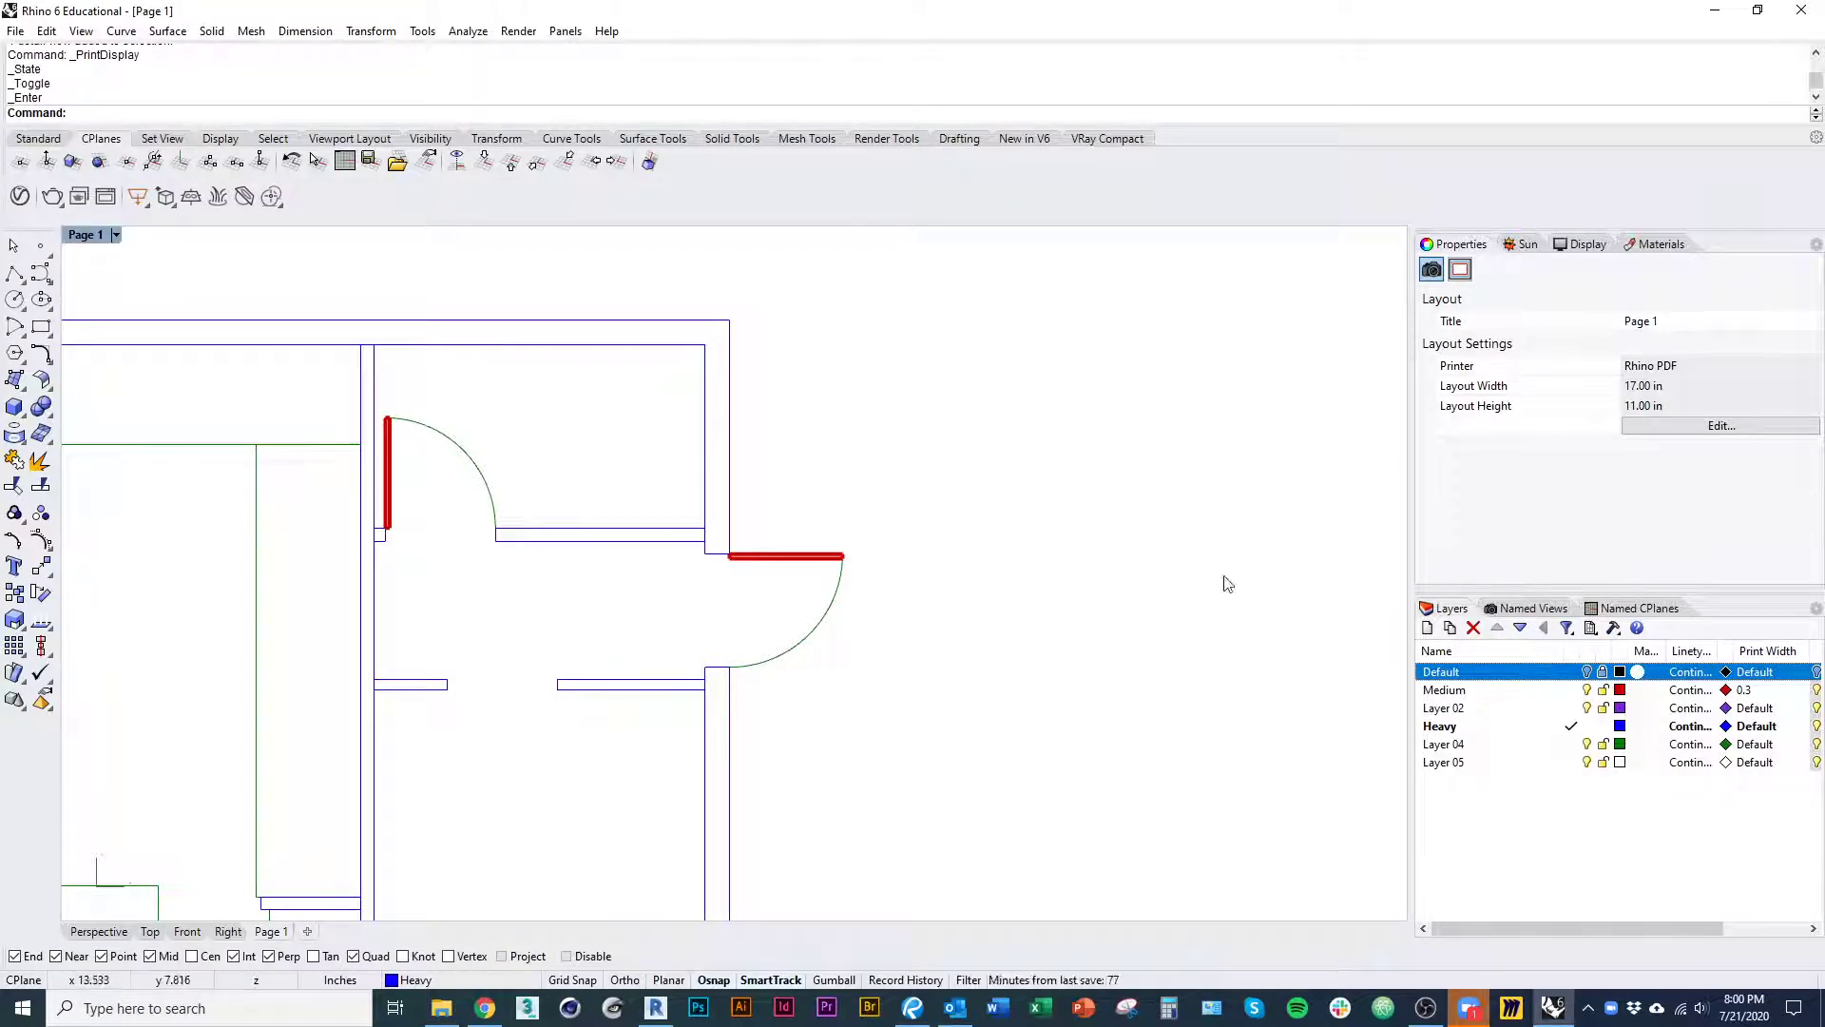
- Set the print color of the Medium, Heavy and Layer 04 layers to Black
click(1726, 689)
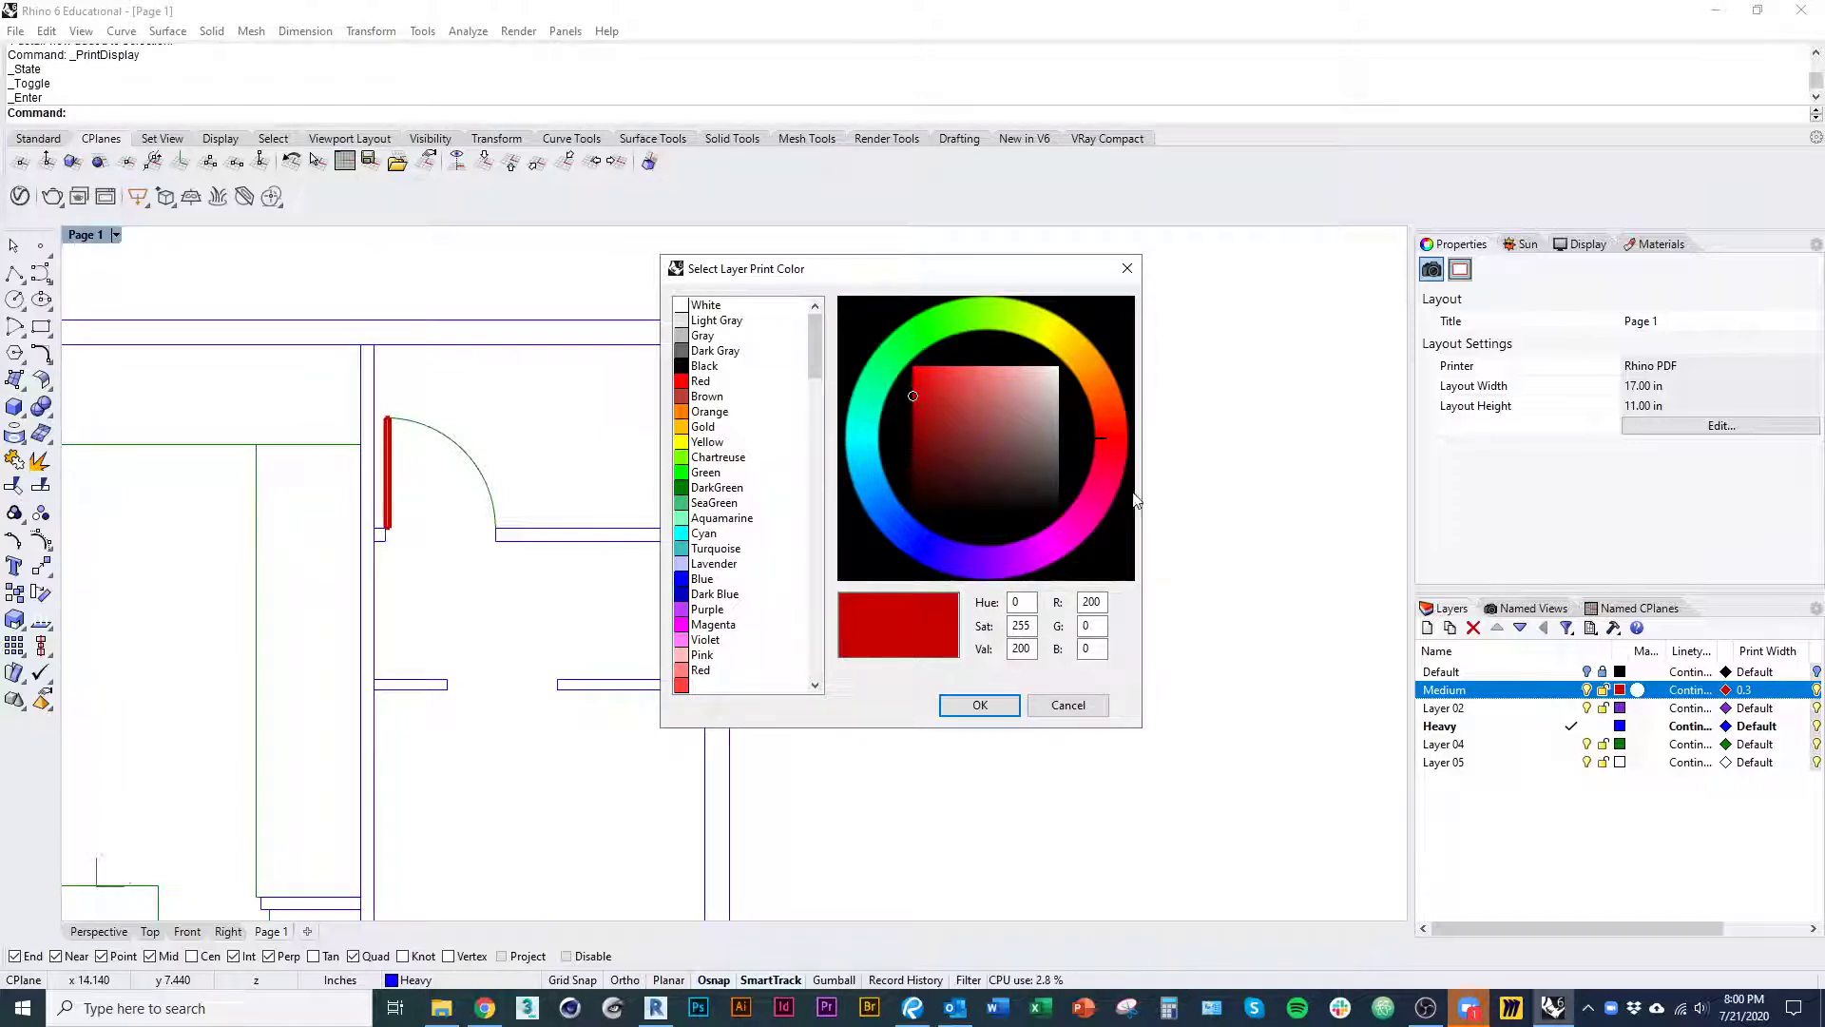
click(717, 369)
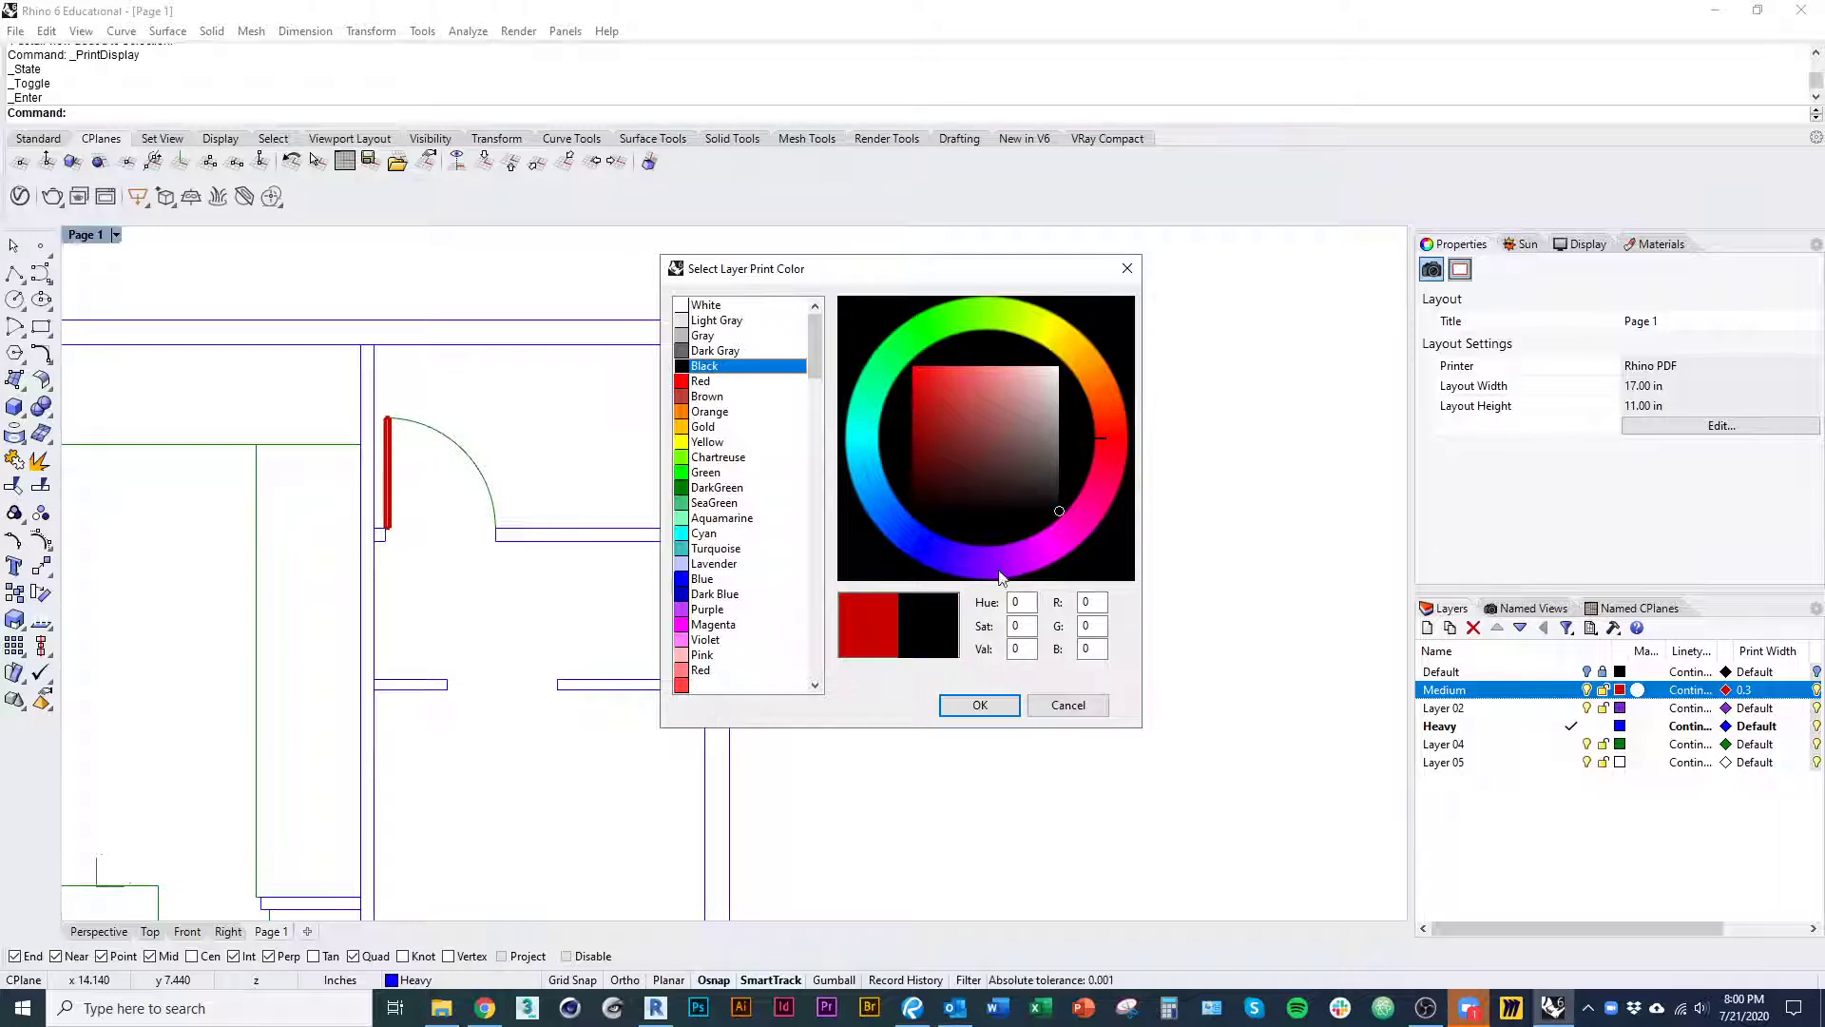
click(980, 705)
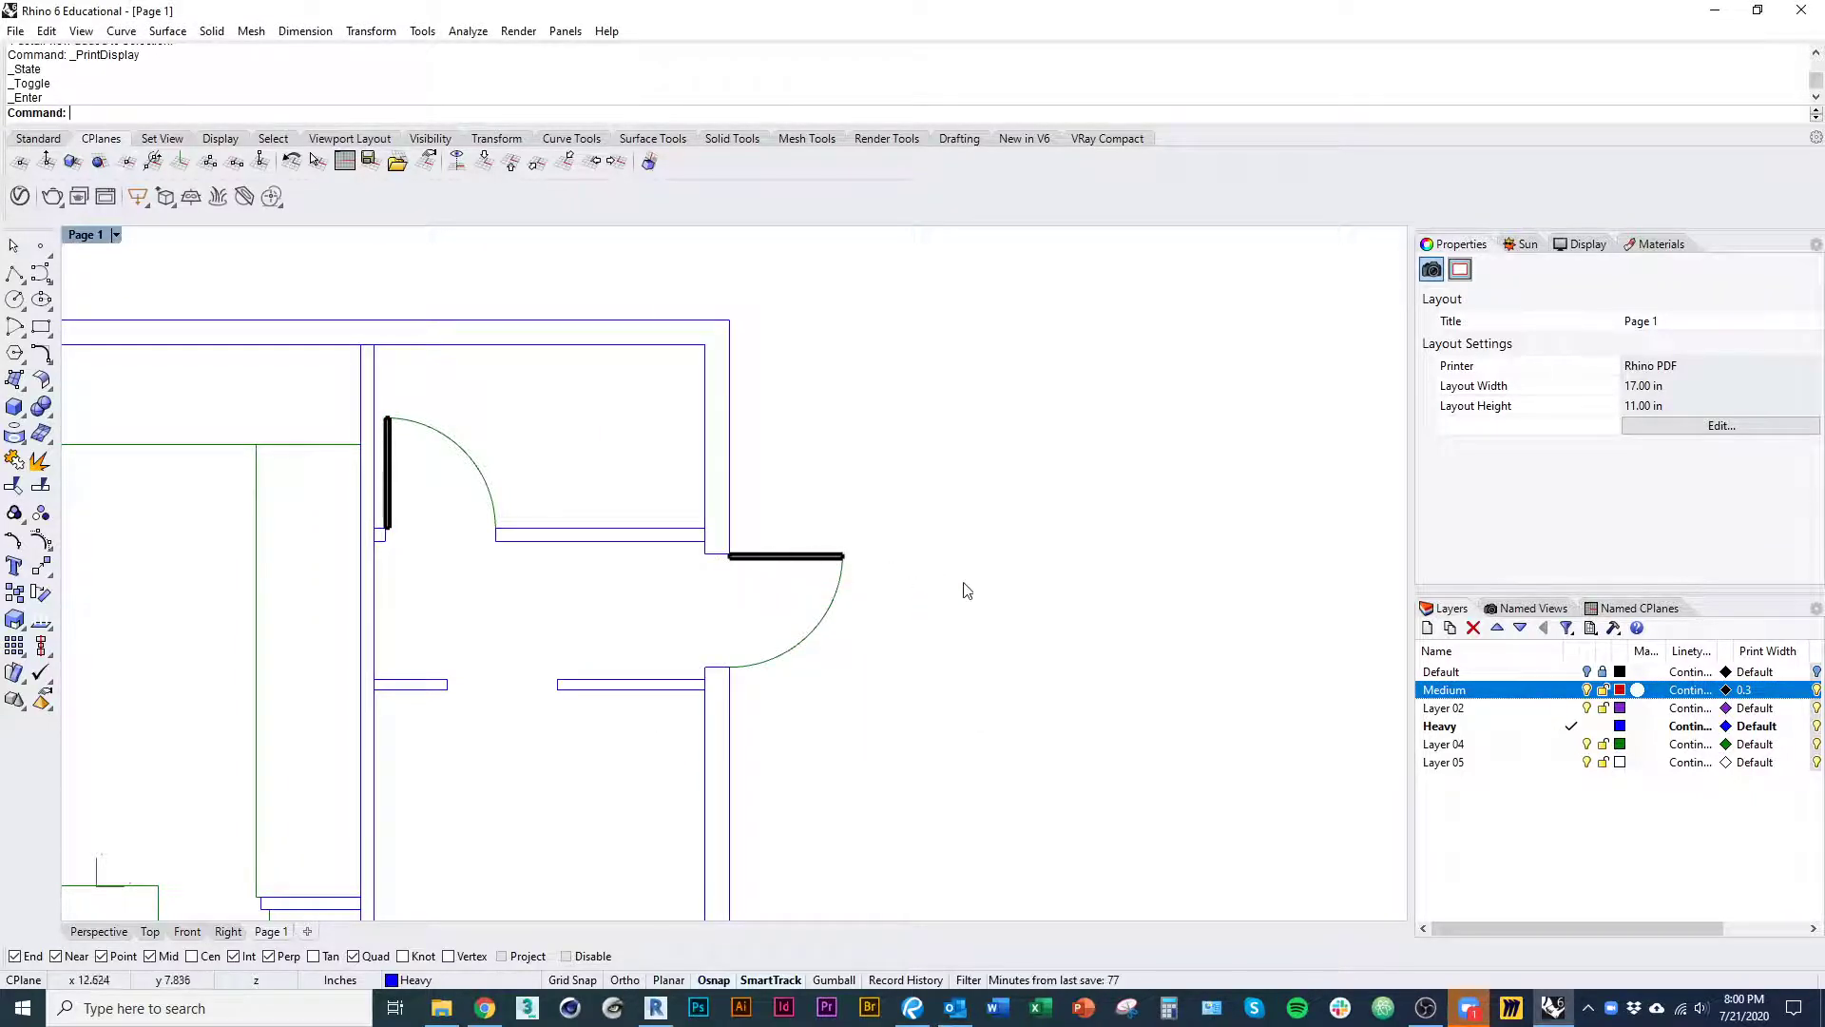
click(1726, 726)
click(746, 367)
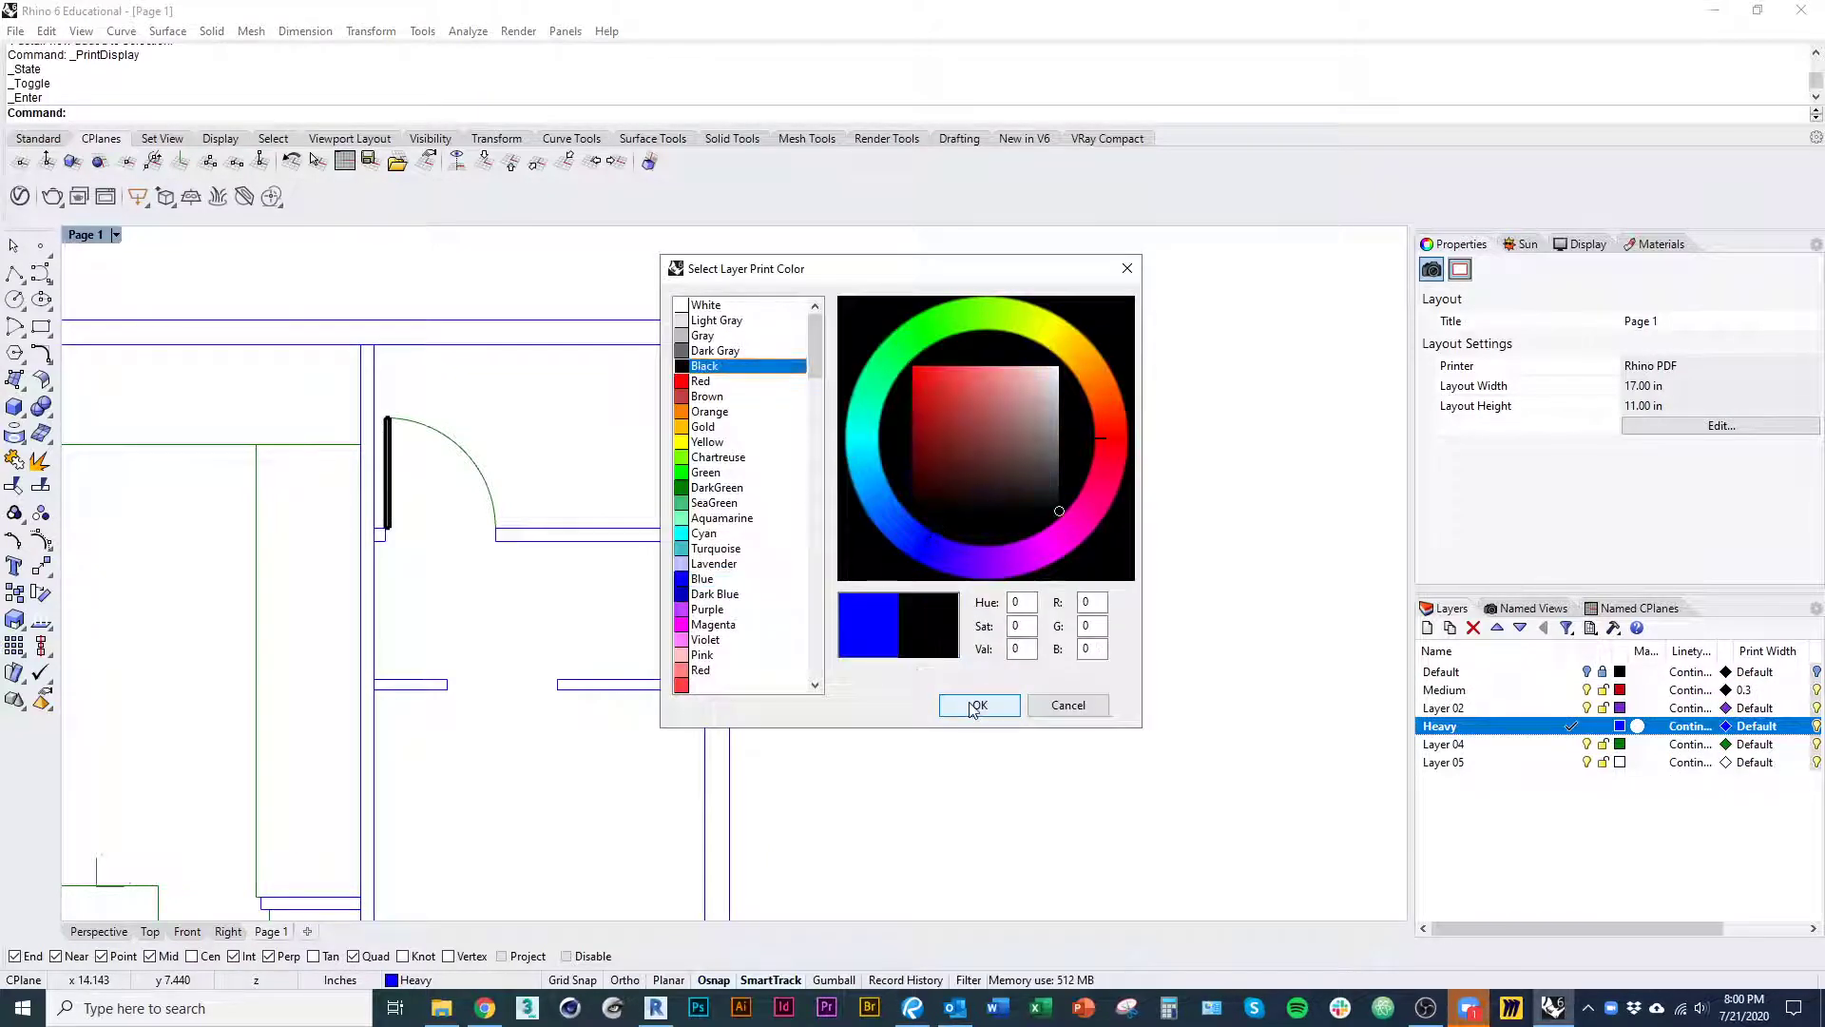
click(980, 705)
click(1726, 744)
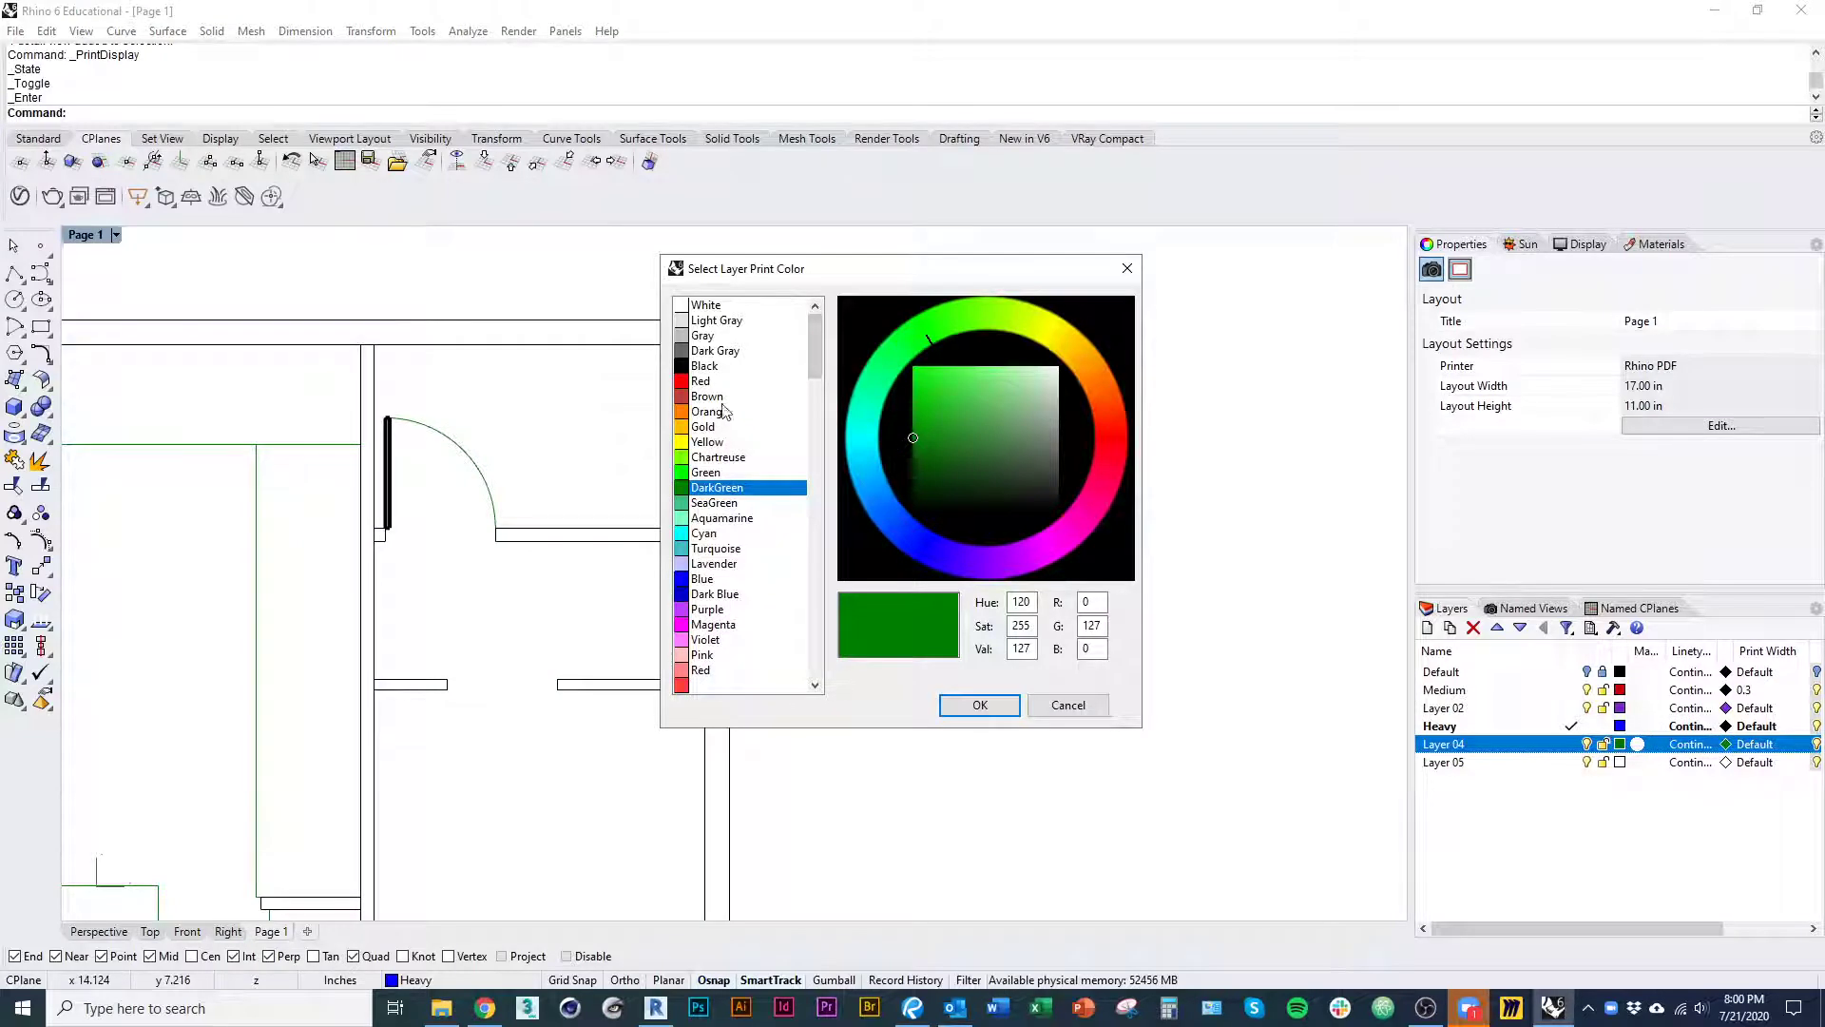
click(715, 367)
click(980, 704)
scroll(905, 800, down, 5)
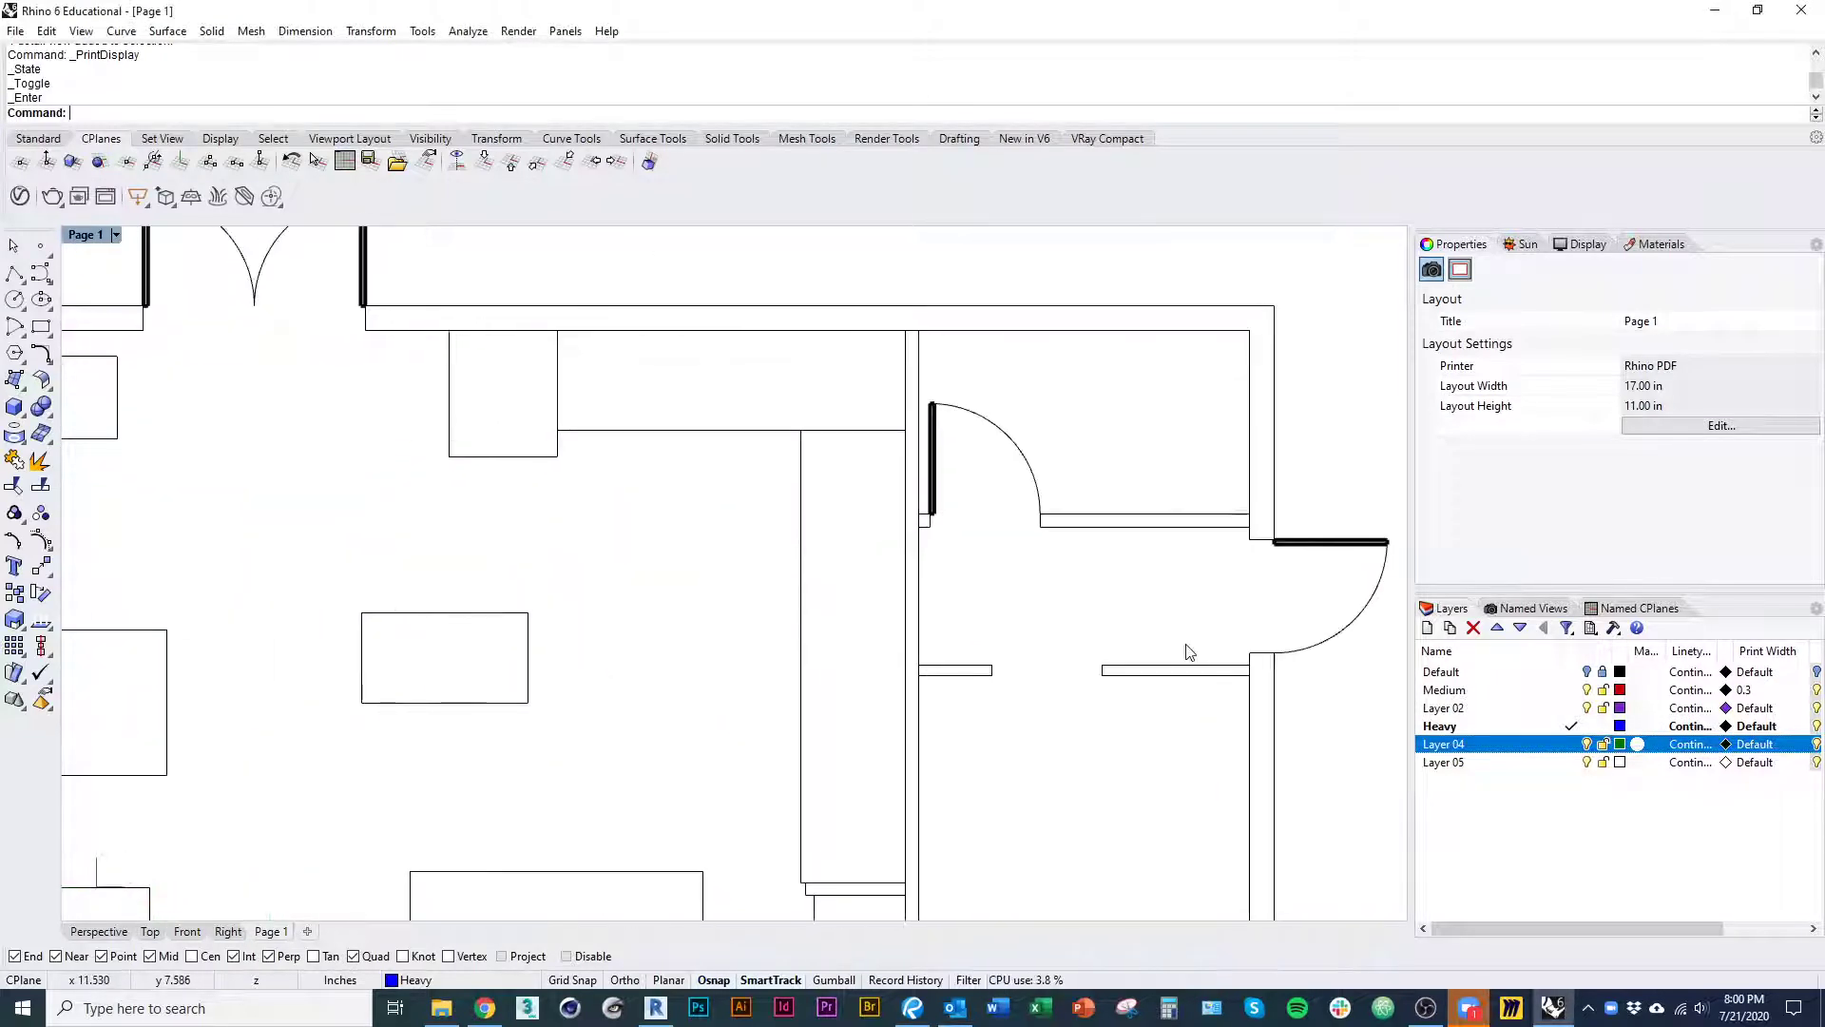
- Check how the layer colors display in the Perspective and Top model views
click(101, 933)
scroll(916, 772, down, 8)
right_drag(916, 768, 910, 791)
scroll(909, 798, up, 10)
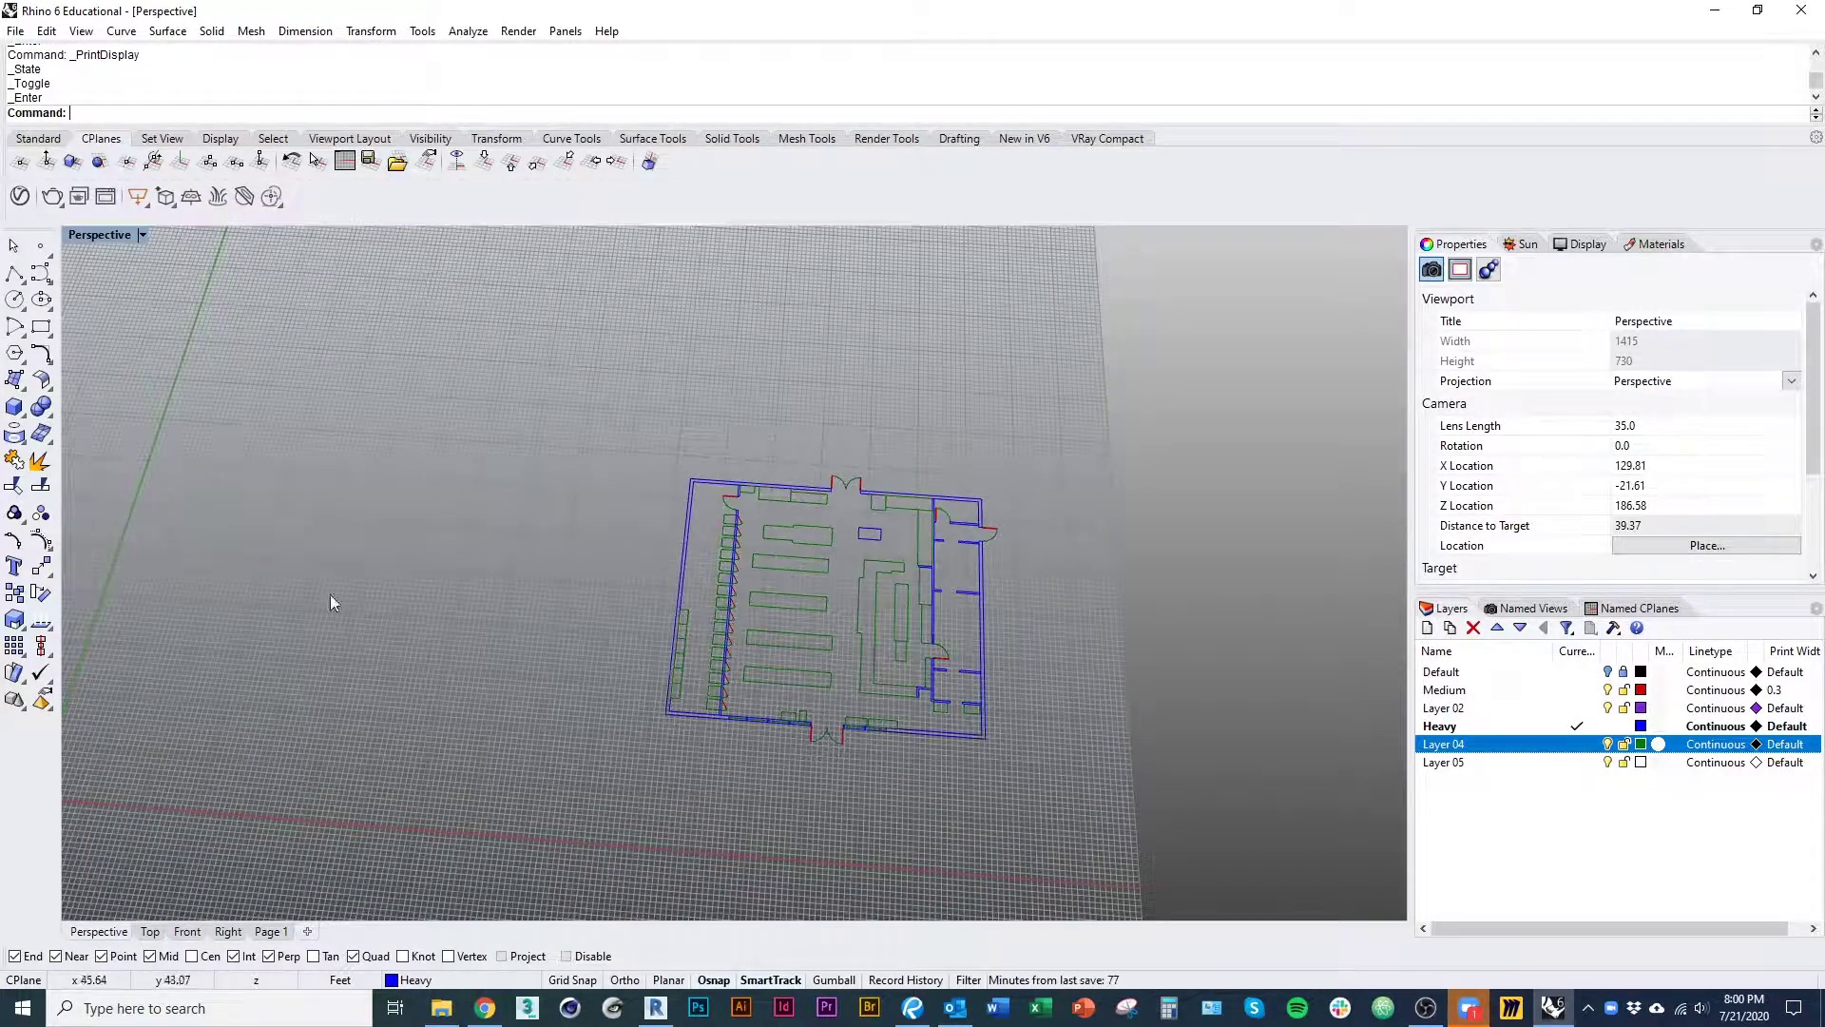
right_drag(880, 582, 743, 681)
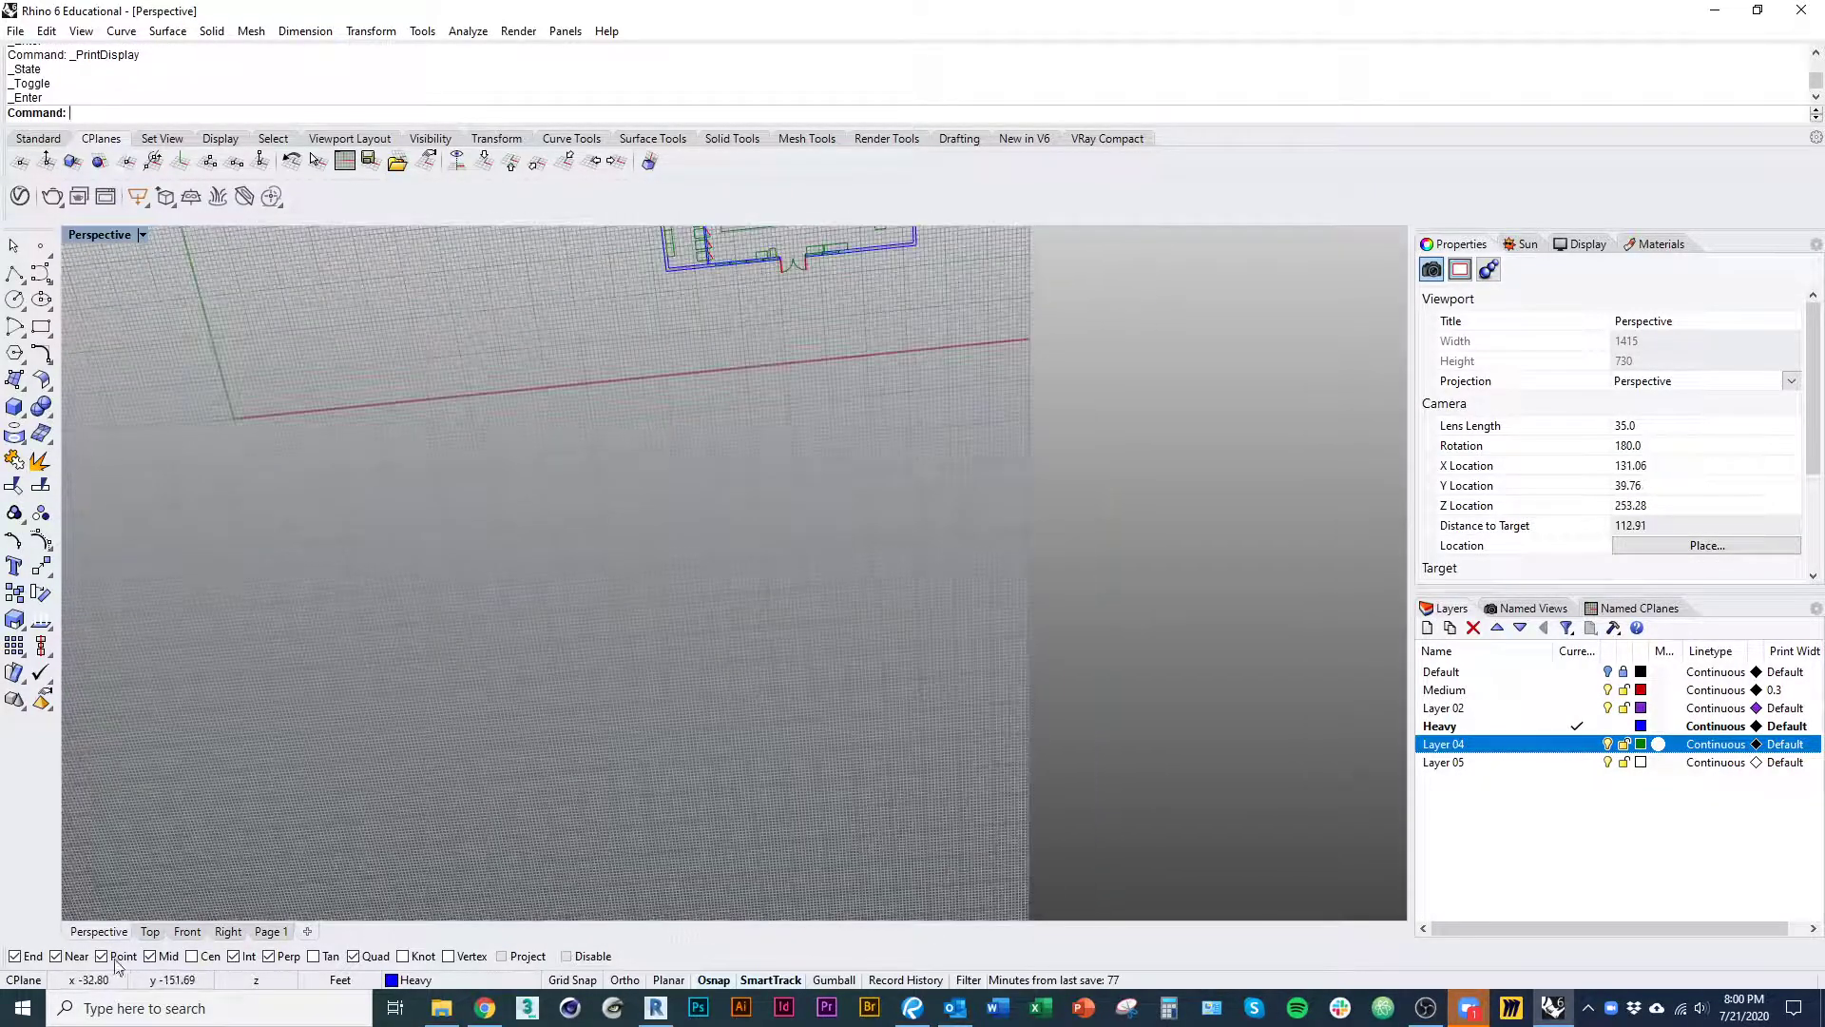
click(150, 931)
scroll(521, 786, down, 3)
scroll(602, 668, up, 4)
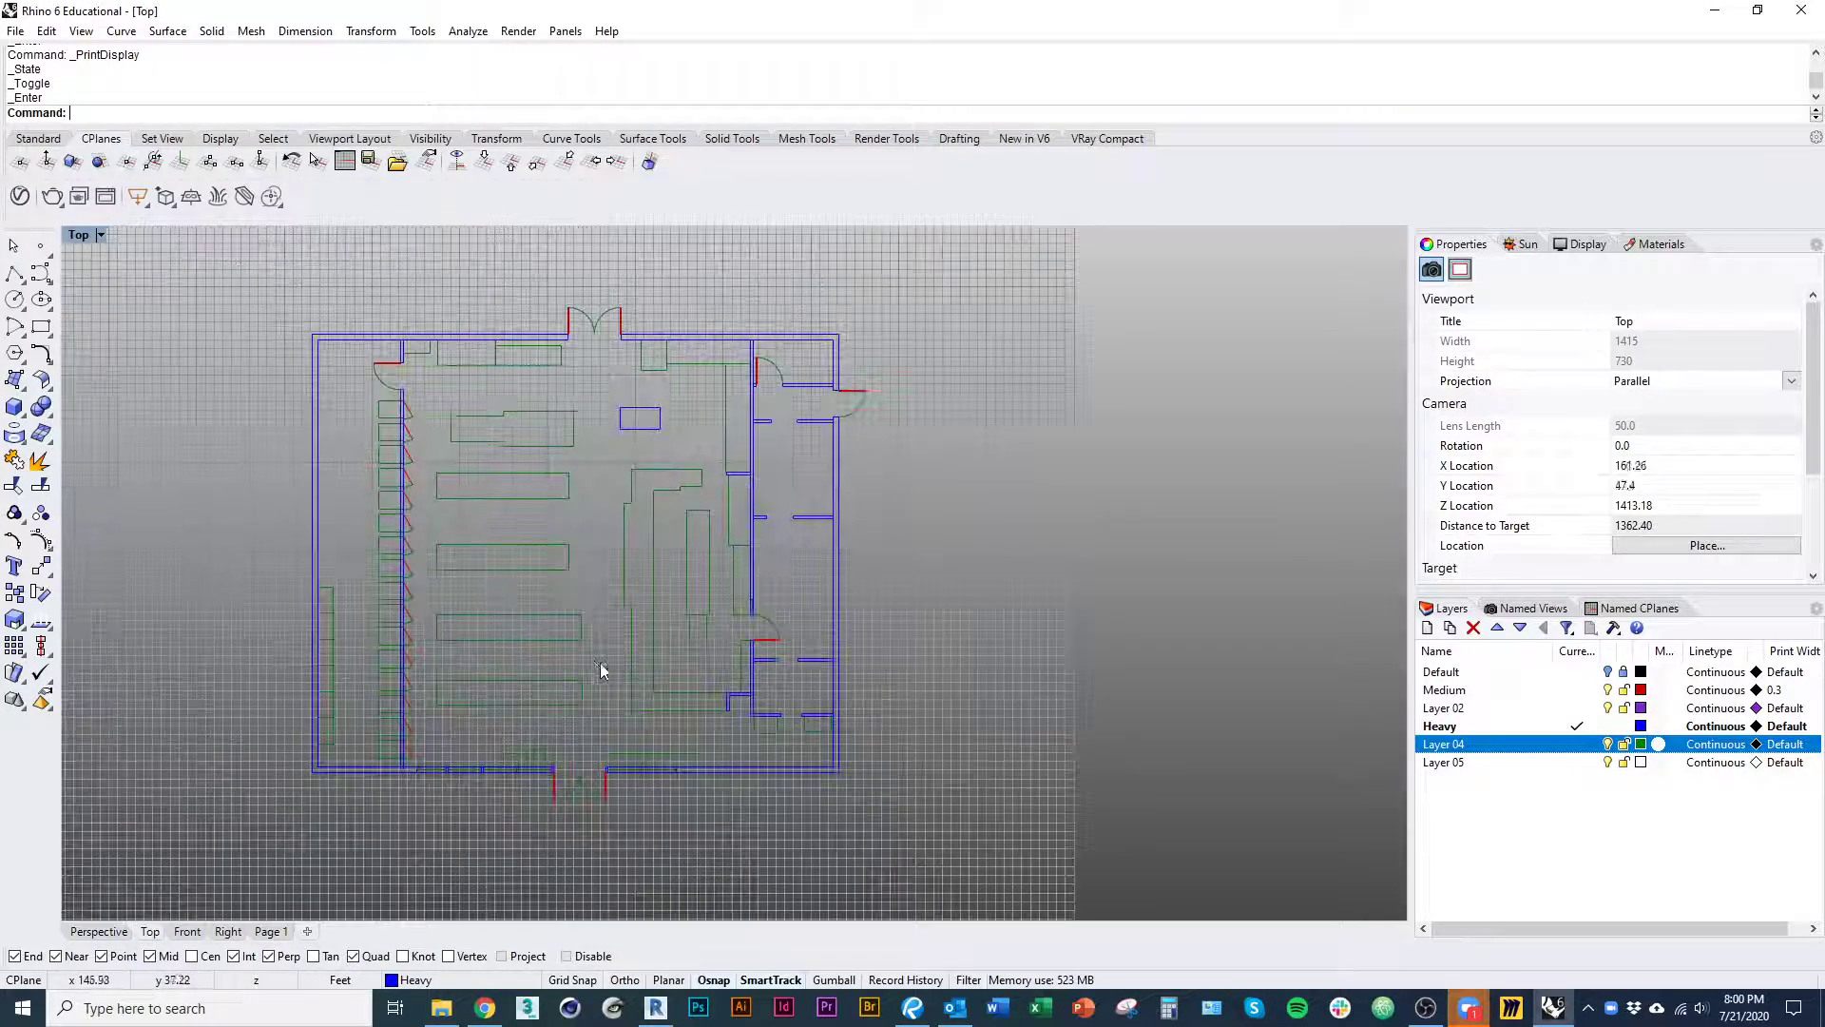
- Preview the Top view in print display, and turn its print preview off again
click(99, 234)
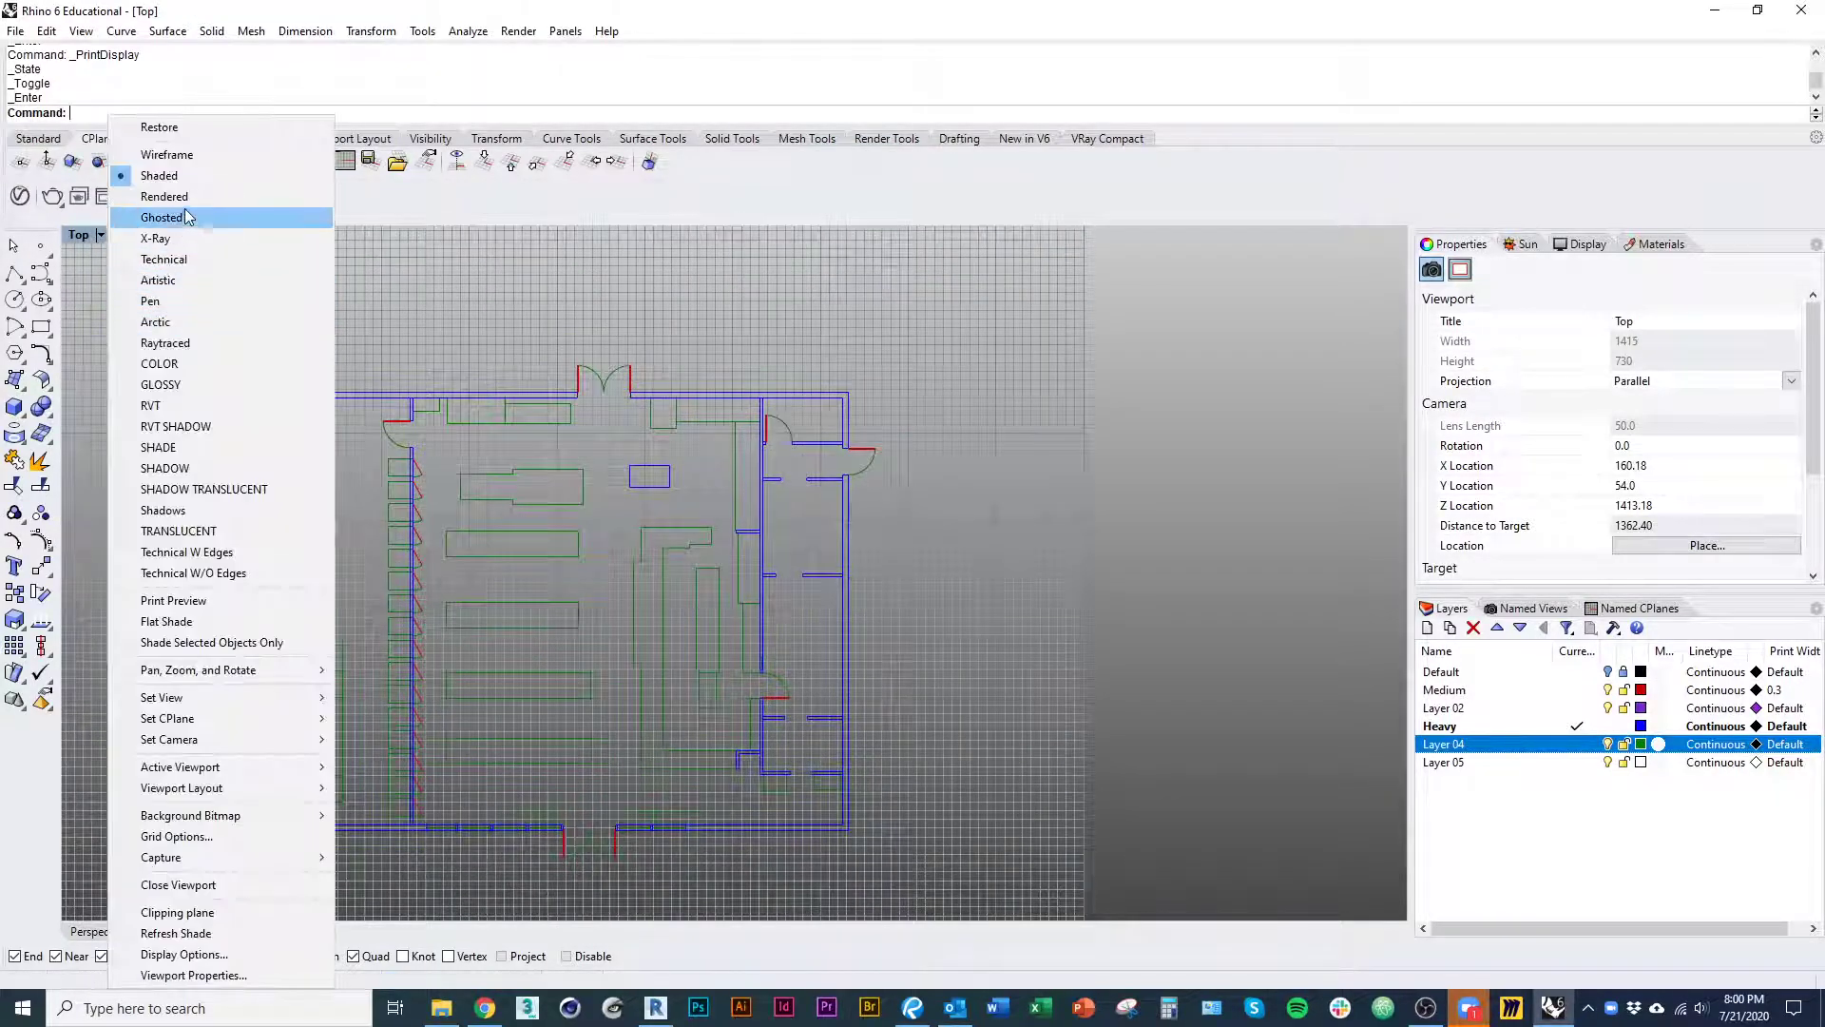
click(173, 600)
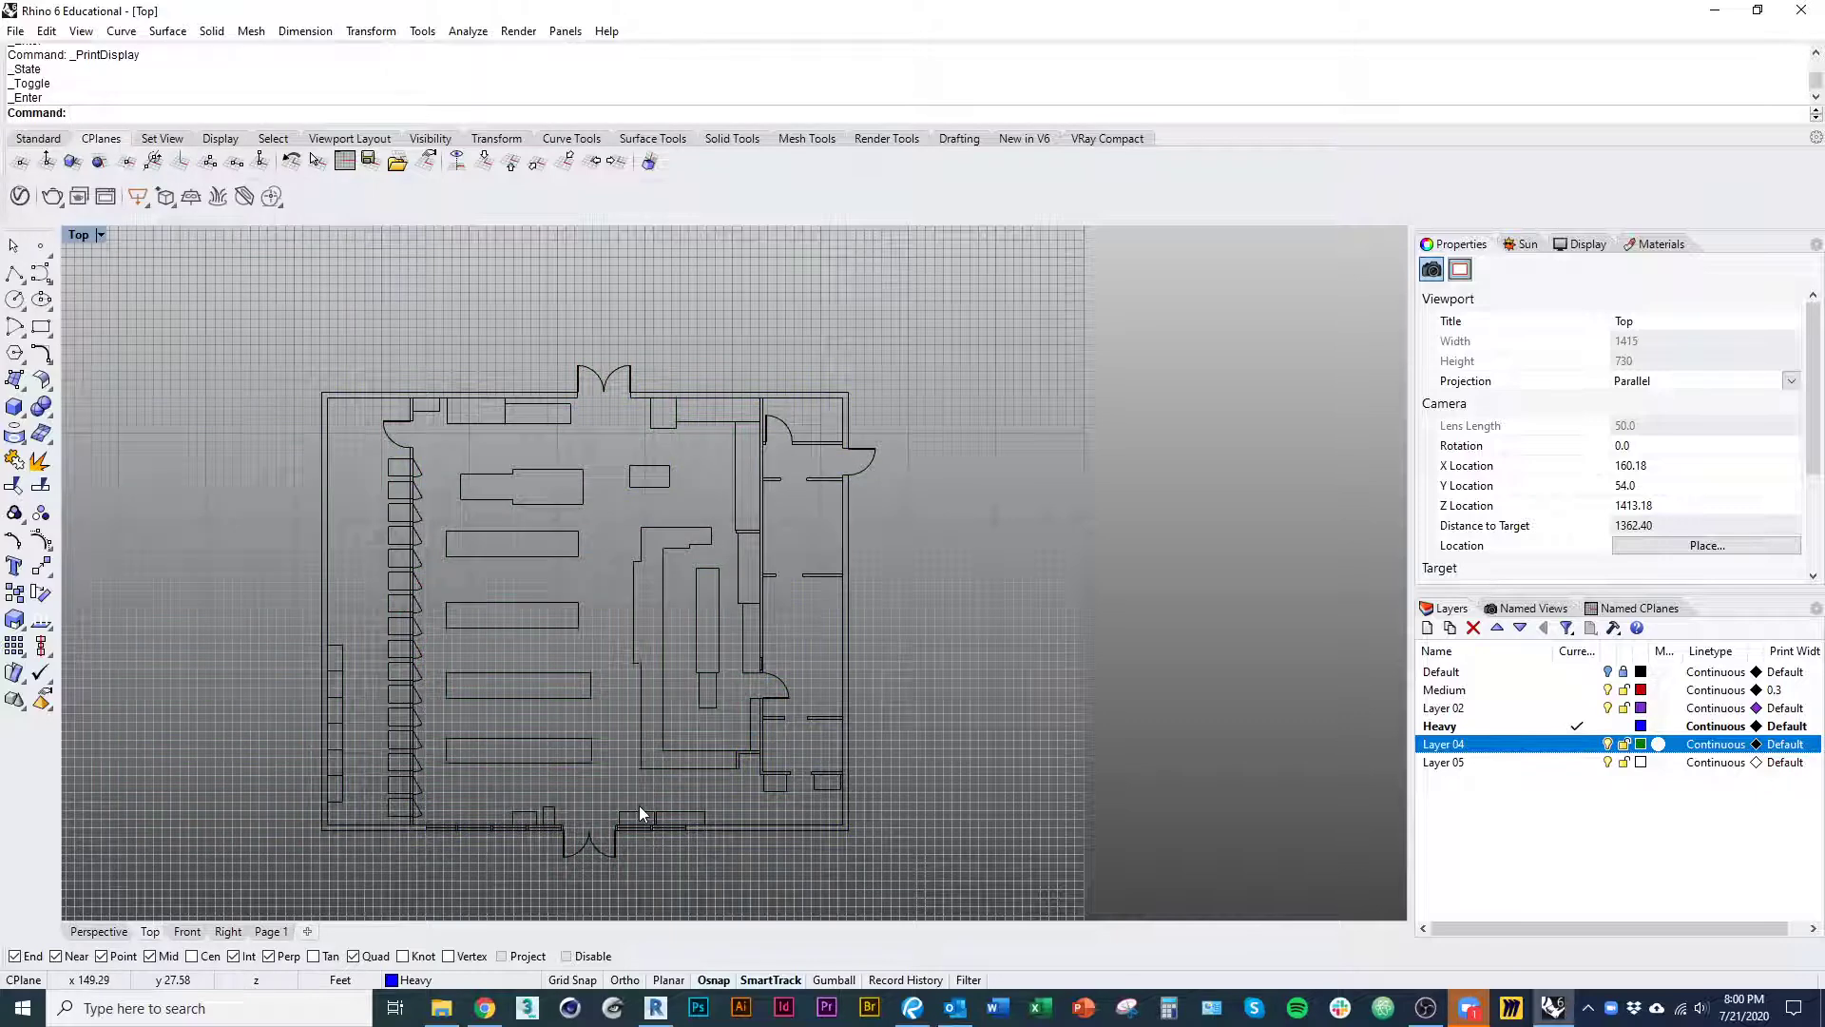
click(99, 236)
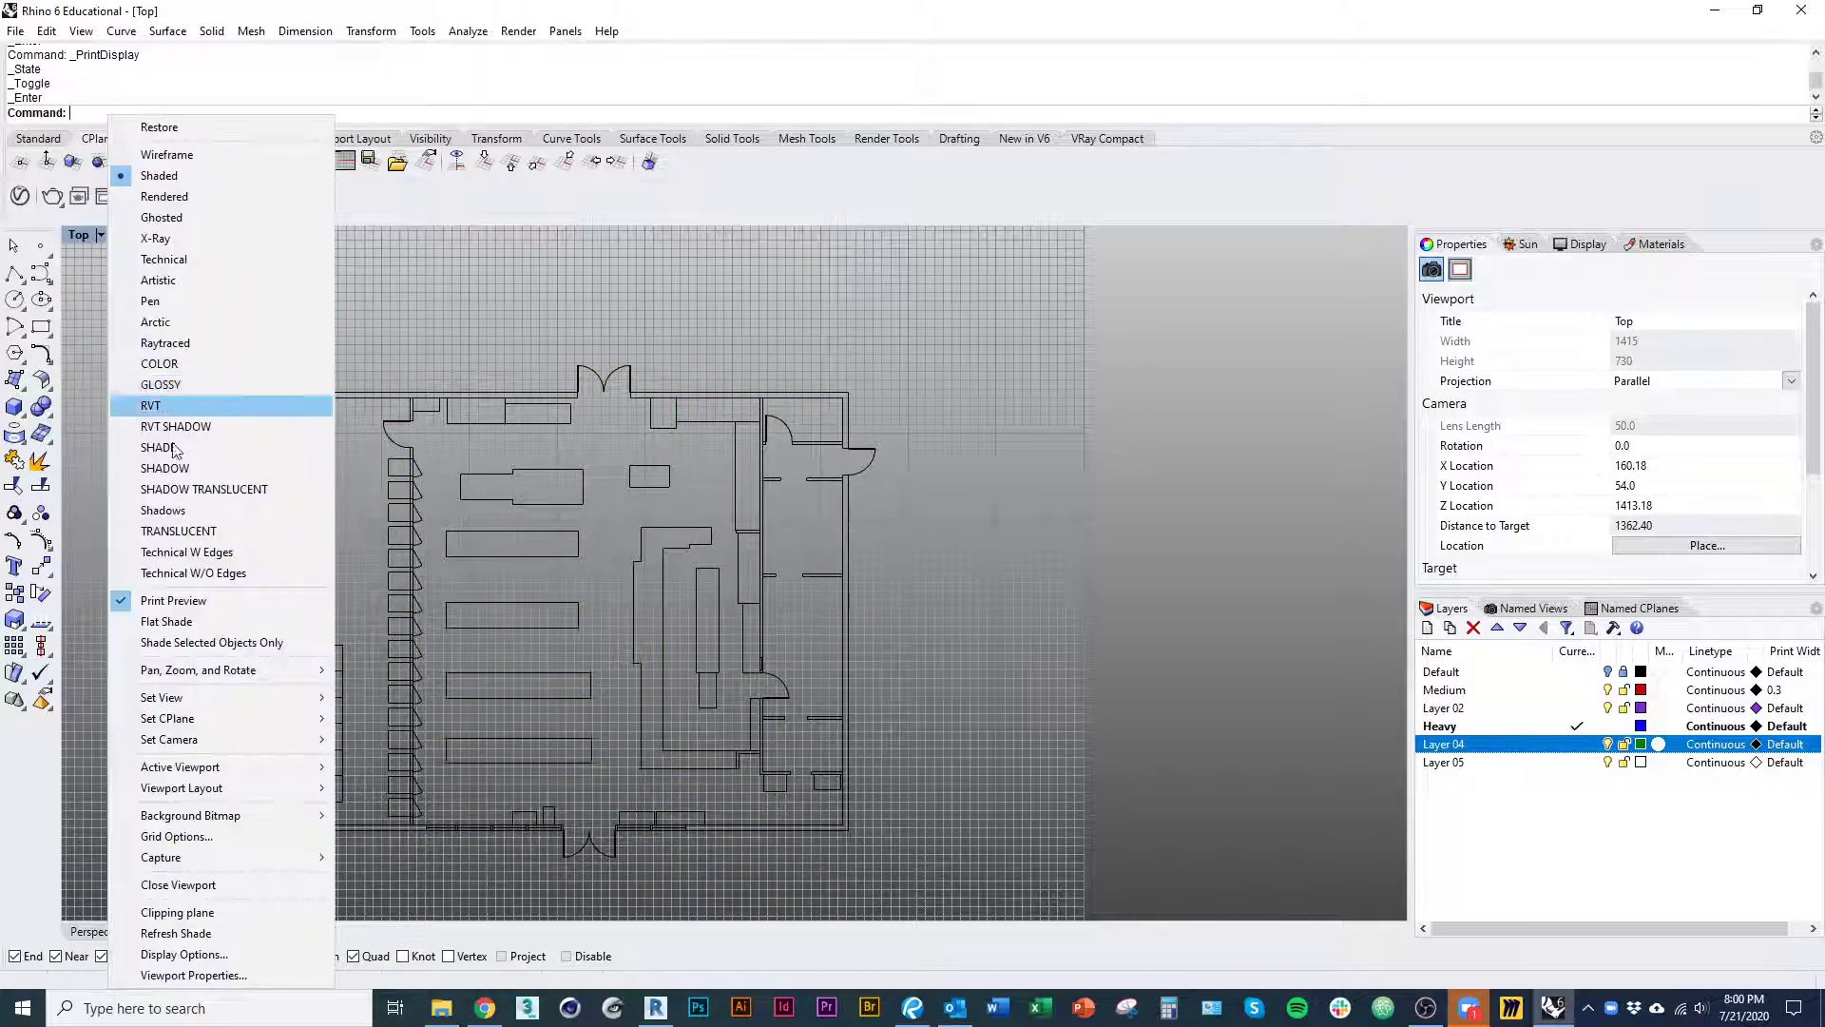
click(184, 609)
scroll(665, 827, up, 5)
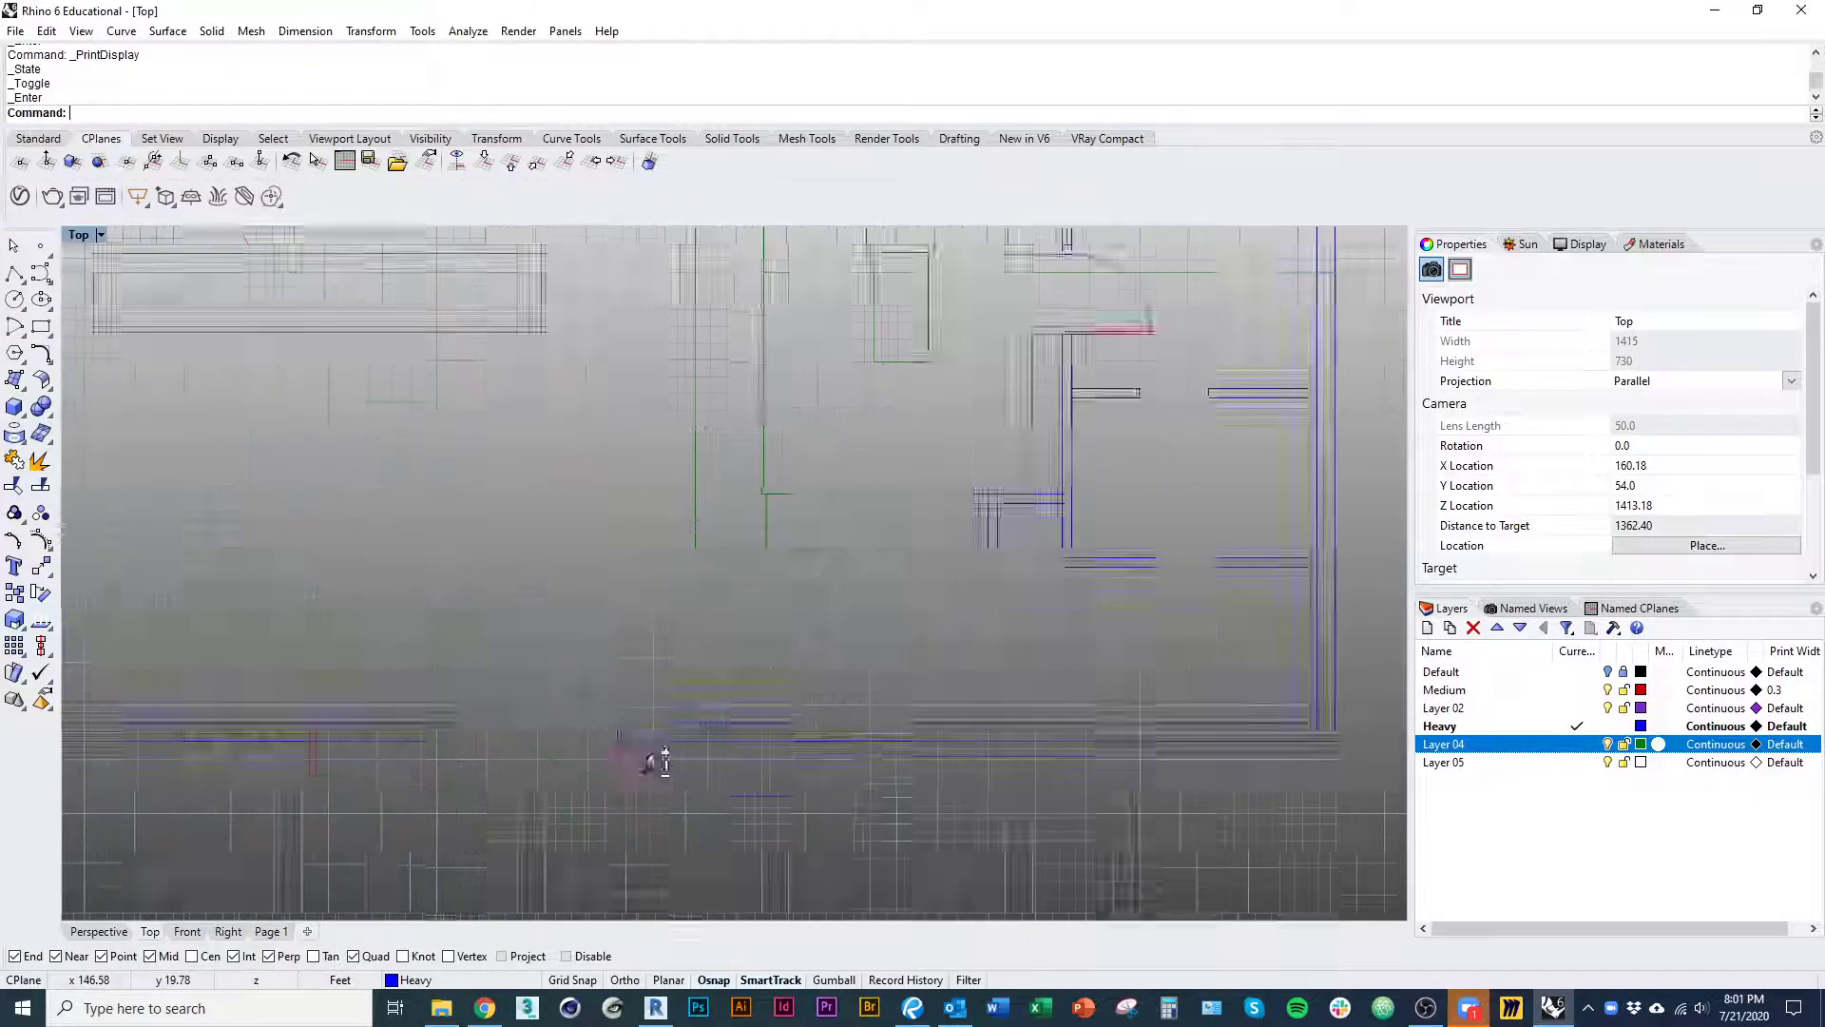
- Return to the Page 1 layout and rename Layer 04 as Light
click(269, 931)
right_drag(713, 770, 529, 827)
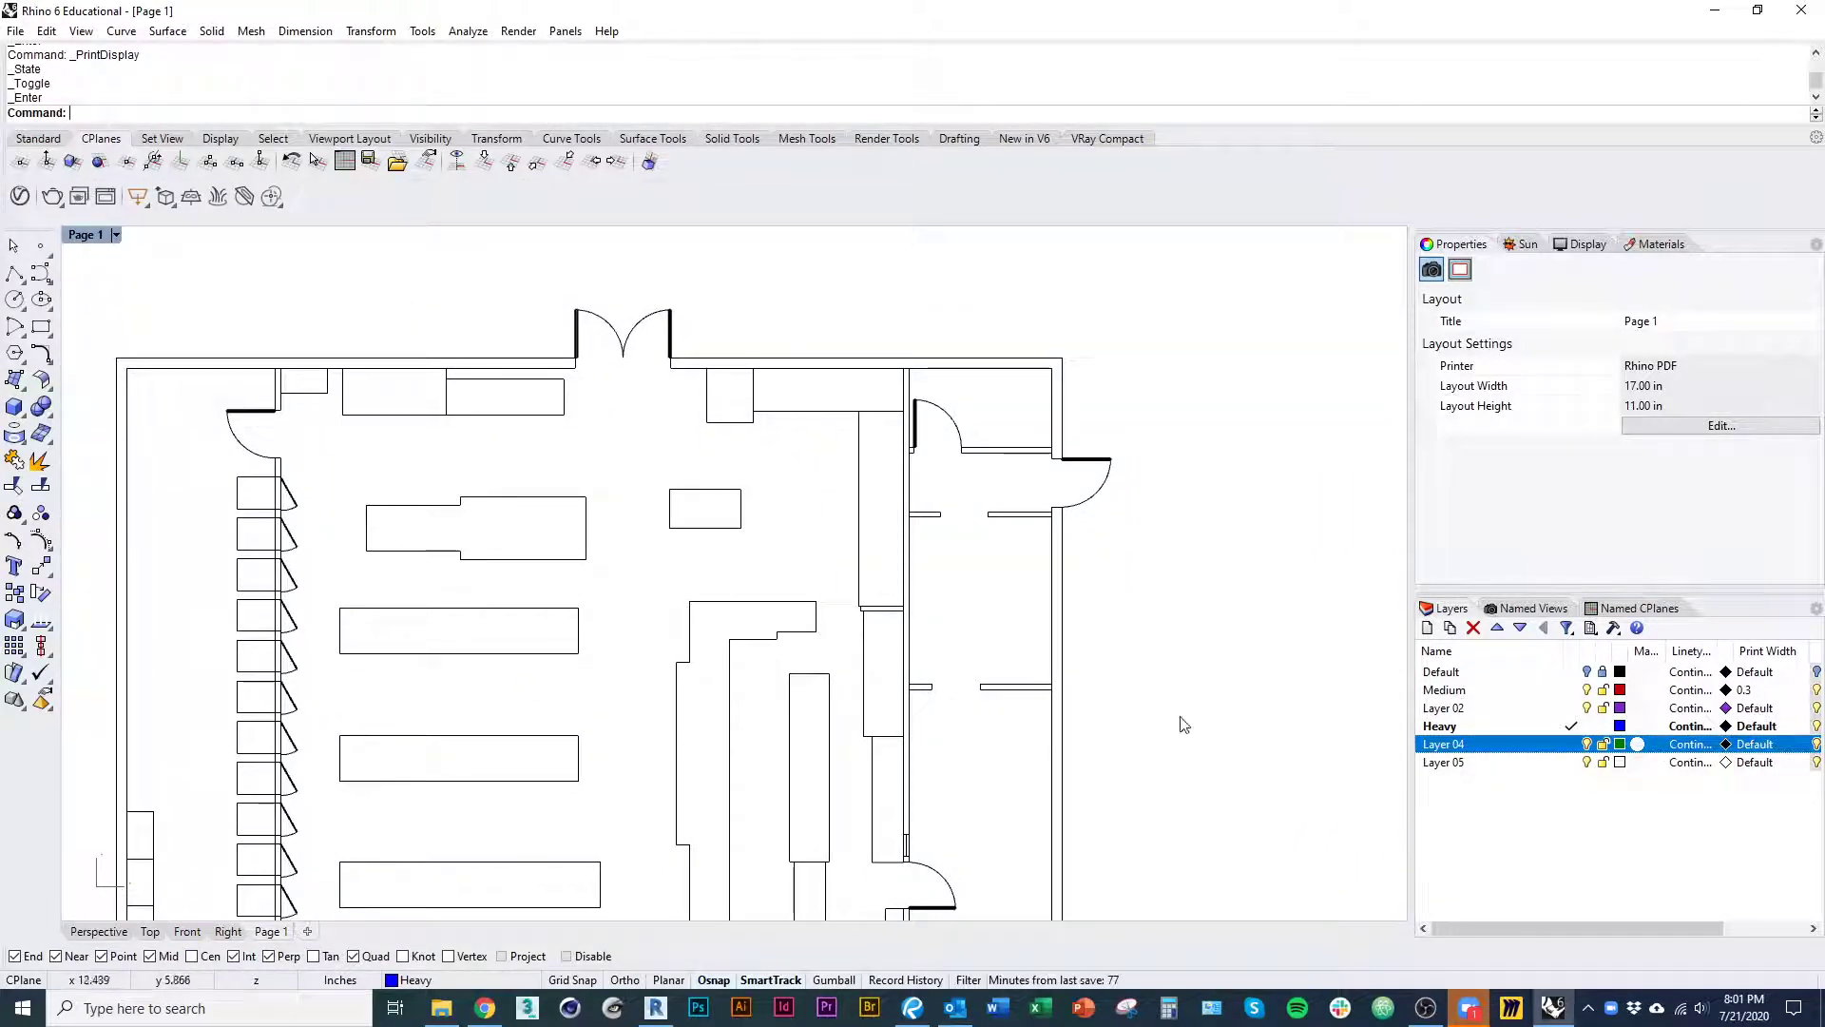
click(1449, 747)
text(Light)
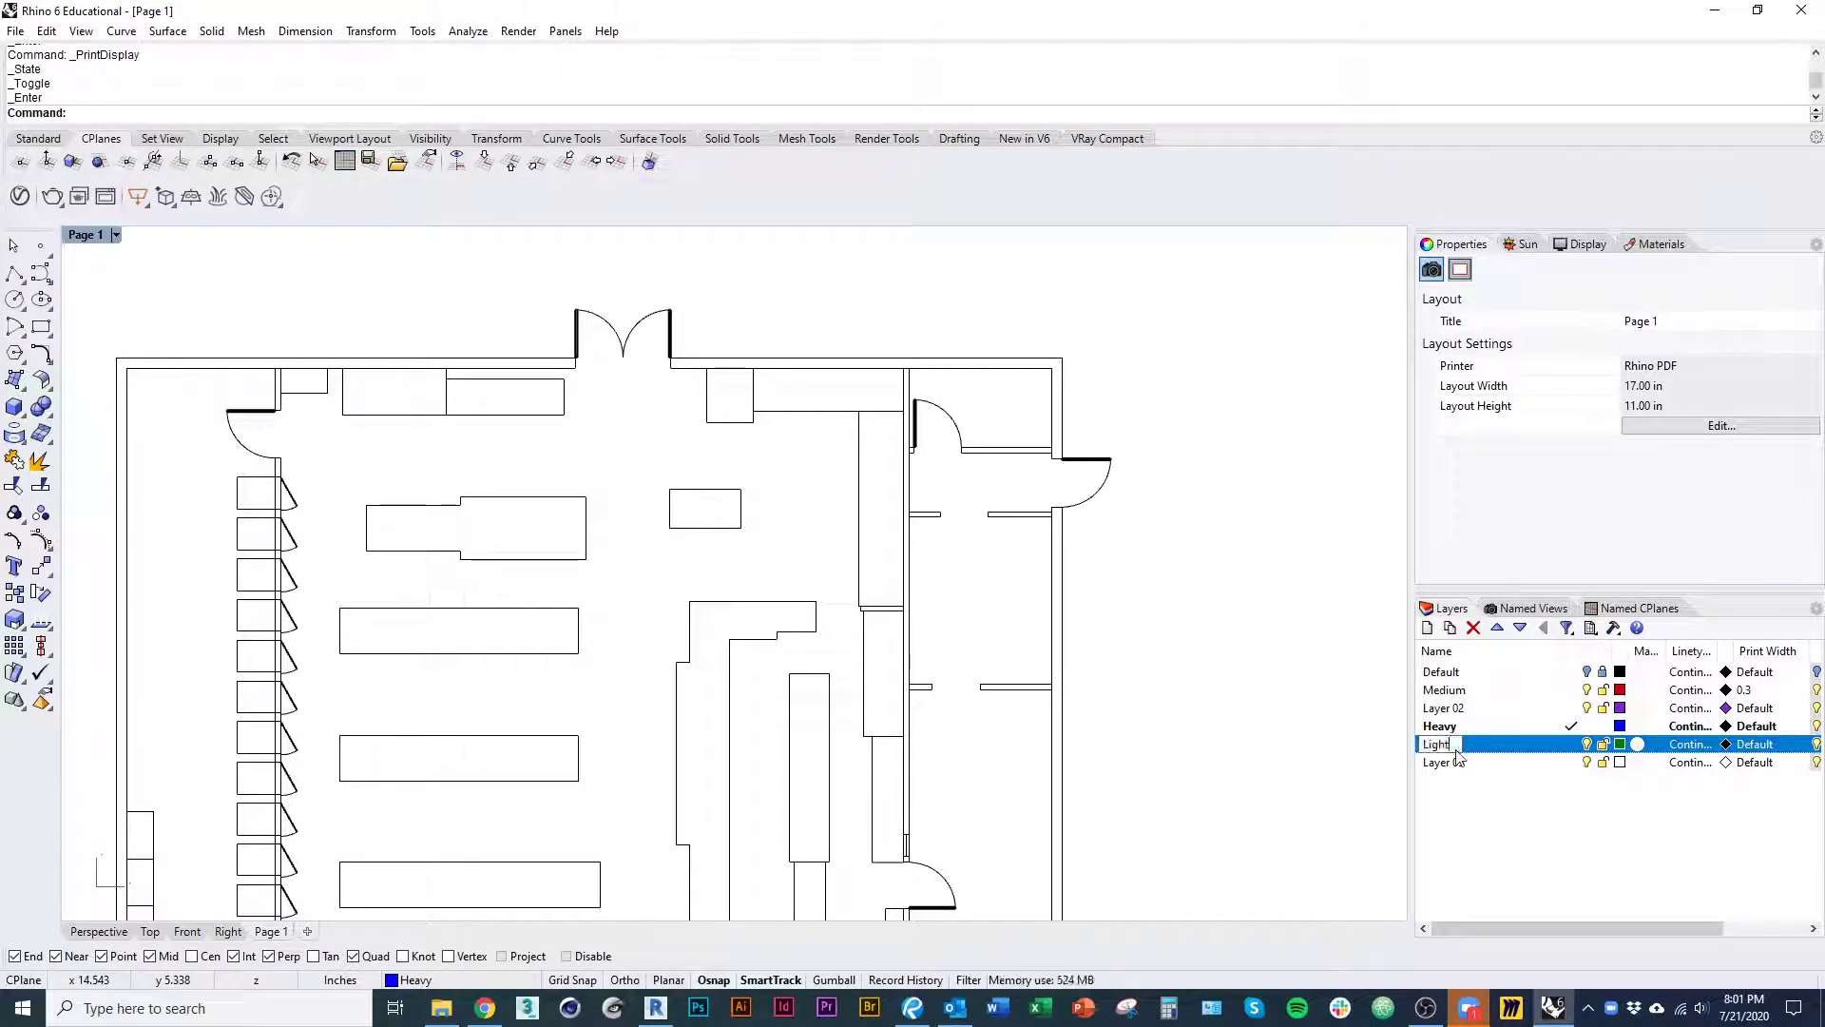
click(1468, 729)
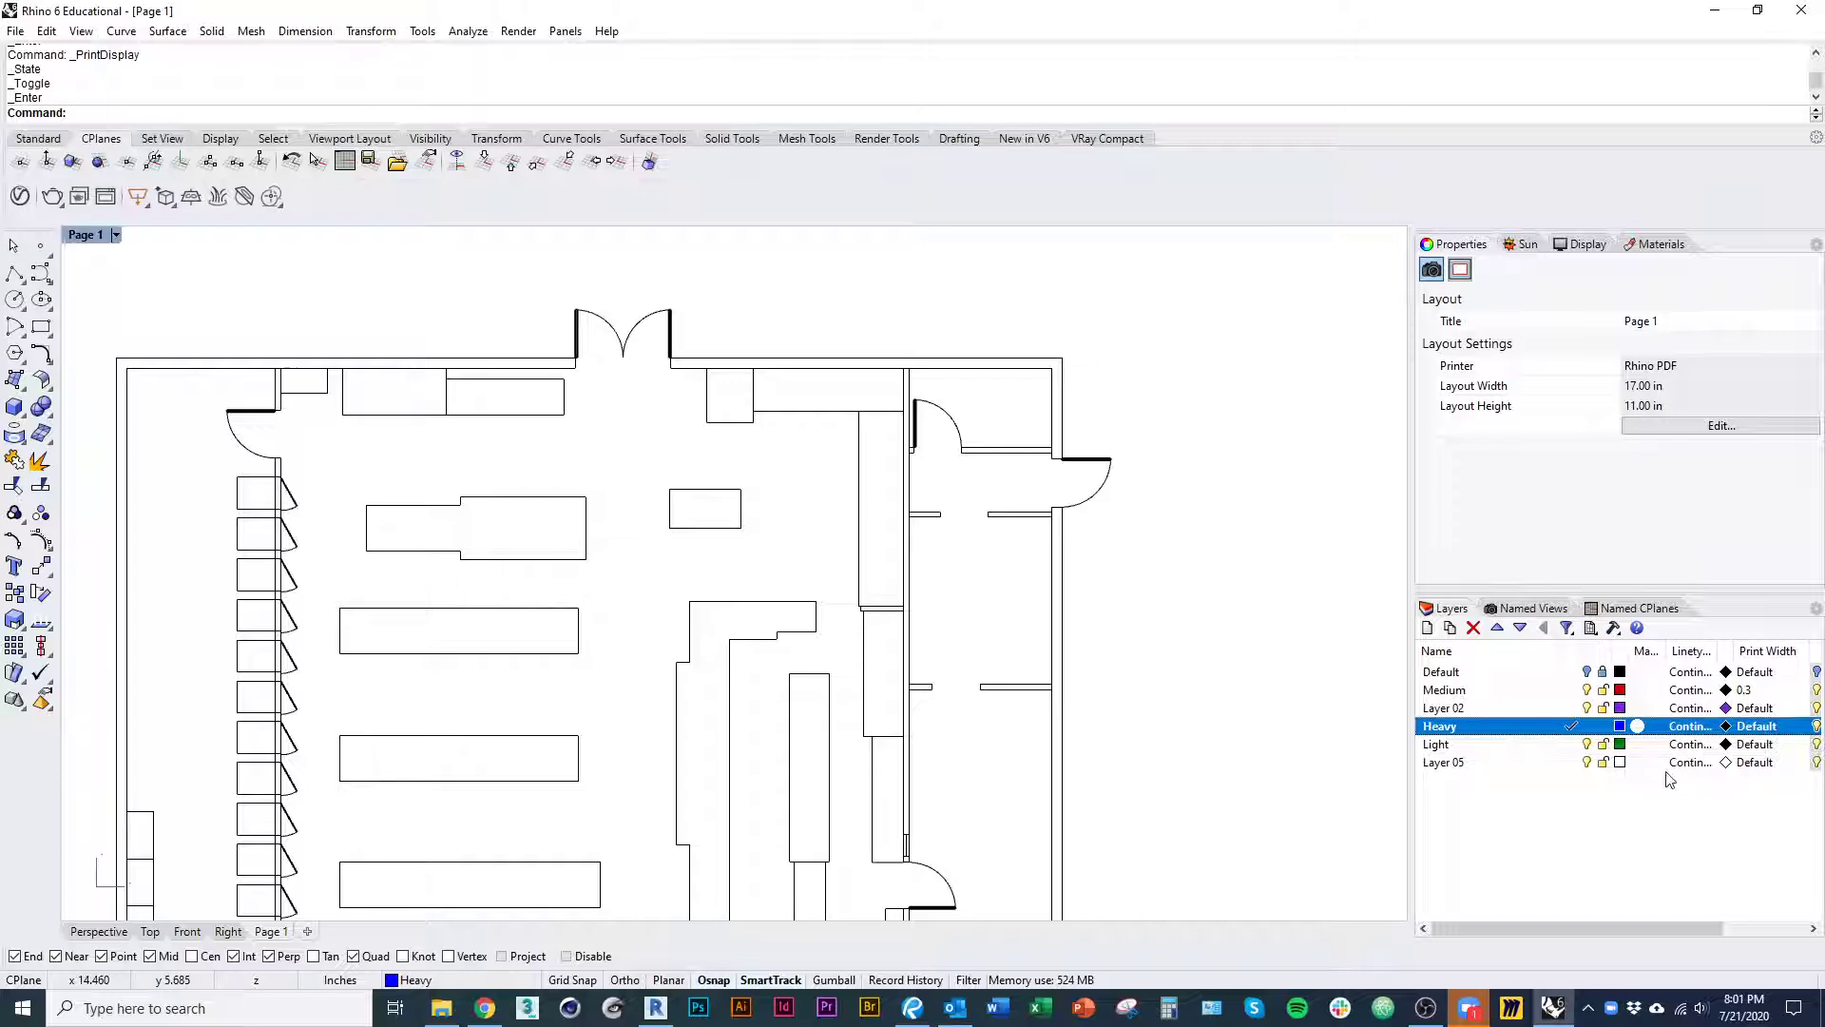
- Set the Light layer's print width to 0.18 mm
click(1752, 745)
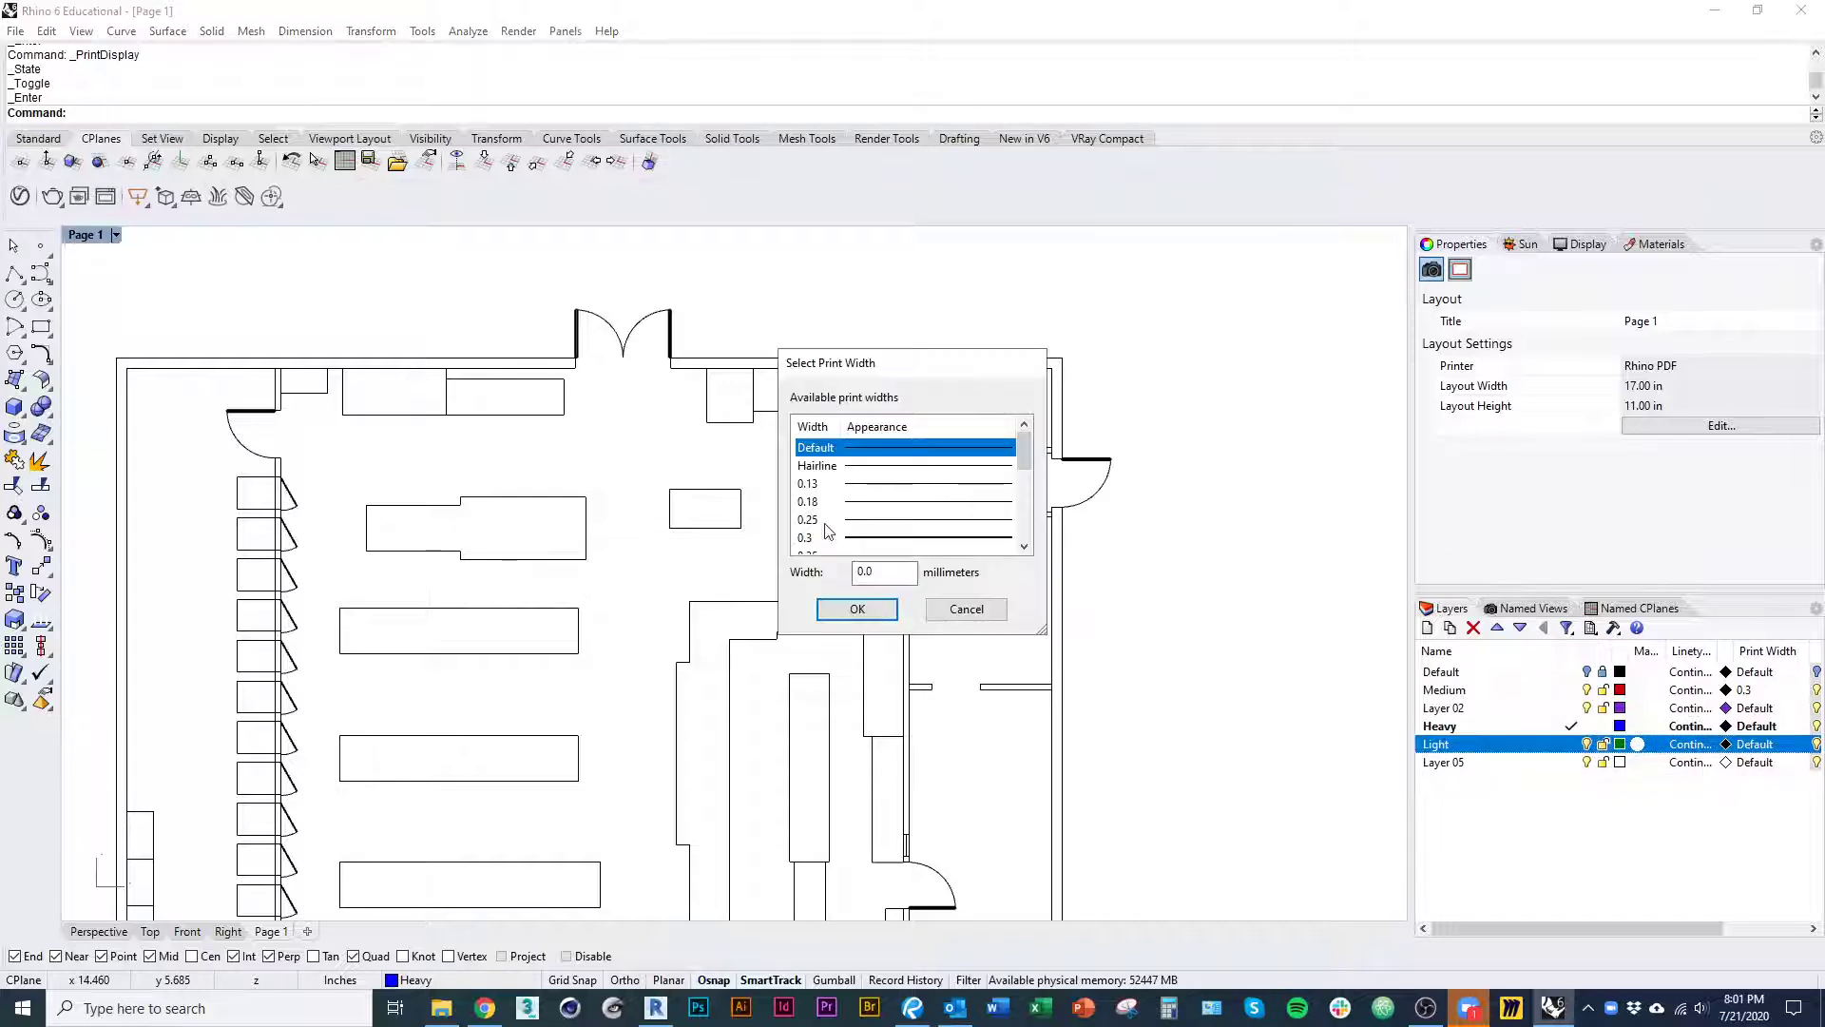
click(862, 502)
click(858, 608)
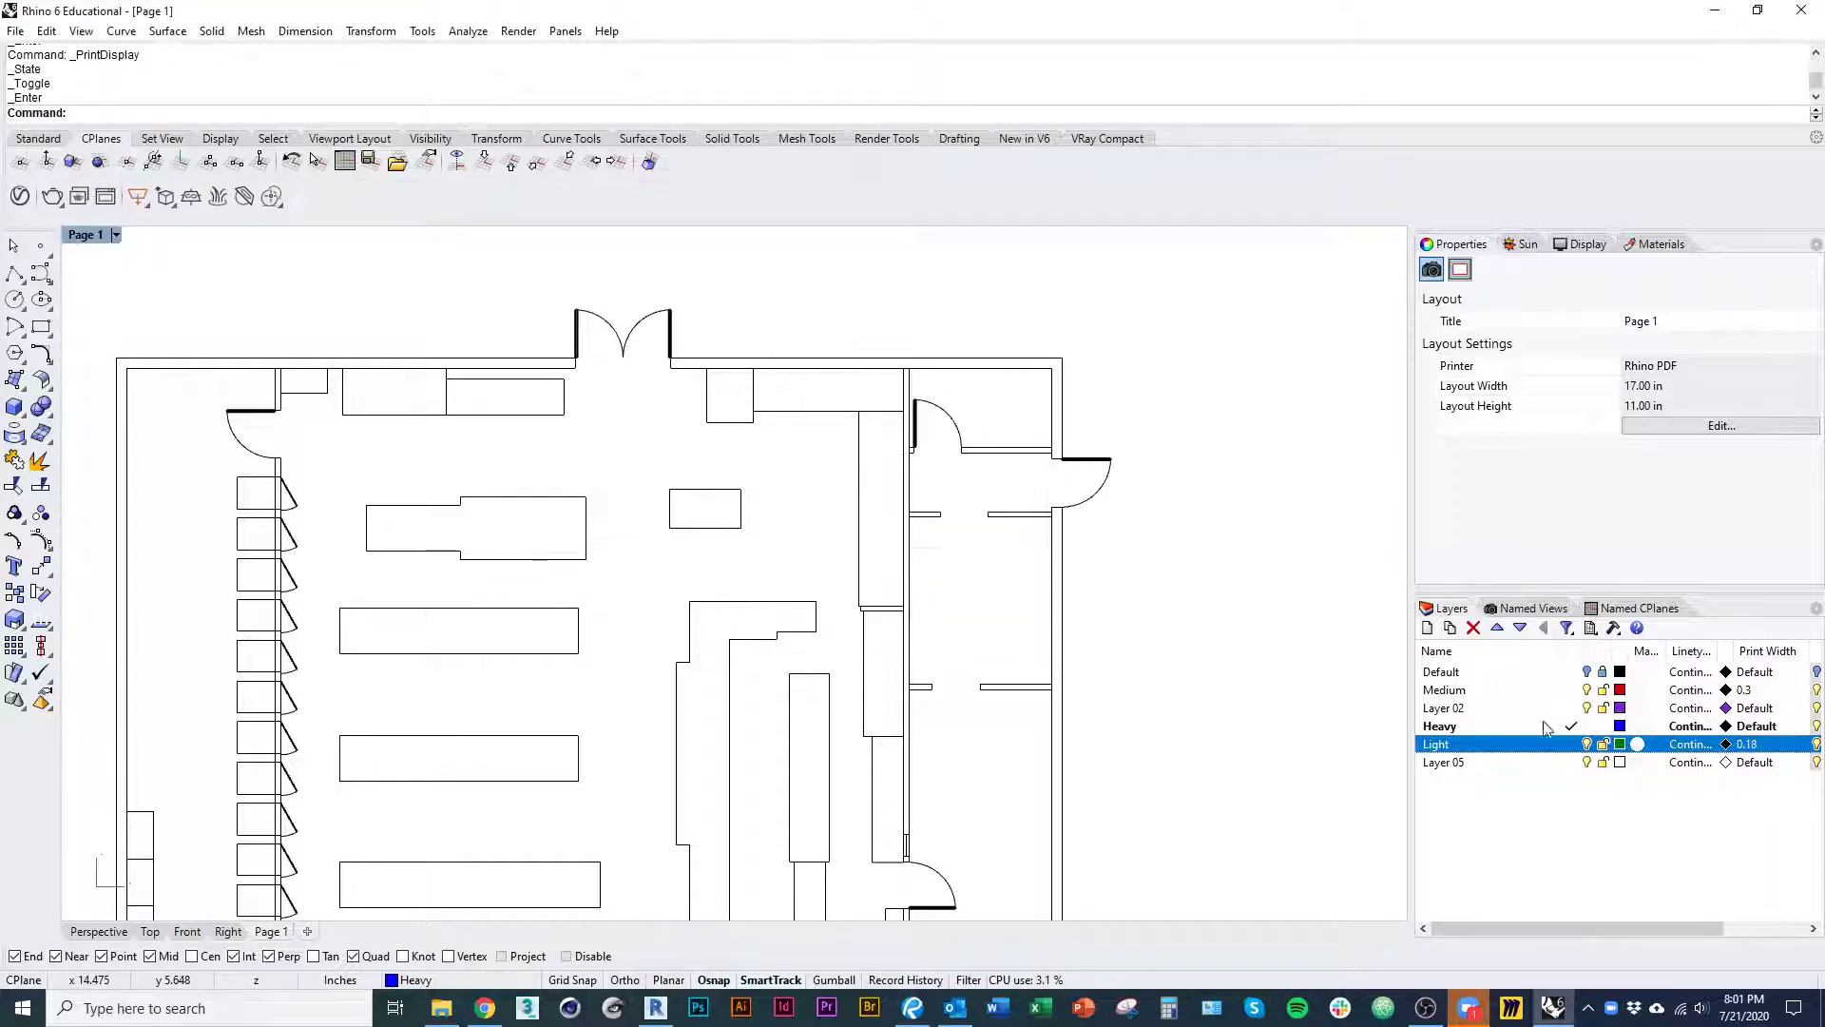
- Set the Heavy layer's print width to 0.45 mm
click(1754, 725)
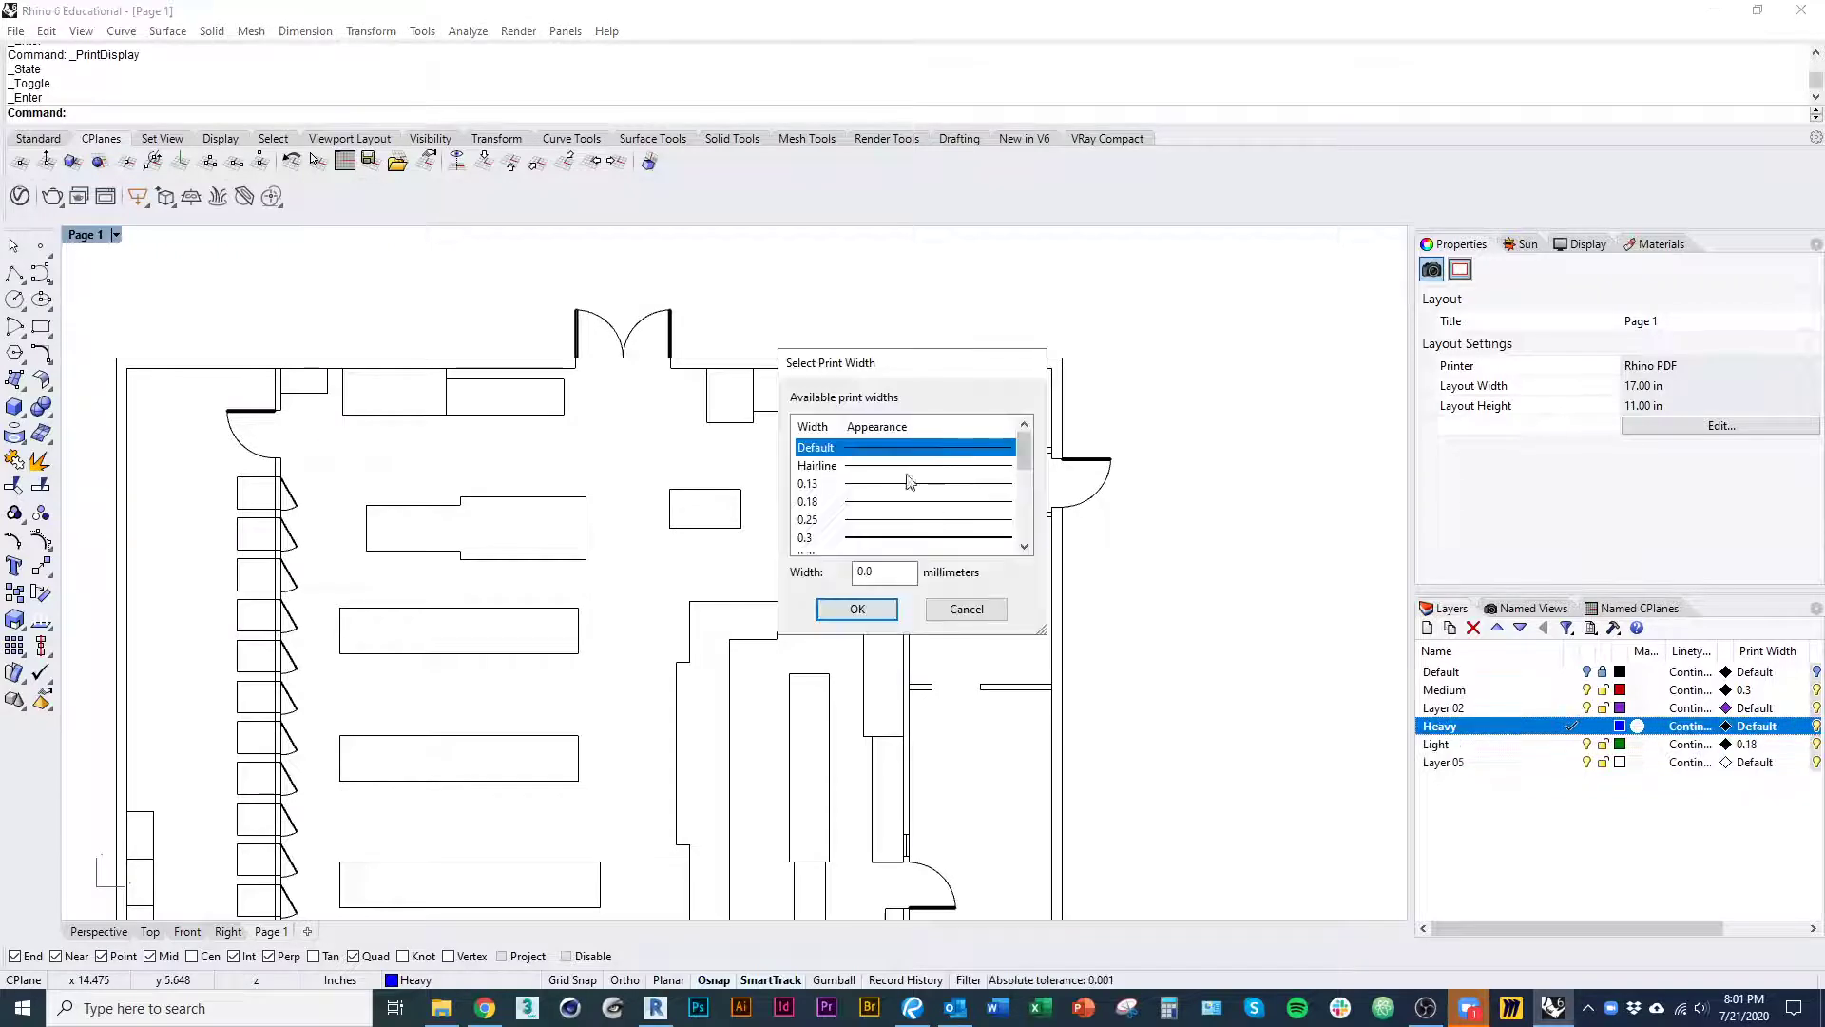
scroll(870, 537, down, 2)
click(869, 502)
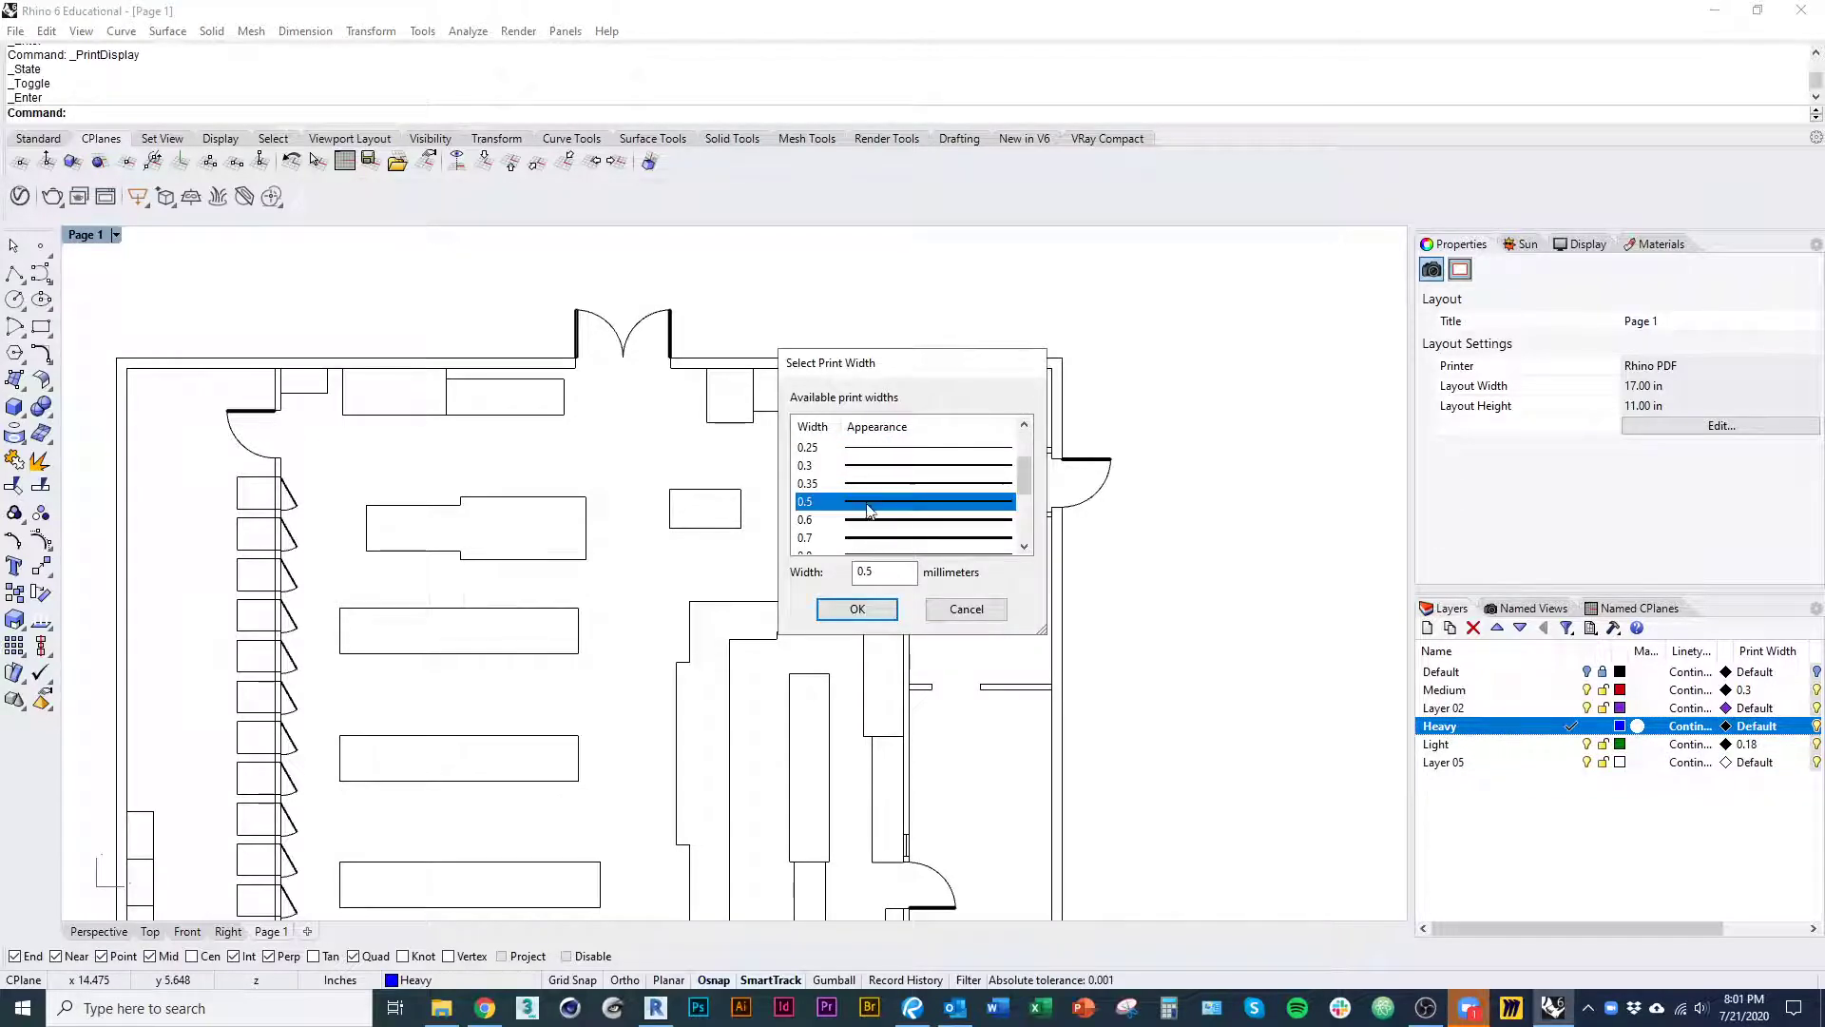
drag(895, 573, 695, 552)
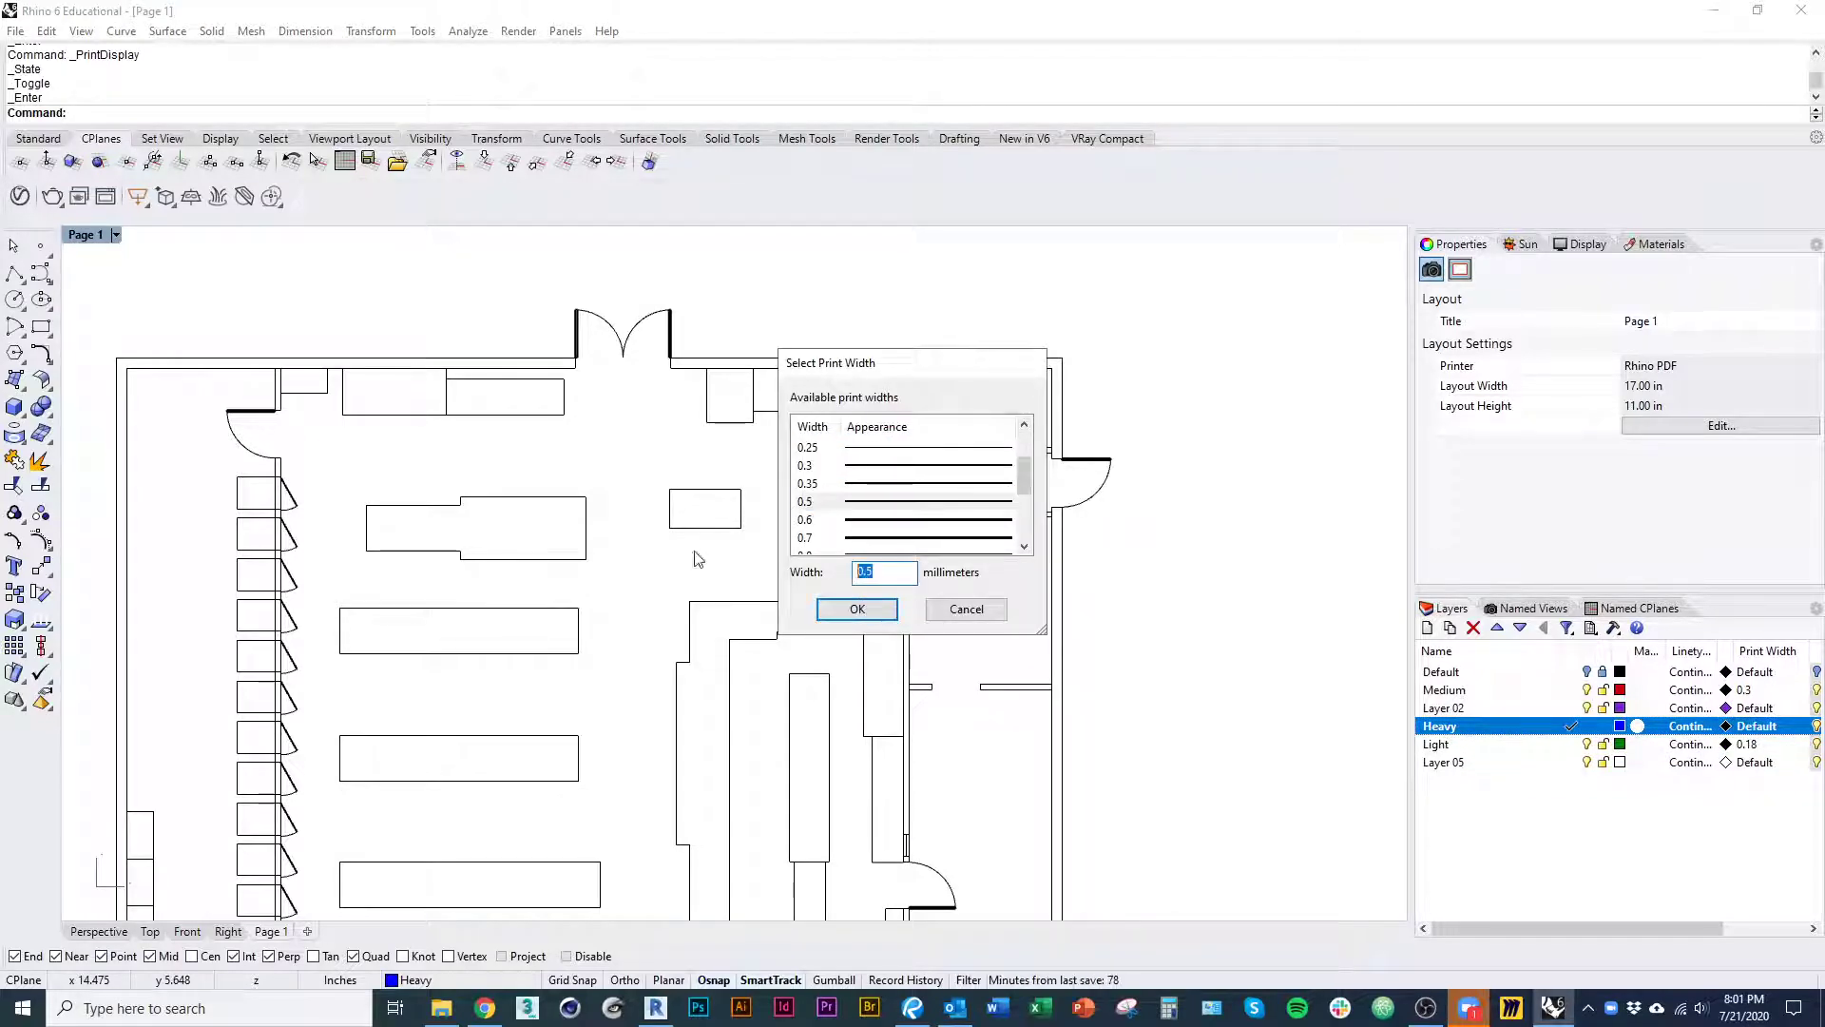
click(856, 609)
- Examine the printed line weights of walls, doors and fixtures across the floor plan on the layout page
scroll(1068, 437, up, 6)
scroll(1115, 406, down, 6)
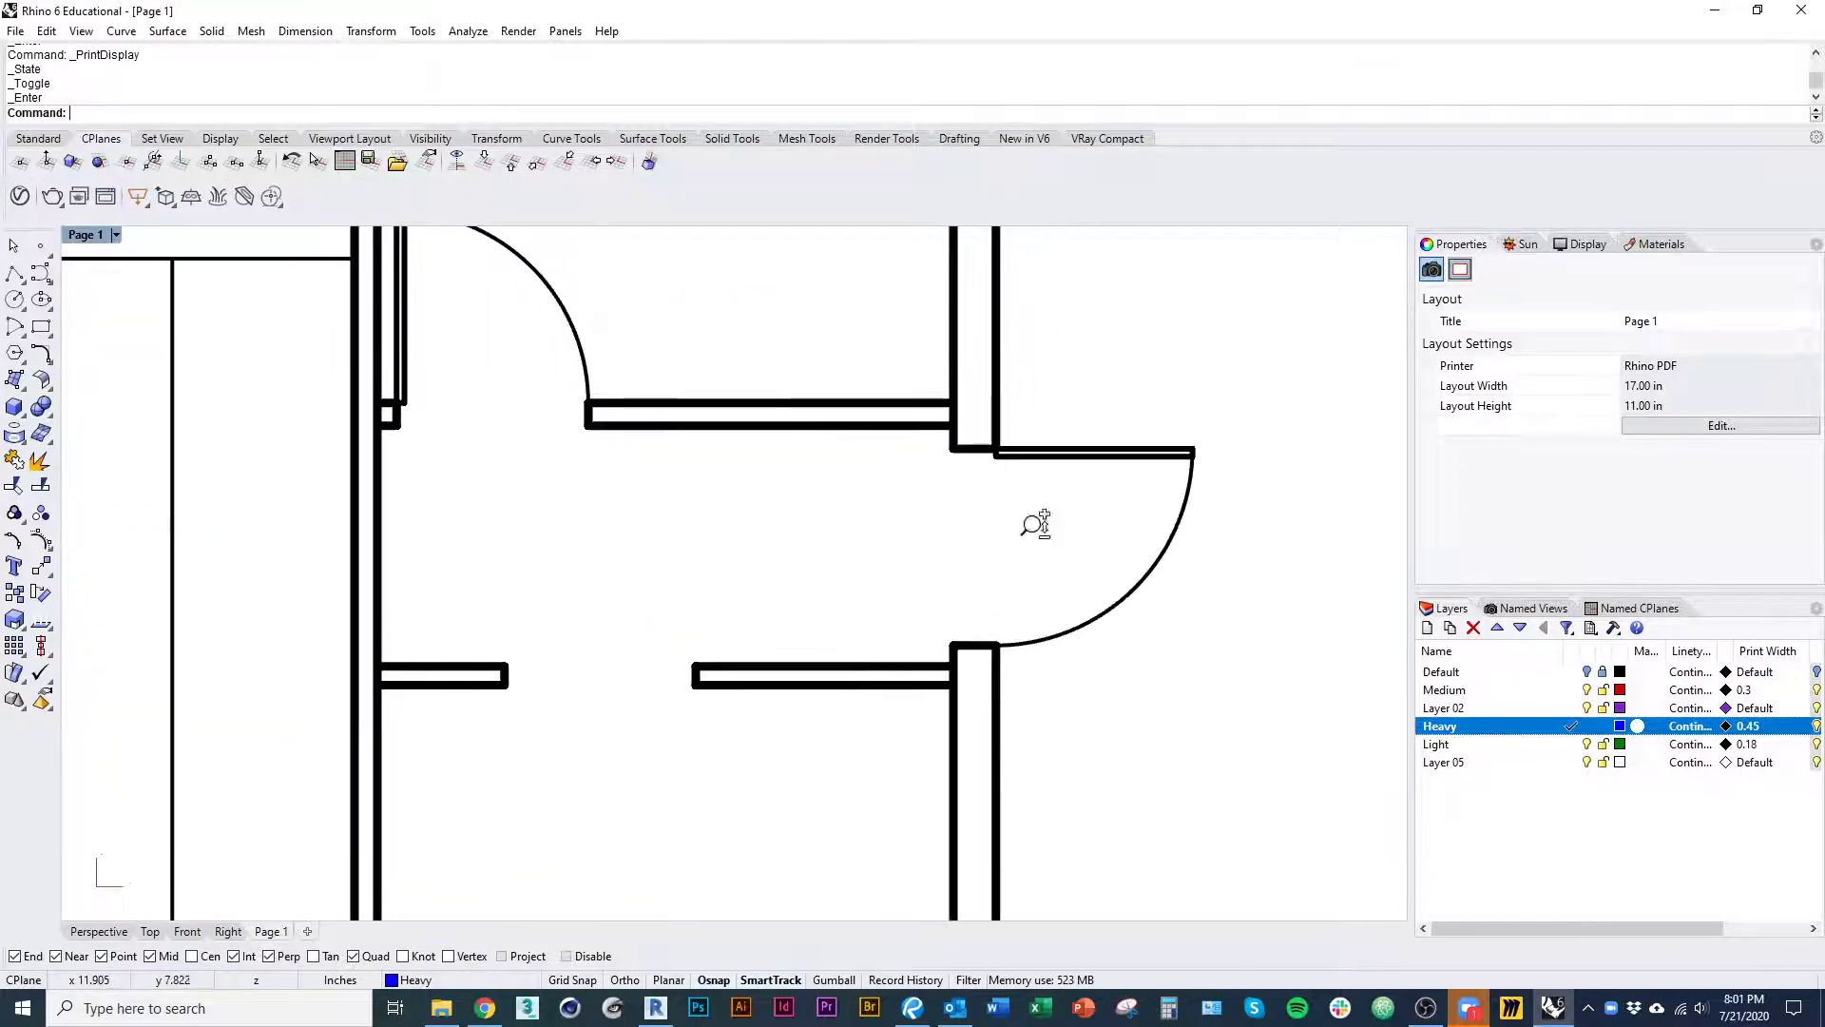
right_drag(1051, 693, 1103, 484)
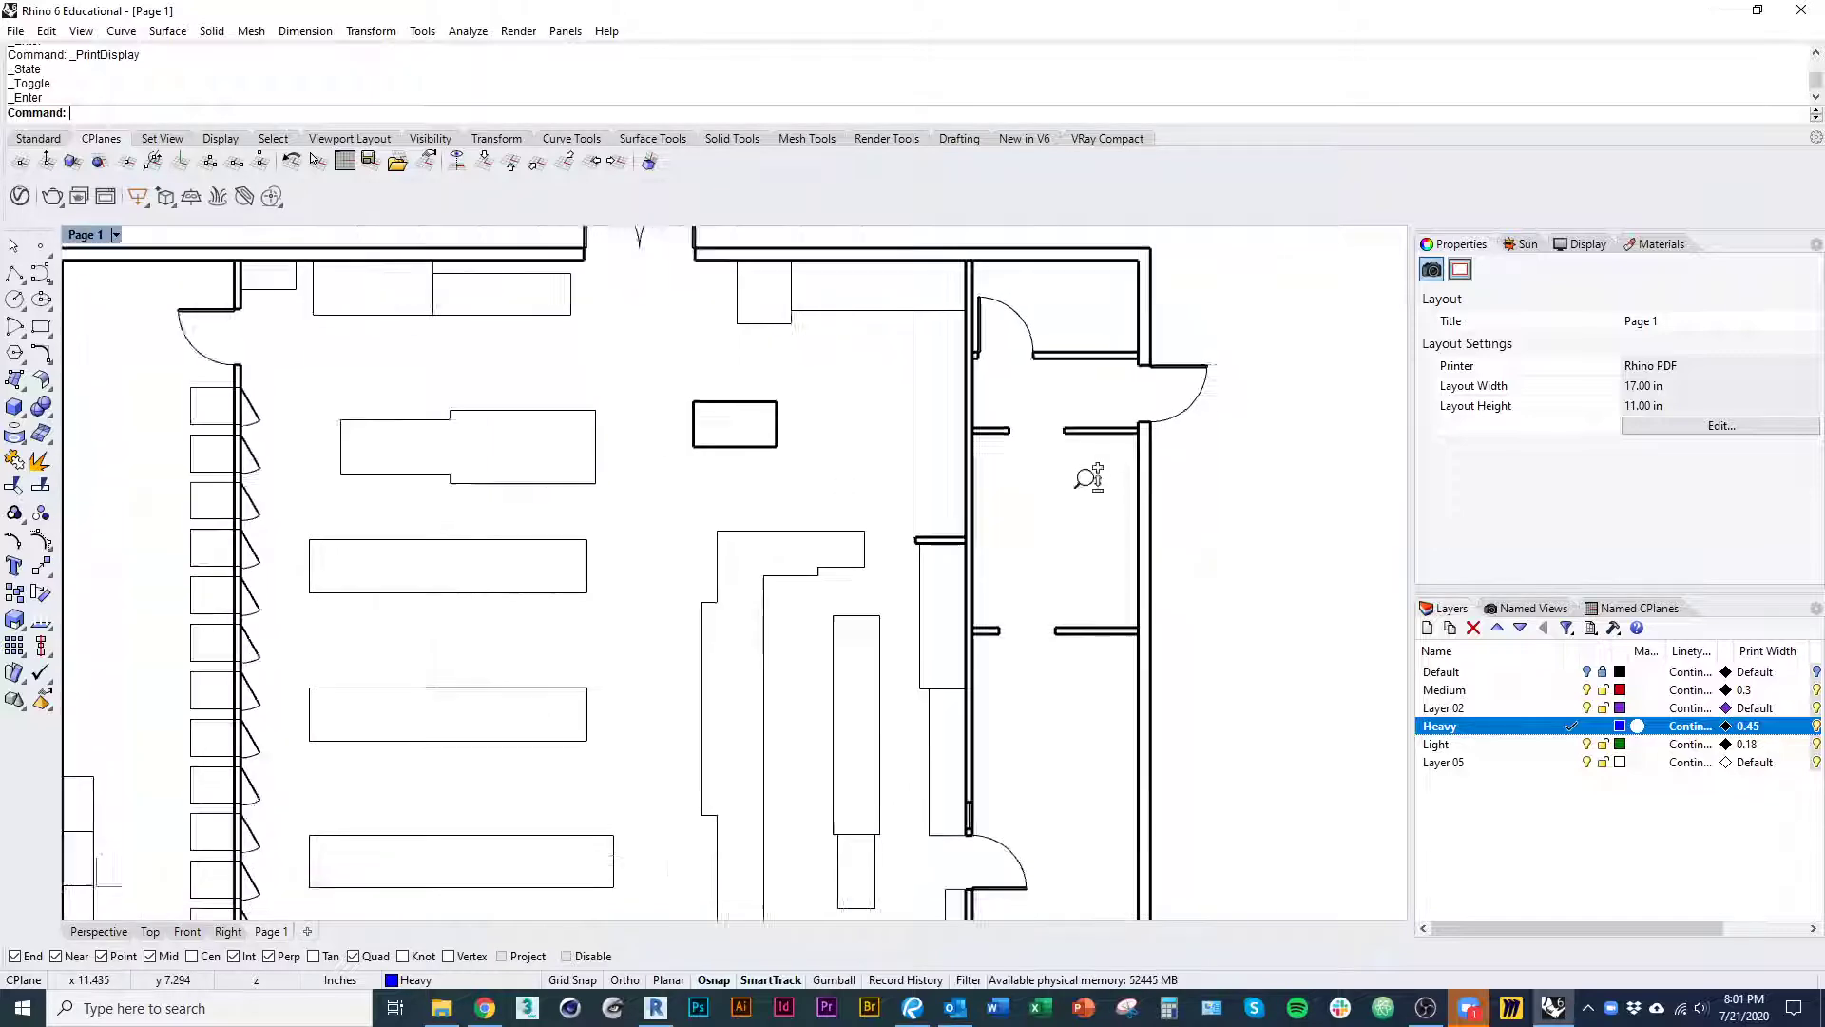
scroll(1087, 476, down, 6)
scroll(1050, 609, up, 6)
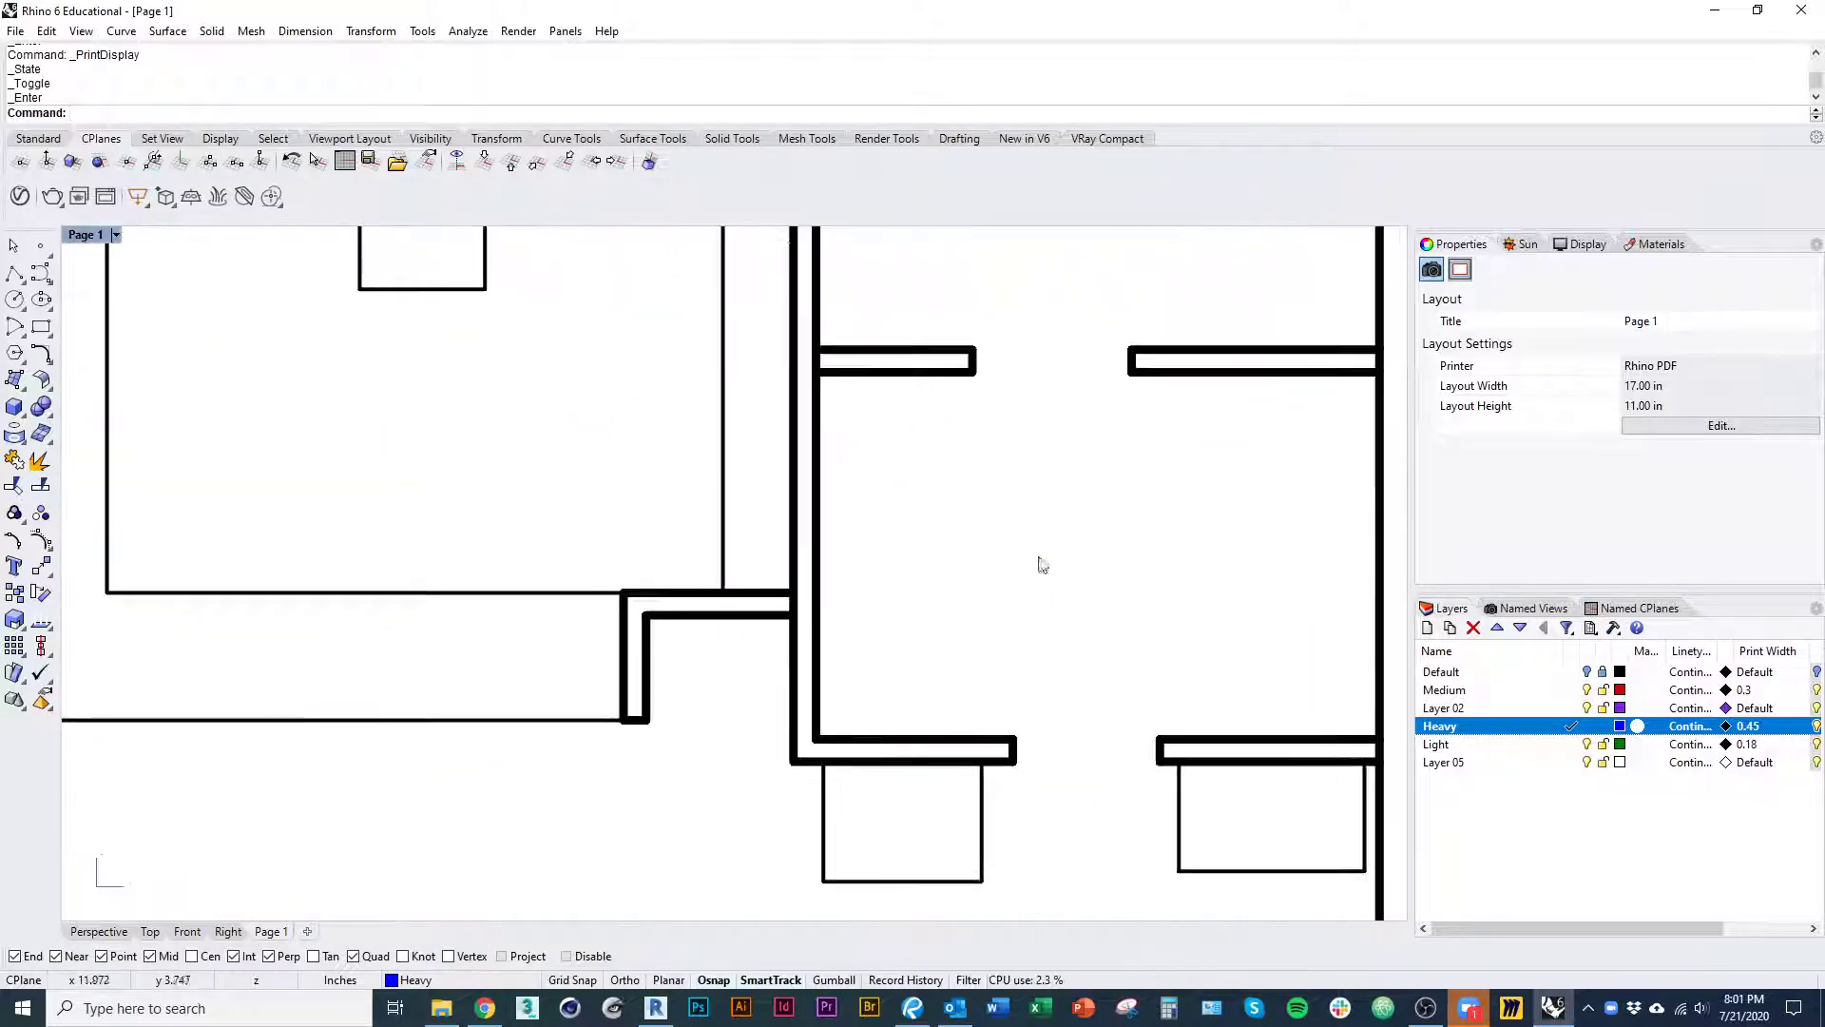
right_drag(706, 523, 716, 813)
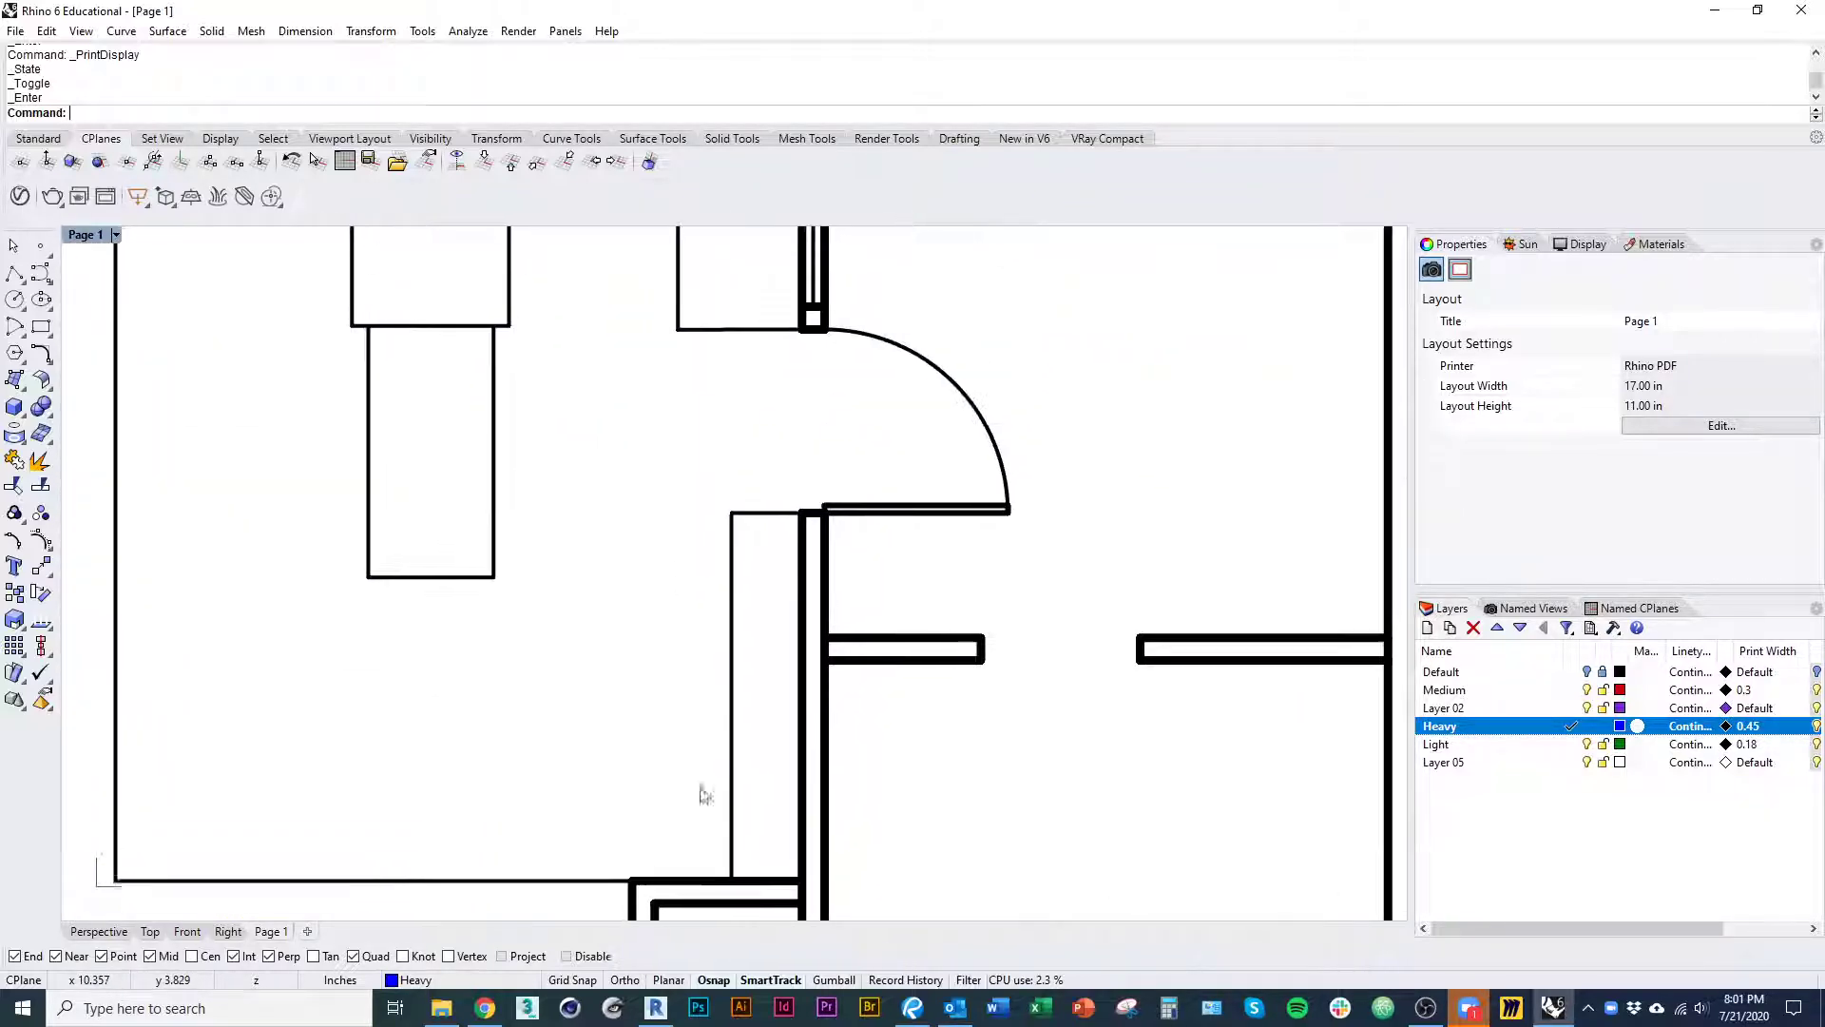
right_drag(785, 408, 731, 691)
scroll(835, 680, down, 5)
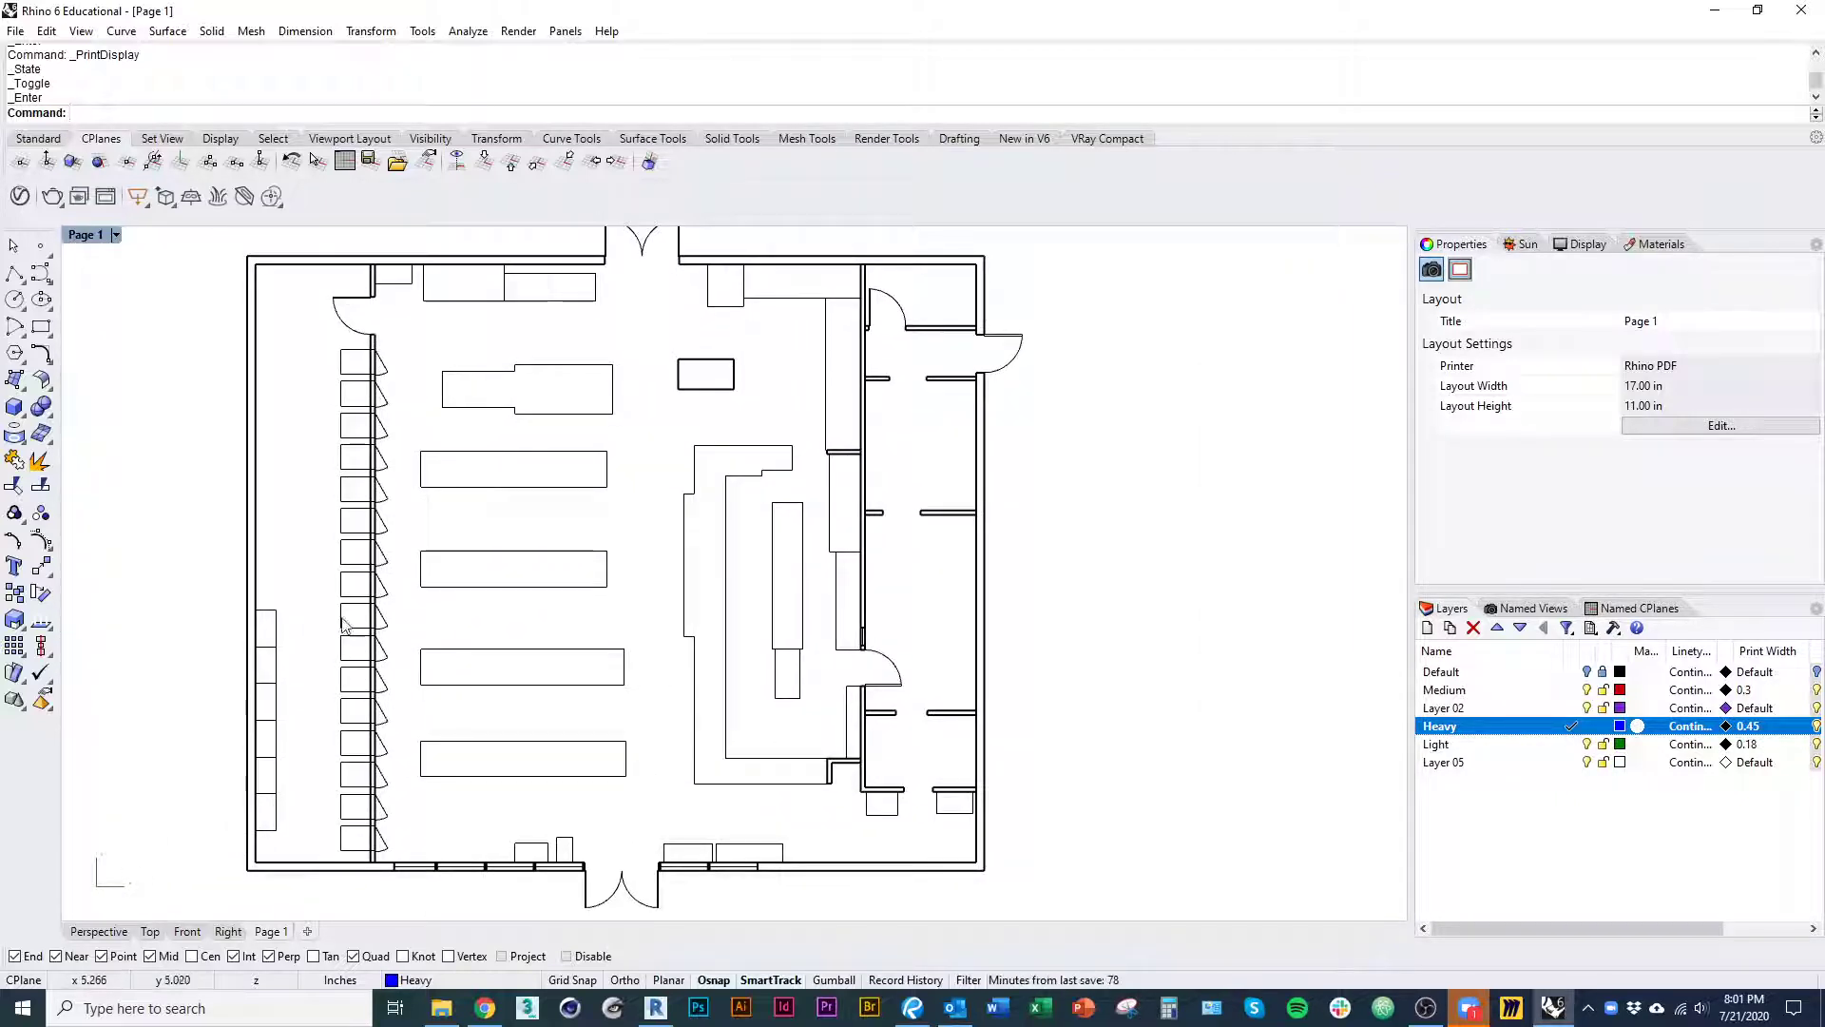
- Move the small rectangle above the L-shaped counter from the Heavy layer to the Light layer, editing it through the page's detail view
scroll(371, 523, up, 2)
right_drag(483, 490, 434, 582)
scroll(589, 572, down, 2)
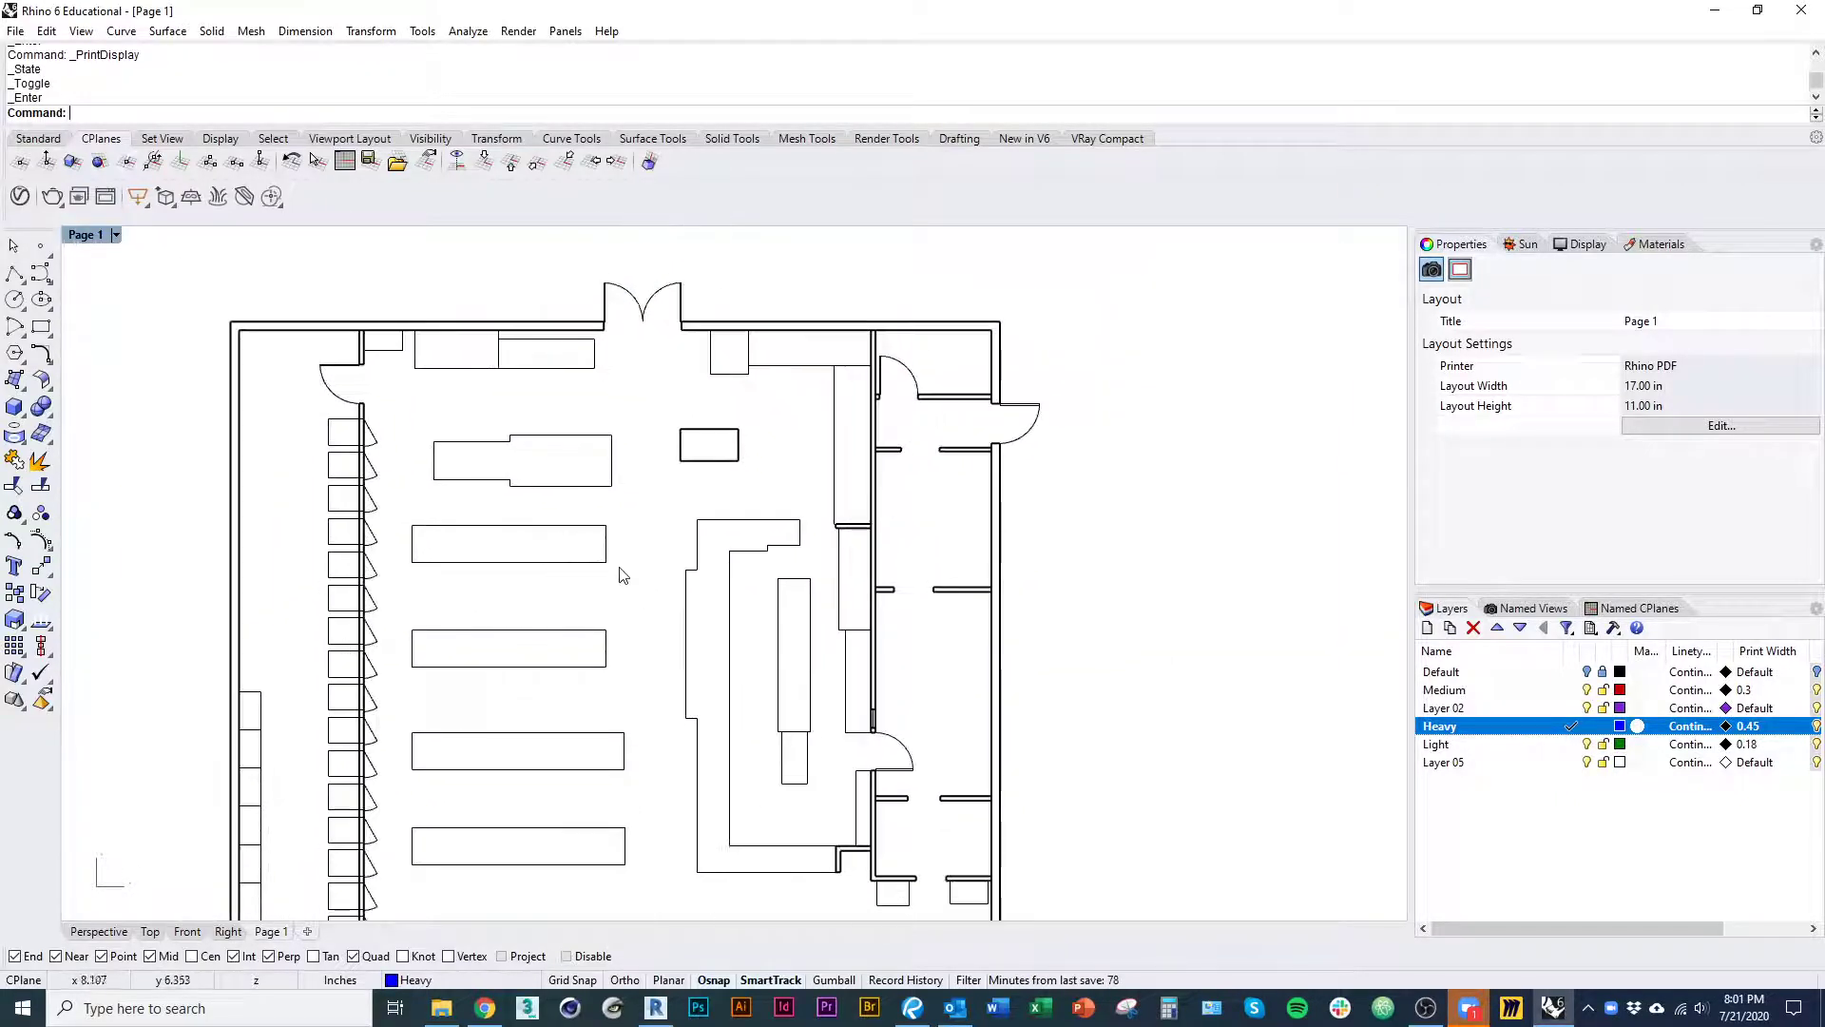
scroll(666, 537, up, 5)
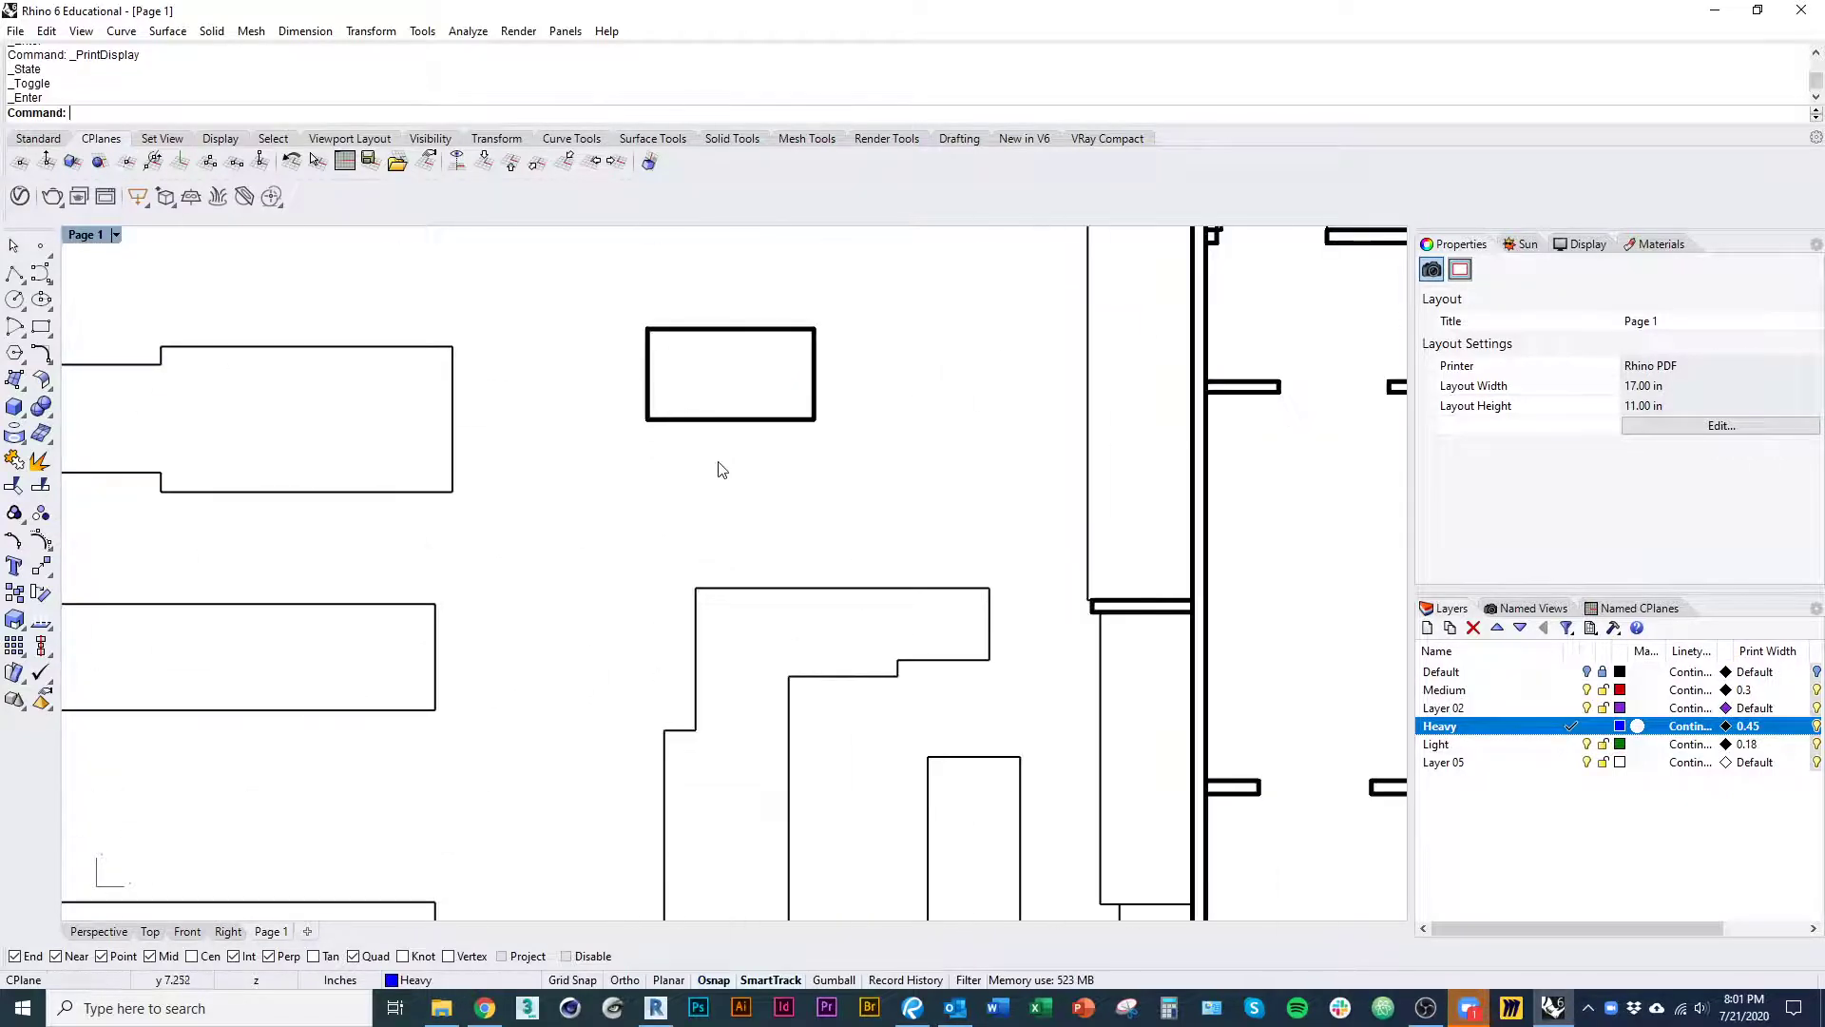
double_click(721, 471)
click(733, 418)
right_click(1517, 746)
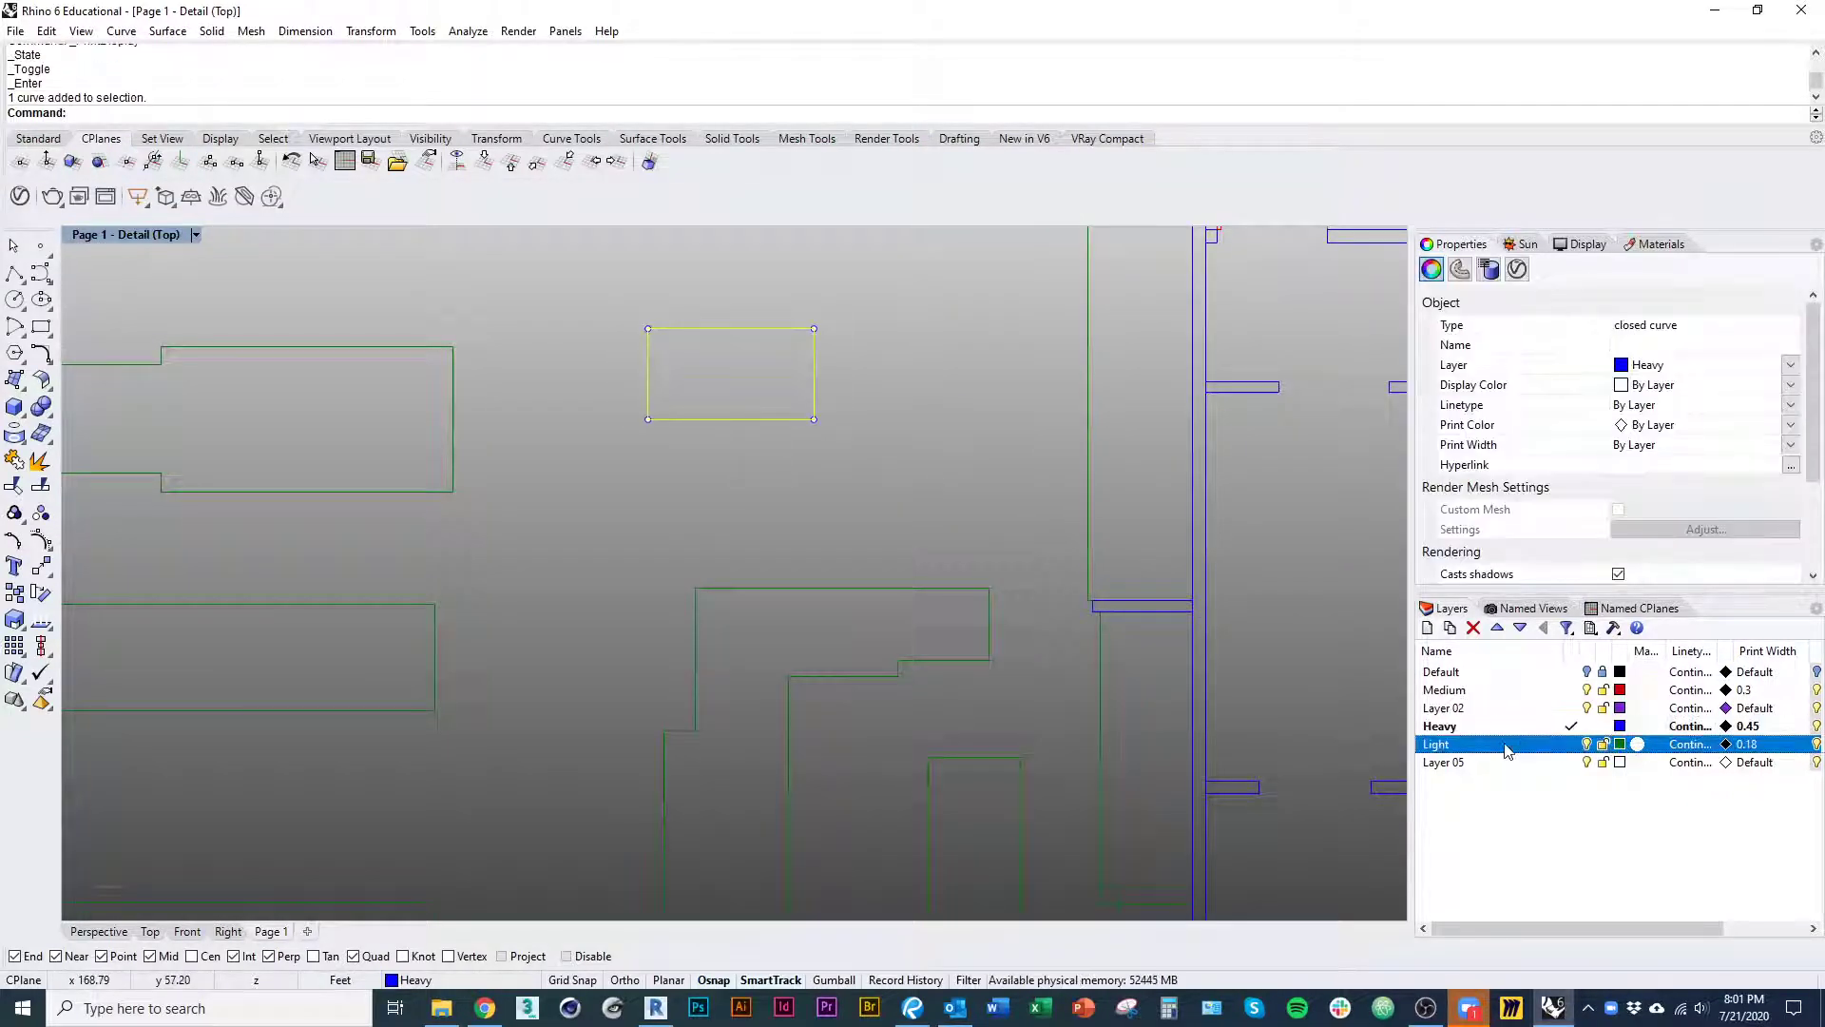
click(1588, 652)
double_click(937, 530)
scroll(543, 444, down, 6)
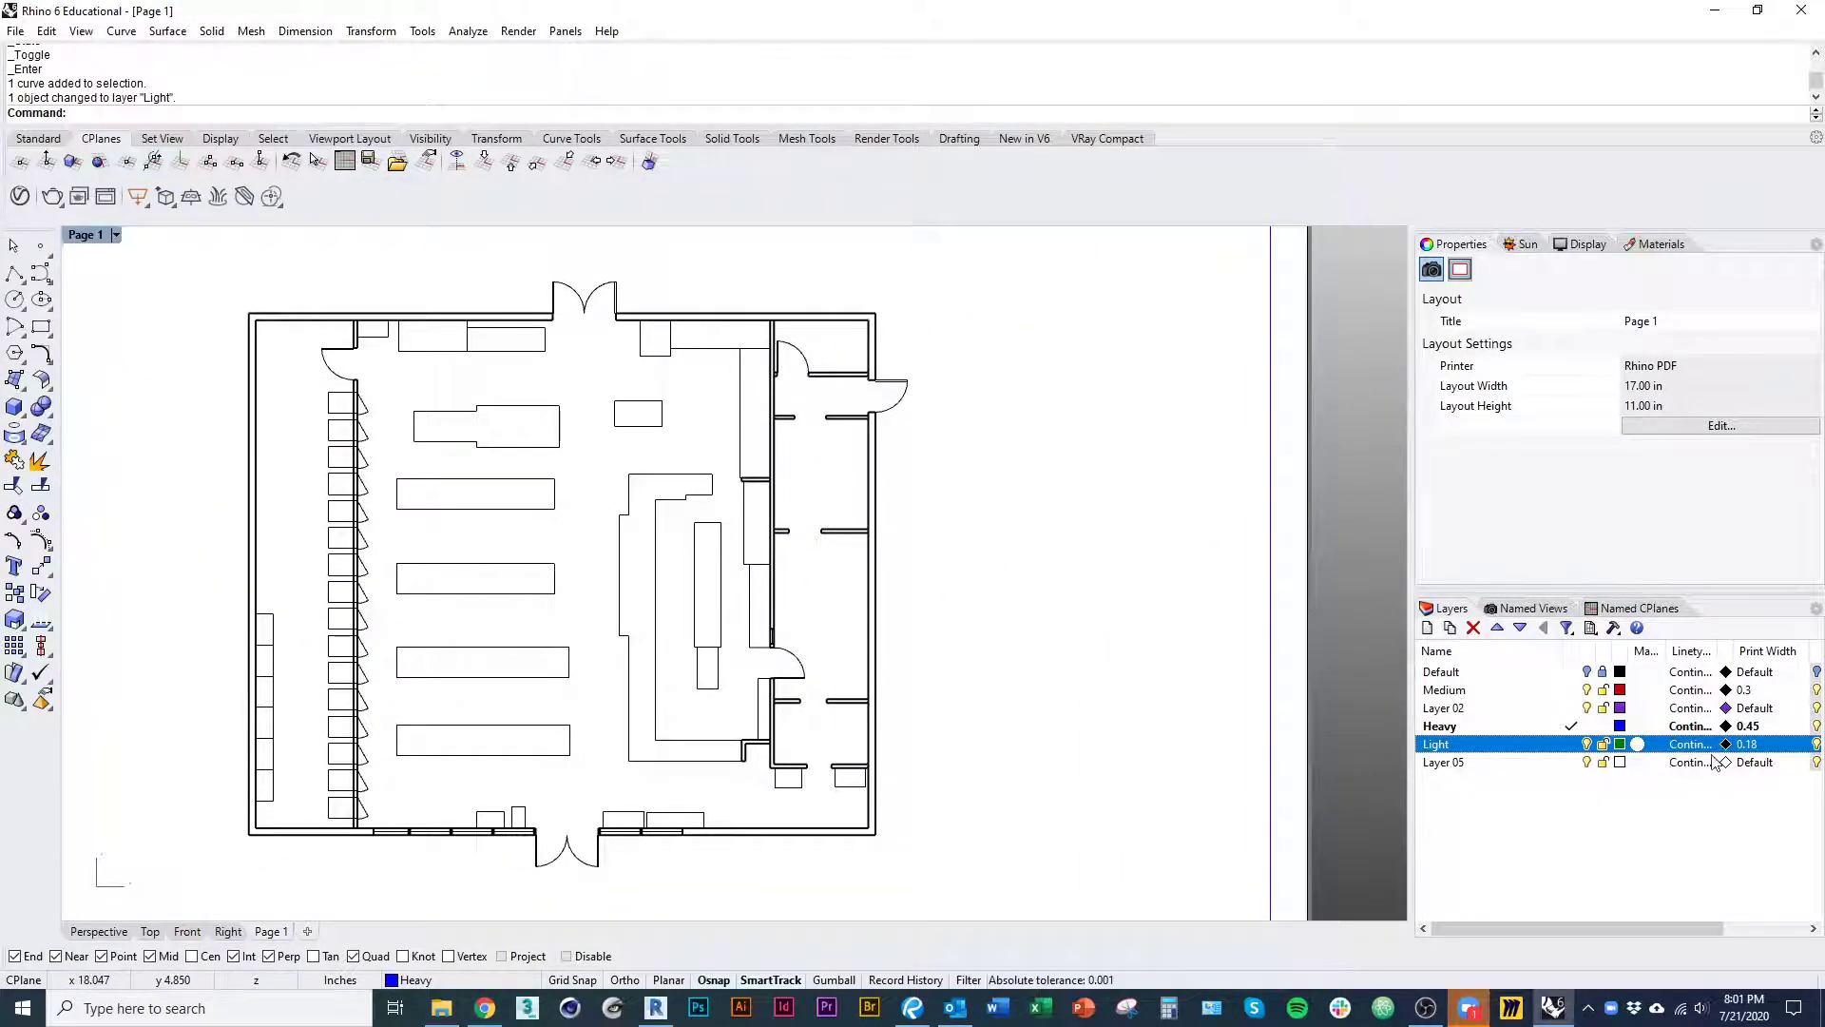
- Set the Light layer's linetype to Dashed
scroll(615, 878, up, 5)
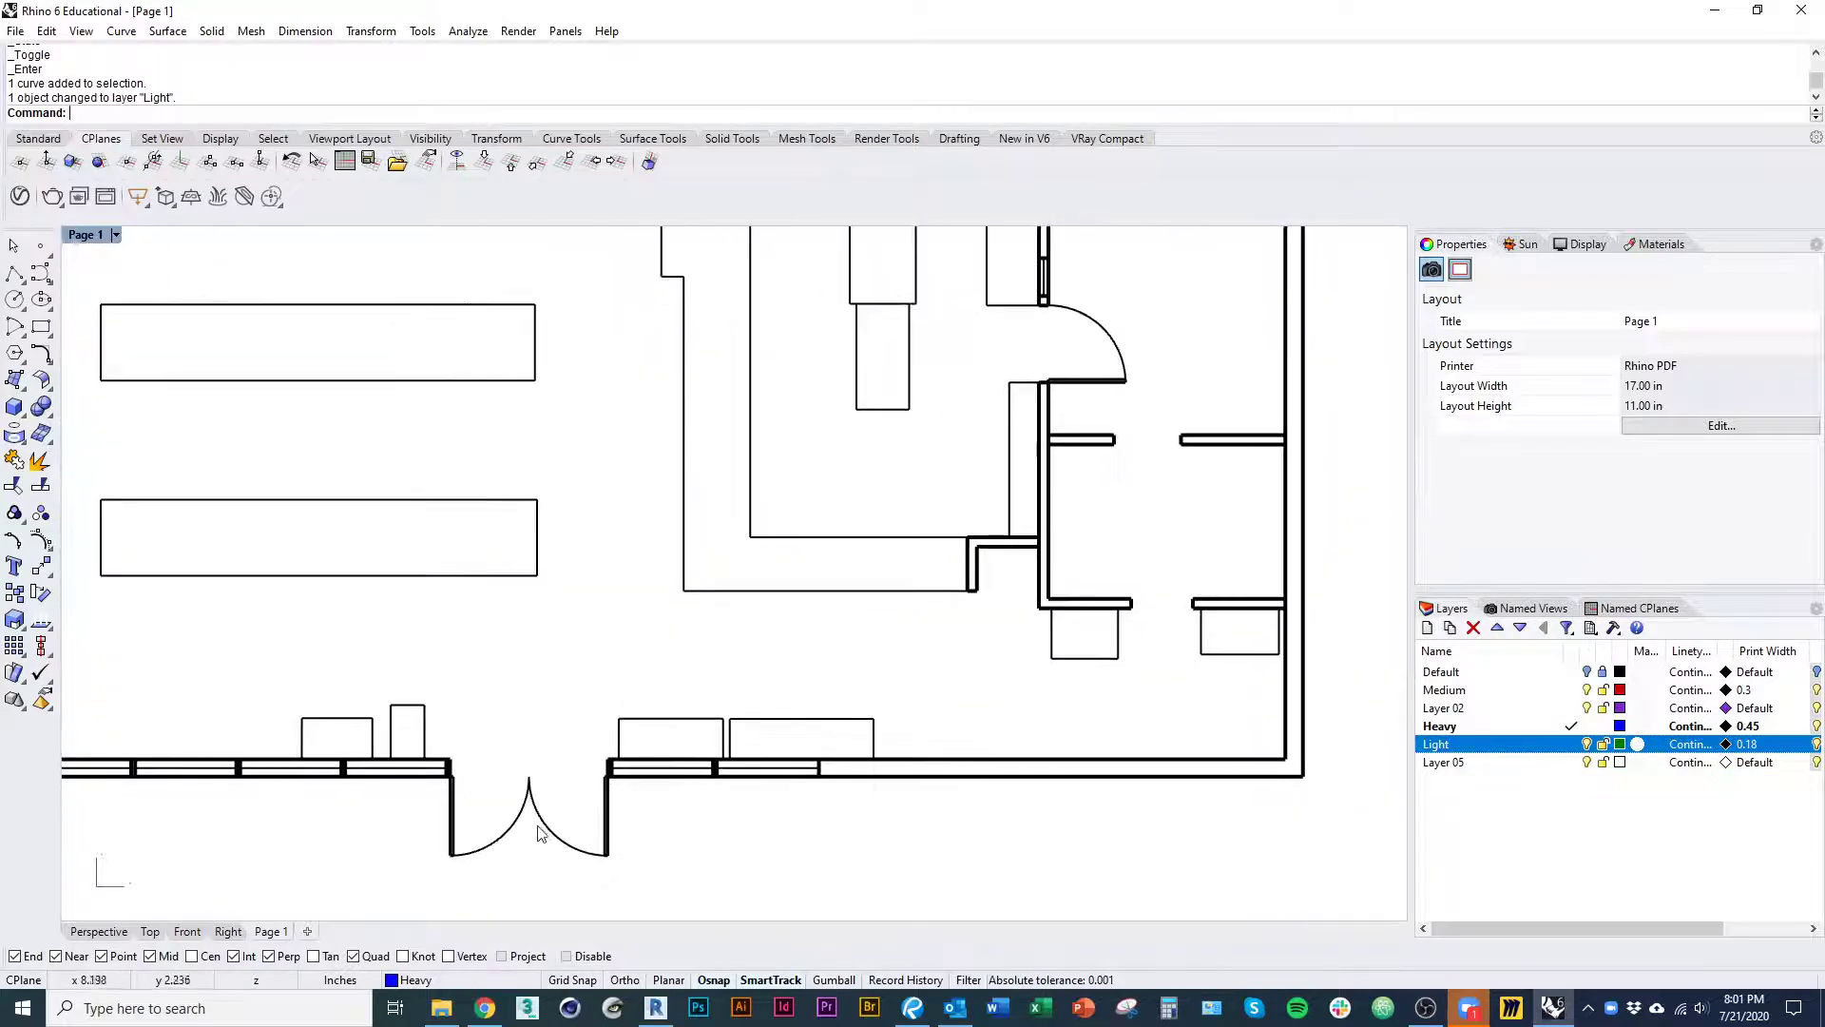
click(1697, 746)
click(968, 608)
click(1692, 746)
click(819, 499)
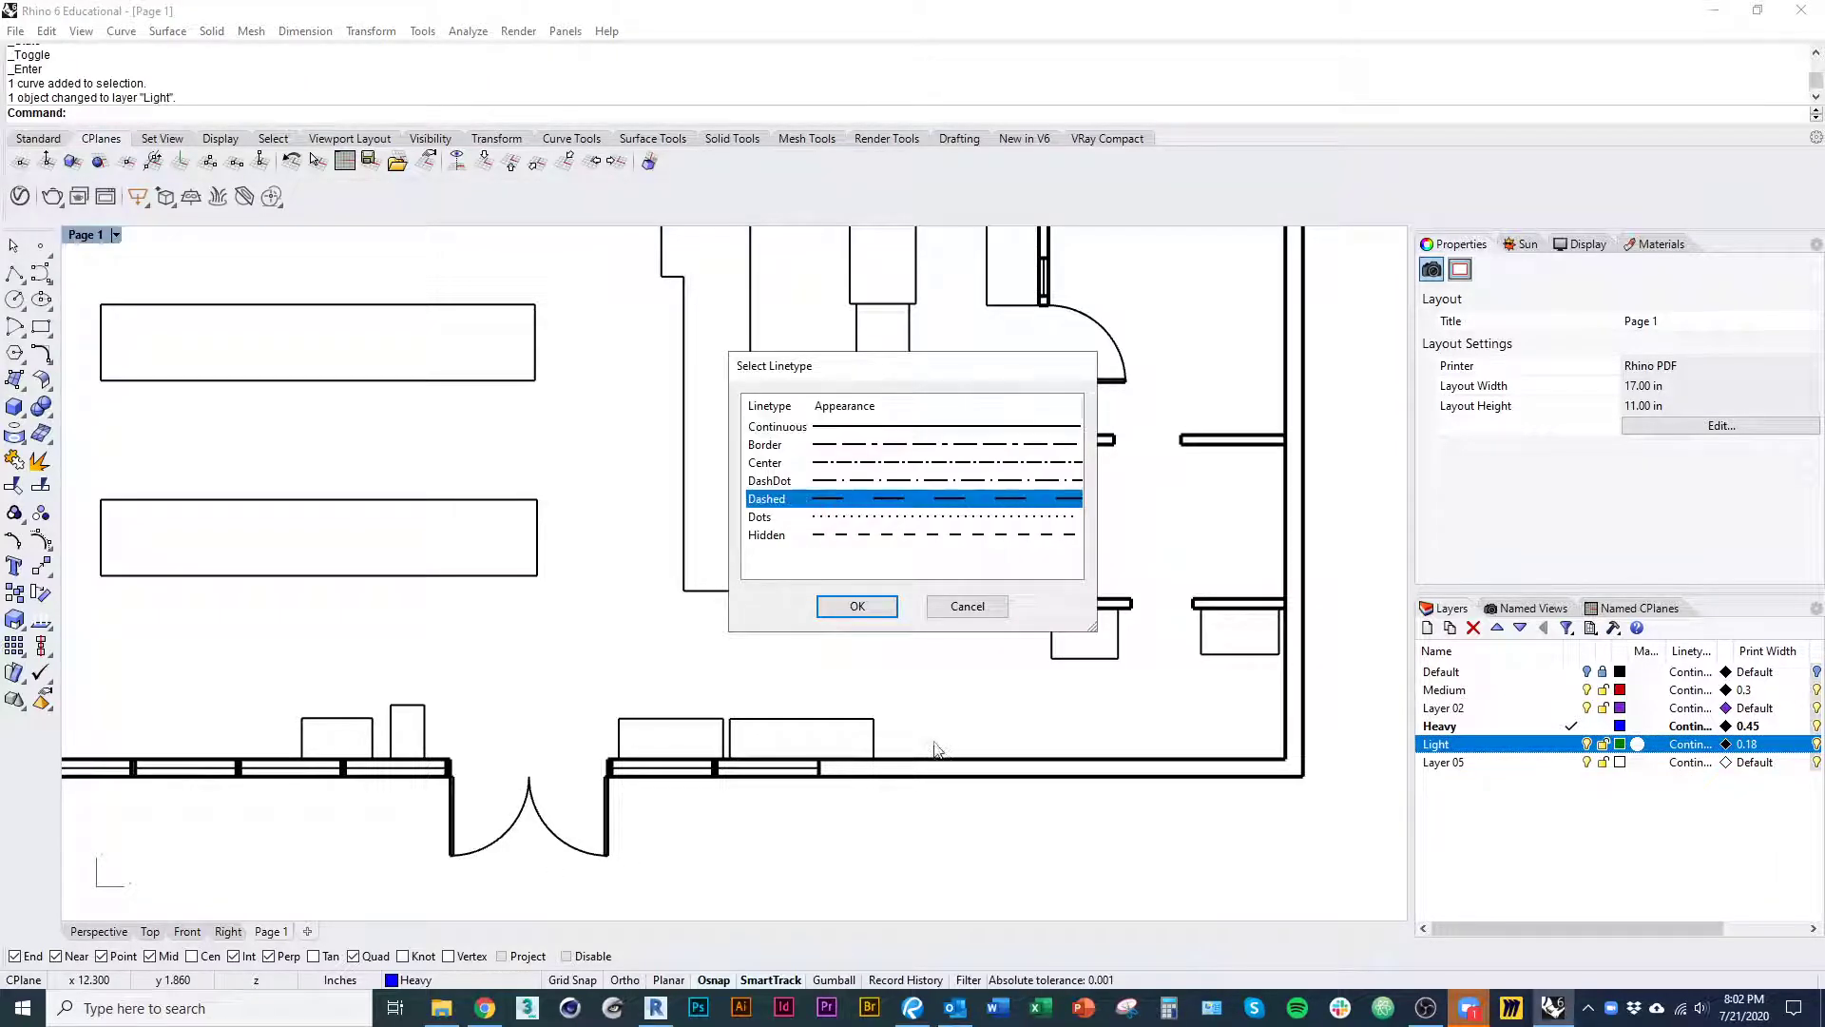
click(858, 605)
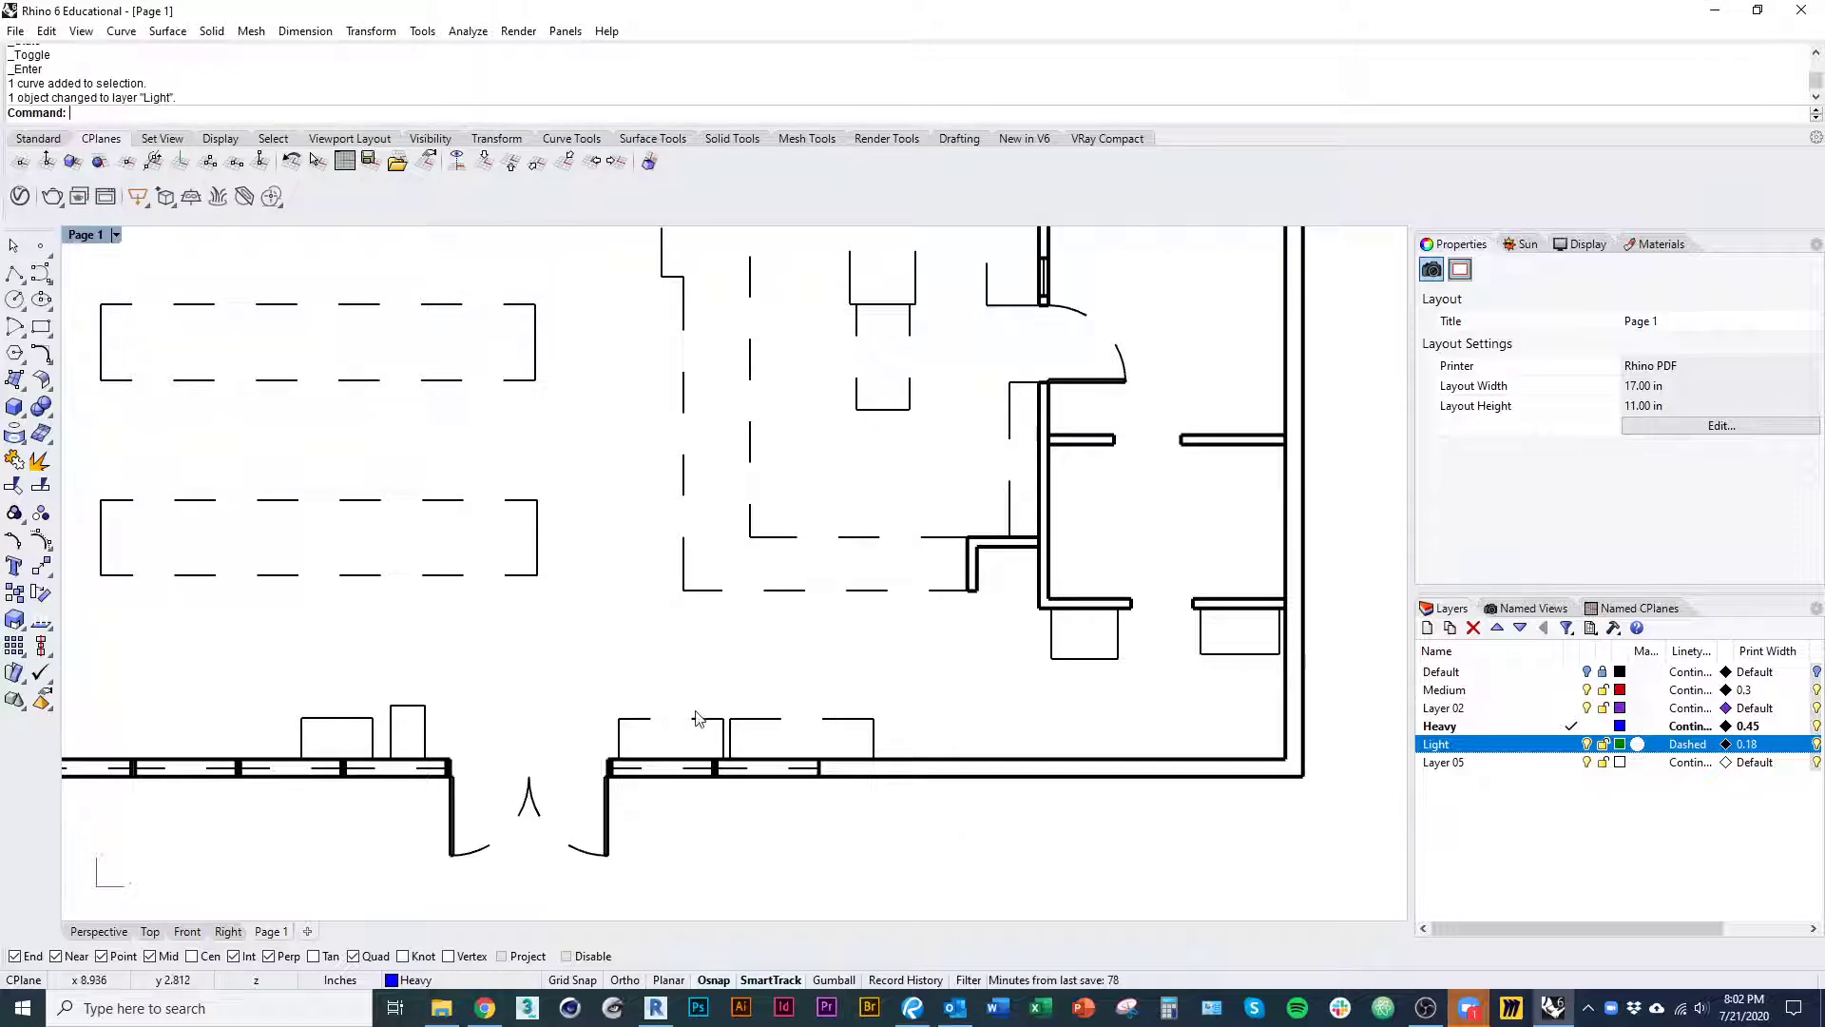
scroll(701, 722, down, 5)
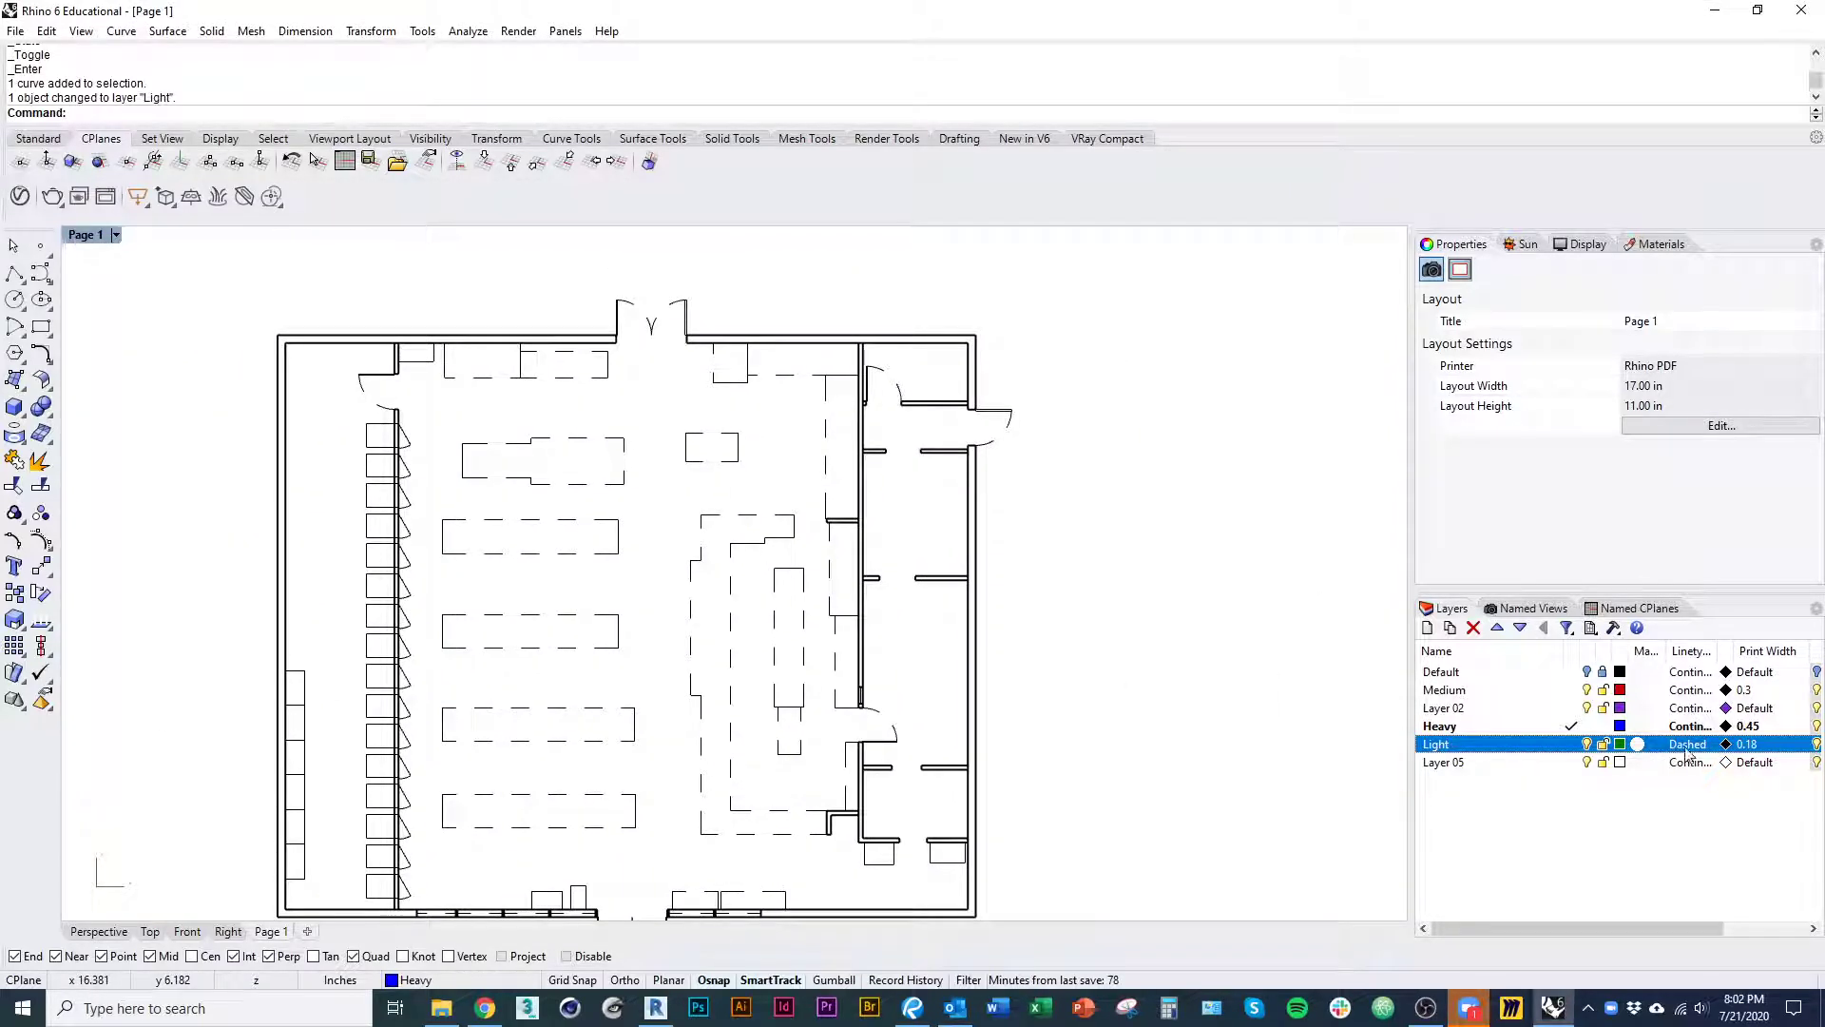
- Change the Light layer's linetype to Hidden
click(1690, 745)
click(835, 535)
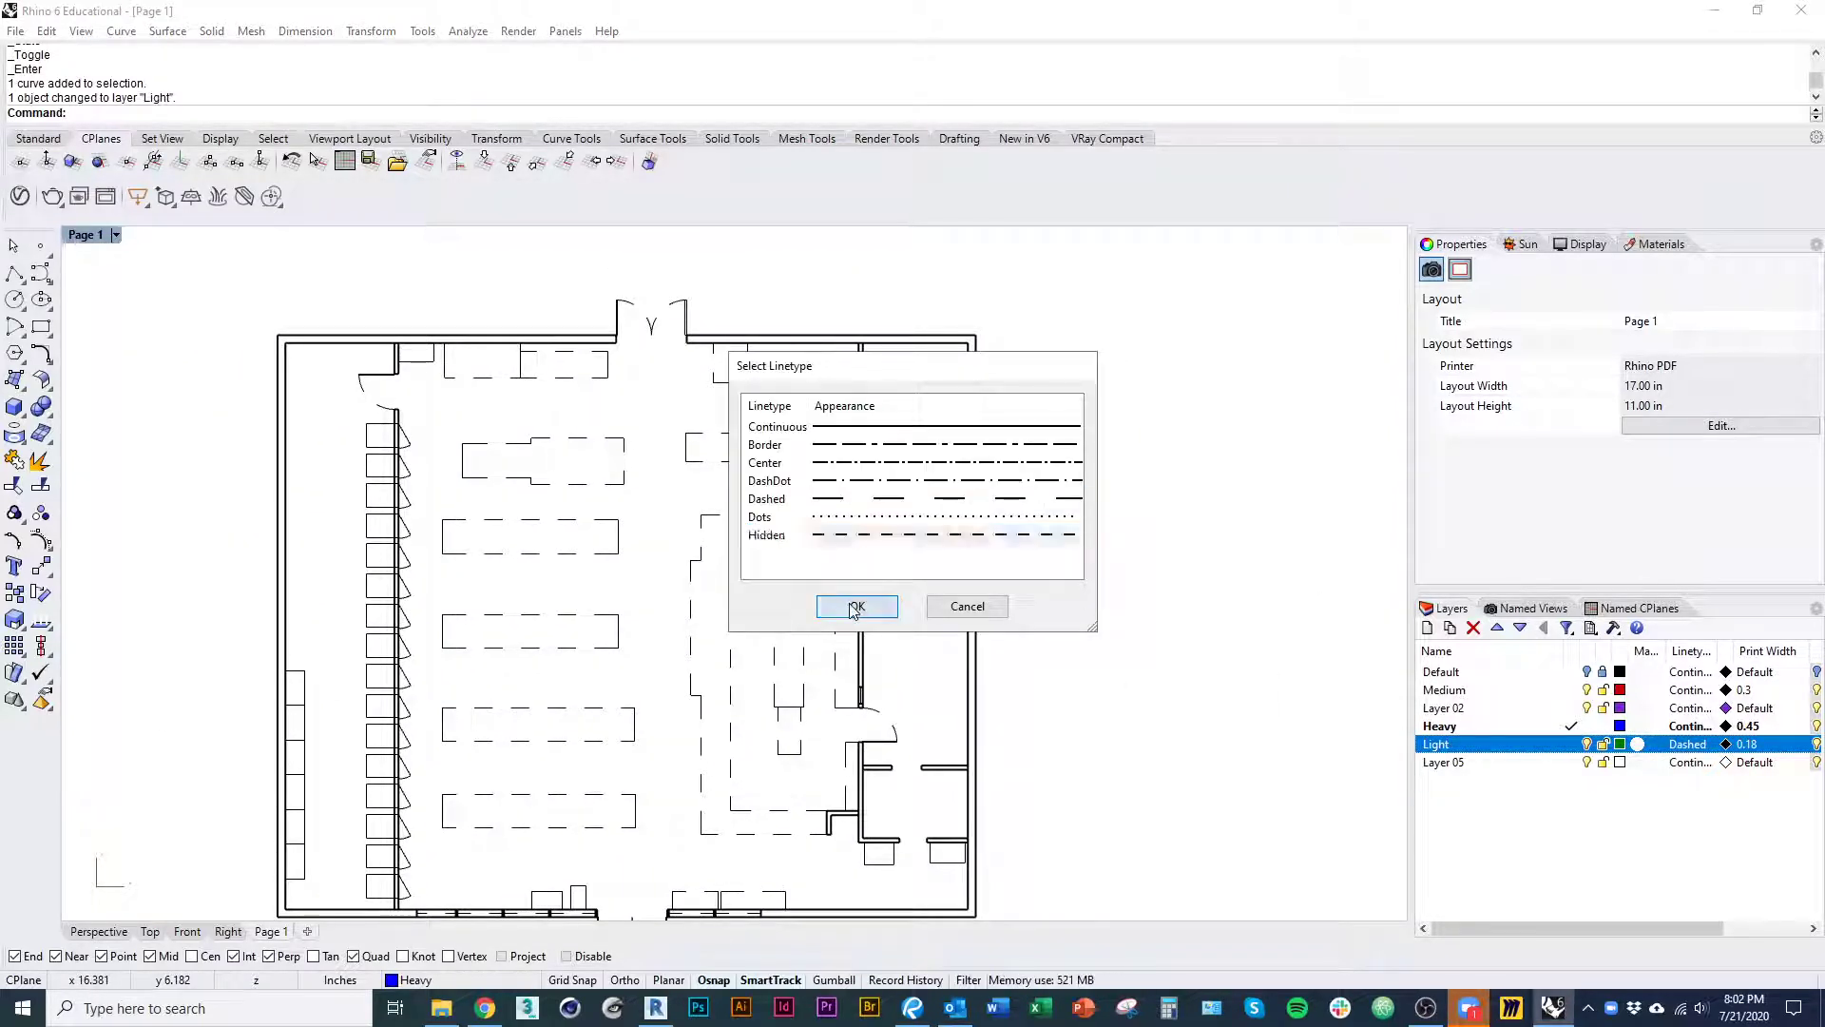
click(857, 606)
scroll(1082, 825, down, 2)
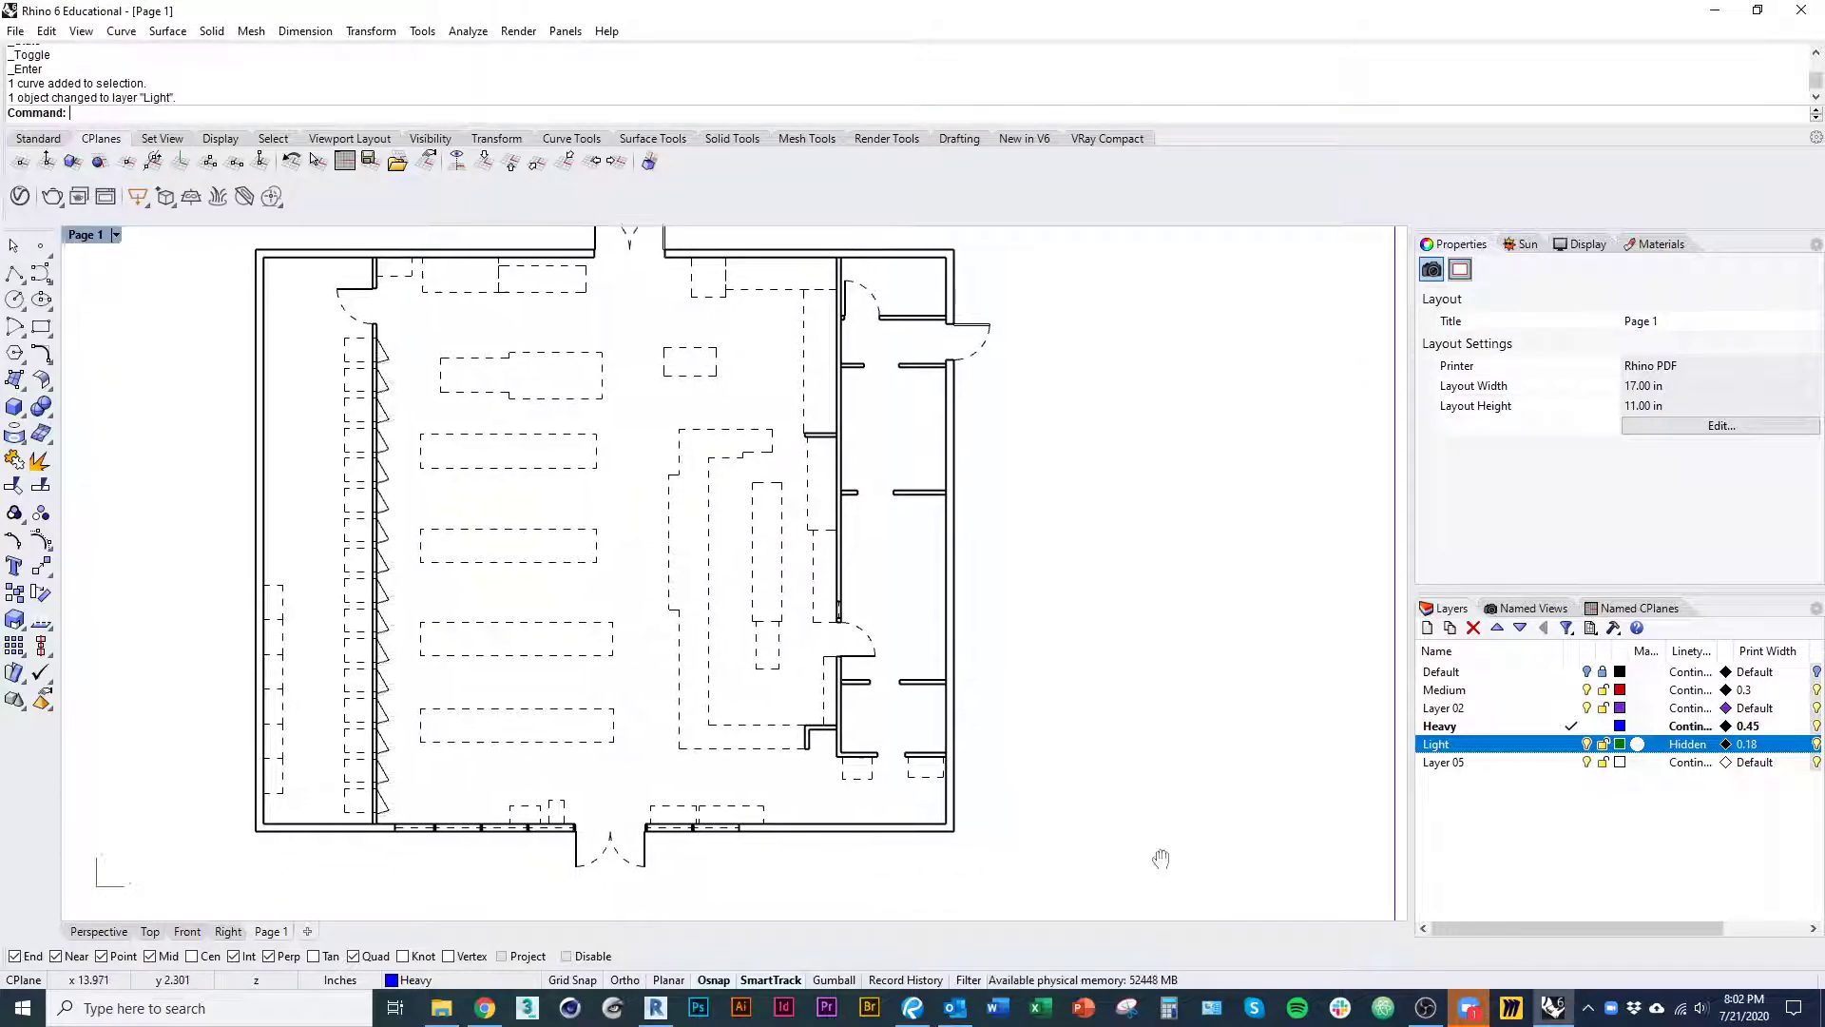
- Set the Light layer's linetype back to Continuous
click(1695, 744)
click(865, 426)
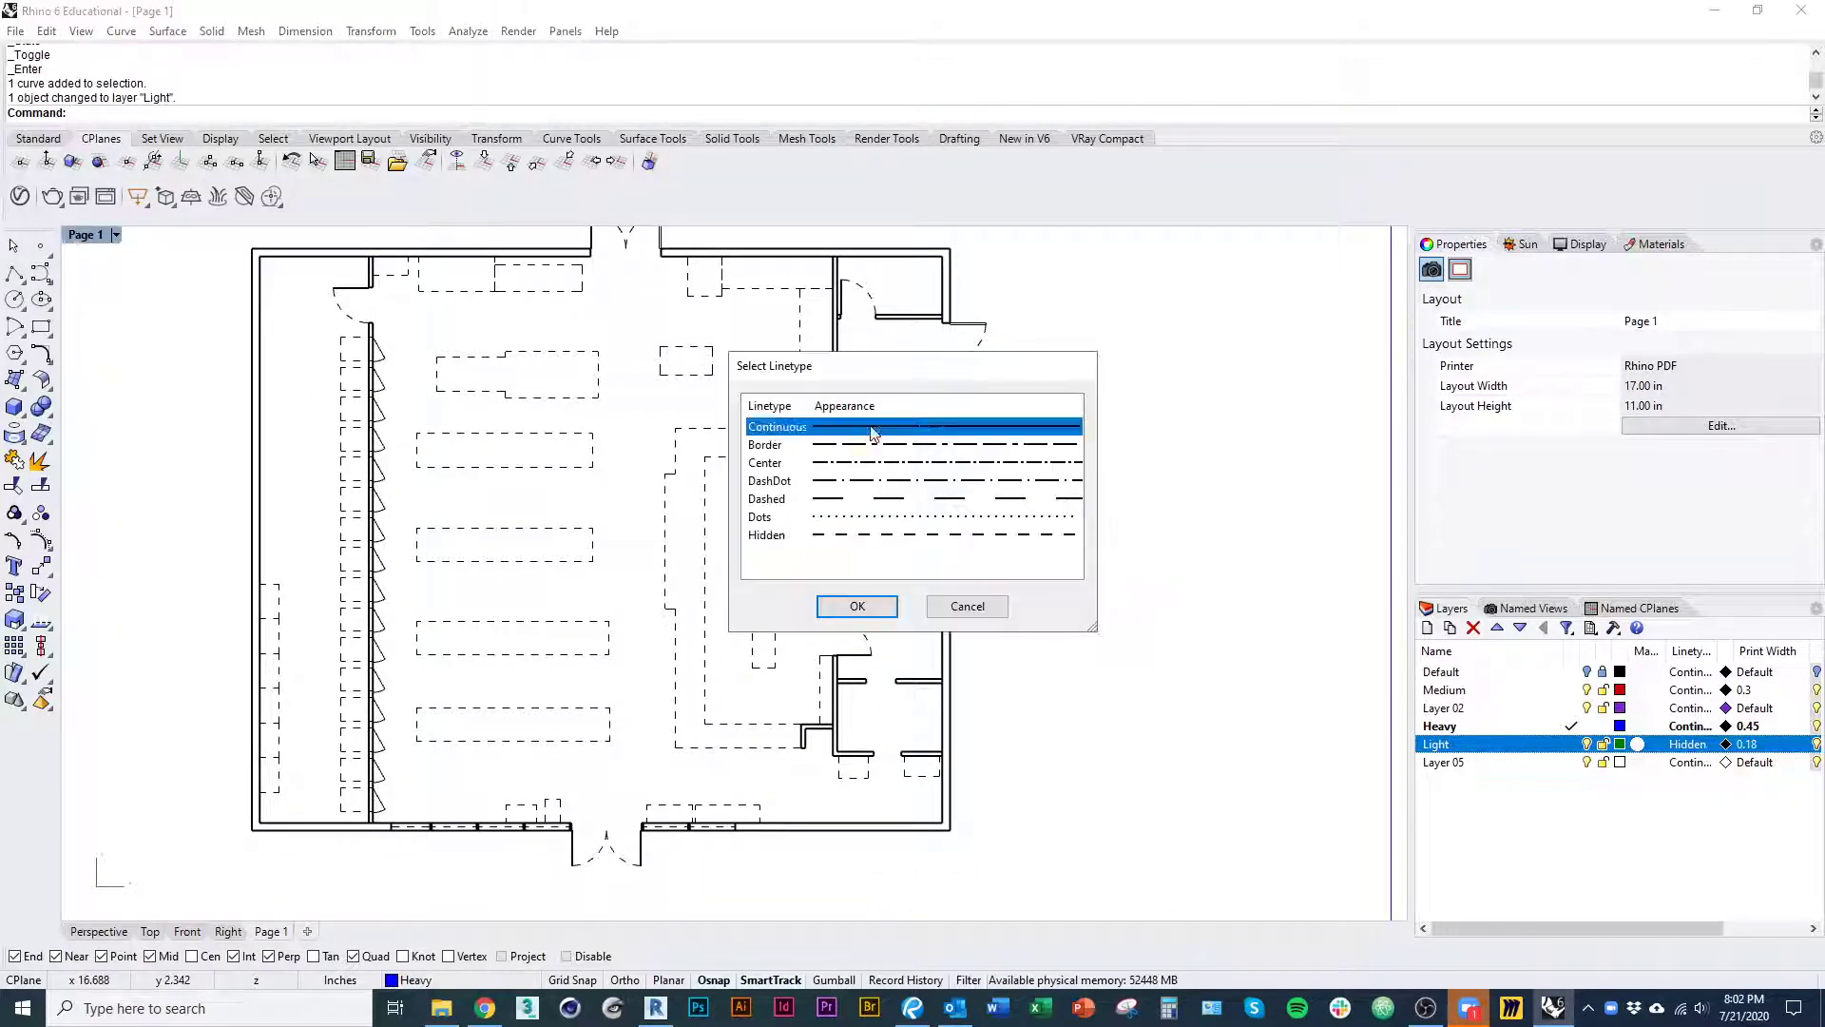
click(857, 607)
right_drag(1082, 613, 1078, 645)
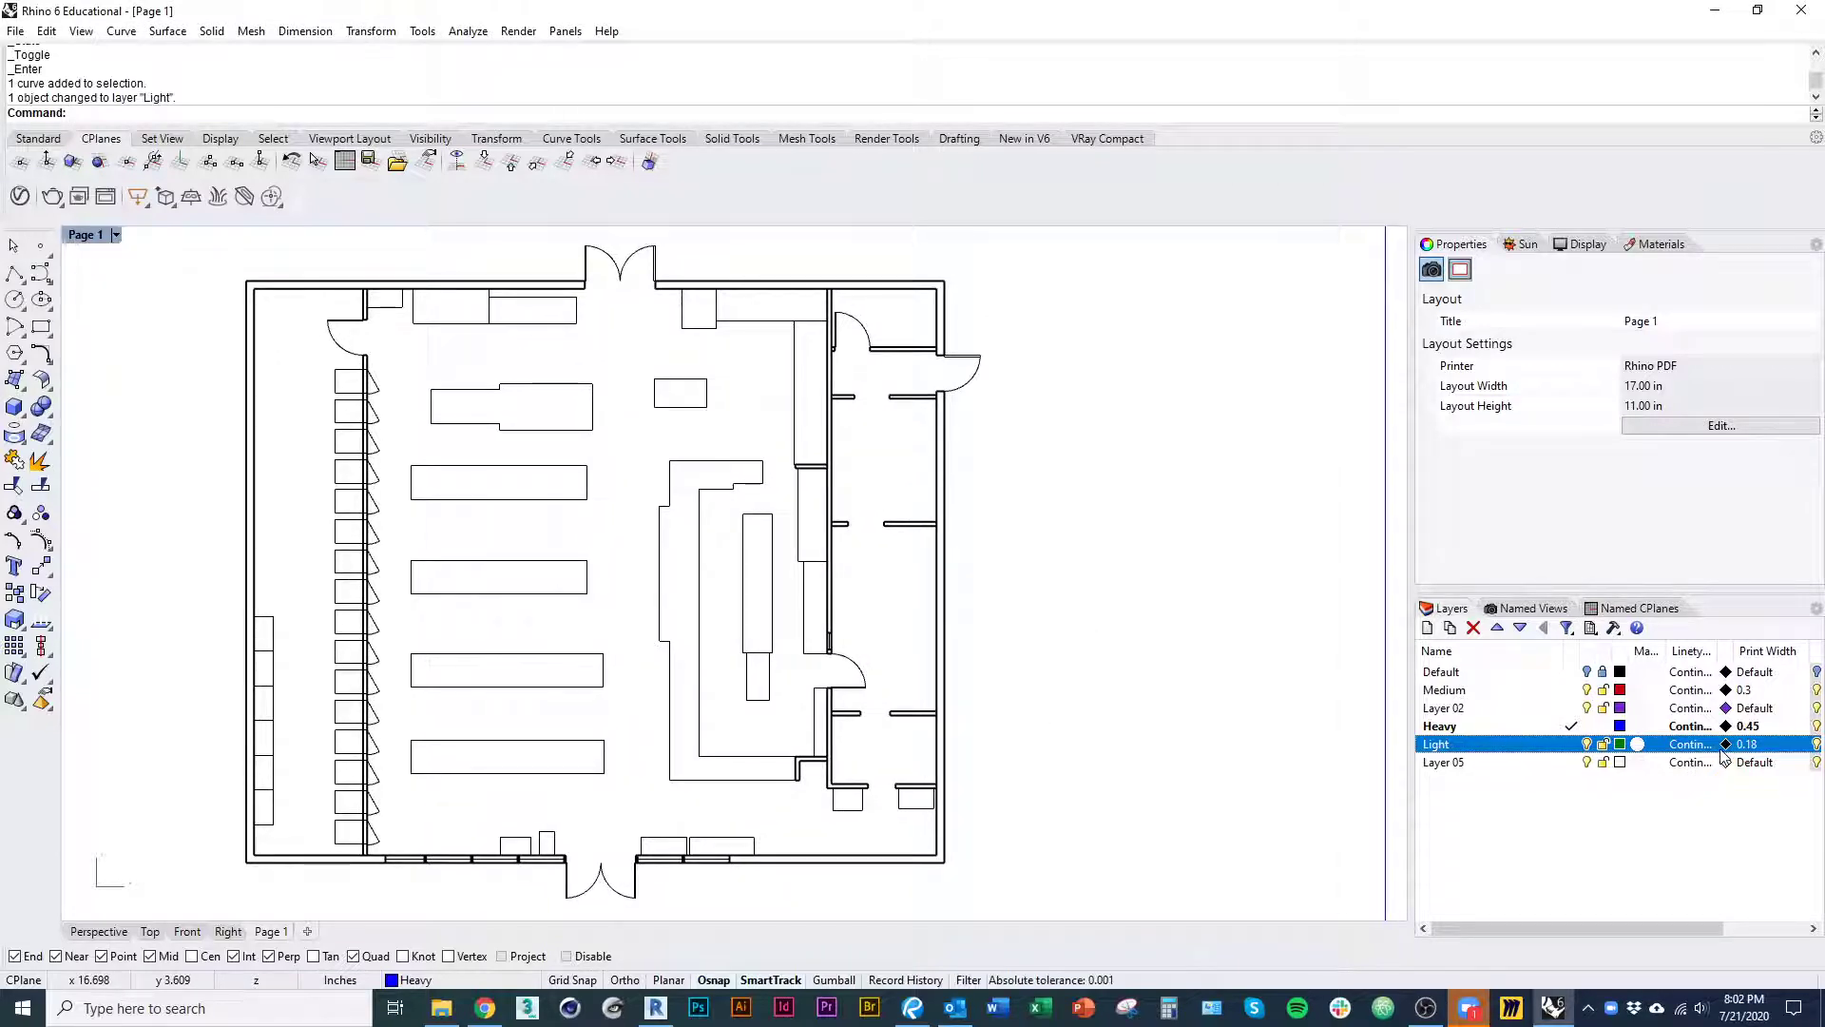
- Set the Medium layer's print width to 0.25 mm
click(1743, 690)
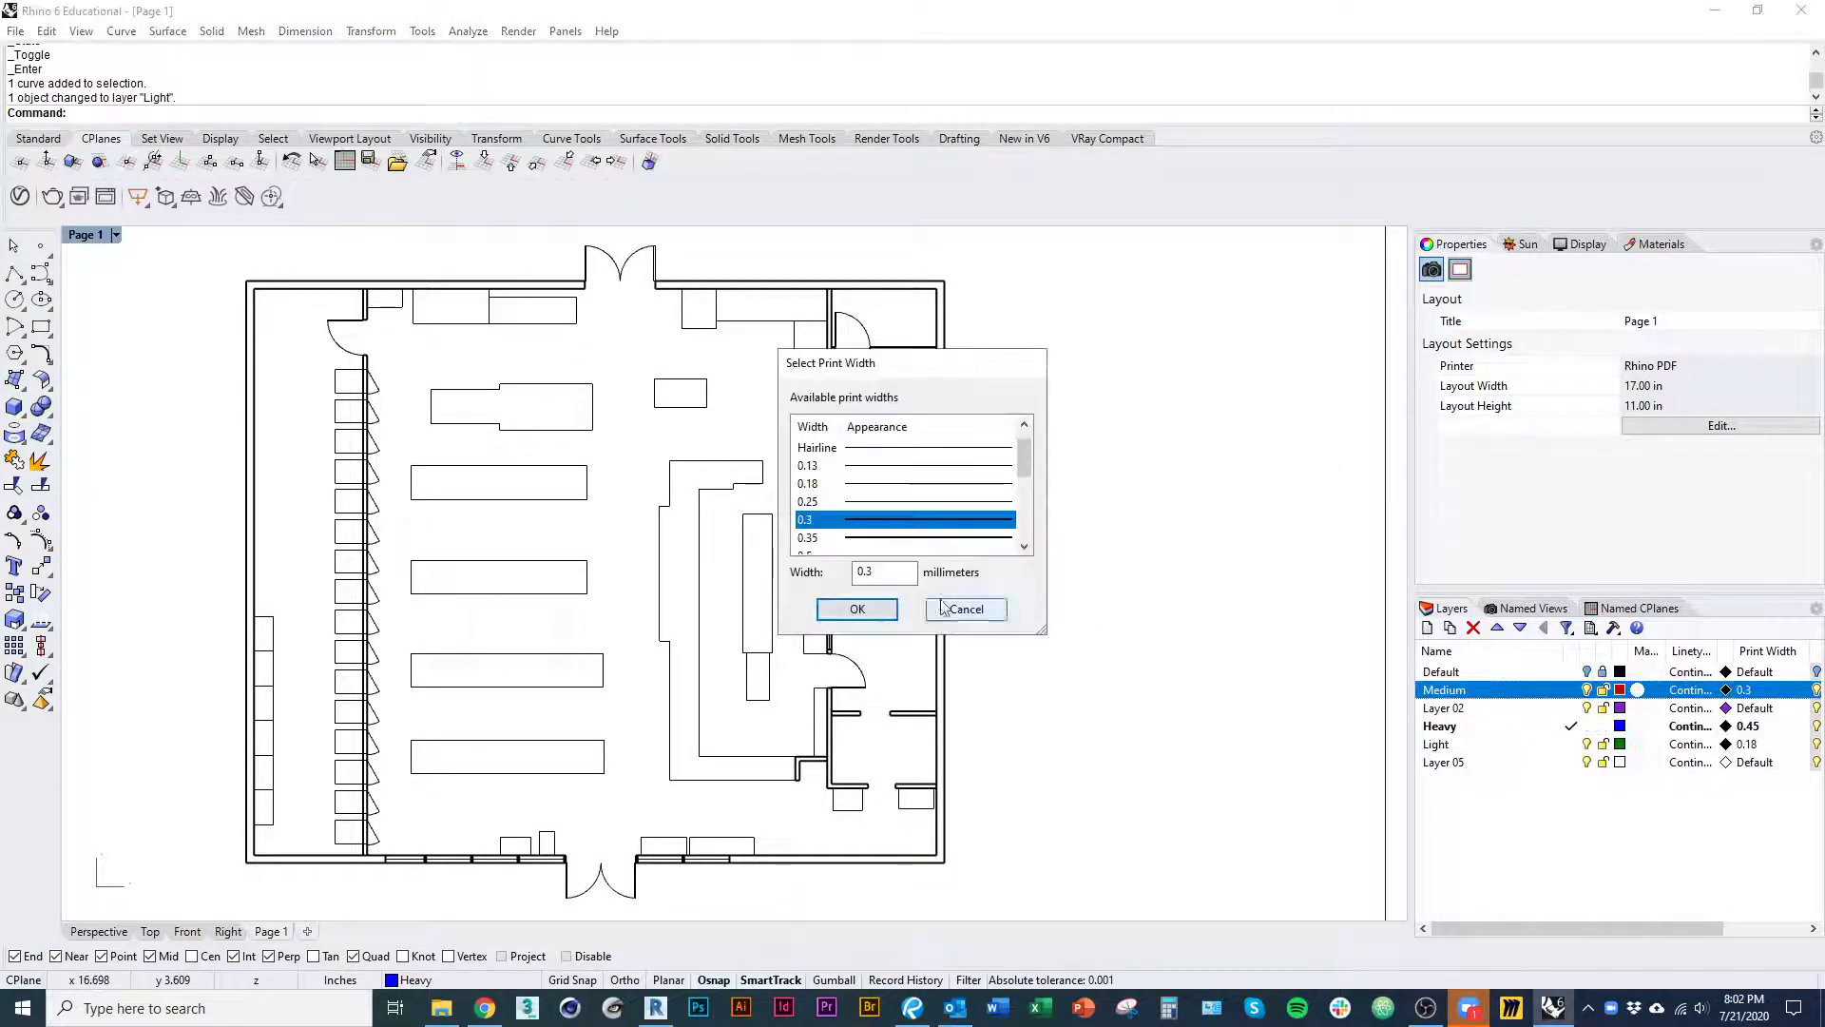
click(855, 499)
click(856, 610)
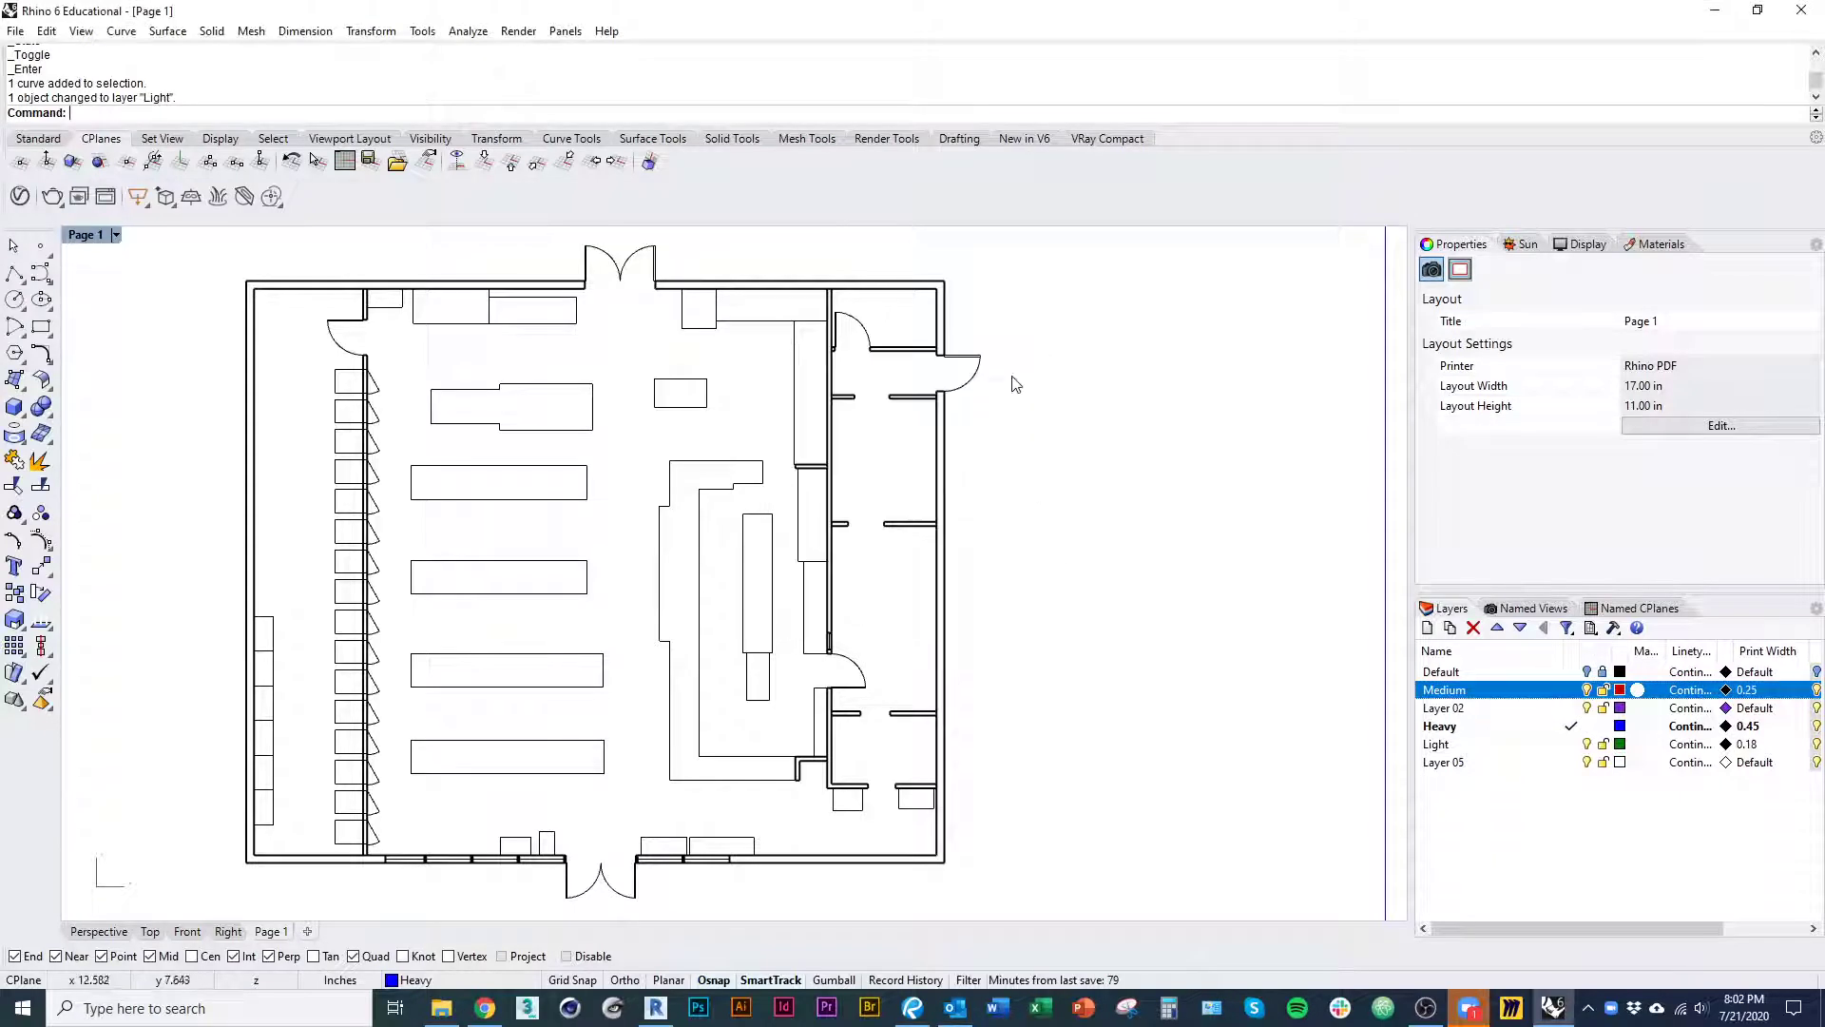
scroll(969, 361, up, 20)
right_drag(899, 409, 996, 544)
scroll(962, 608, down, 9)
scroll(950, 580, down, 12)
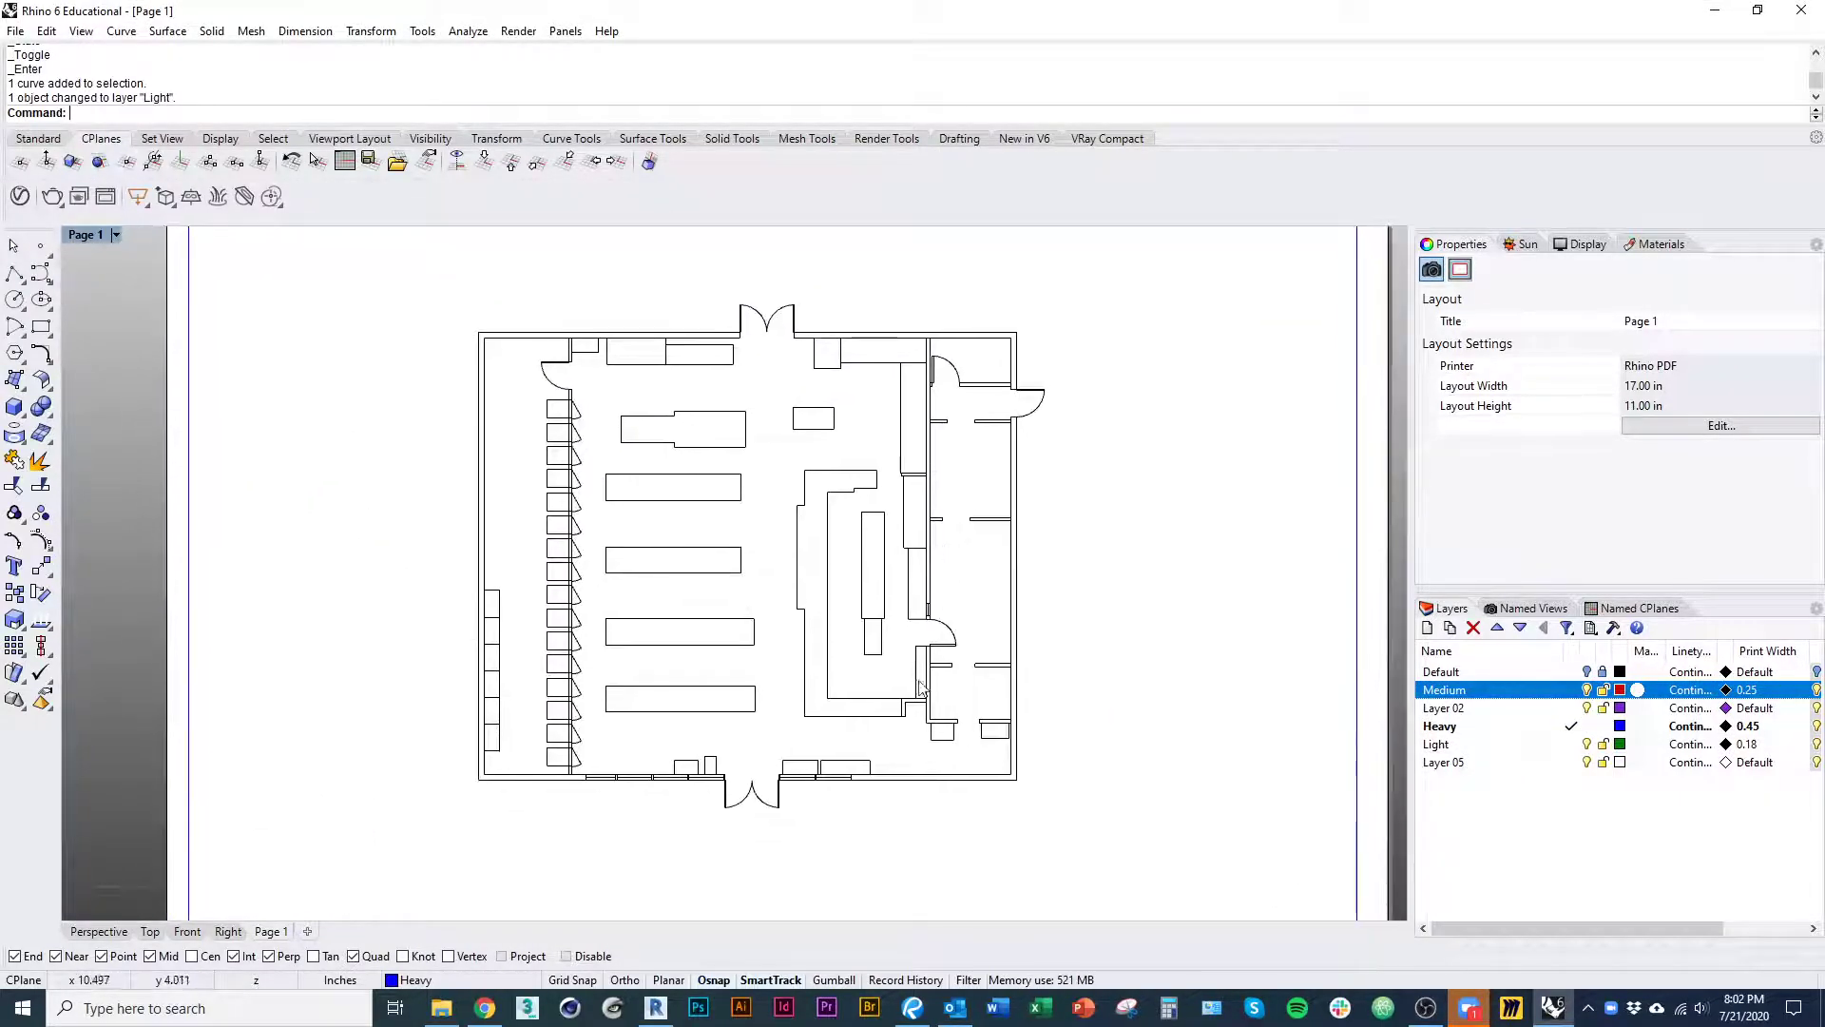
- Switch to the Top viewport and turn on Print Preview for it
scroll(766, 788, up, 15)
scroll(673, 665, down, 3)
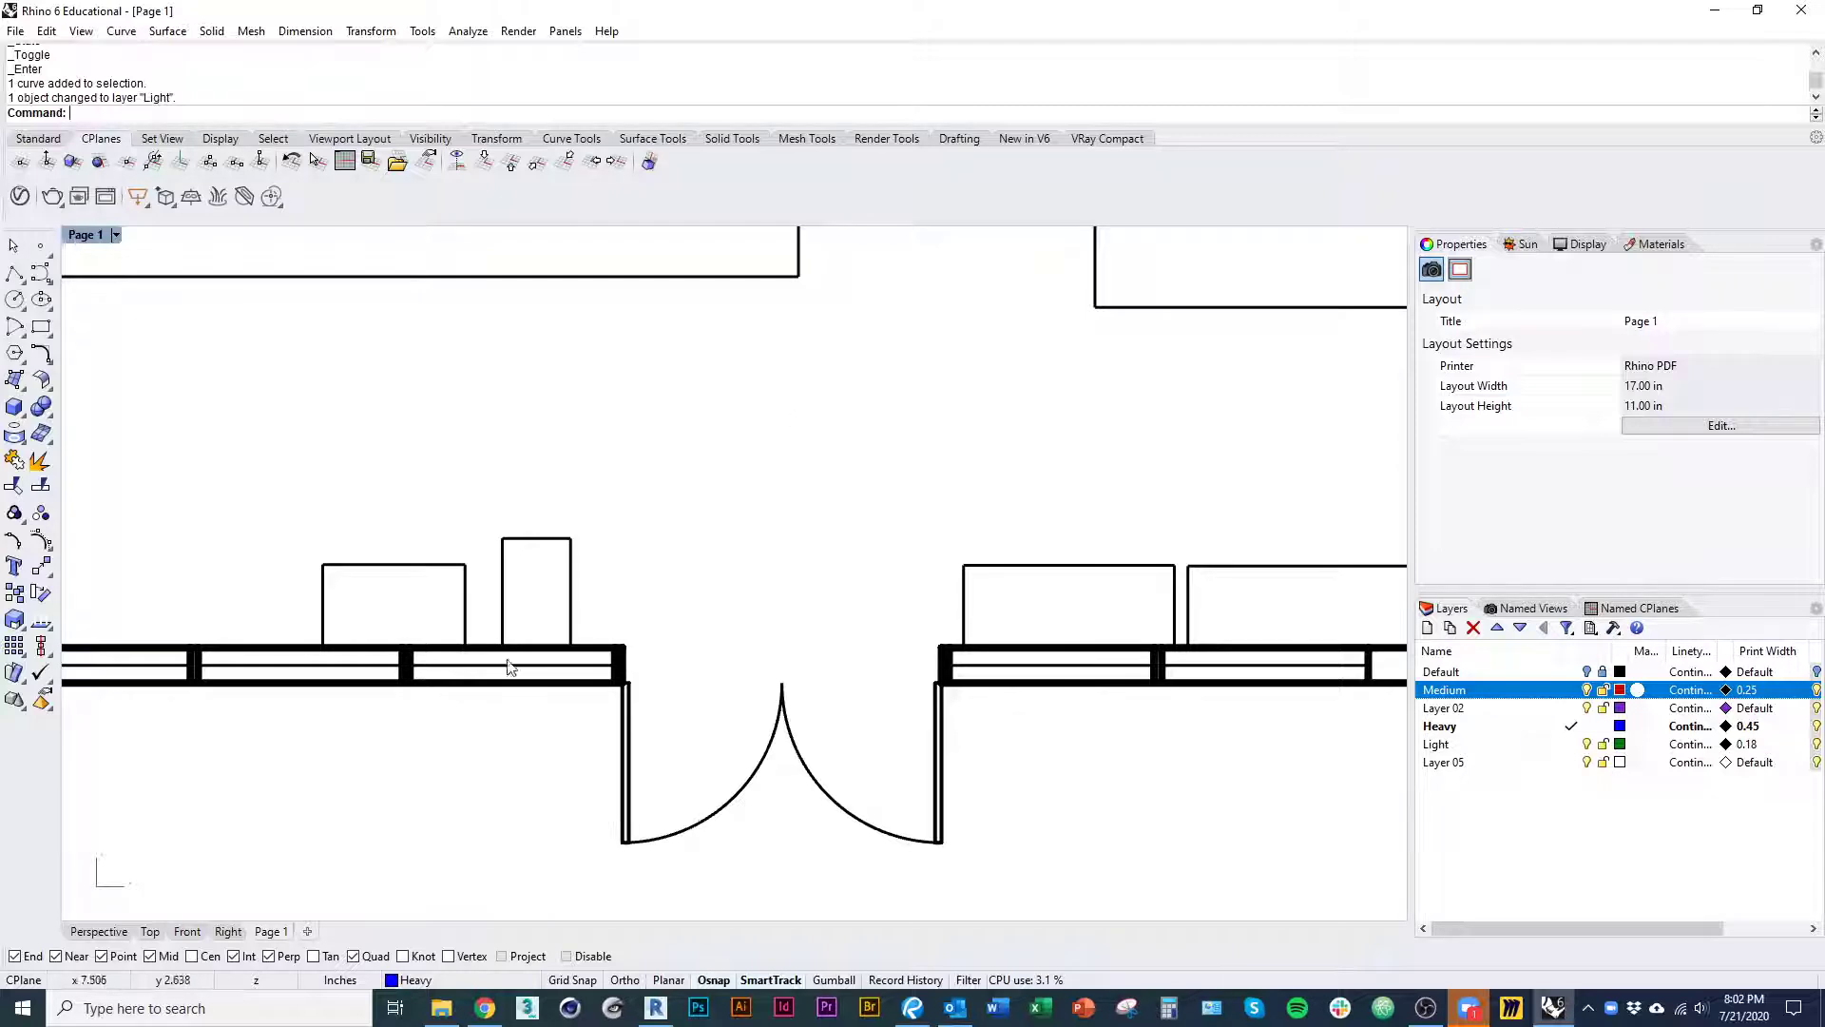
click(149, 932)
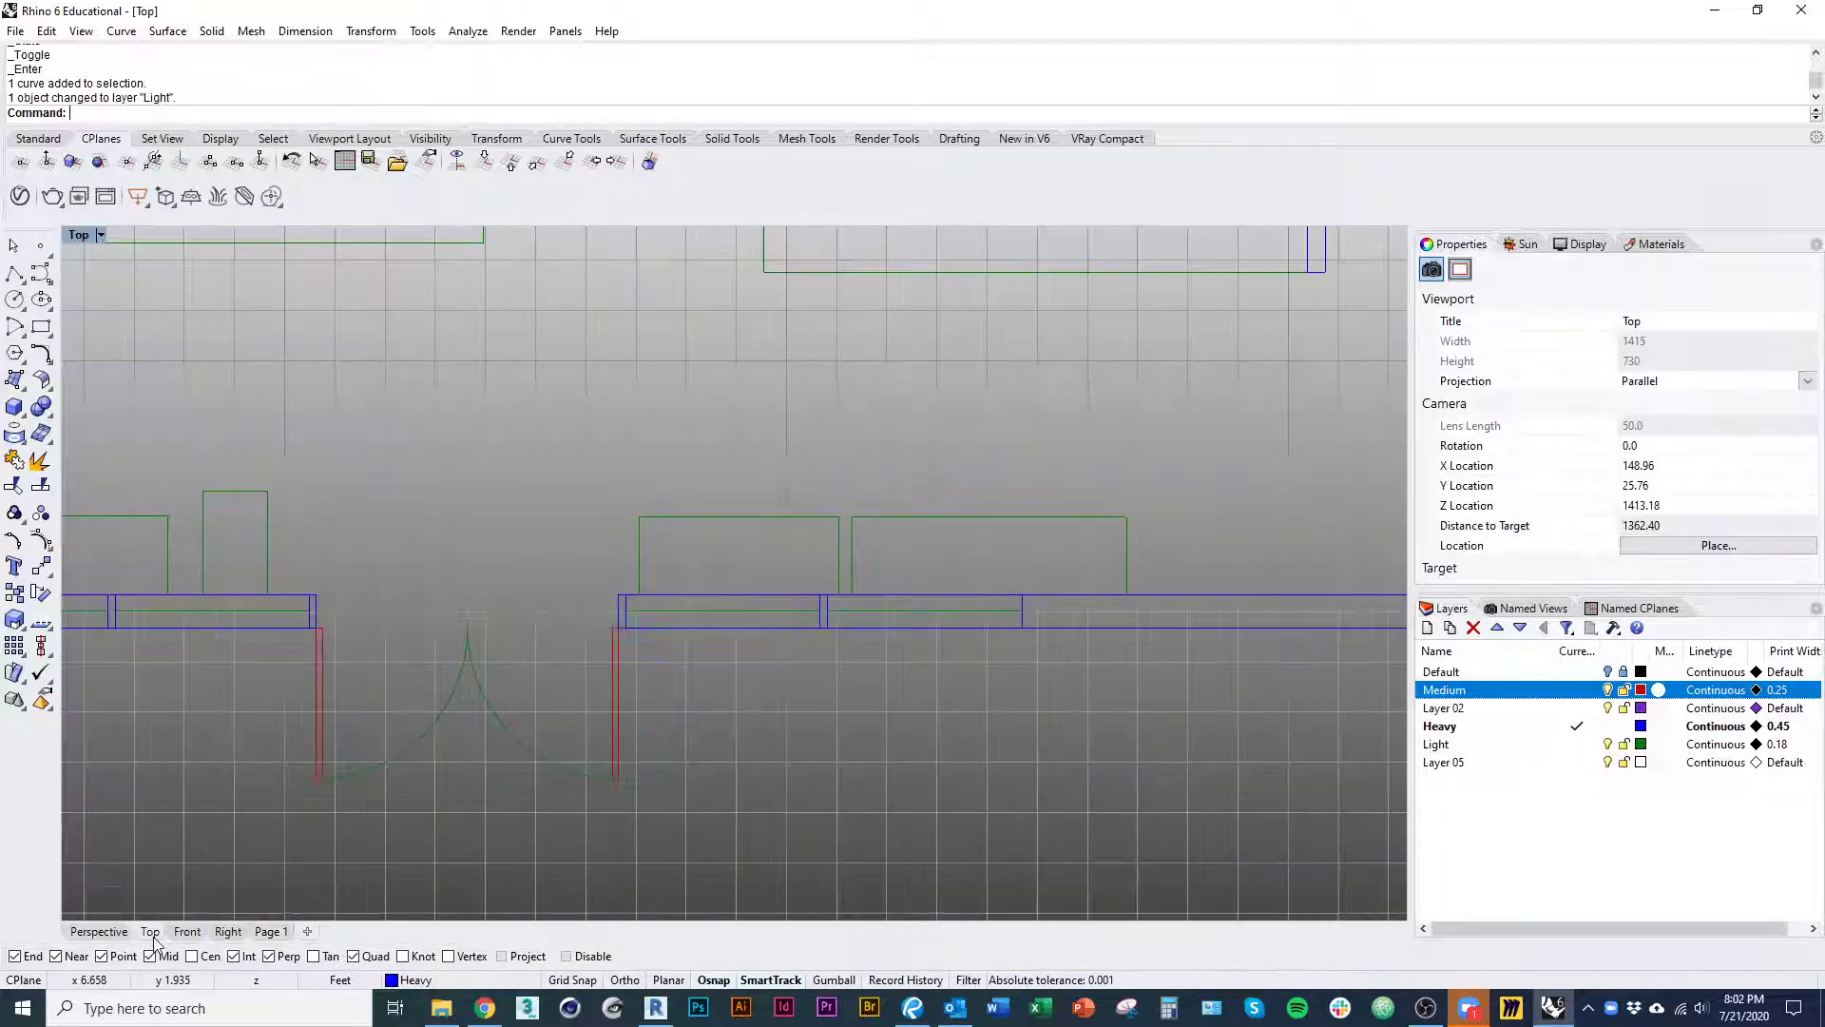
click(98, 238)
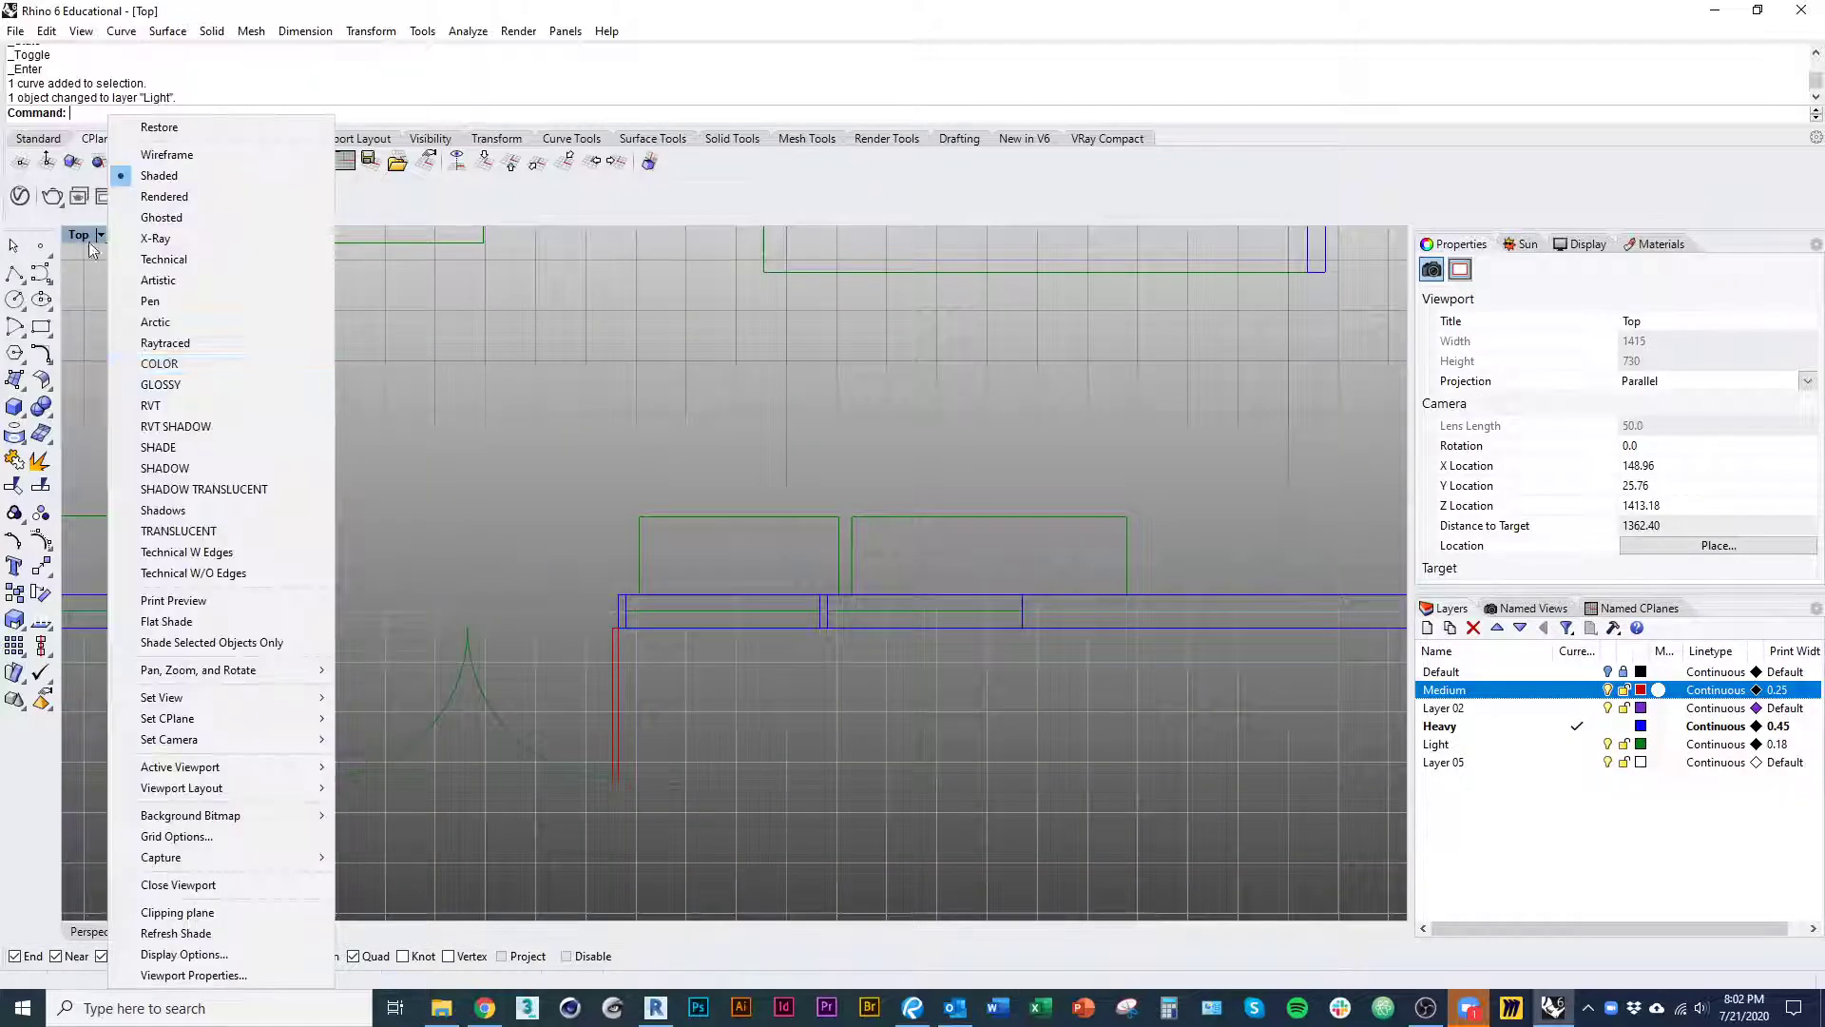
click(256, 604)
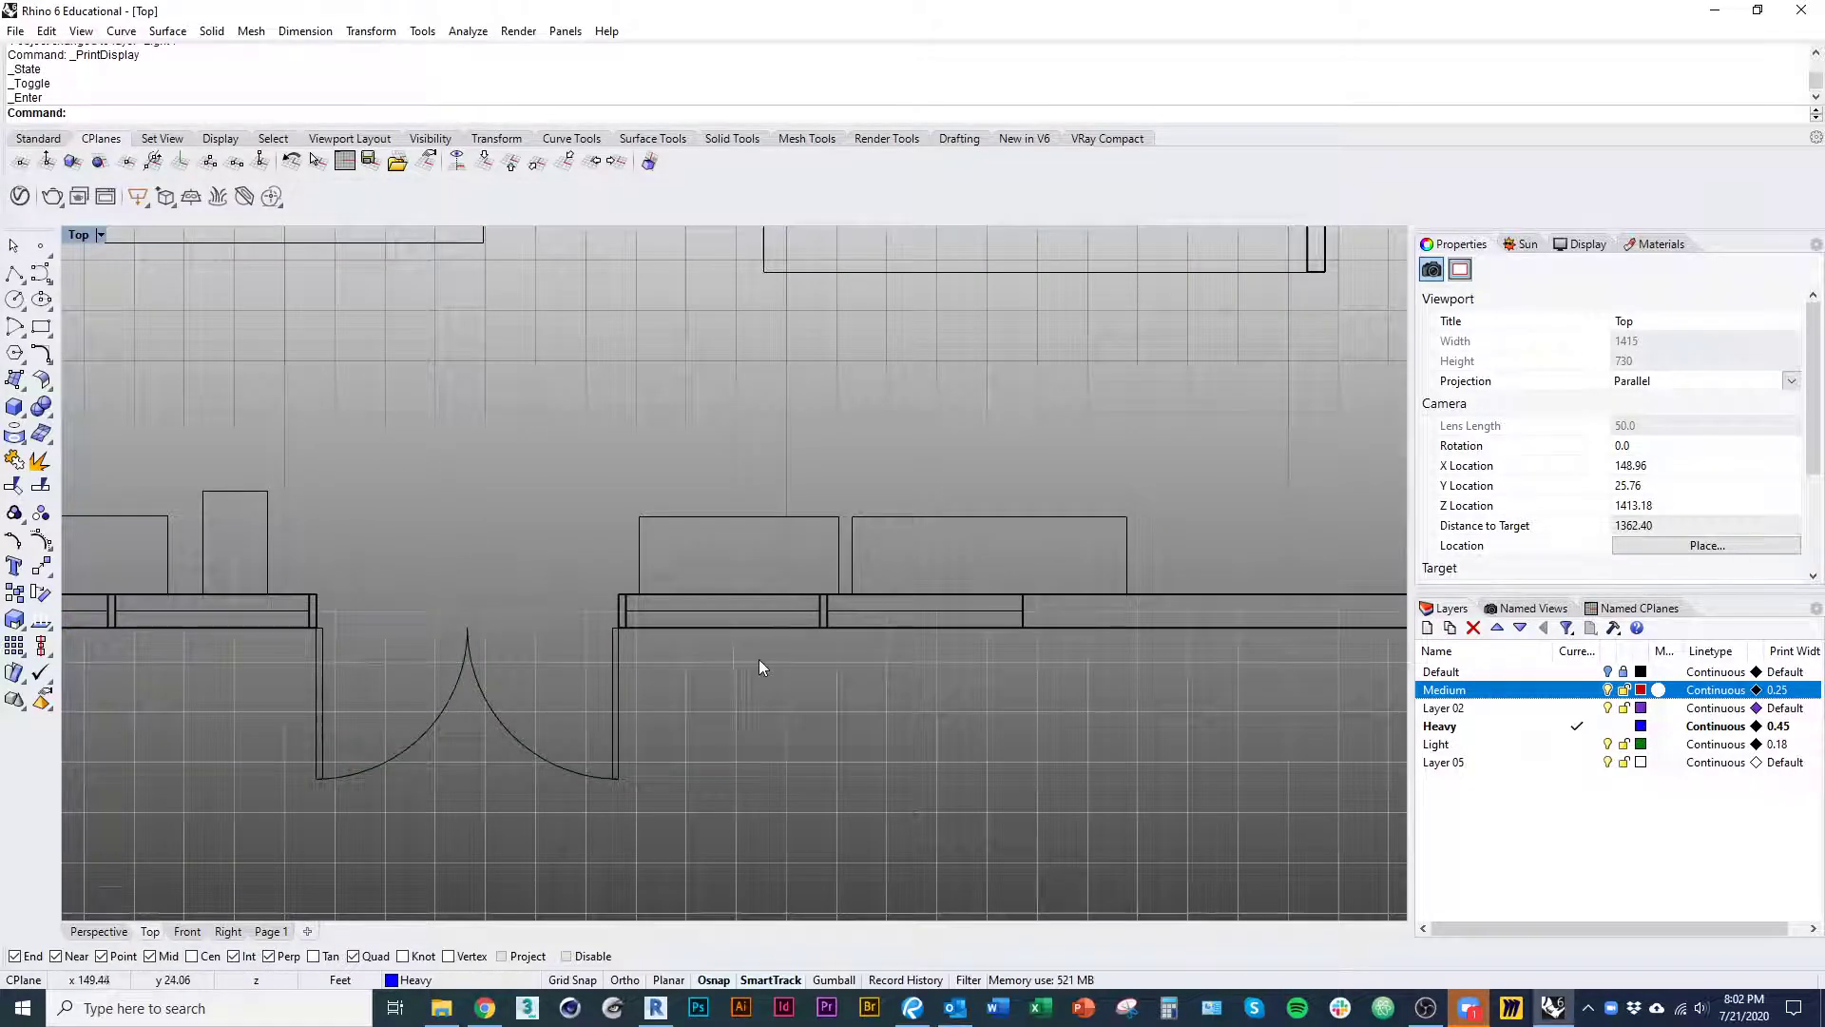
- Examine the front wall's previewed line weights at different magnifications in the Top viewport and compare them with the Page 1 layout
scroll(776, 675, down, 10)
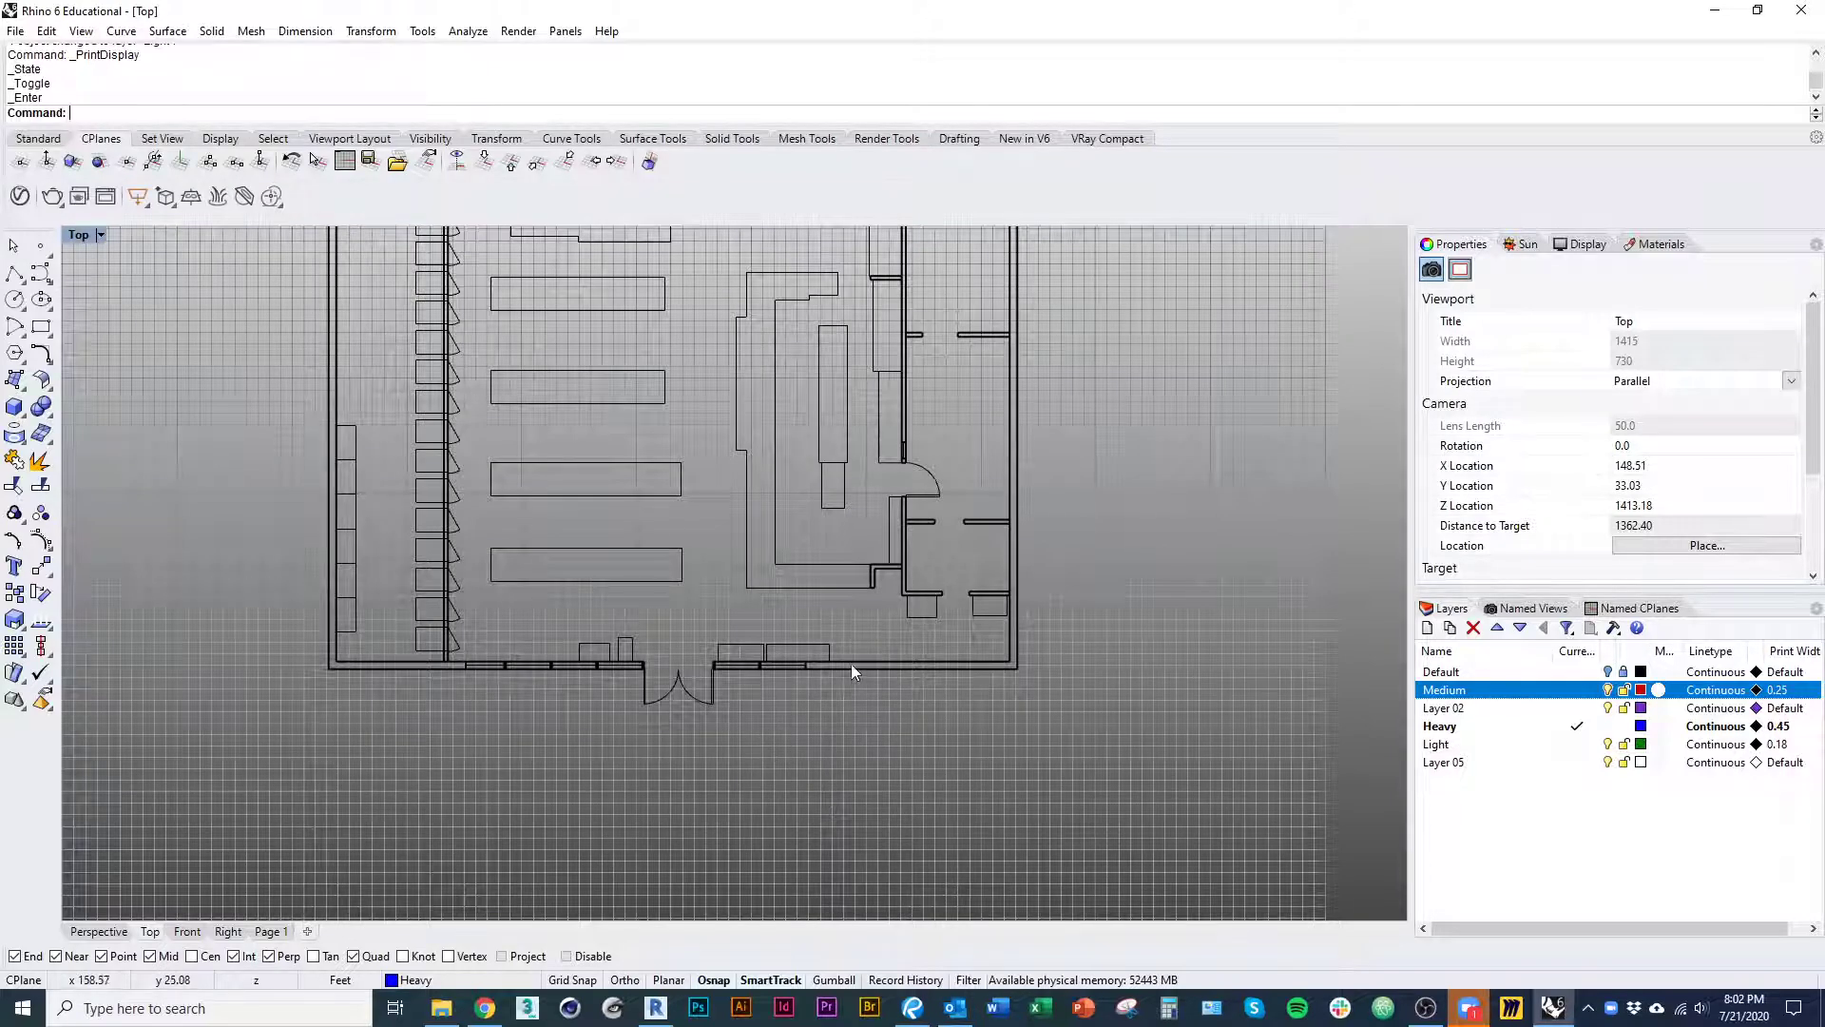
scroll(851, 663, up, 10)
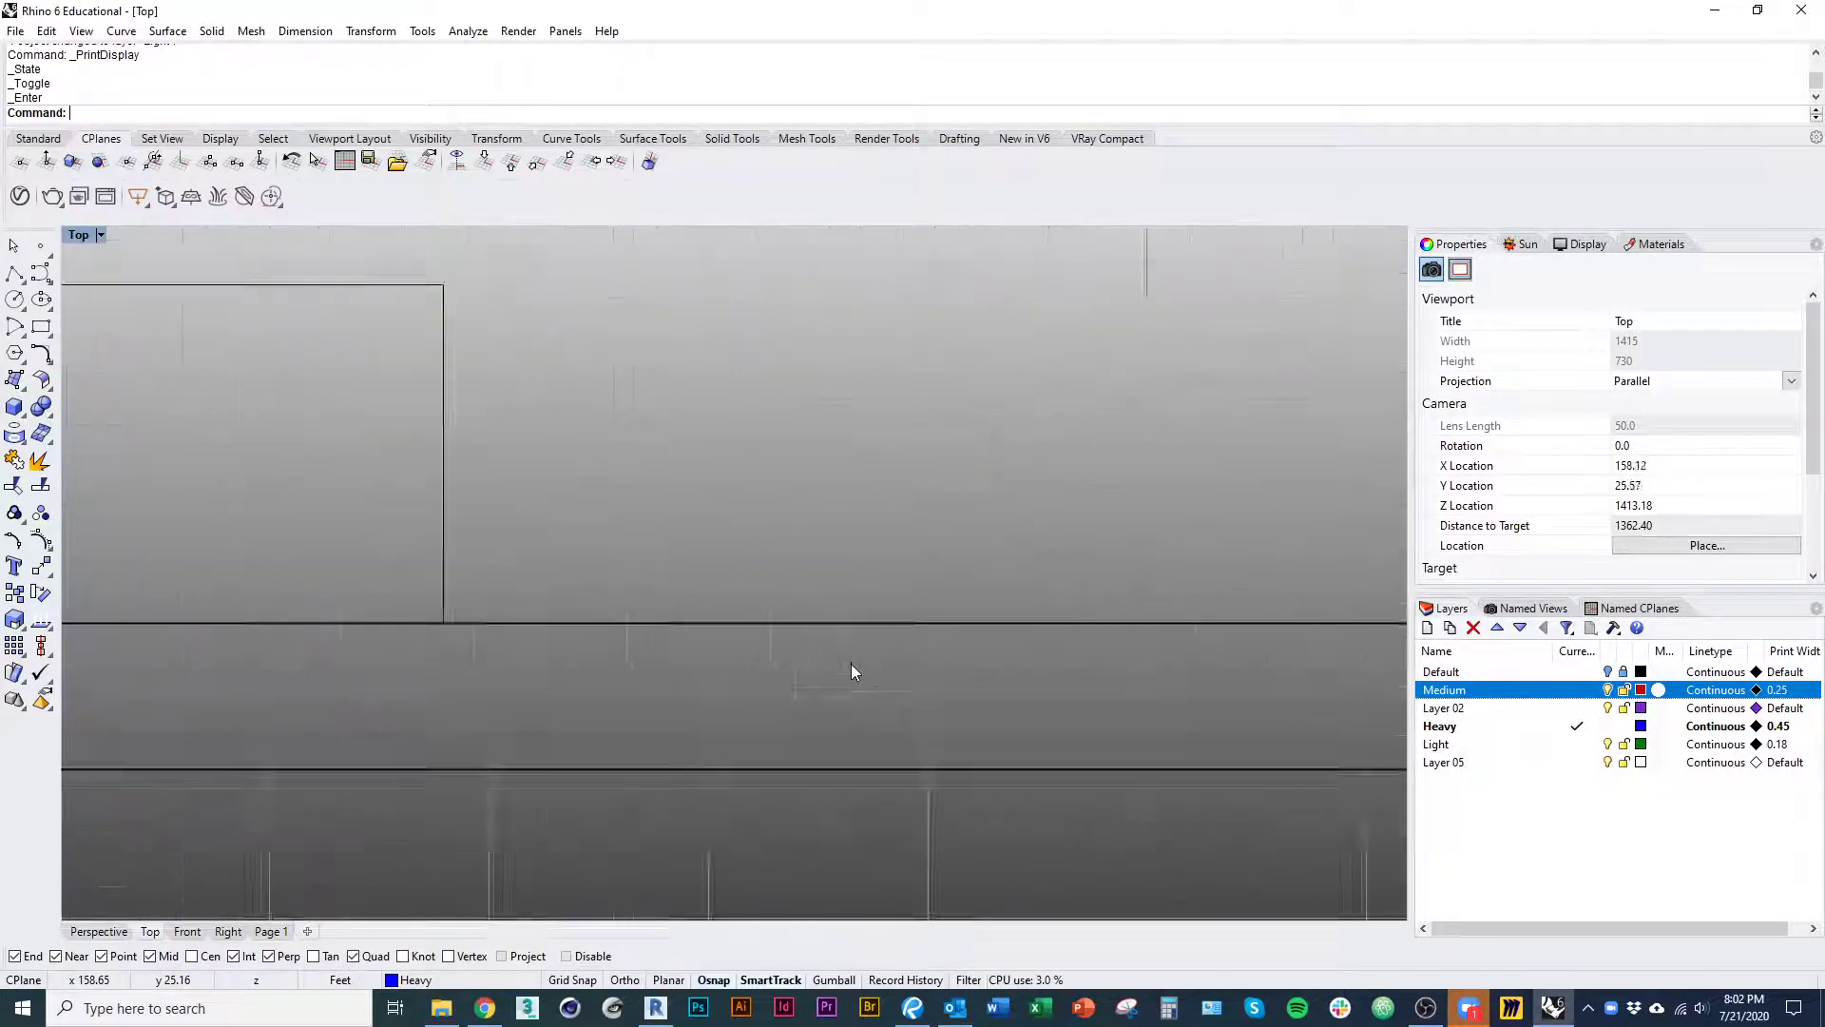
scroll(851, 664, up, 5)
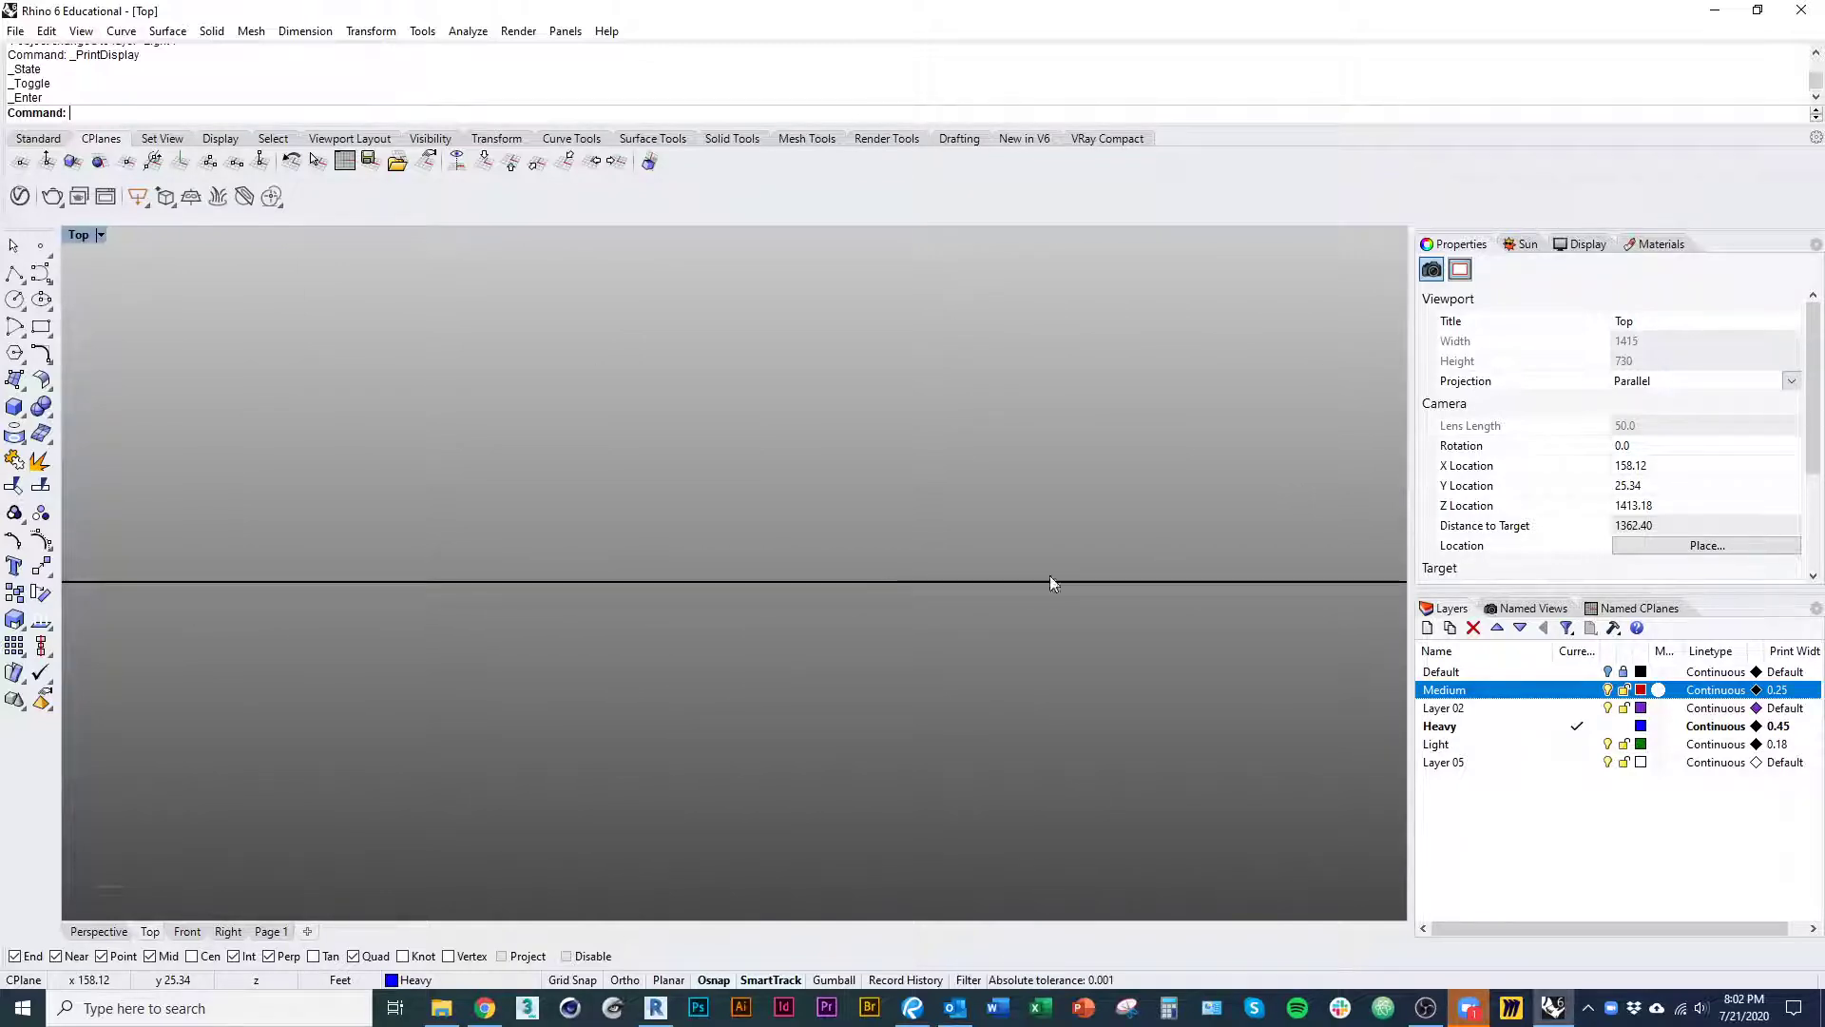
scroll(761, 640, down, 3)
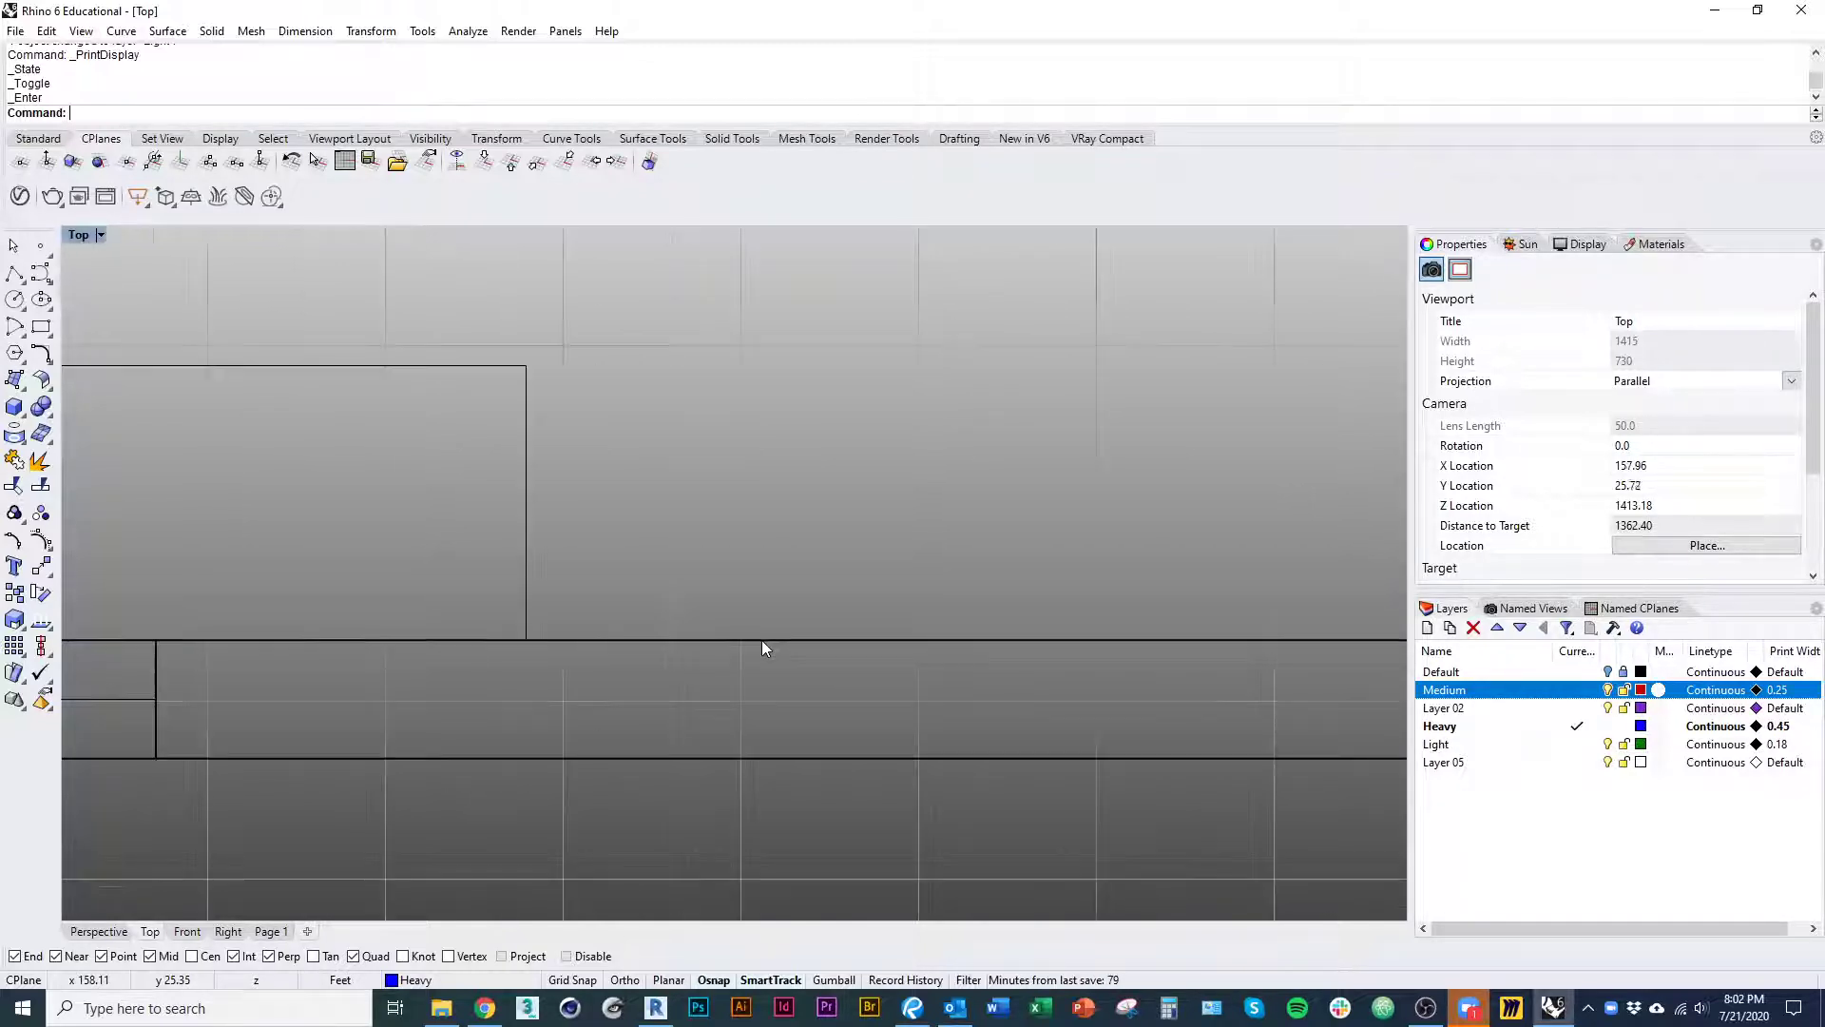
scroll(761, 640, down, 6)
right_drag(761, 641, 592, 801)
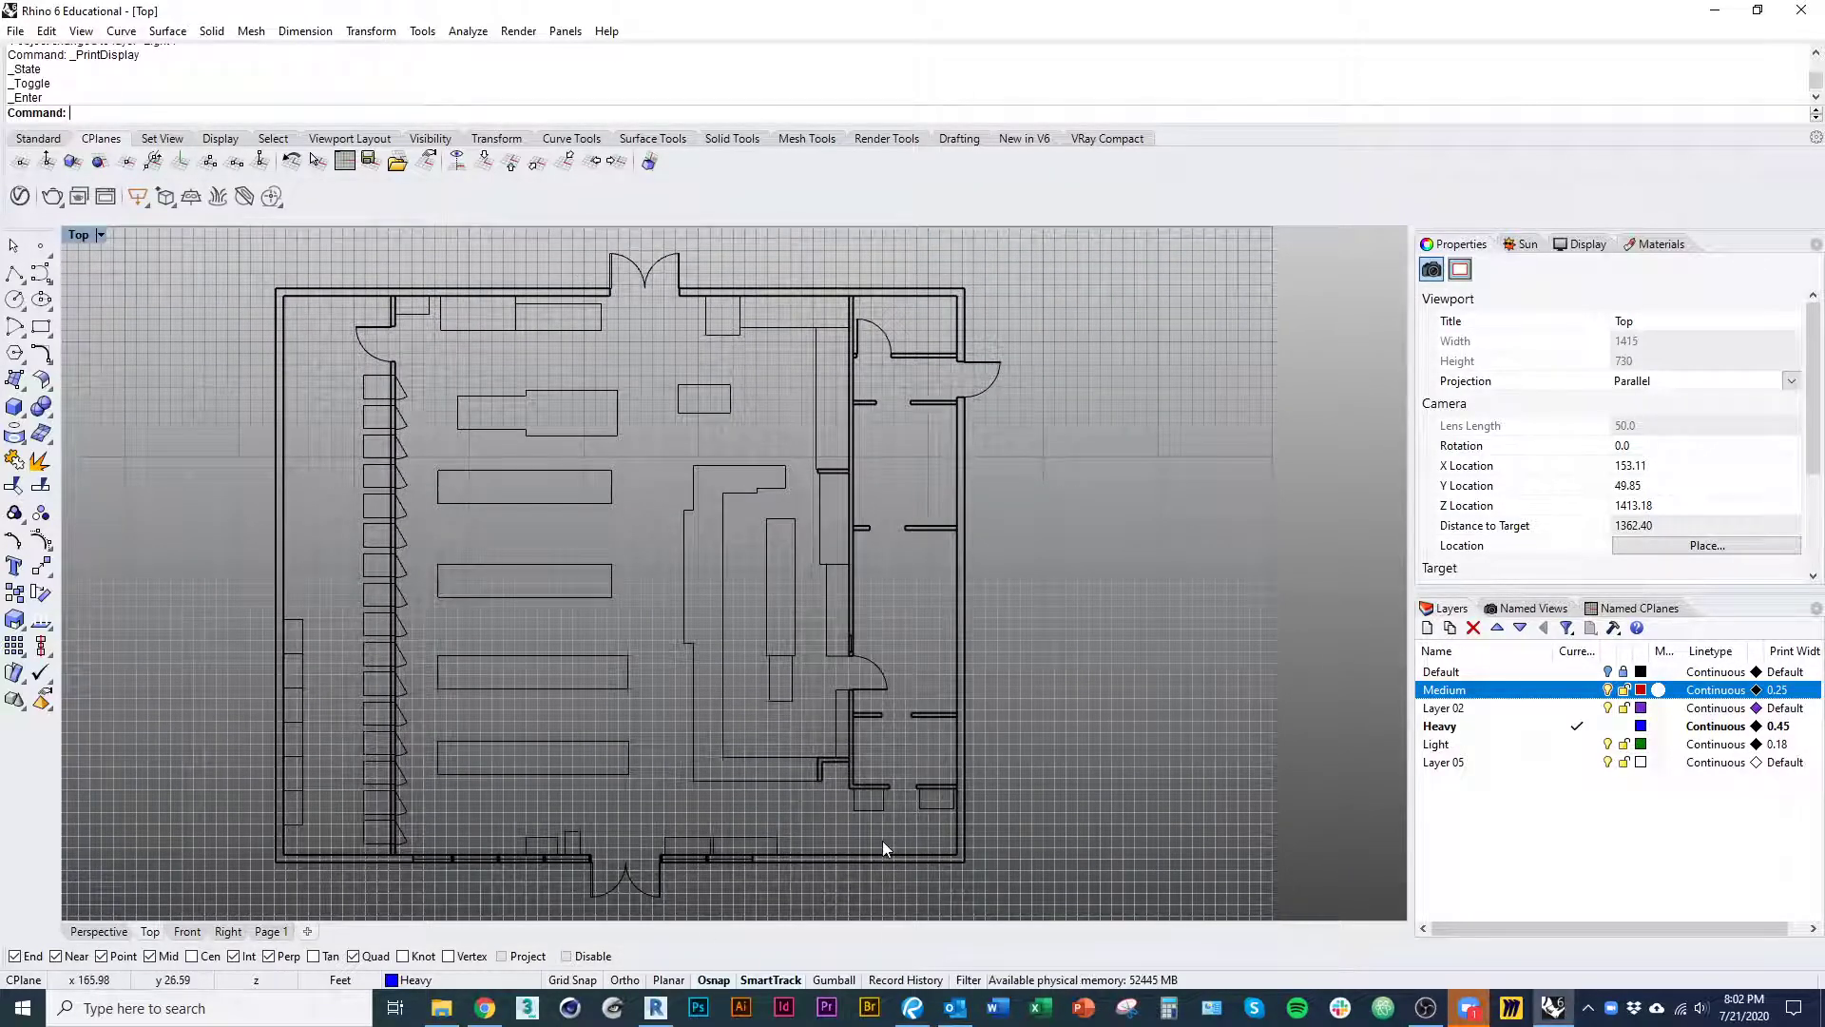
click(270, 931)
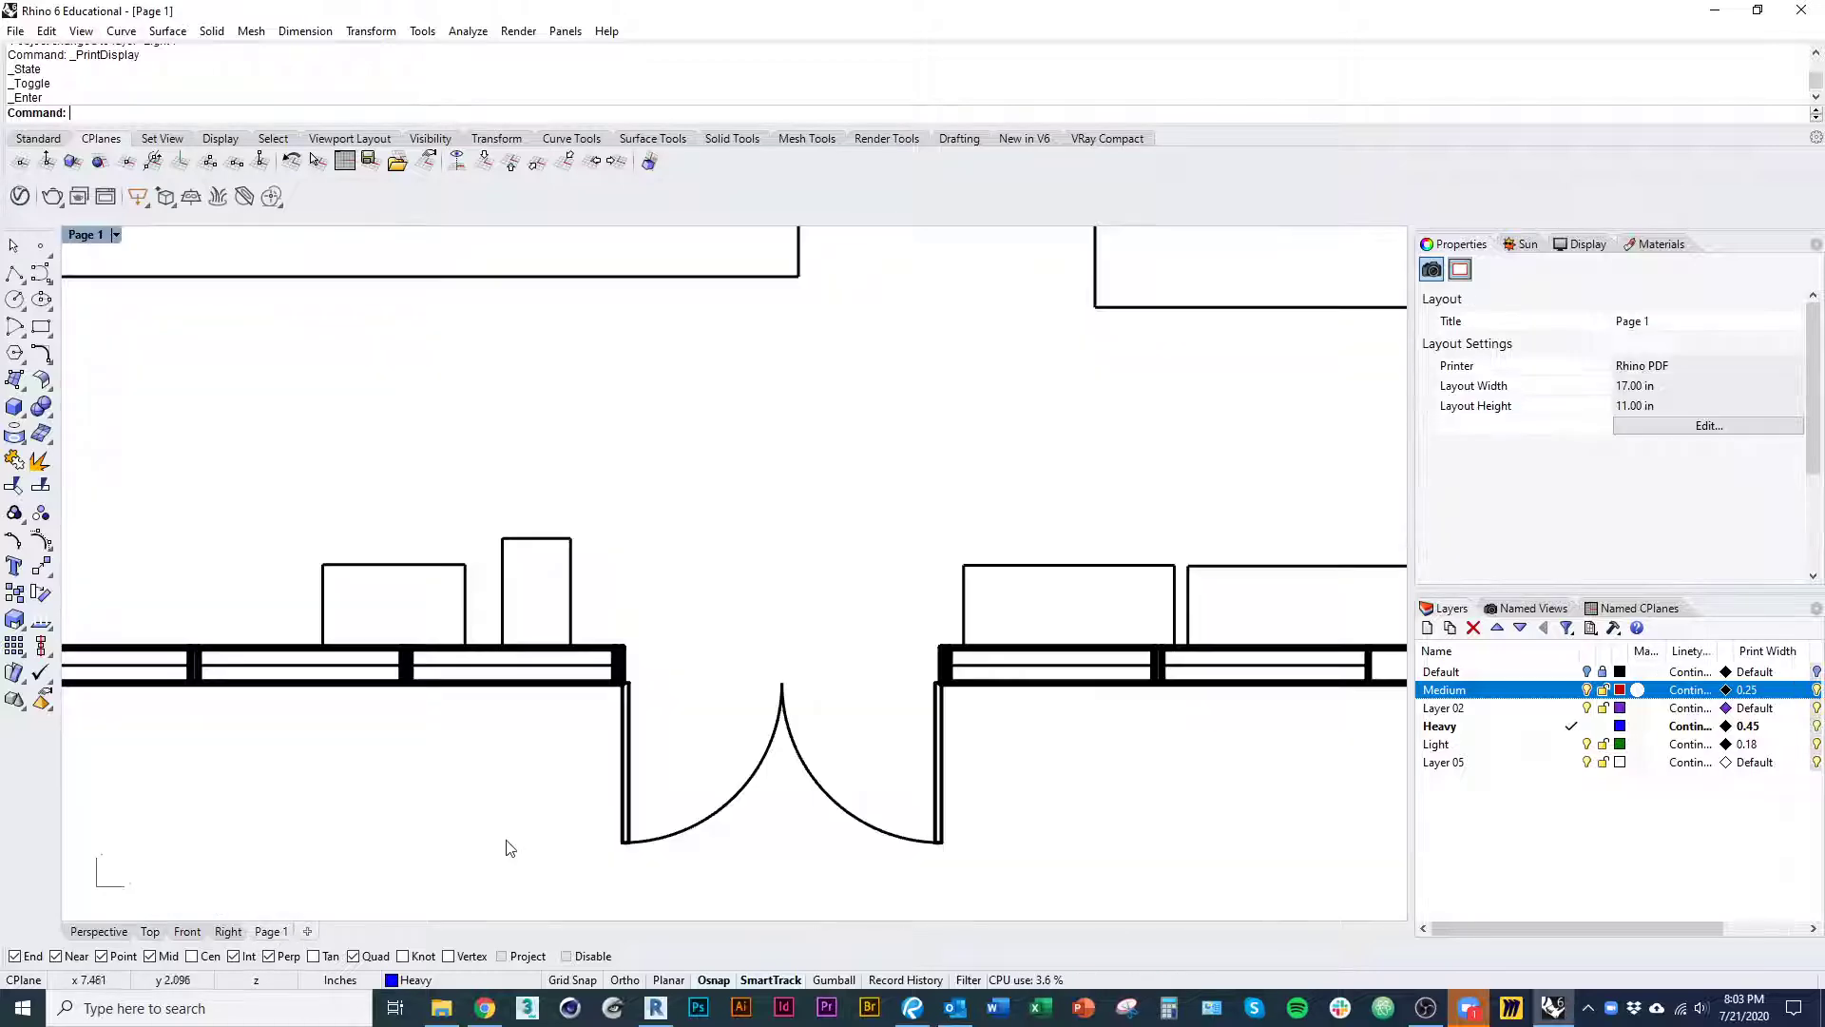
ctrl+right_drag(646, 693, 632, 848)
ctrl+right_drag(765, 641, 785, 486)
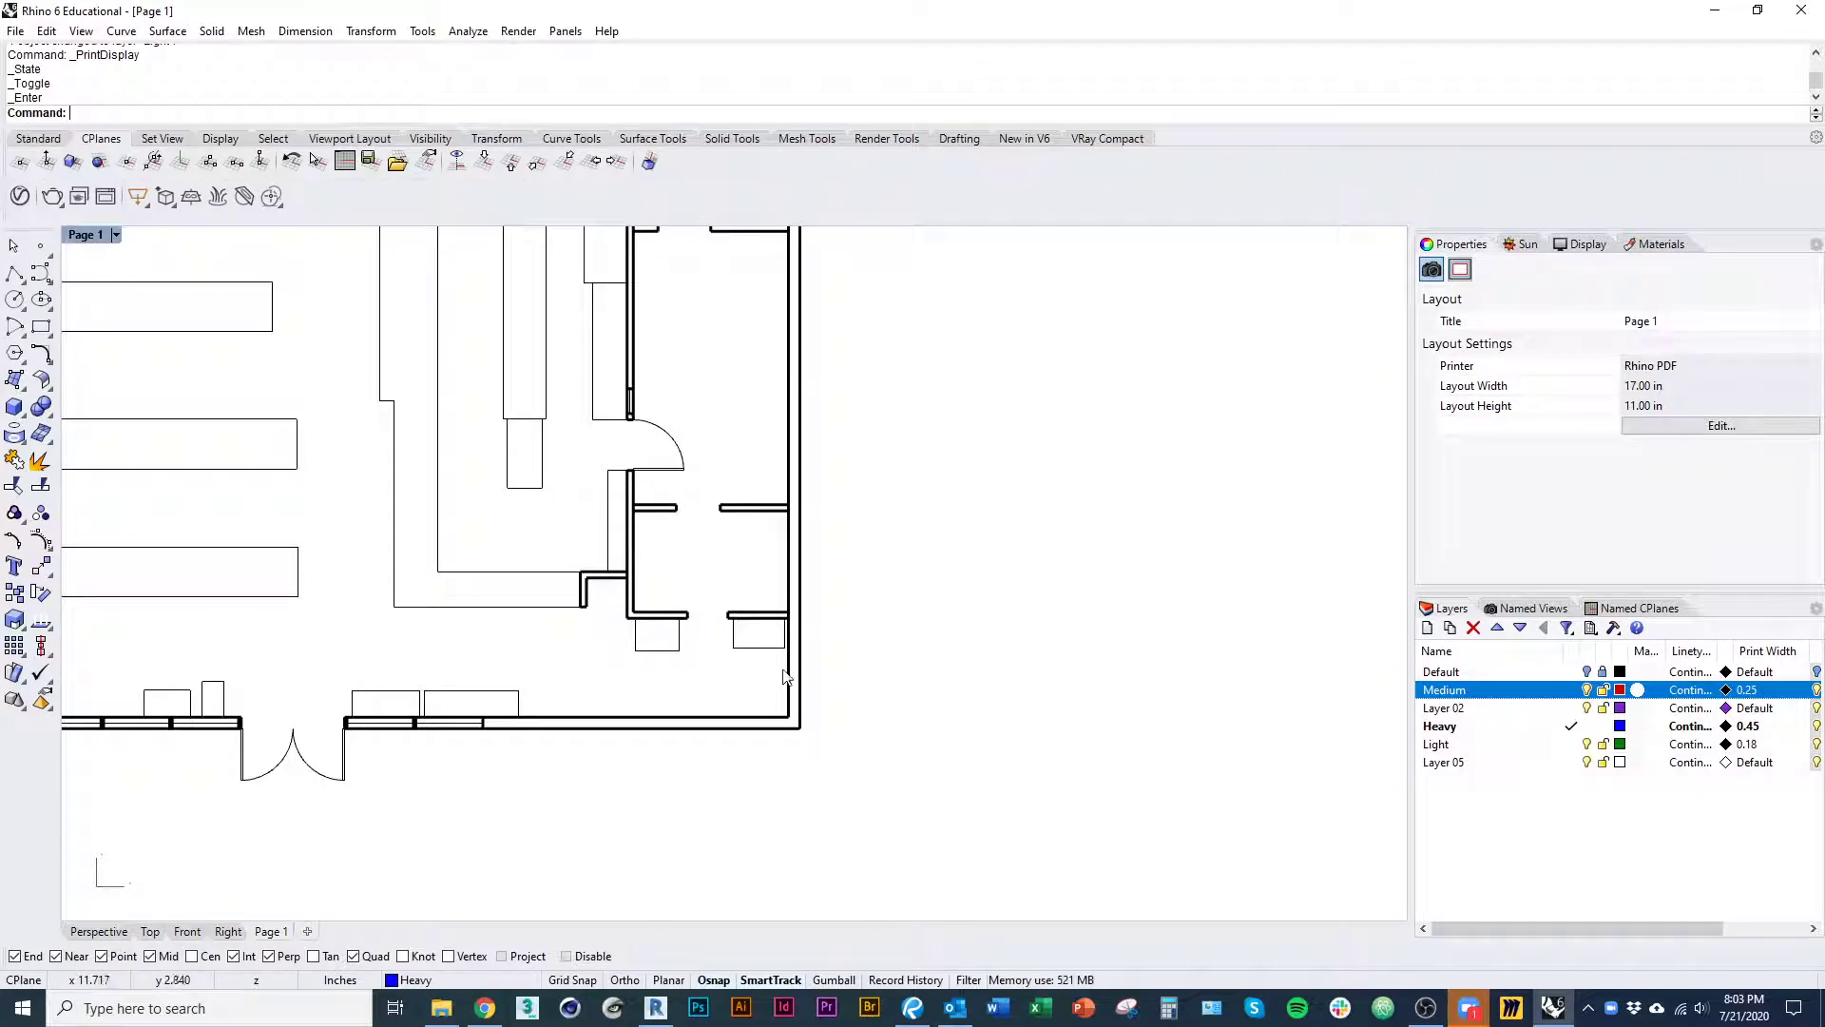
- Check the wall corner and counter line weights in the Top viewport again, and compare the whole plan on the Page 1 layout
click(152, 933)
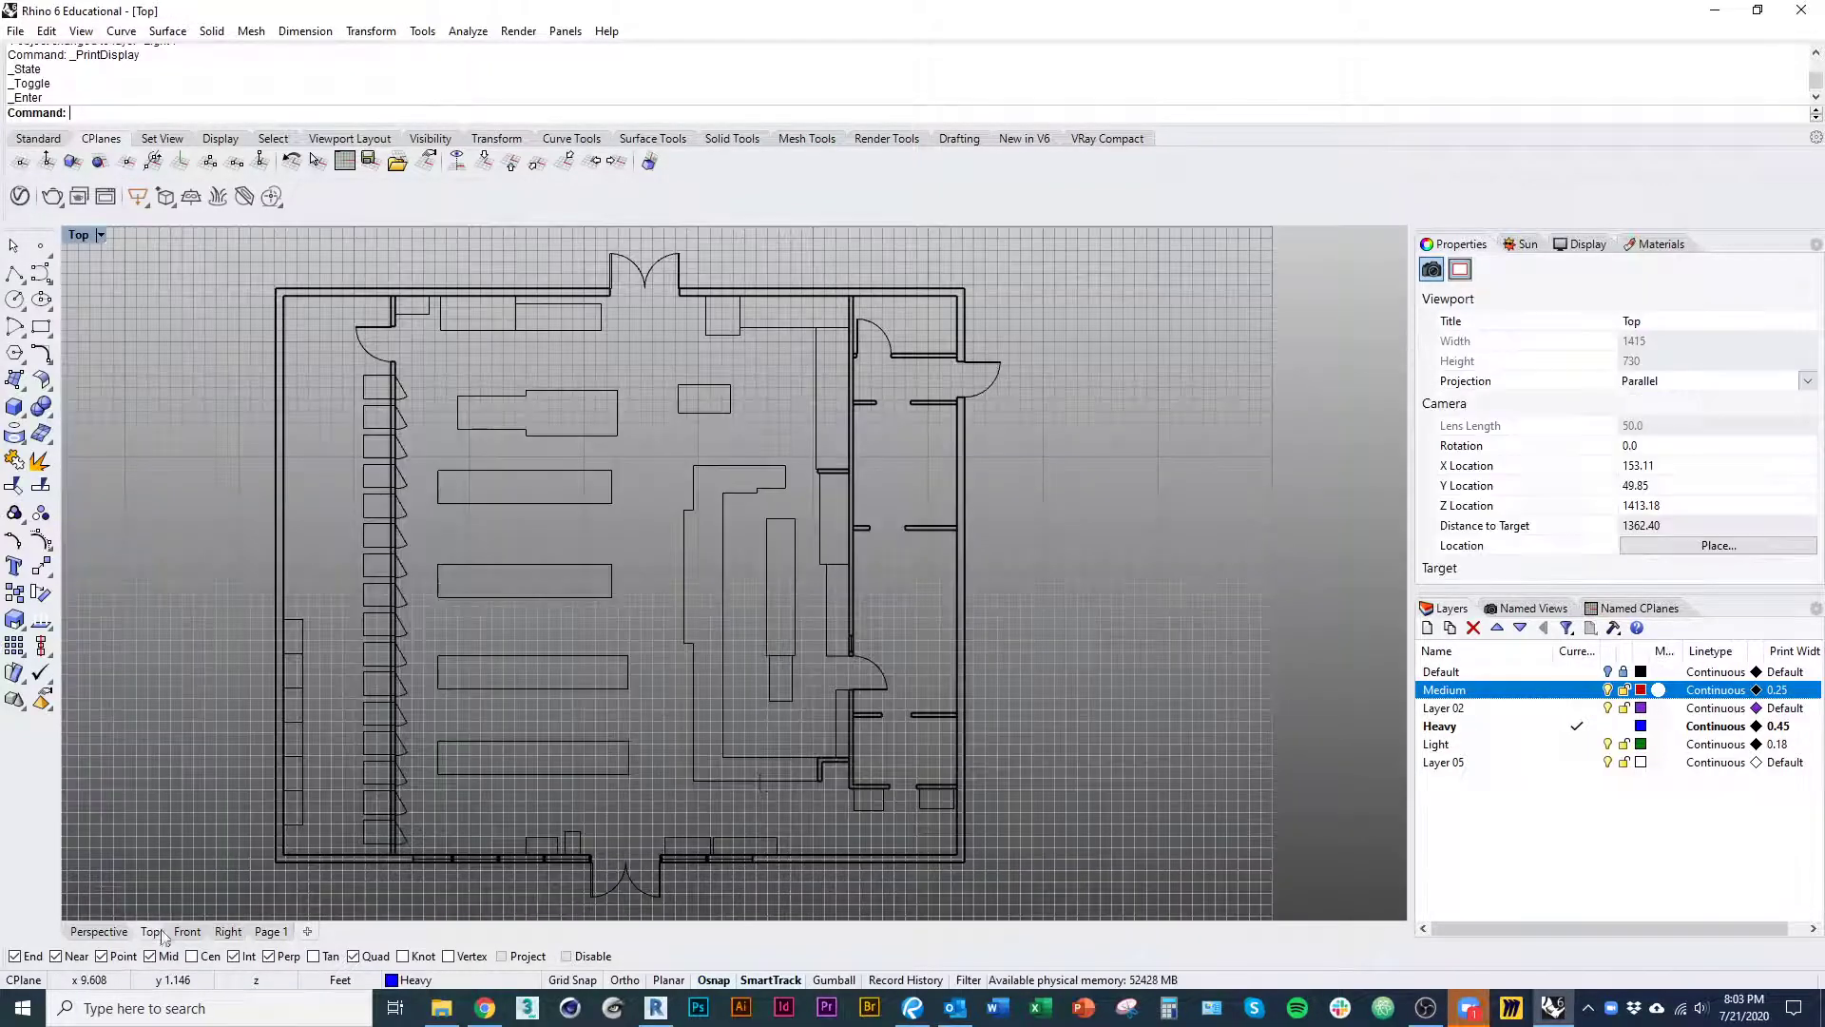
scroll(869, 832, up, 5)
scroll(960, 834, down, 8)
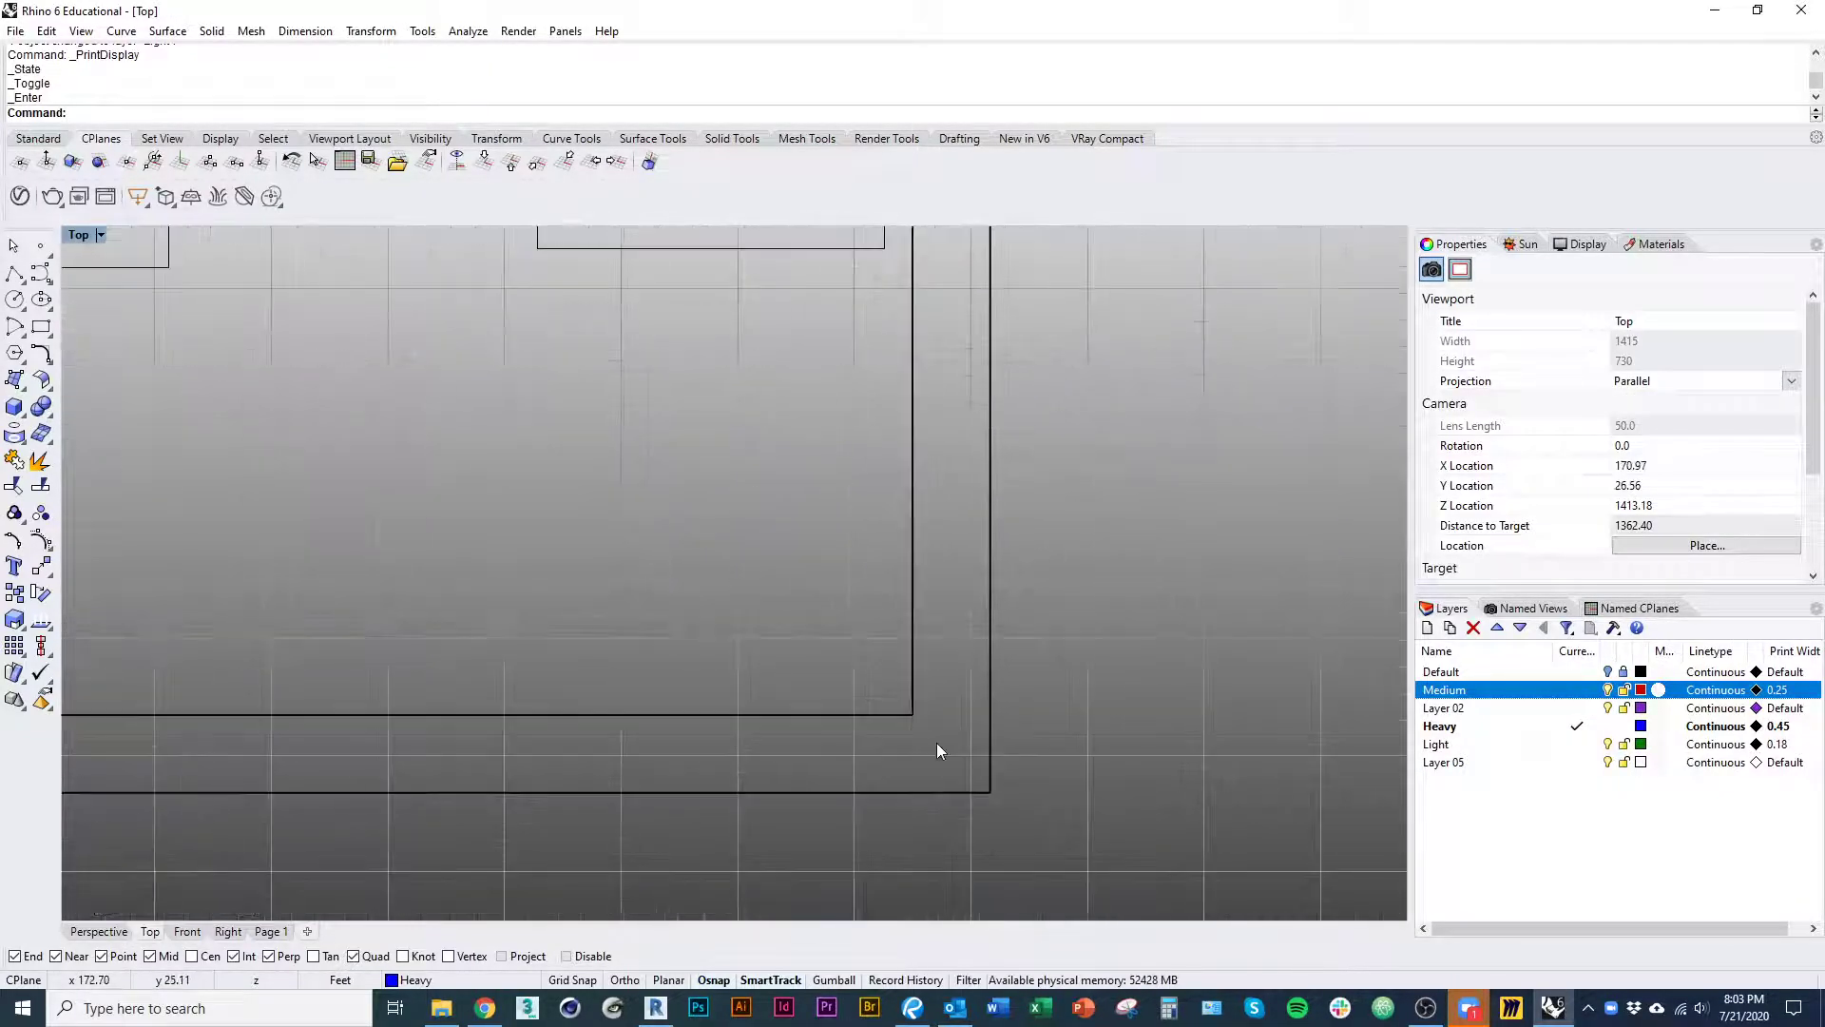
scroll(926, 770, down, 6)
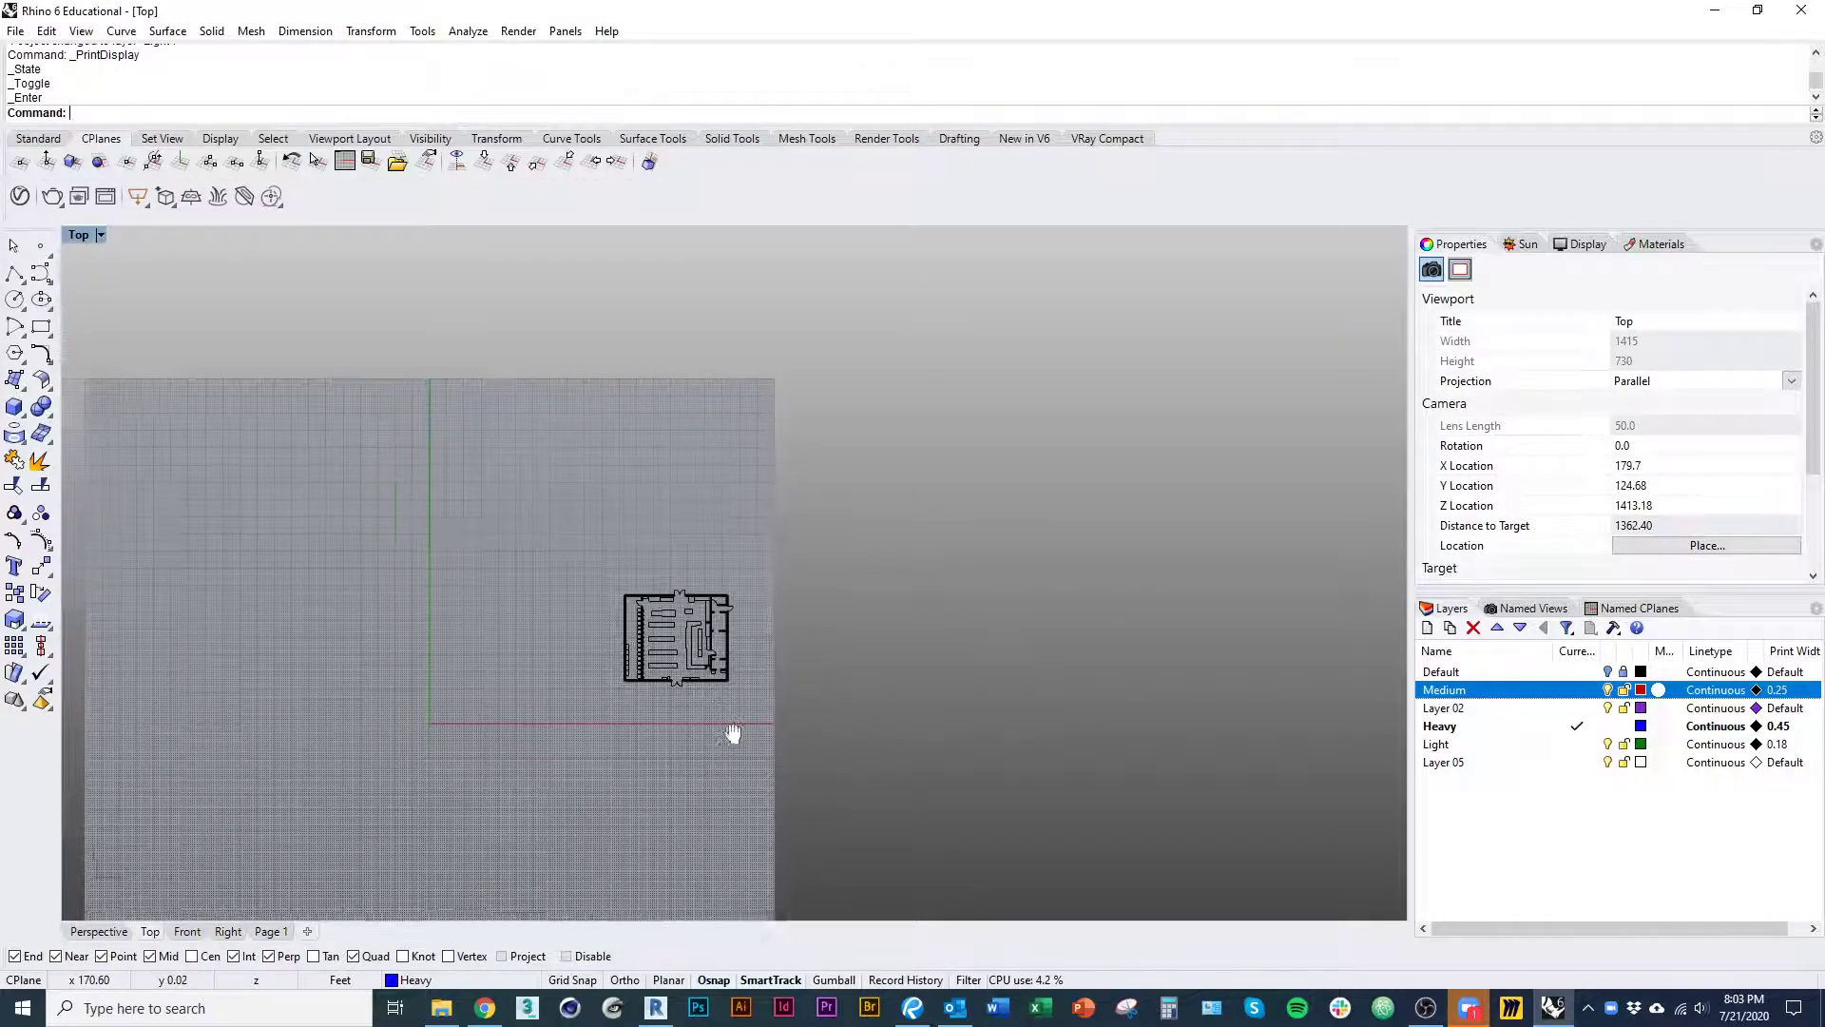
scroll(613, 627, up, 4)
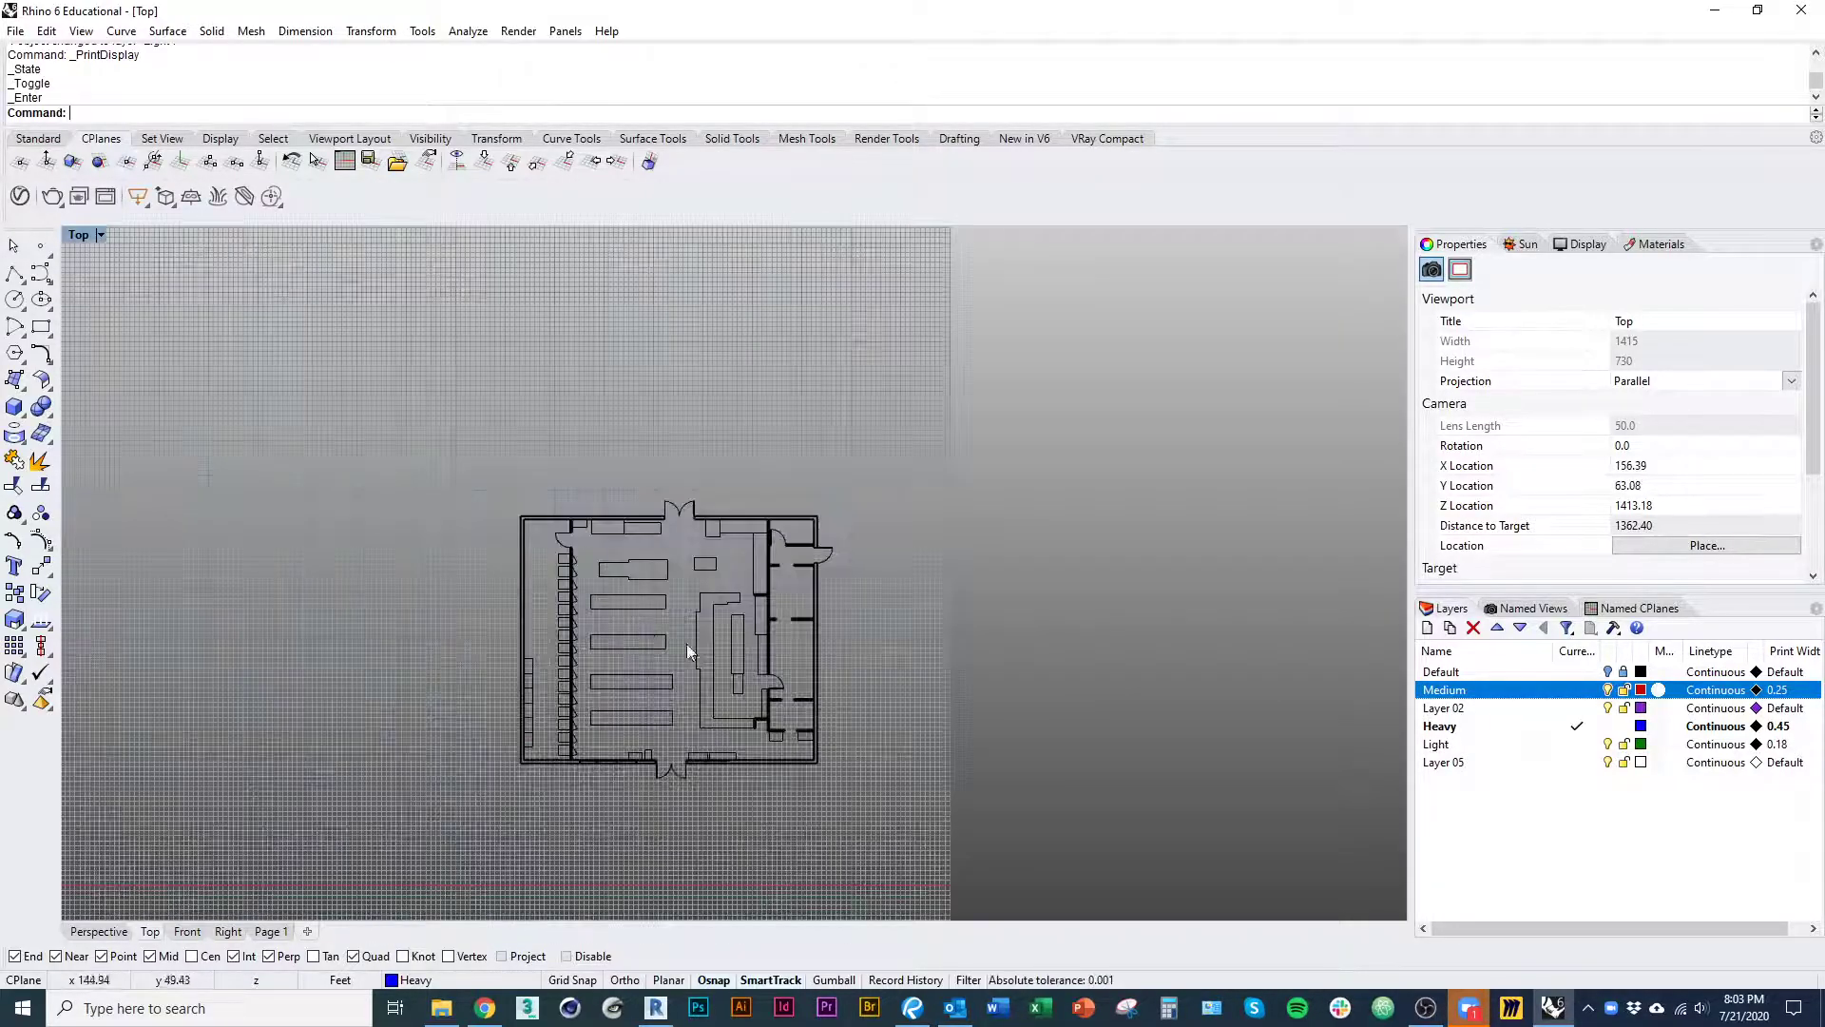
scroll(699, 693, up, 10)
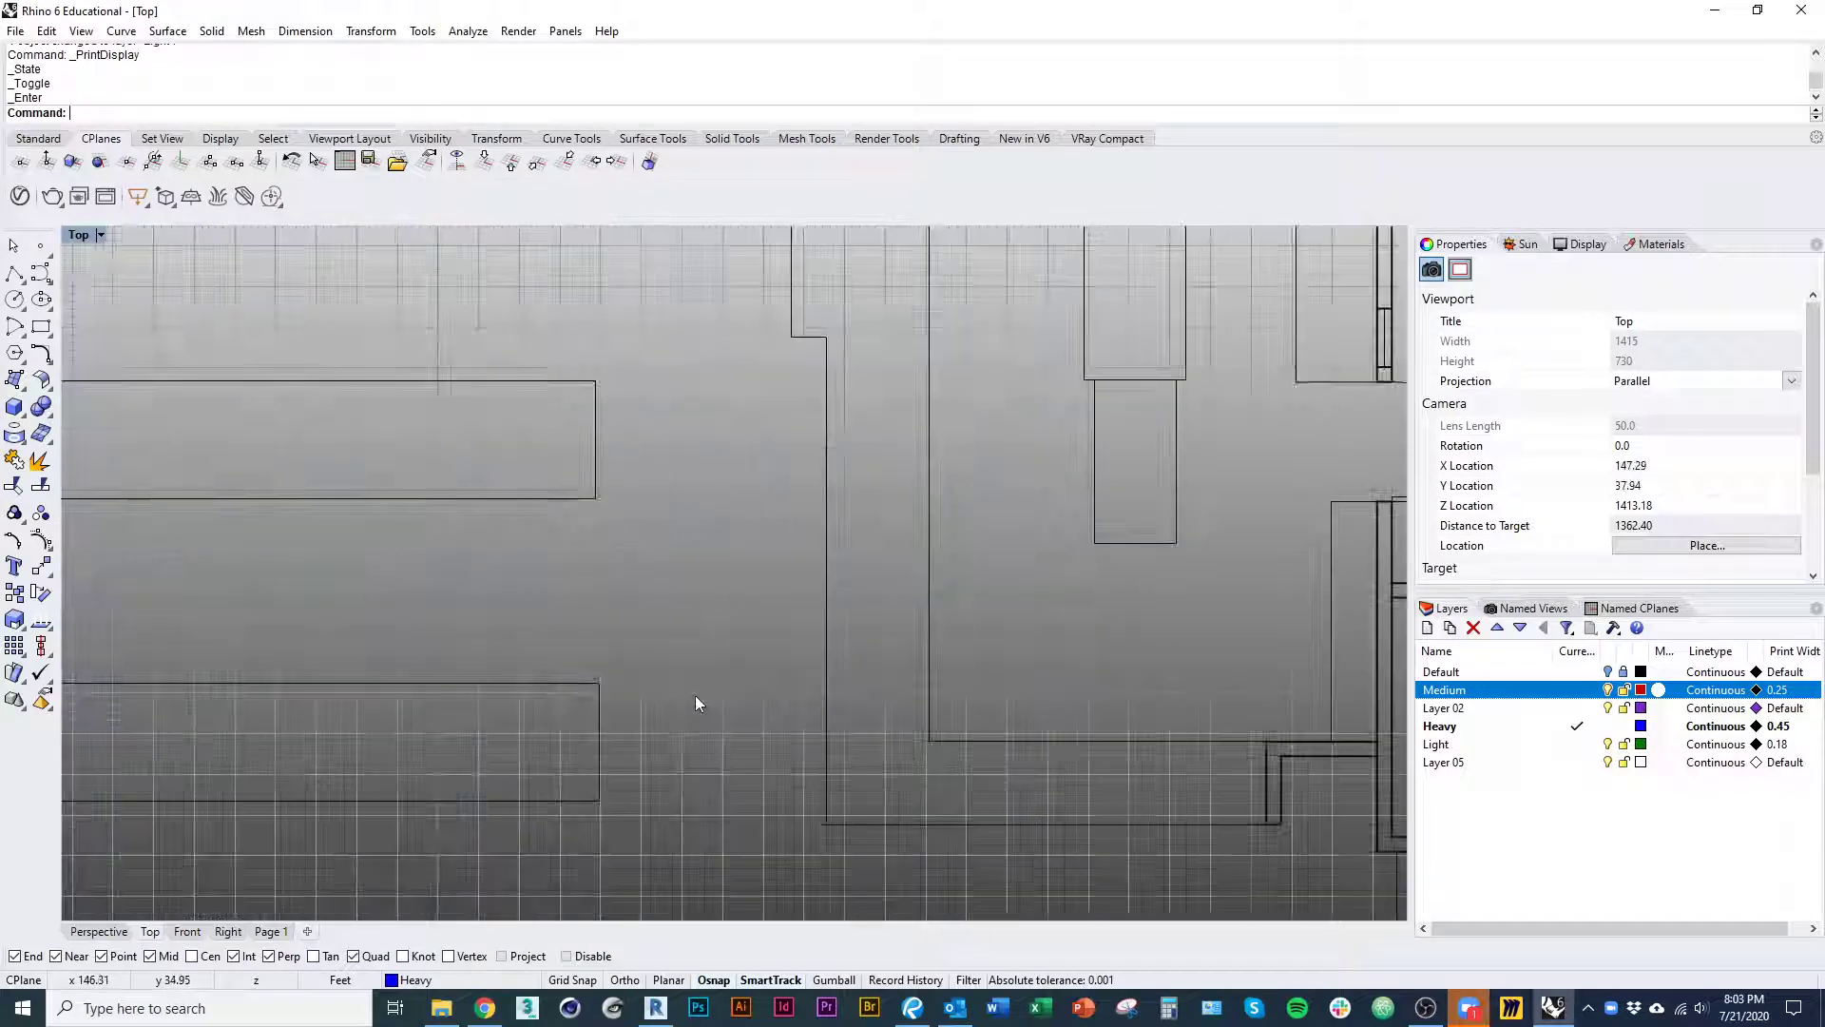
scroll(514, 786, down, 2)
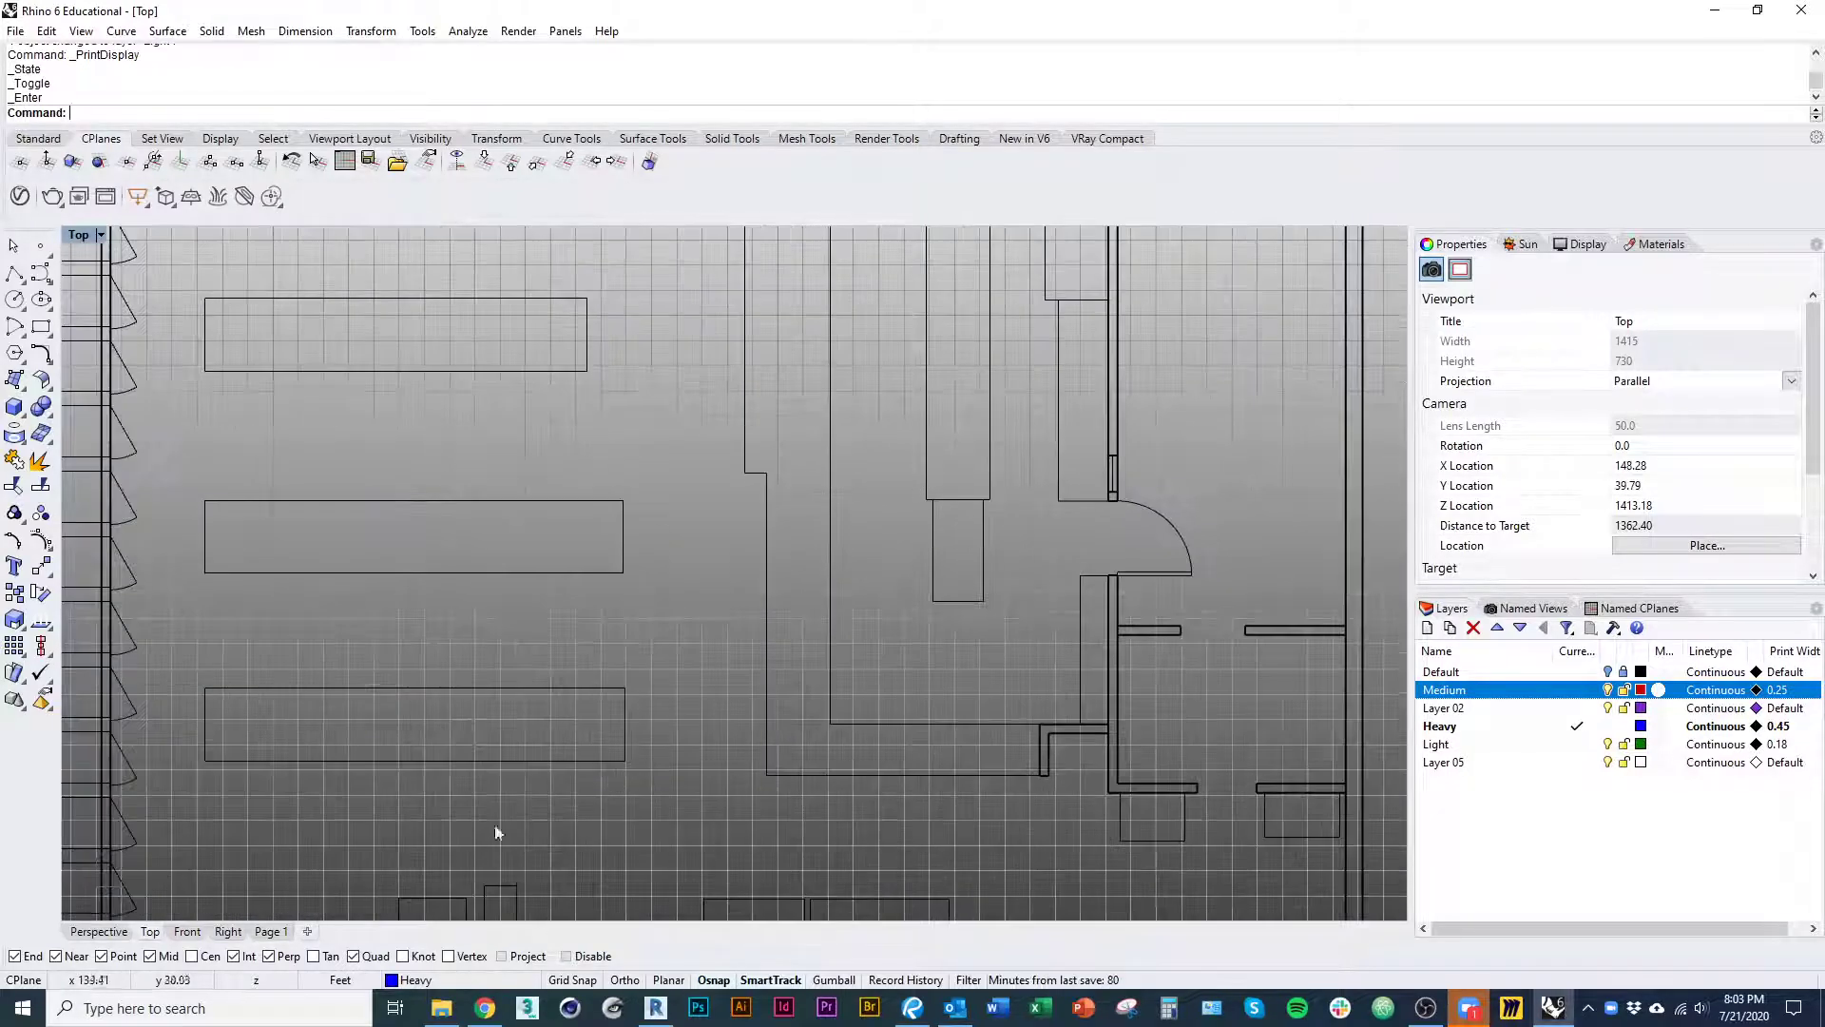
click(281, 933)
scroll(770, 751, down, 3)
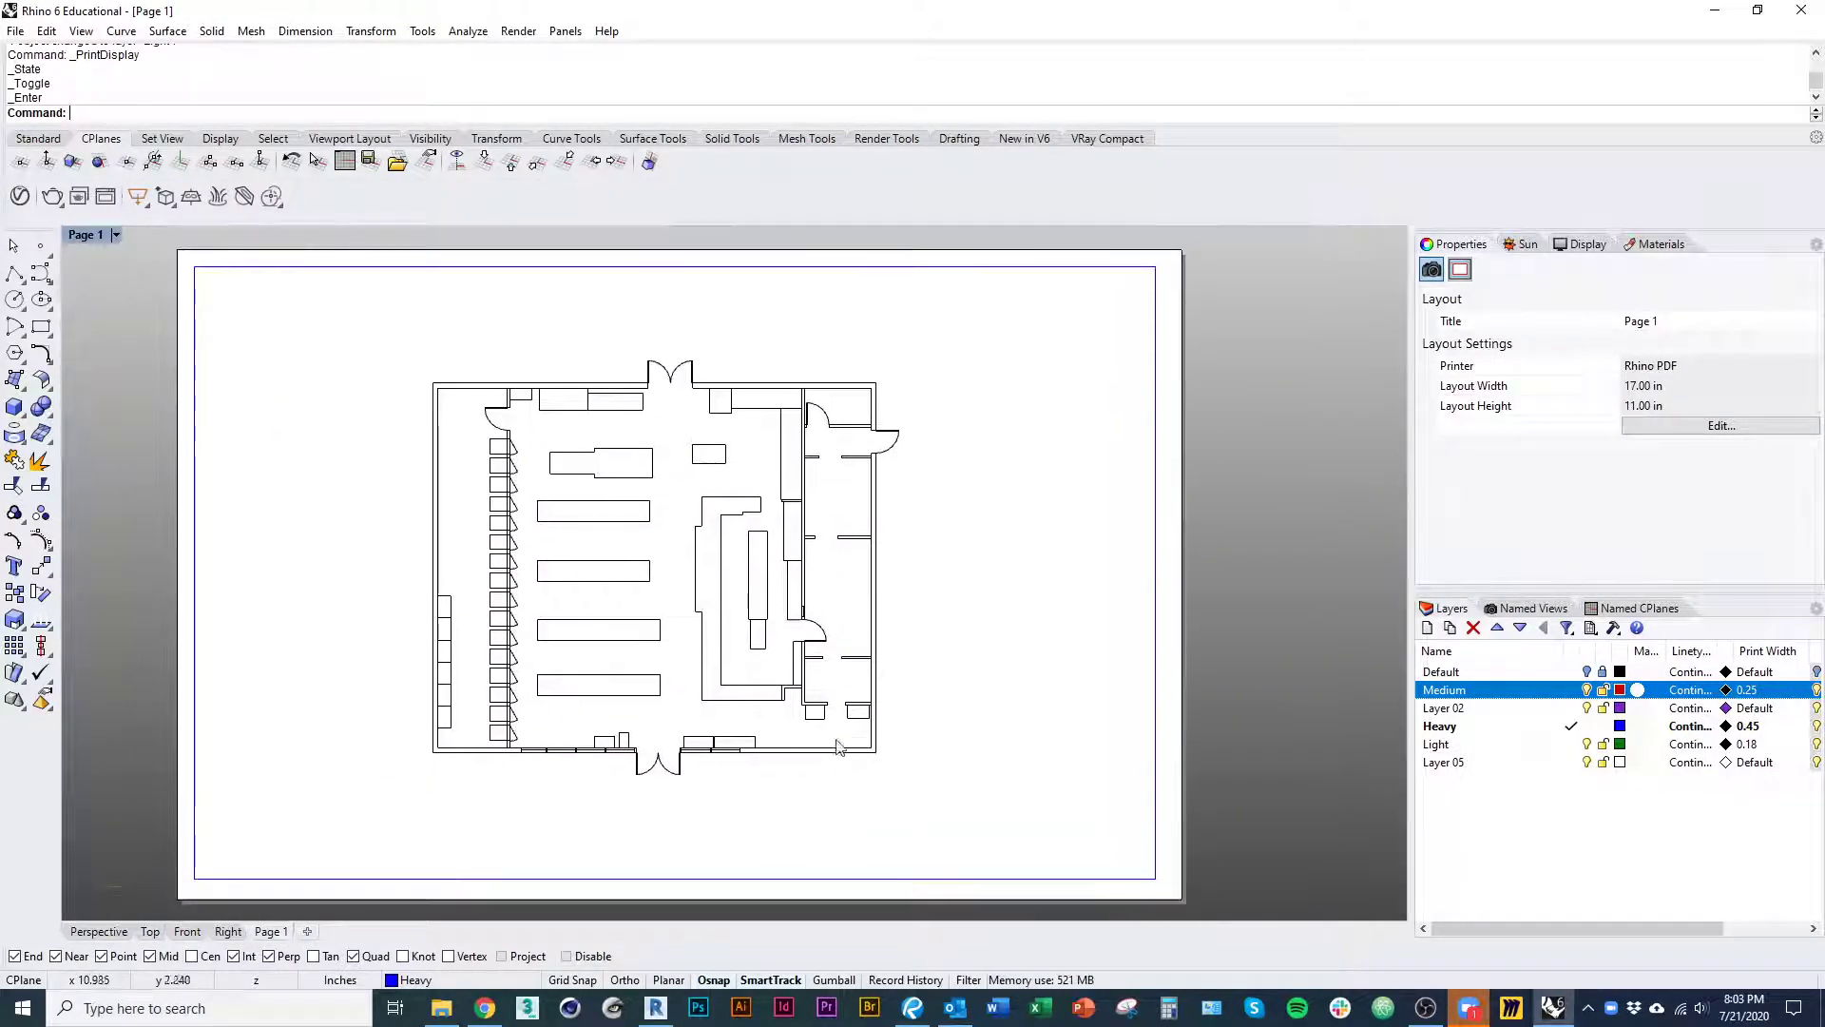
scroll(501, 514, up, 5)
scroll(513, 571, down, 4)
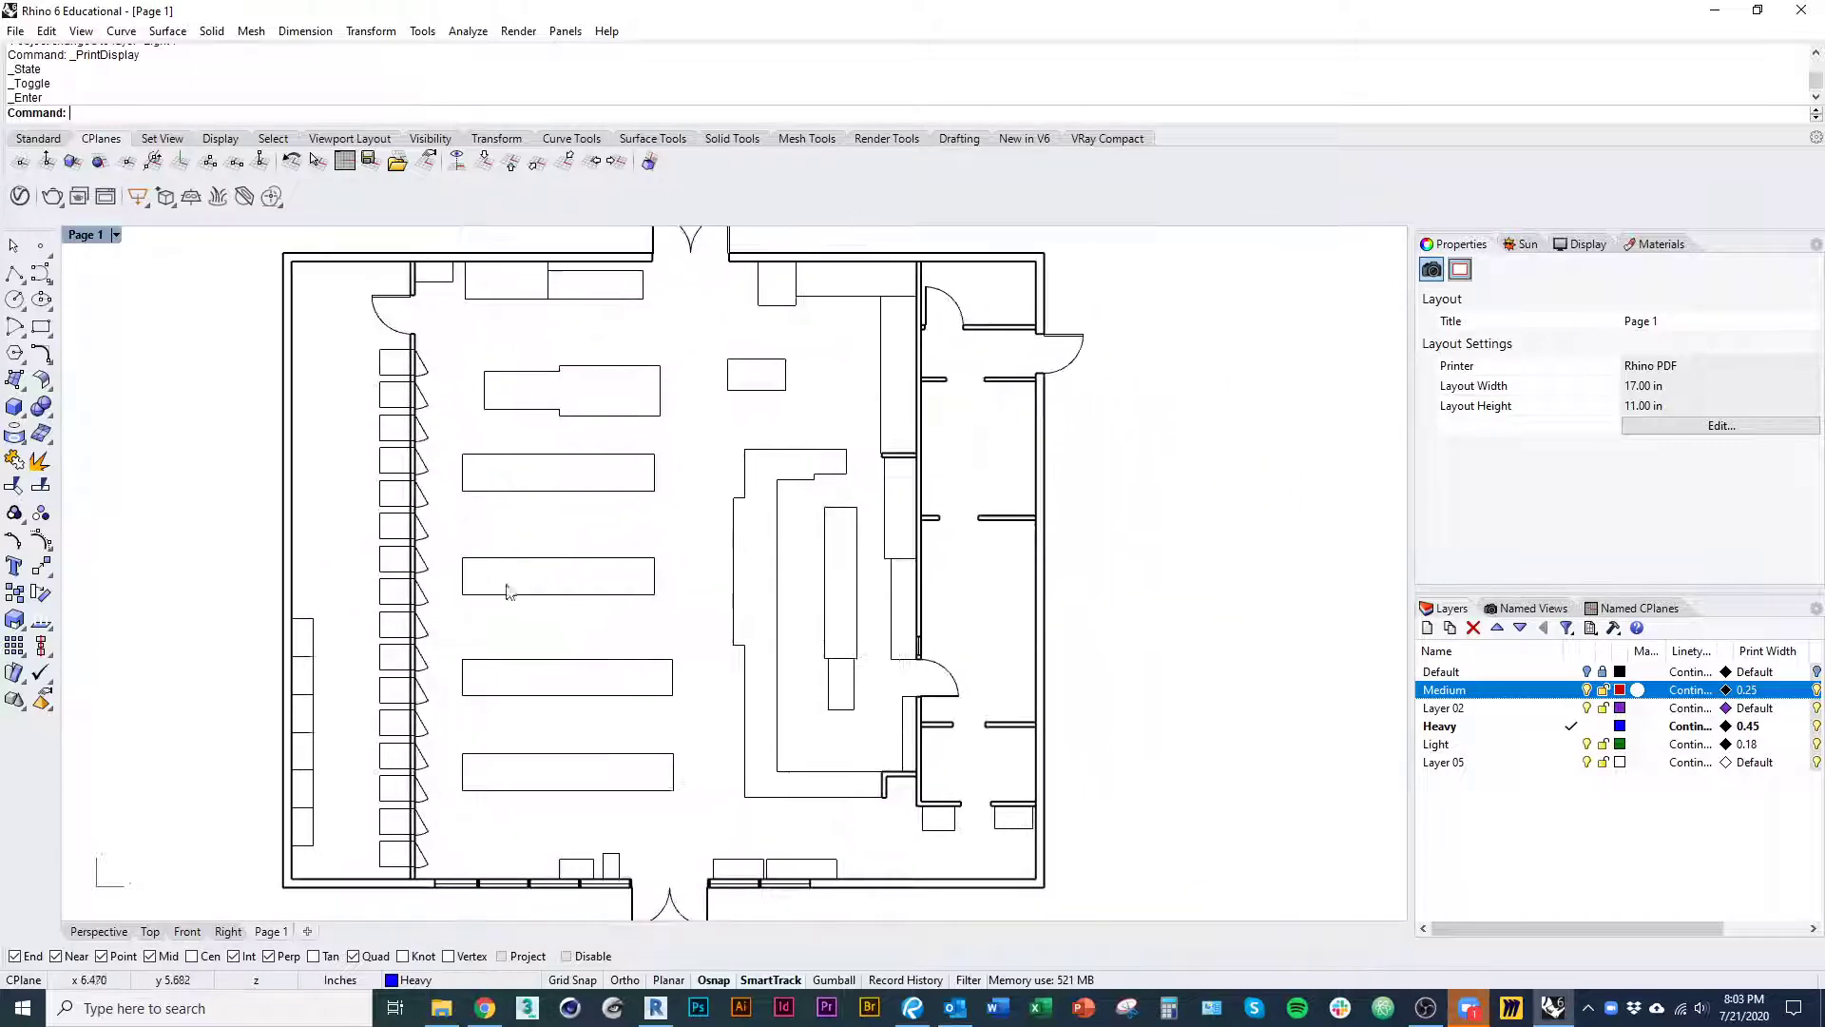
right_drag(827, 815, 831, 800)
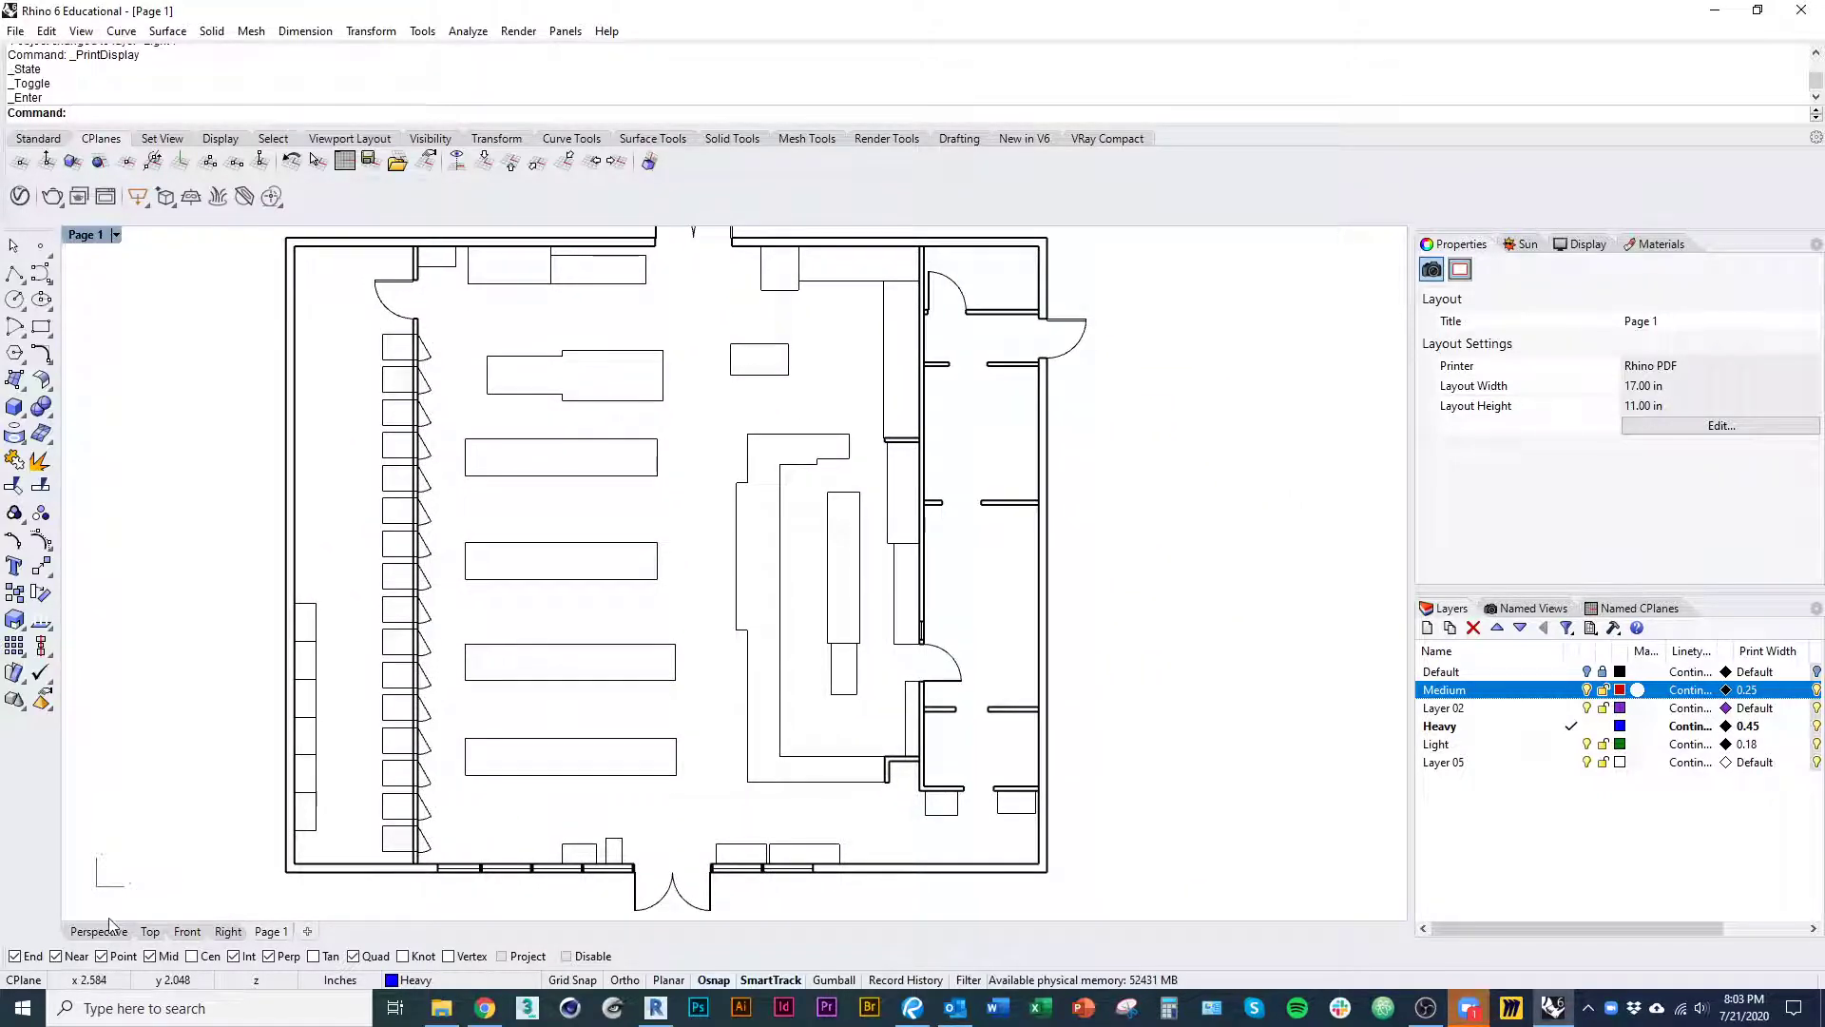
- Compare the full floor plan's previewed line weights in the Top viewport with the whole Page 1 sheet
click(150, 932)
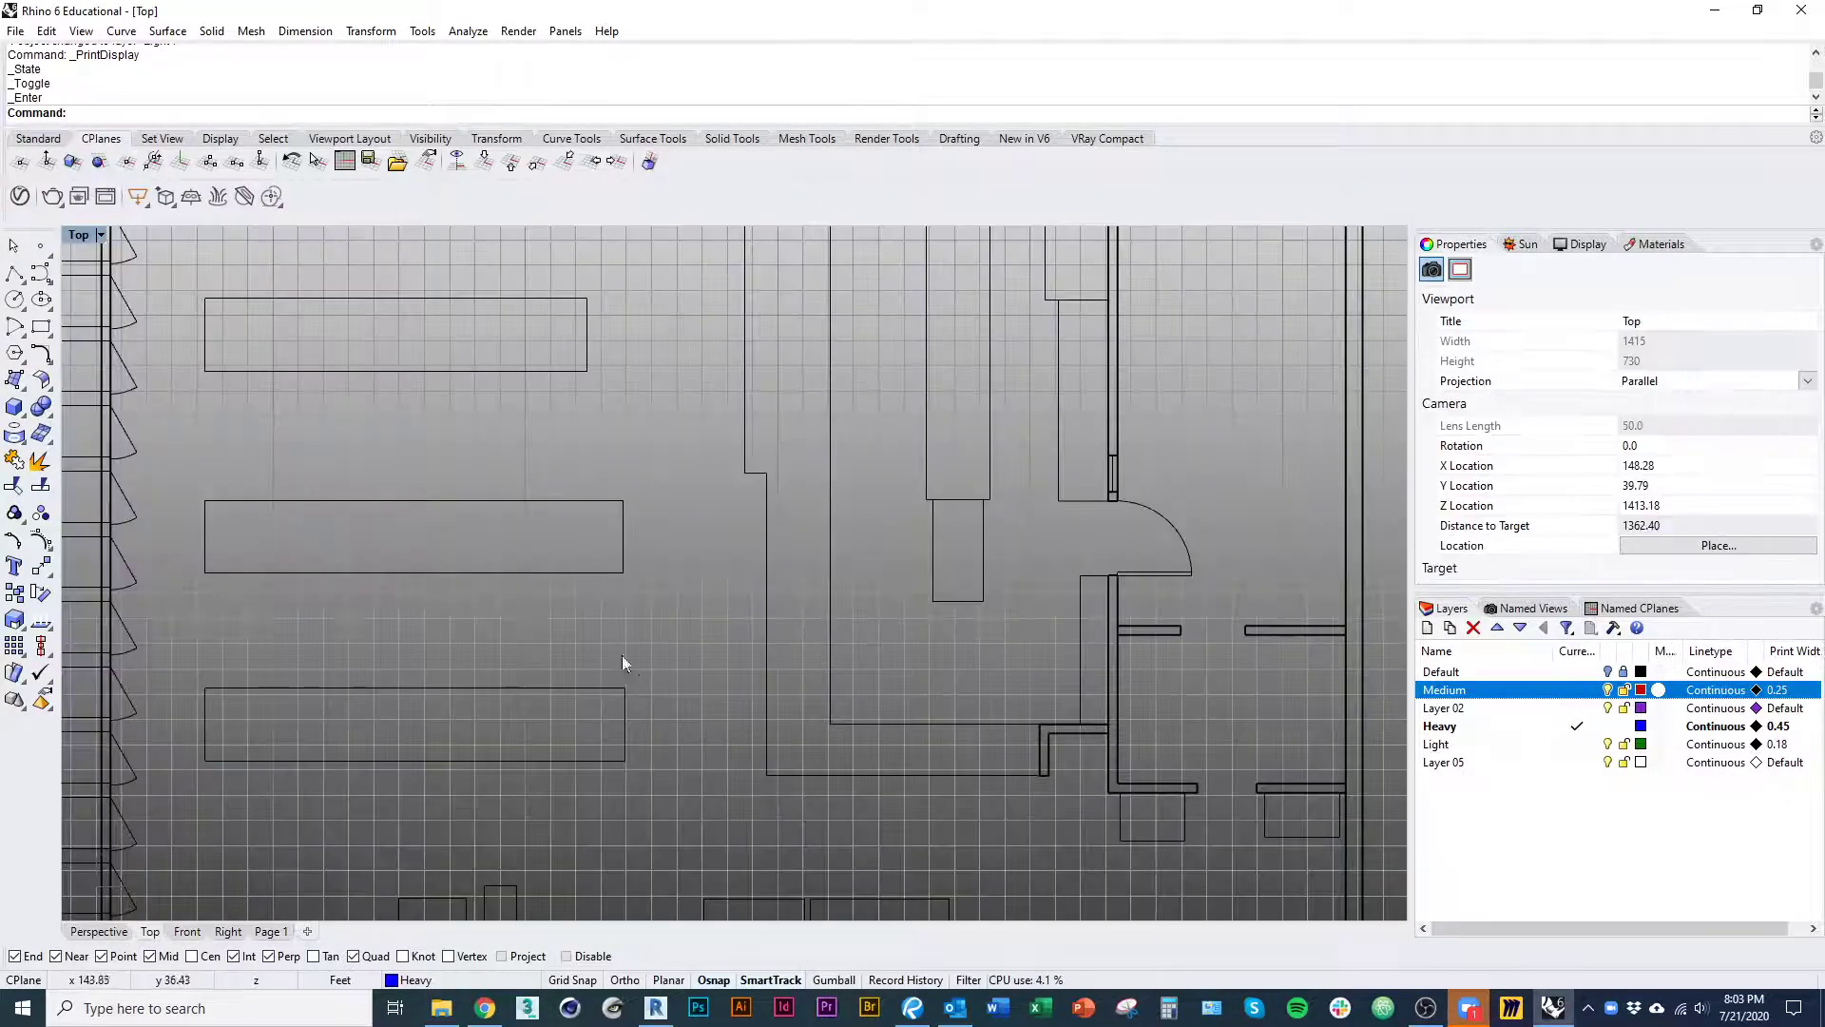
scroll(617, 665, down, 5)
scroll(755, 698, up, 2)
scroll(761, 713, down, 2)
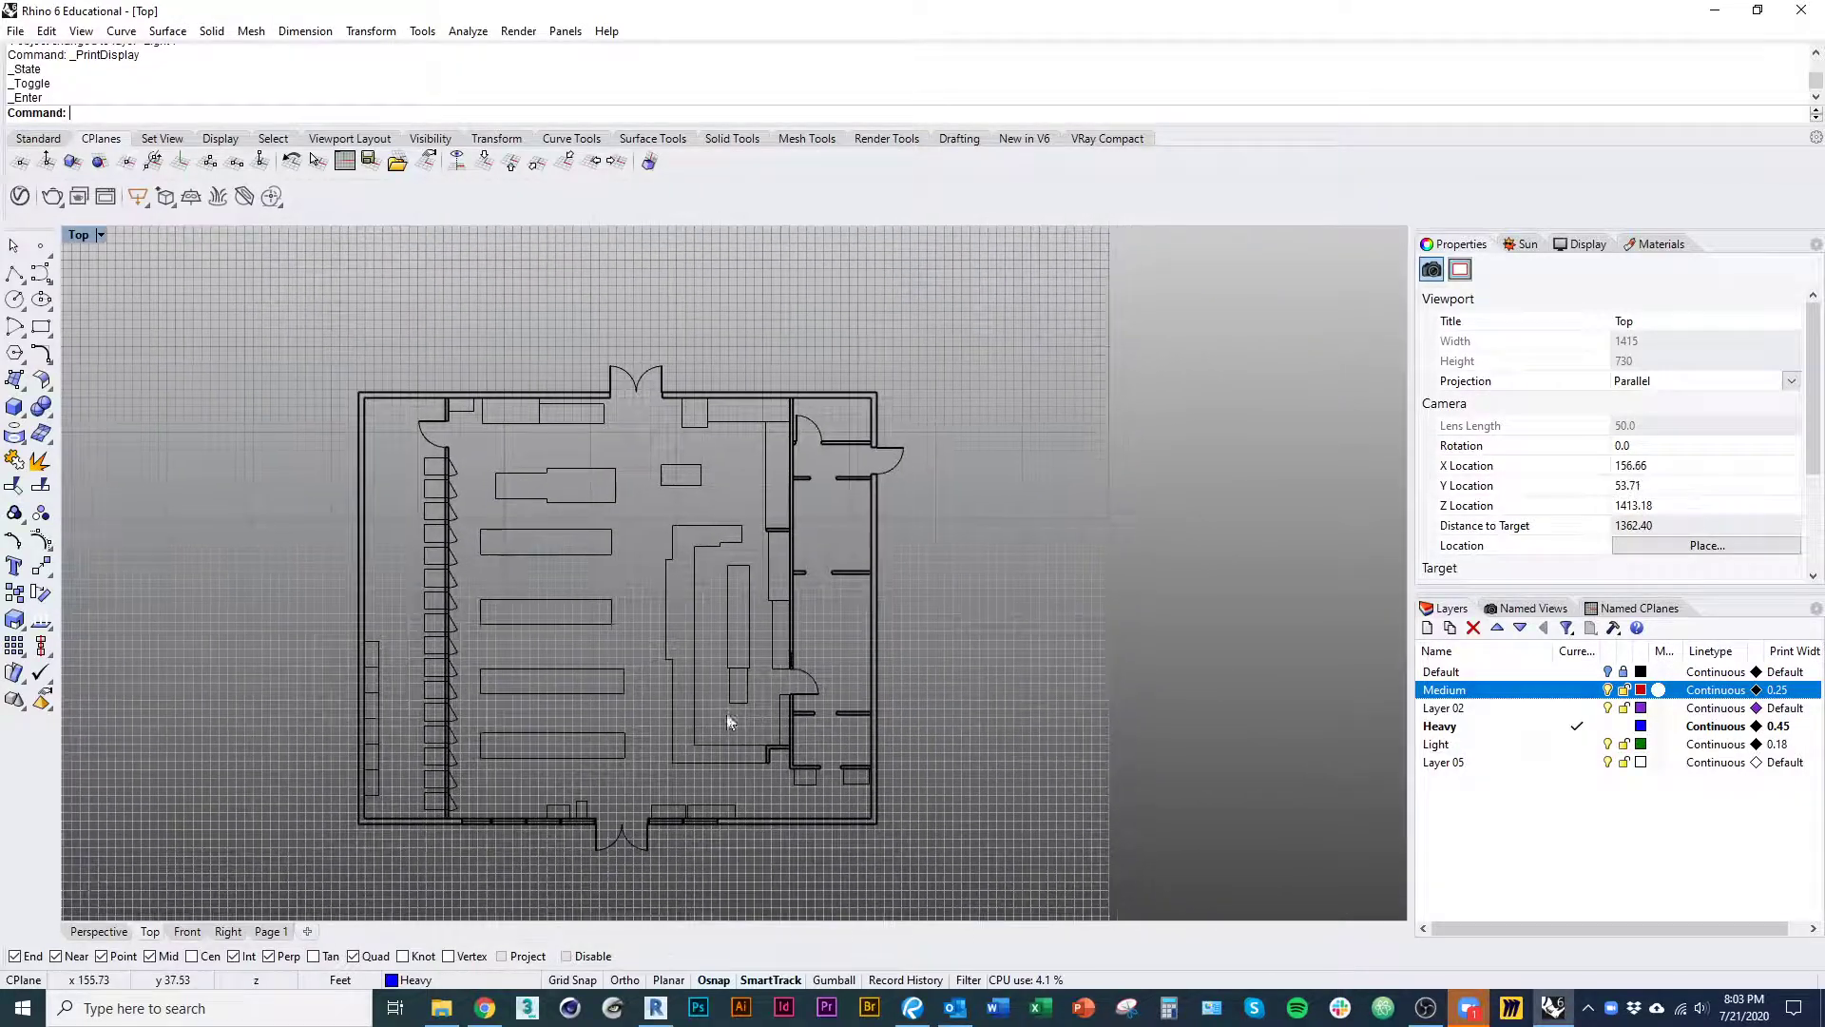
click(271, 932)
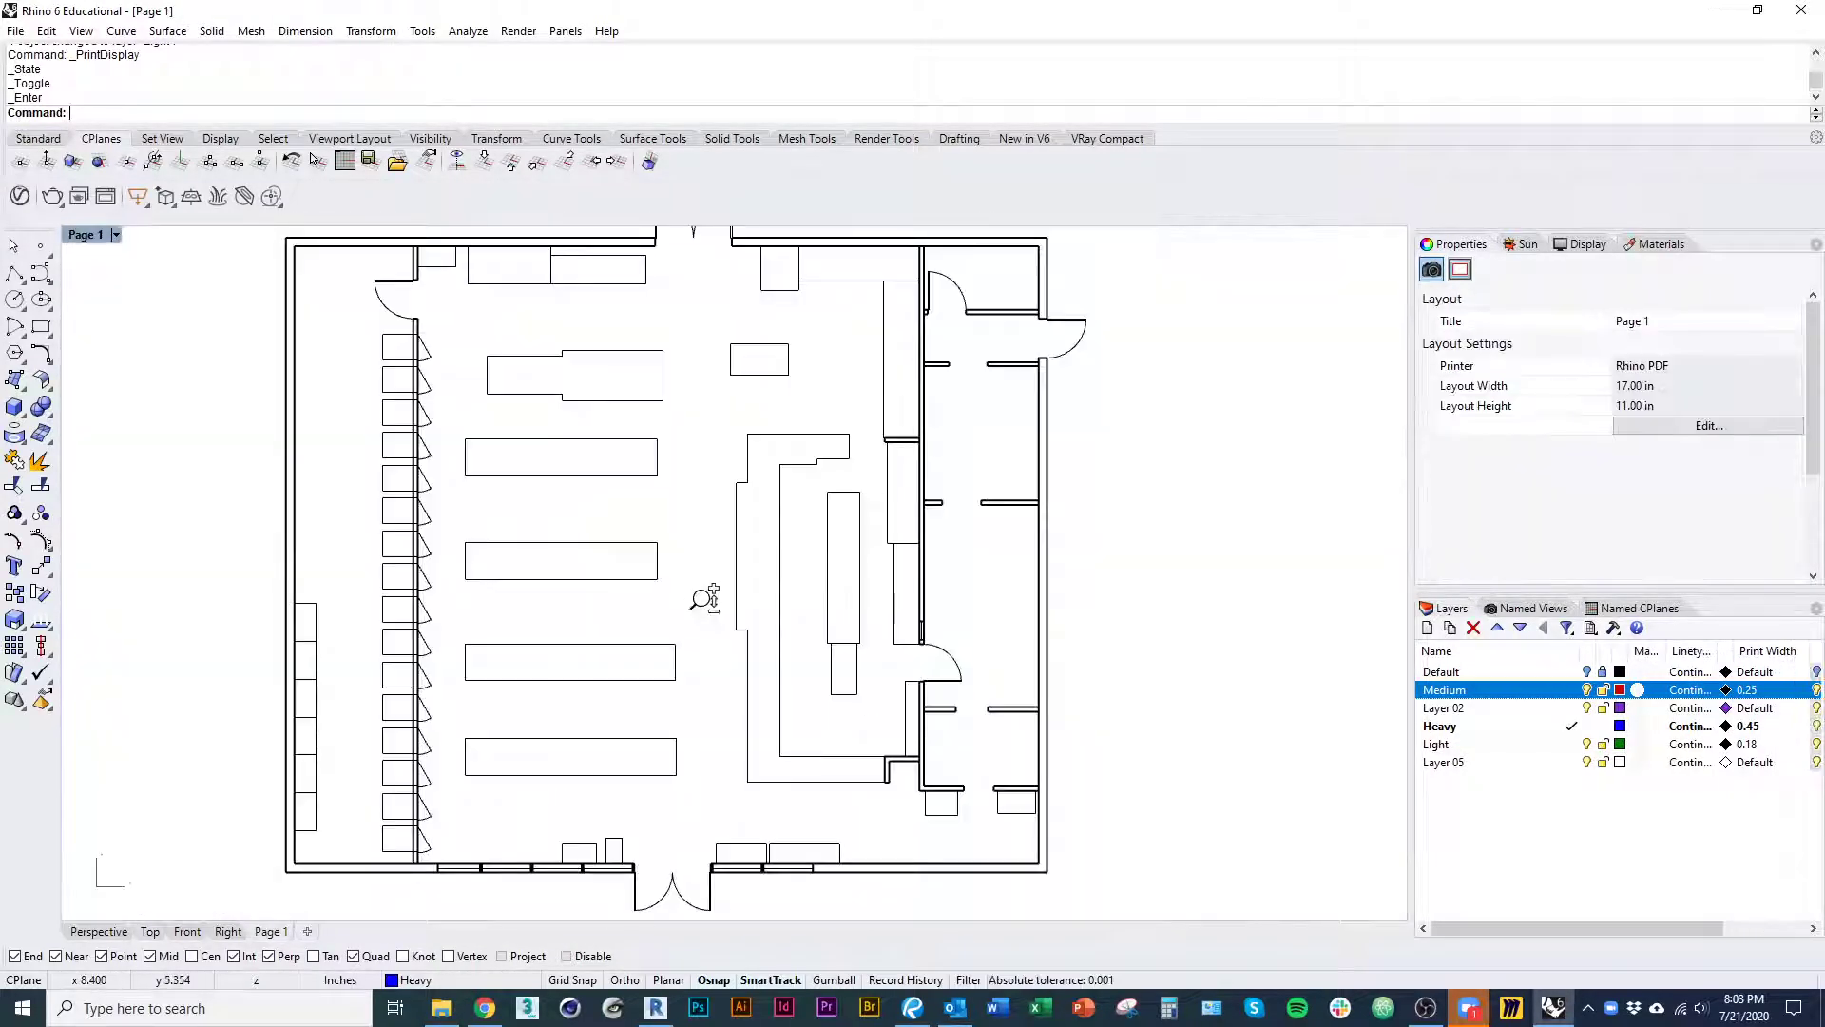
scroll(703, 598, down, 3)
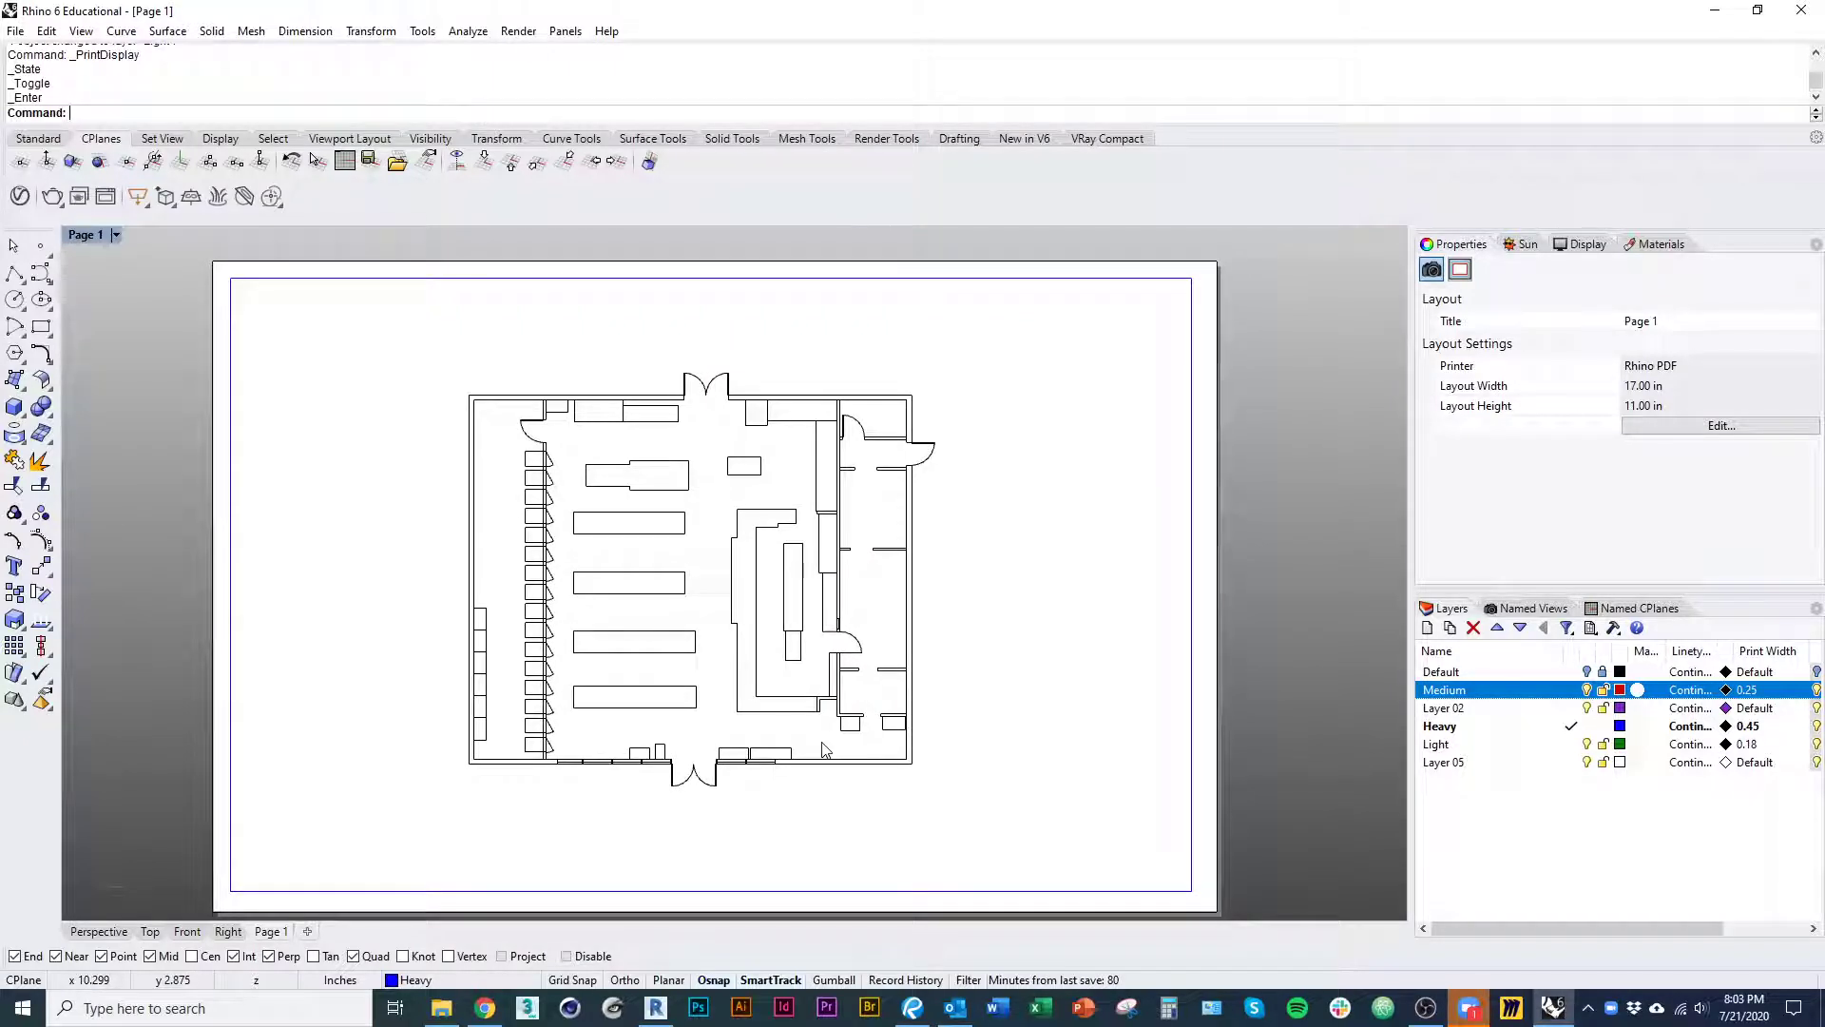
- Open the print setup for the Page 1 layout, review its destinations and output settings, and close it without printing
text(Print)
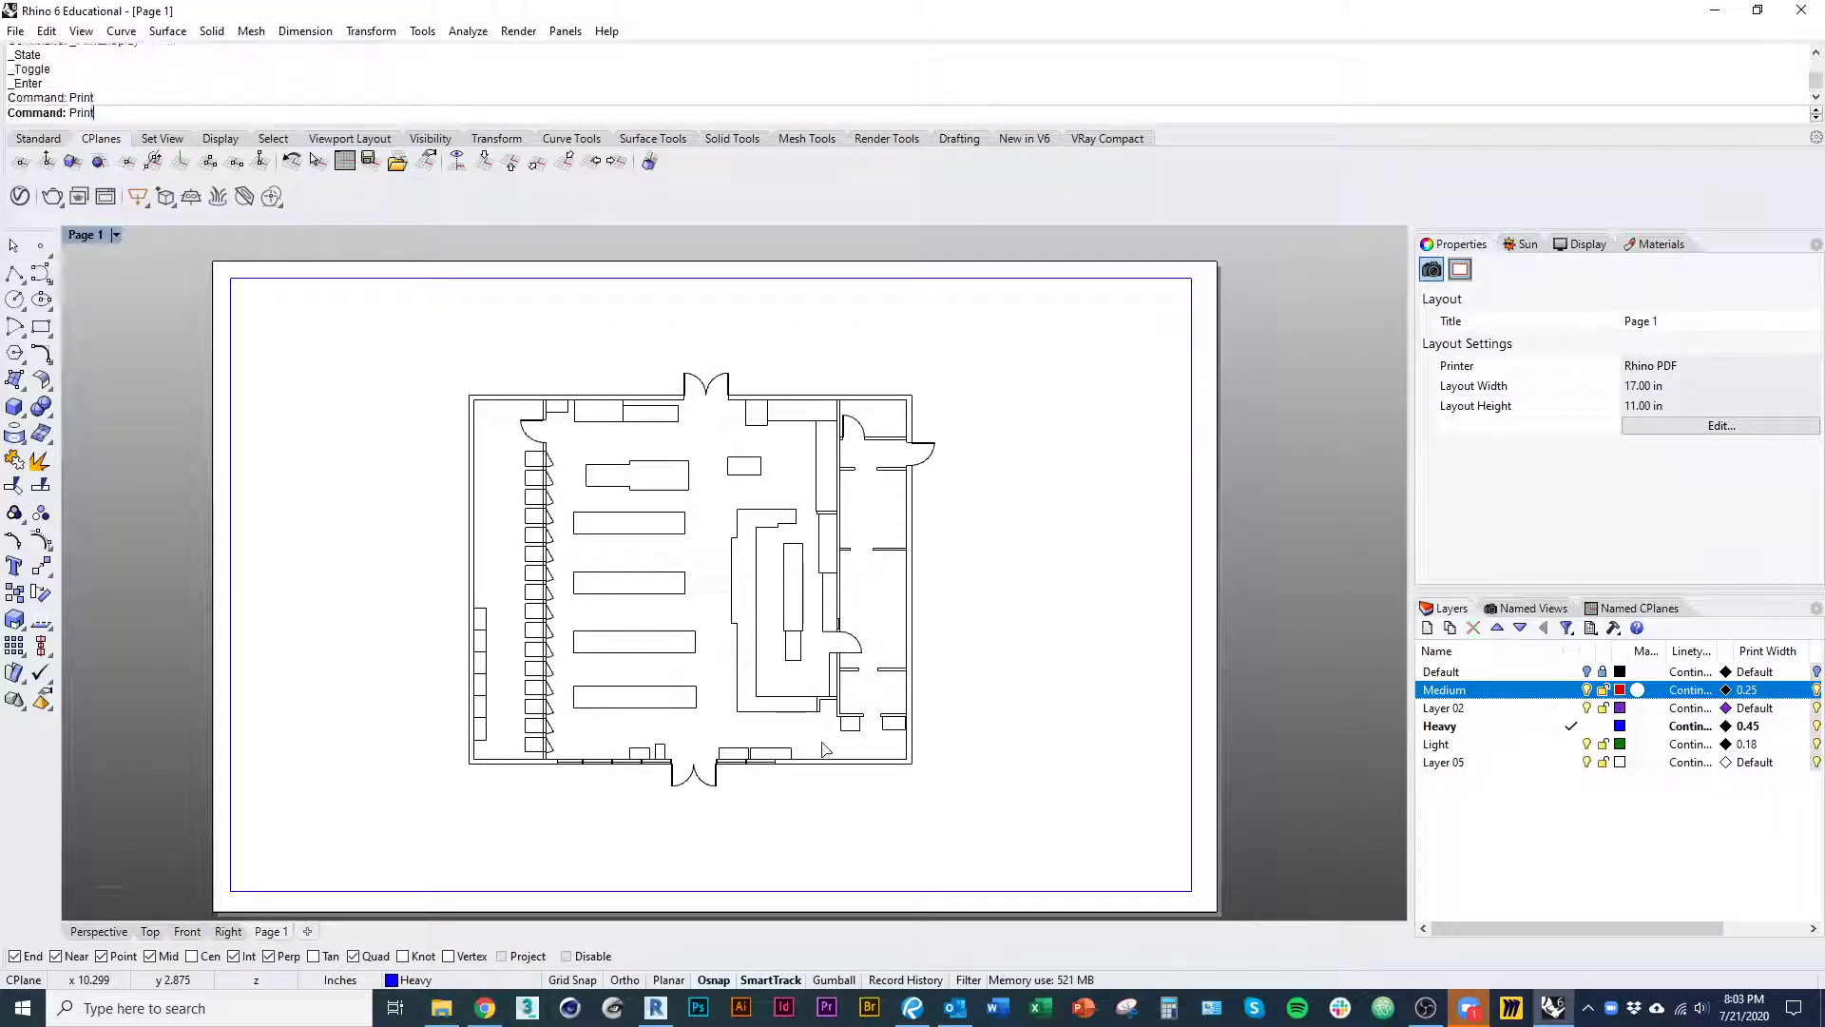
key(Return)
click(252, 355)
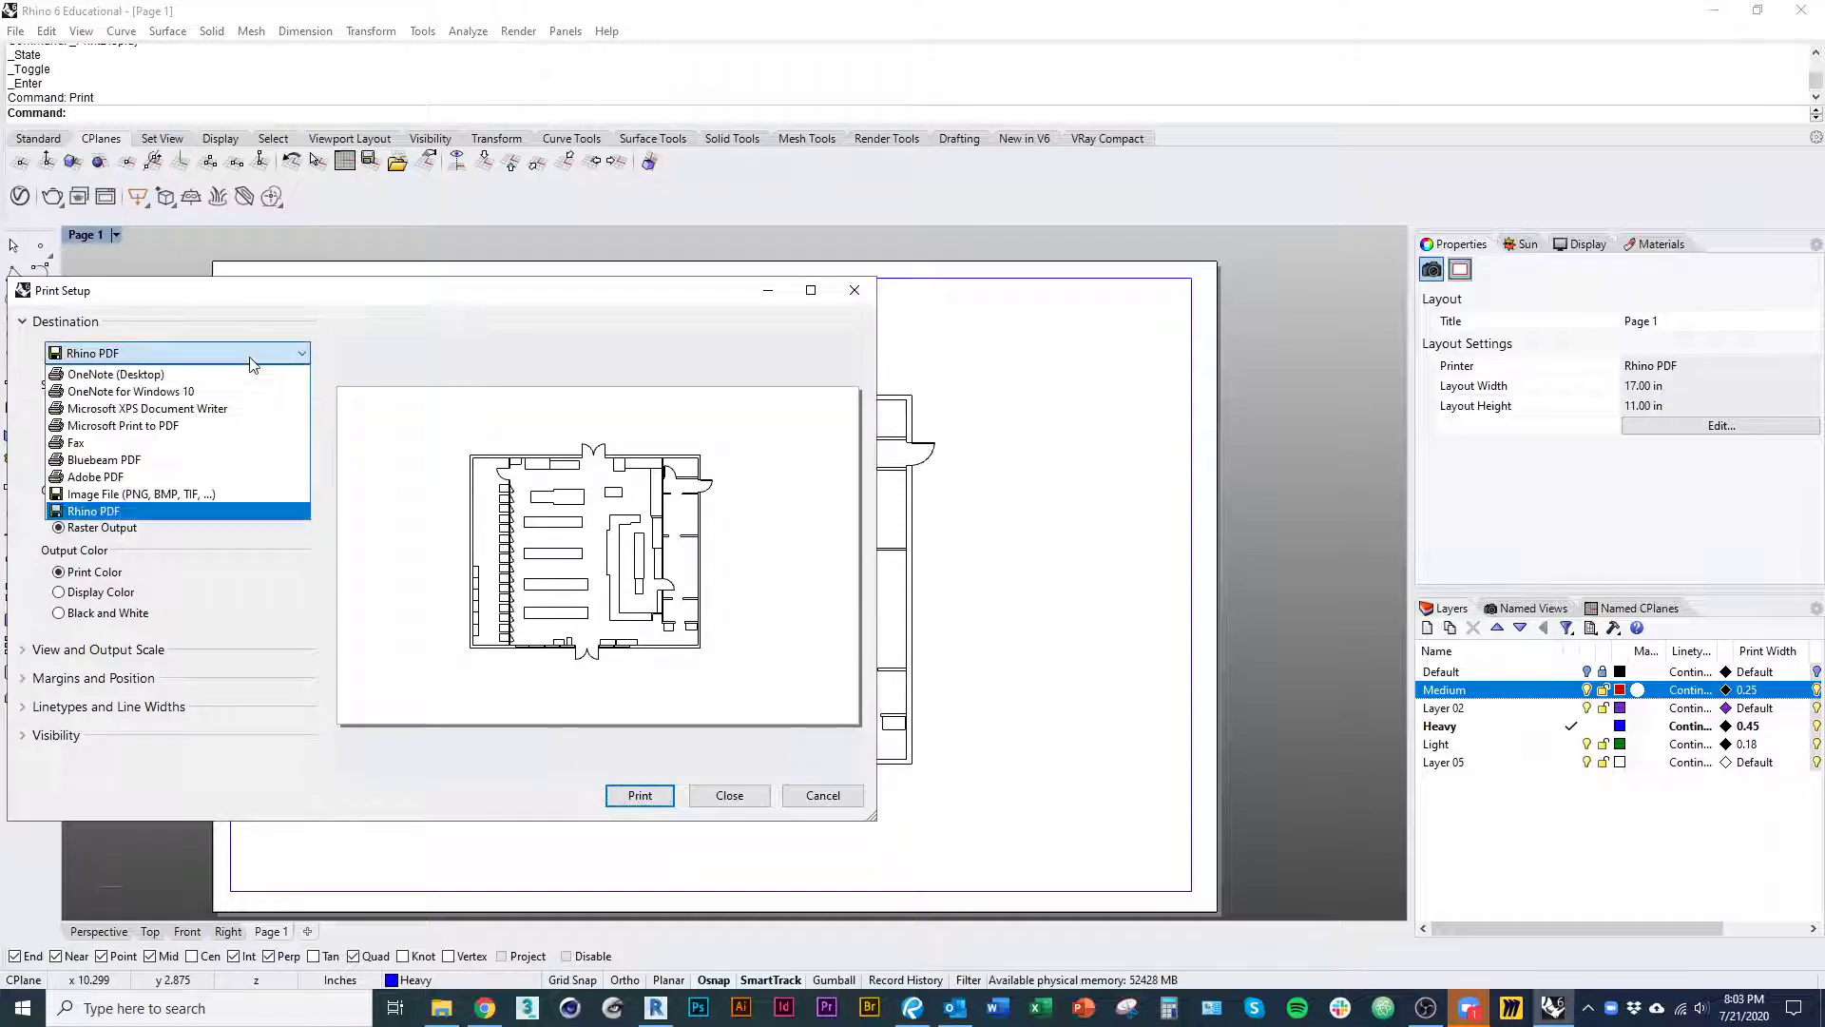
click(252, 357)
click(251, 359)
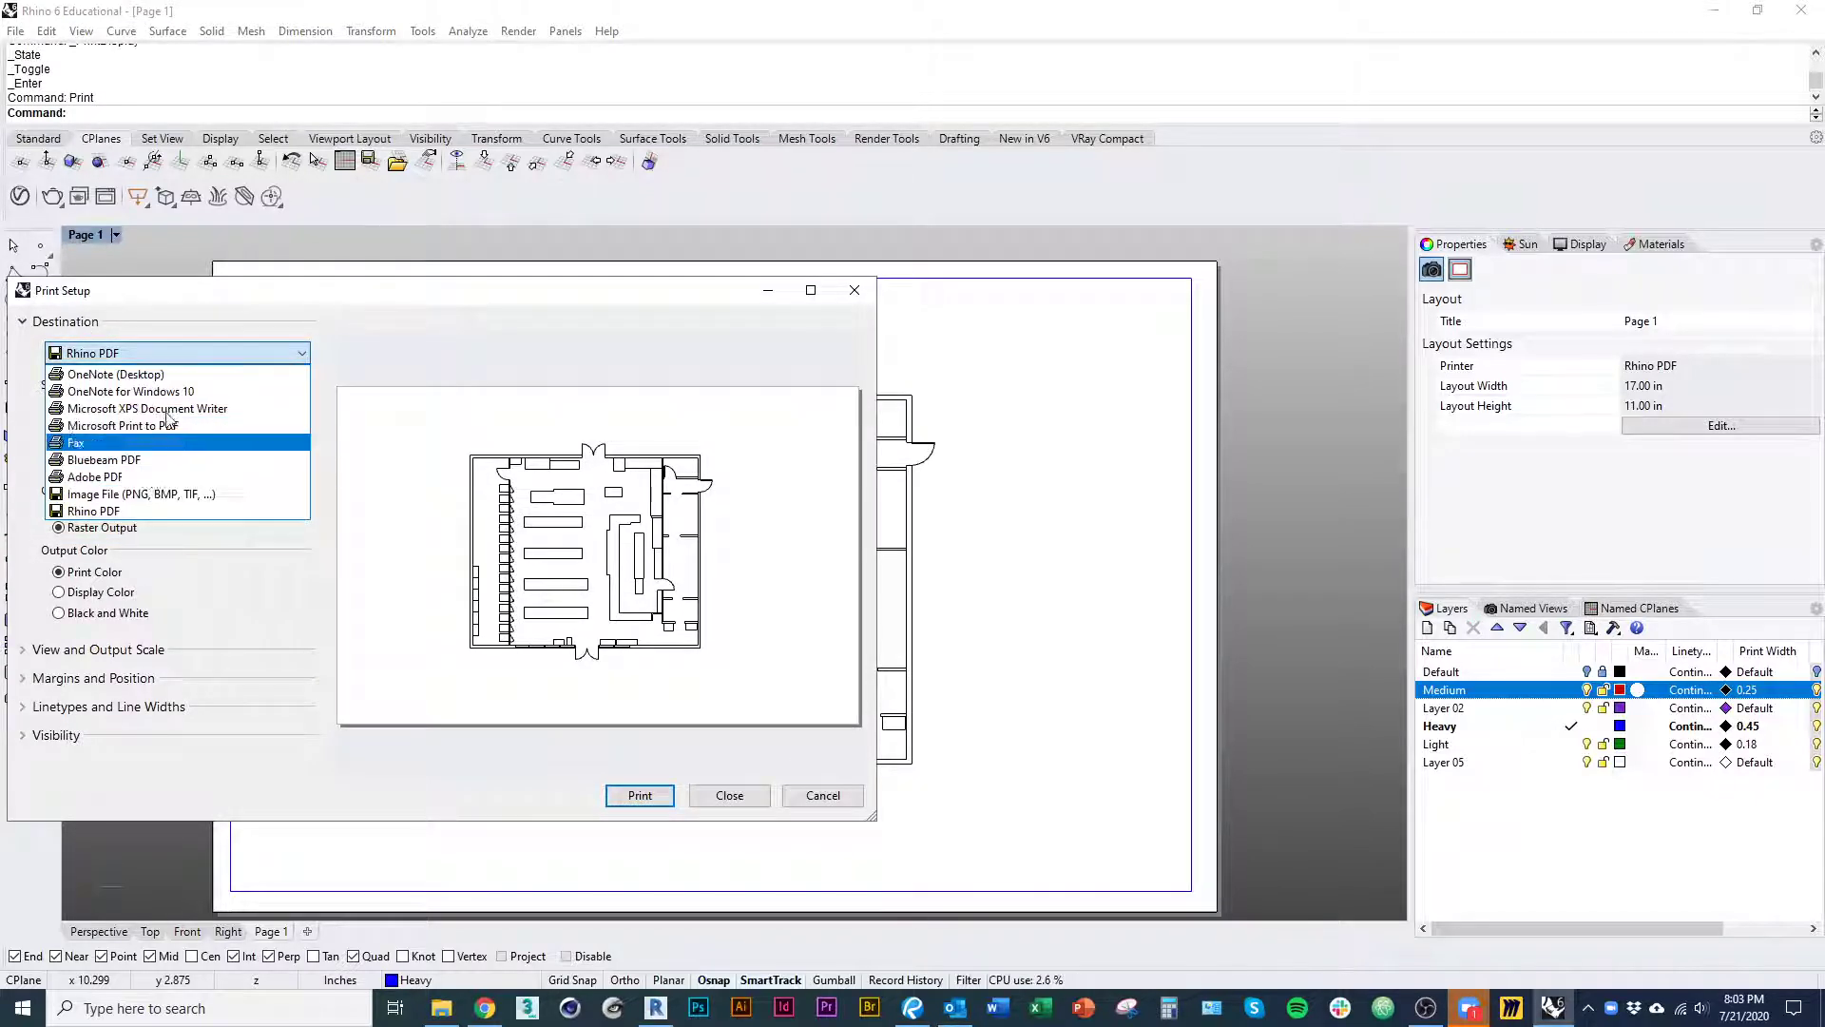
click(333, 302)
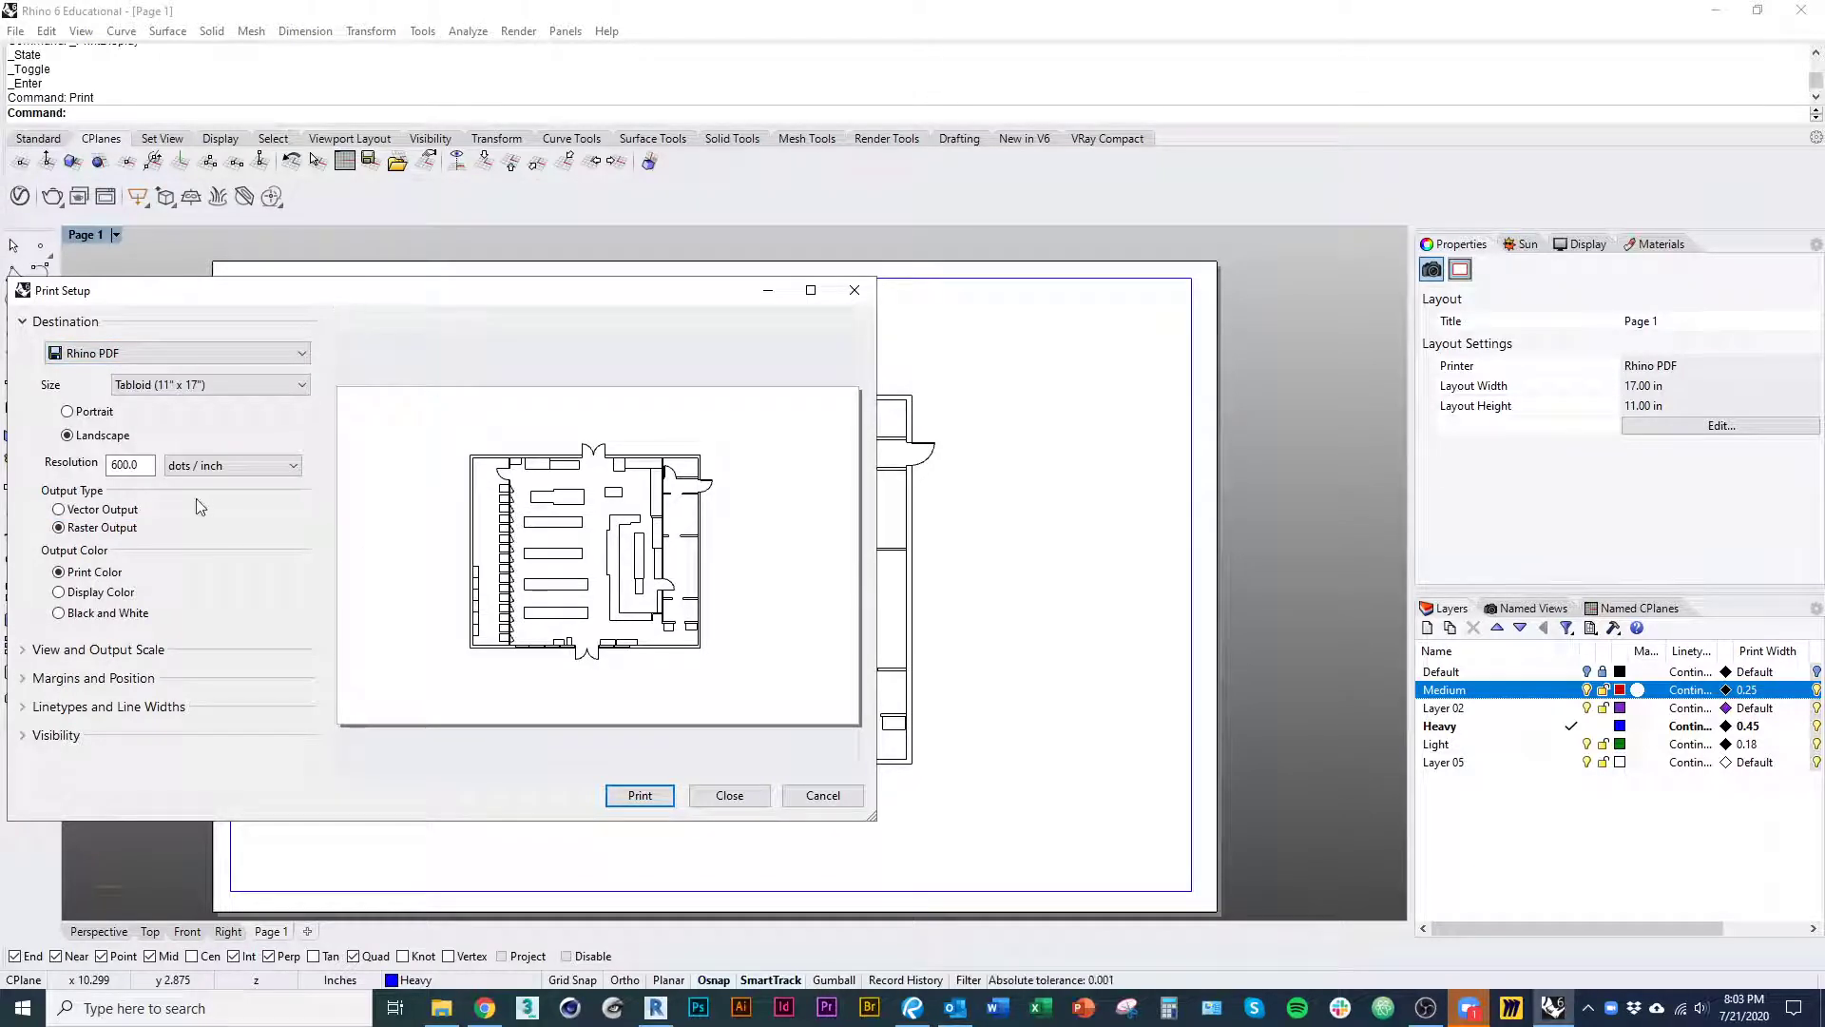
drag(497, 292, 797, 263)
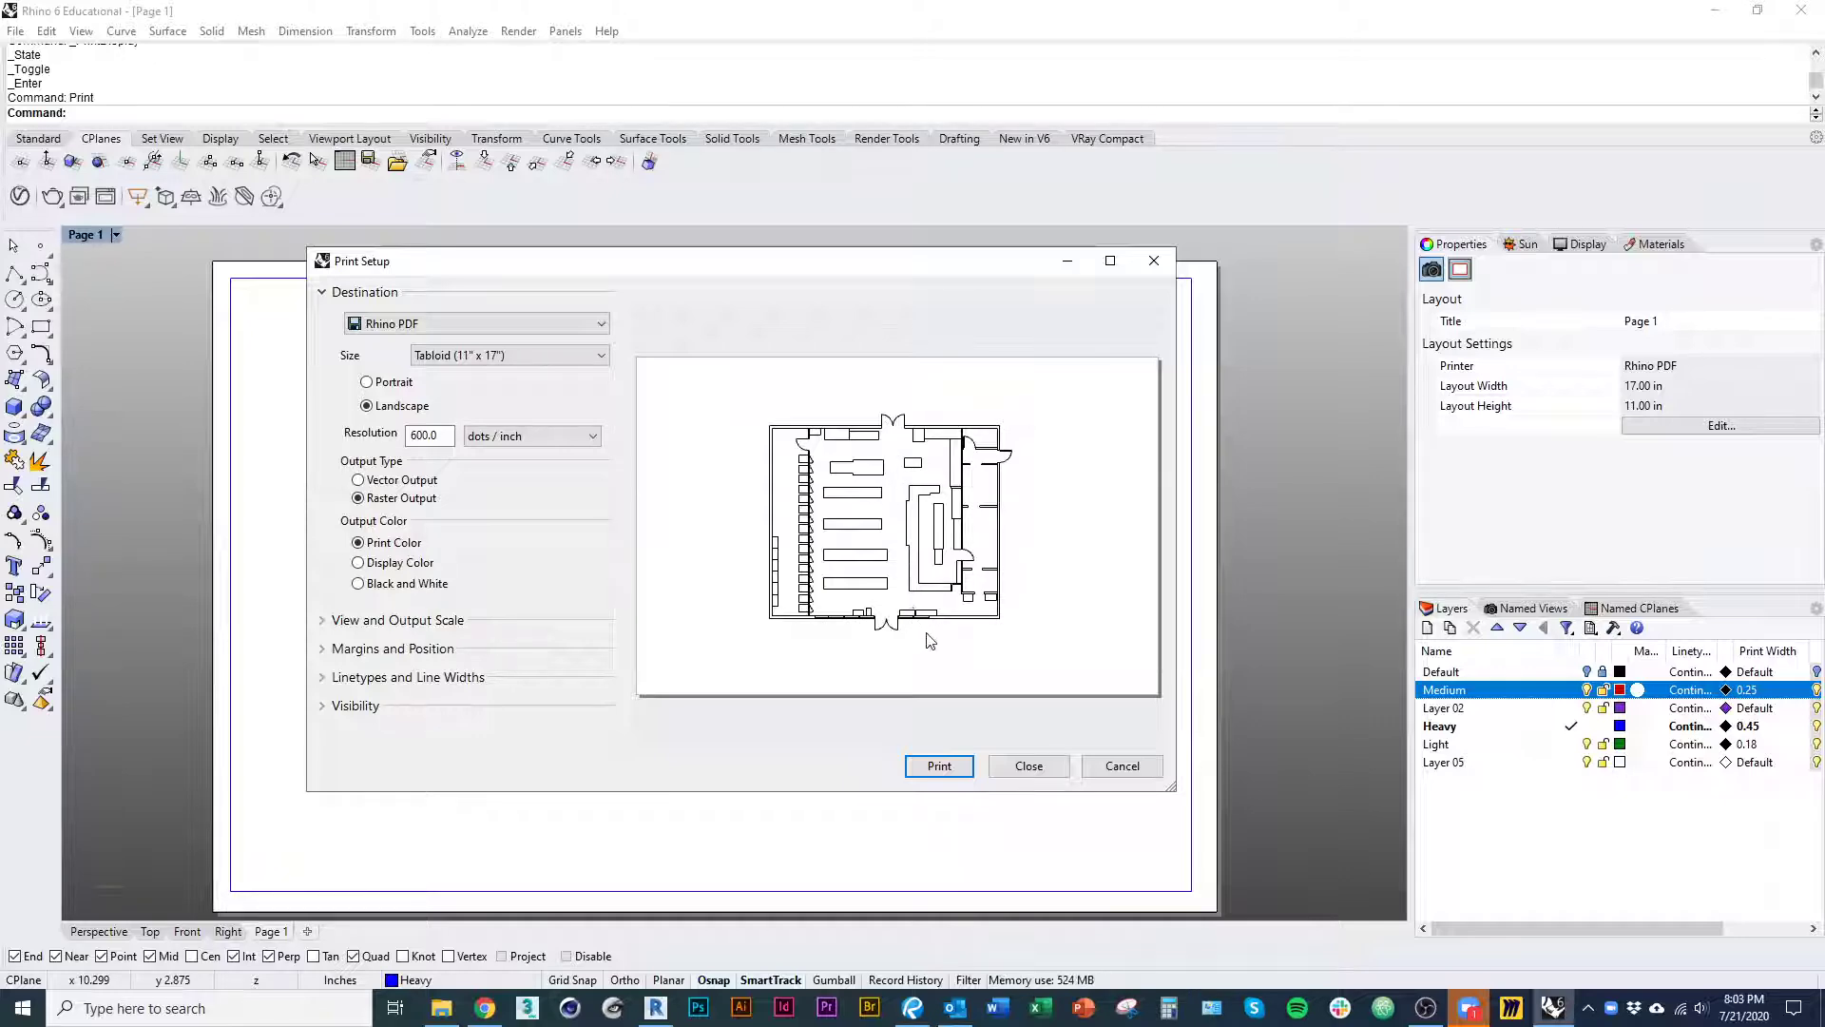
click(1028, 766)
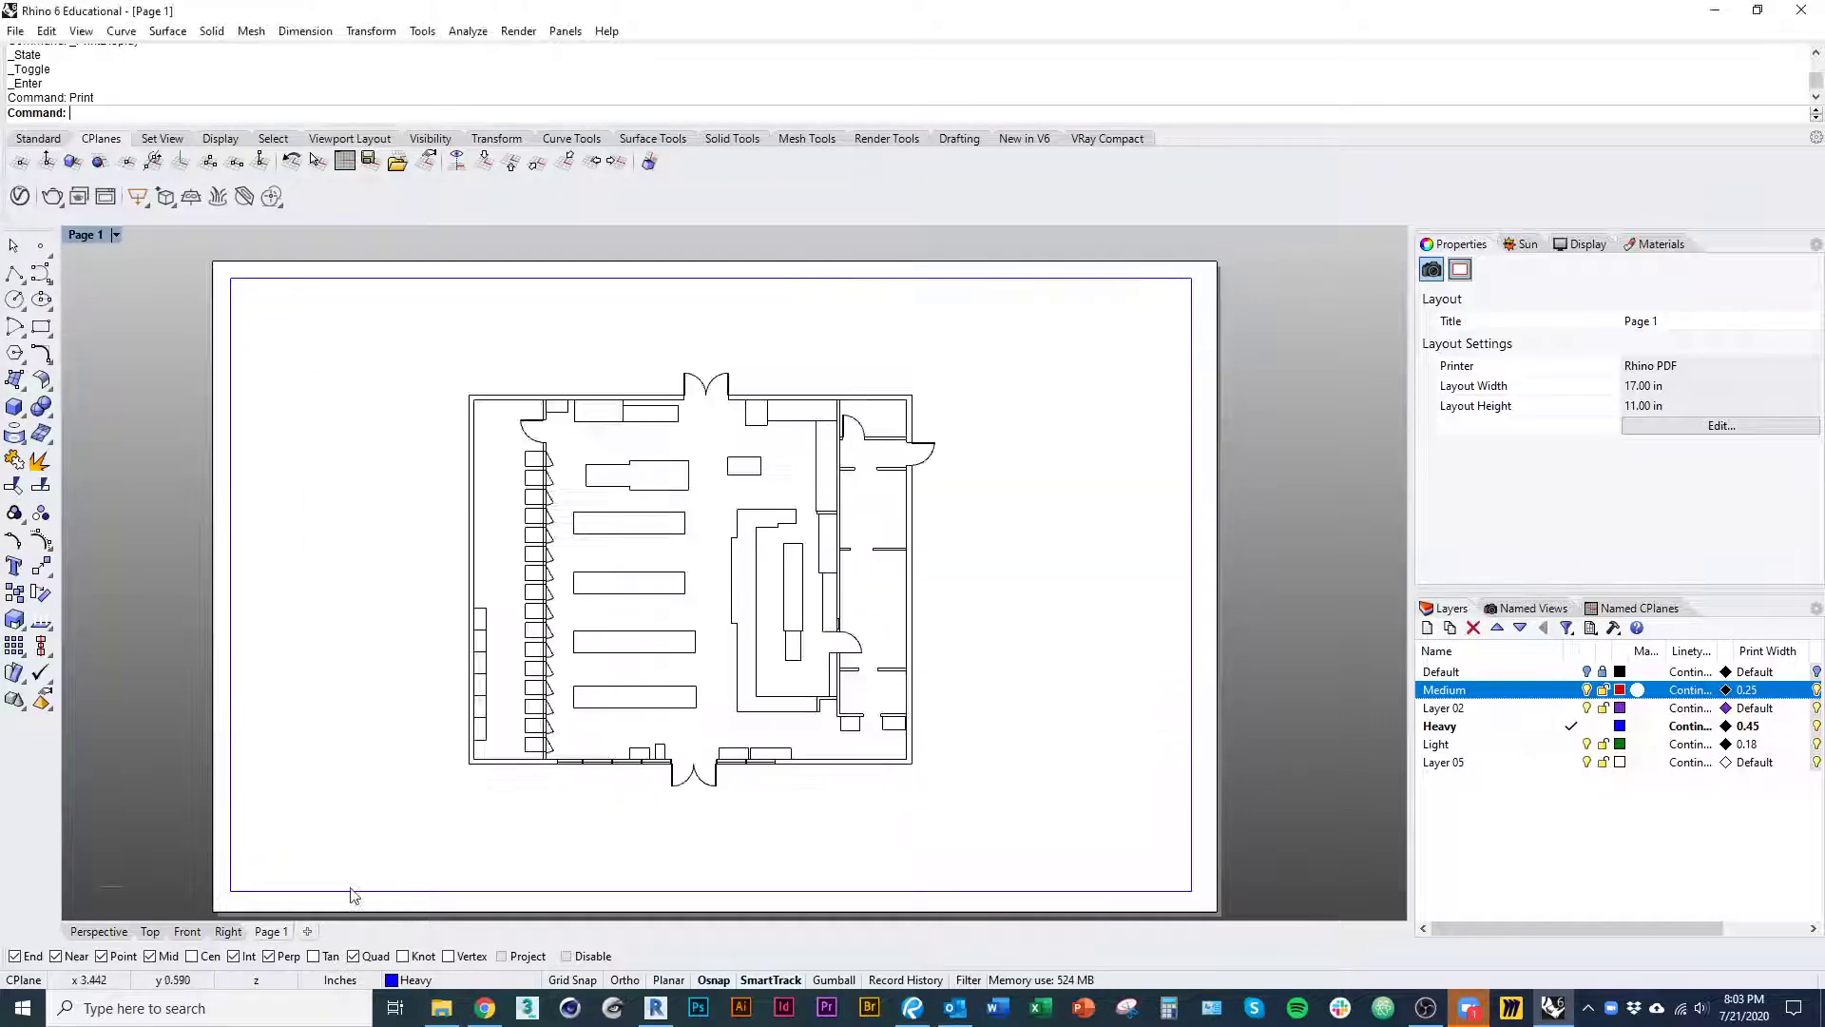
- Start an Export Selected from the Top viewport with all of the floor plan's linework selected
click(150, 932)
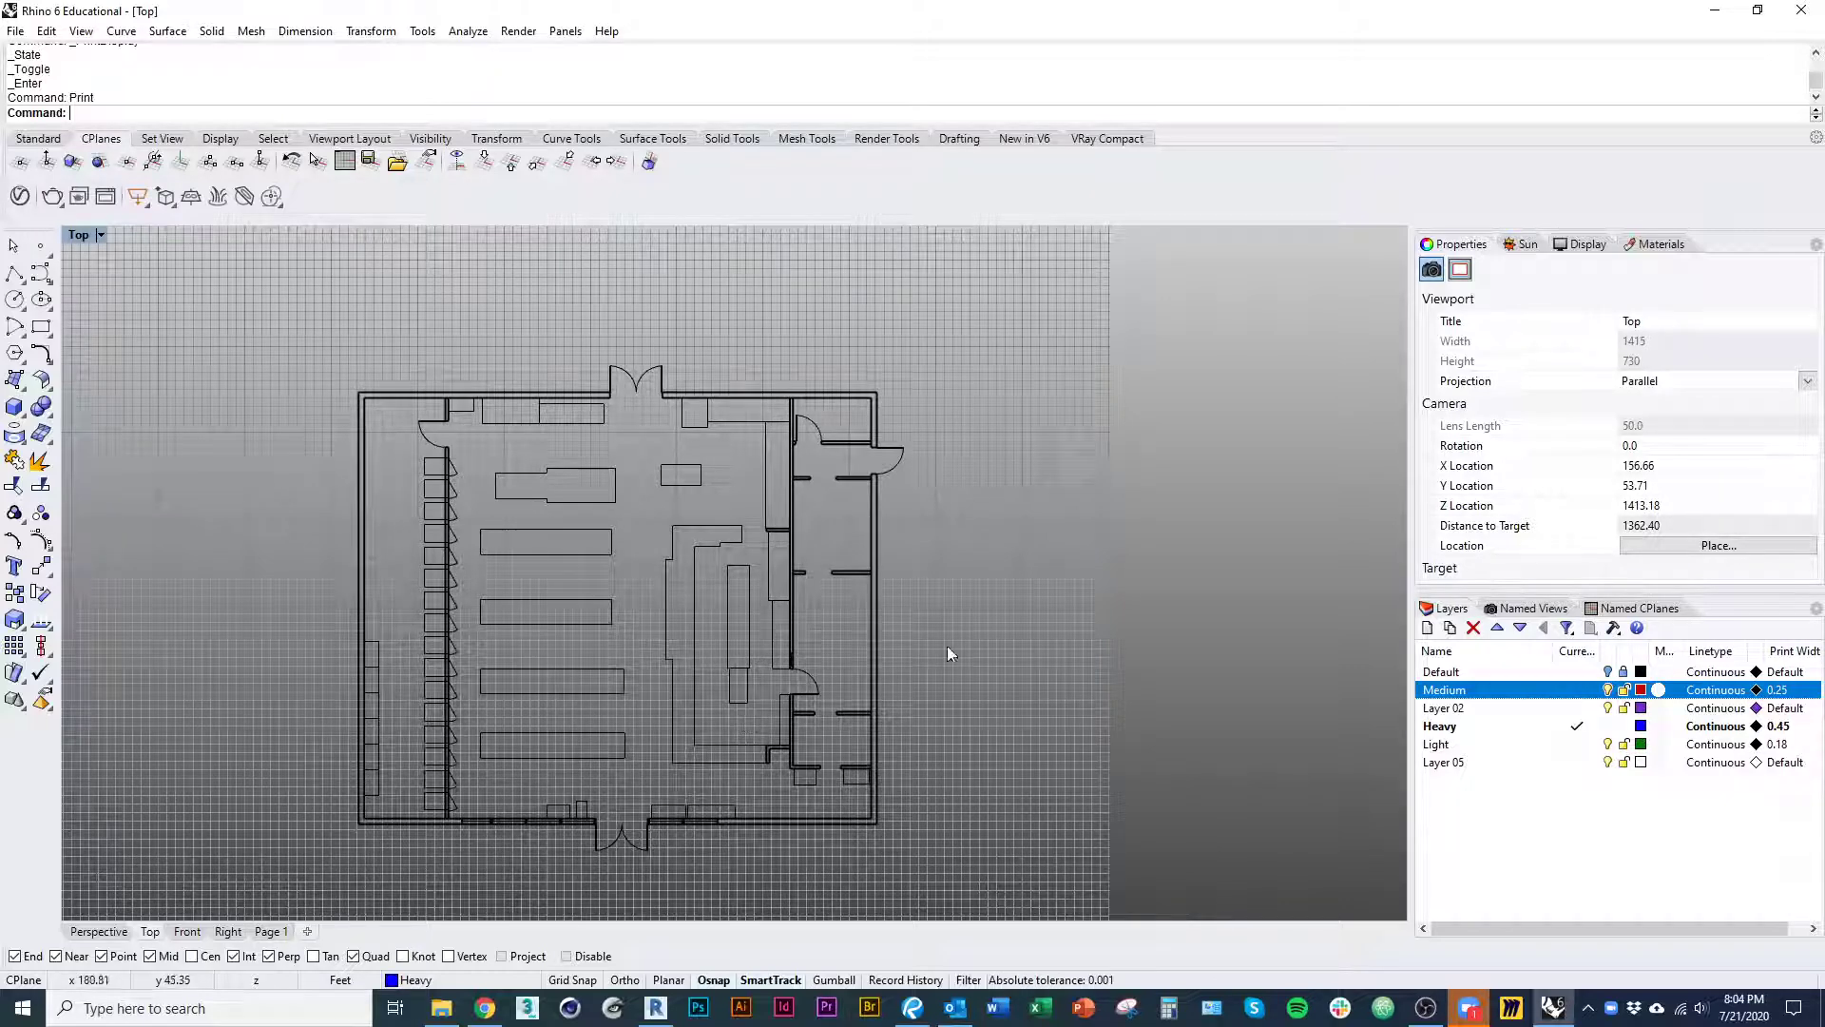
right_drag(947, 646, 950, 651)
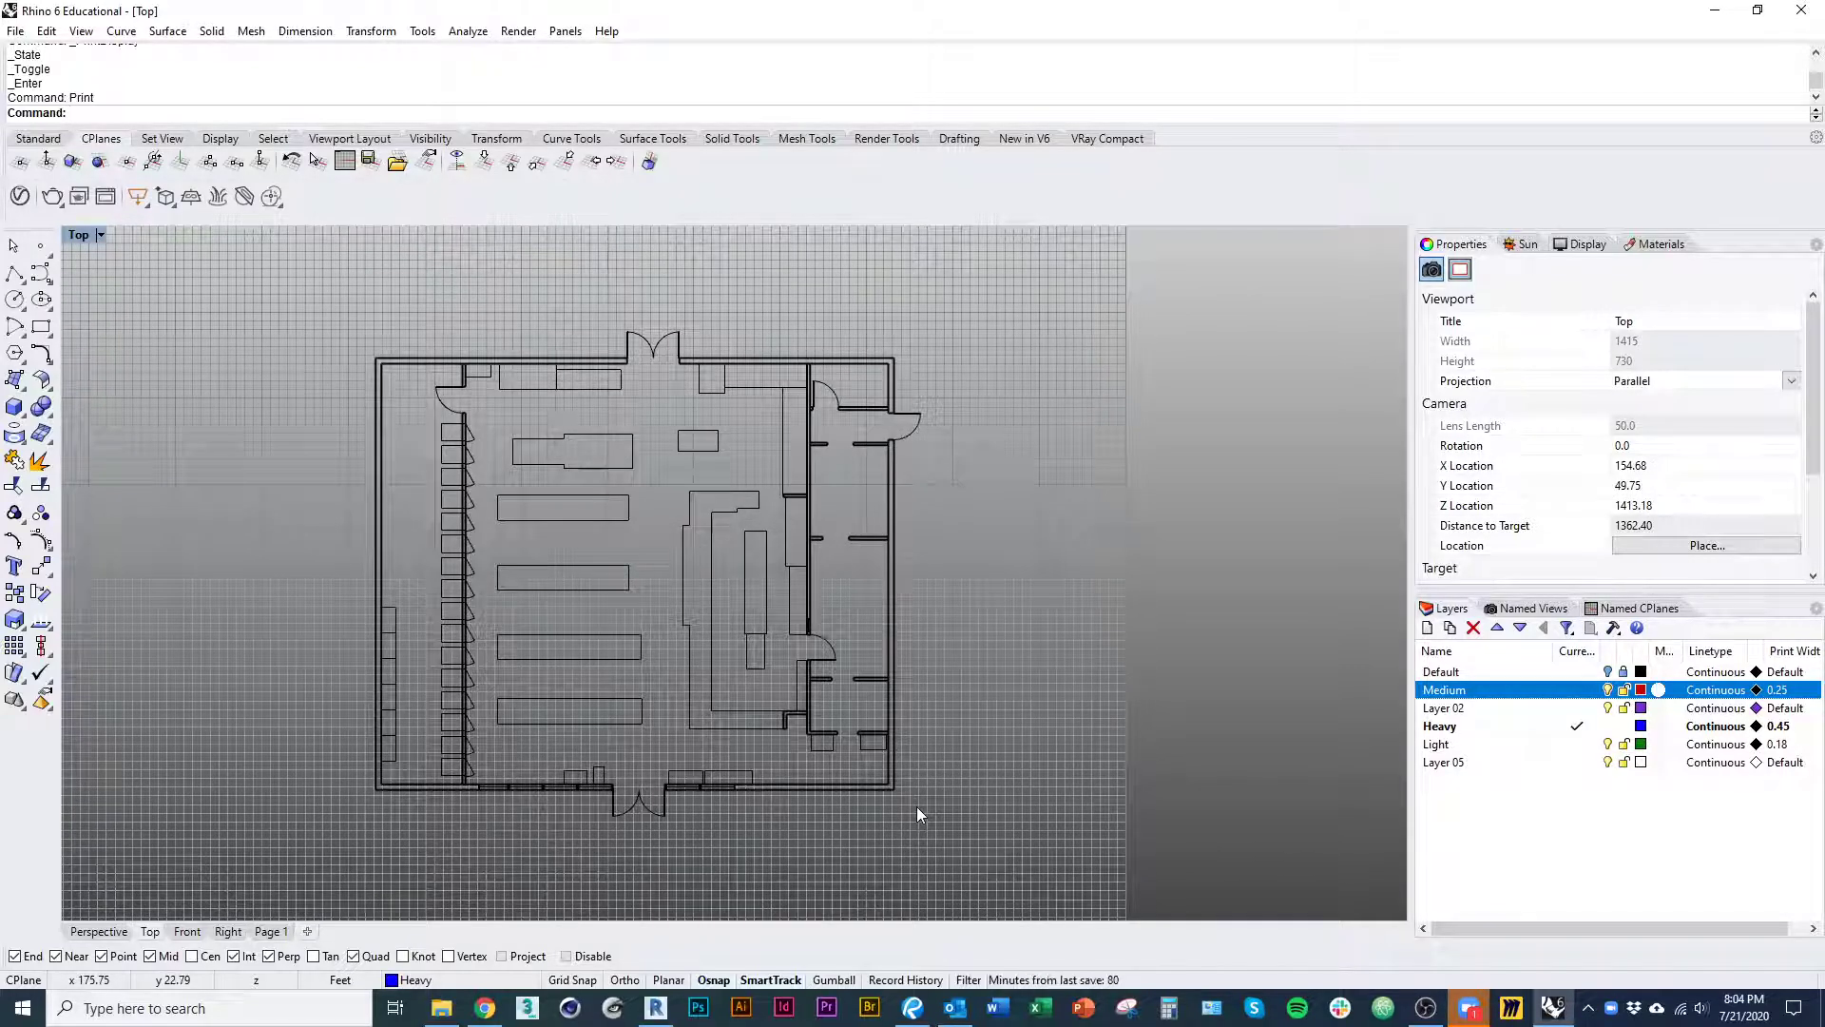
click(13, 29)
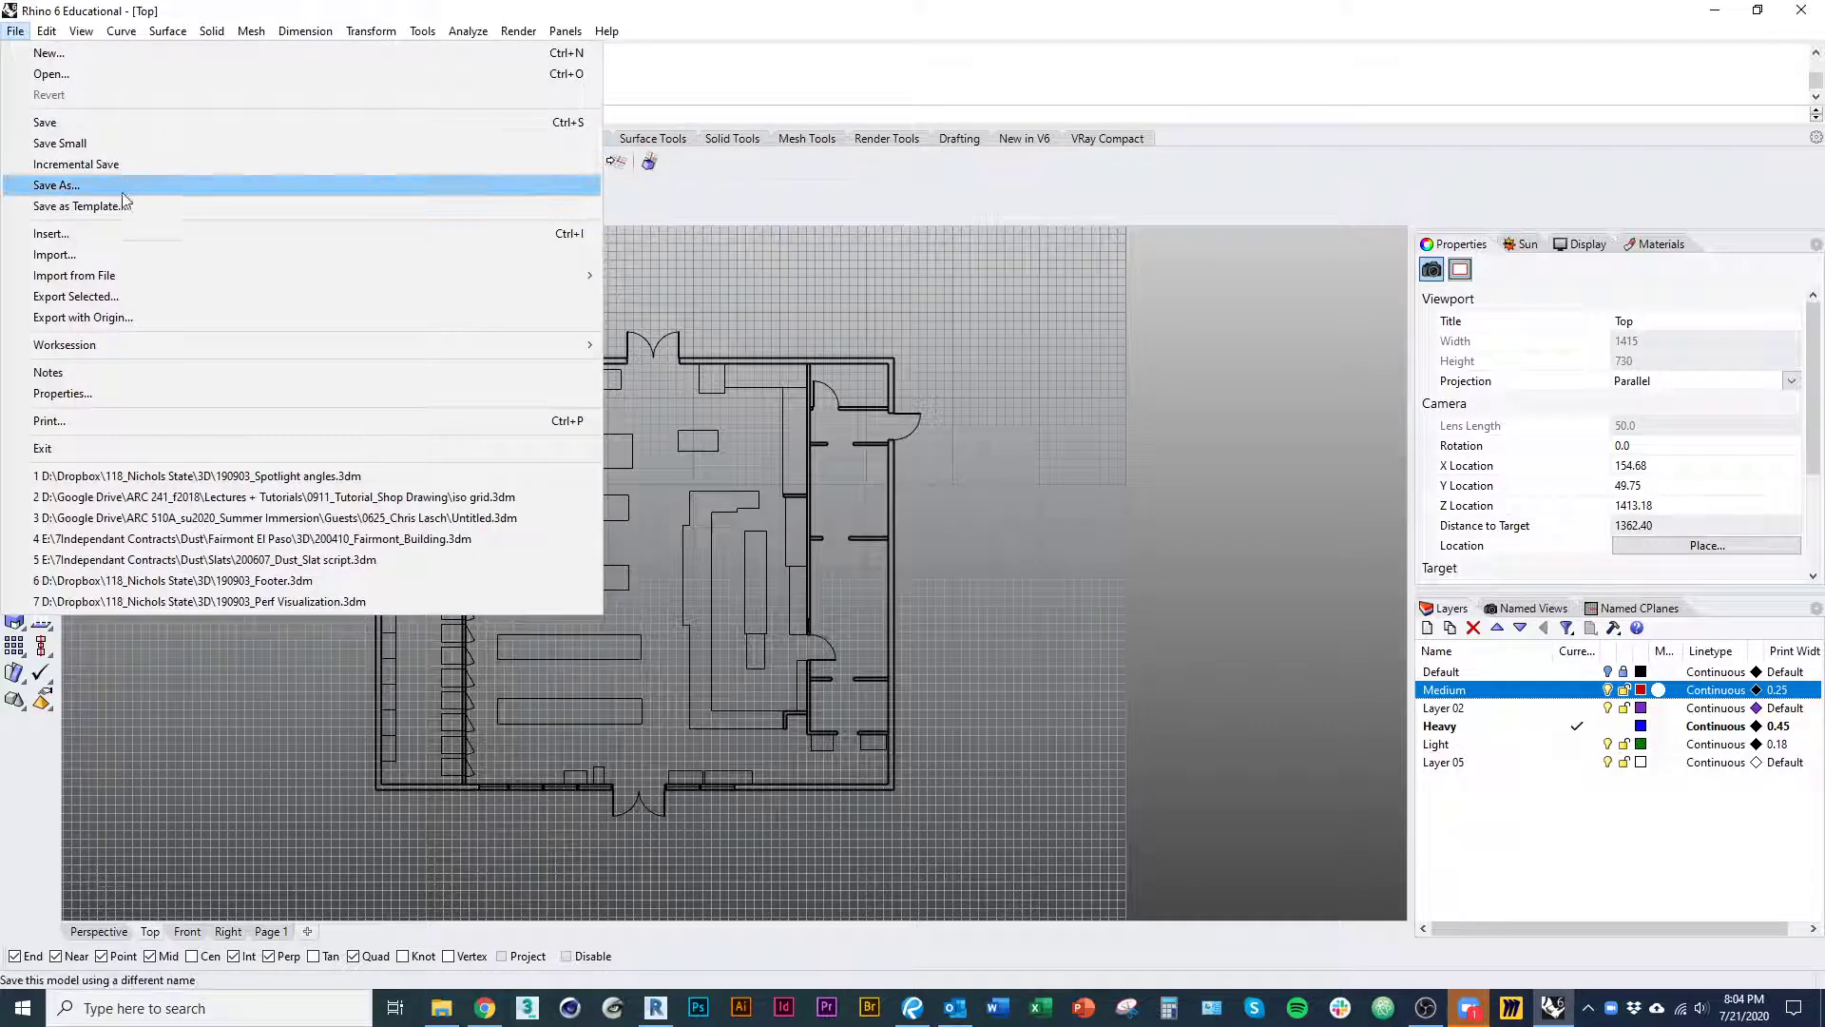
click(136, 297)
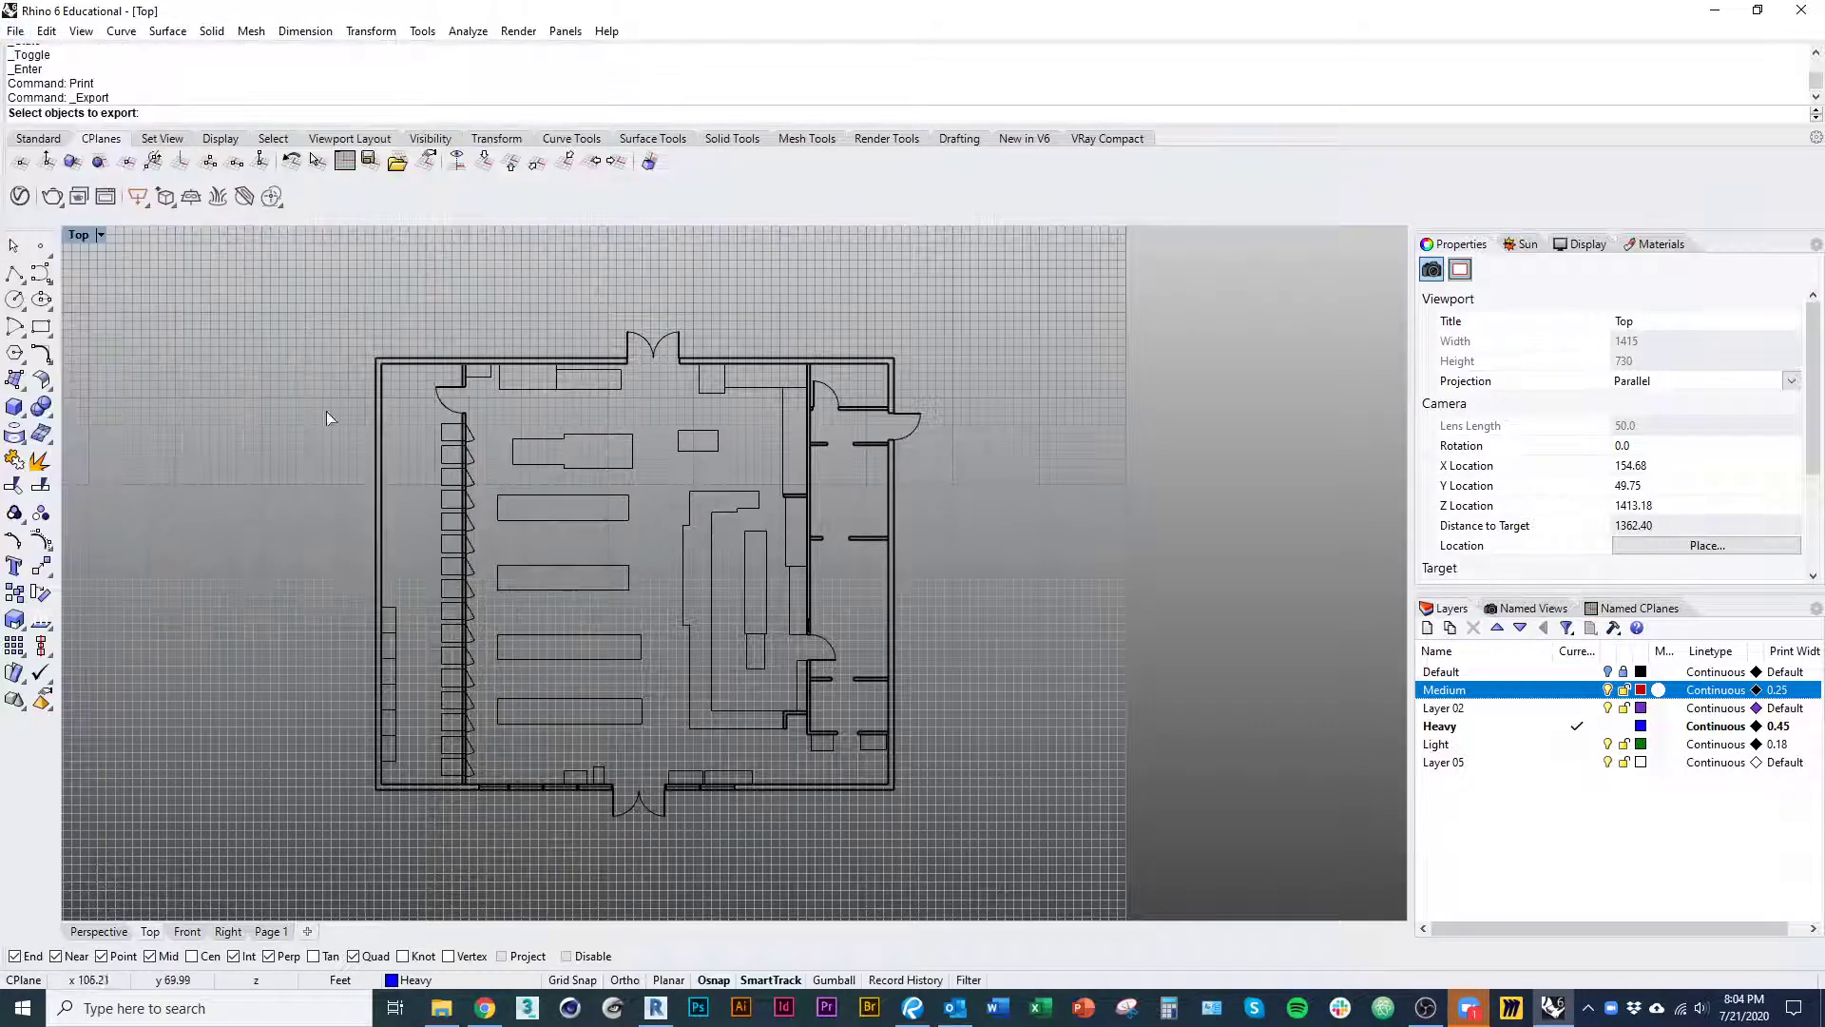
scroll(300, 344, down, 2)
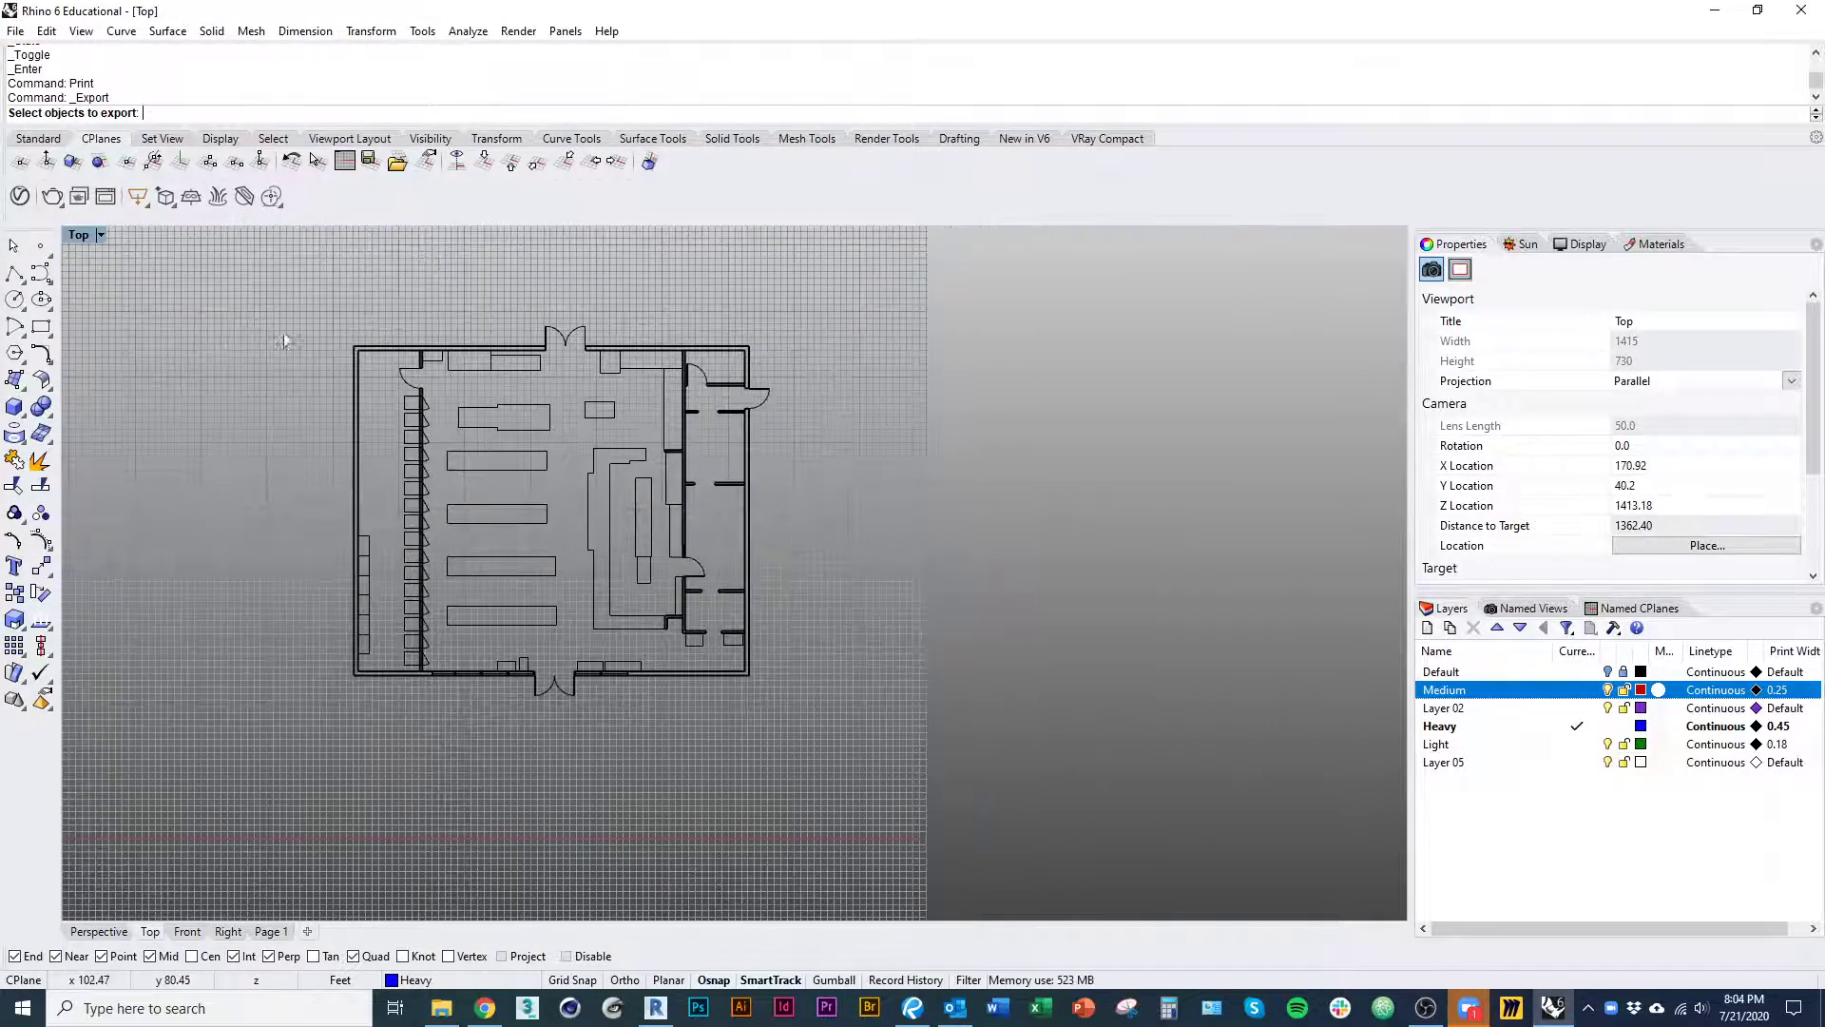
drag(302, 287, 858, 768)
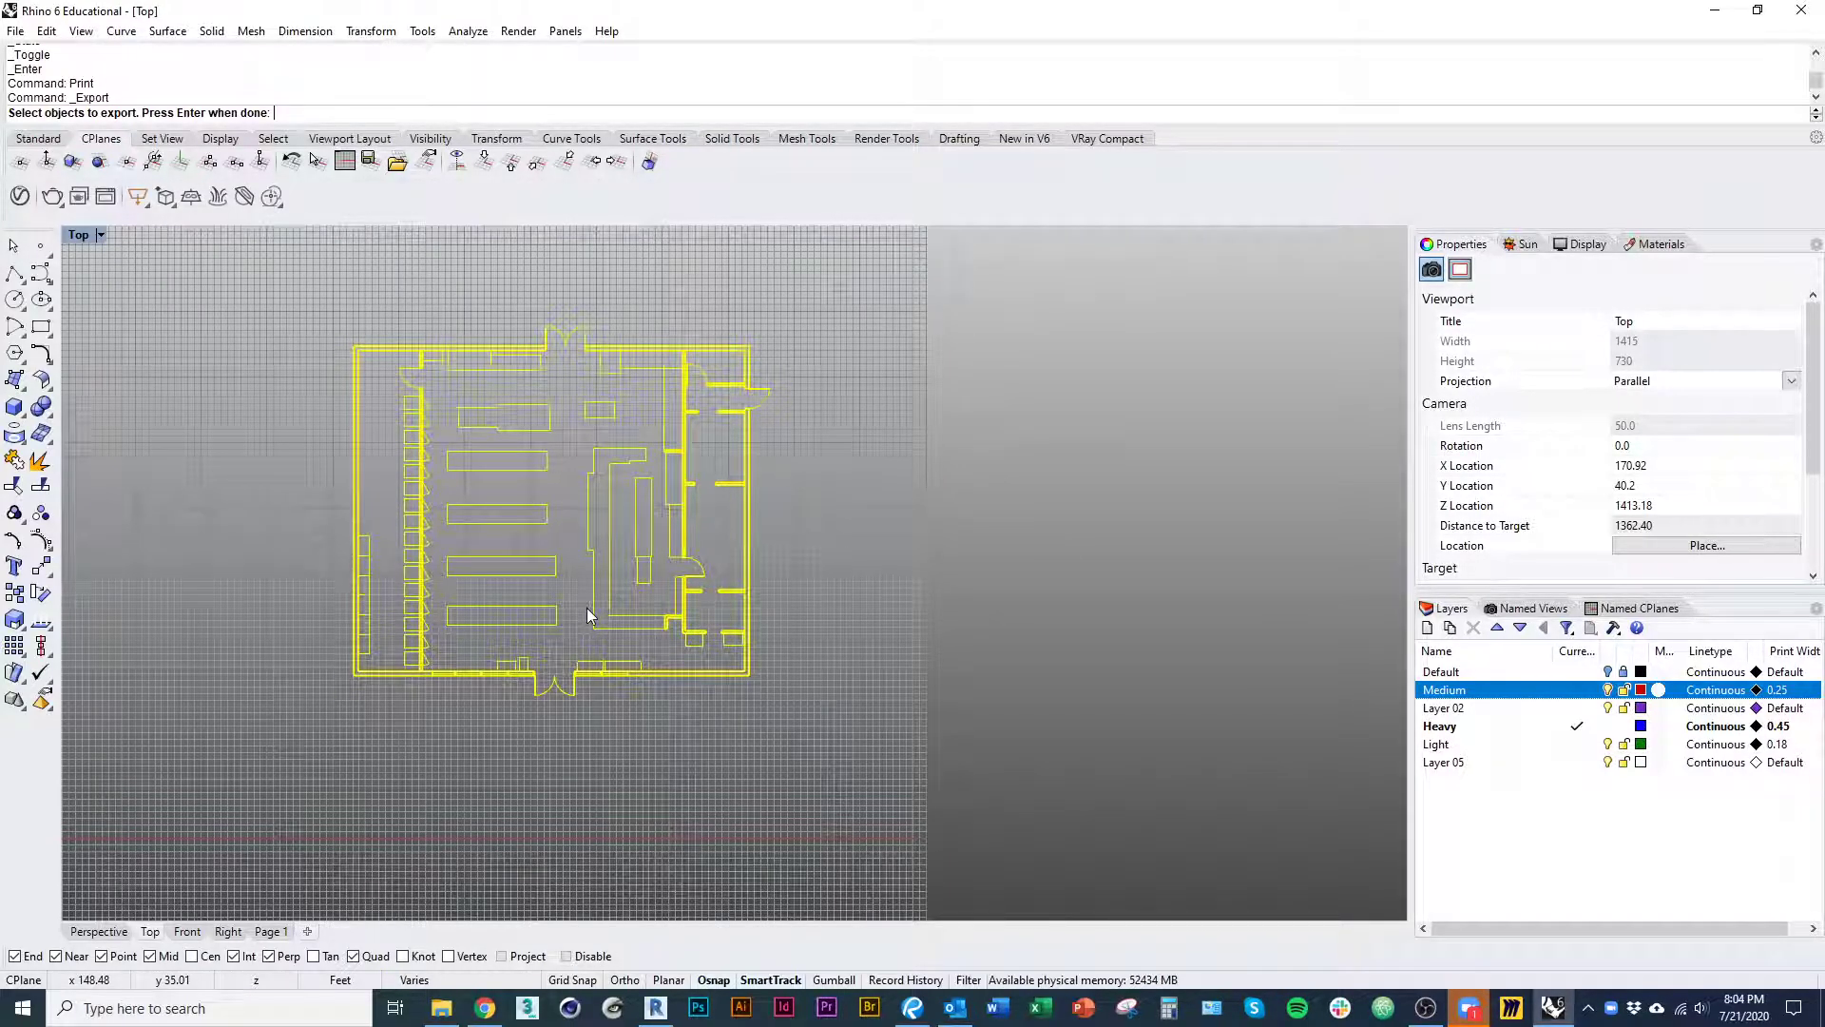
key(Return)
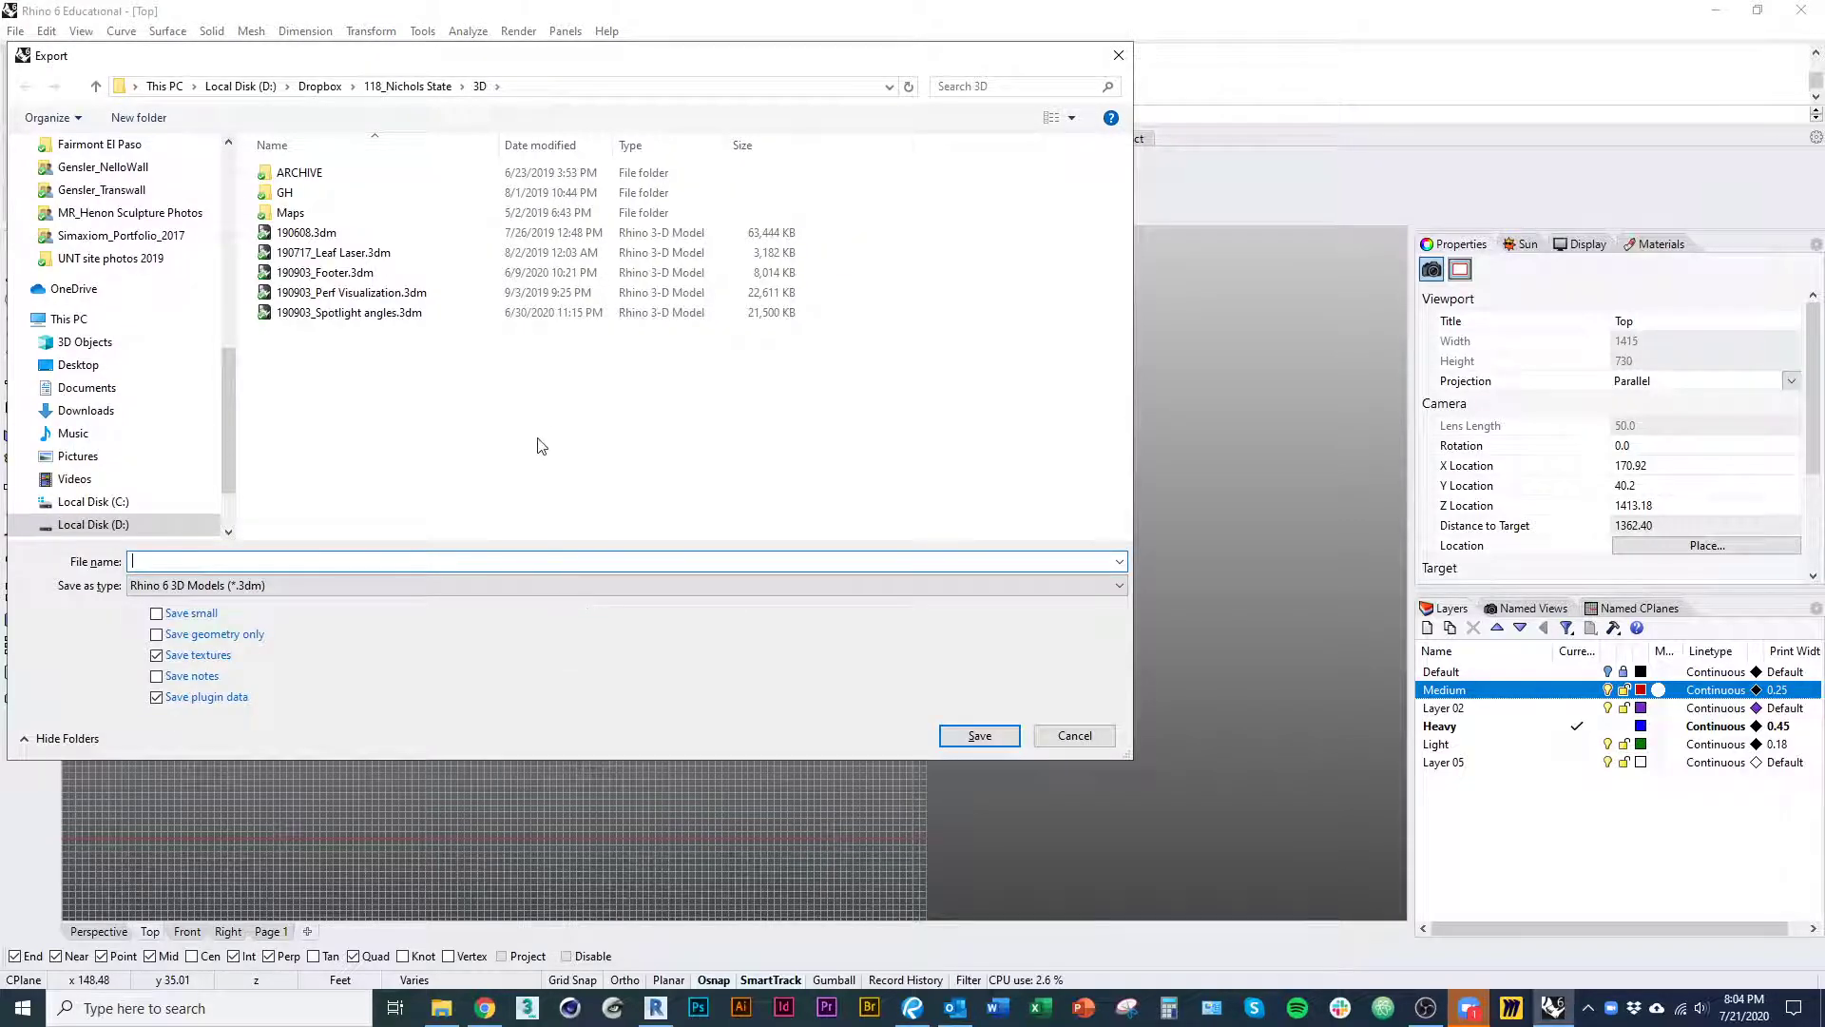
- Name the export 711 Plan in the Lectures + Tutorials 0721_Tutorial_Rhino folder, using the Adobe Illustrator (*.ai) format
scroll(229, 431, up, 5)
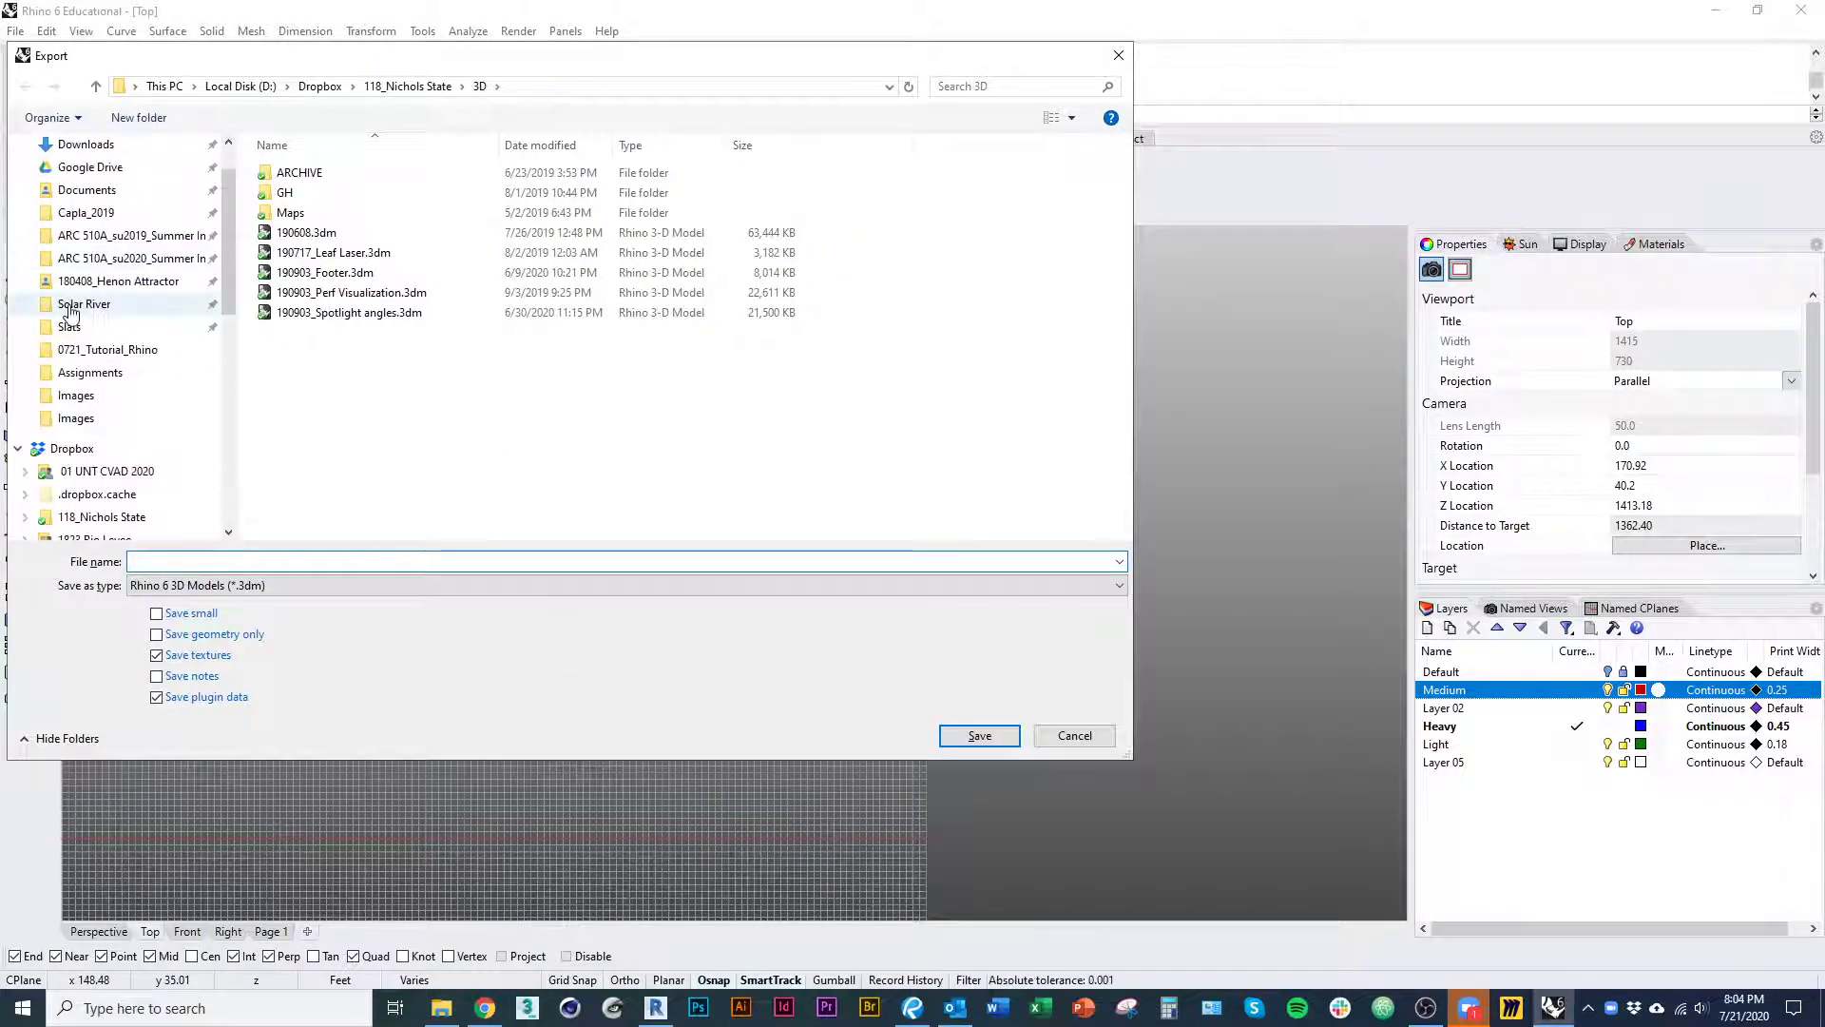
click(131, 257)
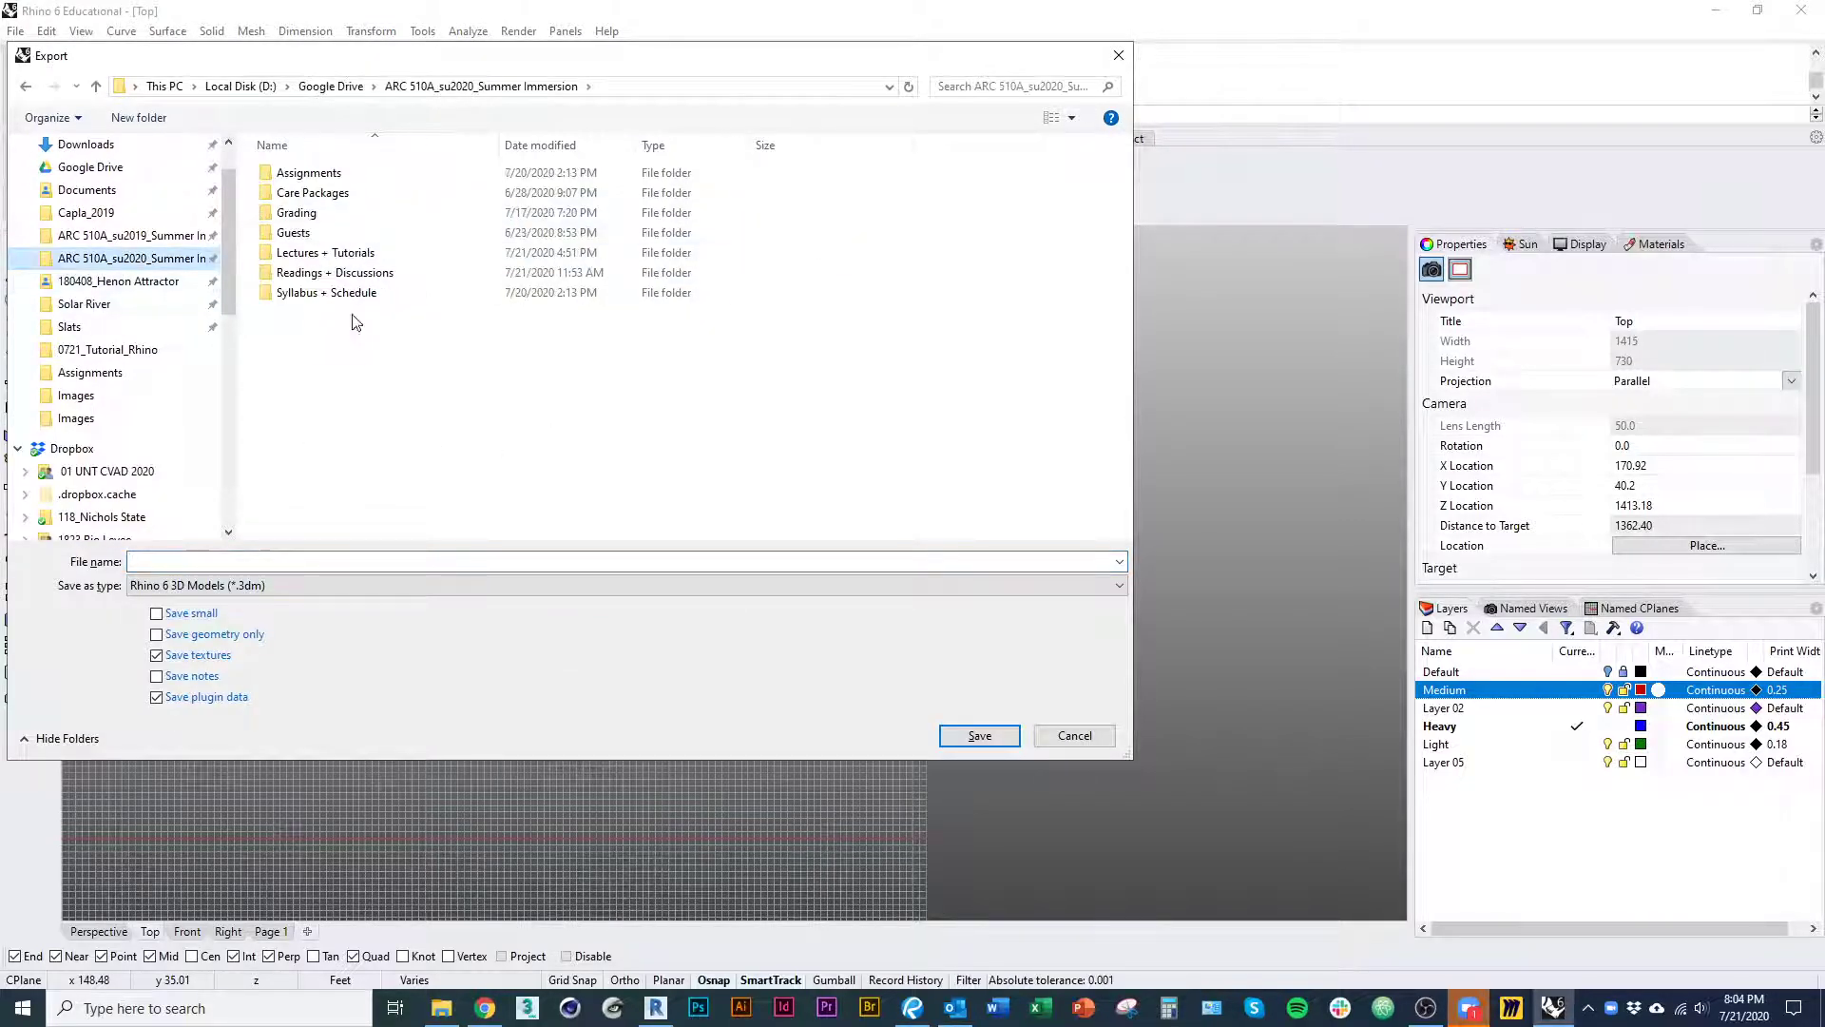
double_click(324, 253)
double_click(328, 371)
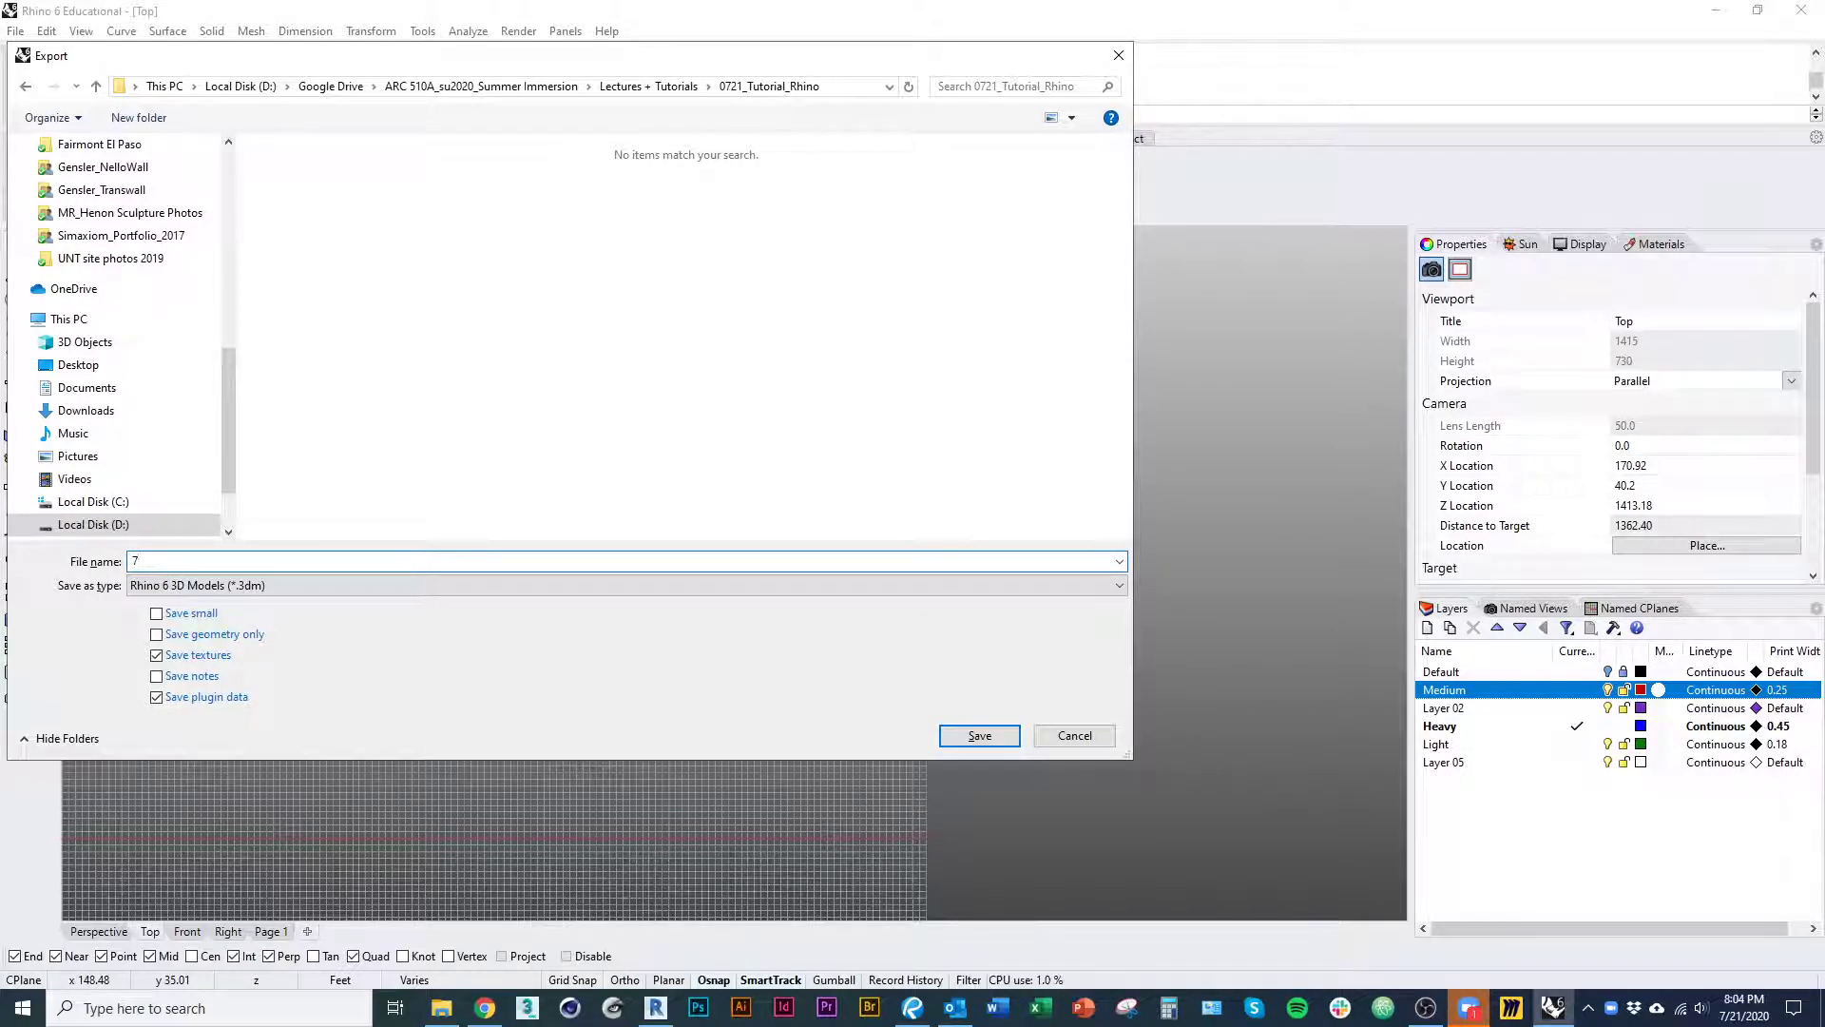
text(Plan)
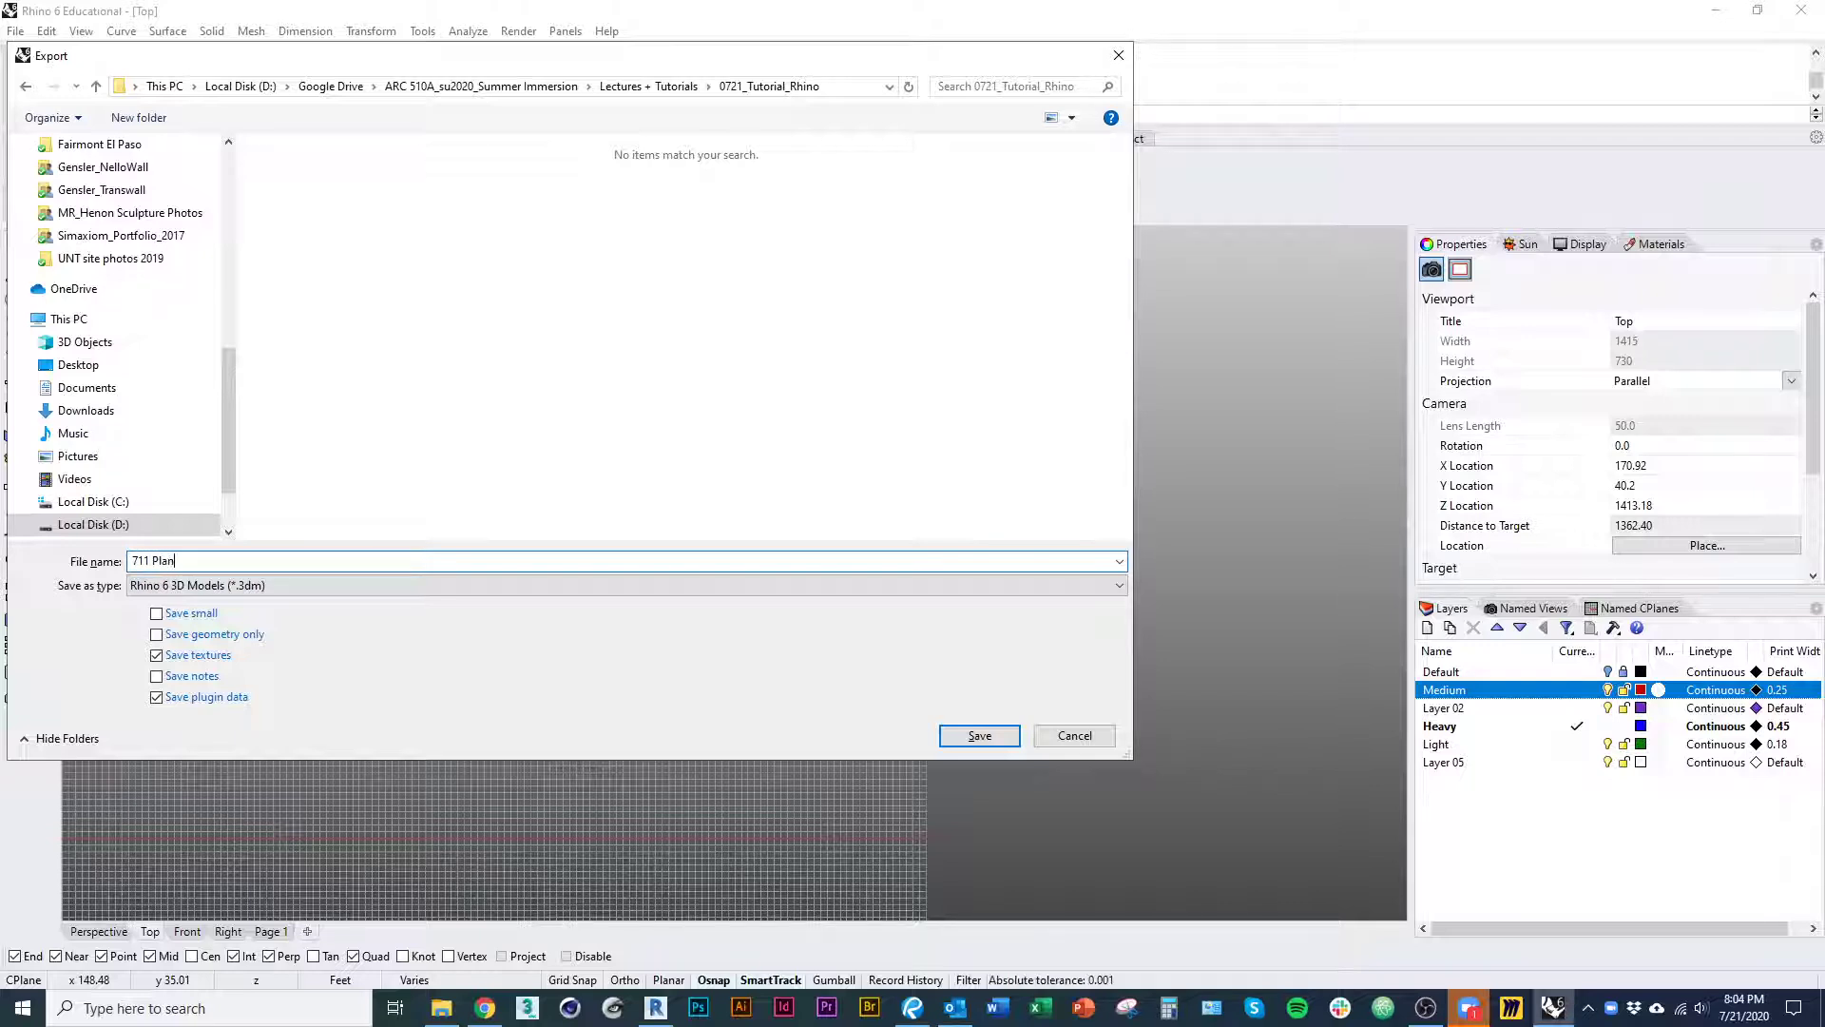
click(158, 588)
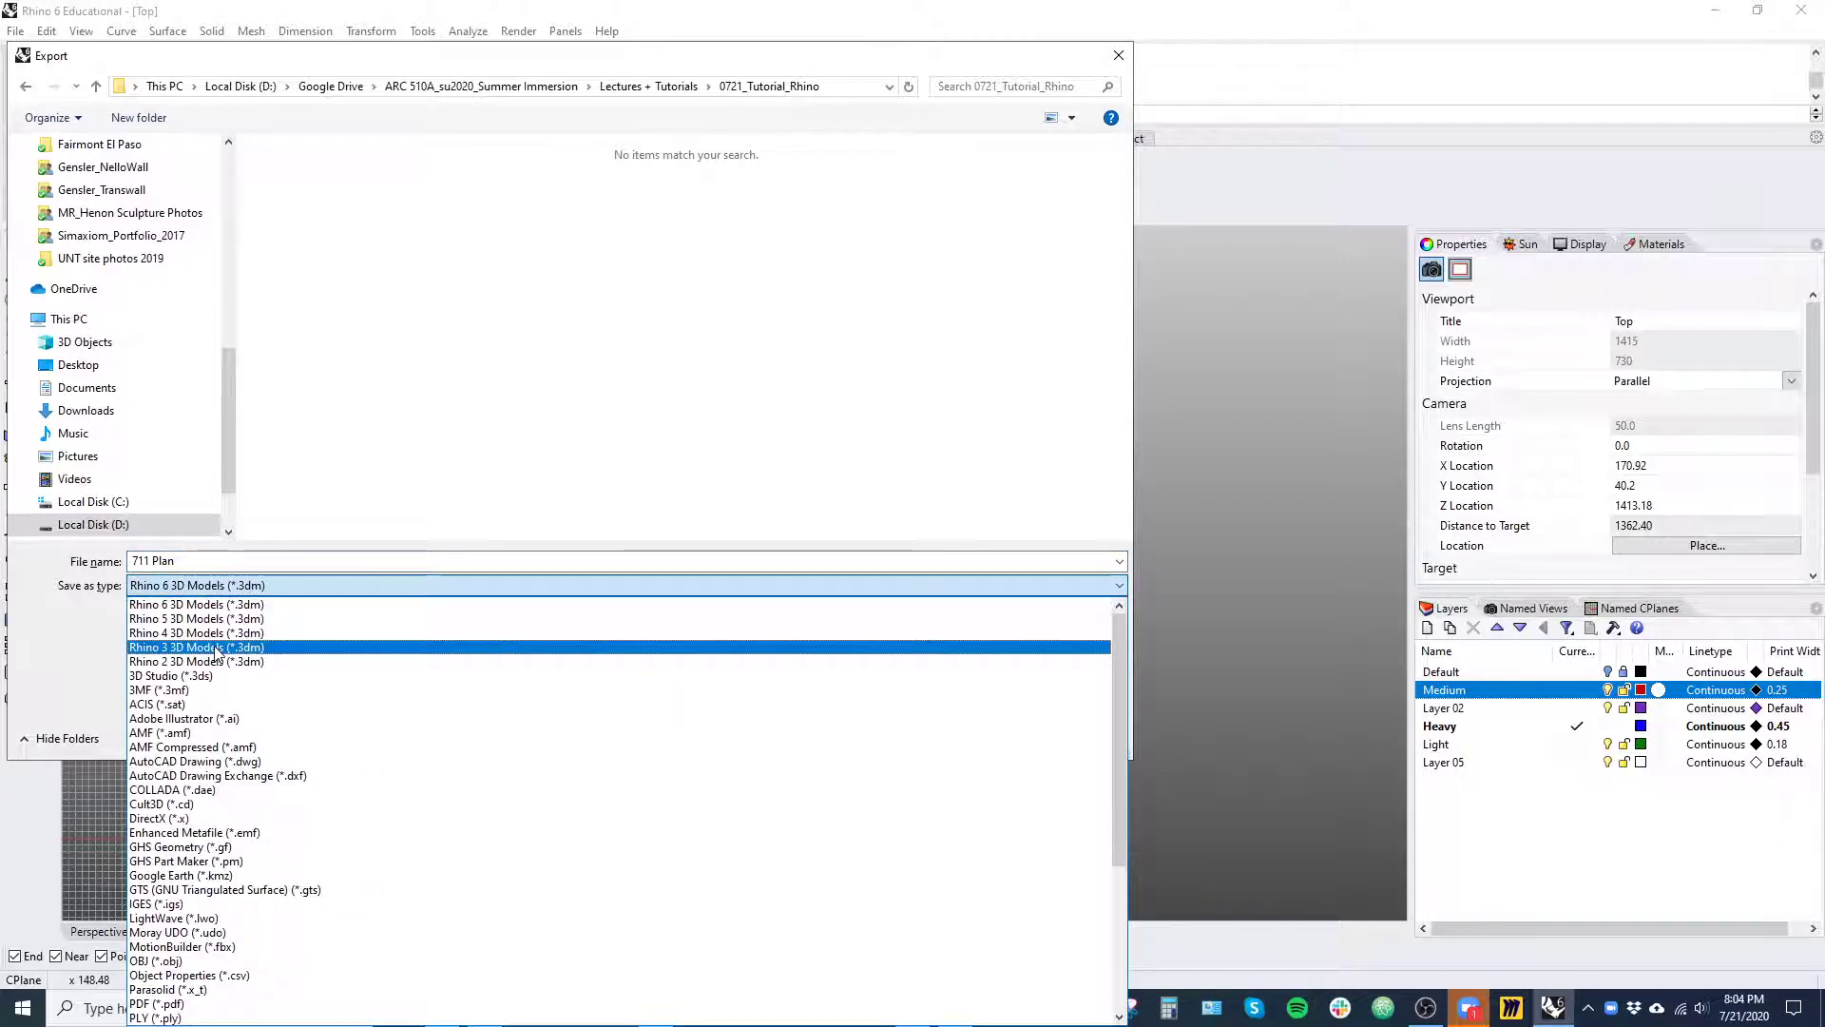
click(219, 719)
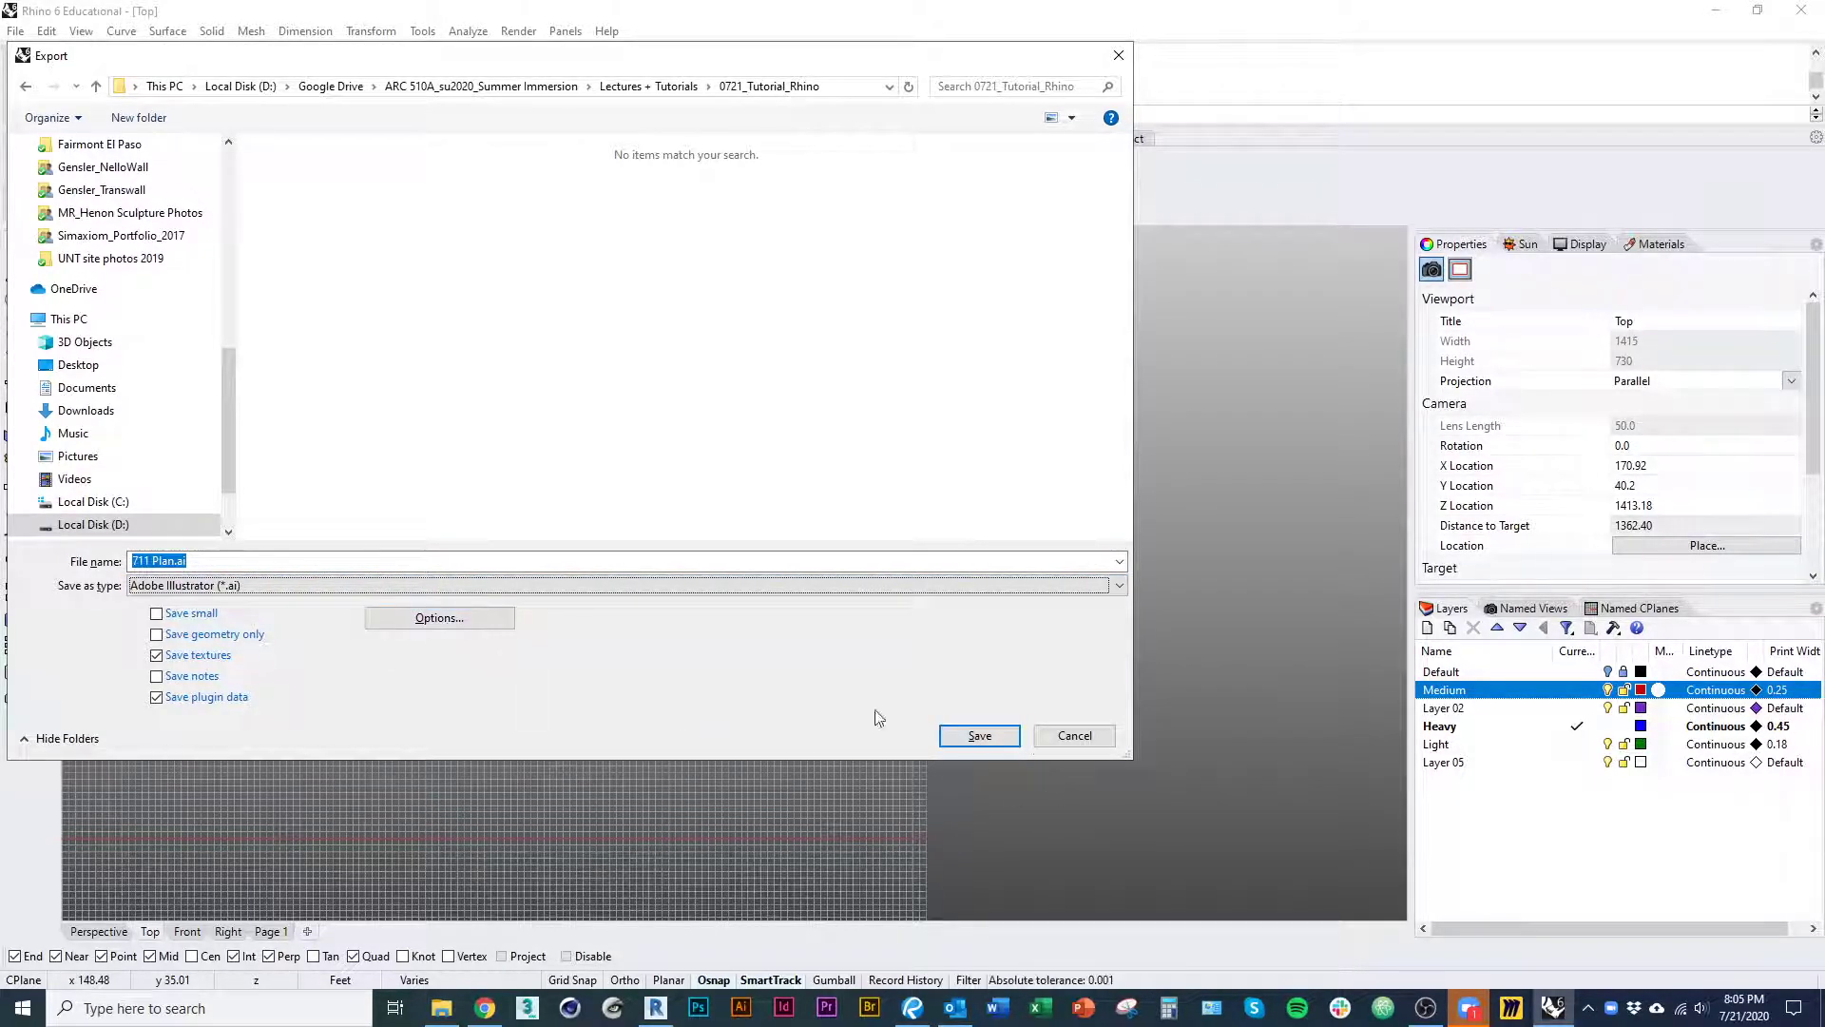
- Set the Illustrator export to preserve model scale at 1 foot = 0.125 inch and save the file
click(456, 622)
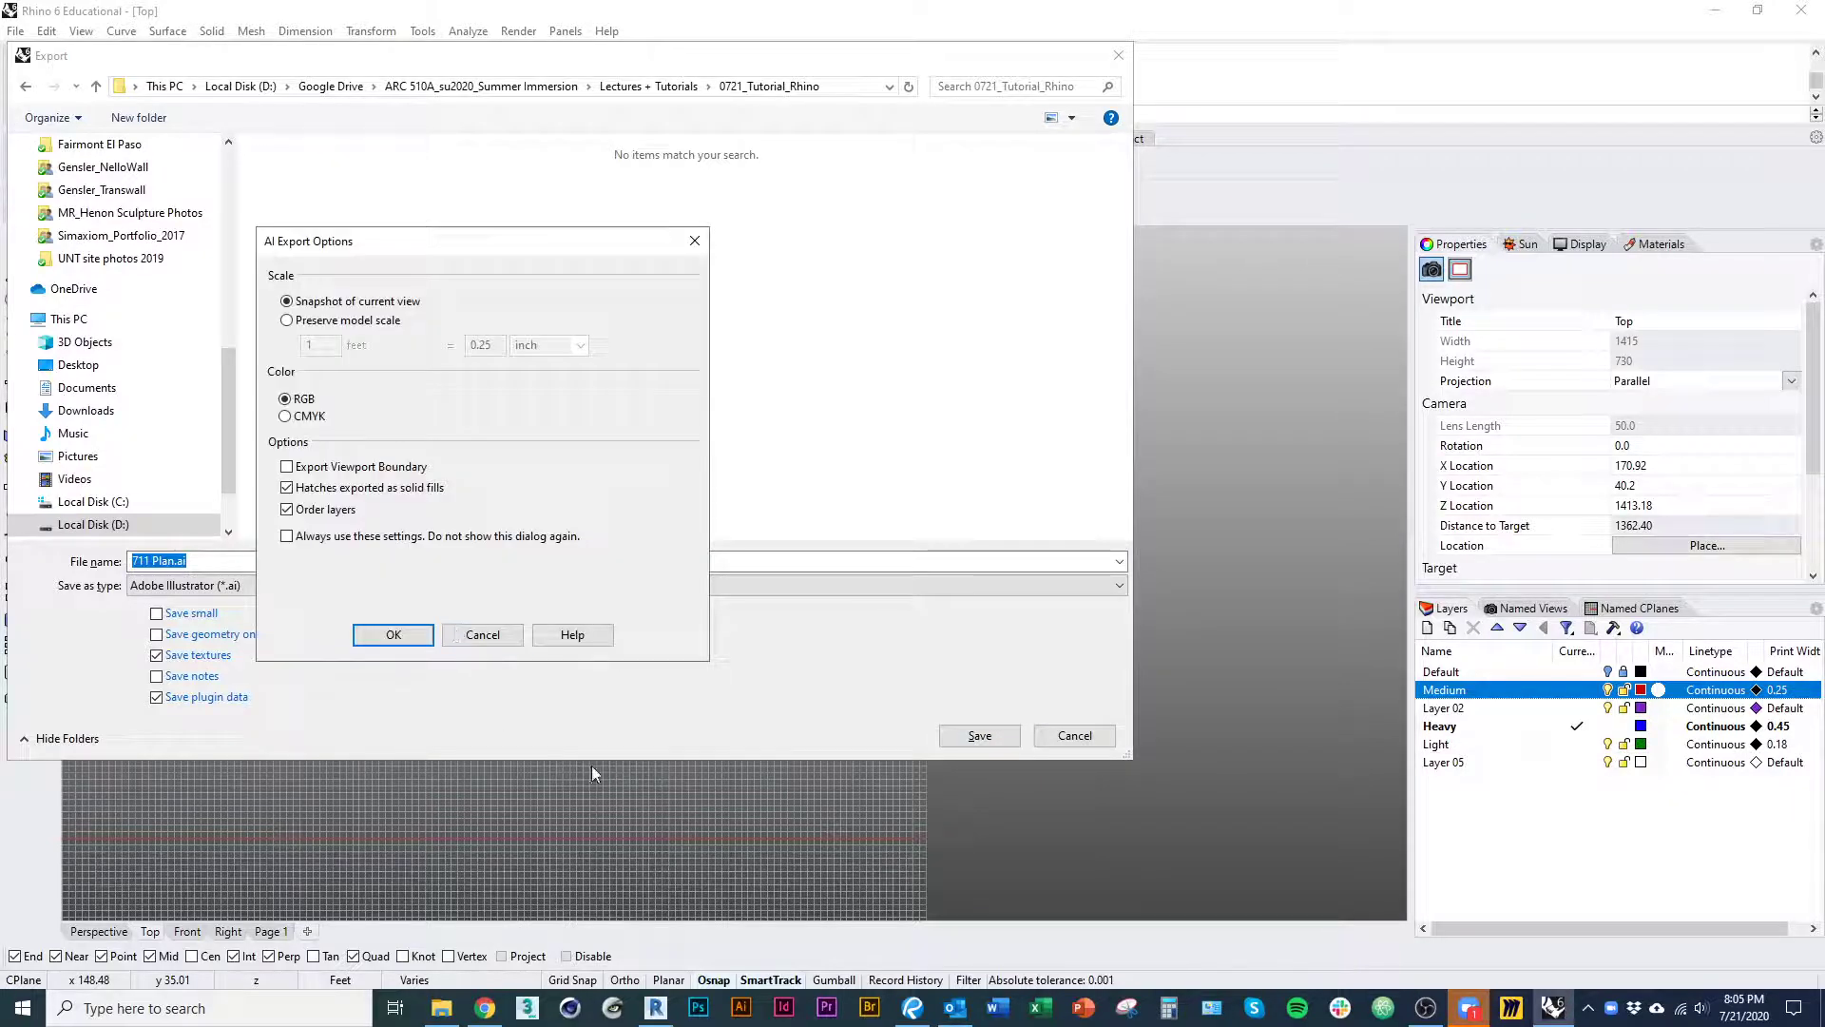
drag(484, 245, 523, 244)
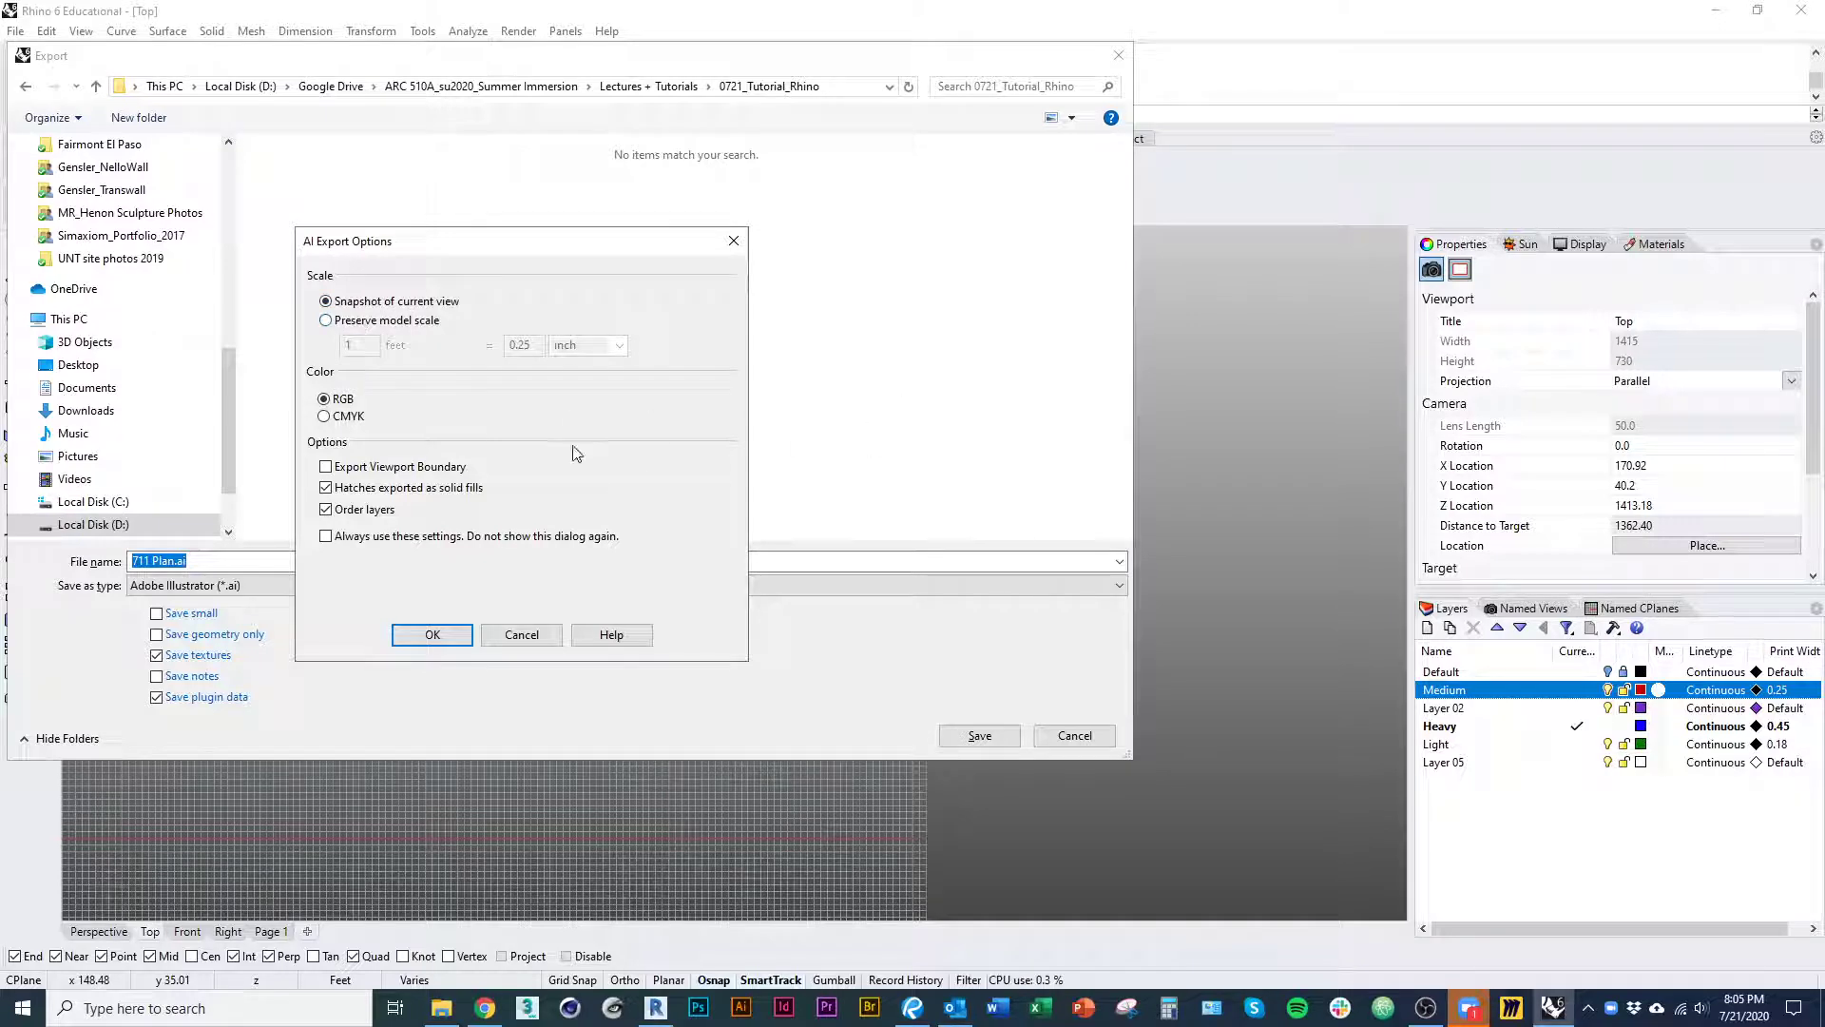
click(407, 321)
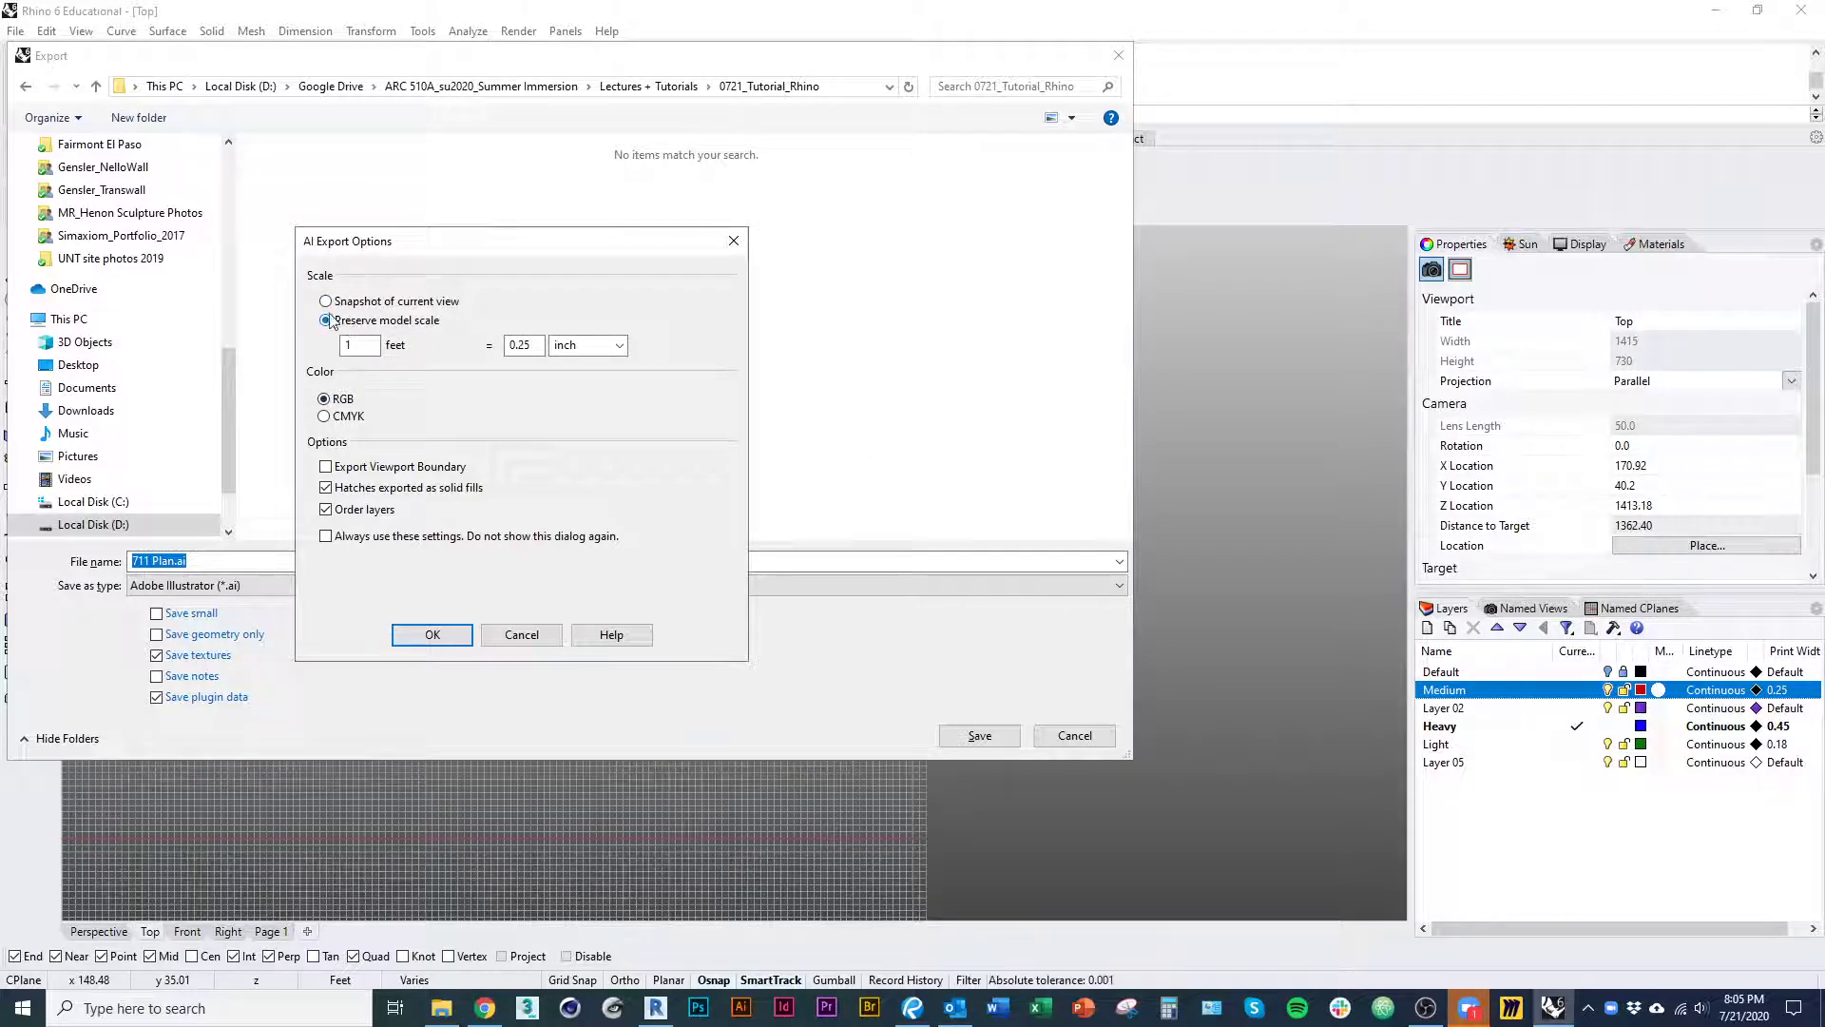
click(357, 344)
text(1)
click(373, 344)
click(531, 348)
click(431, 634)
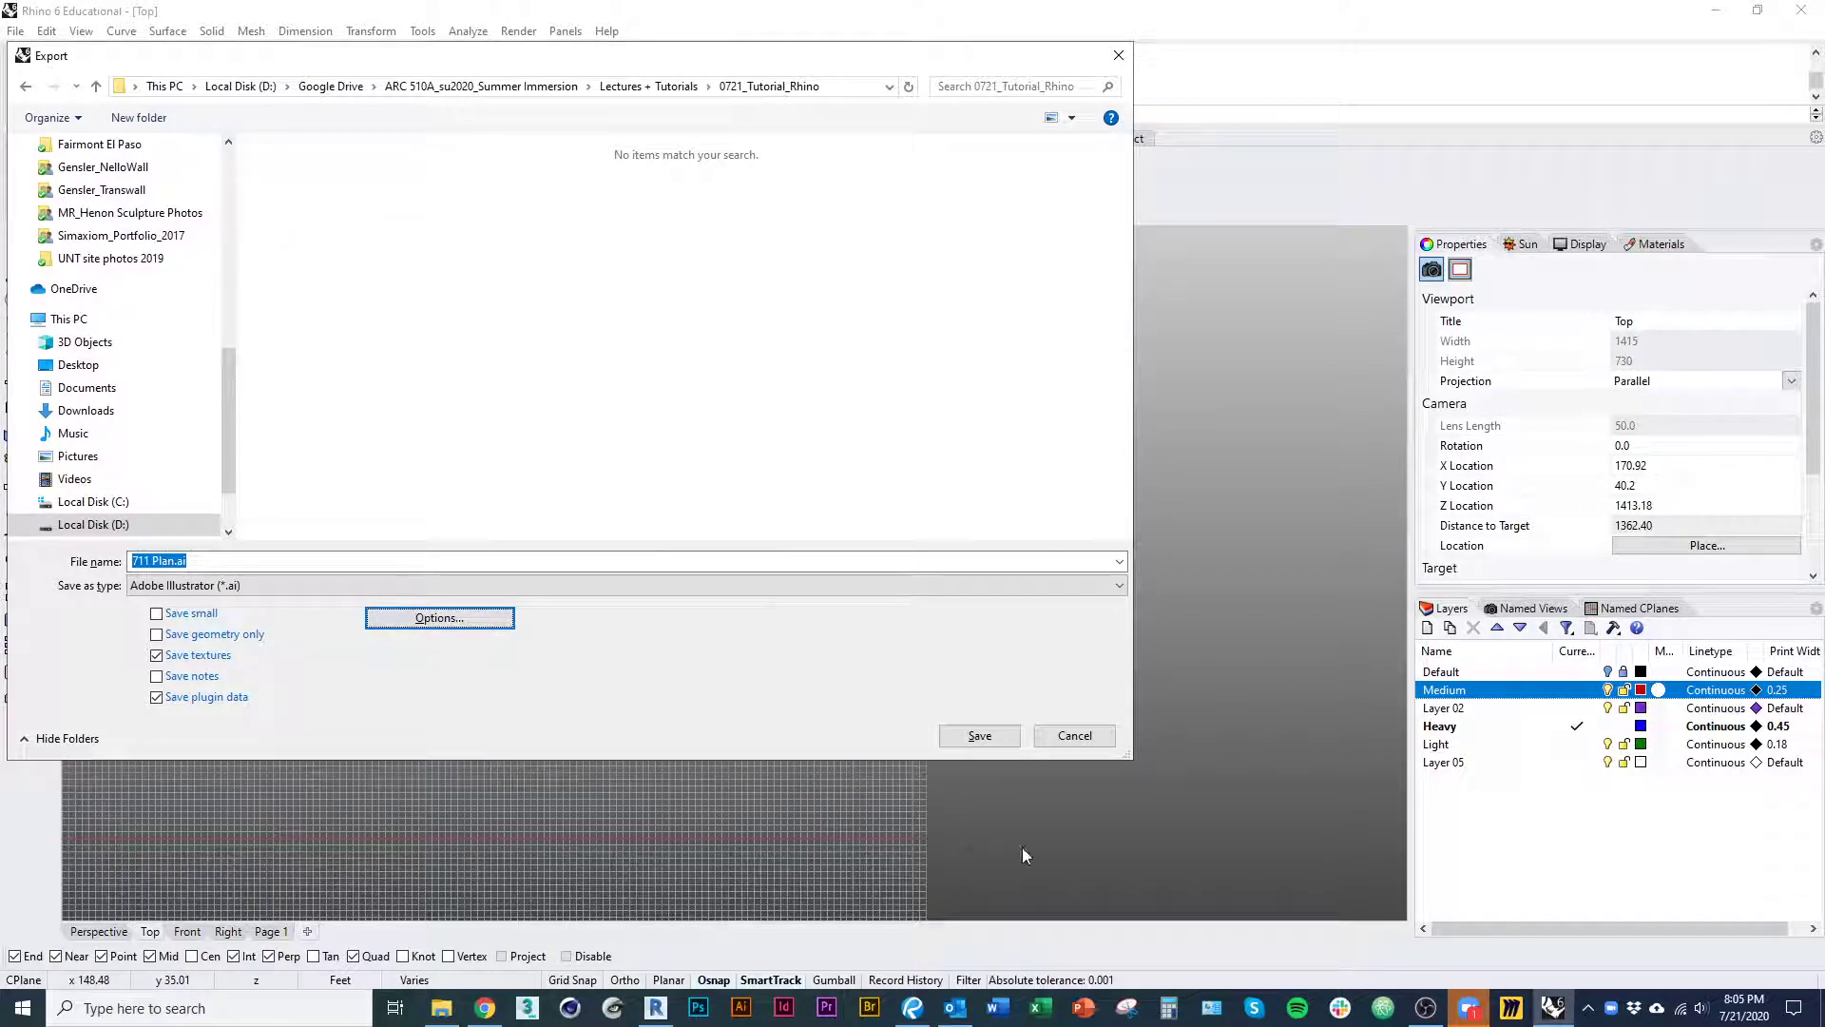
click(979, 735)
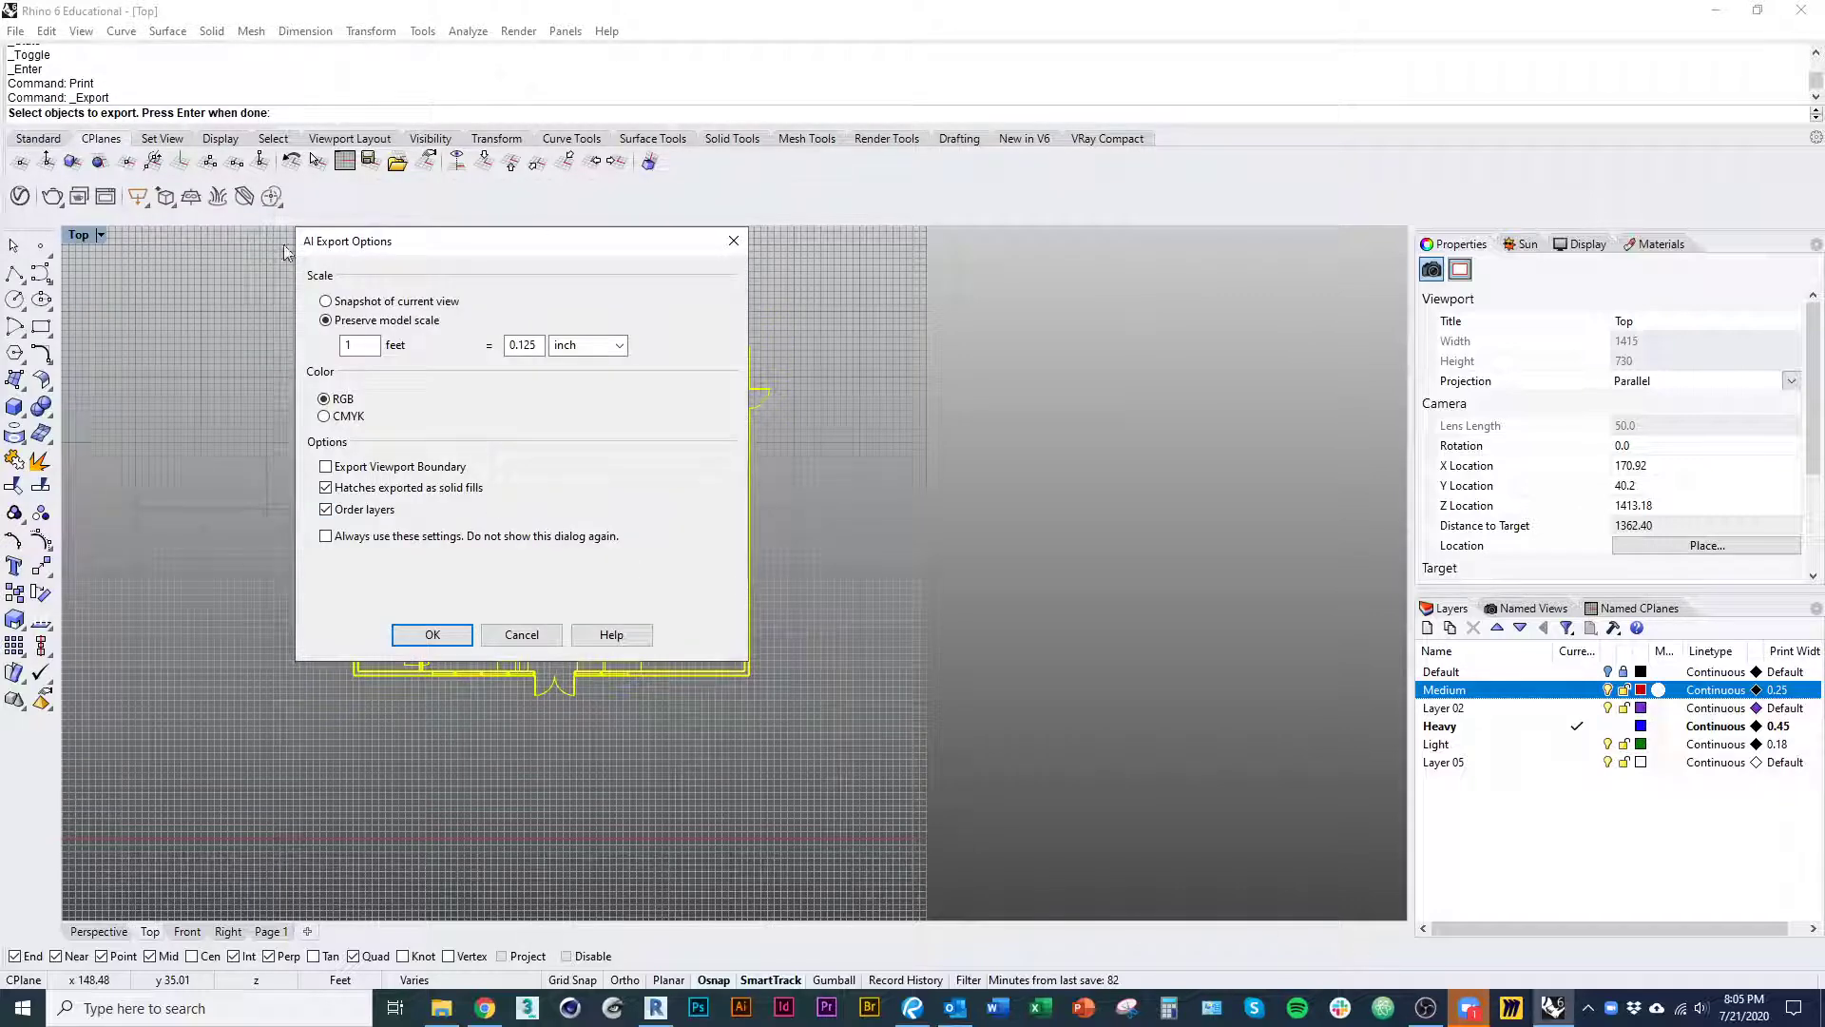
click(432, 634)
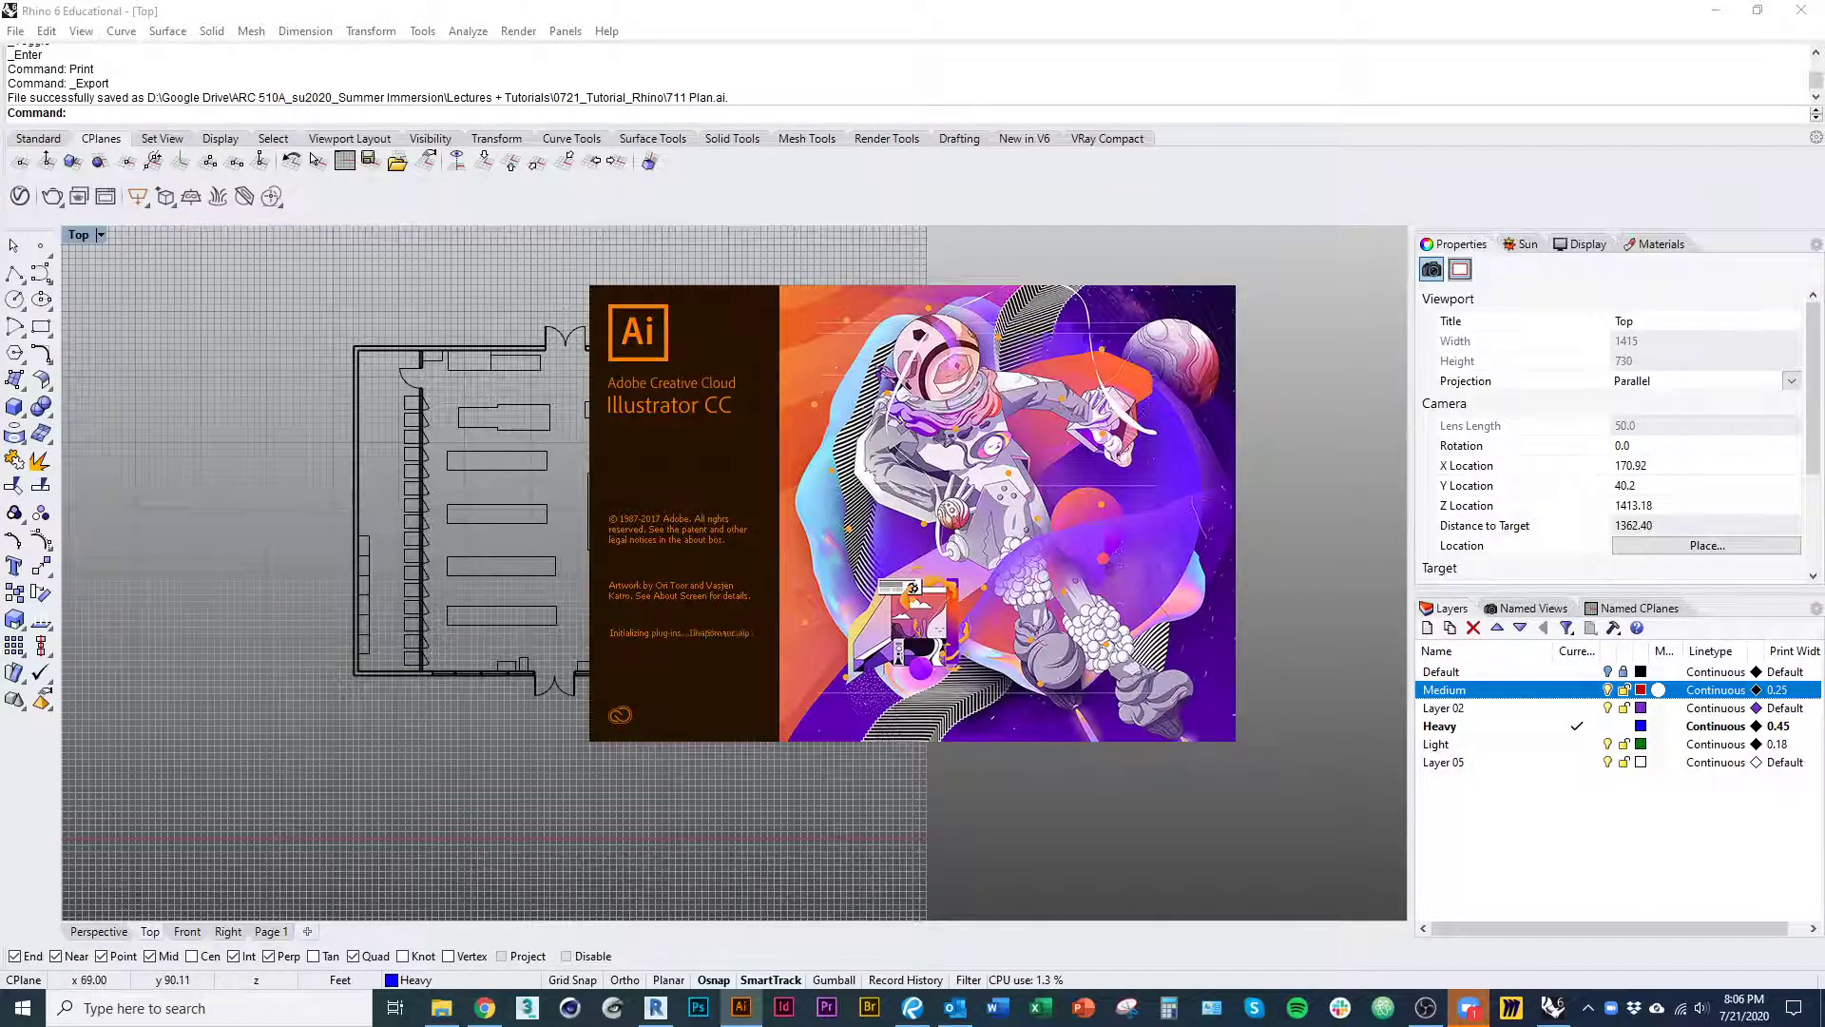
key(alt+Tab)
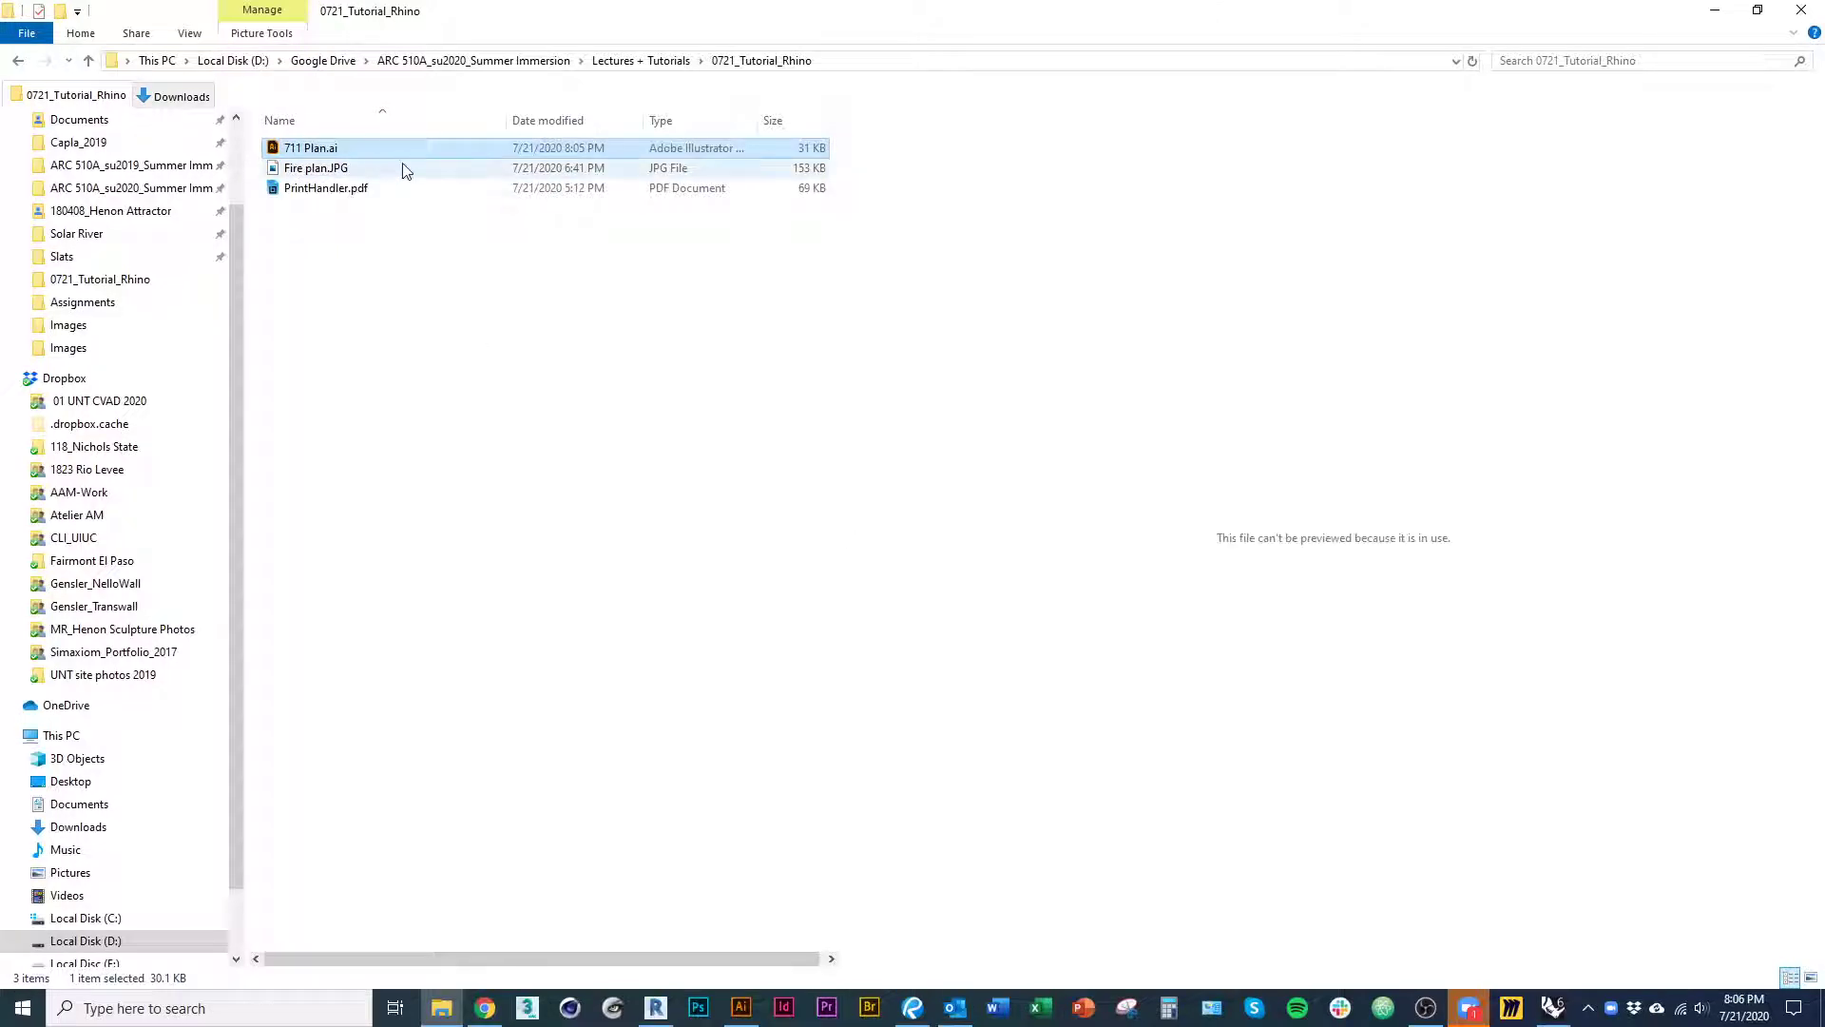
drag(300, 286, 0, 389)
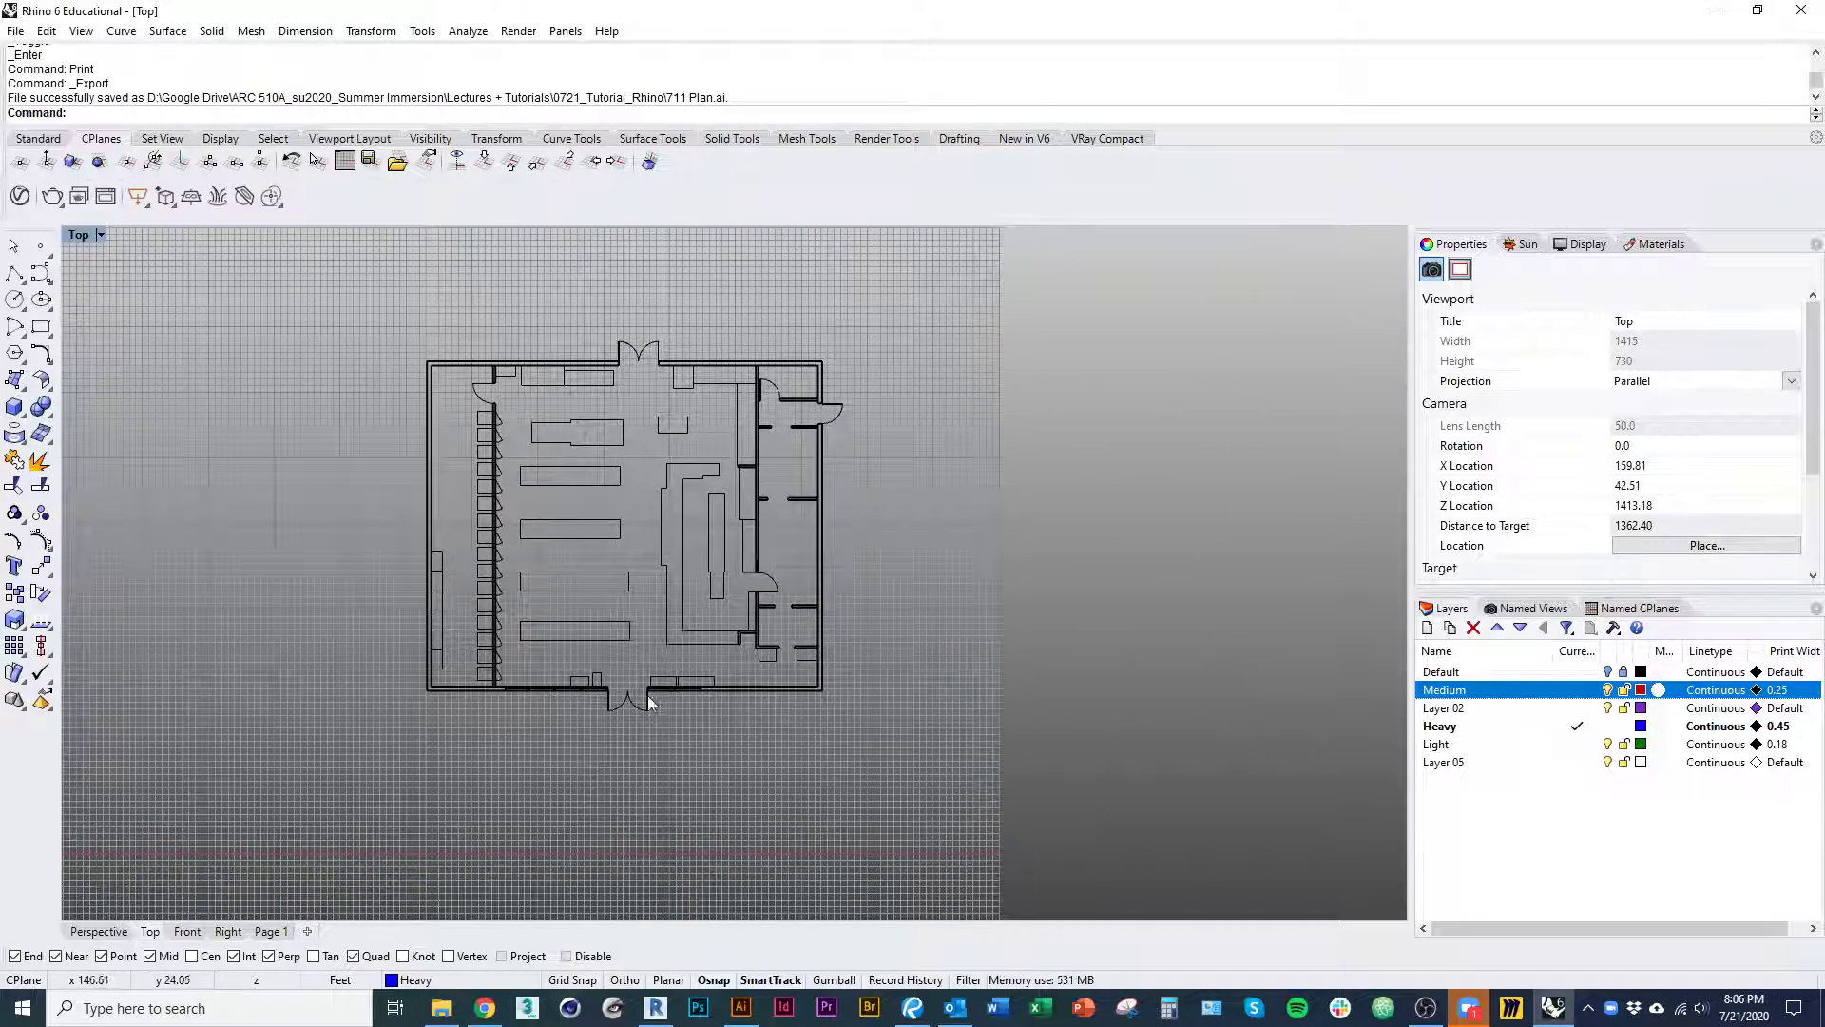
scroll(648, 693, up, 5)
right_drag(465, 682, 533, 866)
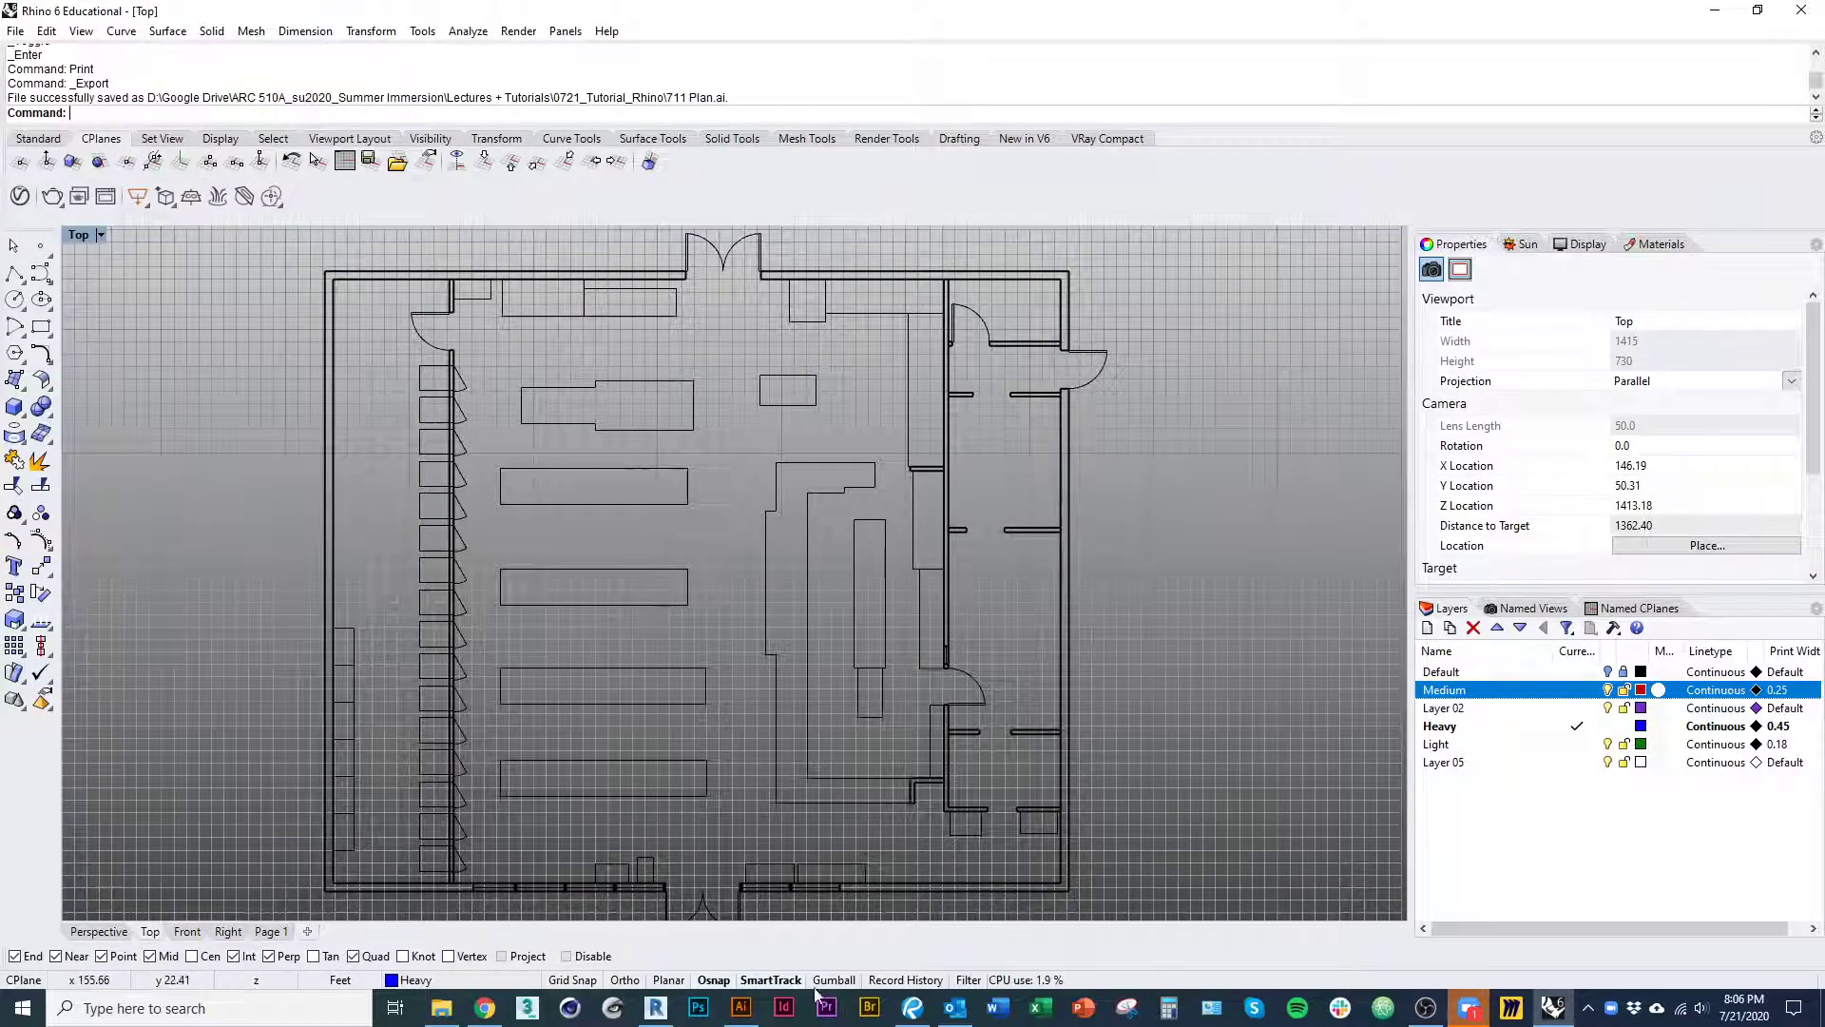
- Switch to Illustrator and examine where the exported plan's linework lies relative to the artboard
click(744, 1011)
scroll(477, 711, down, 1)
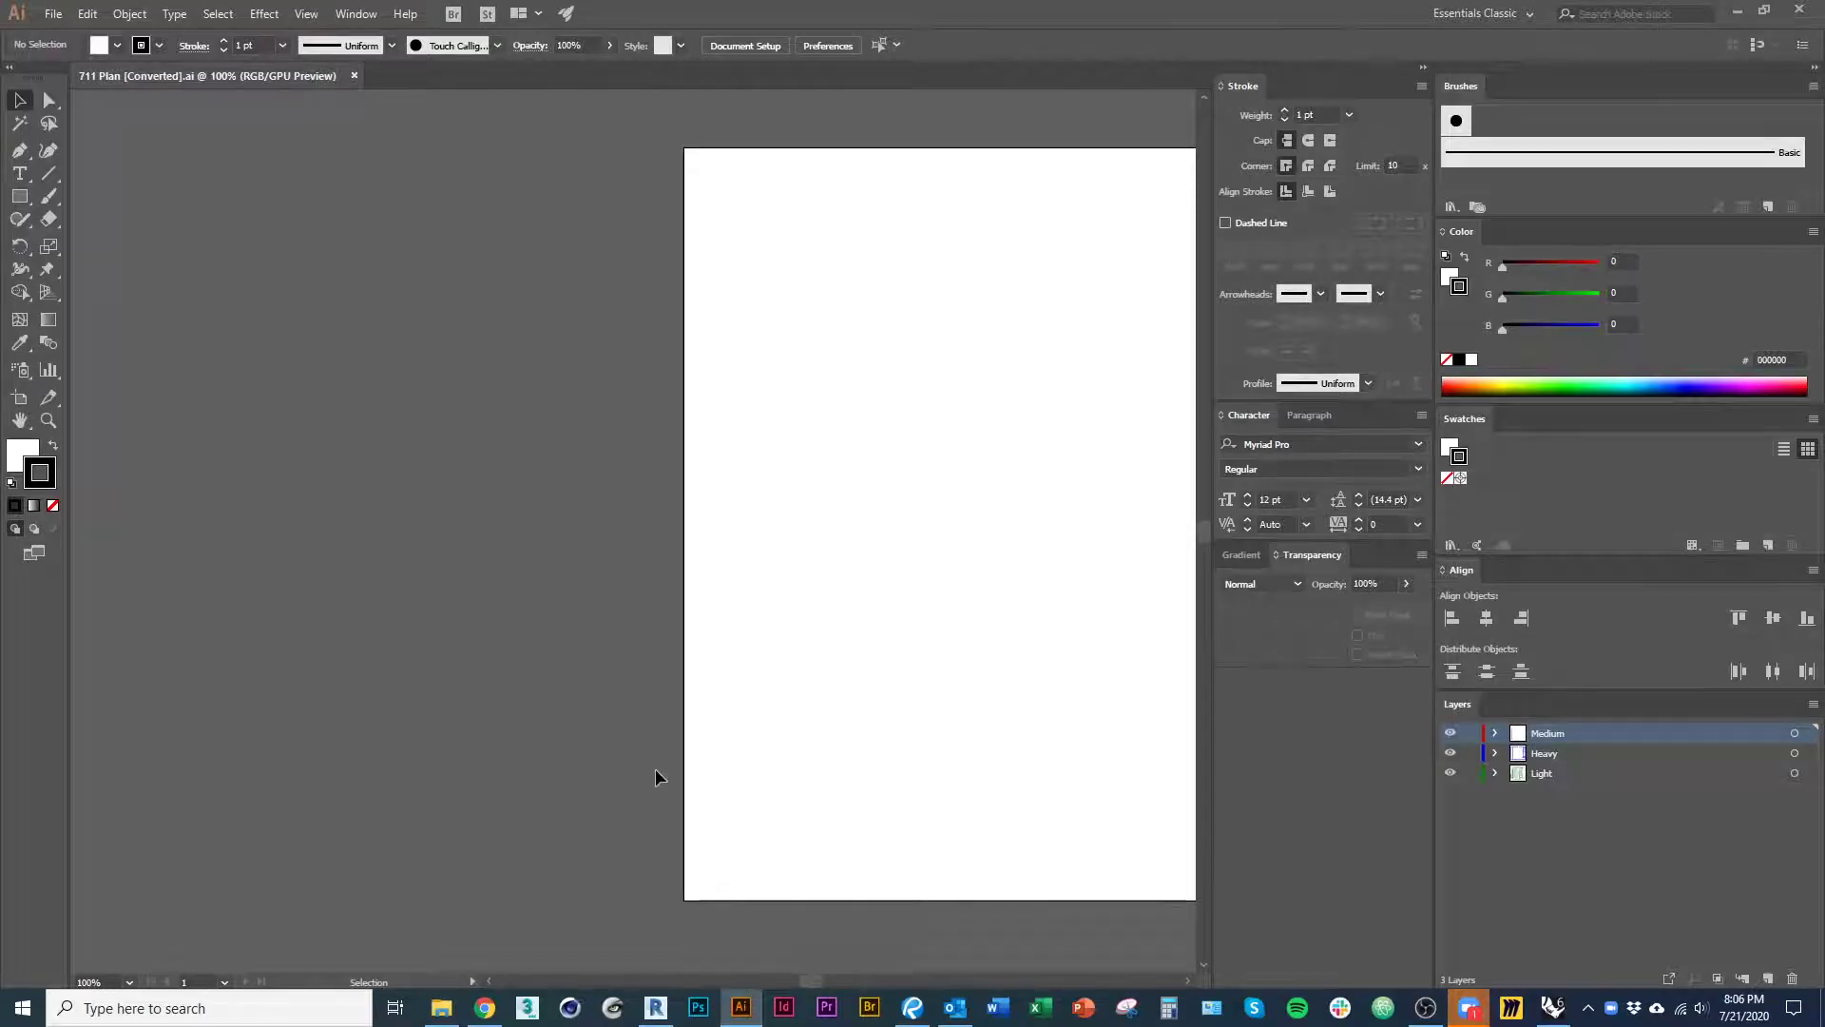
key(alt)
alt+scroll(635, 758, down, 4)
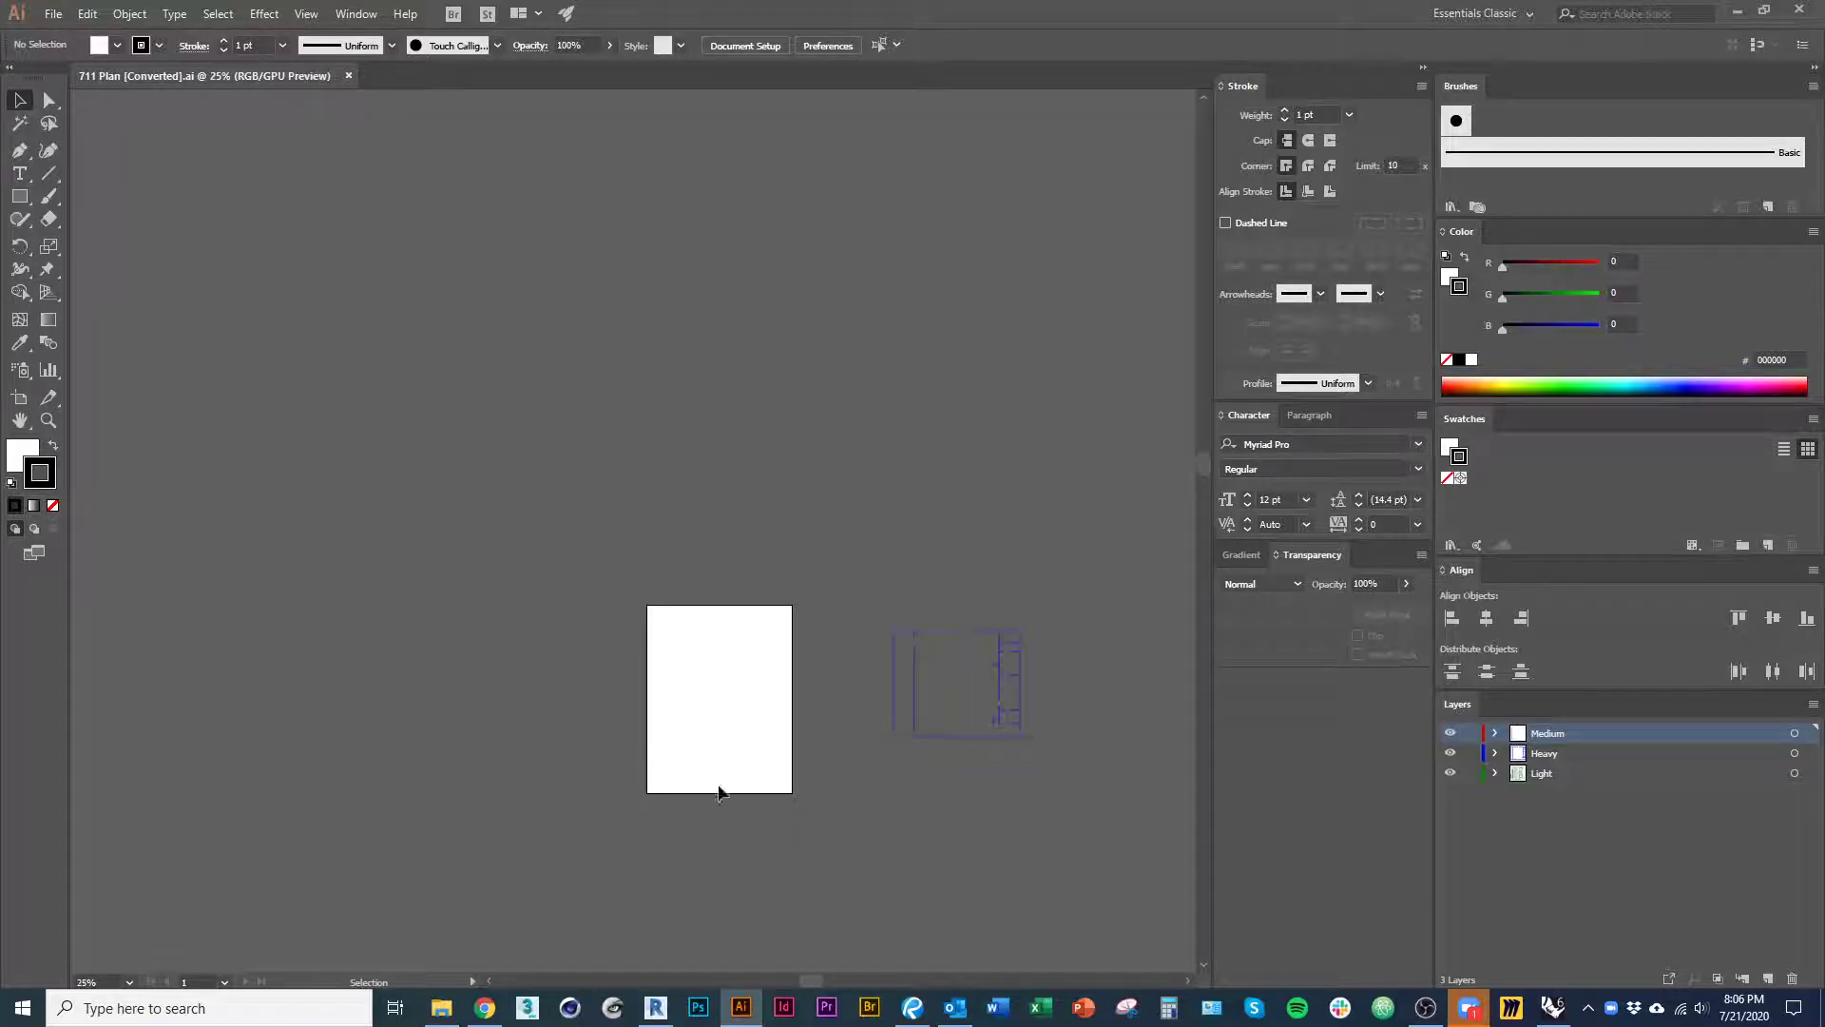
drag(807, 799, 763, 786)
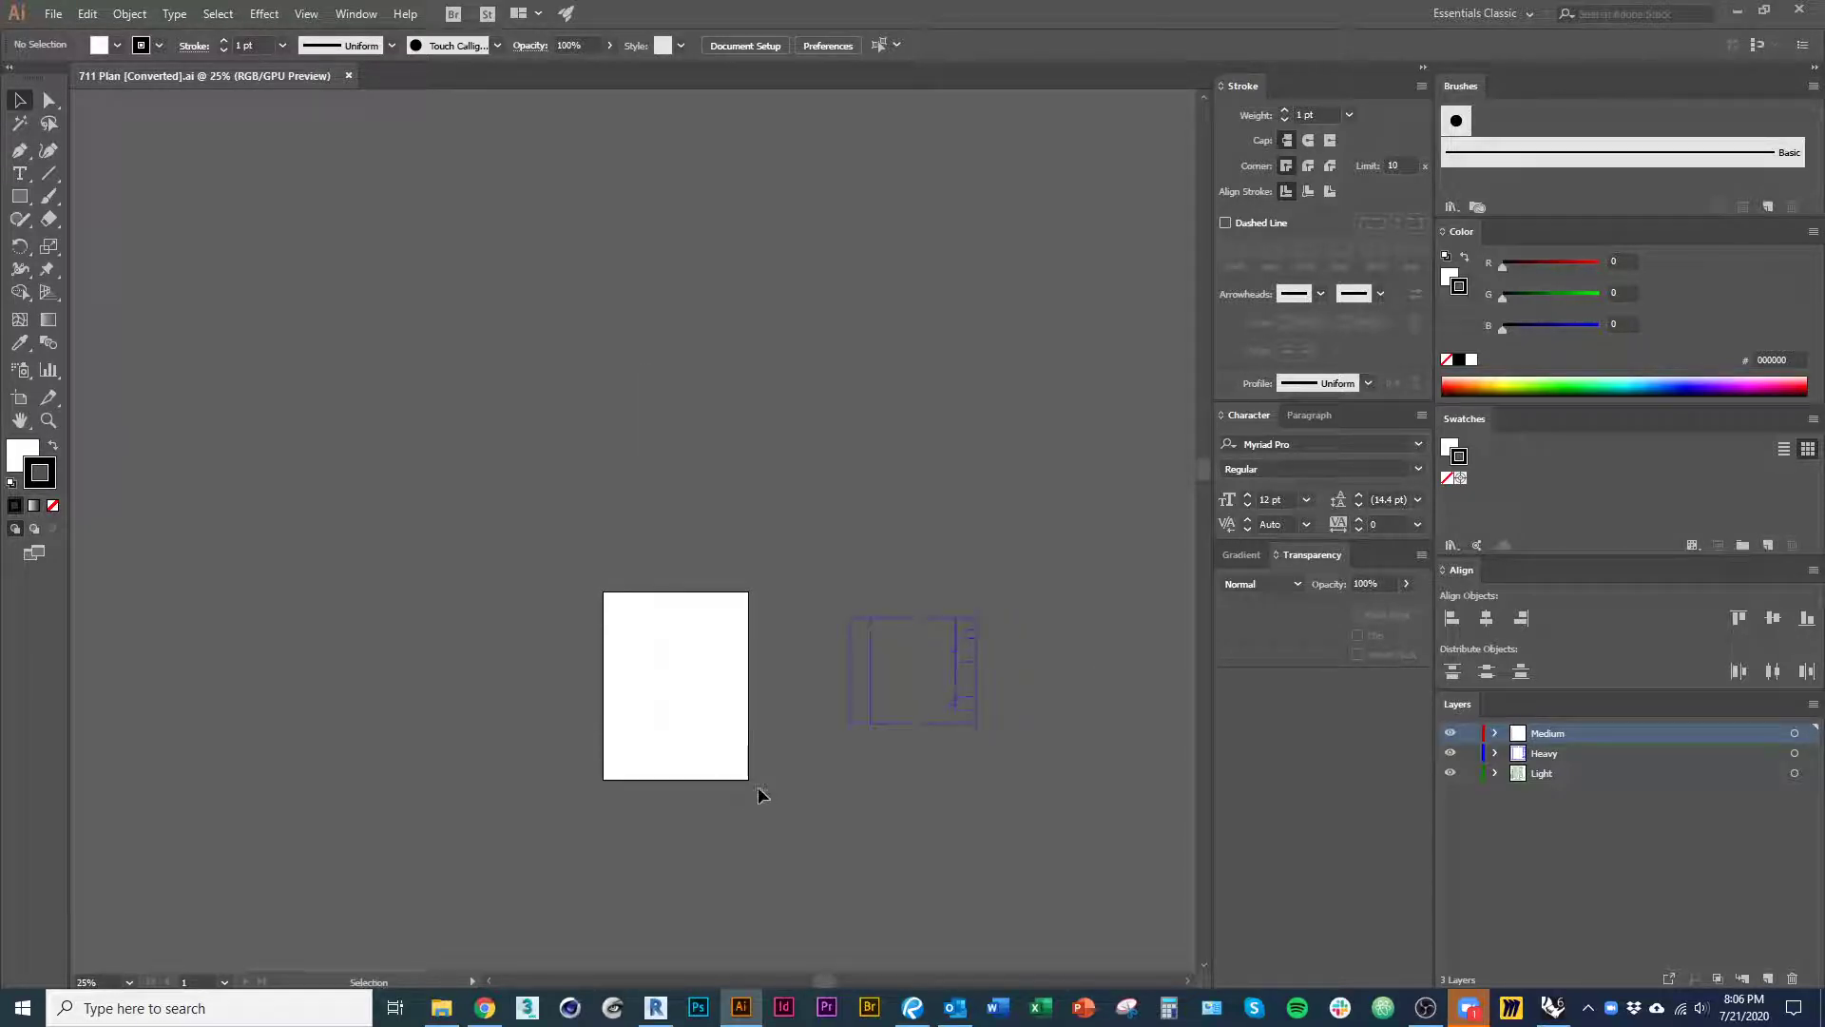
- Examine the overall extent of the Illustrator canvas around the artboard and the exported plan
alt+scroll(640, 722, down, 3)
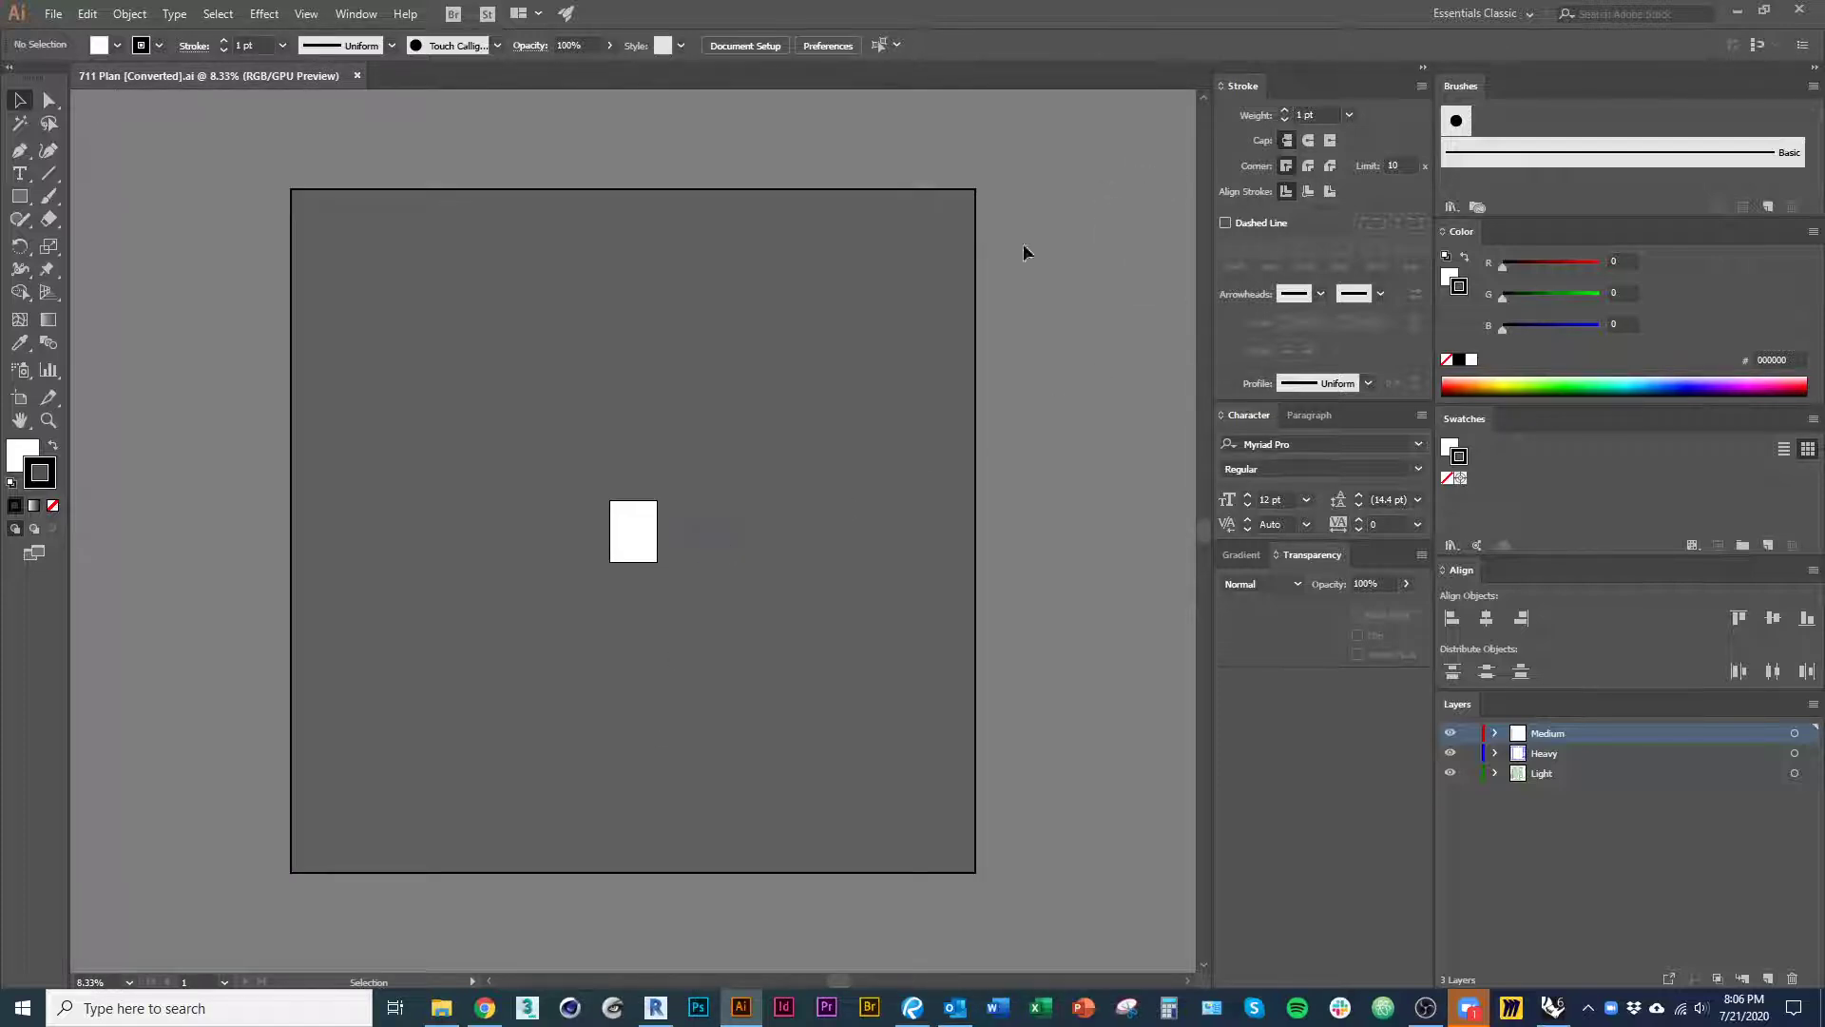
alt+scroll(656, 641, down, 1)
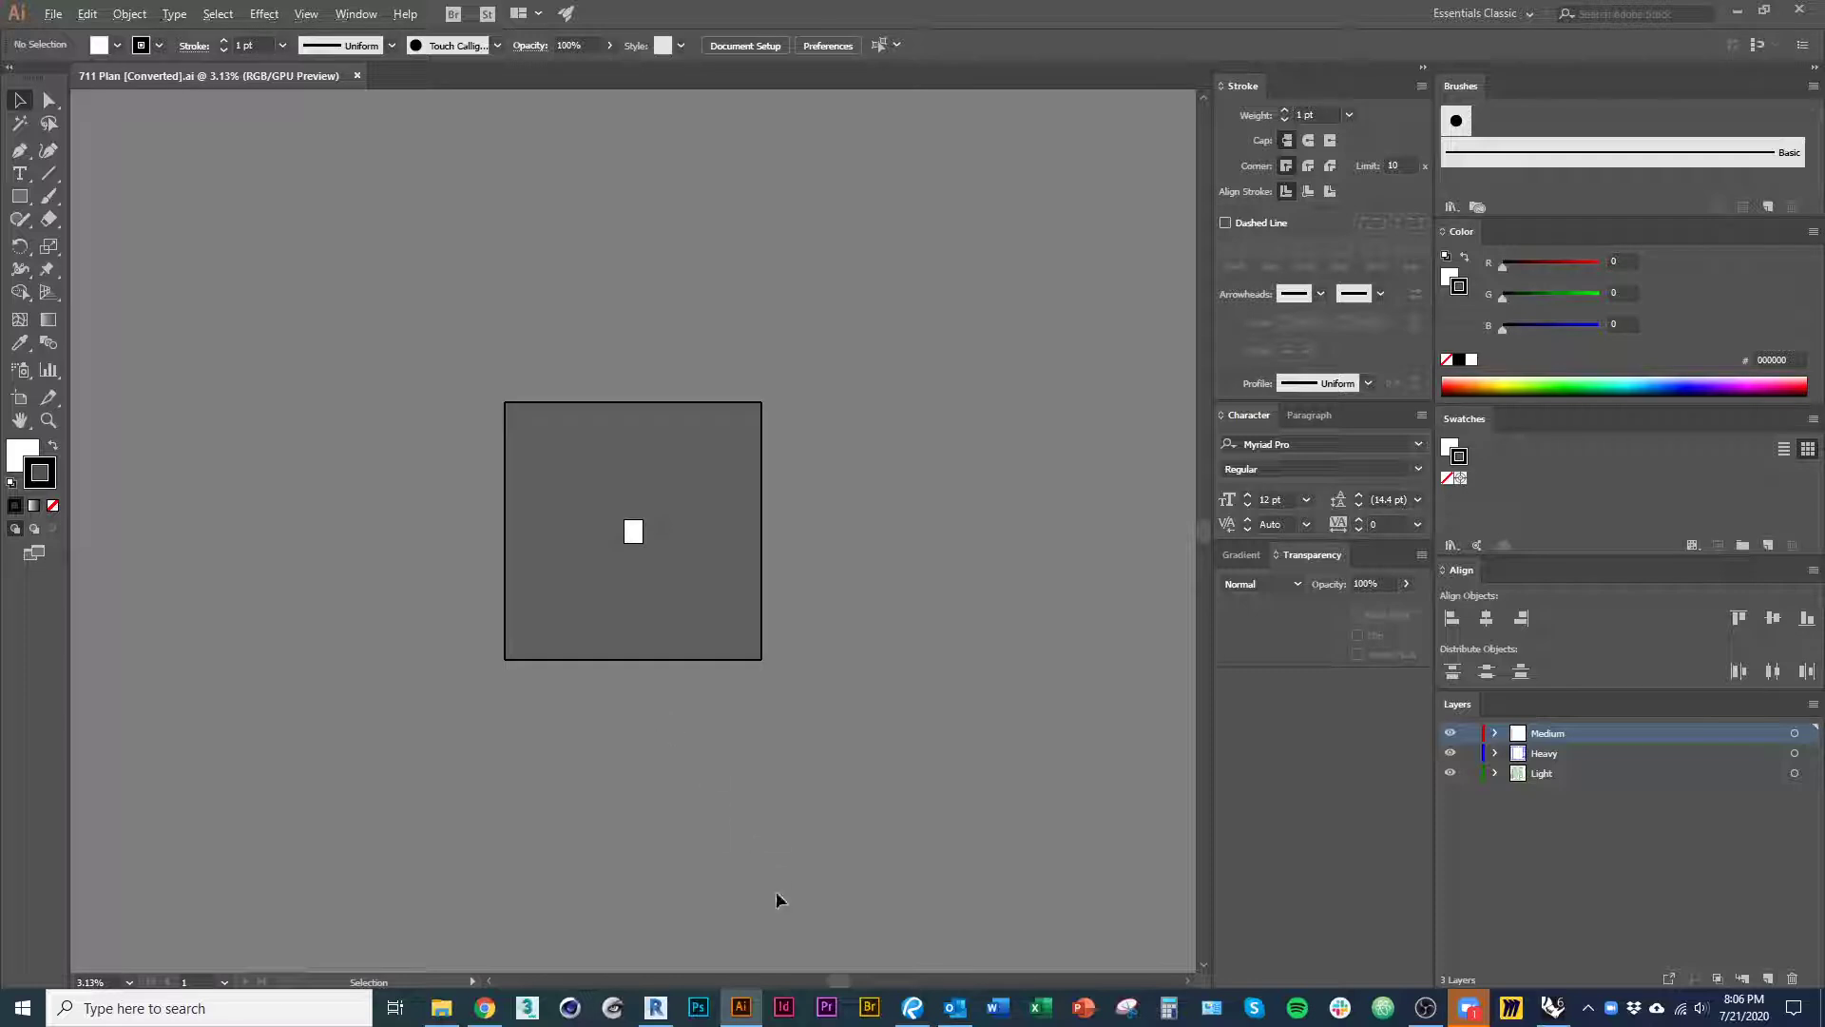
mouse_move(856, 982)
mouse_down()
mouse_move(1171, 1006)
mouse_move(840, 982)
mouse_up()
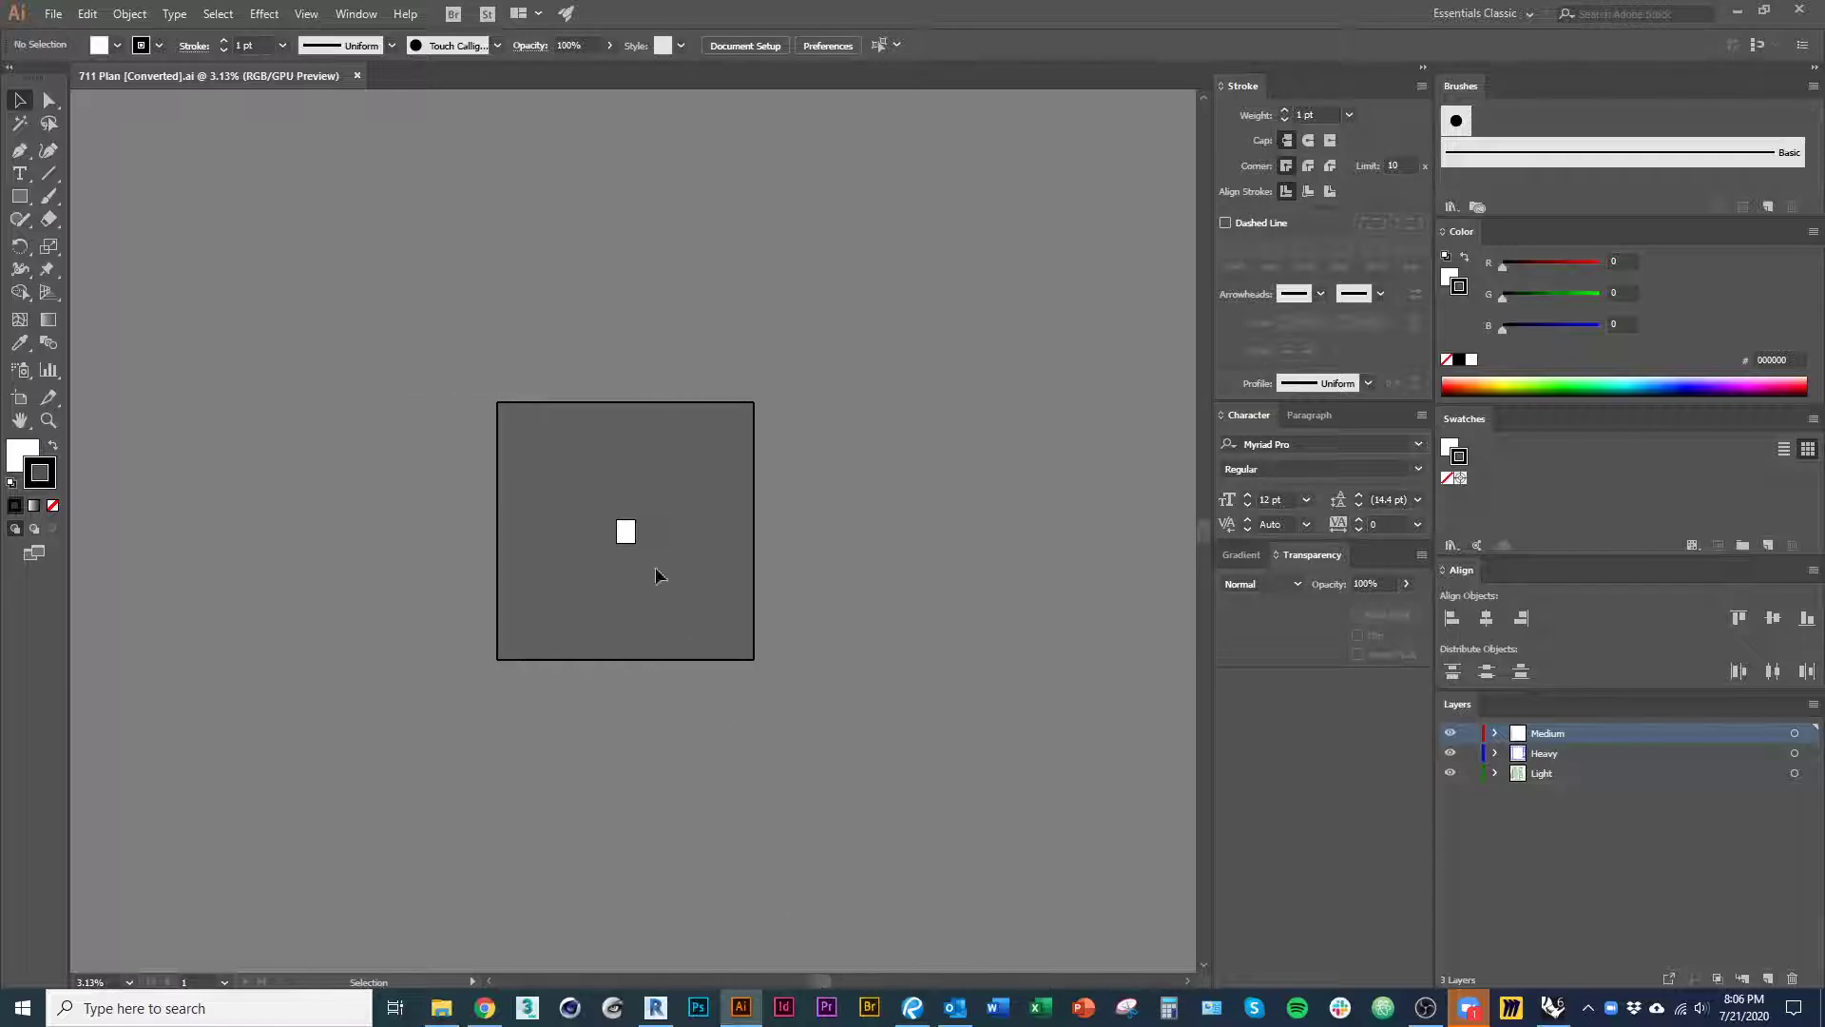
alt+scroll(627, 534, up, 6)
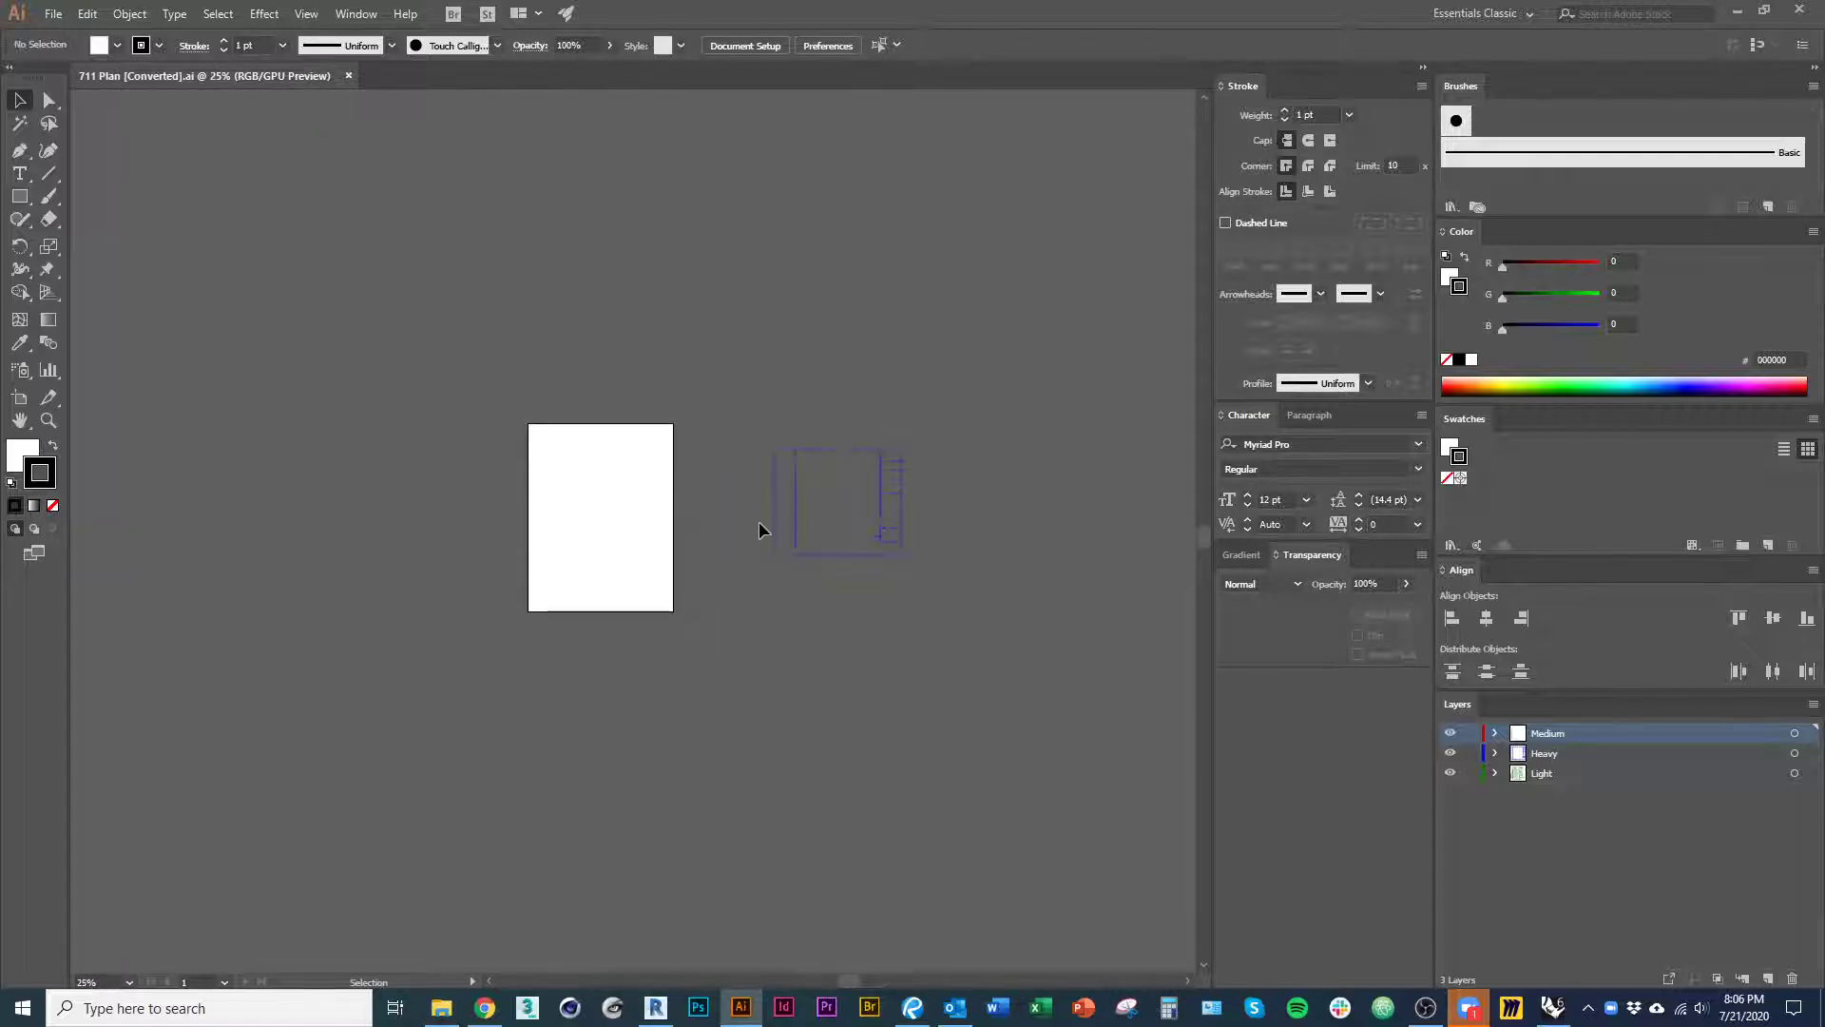
- Switch to Rhino and move all of the floor plan's curves beside the origin in the Top viewport
key(alt+Tab)
scroll(759, 519, down, 5)
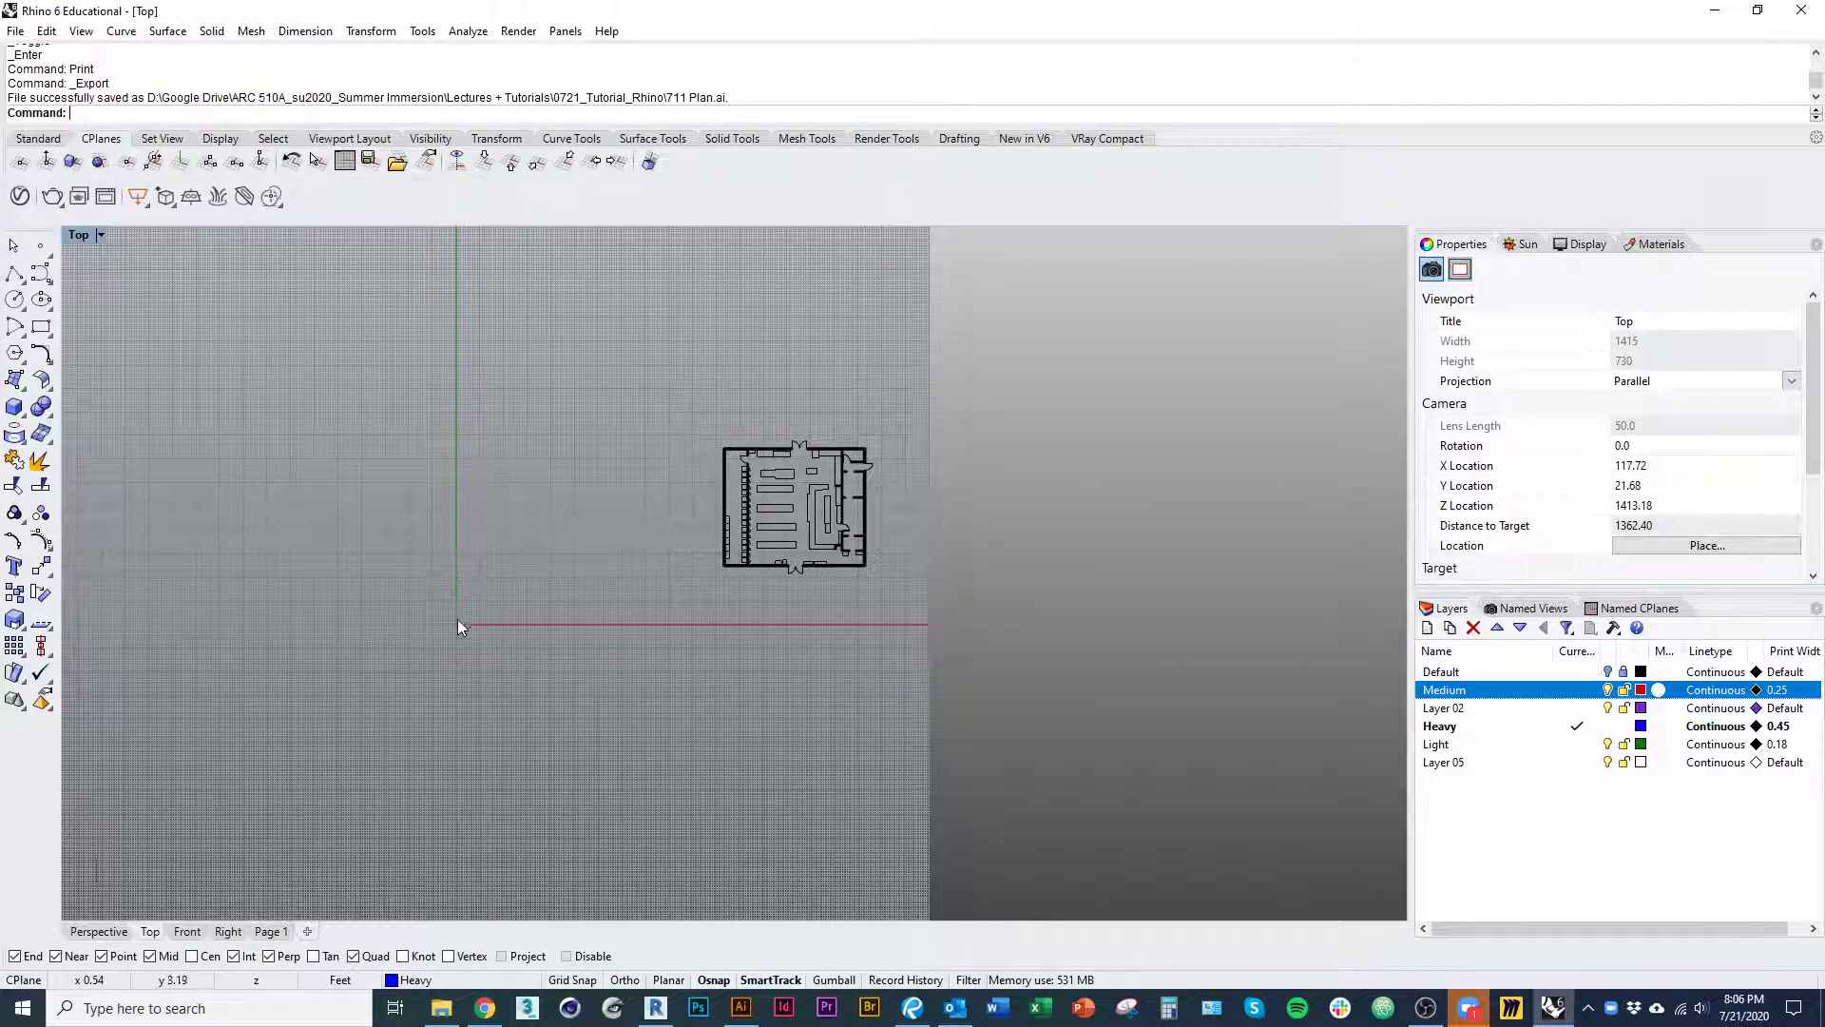
right_drag(515, 624, 572, 632)
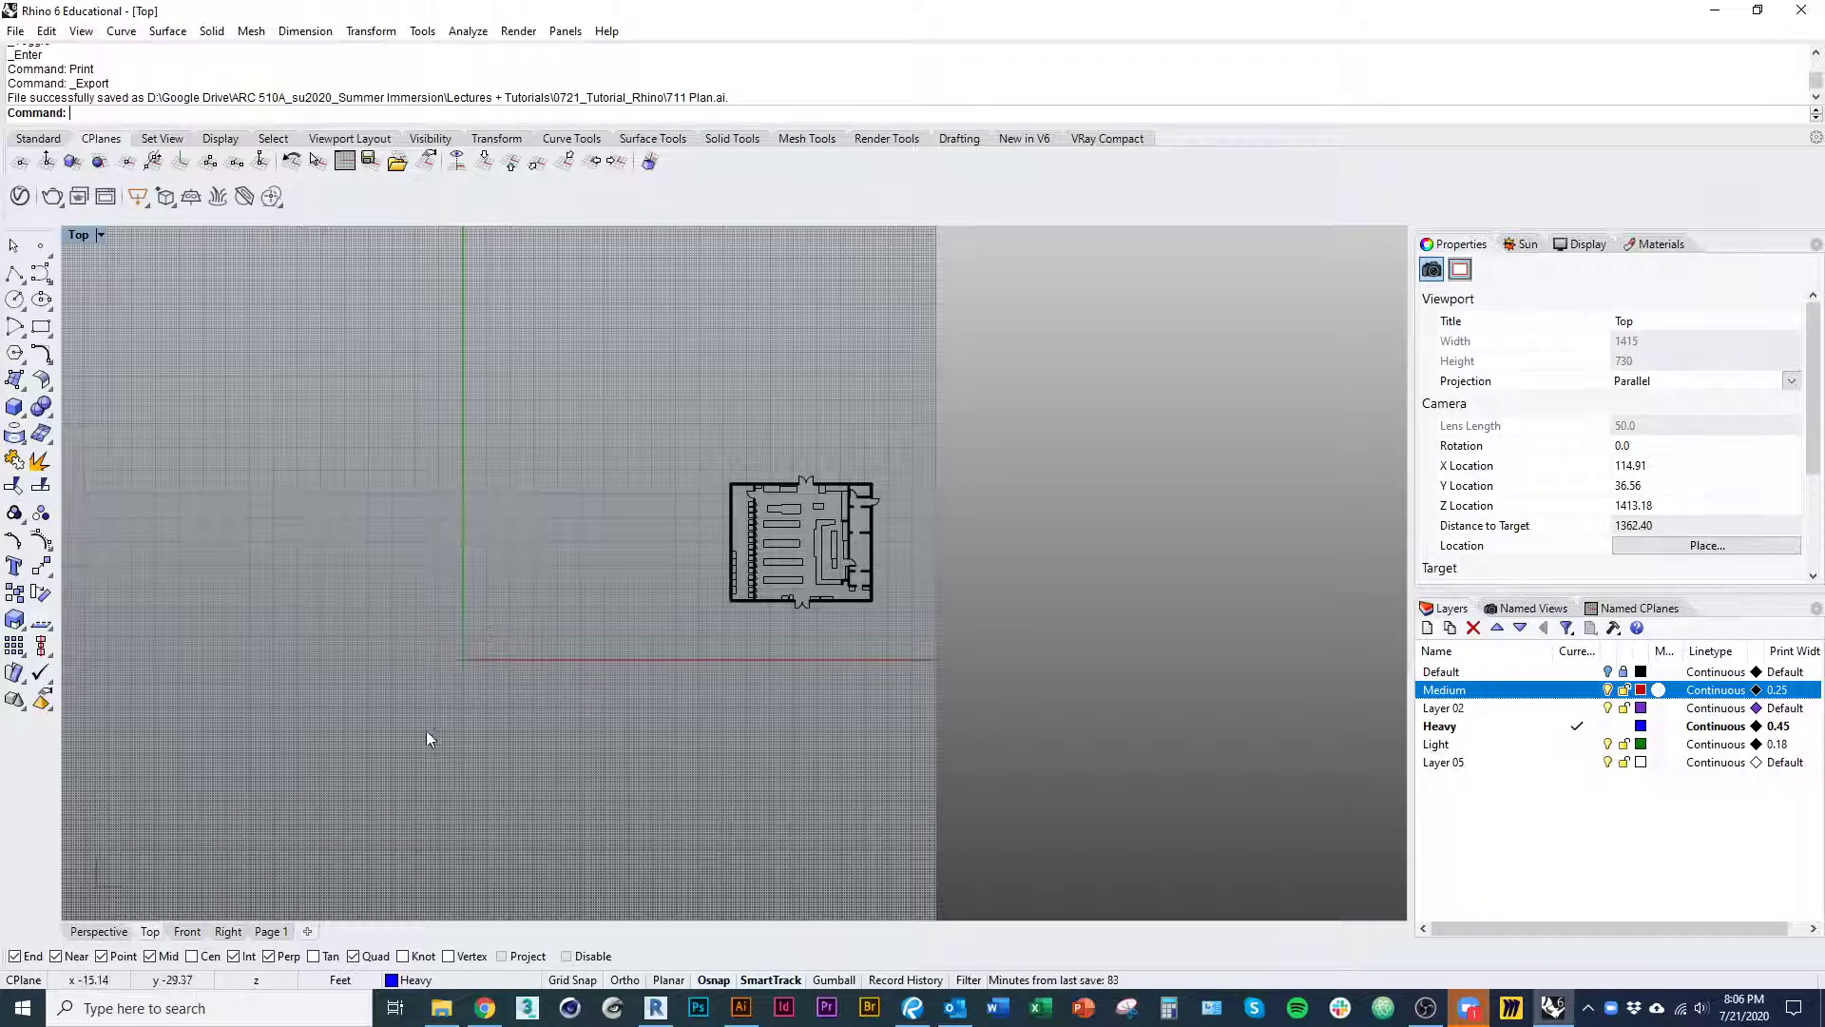
scroll(469, 627, up, 3)
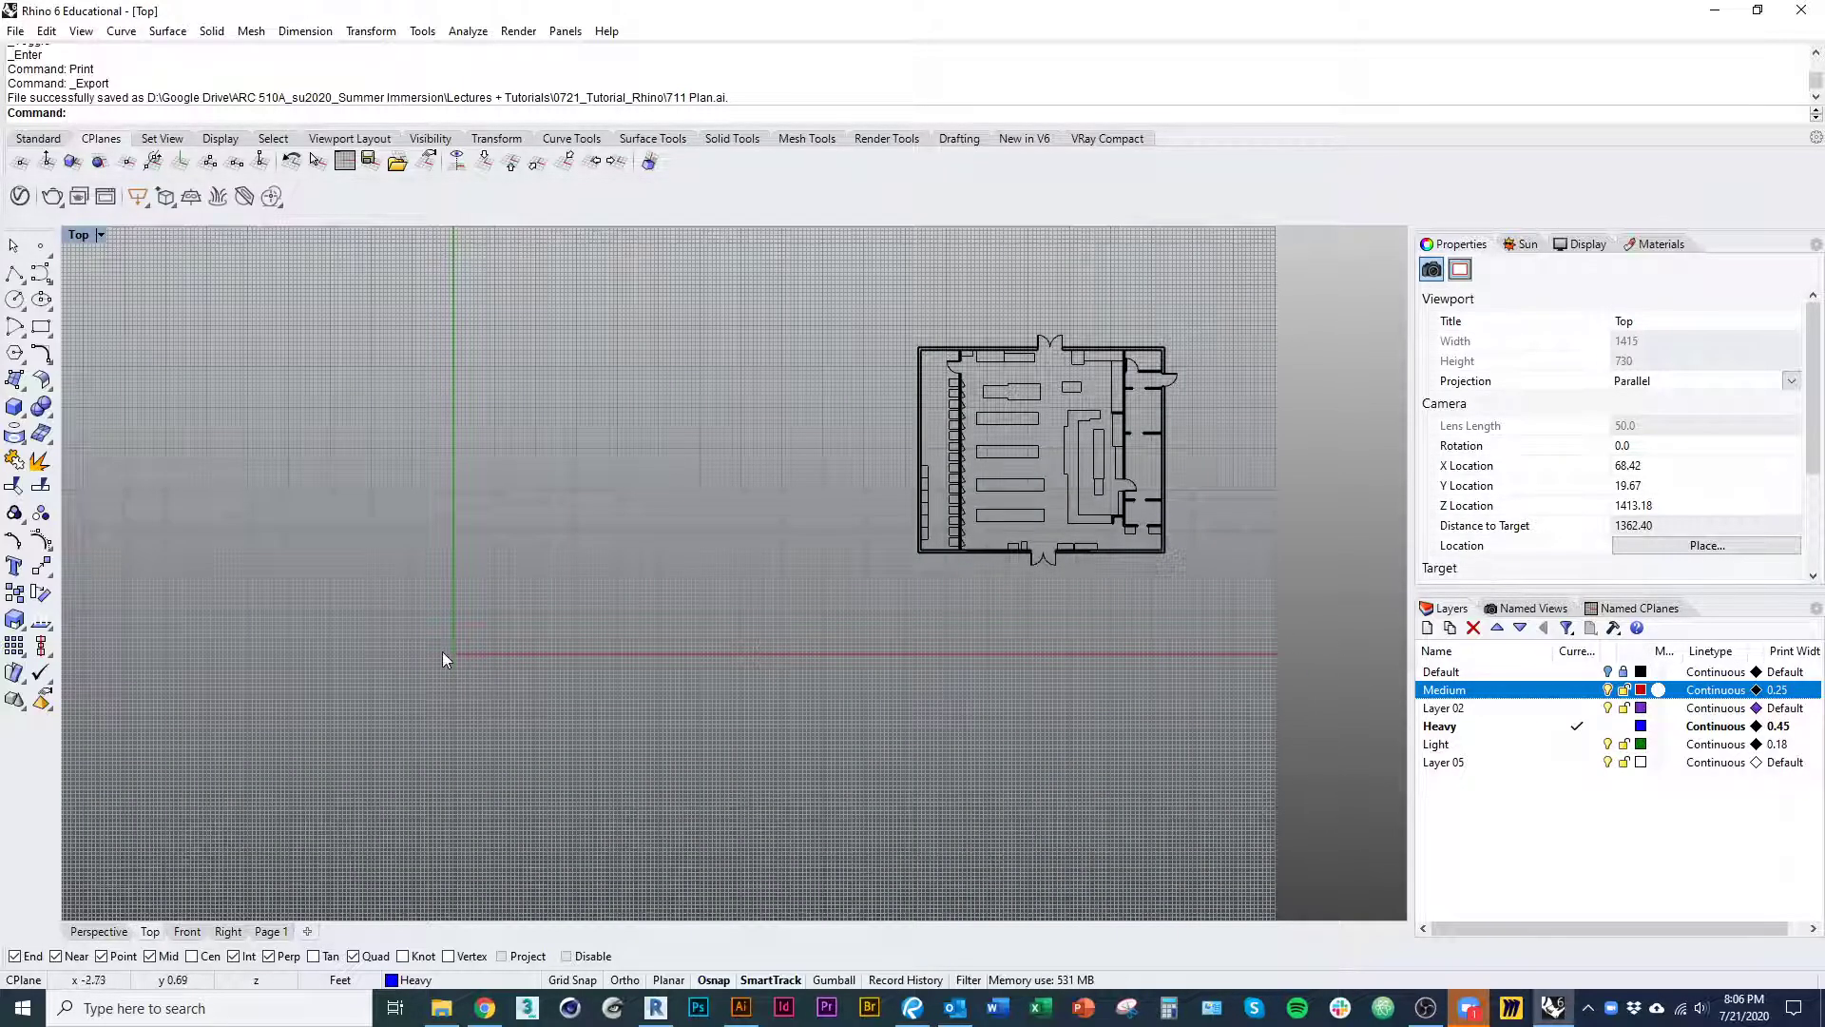
scroll(476, 780, down, 7)
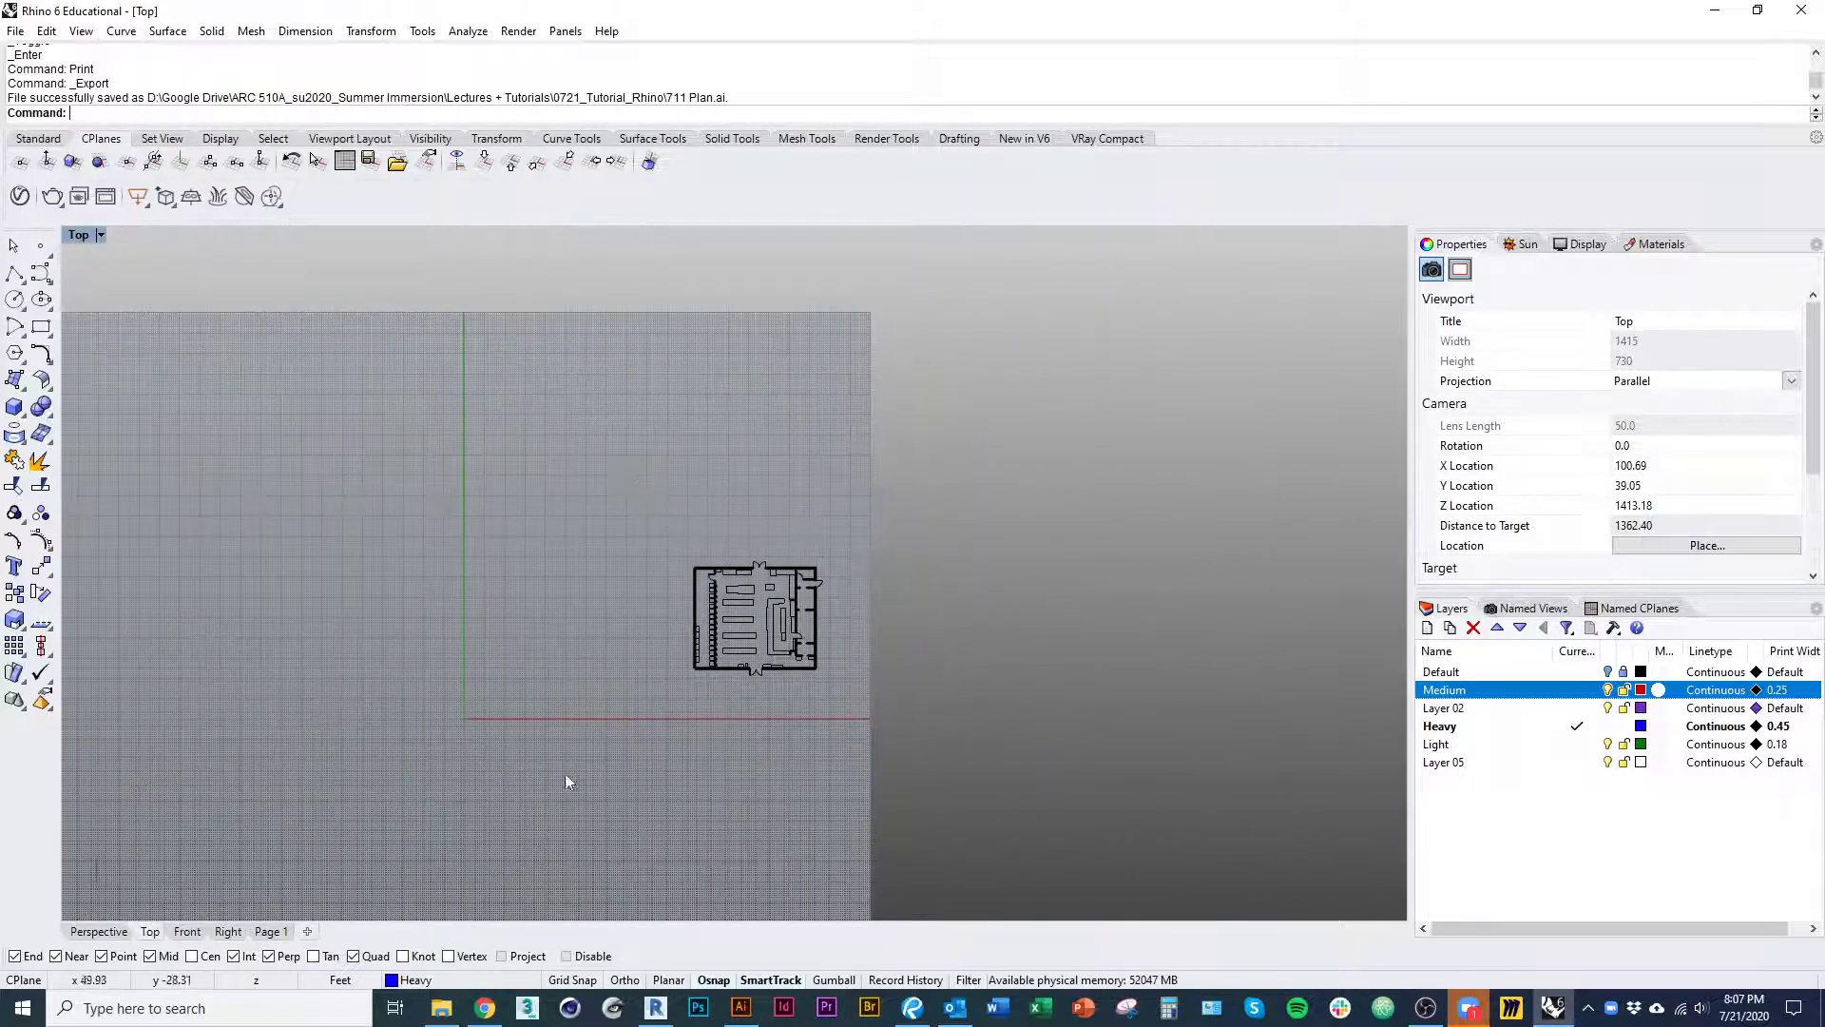
drag(623, 476, 1062, 837)
drag(790, 669, 566, 712)
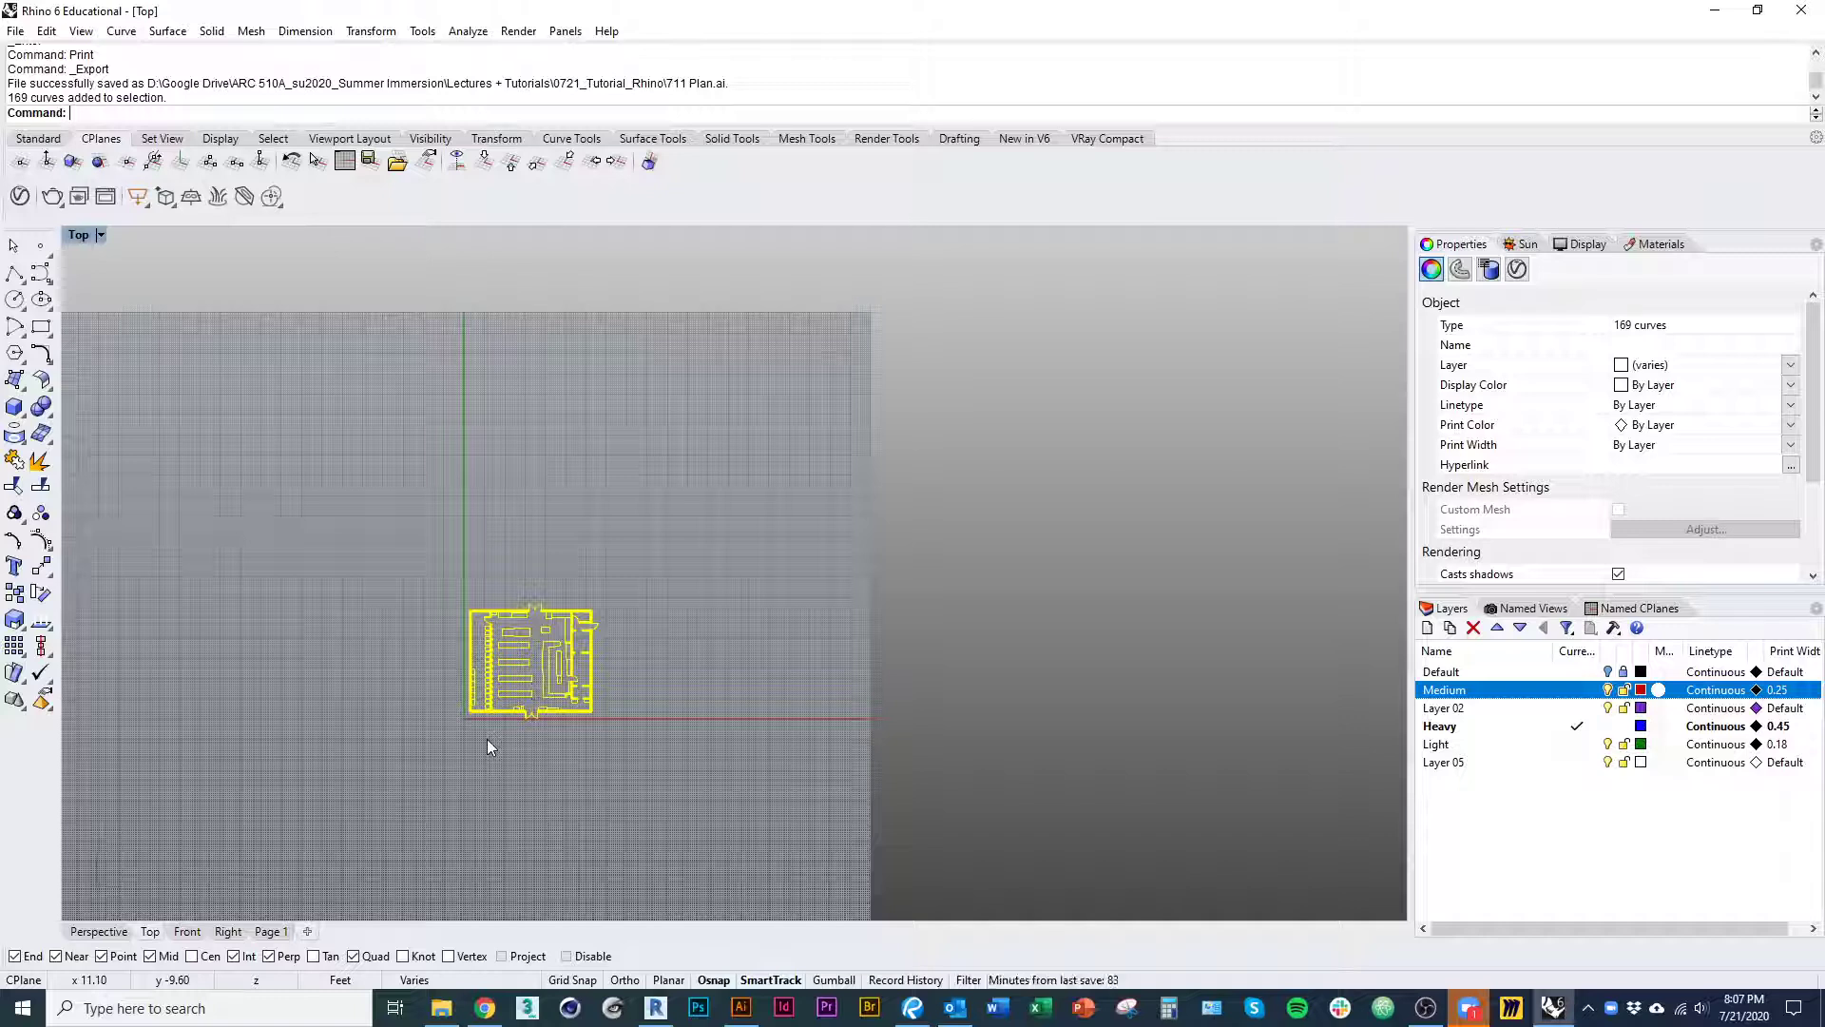
- Export the selected plan as 711 Plan 2nd in Adobe Illustrator (*.ai) format, accepting the current AI export options
key(alt)
key(f)
key(e)
key(Return)
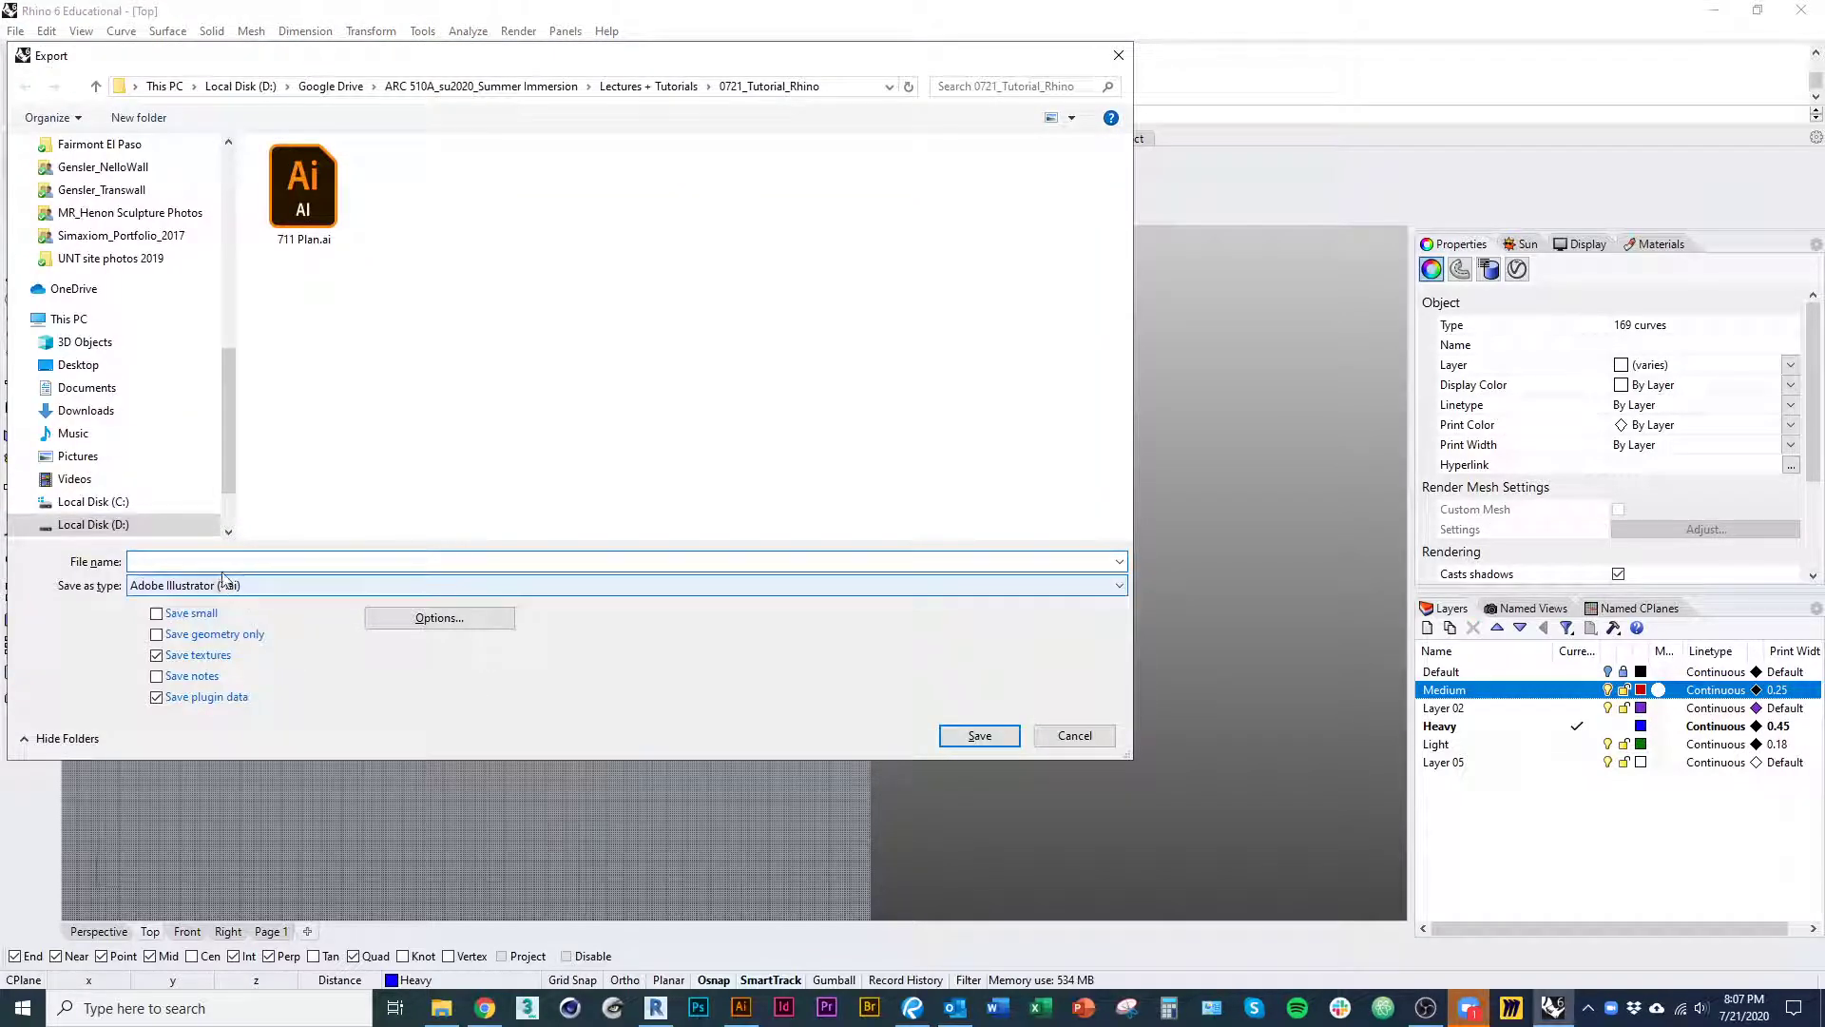
click(298, 221)
click(165, 582)
click(174, 562)
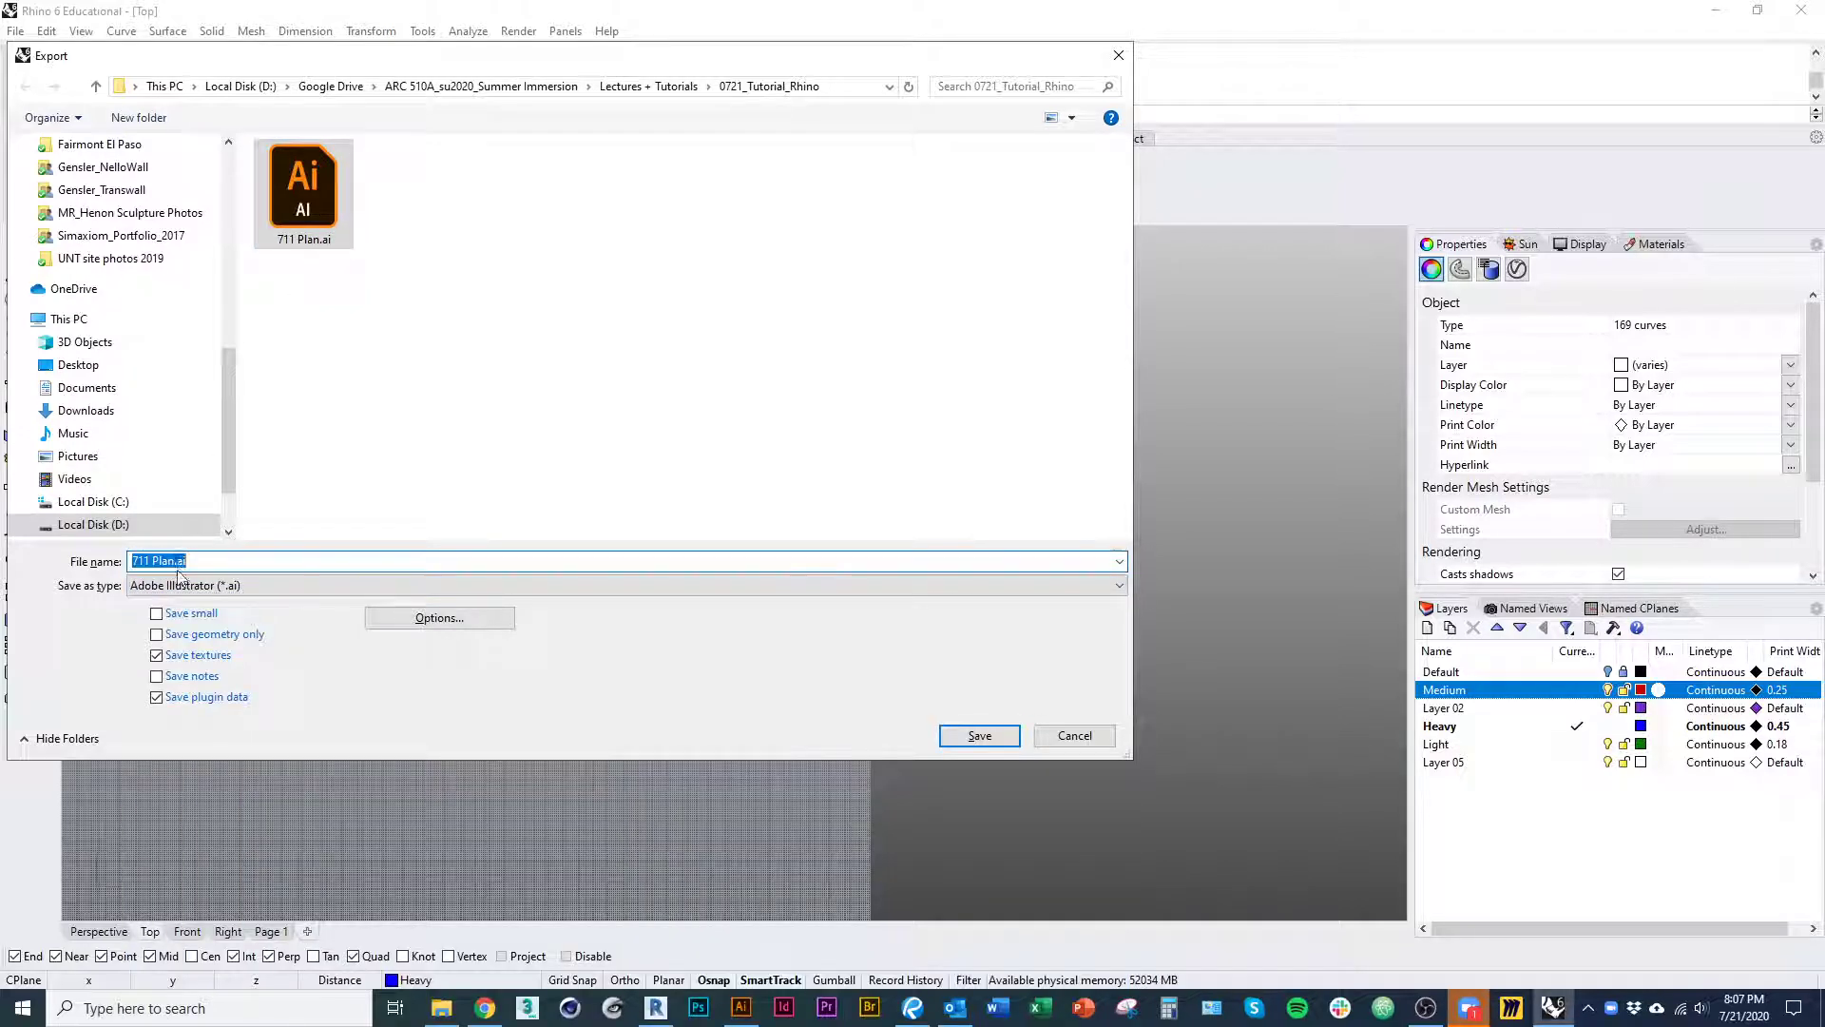
click(175, 561)
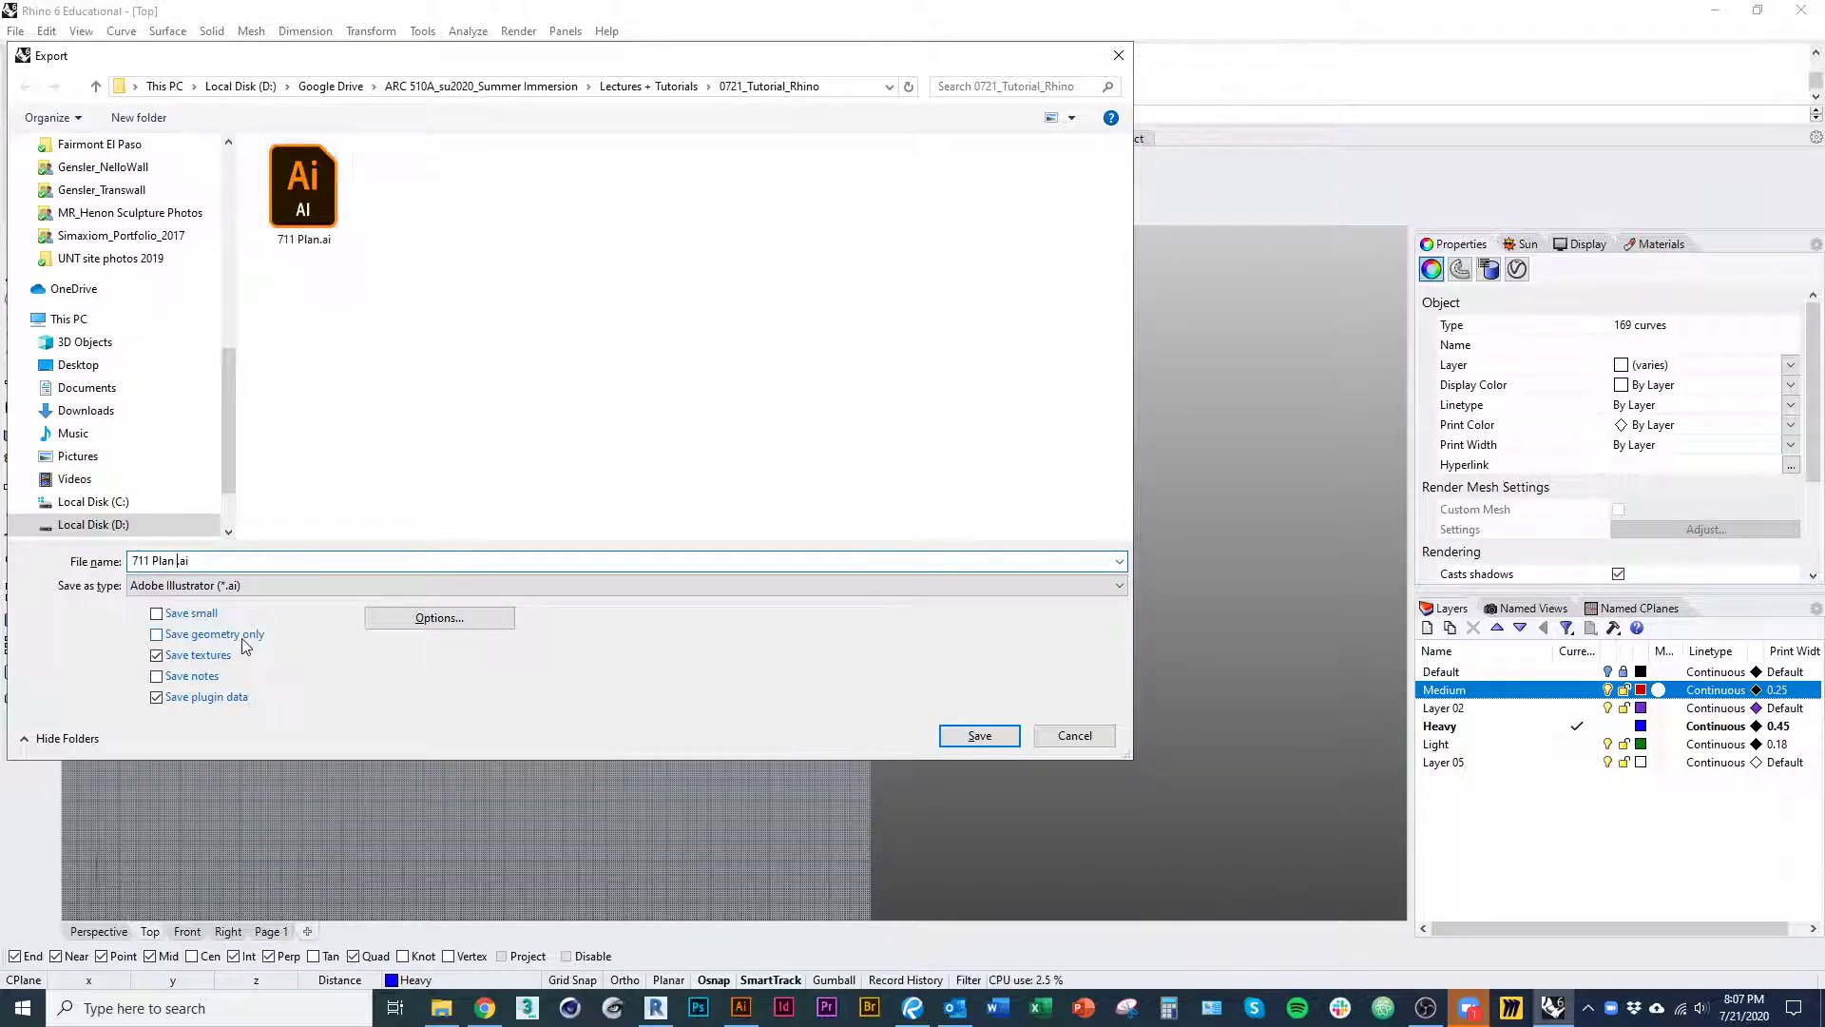
key(Return)
click(433, 634)
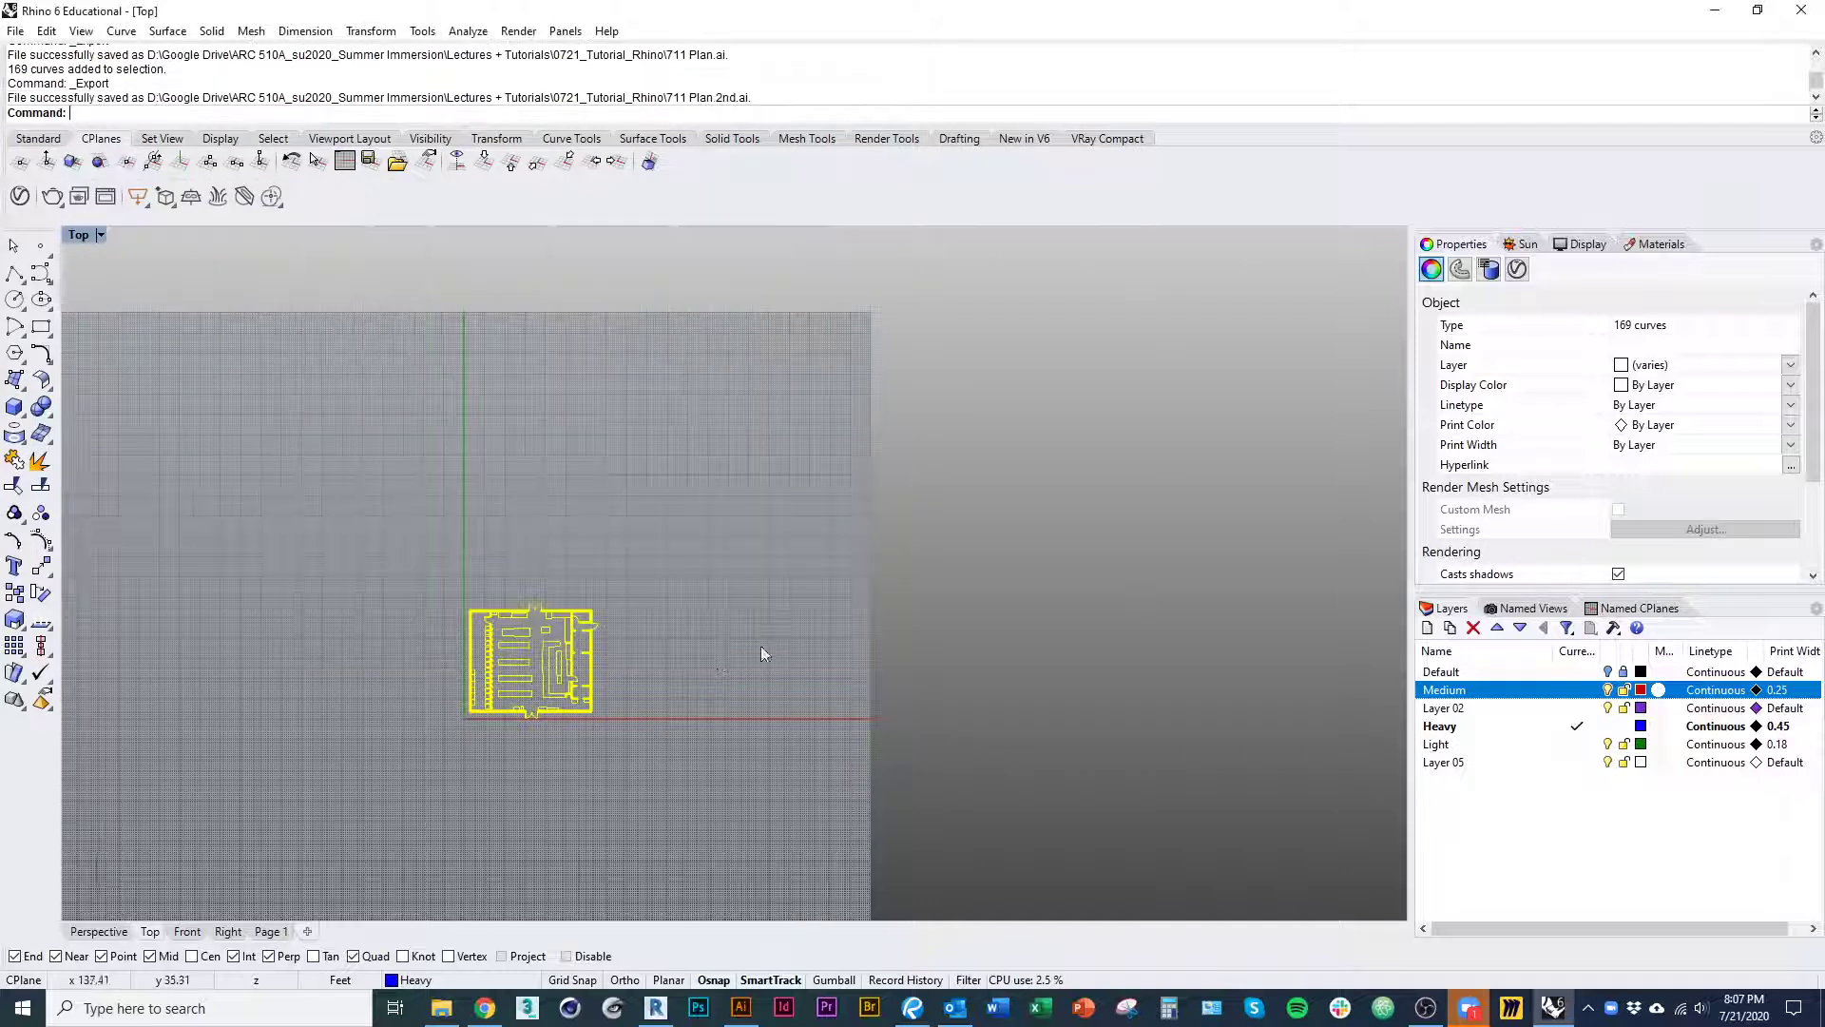
- Open 711 Plan 2nd.ai in Illustrator and compare its plan placement on the artboard with the first export
key(alt+Tab)
click(951, 432)
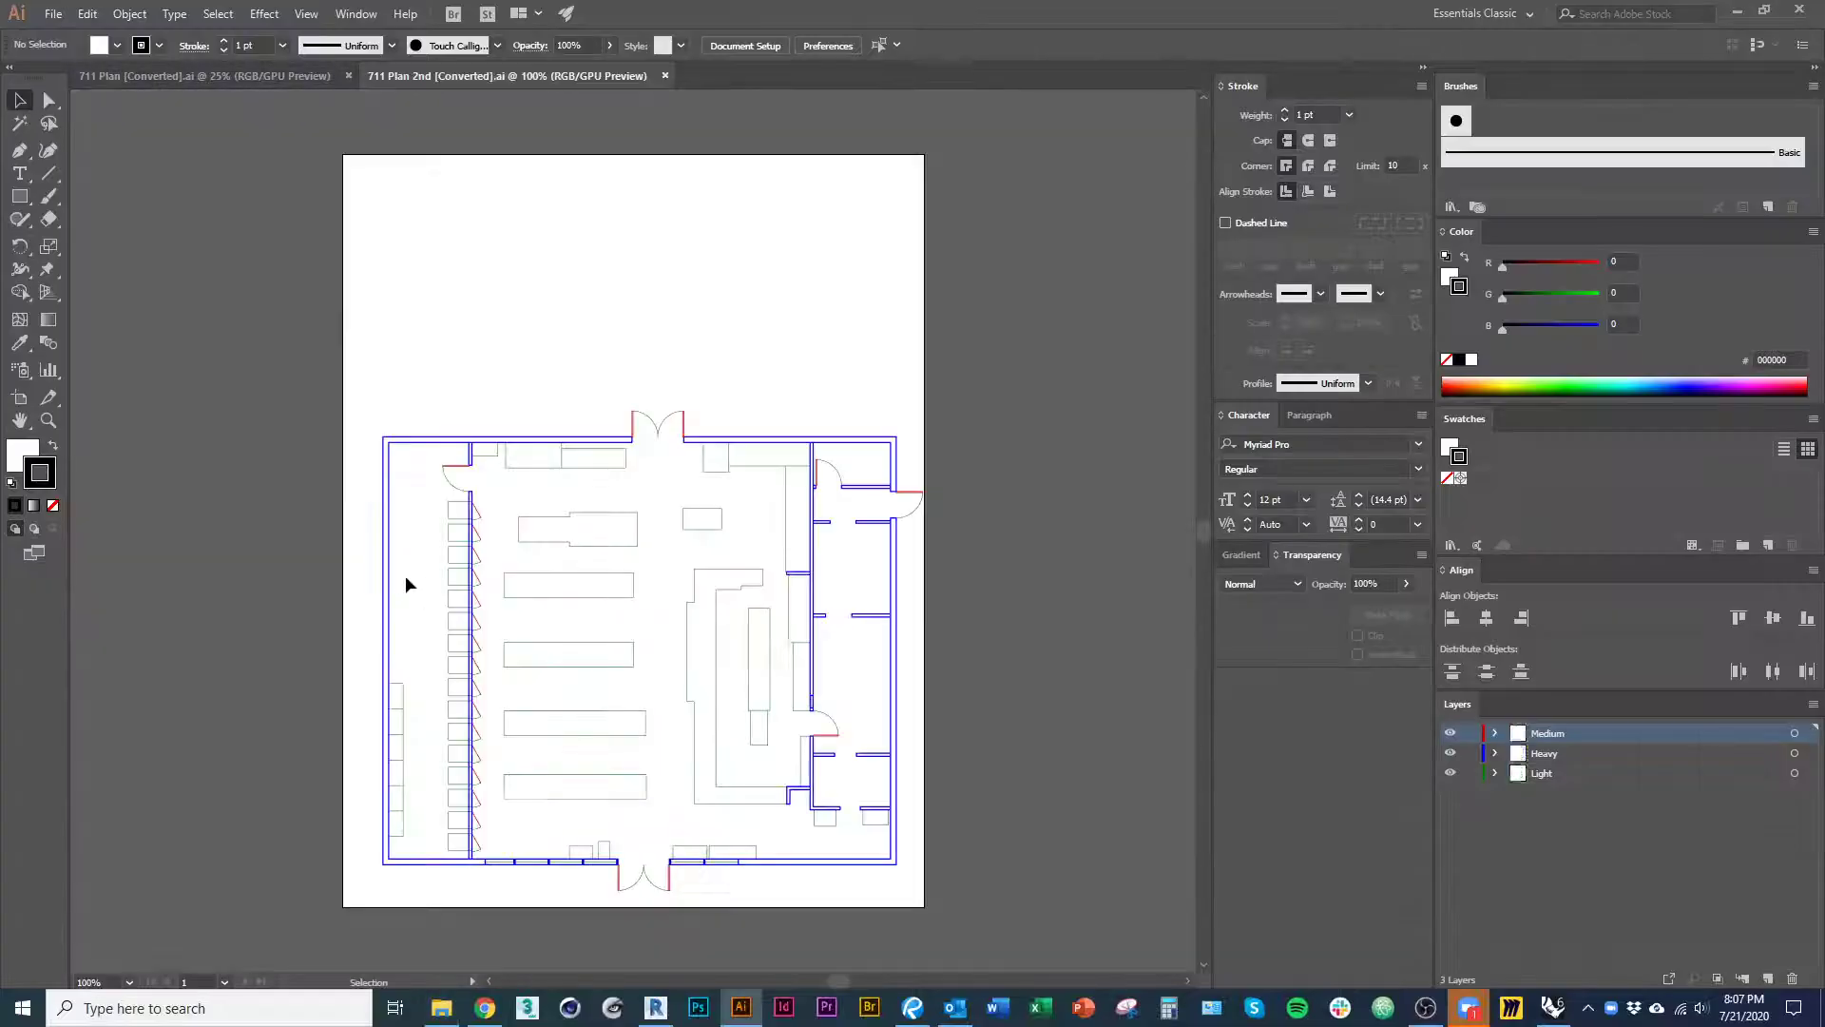
alt+scroll(610, 607, down, 1)
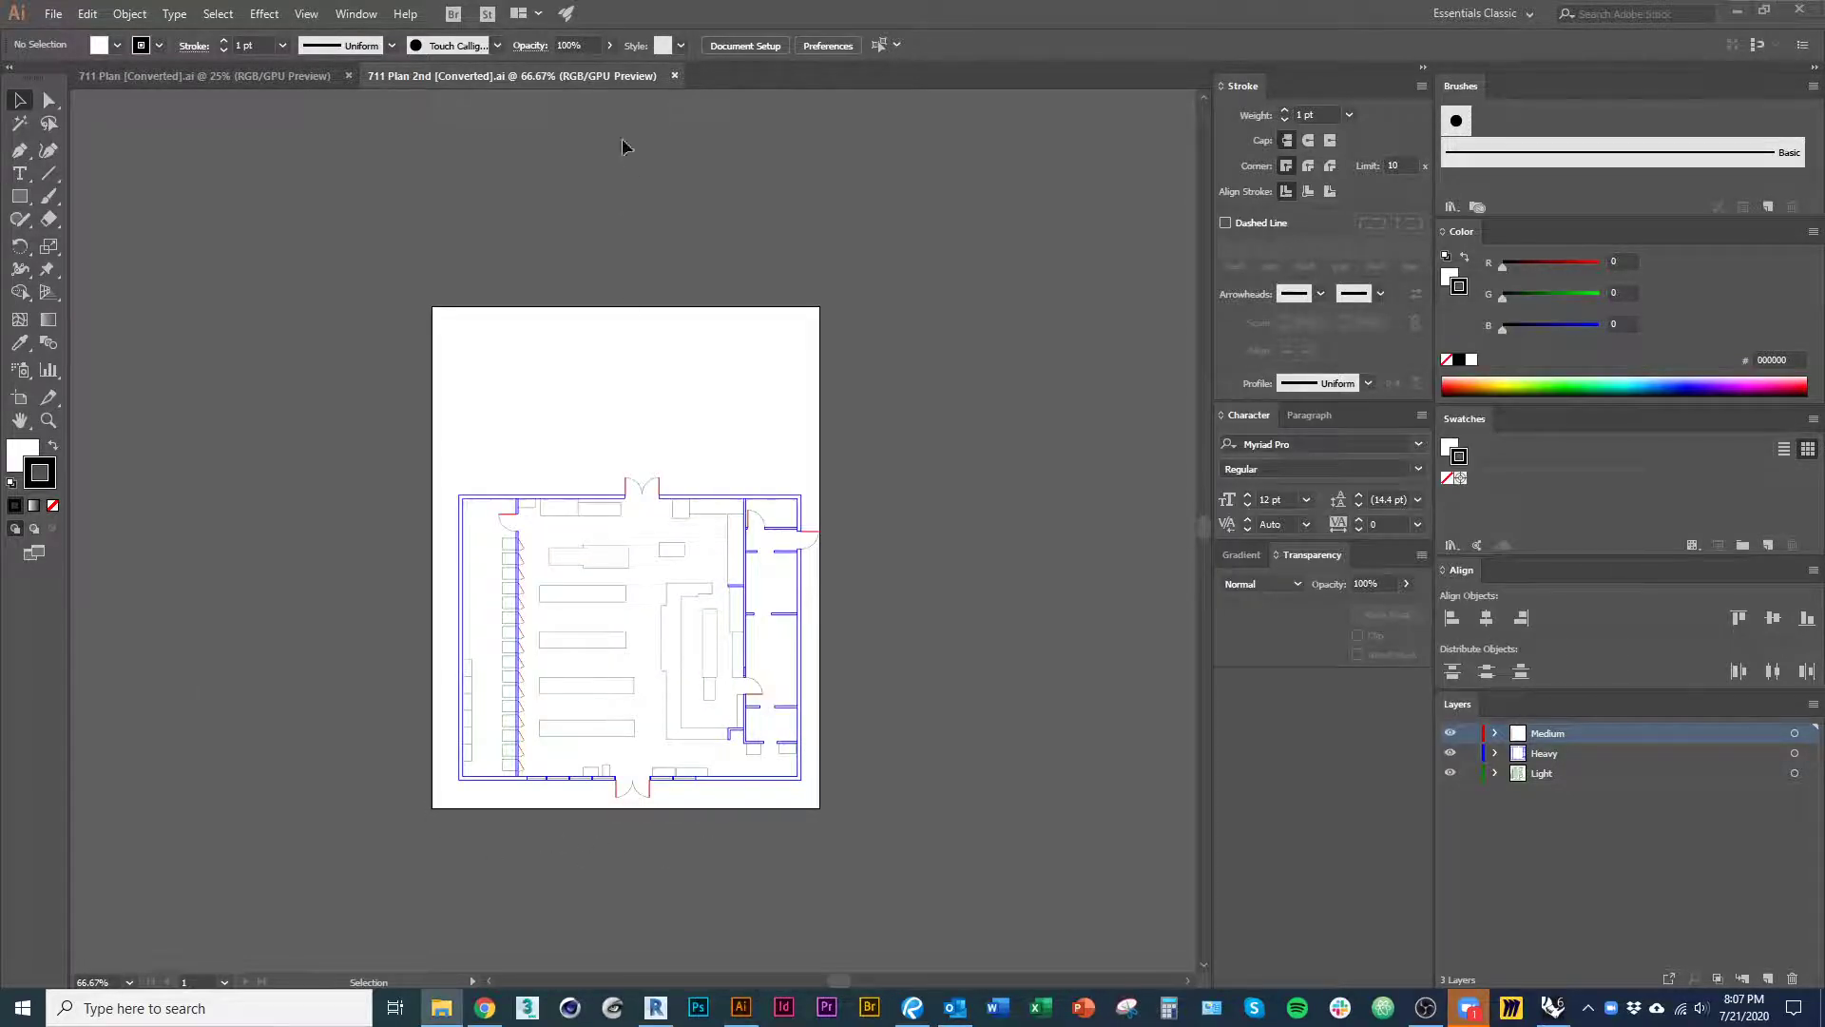
click(312, 75)
drag(688, 598, 706, 682)
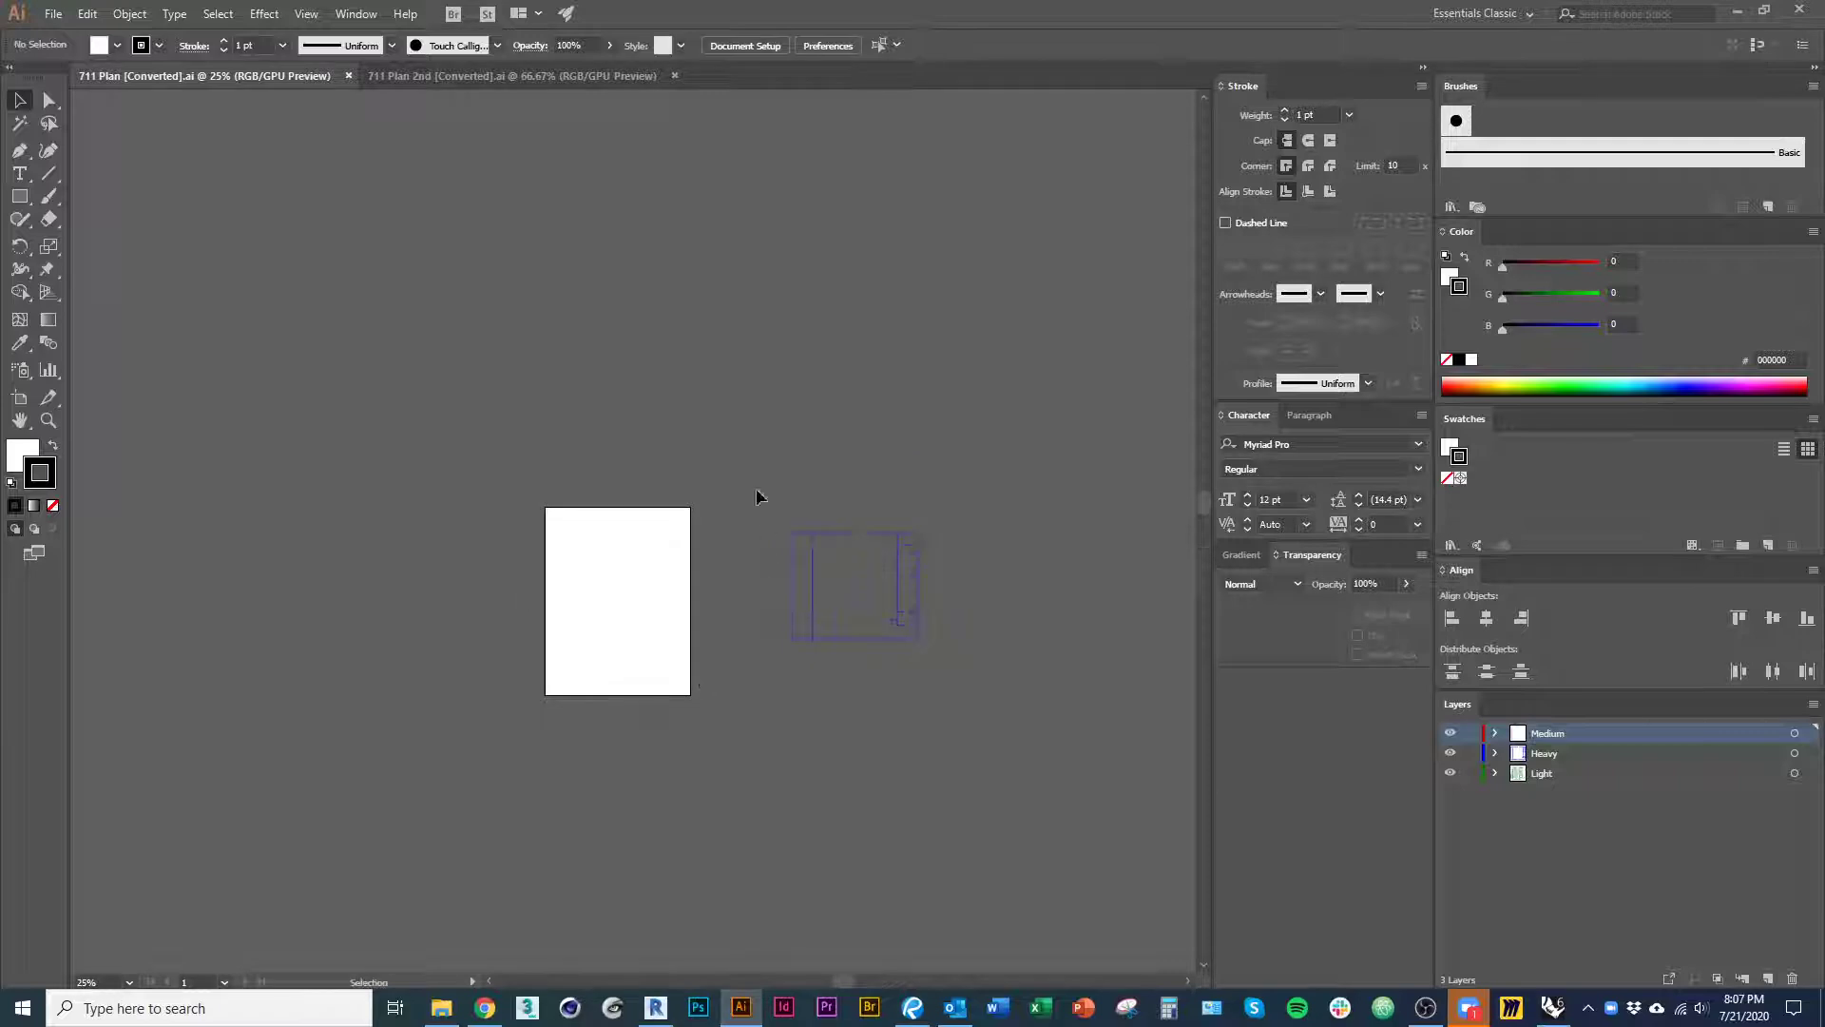
key(alt+Tab)
key(alt+Tab)
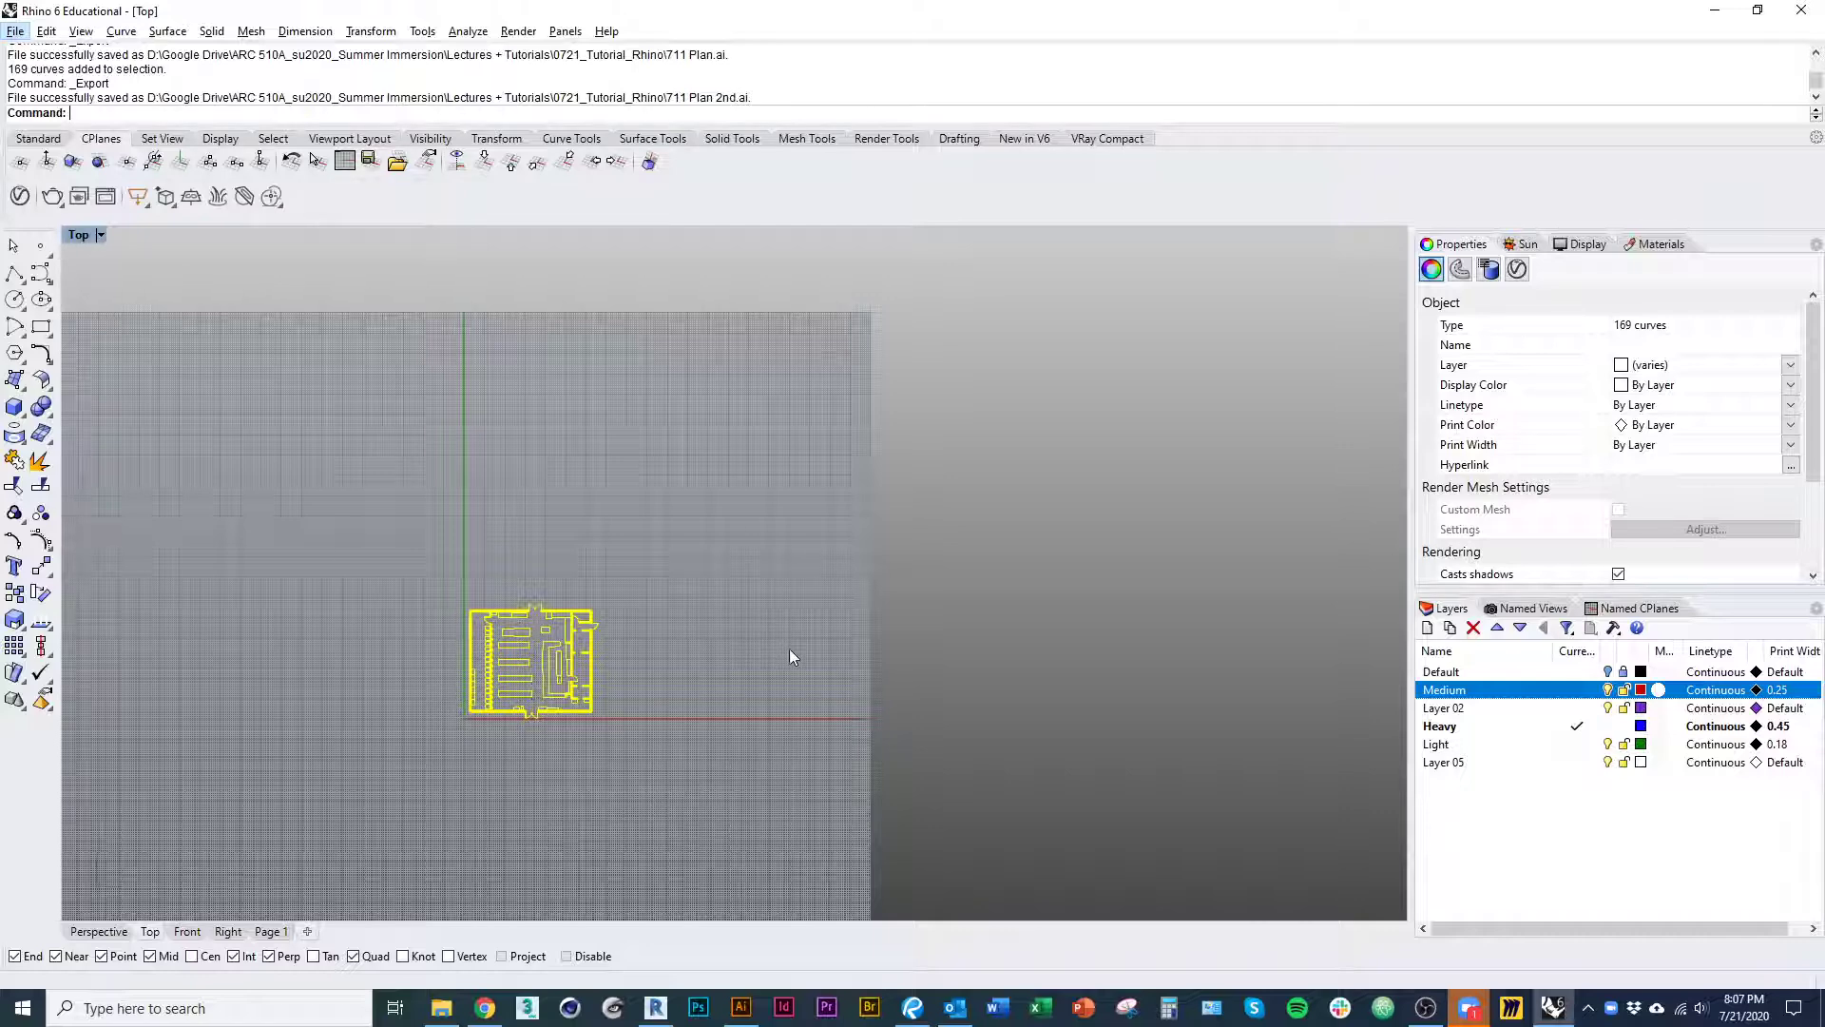
key(alt+Tab)
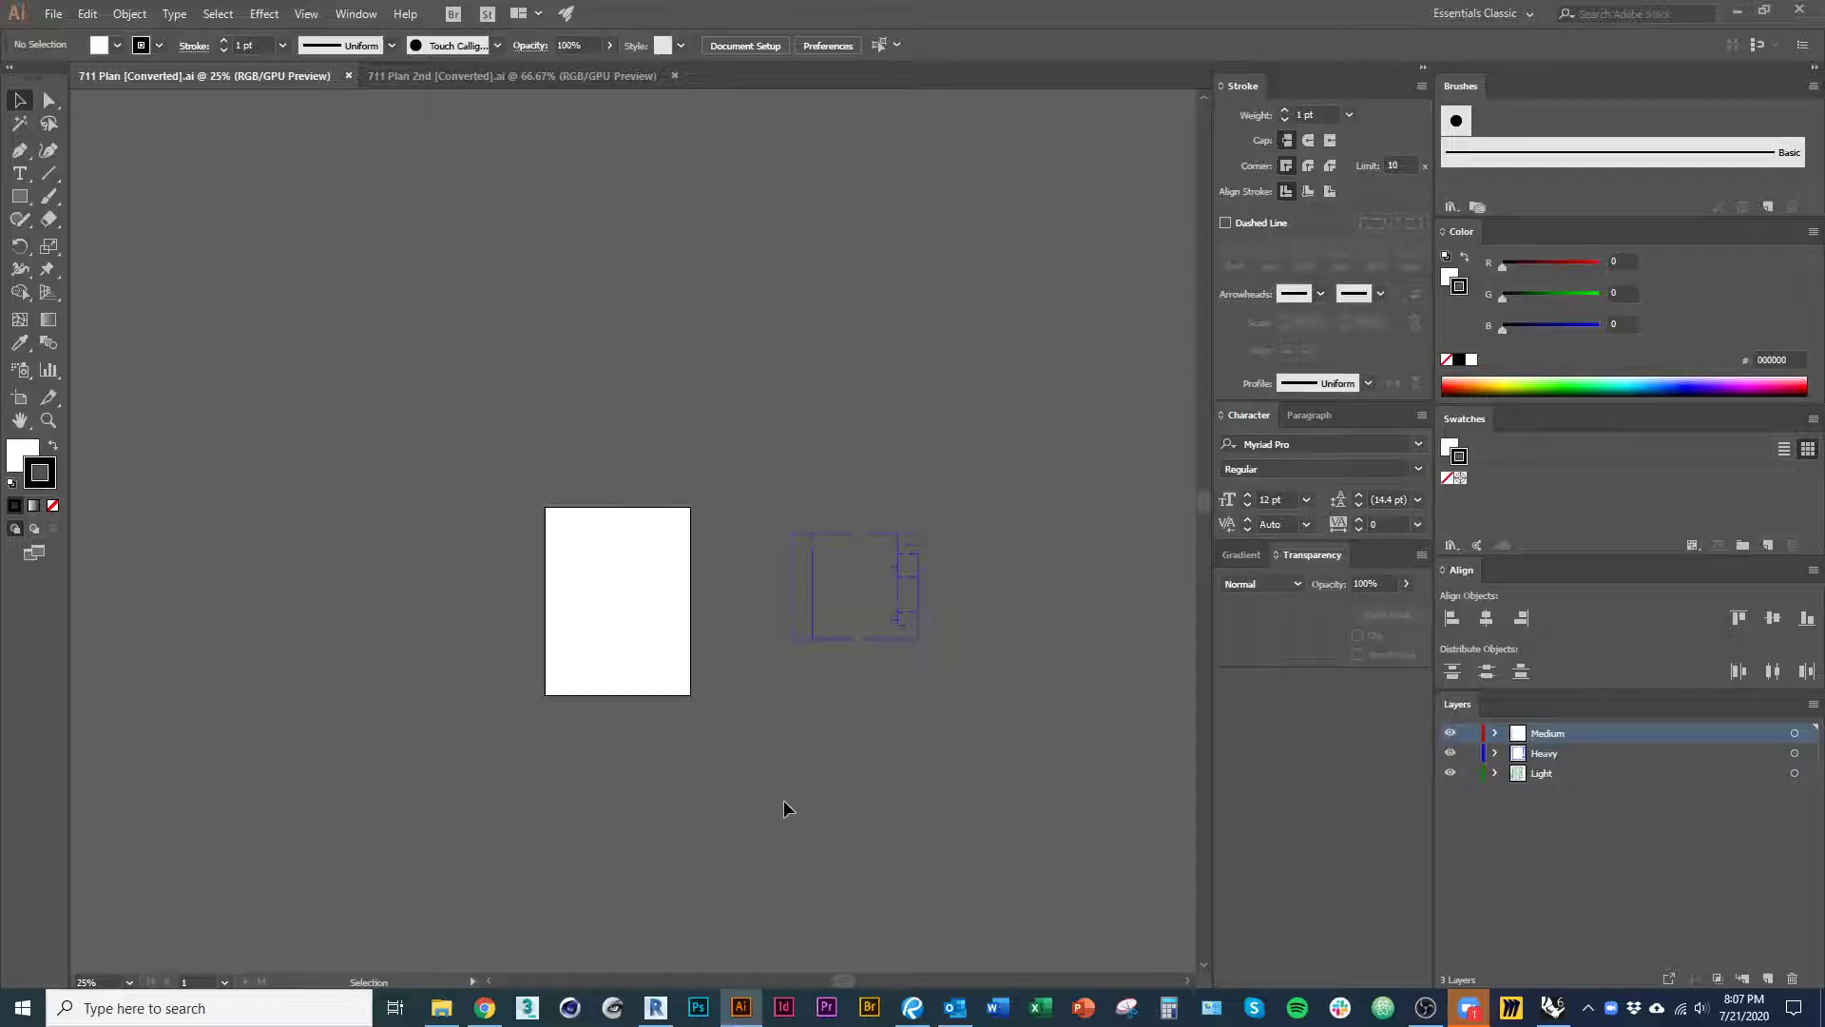
- Switch to Rhino and start another export of the selected plan, naming the Illustrator file 711 Plan 3nd
key(alt+Tab)
text(Fe)
key(Return)
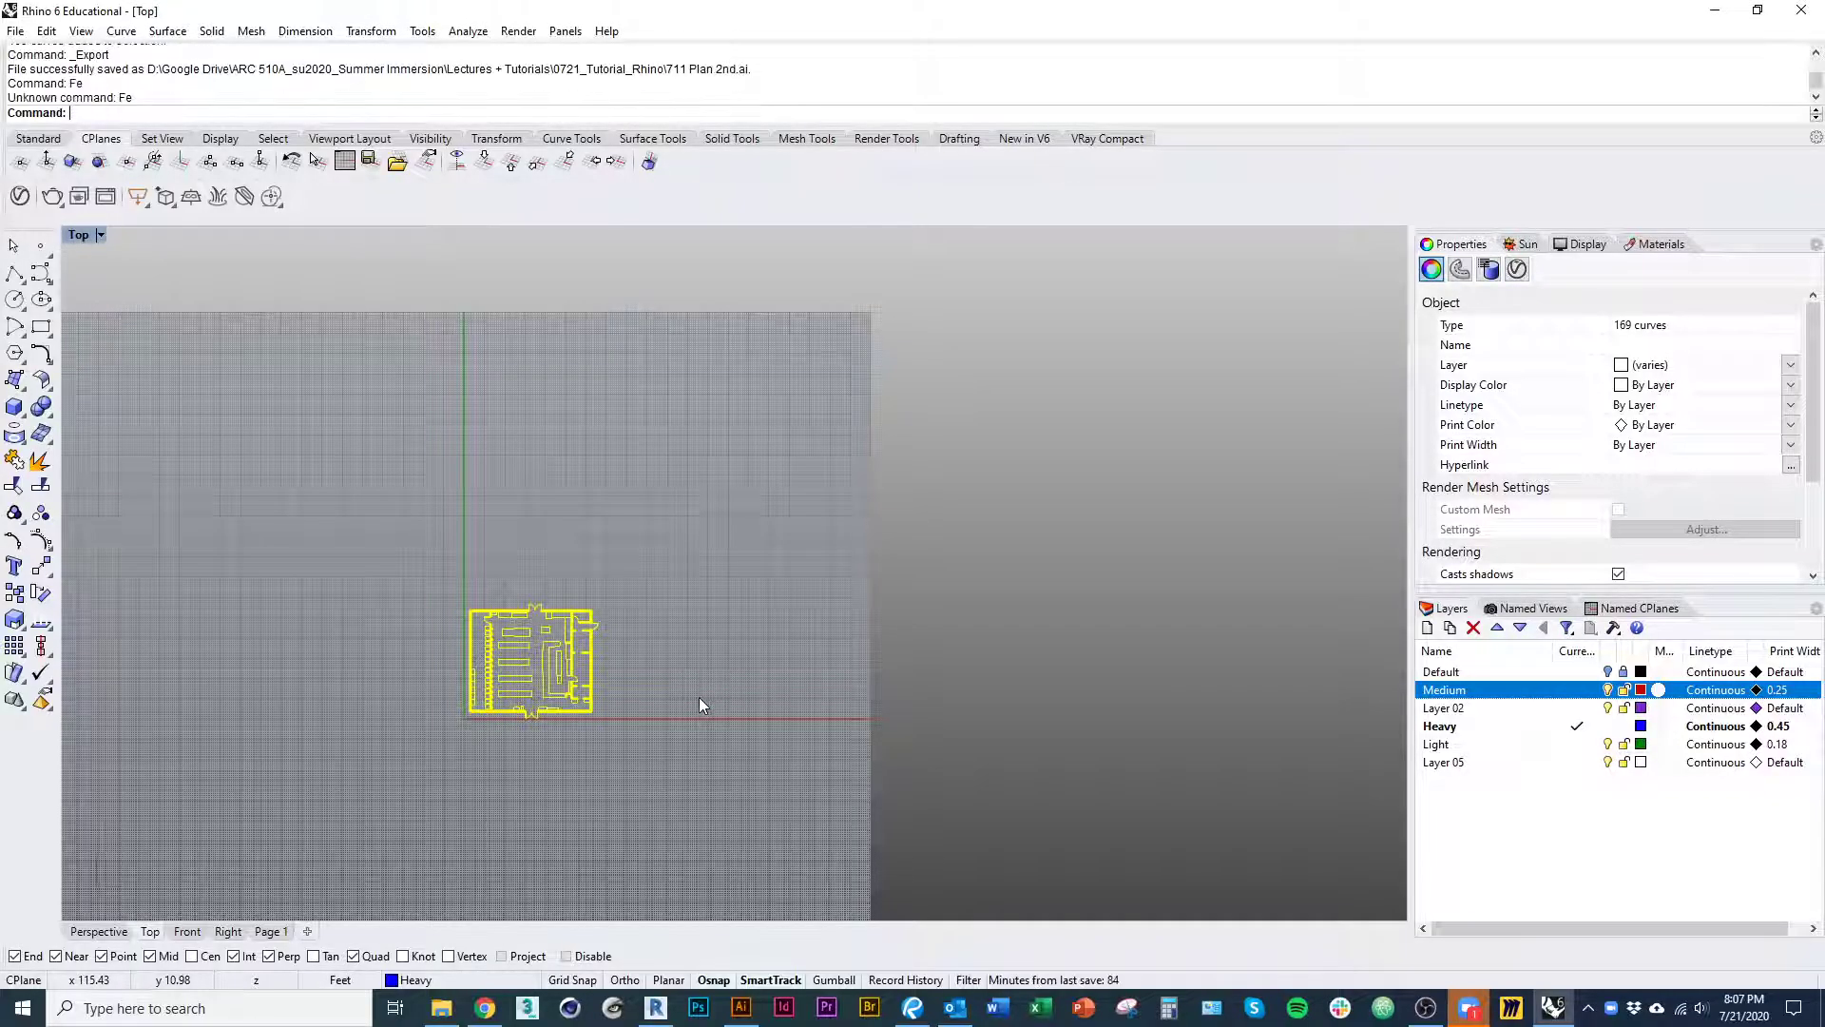
key(alt+f)
key(e)
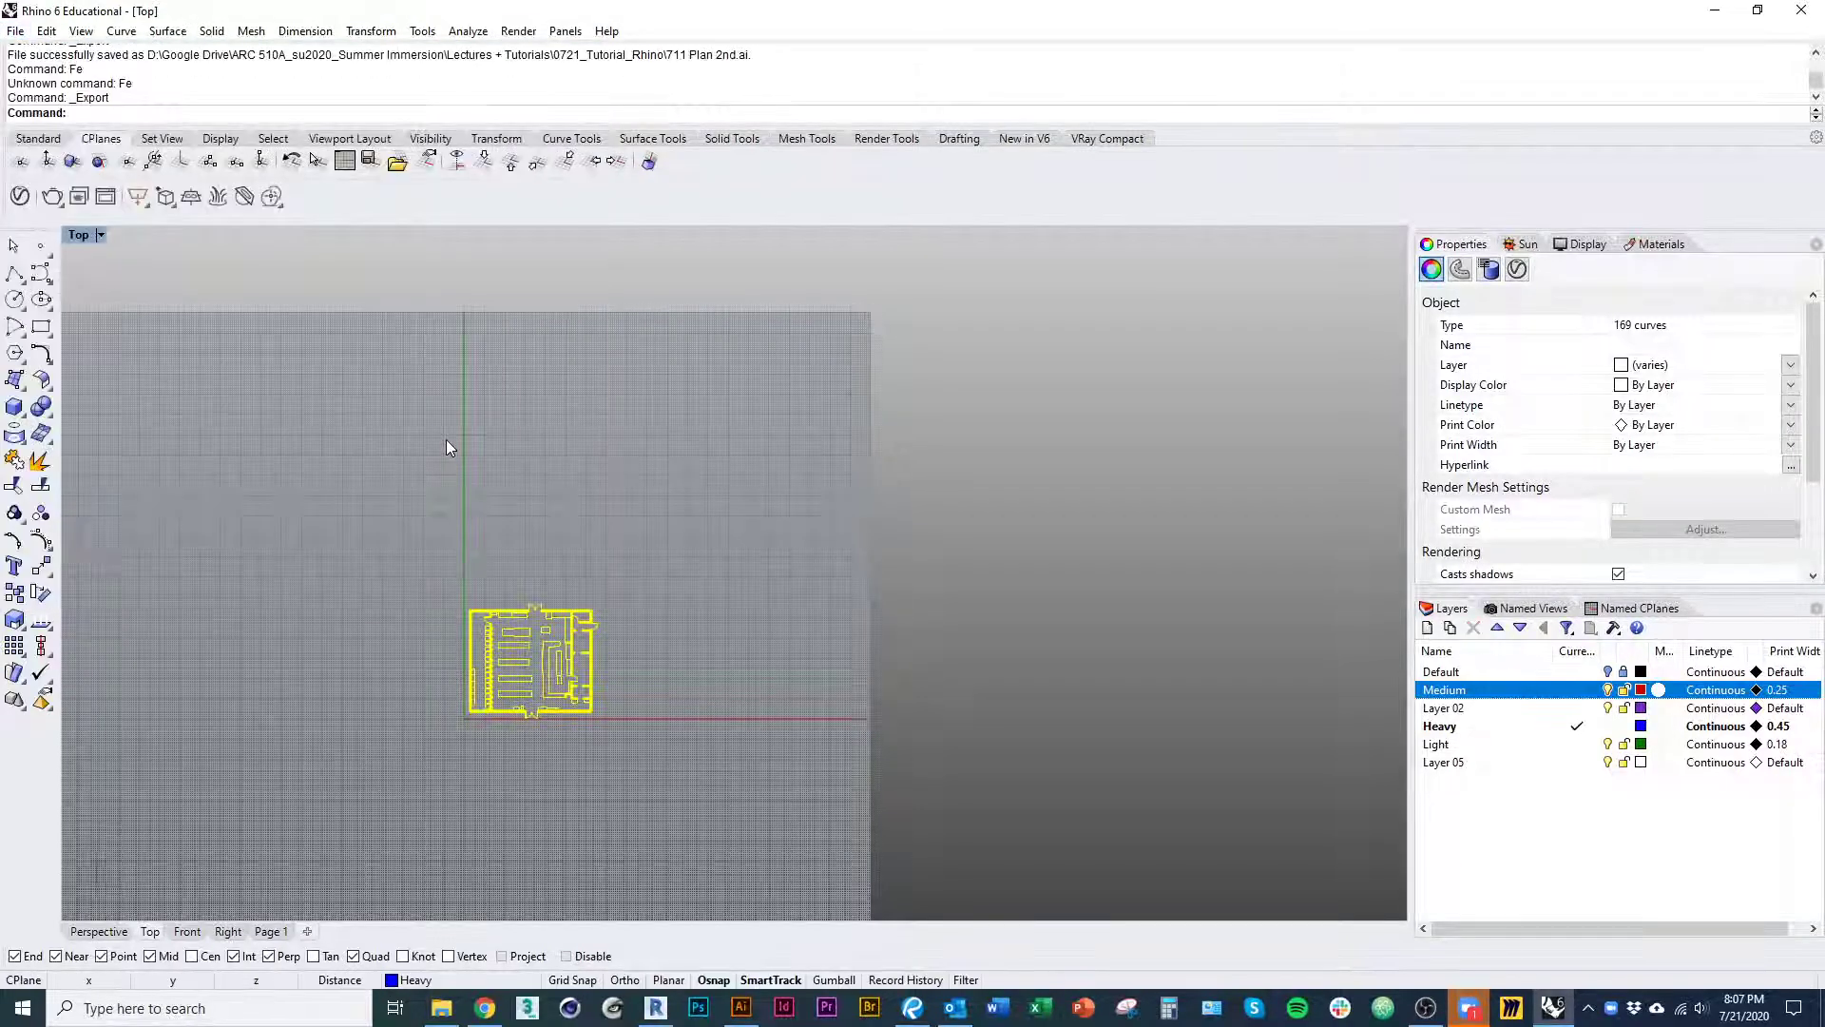
click(297, 233)
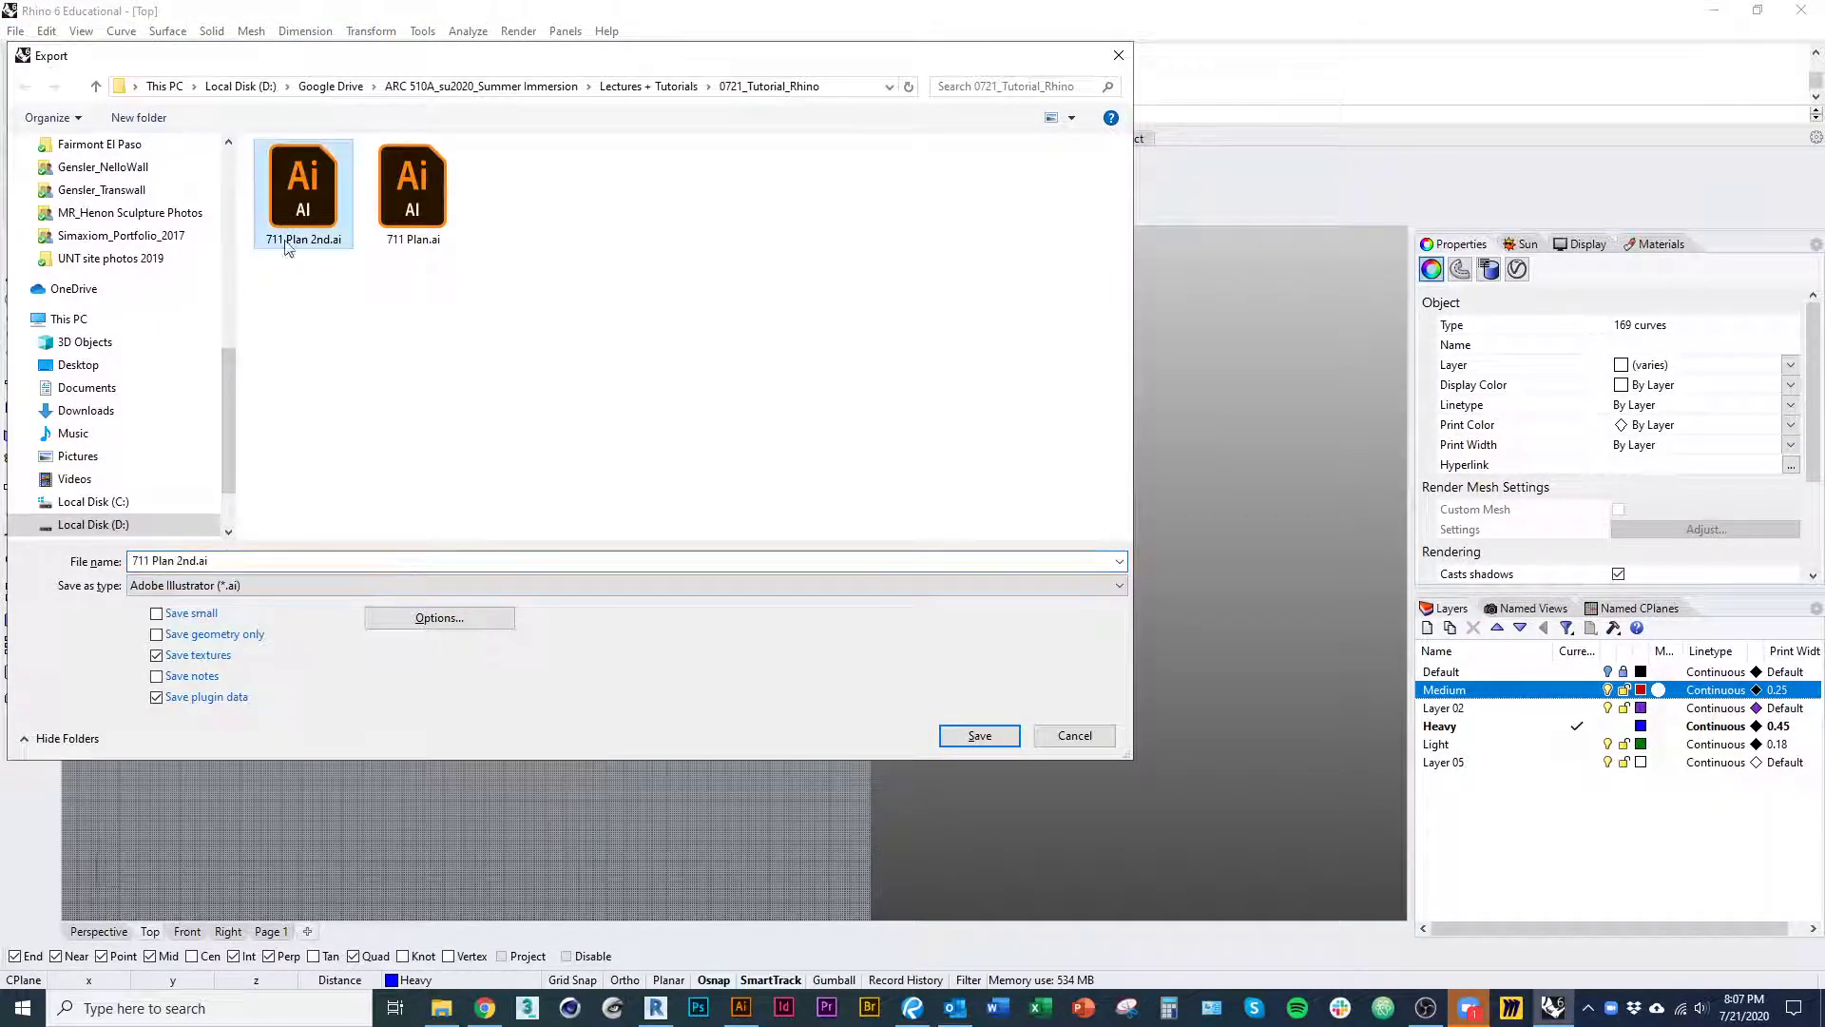
click(181, 560)
key(BackSpace)
text(3)
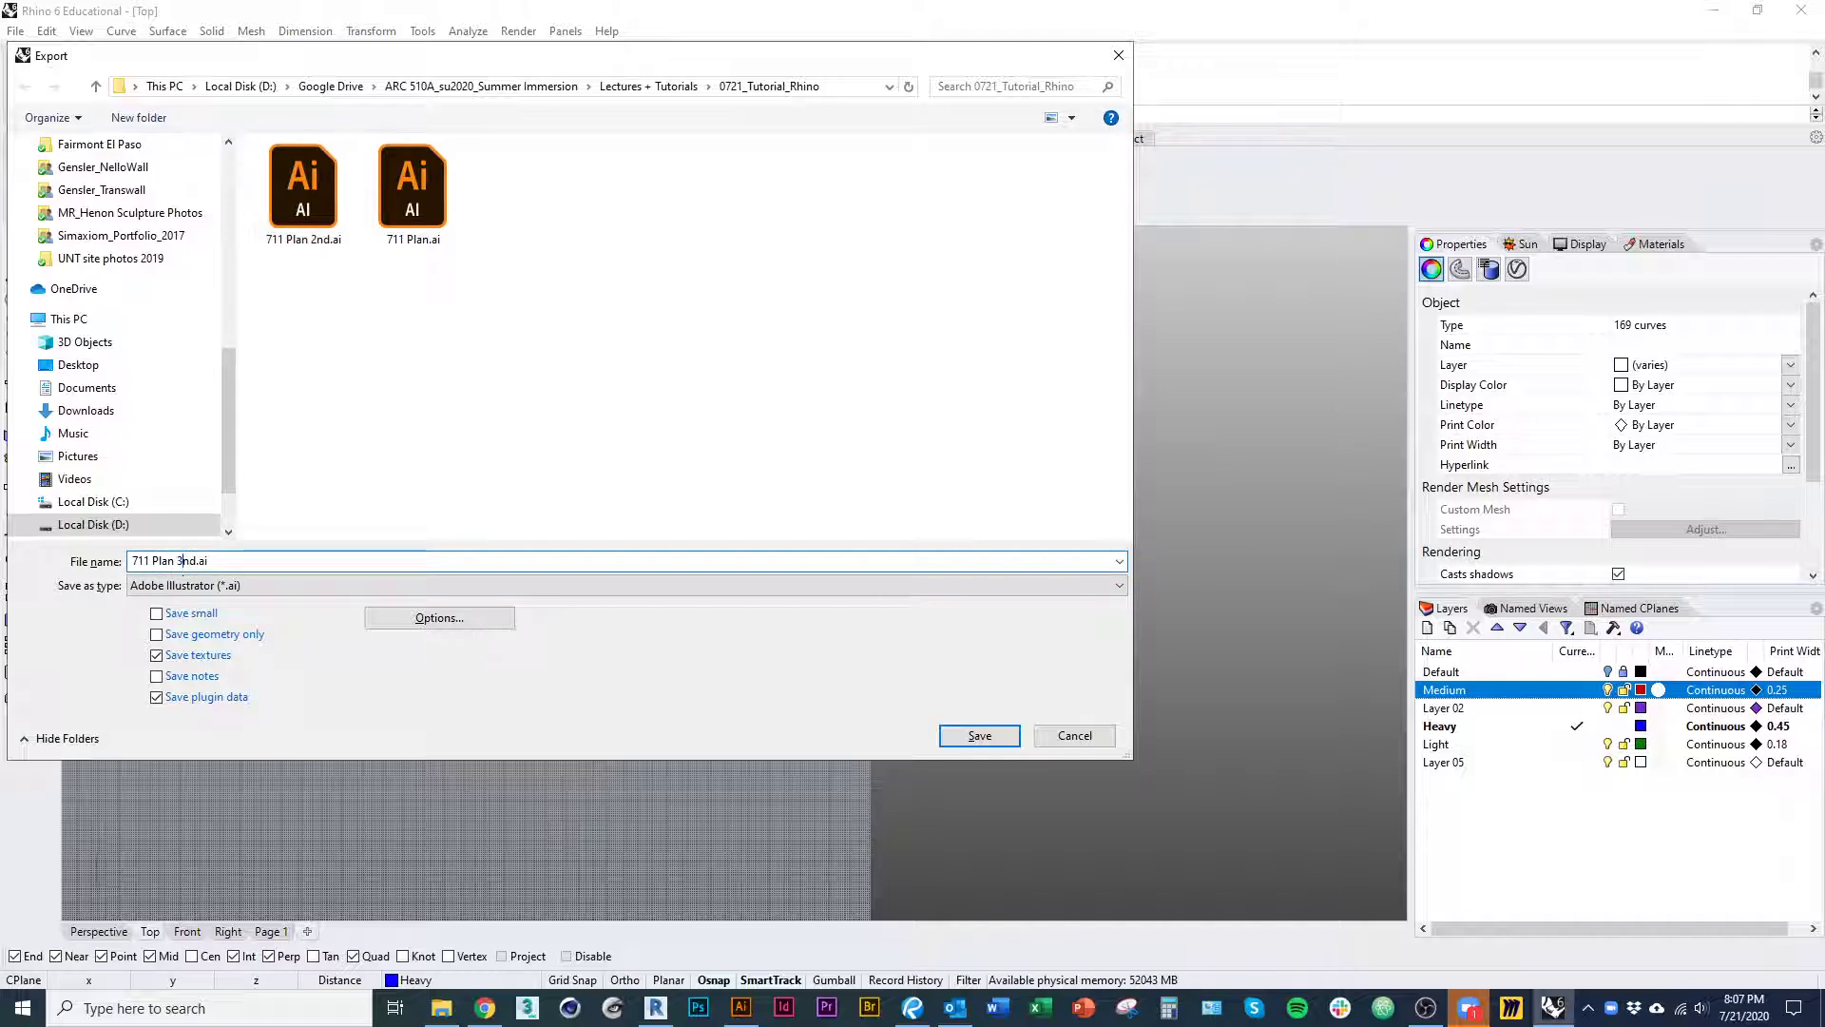
- Set the Illustrator export scale to 1 foot = 8 inches and save the file
click(979, 734)
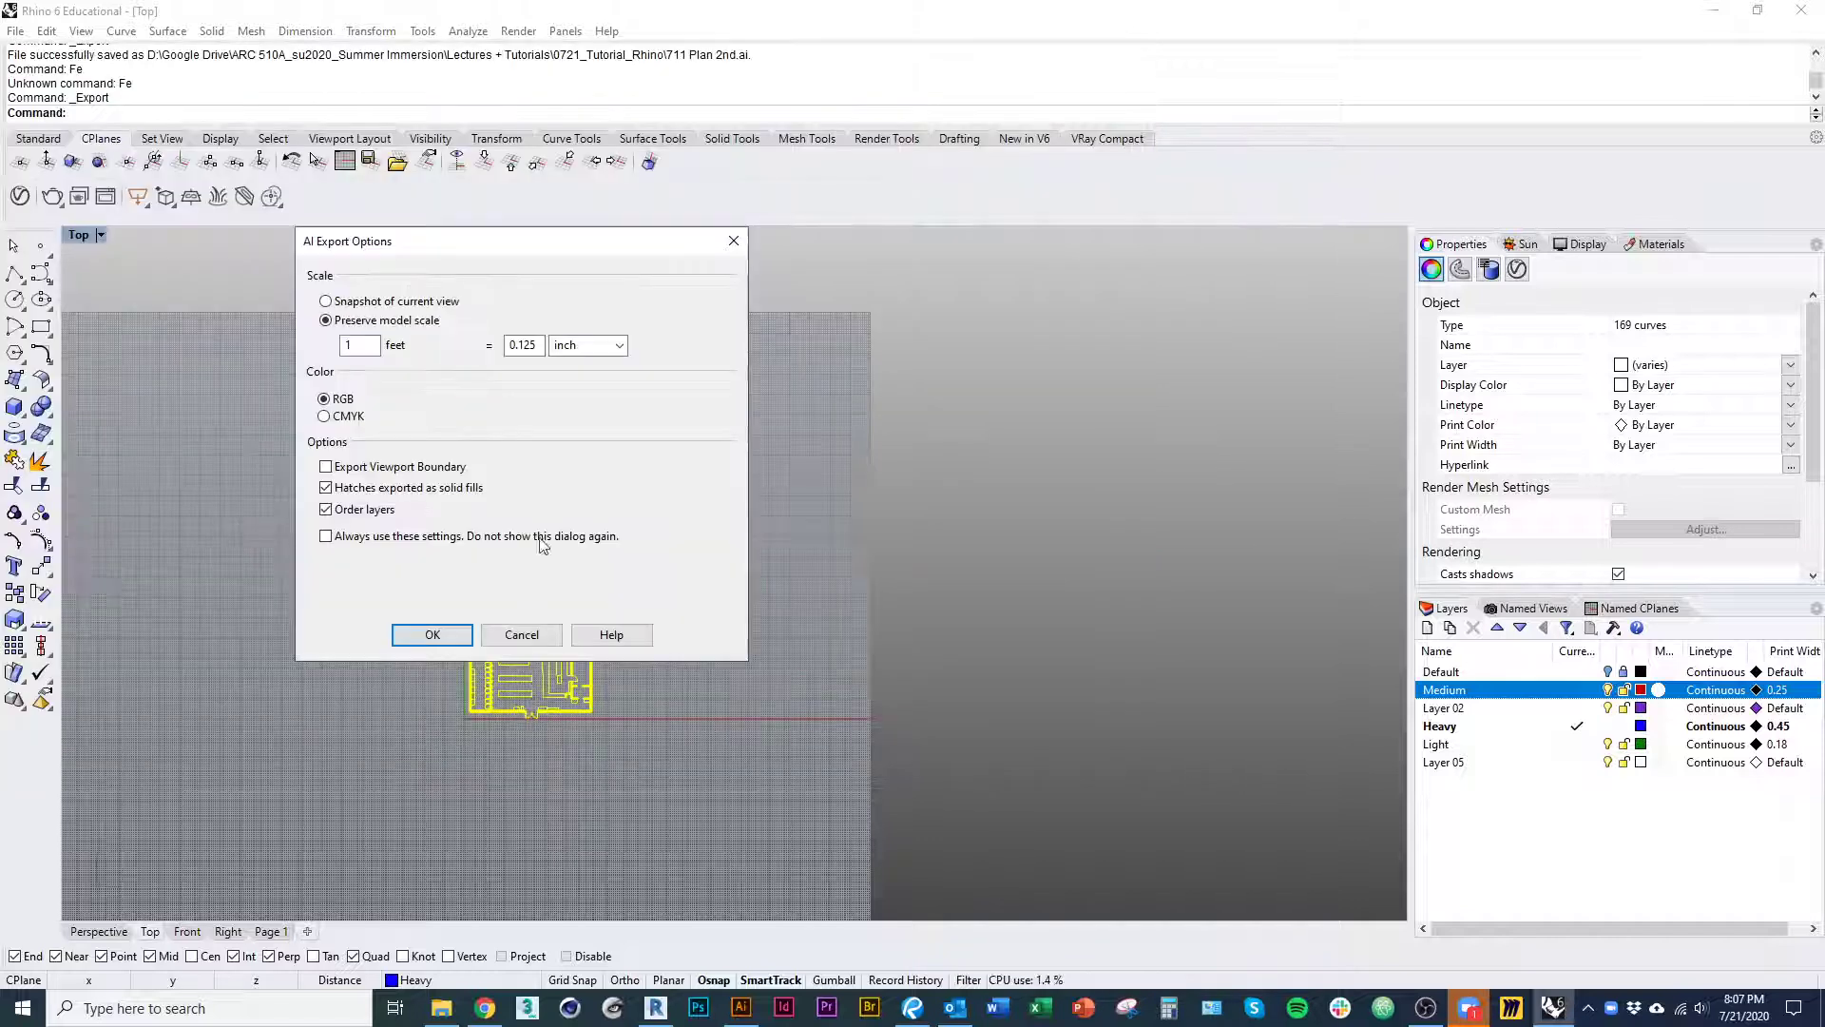
double_click(538, 346)
text(8)
key(Return)
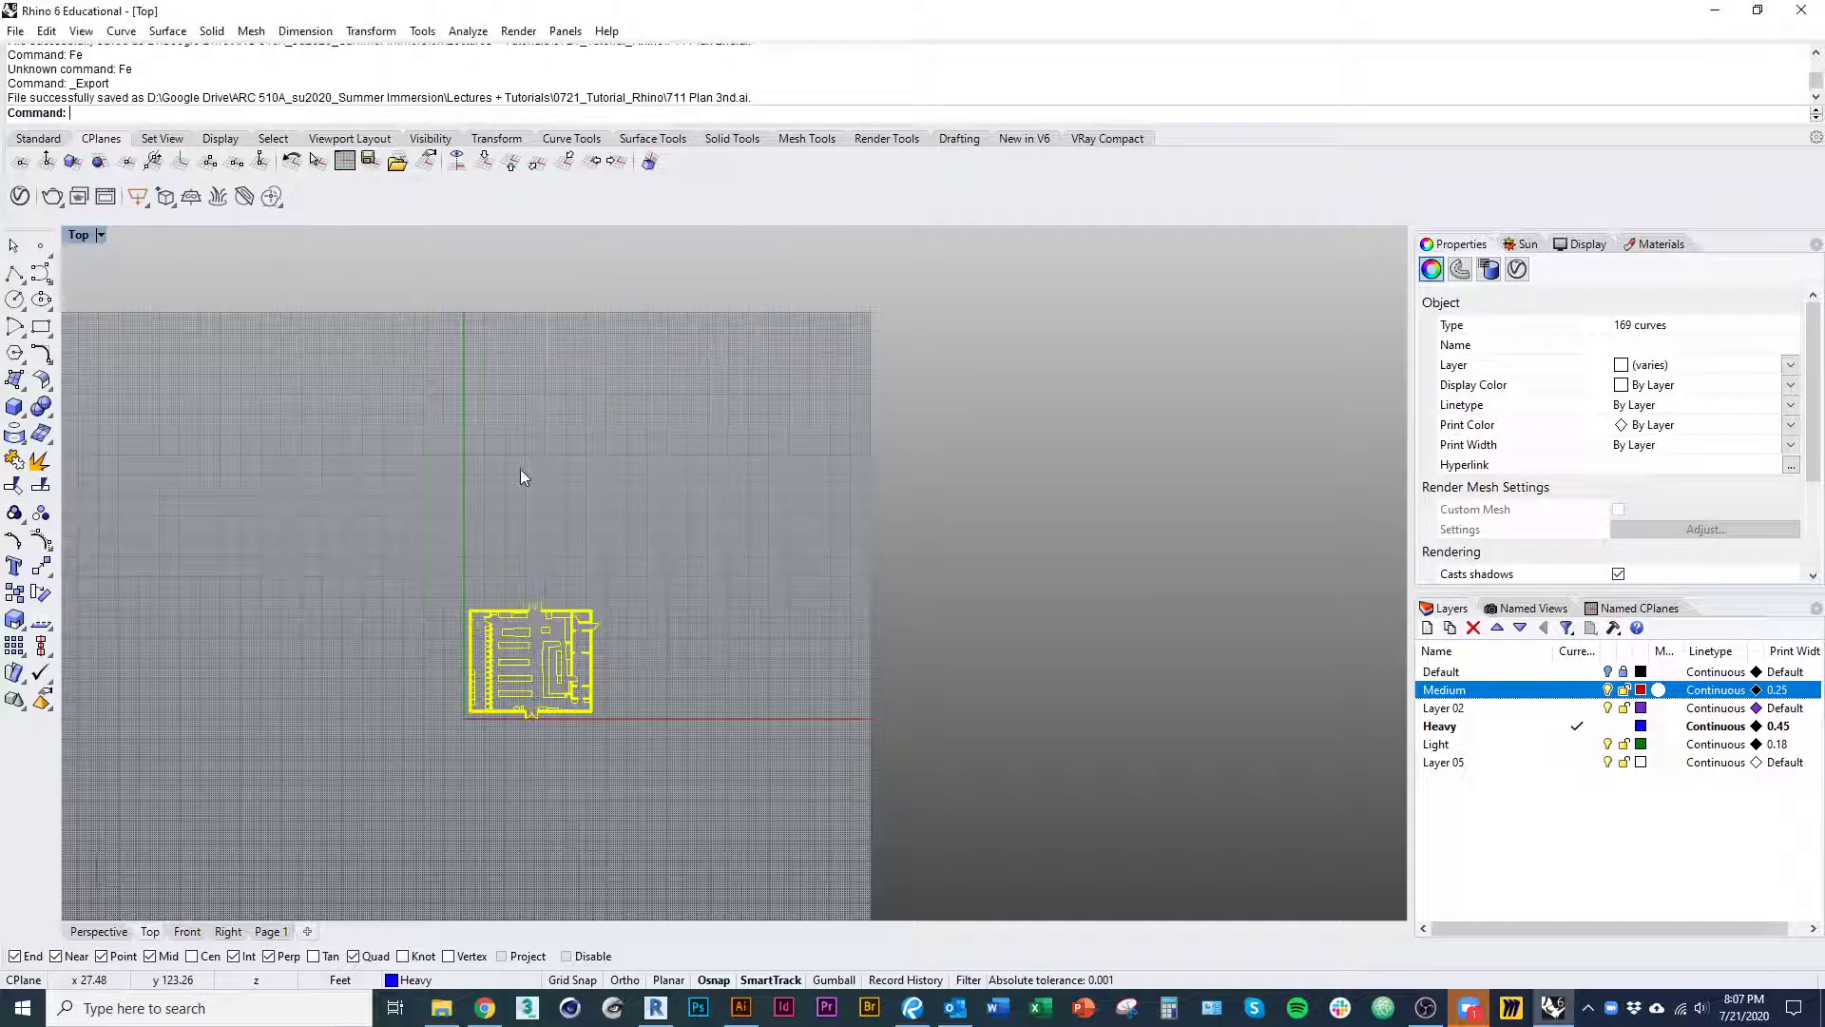
- Open 711 Plan 3nd.ai in Illustrator and select all of its linework beyond the artboard
click(484, 1010)
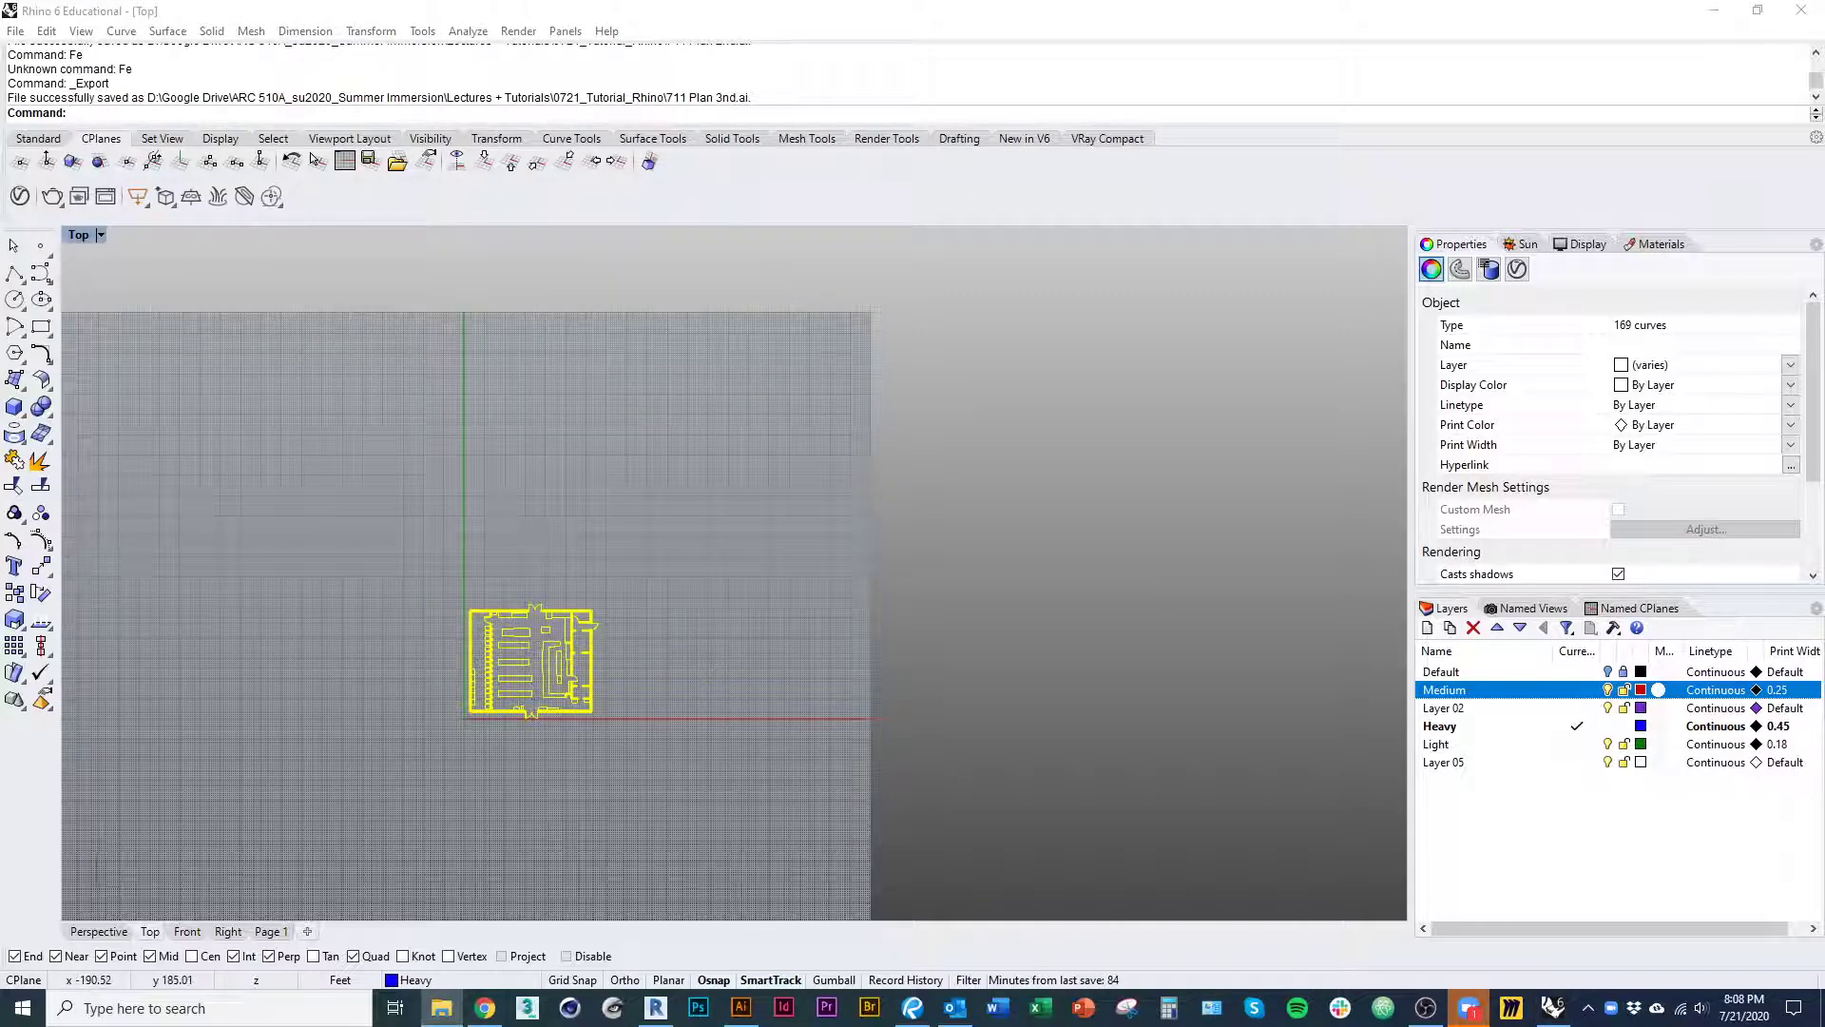
alt+scroll(694, 663, down, 7)
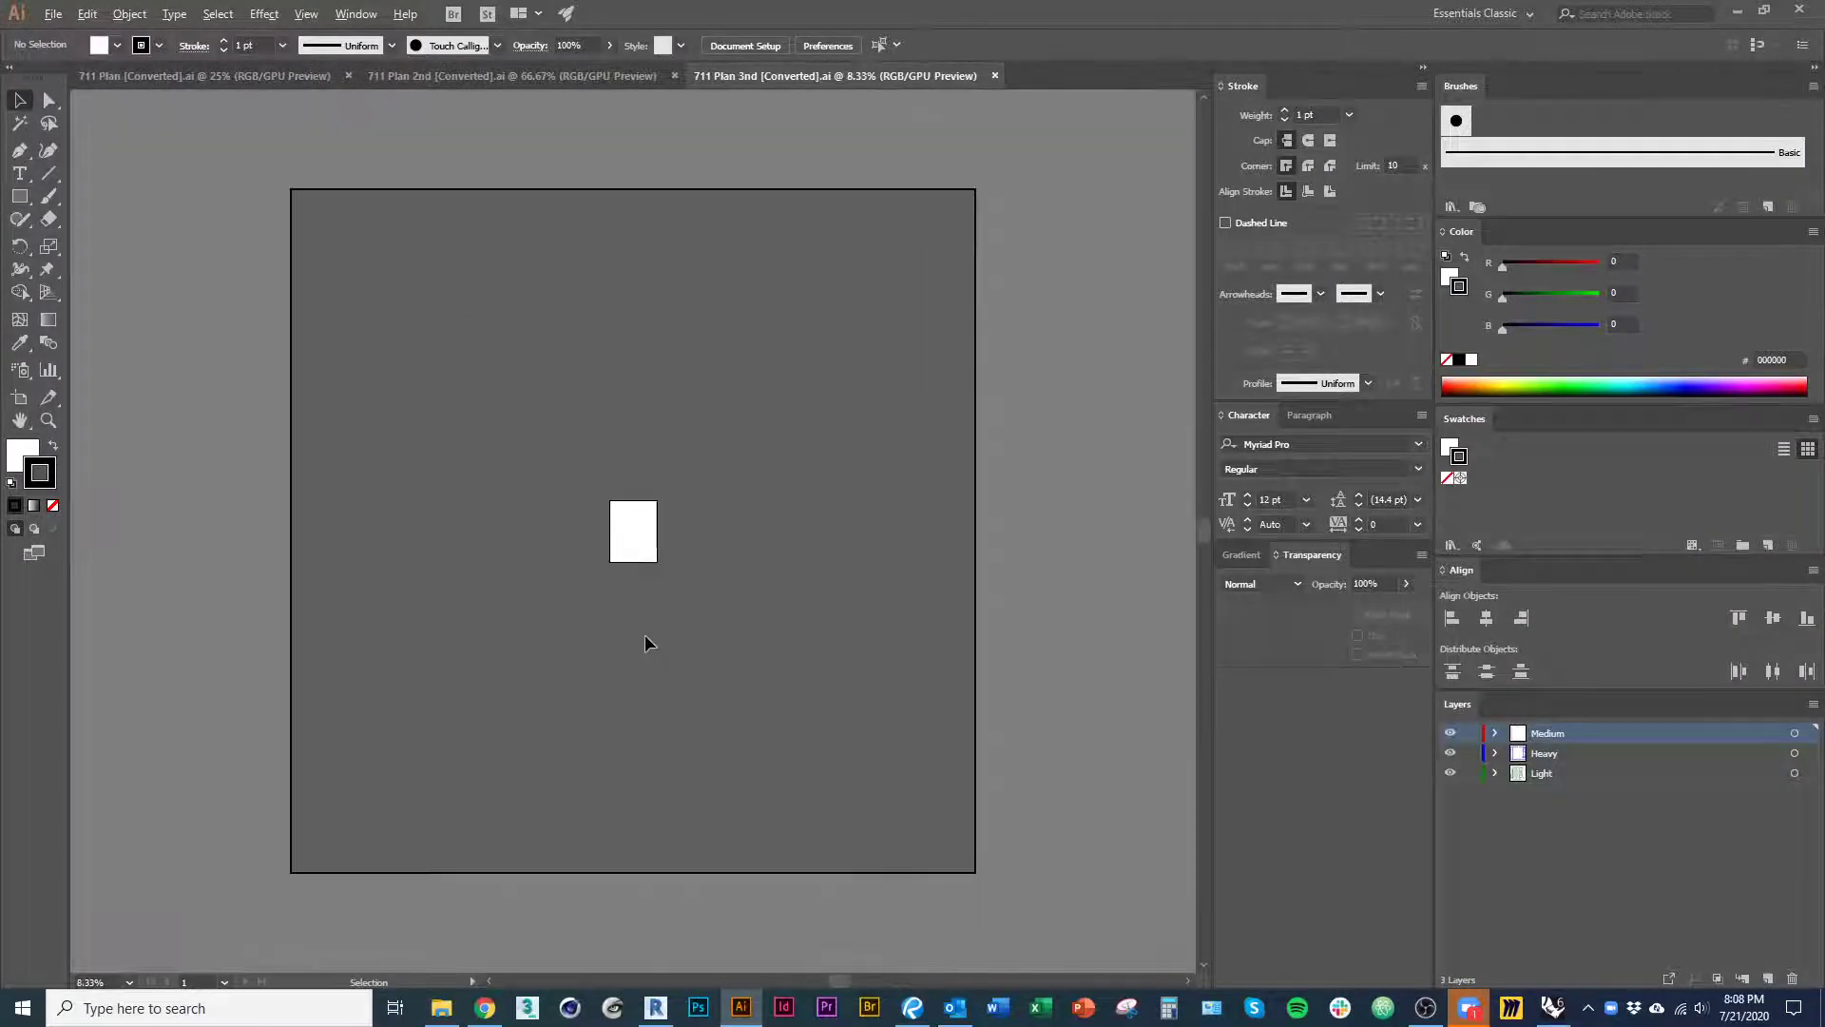
alt+scroll(644, 635, down, 3)
drag(457, 668, 327, 799)
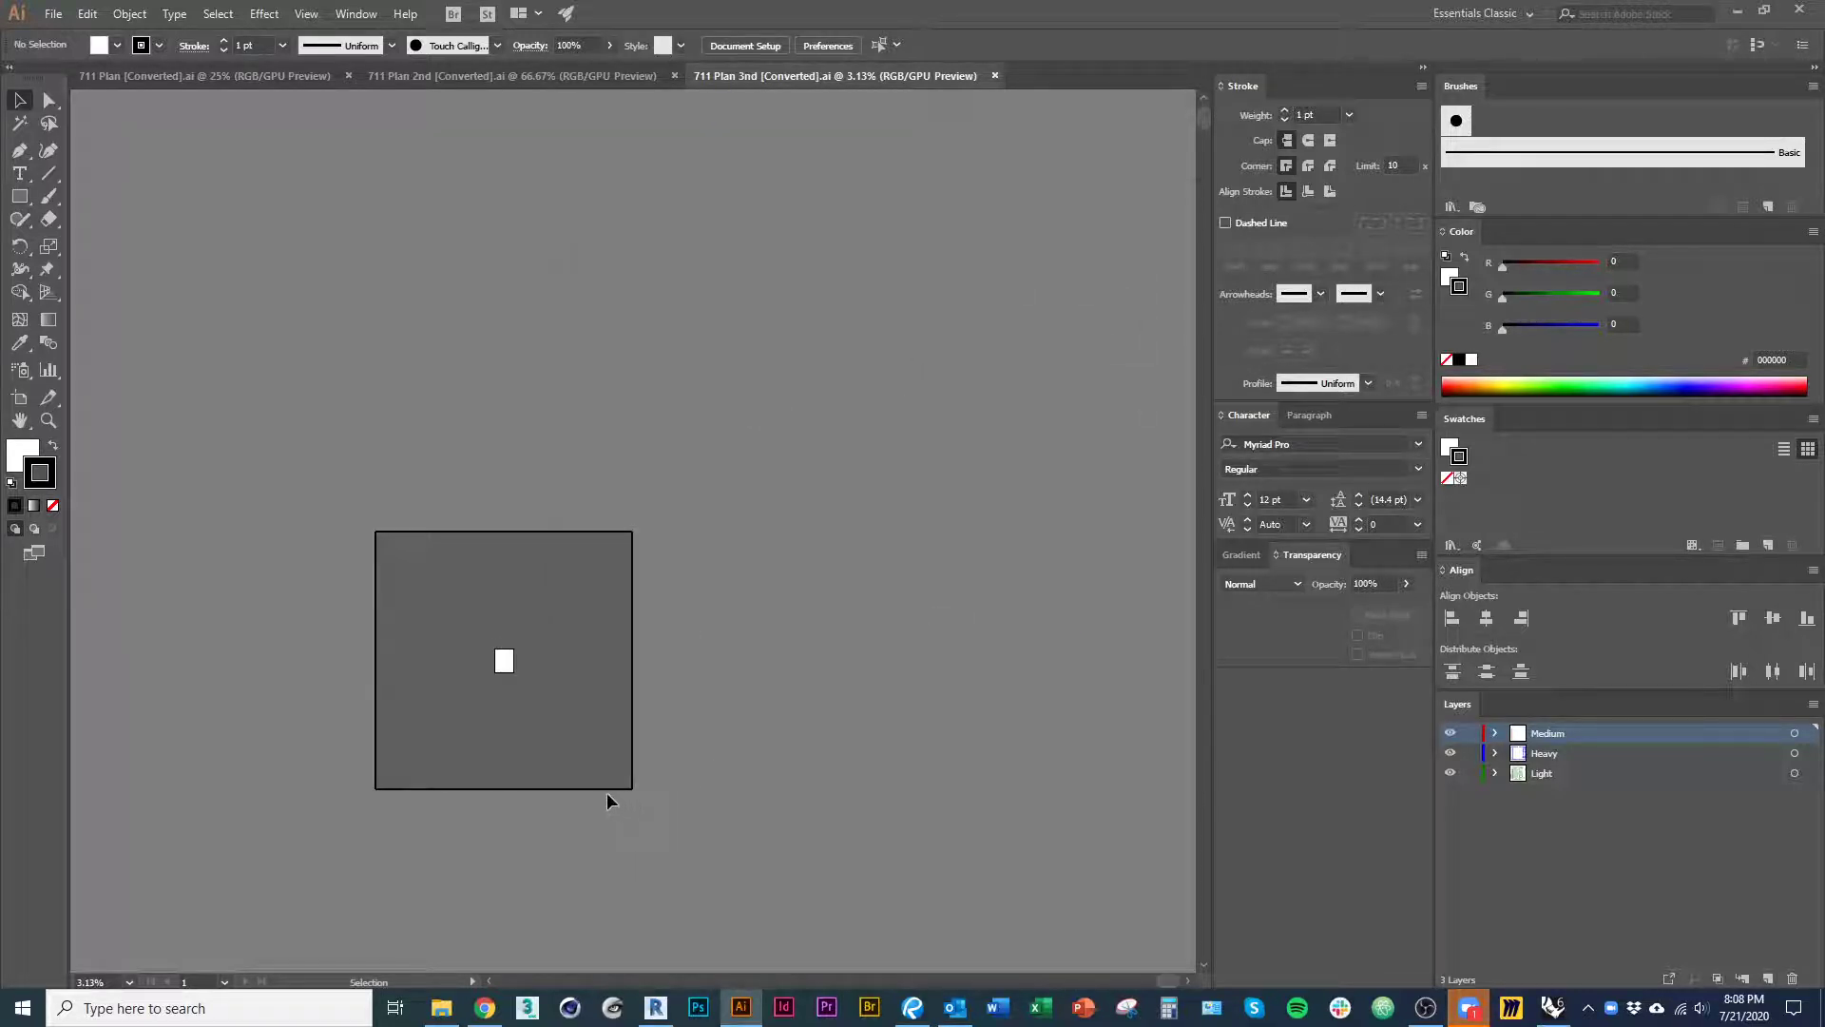
key(ctrl+v)
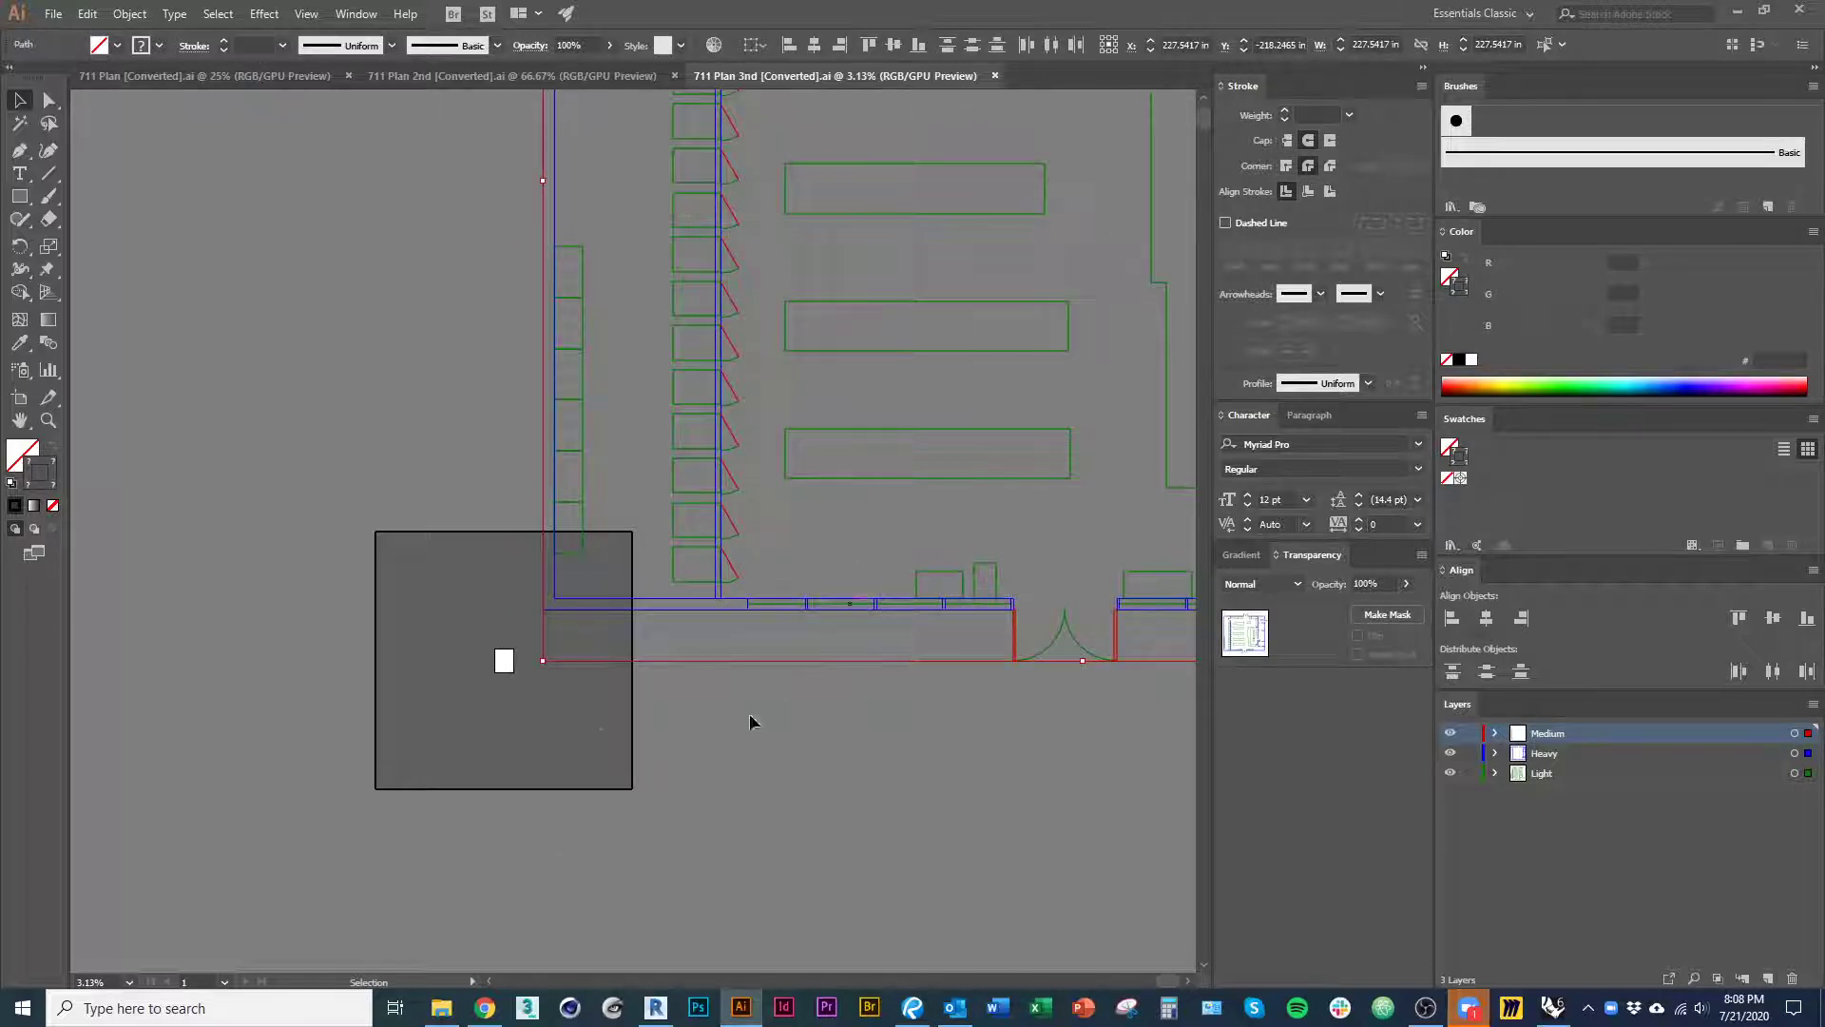
- Try to scale the selected plan linework uniformly to 10% with the Scale transform
right_click(576, 712)
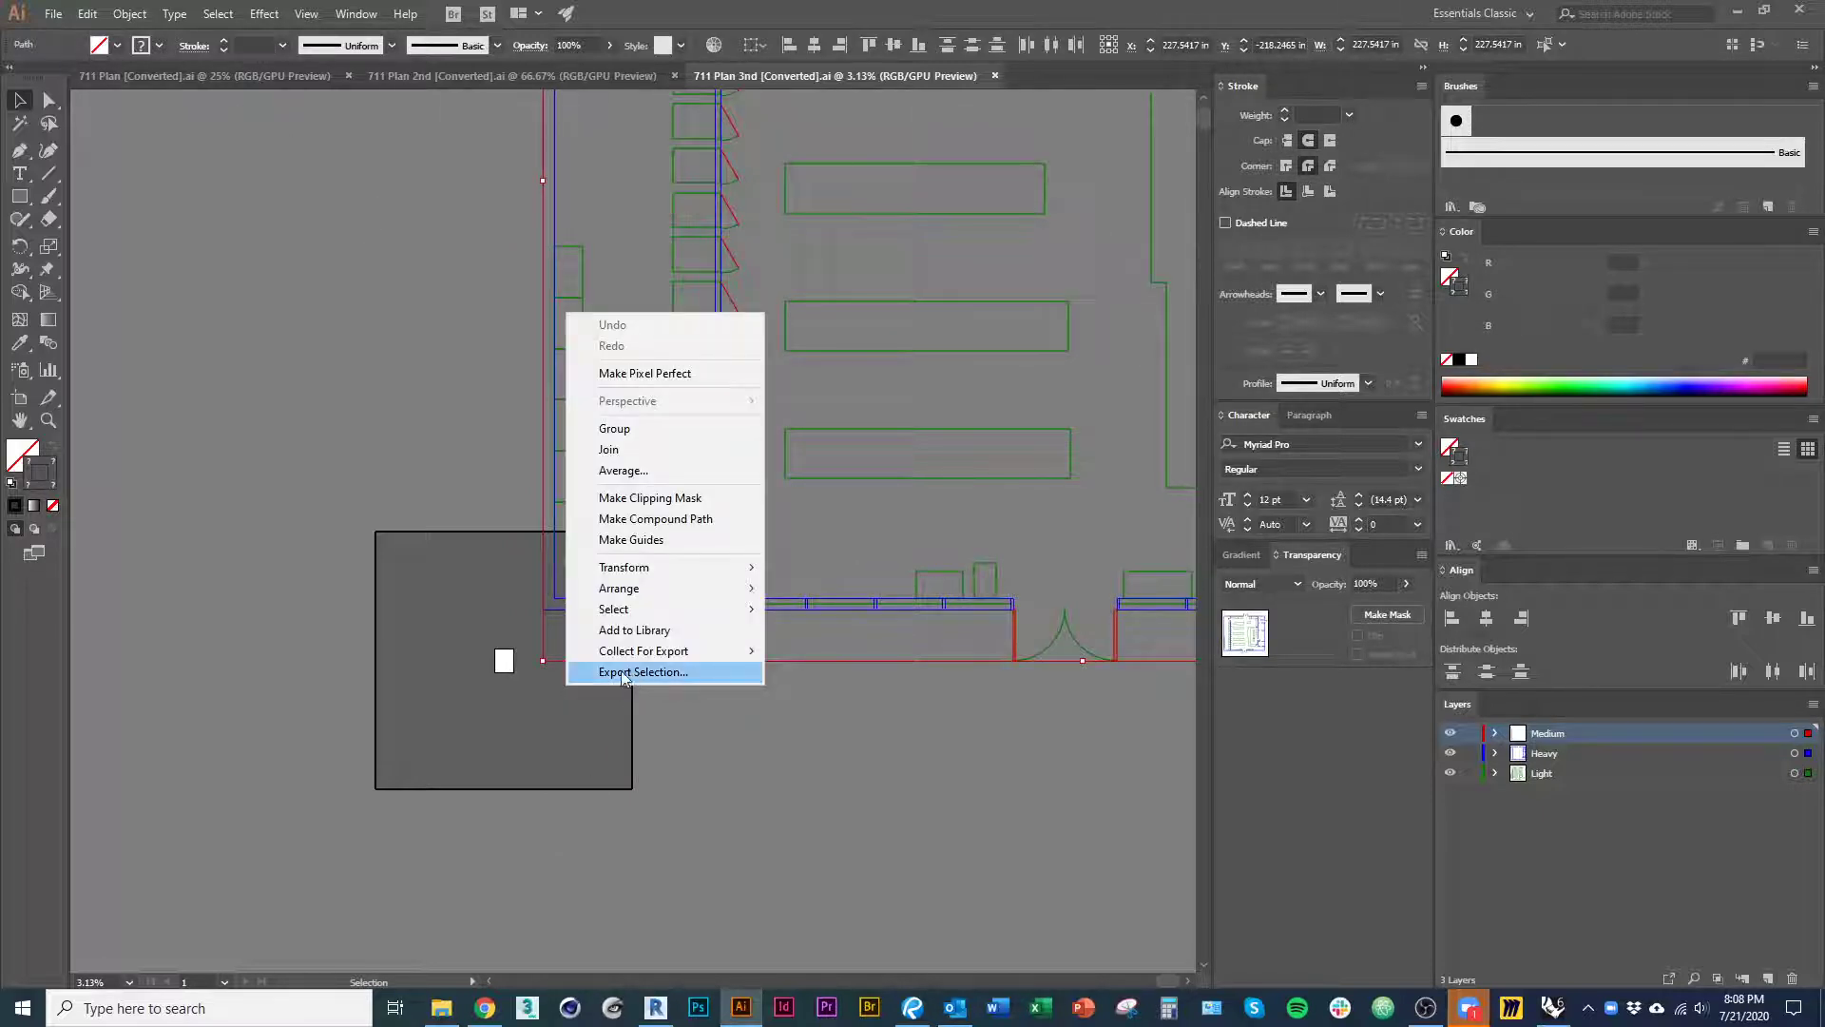
mouse_move(725, 567)
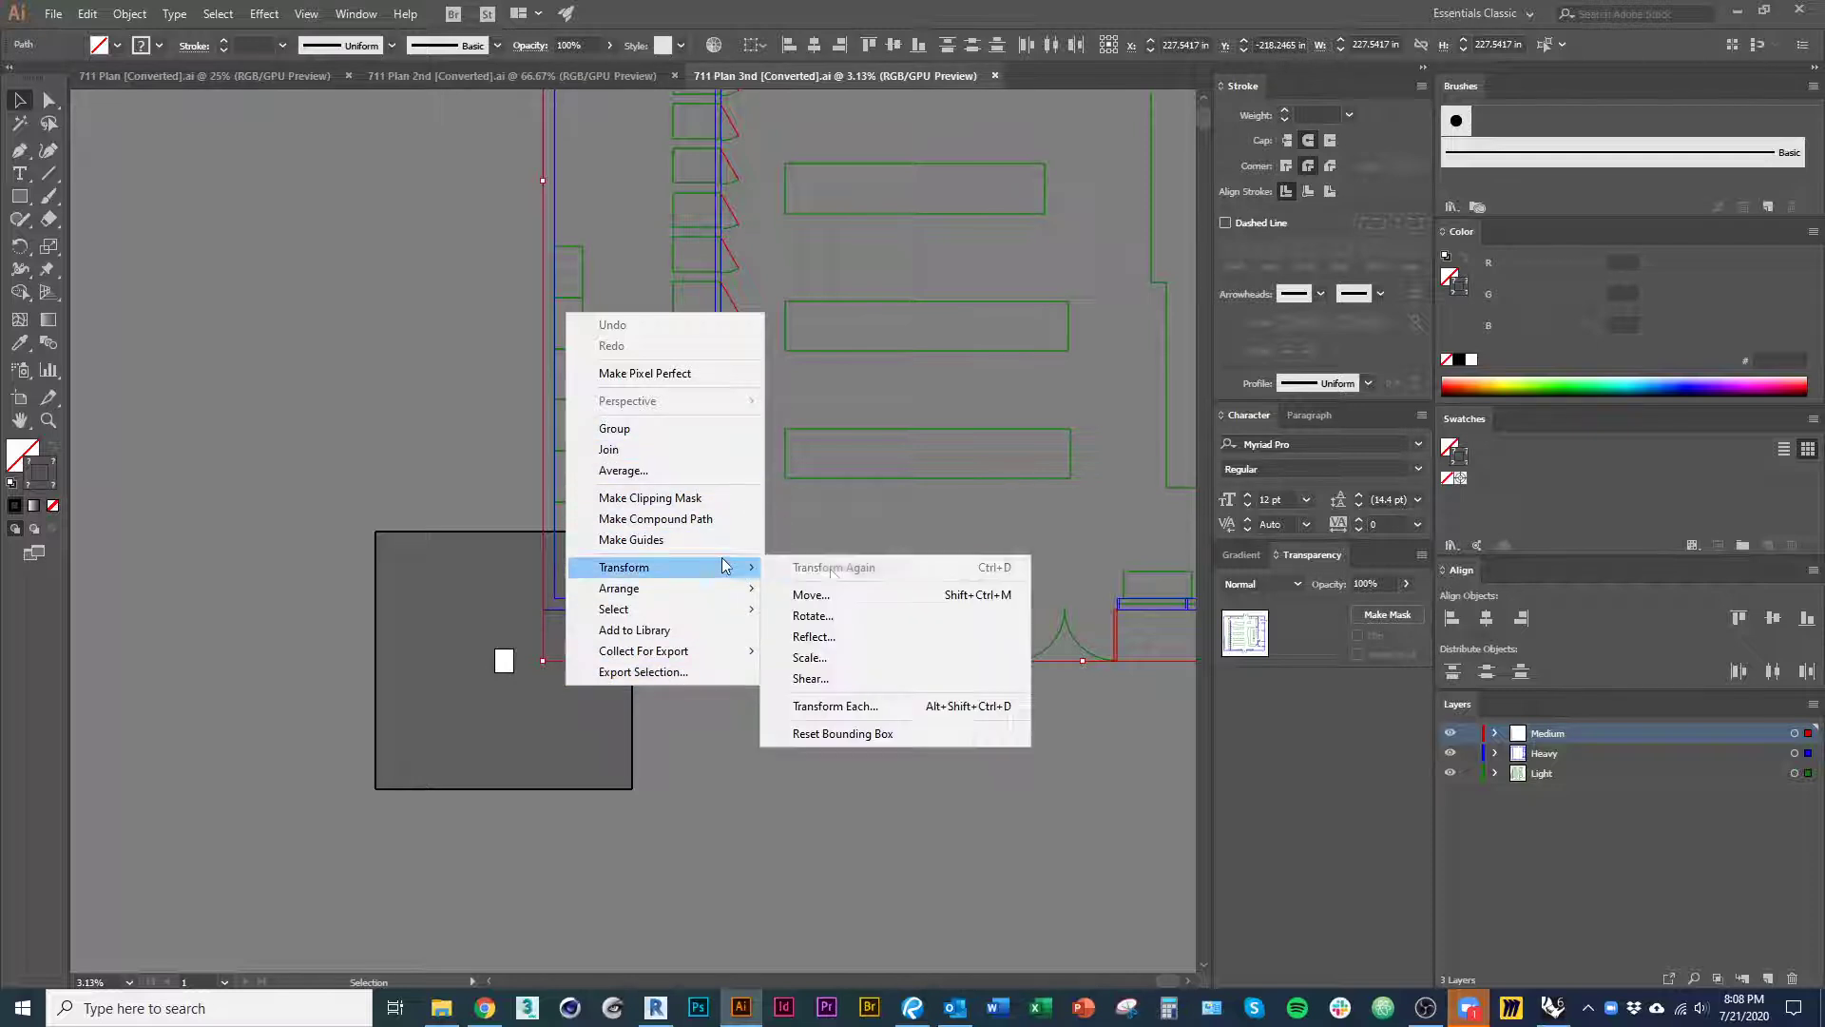
click(824, 657)
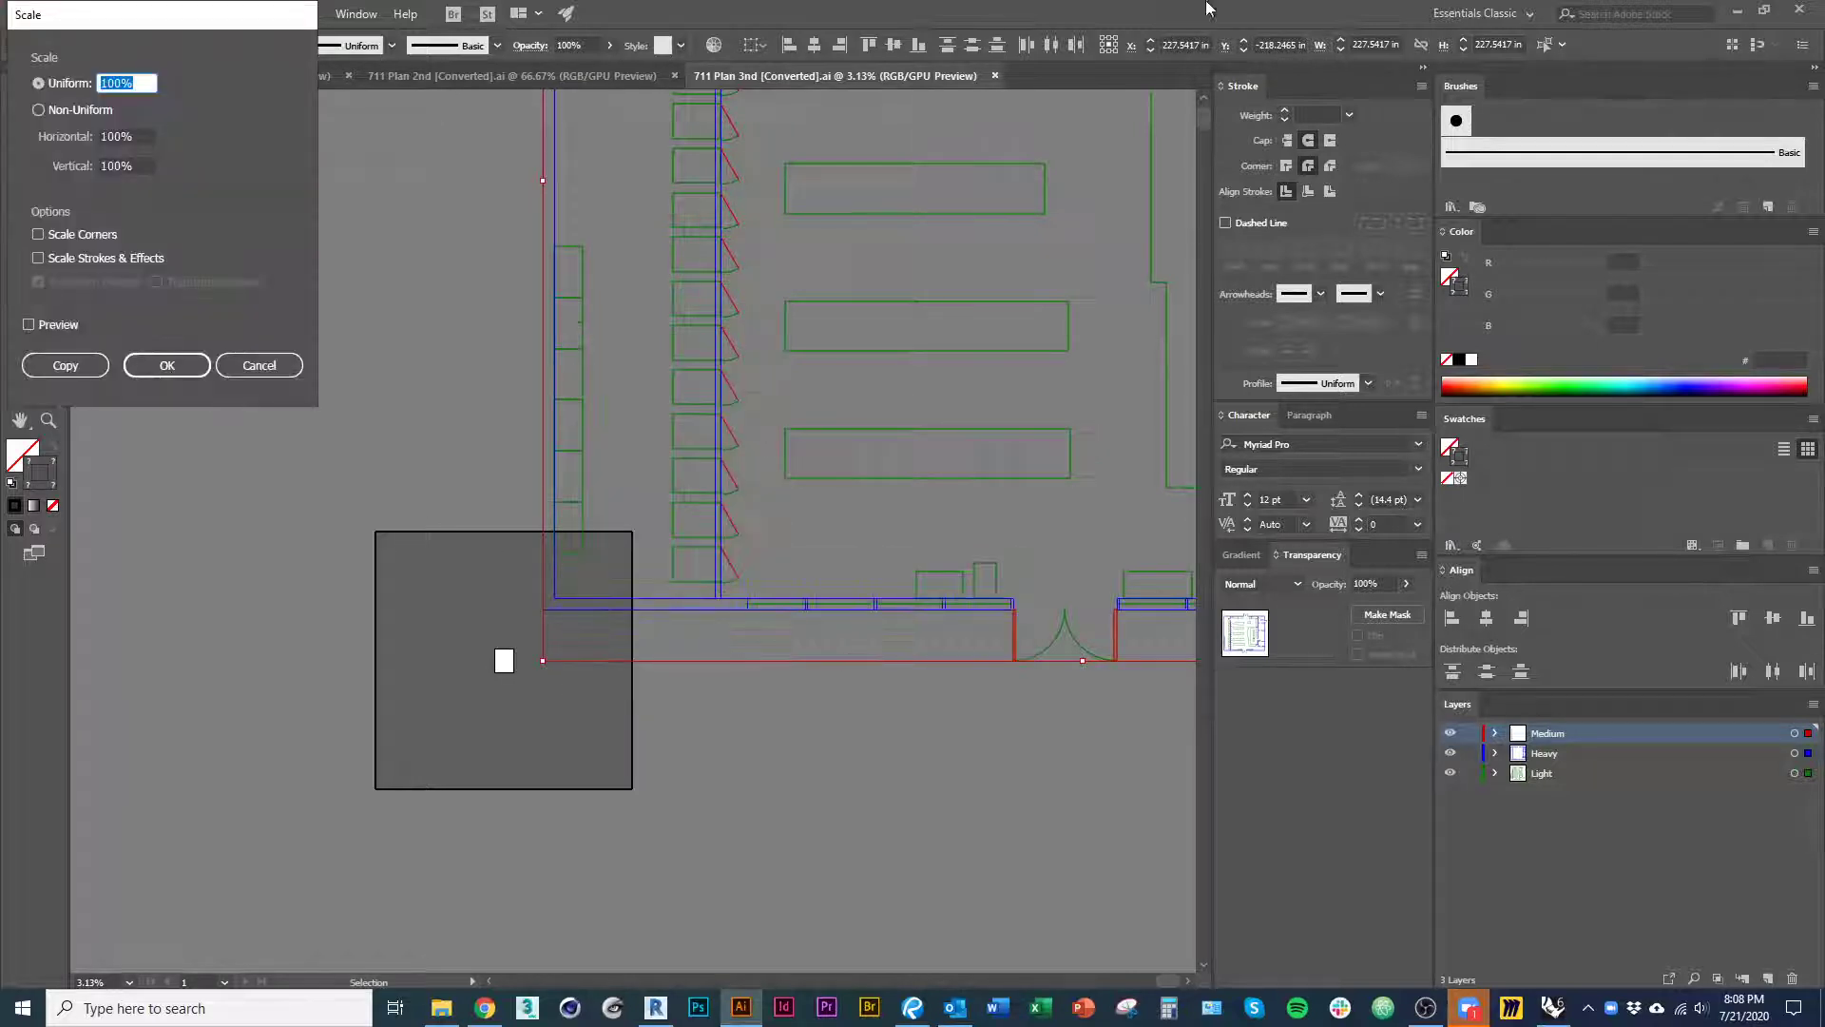
text(10)
click(168, 367)
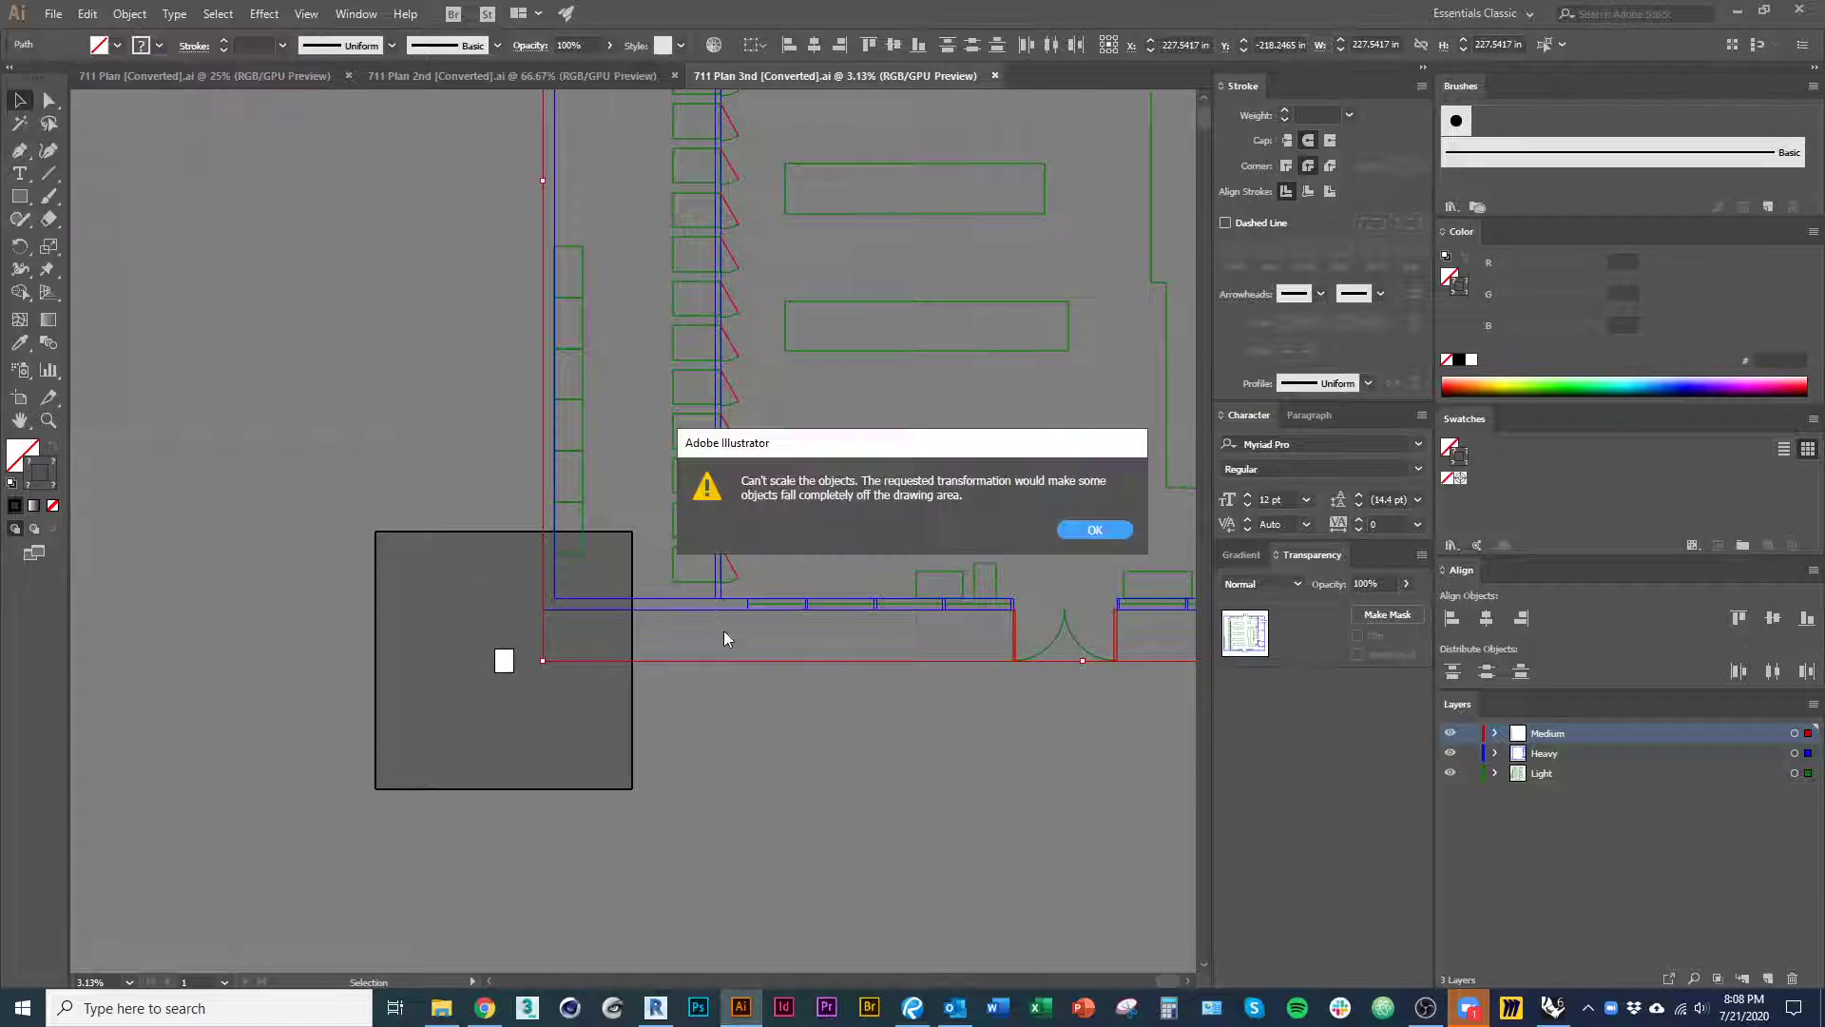
drag(855, 452, 678, 408)
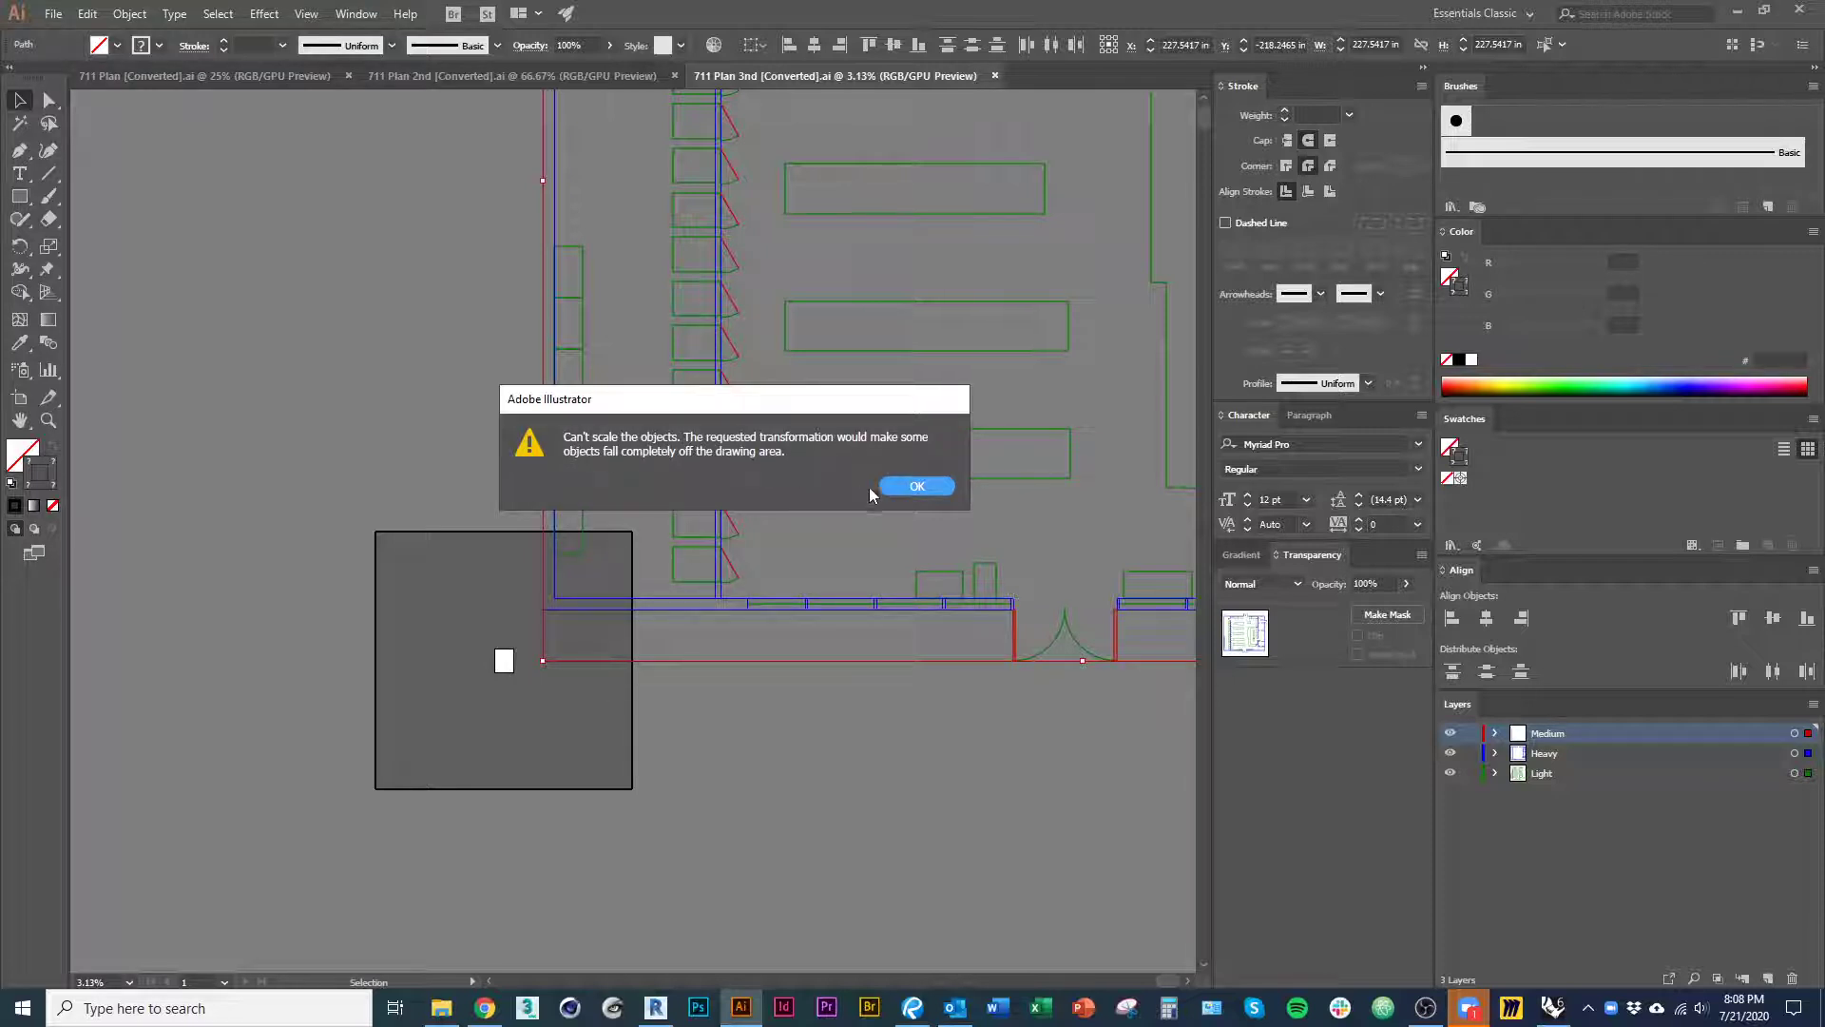
click(899, 488)
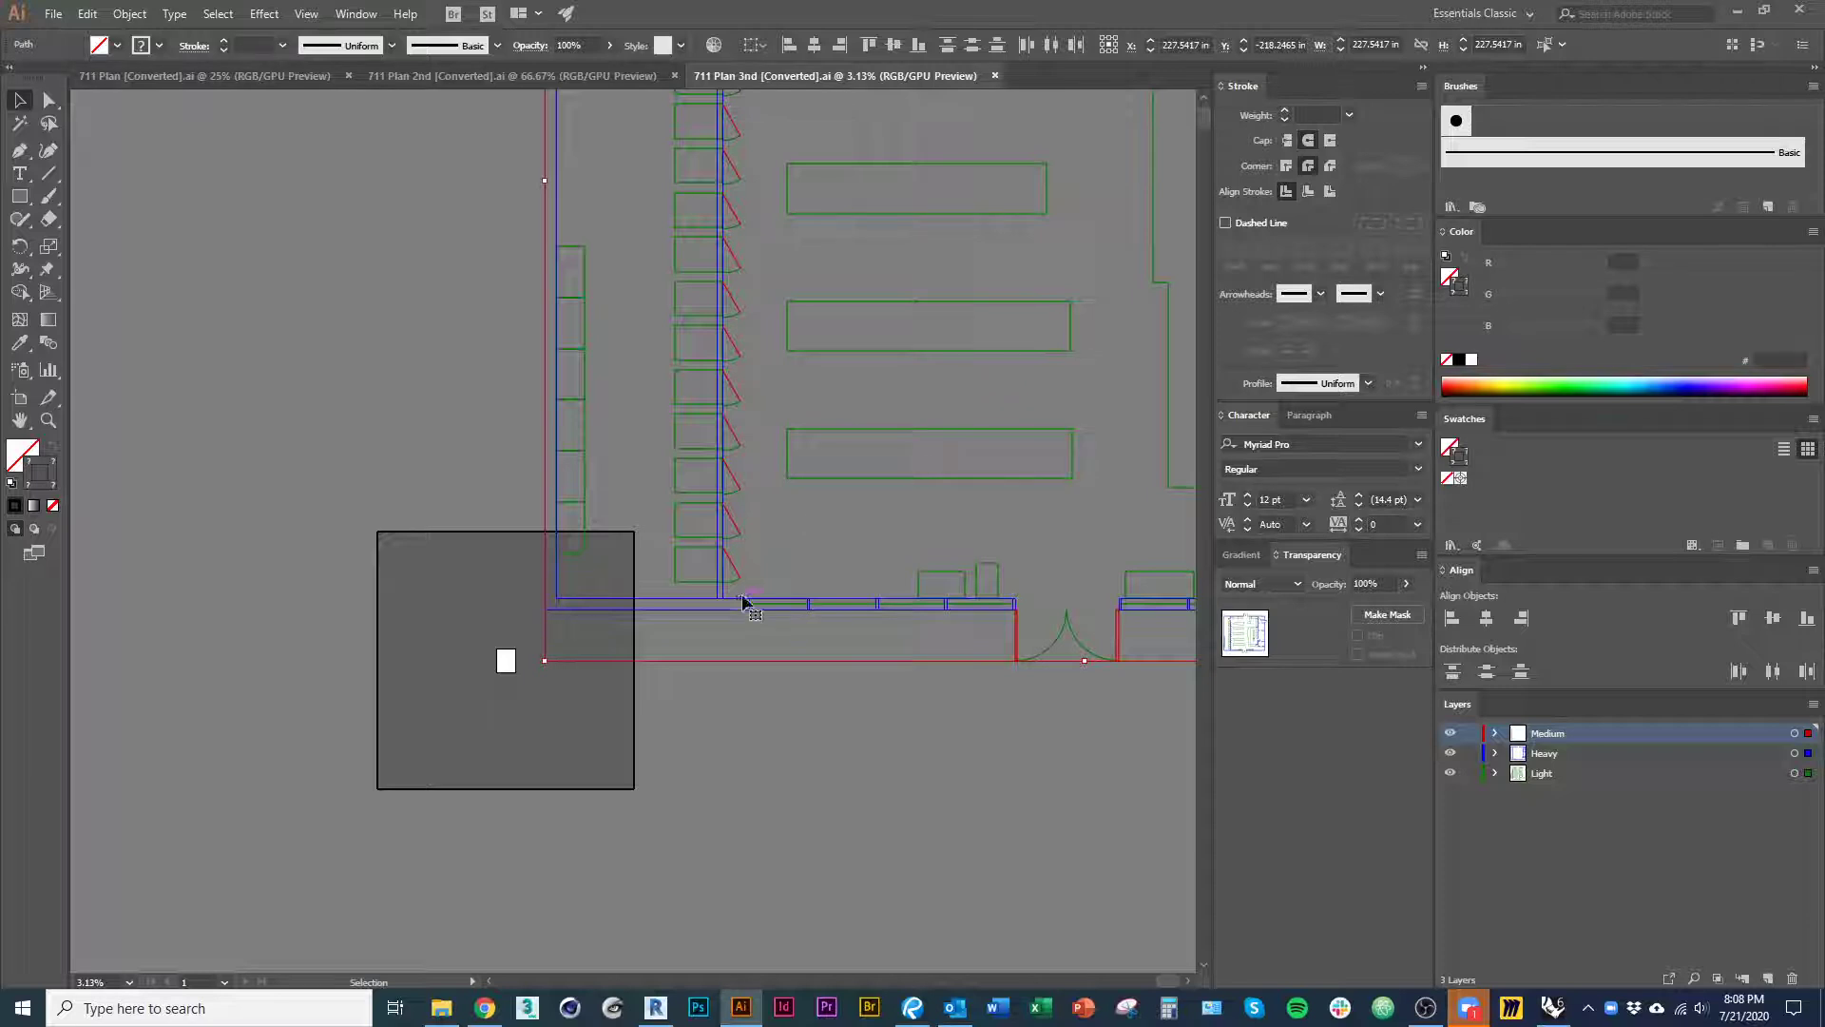
- Shrink the selected plan linework freehand from its outer corner to about 125.63 by 40.35 inches
drag(548, 664, 1041, 228)
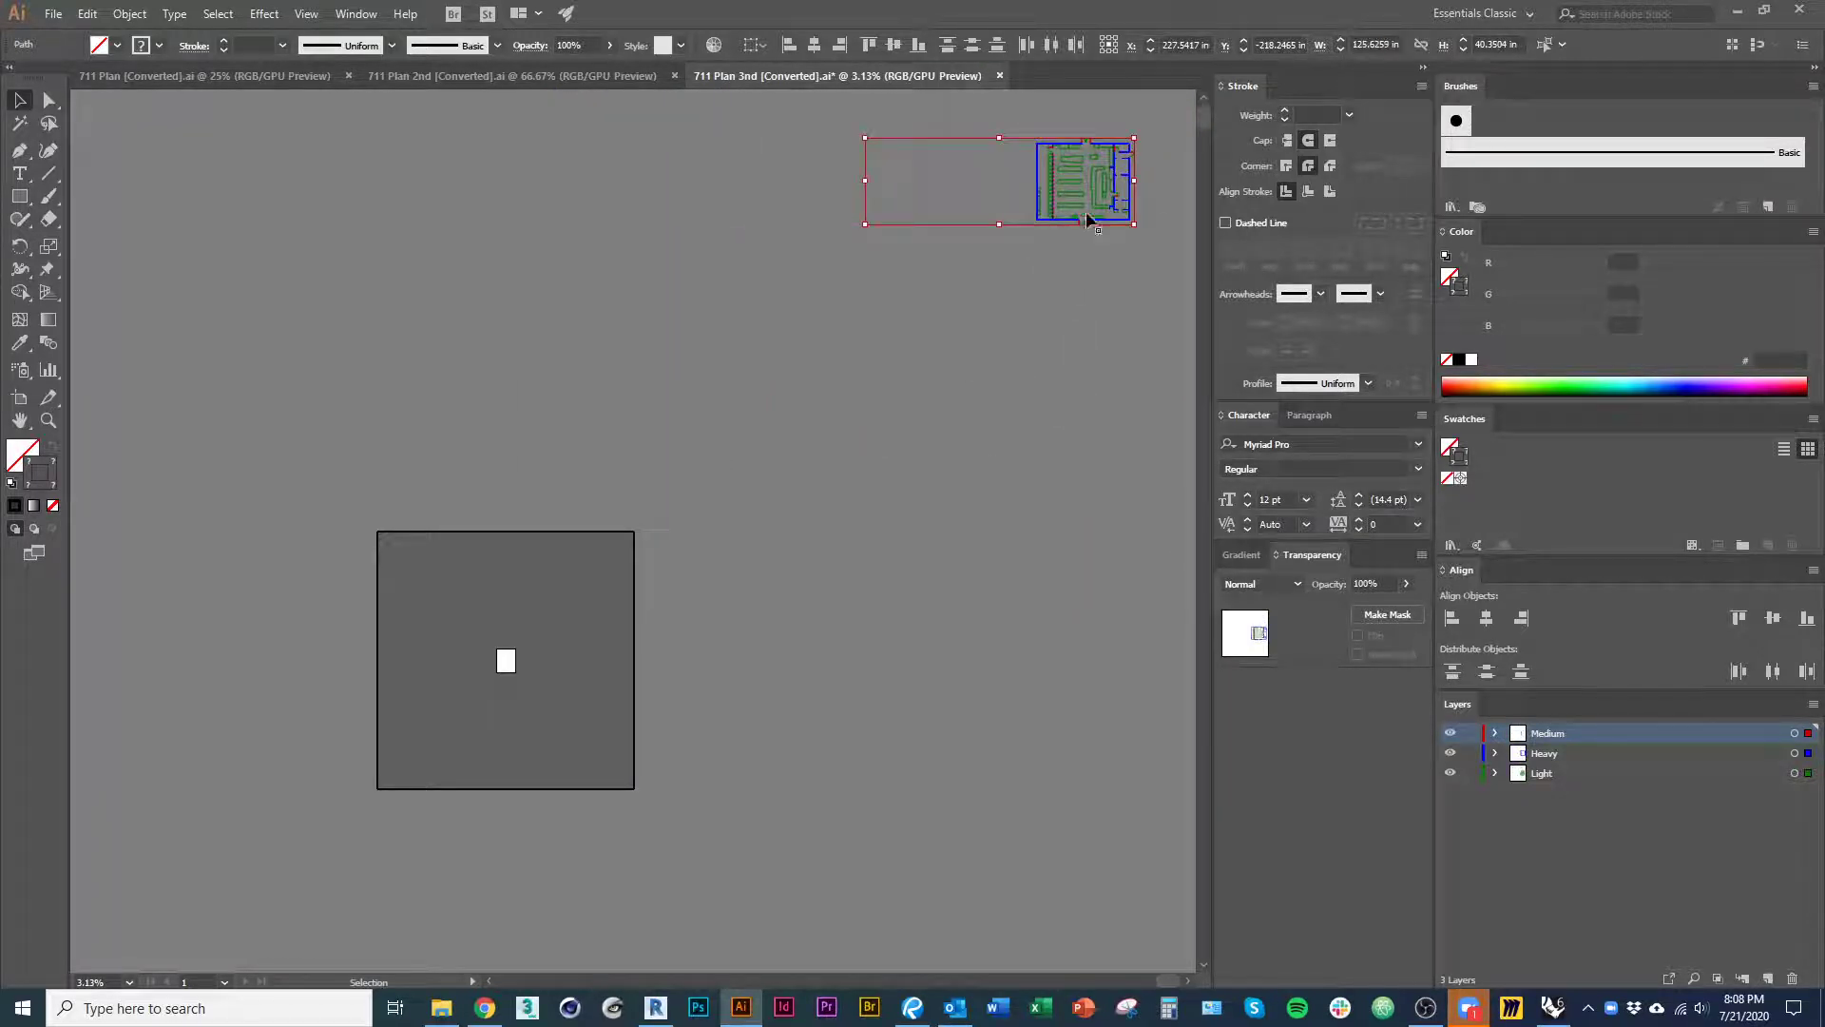
- Redo the plan linework's freehand shrink to about 153.72 by 90.26 inches and try to move it toward the artboard
key(ctrl+z)
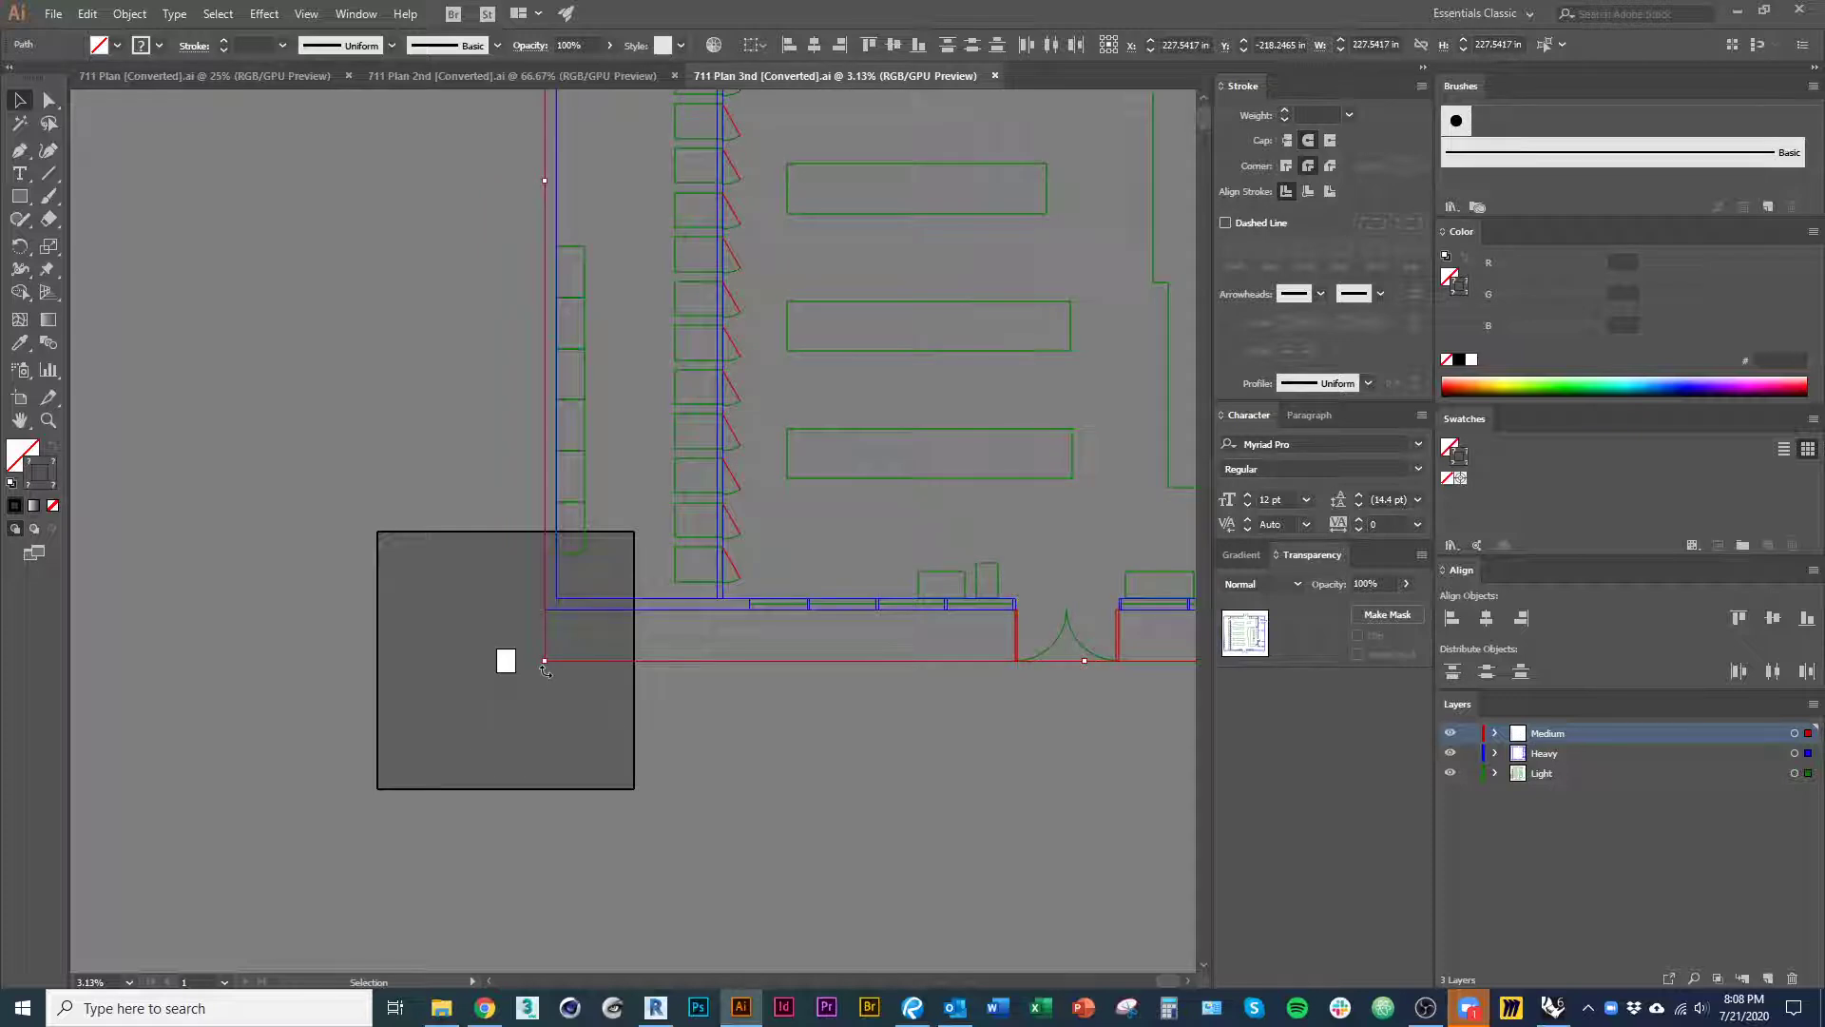
drag(548, 673, 868, 291)
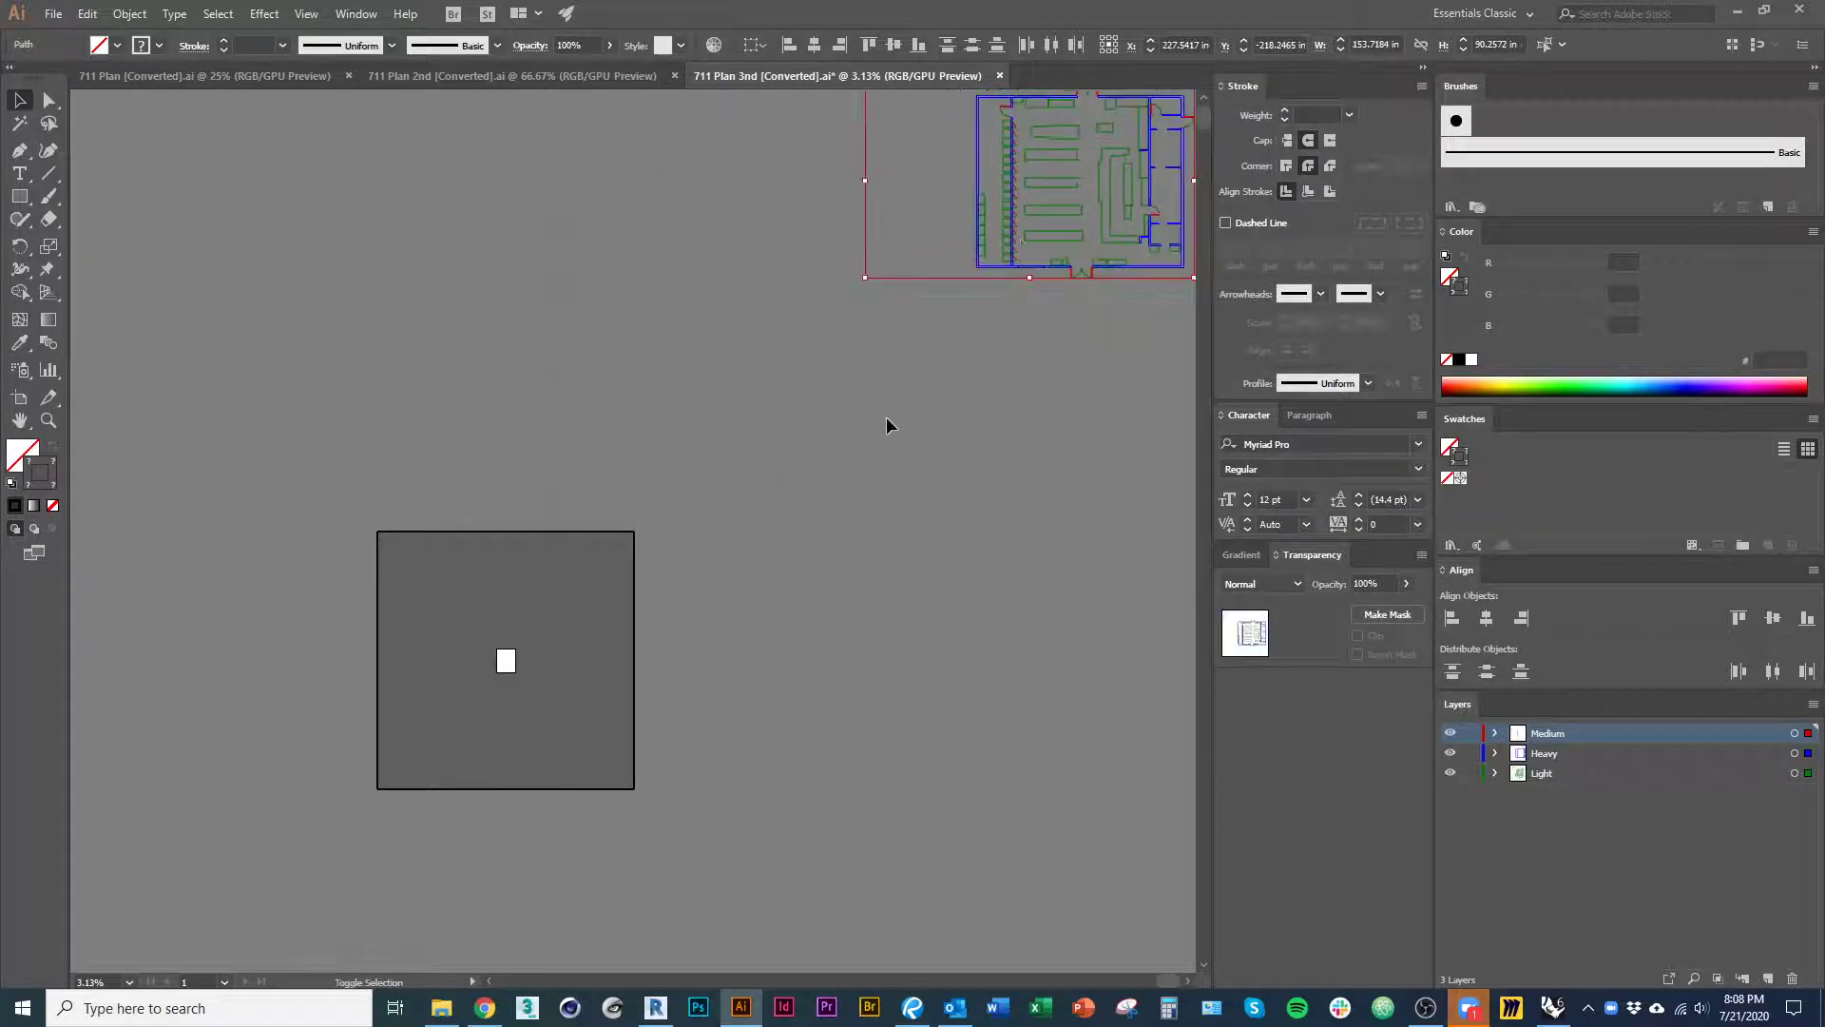
mouse_move(1018, 226)
mouse_down()
mouse_move(533, 709)
mouse_move(969, 285)
mouse_up()
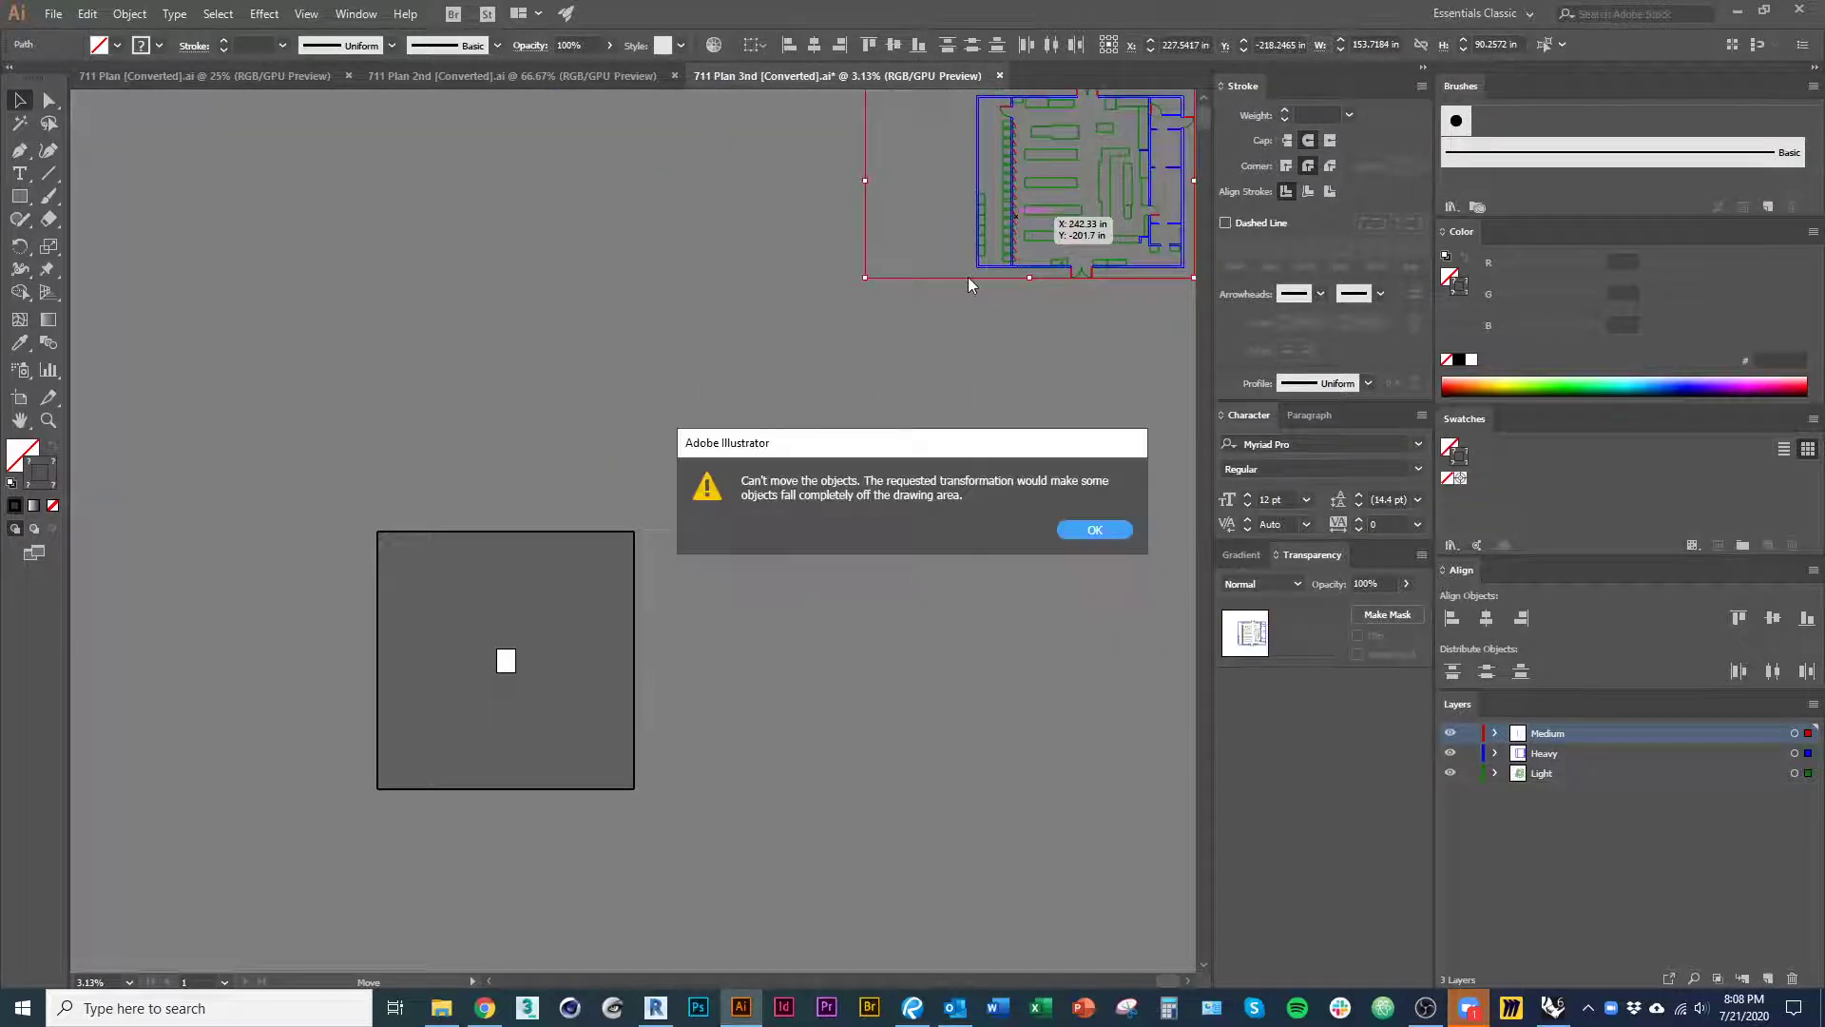
click(1093, 532)
click(864, 555)
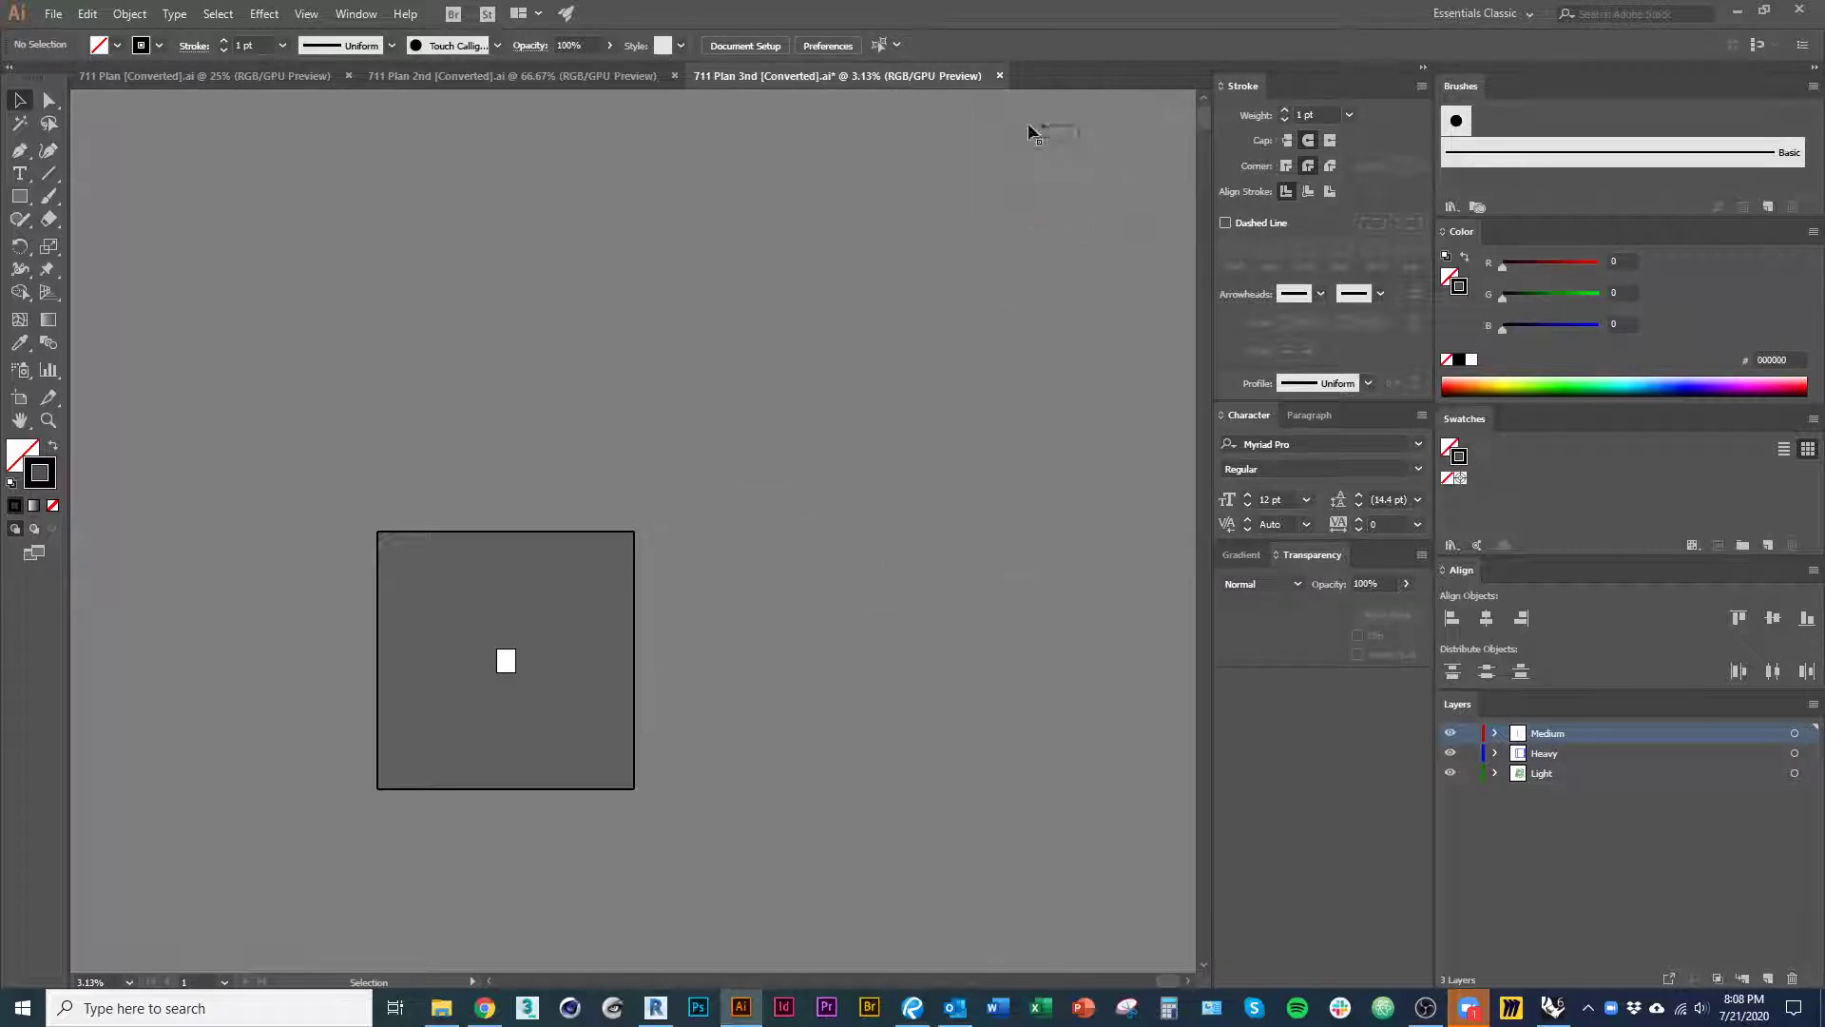
- Close 711 Plan 3nd without saving the changes and close 711 Plan 2nd, keeping only 711 Plan open
click(999, 75)
click(1010, 530)
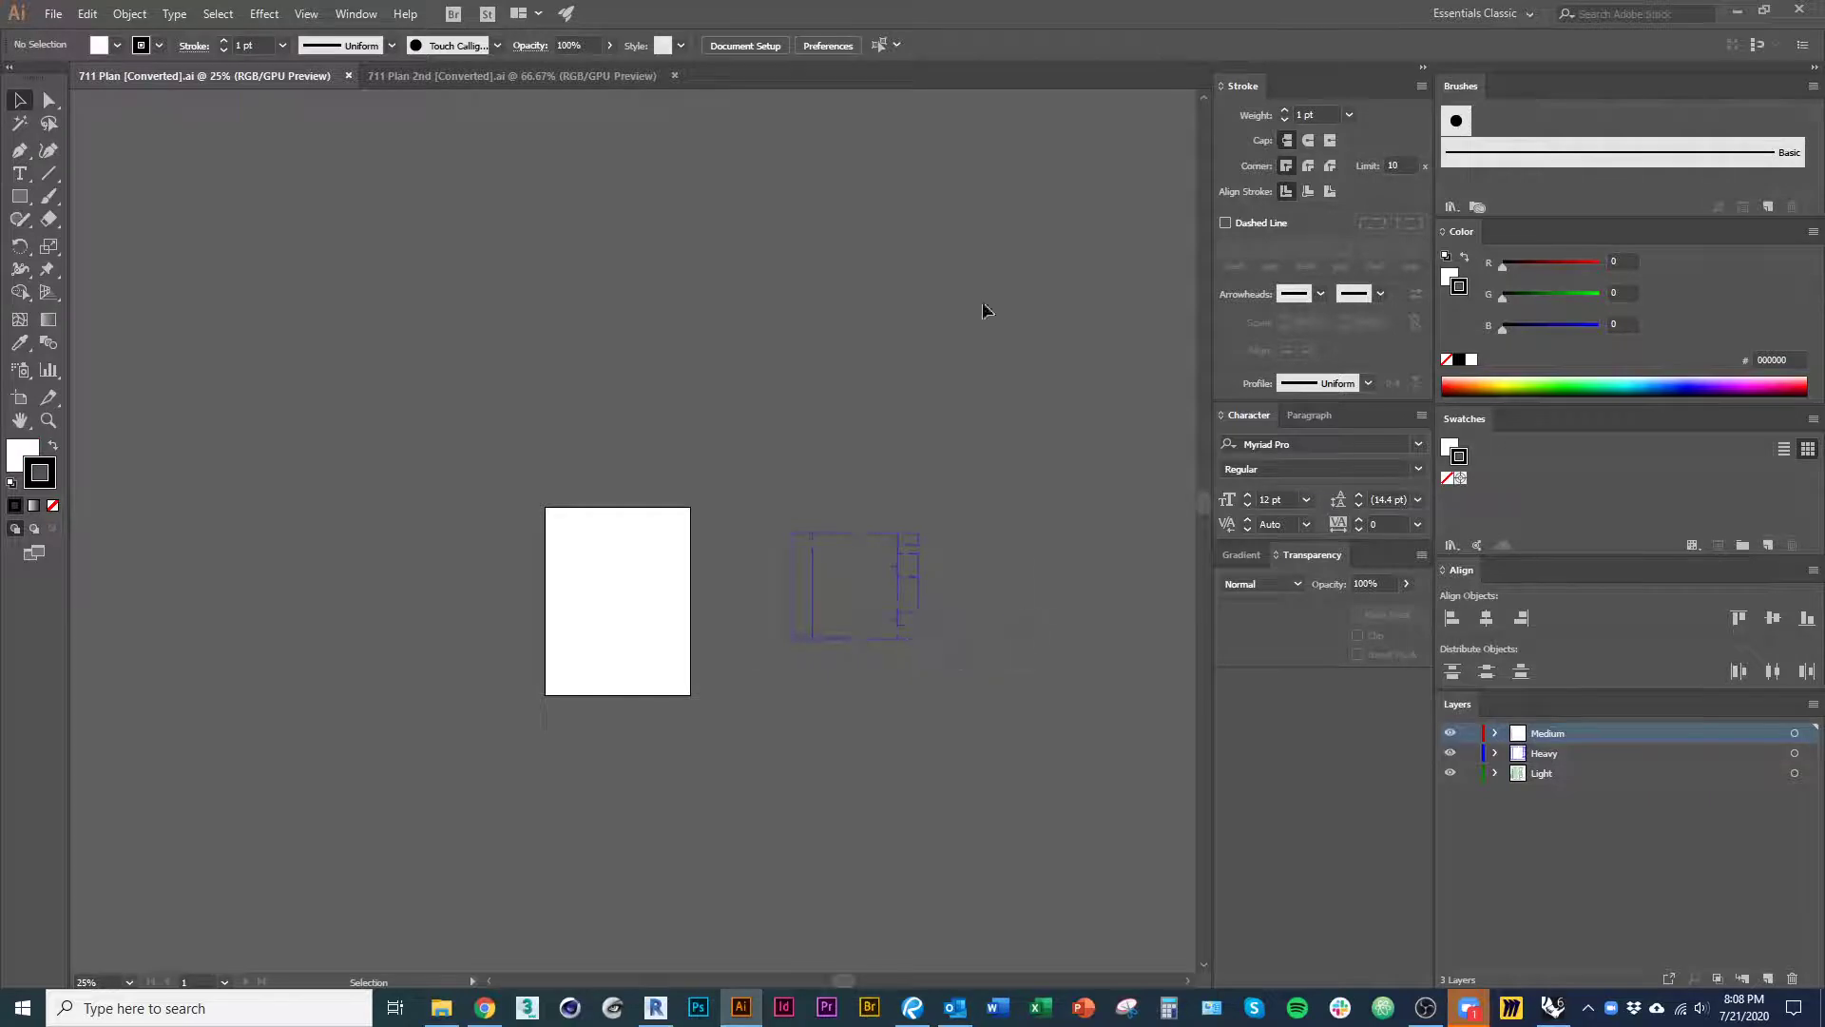
click(603, 80)
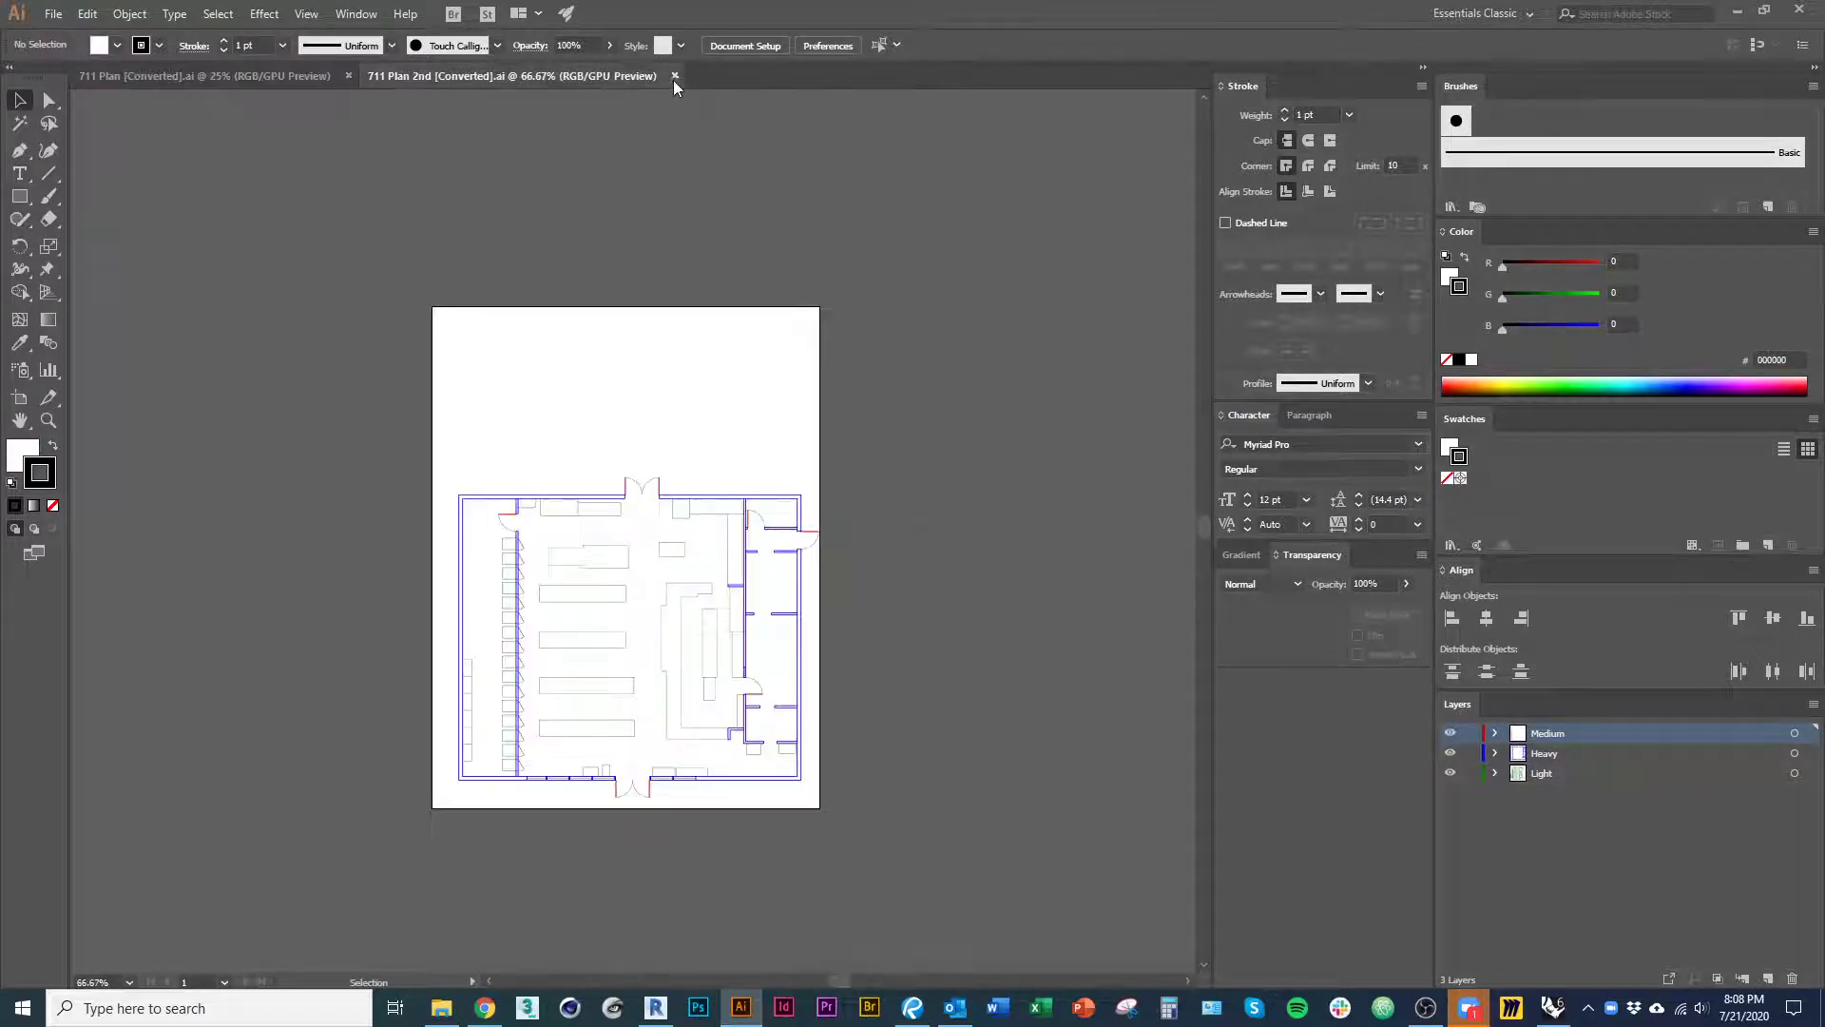
click(675, 75)
- Select all the plan linework in 711 Plan and move it onto the middle of the letter-size artboard
click(914, 609)
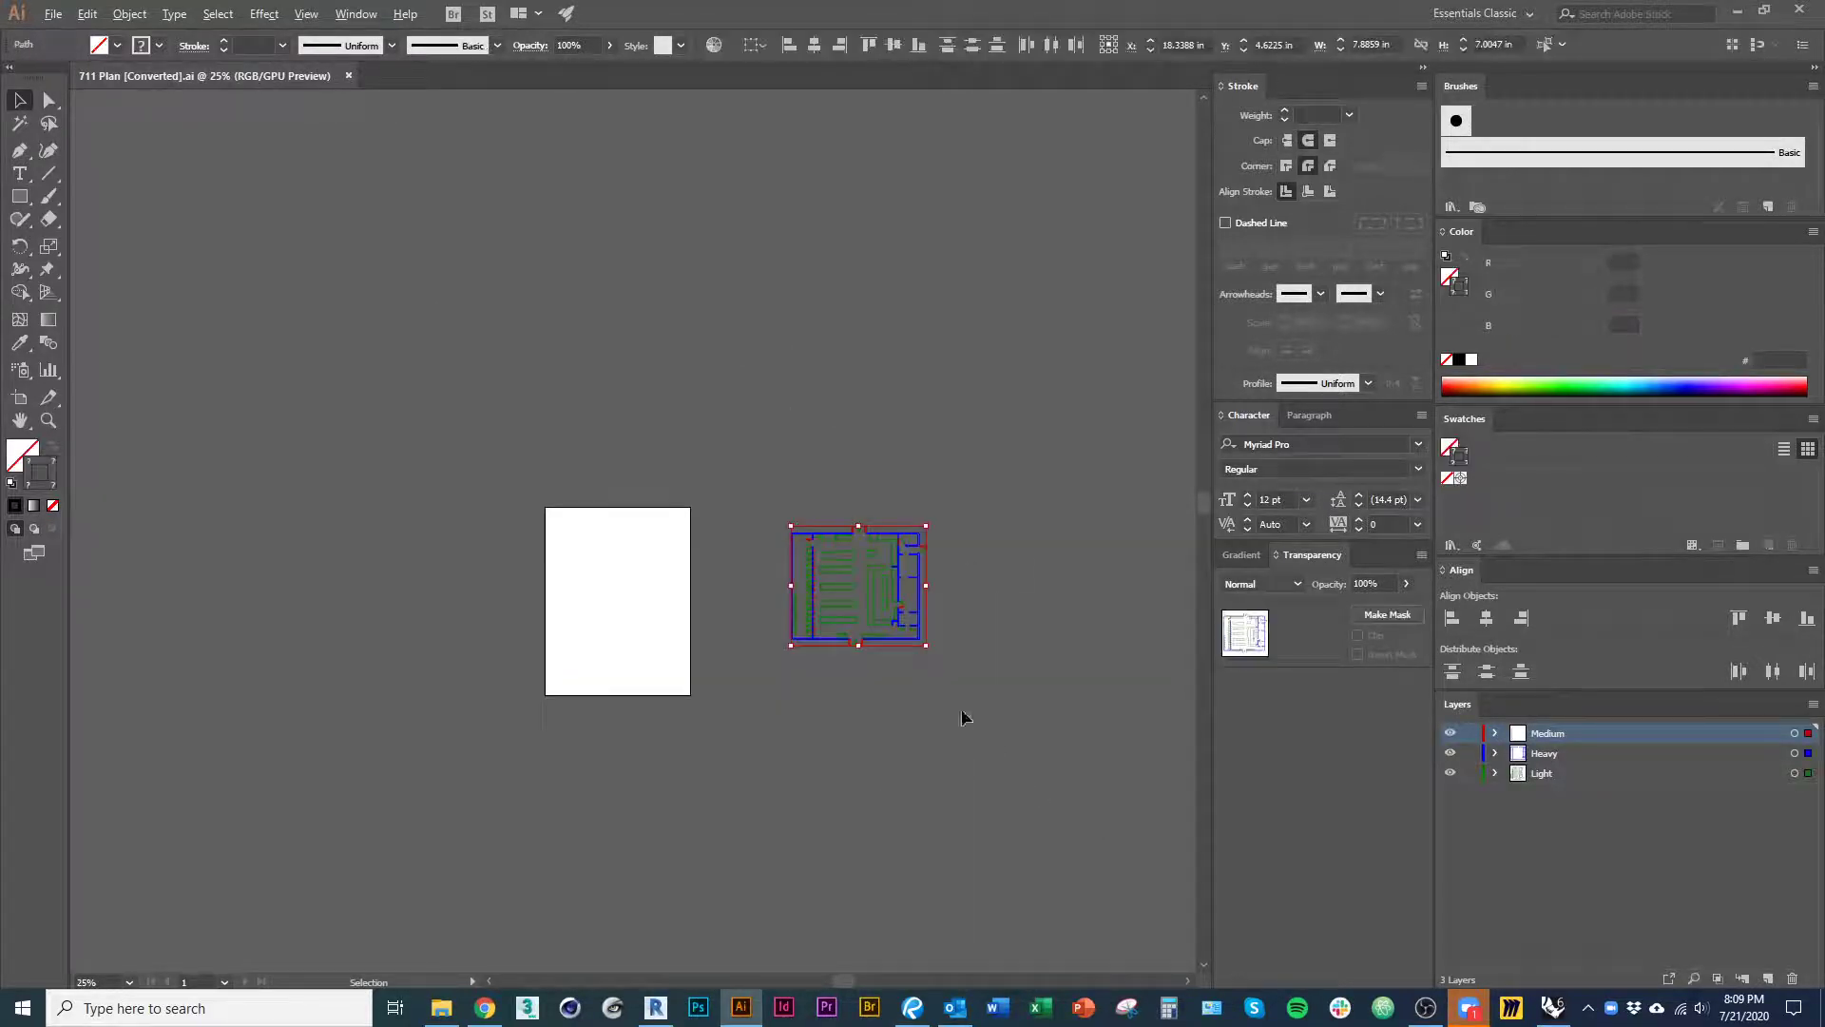
alt+scroll(890, 671, up, 1)
drag(886, 626, 571, 641)
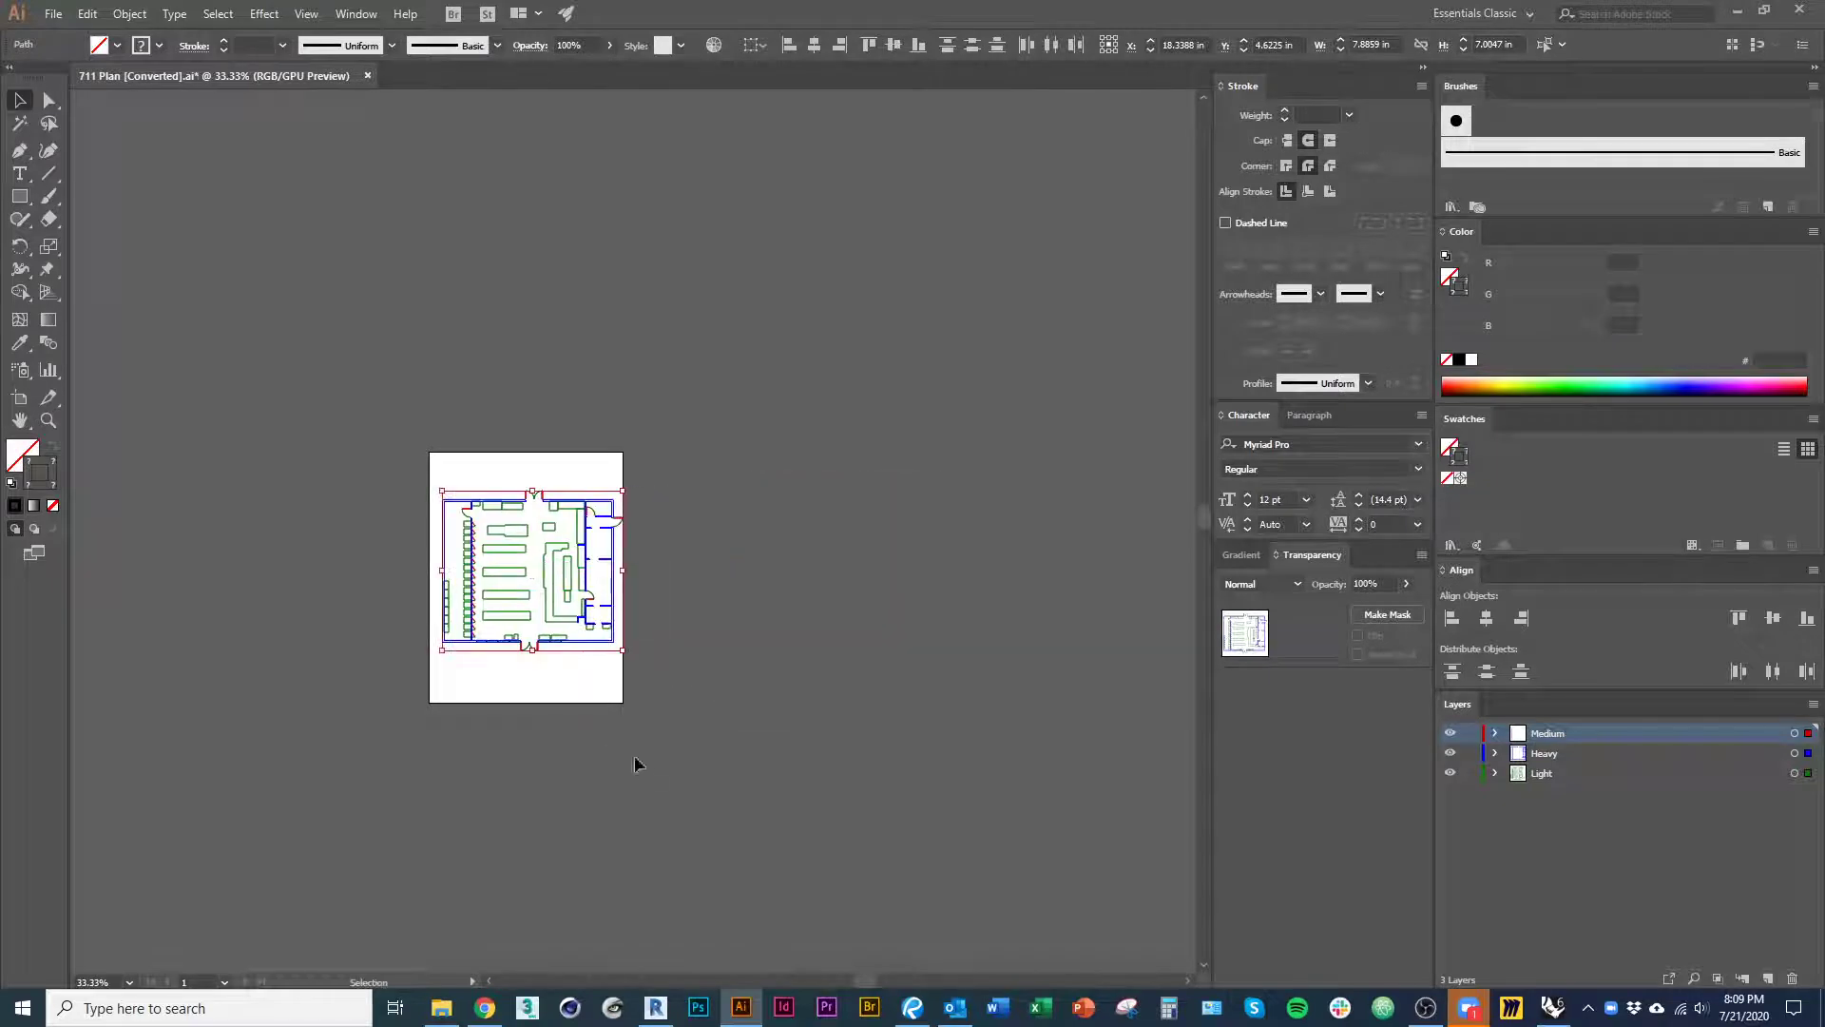
click(635, 761)
drag(603, 701, 675, 753)
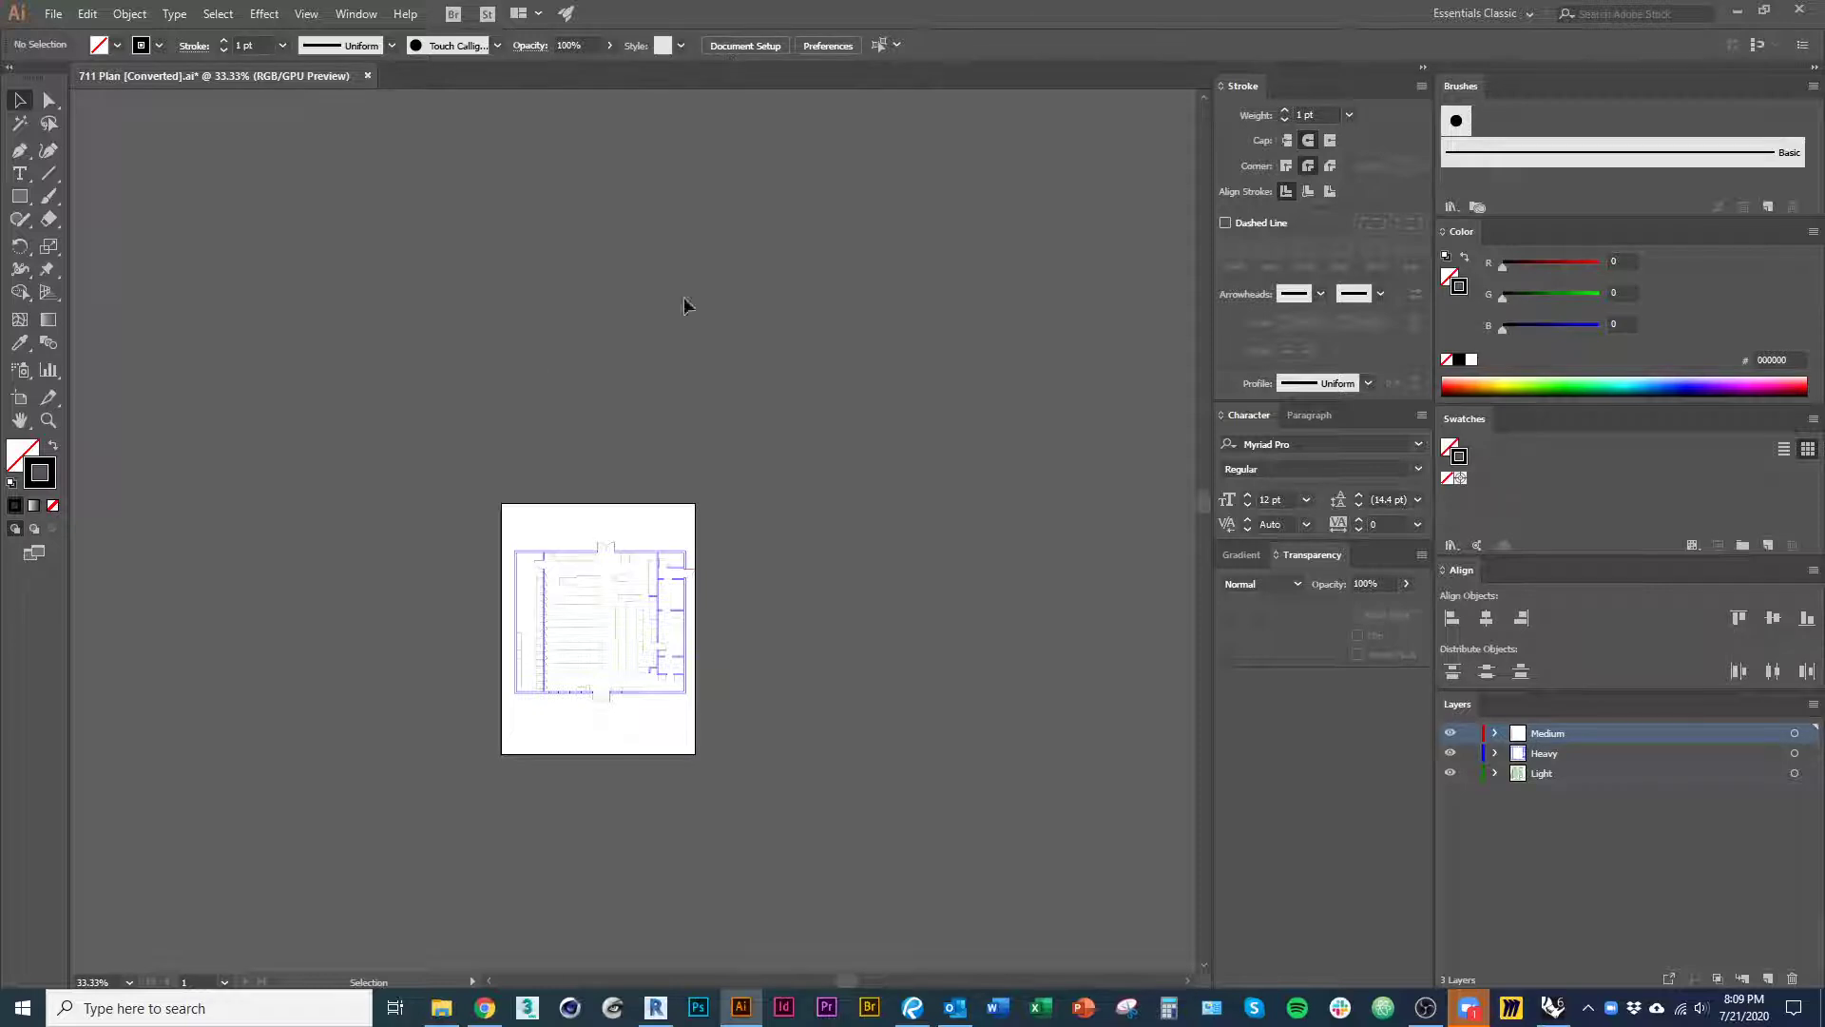
- Edit the artboard through Document Setup, setting its width to 17 inches, and return to the Selection tool
click(55, 15)
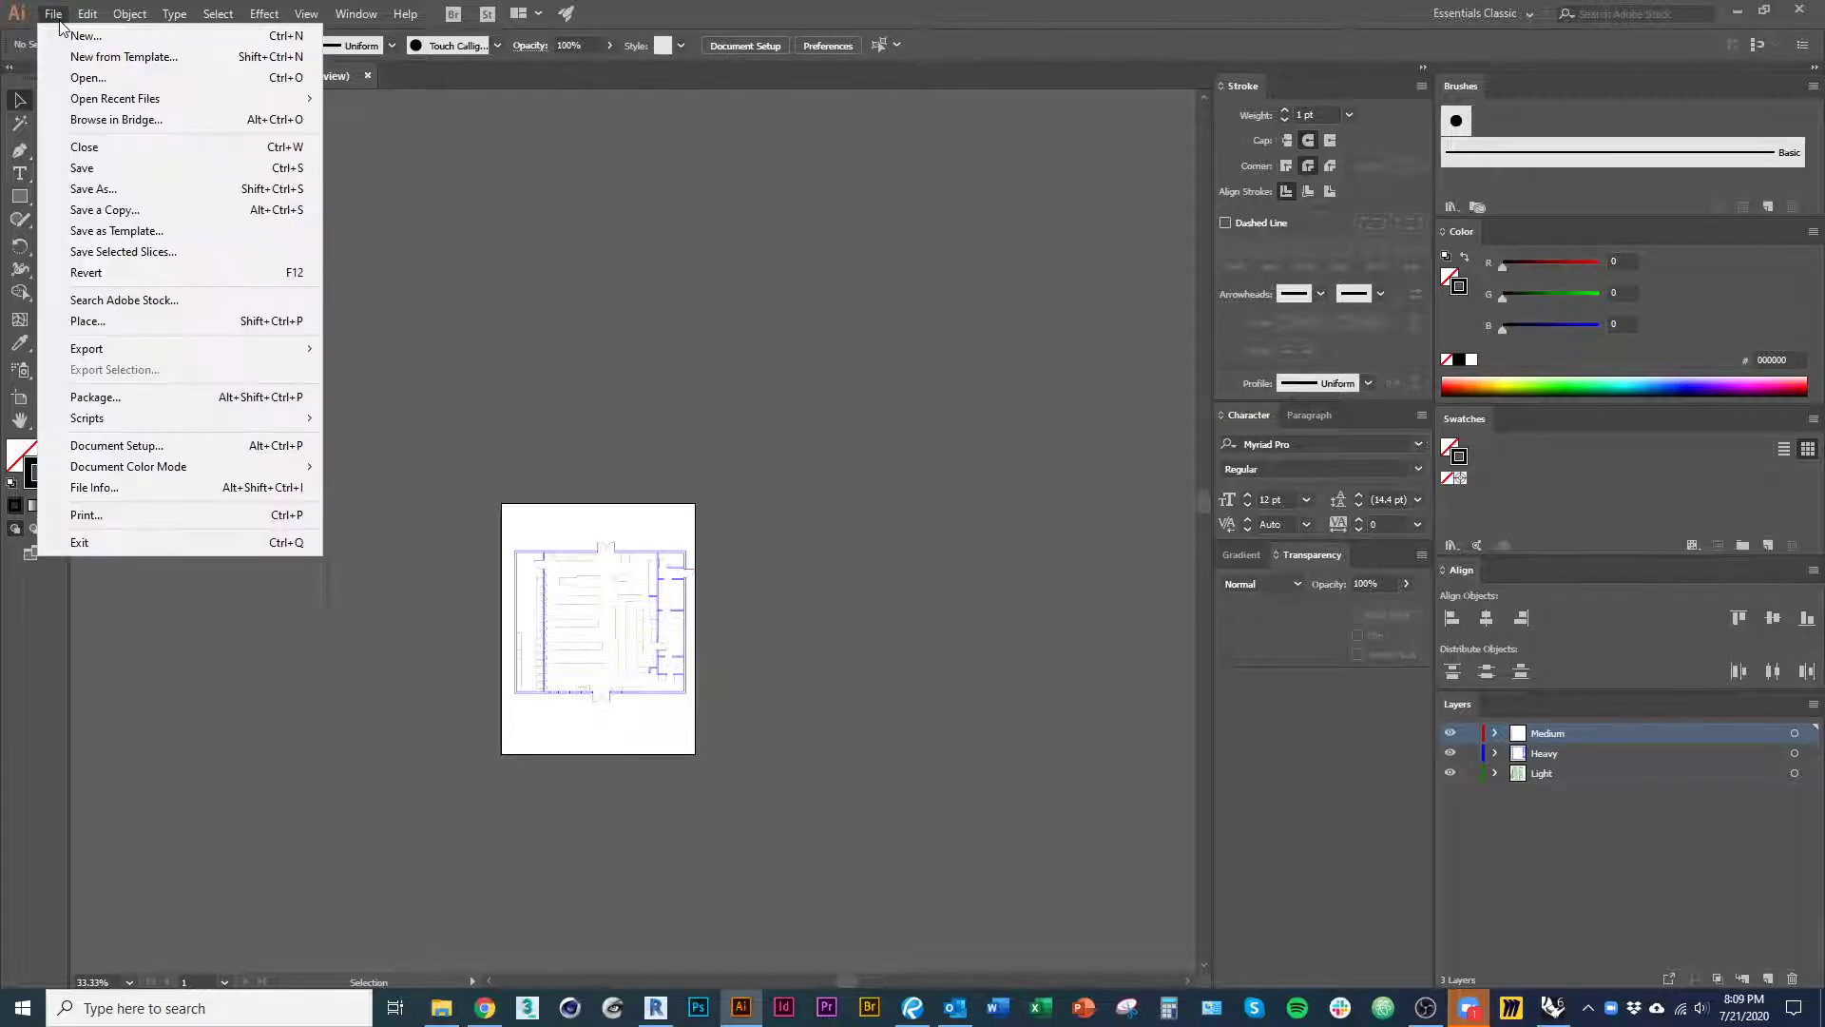
click(137, 446)
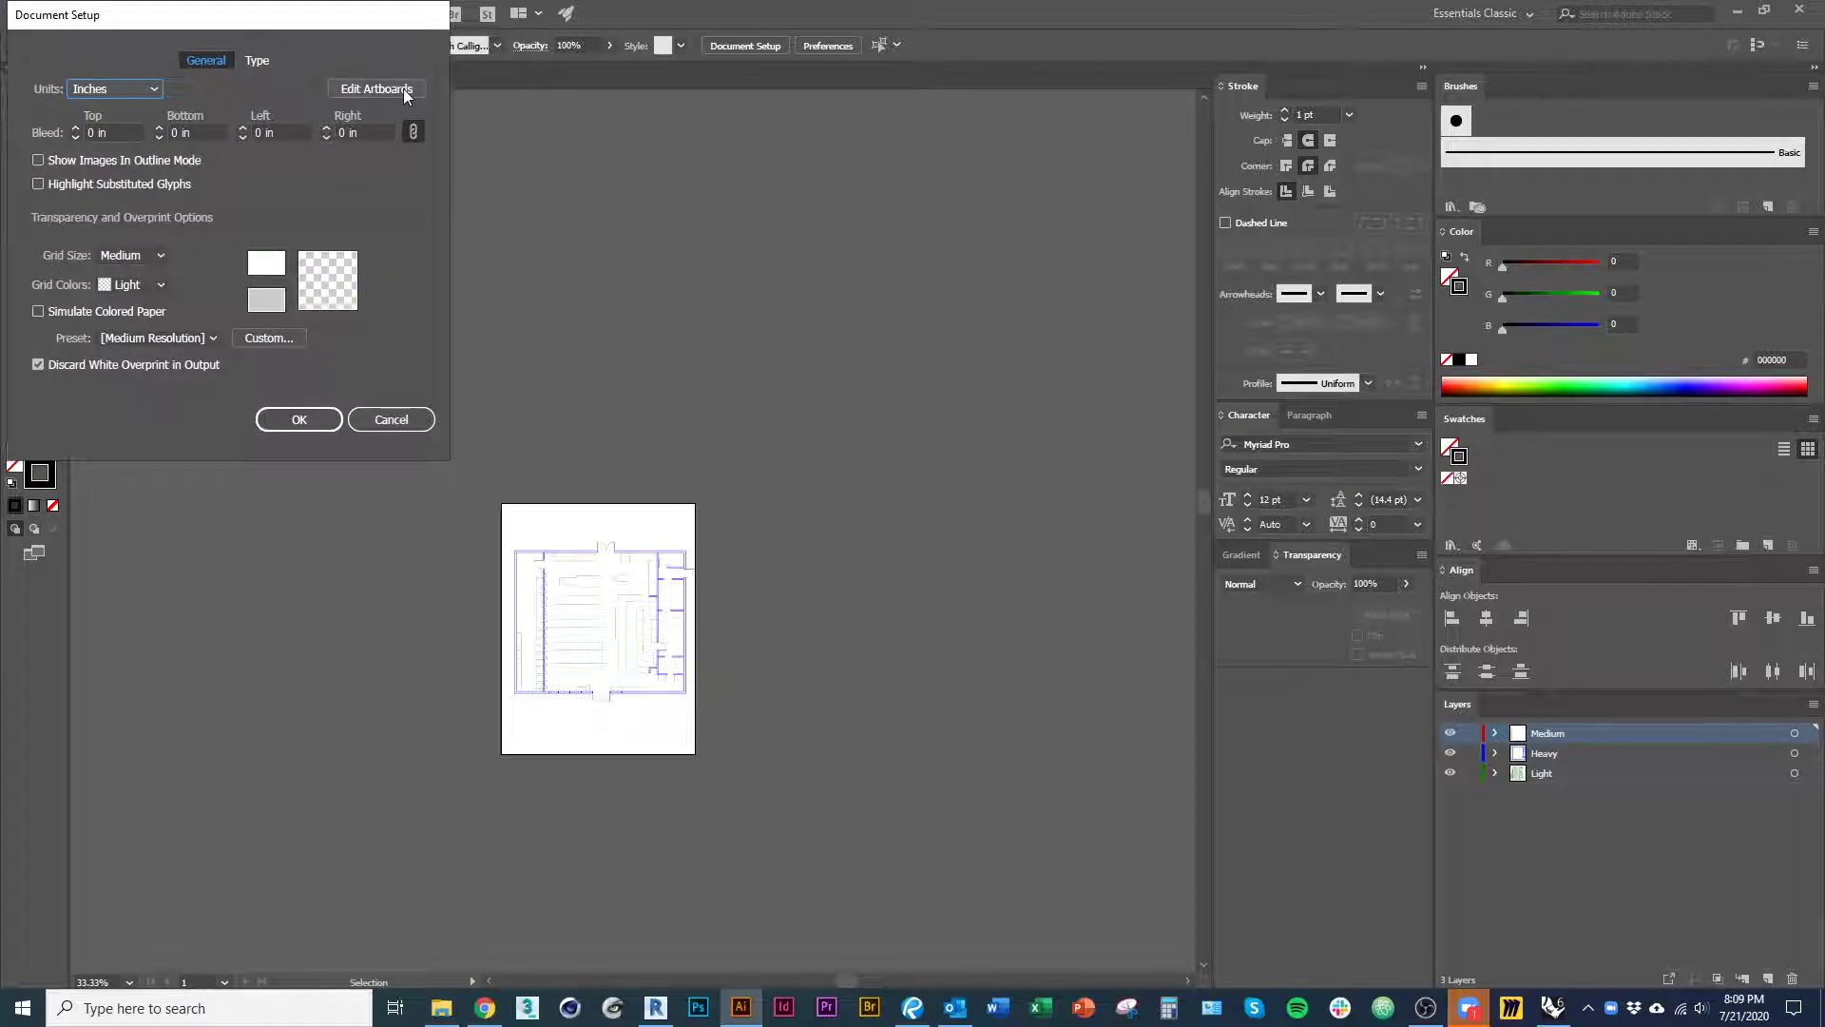
click(403, 89)
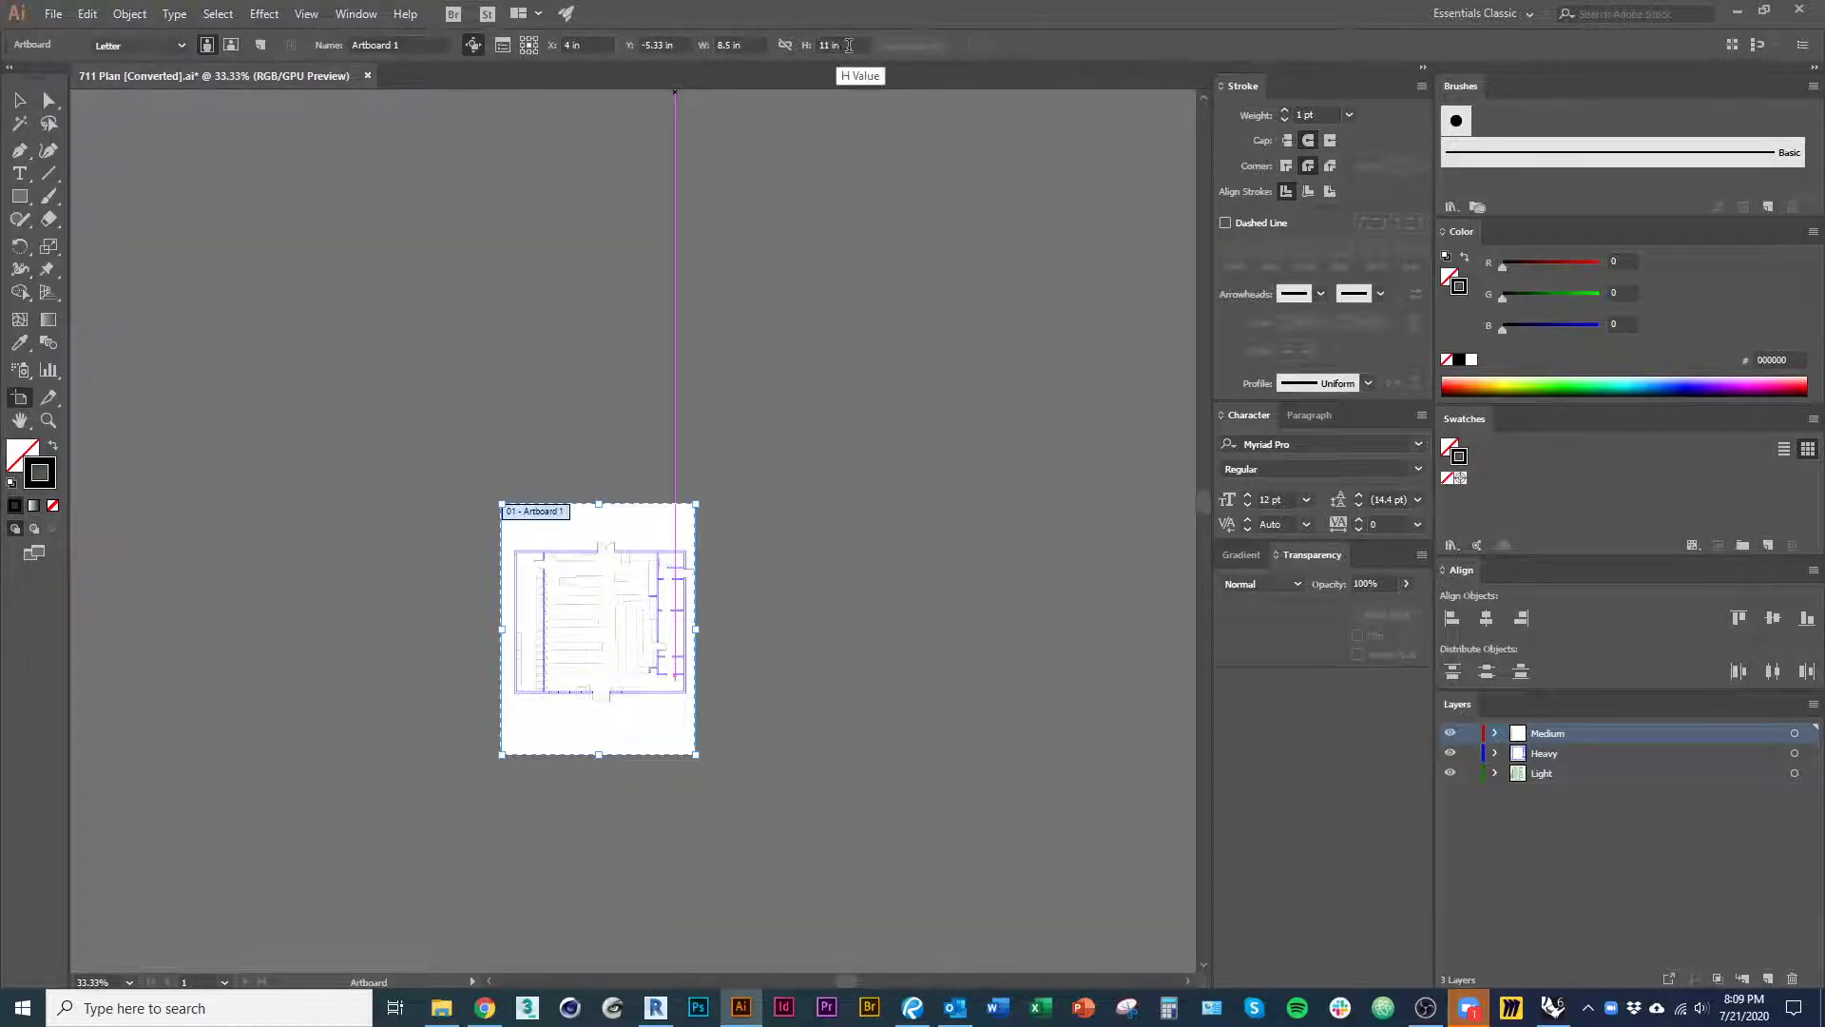
click(736, 45)
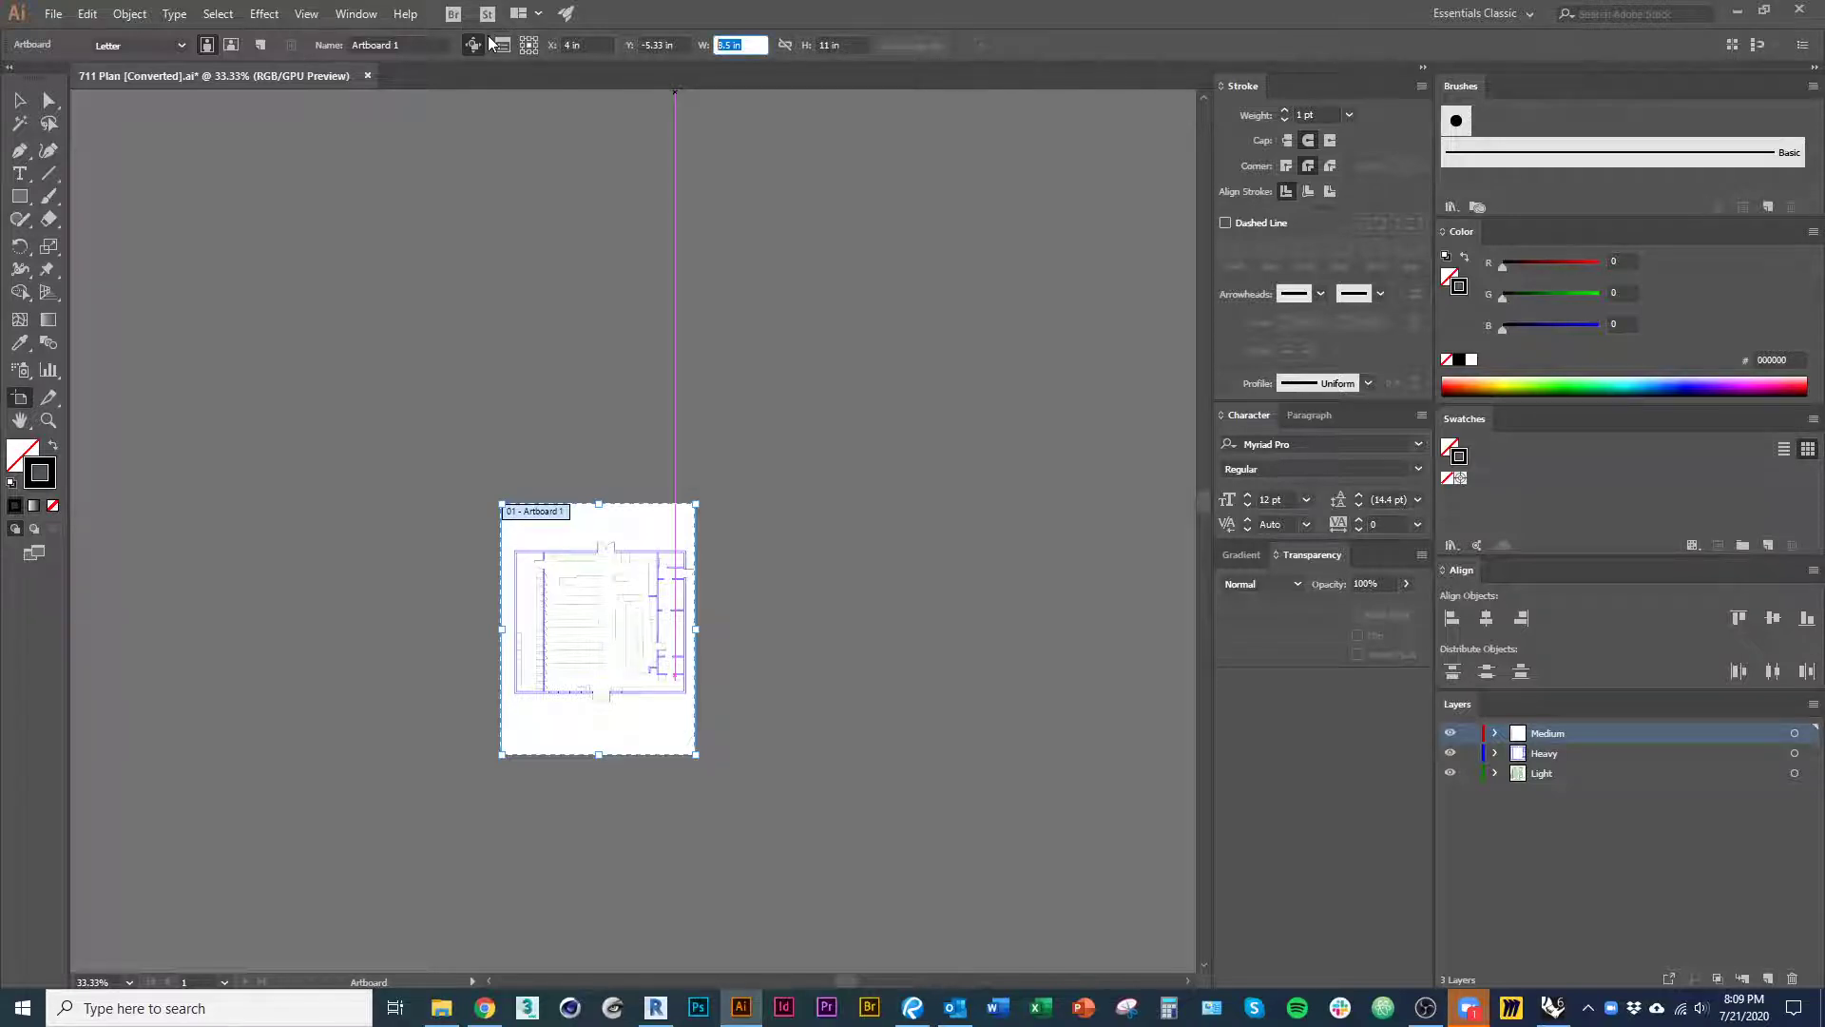
text(17)
key(Tab)
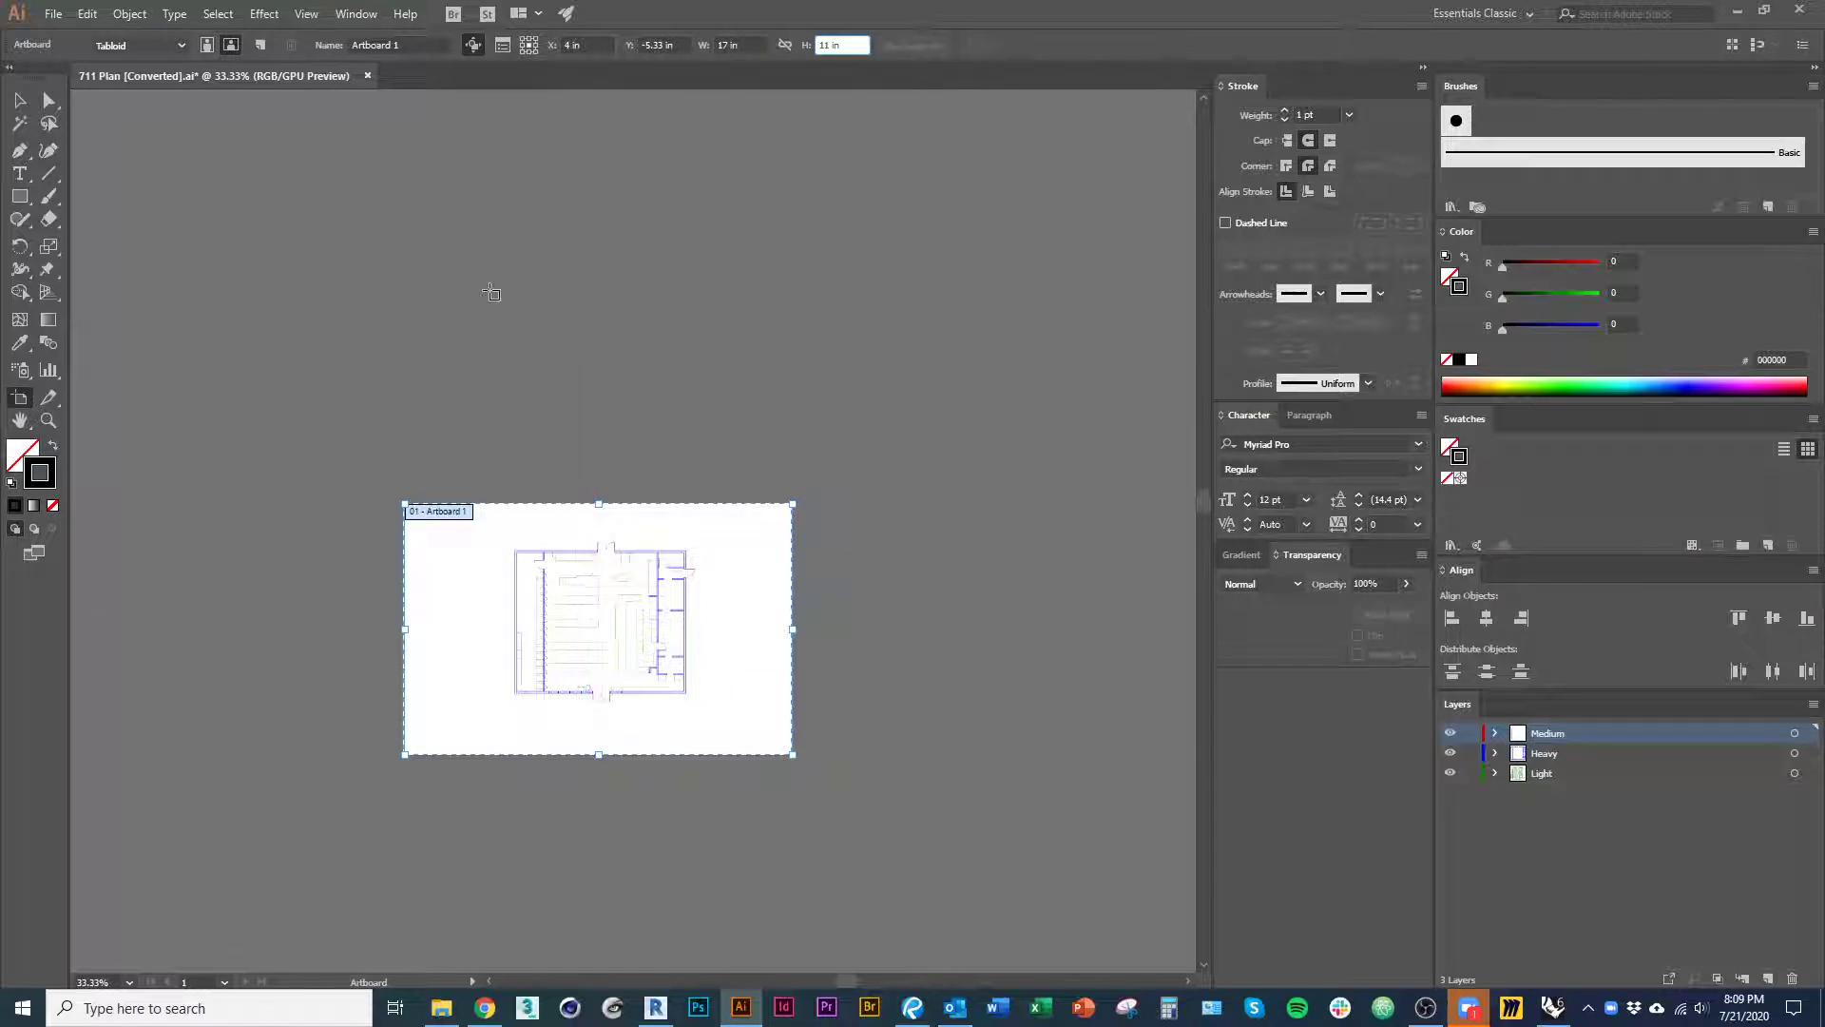
key(Return)
click(20, 100)
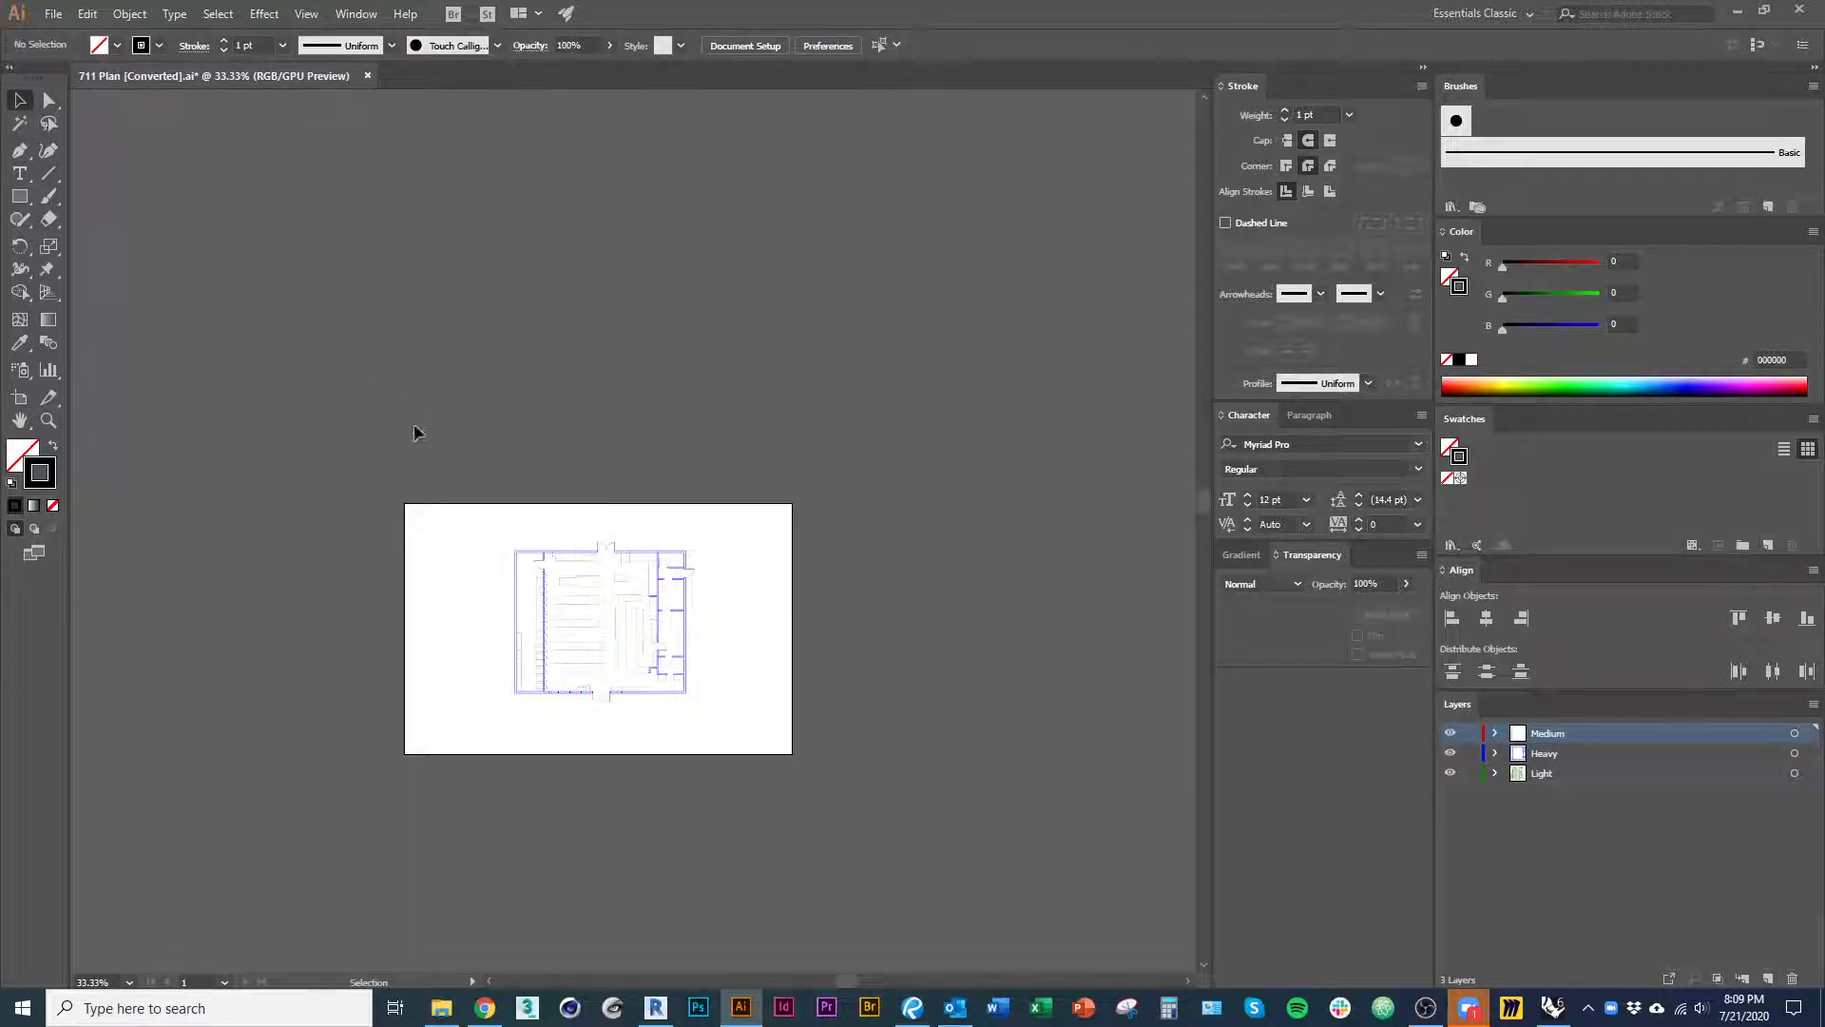
- Examine the plan's line weights and layer colours up close around the interior door, walls and counter in the back rooms
alt+scroll(630, 722, up, 2)
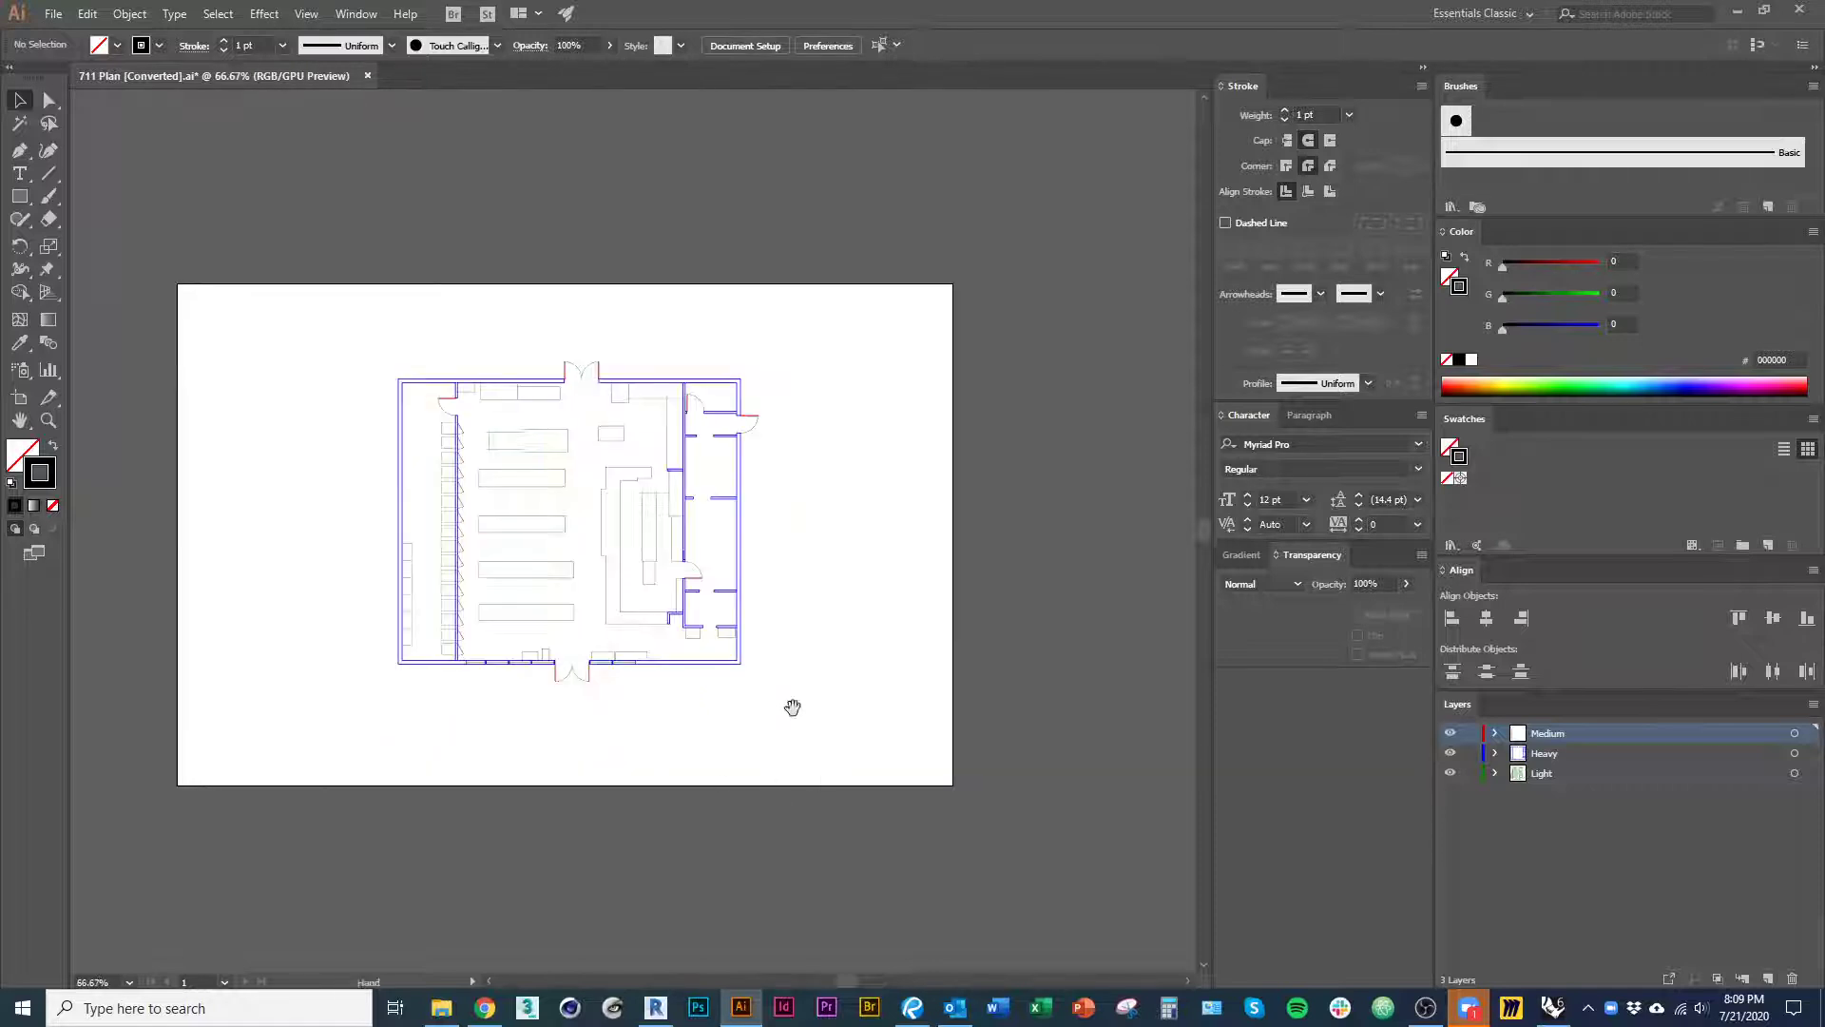
drag(791, 707, 837, 730)
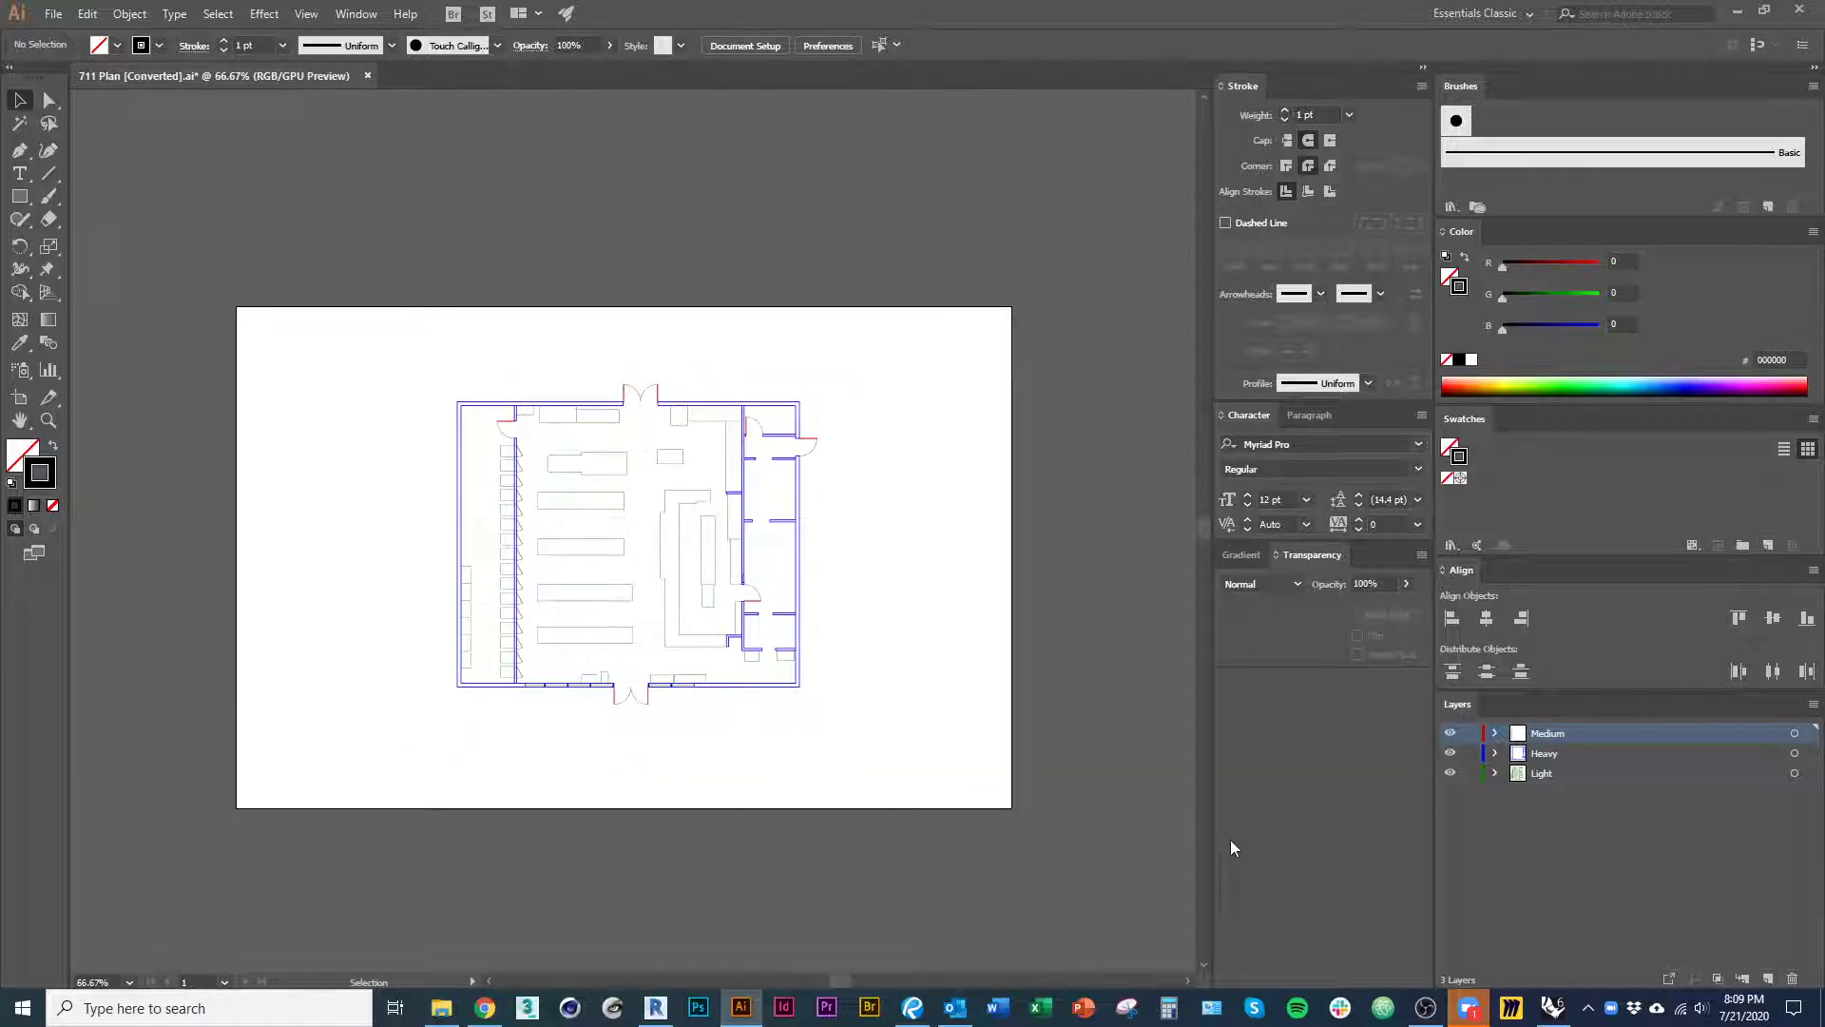
alt+scroll(950, 770, up, 5)
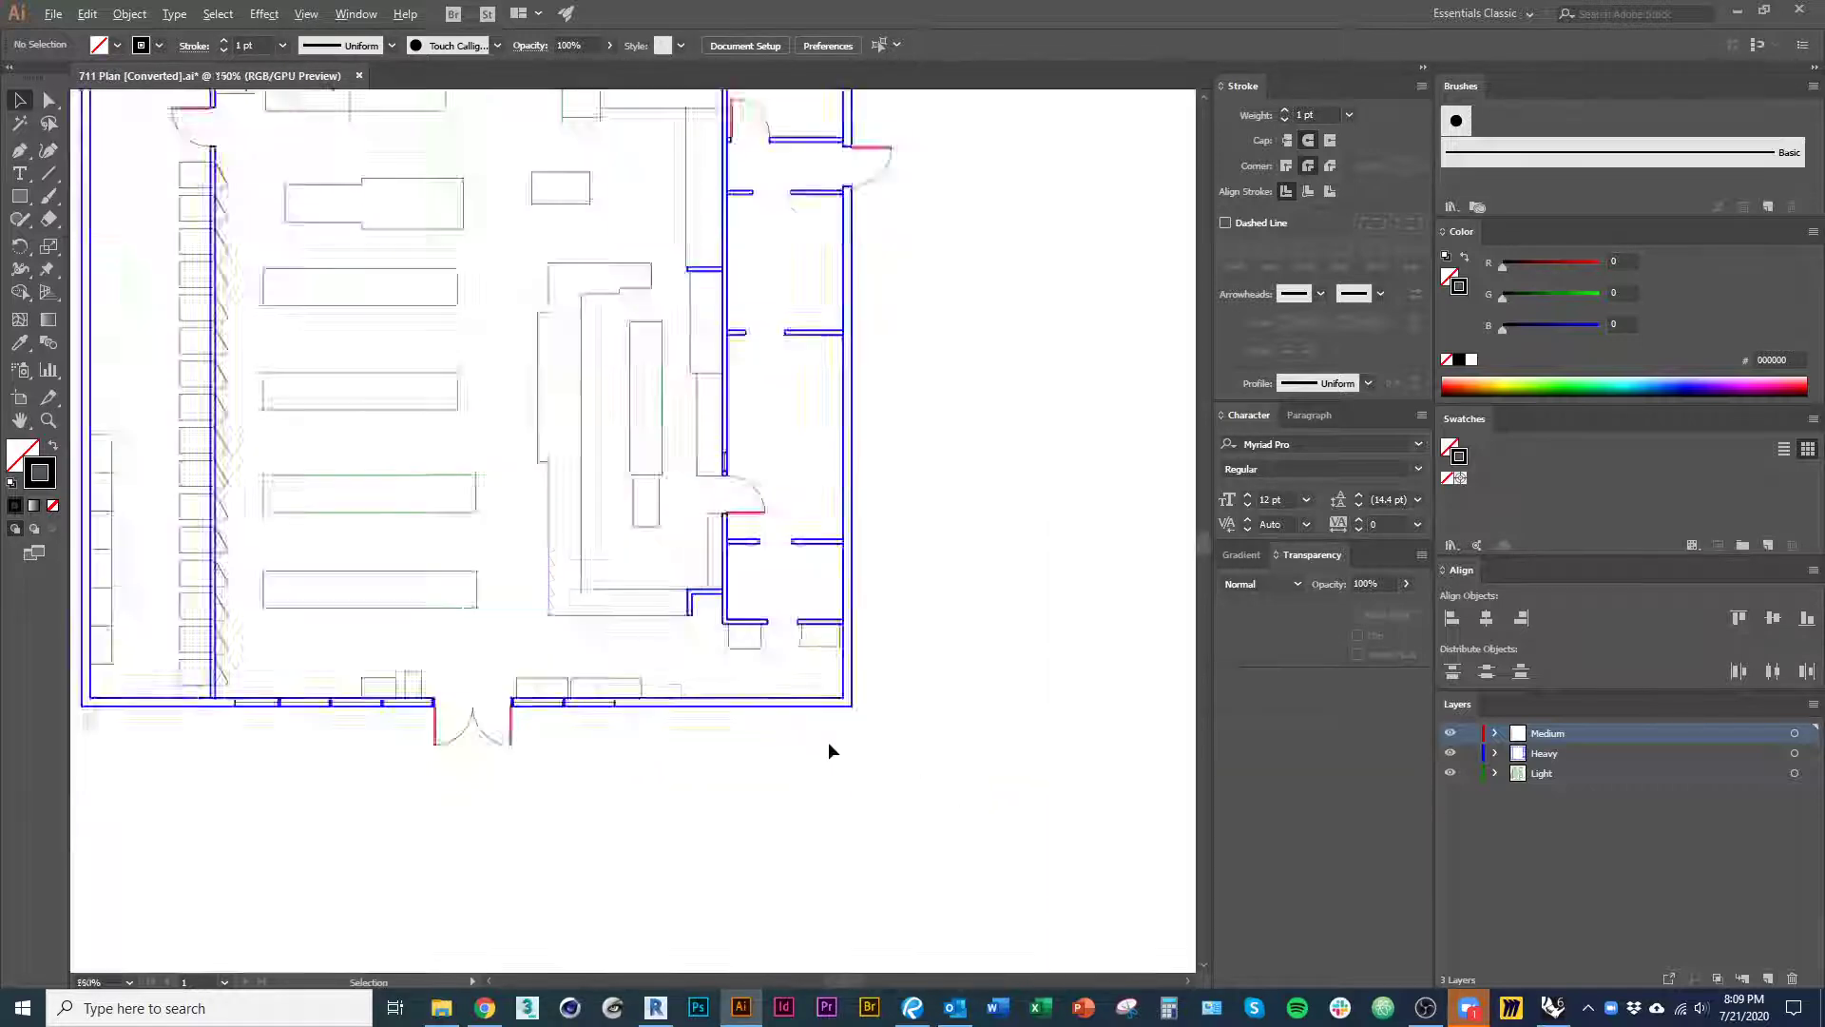
alt+scroll(749, 528, up, 1)
drag(716, 523, 973, 856)
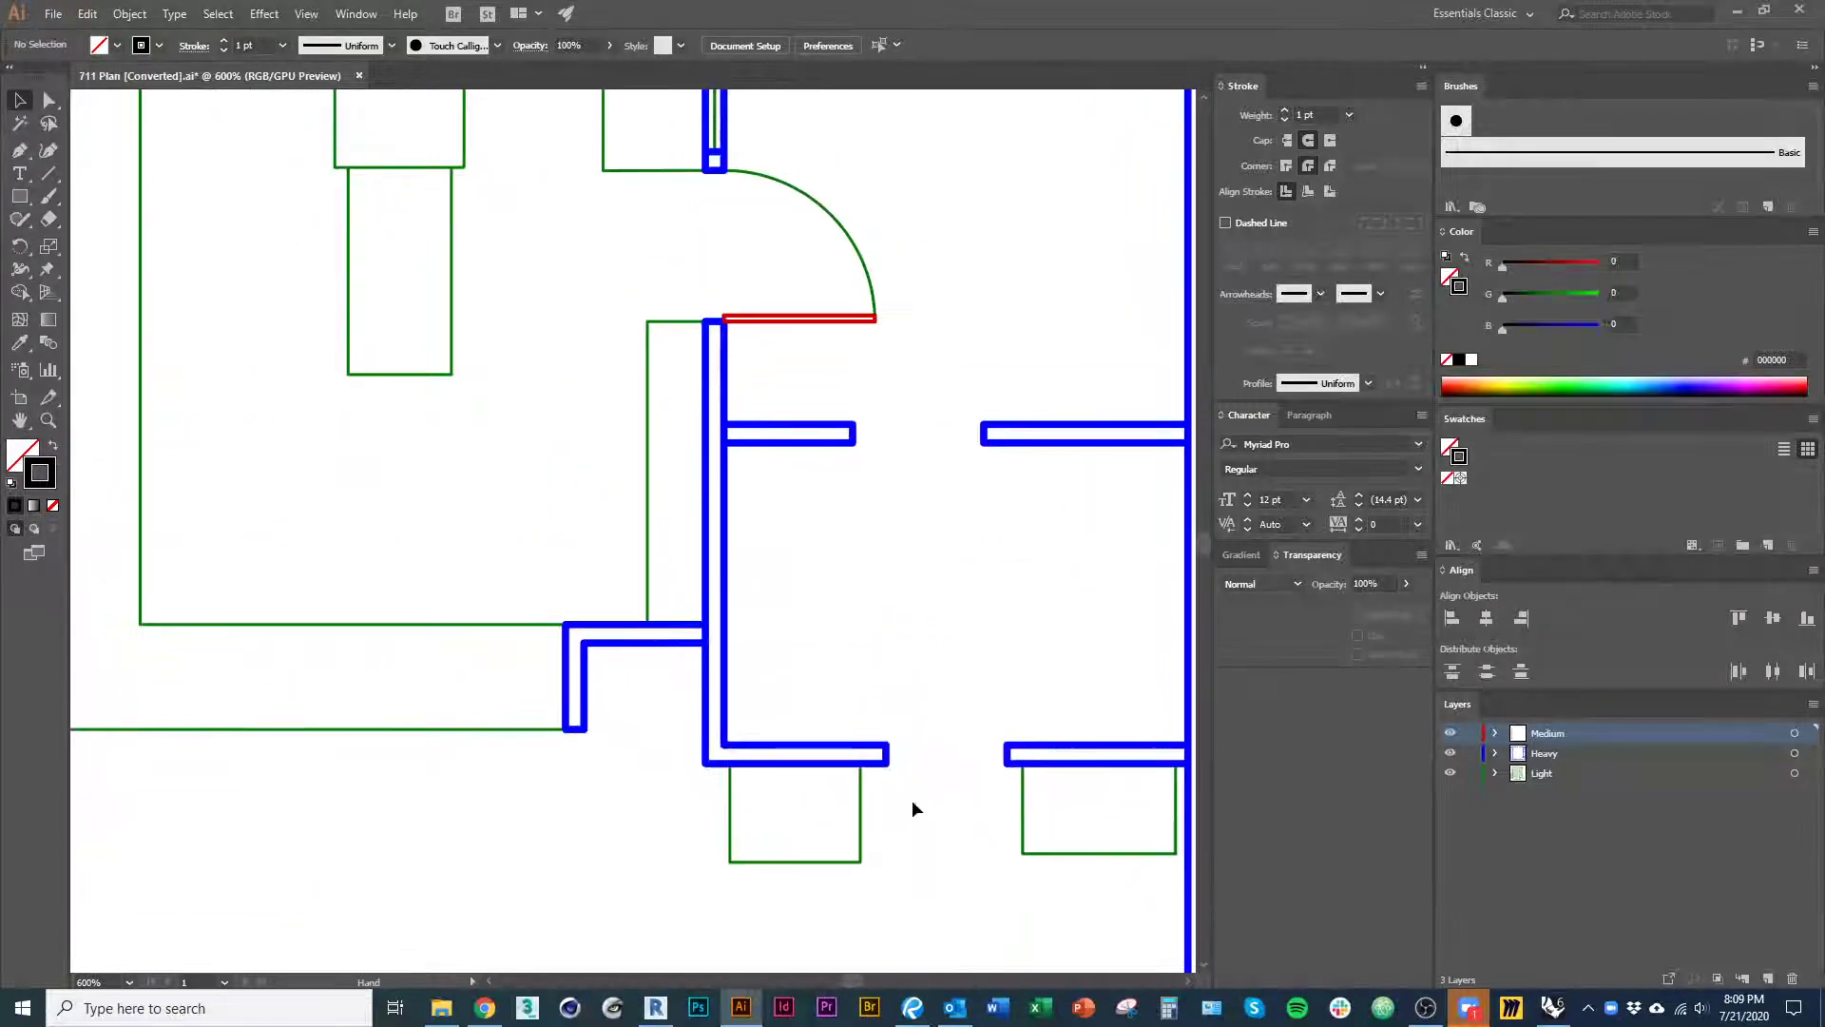
alt+scroll(879, 782, down, 1)
alt+scroll(879, 786, down, 1)
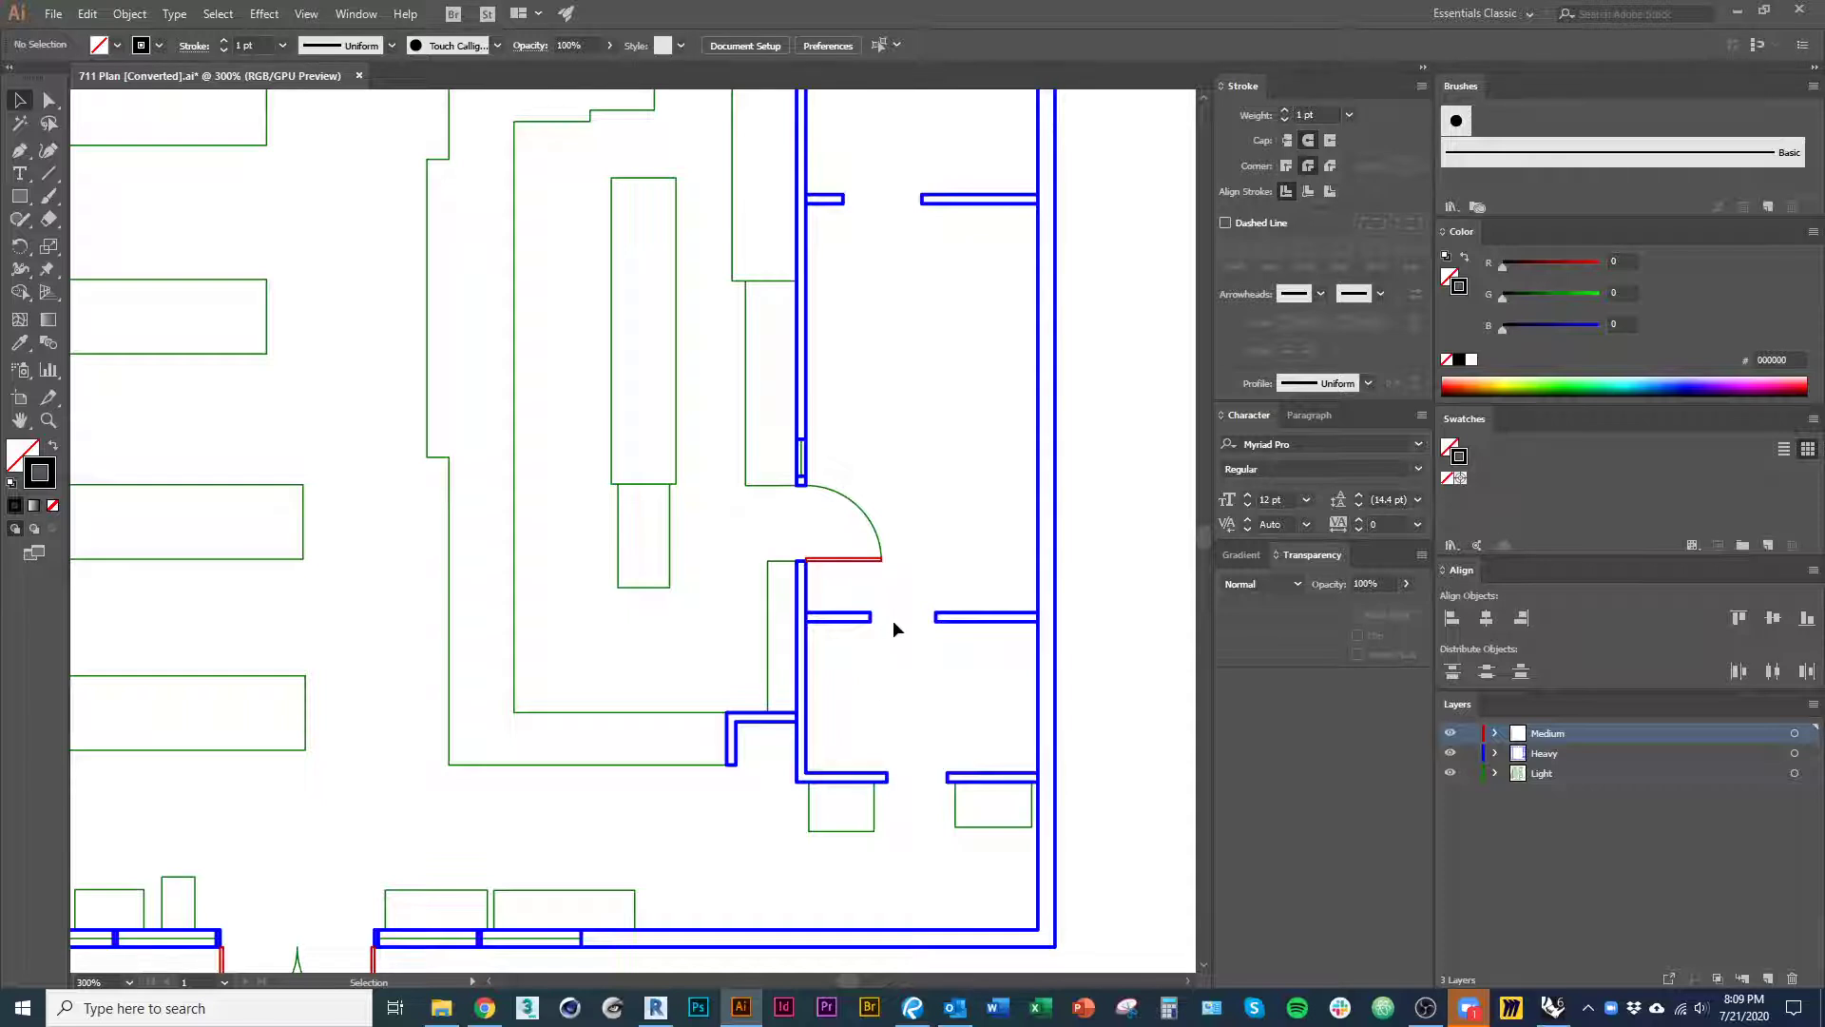
alt+scroll(849, 614, up, 4)
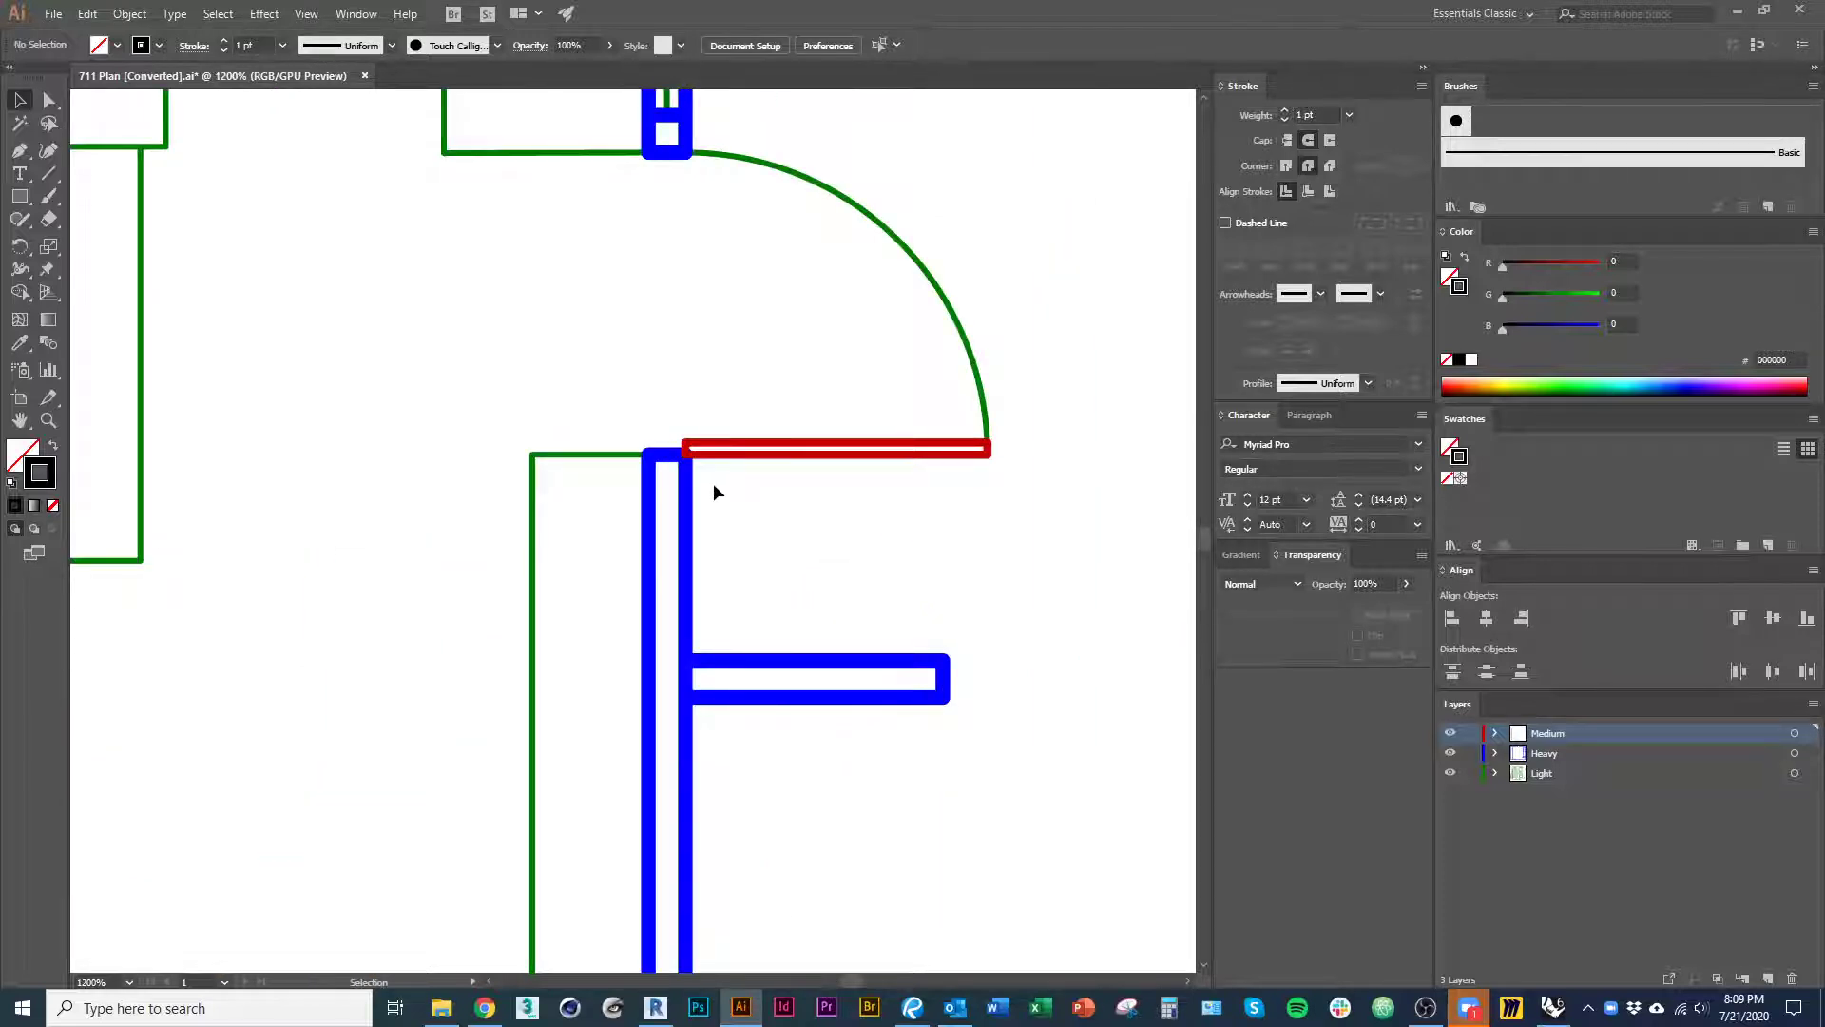
alt+scroll(699, 447, up, 5)
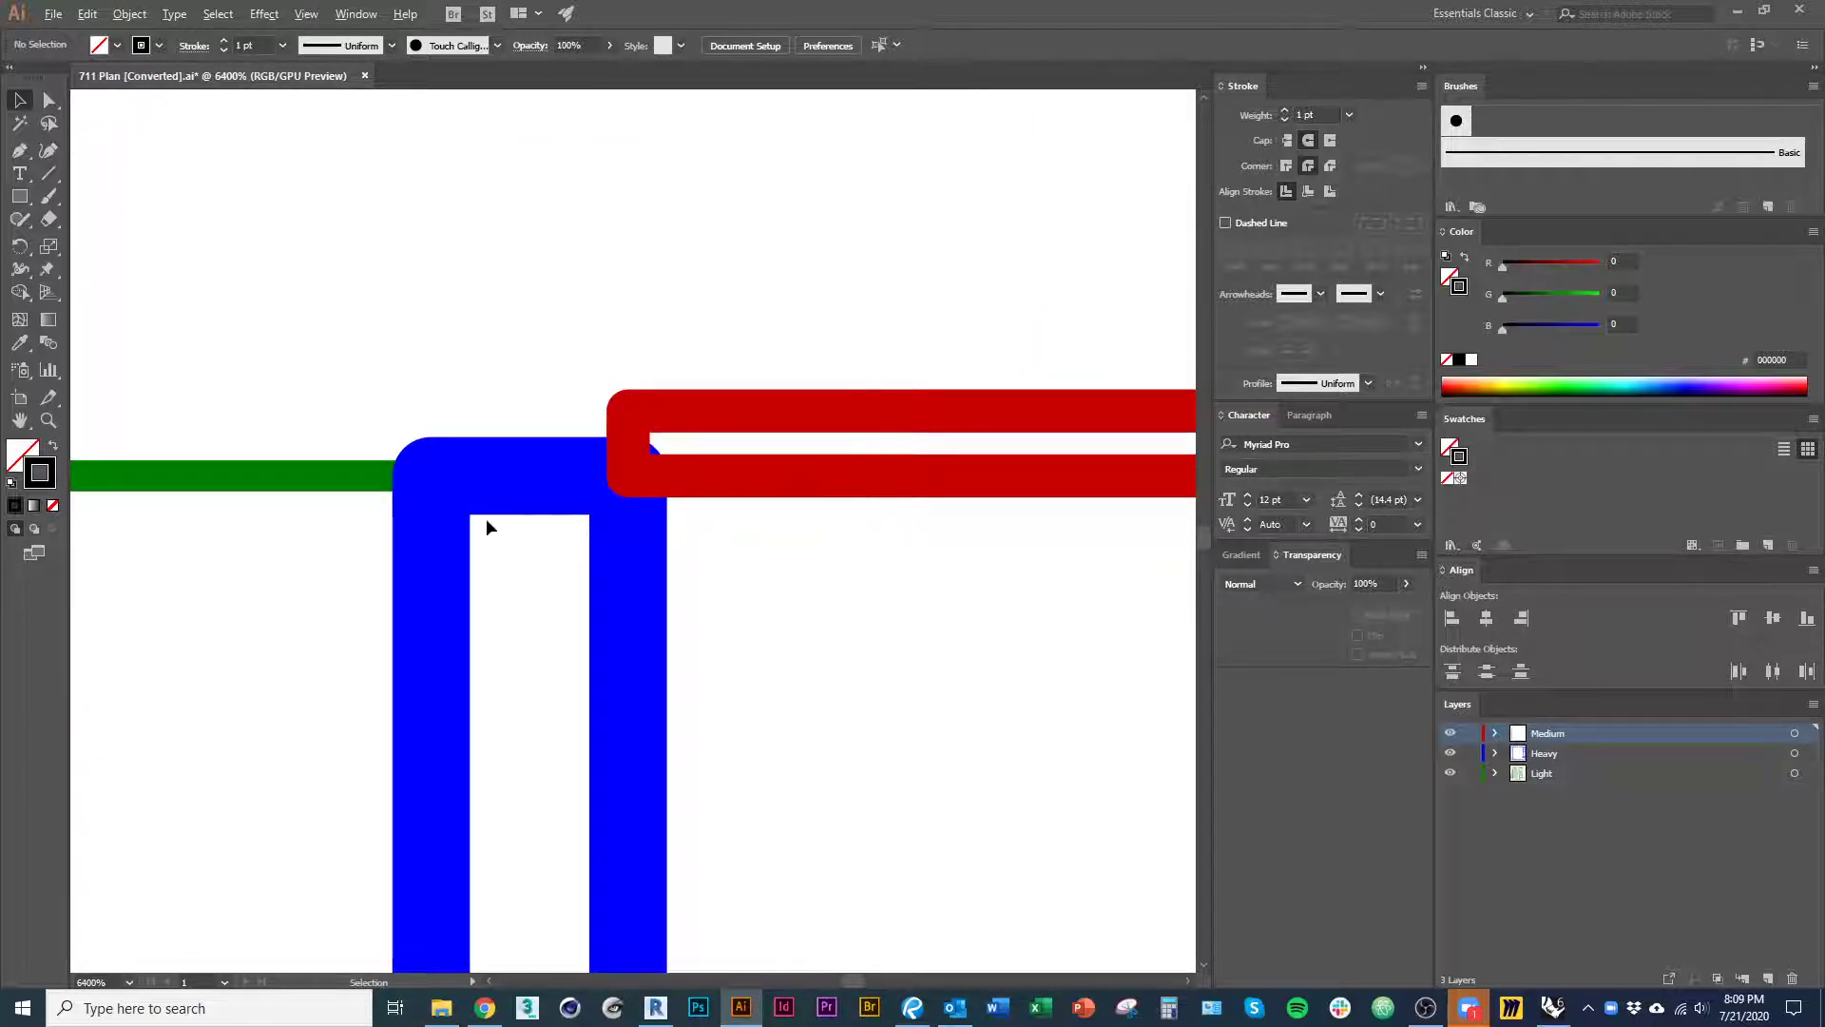
alt+scroll(487, 518, down, 3)
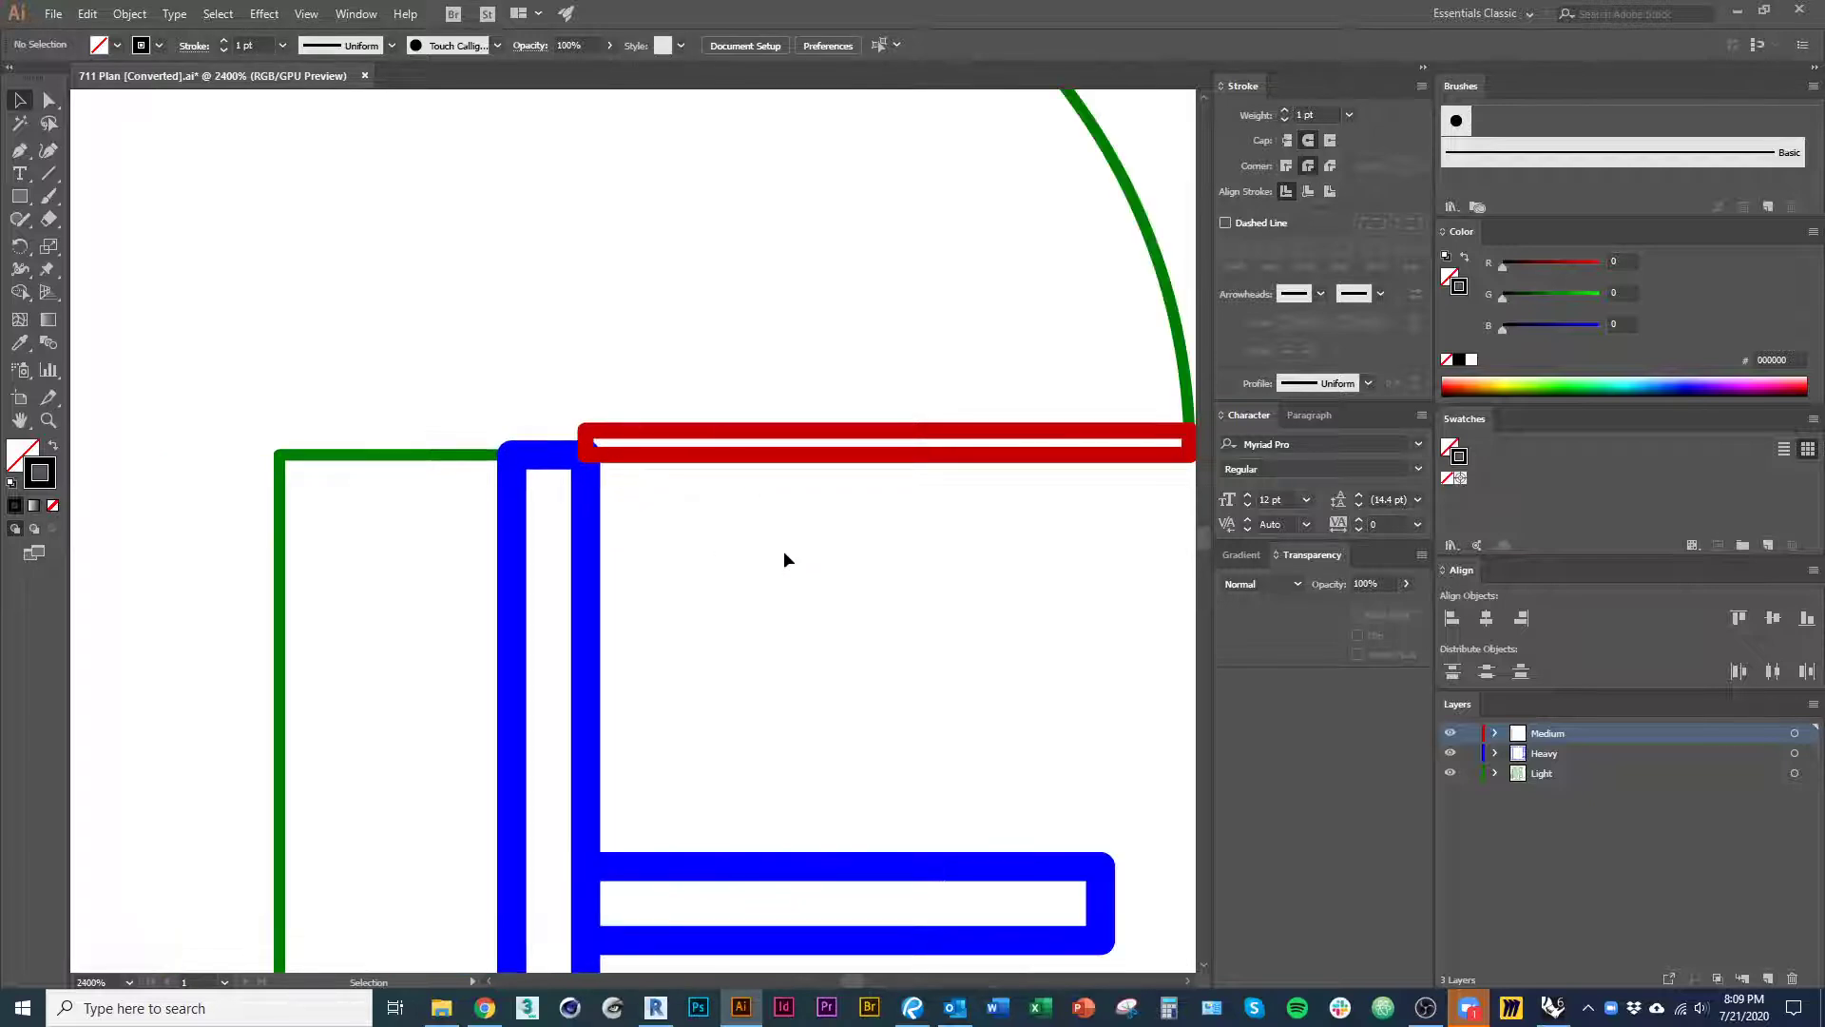
alt+scroll(774, 570, down, 3)
- Switch to Rhino and inspect the plan's line weights up close on the Page 1 layout, outside its detail view
key(alt+Tab)
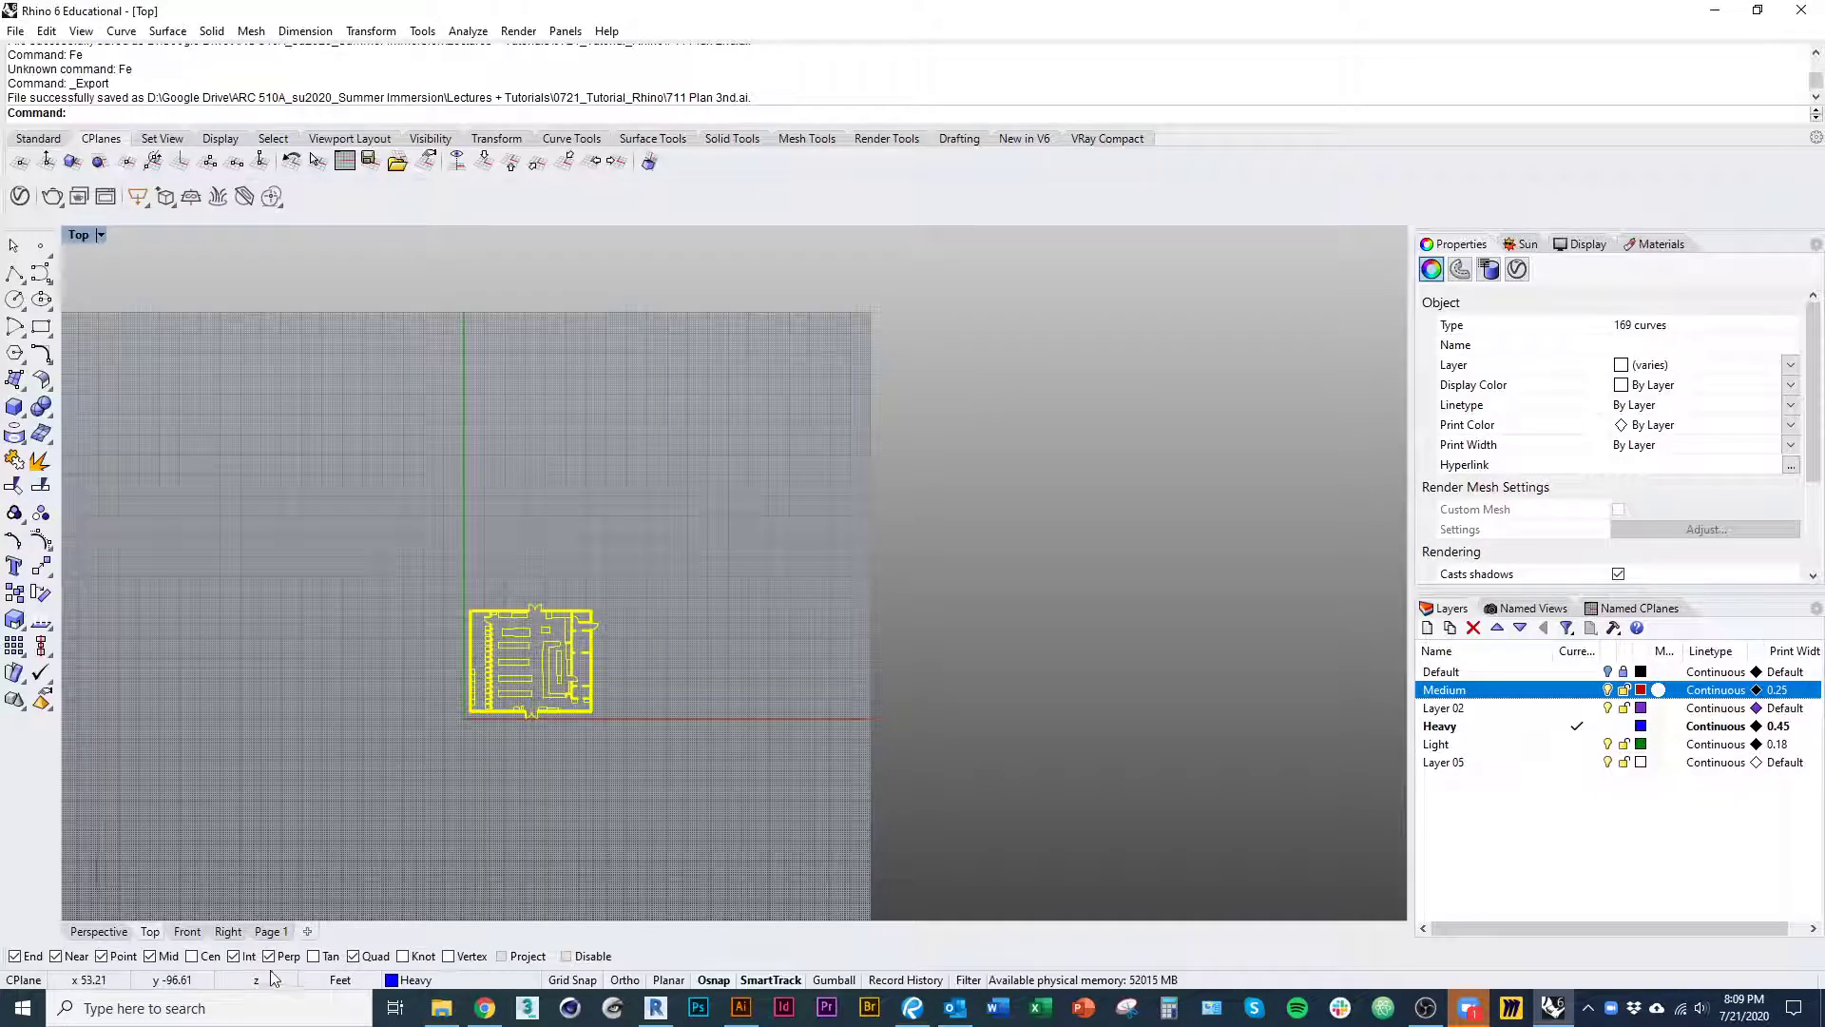
click(272, 932)
double_click(855, 698)
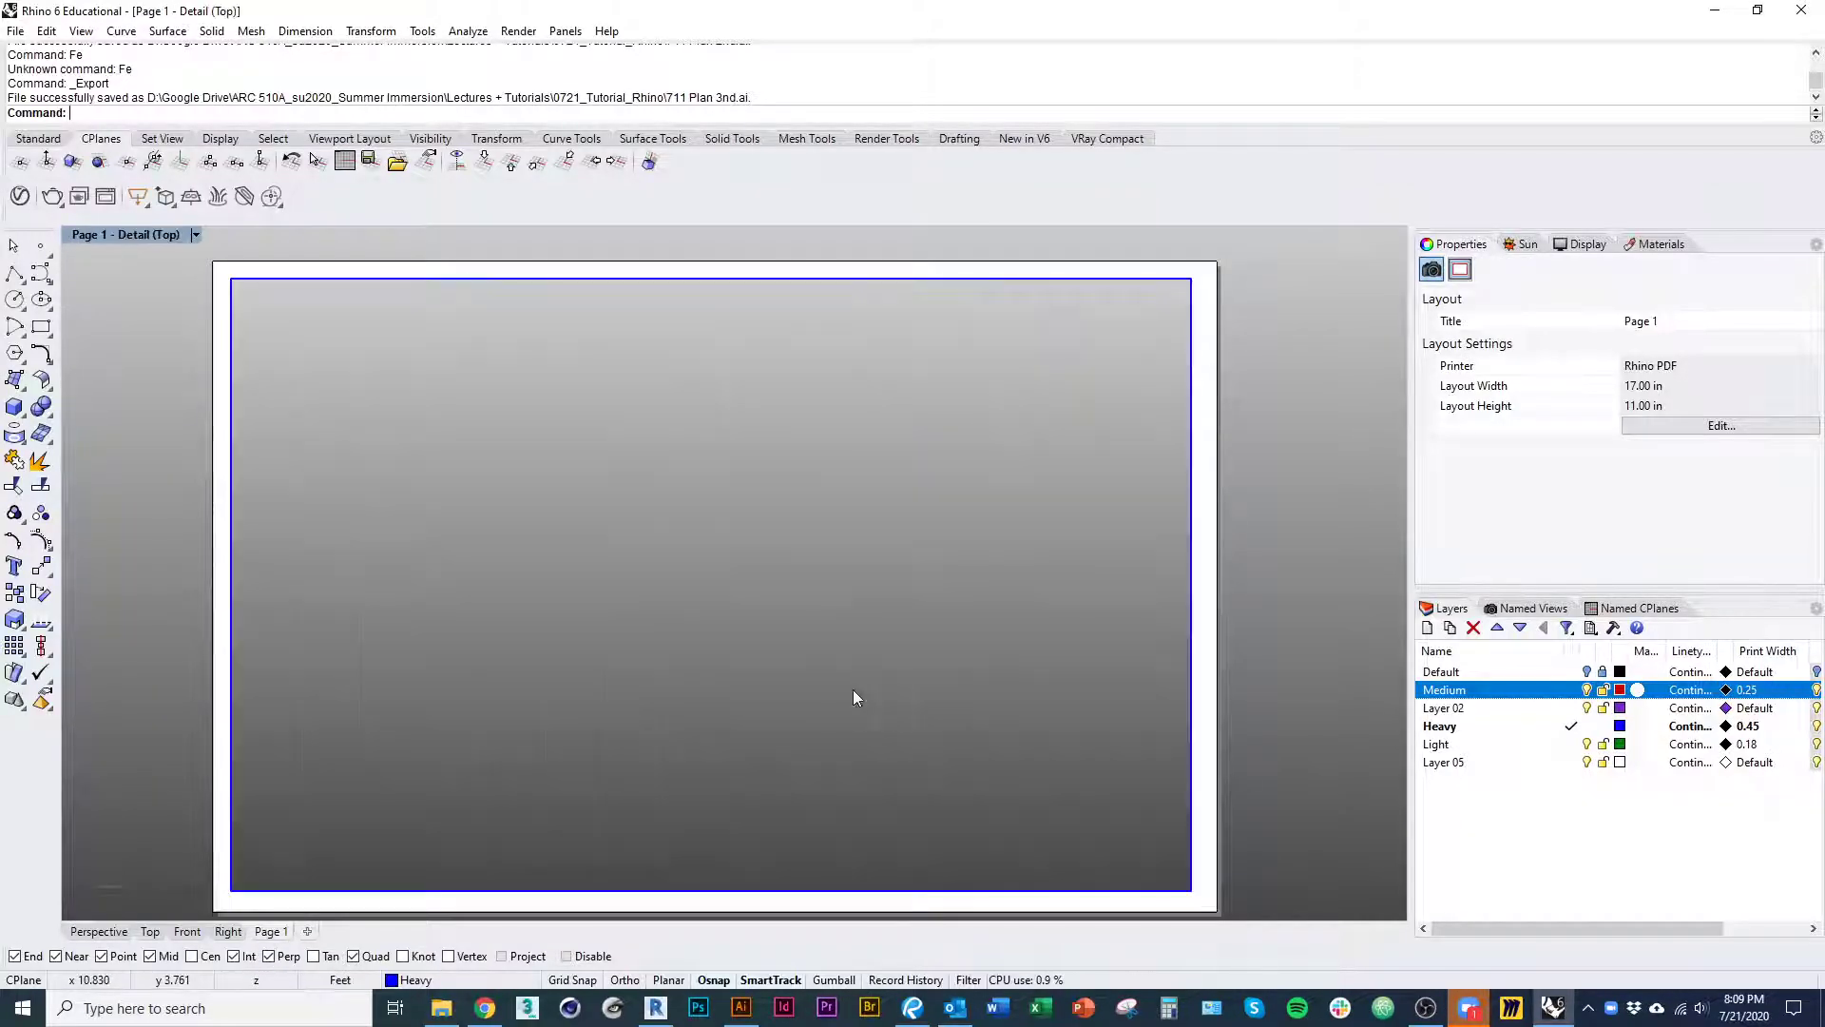
double_click(1304, 677)
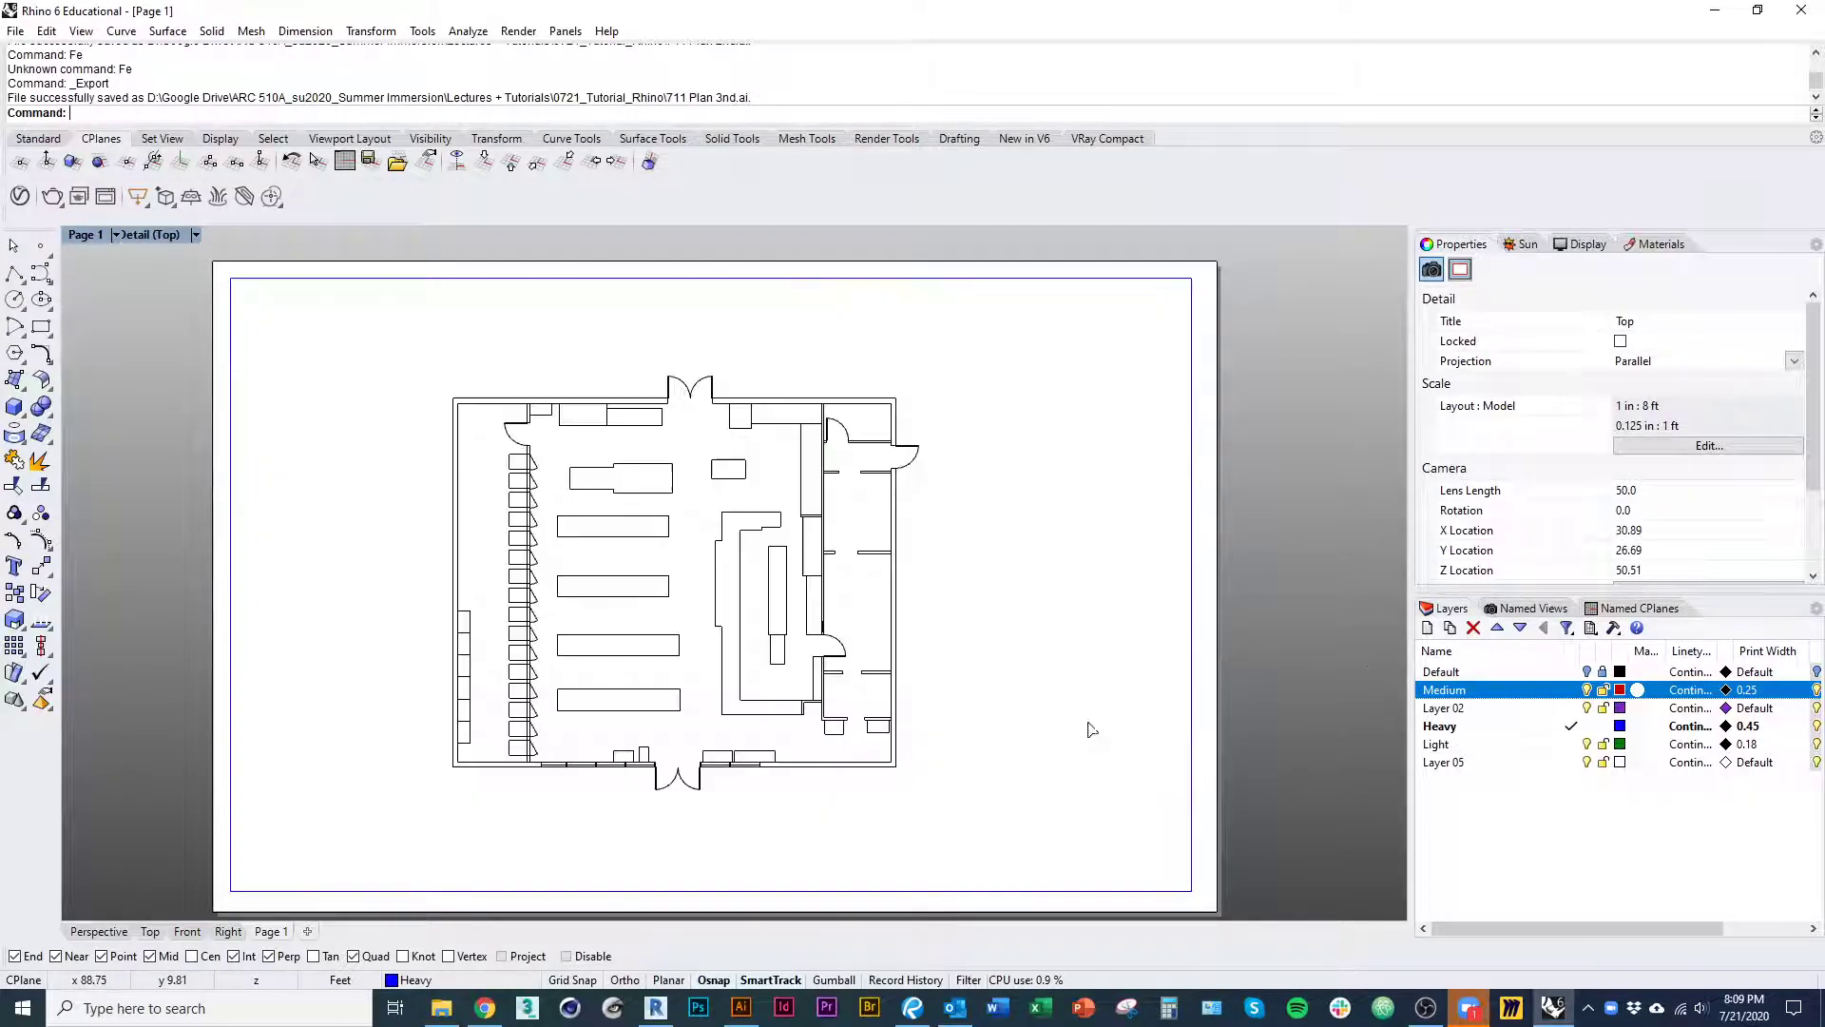
scroll(694, 749, up, 10)
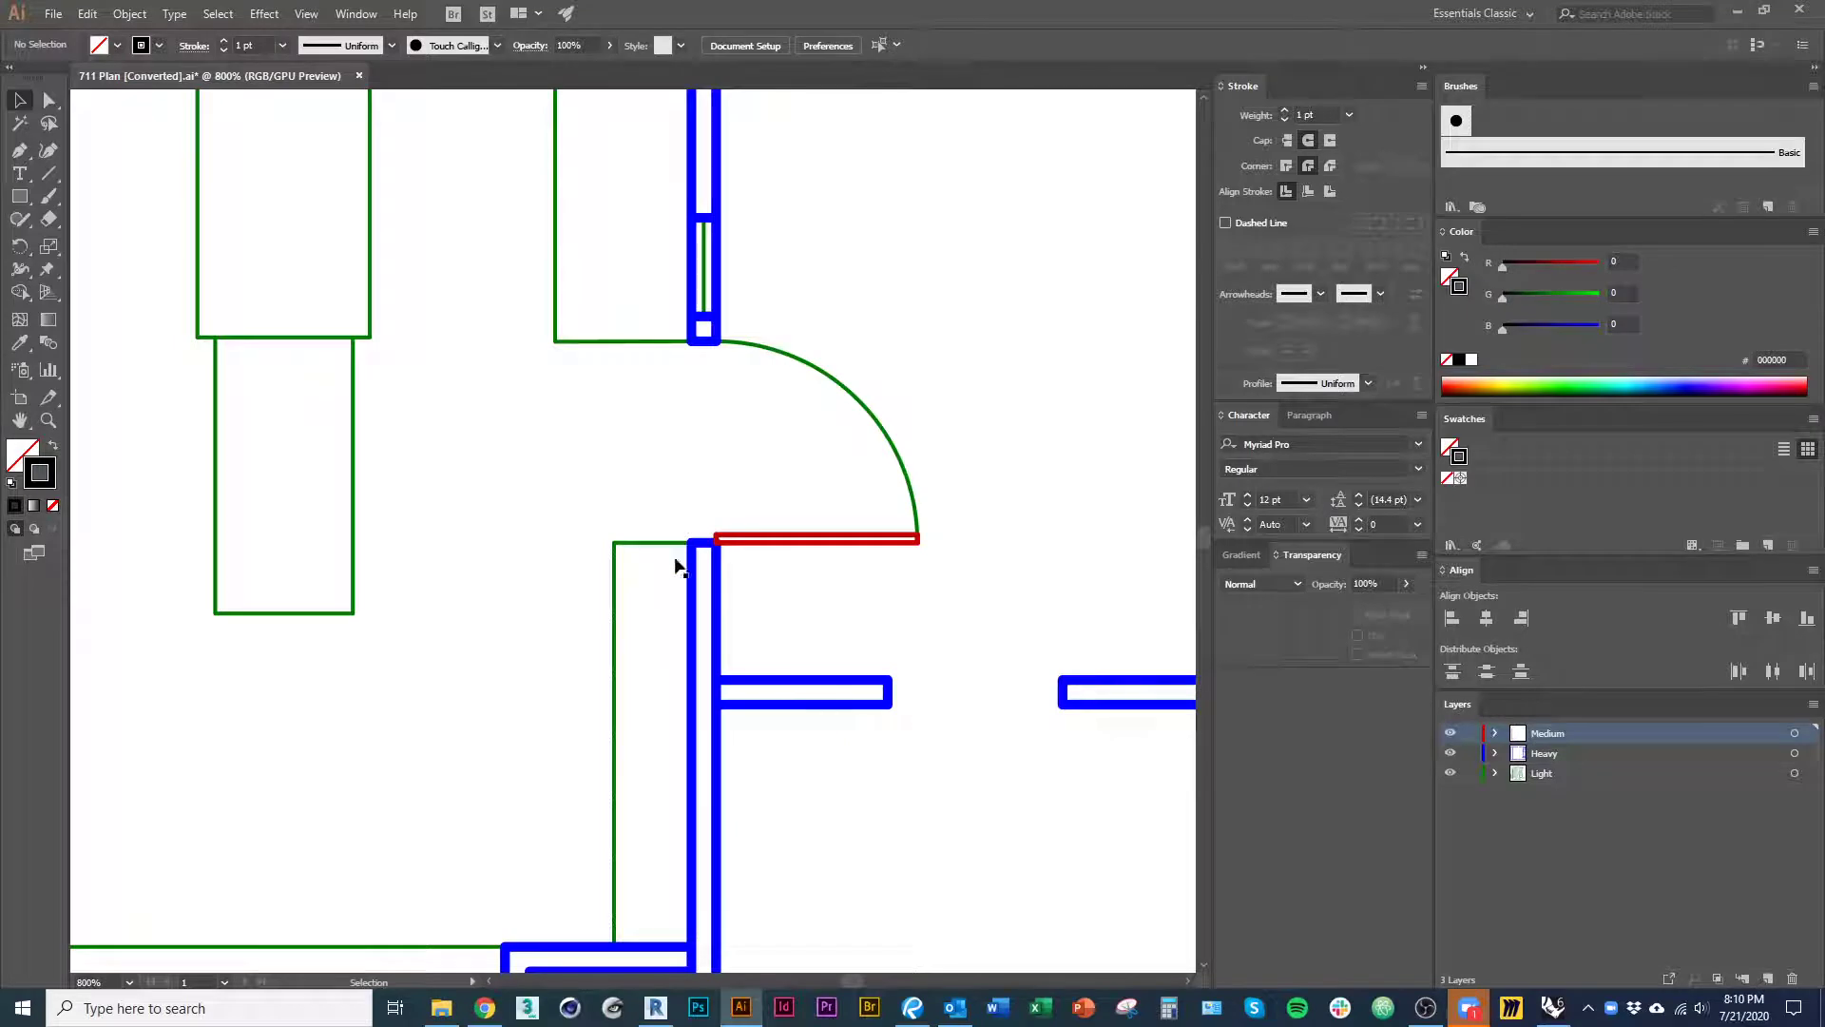
- Return to Illustrator and review the whole plan alongside its Medium, Heavy and Light layers
alt+scroll(682, 711, down, 1)
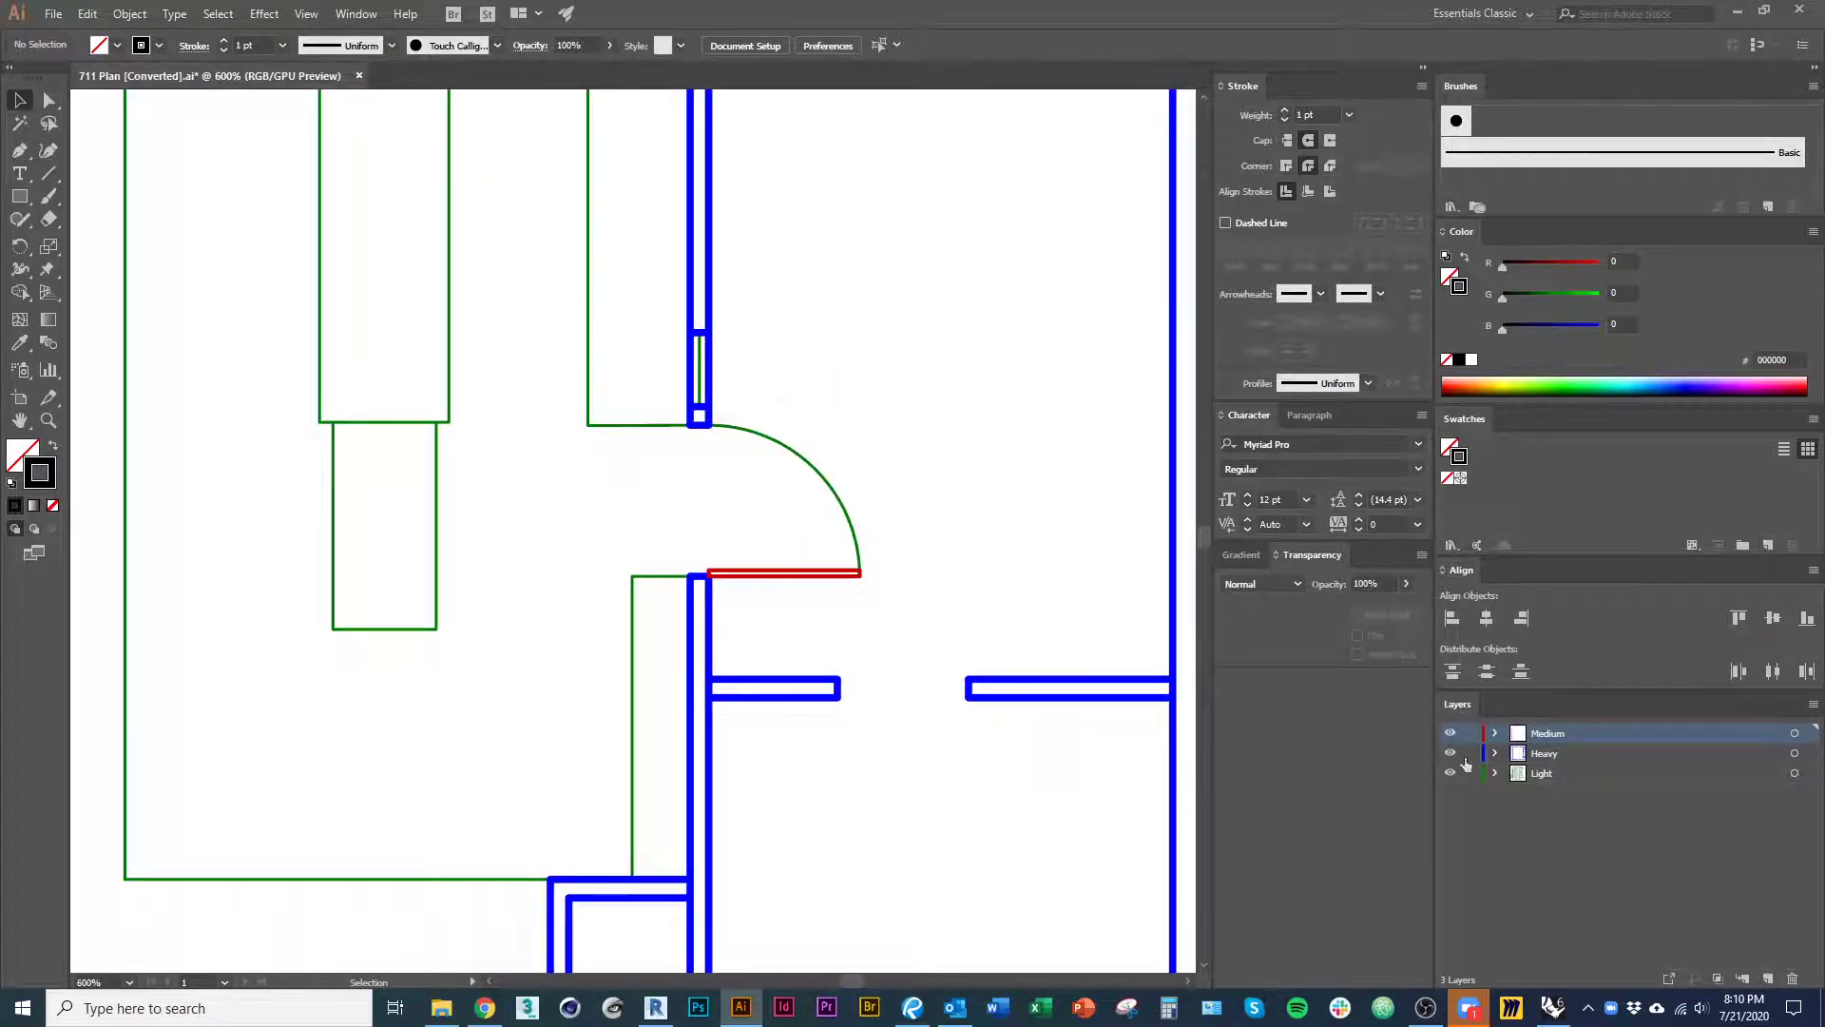
alt+scroll(829, 700, down, 4)
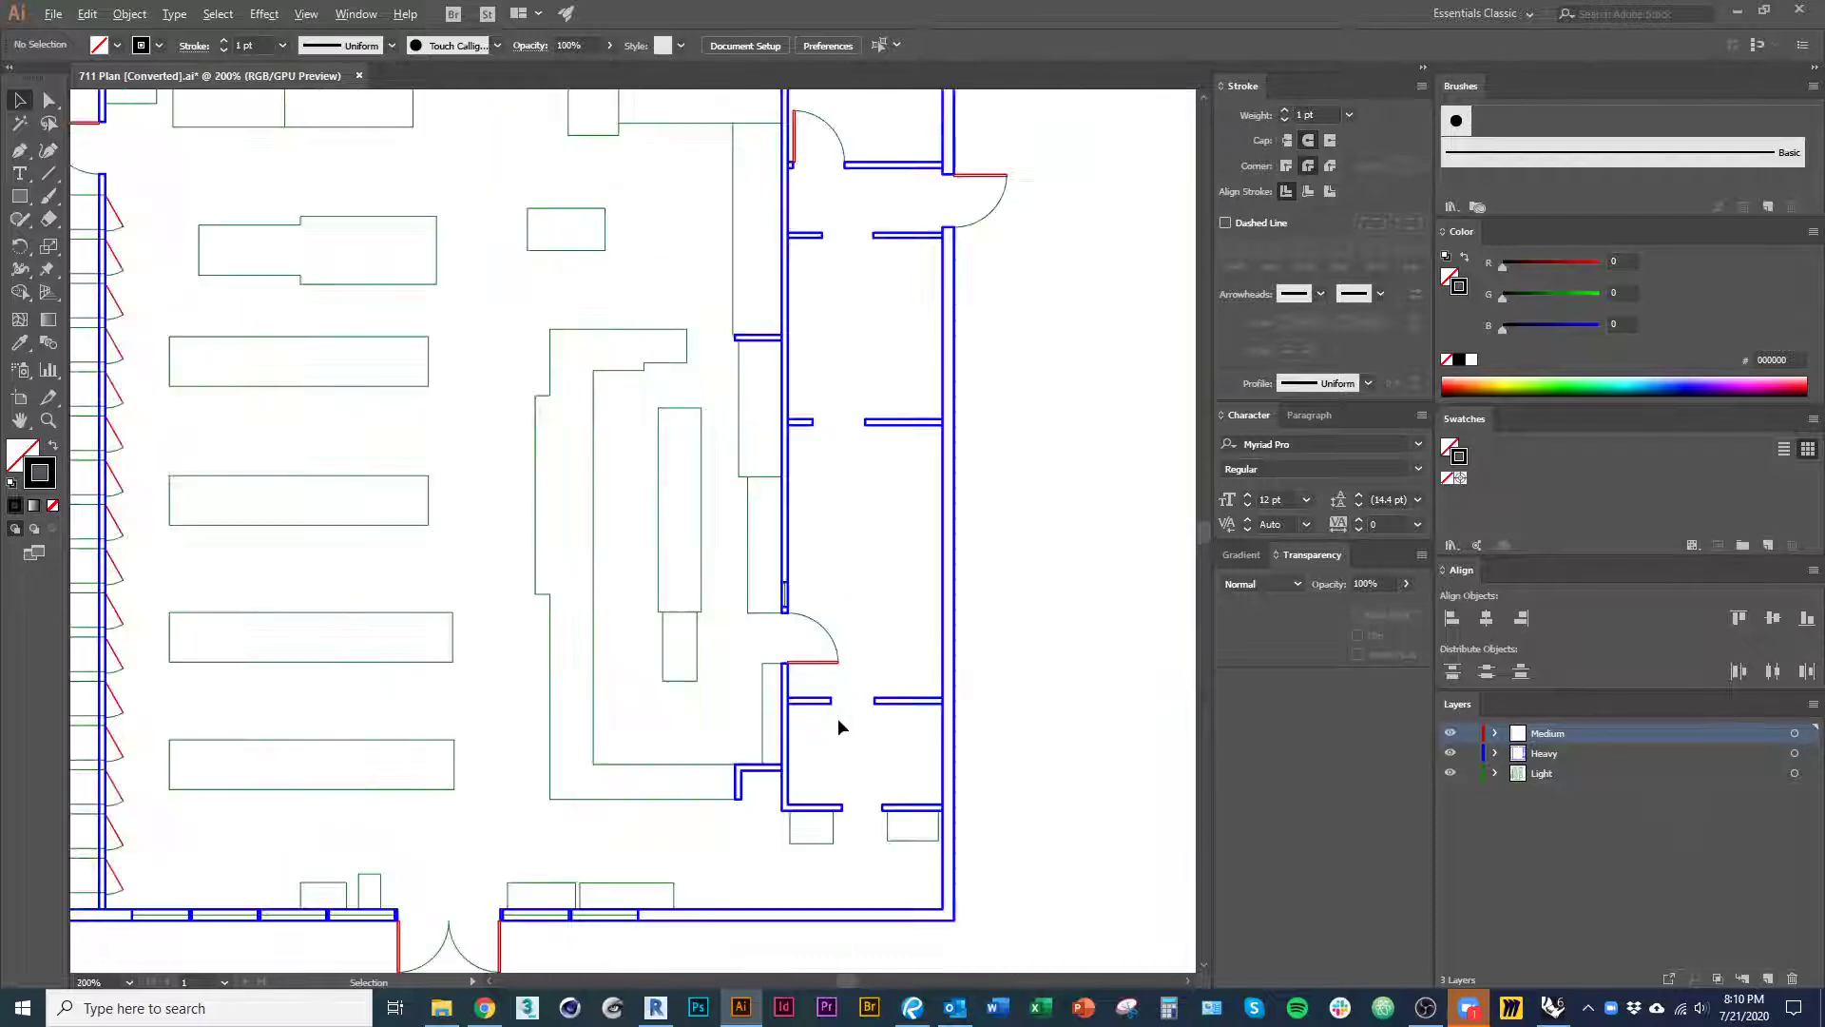
drag(684, 754, 722, 753)
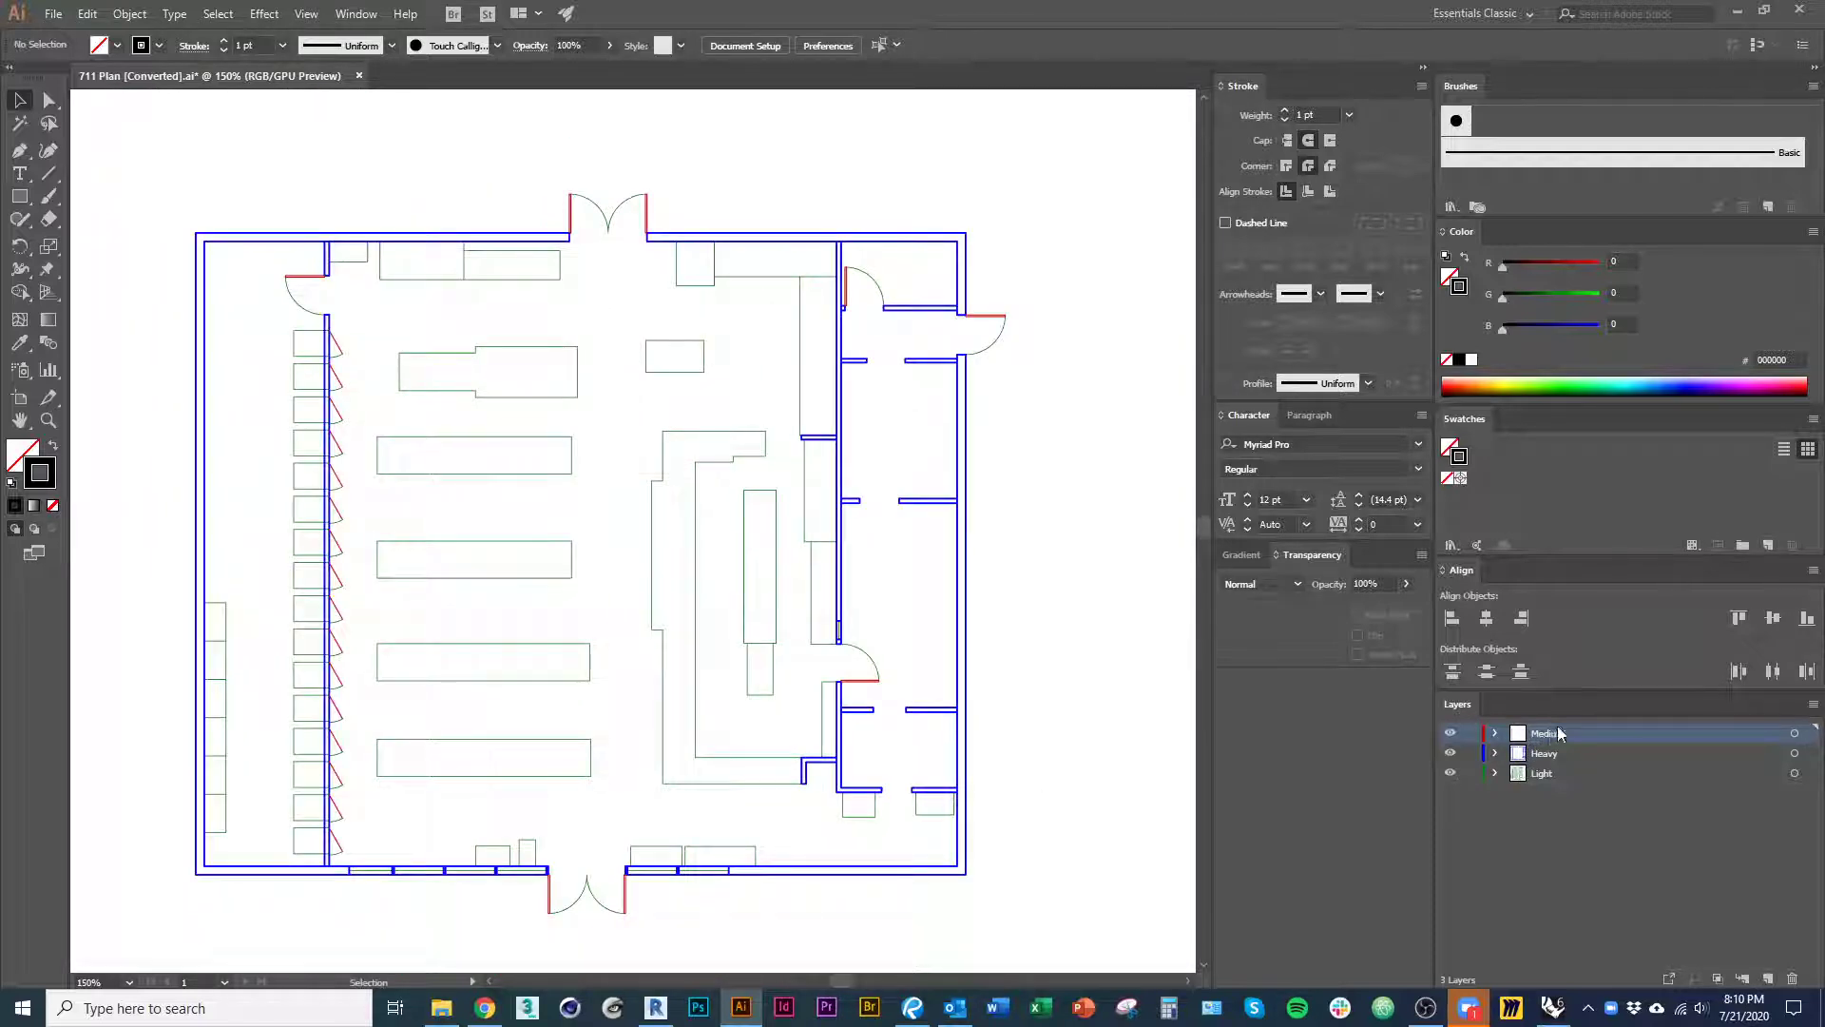
- Compare with the plan in Rhino's Page 1 layout and Top view, and switch back to Illustrator
key(alt+Tab)
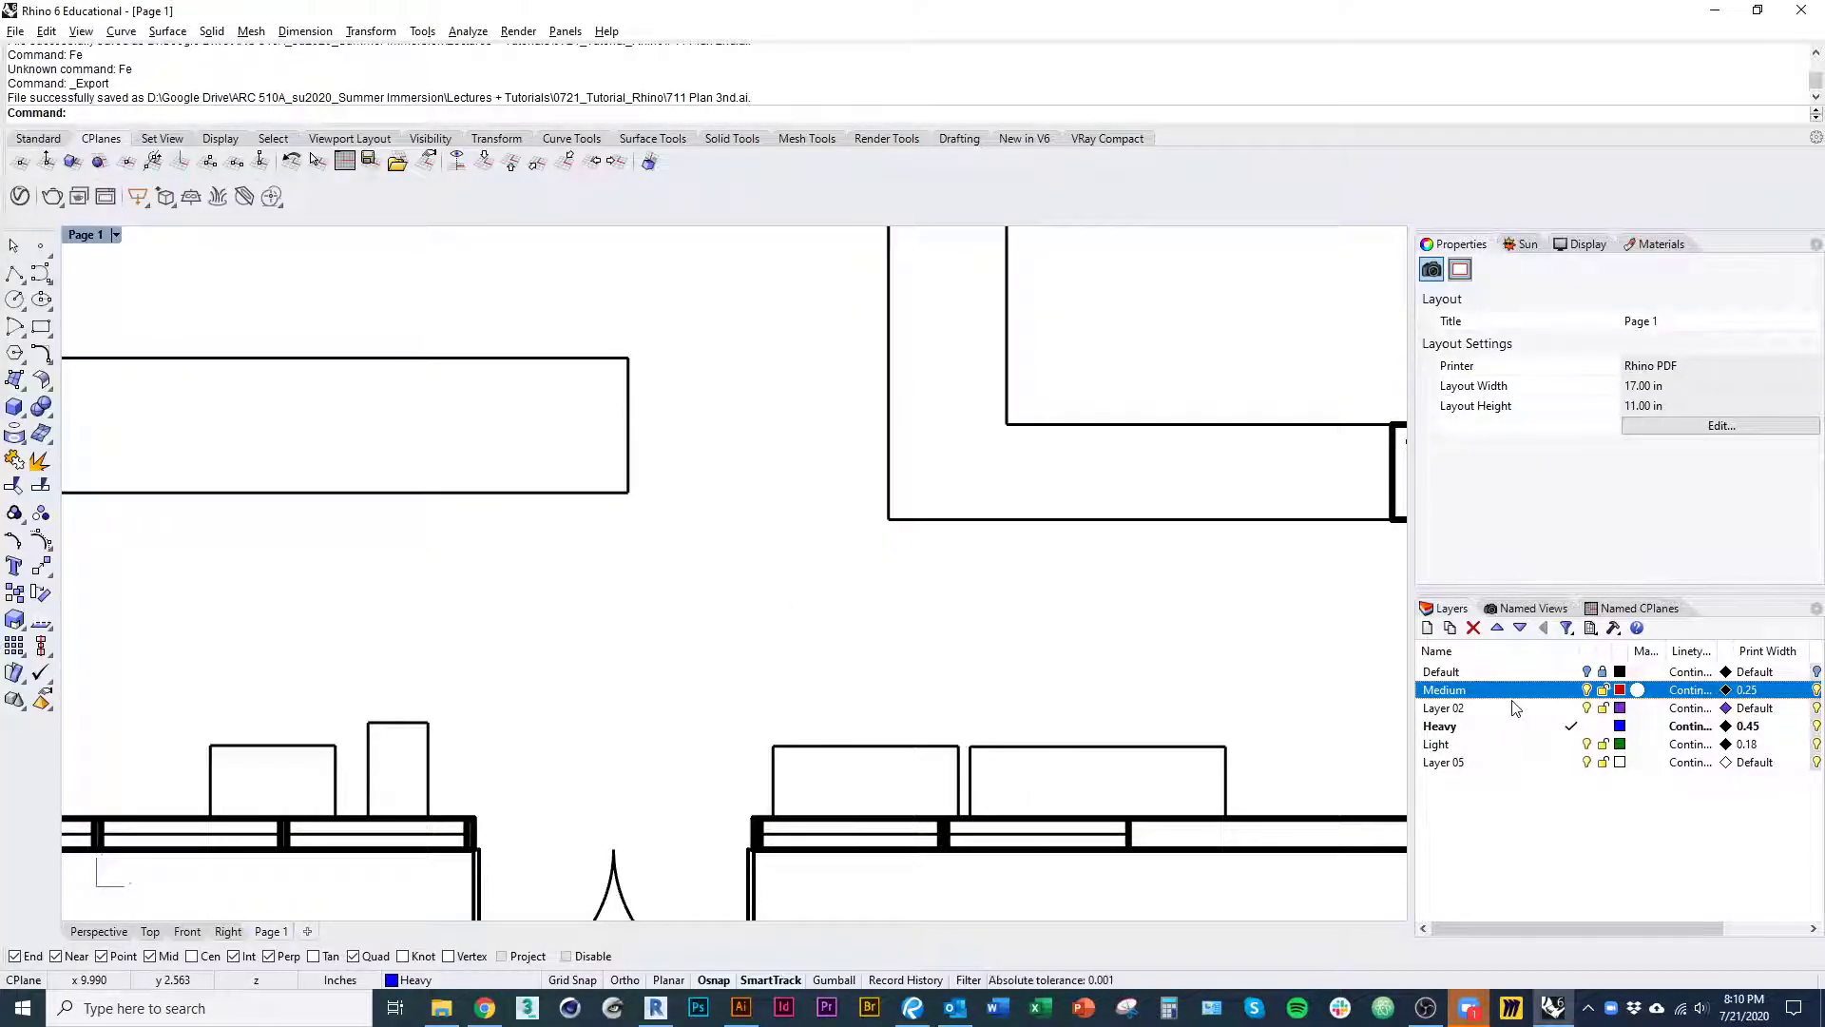
scroll(627, 725, down, 6)
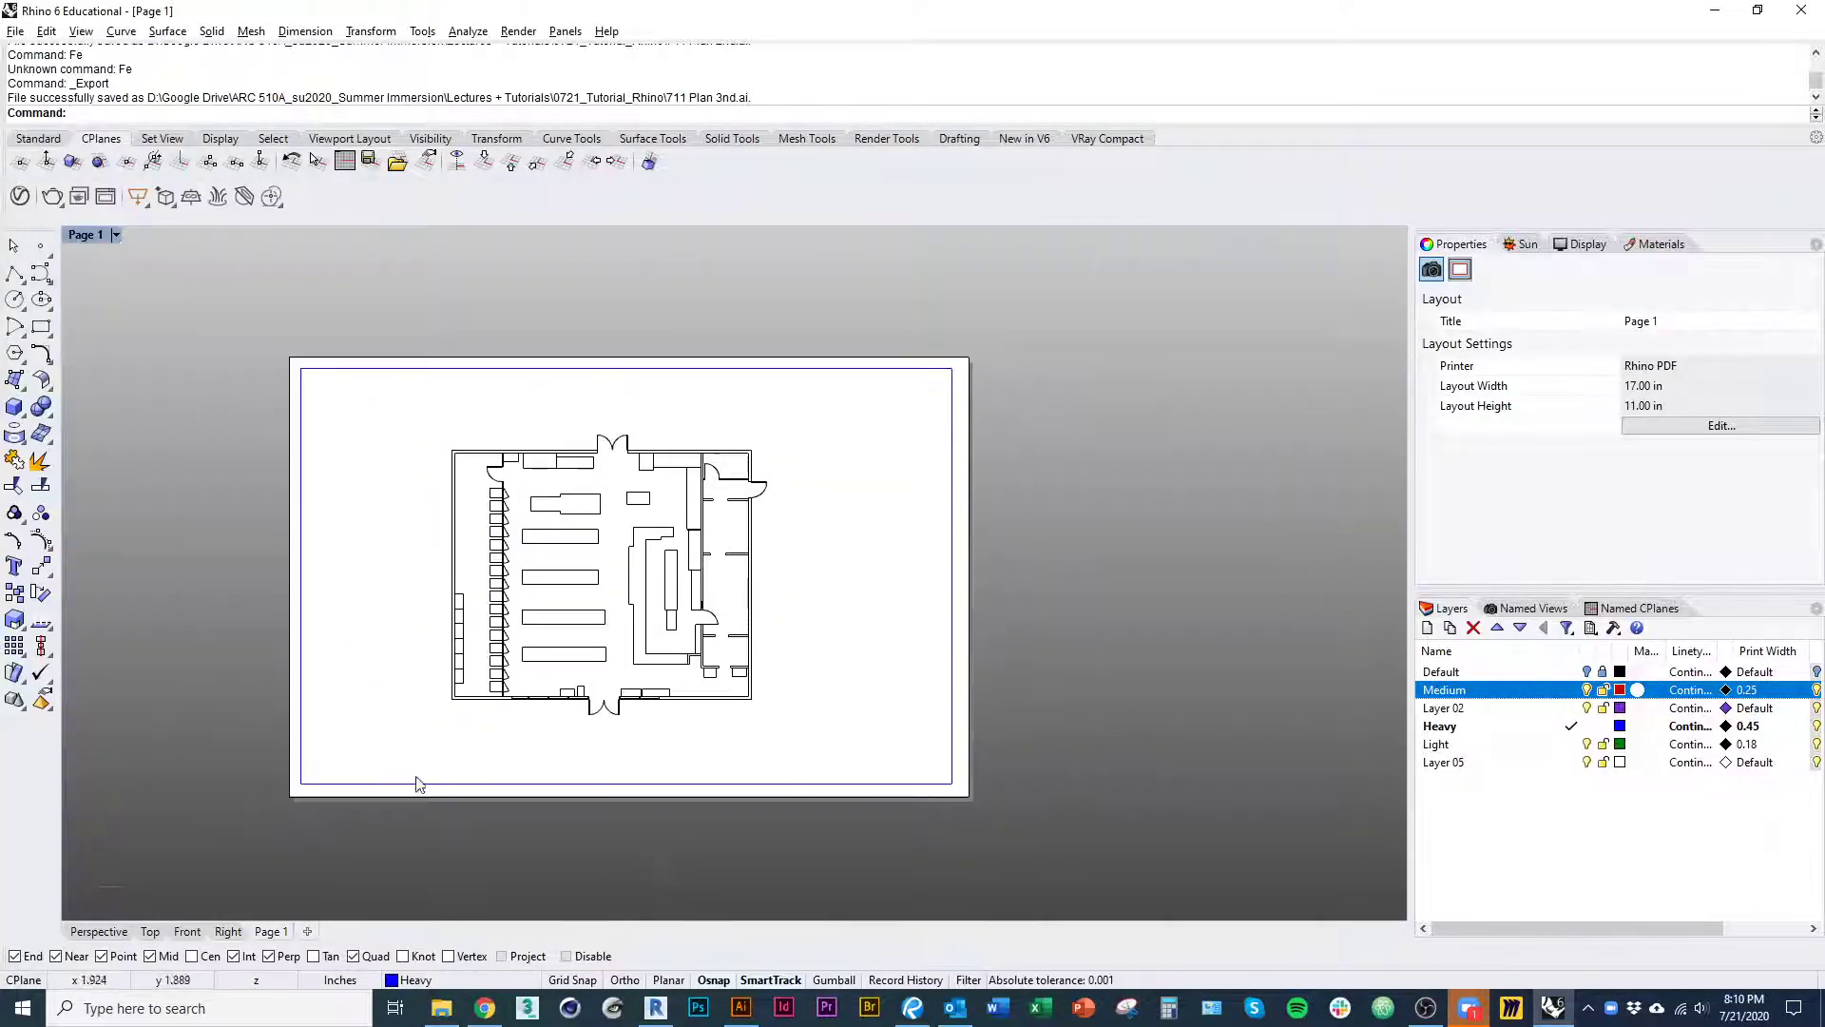
click(149, 931)
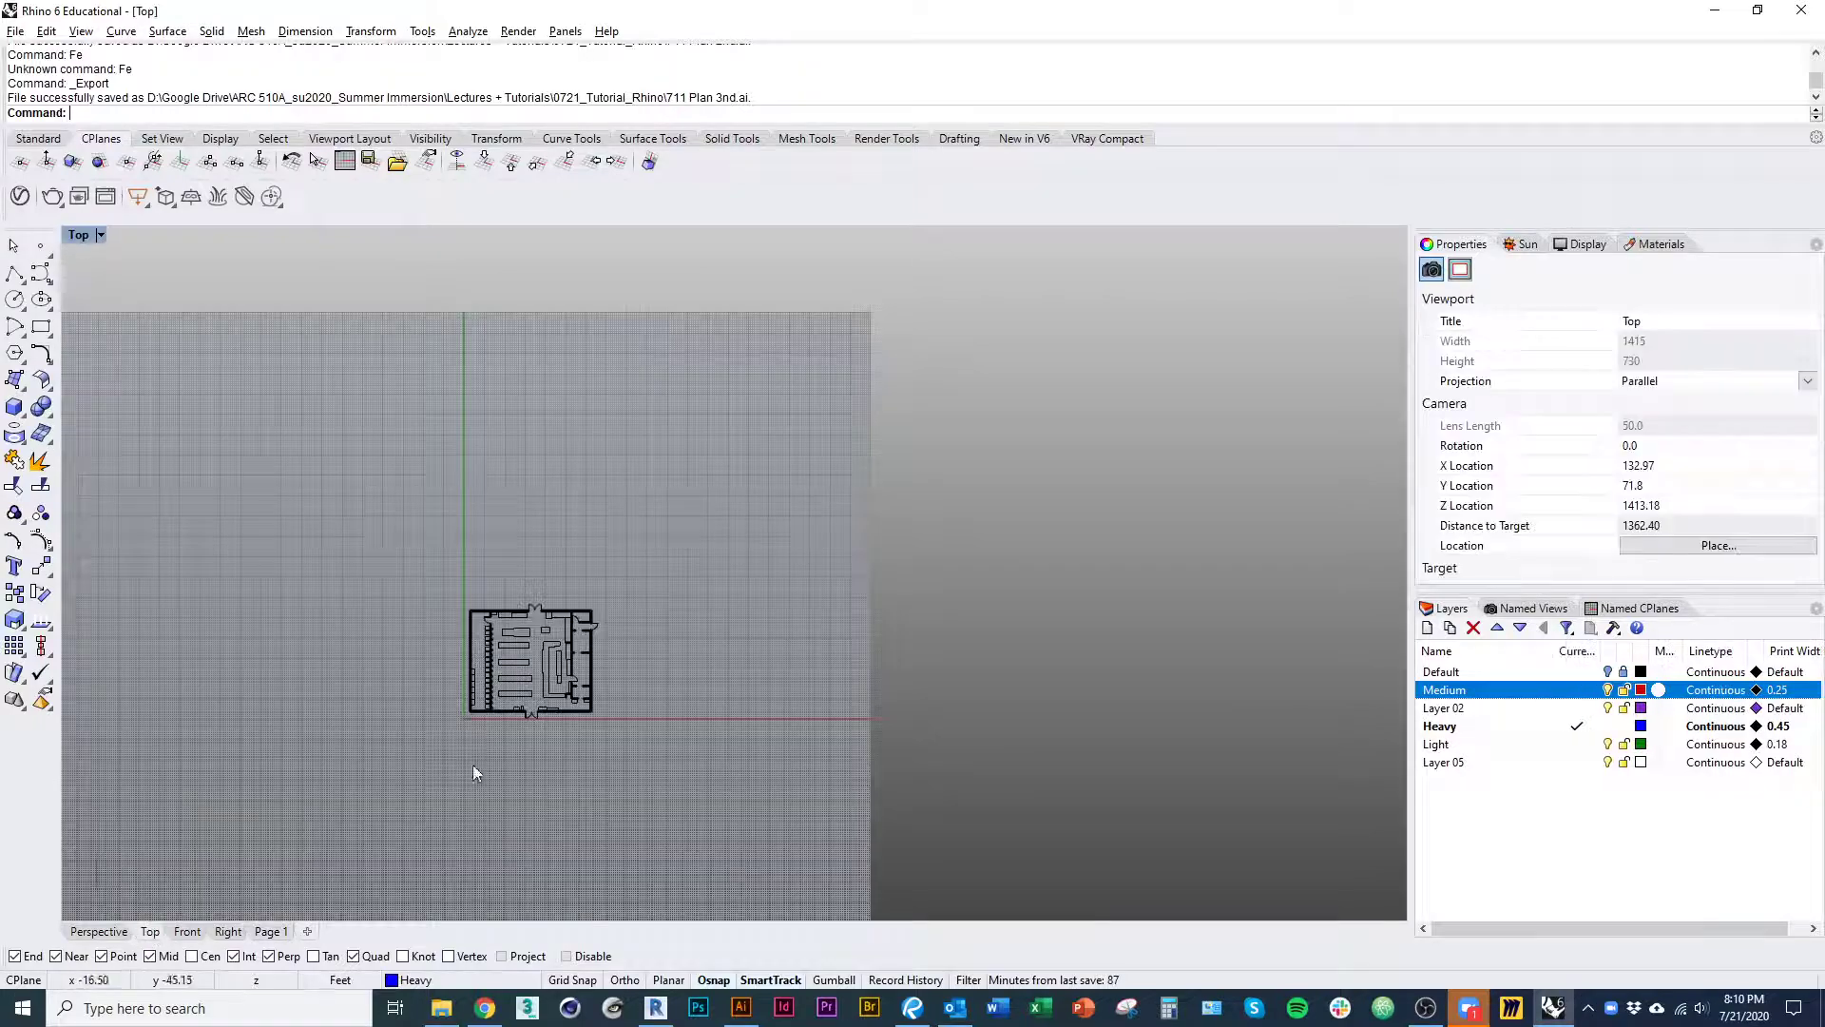
ctrl+right_drag(538, 530, 534, 509)
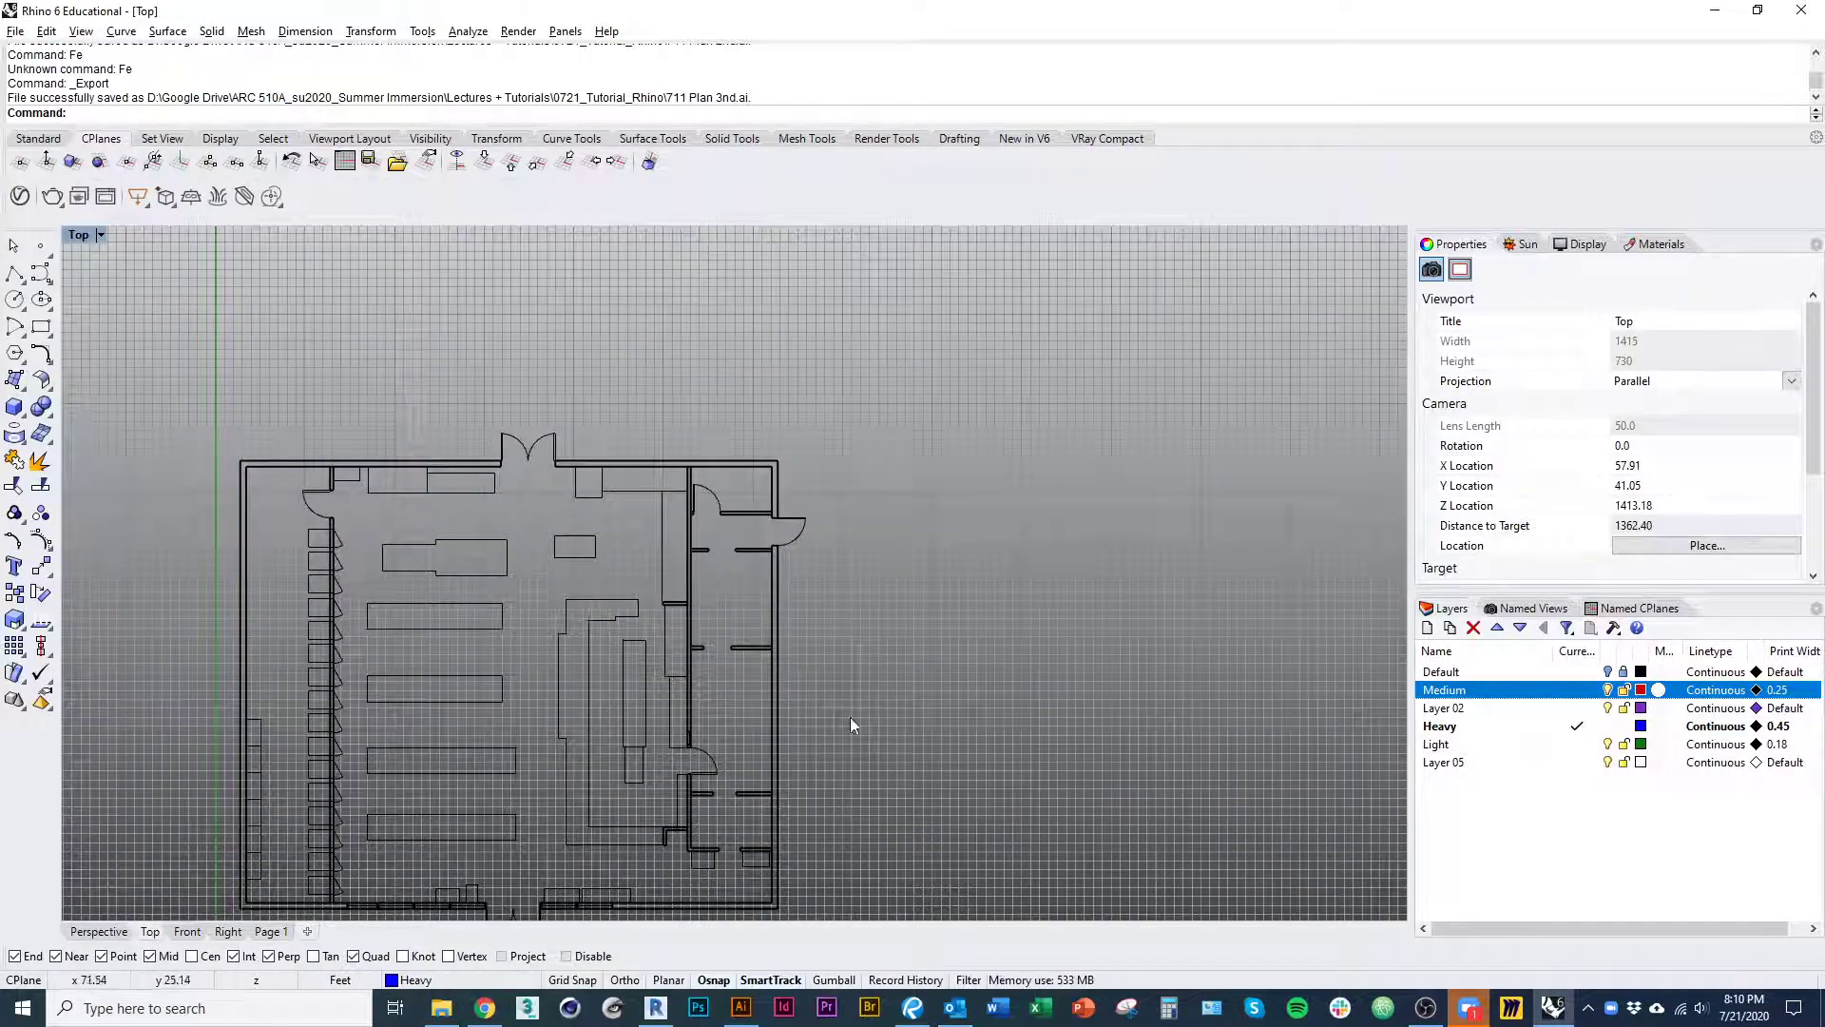
key(alt+Tab)
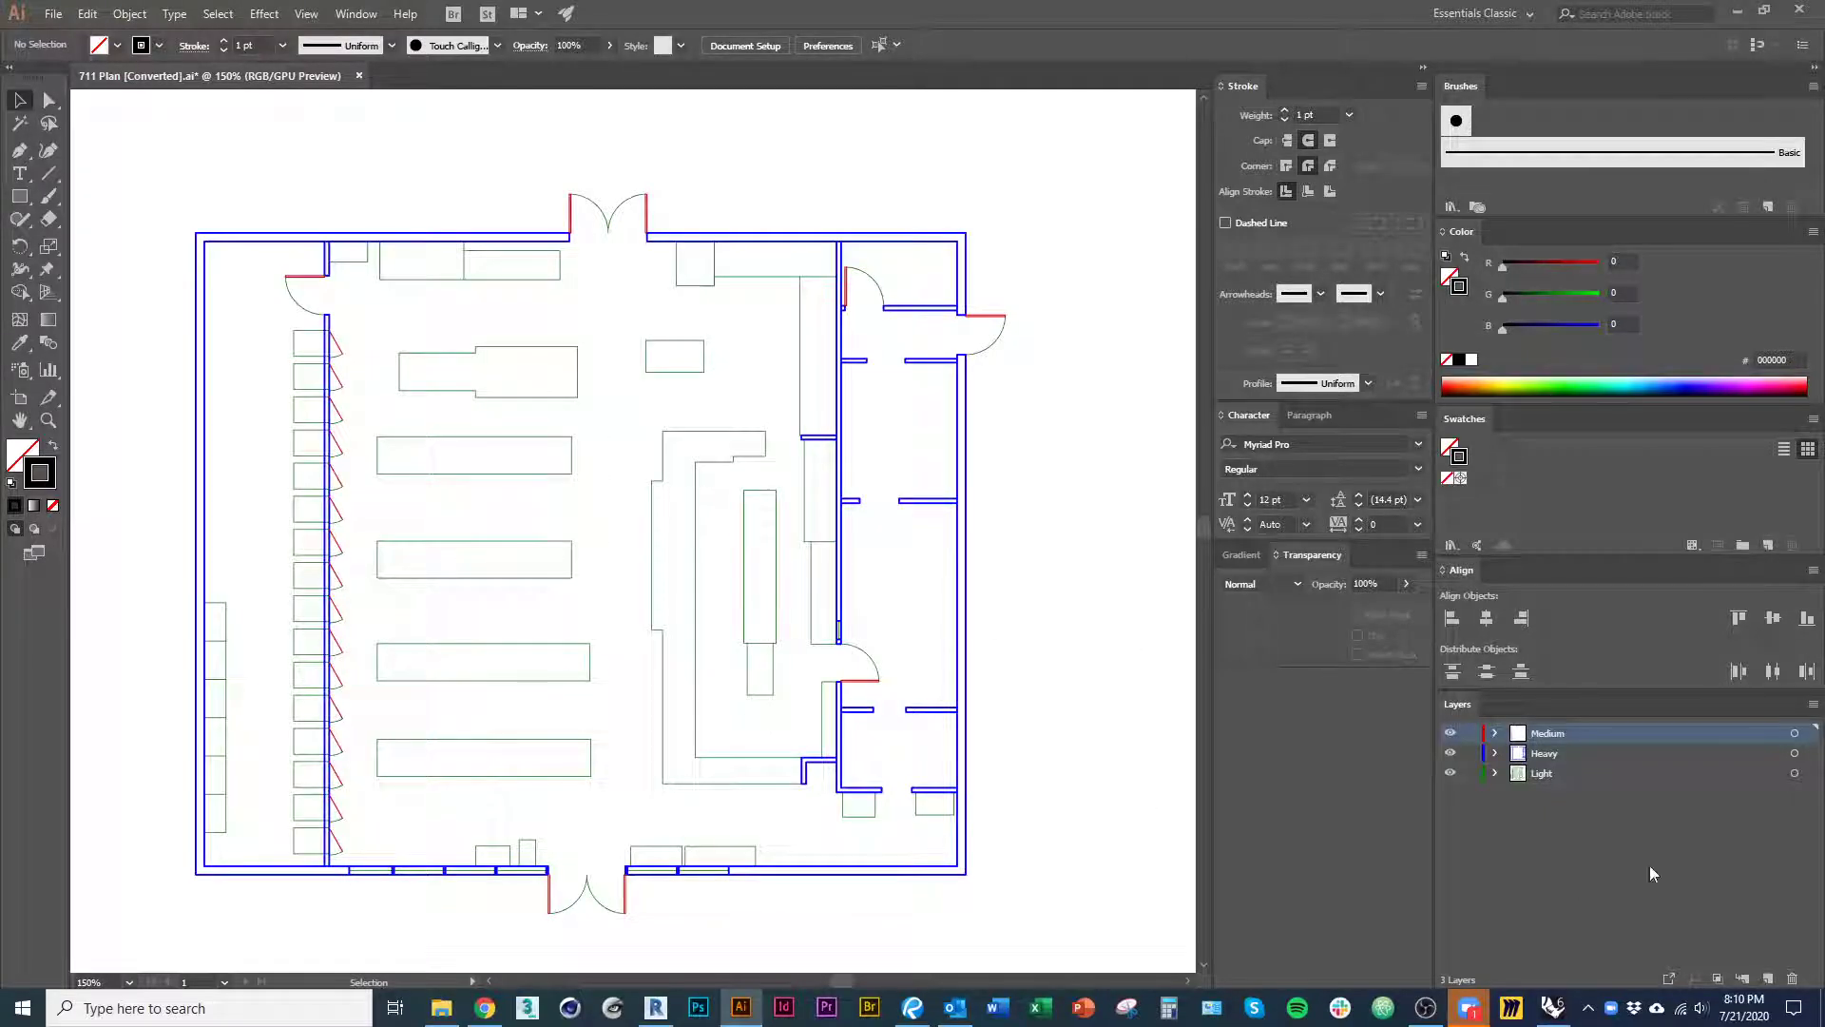
- Hide and show the Medium, Heavy and Light layers in turn to check which linework each one holds
click(1450, 733)
click(1450, 732)
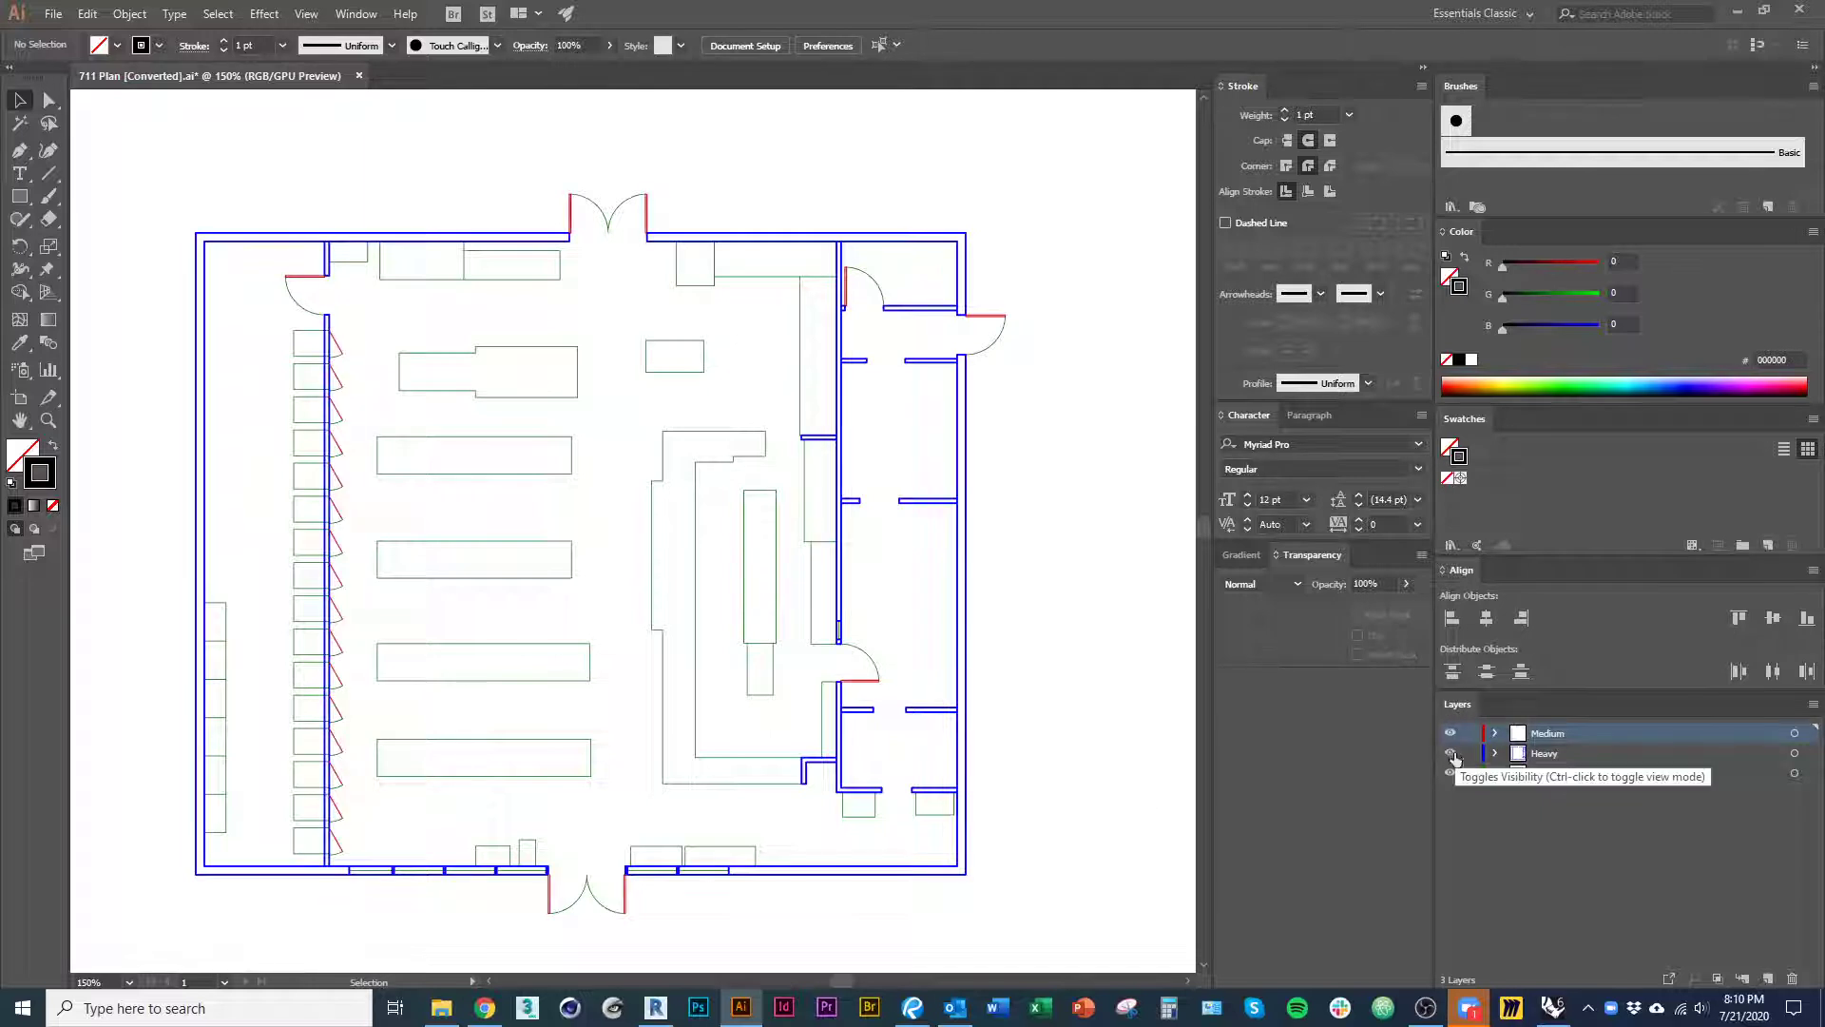
click(1451, 753)
click(1450, 753)
click(1450, 772)
click(1451, 772)
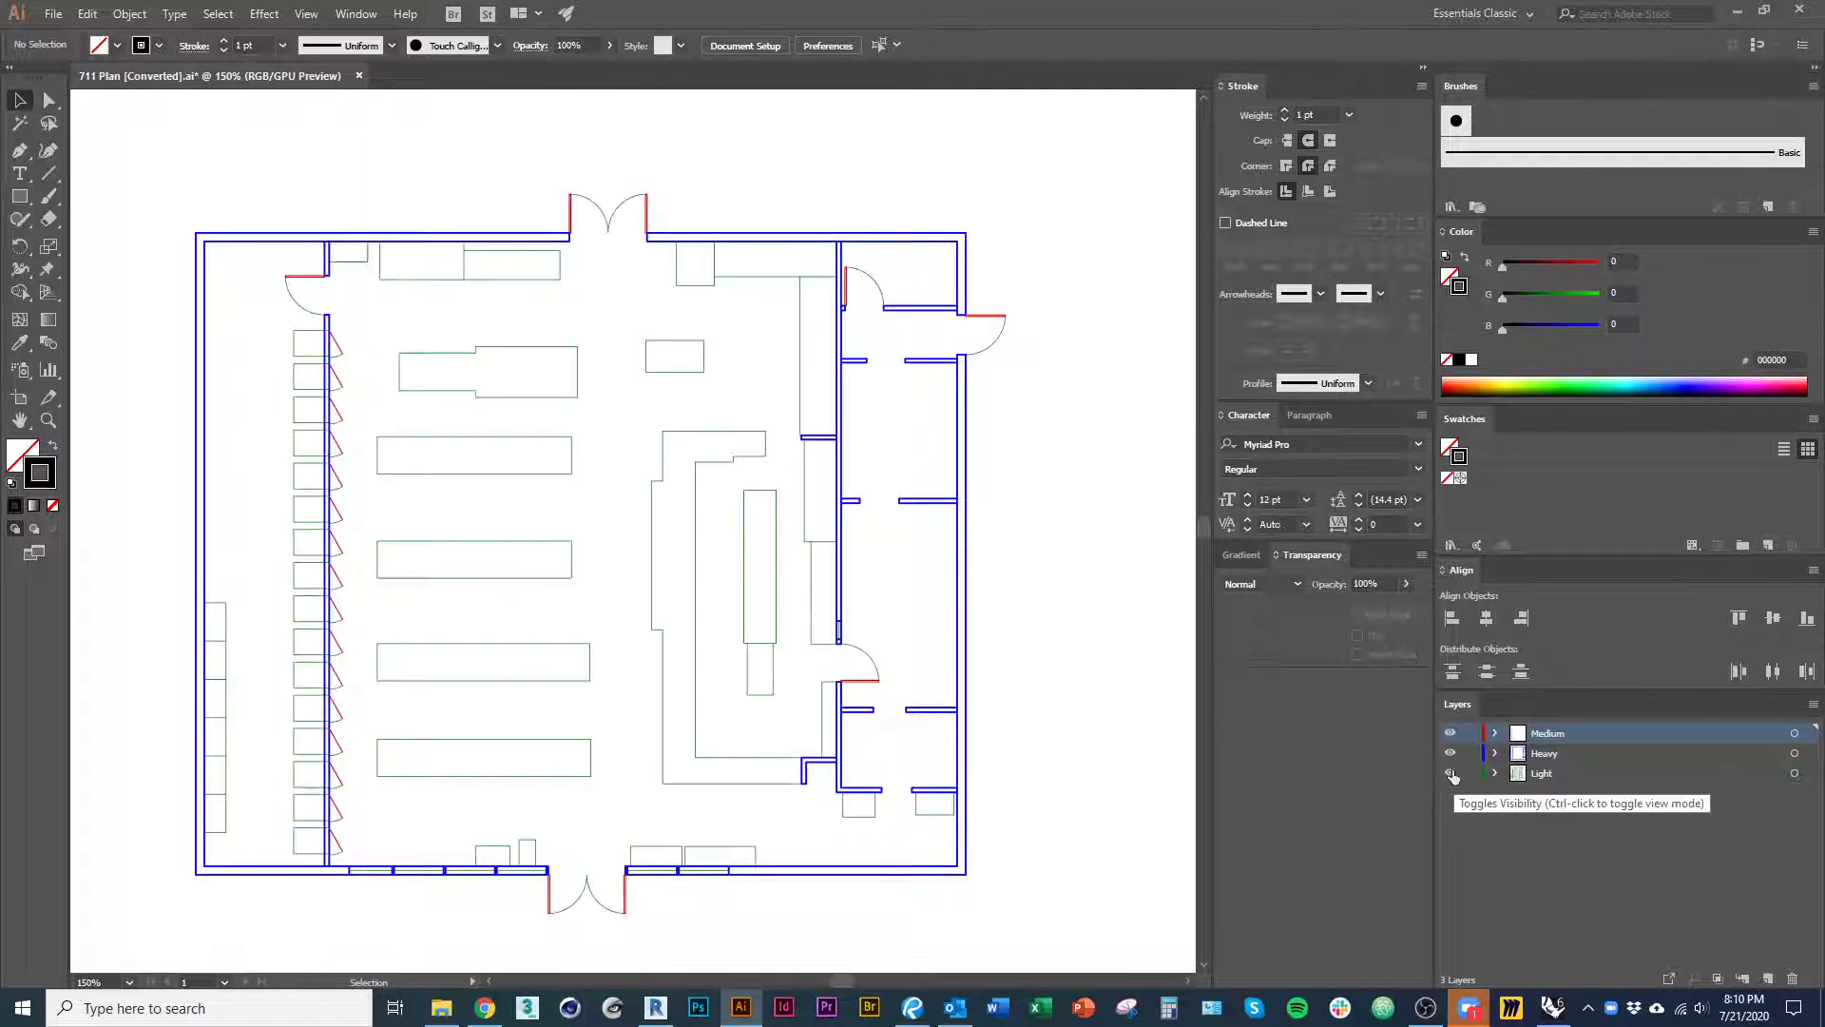
- Select all artwork on the Light, Heavy and Medium layers, set its stroke colour to black (000000), and deselect it
alt+scroll(990, 766, down, 1)
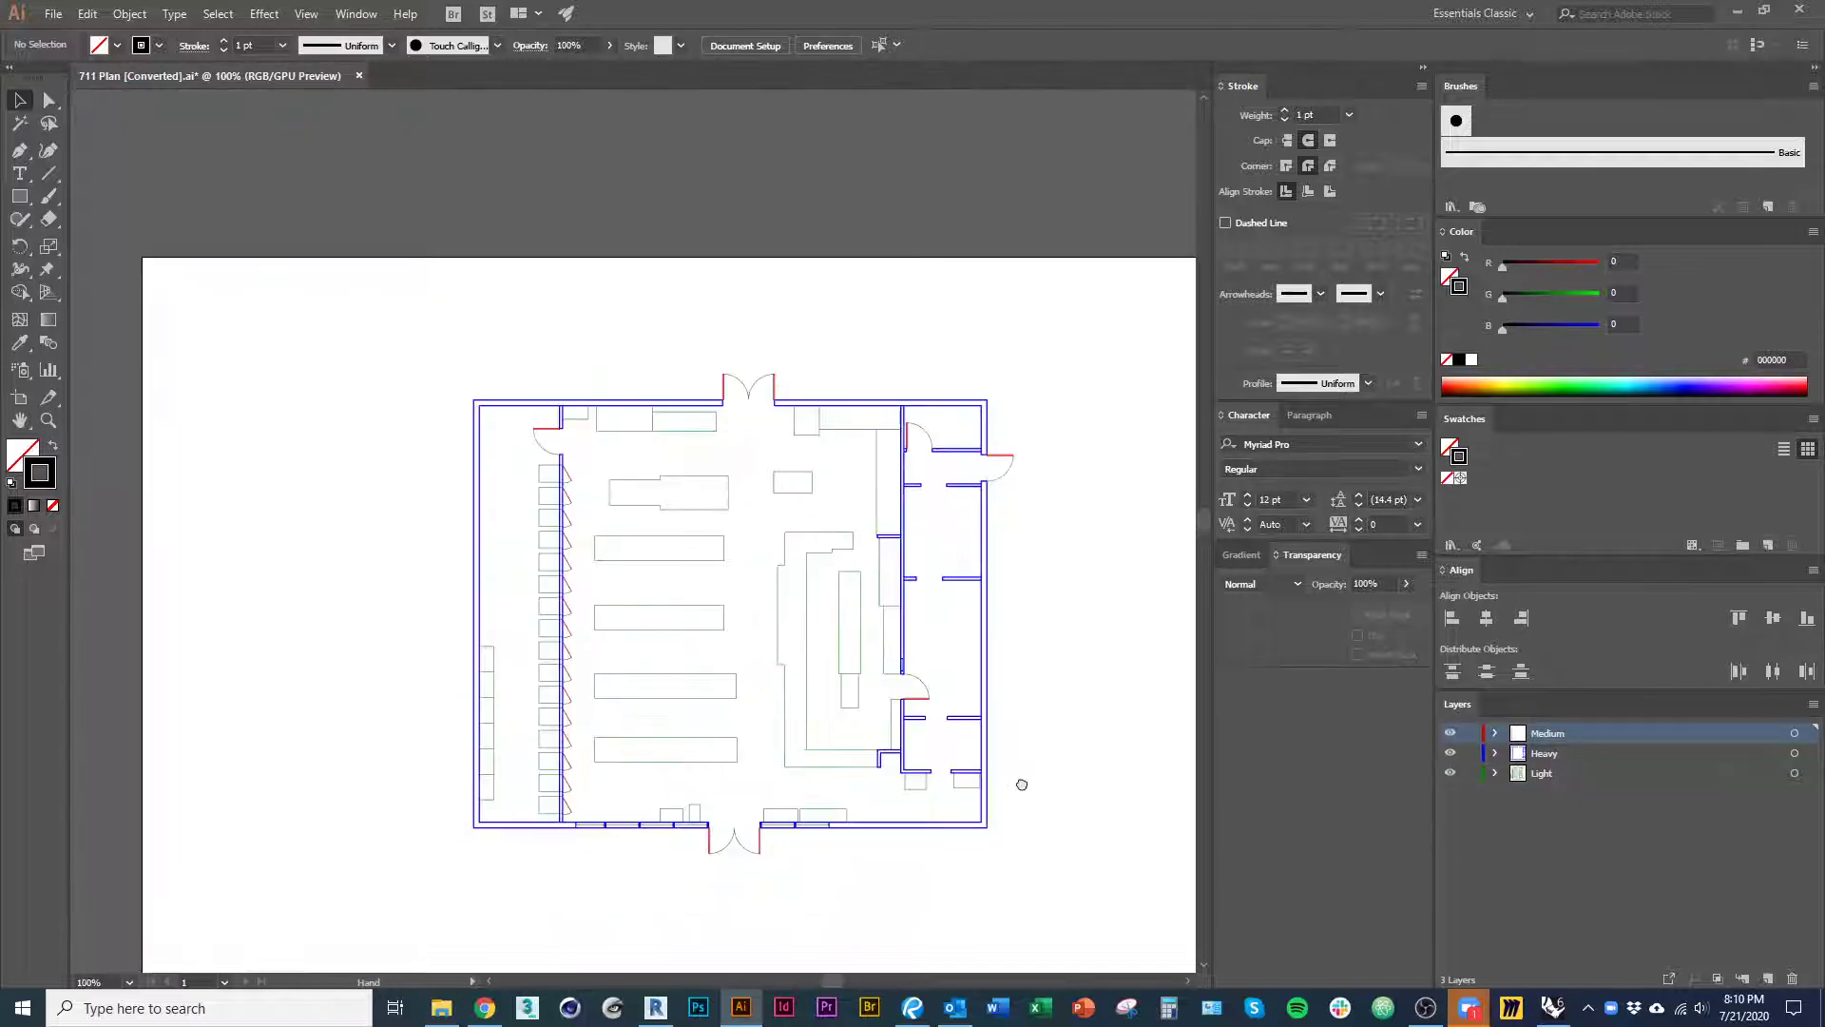
click(1794, 773)
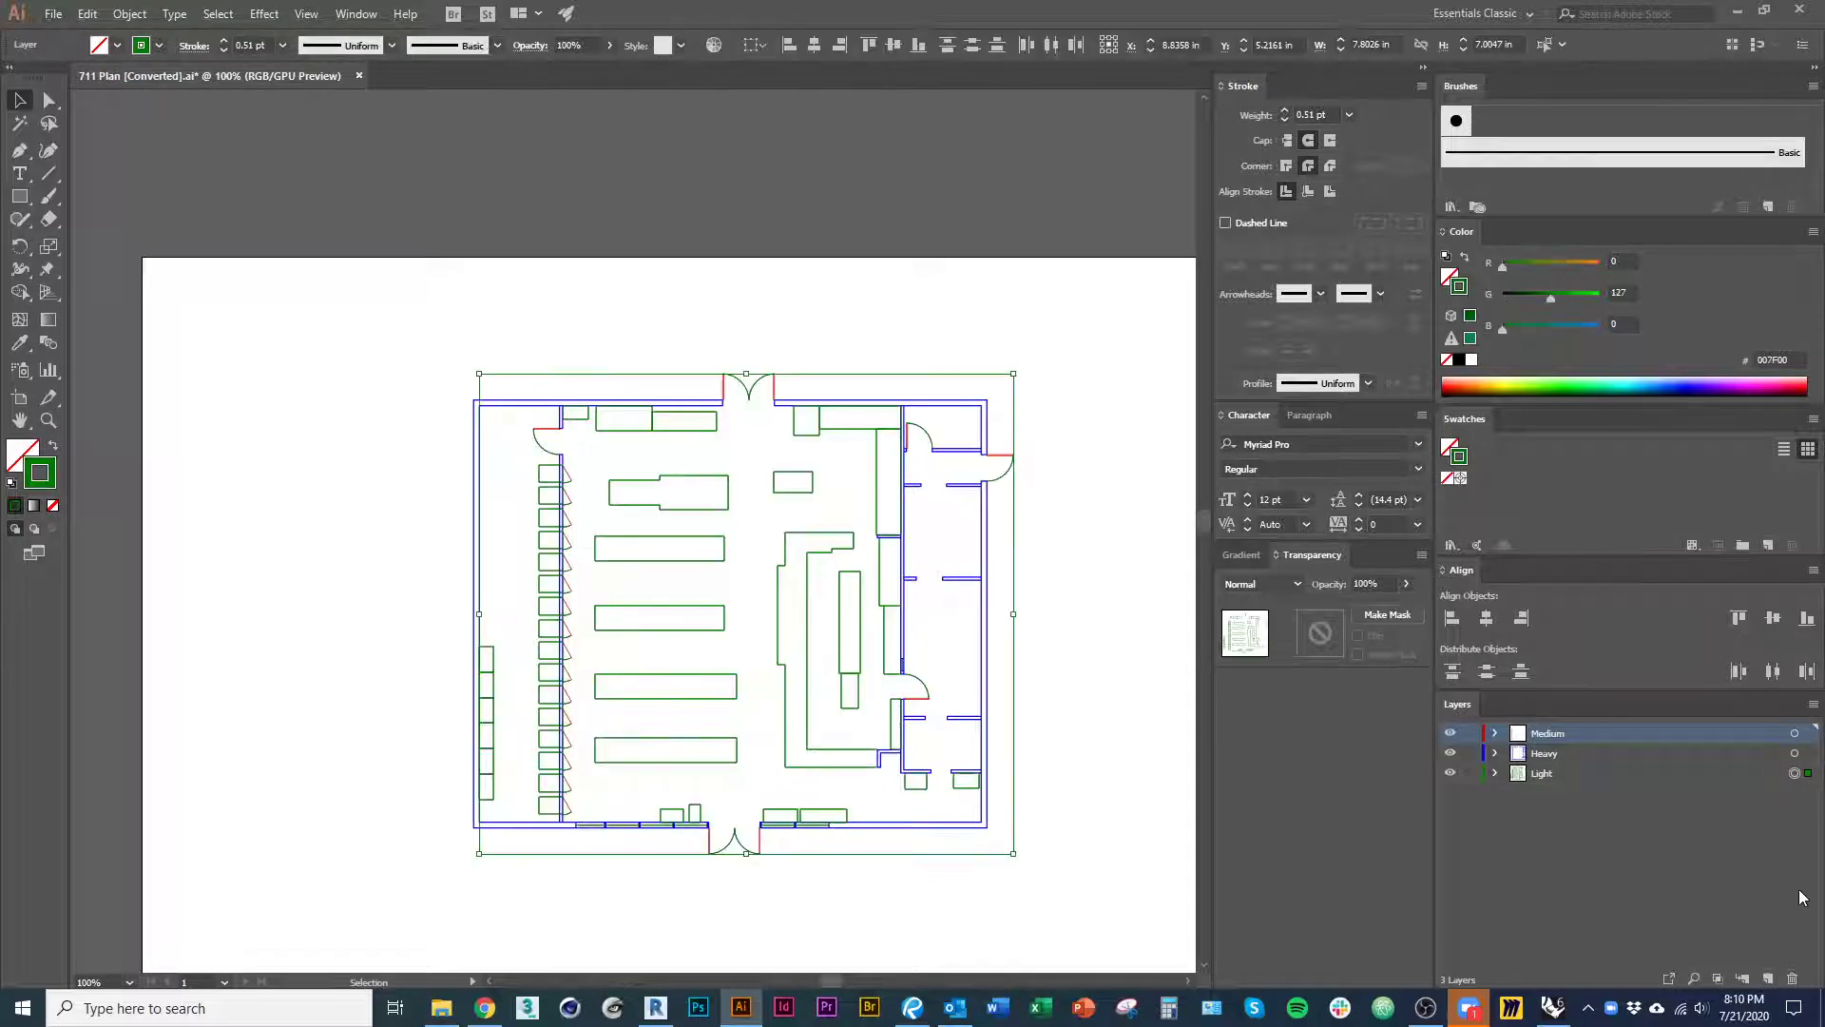
shift+click(1795, 754)
shift+click(1794, 733)
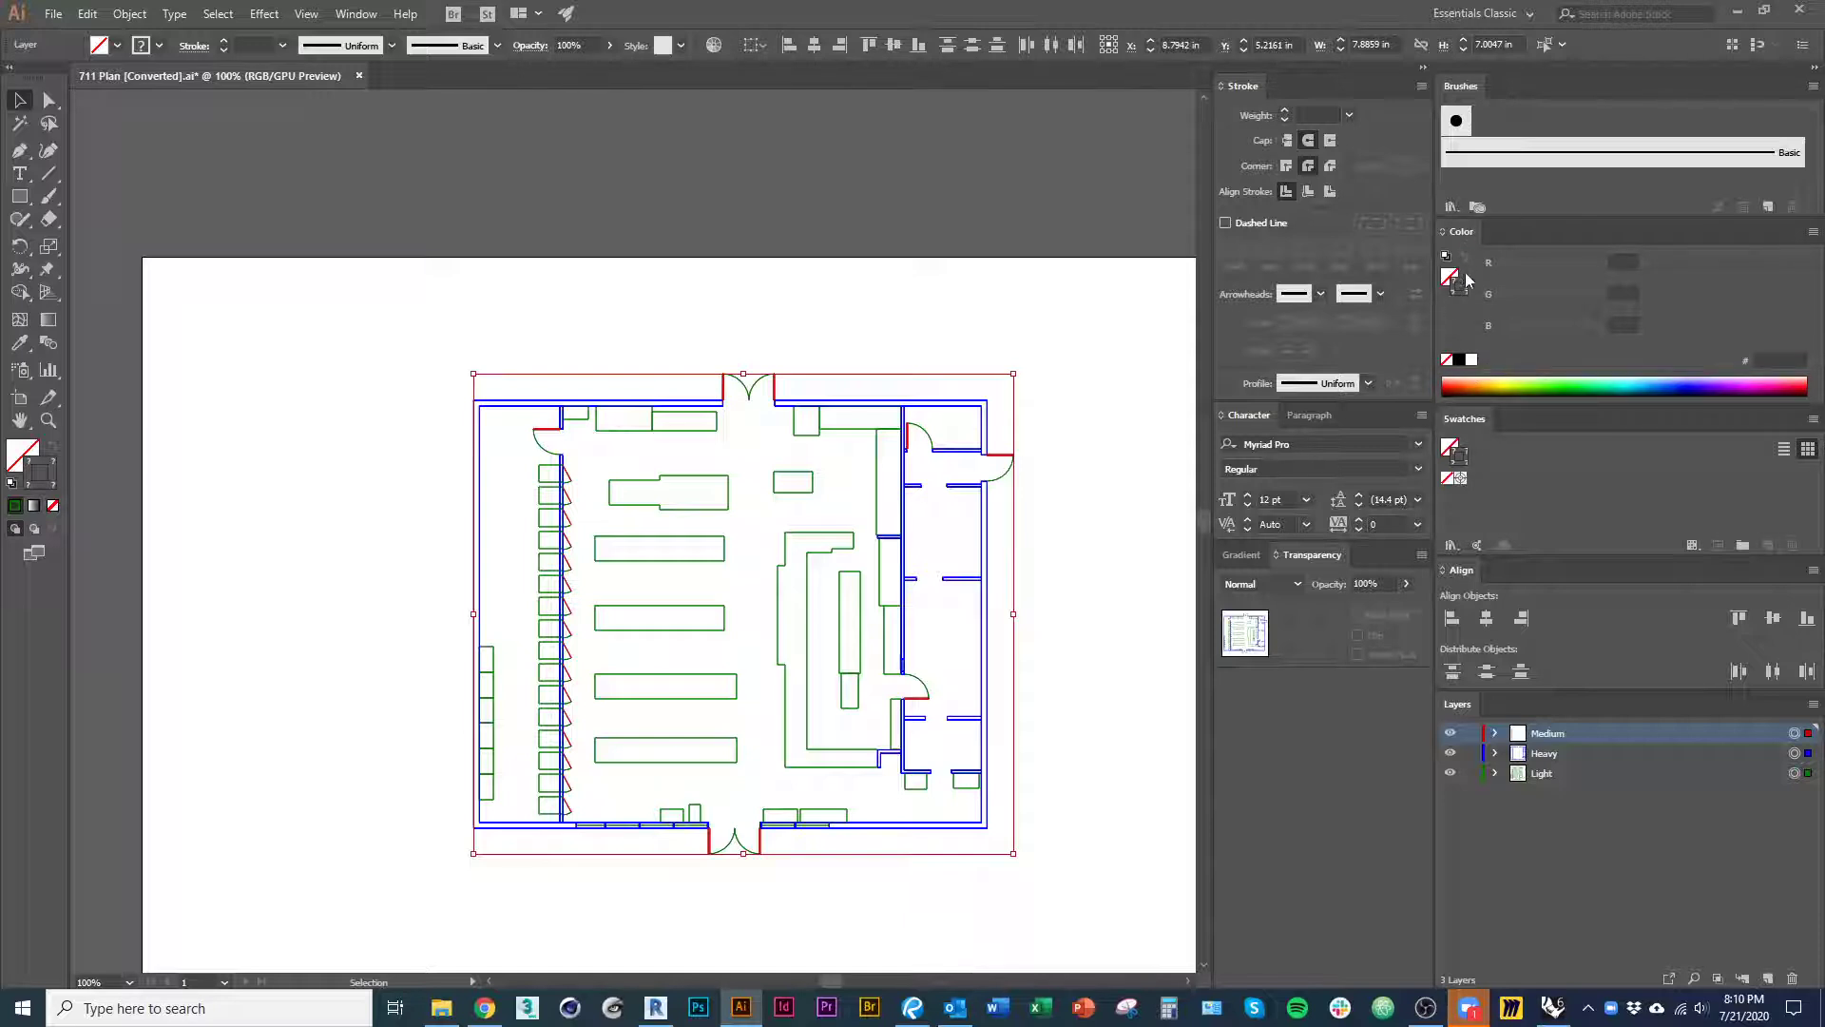
click(1460, 361)
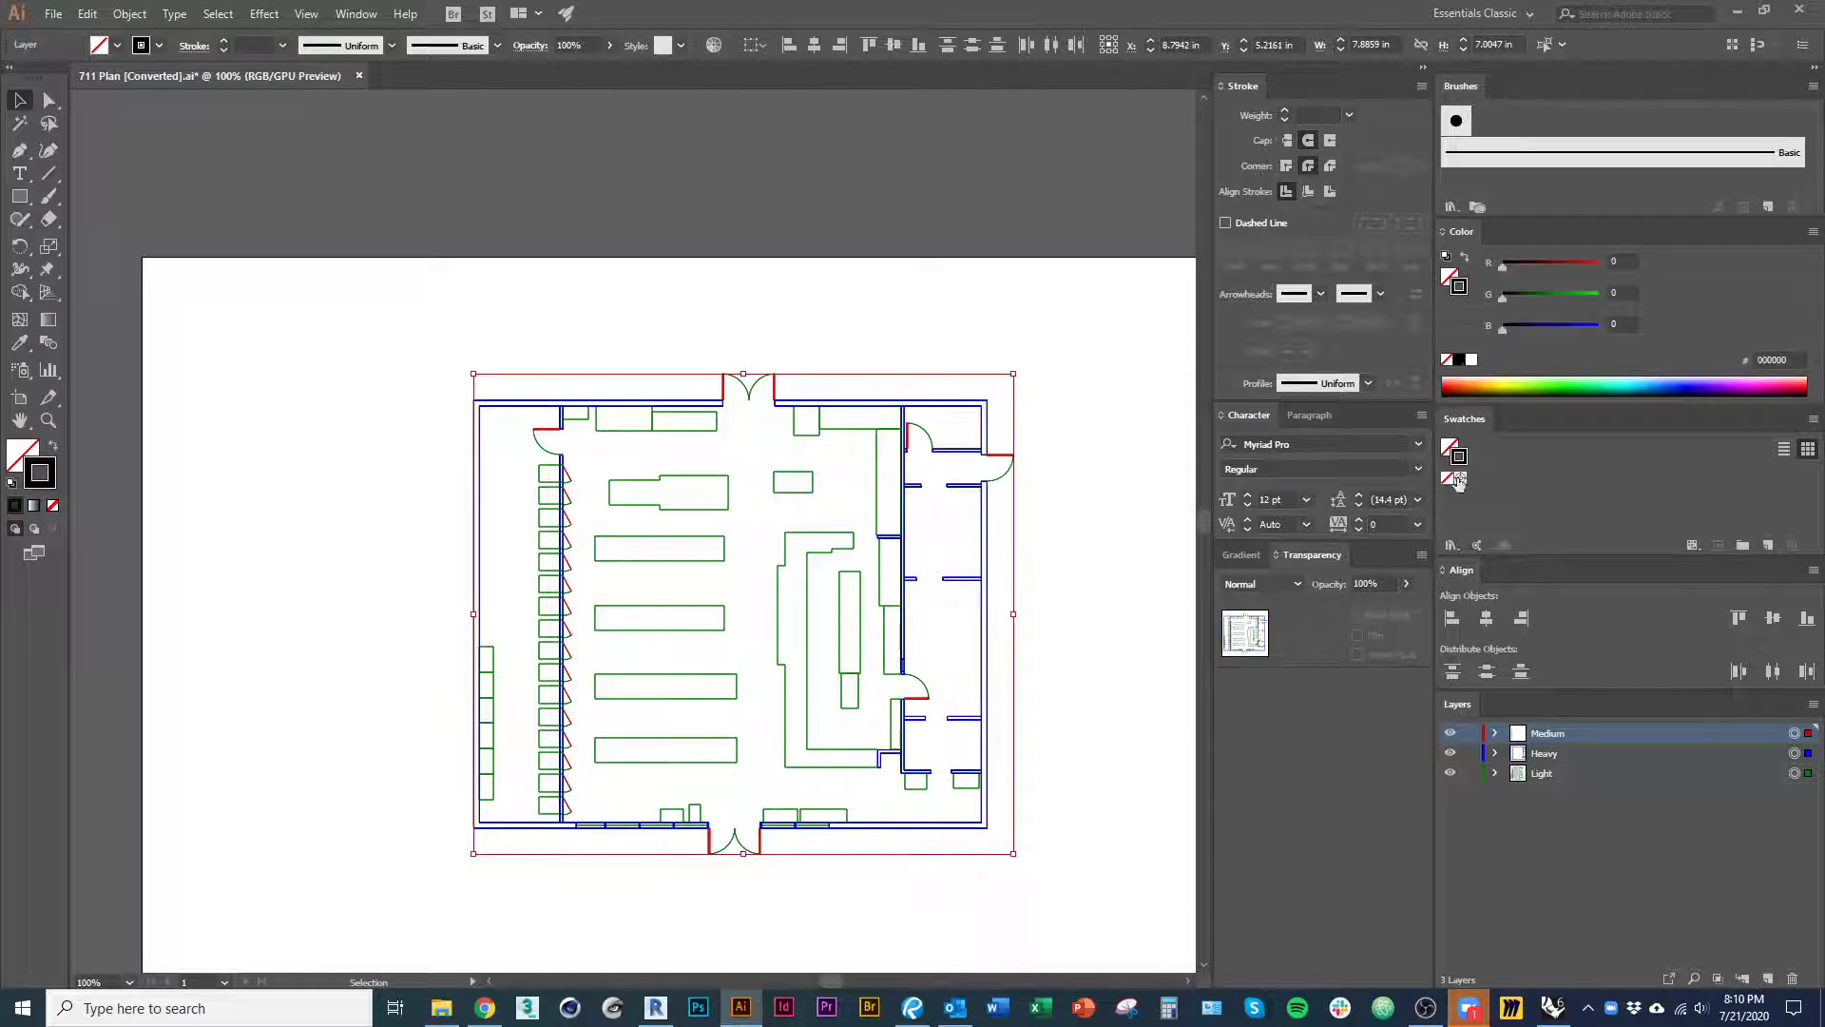
click(1173, 801)
- Try much thicker stroke weights on all artwork of the Medium layer, and bring the weight back down to 1 pt
alt+scroll(571, 590, up, 10)
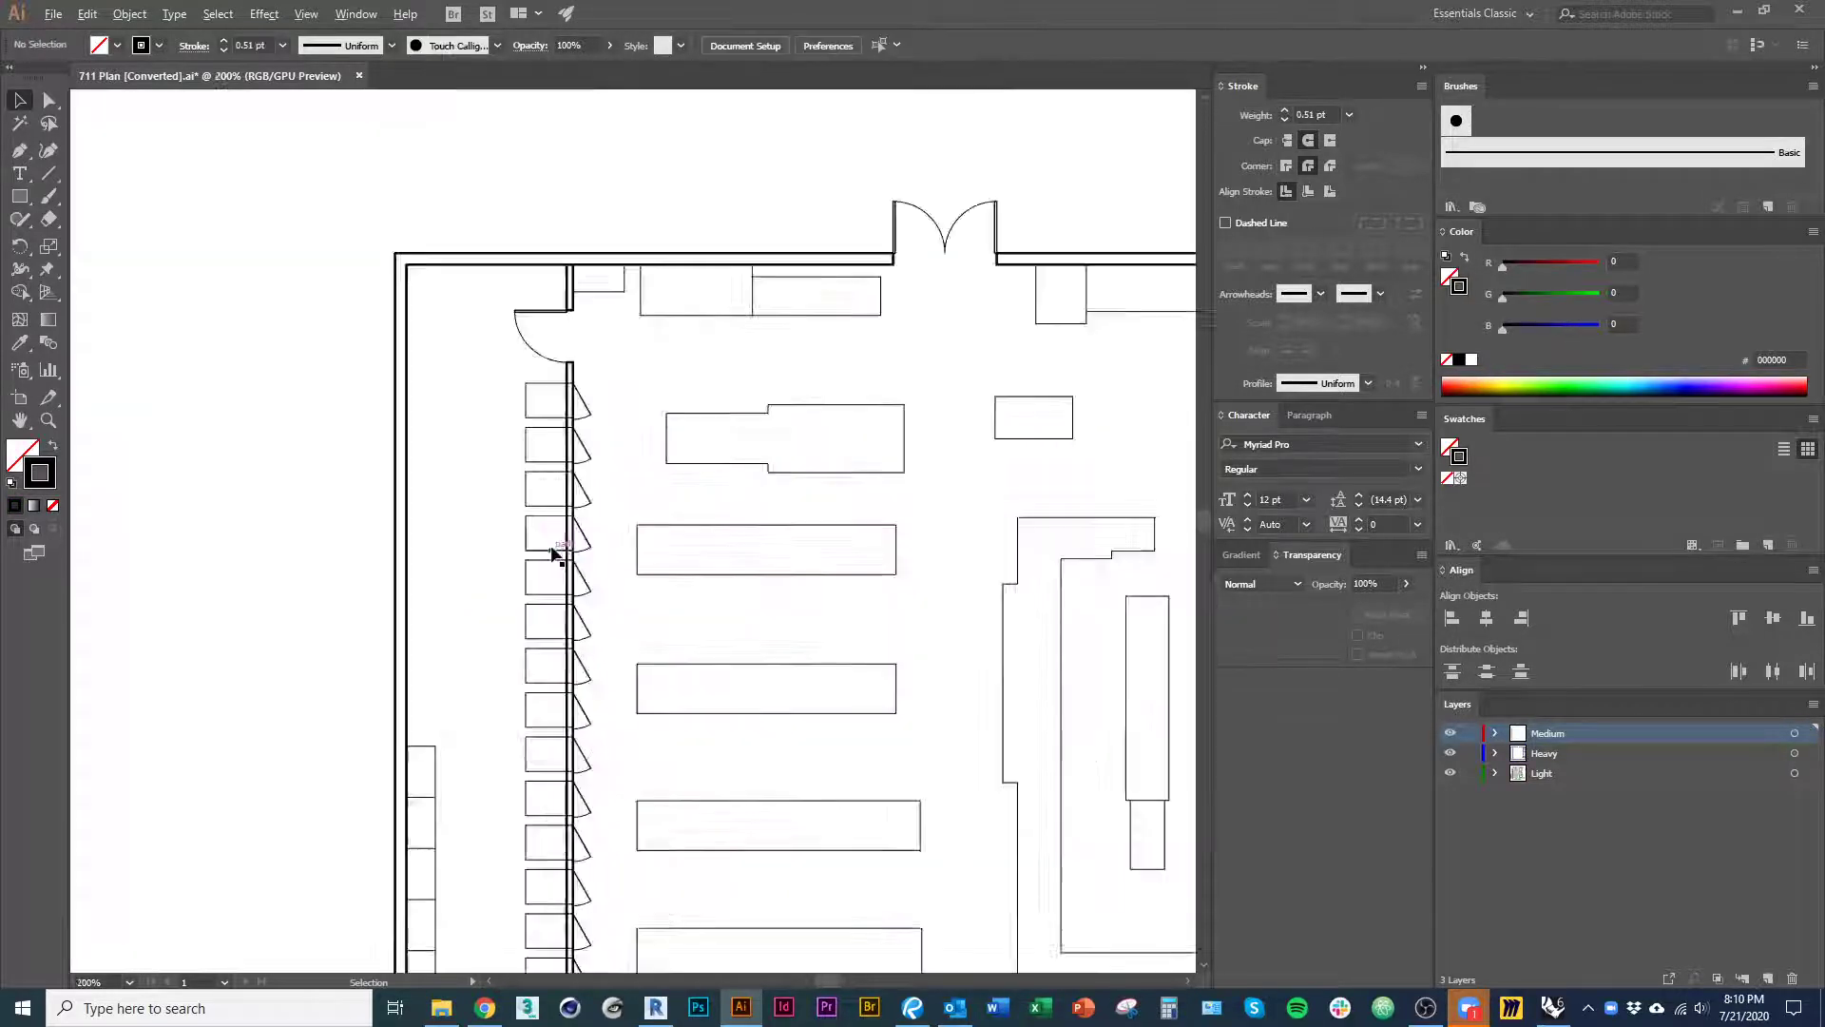
alt+scroll(452, 705, down, 5)
alt+scroll(458, 709, down, 2)
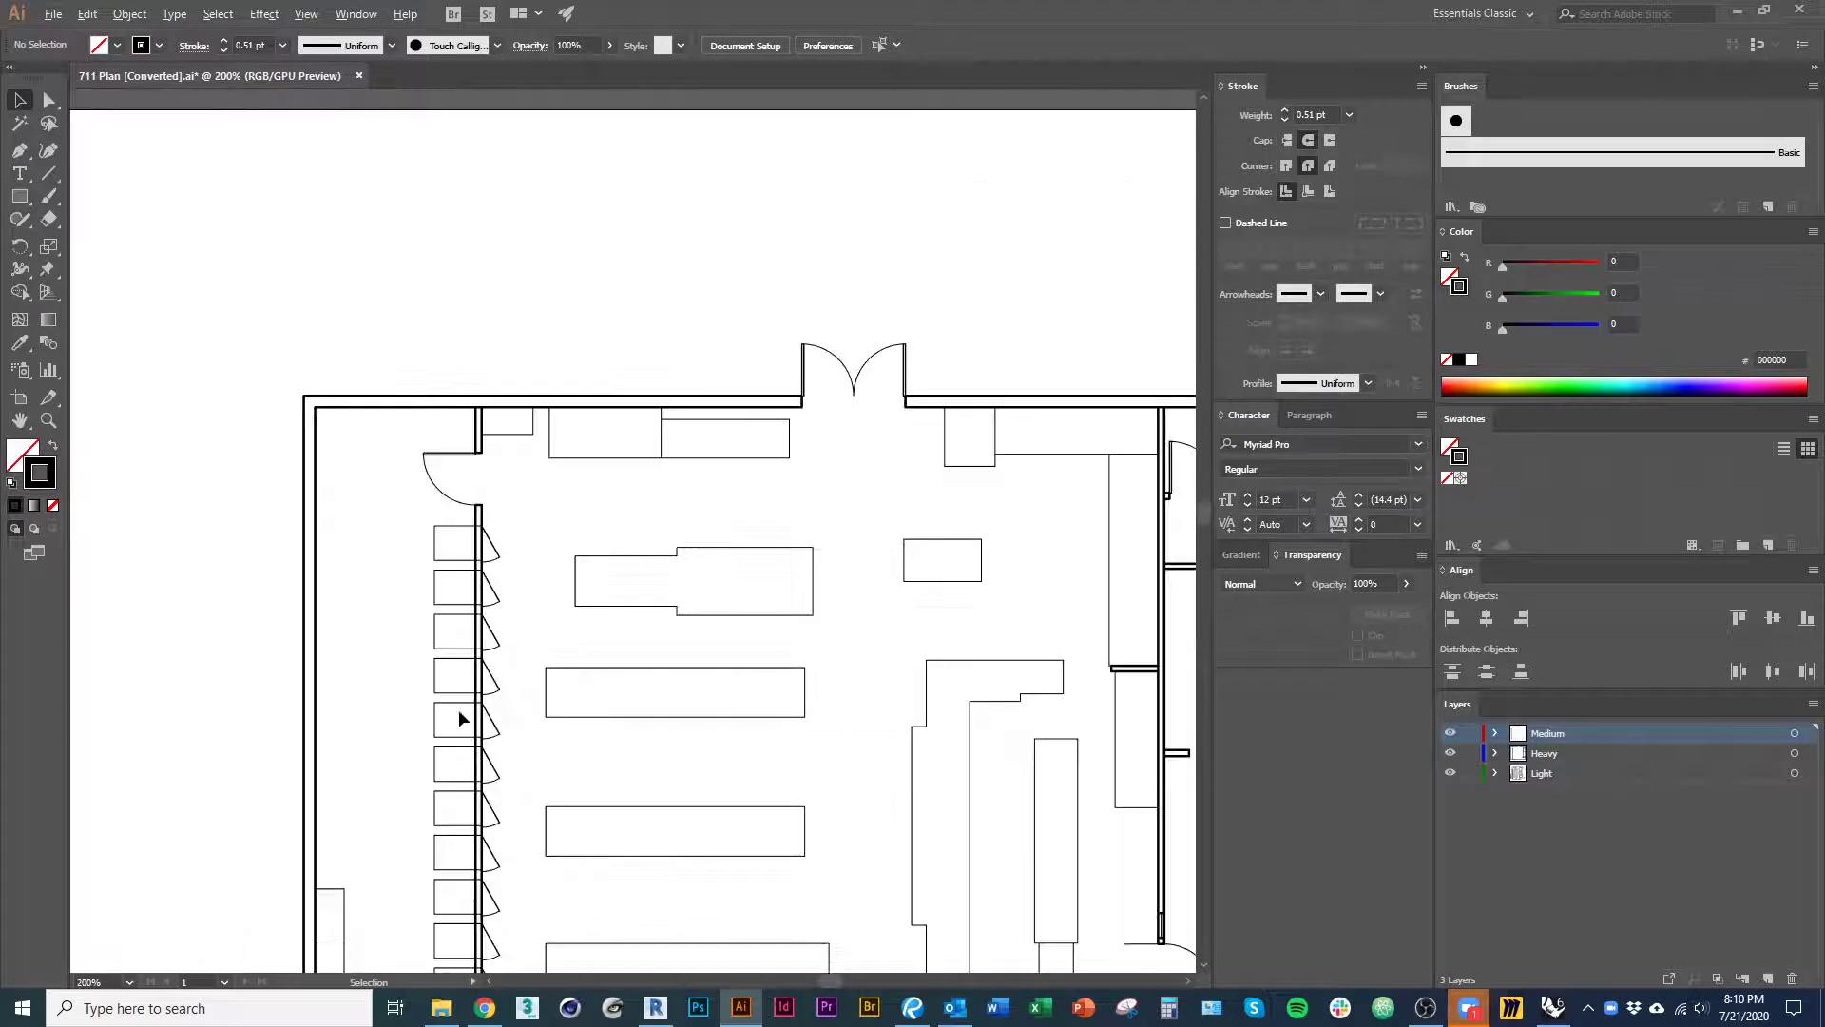
drag(872, 706, 804, 682)
drag(1124, 707, 892, 561)
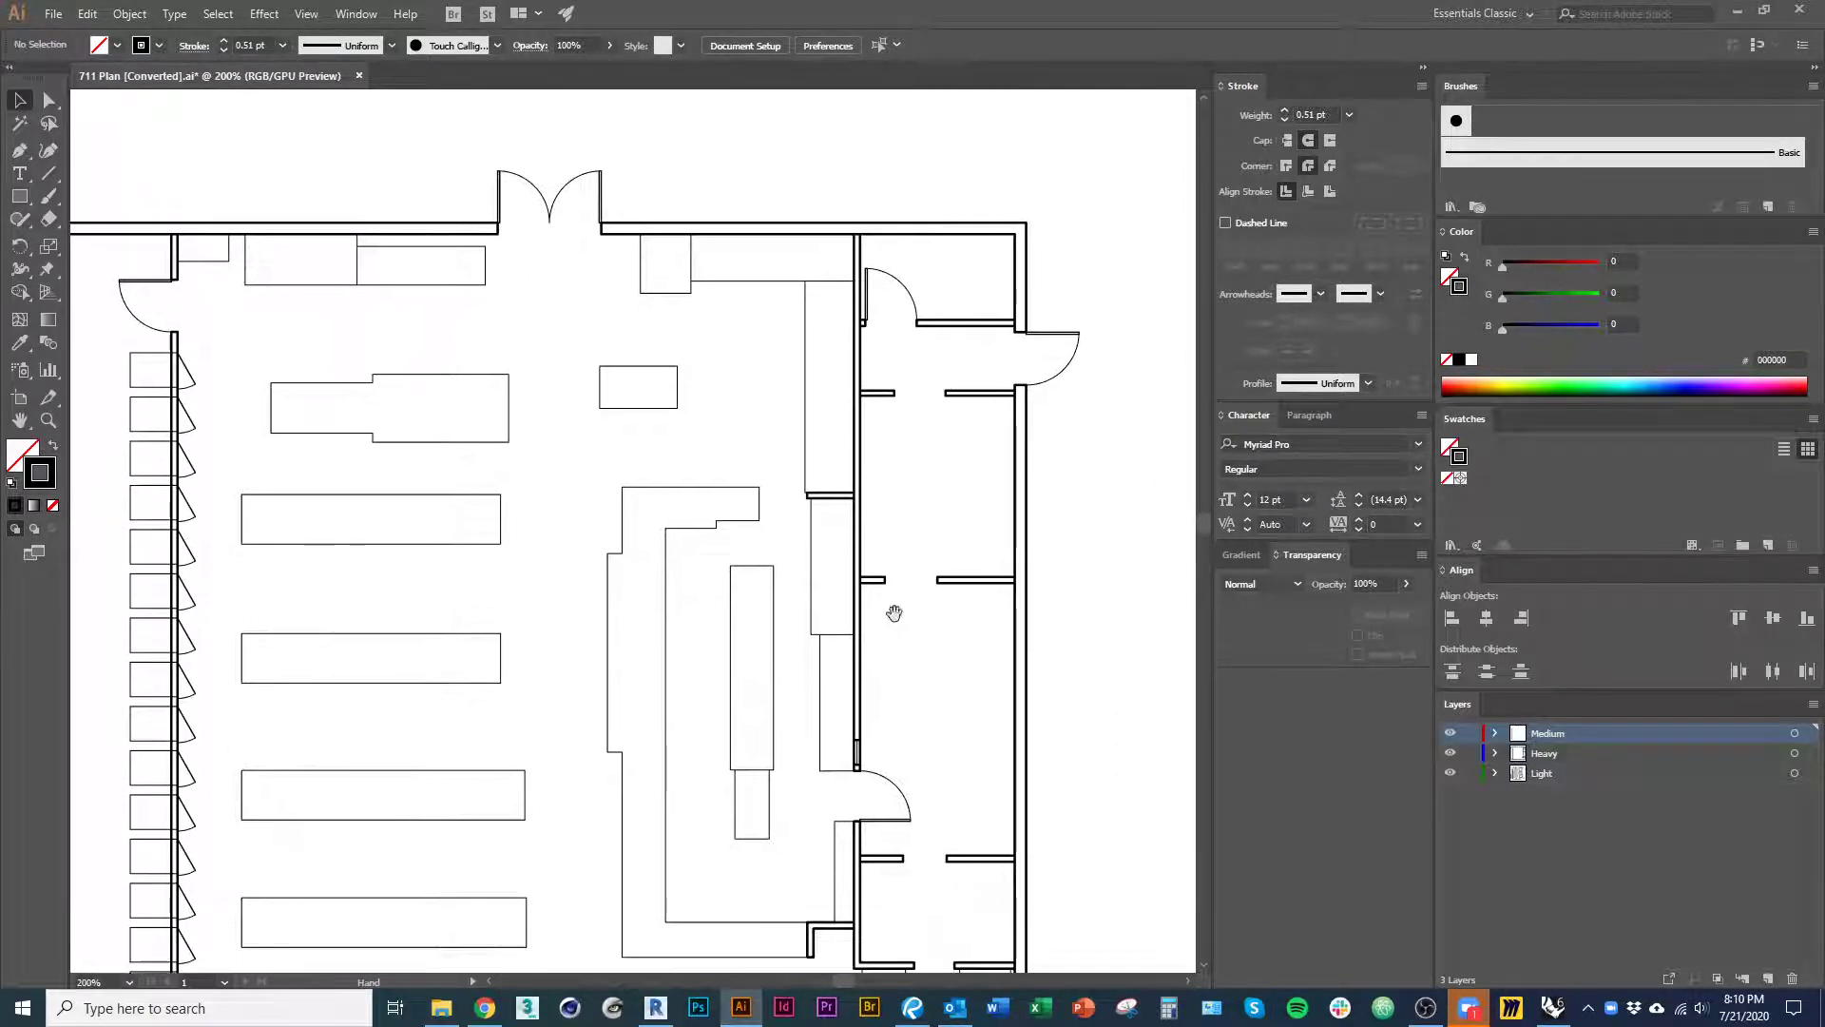
click(1794, 733)
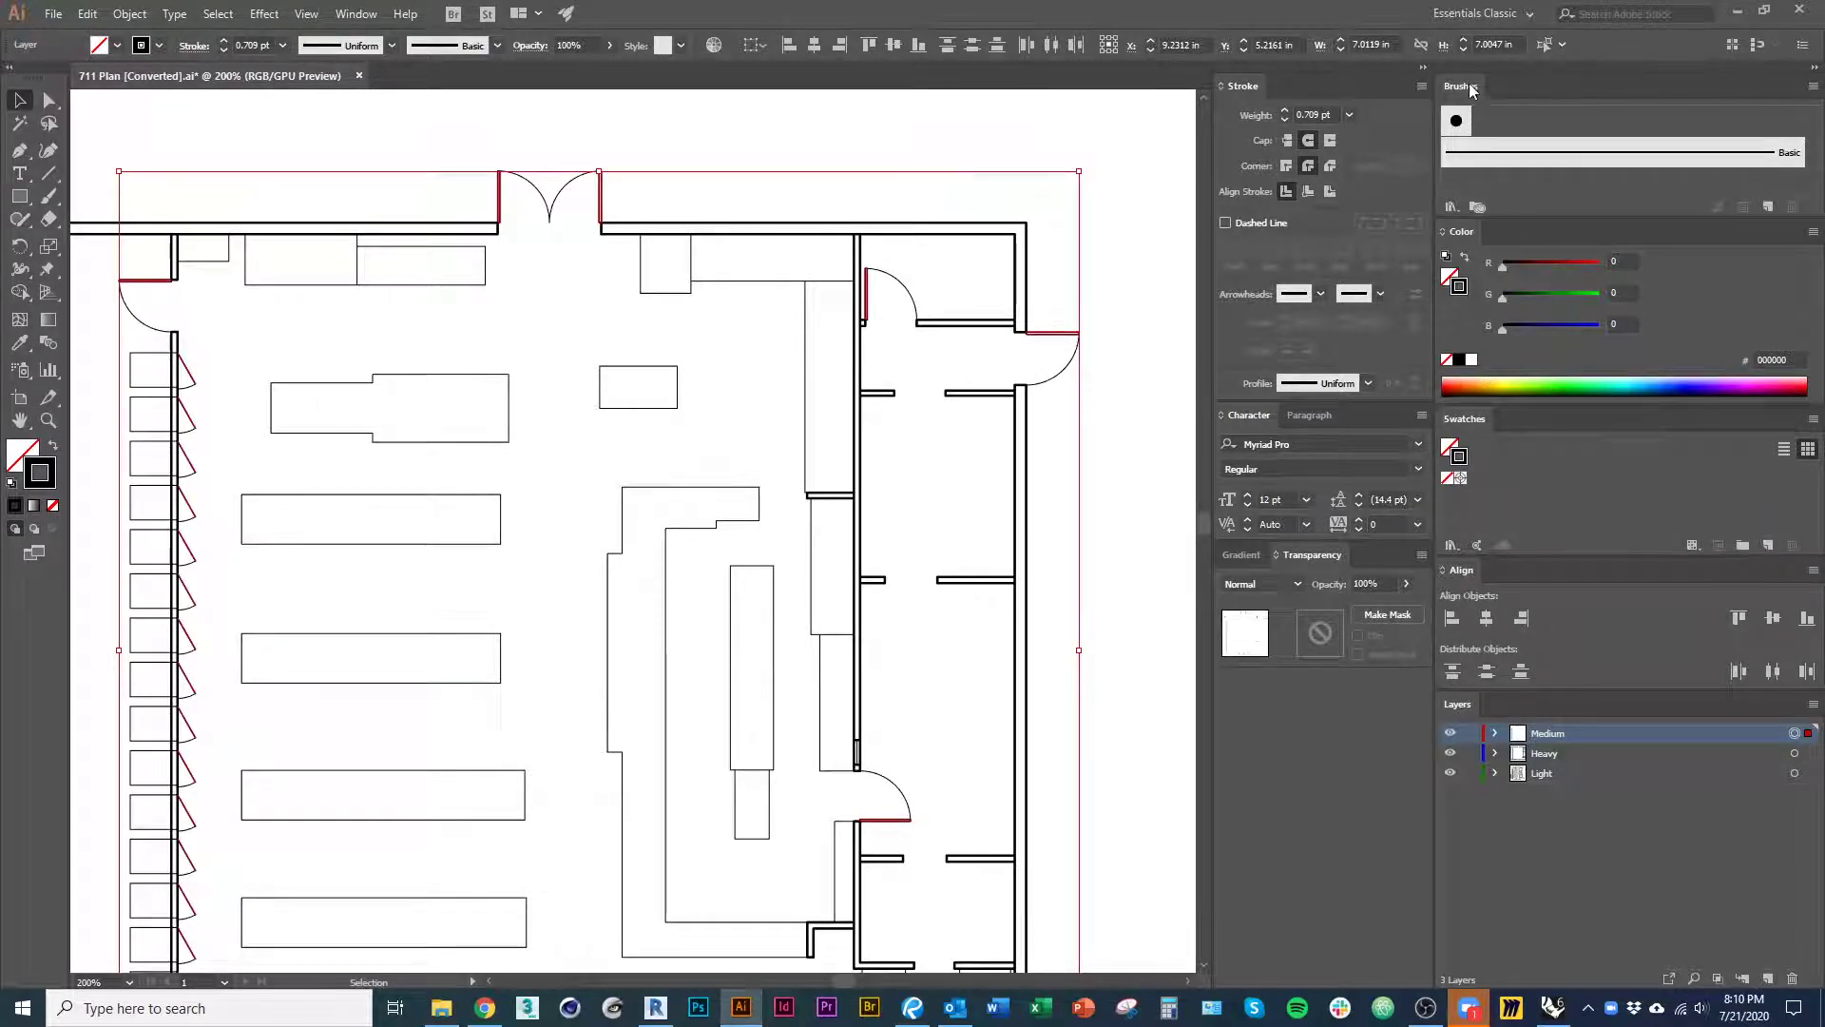
click(1286, 110)
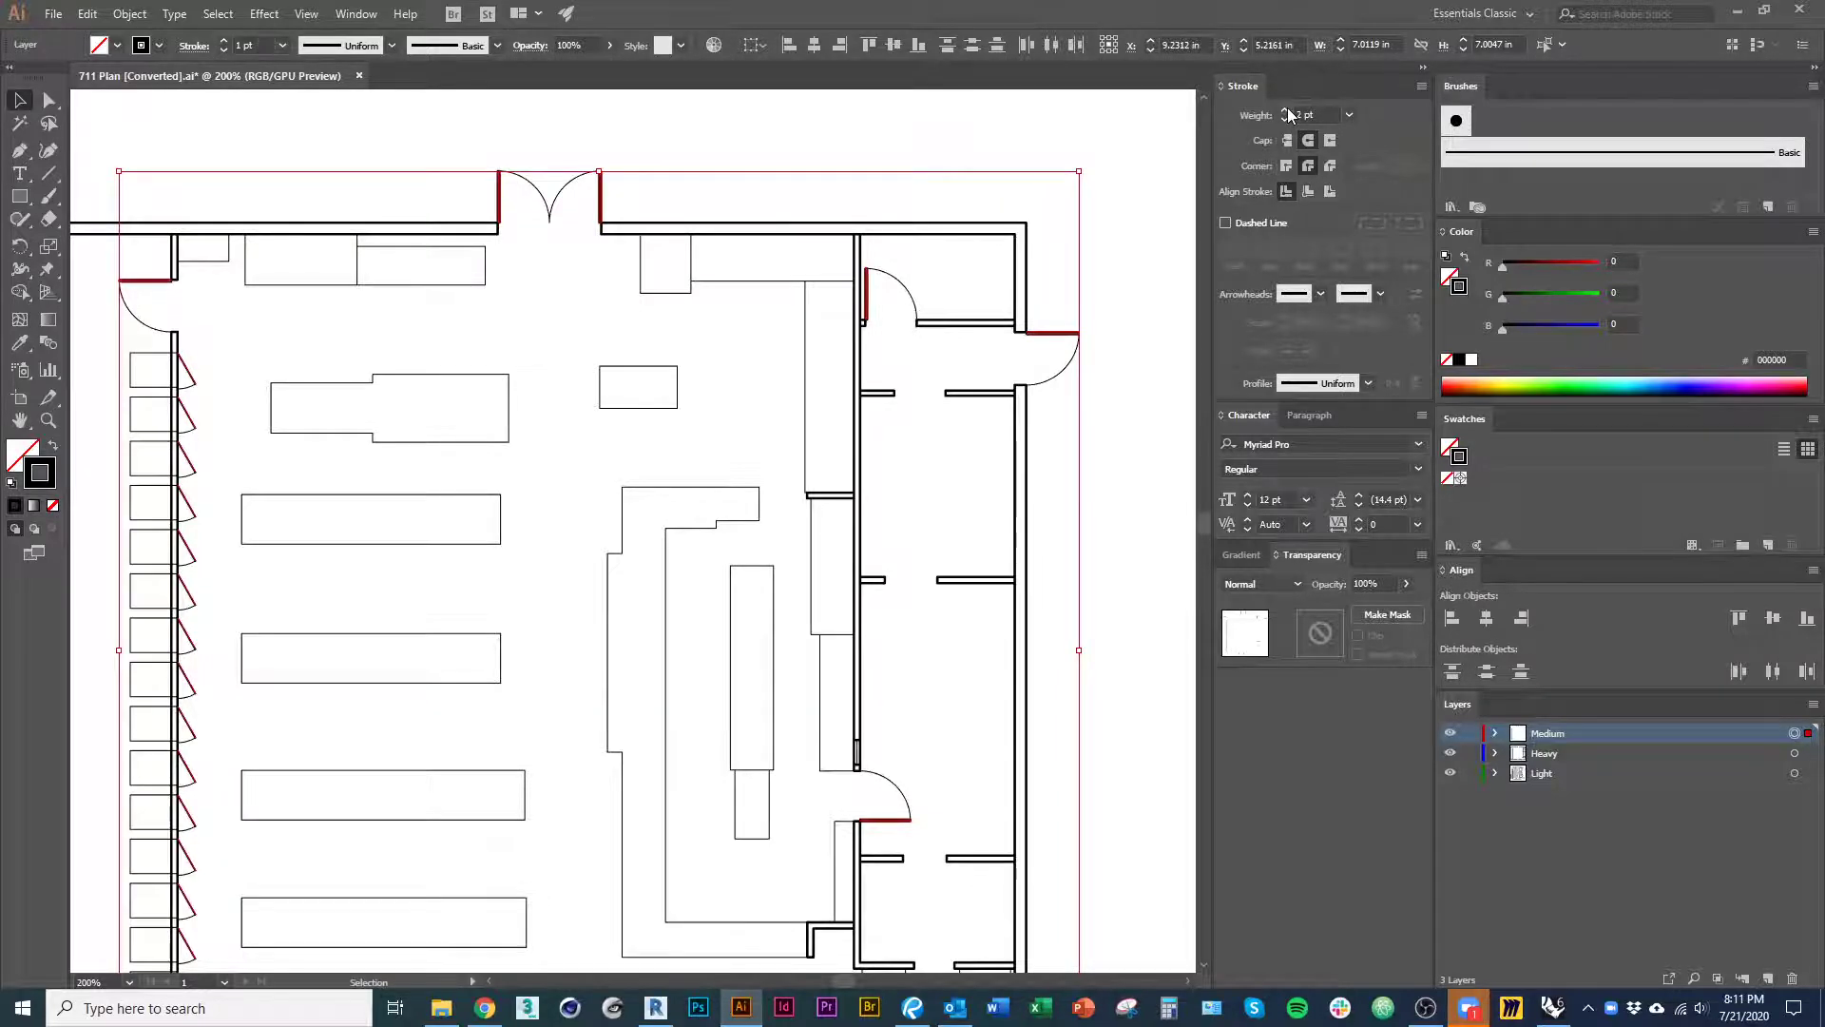
click(1286, 110)
click(1286, 110)
click(1286, 110)
click(1286, 110)
click(1286, 111)
click(1287, 108)
click(1287, 109)
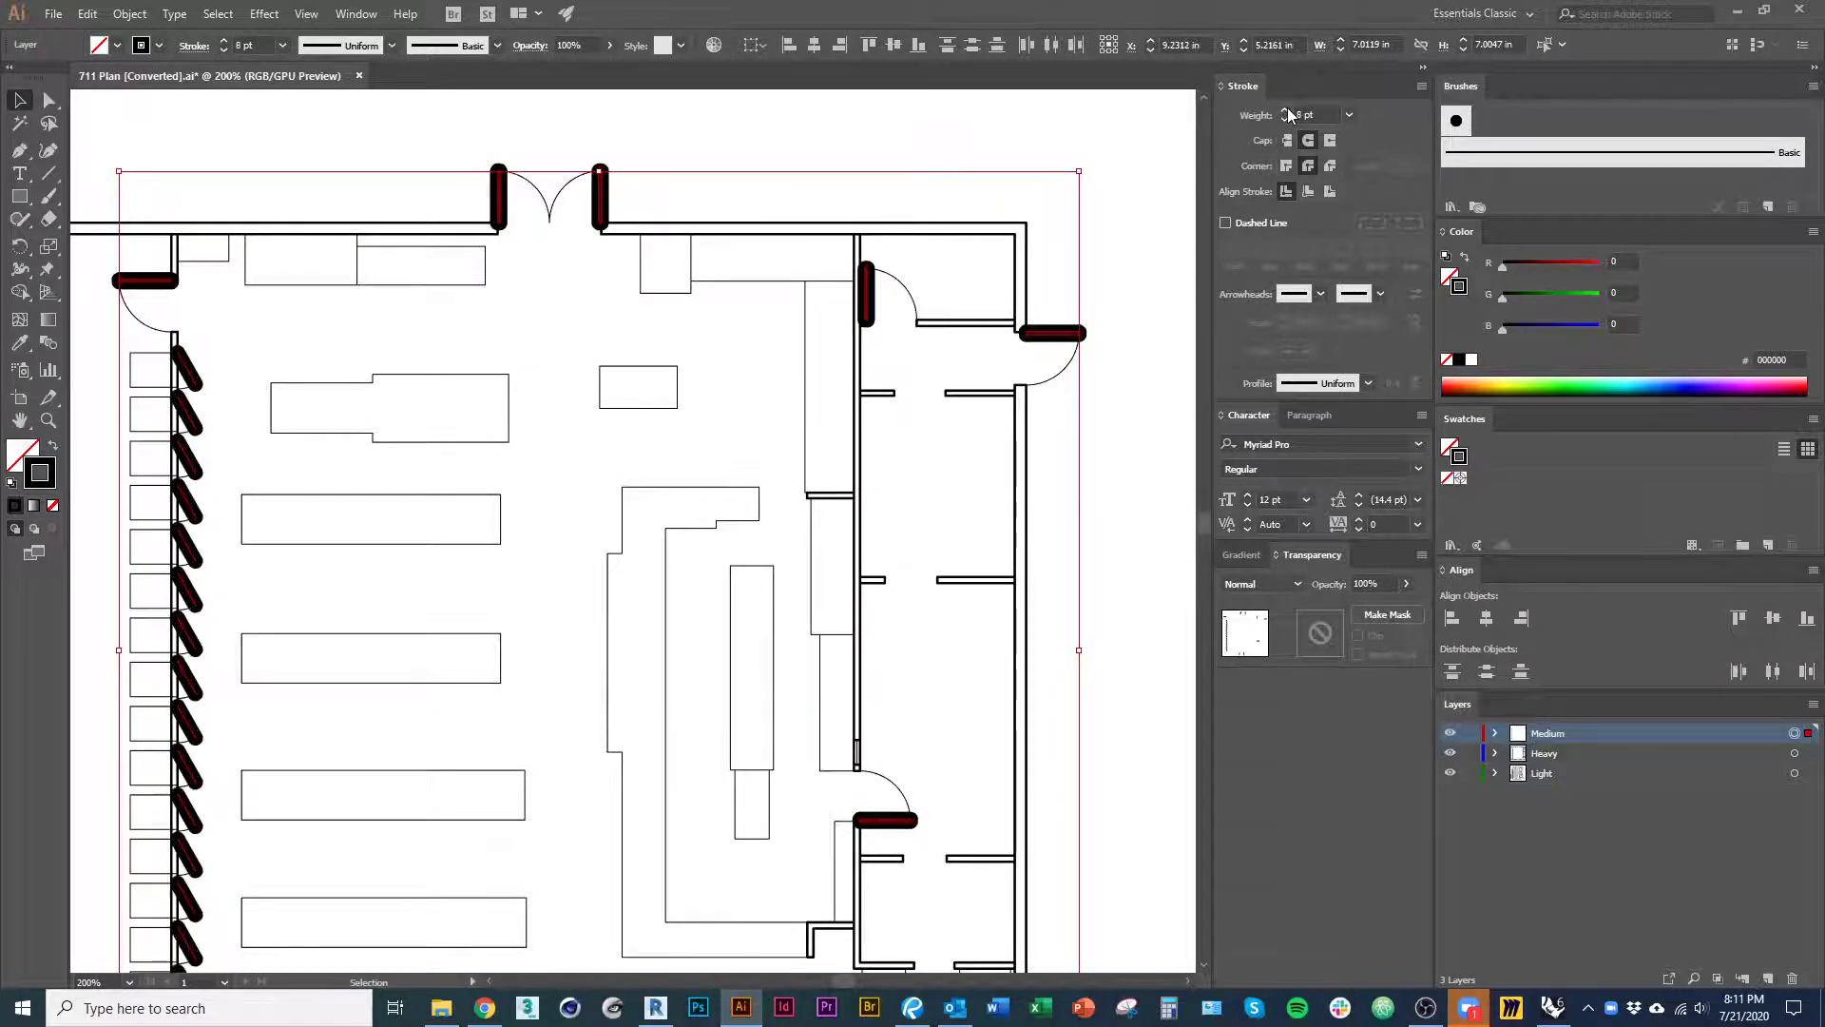
click(1287, 109)
click(1287, 109)
click(1285, 121)
click(1285, 120)
click(1285, 120)
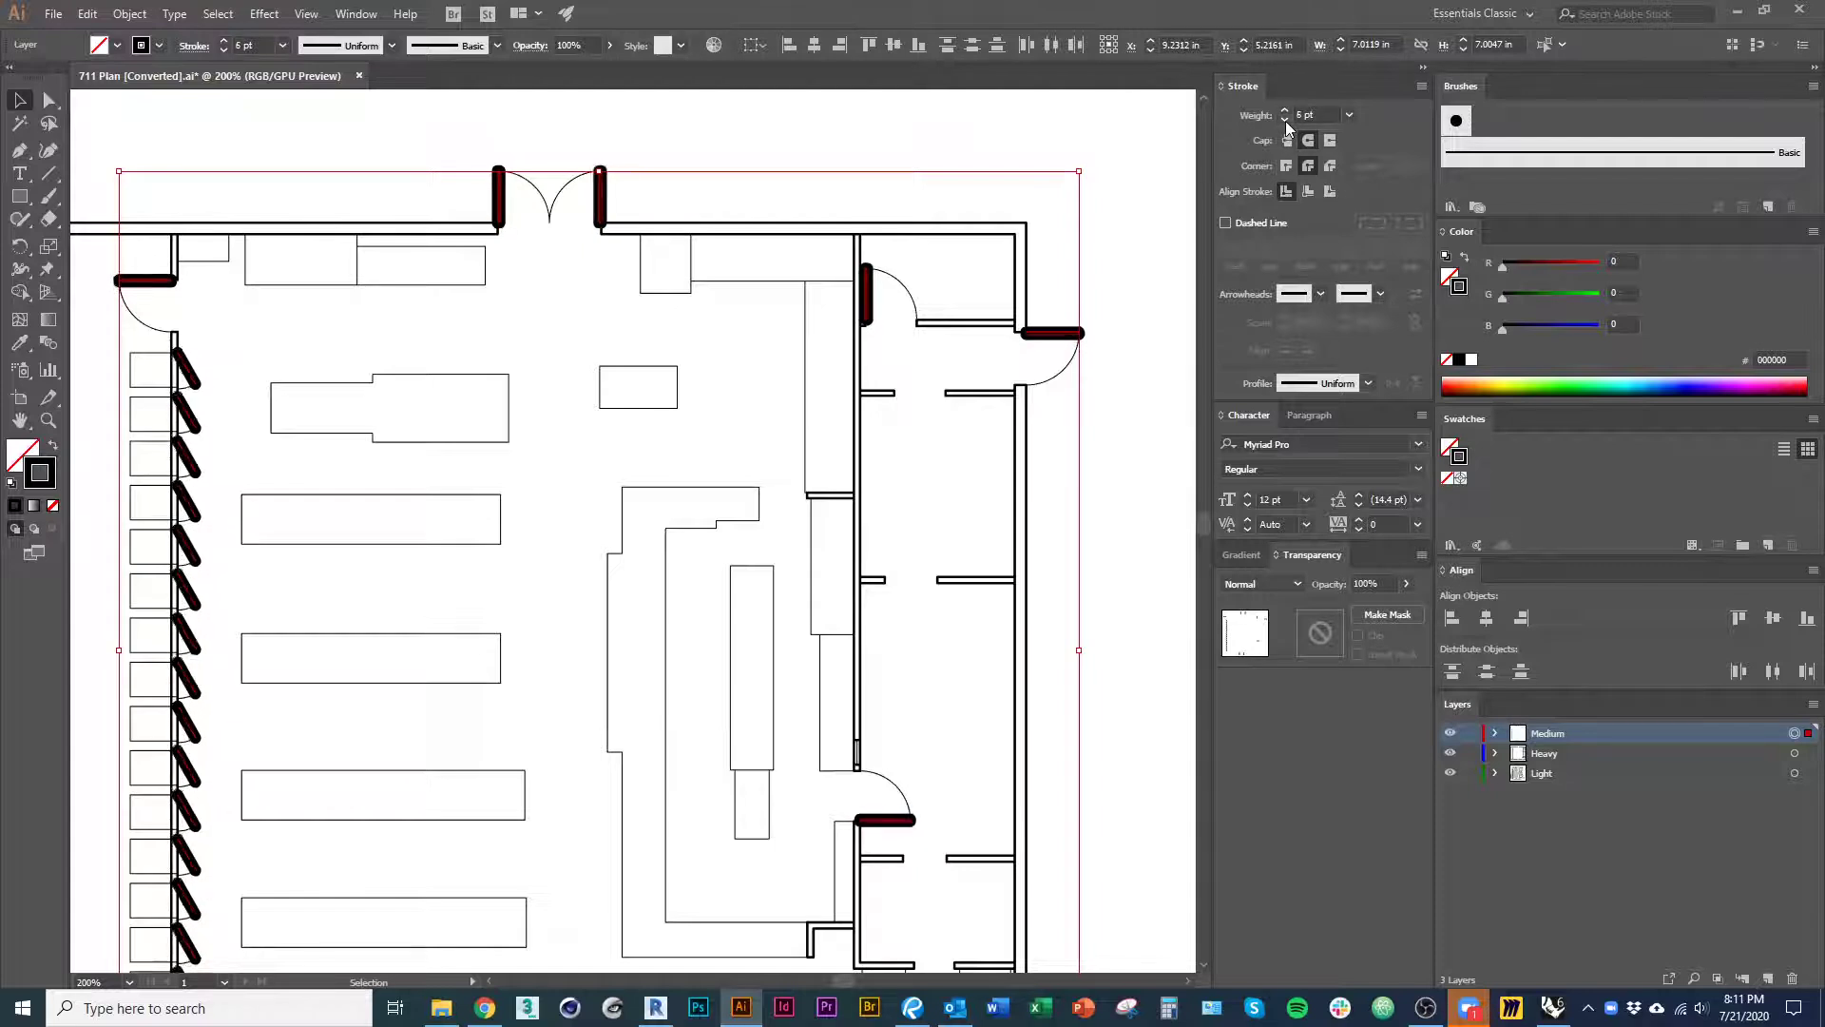
click(1285, 120)
click(1285, 120)
click(1285, 121)
click(1285, 120)
click(1285, 120)
click(1285, 120)
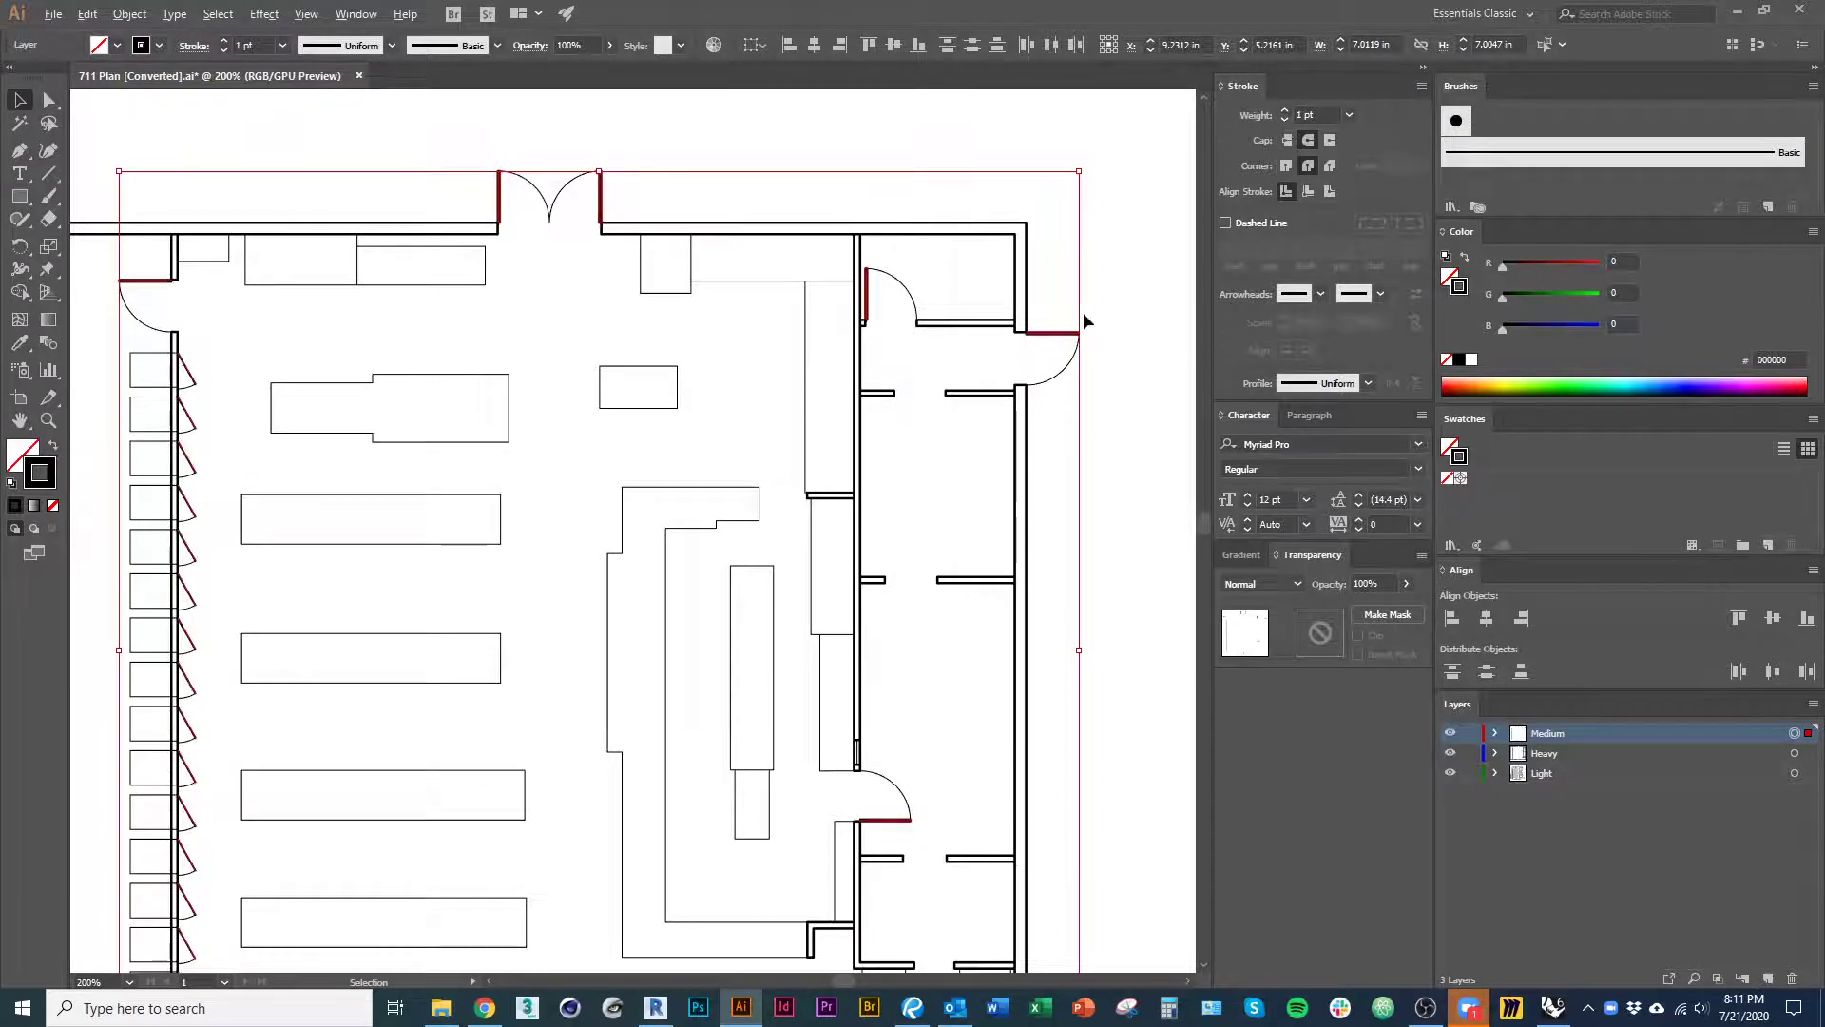
- Try a 0.5 pt stroke on the Medium layer's door lines, and set their weight to 0.75 pt instead
alt+scroll(1084, 316, up, 6)
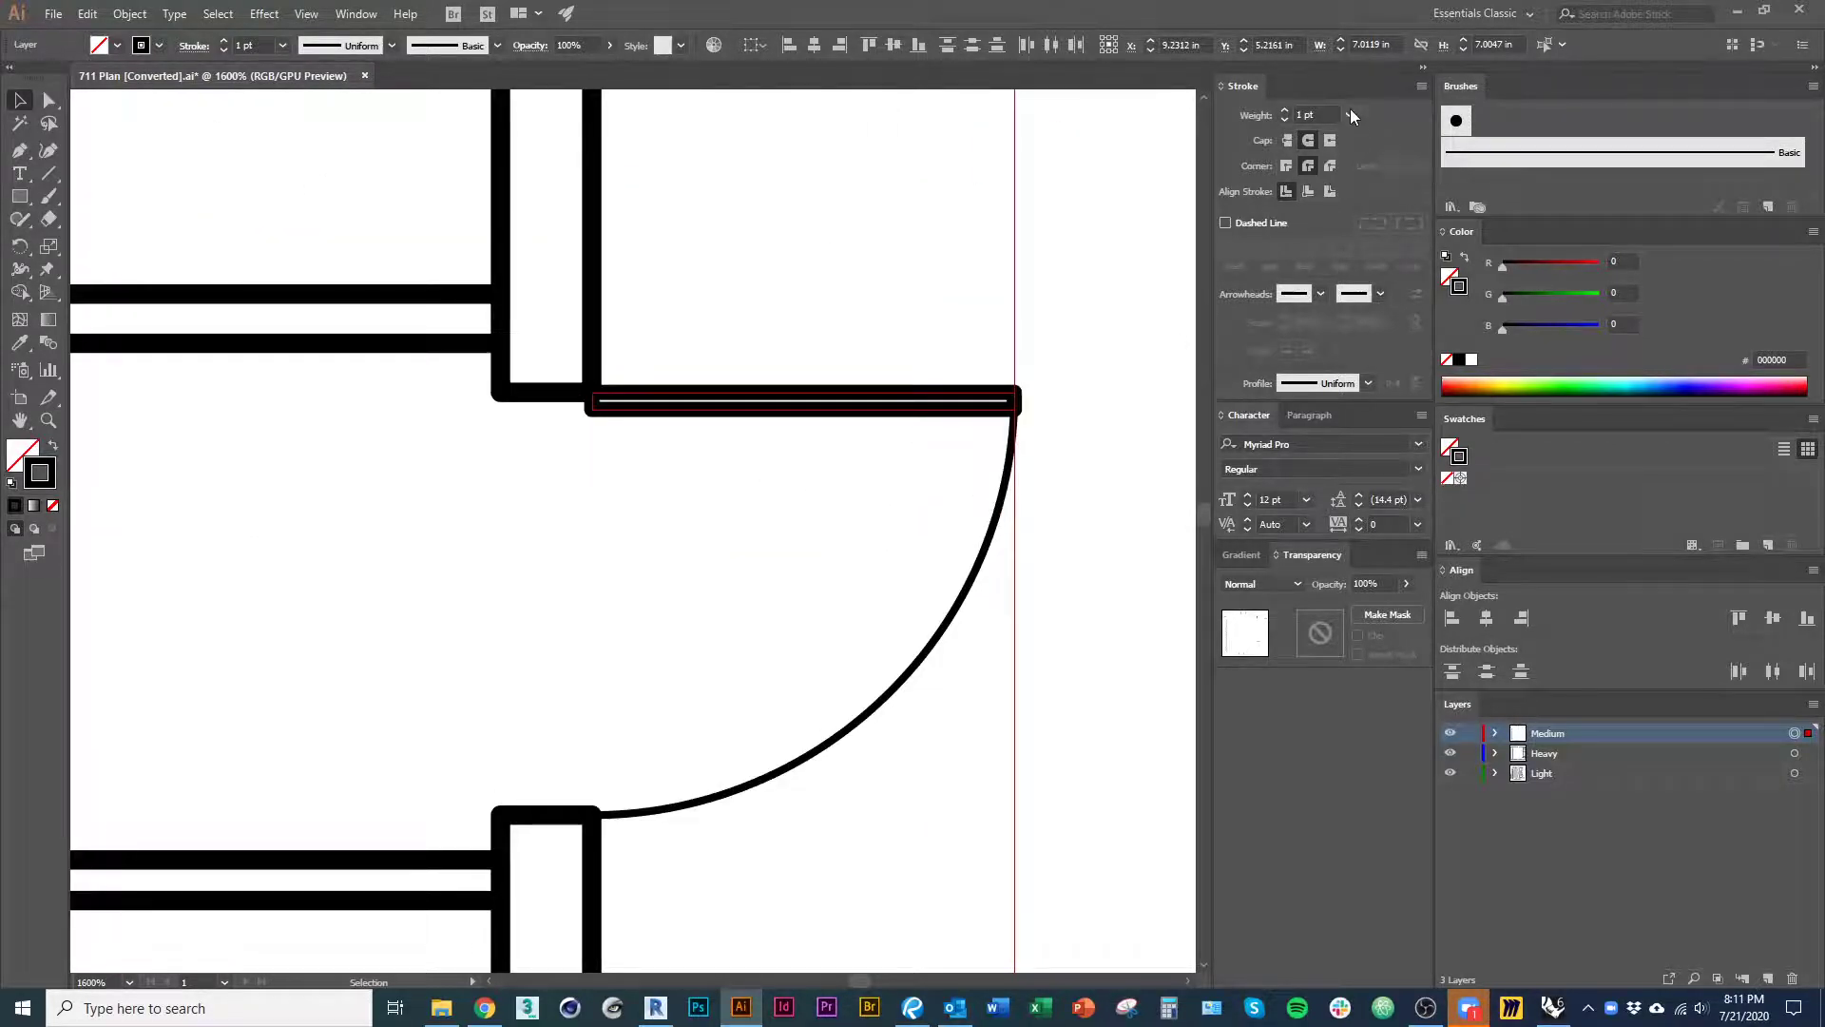
click(1285, 121)
click(830, 291)
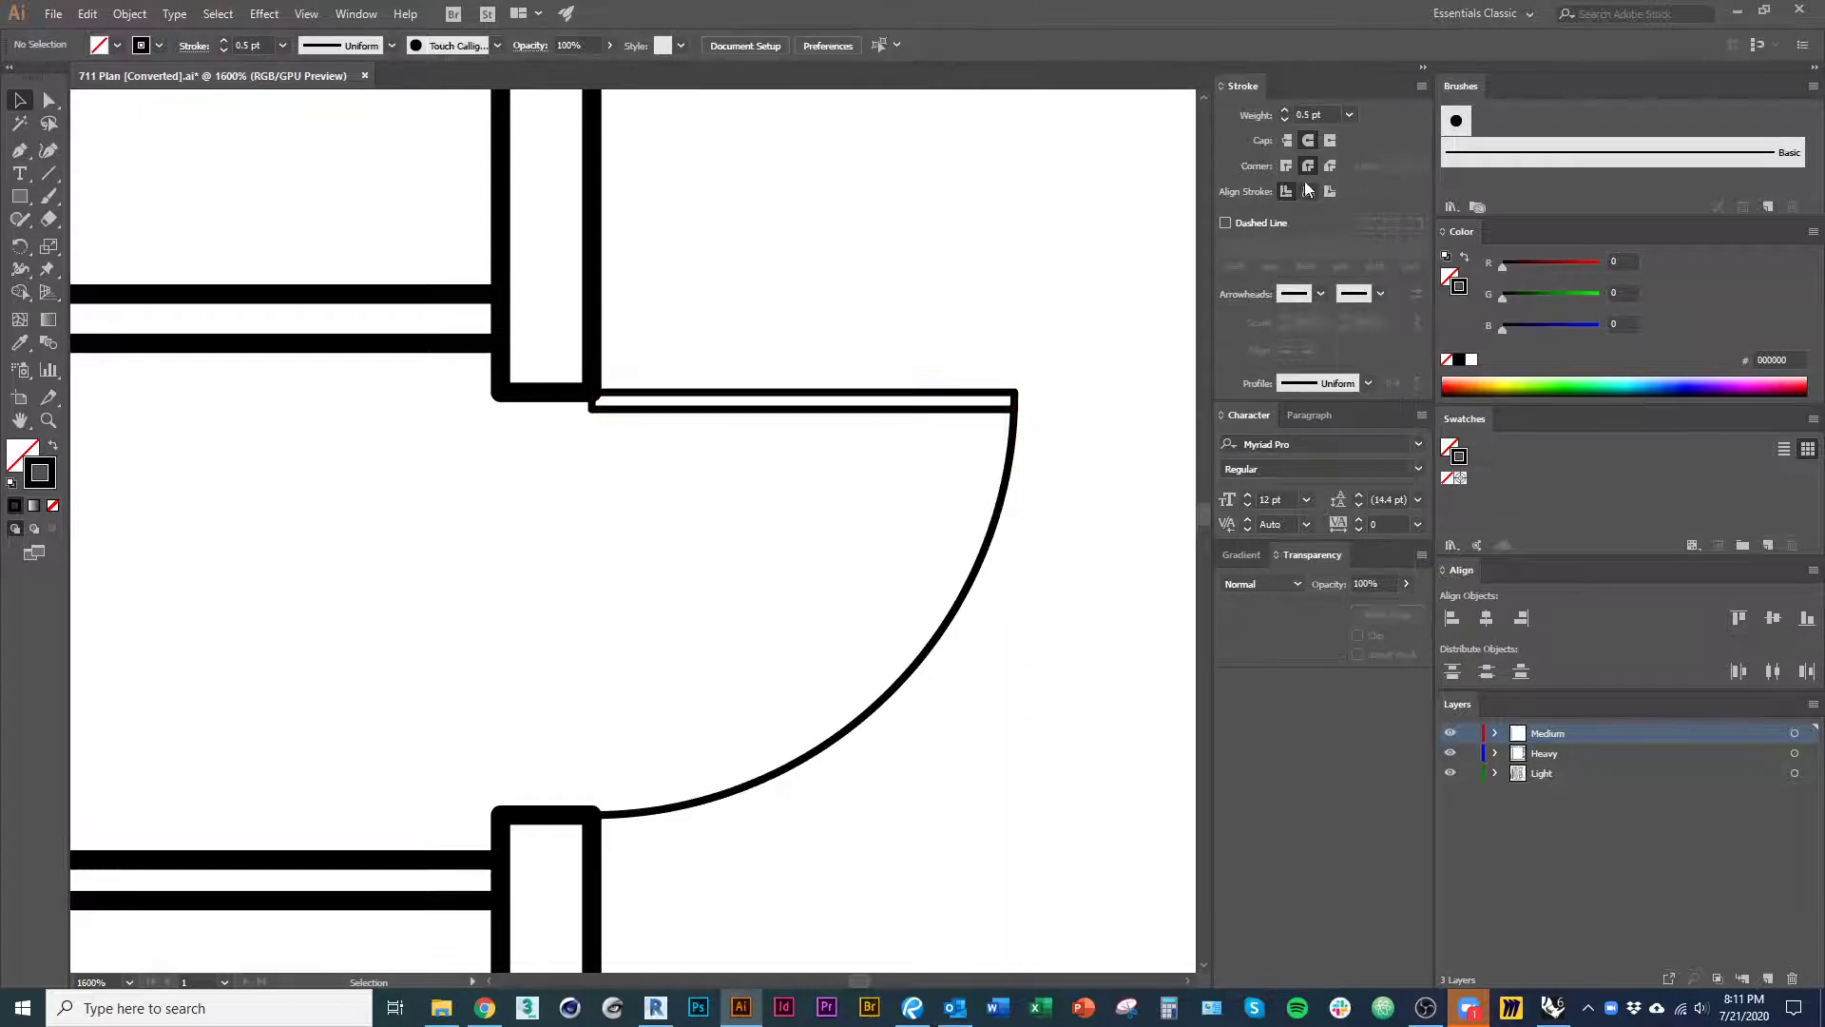
click(1792, 734)
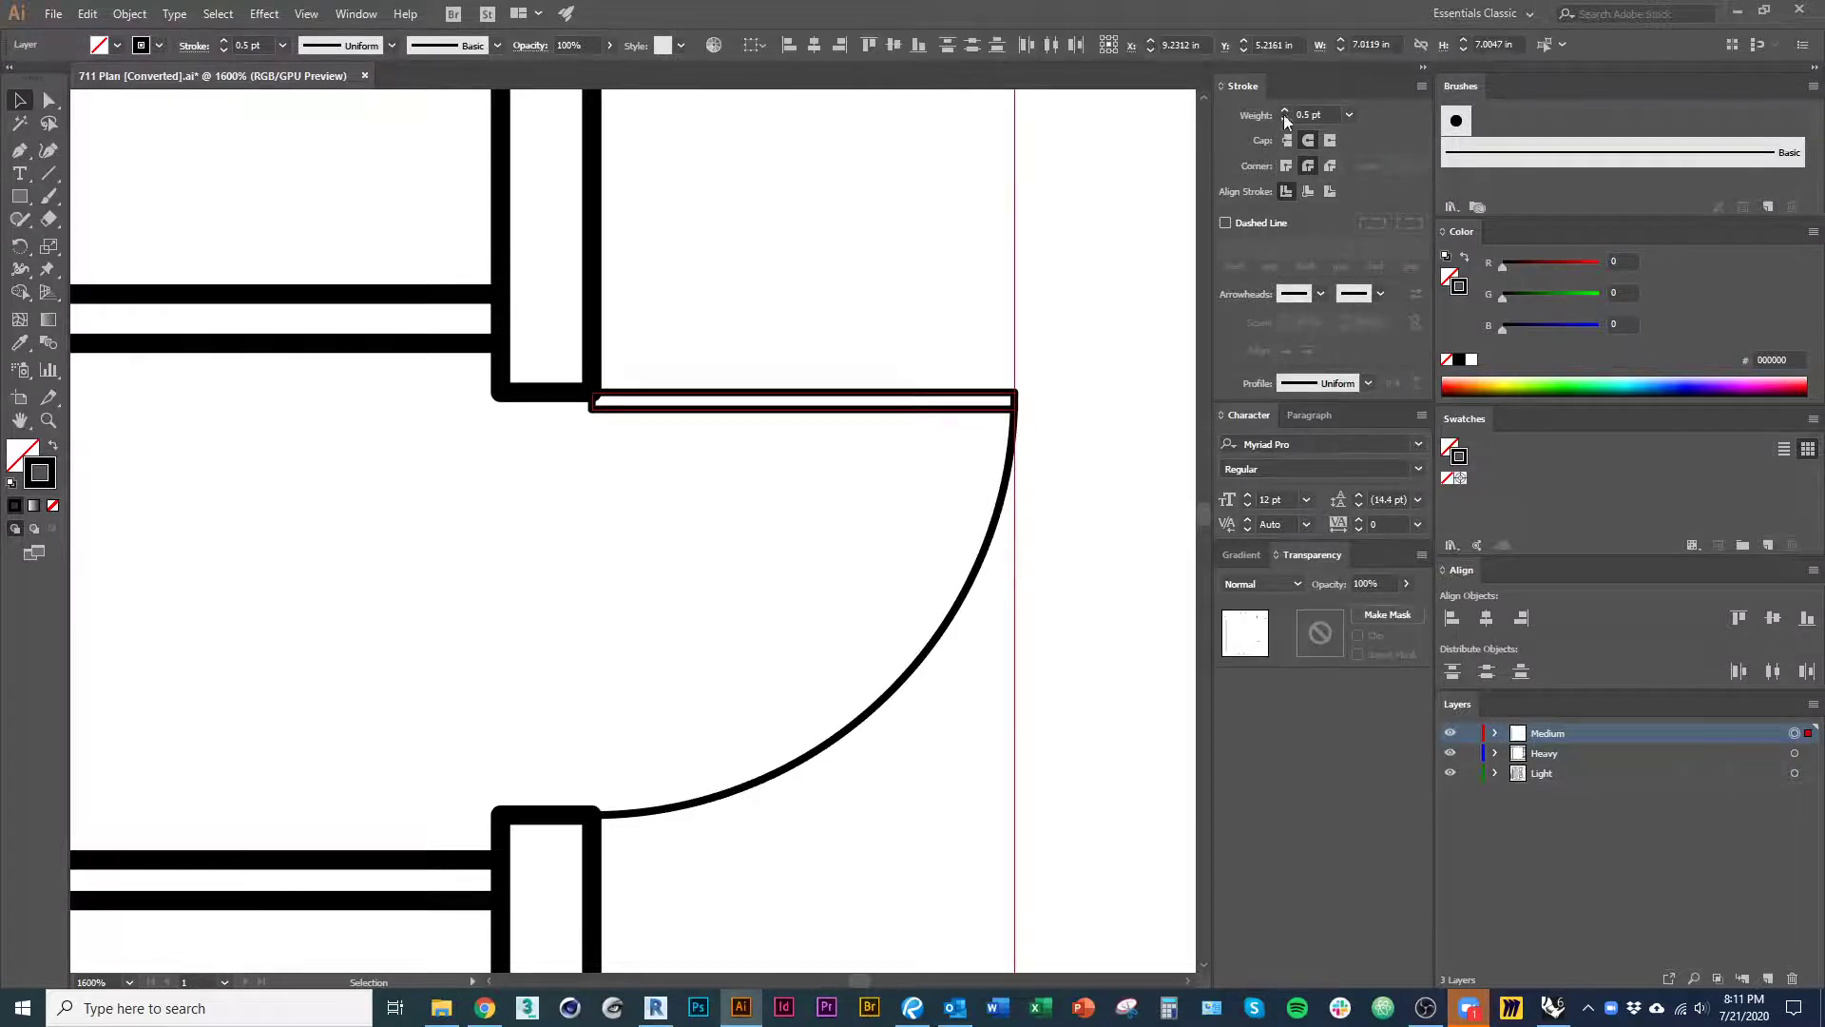
click(1349, 115)
click(1378, 177)
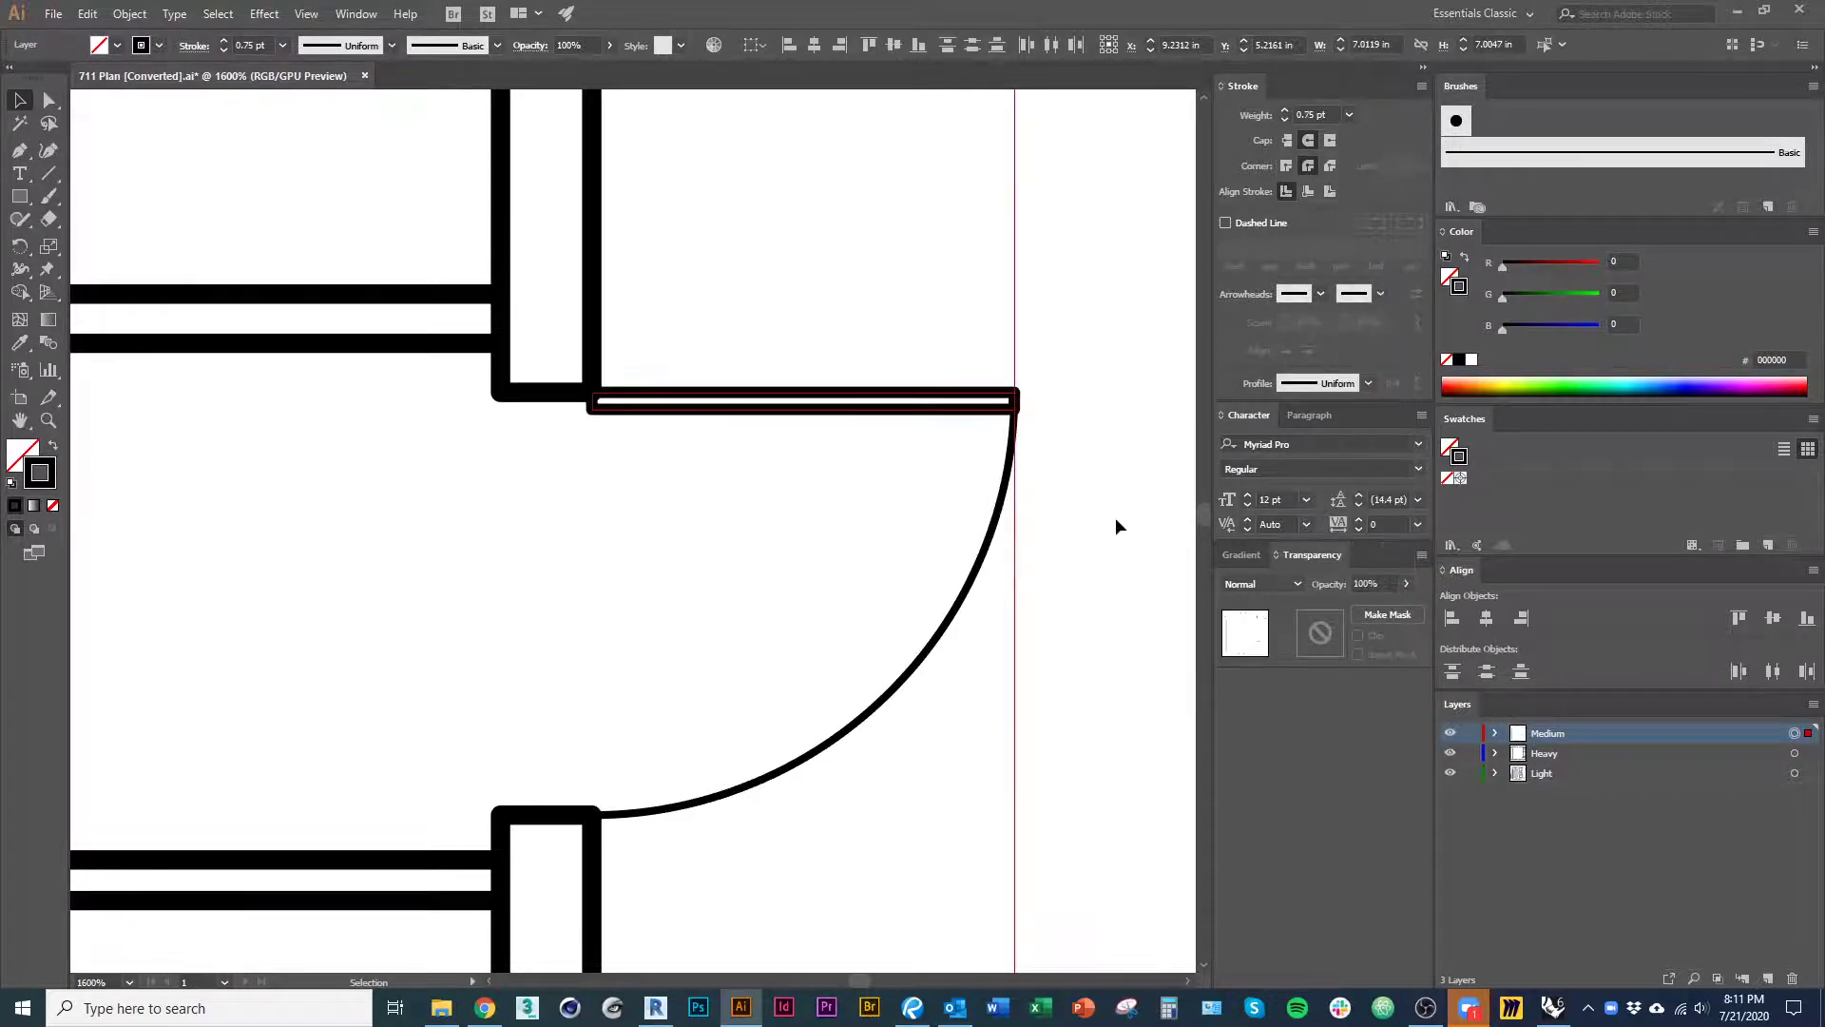
click(1115, 517)
- Add a new layer above the plan's layers and lock the Medium, Heavy and Light layers
alt+scroll(969, 574, down, 8)
drag(690, 699, 810, 485)
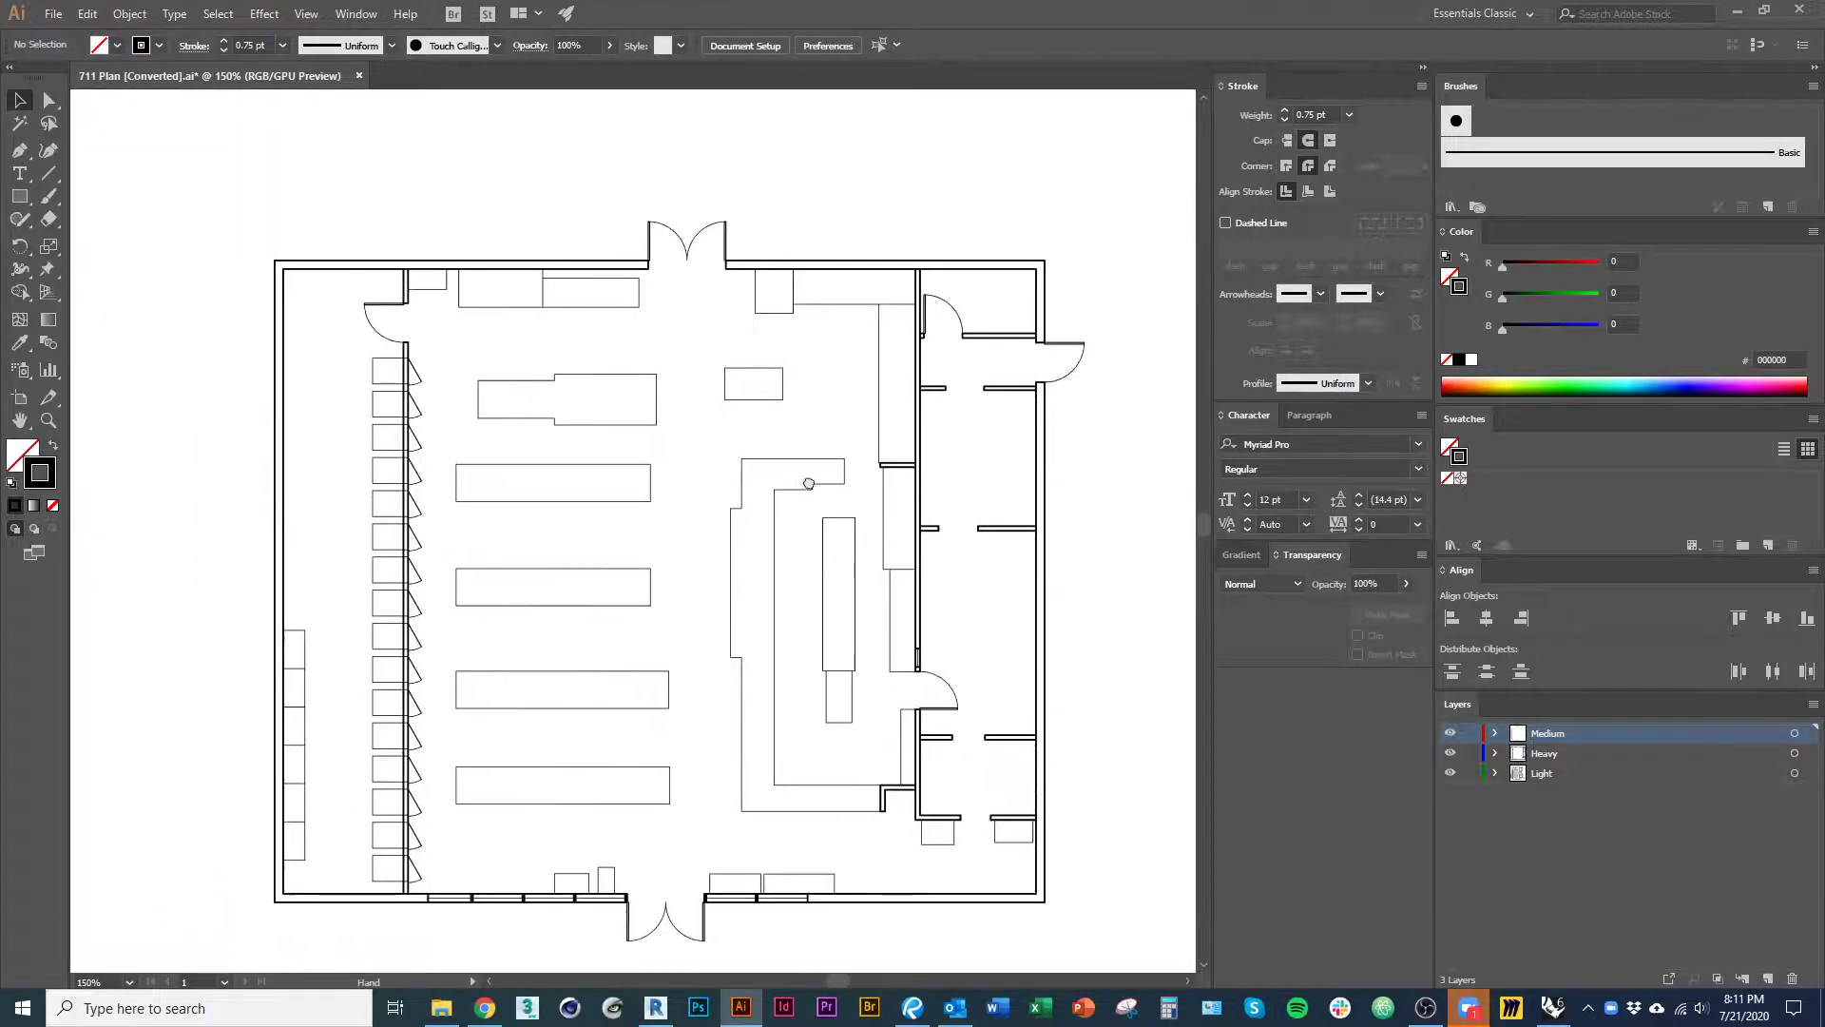
drag(882, 616, 874, 599)
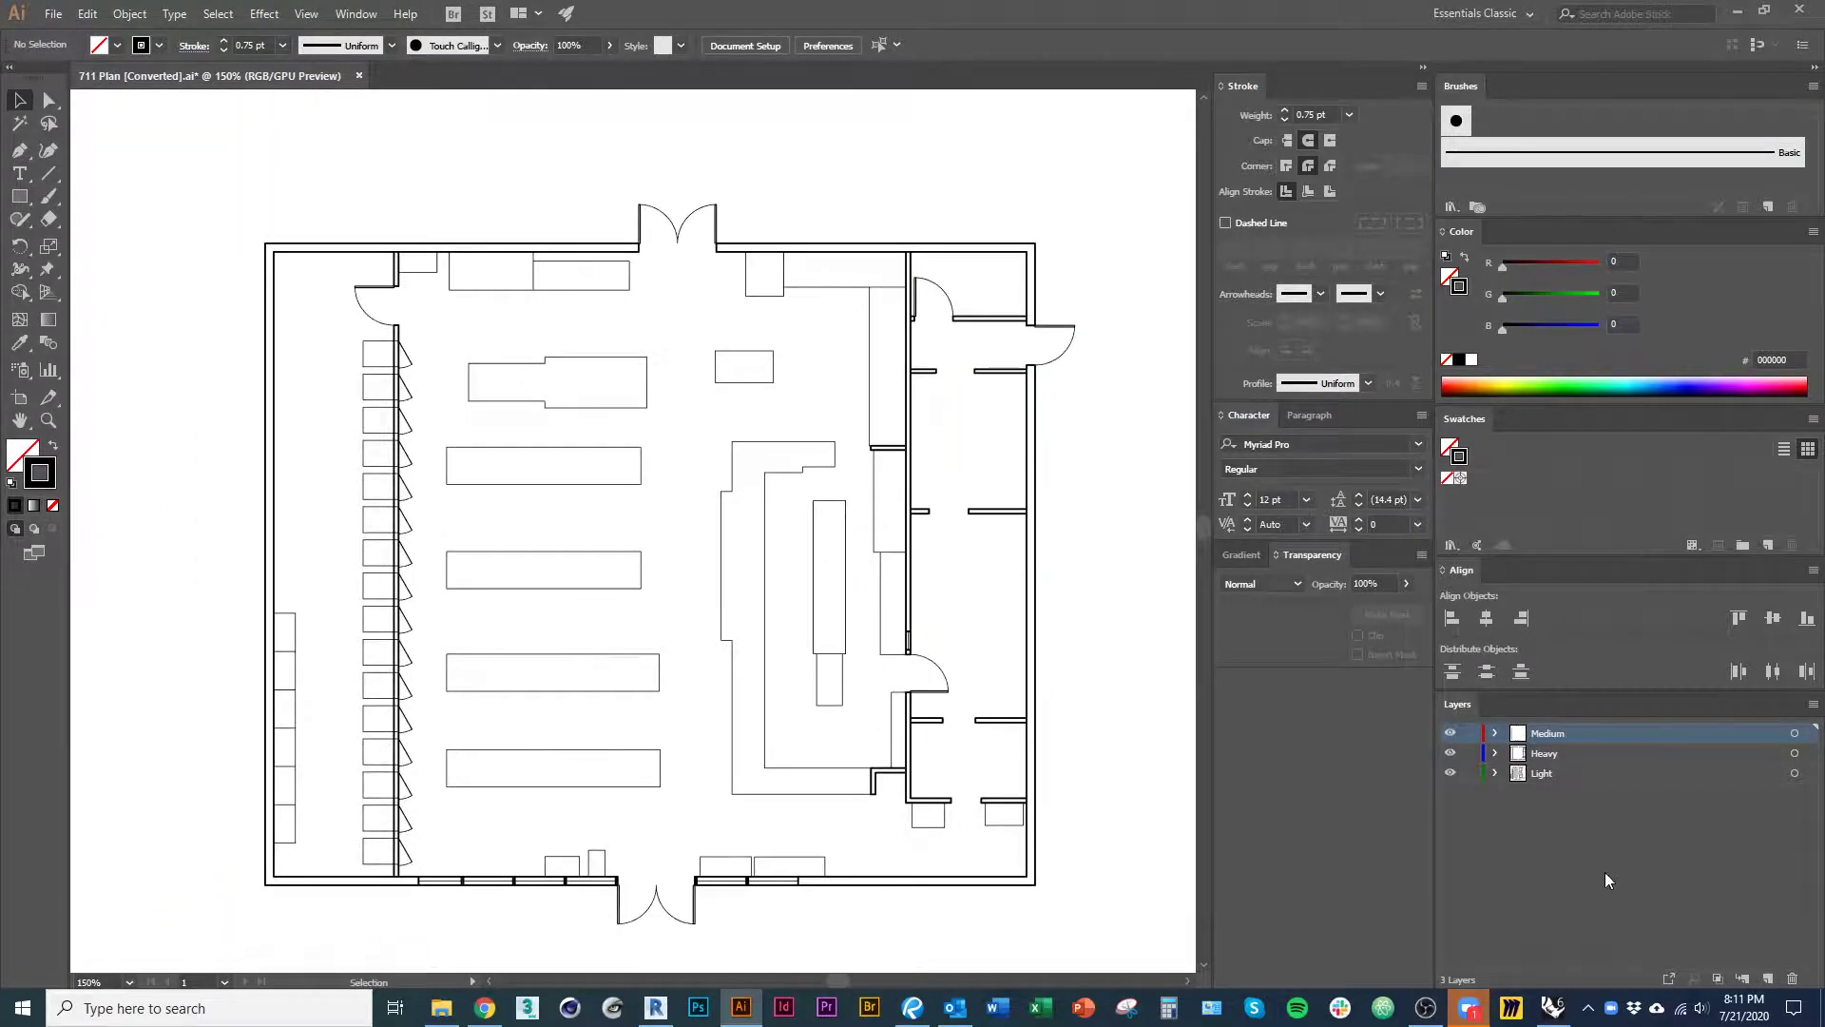
click(1768, 979)
drag(1470, 752, 1479, 811)
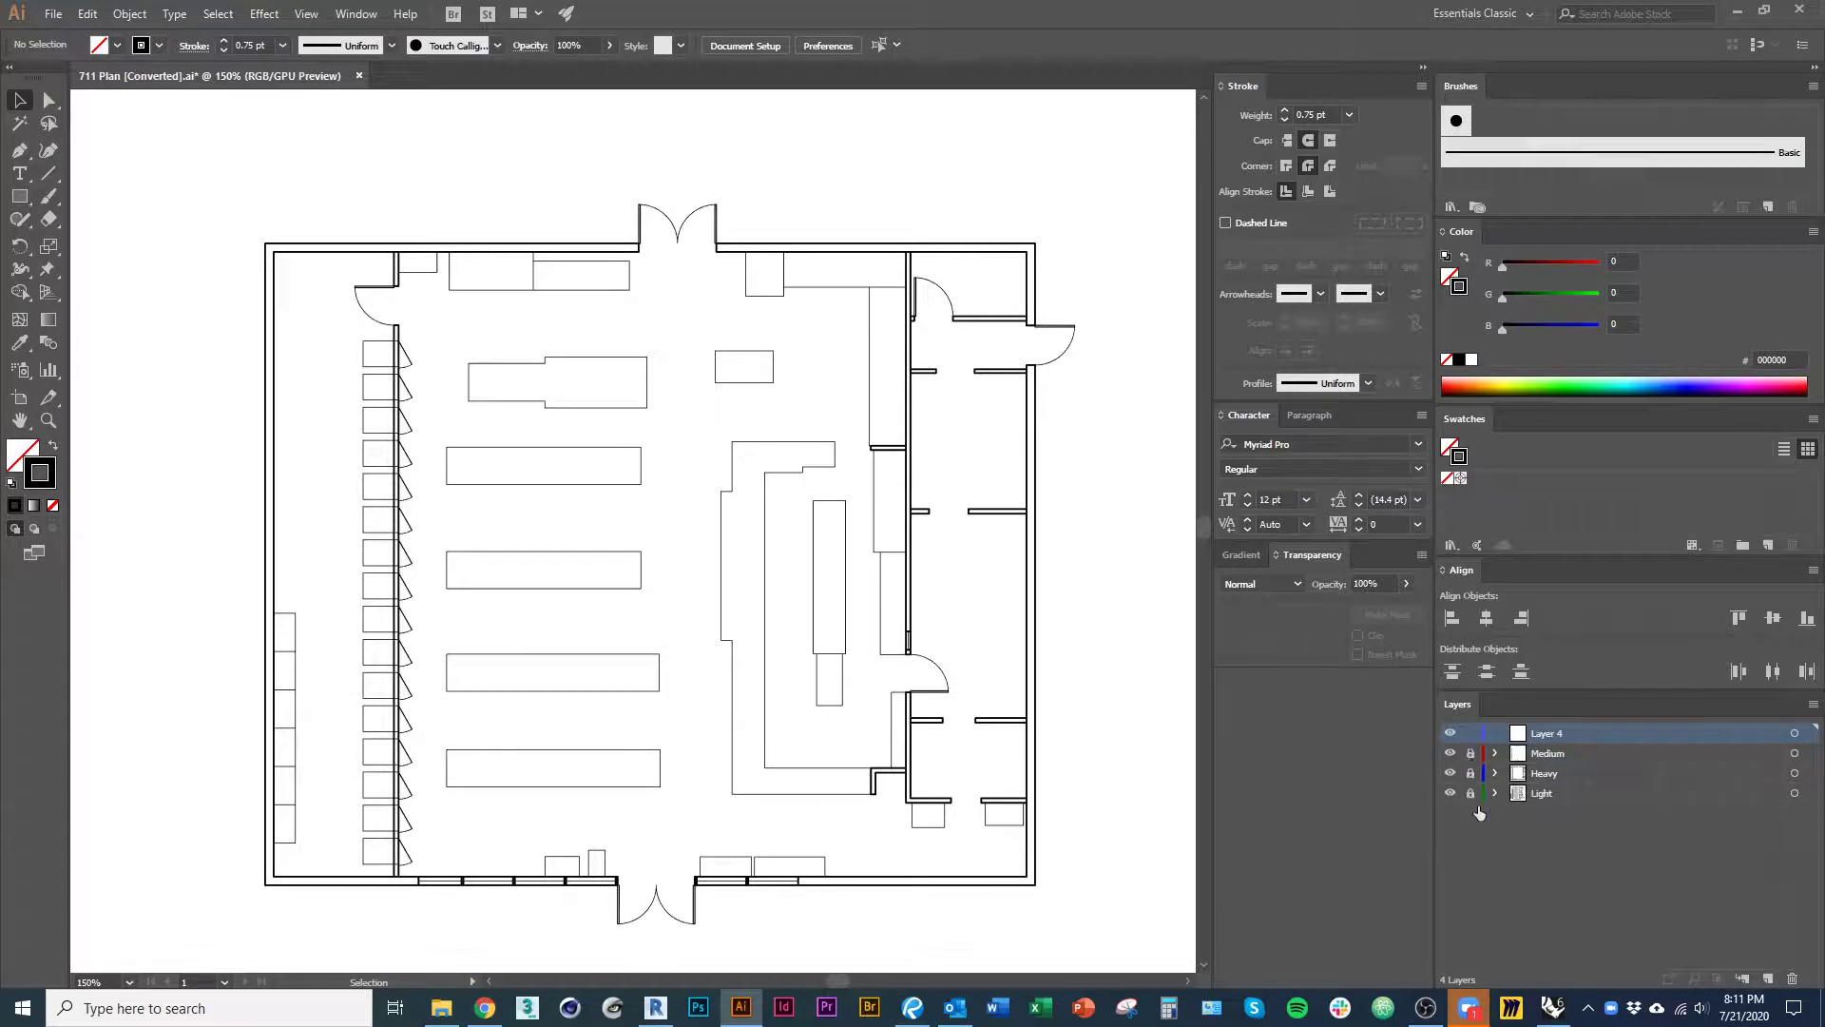
drag(1046, 784, 1073, 818)
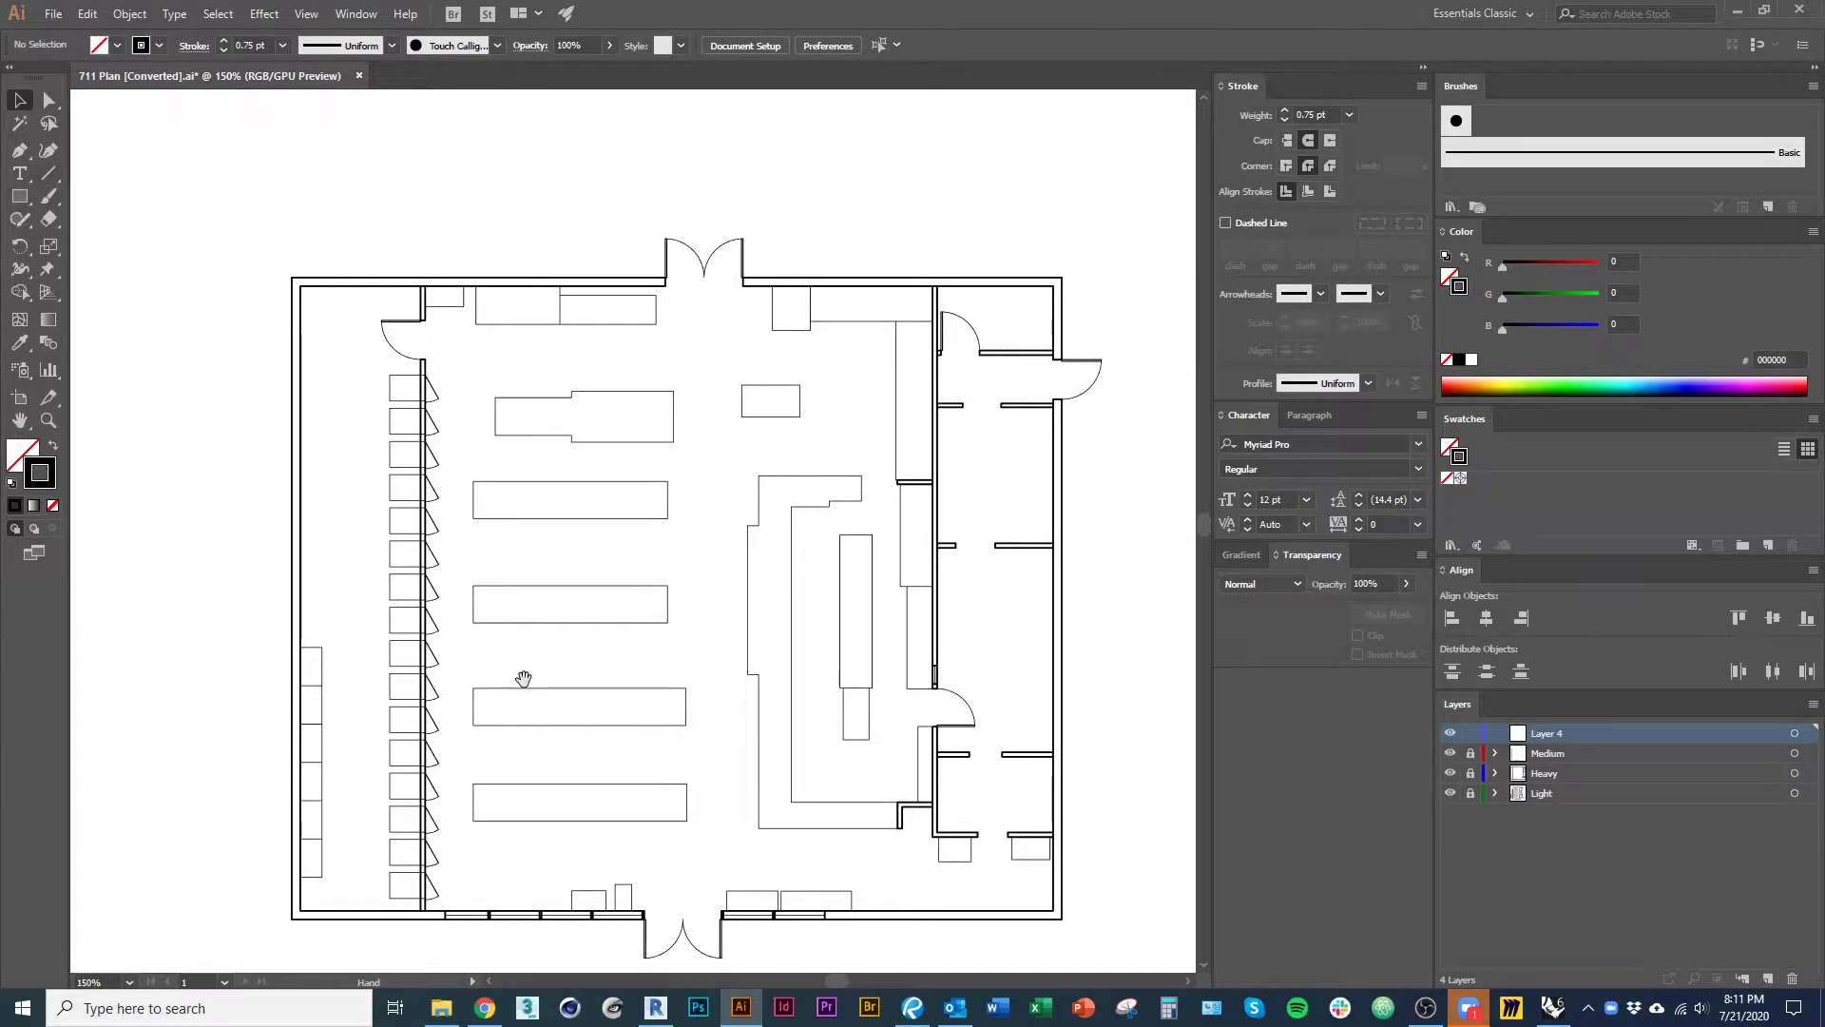
drag(522, 680, 643, 659)
alt+scroll(488, 623, down, 1)
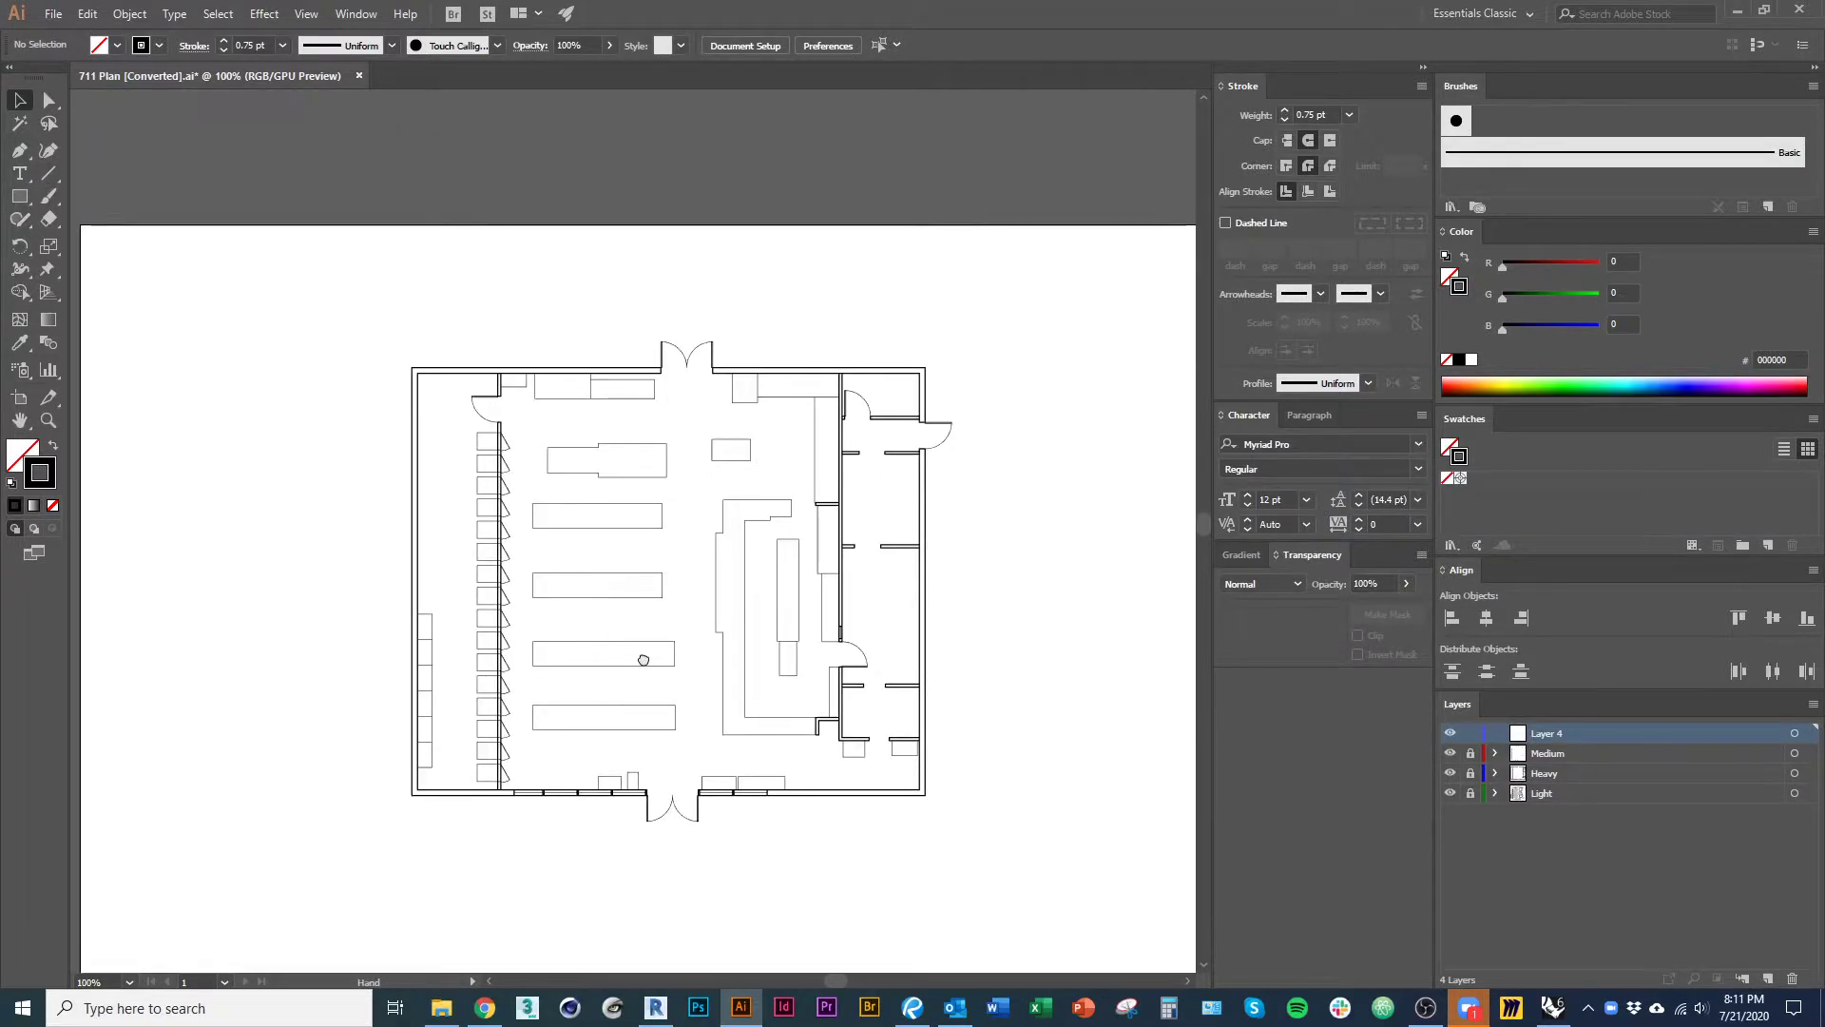